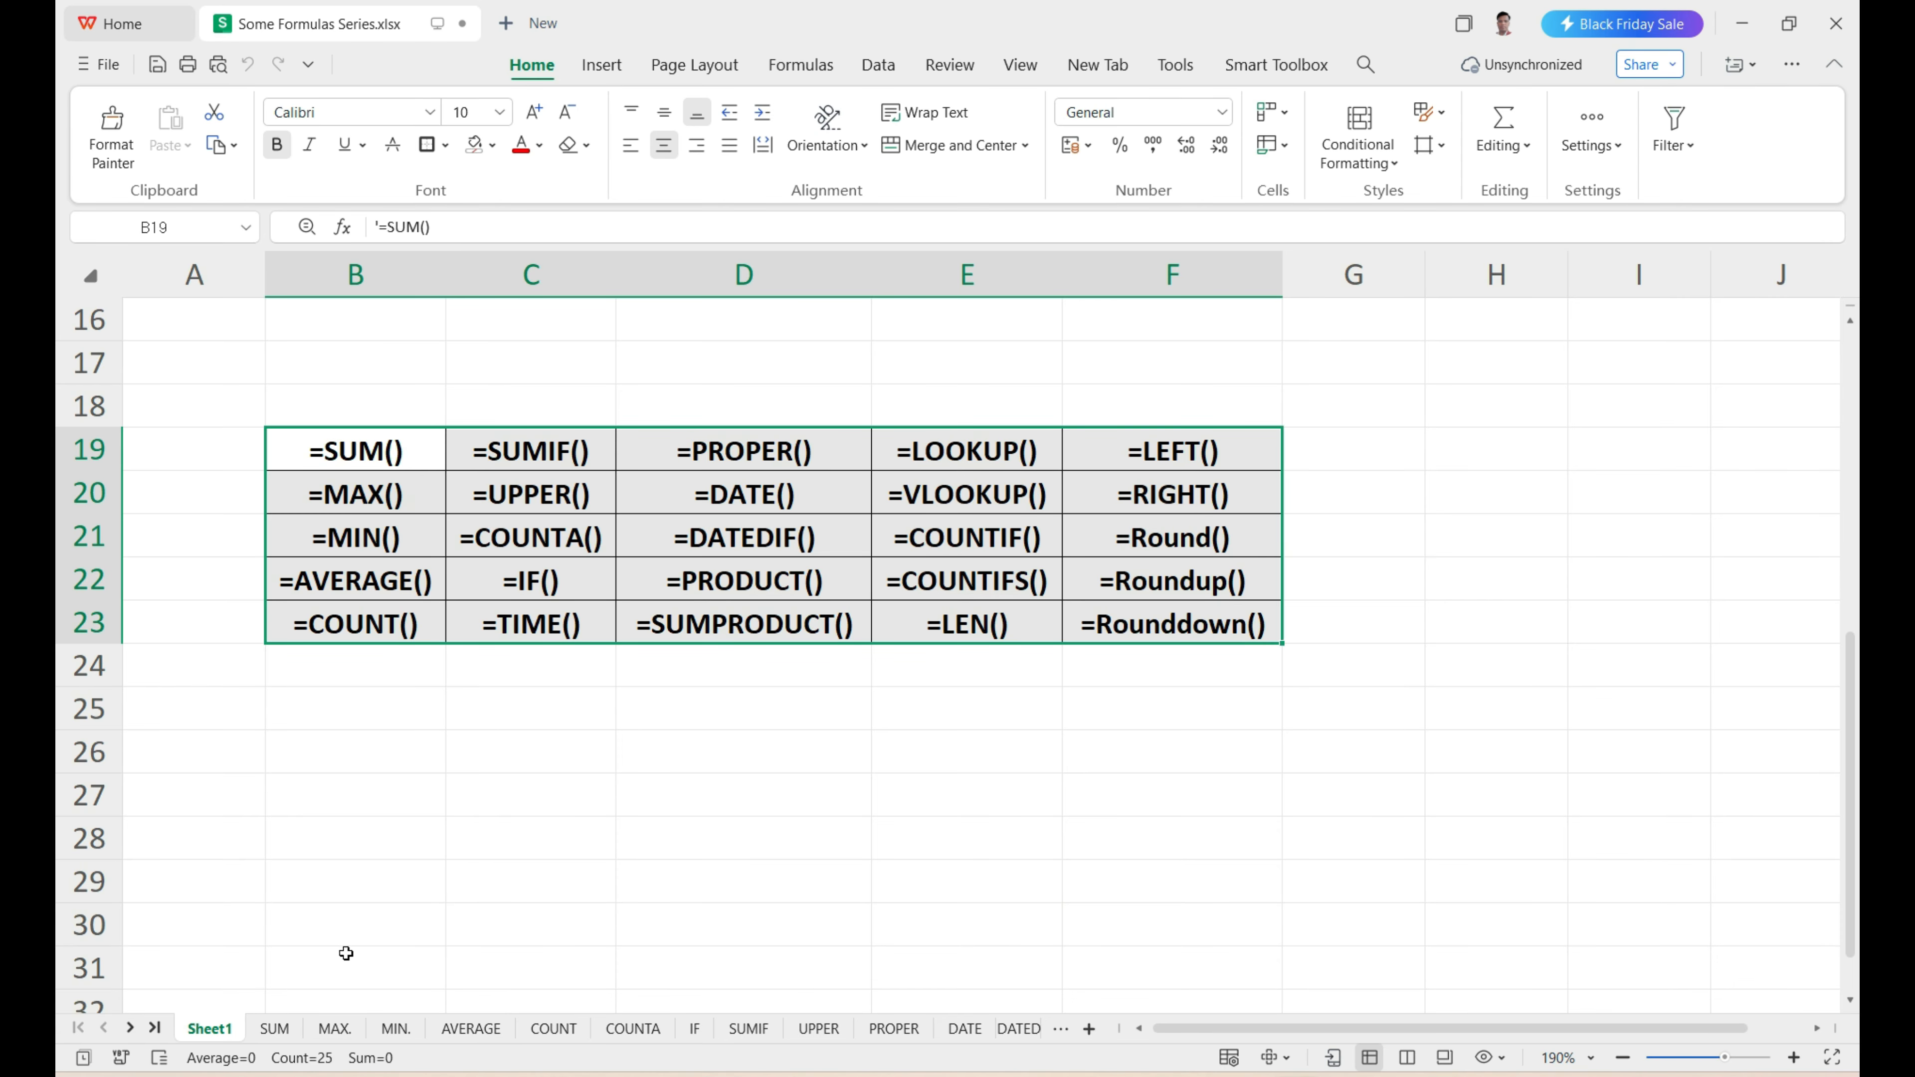
Open the SUM sheet and examine the sales table's Rate, Qty and Total Sale columns.
left_click(275, 1028)
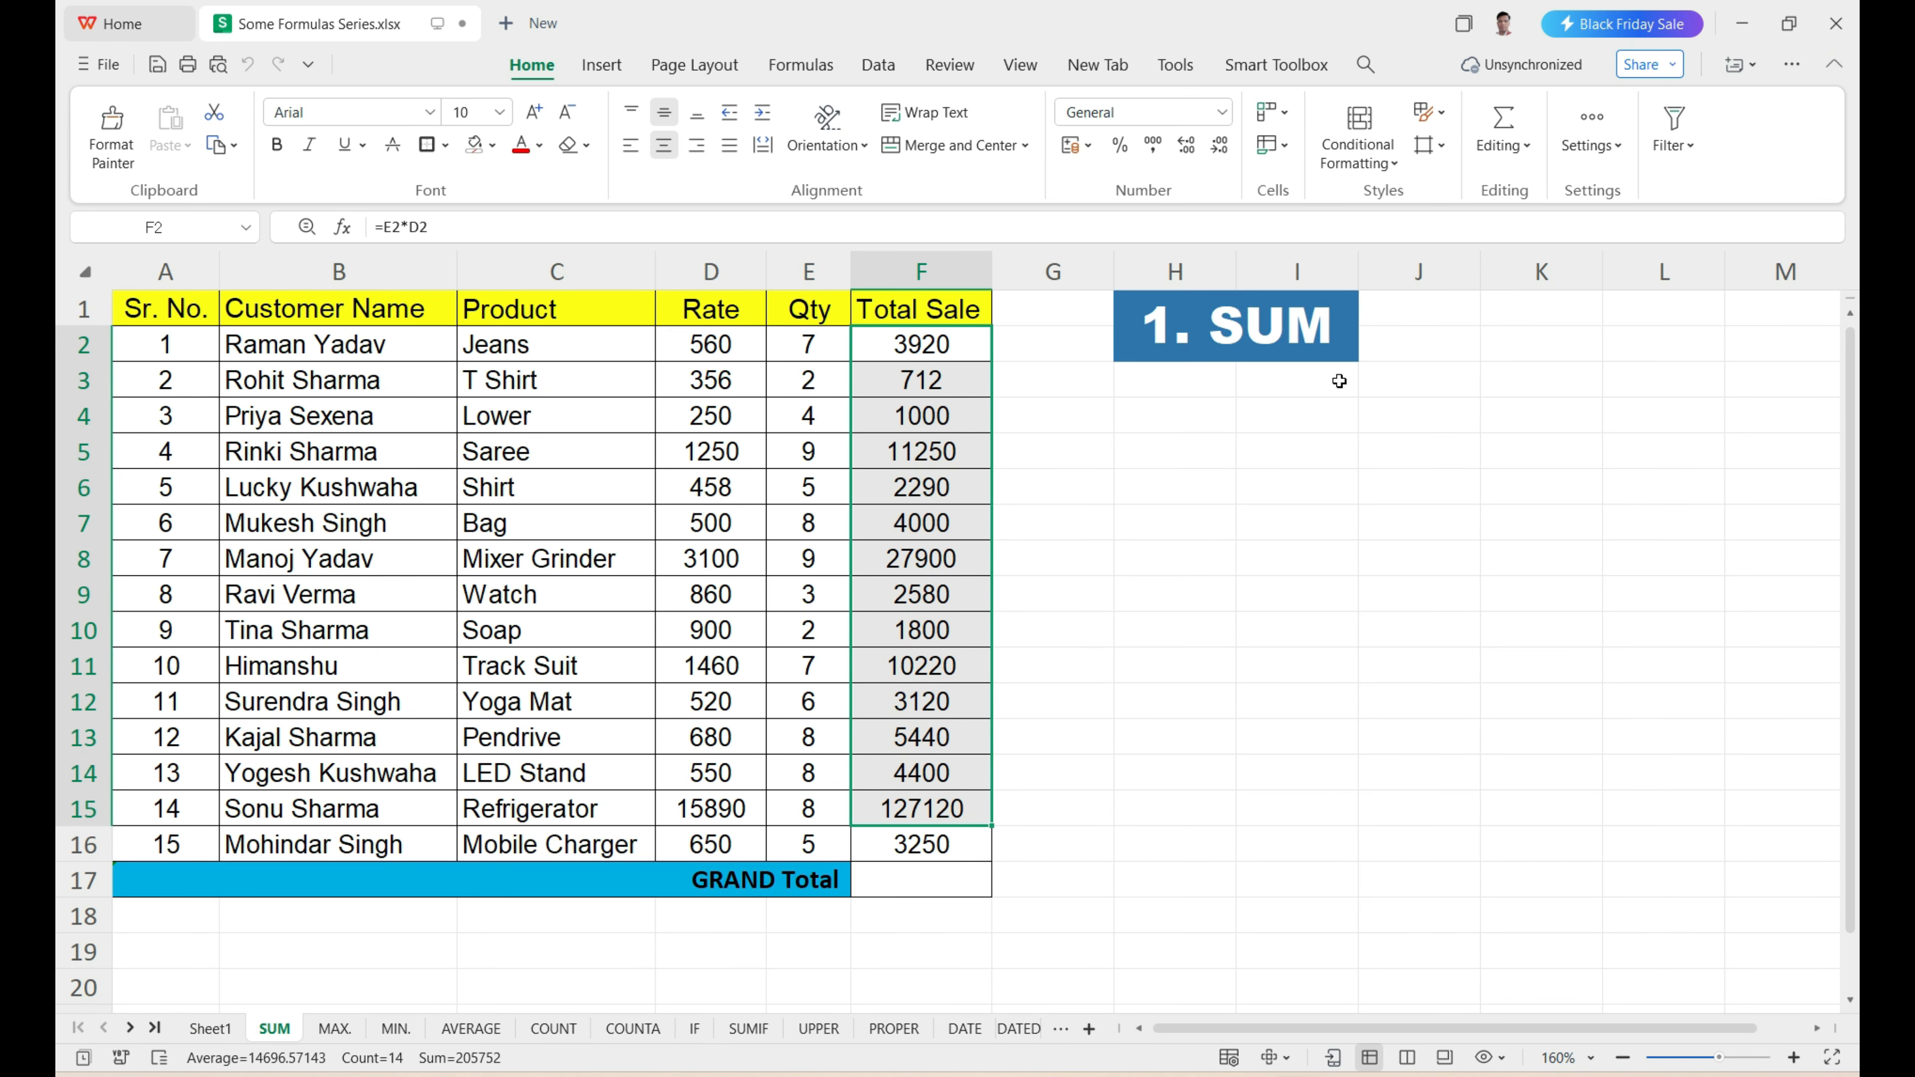
left_click_drag(151, 313, 833, 851)
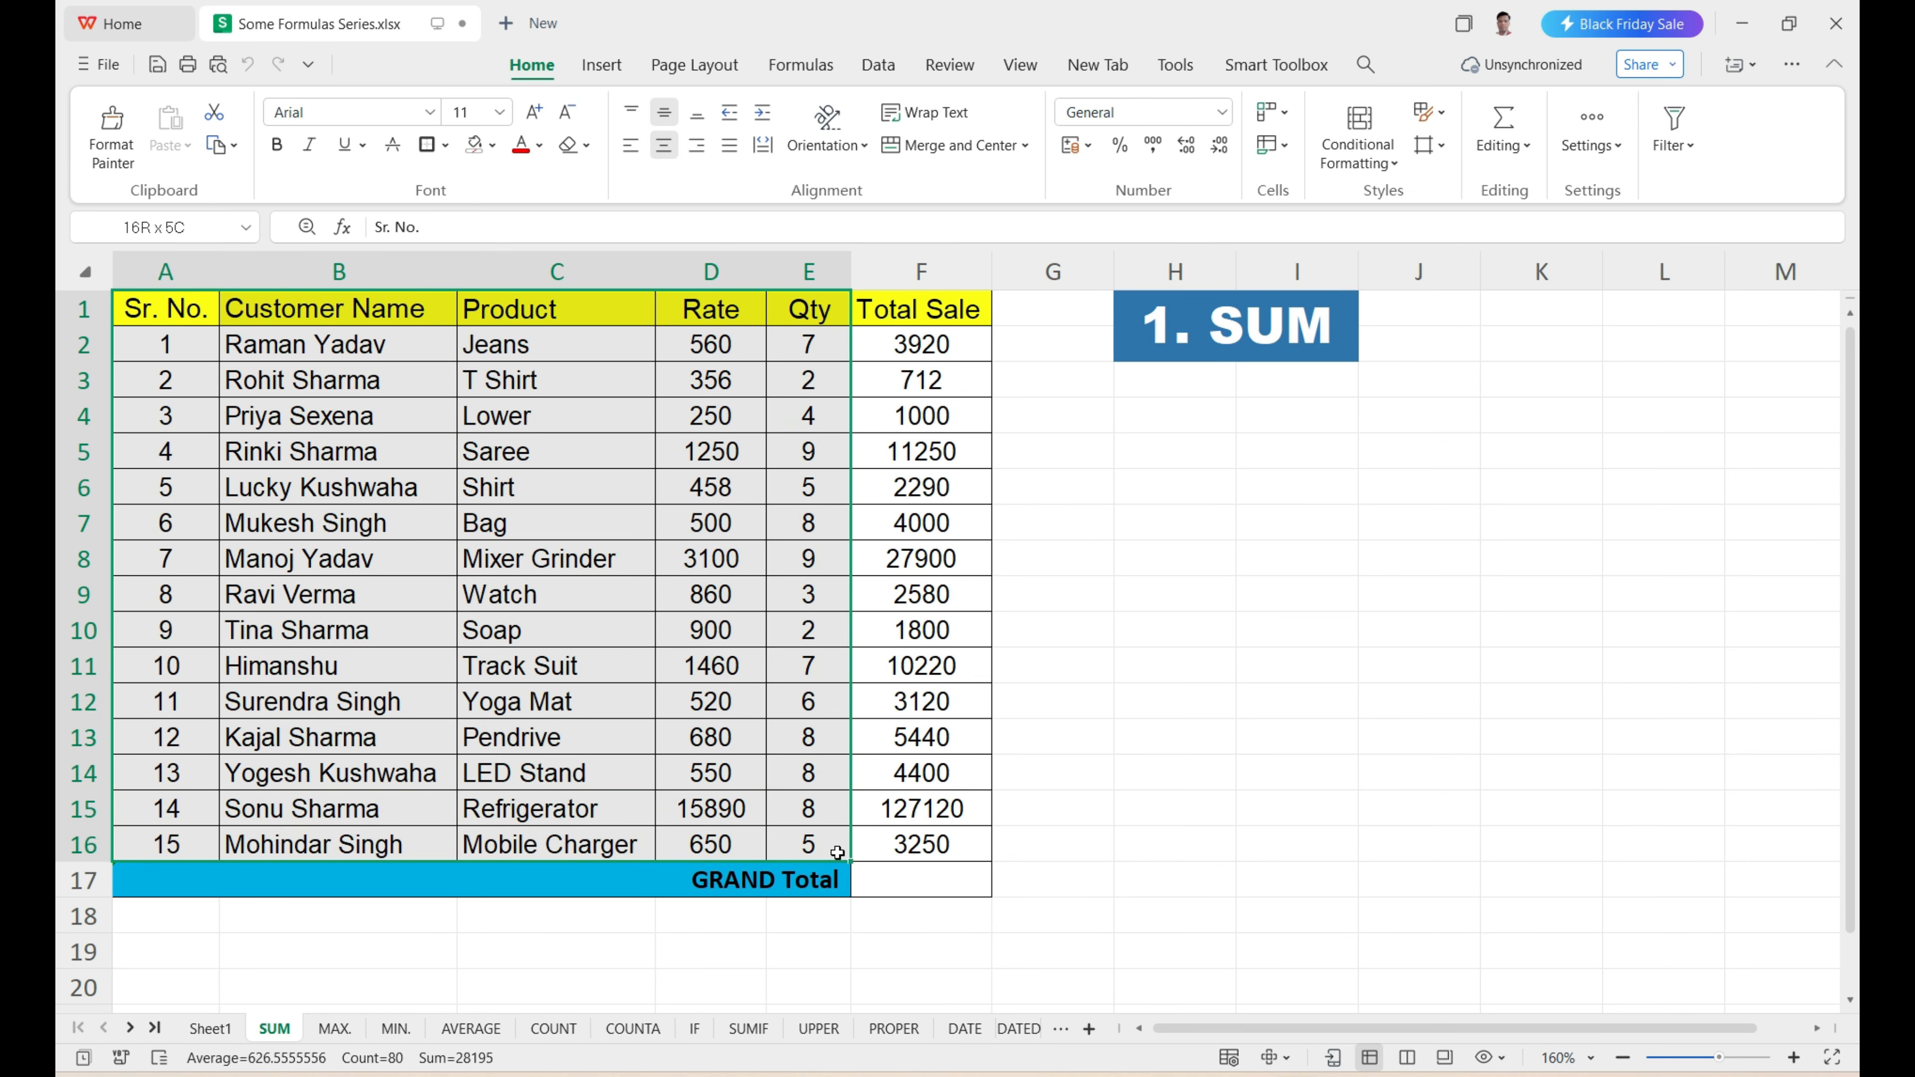
left_click_drag(720, 309, 713, 845)
left_click_drag(824, 346, 814, 845)
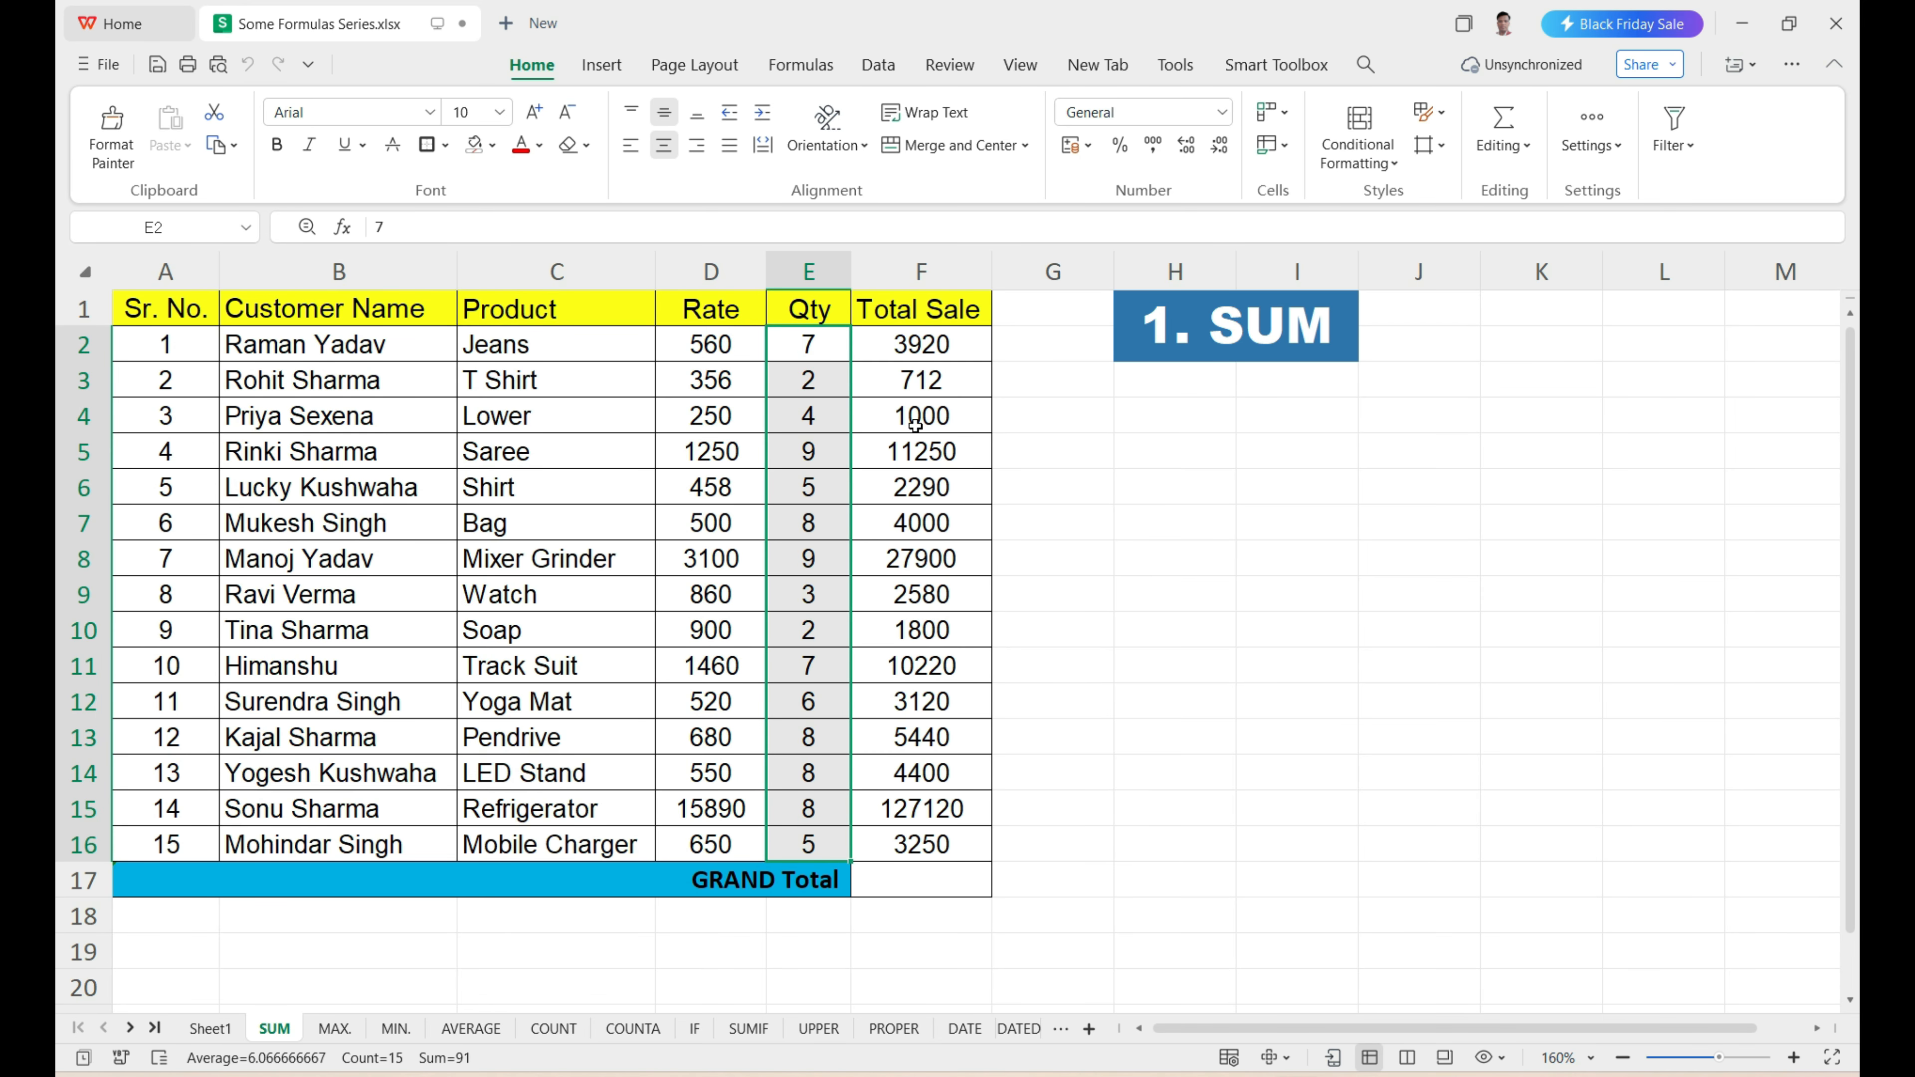
left_click(929, 341)
left_click_drag(929, 341, 921, 844)
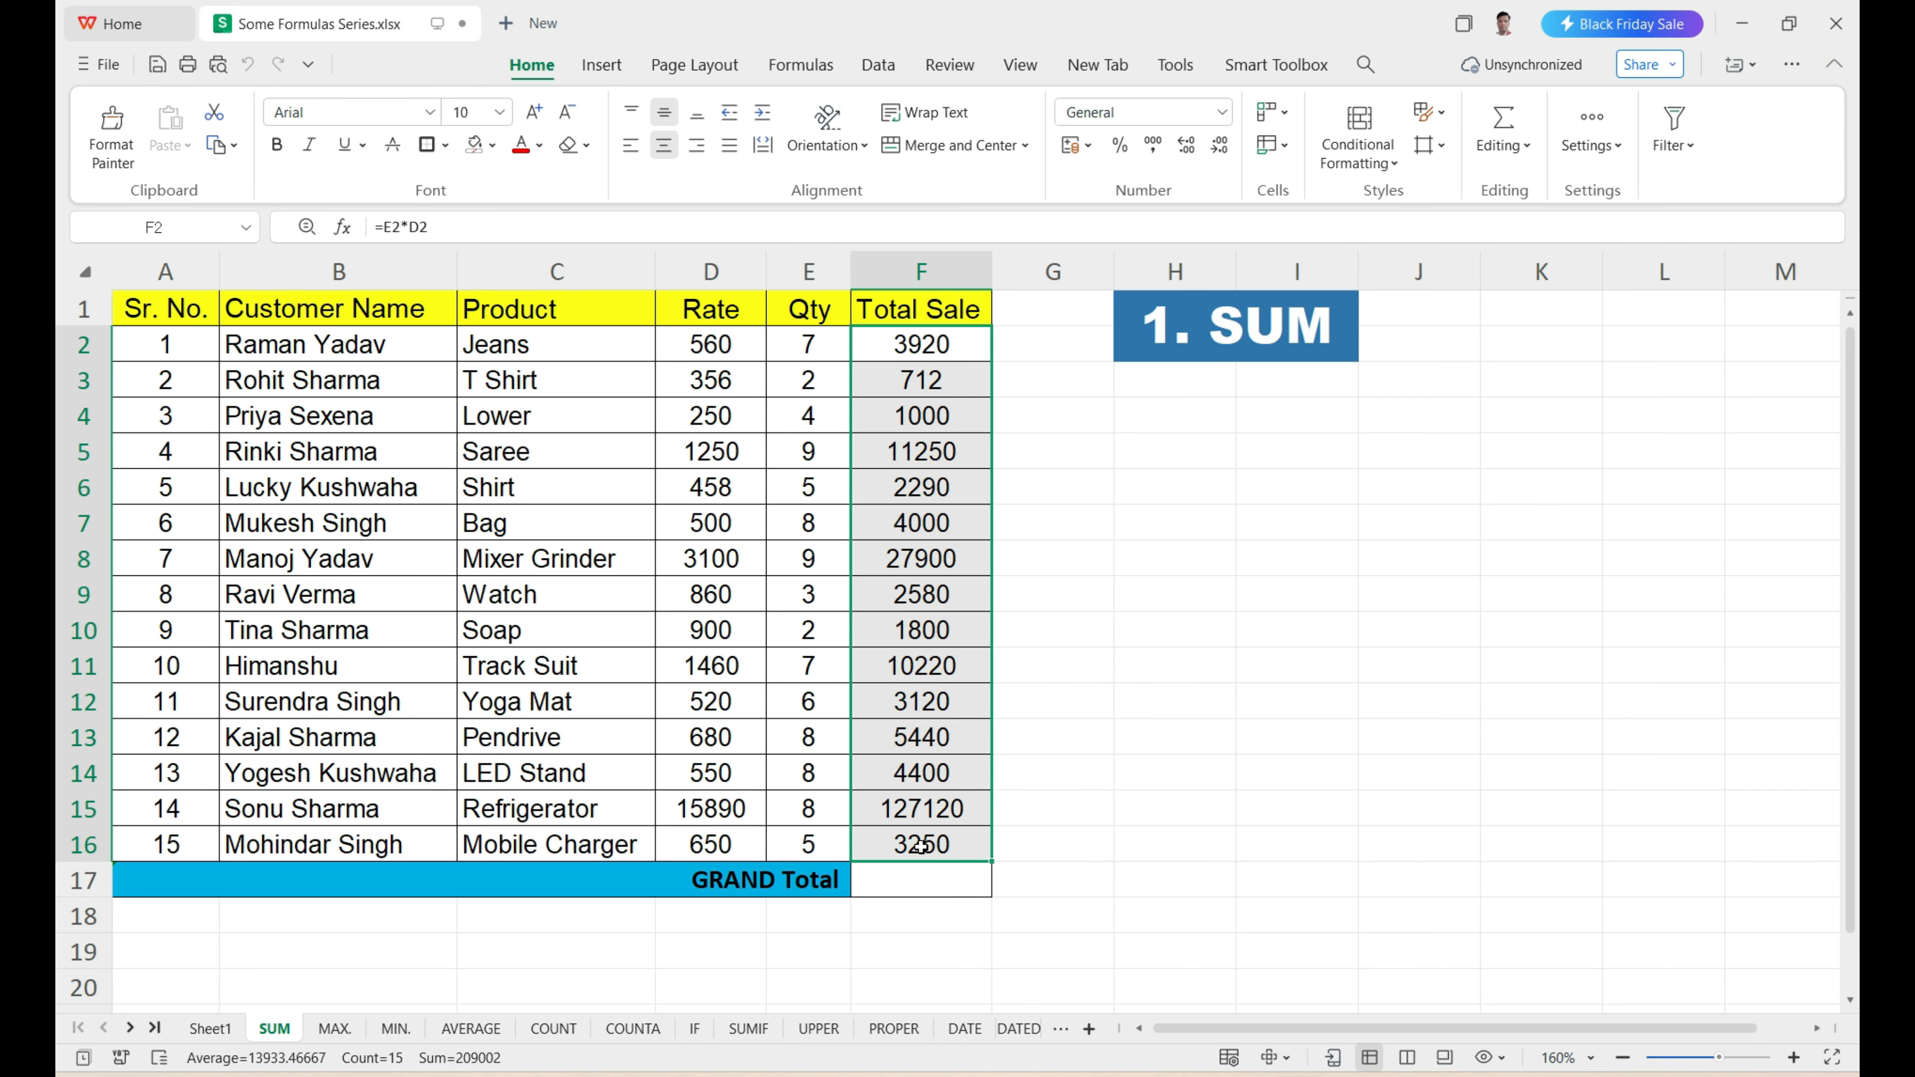
Enter =SUM(F2:F16) in the GRAND Total cell F17 and check it against the Total Sale column.
left_click(878, 890)
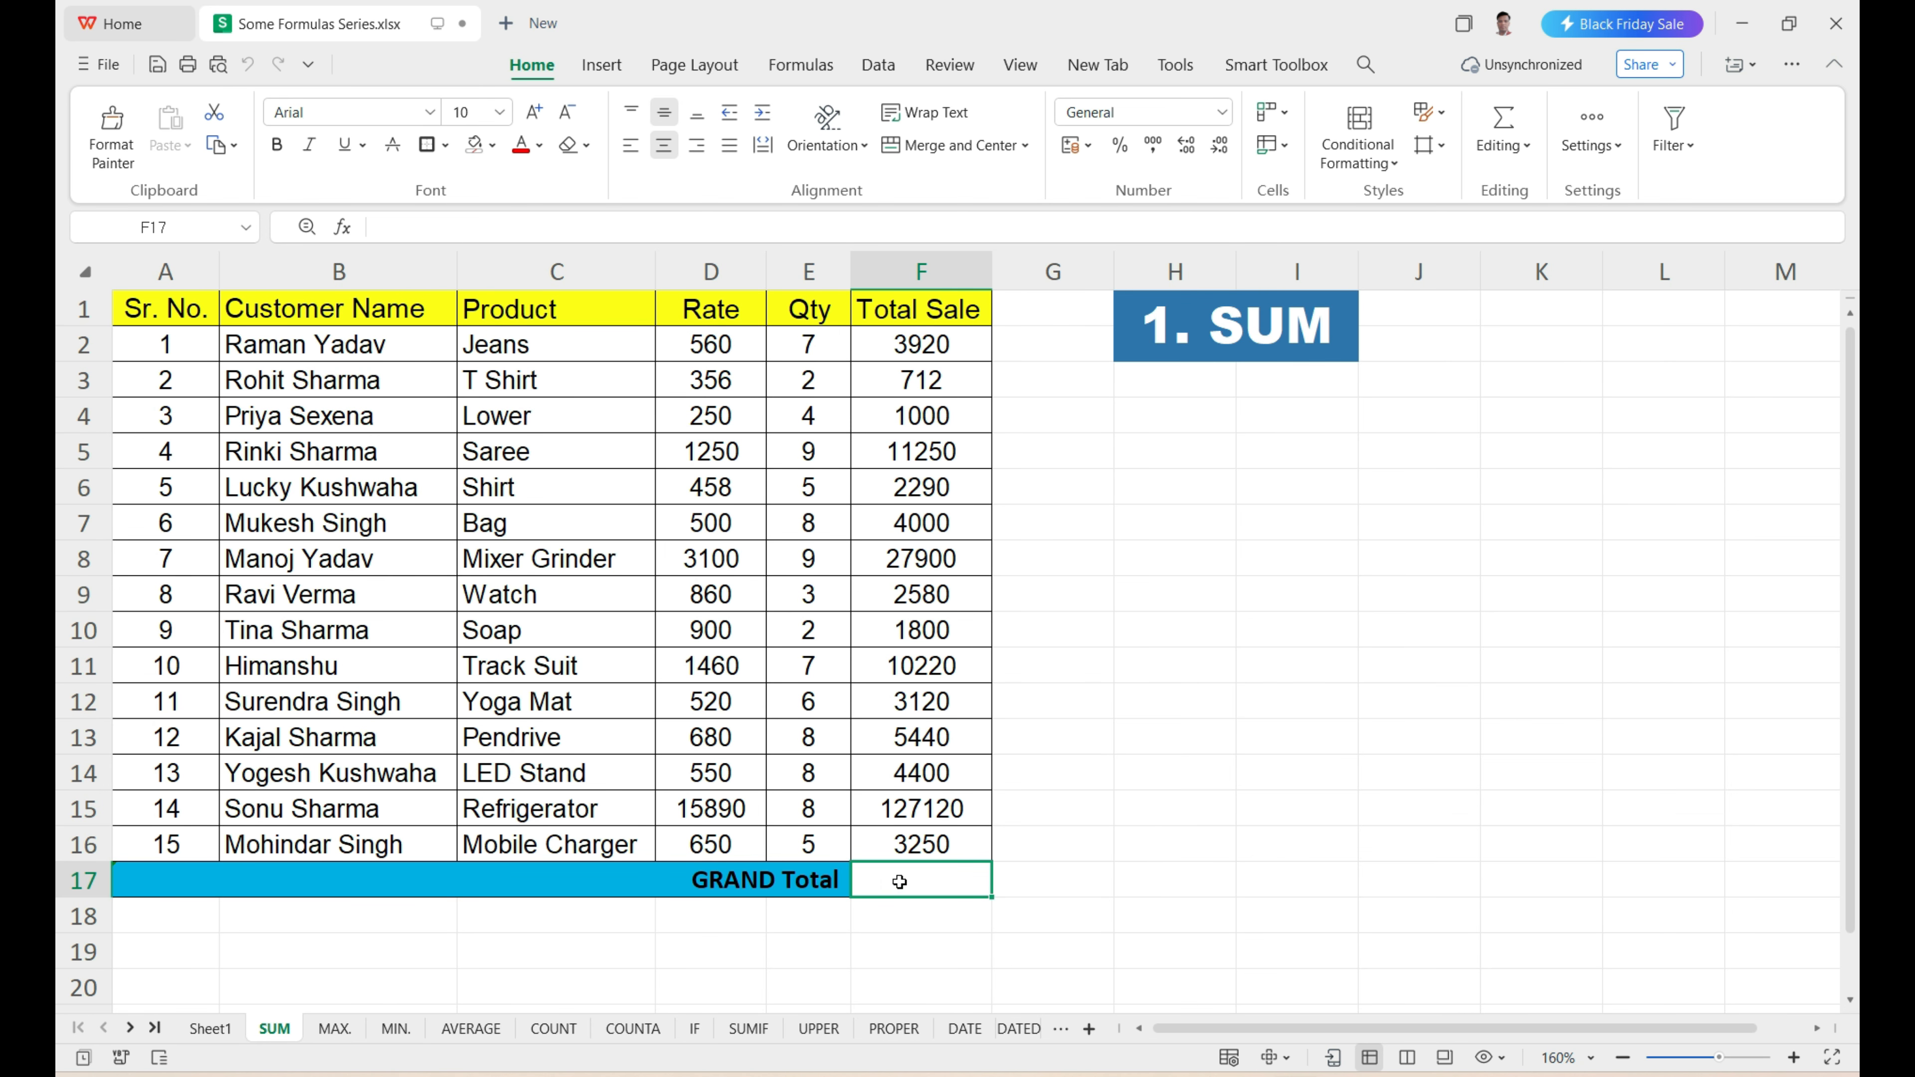
type("=")
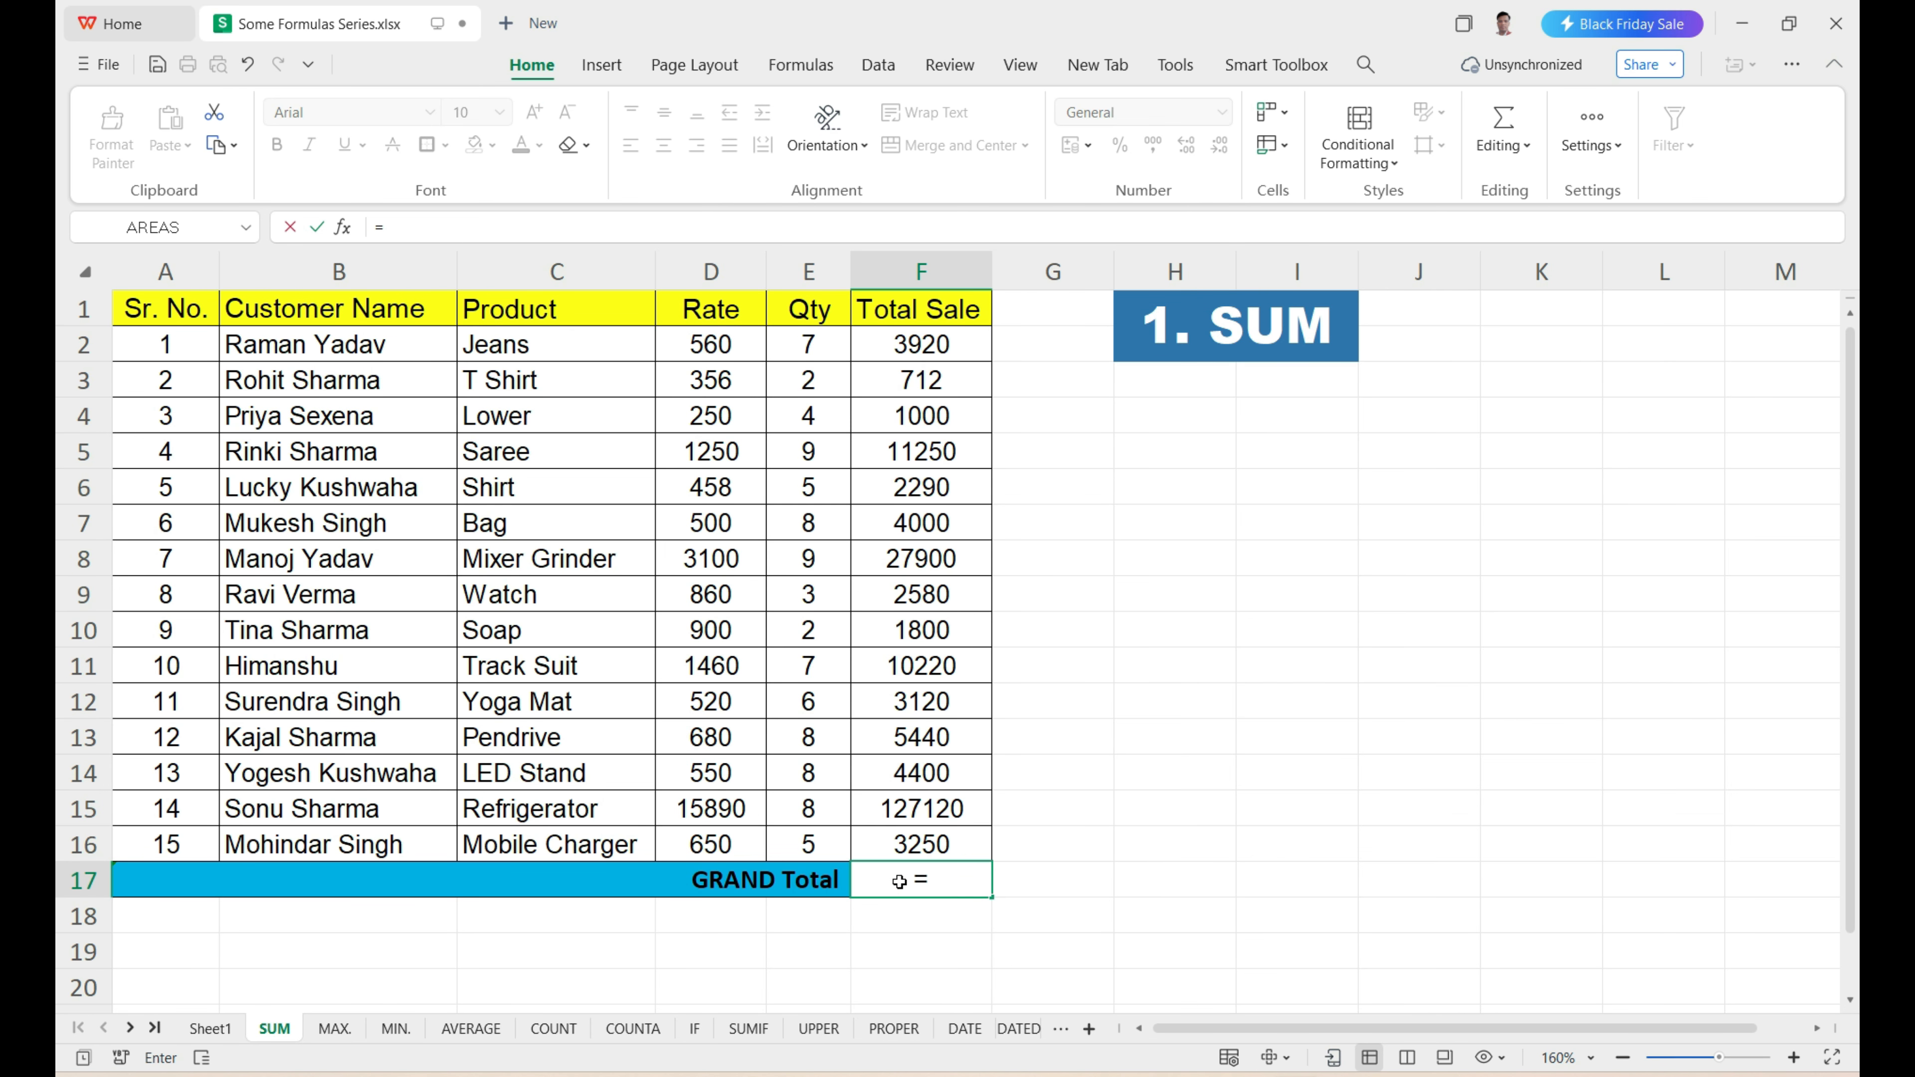
type("SUM")
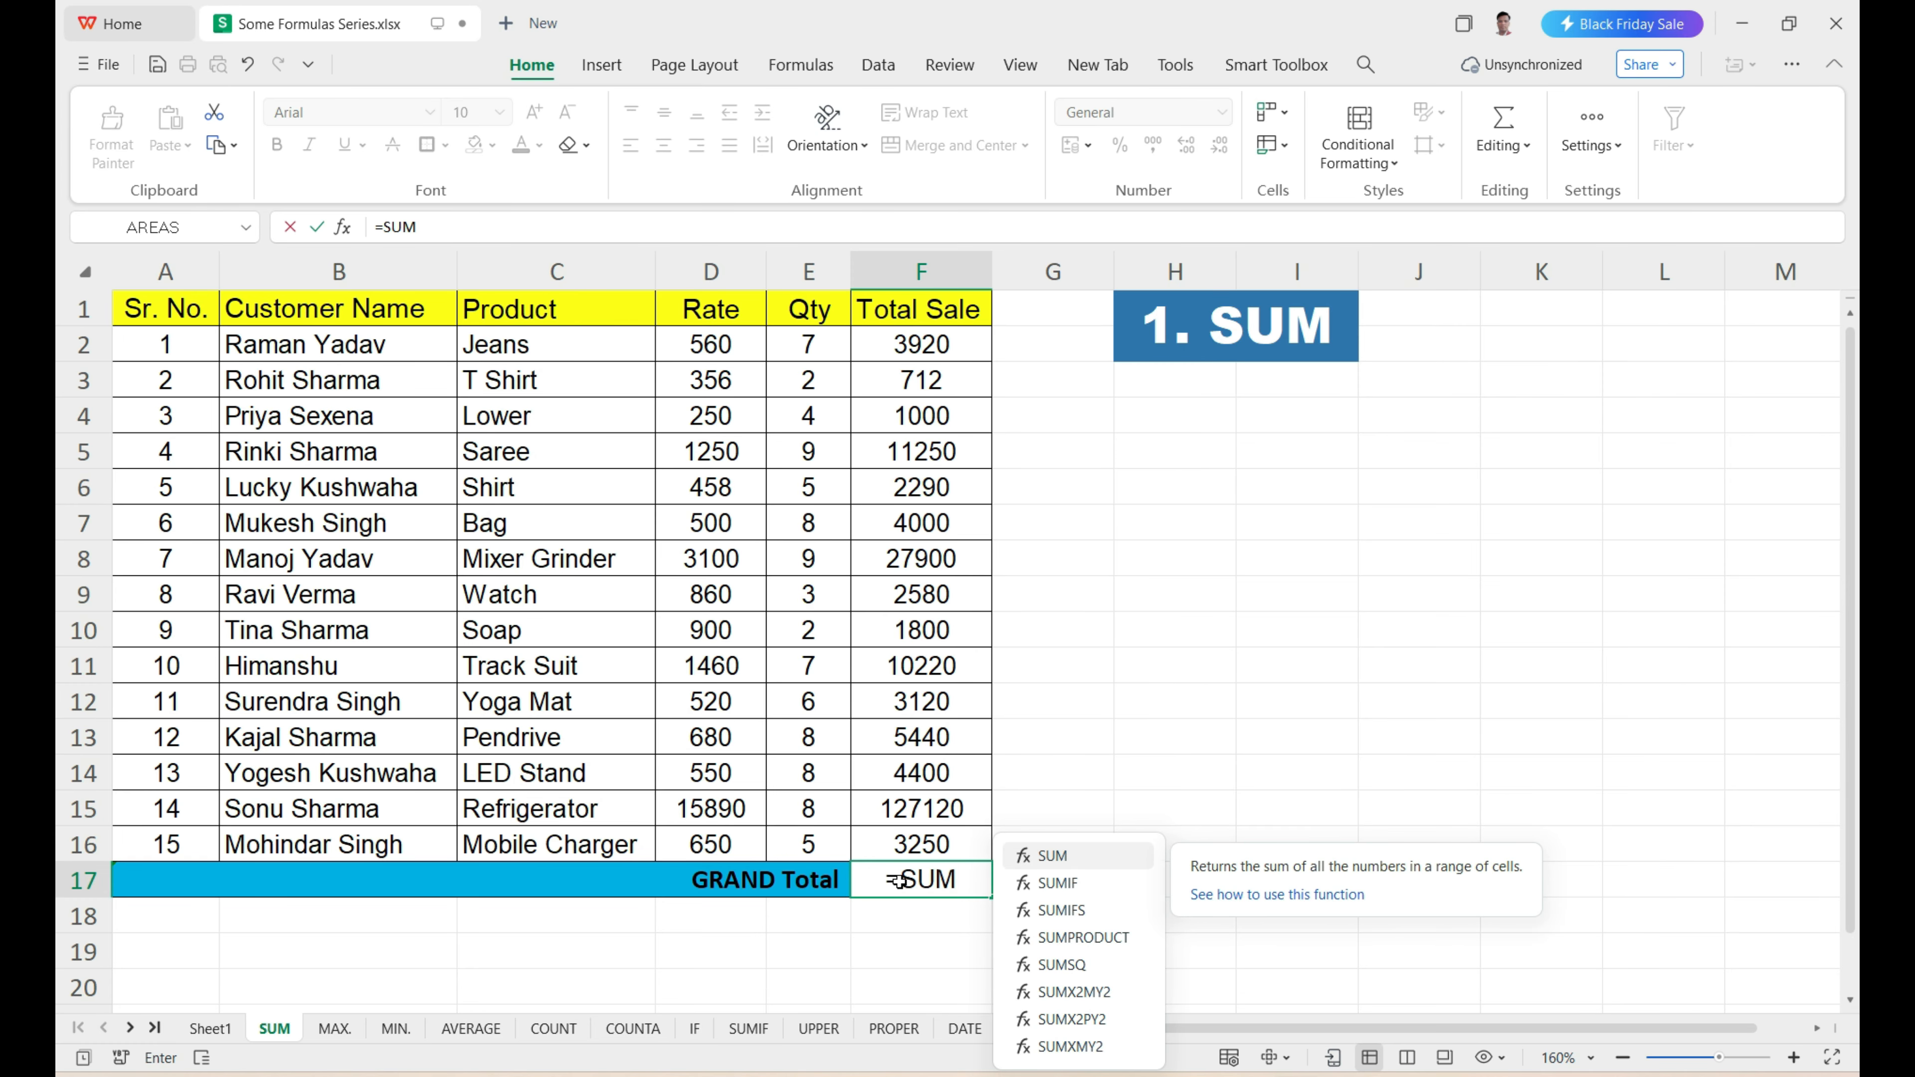
key("Tab")
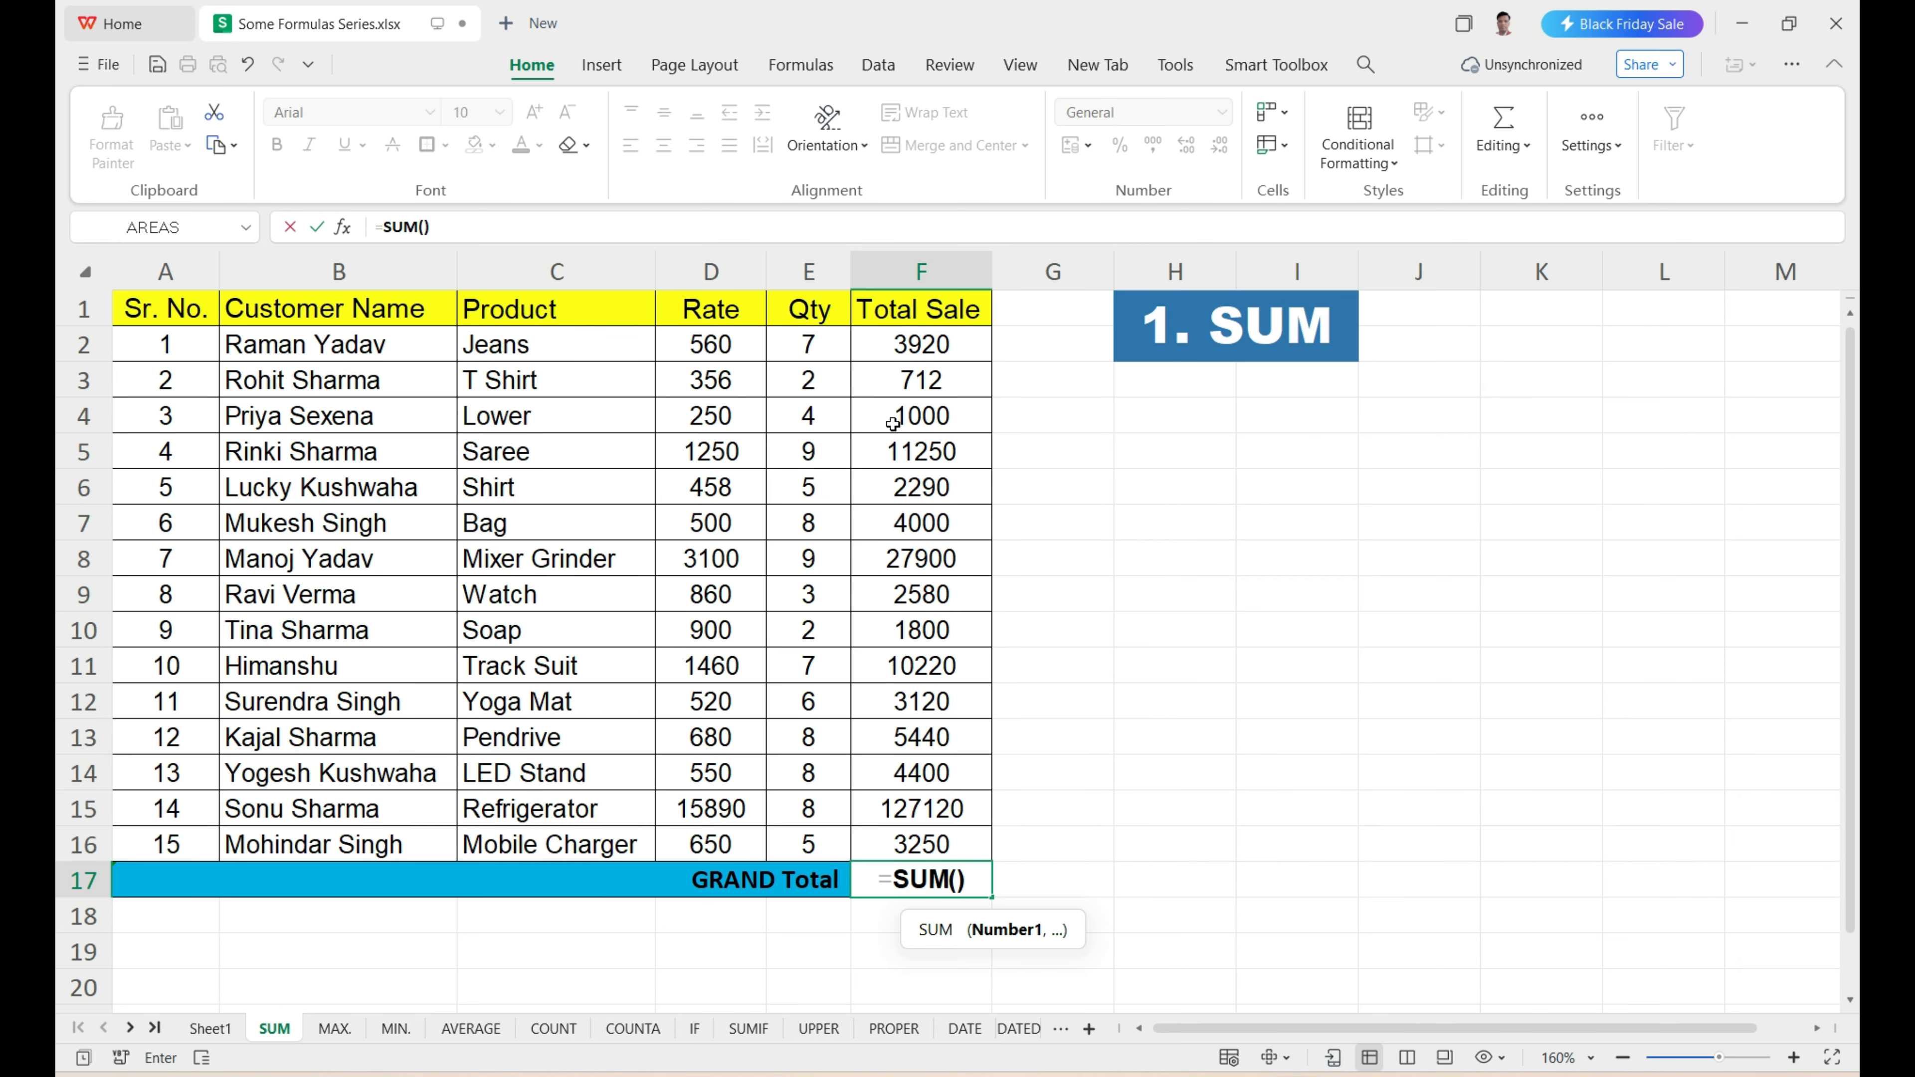
left_click_drag(927, 351, 940, 837)
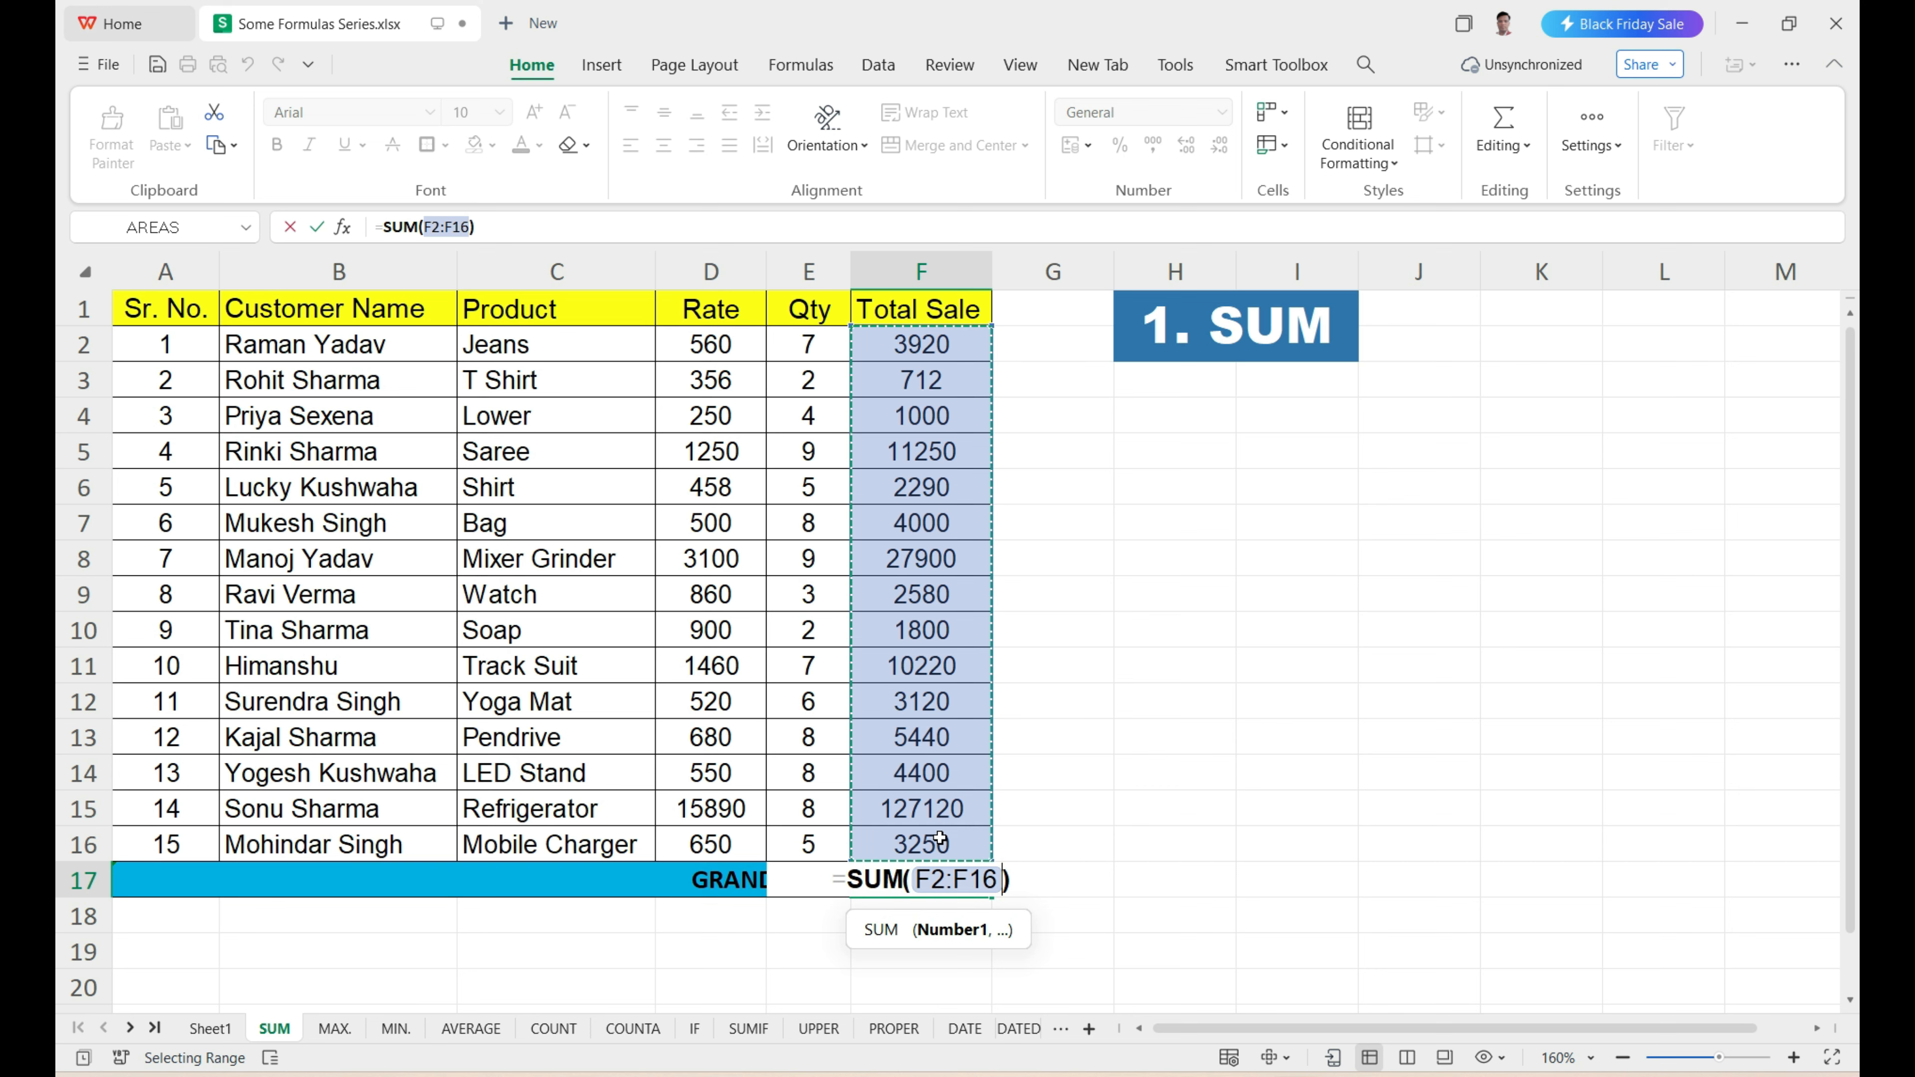
key("Return")
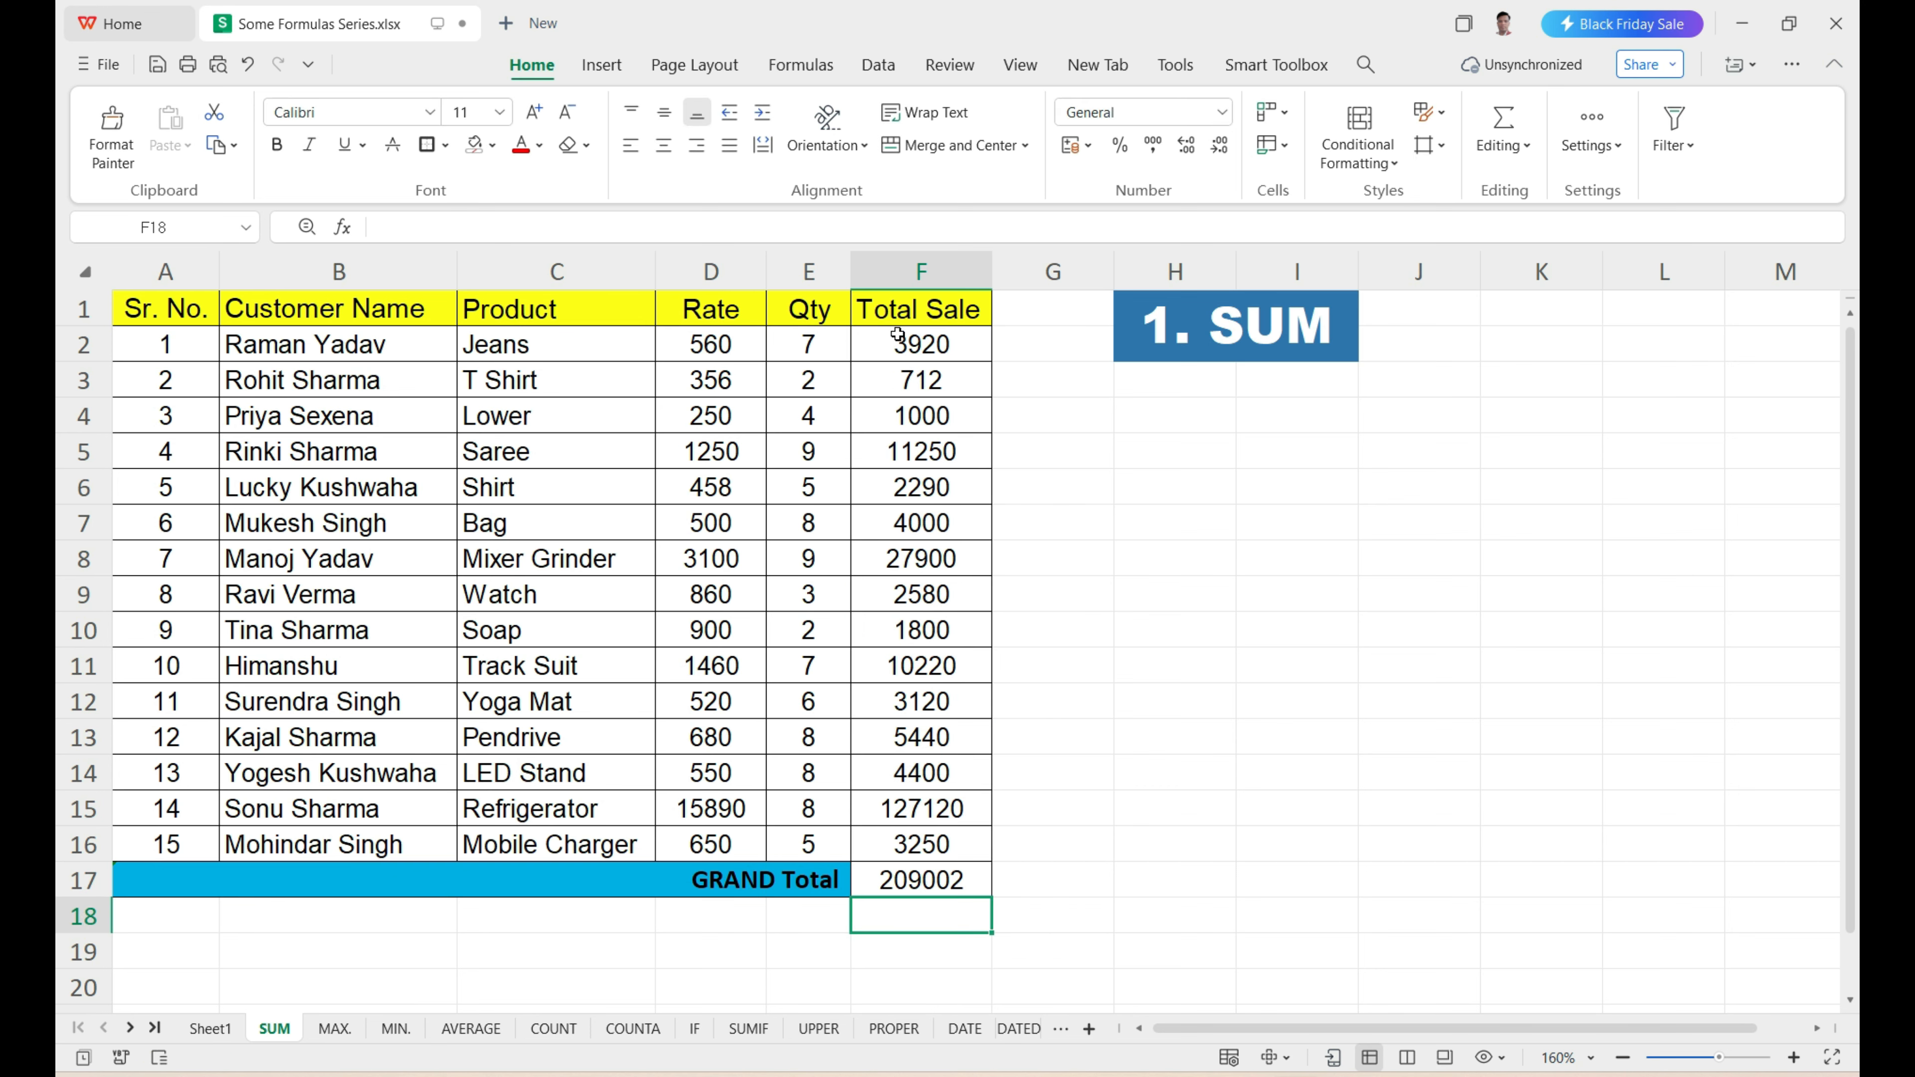
left_click_drag(901, 316, 931, 846)
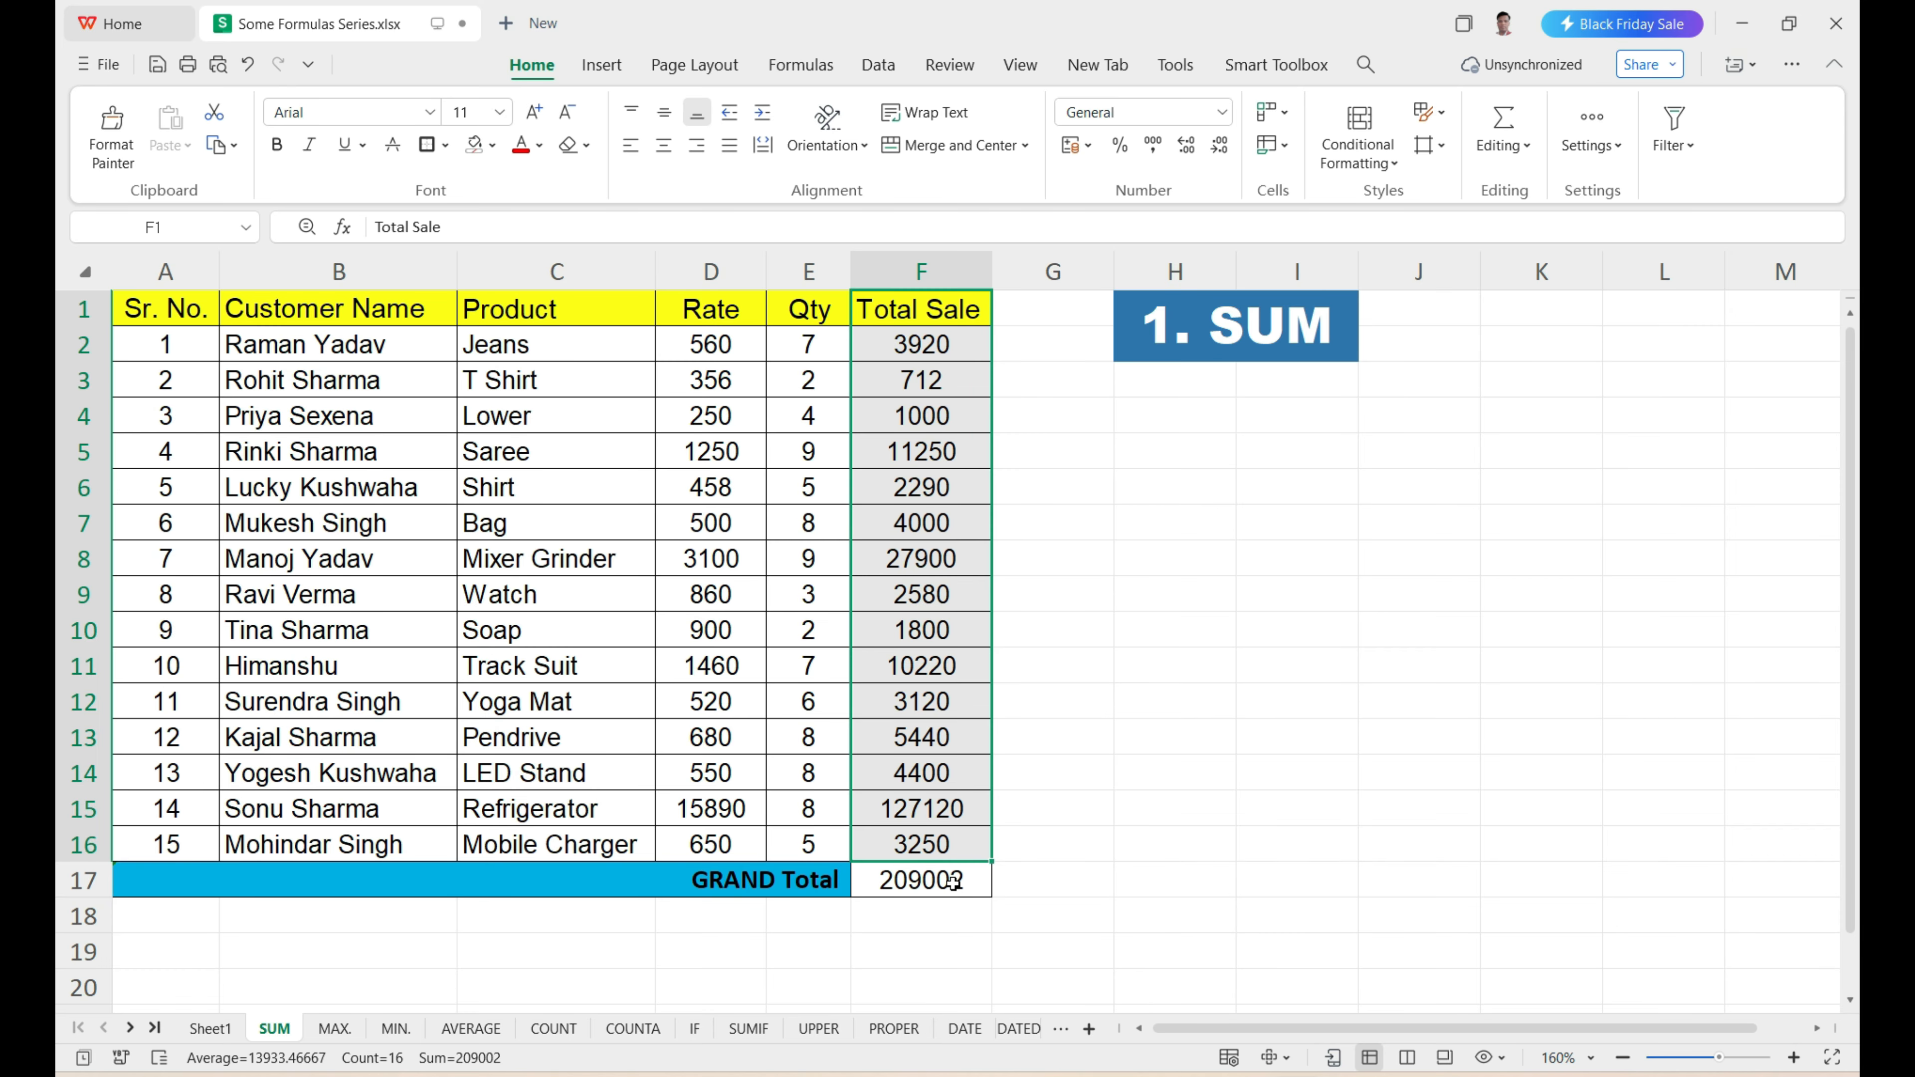
left_click(924, 889)
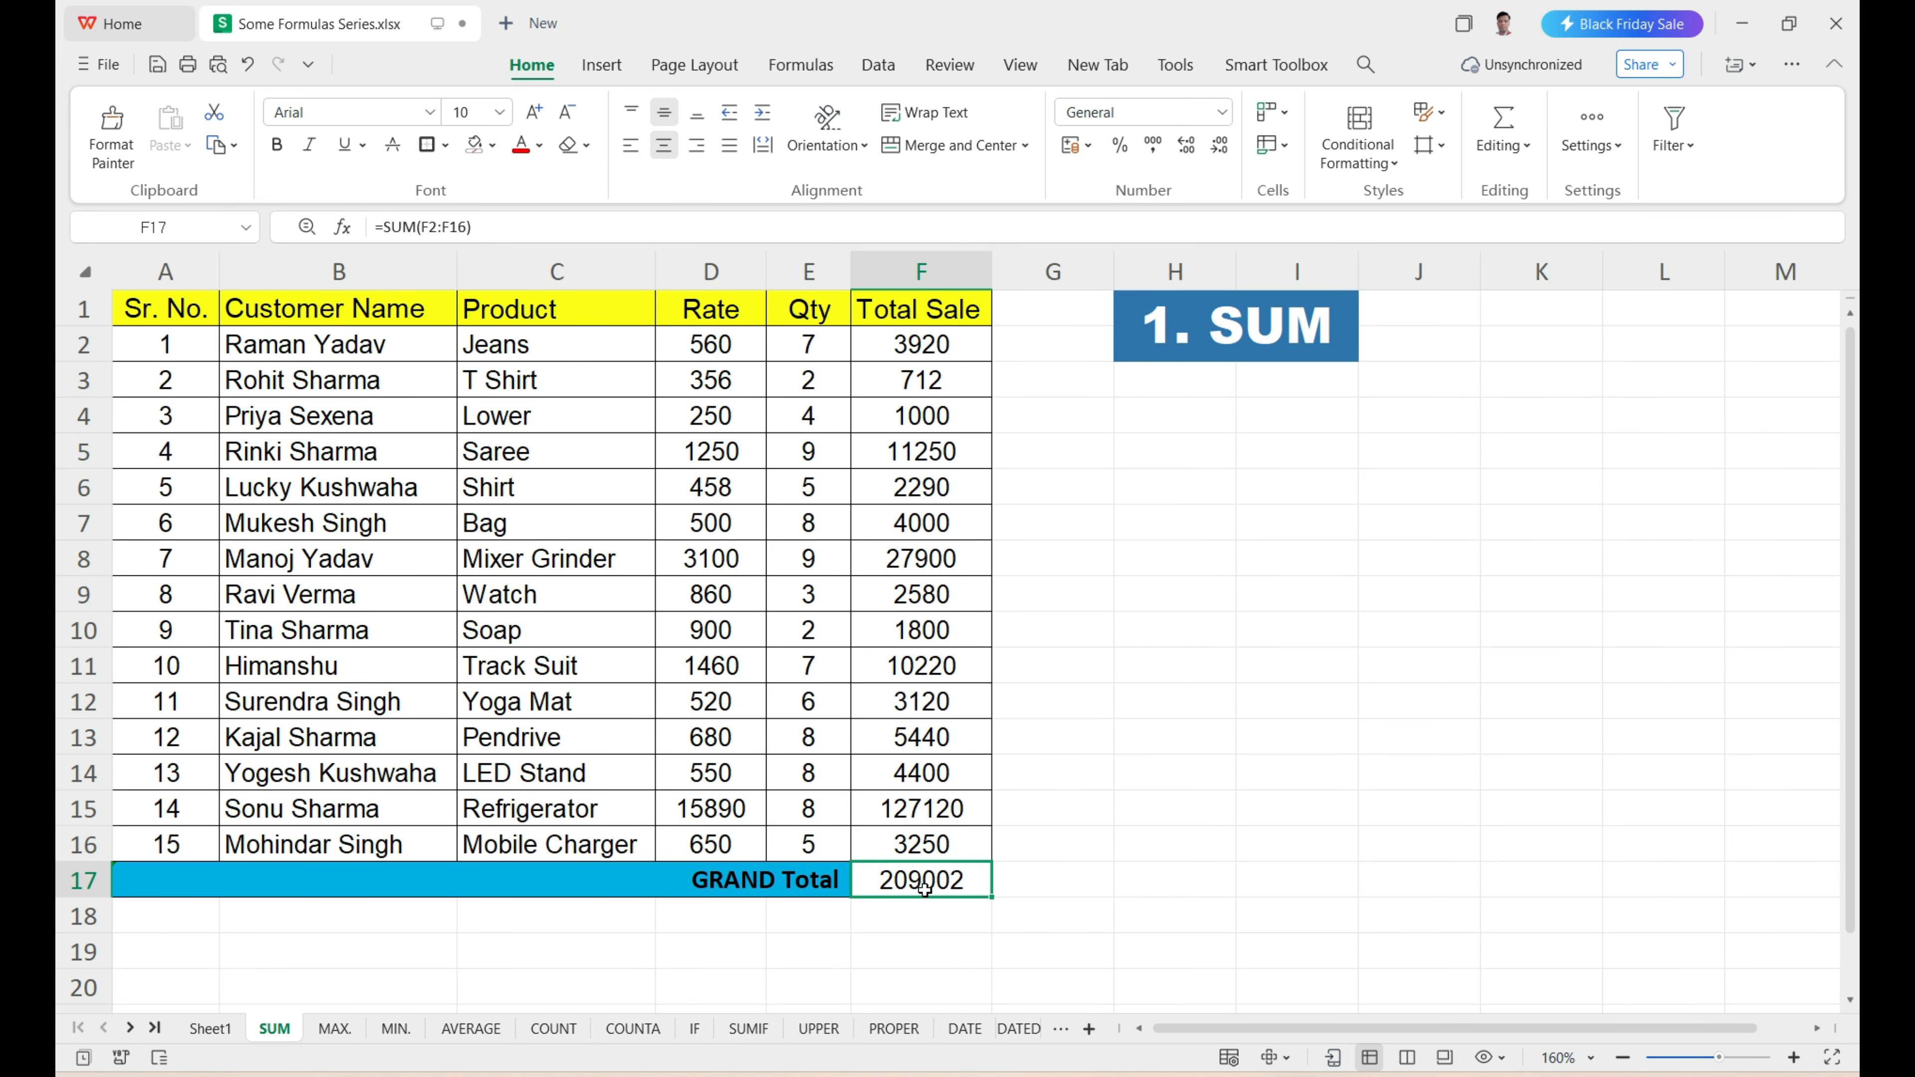
On the MAX. sheet, enter =MAX(C2:G2) in H2 to get the first student's highest mark across the five subjects.
left_click(340, 1038)
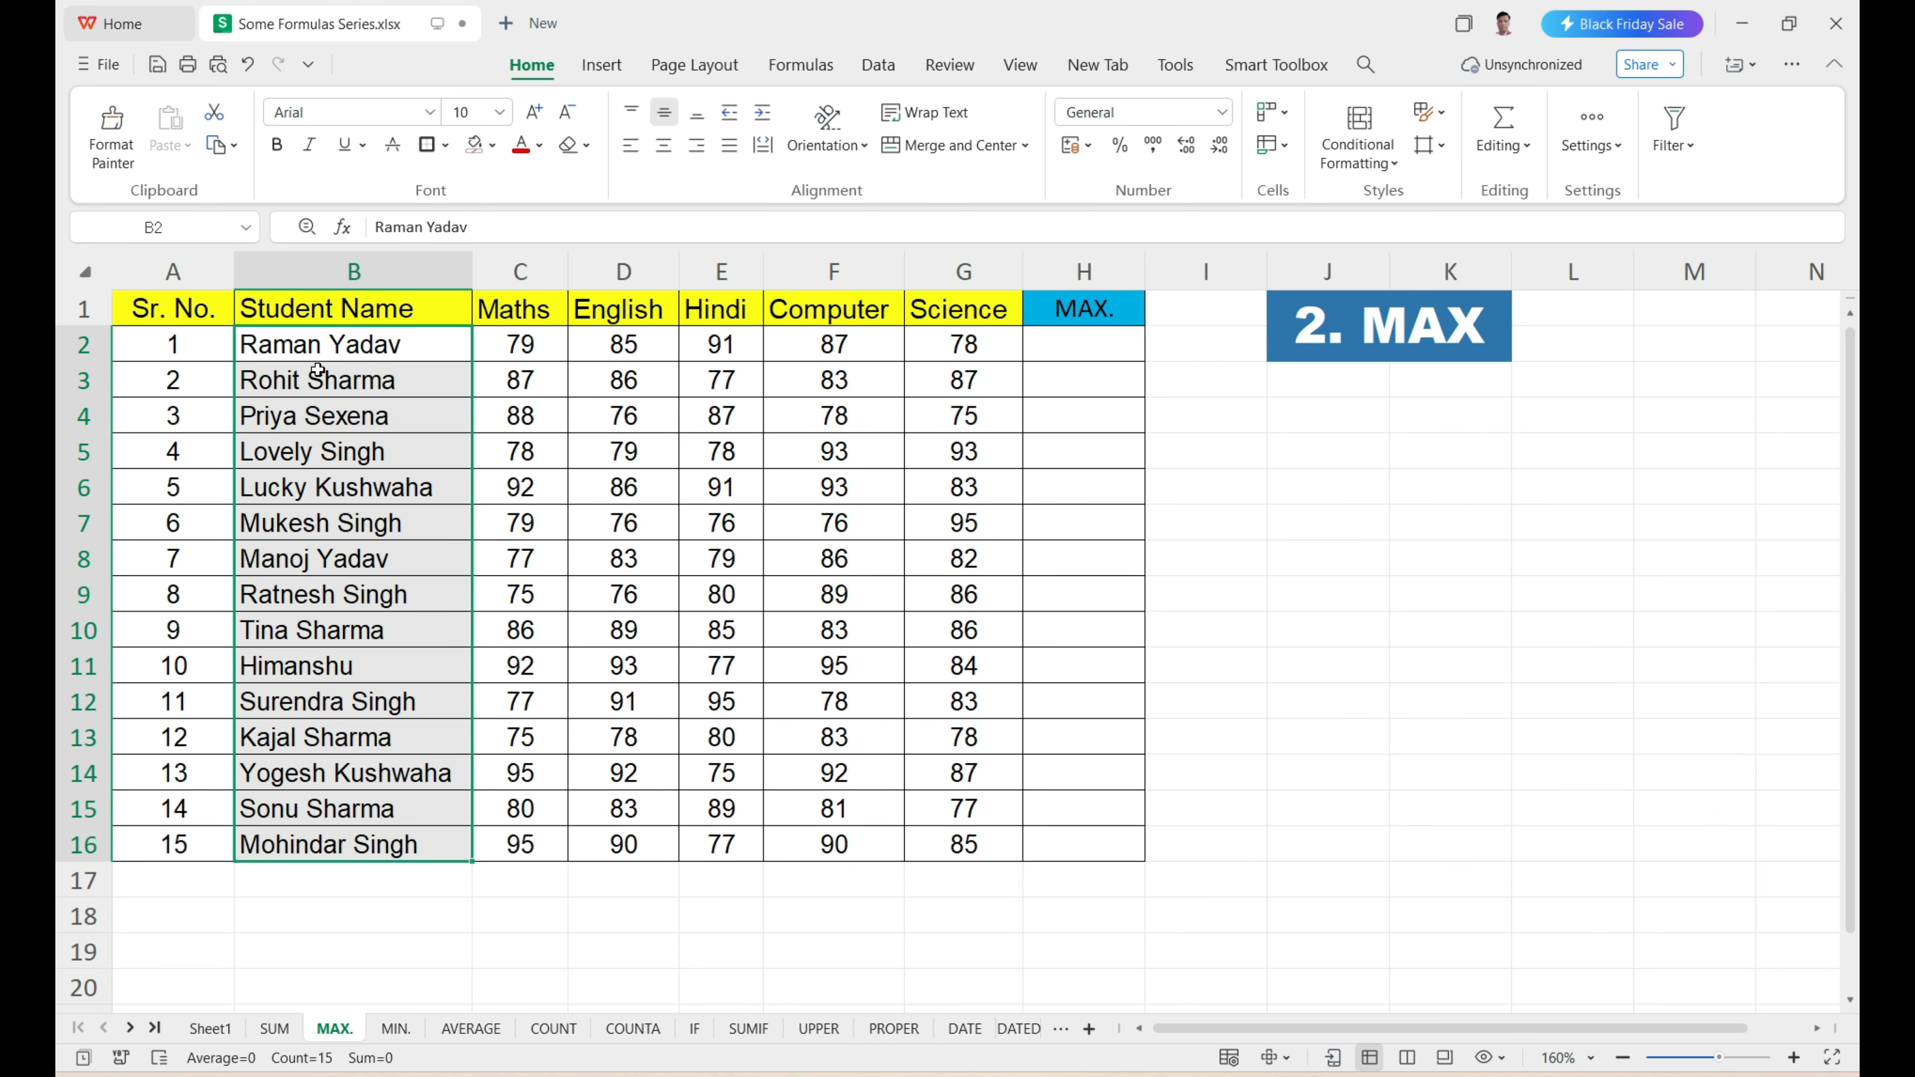
left_click_drag(305, 352, 912, 845)
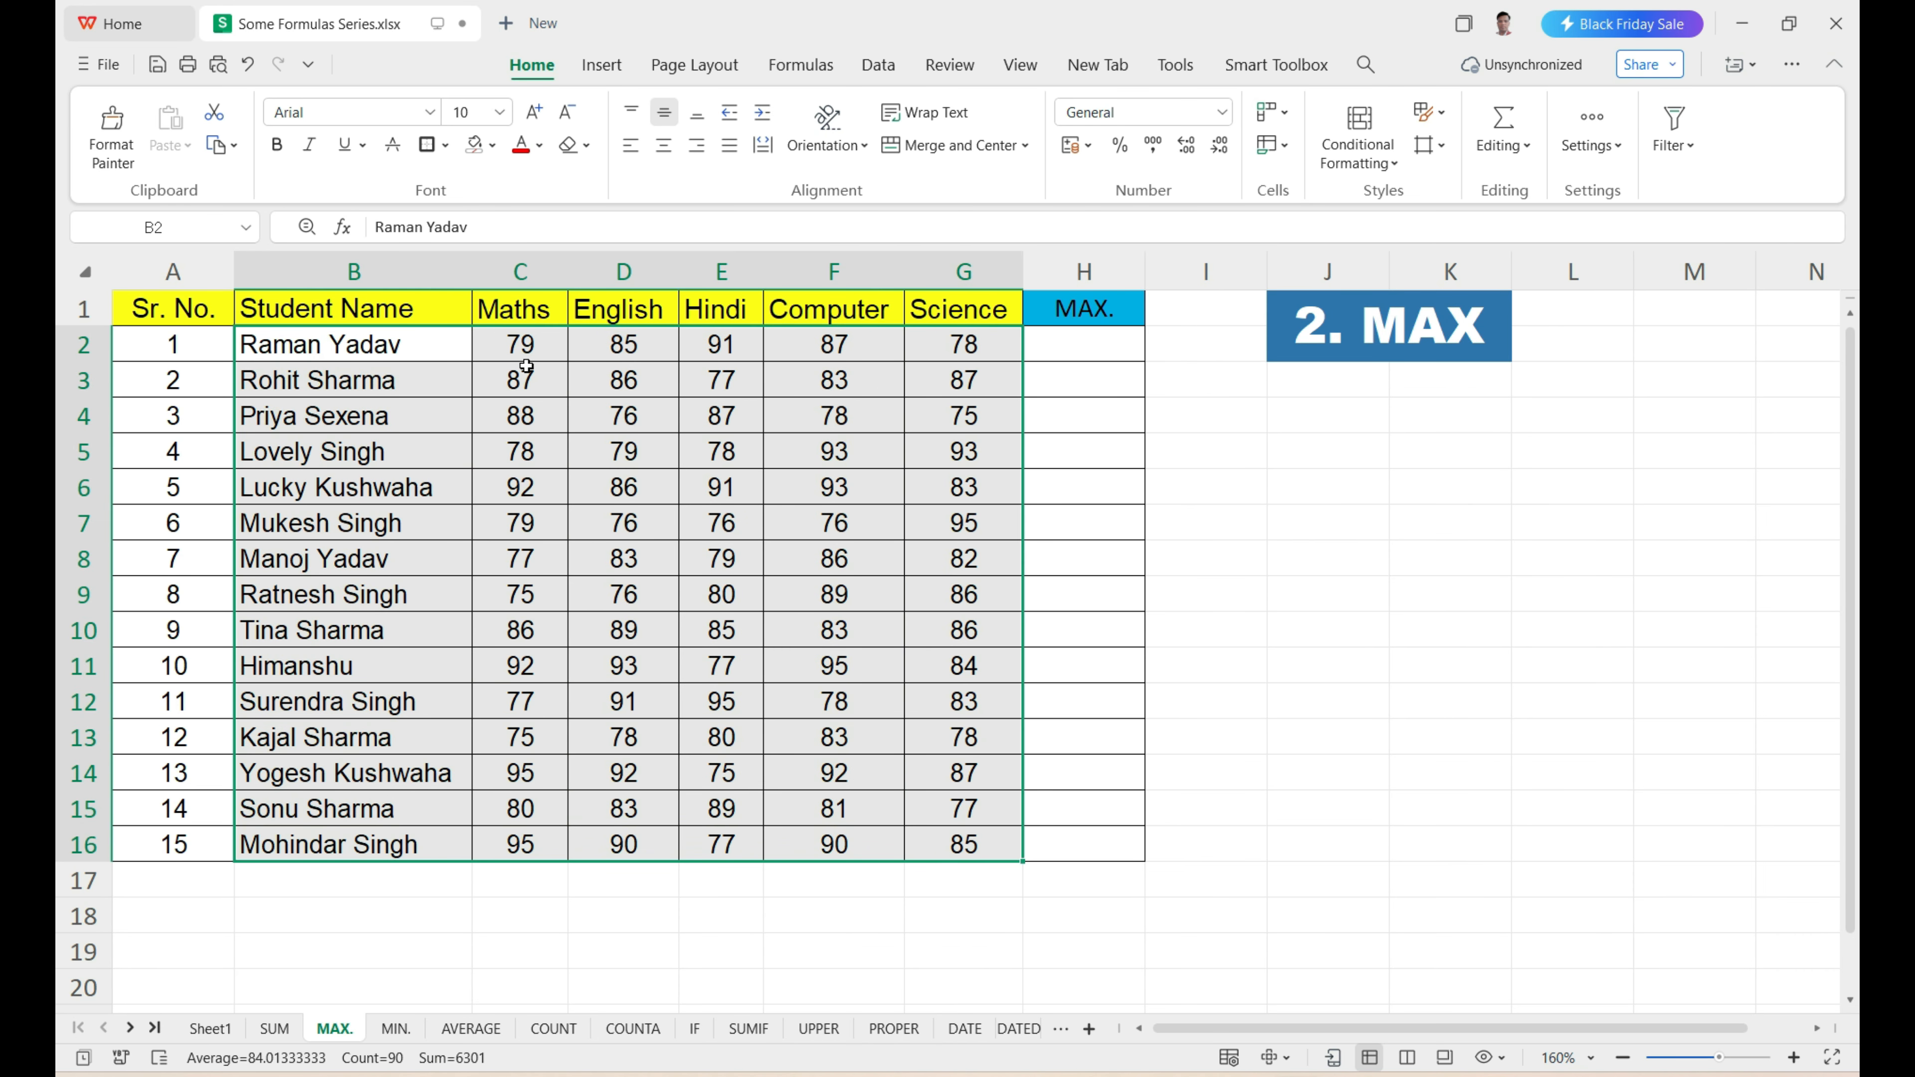
left_click_drag(519, 371, 938, 849)
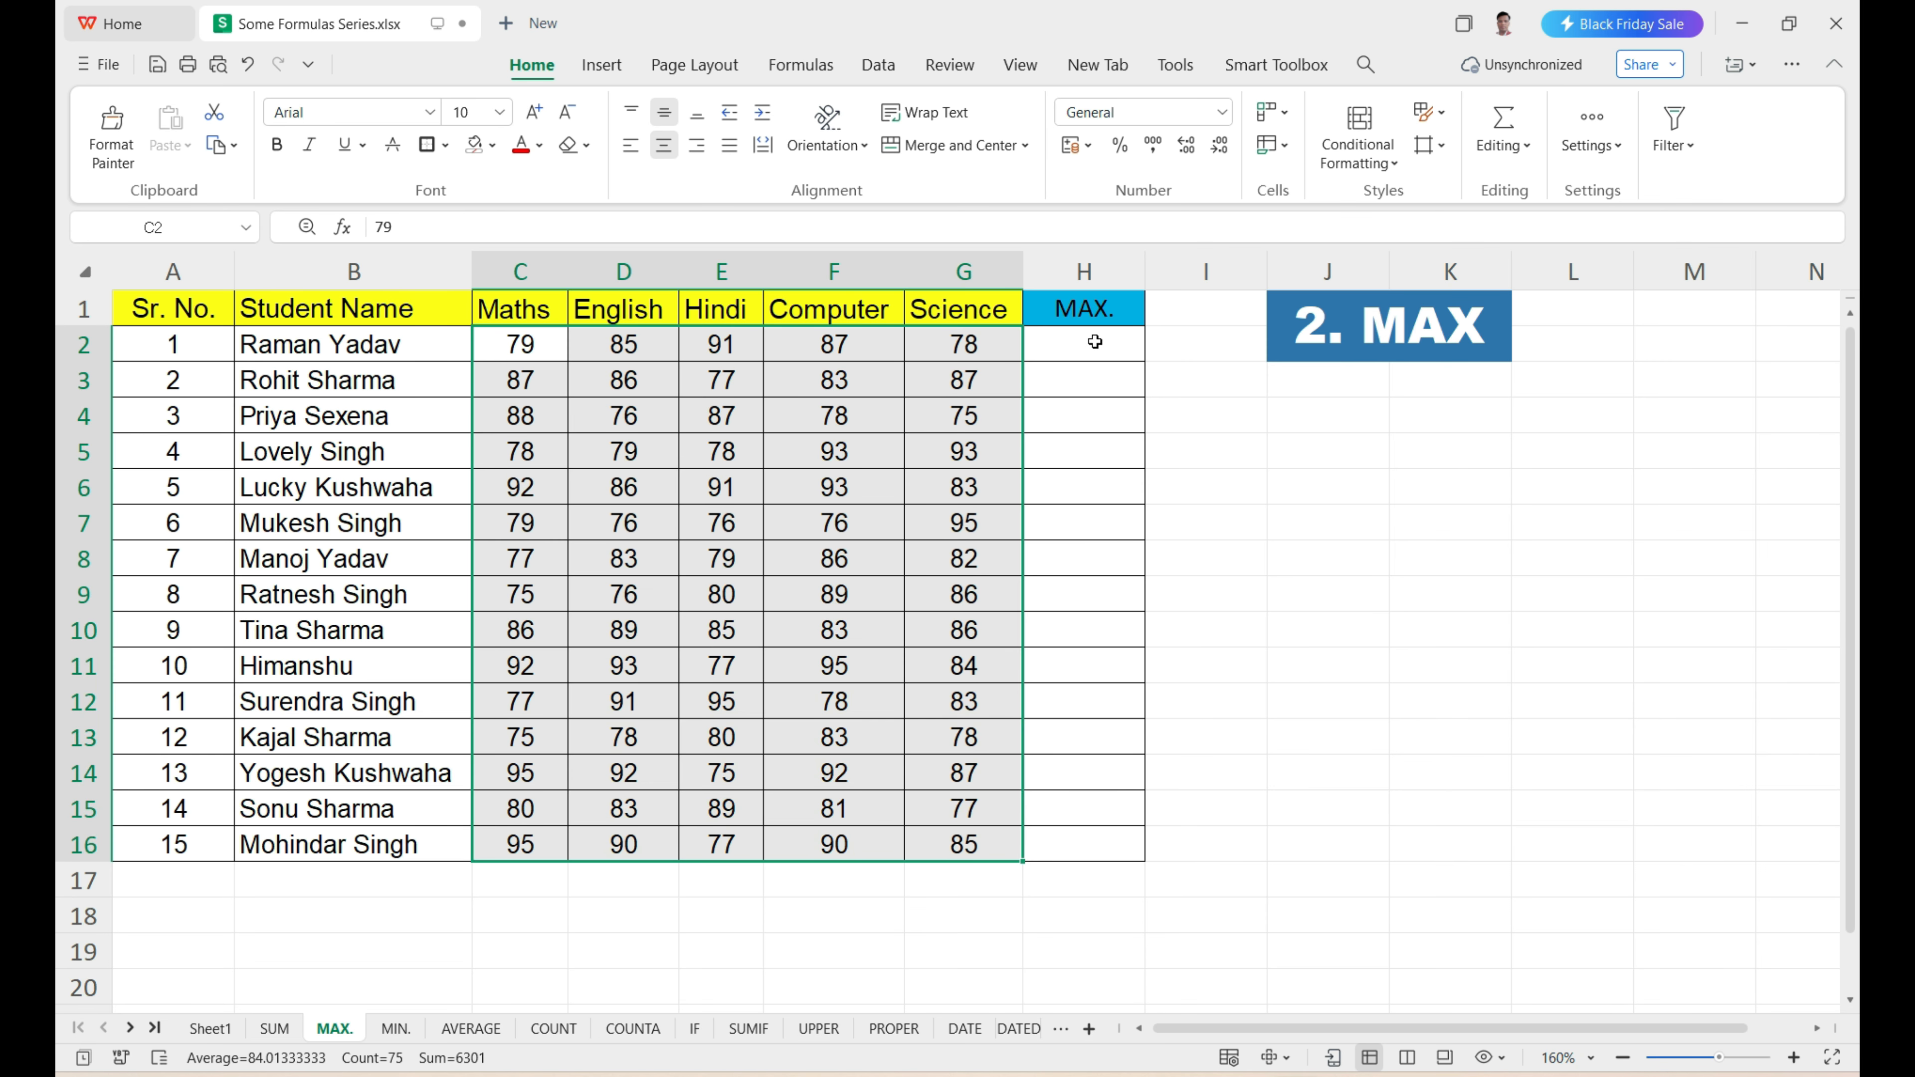
left_click_drag(1093, 343, 1097, 841)
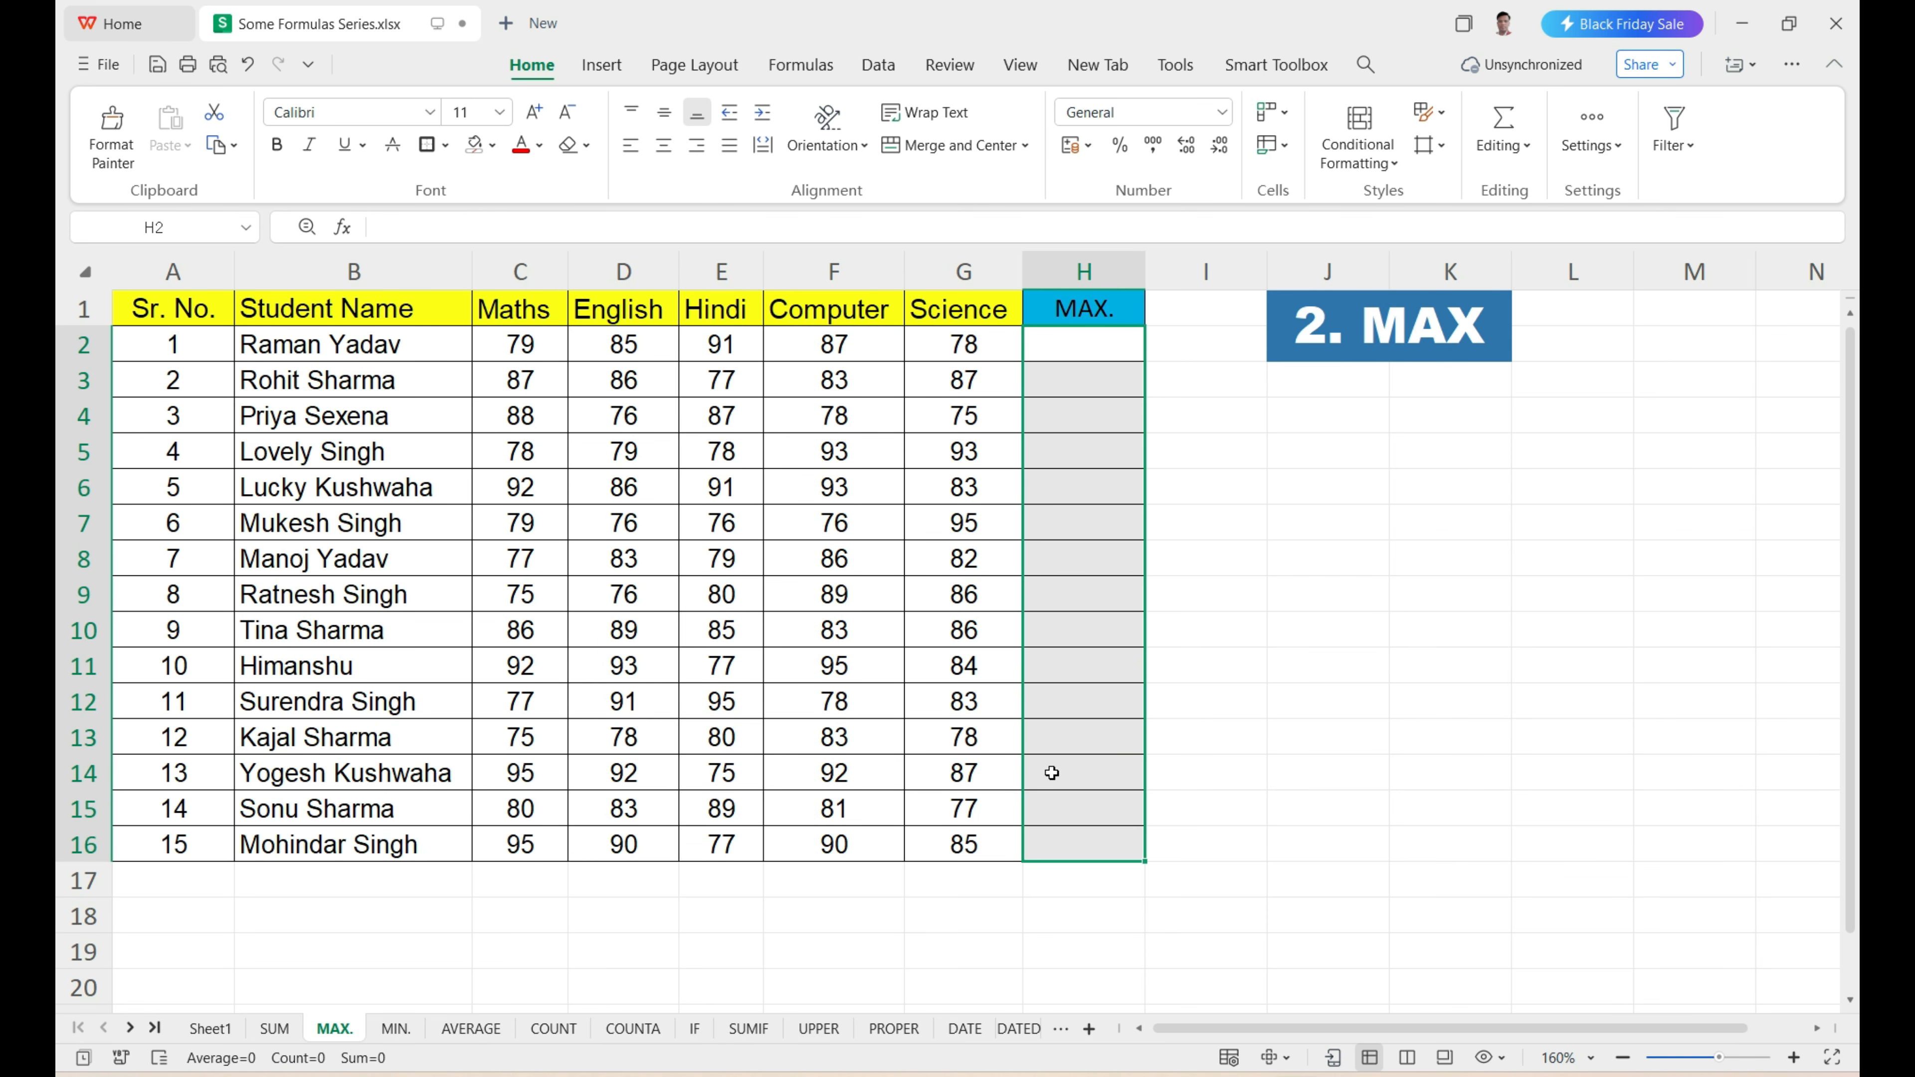
left_click(1091, 351)
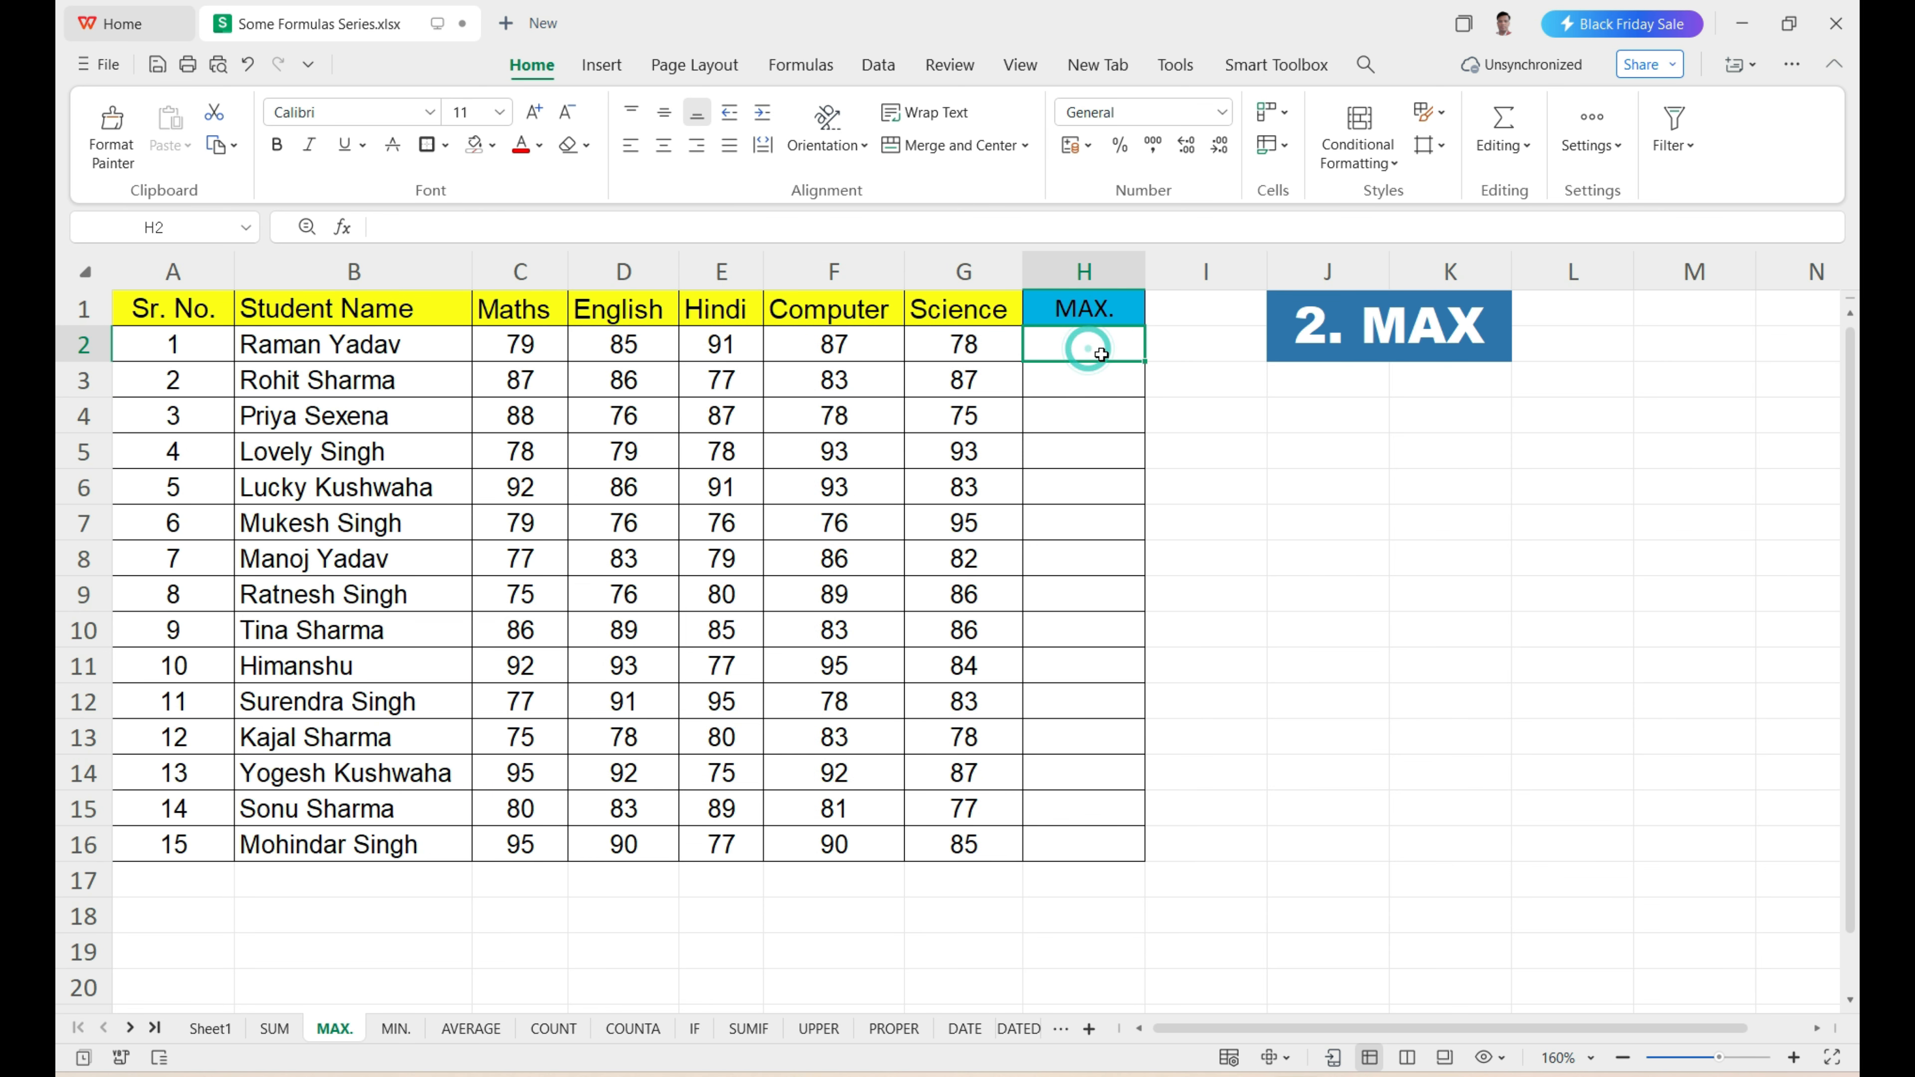
type("=")
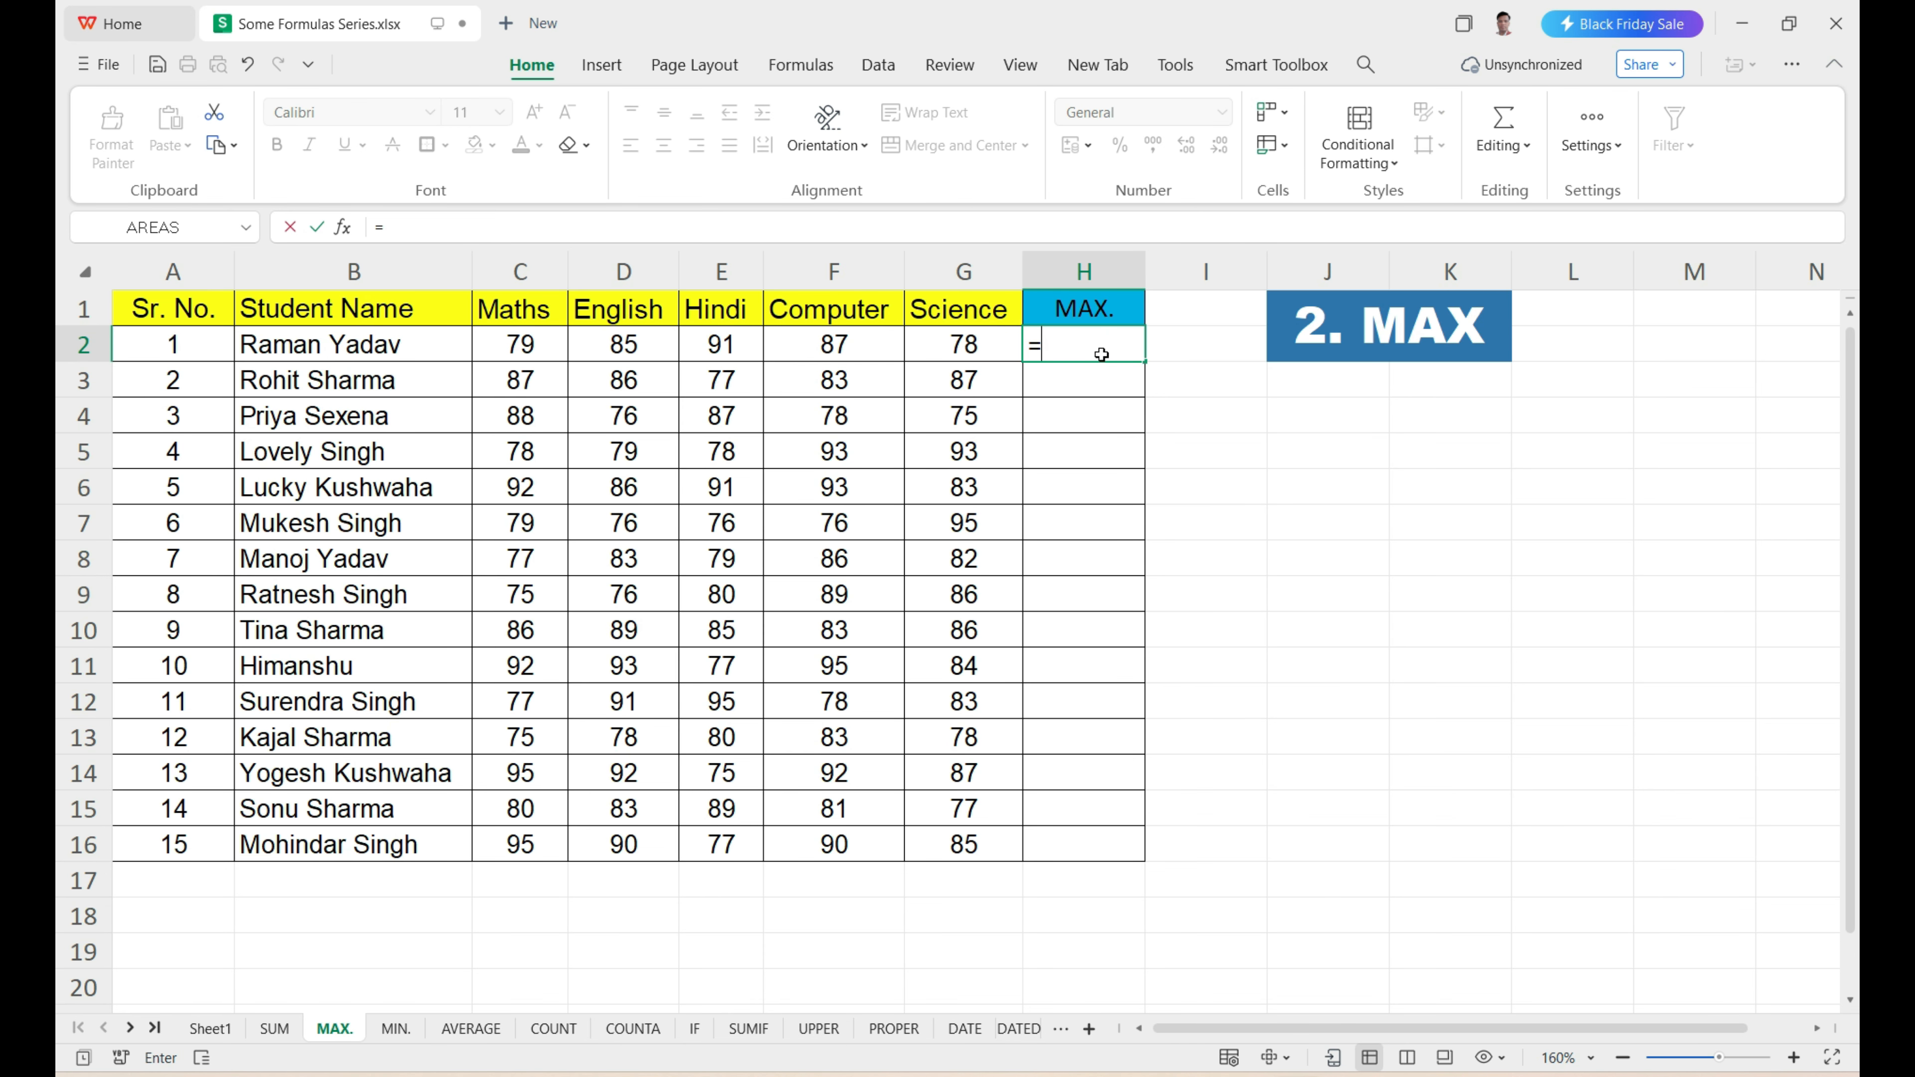
type("MAX")
key("Tab")
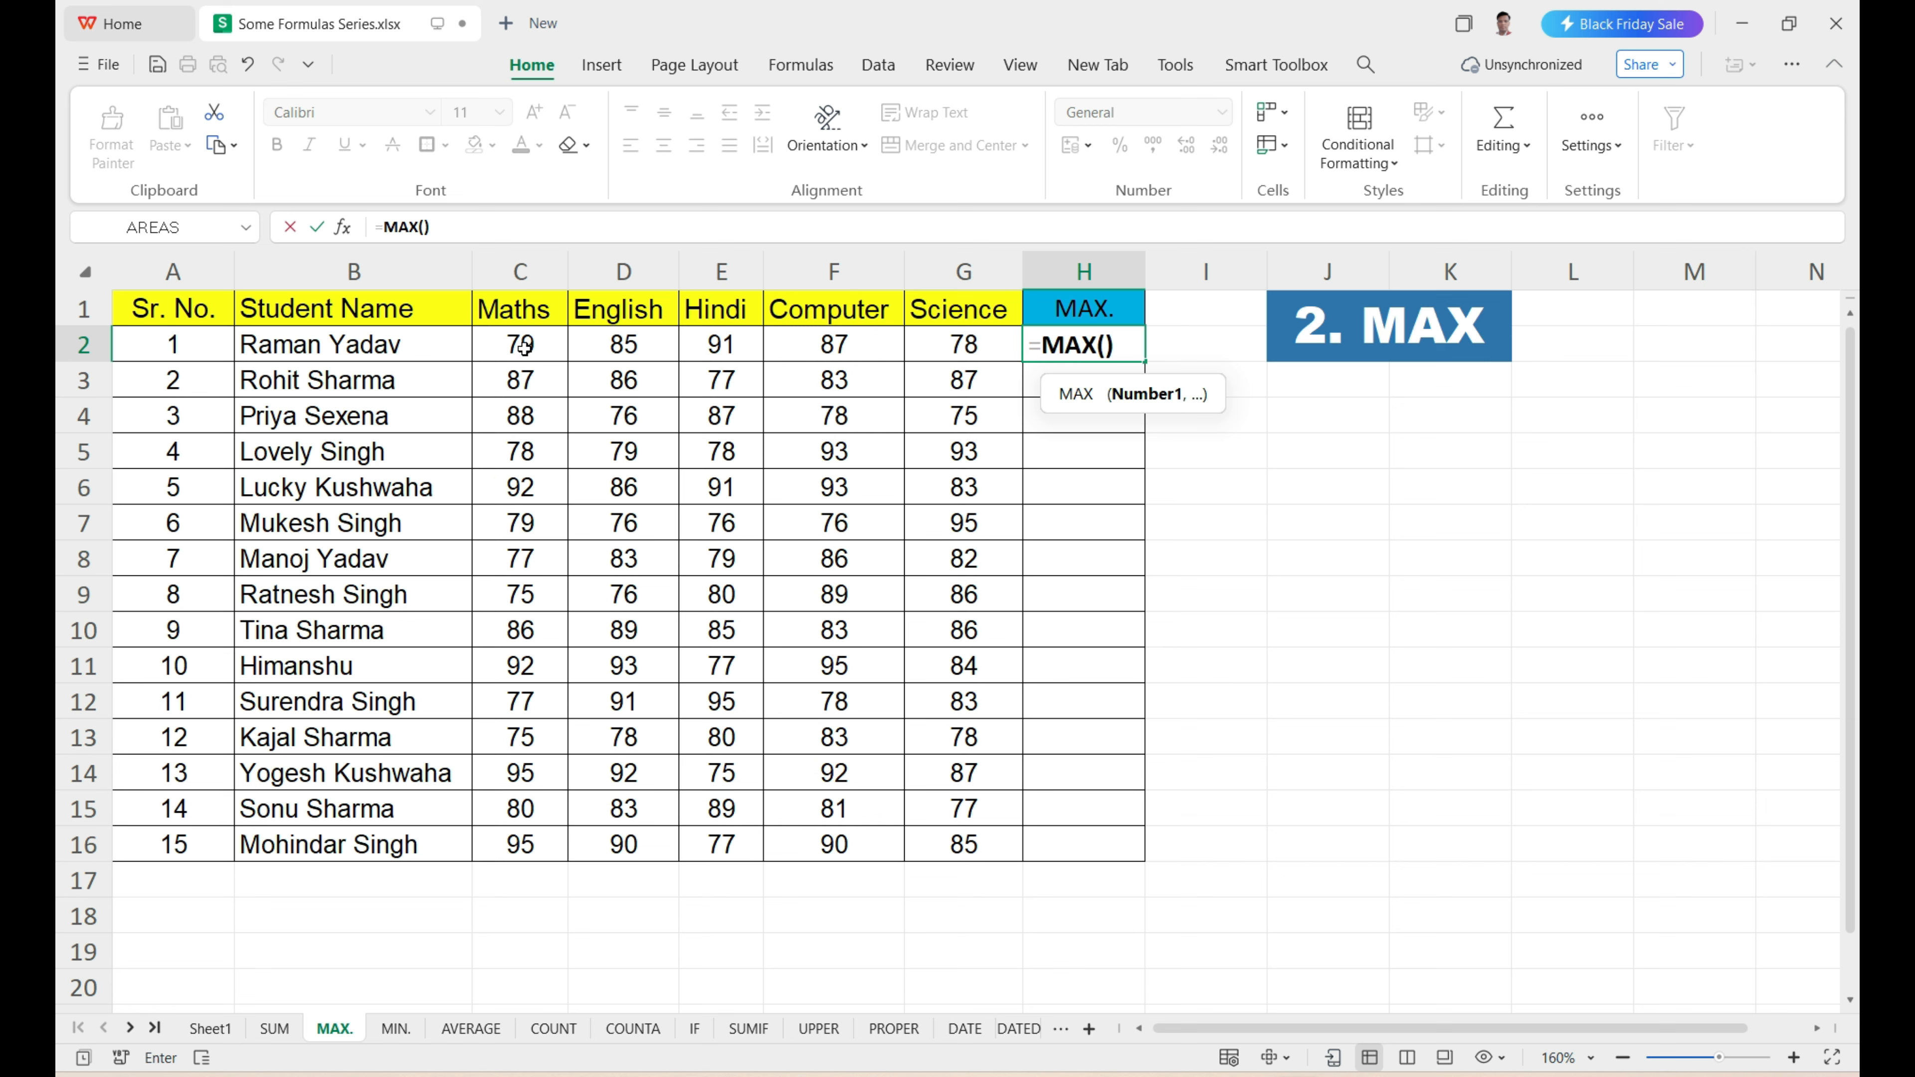
left_click_drag(525, 347, 1020, 343)
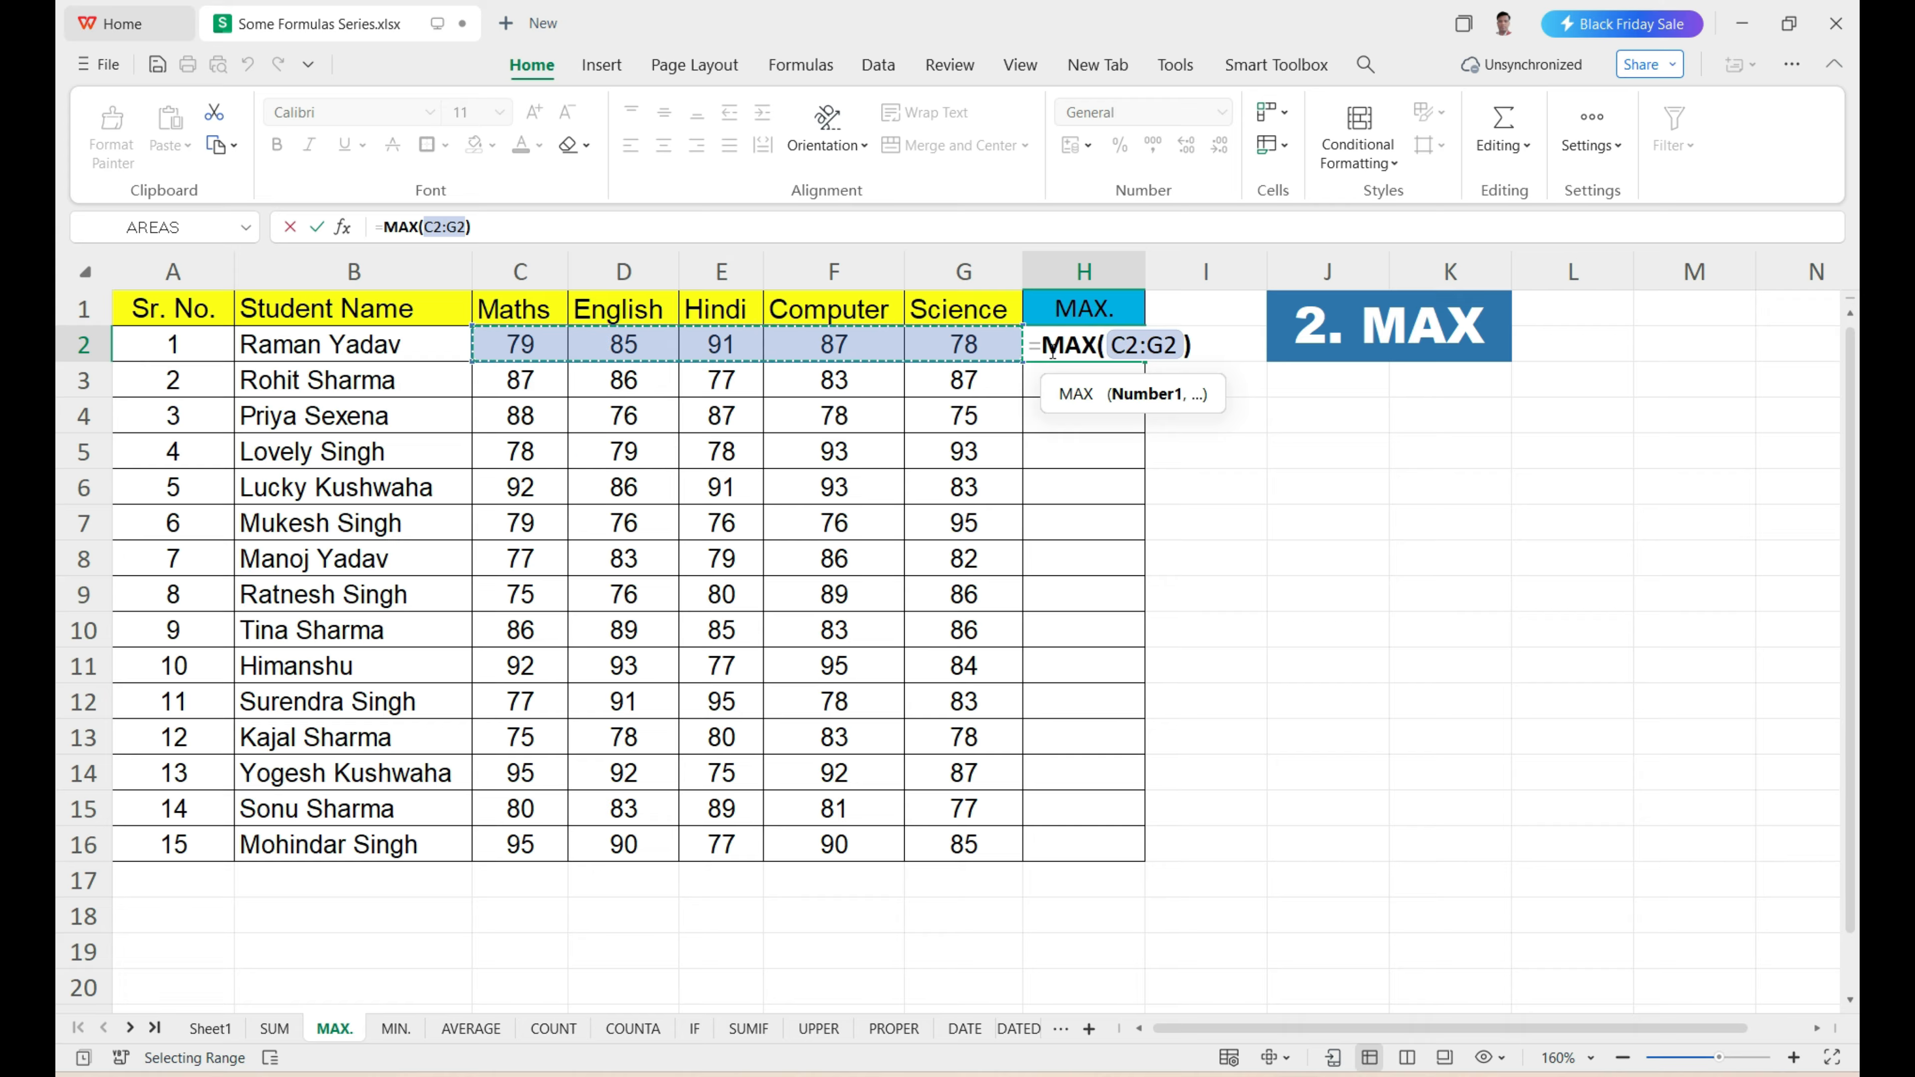
key("Return")
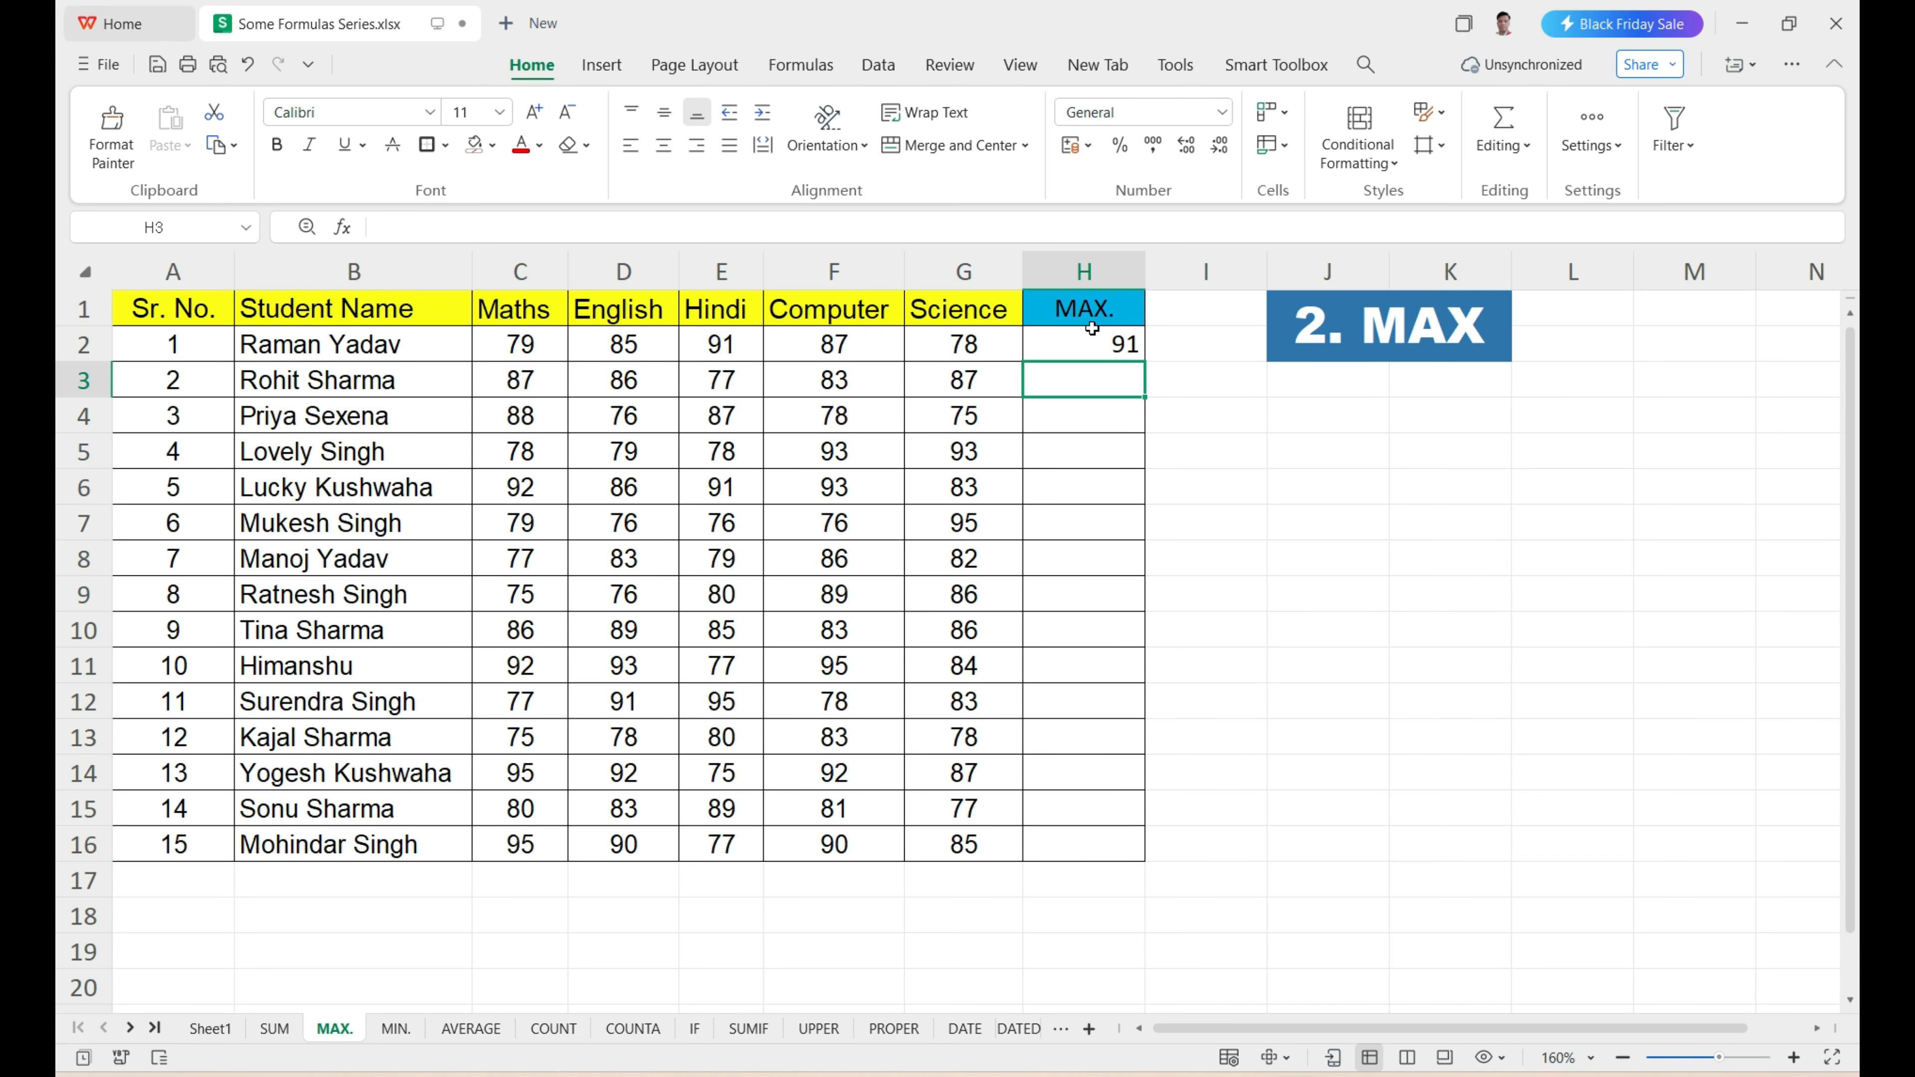
Fill the MAX formula from H2 down to H16 for all students and check the results against their marks.
left_click(1106, 345)
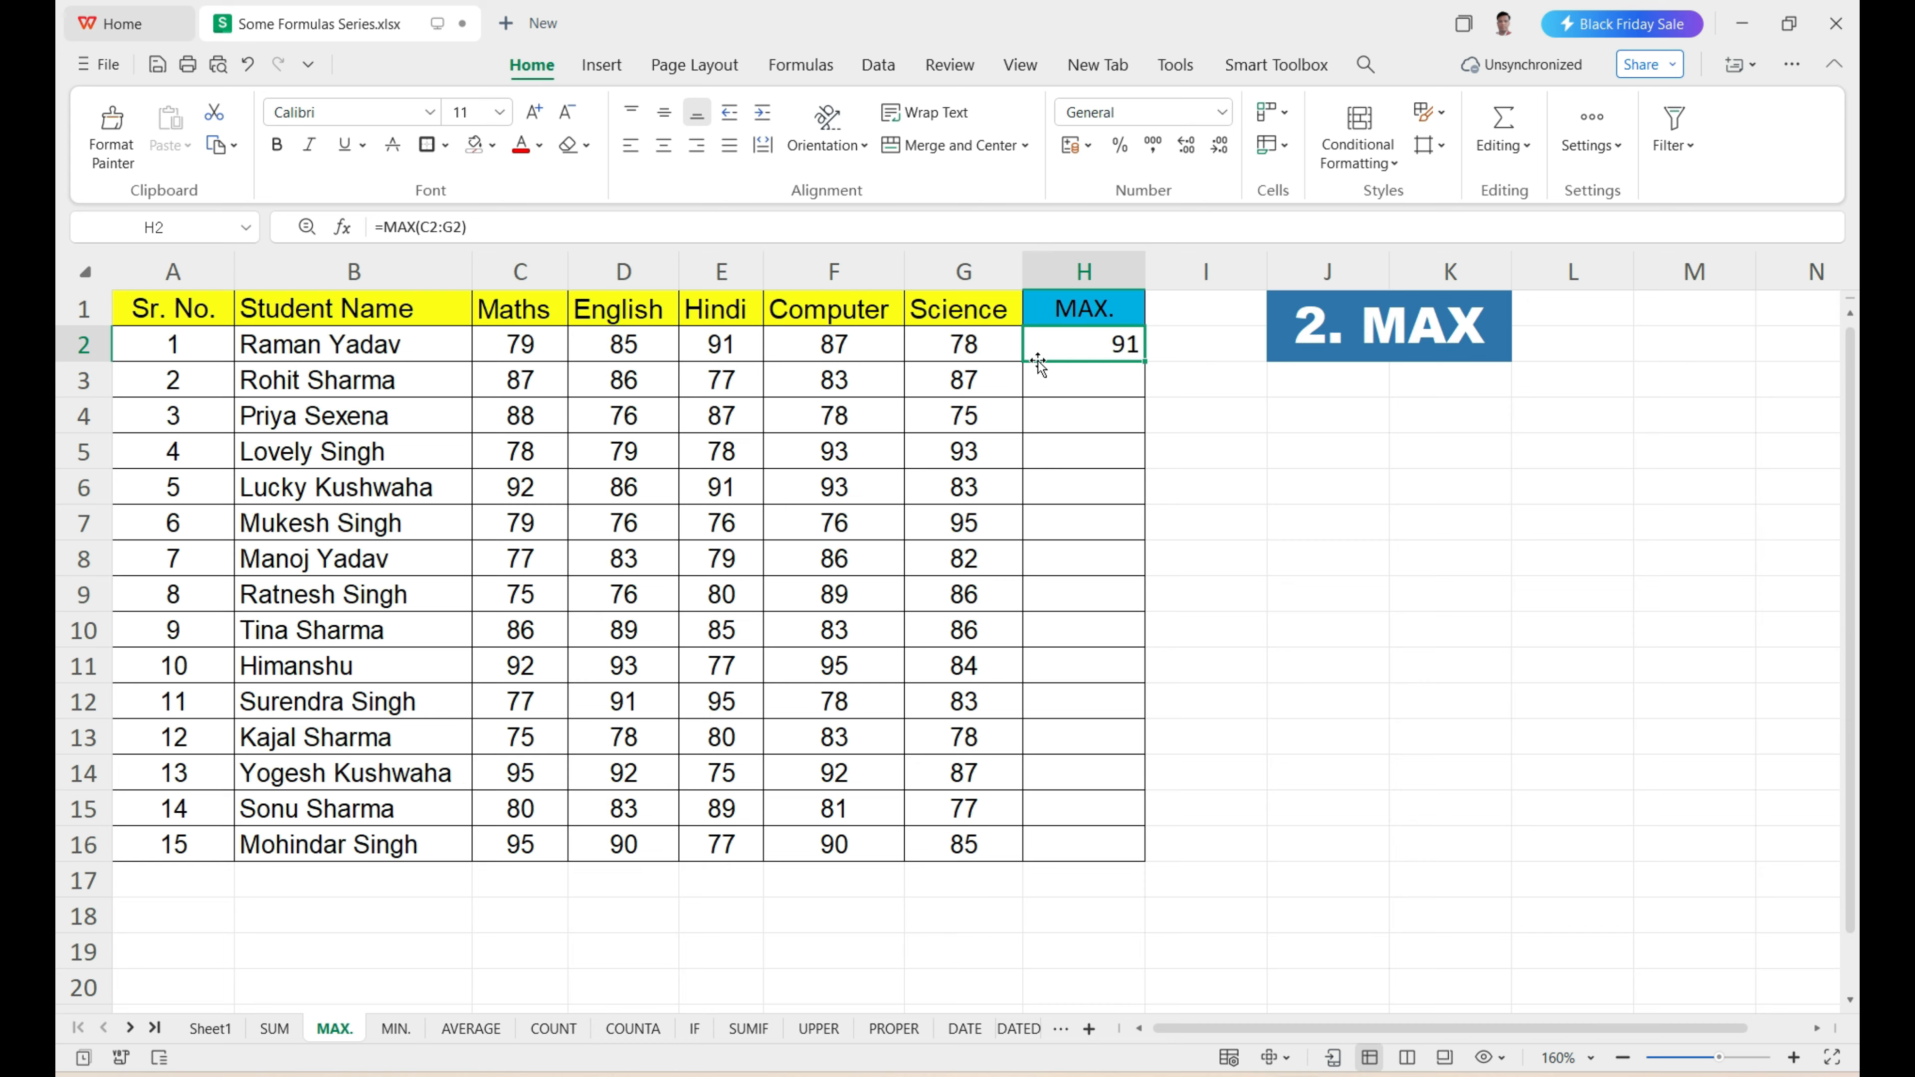
left_click_drag(518, 347, 965, 345)
left_click(720, 345)
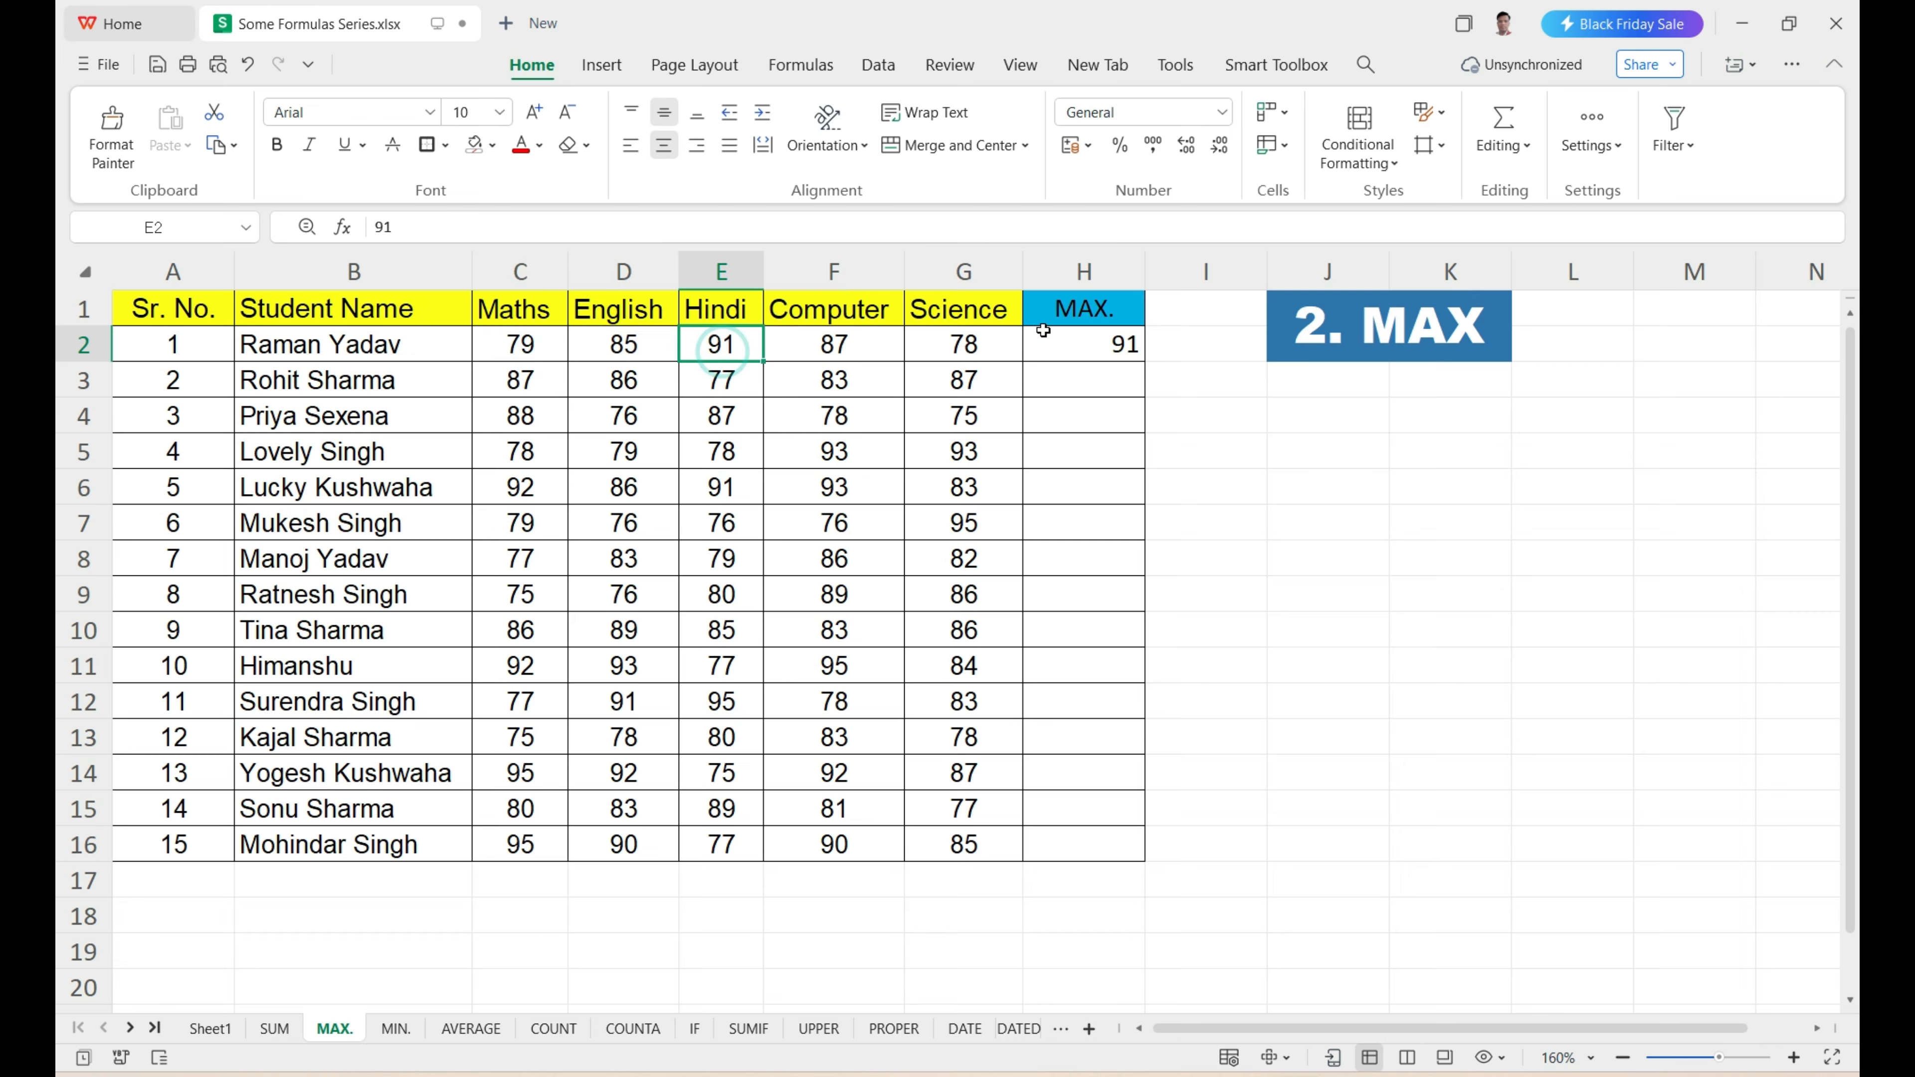
mouse_move(568, 390)
left_mouse_down()
mouse_move(996, 554)
mouse_move(993, 833)
left_mouse_up()
left_click(1102, 344)
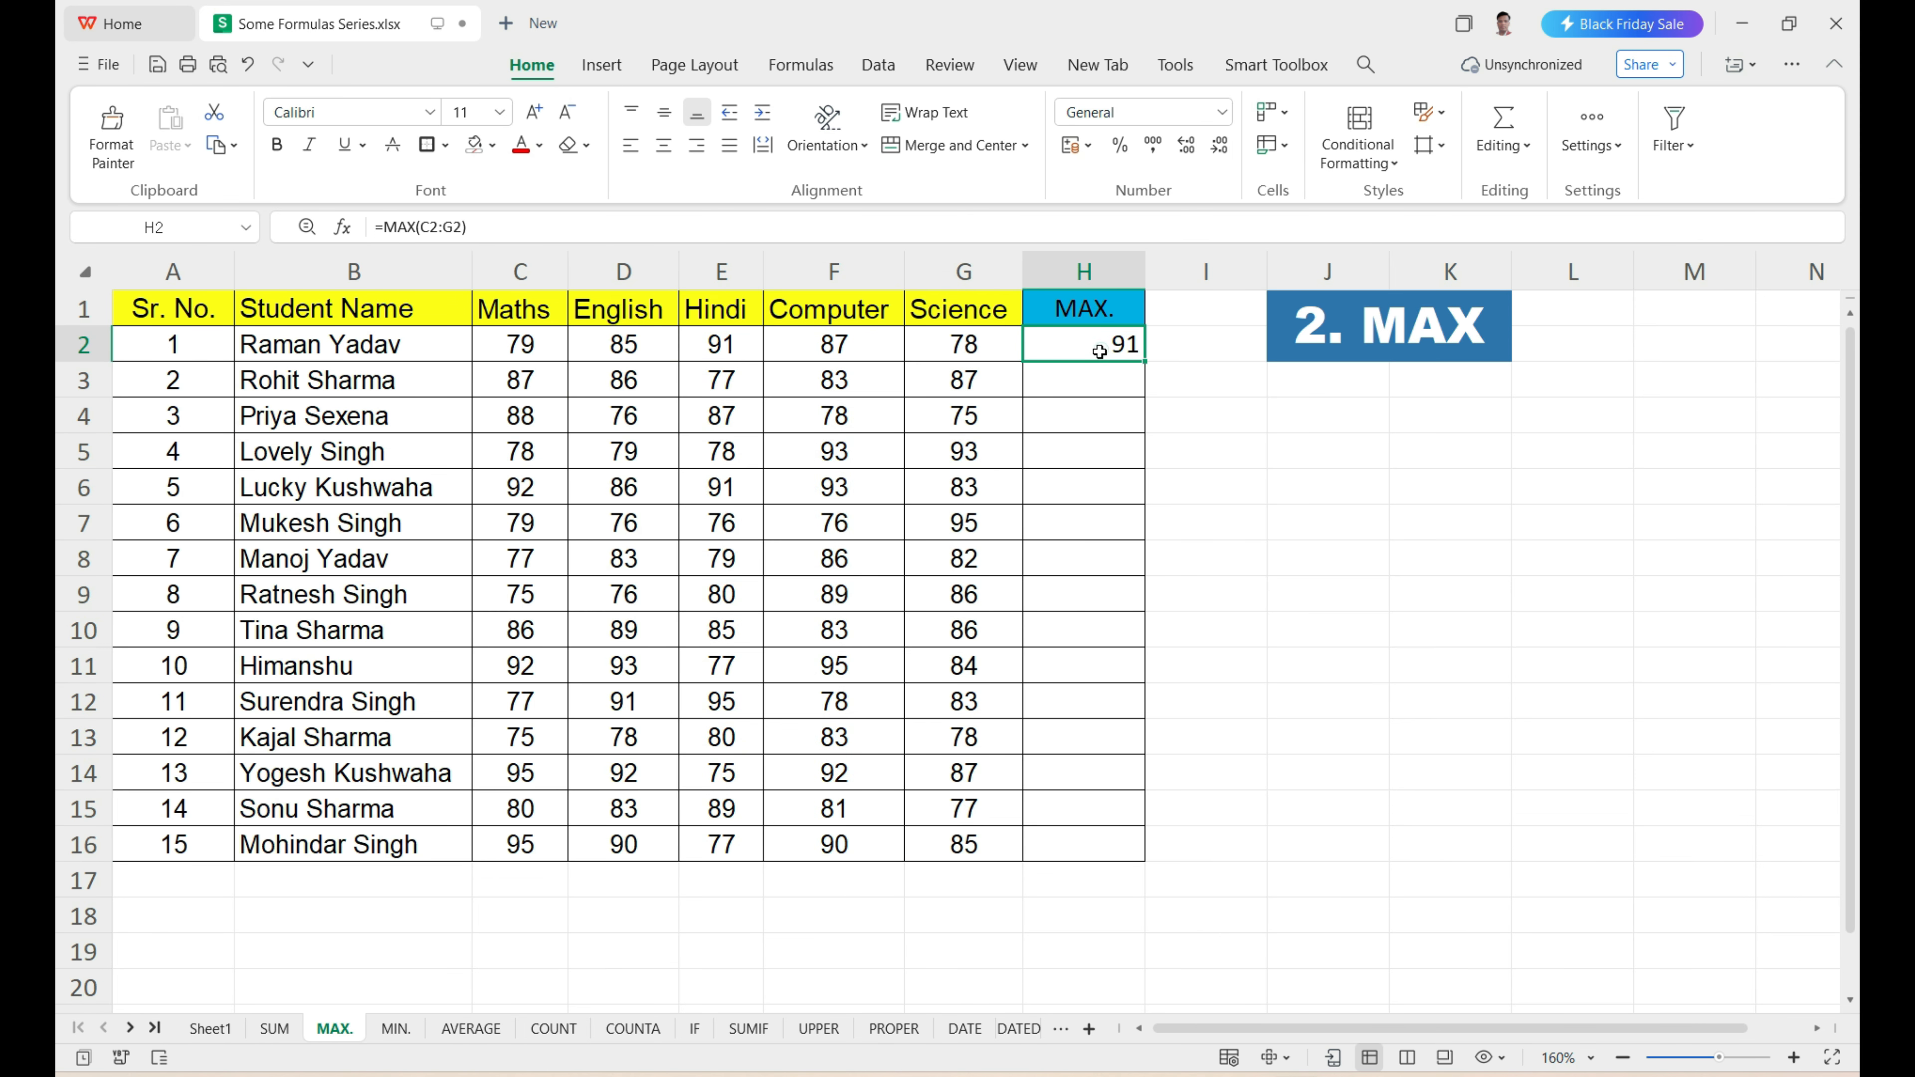
double_click(1144, 363)
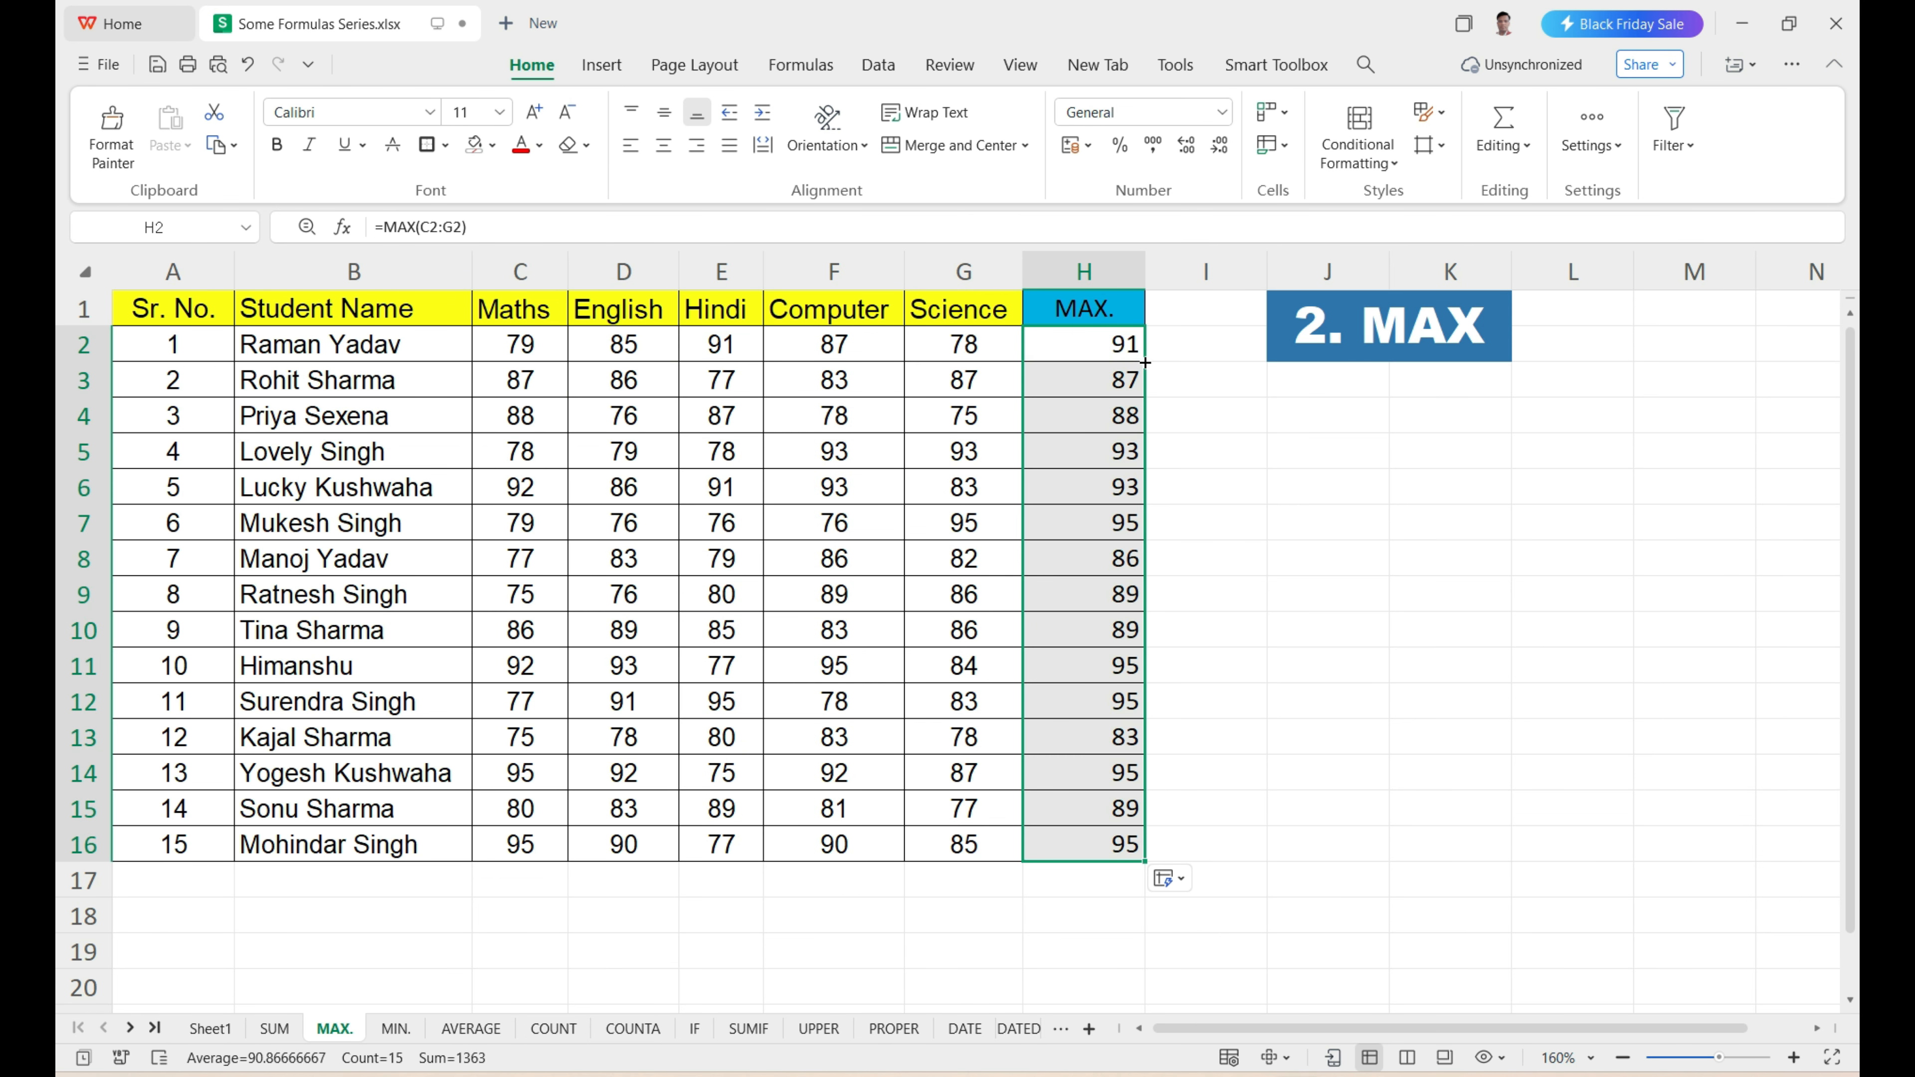
left_click_drag(1108, 391, 1121, 843)
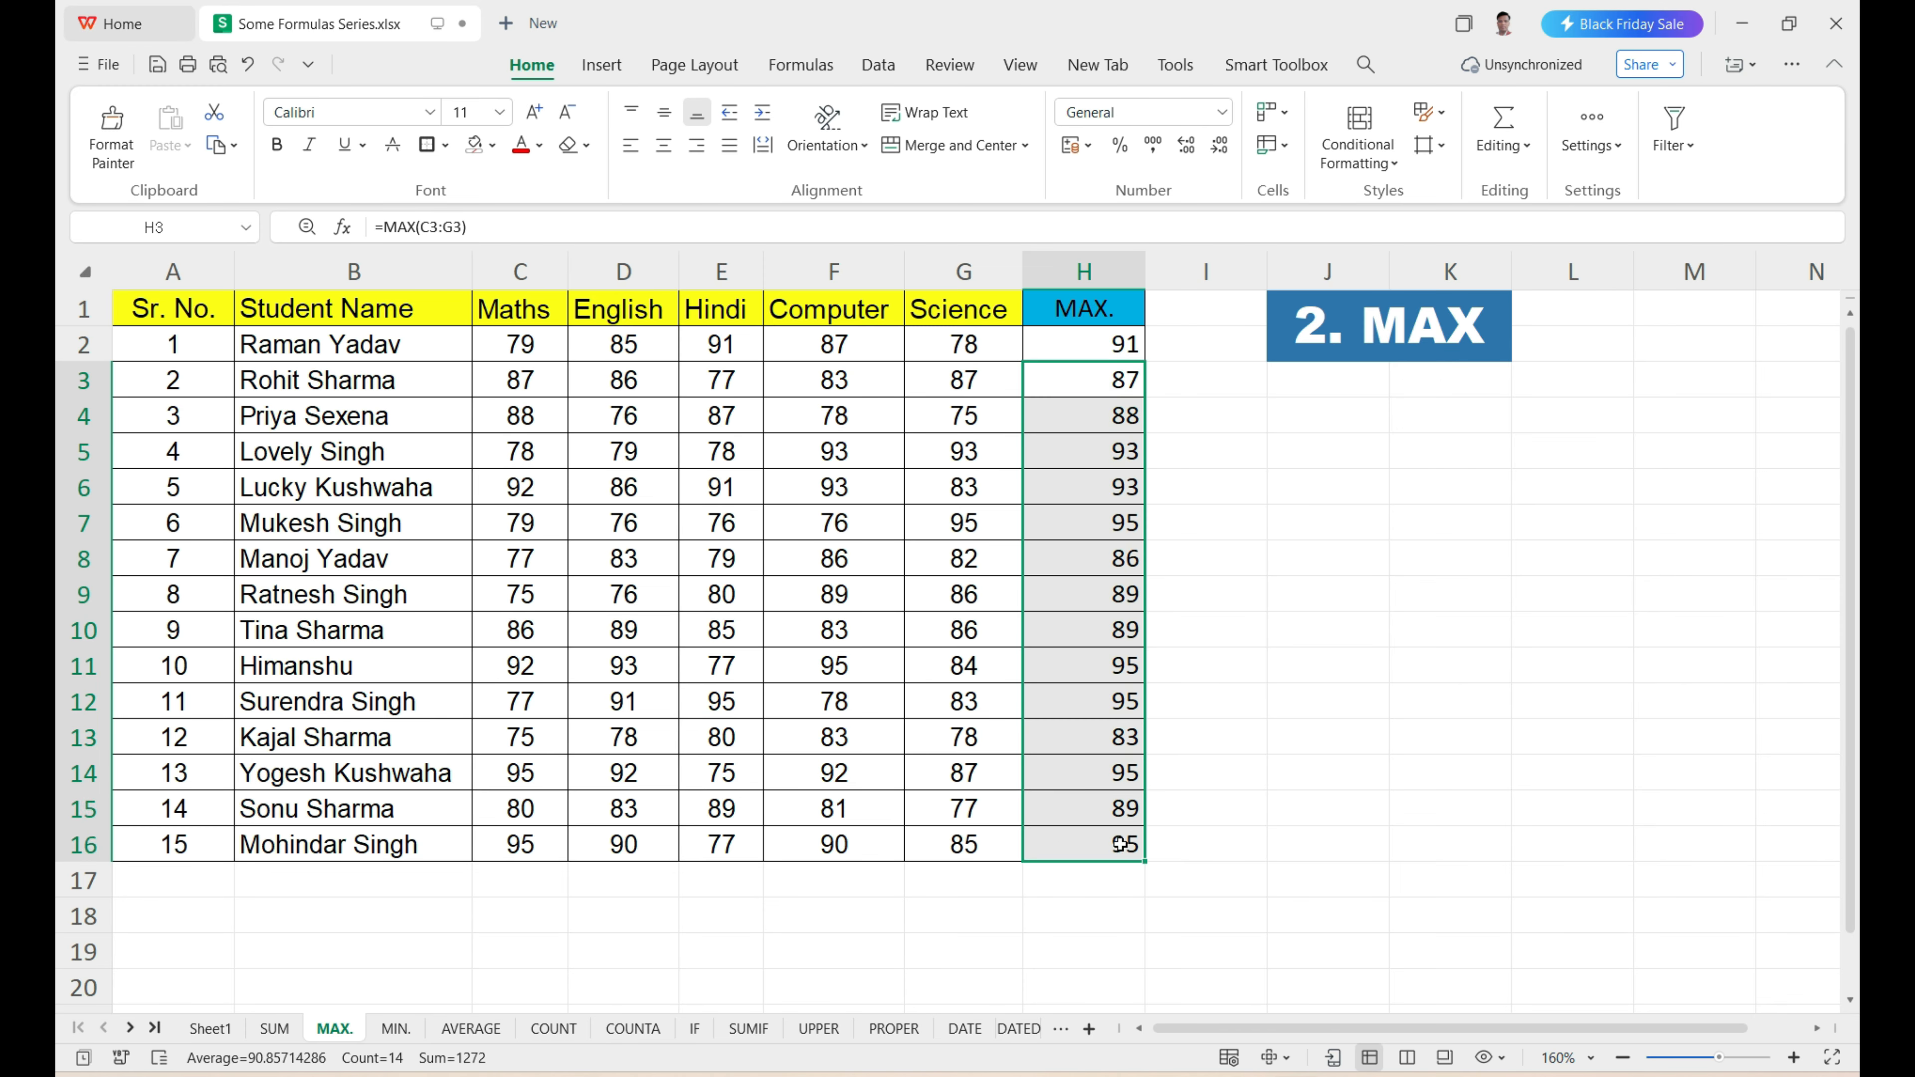
left_click(527, 857)
left_click(1102, 854)
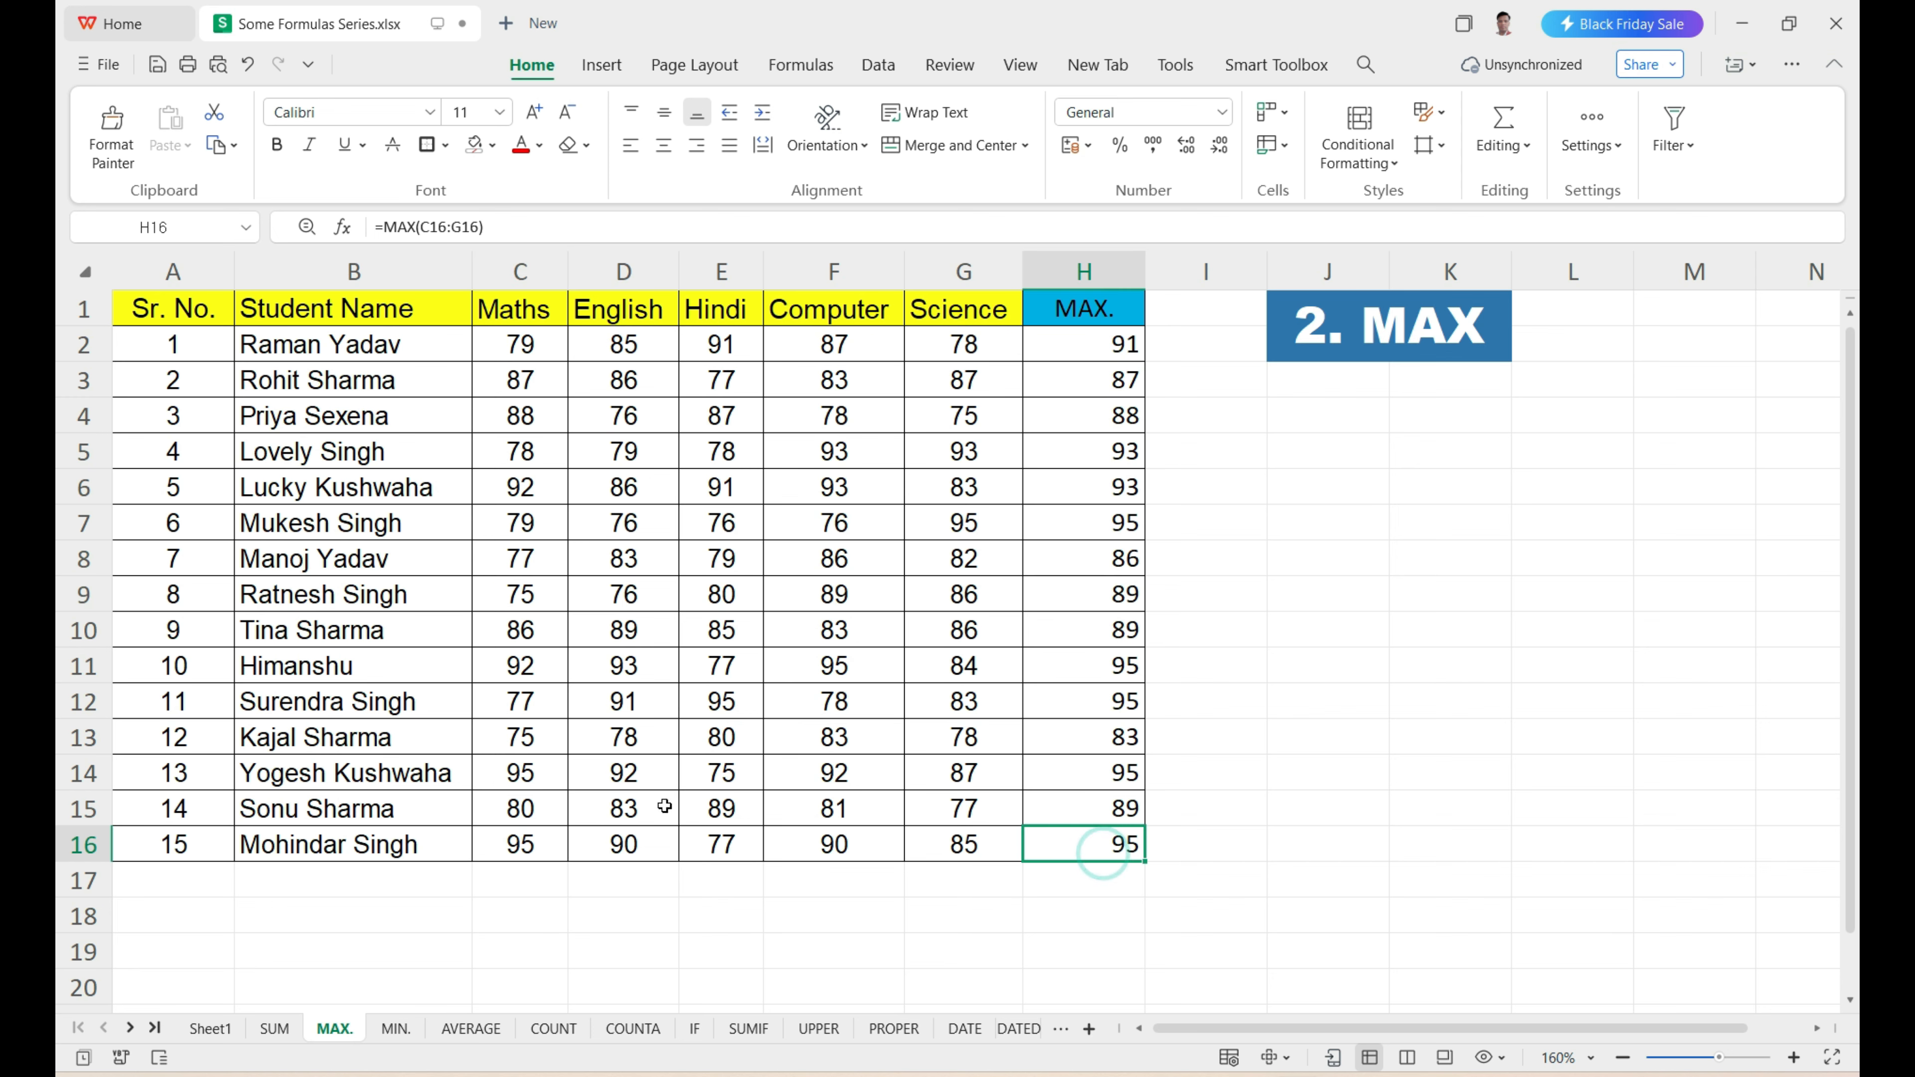
left_click(706, 809)
left_click(1105, 810)
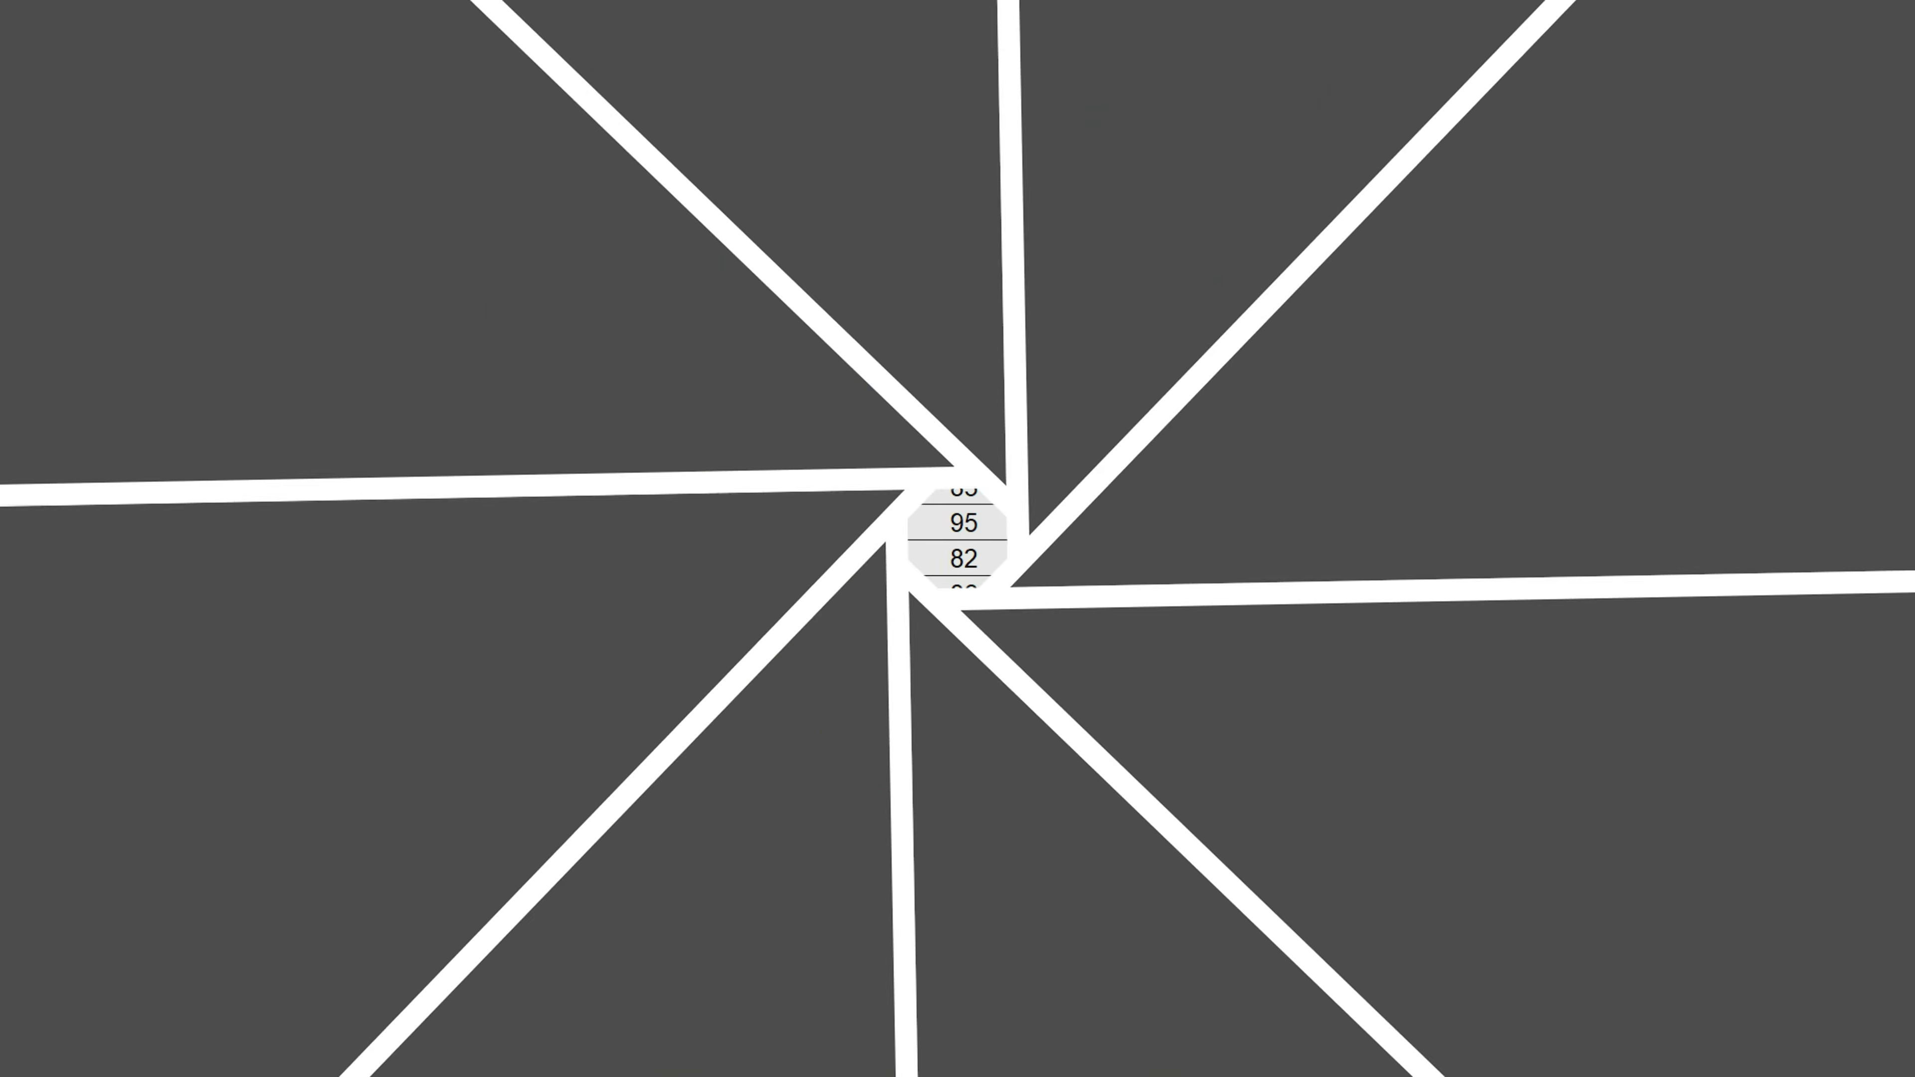
left_click_drag(1086, 364, 1086, 843)
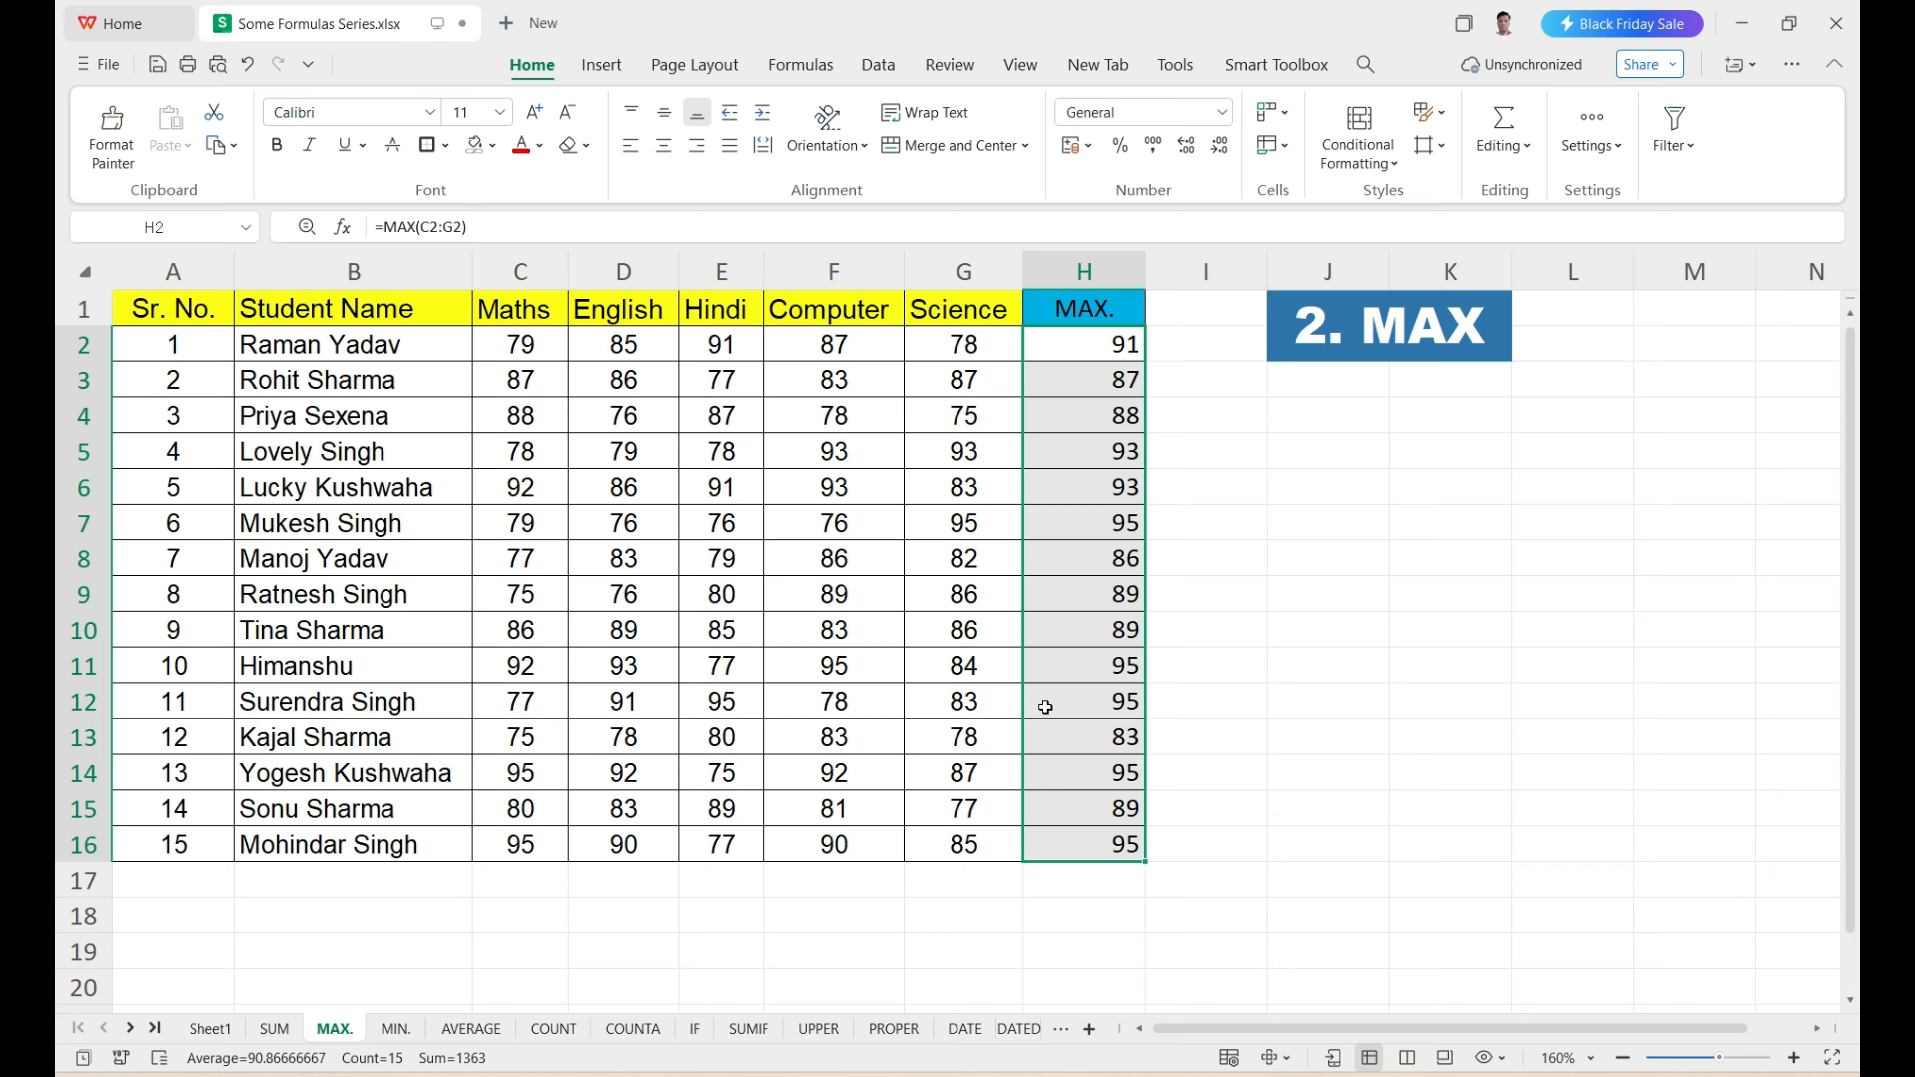
On the MIN. sheet, enter =MIN(C2:G2) in H2 to get the first student's lowest mark across the five subjects.
left_click(395, 1029)
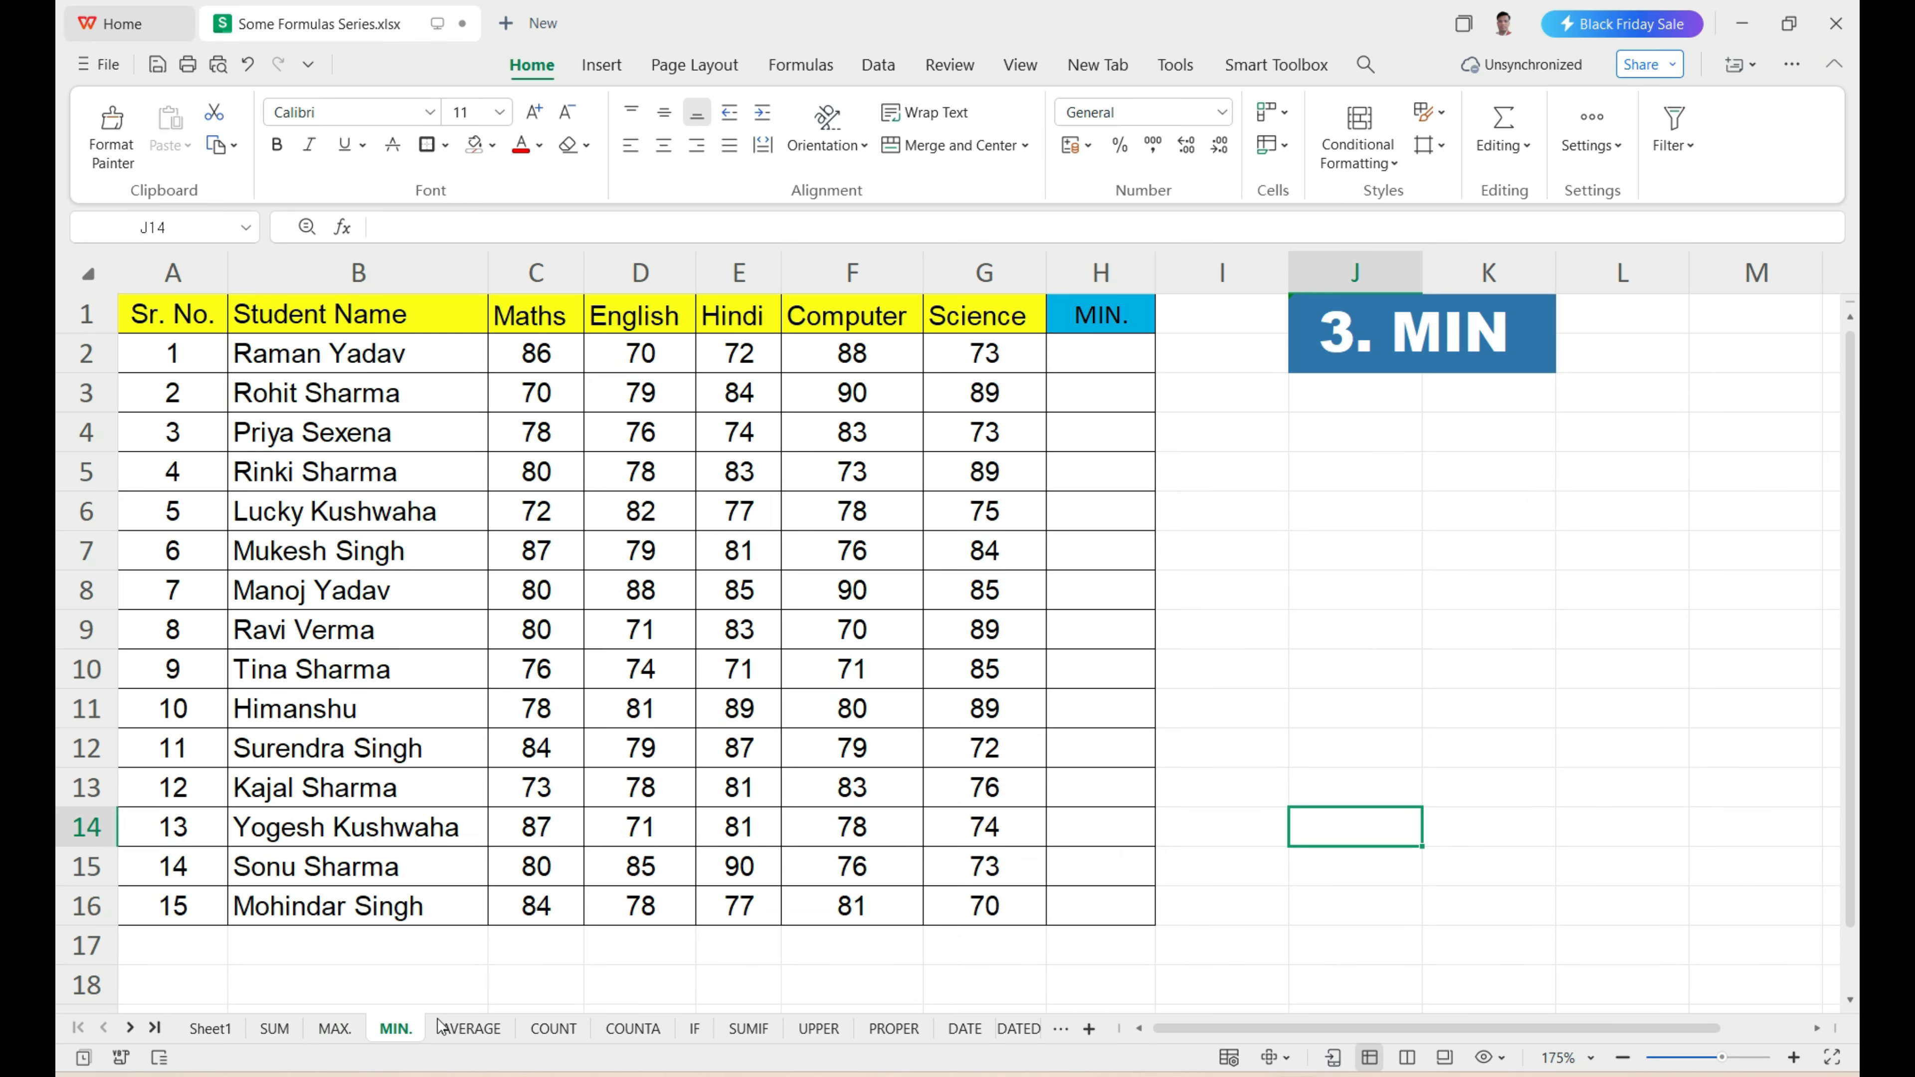
left_click_drag(558, 362, 969, 902)
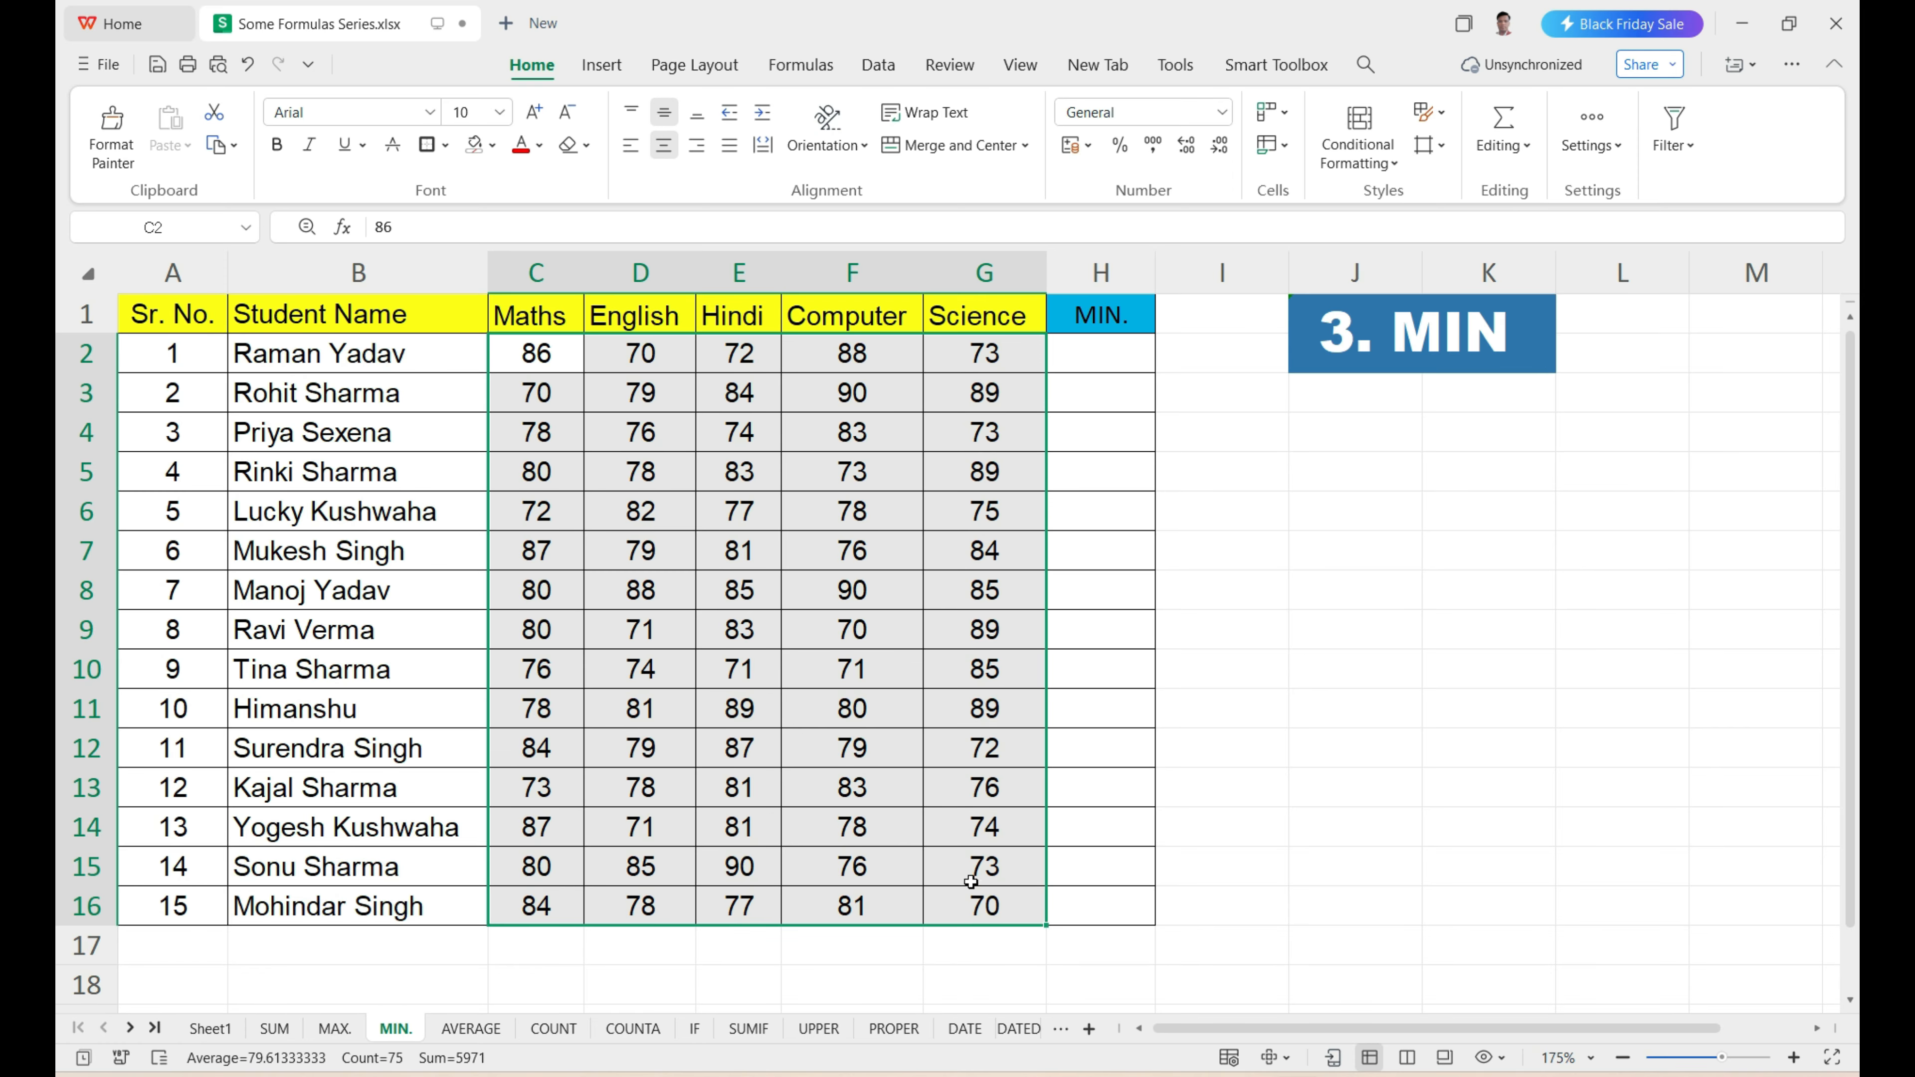
left_click(1093, 360)
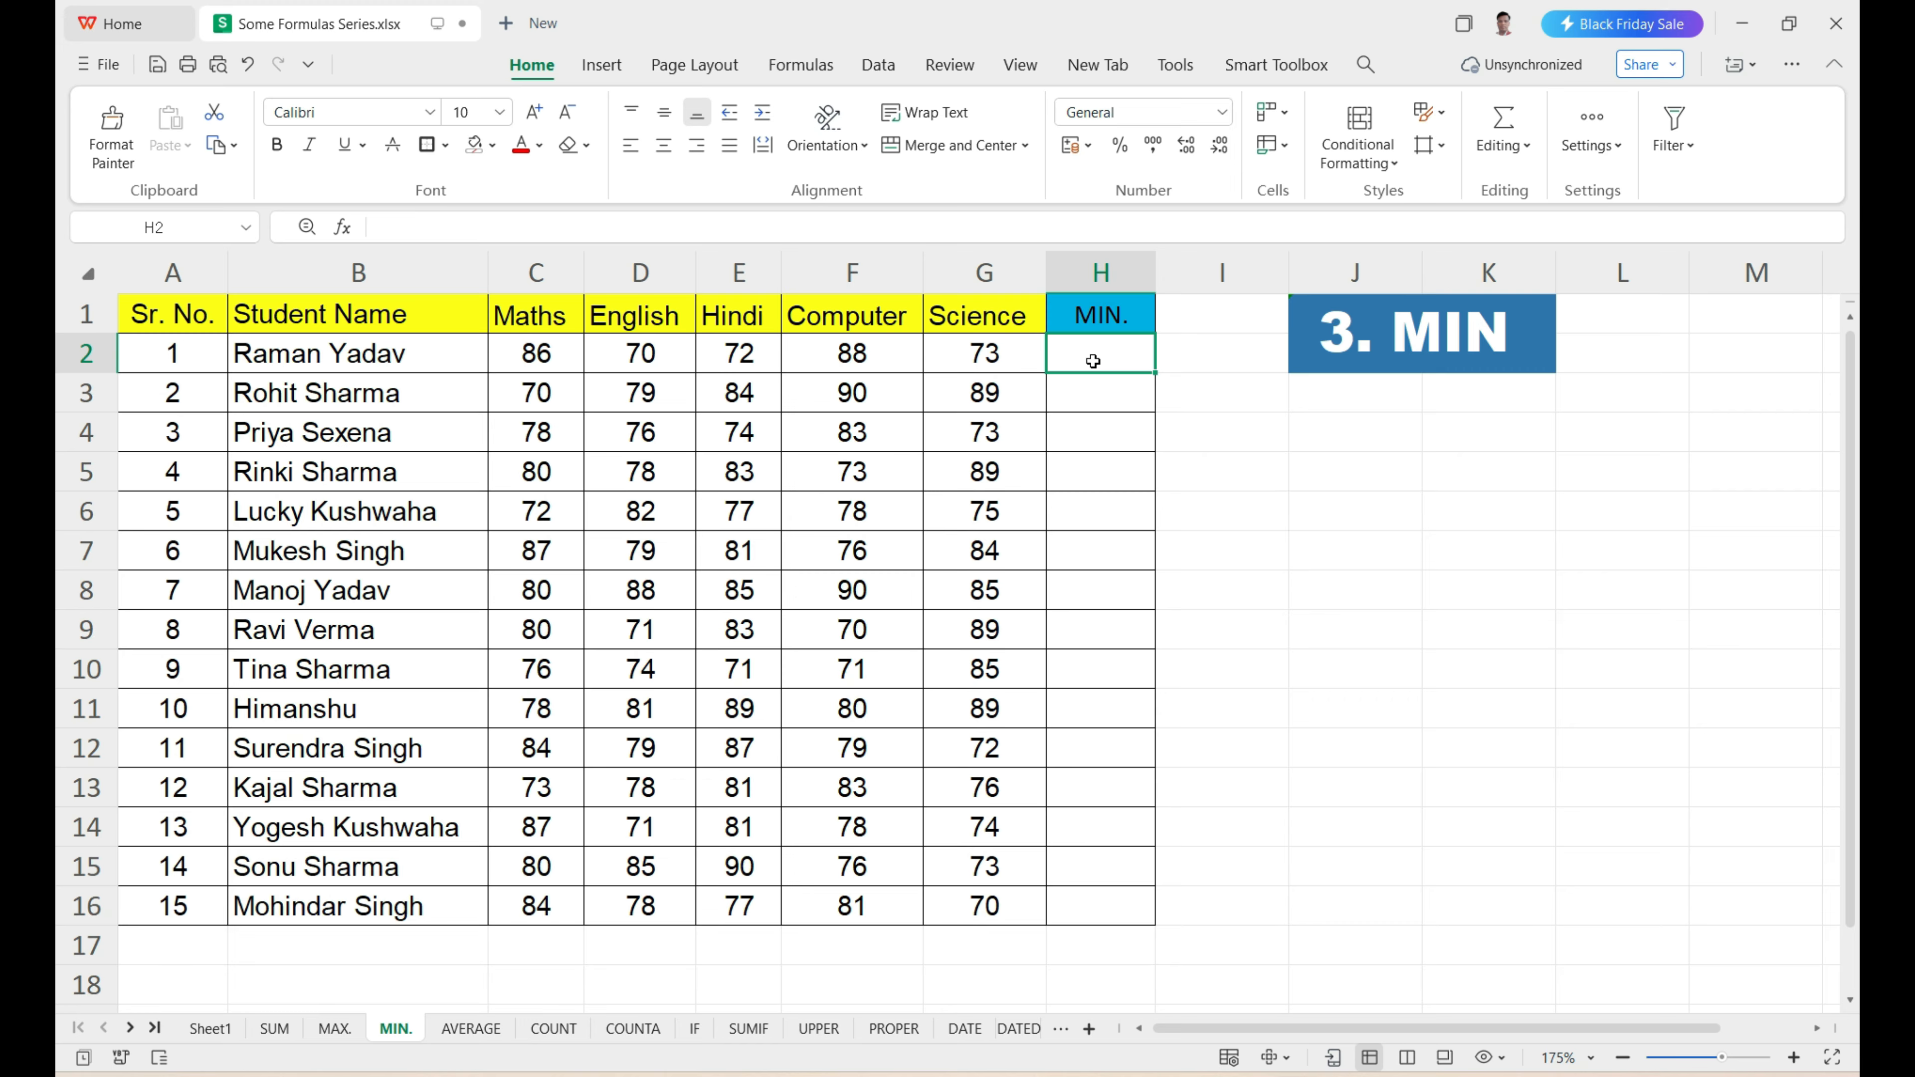
type("=MIN")
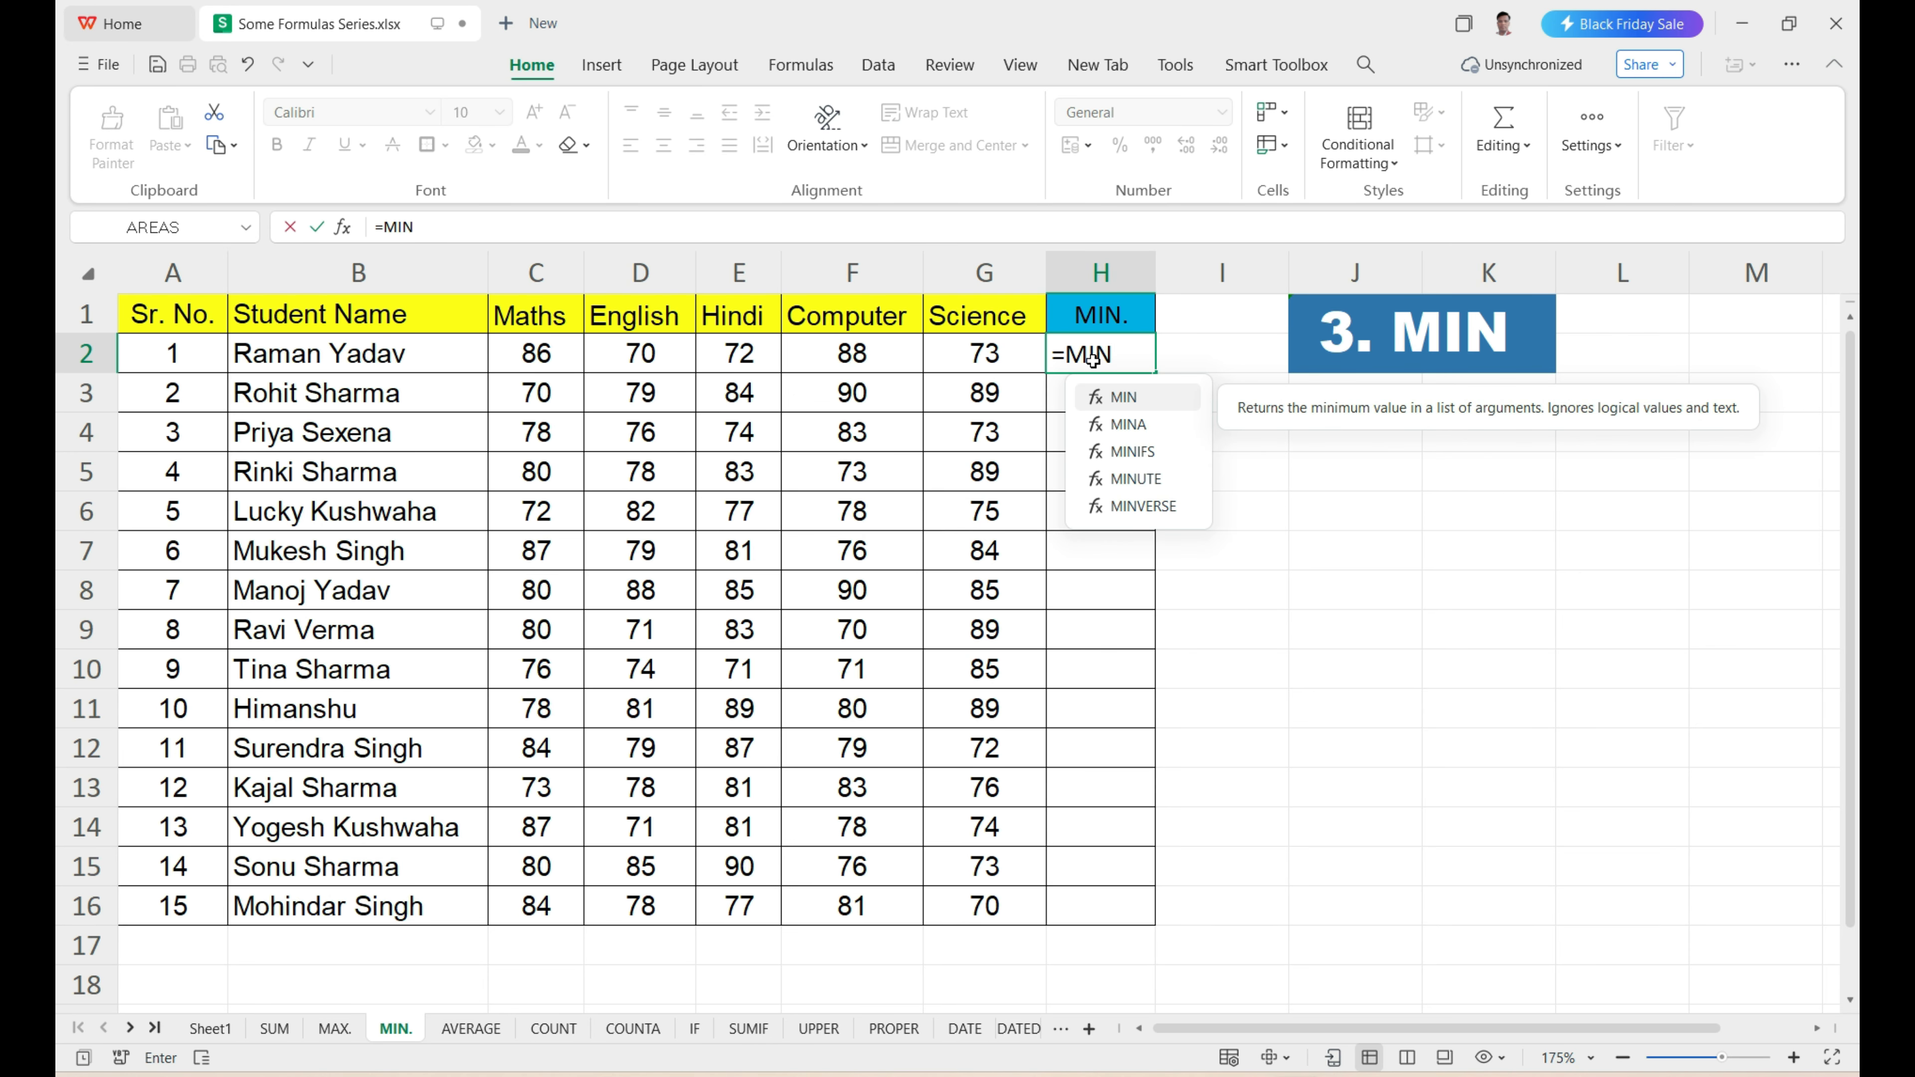
key("Tab")
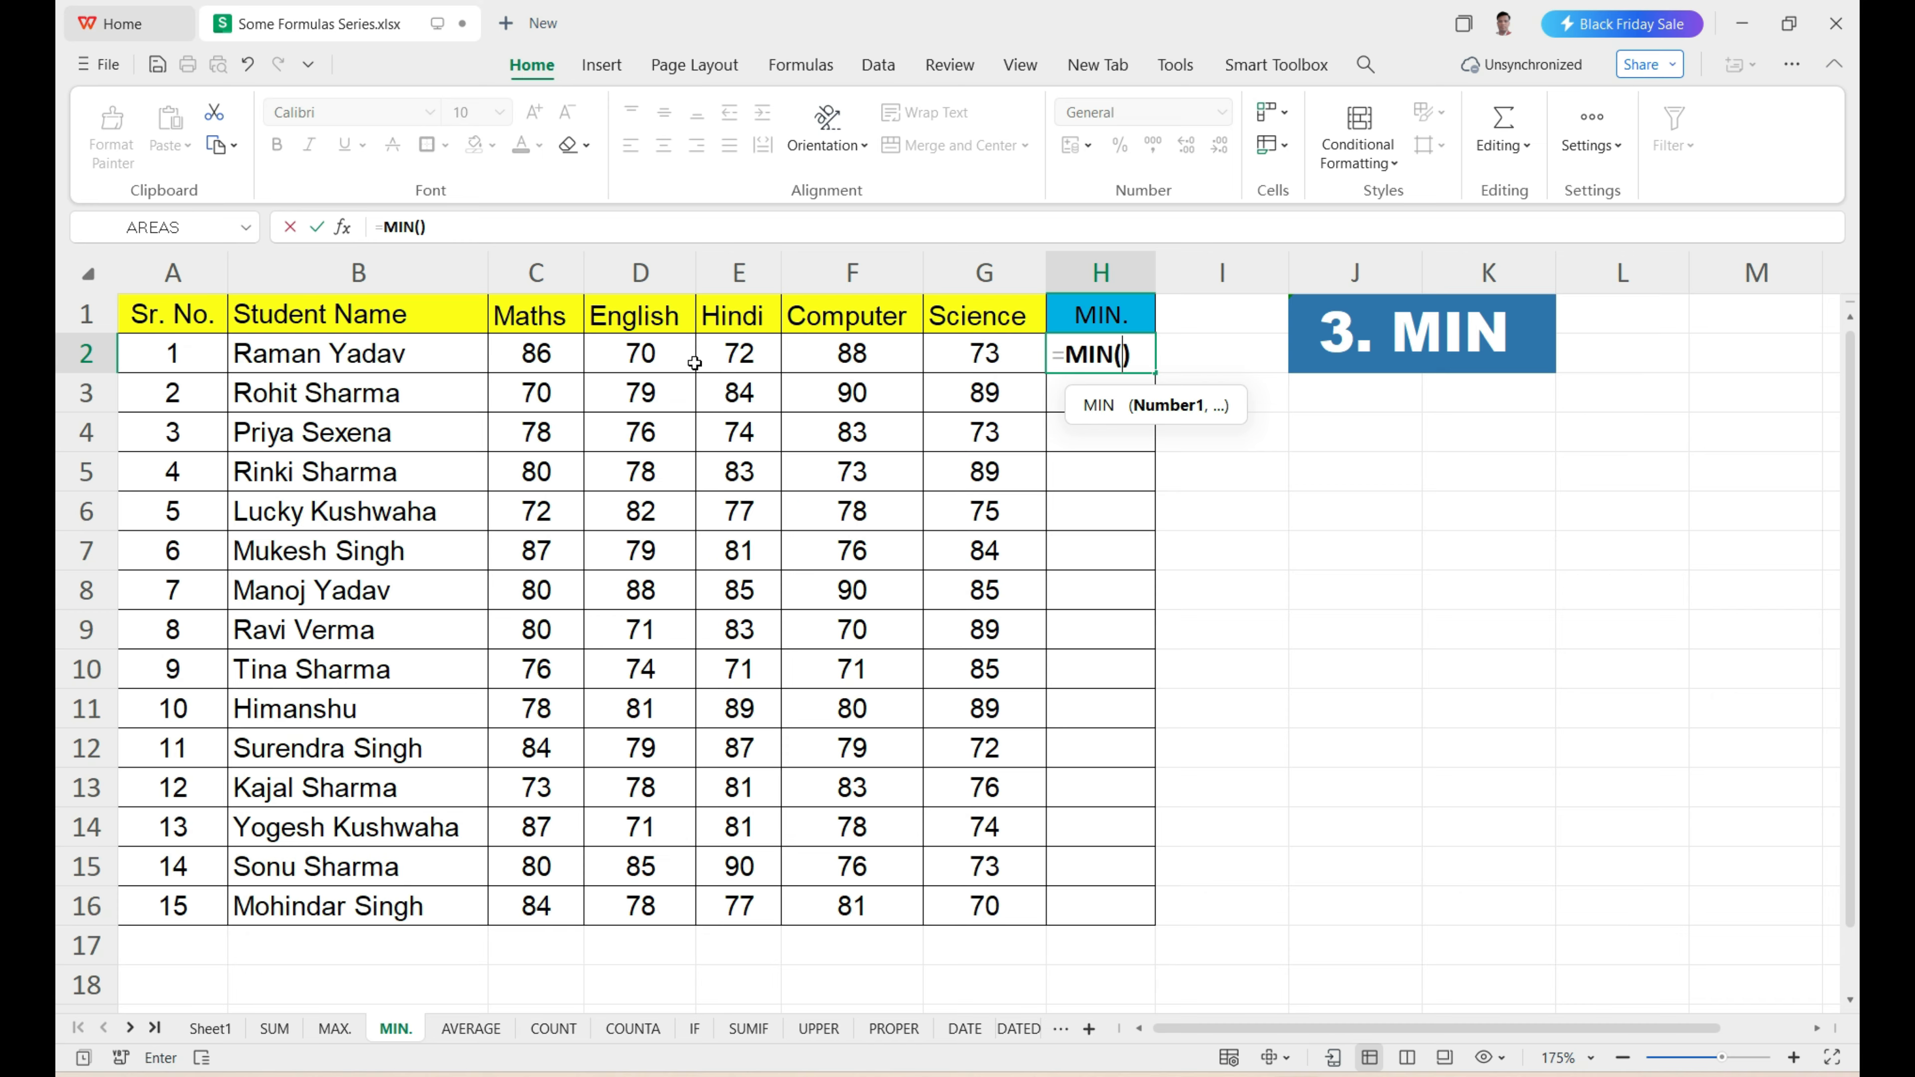
left_click_drag(549, 361, 1003, 351)
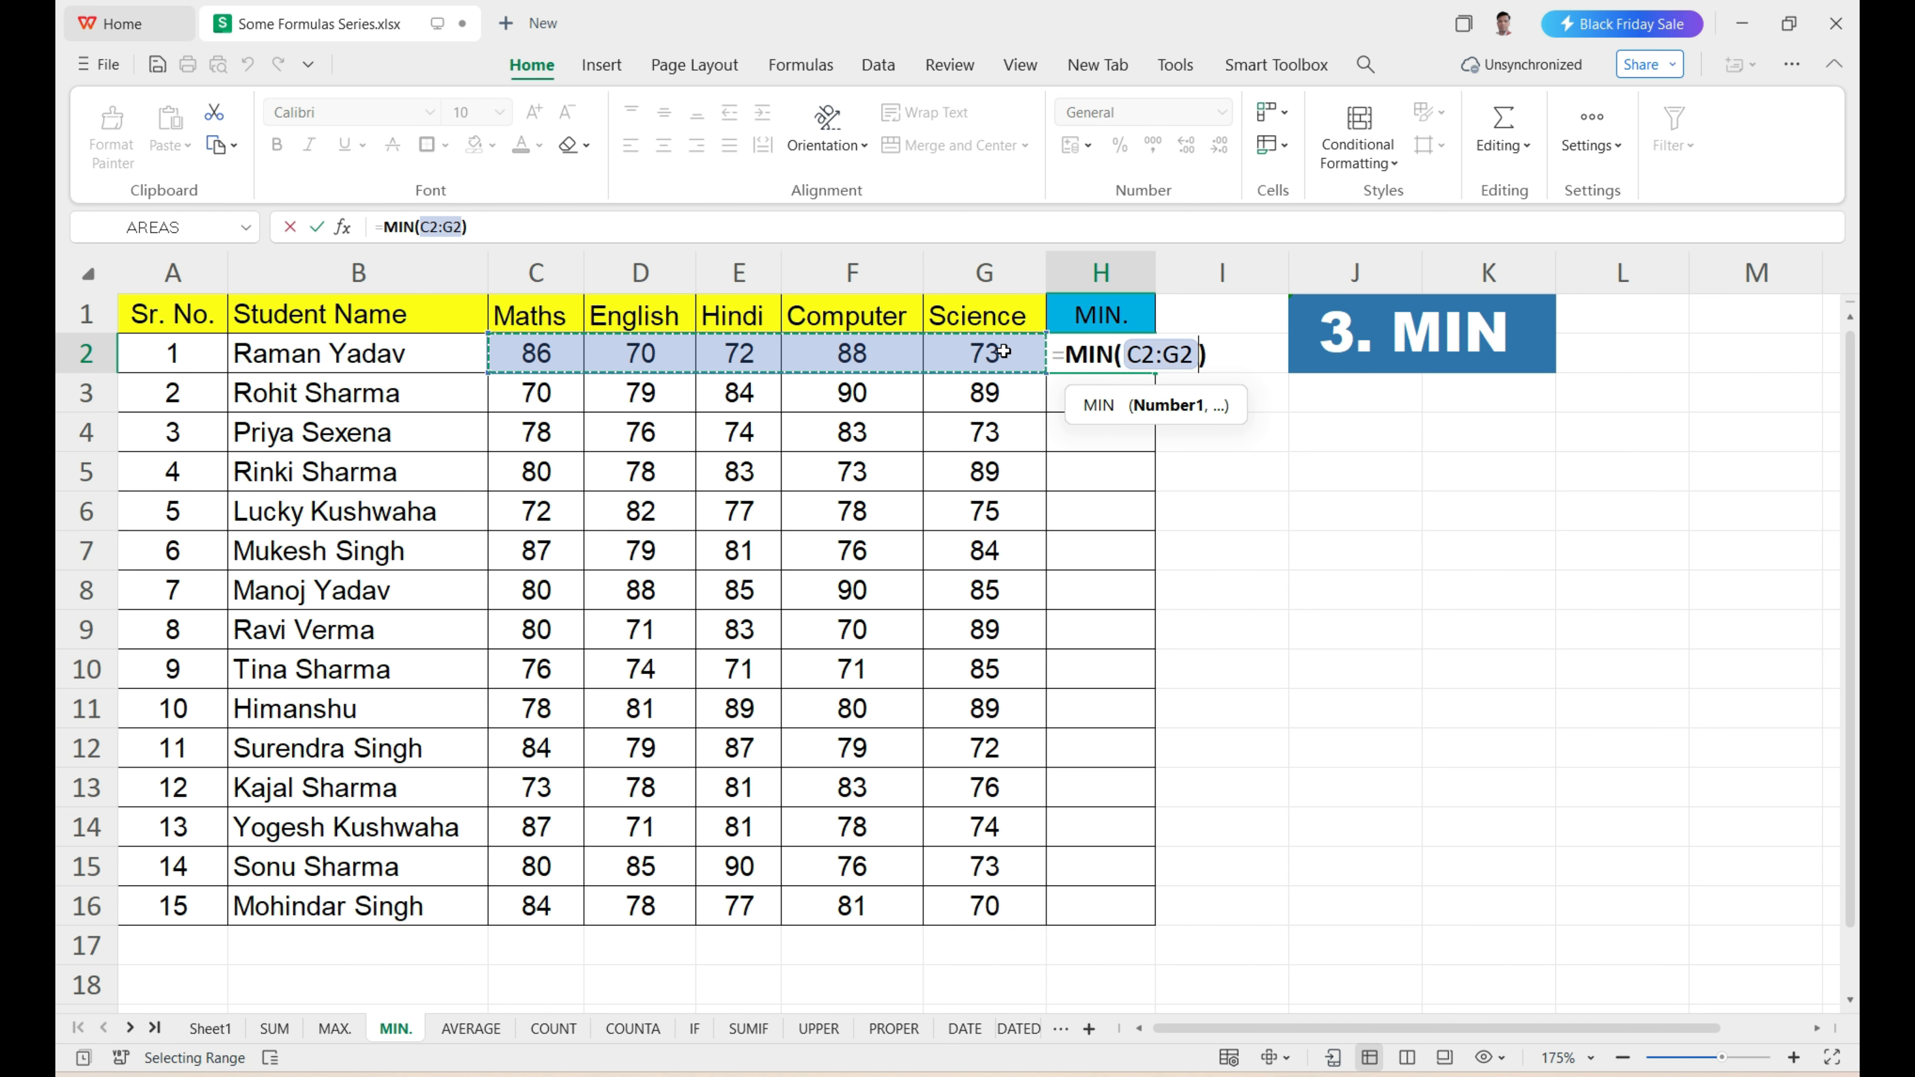
key("Return")
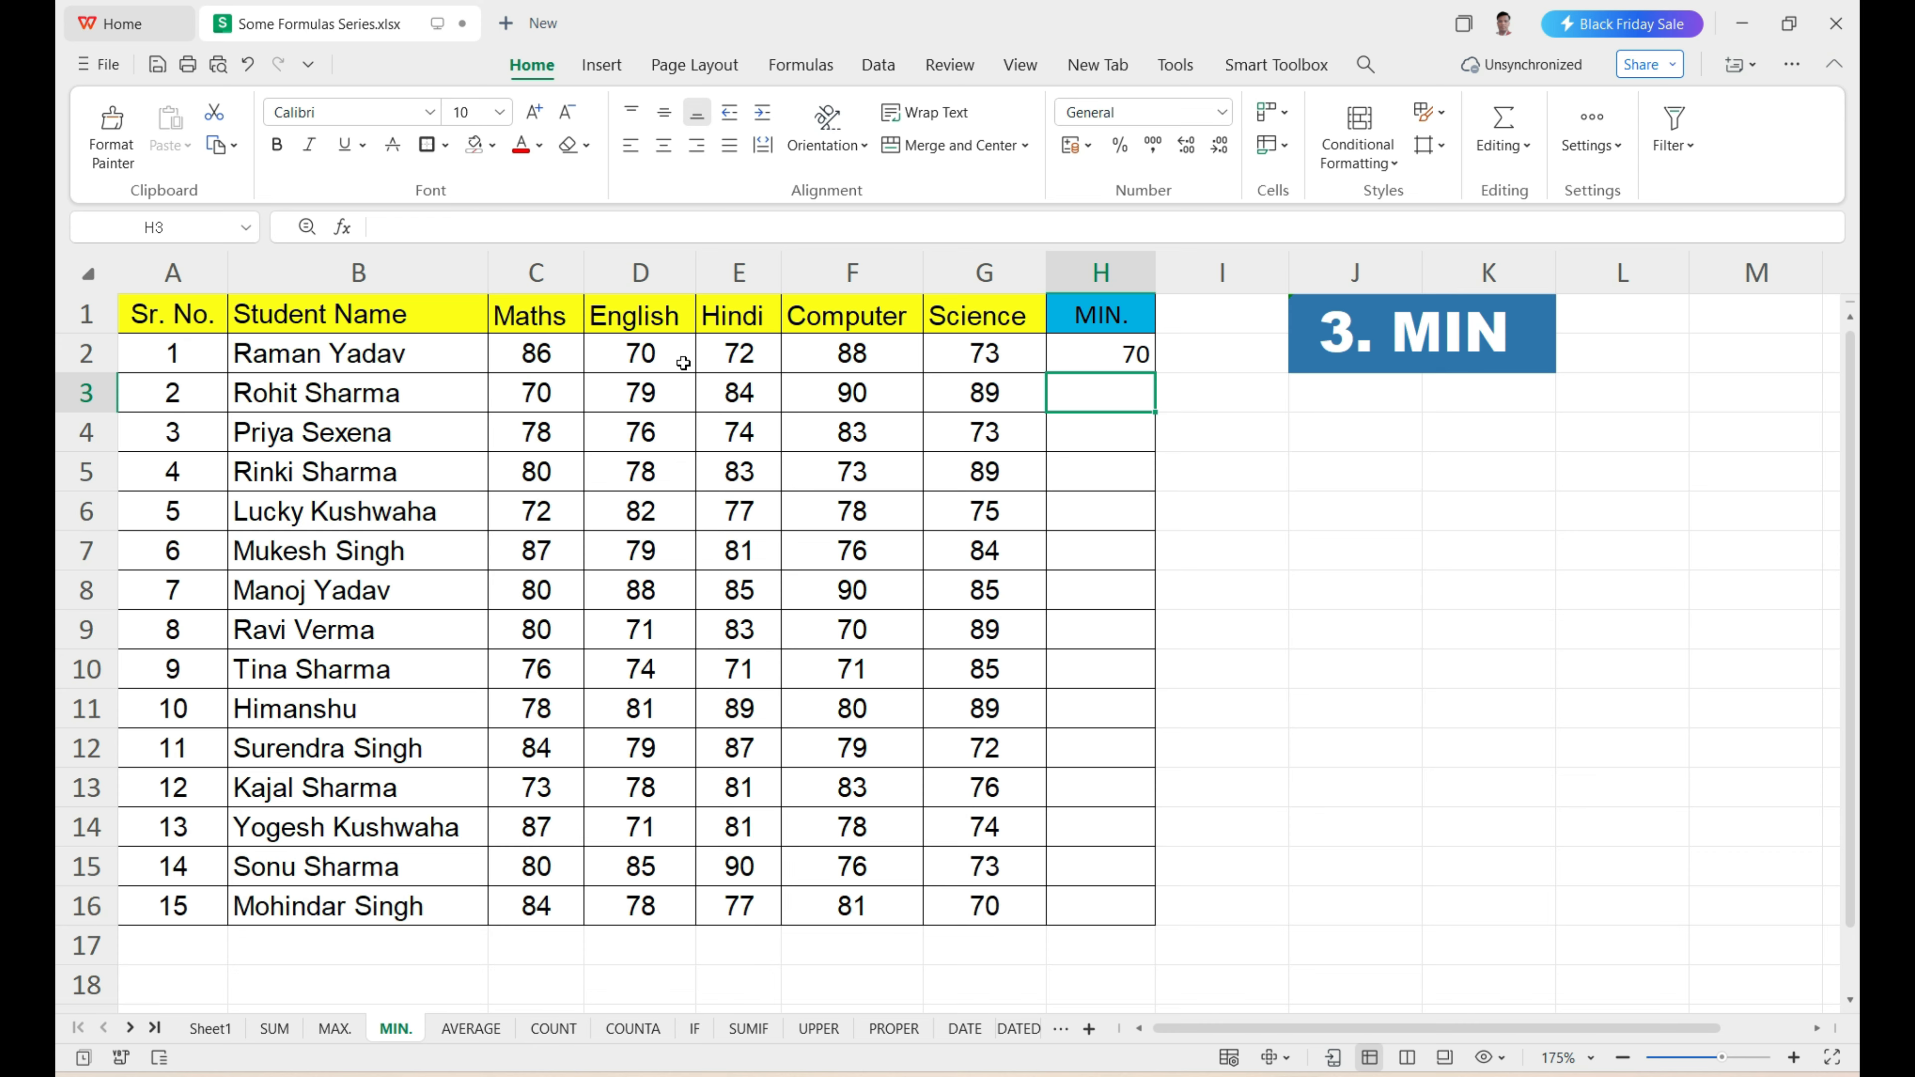
Check the H2 result against the first student's marks and fill the MIN formula down to H16 for all students.
left_click(1143, 363)
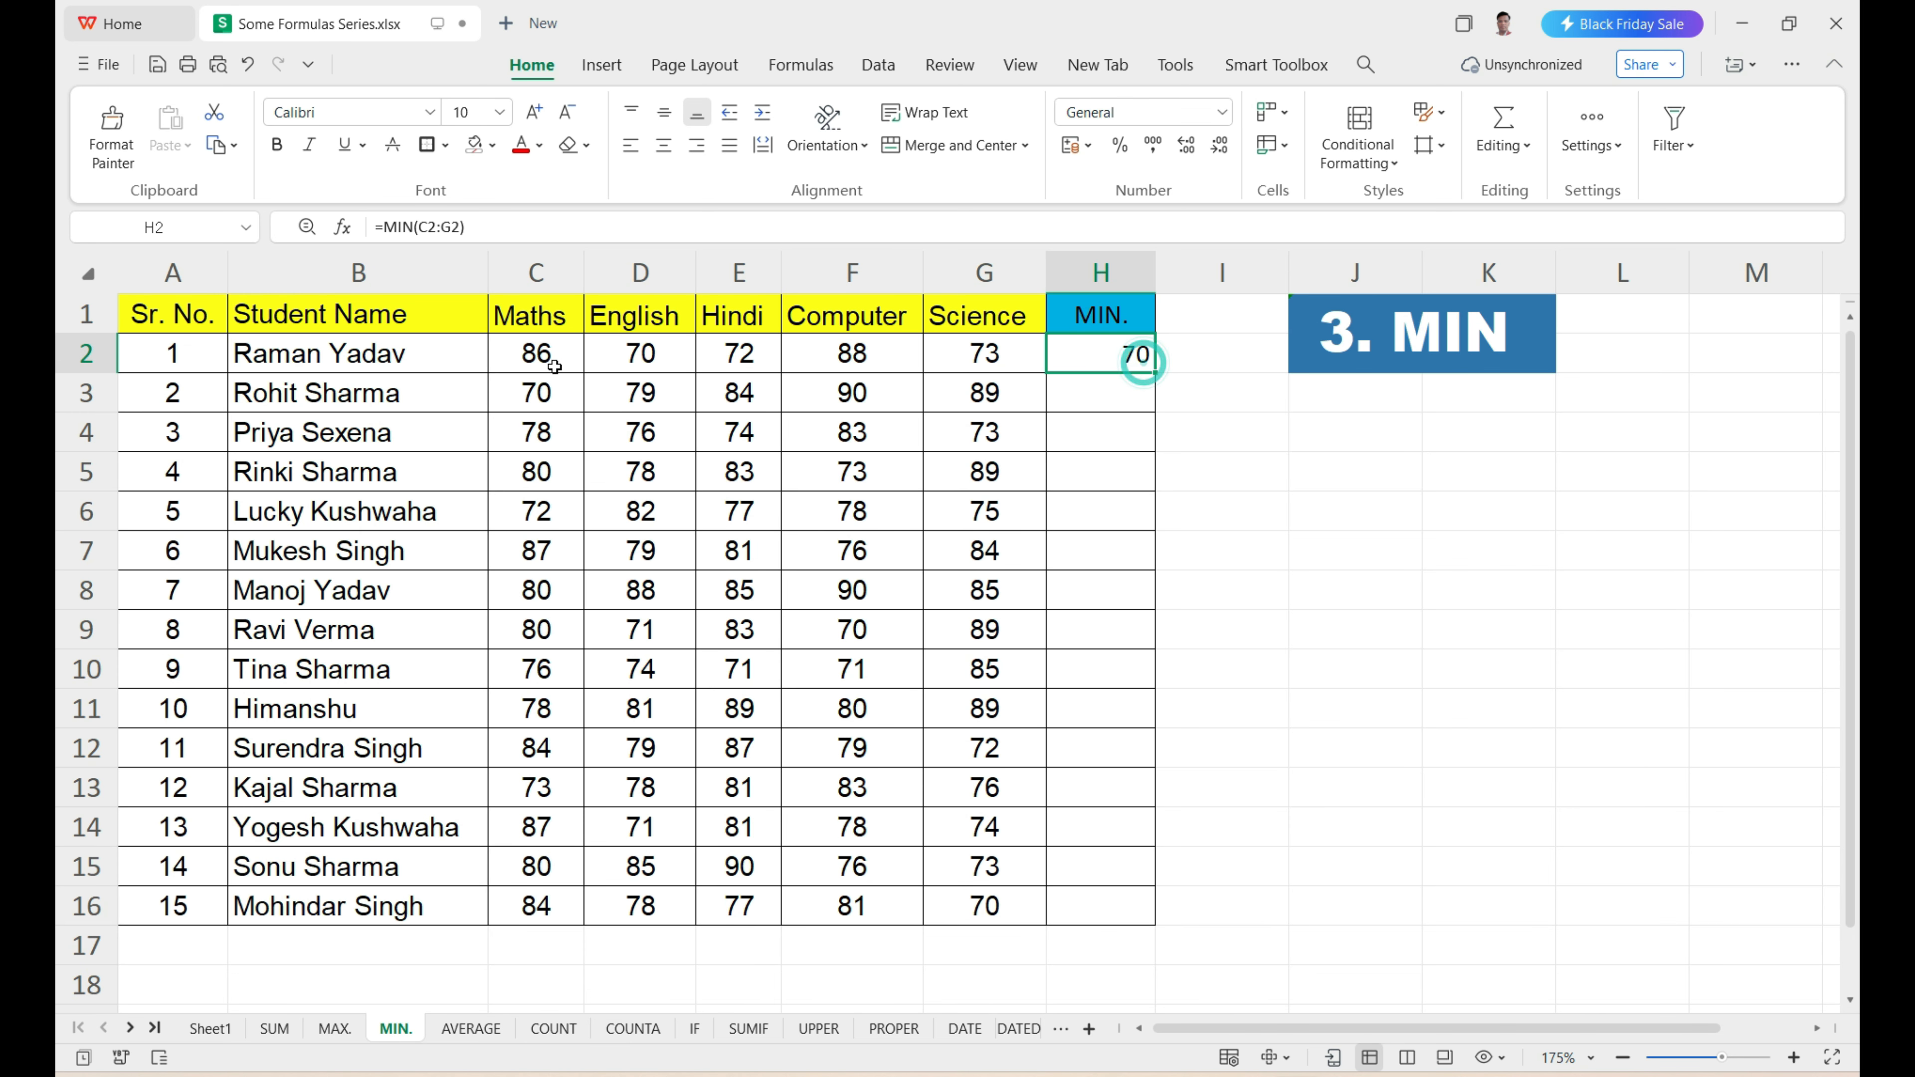
left_click_drag(554, 366, 984, 355)
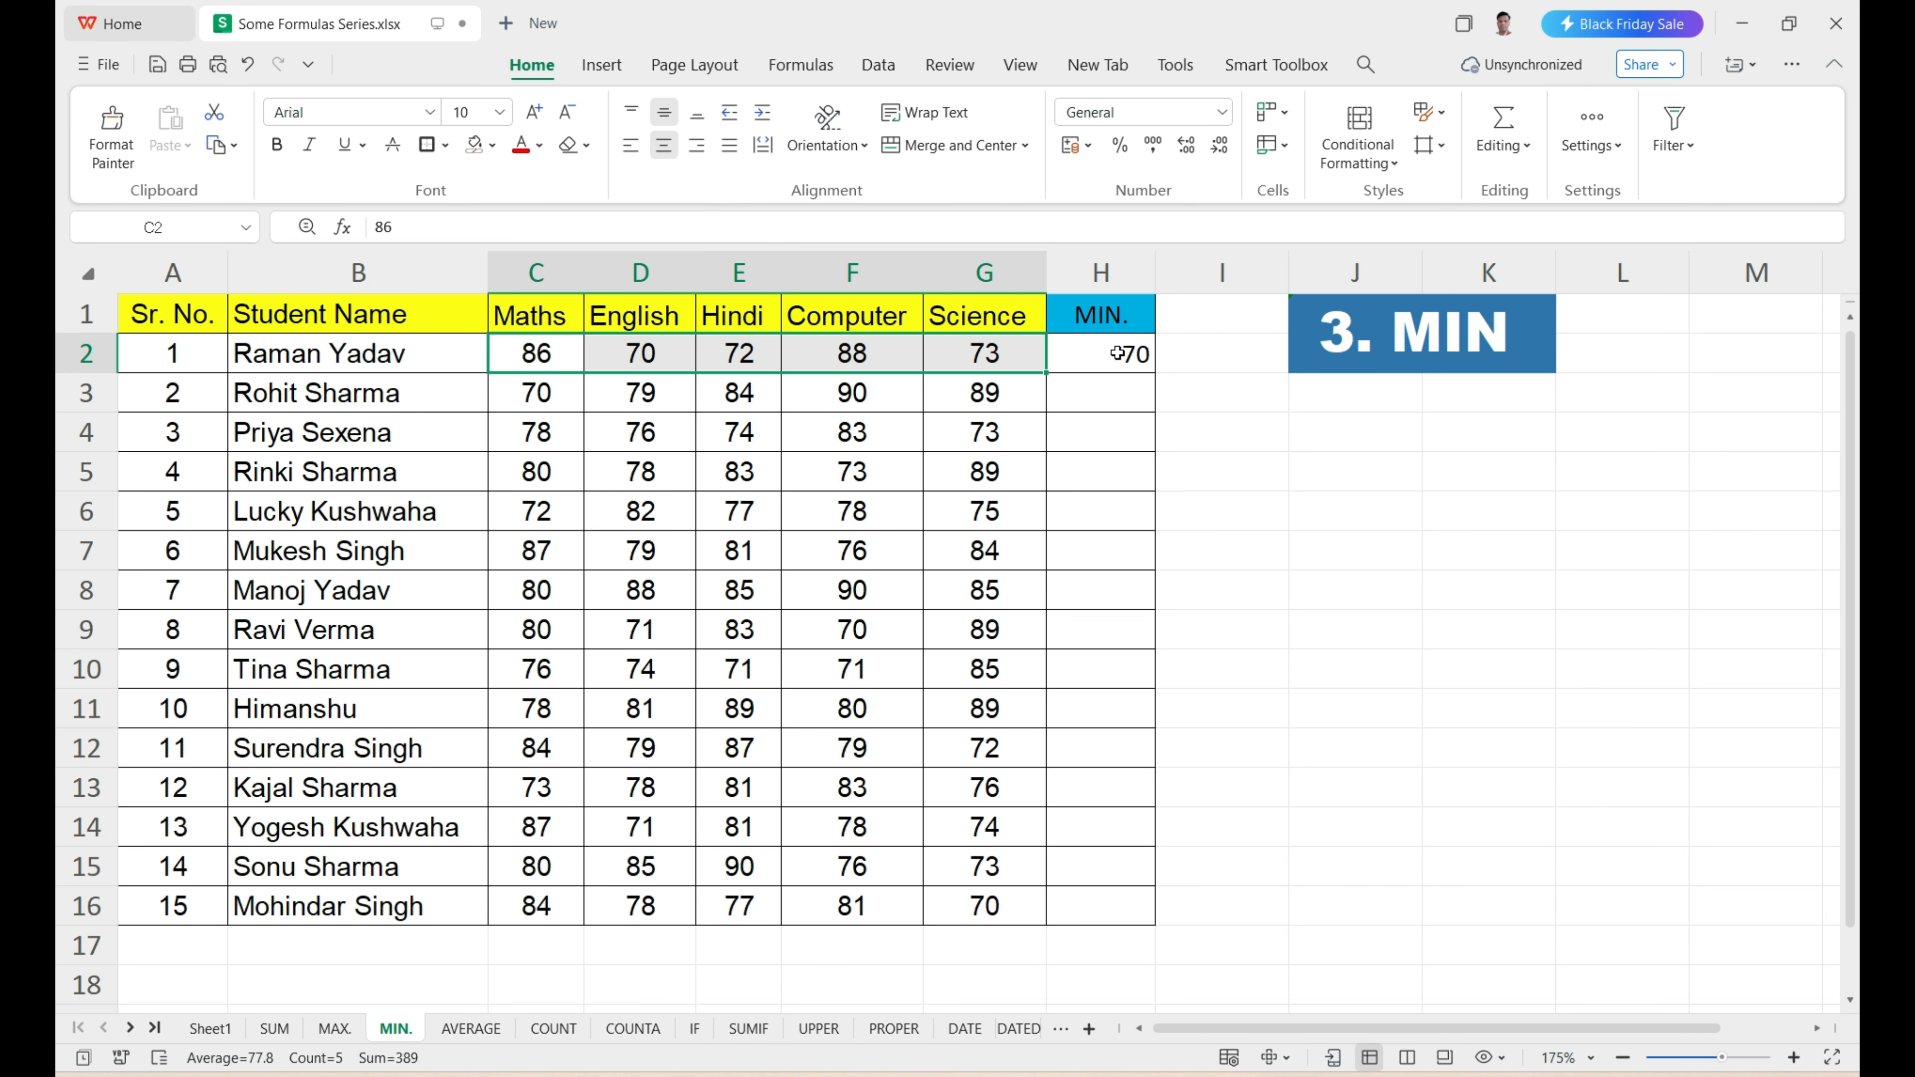
left_click(1118, 353)
left_click(1122, 357)
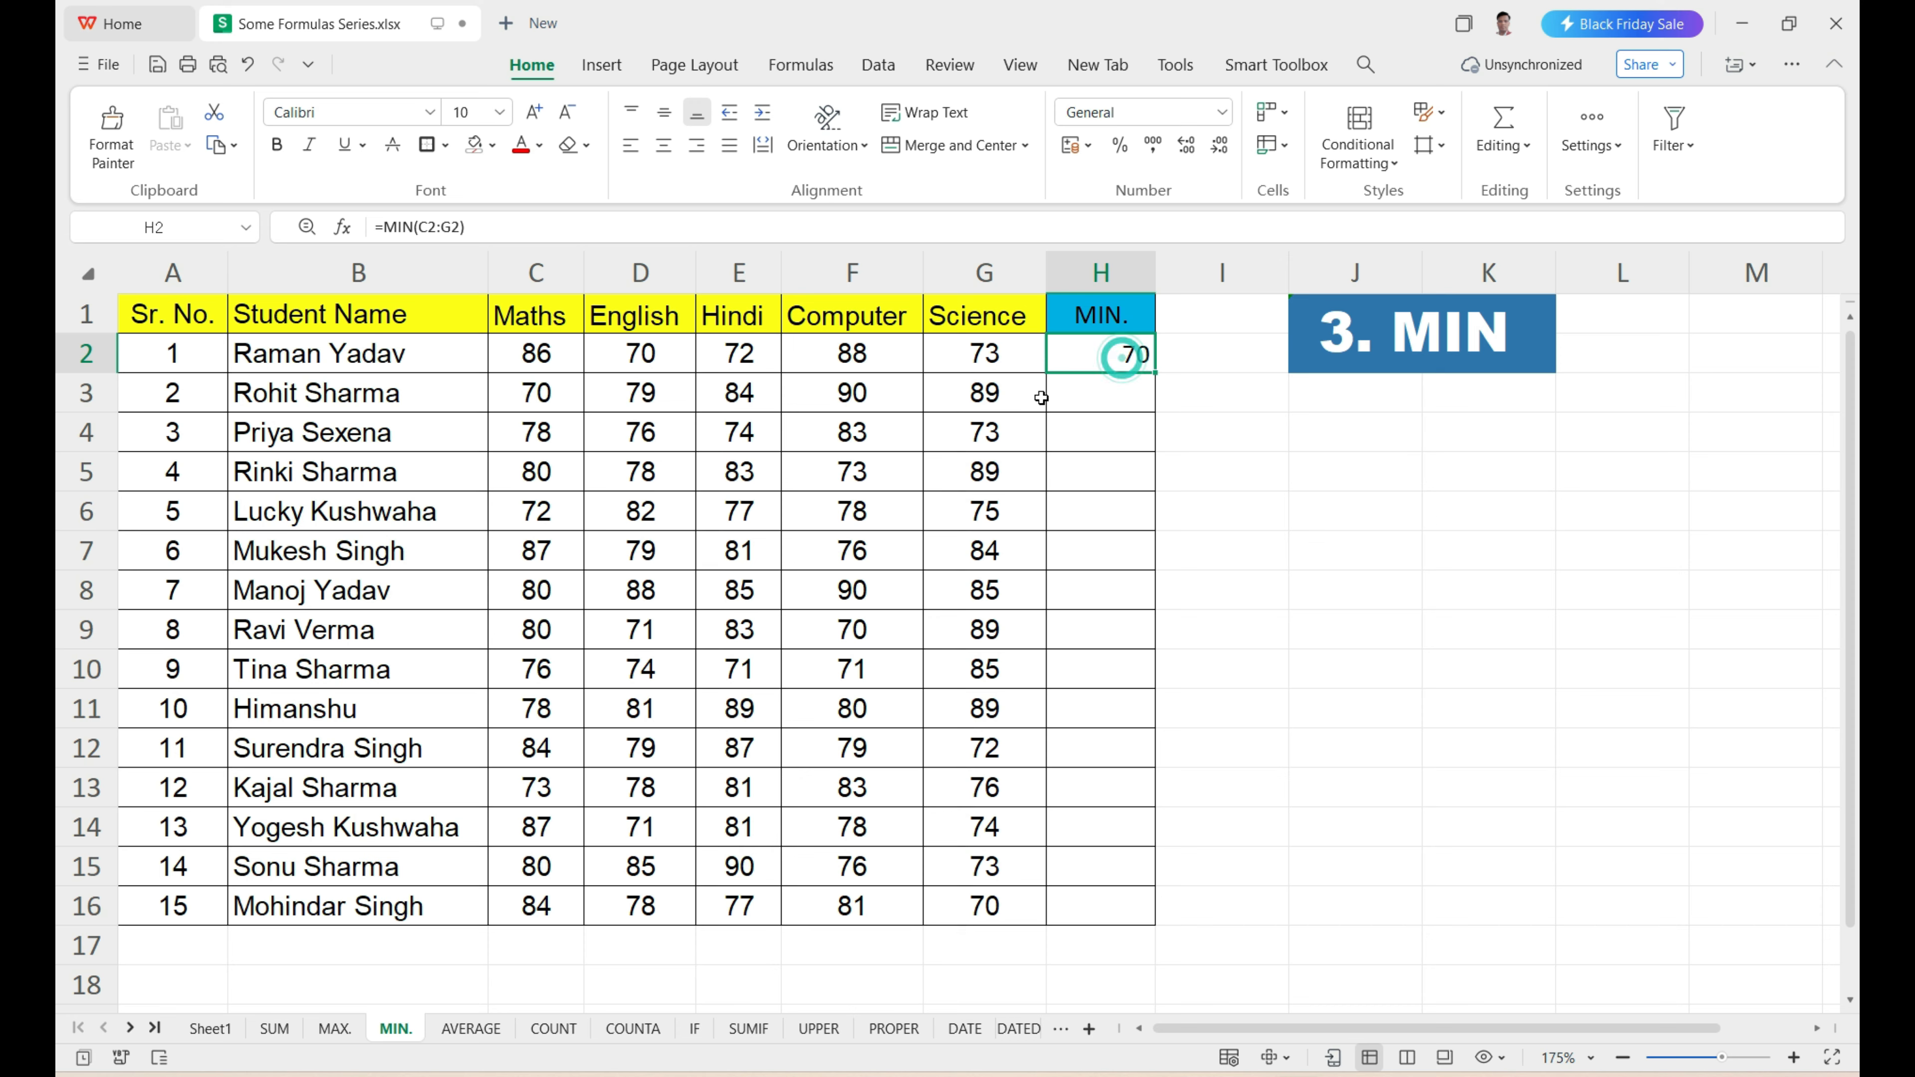
left_click_drag(1097, 394, 1110, 723)
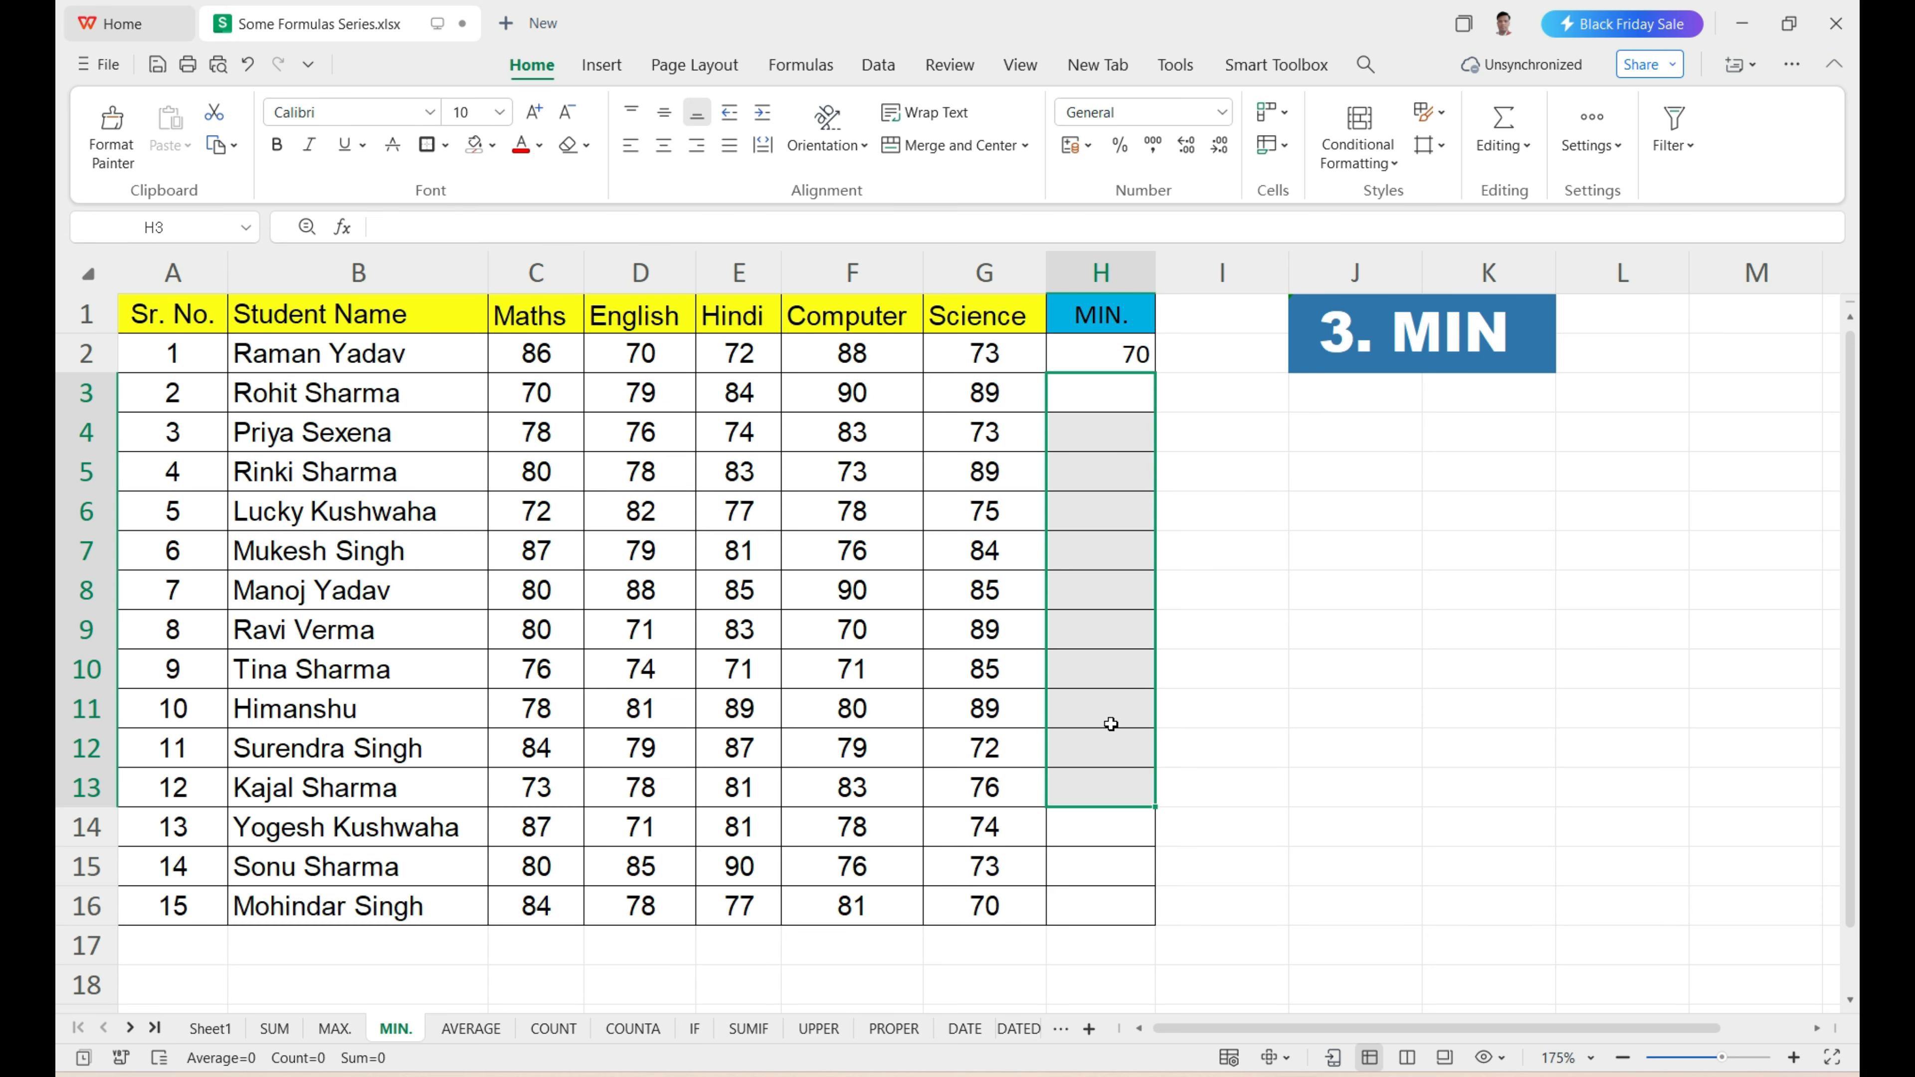
left_click(1102, 357)
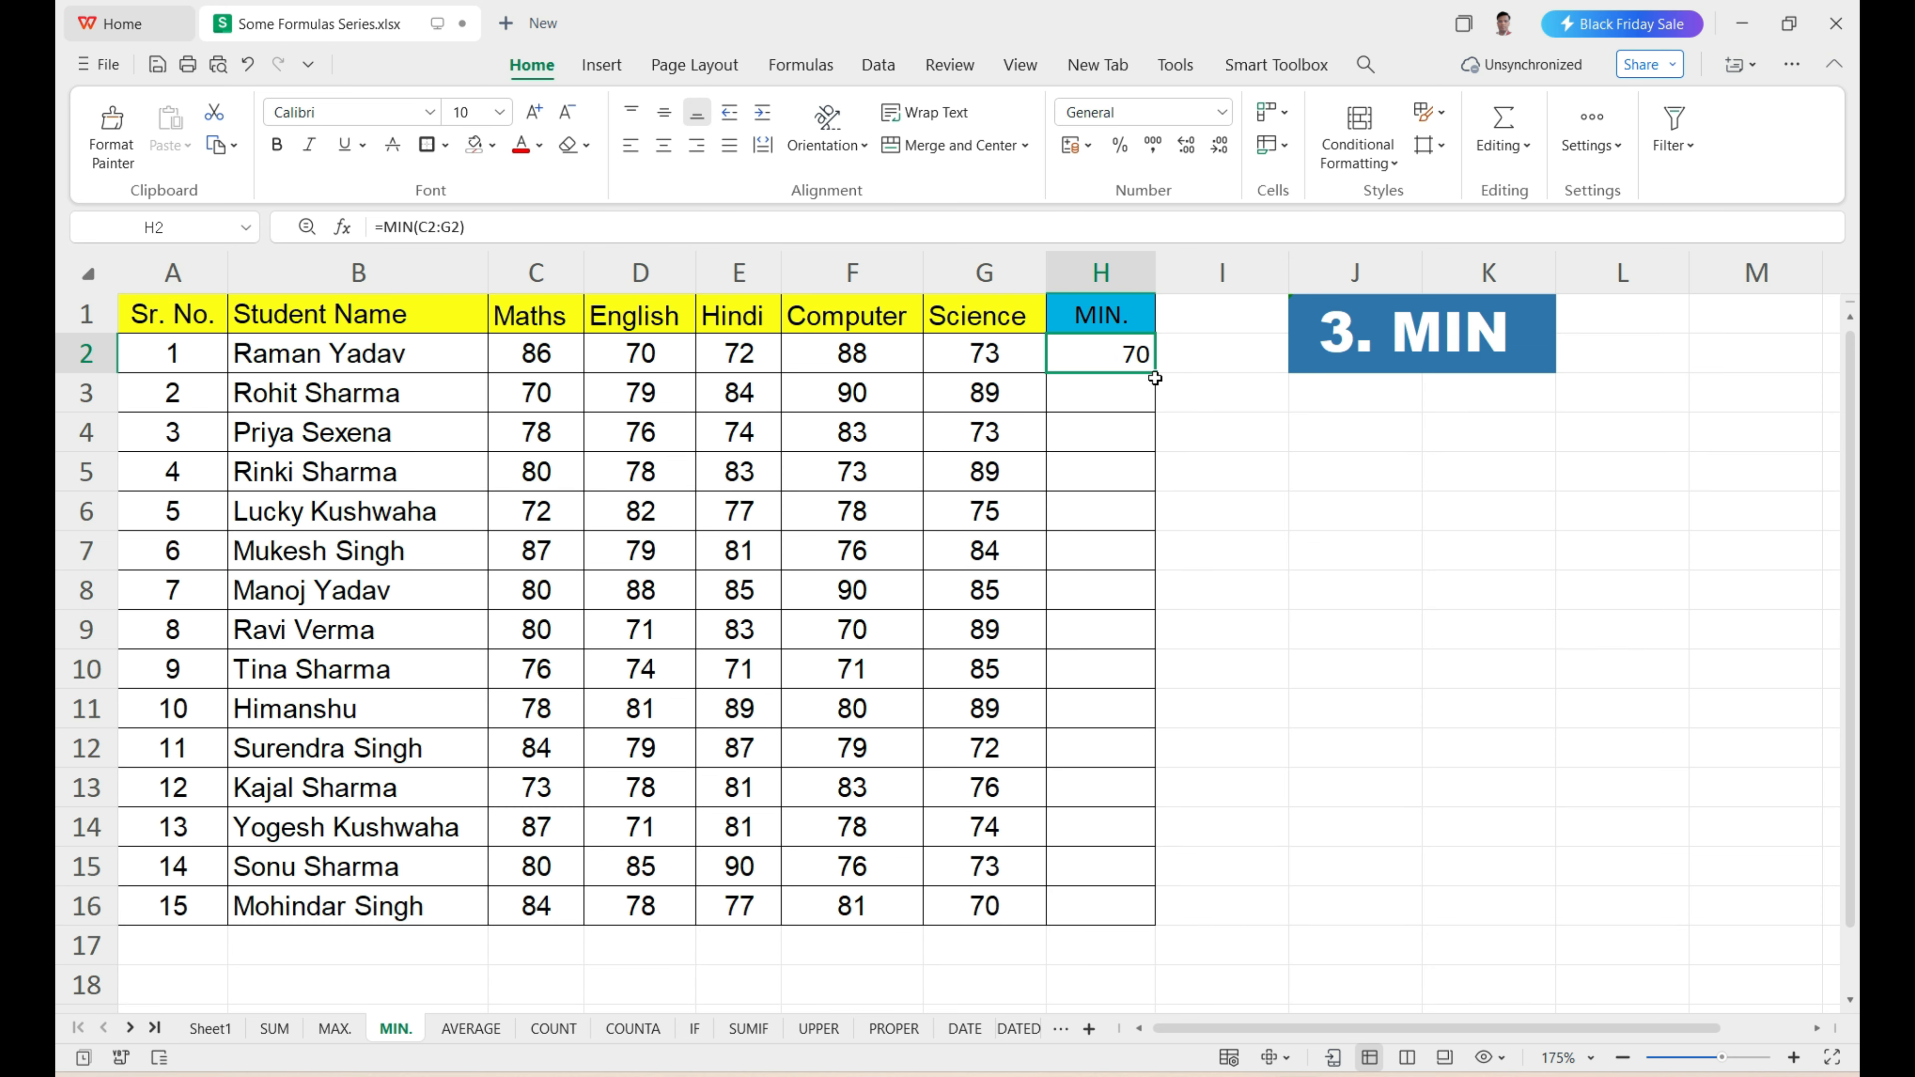
left_click_drag(1154, 373, 1135, 913)
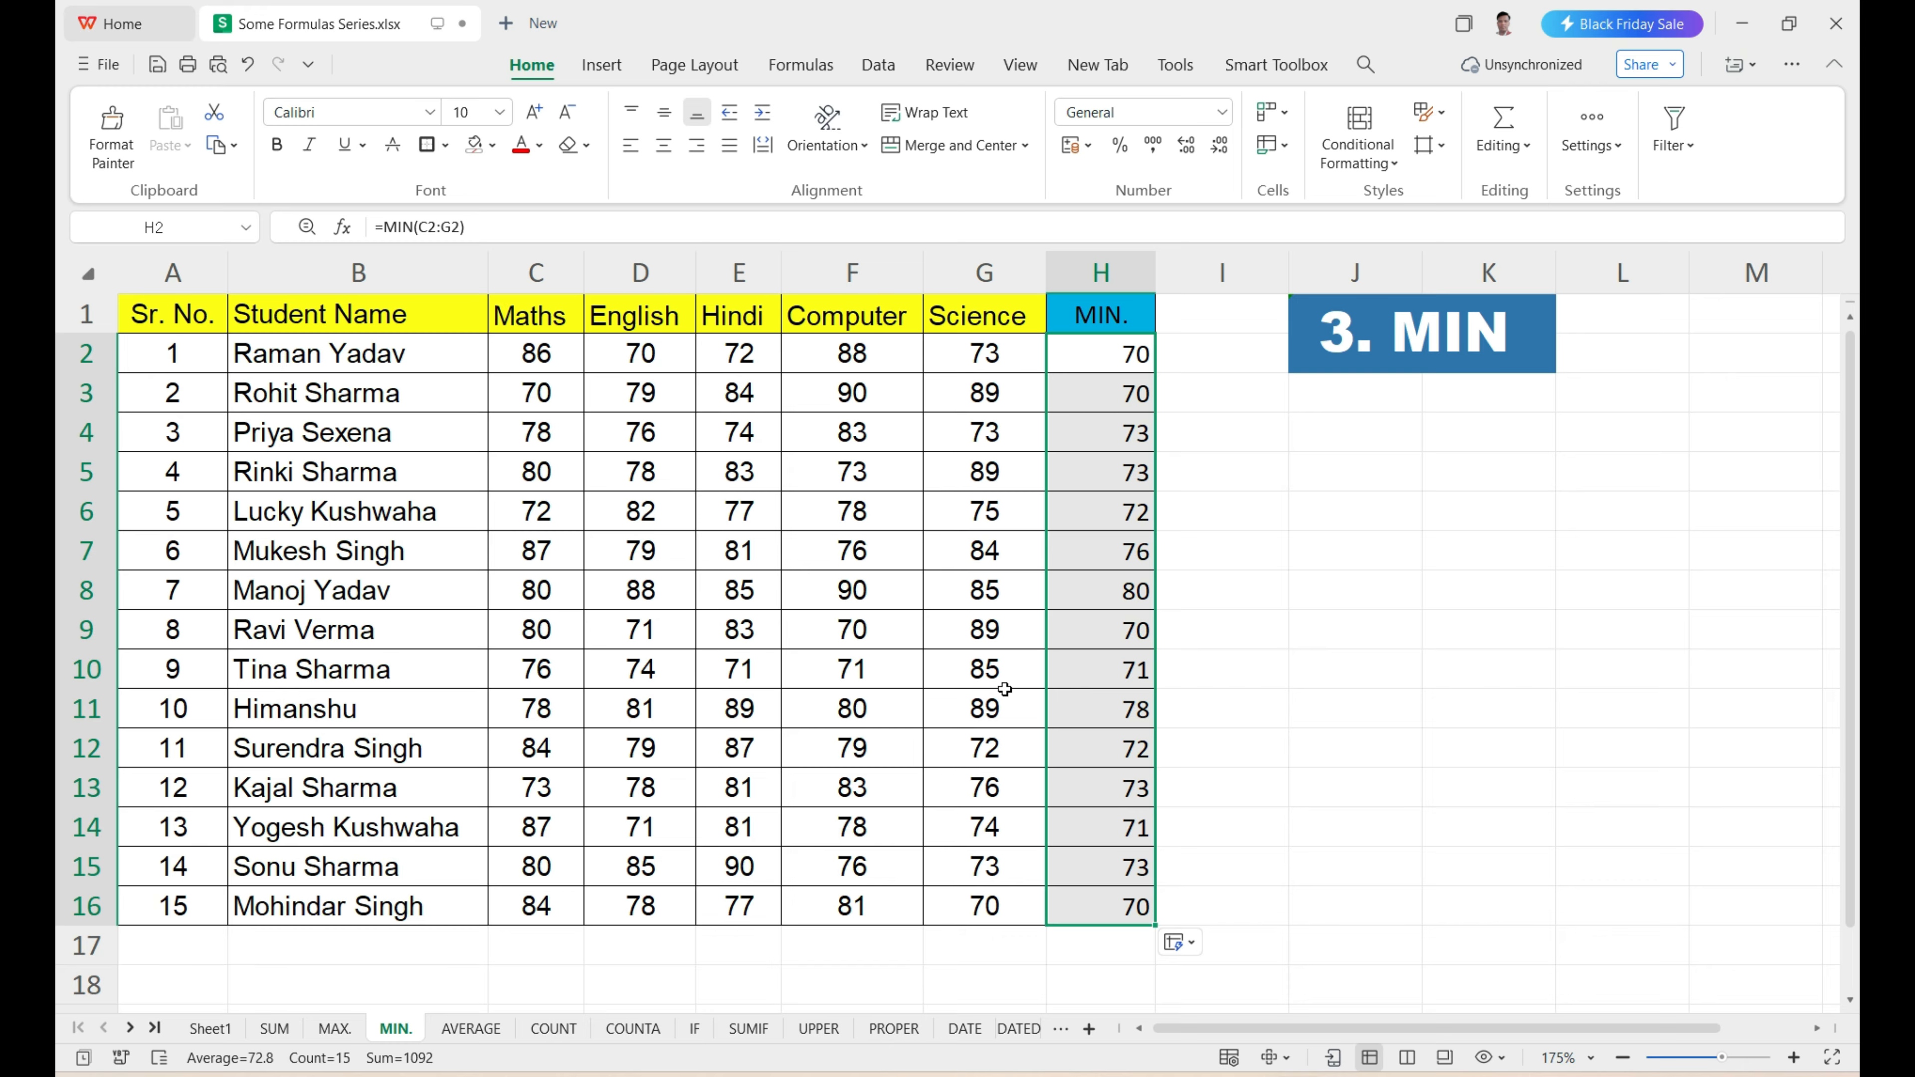
On the AVERAGE sheet, enter =AVERAGE(C2:G2) in H2 to average the first student's marks across the five subjects.
left_click(472, 1029)
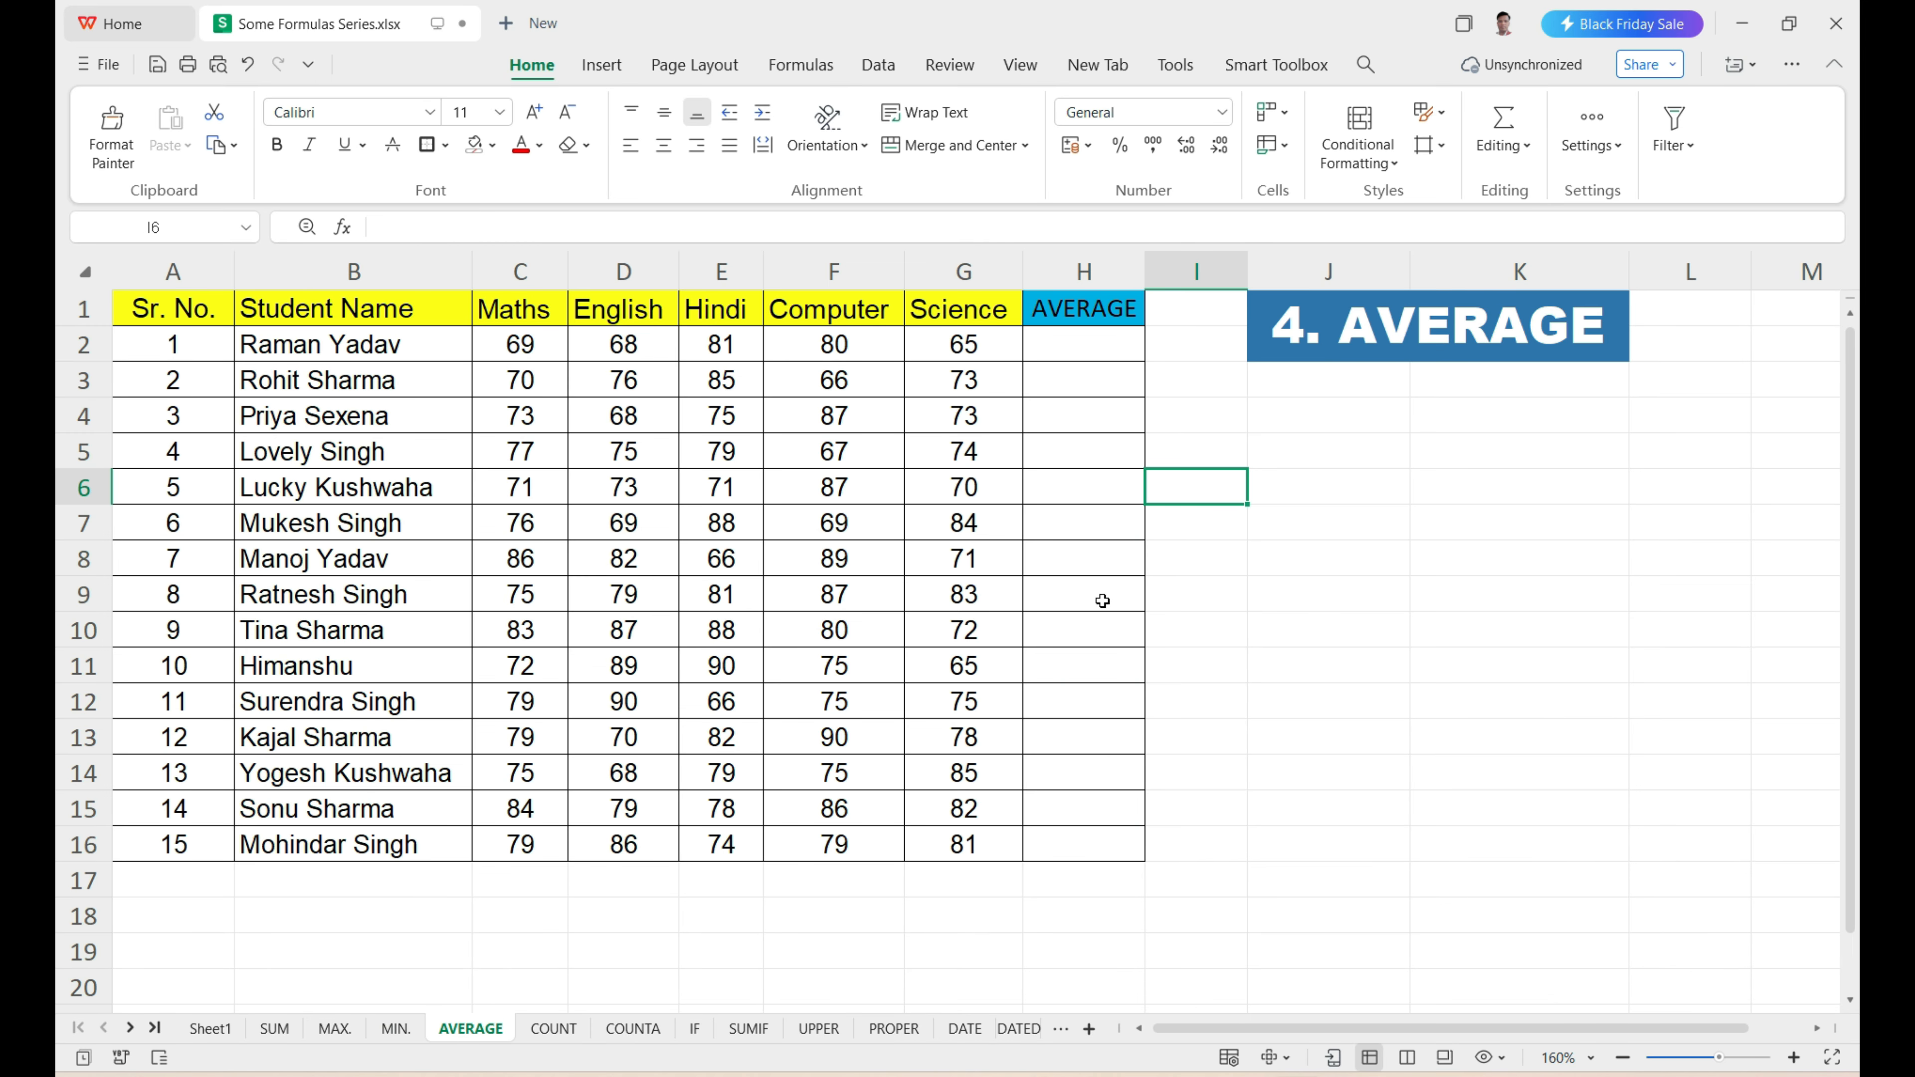
left_click_drag(193, 355, 1003, 853)
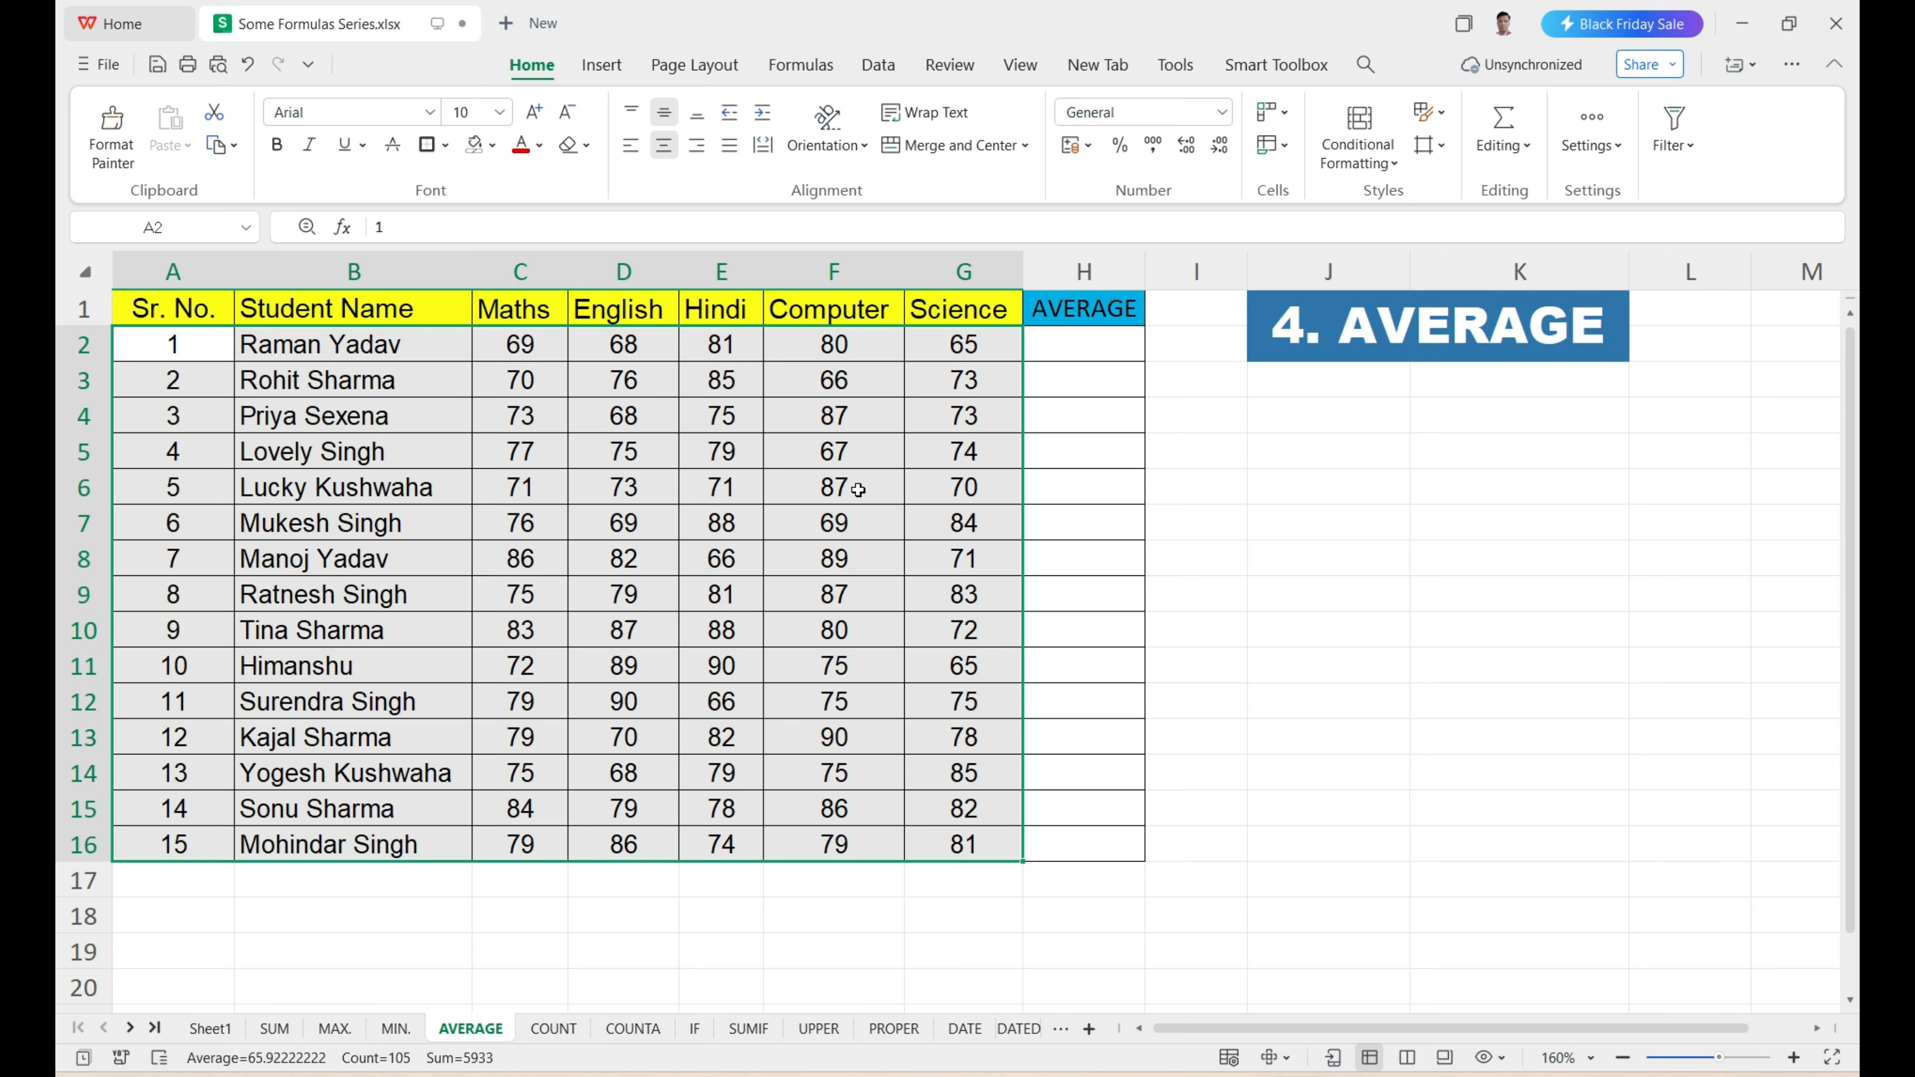
left_click(1060, 351)
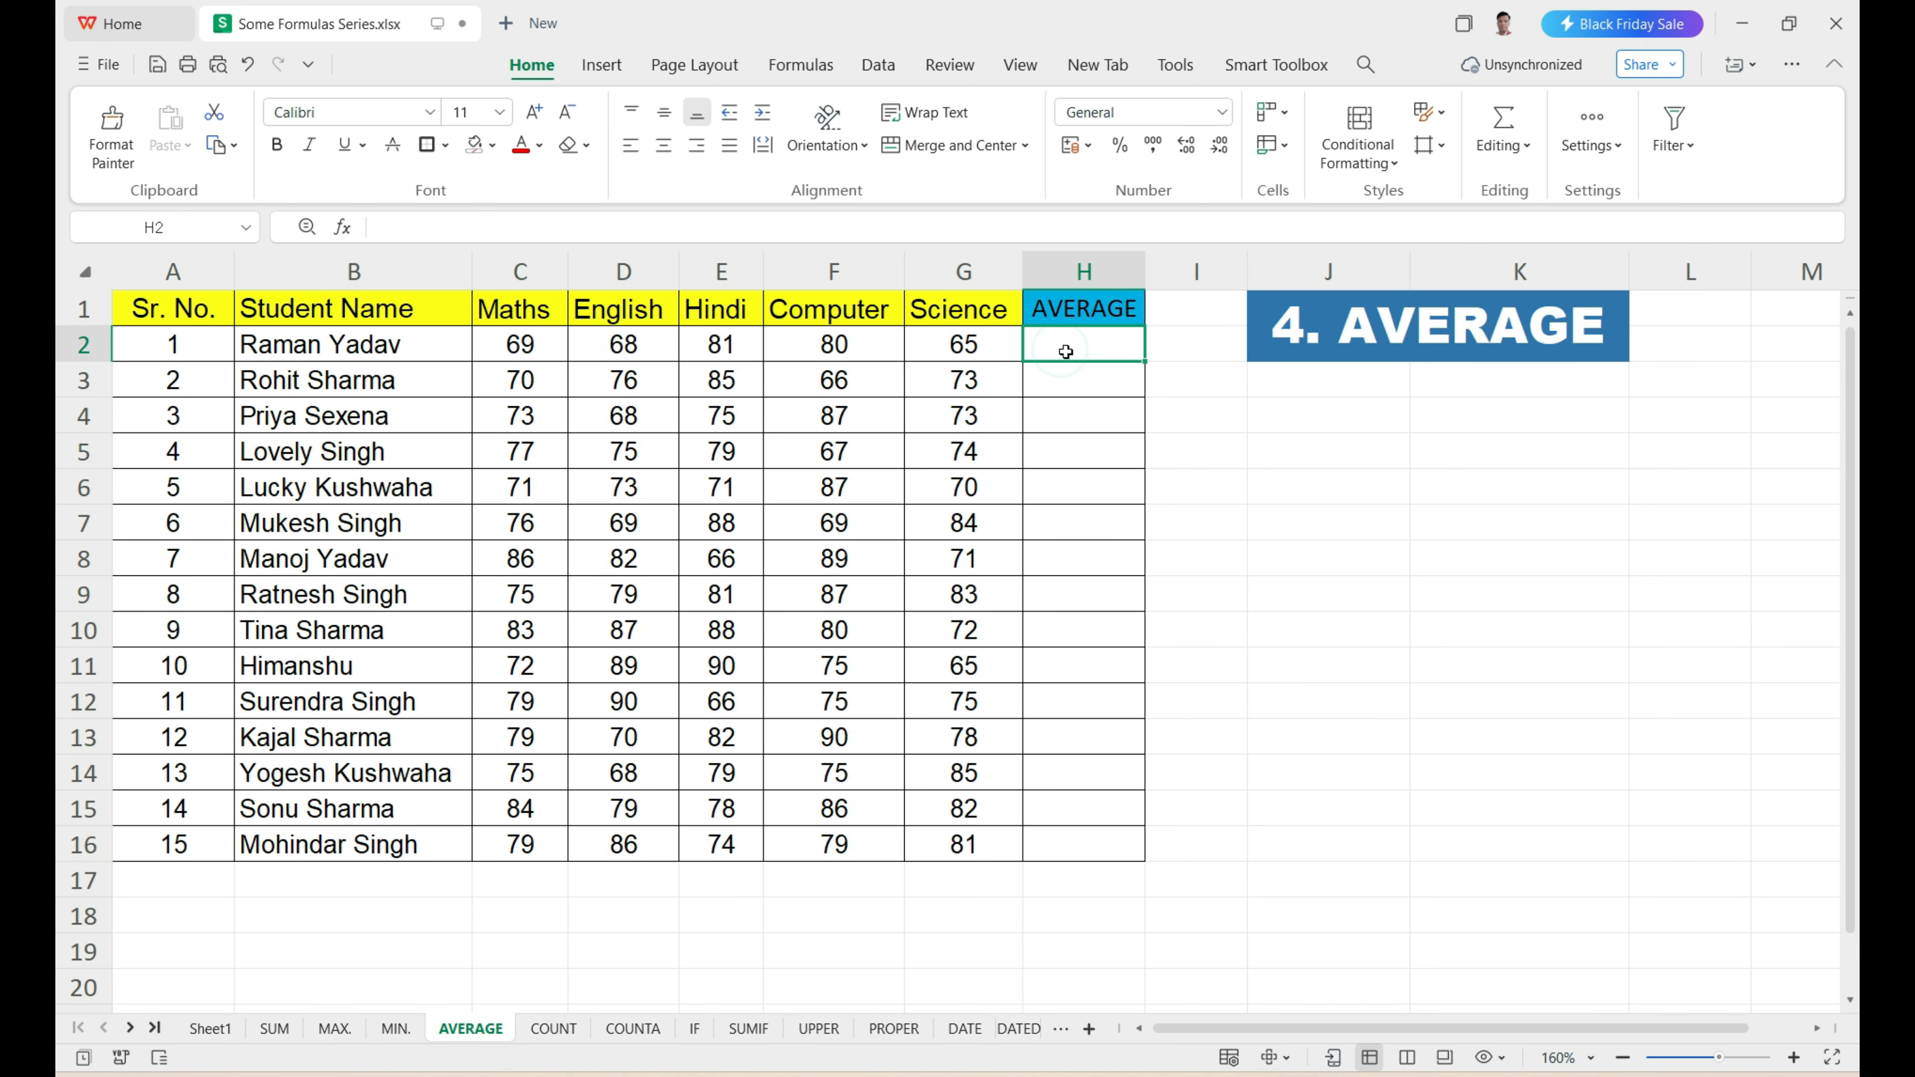
type("=")
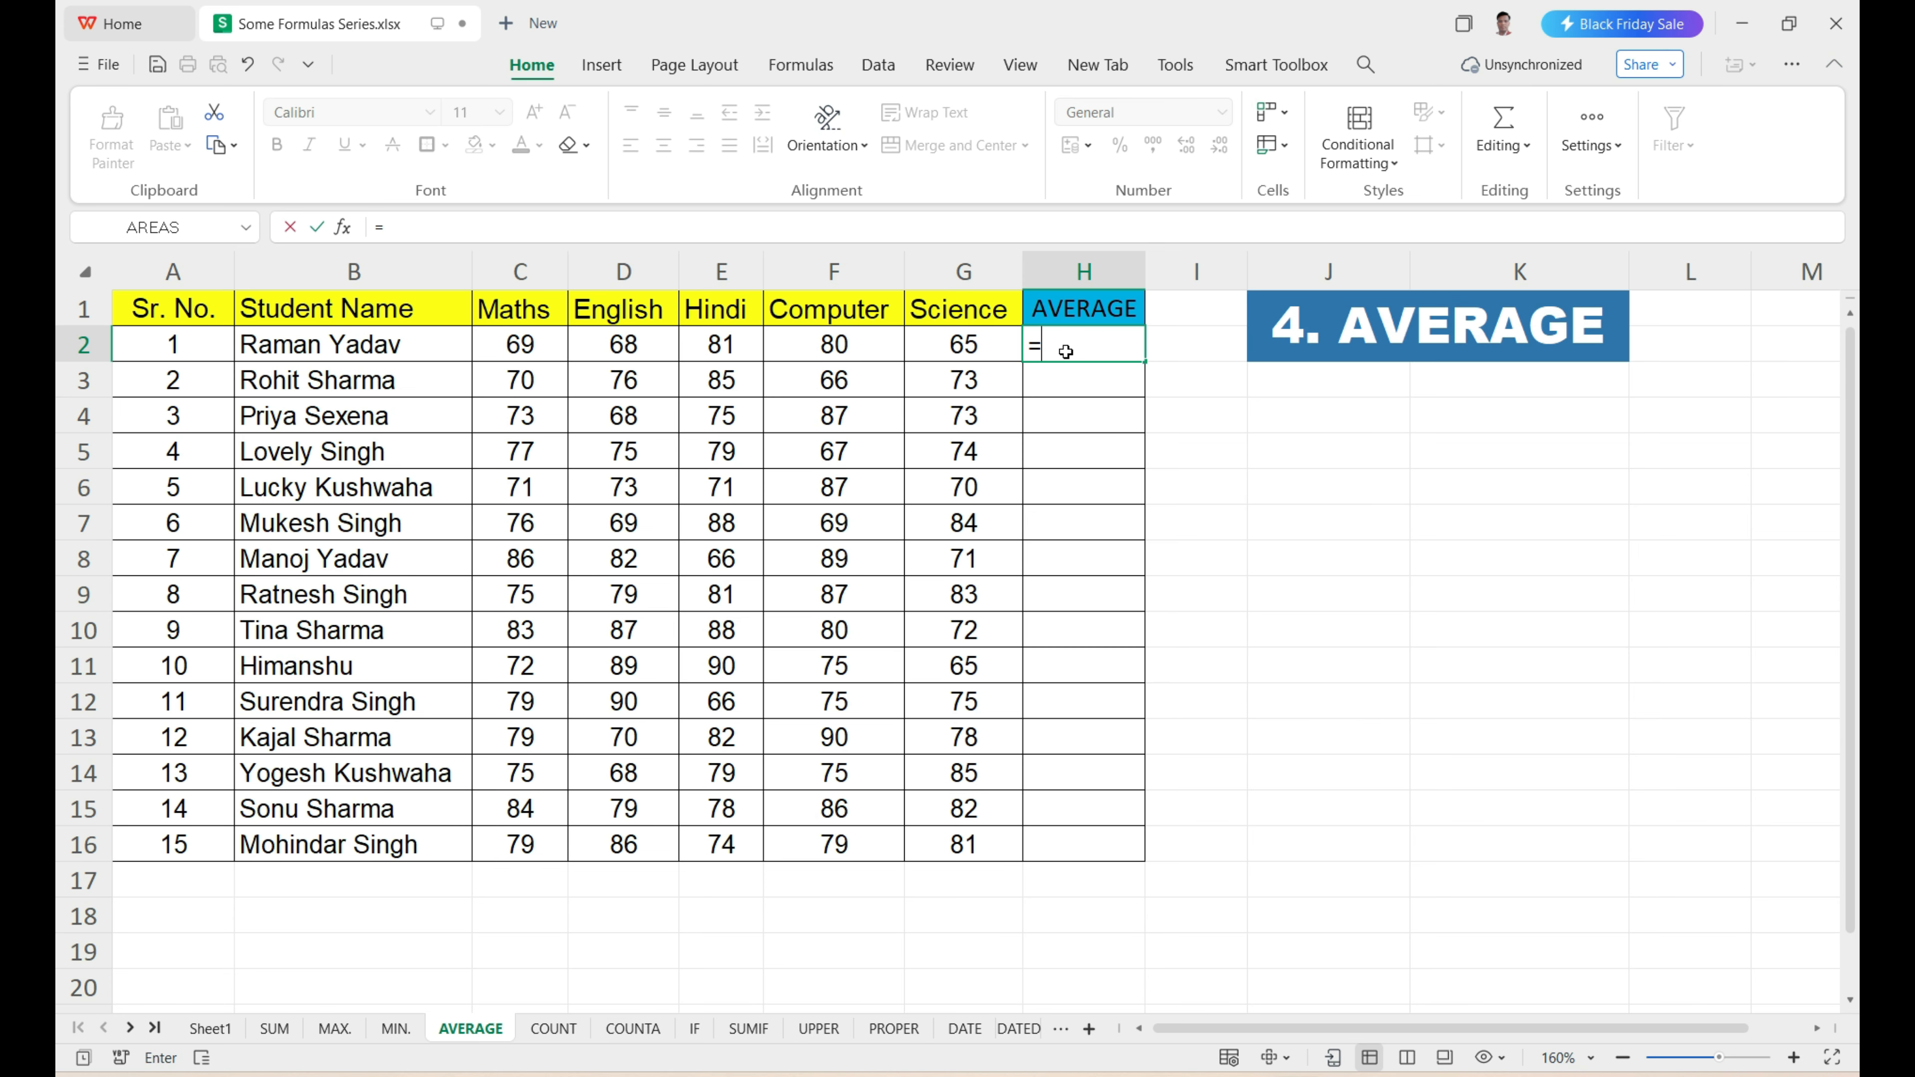
type("AVERAGE")
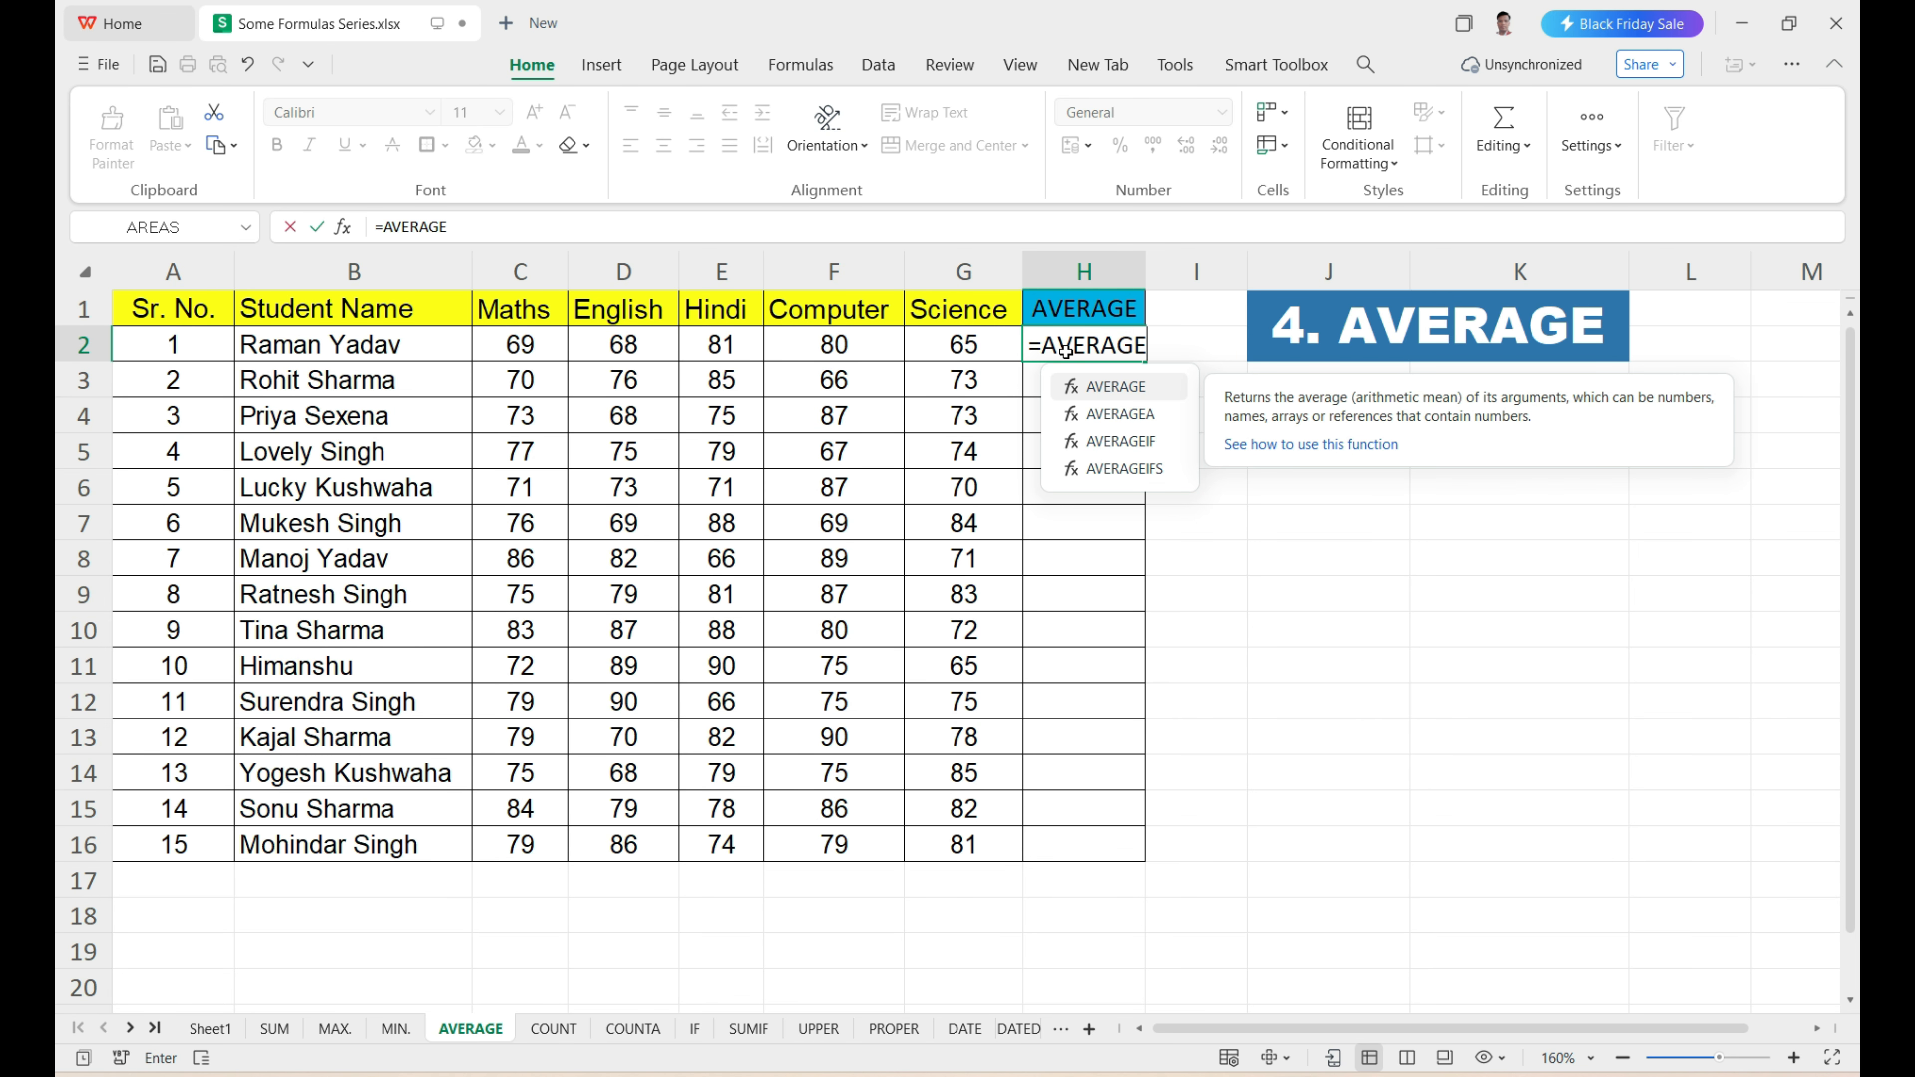
type("(")
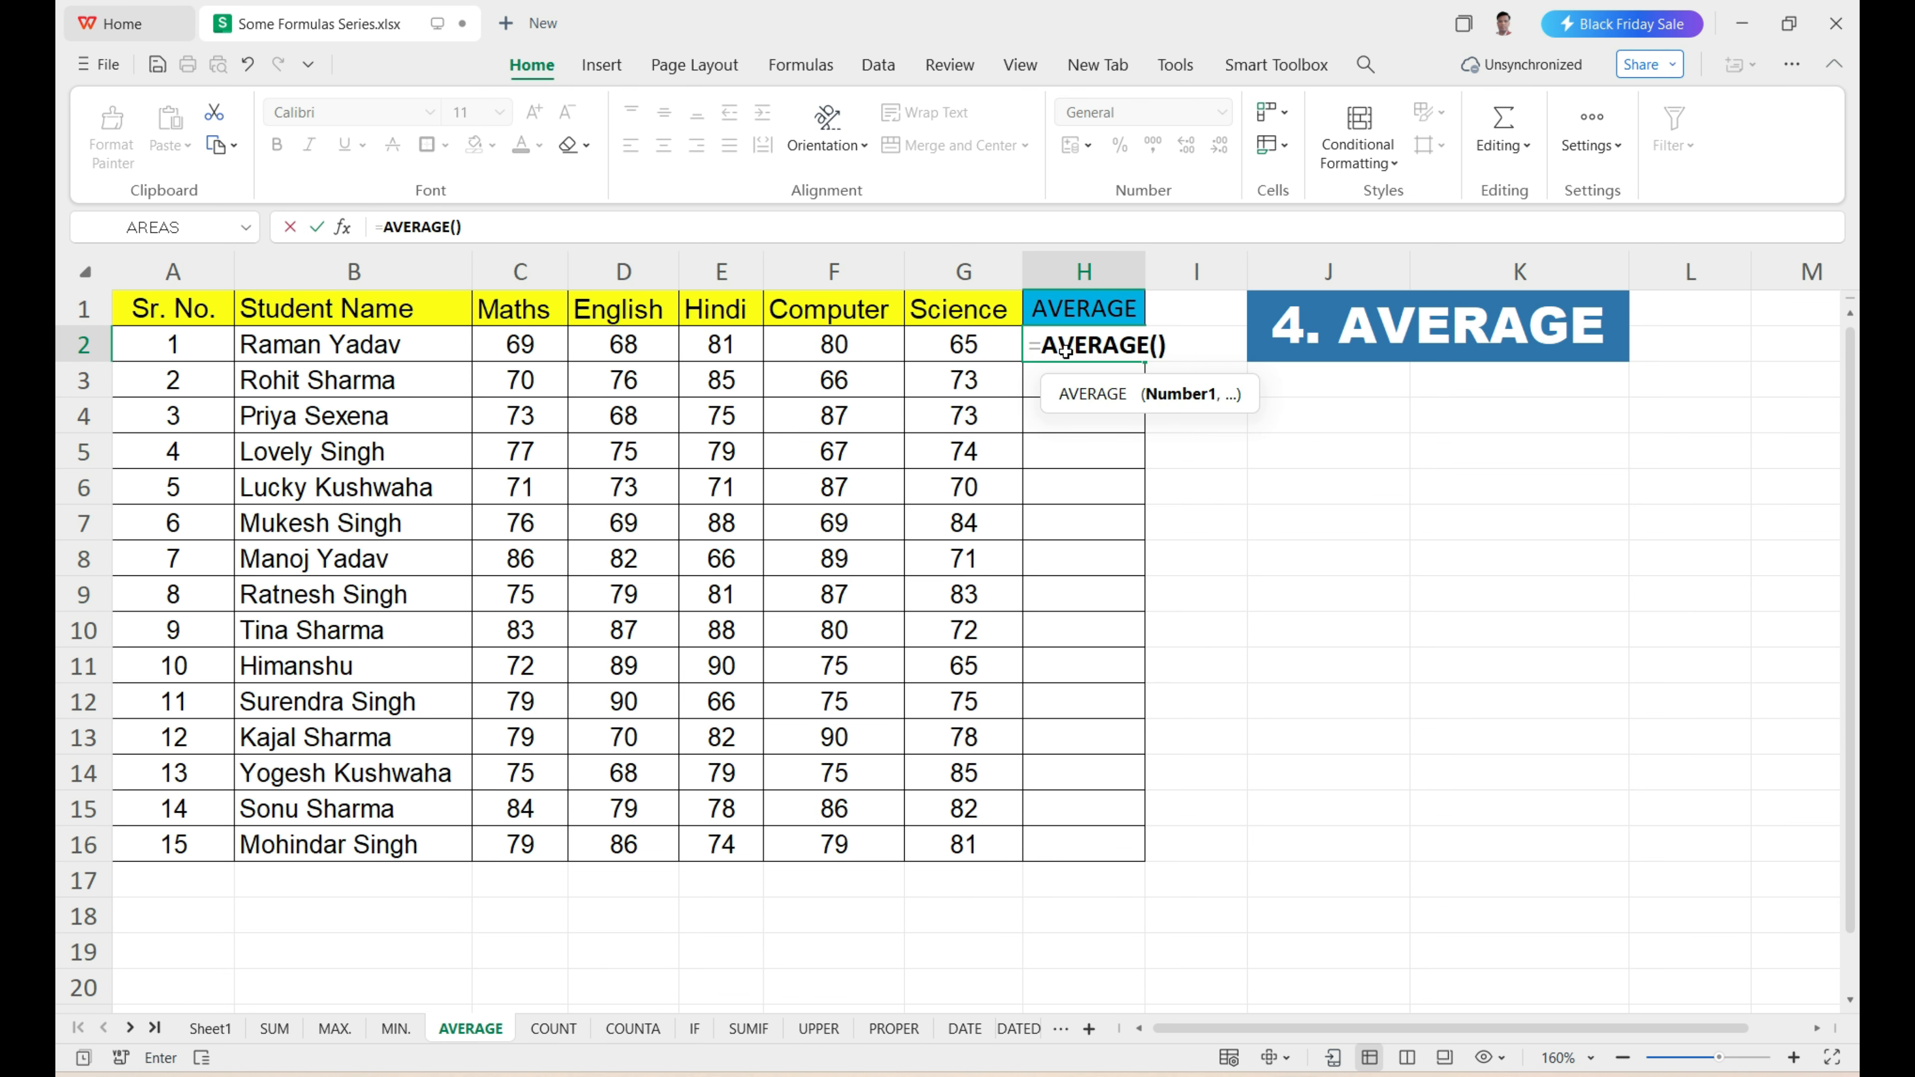
left_click_drag(1103, 386, 1049, 389)
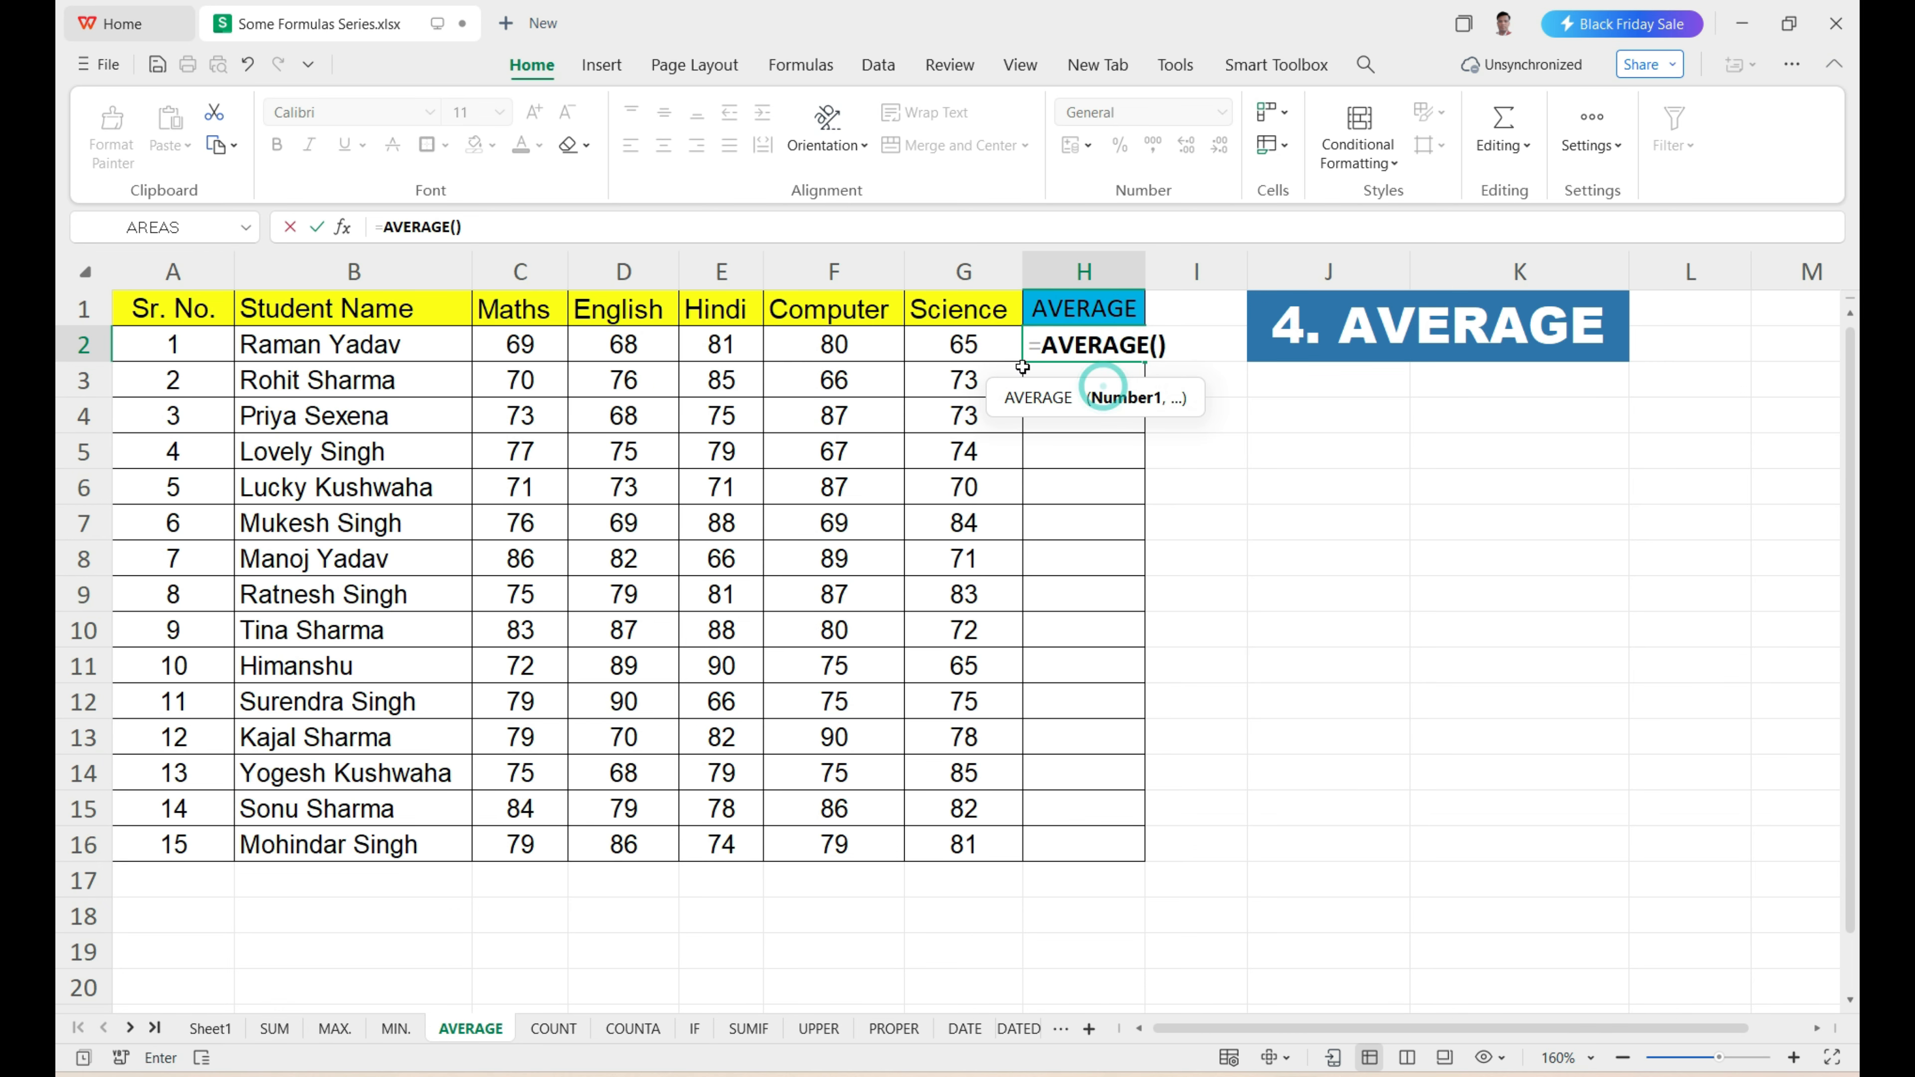
left_click_drag(520, 346, 932, 349)
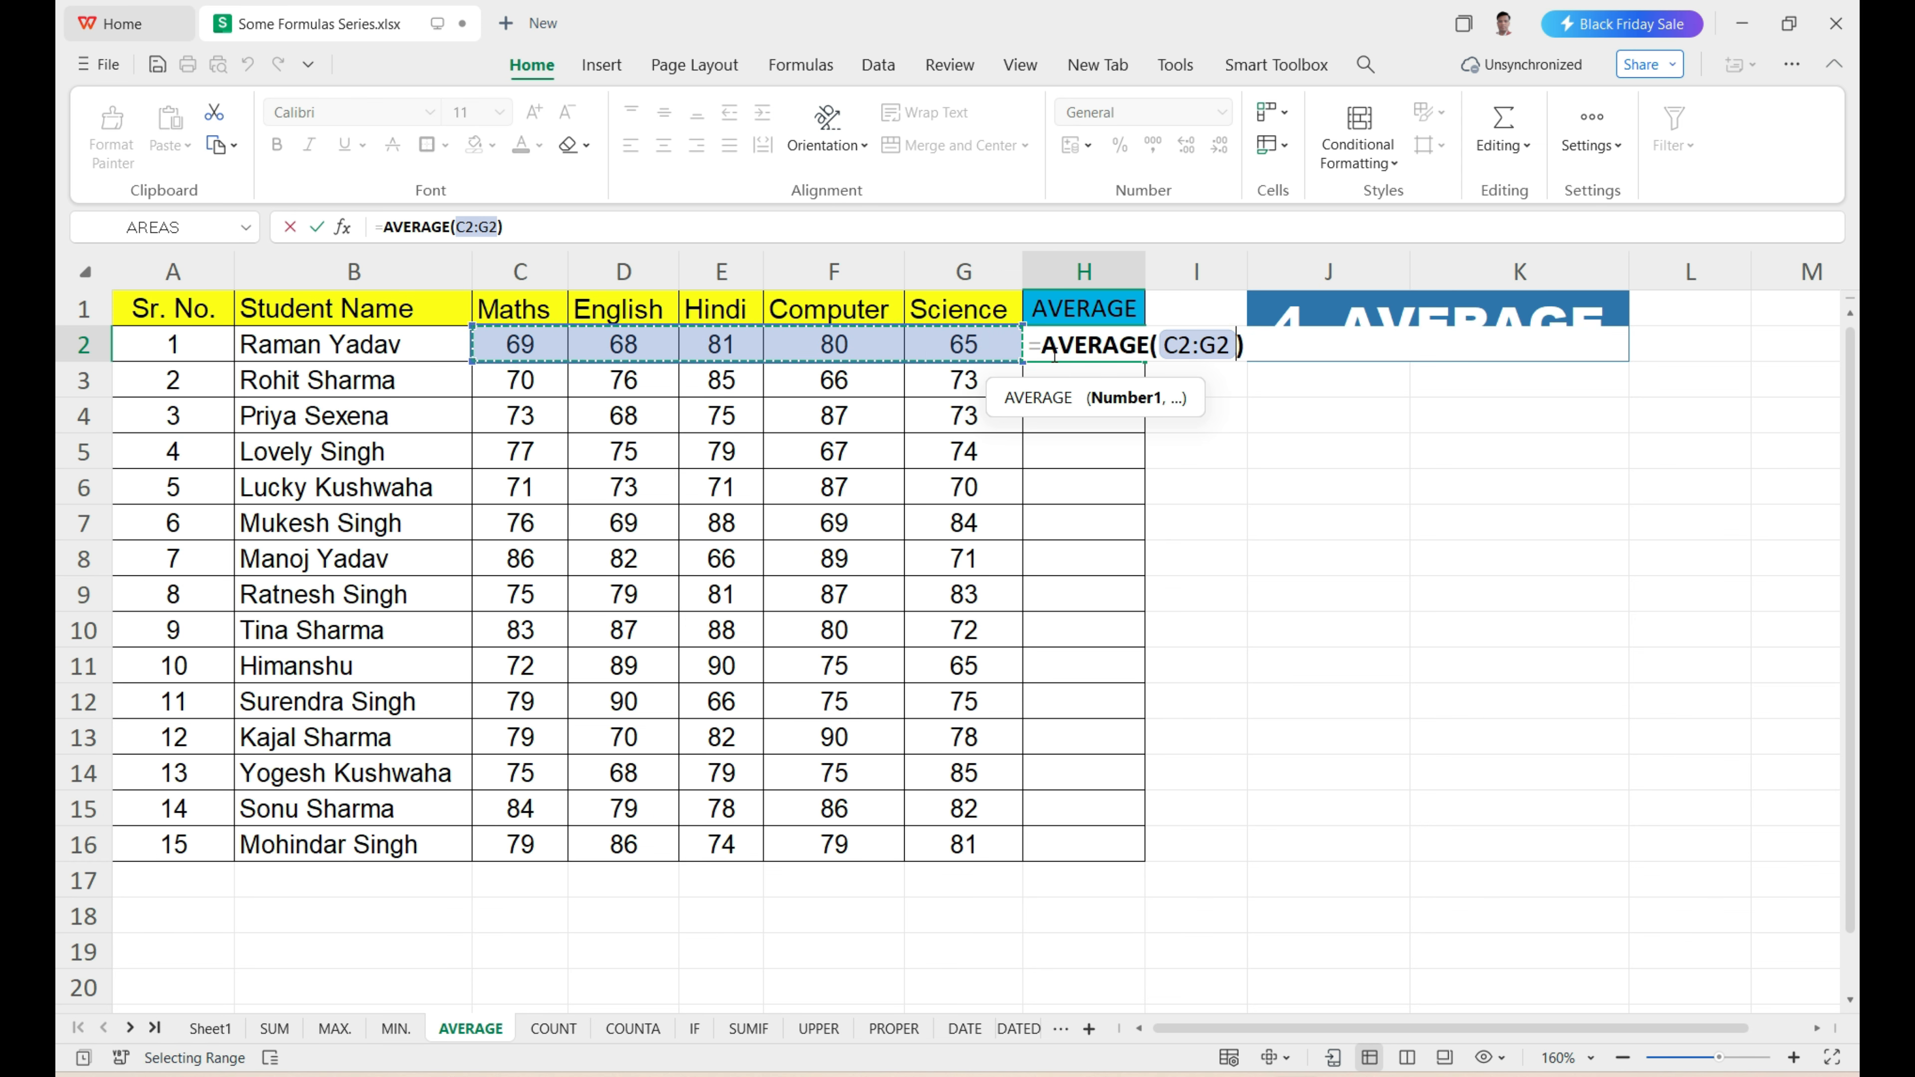
key("Return")
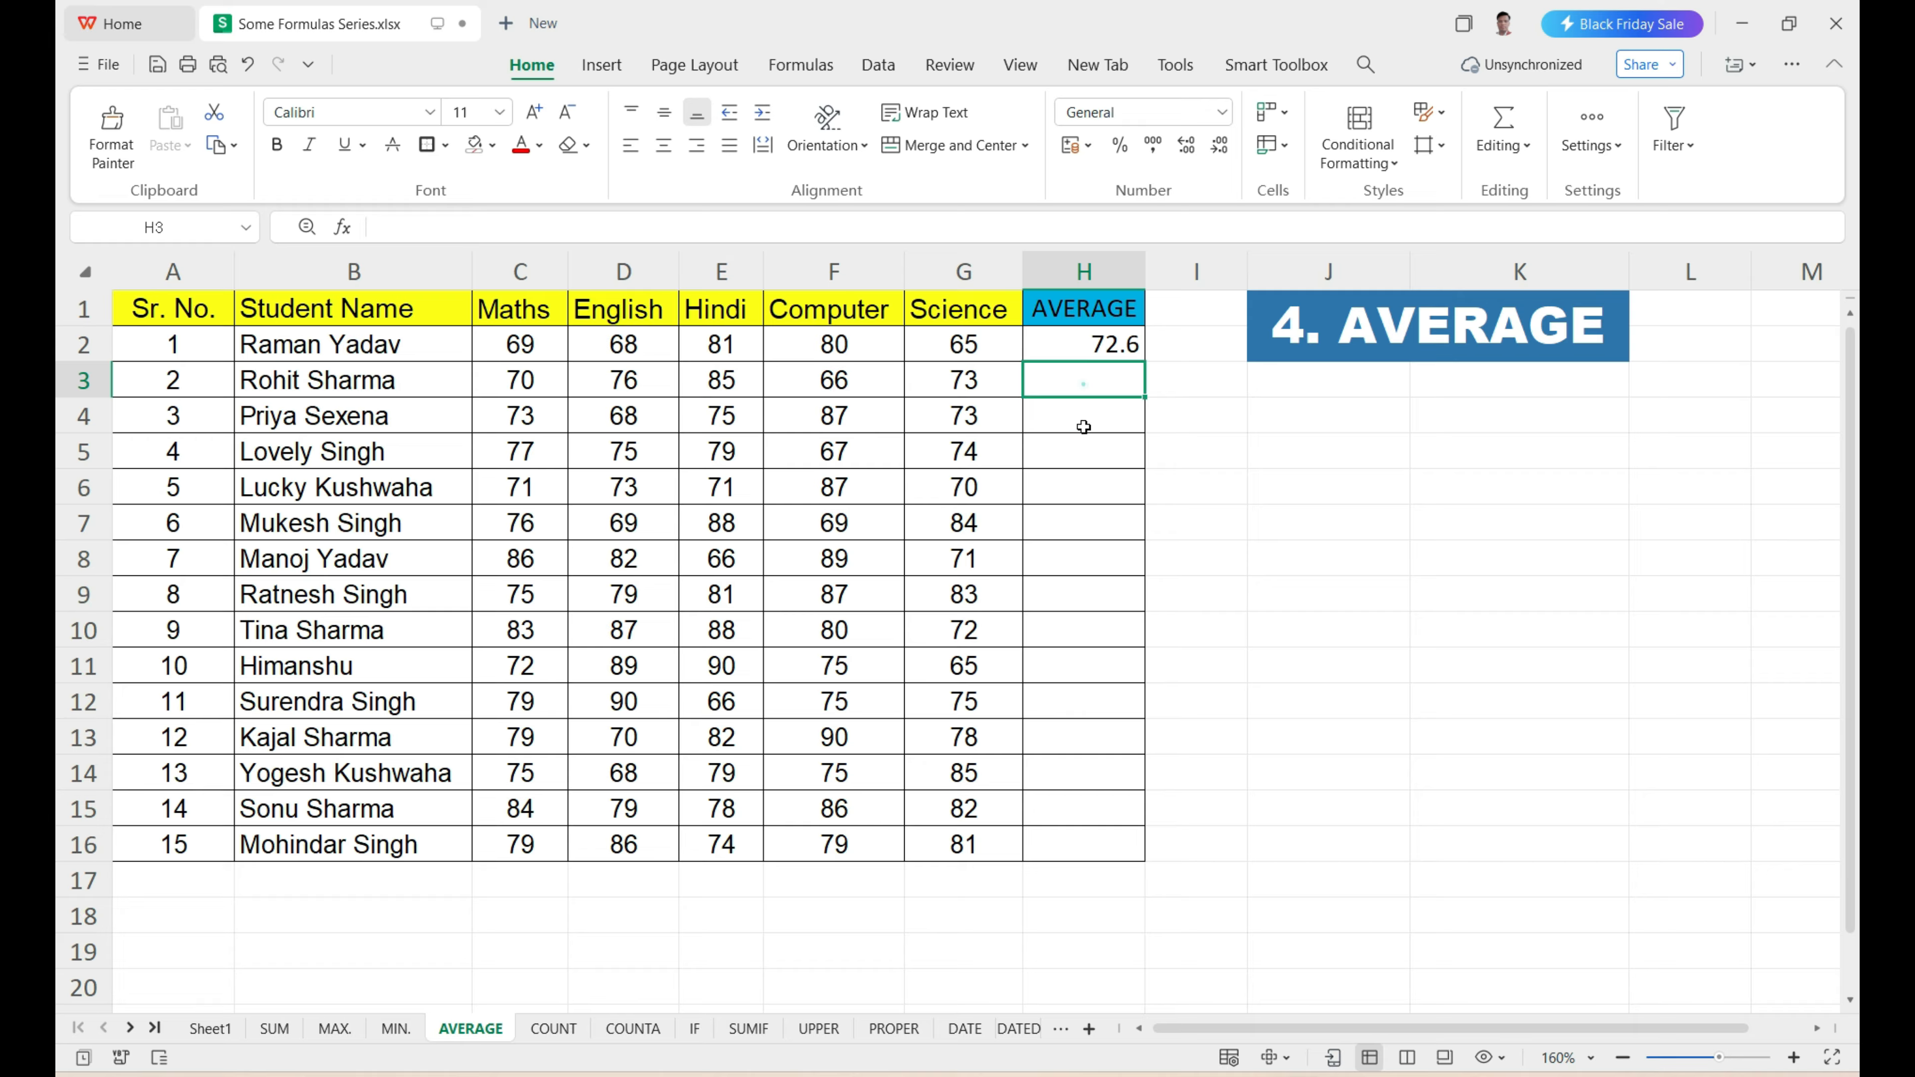
Fill the AVERAGE formula from H2 down to H16 for all students.
left_click_drag(1085, 381, 1079, 841)
left_click(1086, 345)
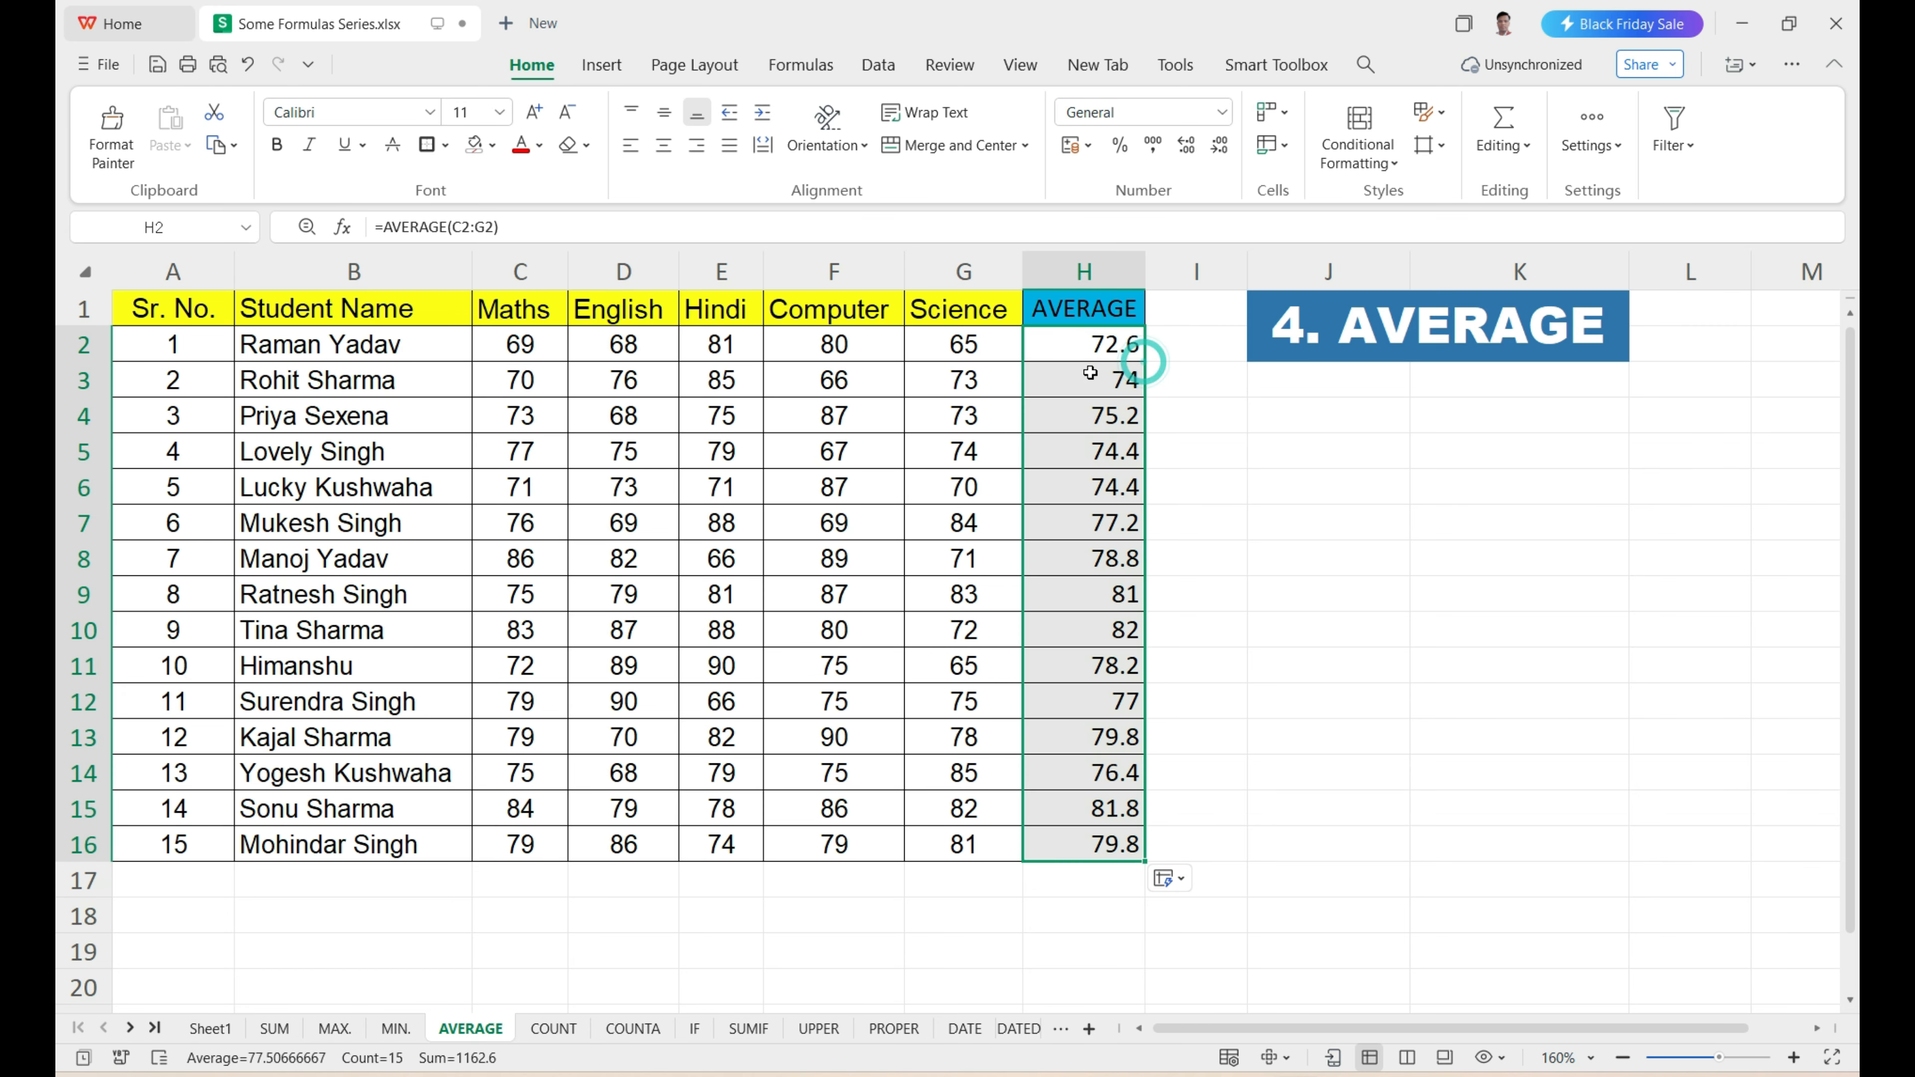
left_click_drag(1143, 363, 1099, 848)
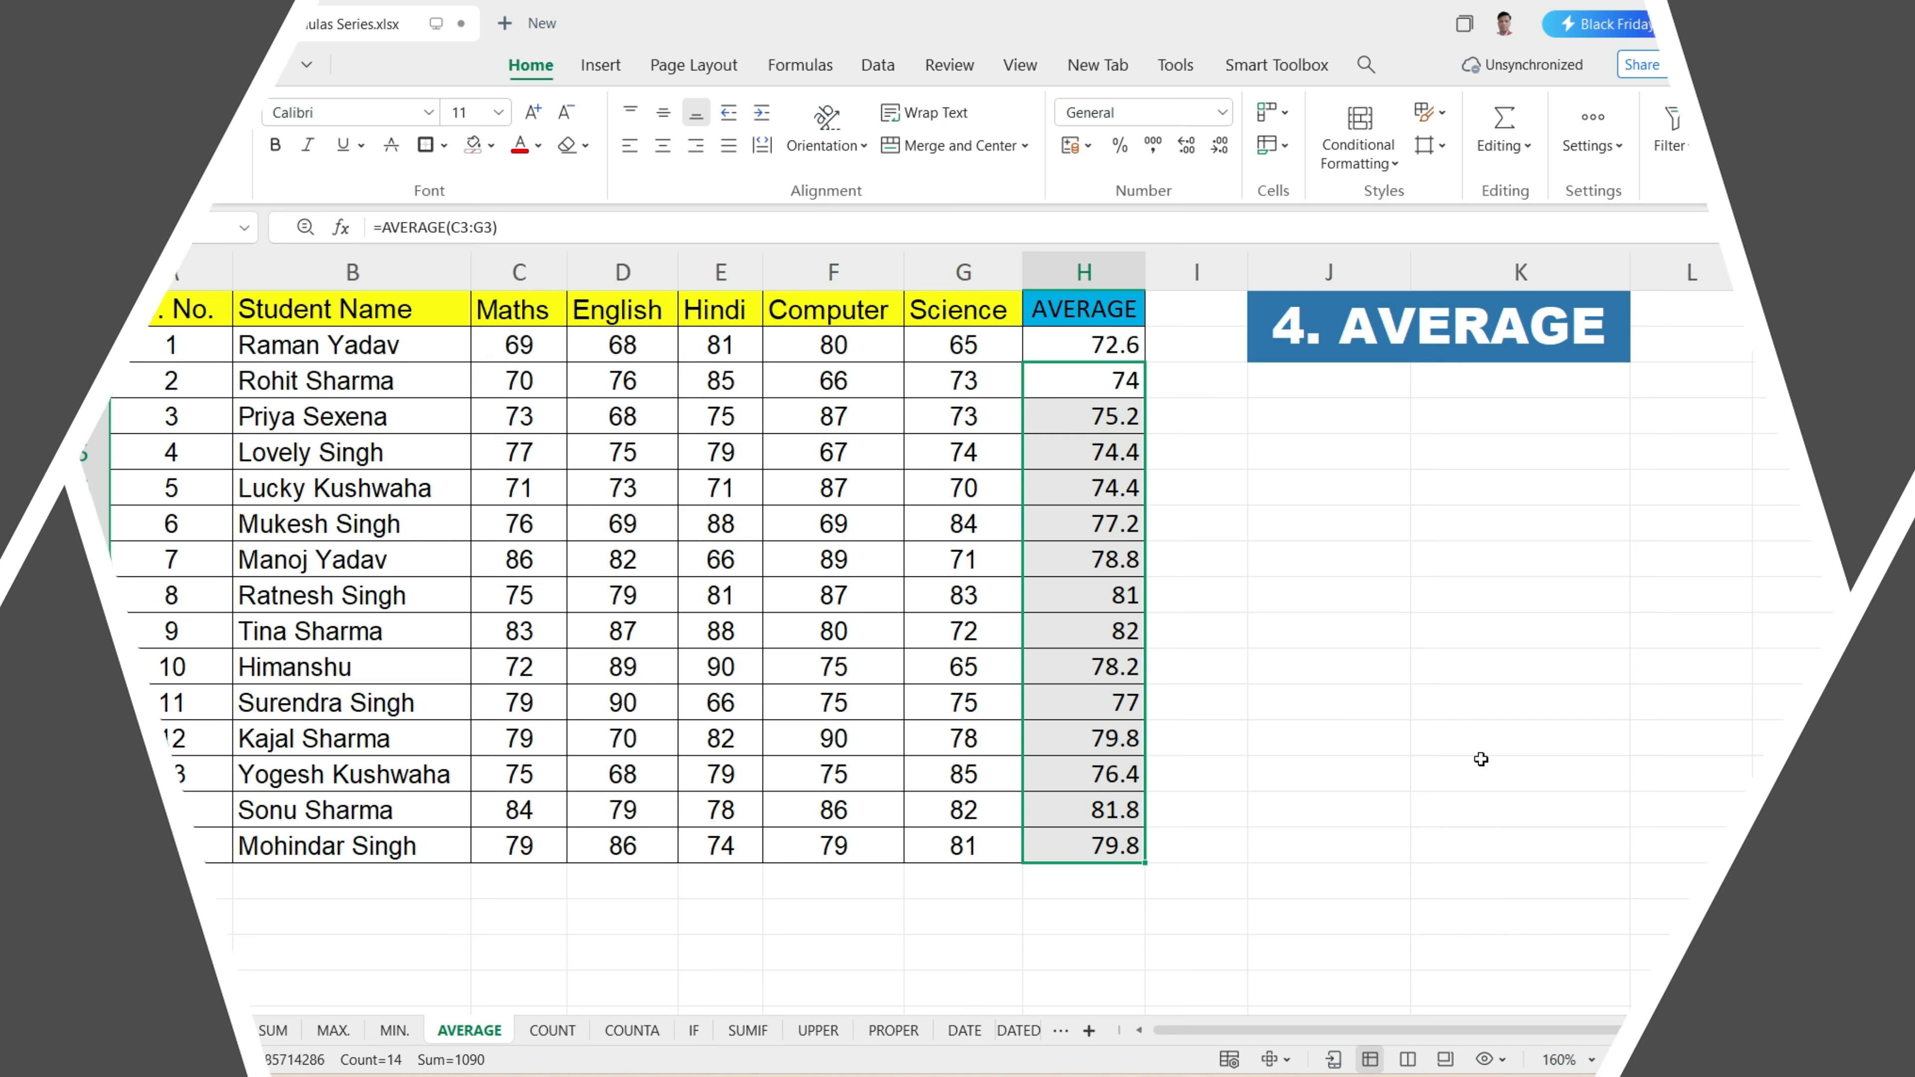
On the COUNT sheet, enter =COUNT(C2:C16) in E2 to count the filled Pay Salary cells.
left_click(552, 1031)
left_click(1021, 709)
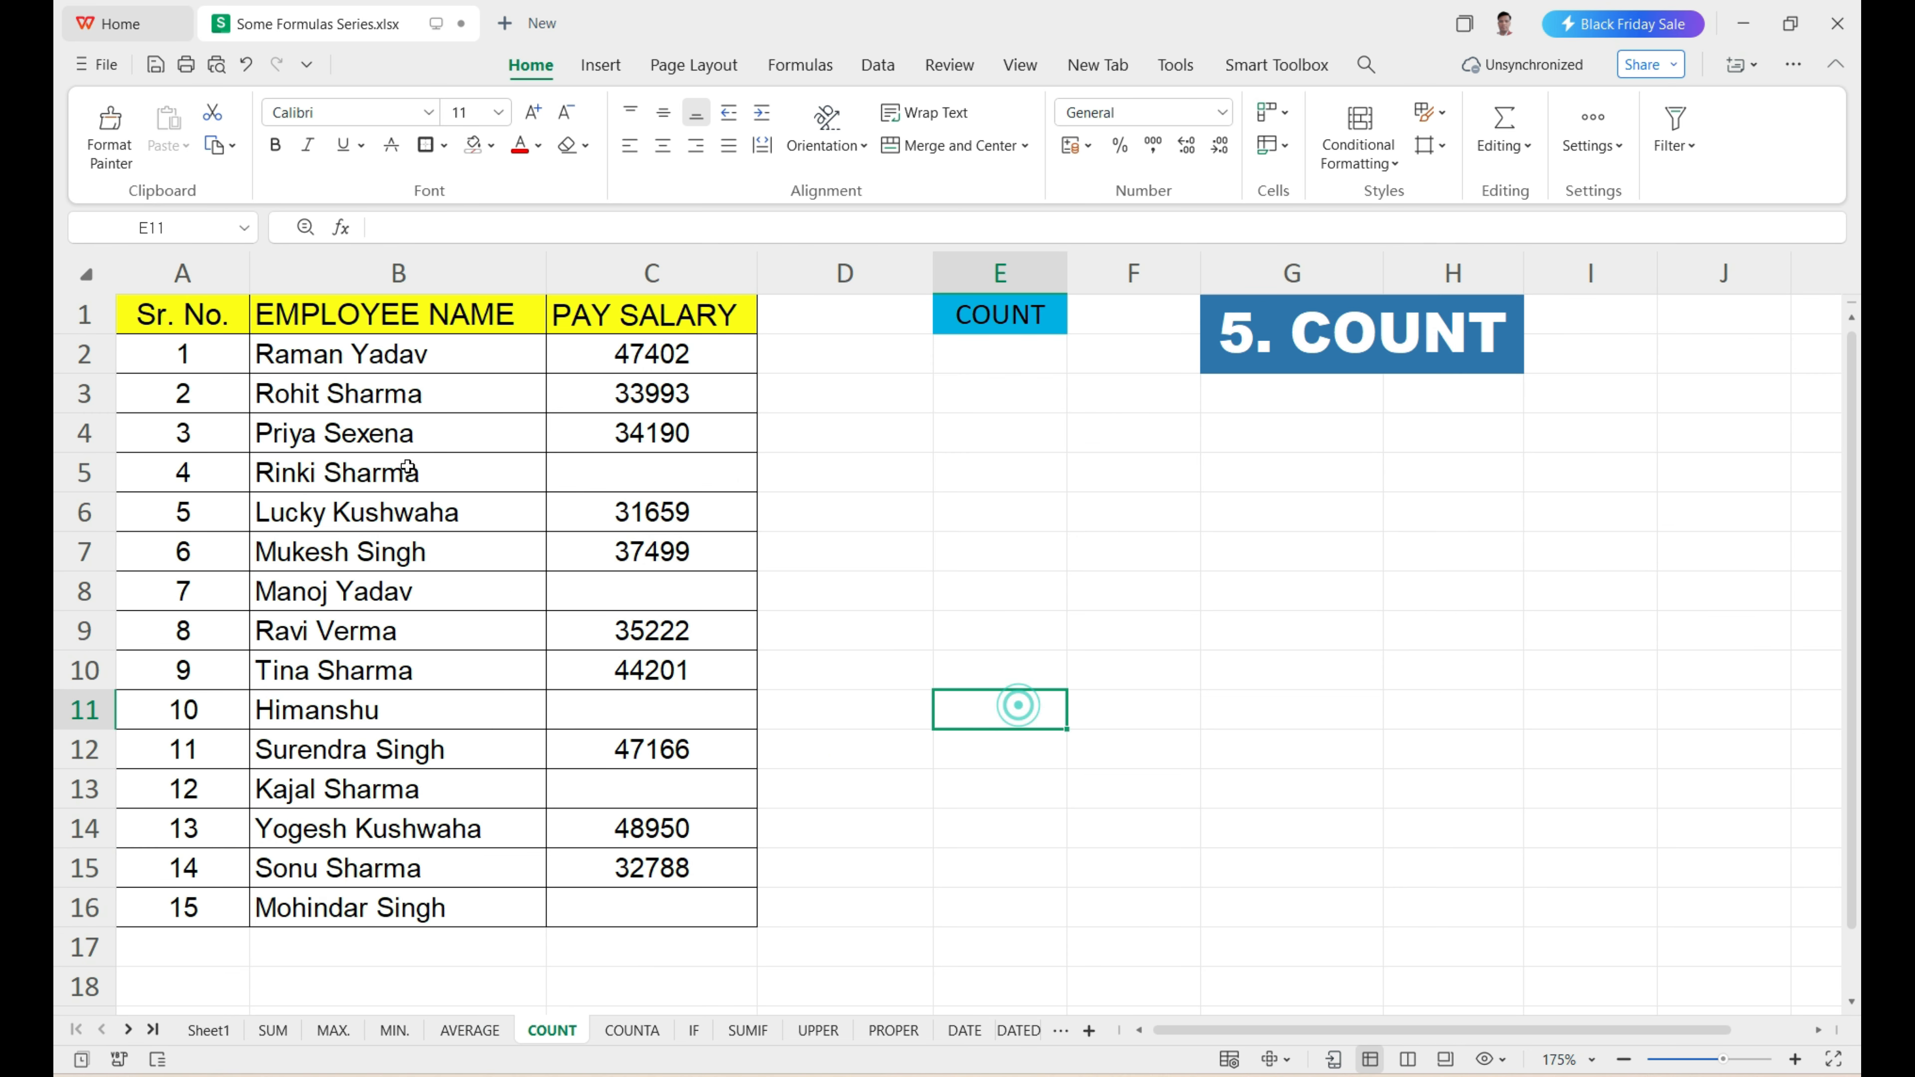
left_click_drag(541, 346, 637, 899)
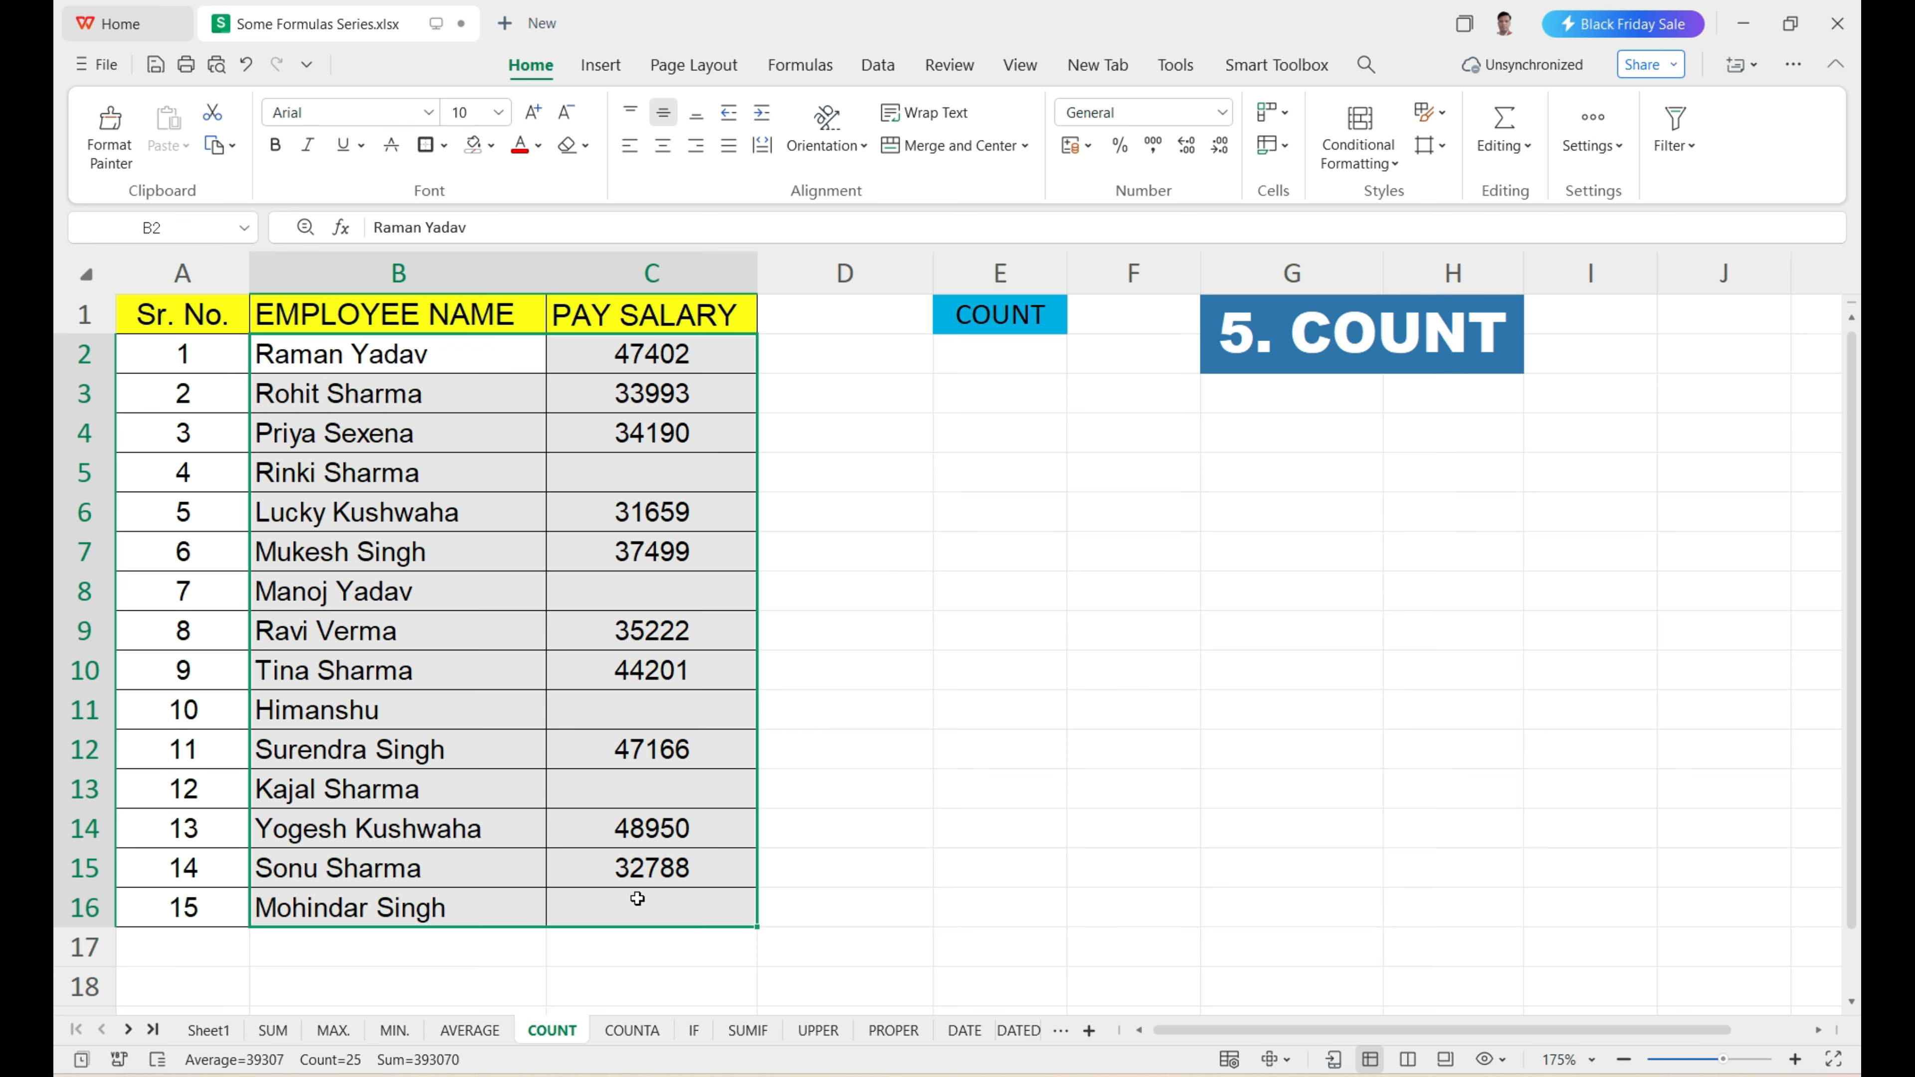
left_click(984, 355)
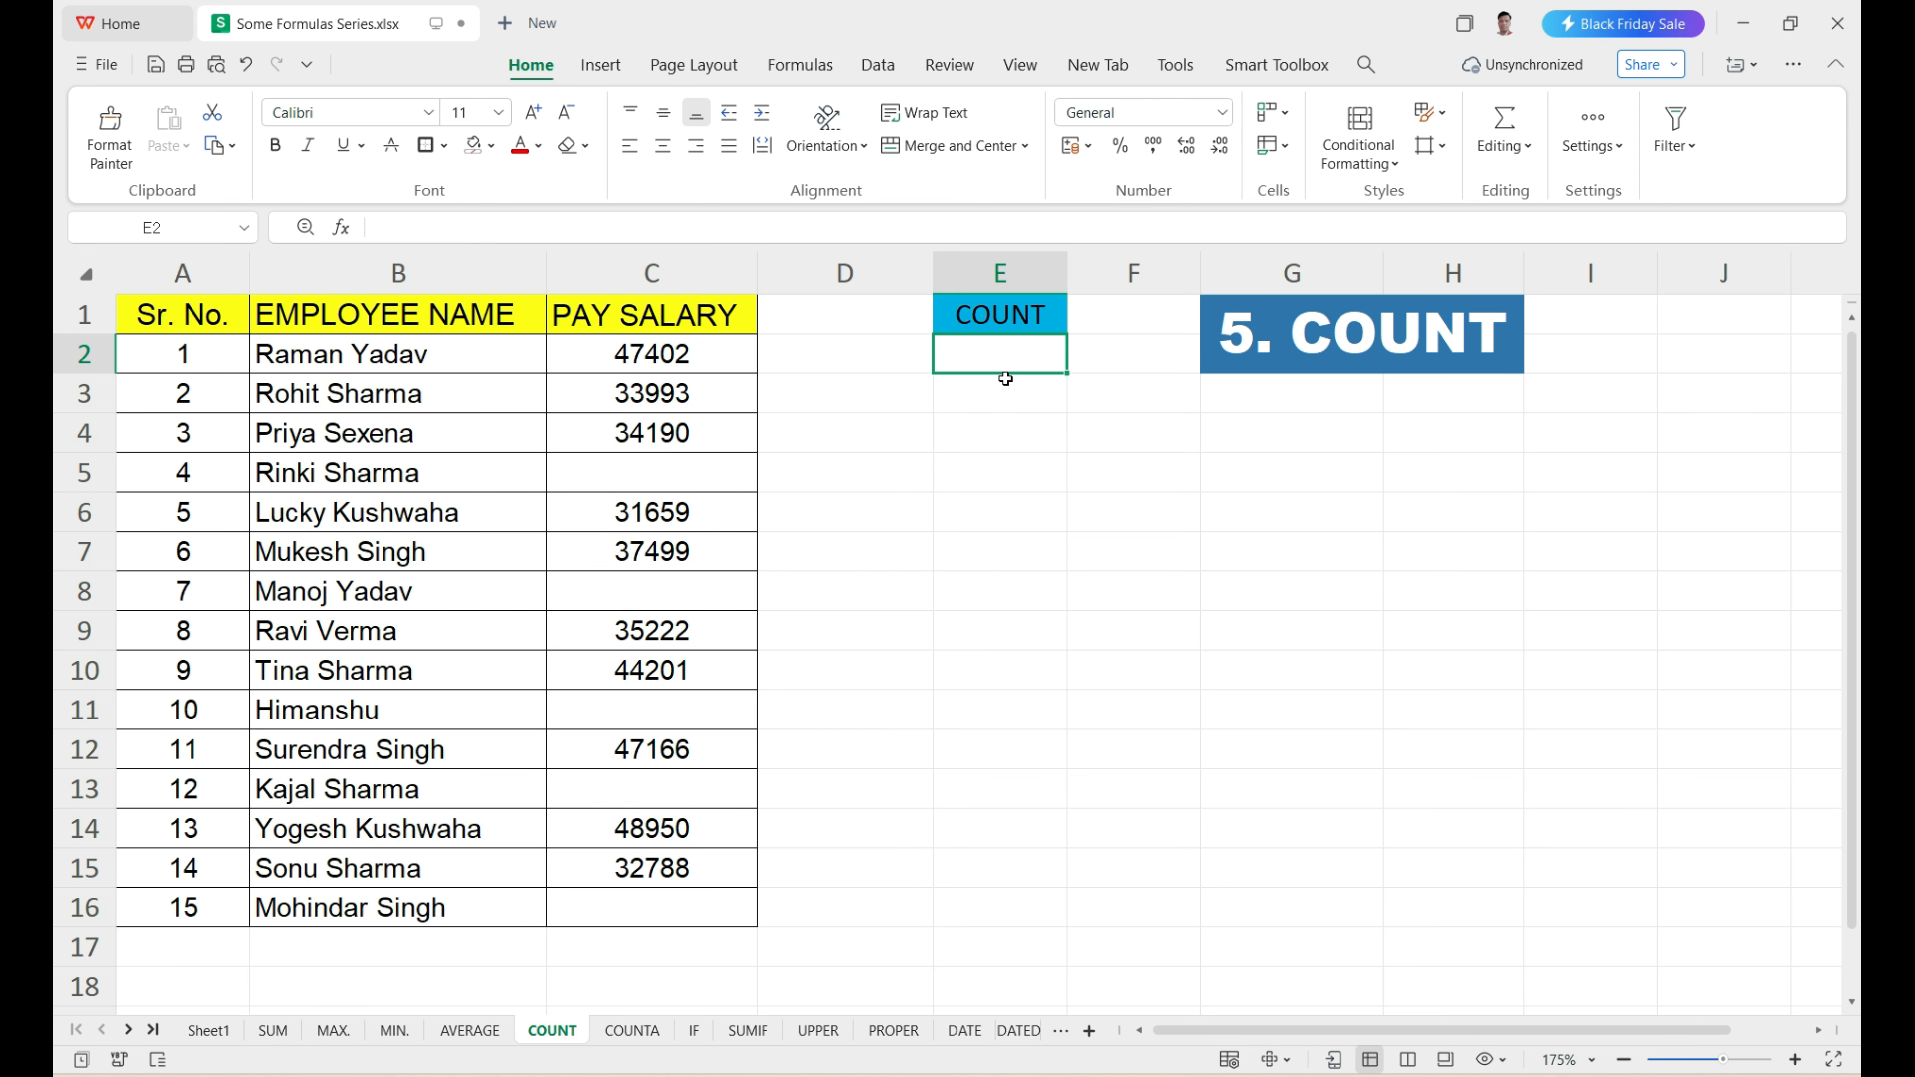
type("=C")
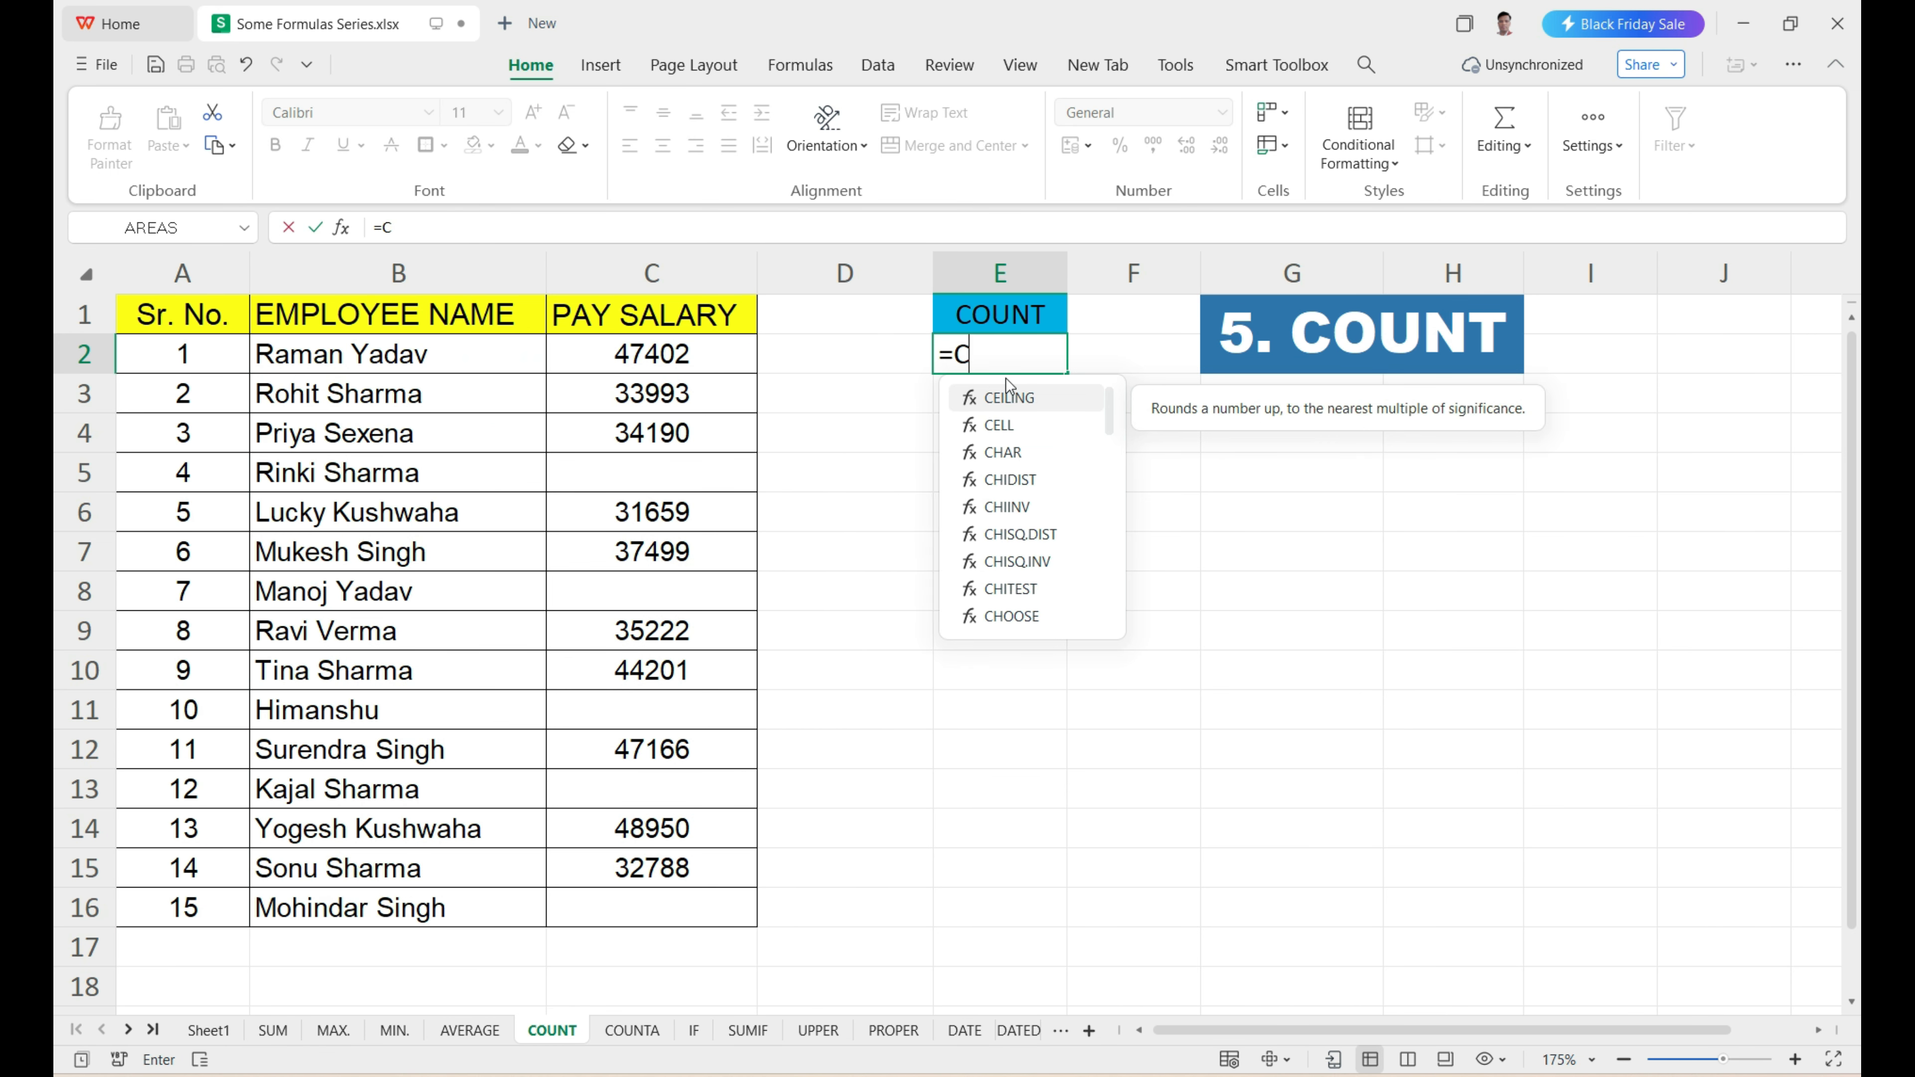
type("OUNT")
double_click(1007, 385)
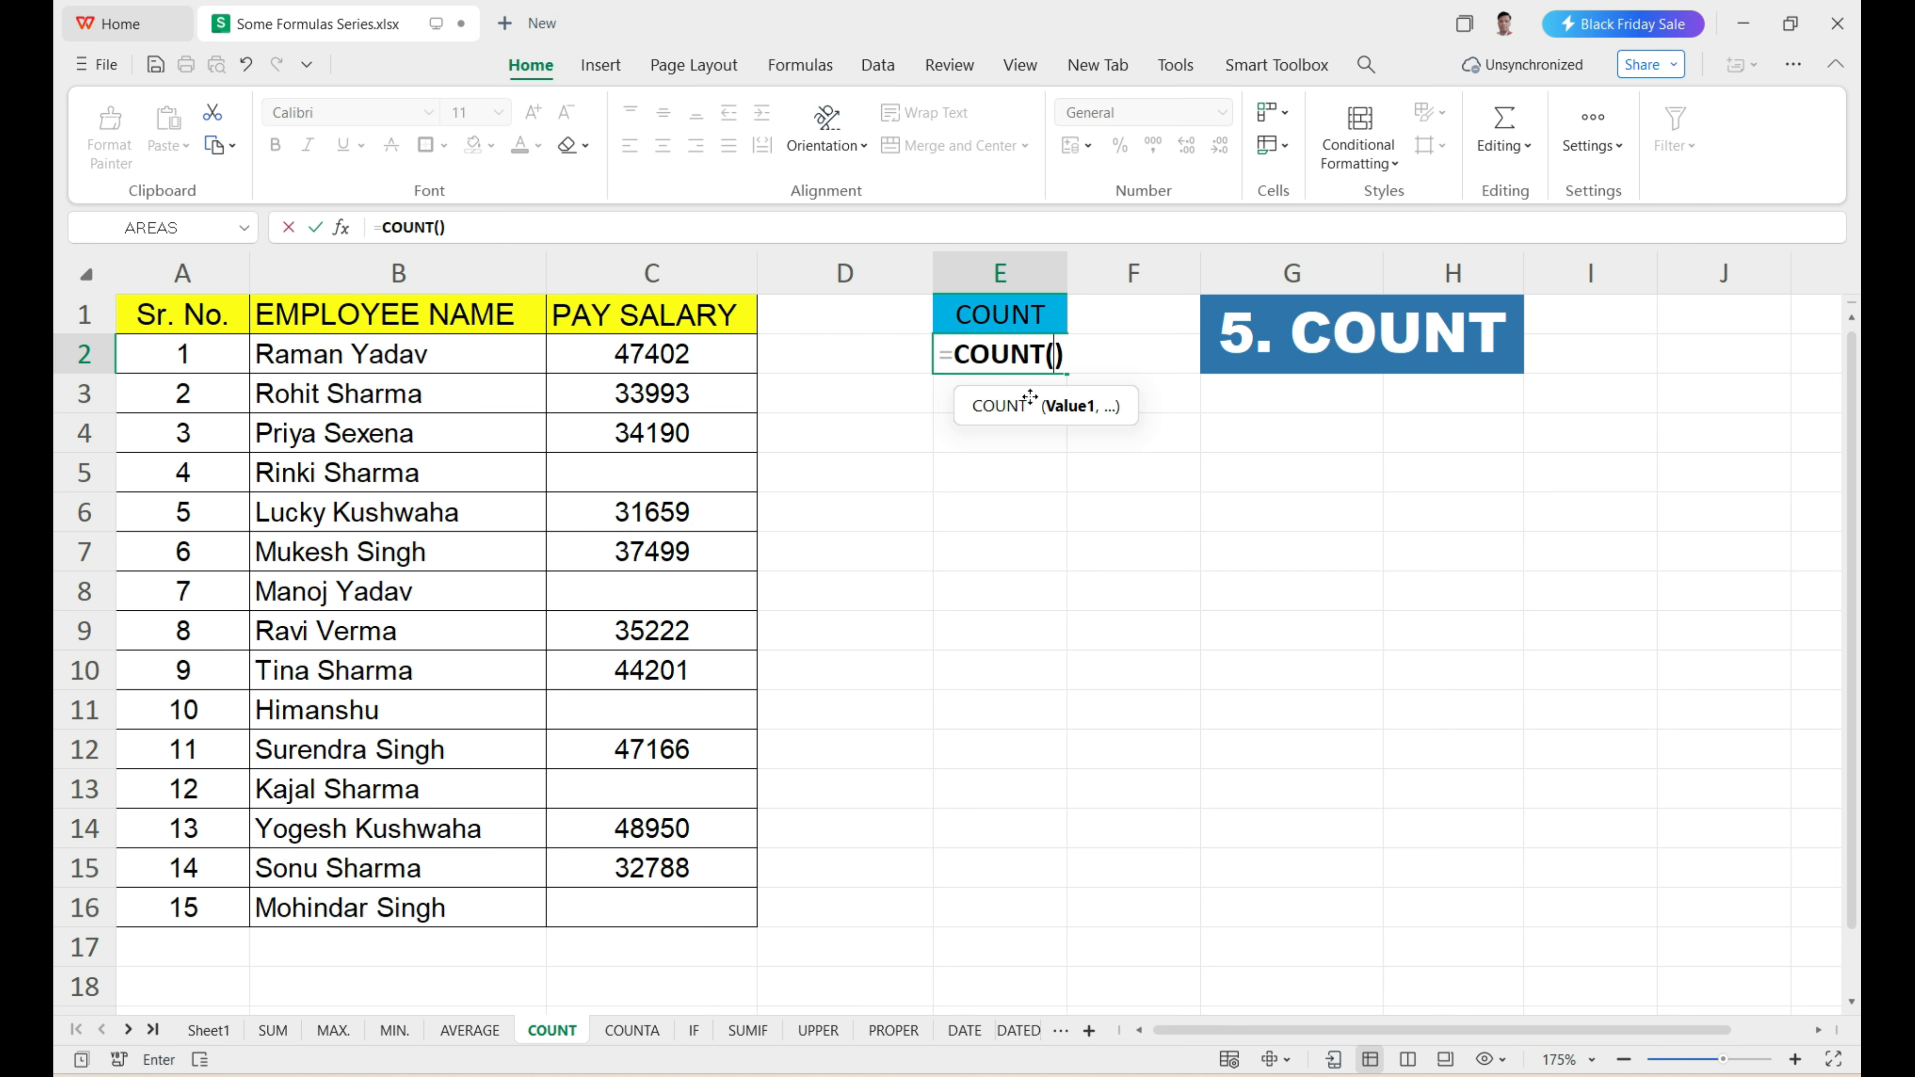
left_click_drag(688, 355, 680, 902)
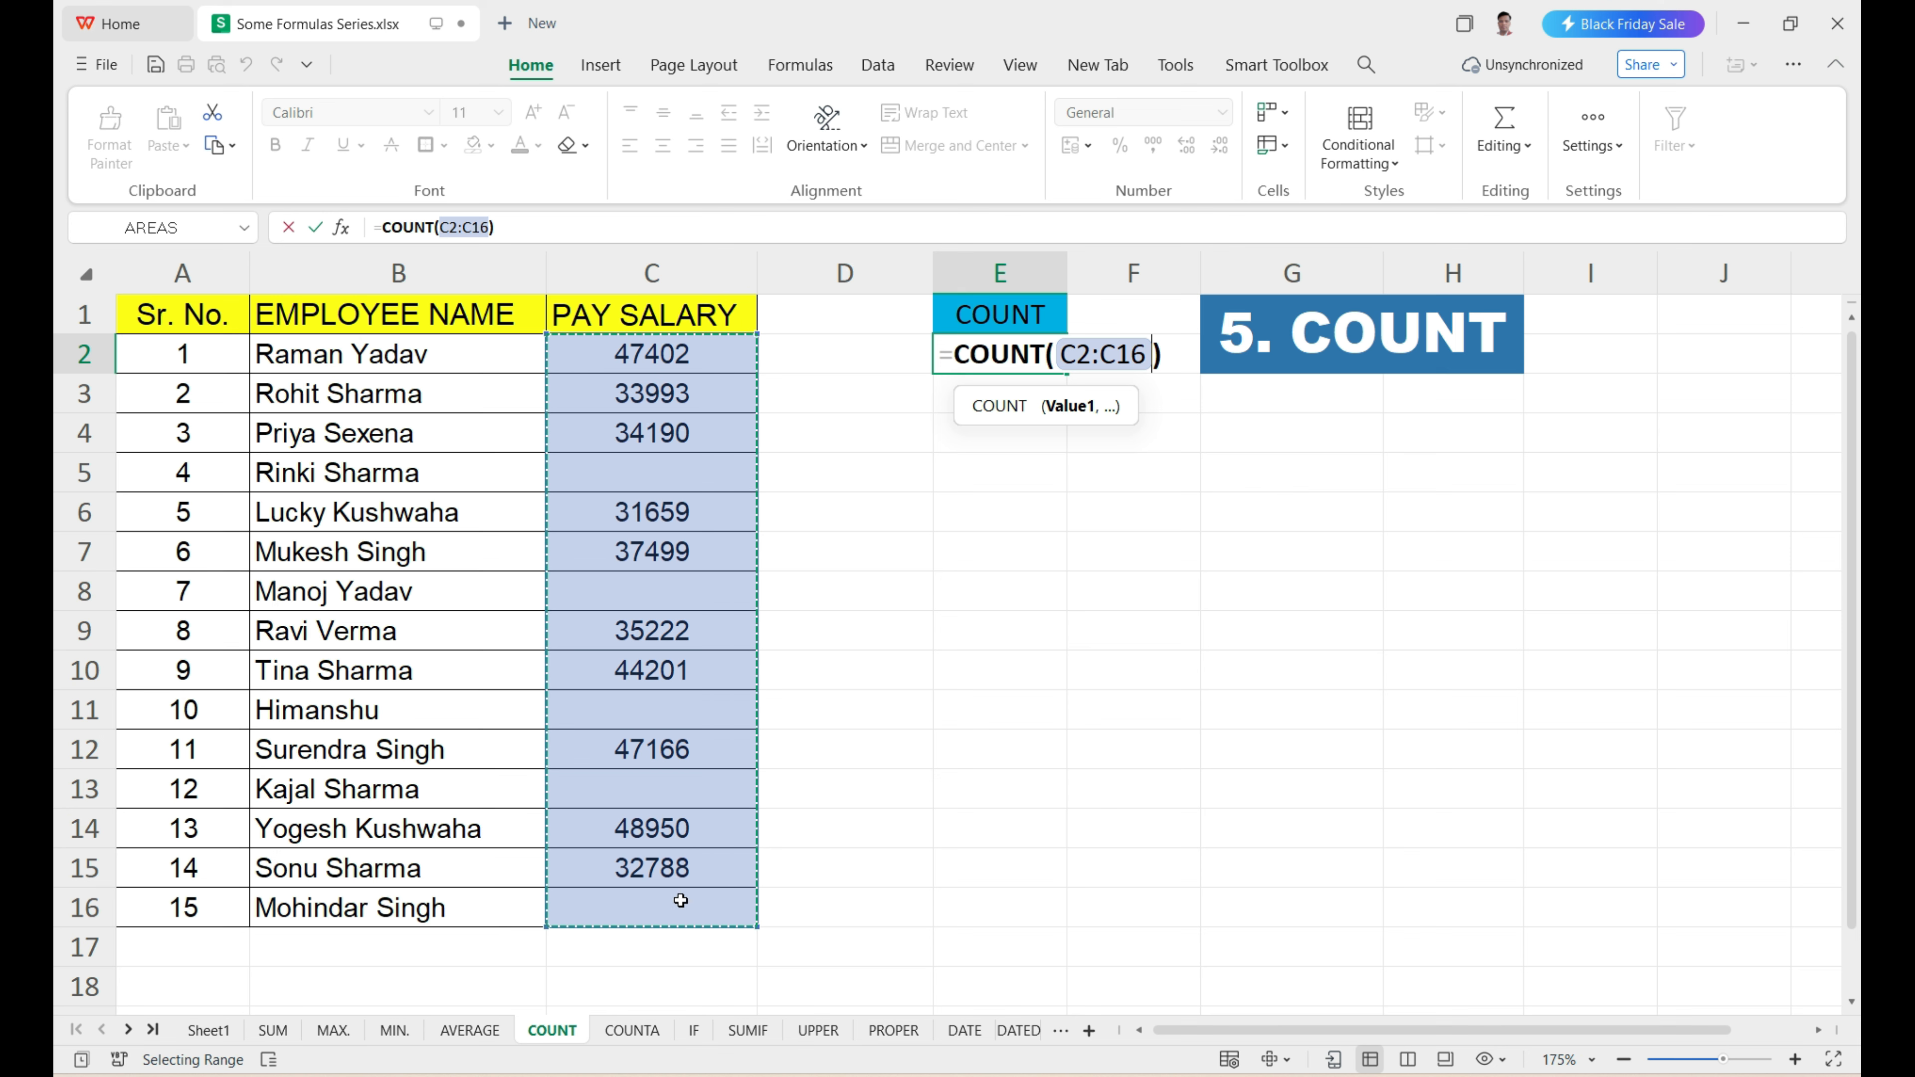
key("Return")
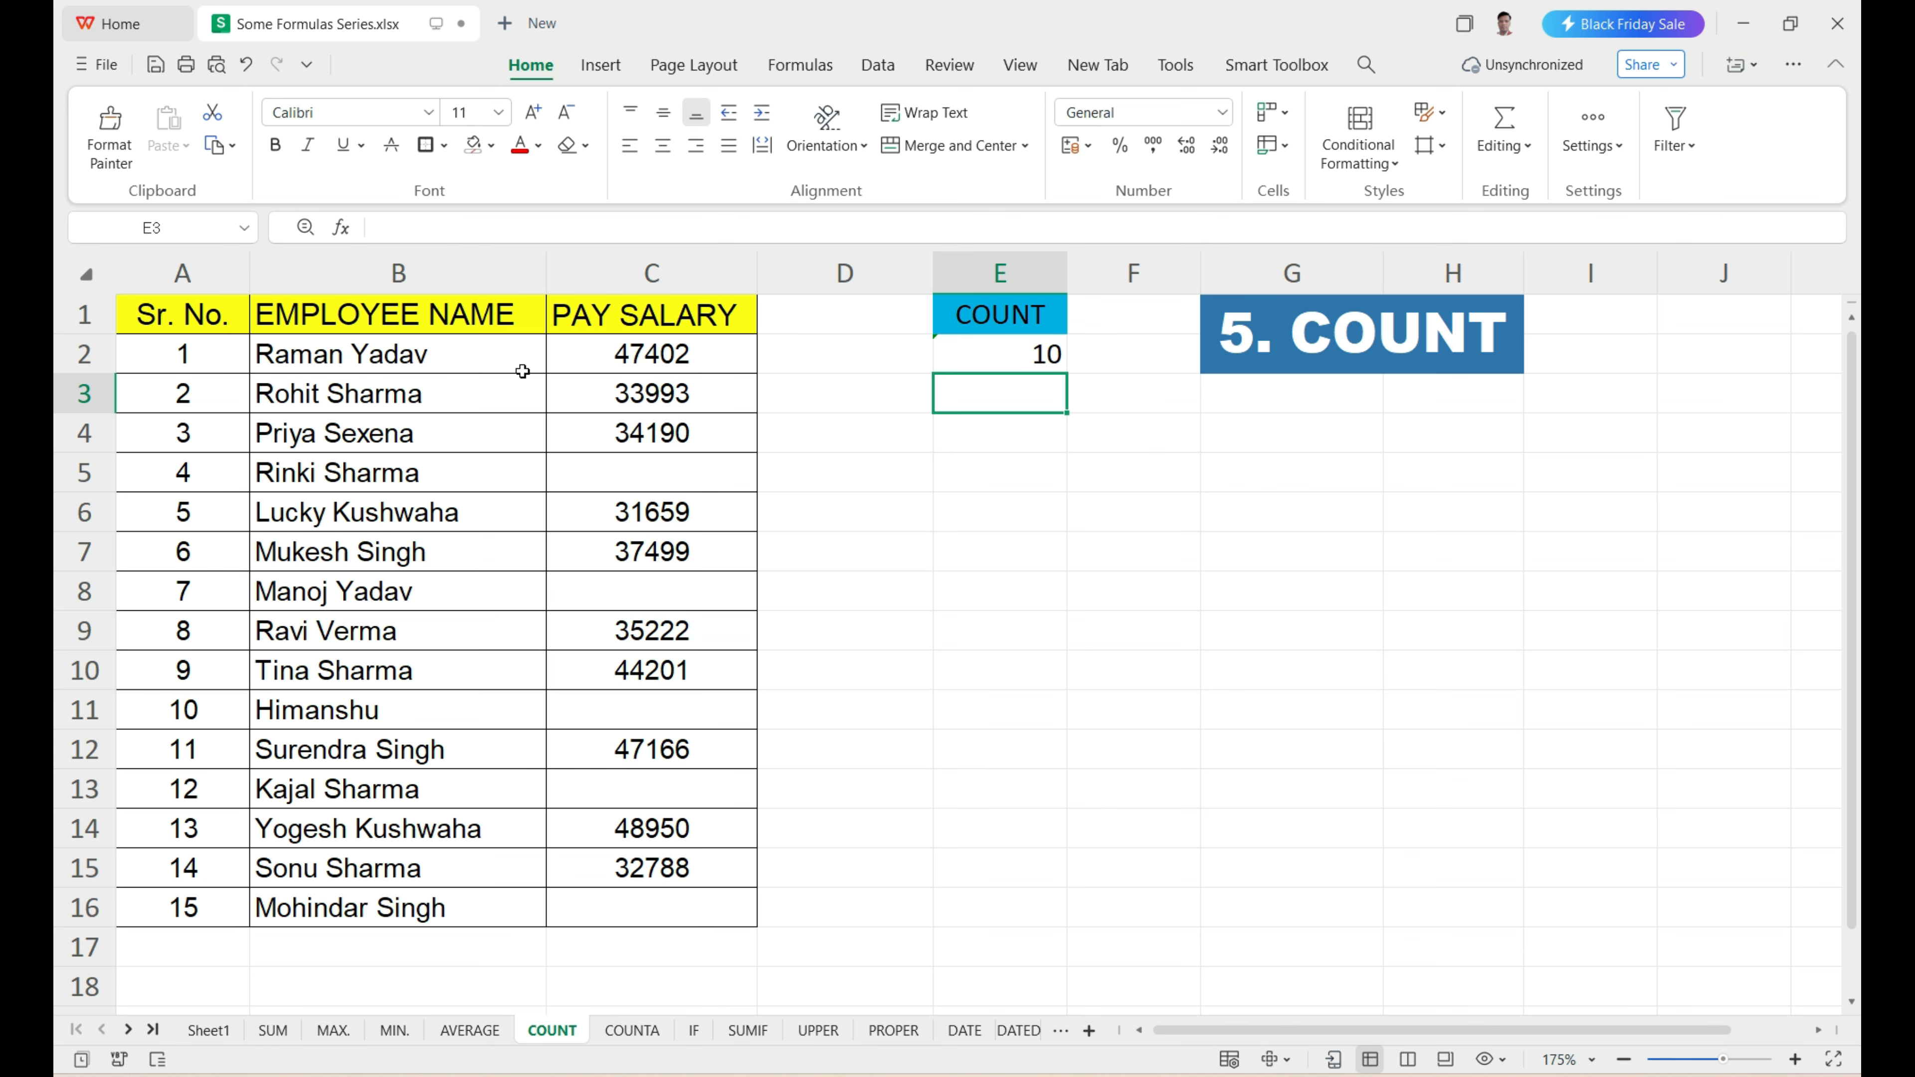
Check the COUNT result in E2 against each filled Pay Salary cell in C2:C16.
left_click_drag(564, 360, 673, 867)
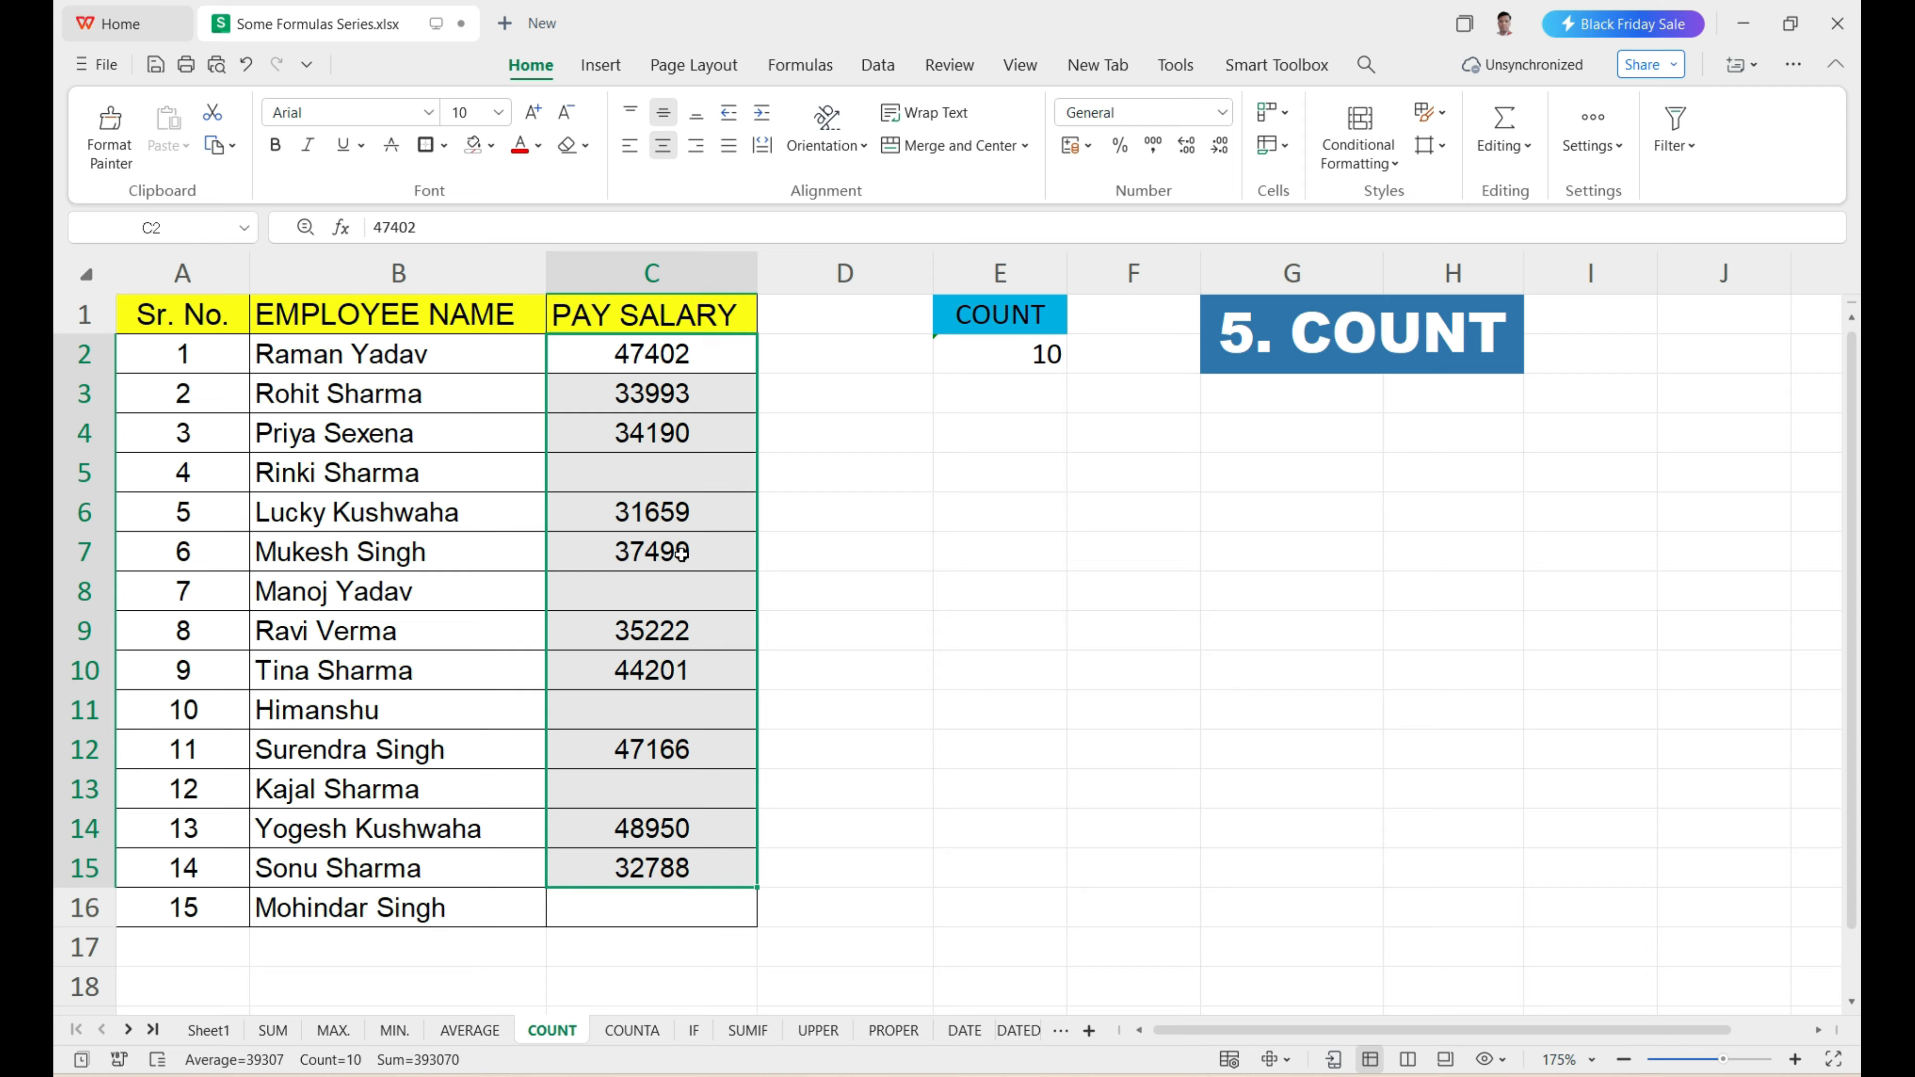
left_click(660, 364)
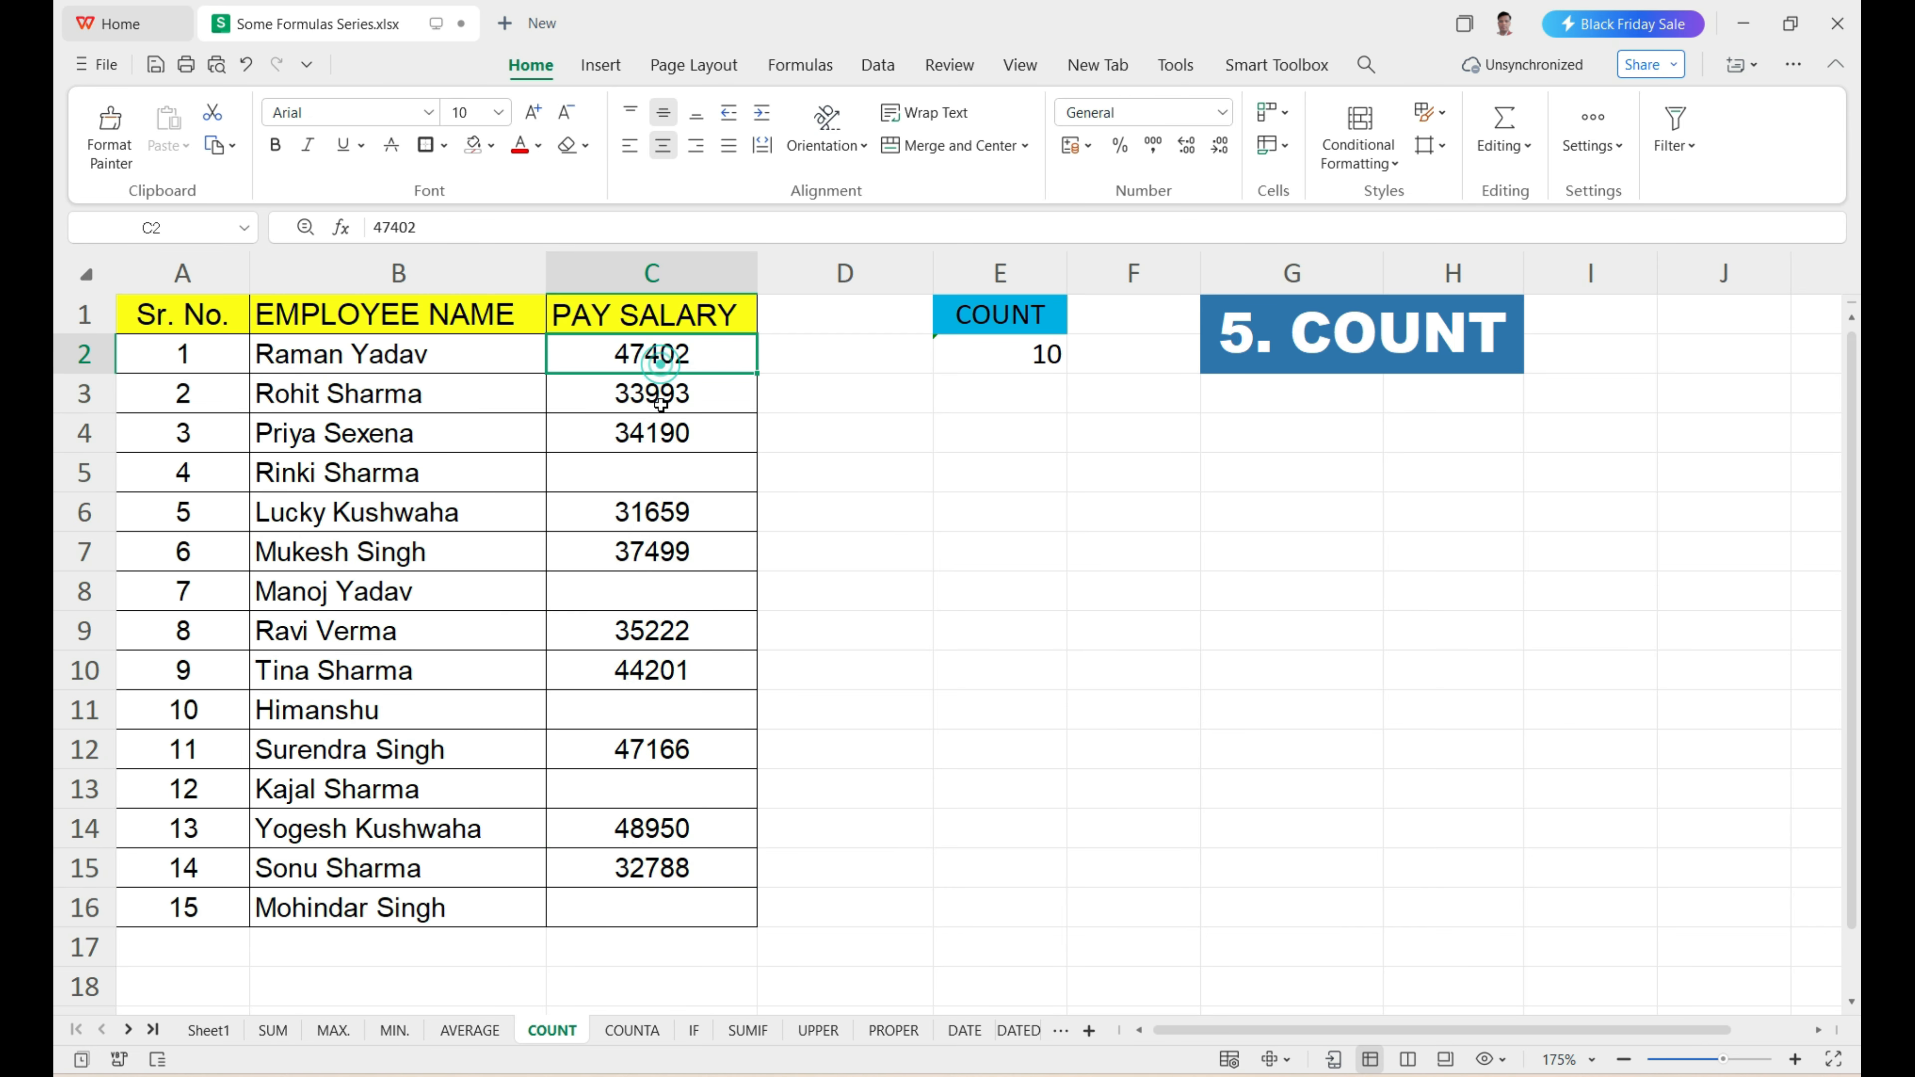
left_click(661, 406)
left_click(667, 445)
left_click(670, 503)
left_click(669, 544)
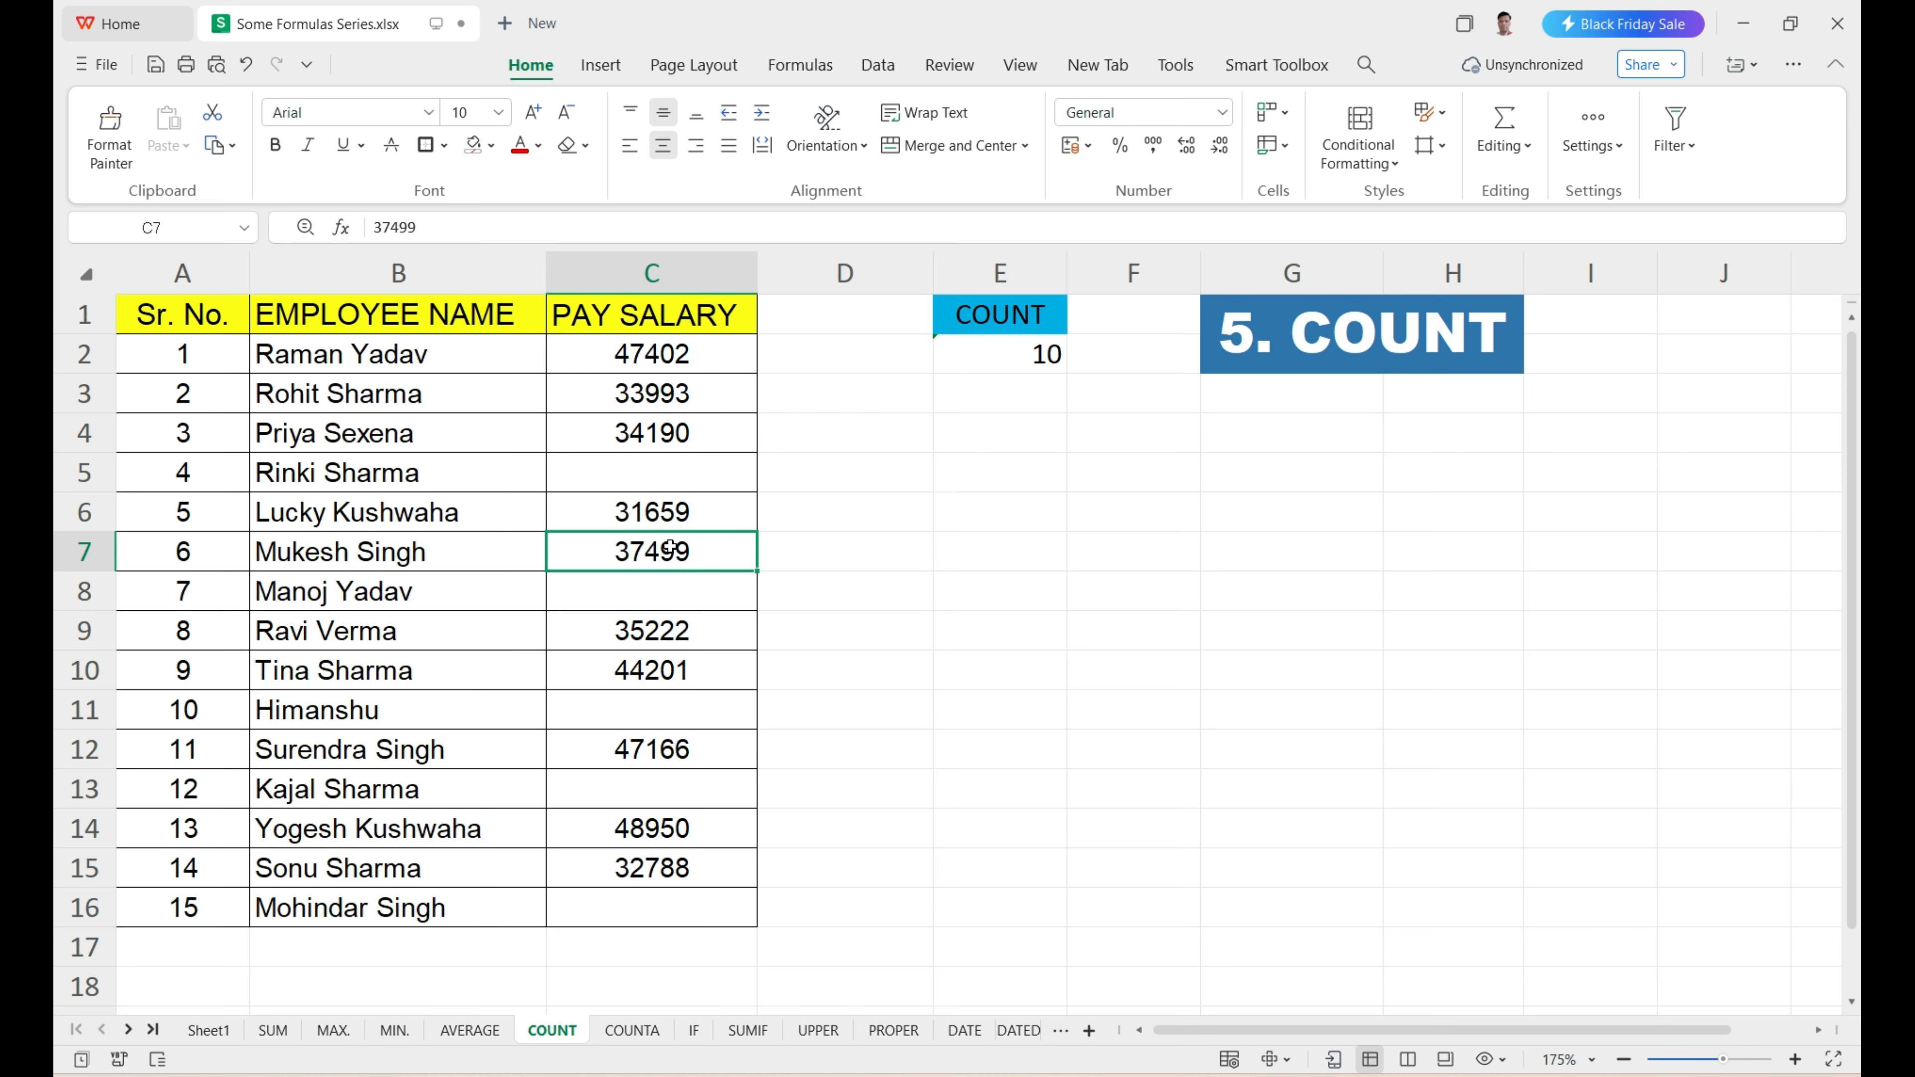
left_click(672, 633)
left_click(679, 668)
left_click(698, 735)
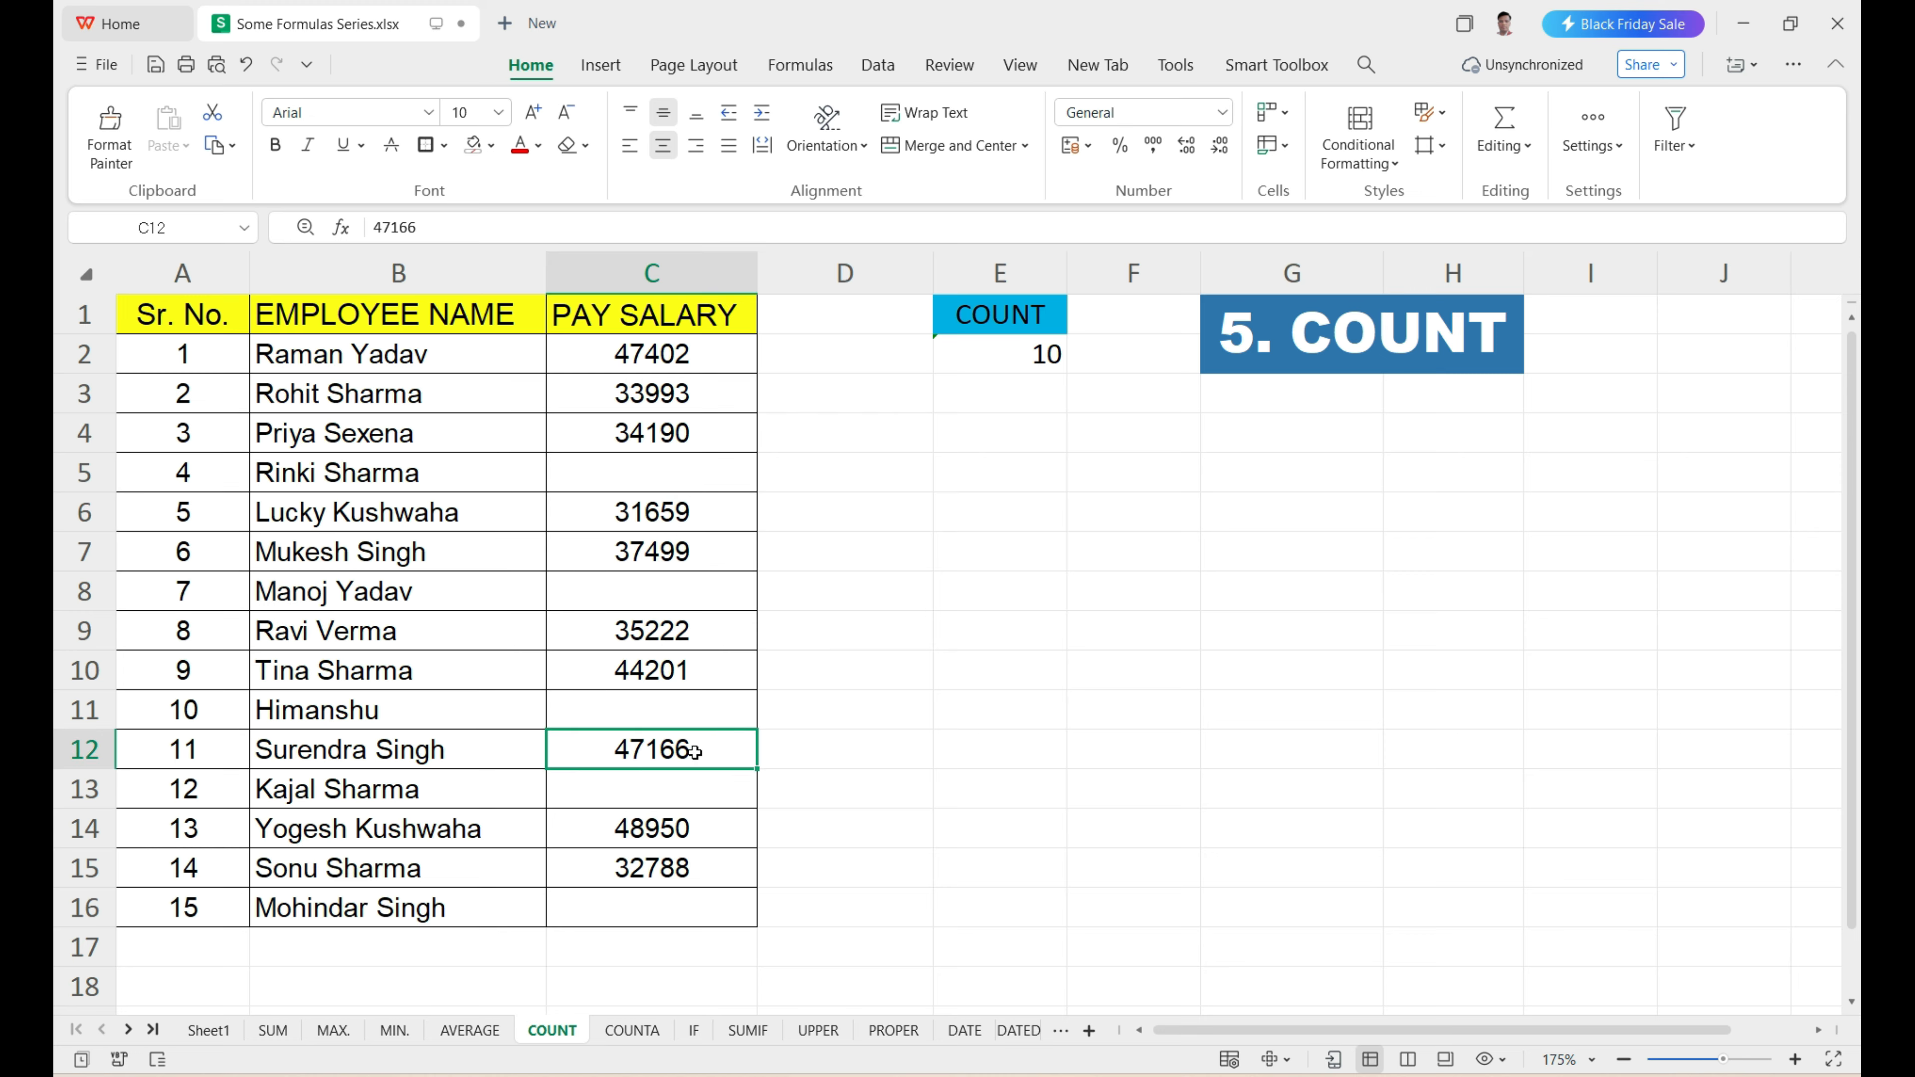
left_click(699, 836)
left_click(694, 857)
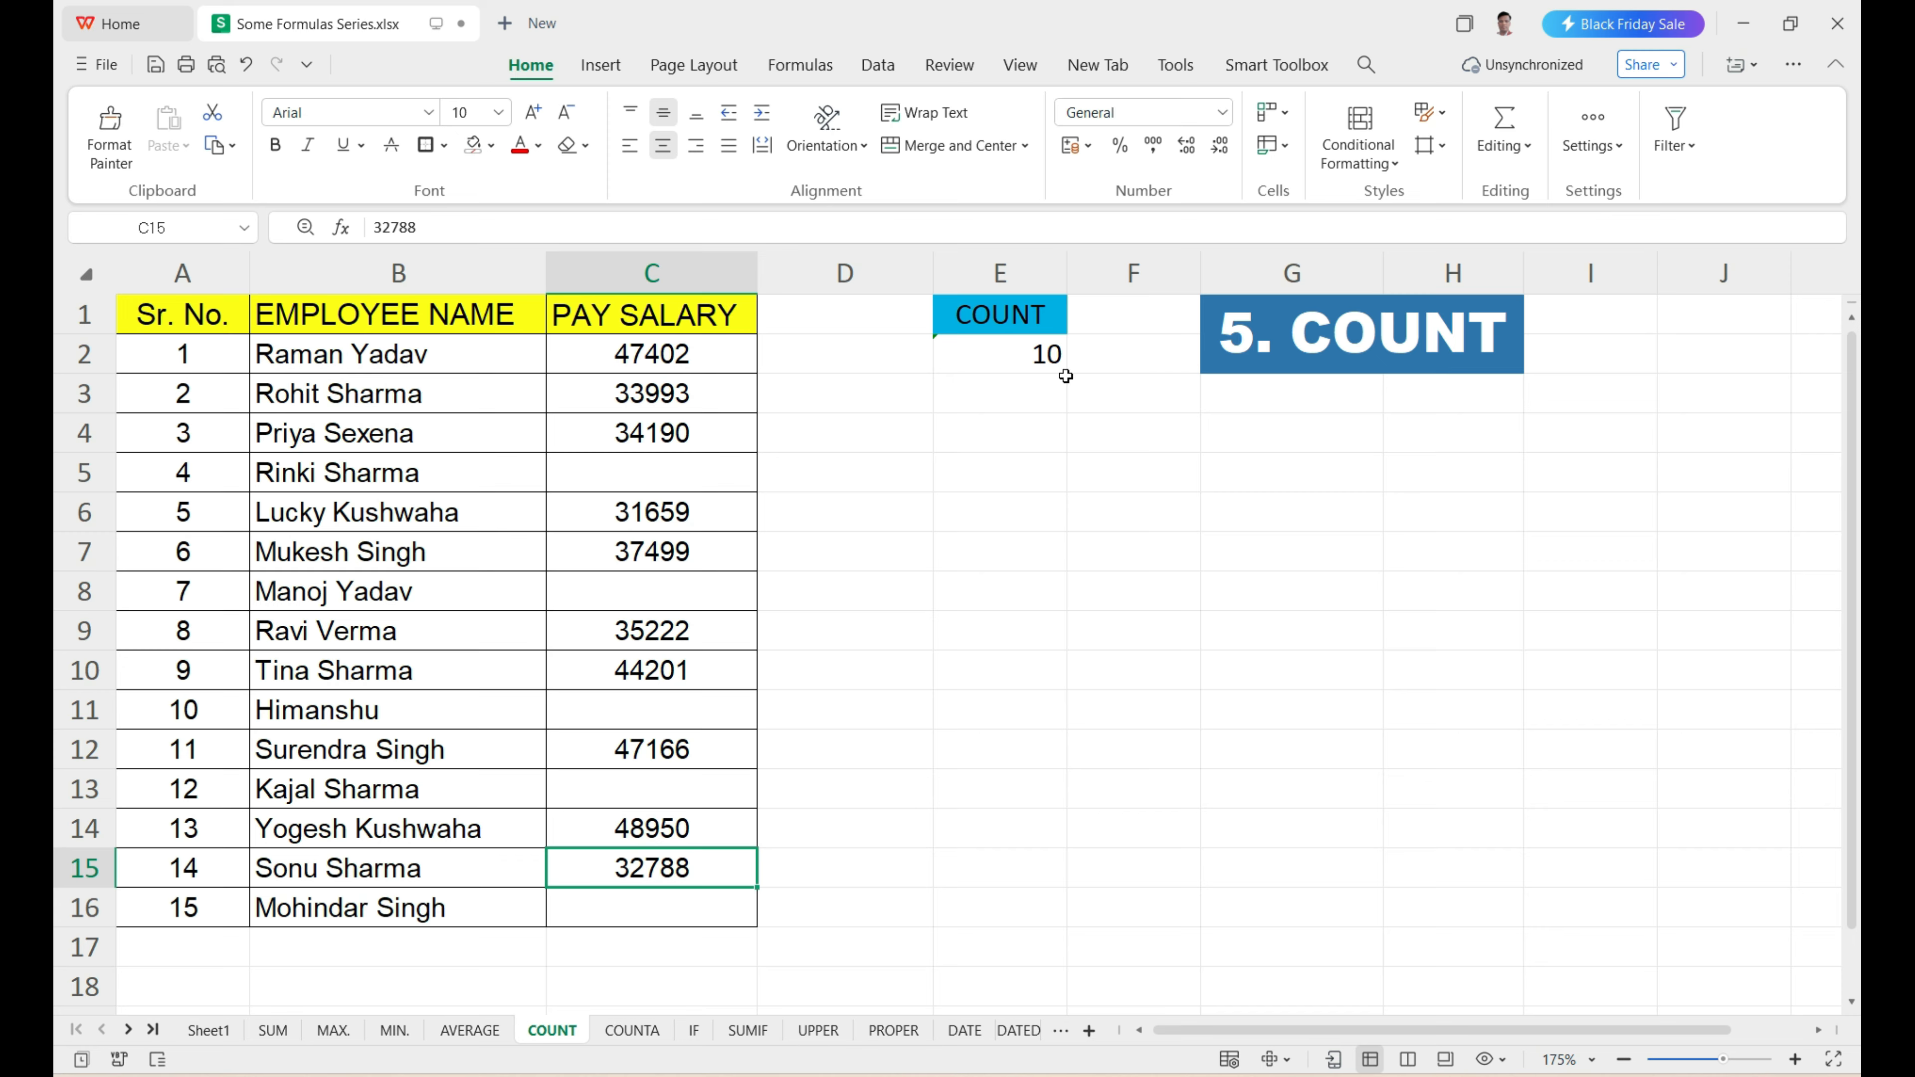
left_click(998, 359)
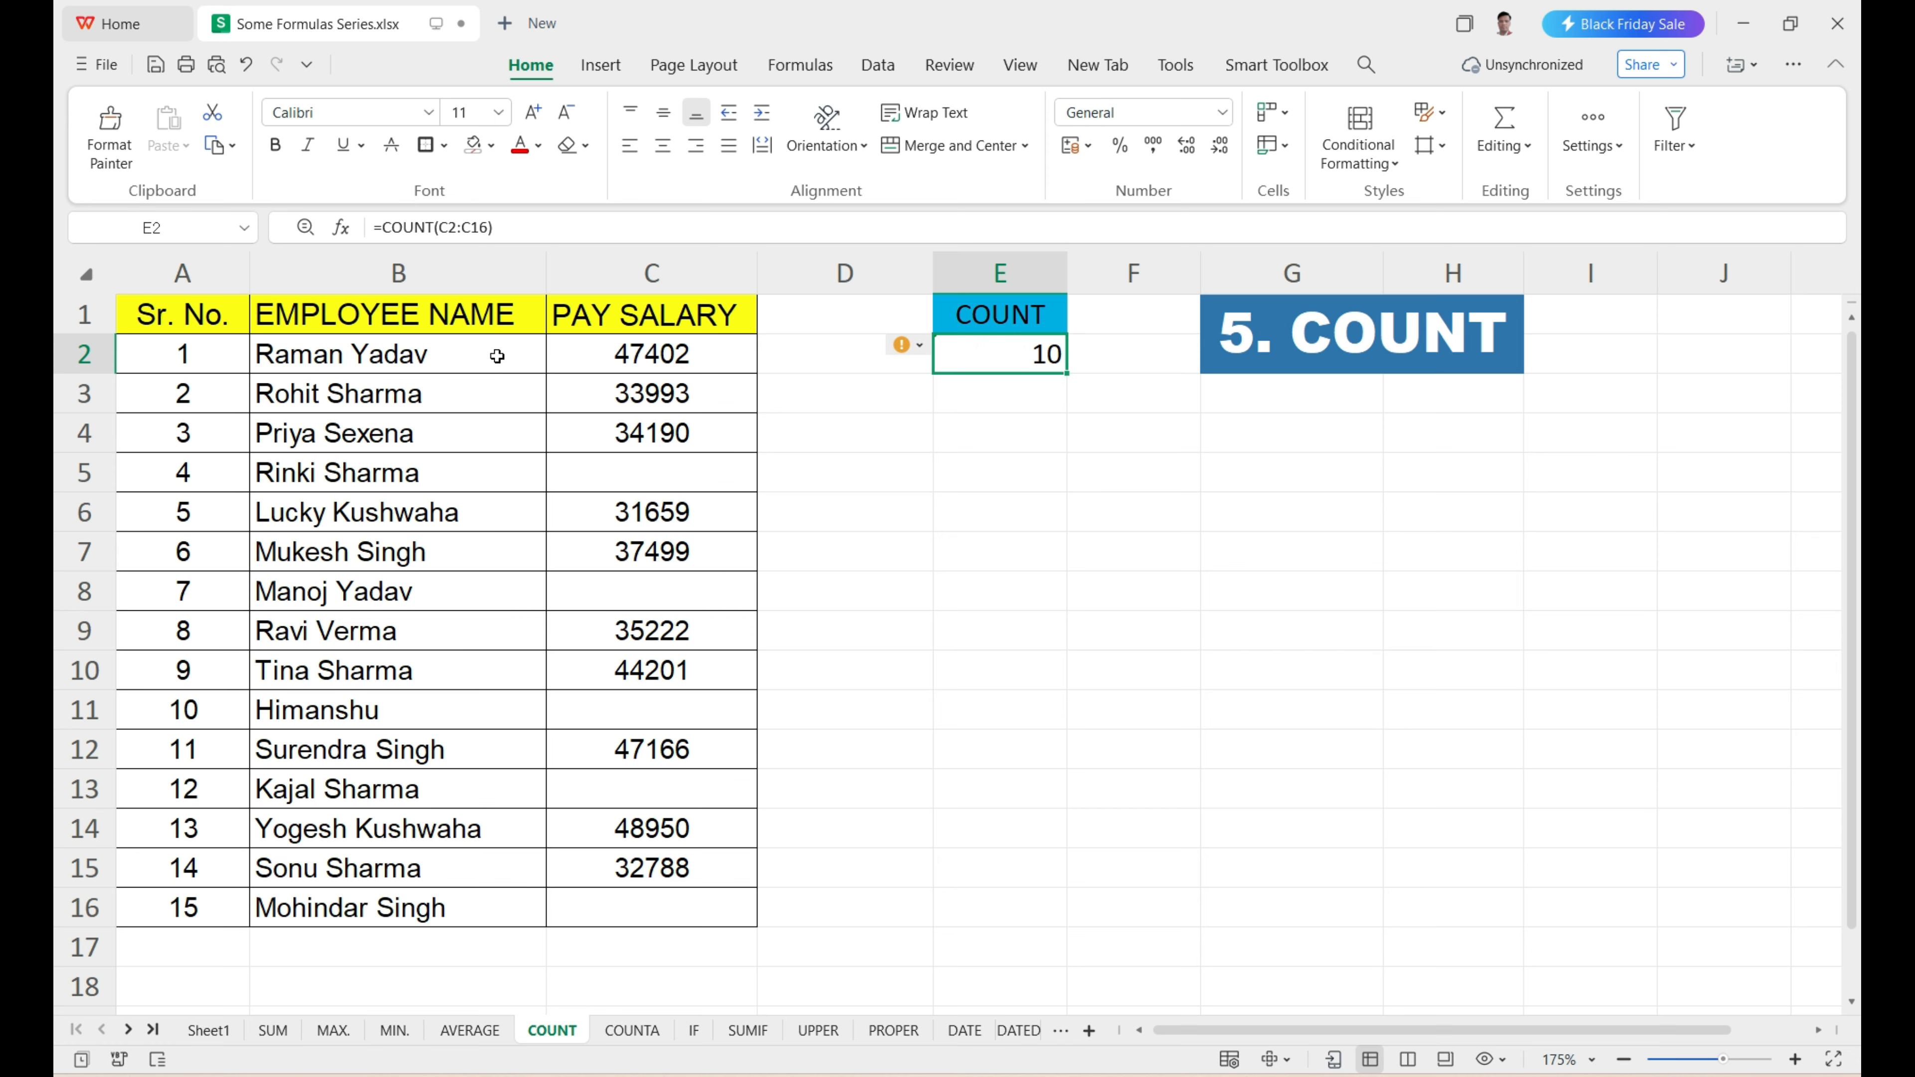
left_click_drag(622, 364, 657, 912)
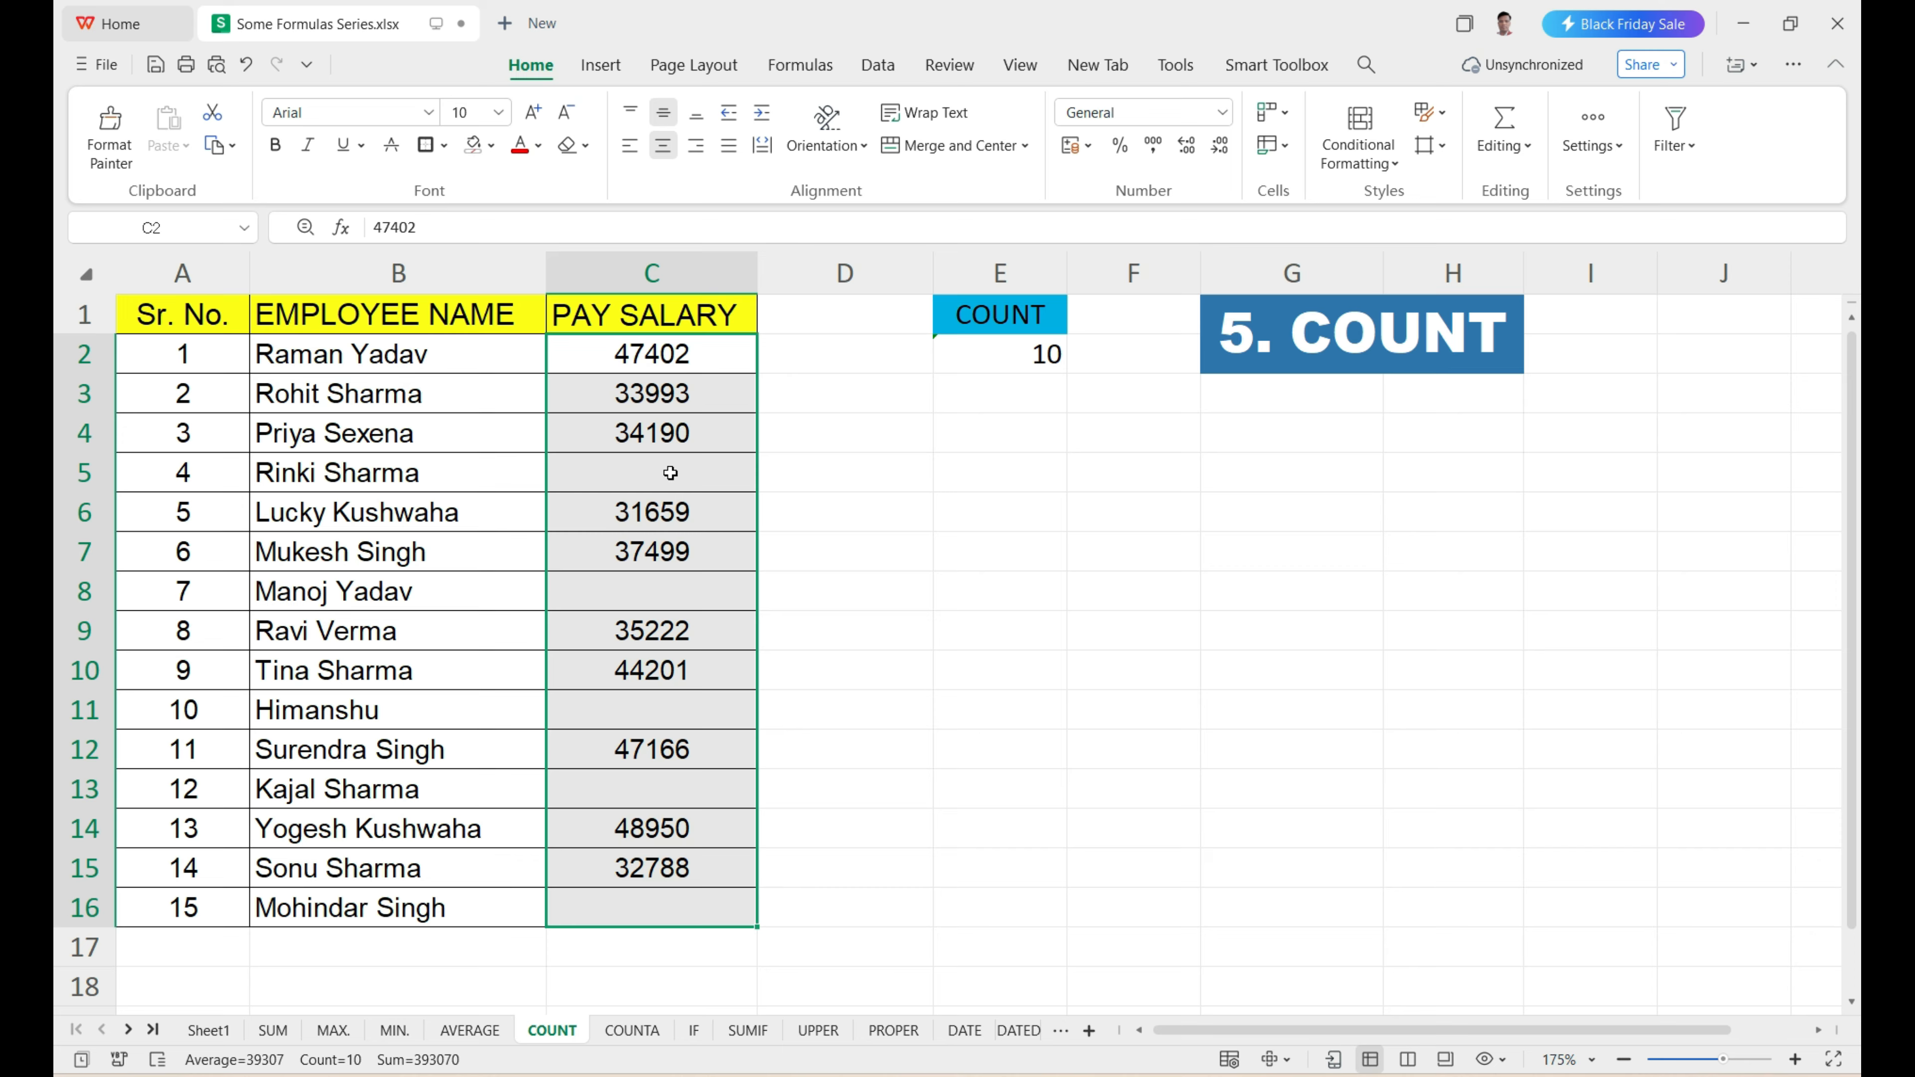
left_click(1031, 354)
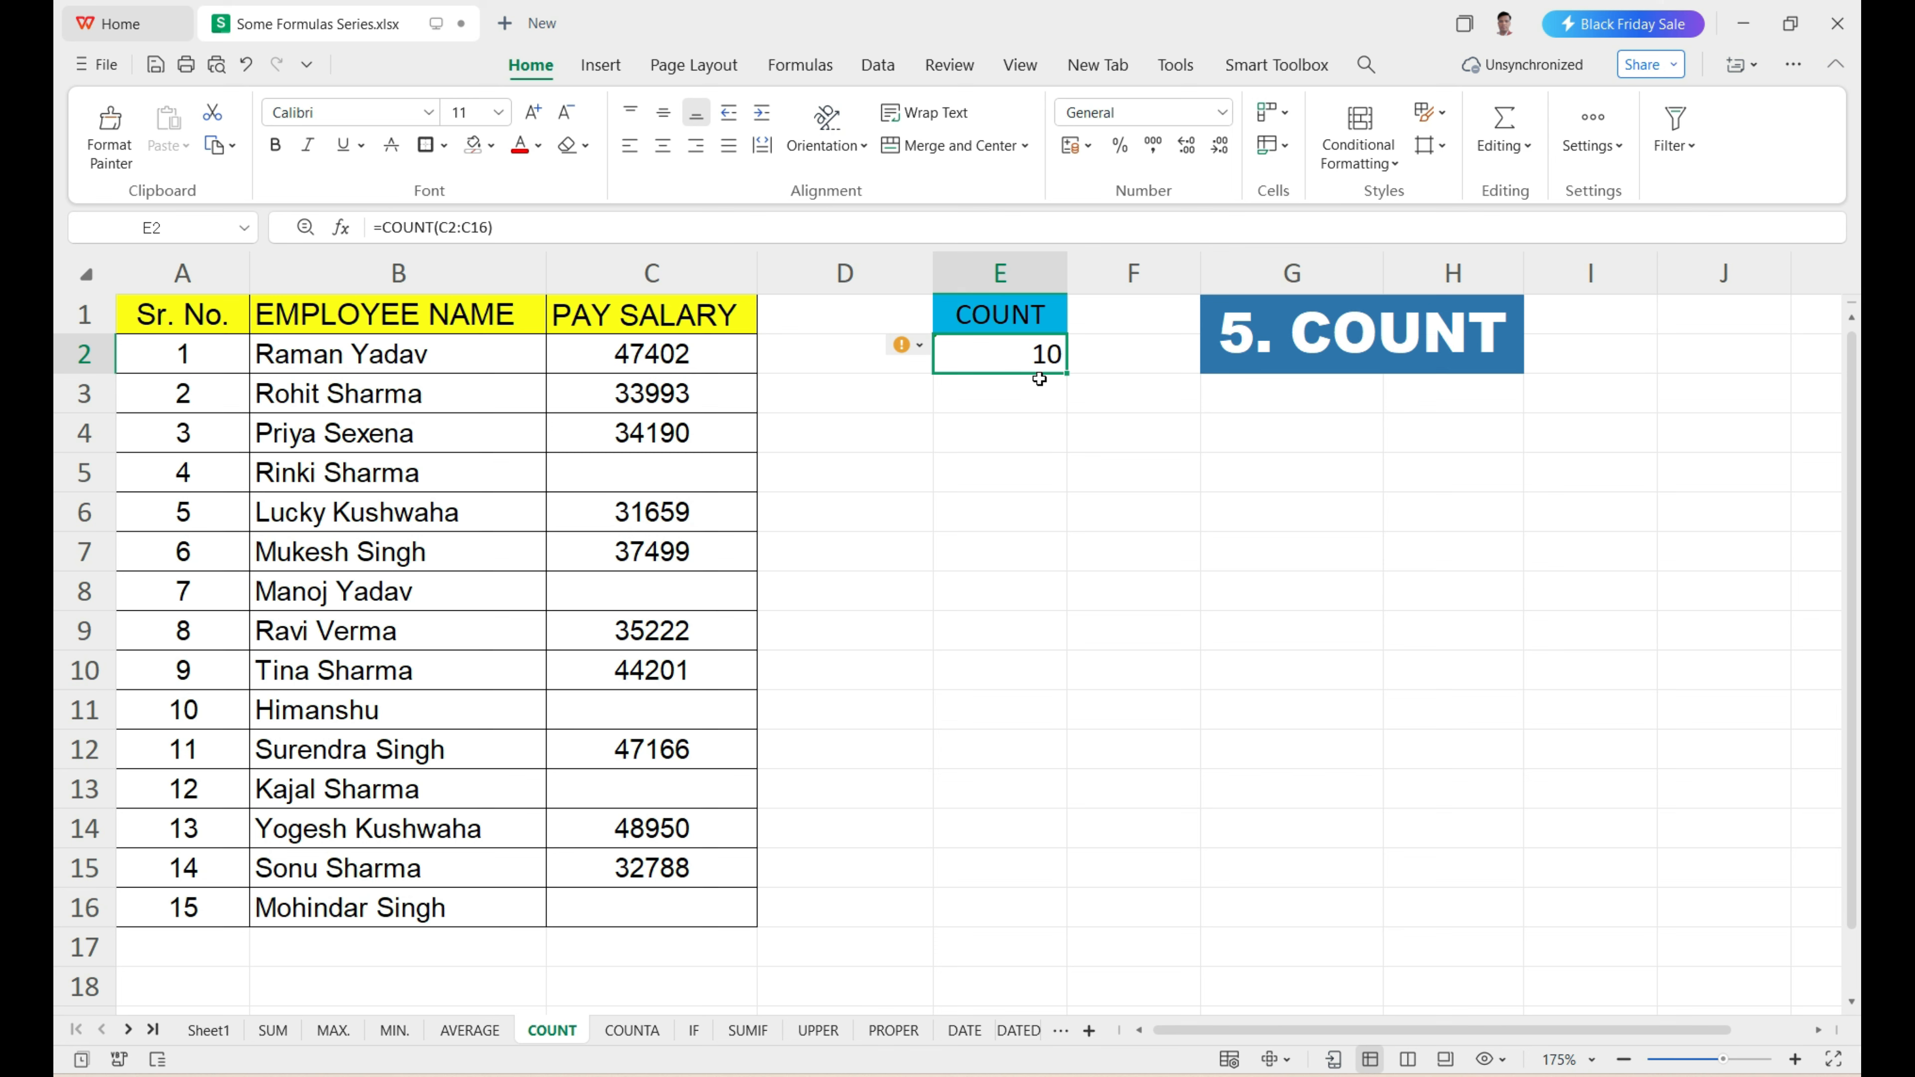
Enter =COUNT(B2:C16) in E4 to count across employee names and salaries, and compare the result with both columns.
left_click(1007, 450)
type("=")
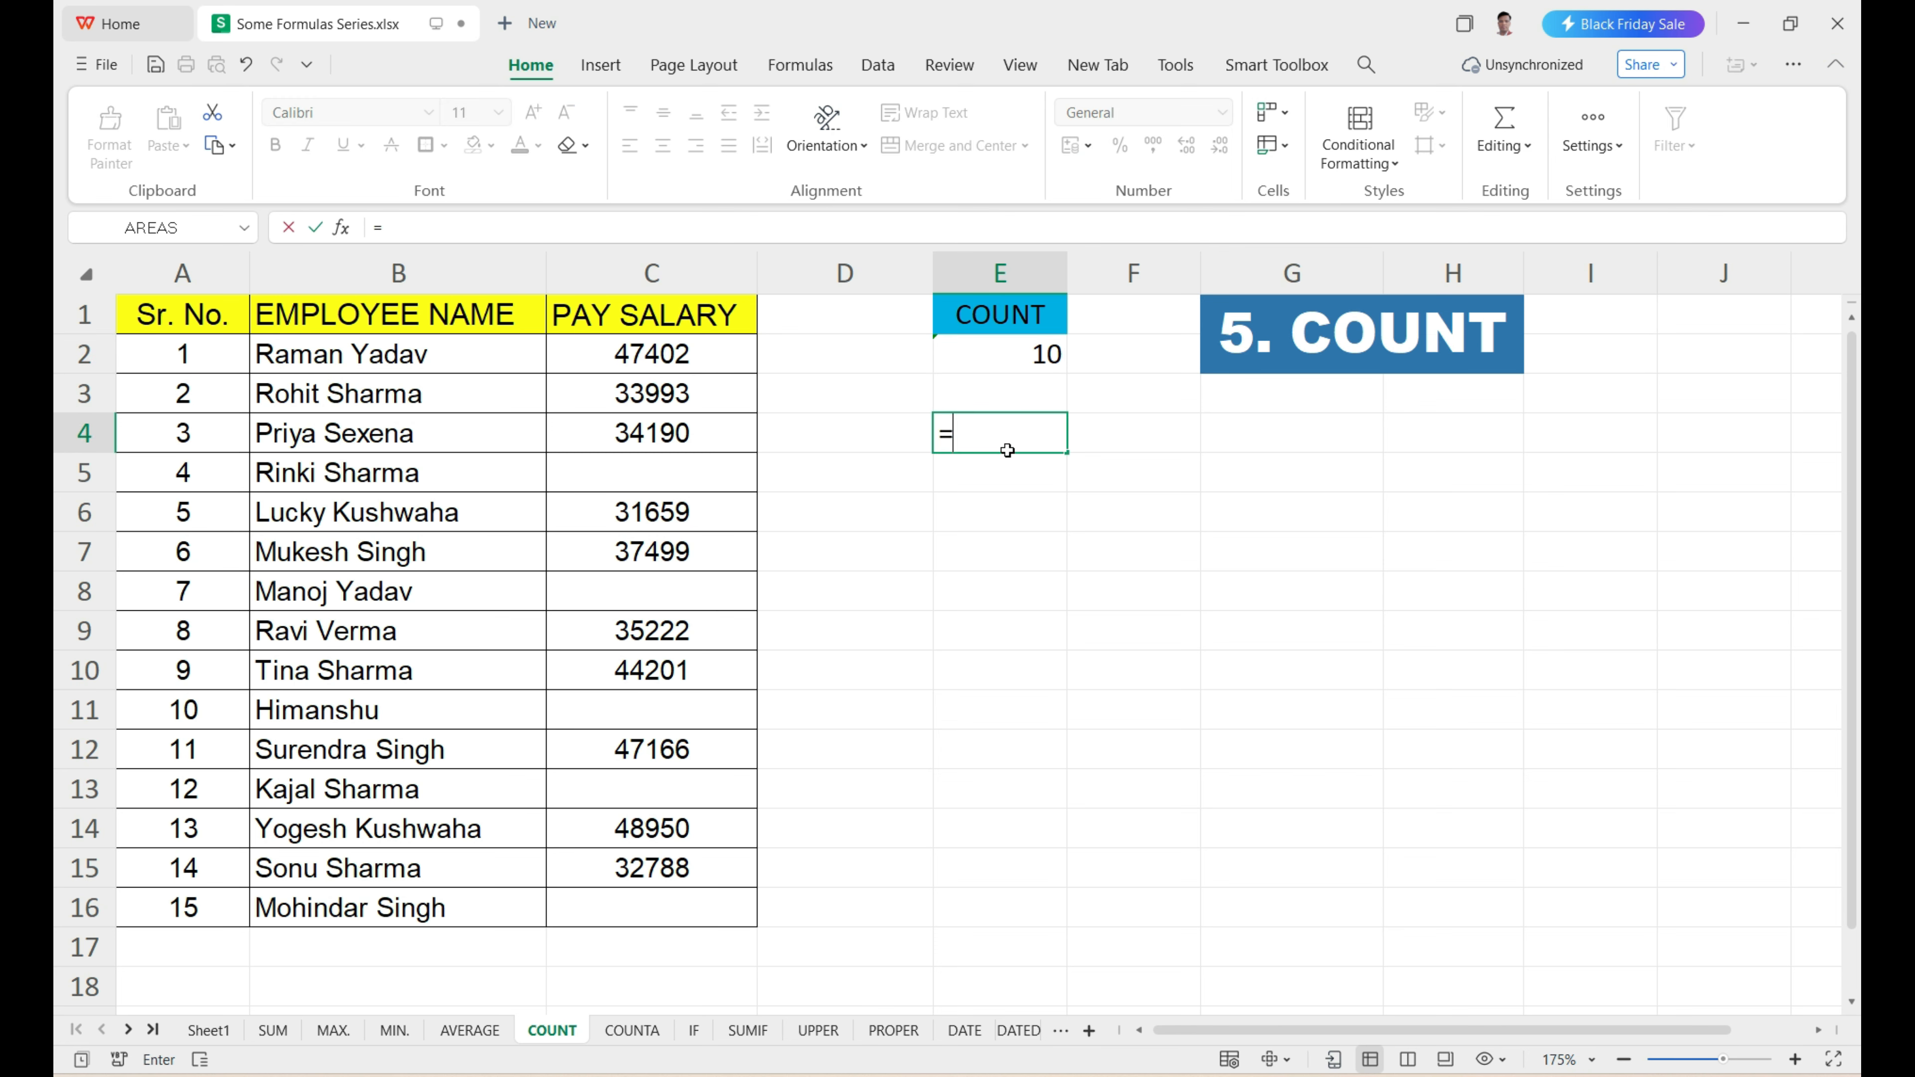
type("COUN")
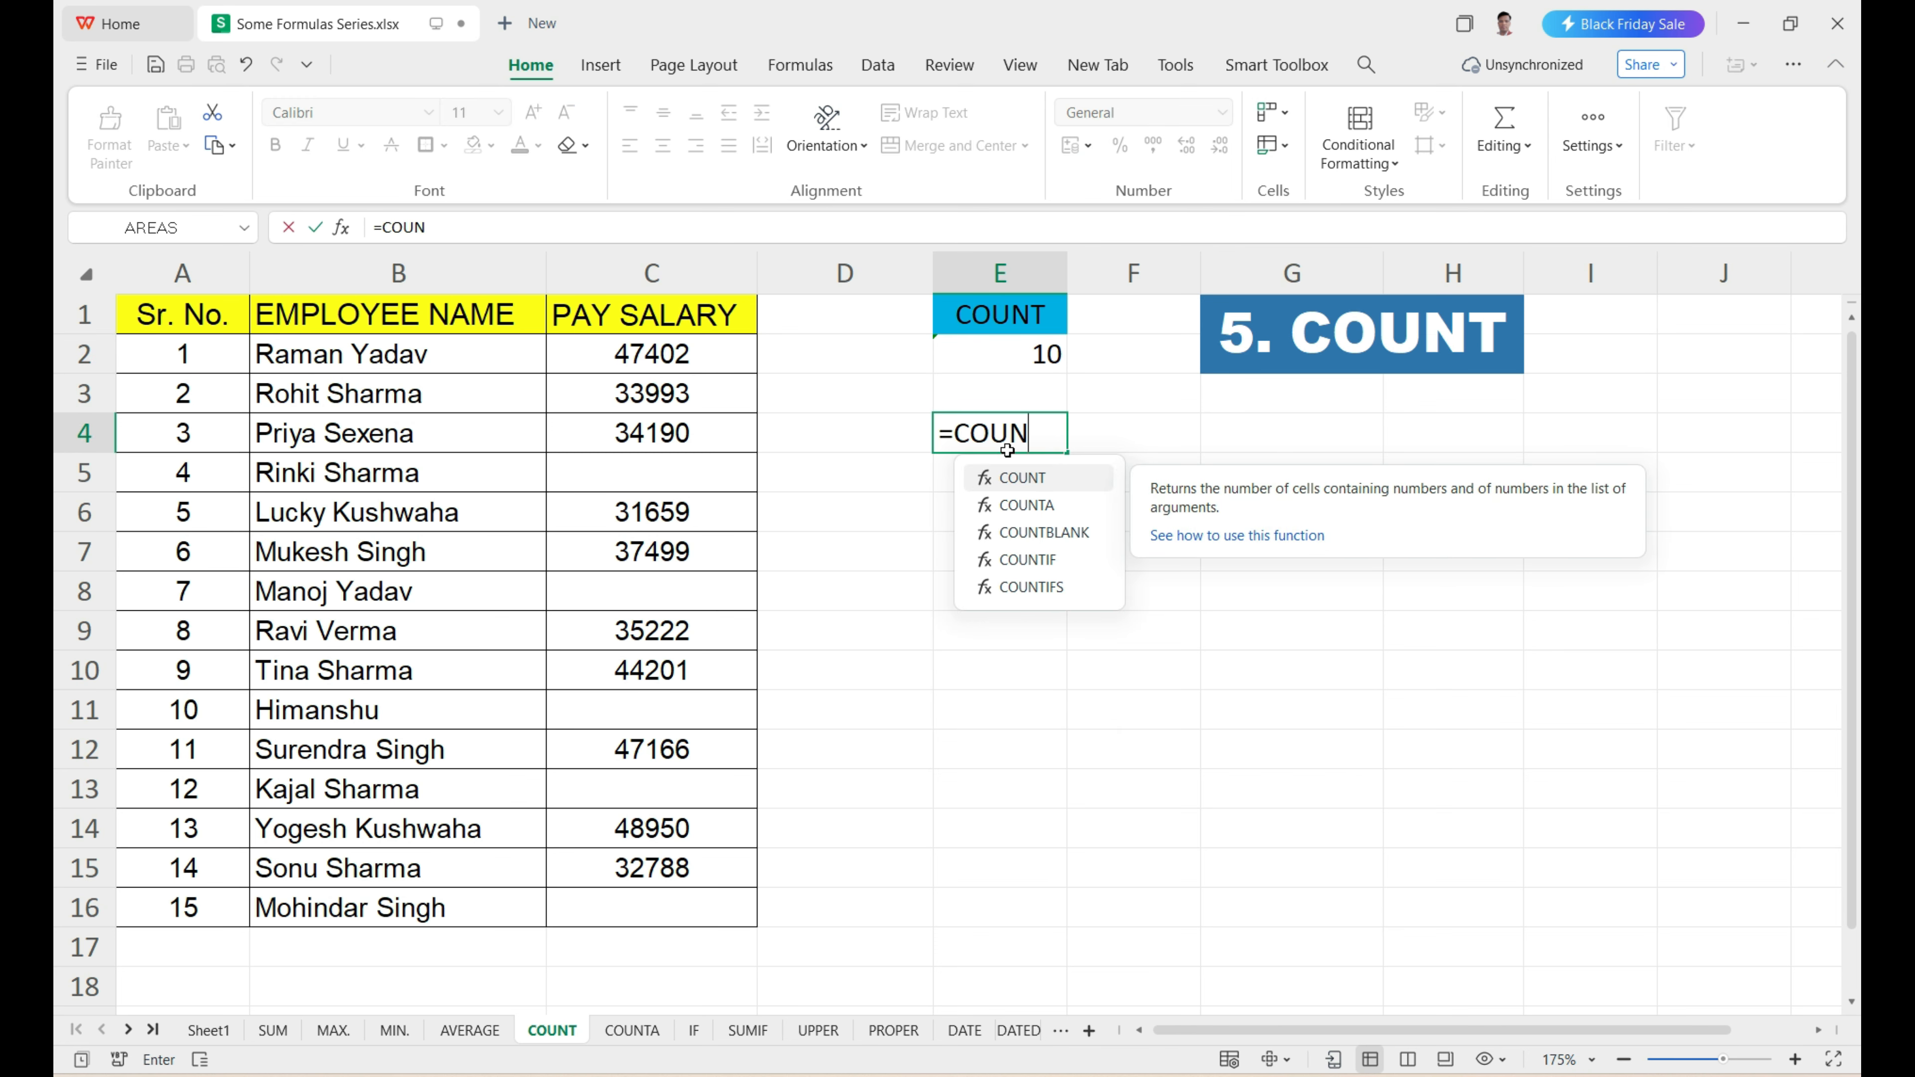
type("T(")
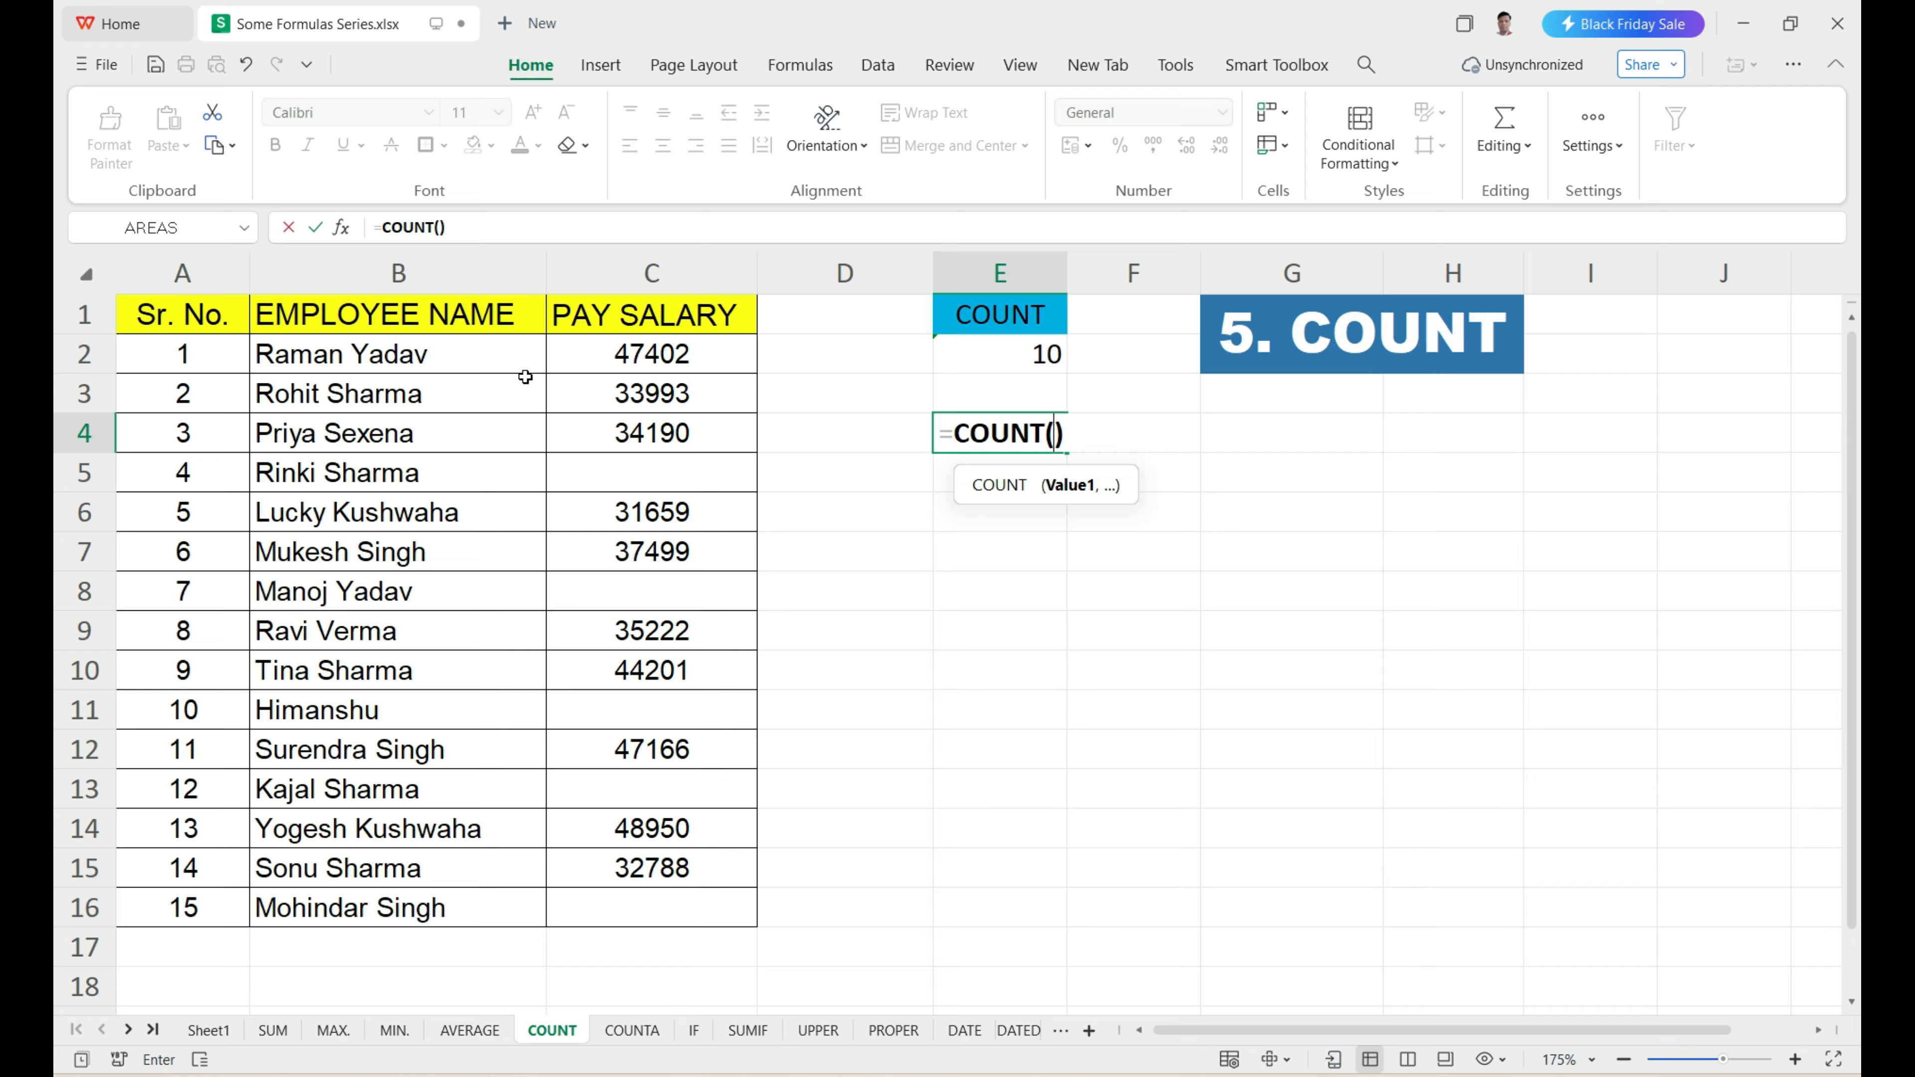
mouse_move(468, 362)
left_mouse_down()
mouse_move(573, 390)
mouse_move(640, 633)
mouse_move(646, 911)
left_mouse_up()
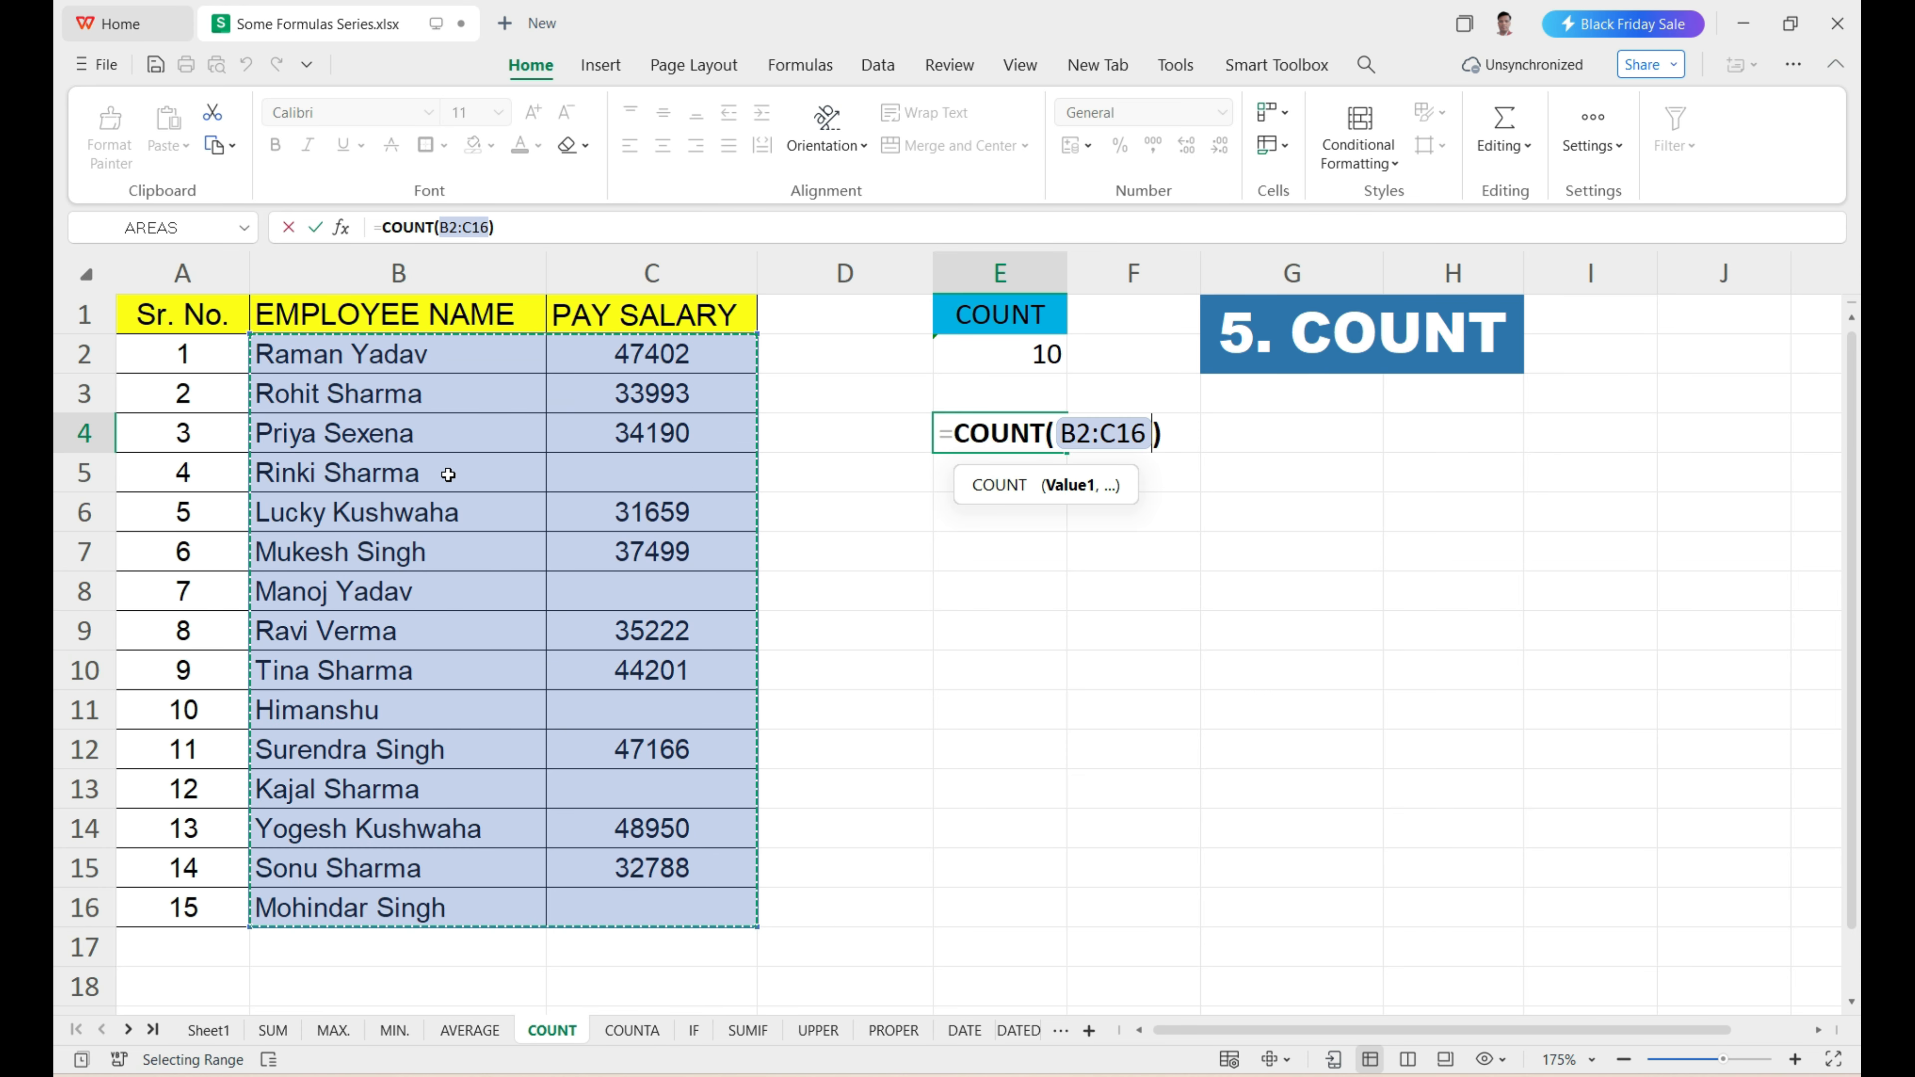
key("Return")
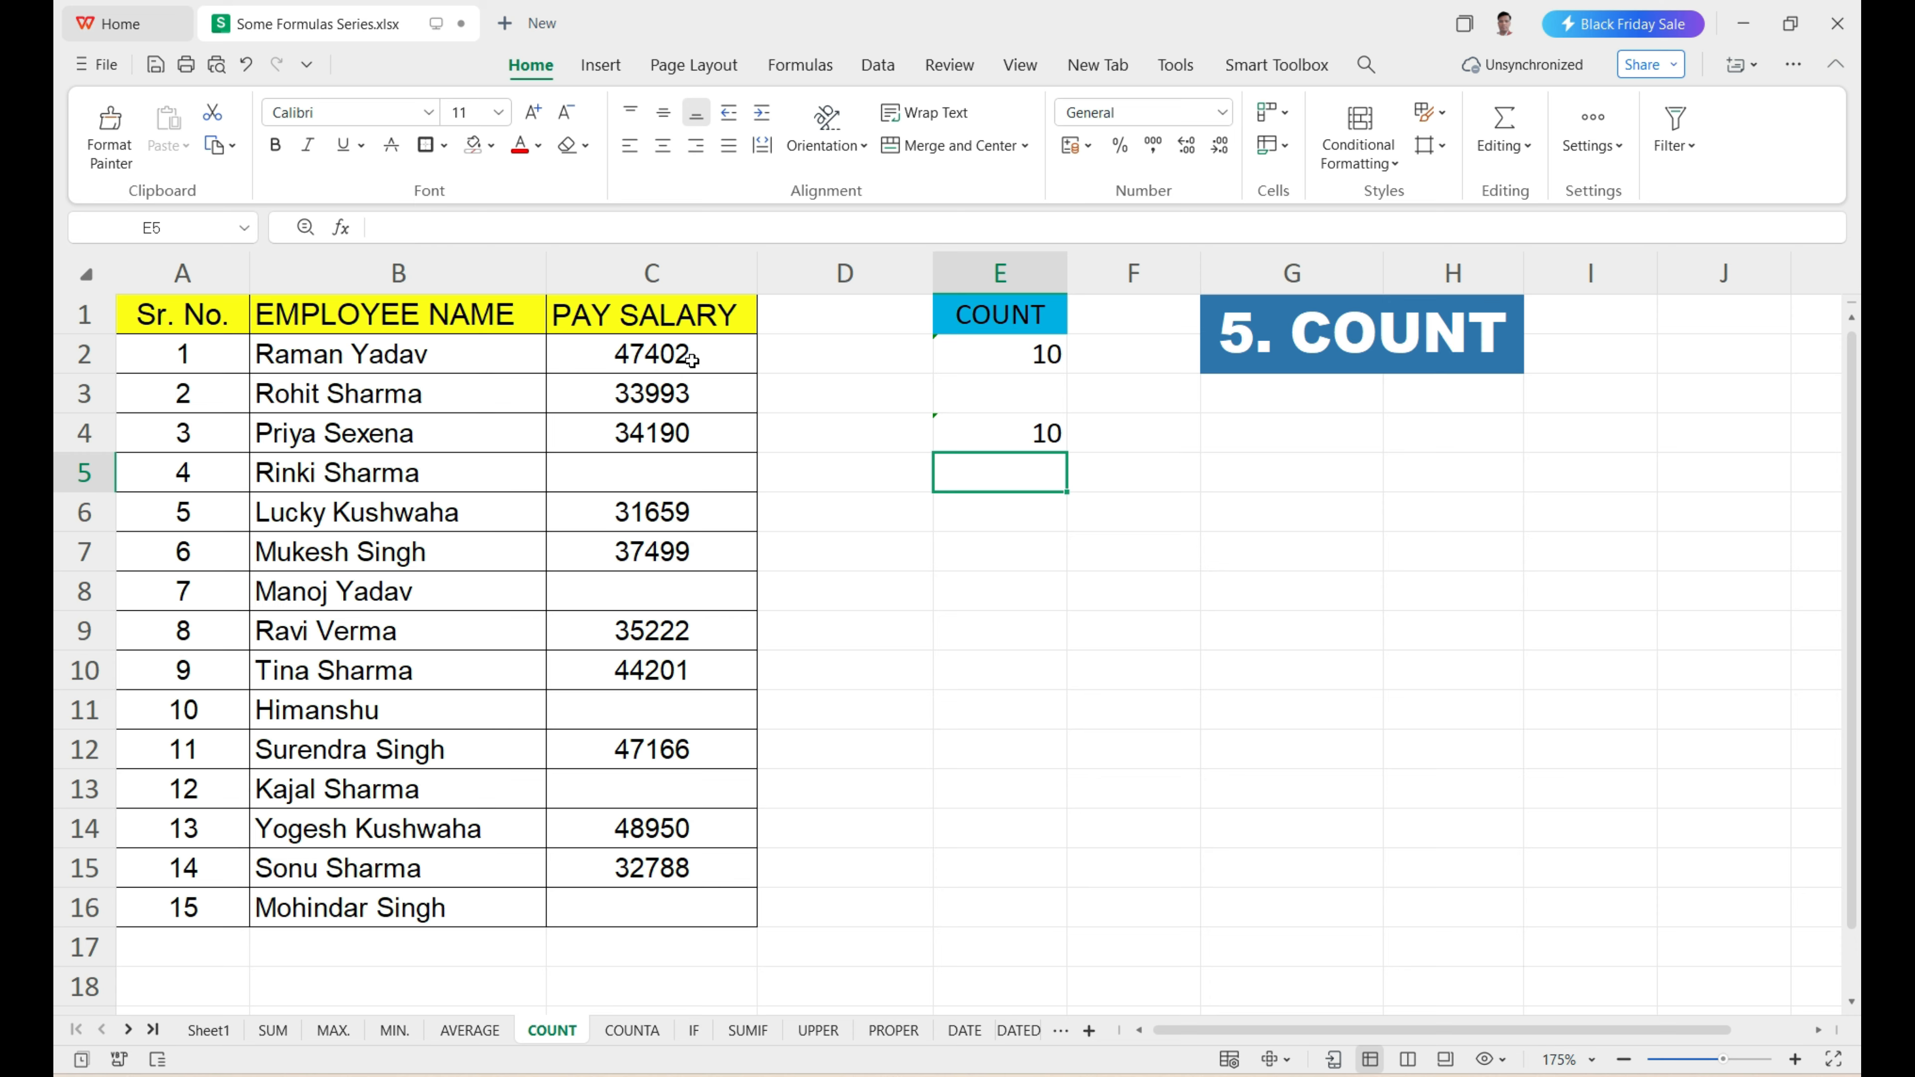
left_click_drag(691, 359, 697, 889)
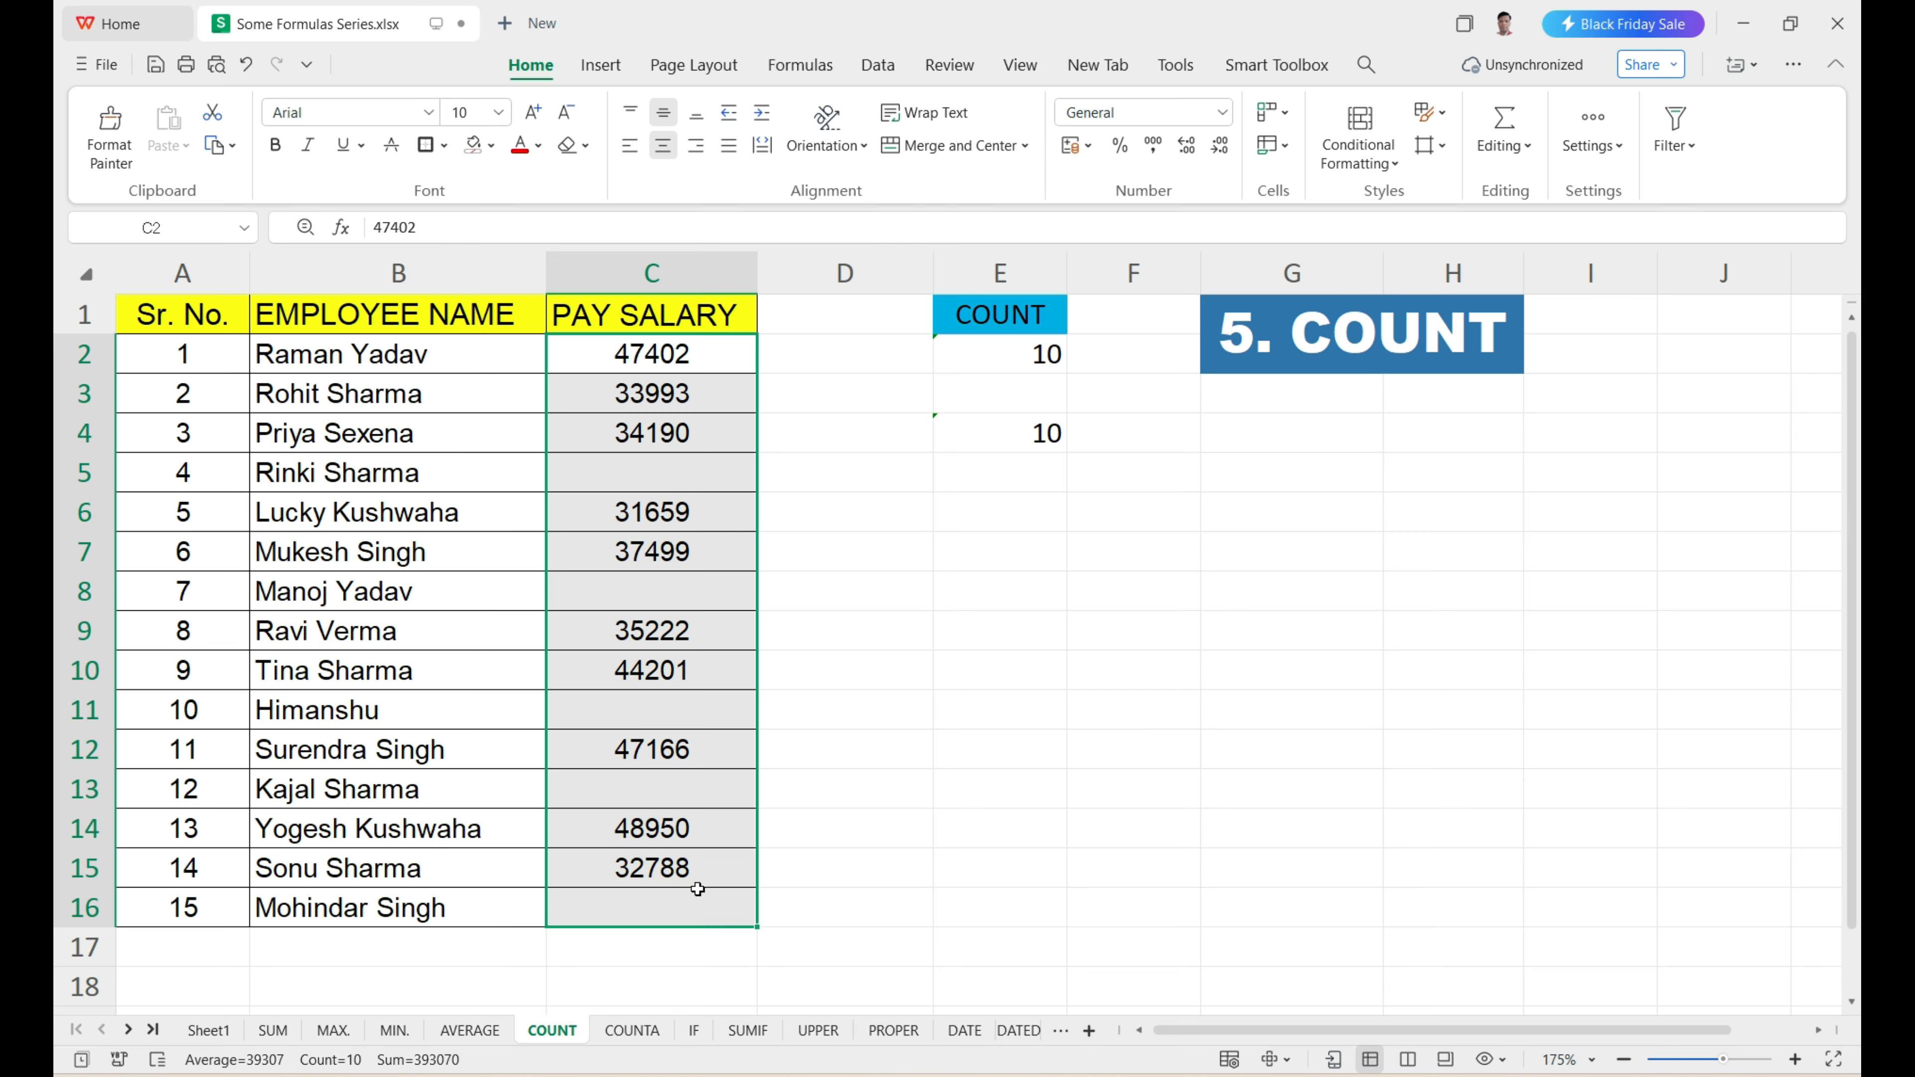
left_click_drag(444, 364, 467, 867)
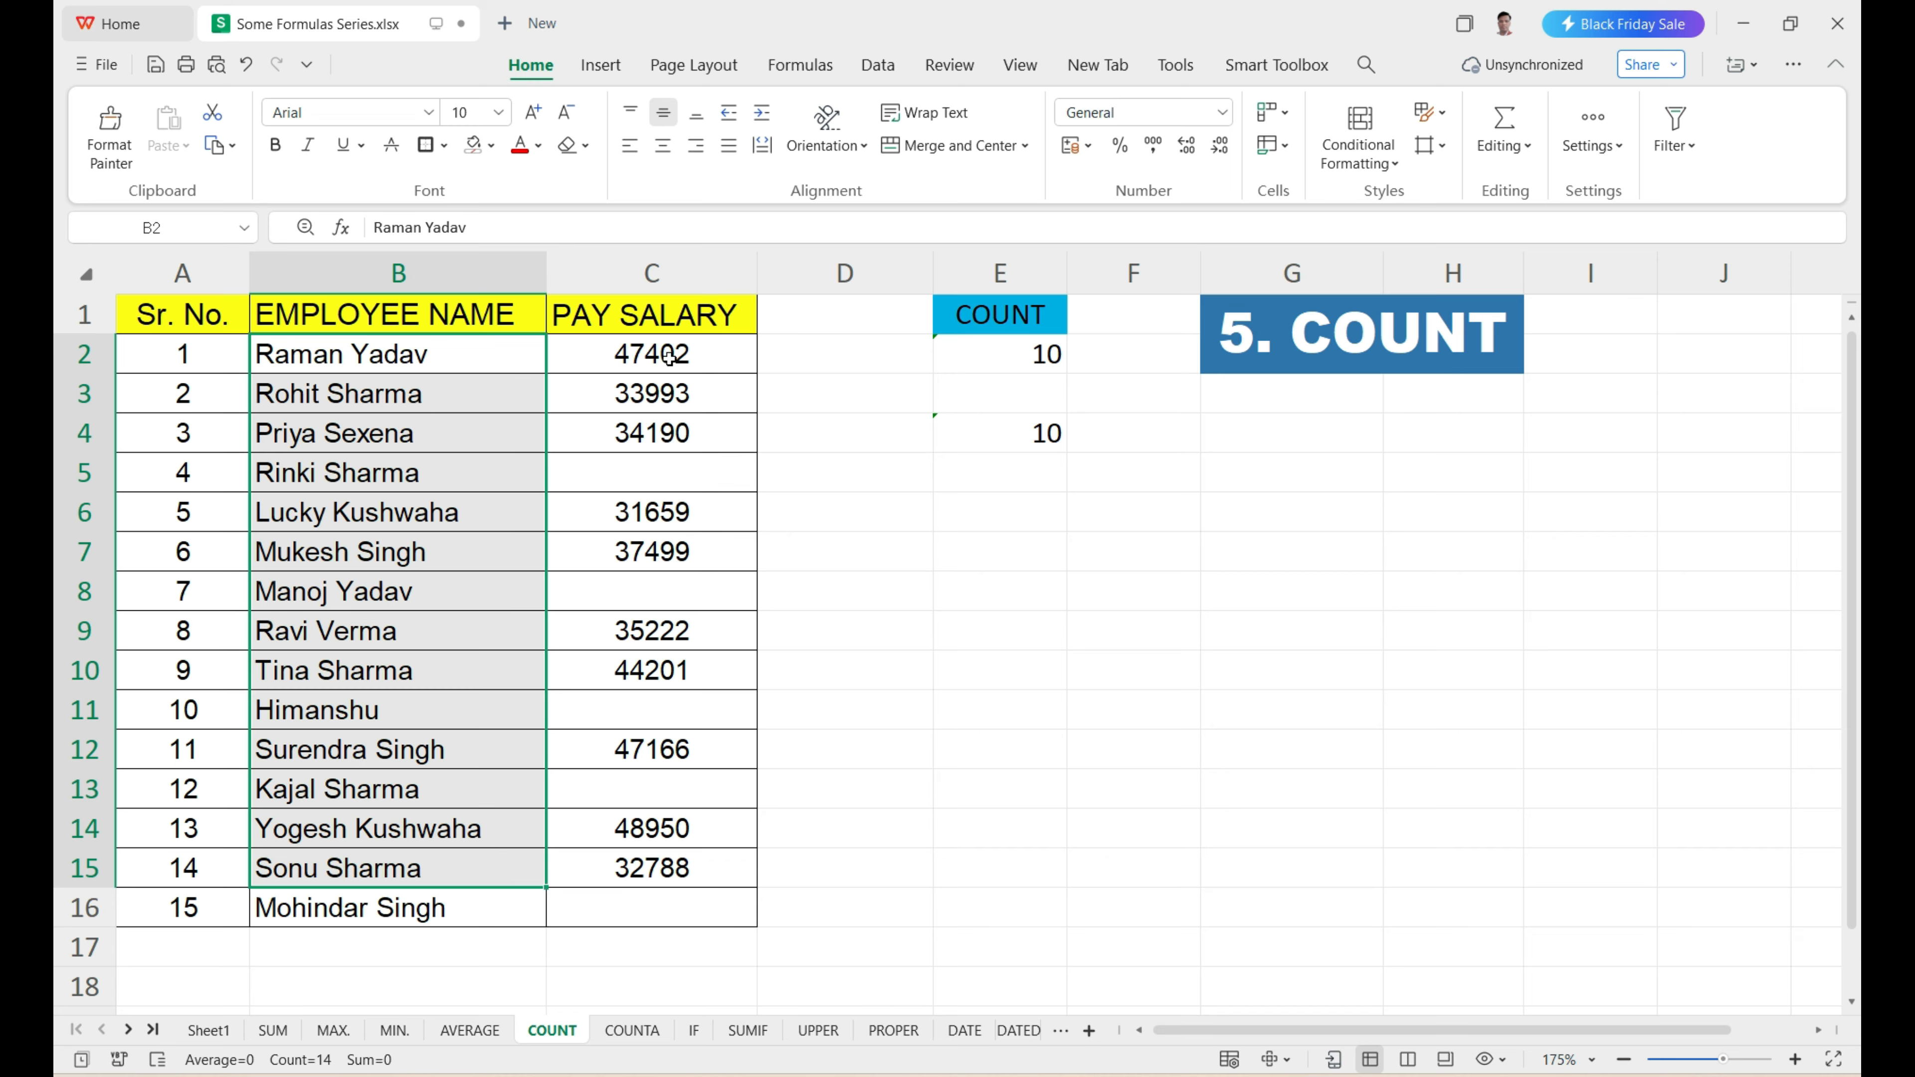
left_click_drag(669, 357, 677, 867)
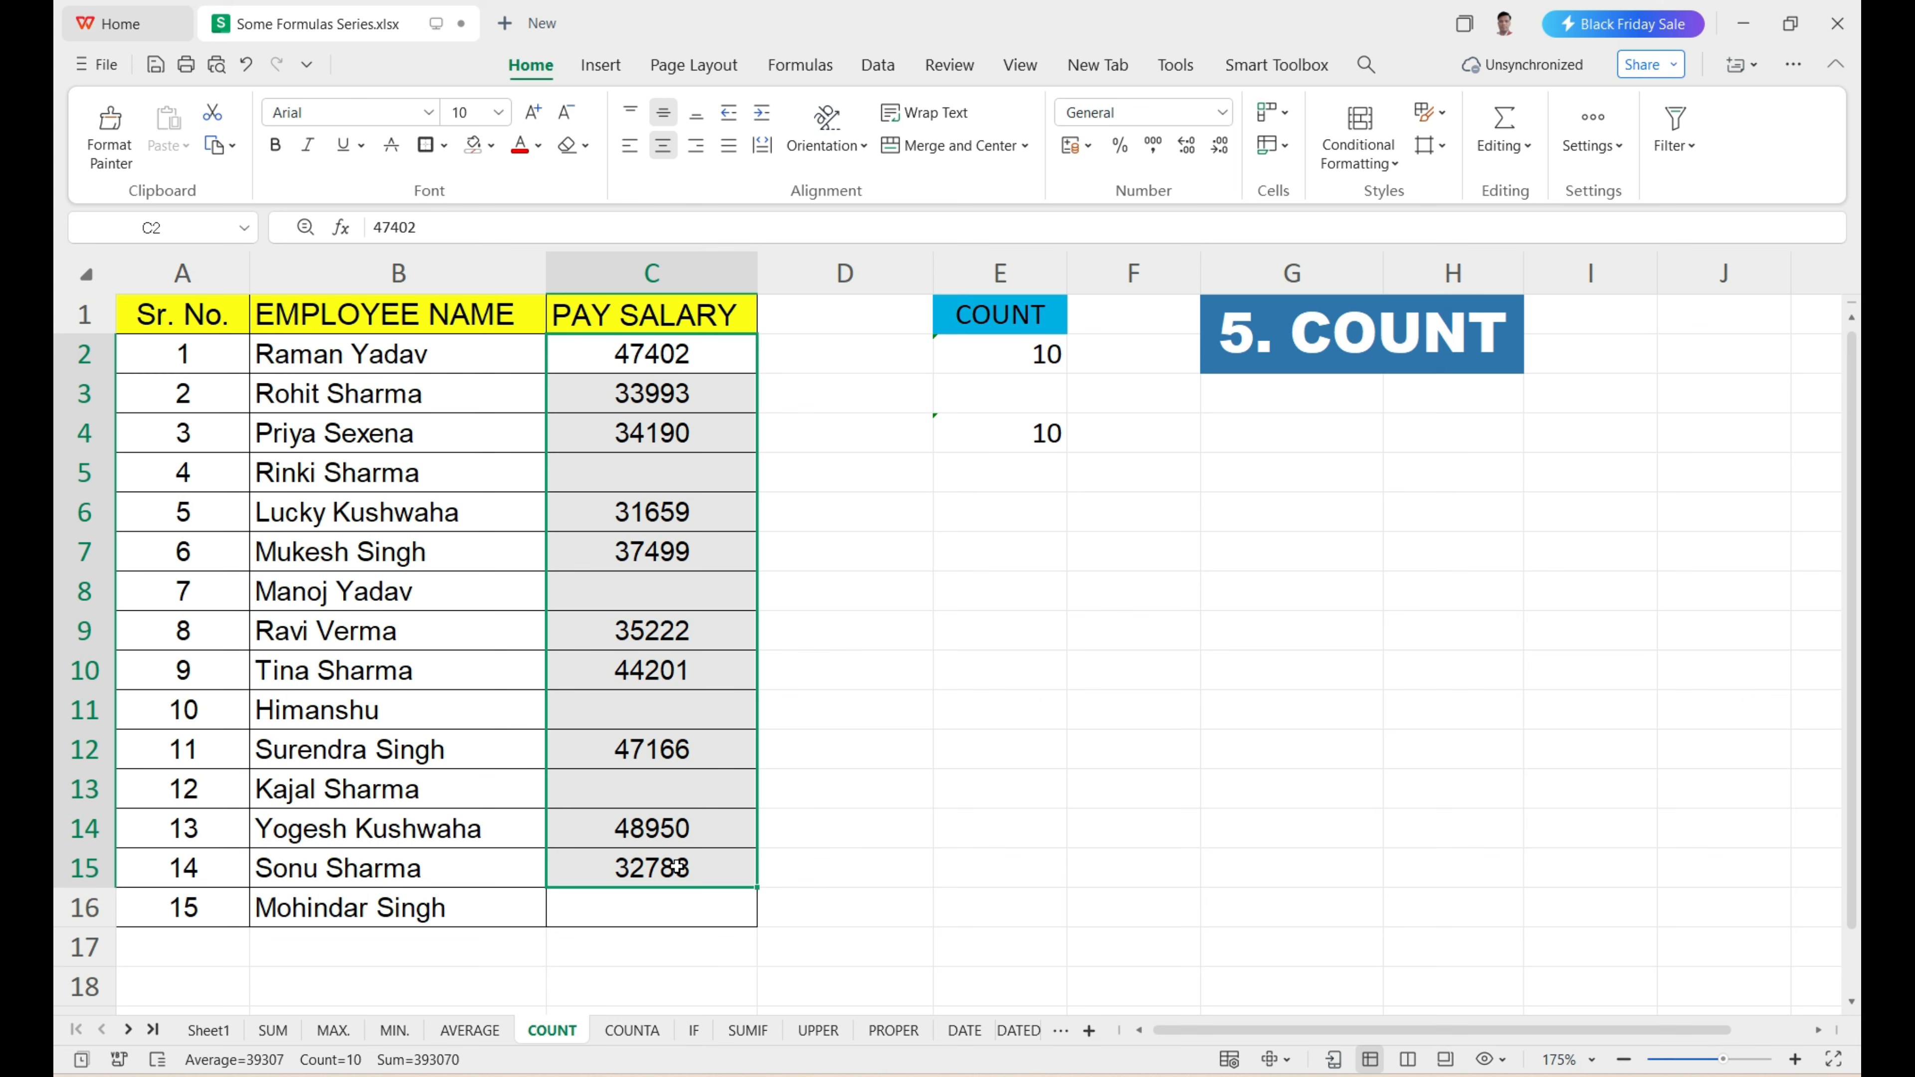
On the COUNTA sheet, enter =COUNTA(B2:D11) in F2 to count the non-empty name, Maths and English cells.
left_click(630, 1030)
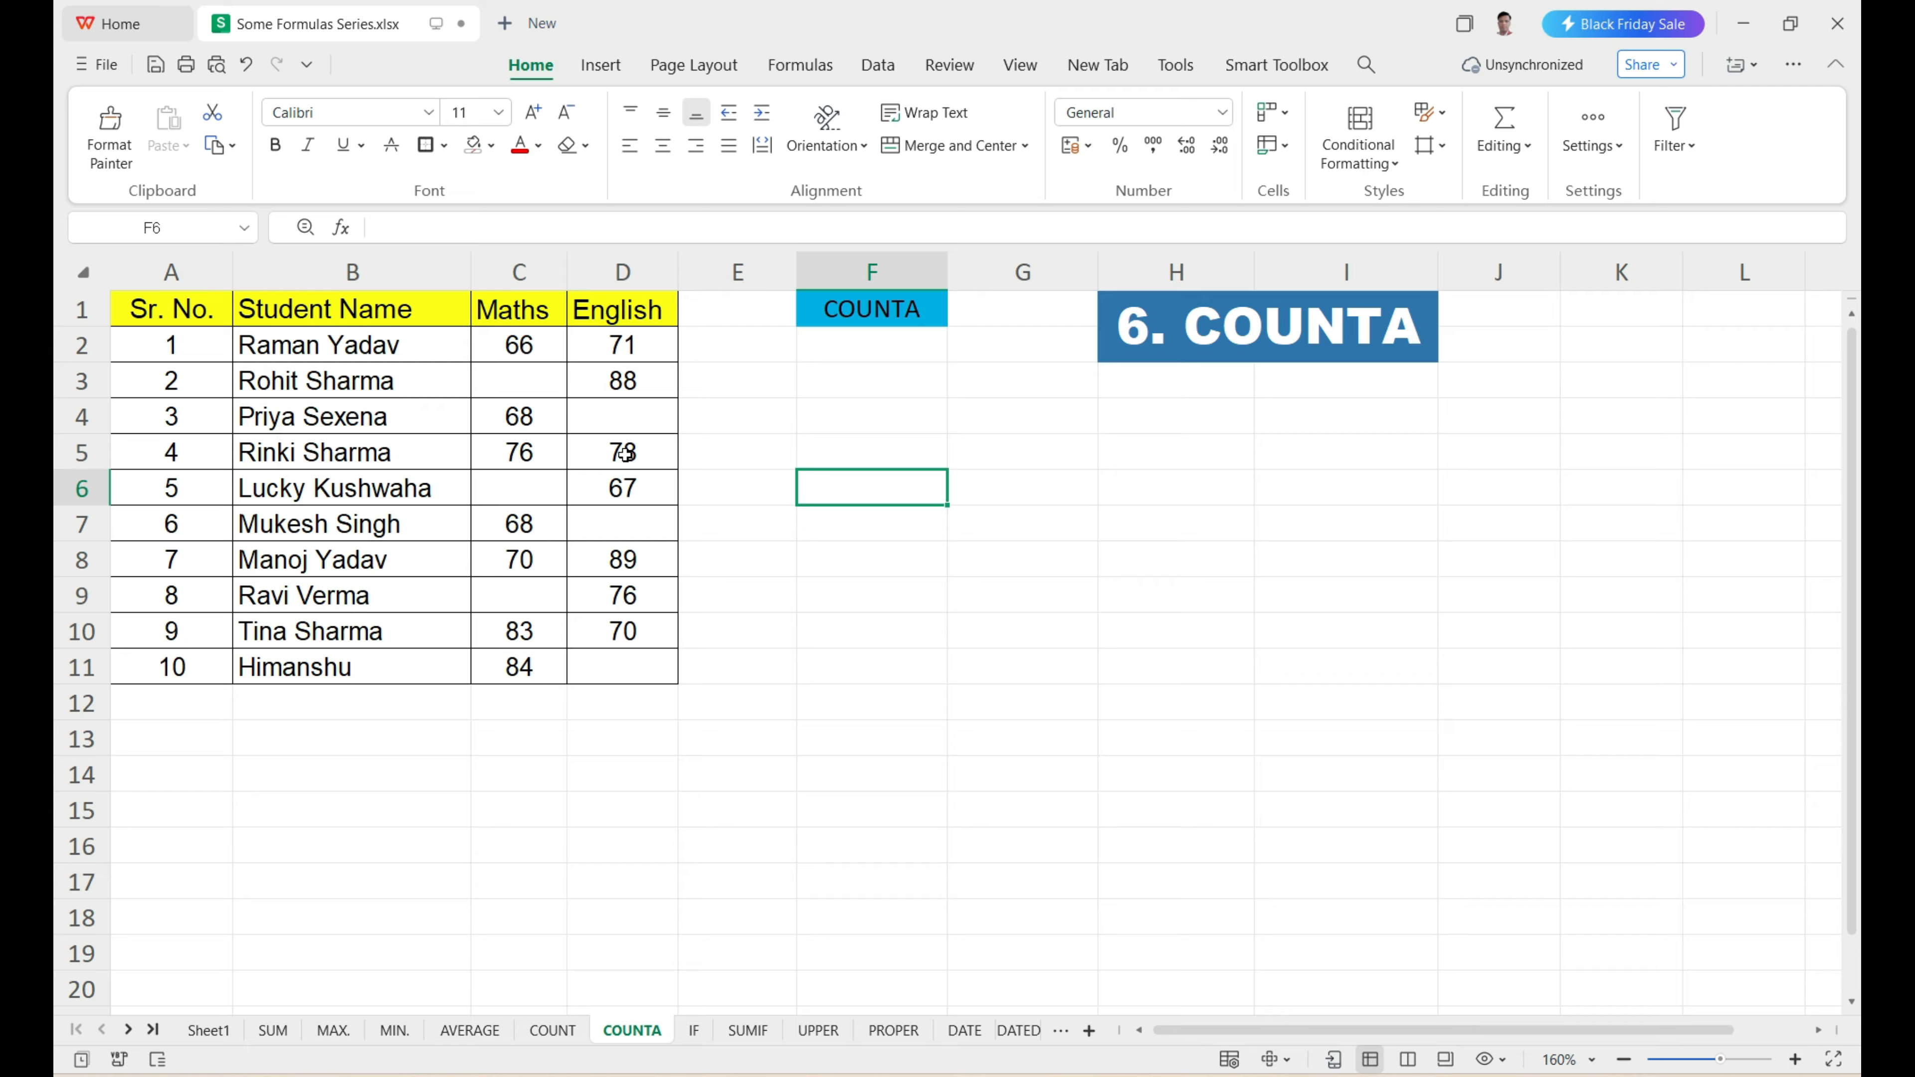
left_click(640, 458)
left_click(377, 456)
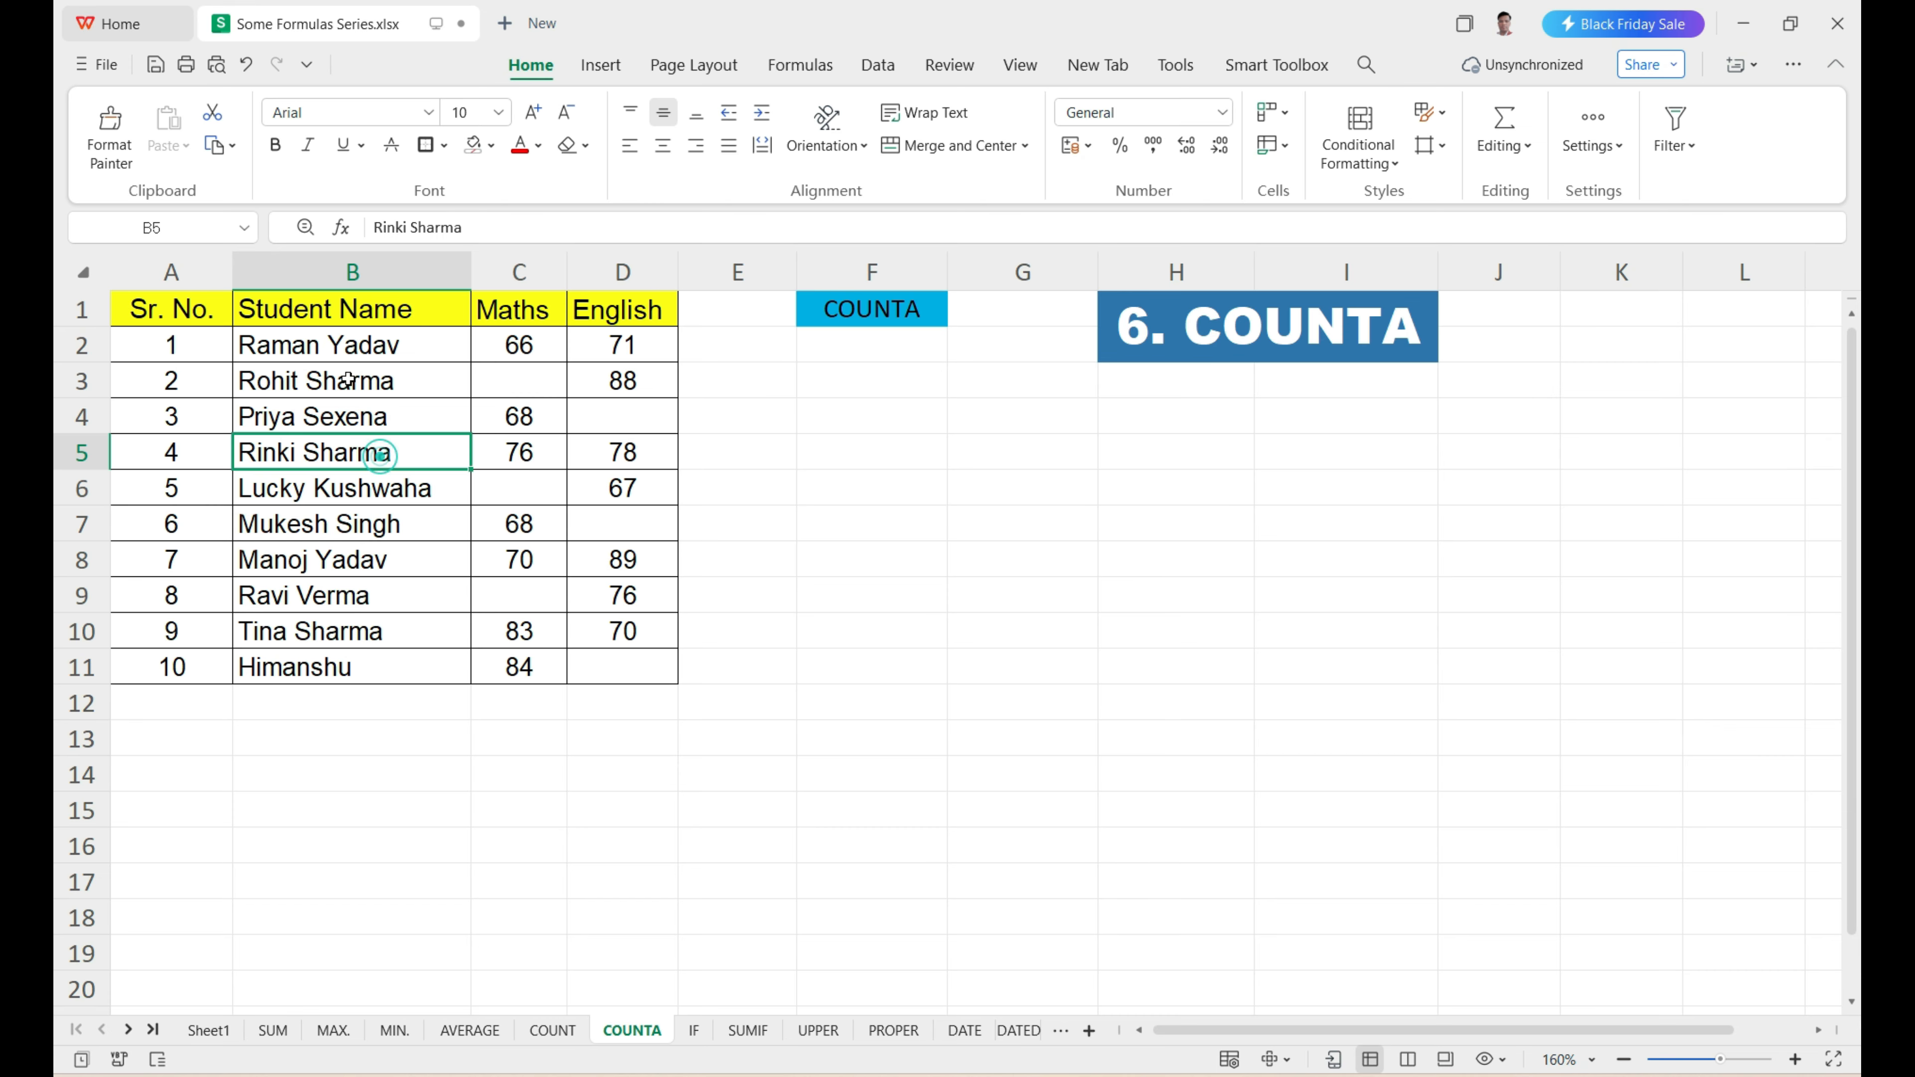
left_click(339, 333)
left_click_drag(339, 334, 608, 669)
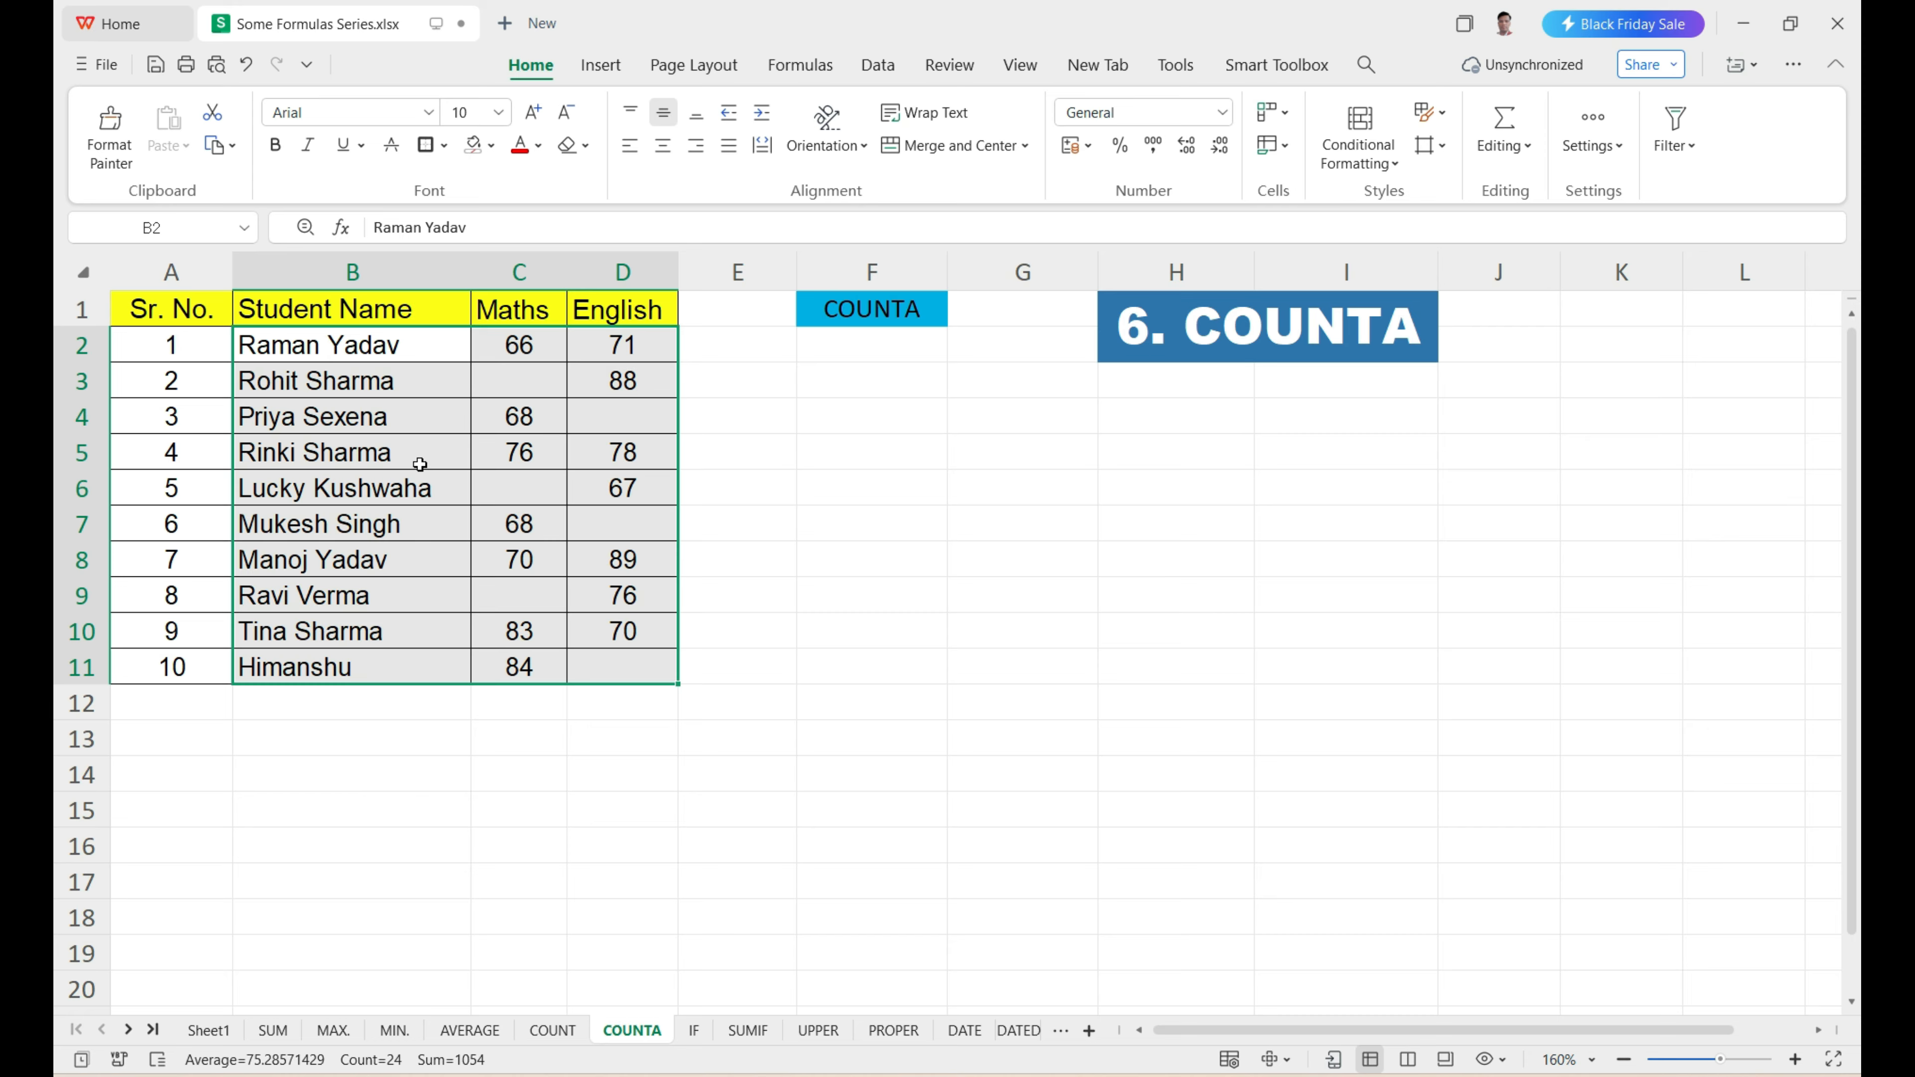
left_click(837, 347)
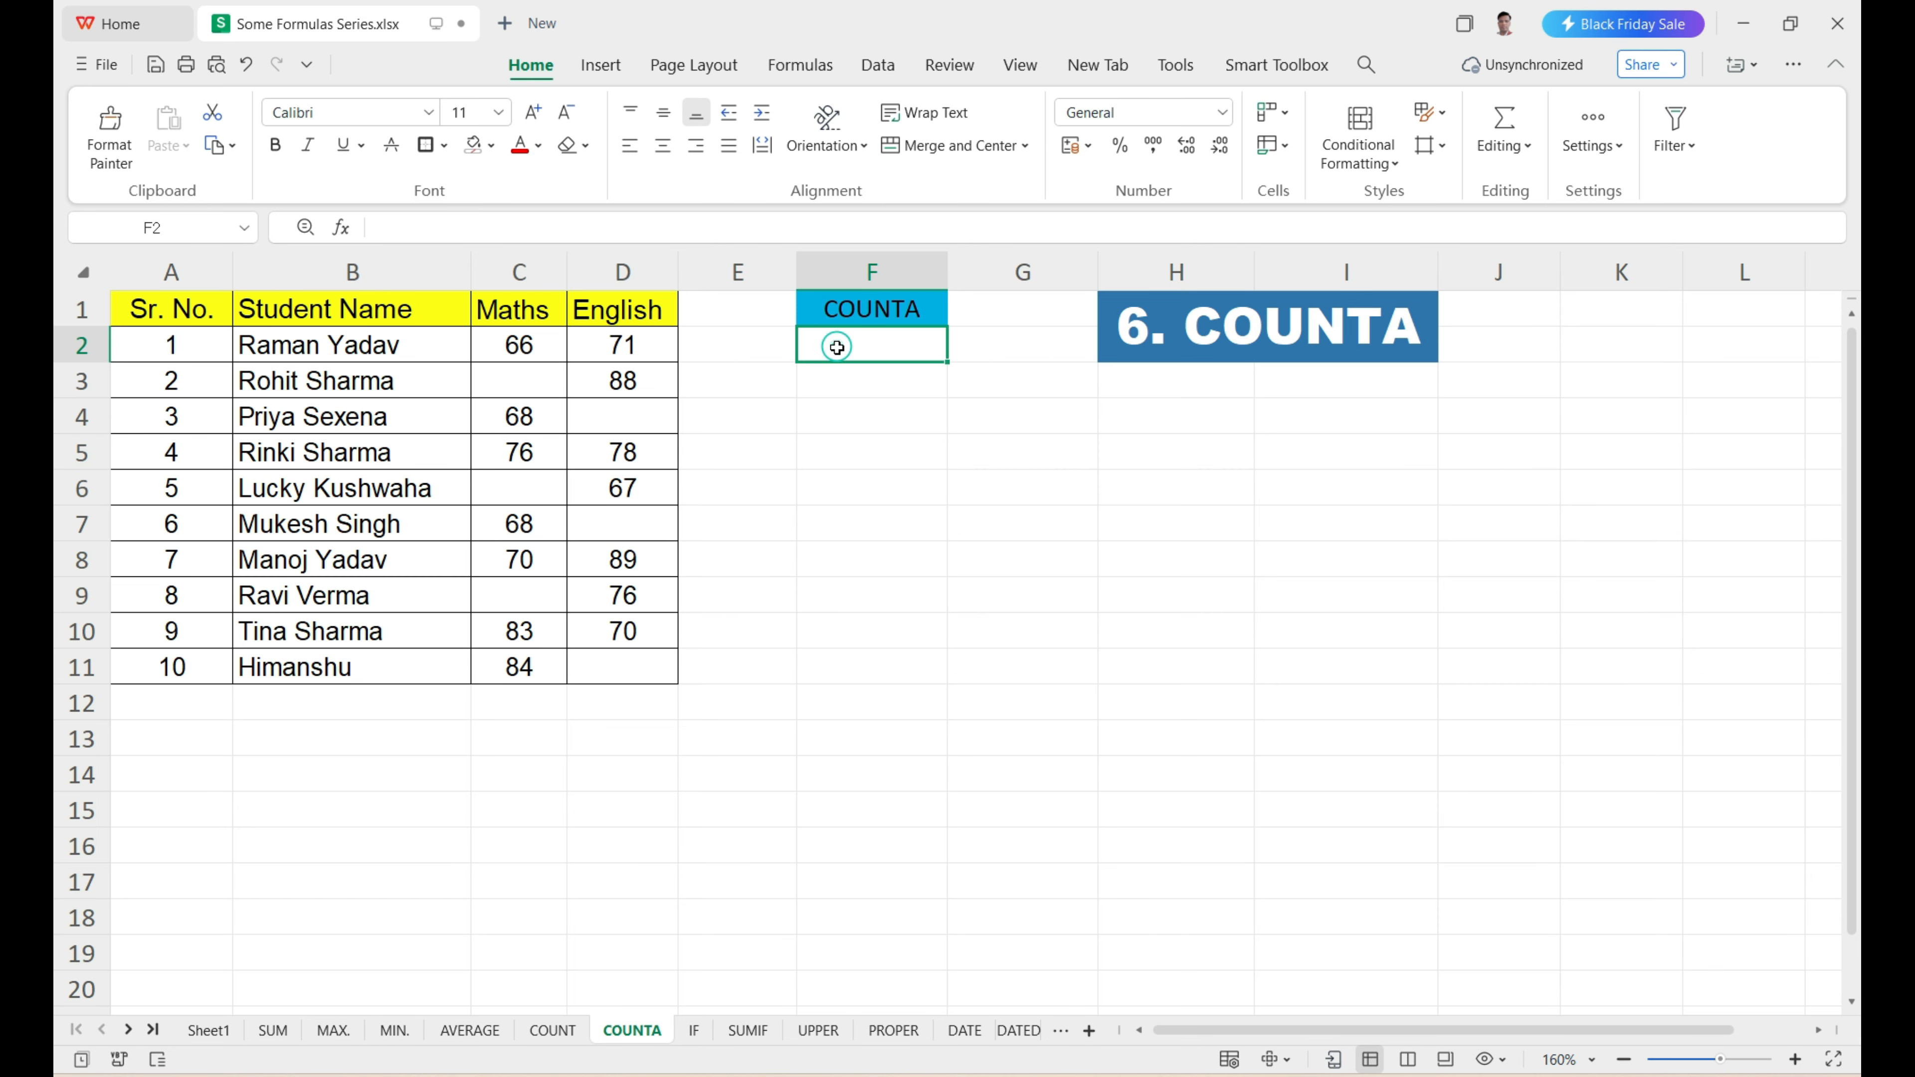
type("=")
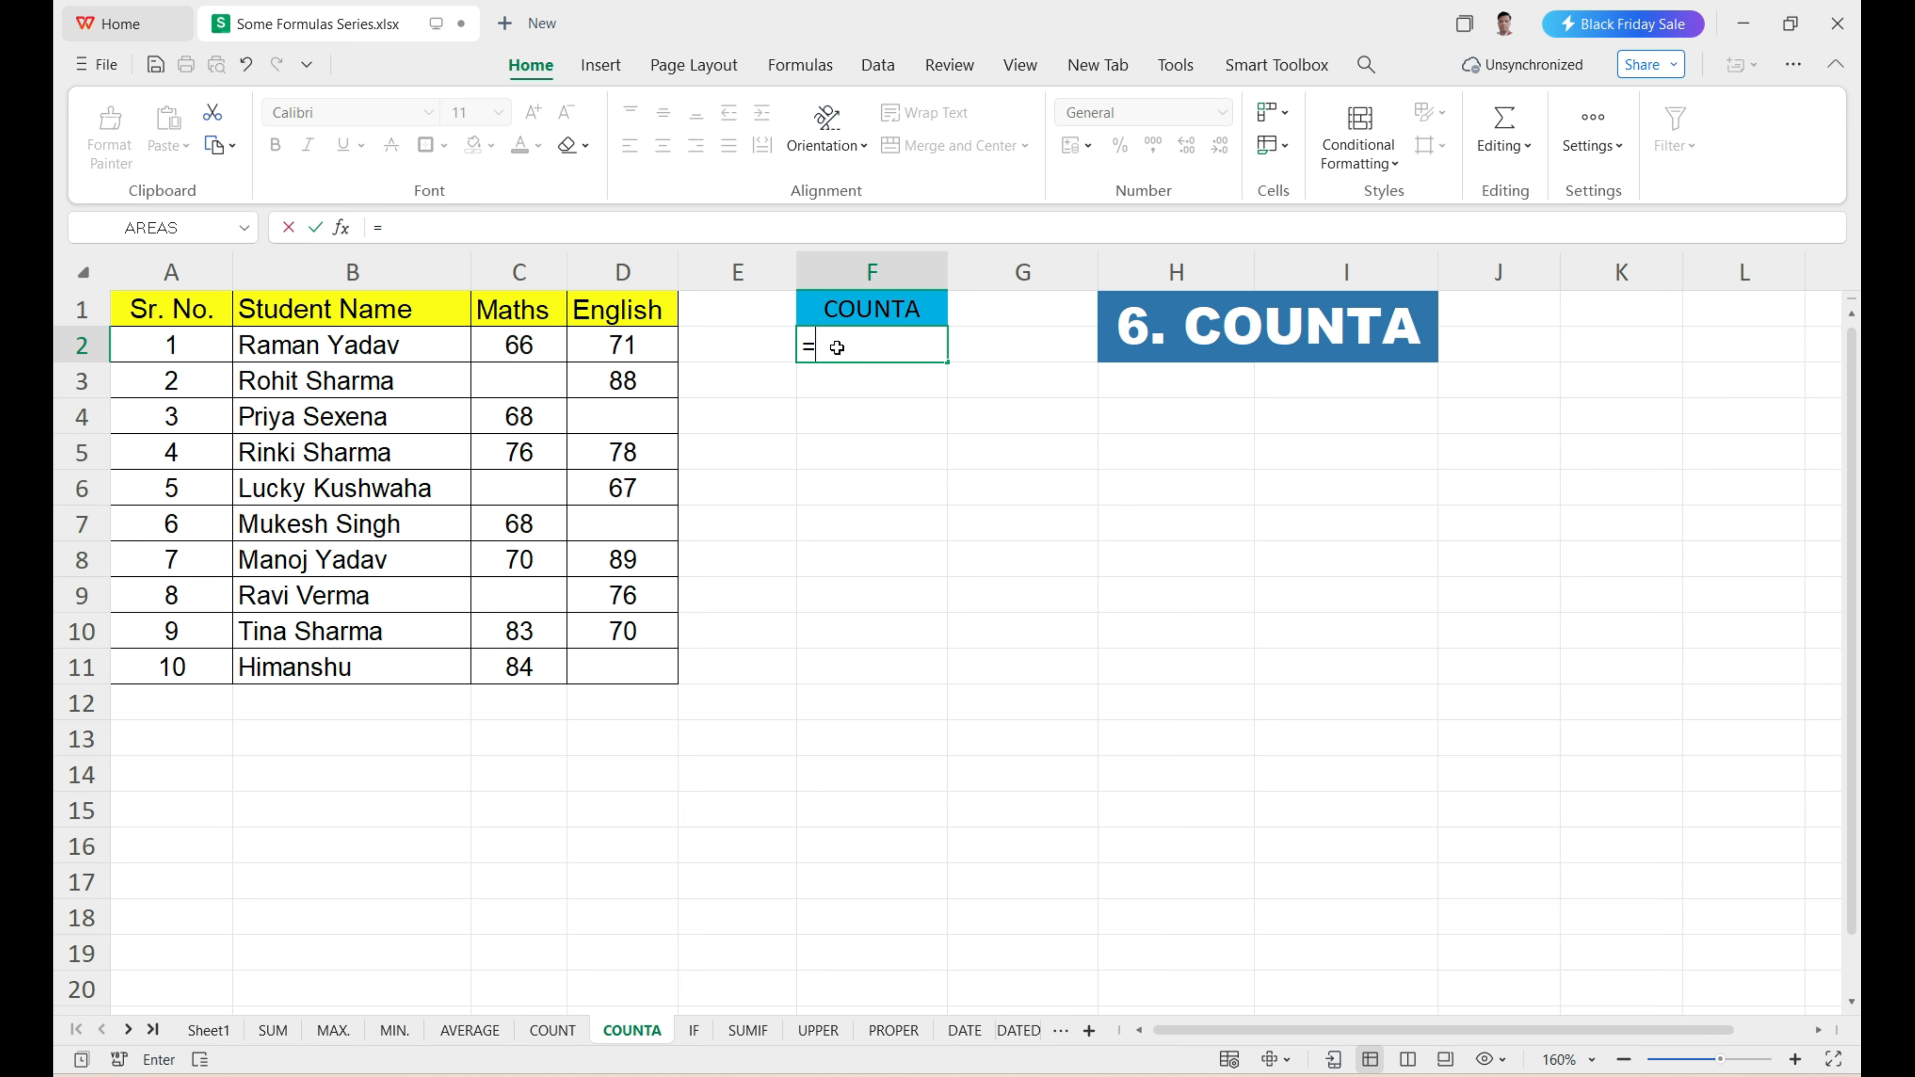
type("COUN")
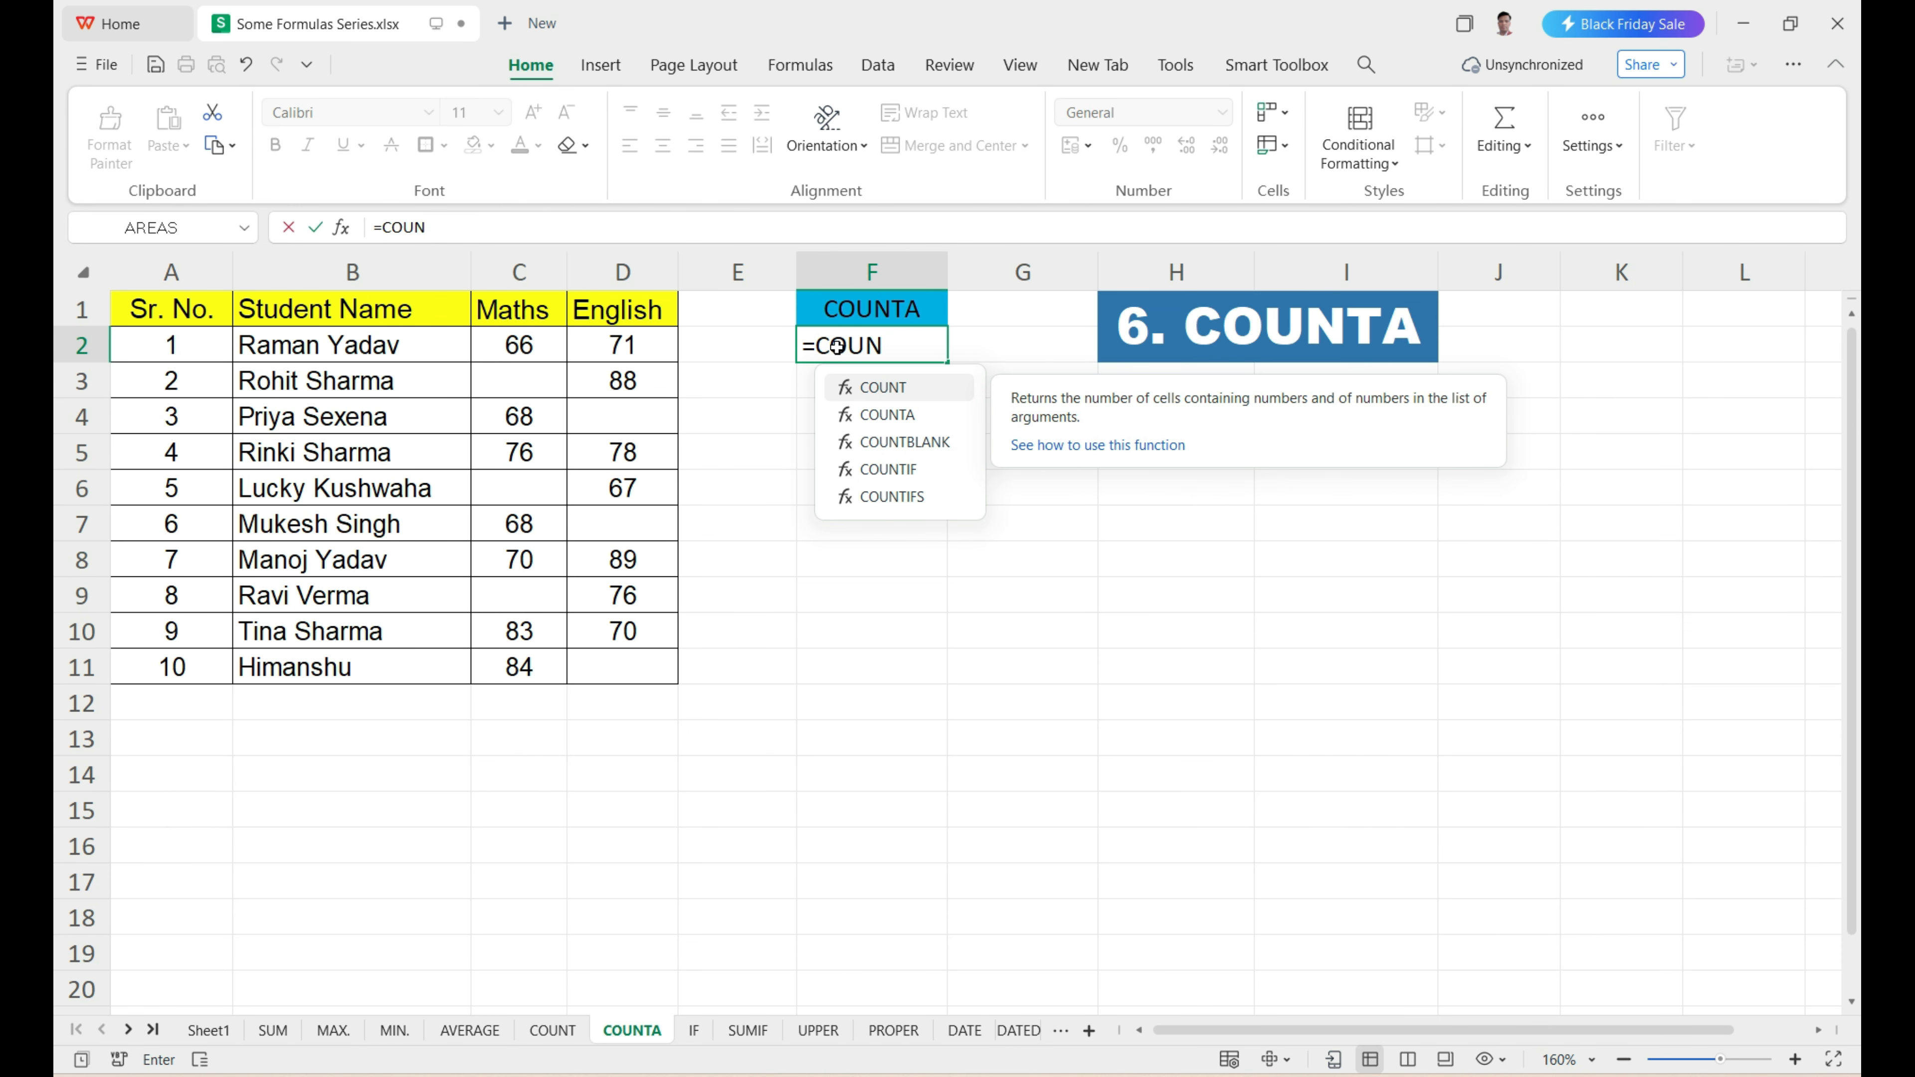
type("TA")
key("Tab")
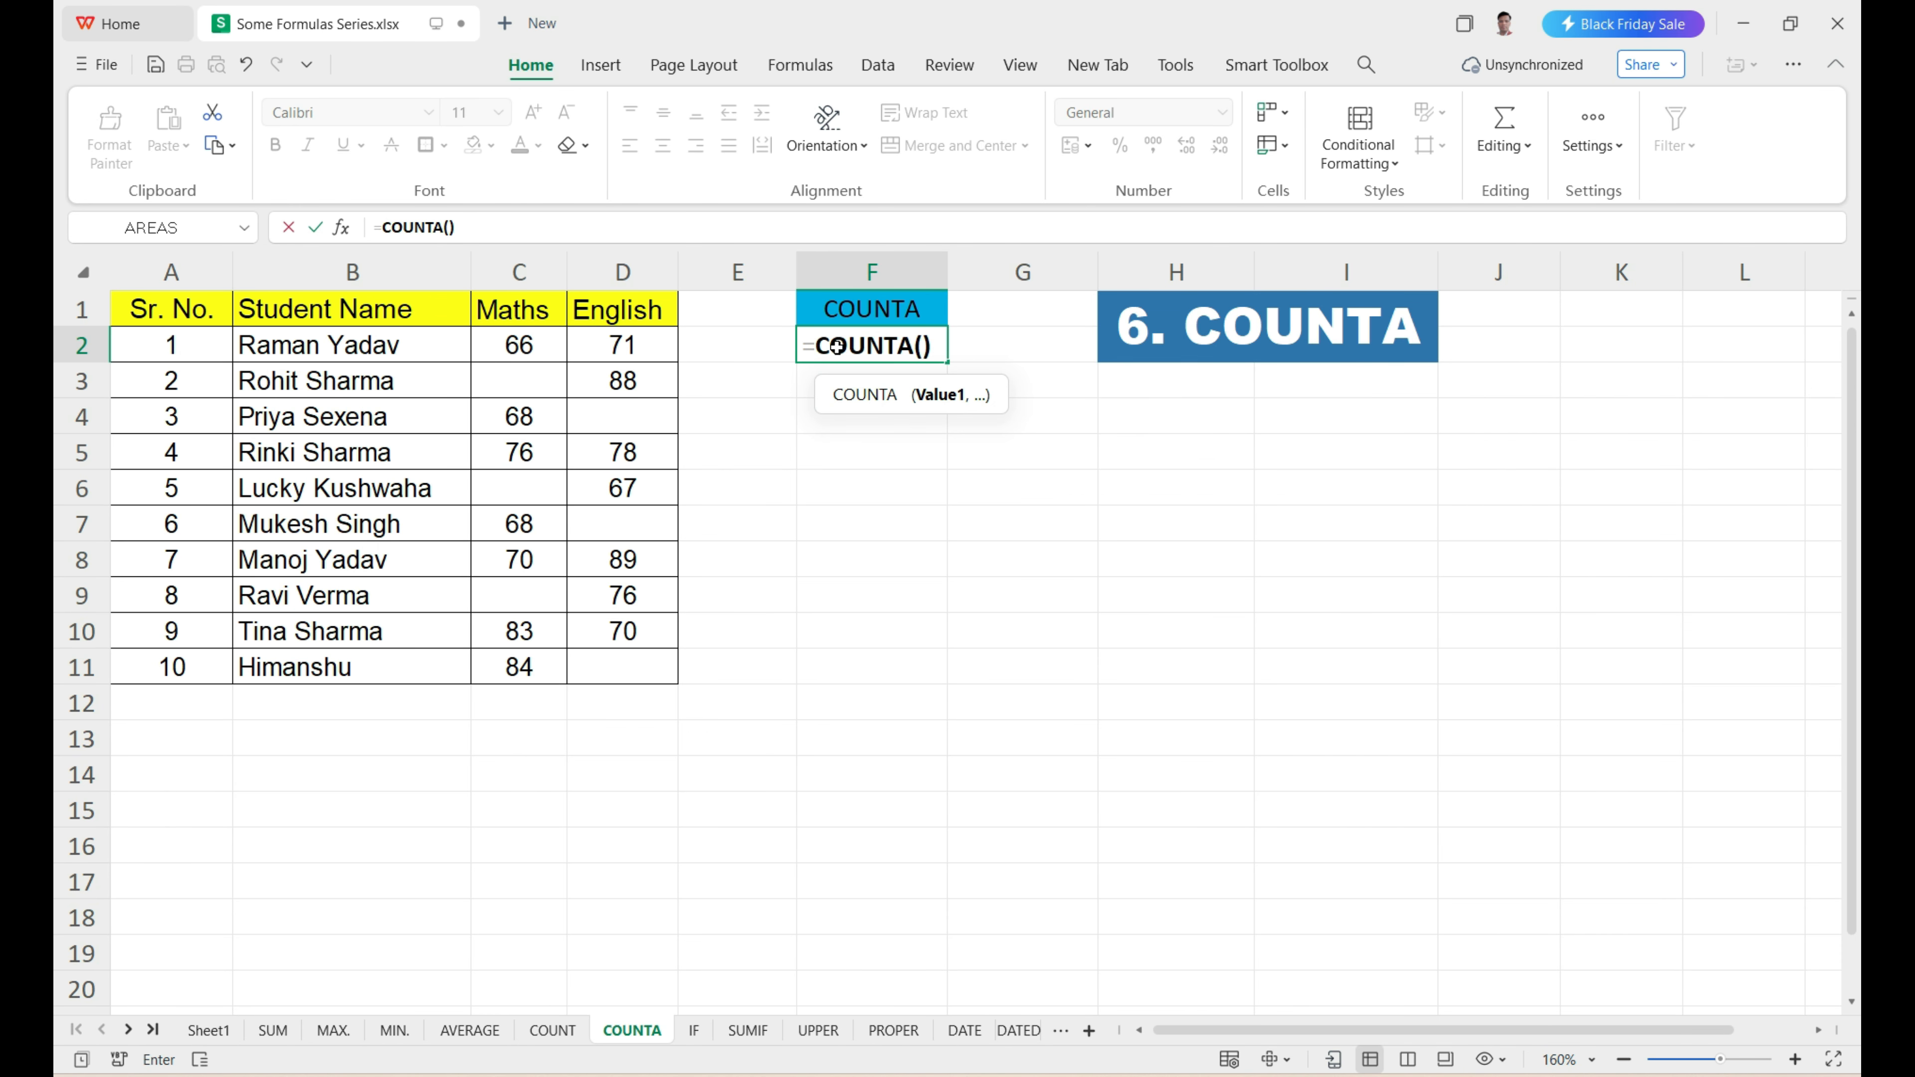
mouse_move(410, 344)
left_mouse_down()
mouse_move(581, 376)
mouse_move(615, 663)
left_mouse_up()
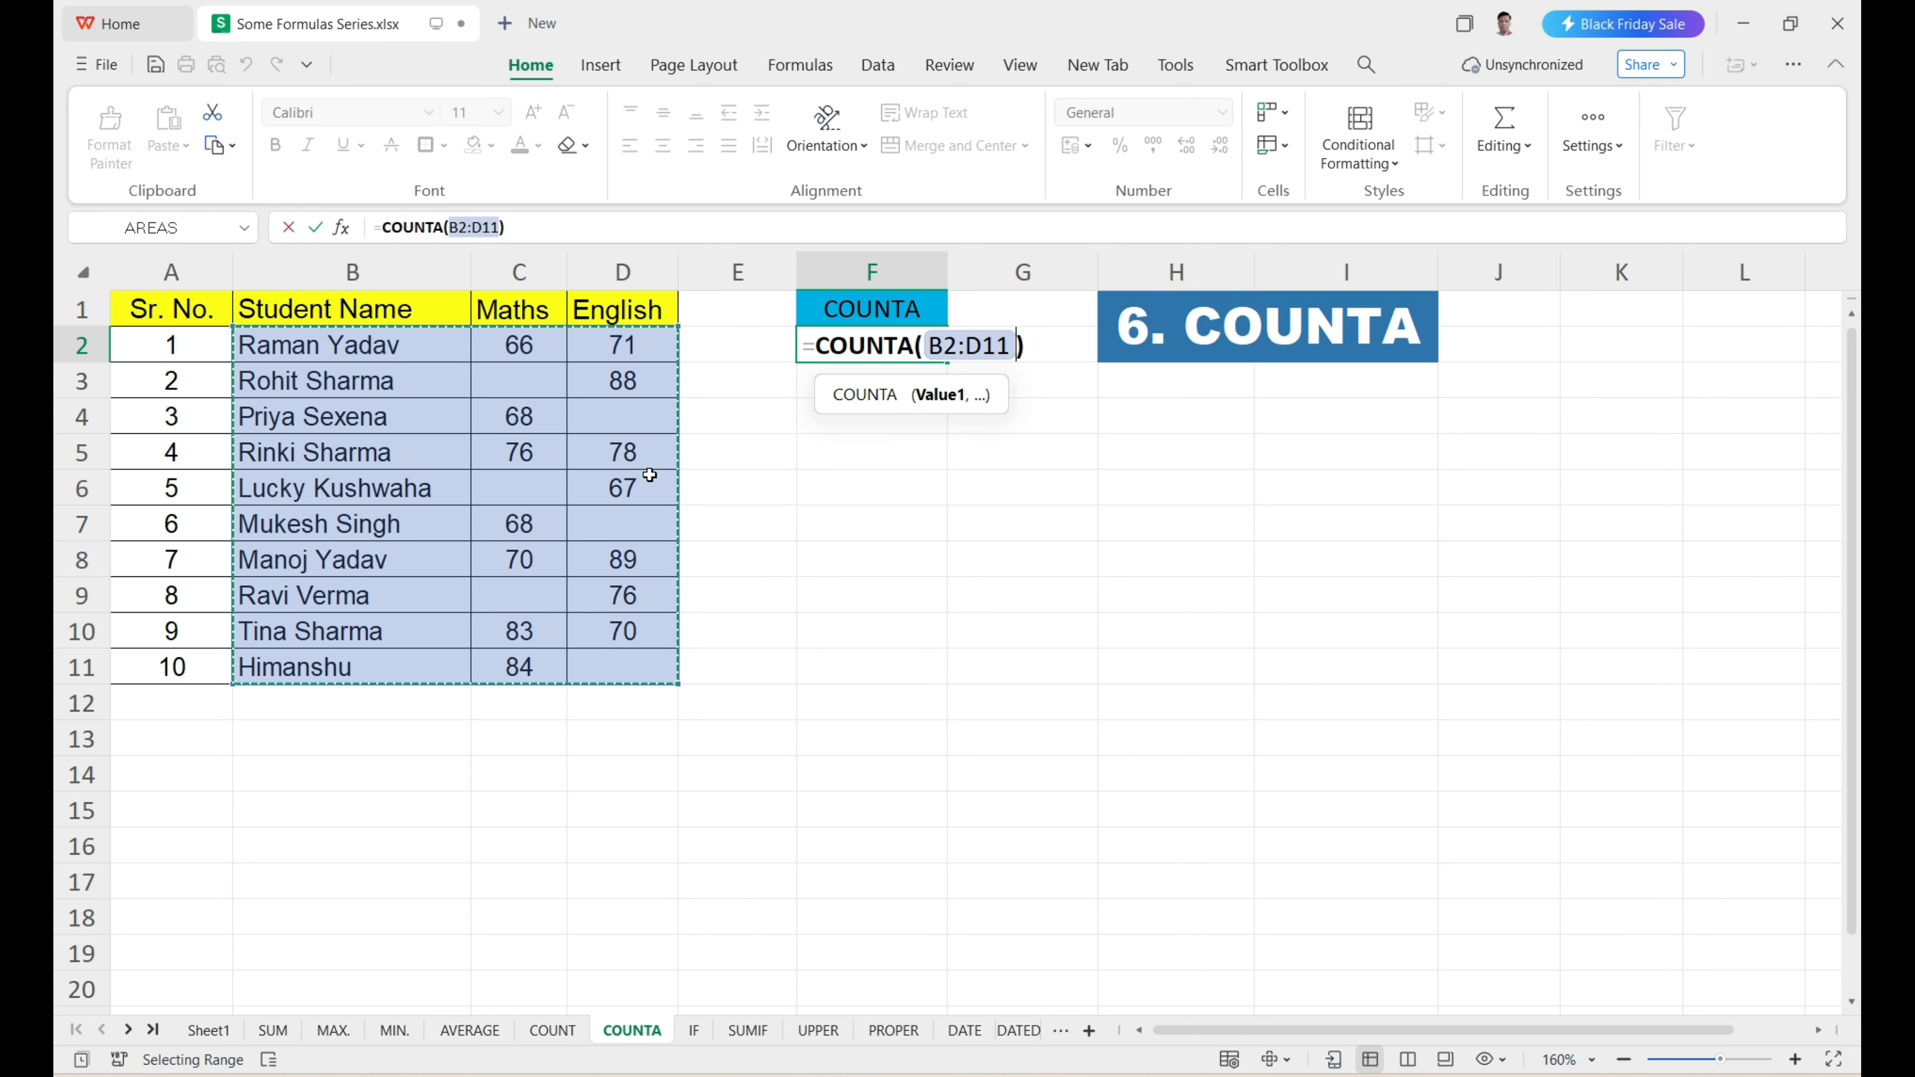
key("Return")
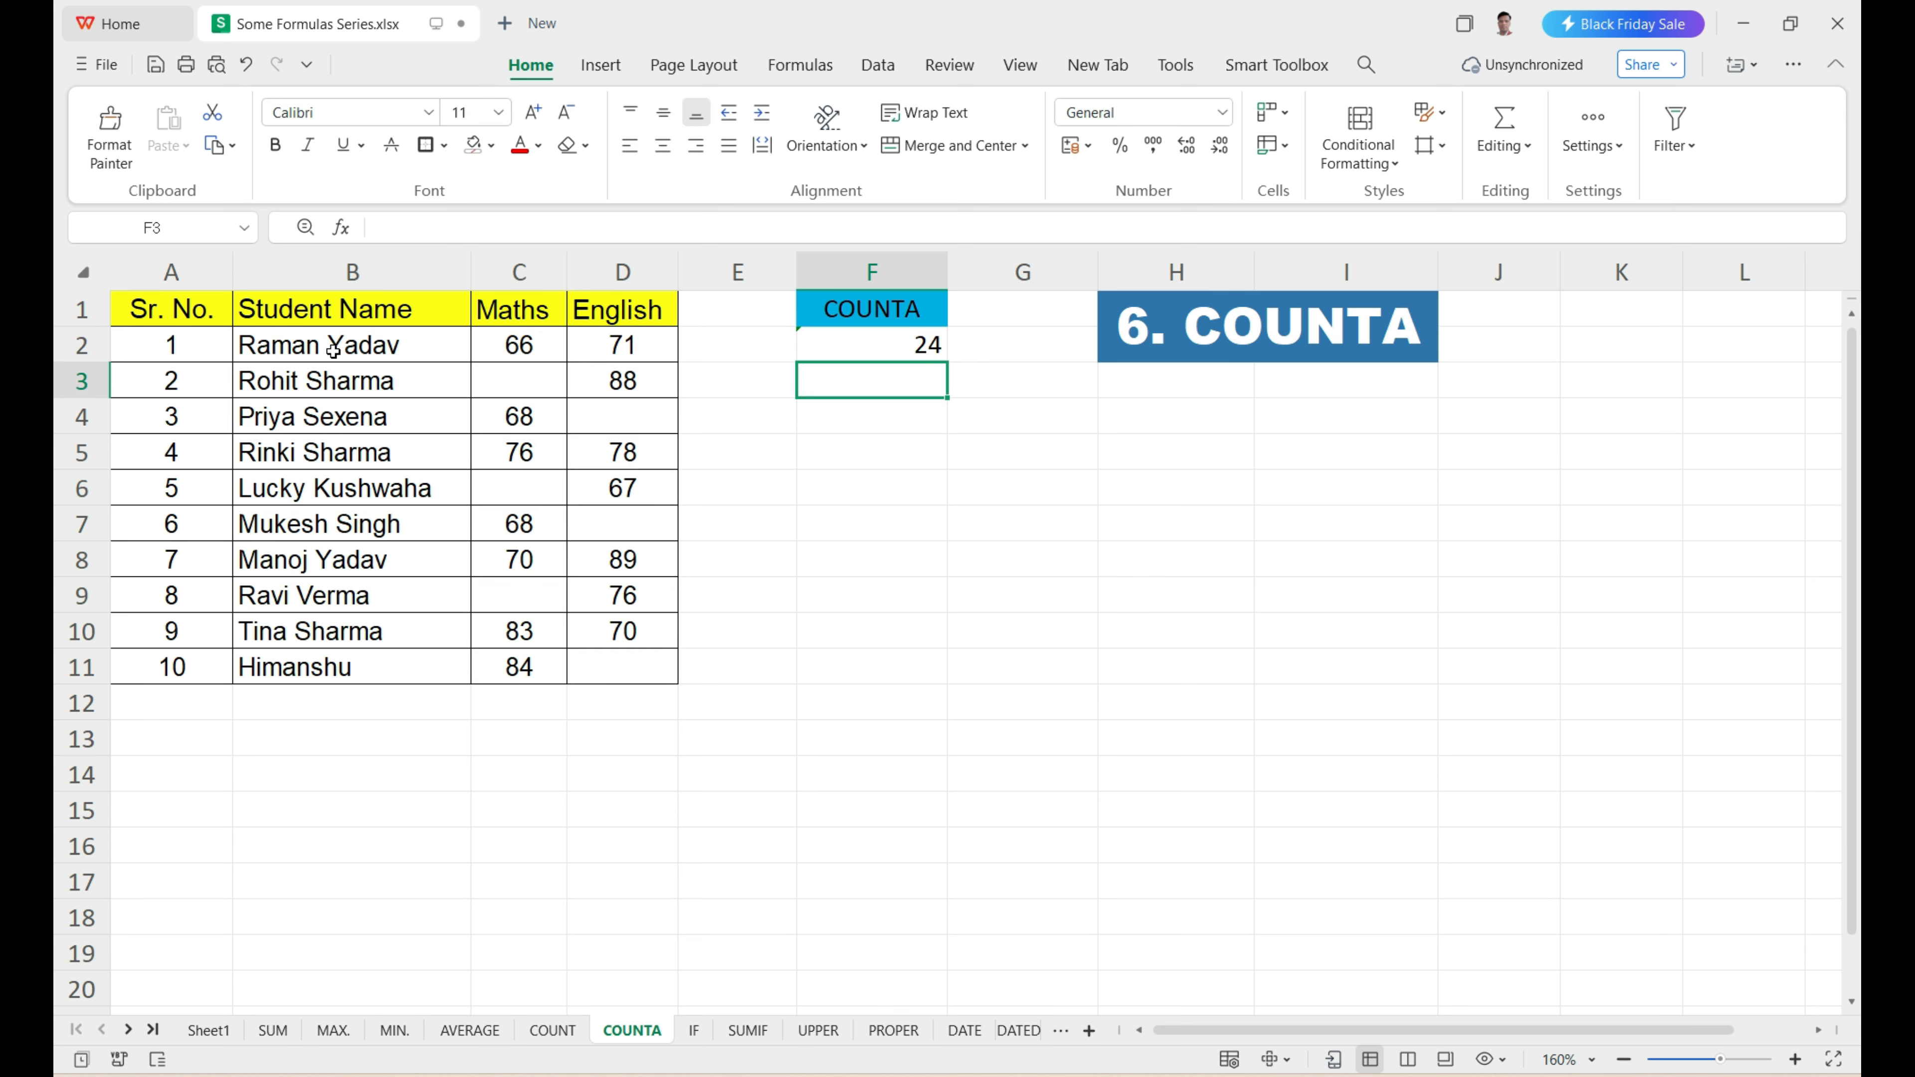
Check the COUNTA result in F2 against the student names and each filled Maths and English mark.
left_click_drag(332, 348, 339, 648)
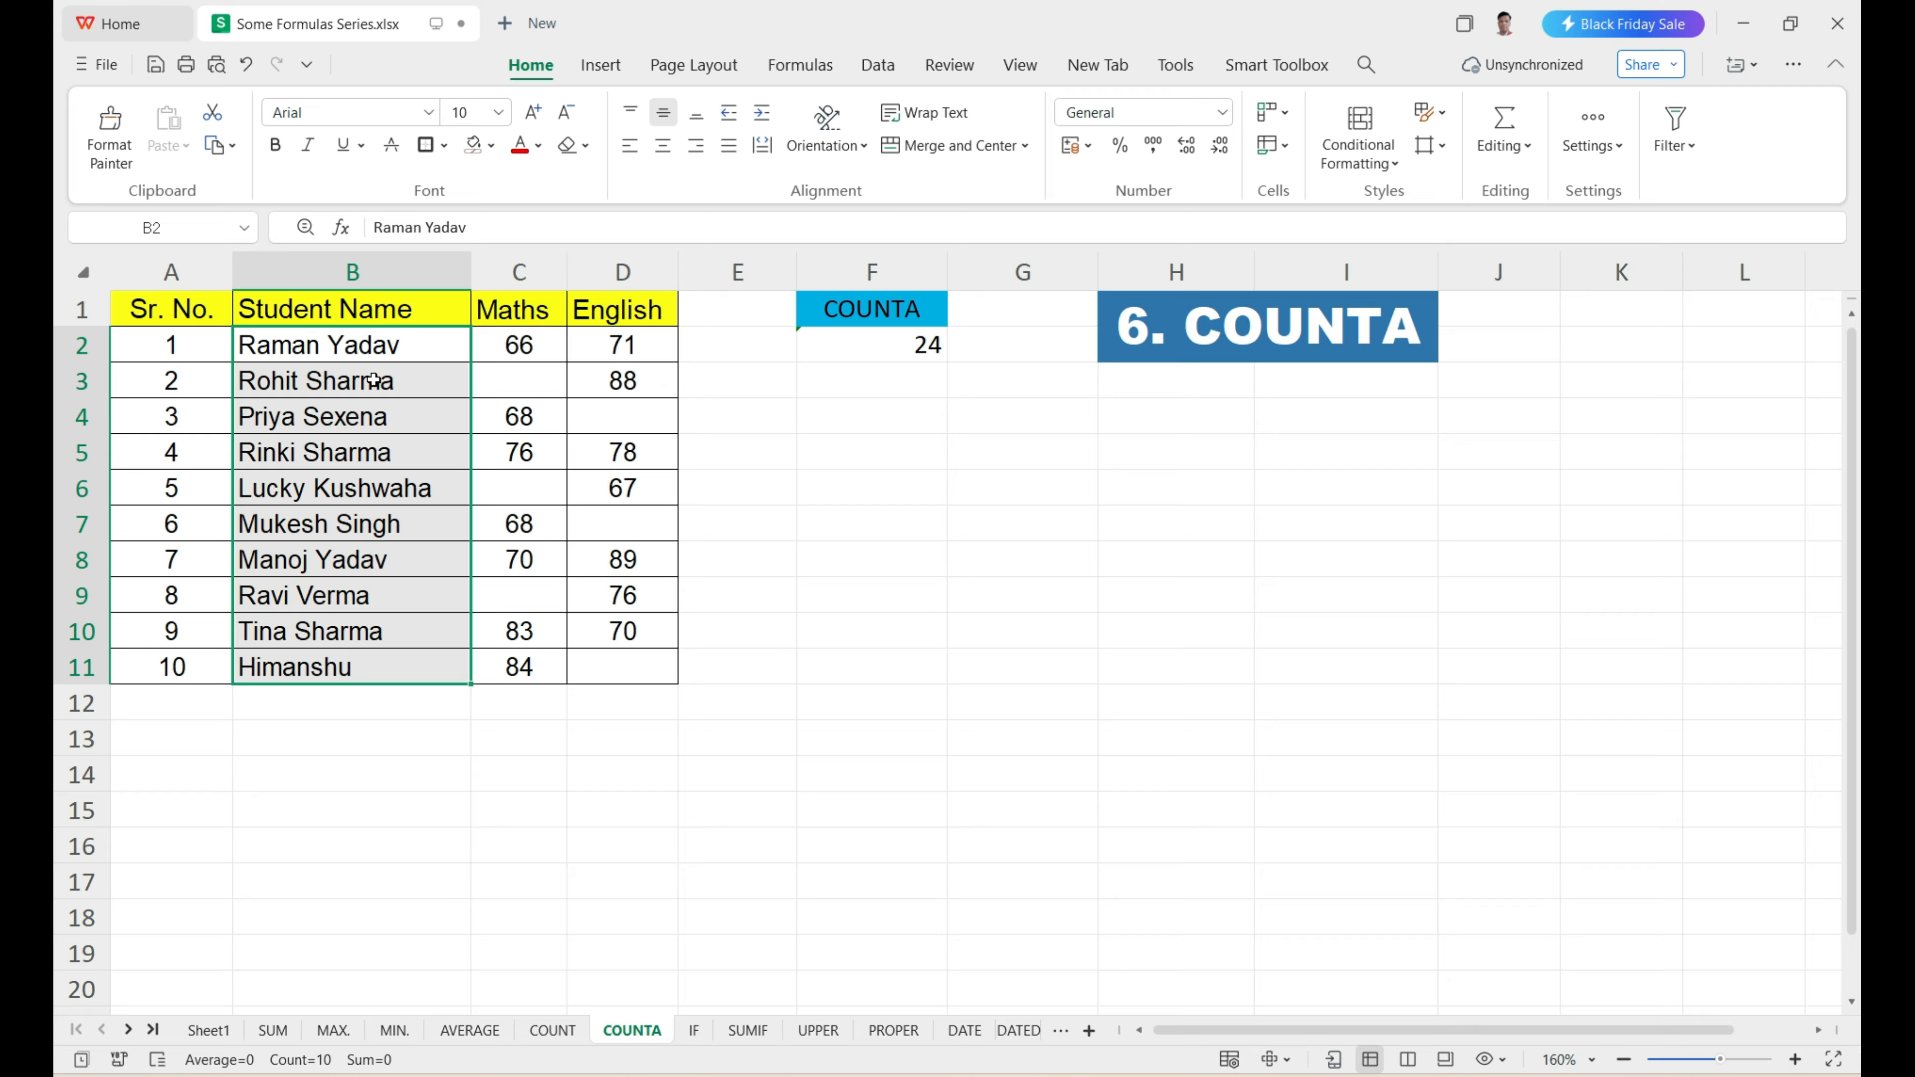
left_click(536, 344)
left_click(510, 422)
left_click(511, 452)
left_click(516, 522)
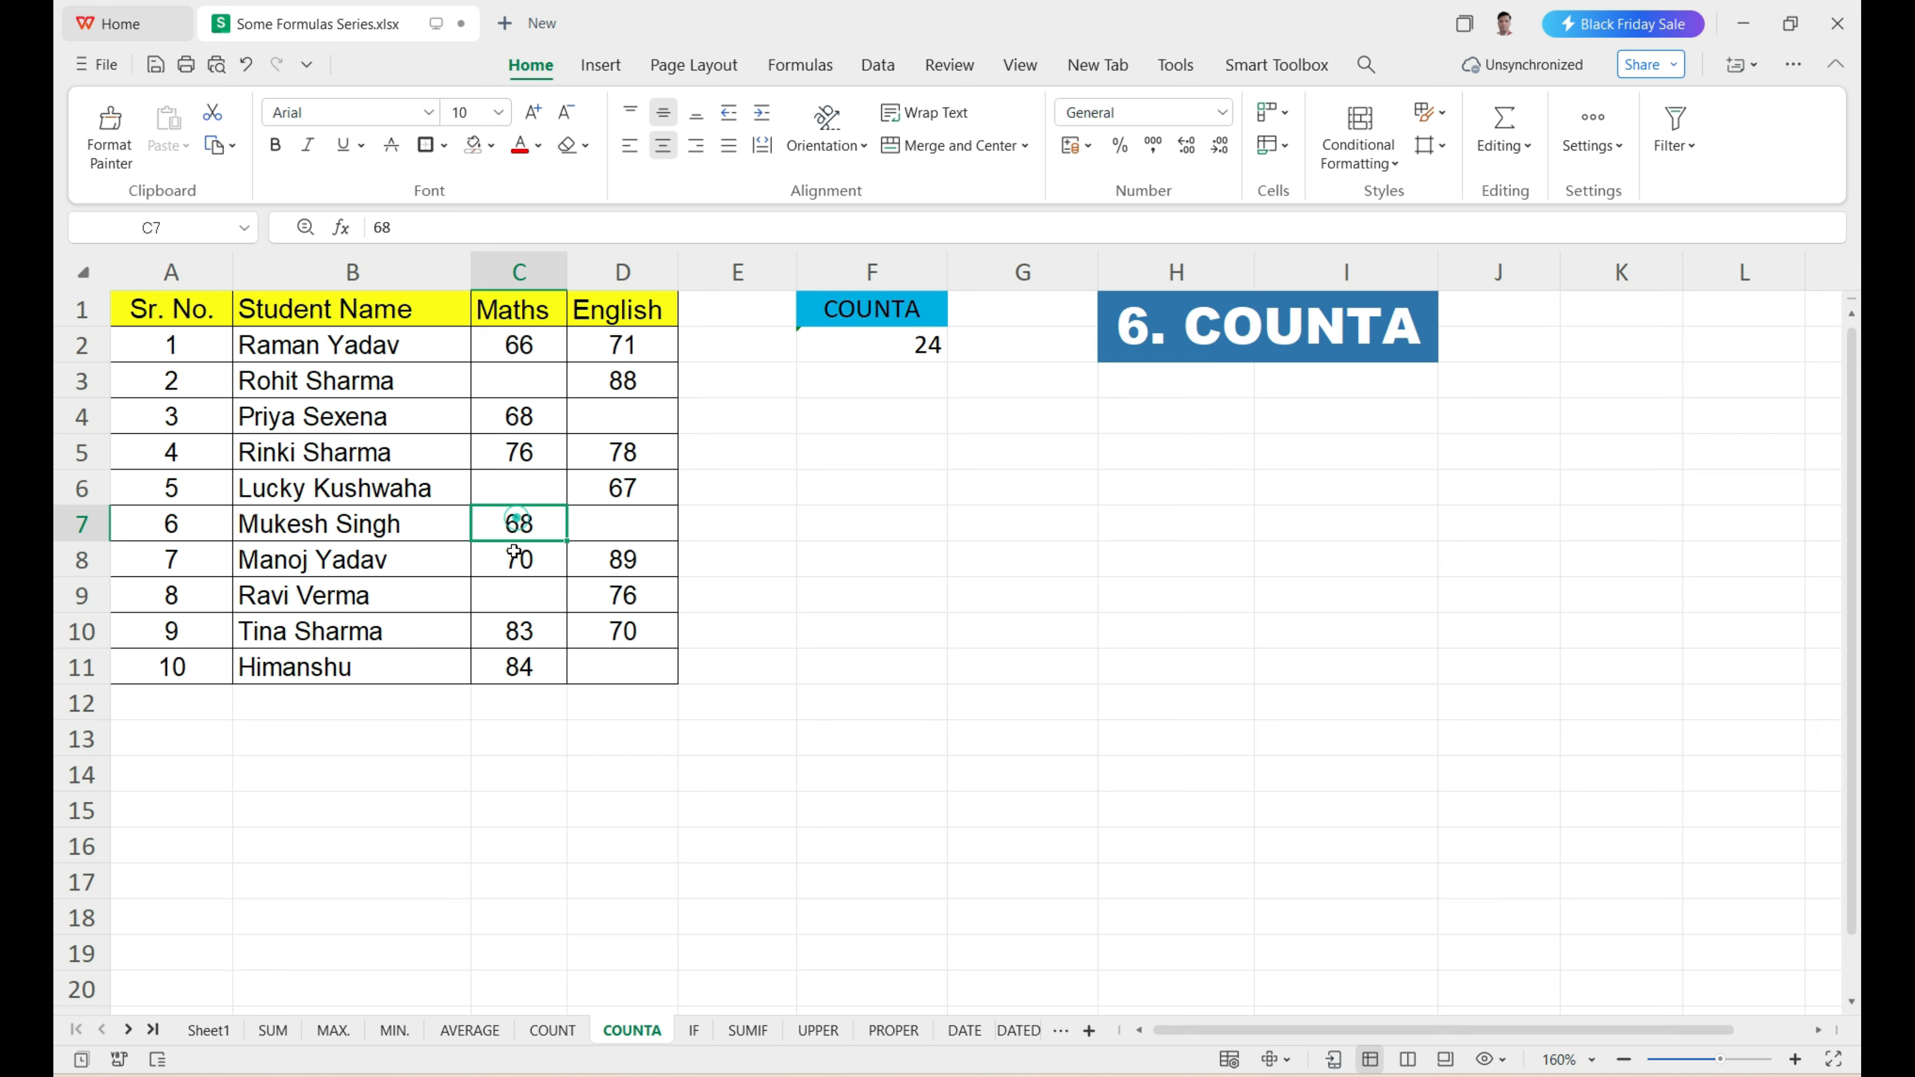
left_click(514, 560)
left_click(509, 625)
left_click(517, 664)
left_click(614, 630)
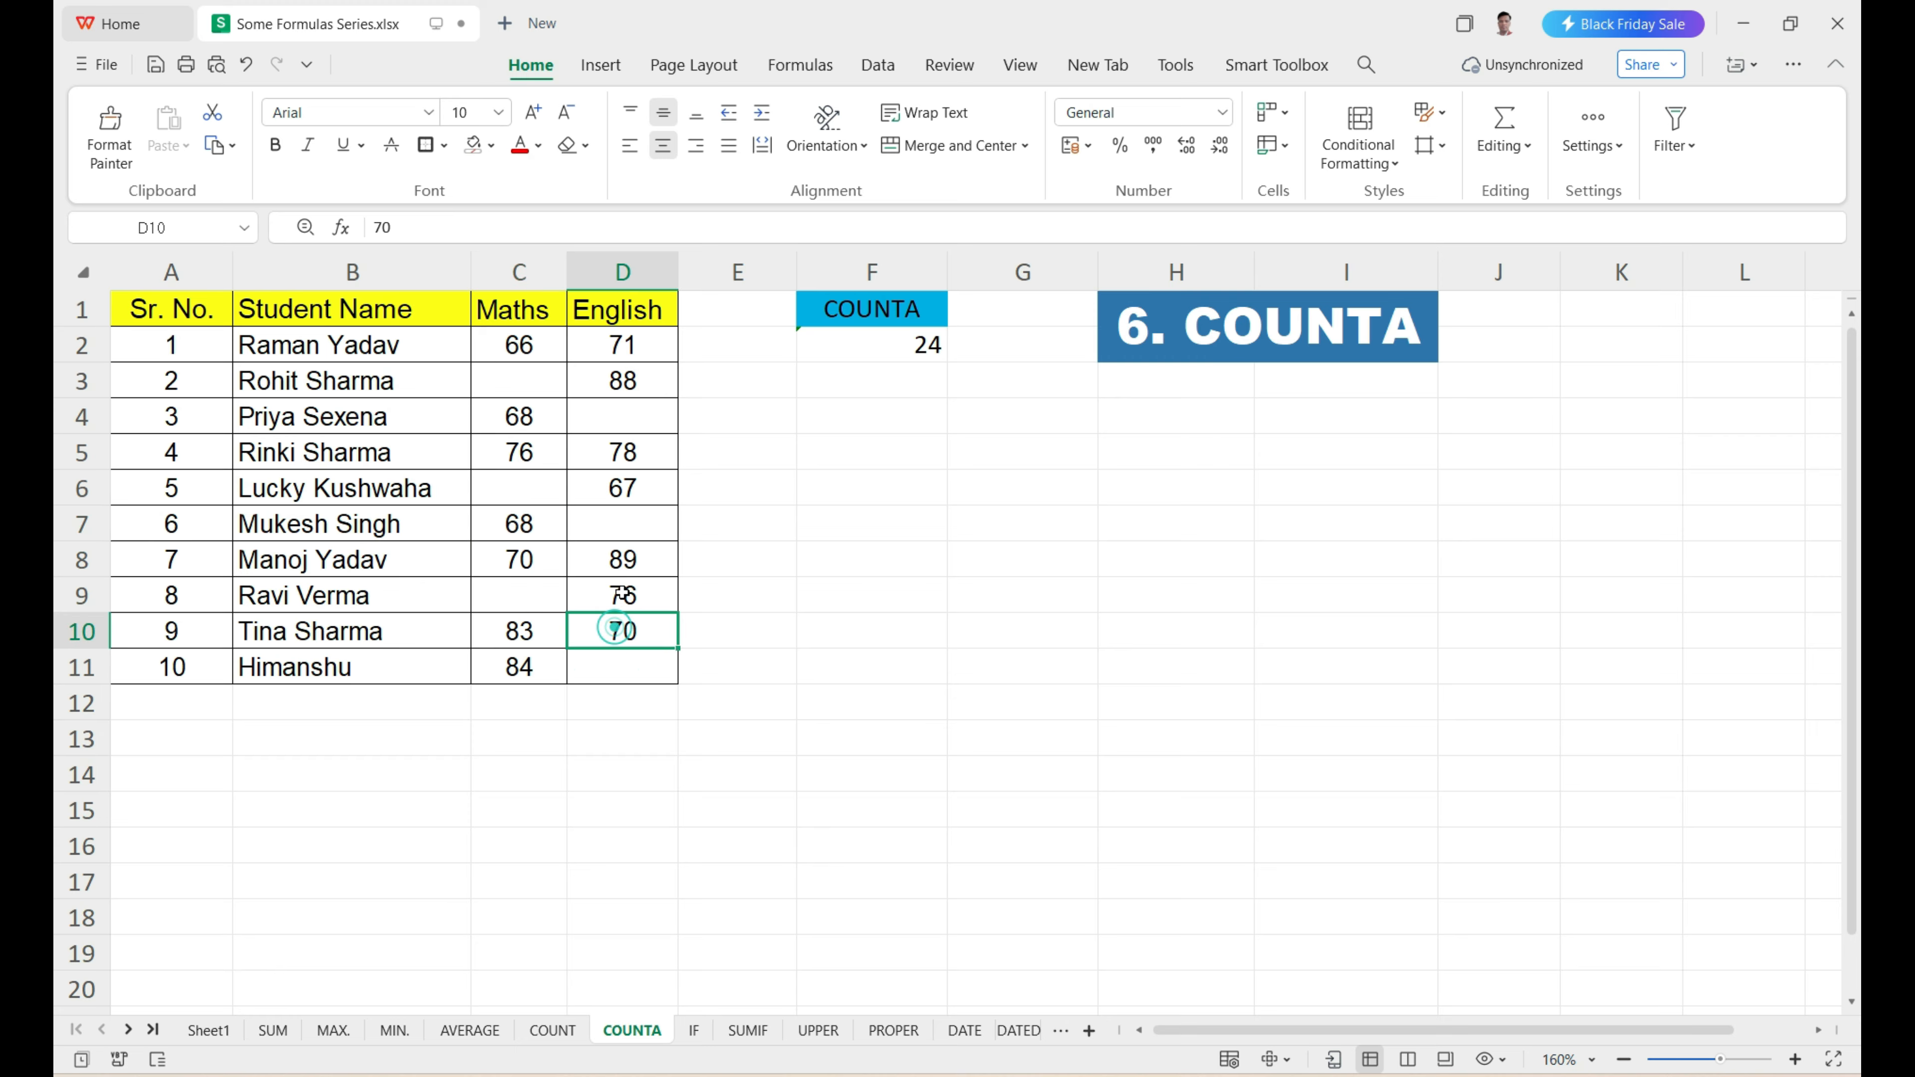
left_click(622, 595)
left_click(624, 556)
left_click(622, 487)
left_click(622, 452)
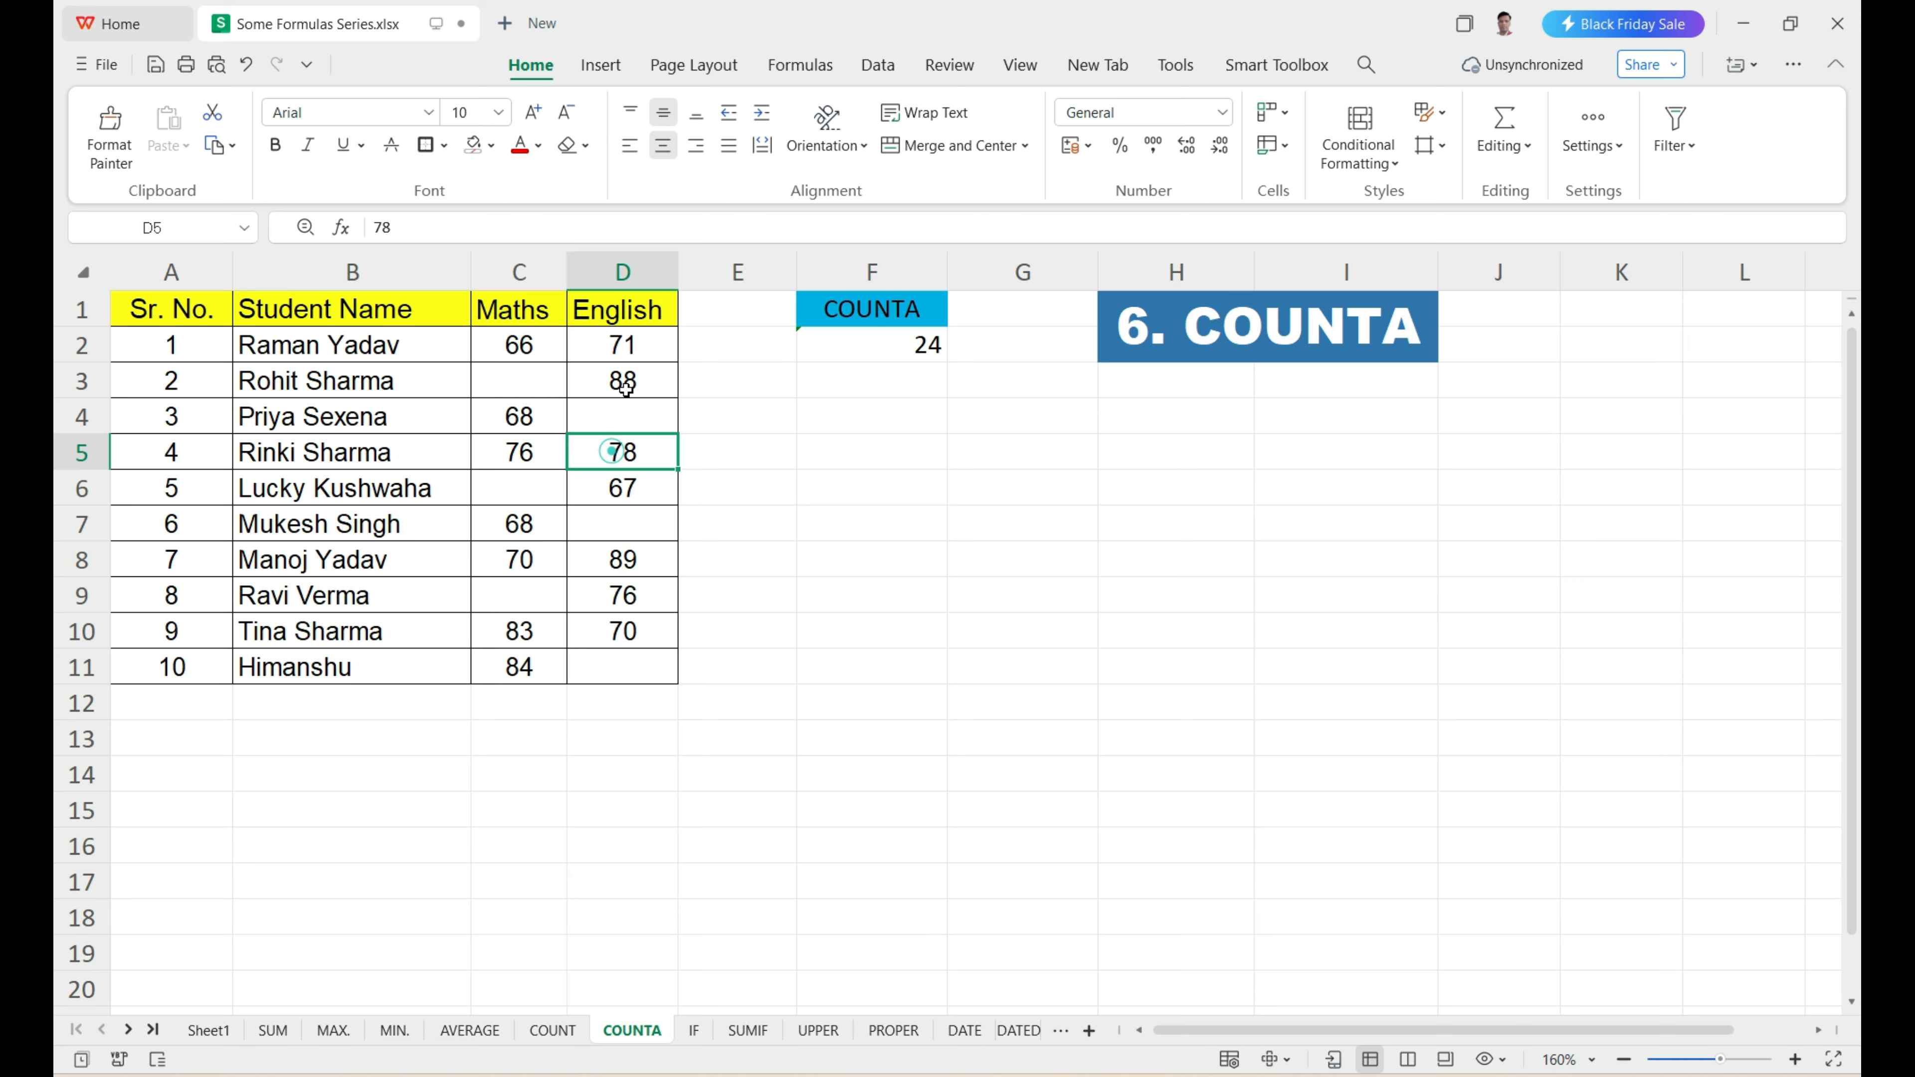
left_click(624, 381)
left_click(629, 344)
left_click(877, 350)
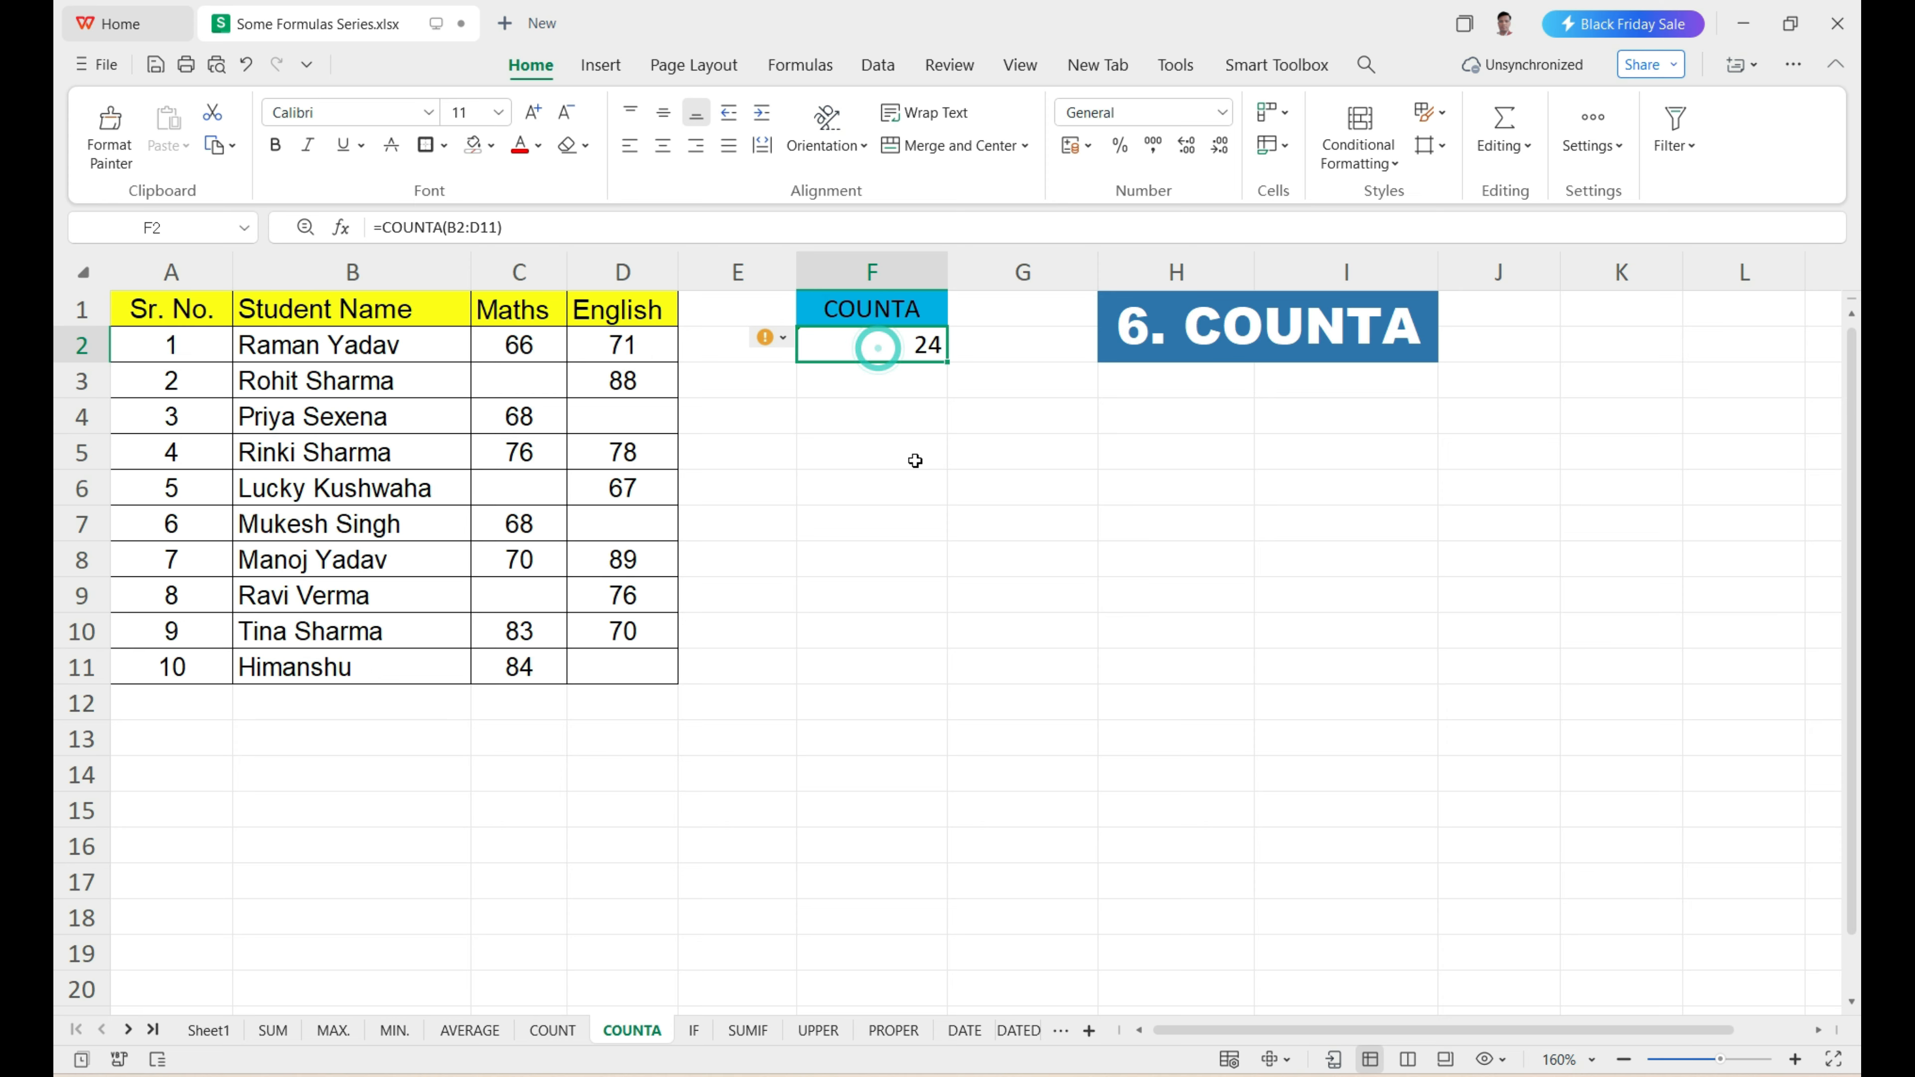
Enter =COUNTA(C2:D11) in F4 to count only the filled Maths and English cells, and review the formula.
left_click(841, 428)
type("=")
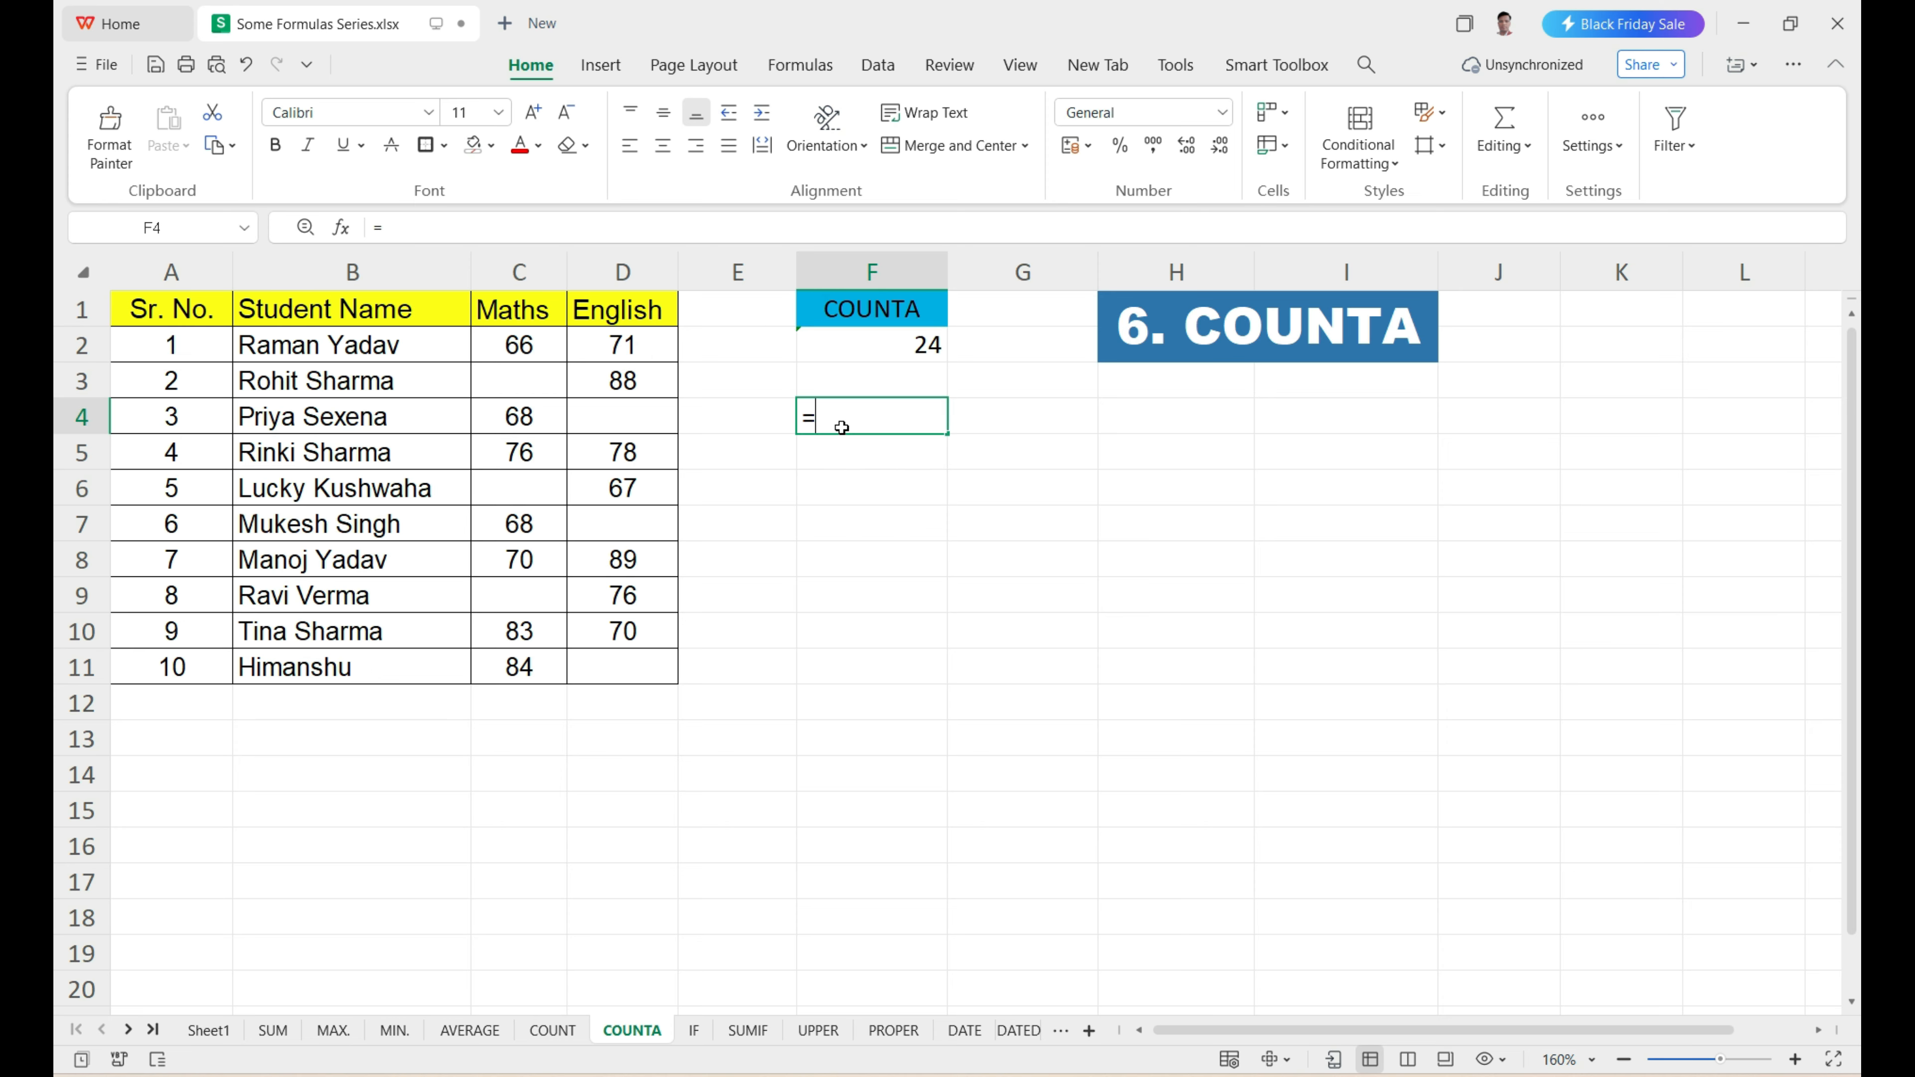
type("COUNTA")
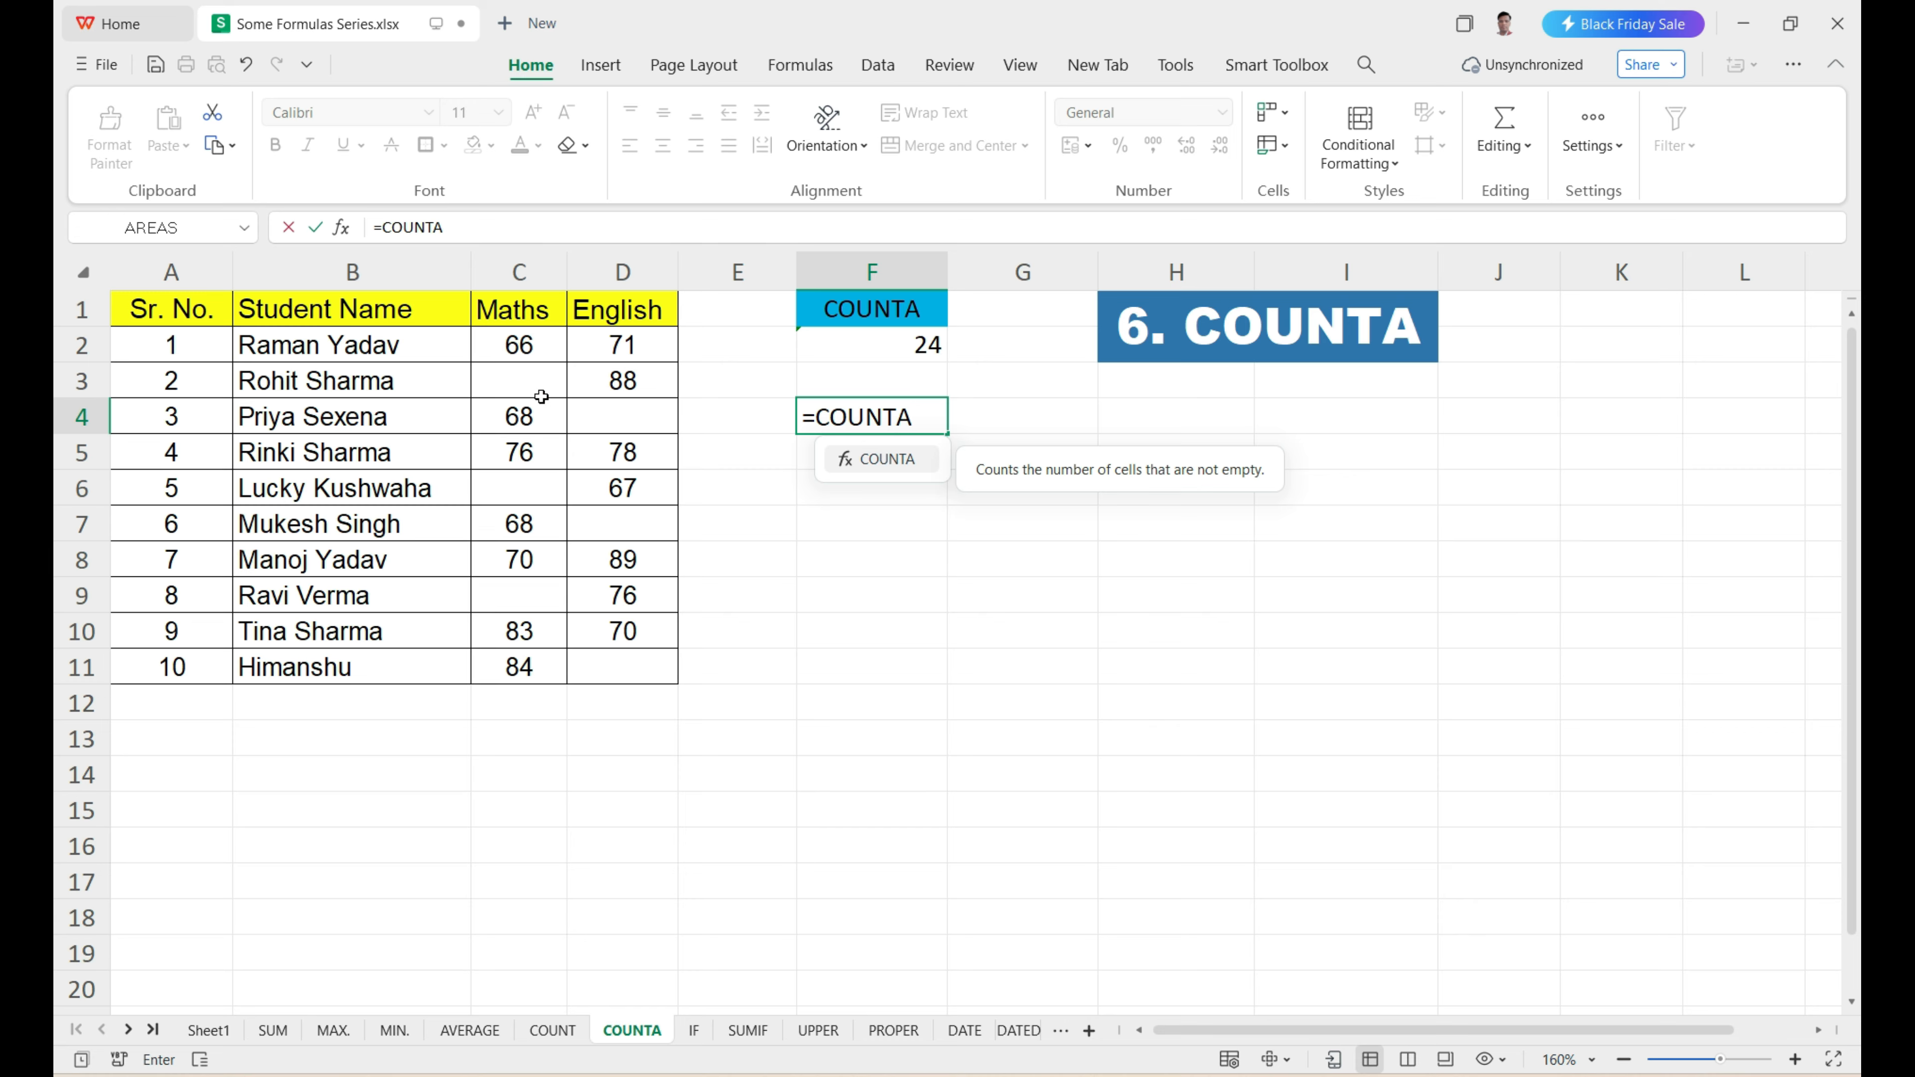
key("Tab")
left_click_drag(496, 341, 624, 668)
key("Return")
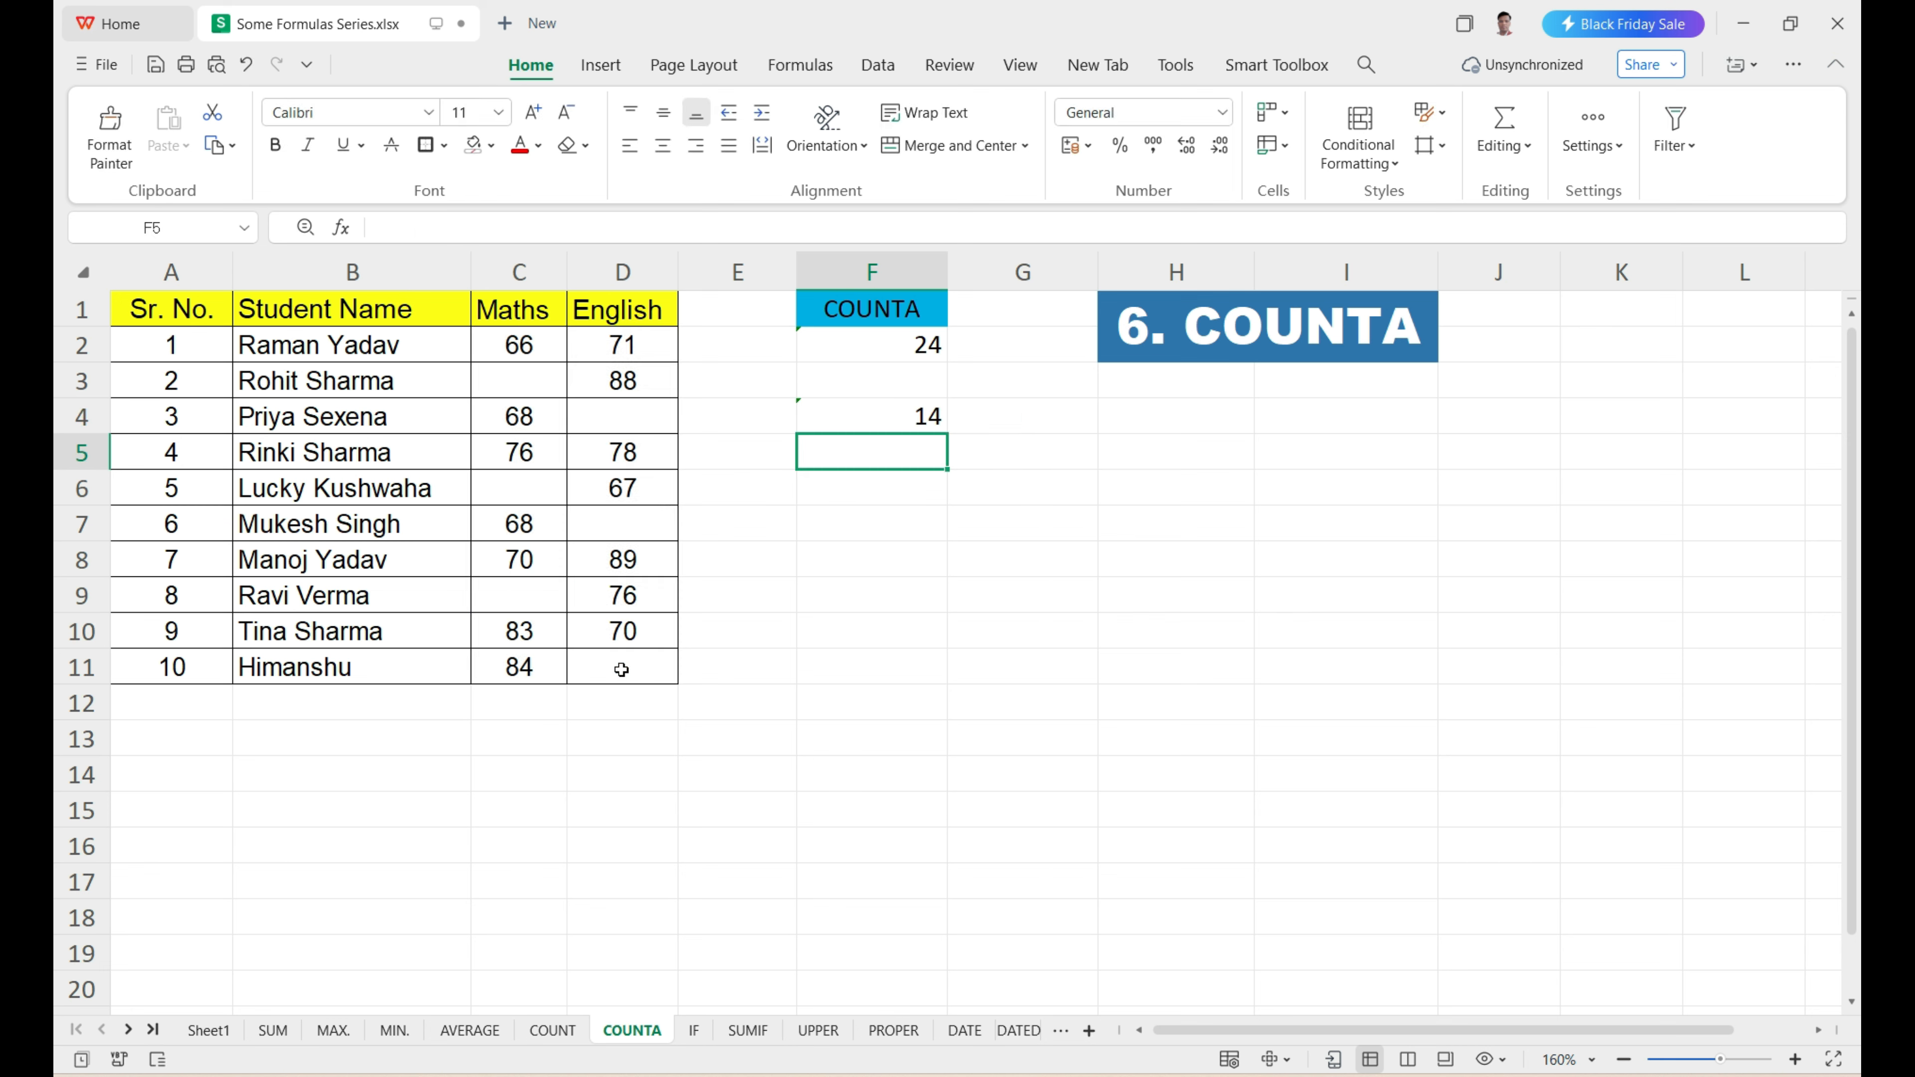
left_click(837, 427)
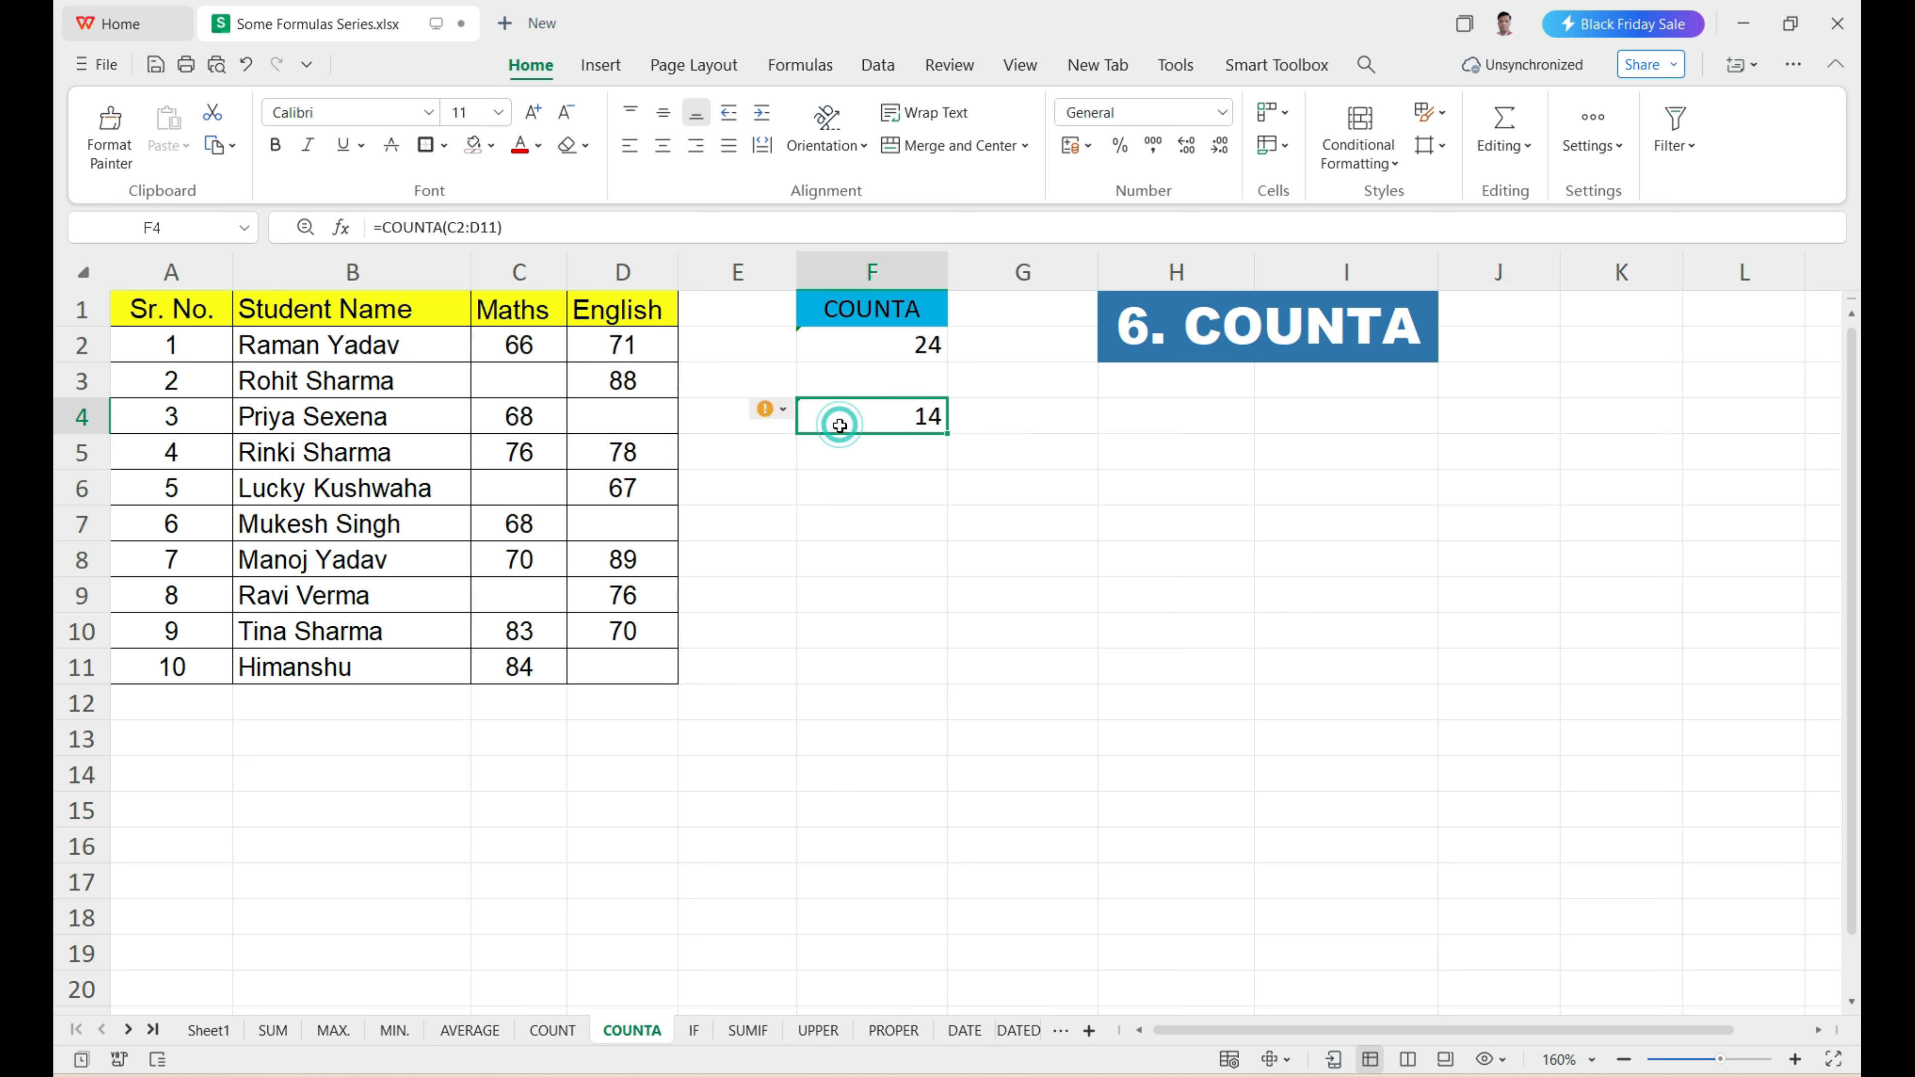
left_click(877, 454)
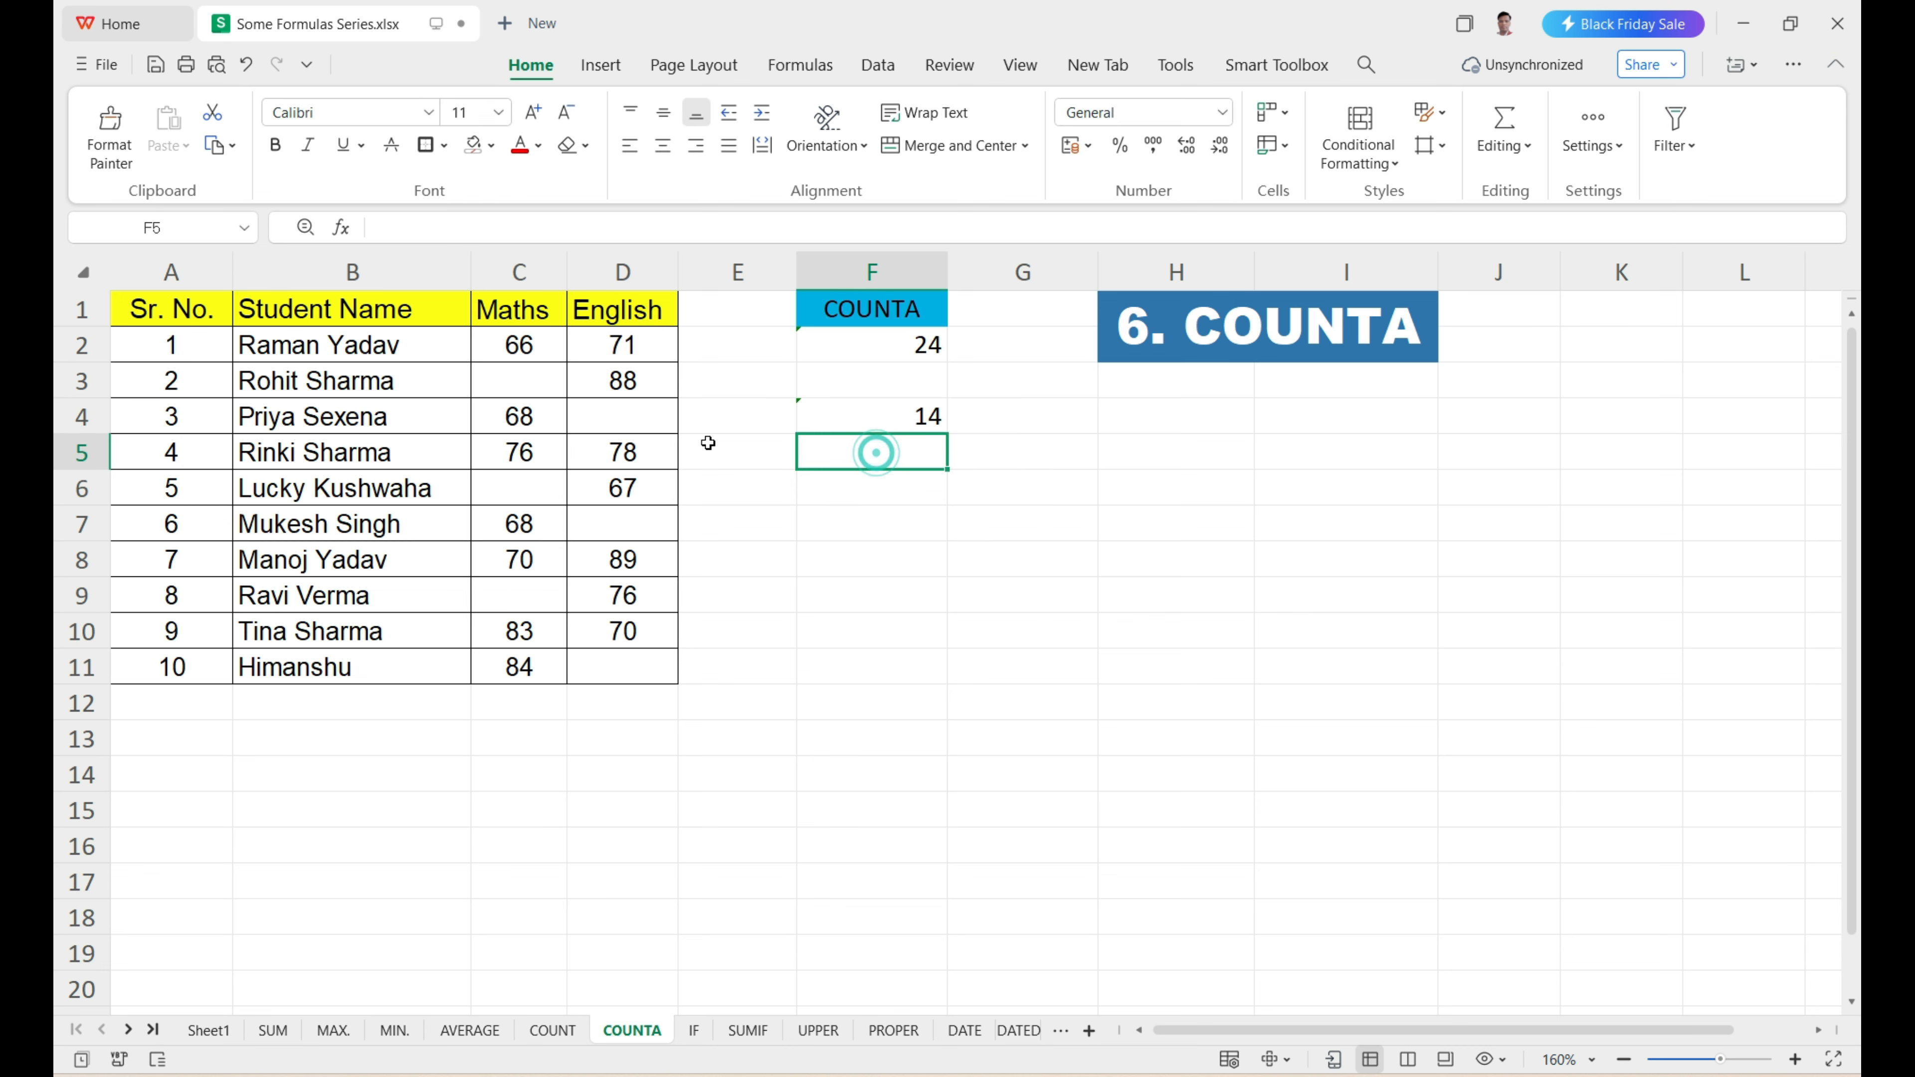
Review the Maths and English marks in C2:D11 covered by the second COUNTA formula.
left_click(599, 455)
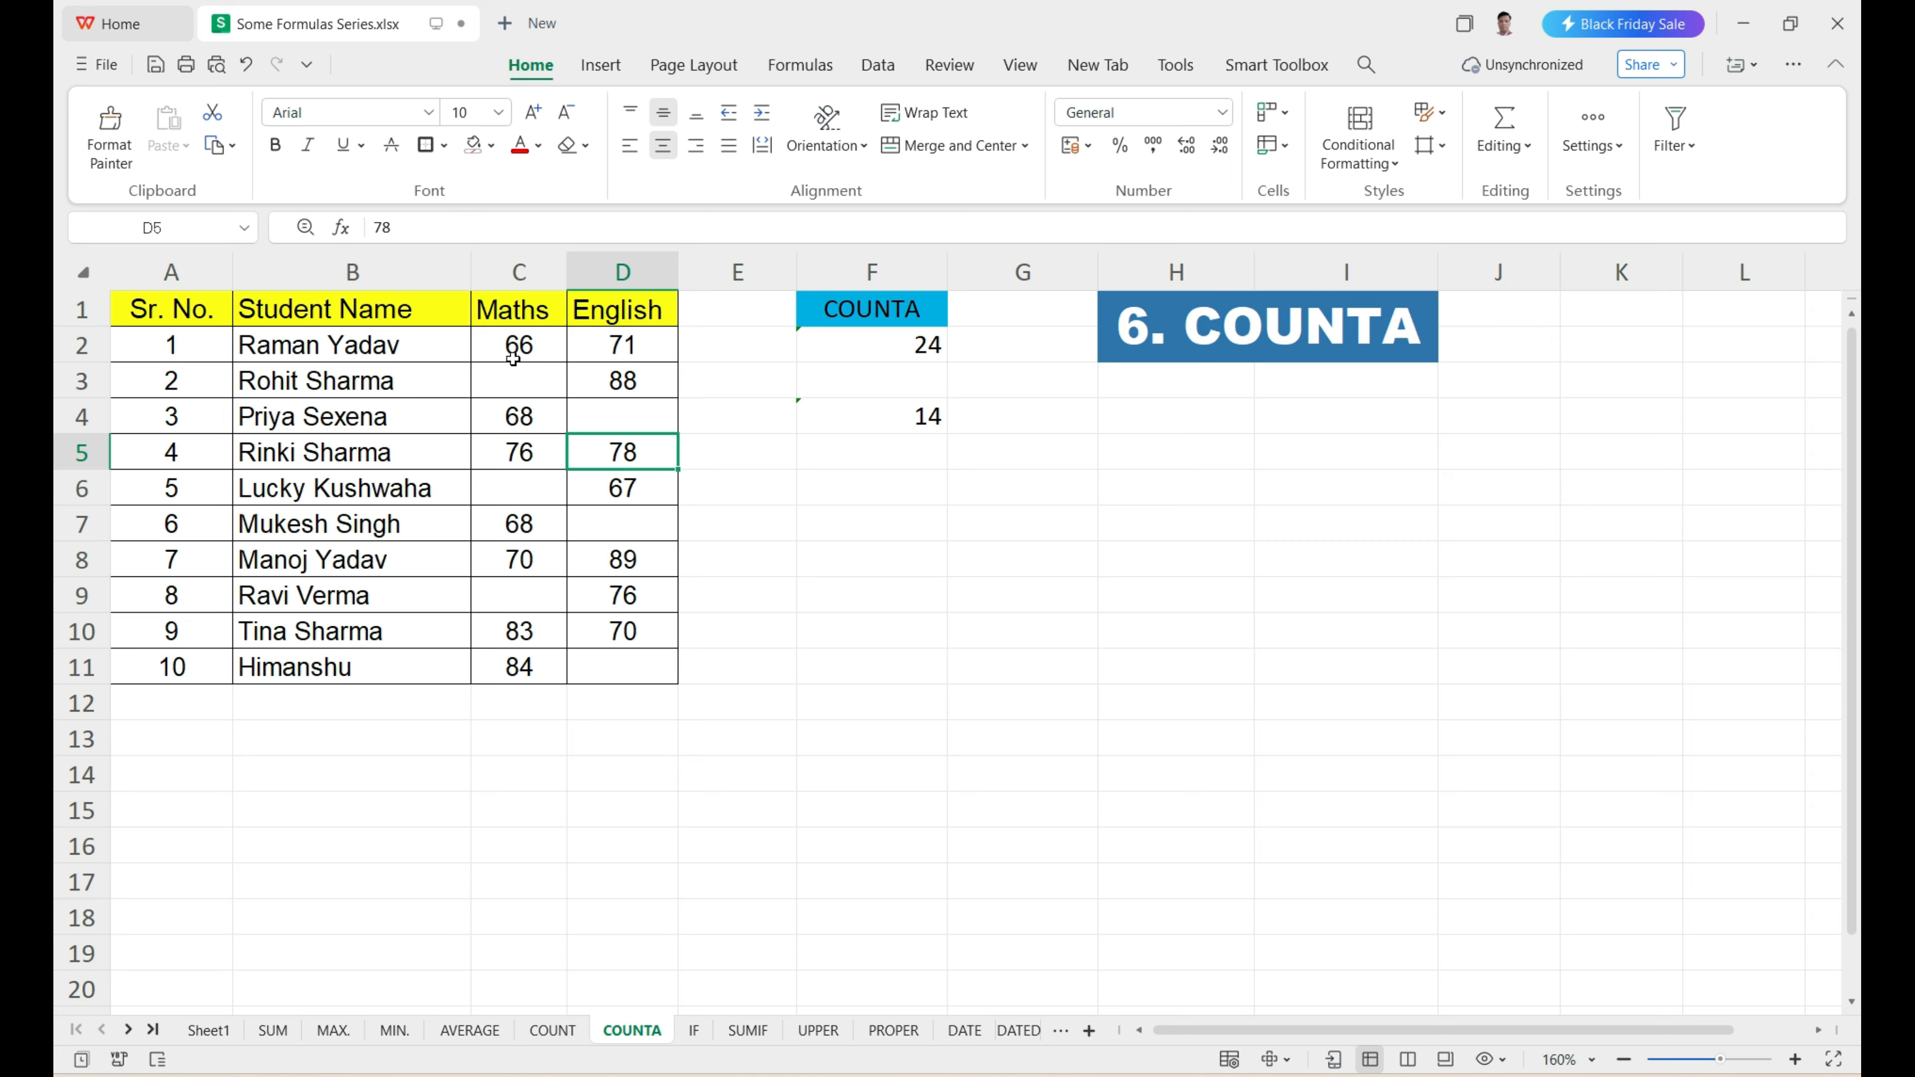
left_click_drag(514, 347, 623, 668)
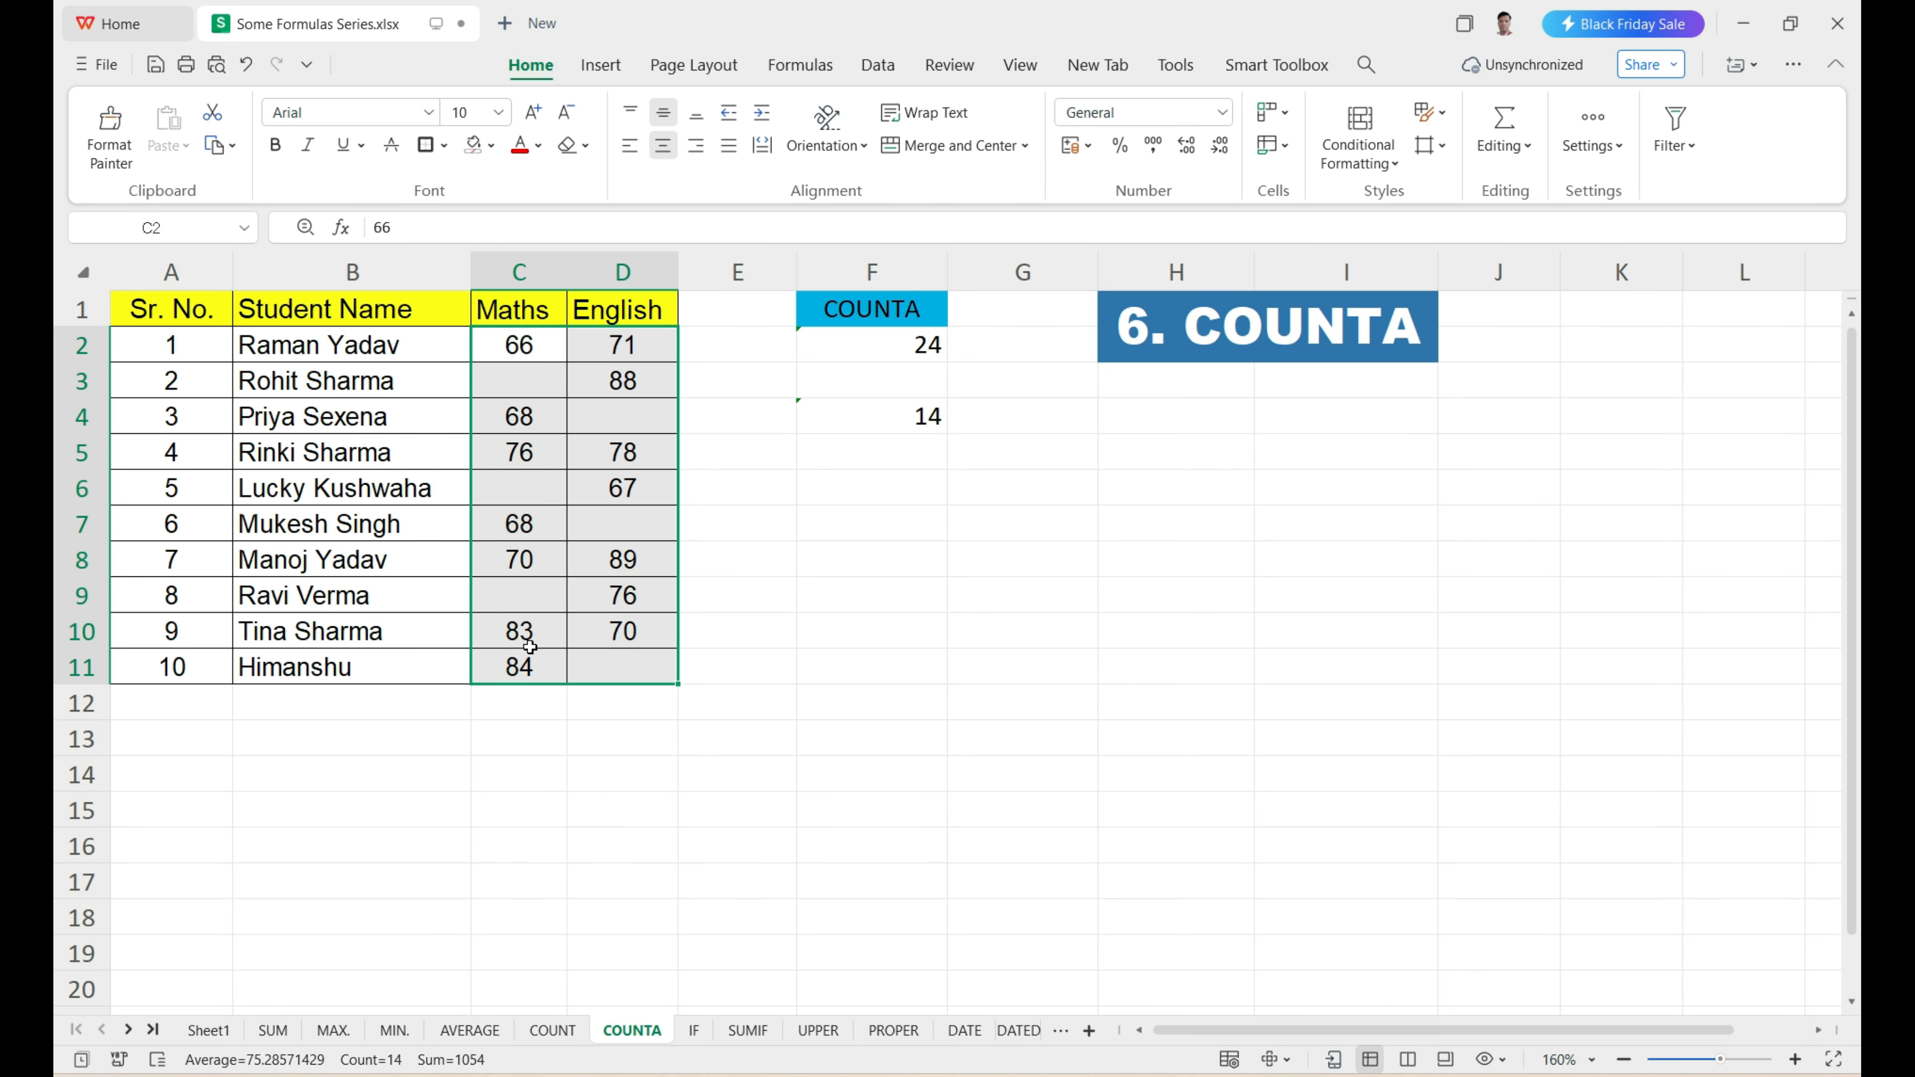
On the IF sheet, examine the student names and Maths marks against the pass criterion of 33 marks or more.
left_click(694, 1030)
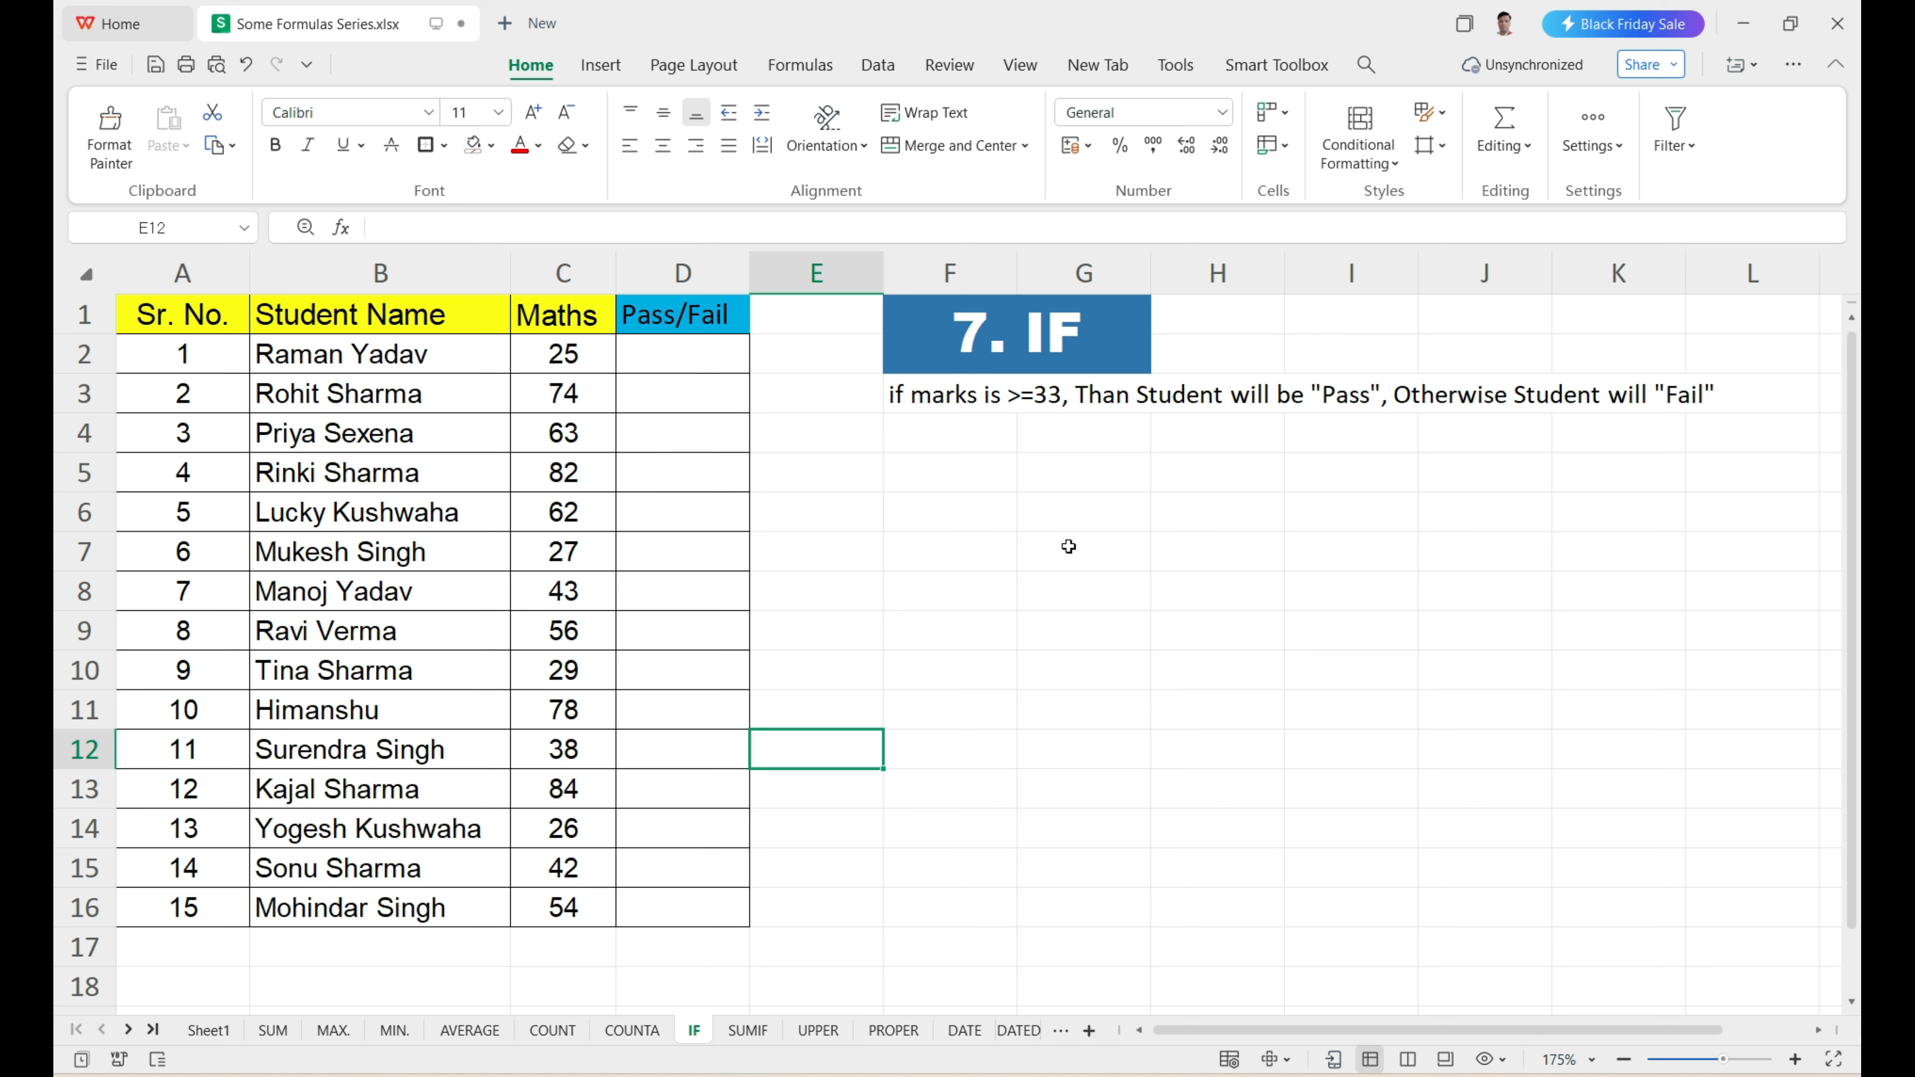
mouse_move(210, 326)
left_mouse_down()
mouse_move(684, 364)
mouse_move(649, 905)
left_mouse_up()
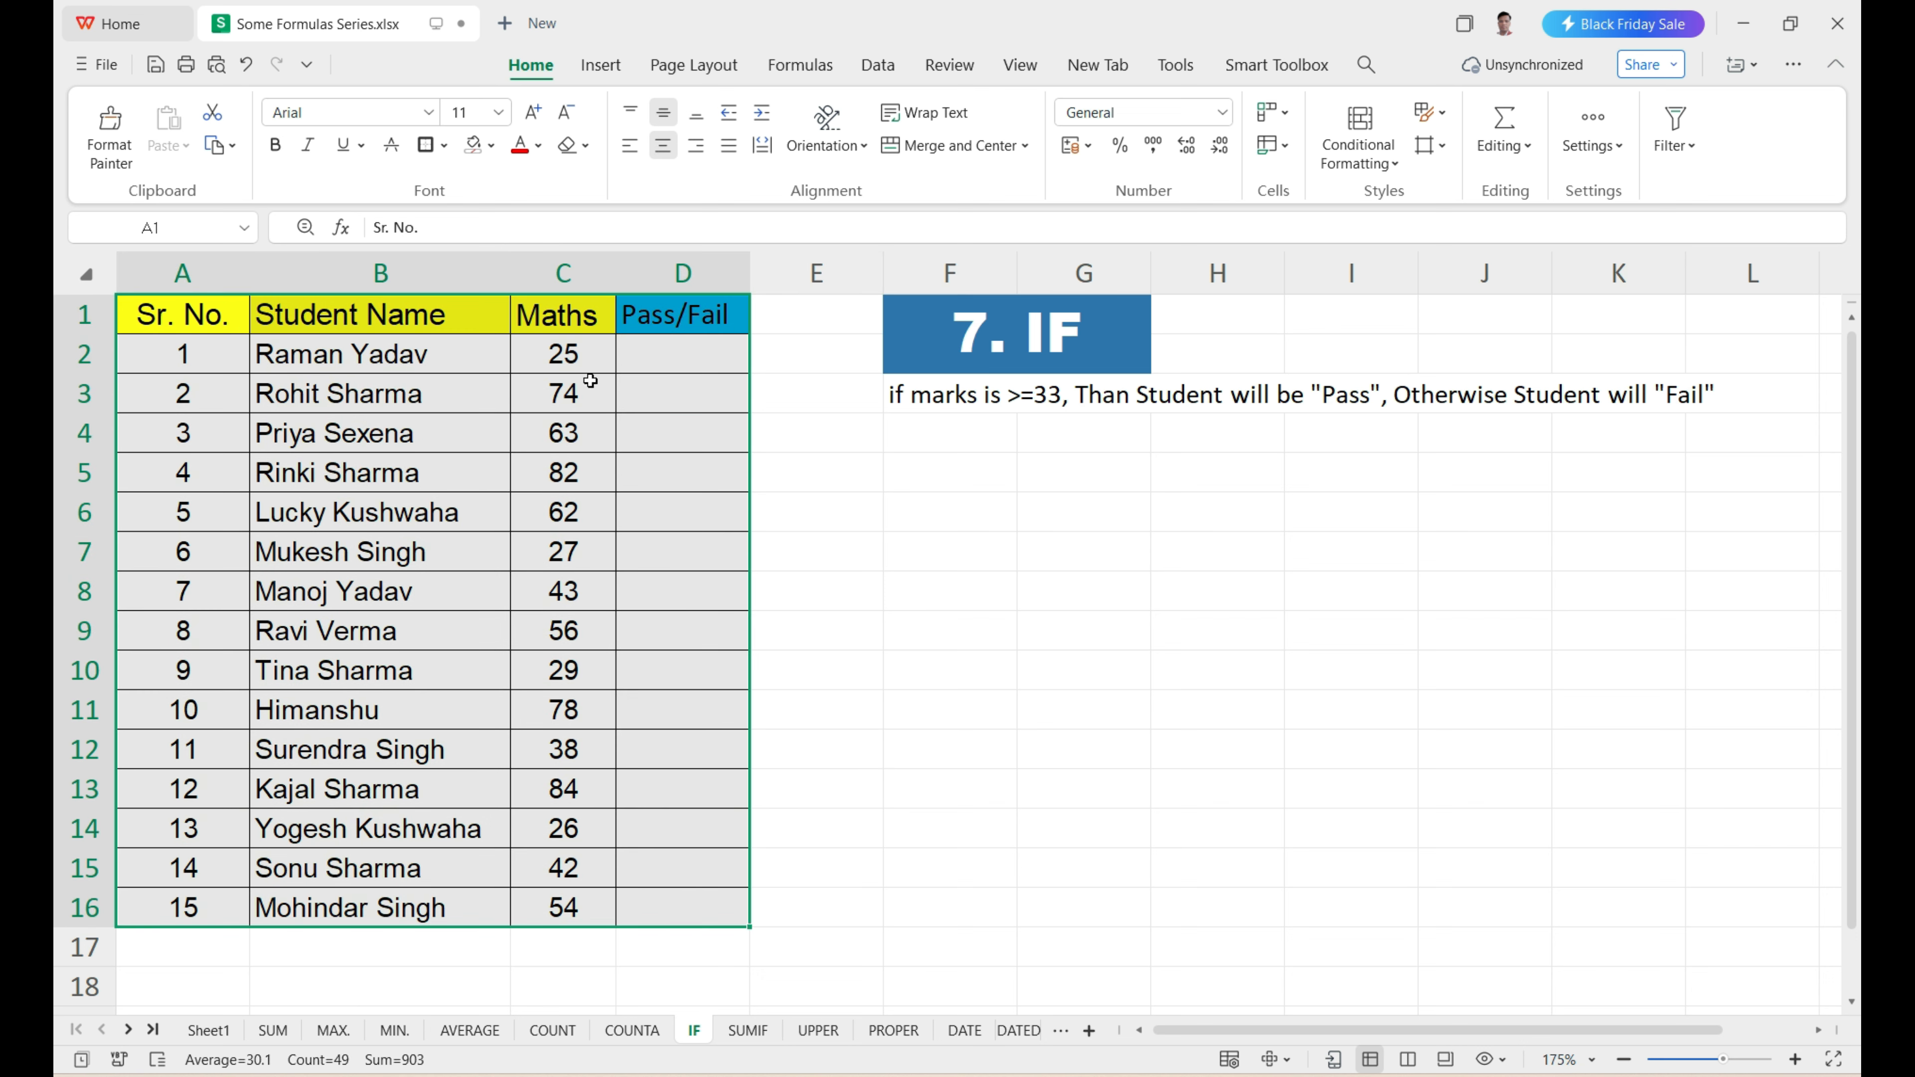
left_click_drag(586, 368, 577, 905)
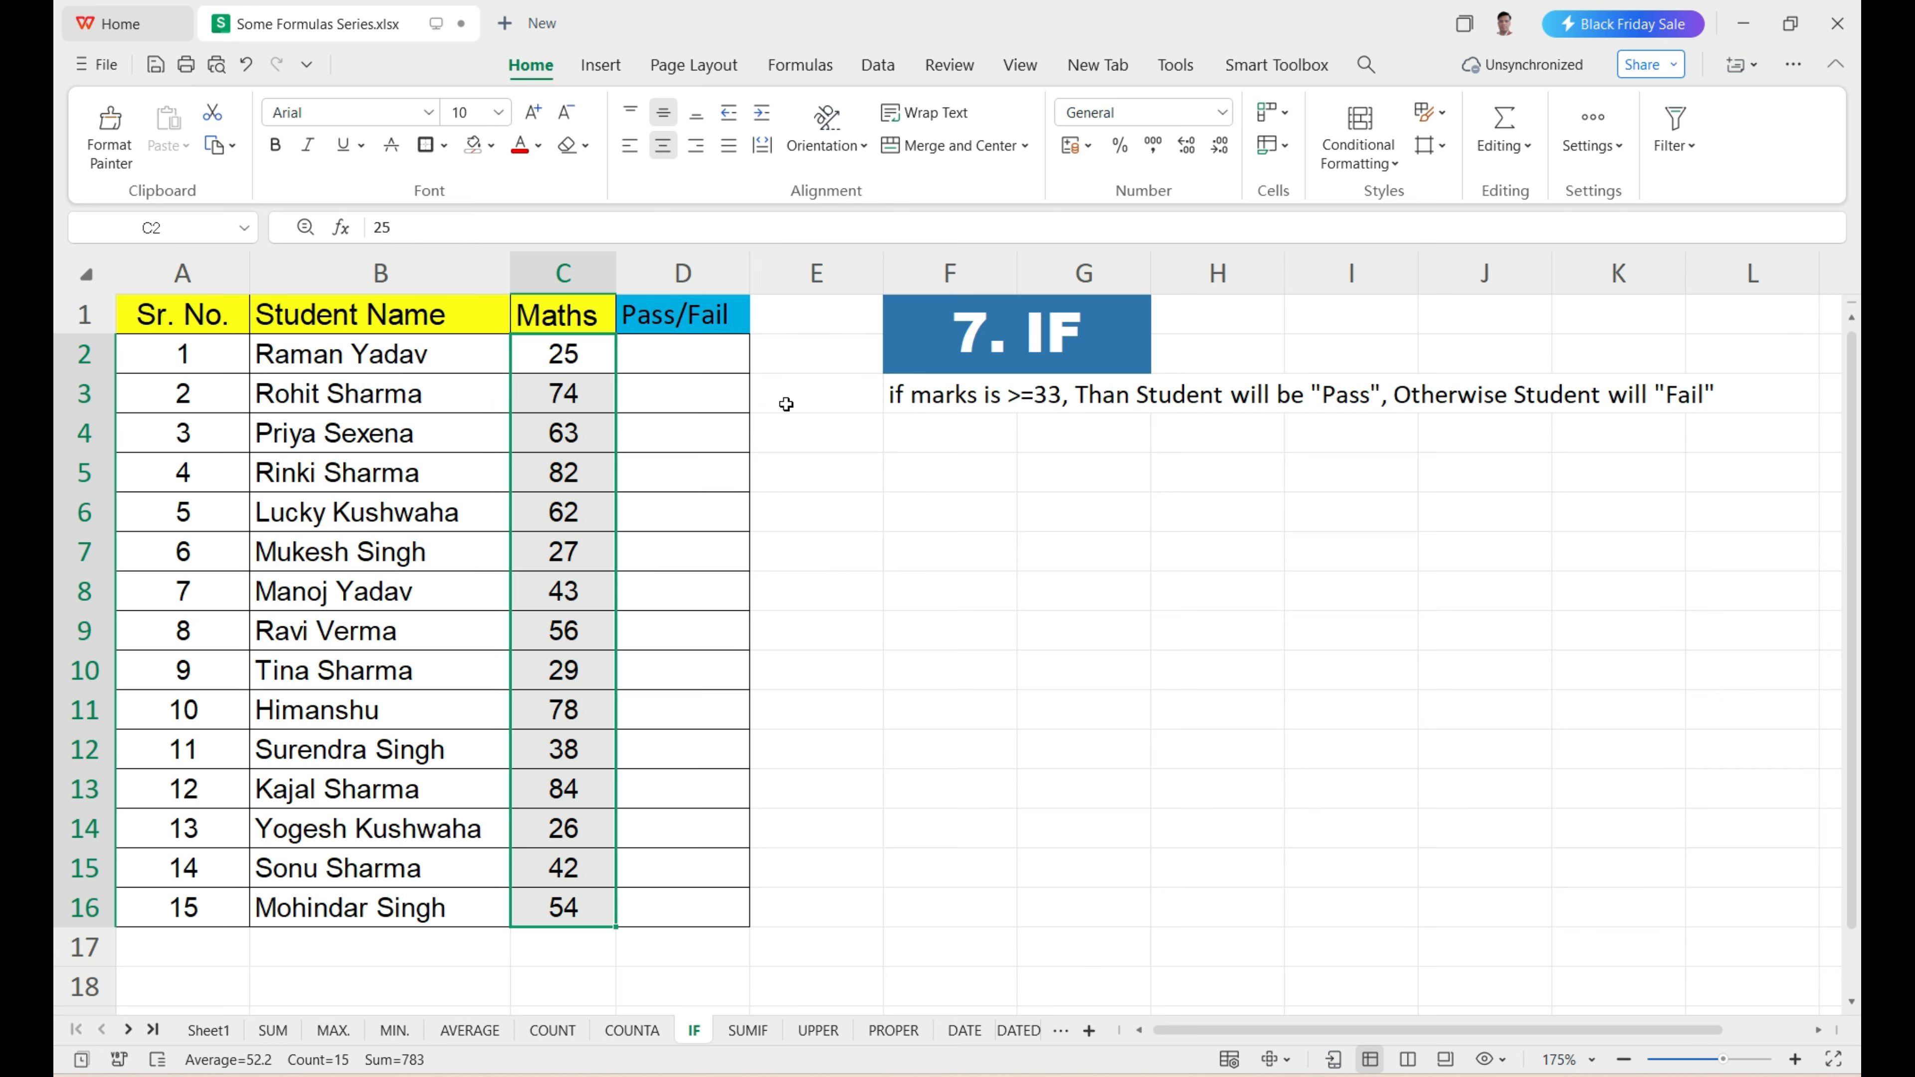
left_click_drag(308, 360, 364, 867)
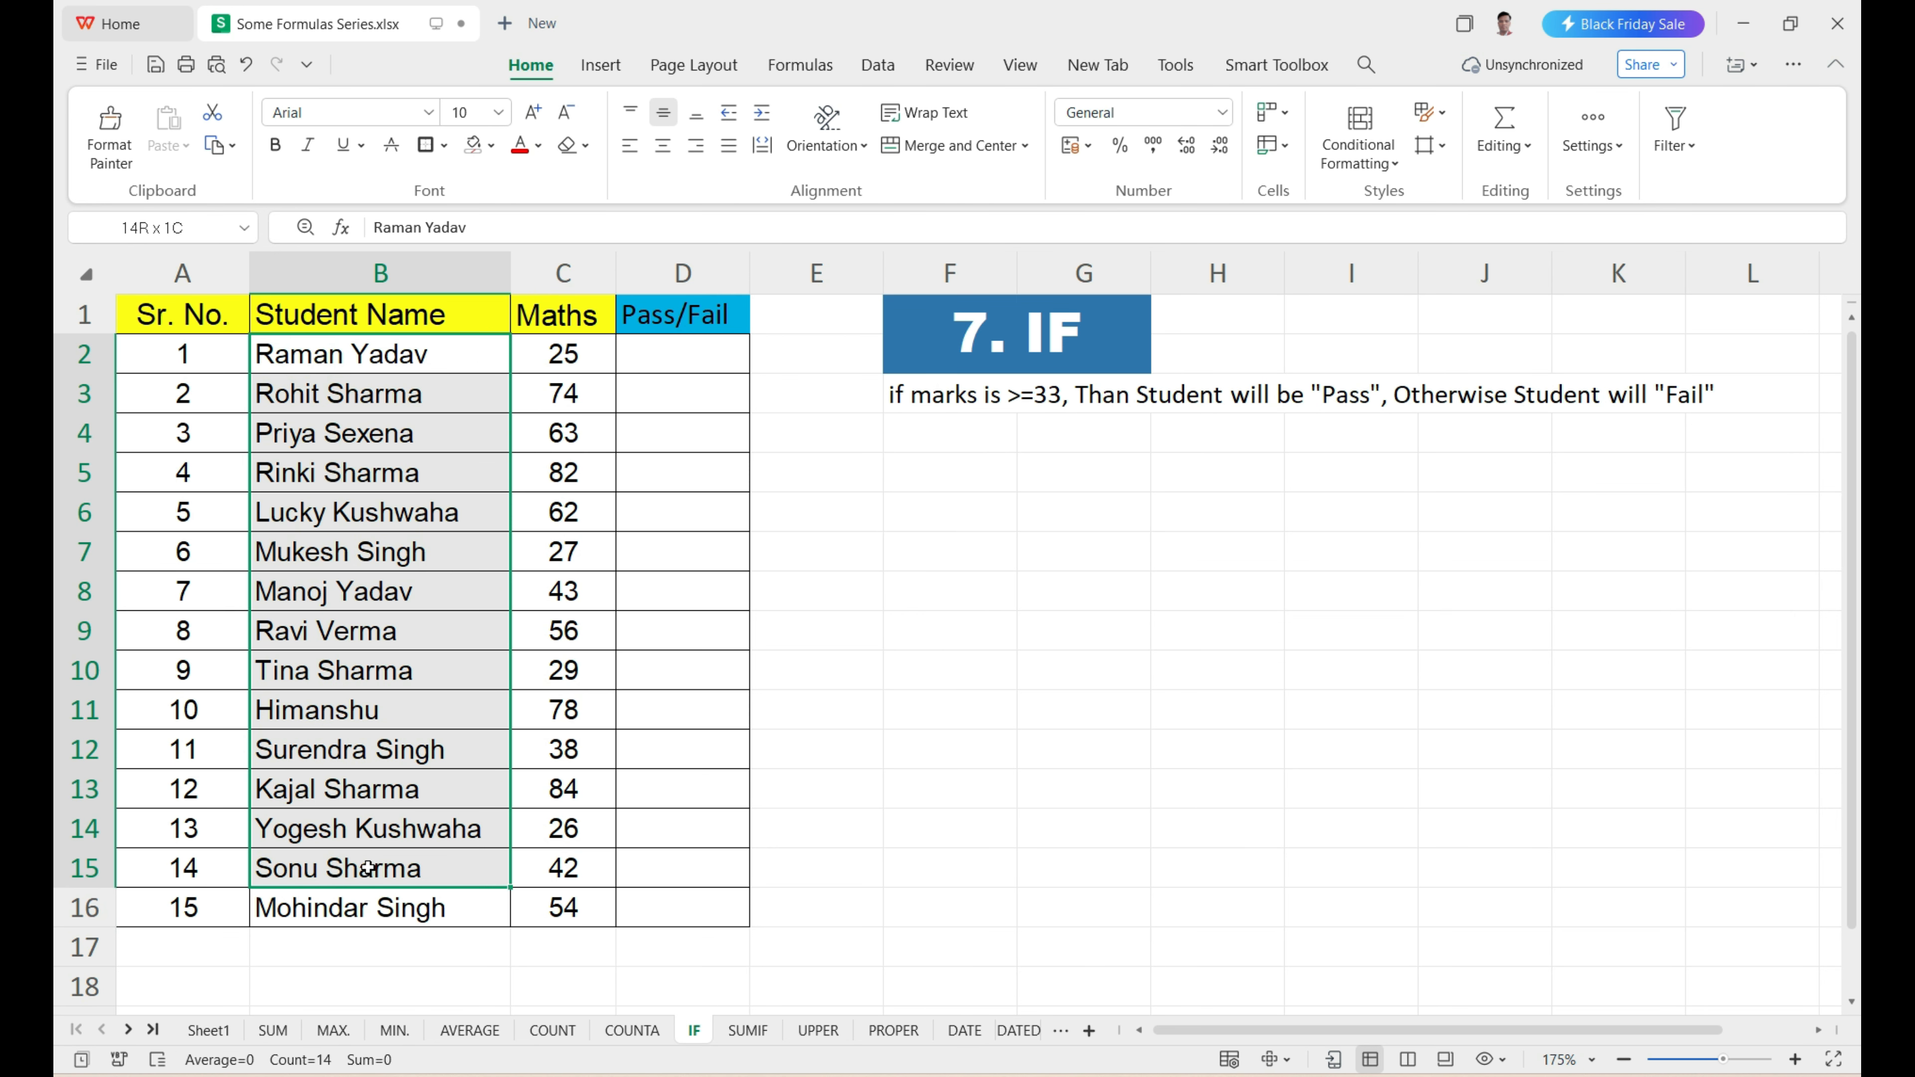
left_click_drag(571, 354, 528, 914)
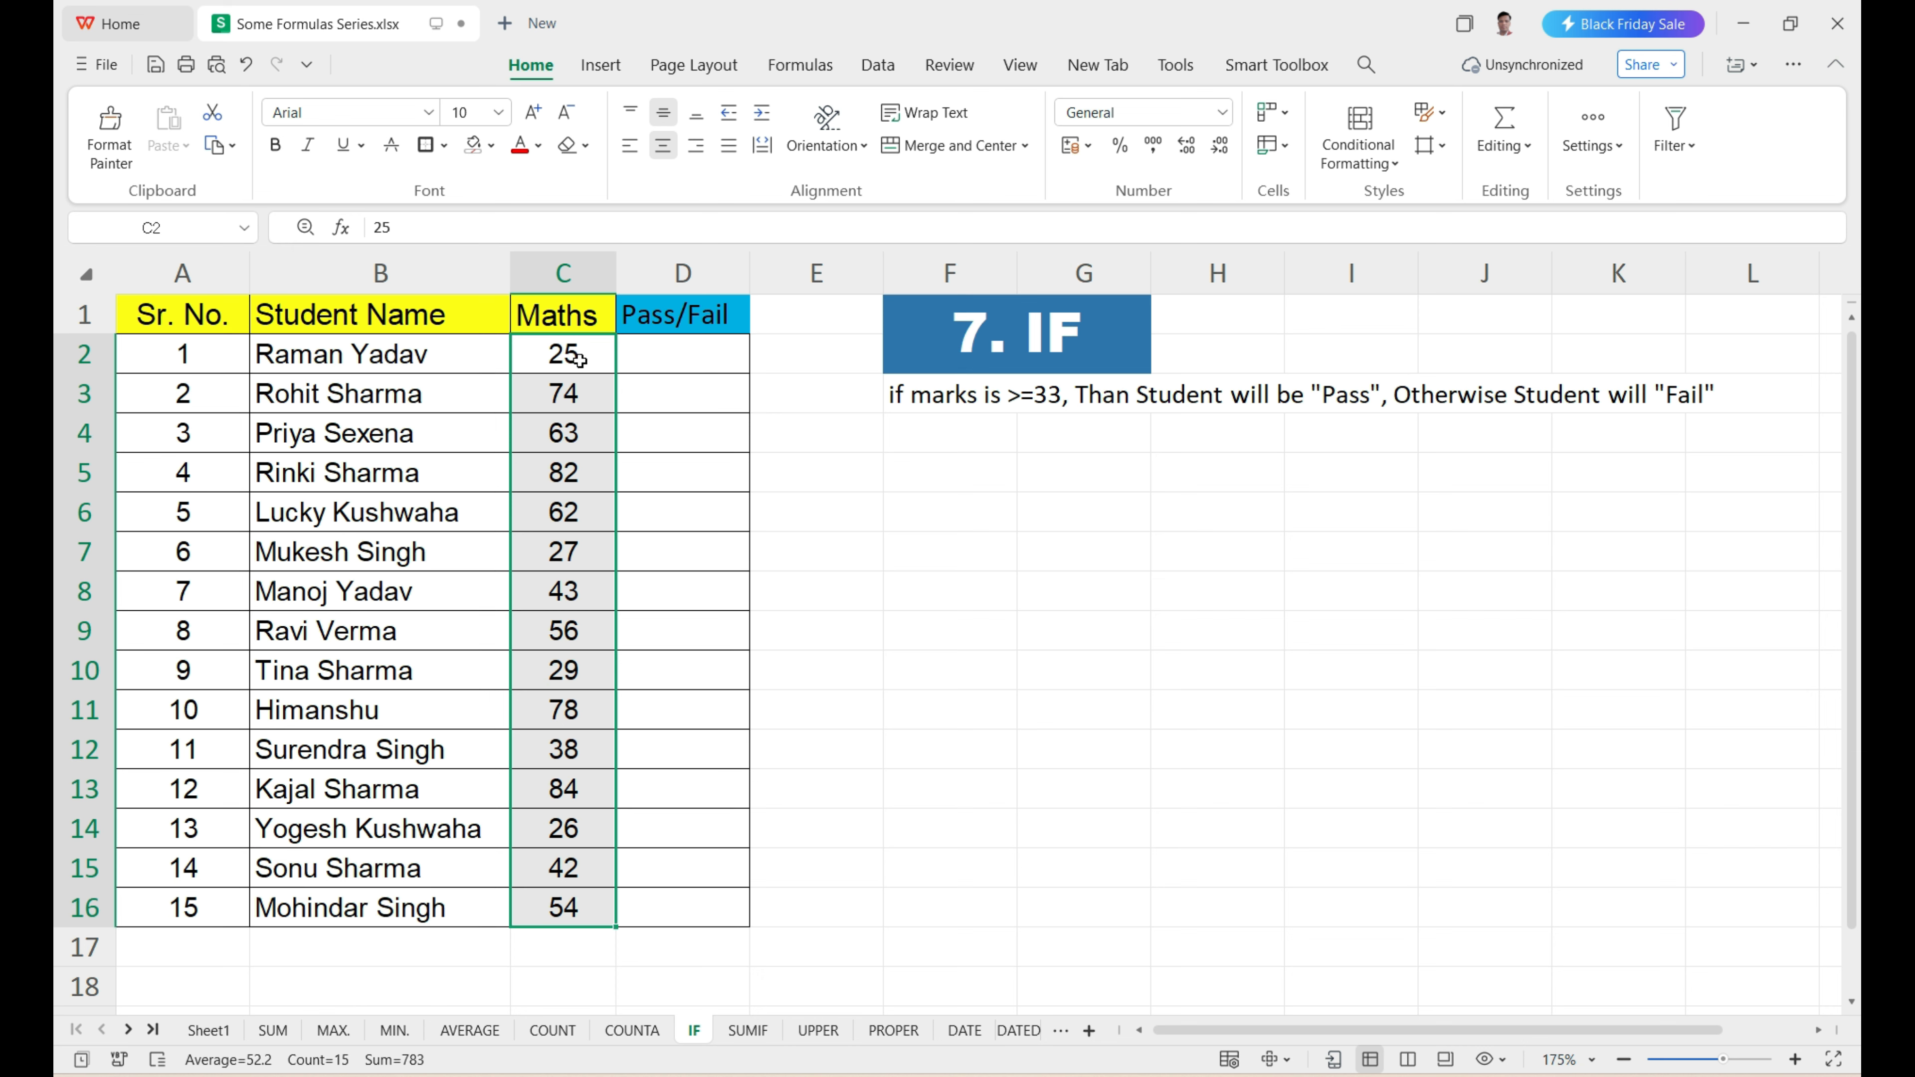
left_click_drag(578, 360, 572, 867)
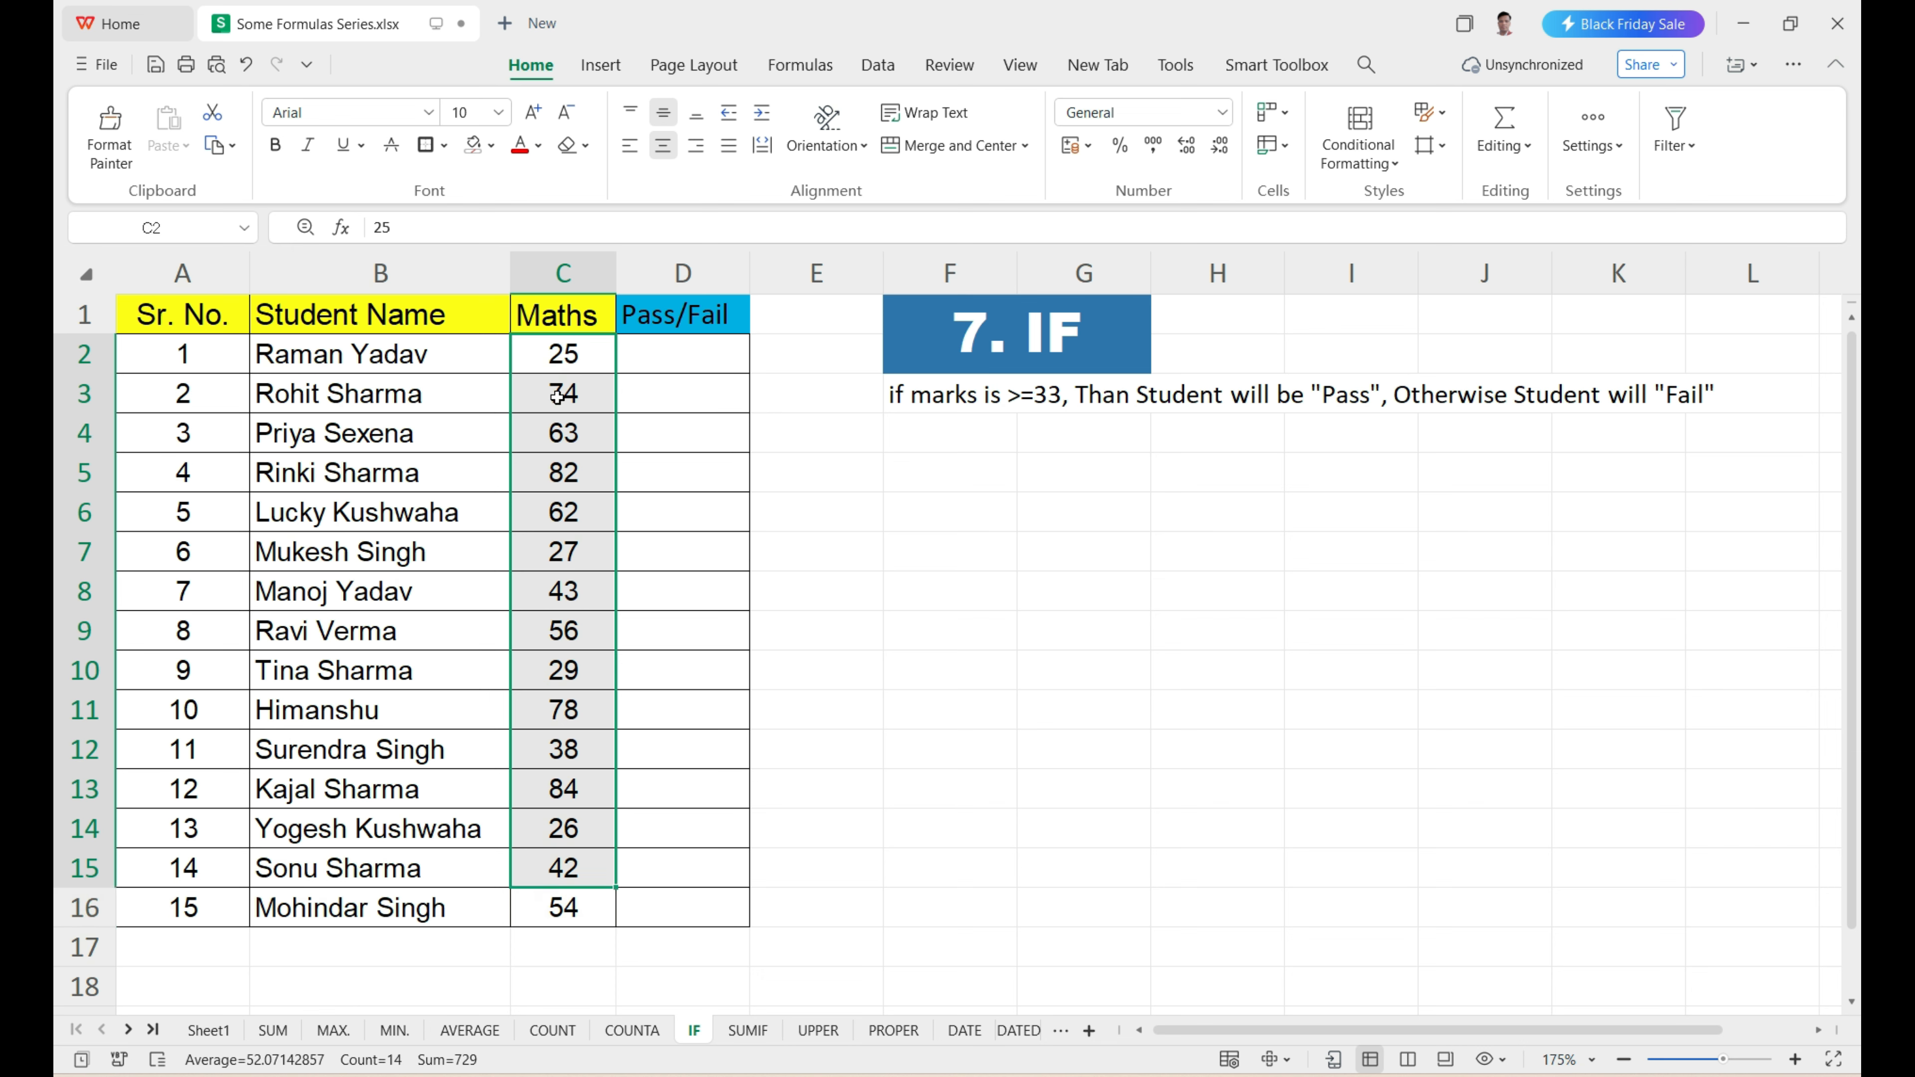
left_click(559, 356)
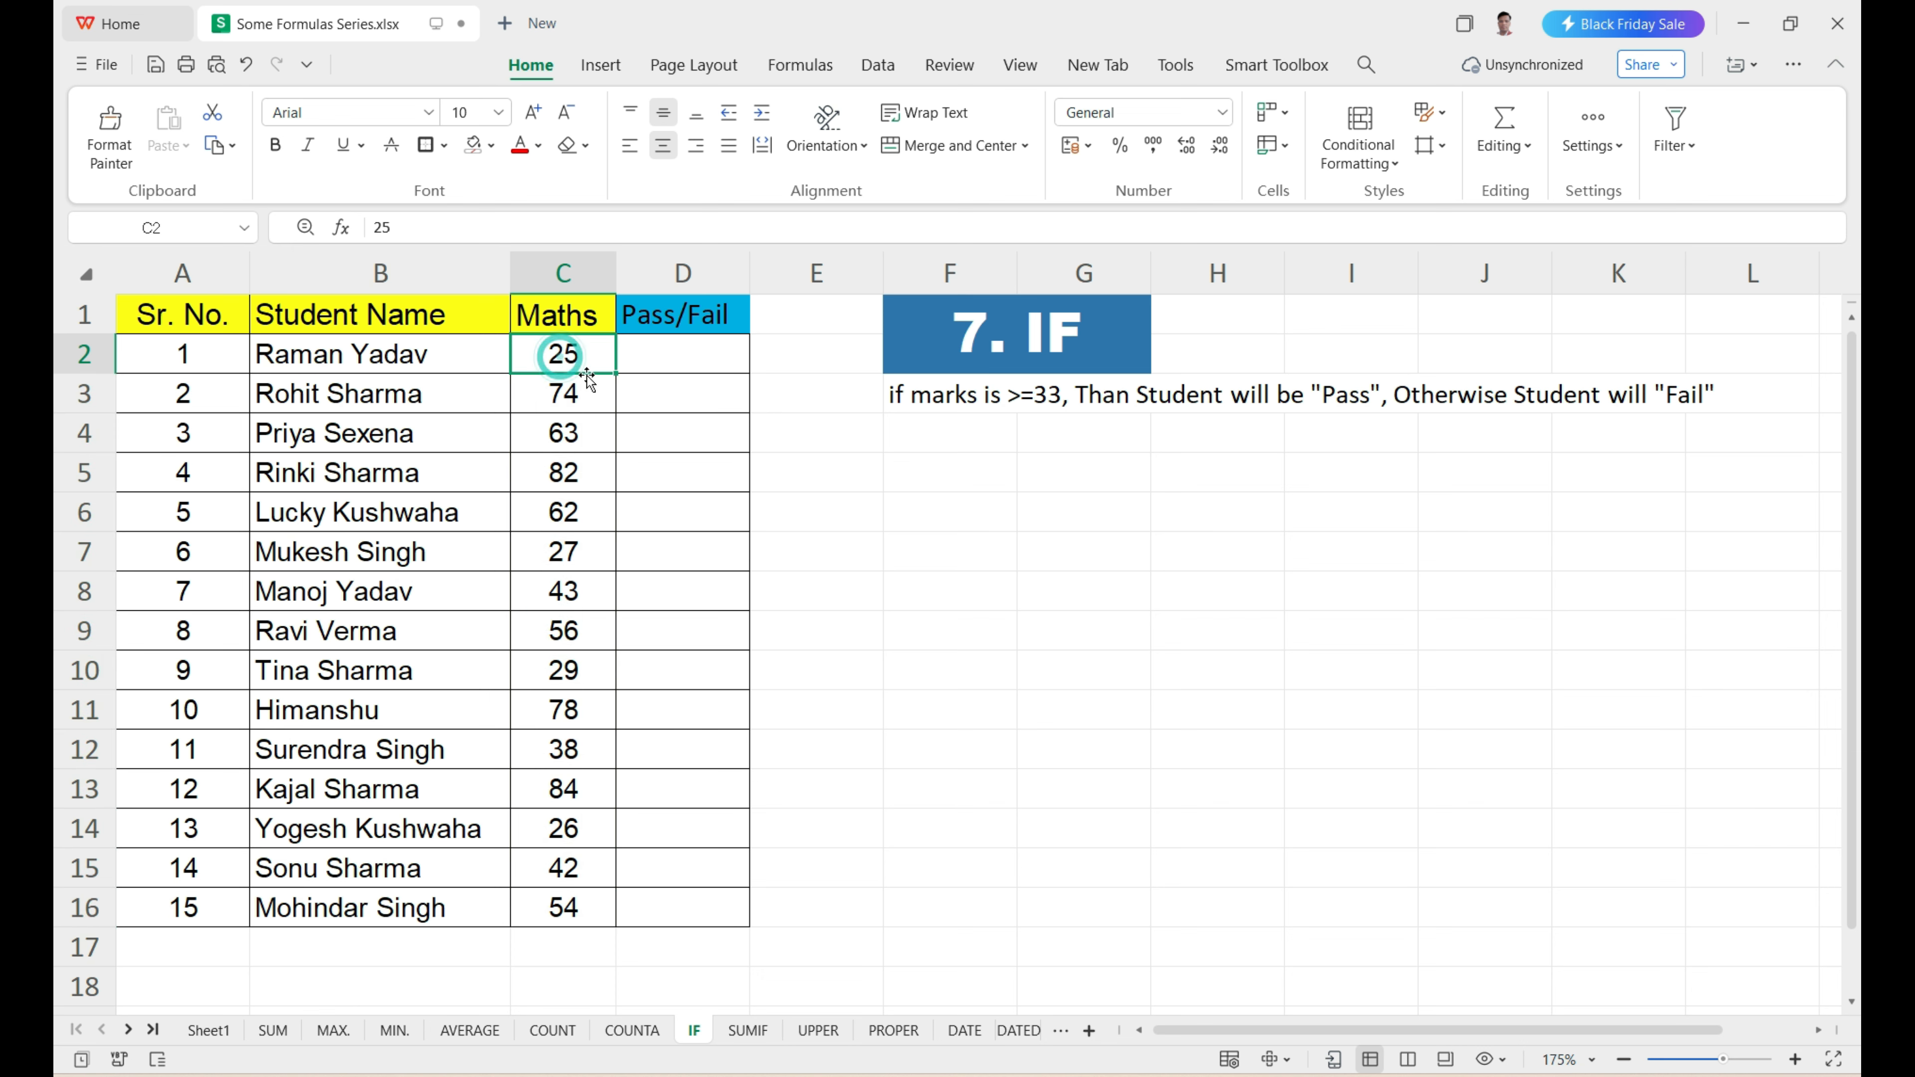
left_click(569, 396)
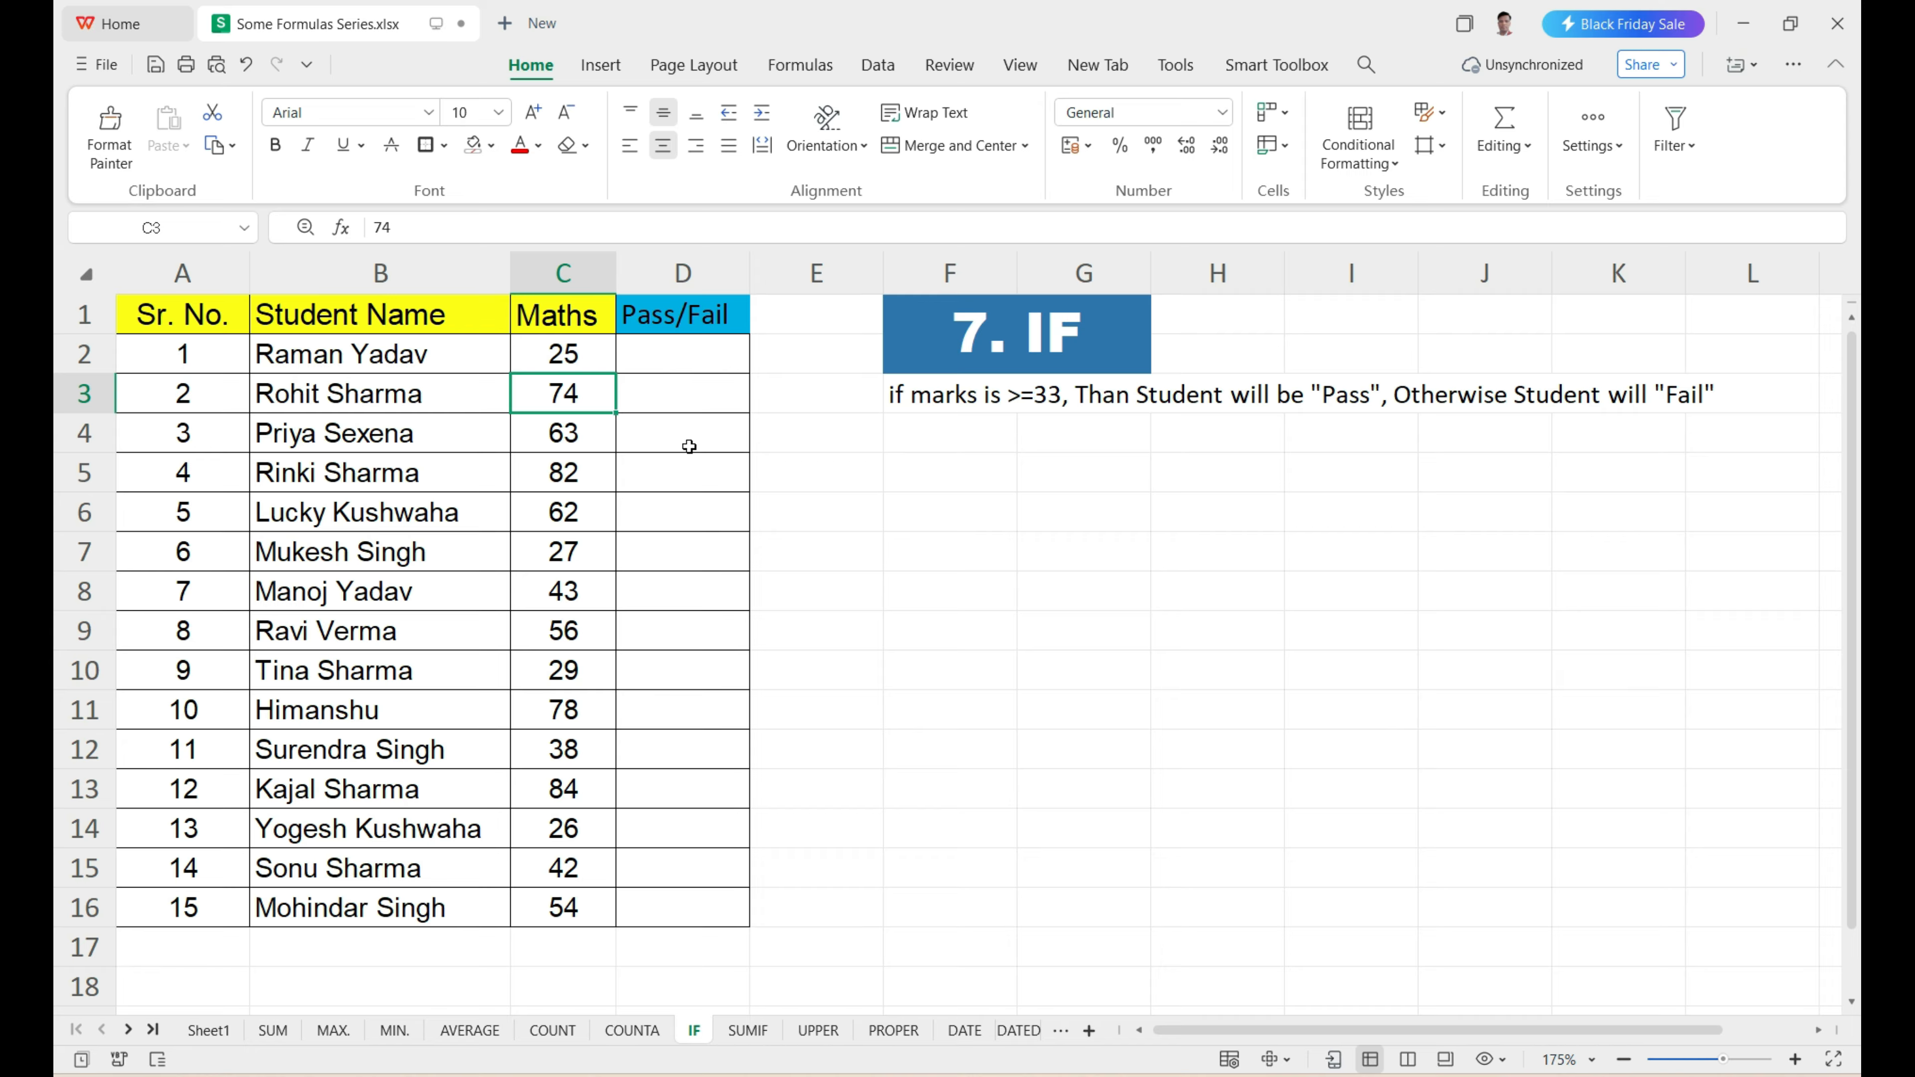
Start an IF formula in D2 with the logical test C2>=33, keeping the written criterion visible beside it.
left_click(682, 358)
type("=")
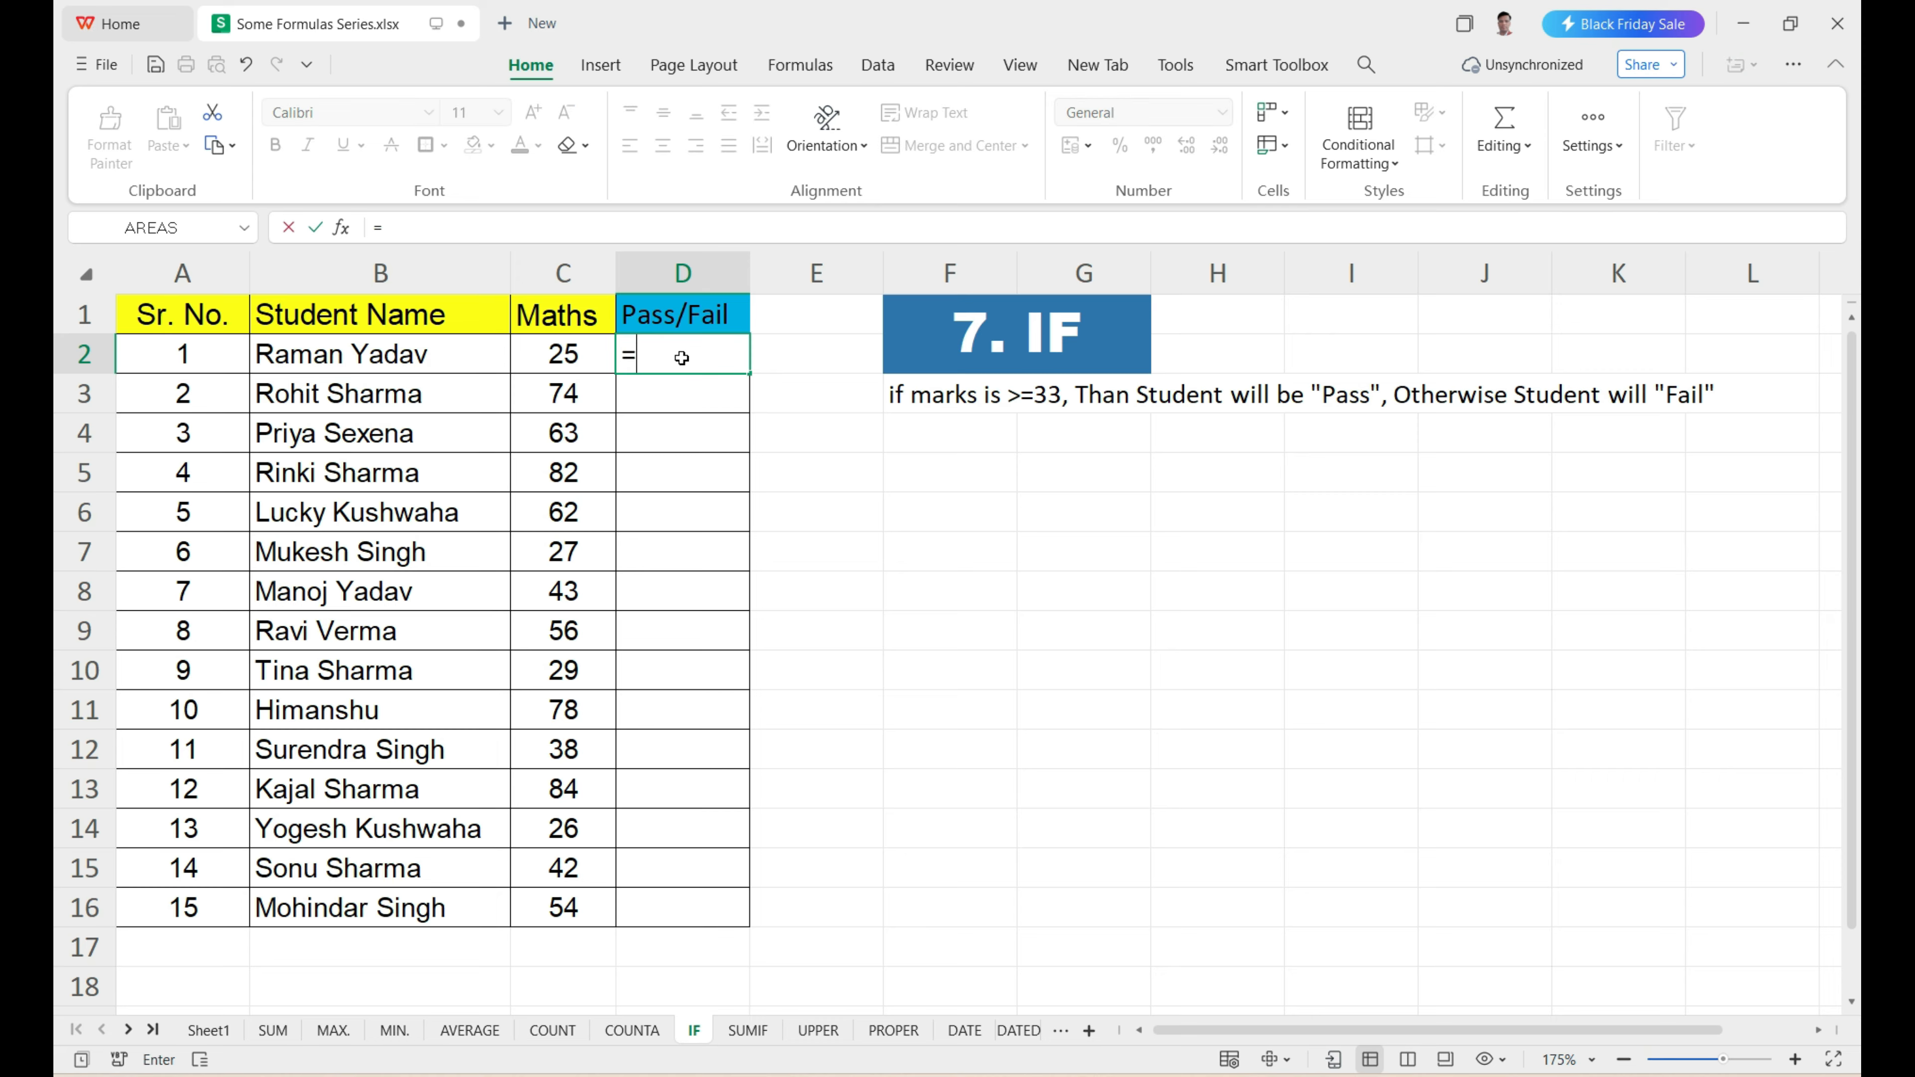
type("if")
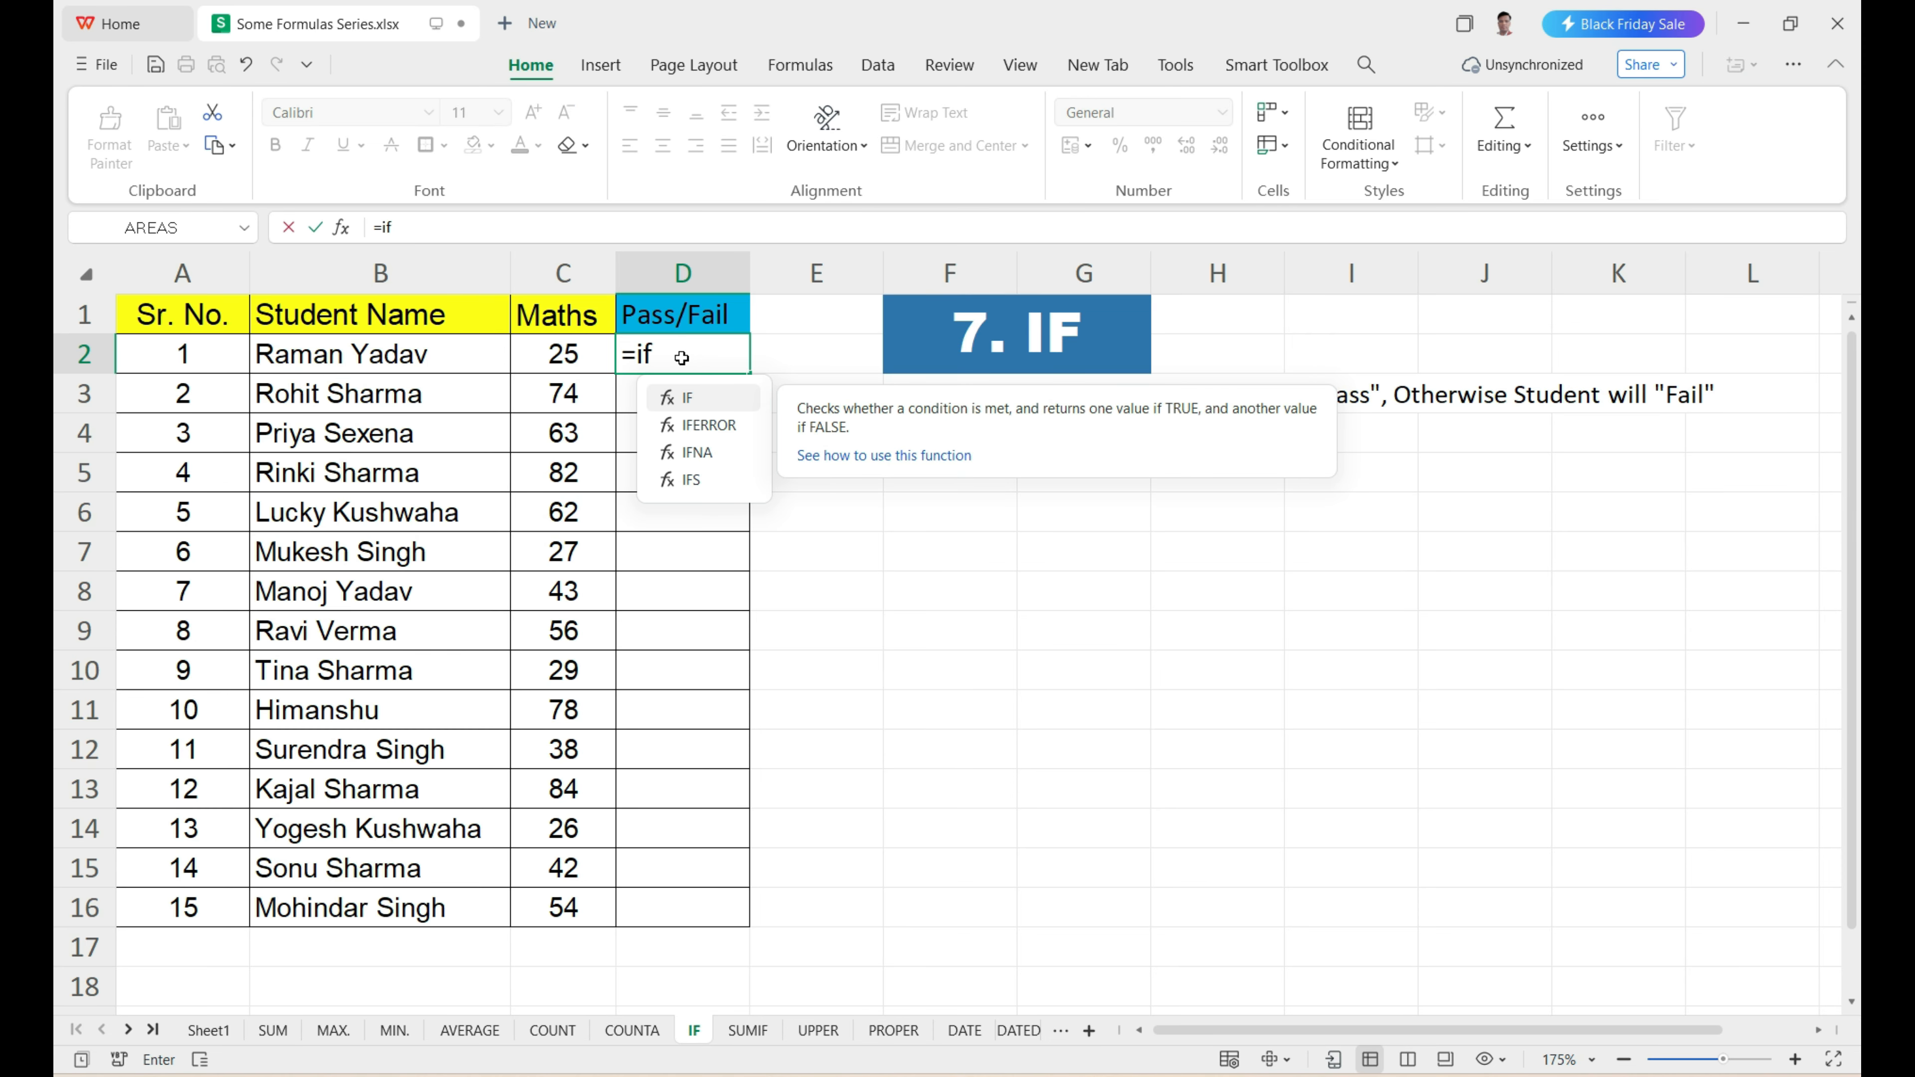
key("Tab")
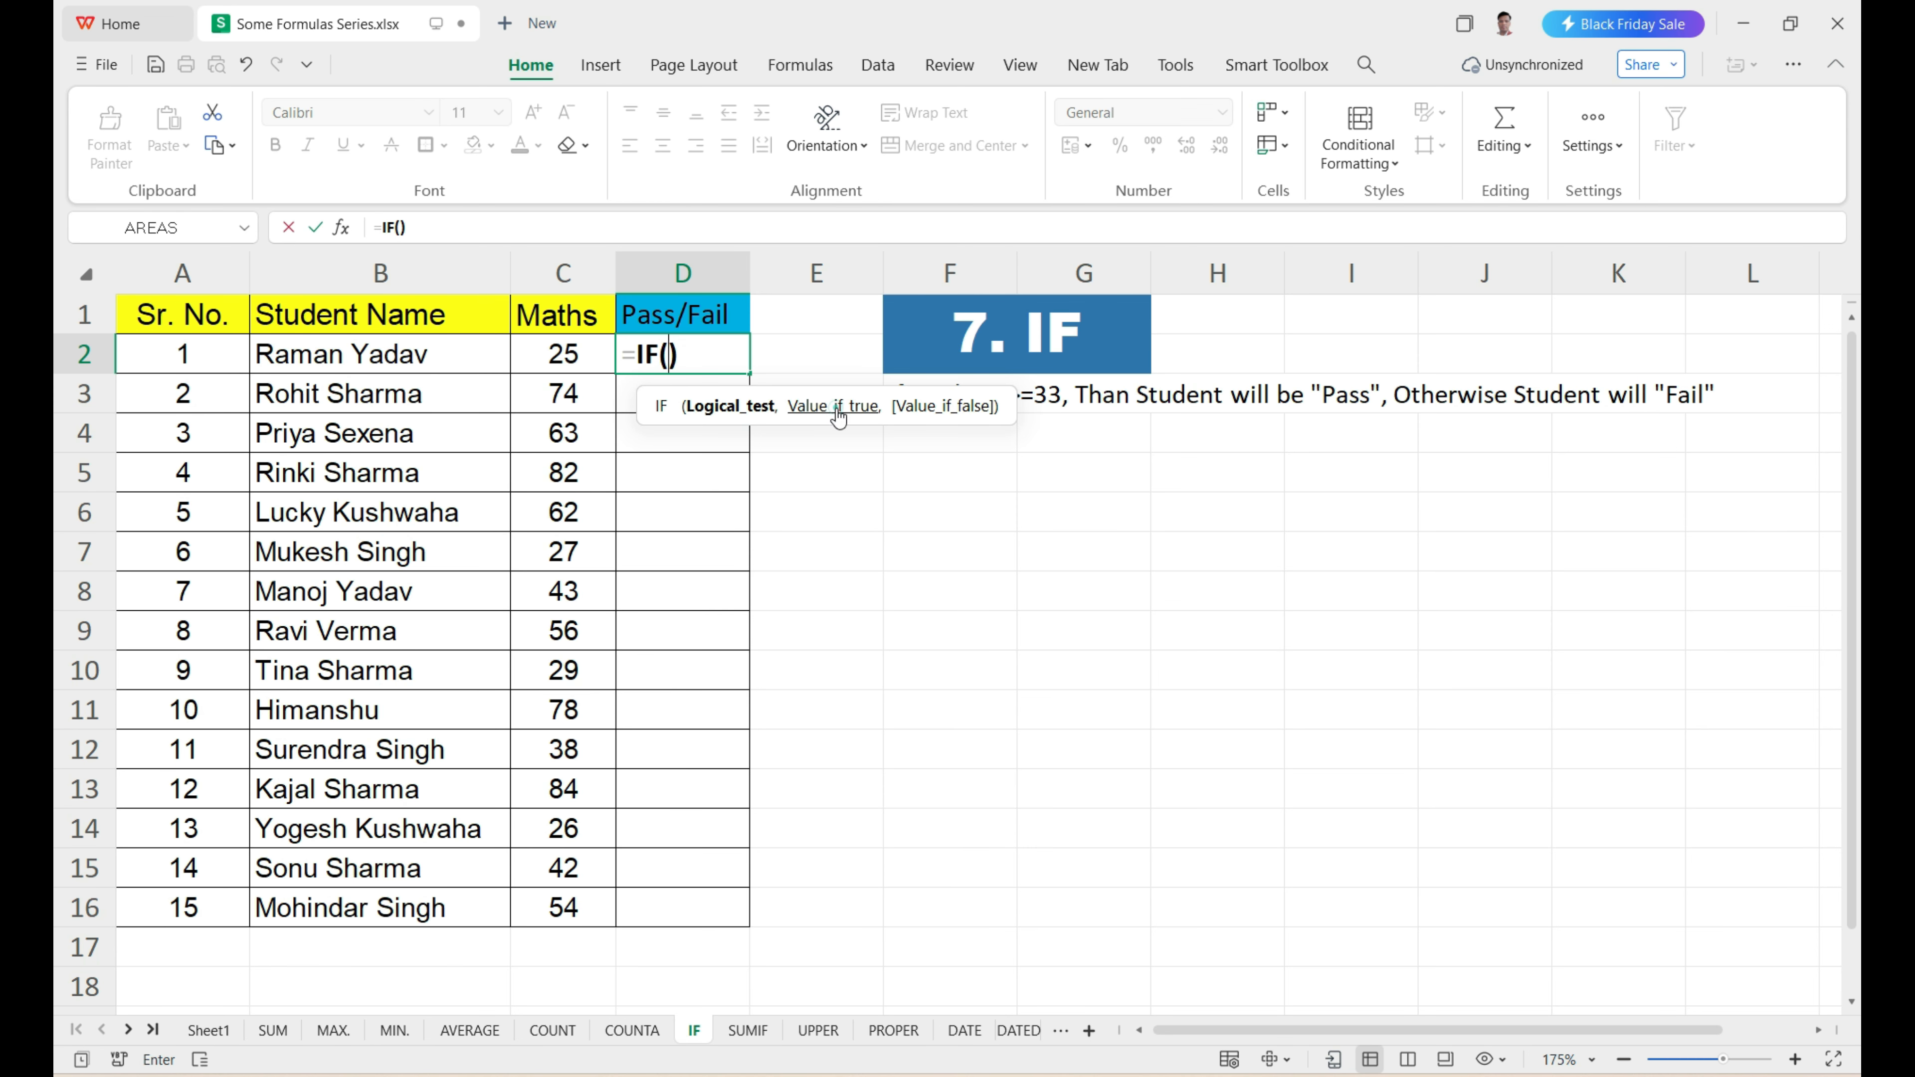
left_click(929, 410)
left_click(554, 354)
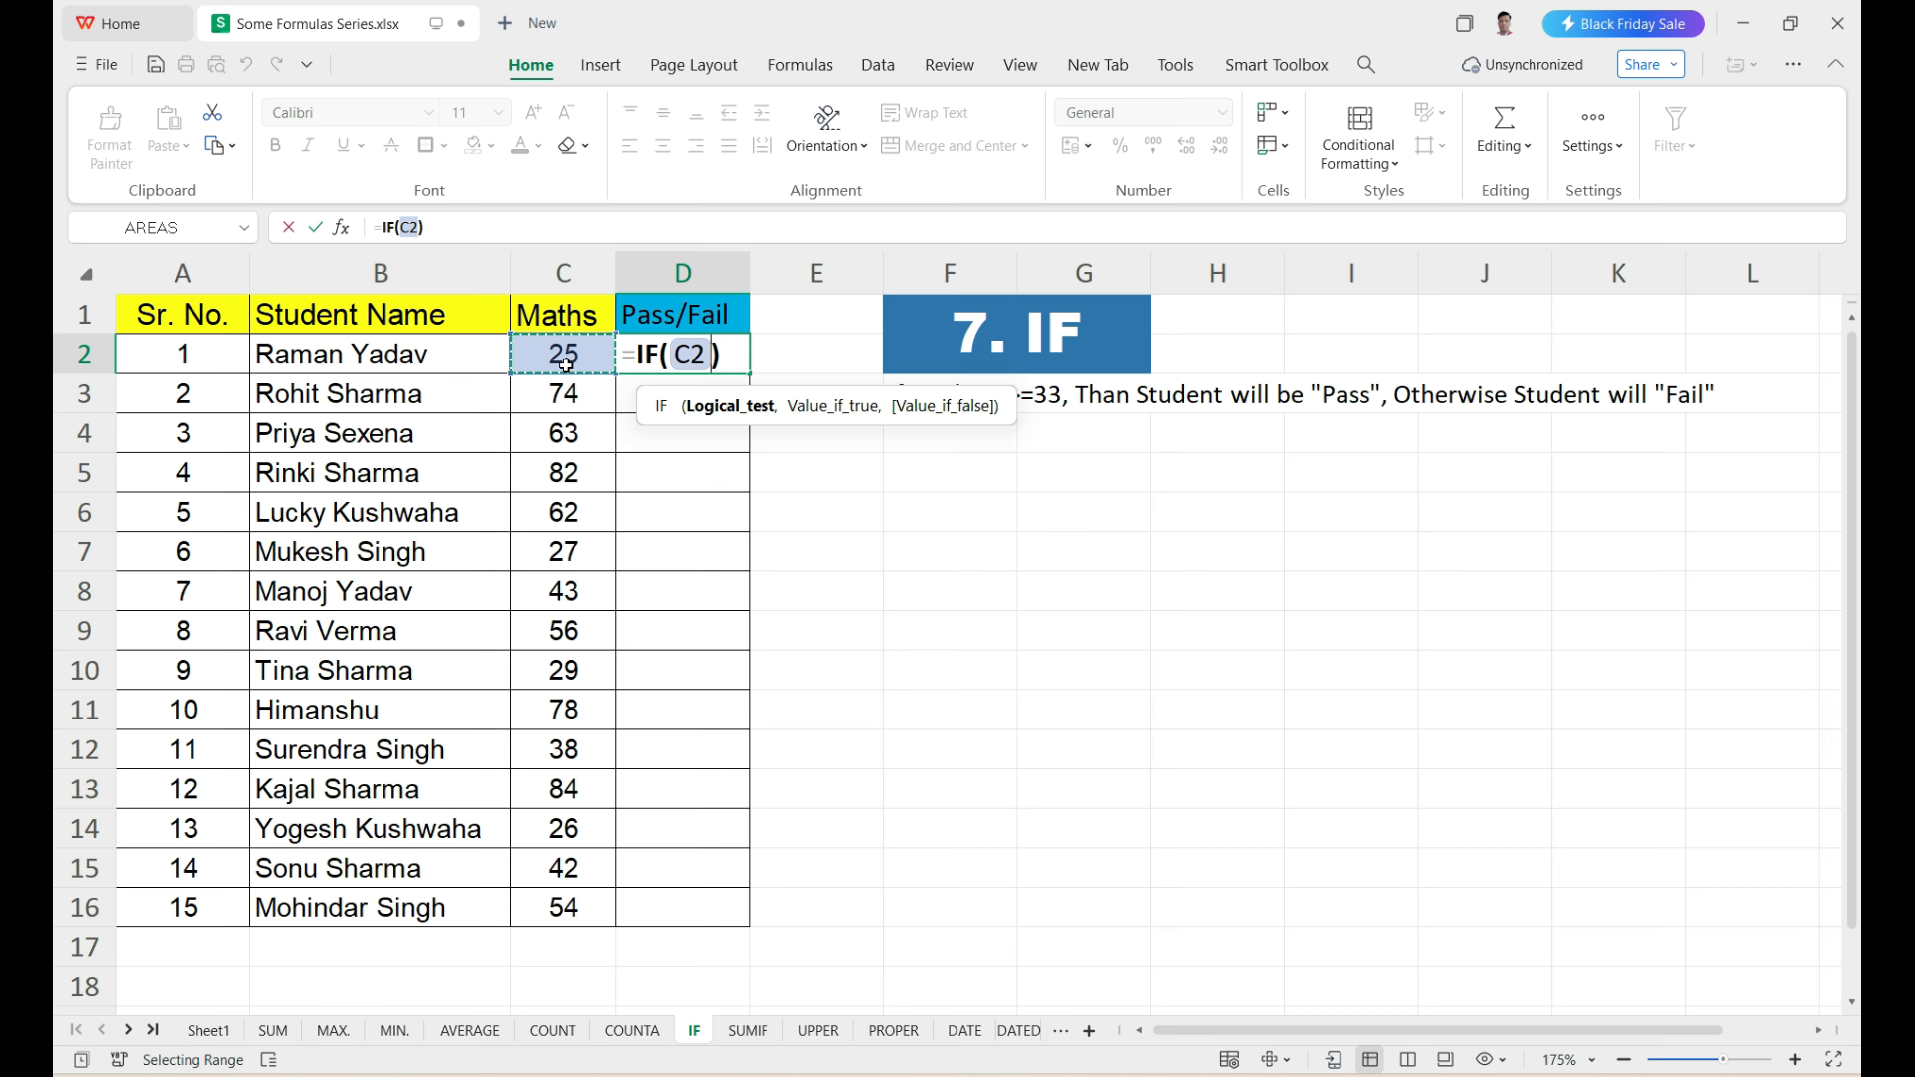
type(">")
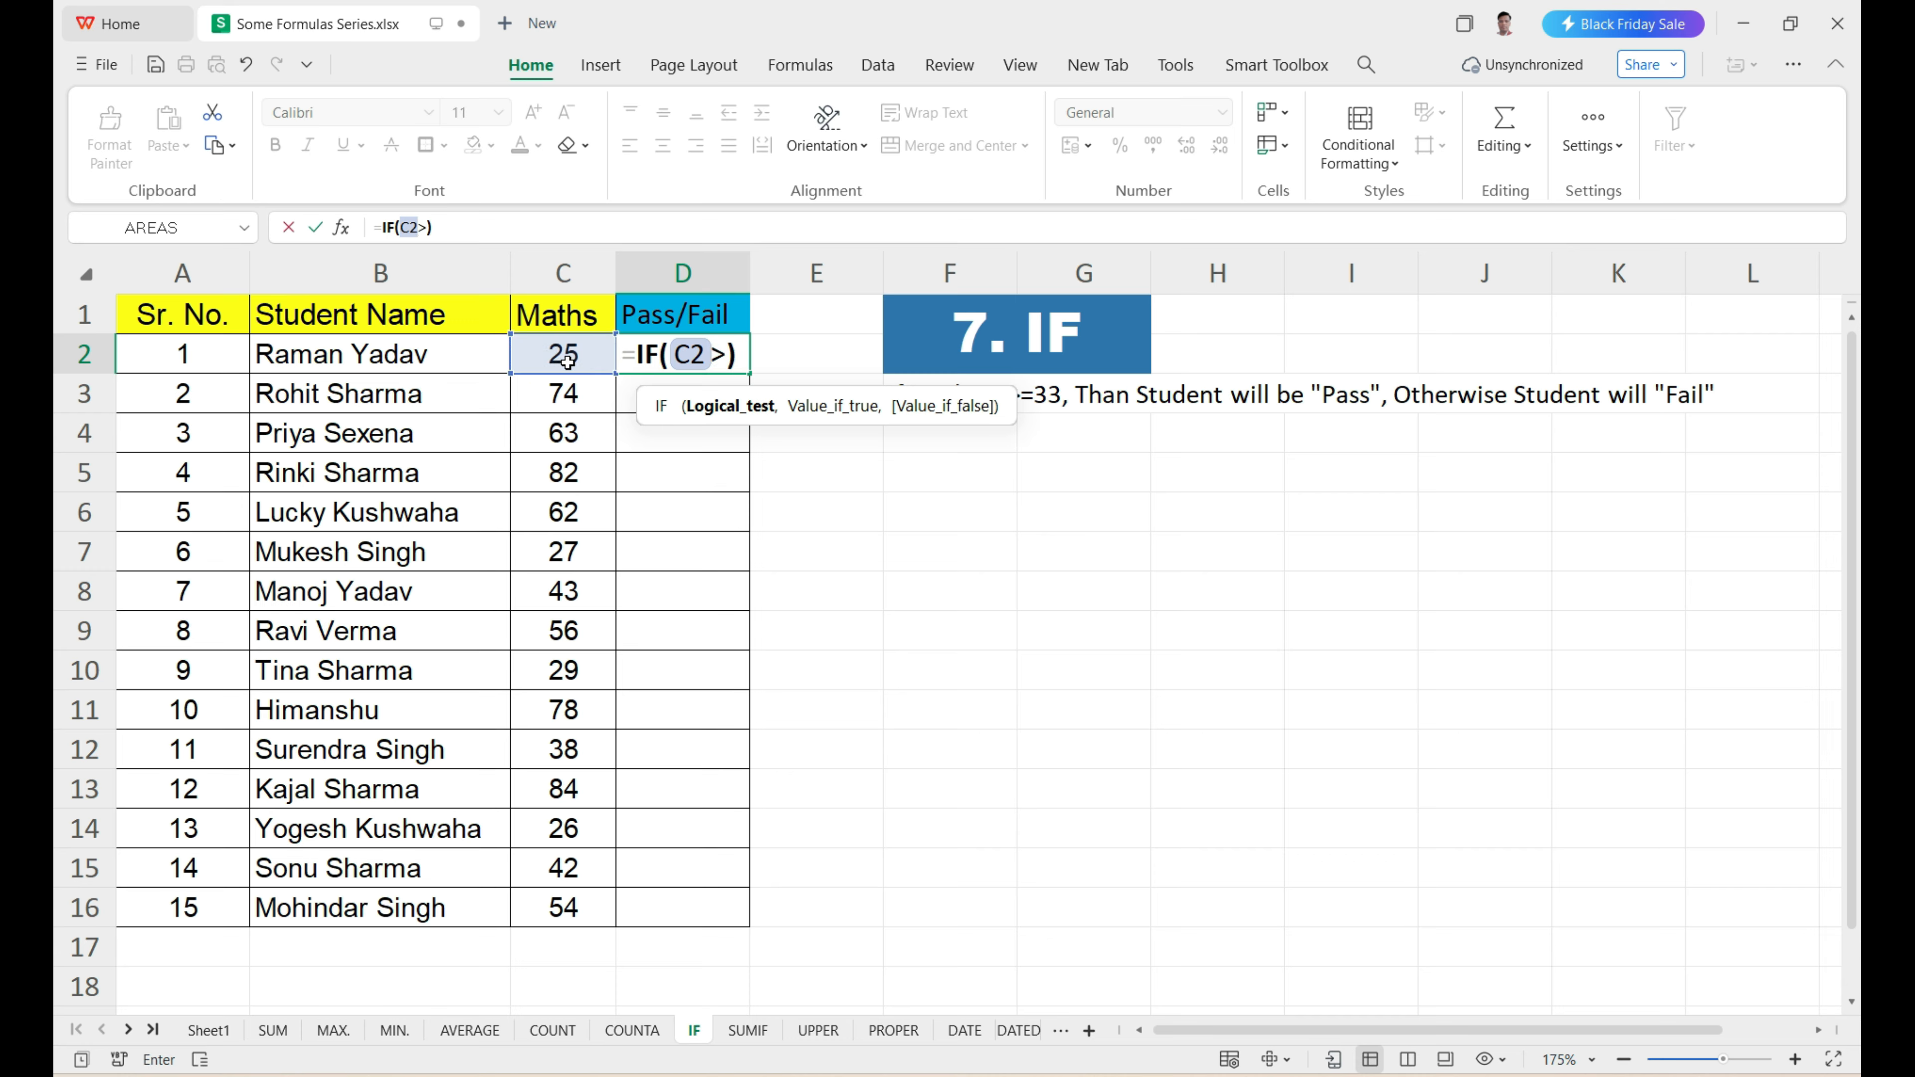
type("=33")
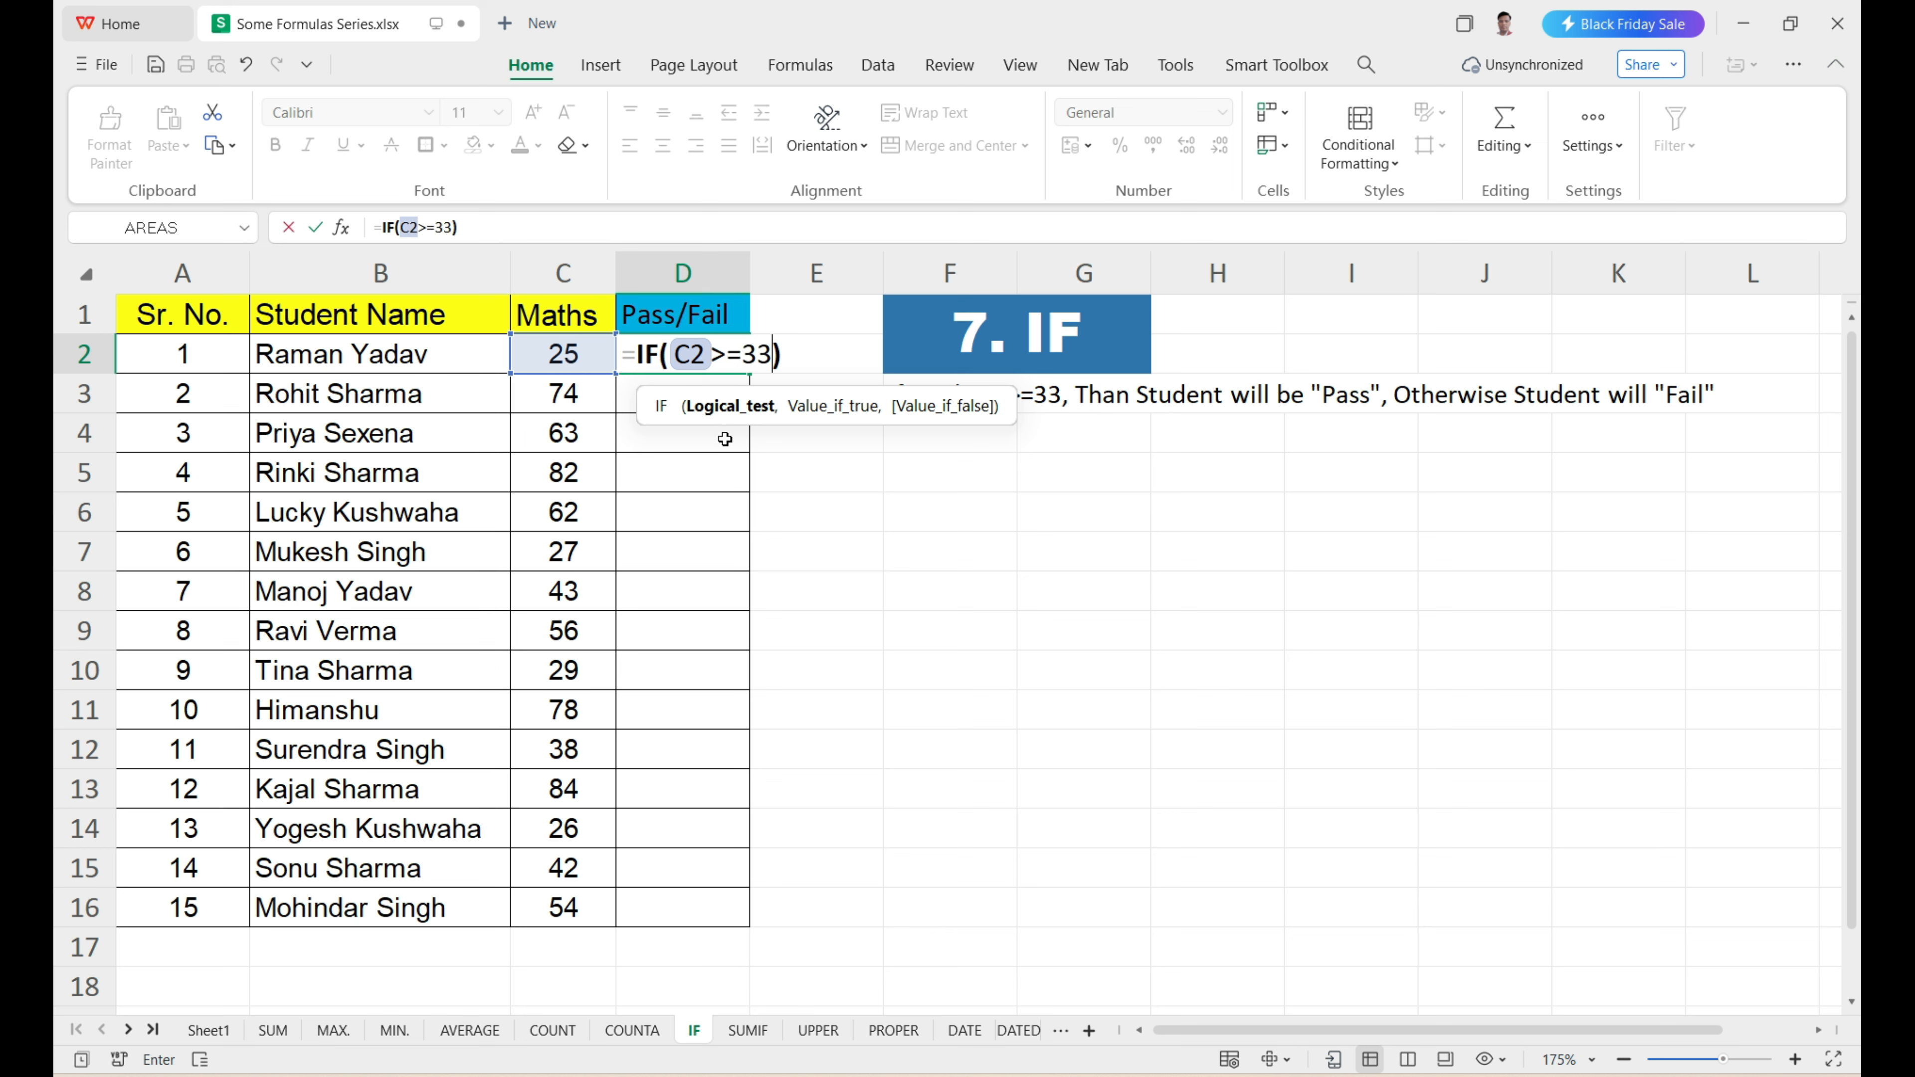
left_click_drag(677, 392, 678, 443)
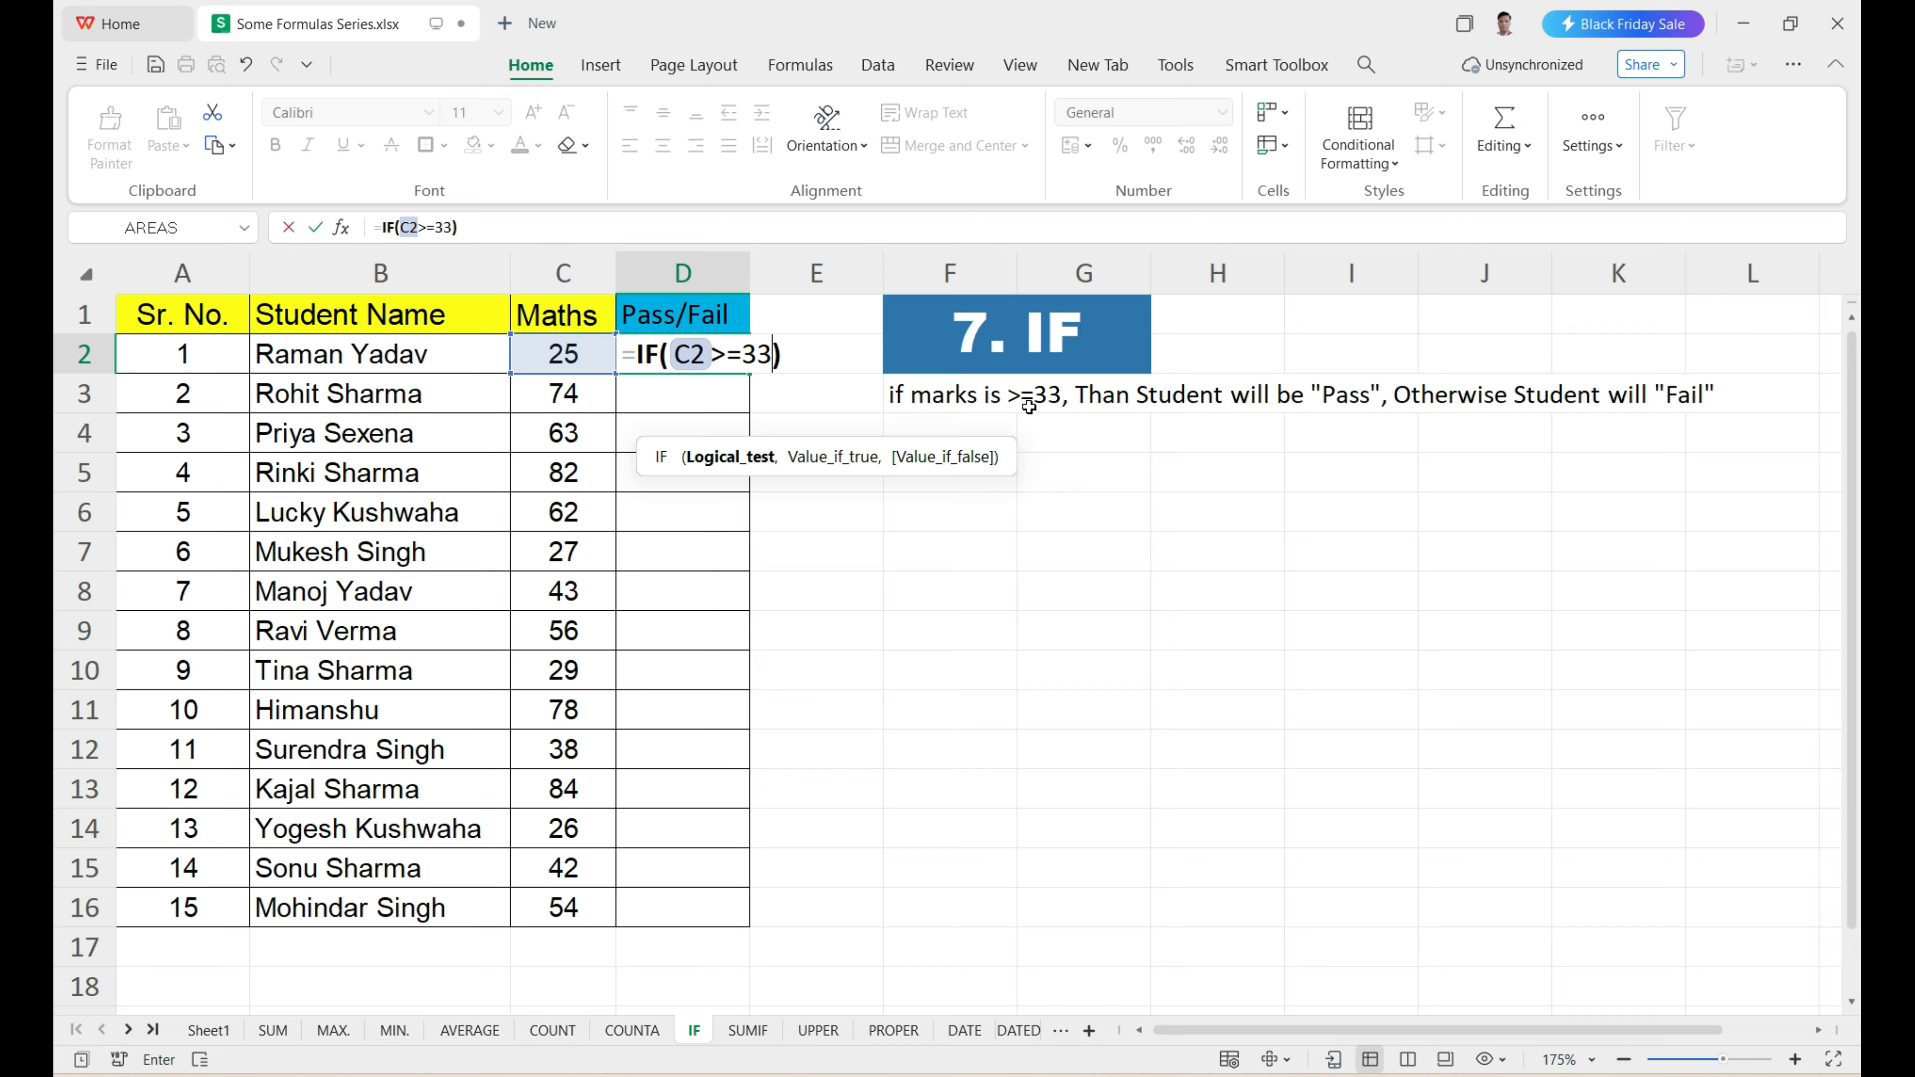
Add "Pass" as the value if true and "Fail" as the value if false to the IF formula in D2.
left_click(773, 361)
type(",")
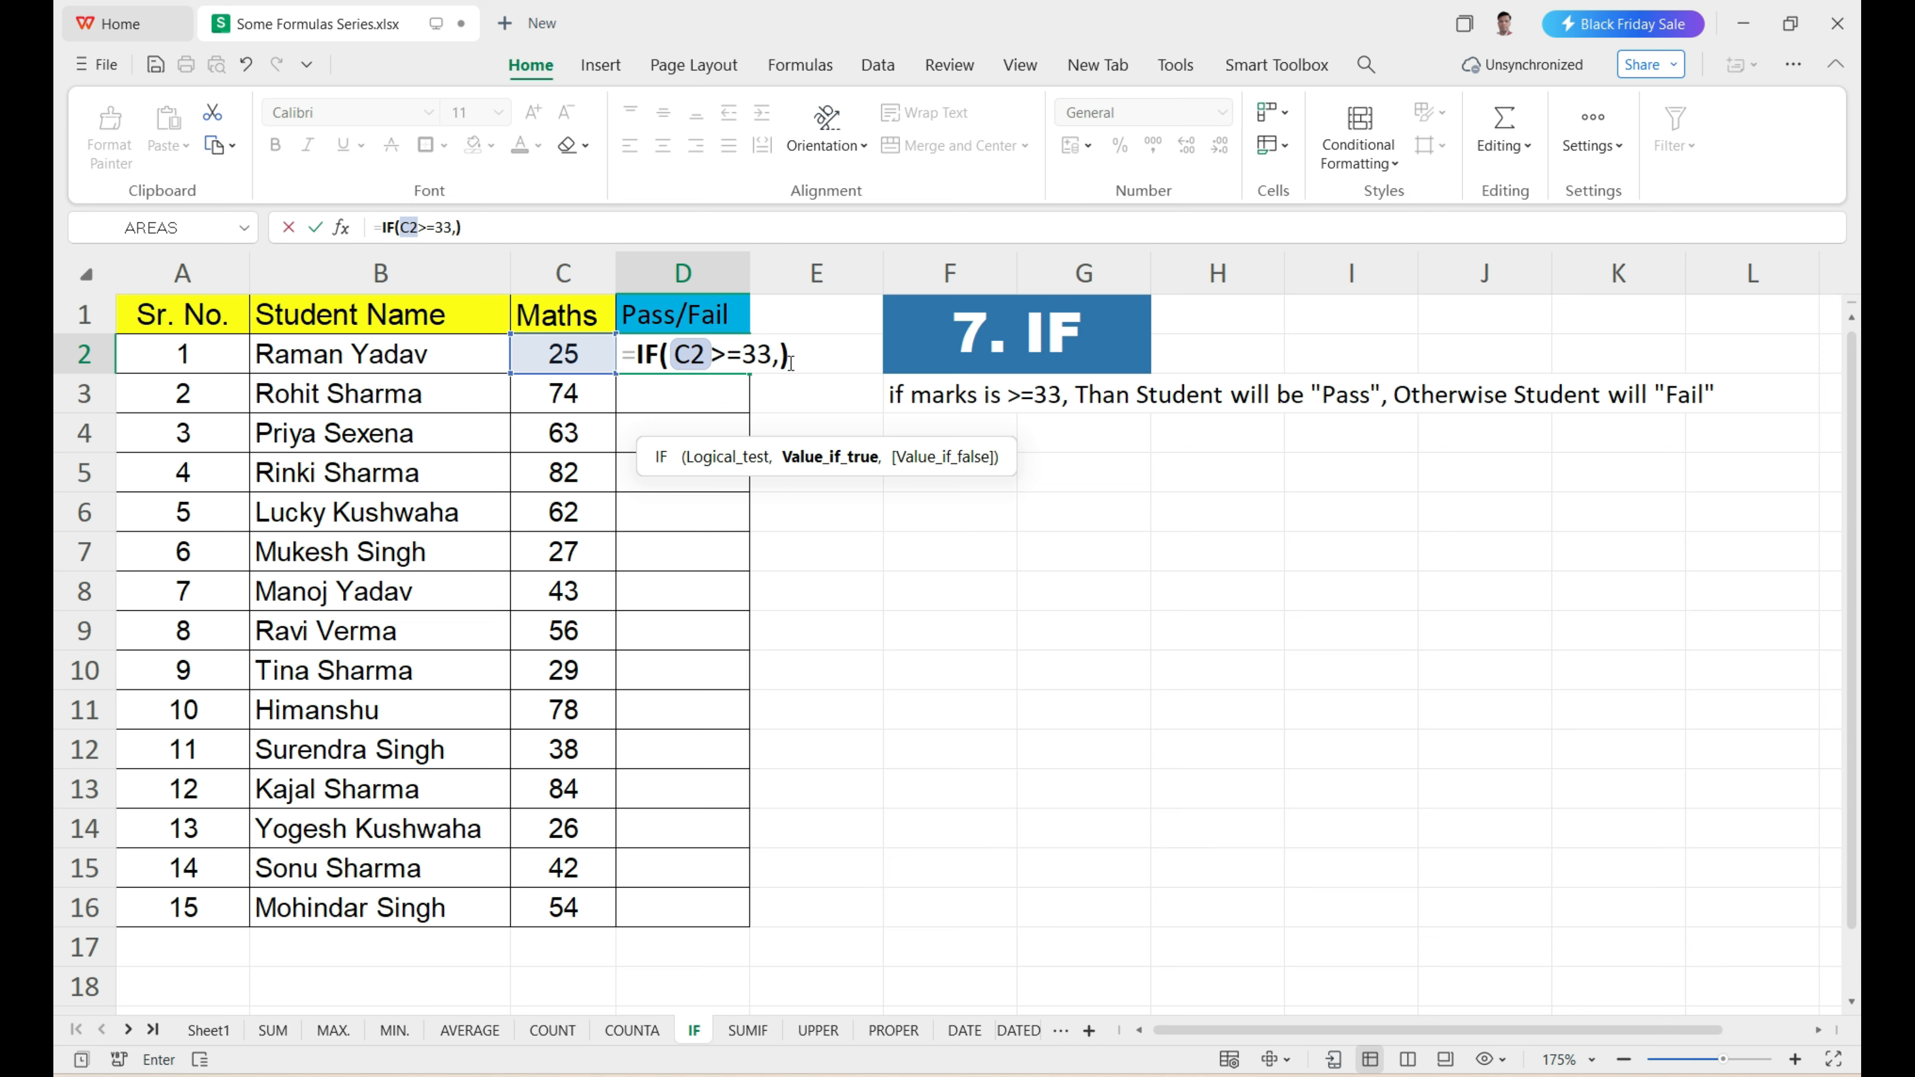
type("\"")
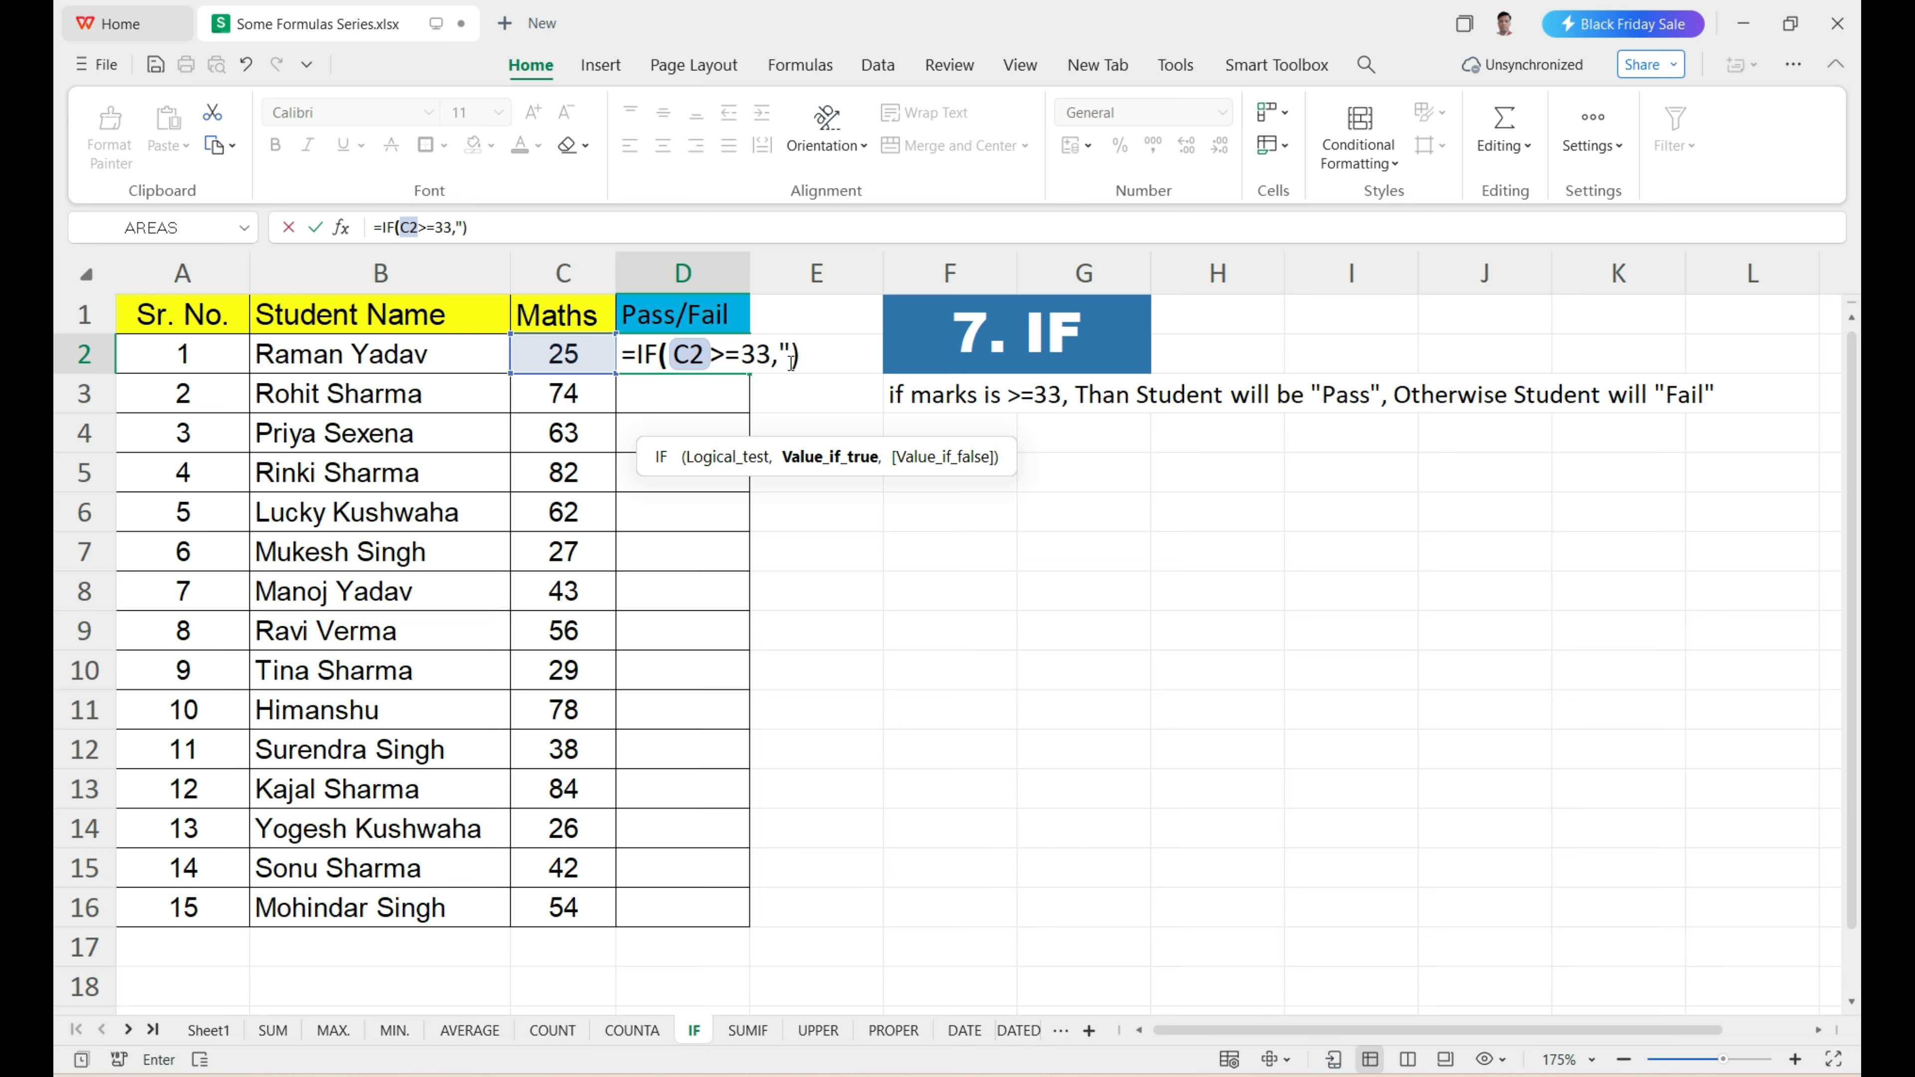
type("Pass\"")
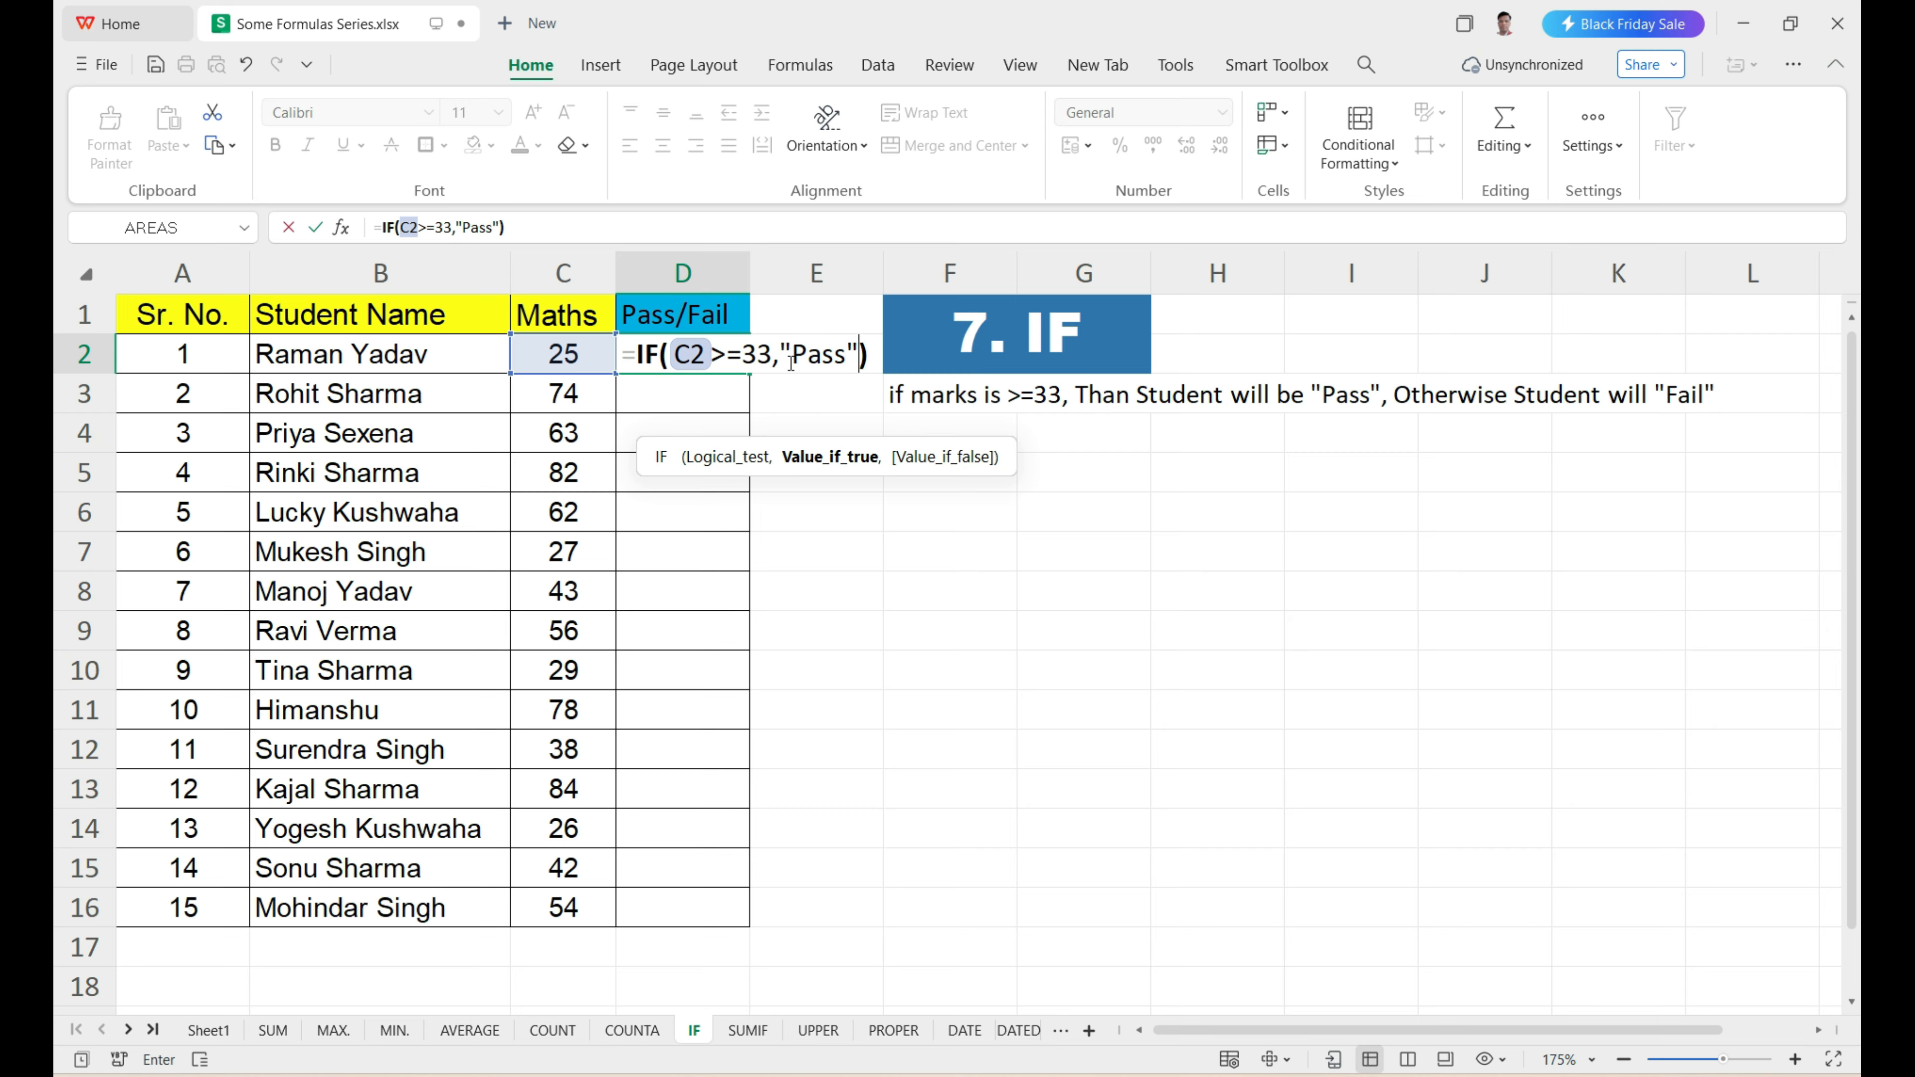
type(",")
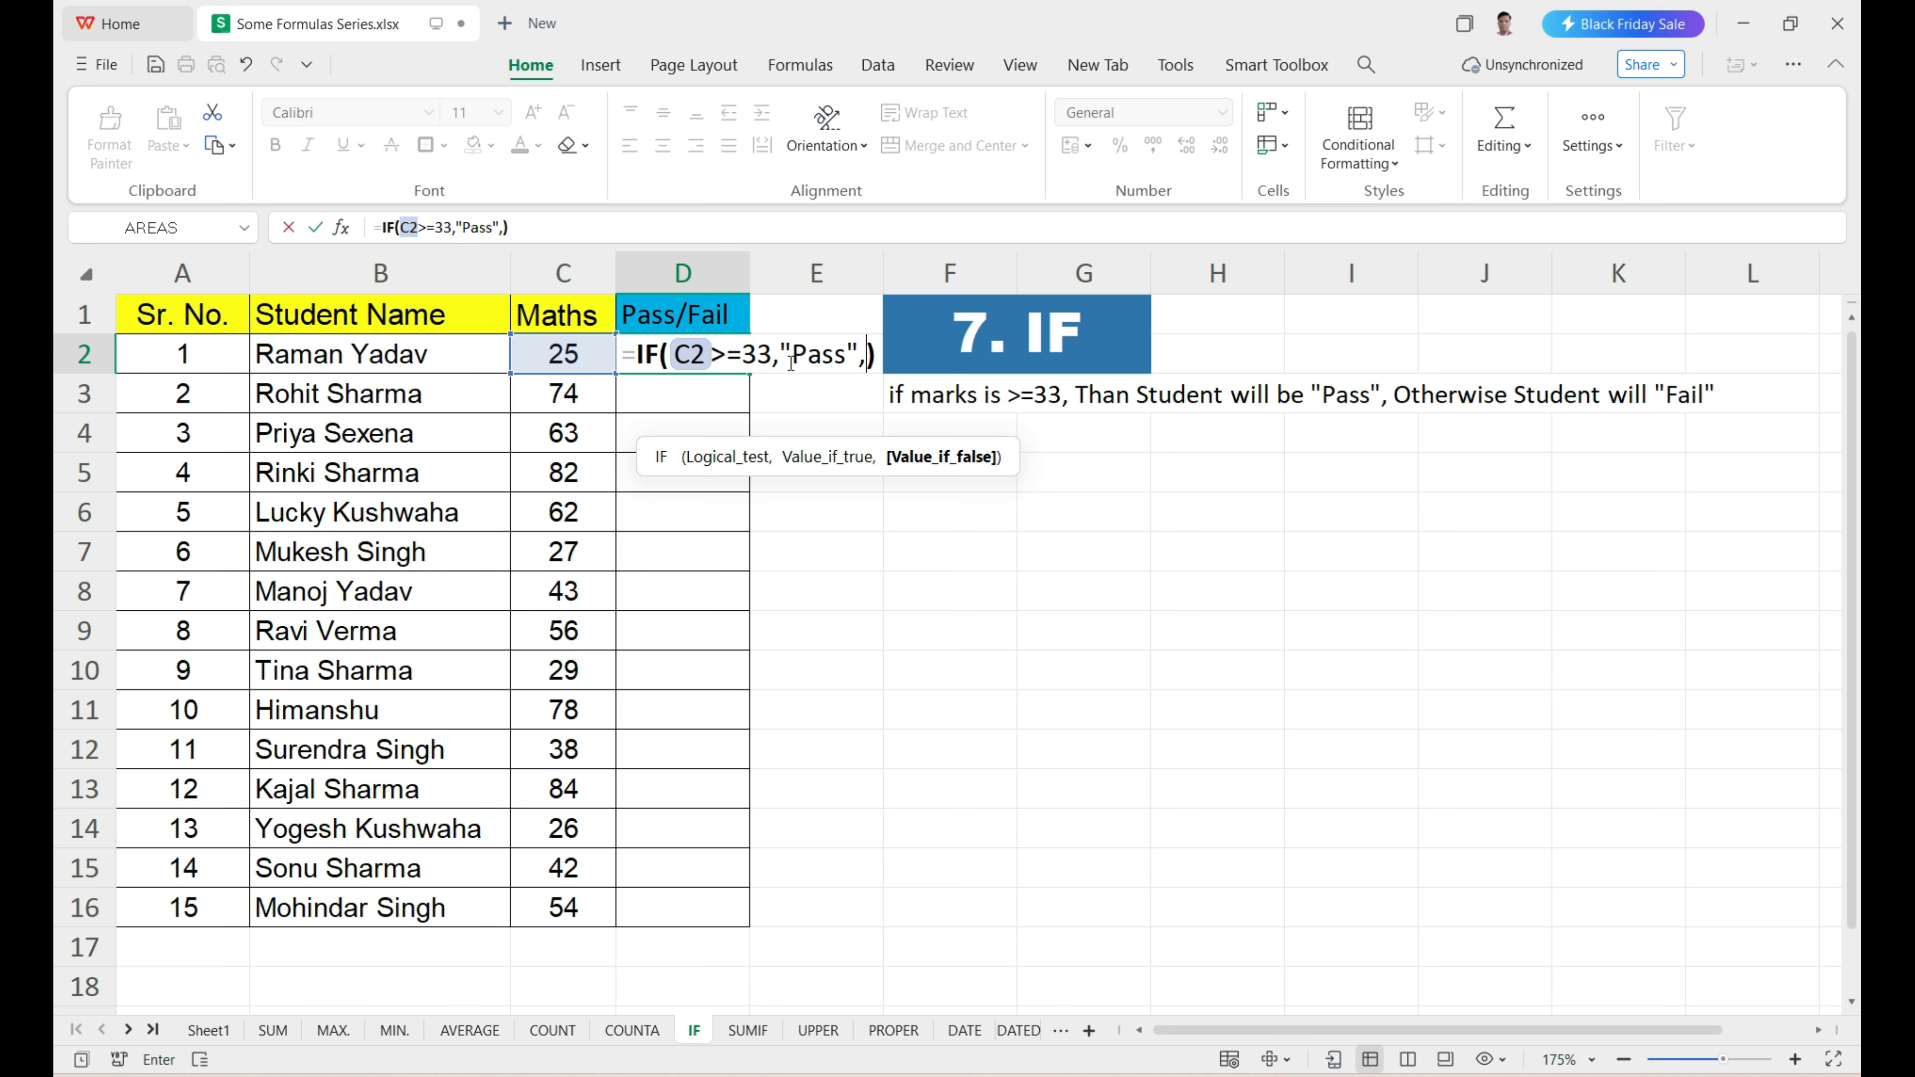
mouse_move(987, 469)
type("\"")
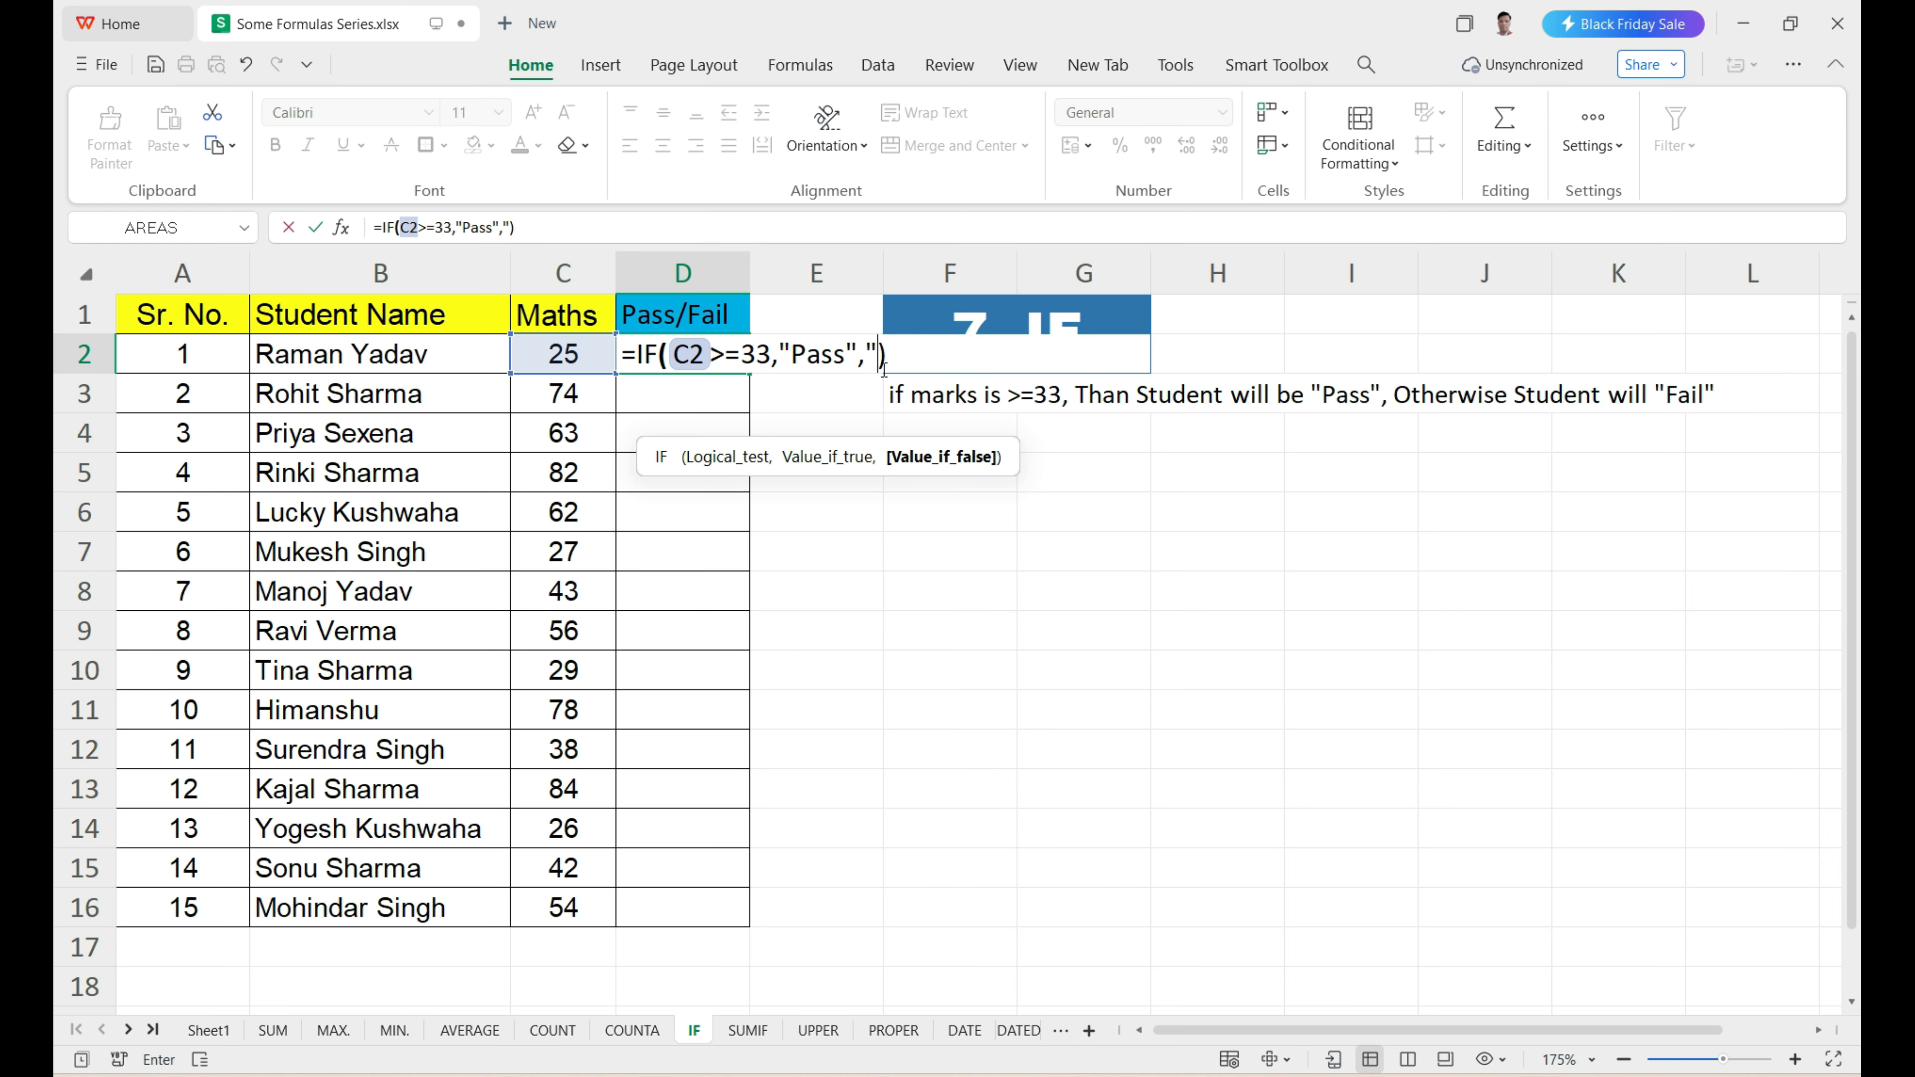
type("Fail\"")
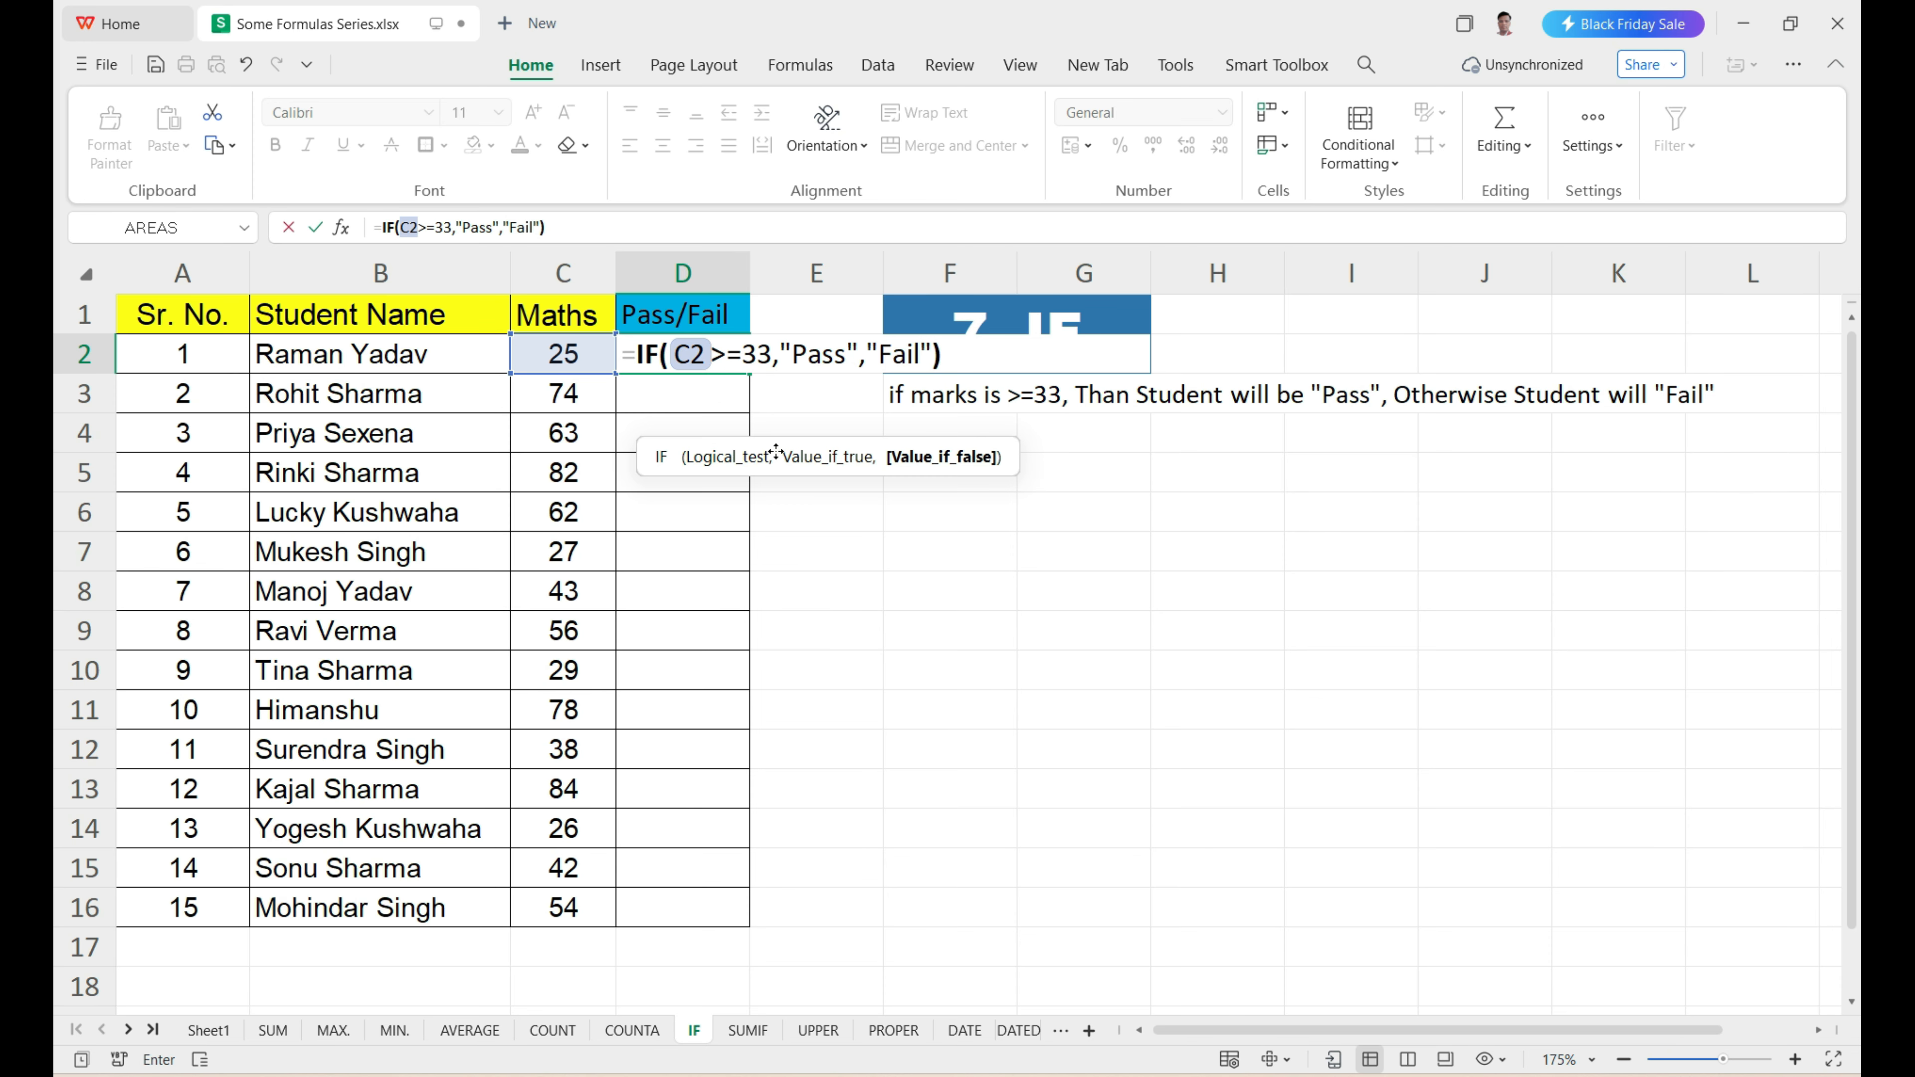
Check each argument of =IF(C2>=33,"Pass","Fail") in D2 and commit the formula.
left_click(724, 457)
left_click(839, 465)
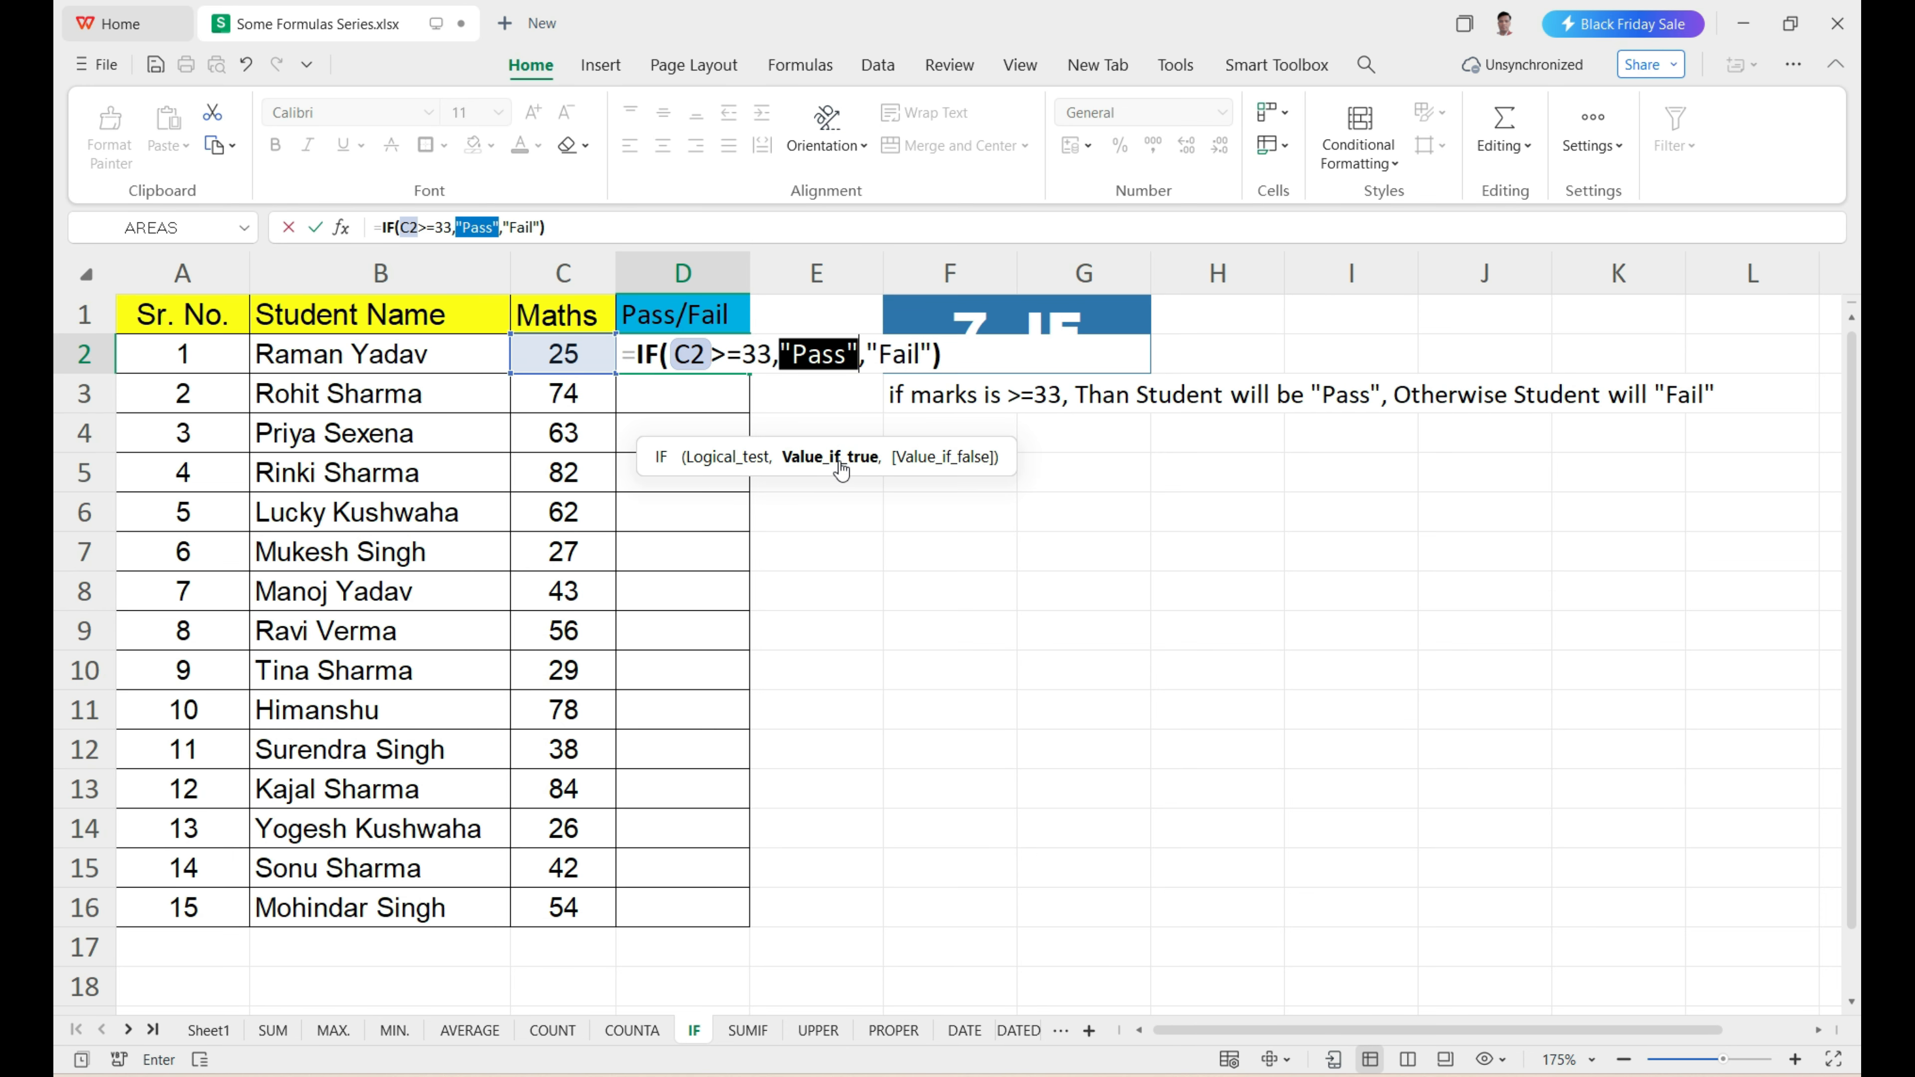
left_click(944, 465)
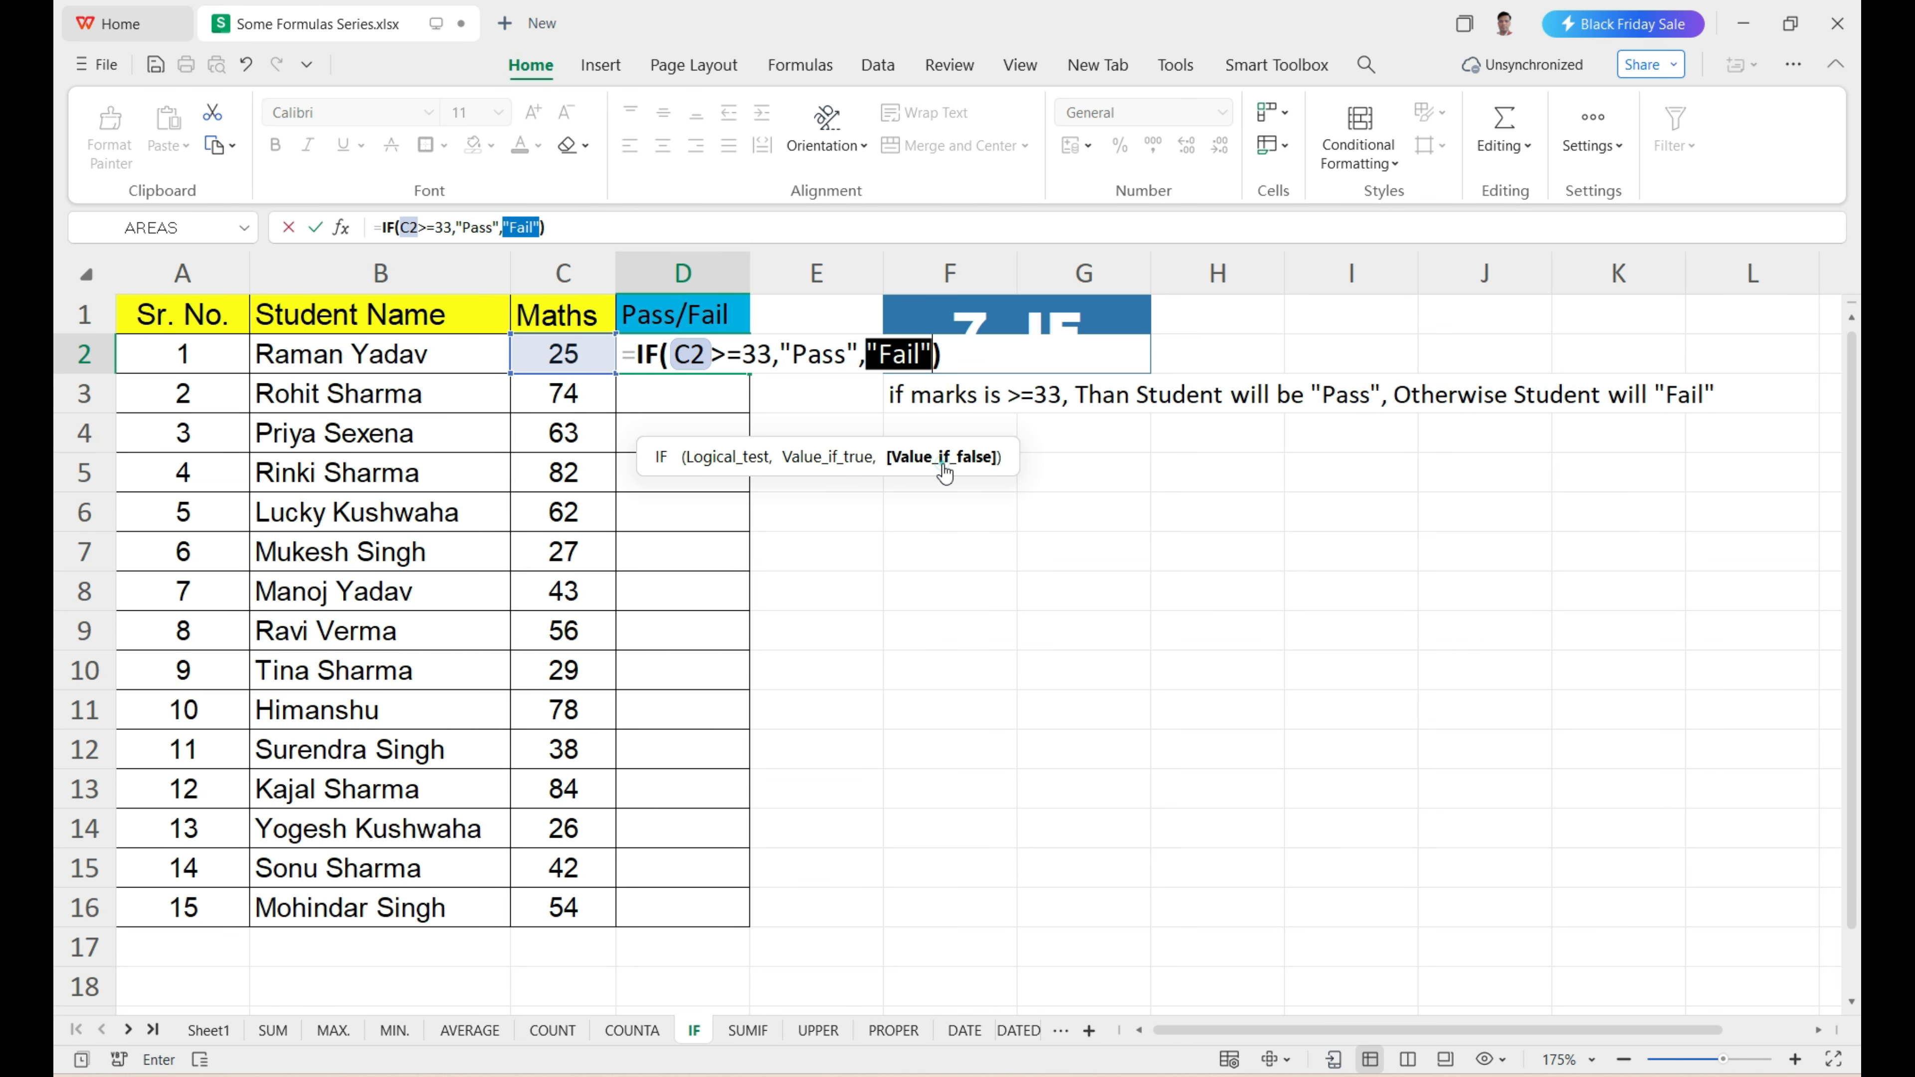
left_click(934, 354)
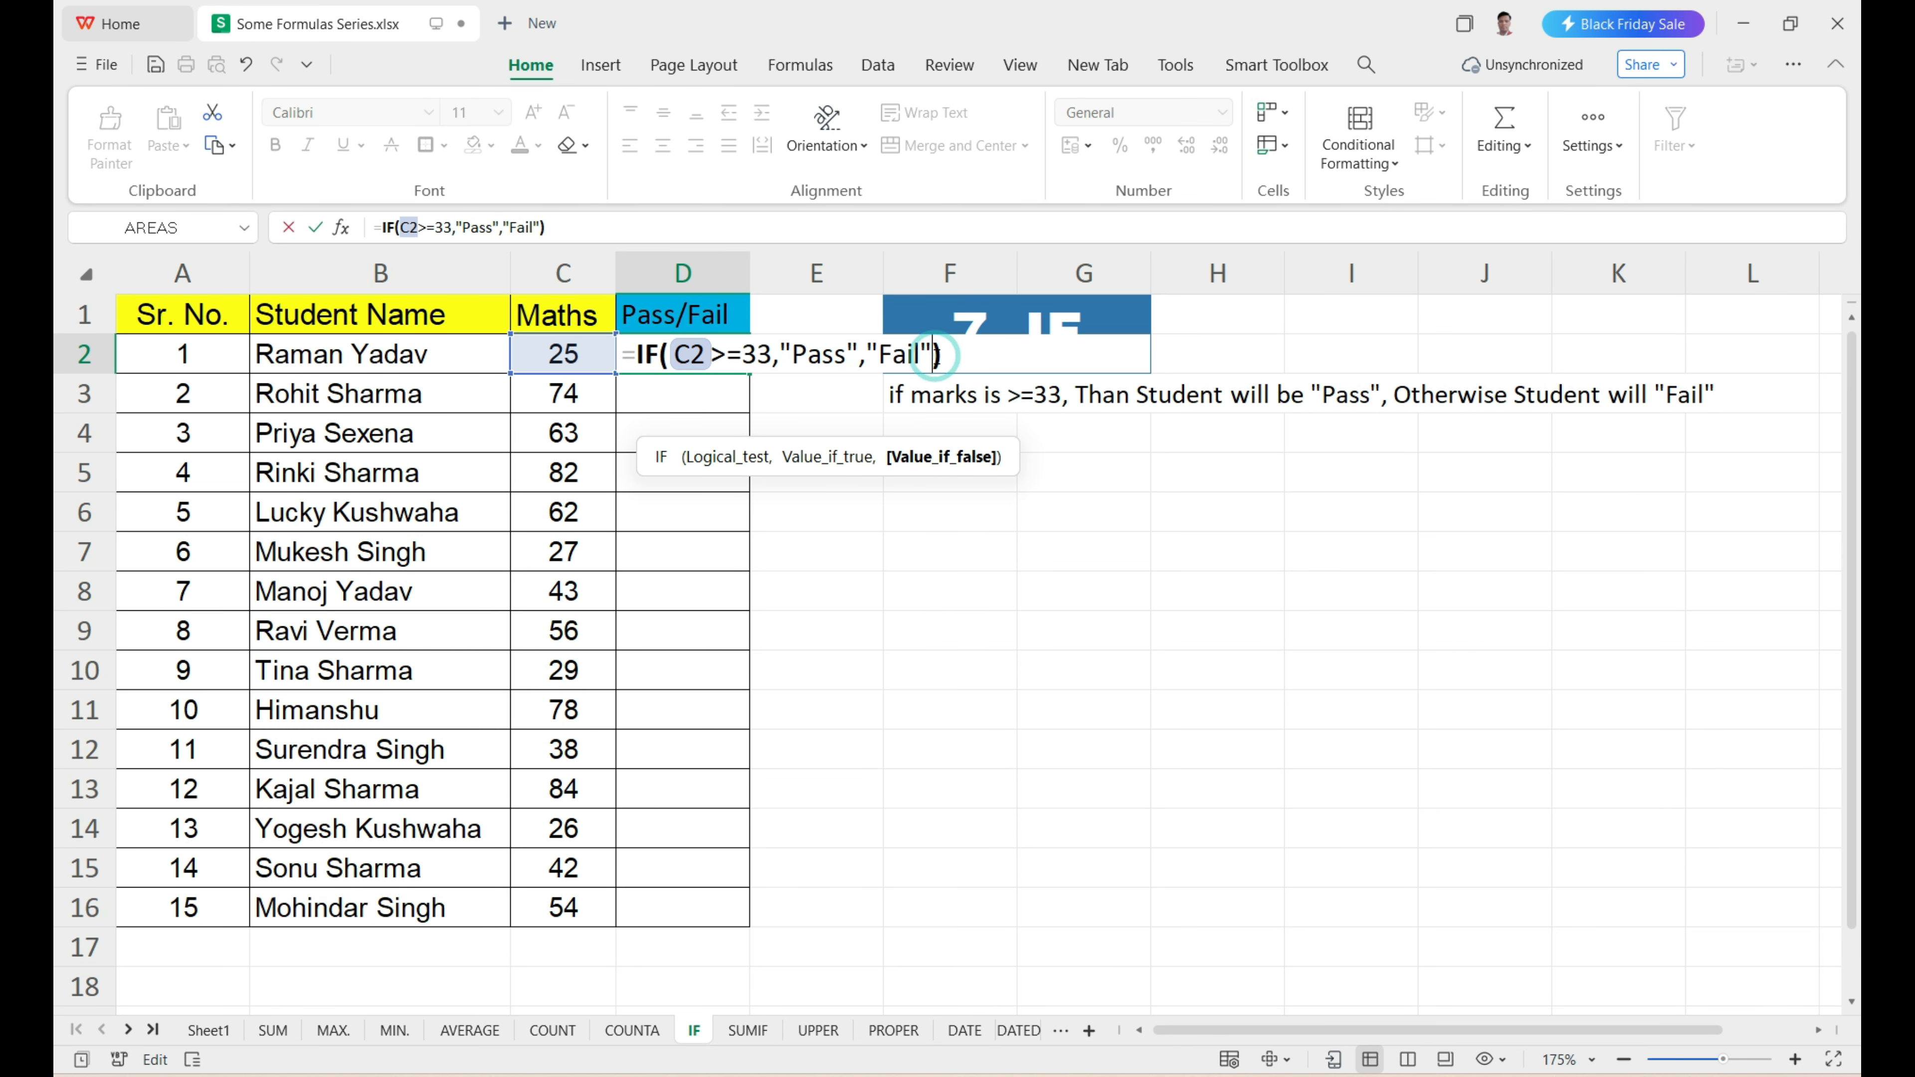
key("Return")
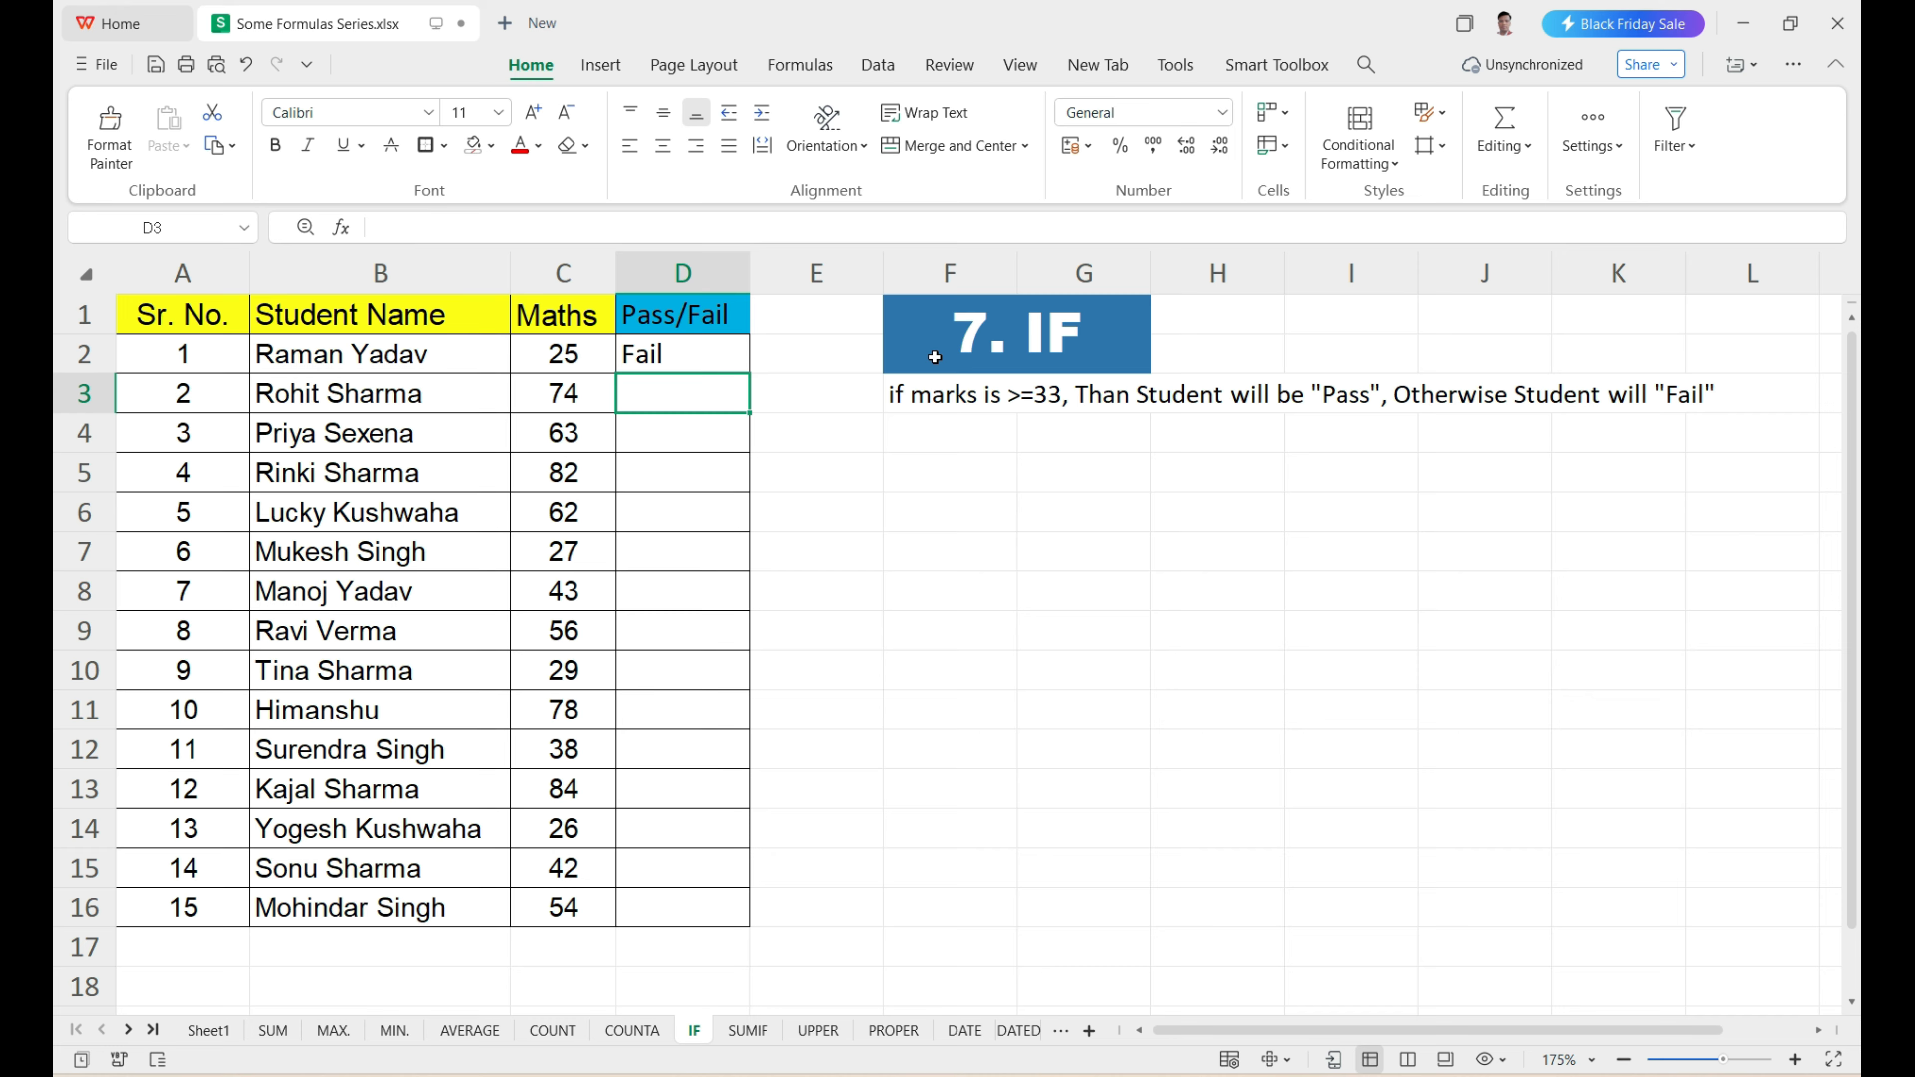
Compare the Pass/Fail result in D2 with the first student's Maths mark in C2.
left_click(687, 343)
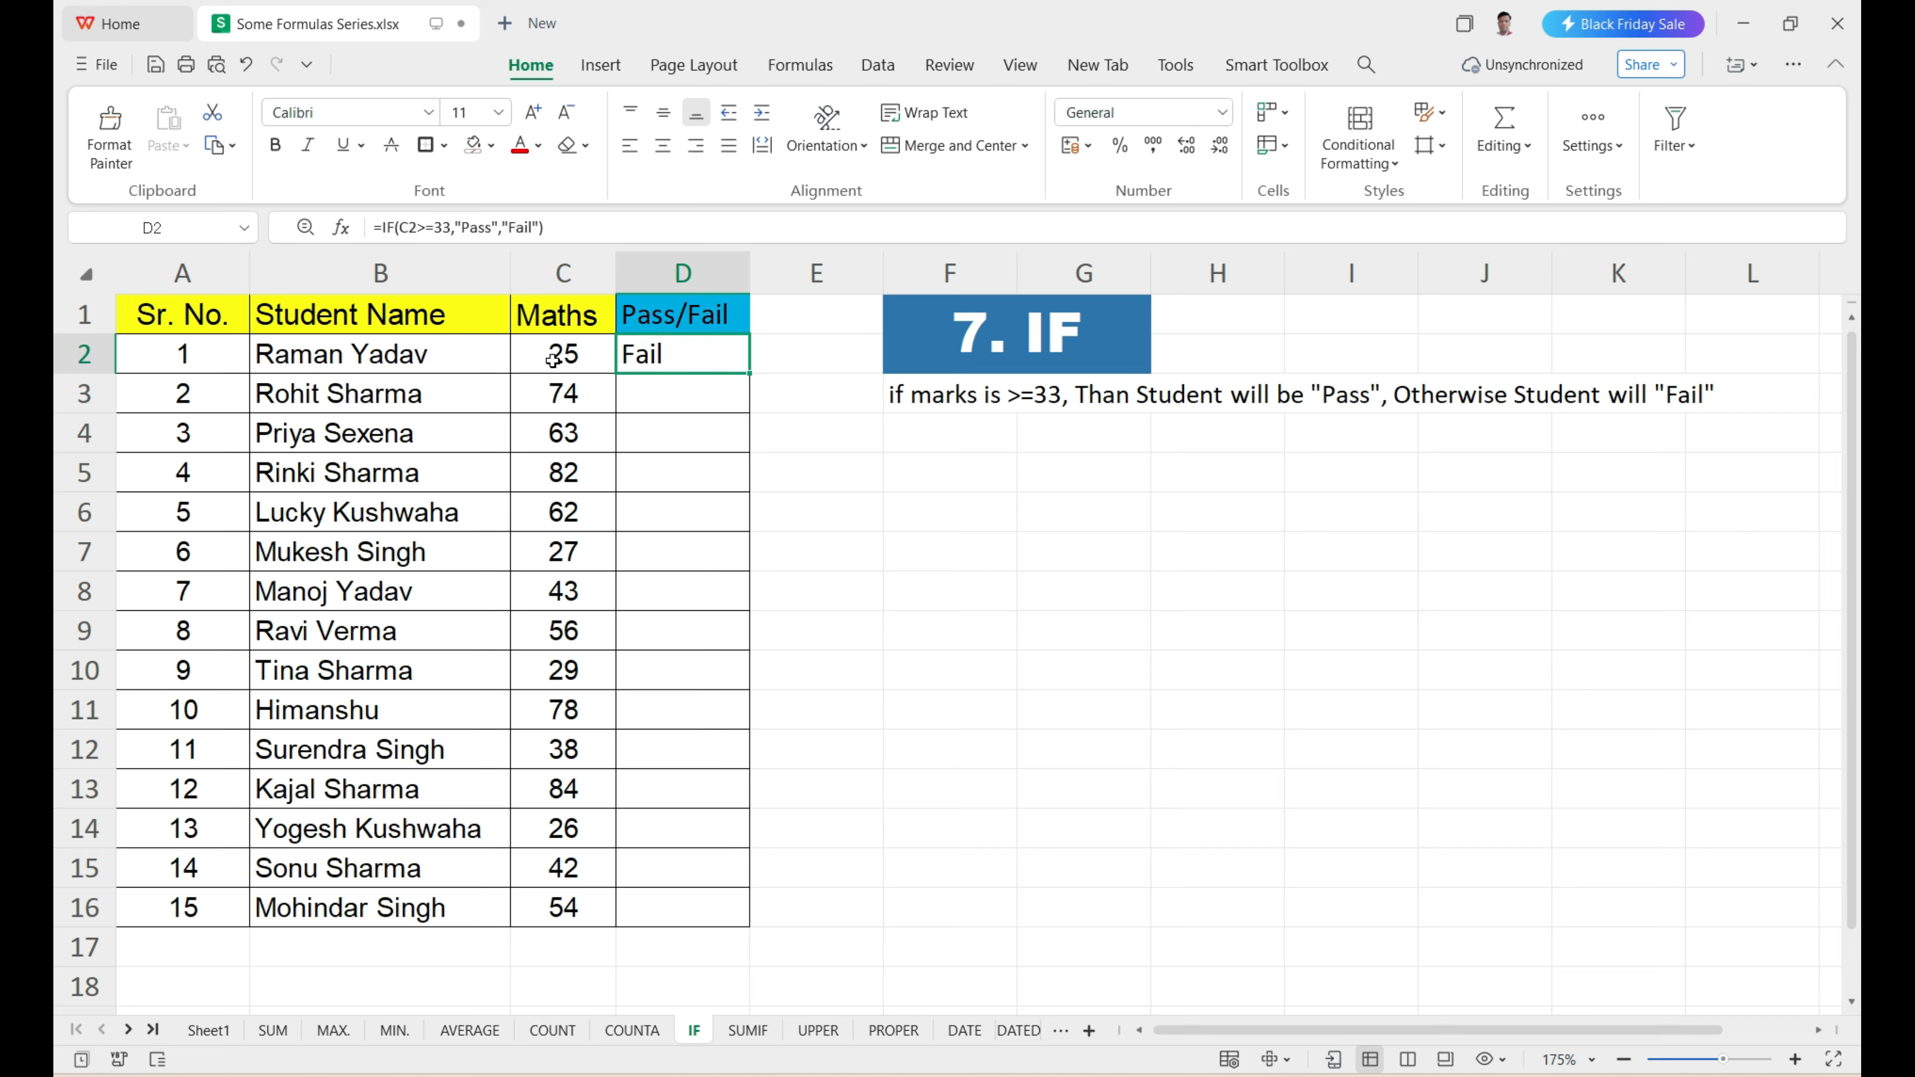
left_click(579, 357)
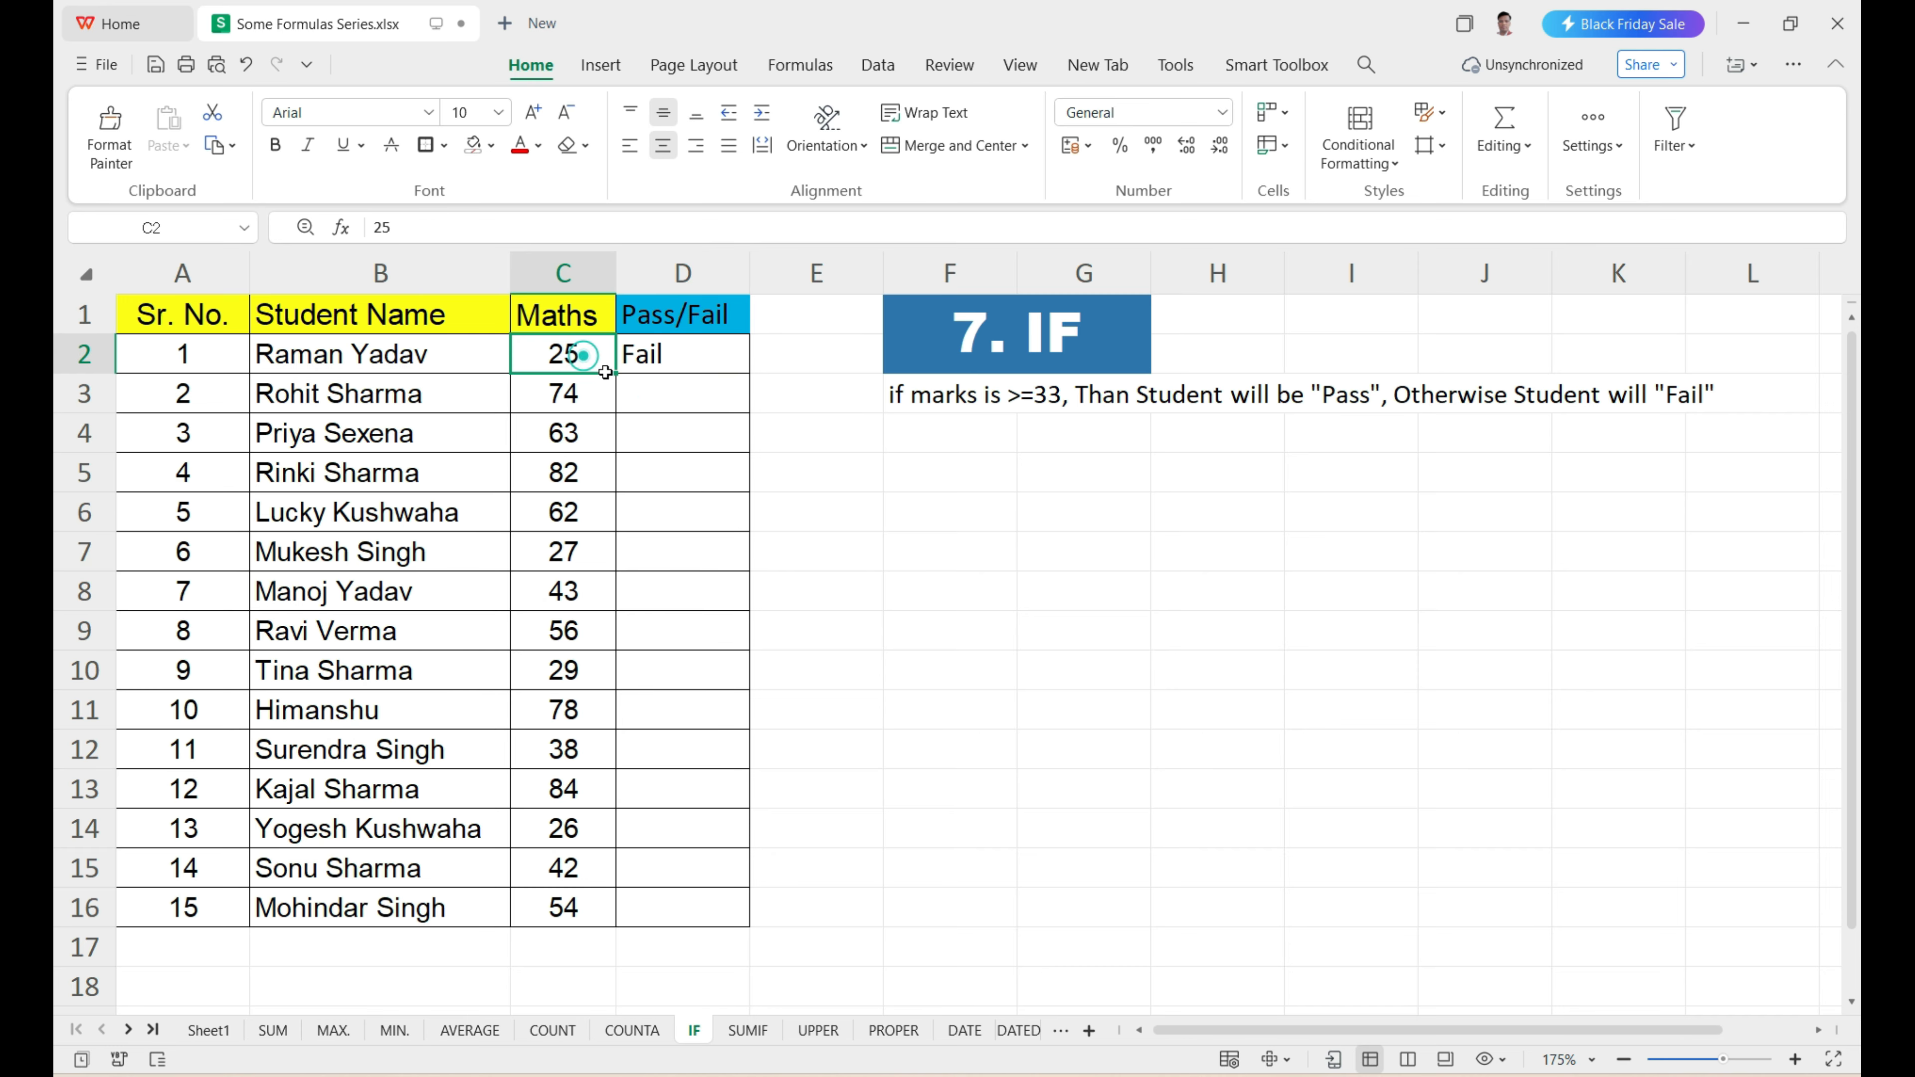
left_click(700, 359)
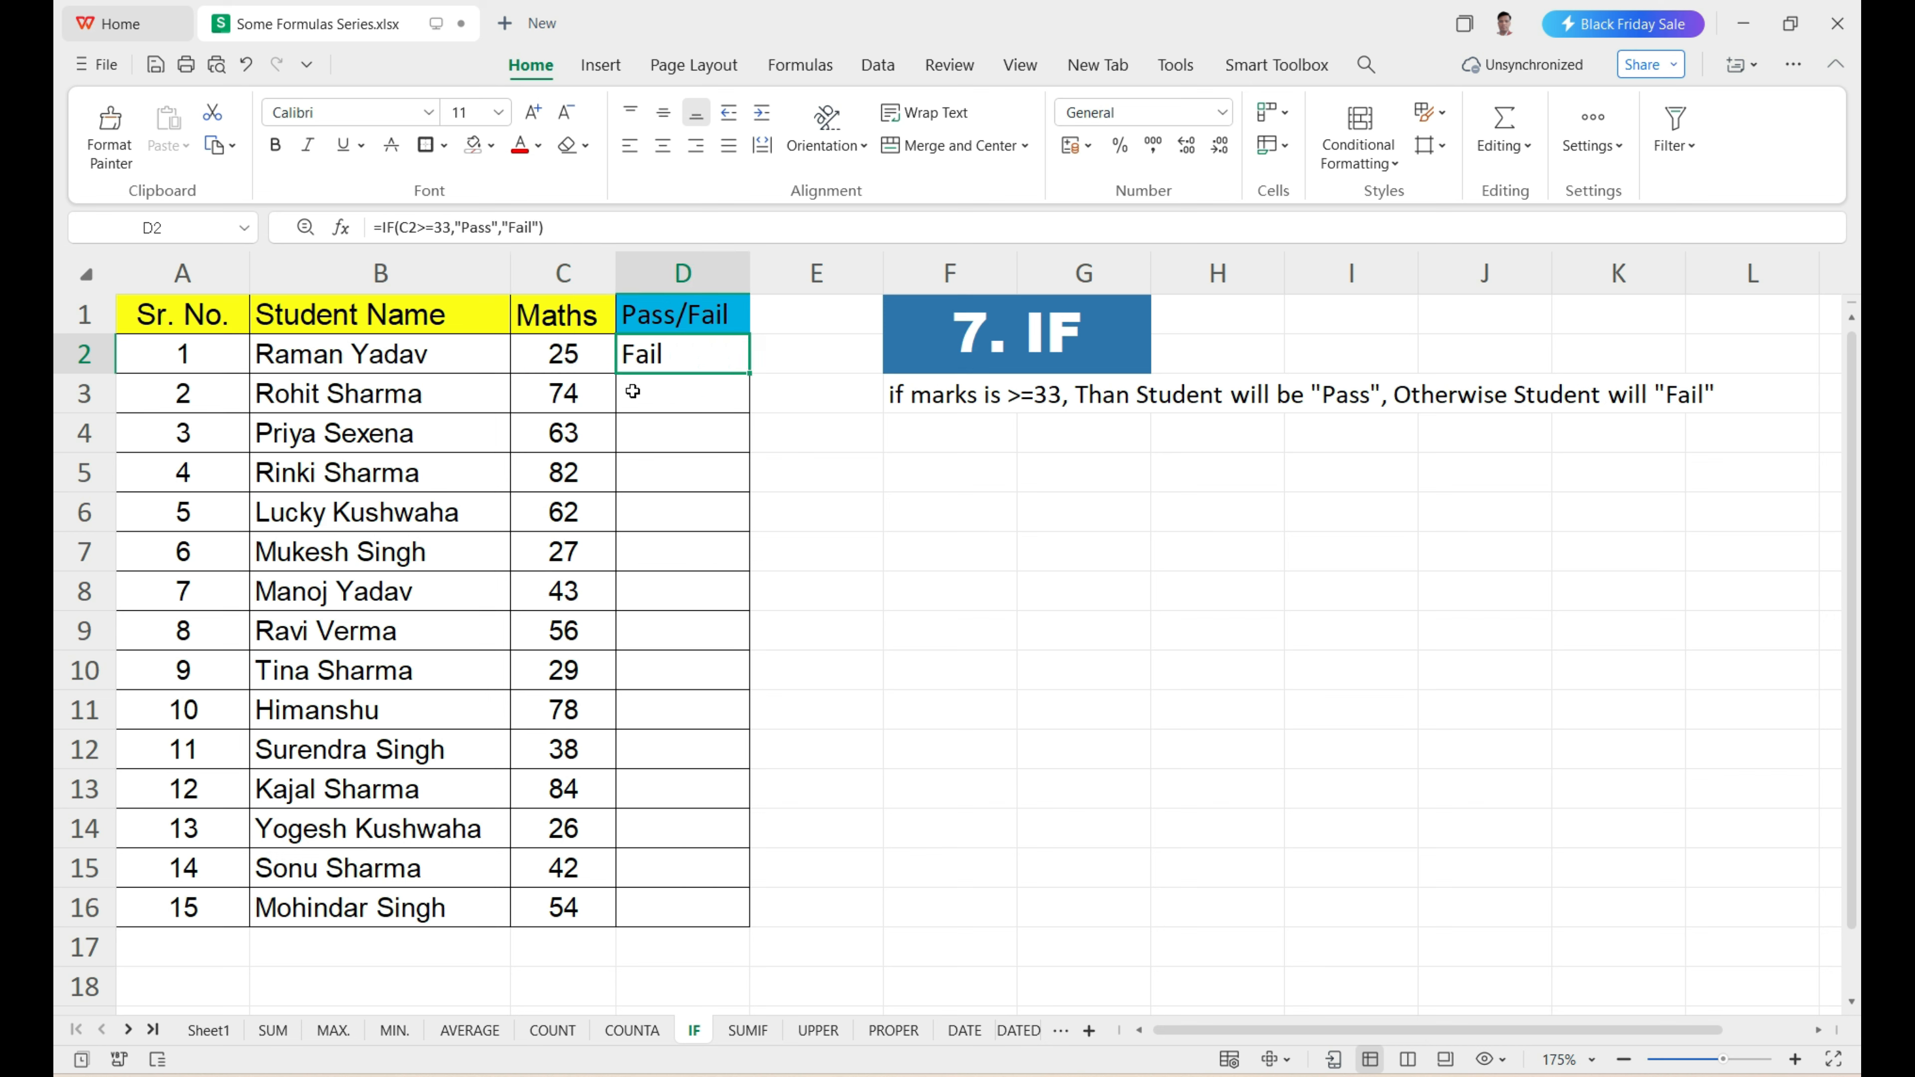
Fill the IF formula from D2 down through D16 for the remaining students.
left_click_drag(633, 391, 654, 903)
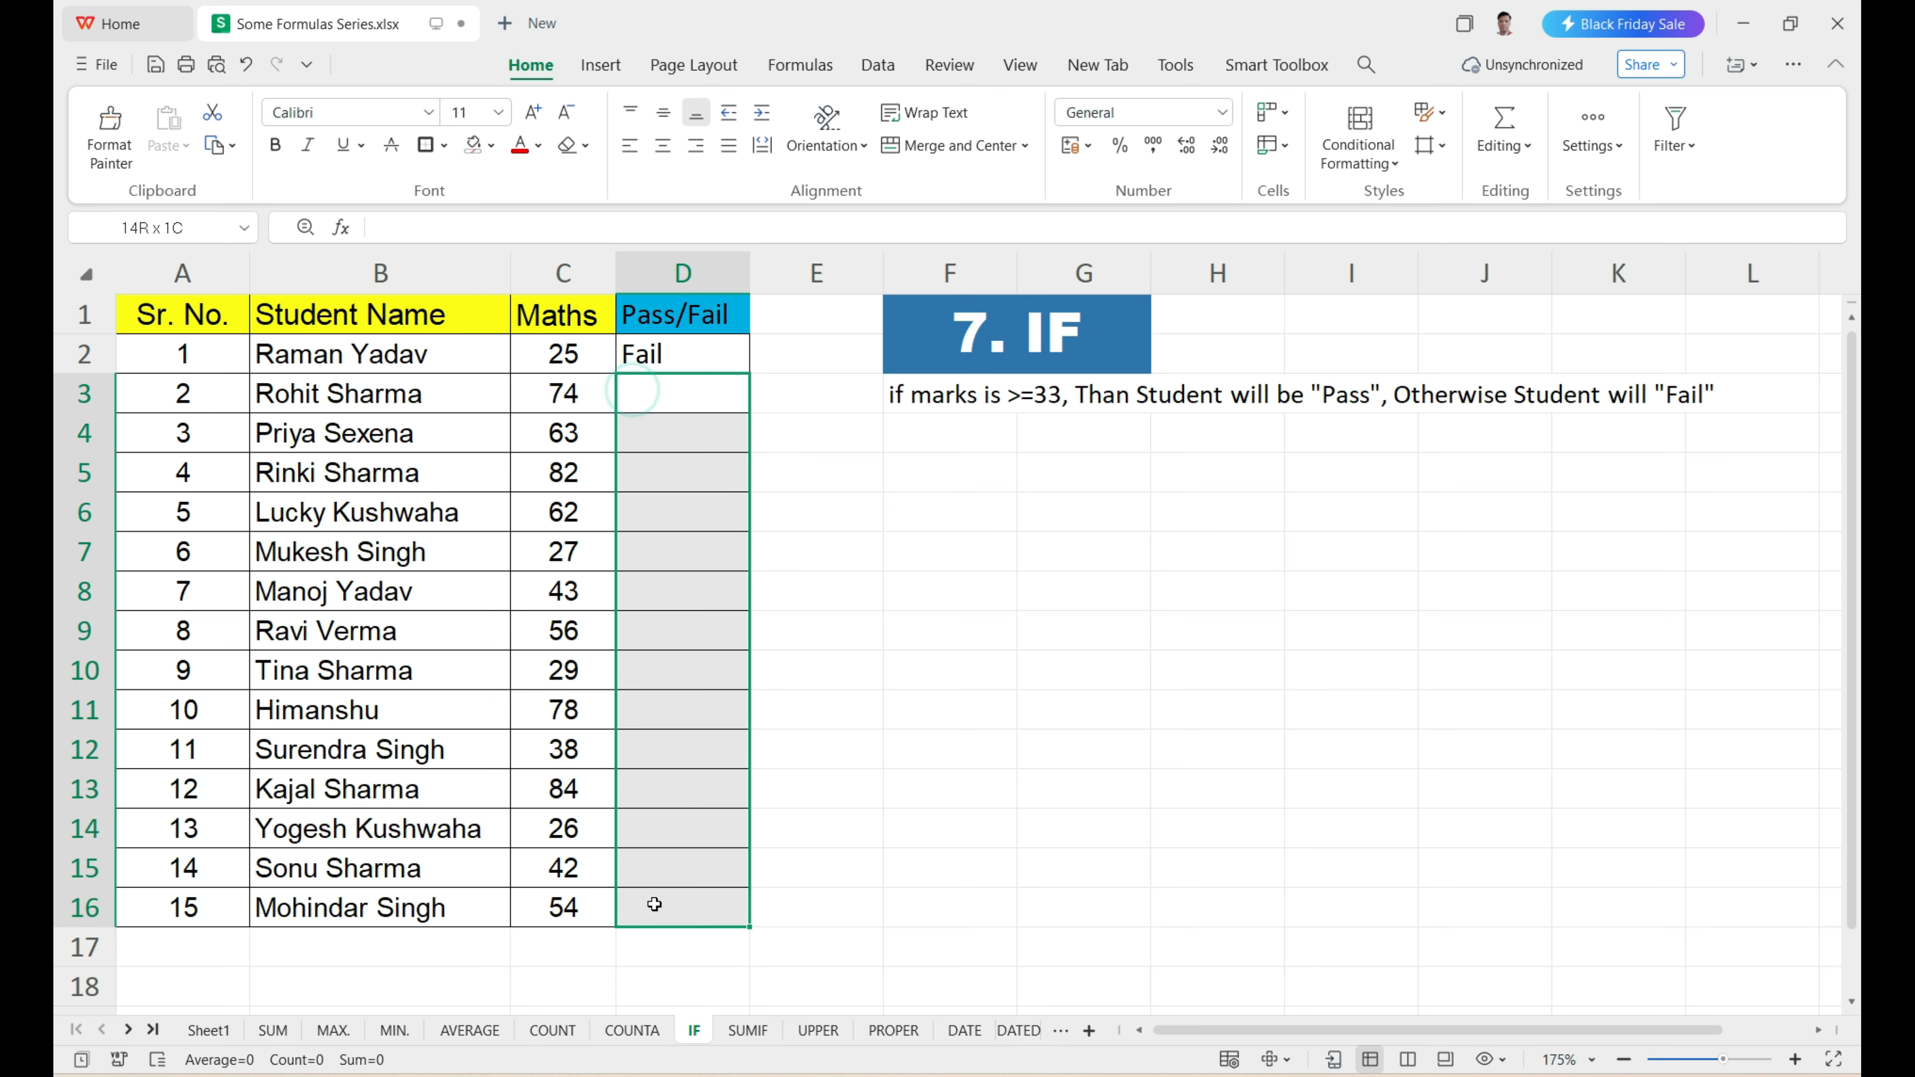
left_click(699, 360)
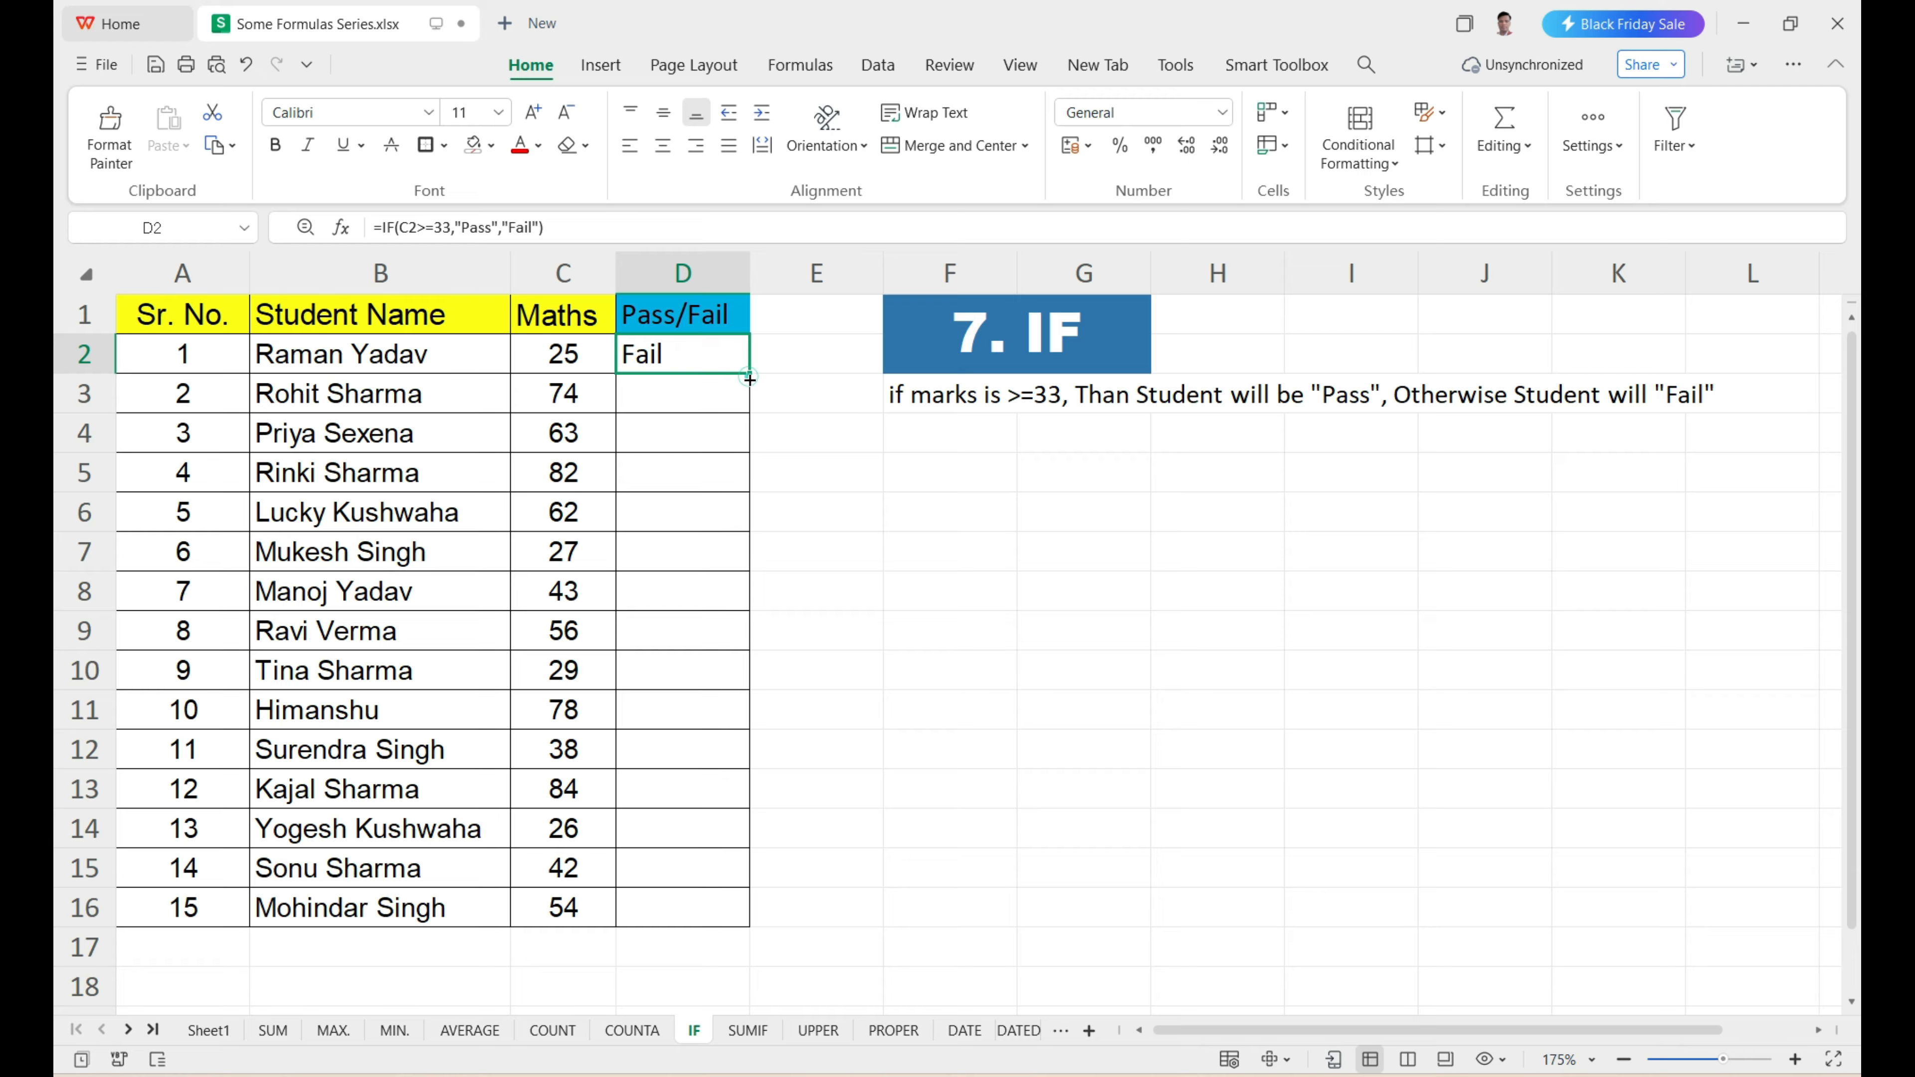
left_click_drag(748, 378, 720, 909)
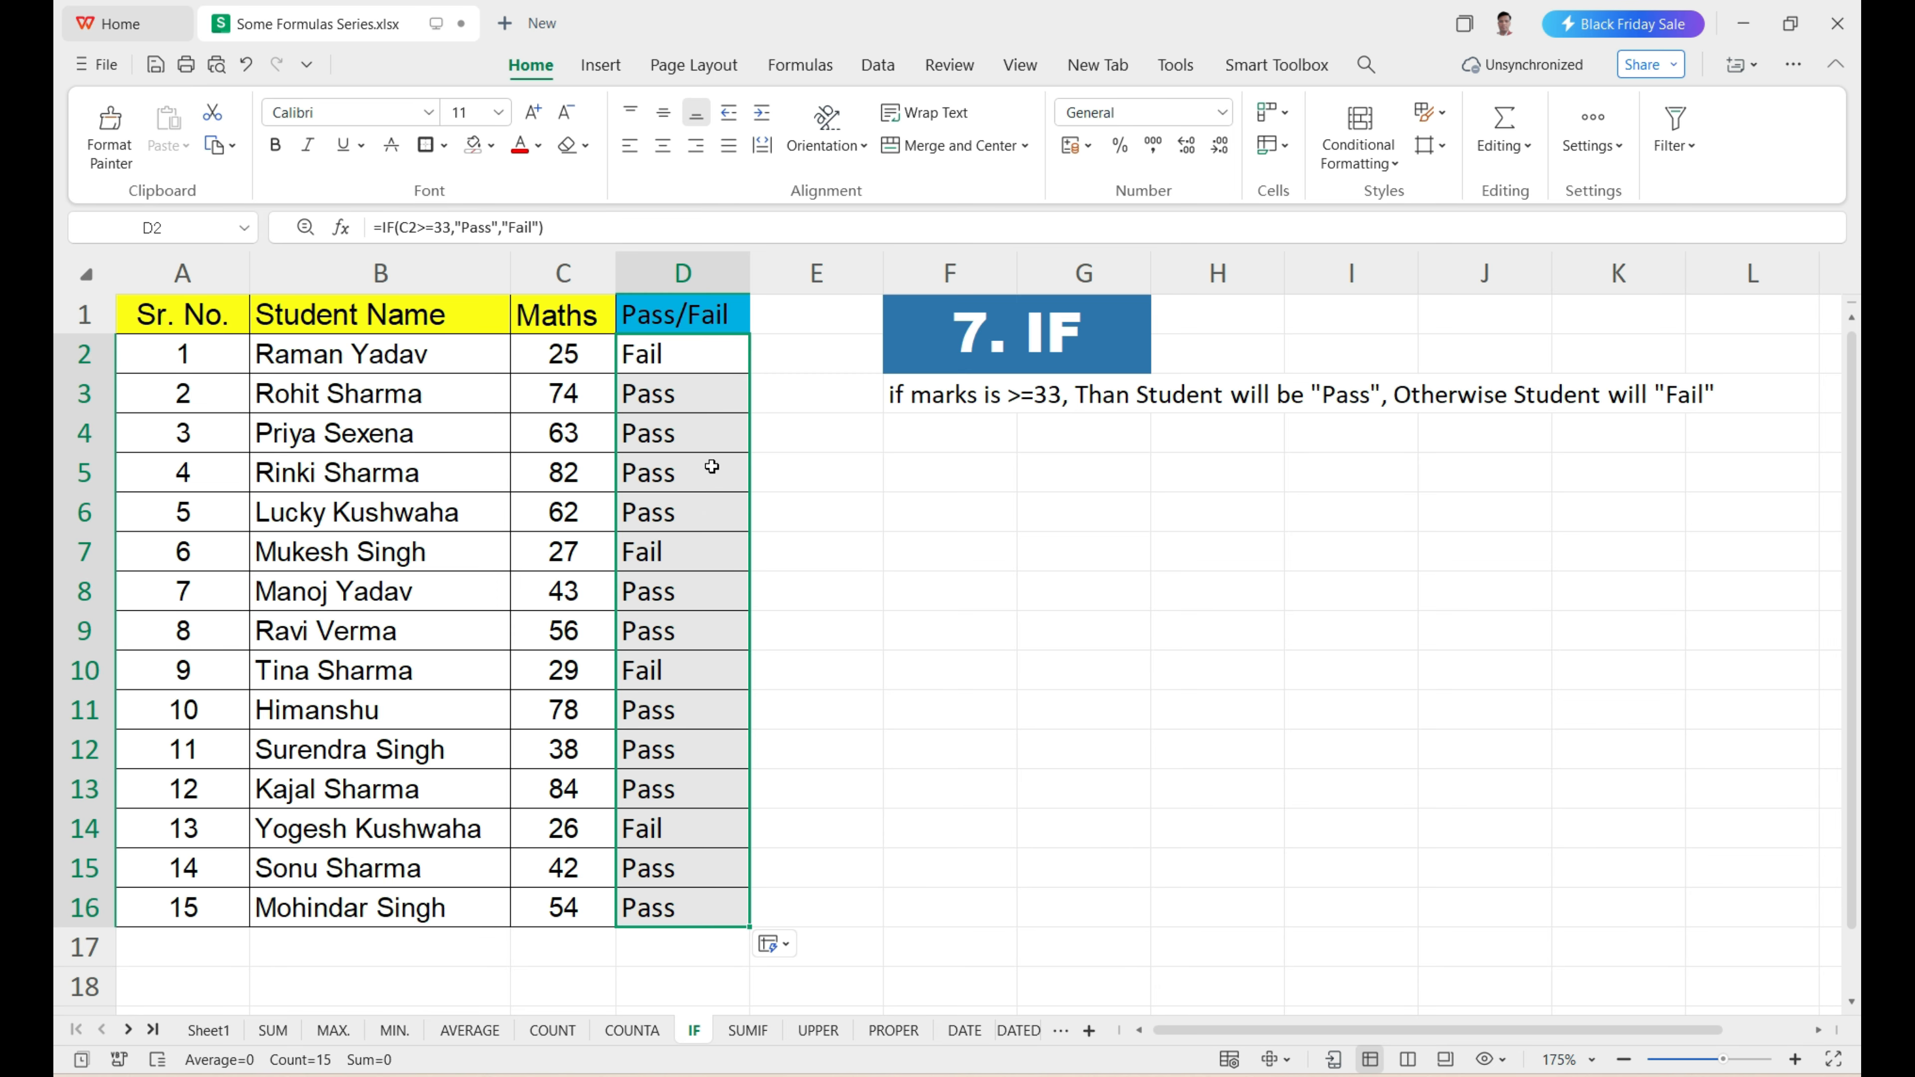
Check the Pass/Fail results in D3 and D4 against the Maths marks in C3 and C4.
left_click(573, 403)
left_click(705, 397)
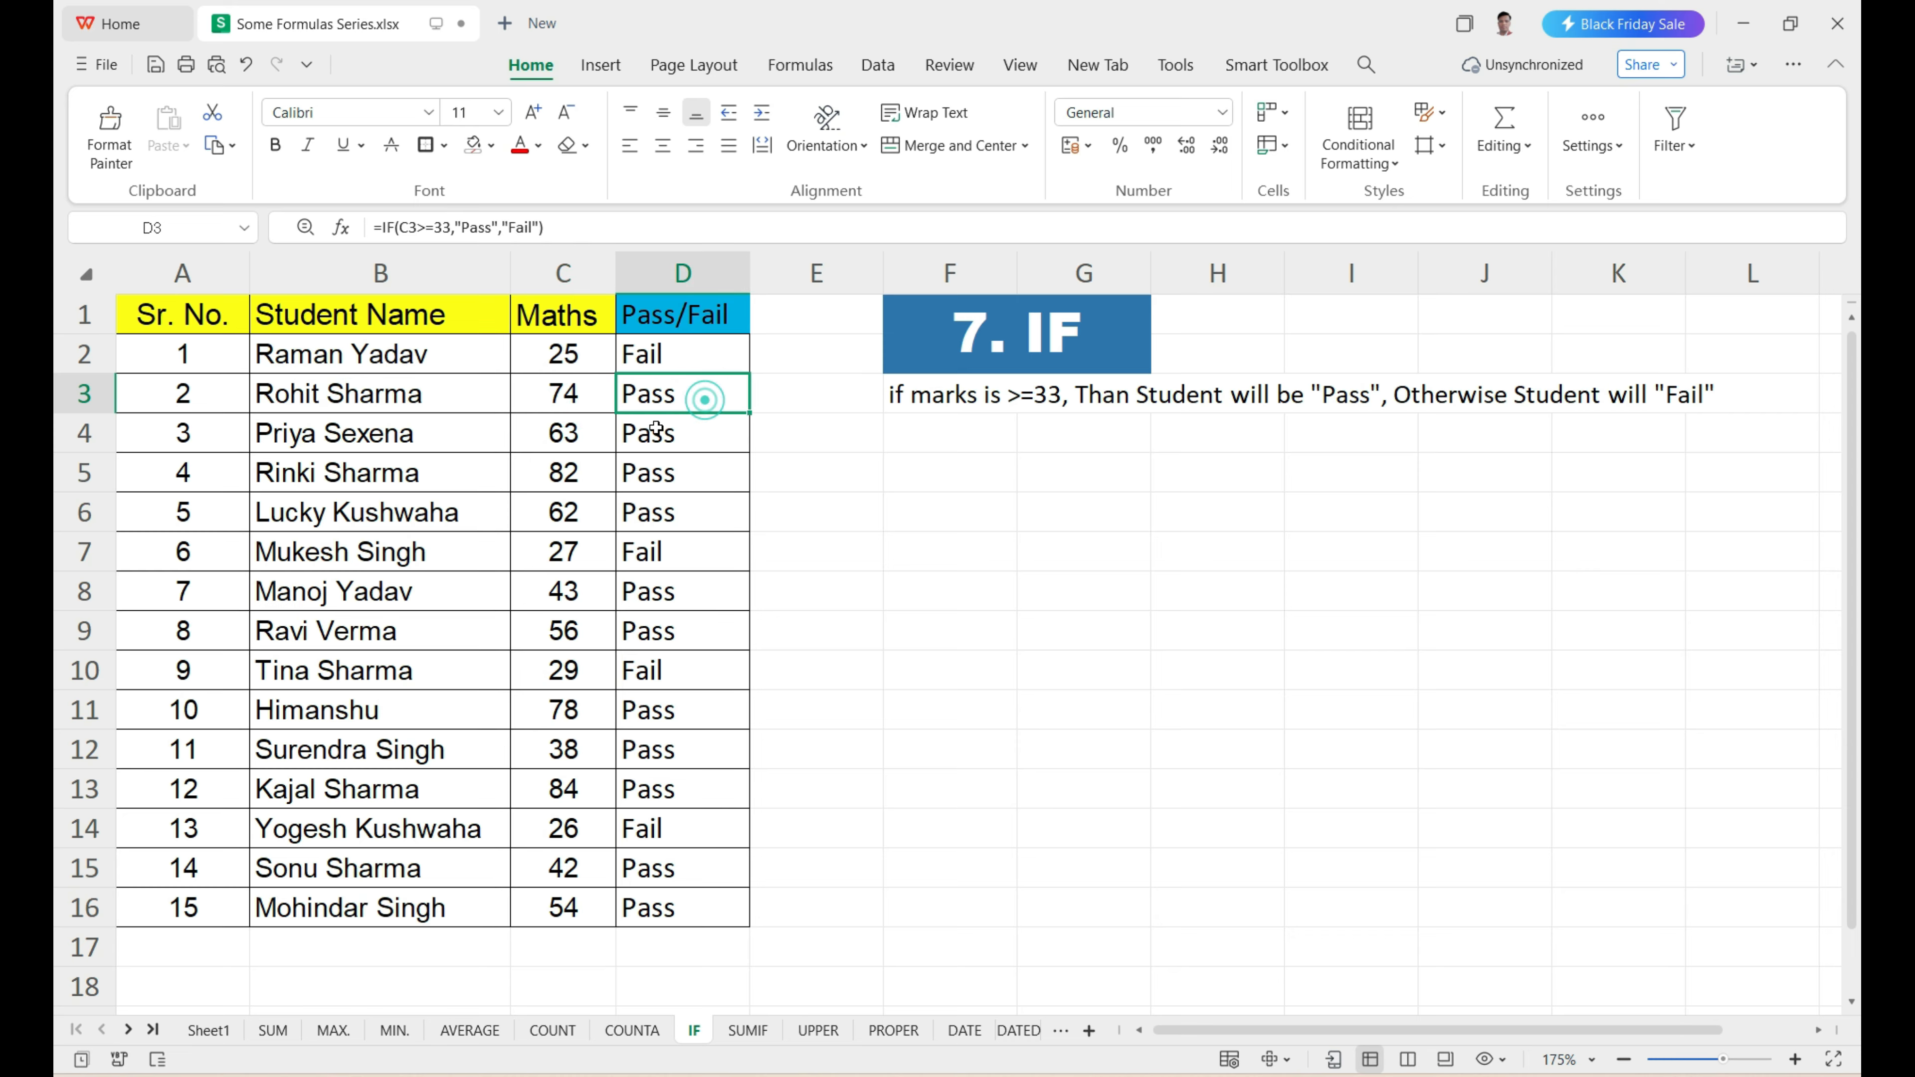
left_click(577, 437)
left_click(682, 434)
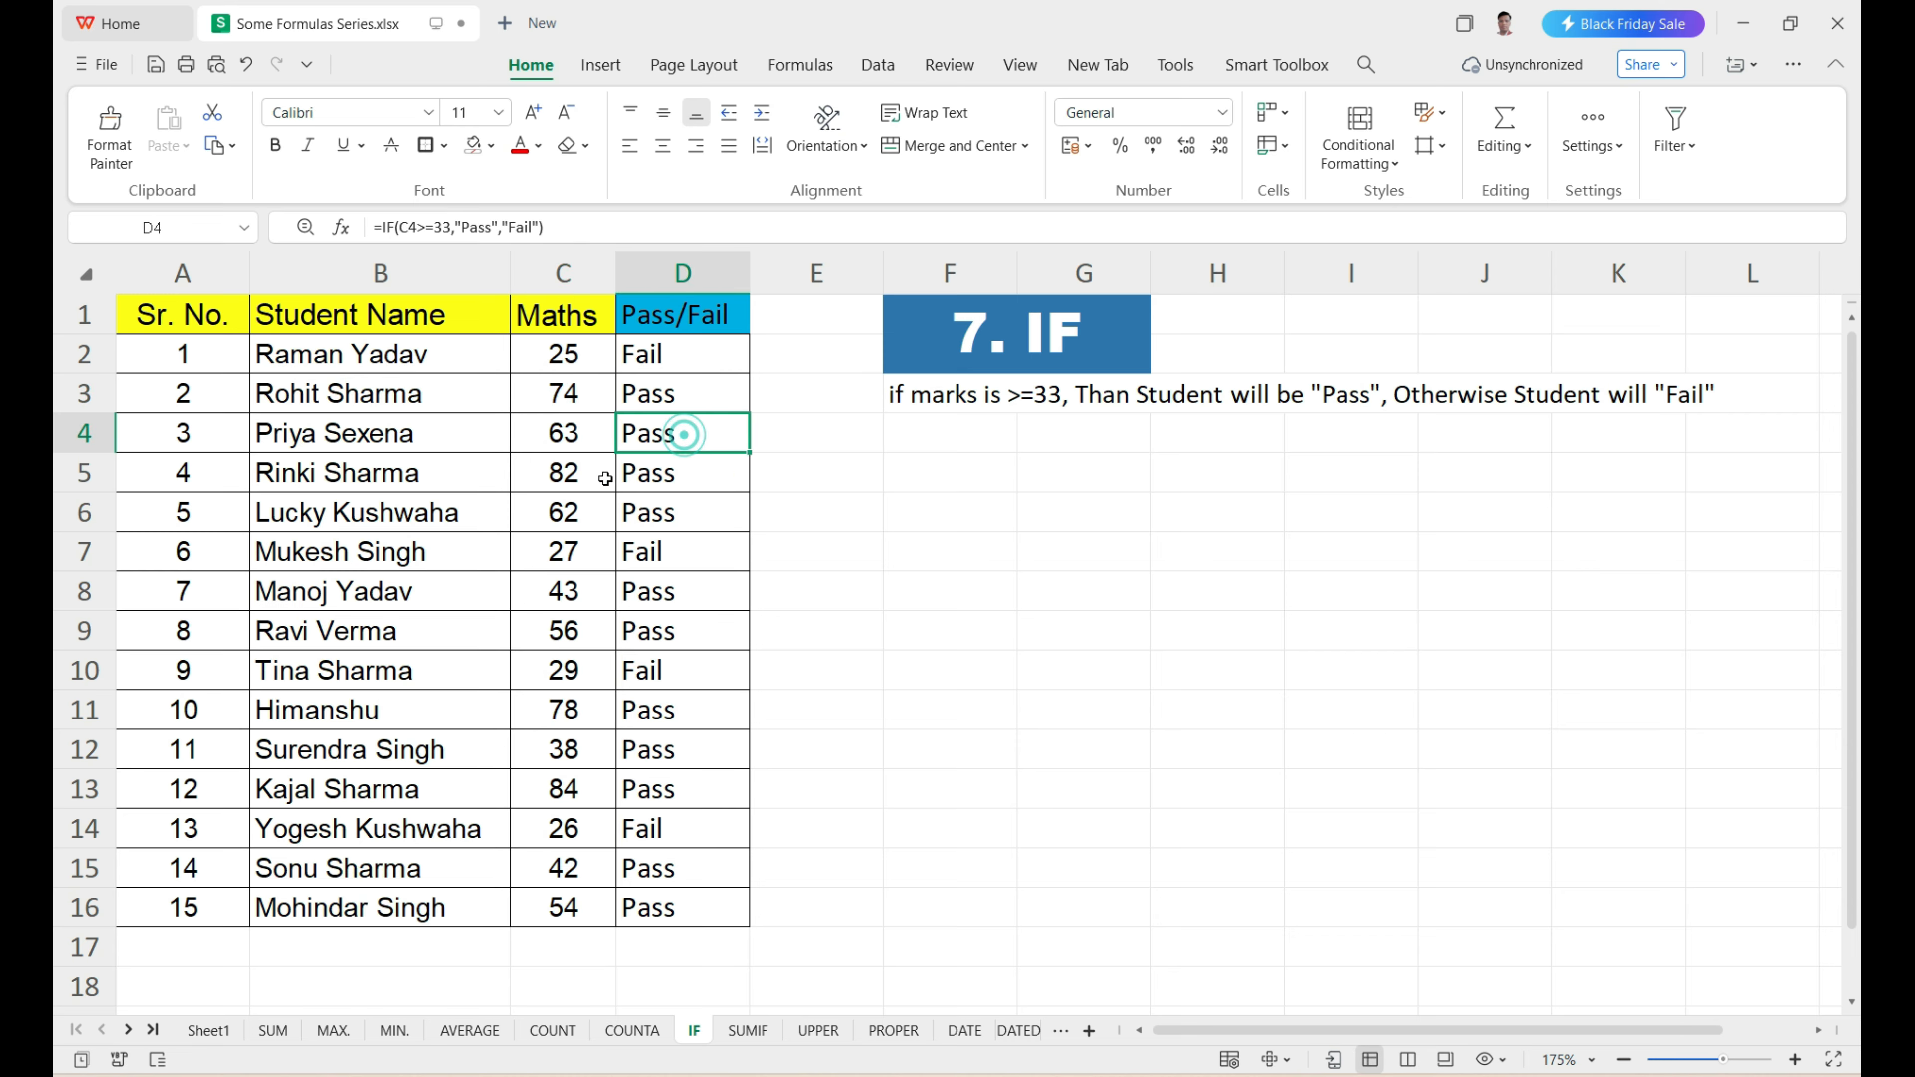
Check the Pass/Fail results in D5, D7 and D14 against the Maths marks in the same rows.
left_click(579, 476)
left_click(715, 472)
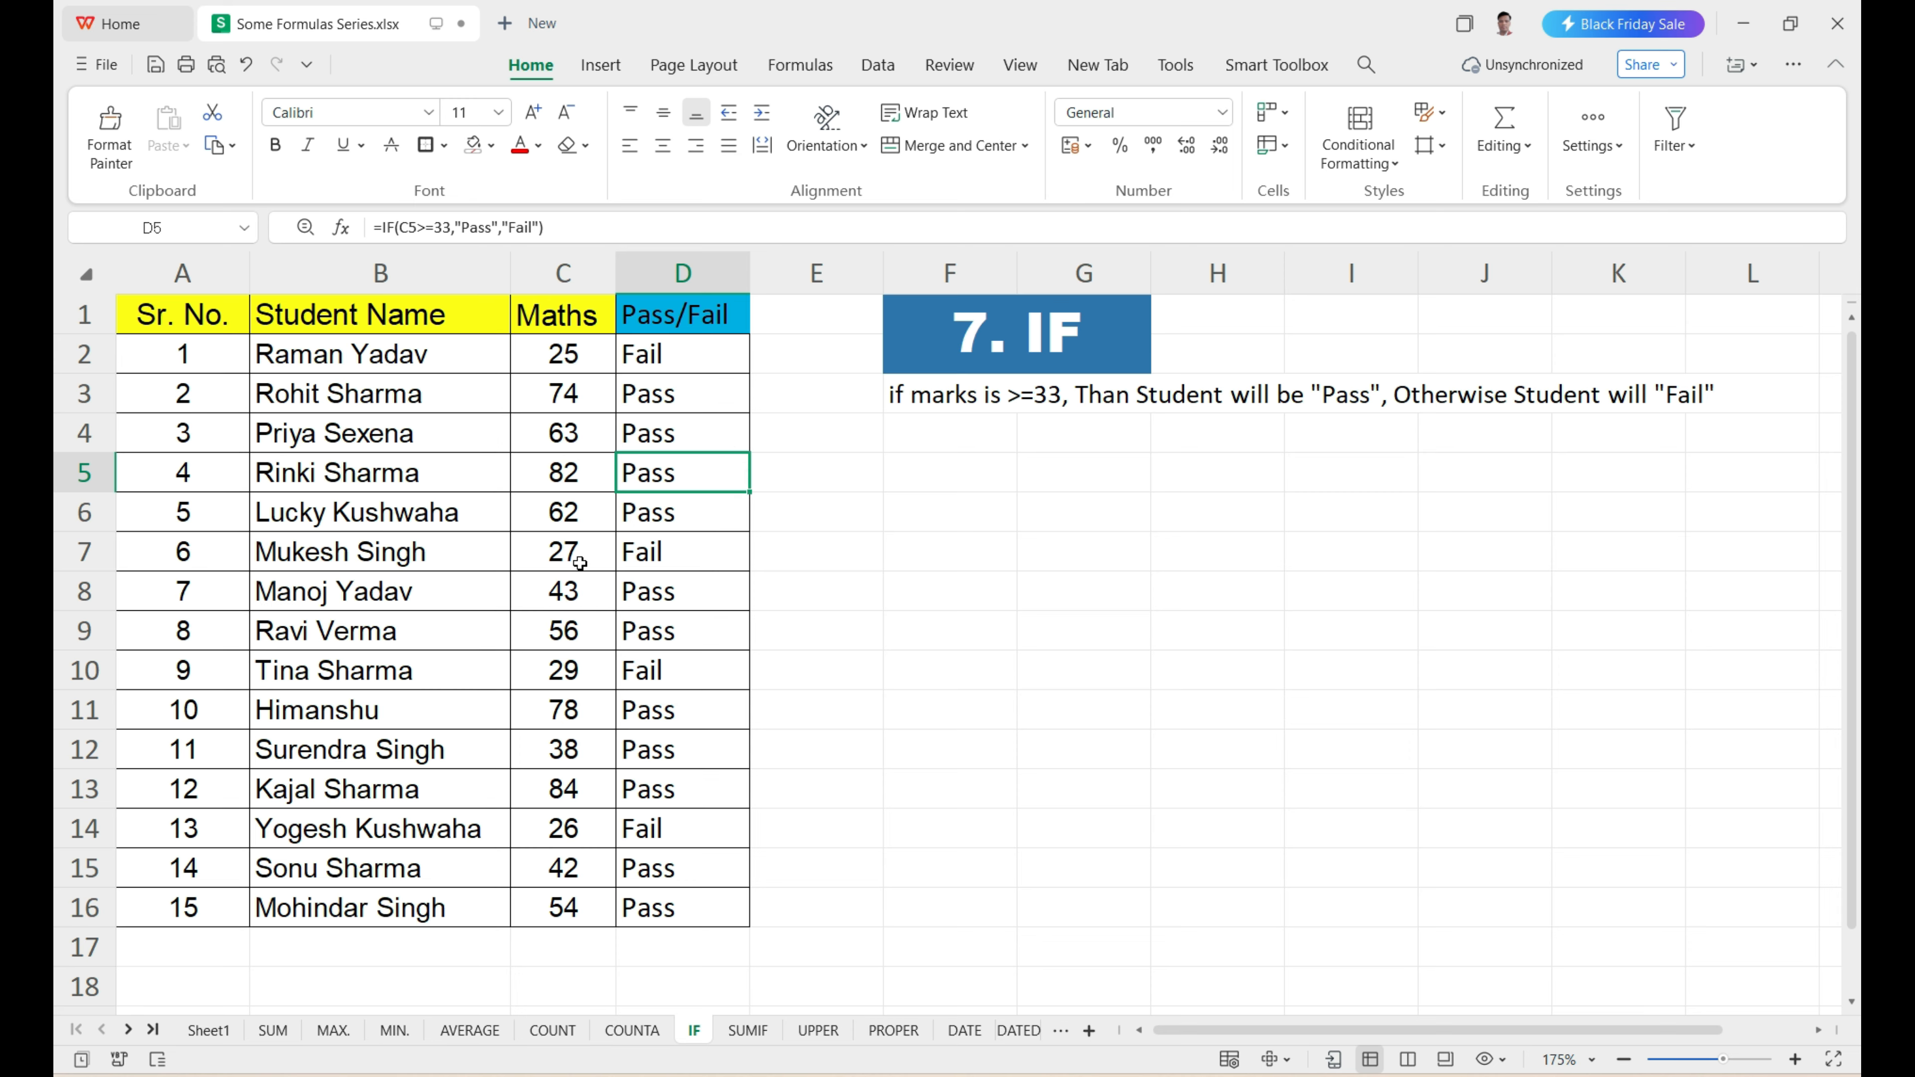
left_click(579, 562)
left_click(659, 564)
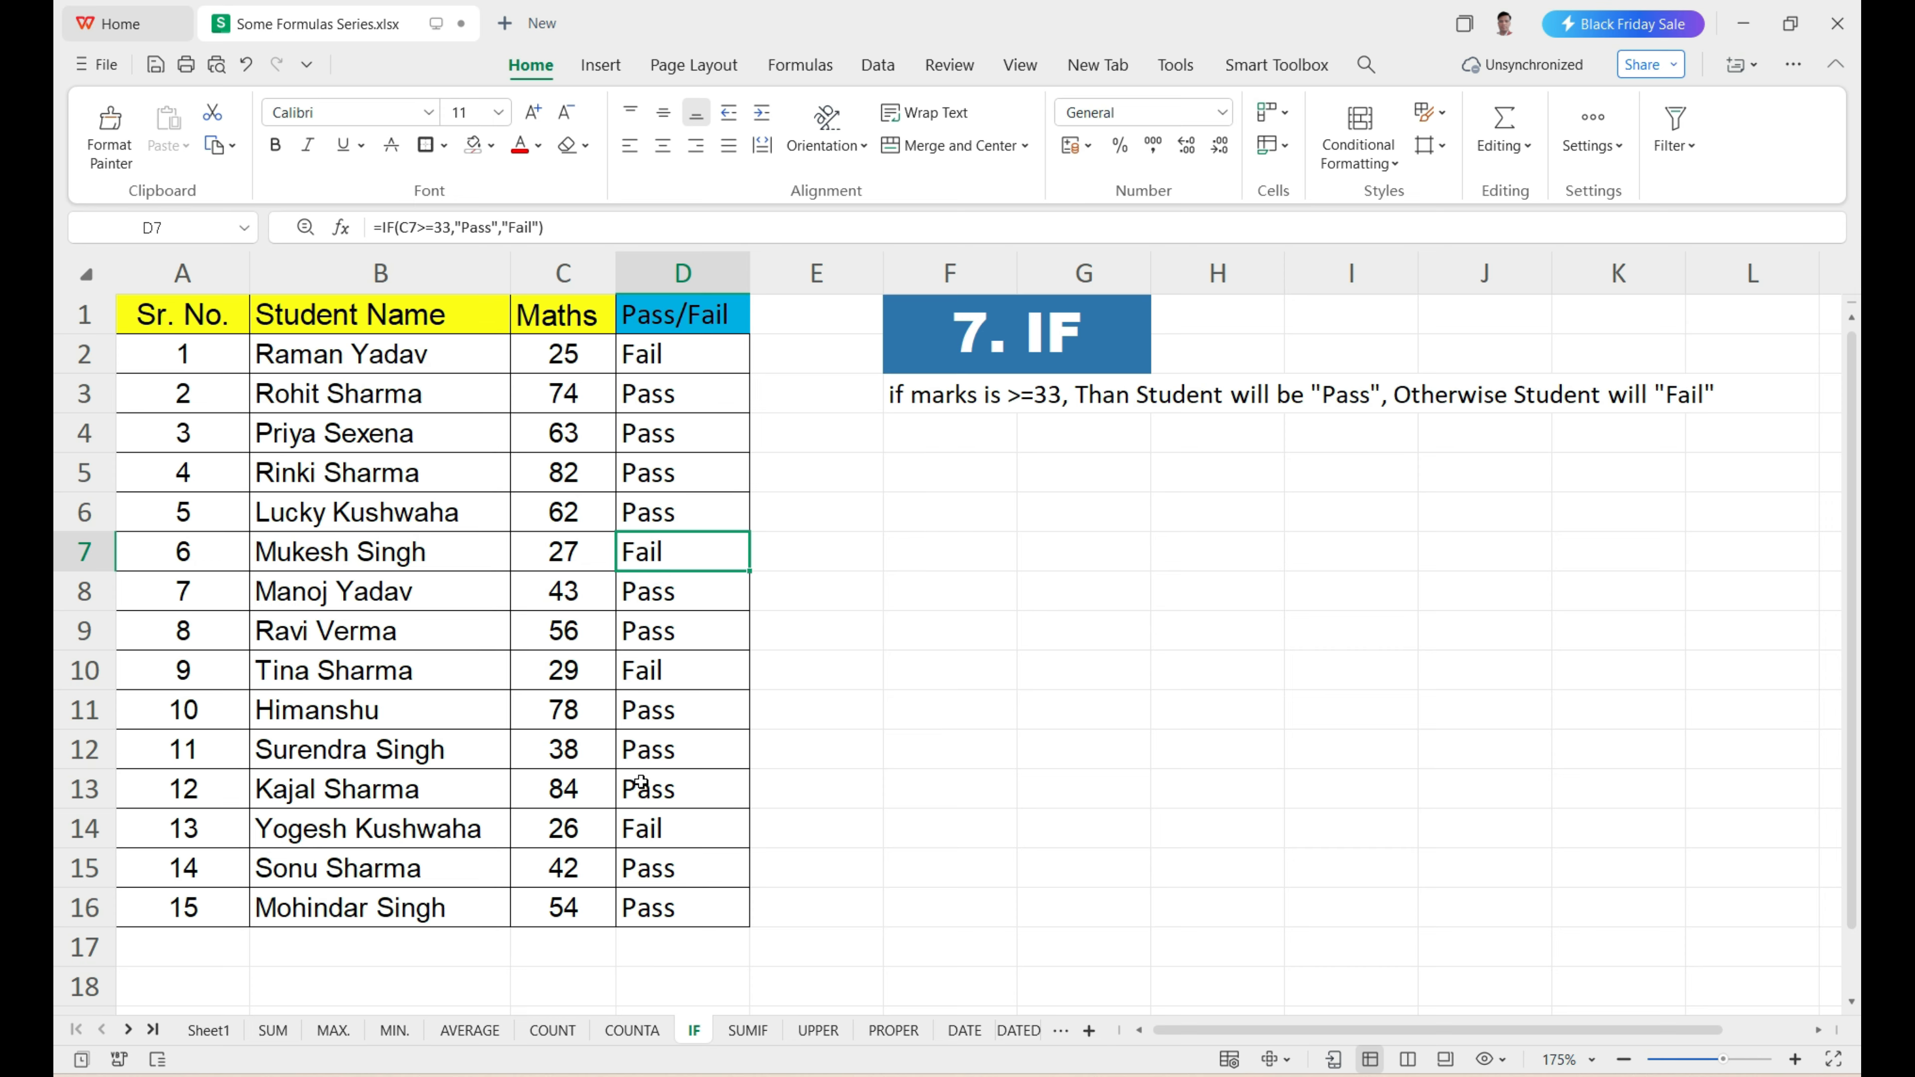
left_click(578, 835)
left_click(637, 835)
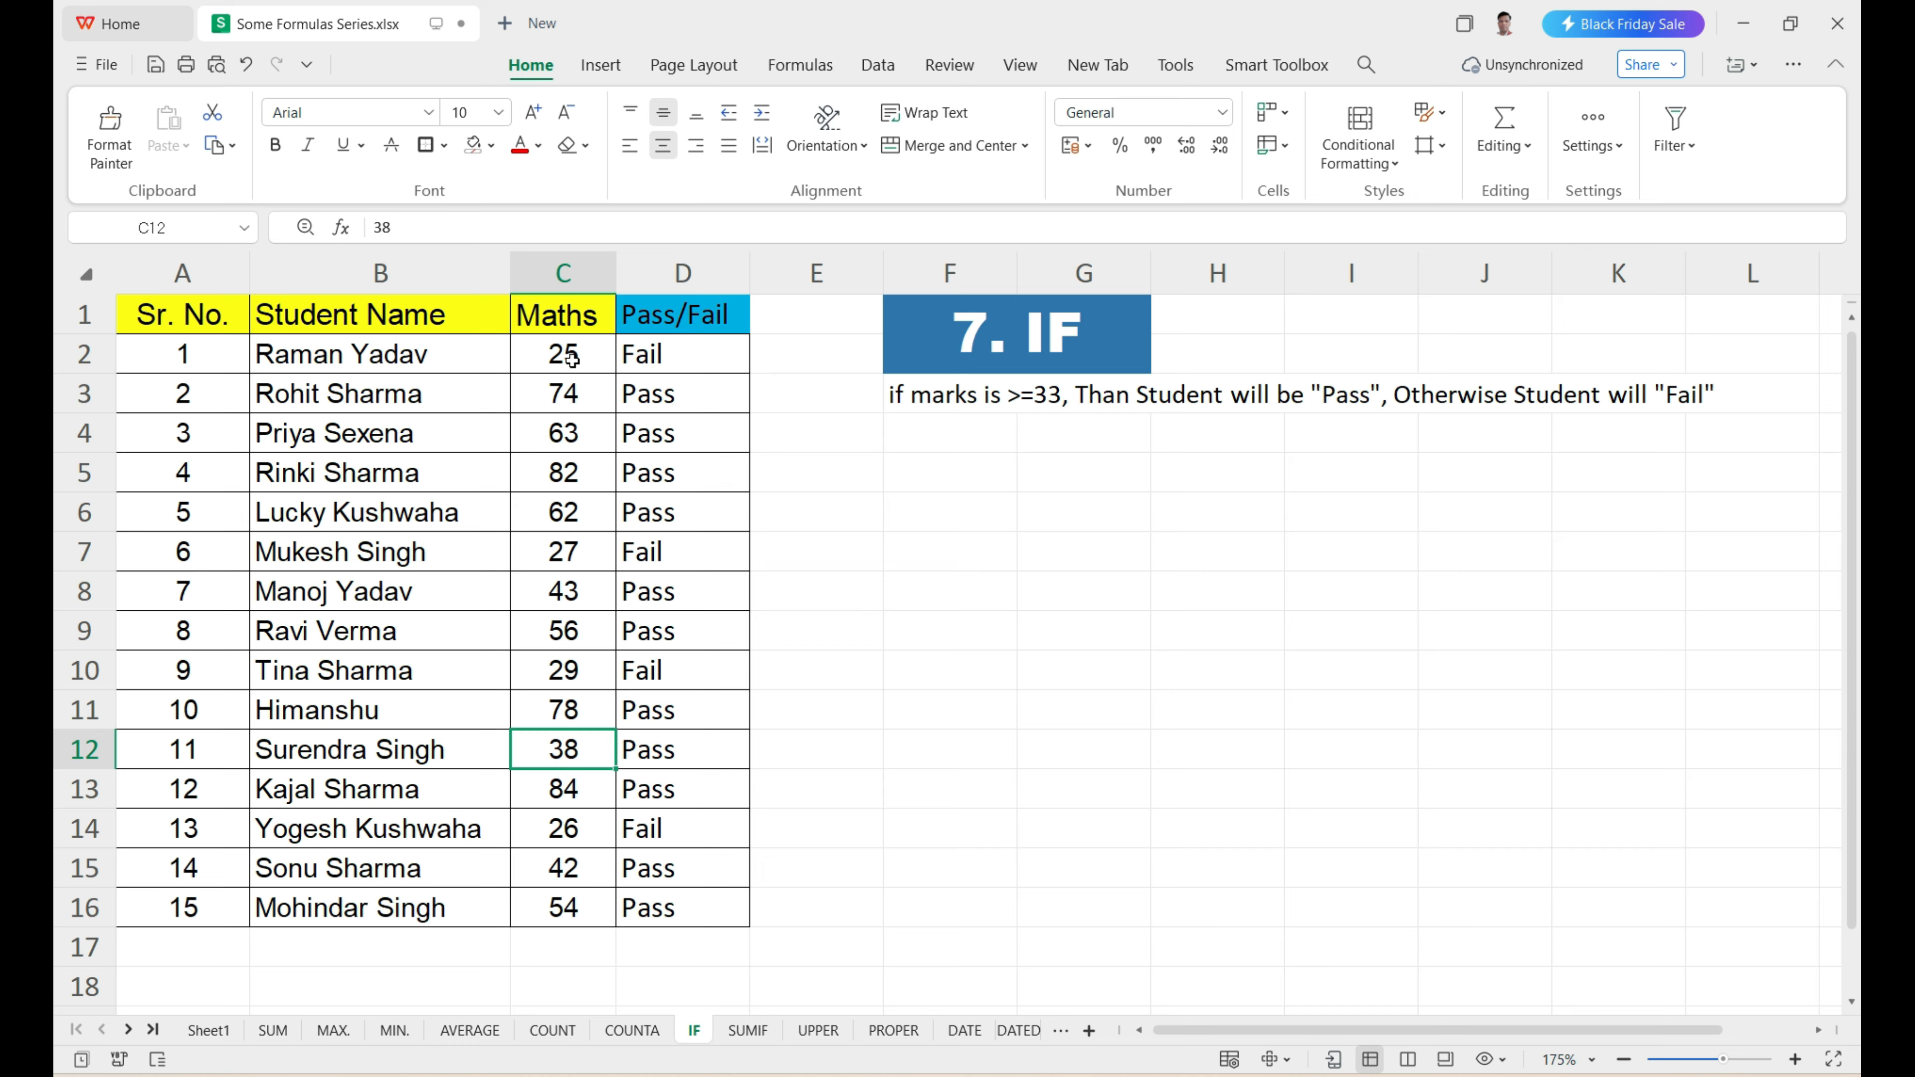
Set the Maths mark in C12 to 33 to test the pass threshold.
left_click_drag(571, 356, 603, 856)
left_click(567, 746)
type("33")
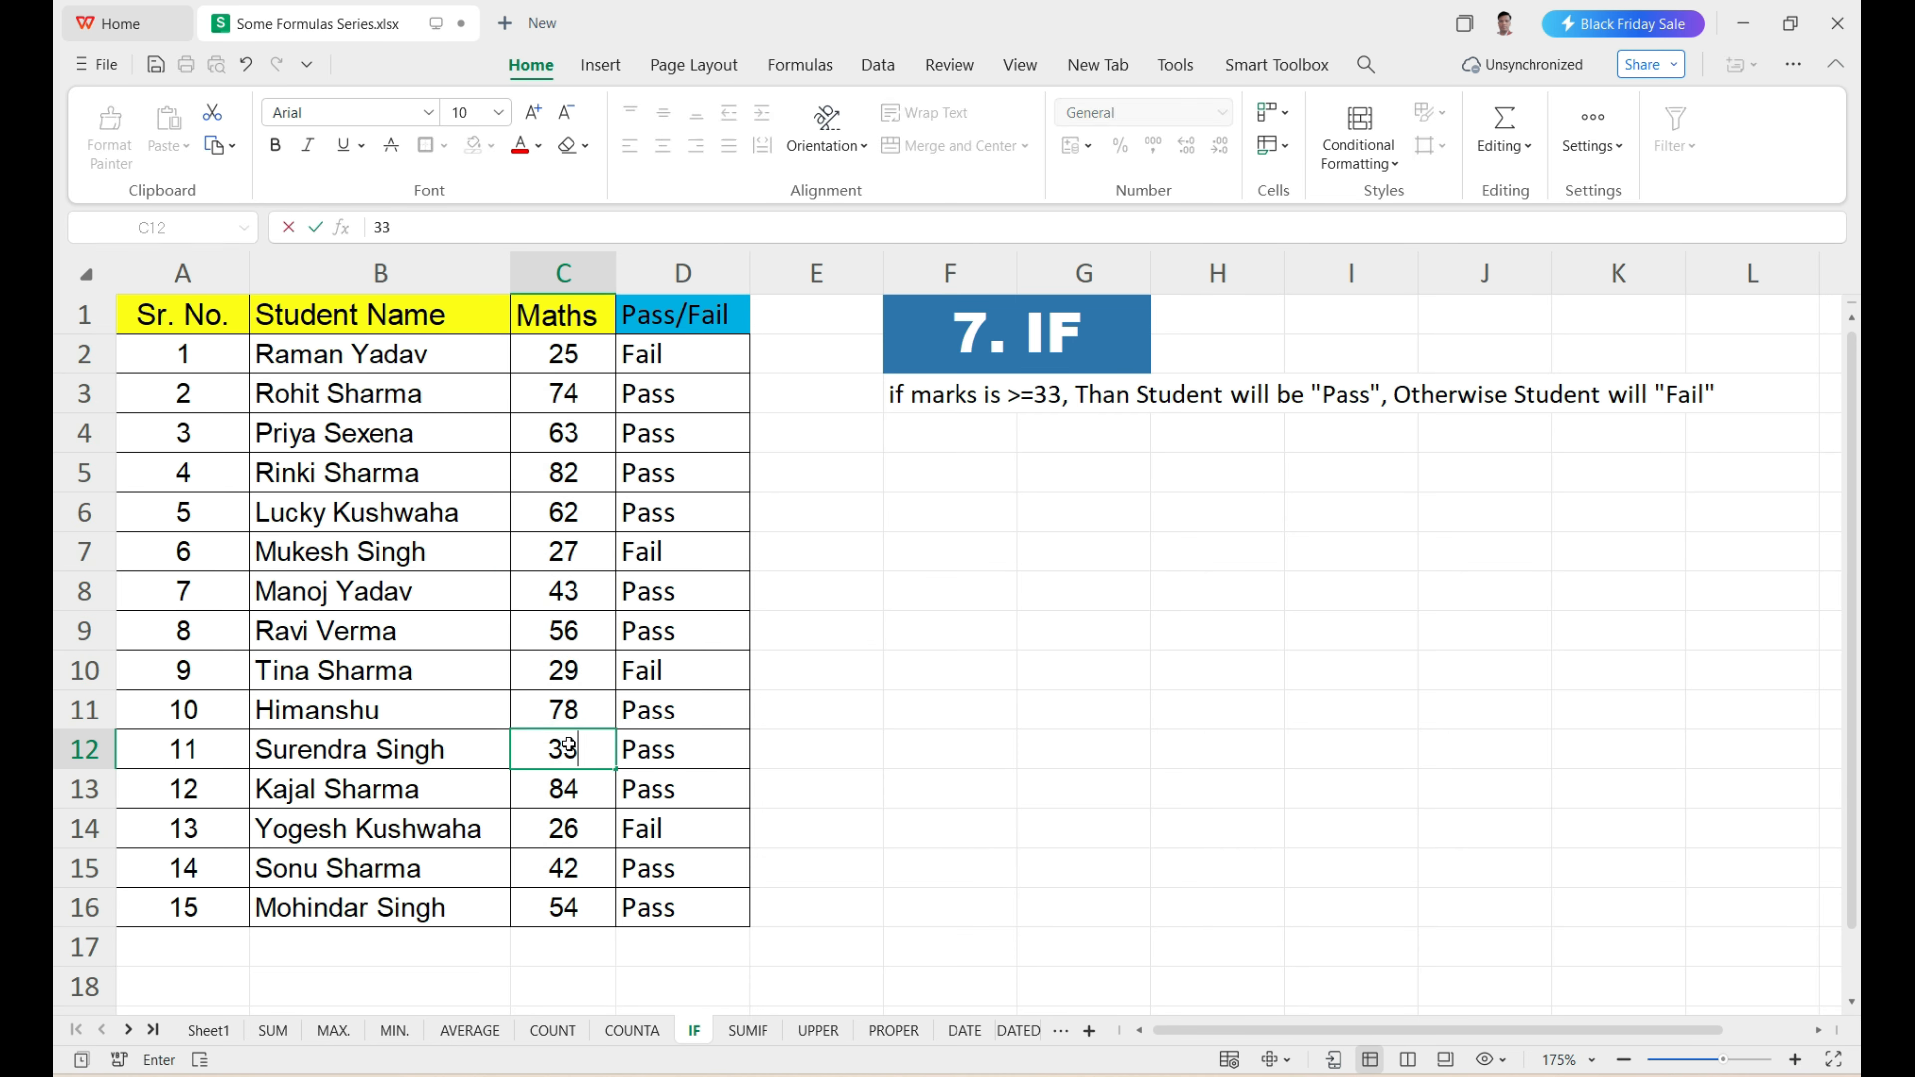
key("Return")
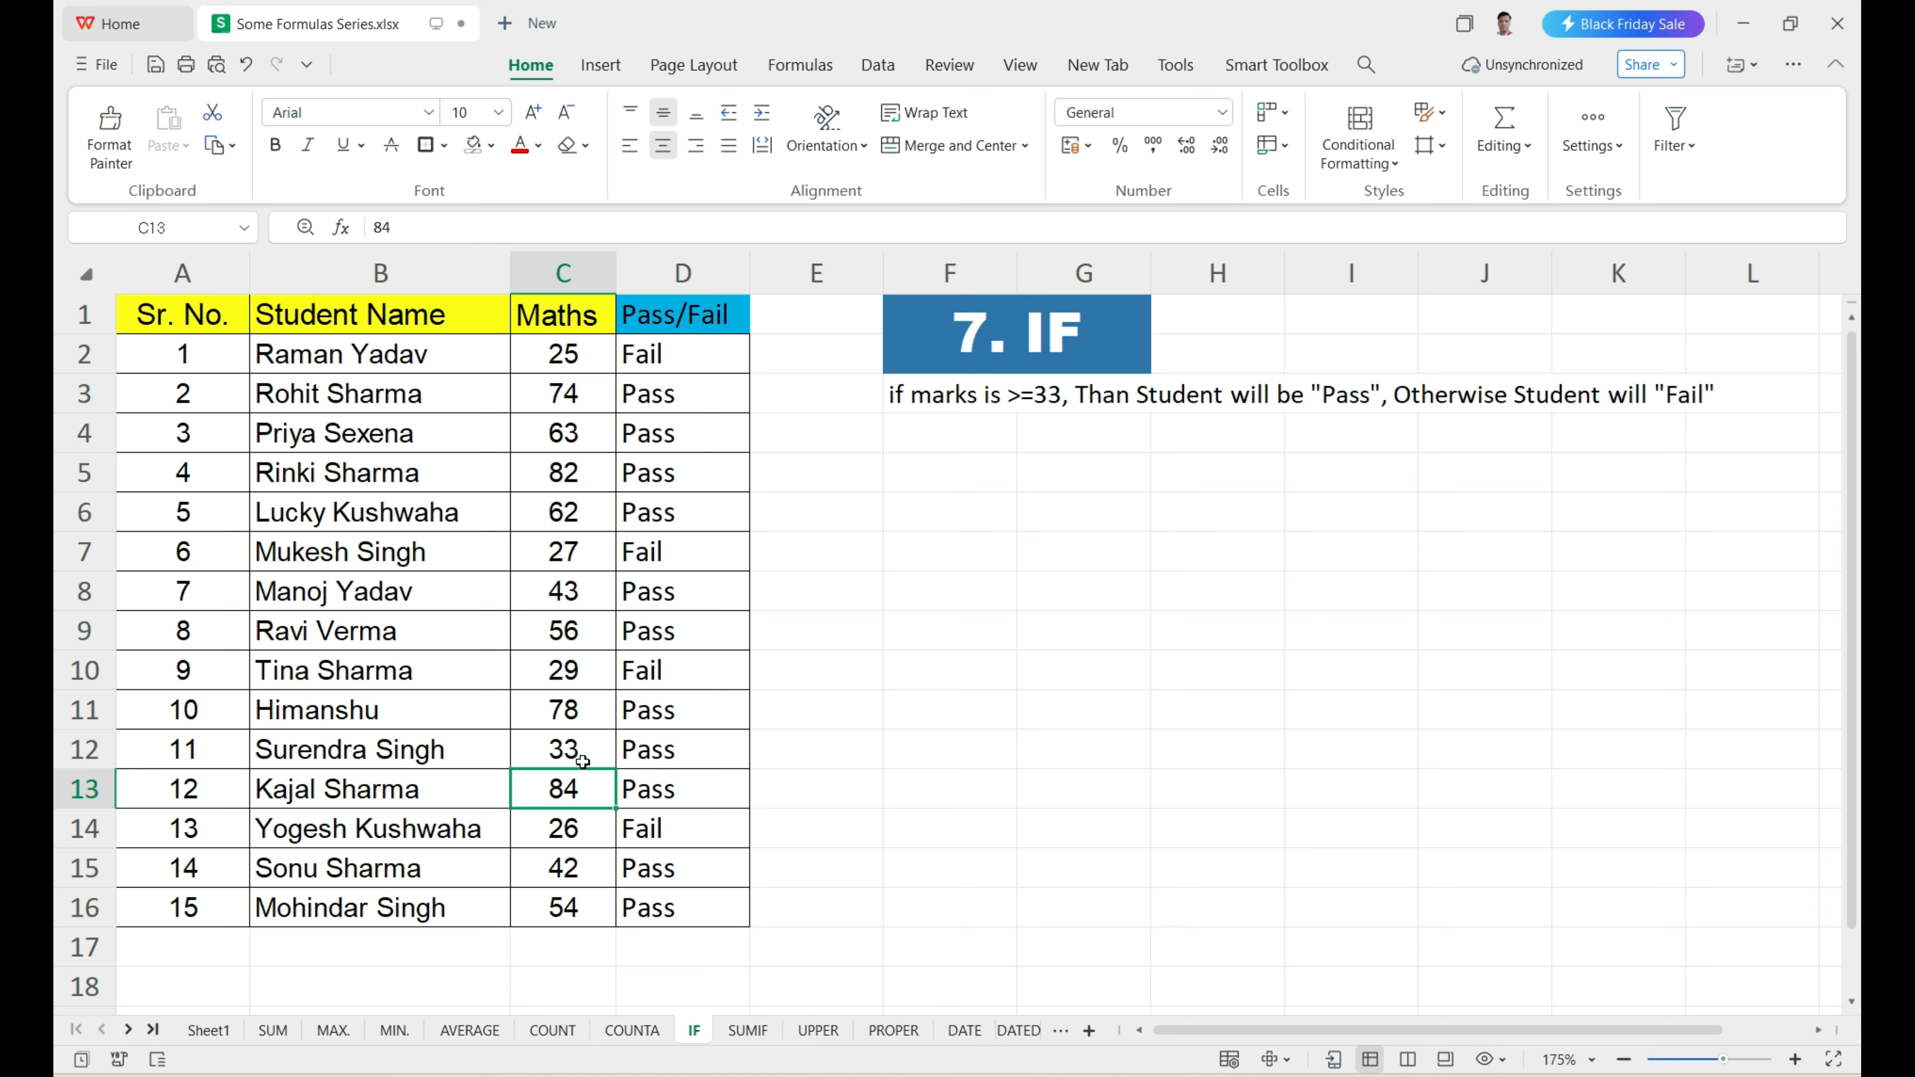
Set the Maths mark in C12 to 32 and check the Pass/Fail result in D12.
double_click(588, 756)
key("BackSpace")
type("2")
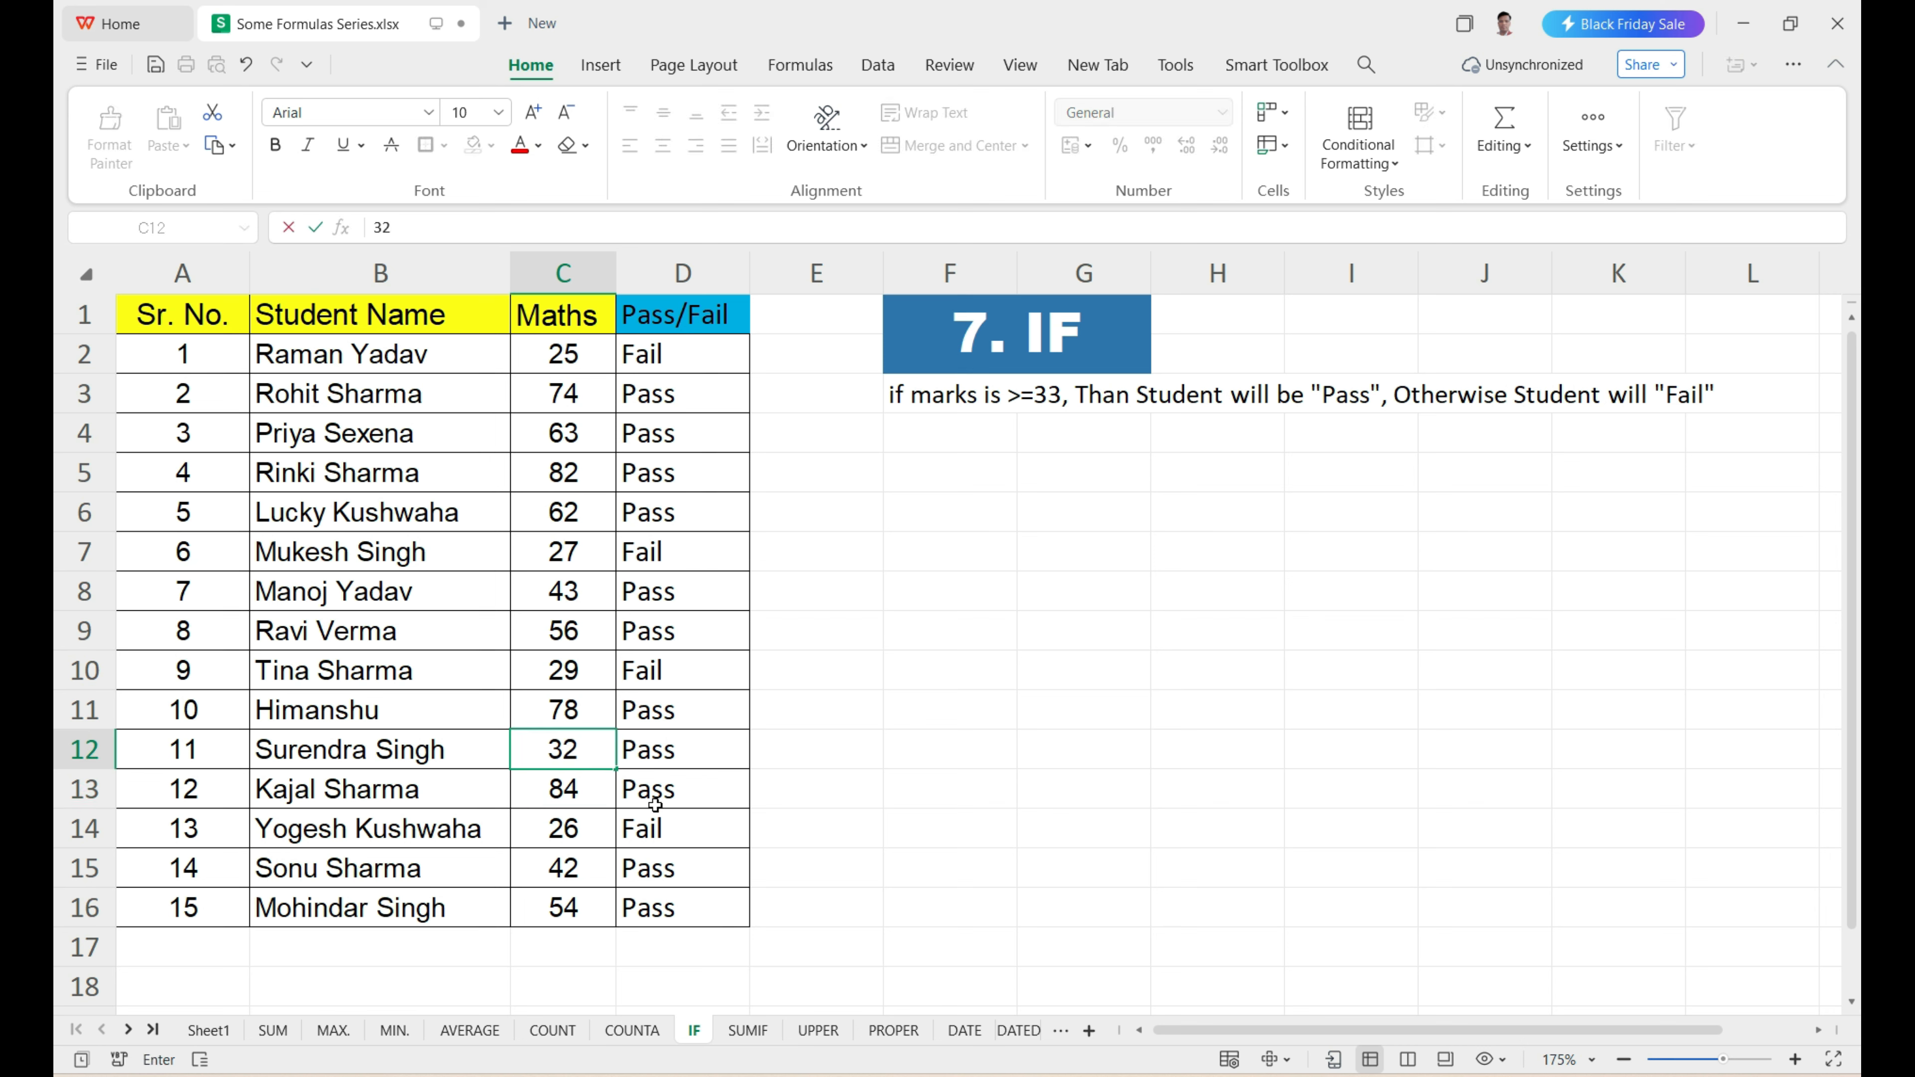
key("Return")
left_click(656, 752)
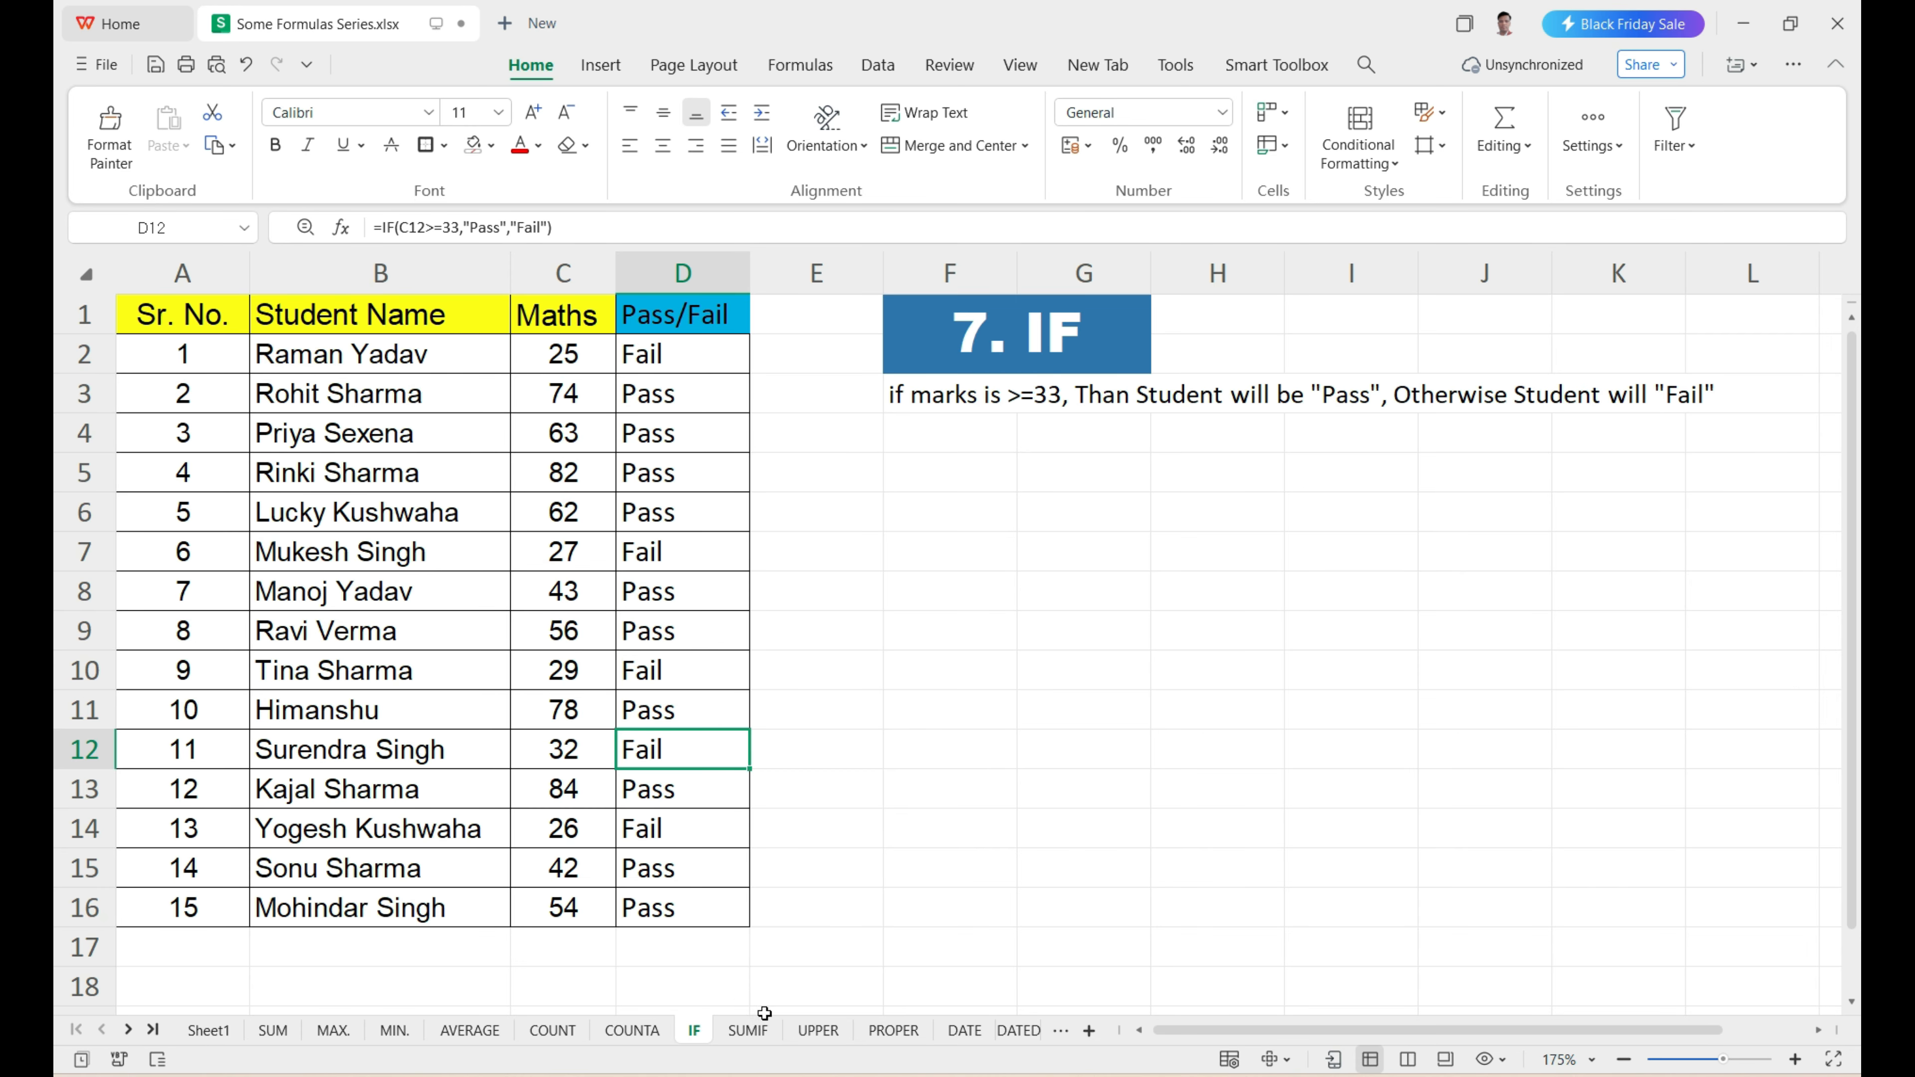
Open the SUMIF sheet and look over the sales records in B2:F16.
left_click(763, 1034)
left_click(1090, 822)
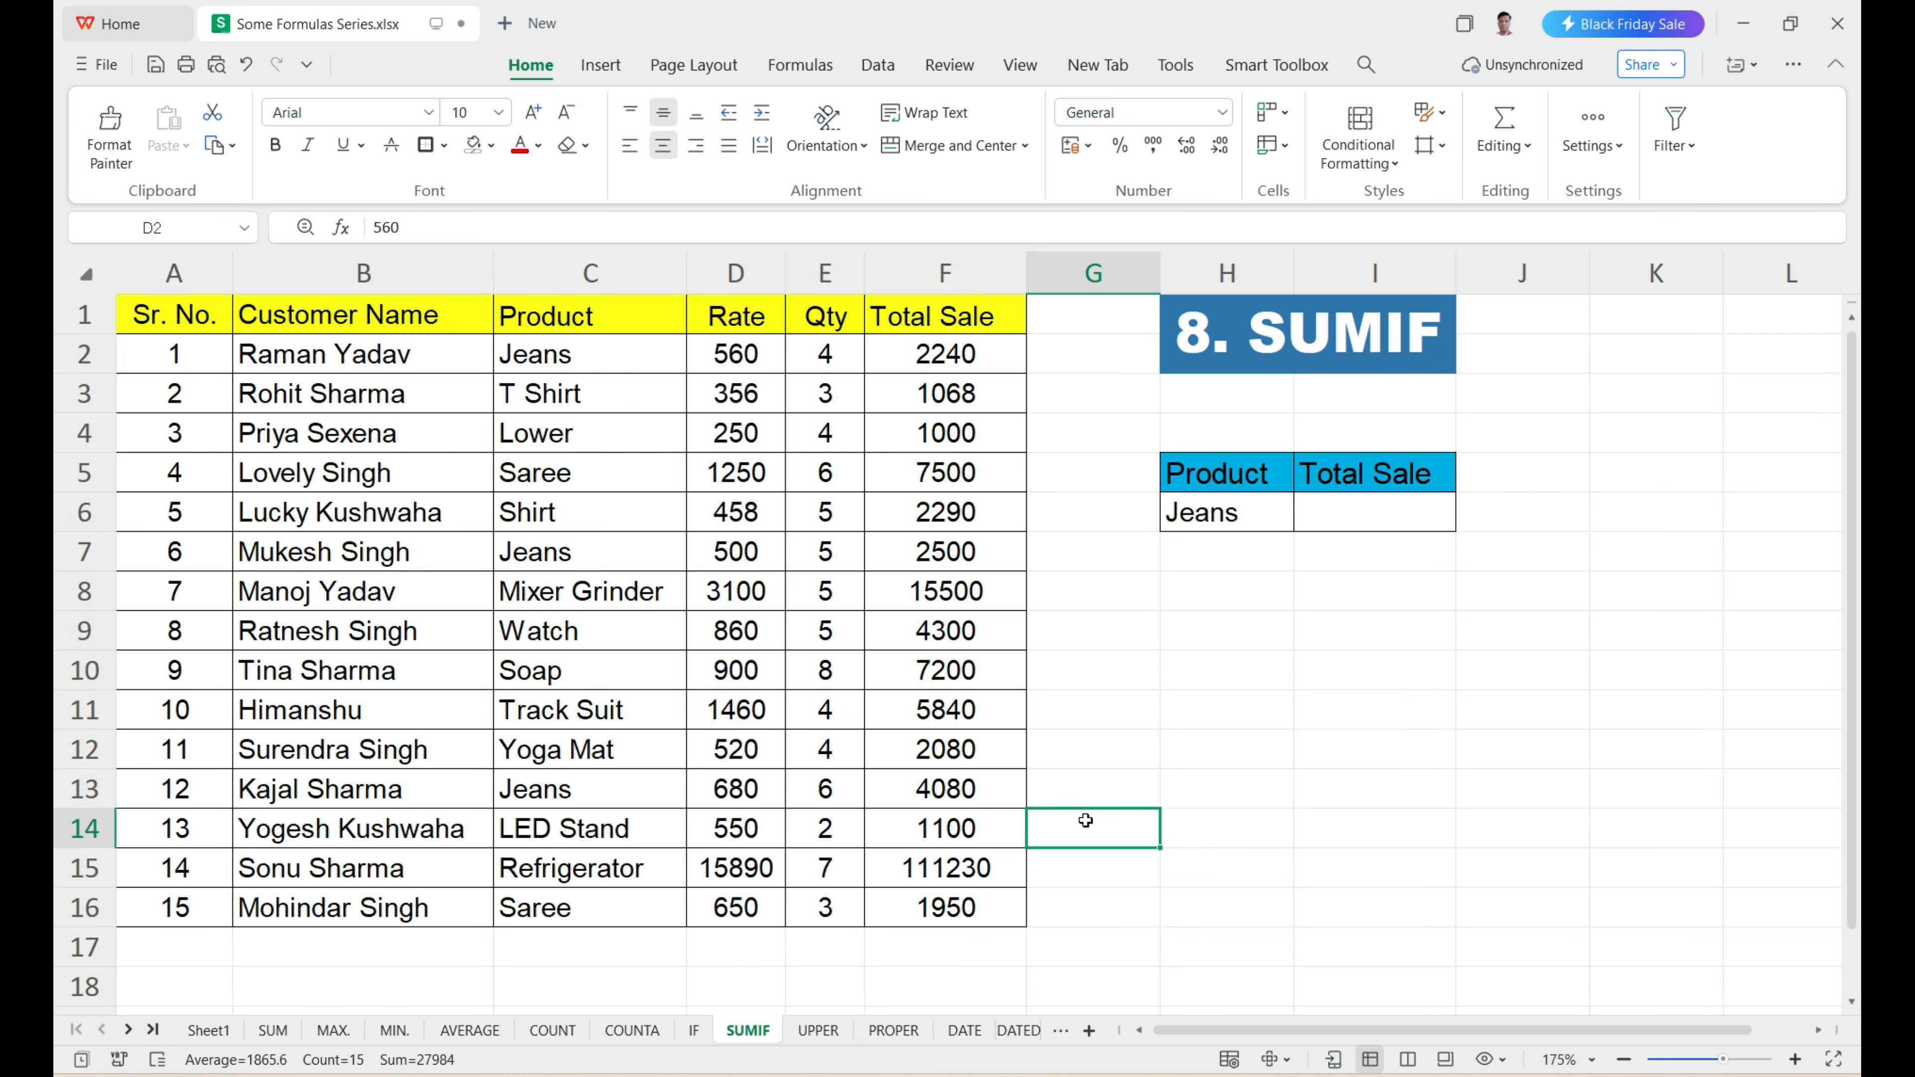
left_click_drag(304, 347, 924, 911)
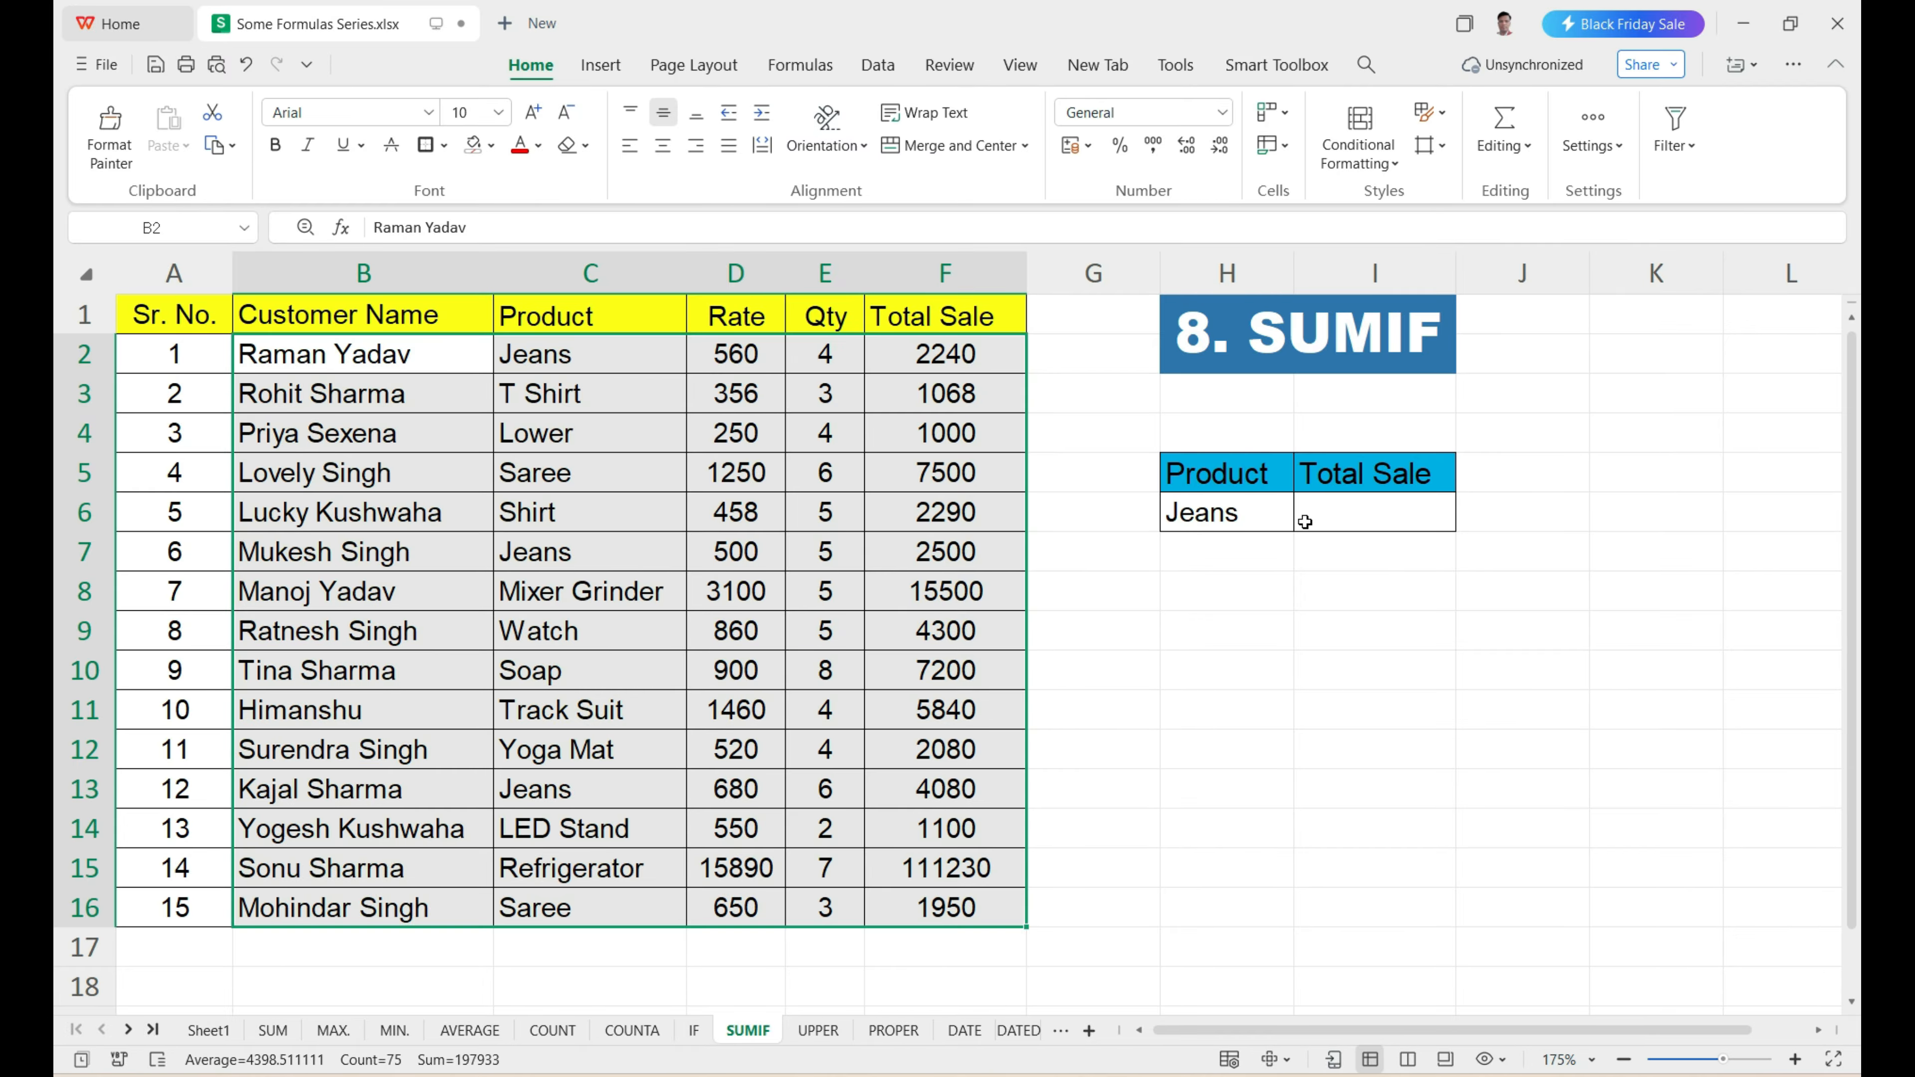
Examine the Total Sale and Product columns against the Jeans lookup table in H5:I6.
left_click(1370, 477)
left_click_drag(944, 355, 935, 869)
left_click(1284, 527)
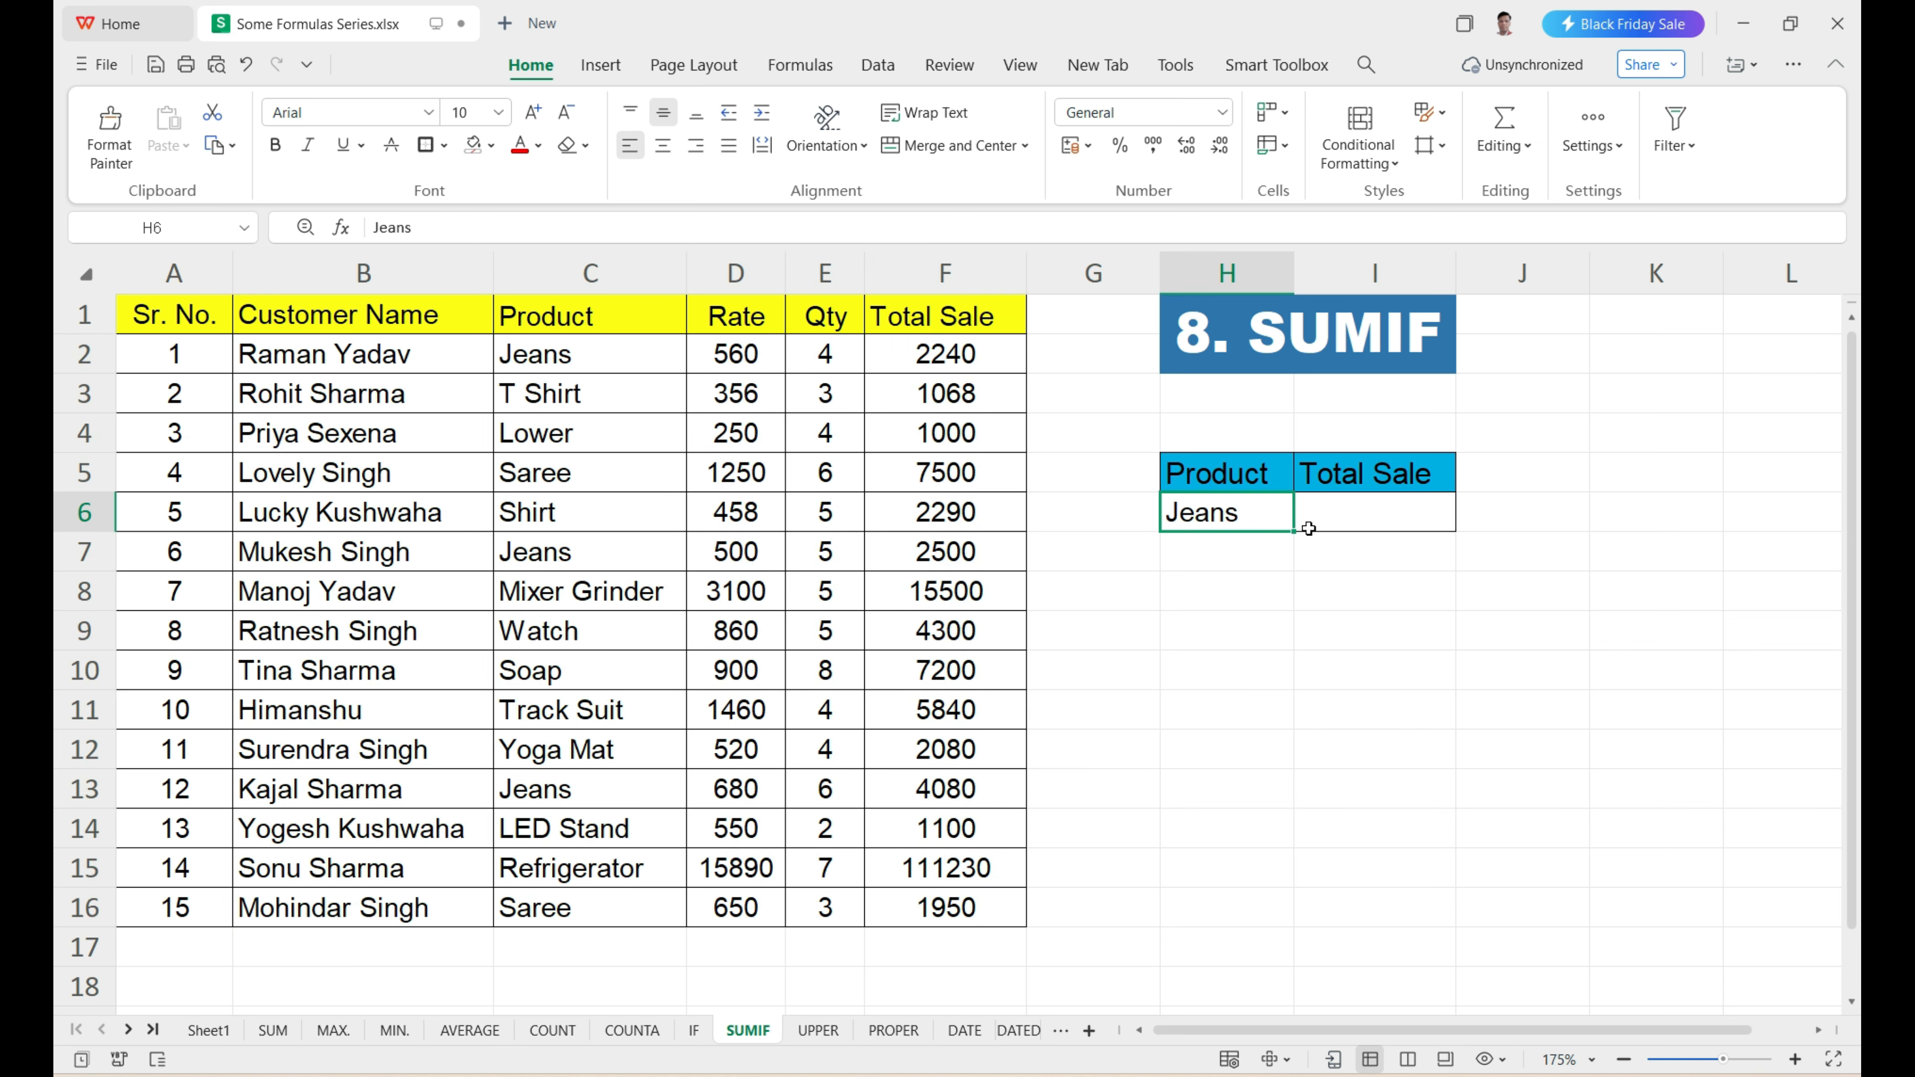
left_click_drag(628, 352, 611, 874)
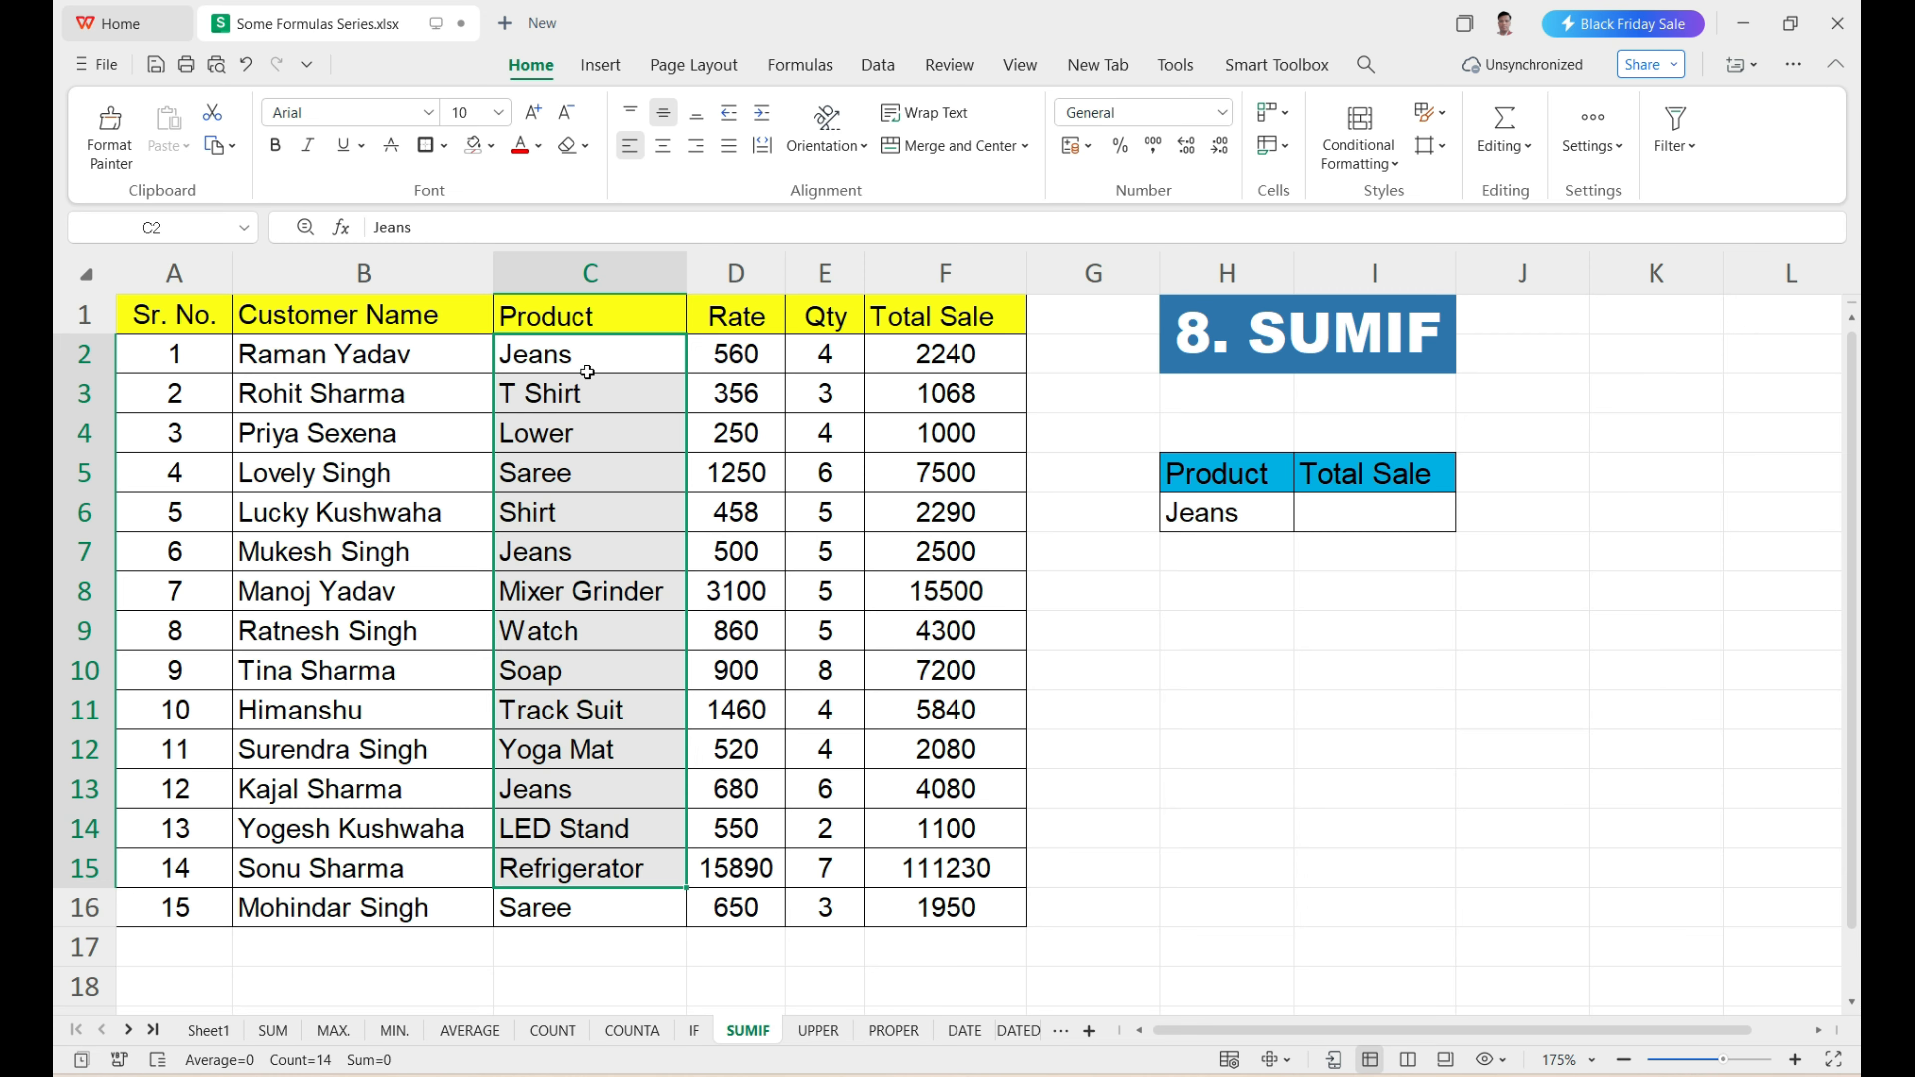
left_click_drag(587, 371, 623, 905)
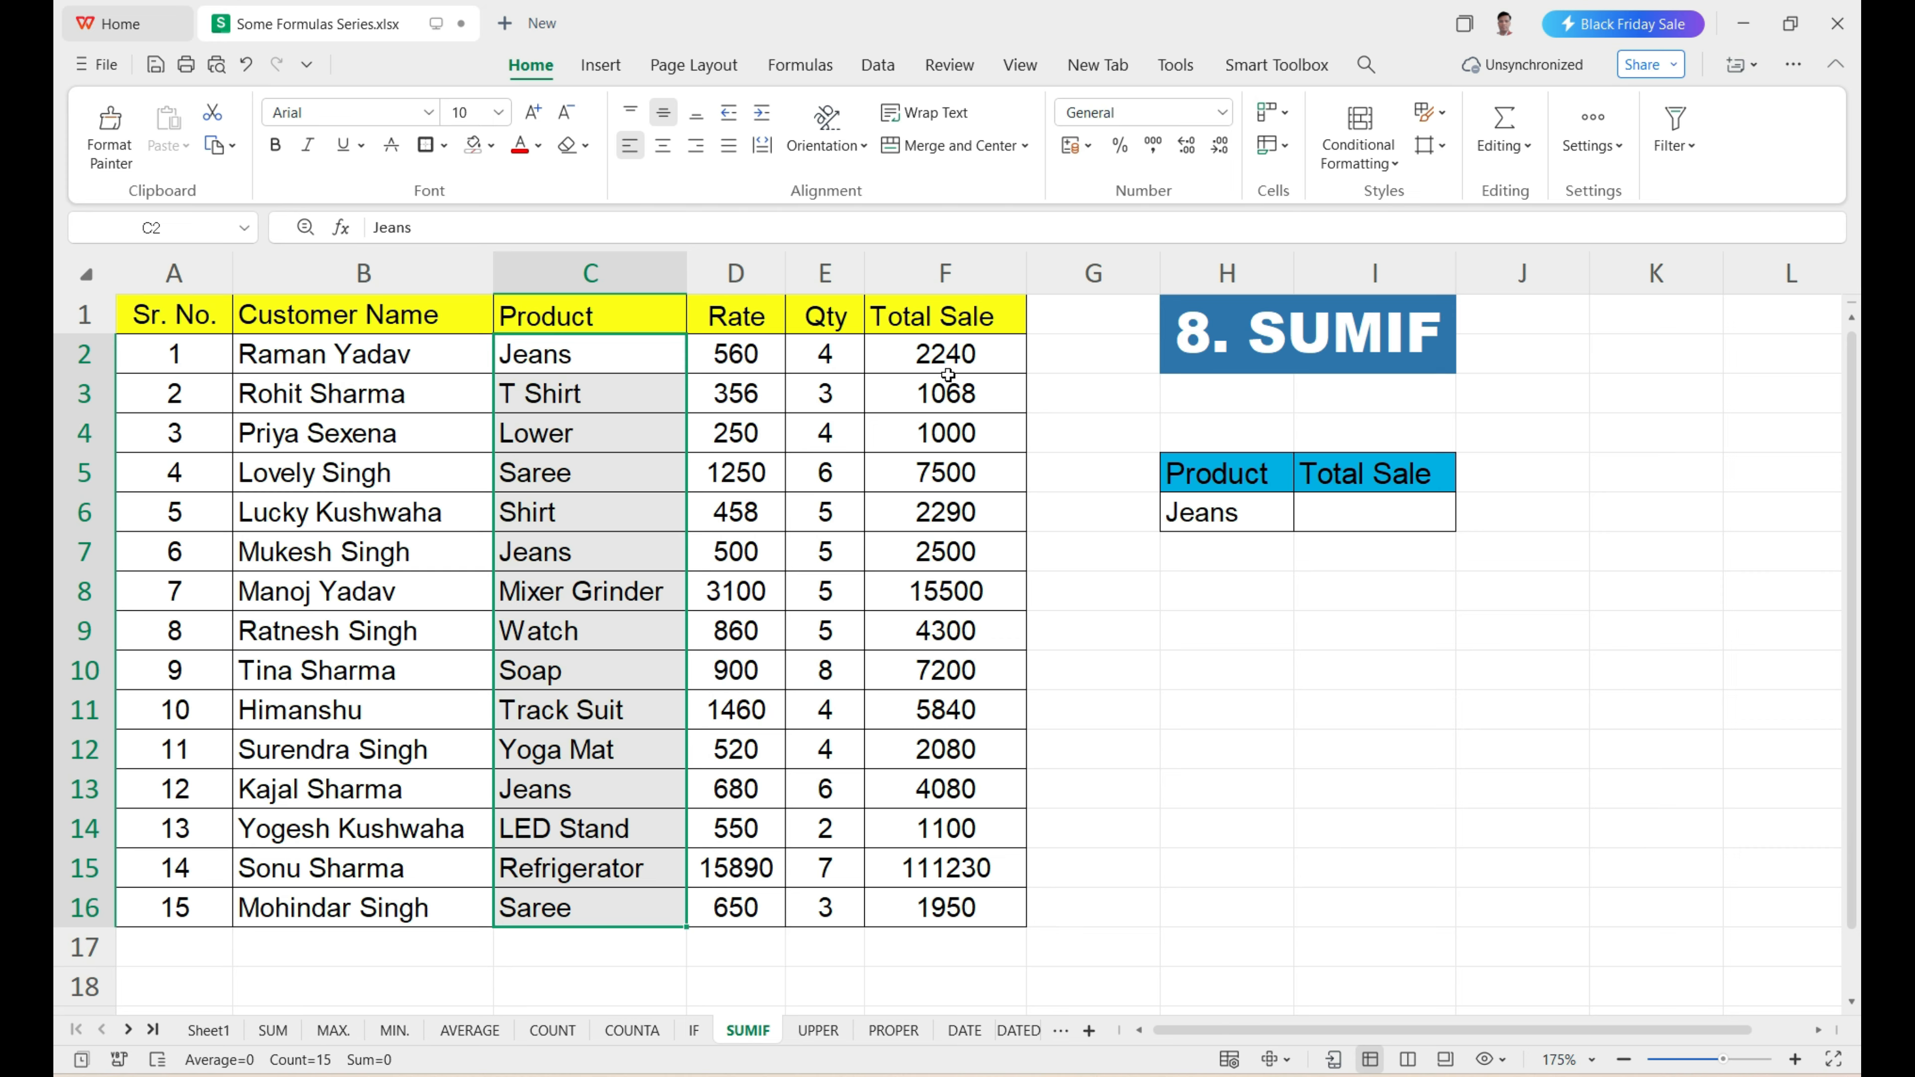
Start a SUMIF formula in I6 with the Product cells C2:C16 as the criteria range.
left_click(1343, 513)
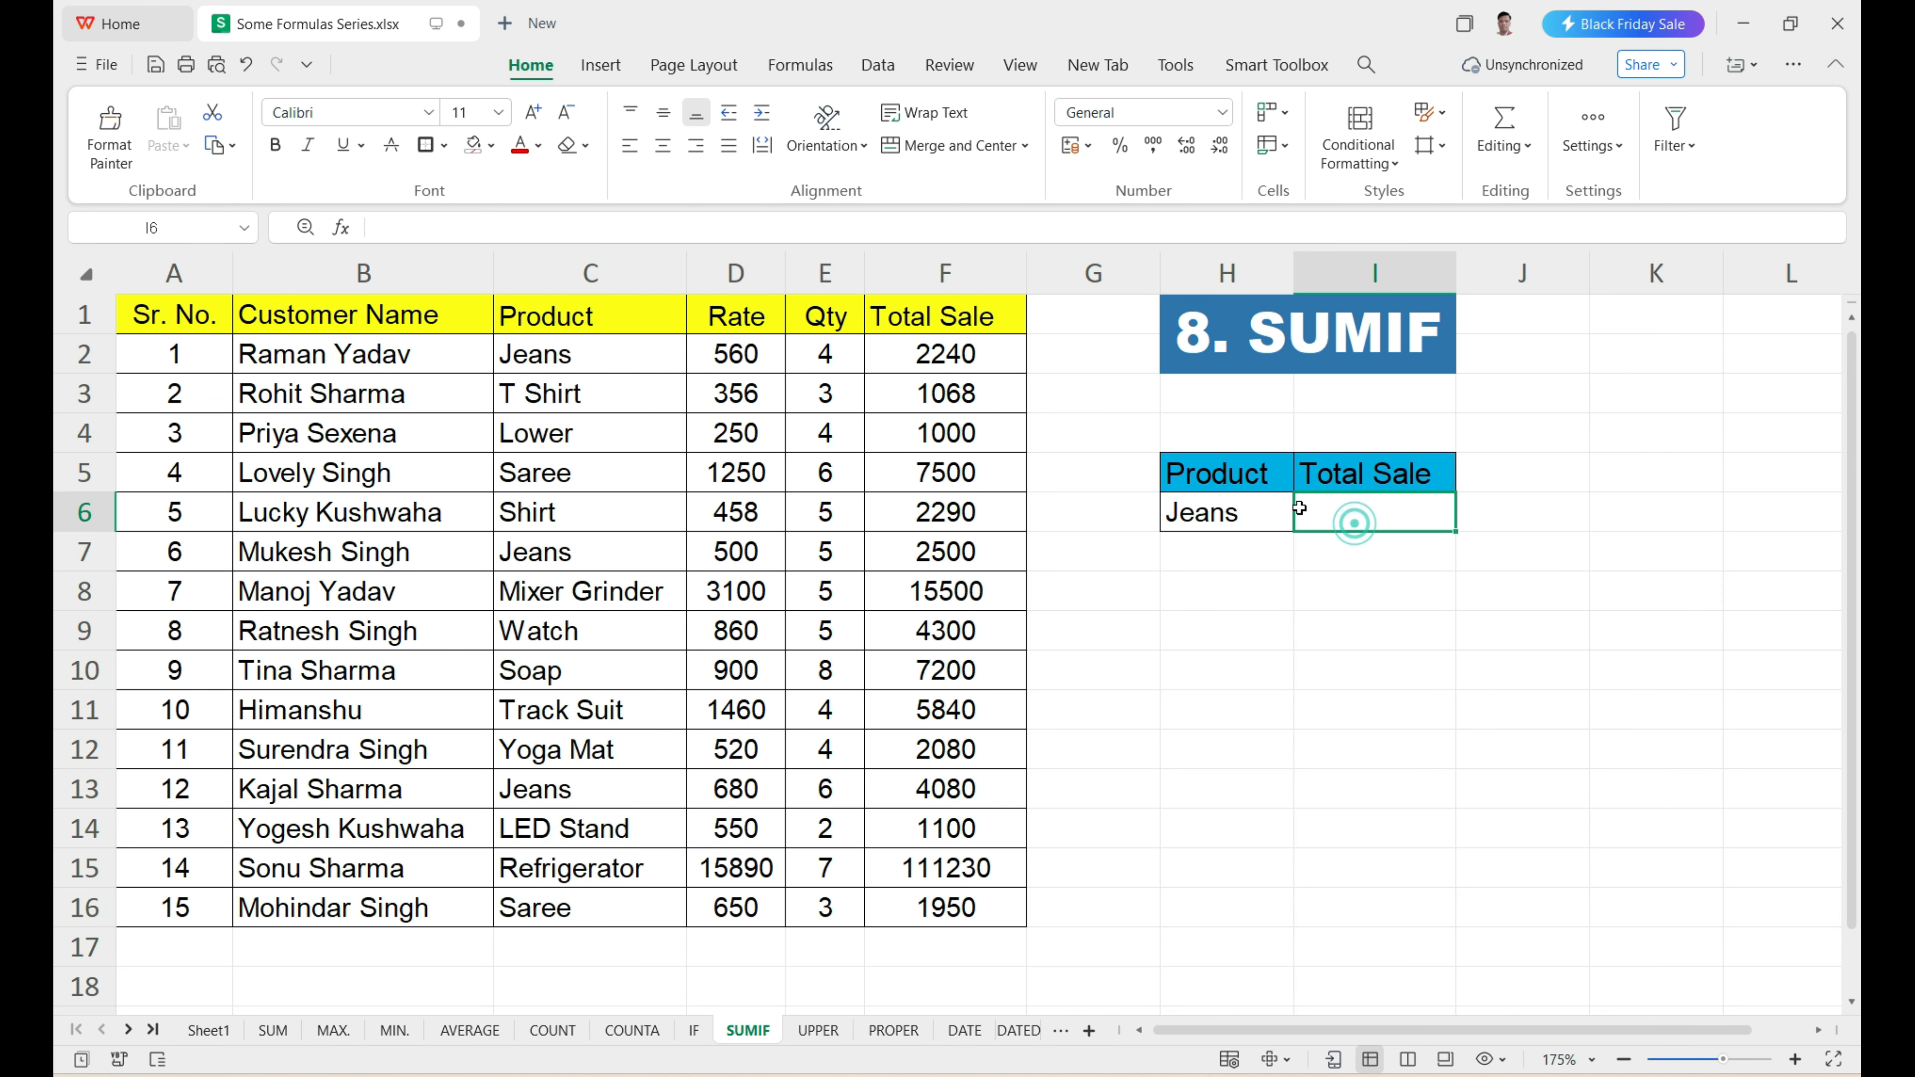
type("=")
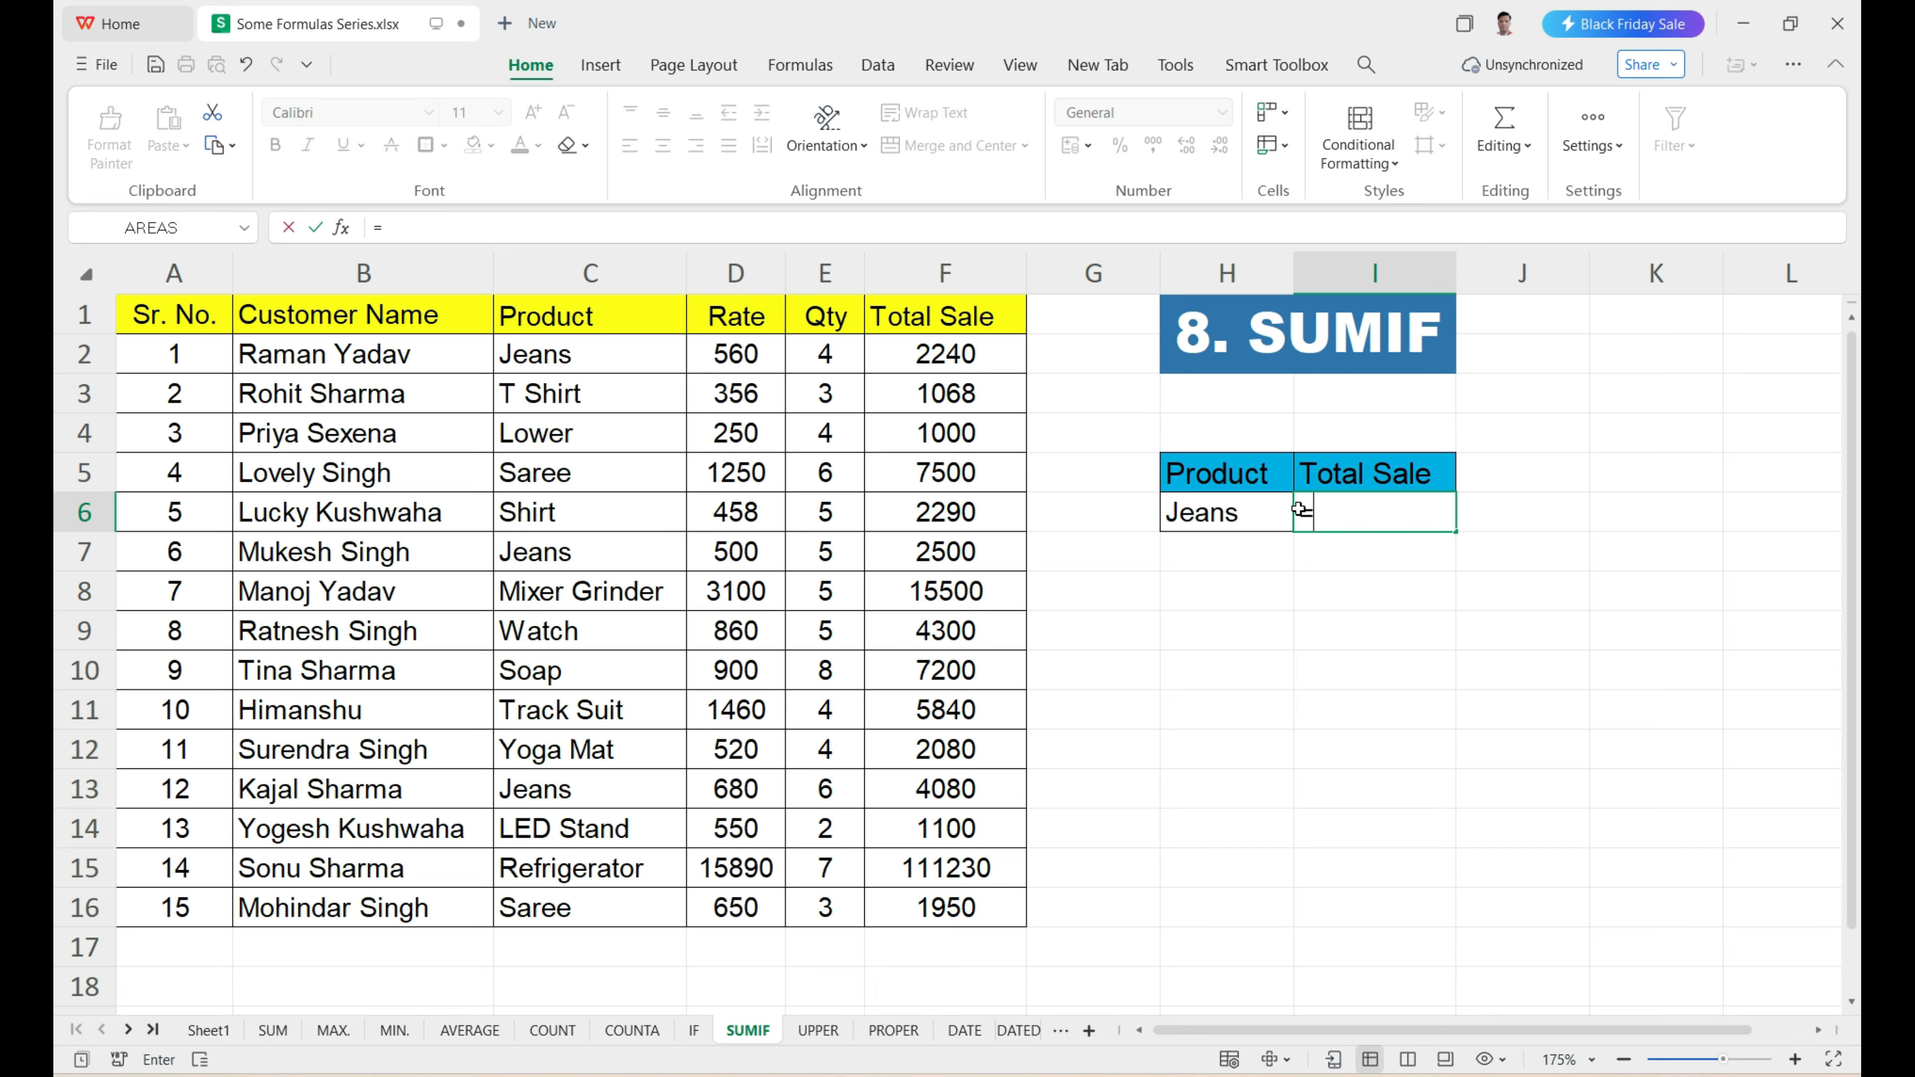
type("sumi")
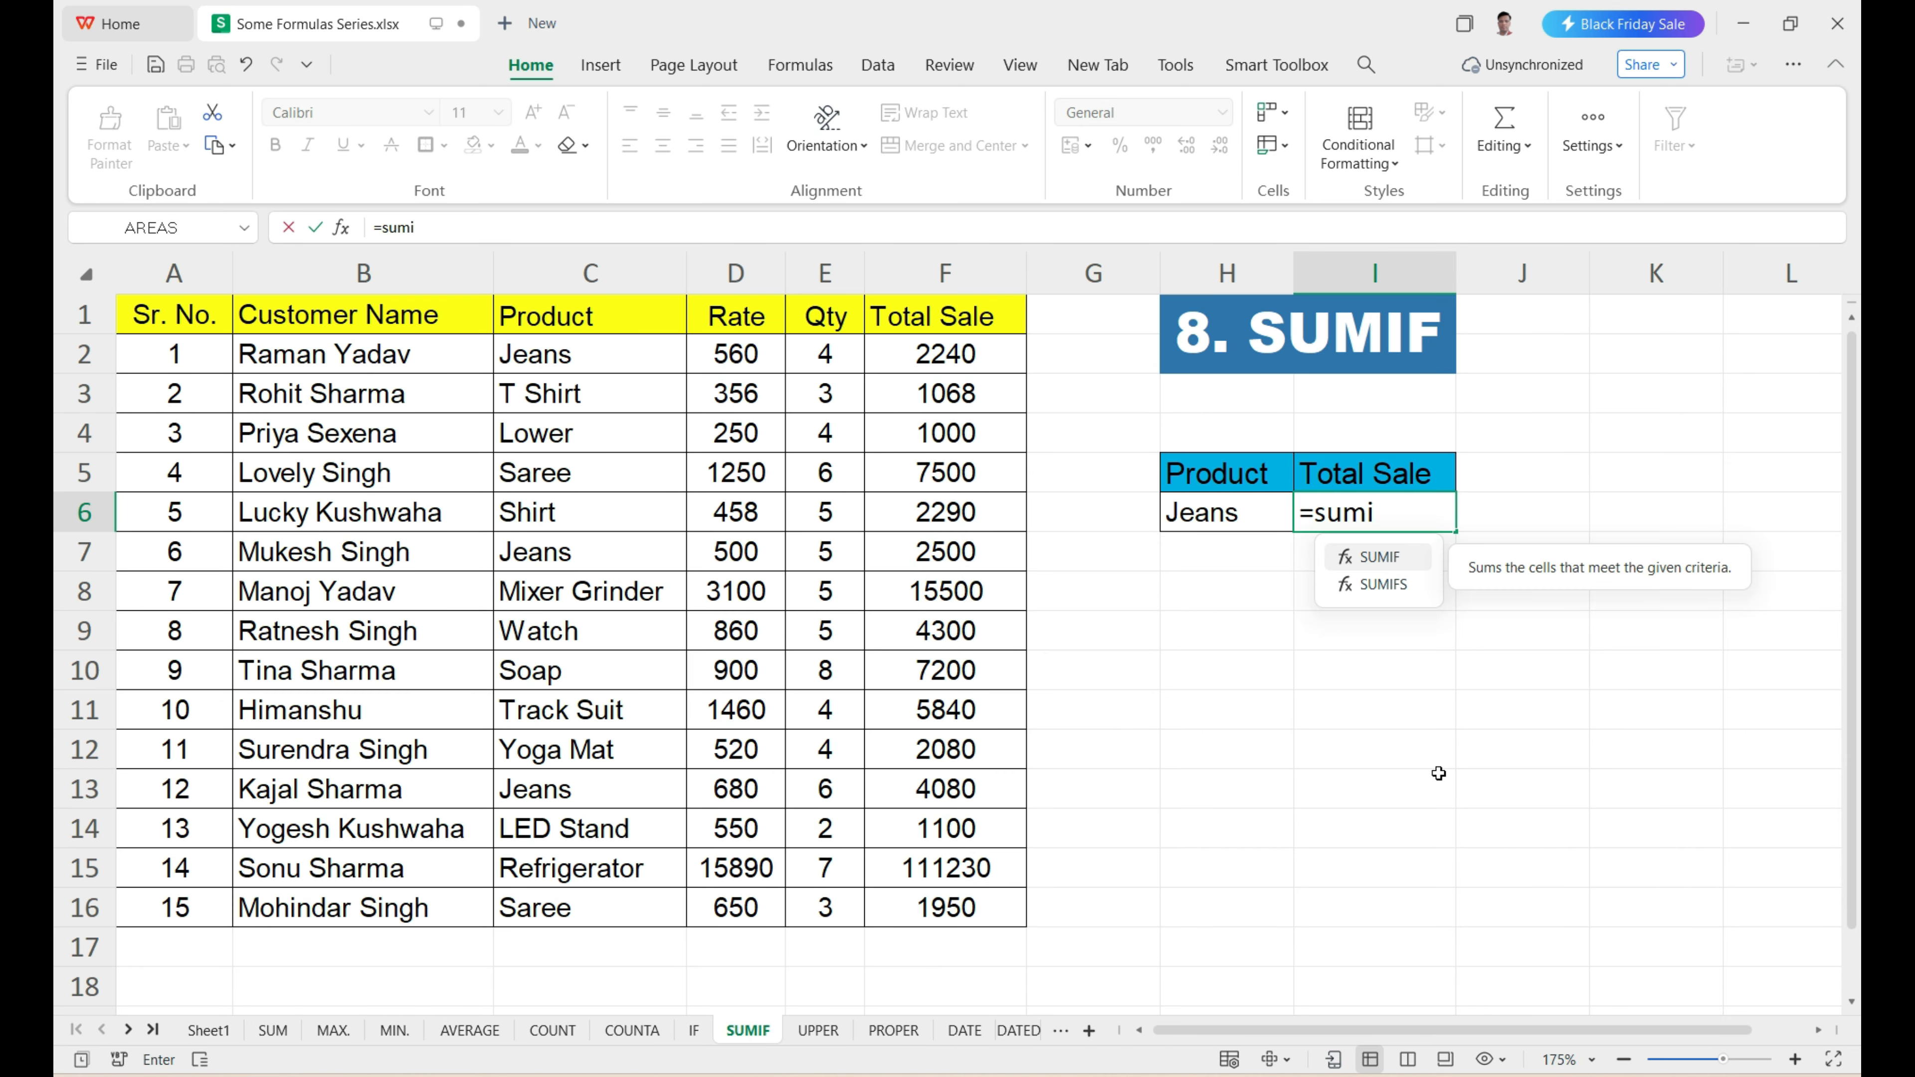
type("f")
key("Tab")
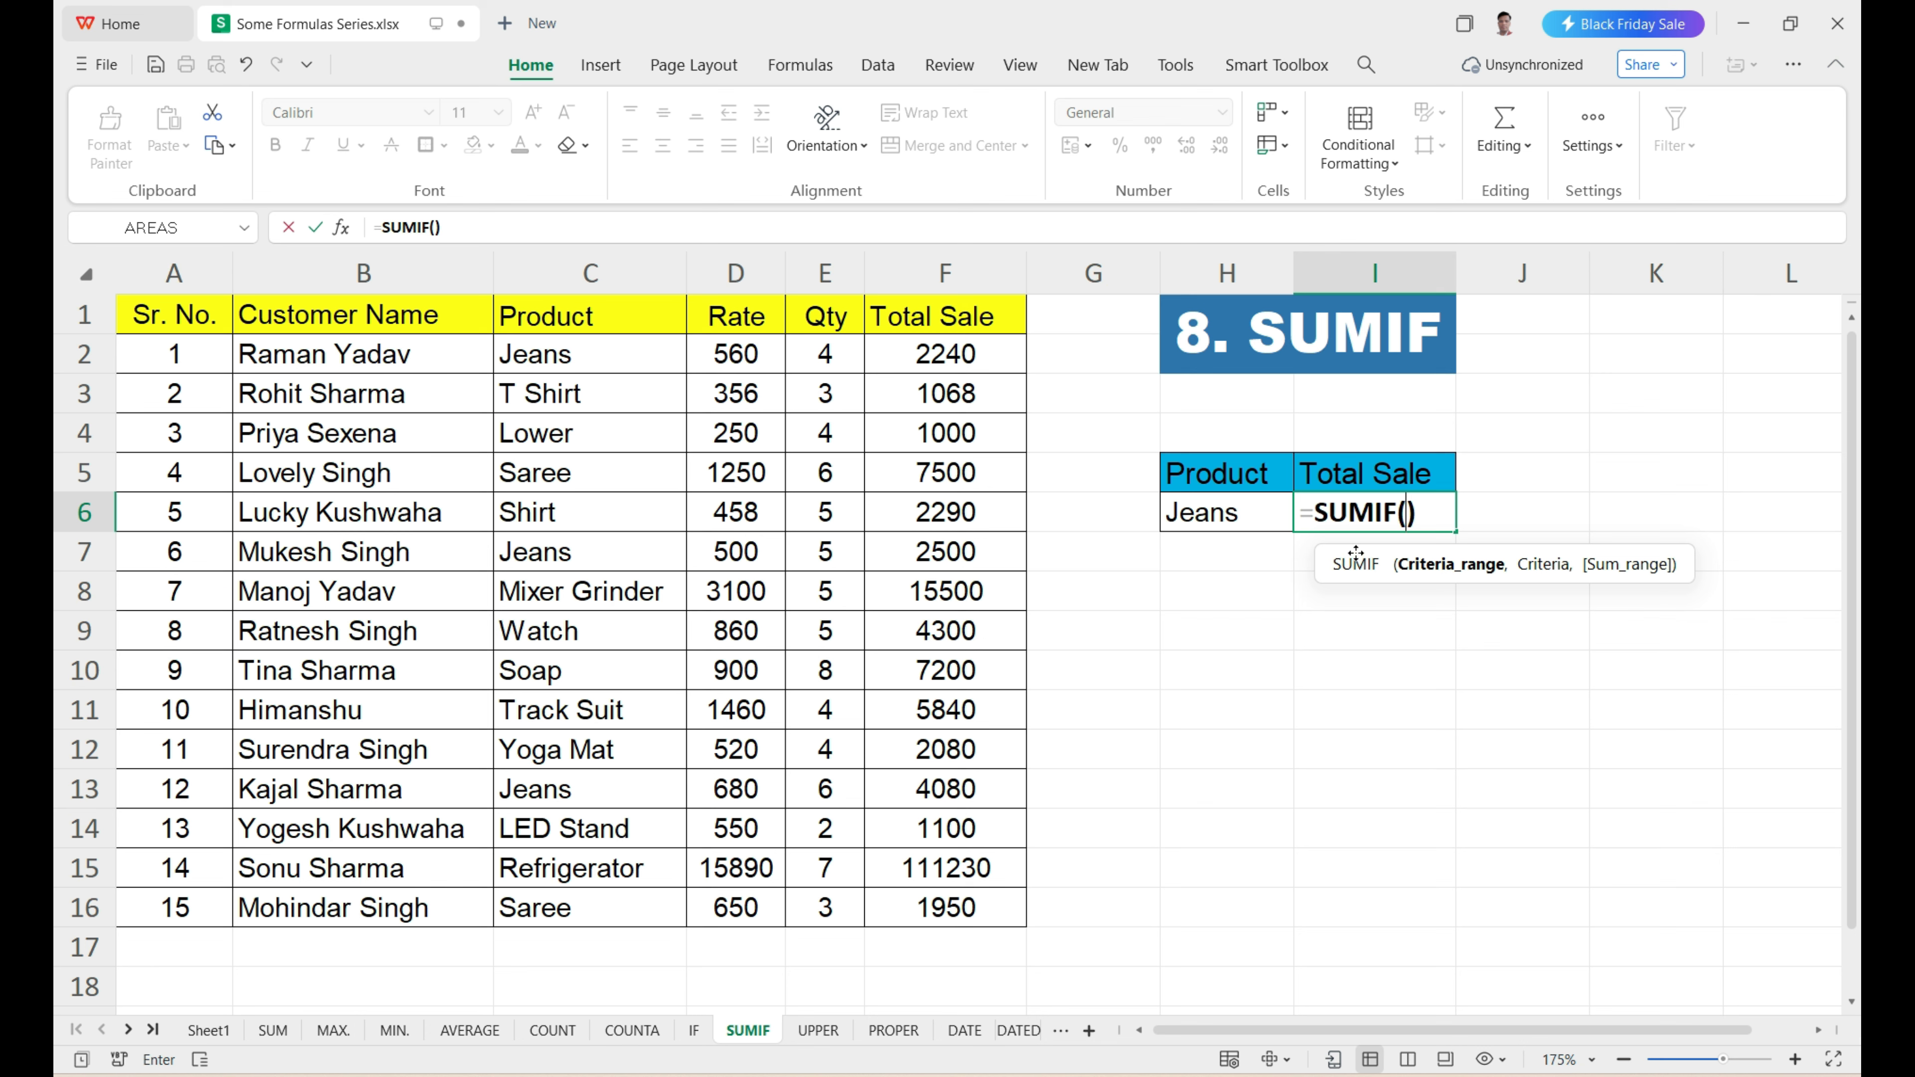
left_click_drag(1349, 560, 1244, 578)
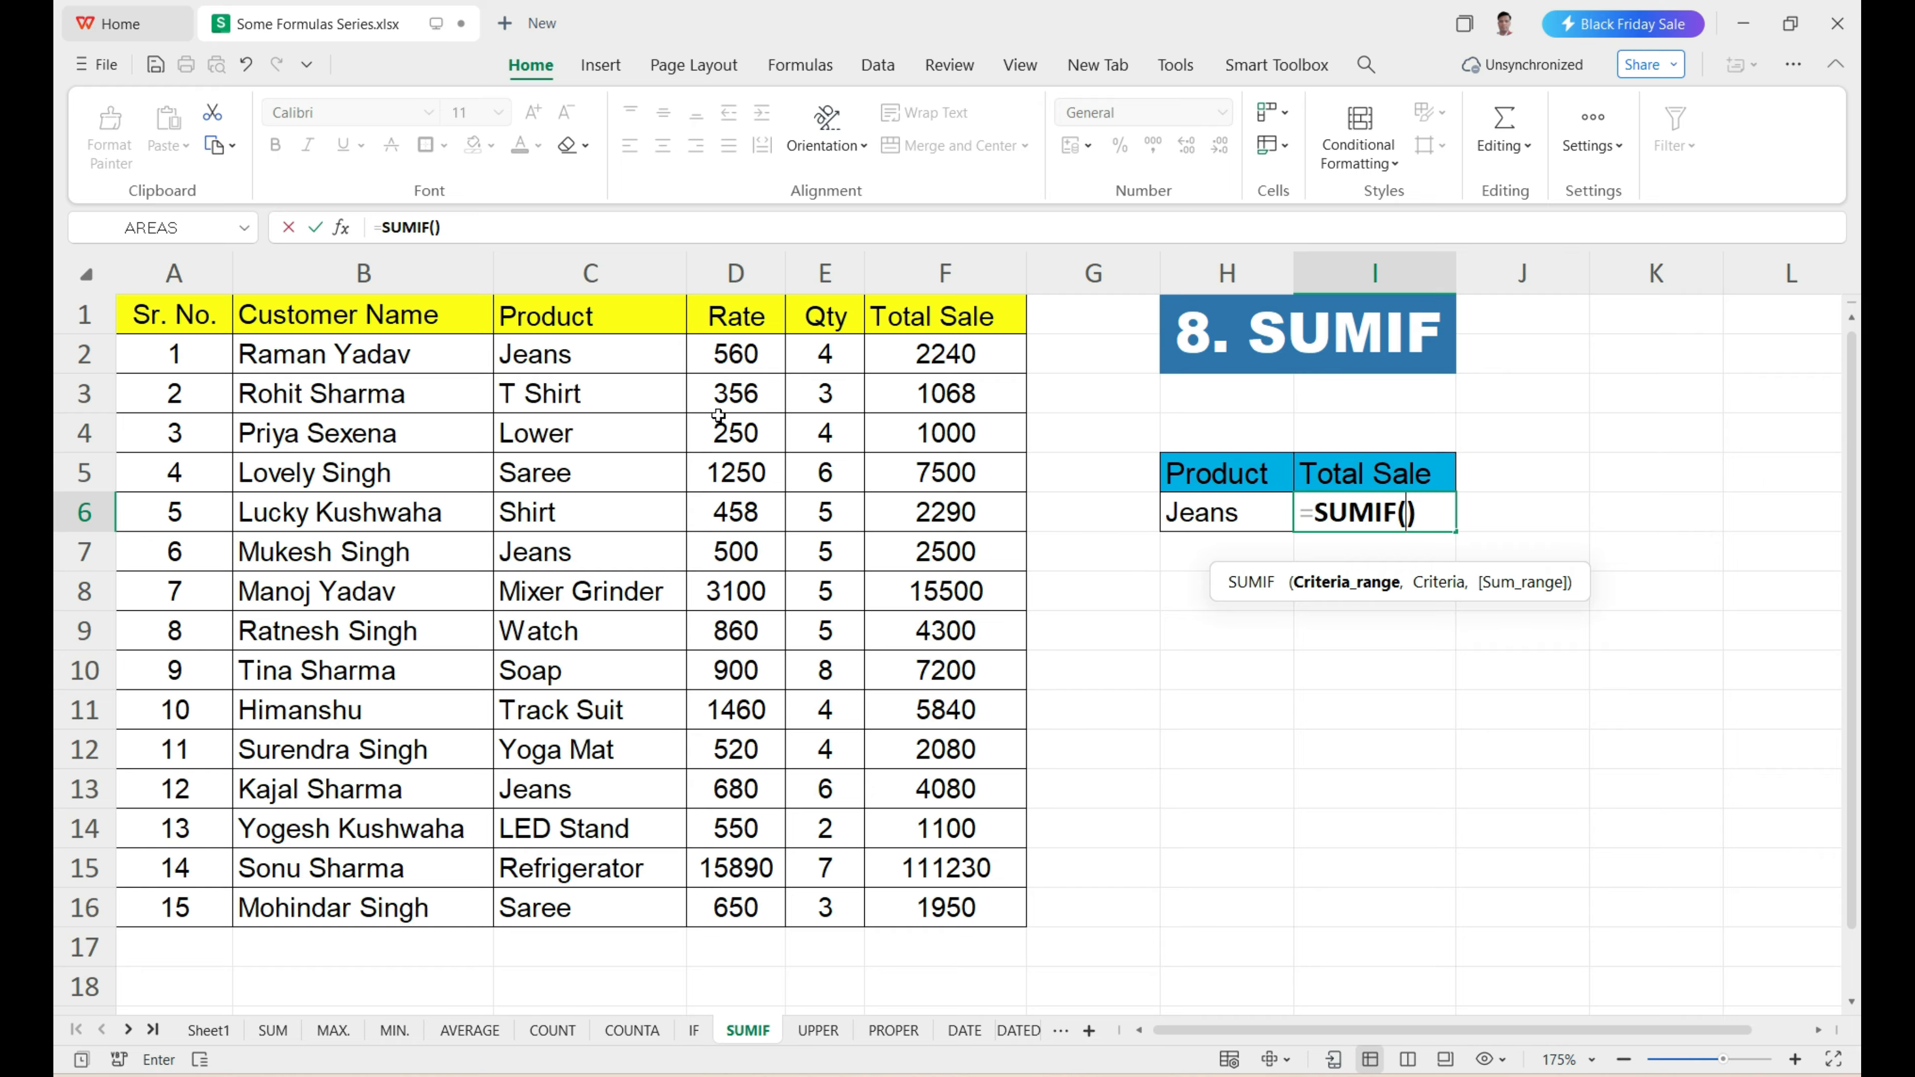
left_click_drag(607, 360, 611, 895)
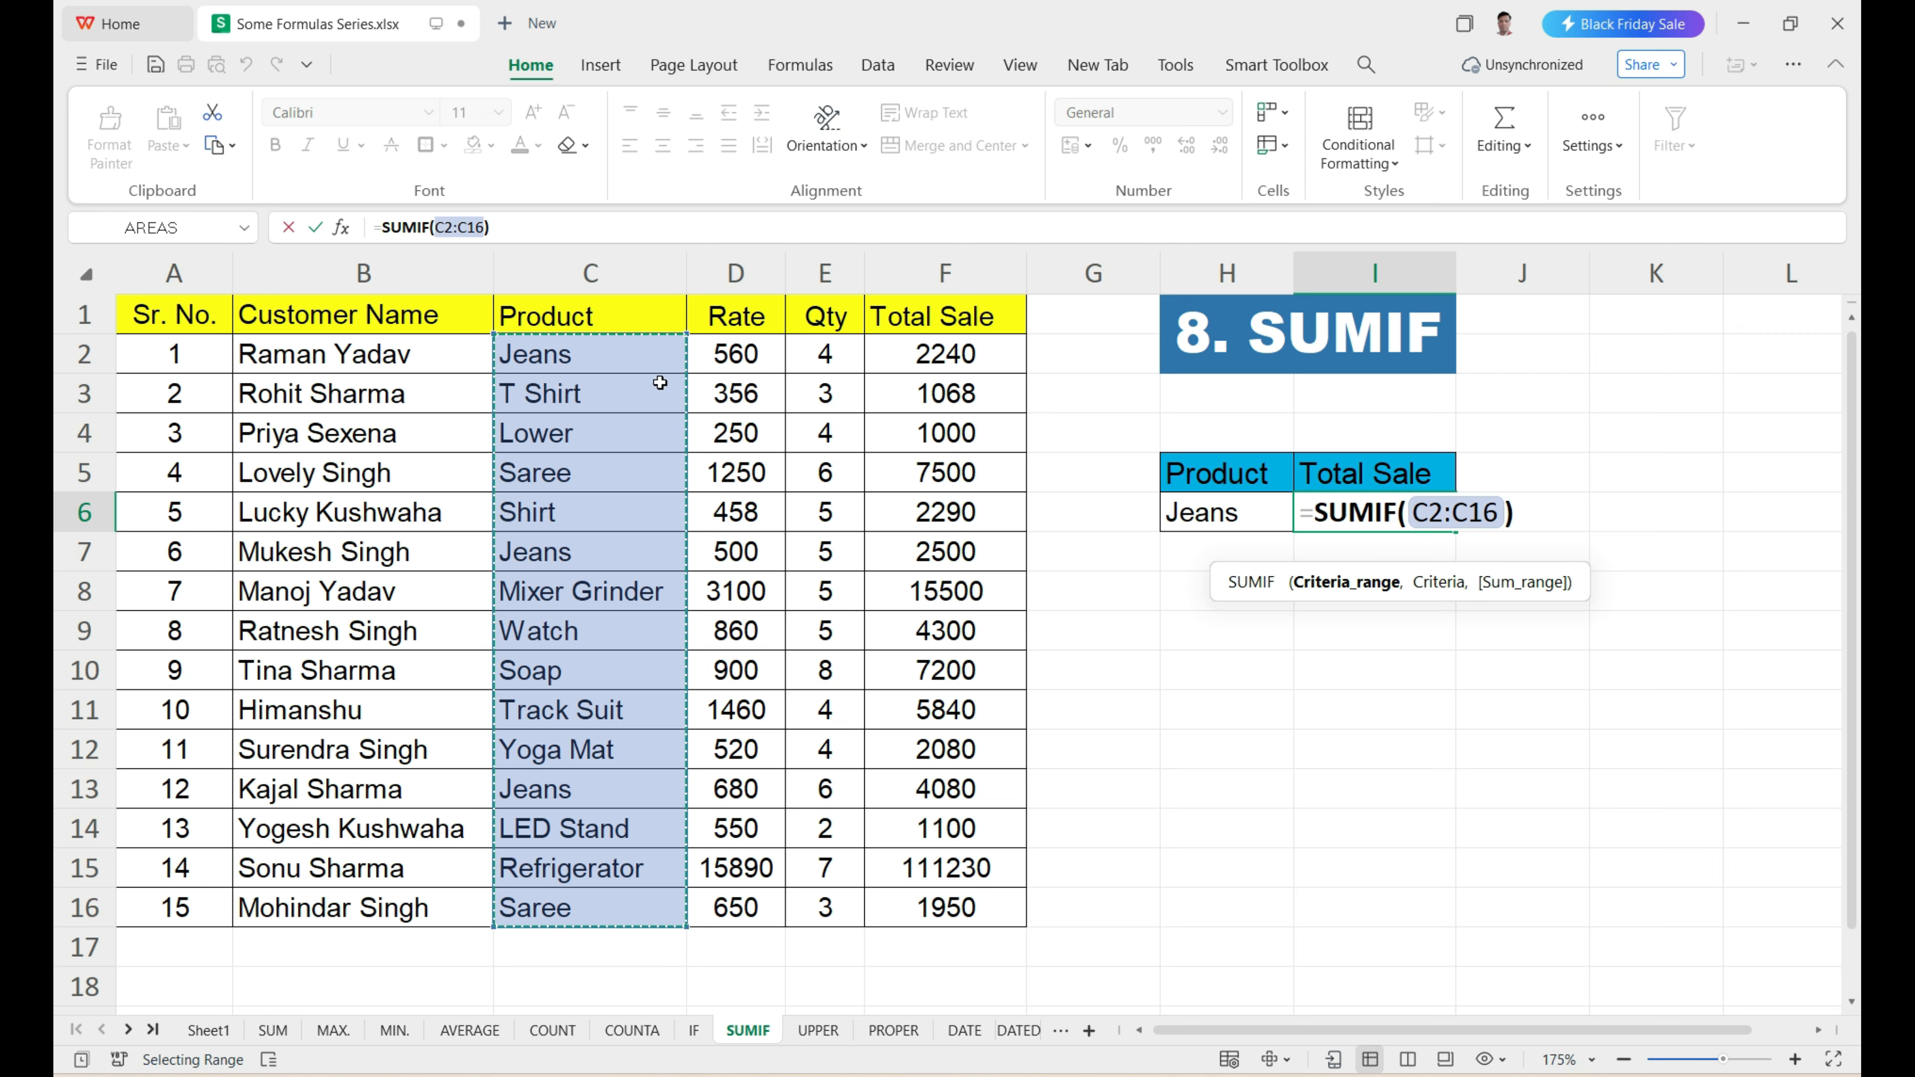
type(",")
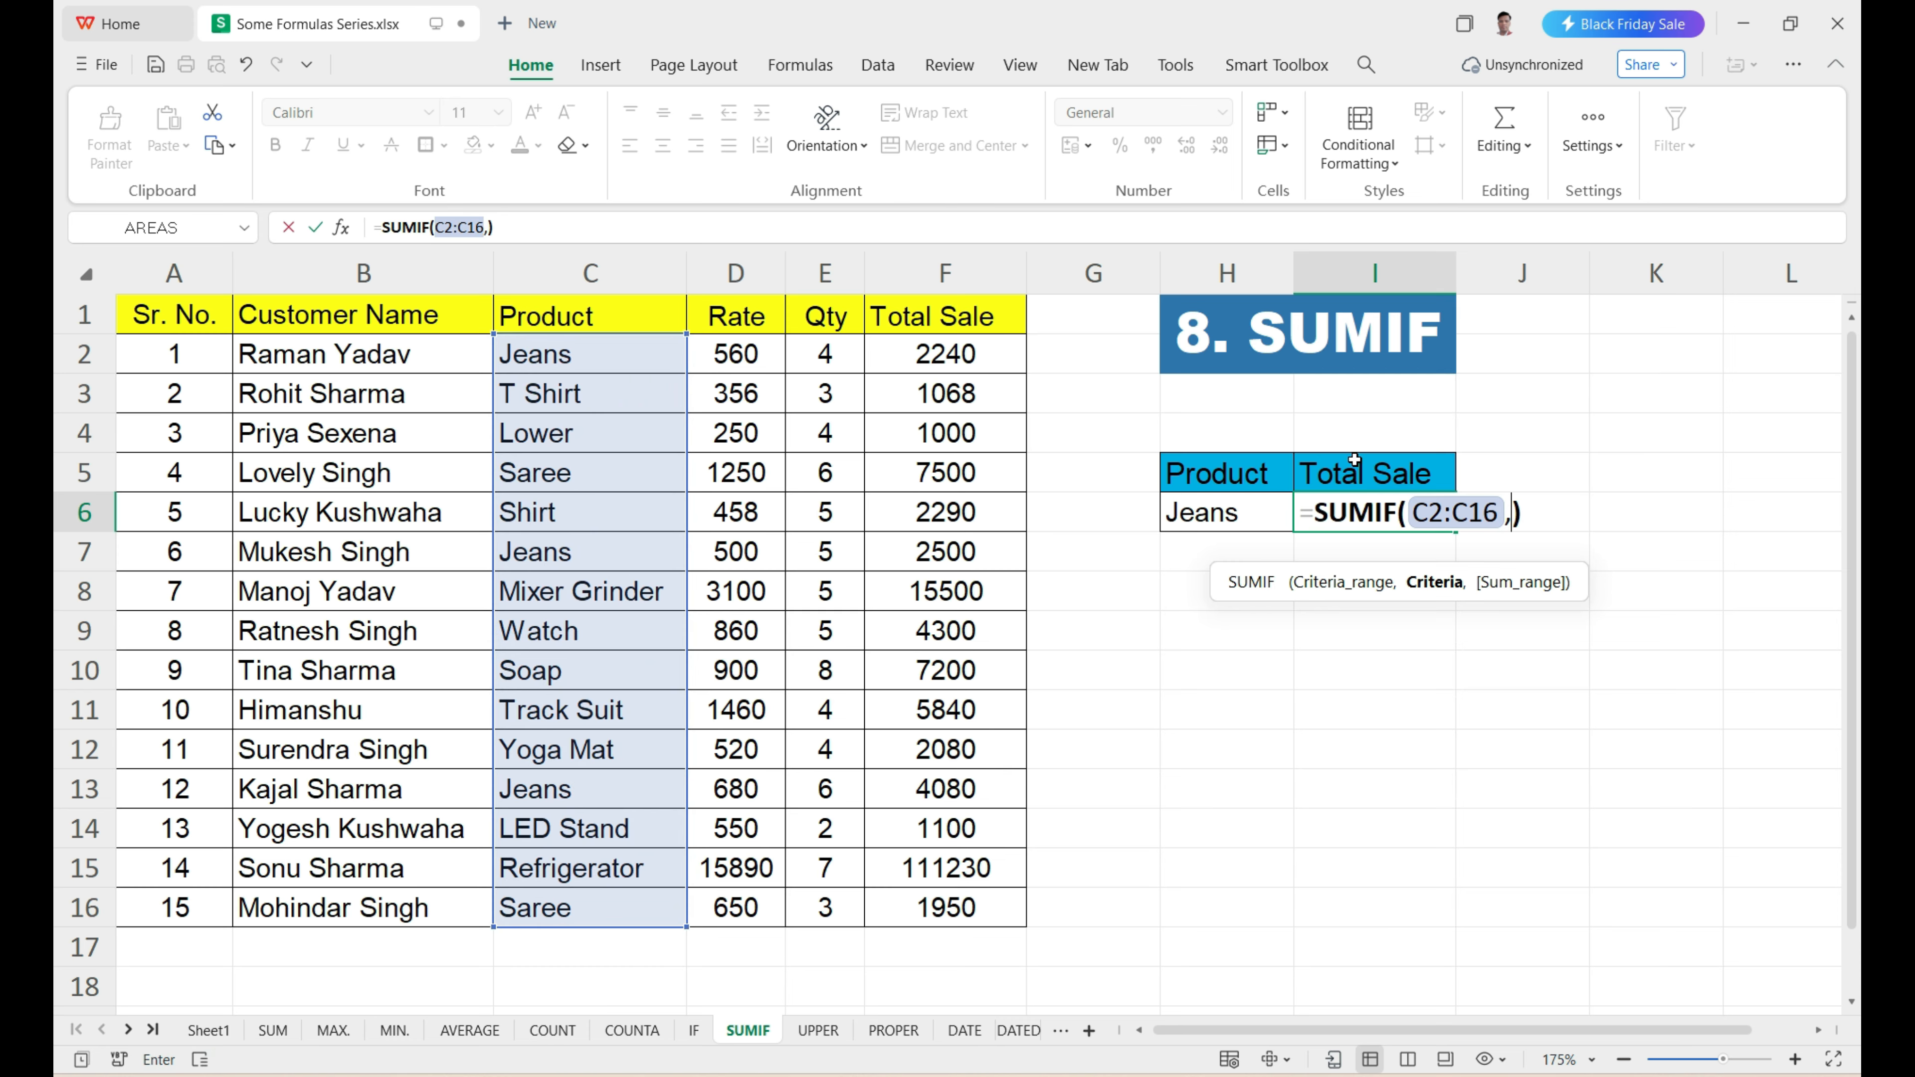
Add H6 as the criteria and the Total Sale cells F2:F16 as the sum range.
left_click(1215, 516)
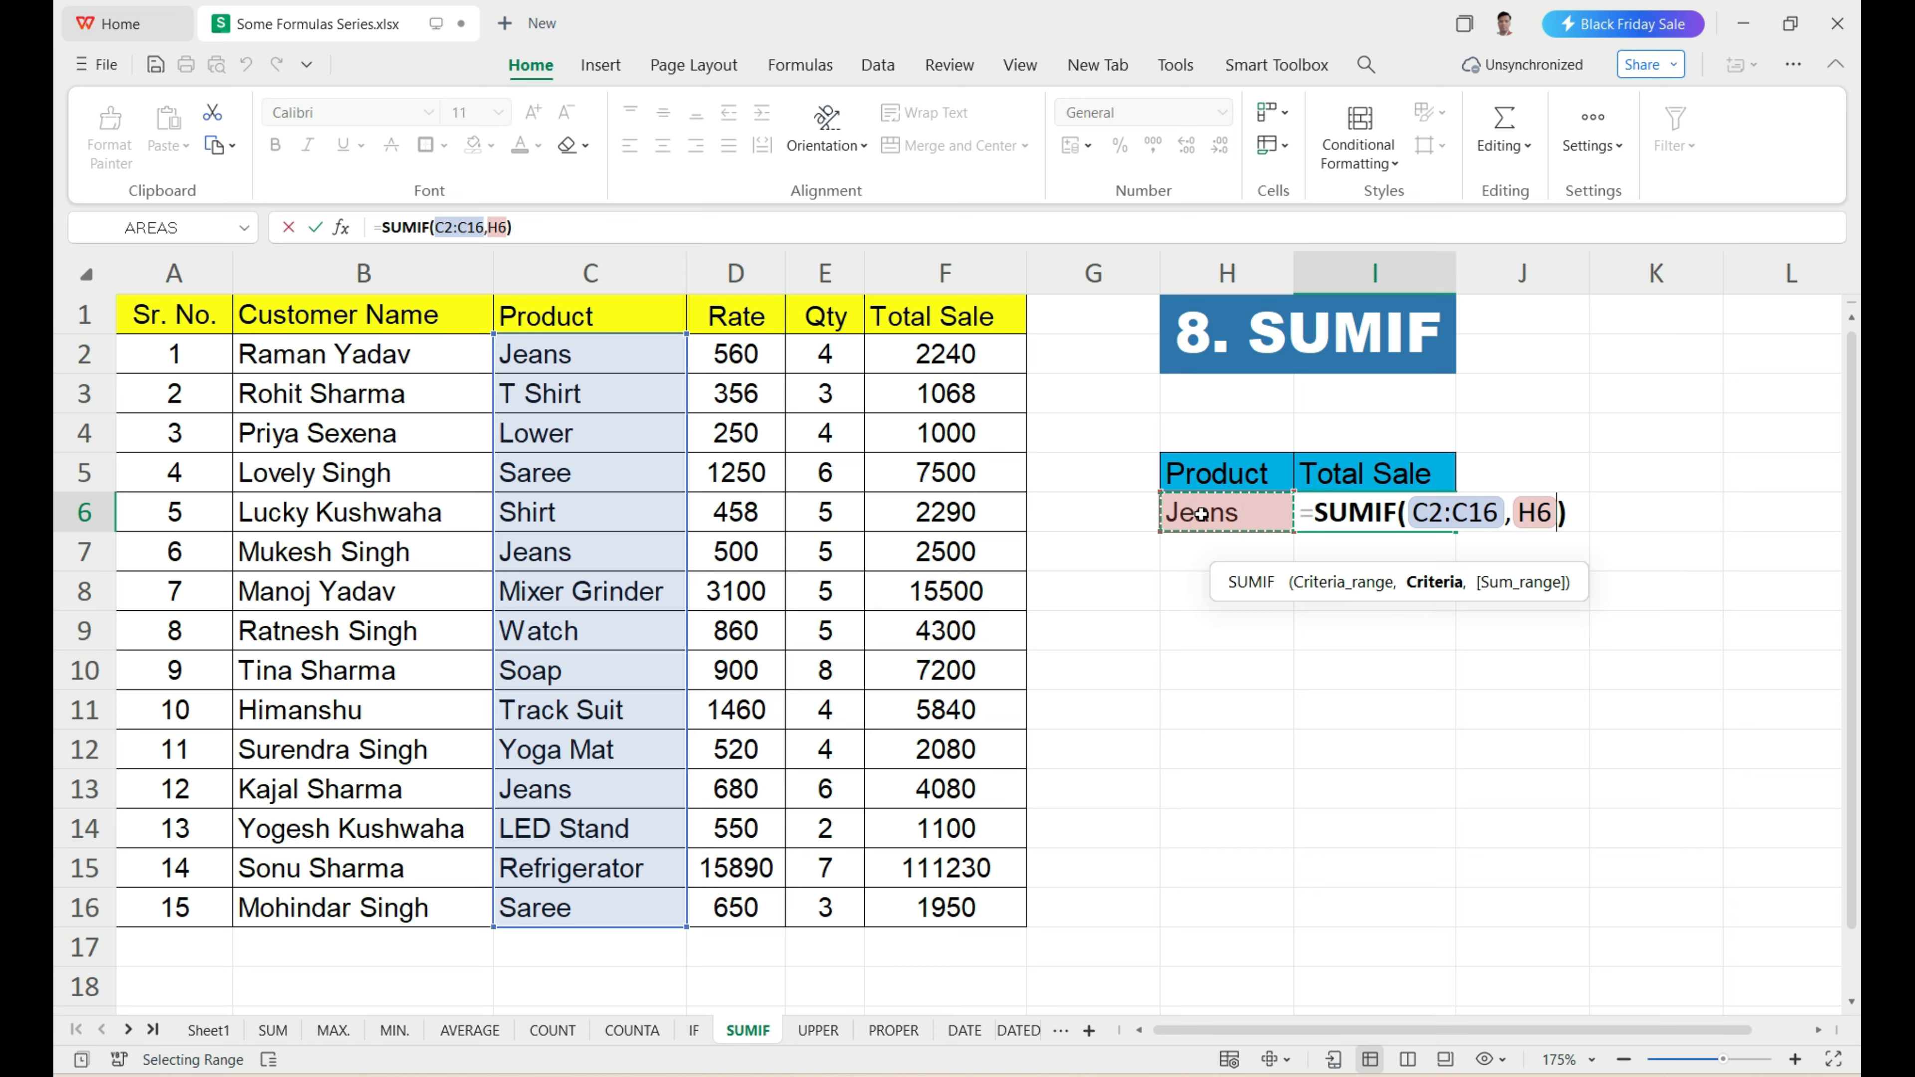
type(",")
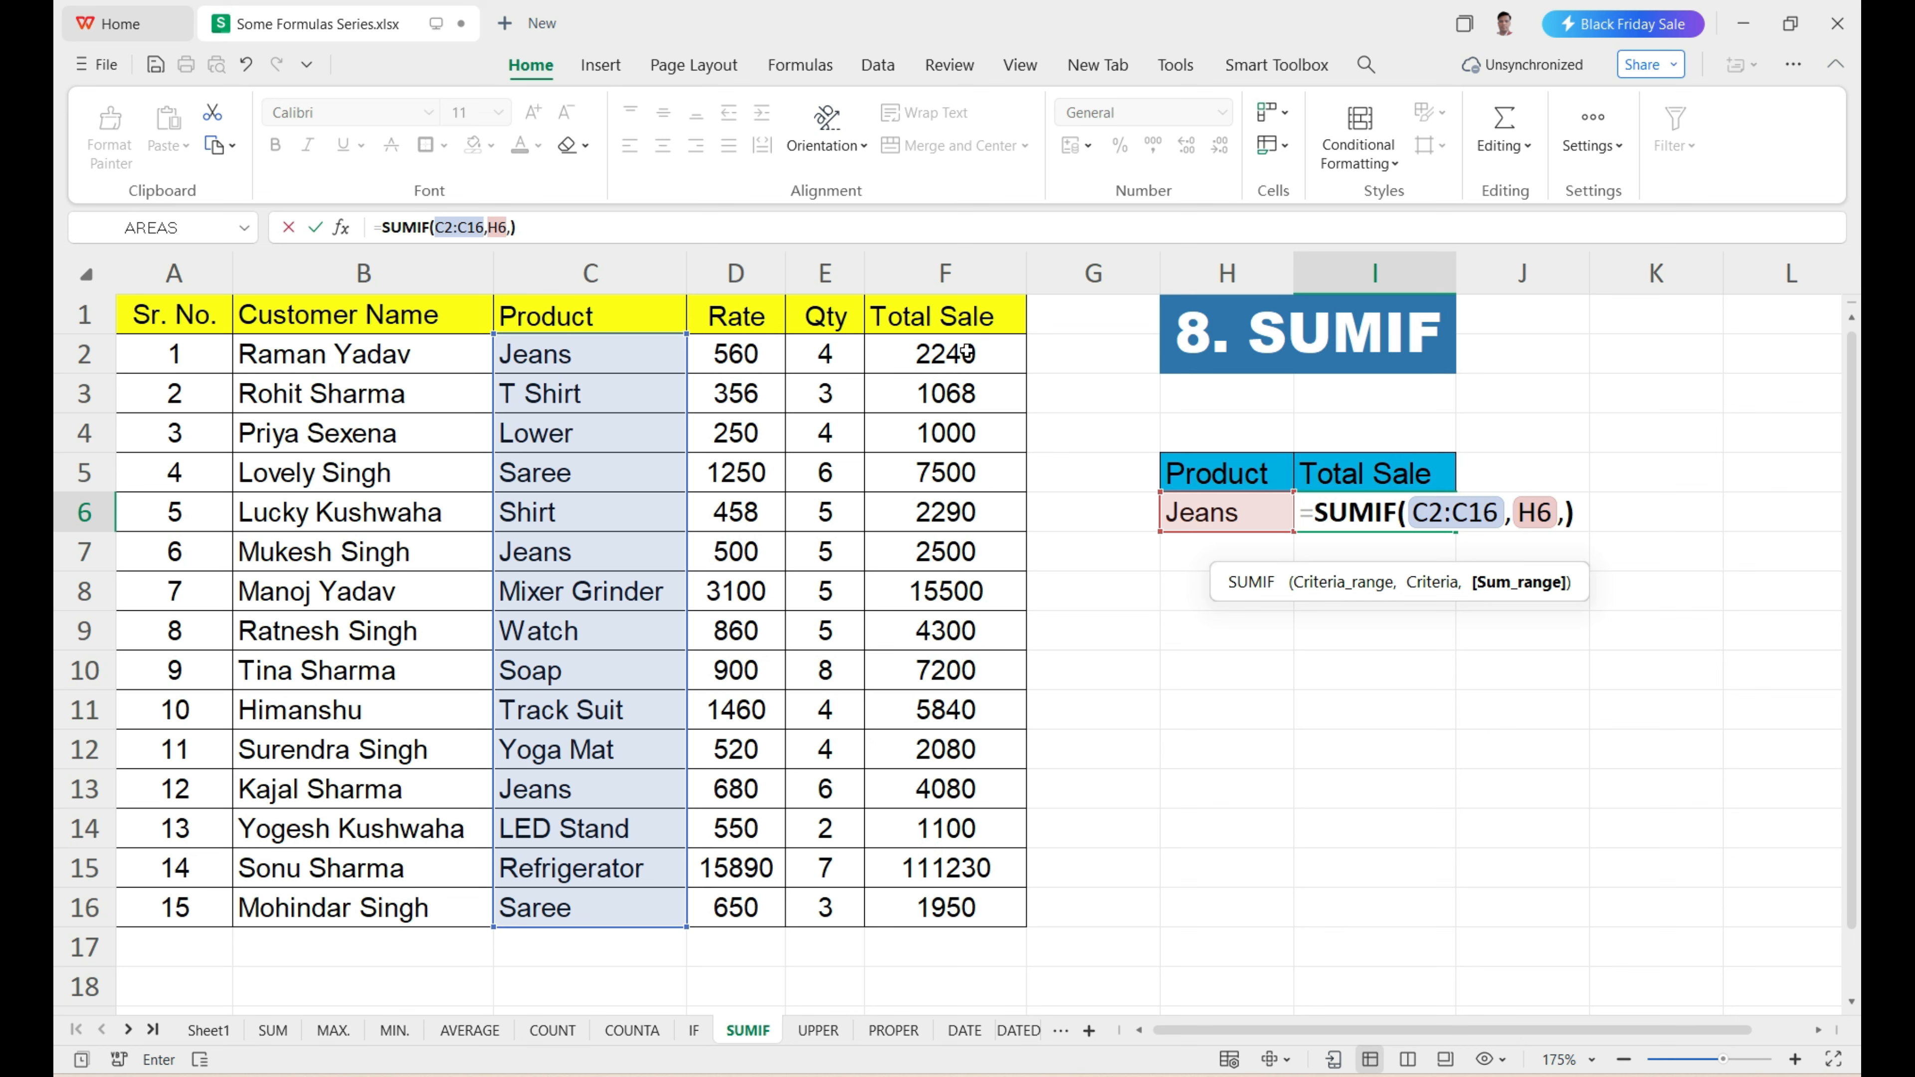
left_click_drag(975, 352, 924, 913)
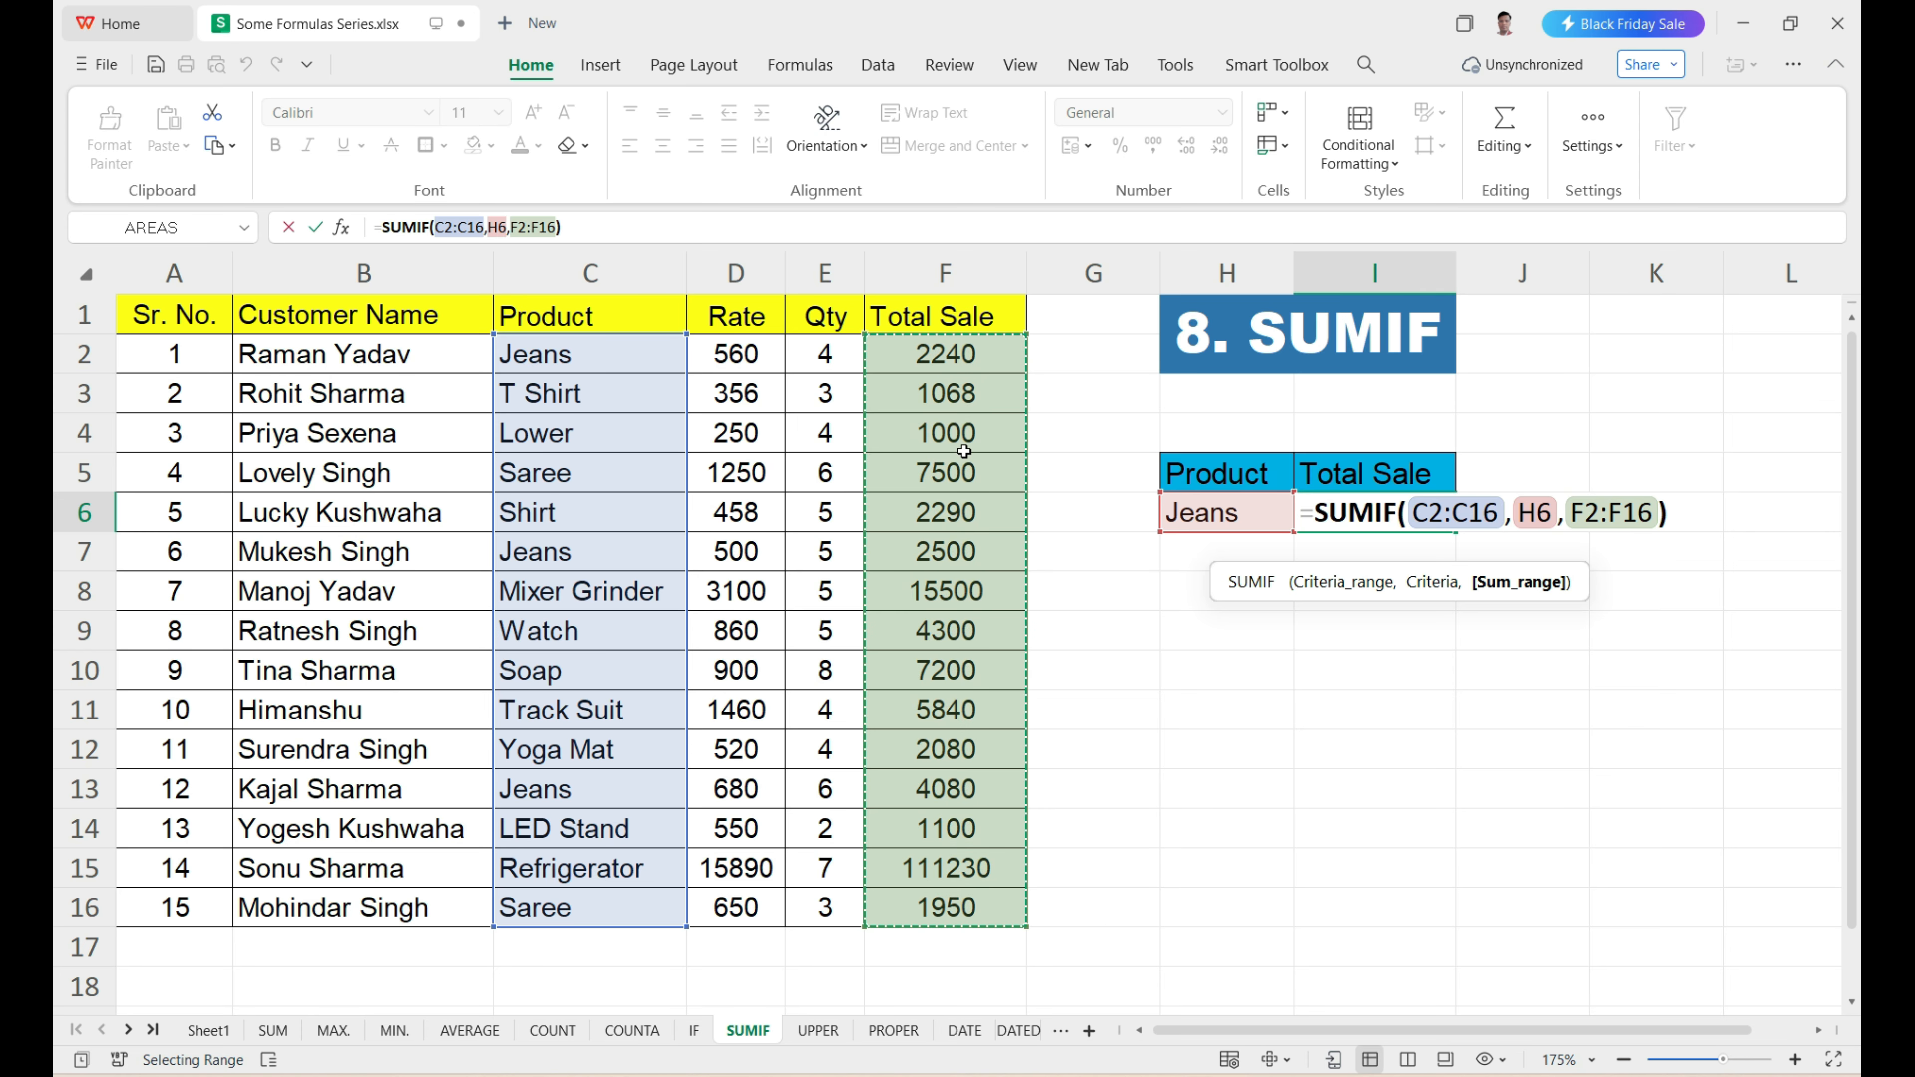
Check each argument of =SUMIF(C2:C16,H6,F2:F16) in I6 and commit the formula.
left_click(1351, 587)
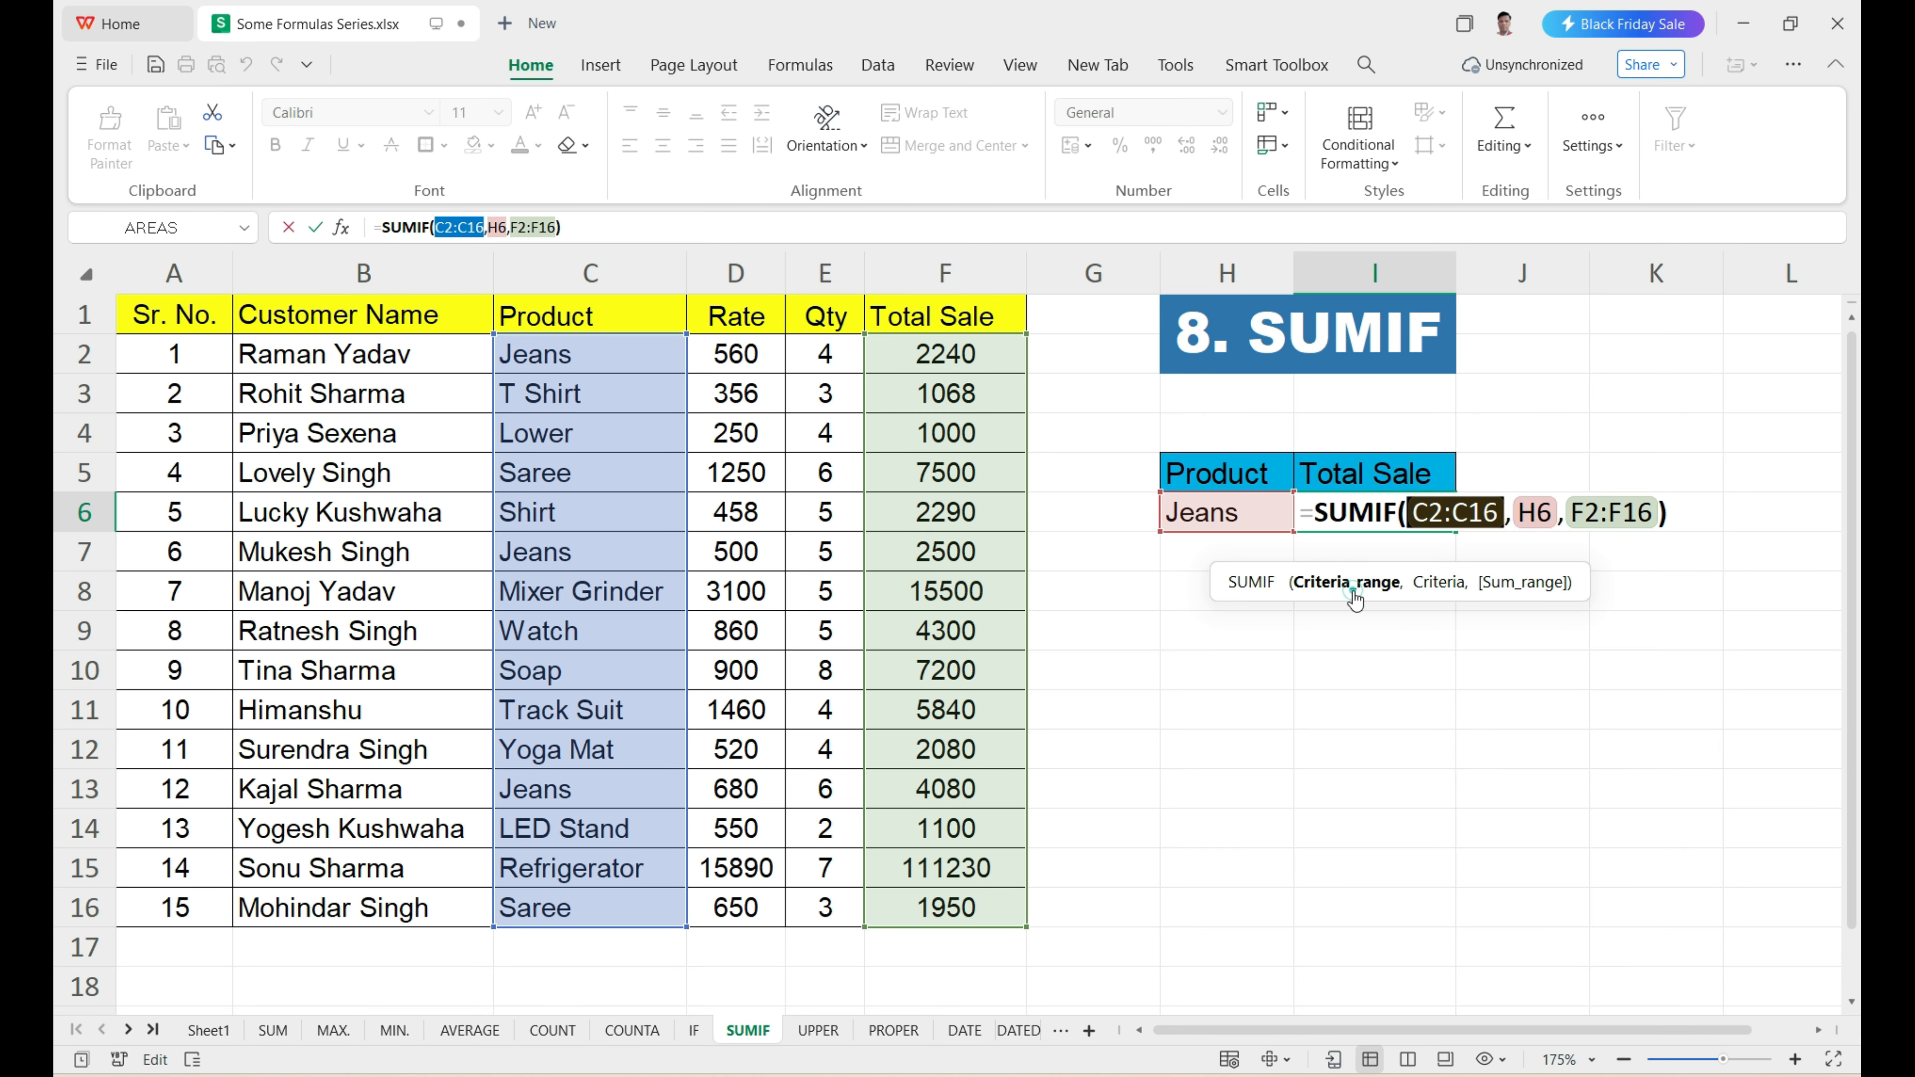
left_click(1433, 585)
left_click(1545, 593)
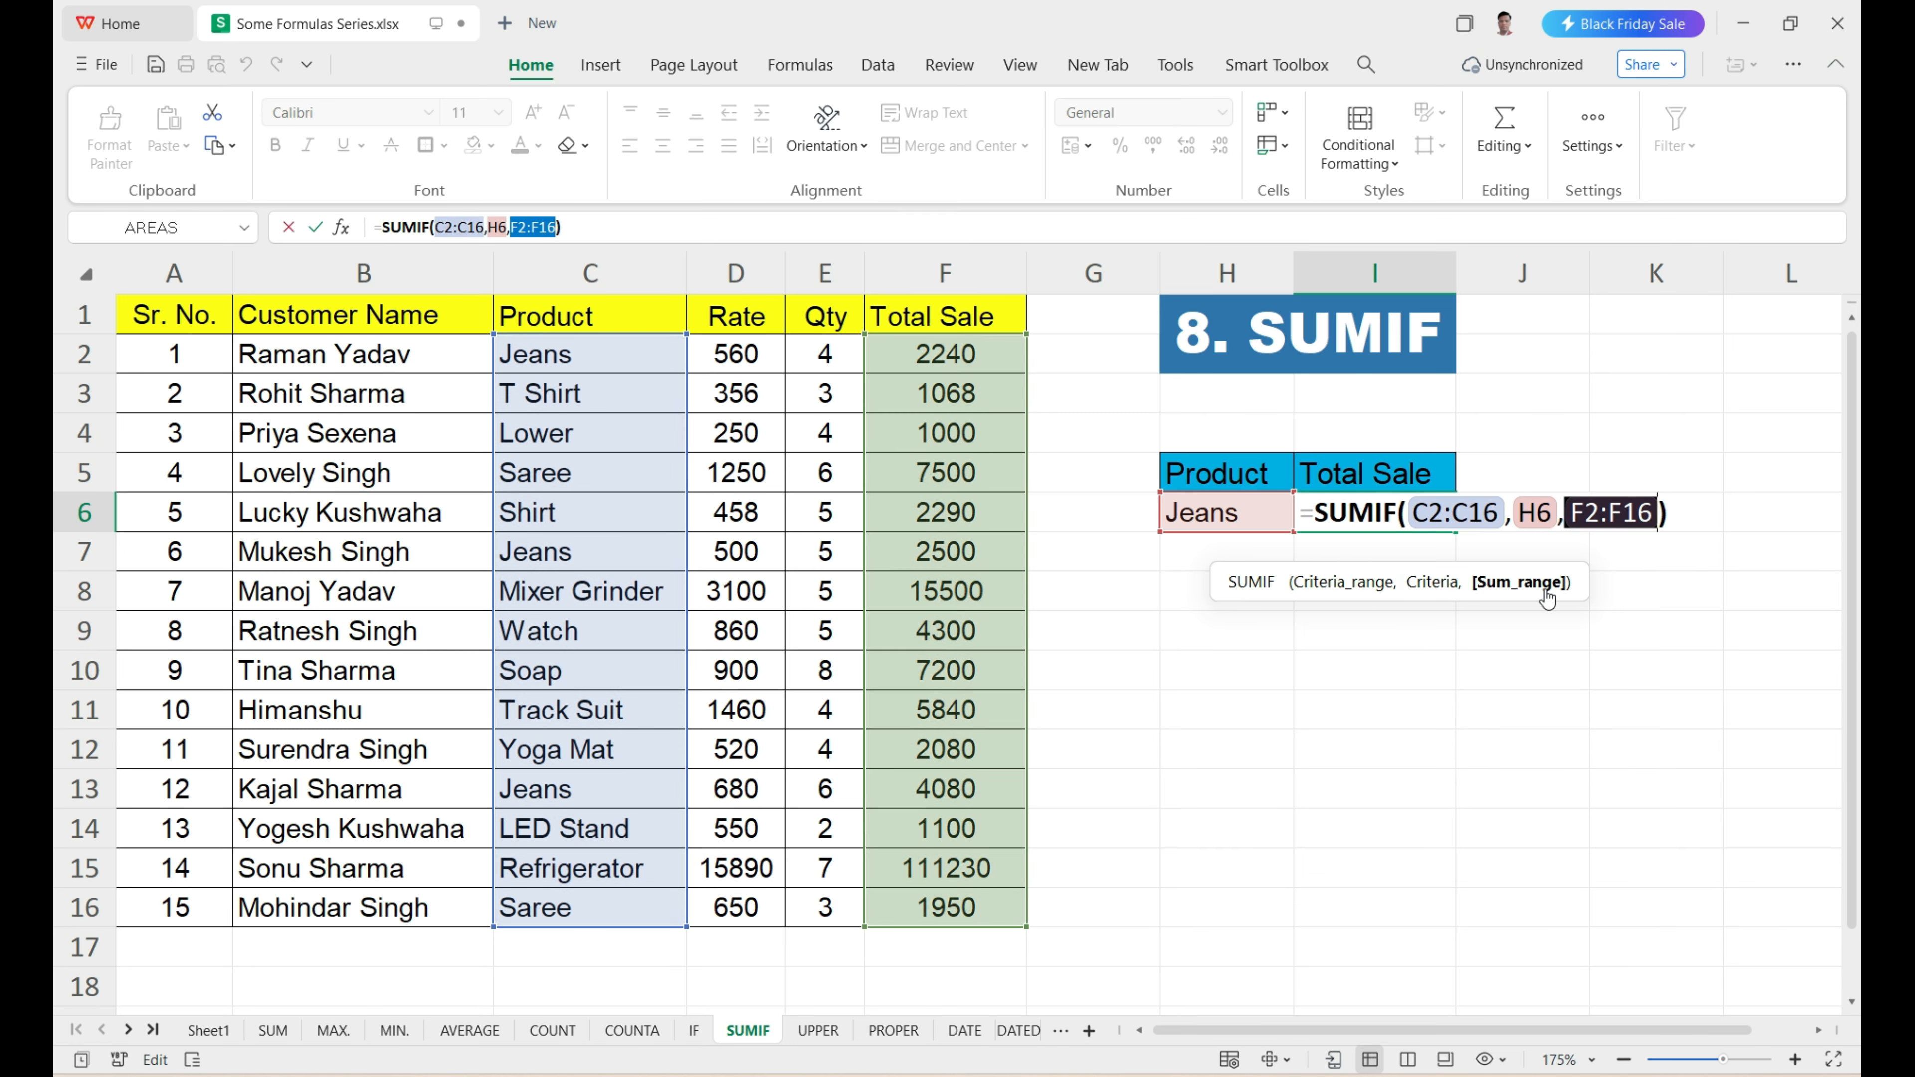
key("Return")
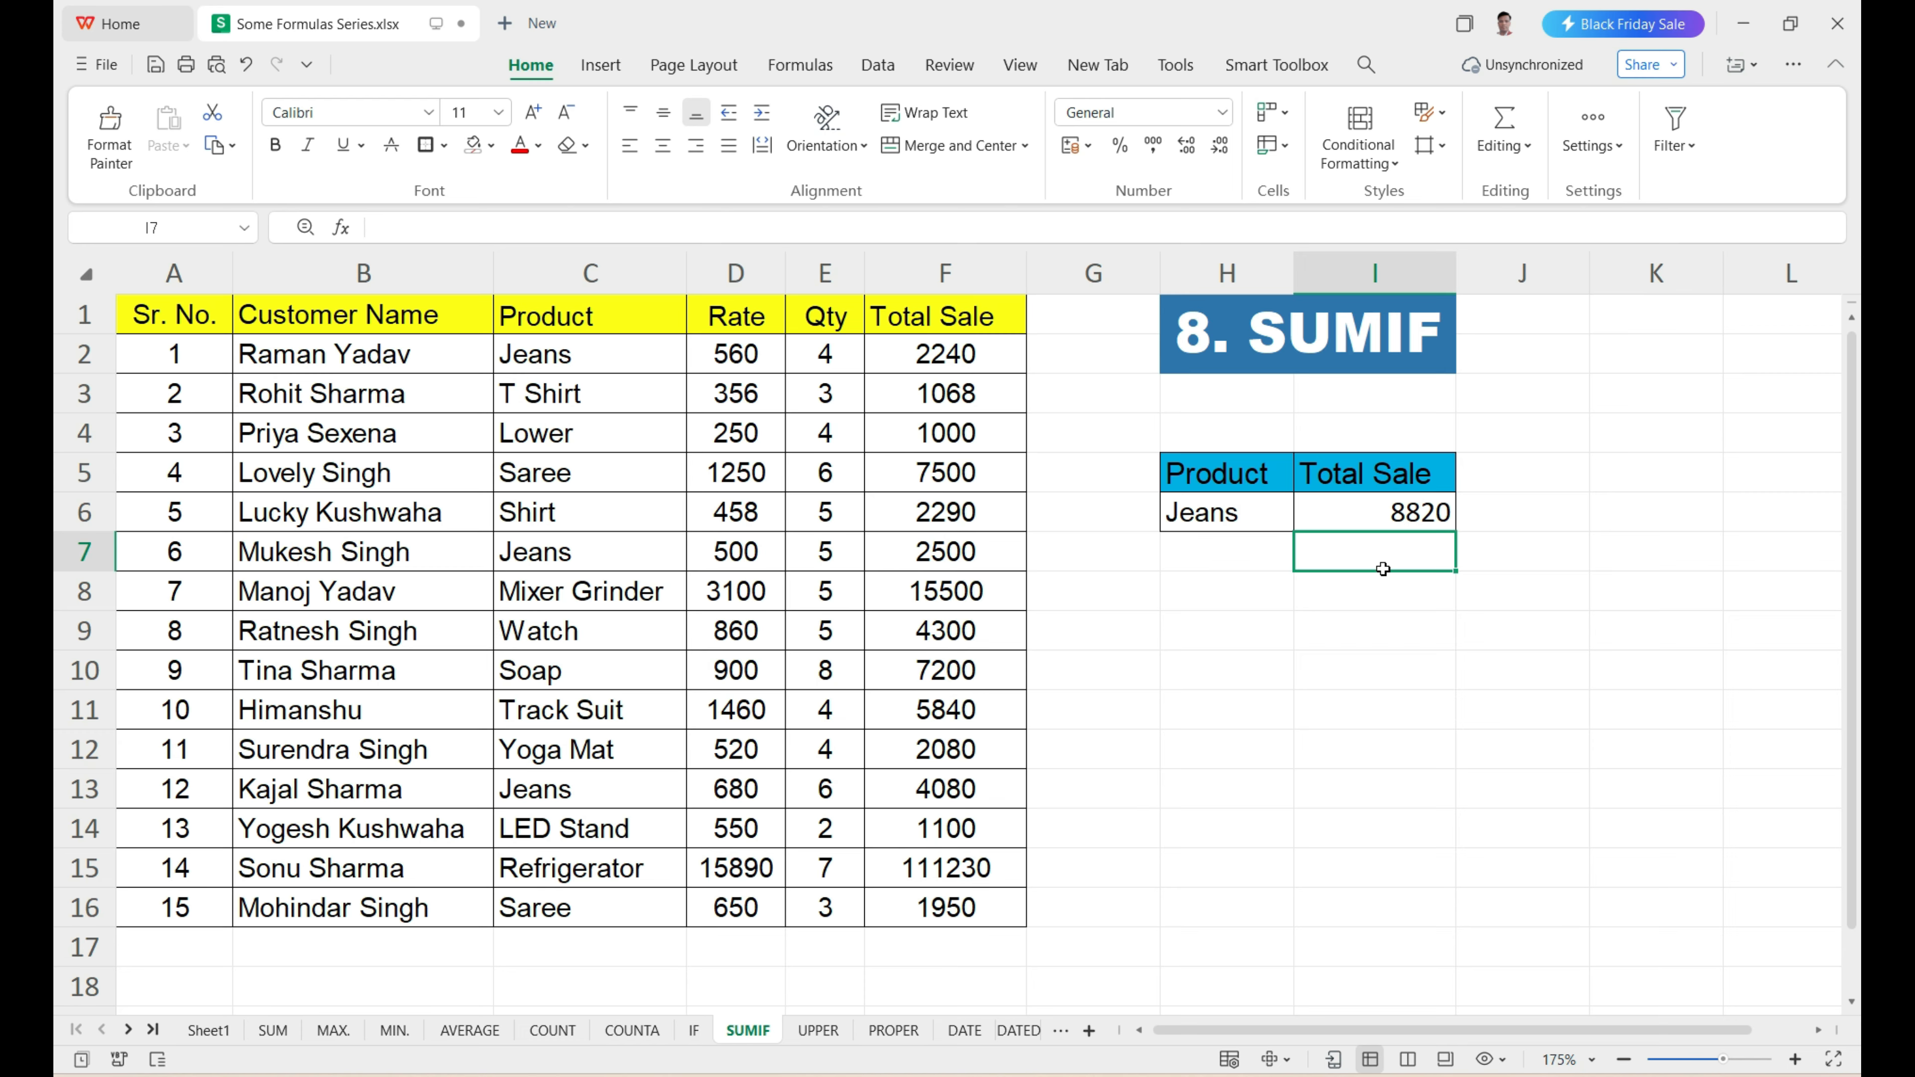
Review the Product and Total Sale ranges behind the SUMIF result in I6.
left_click(598, 368)
key("ctrl+shift+Down")
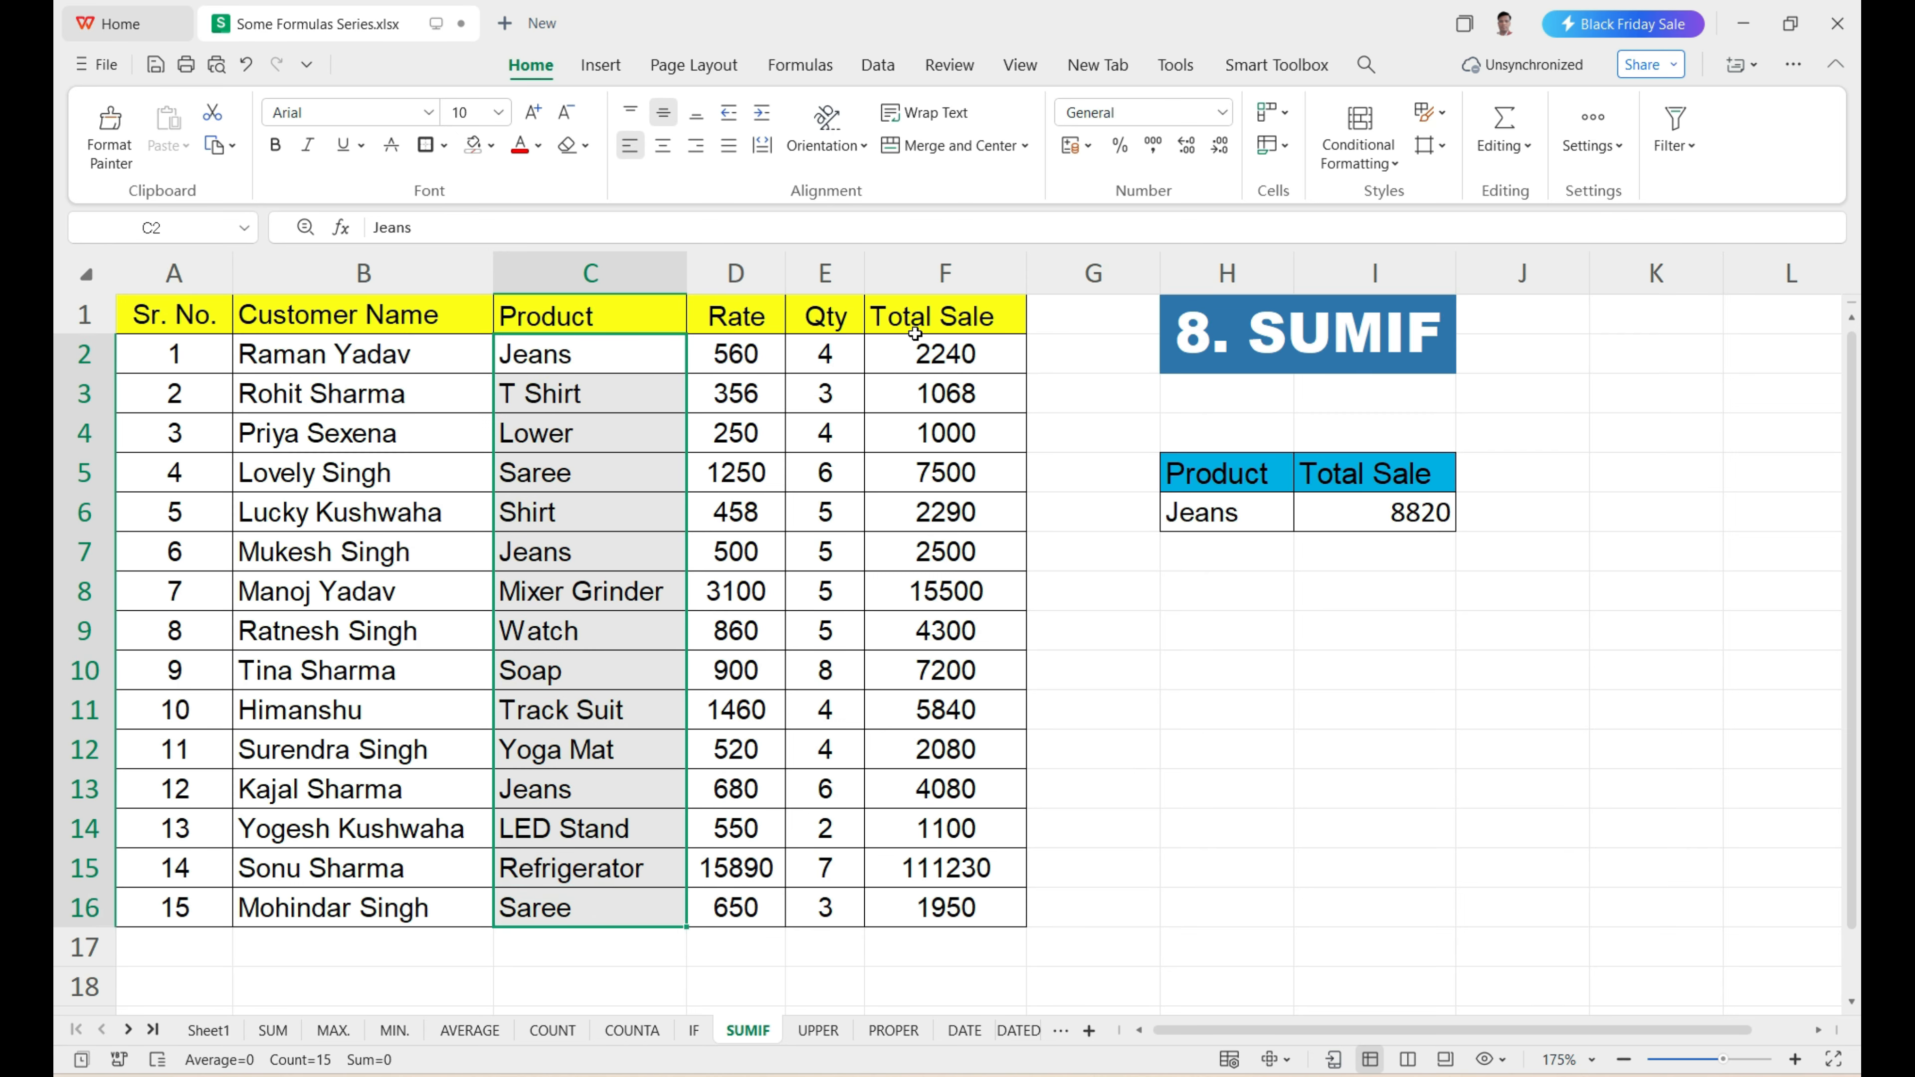
left_click_drag(931, 349, 946, 871)
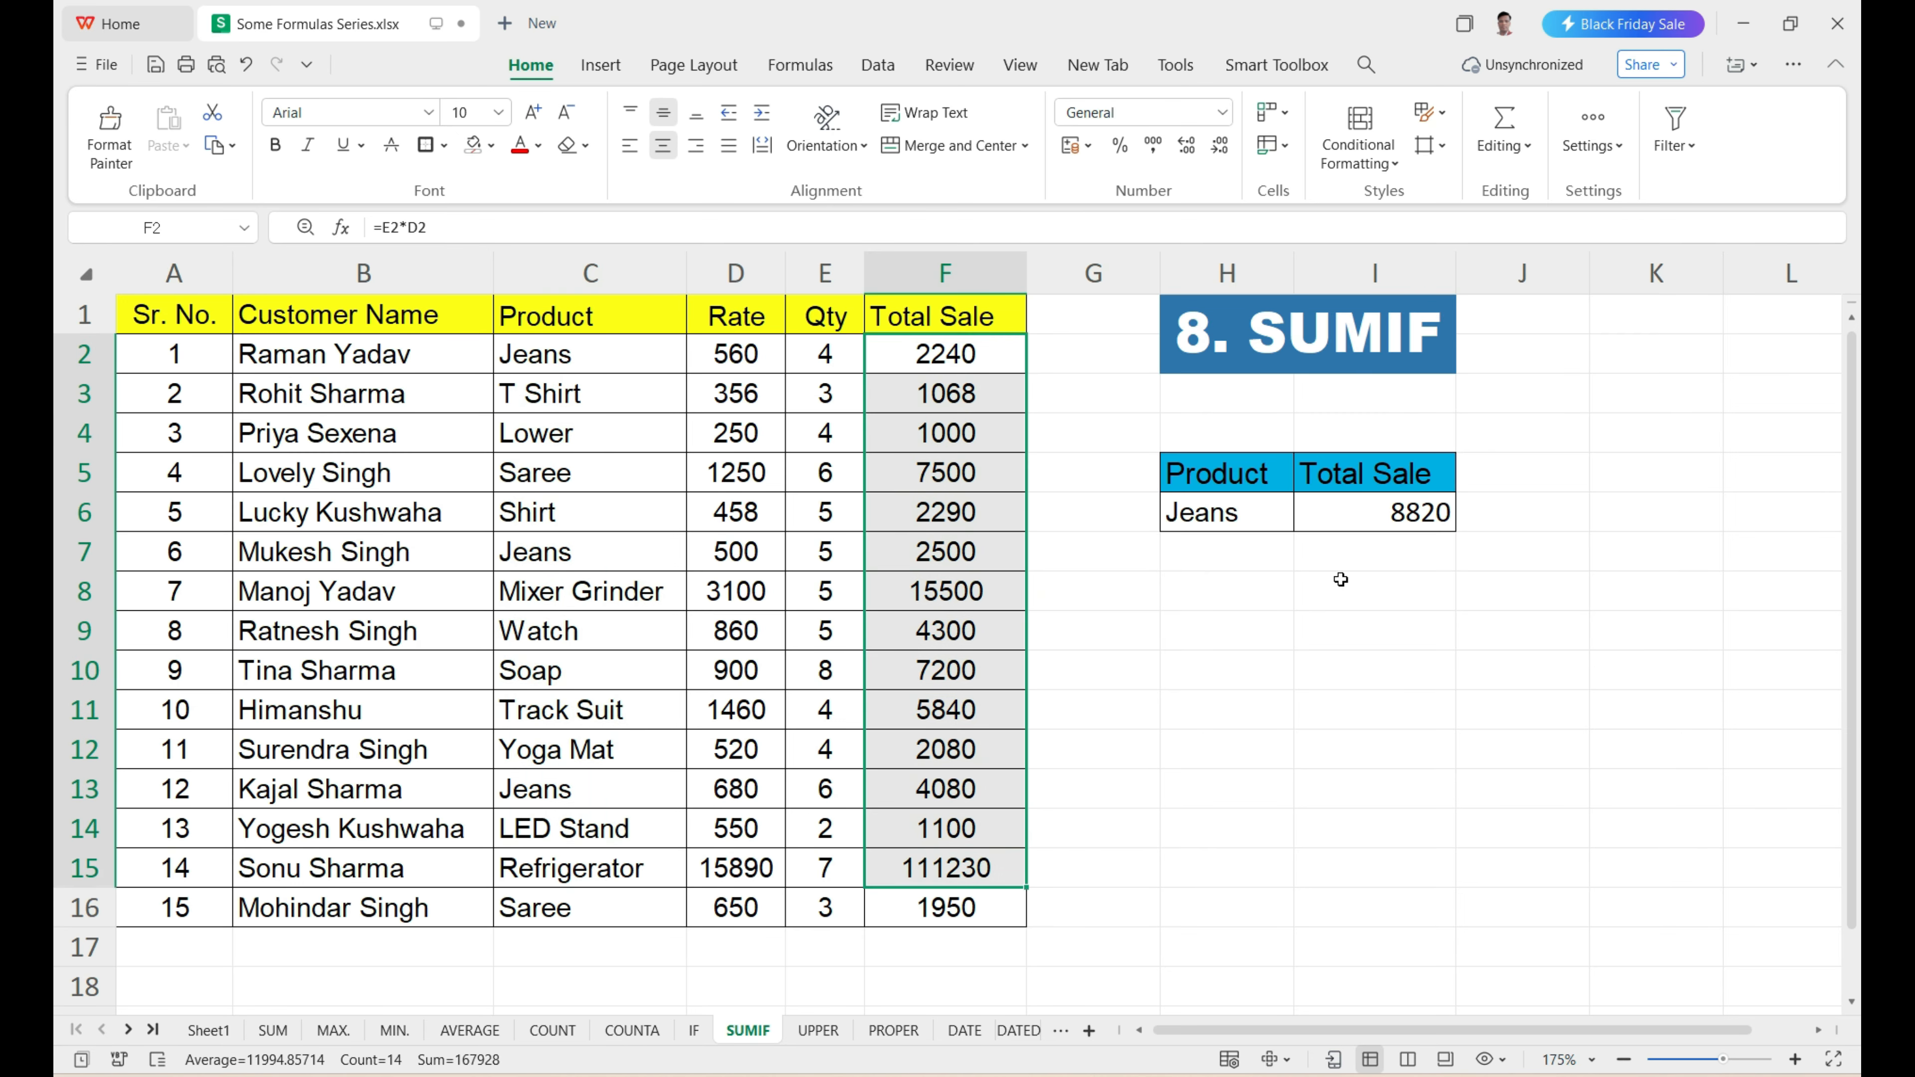
left_click(1420, 526)
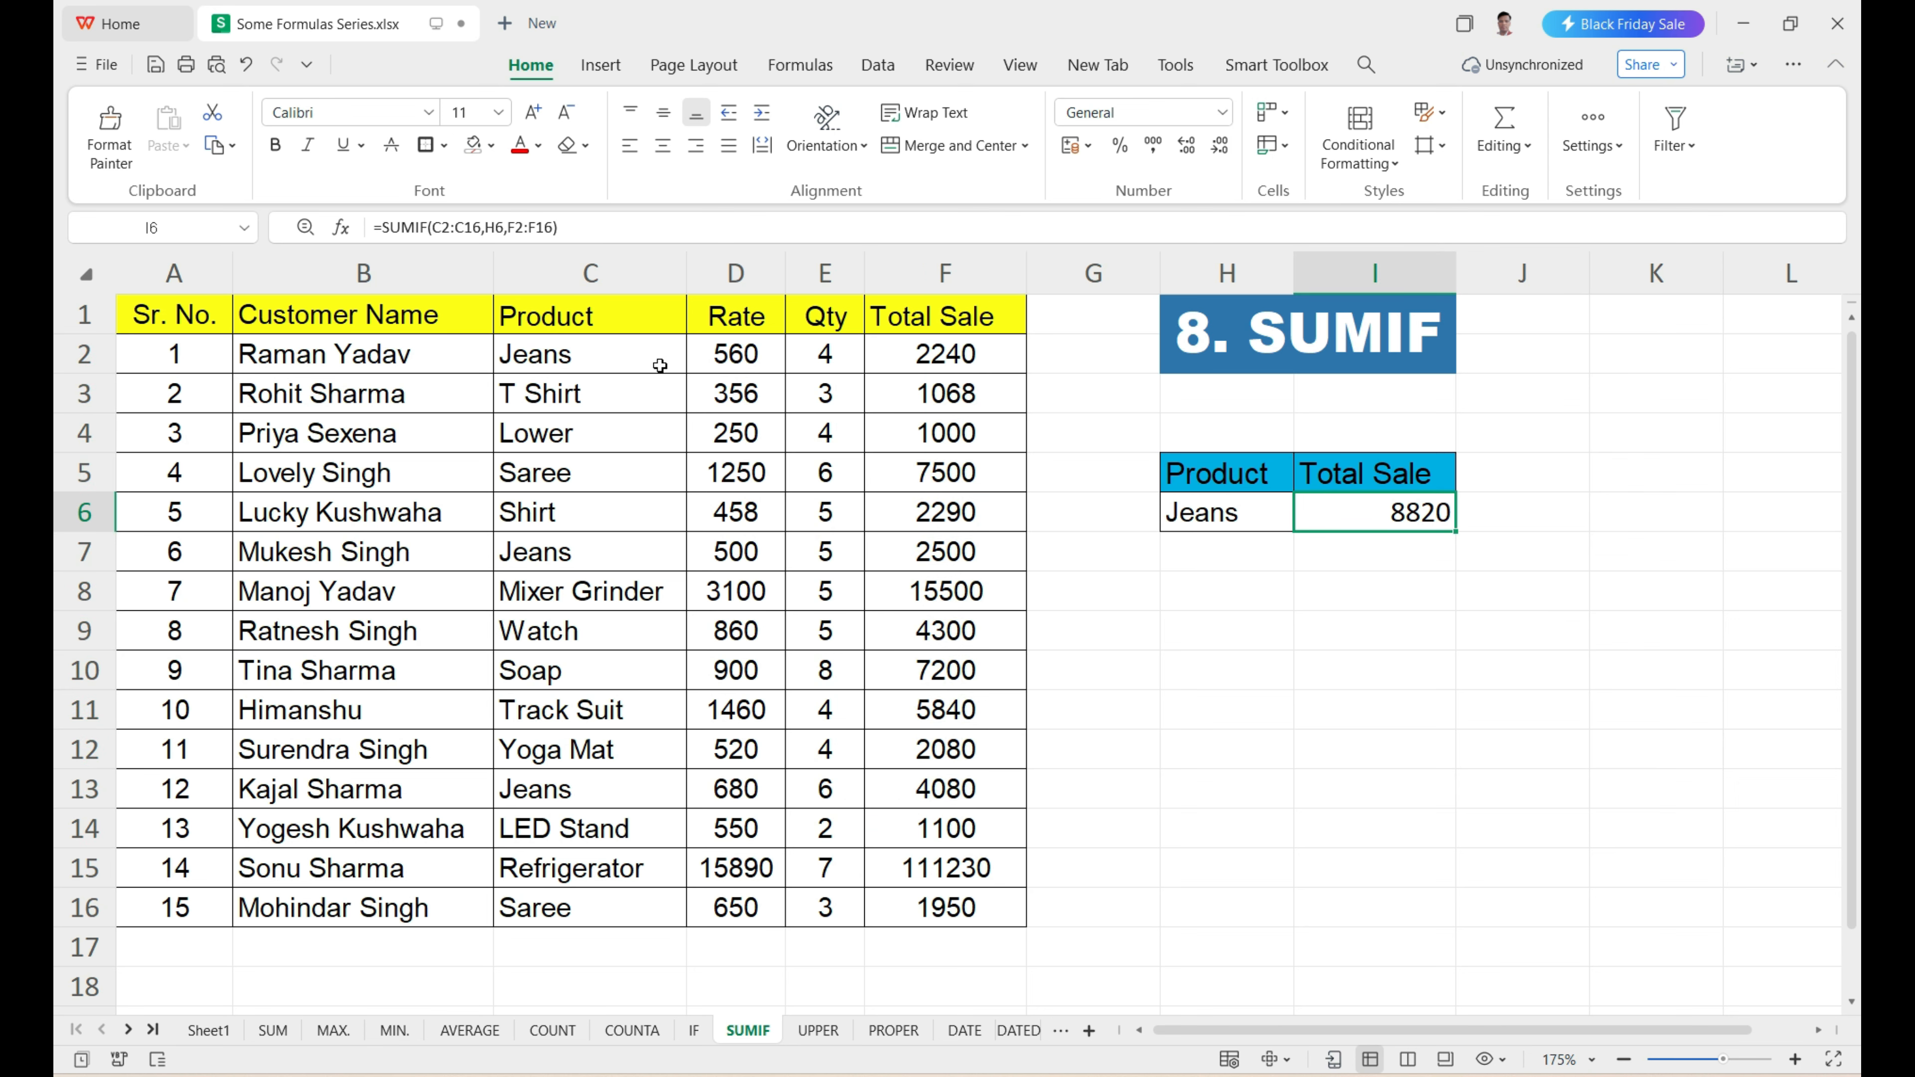
Locate the Jeans entries in C2, C7 and C13 and the matching sale in F13.
left_click(607, 361)
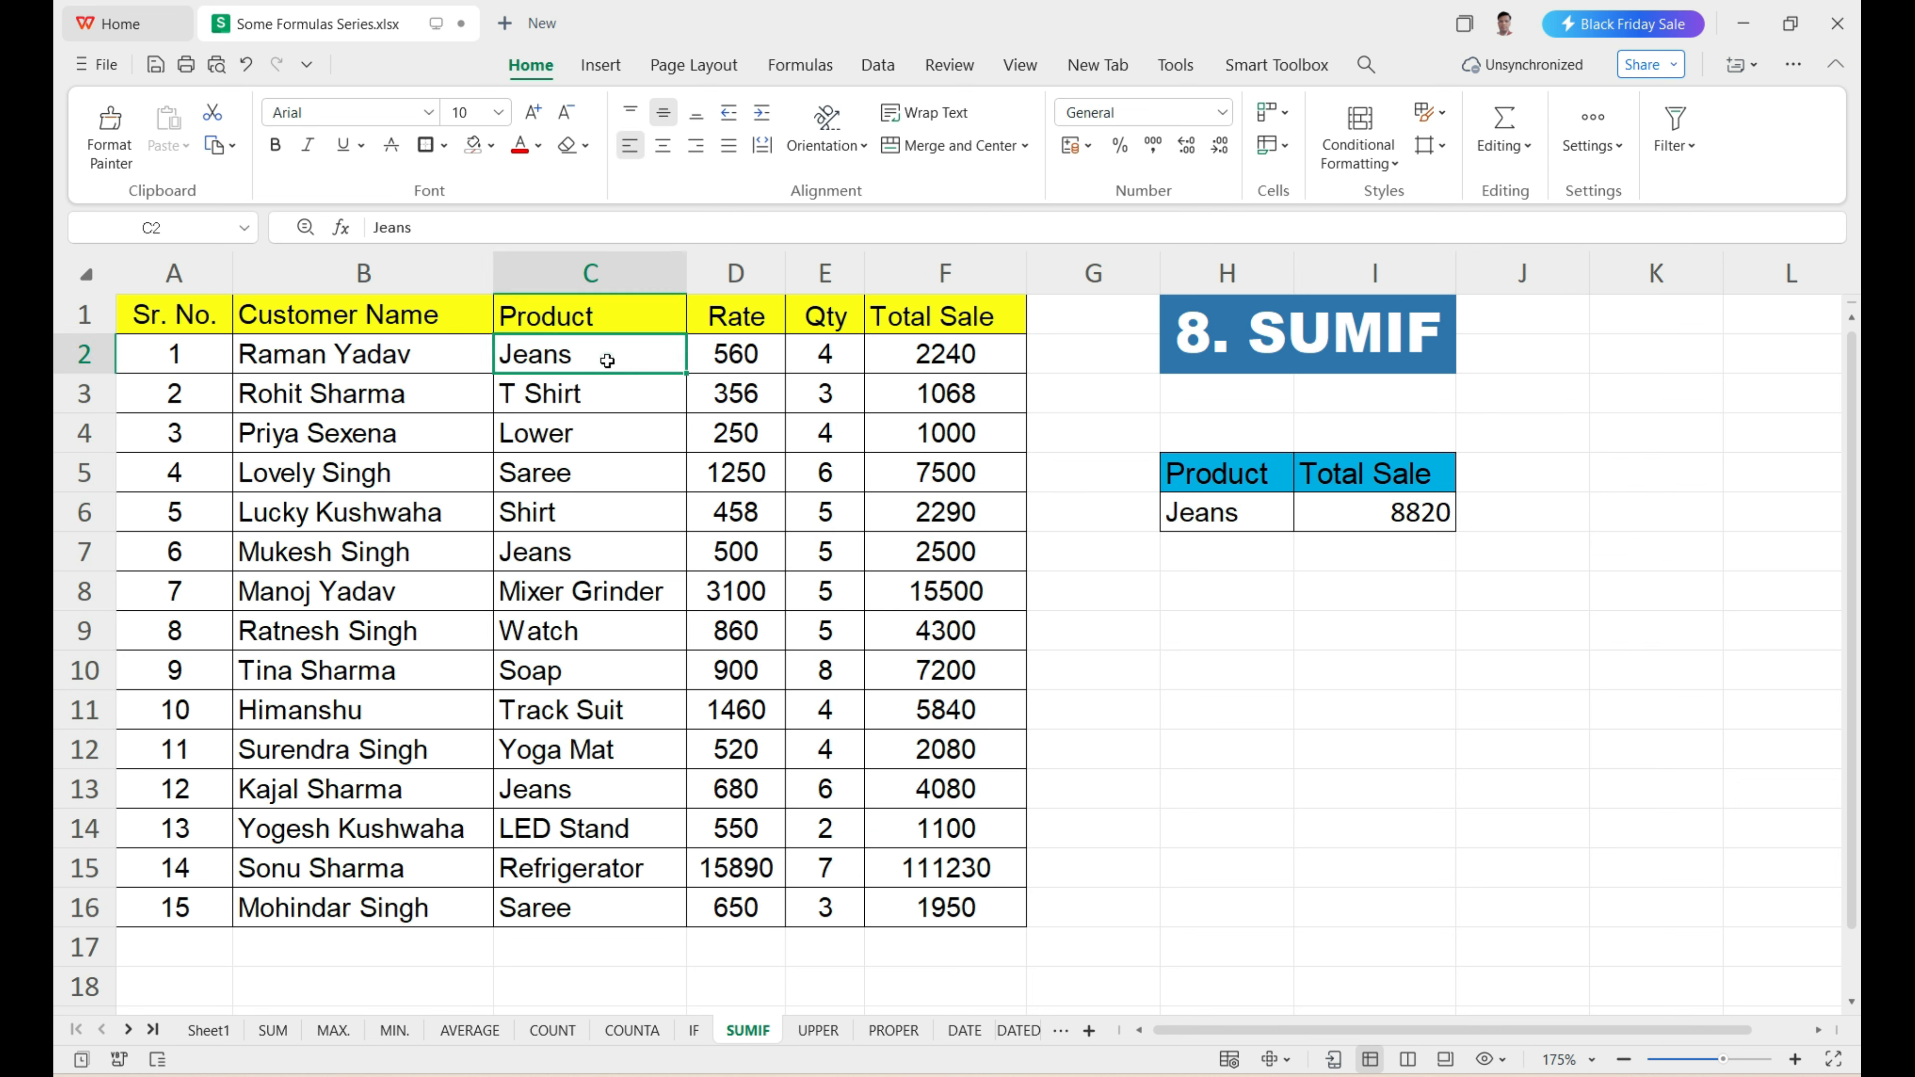
left_click(558, 359)
left_click(558, 562)
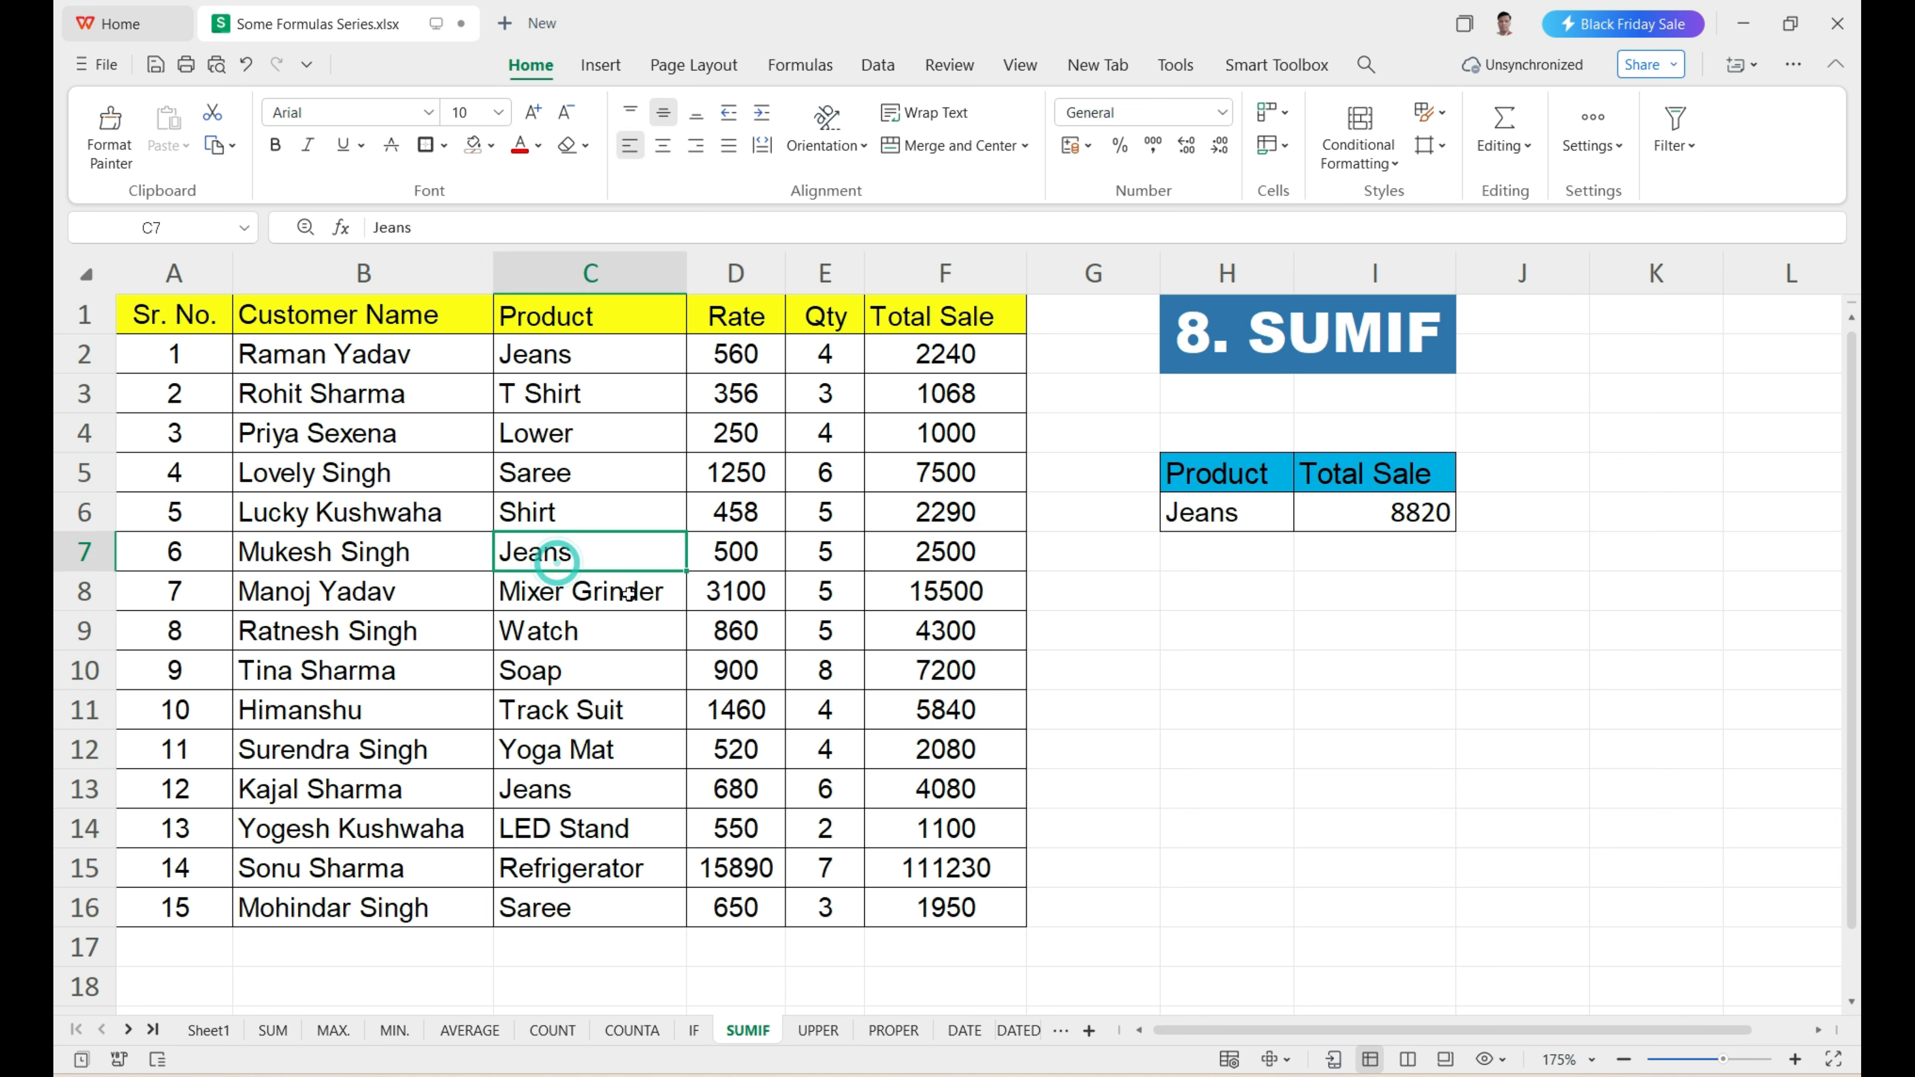
left_click(564, 791)
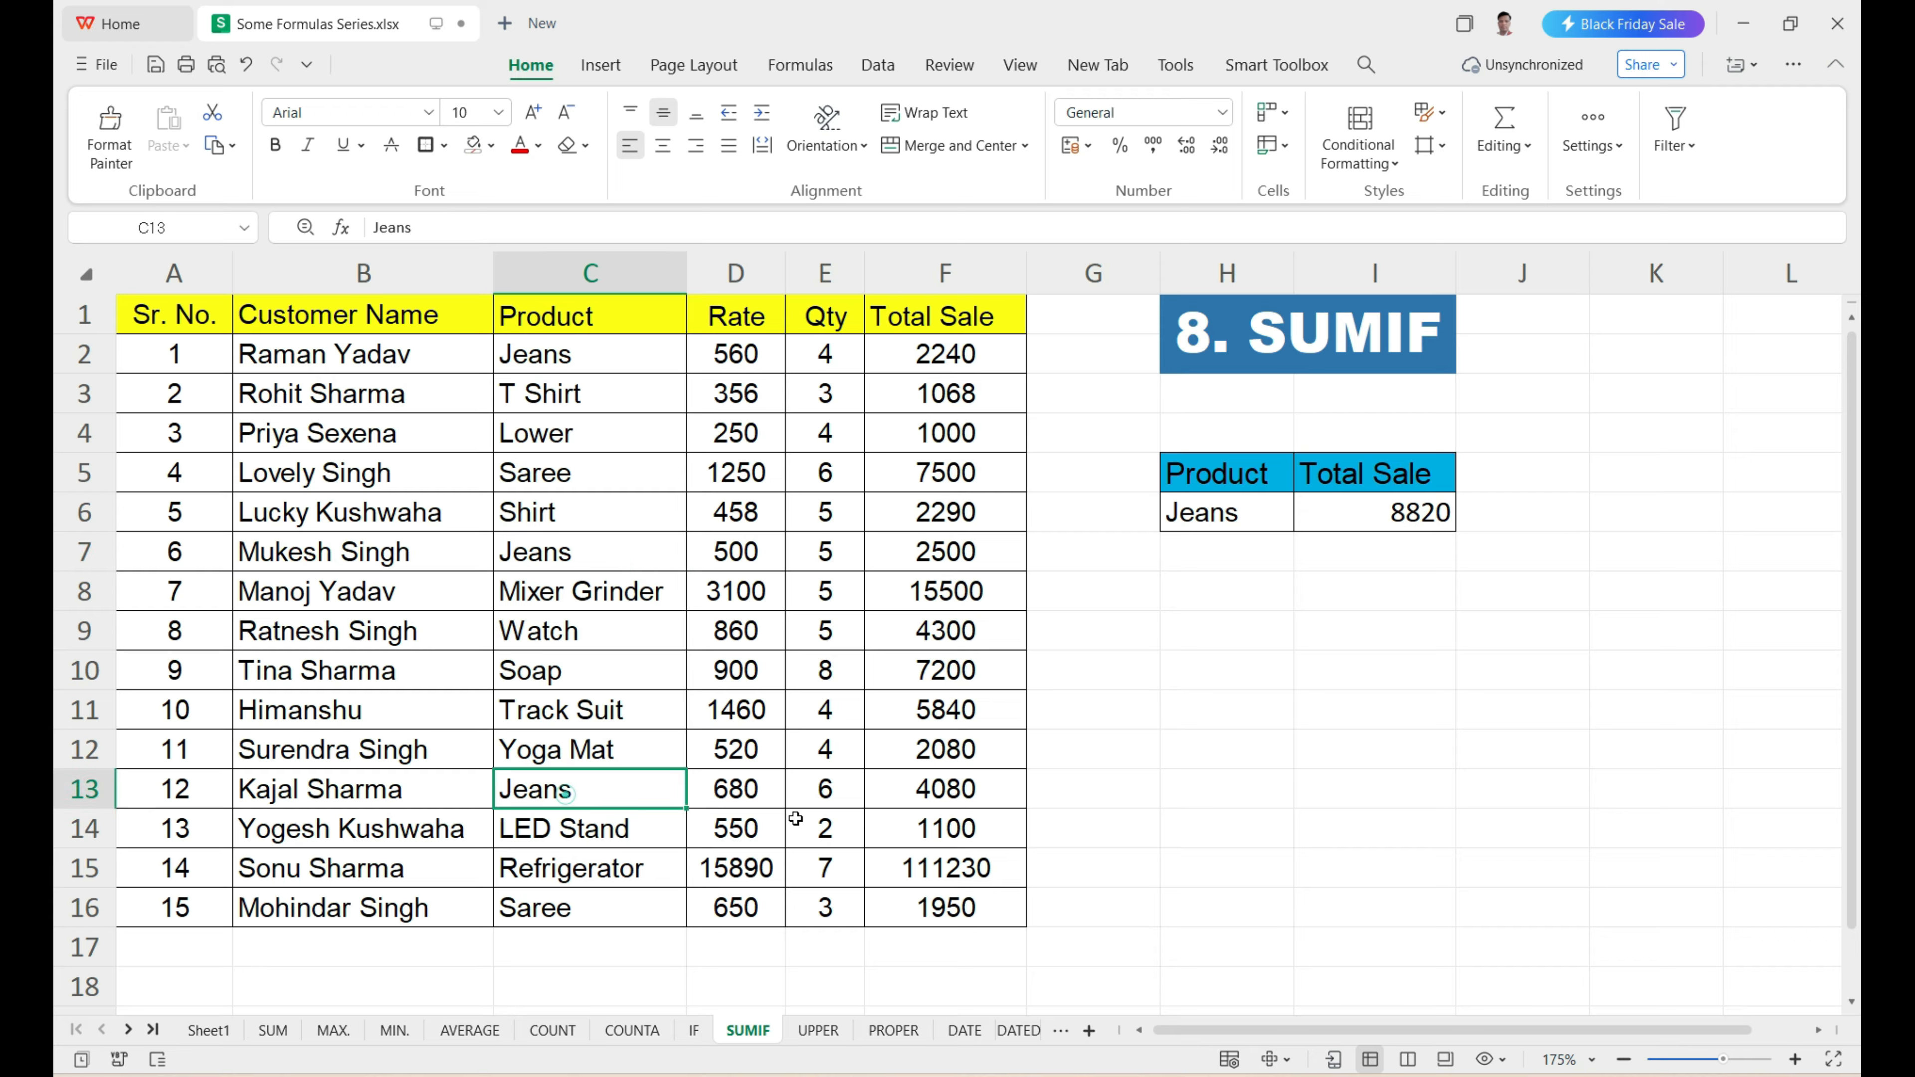
left_click(910, 798)
Add the three Jeans sales with =F2+F7+F13 in I13 and compare the result with the SUMIF total in I6.
left_click(1309, 799)
type("=")
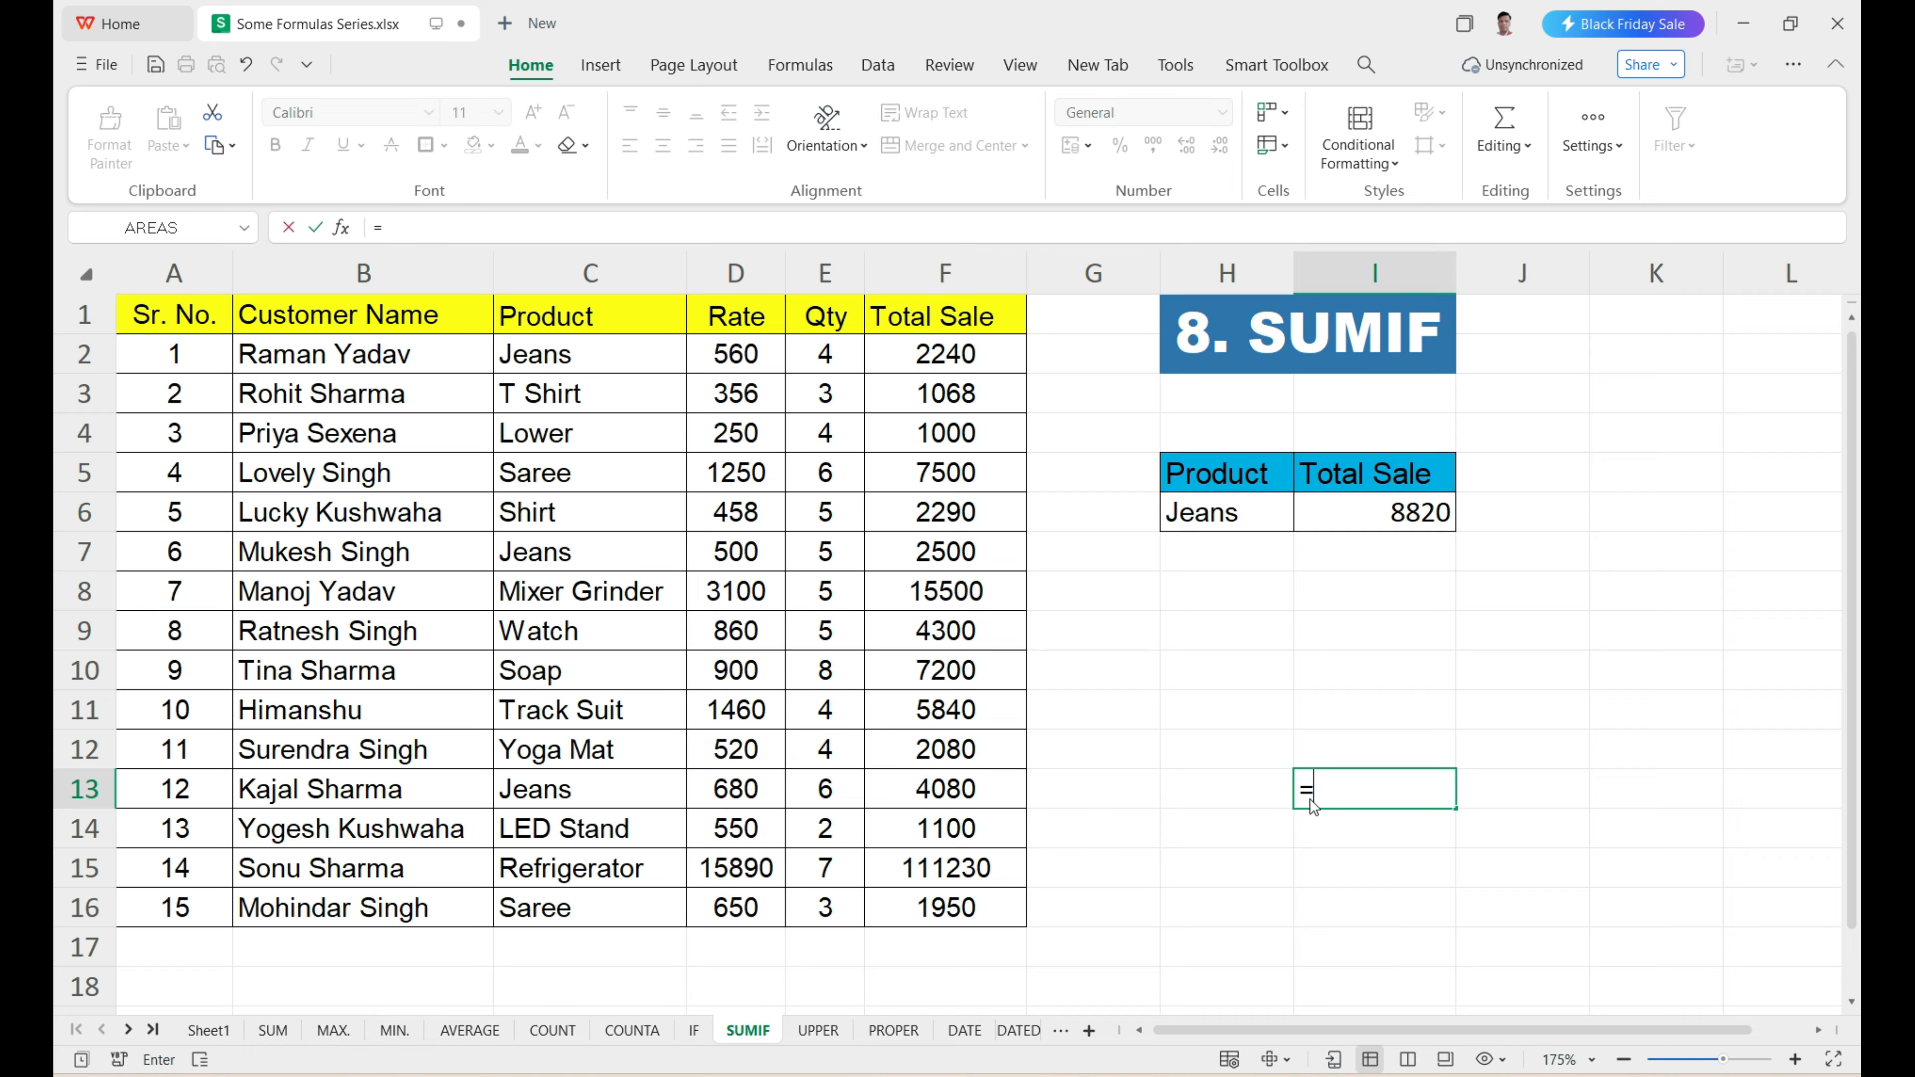
left_click(947, 355)
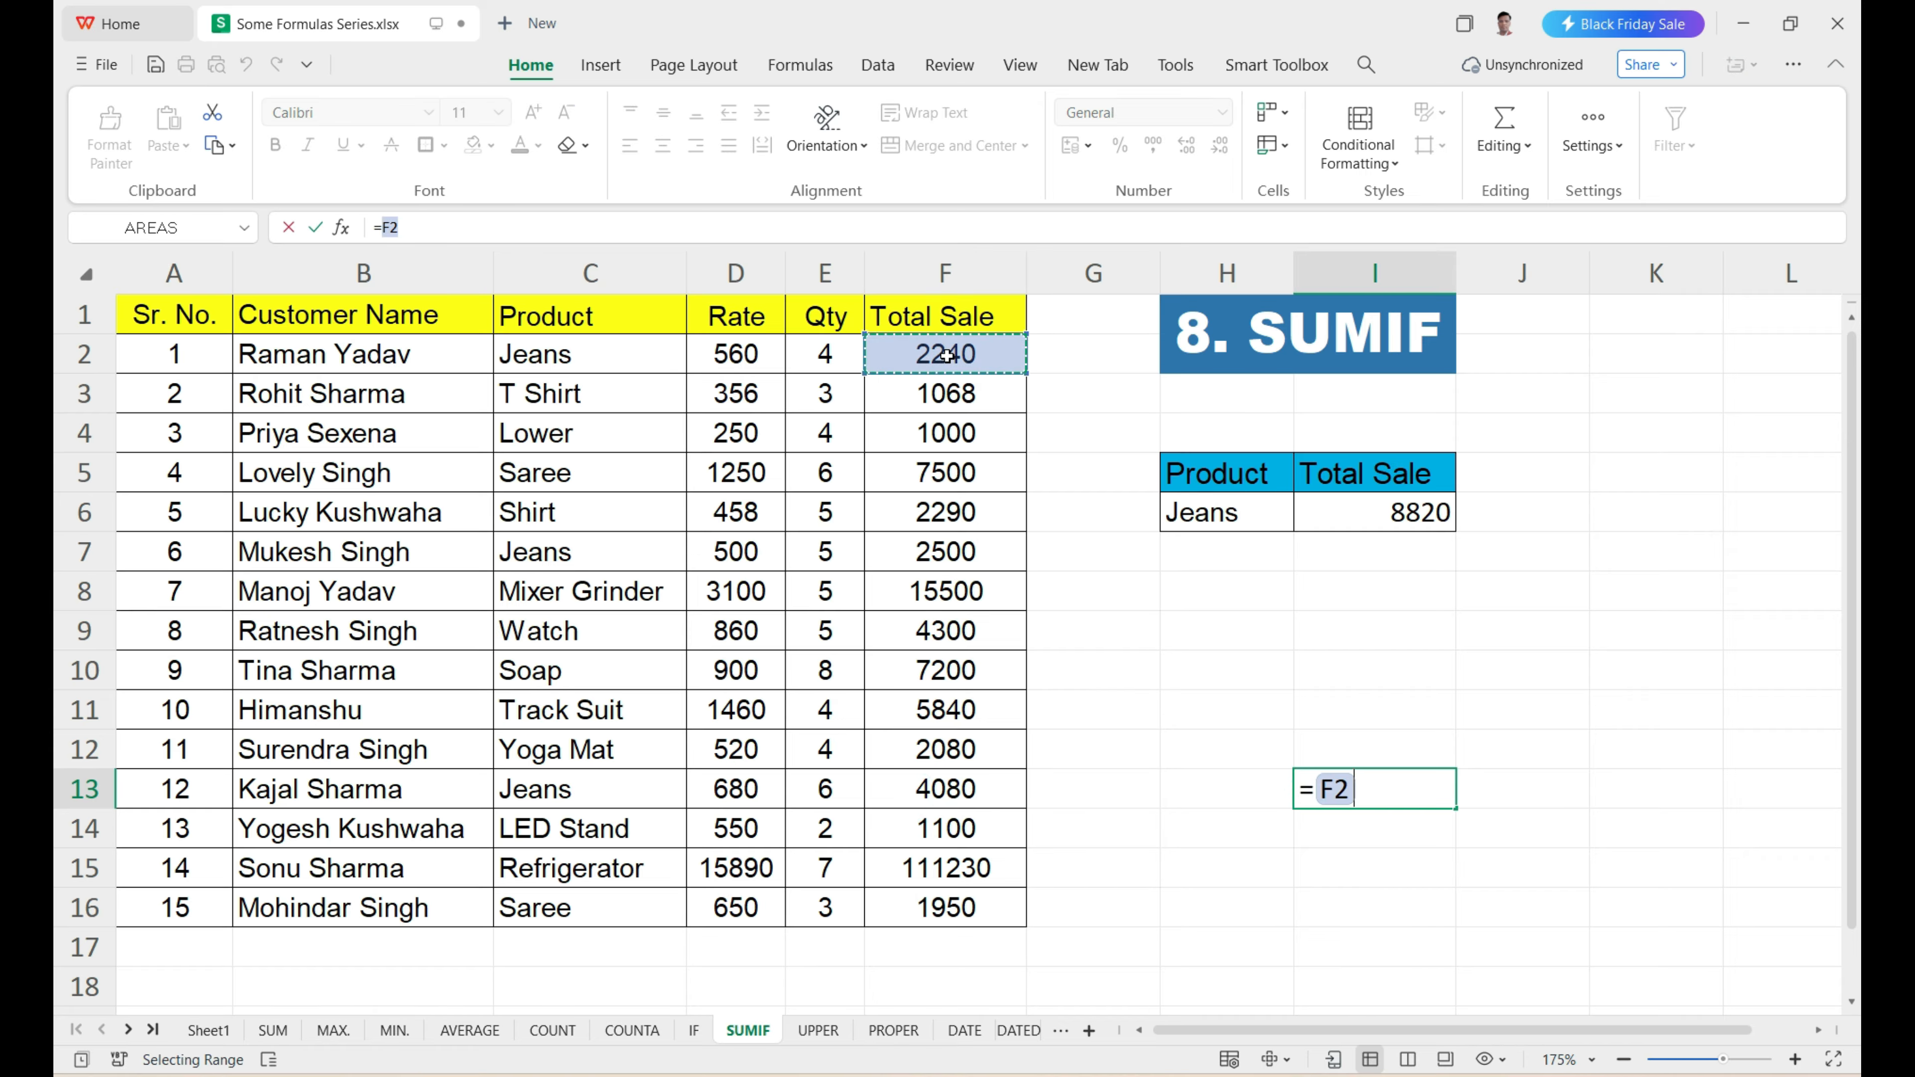
type("+")
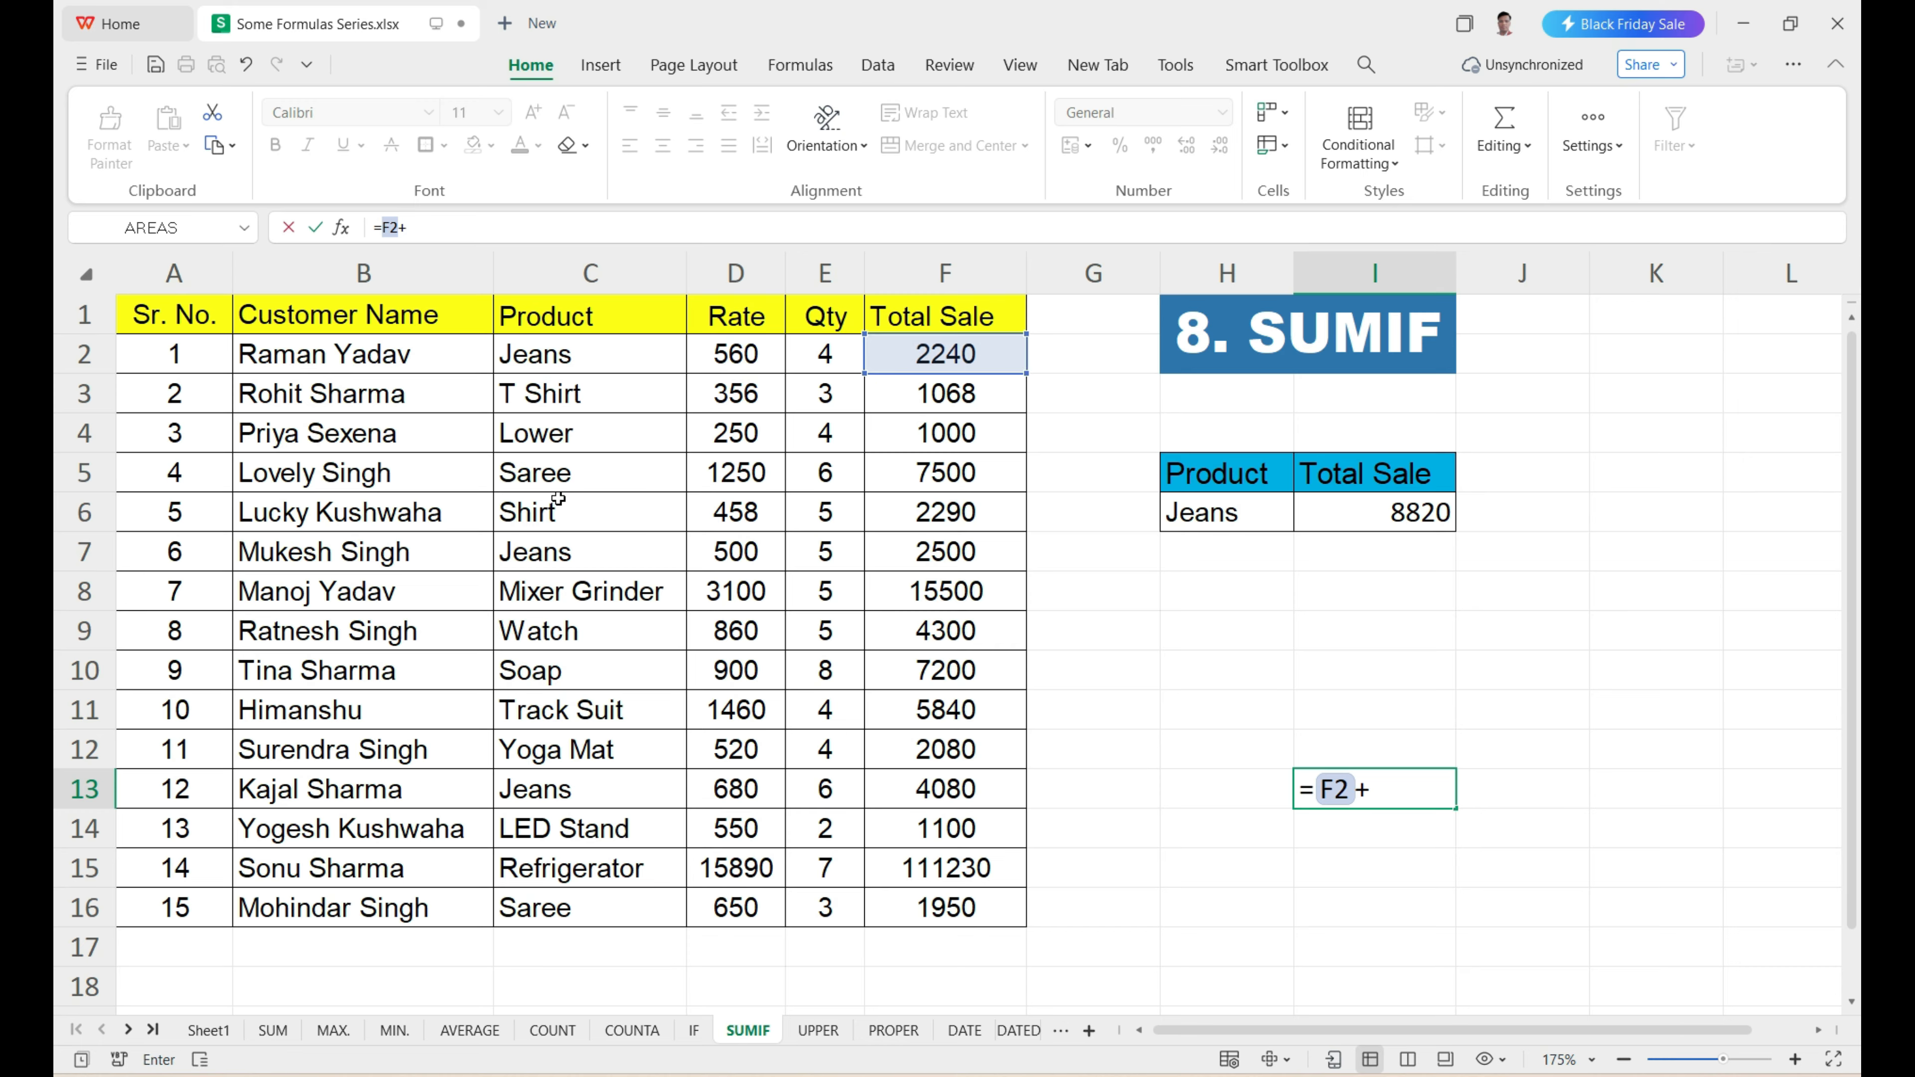
left_click(962, 550)
type("+")
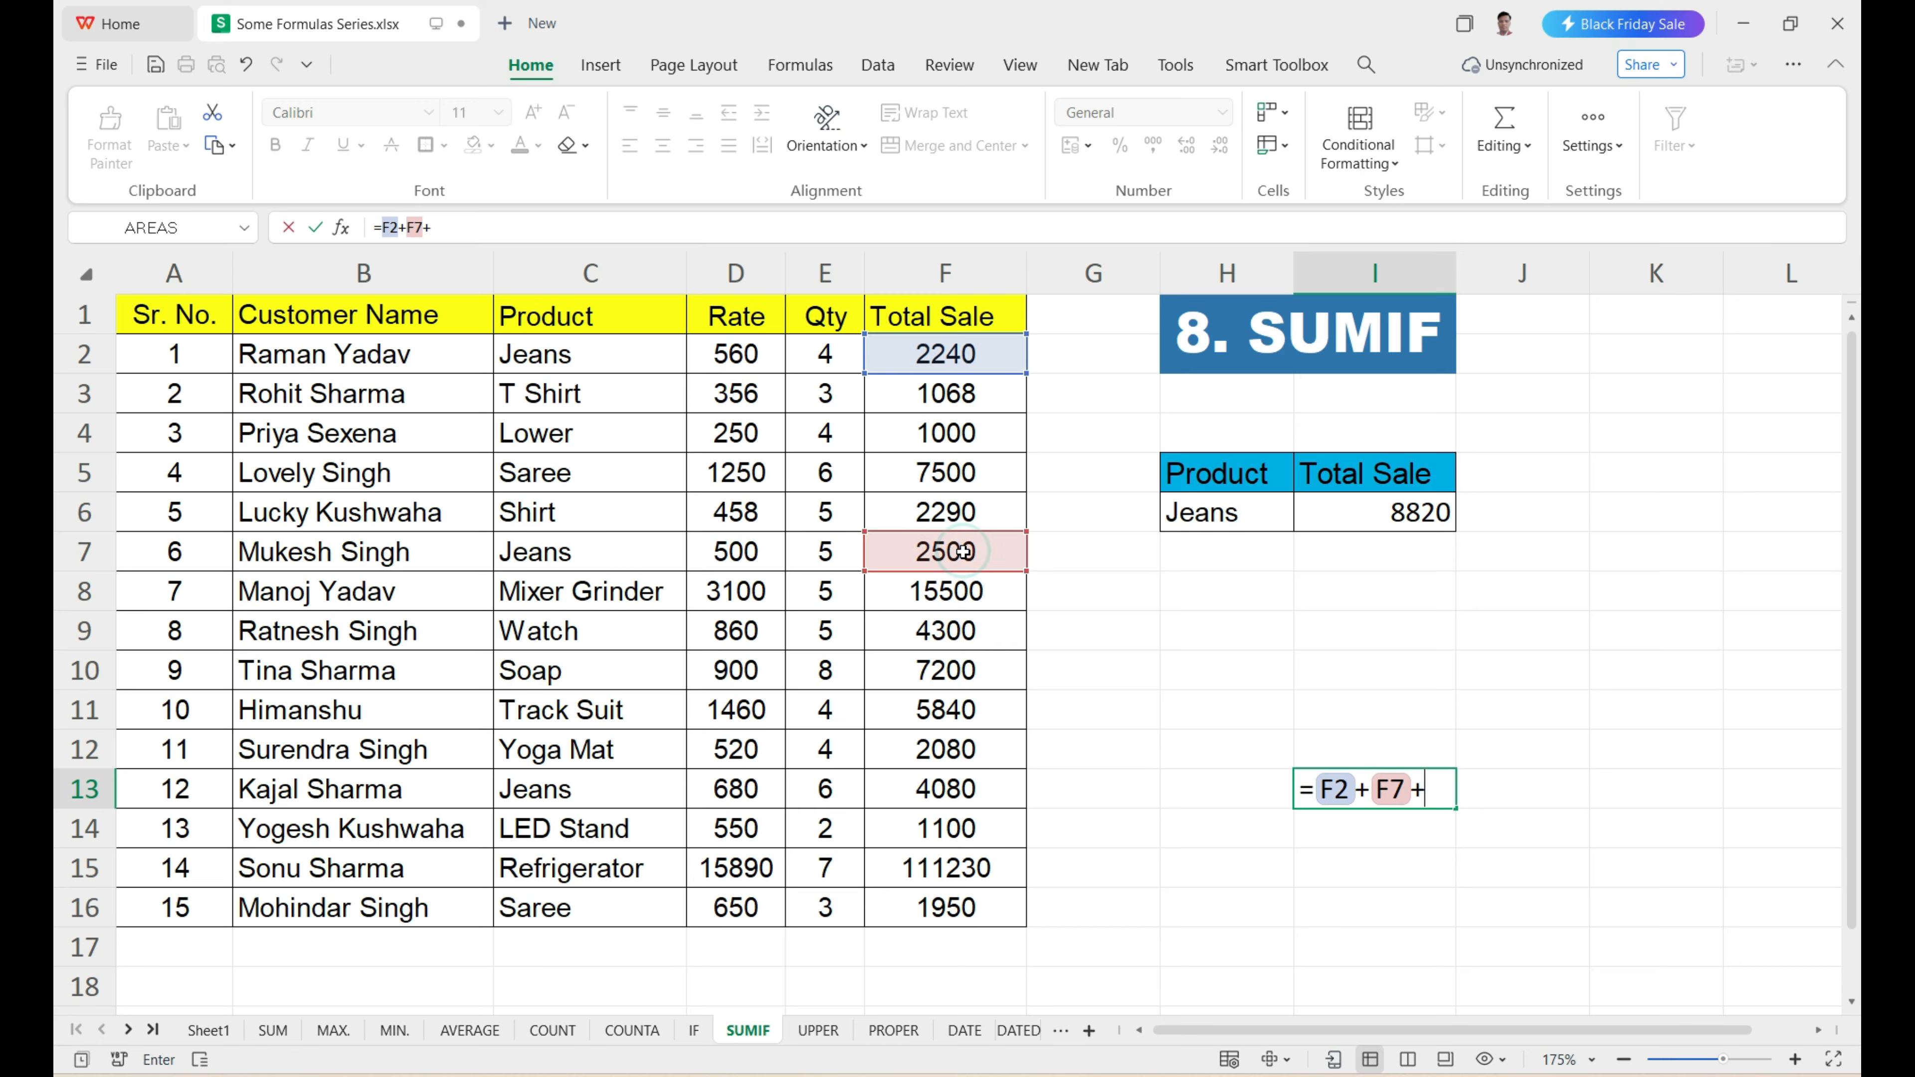
left_click(910, 790)
key("Return")
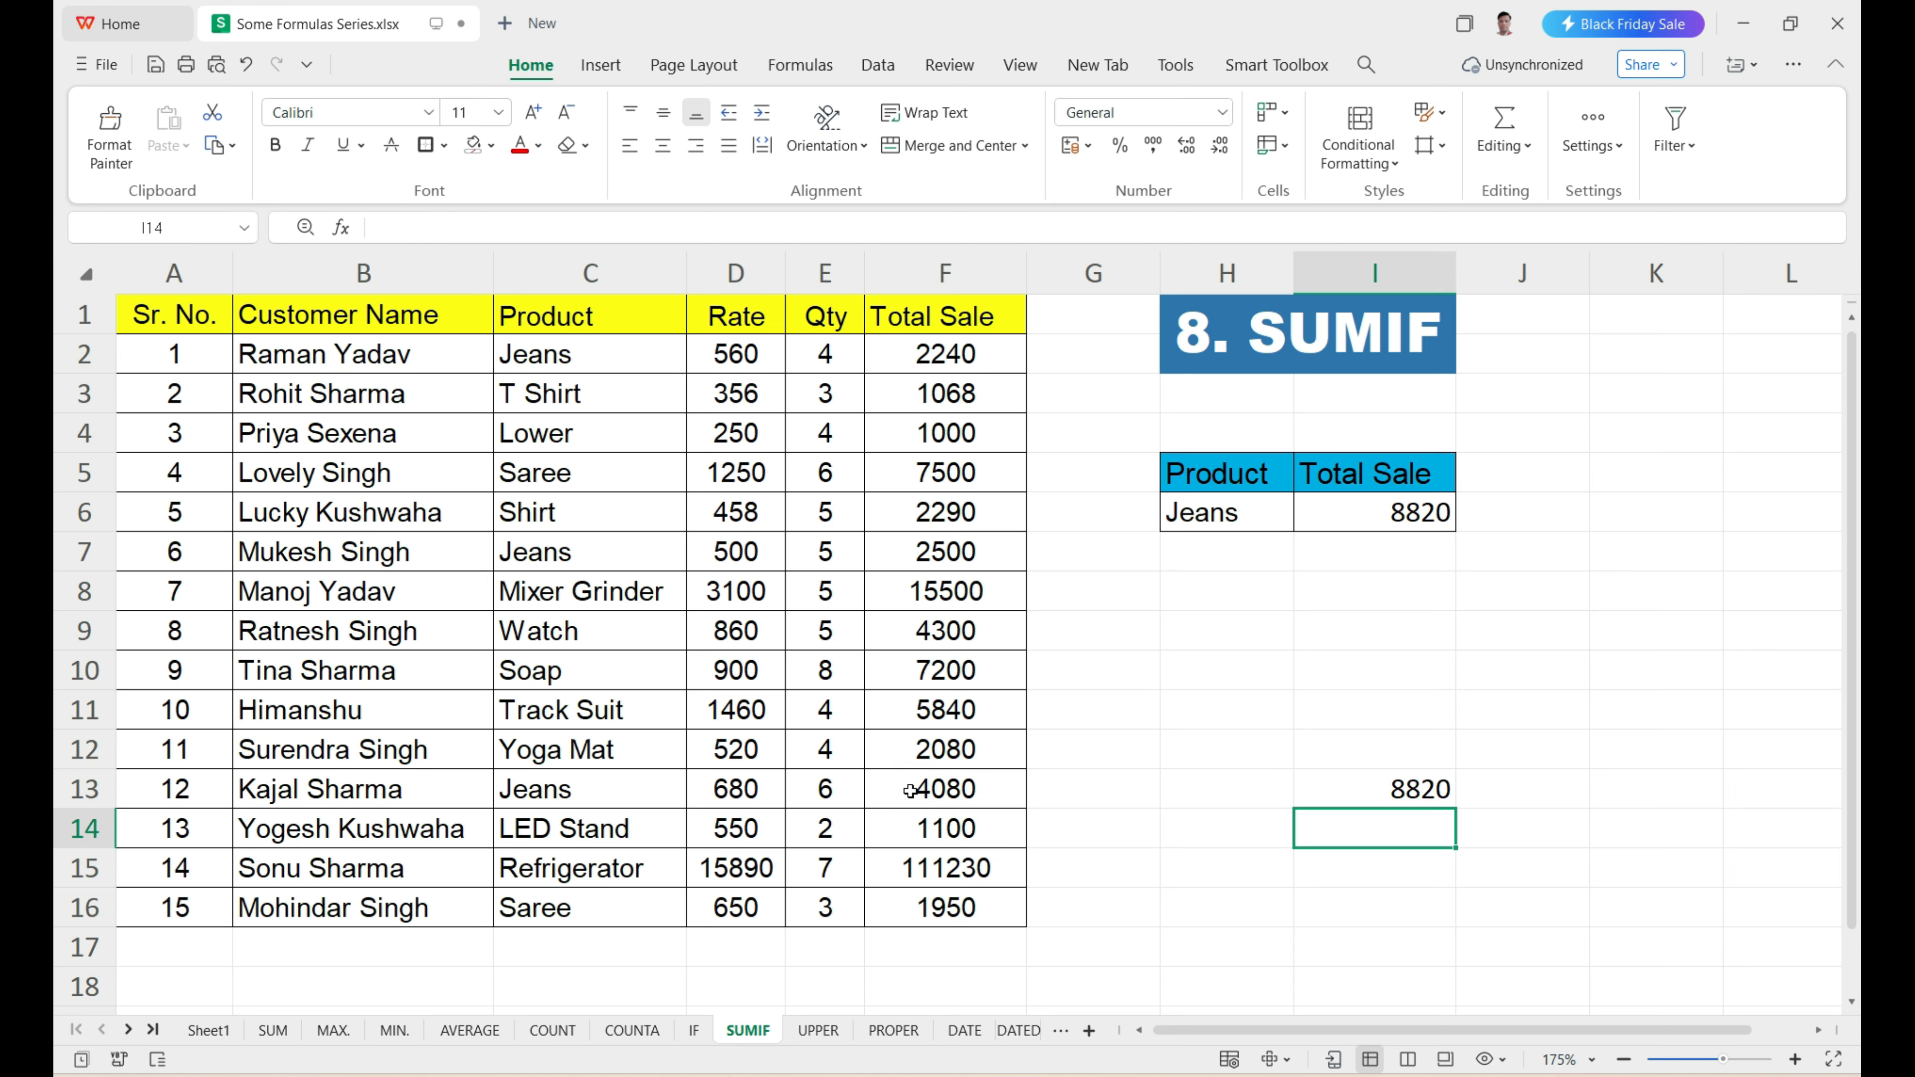
left_click(1394, 796)
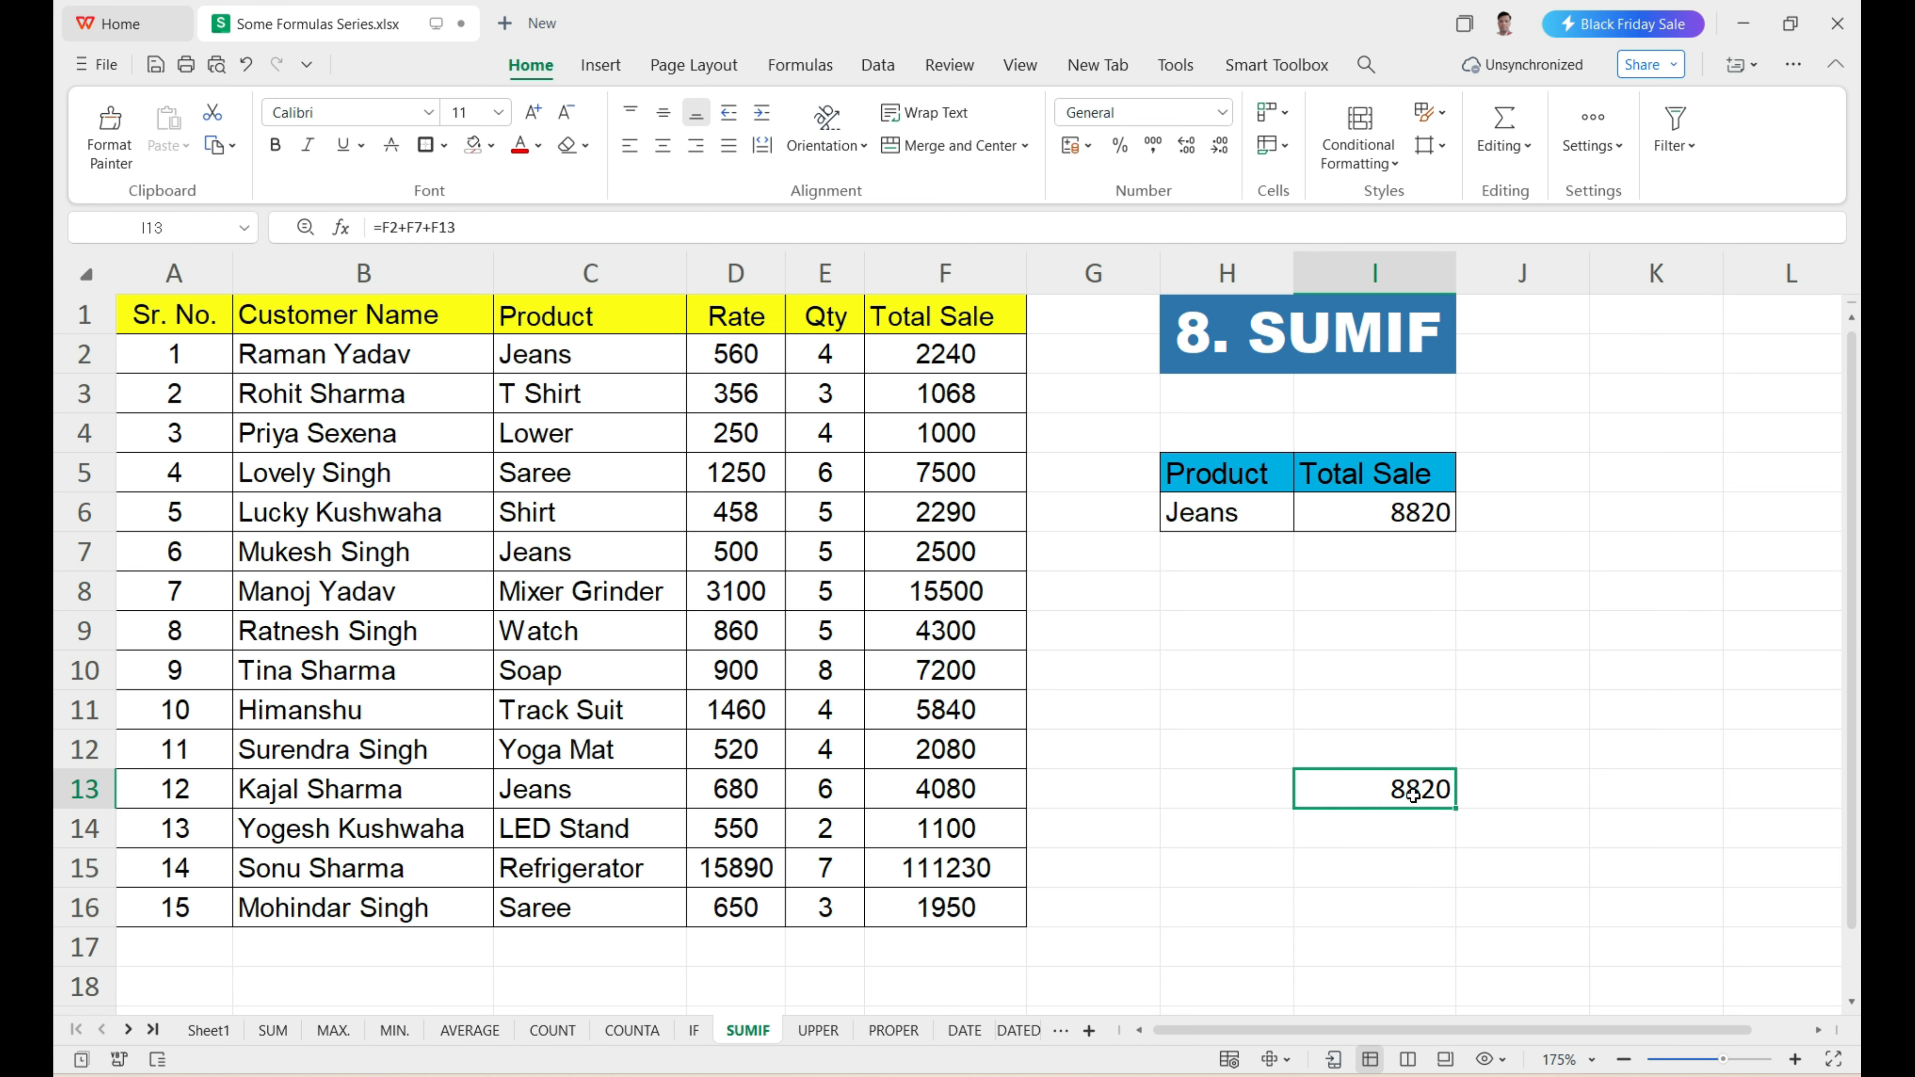
left_click(1396, 518)
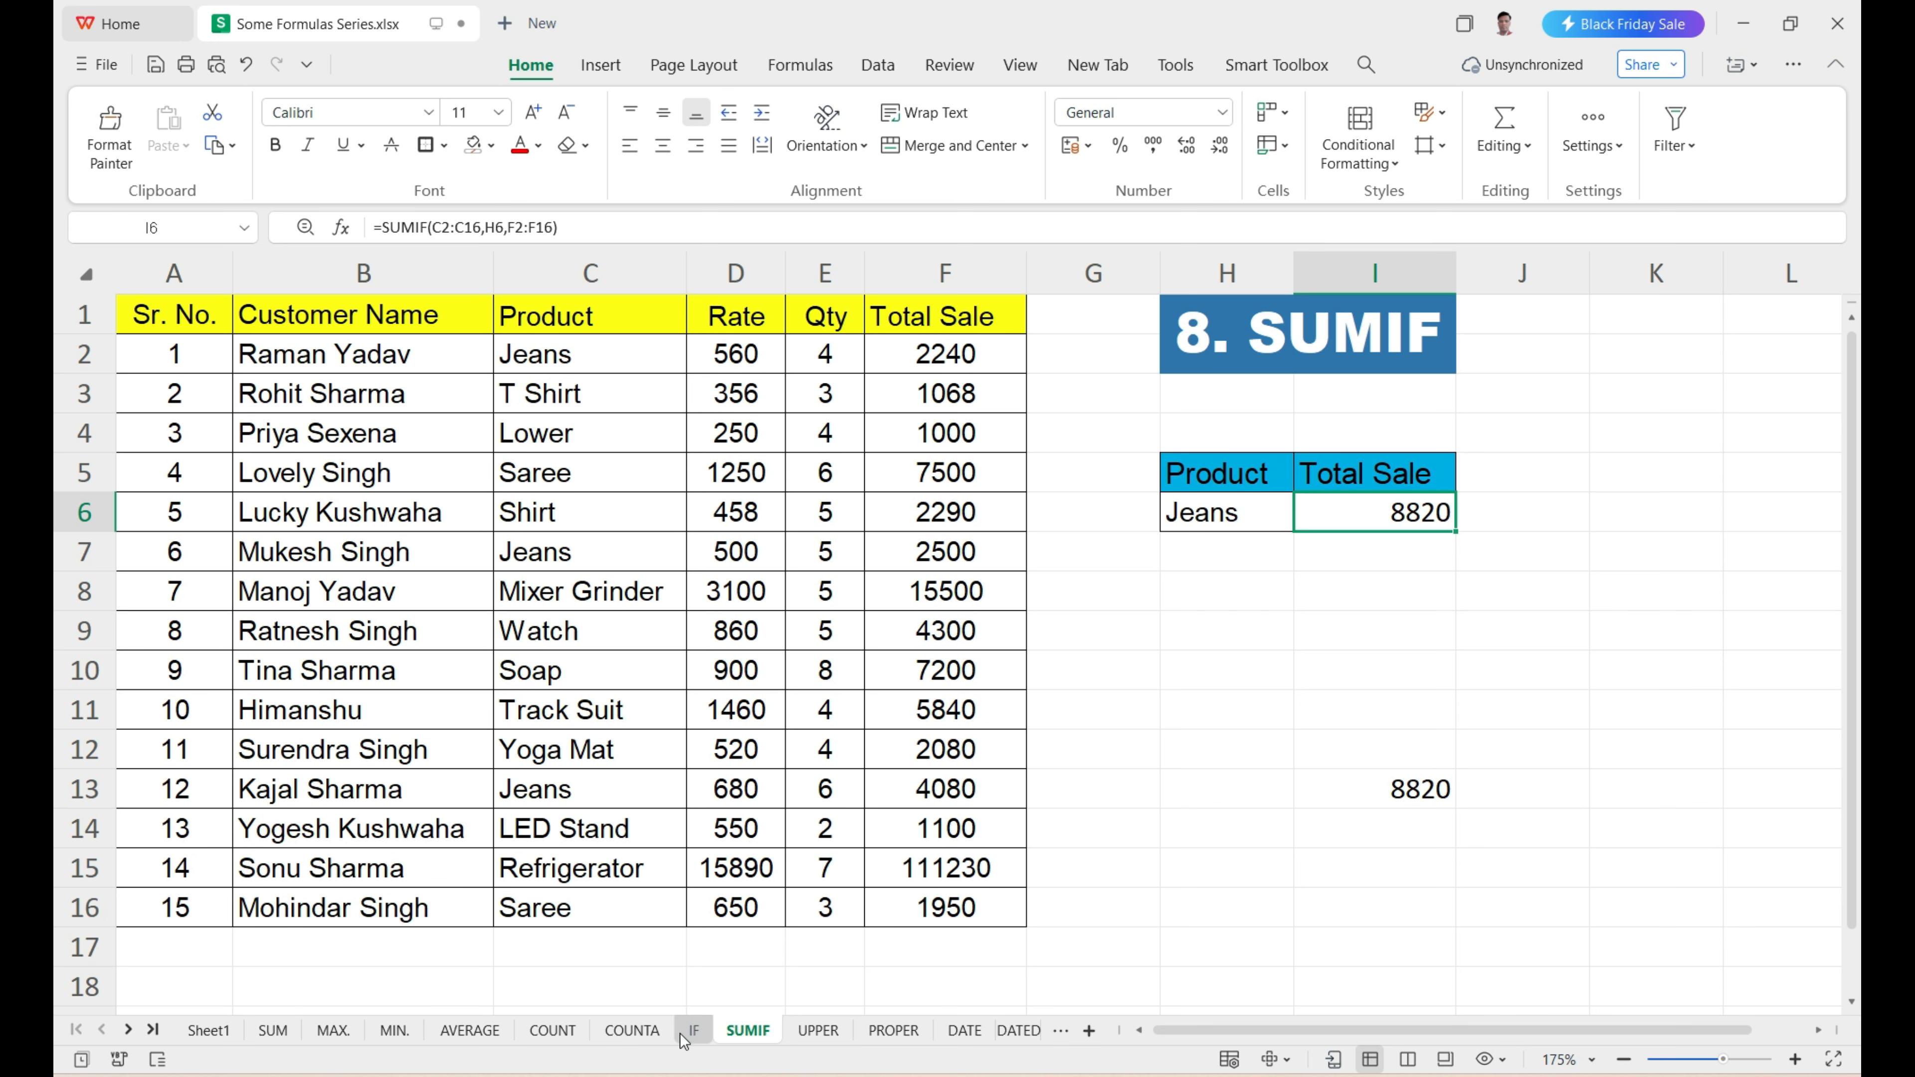
Open the UPPER sheet and review the customer names in B2:B16 and the empty Customer NAME column.
left_click(814, 1043)
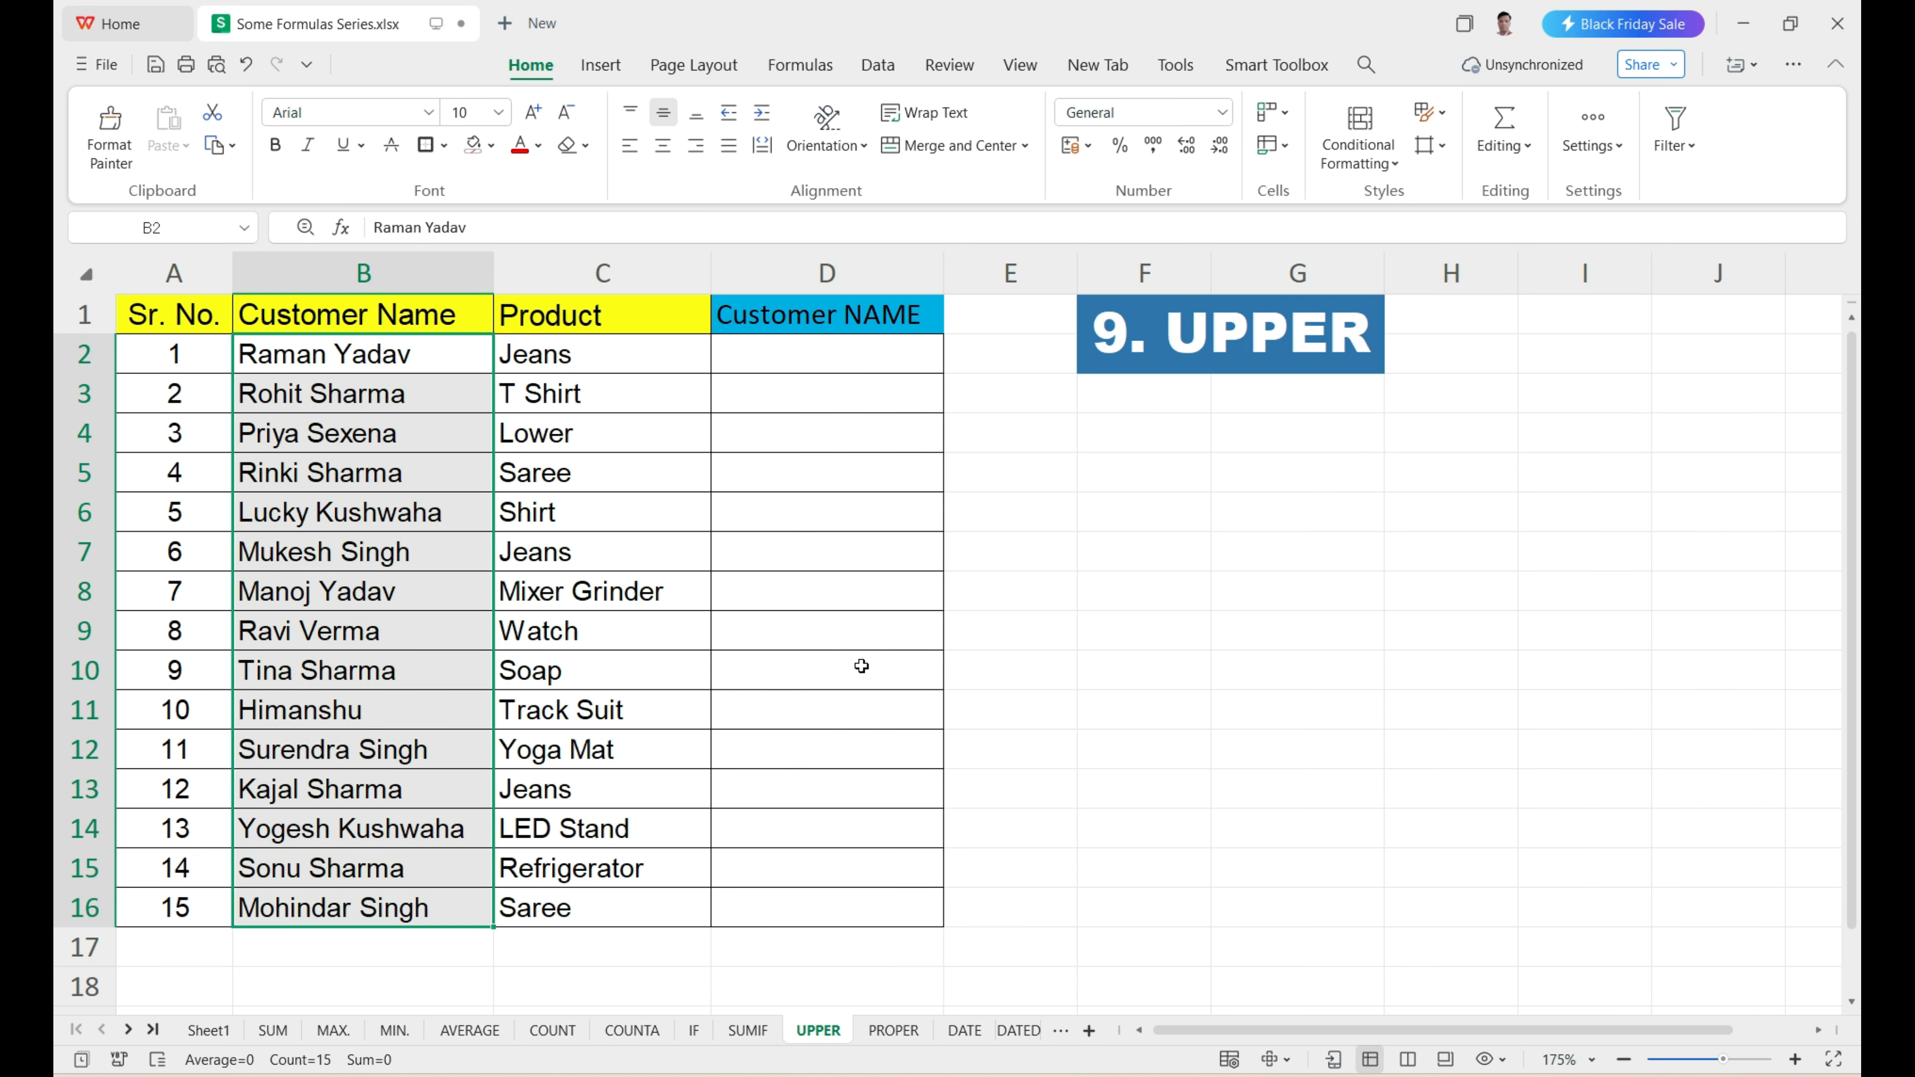
left_click_drag(841, 343, 1098, 420)
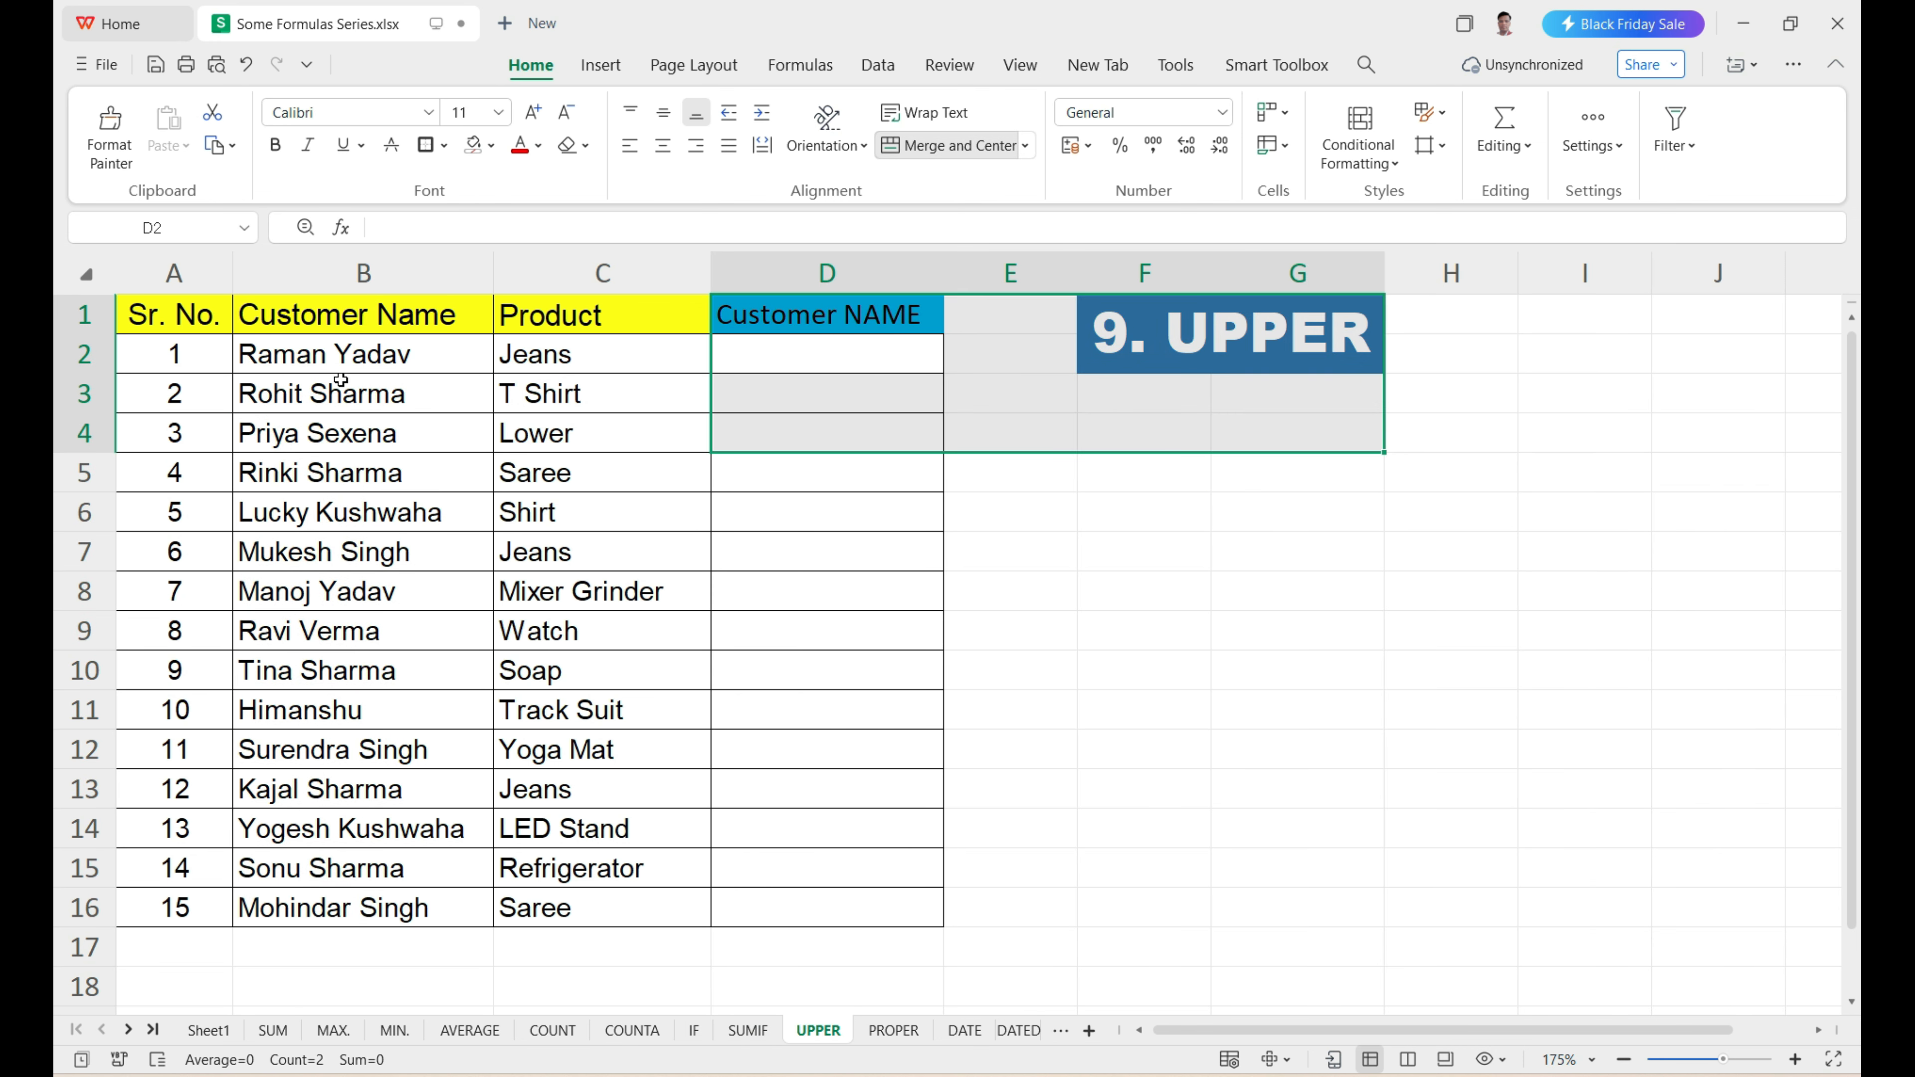
left_click_drag(380, 351, 407, 899)
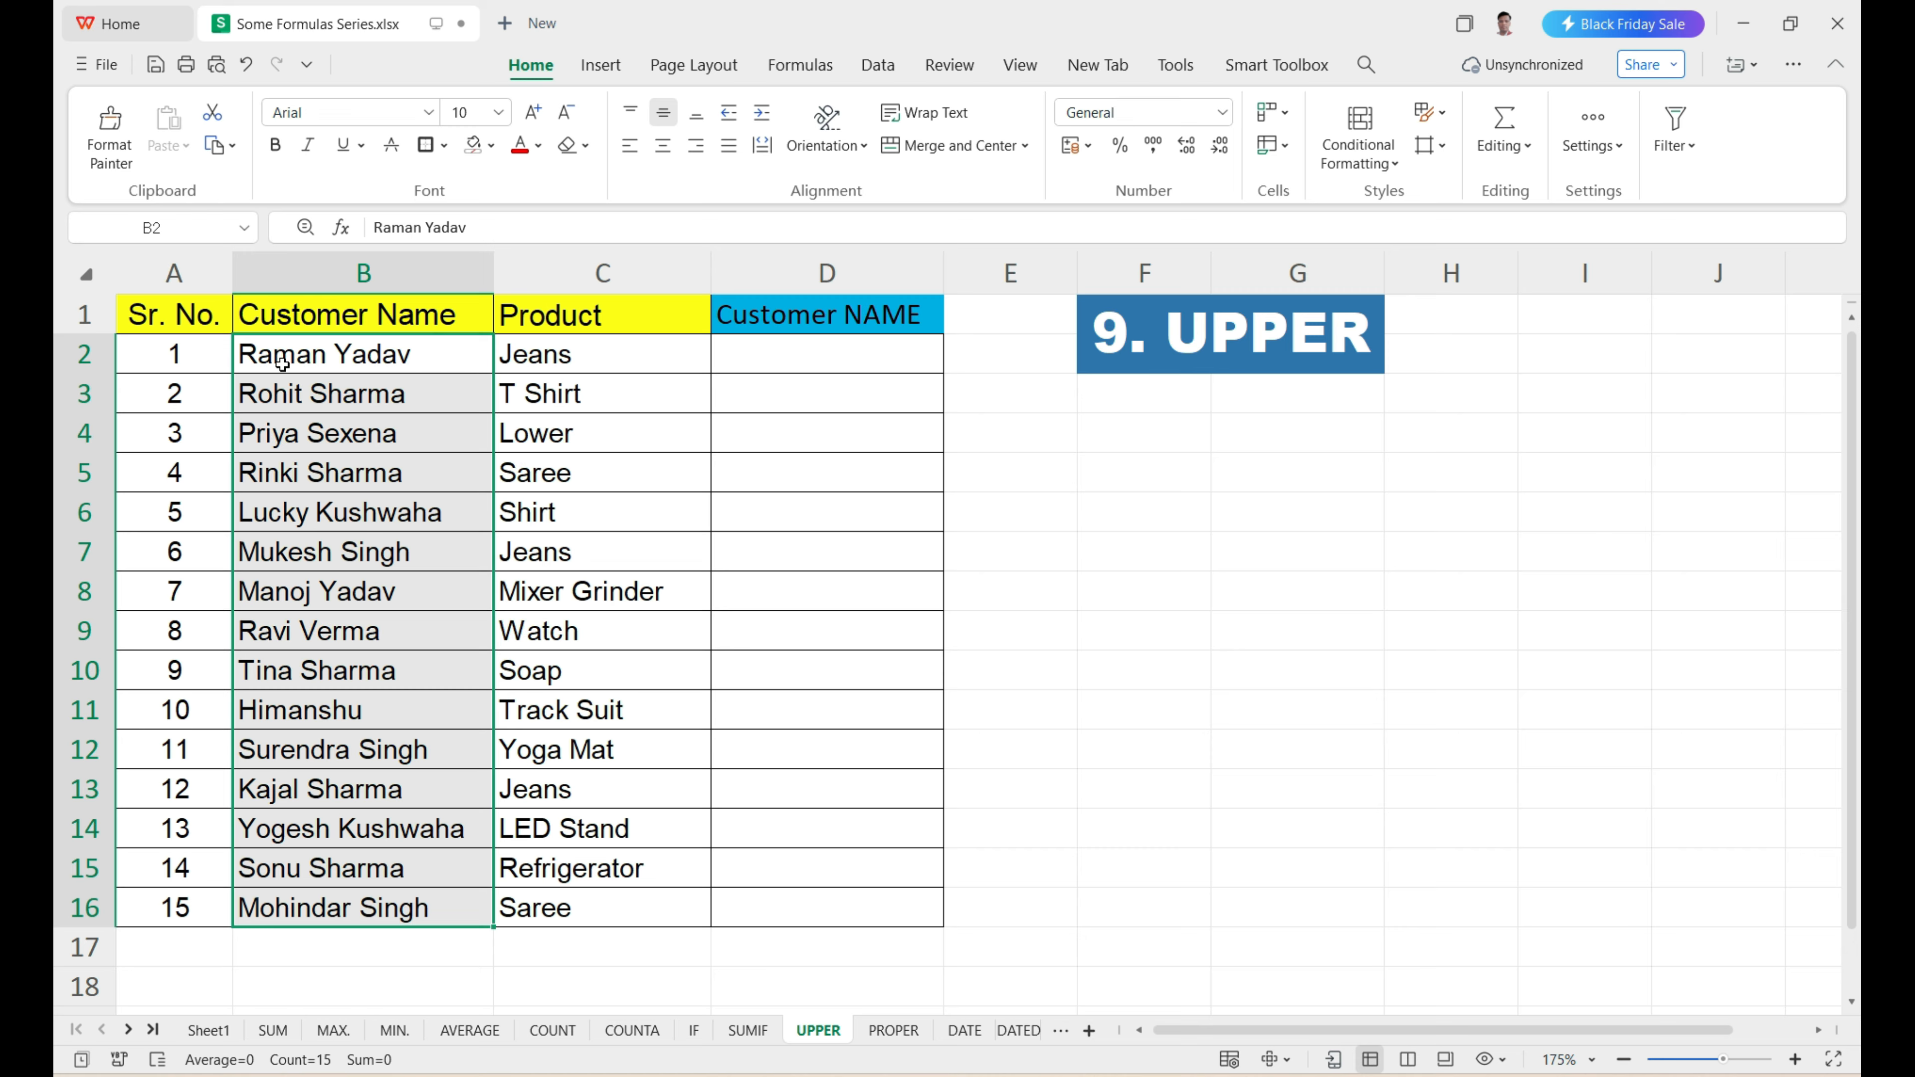
Enter =UPPER(B2) in D2 to convert the first customer name to capitals.
left_click(748, 352)
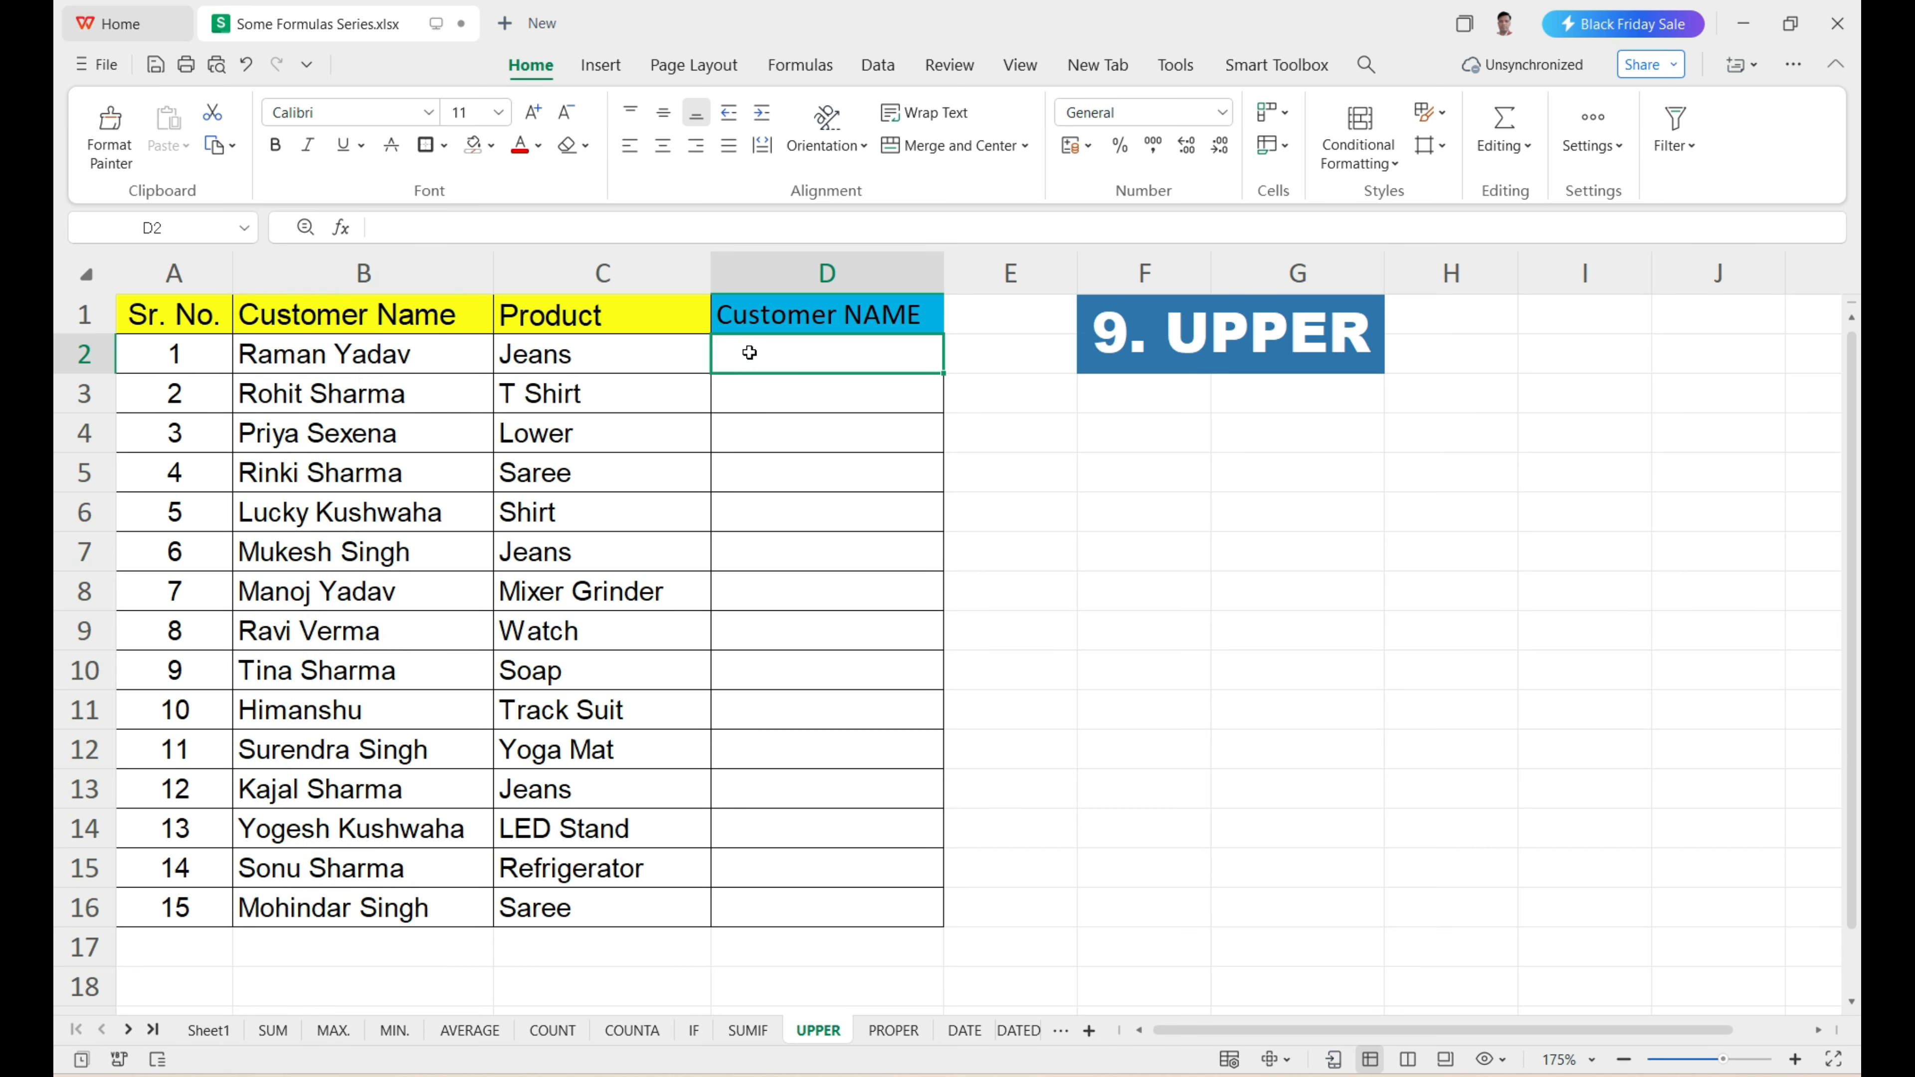
type("=u")
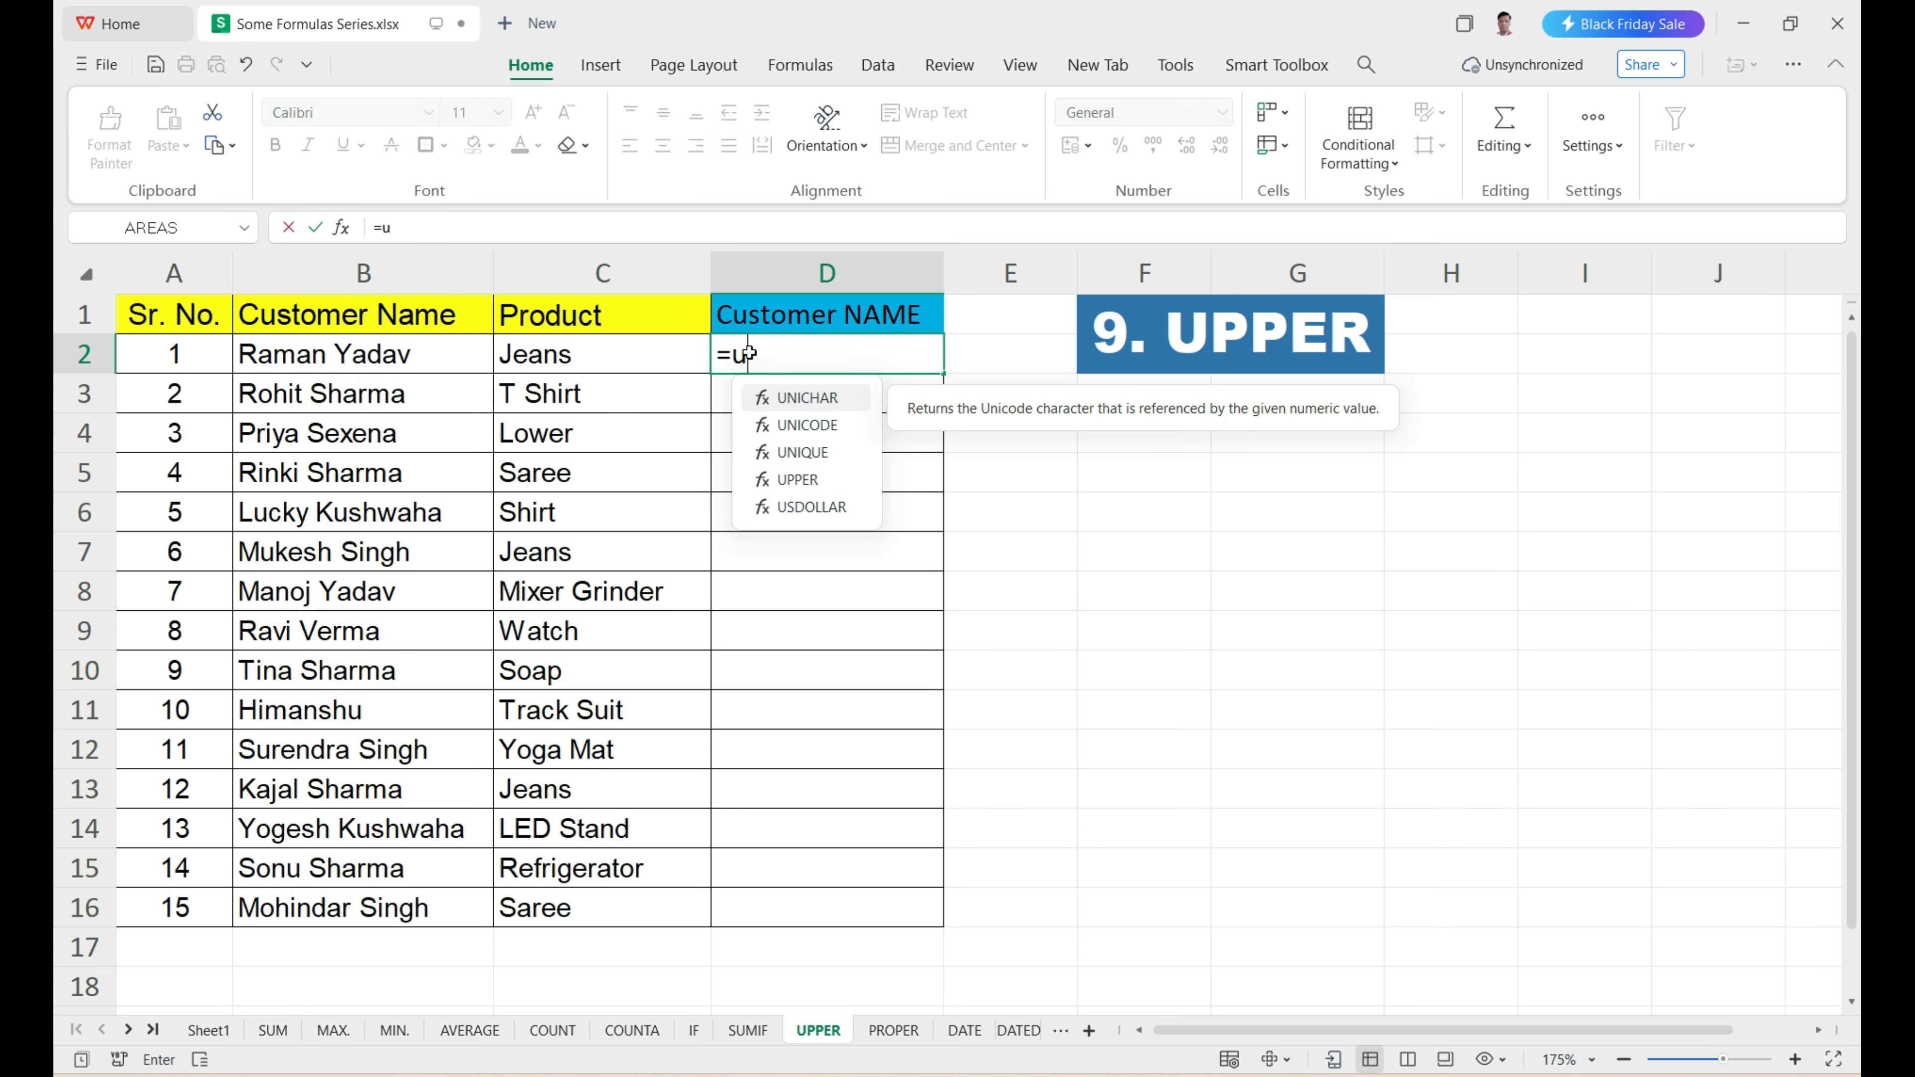
type("pper")
key("Tab")
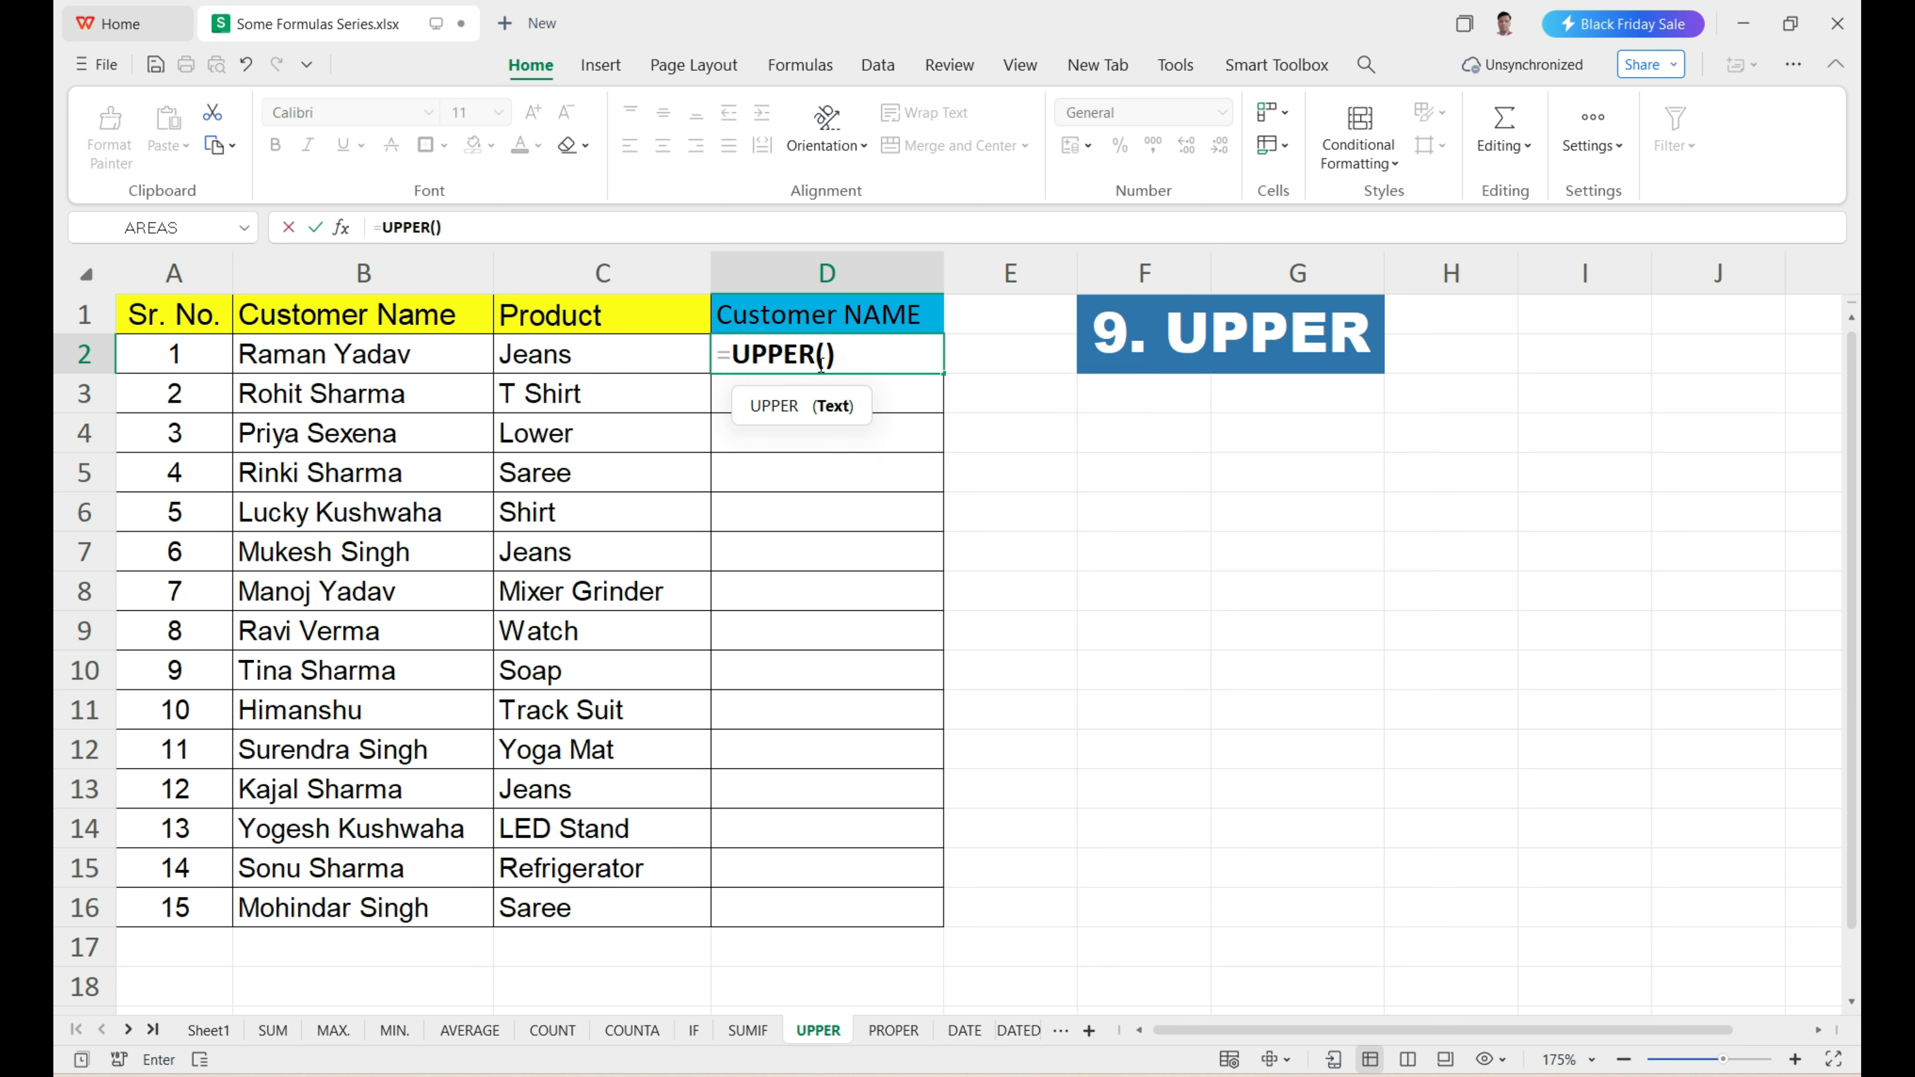
left_click(399, 358)
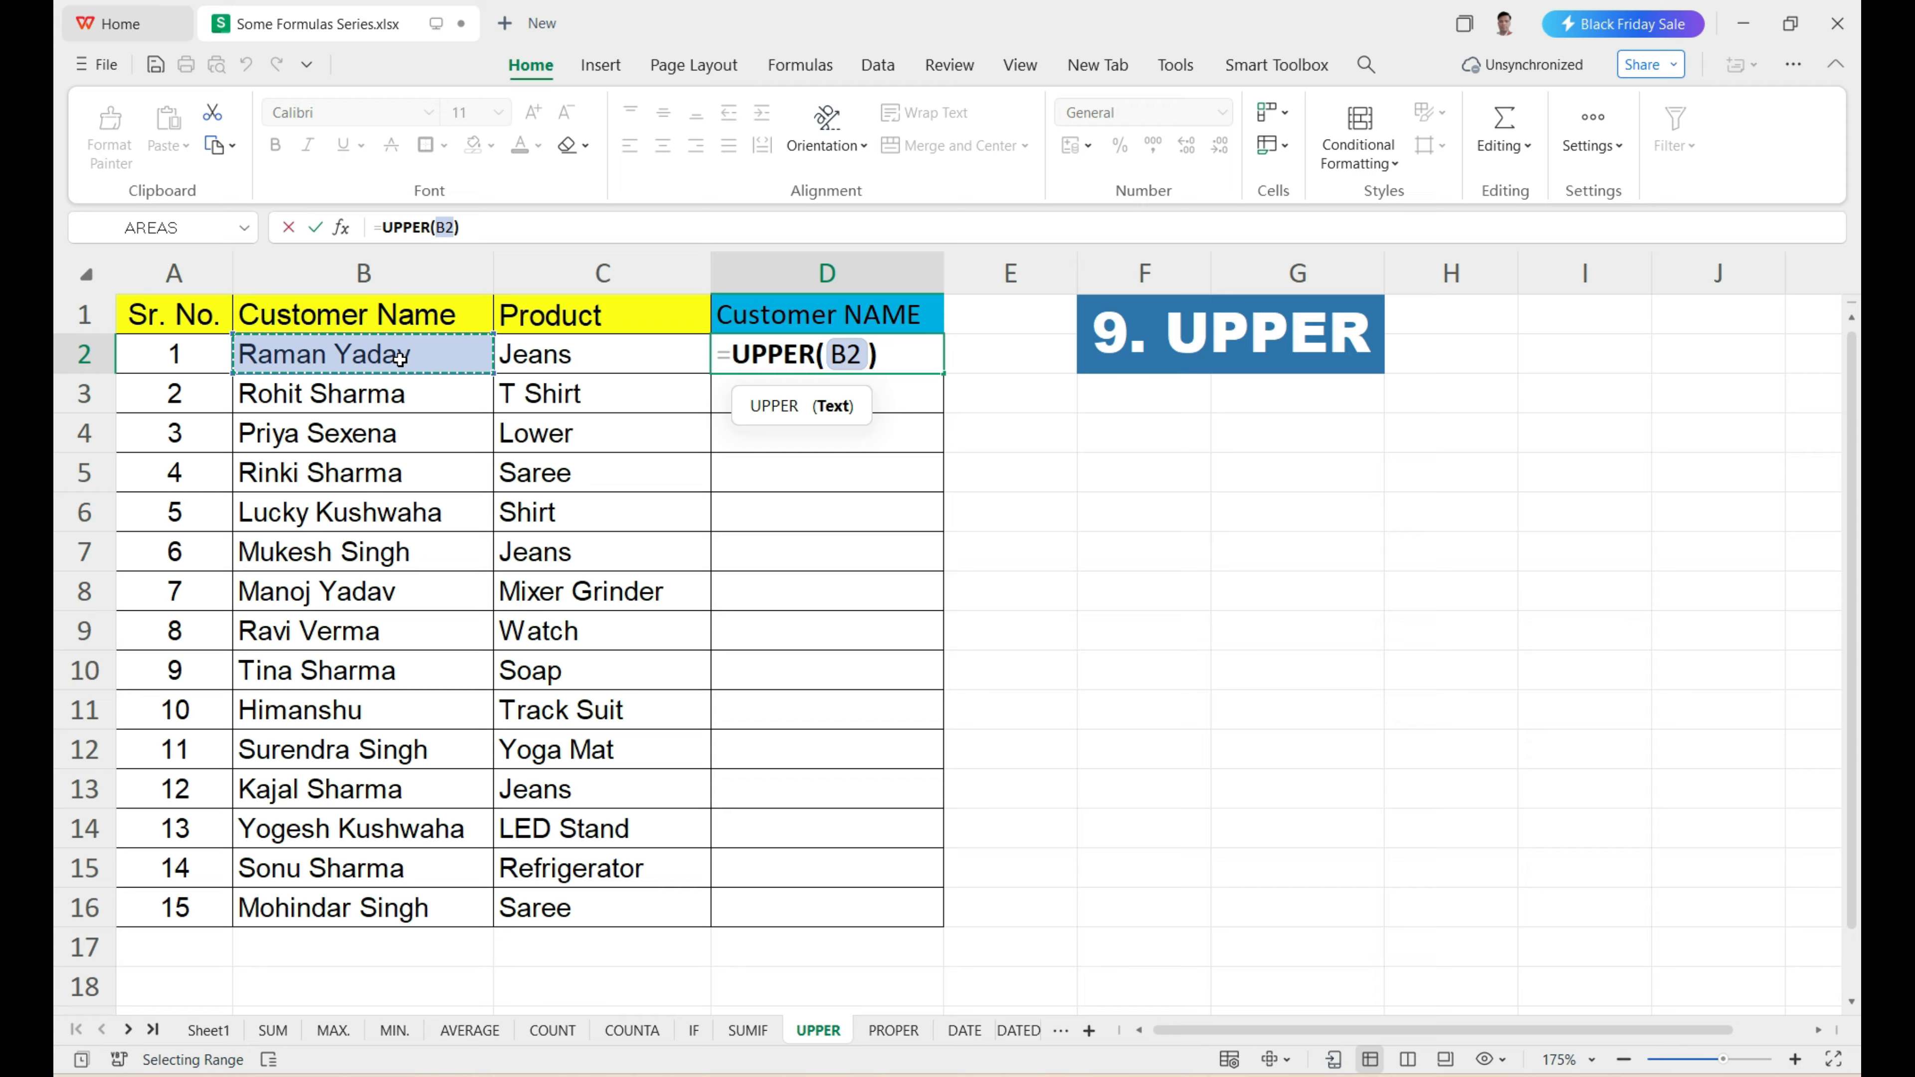
key("Return")
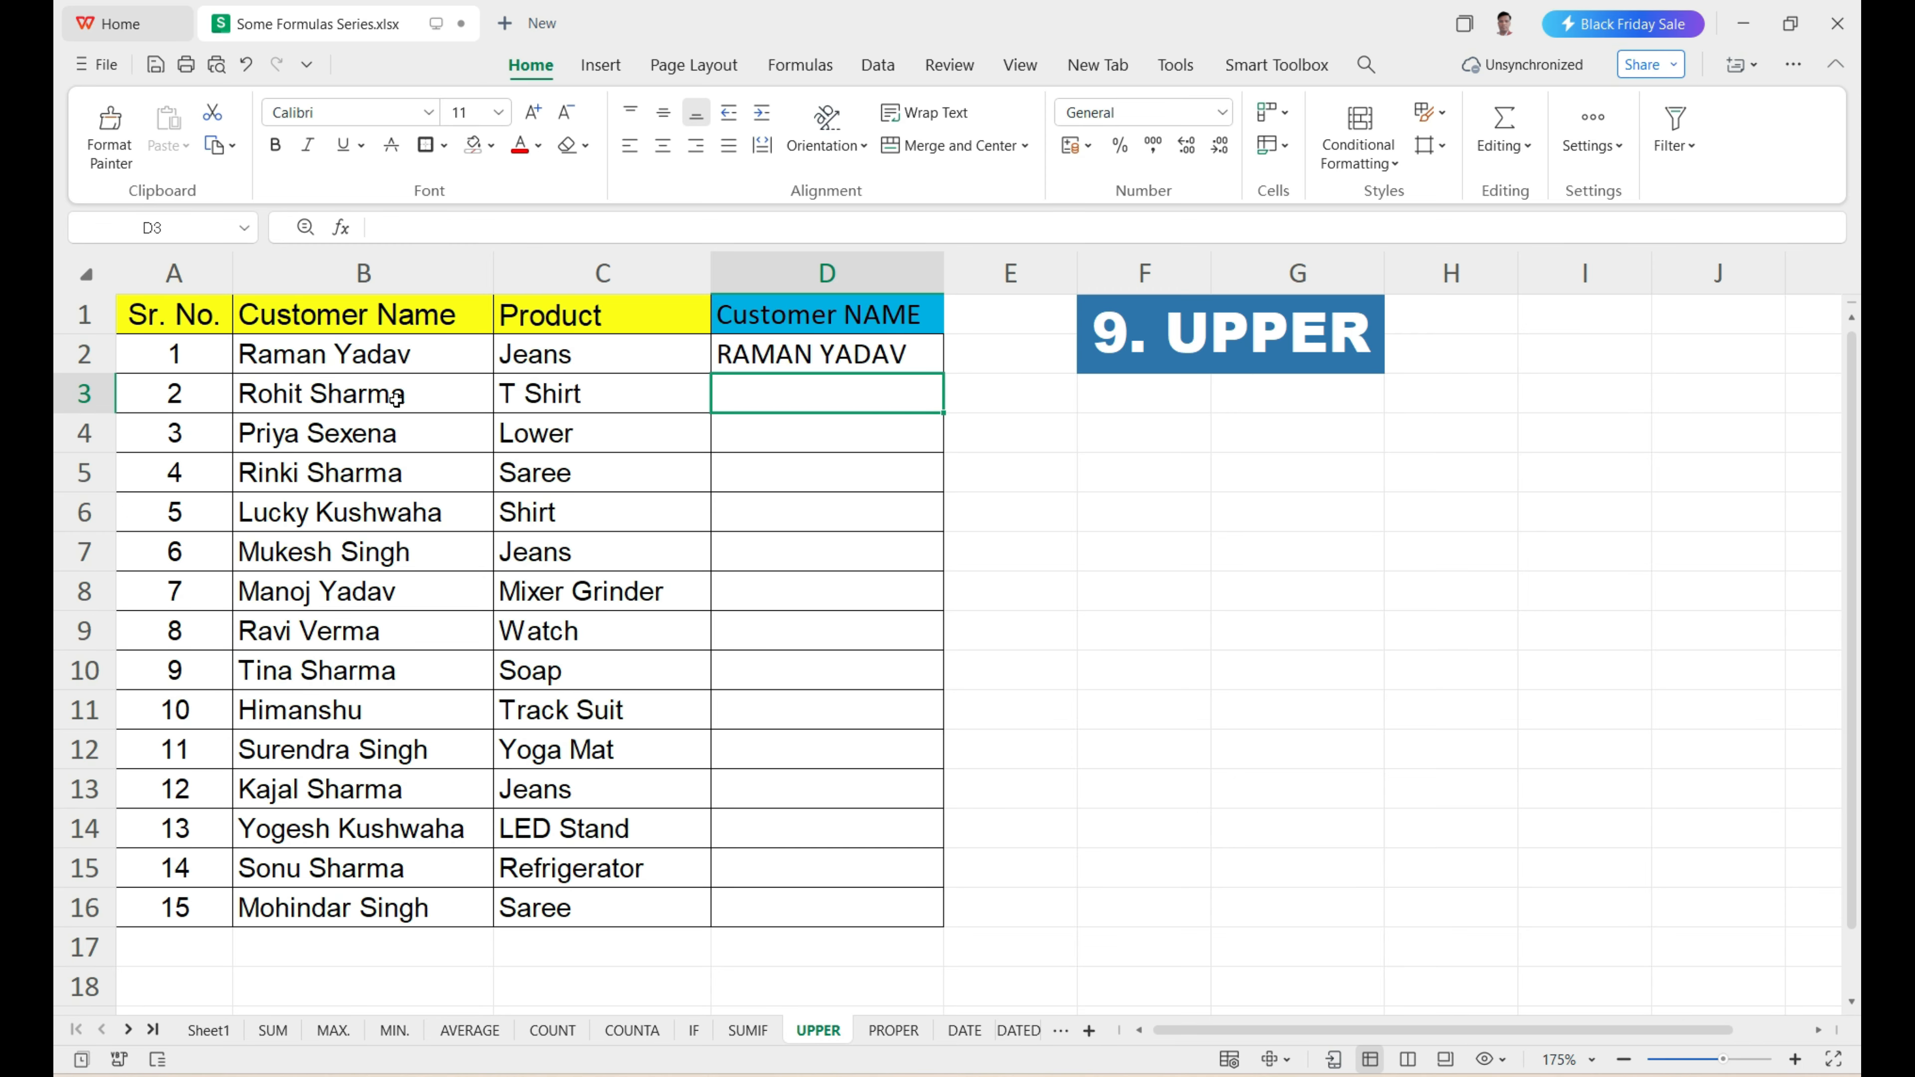
Fill the UPPER formula from D2 down to D16 and fit column D's width to its contents.
left_click(399, 362)
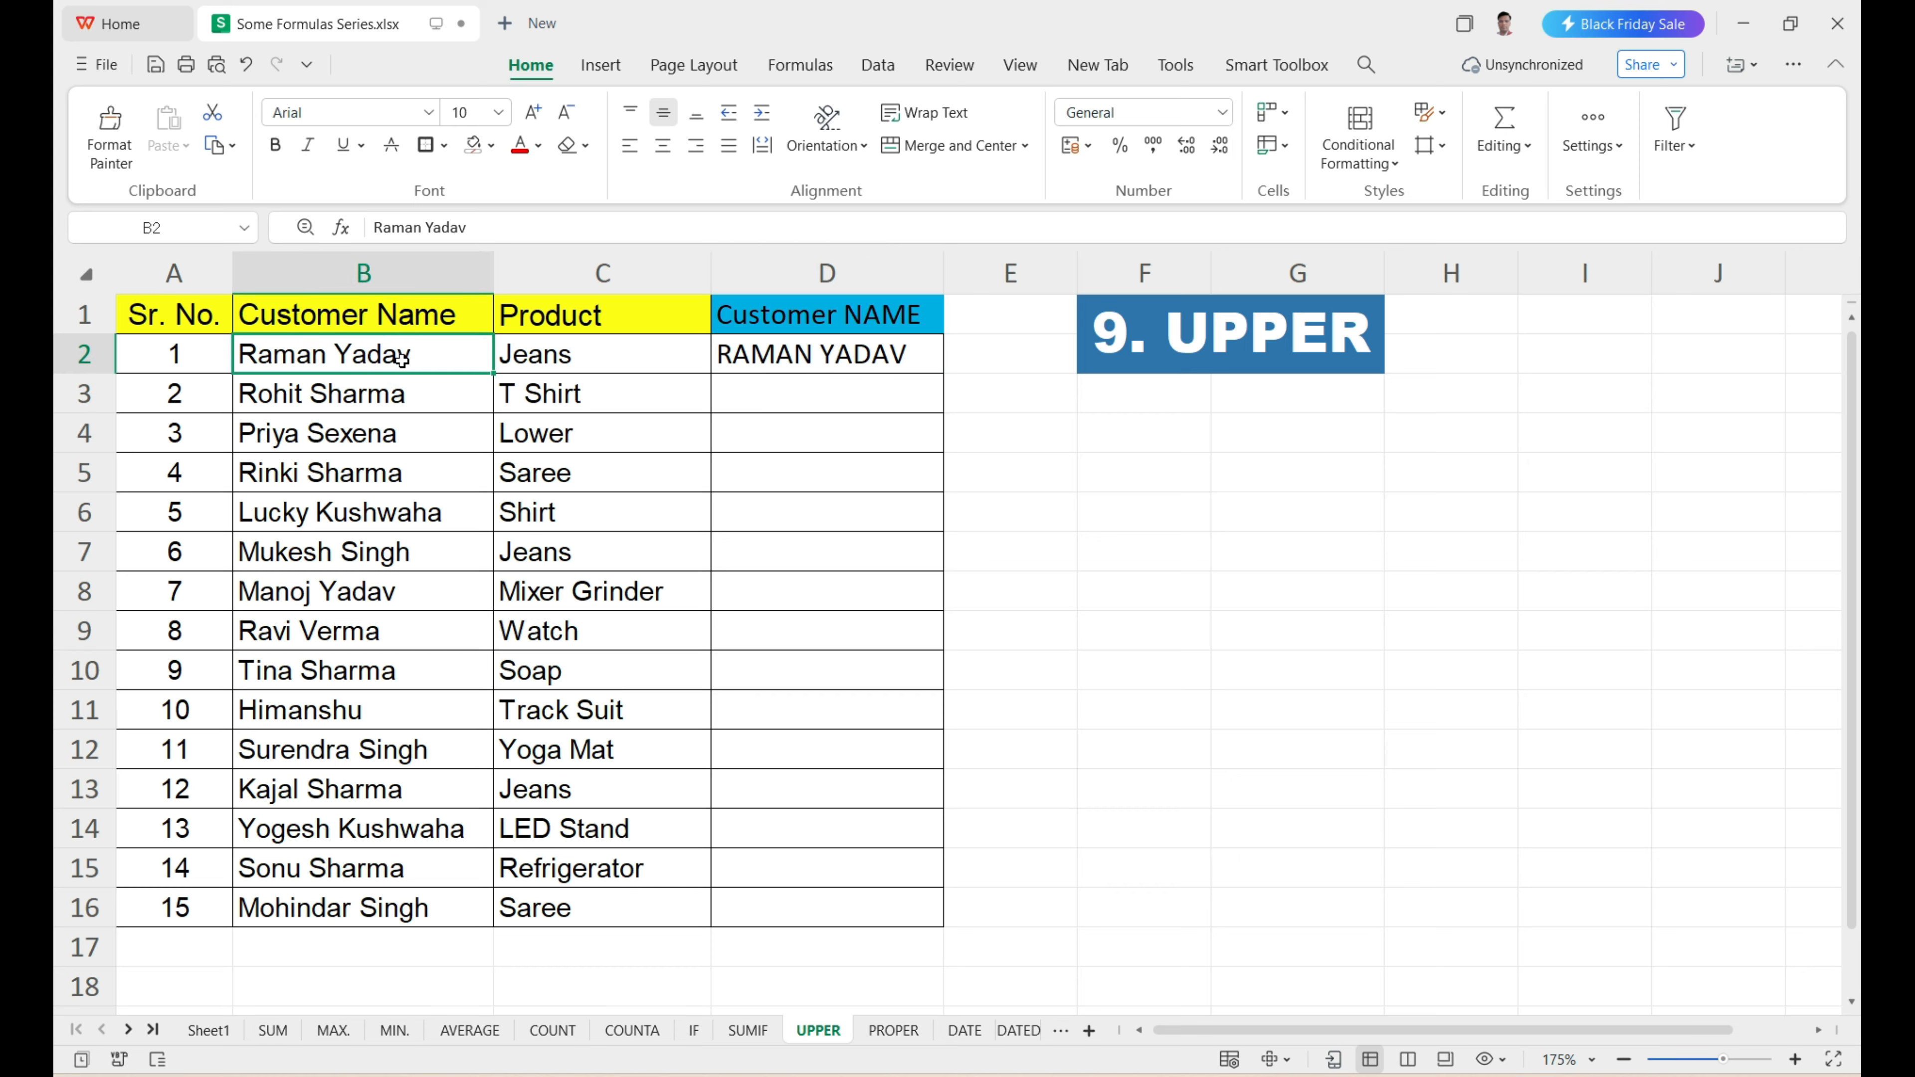
left_click(811, 356)
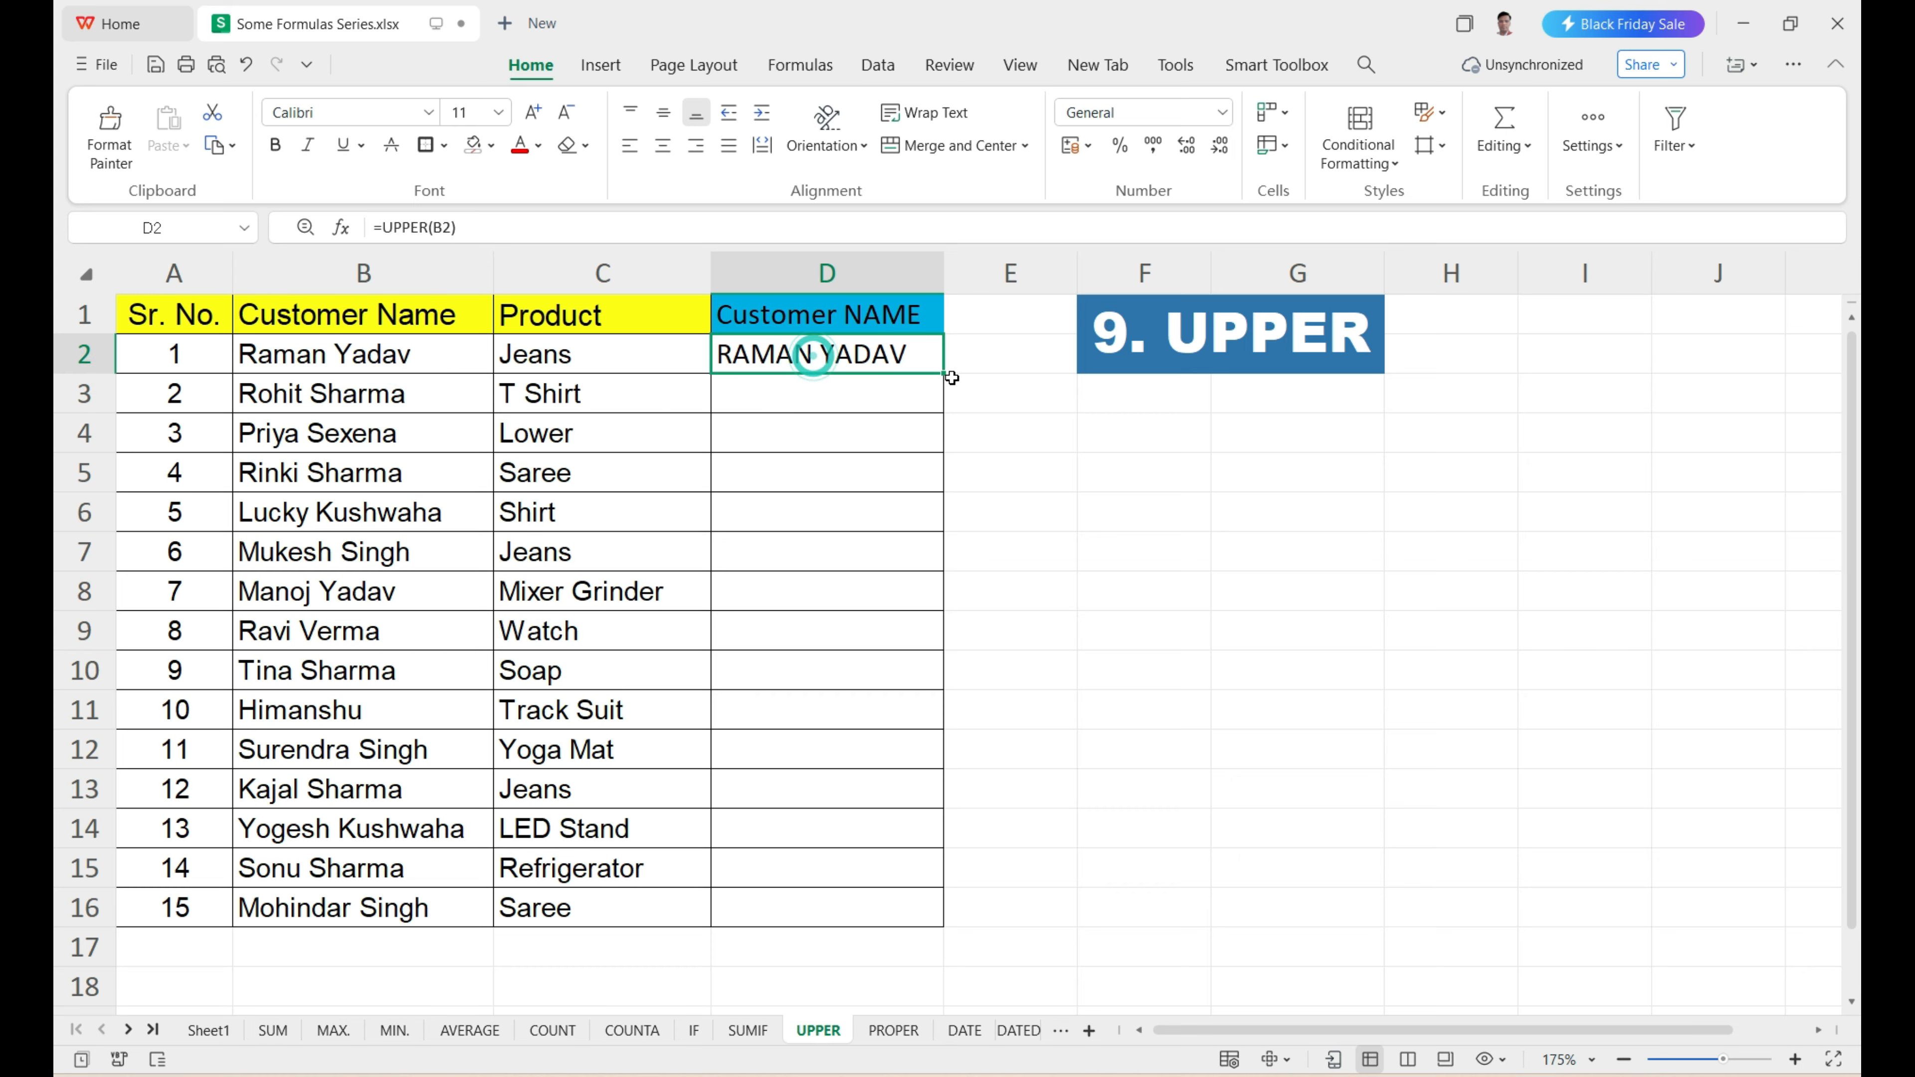
left_click_drag(791, 406, 794, 885)
left_click(919, 359)
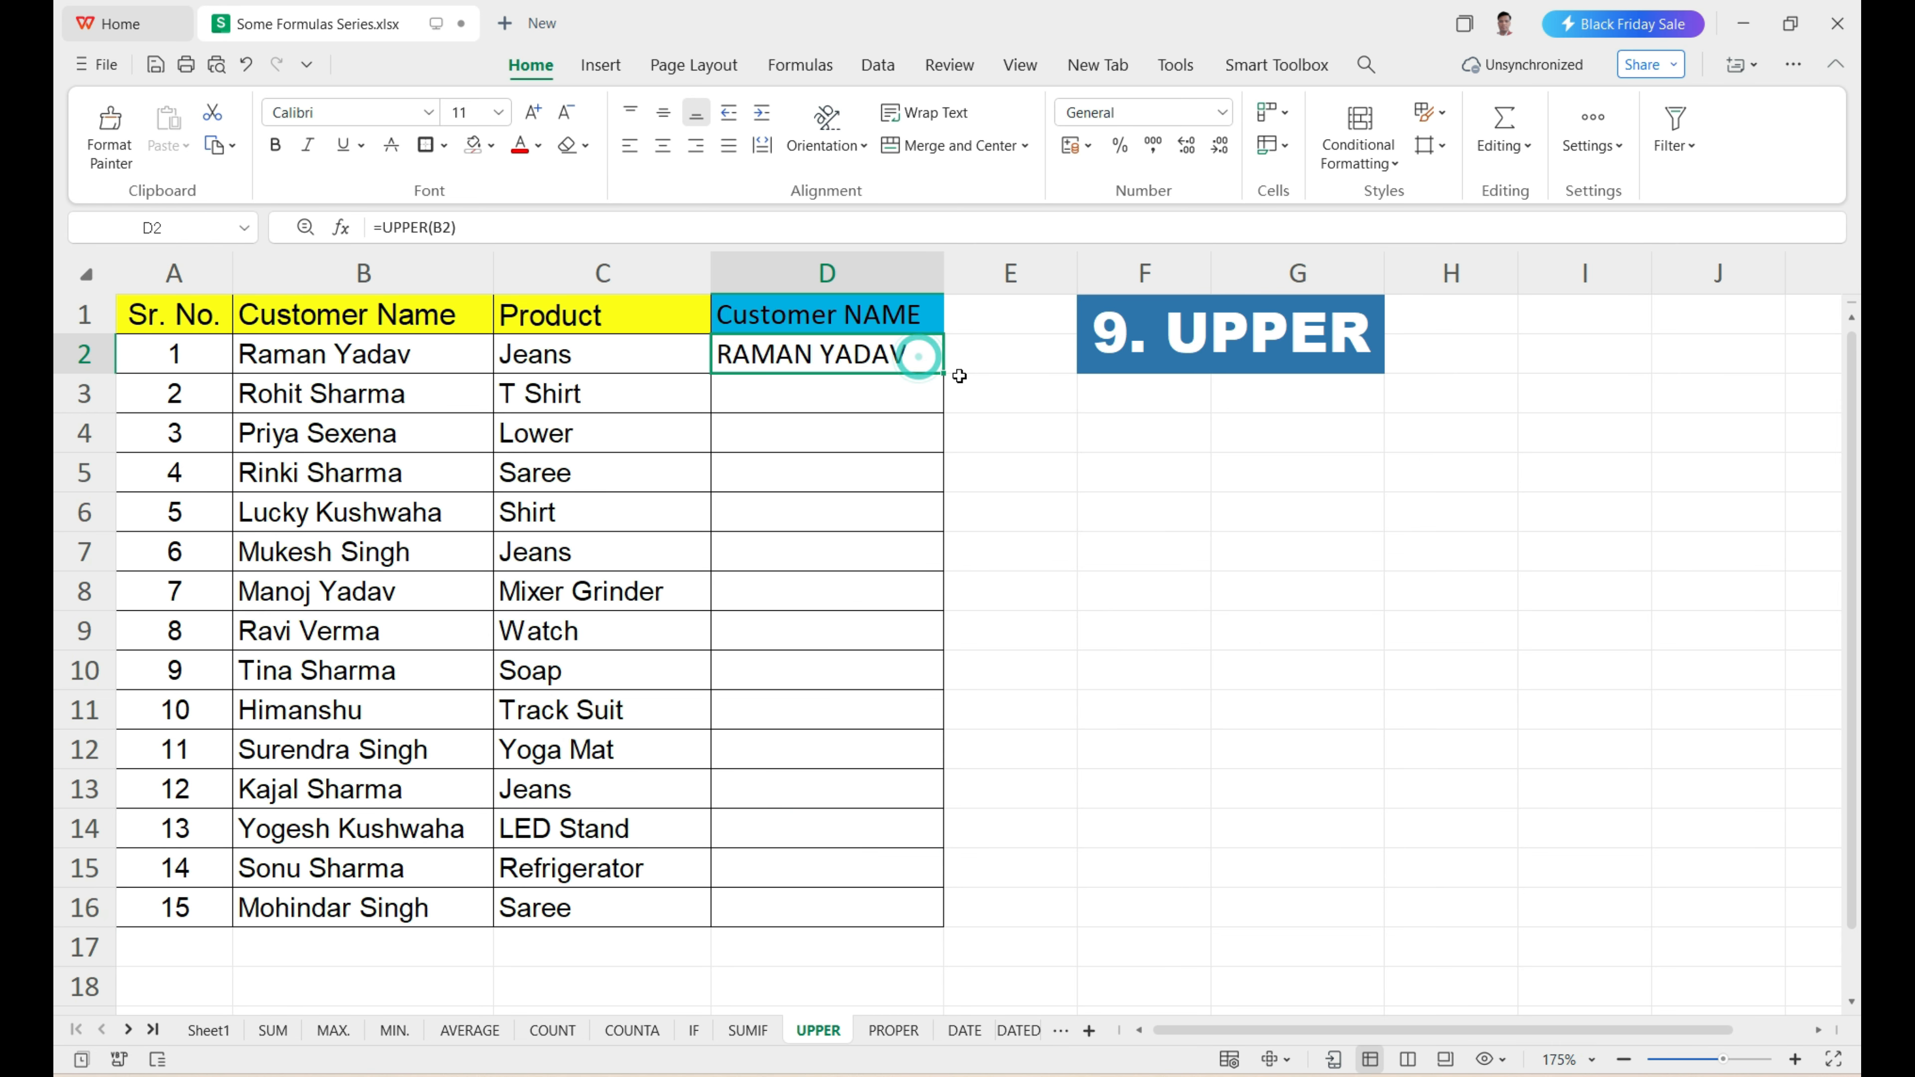
left_click_drag(943, 381, 941, 922)
double_click(943, 272)
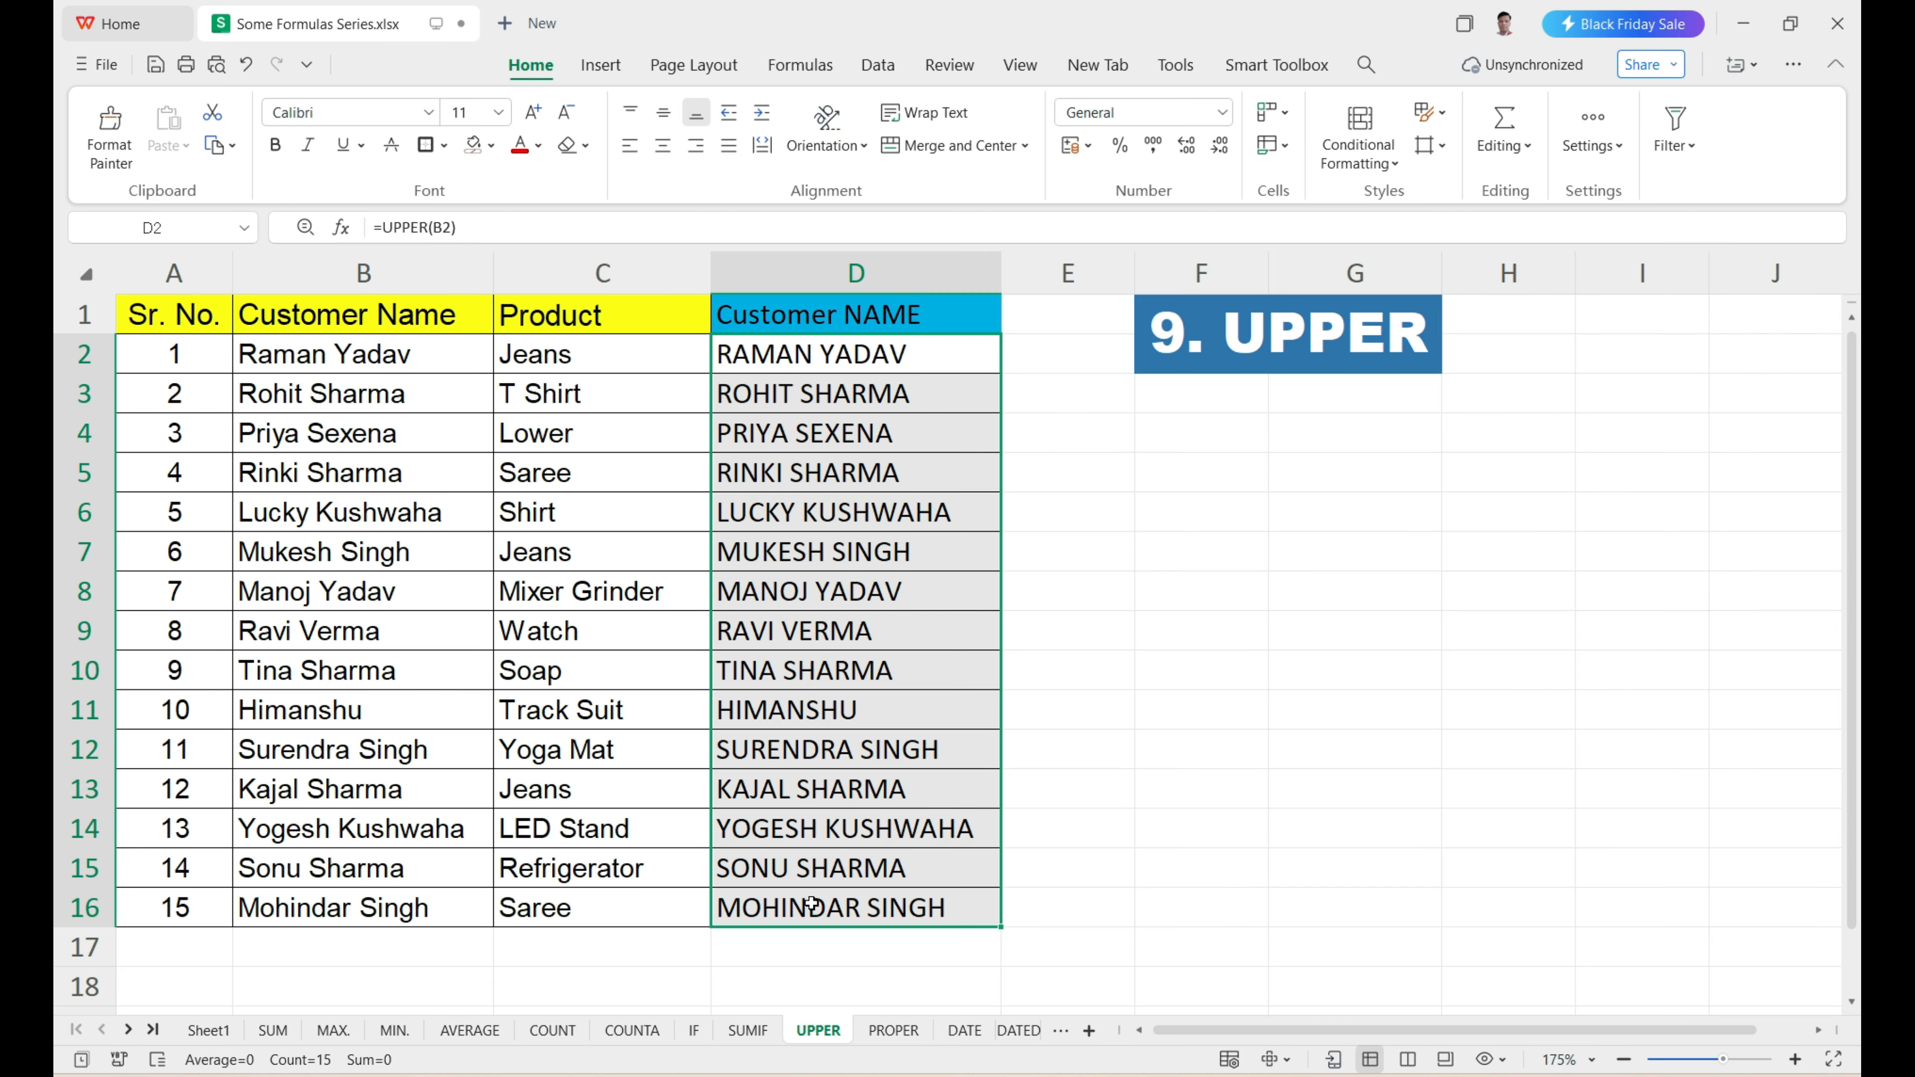
Open the PROPER sheet and review the lowercase customer names in B2:B16 and products in C2:C16.
left_click(880, 1033)
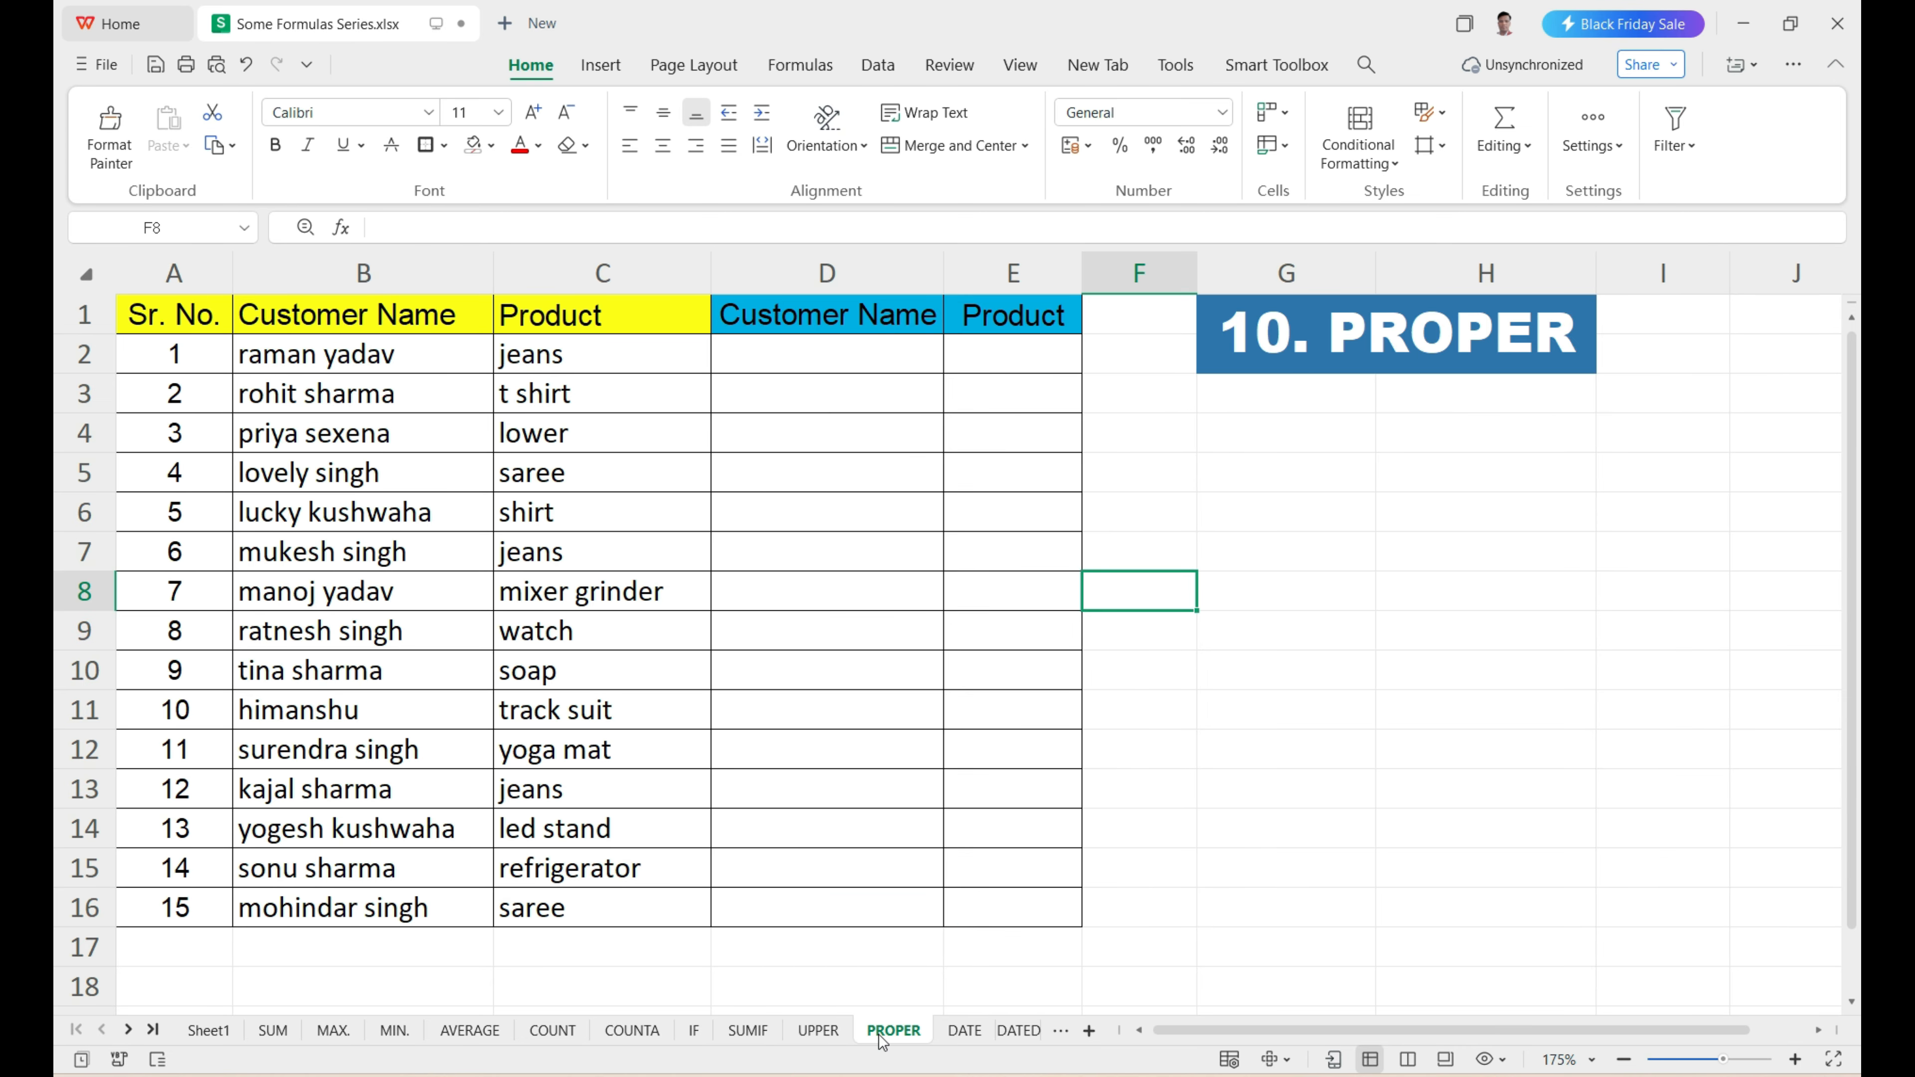
left_click_drag(376, 365, 376, 907)
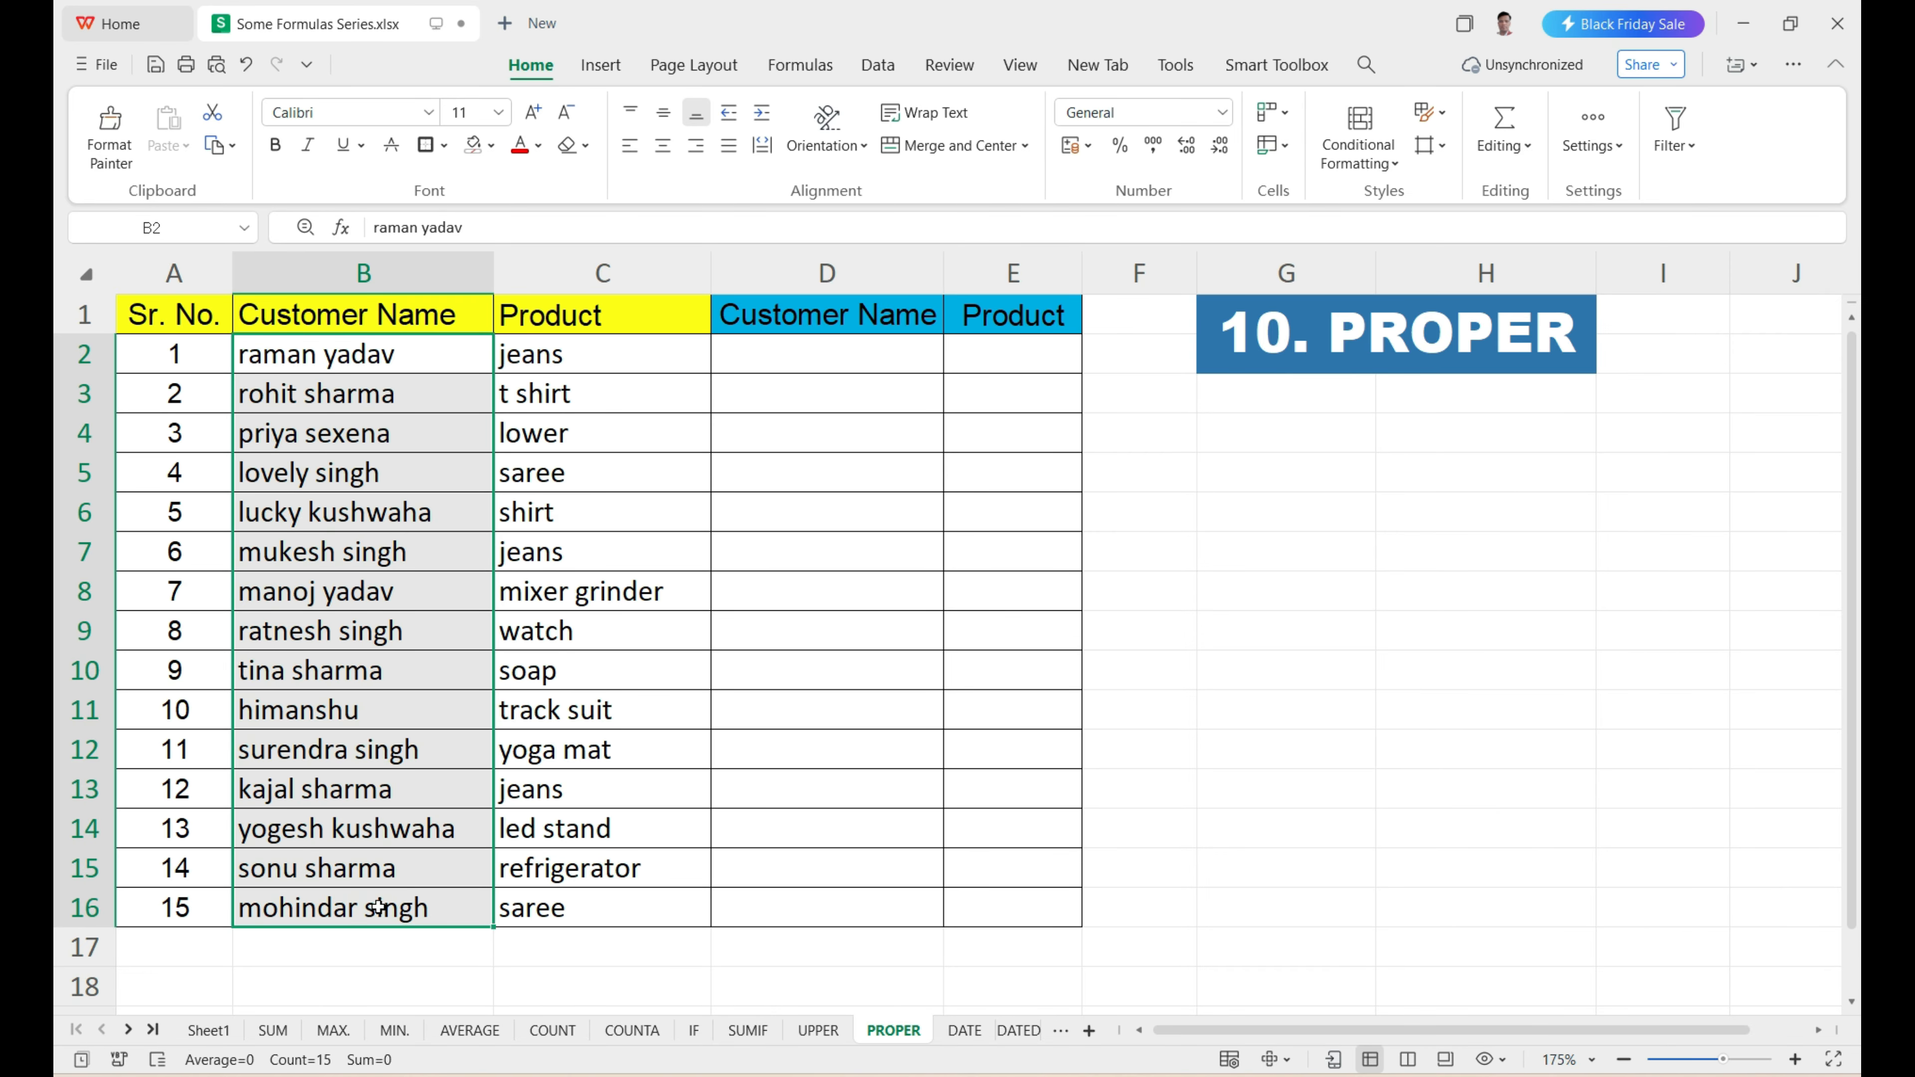
left_click_drag(572, 355, 564, 903)
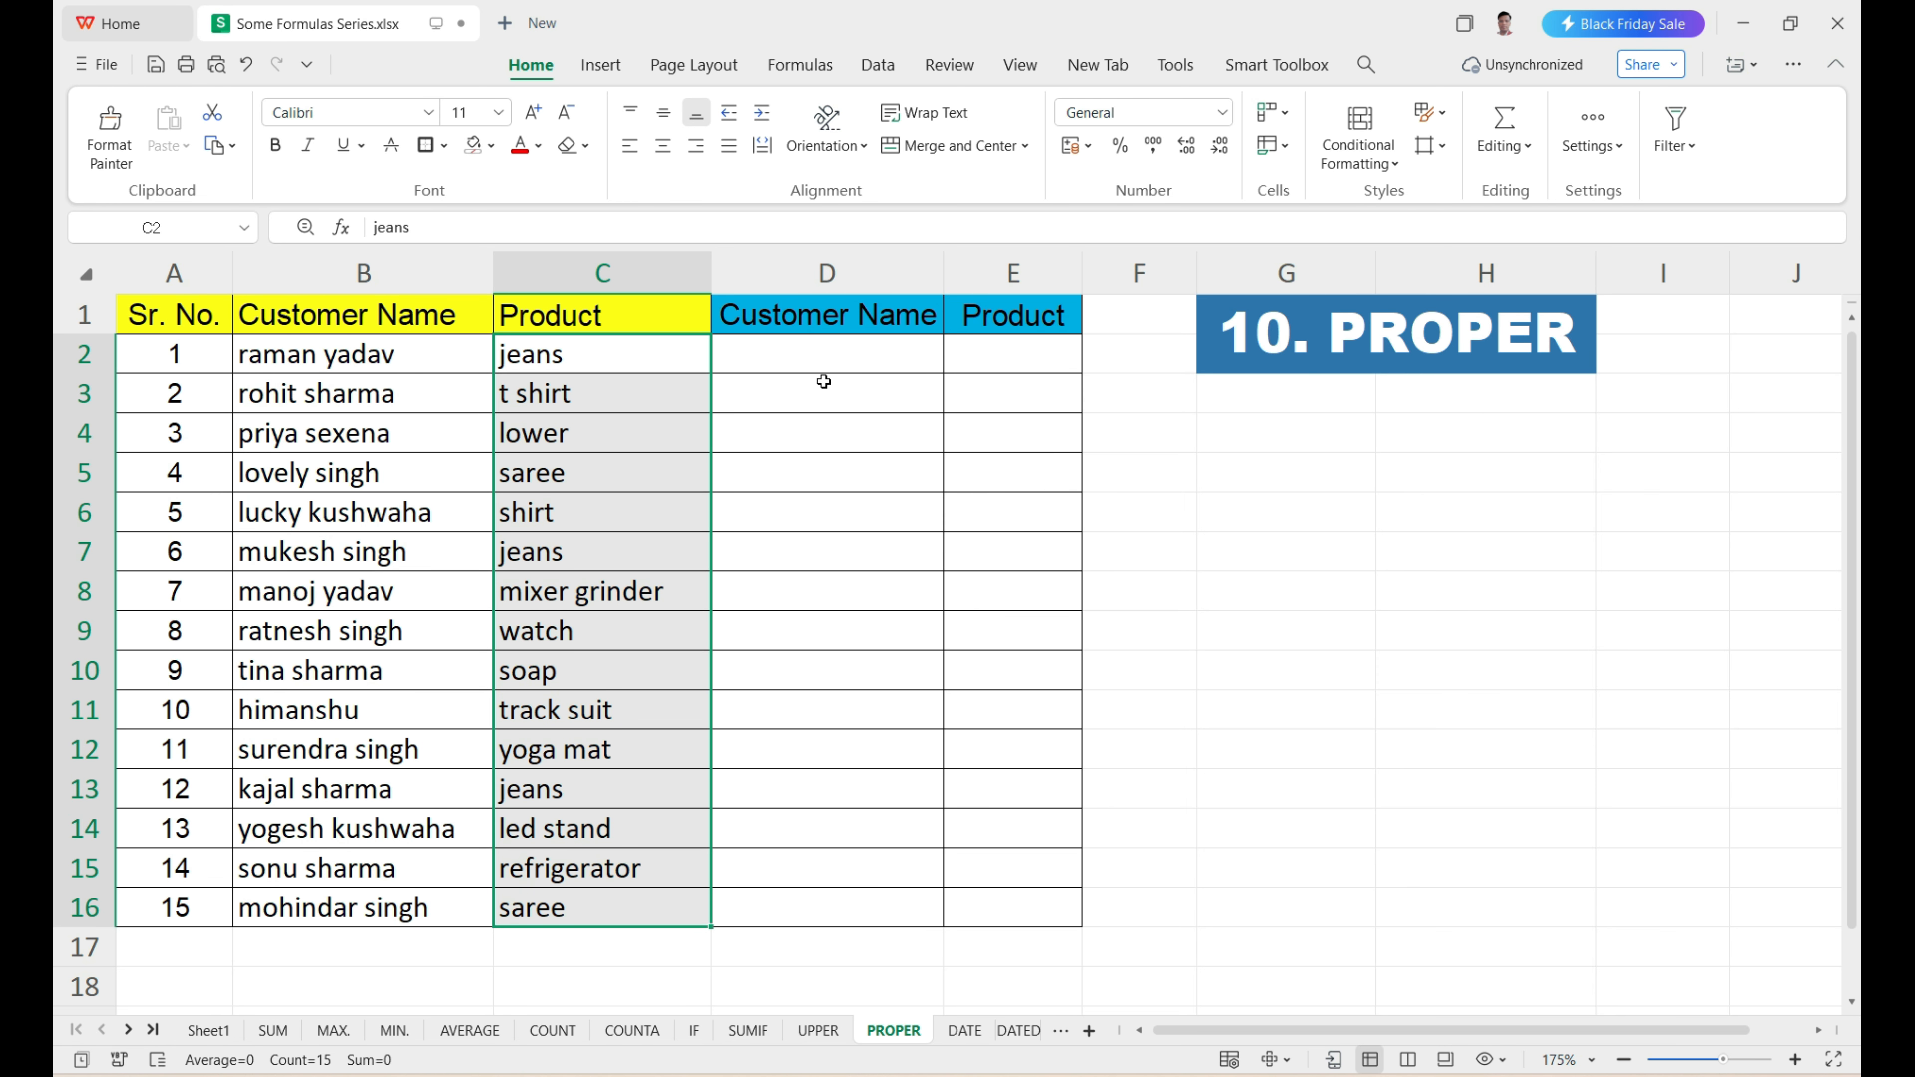
Enter =PROPER(B2) in D2 to capitalize the initials of the first customer name.
double_click(807, 362)
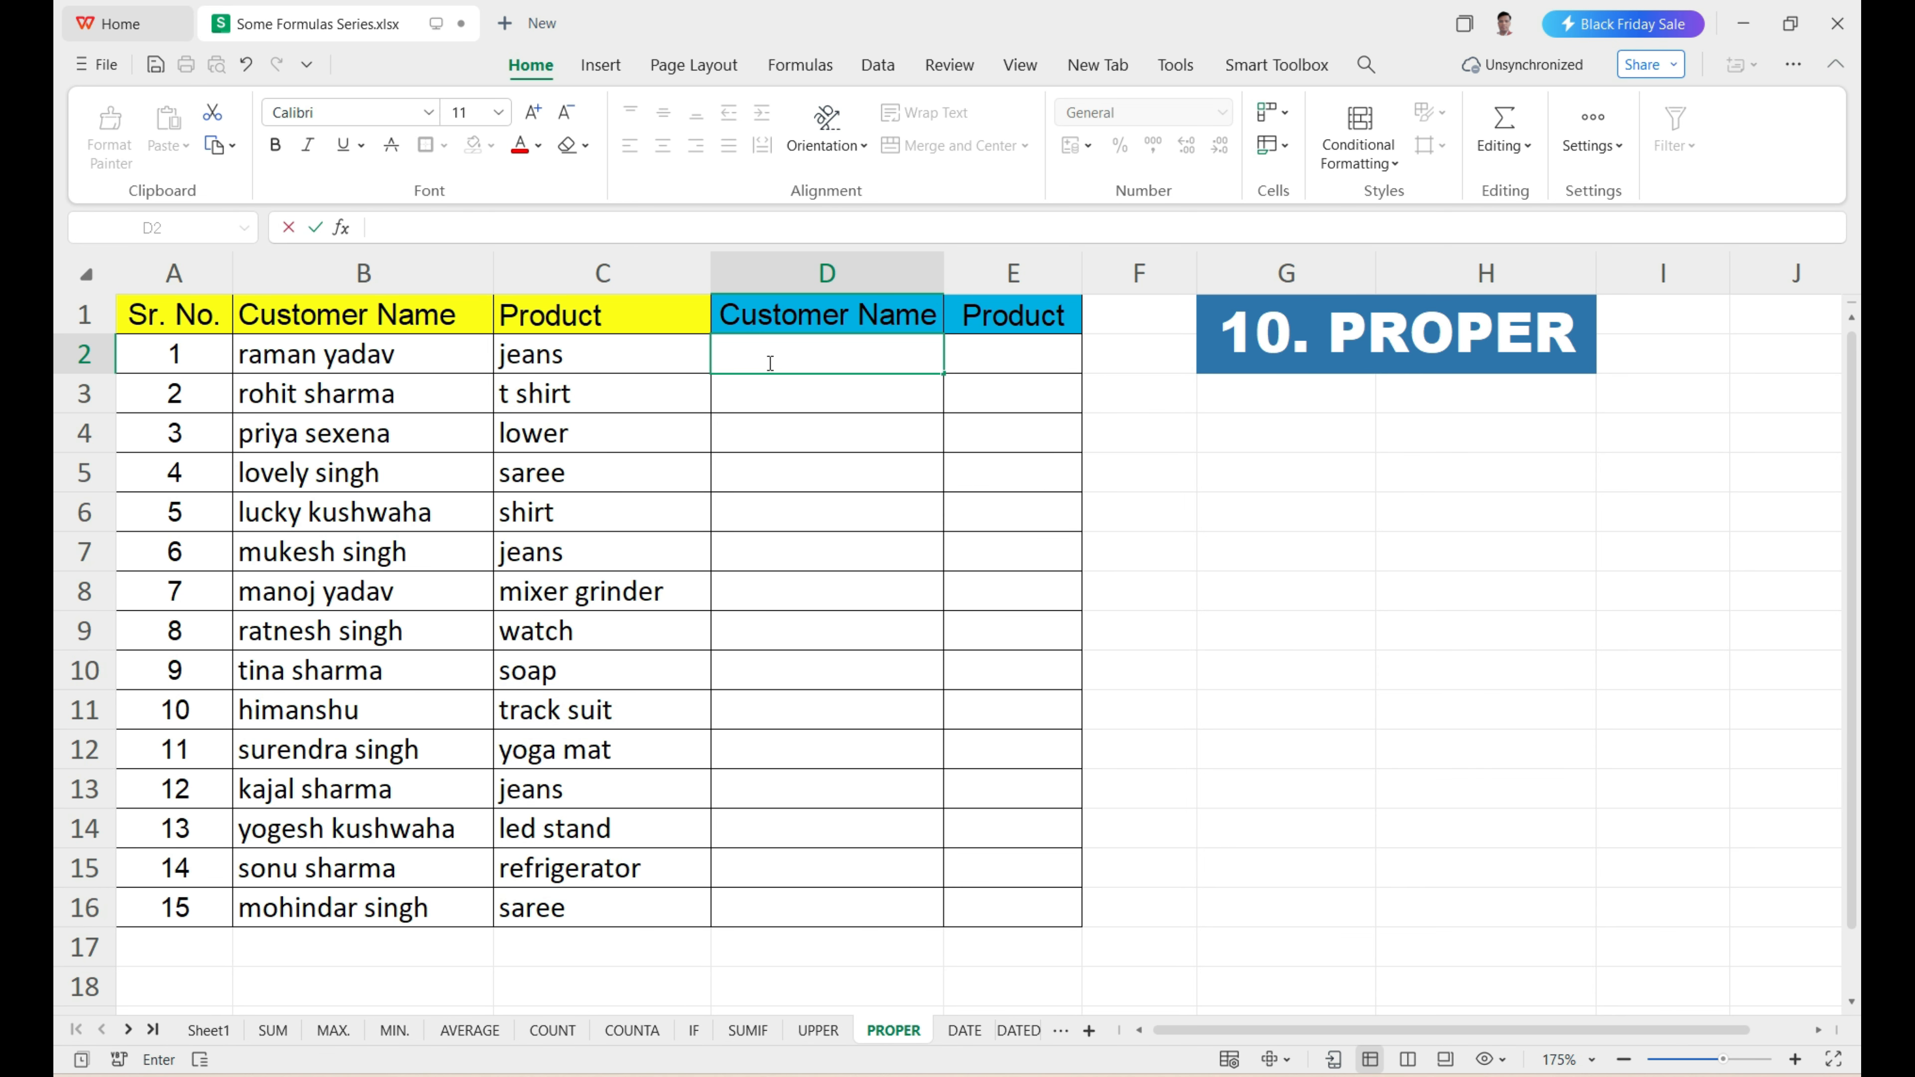
type("=p")
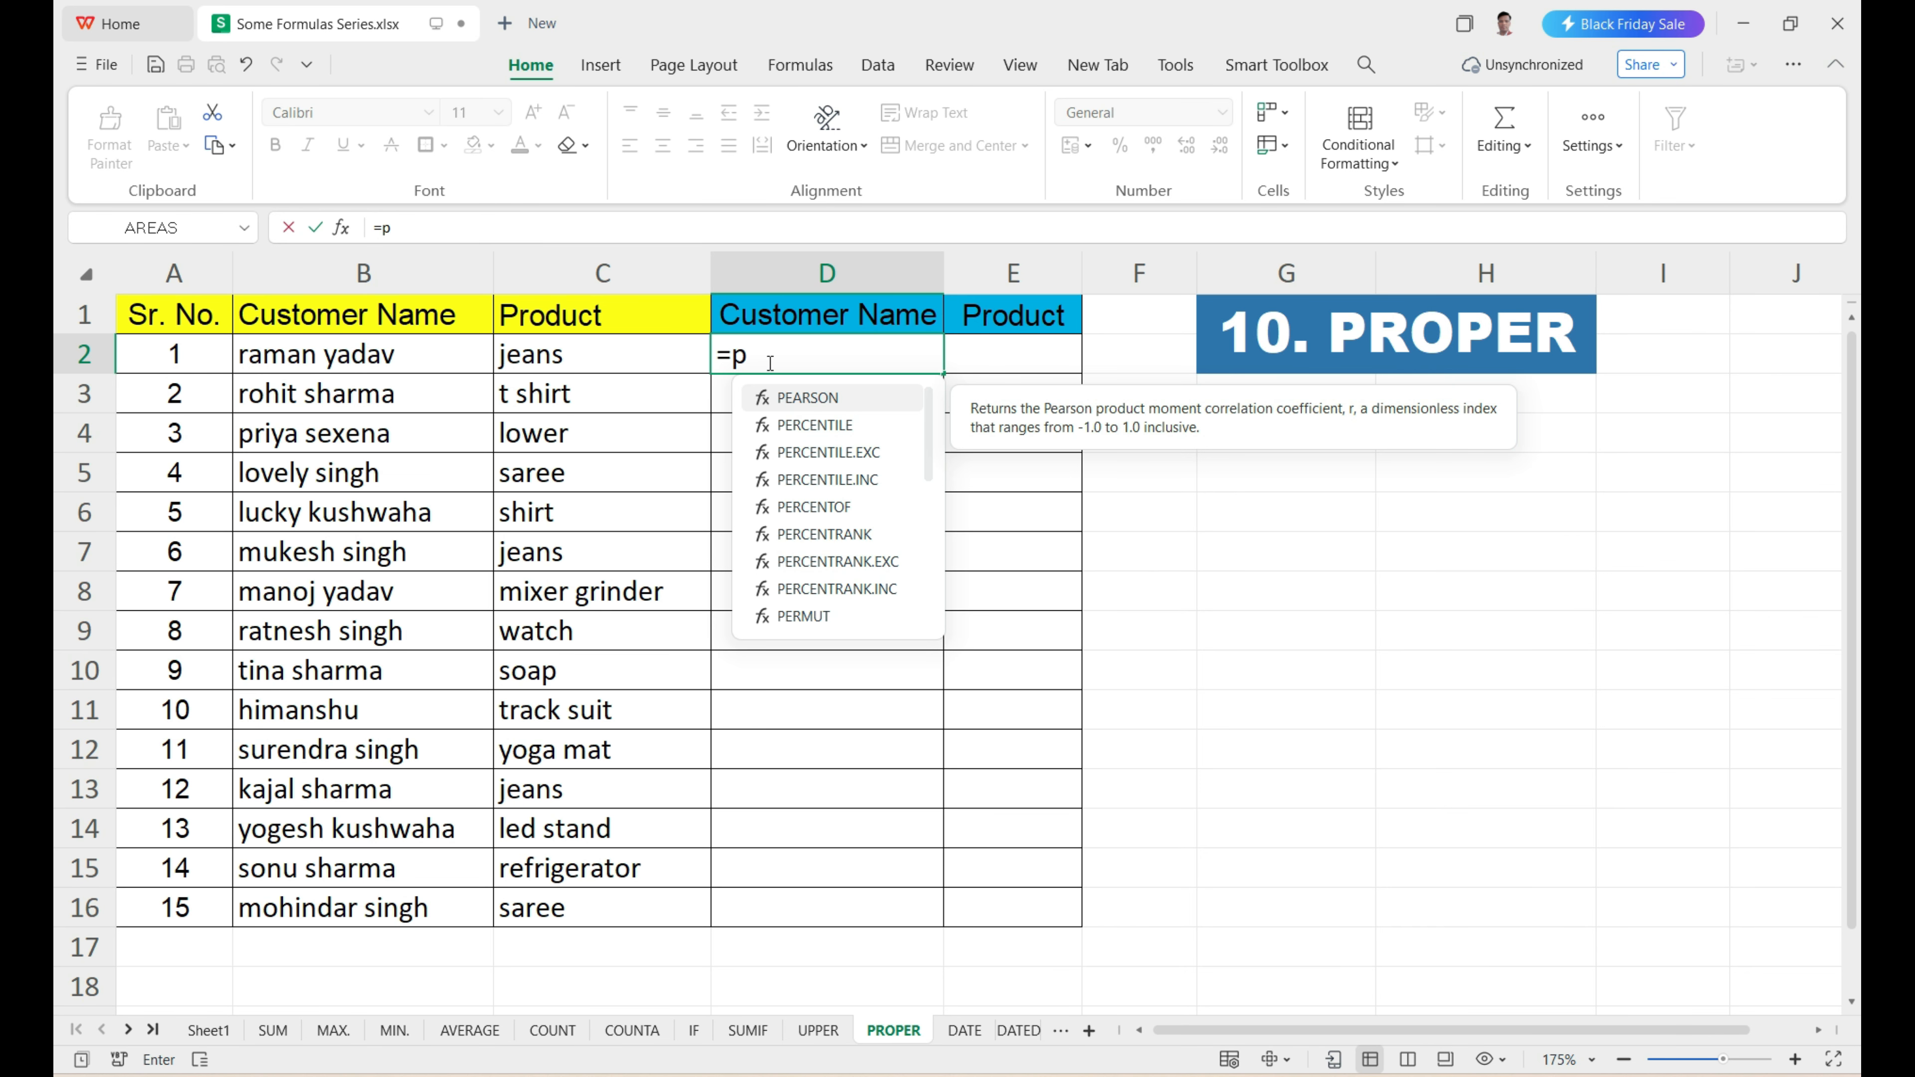
type("roper")
key("Tab")
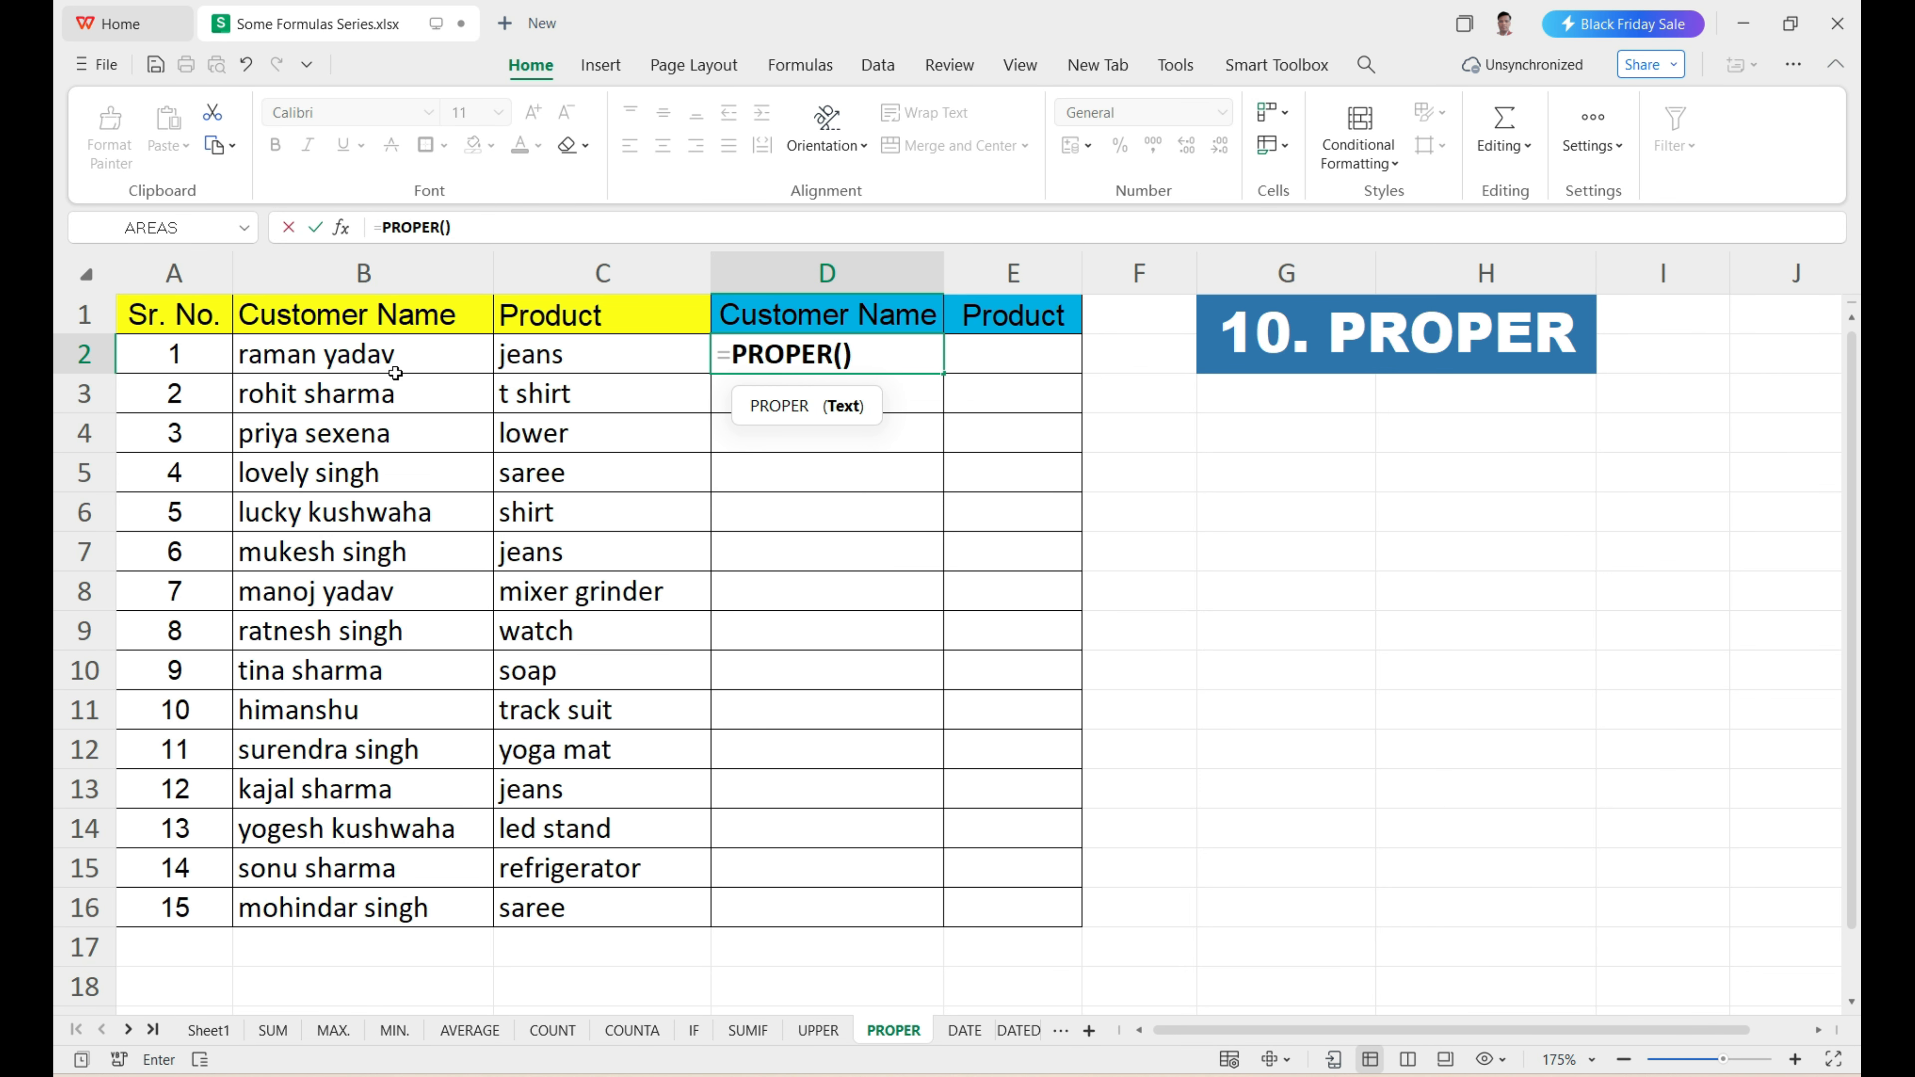
left_click(389, 359)
key("Return")
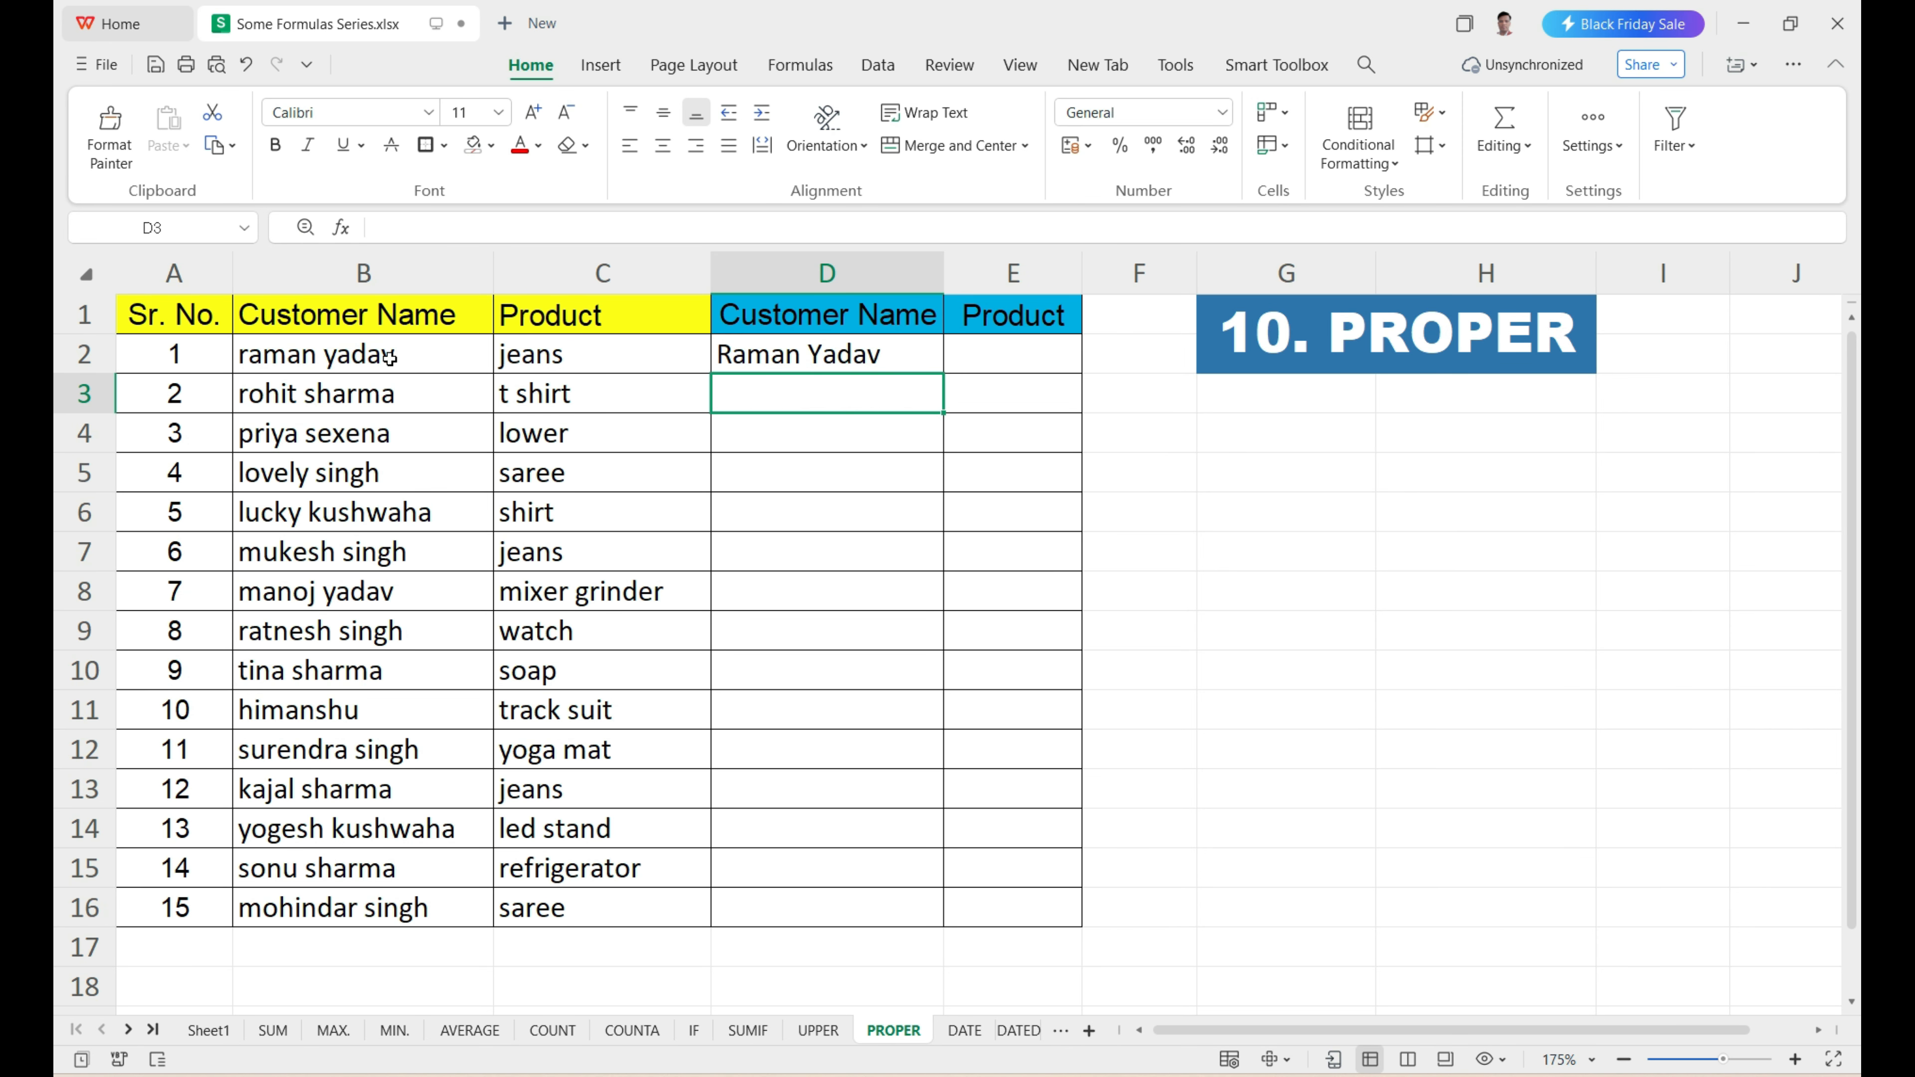
Fill the PROPER formula from D2 down to D16 and compare it with the original names in B2:B16.
left_click(875, 359)
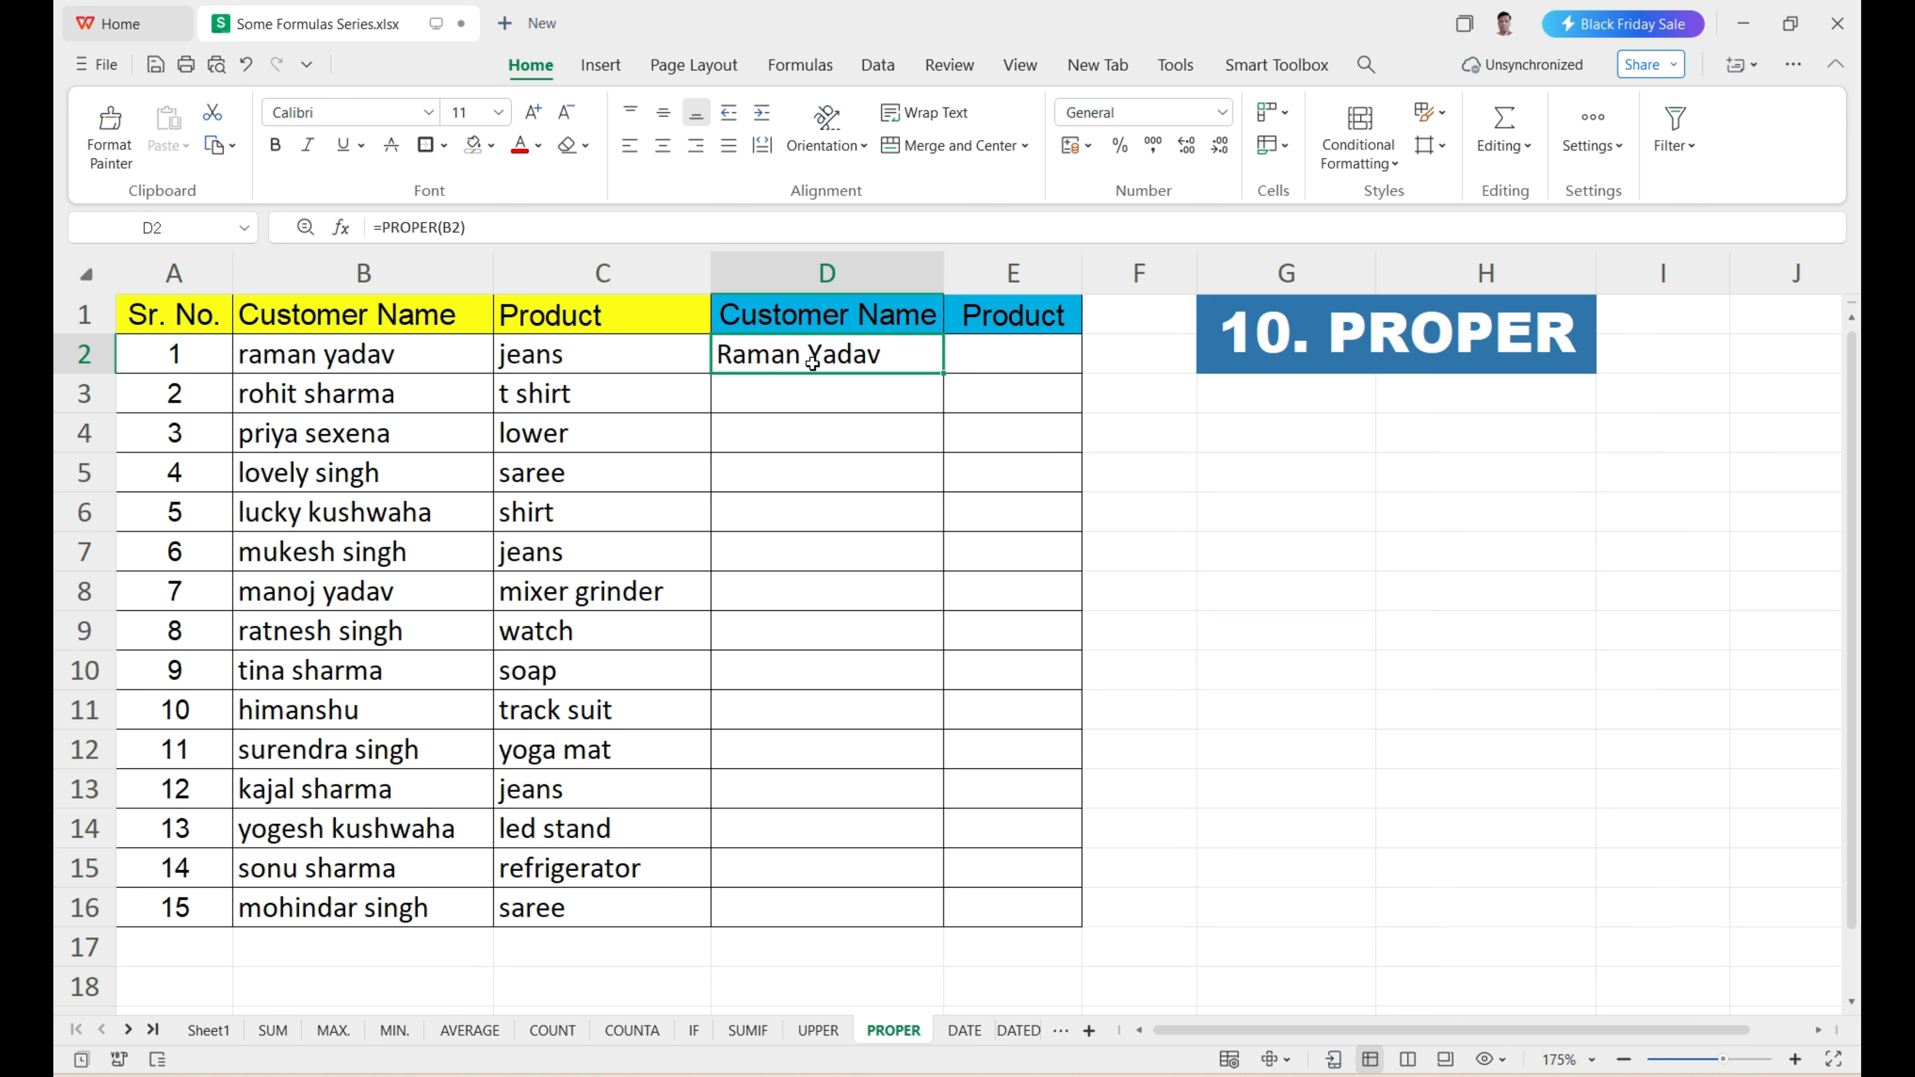
double_click(945, 374)
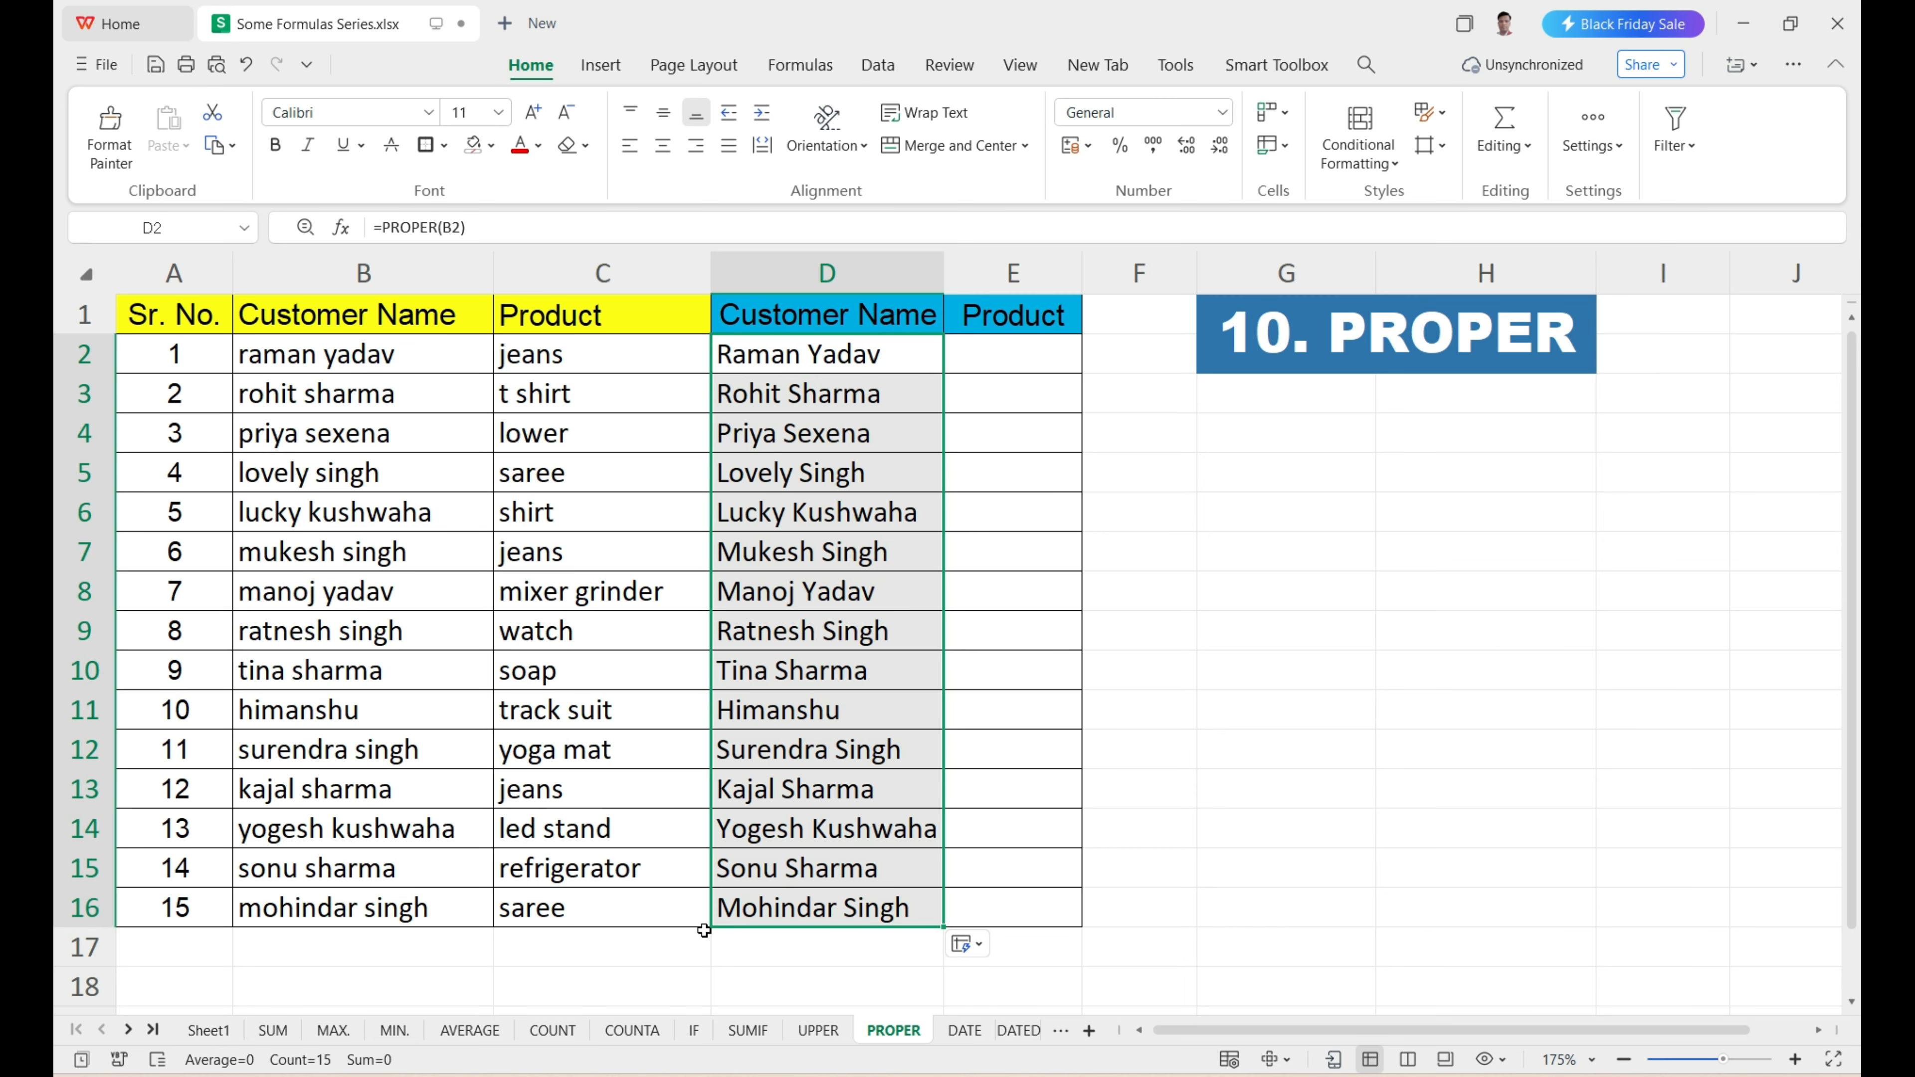
left_click_drag(294, 371, 317, 916)
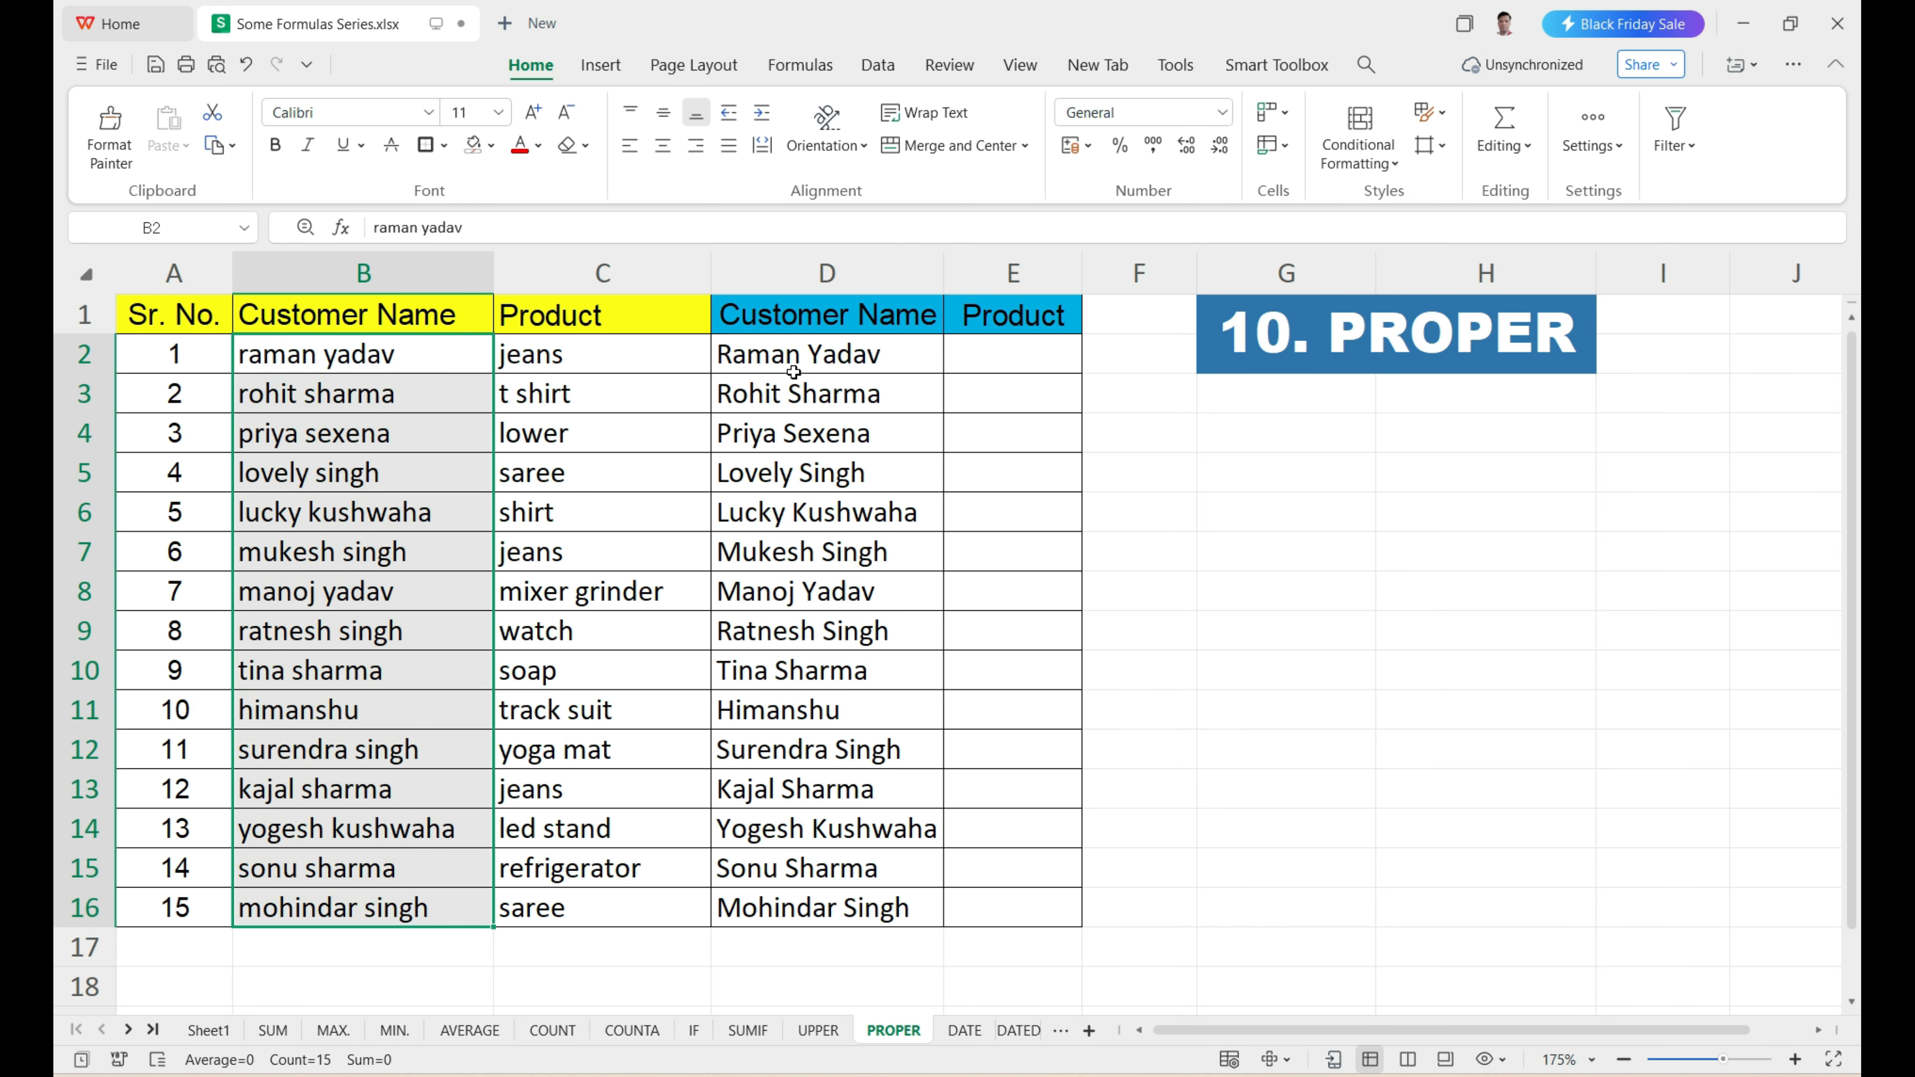
left_click_drag(792, 363, 801, 914)
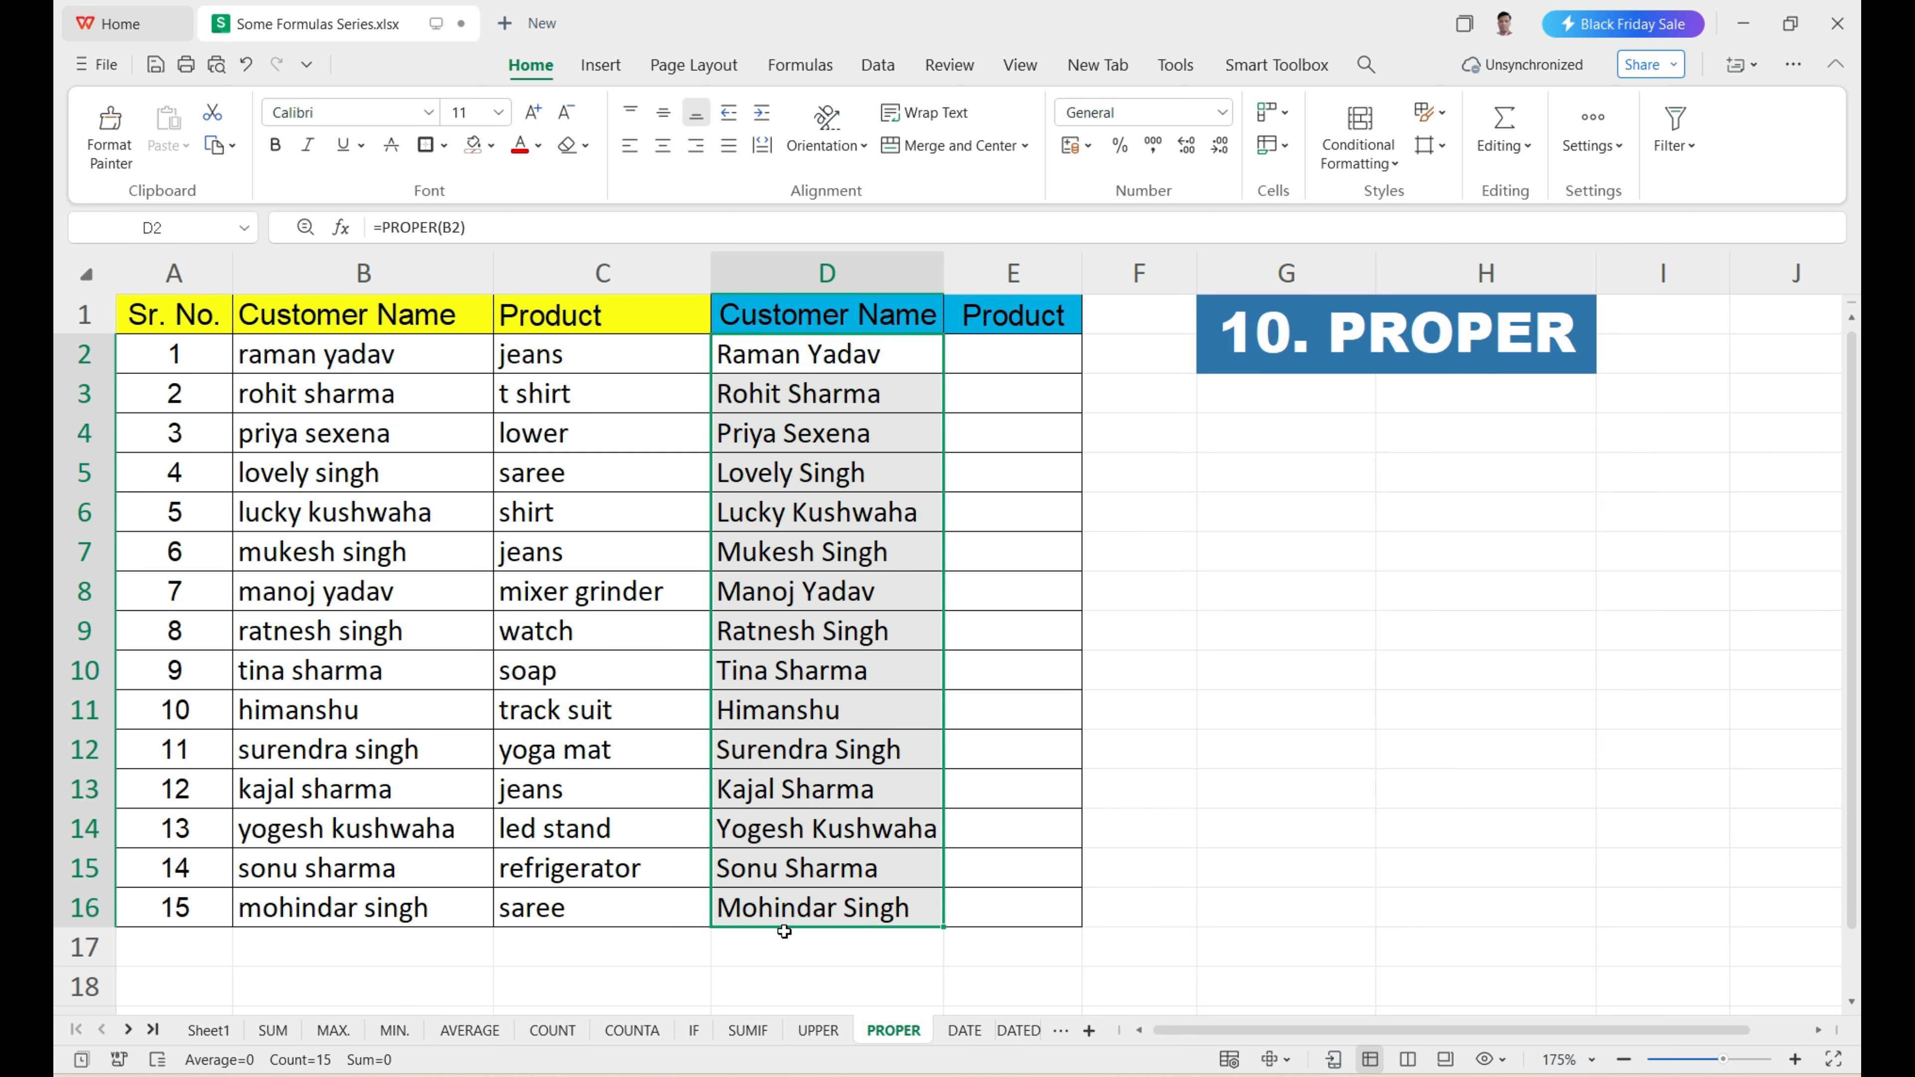
Enter =PROPER(C2) in E2 to capitalize the initials of the first product.
left_click_drag(564, 347, 570, 886)
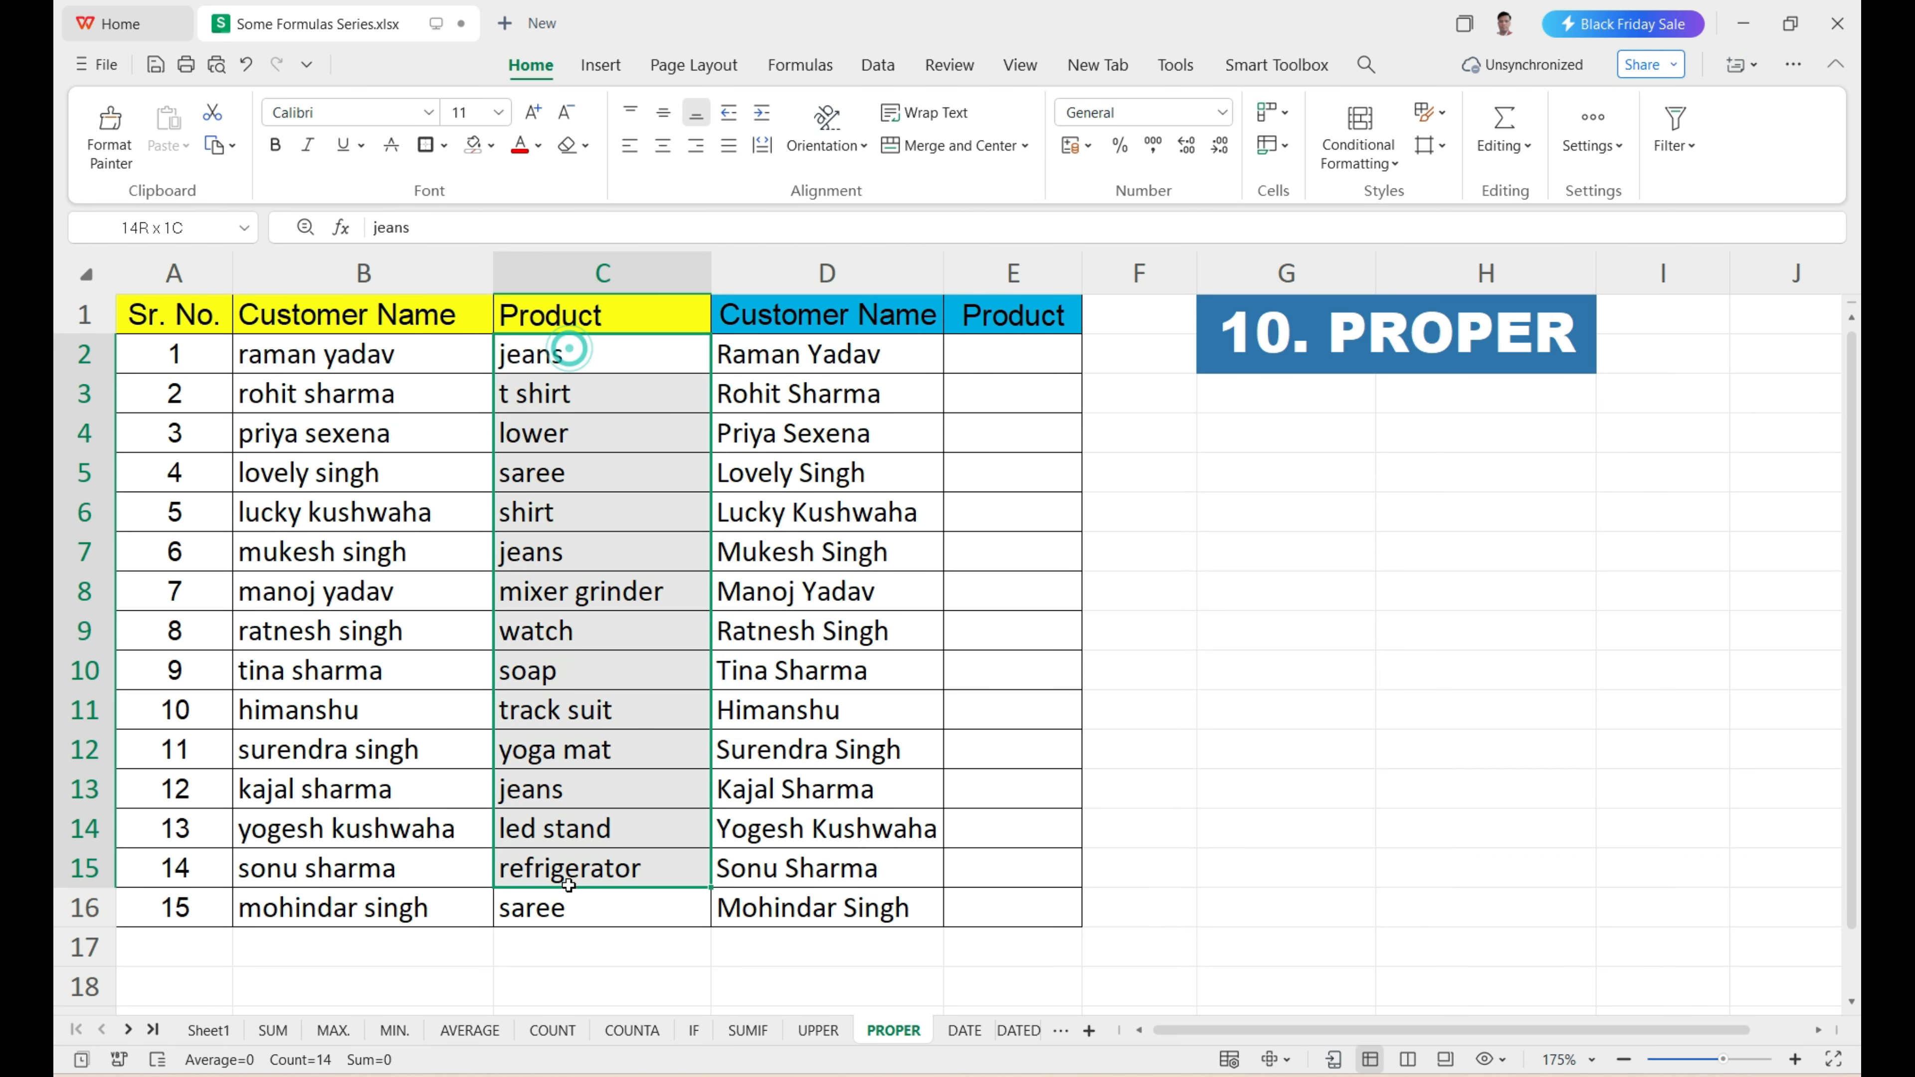
left_click(992, 360)
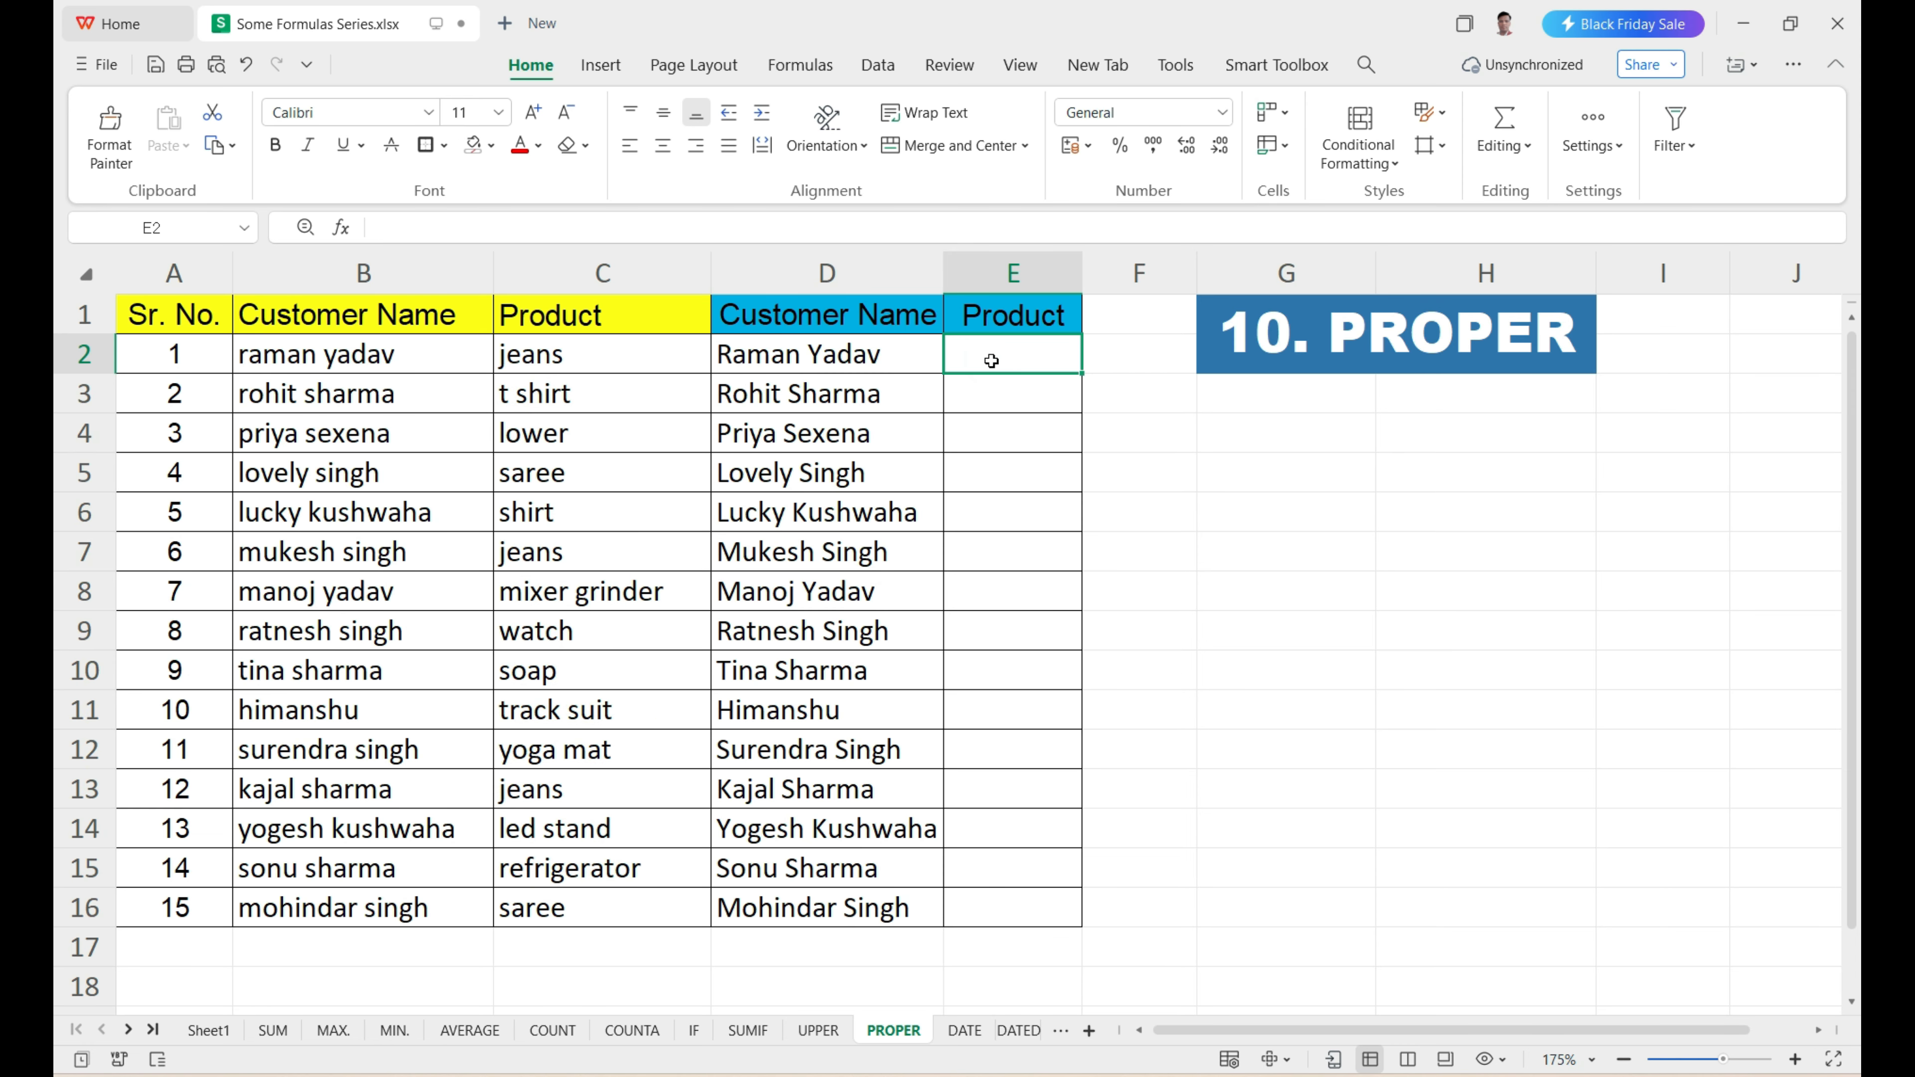
type("=propw")
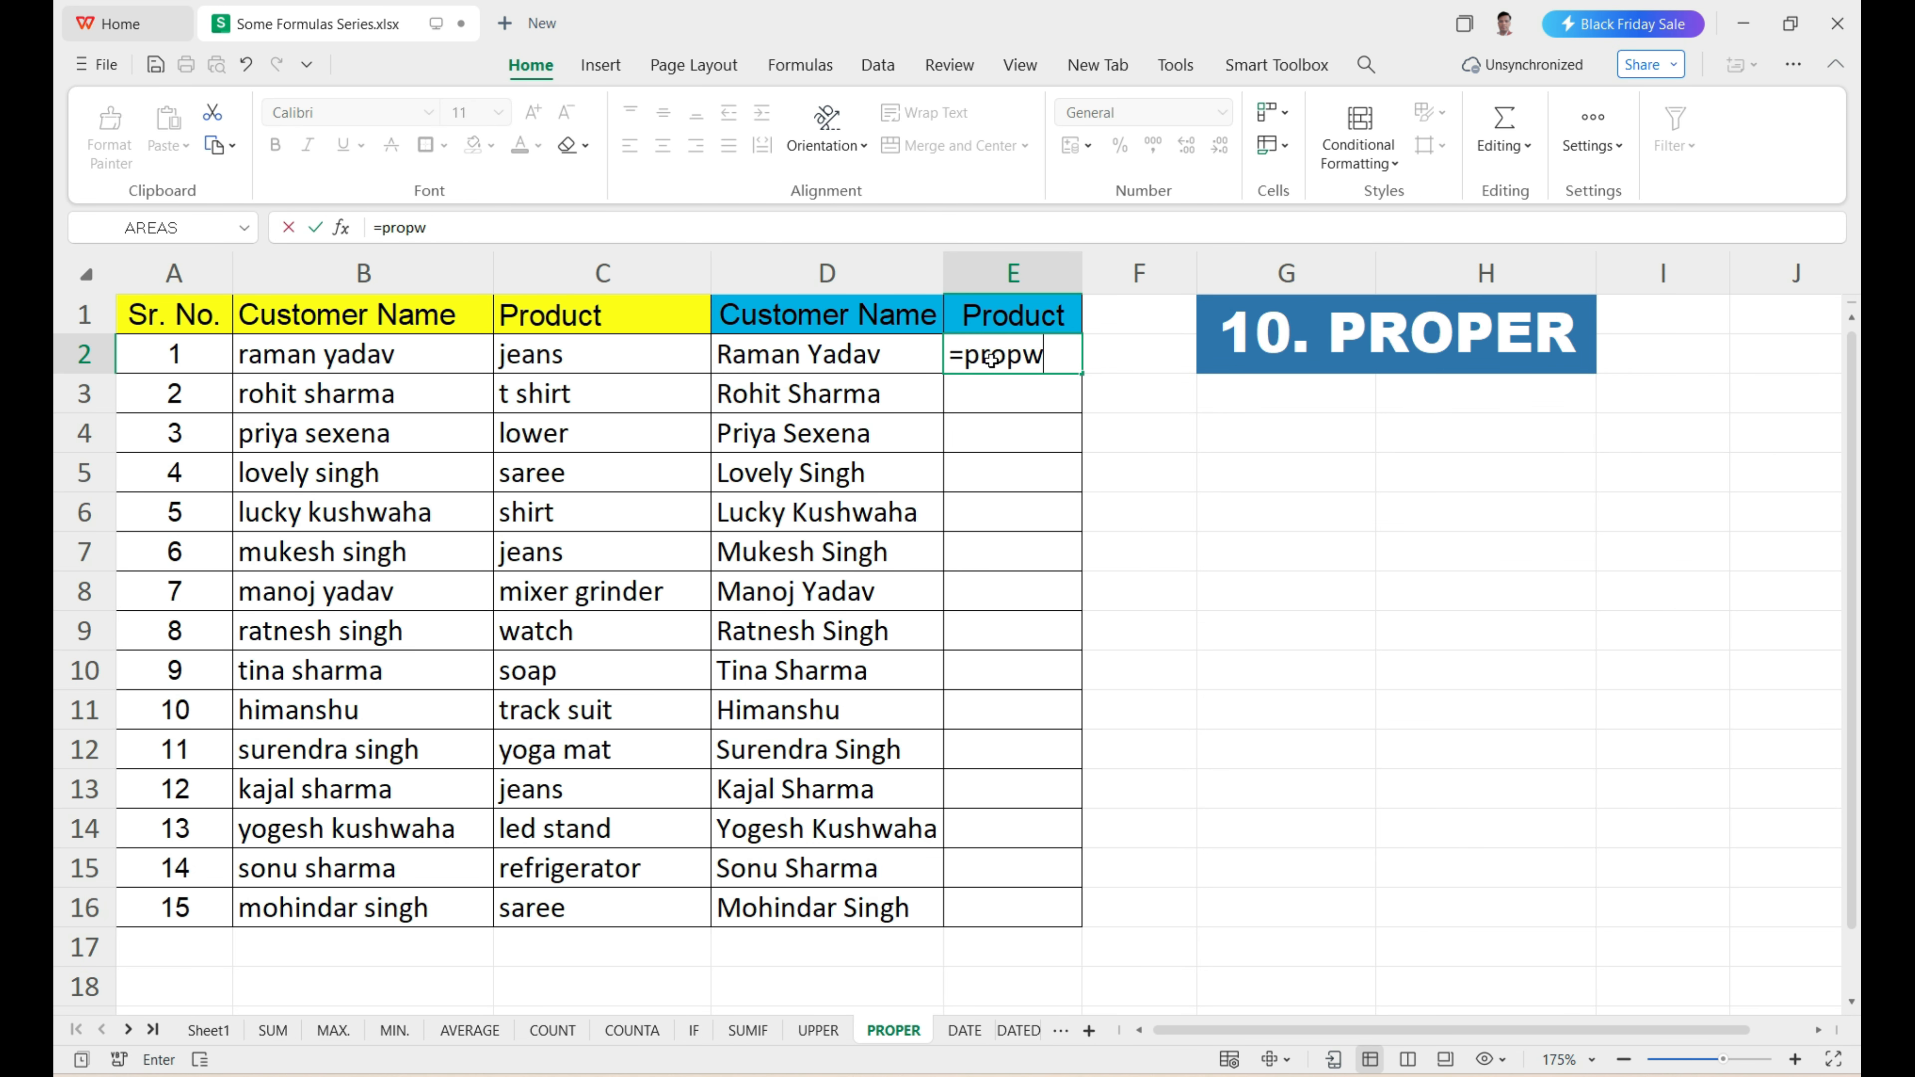
key("BackSpace")
type("er")
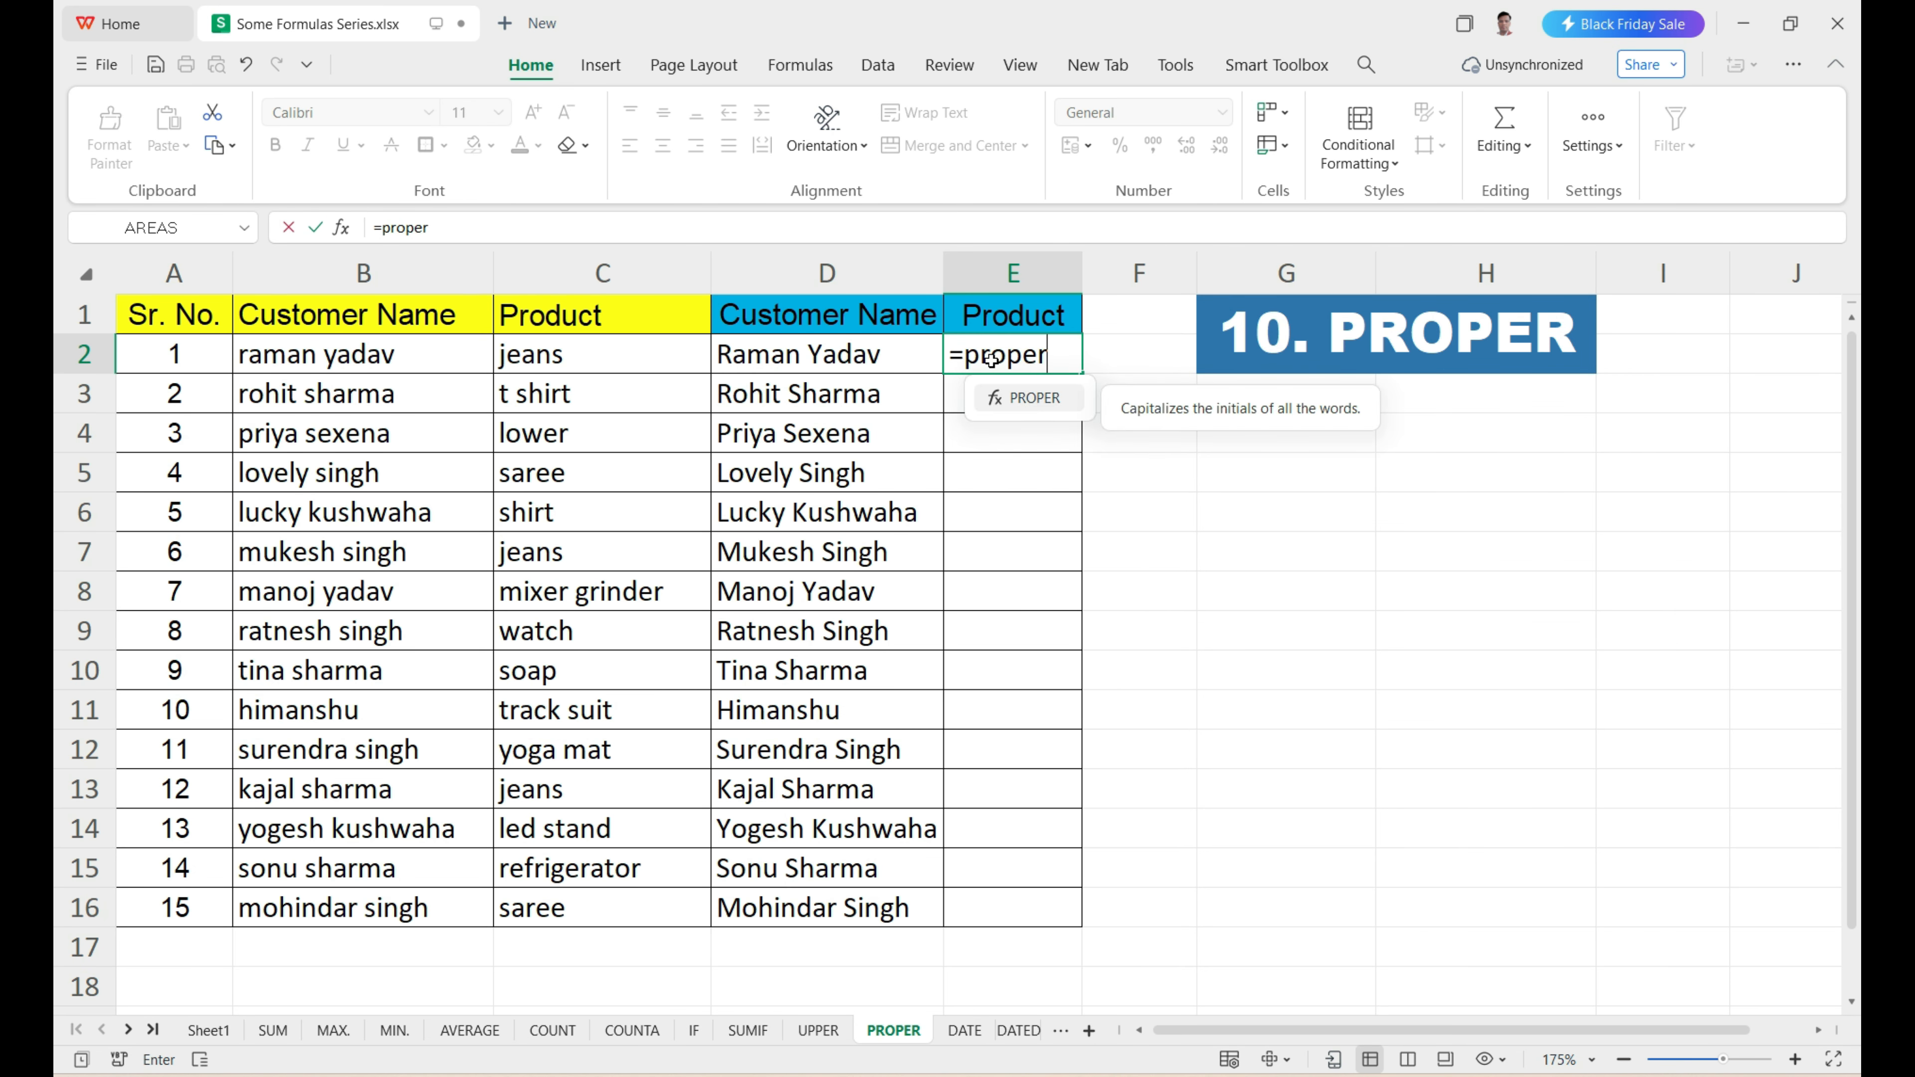
key("Tab")
left_click(620, 367)
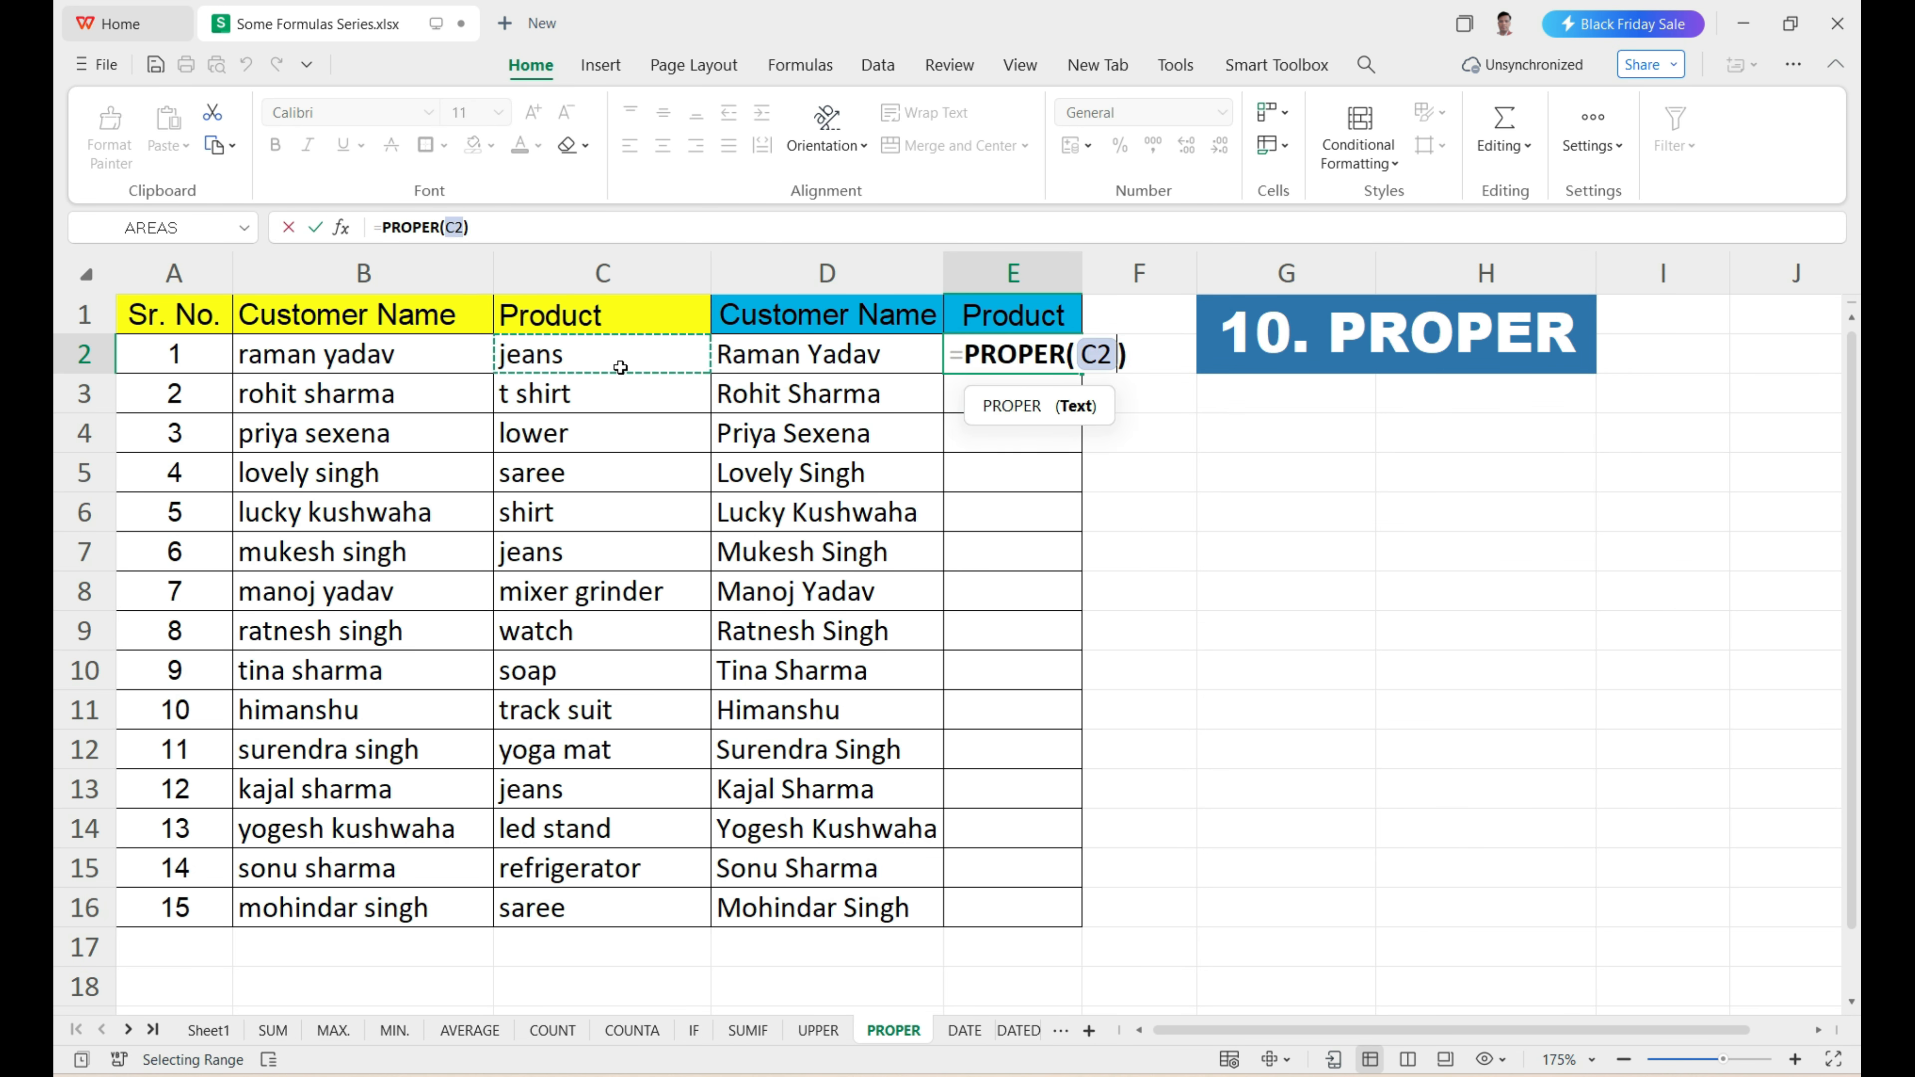
key("Return")
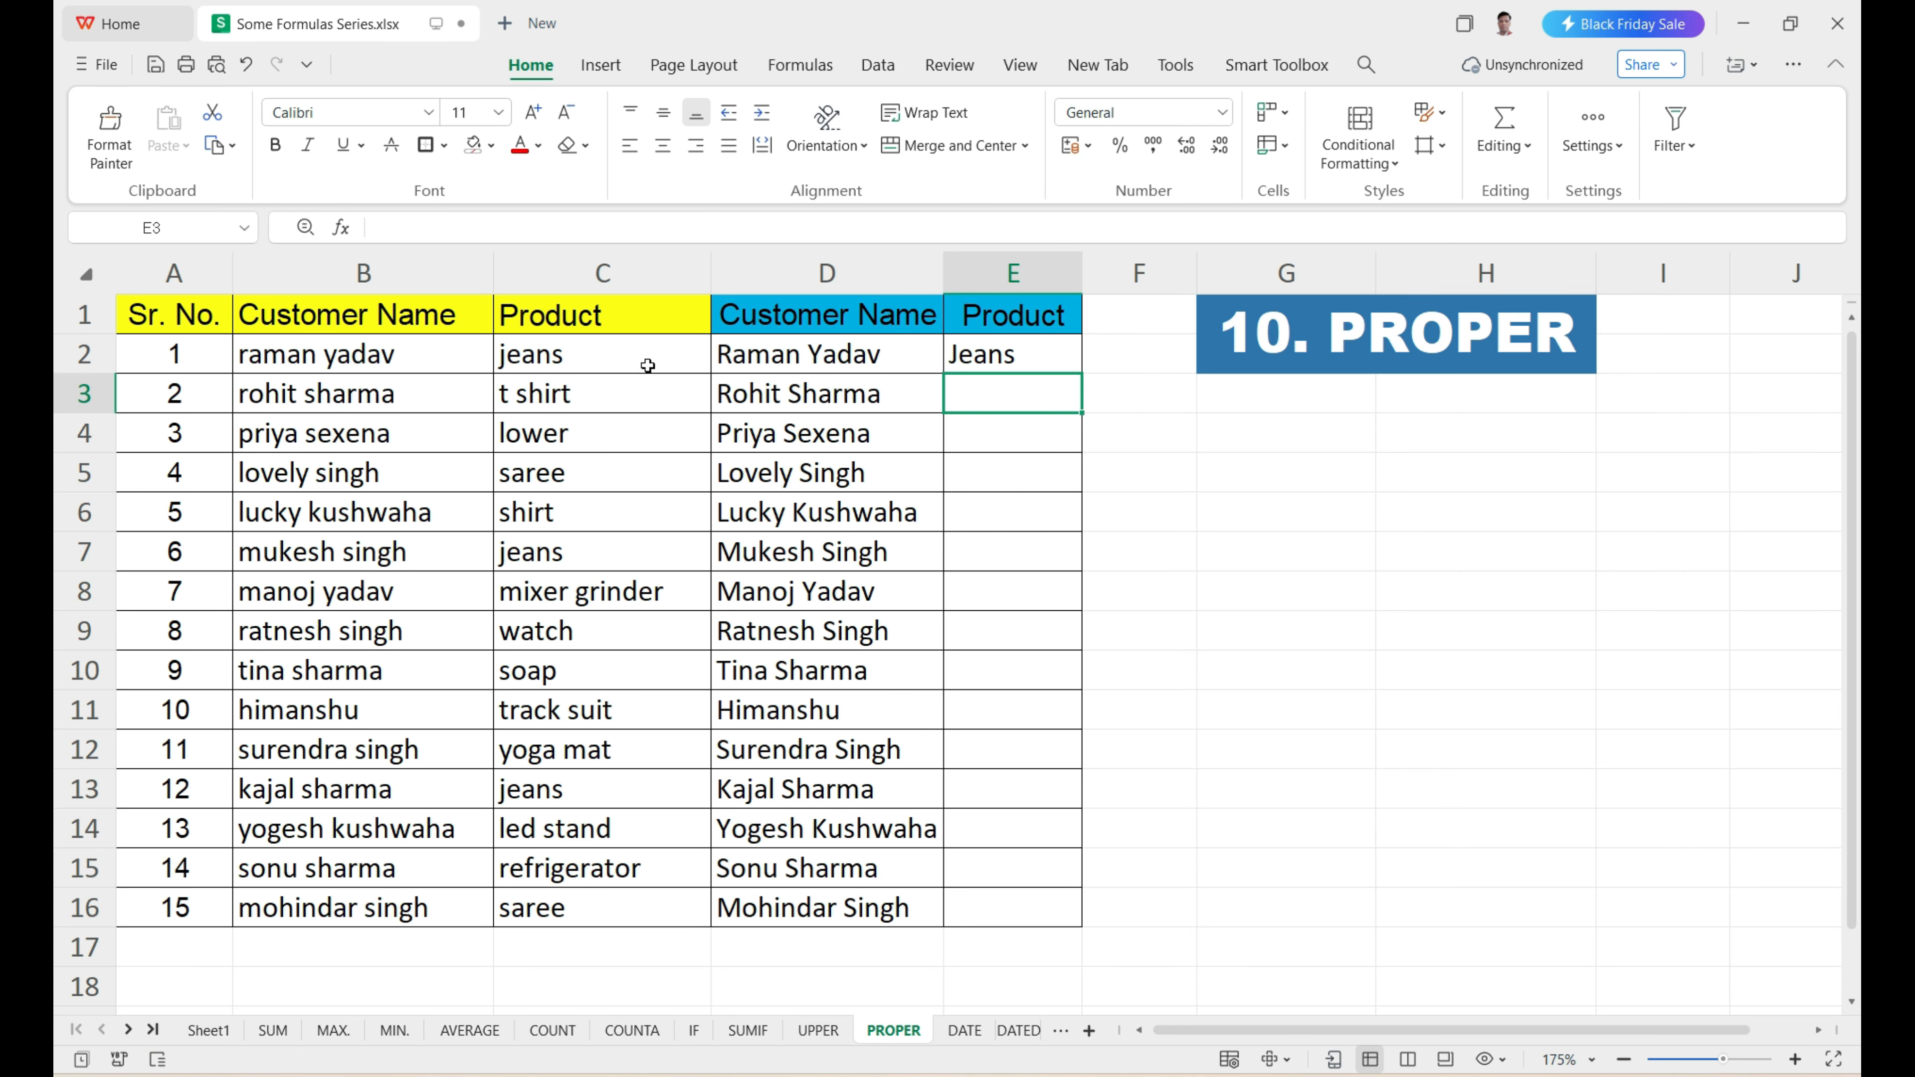
Fill the PROPER formula from E2 down to E16 and fit column E's width to its contents.
left_click(957, 357)
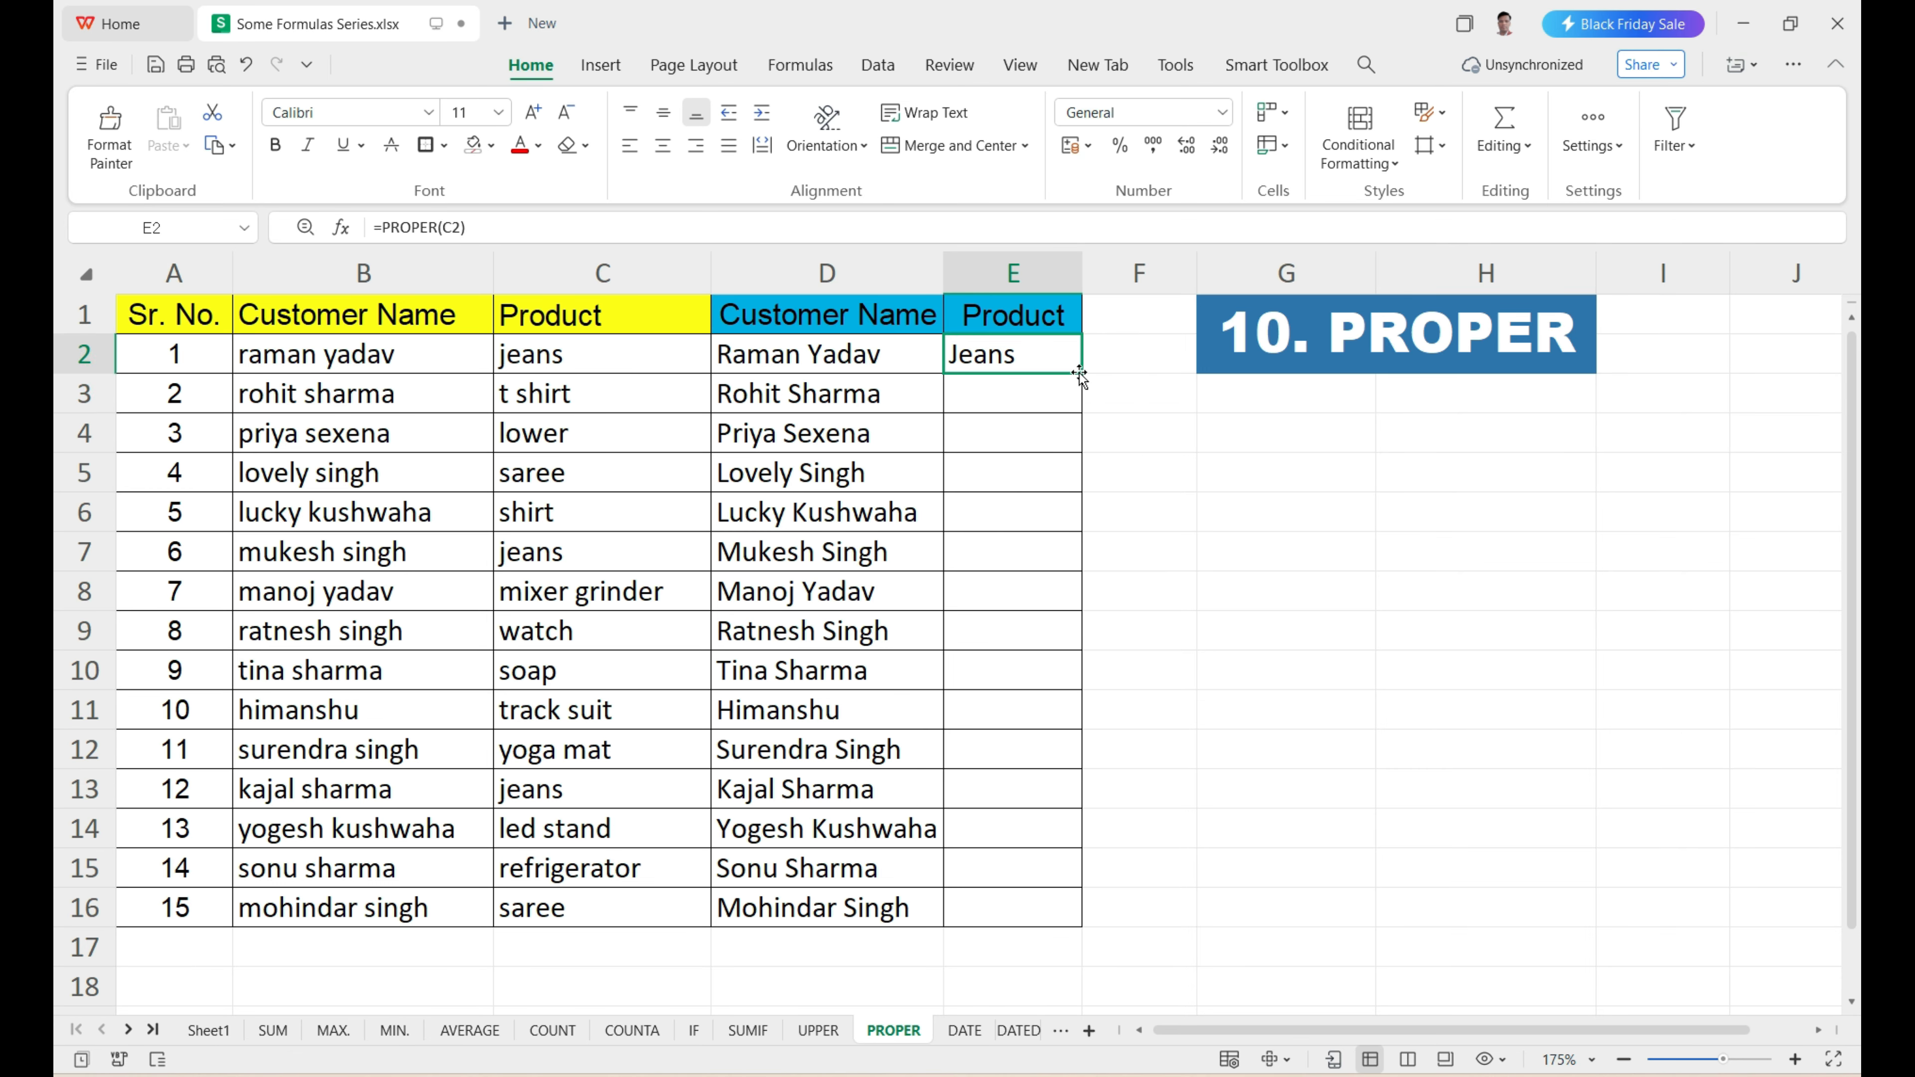
double_click(1082, 373)
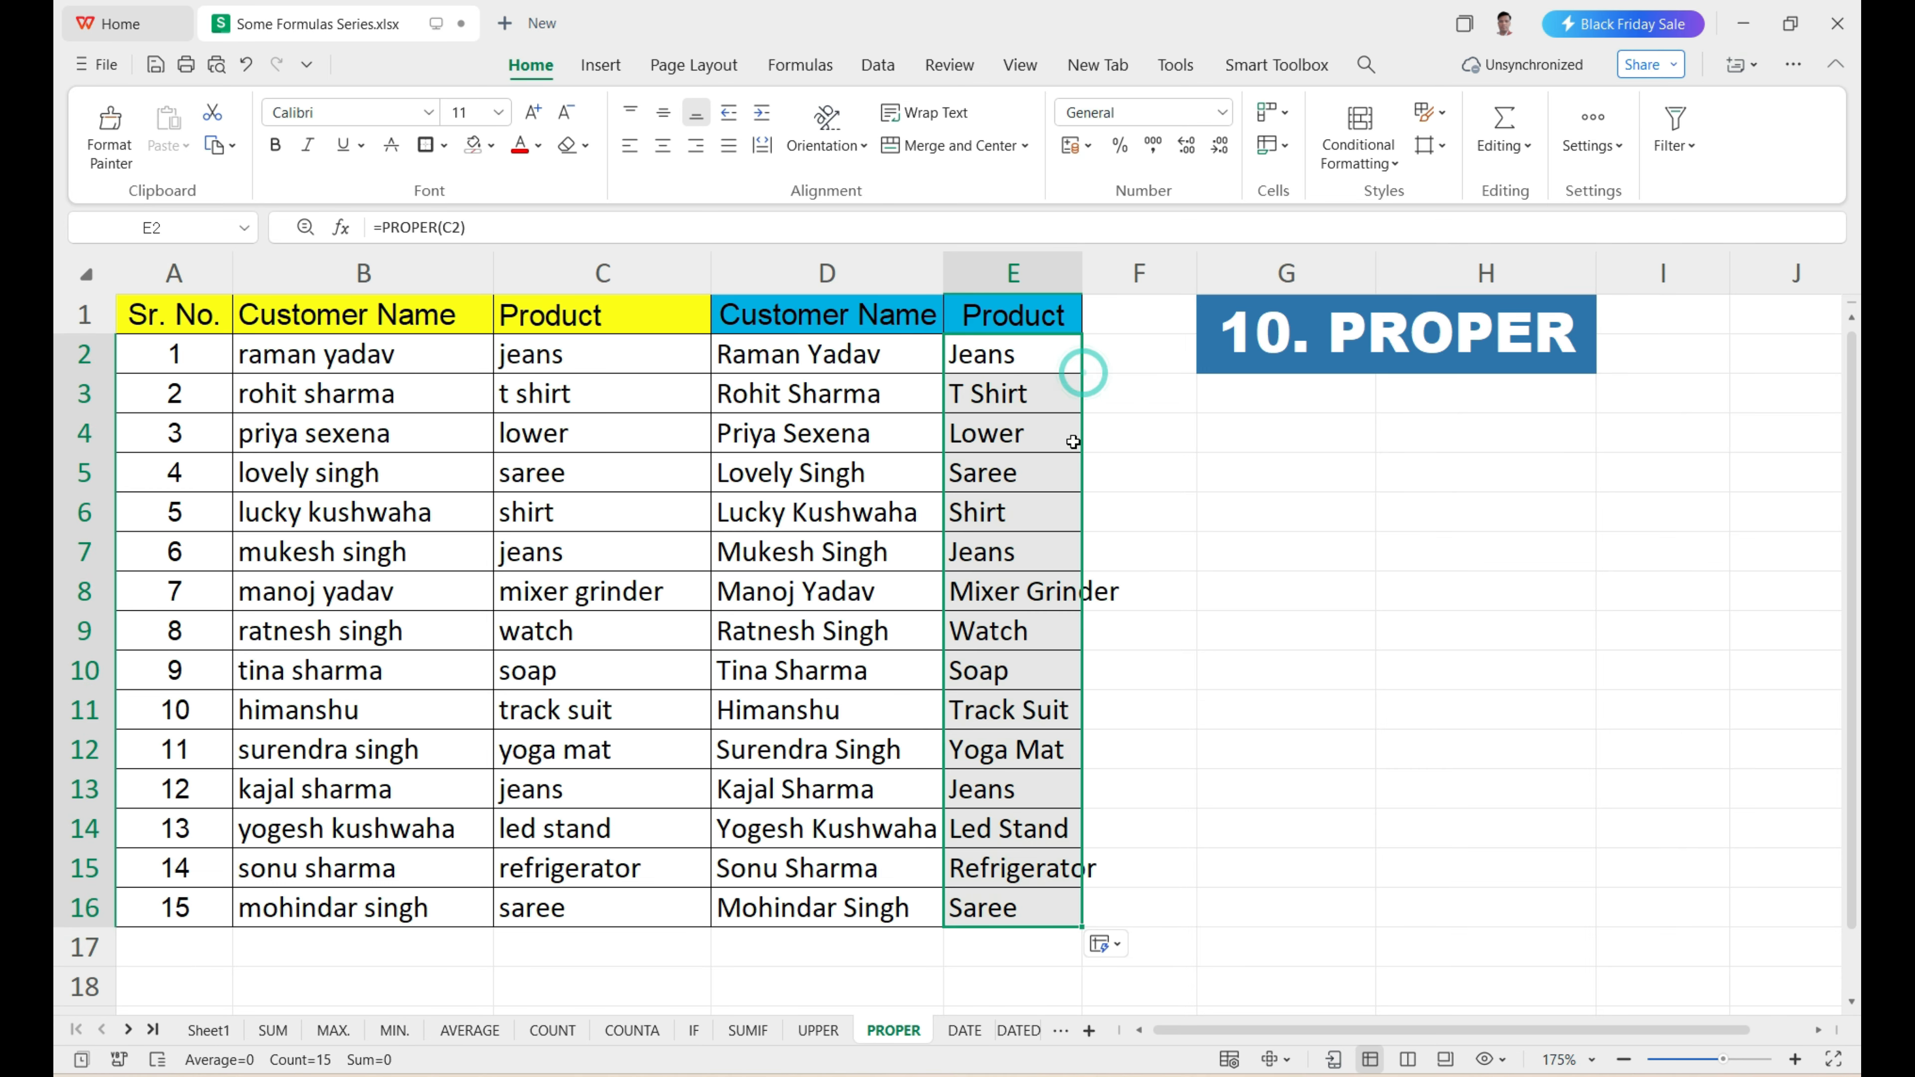
double_click(1082, 273)
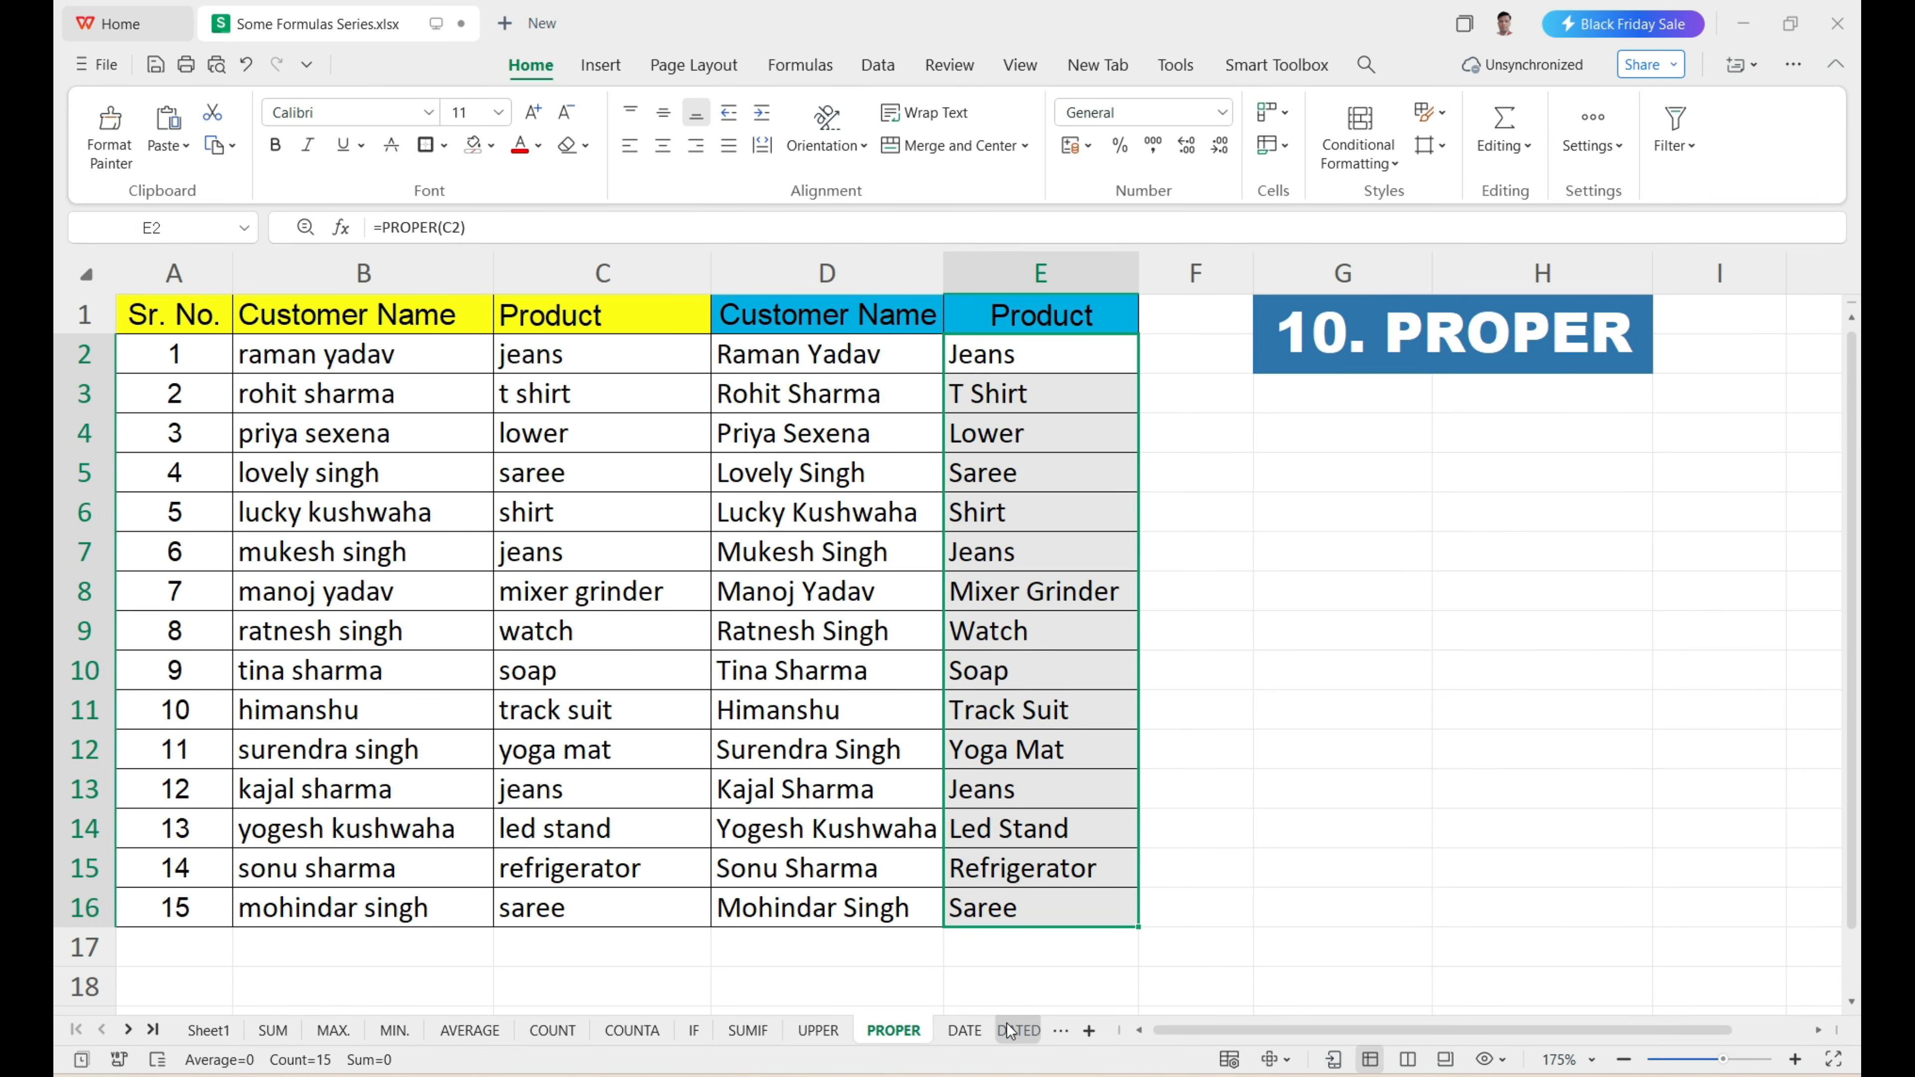
Open the DATE sheet and review the Year, Month and Day columns in C4:E8.
left_click(964, 1030)
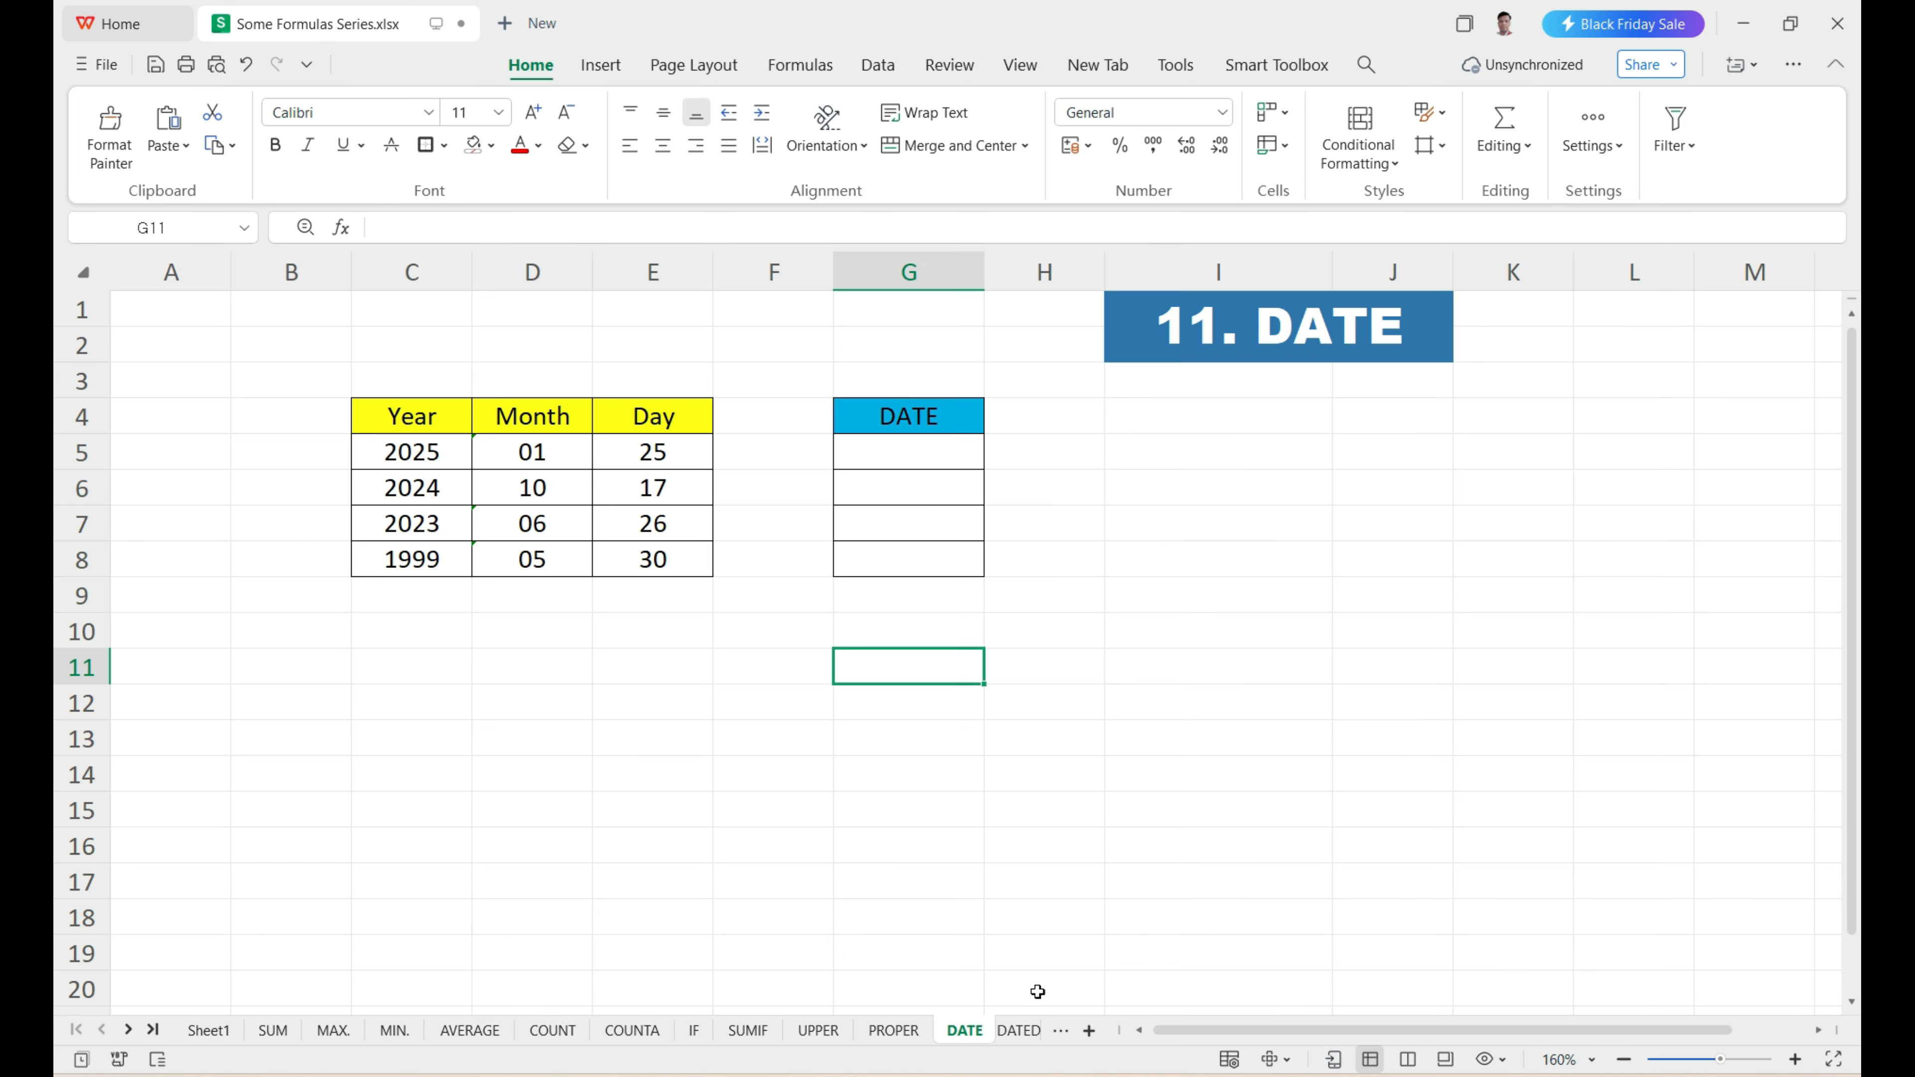
left_click(1103, 793)
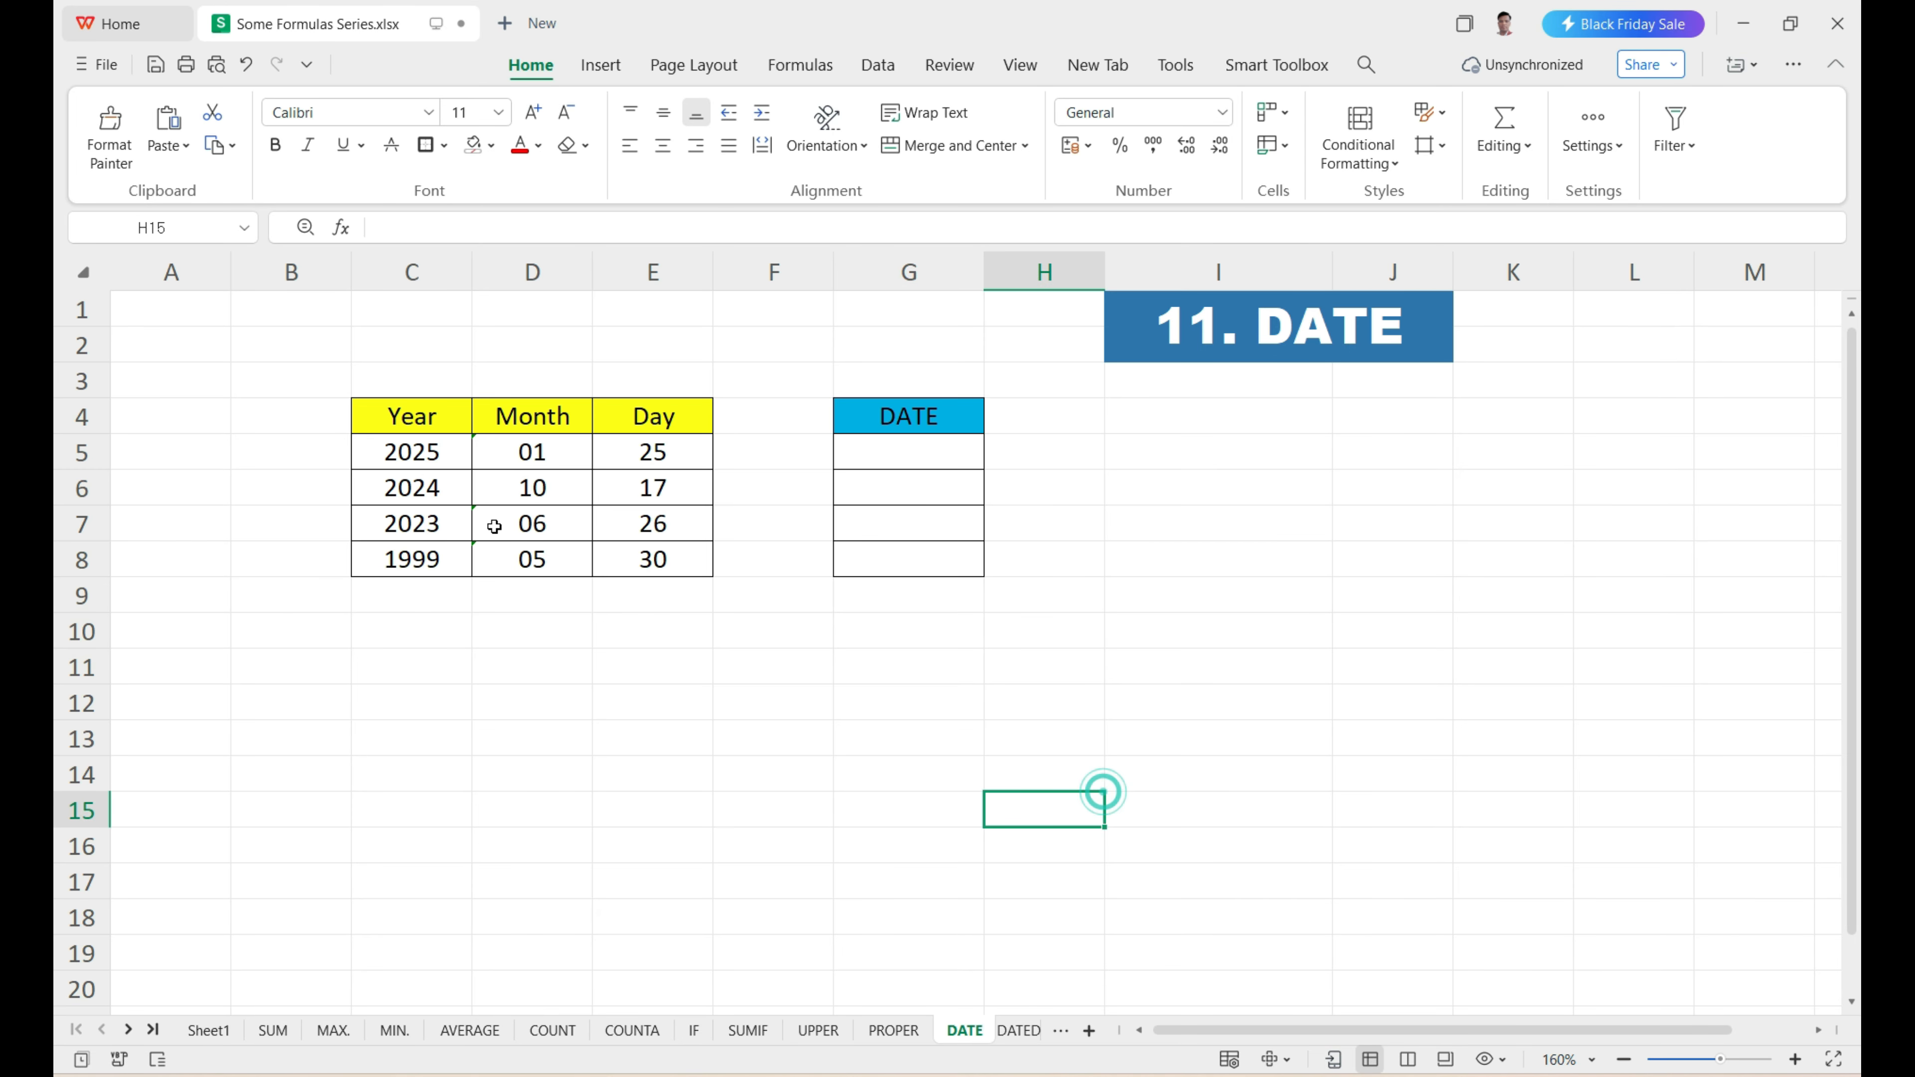
left_click_drag(431, 456, 606, 565)
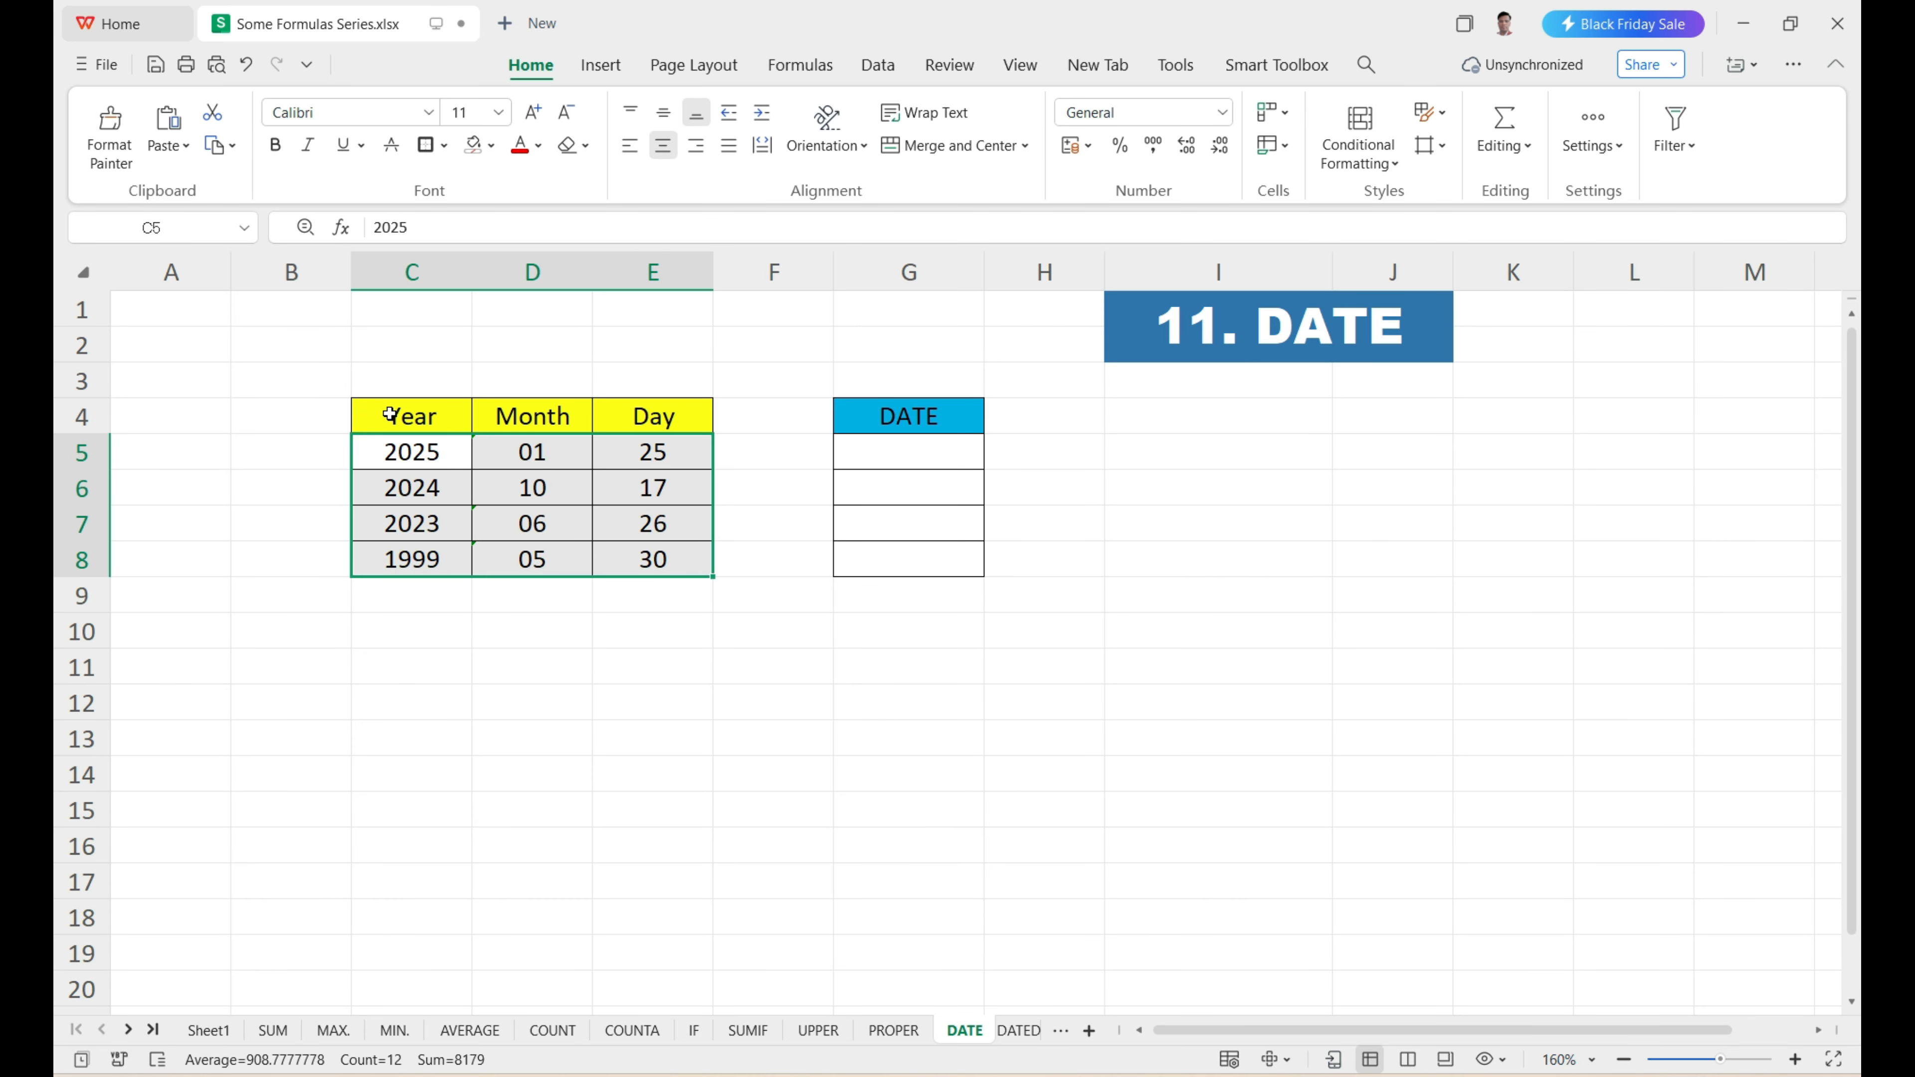
left_click_drag(390, 414, 432, 541)
left_click(535, 415)
left_click_drag(535, 415, 531, 567)
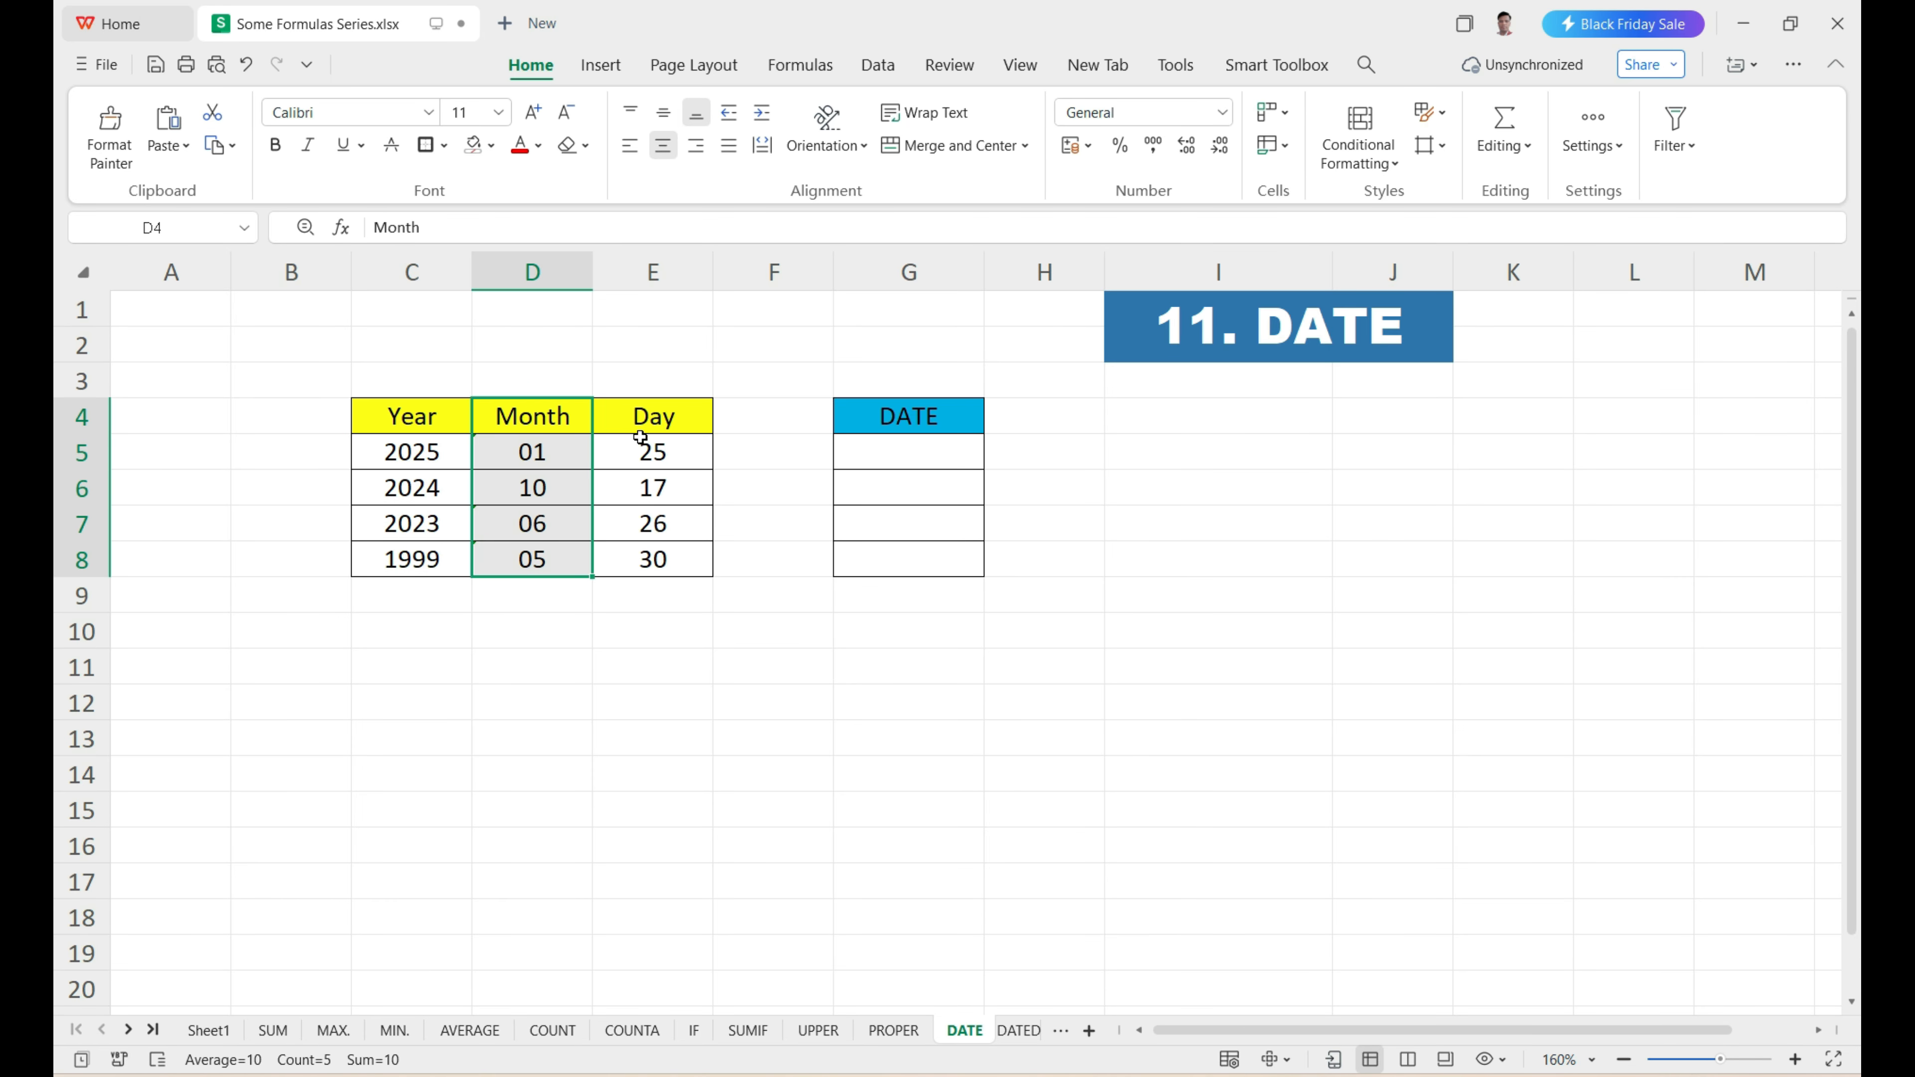
left_click_drag(647, 424, 653, 564)
left_click_drag(406, 452, 604, 449)
Enter =DATE(C5,D5,E5) in G5 to combine the first row's year, month and day into a date.
left_click(884, 450)
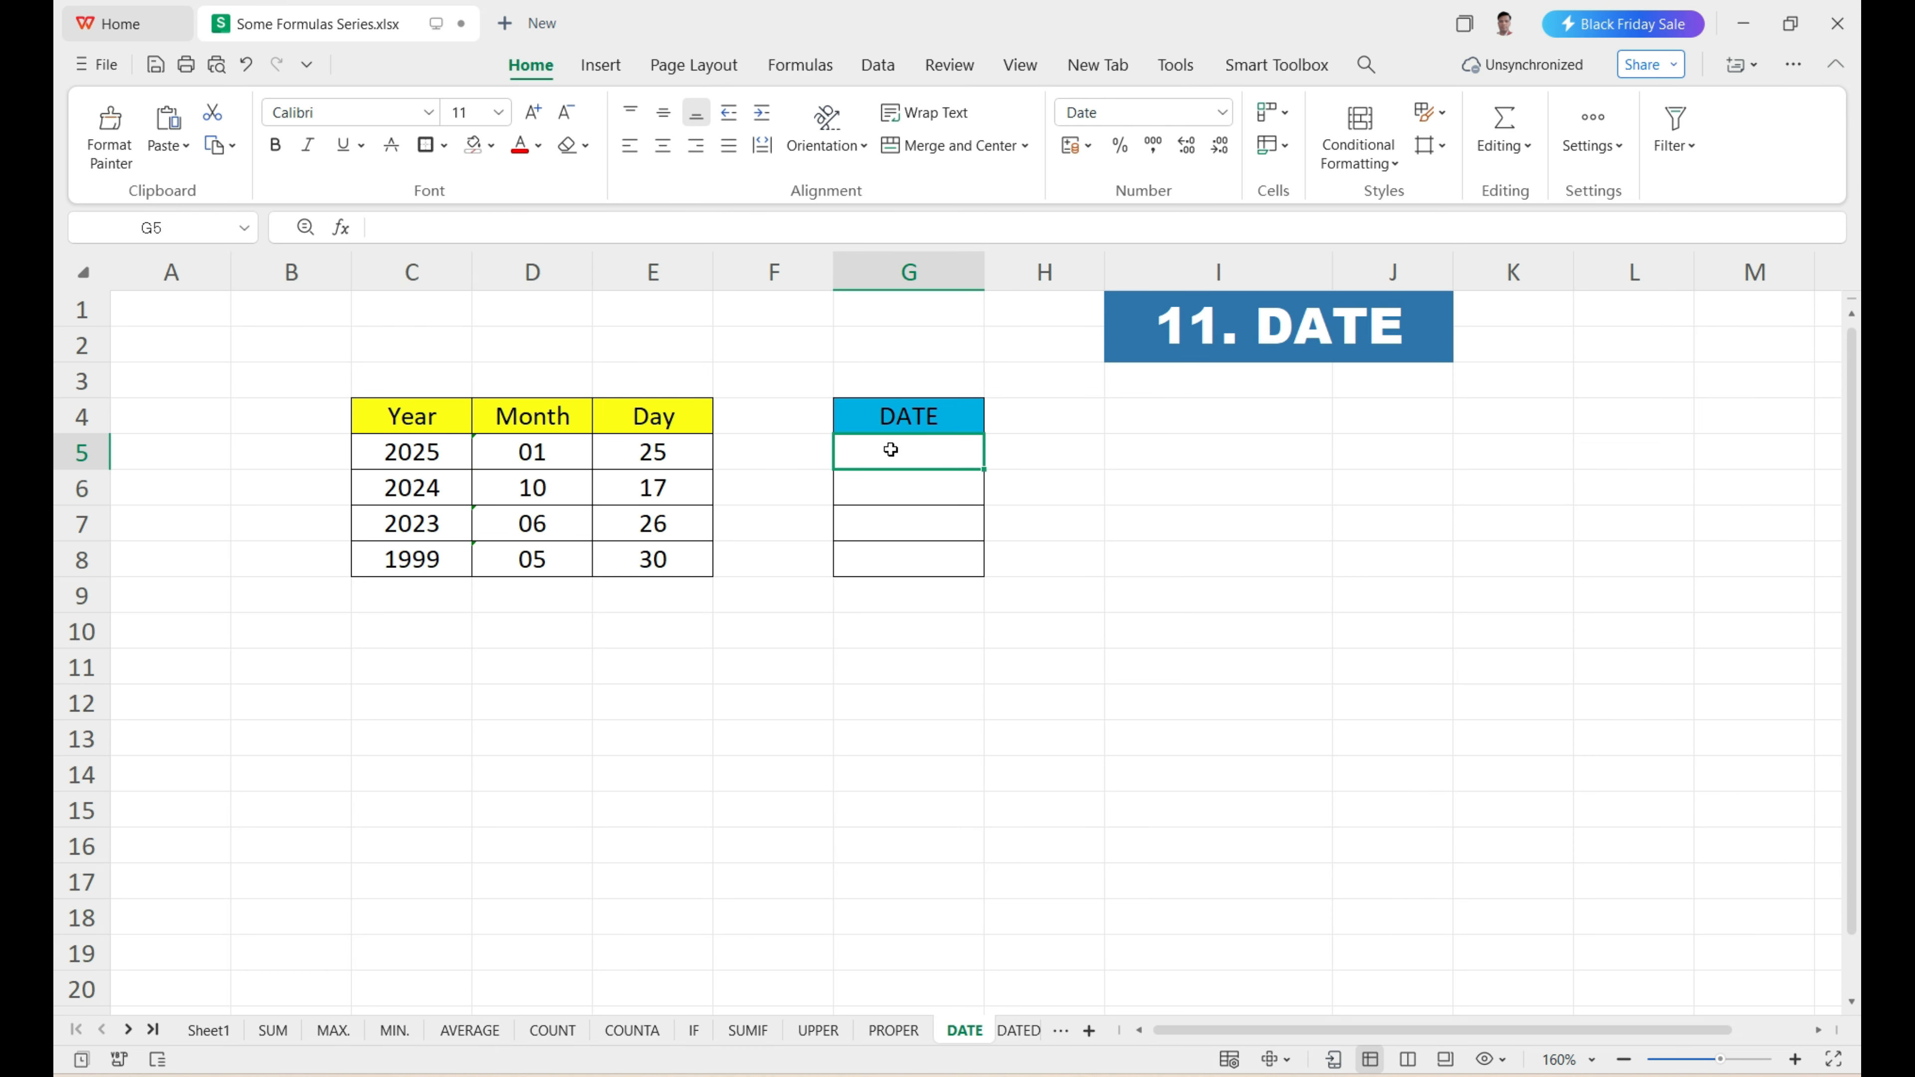
type("=DATE")
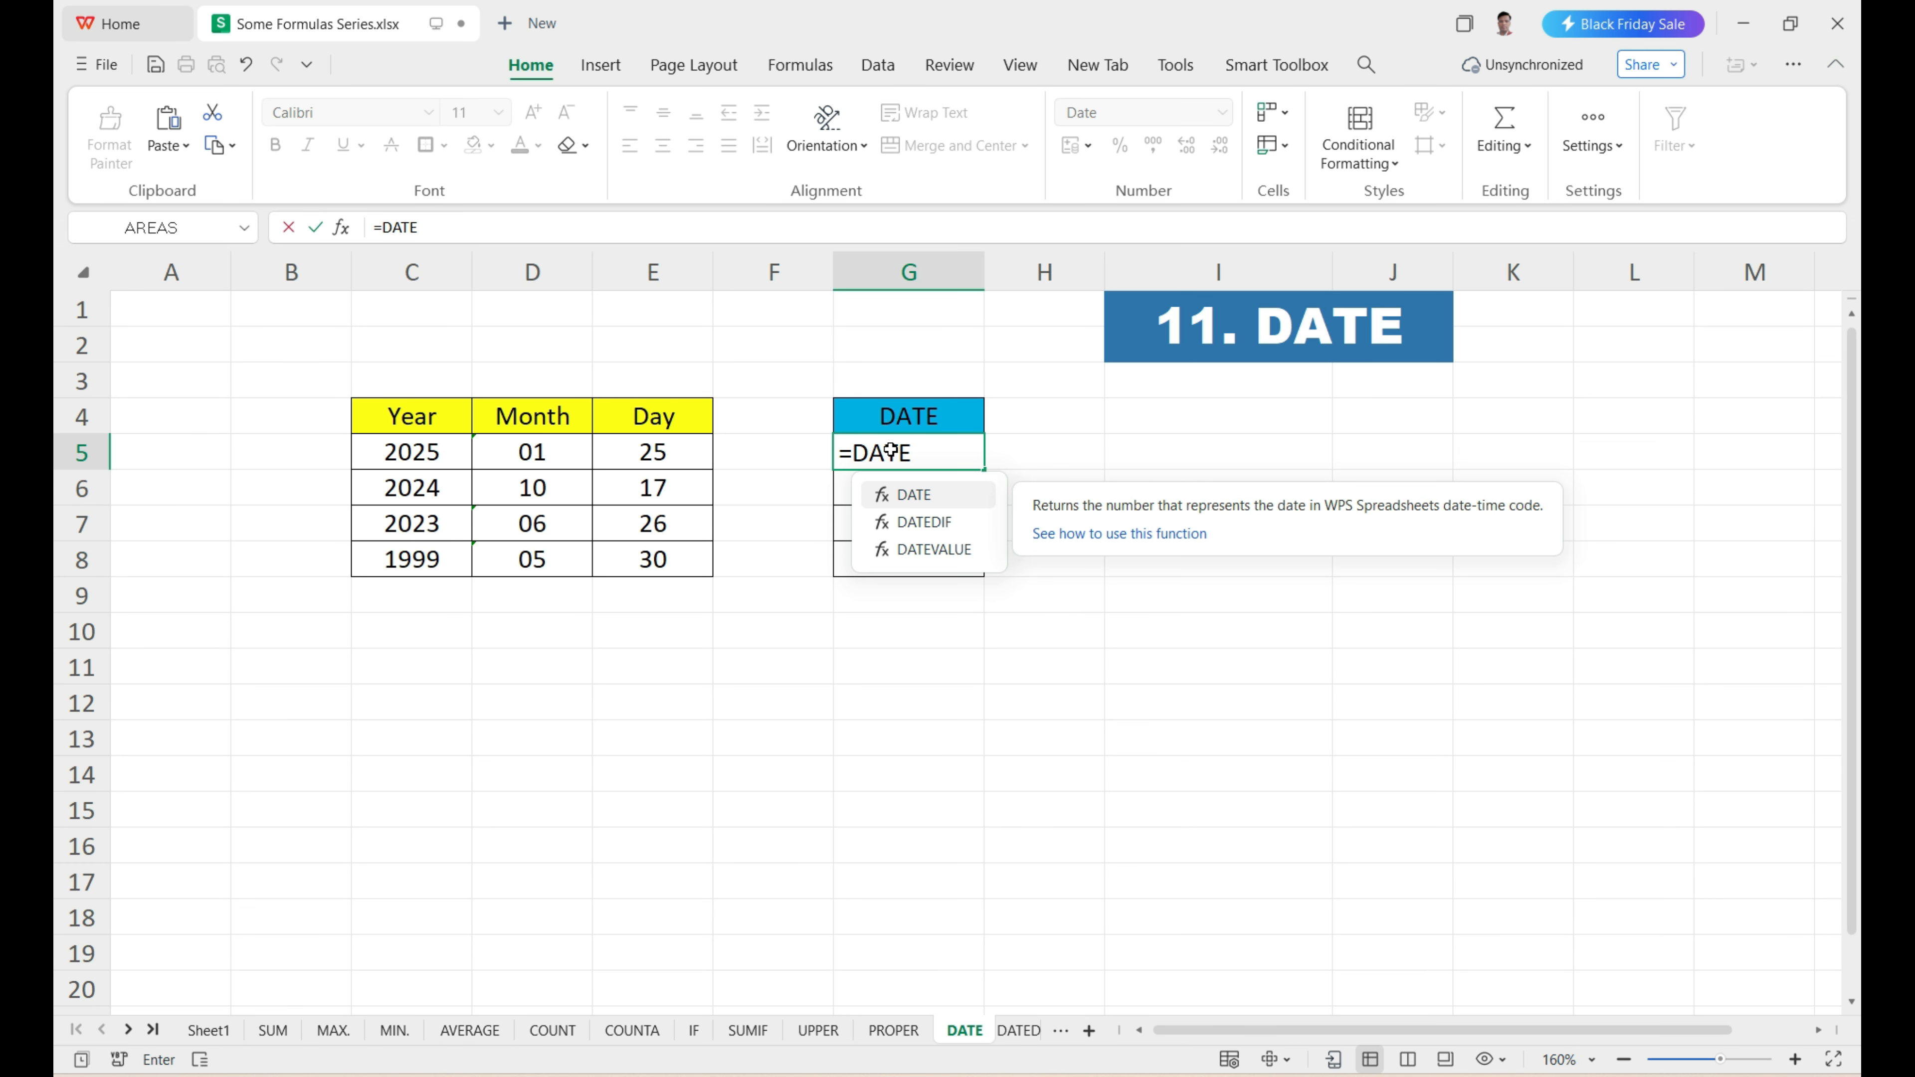
key("Tab")
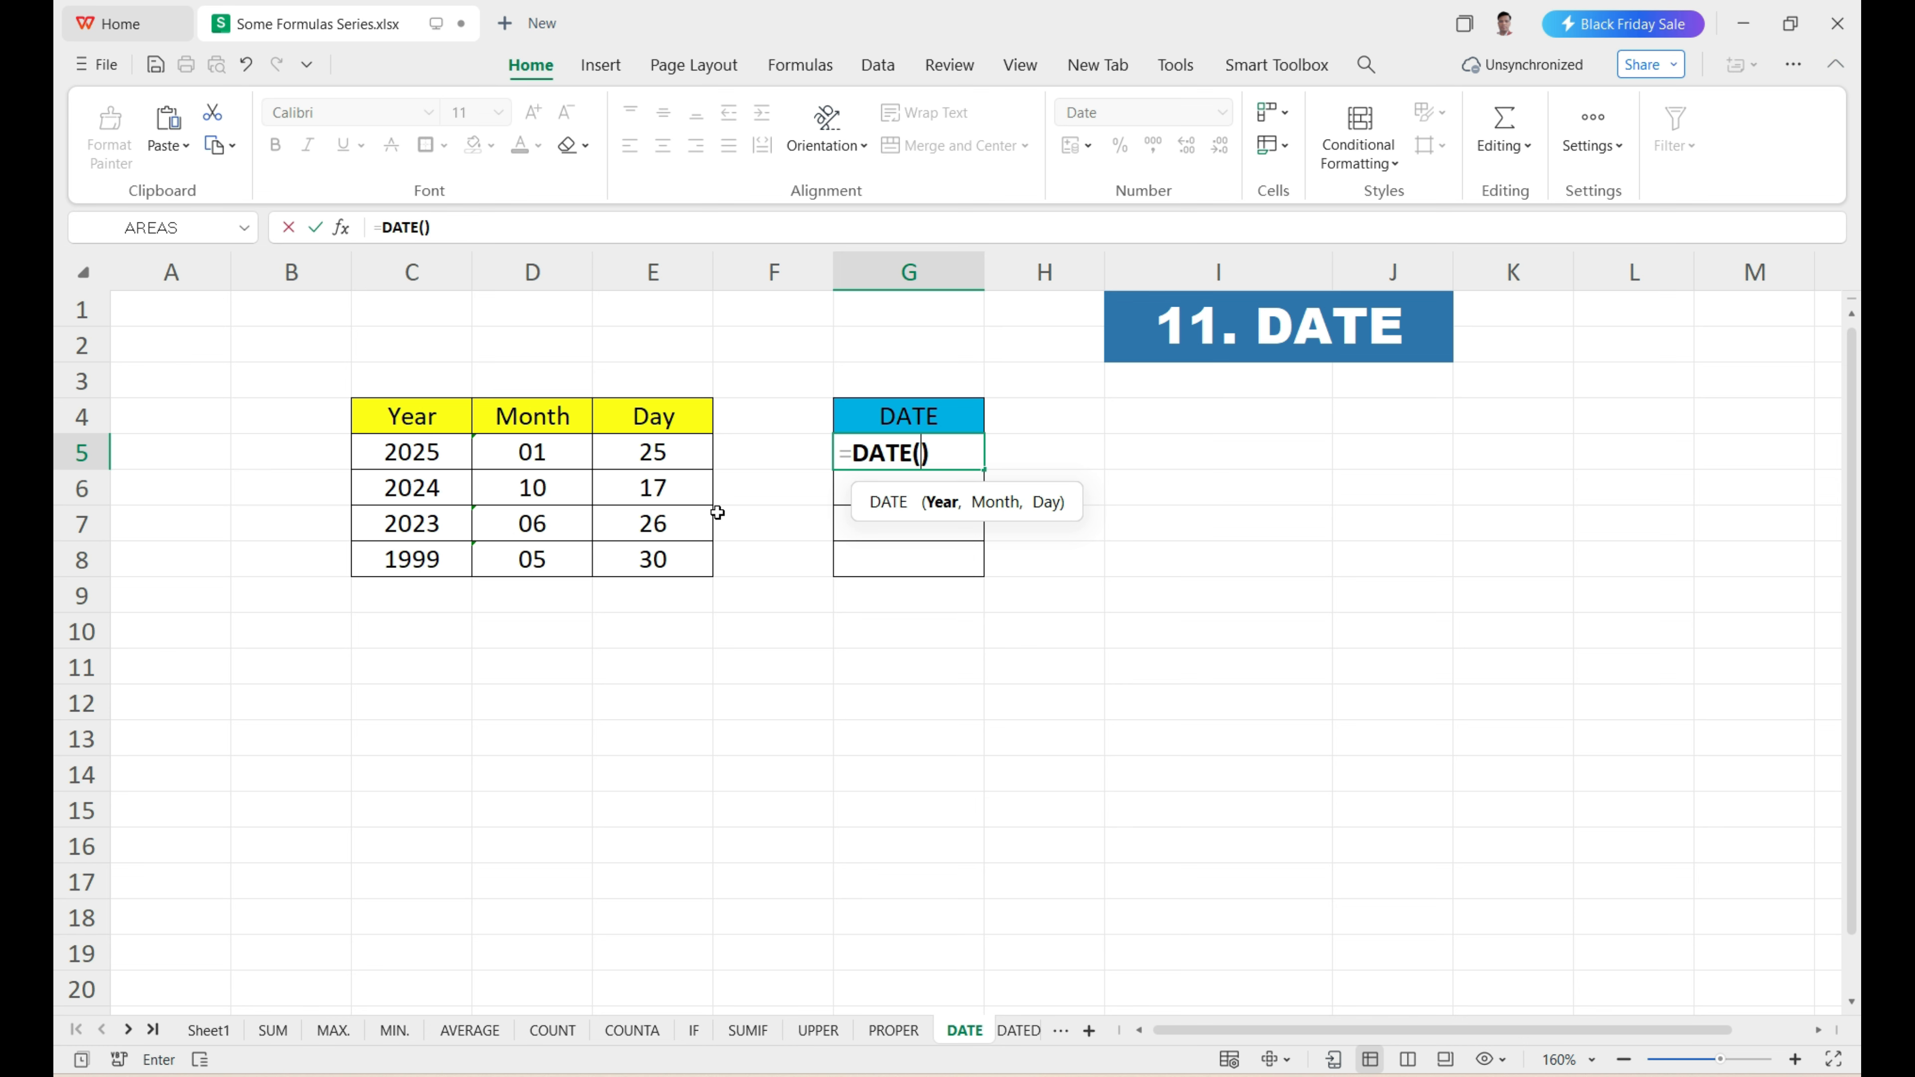
left_click(417, 453)
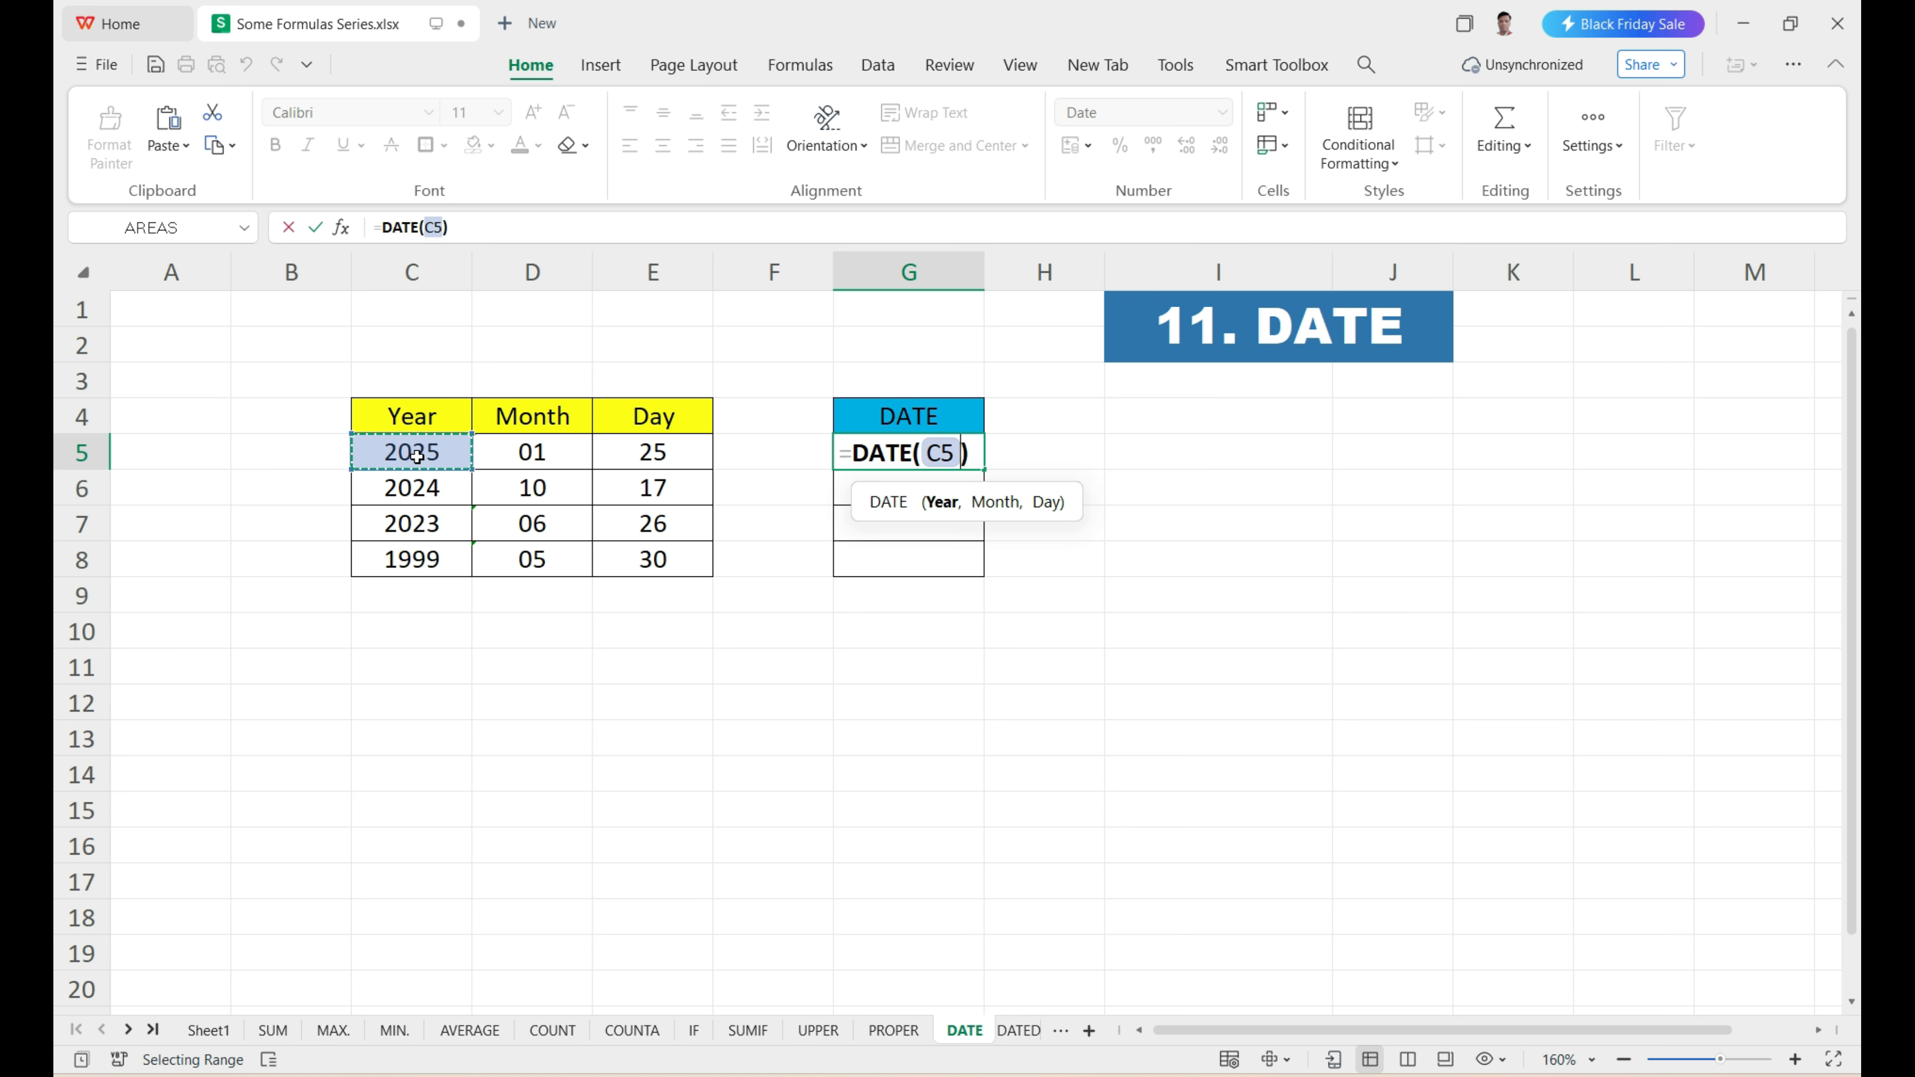
type(",")
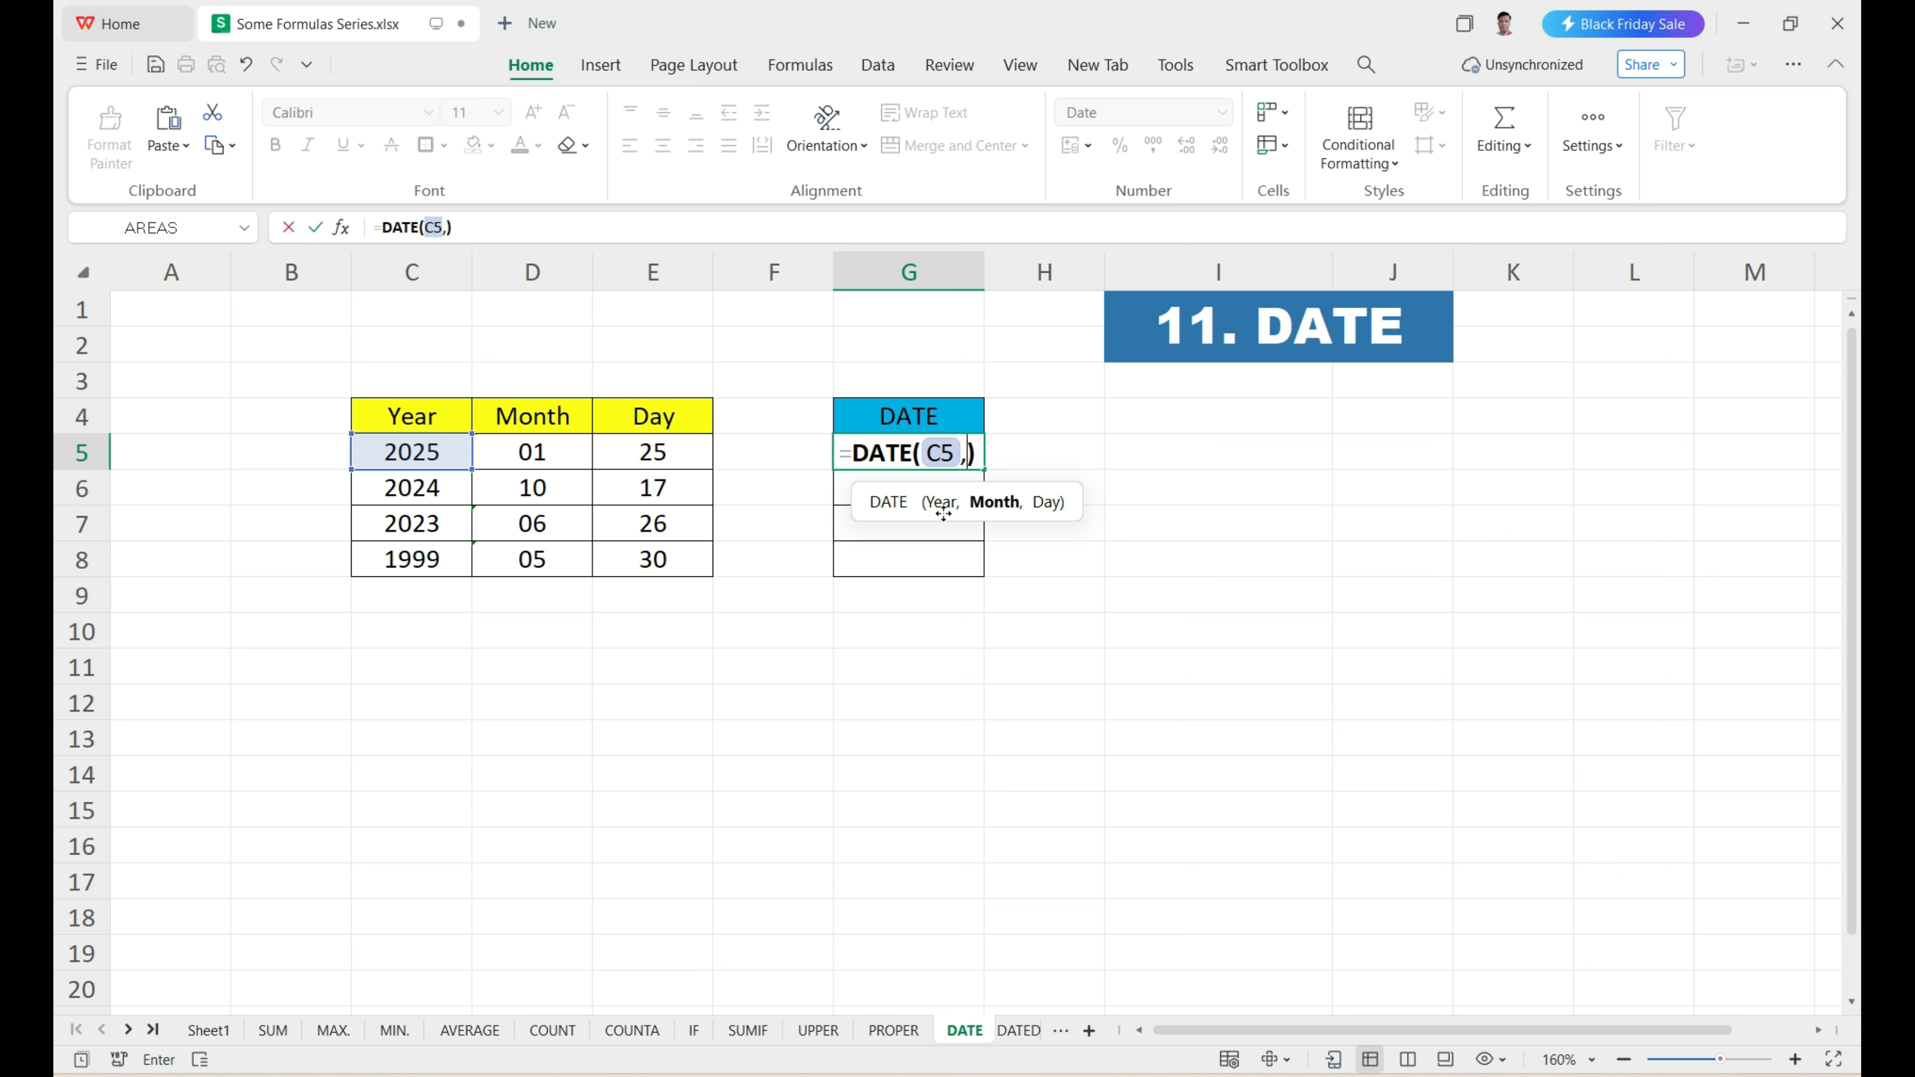
left_click(544, 455)
type(",")
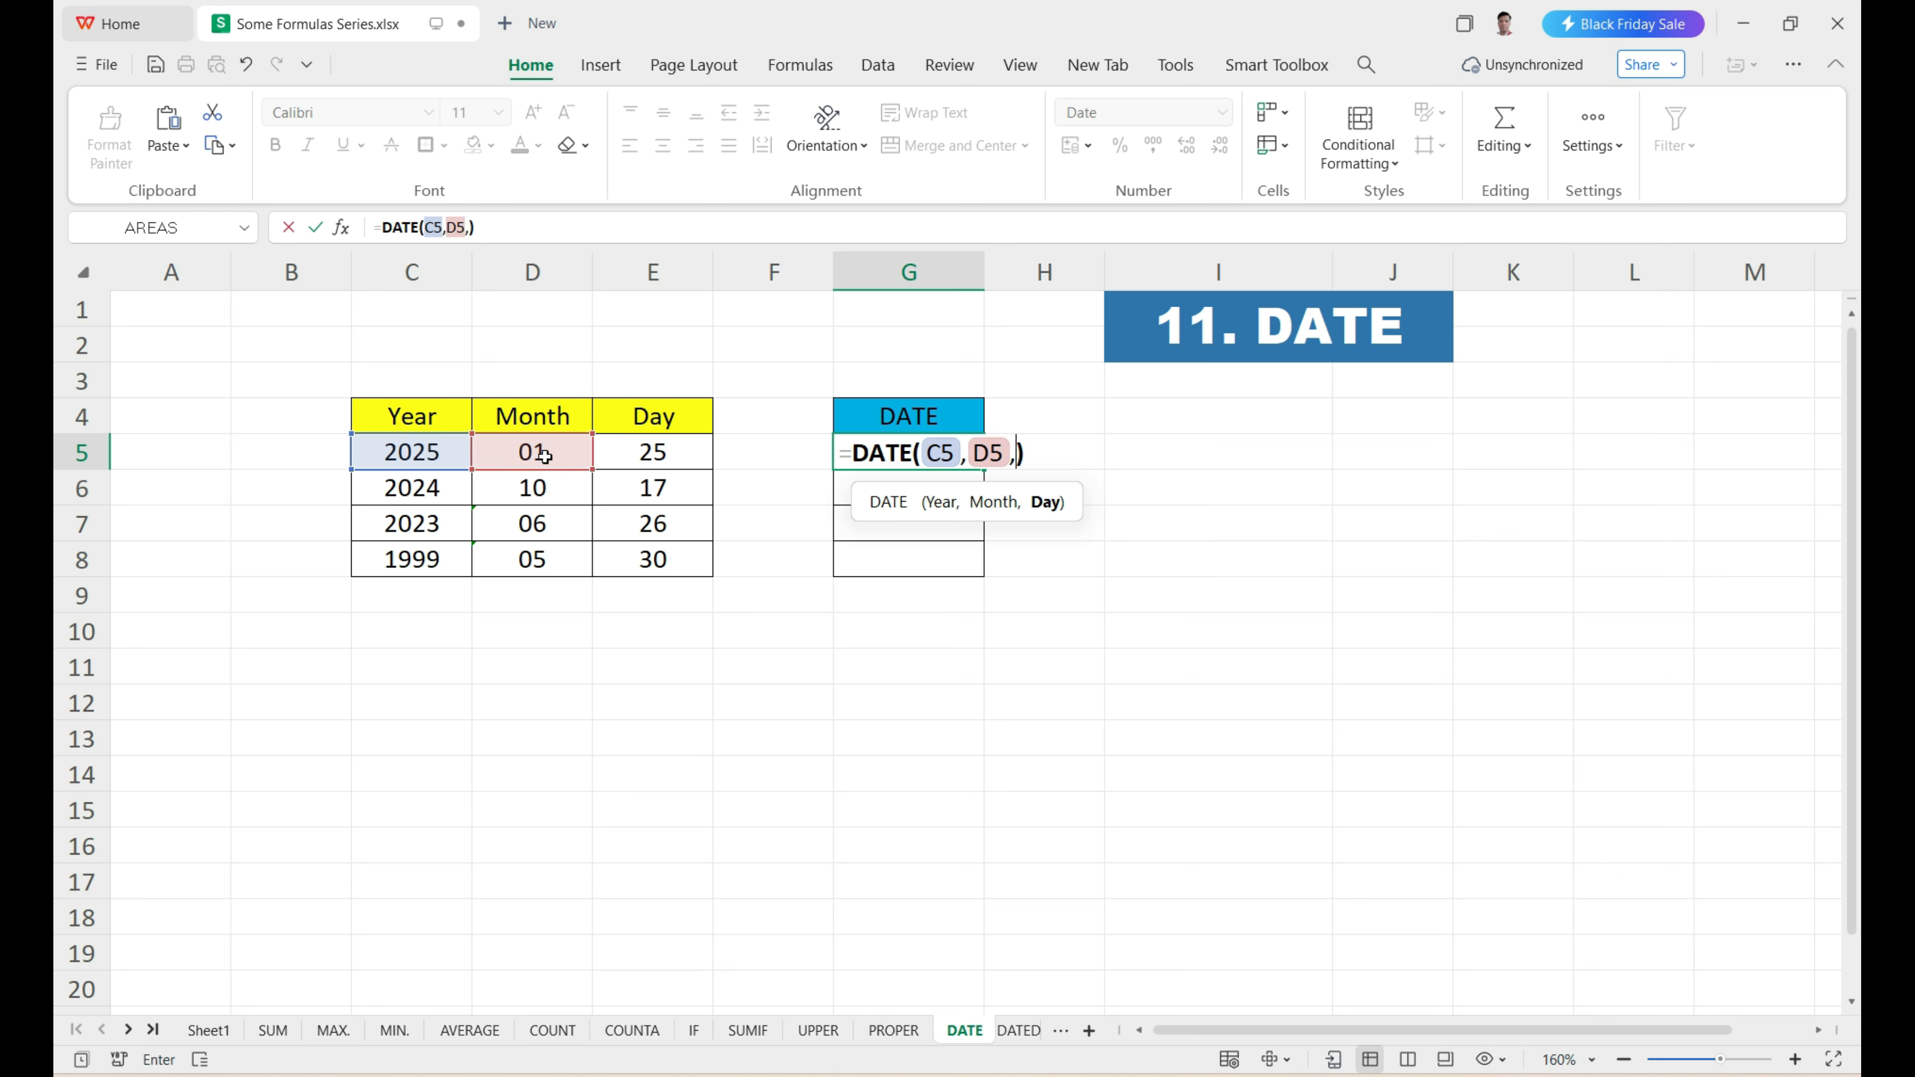
left_click(669, 459)
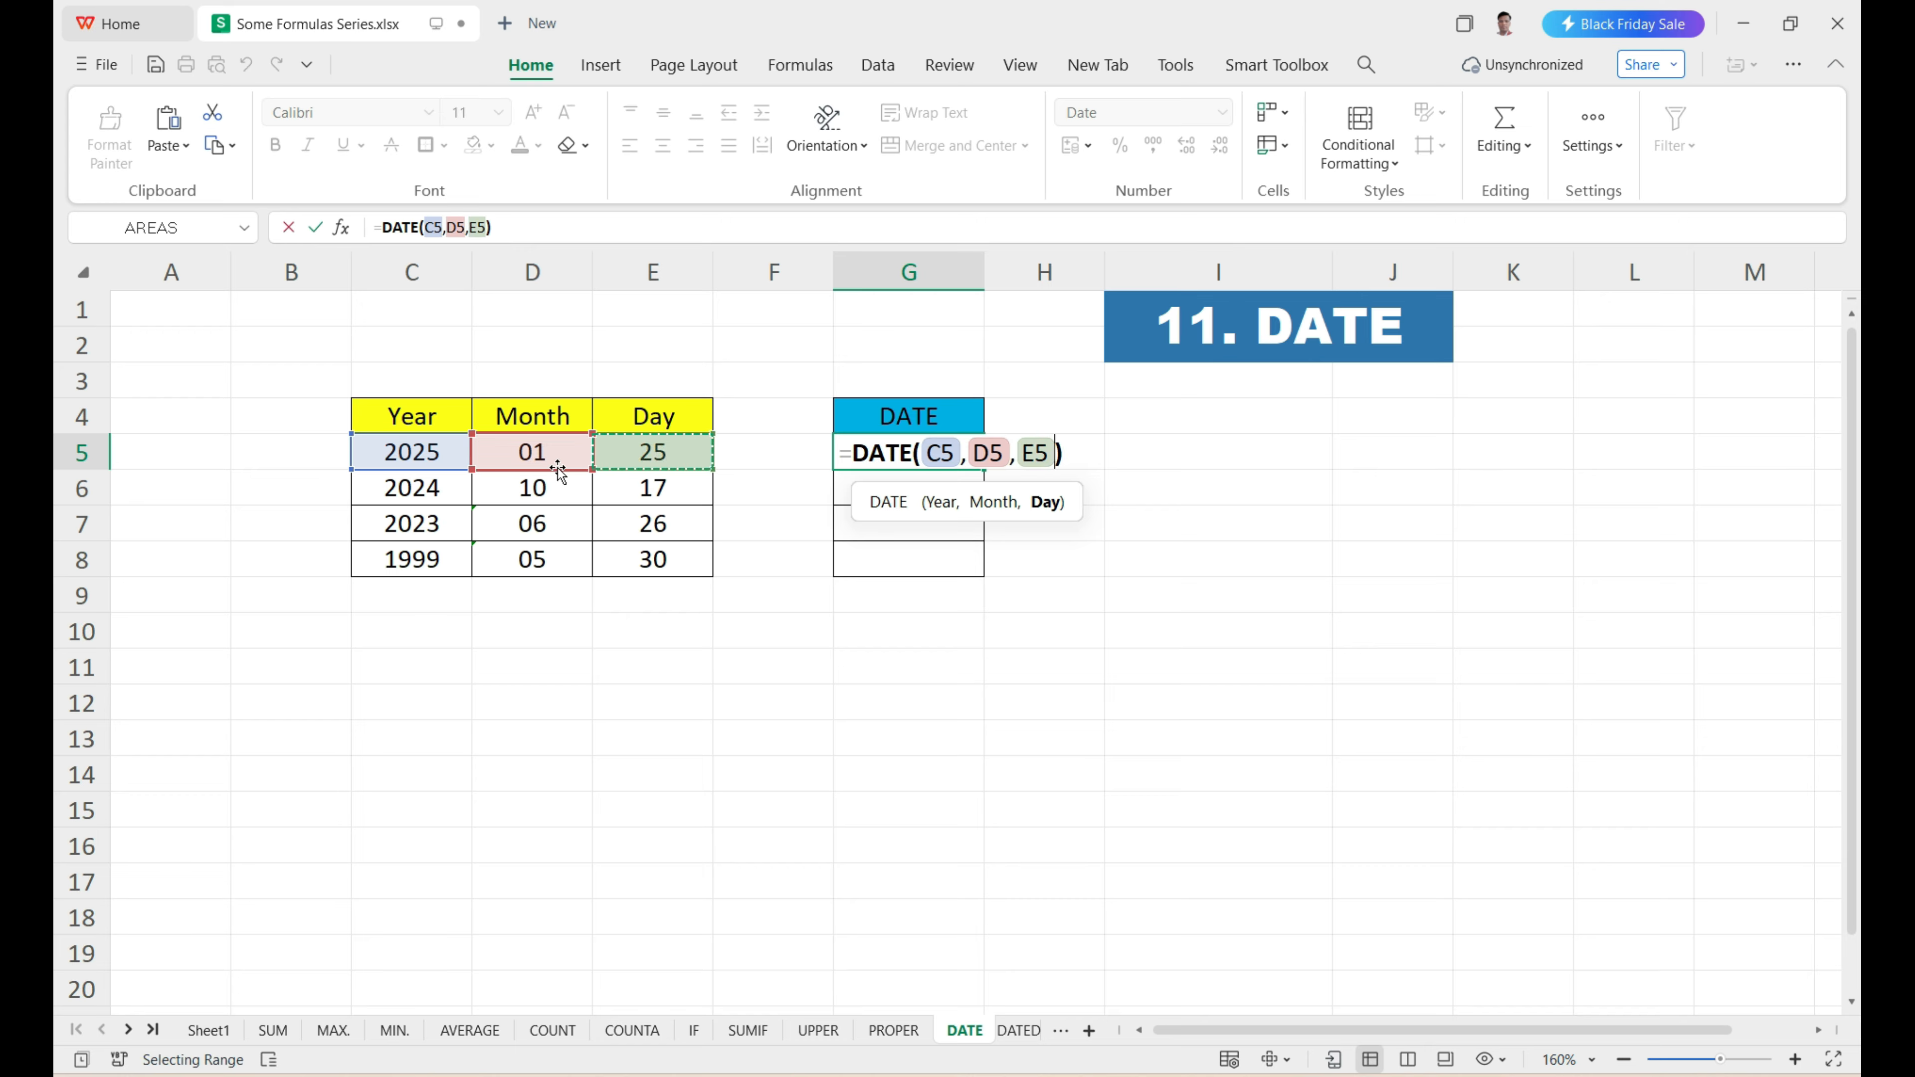
key("Return")
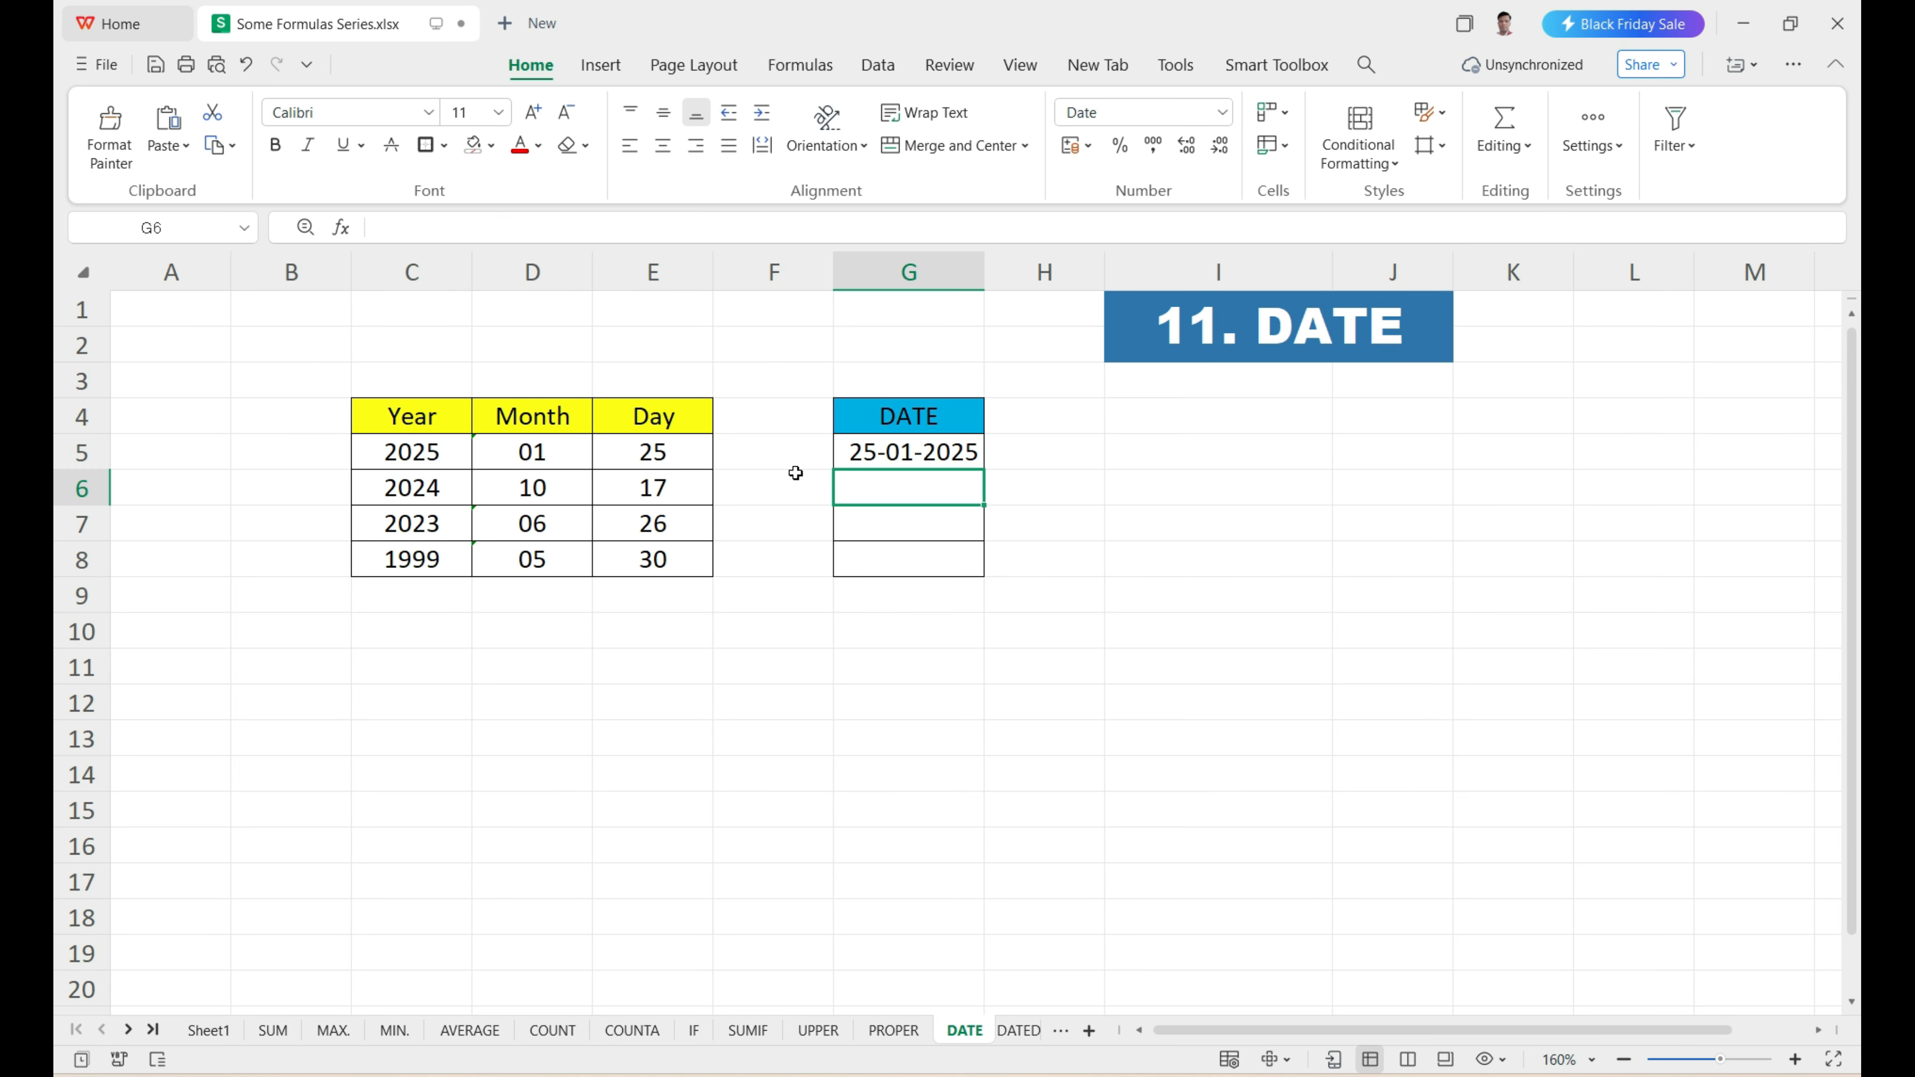
Fill the DATE formula from G5 down to G8 for the remaining rows.
left_click_drag(460, 458, 676, 498)
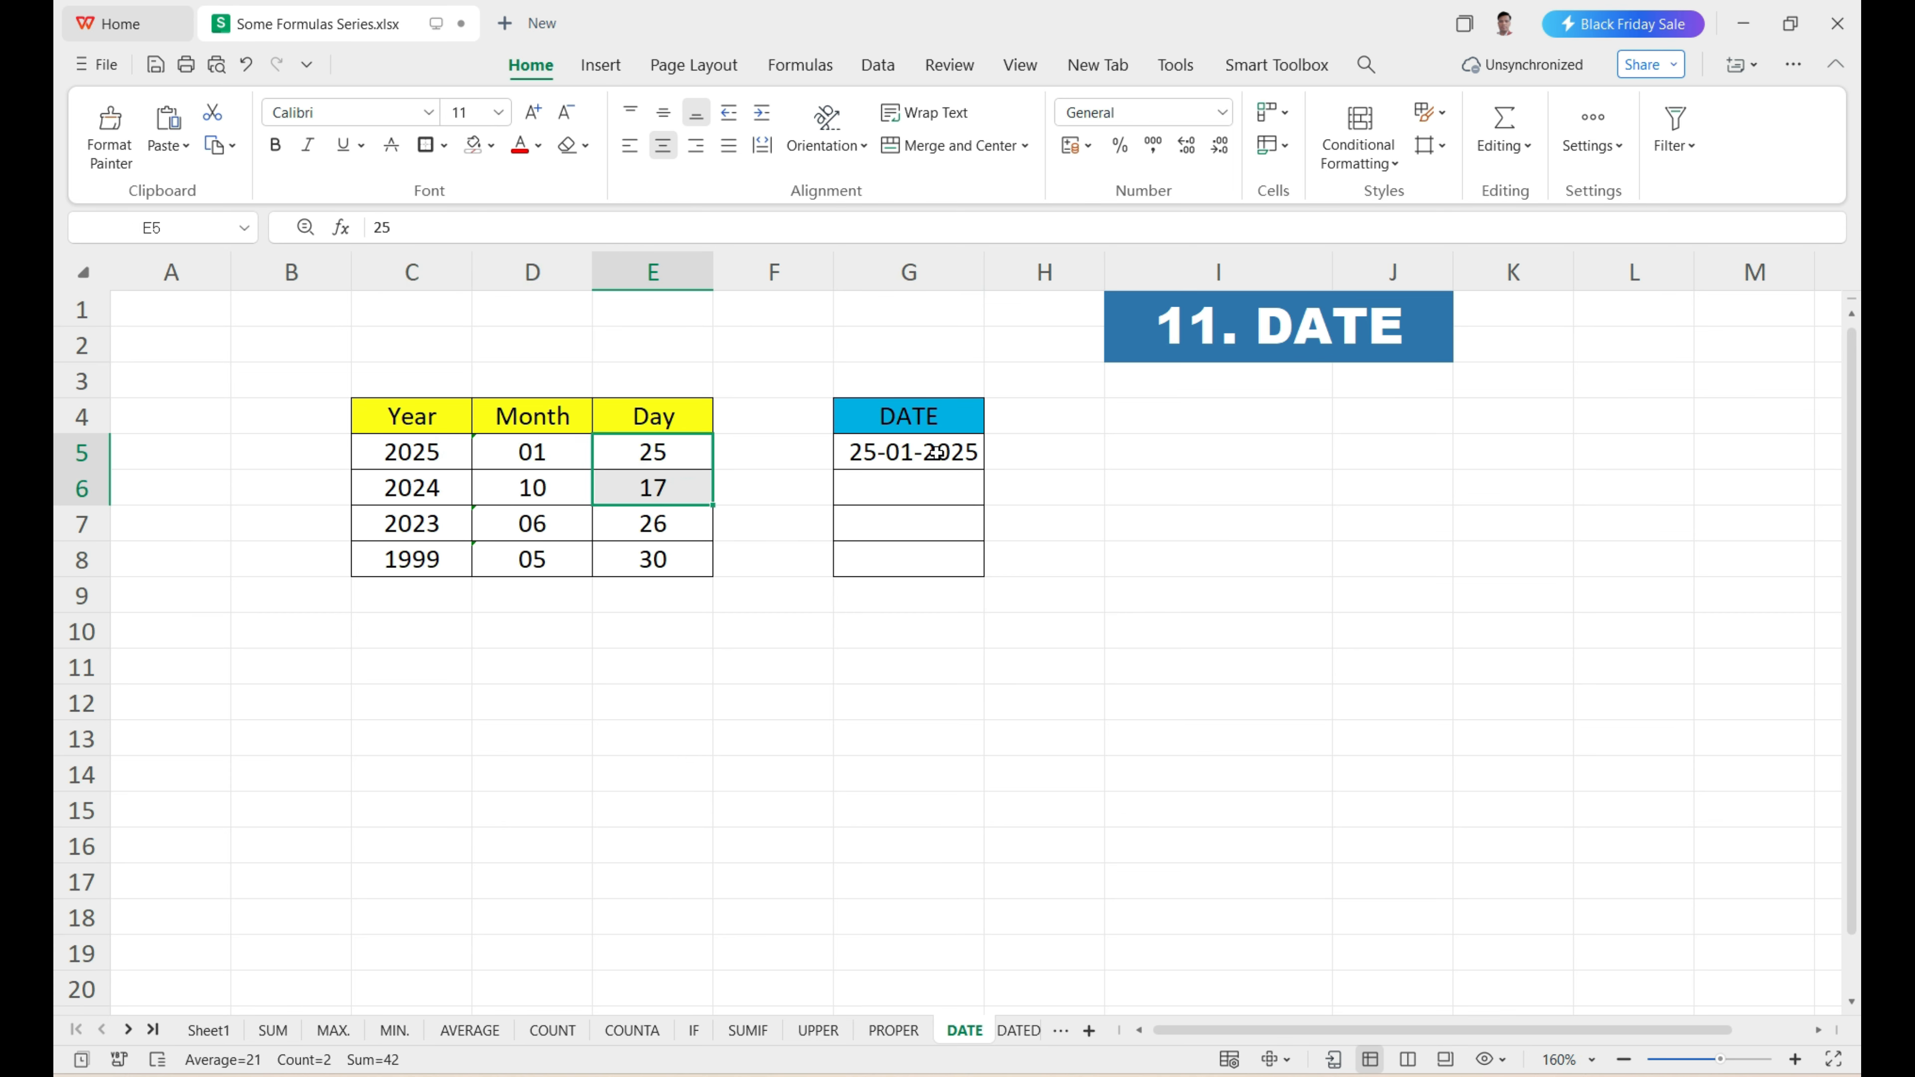
left_click_drag(889, 487, 898, 560)
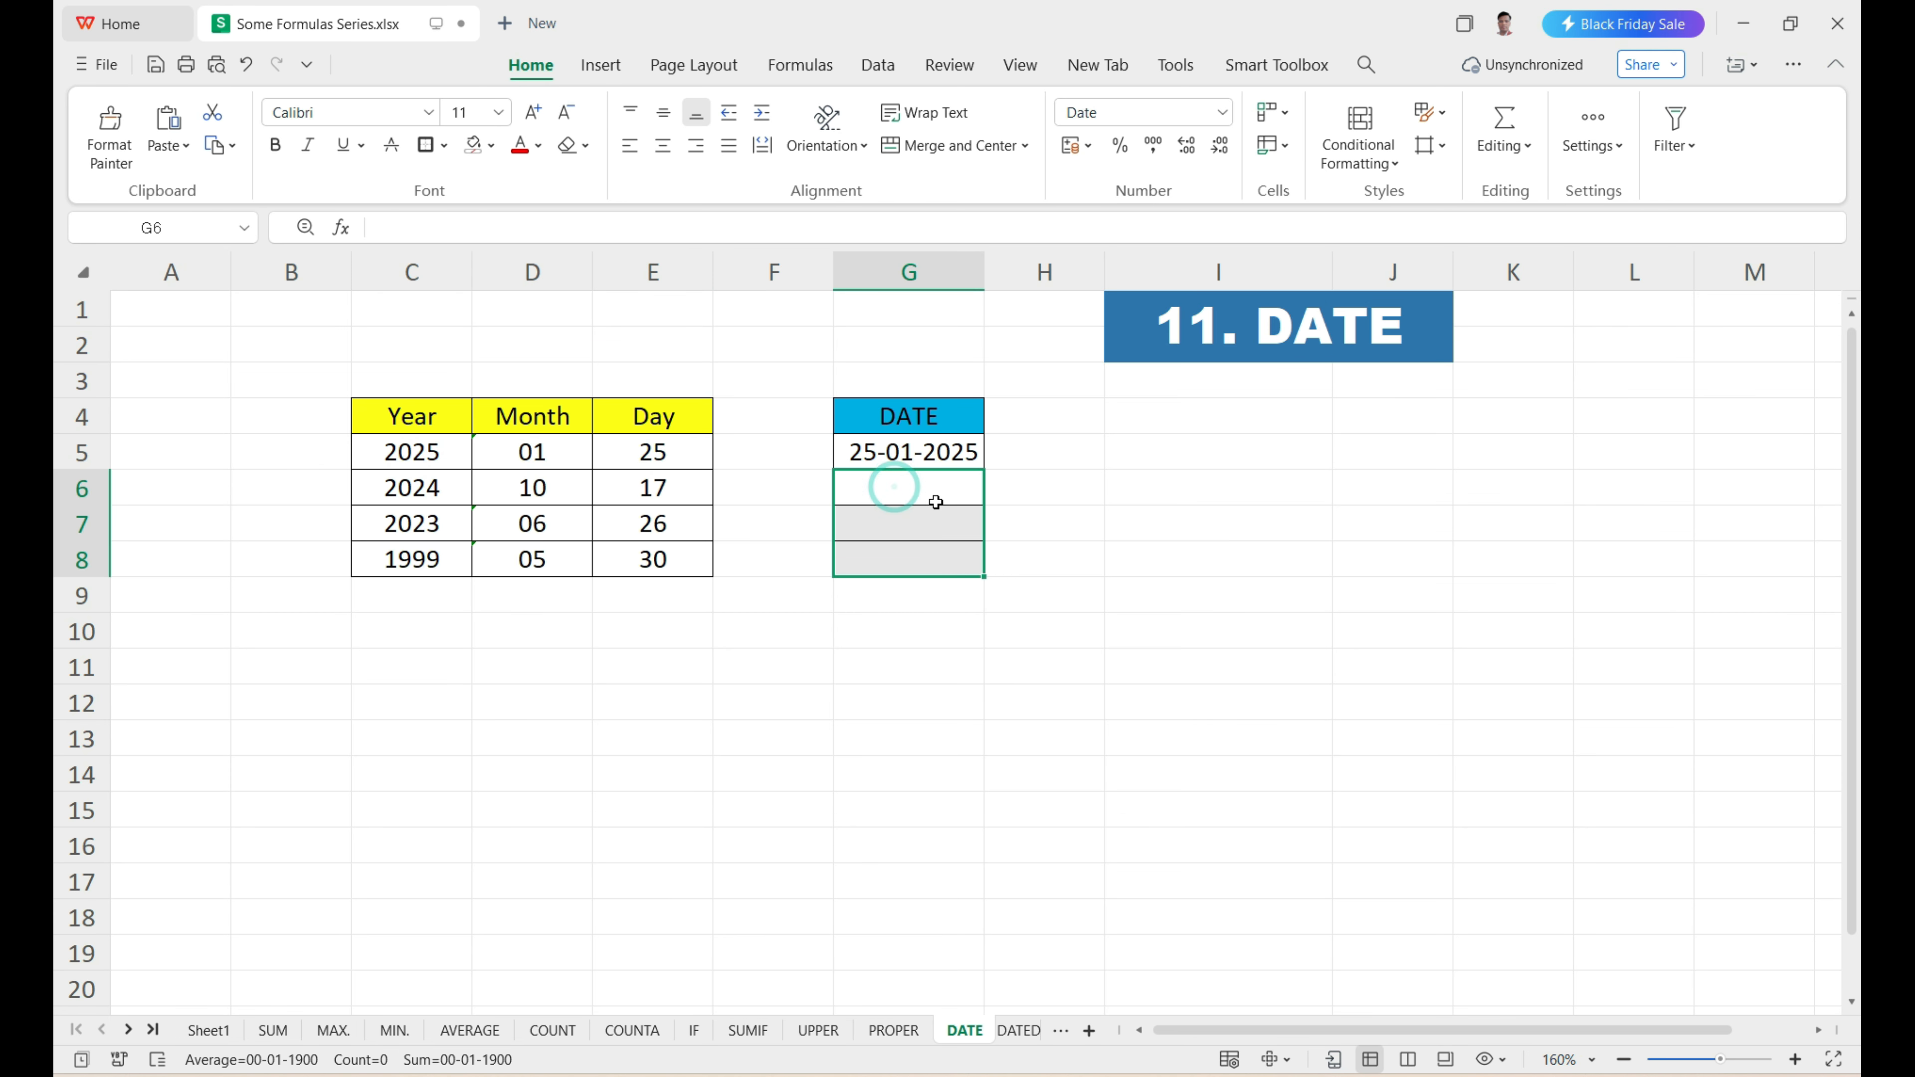
left_click(941, 453)
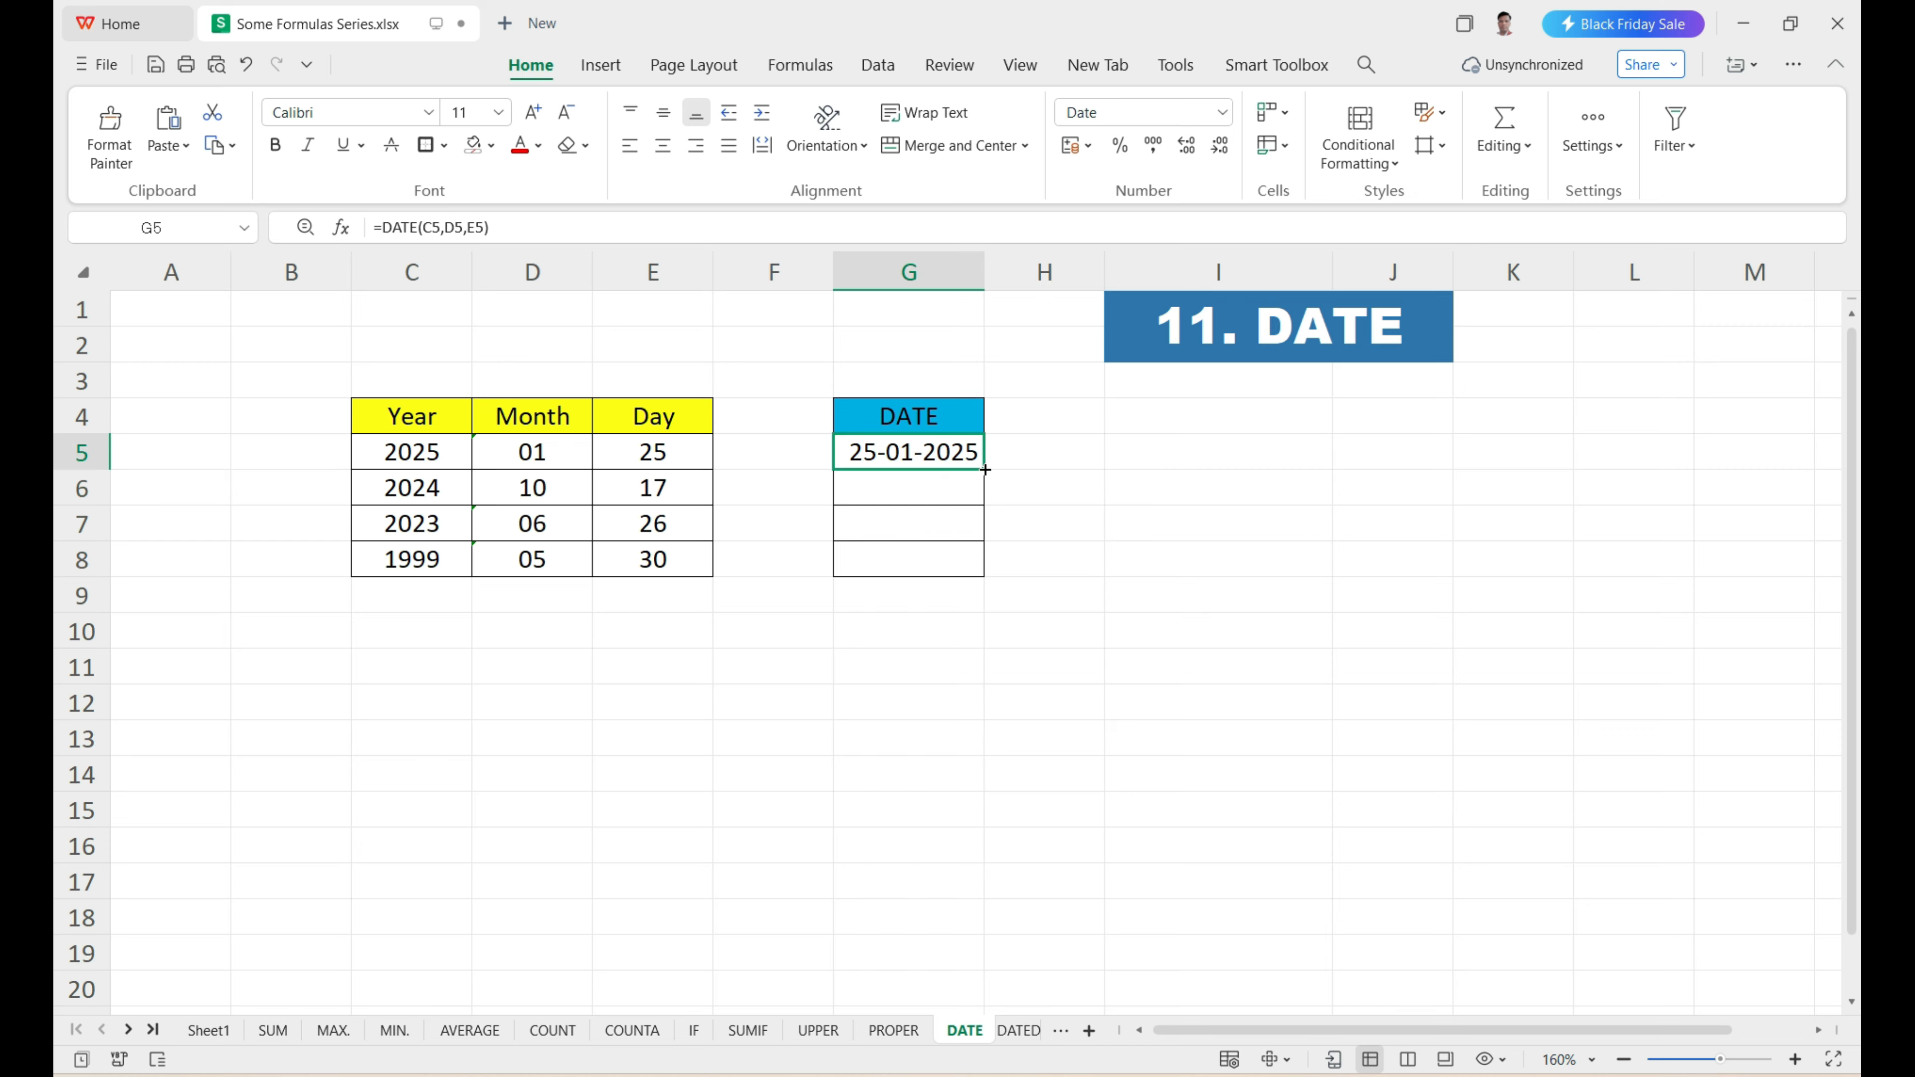
left_click_drag(985, 471, 983, 573)
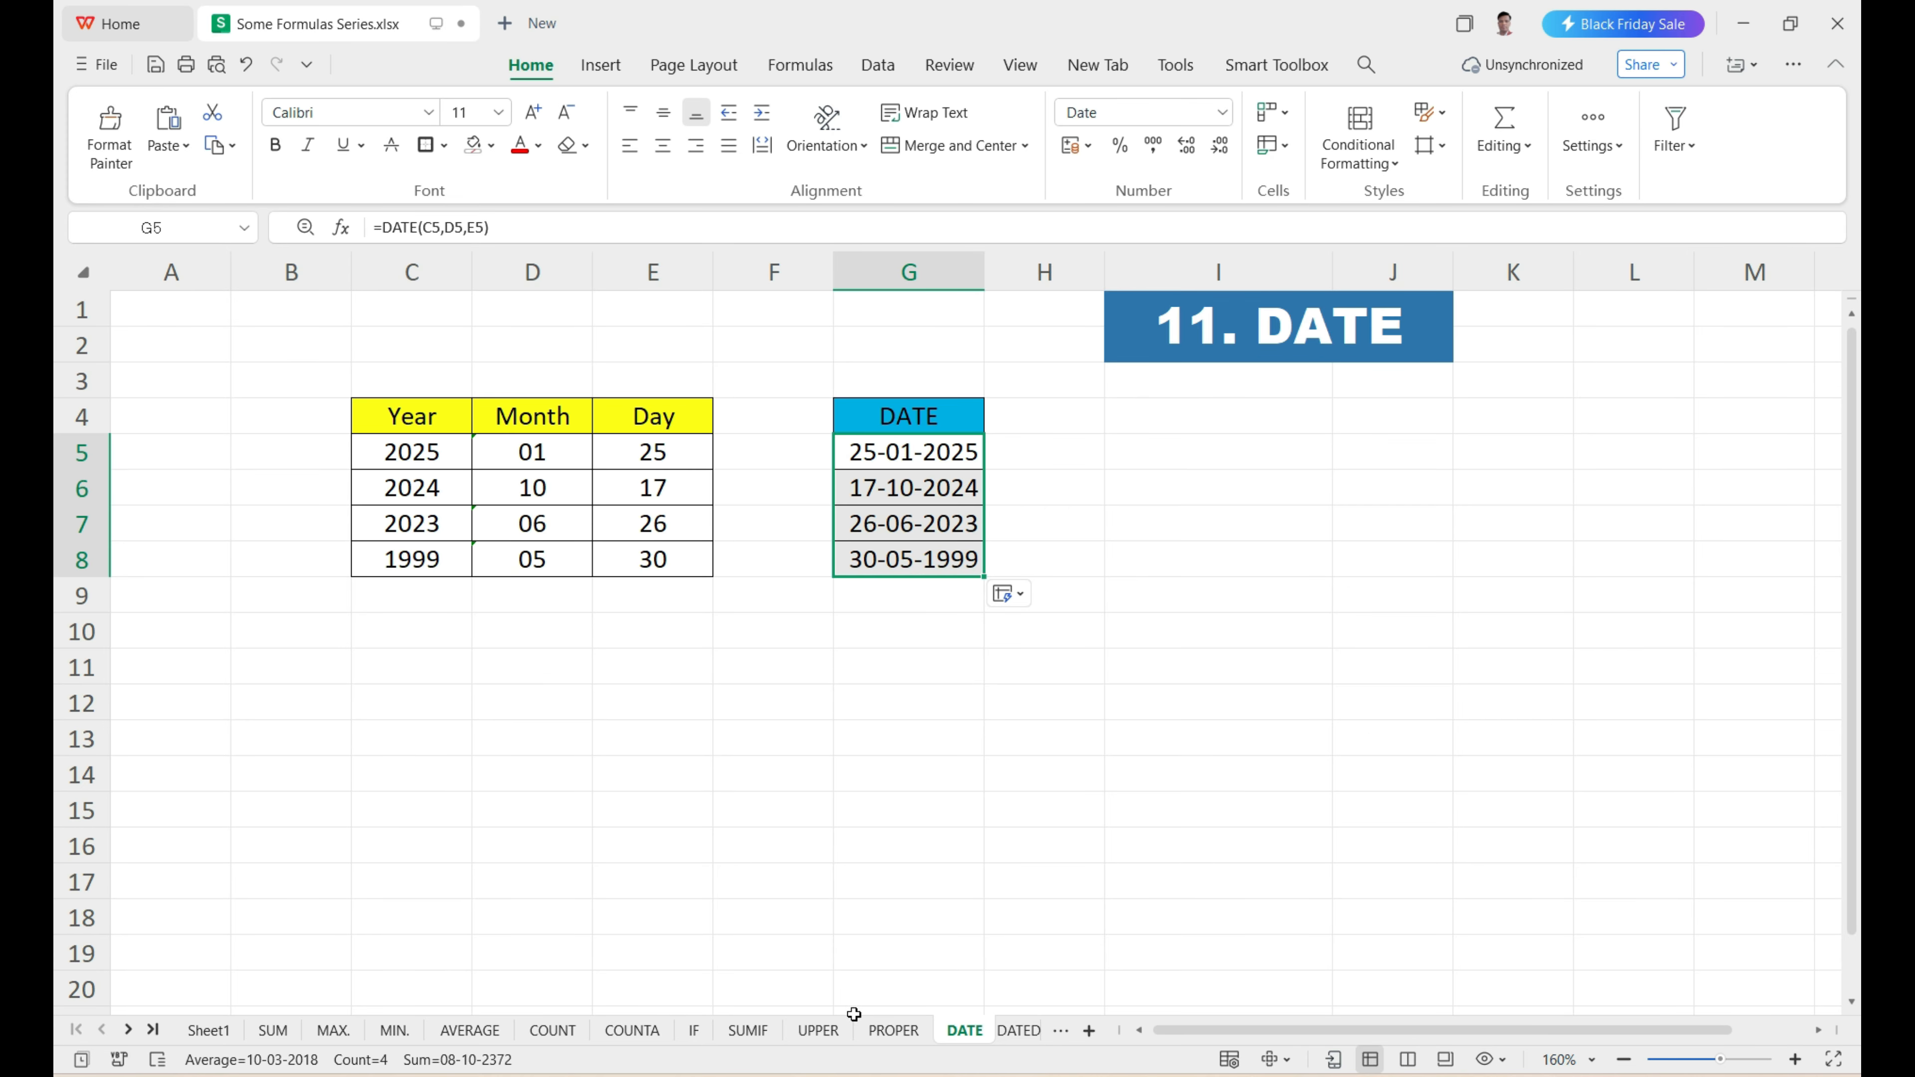
Open the DATEDIF sheet and clear the End Date values in D5:D9.
left_click(1017, 1030)
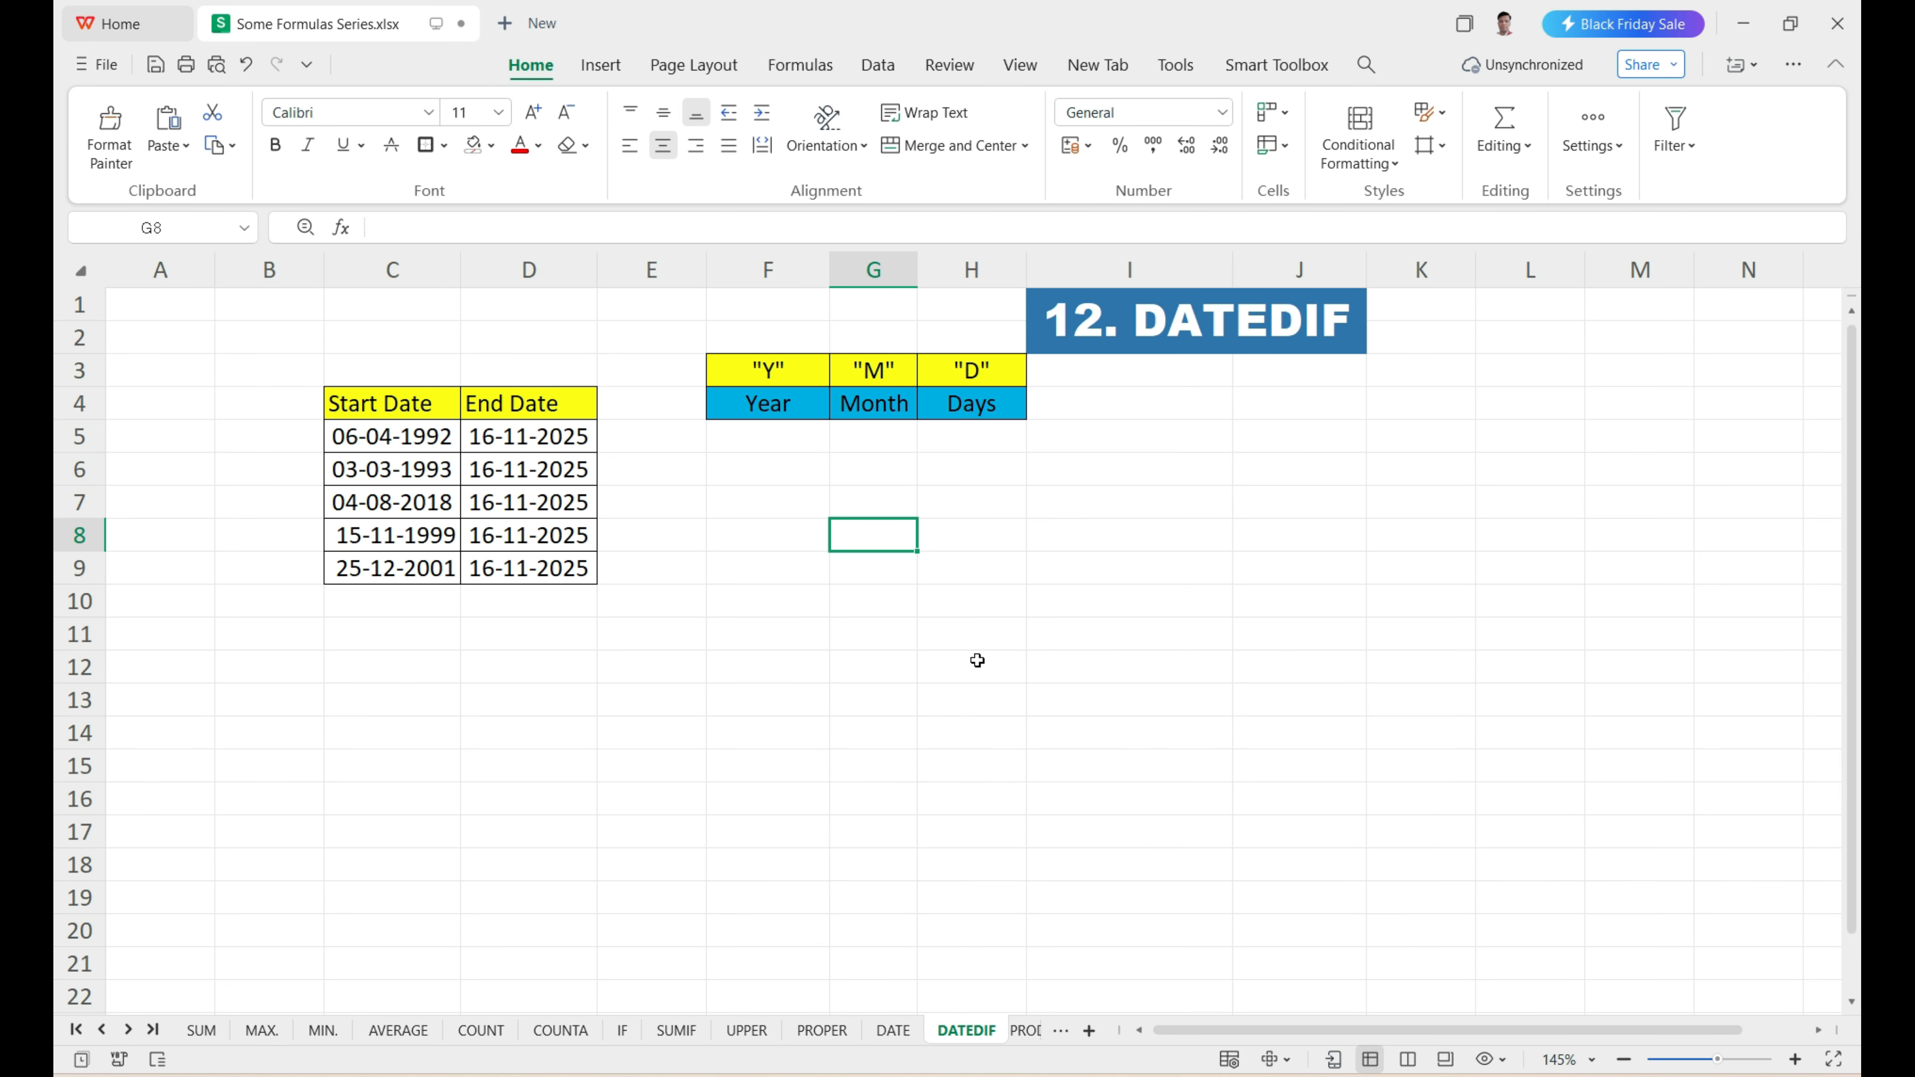
left_click_drag(521, 439, 533, 567)
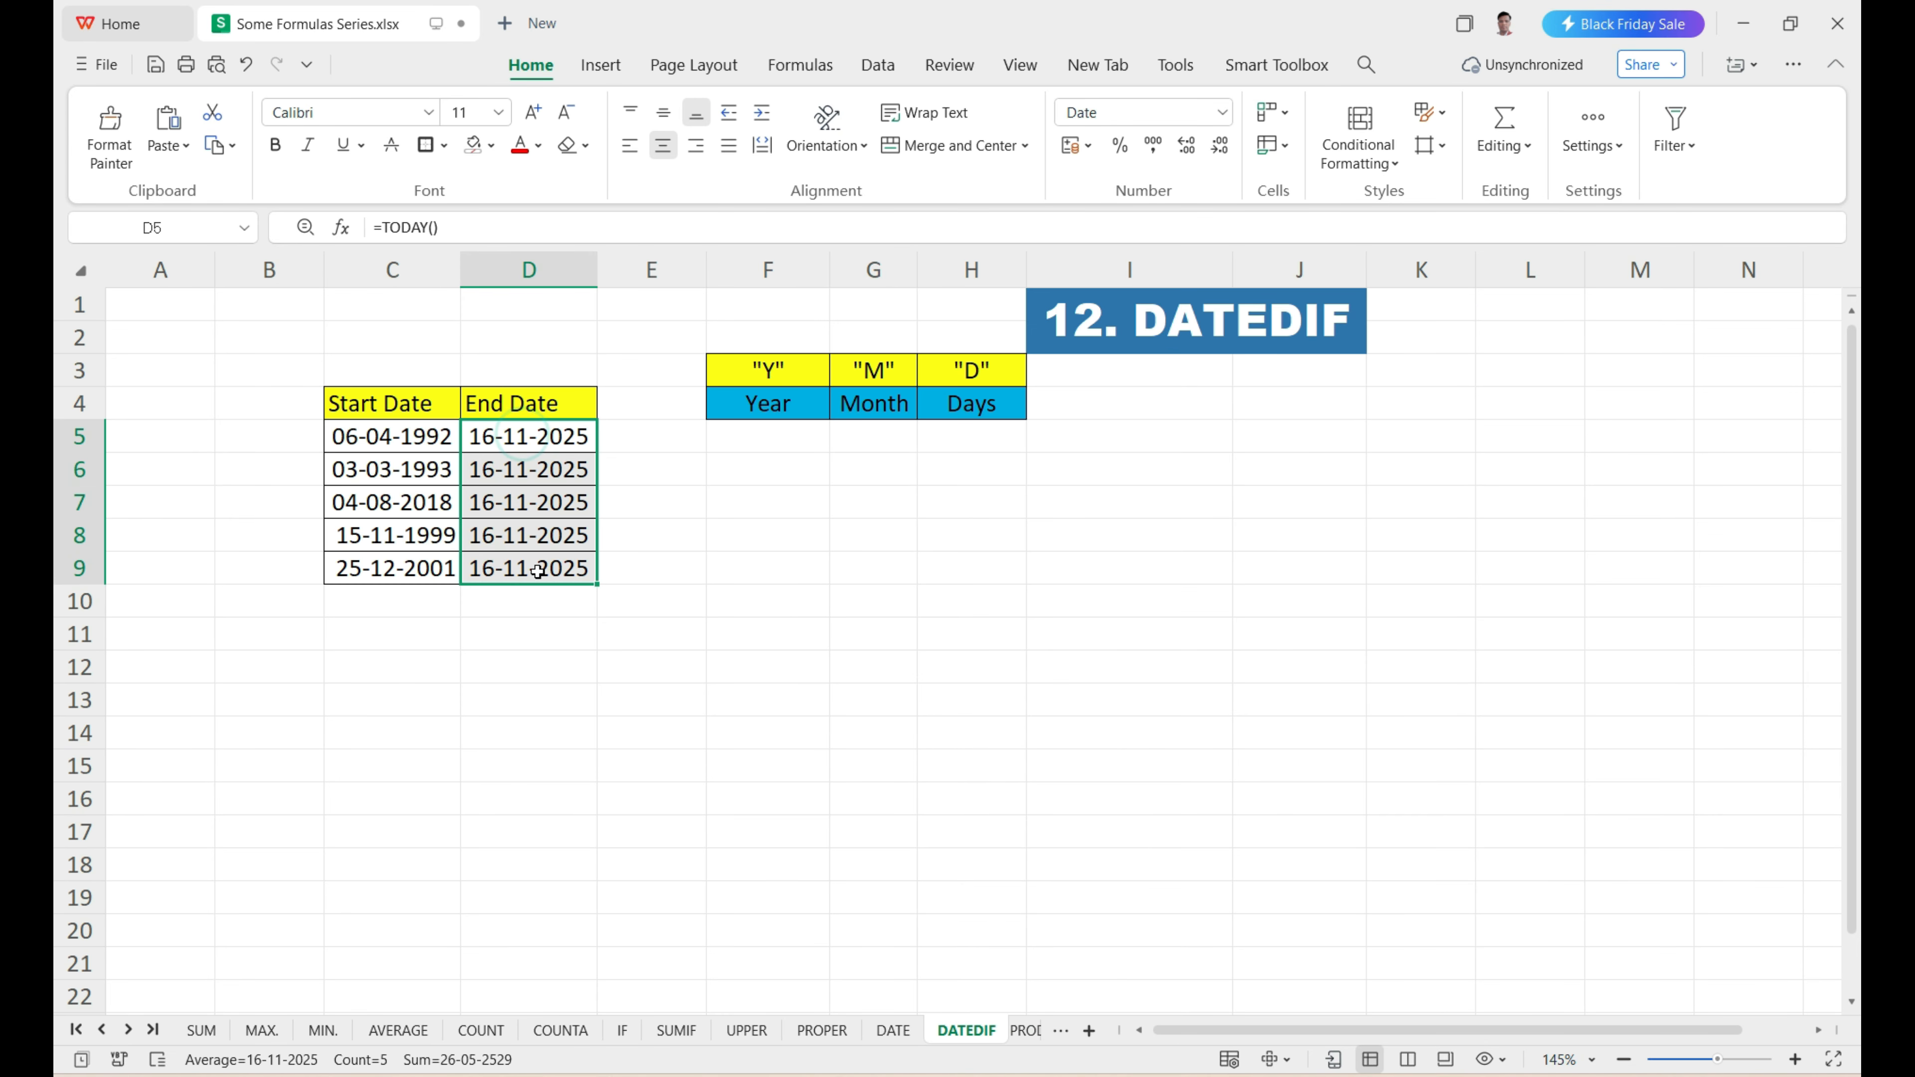
key("Delete")
left_click(803, 612)
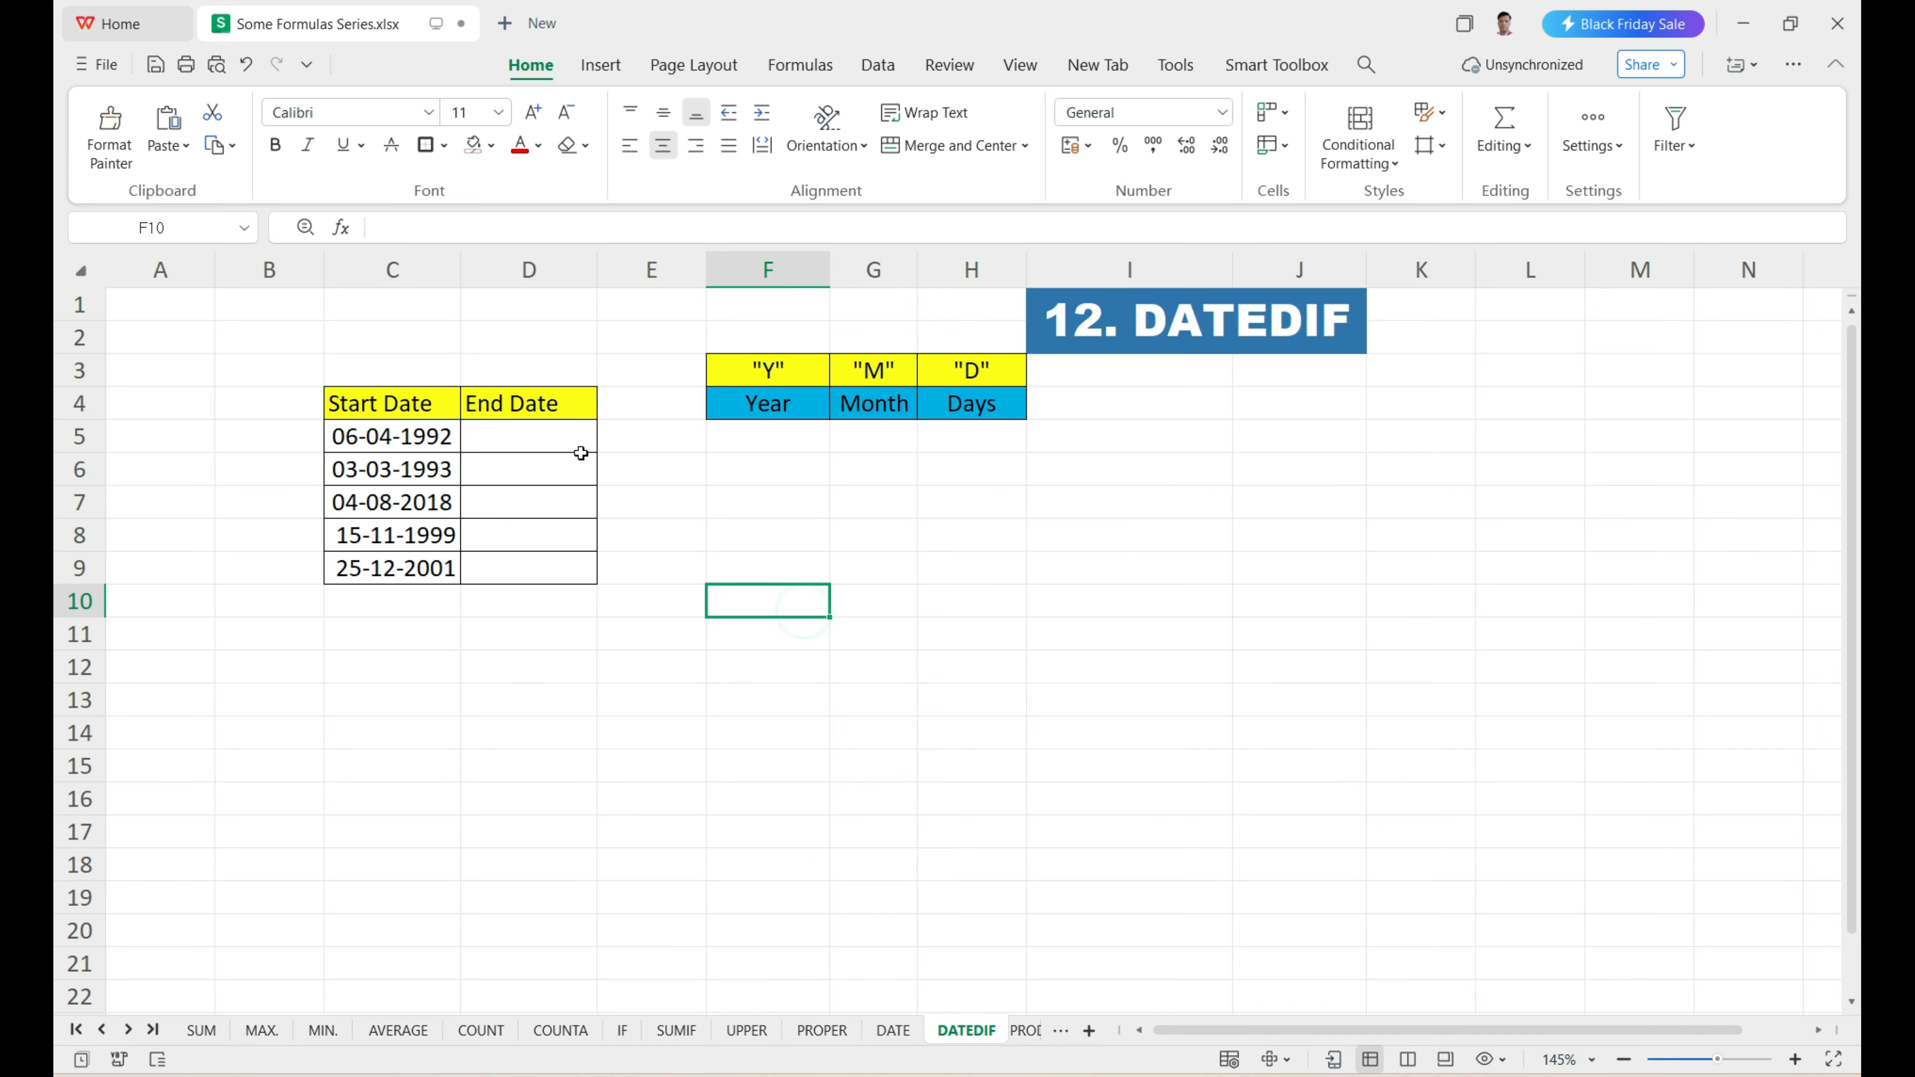
Review the Start Date and End Date columns in C4:D9 and the Year, Month and Days result cells in F5:H5.
left_click(413, 427)
left_click(364, 411)
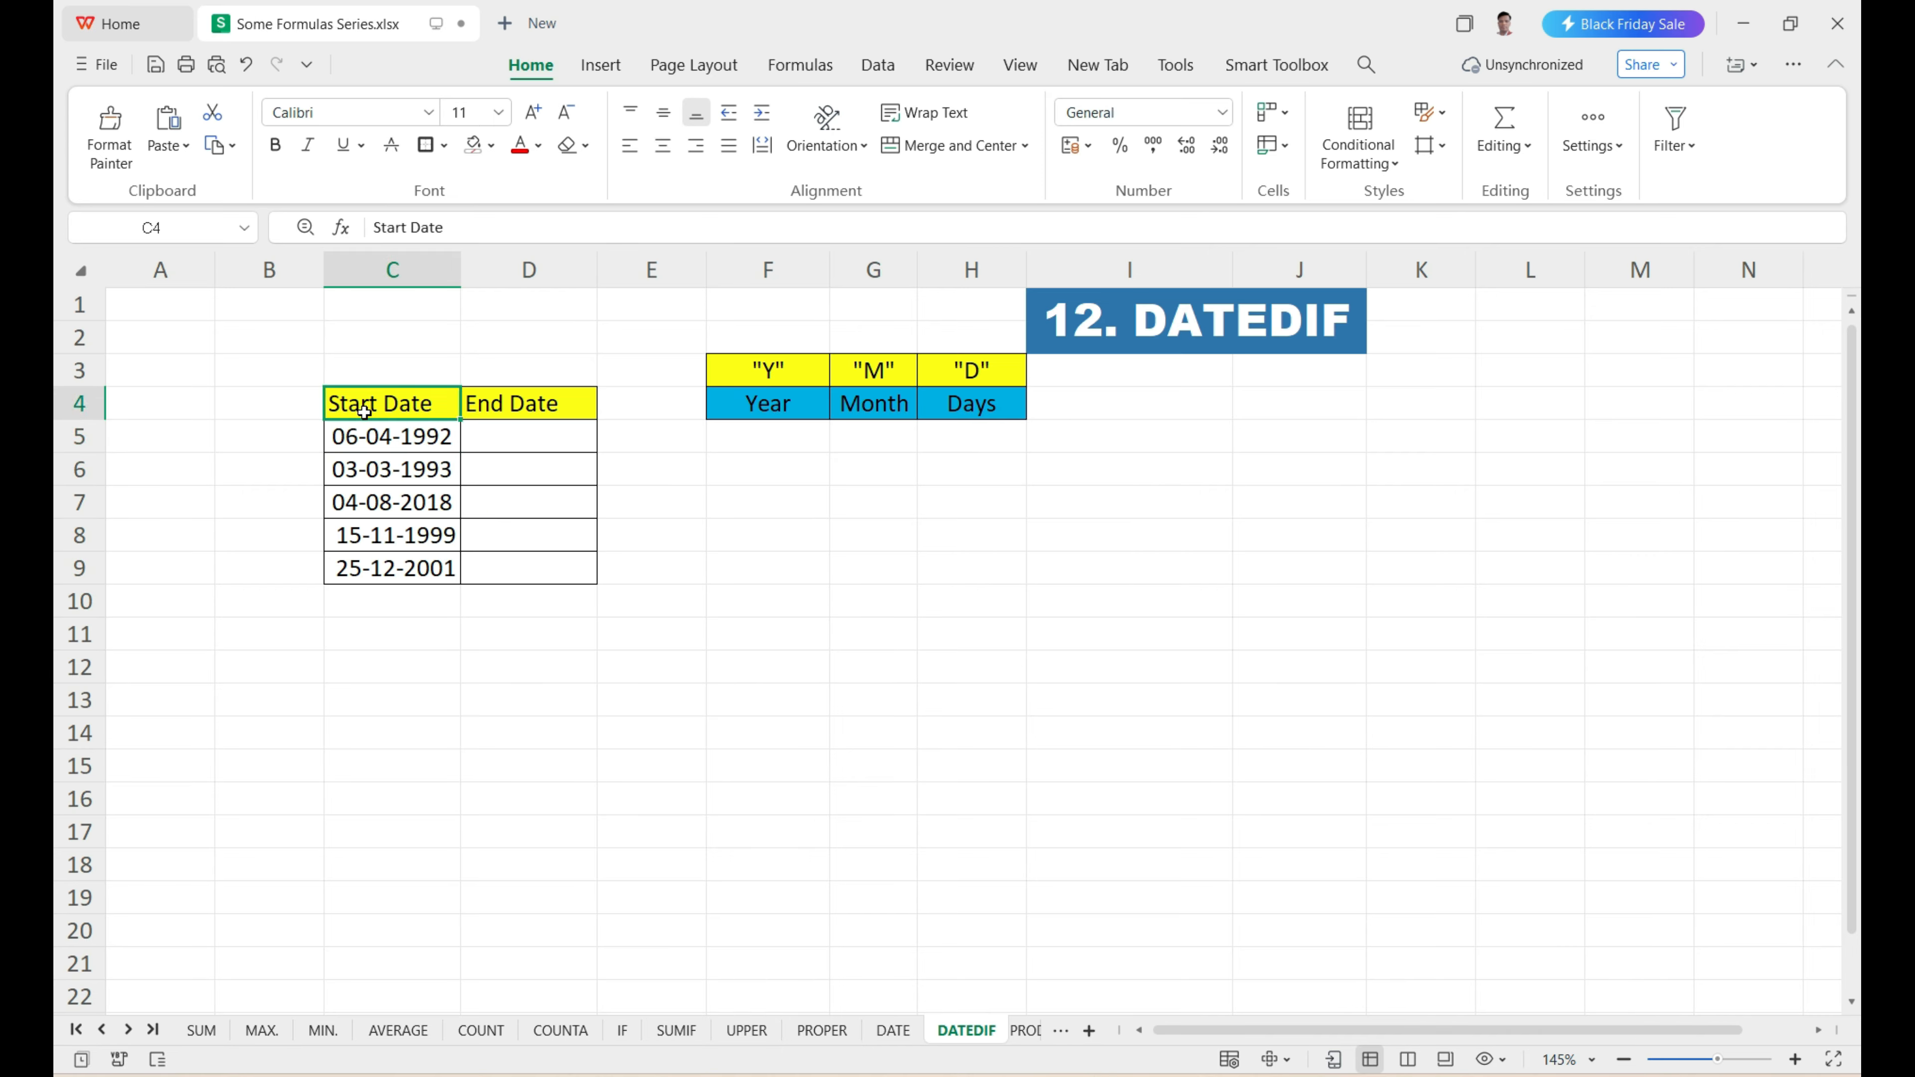
left_click(501, 417)
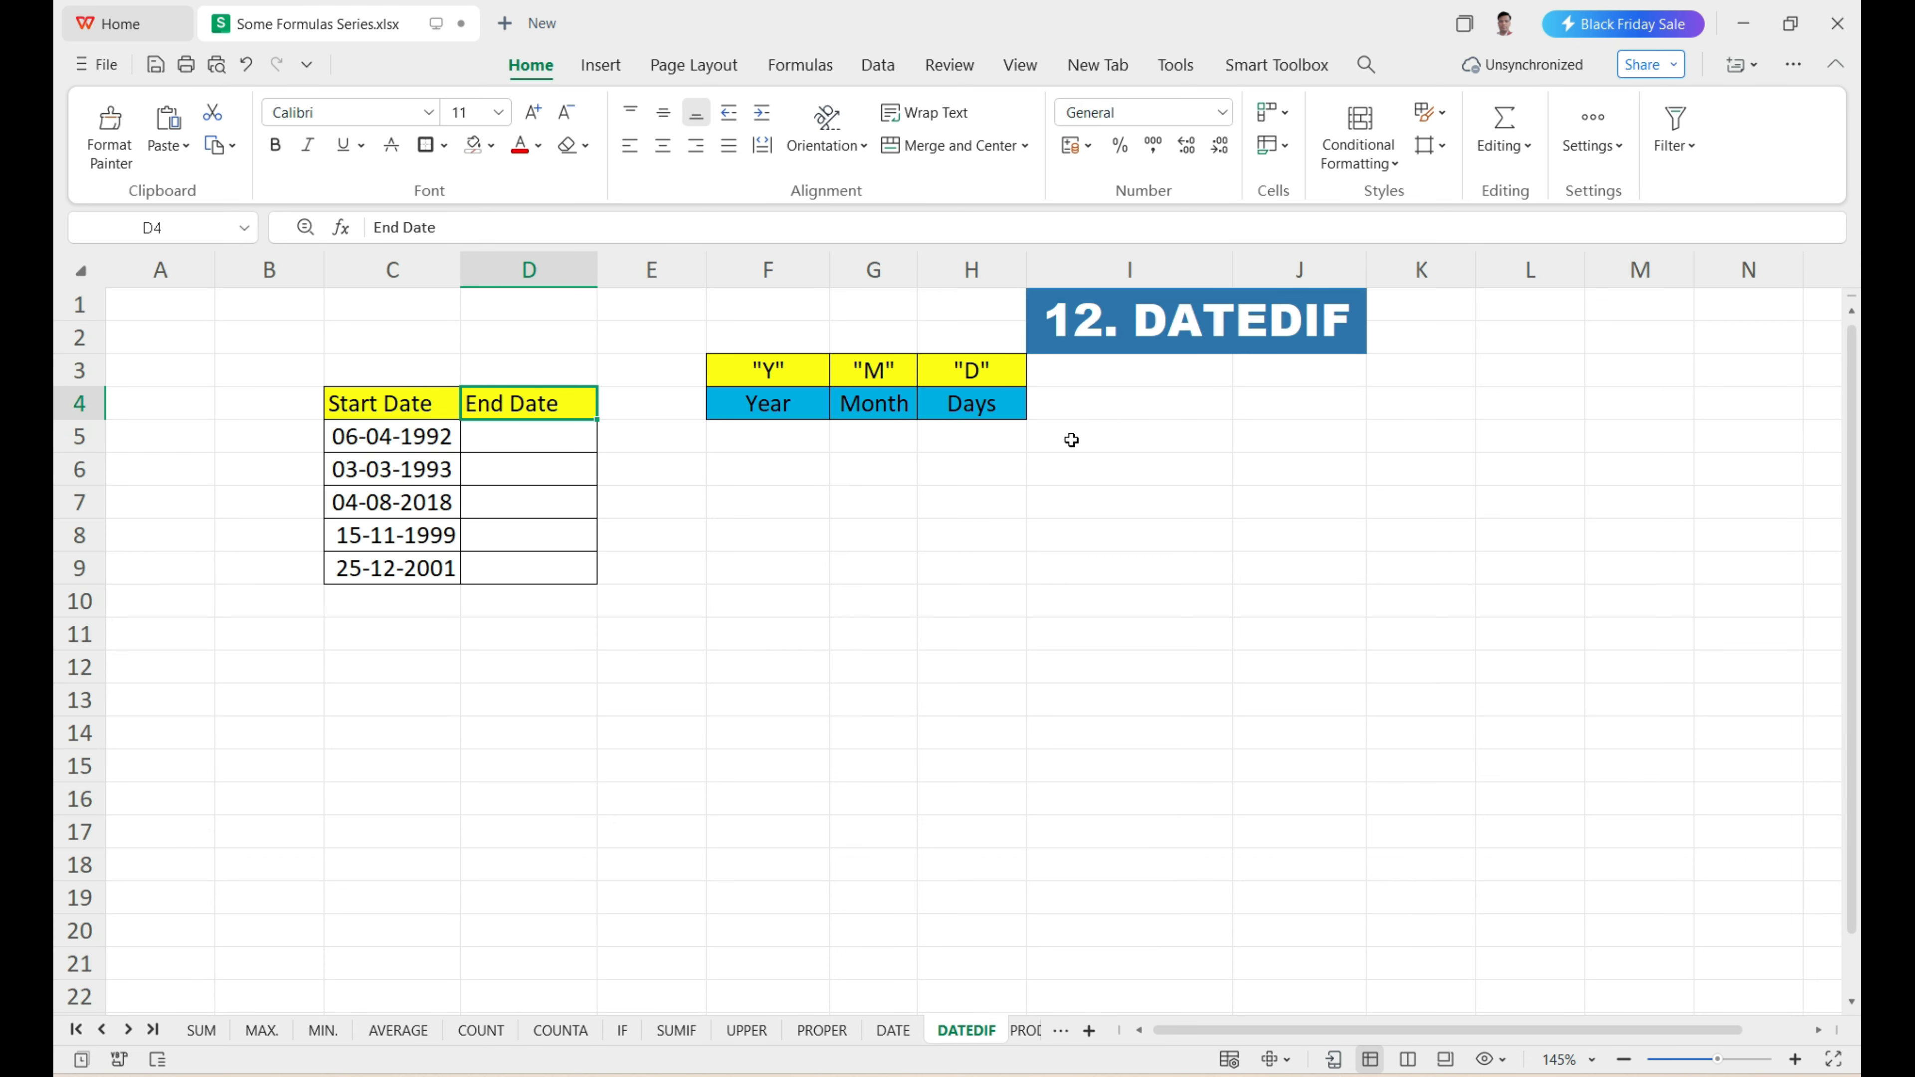
left_click(754, 451)
left_click(883, 438)
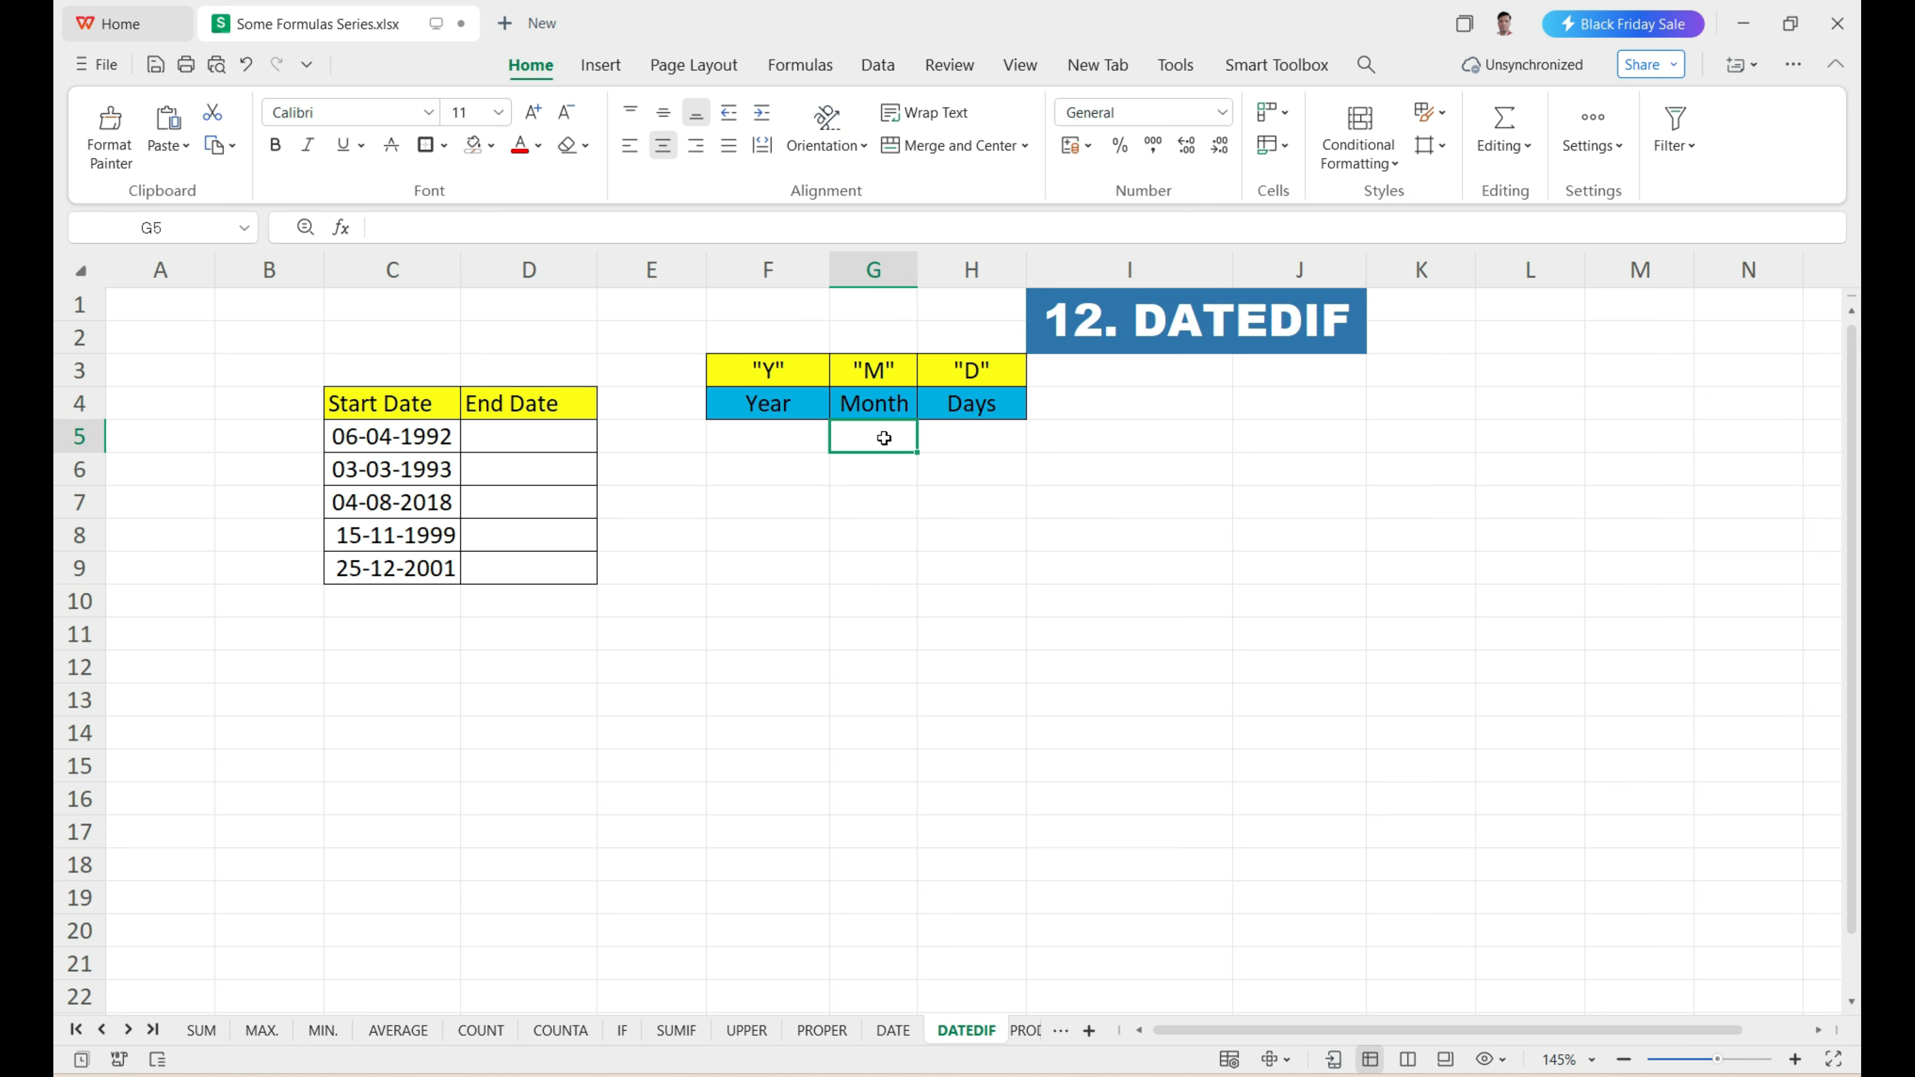
left_click(1000, 440)
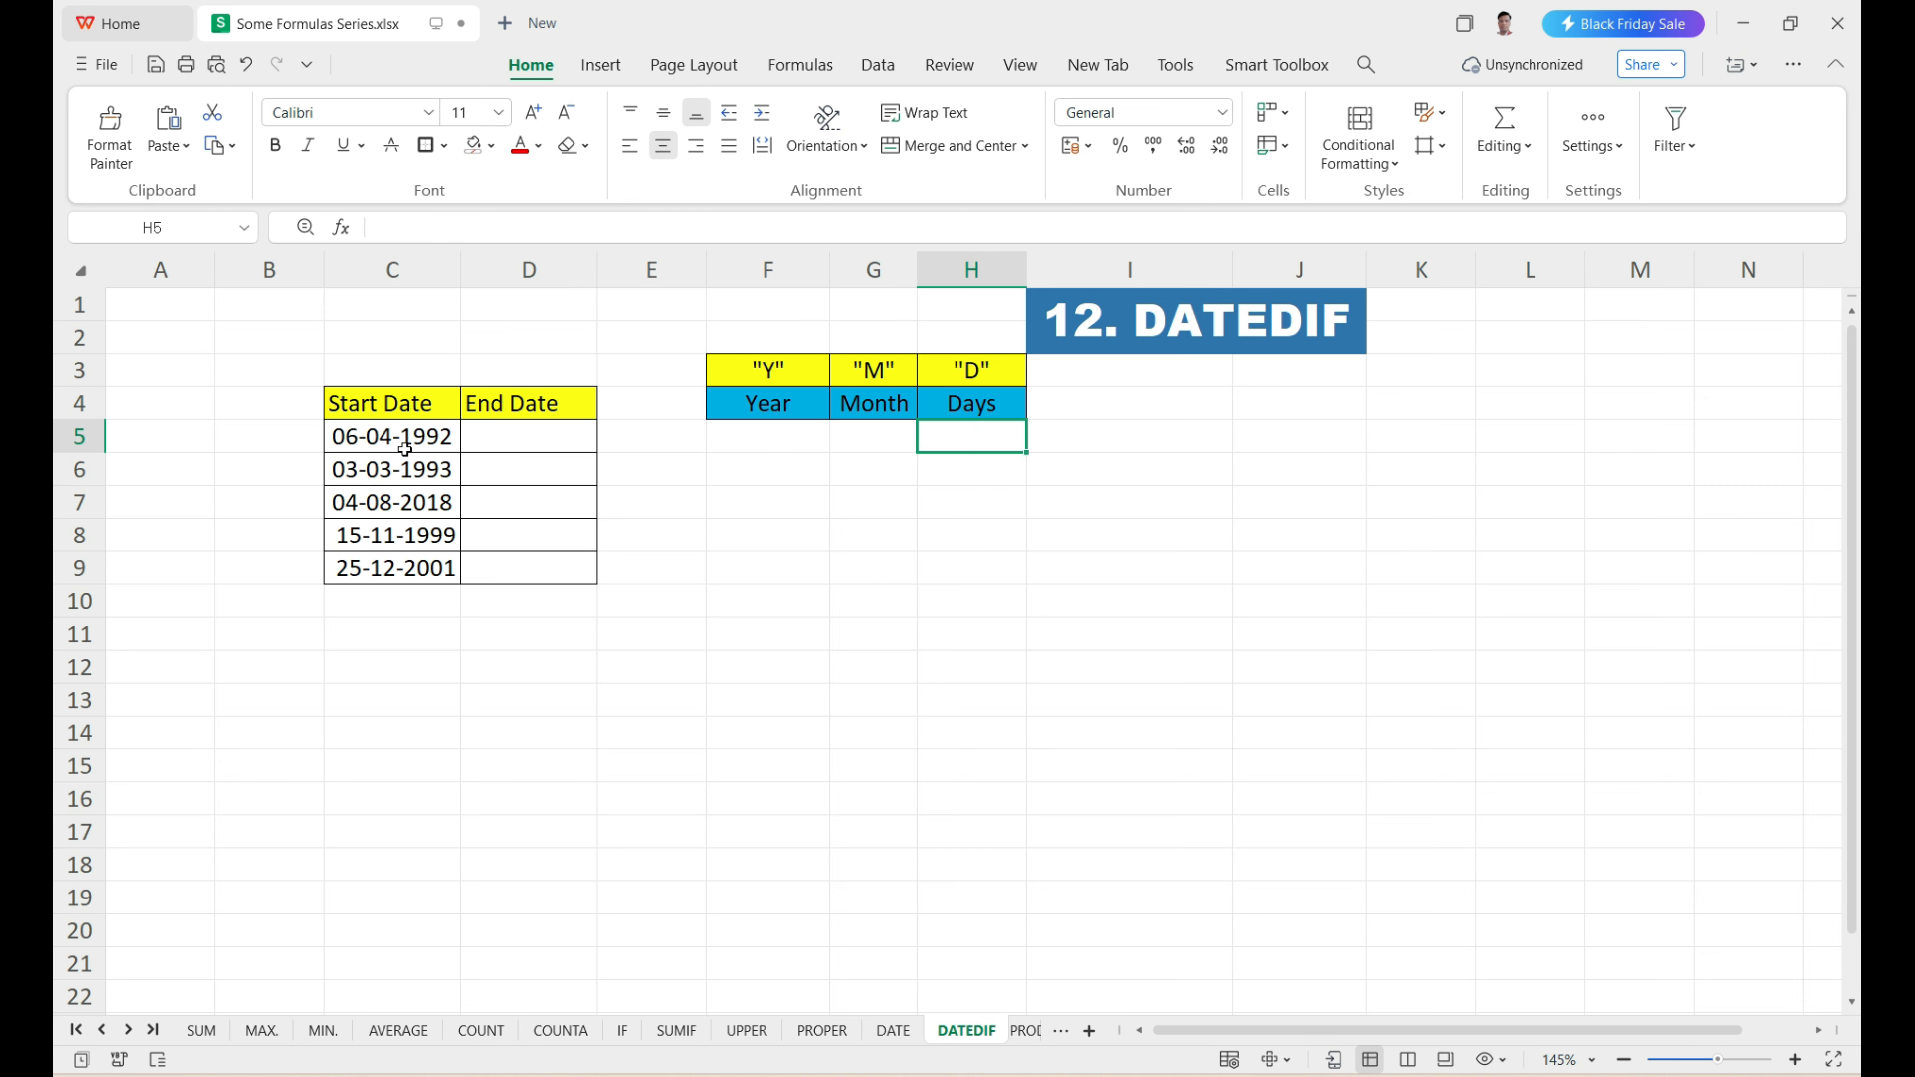
left_click_drag(378, 442, 382, 566)
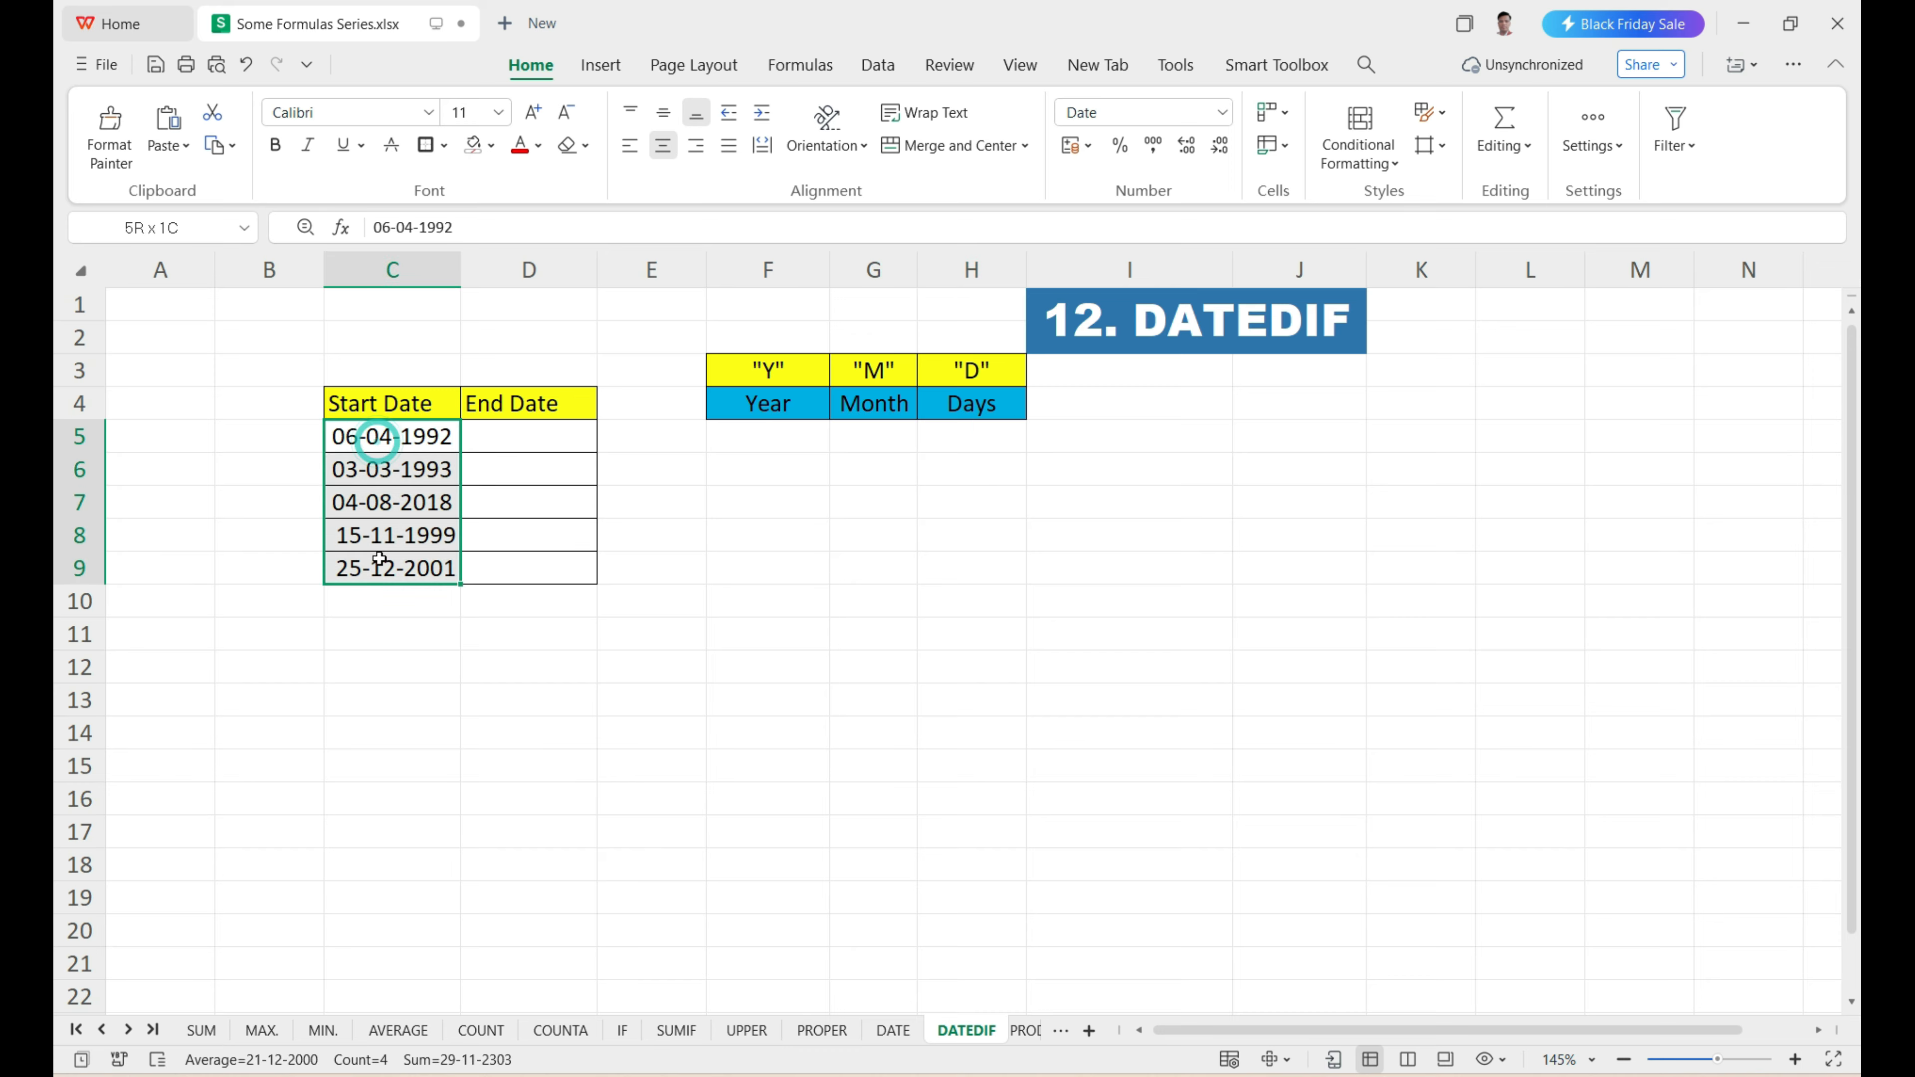
left_click(515, 445)
left_click_drag(515, 441, 504, 569)
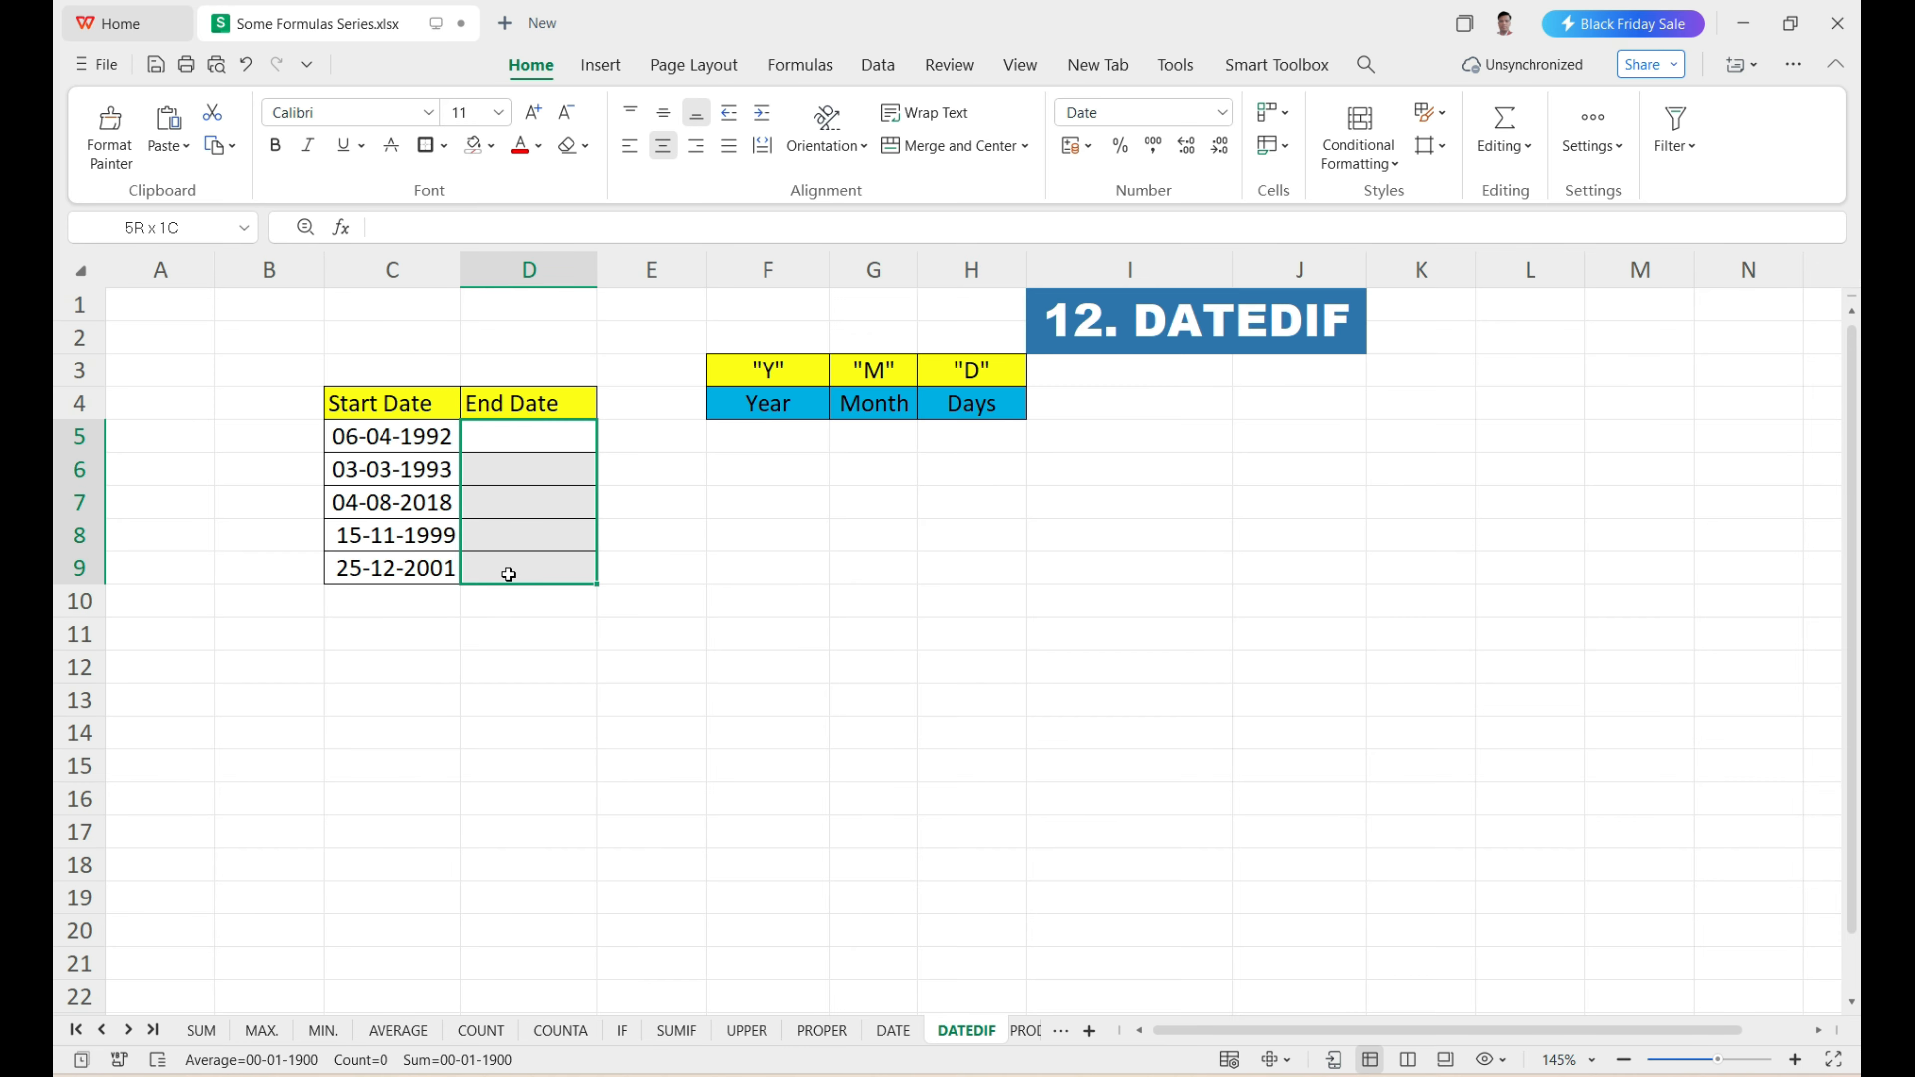
left_click(529, 440)
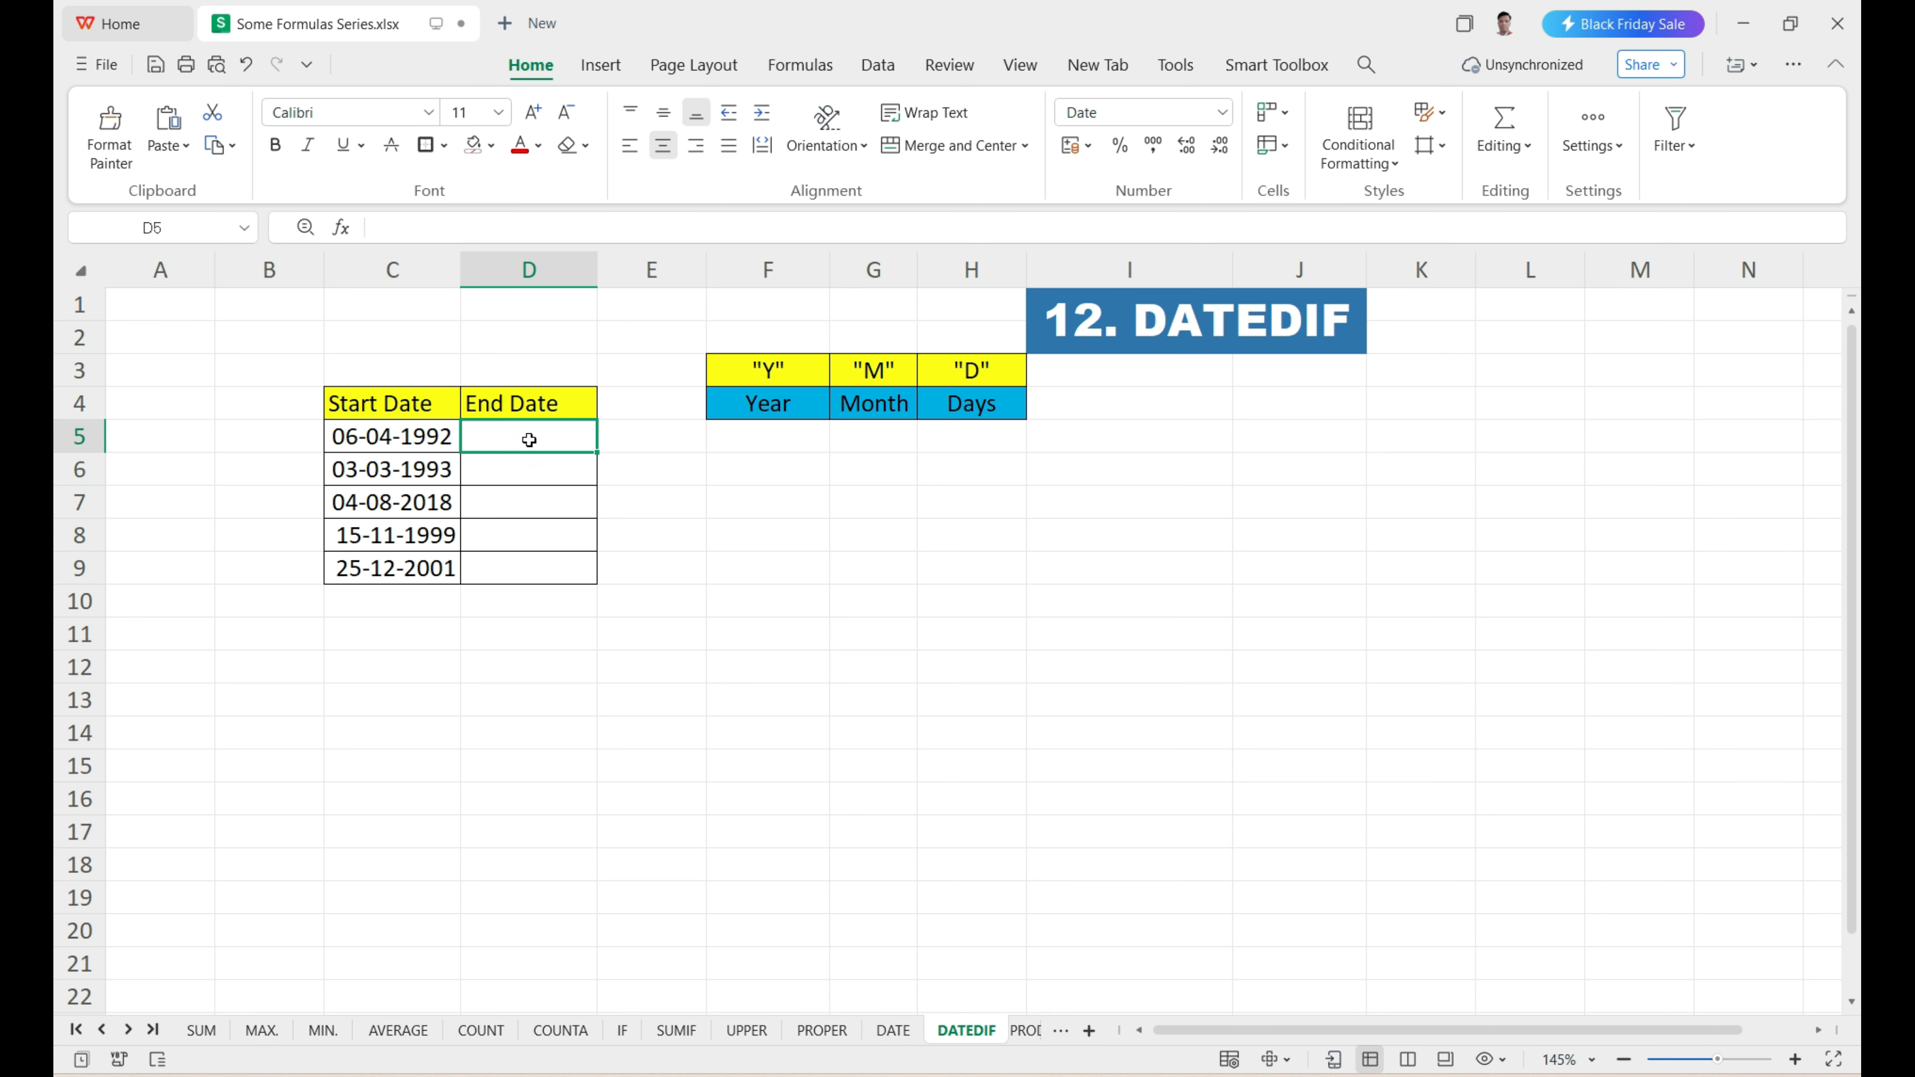
Enter =TODAY() as the first End Date in D5 and fill it down to D9.
type("=")
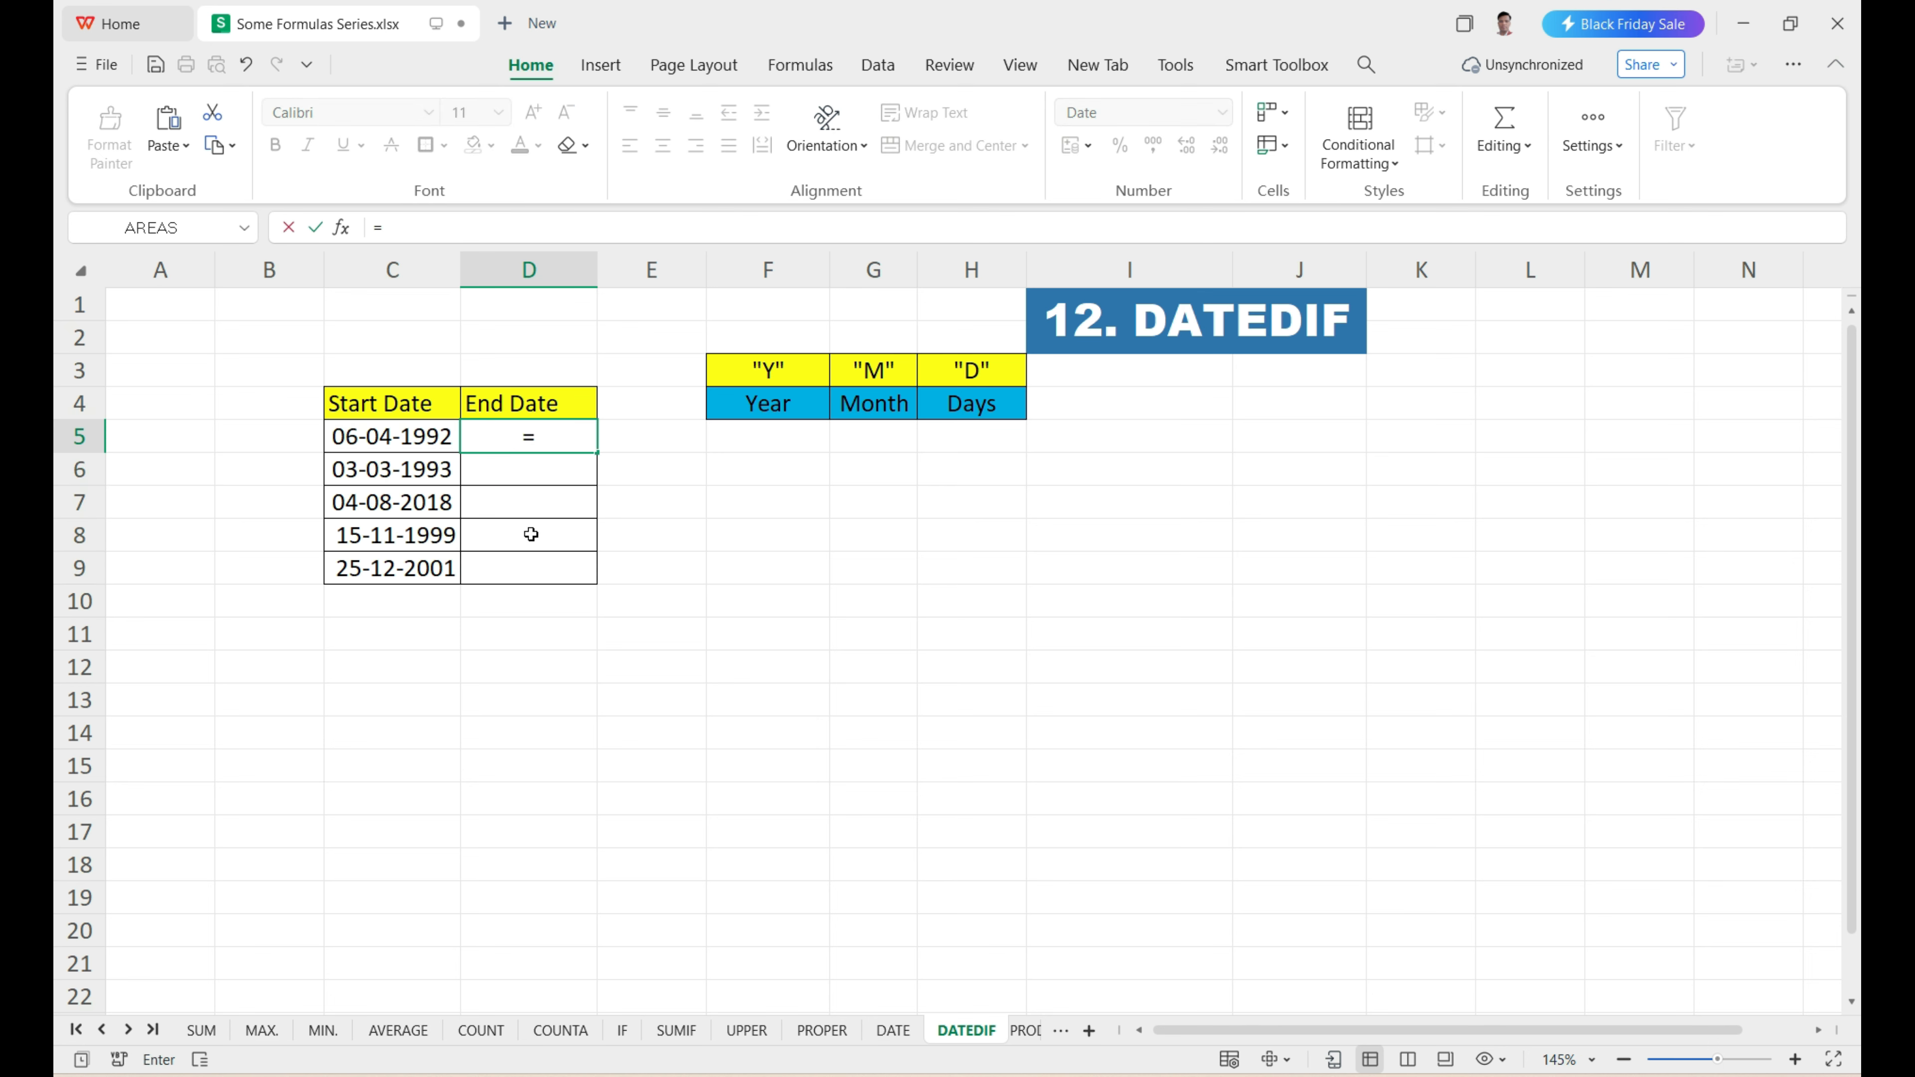
type("TODAY")
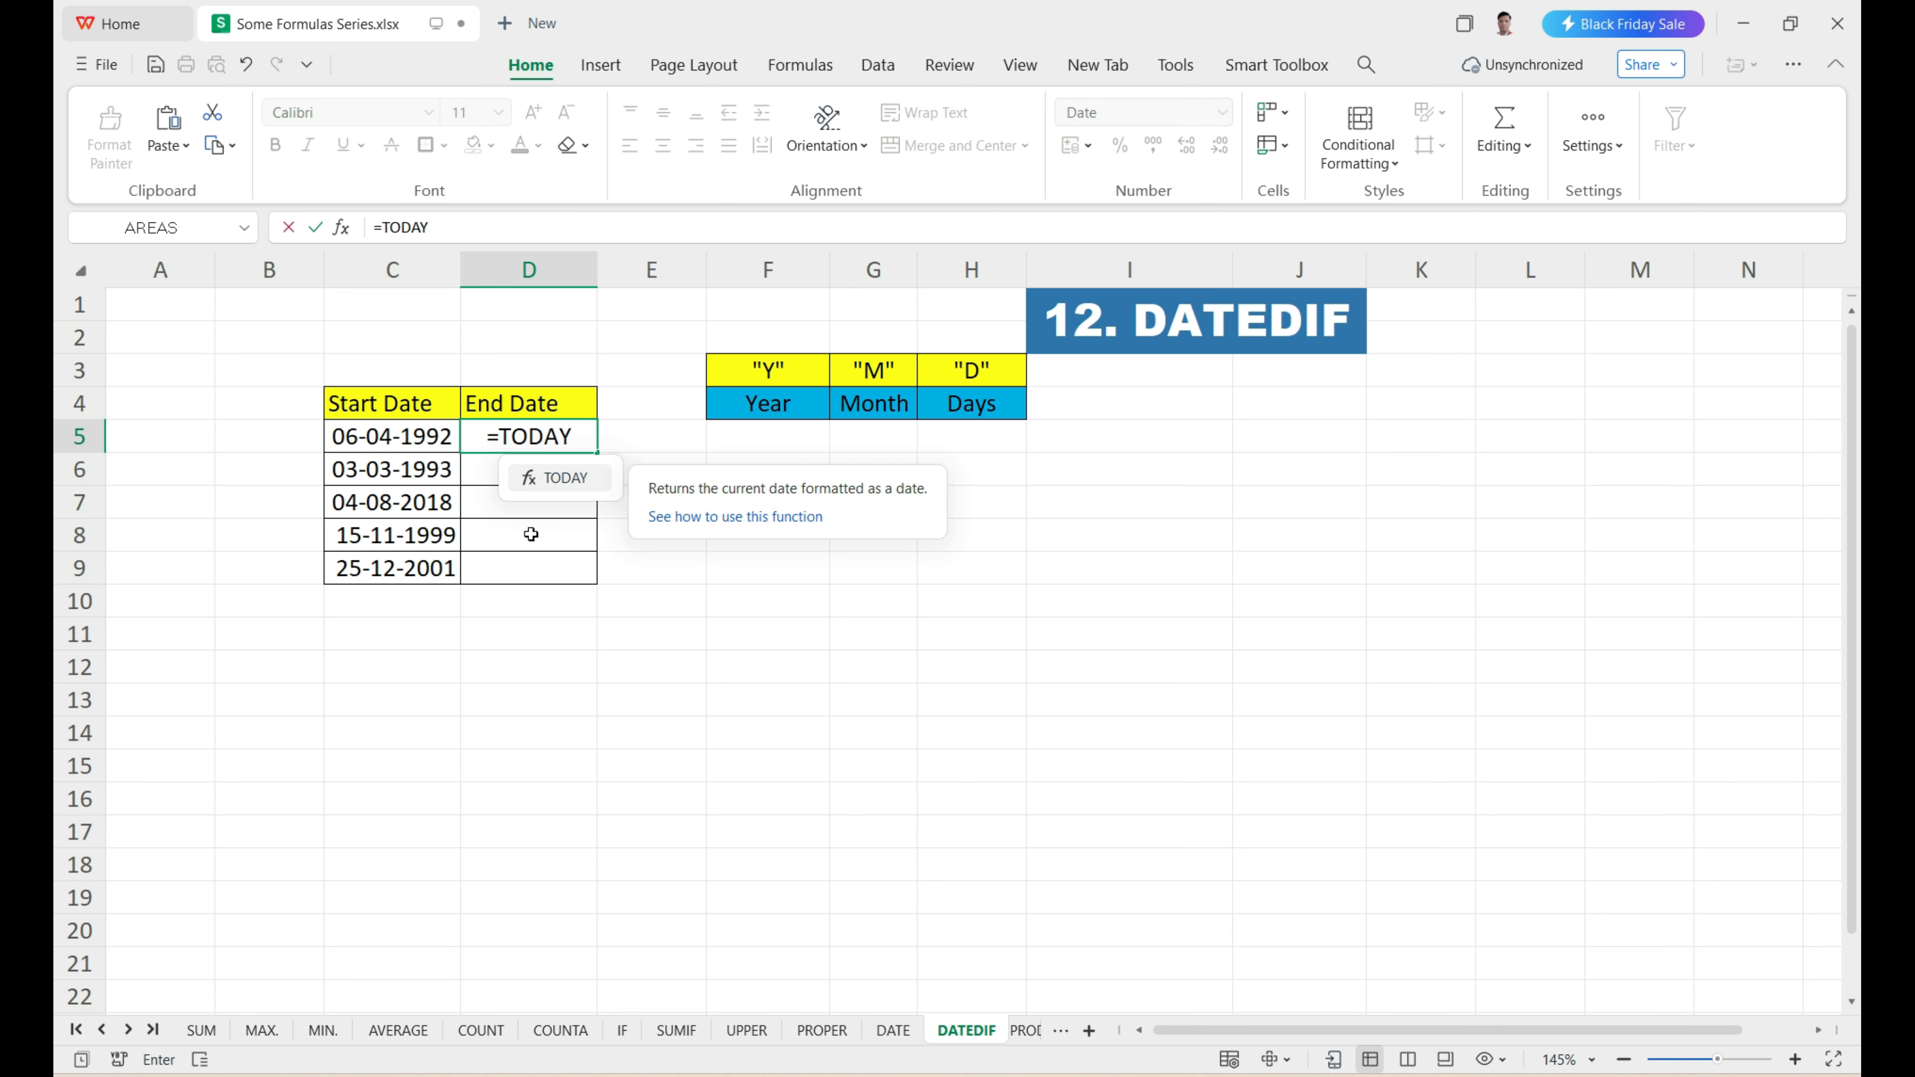
type("(")
key("Return")
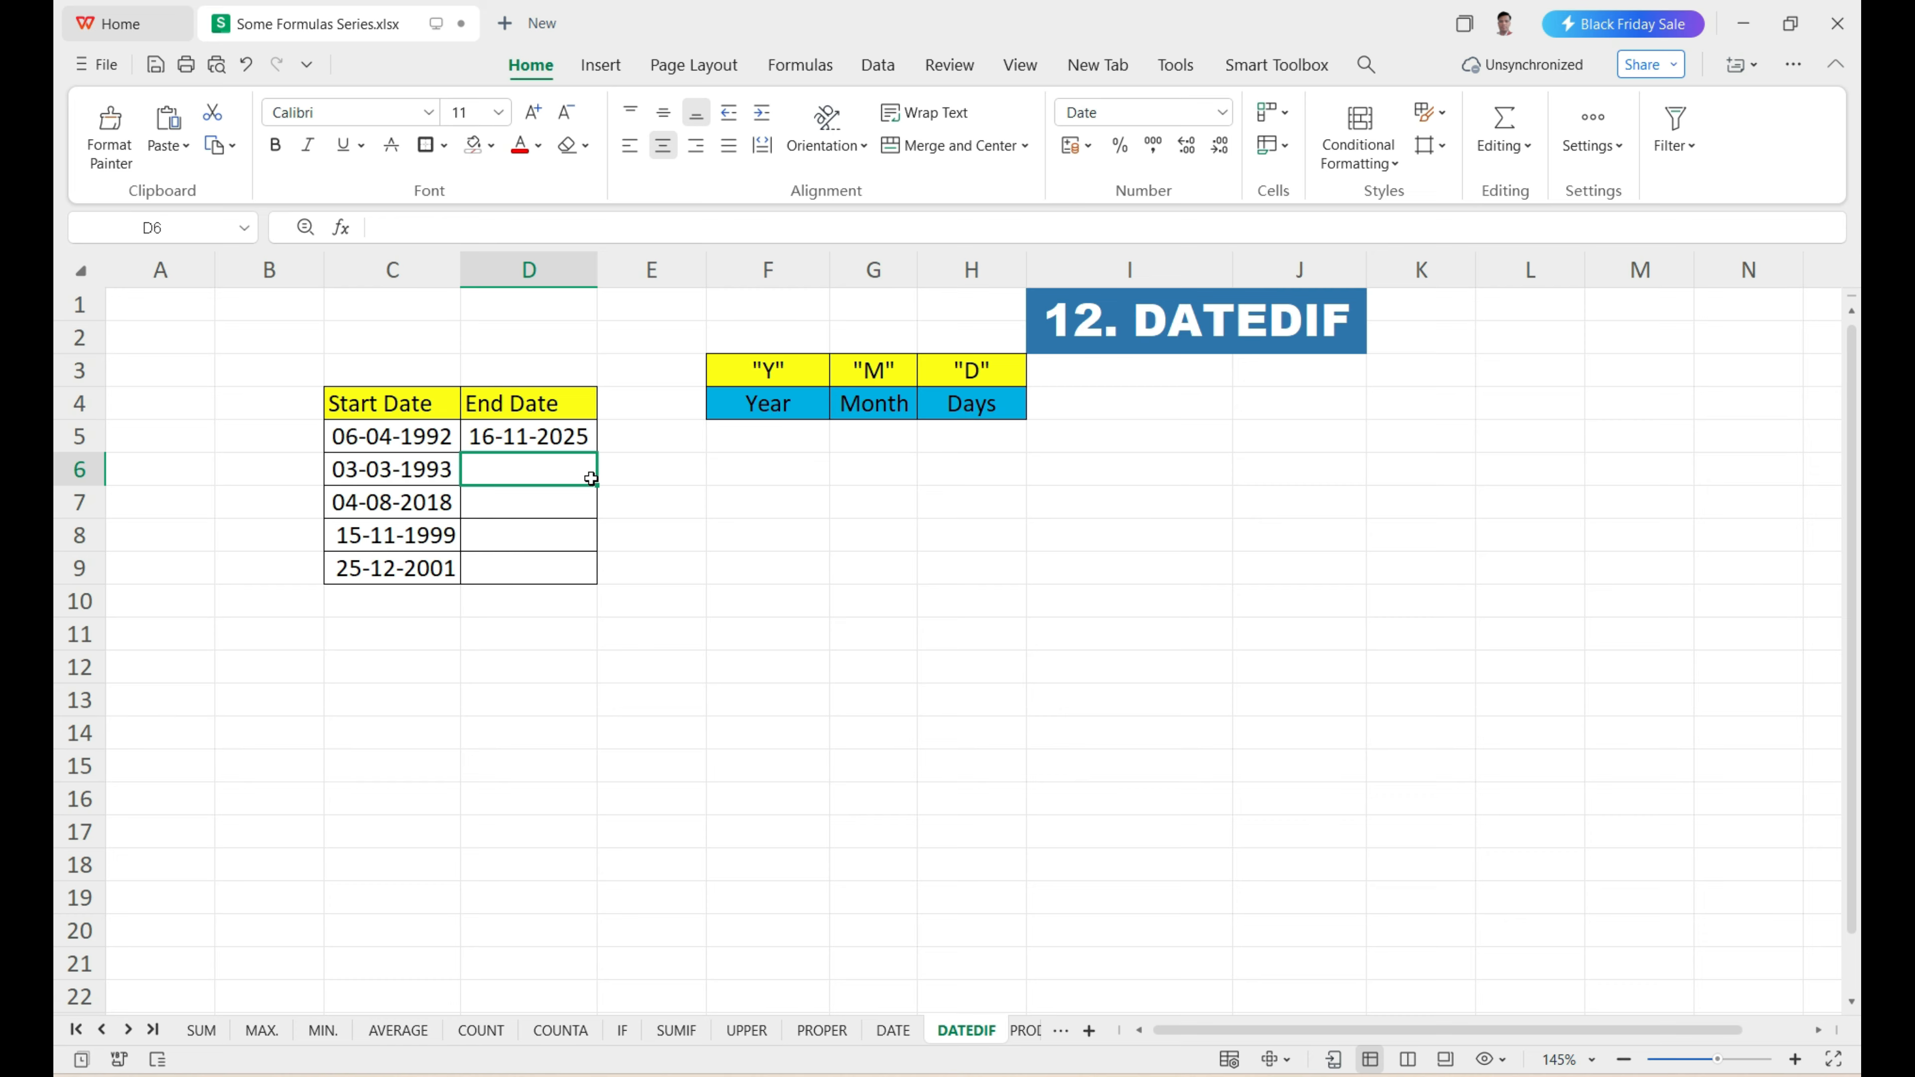
left_click(569, 435)
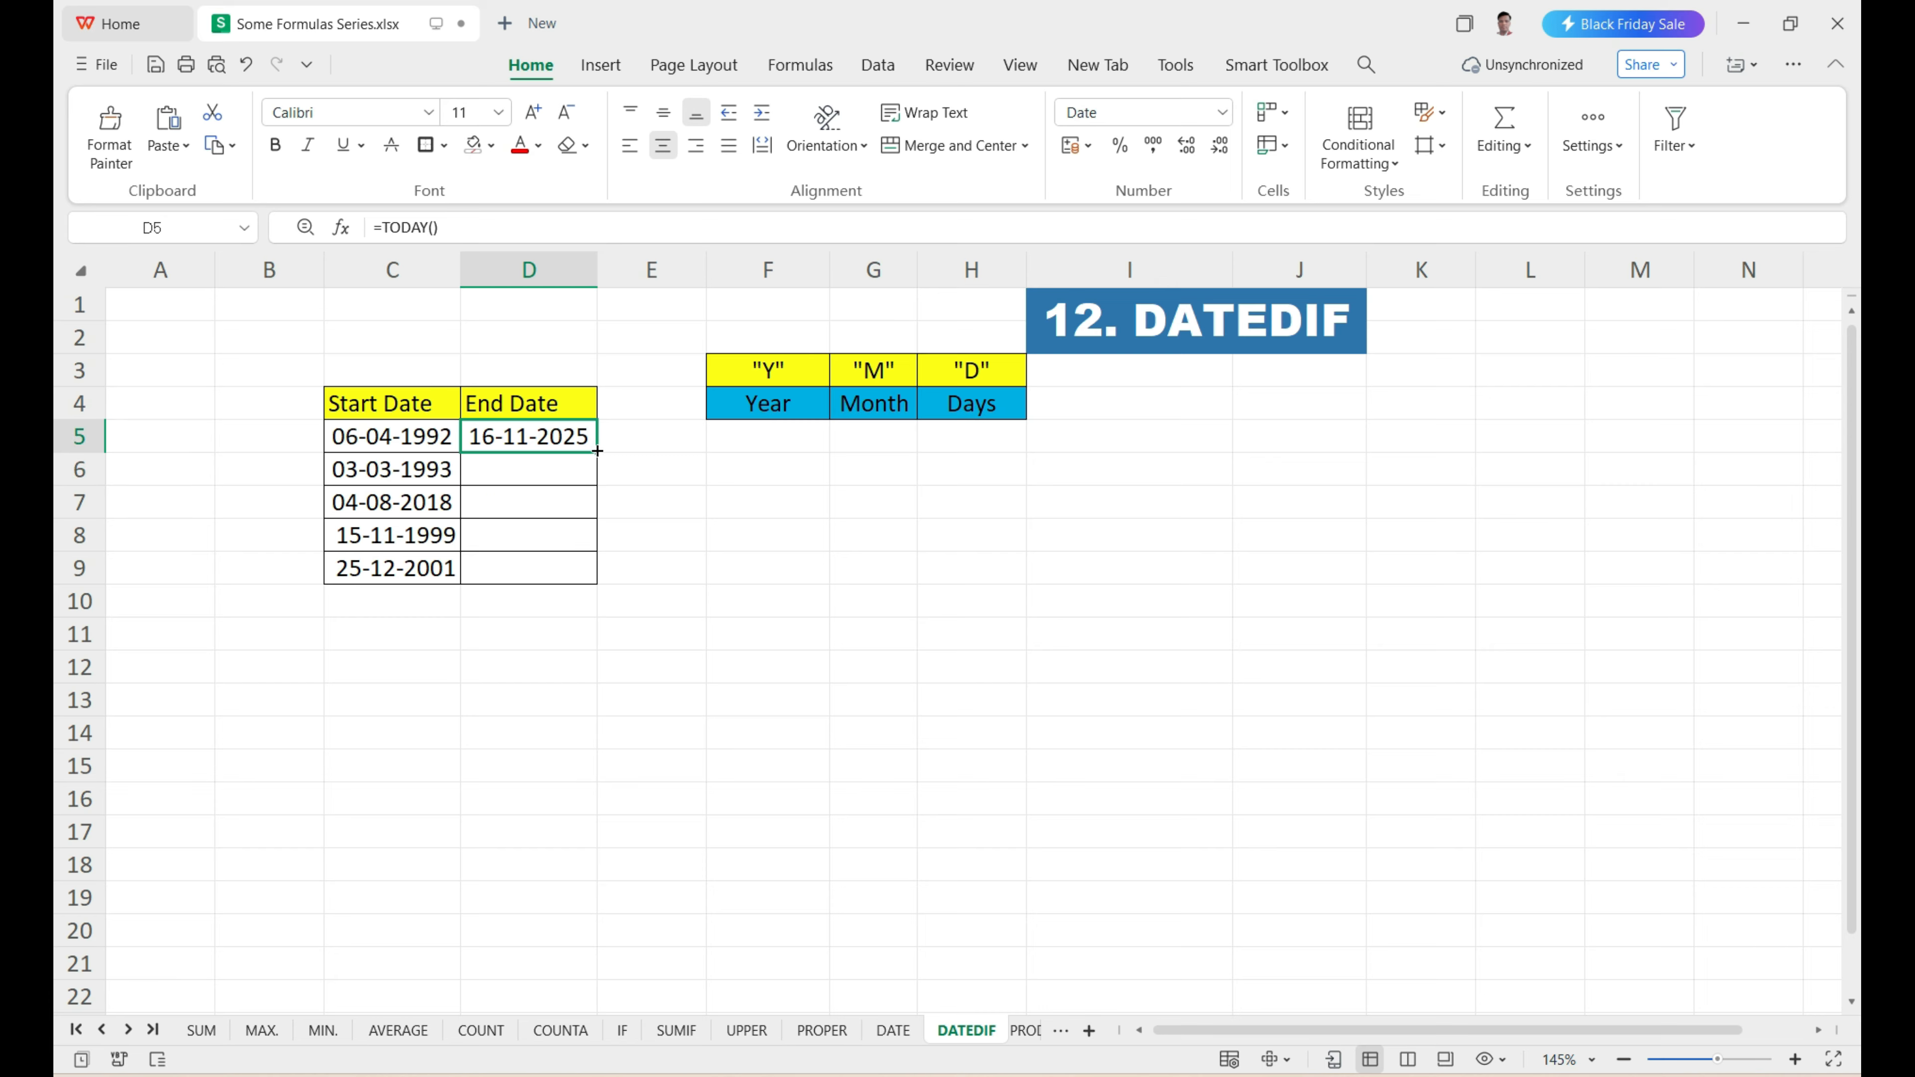
left_click_drag(597, 453, 604, 582)
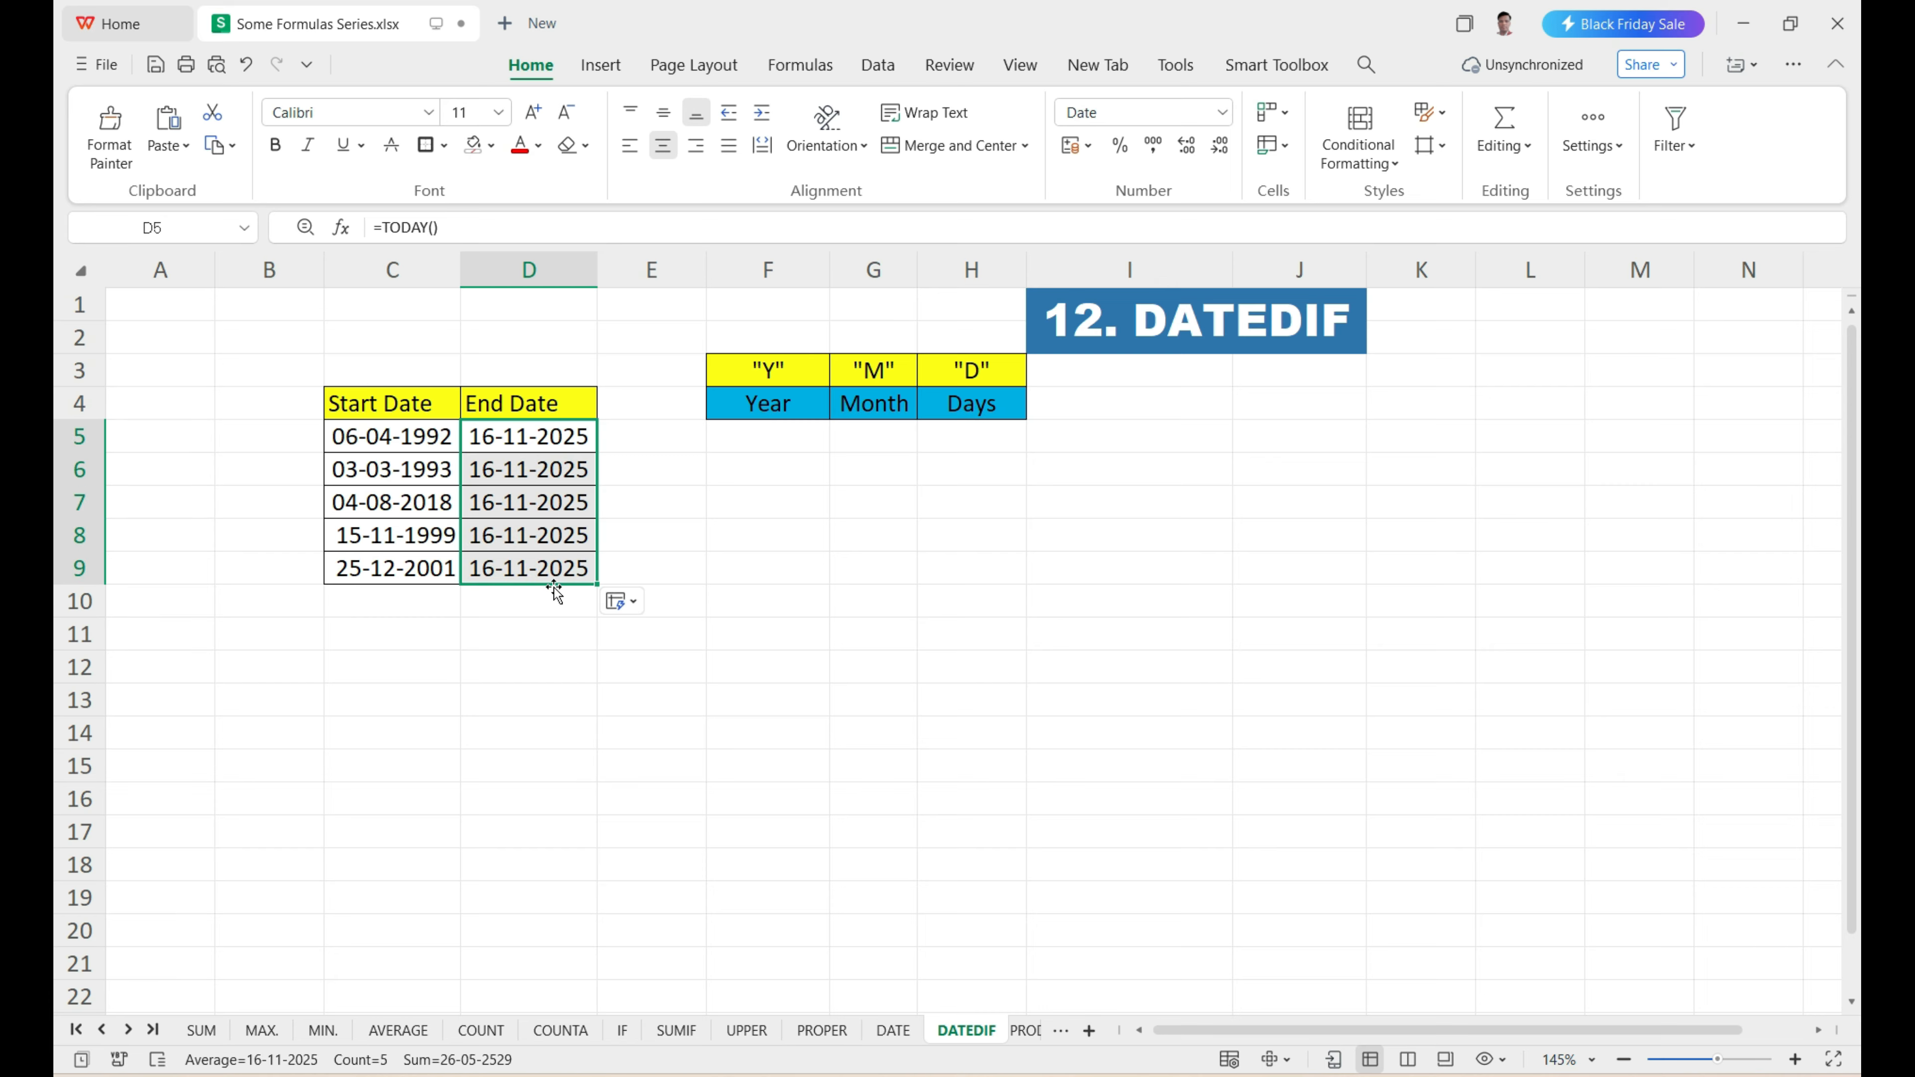
Compare the first row's Start Date in C5 and End Date in D5 with the Year, Month and Days result cells.
left_click(398, 411)
left_click(497, 442)
left_click(754, 429)
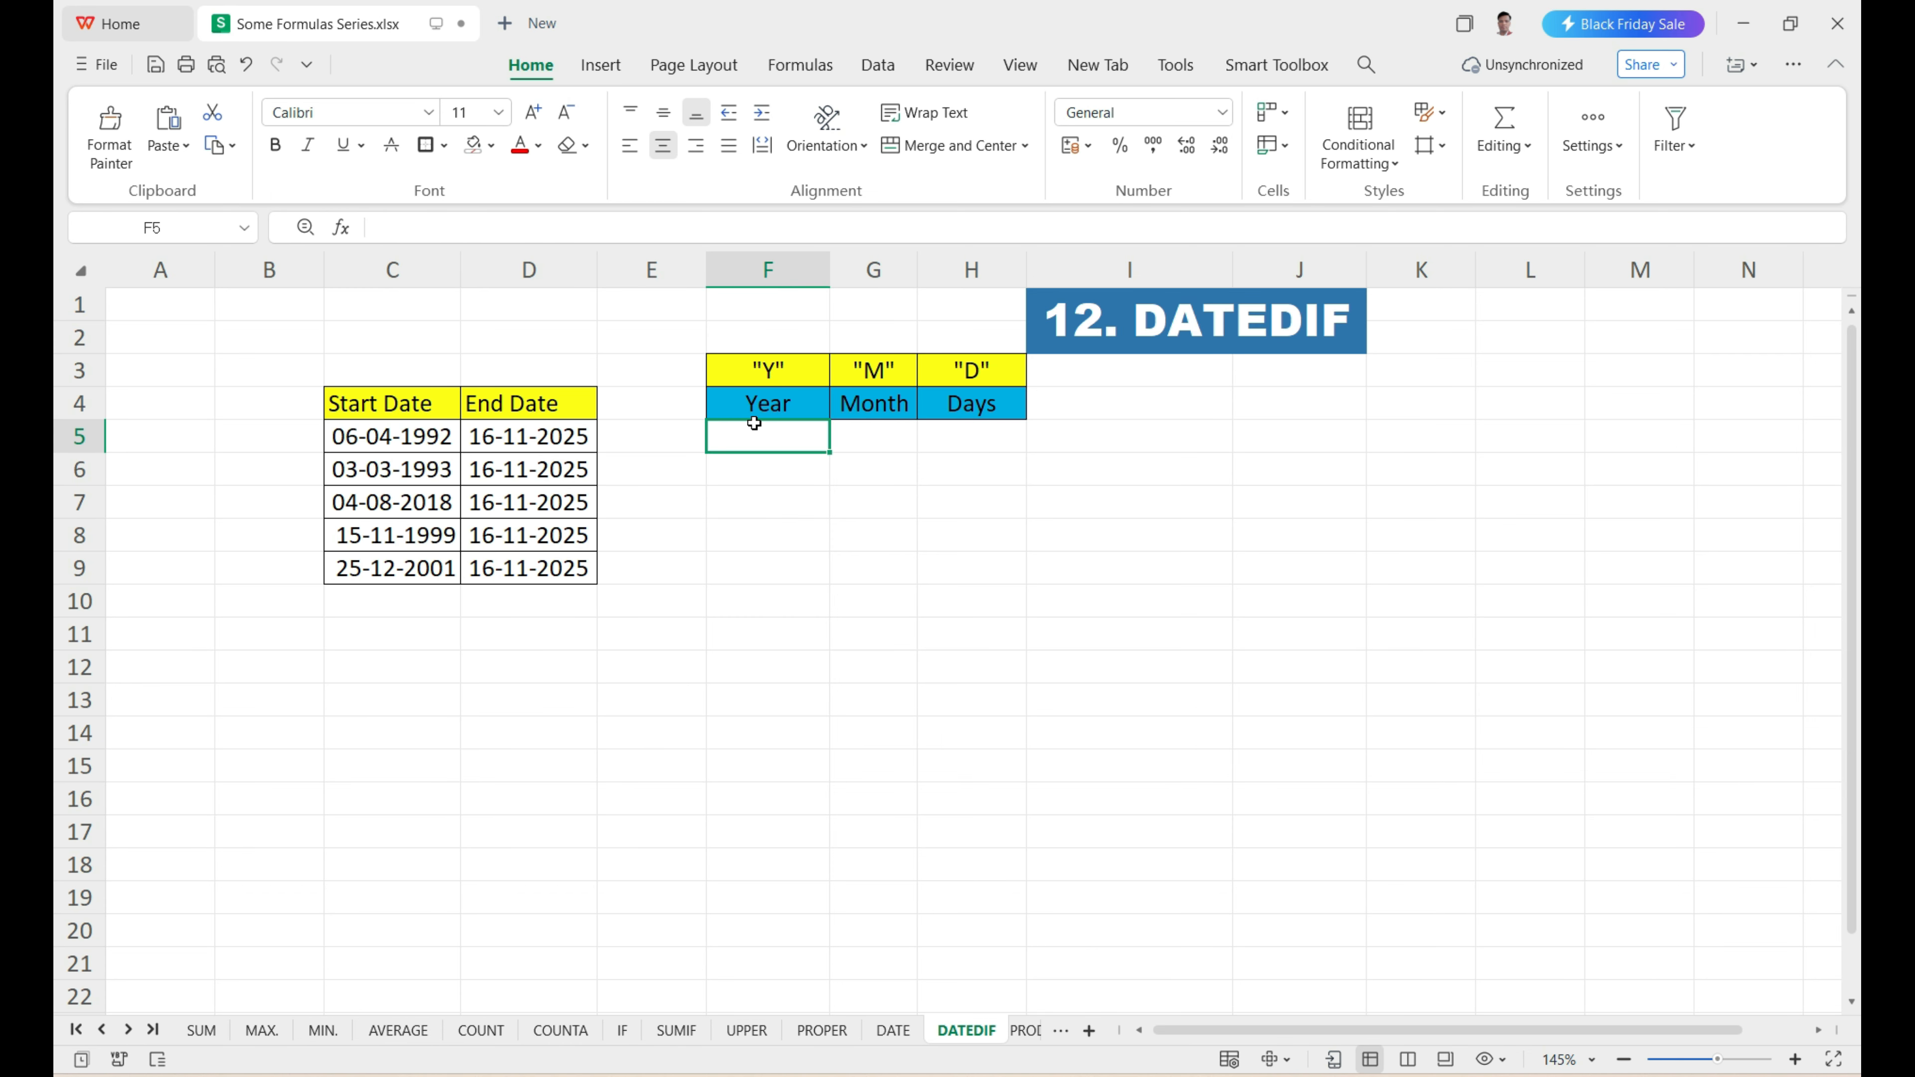
left_click(859, 427)
left_click(985, 428)
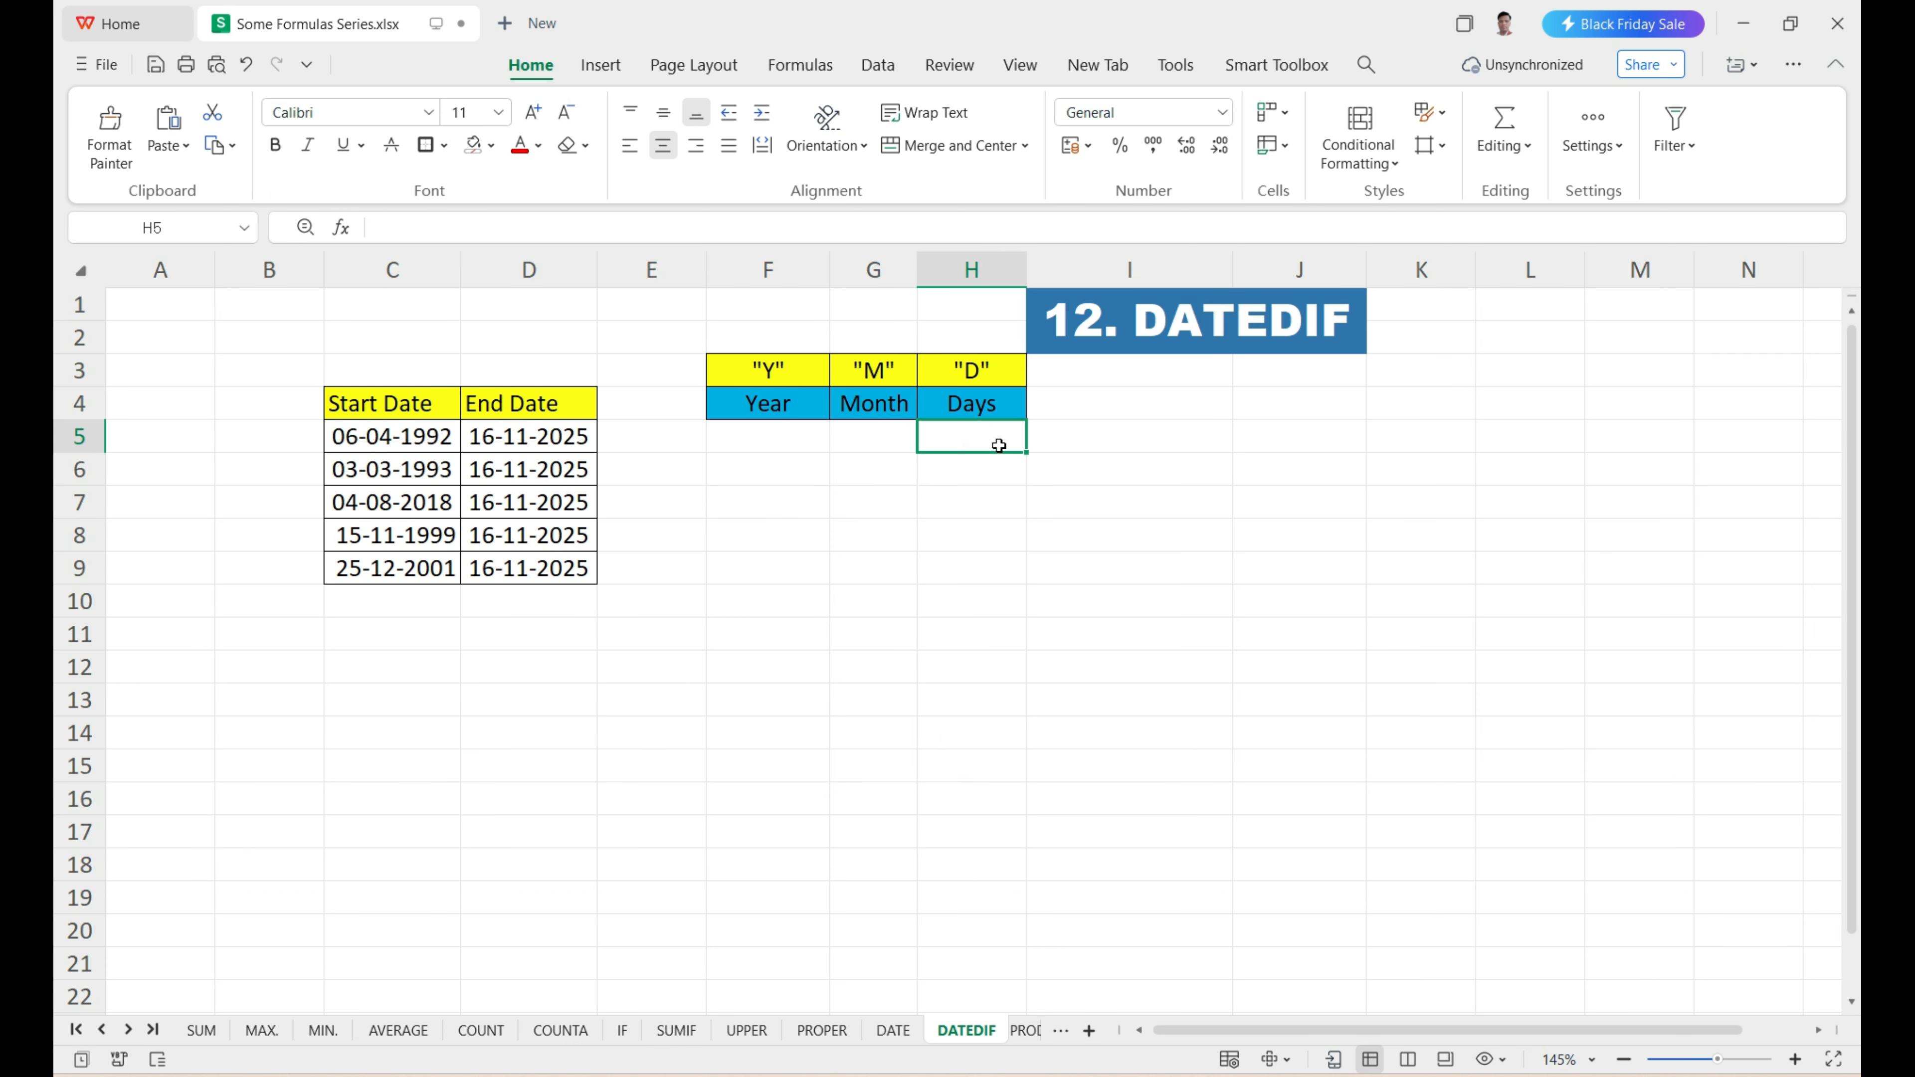
left_click(767, 438)
left_click(531, 445)
left_click(433, 441)
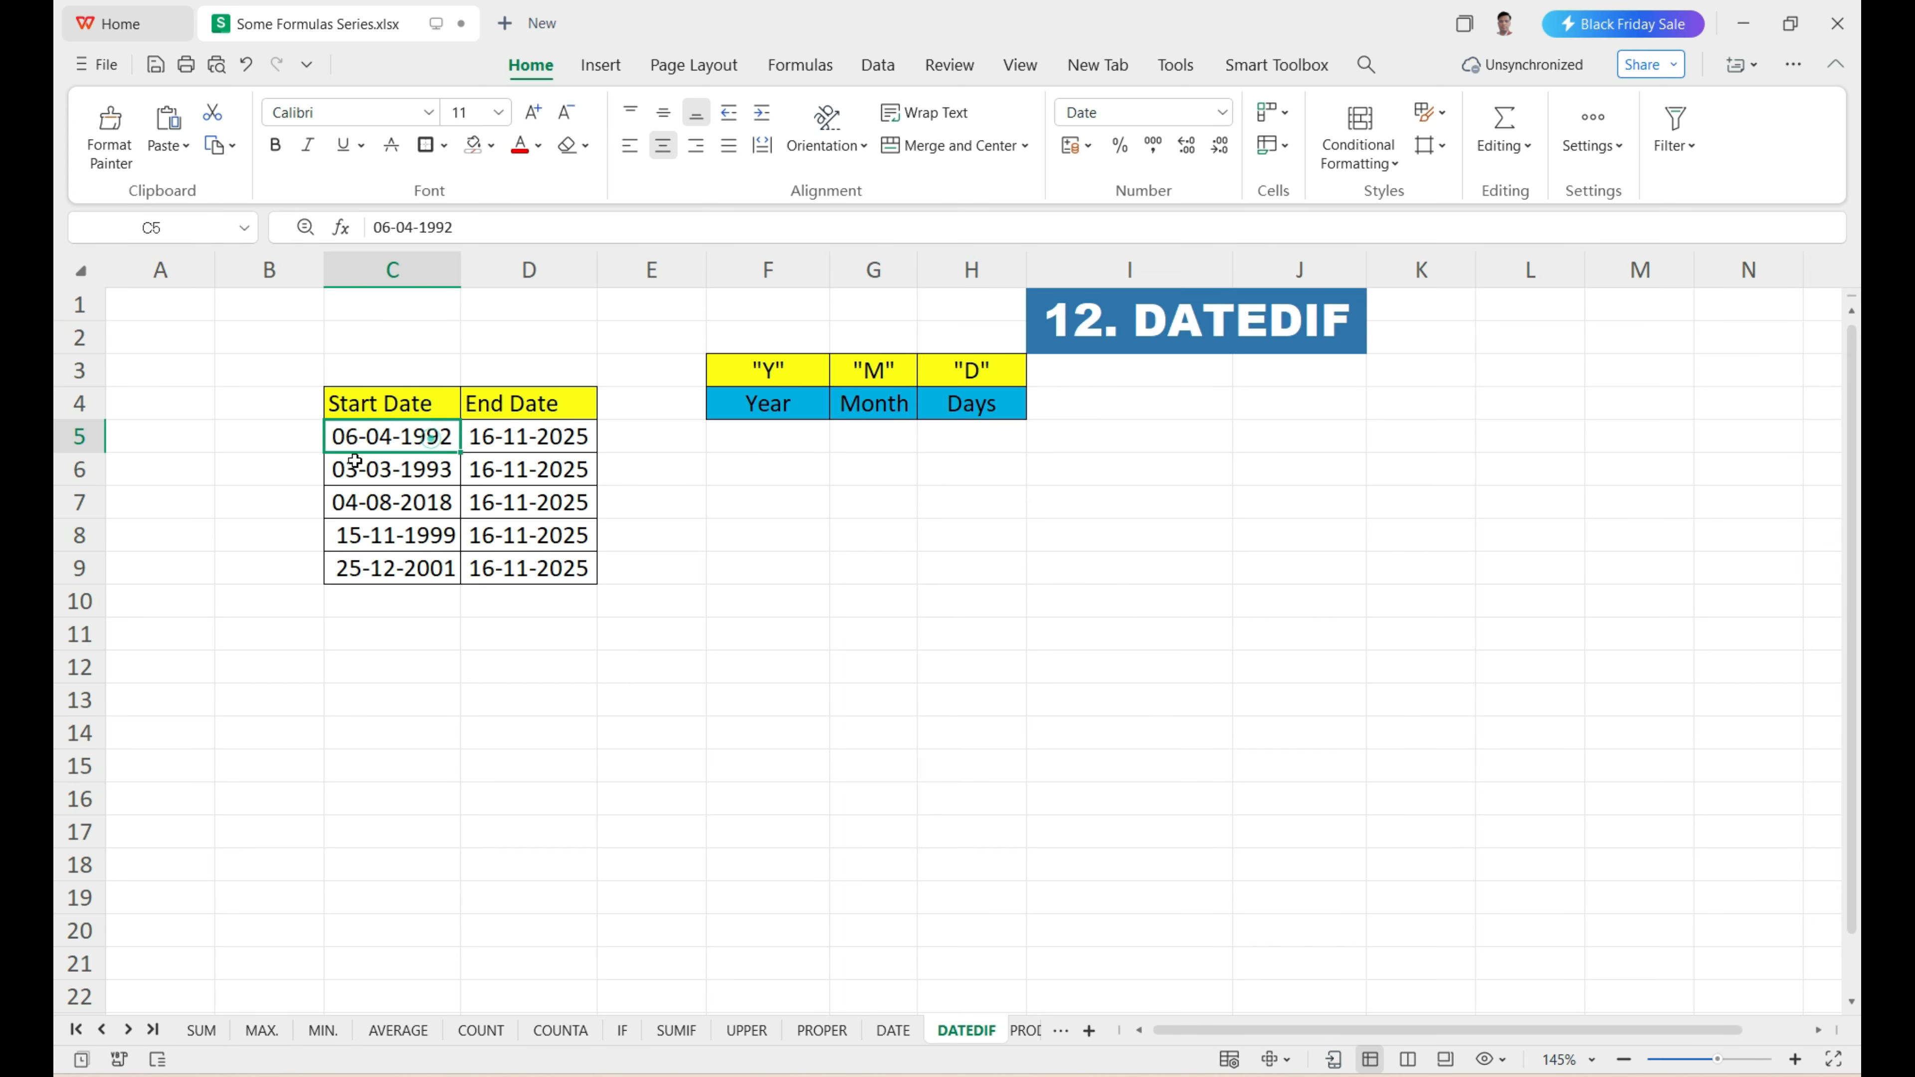
left_click(561, 444)
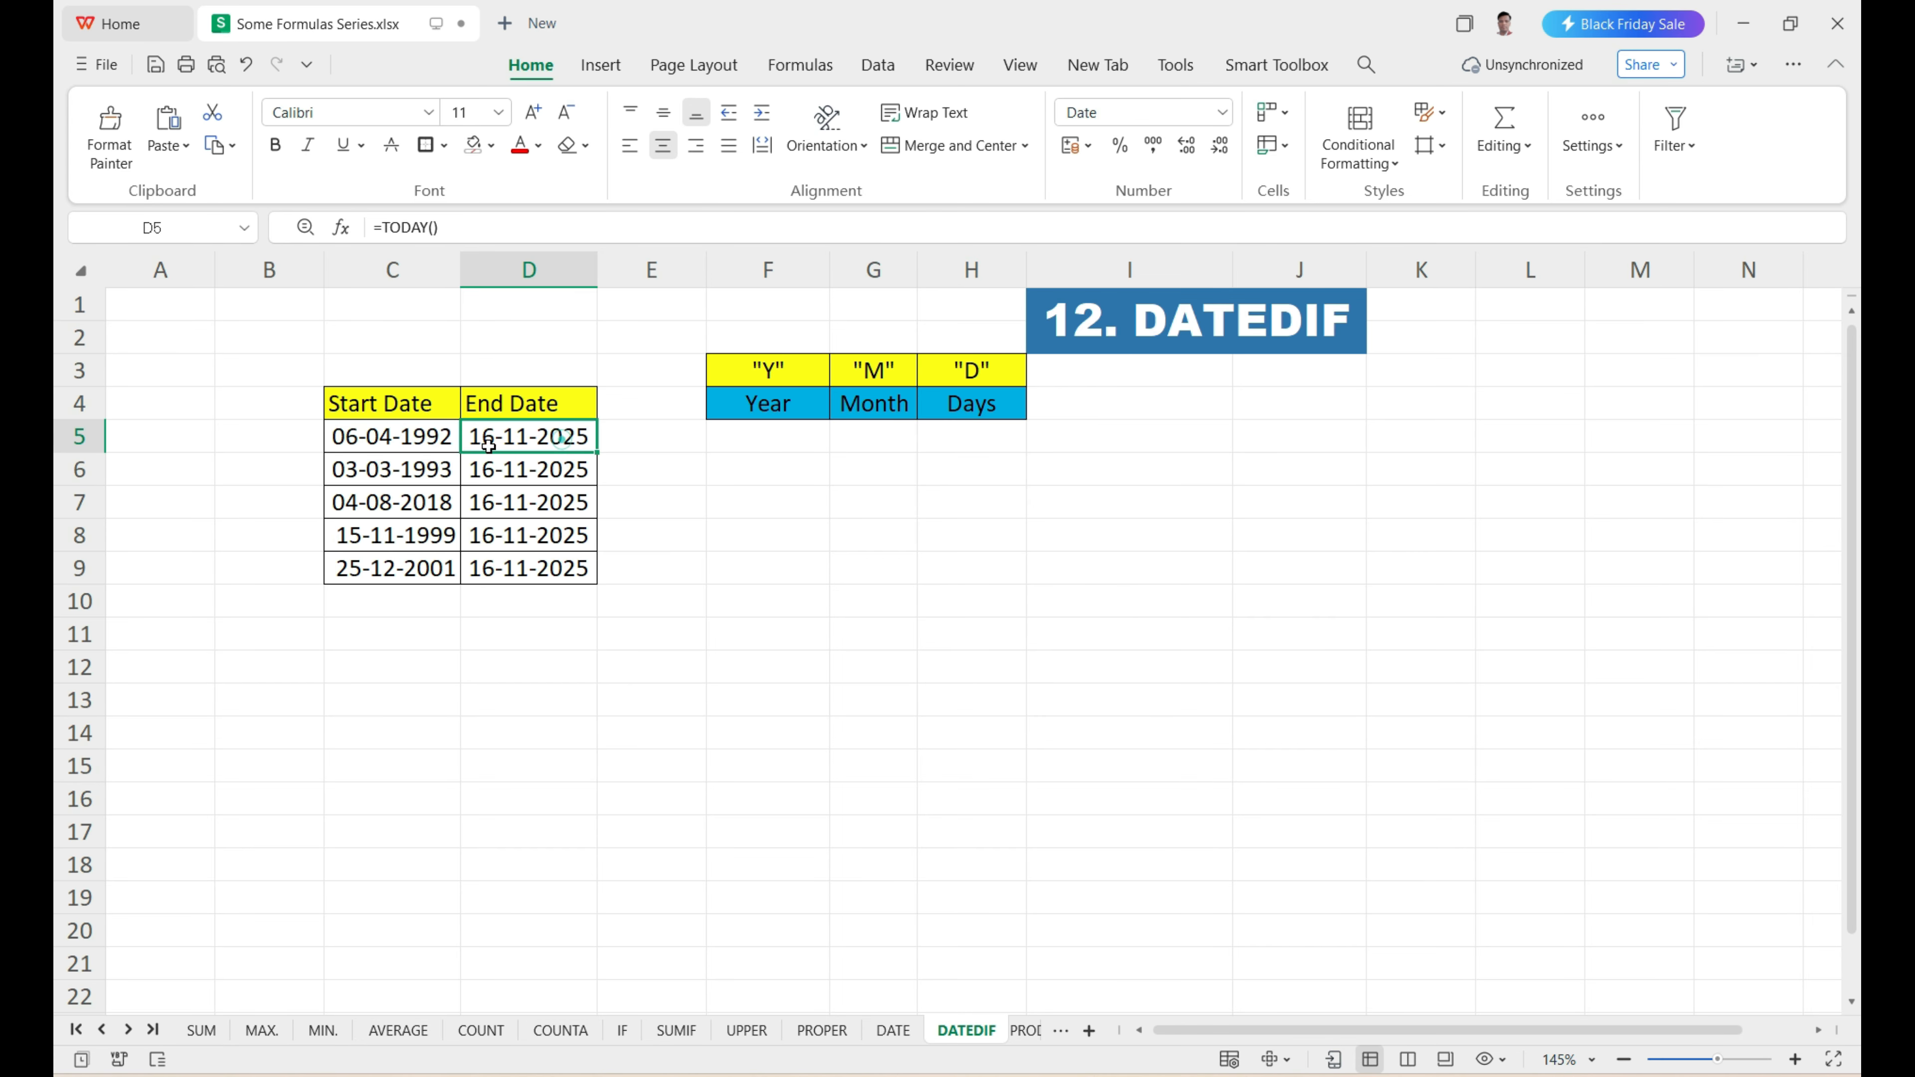
left_click(423, 438)
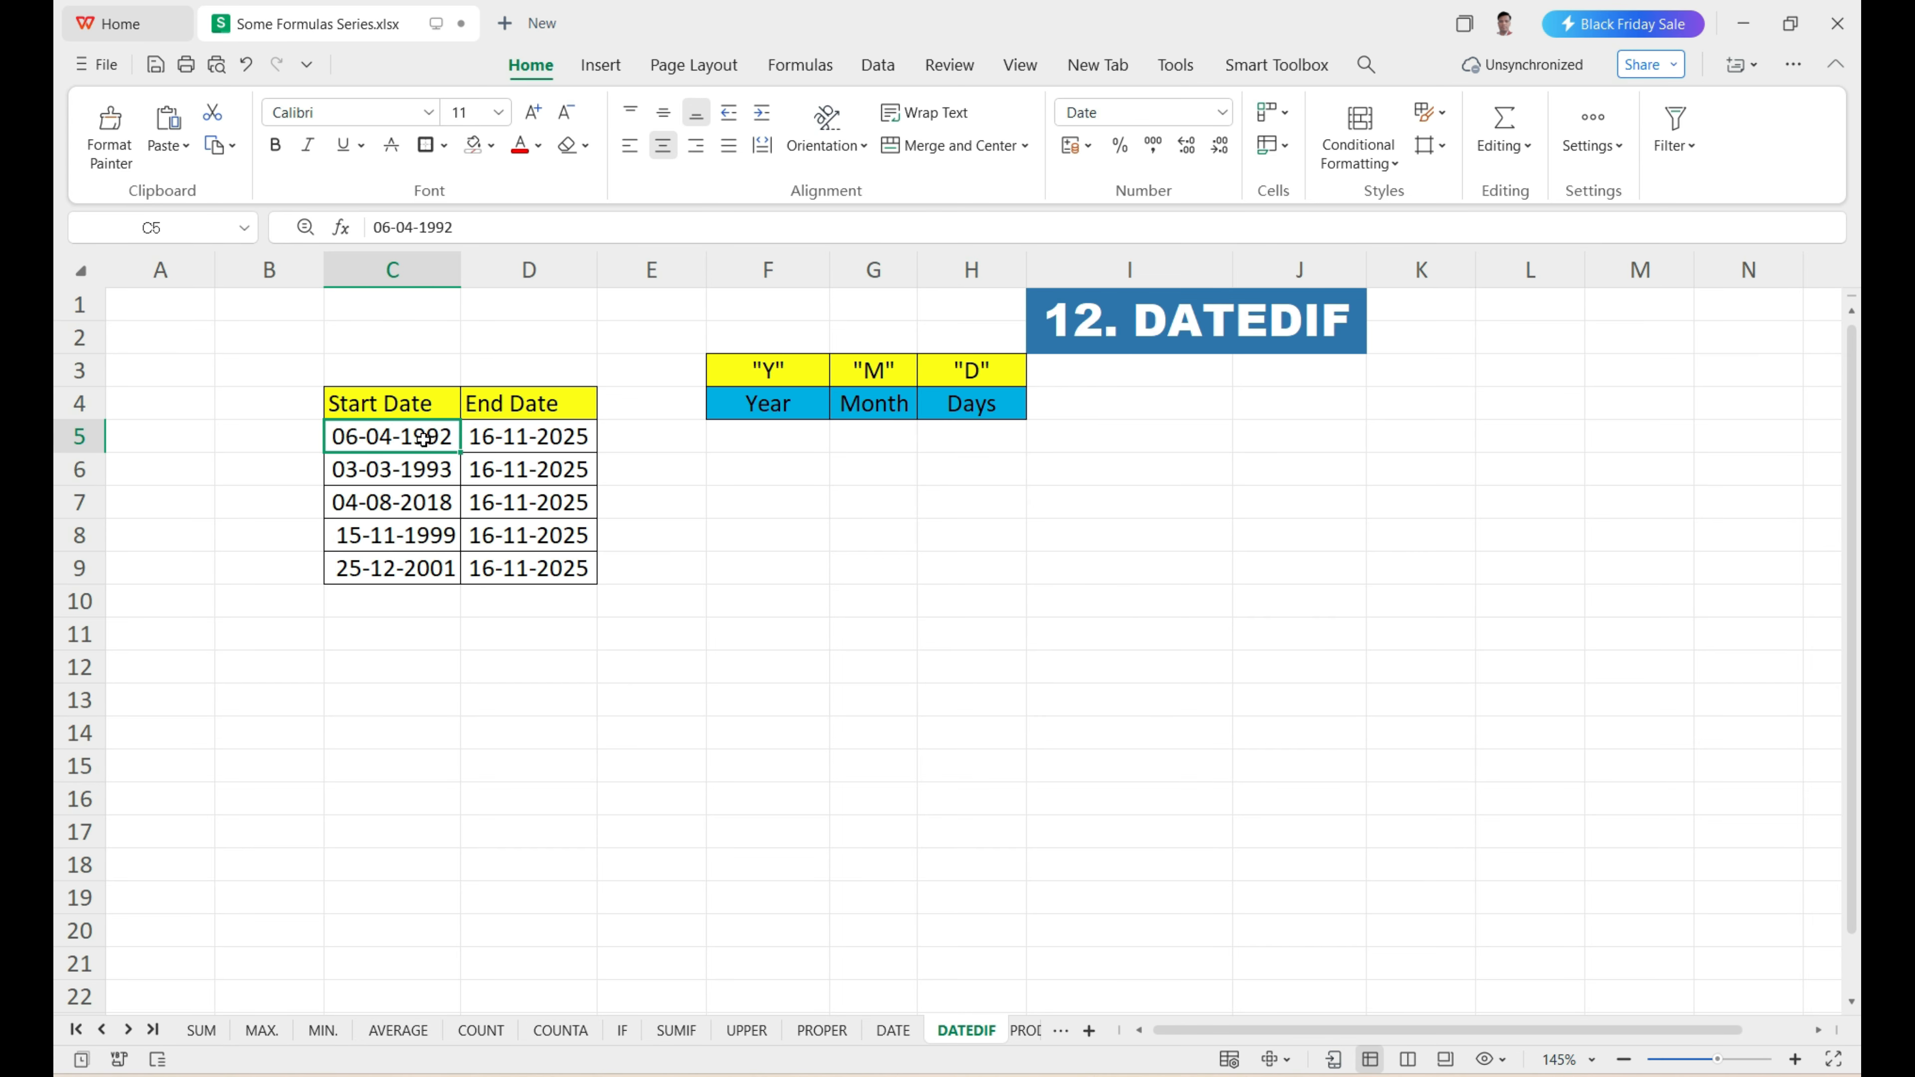
Enter =DATEDIF(C5,D5,"y") in F5 to calculate the complete years between the first row's two dates.
left_click(716, 445)
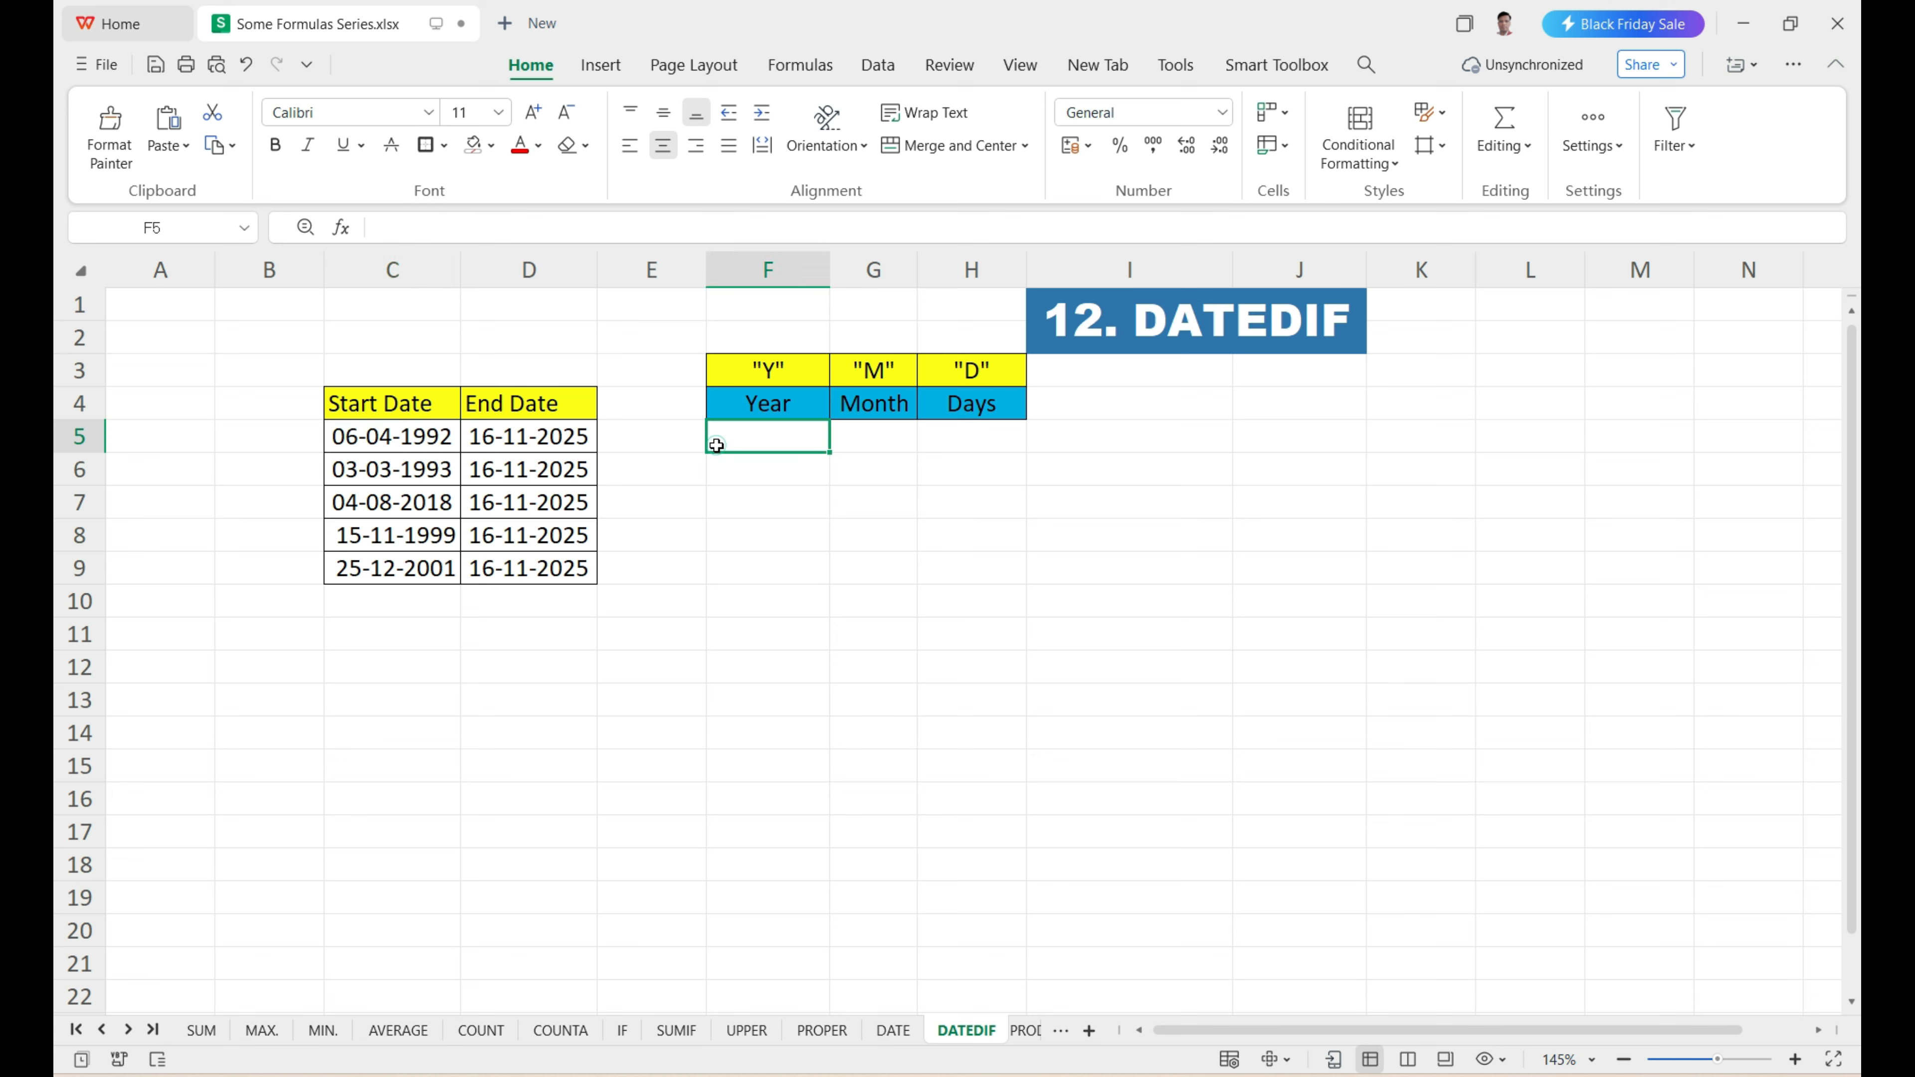
type("=")
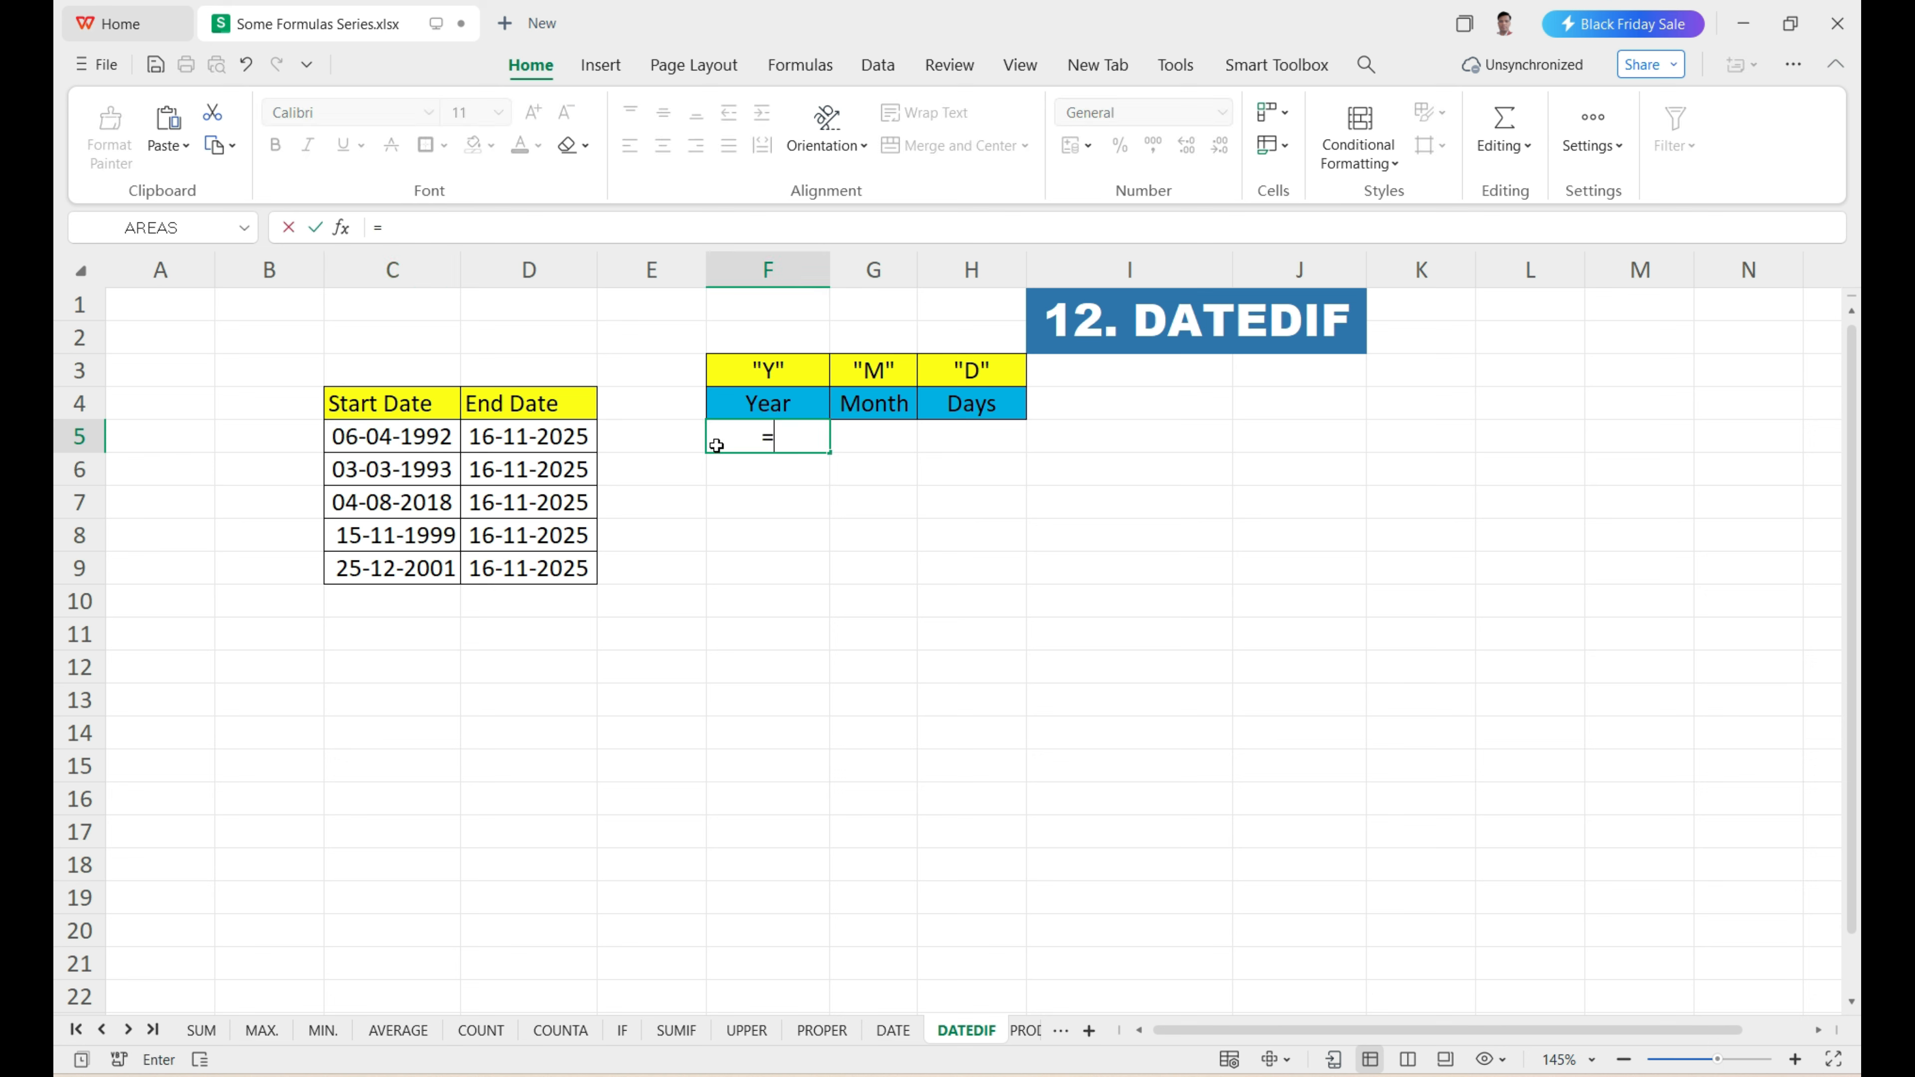
type("DATE")
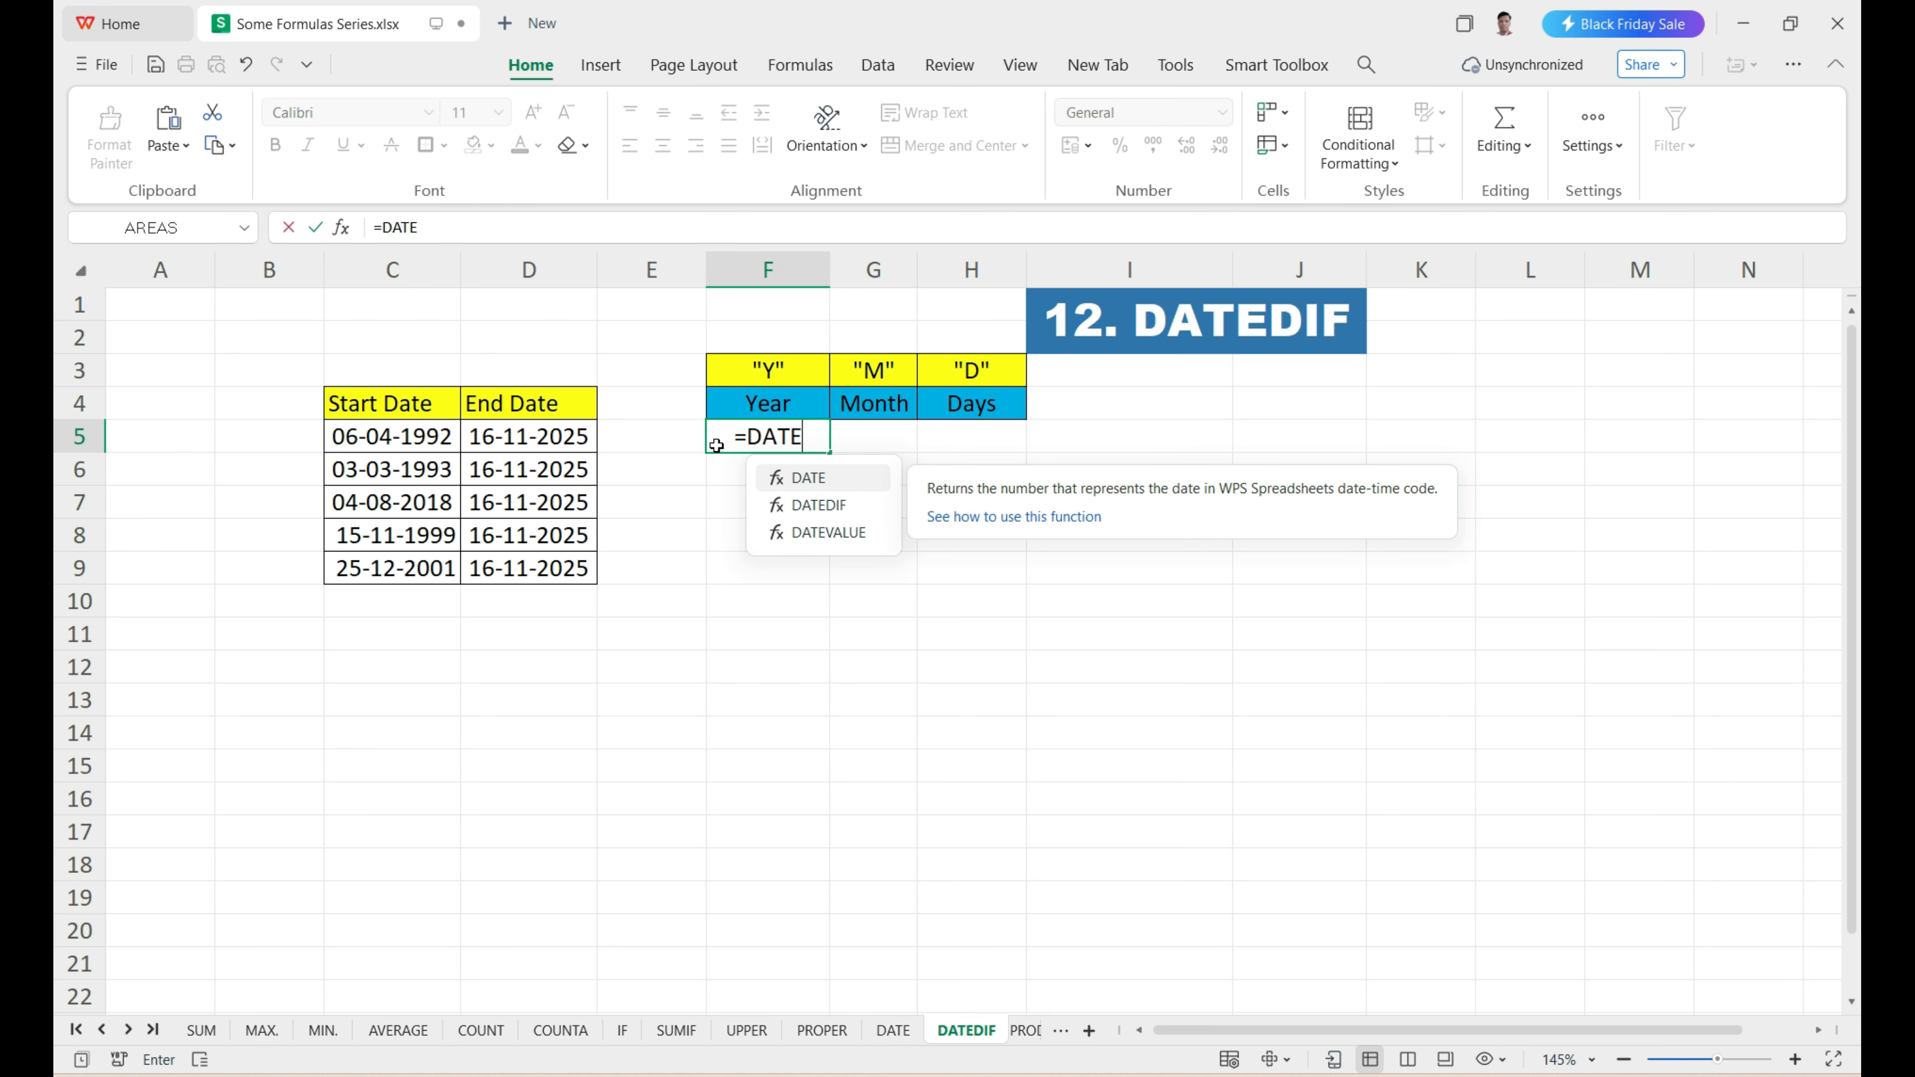
type("DIF")
key("Tab")
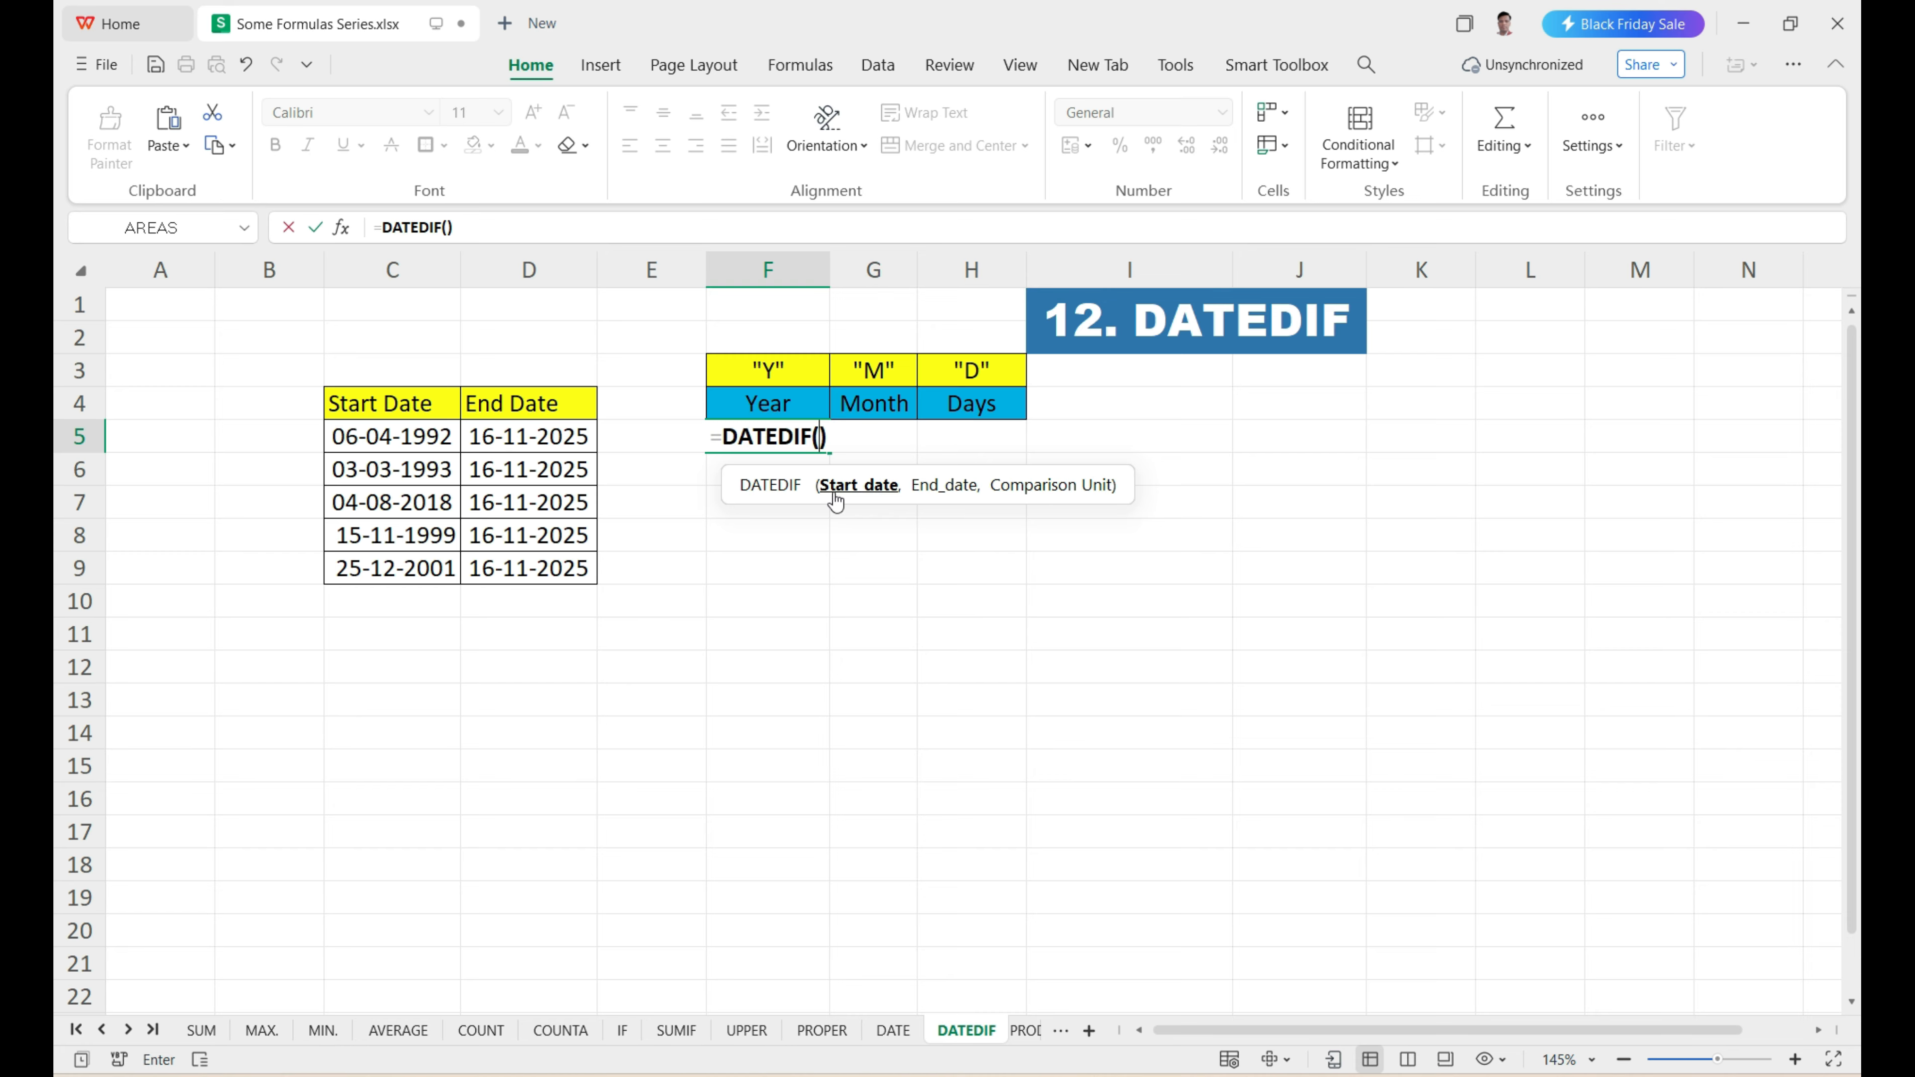
left_click(391, 444)
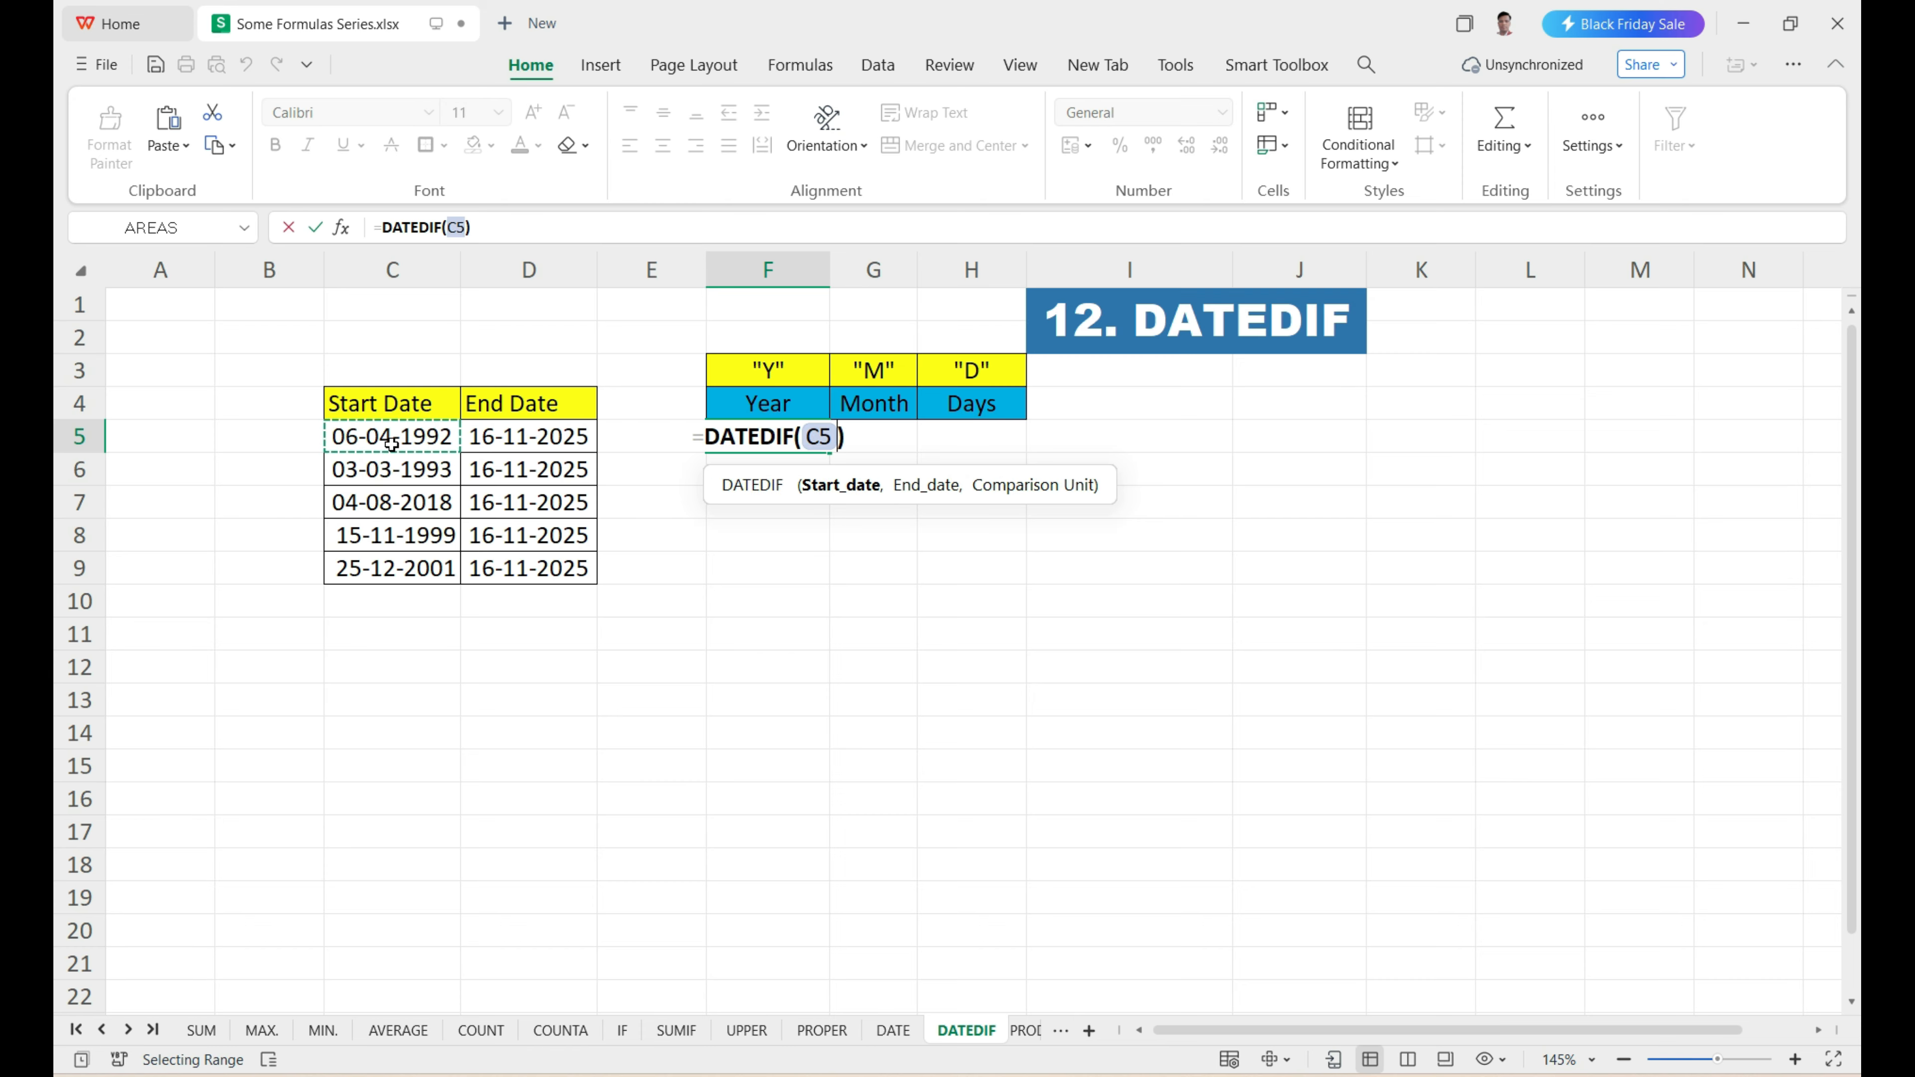
type(",")
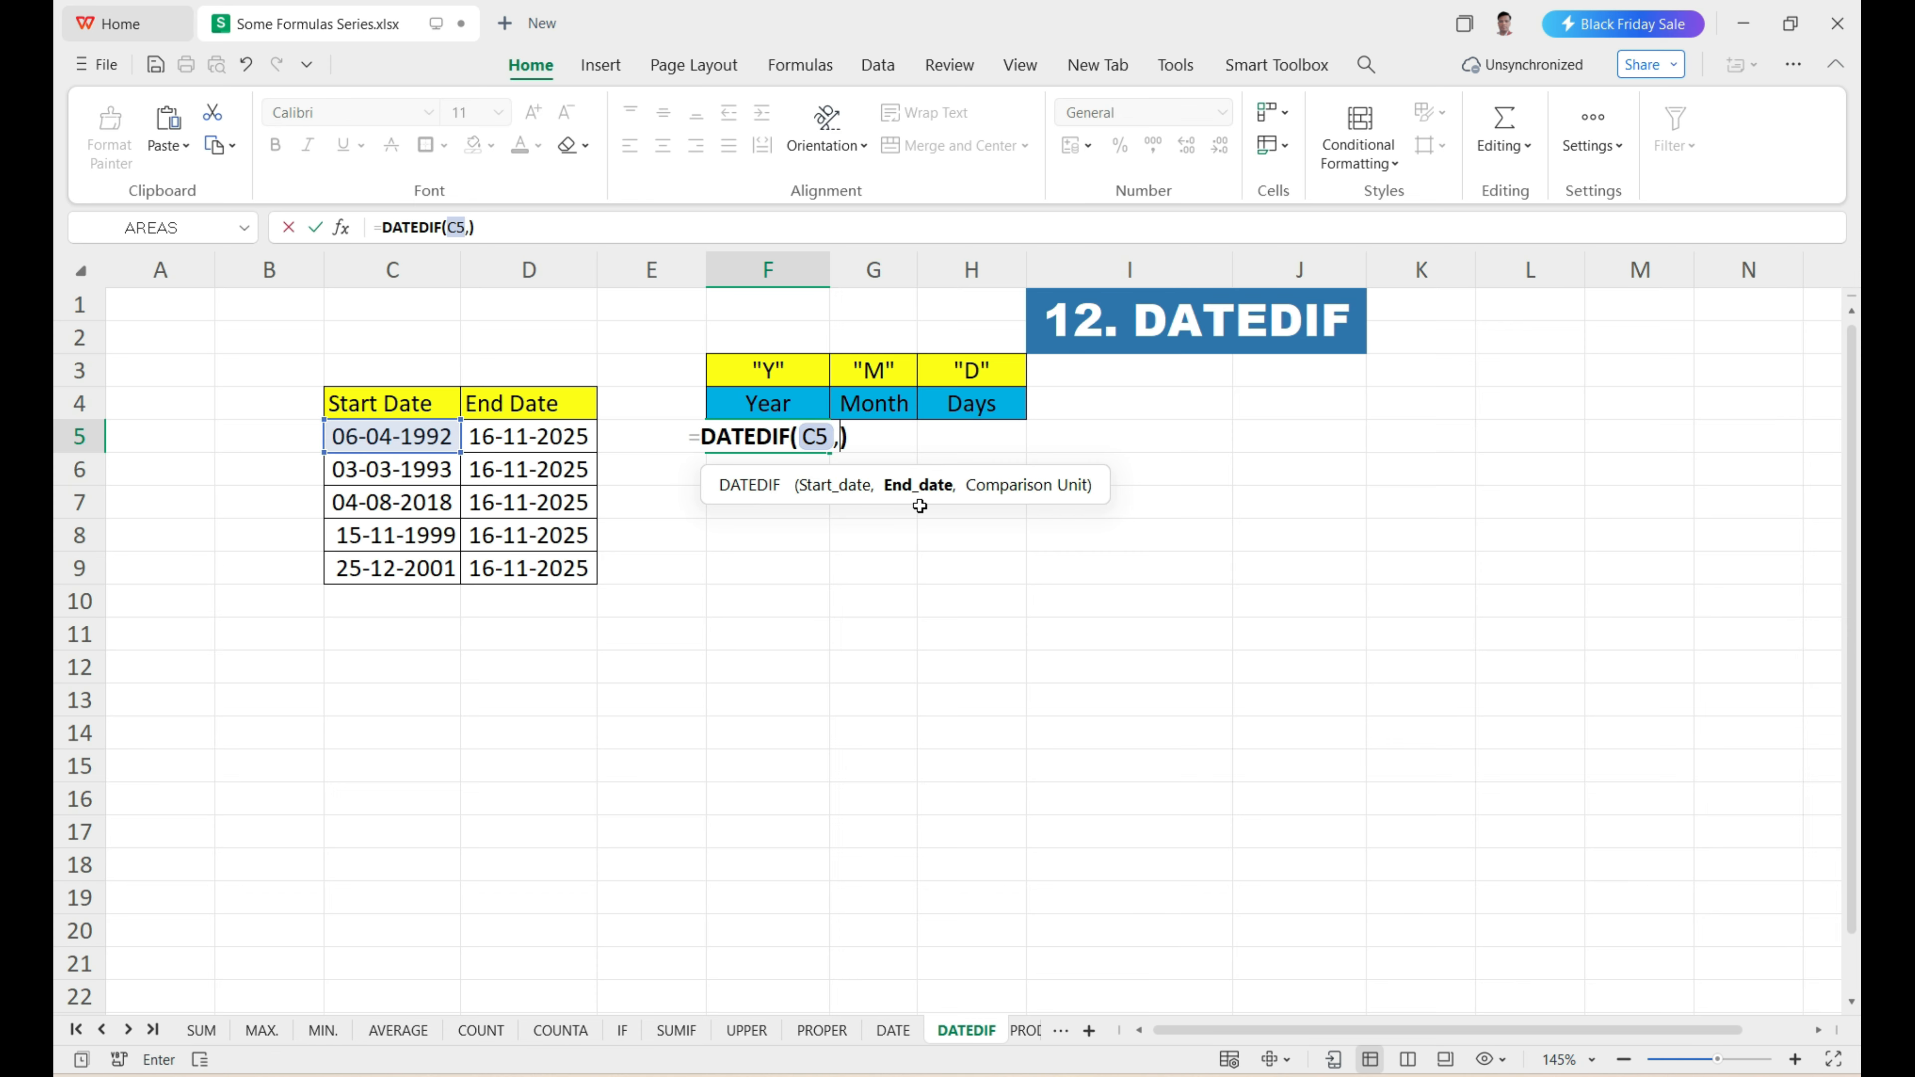
left_click(523, 447)
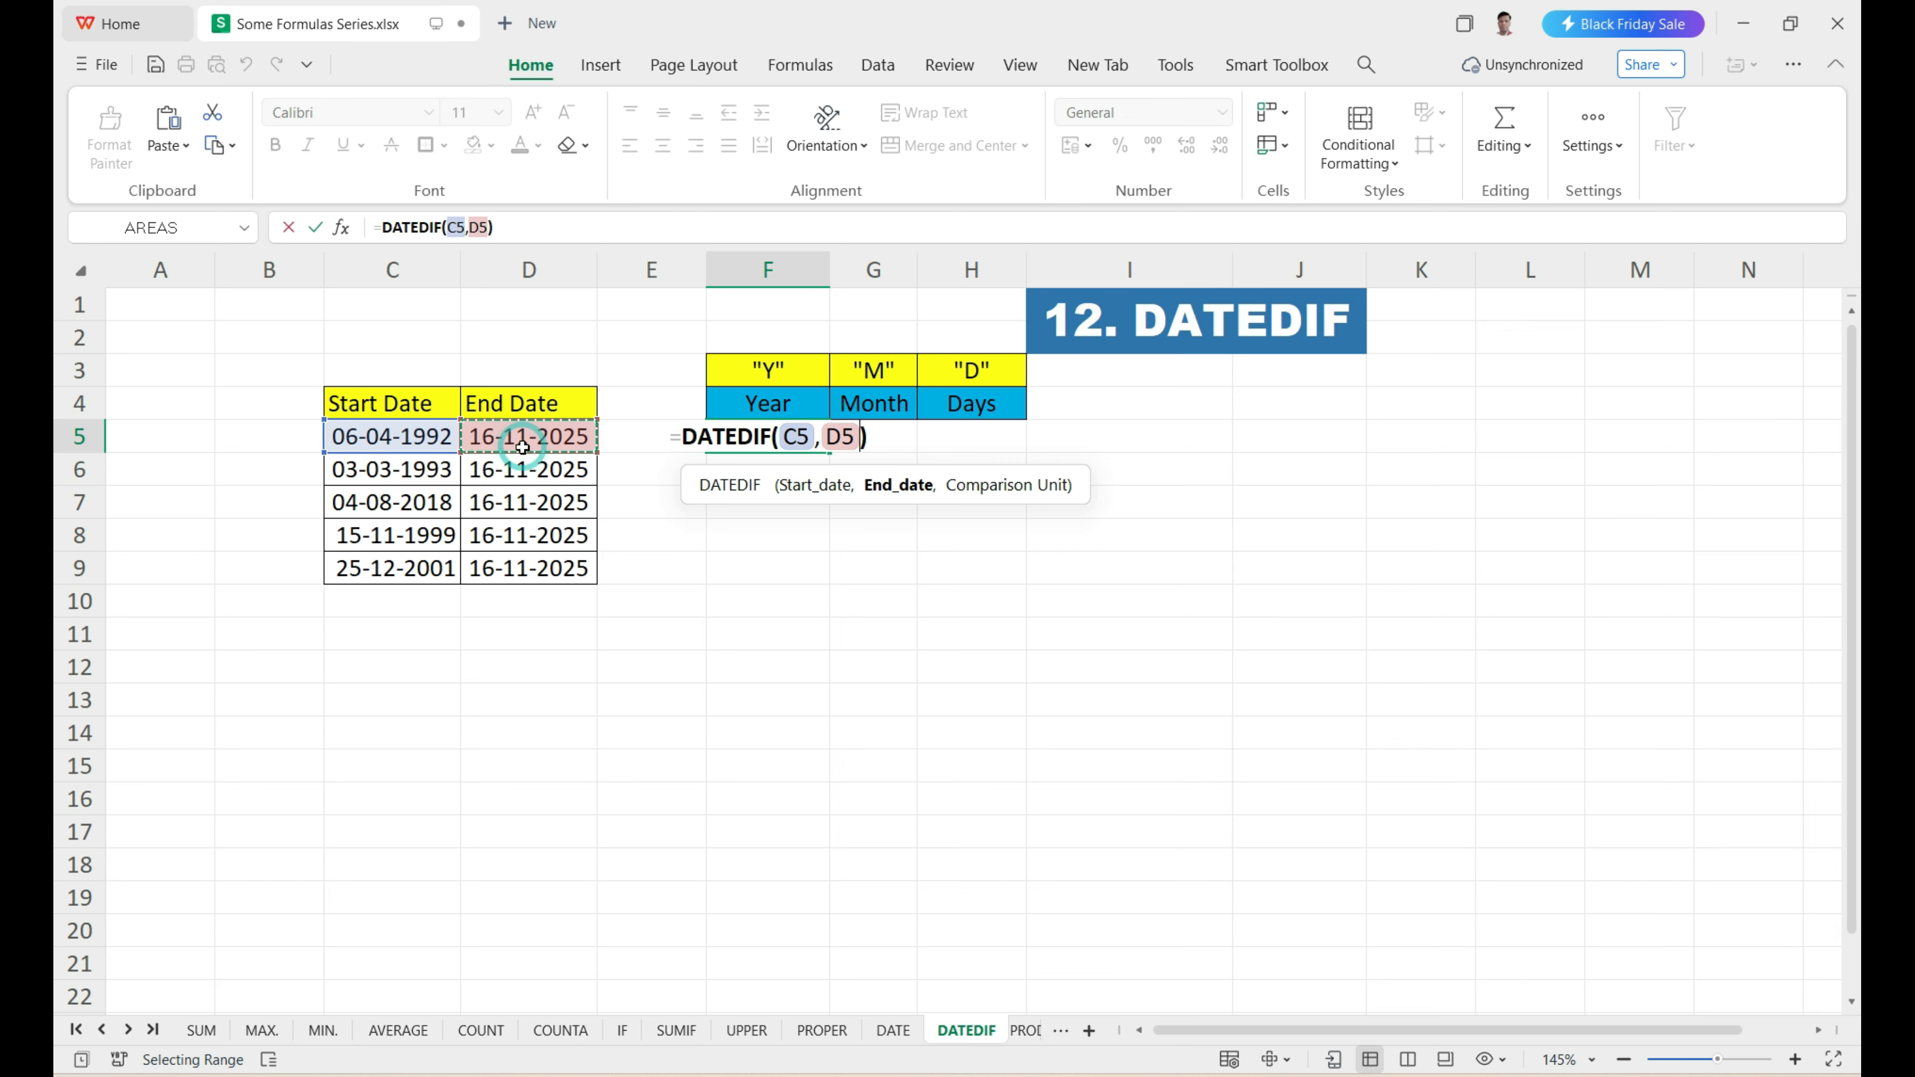
type(",")
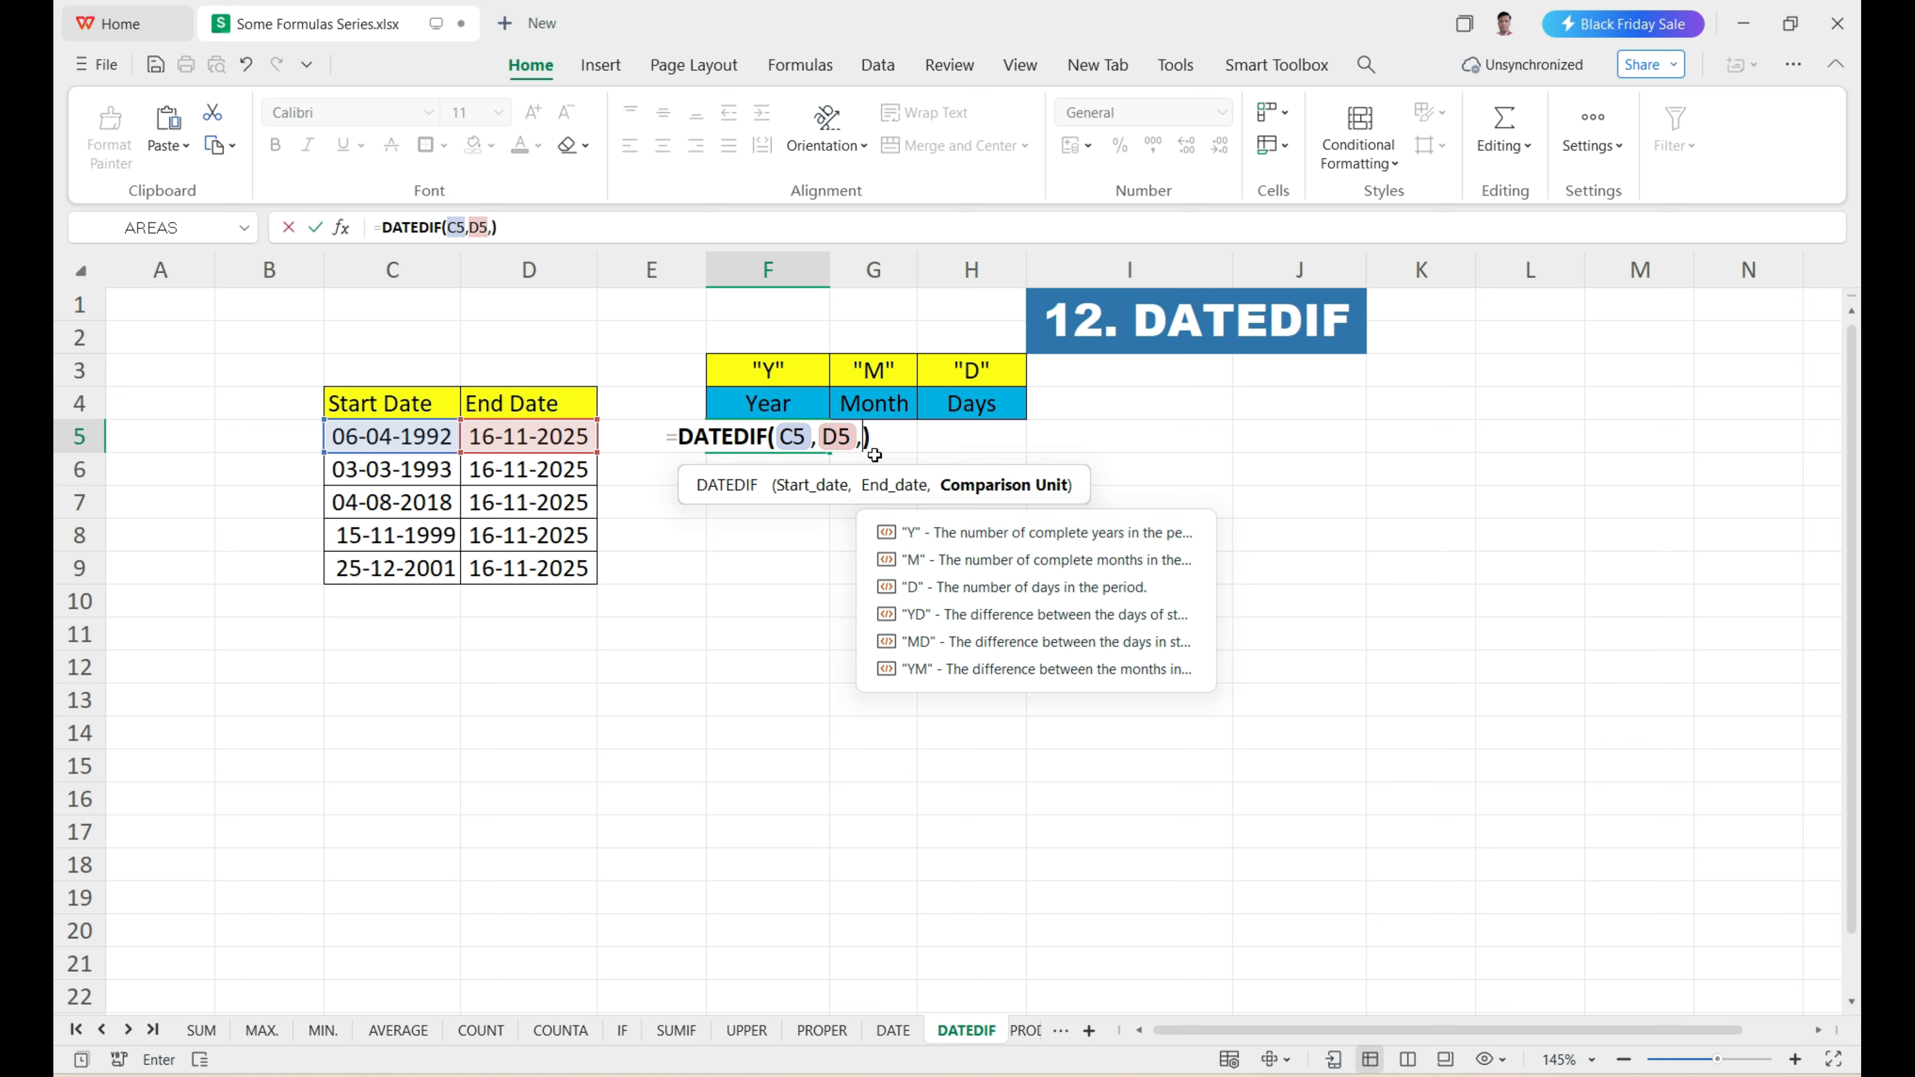
type("\"")
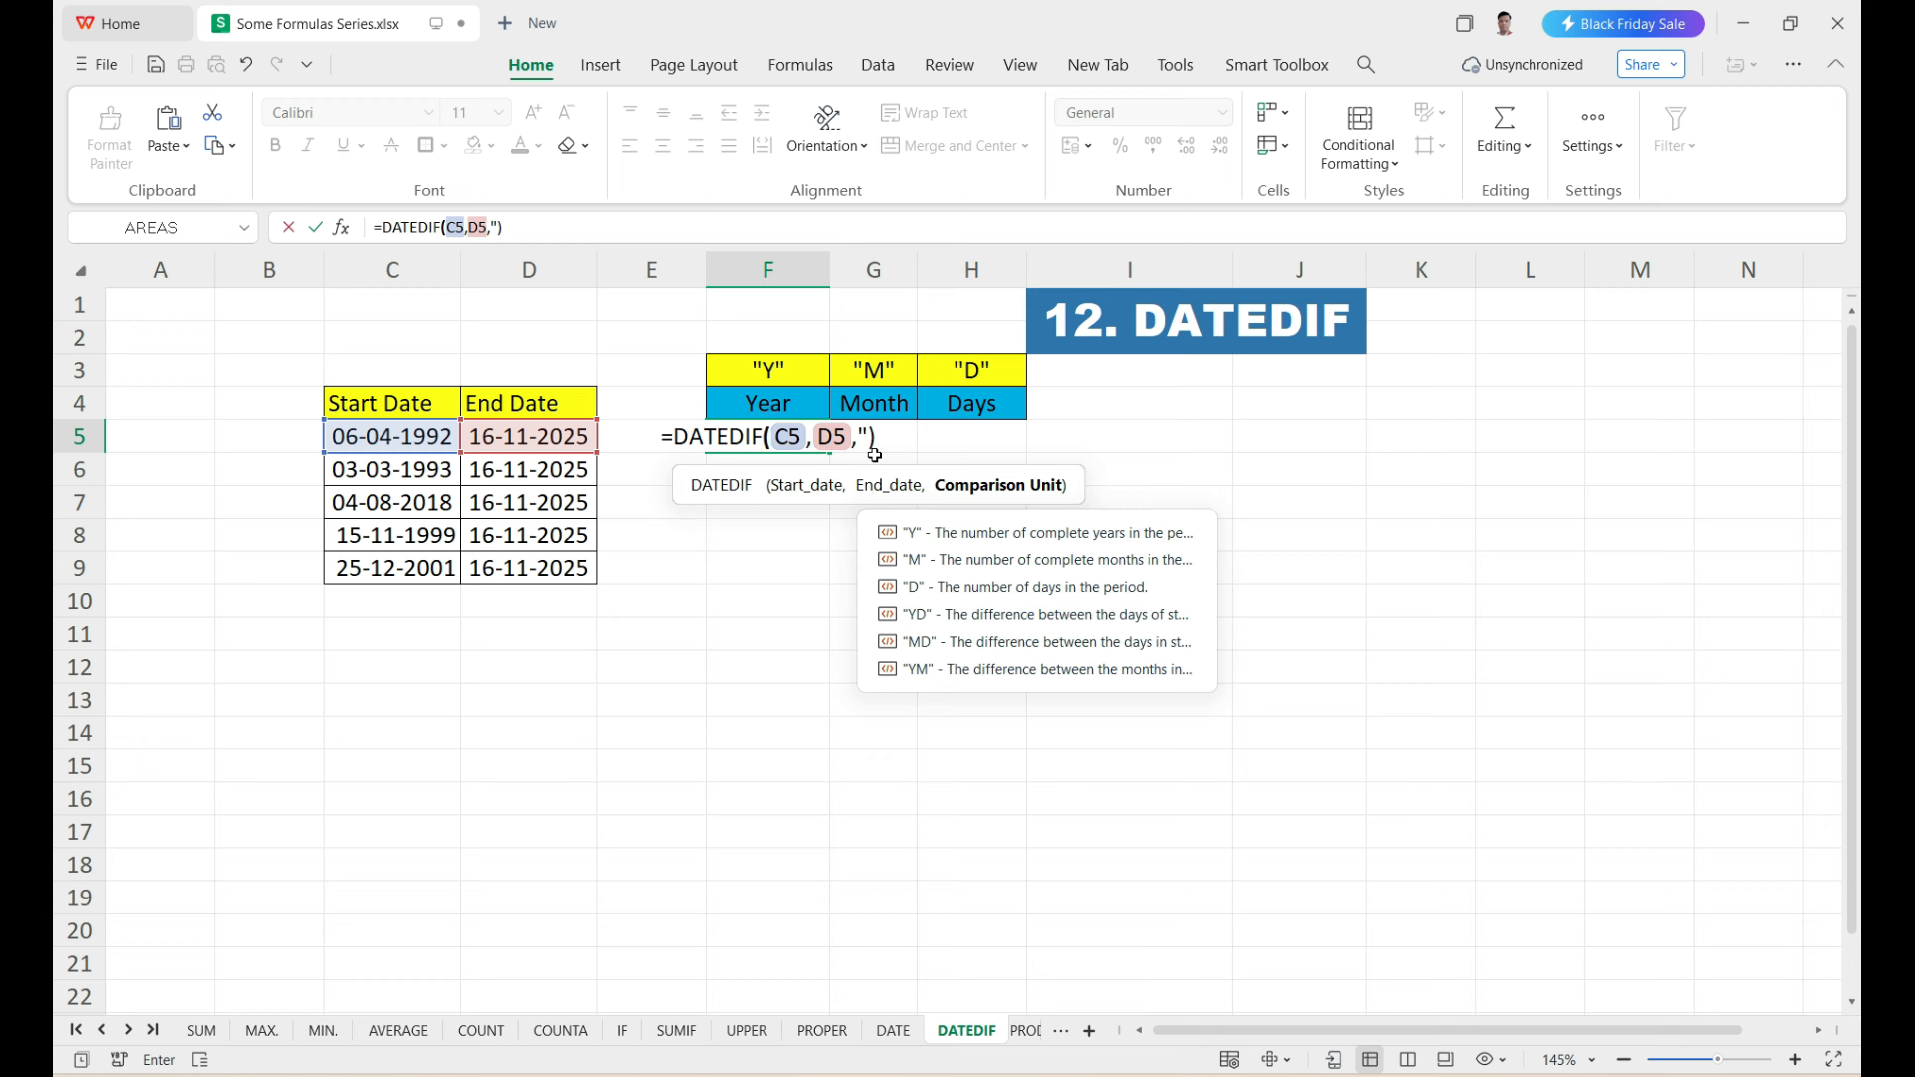
type("y")
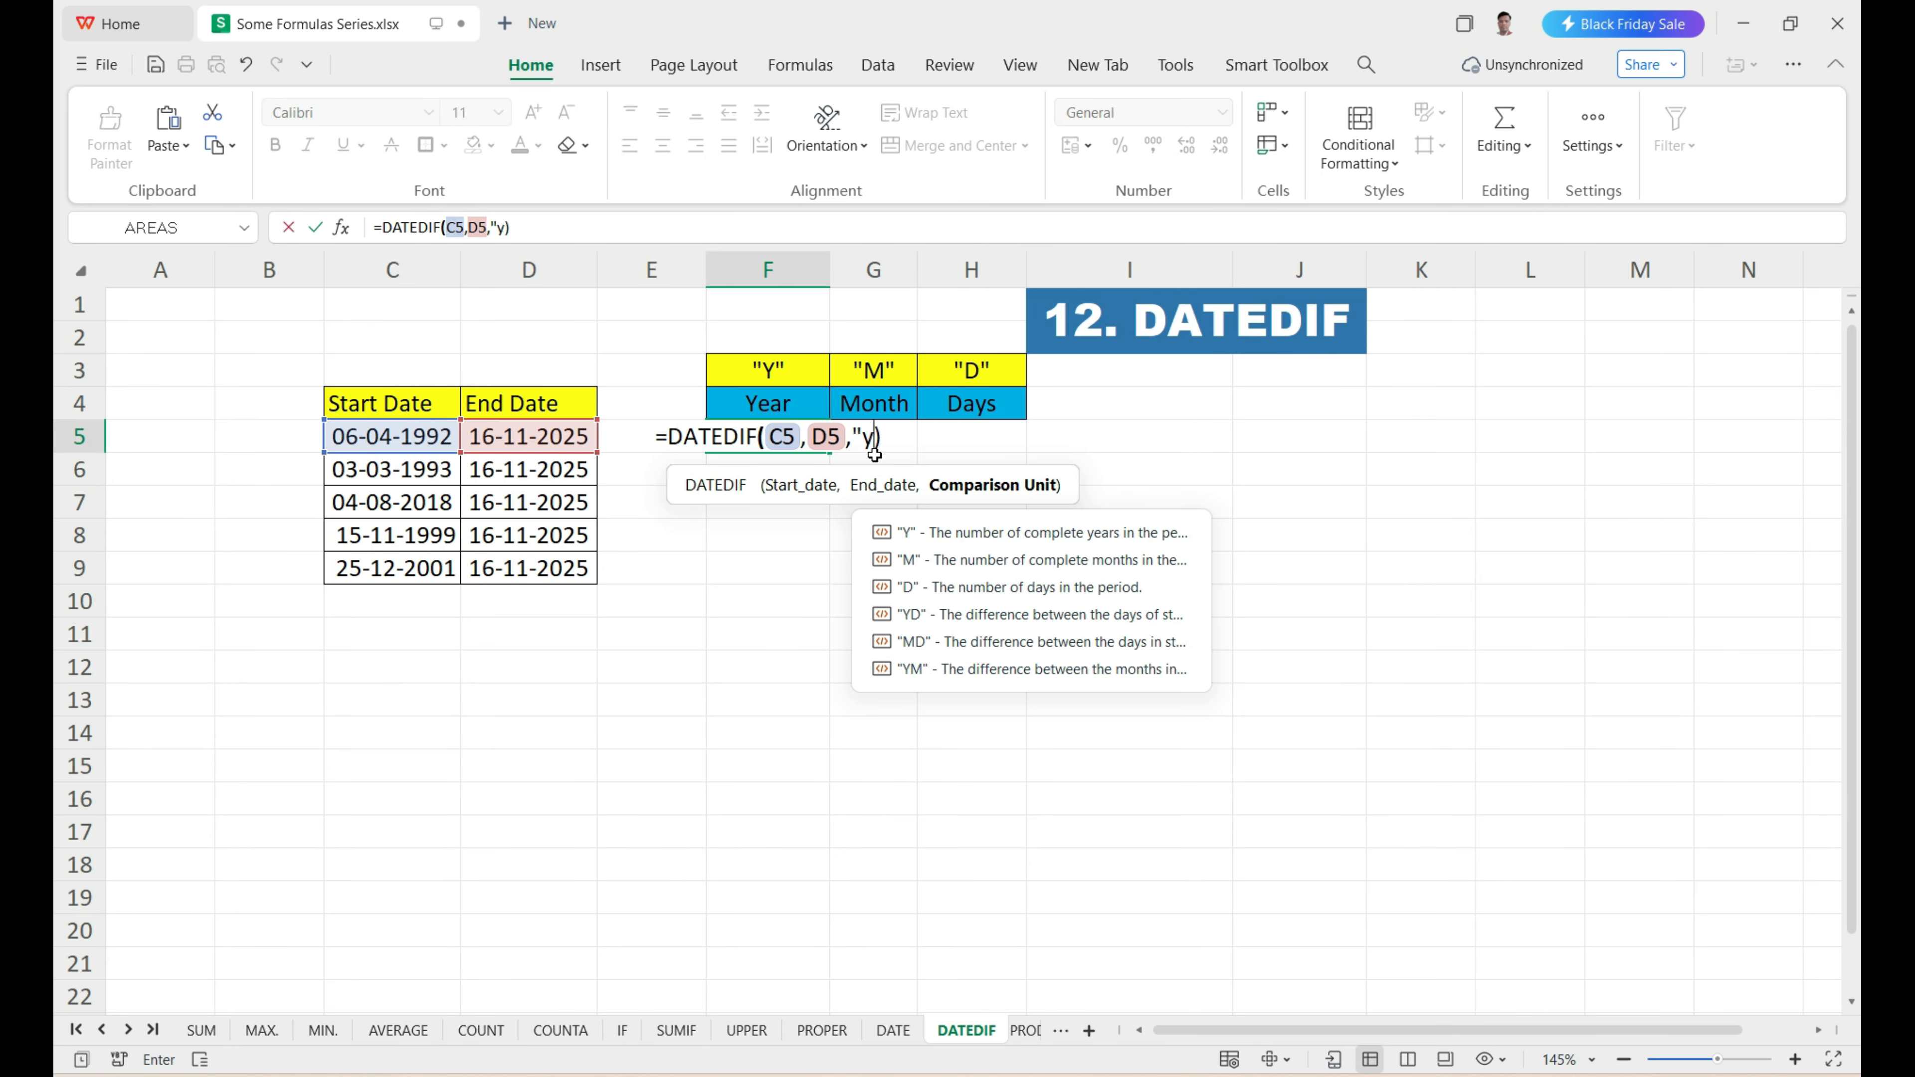
type("\"")
key("Return")
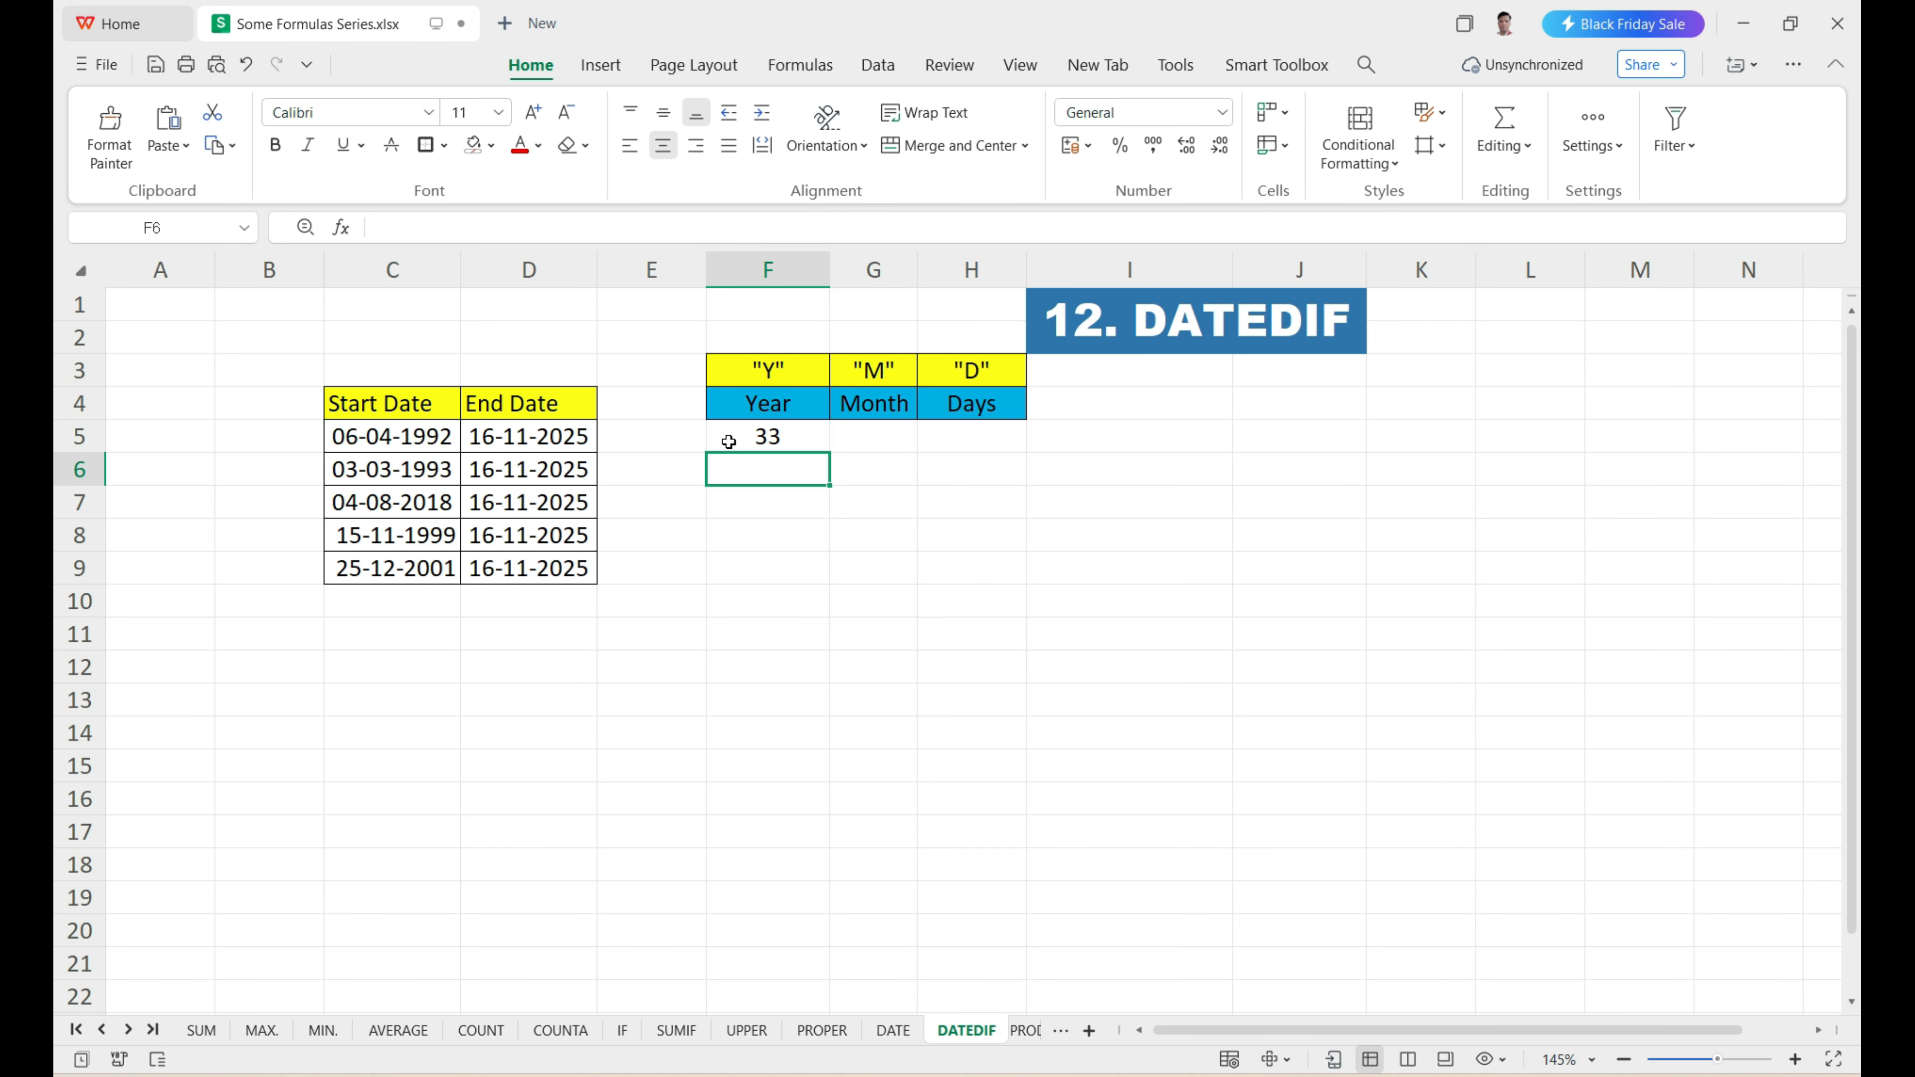
left_click(780, 440)
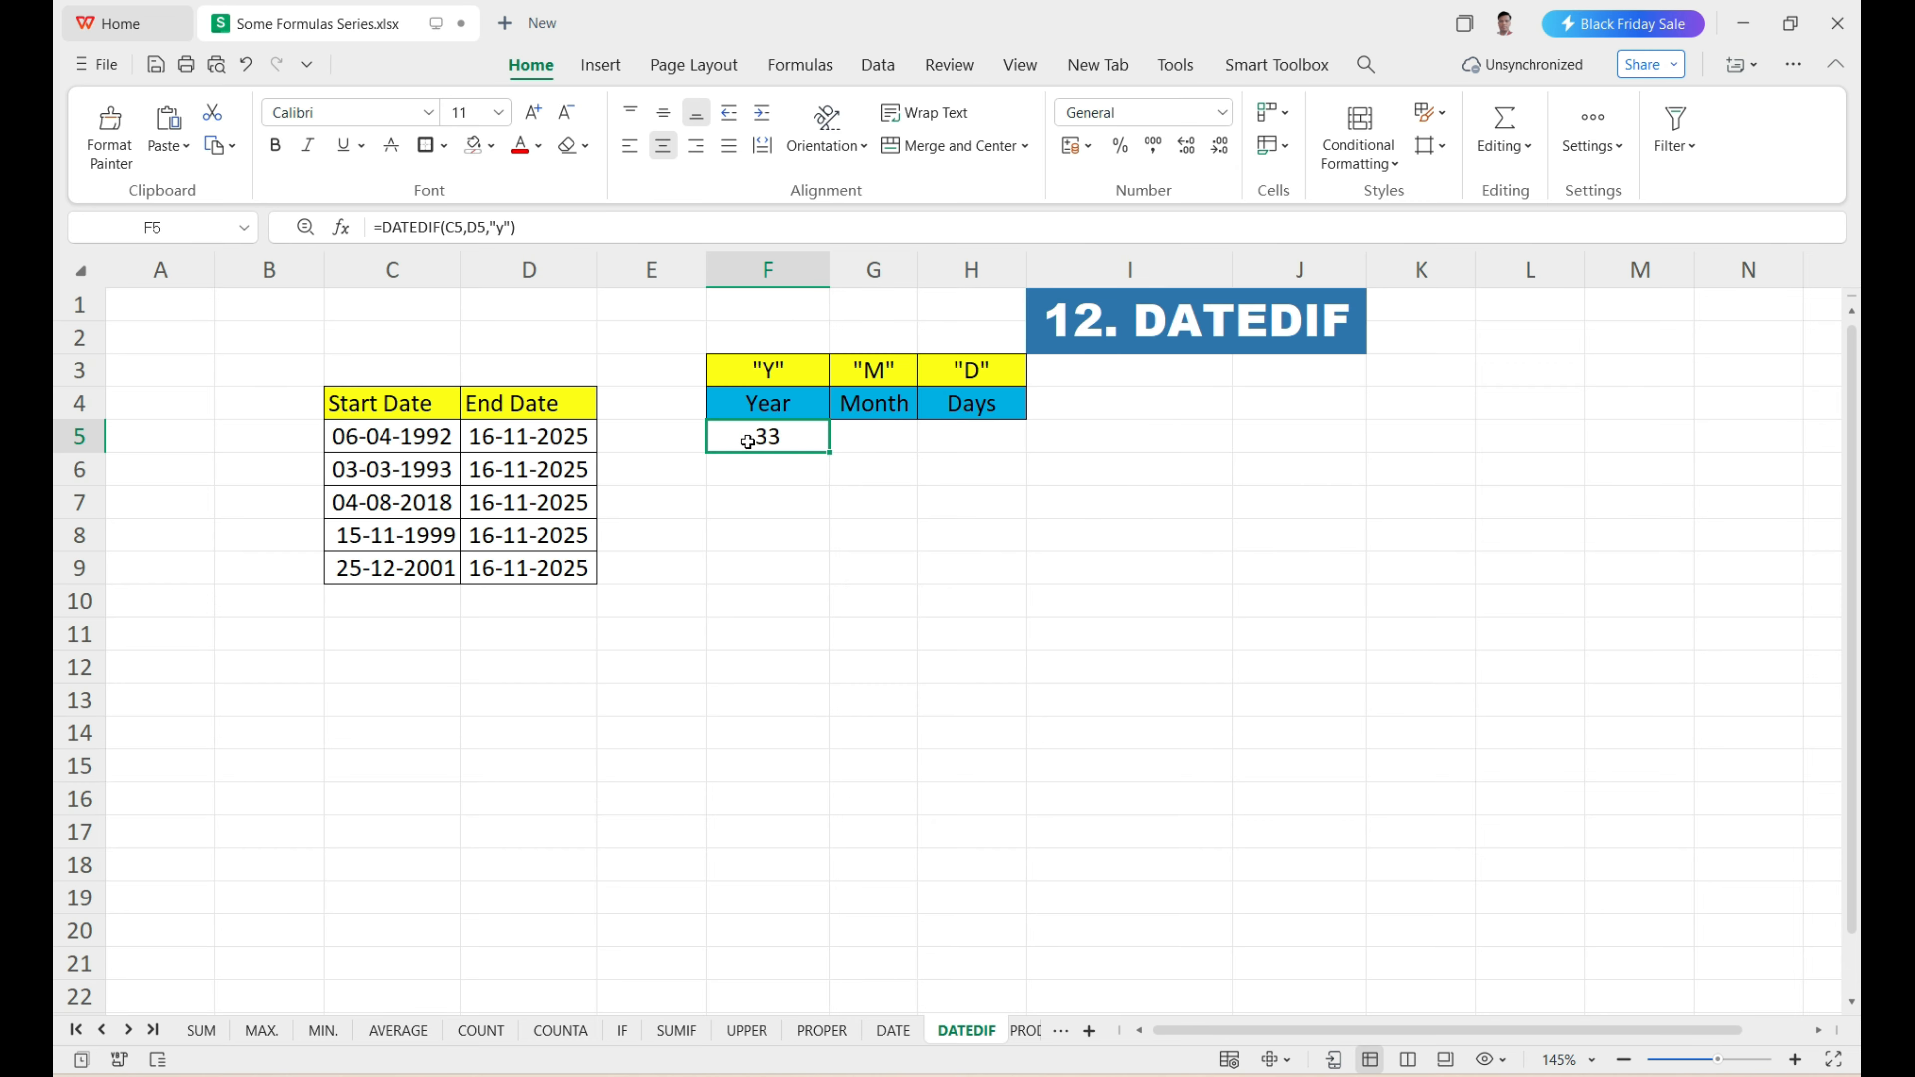
Enter =DATEDIF(C5,D5,"M") in G5 to calculate the complete months between the first row's start and end dates.
left_click(864, 432)
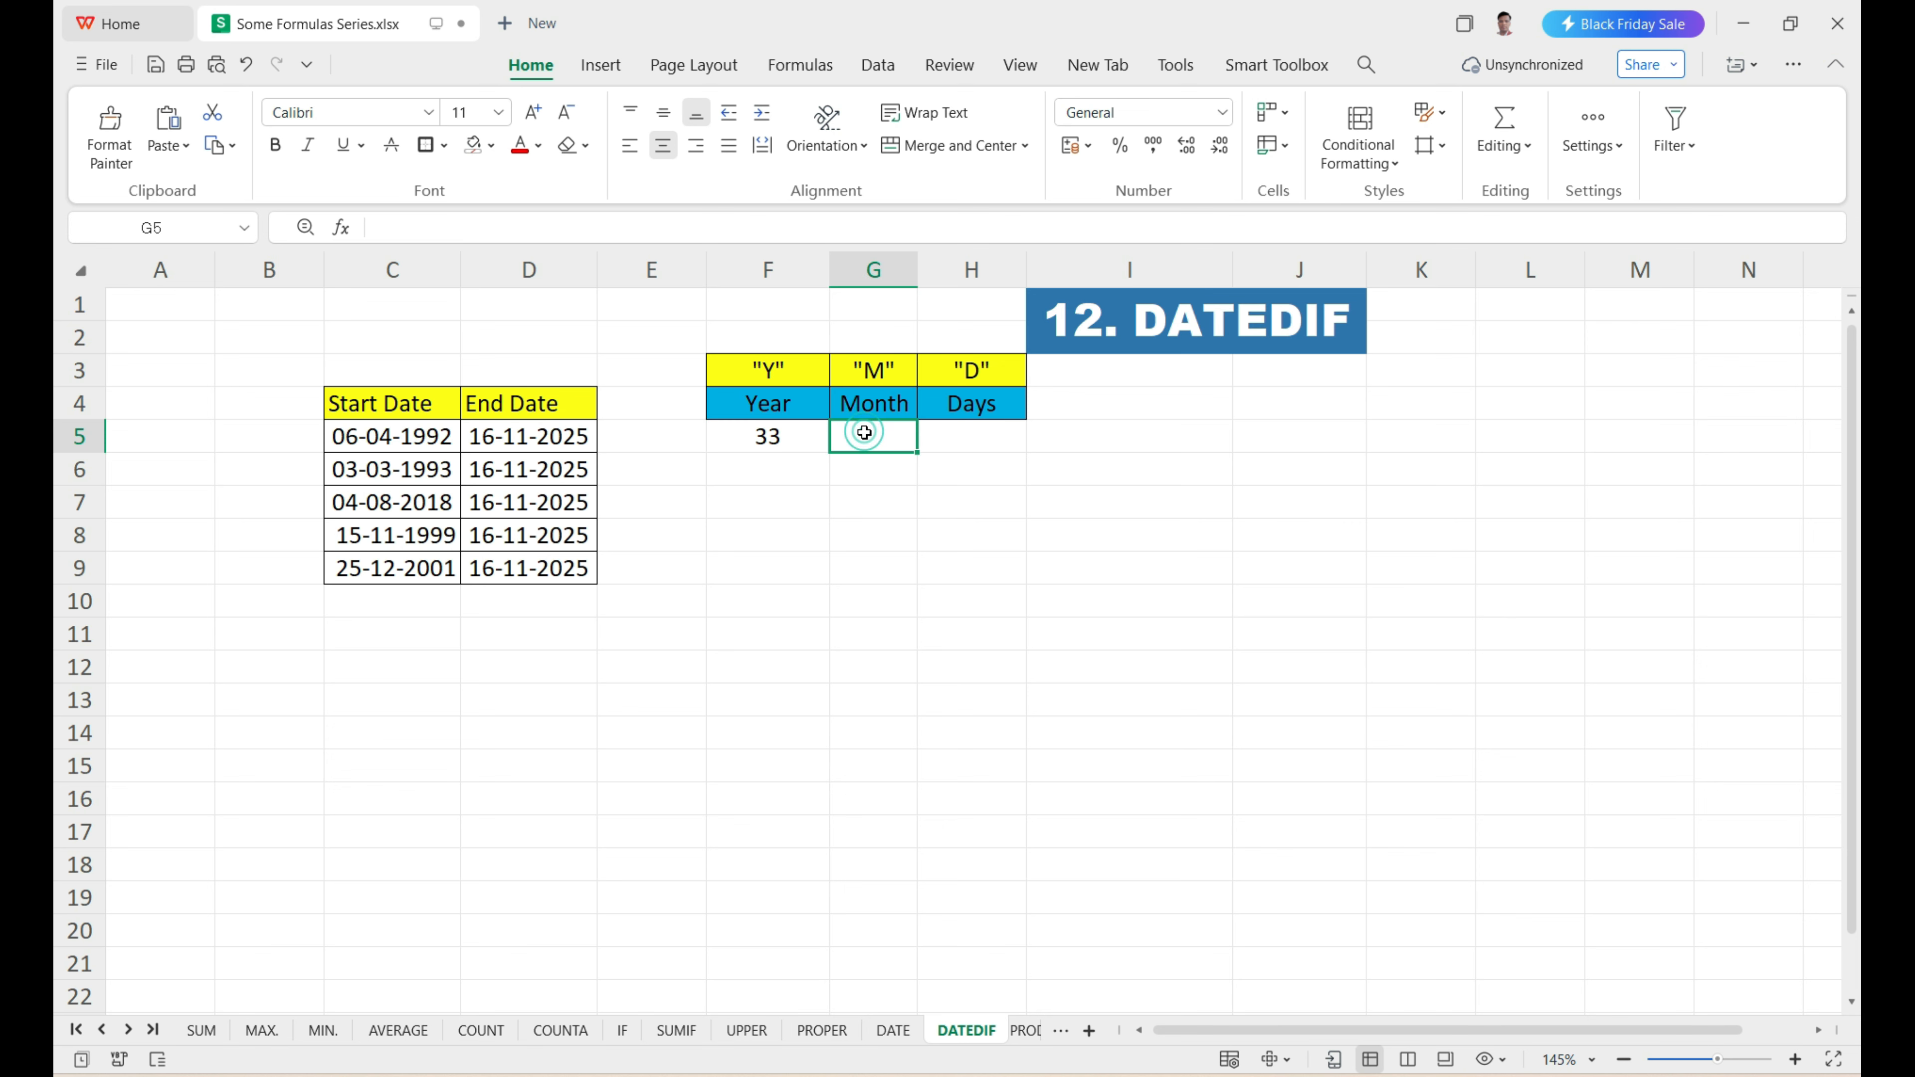
type("=")
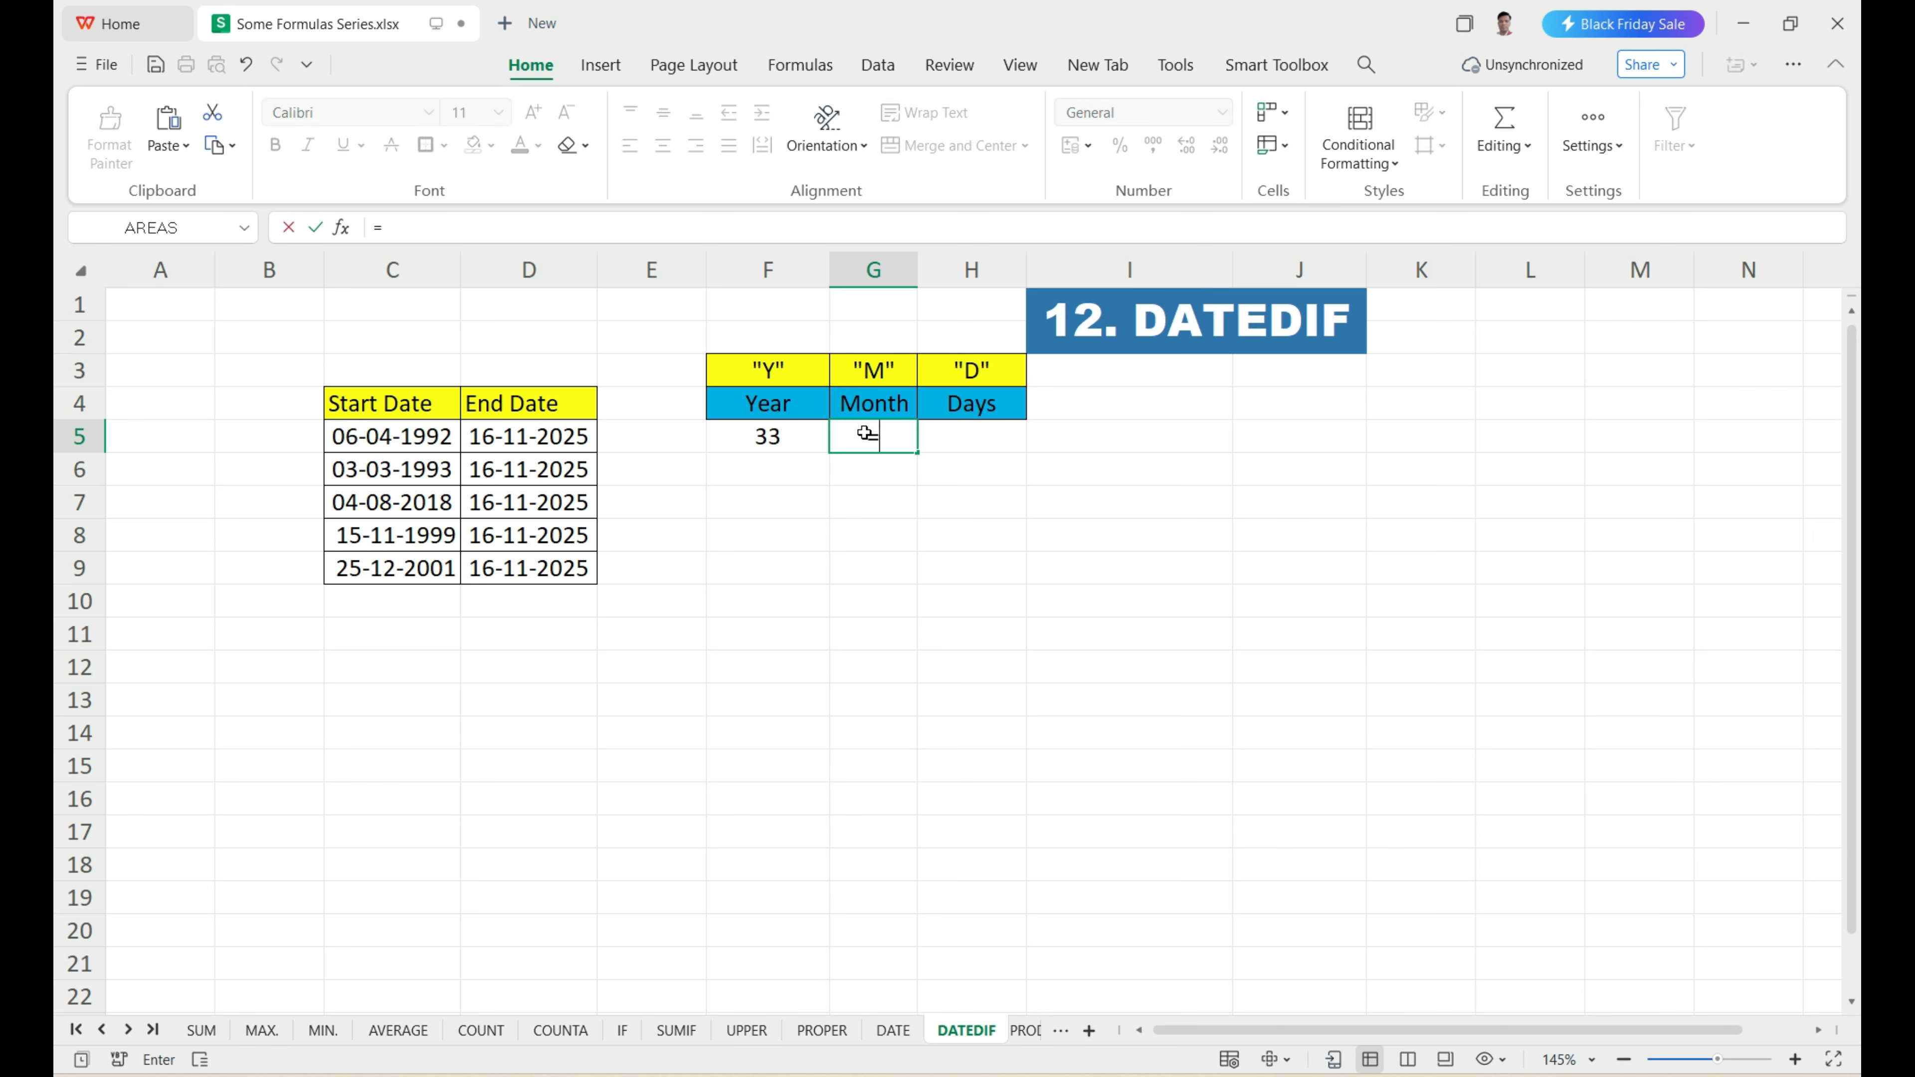
type("datedif")
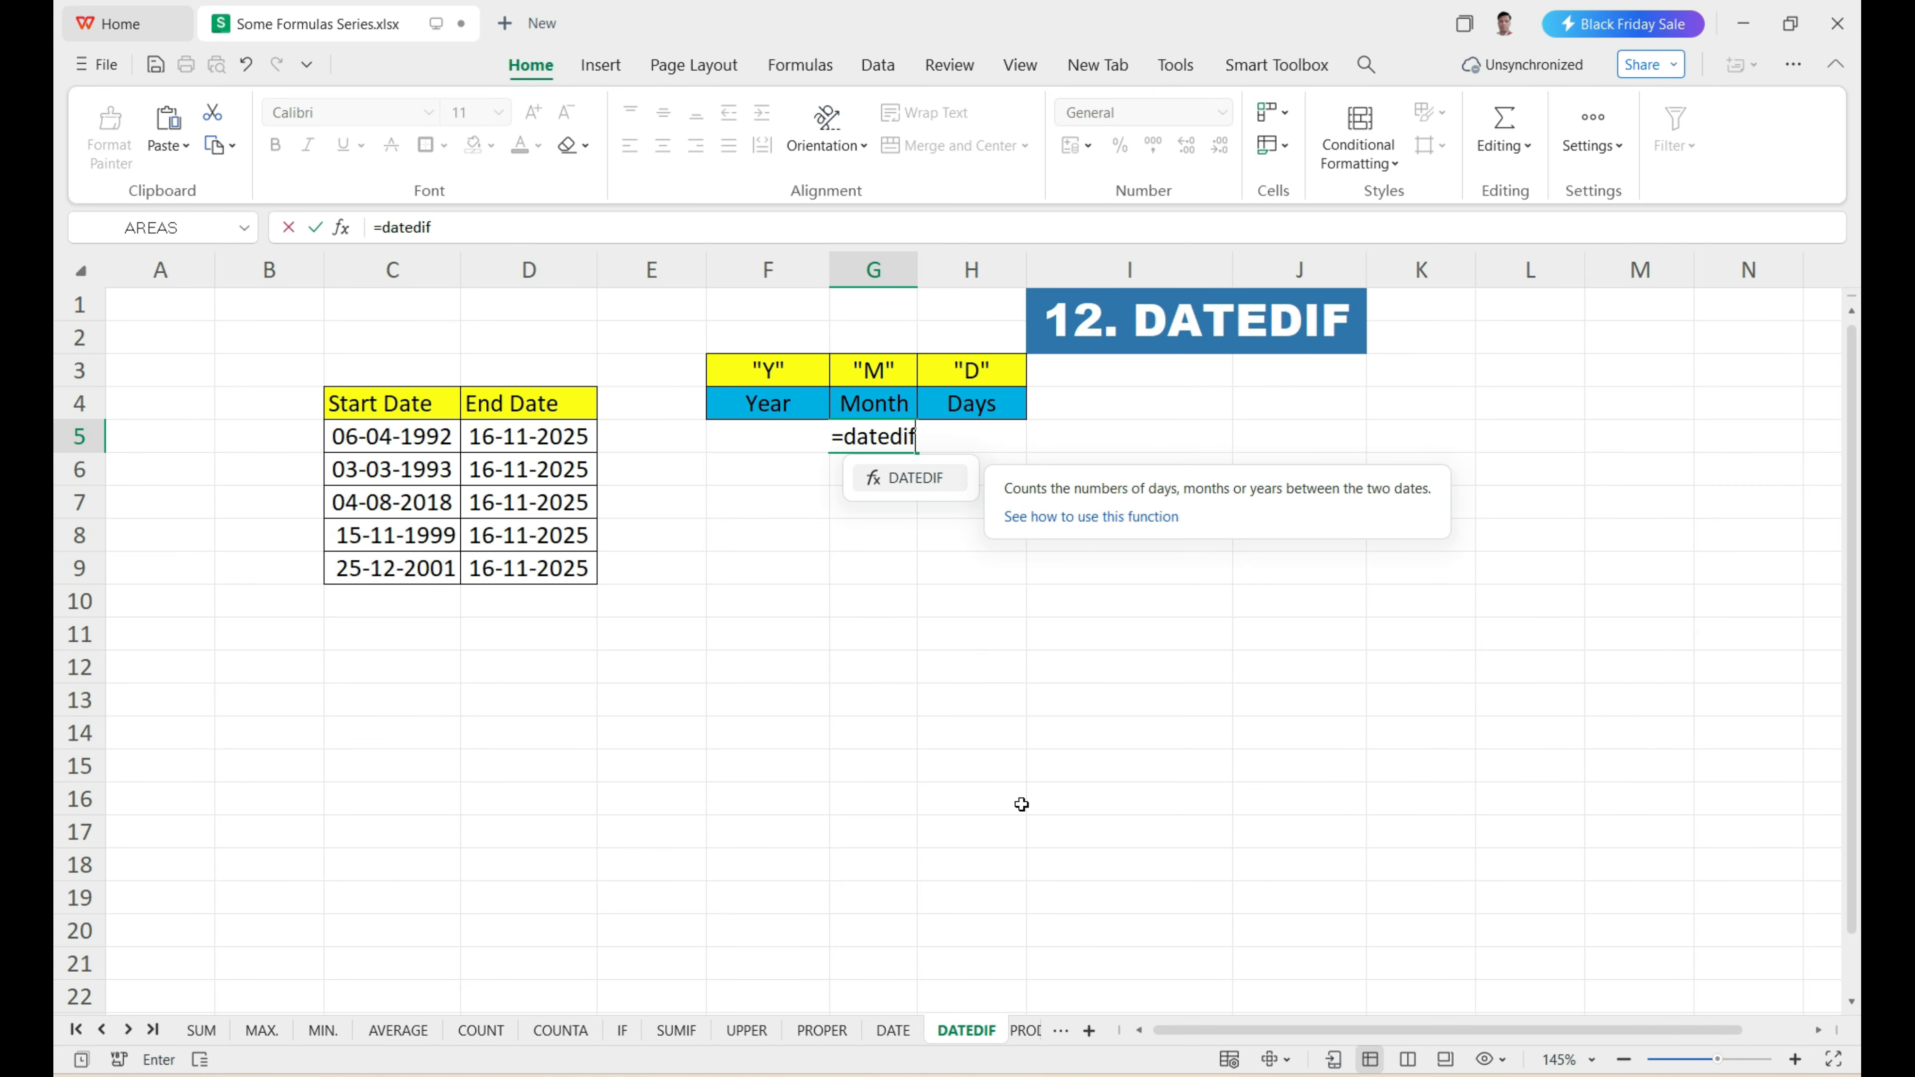
key("Tab")
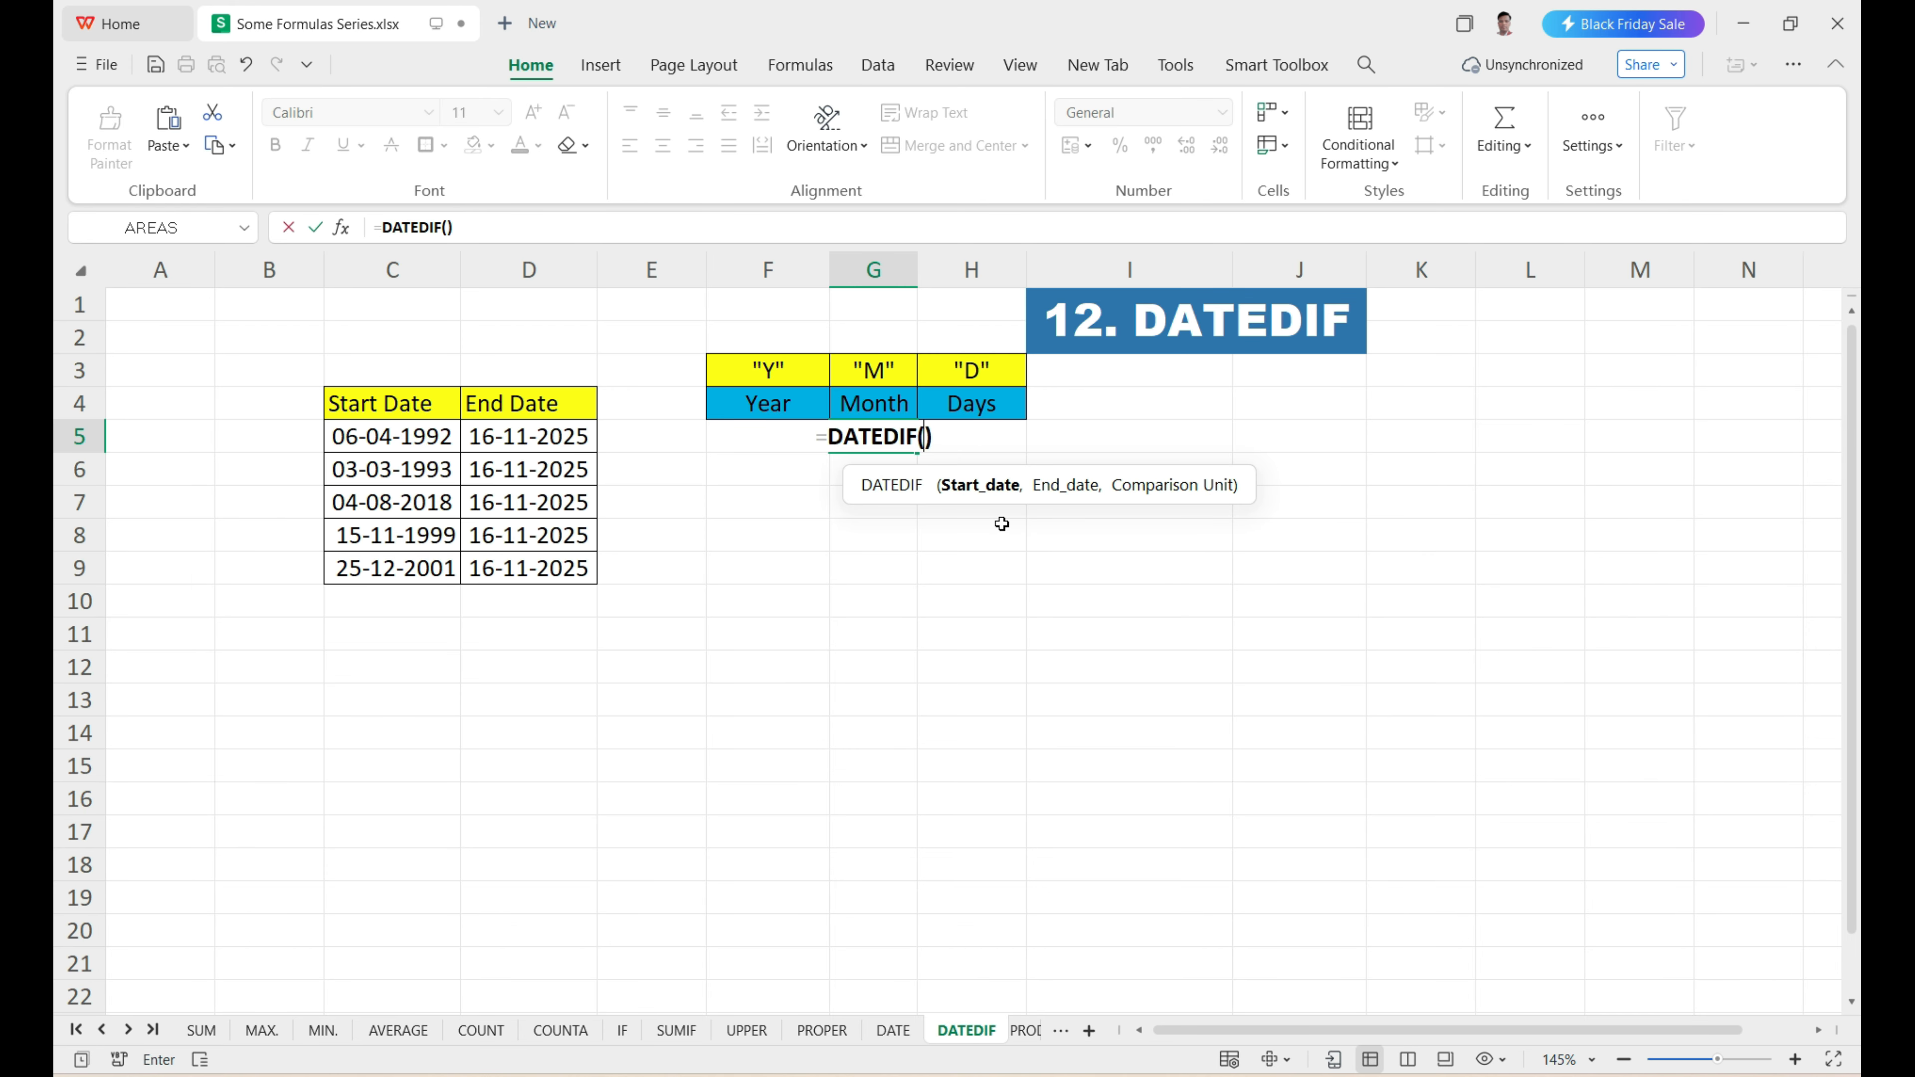
left_click(415, 435)
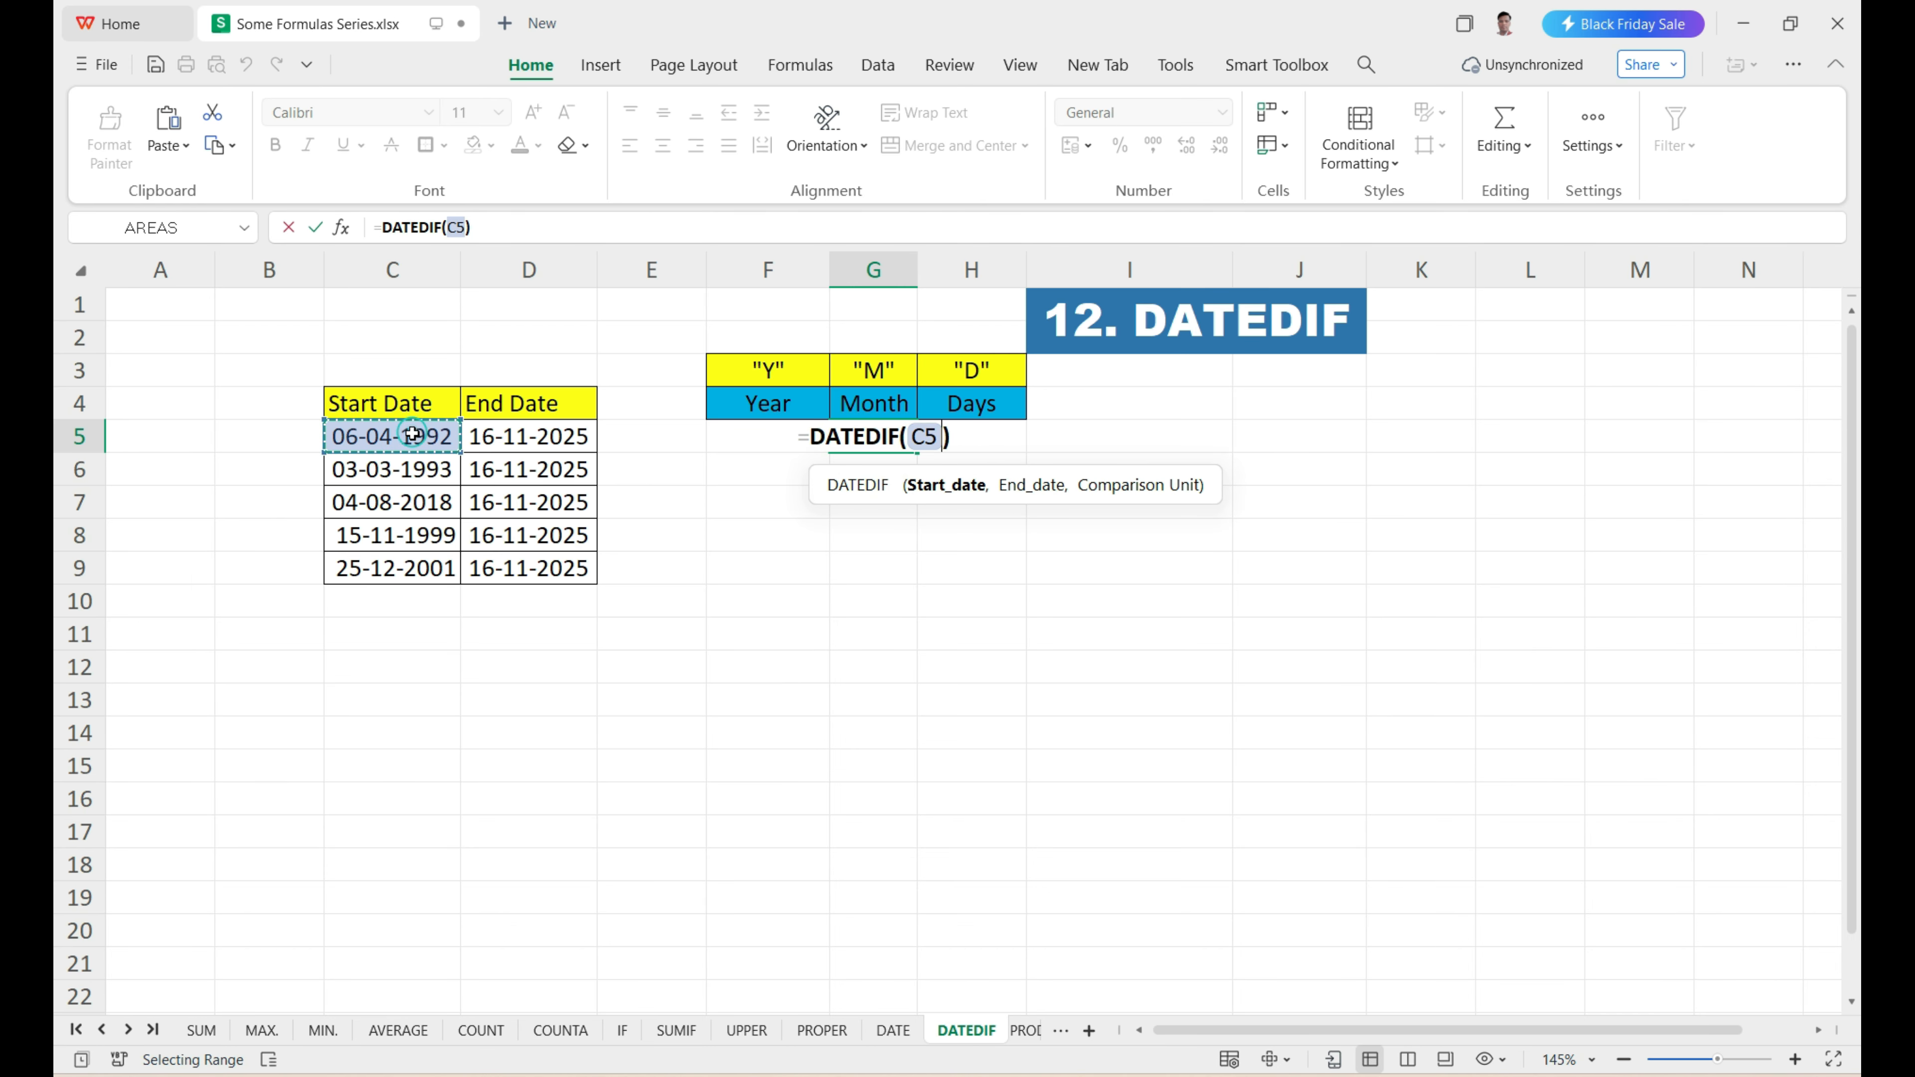
type(",")
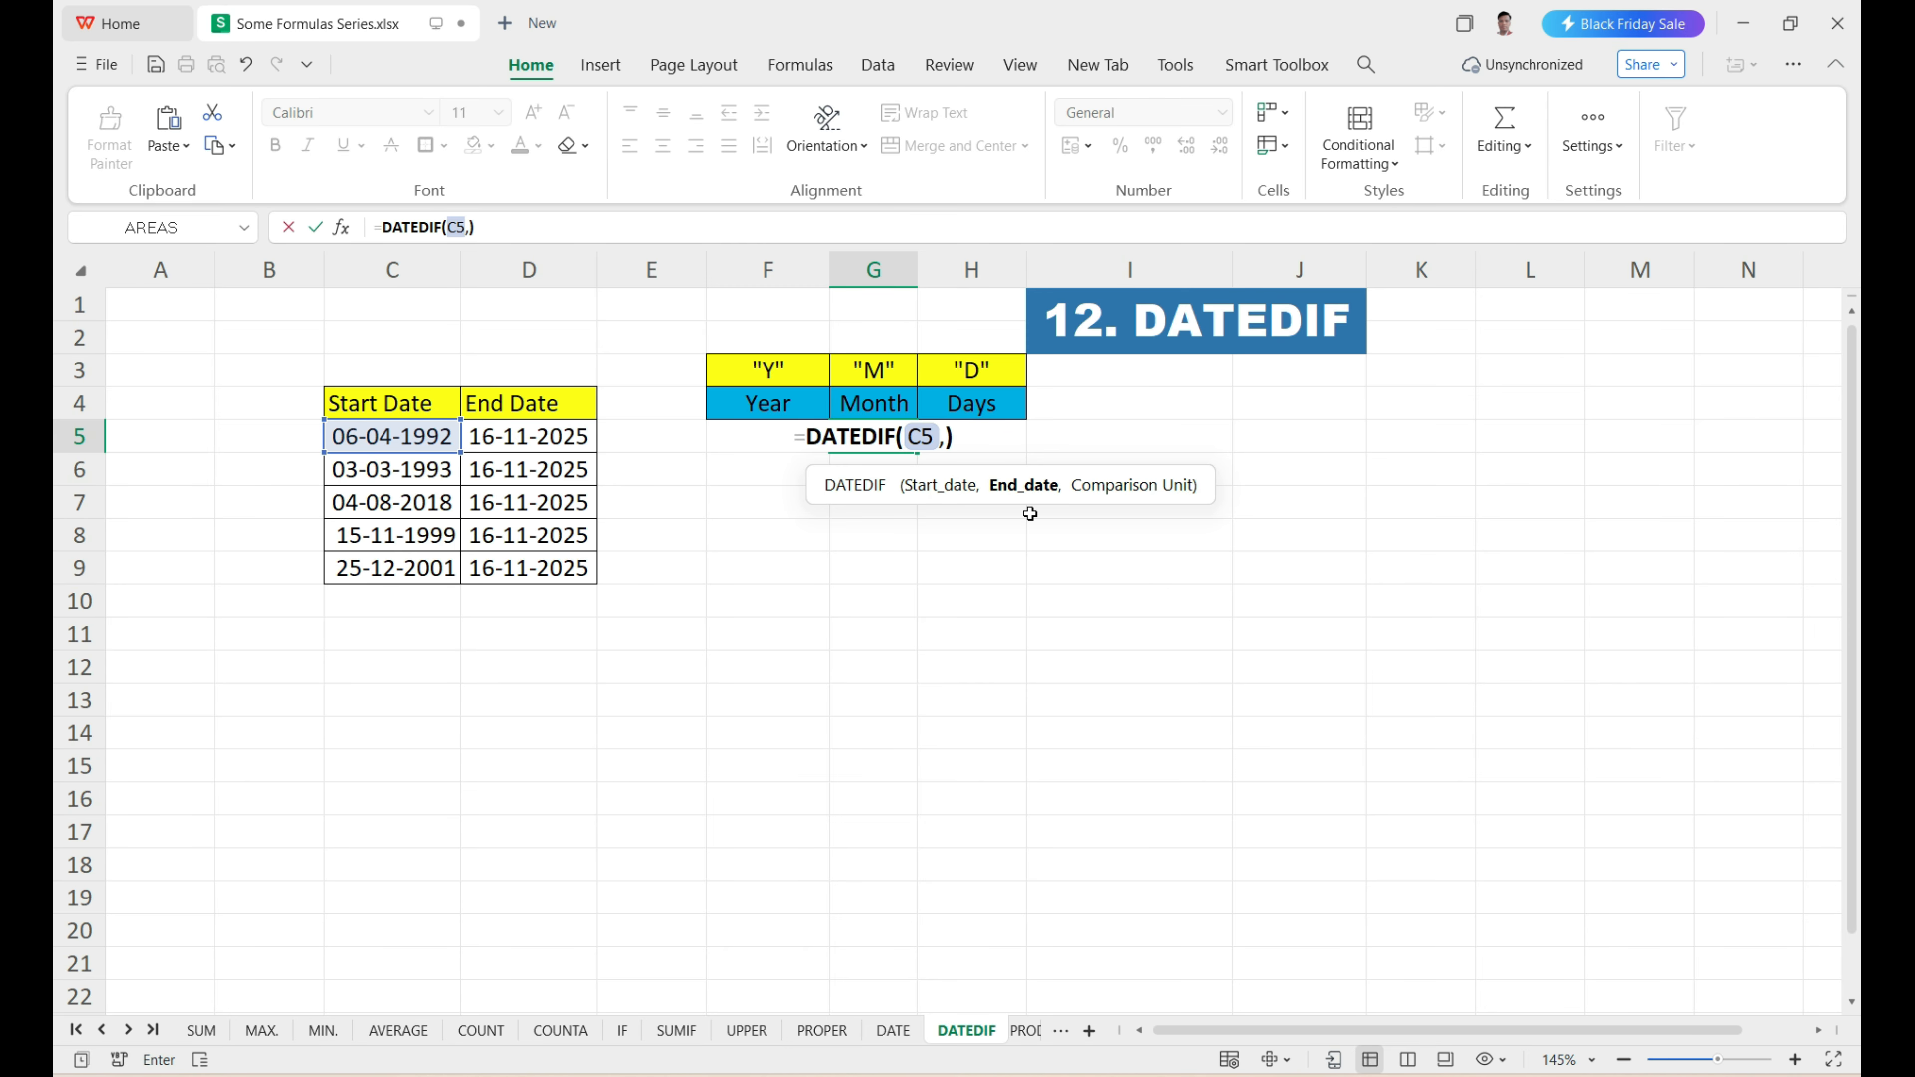
left_click(519, 437)
type(",")
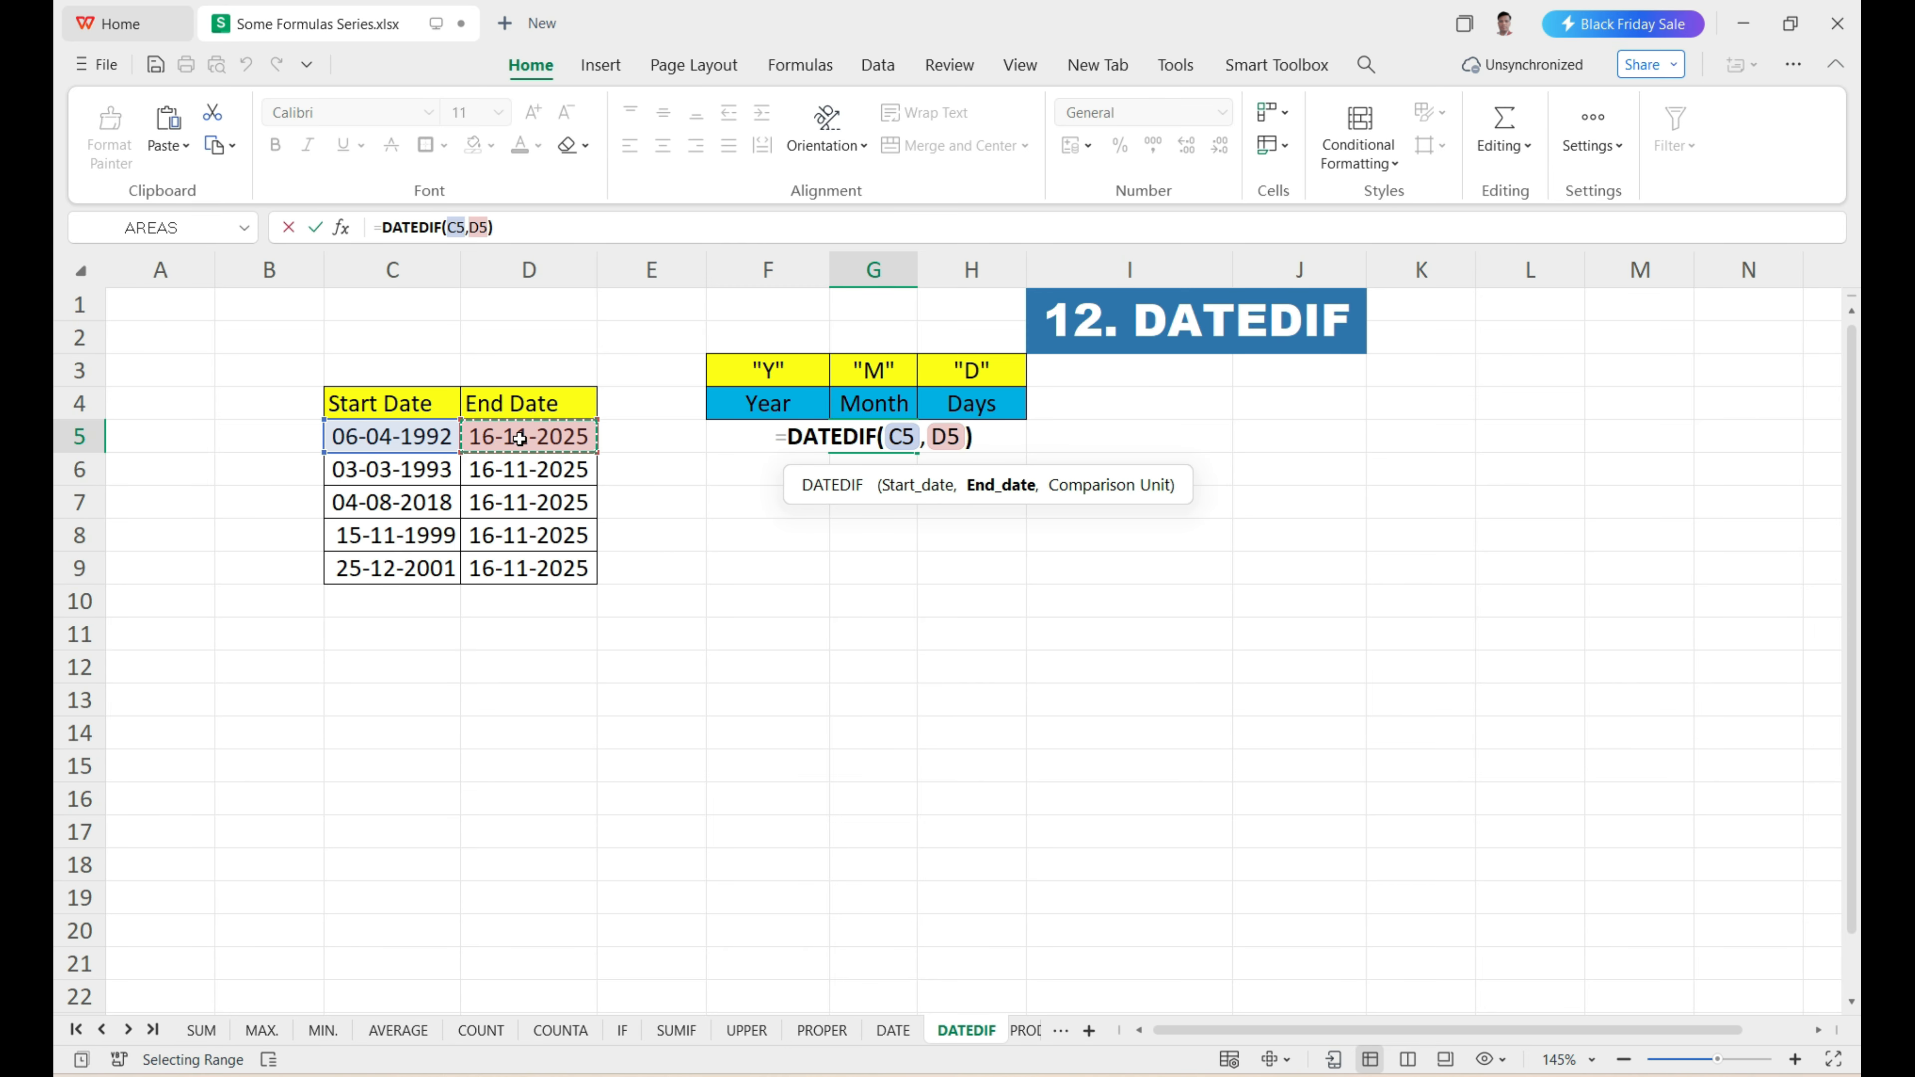
type("\"")
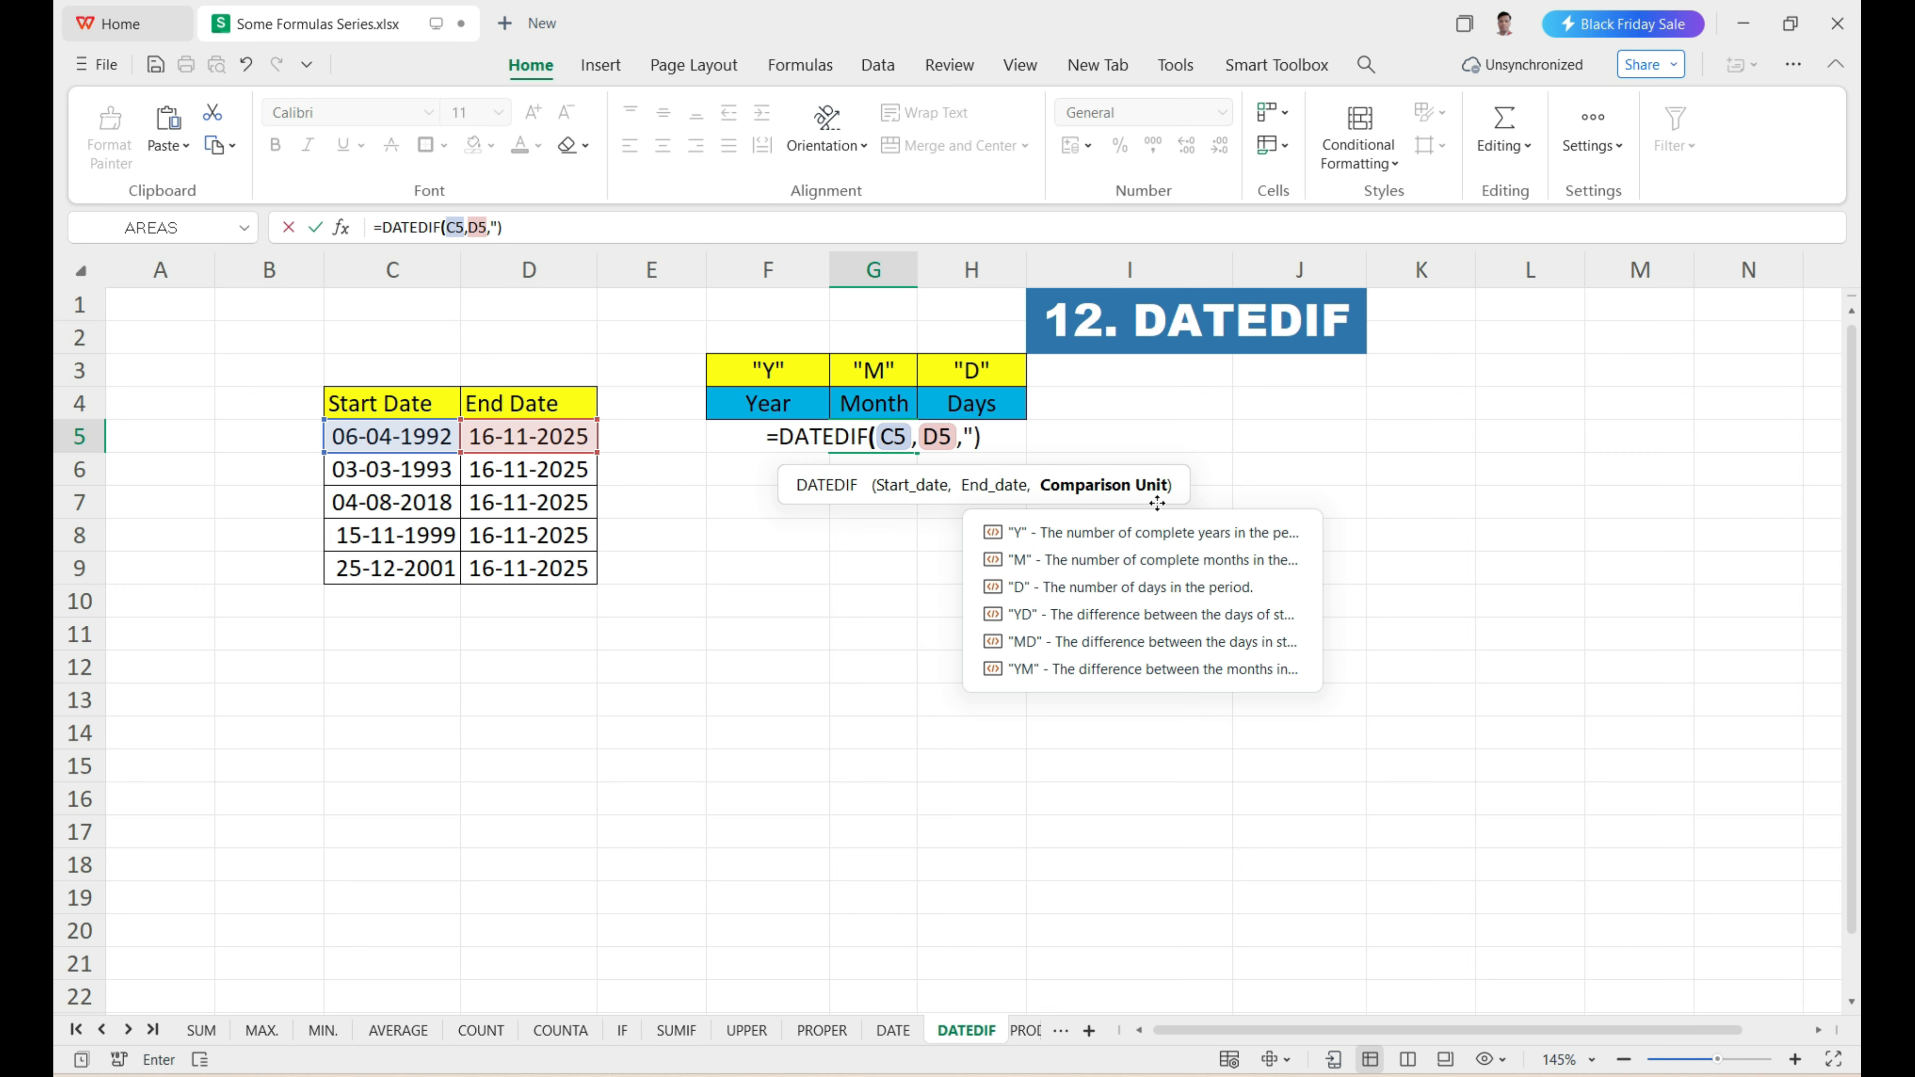
type("M")
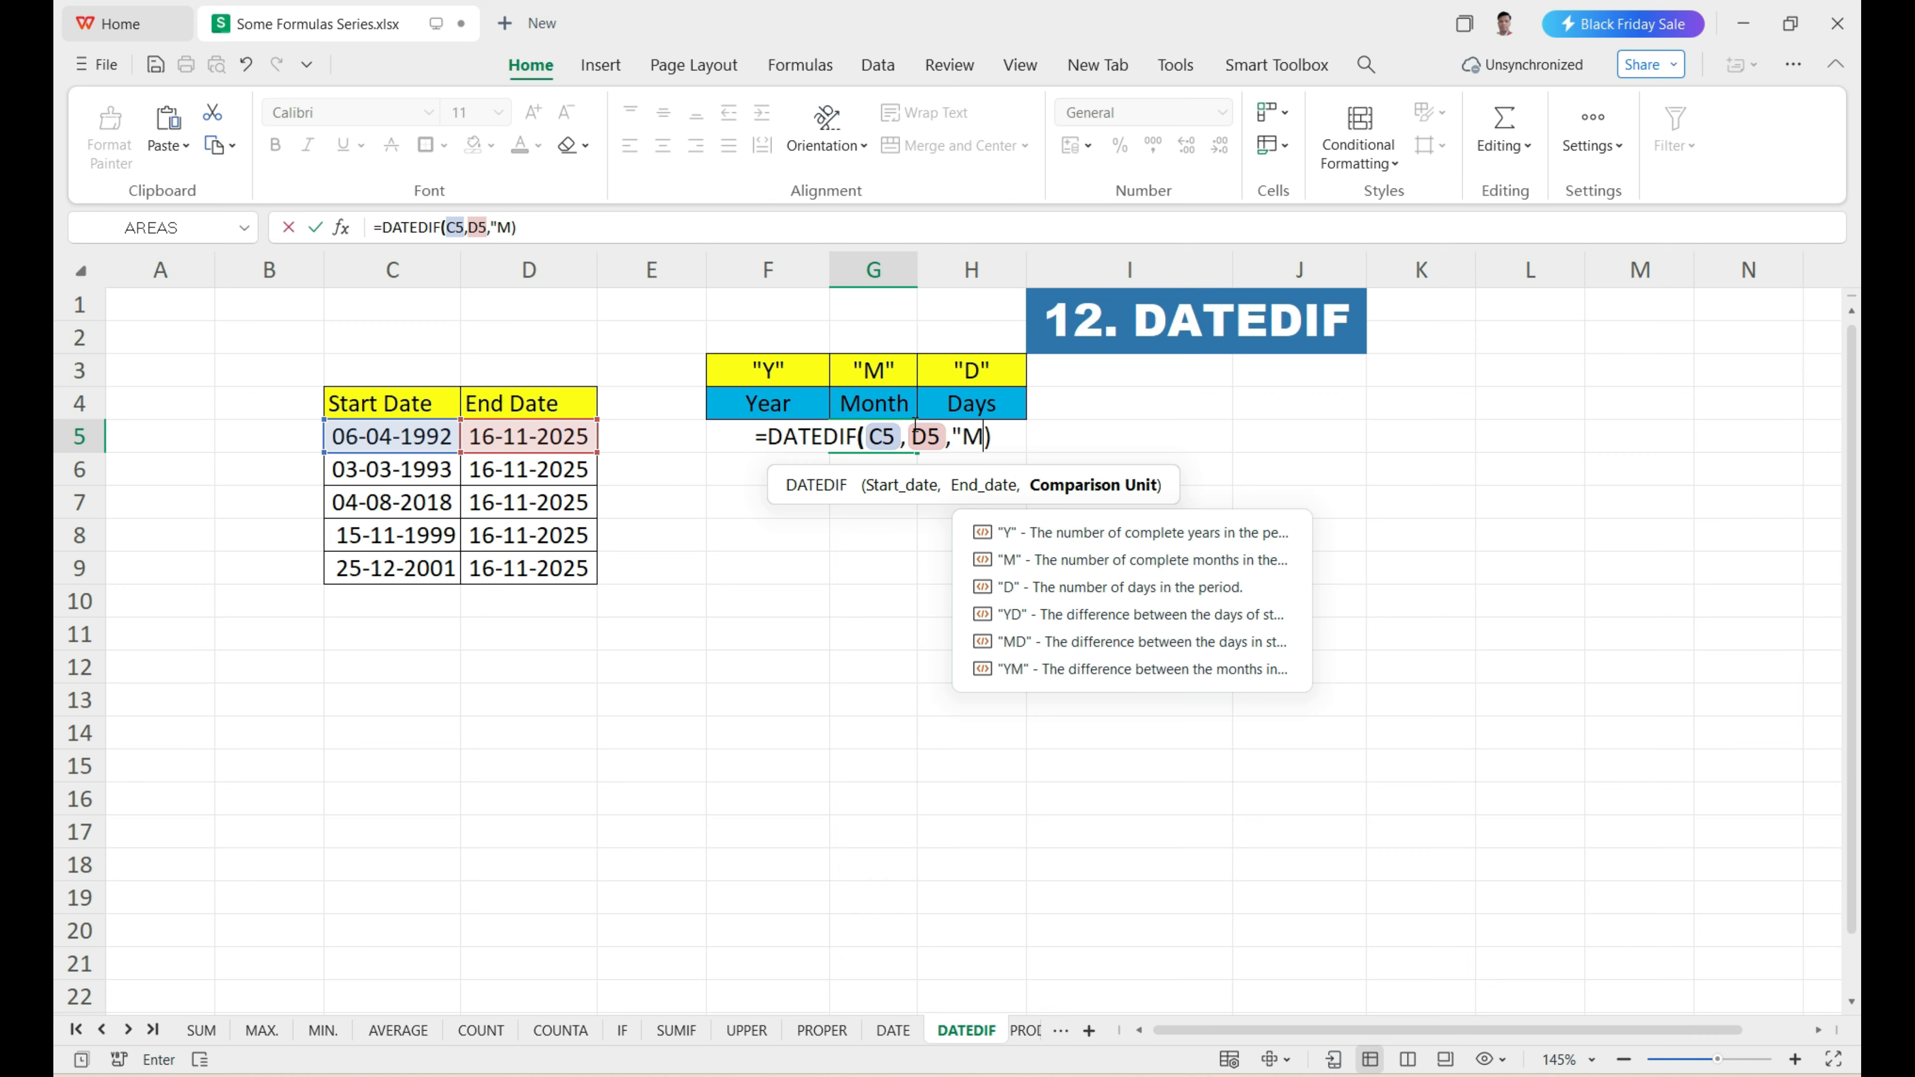
type("\"")
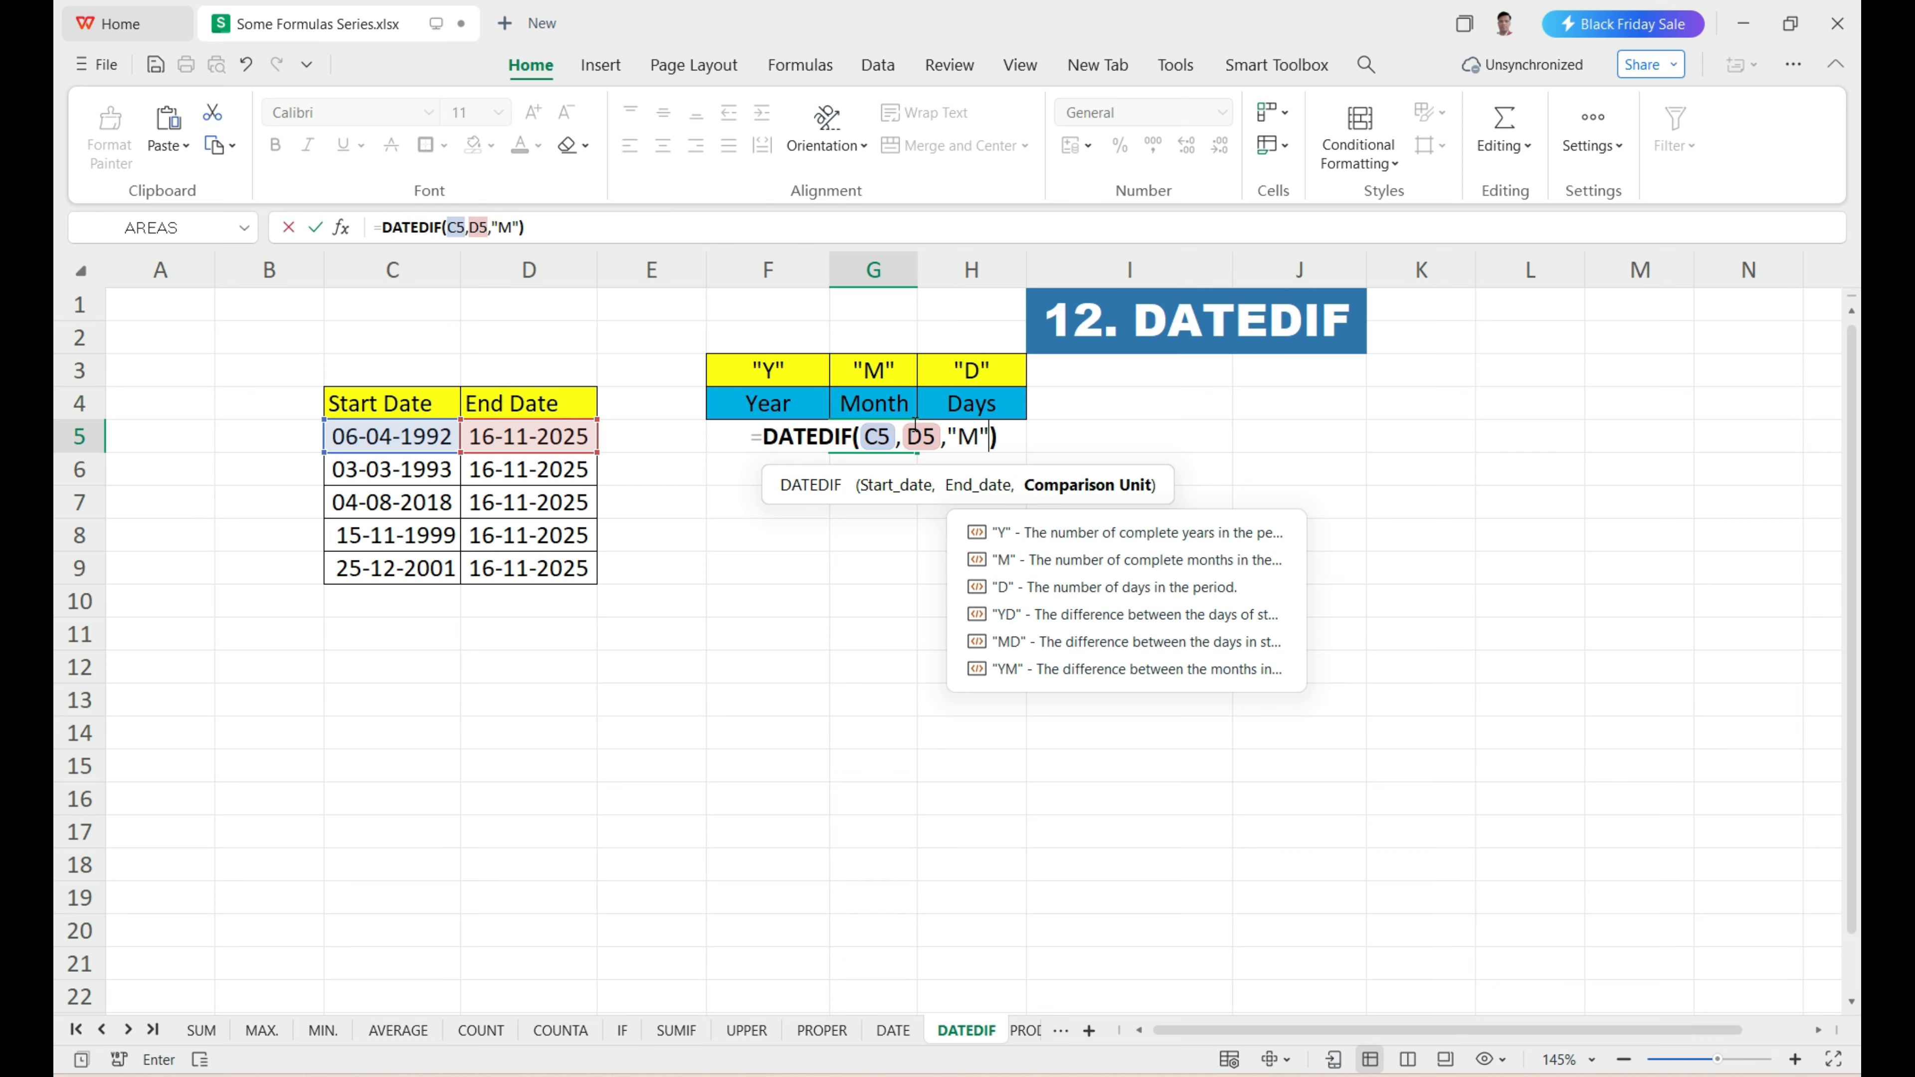
key("Return")
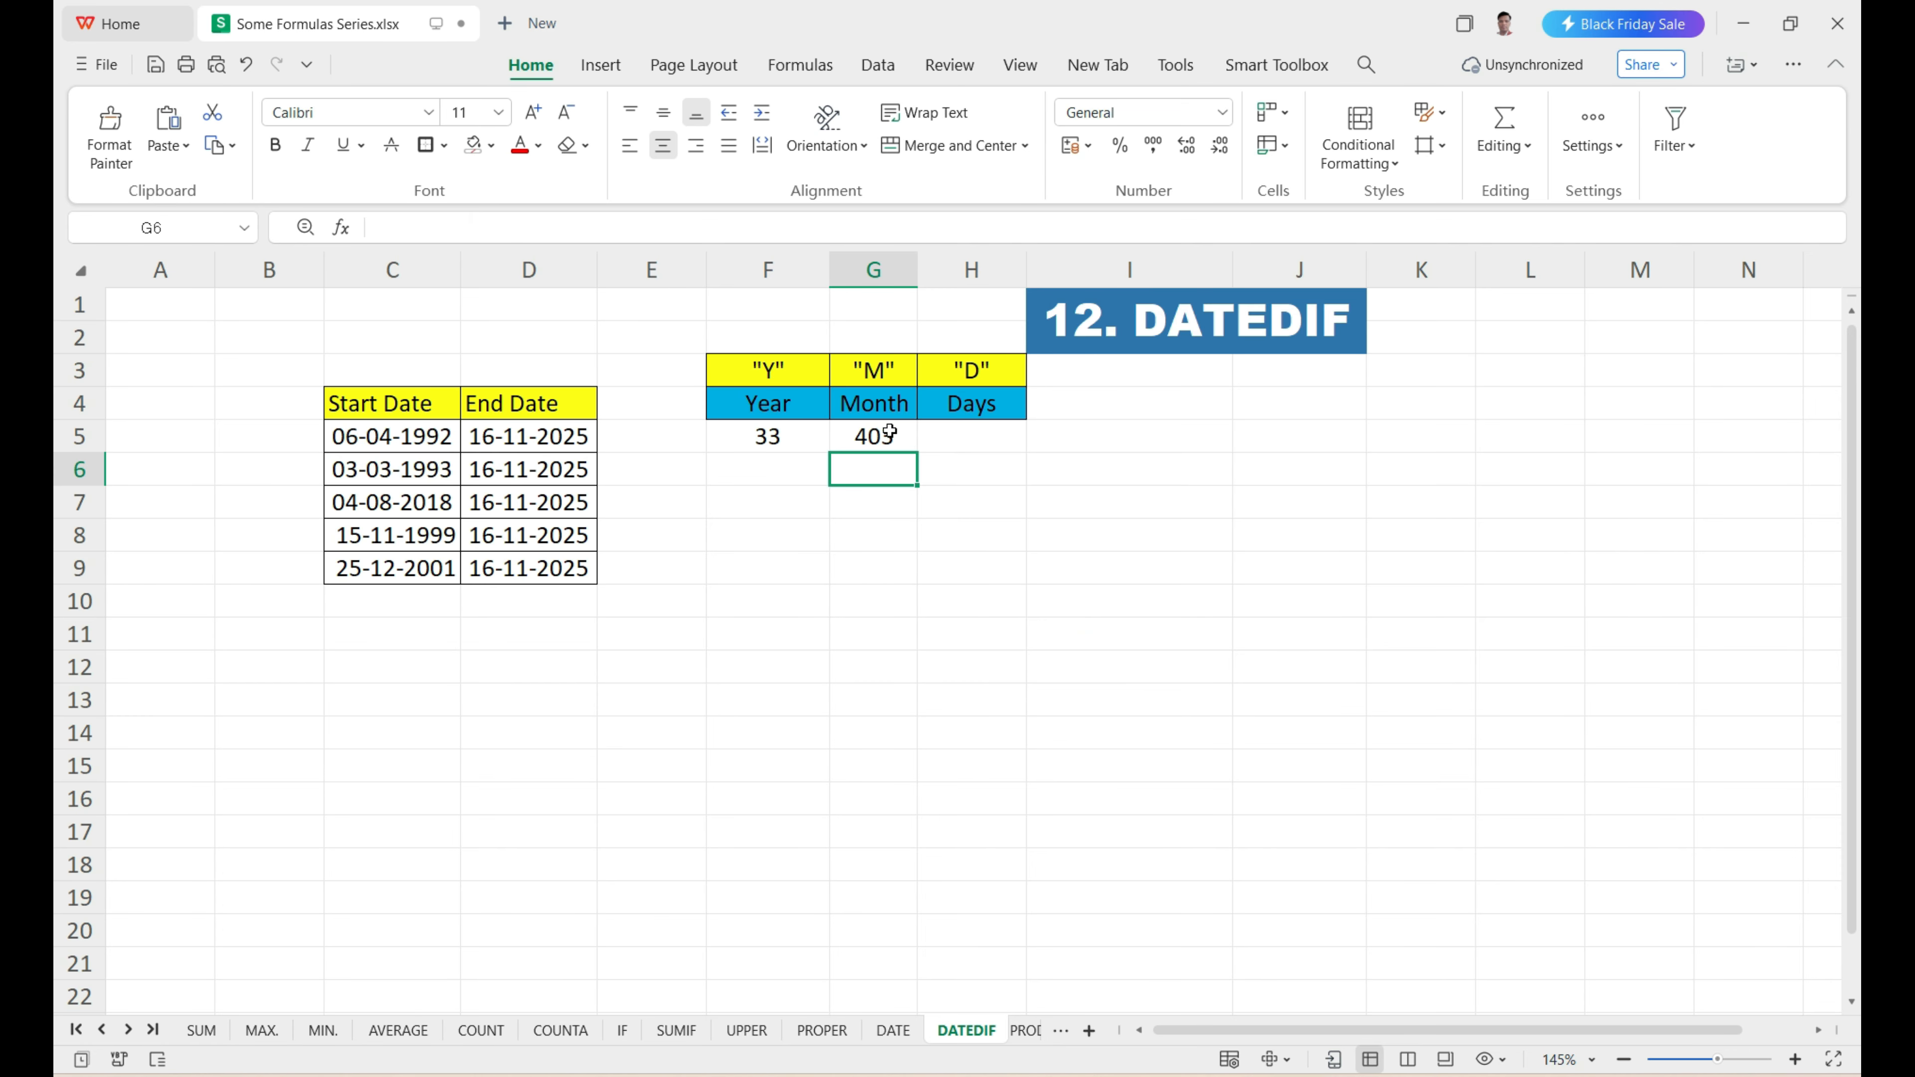
Enter =DATEDIF(C5,D5,"D") in H5 to calculate the days between the first row's start and end dates.
left_click(956, 439)
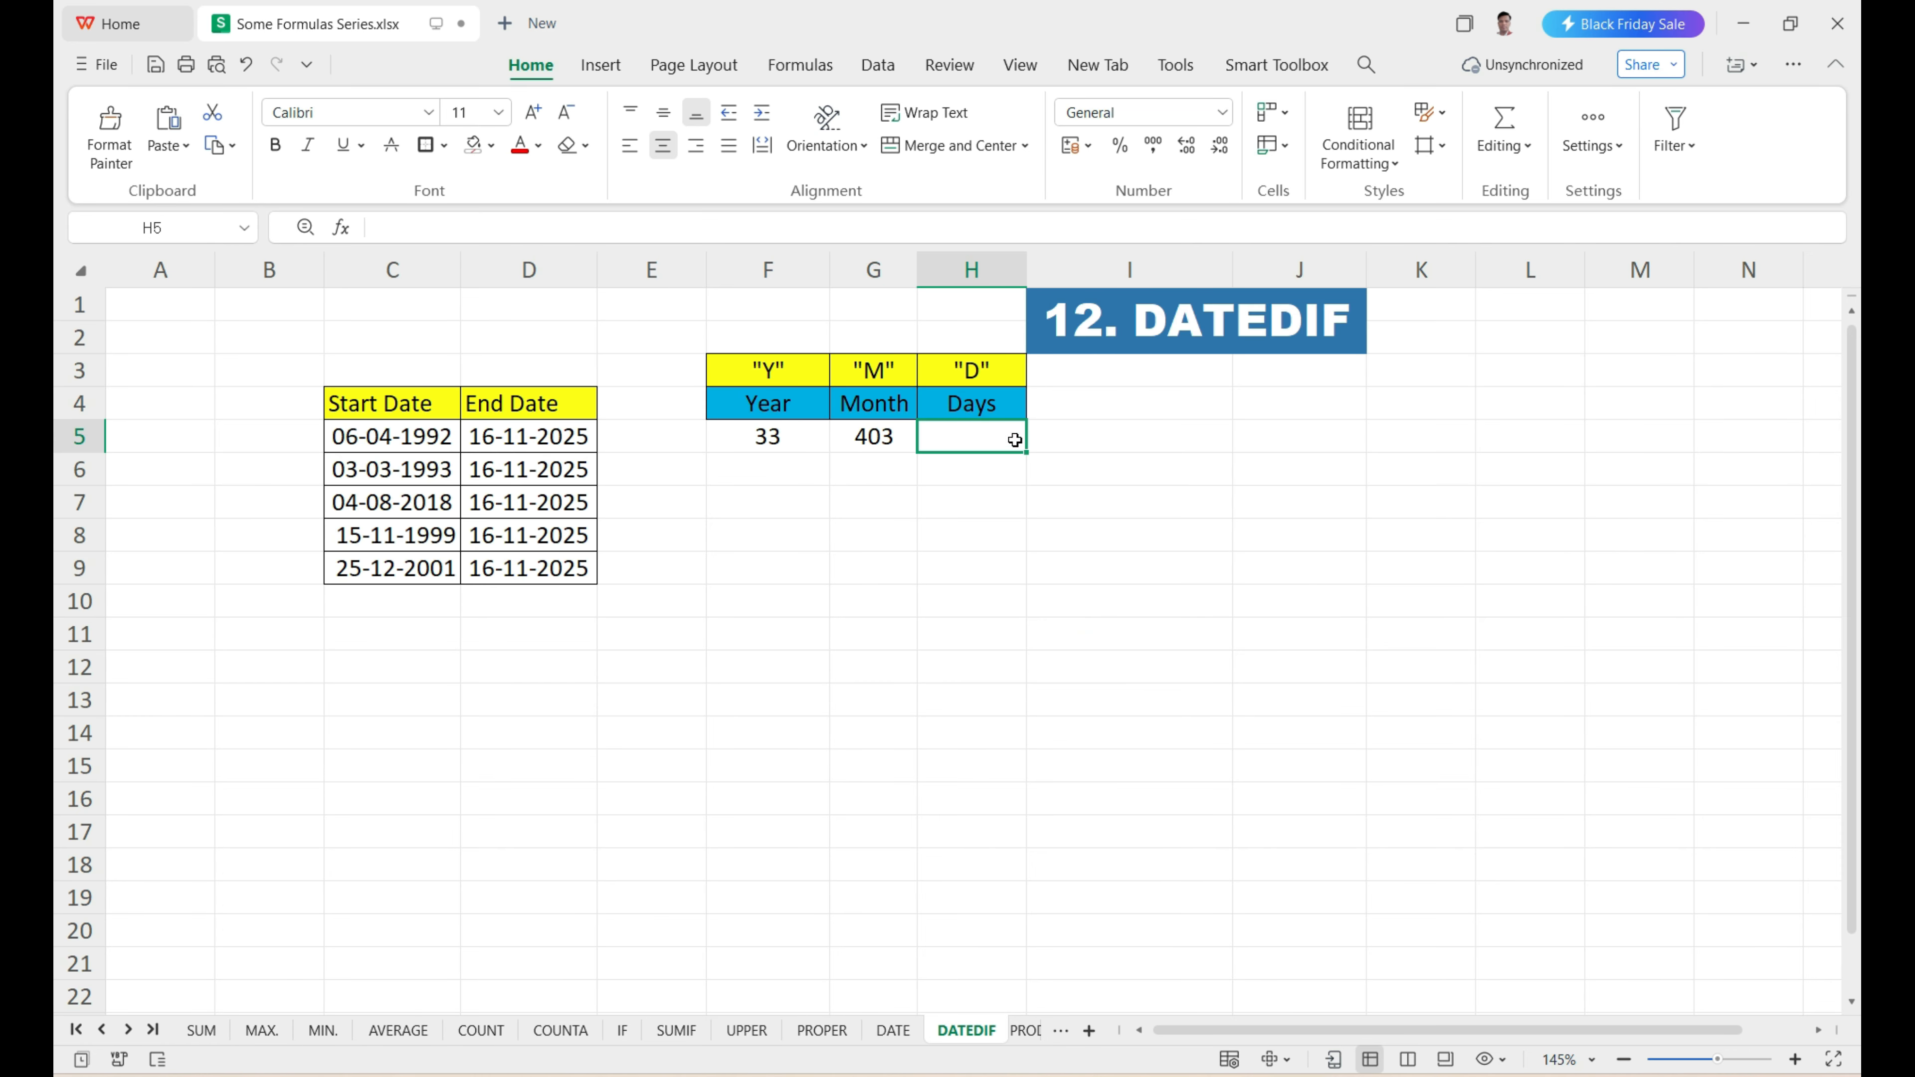
type("=")
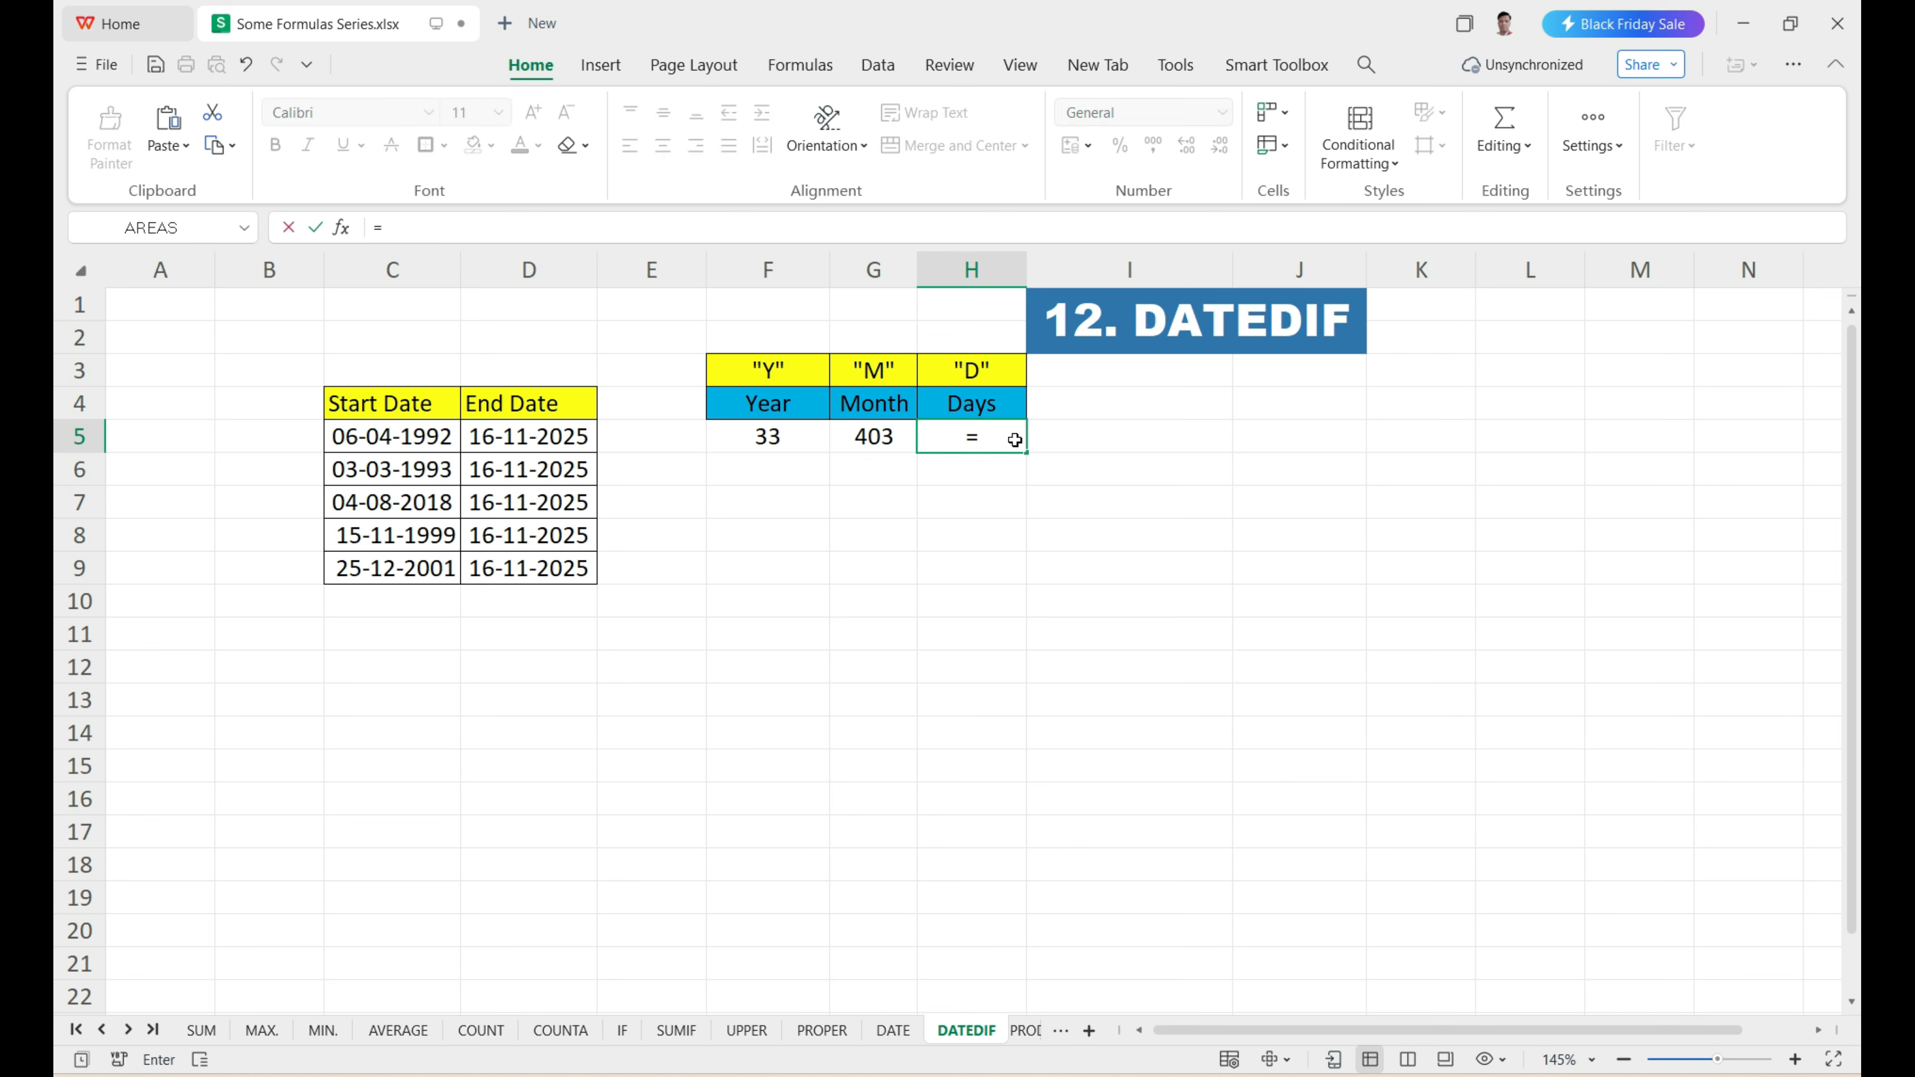
type("datedif")
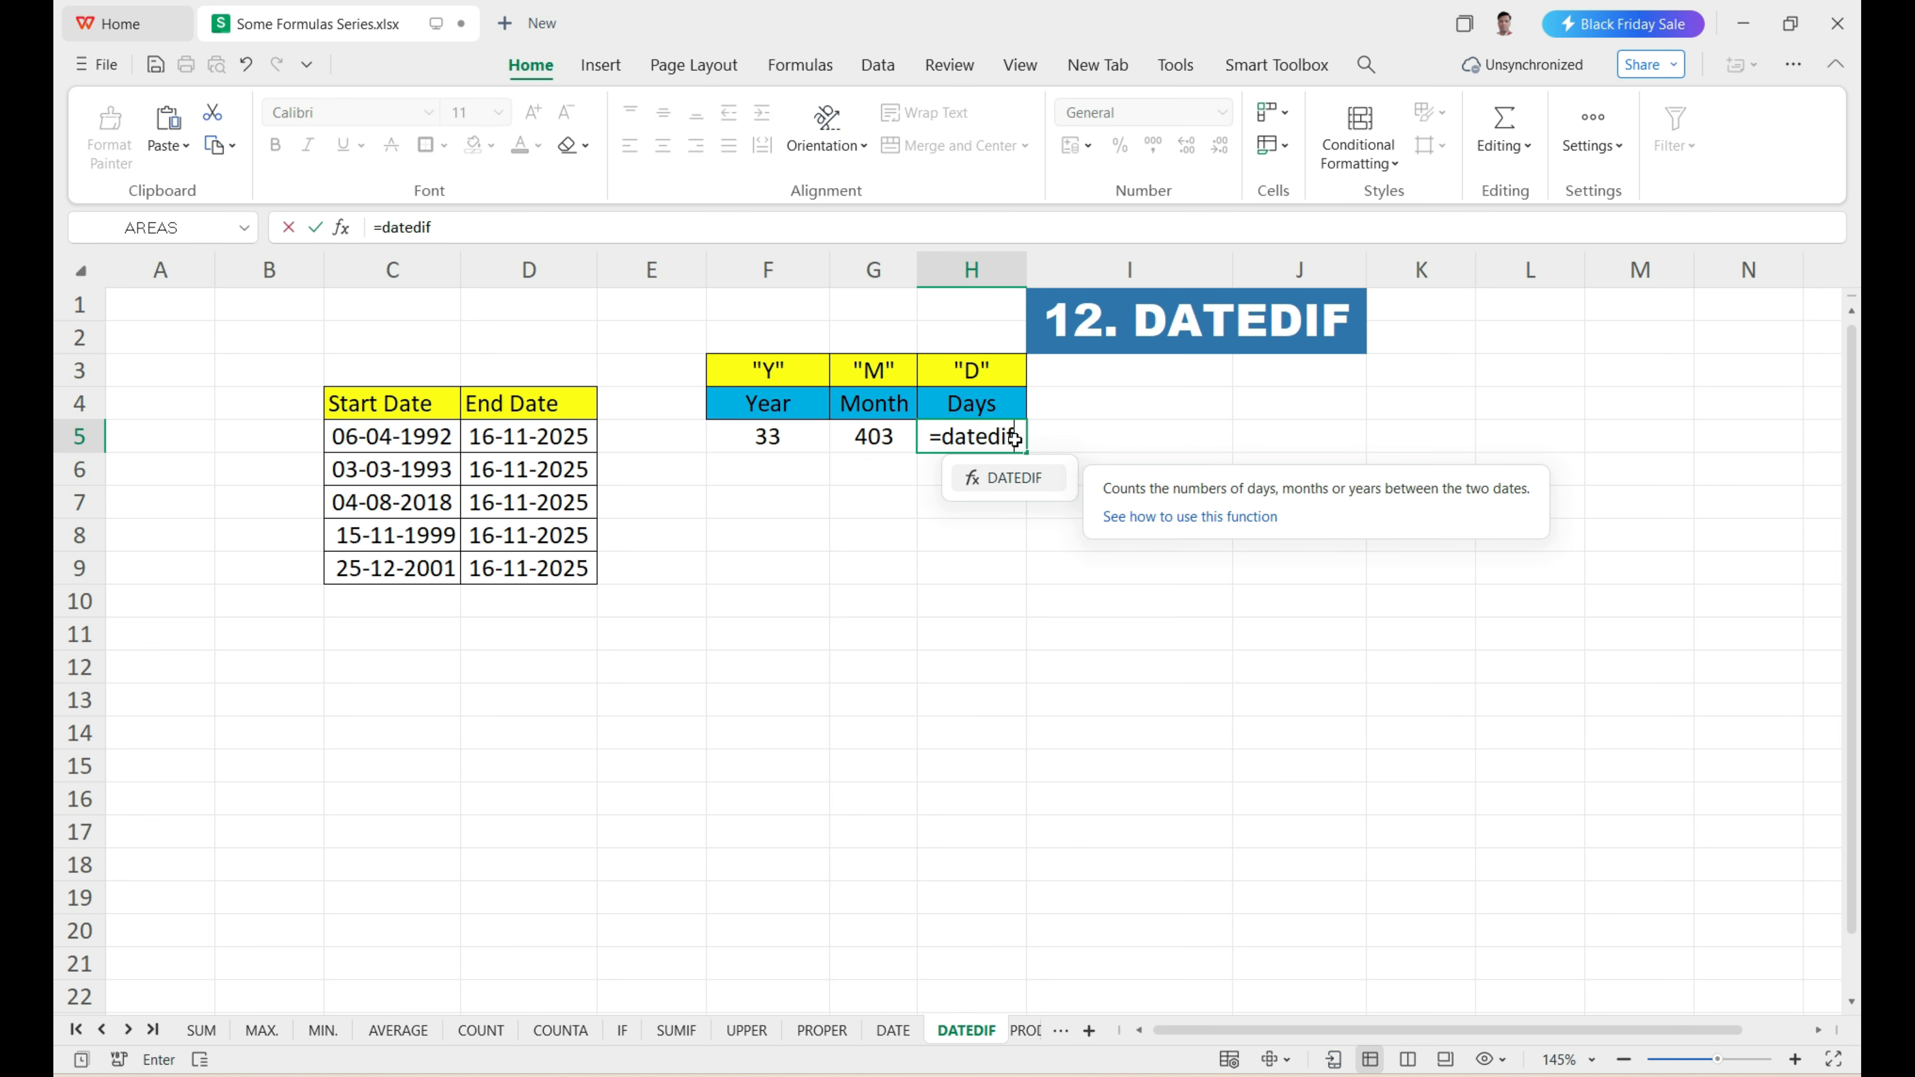
key("Tab")
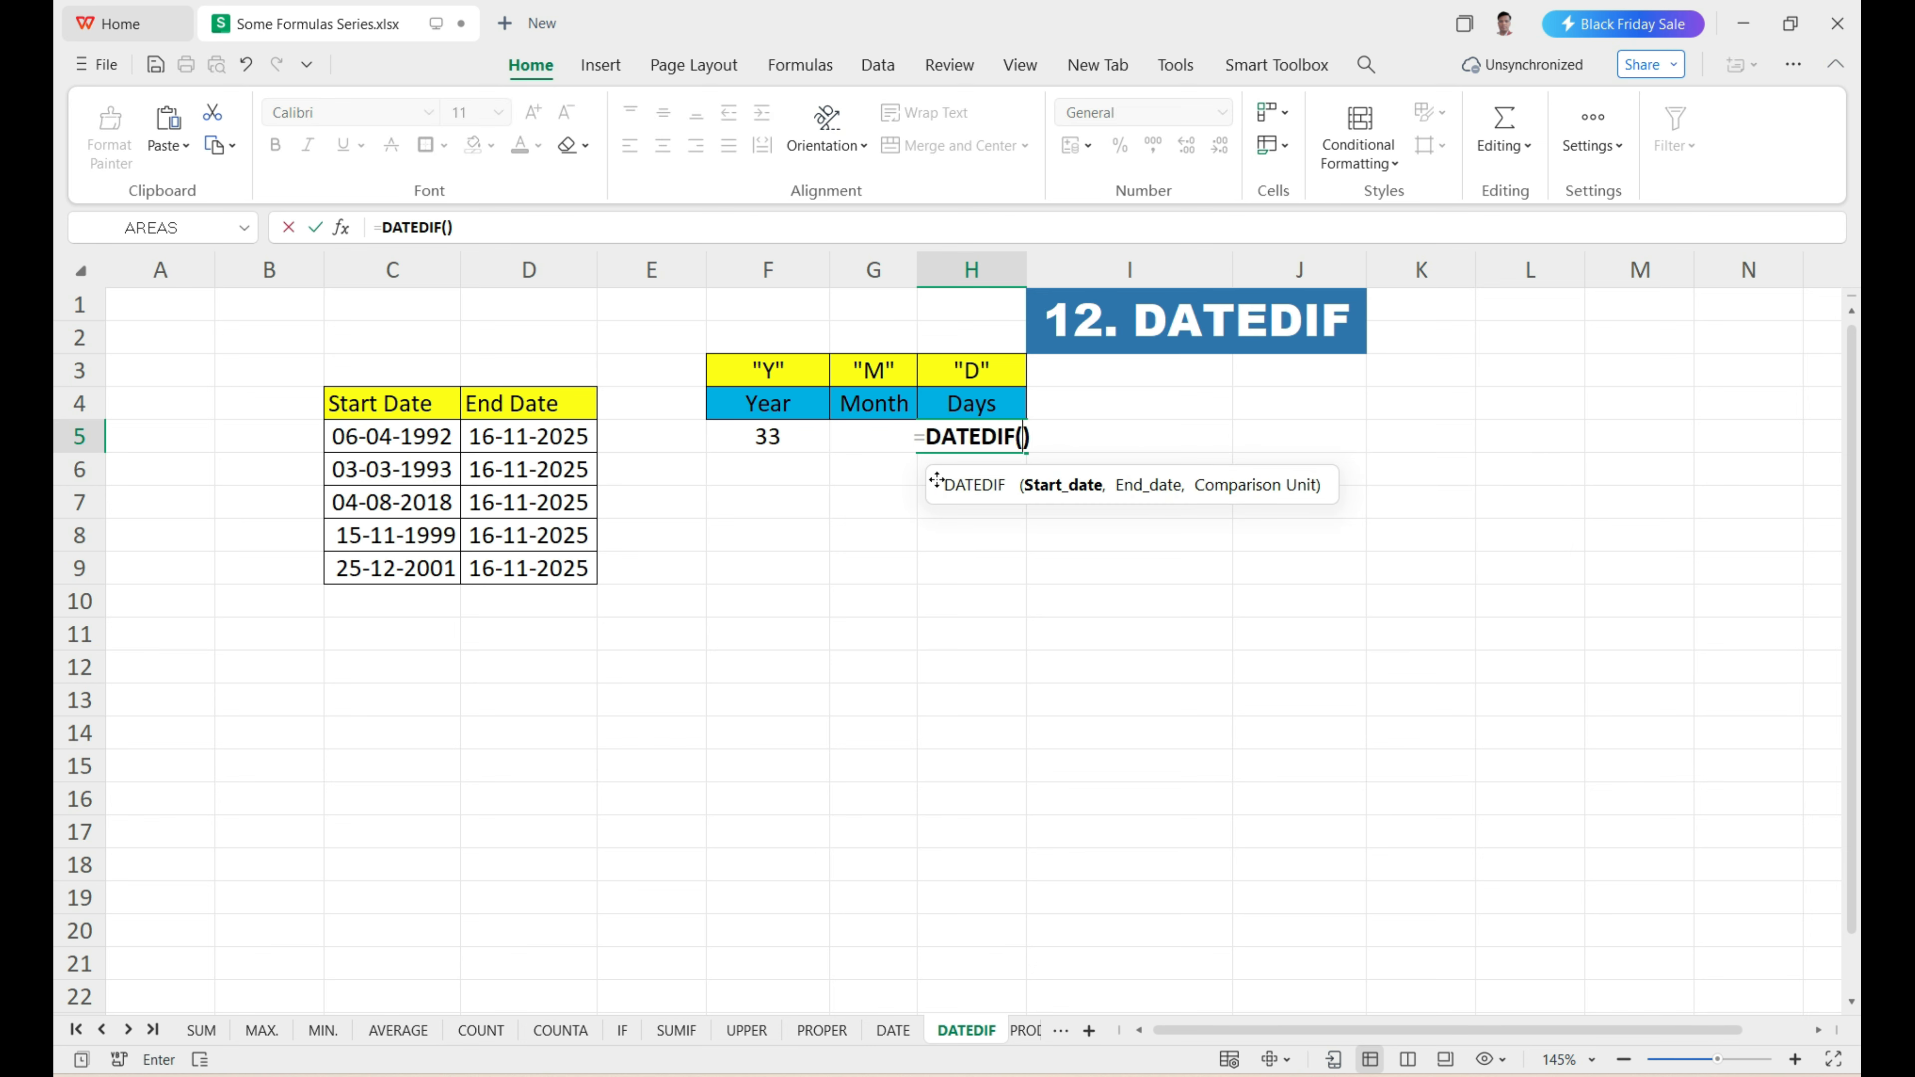
left_click_drag(936, 479, 743, 494)
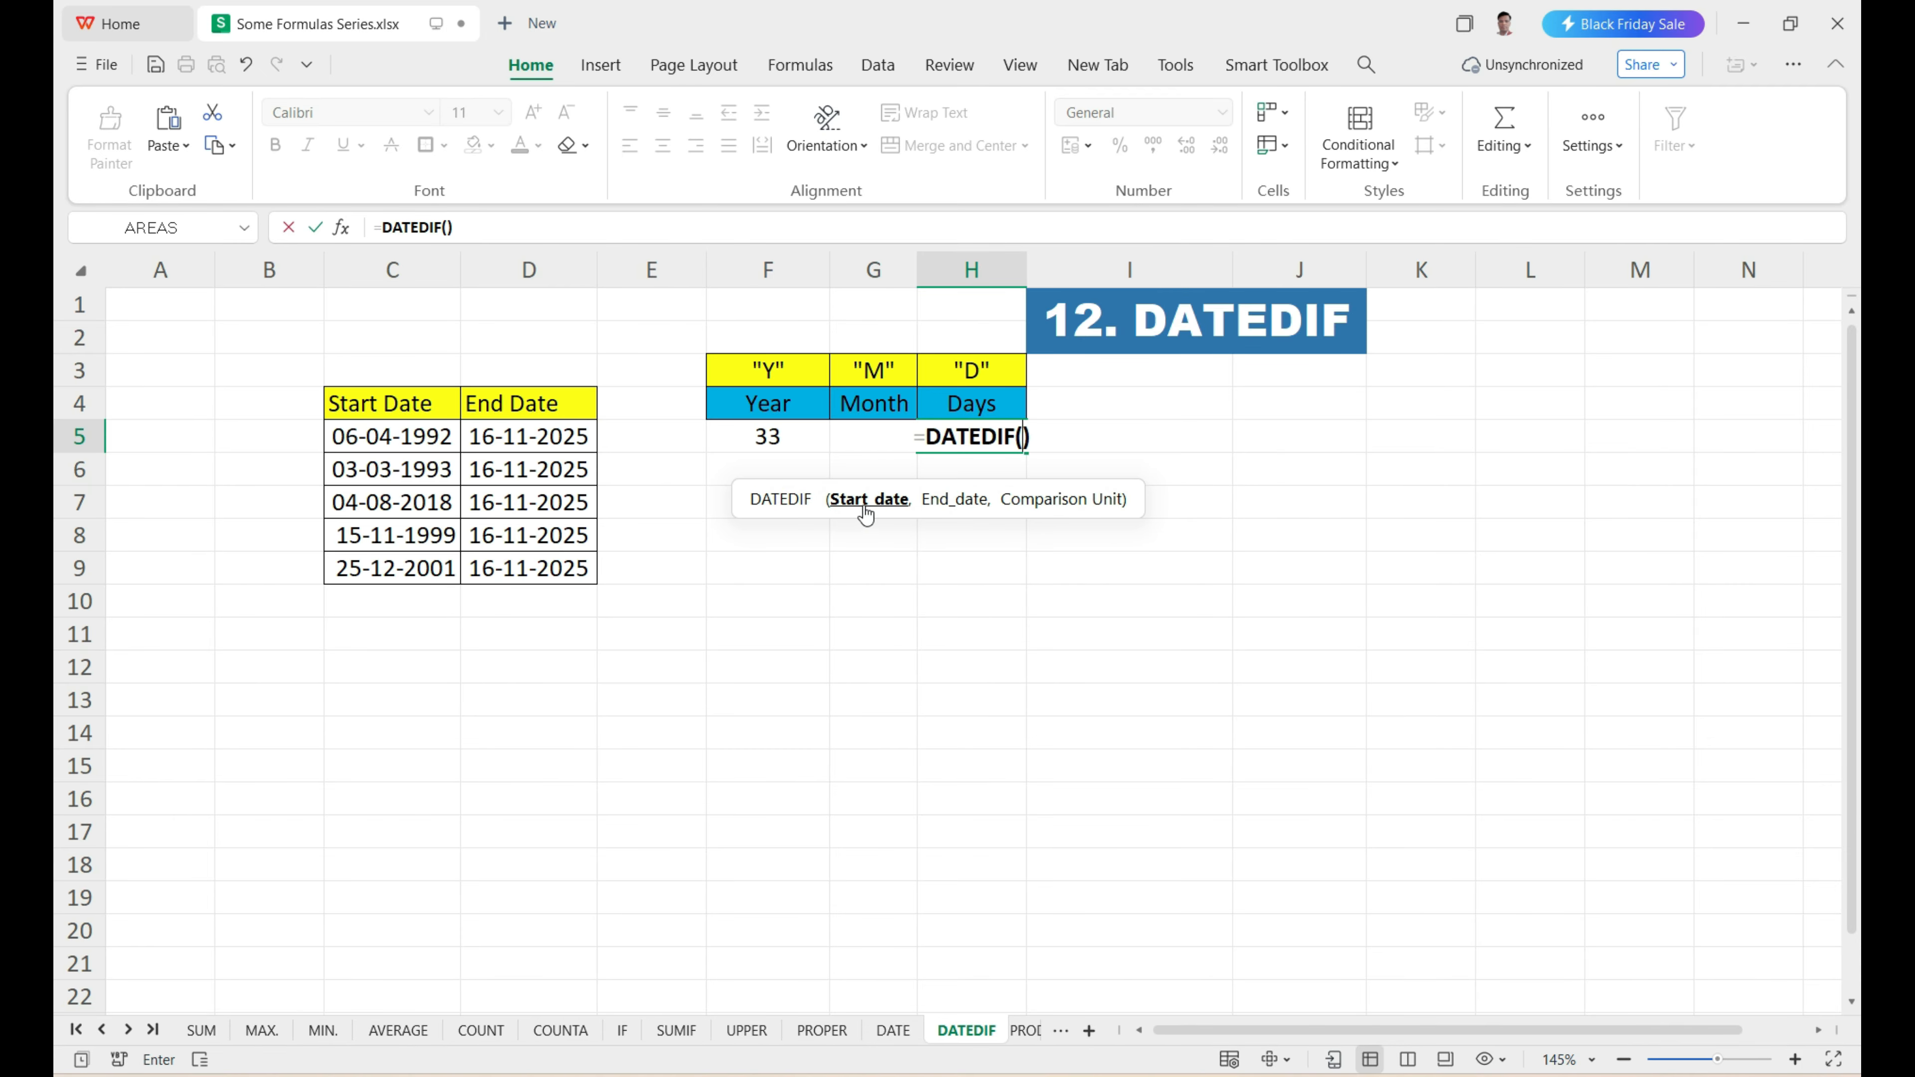
left_click(370, 438)
type(",")
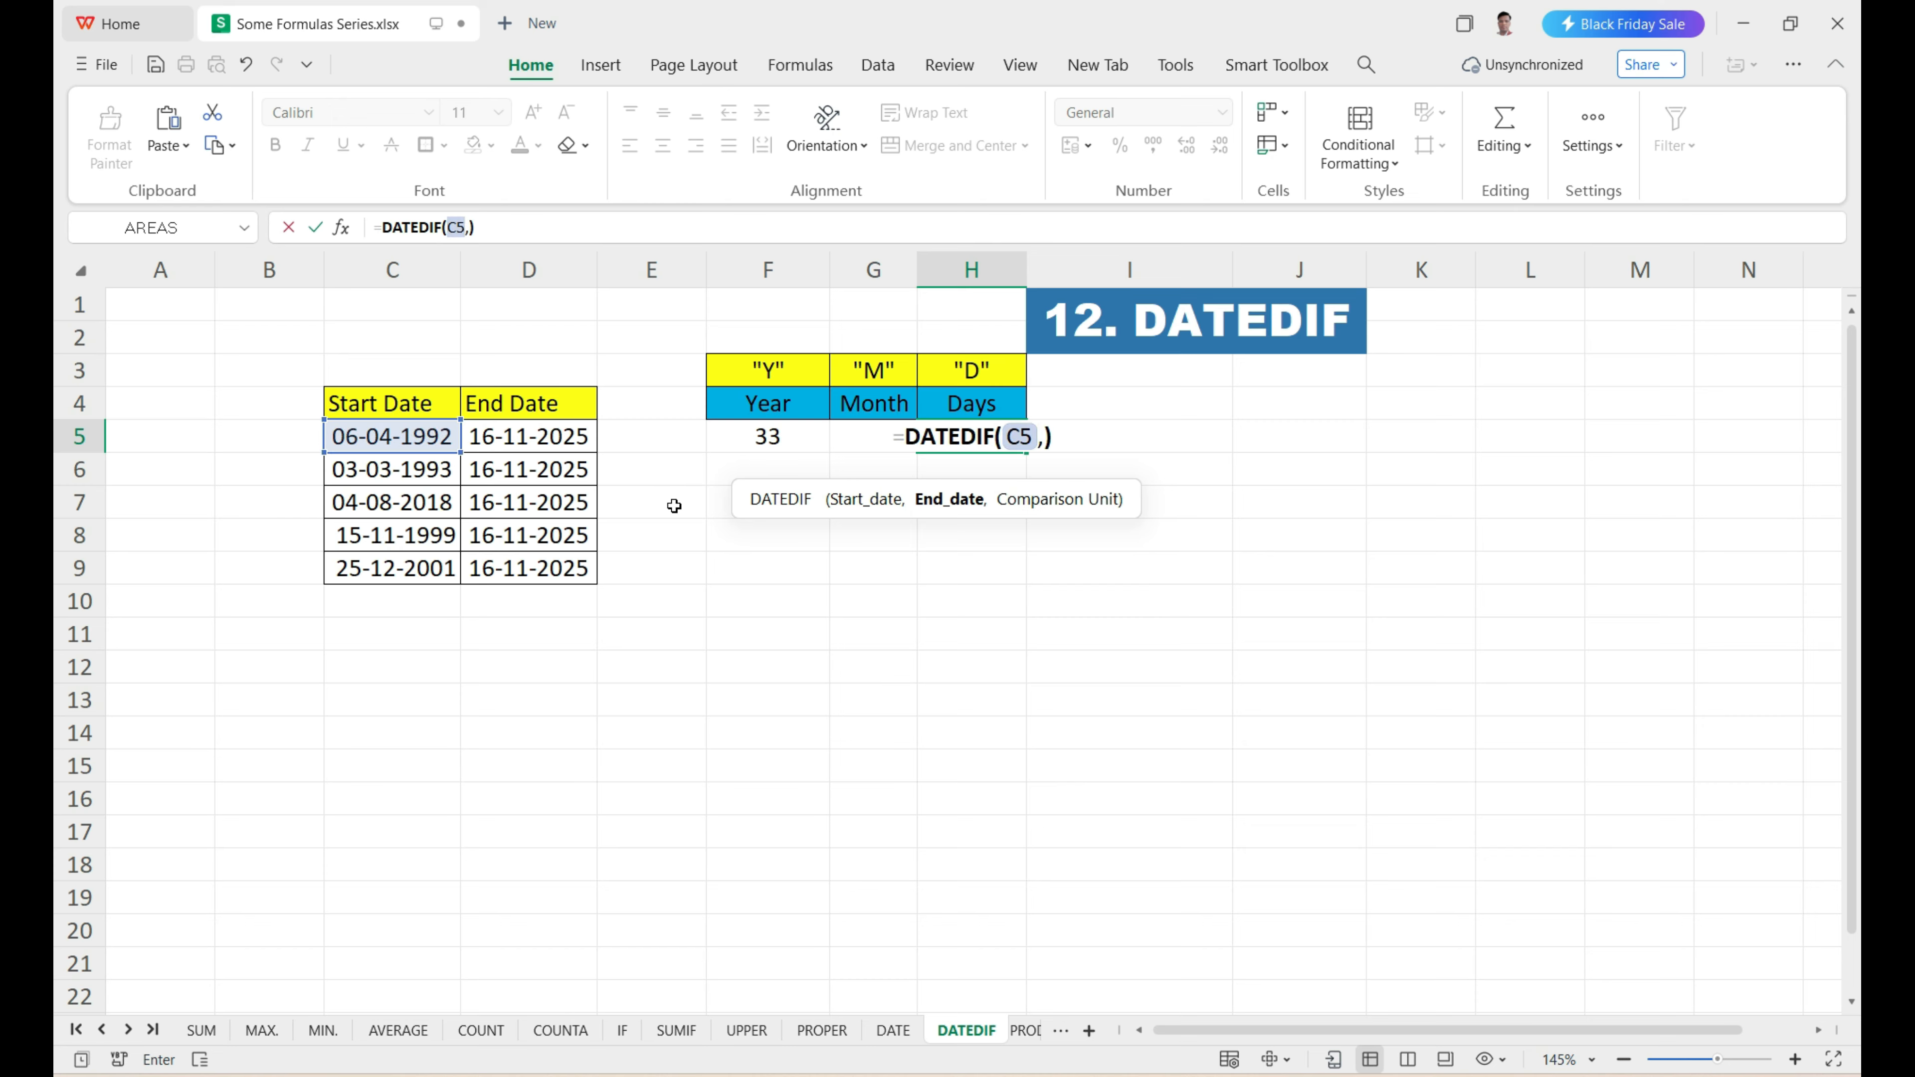
left_click(562, 442)
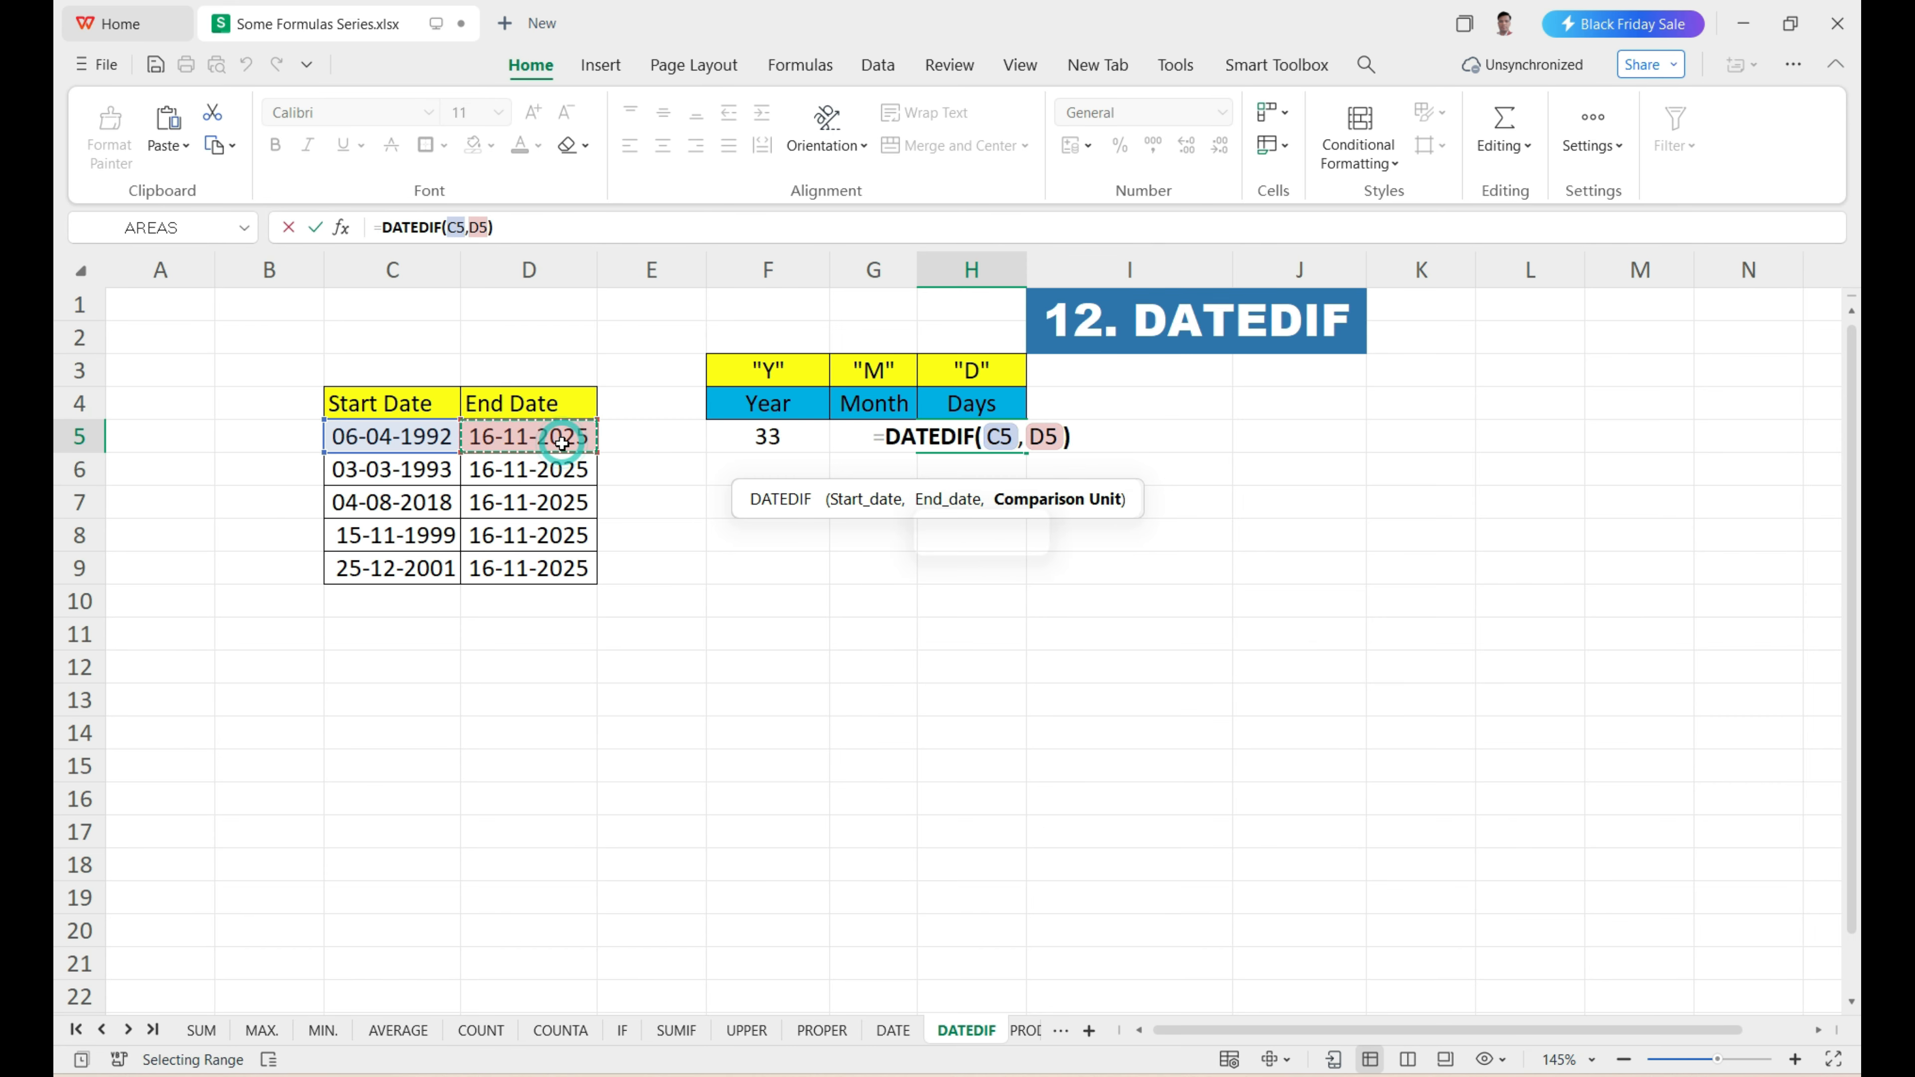
type(",")
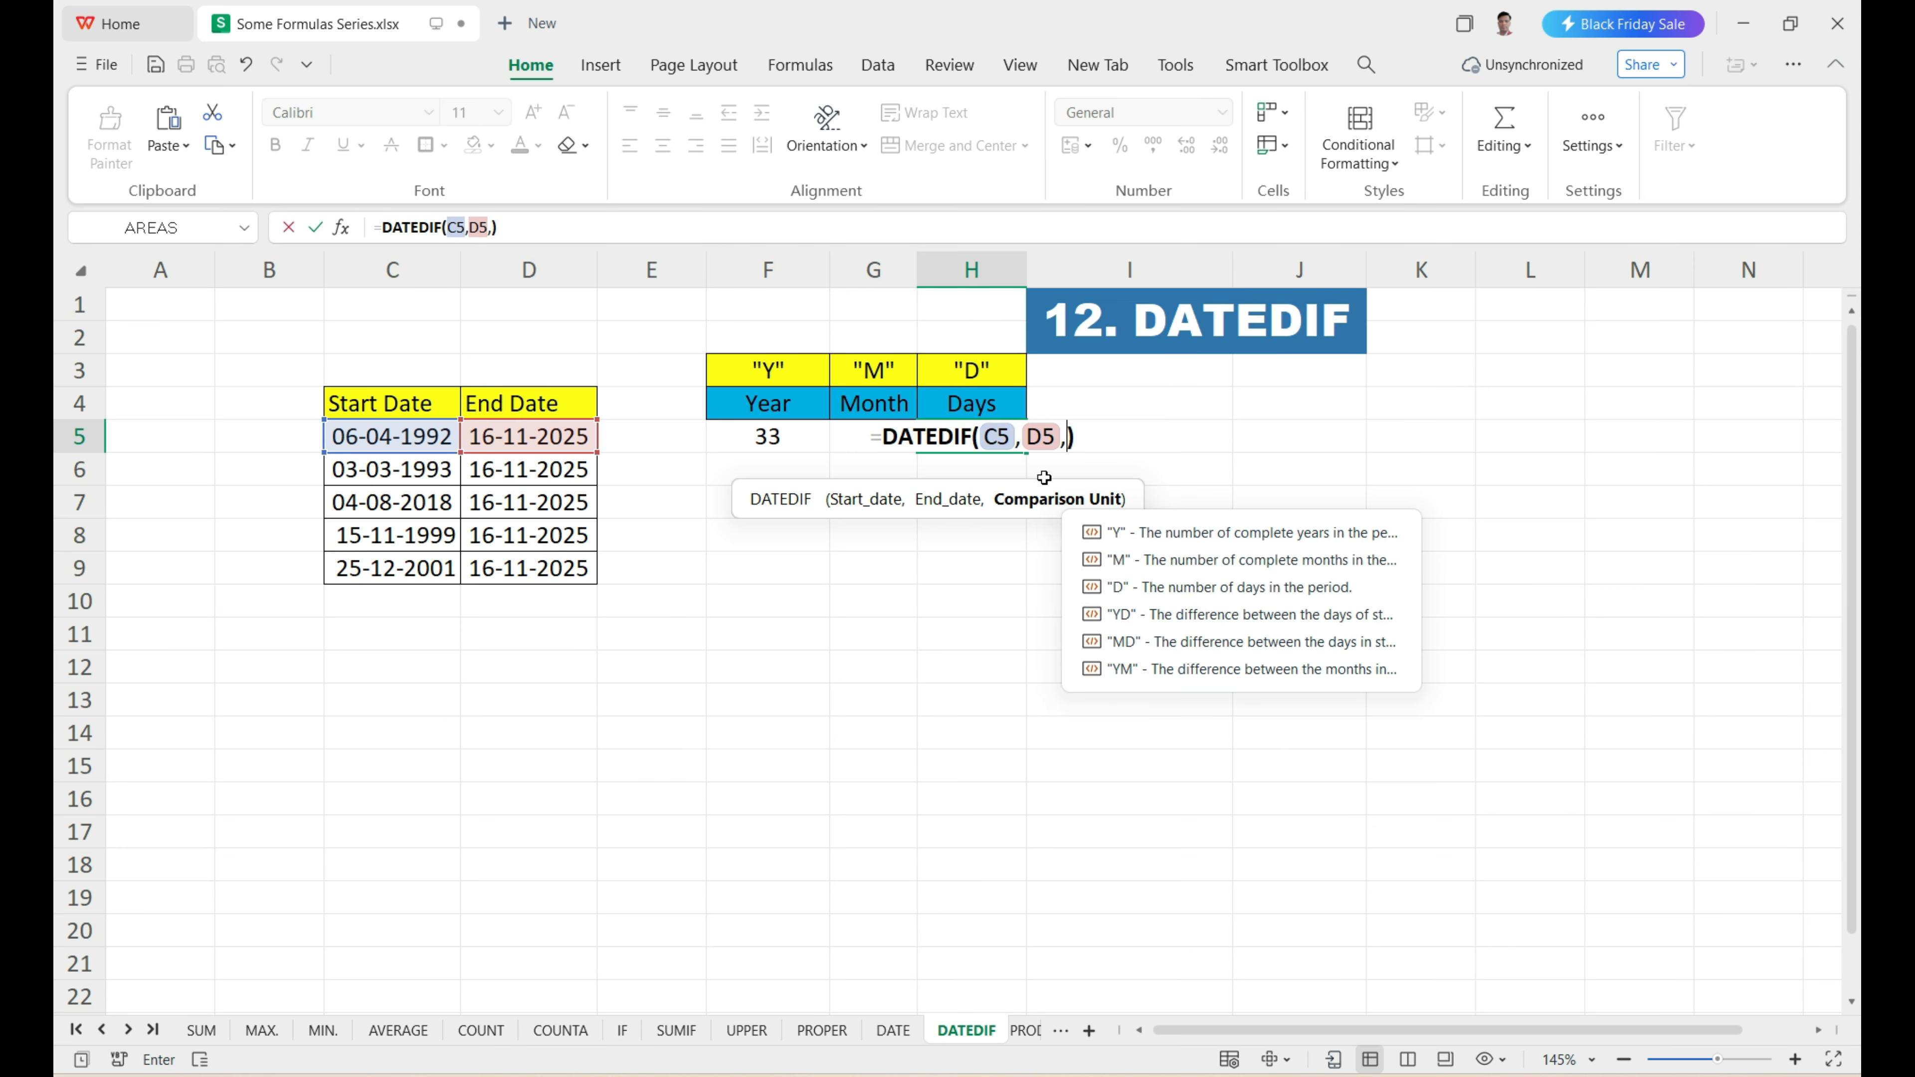
type("\"D")
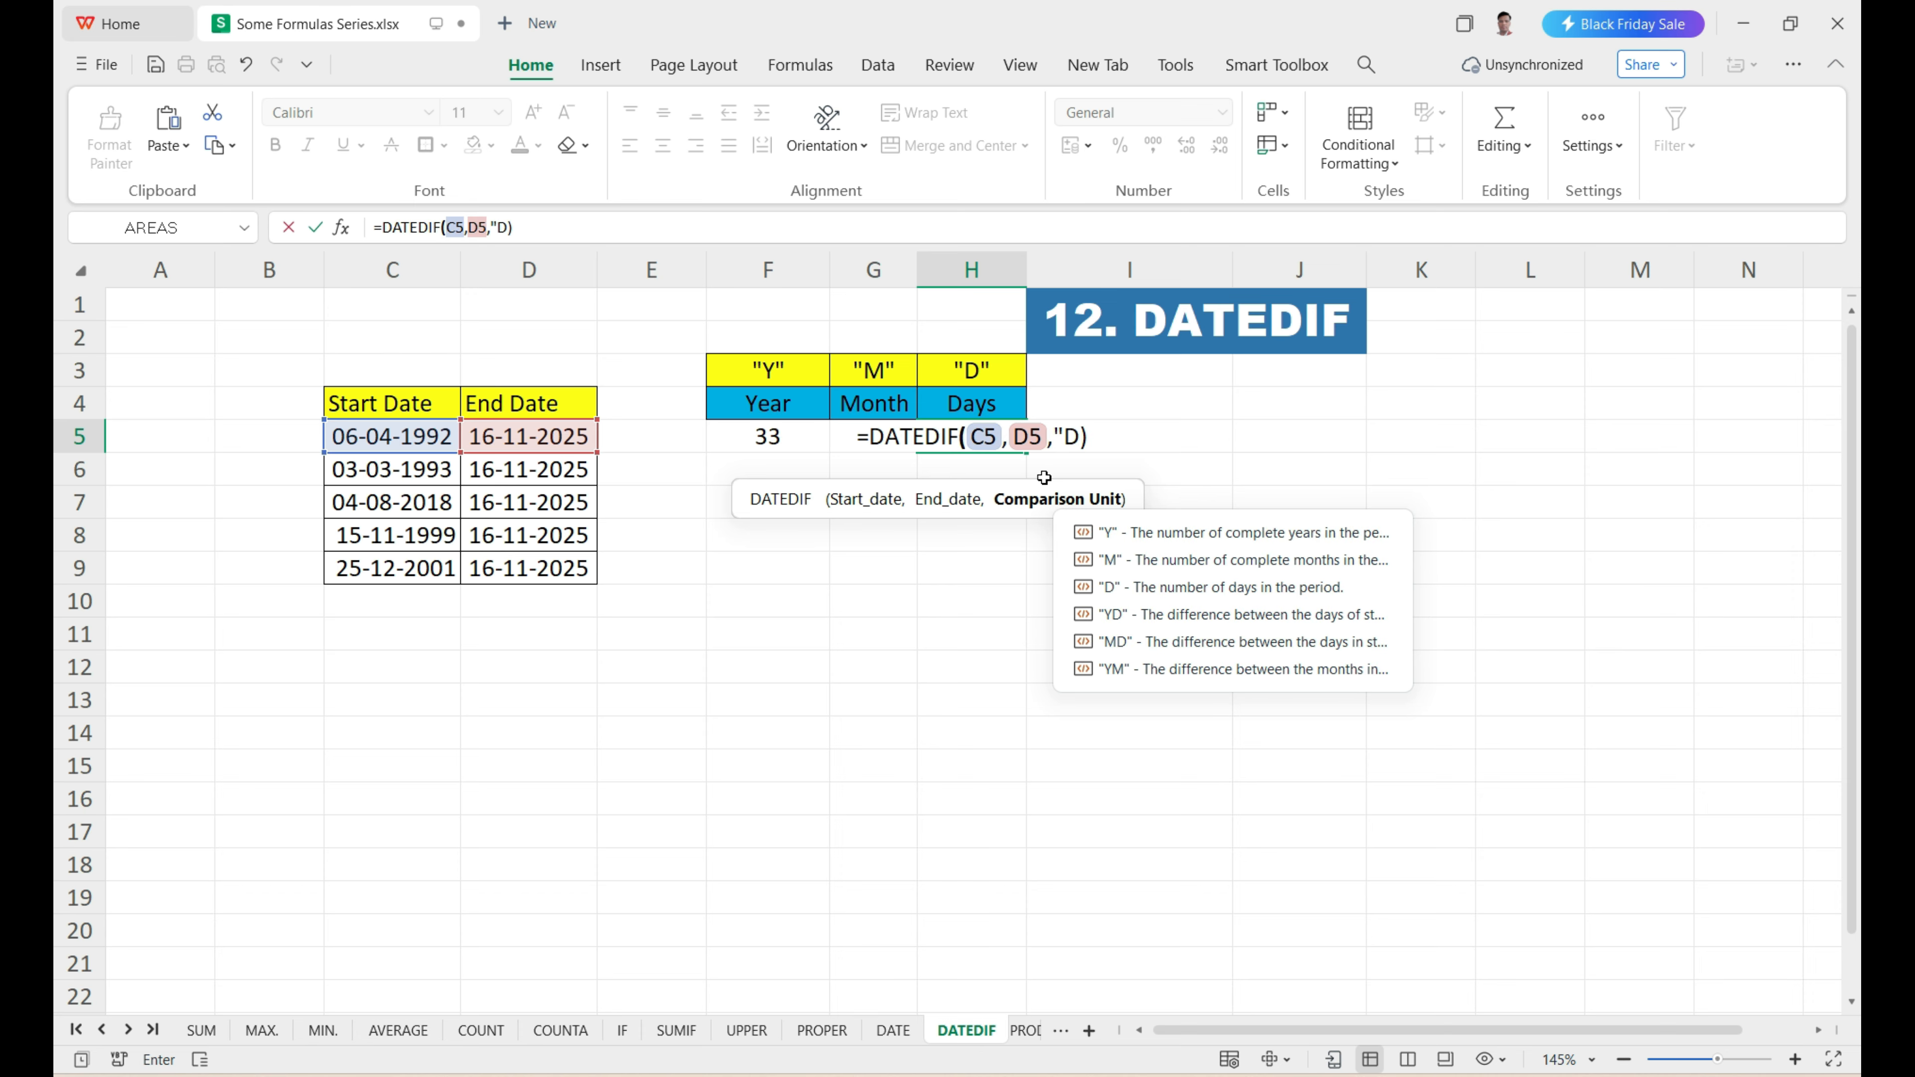
type("\"")
key("Return")
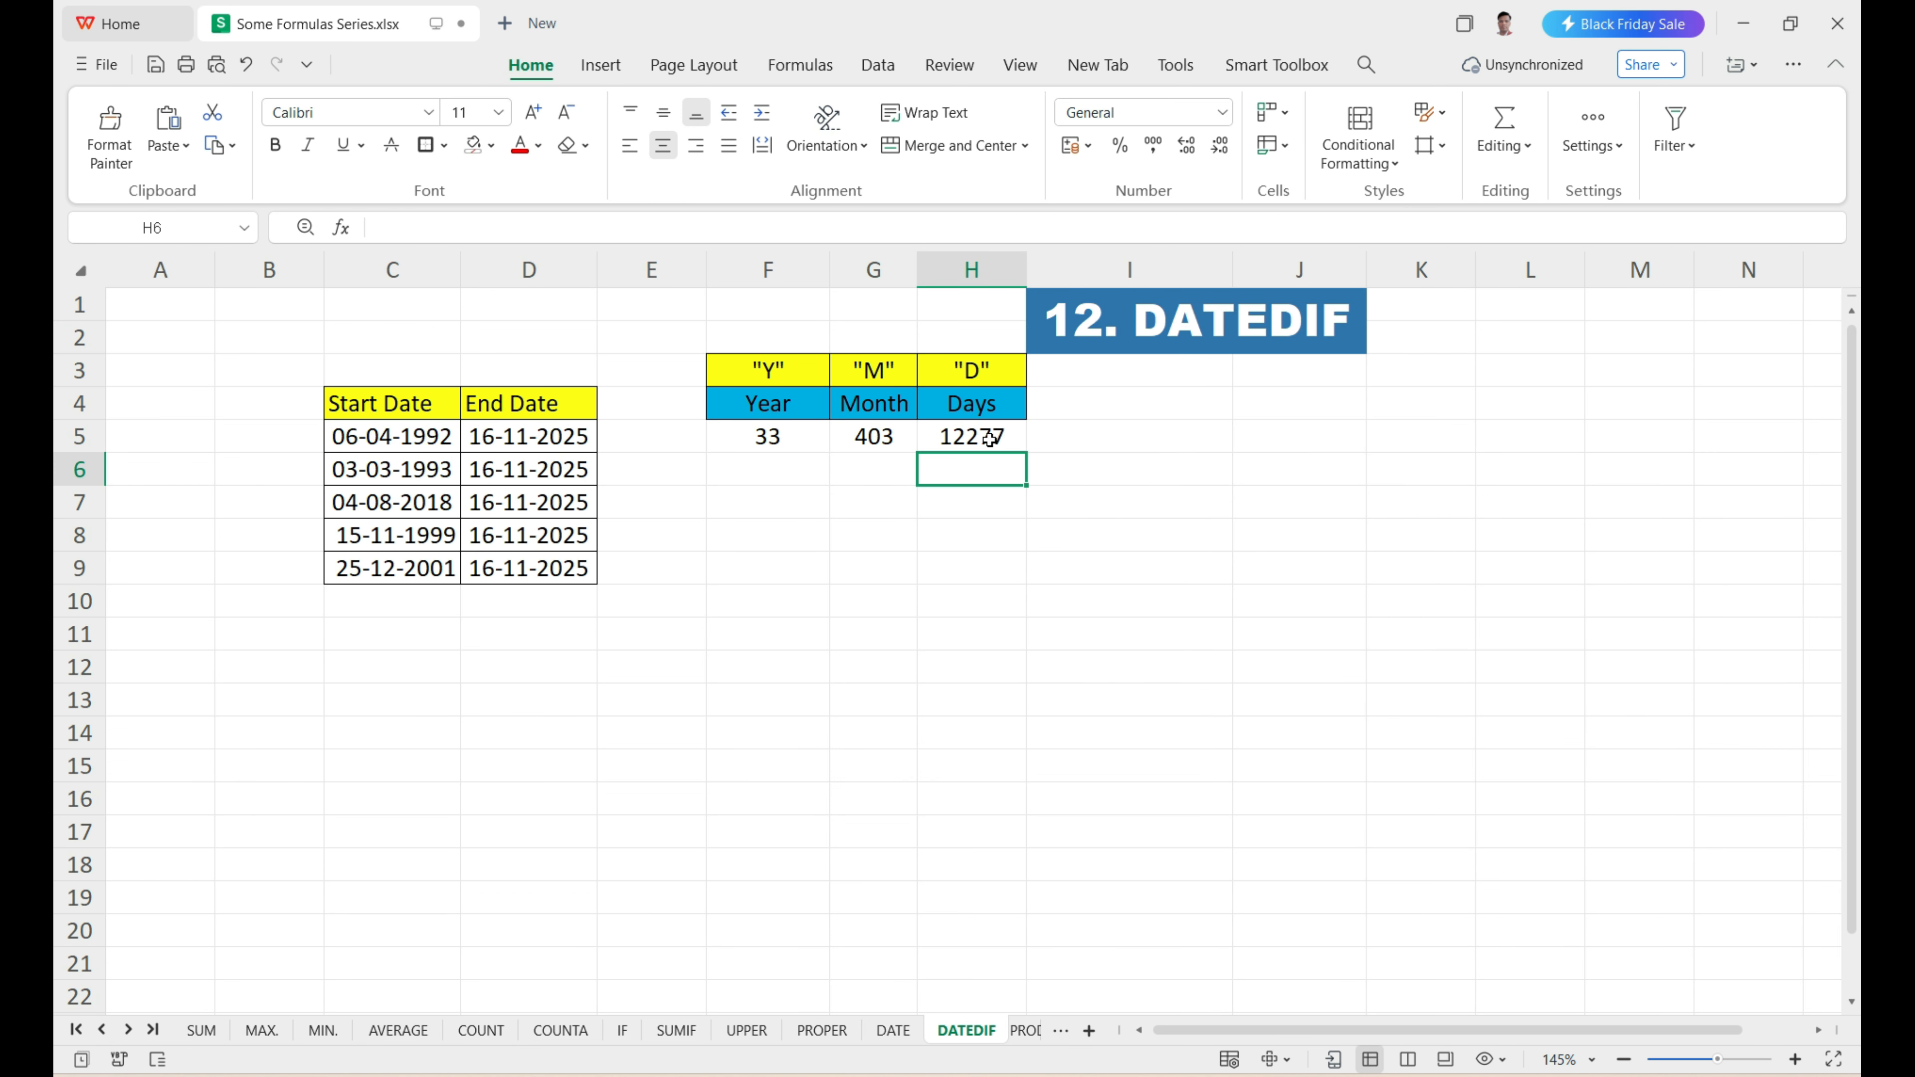
Fill the Year, Month and Days formulas in F5:H5 down to row 9 for the remaining date pairs.
left_click_drag(356, 476, 531, 565)
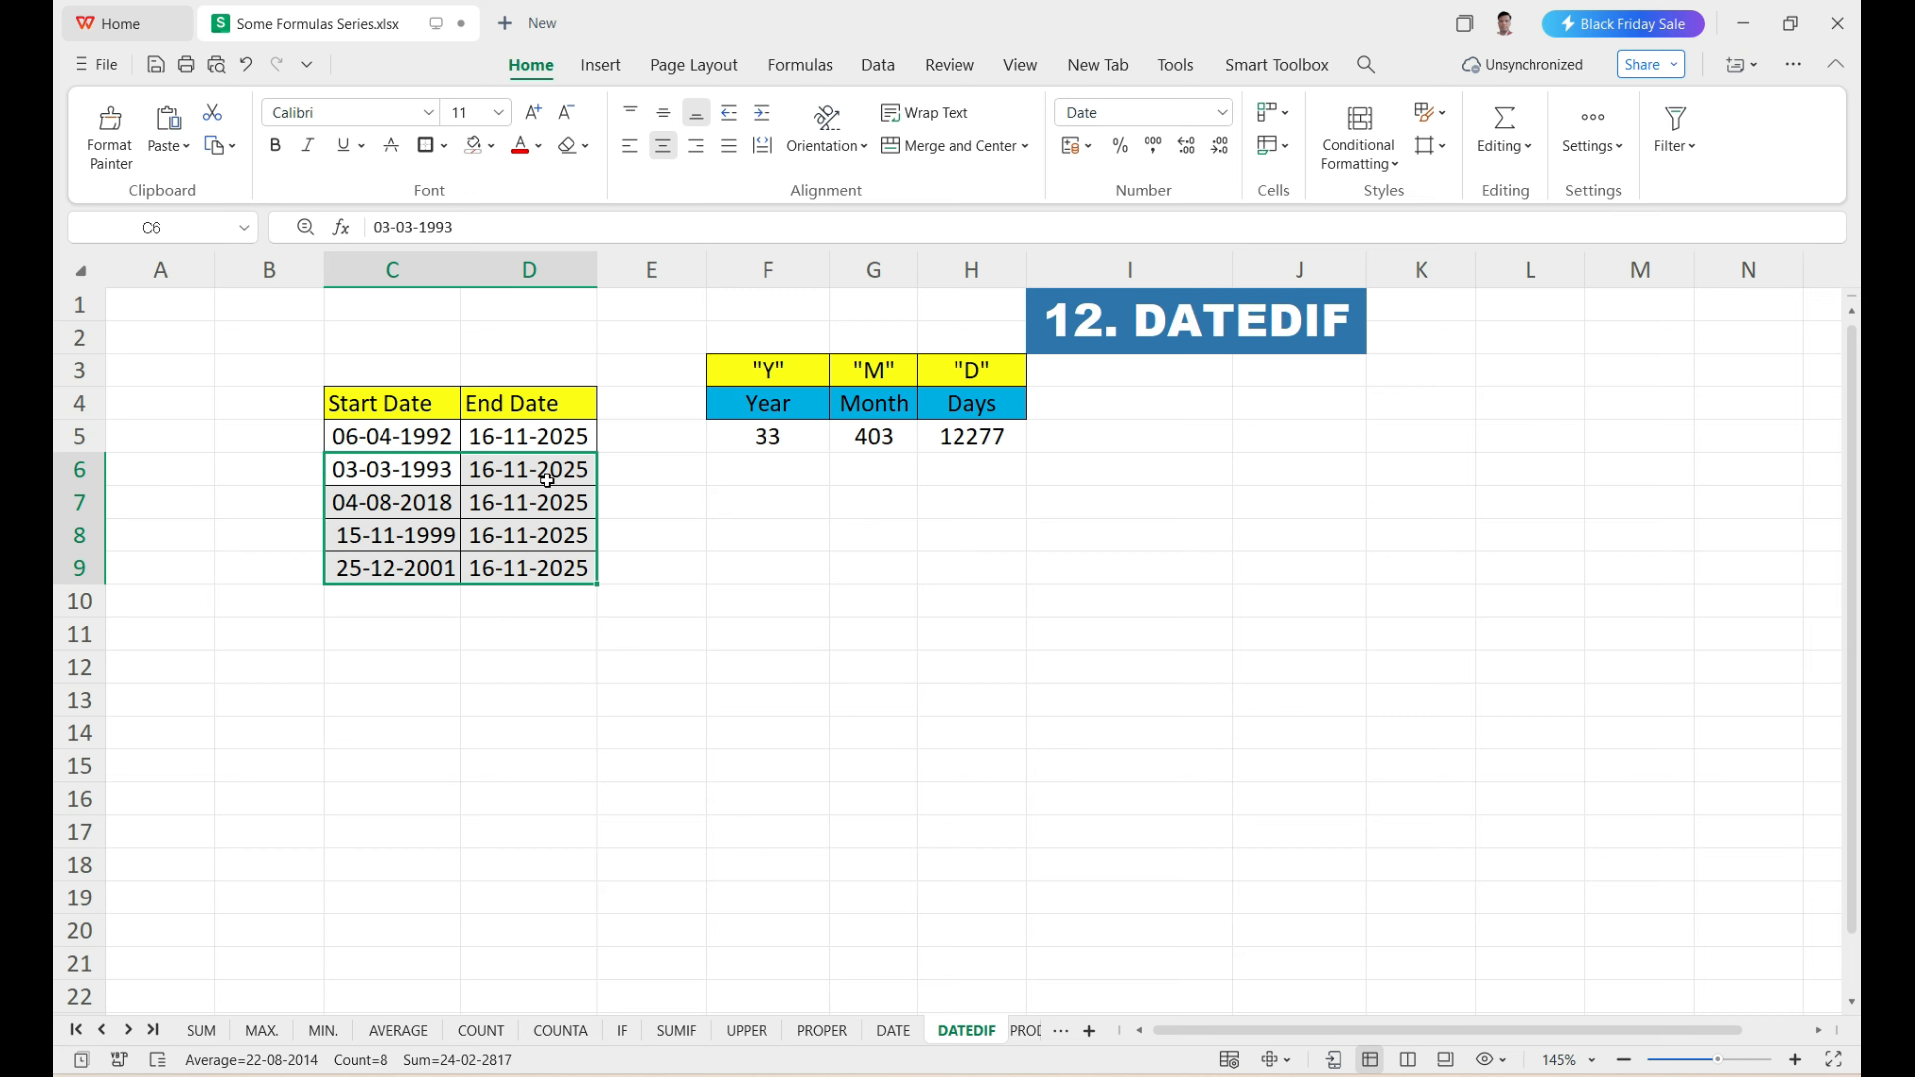
left_click(780, 469)
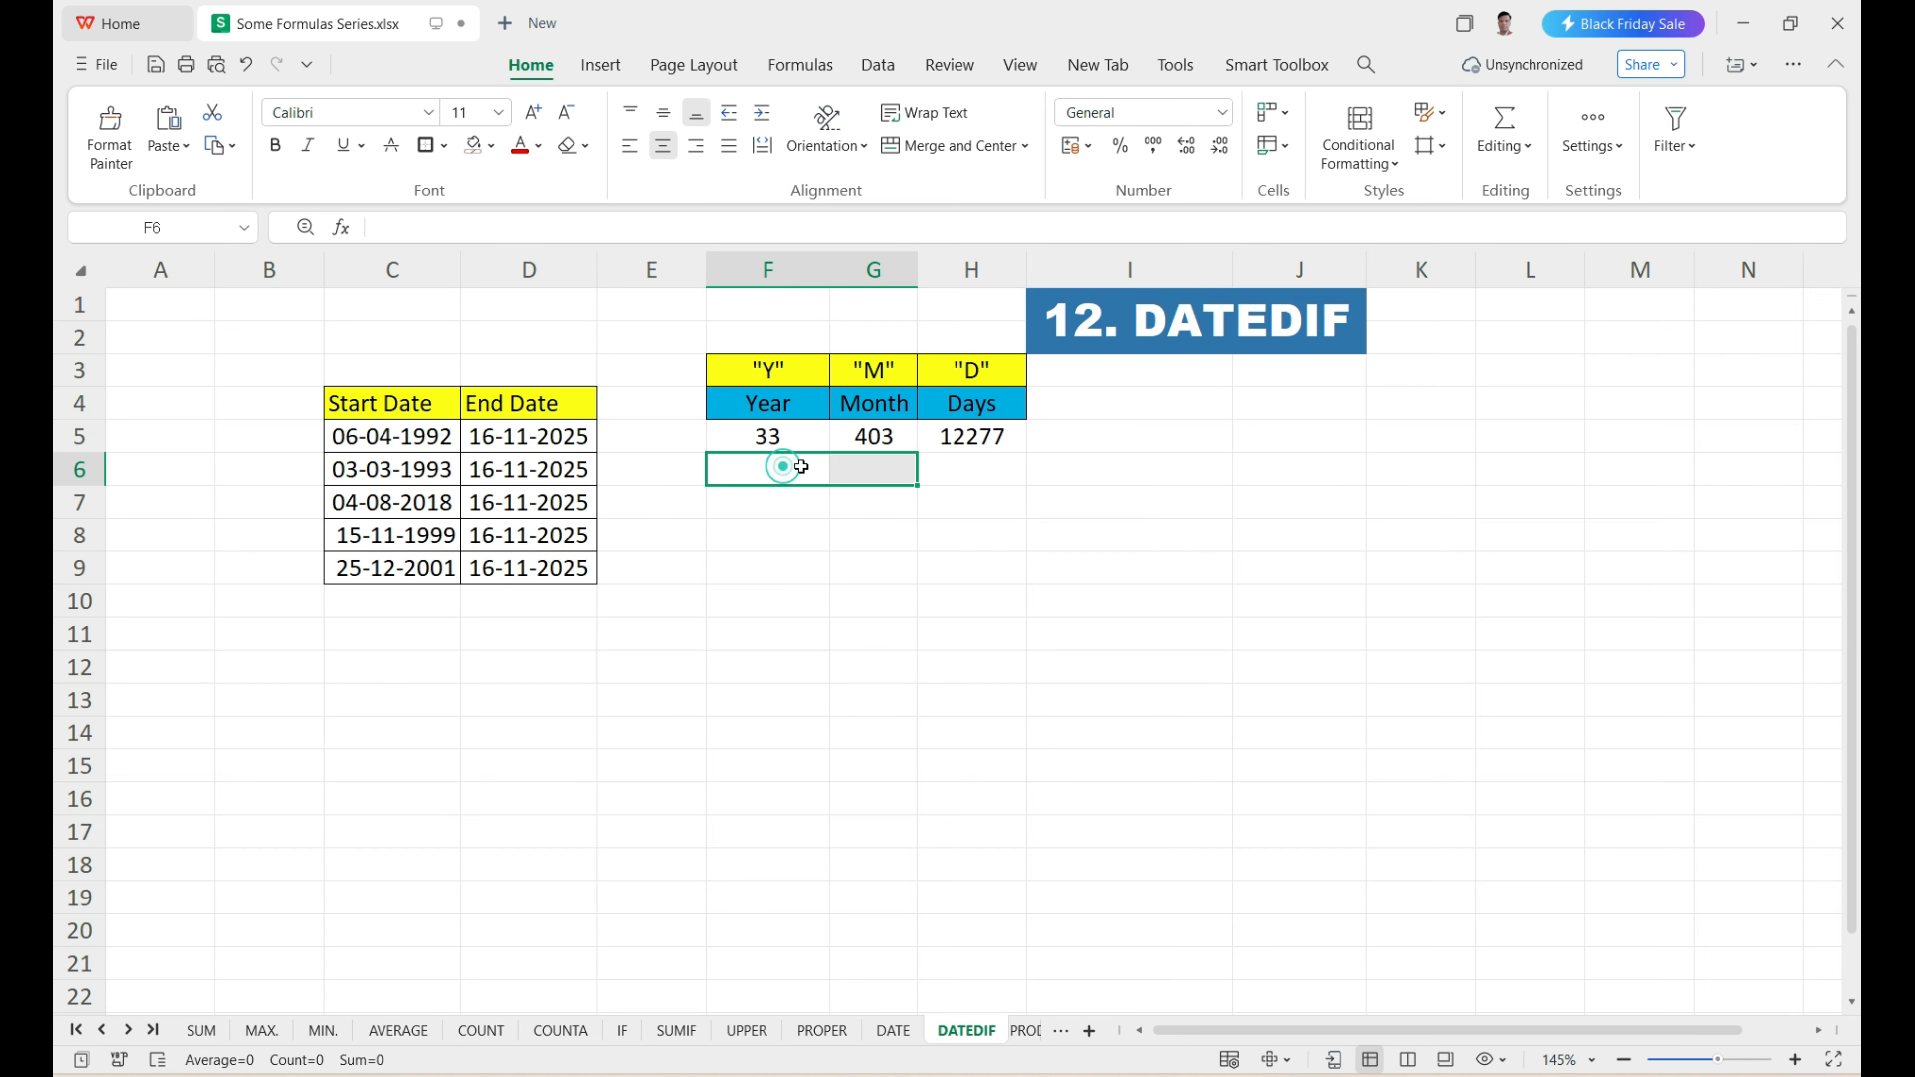
left_click_drag(749, 434, 1018, 569)
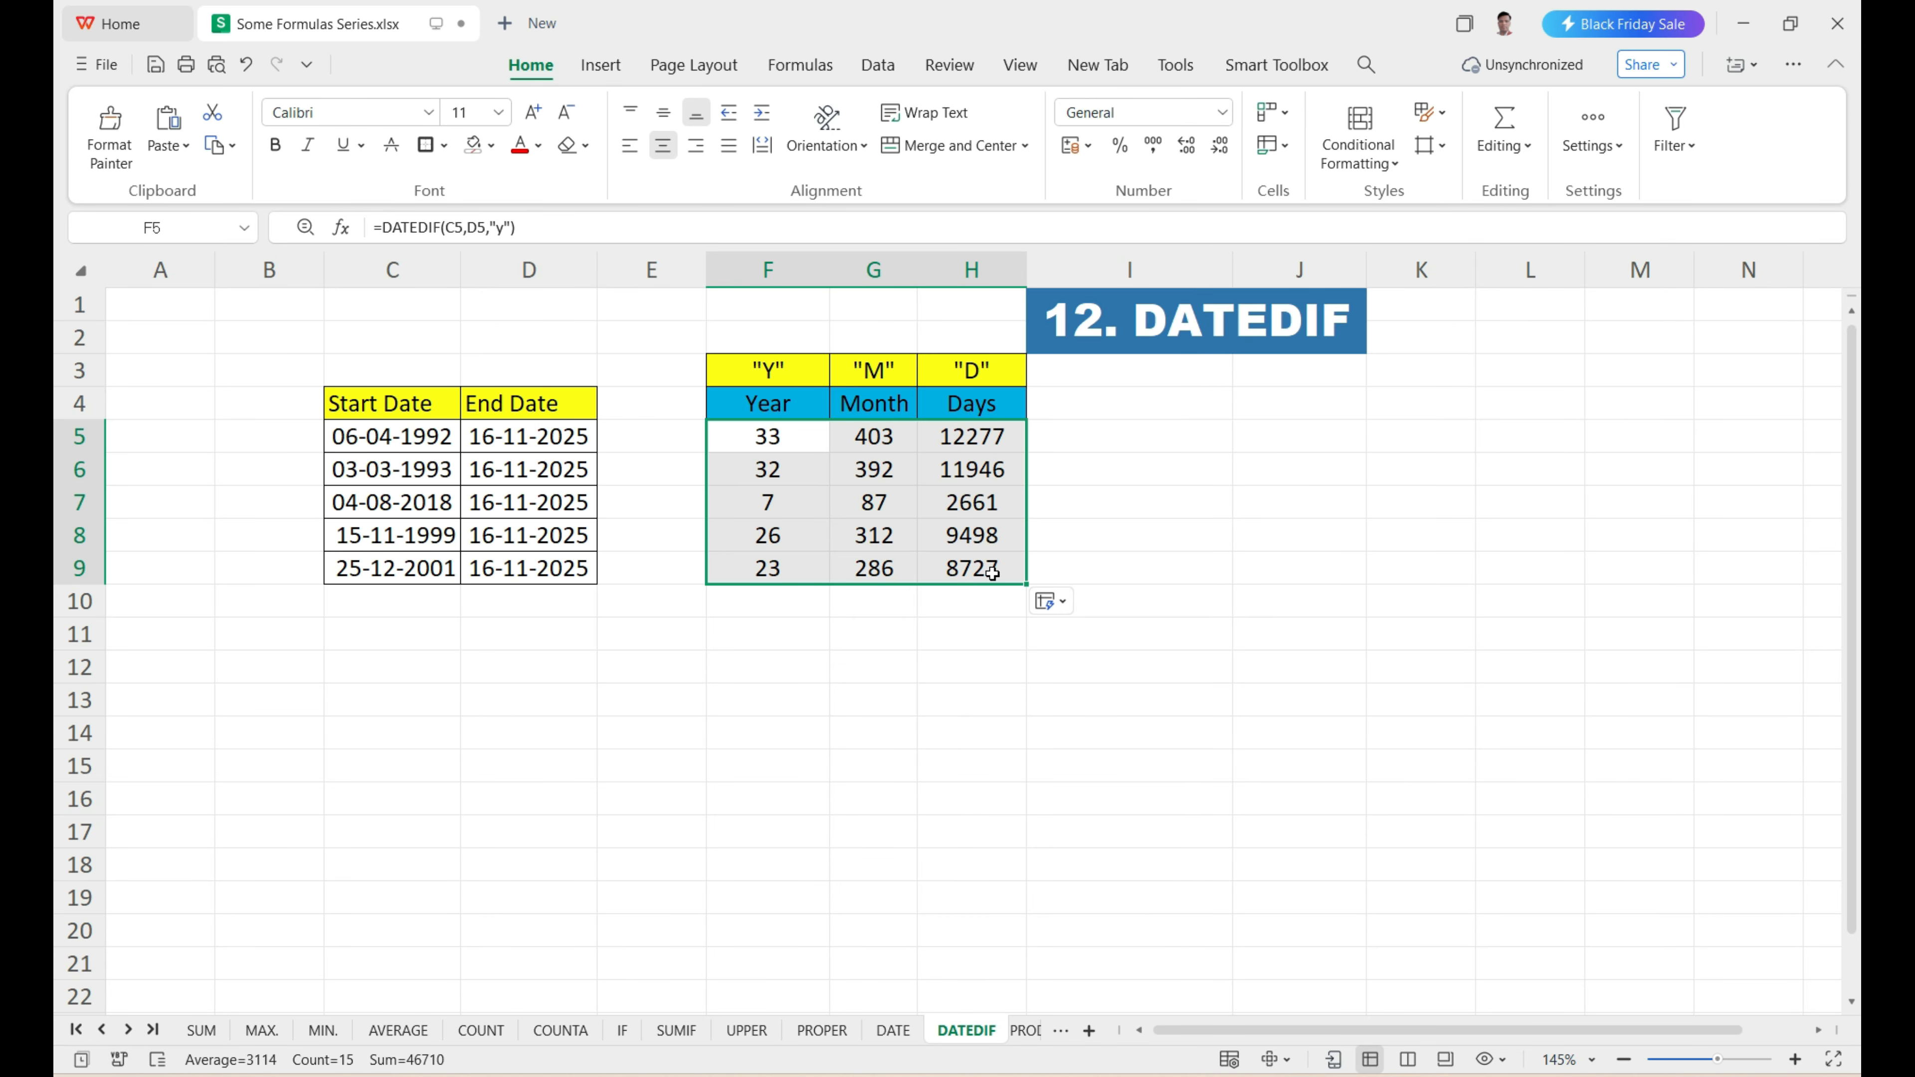
Open the PRODUCT sheet and examine the Rate, Qty and empty TOTAL PRICE columns of the customer table.
left_click(1026, 1030)
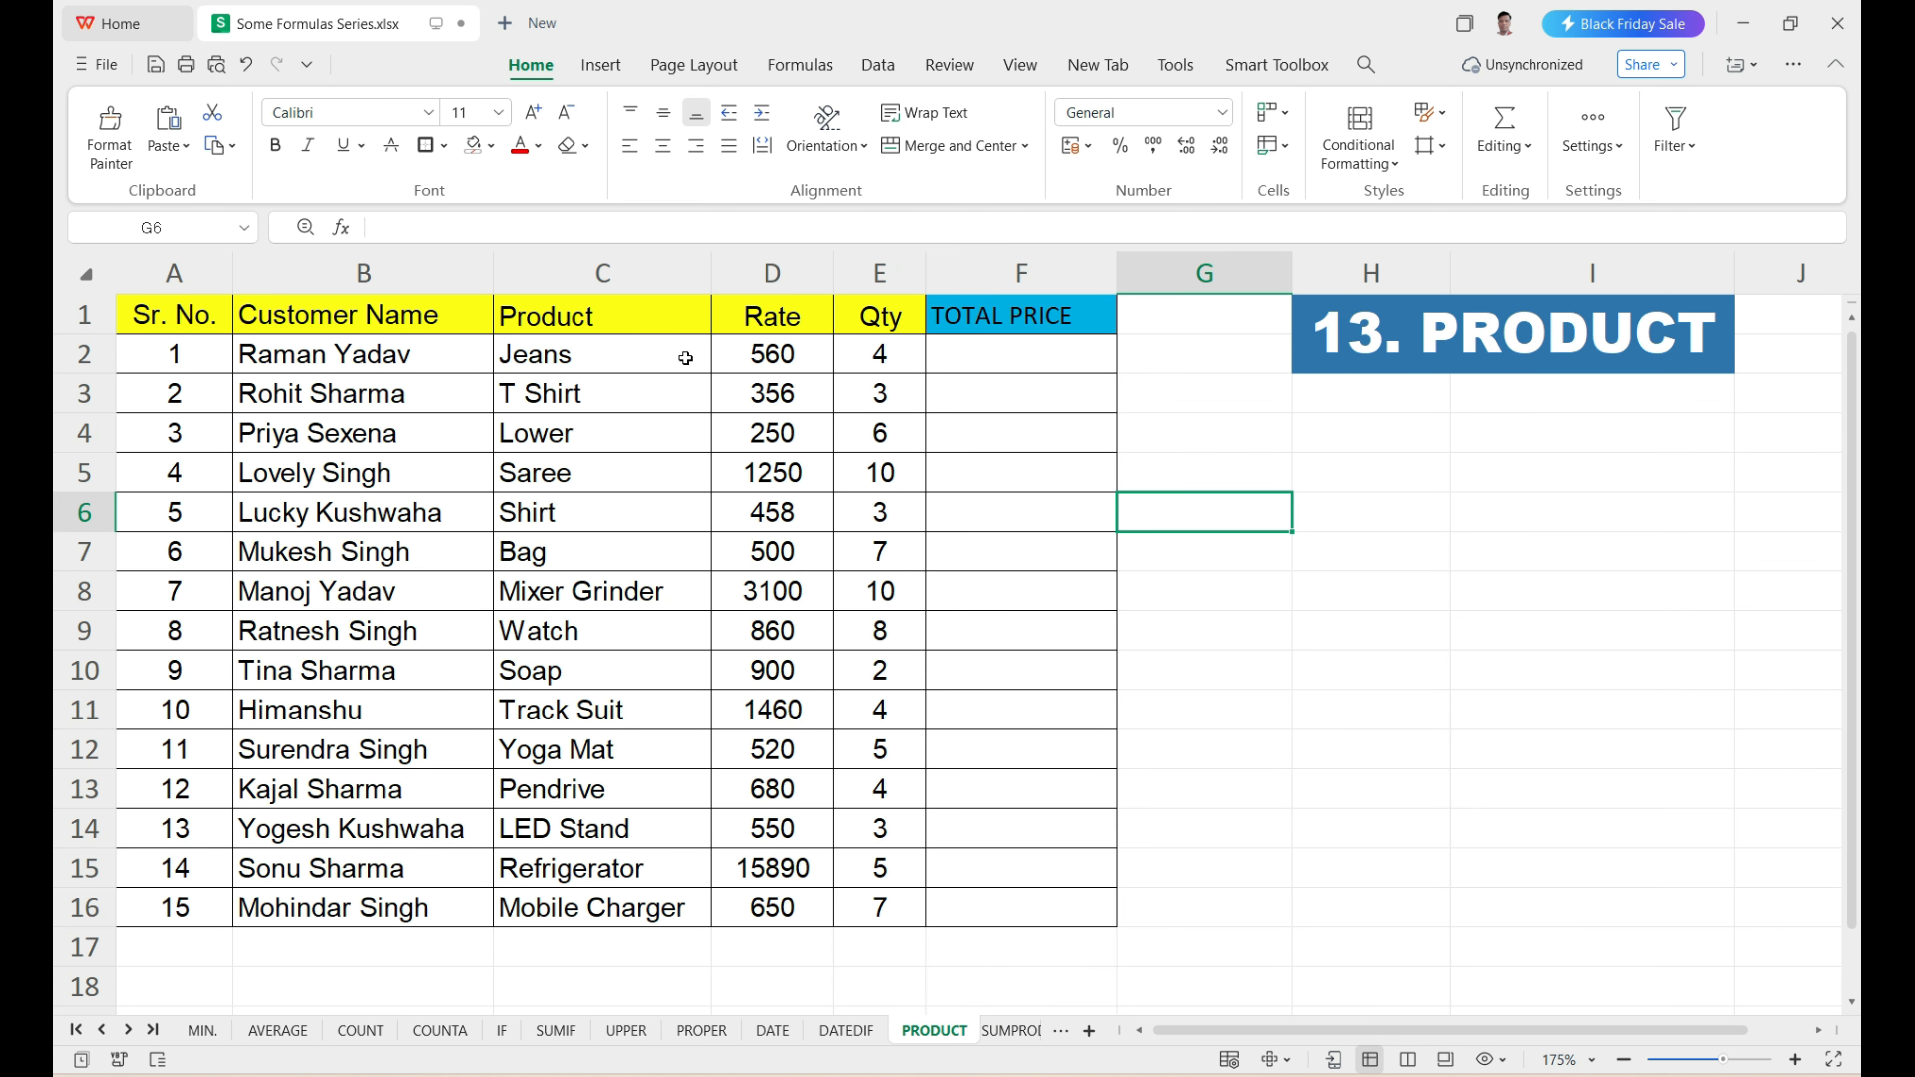
left_click_drag(377, 374, 943, 856)
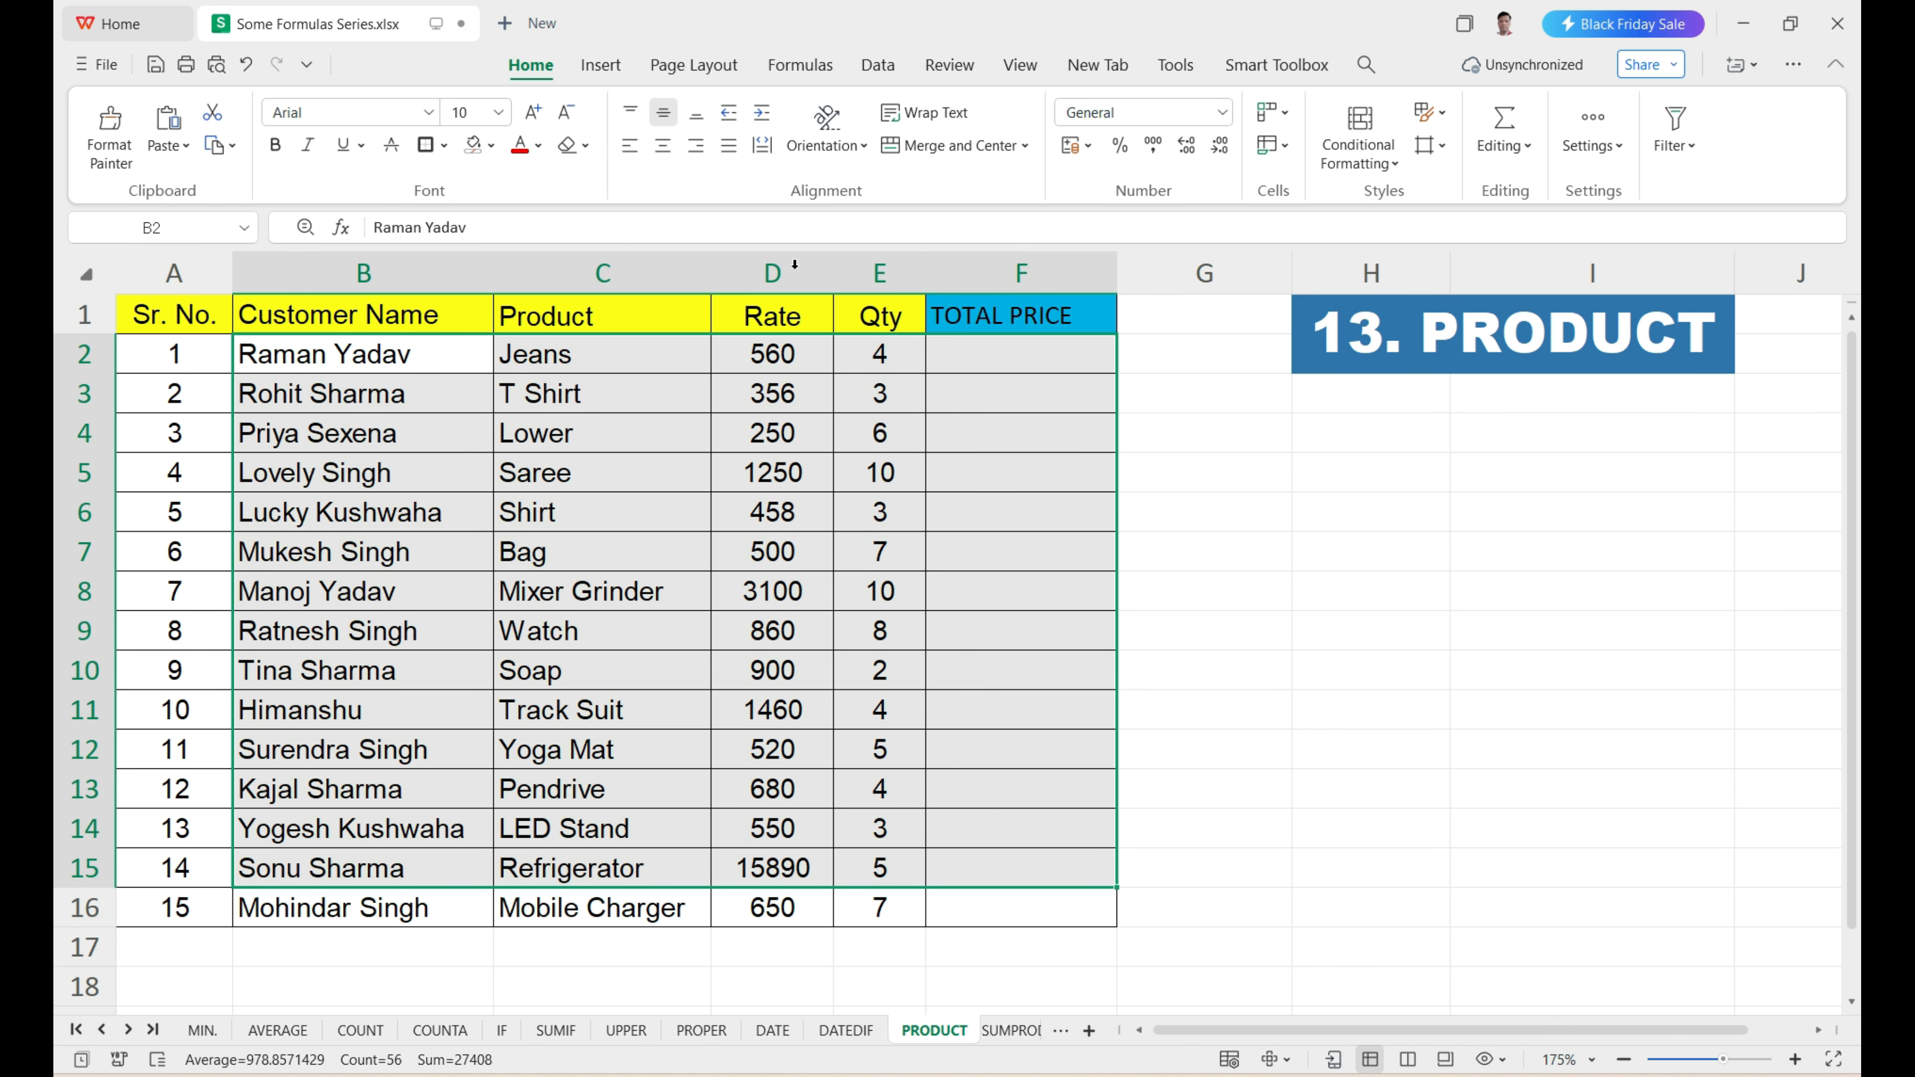
left_click(777, 273)
left_click(878, 273)
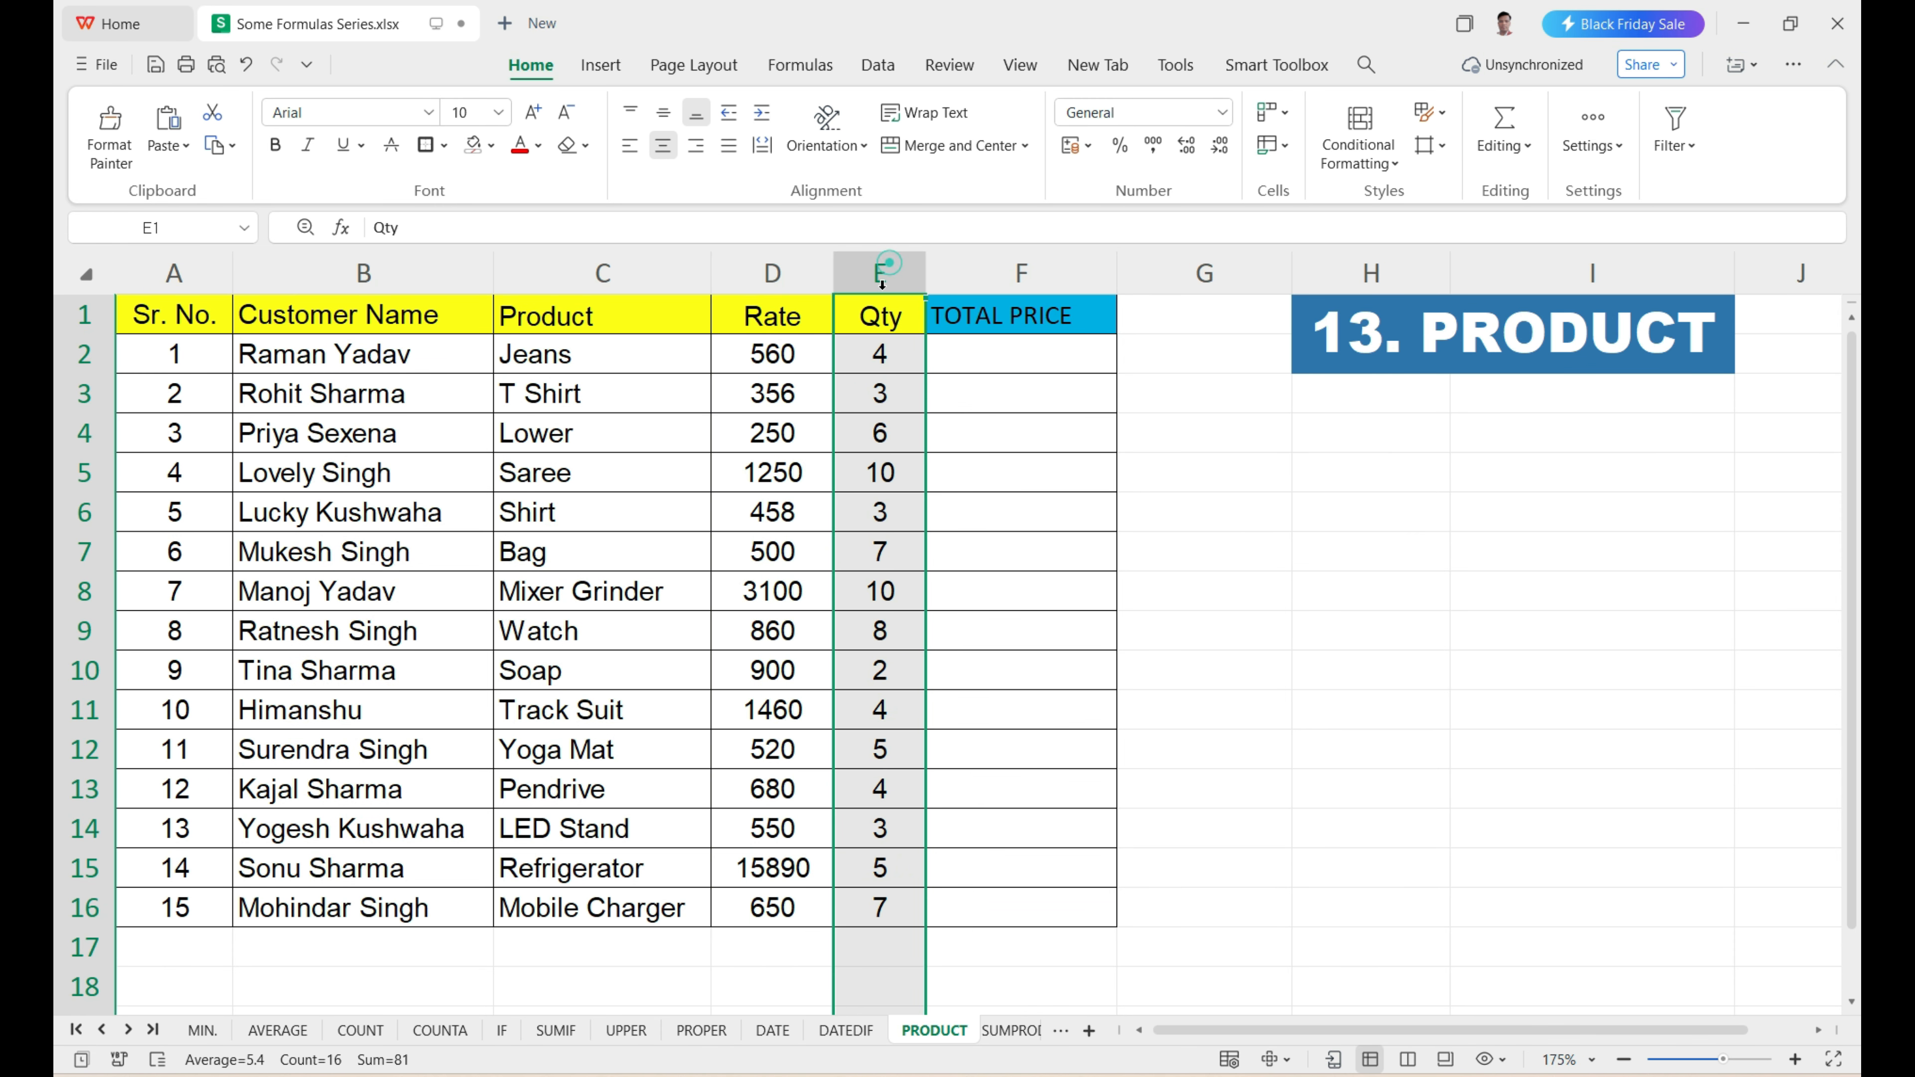
left_click(973, 364)
left_click_drag(1064, 400, 1026, 910)
left_click_drag(1032, 360, 980, 870)
scroll(996, 805, "up", 1)
scroll(997, 805, "down", 1)
scroll(1012, 465, "up", 1)
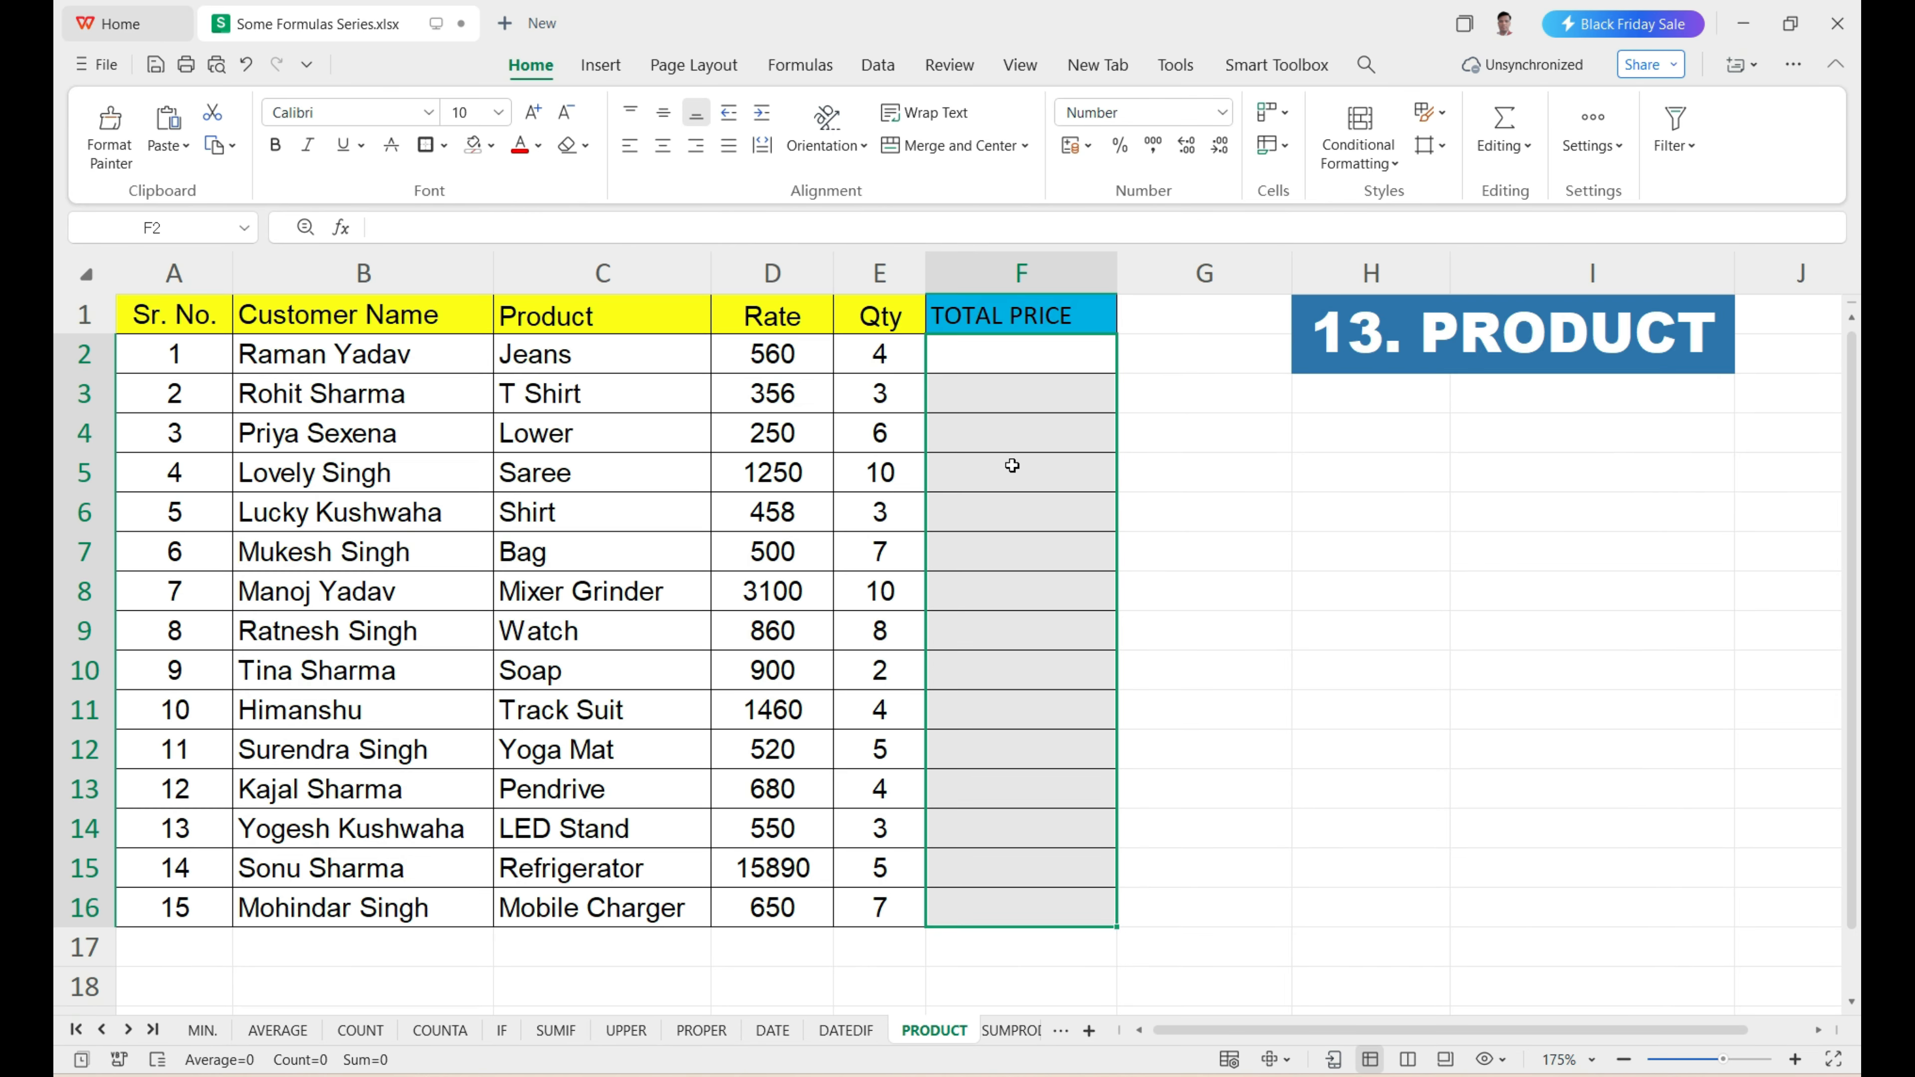
Enter =PRODUCT(D2,E2) in F2 to multiply the first row's rate by its quantity.
left_click(1023, 368)
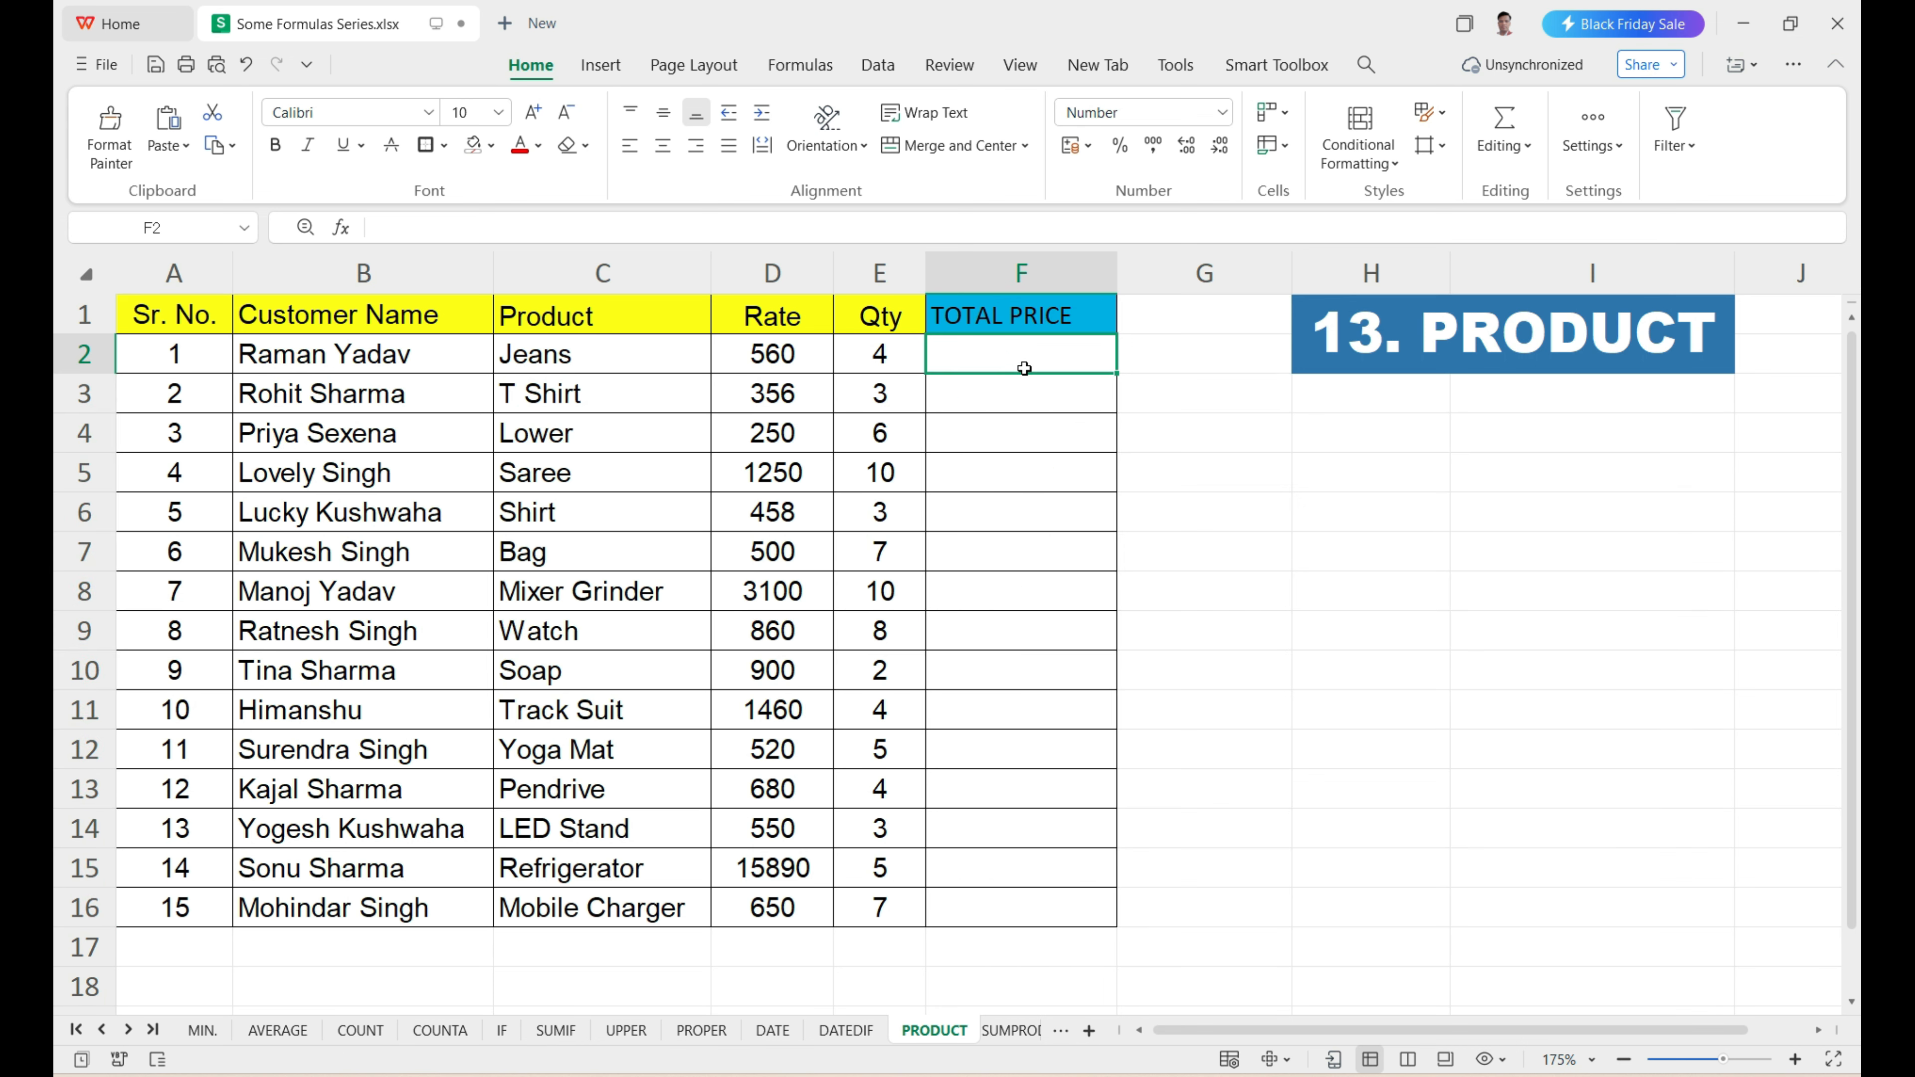
type("=prod")
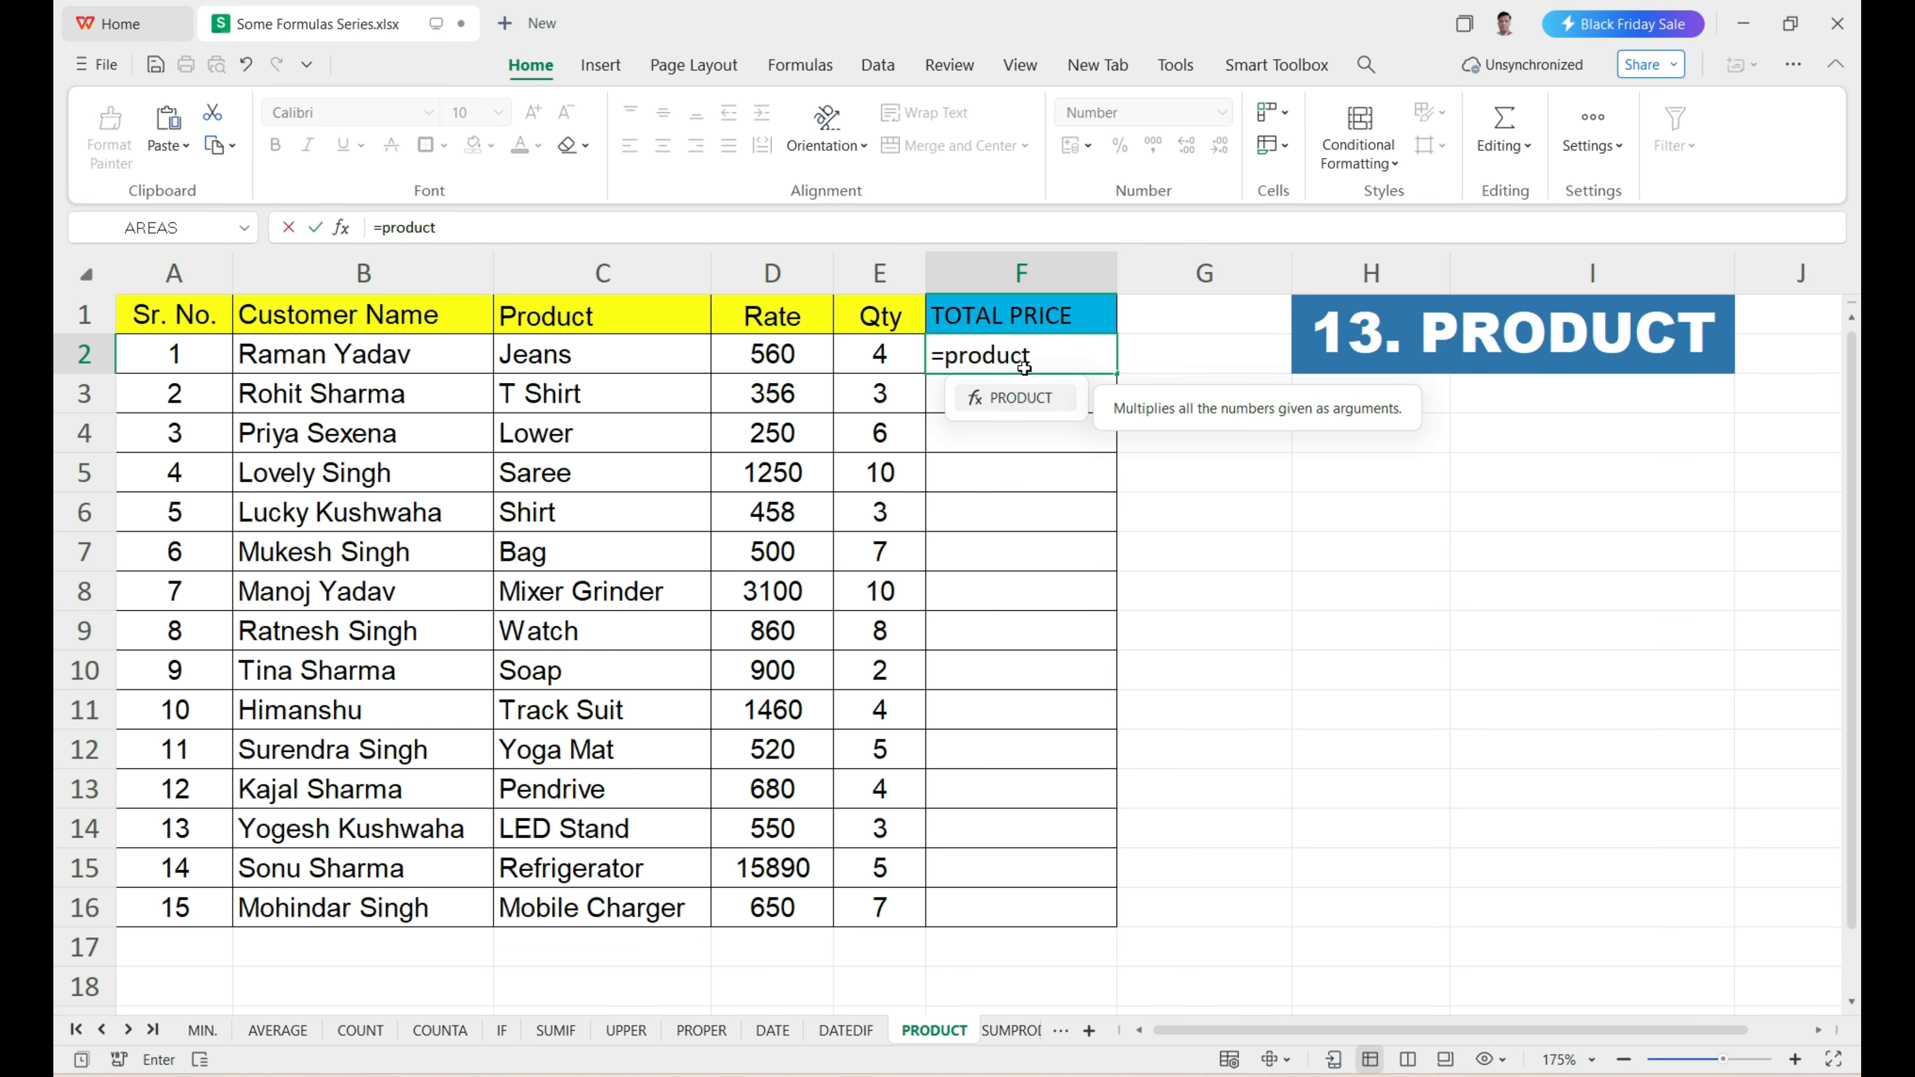
type("uct")
key("Tab")
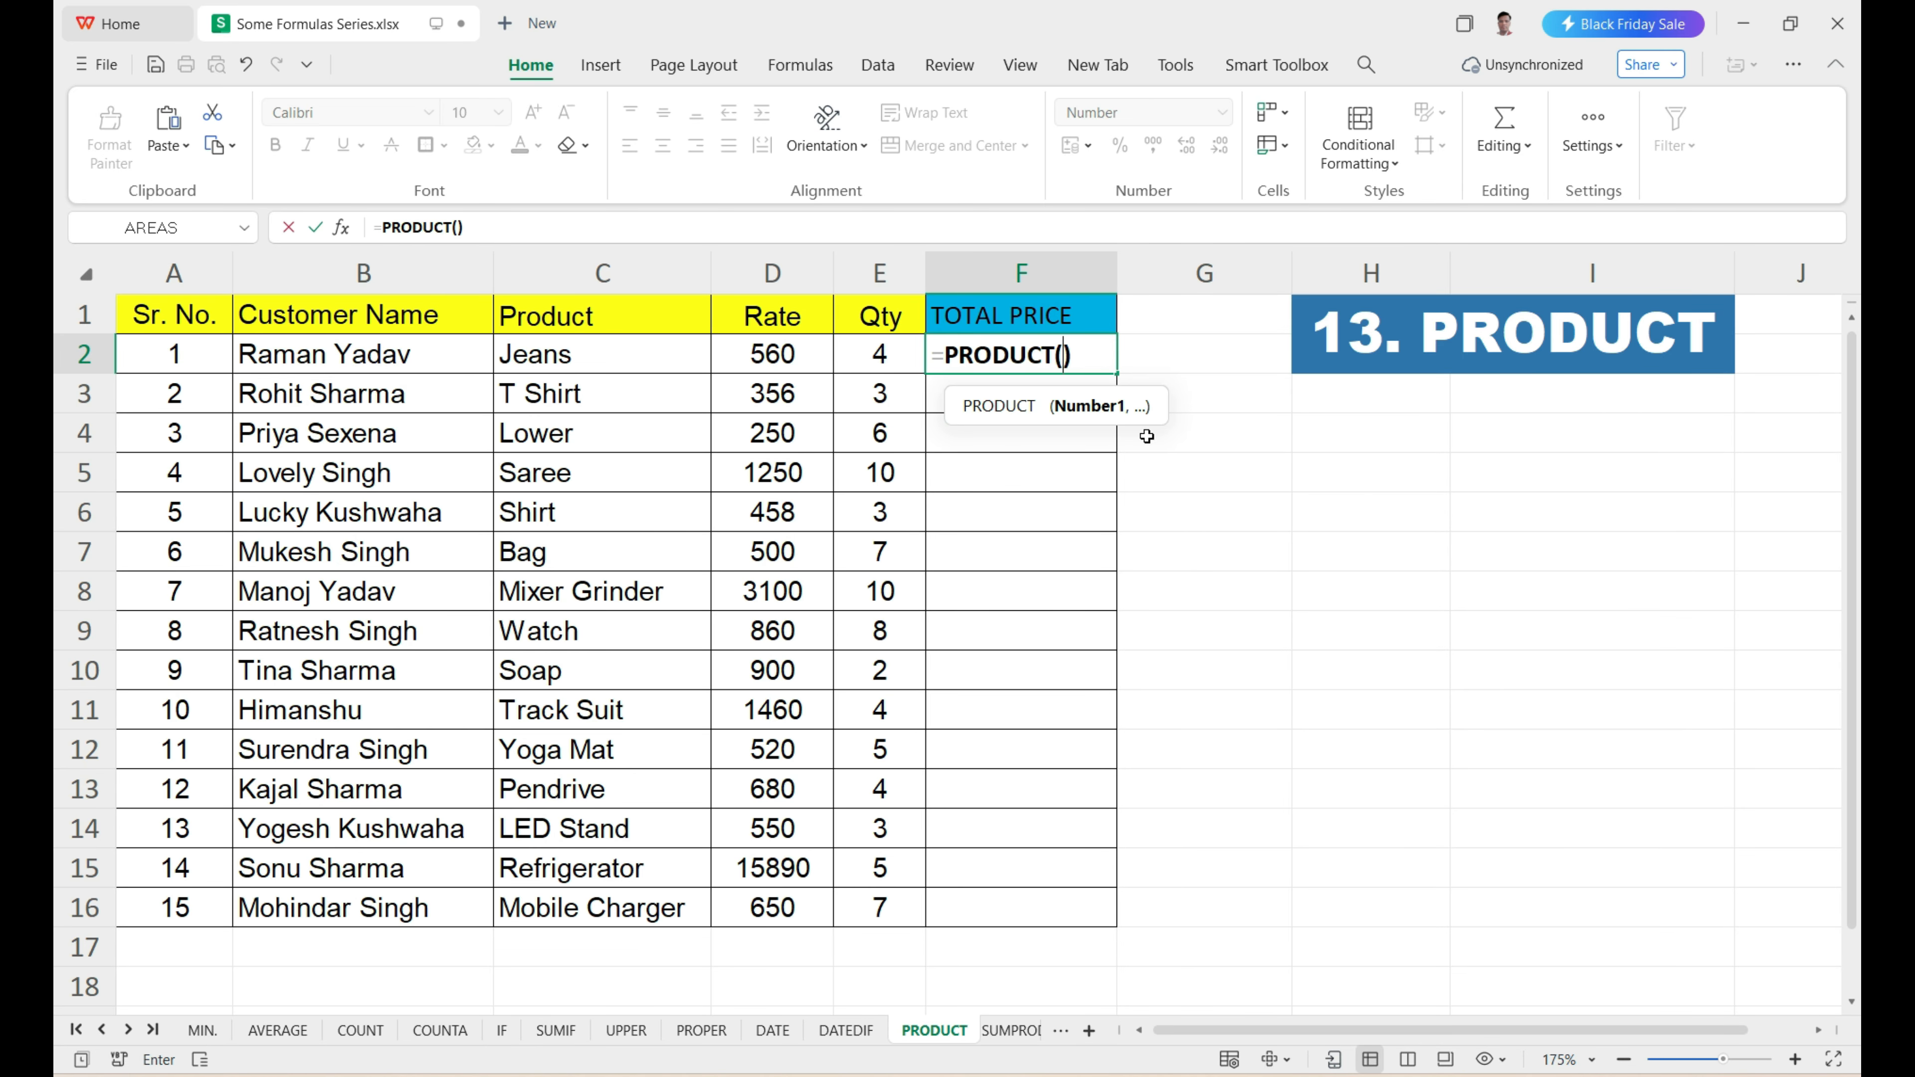
left_click(788, 354)
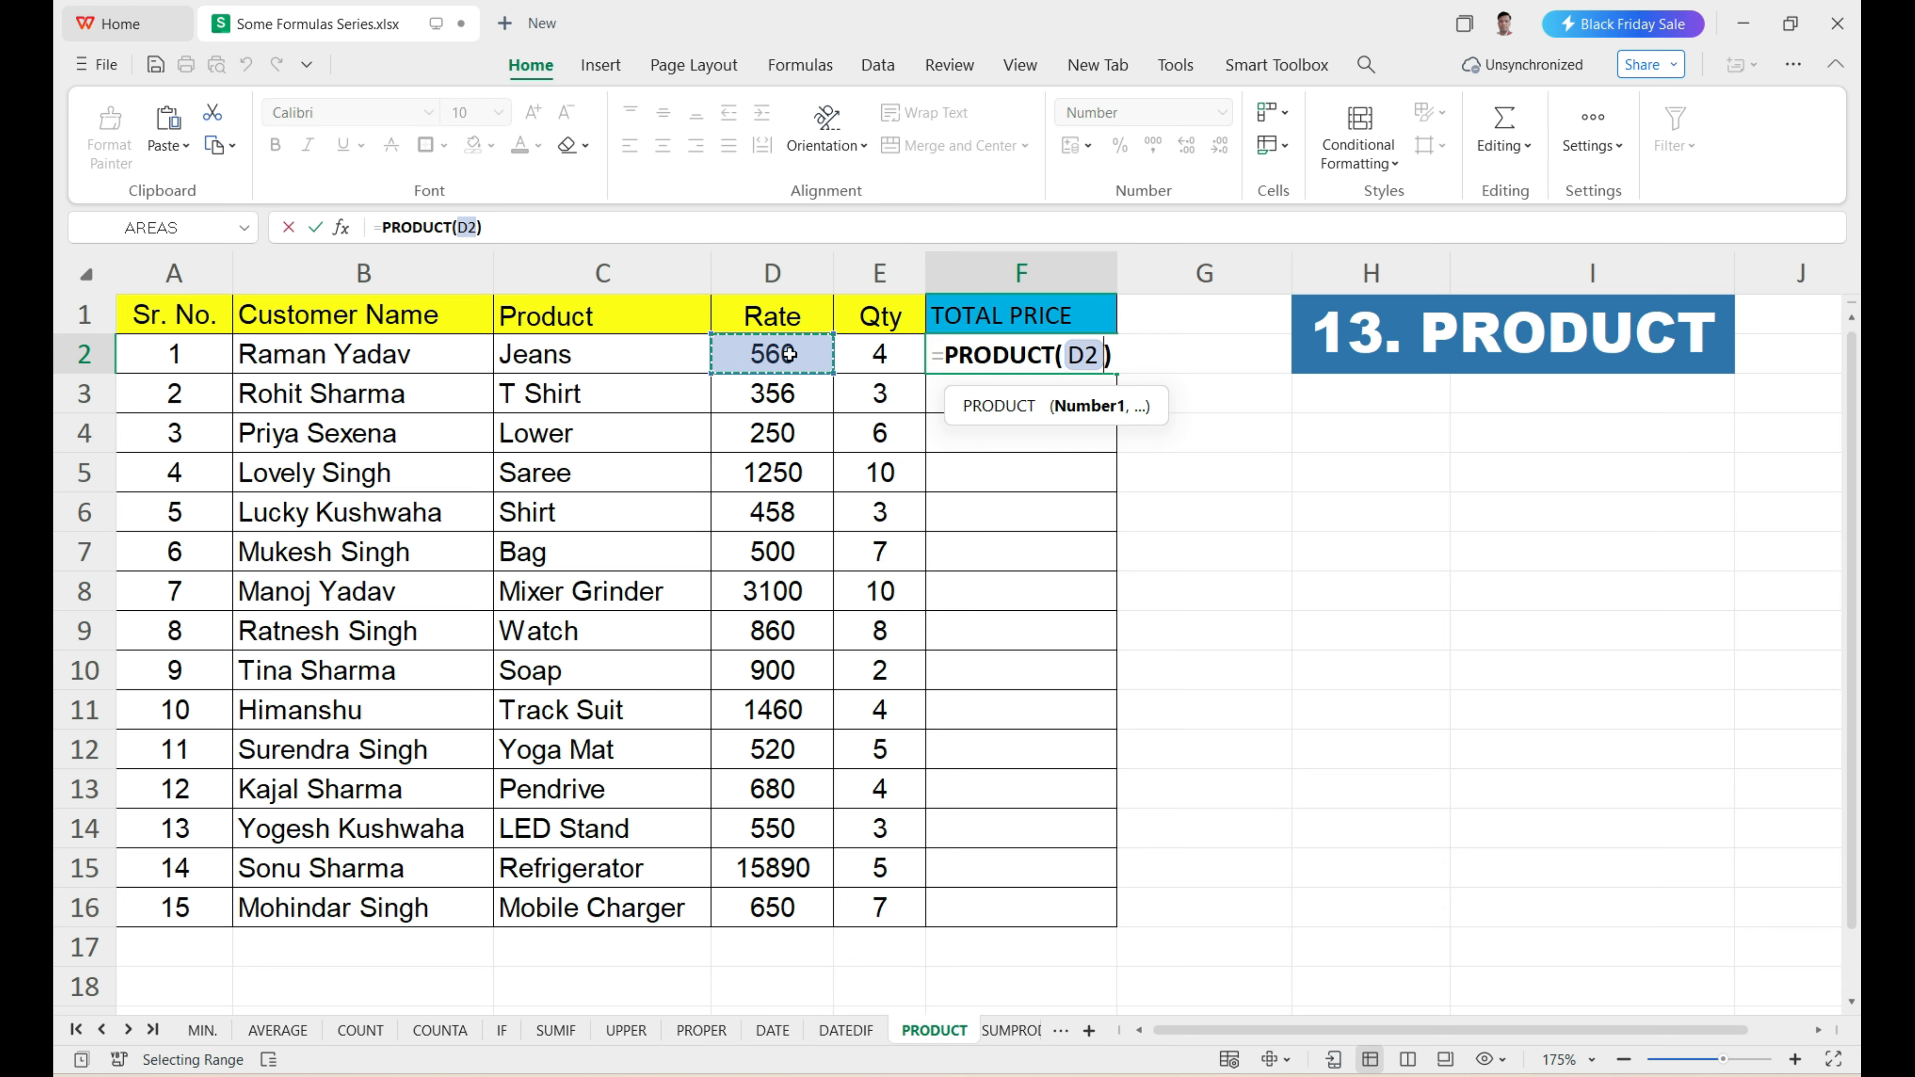
type(",")
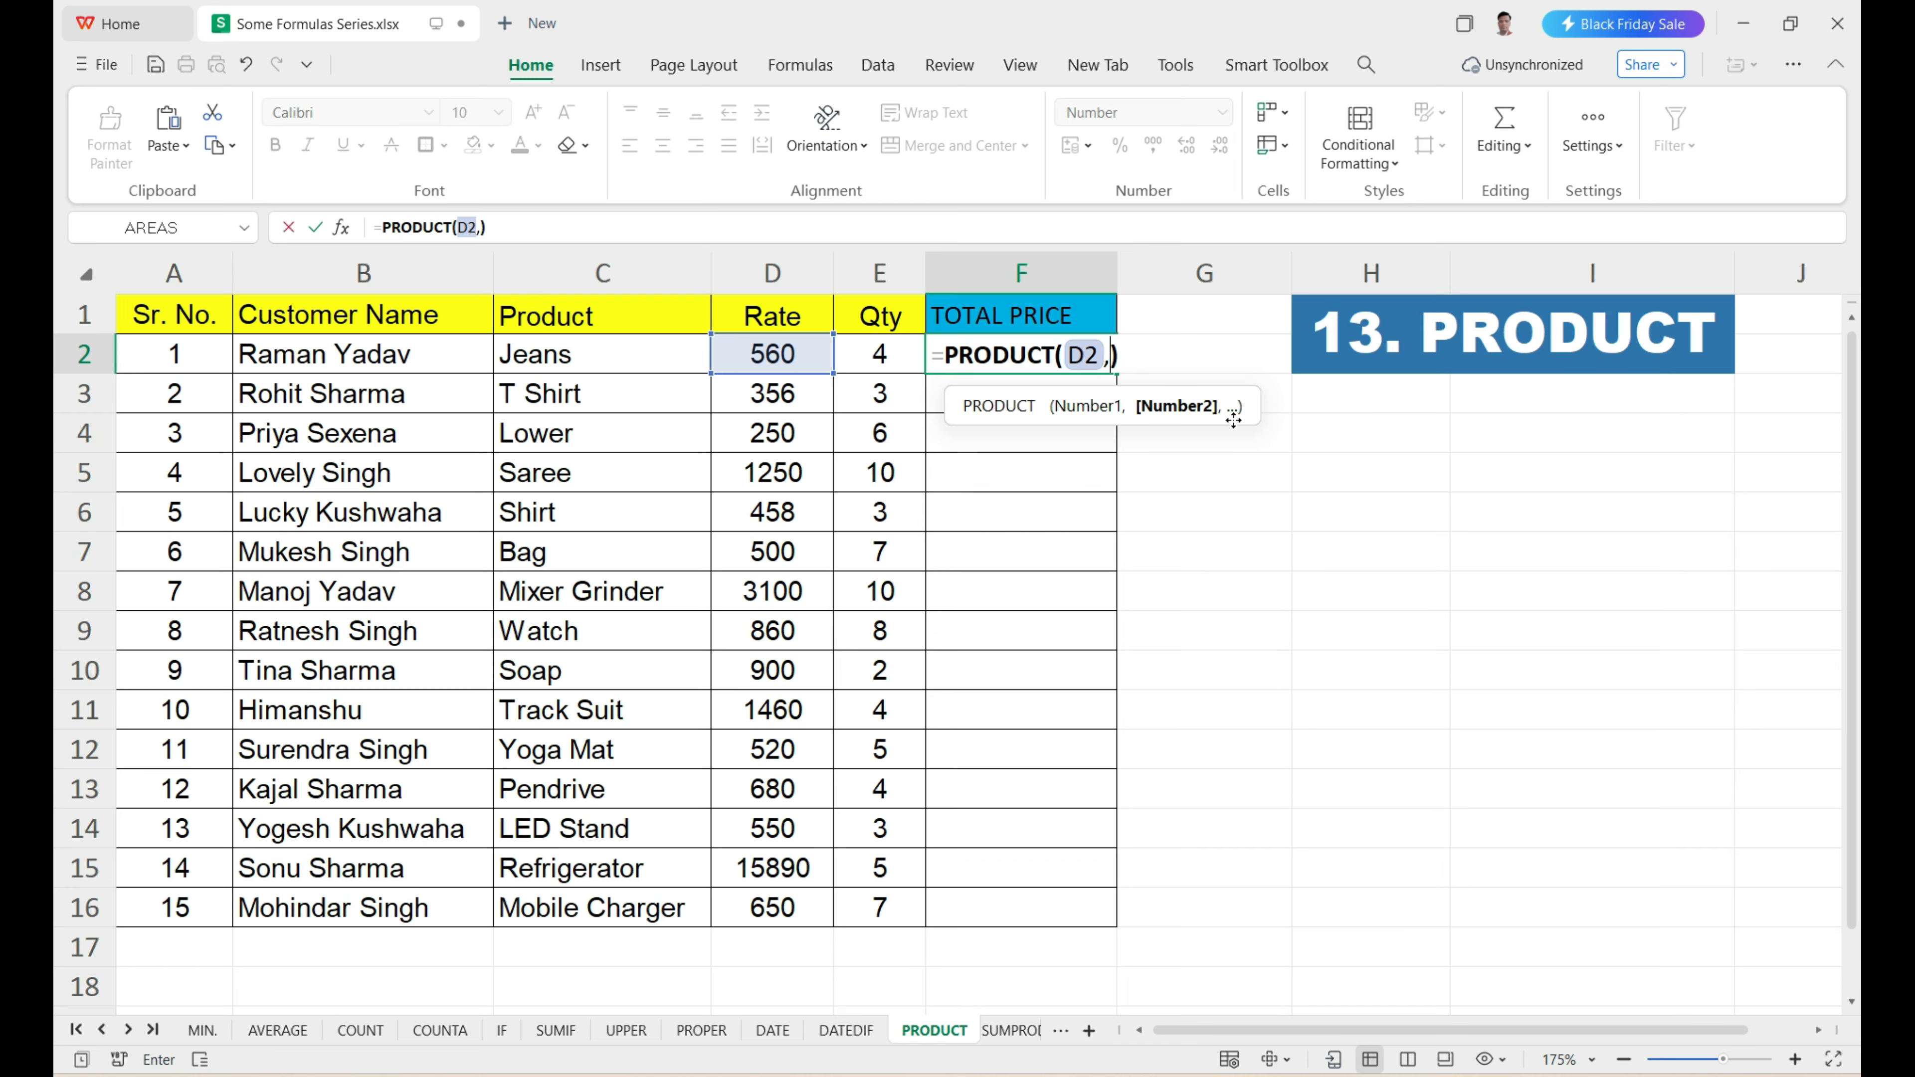
left_click(881, 355)
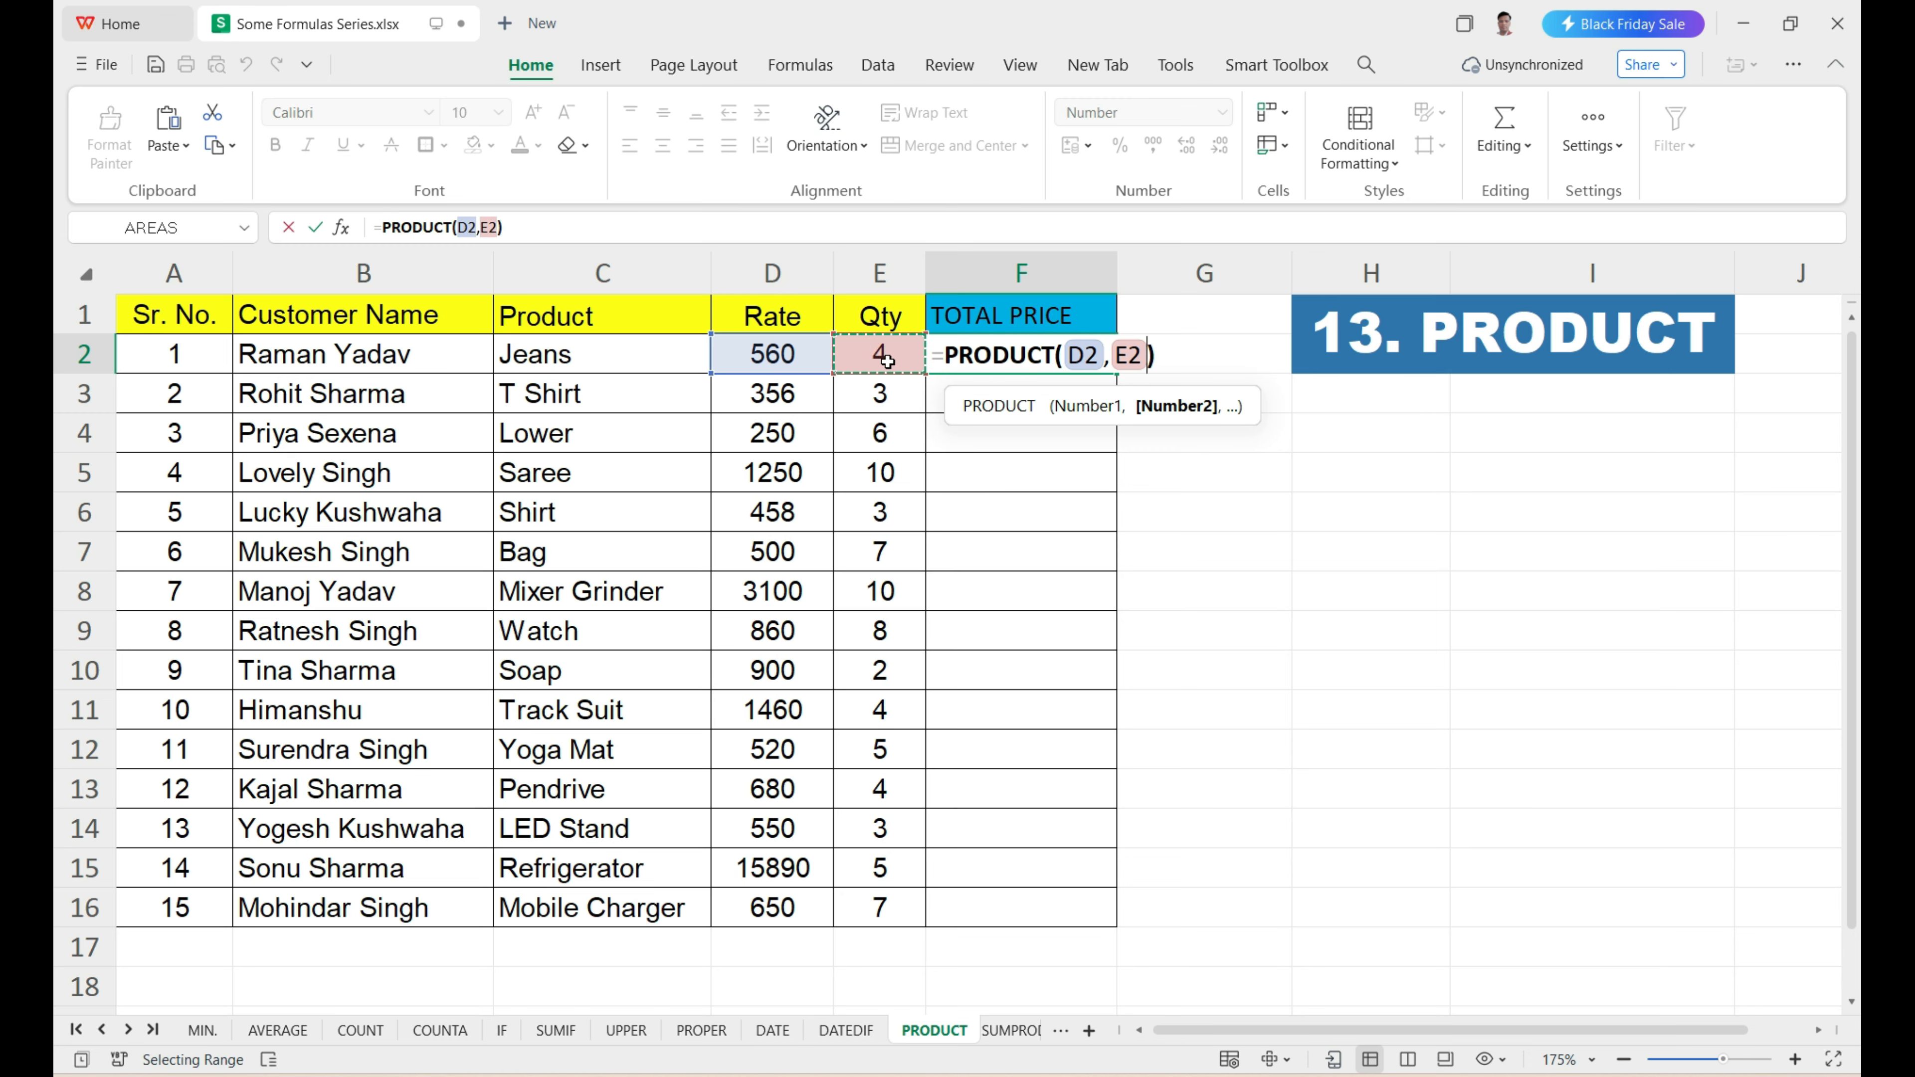
key("Return")
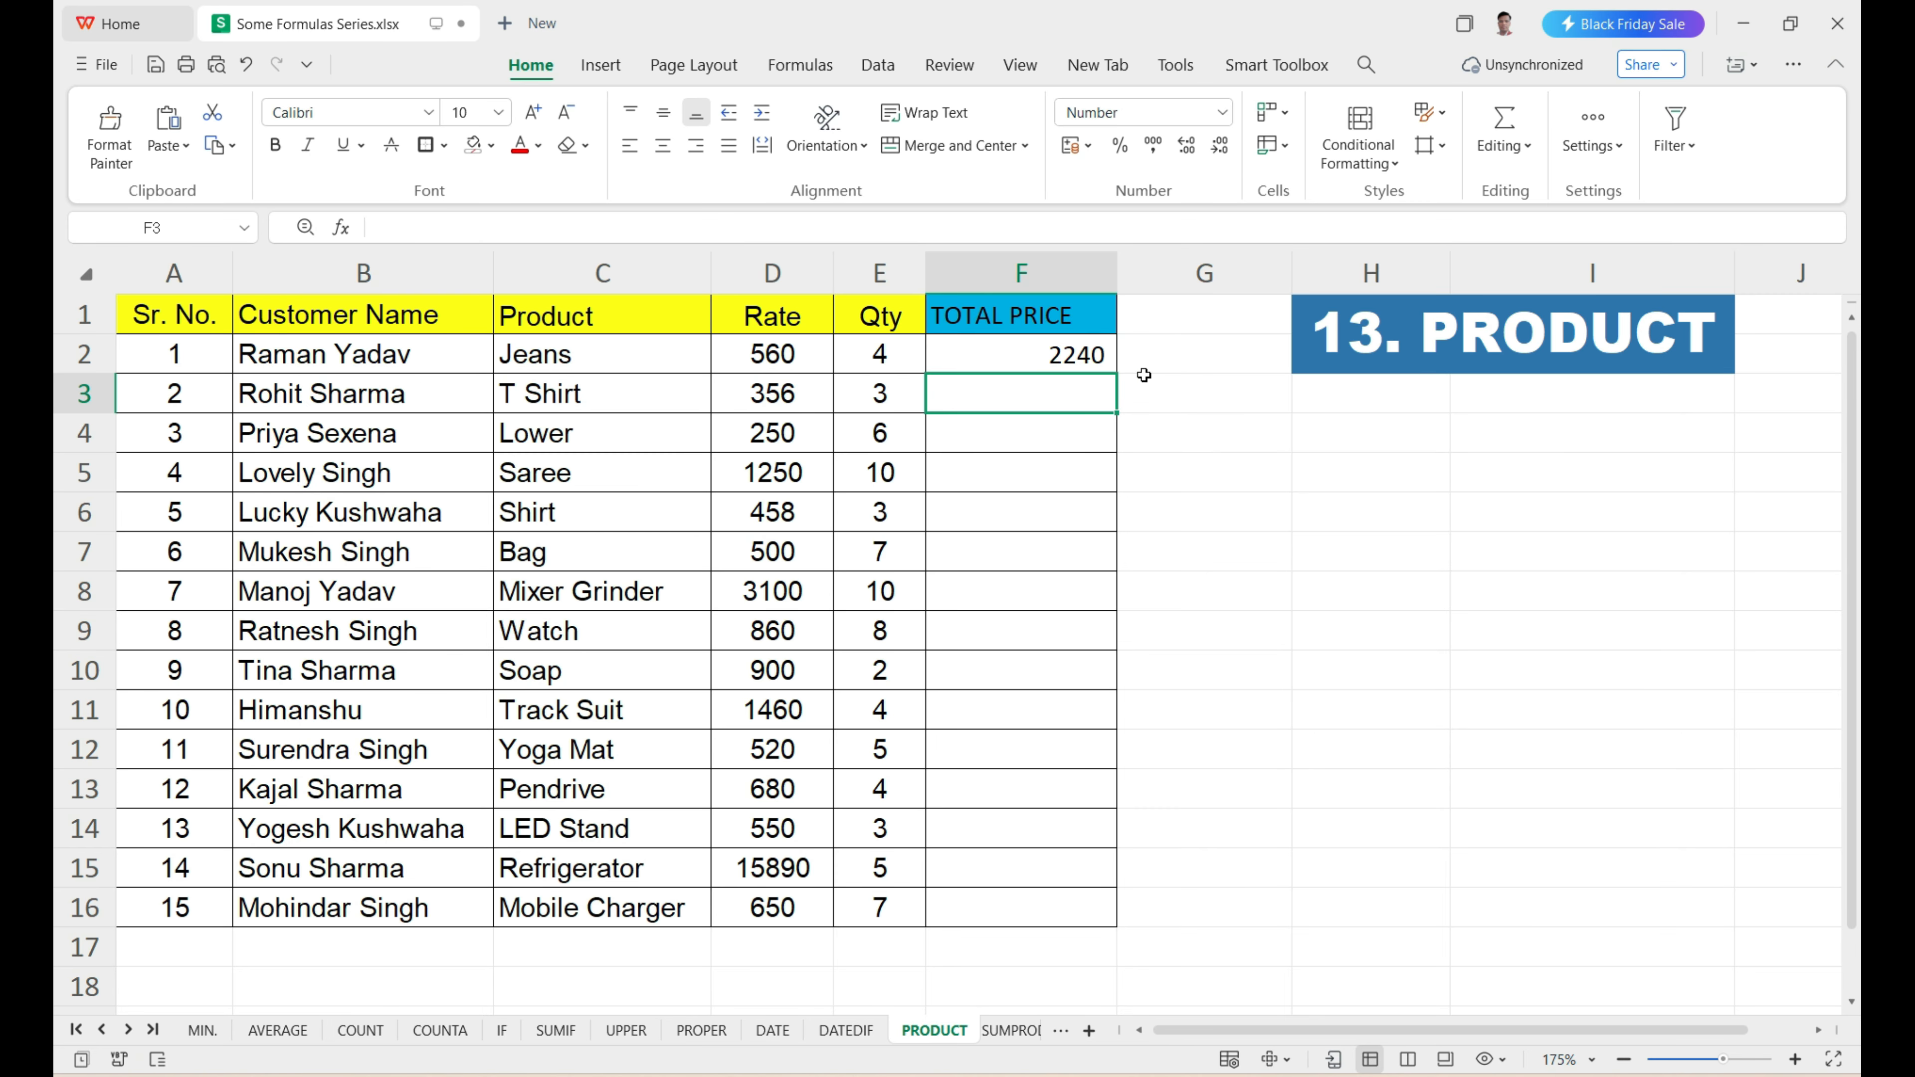
Fill the PRODUCT formula in F2 down to F16 to calculate the total price for every row.
left_click(771, 356)
left_click(878, 353)
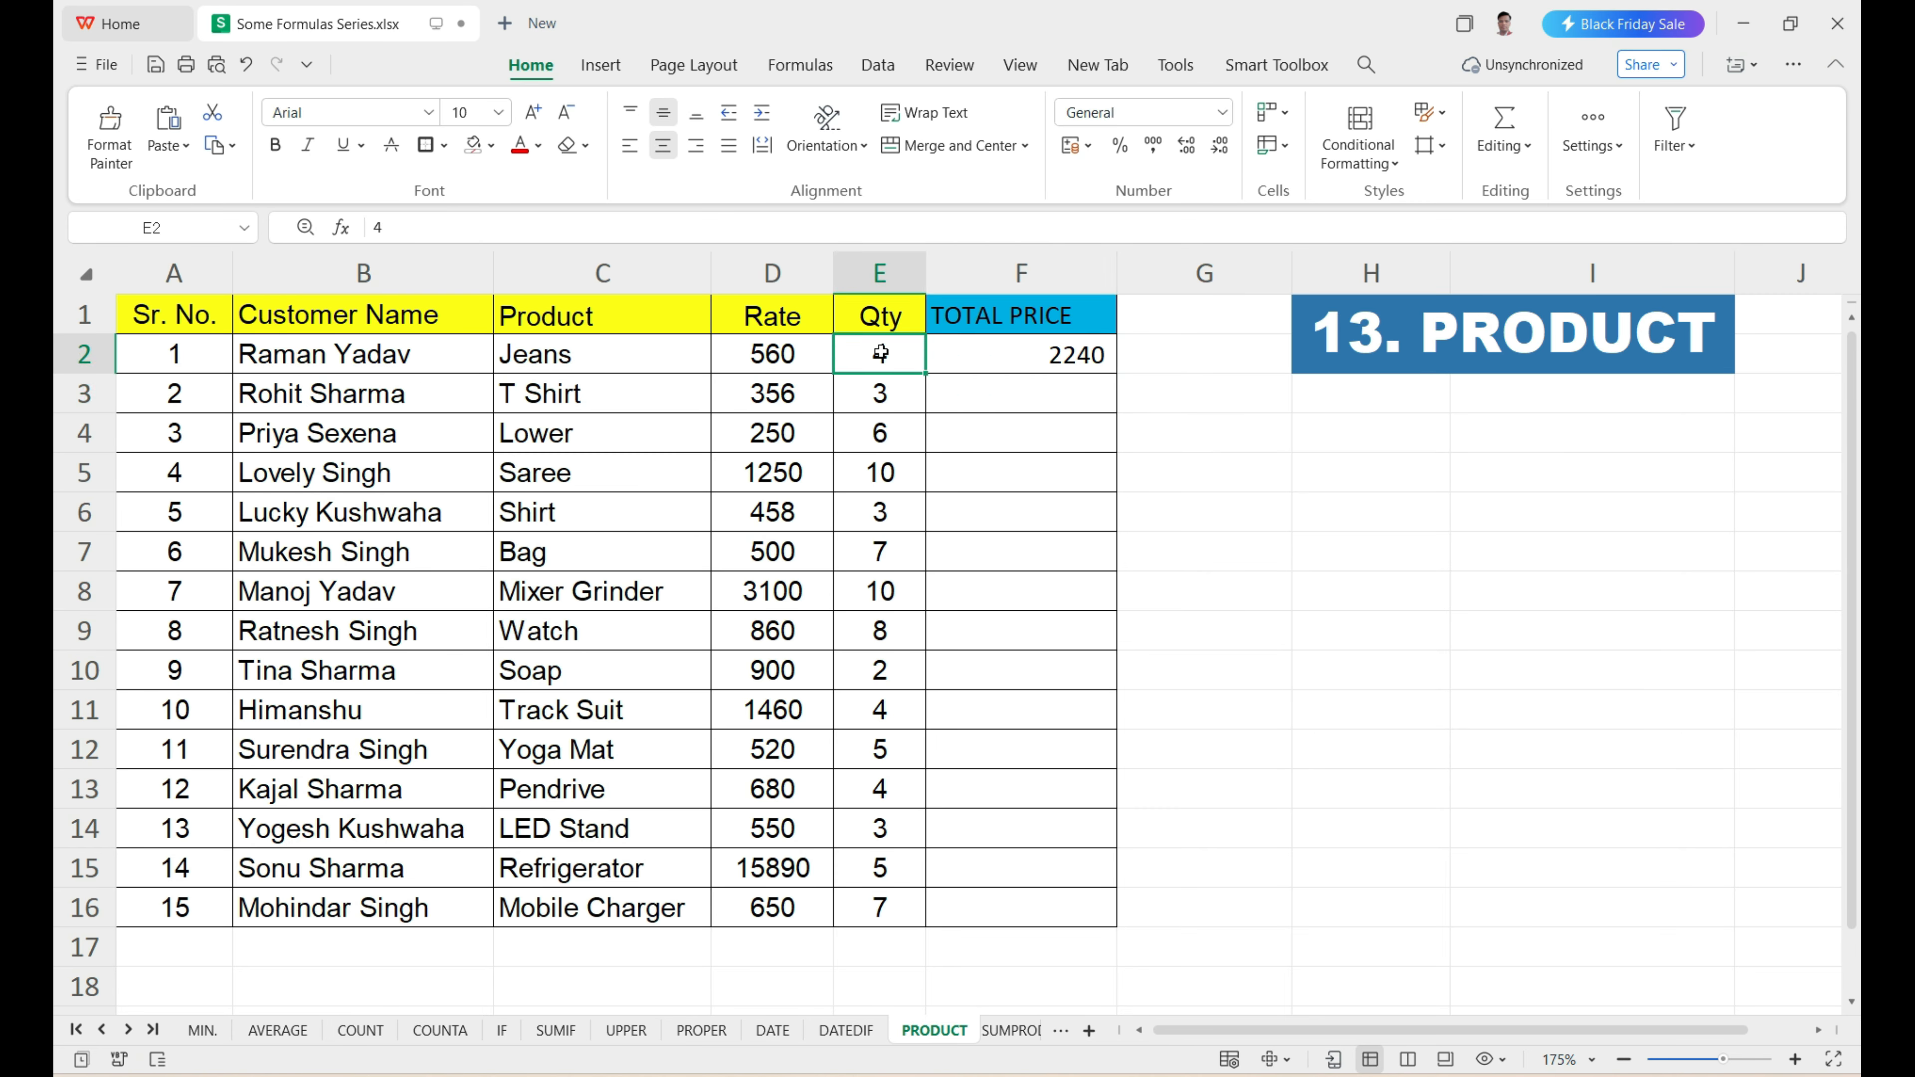
left_click_drag(991, 399, 1011, 908)
left_click(1042, 362)
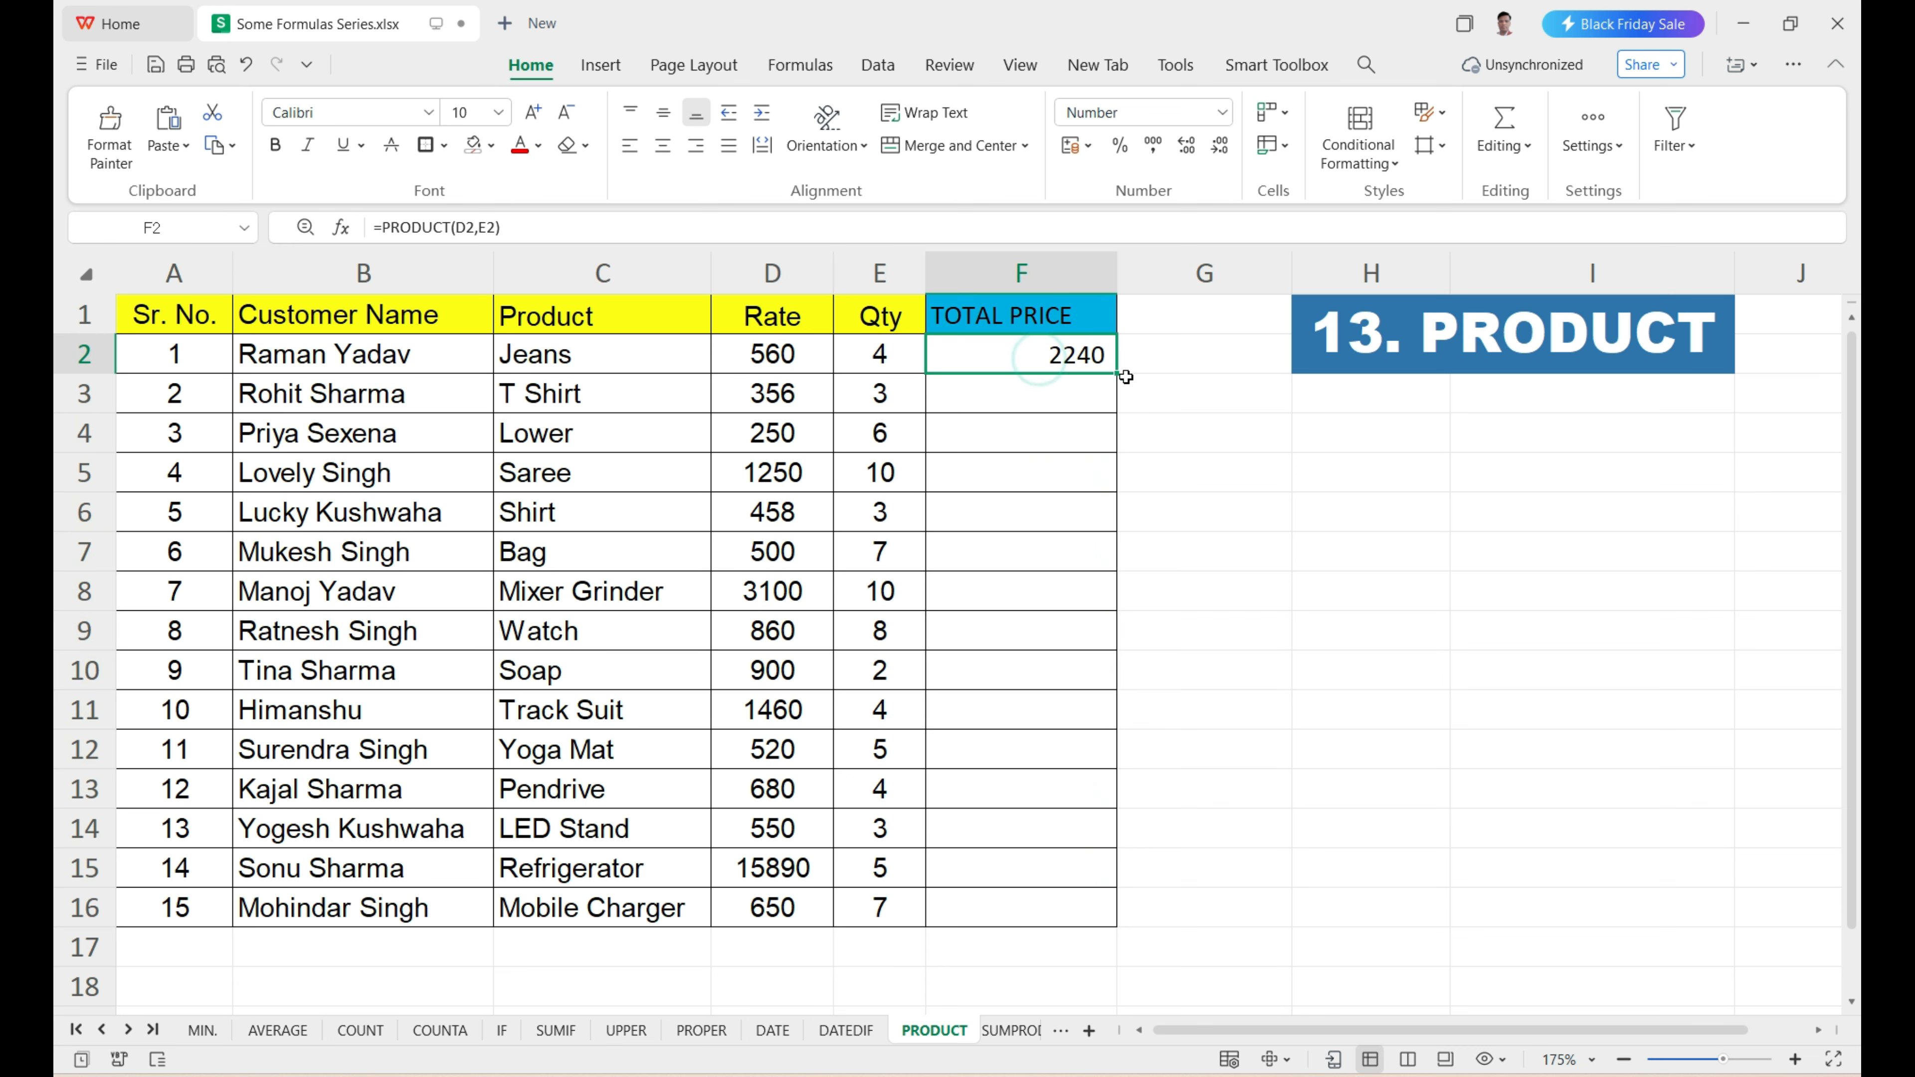
left_click_drag(1114, 374, 1106, 909)
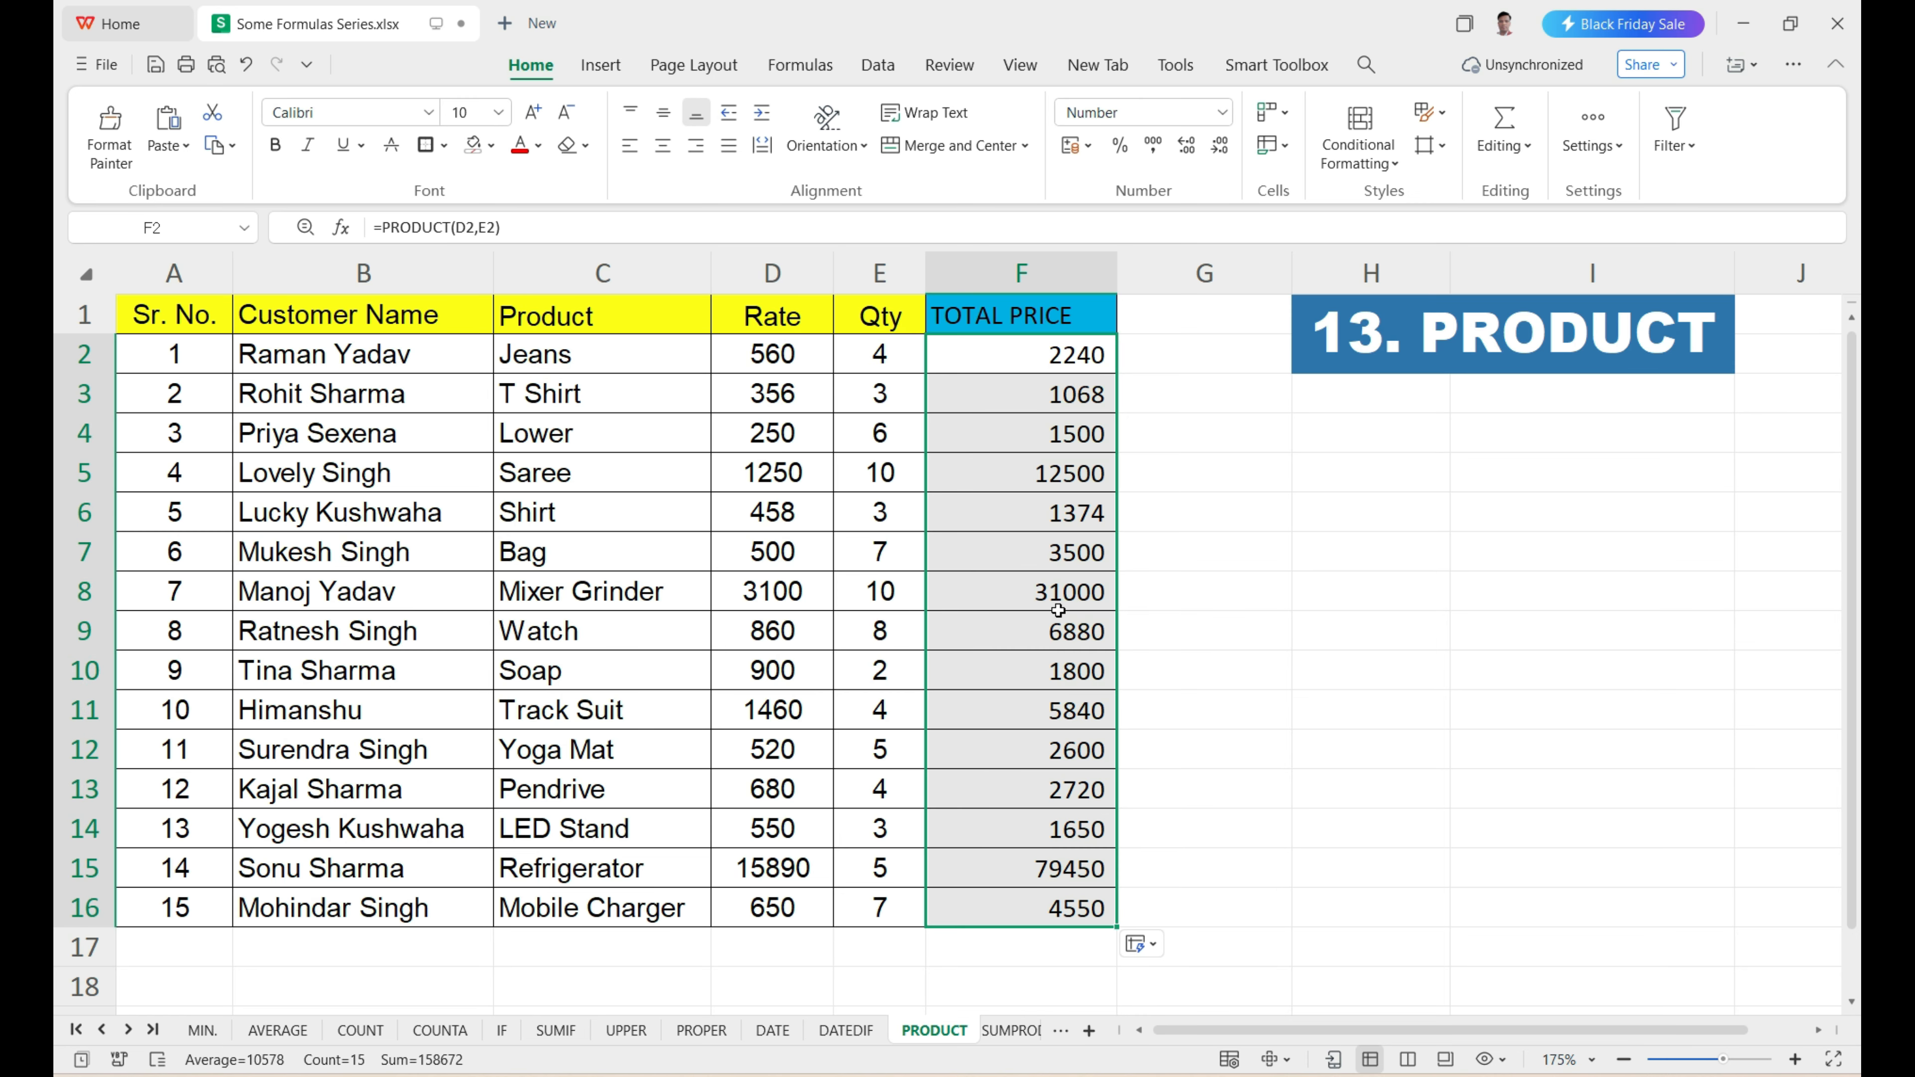
Enter =D2*E2 in G2 to calculate the first row's total by direct multiplication of rate and quantity.
left_click(804, 357)
left_click(878, 361)
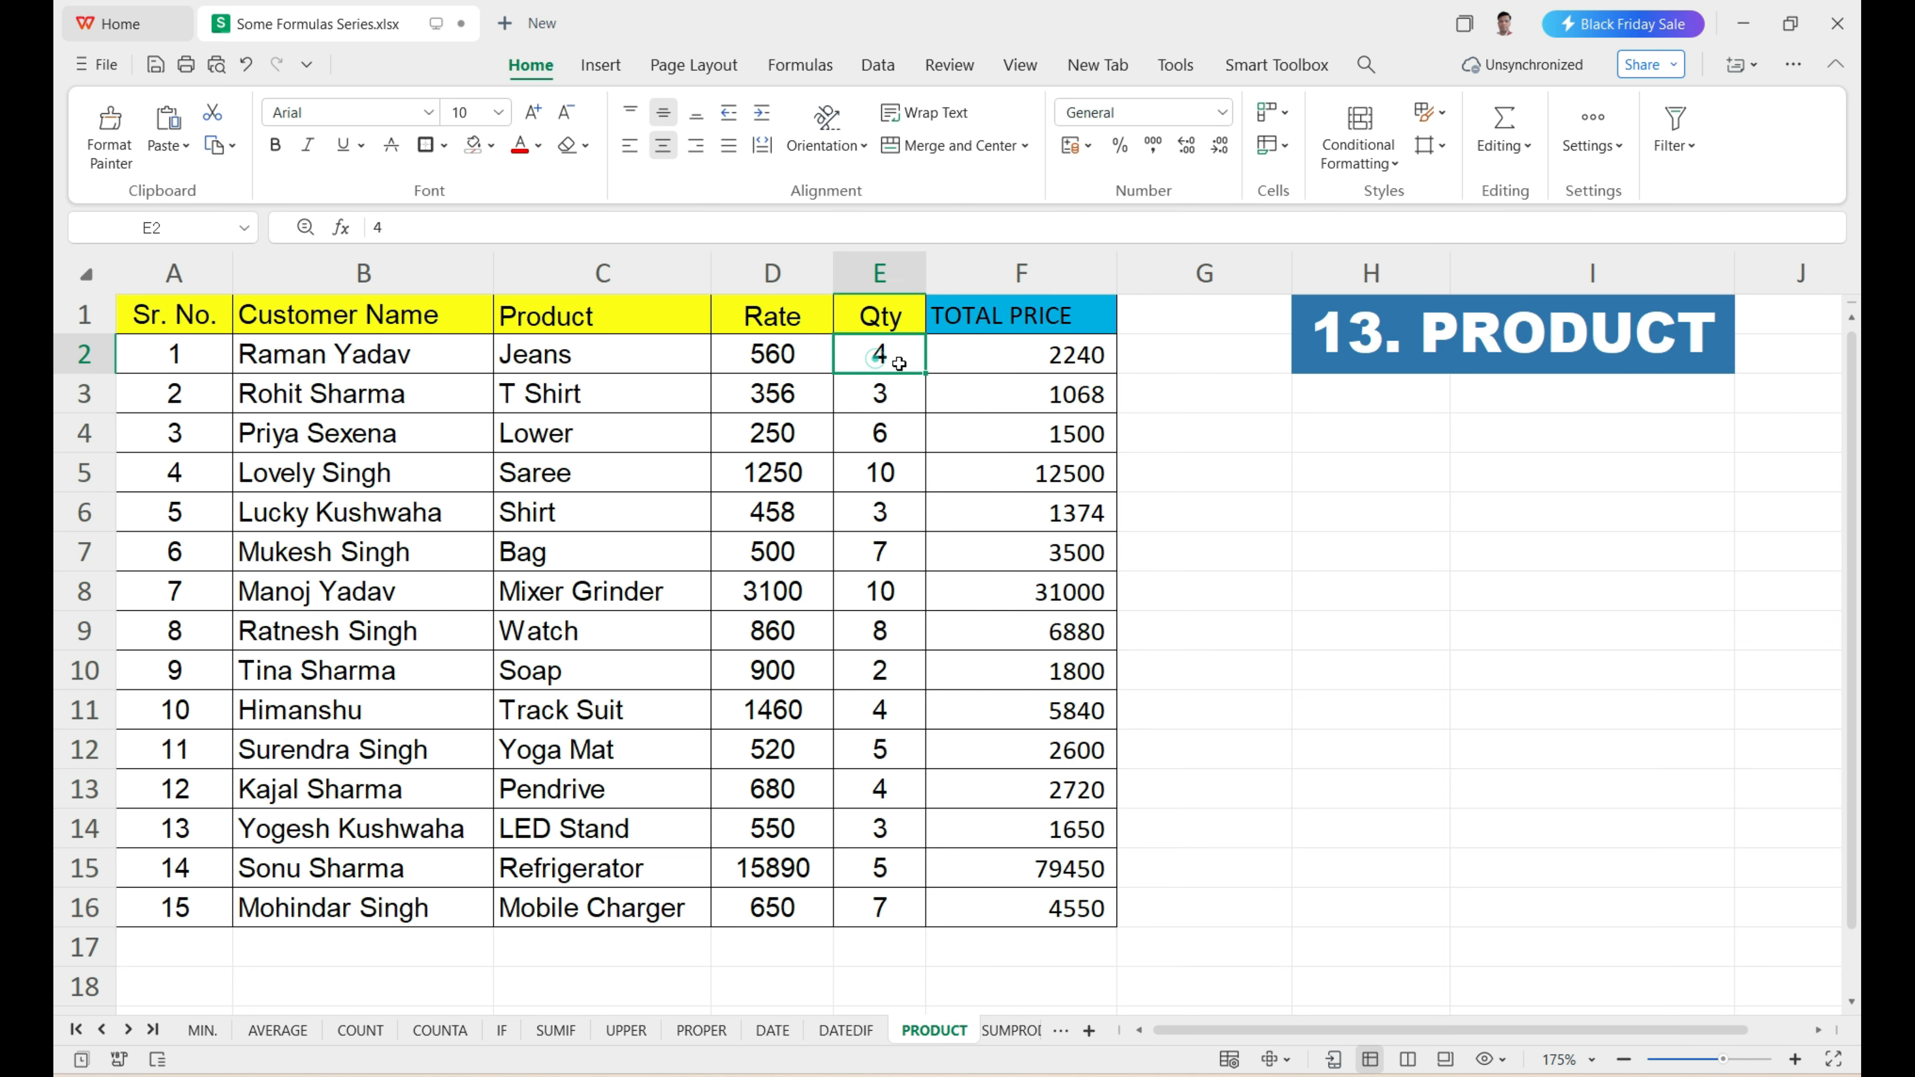
left_click(1153, 366)
type("=")
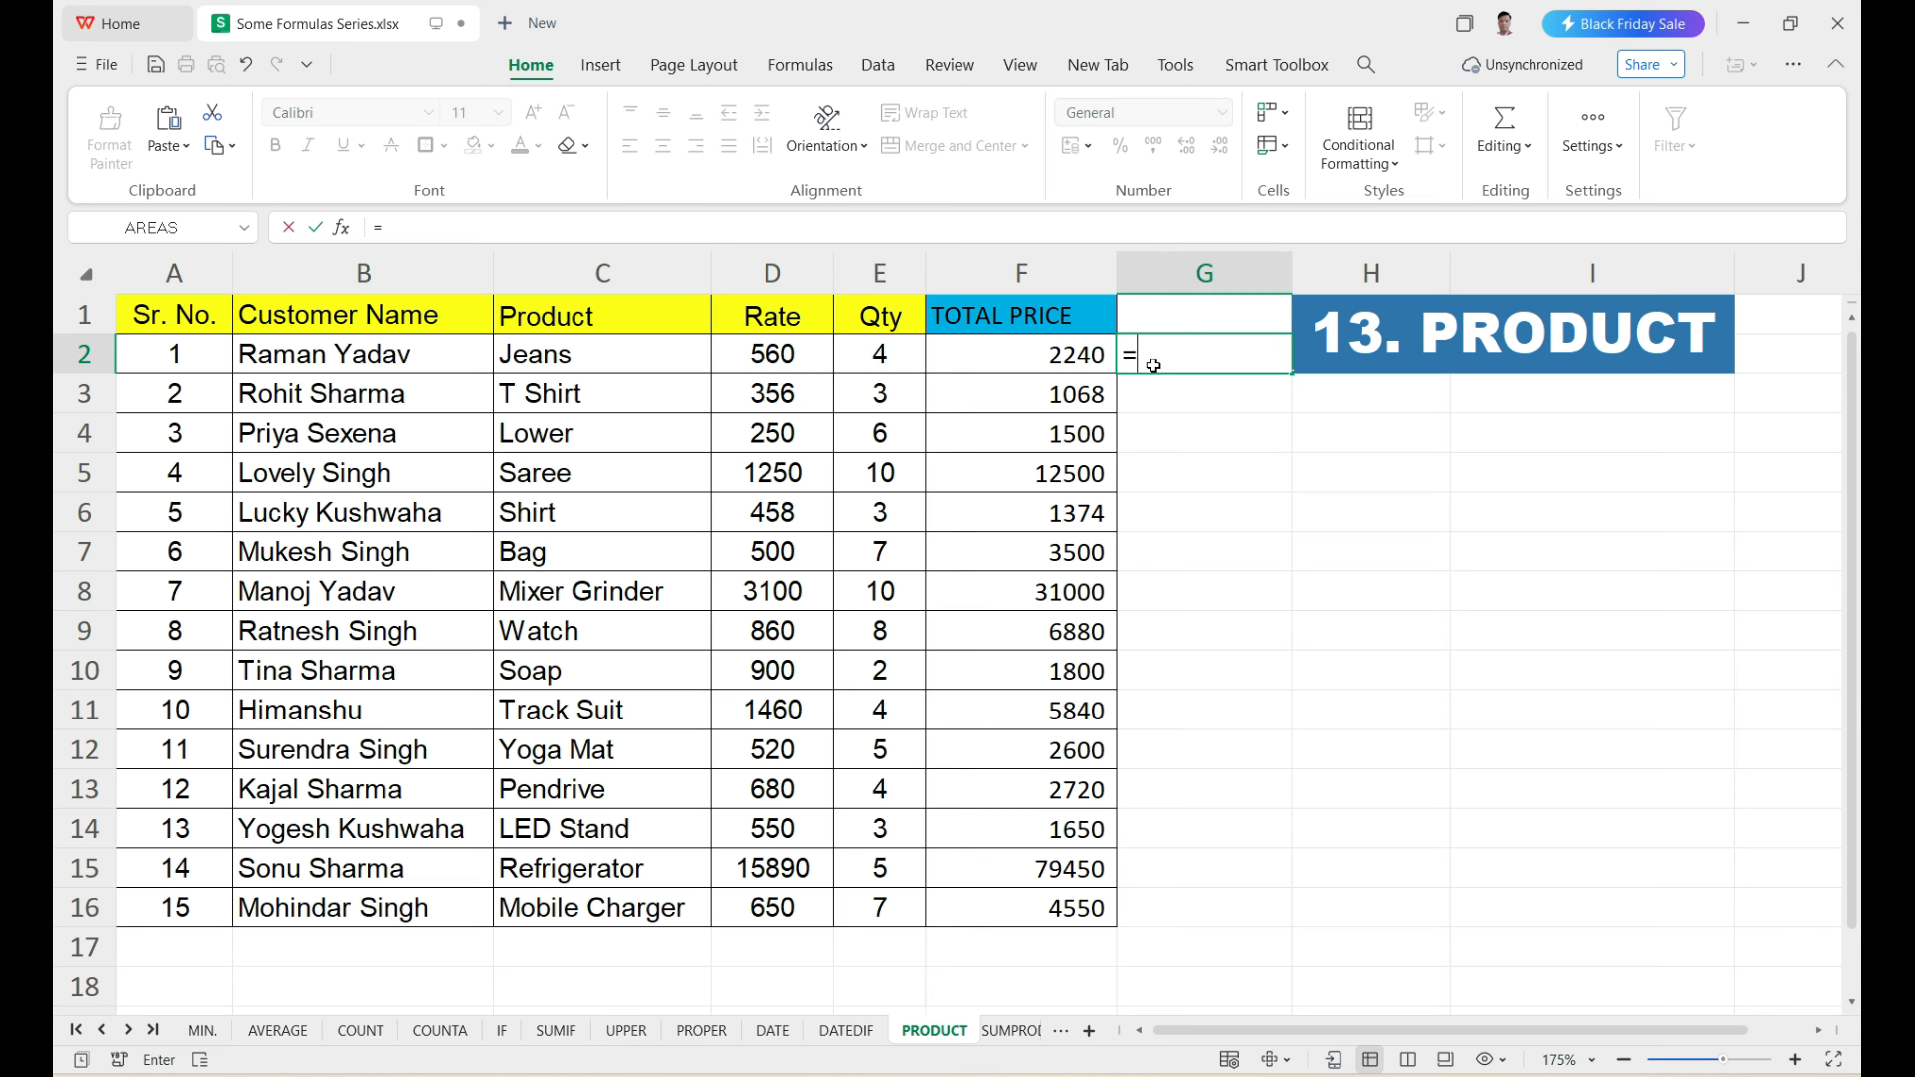
left_click(748, 362)
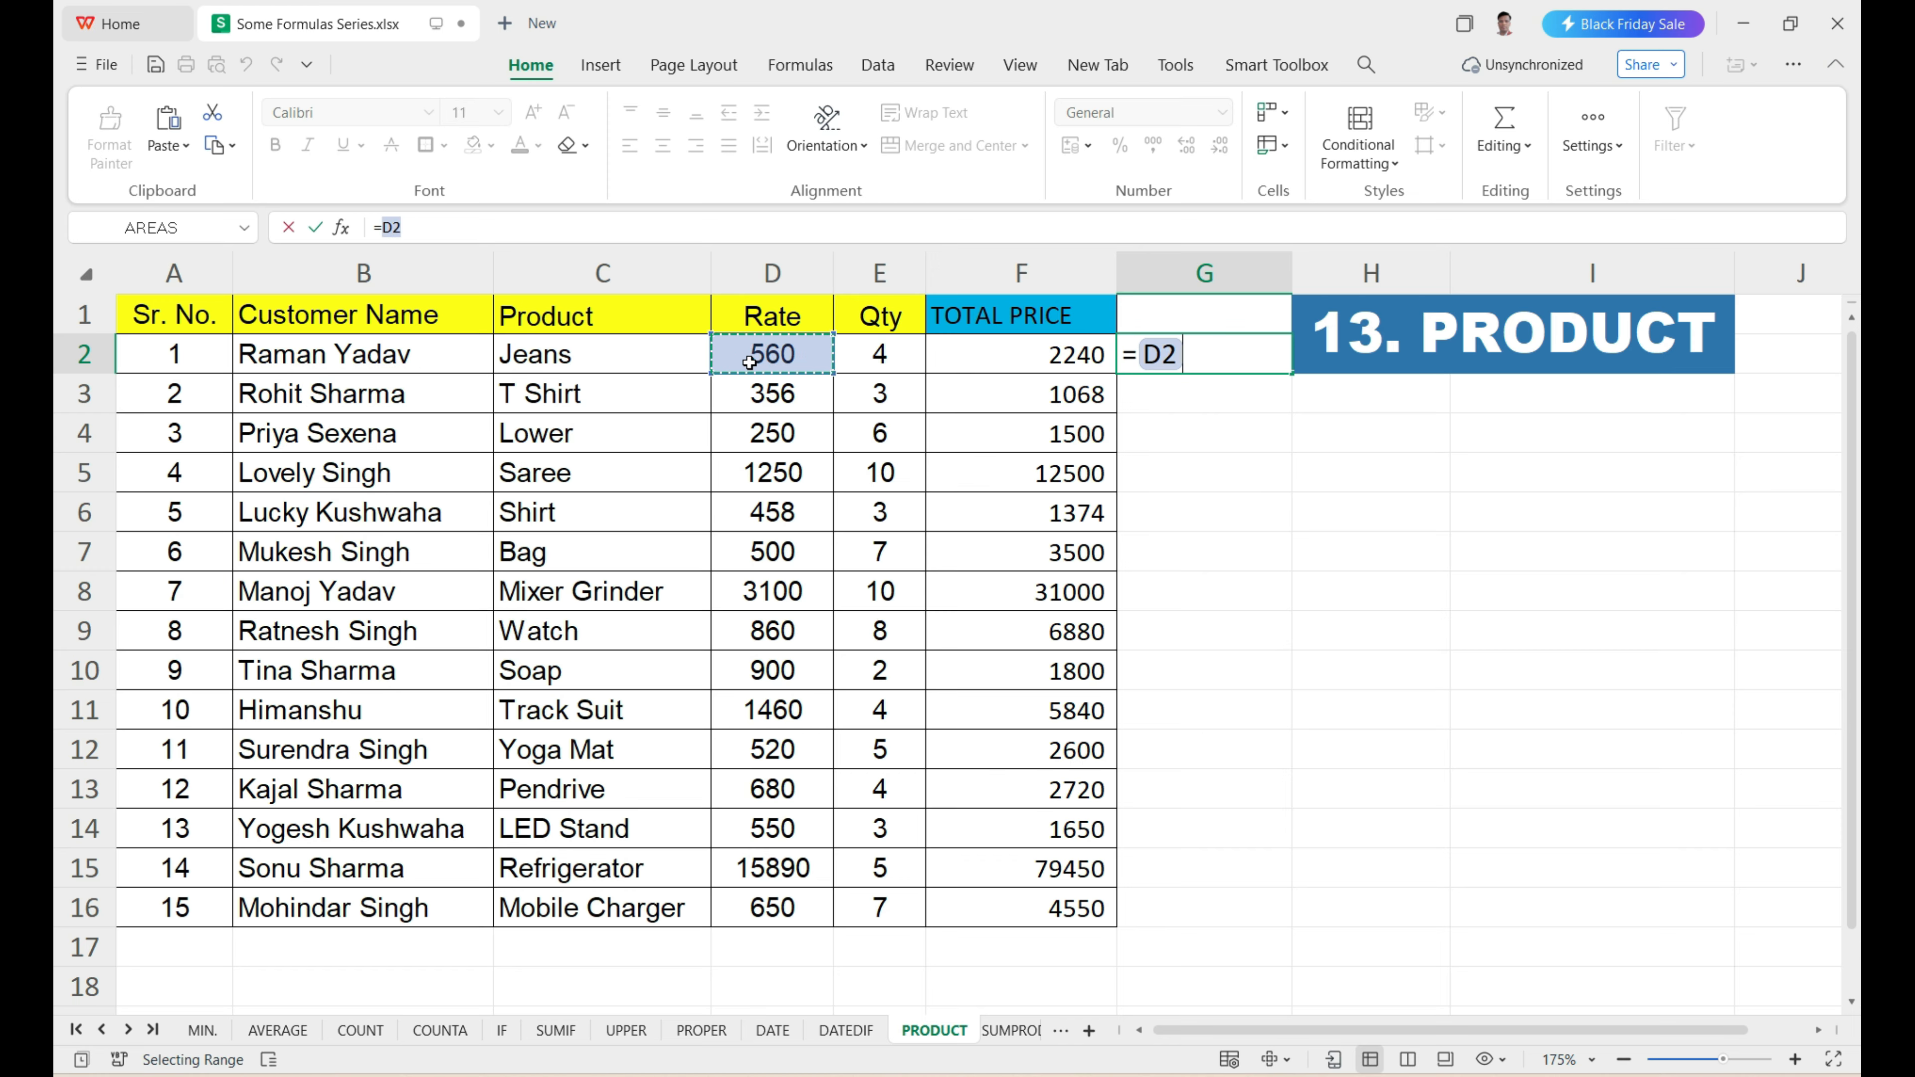
type("*")
left_click(838, 353)
key("Return")
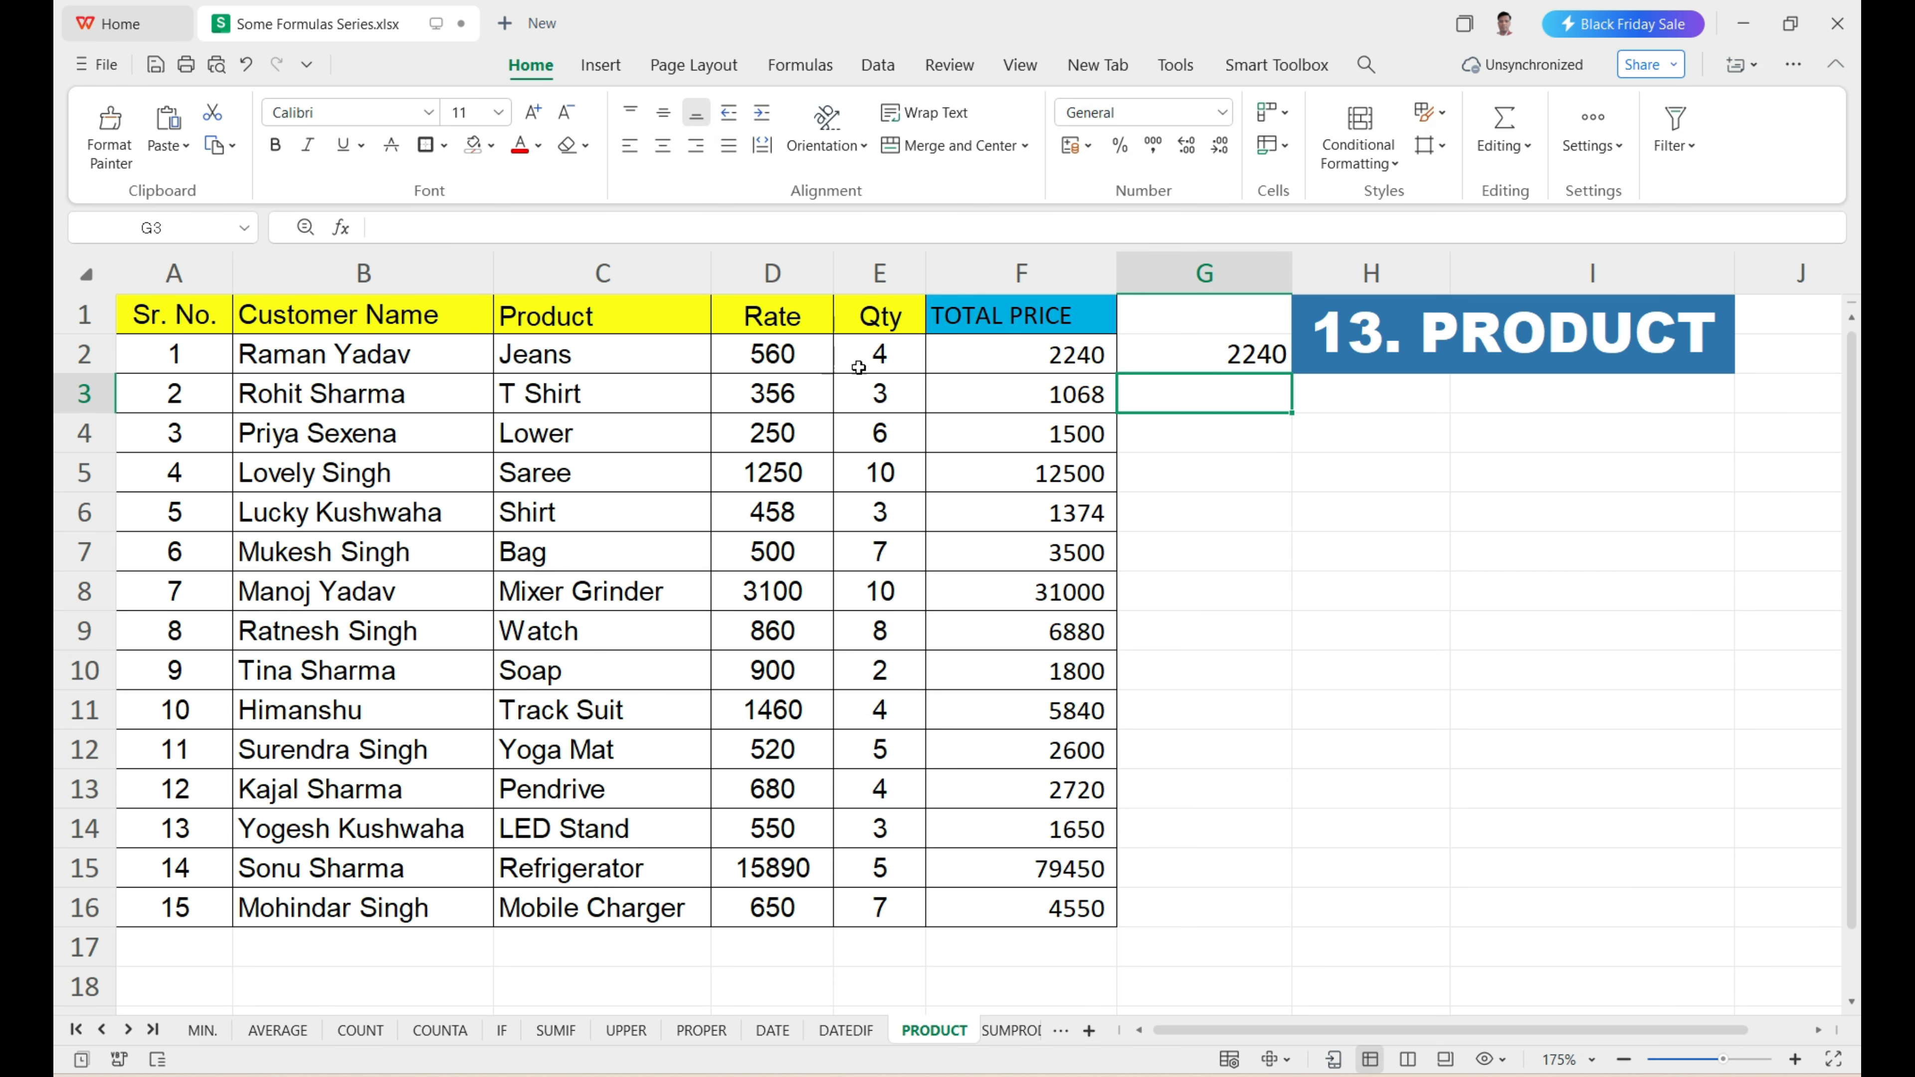
Fill the multiplication formula in G2 down to G16 and compare the results with the TOTAL PRICE column.
left_click(1095, 357)
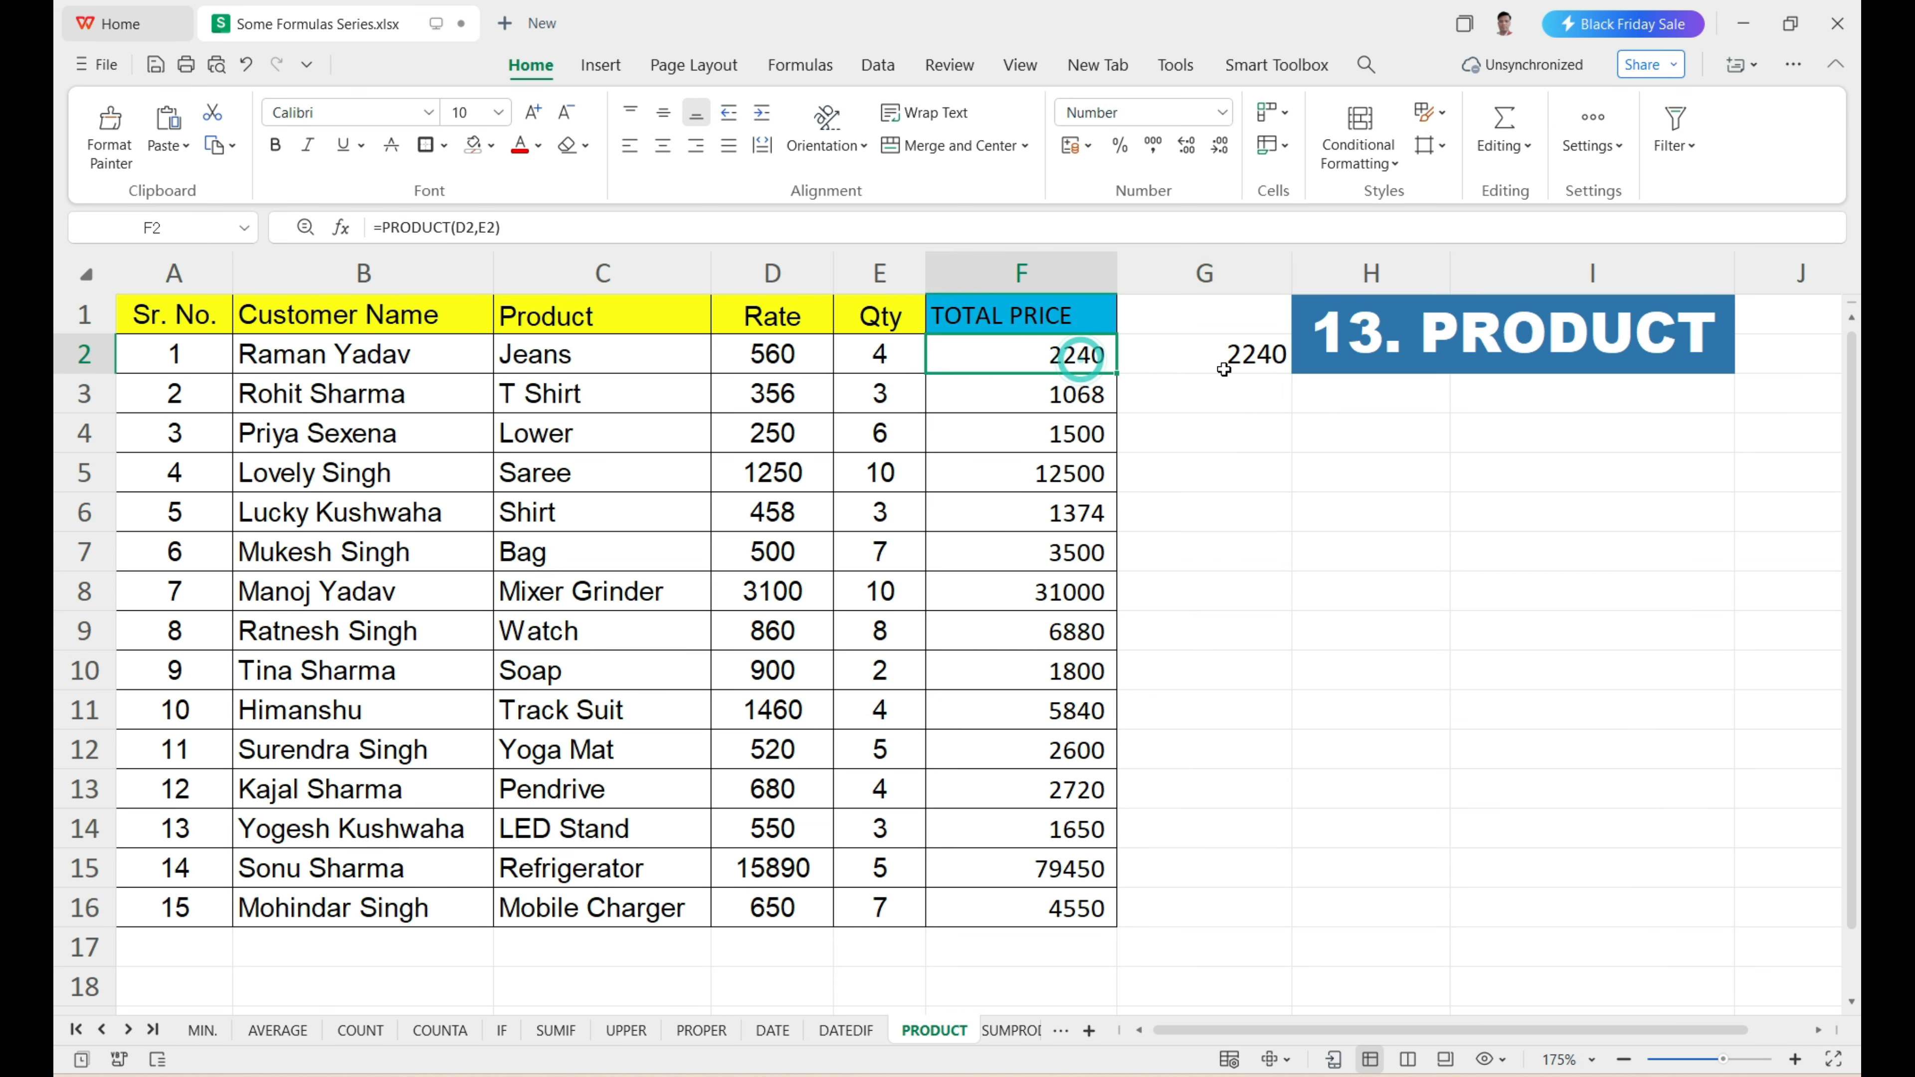
left_click(1143, 362)
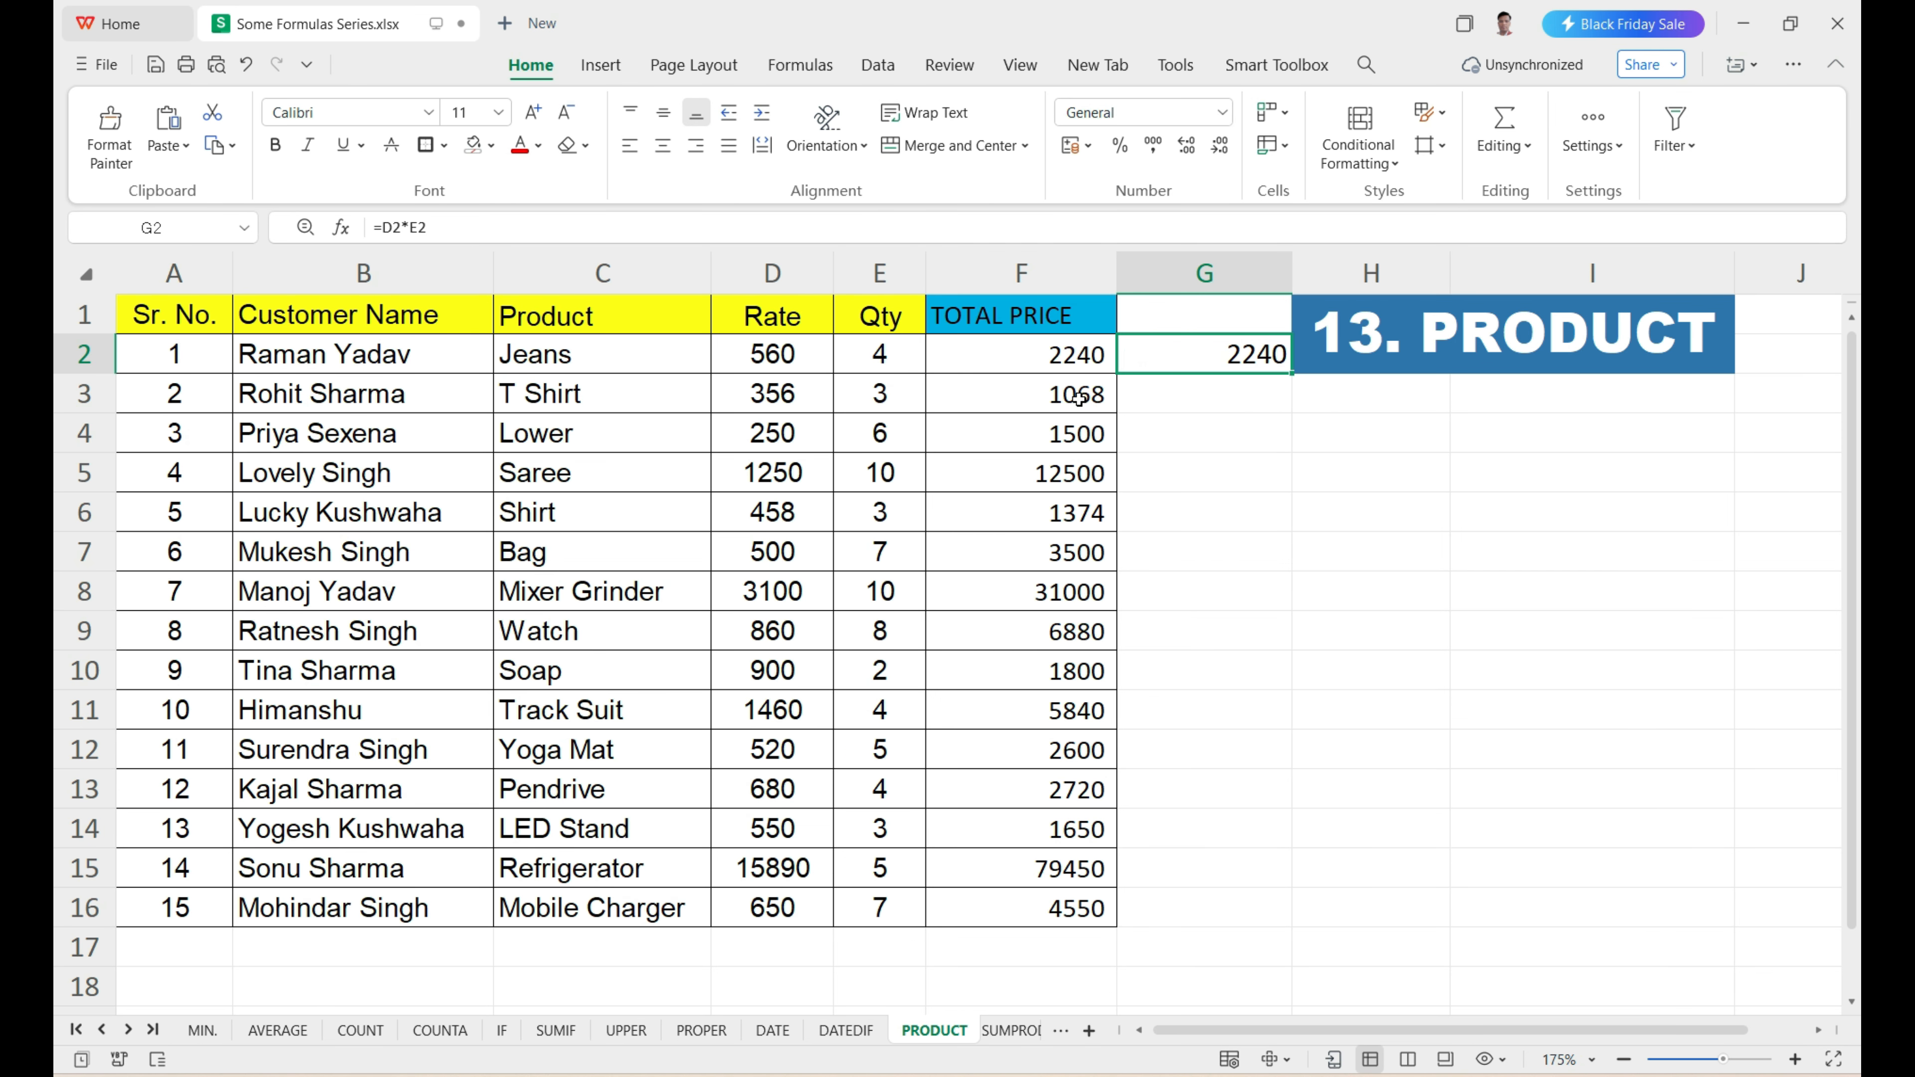
left_click_drag(1074, 354, 1074, 908)
left_click(1226, 354)
left_click_drag(1290, 375, 1256, 916)
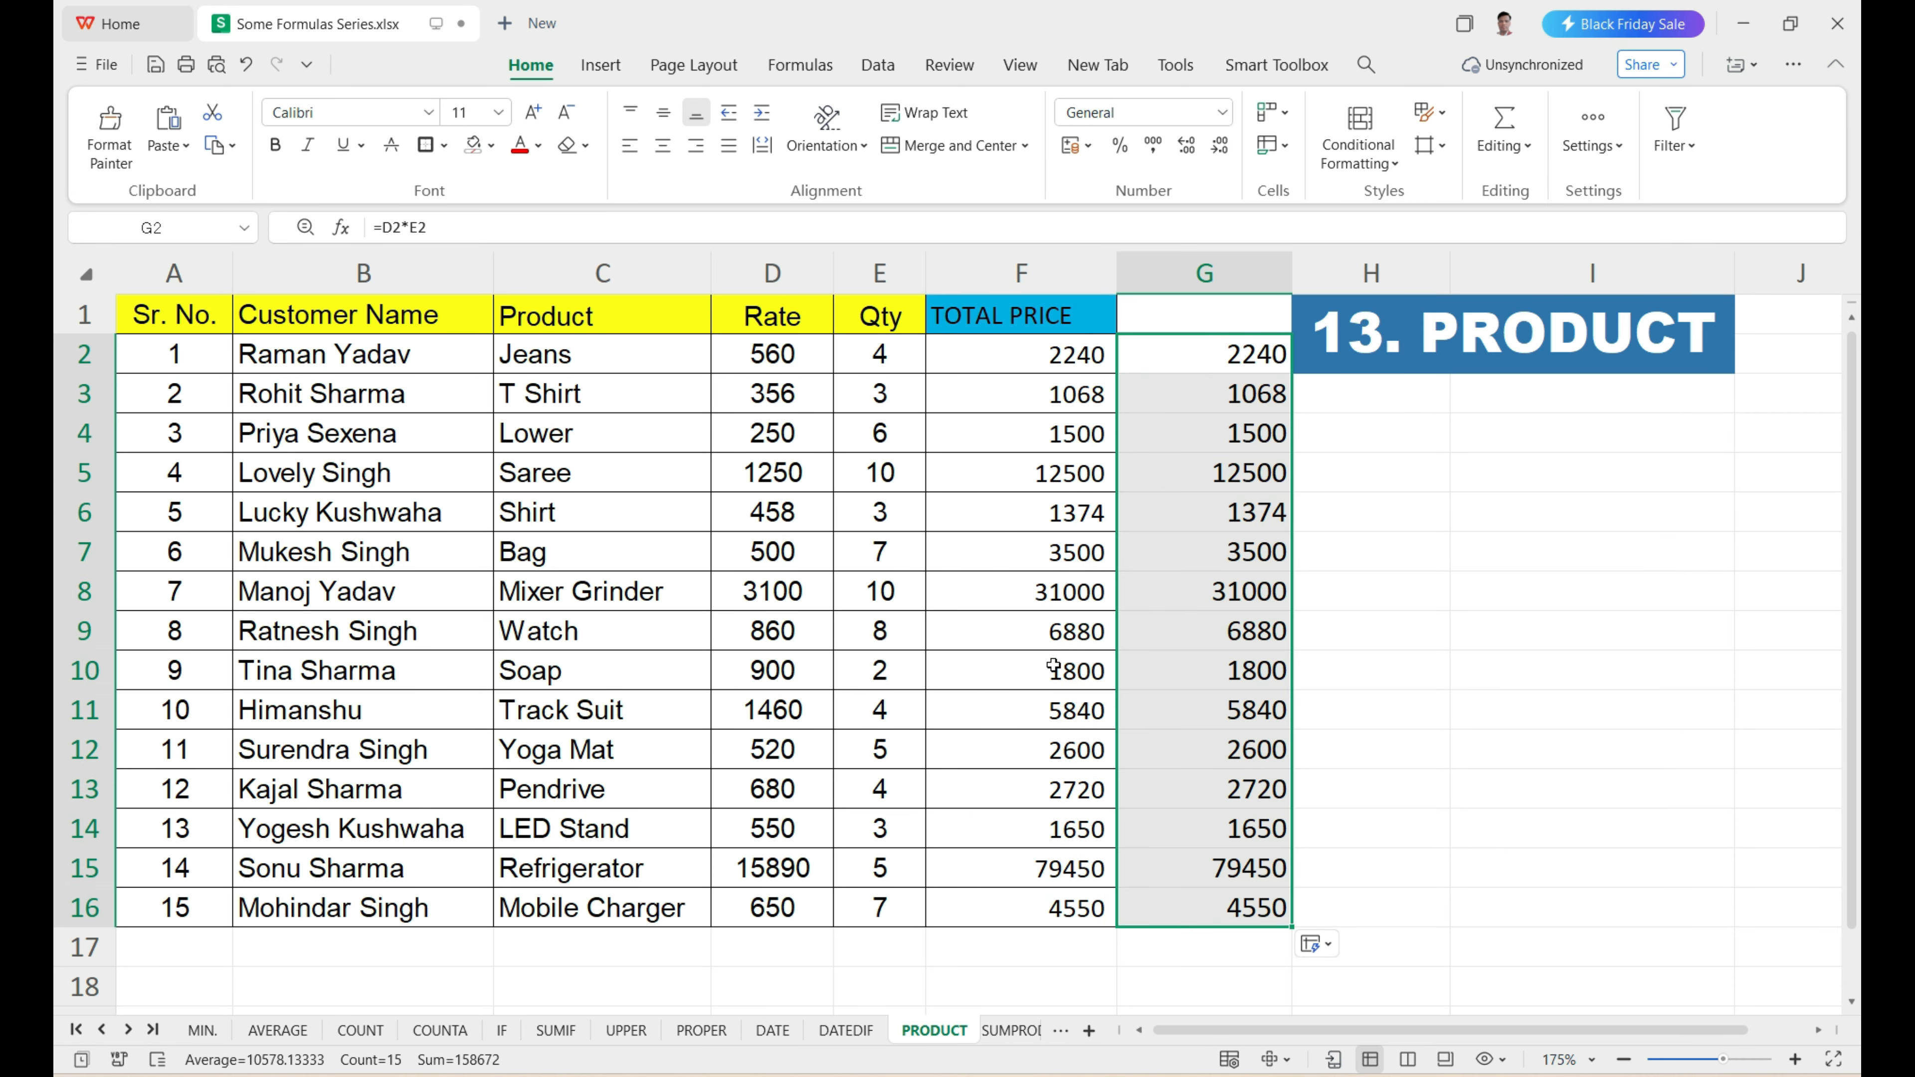
left_click_drag(1039, 394, 1021, 877)
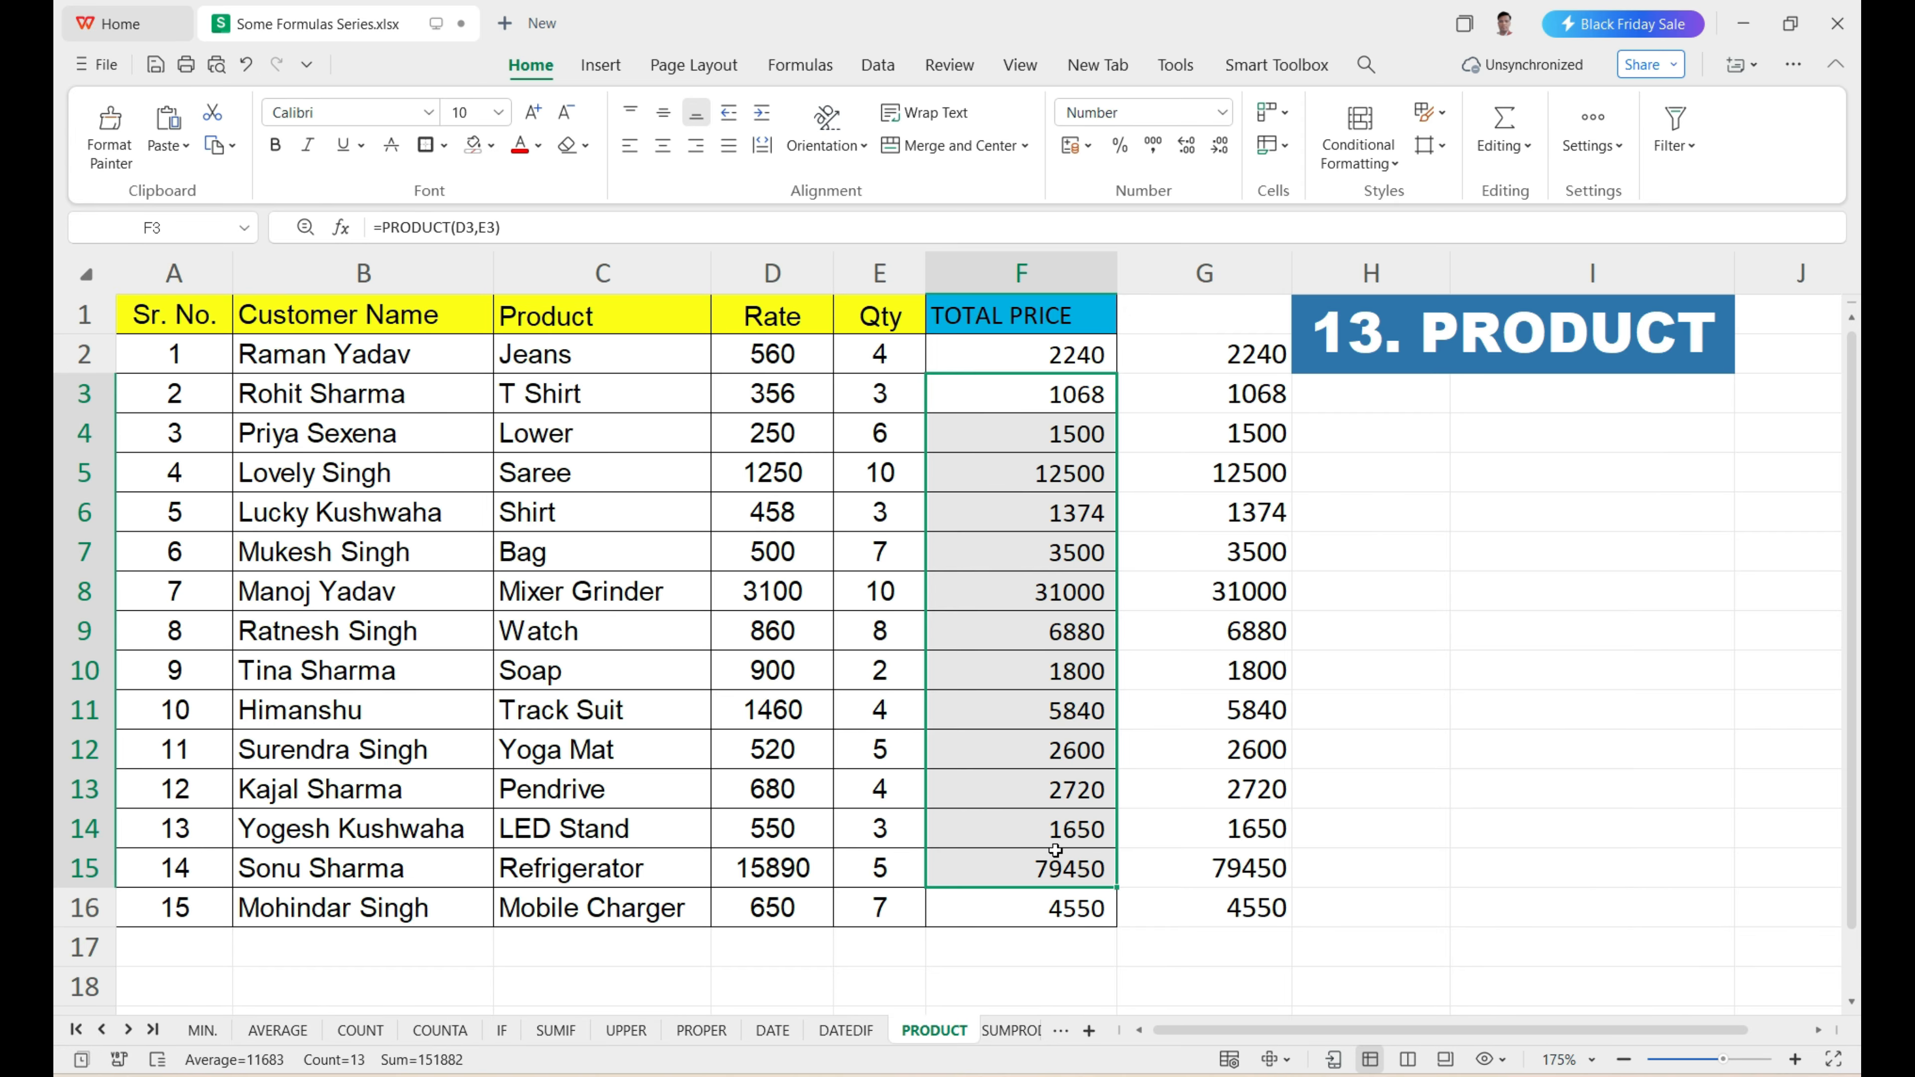
Open the SUMPRODUCT sheet and examine its table, the SUMPRODUCT result cell E17 and the blank column F.
left_click(1012, 1031)
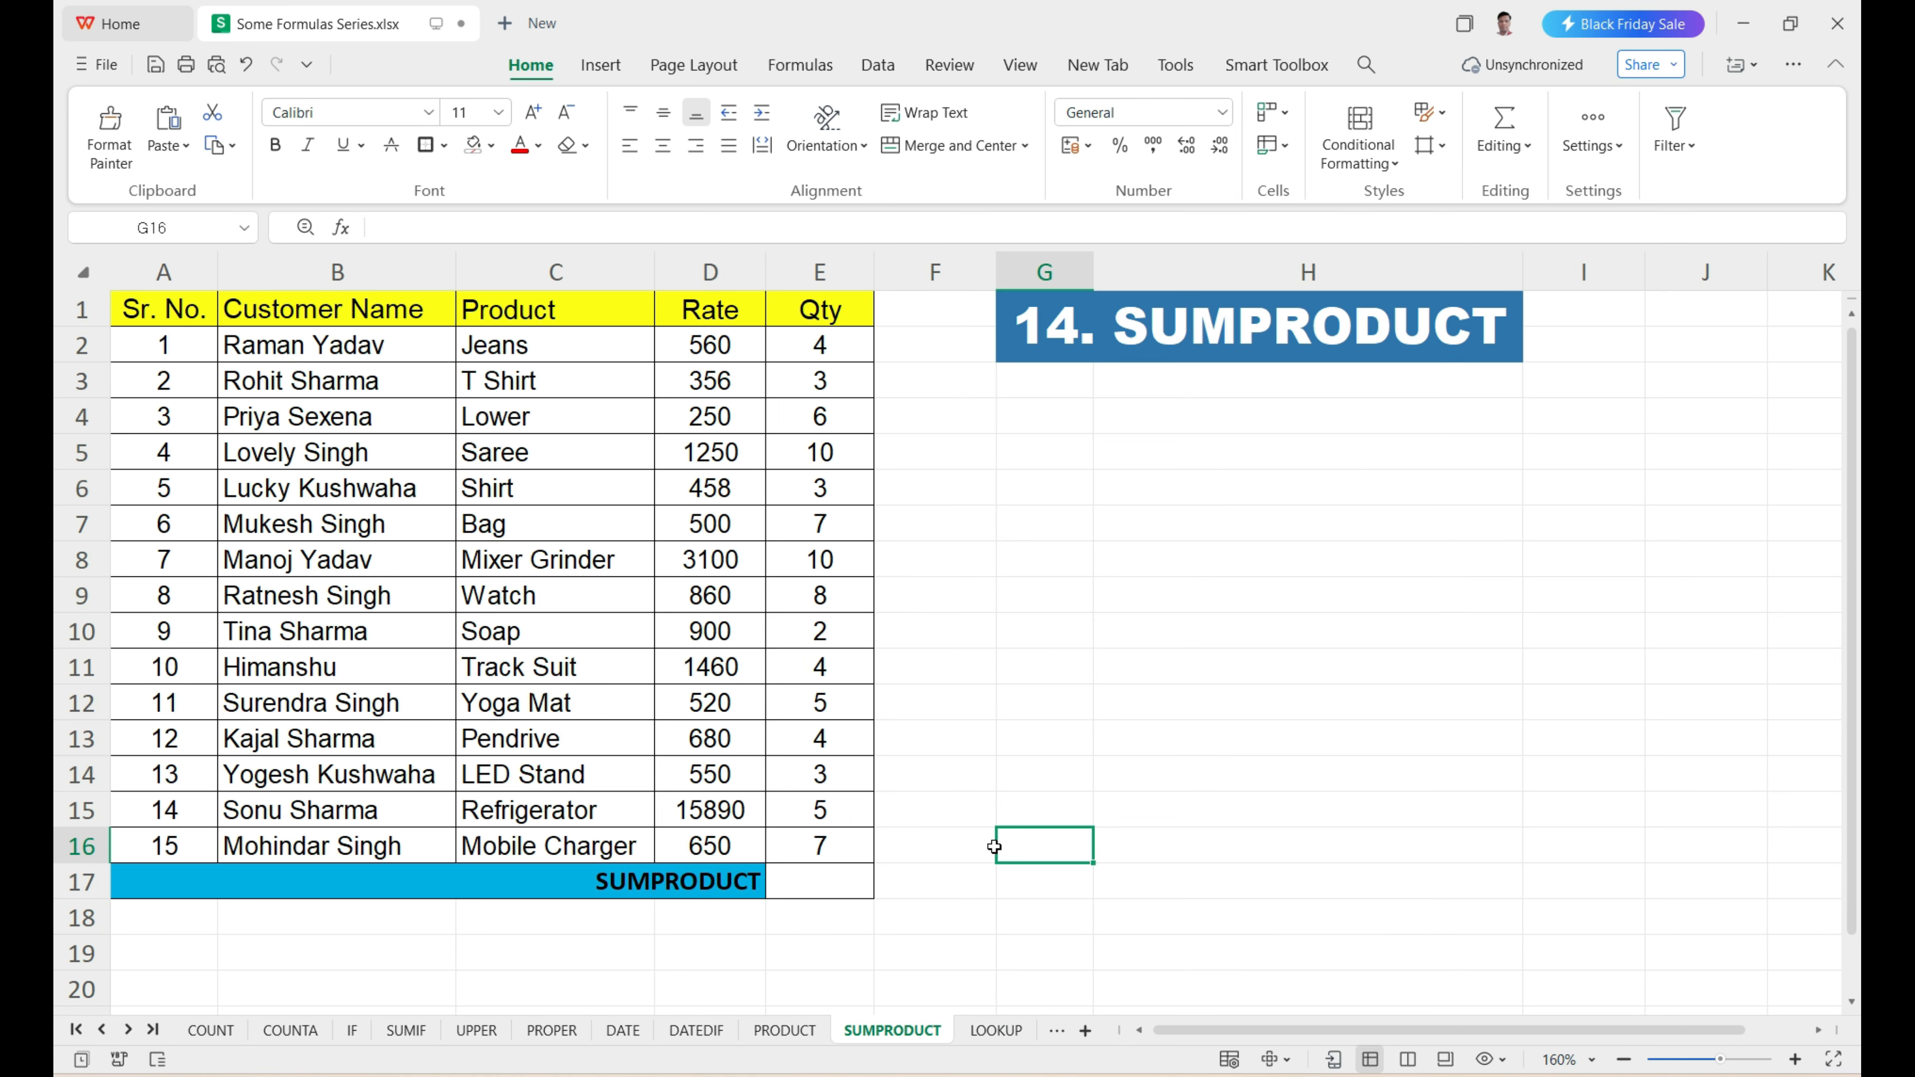
scroll(904, 889, "down", 2)
scroll(900, 888, "up", 2)
left_click_drag(300, 347, 799, 881)
left_click(800, 883)
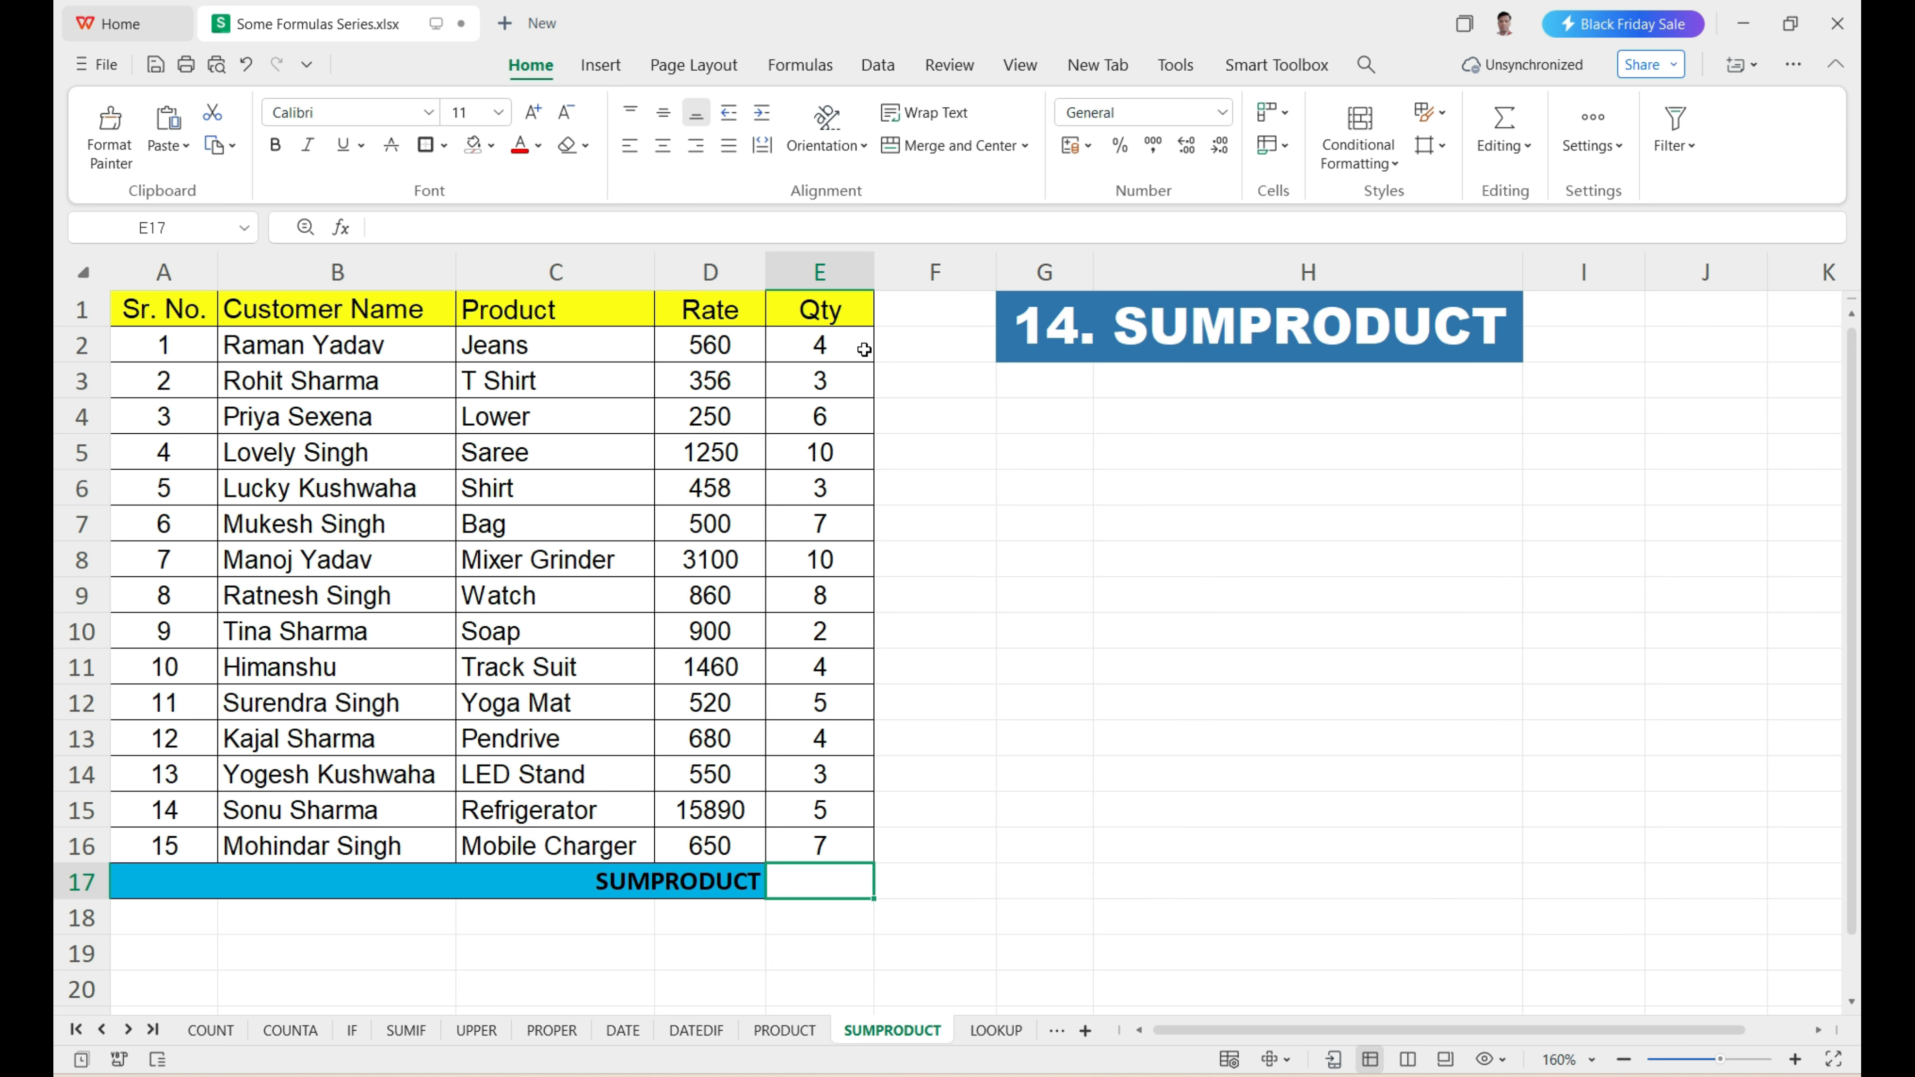
left_click_drag(926, 348, 964, 823)
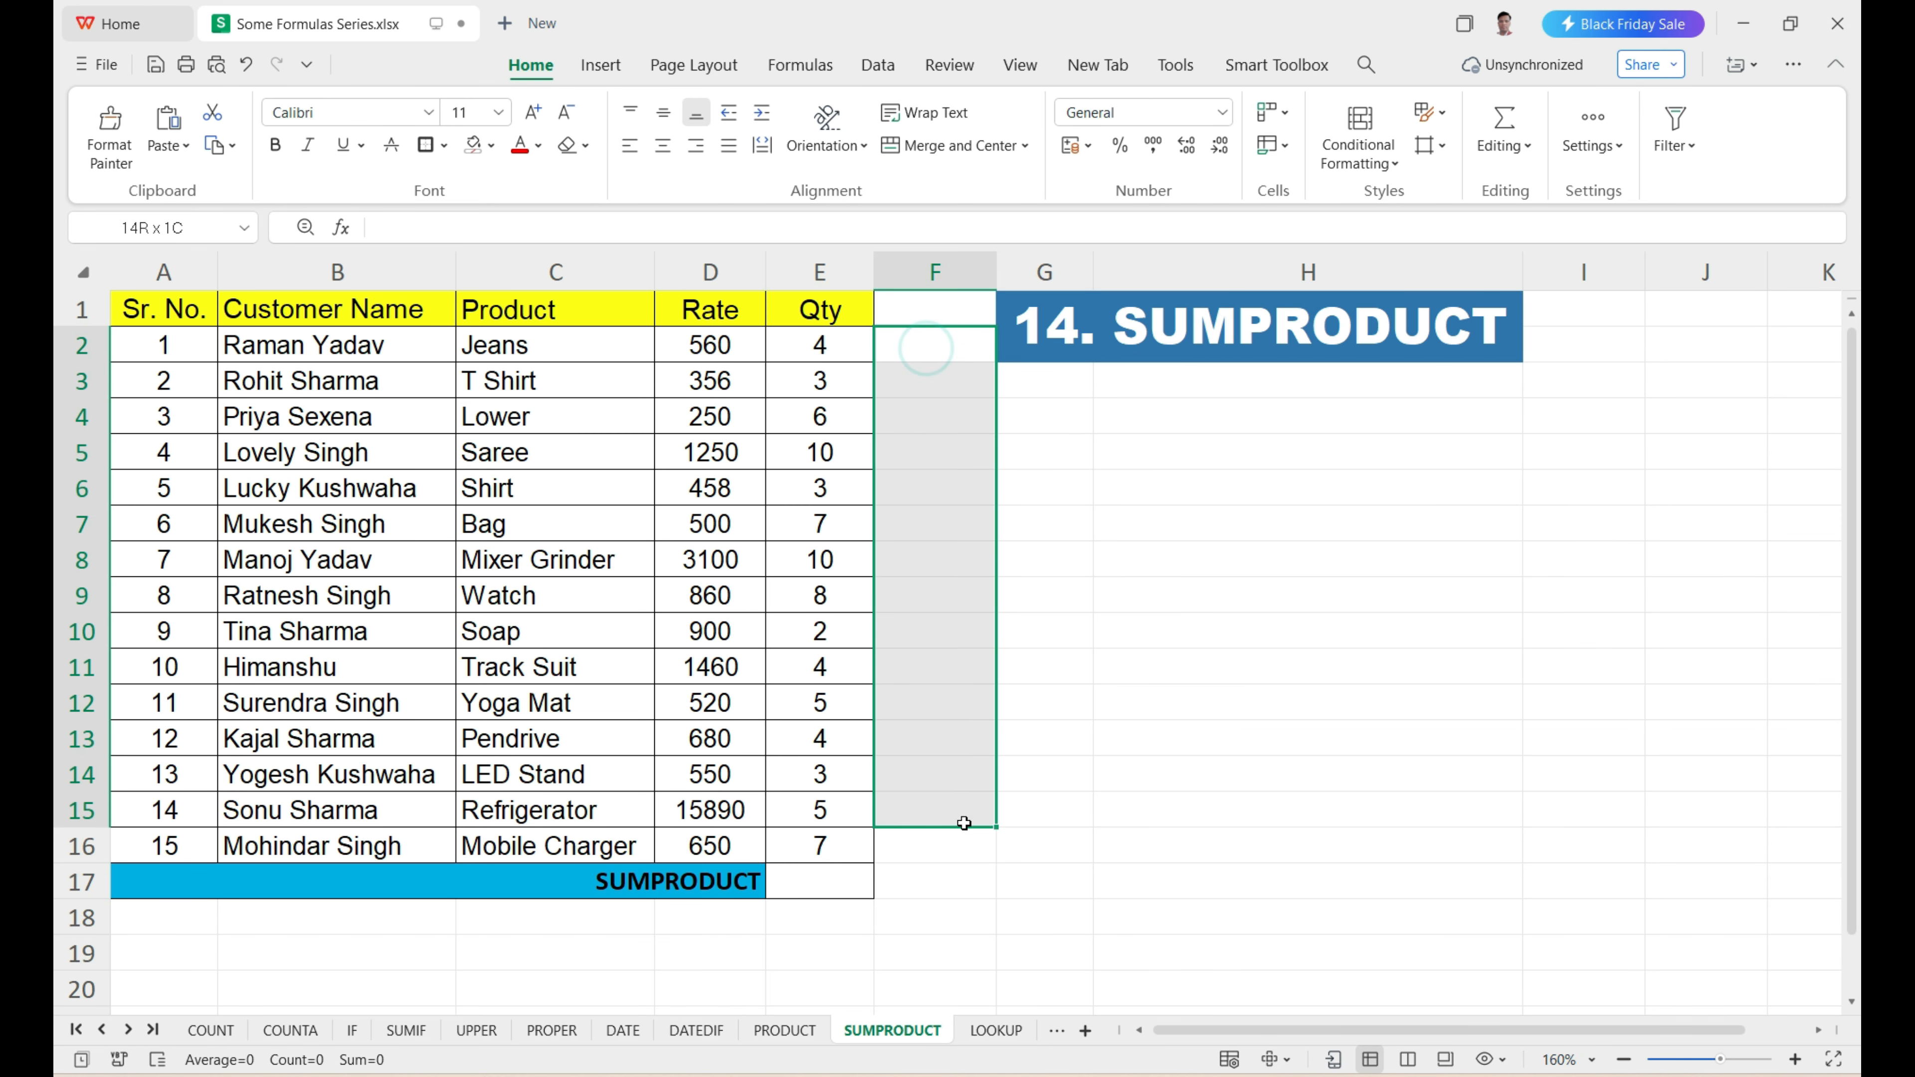
left_click(937, 875)
Enter =D2*E2 in F2 of the SUMPRODUCT sheet to multiply the first row's rate and quantity.
double_click(933, 351)
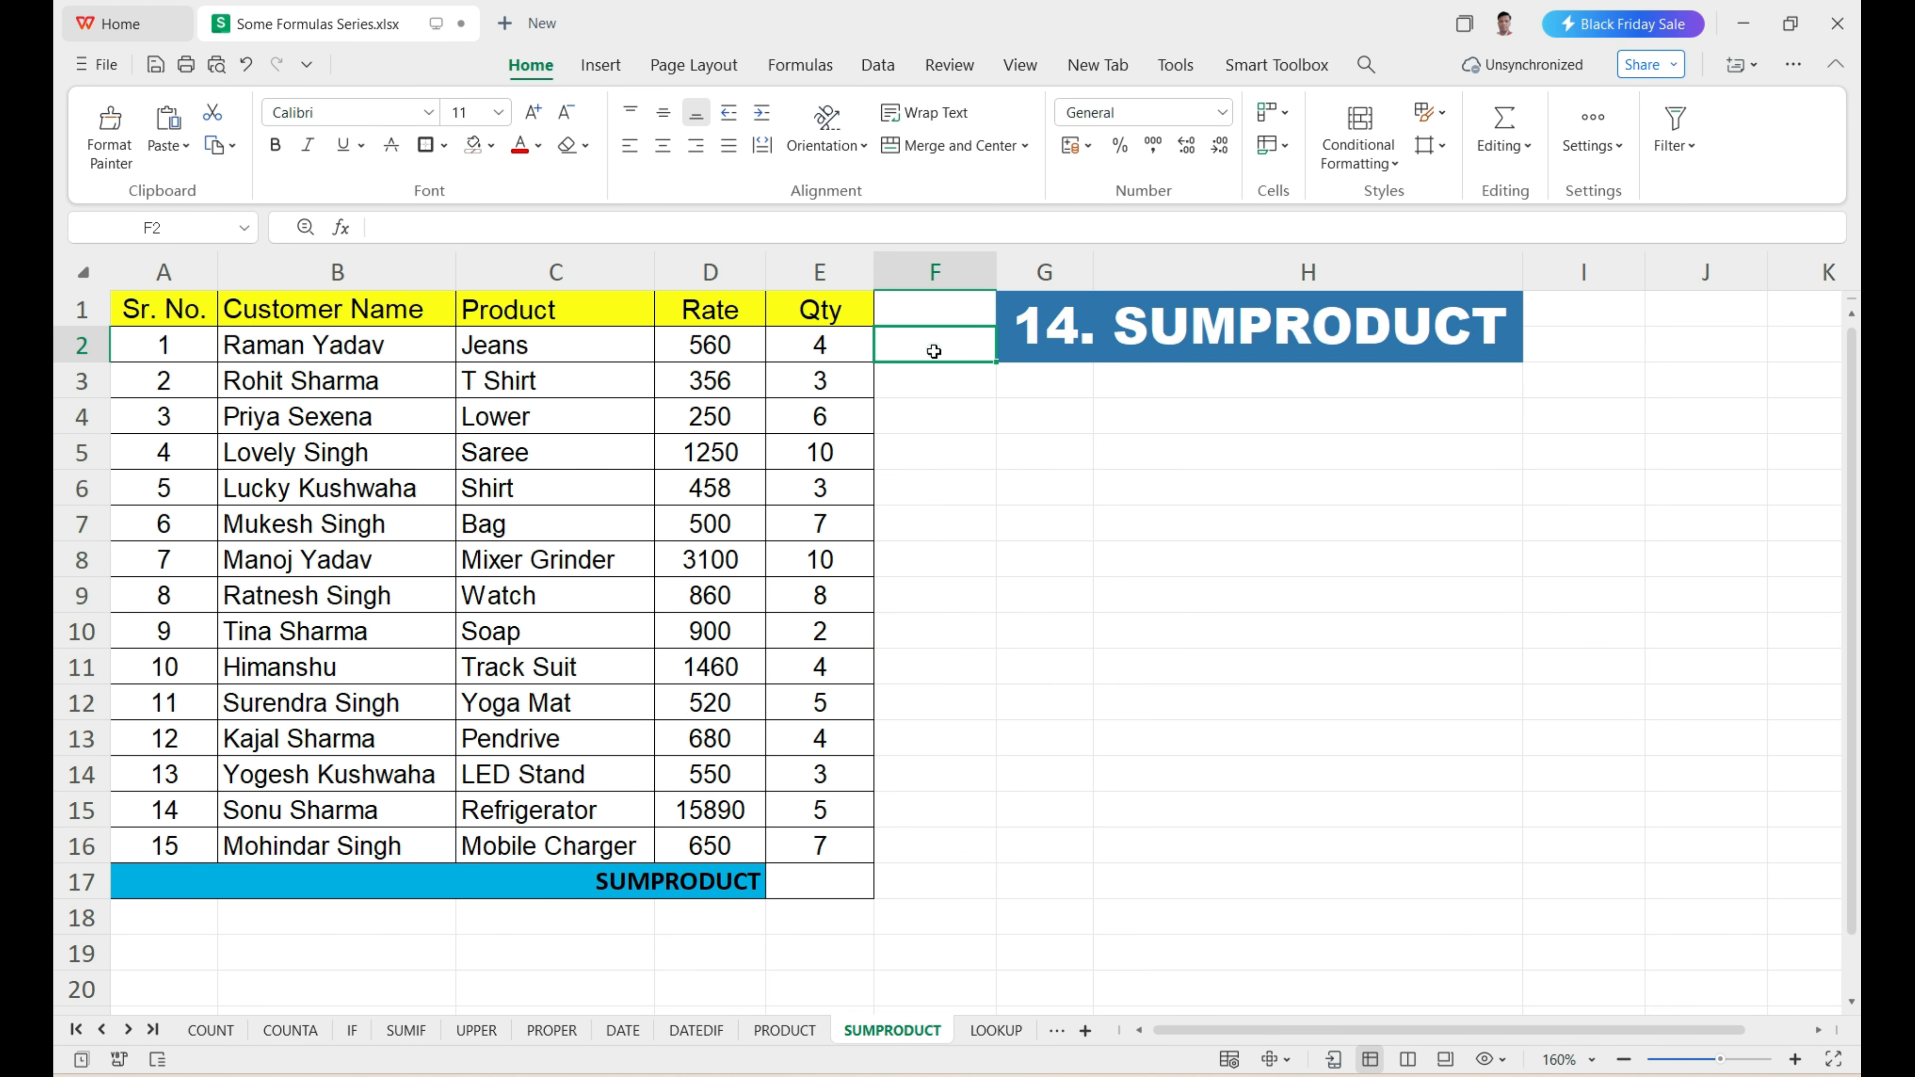
type("=")
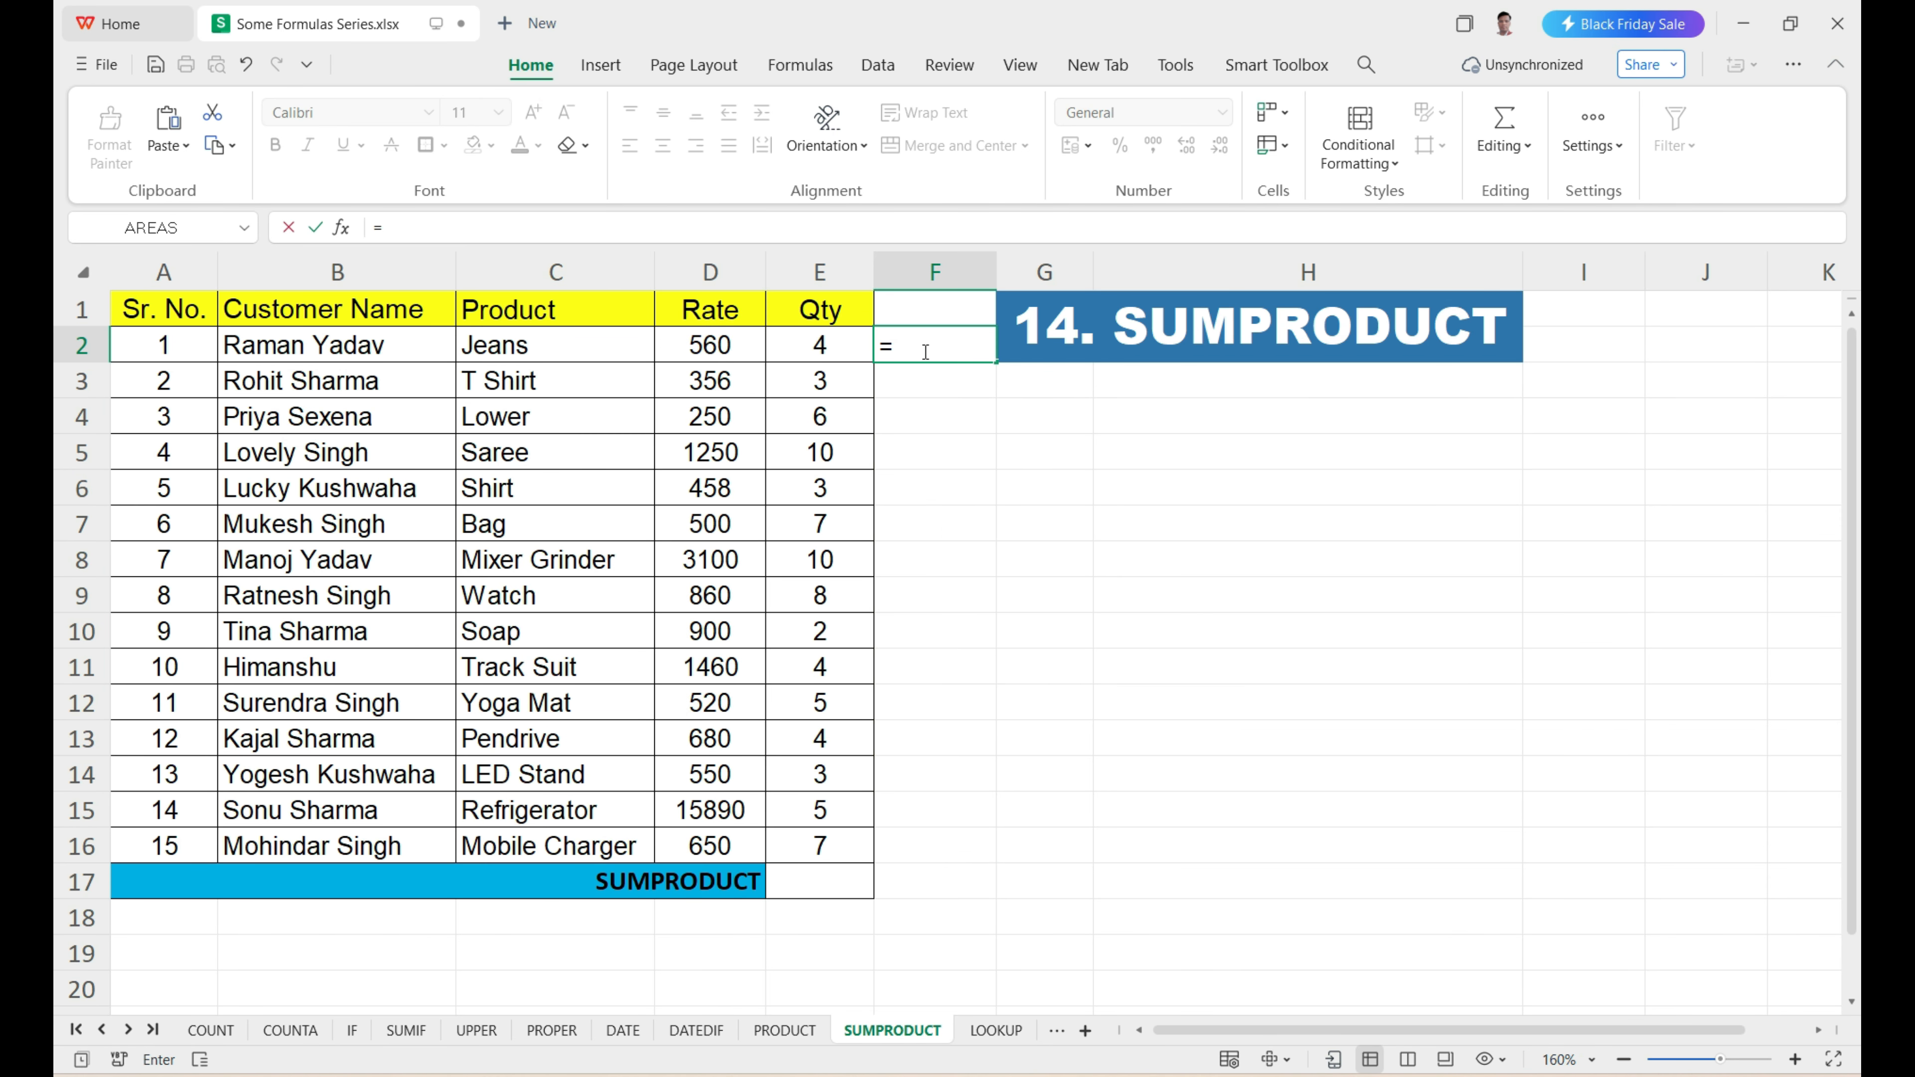
left_click(736, 347)
type("*")
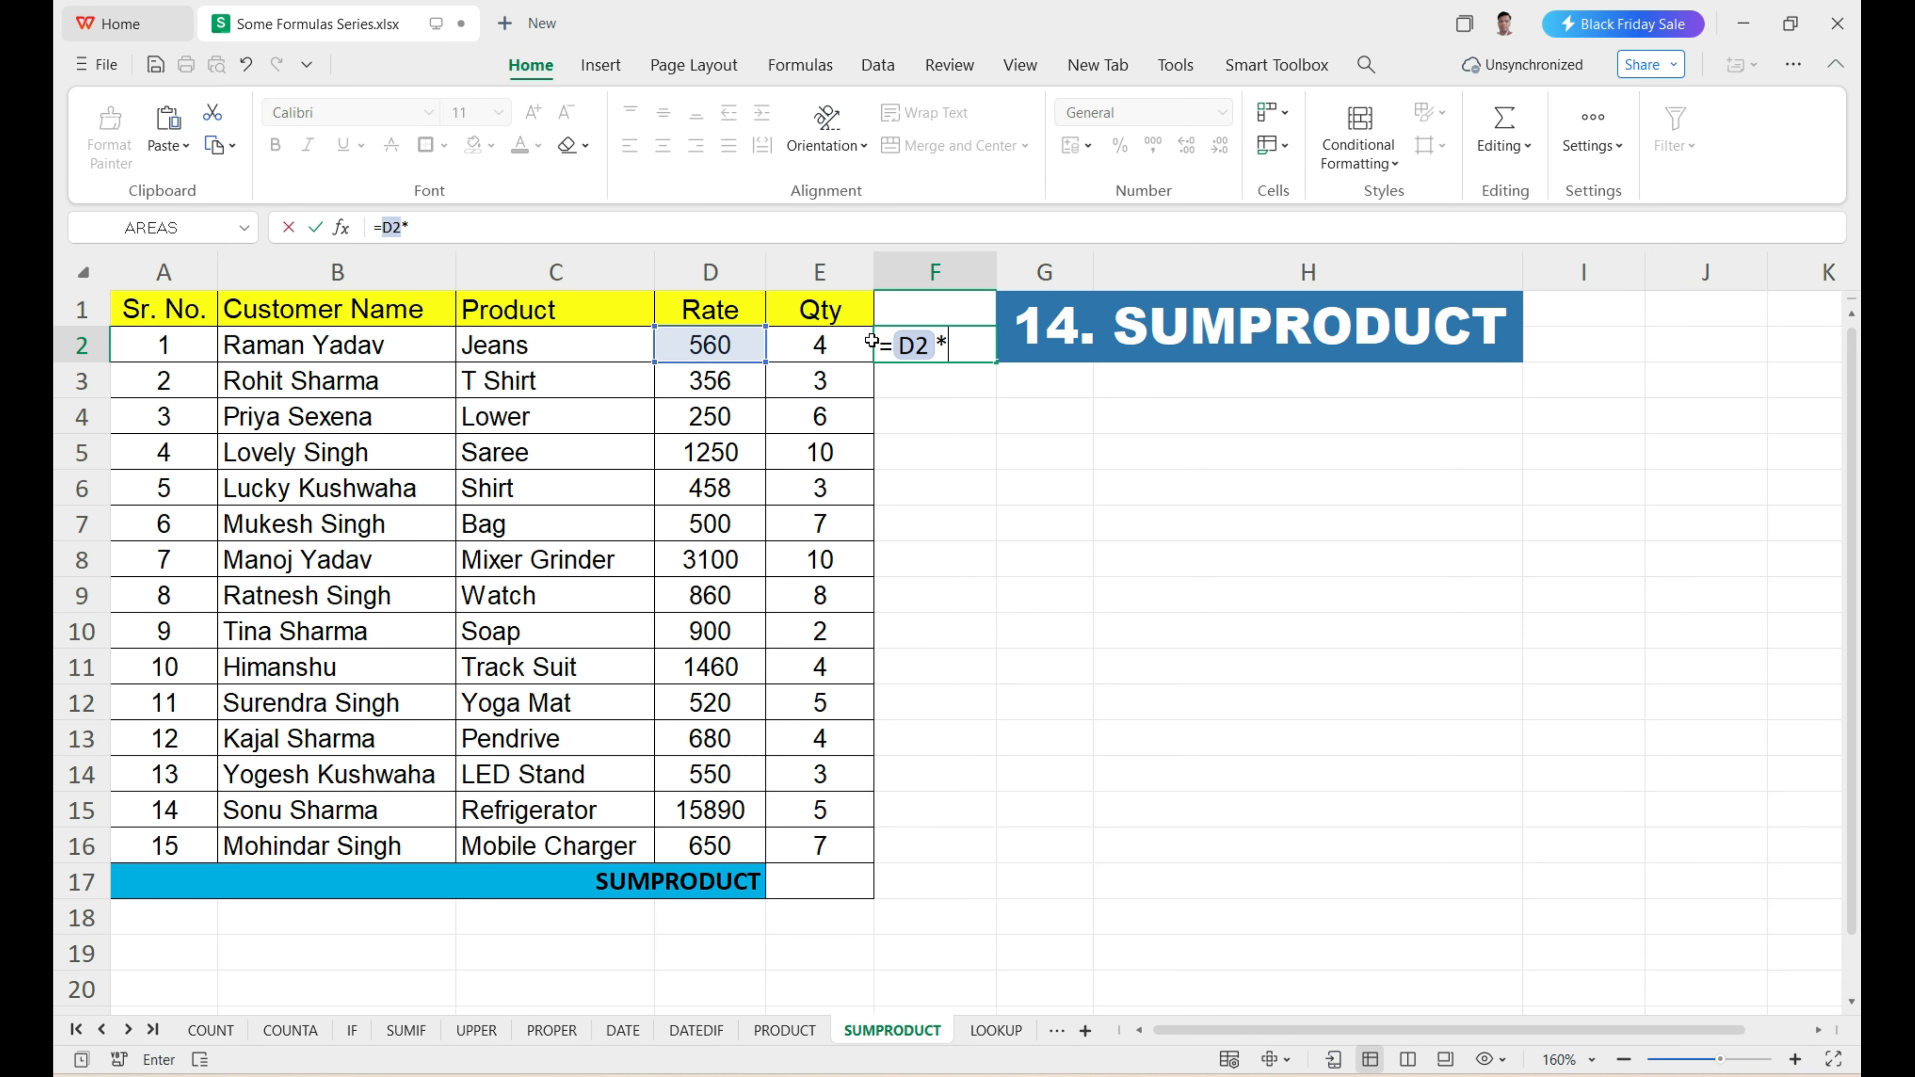
left_click(825, 345)
key("Return")
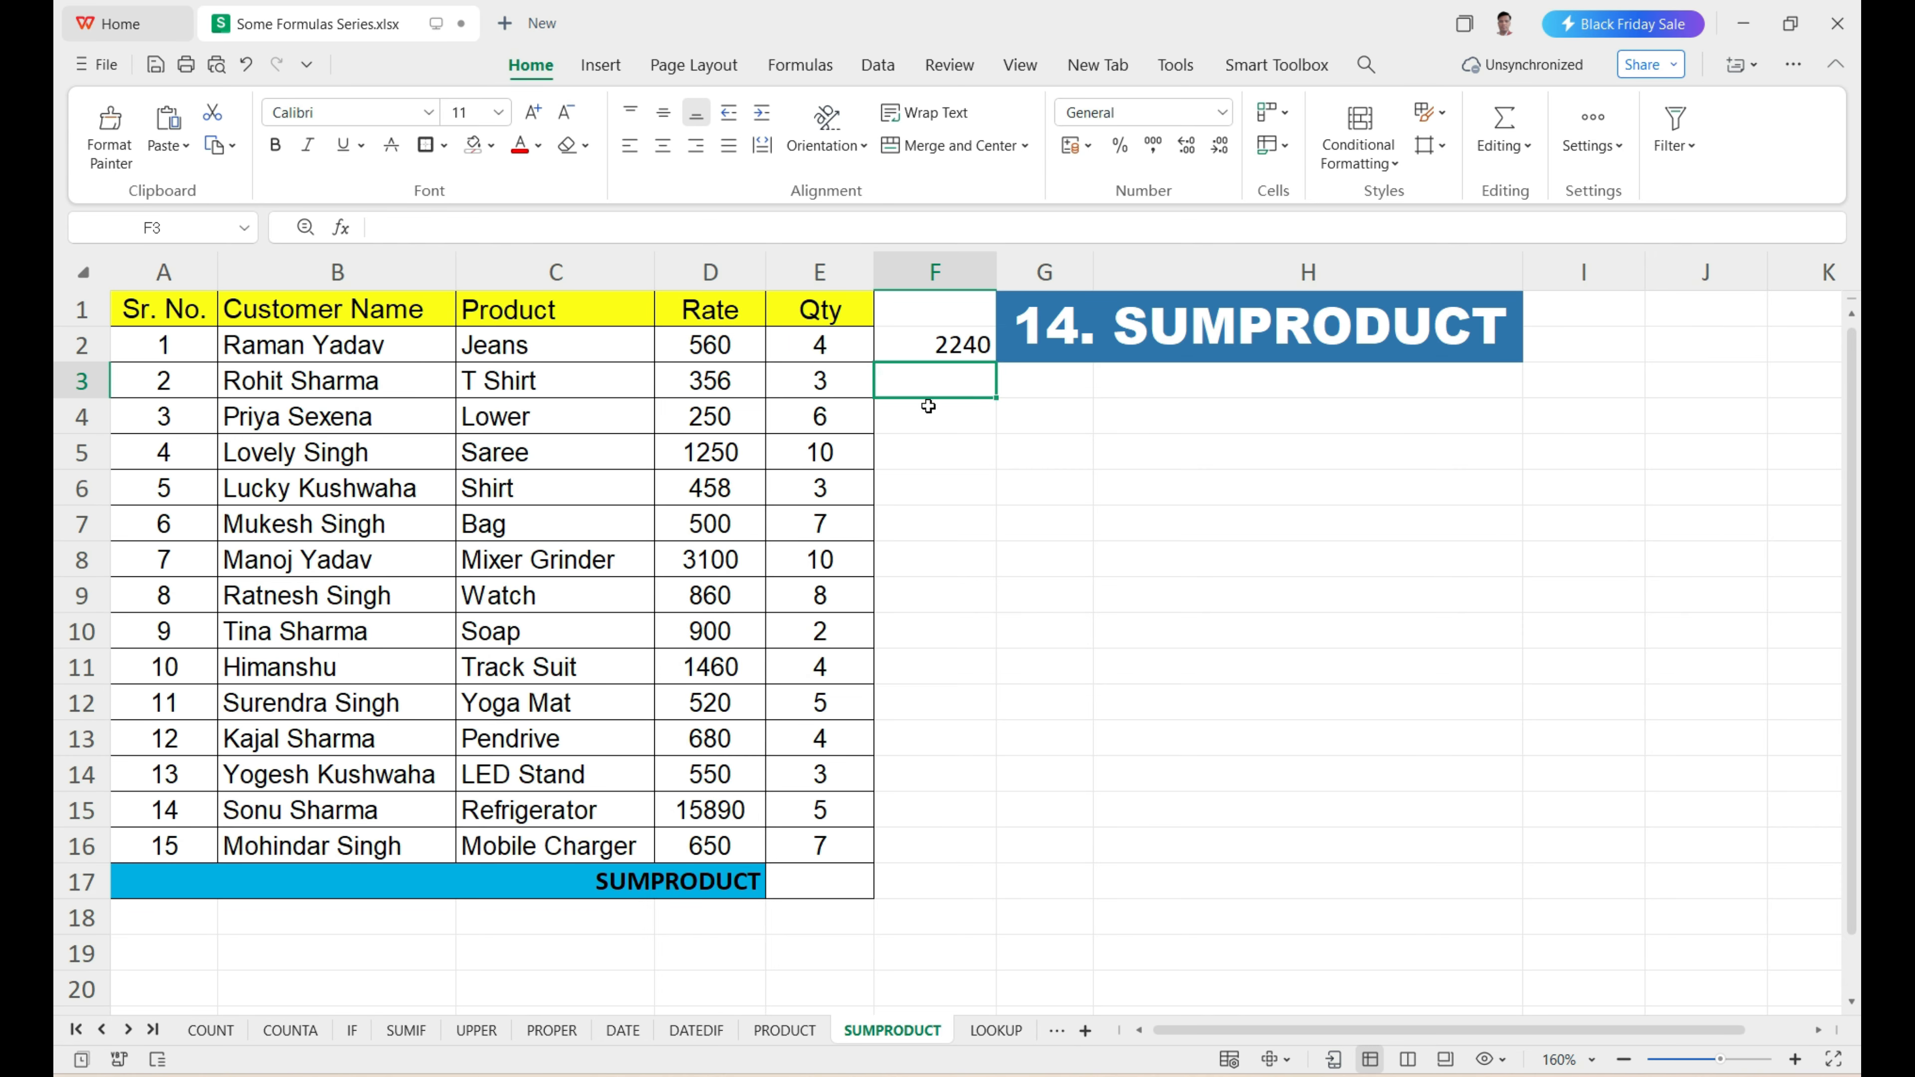
Fill the rate-times-quantity formula in F2 down to F16 for the remaining rows of the SUMPRODUCT sheet.
left_click_drag(910, 376, 899, 845)
left_click(953, 341)
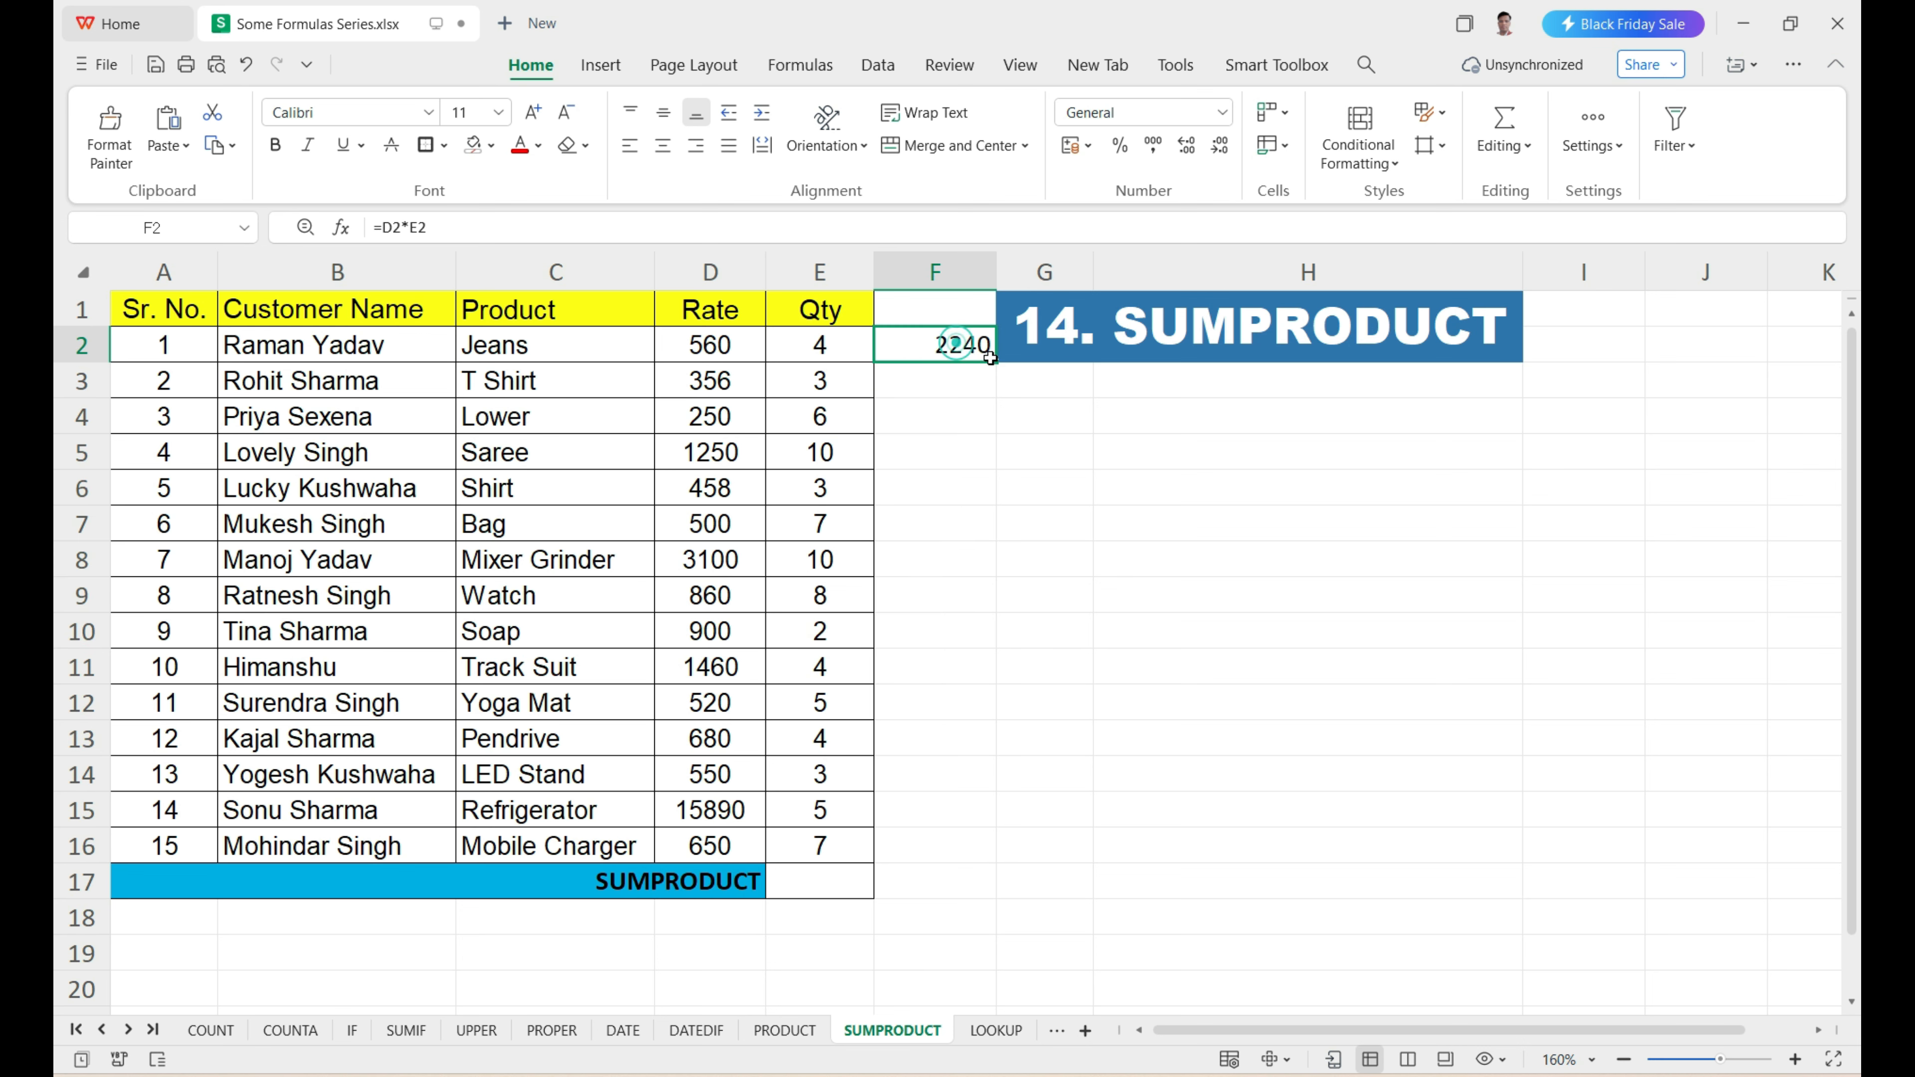
left_click_drag(996, 362, 1000, 850)
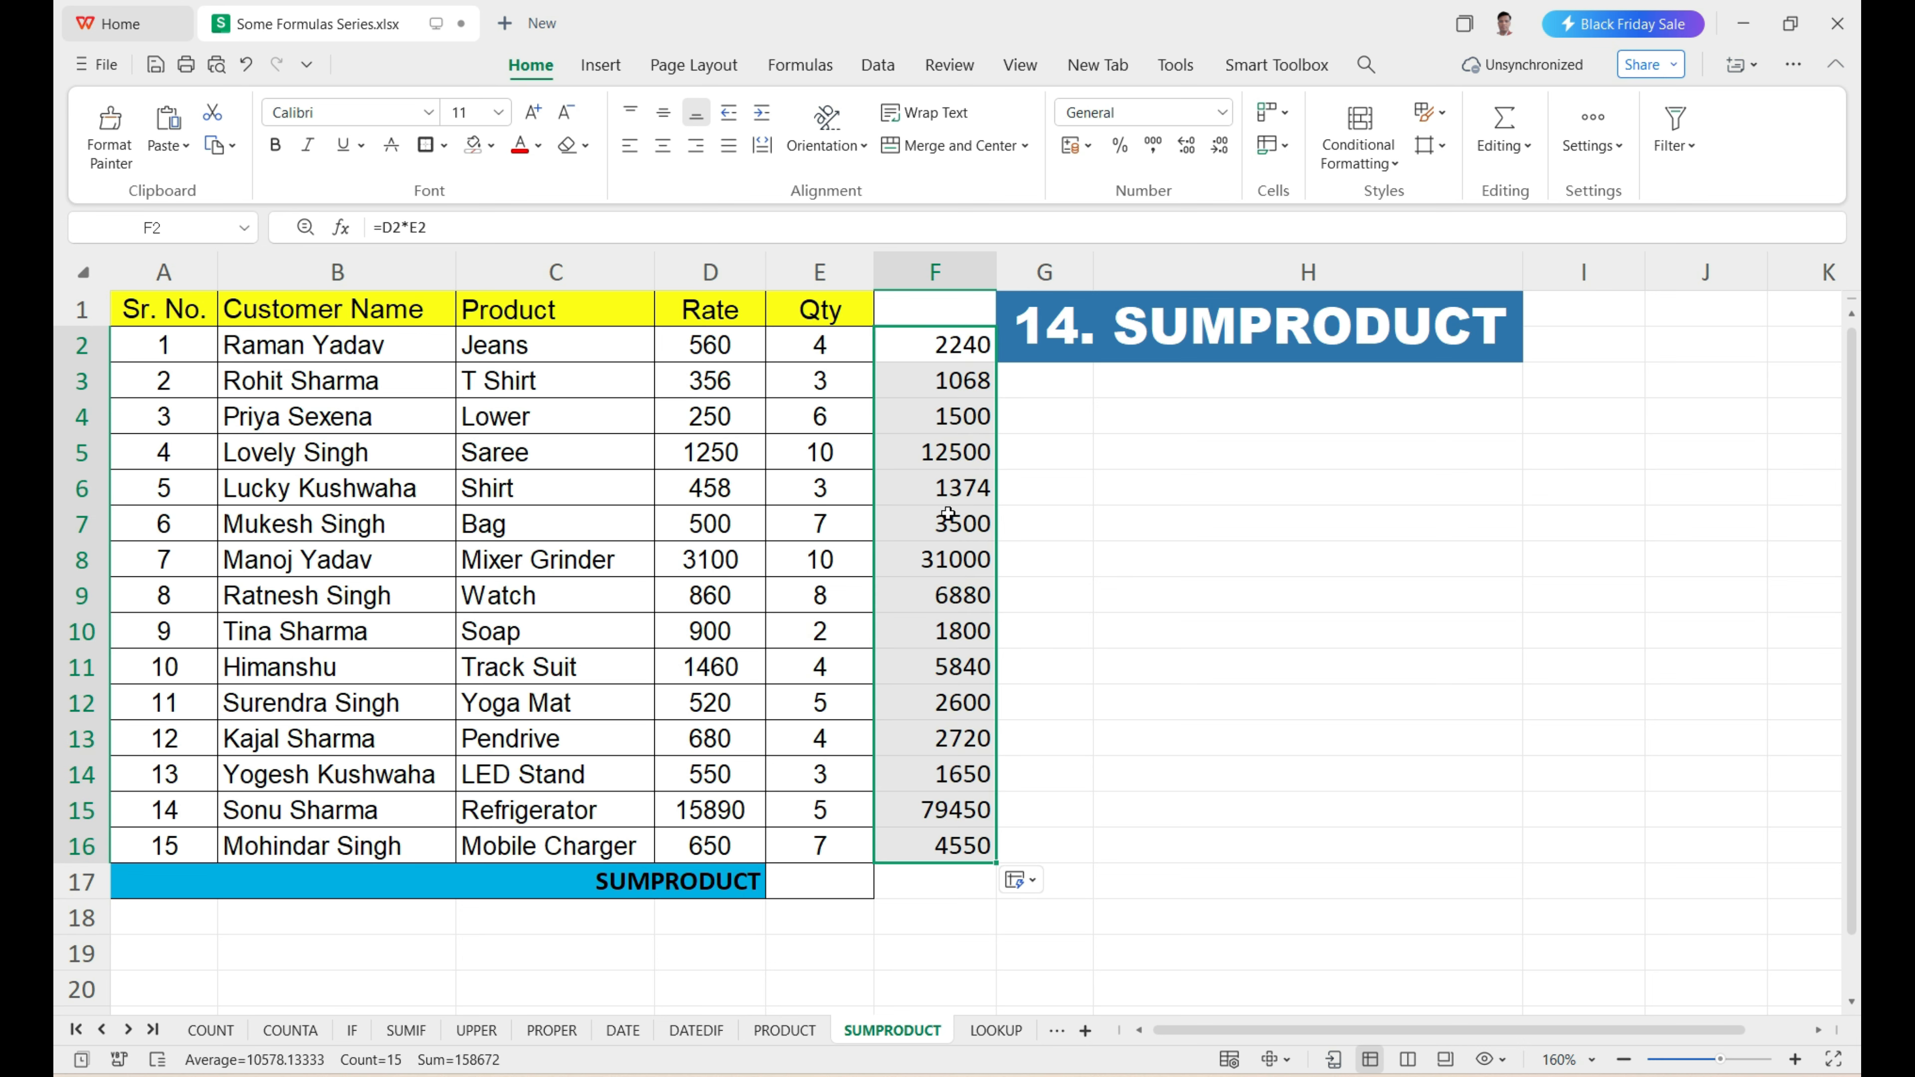
Enter =SUM(F2:F16) in F17 to add up the row totals.
left_click(940, 892)
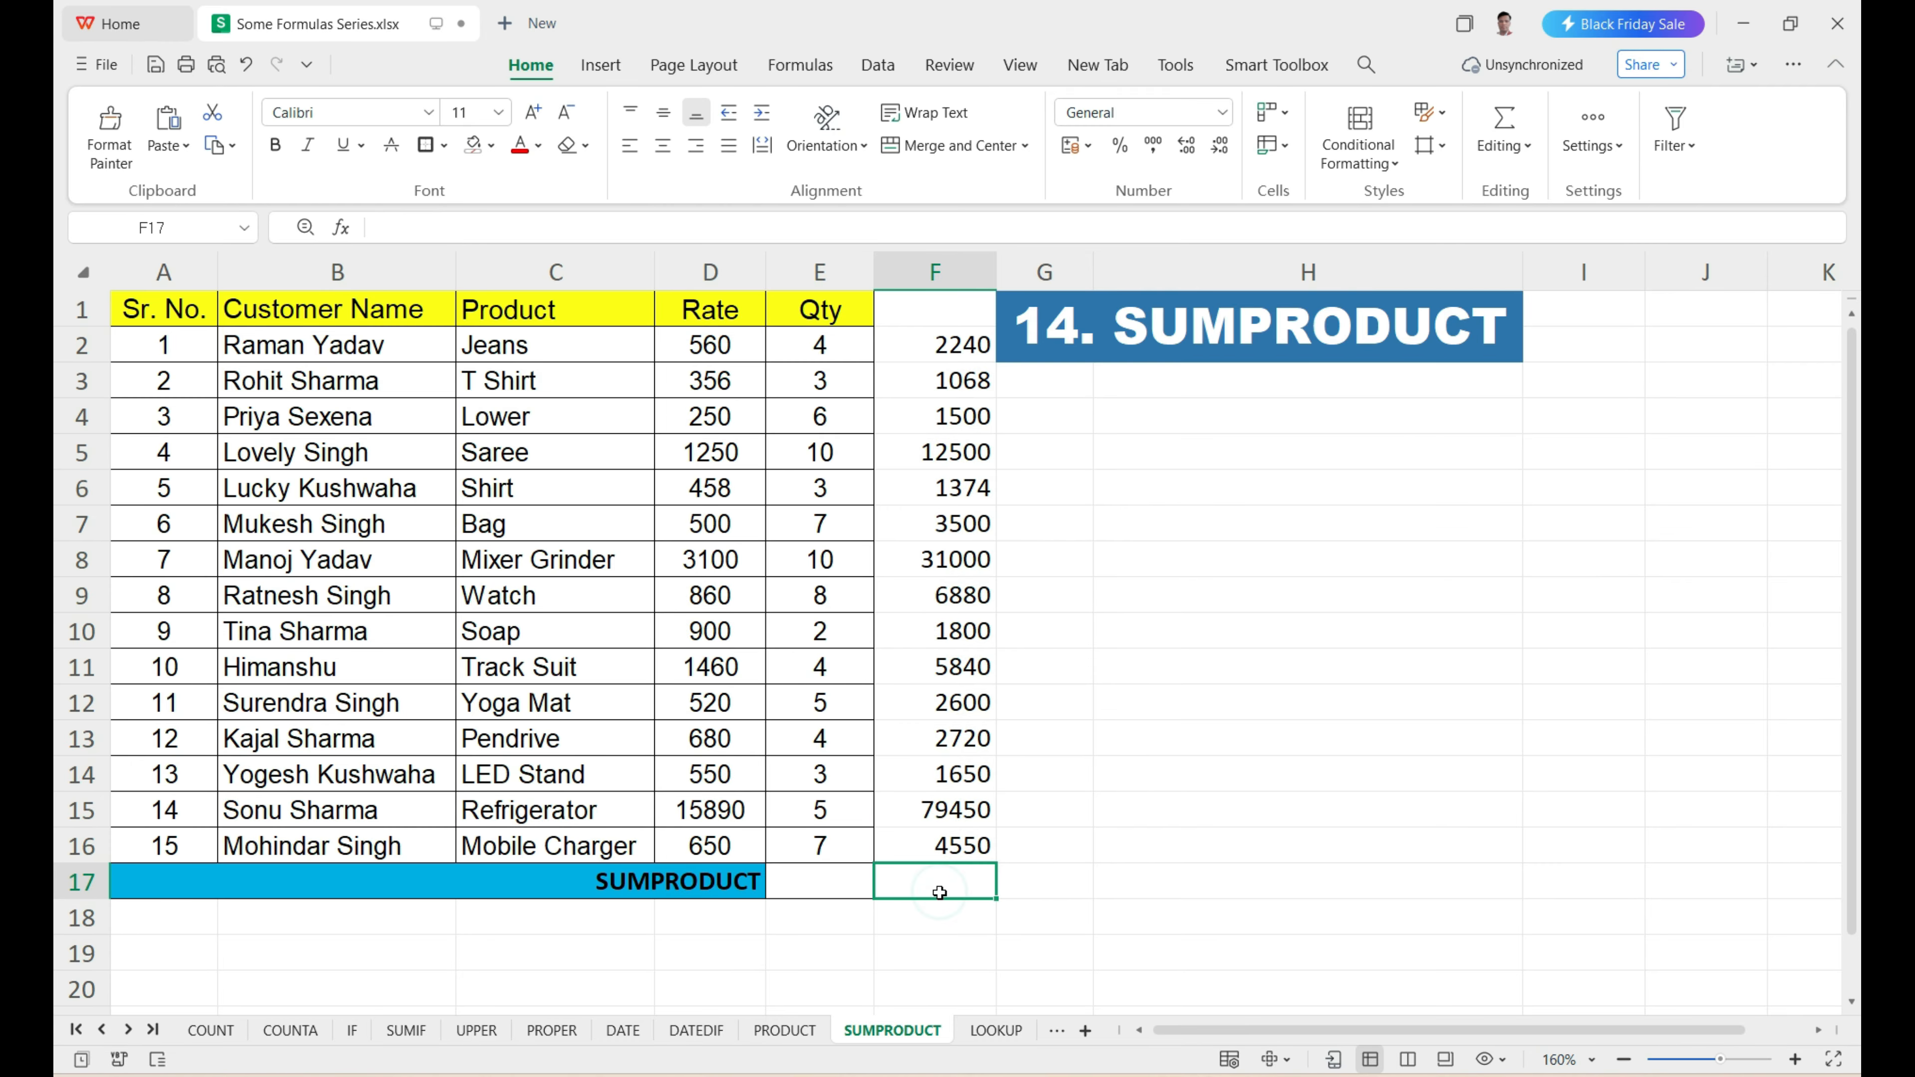
type("=")
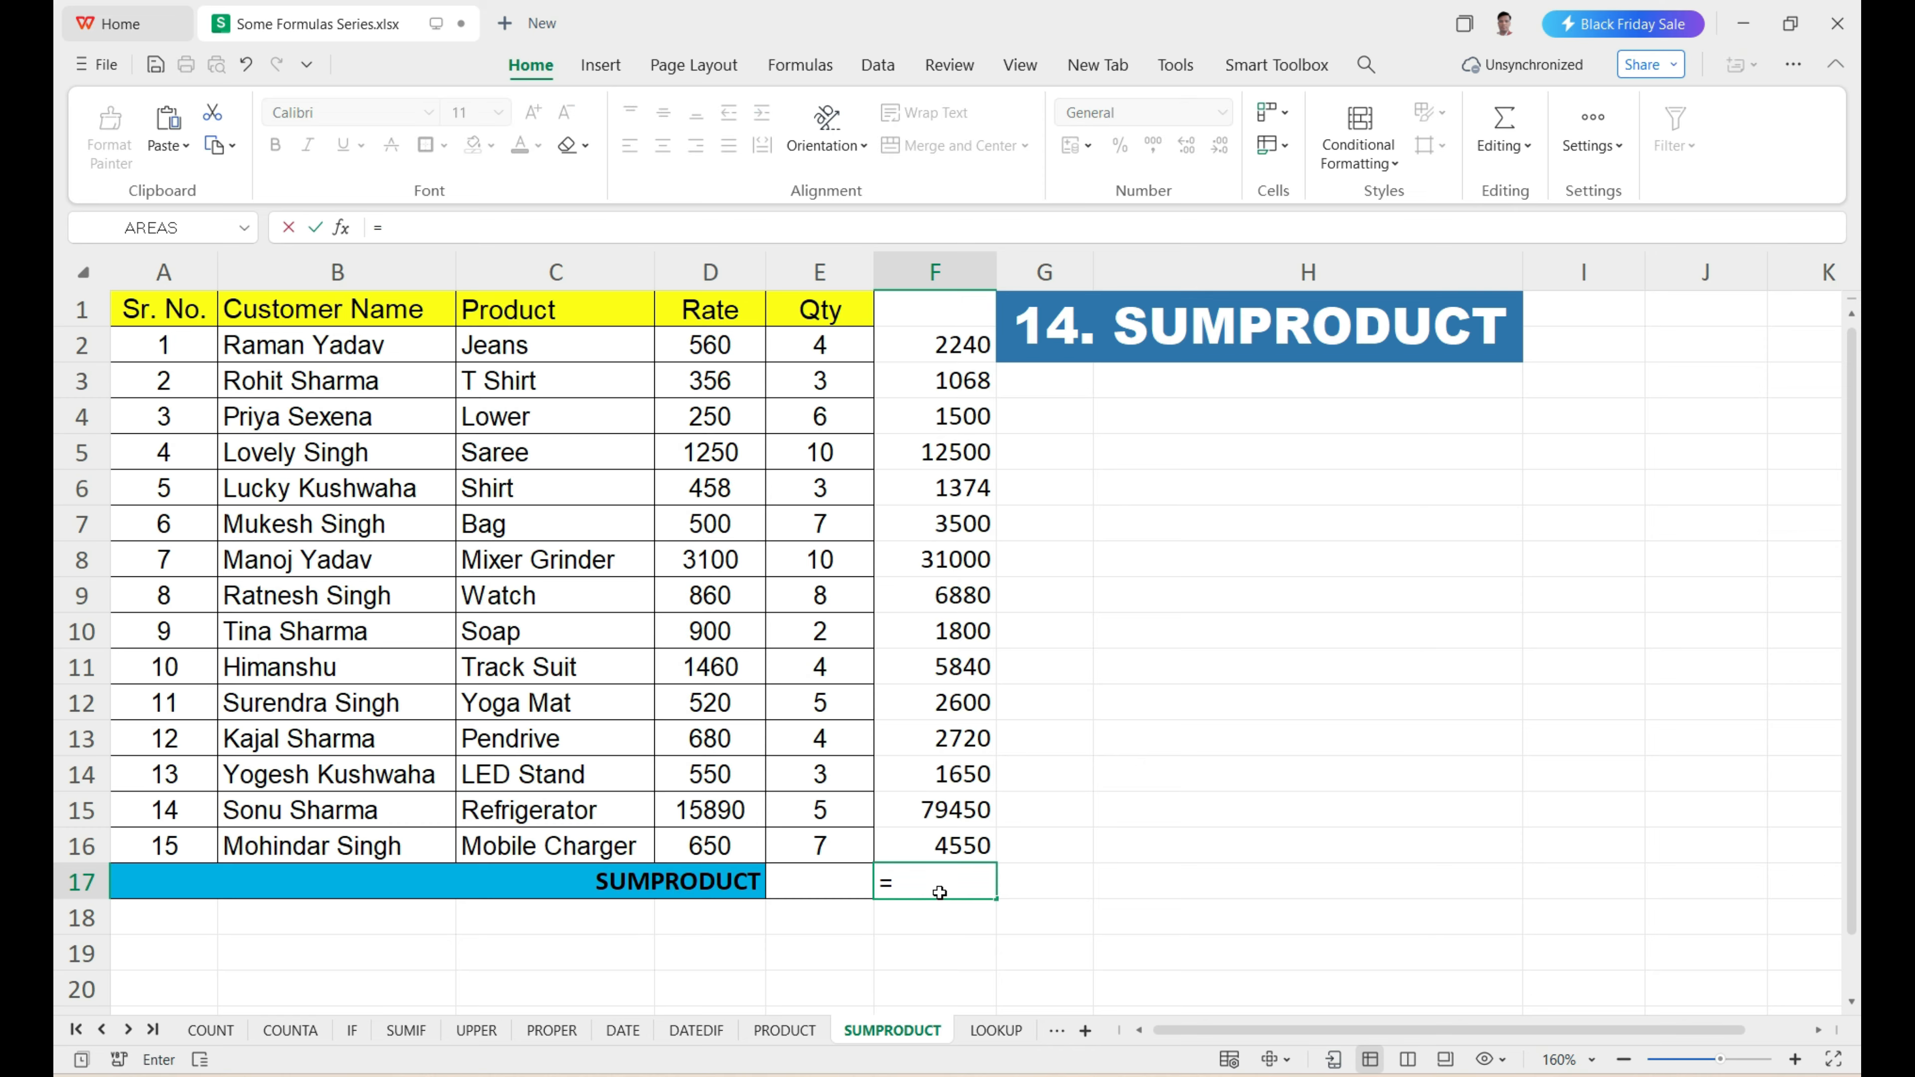
type("SUM(")
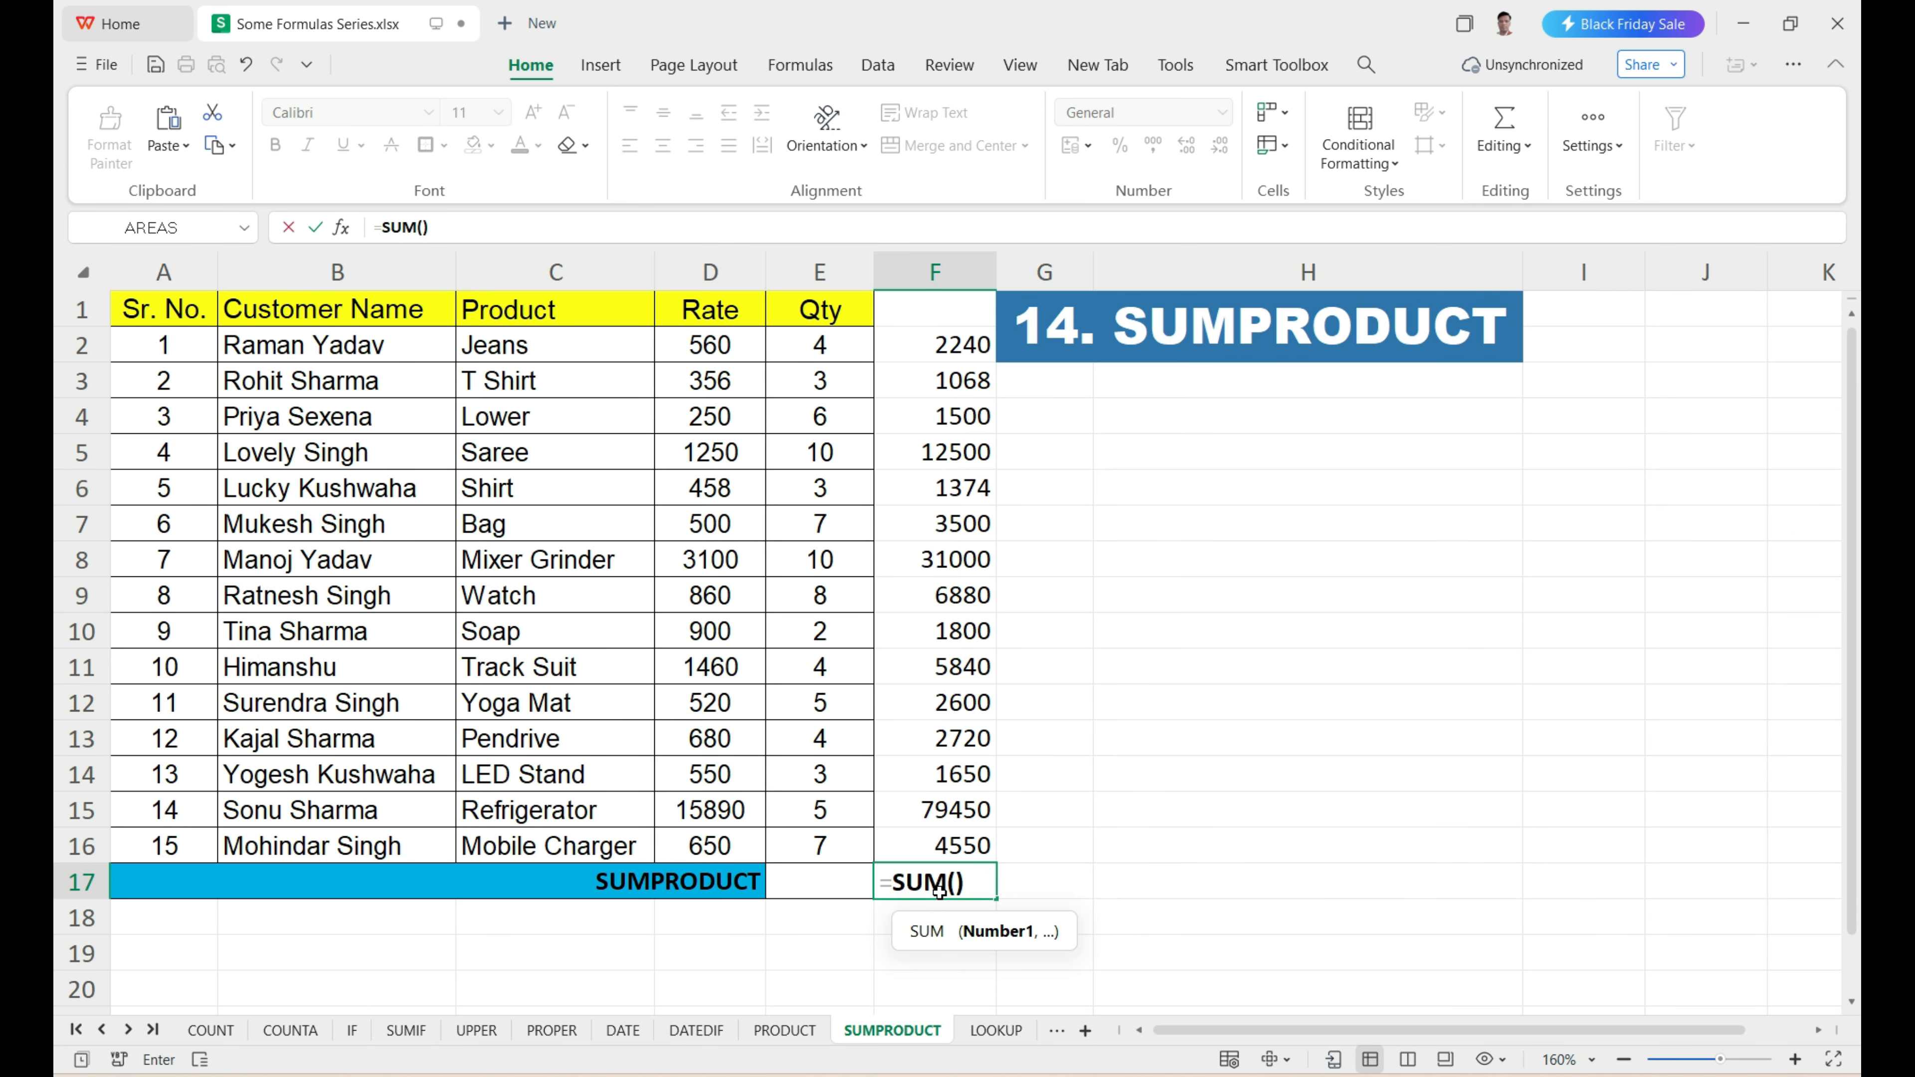
left_click_drag(953, 349, 928, 843)
key("Return")
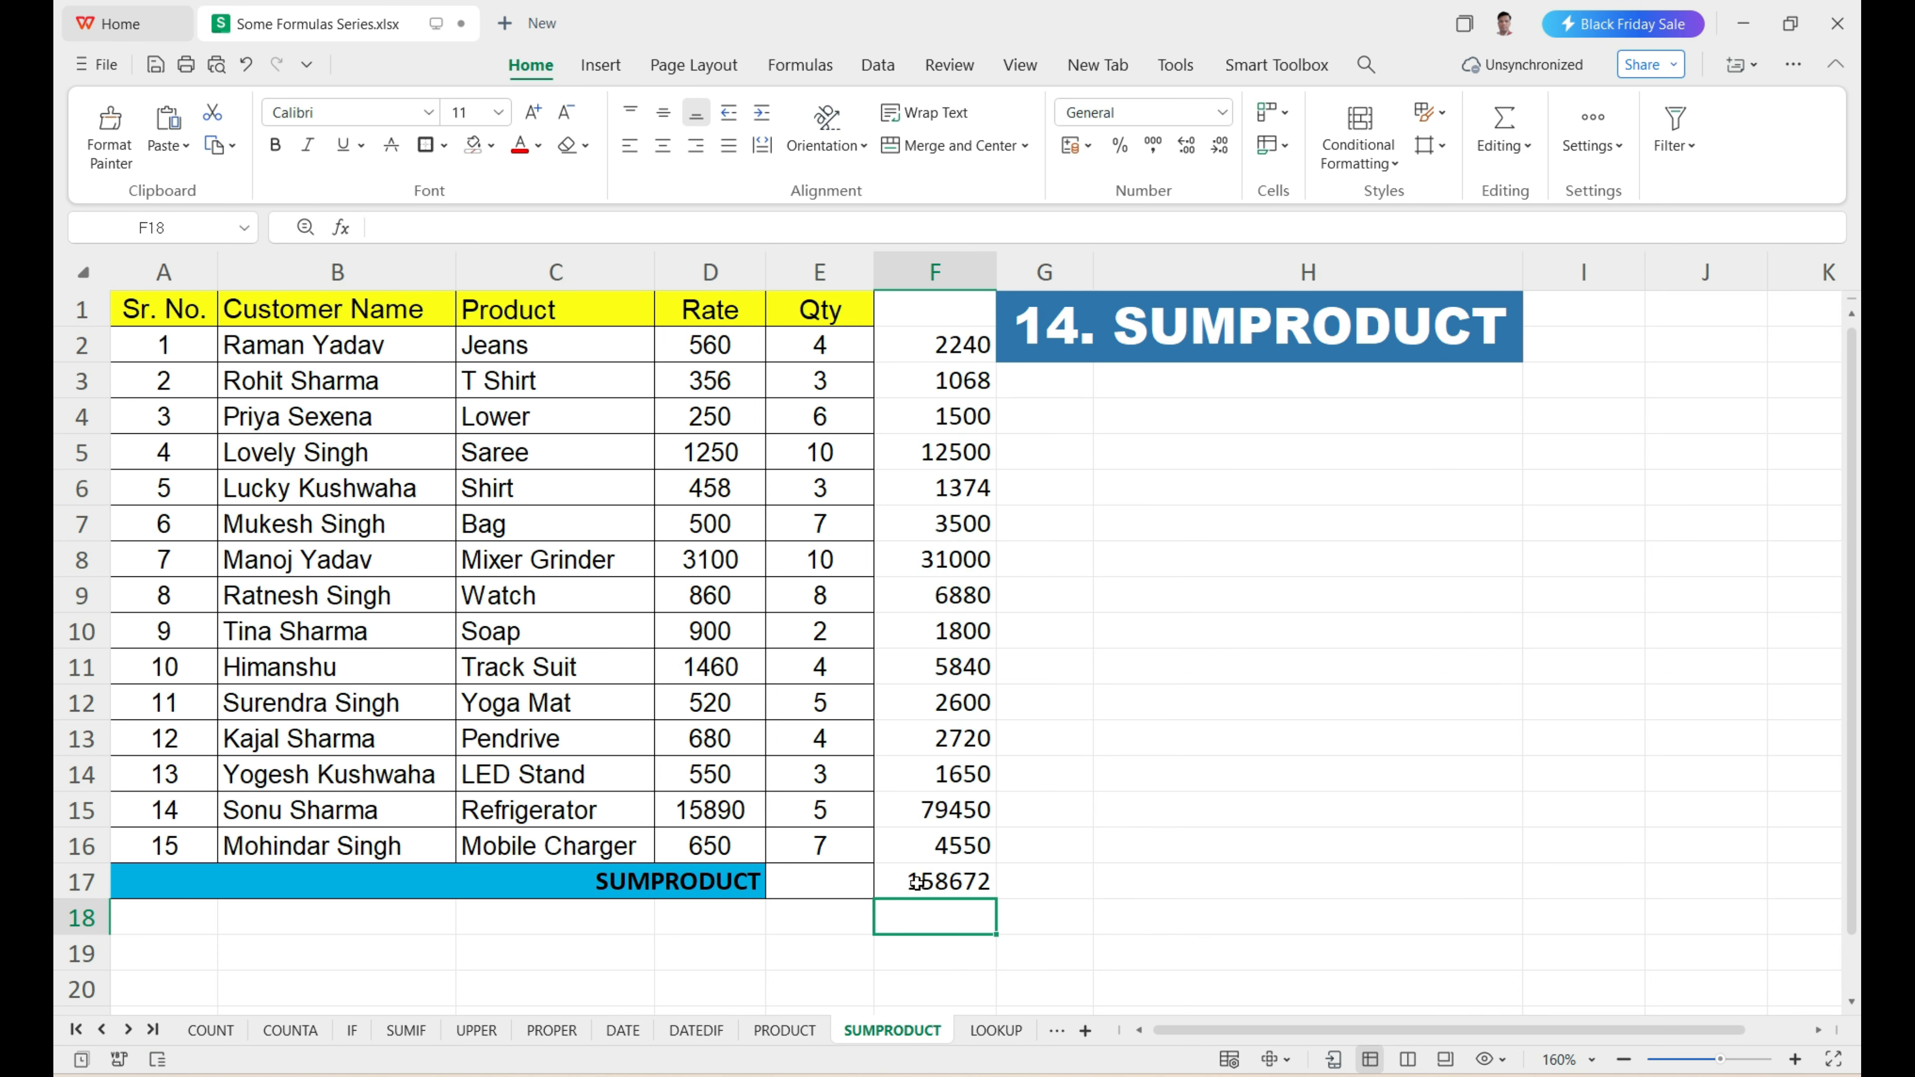
Enter =SUMPRODUCT(D2:D16,E2:E16) in E17 to total rate times quantity in a single formula.
left_click(912, 890)
left_click(824, 883)
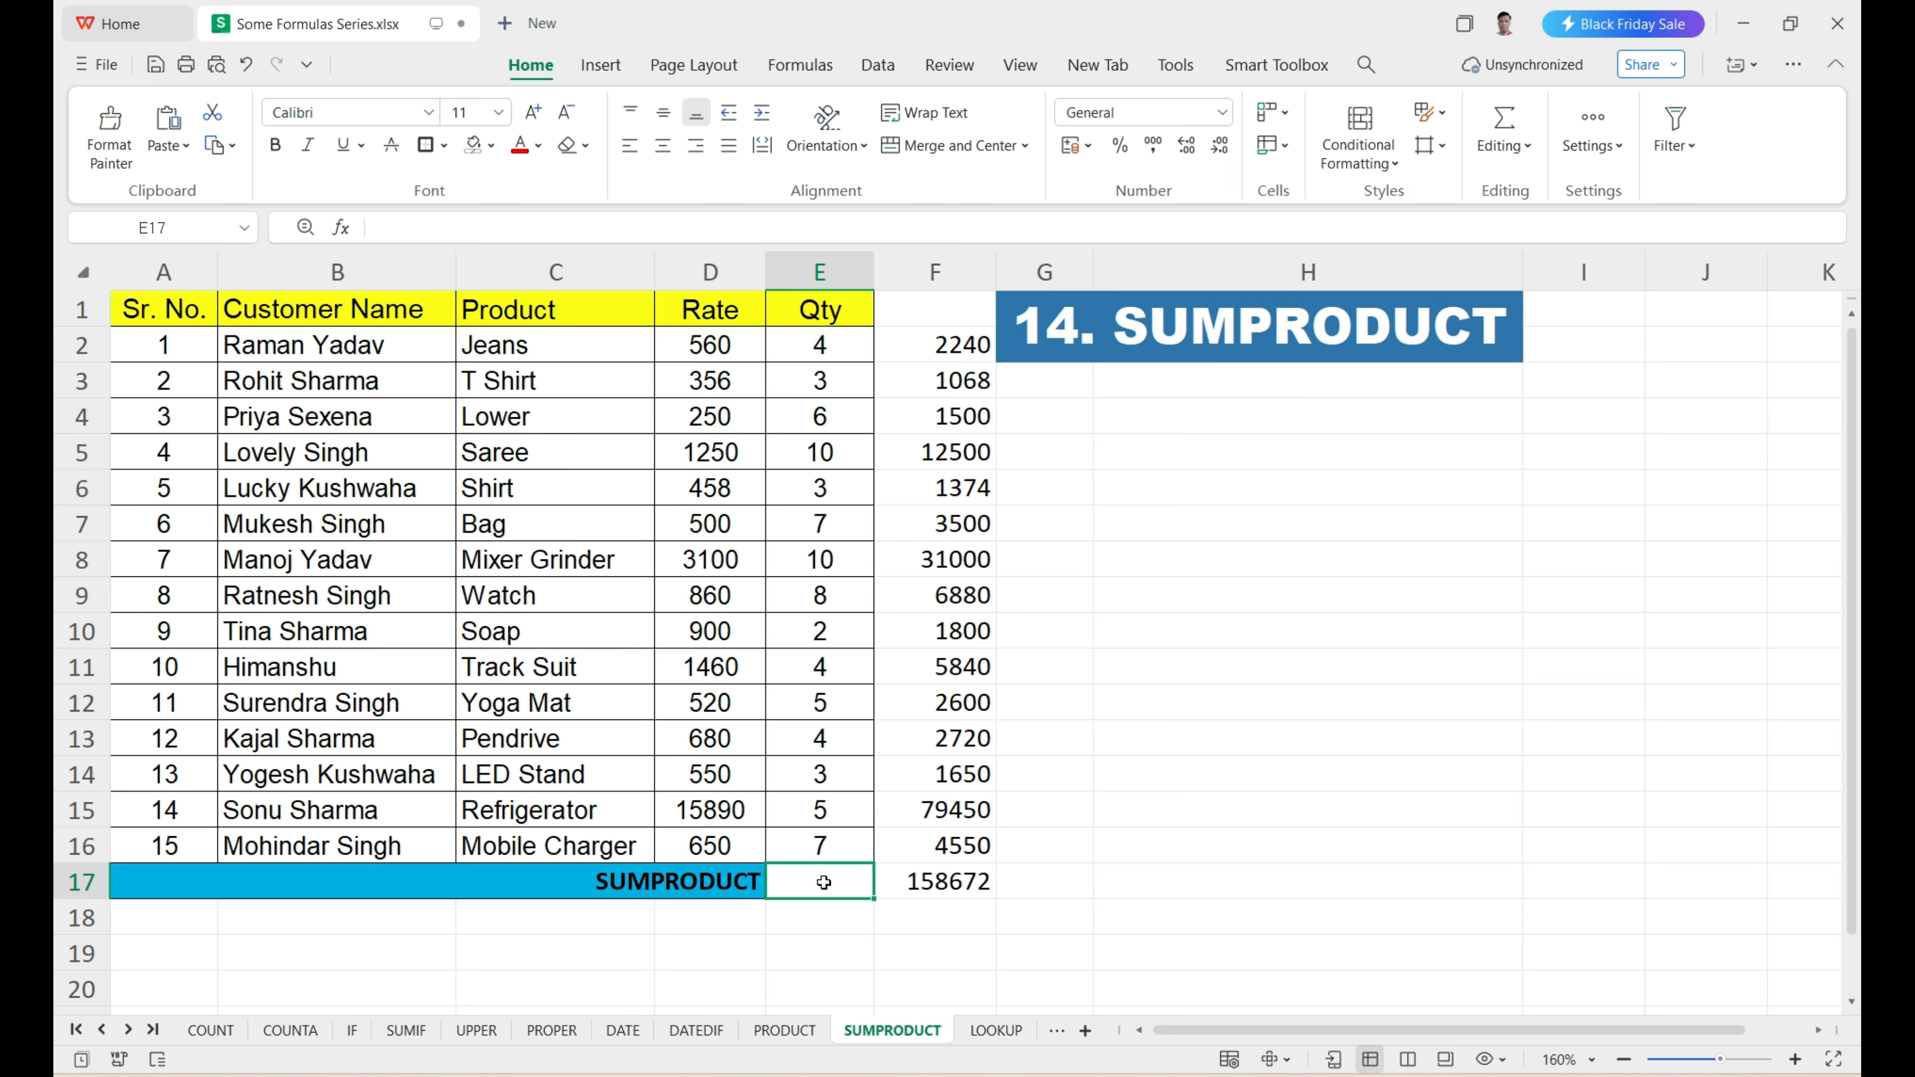
type("=")
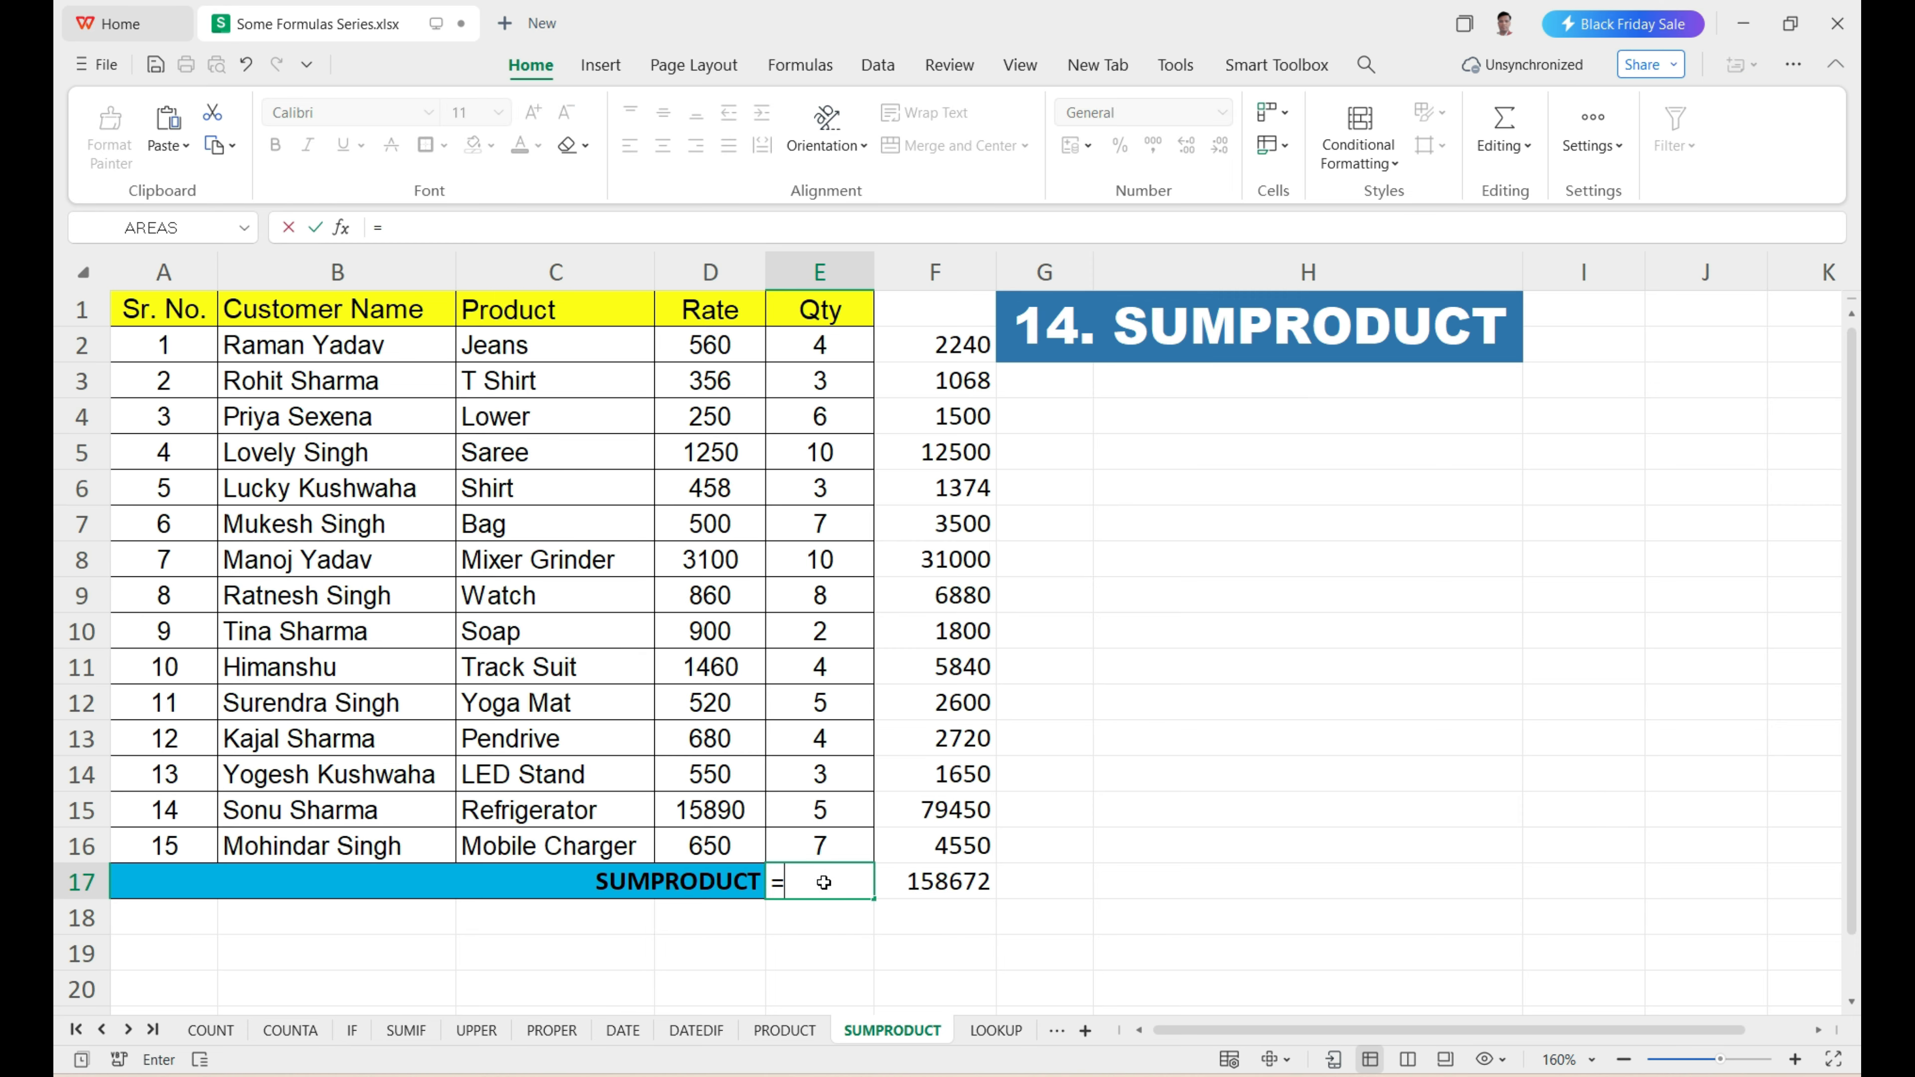
type("sum")
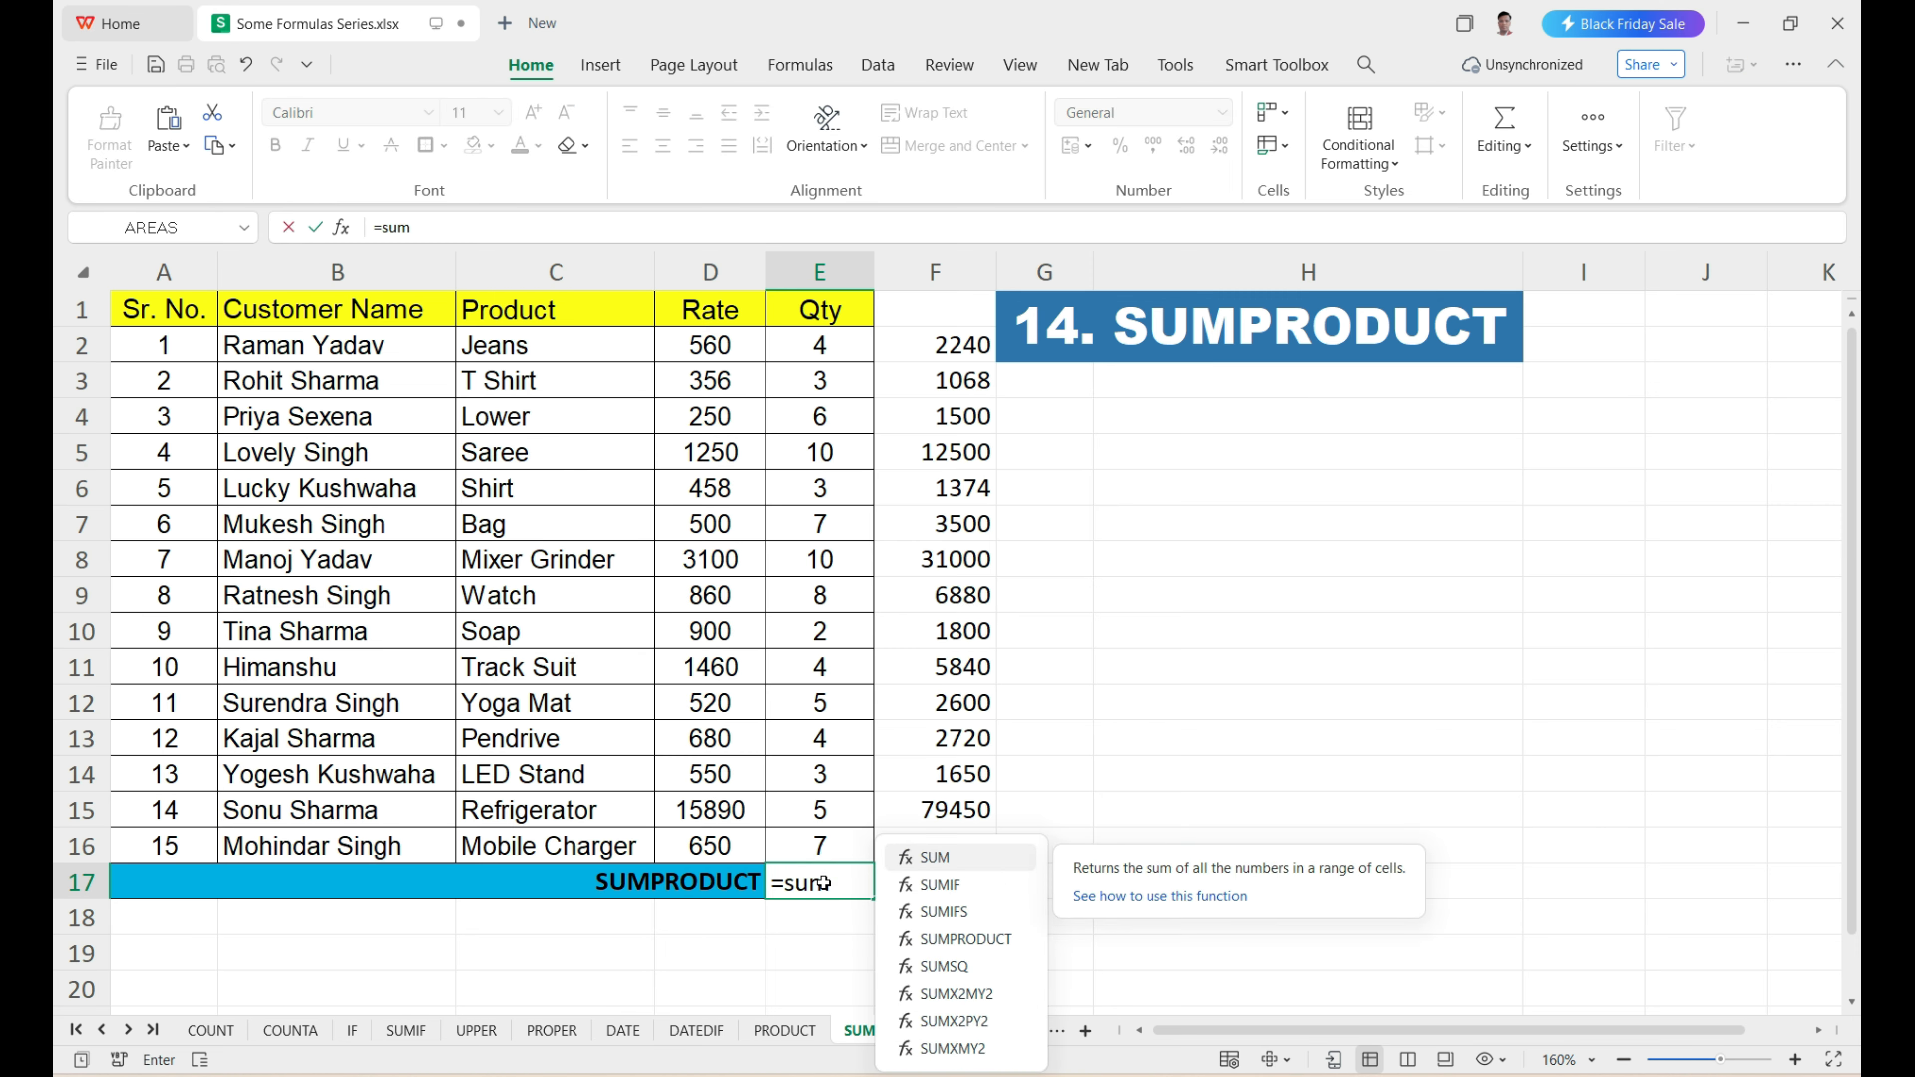
type("pro")
key("Tab")
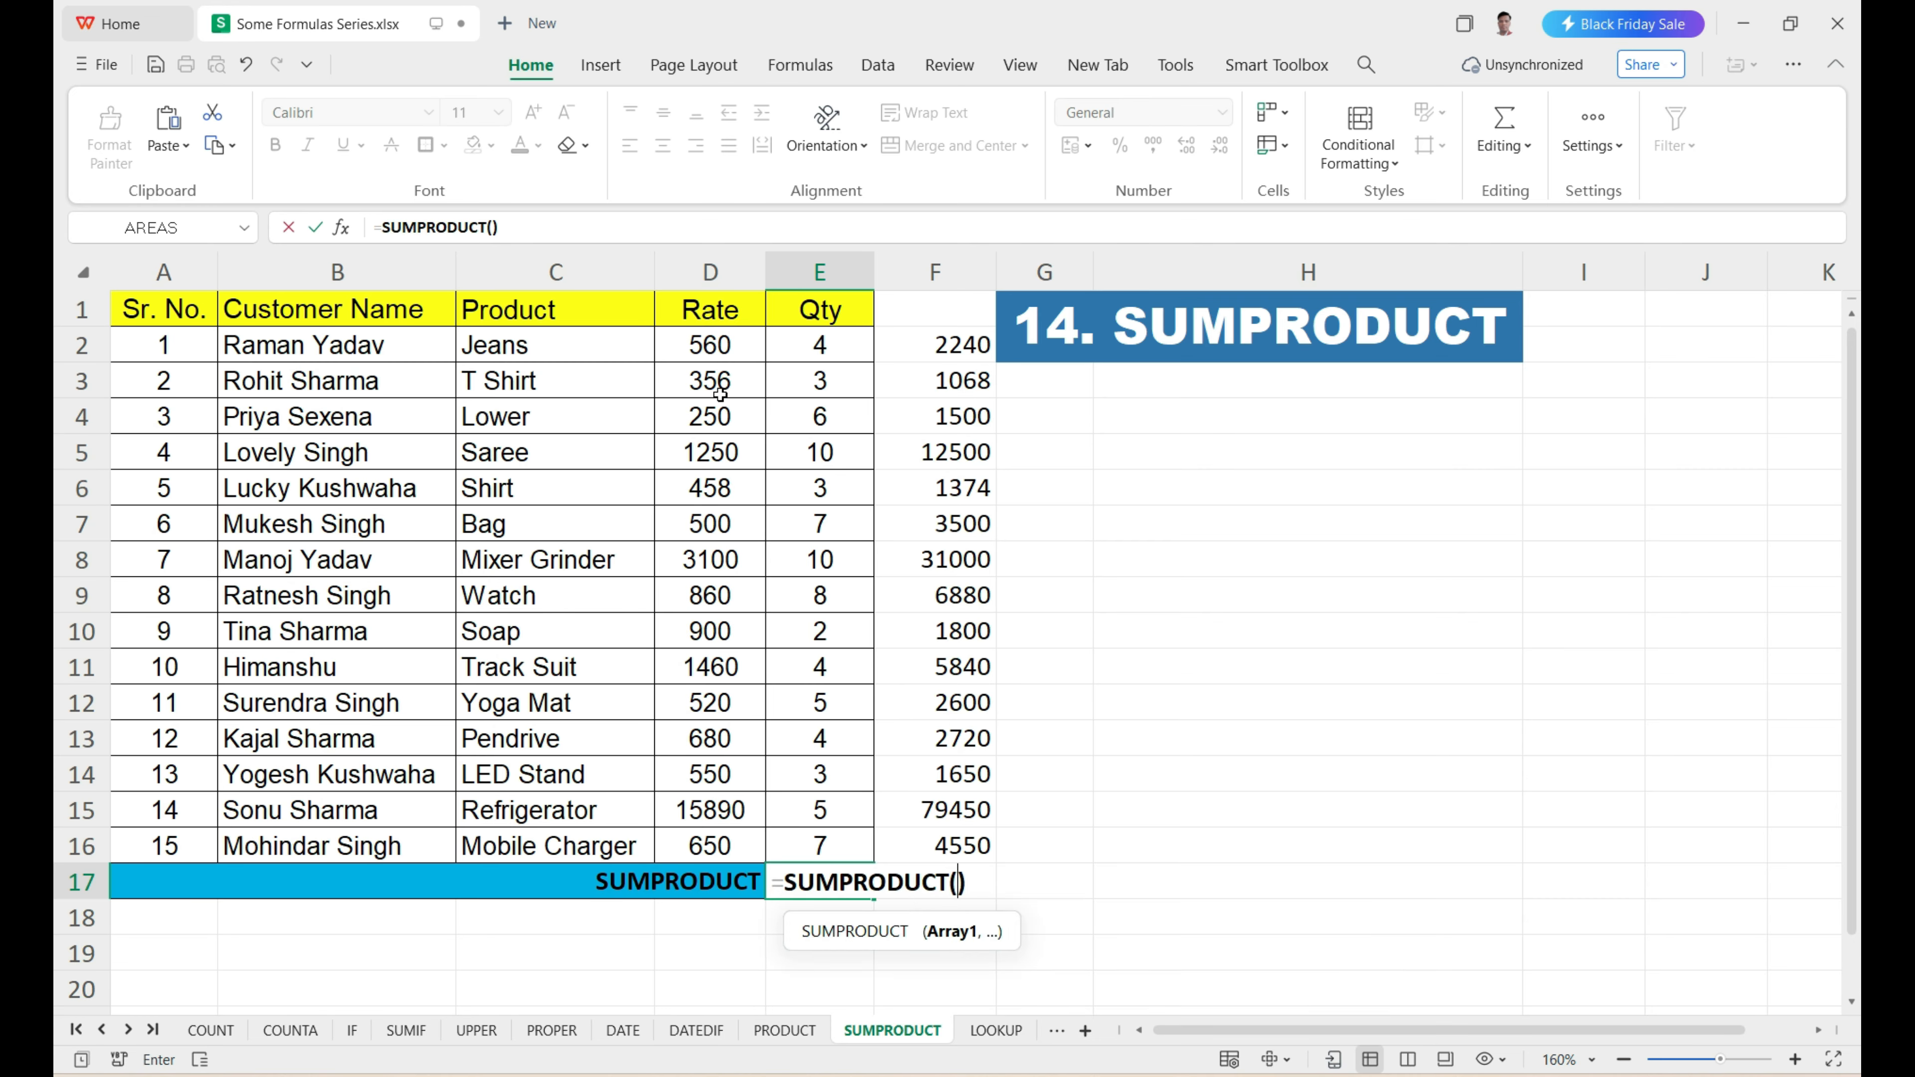
left_click(720, 347)
left_click_drag(720, 347, 710, 845)
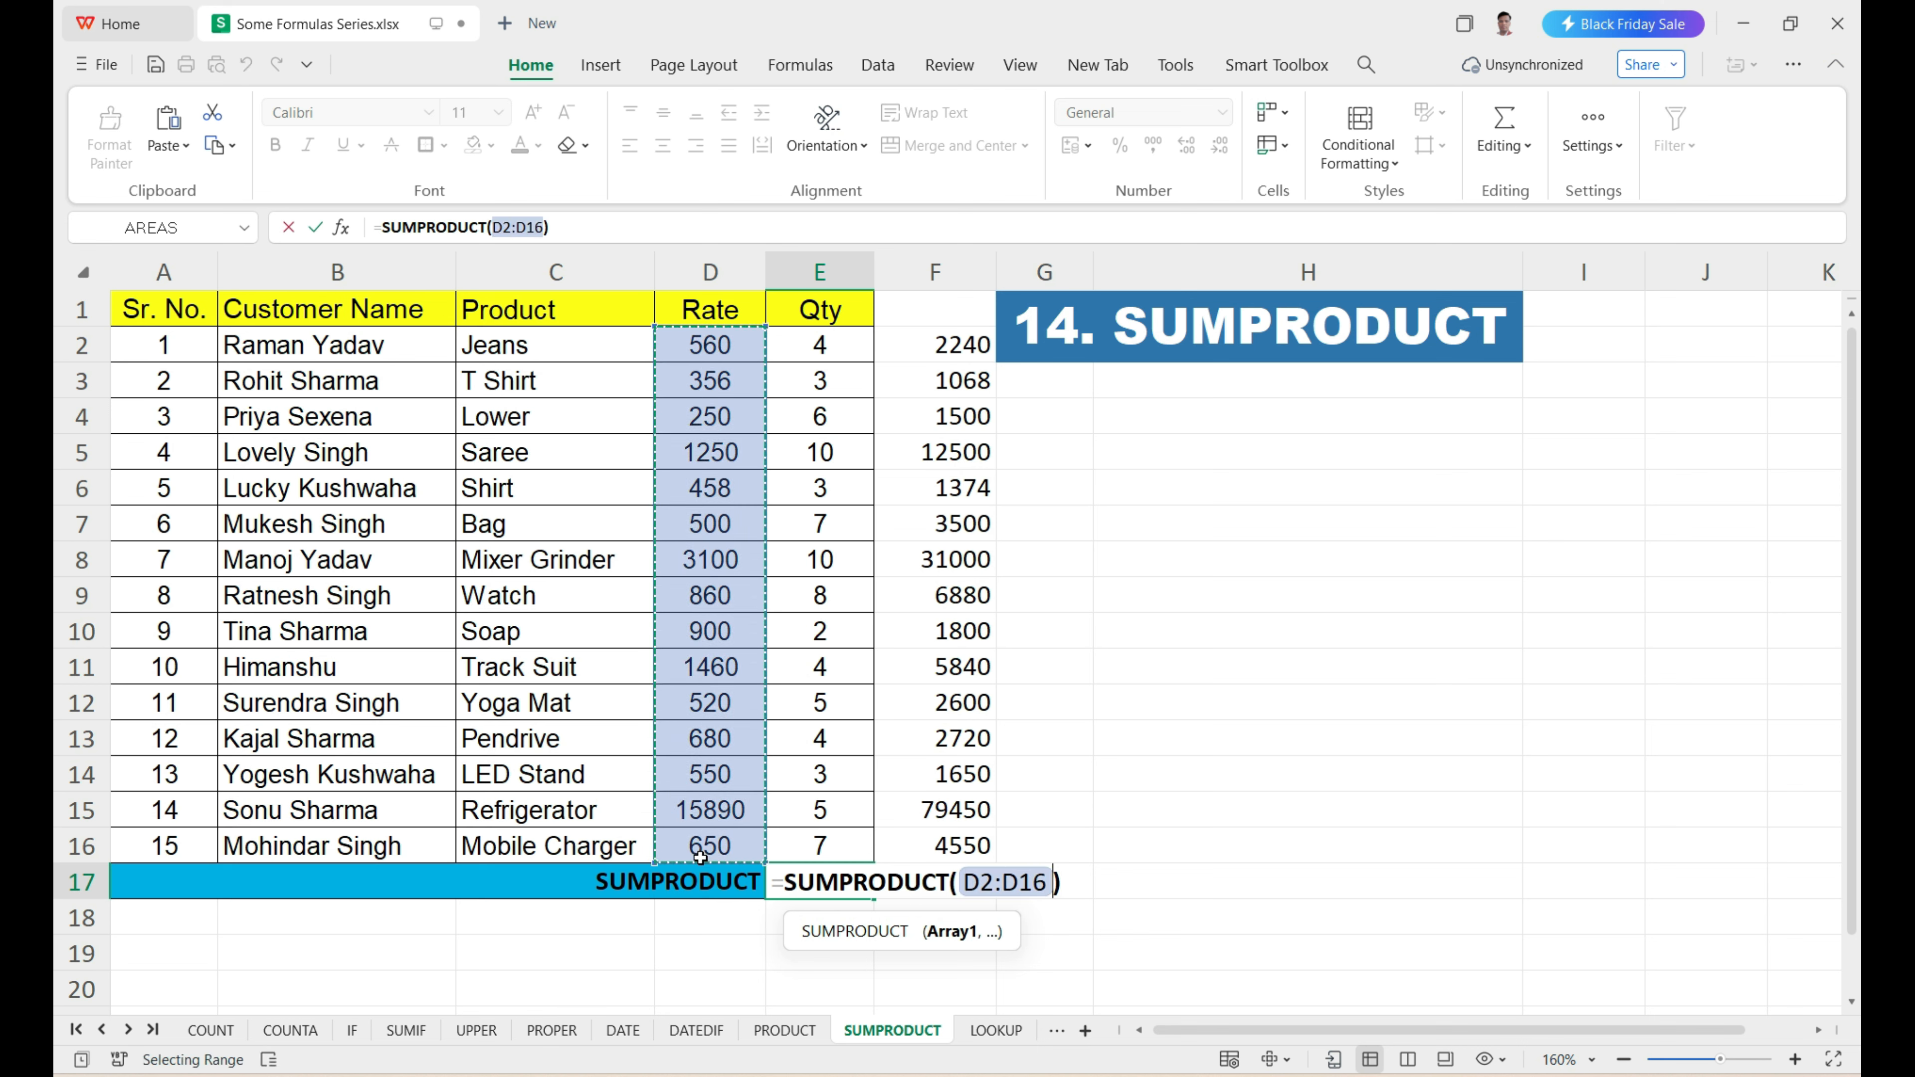
type(",")
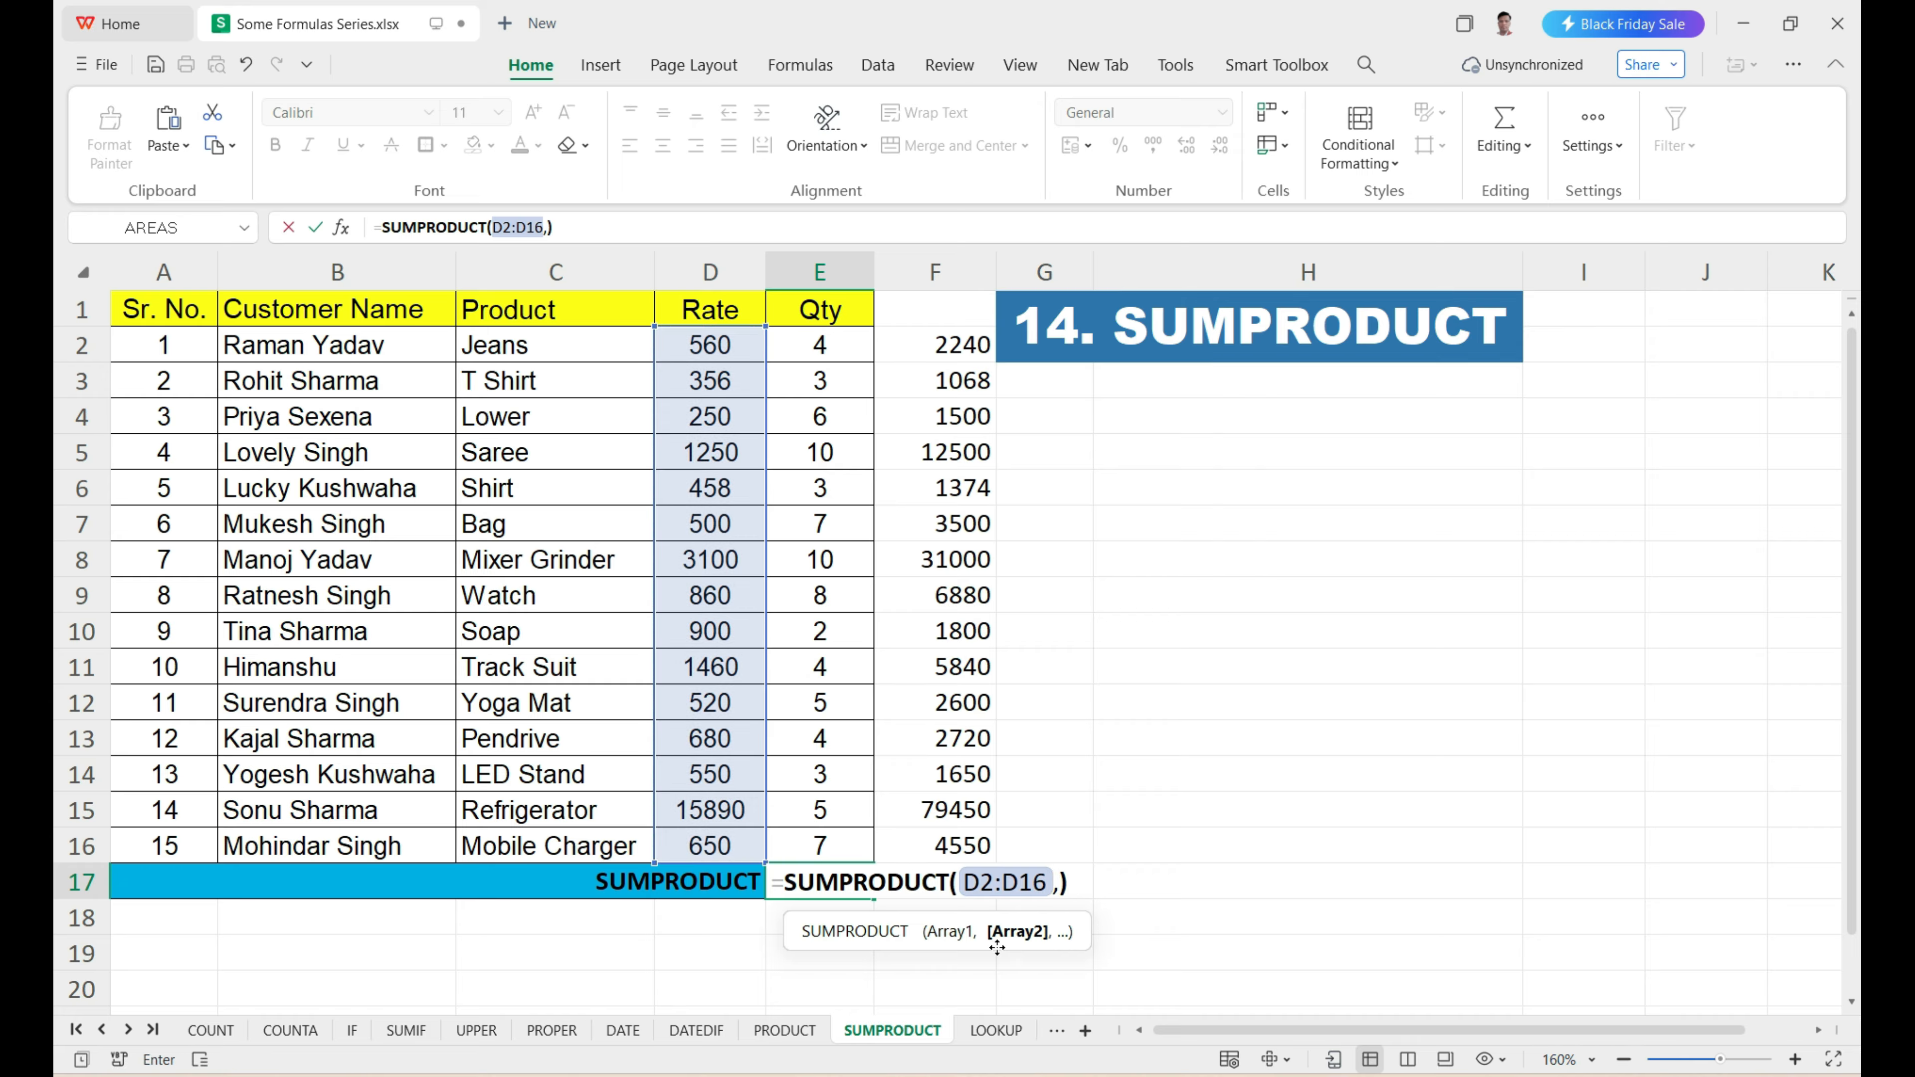
left_click_drag(821, 344, 817, 843)
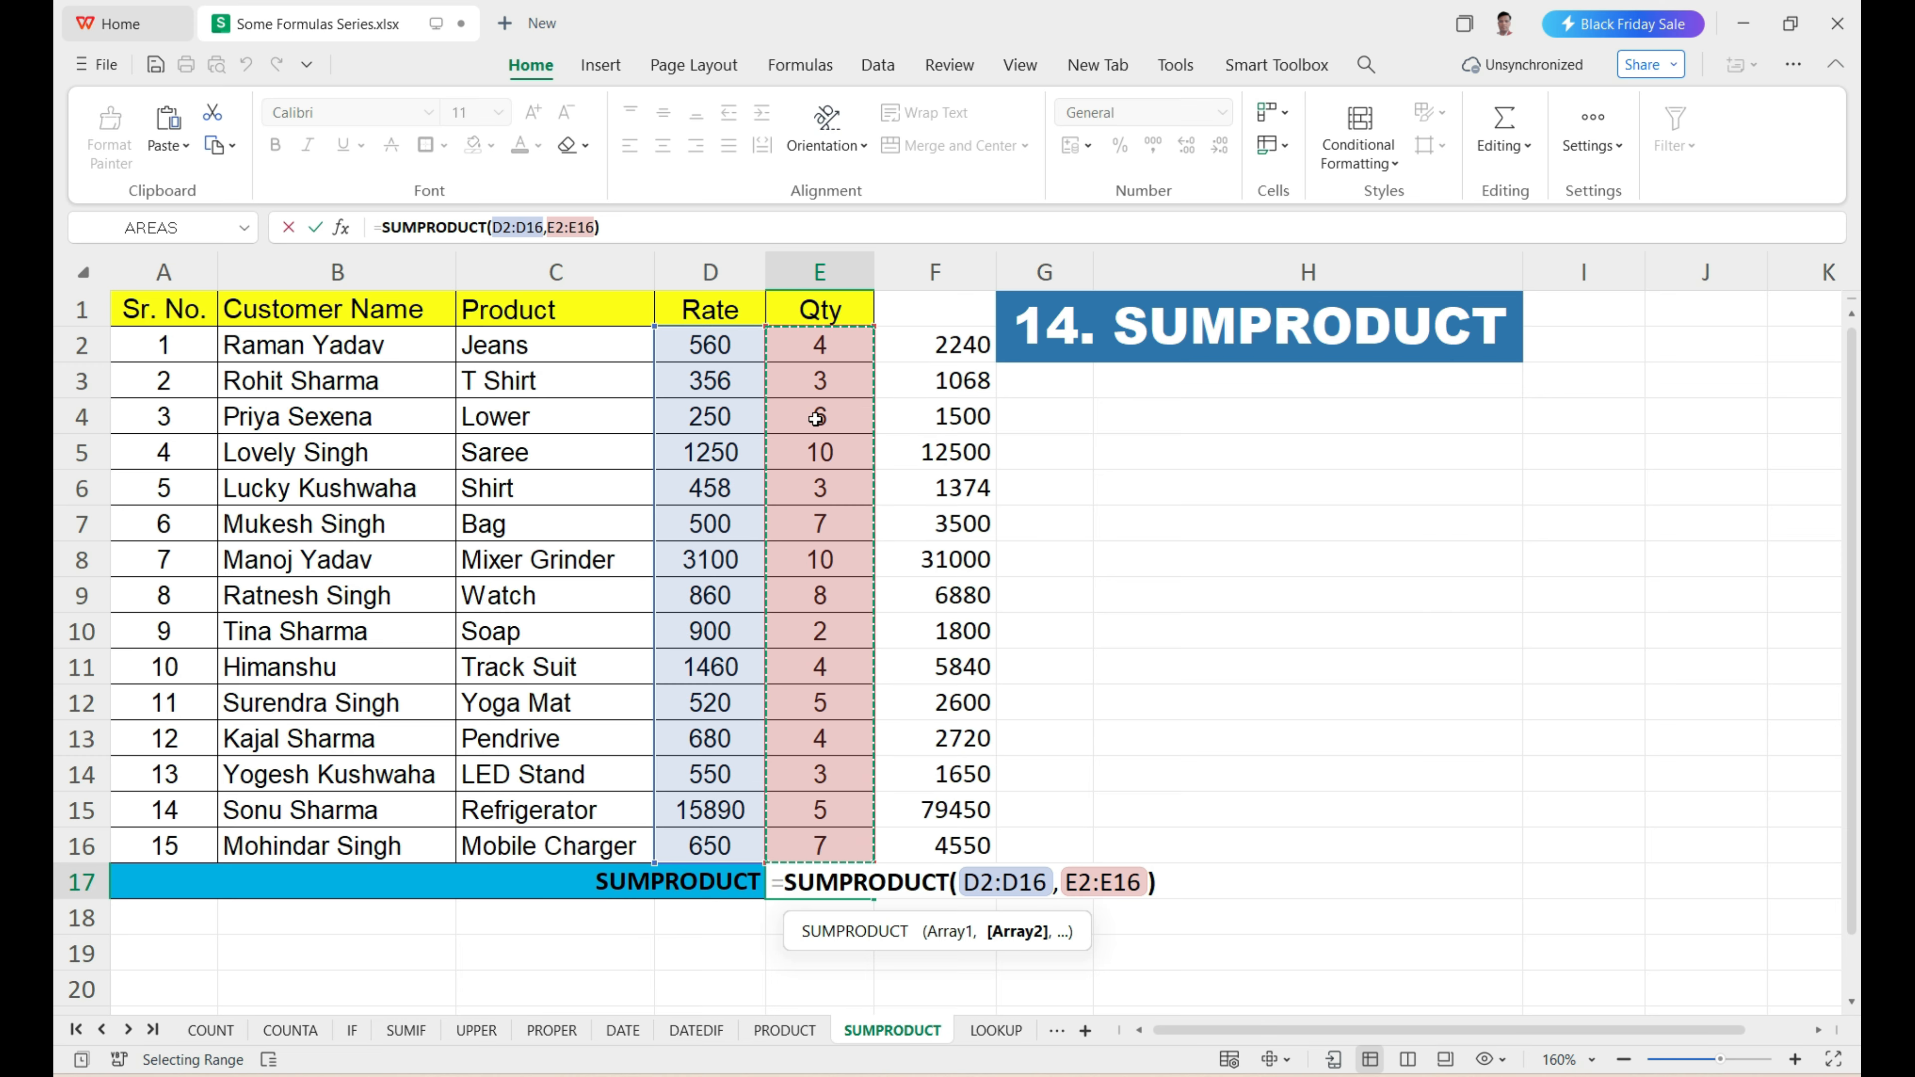
key("Return")
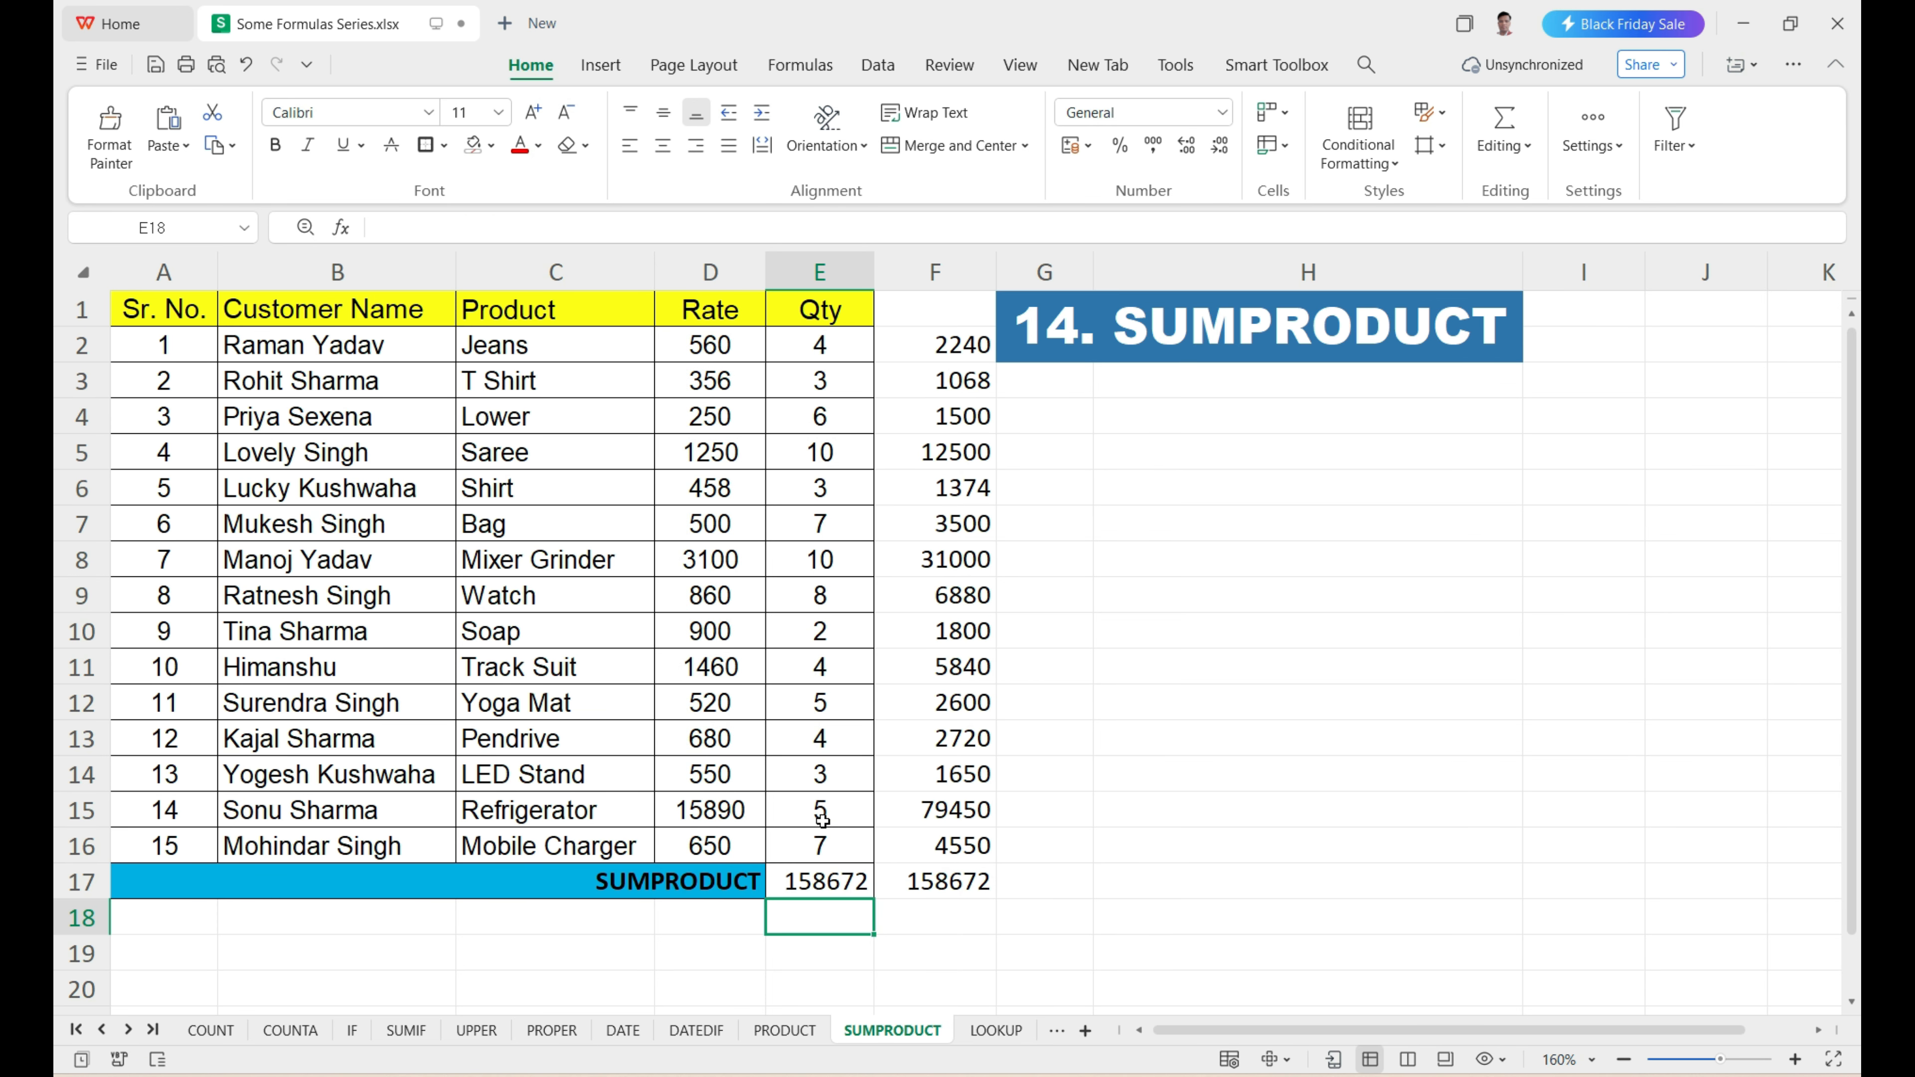
Compare the SUMPRODUCT result in E17 with the manual sum of row totals in F17.
left_click(813, 889)
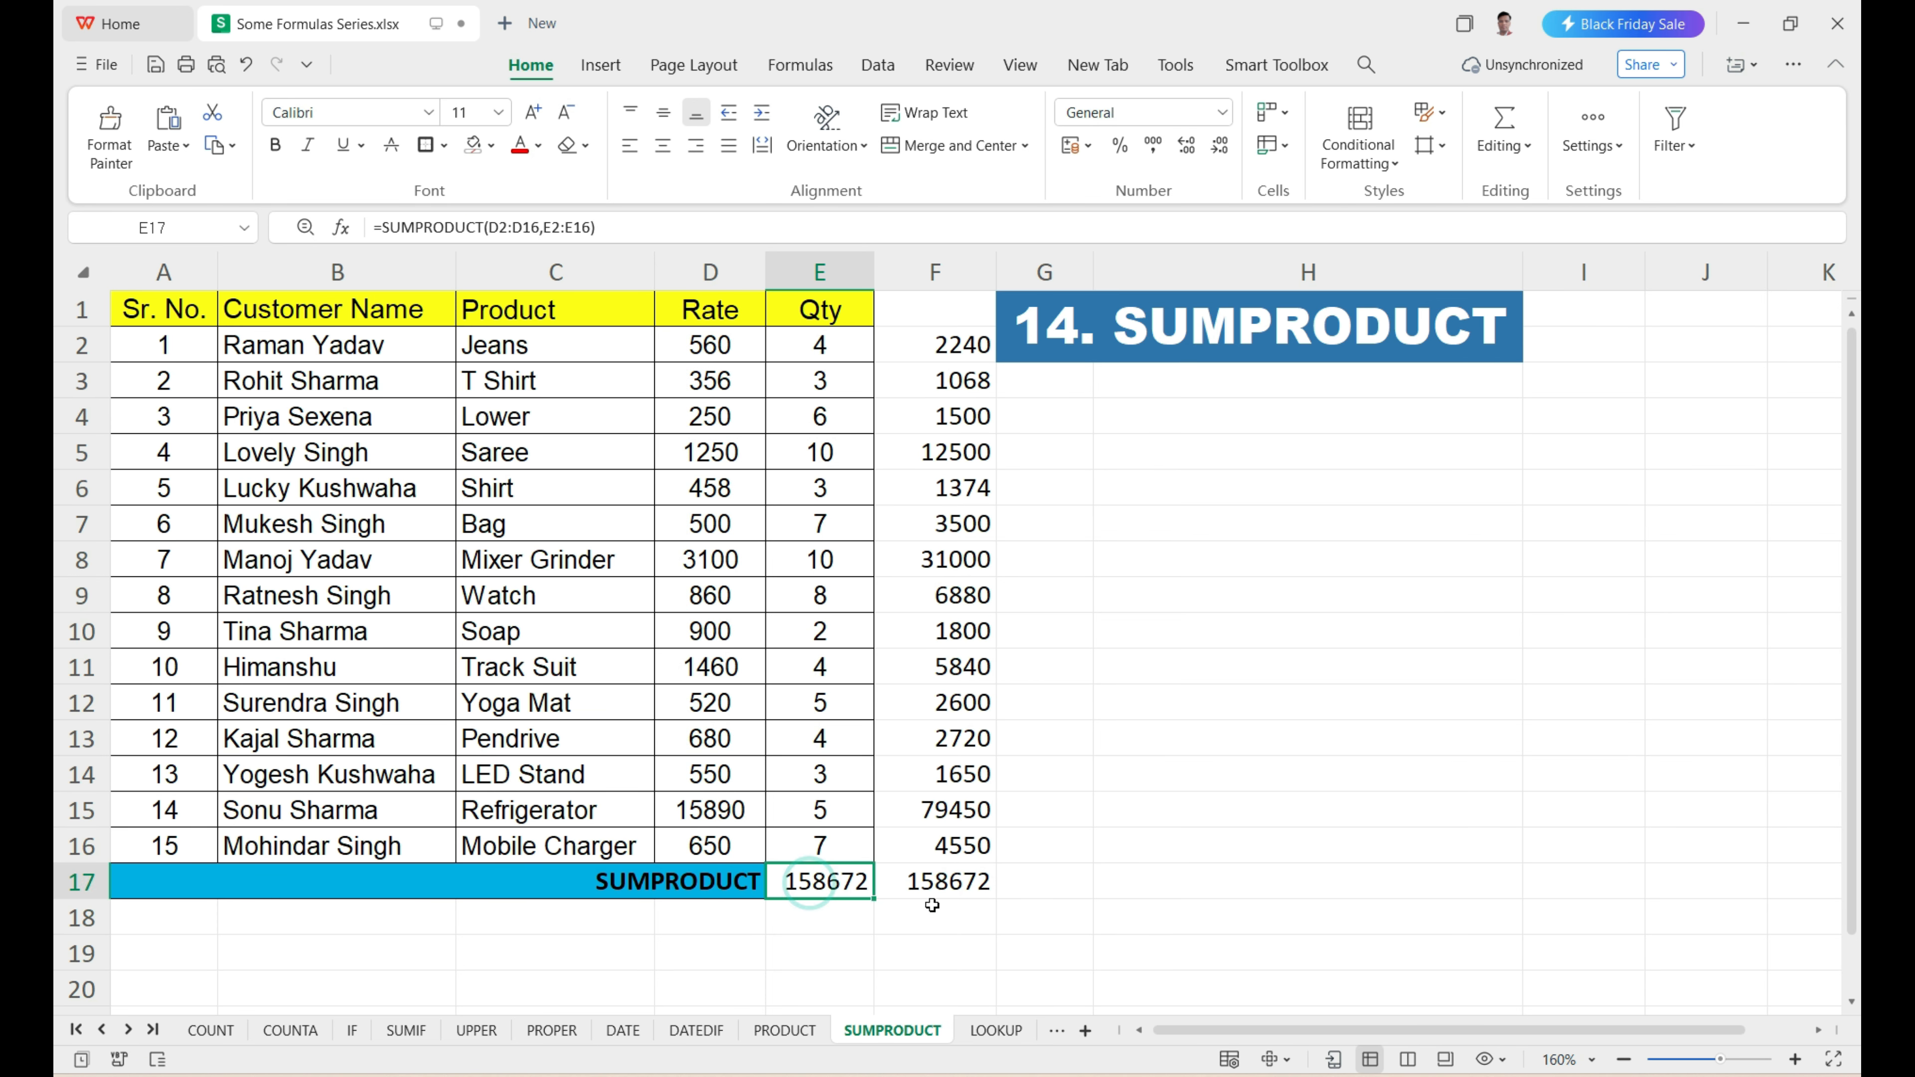
left_click(945, 894)
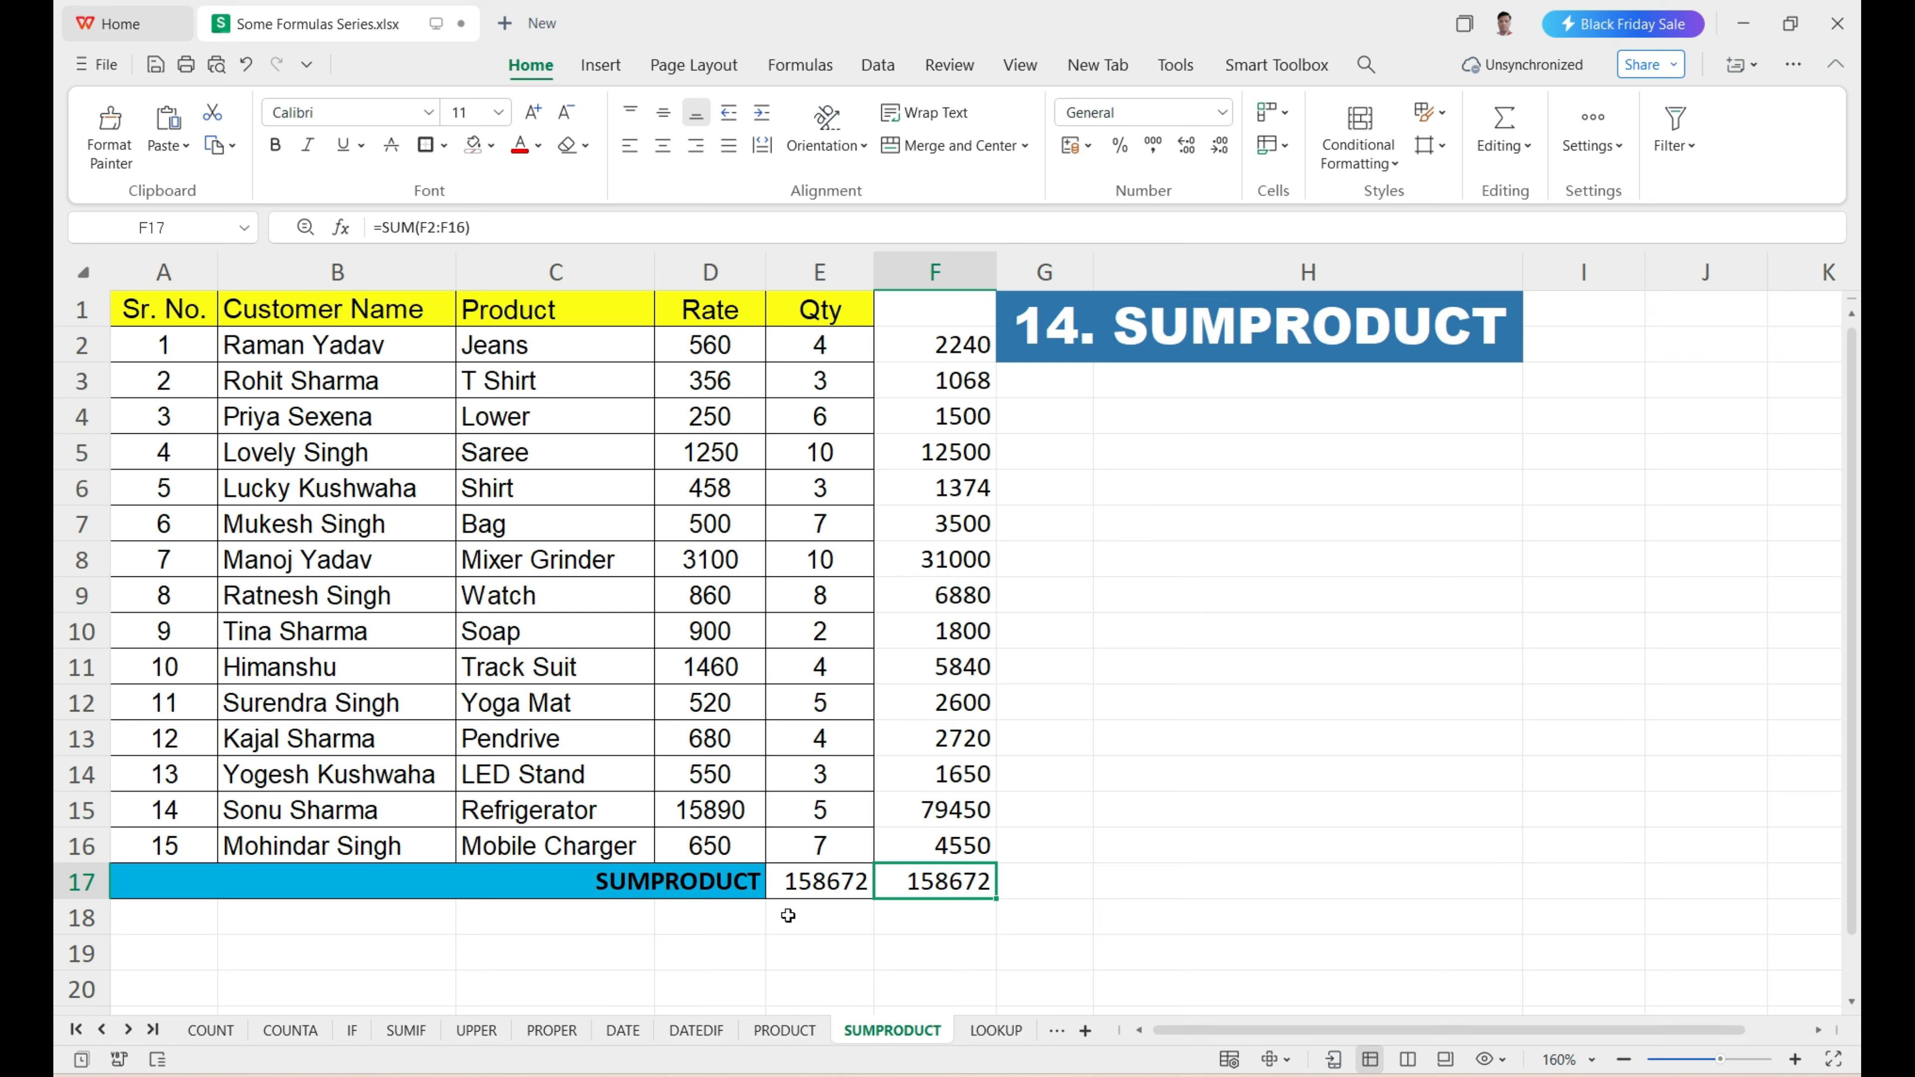
left_click(817, 876)
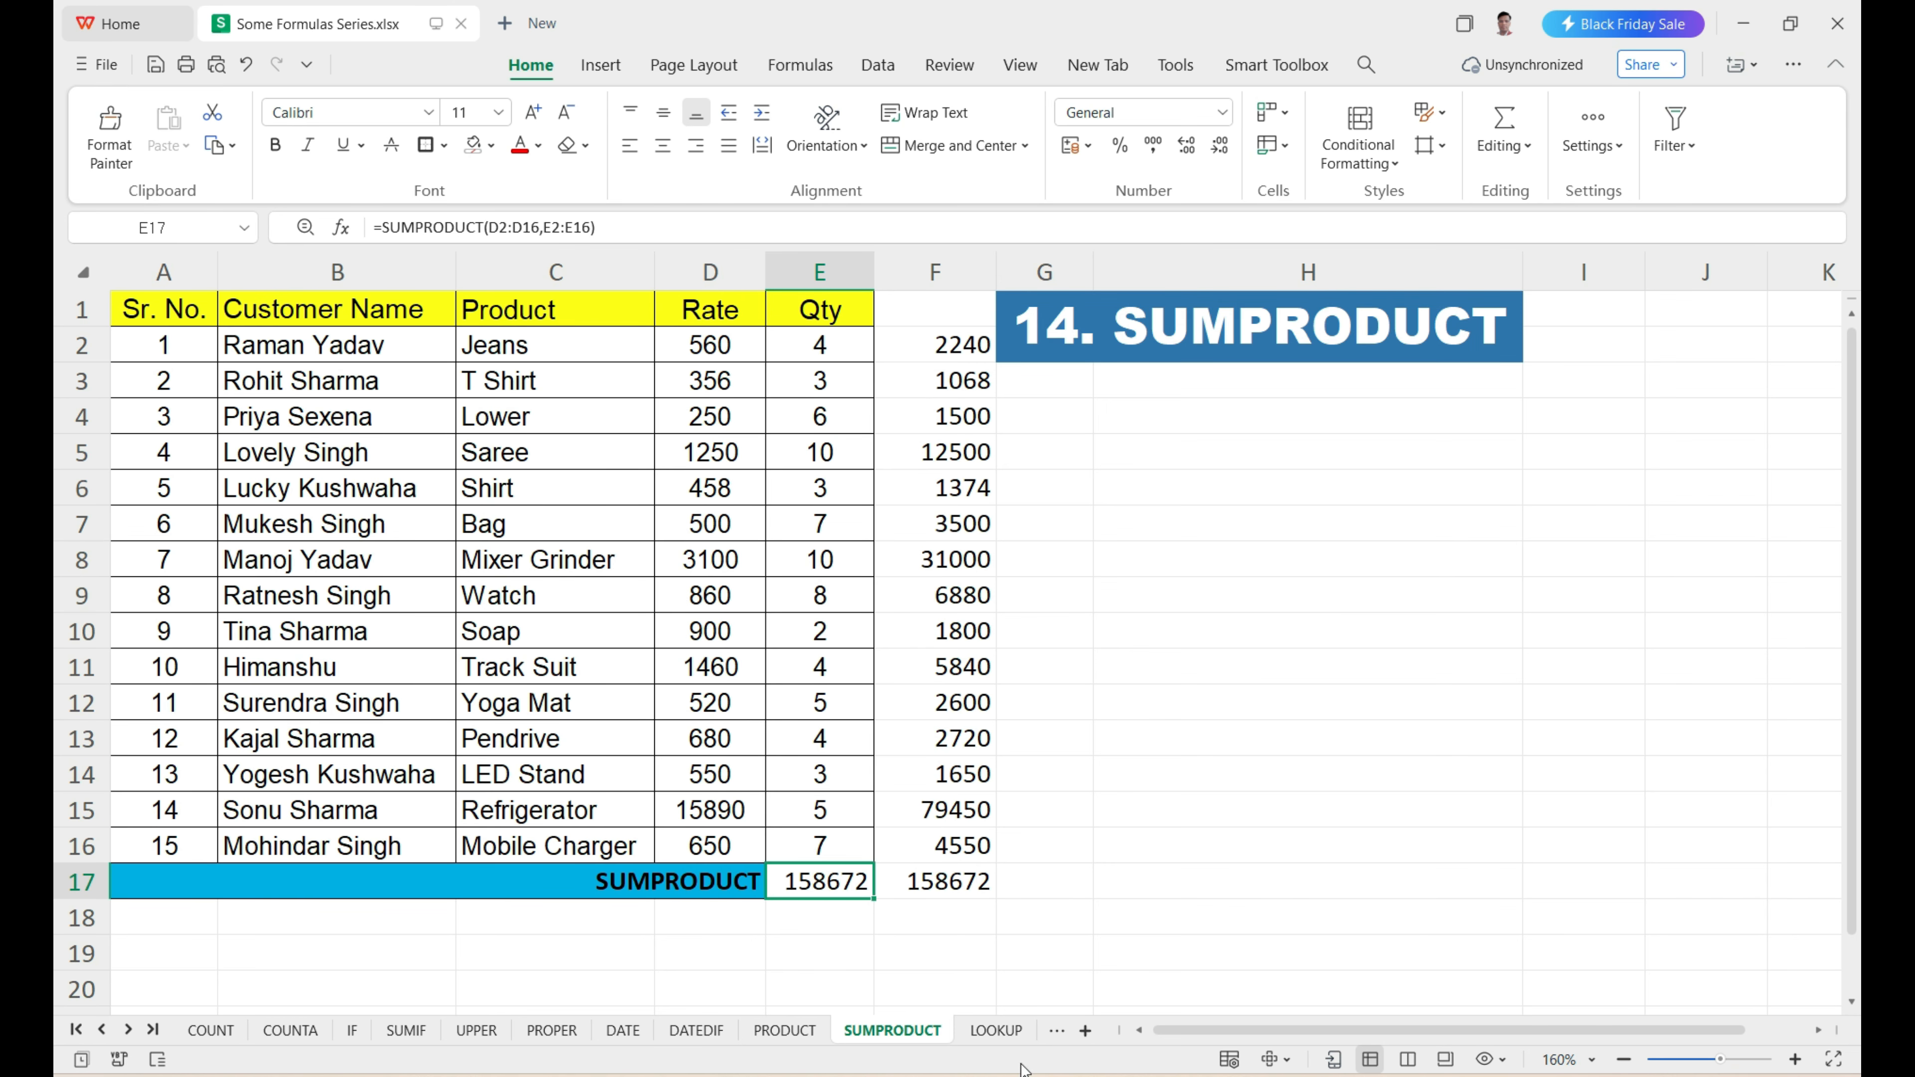
Open the LOOKUP sheet and examine its sales table, the Customer ID column and the blank Total Sale and Product Name lookup boxes.
left_click(997, 1031)
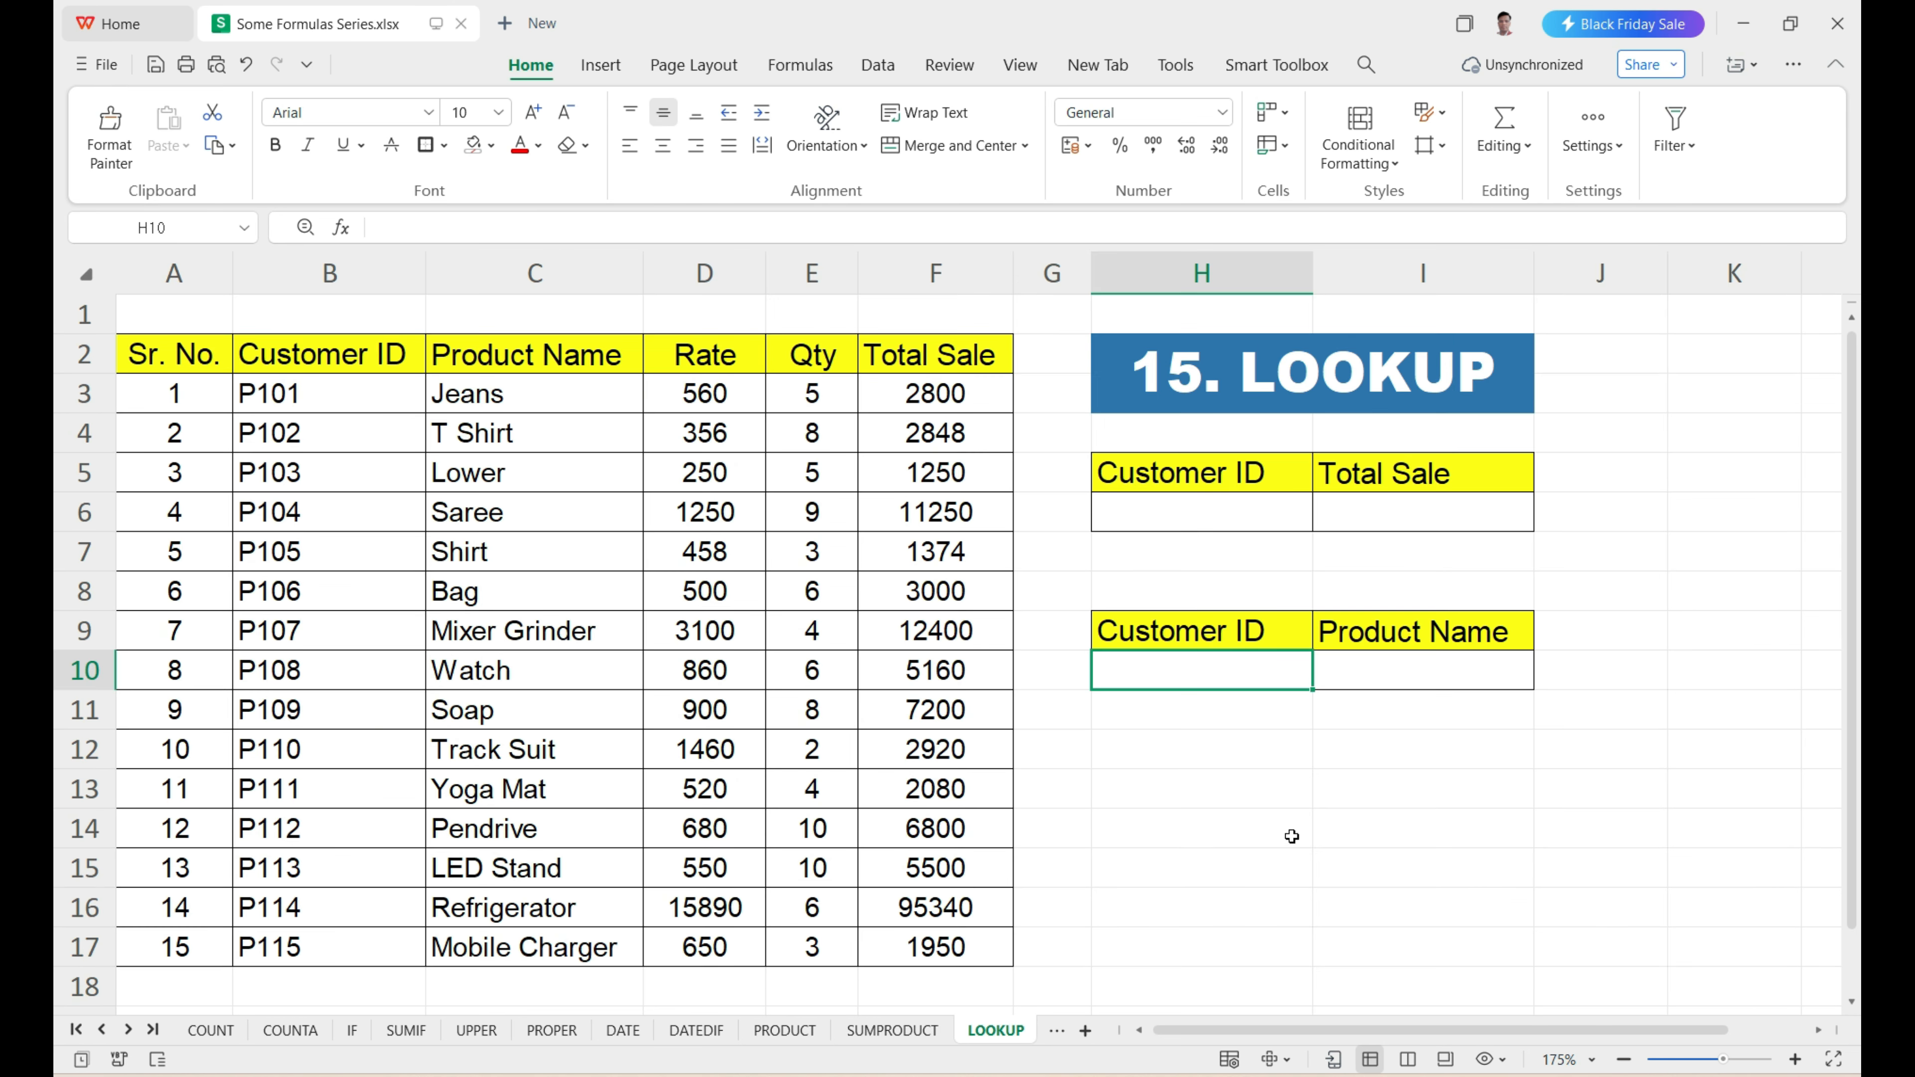
left_click_drag(359, 410, 885, 902)
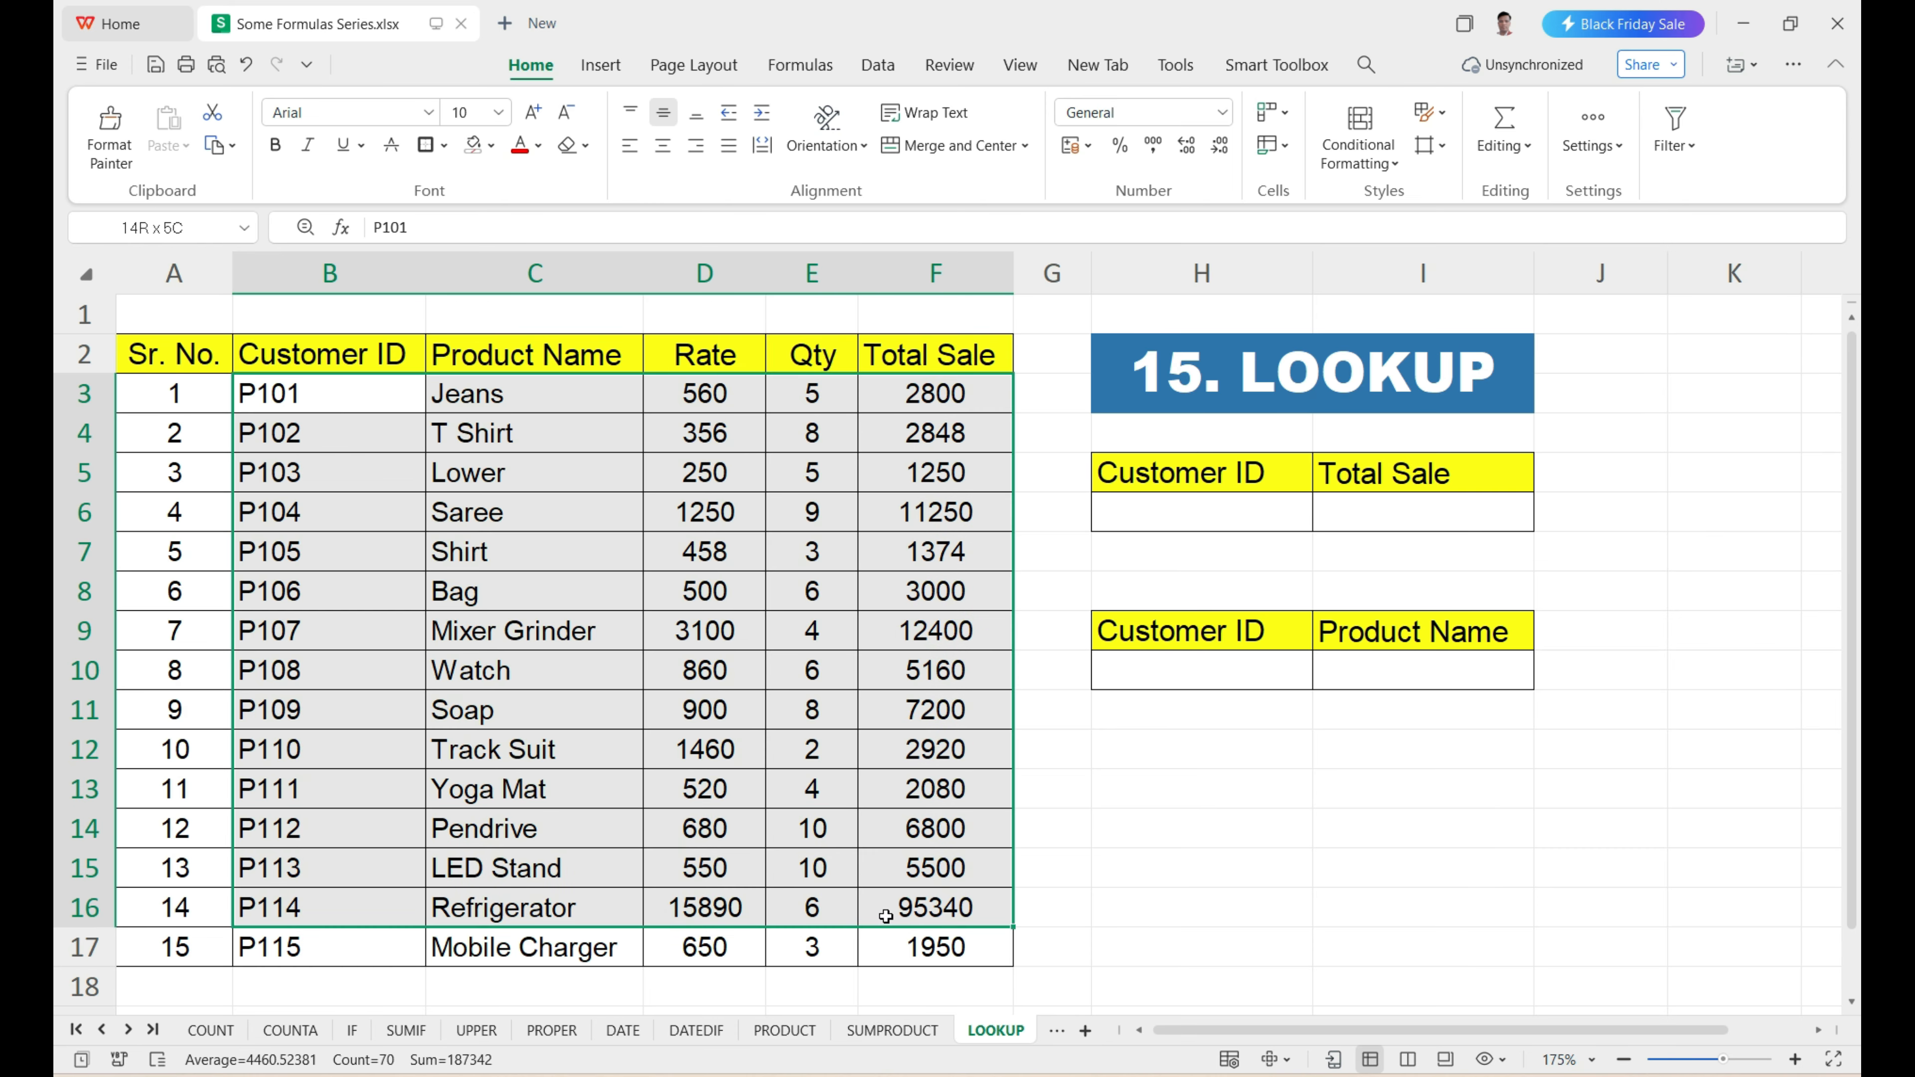
left_click(1341, 516)
left_click(1254, 511)
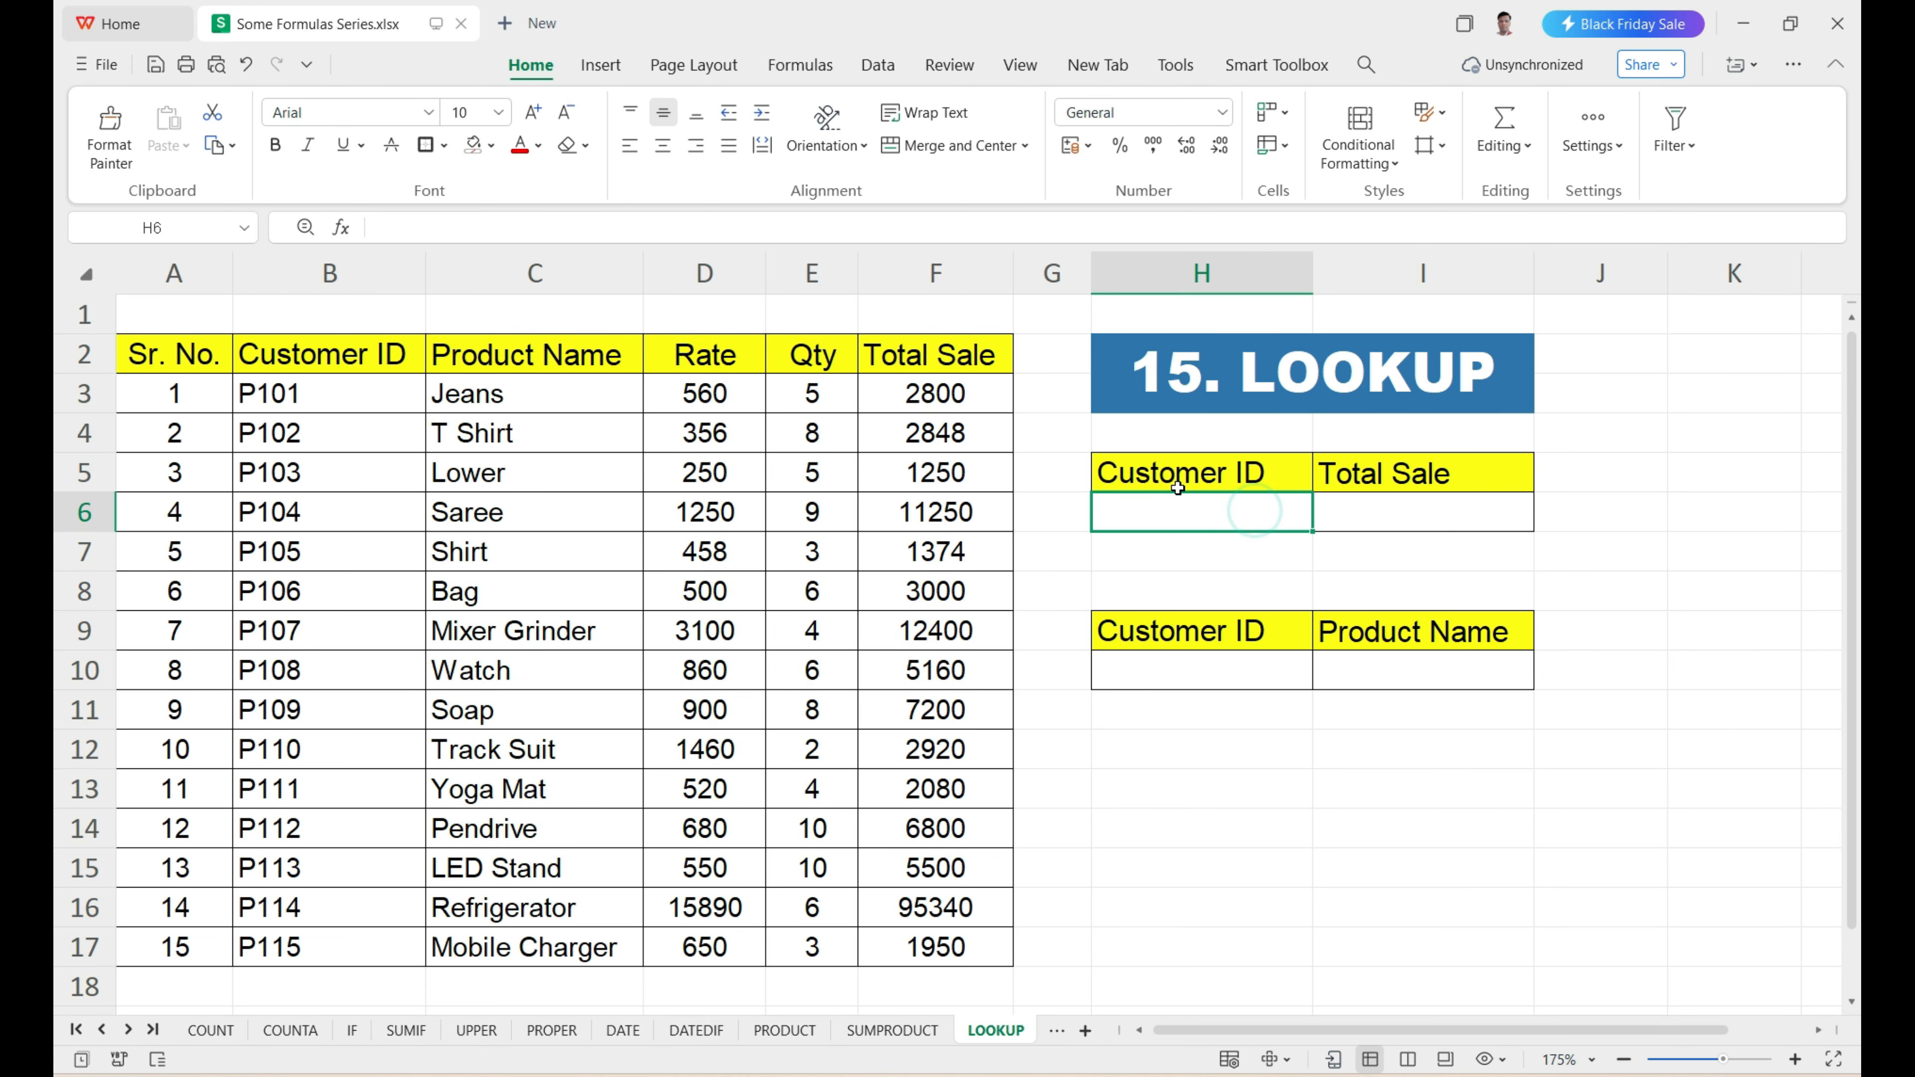
left_click(1391, 510)
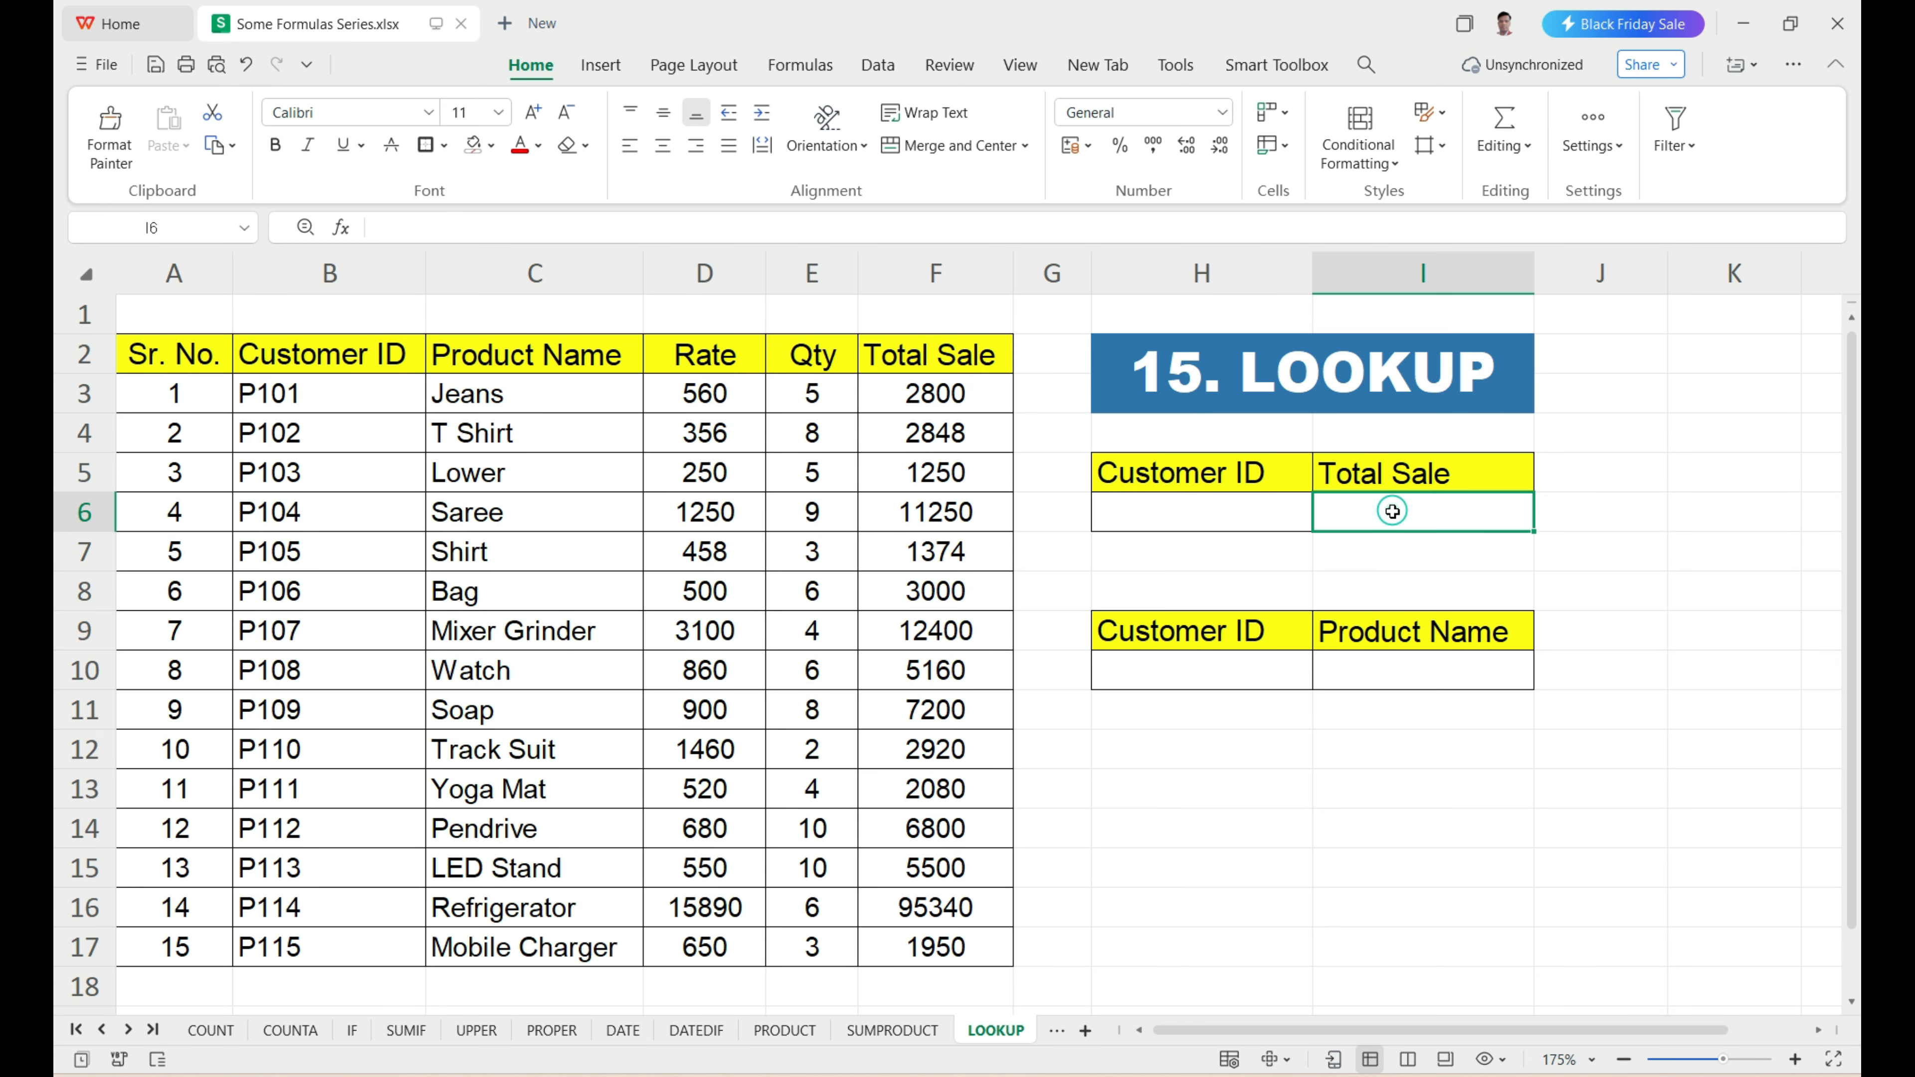
left_click(1255, 664)
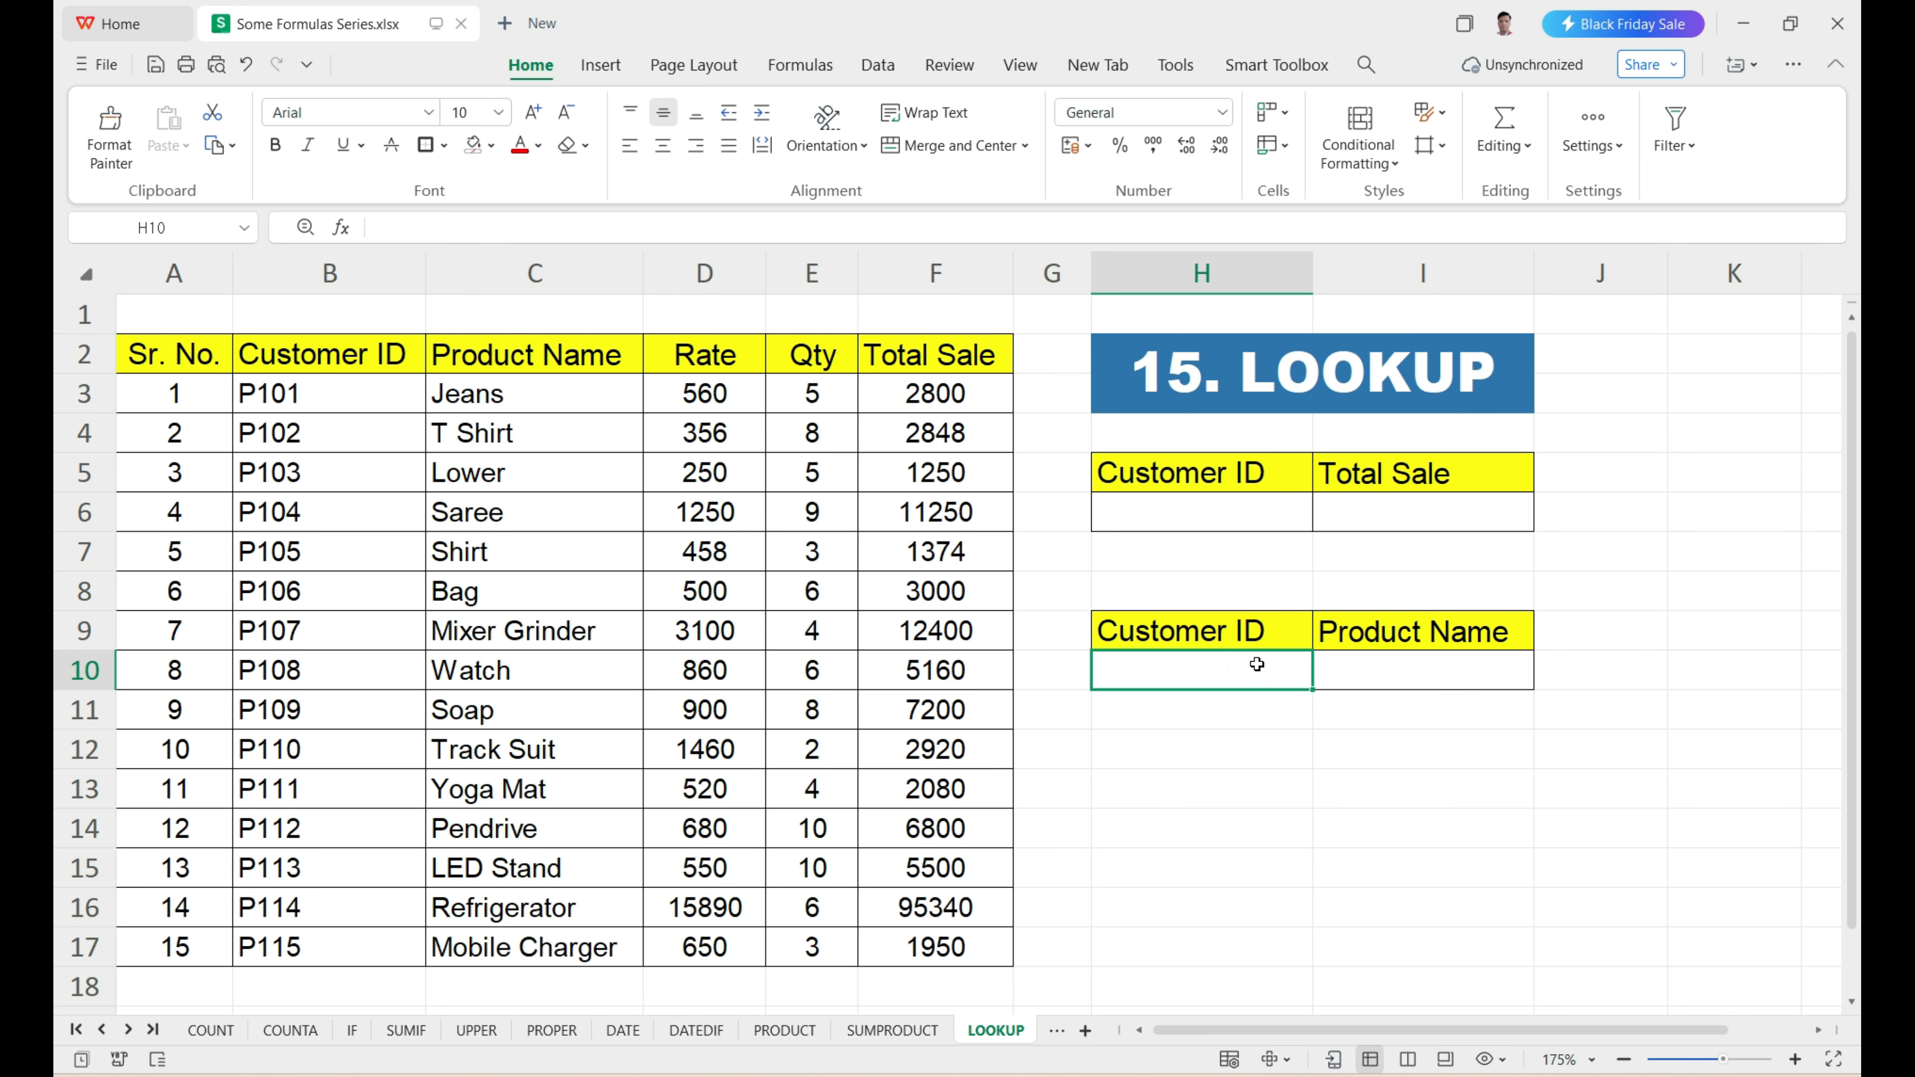
left_click(1445, 674)
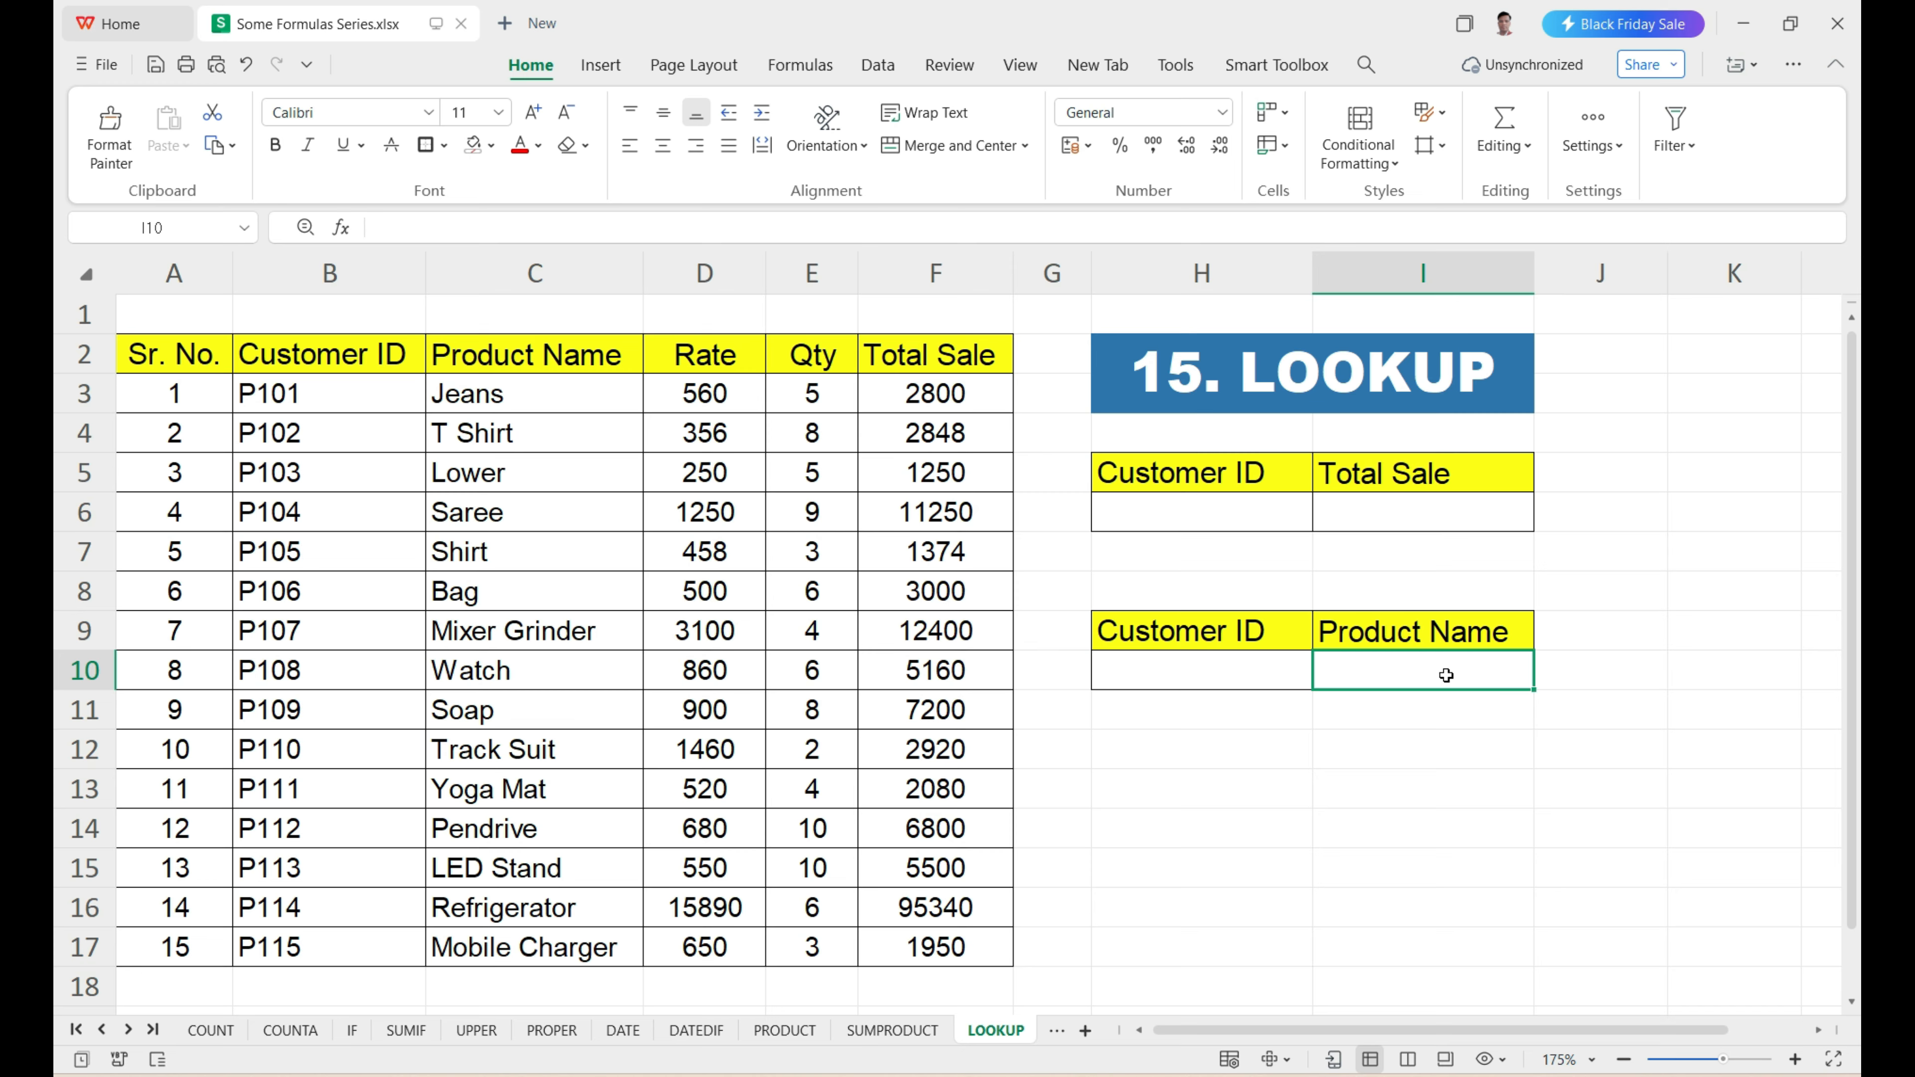
left_click_drag(370, 418, 882, 906)
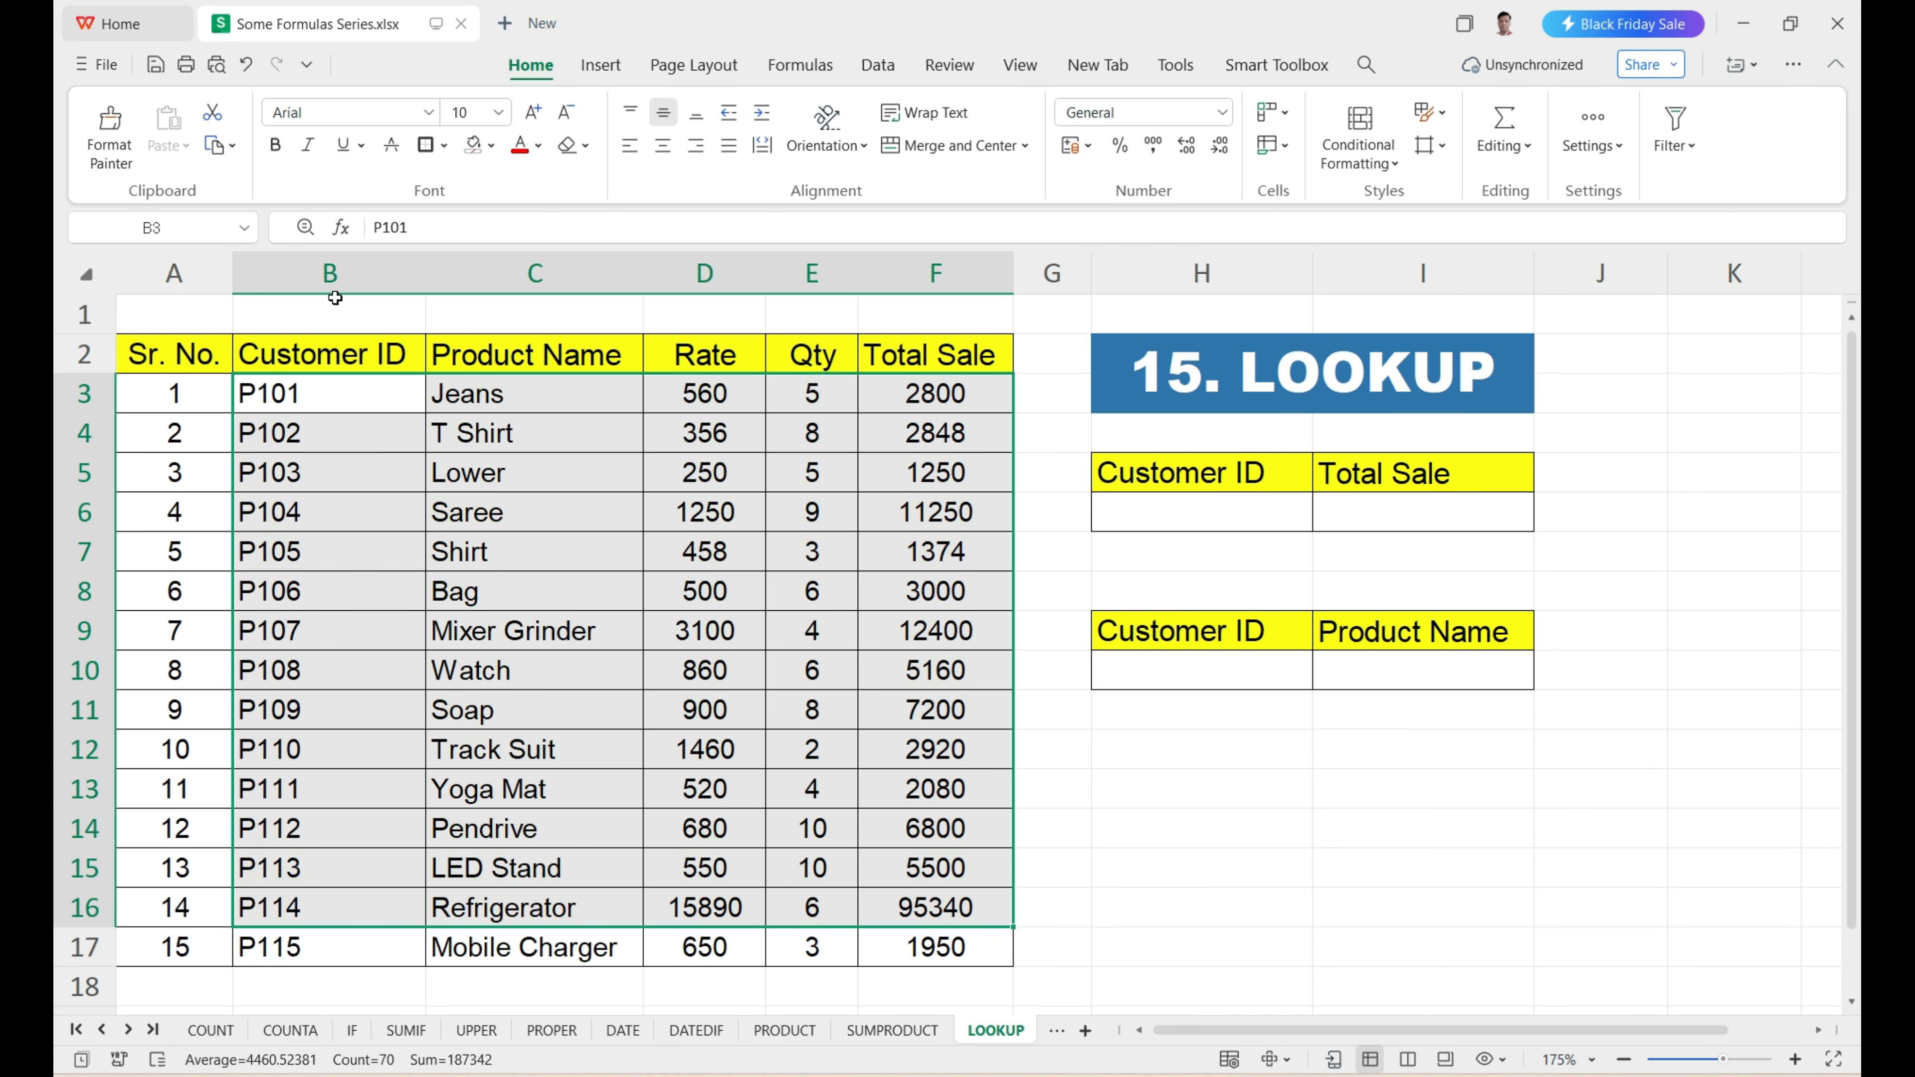
left_click_drag(325, 394, 325, 946)
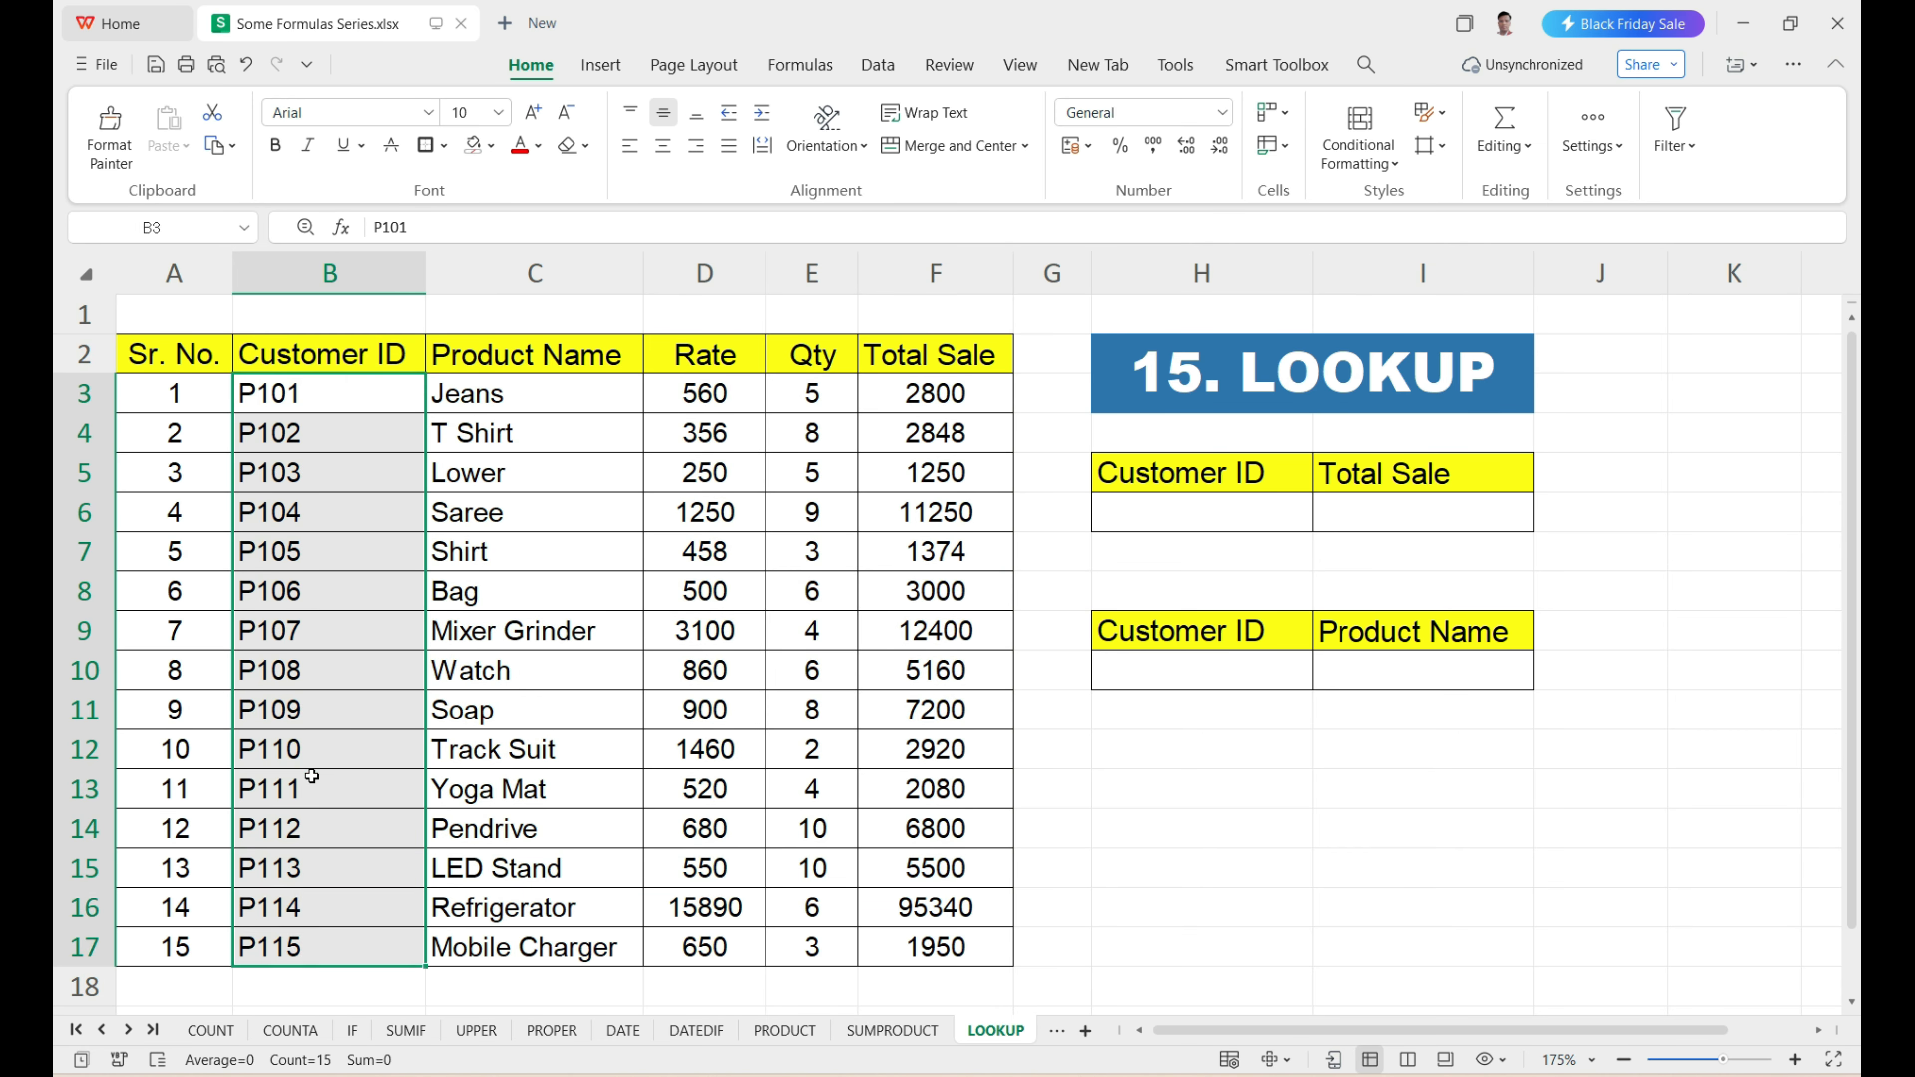
Copy the customer ID from B7 into H6, the Customer ID cell of the Total Sale lookup box.
left_click(327, 564)
key("ctrl+c")
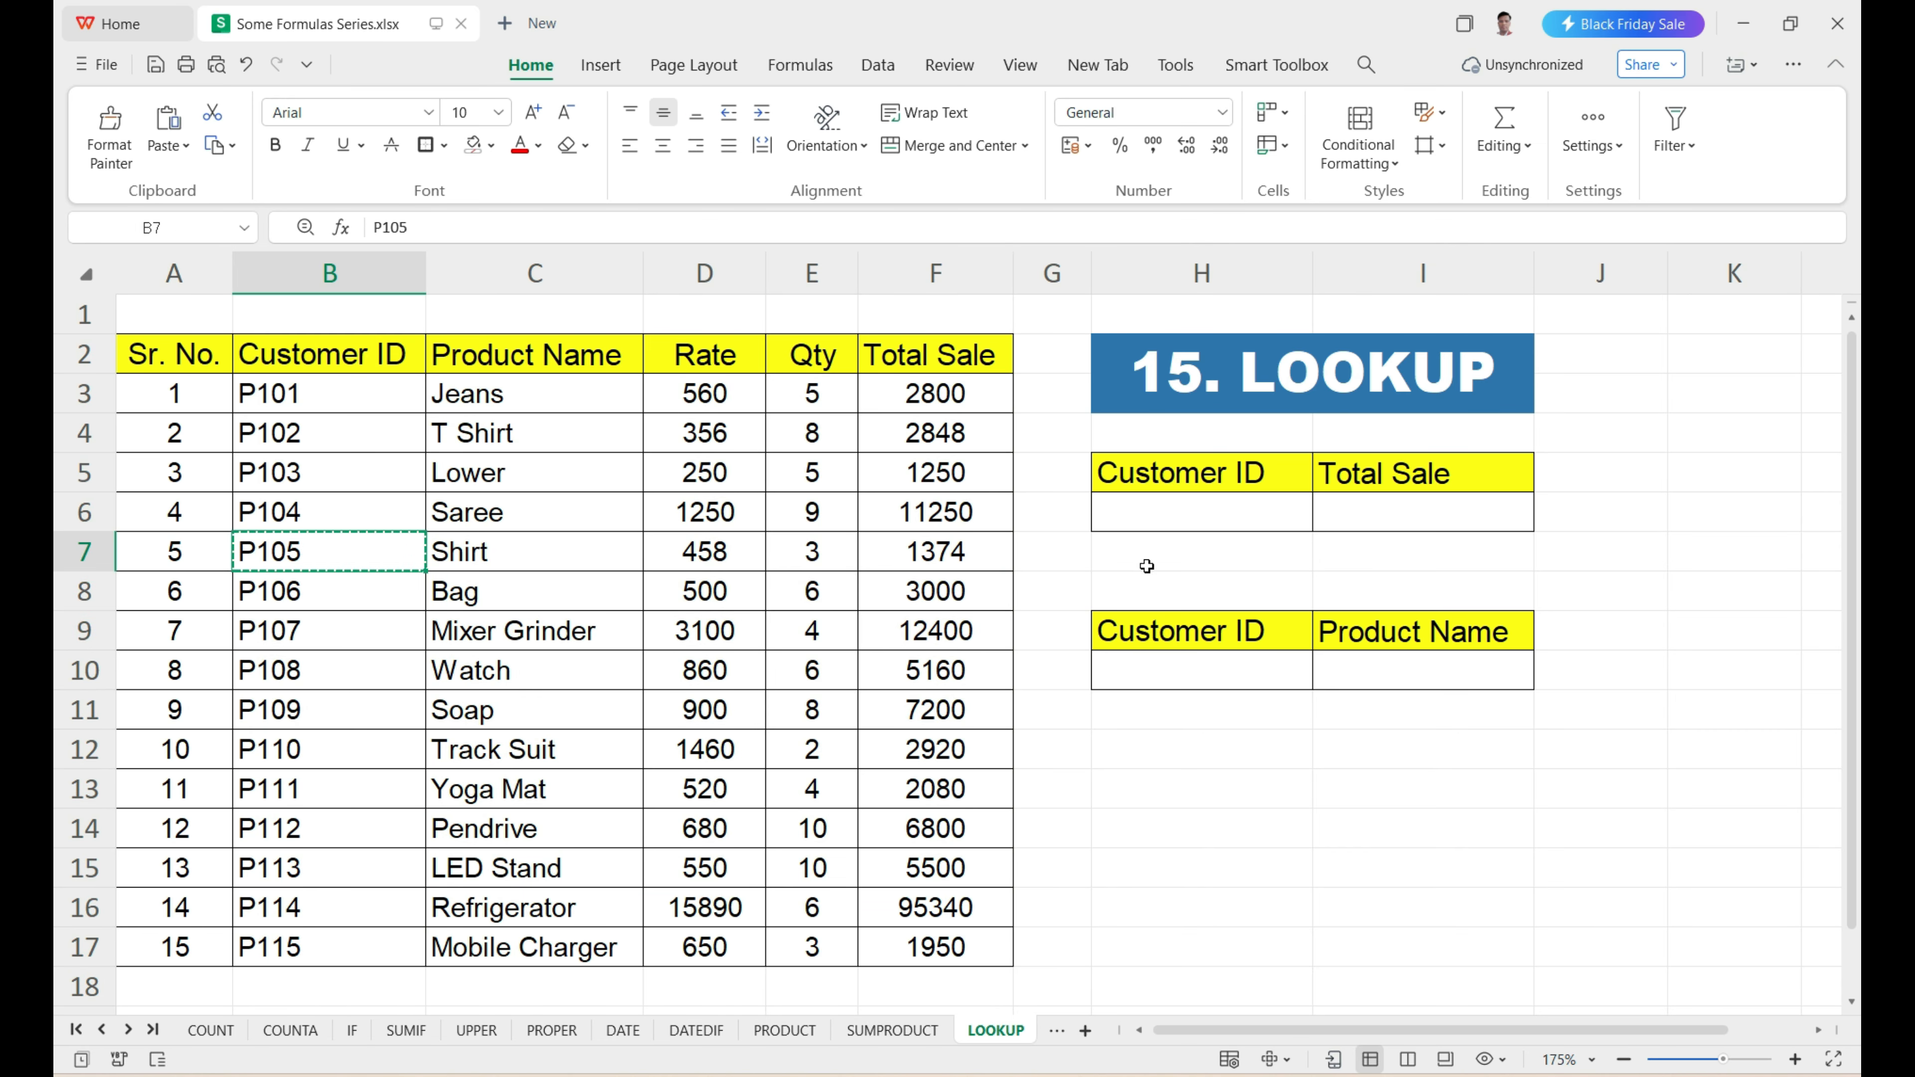
left_click(1189, 522)
key("ctrl+v")
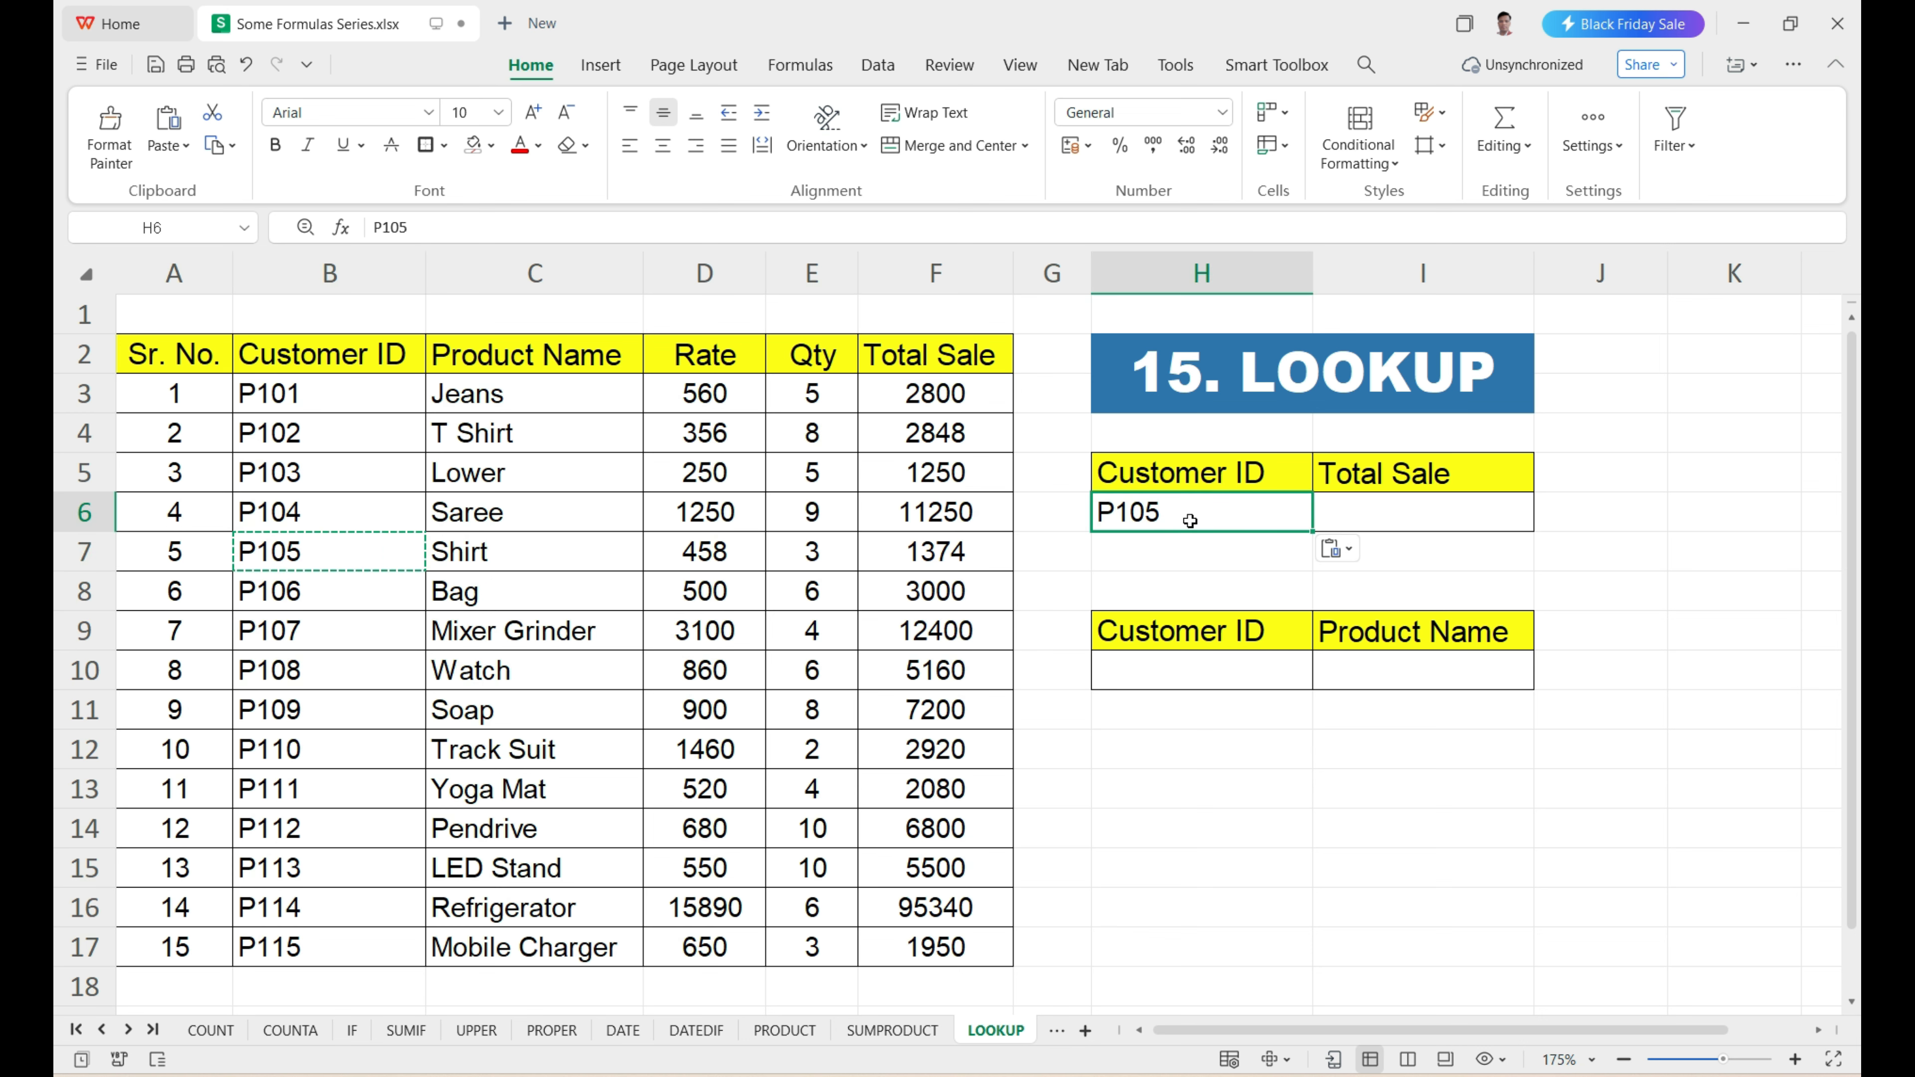
Enter =LOOKUP(H6,B3:B17,F3:F17) in I6 to return the total sale for the customer ID in H6.
left_click(1340, 515)
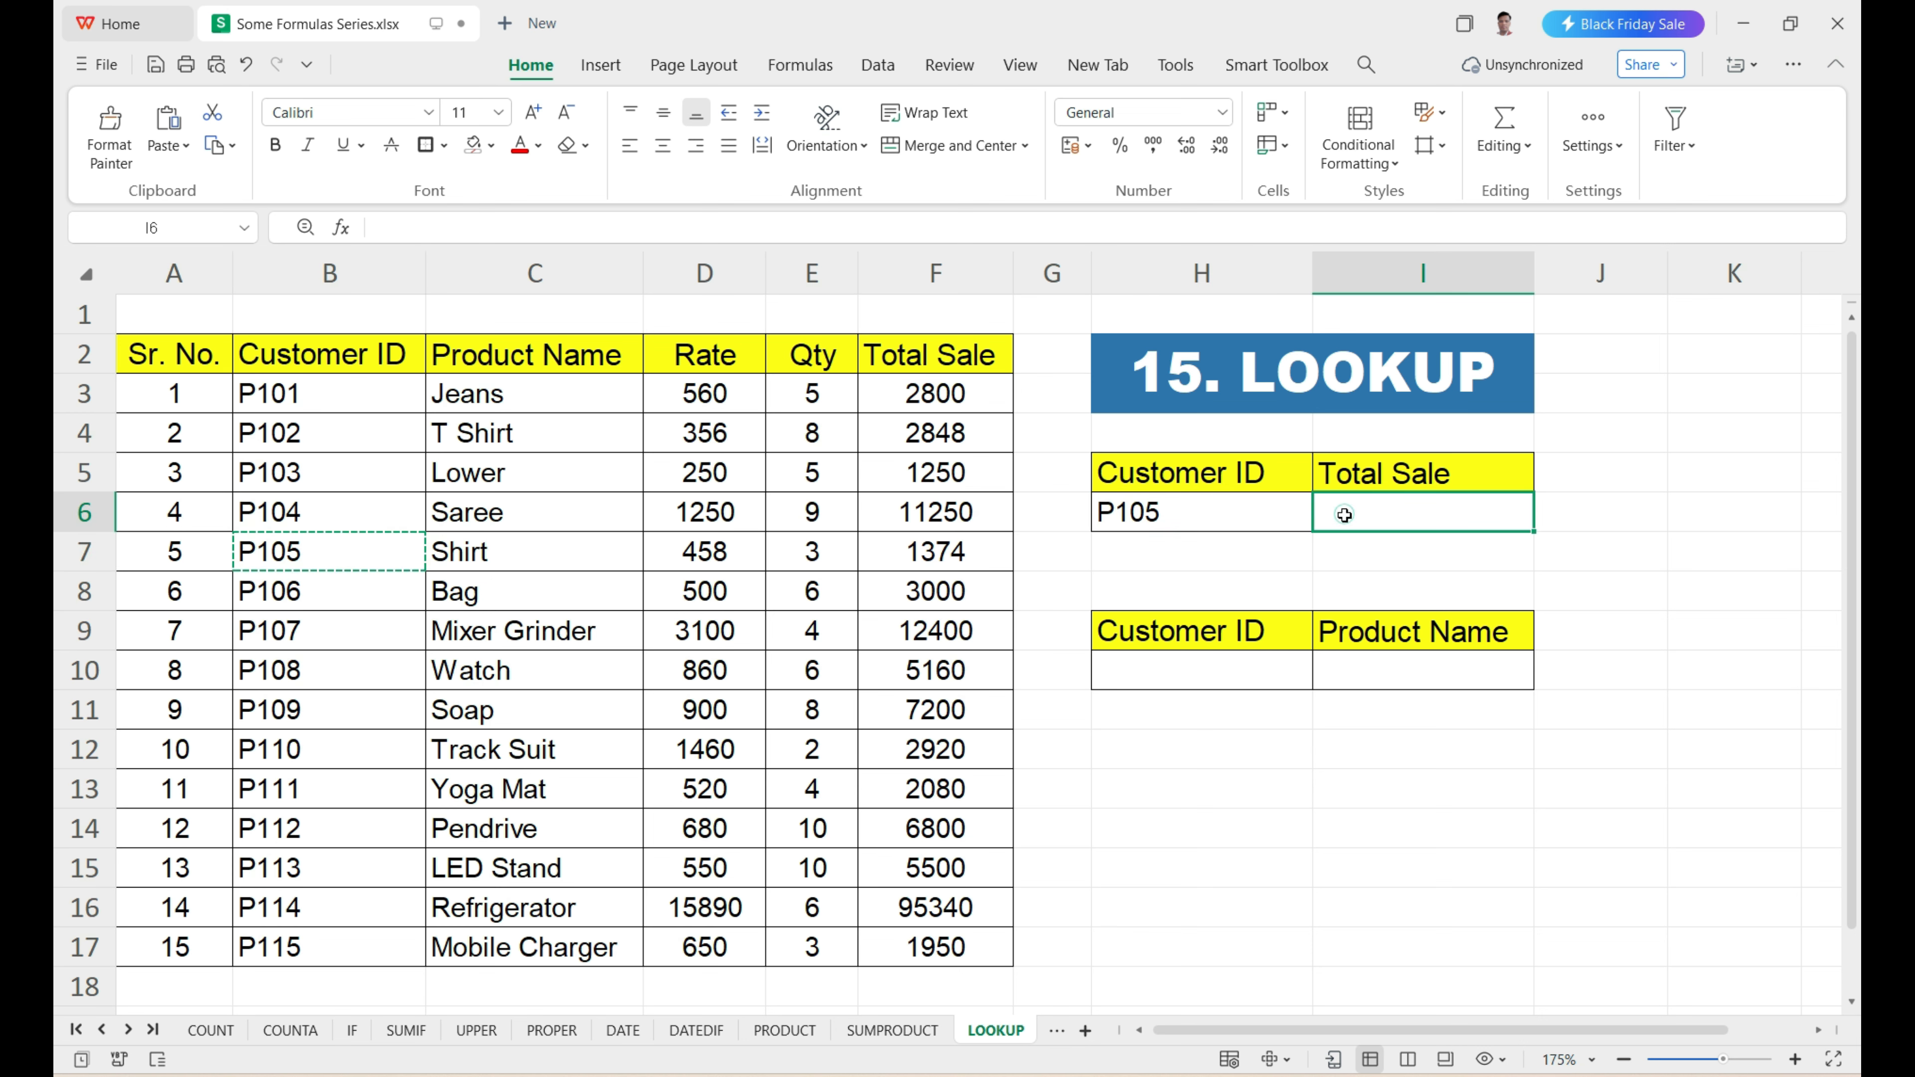
double_click(1345, 515)
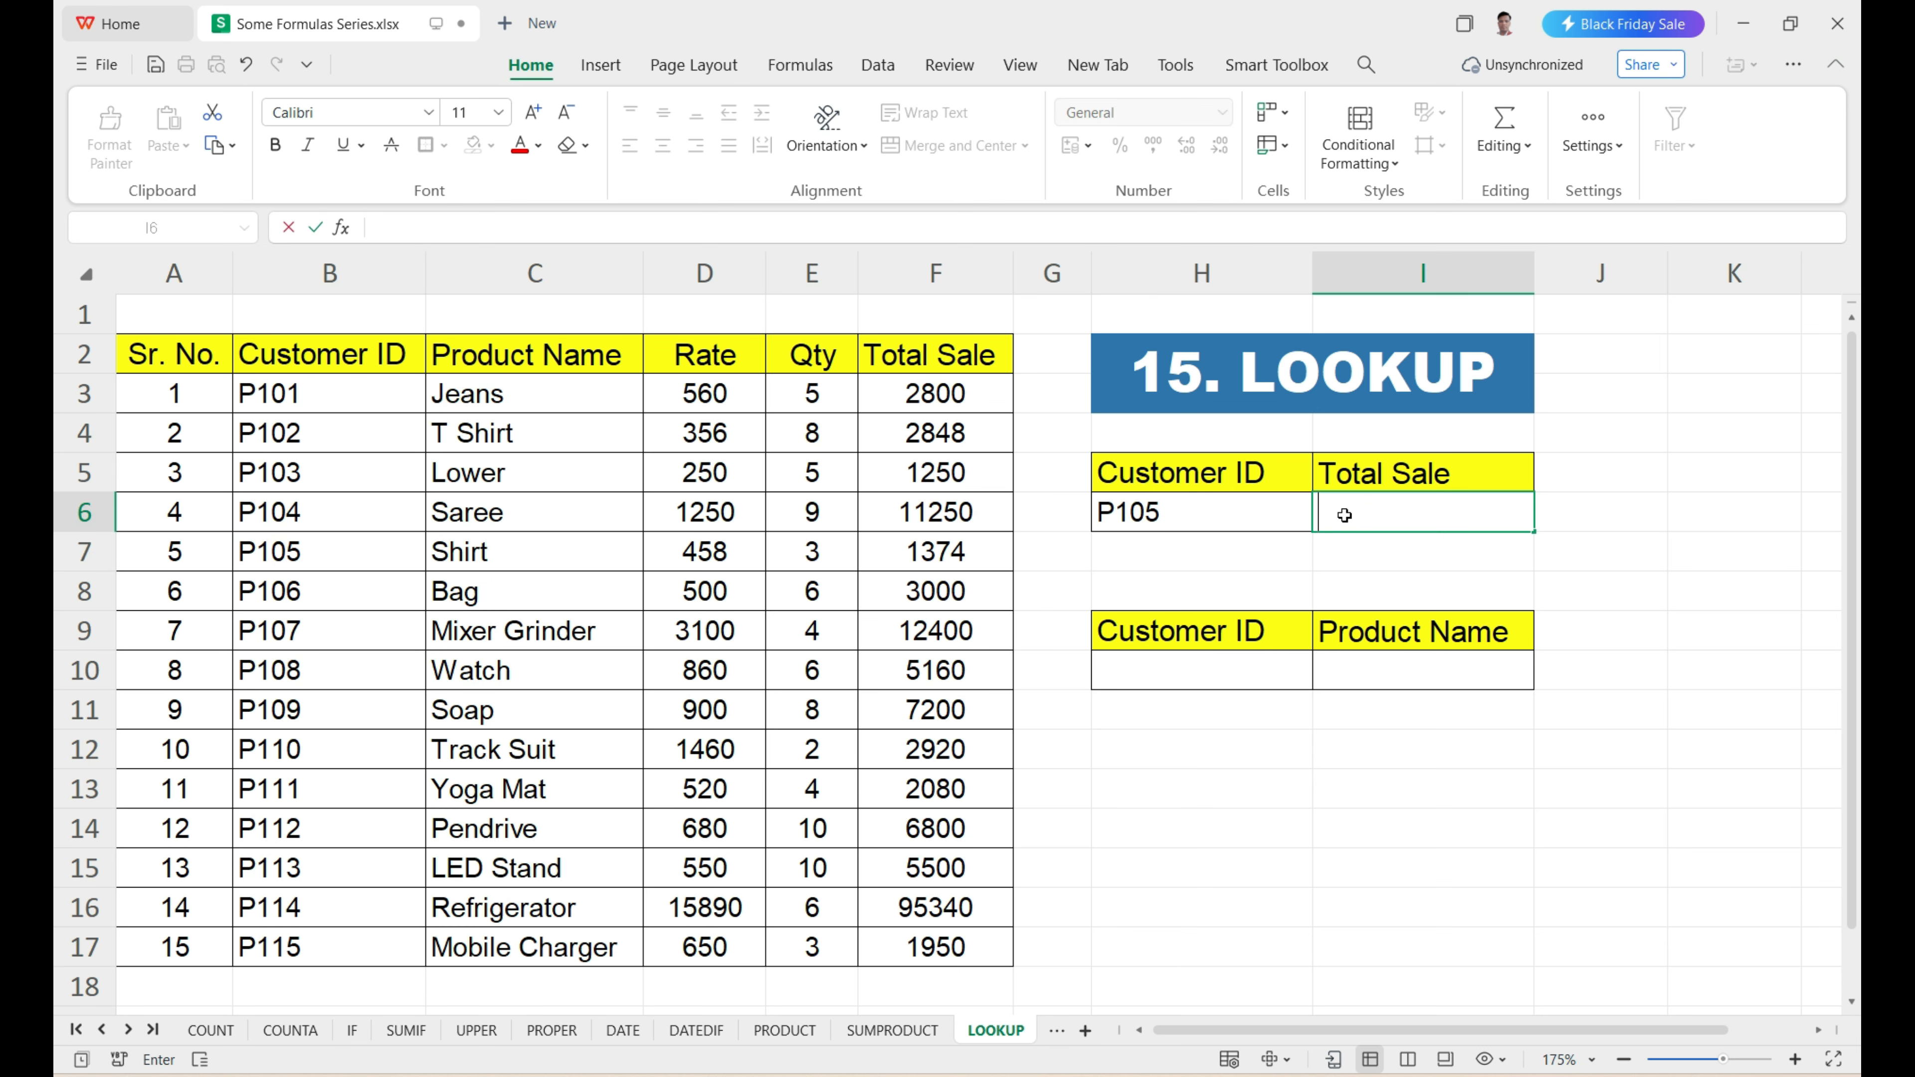
type("=")
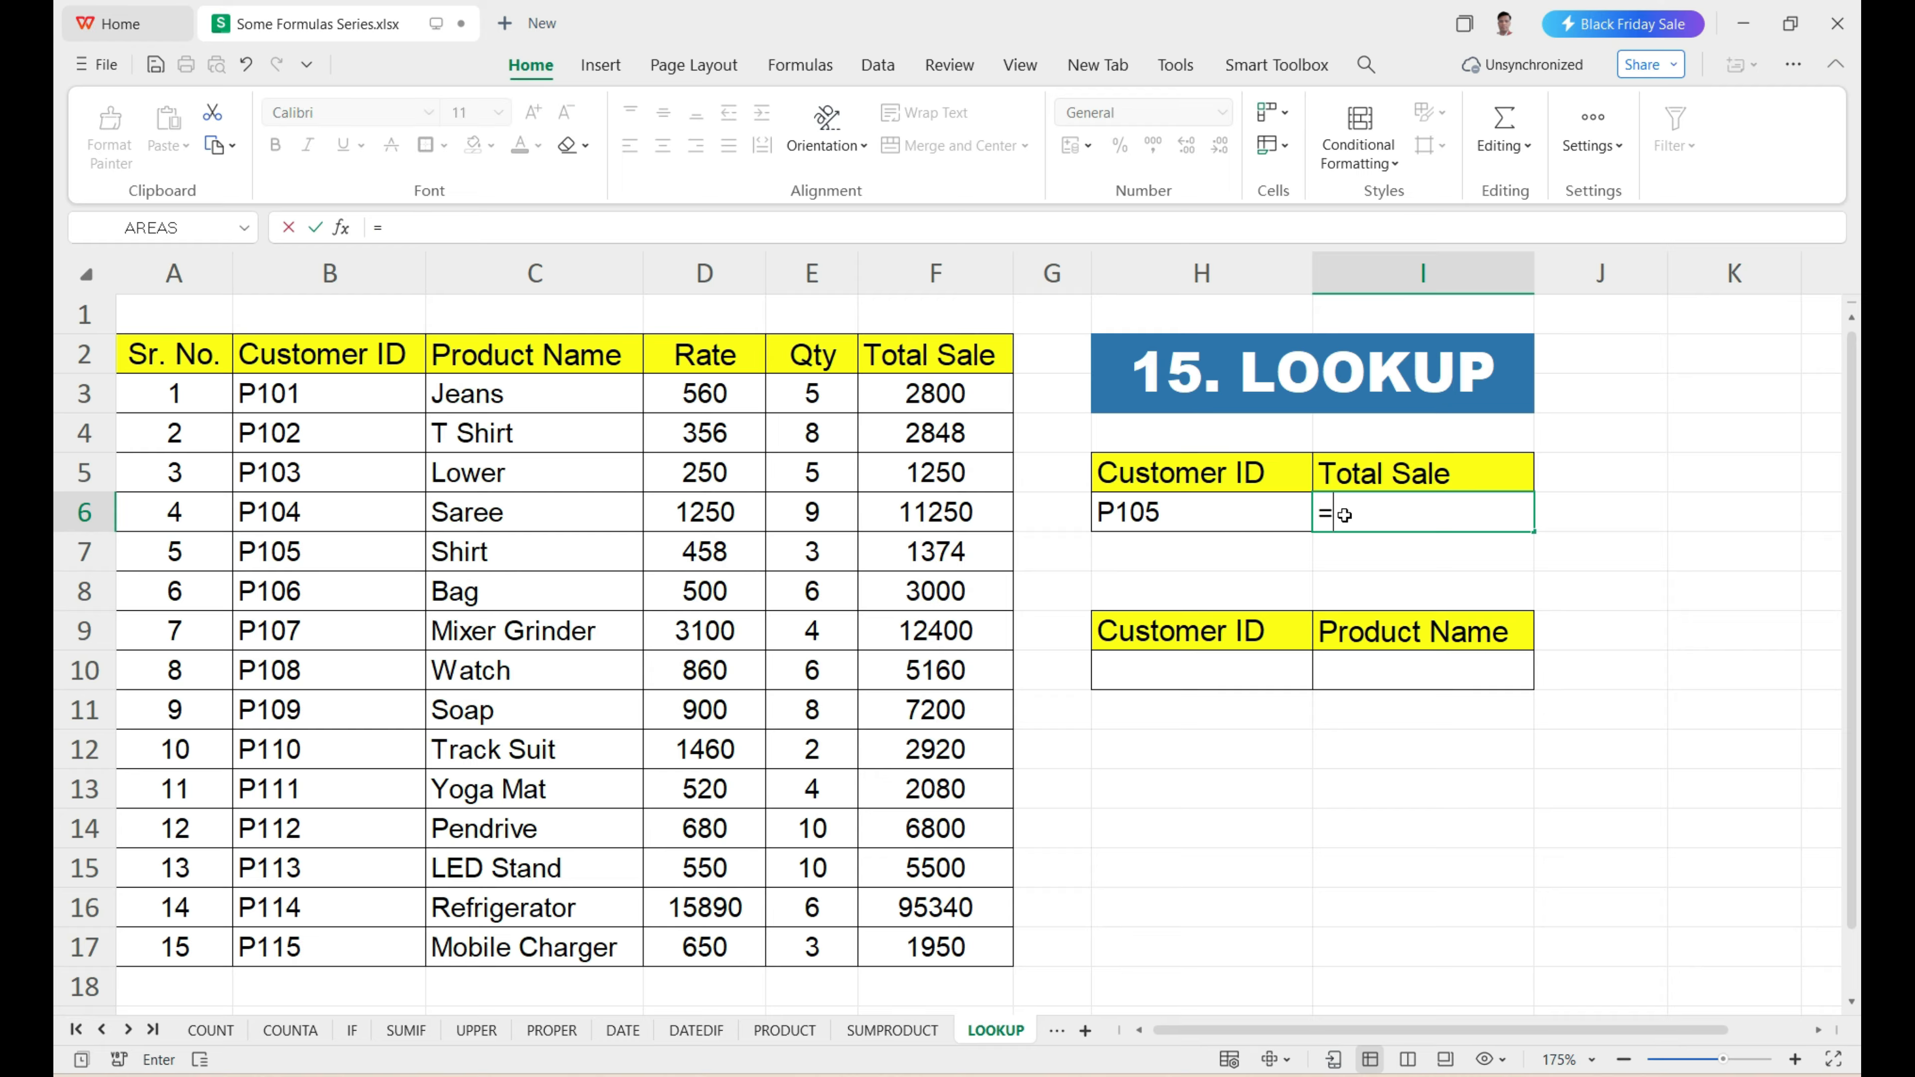
type("lookup")
key("Tab")
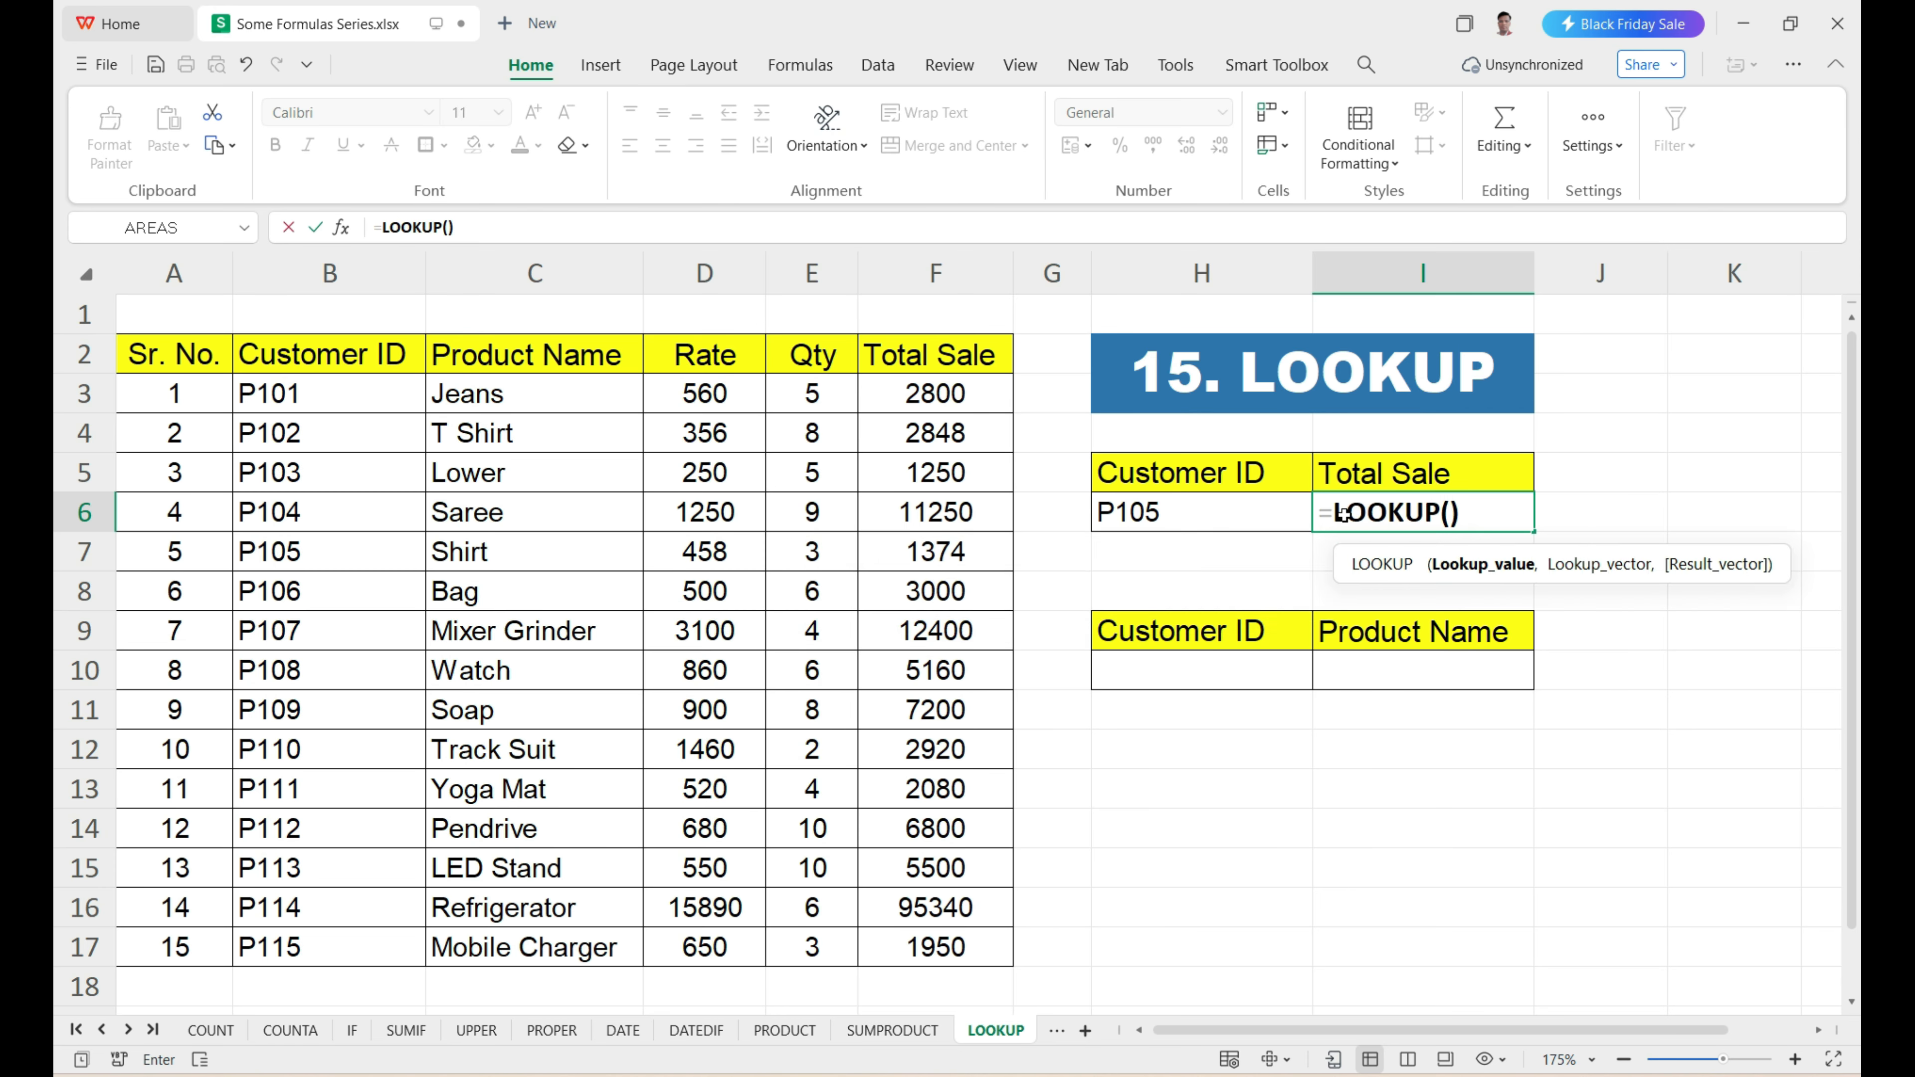
left_click_drag(1397, 551, 1206, 561)
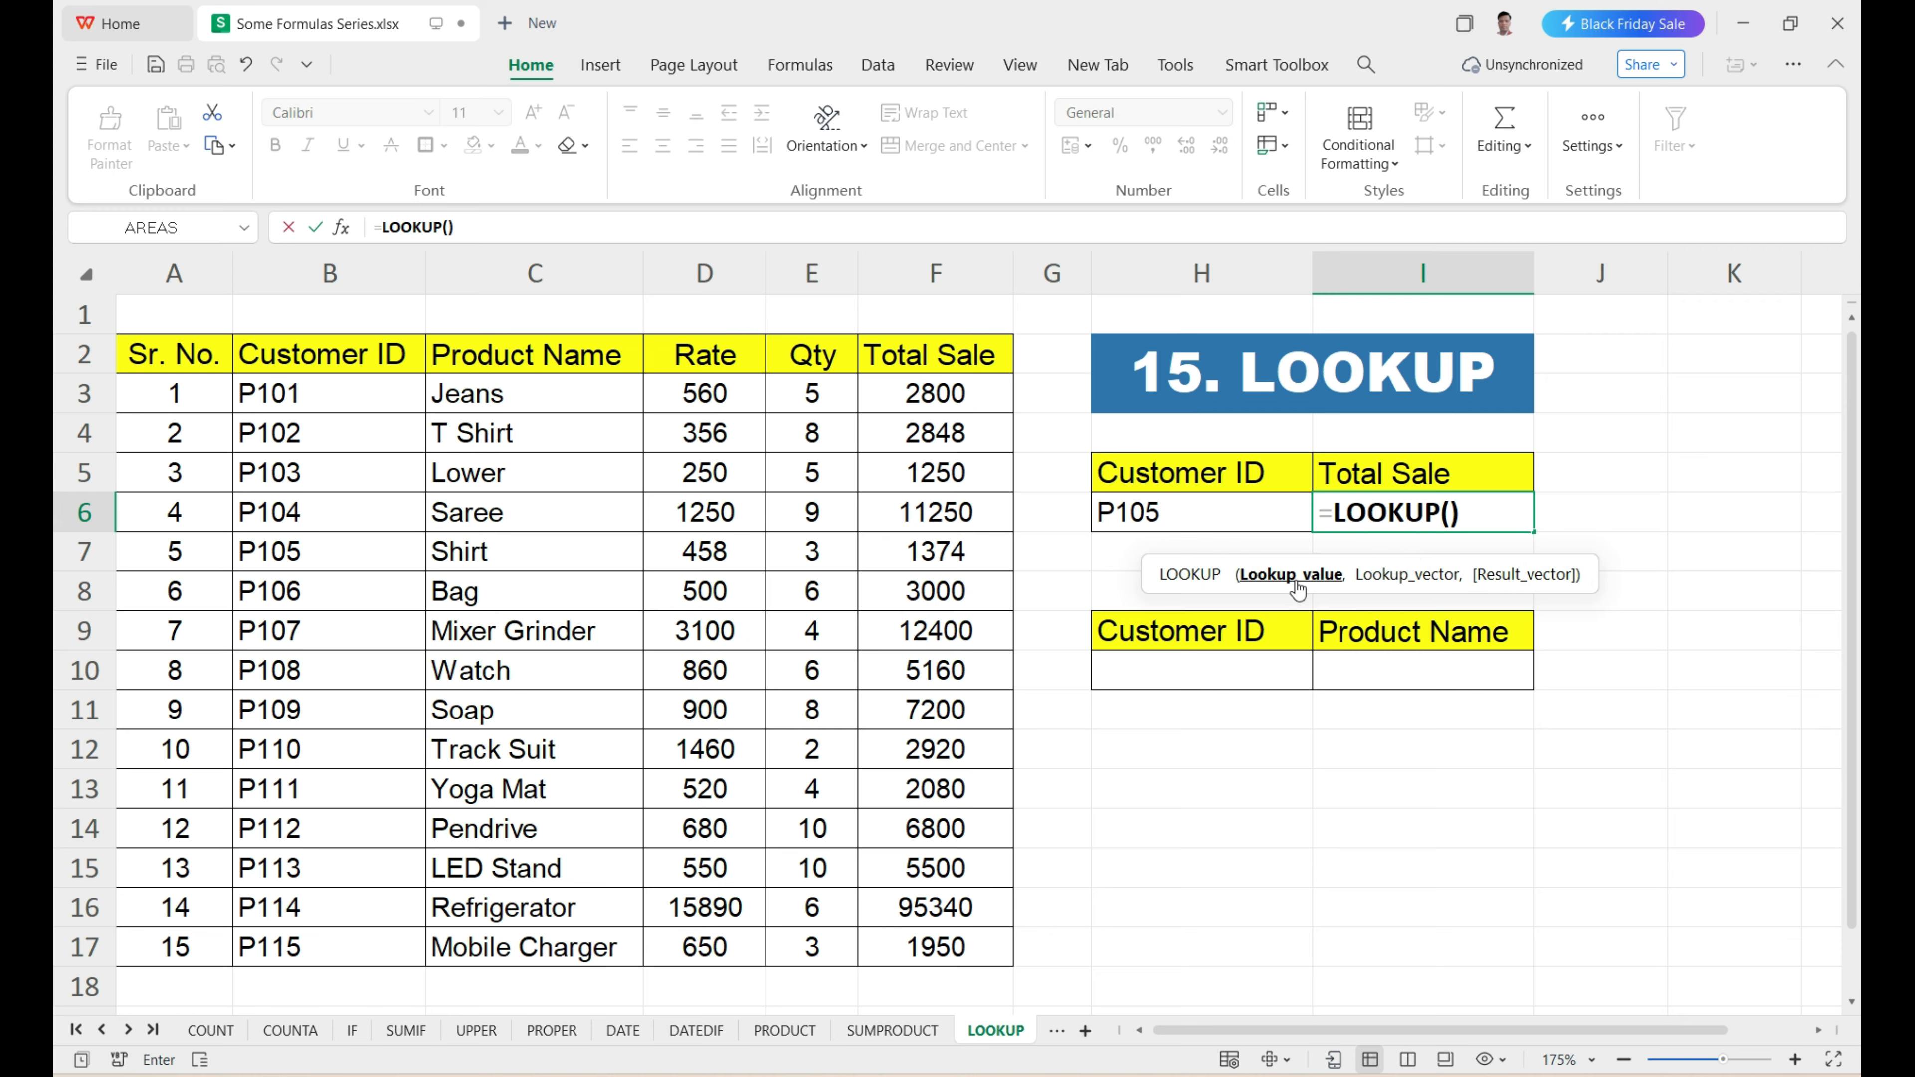
mouse_move(1558, 587)
left_click(1169, 522)
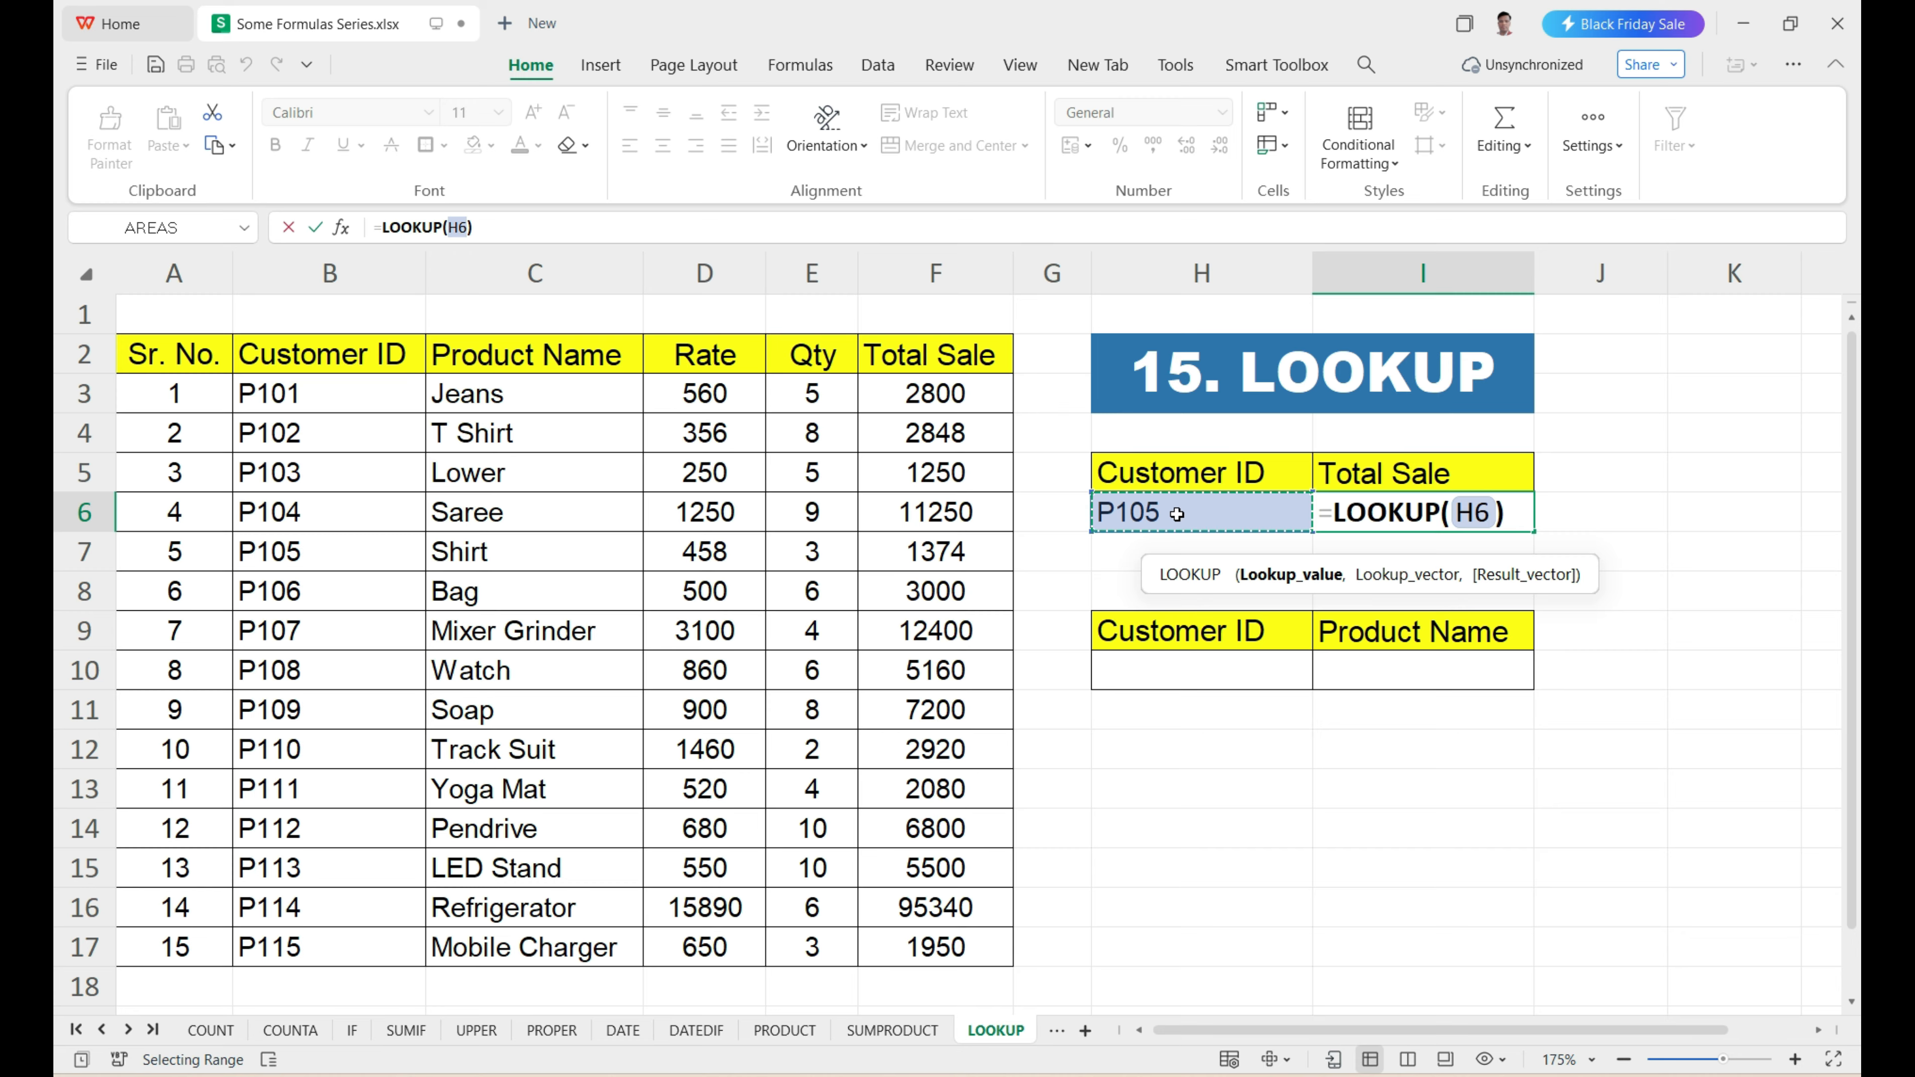
type(",")
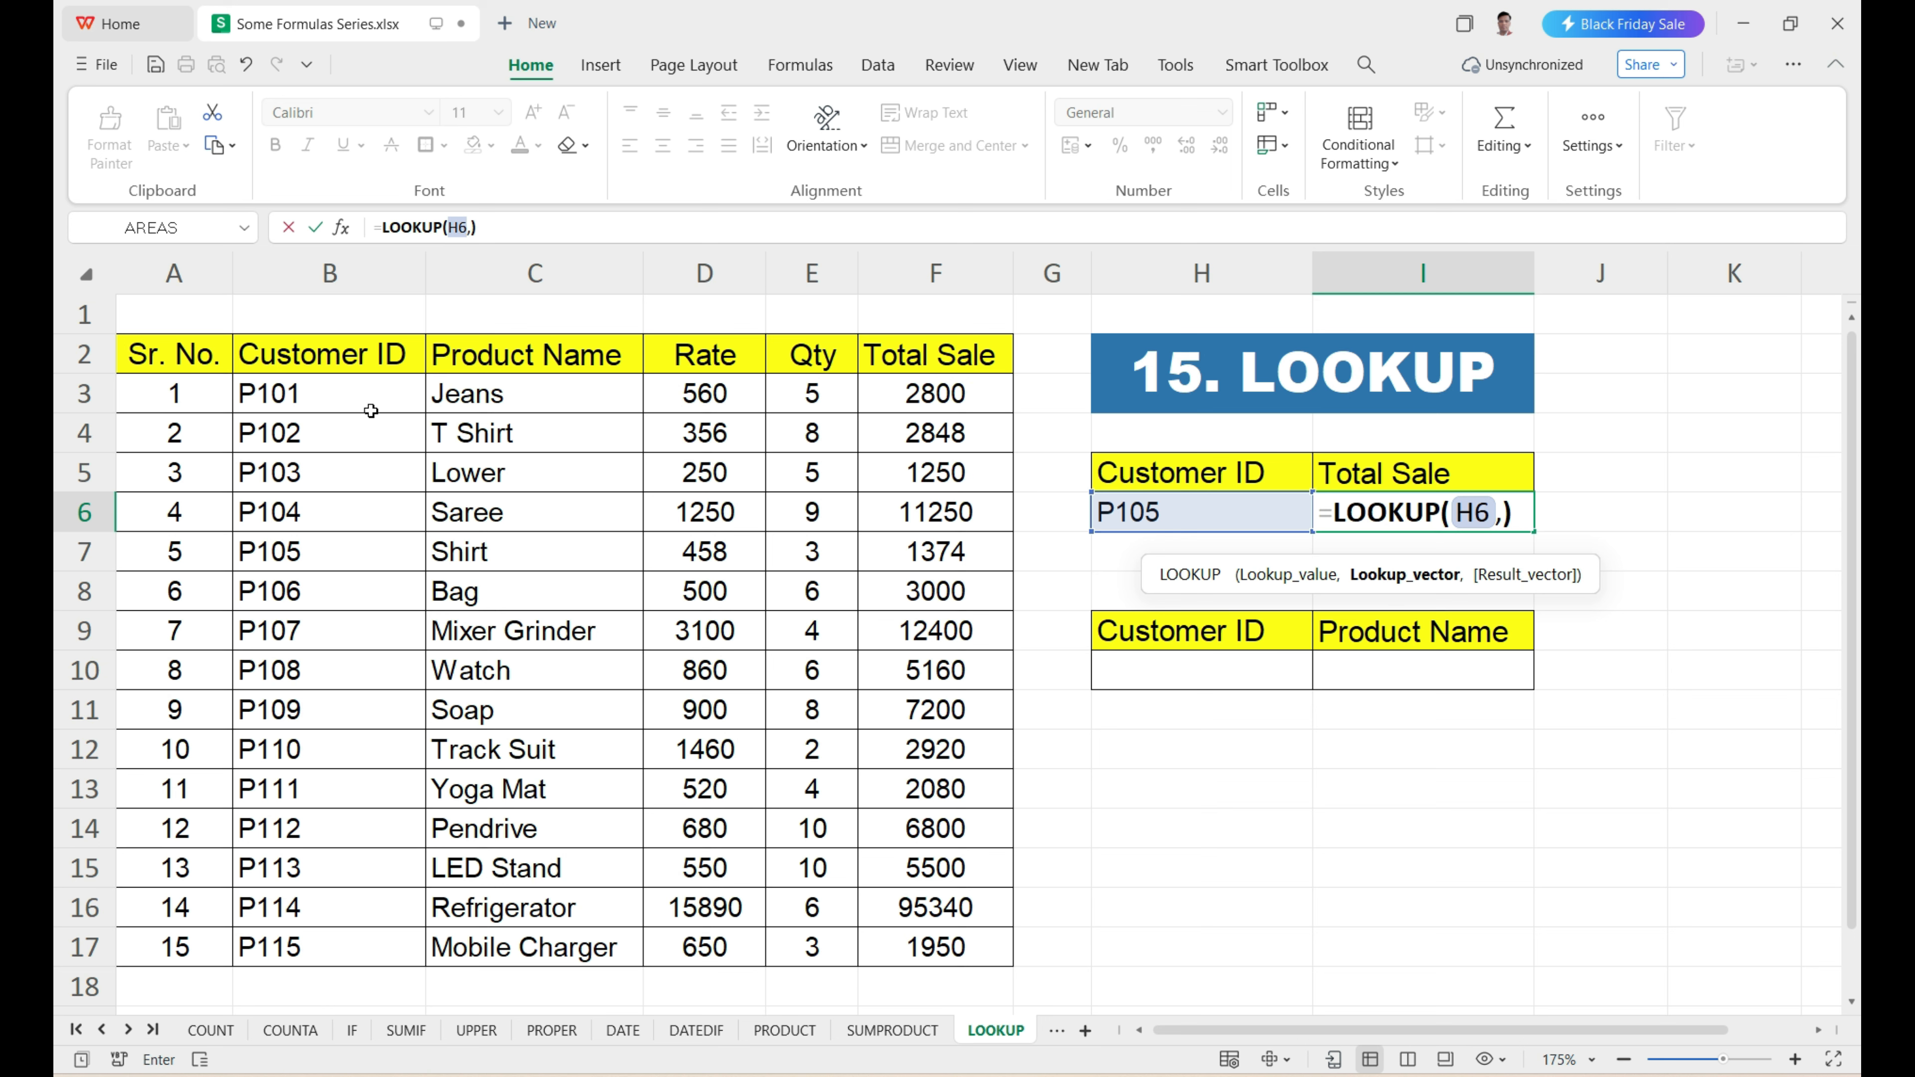
left_click_drag(367, 408, 305, 931)
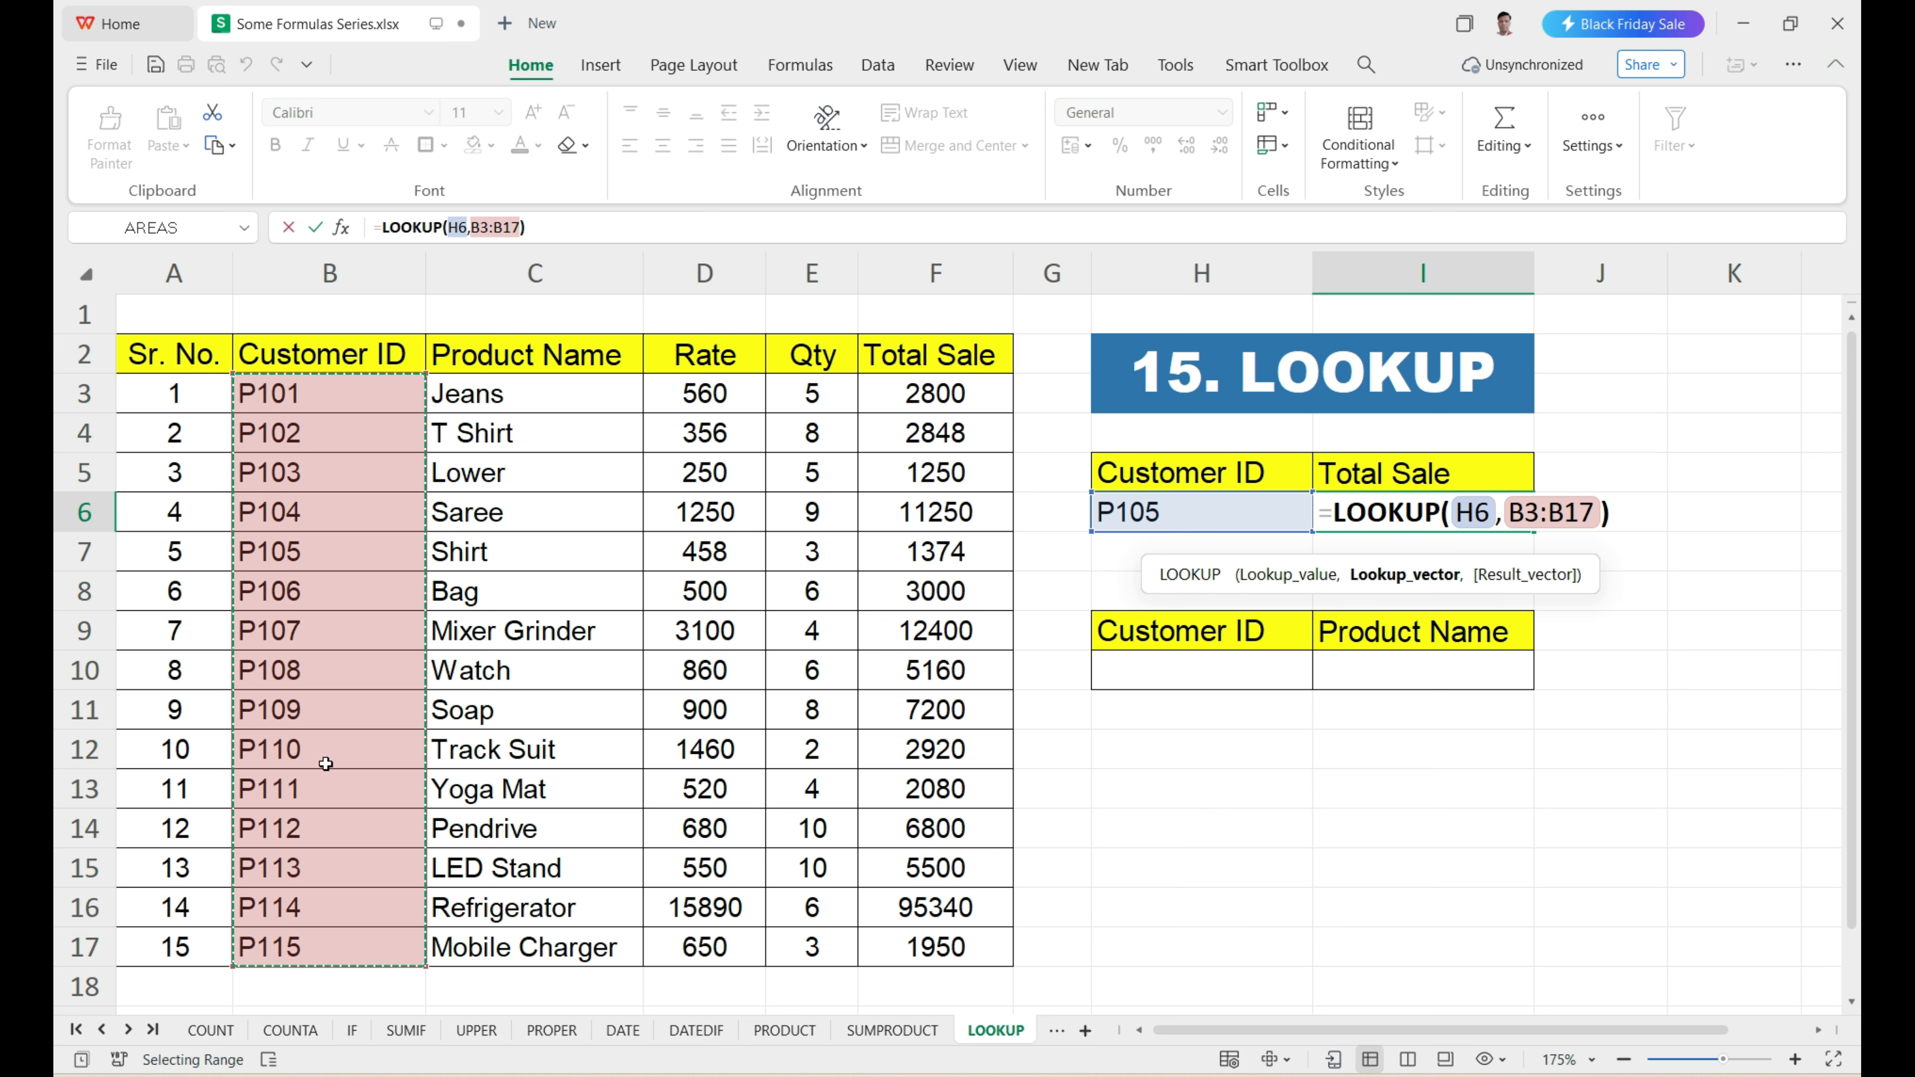
type(",")
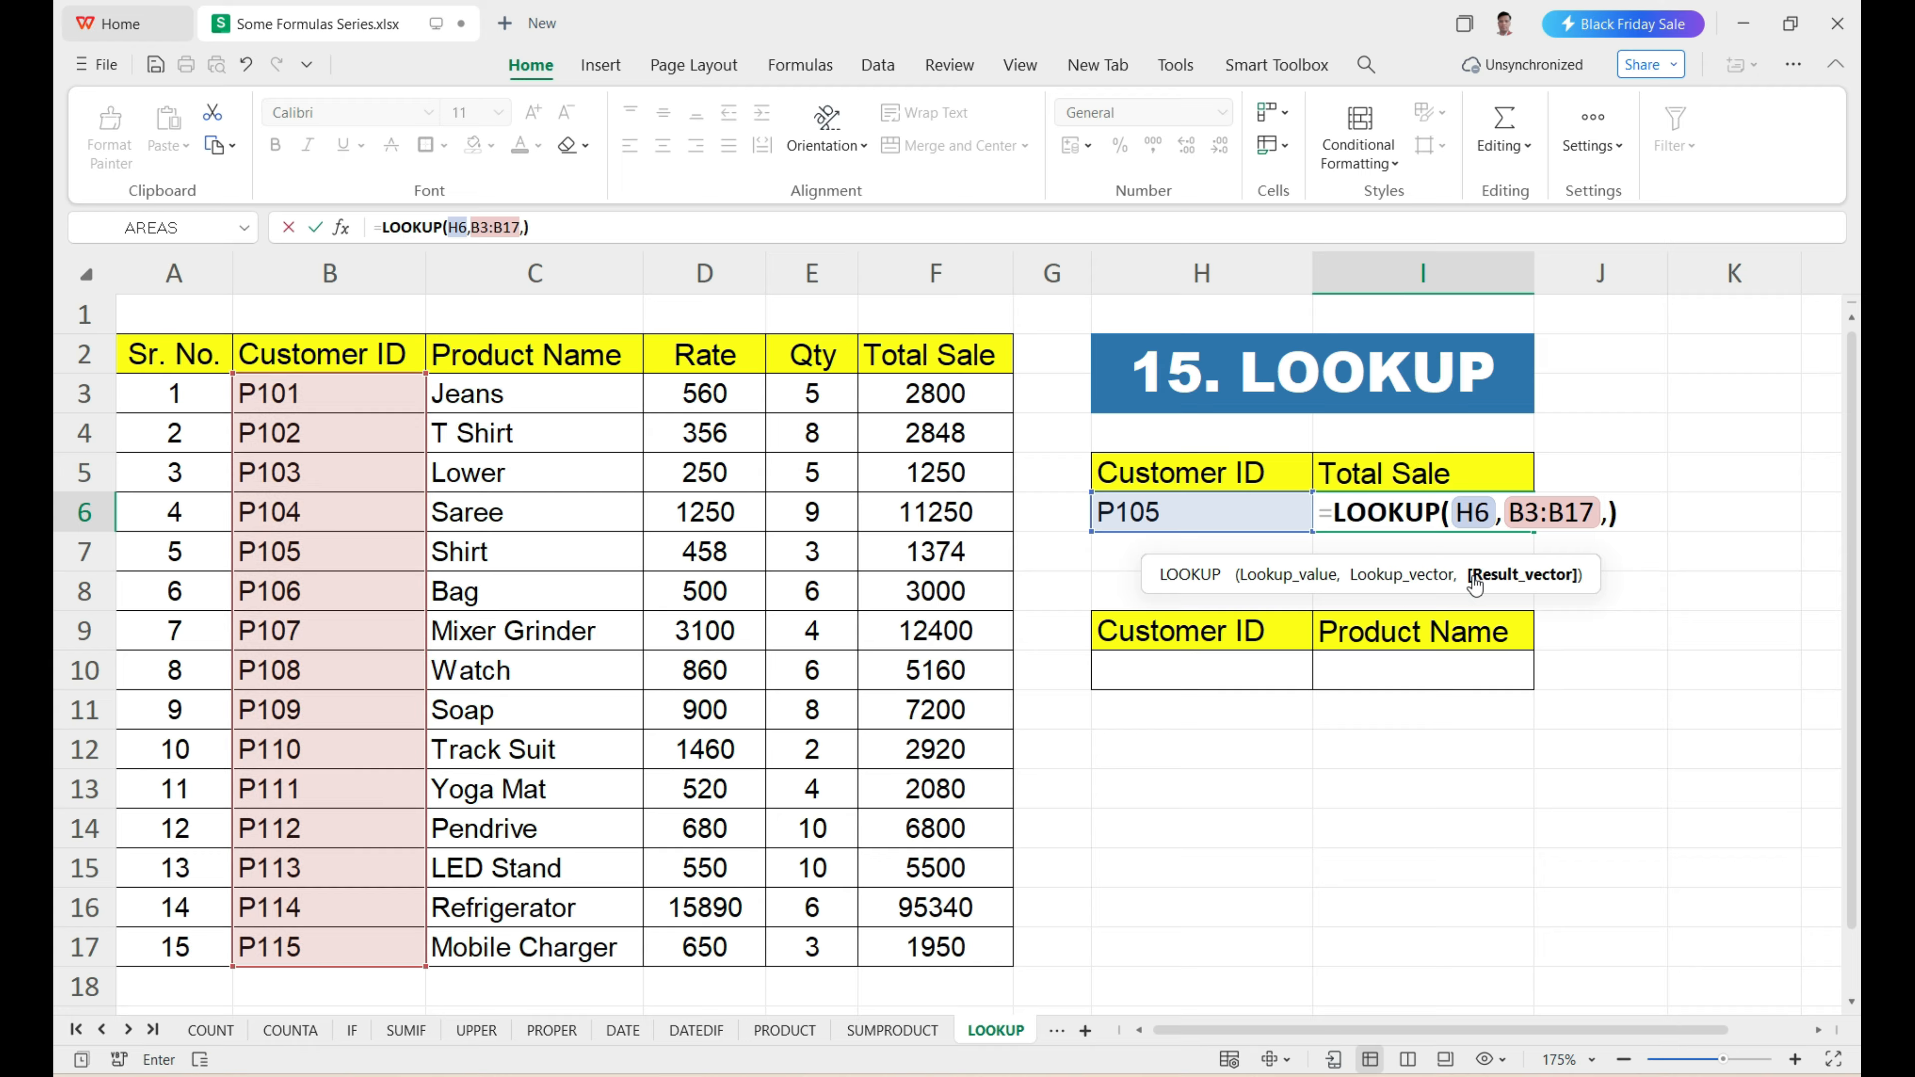
mouse_move(1534, 592)
left_click_drag(938, 393, 927, 947)
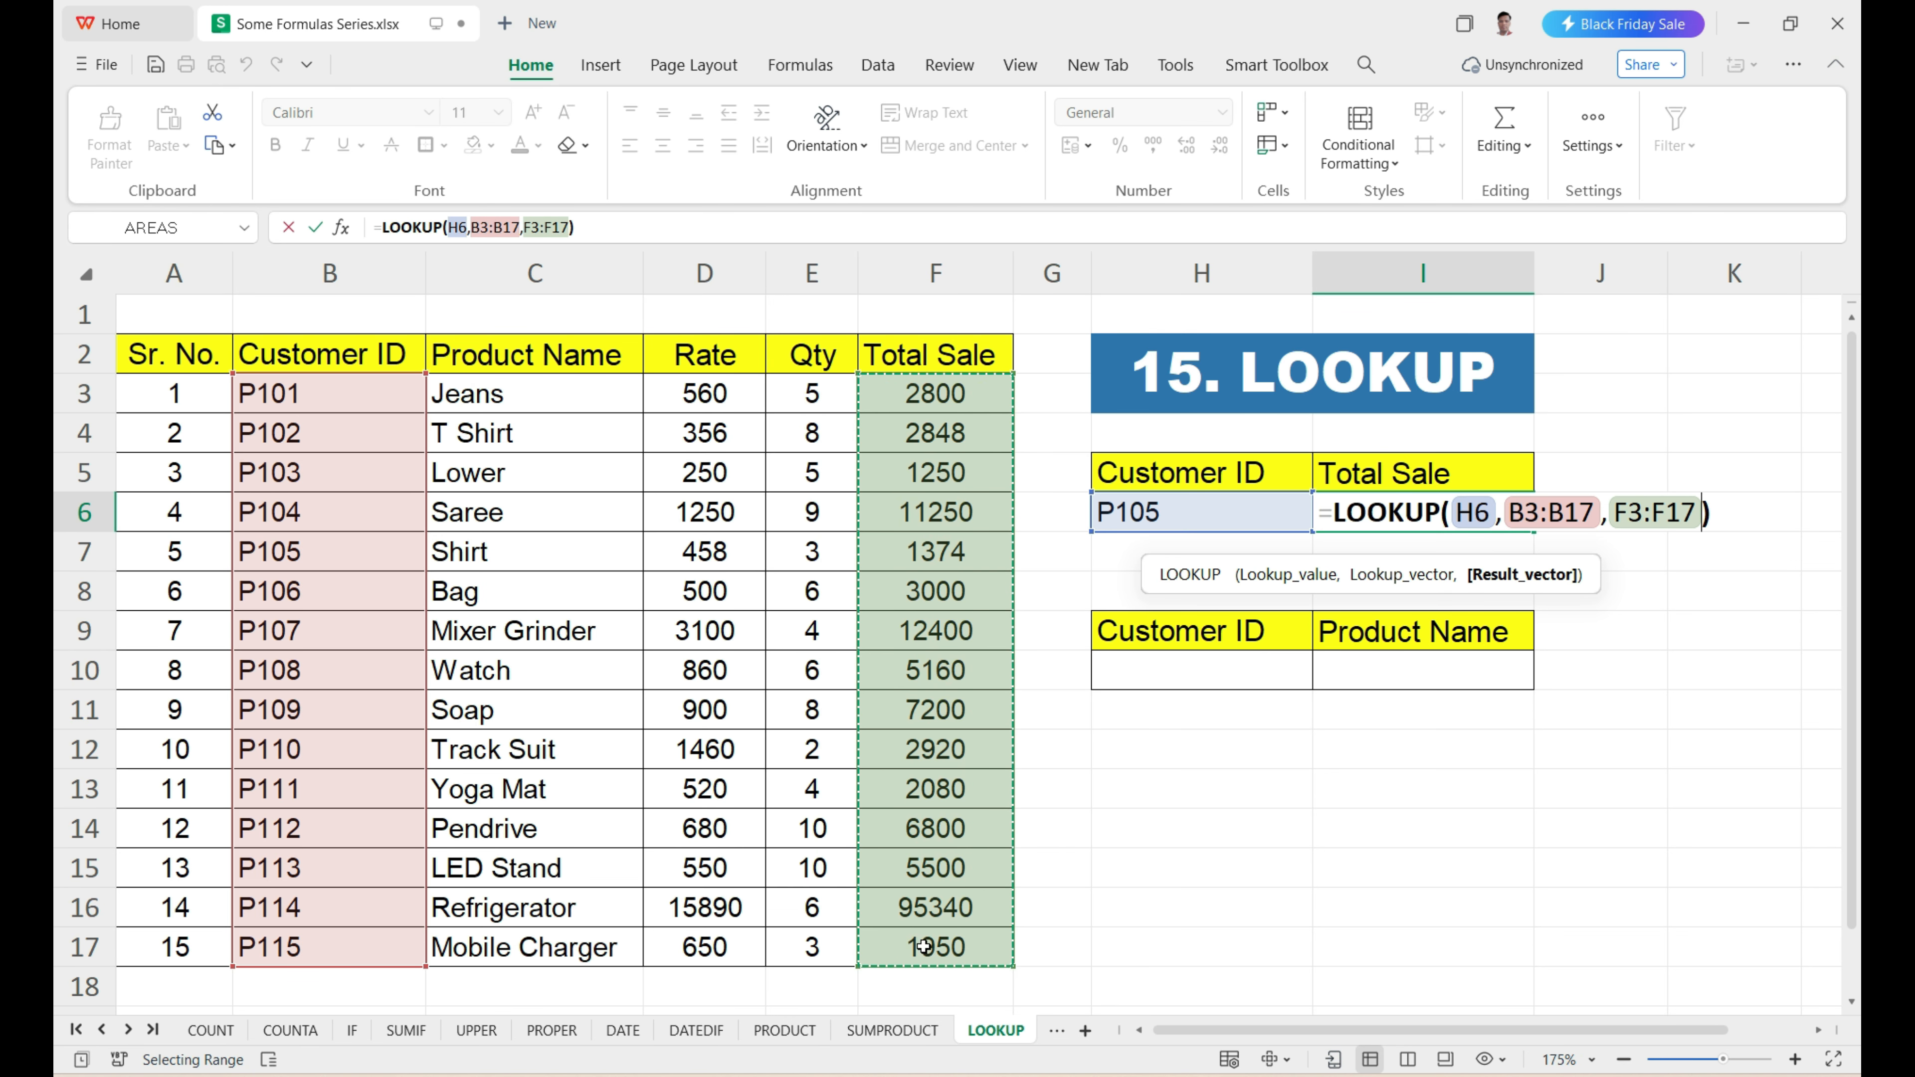
key("Return")
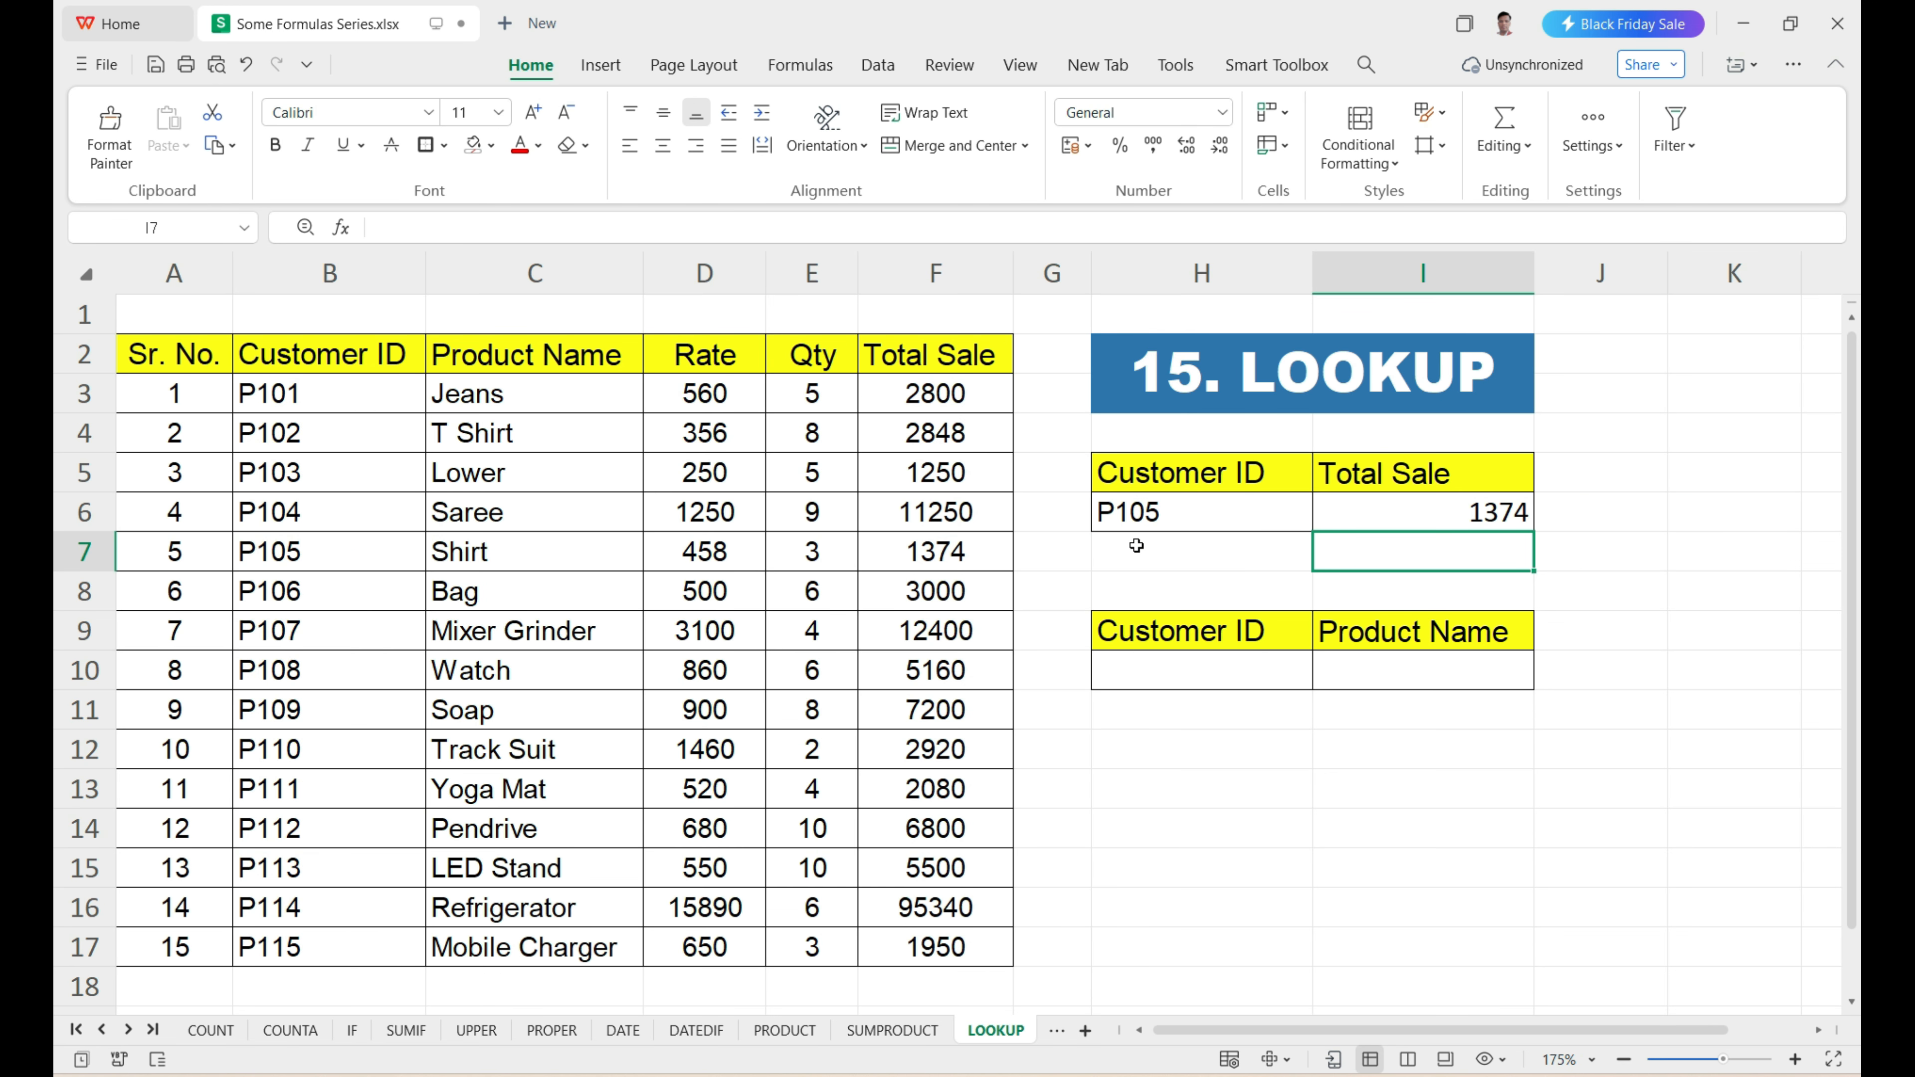
Check the LOOKUP result in I6 against the matching customer's row, comparing B7 and its total sale in F7.
left_click(1399, 515)
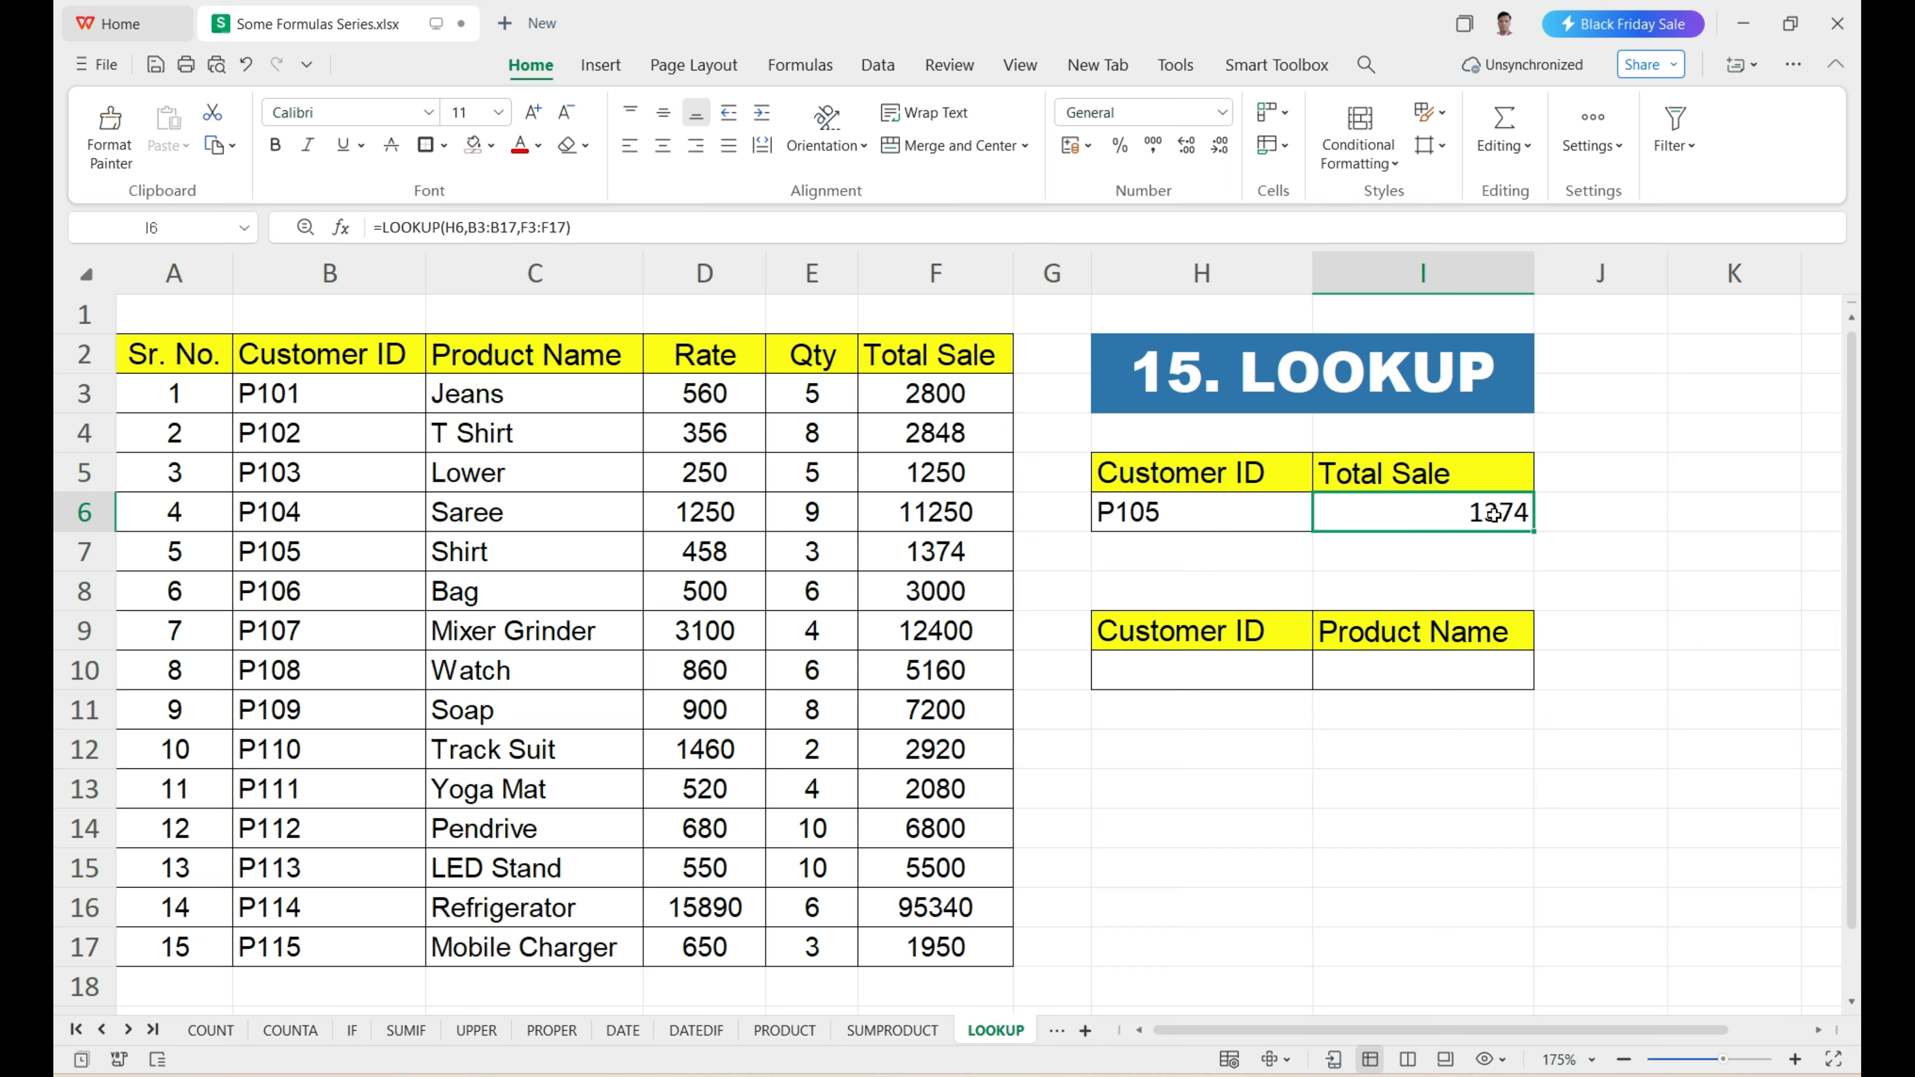
left_click(1378, 515)
left_click_drag(329, 388, 325, 551)
left_click(326, 550)
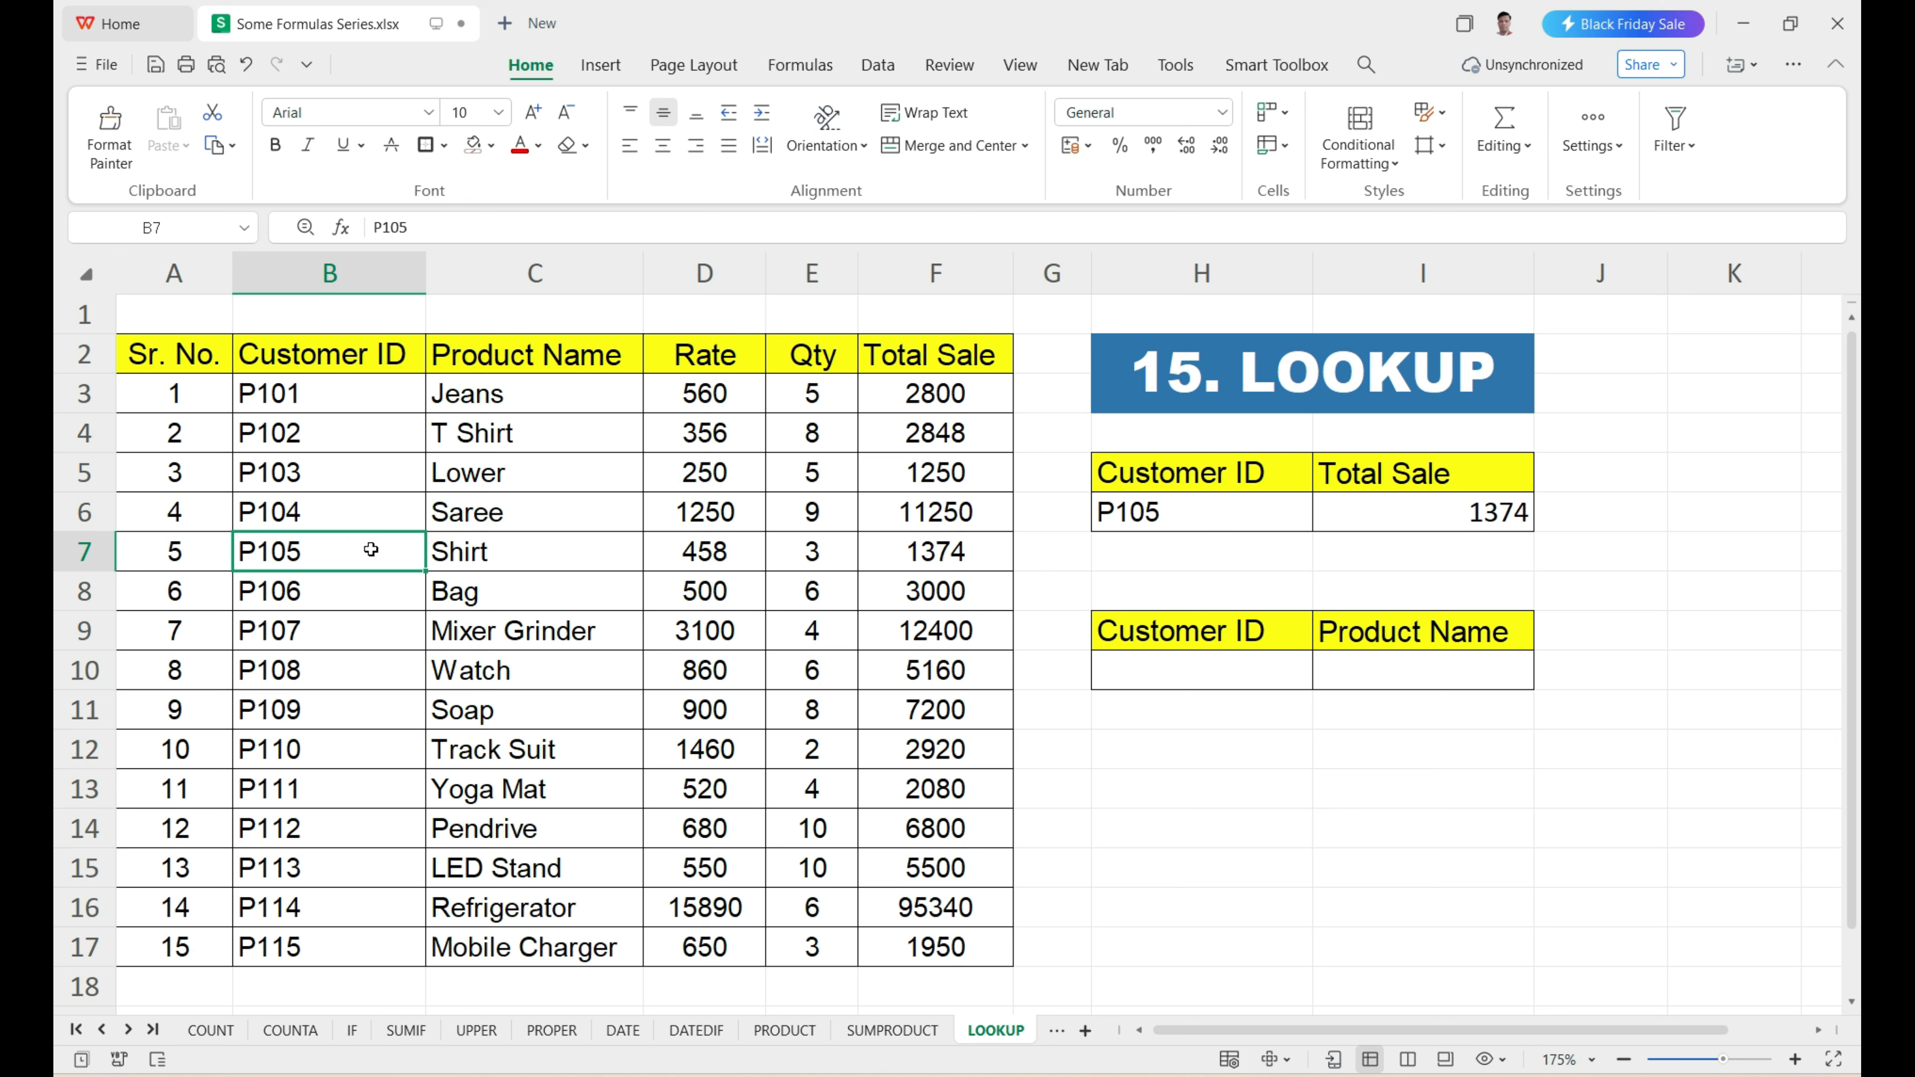
left_click(900, 552)
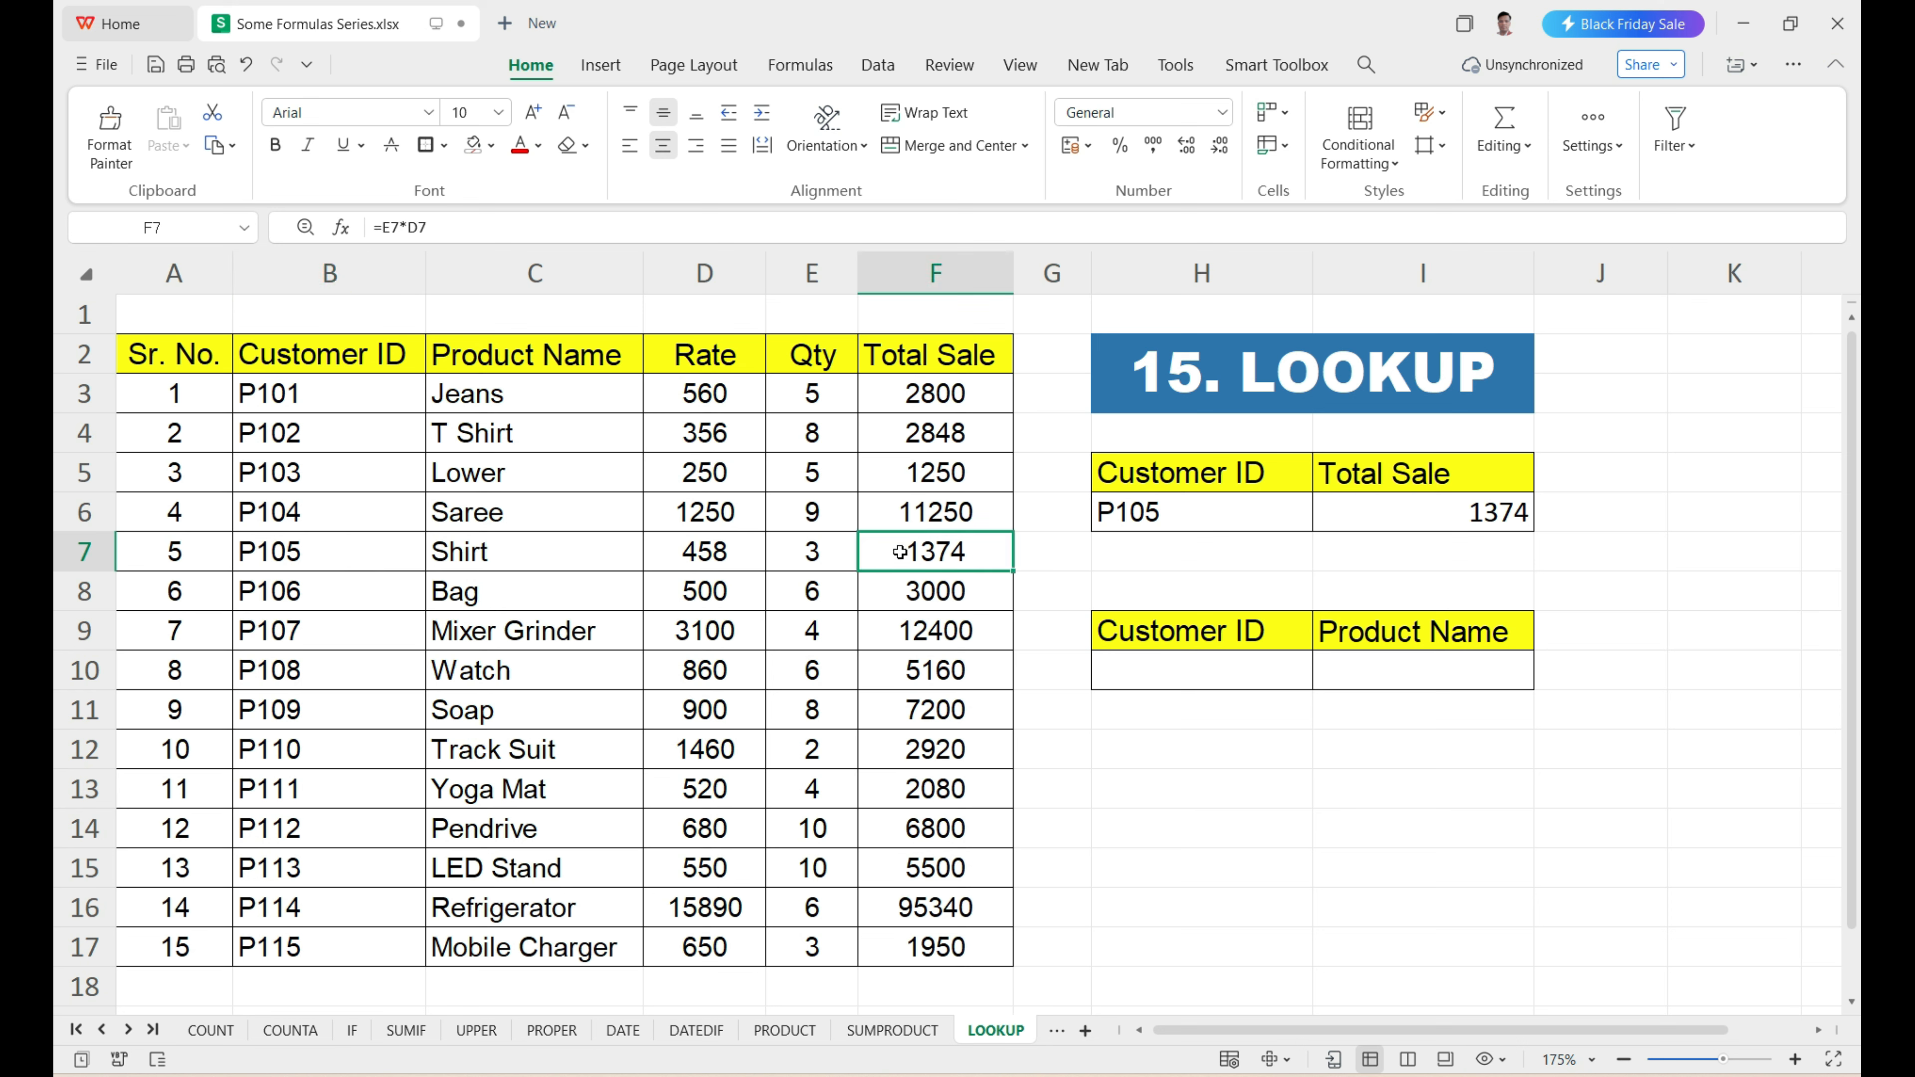
Review the formula in I6 and trace its customer ID down column B and across row 7 to Total Sale.
left_click(1454, 512)
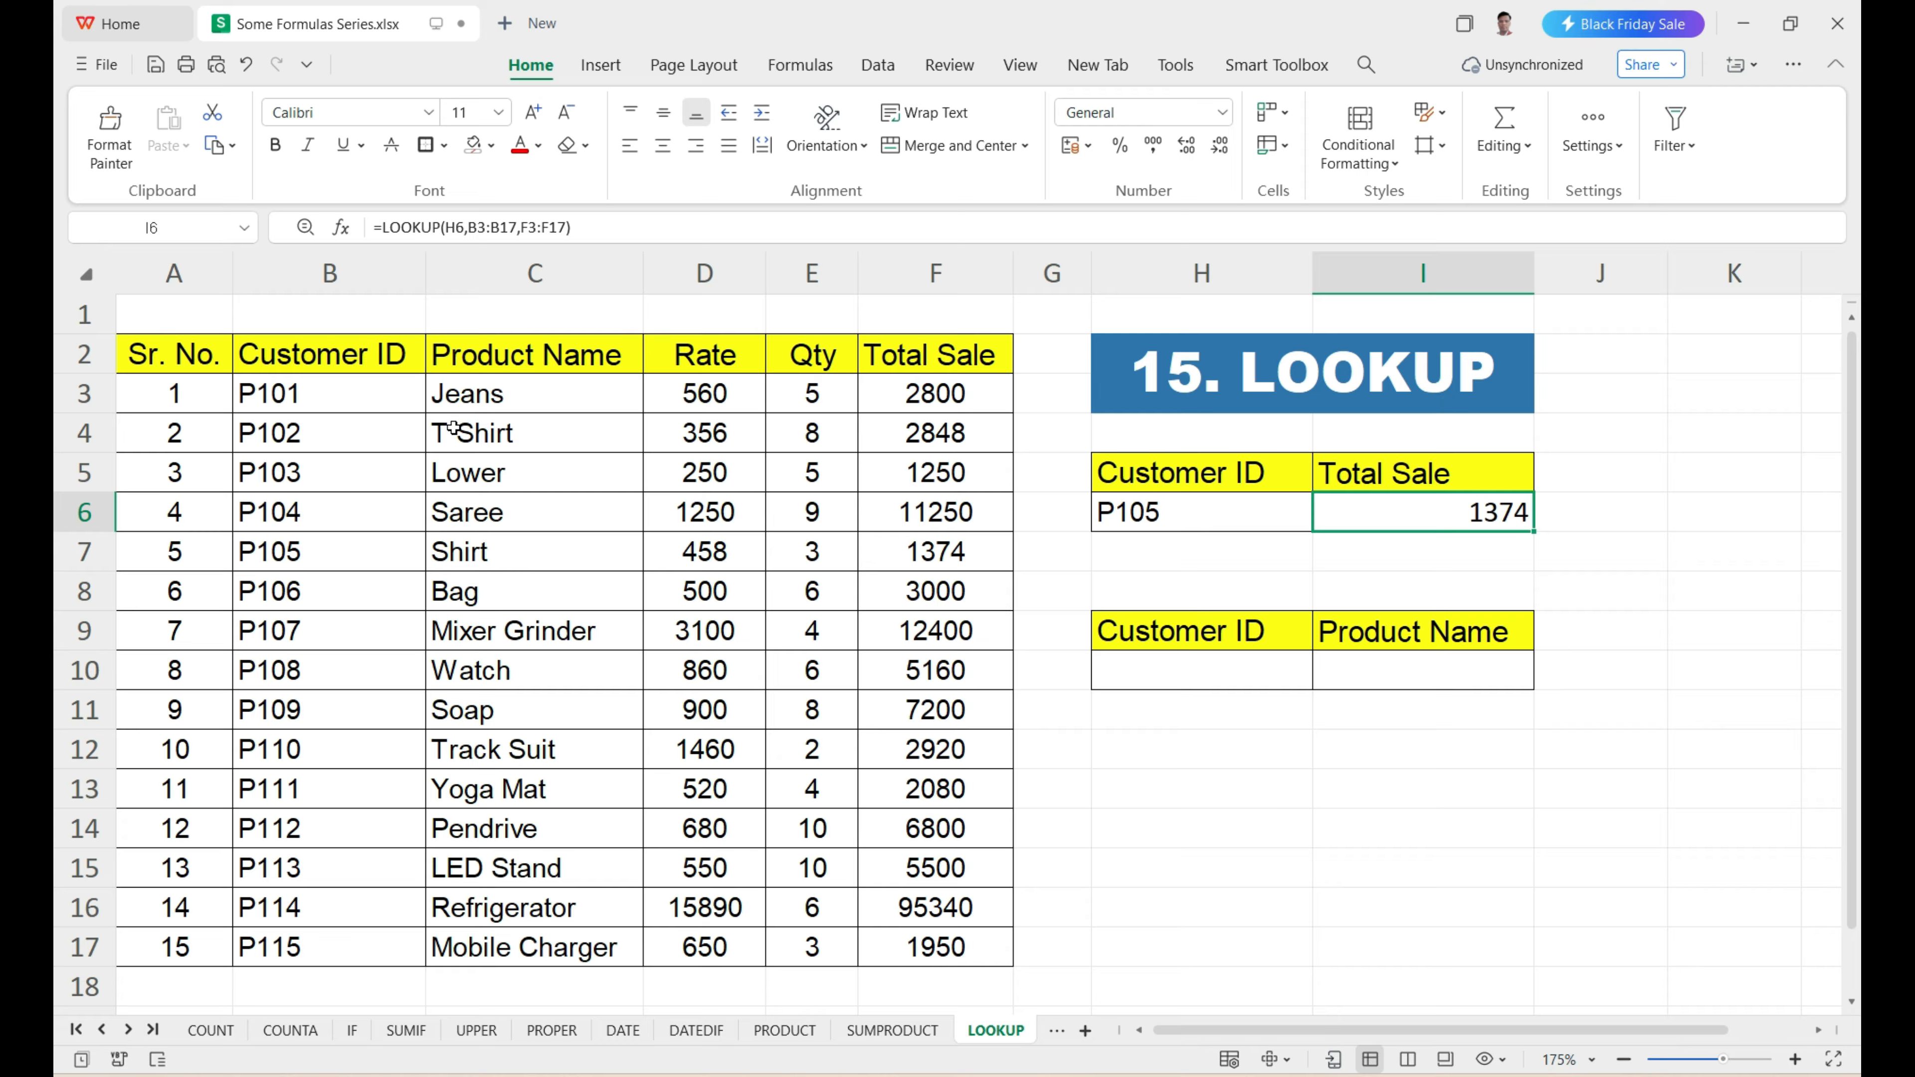
mouse_move(359, 389)
left_mouse_down()
mouse_move(384, 479)
mouse_move(355, 566)
left_mouse_up()
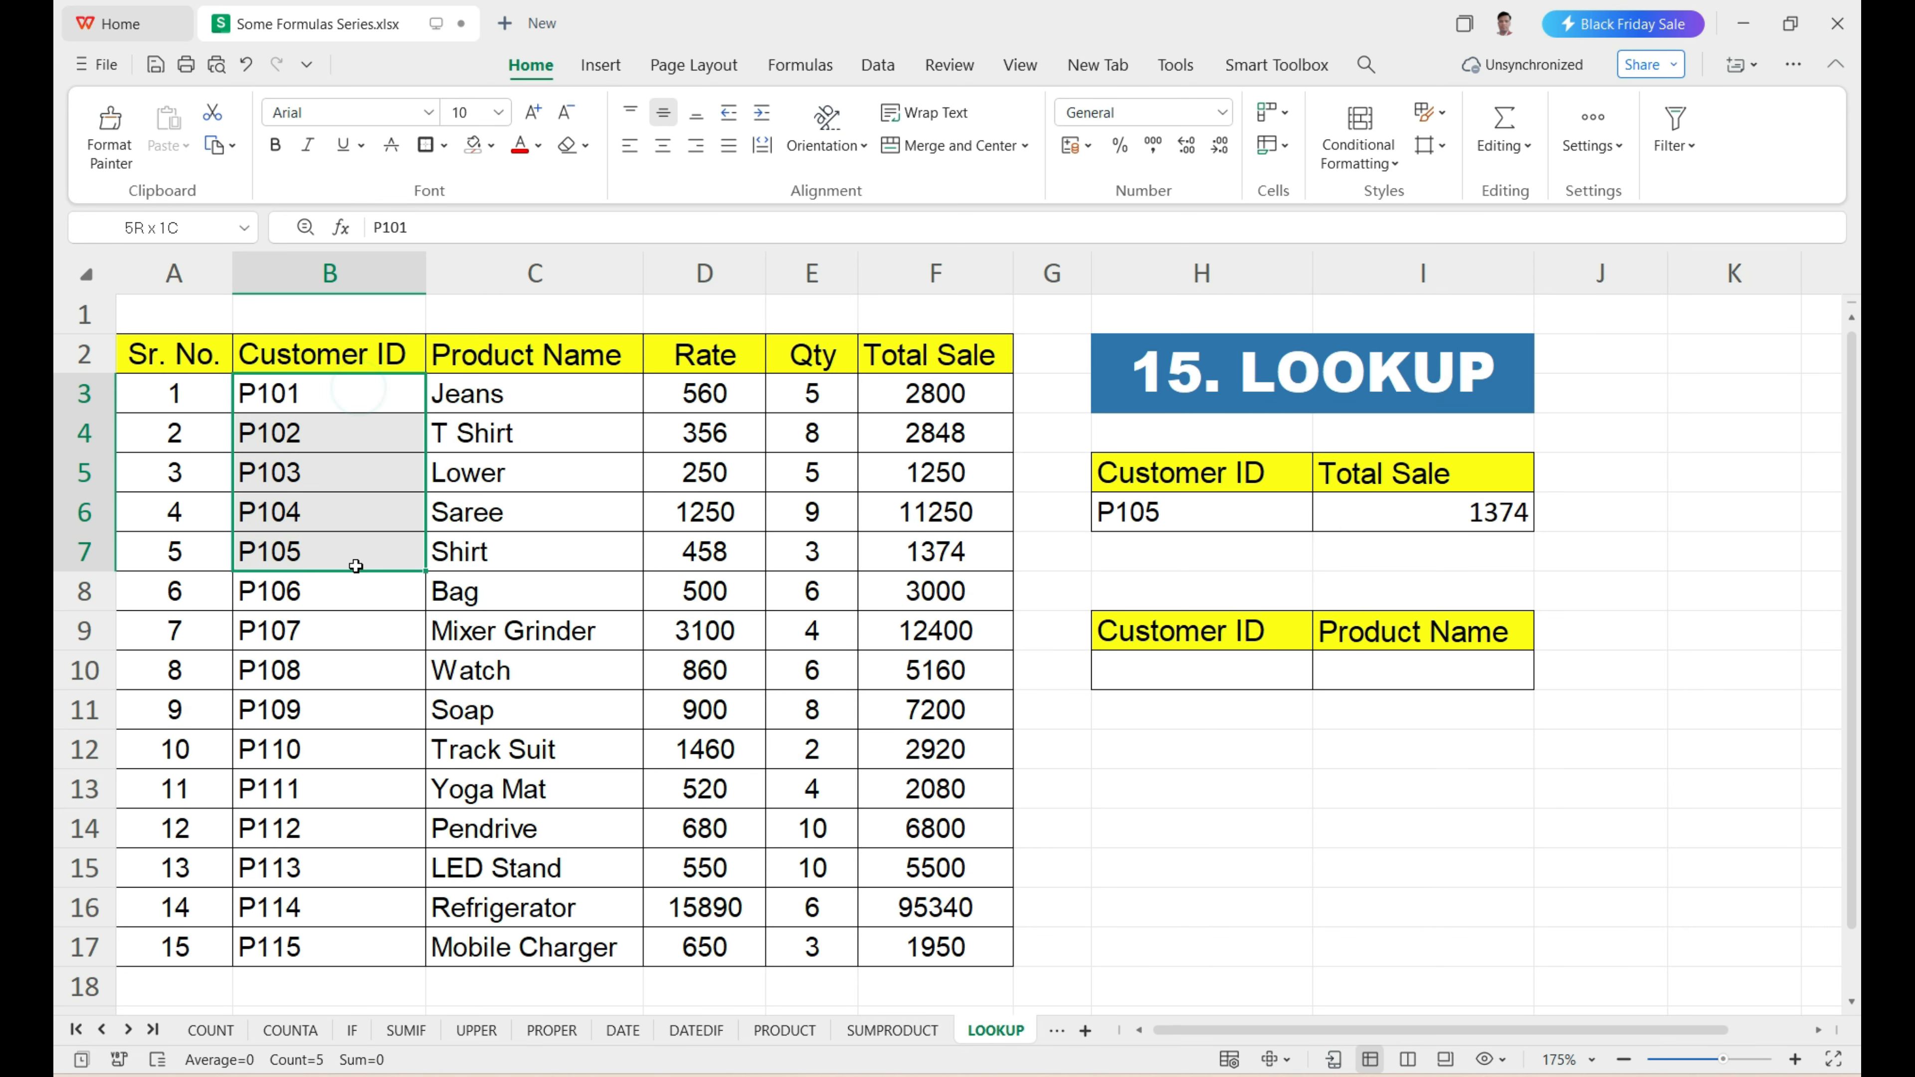
left_click(353, 566)
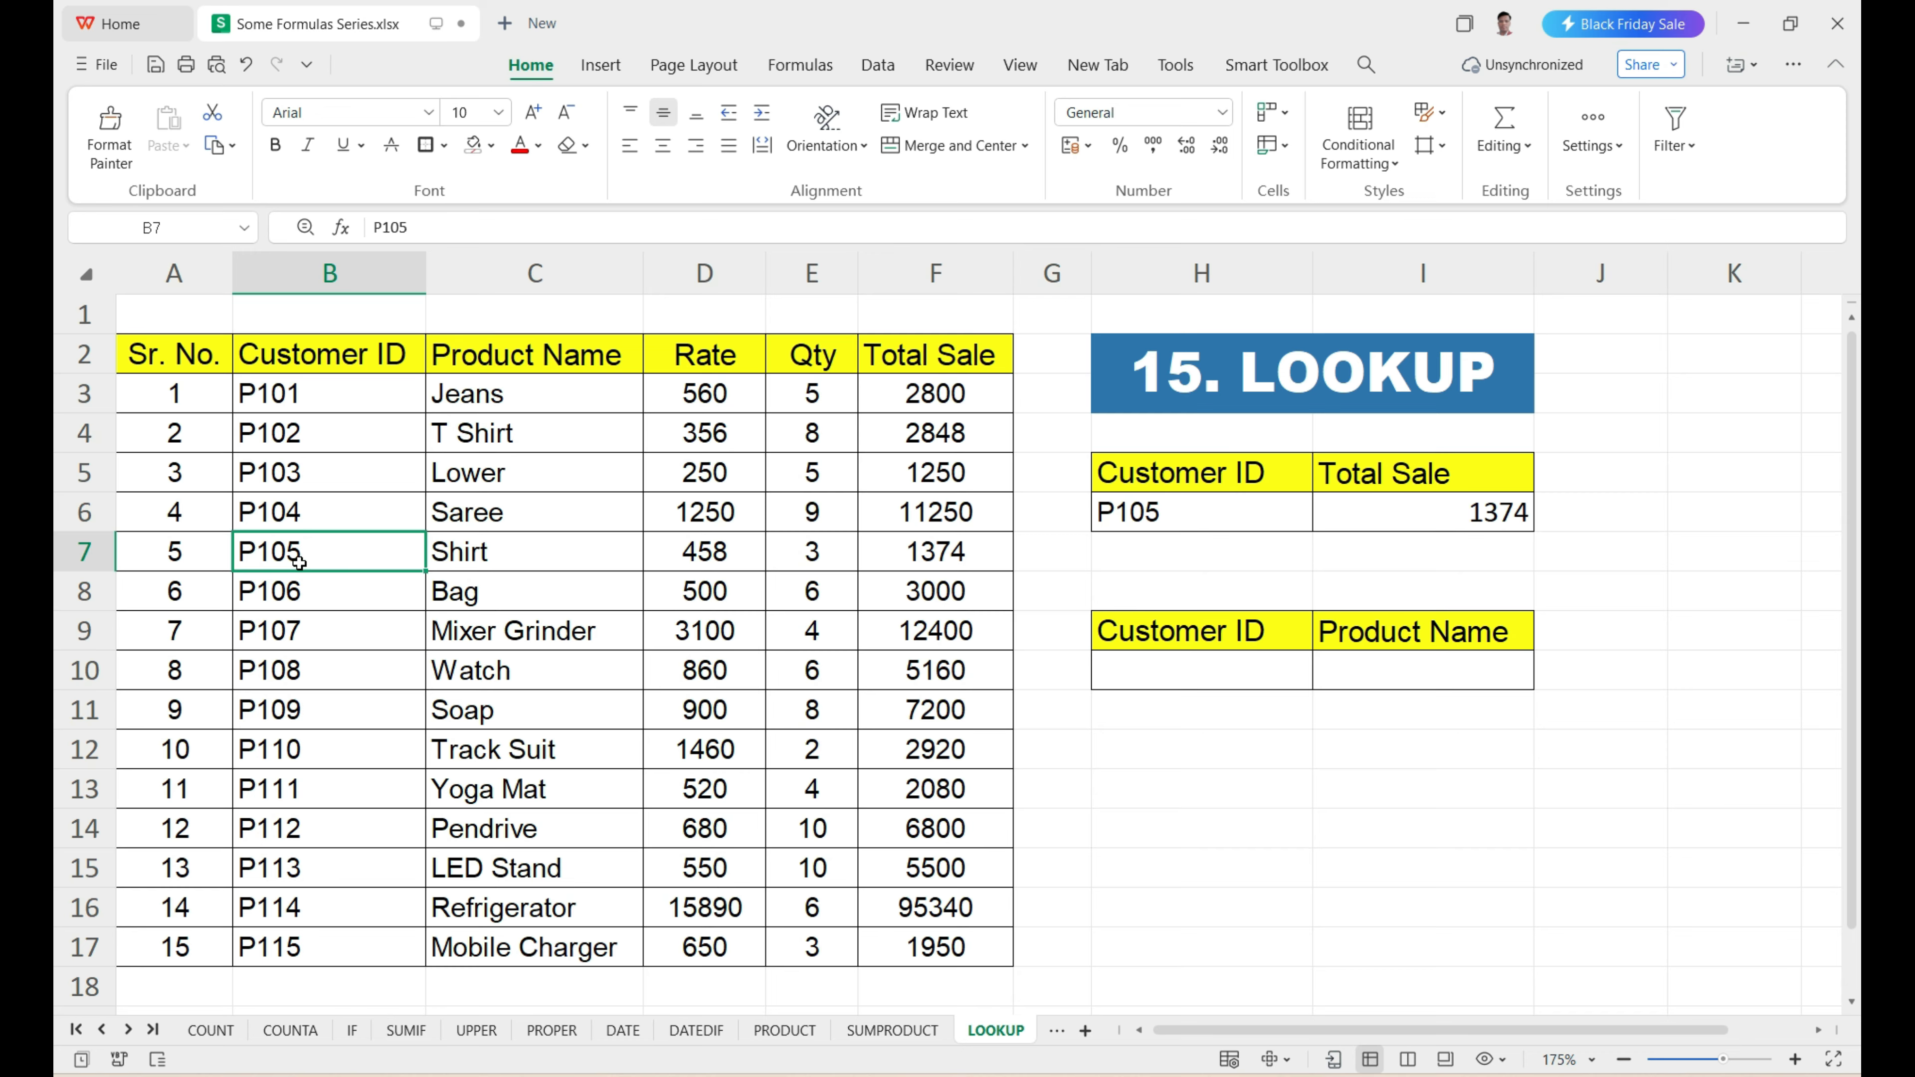
left_click_drag(388, 553, 938, 558)
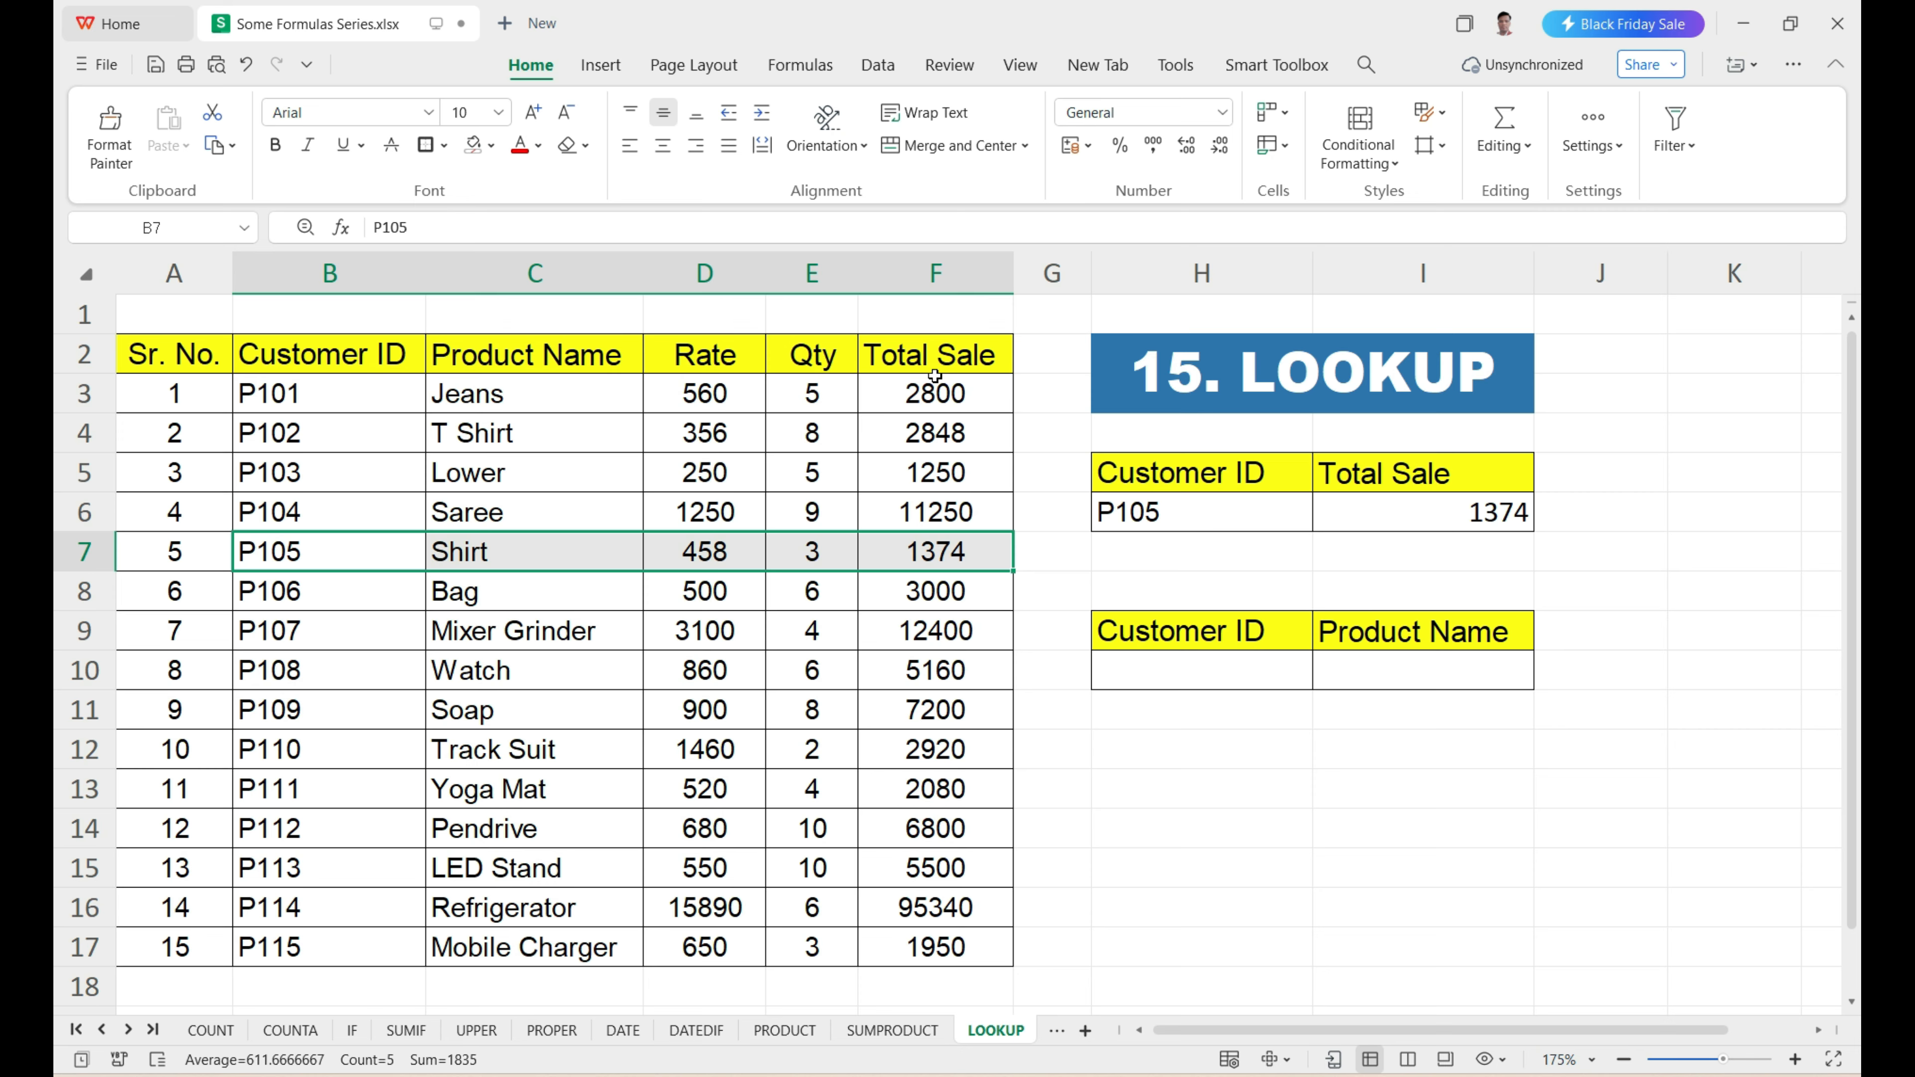
left_click(1472, 518)
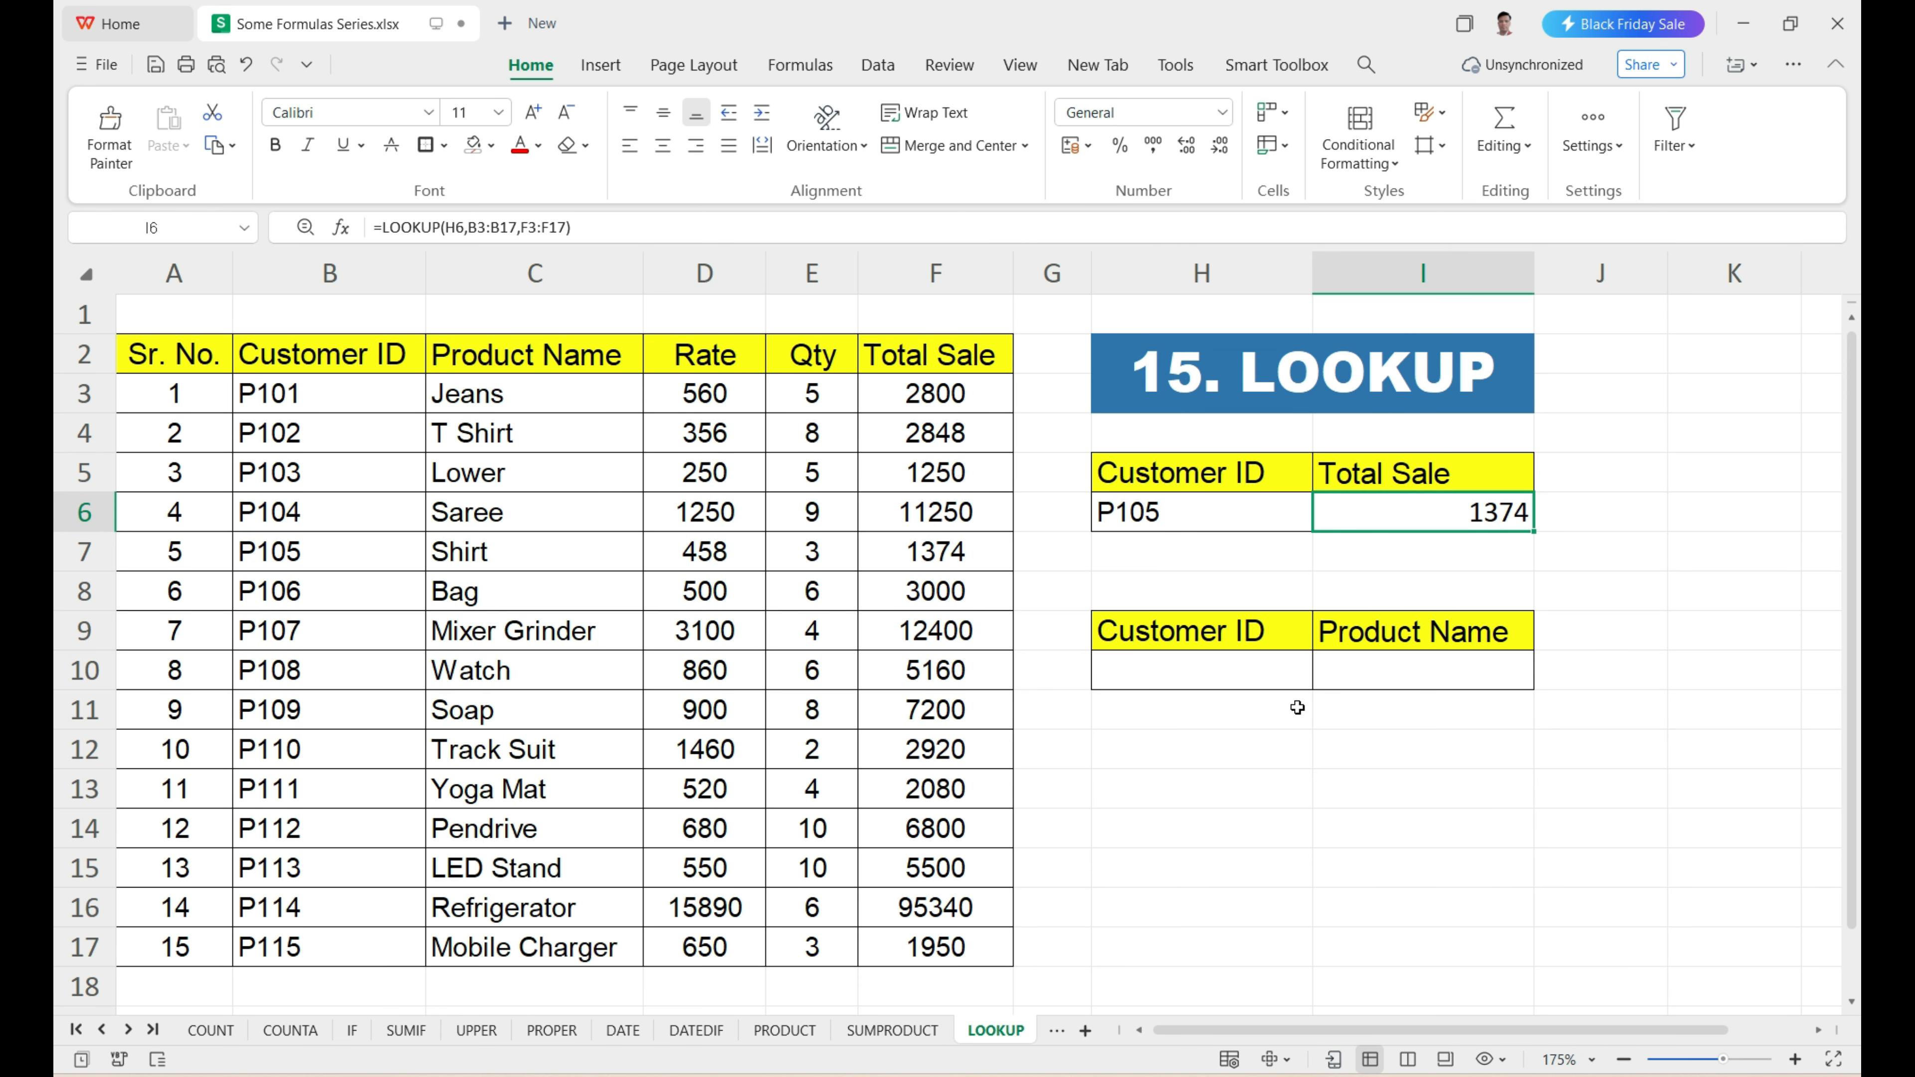
Copy the customer ID from B14 into H10, the Customer ID cell of the Product Name lookup box.
left_click(1202, 684)
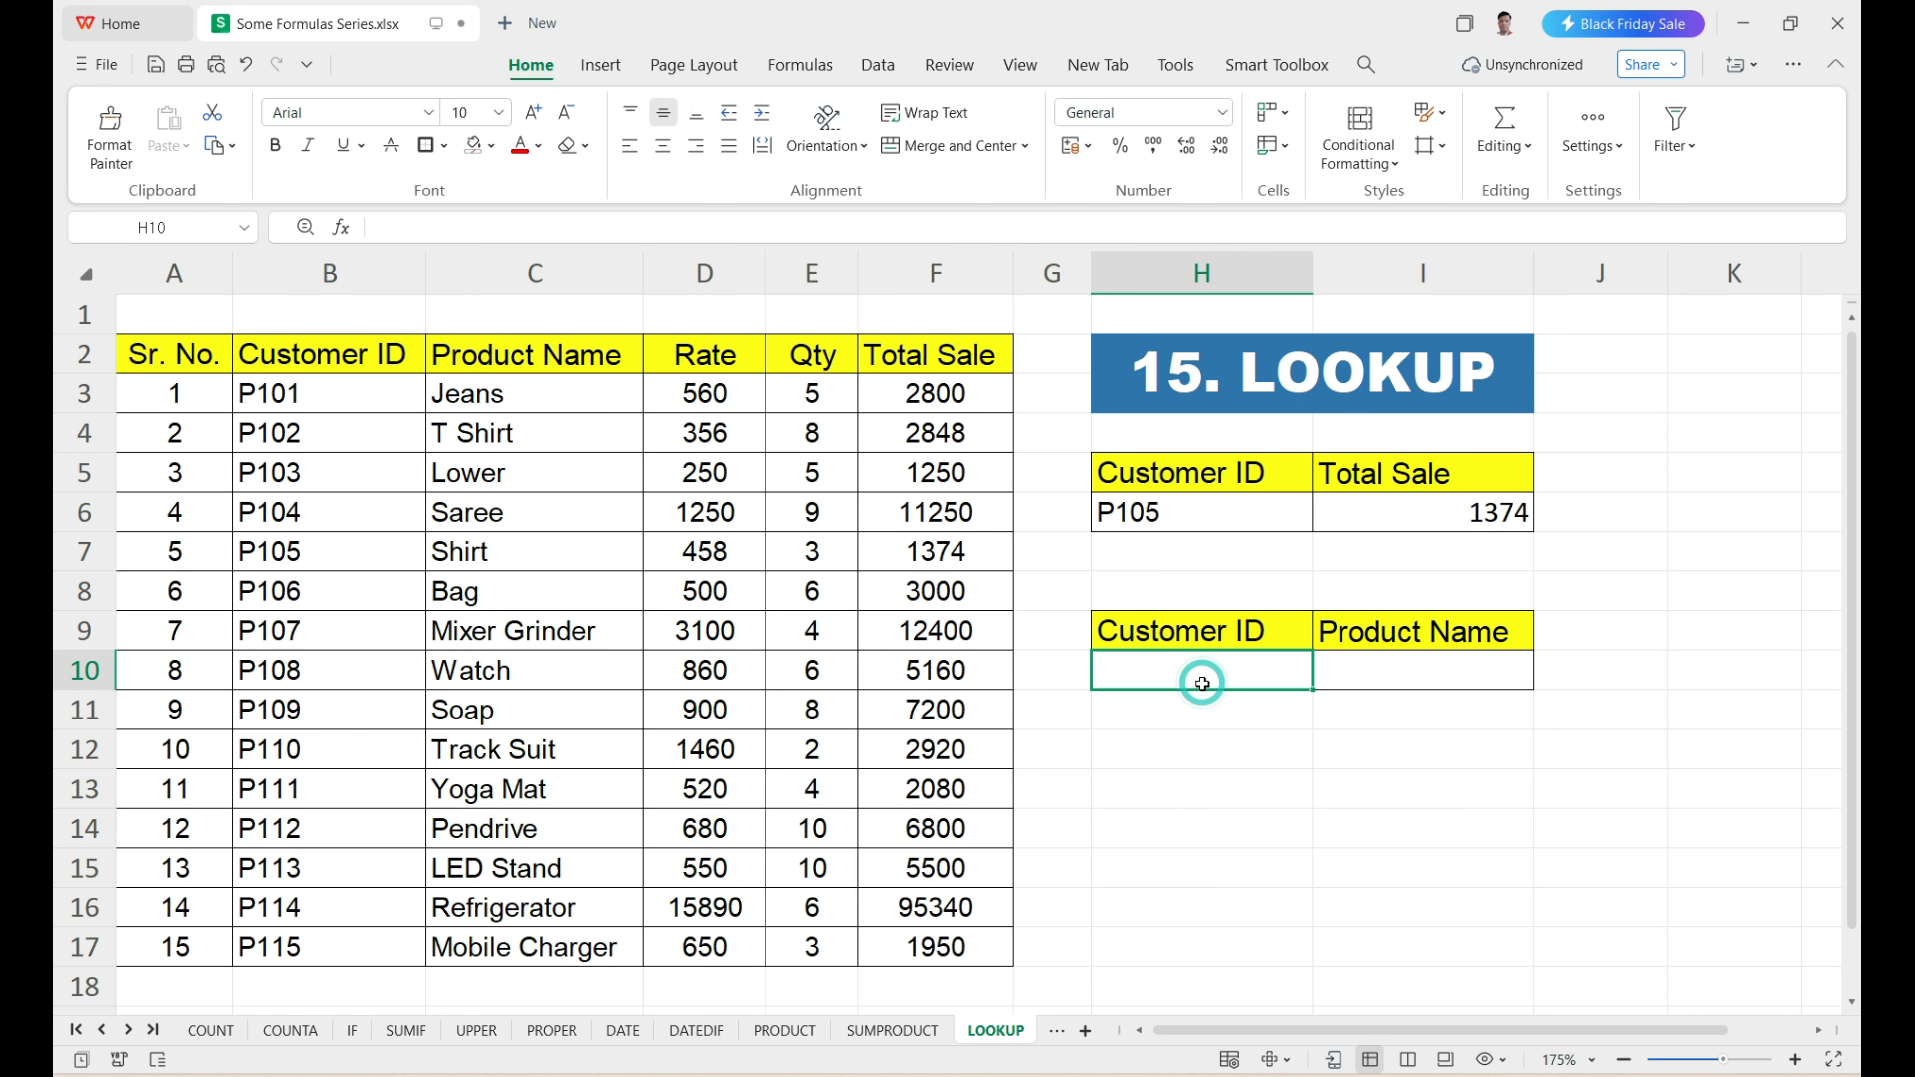
left_click(1375, 678)
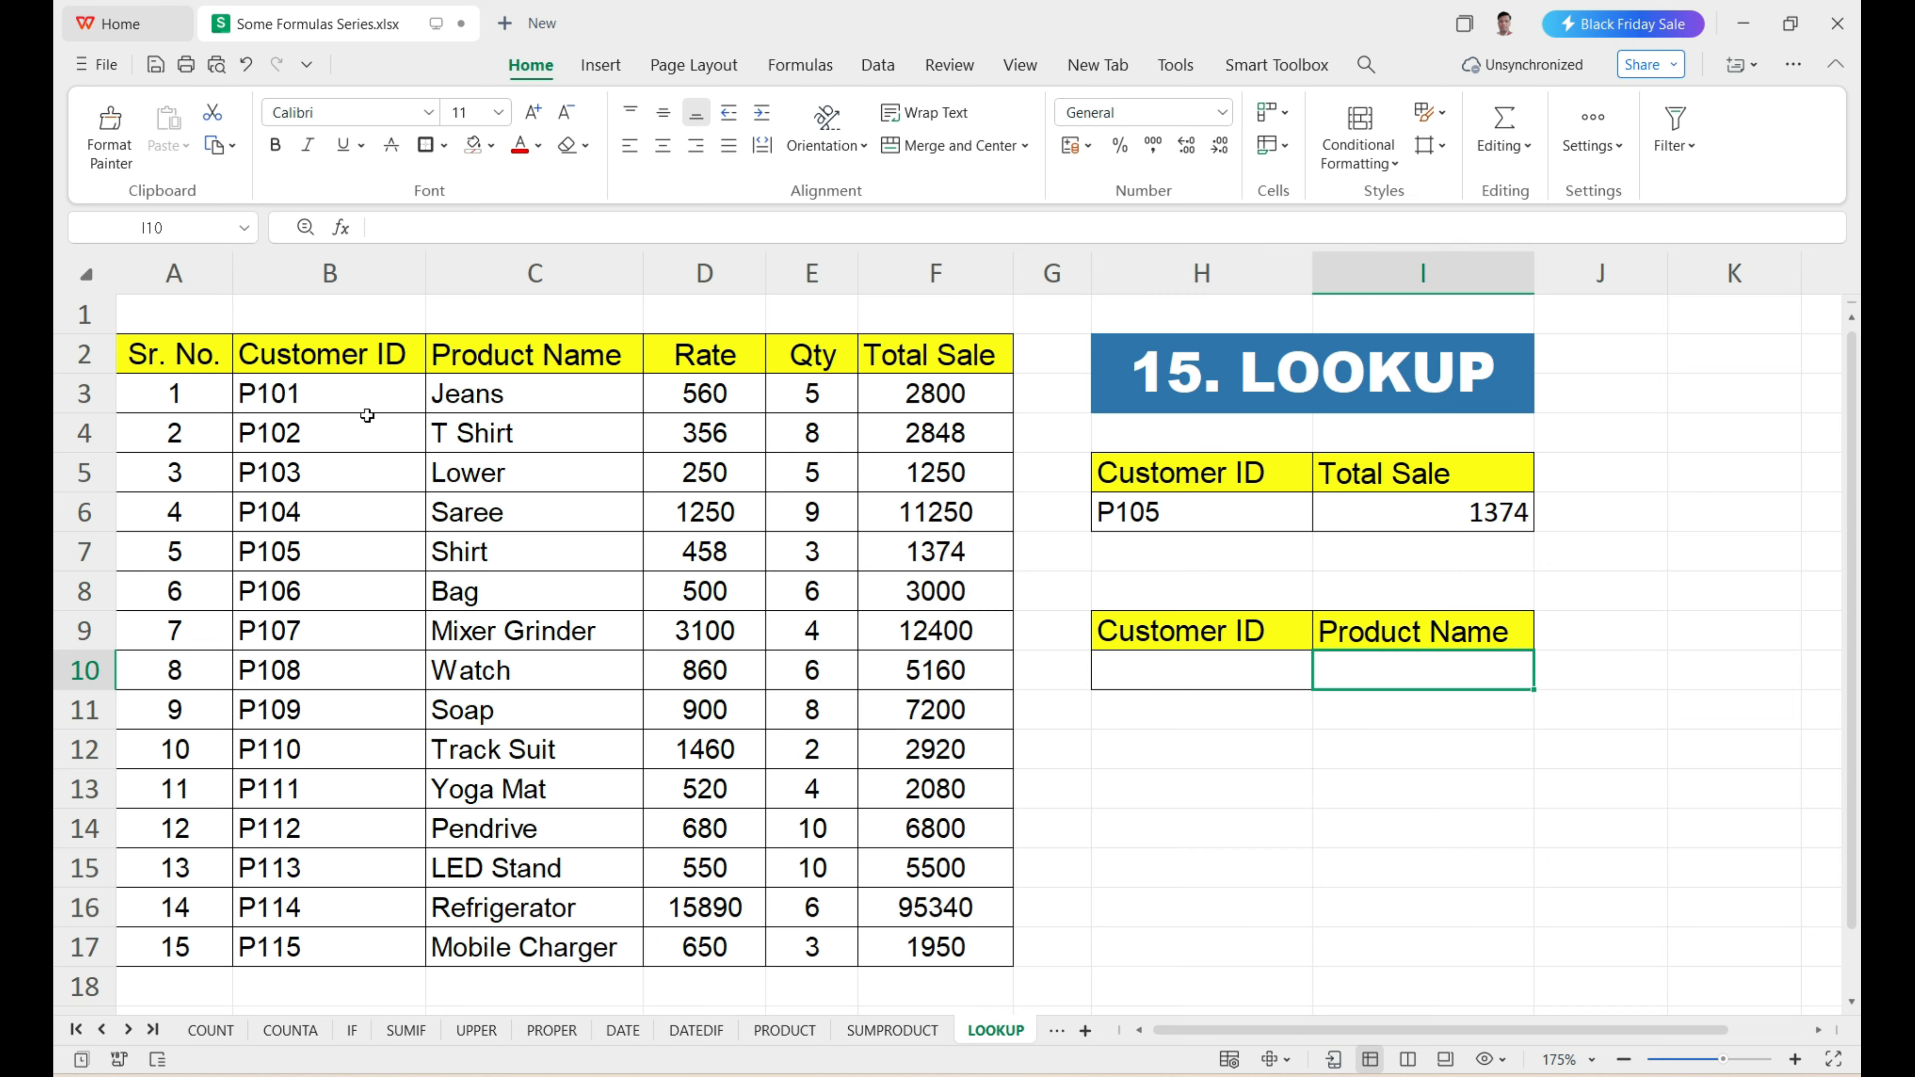
left_click_drag(367, 397, 363, 874)
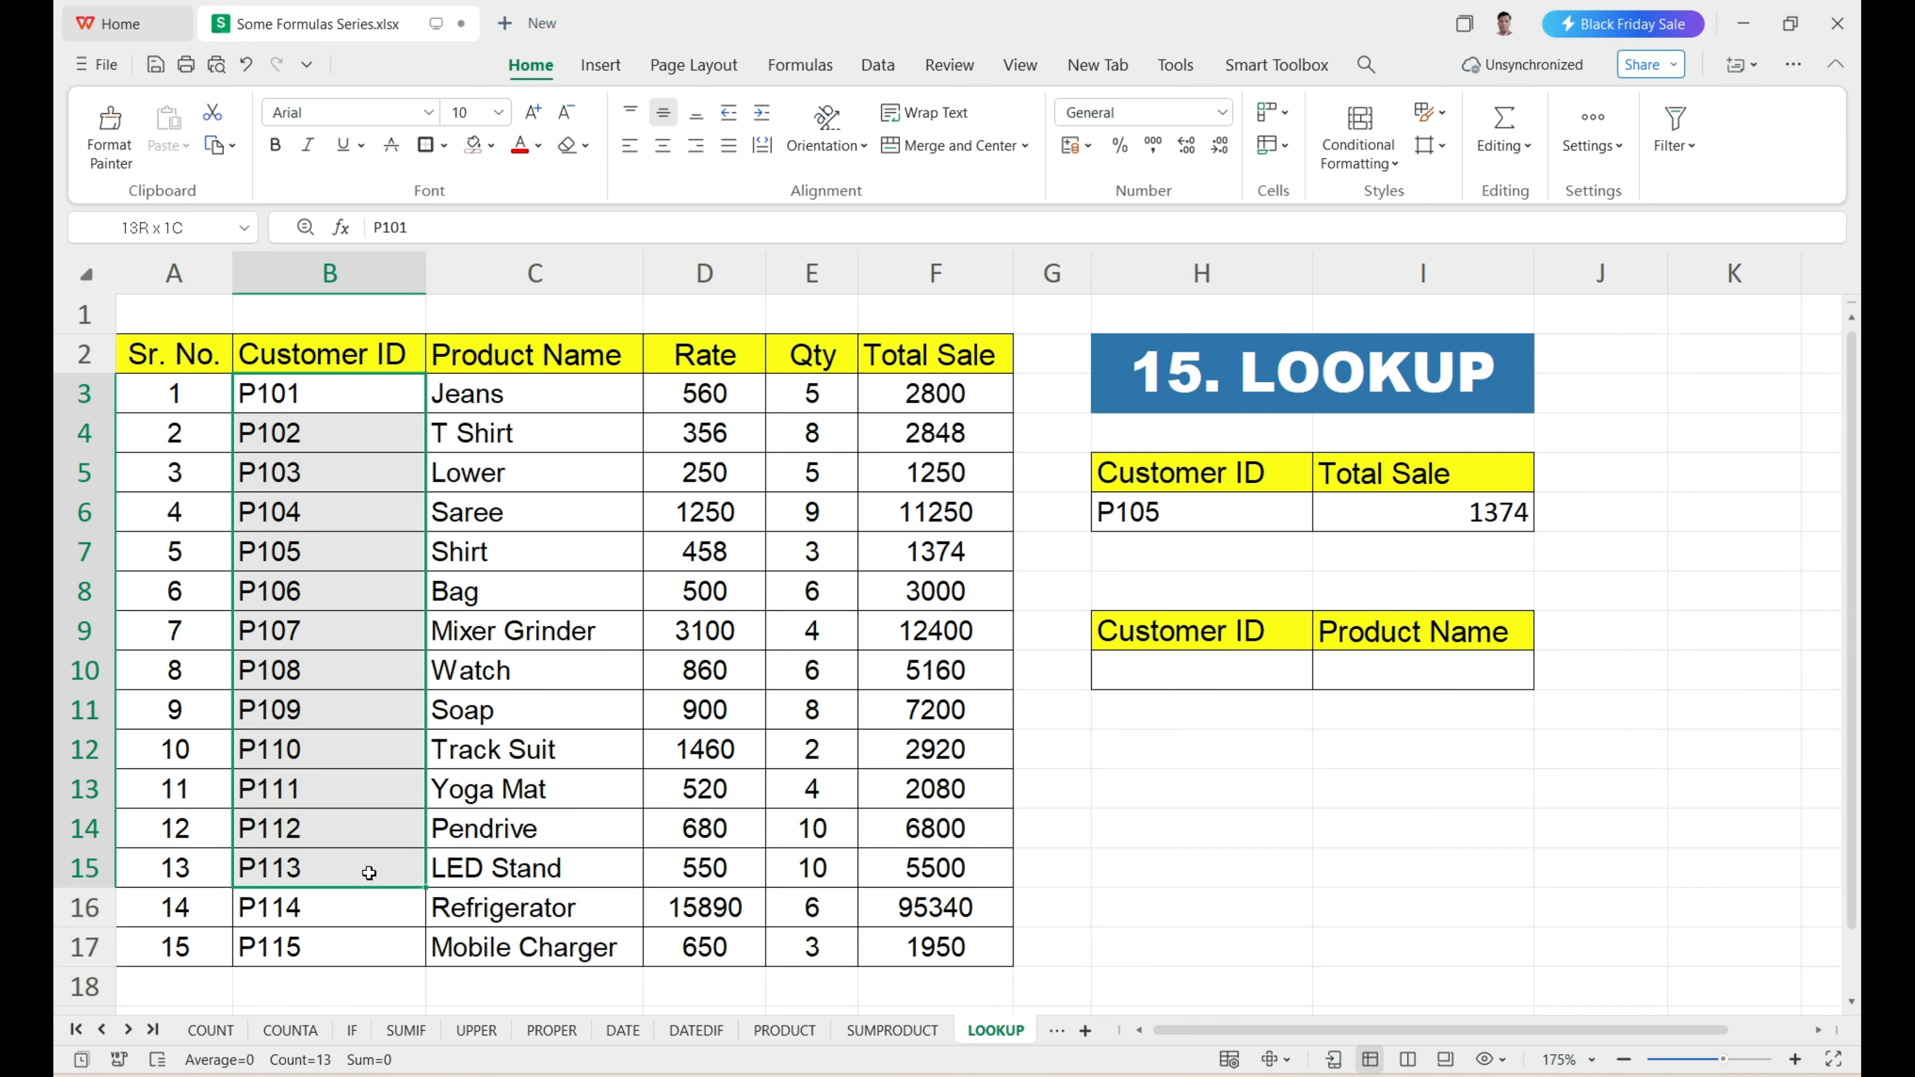
left_click(332, 835)
key("ctrl+c")
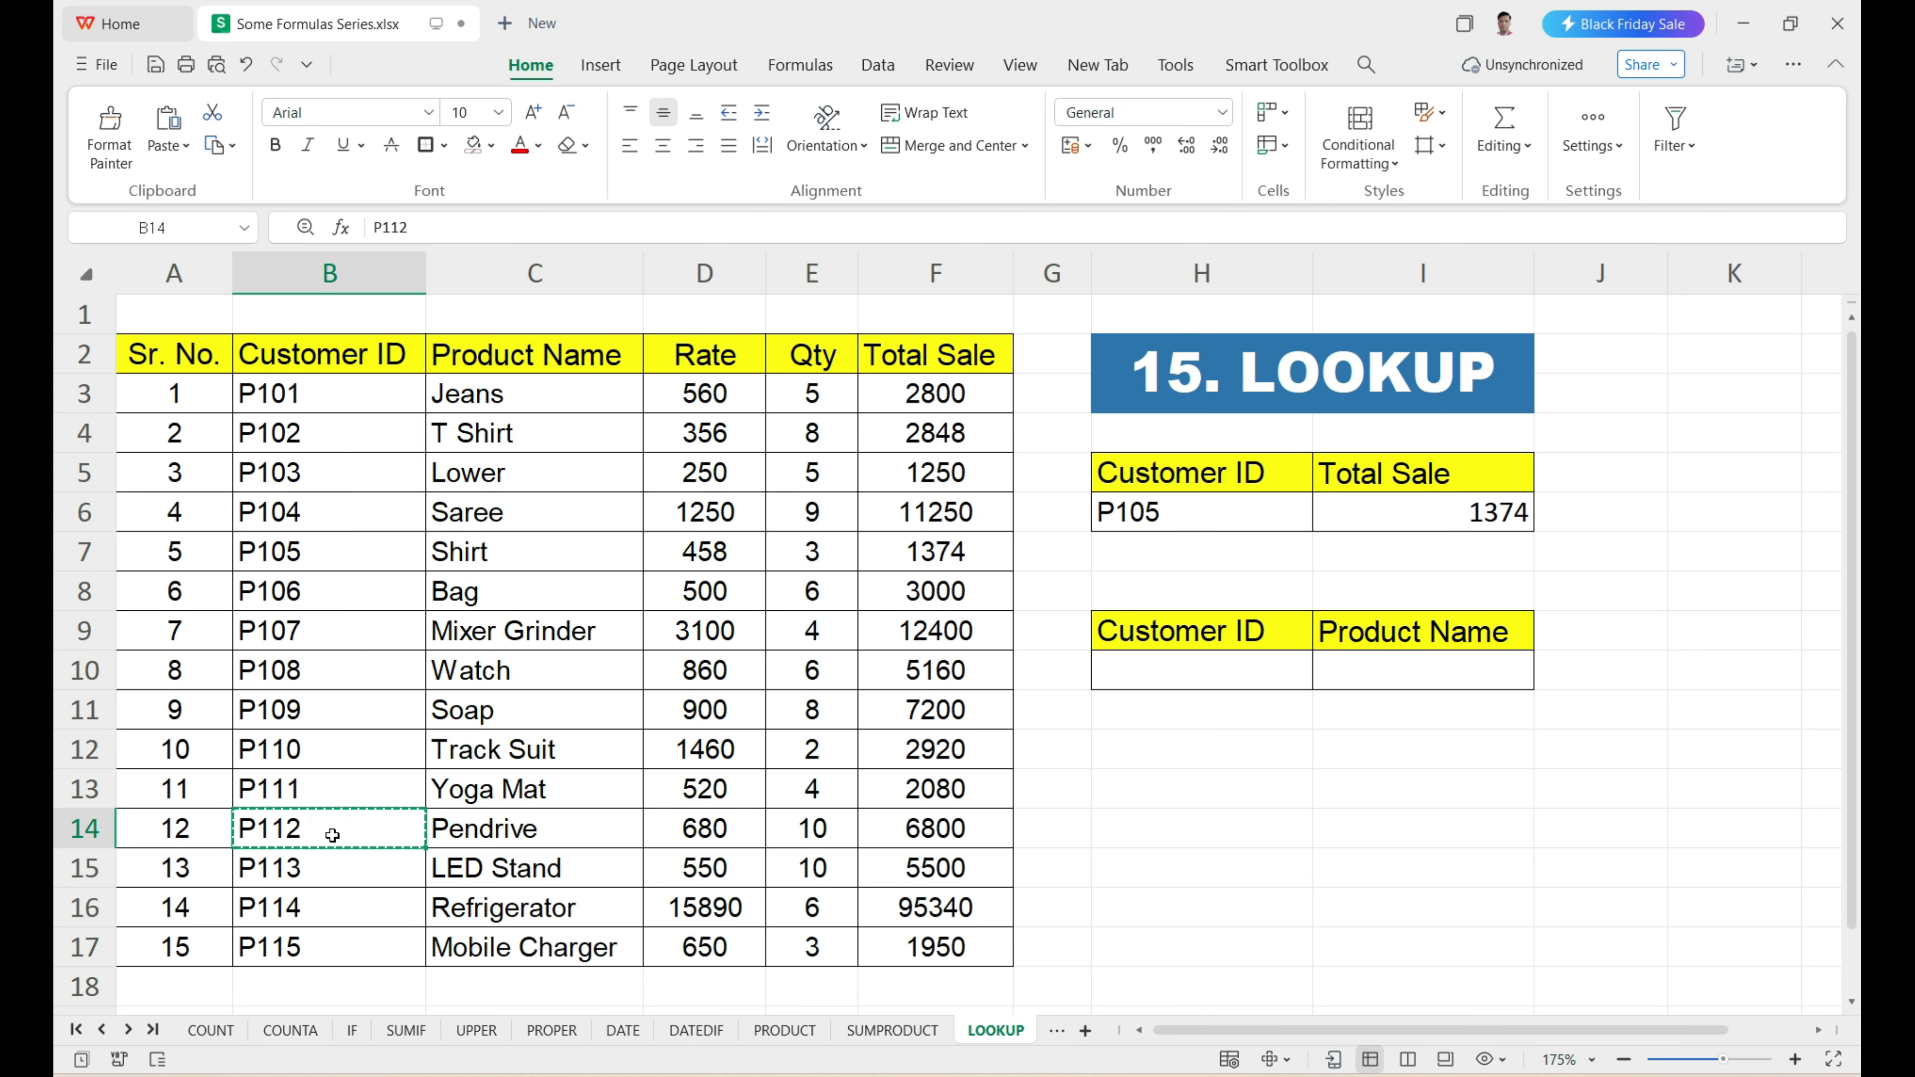
left_click(1173, 669)
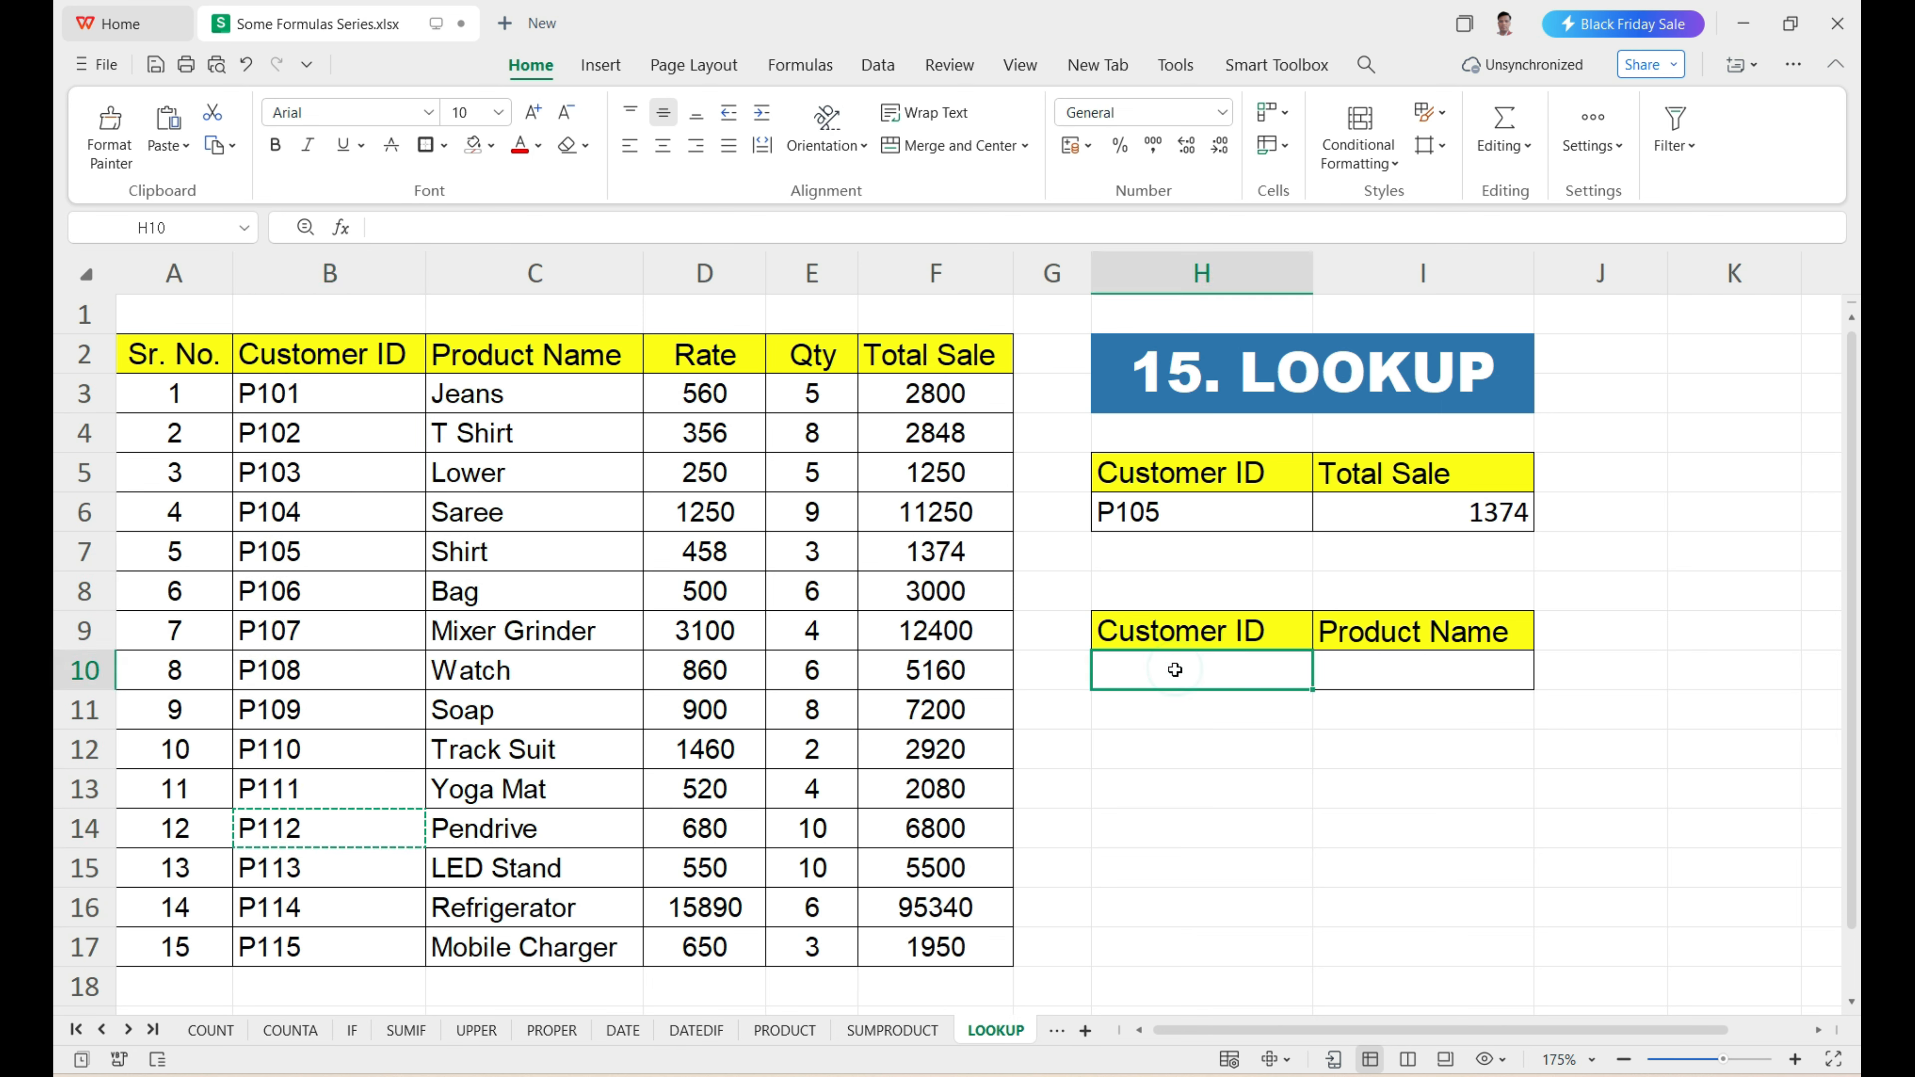
key("ctrl+v")
Enter =LOOKUP(H10,B3:B17,C3:C17) in I10 to return the product name for the customer ID in H10.
left_click(1350, 672)
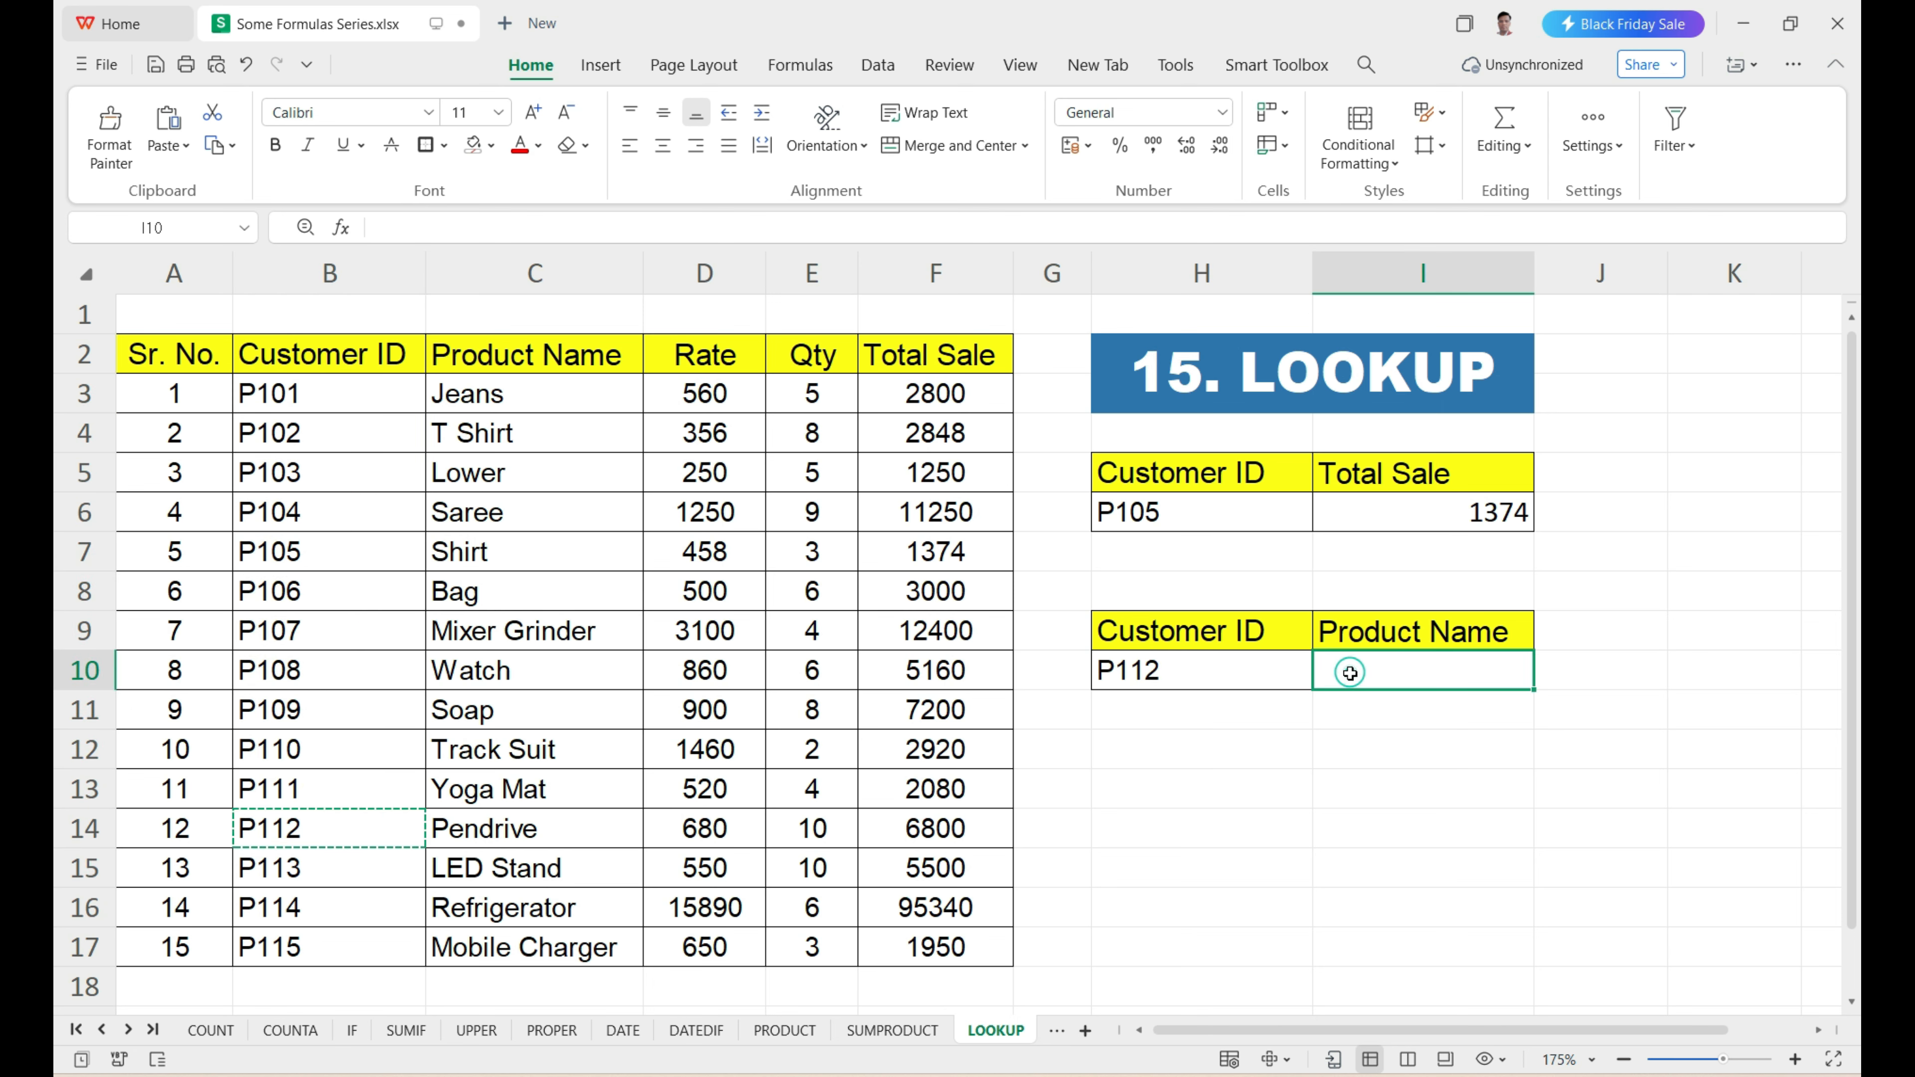
type("=")
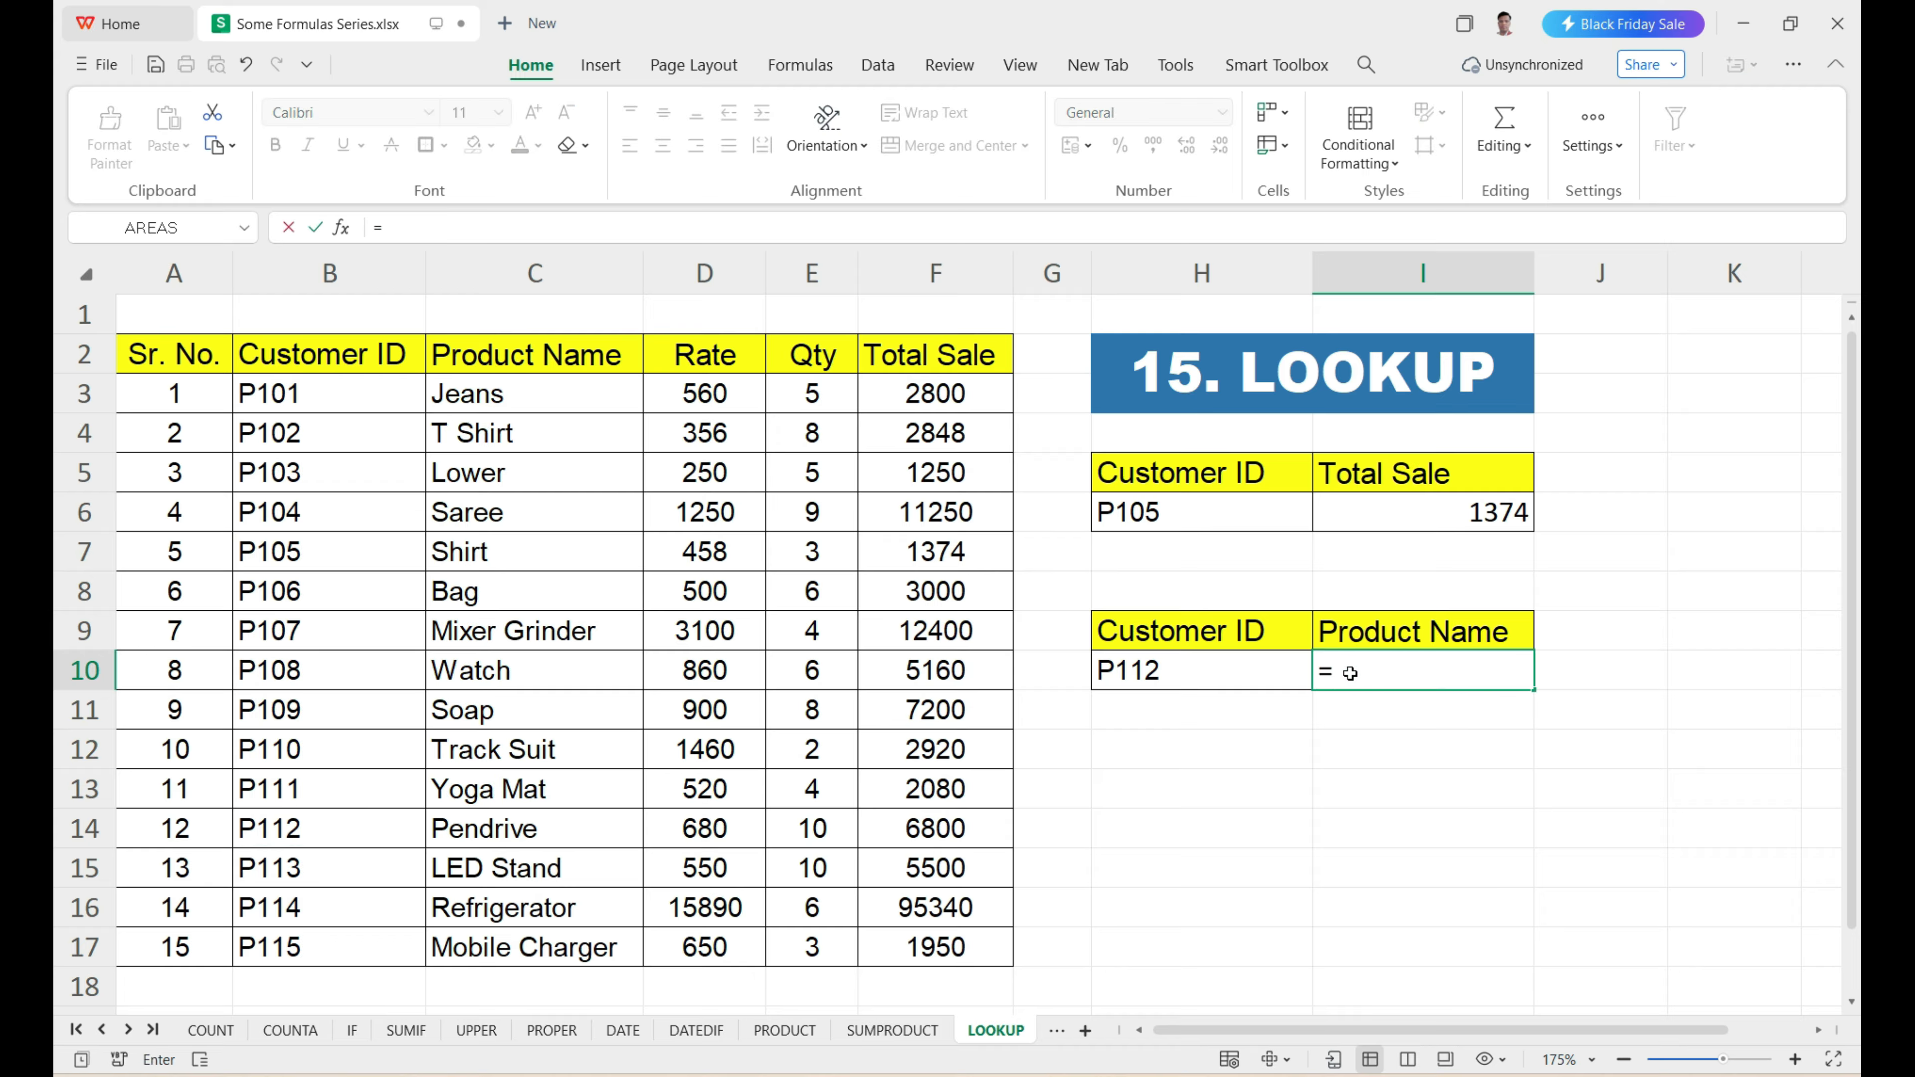
type("looku")
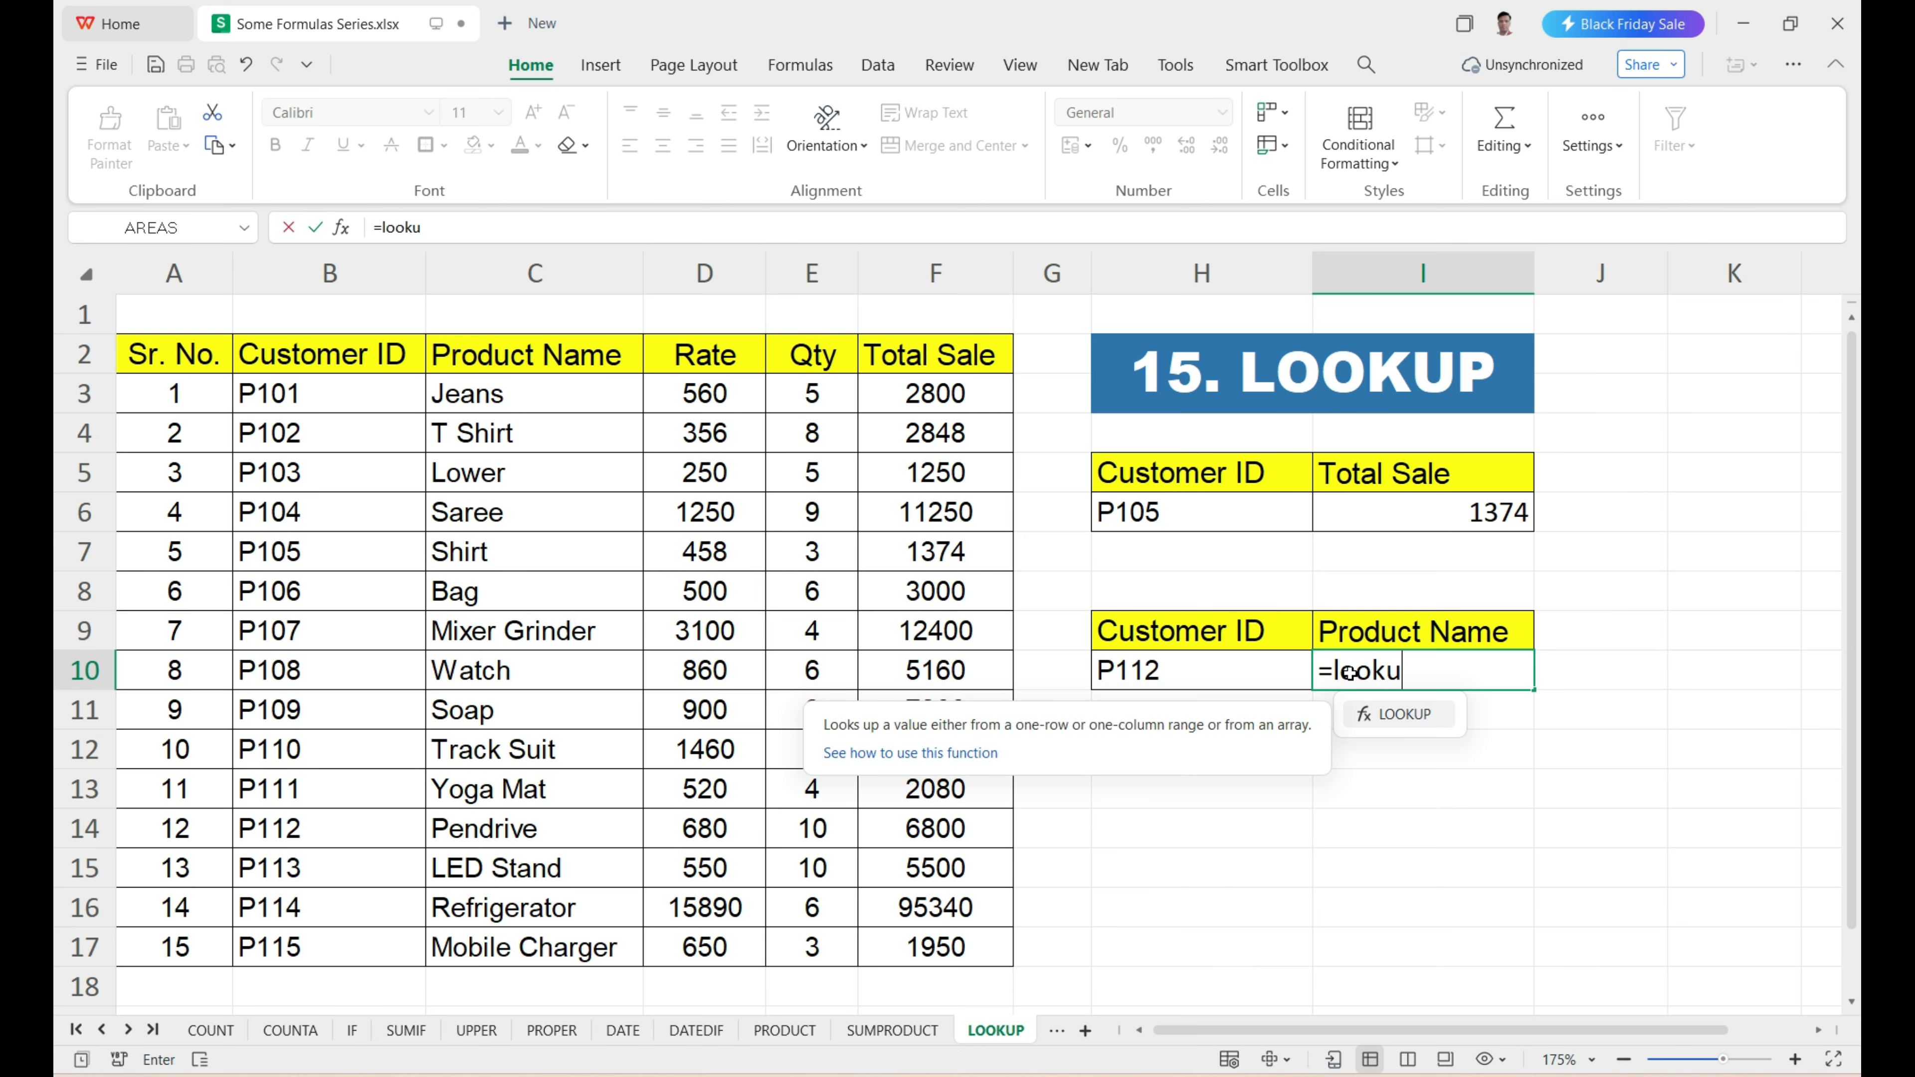
type("p")
key("Tab")
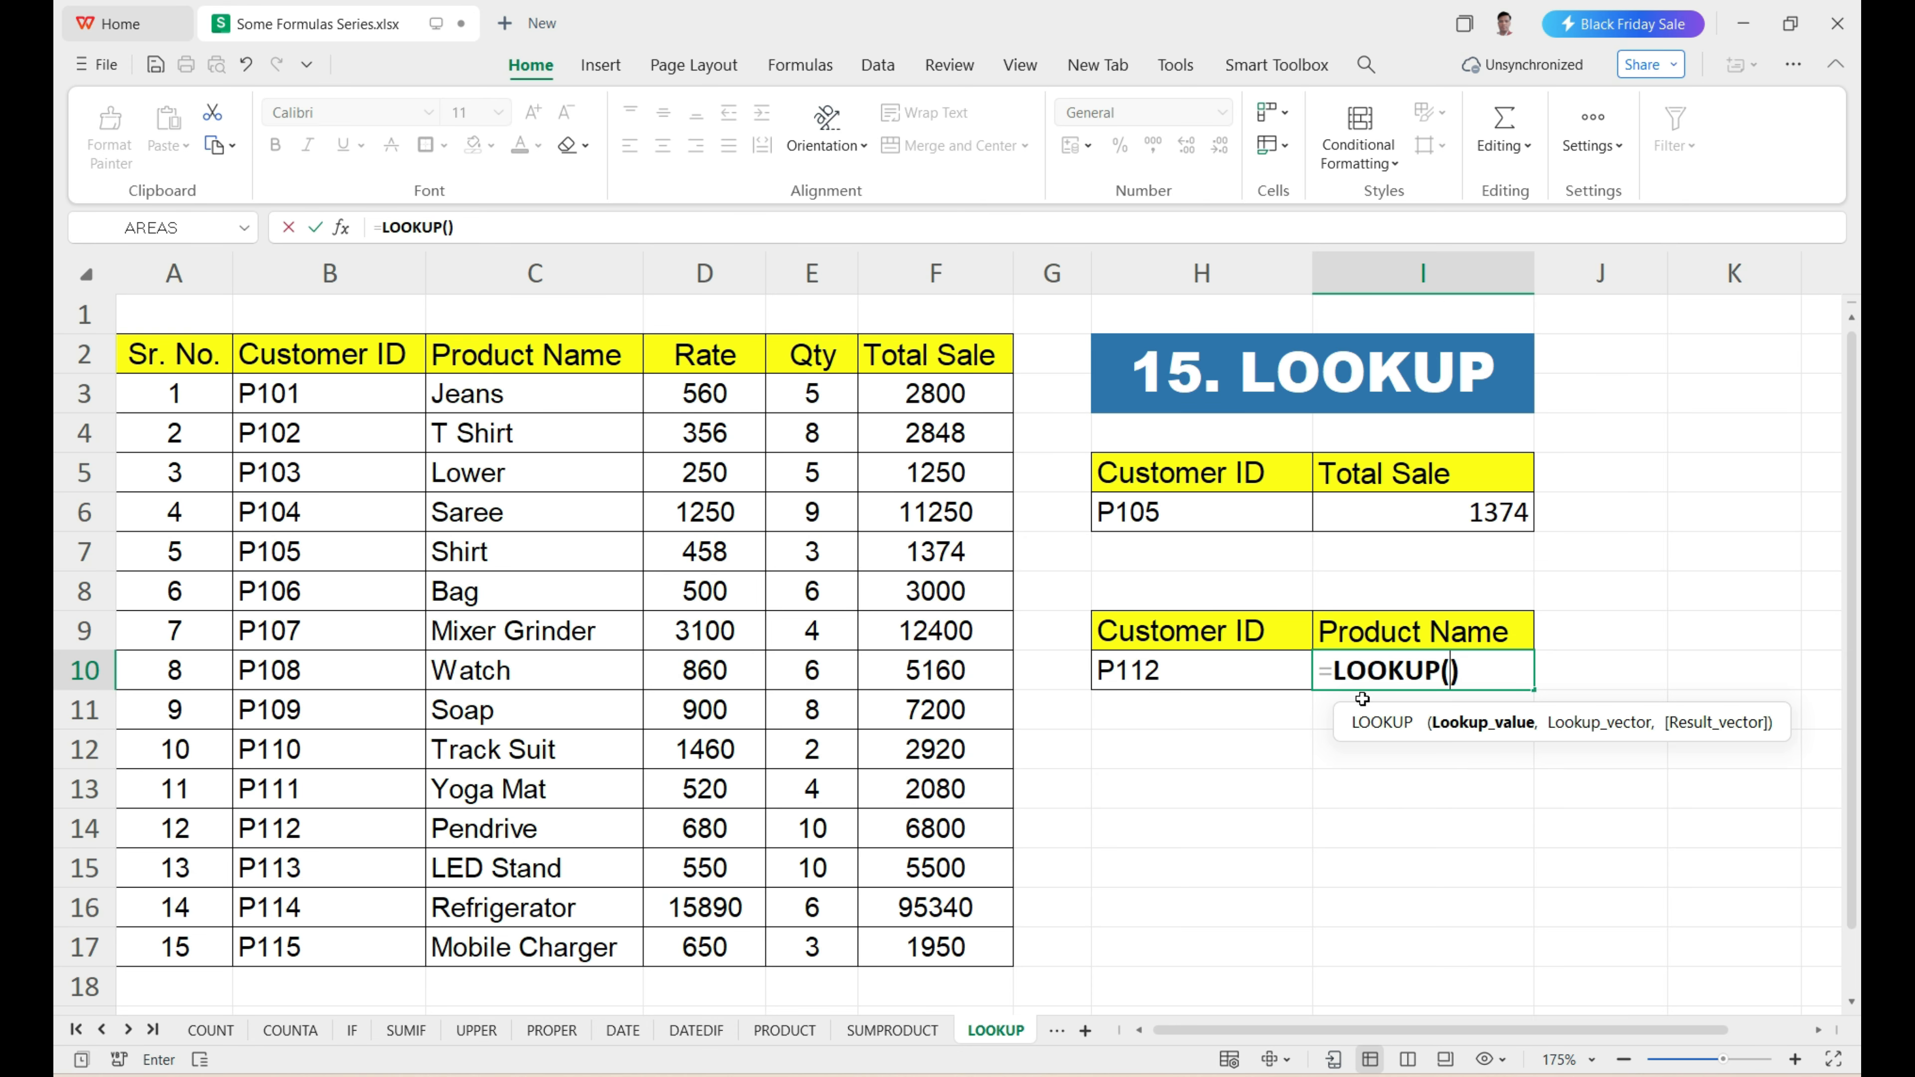
left_click_drag(1364, 708, 1108, 726)
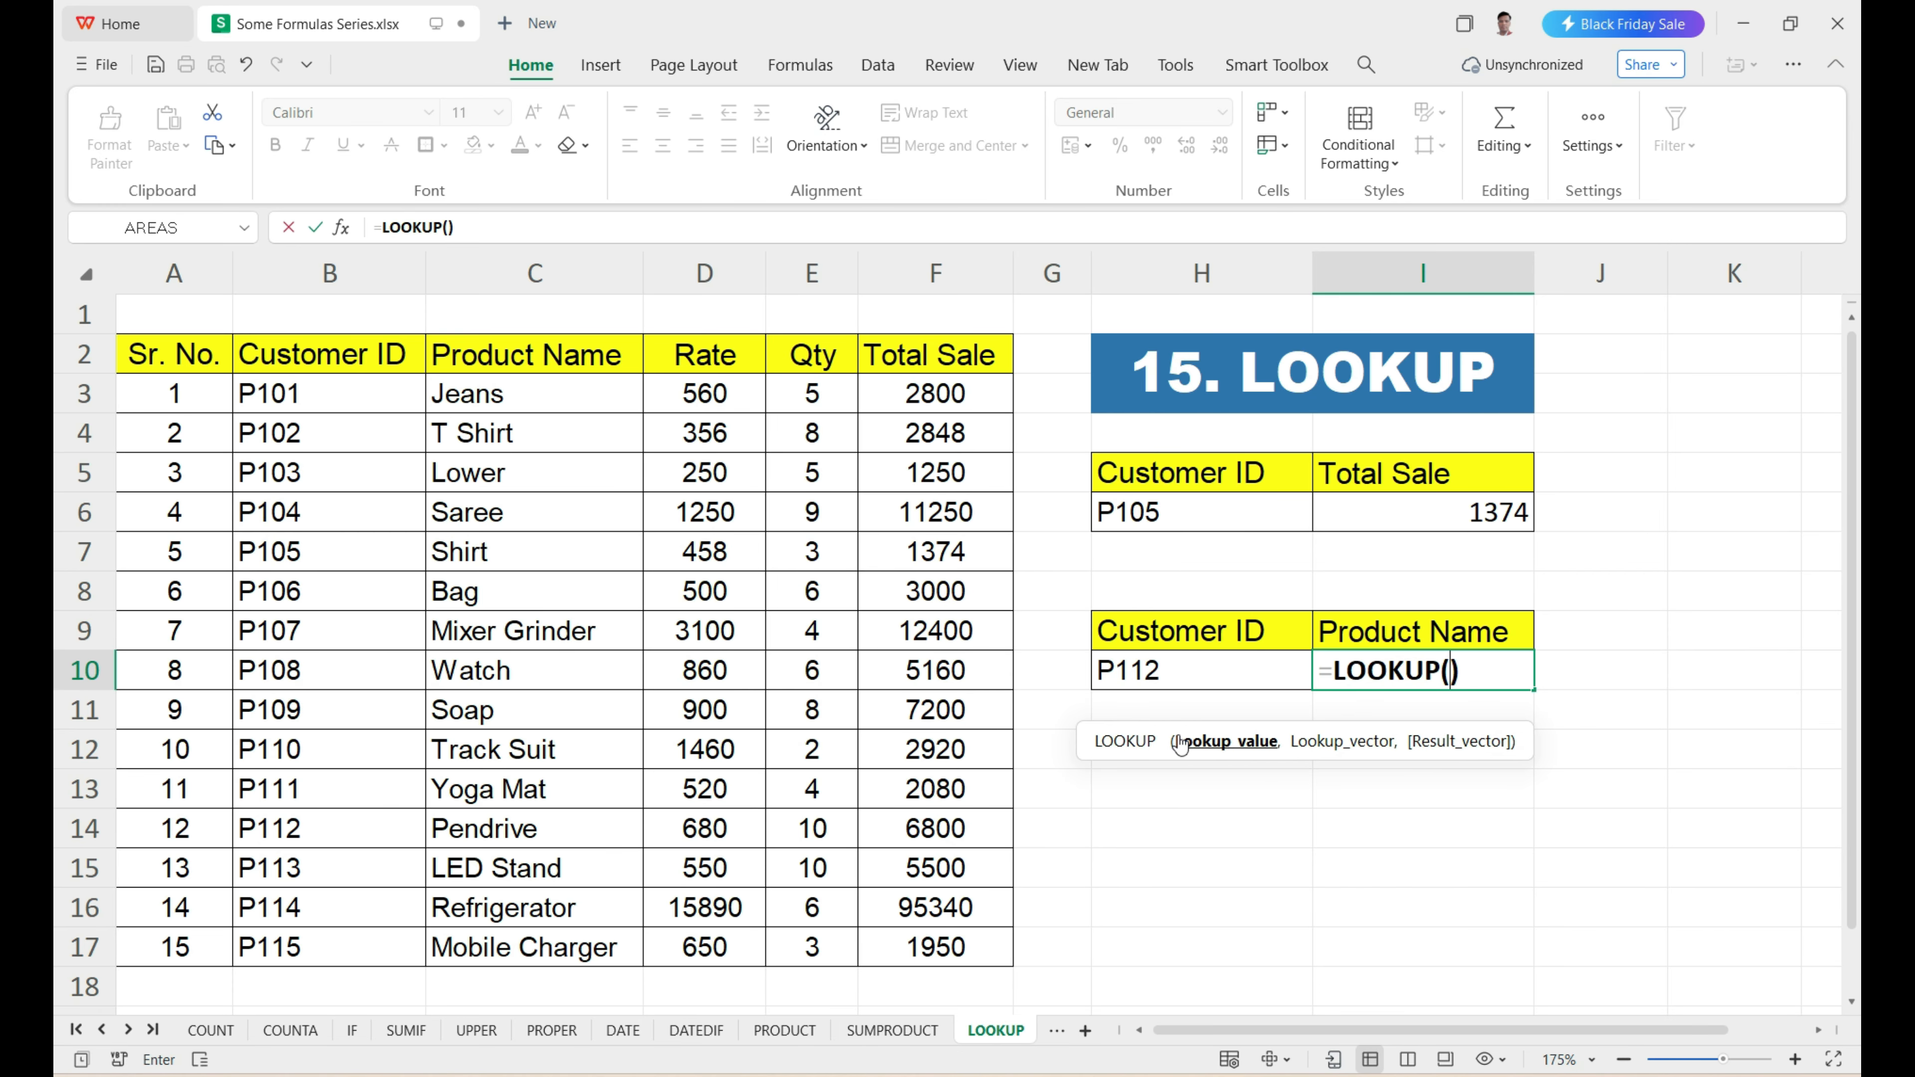
left_click(1160, 684)
type(",")
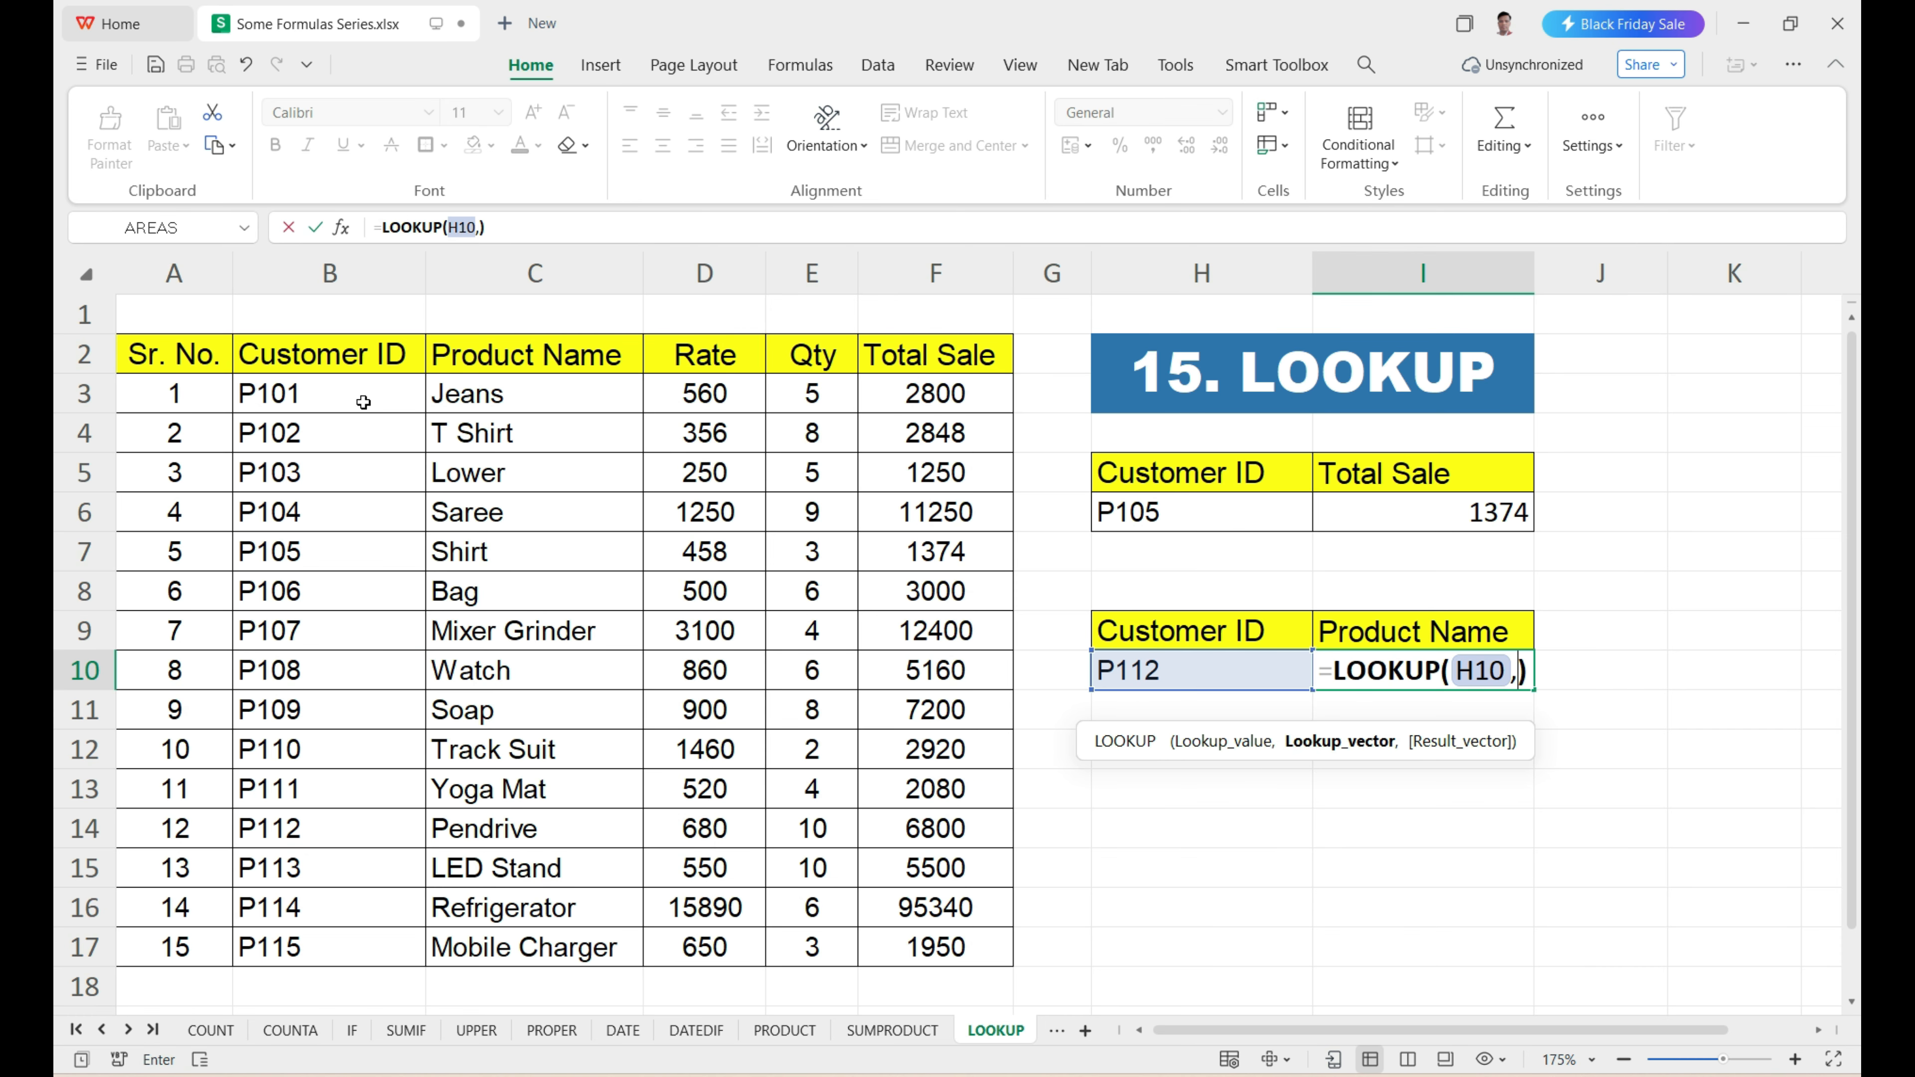
left_click_drag(363, 400, 371, 933)
type(",")
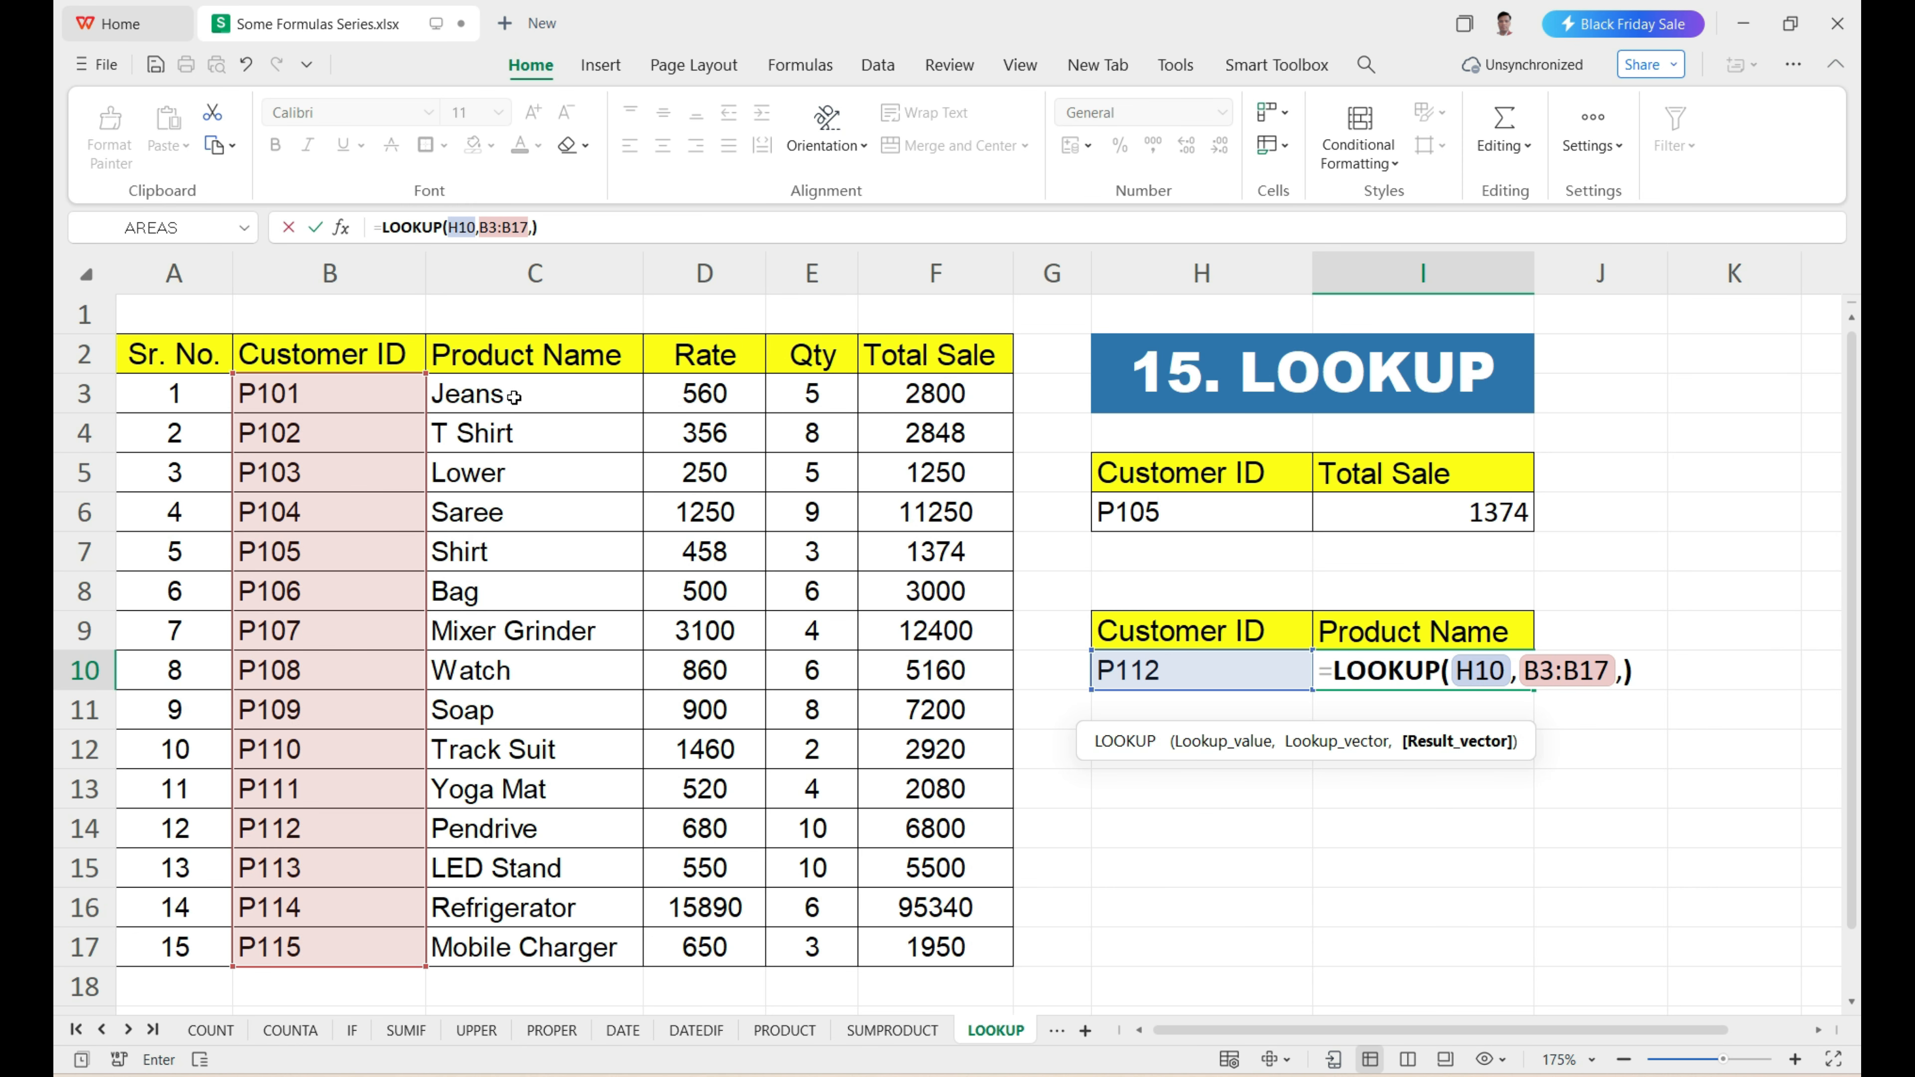
left_click_drag(514, 395, 527, 936)
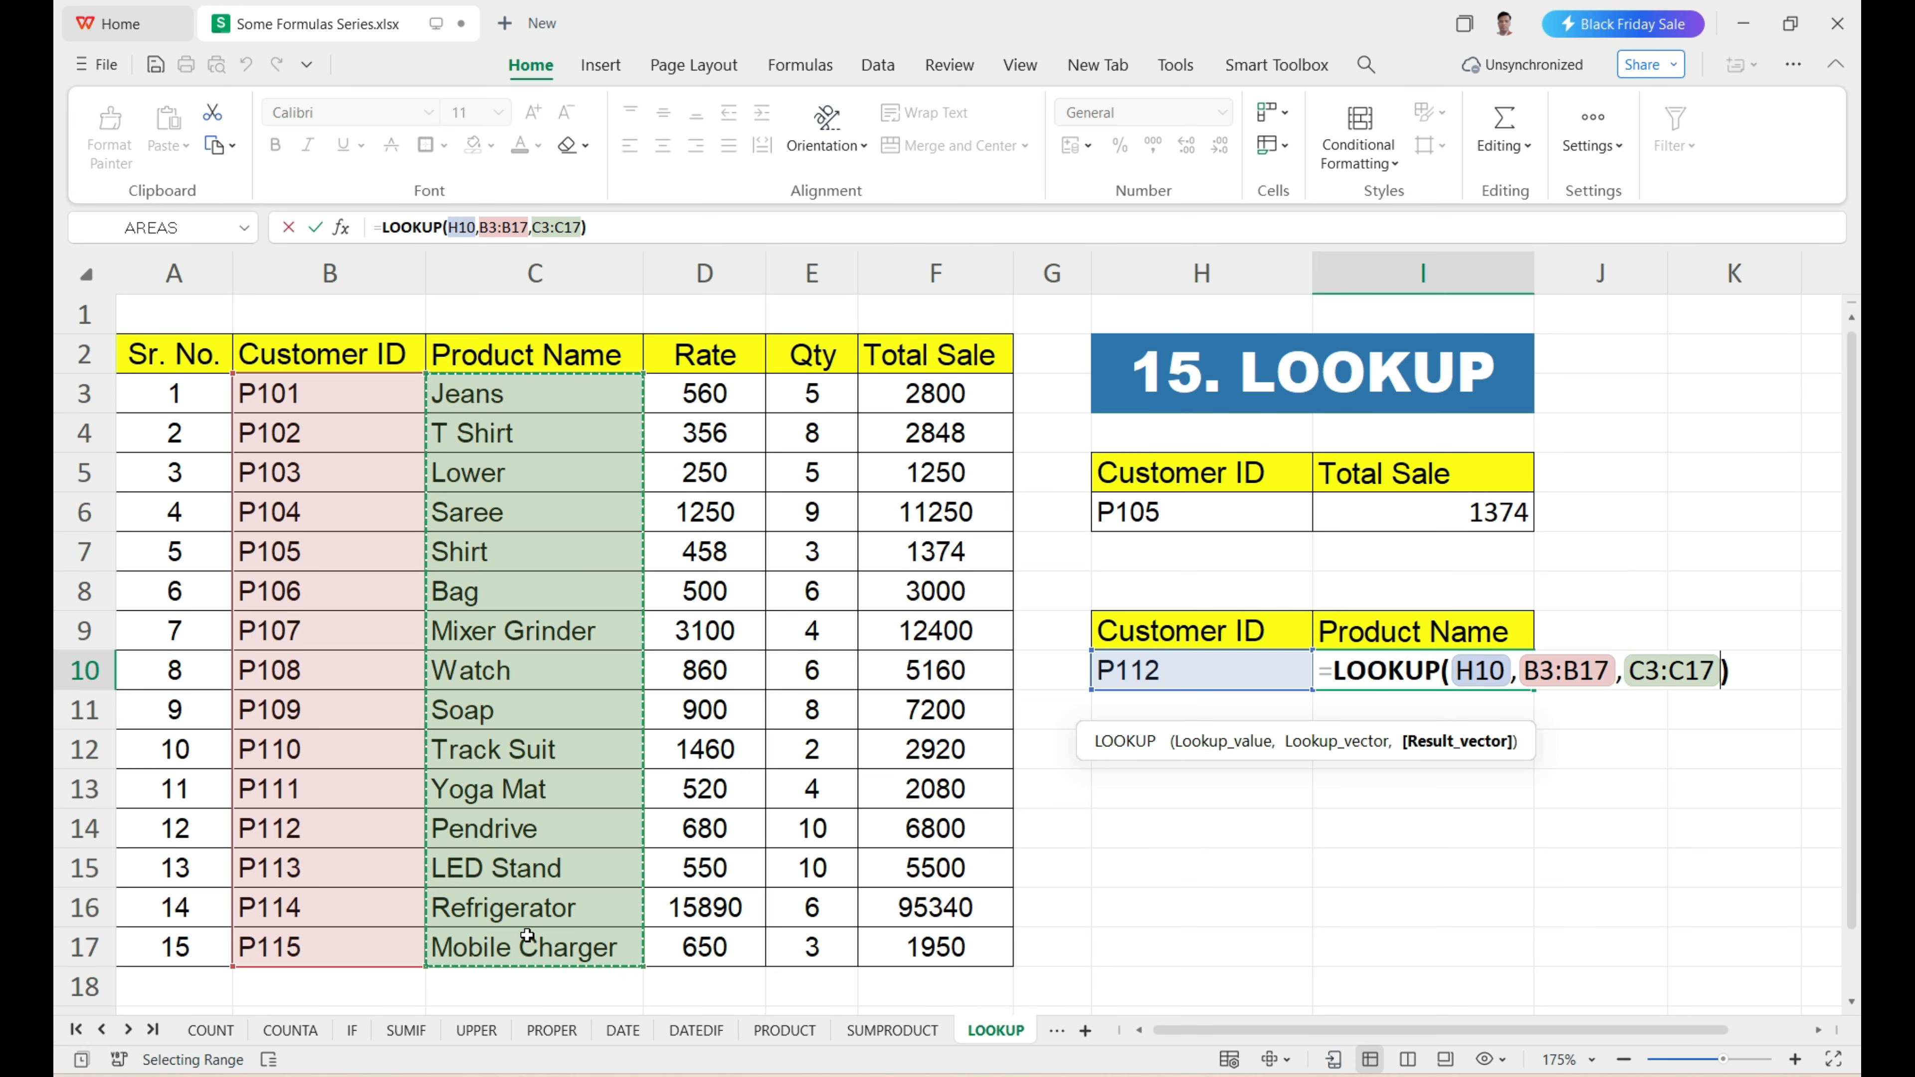
key("Return")
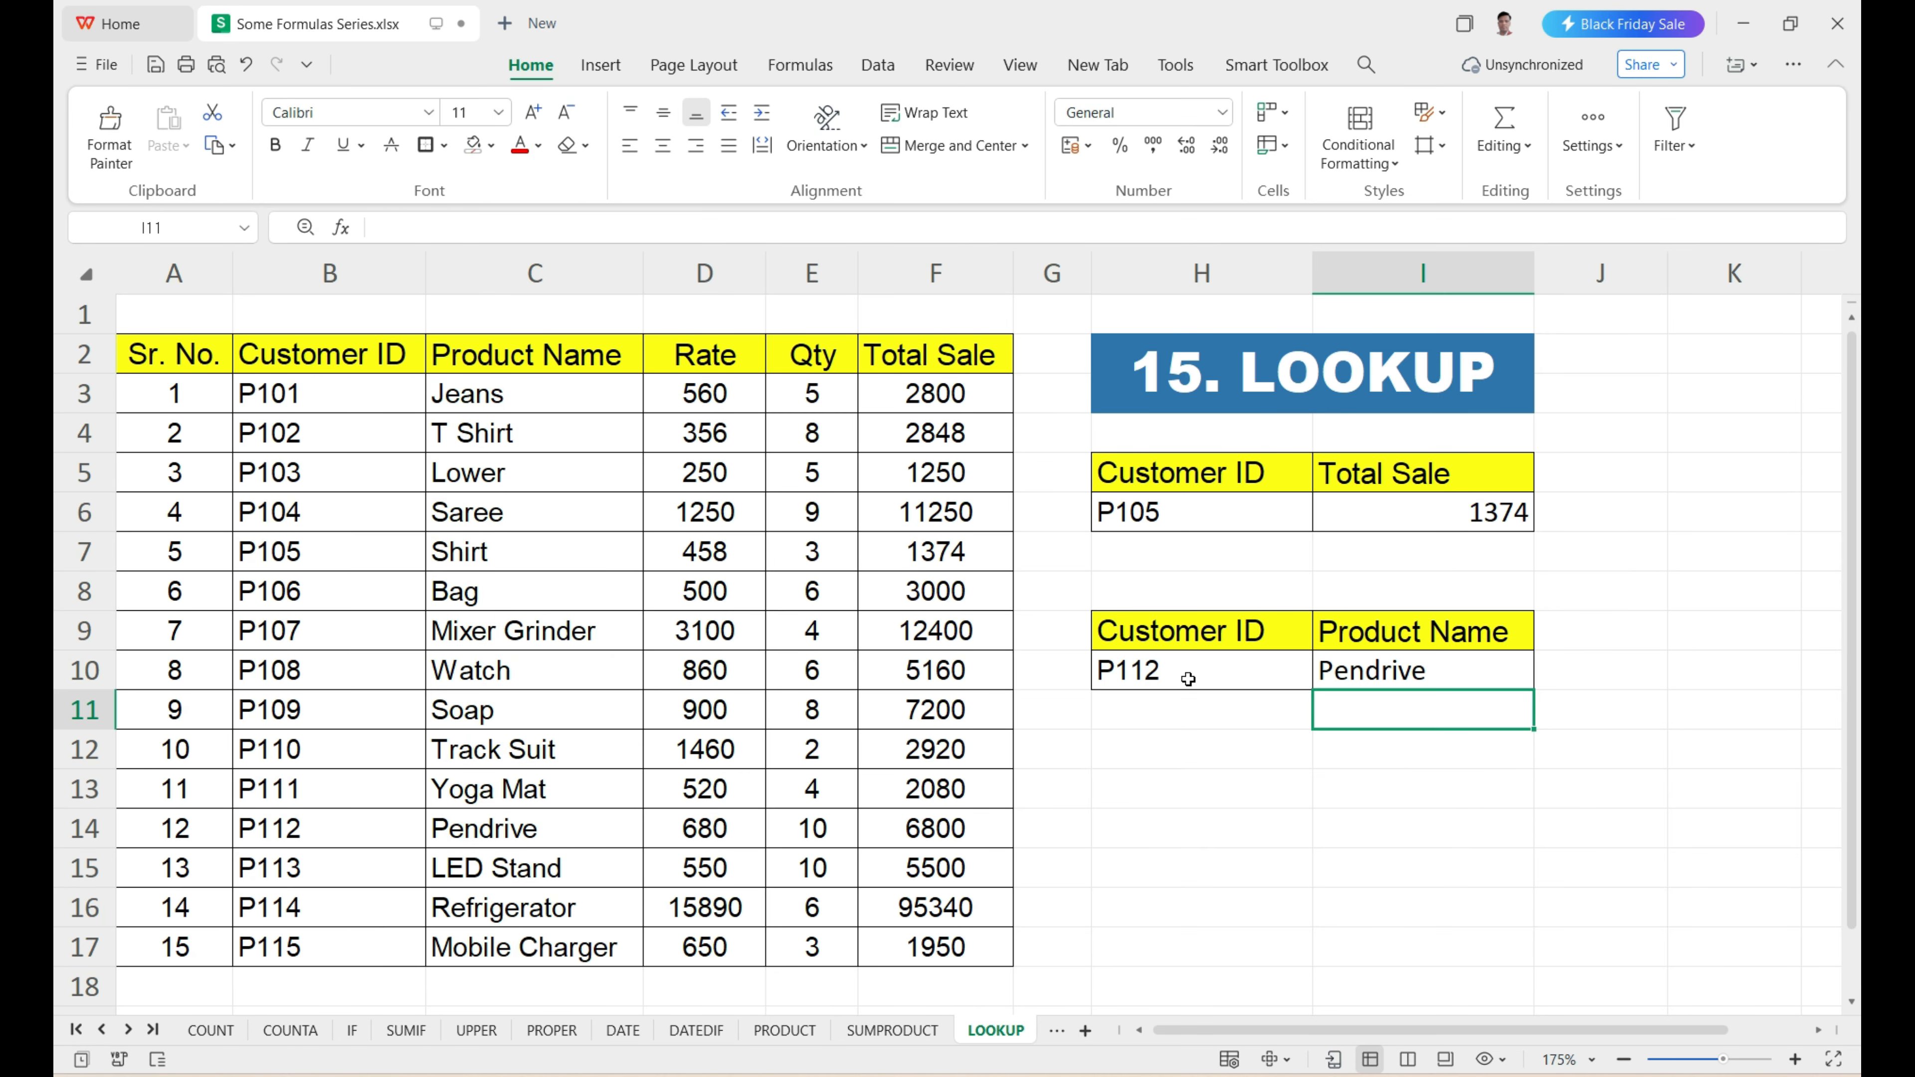
Replace the customer ID in H10 with the one copied from B17 and check I10 against the product name in C17.
left_click(1432, 679)
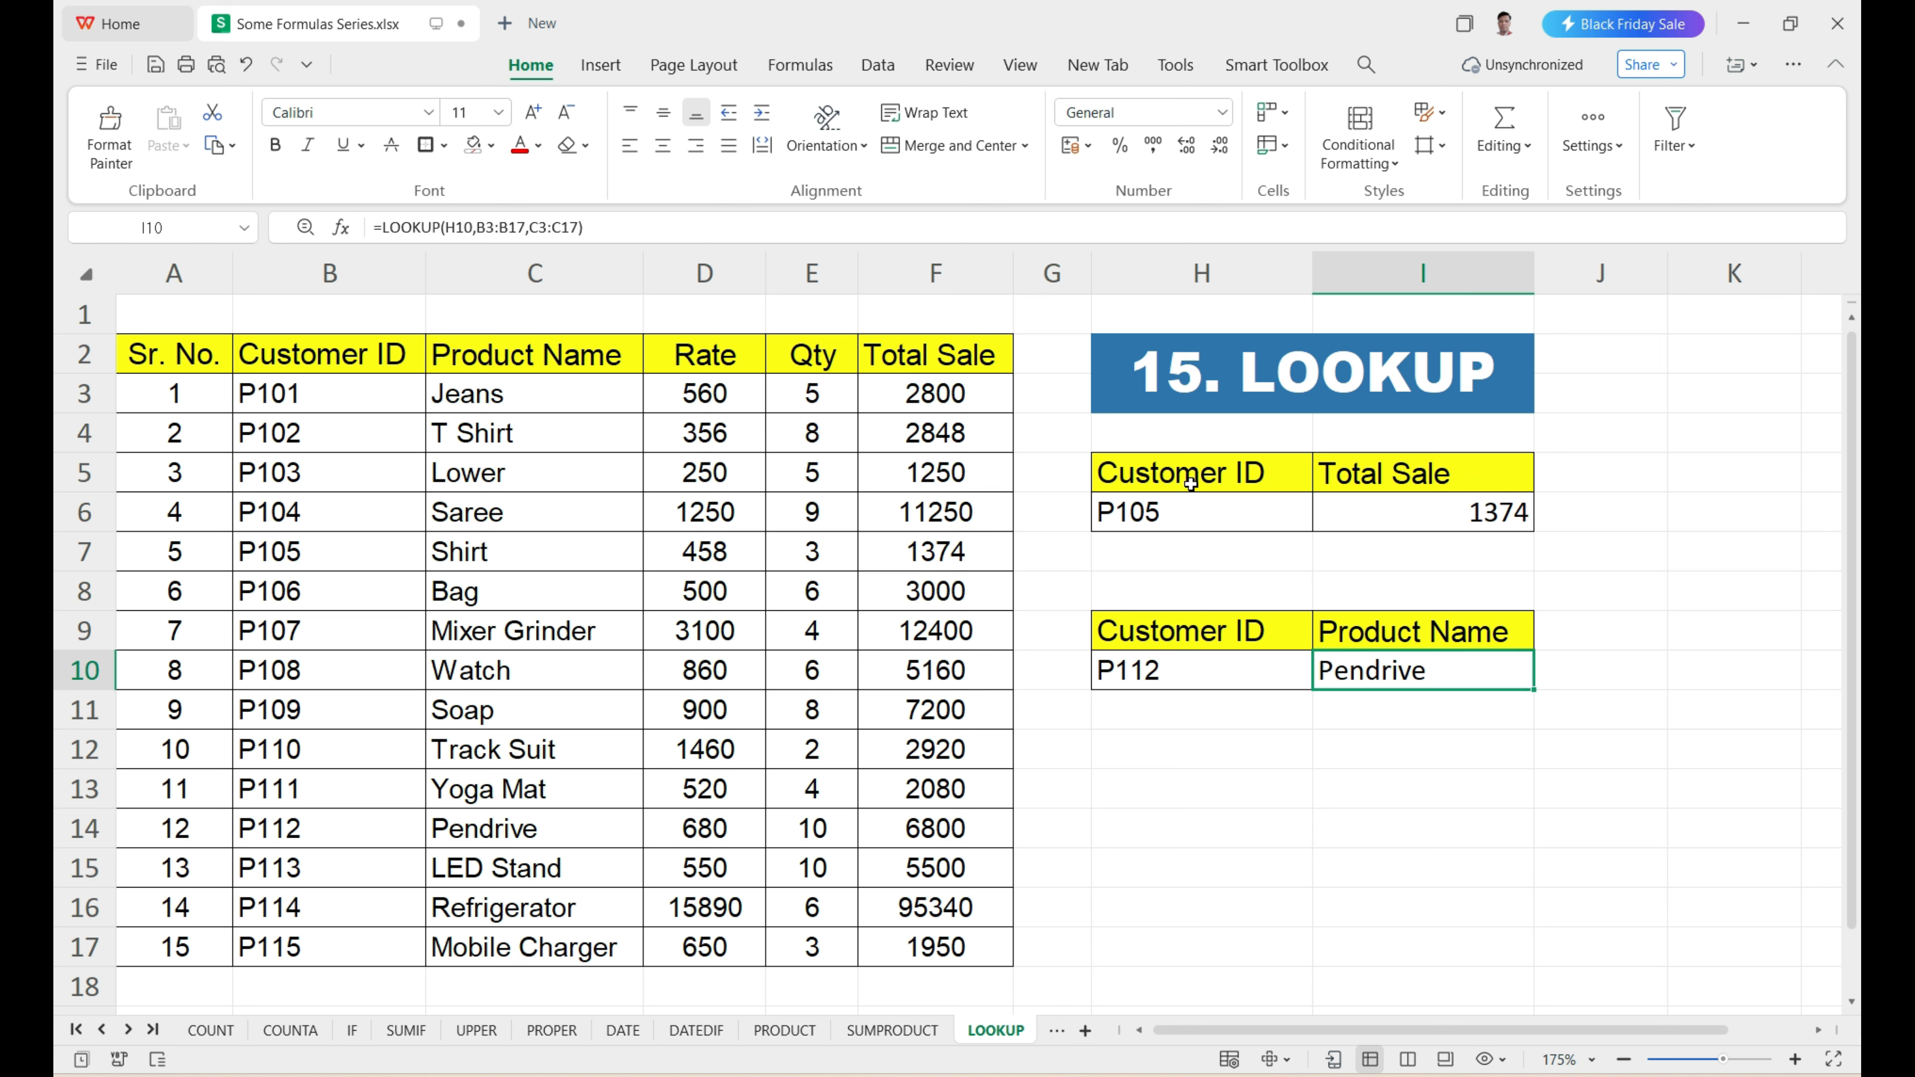
left_click(1193, 667)
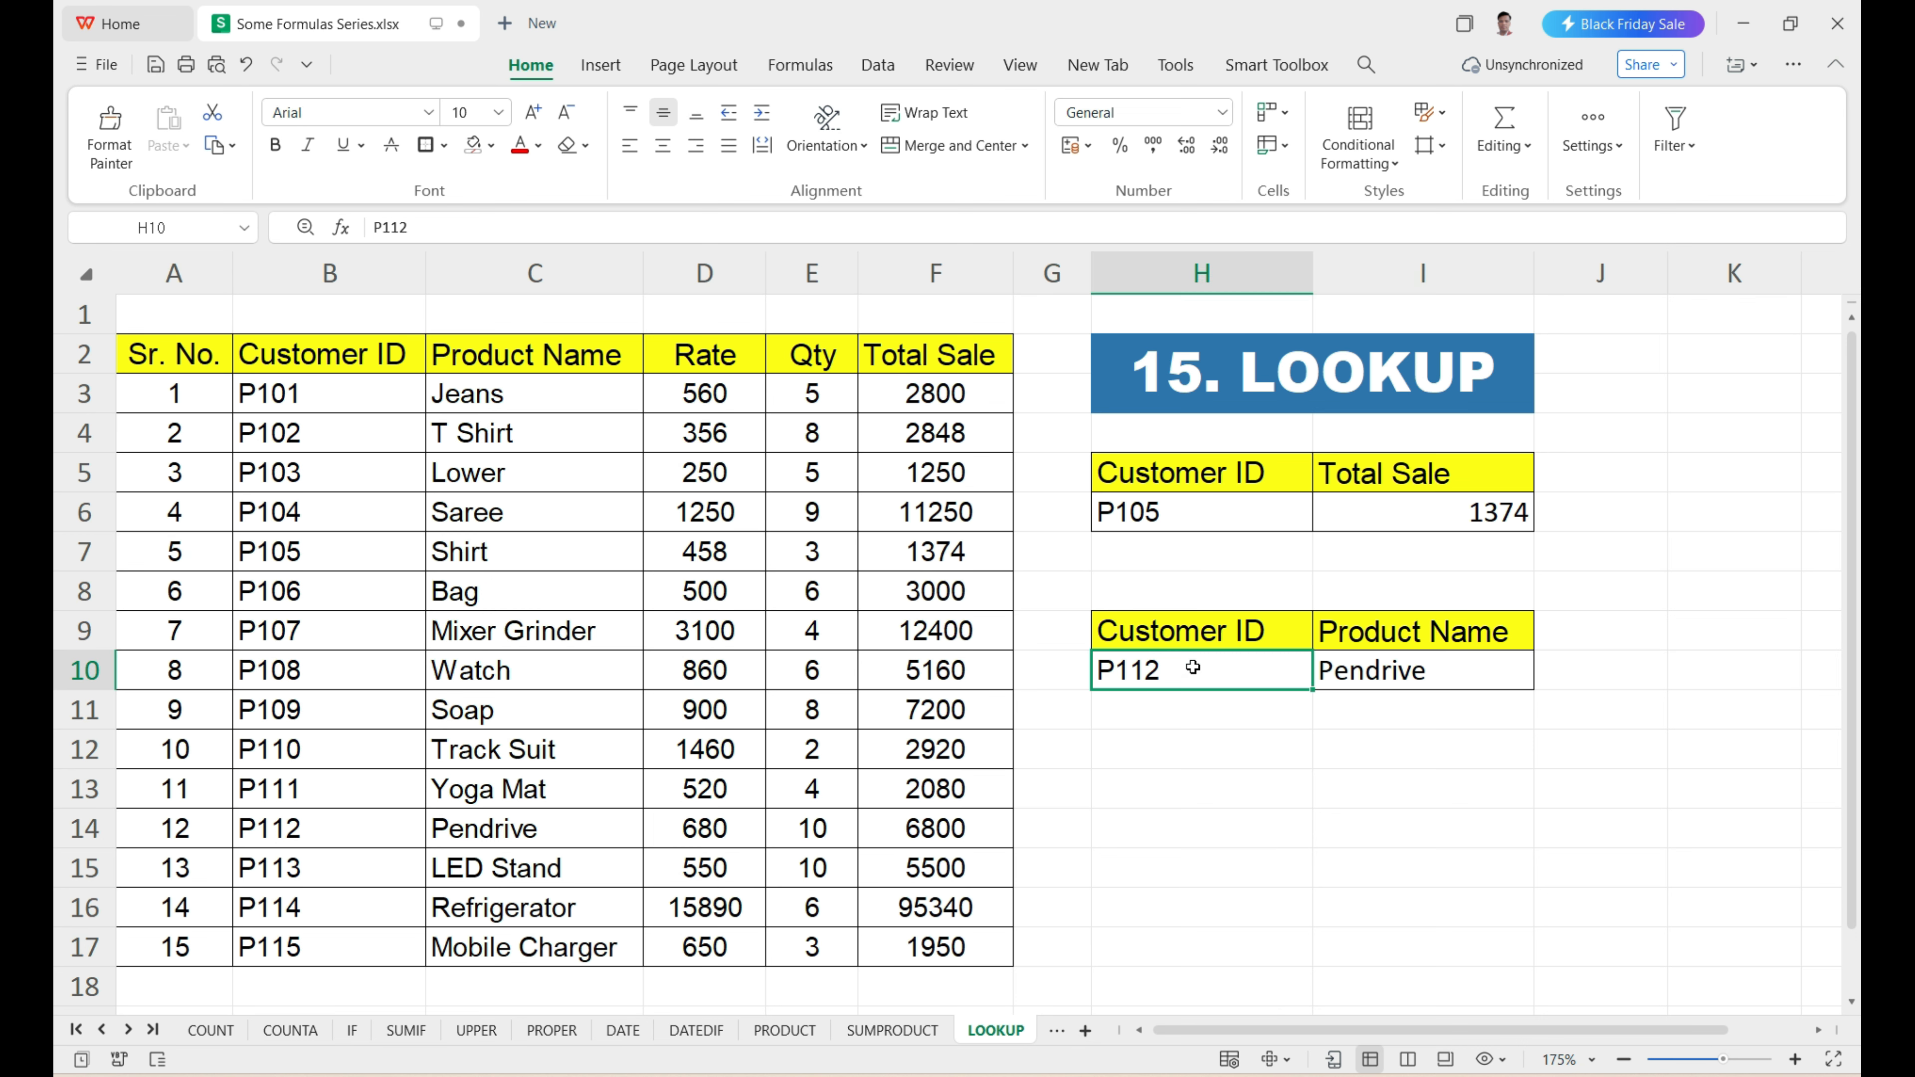
left_click(256, 954)
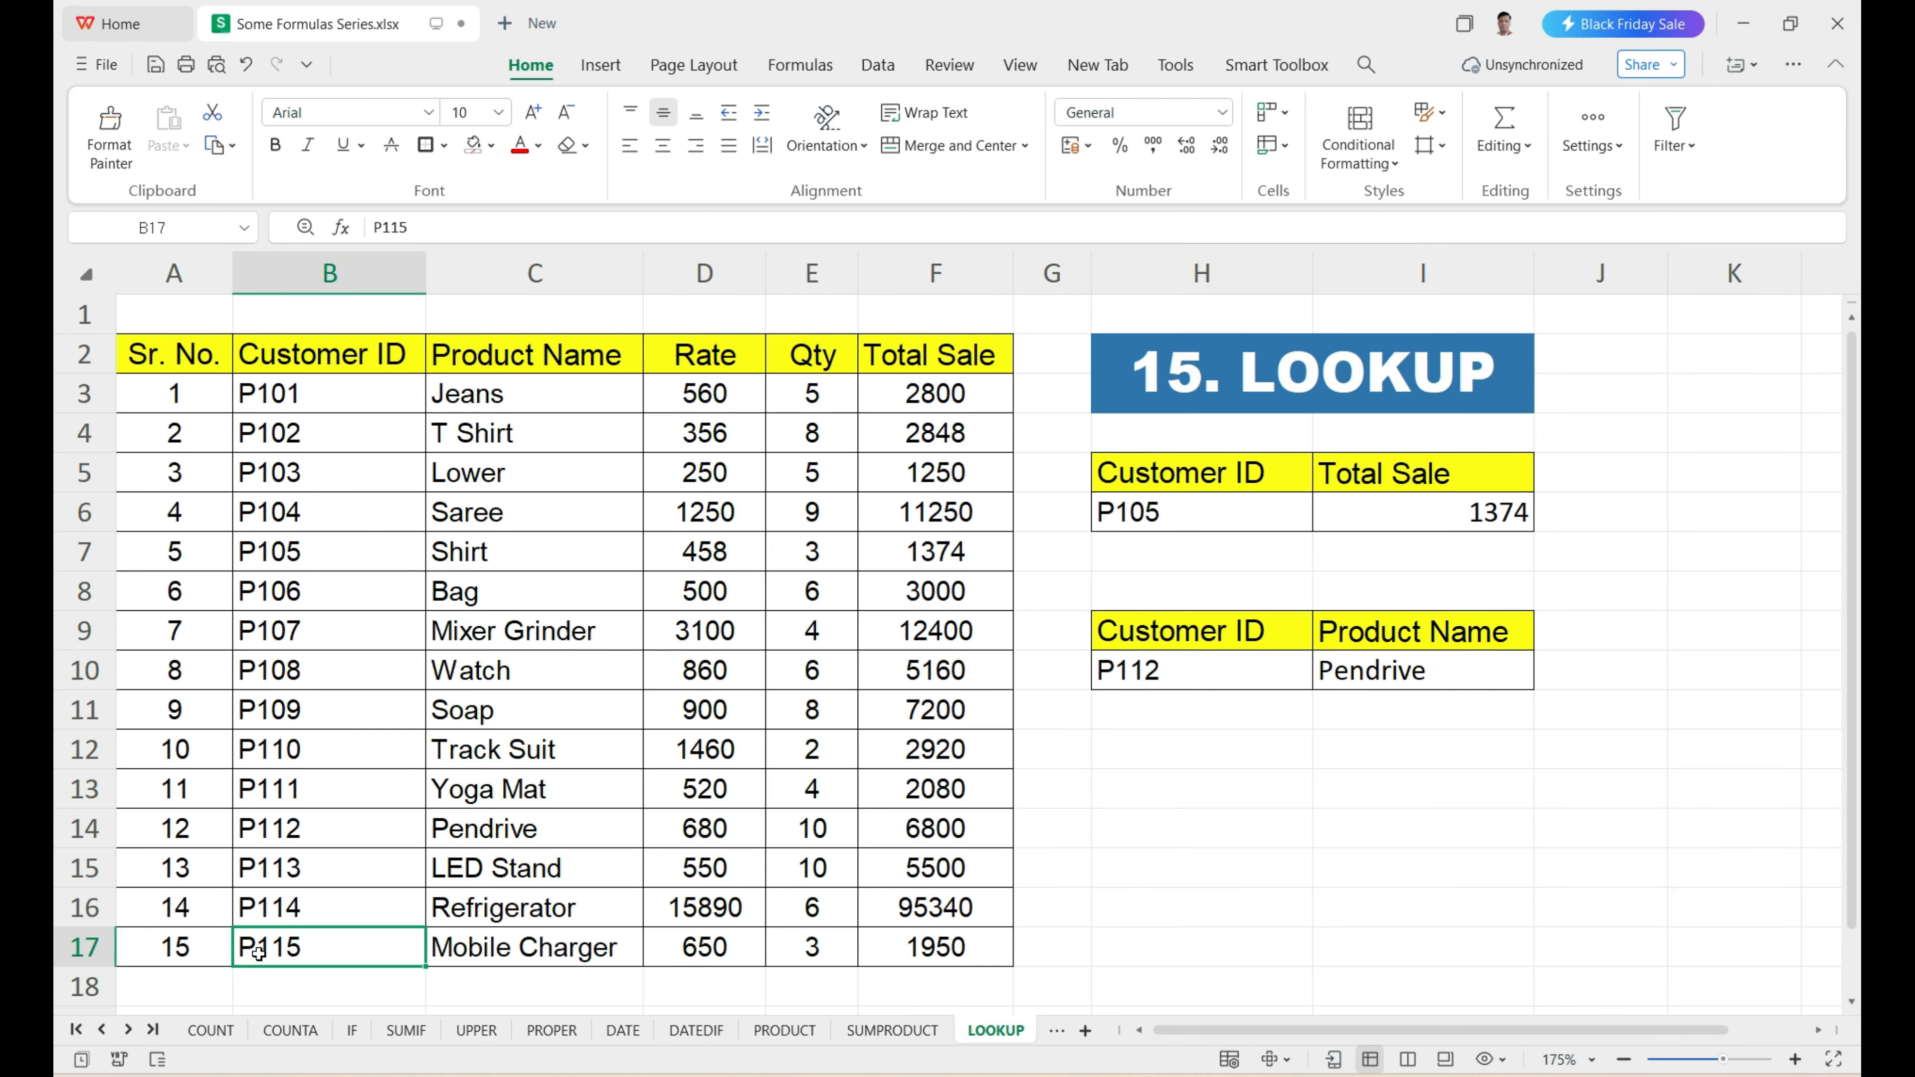
key("ctrl+c")
left_click(1207, 680)
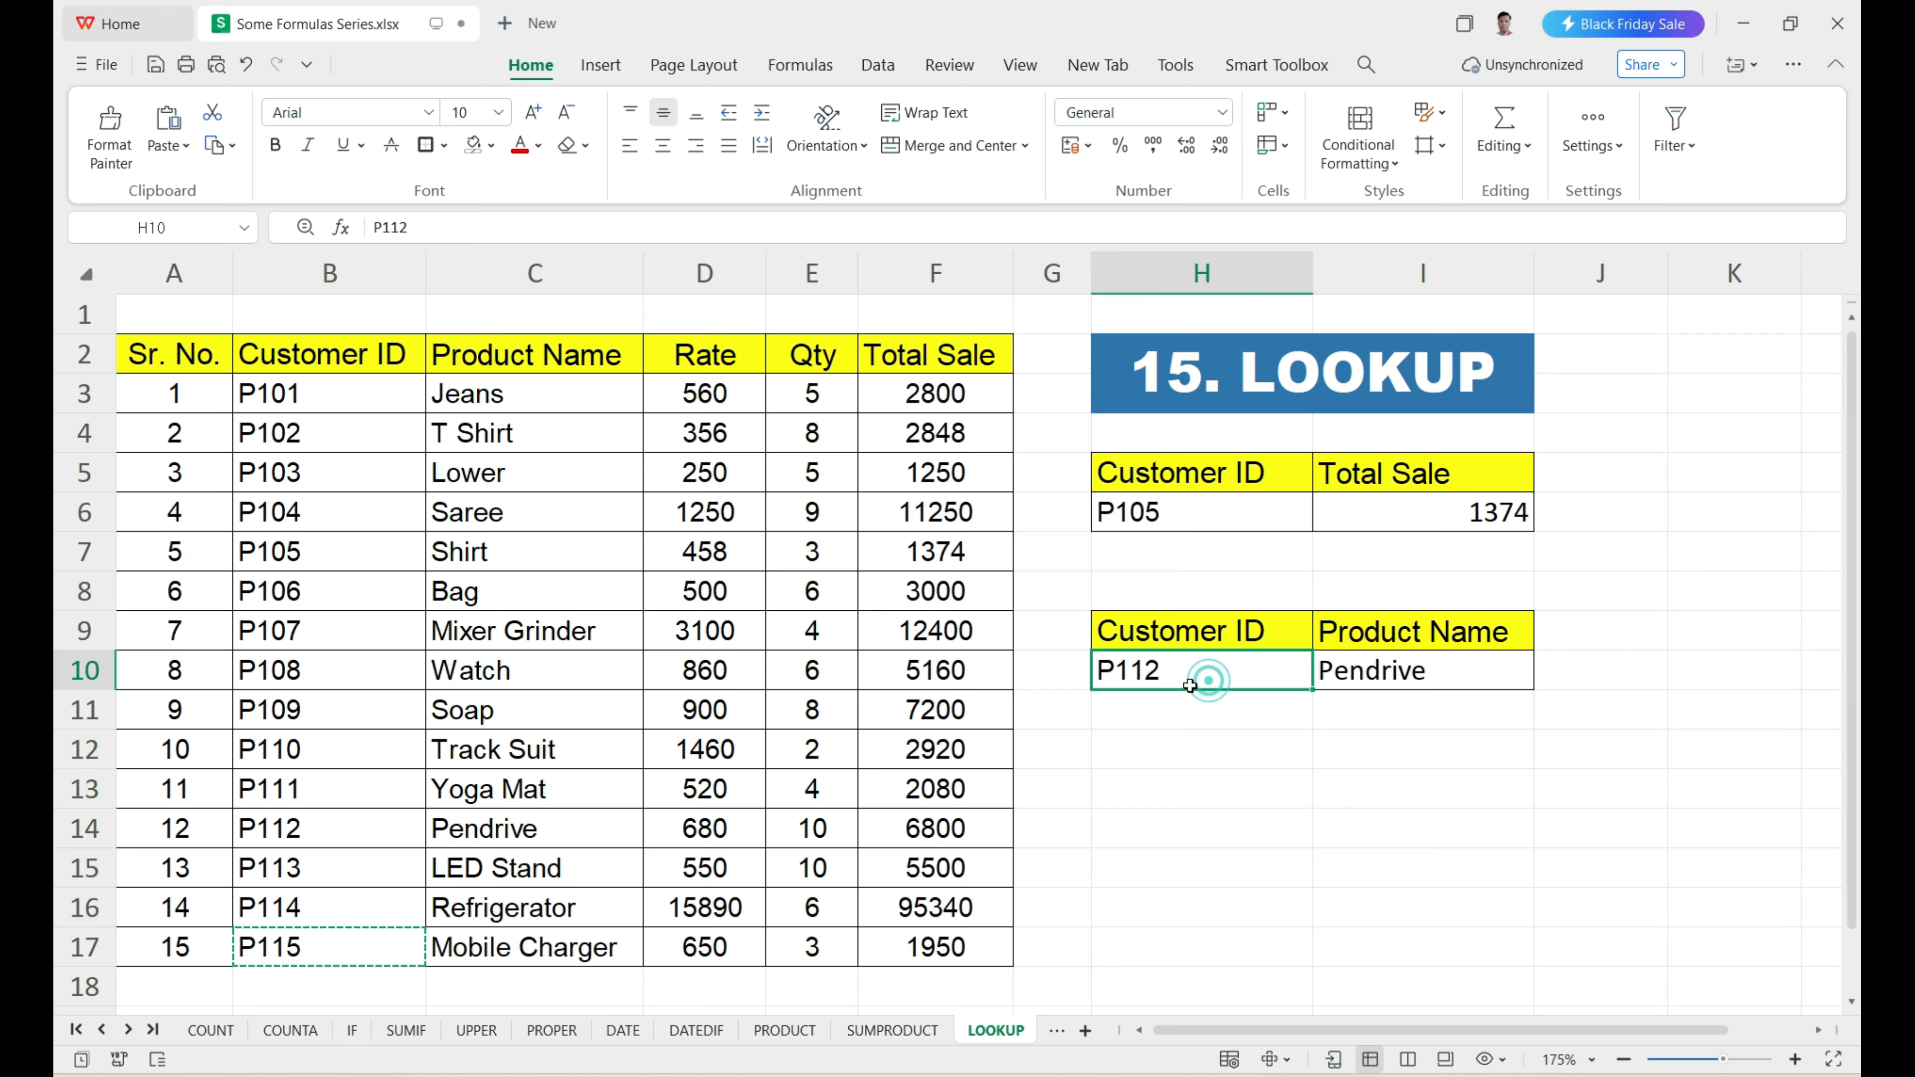
key("ctrl+v")
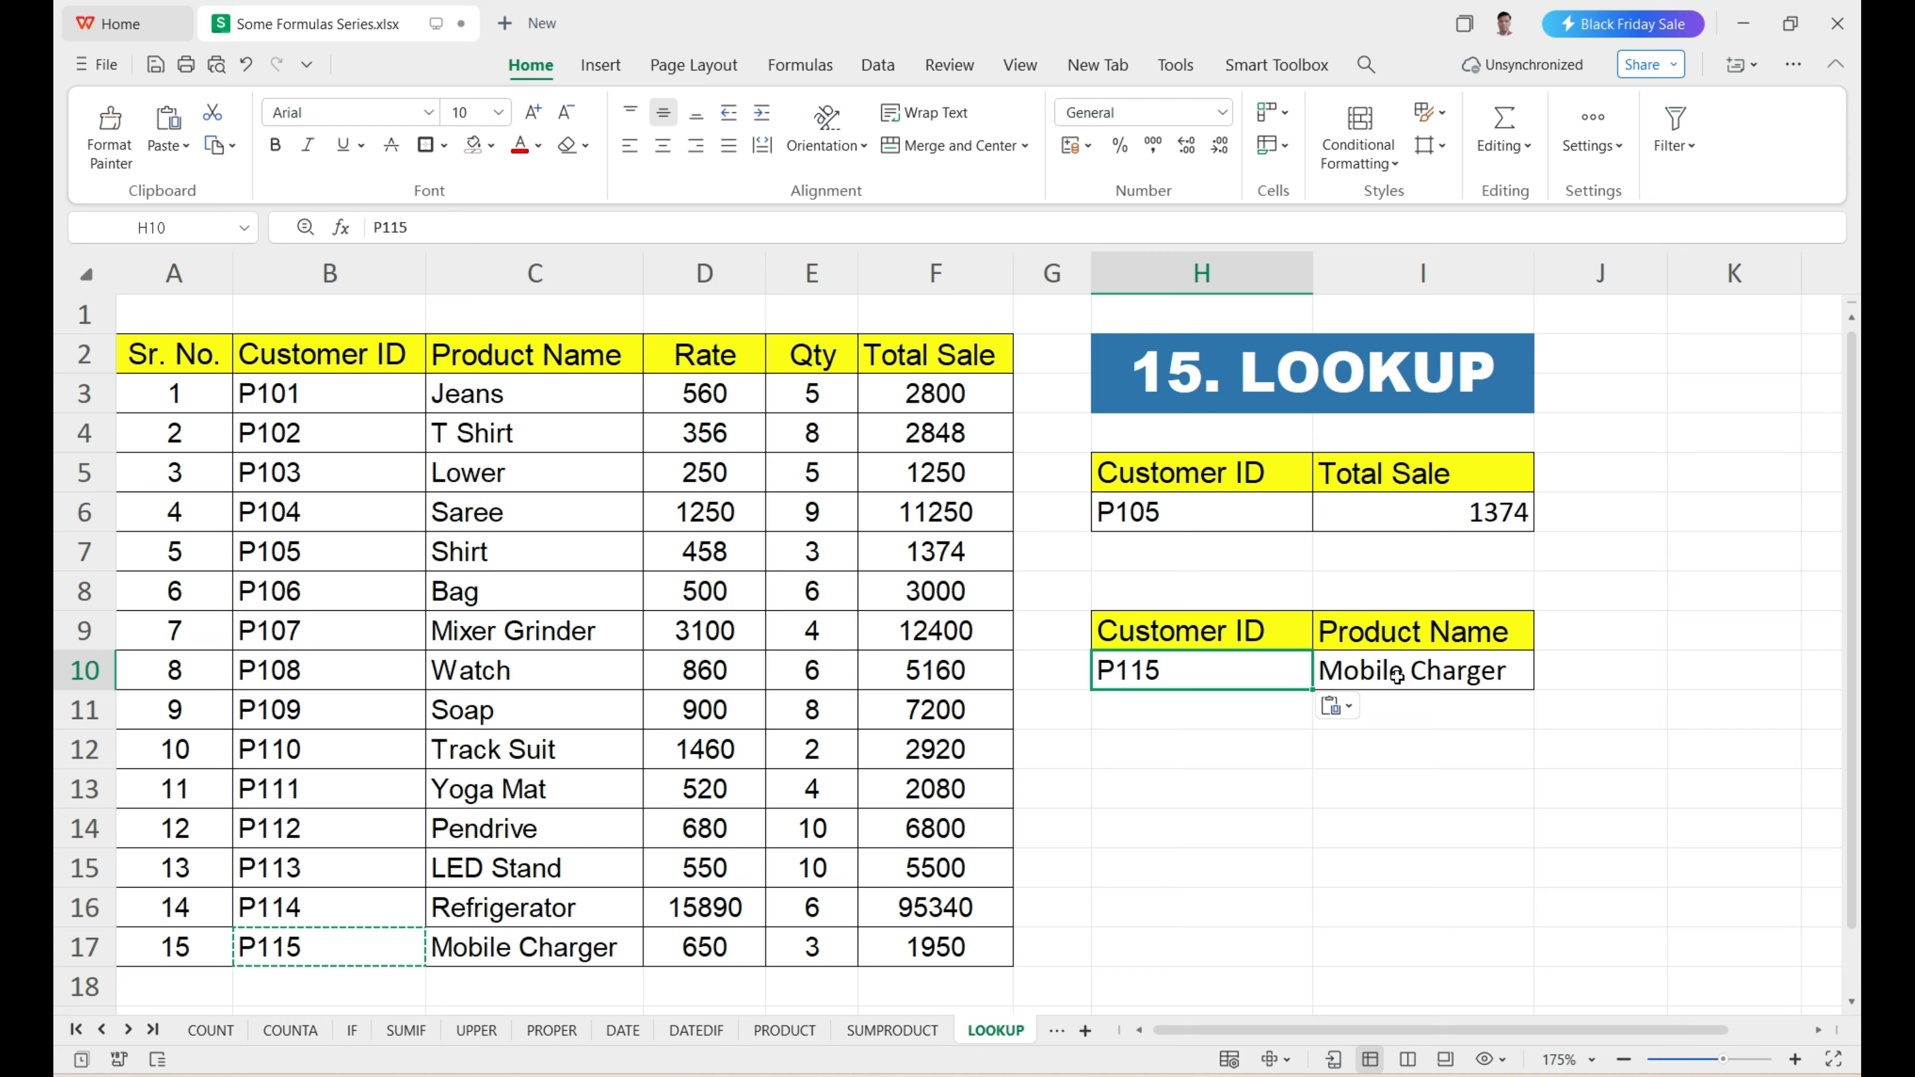
left_click(524, 955)
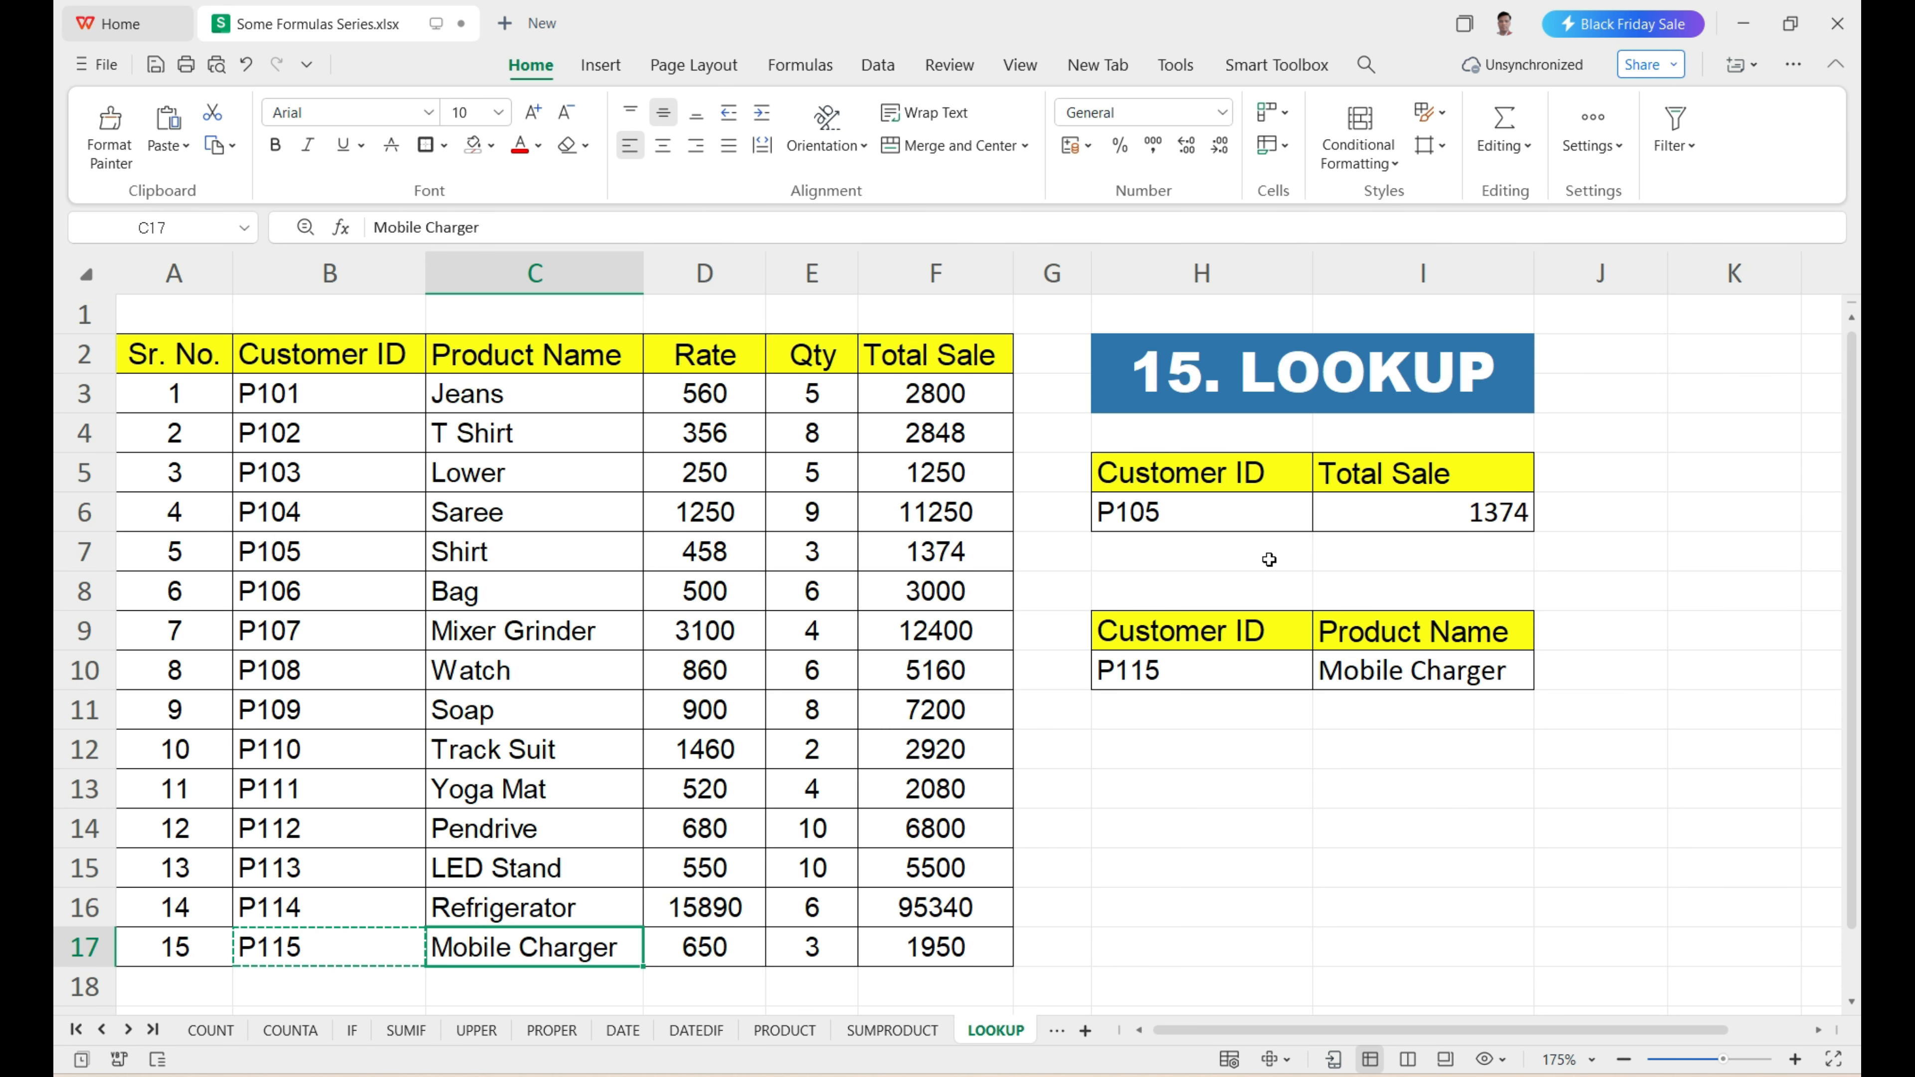
Open the VLOOKUP sheet and examine the labels in I4:I8, the sales table and its Customer ID column.
left_click(127, 1030)
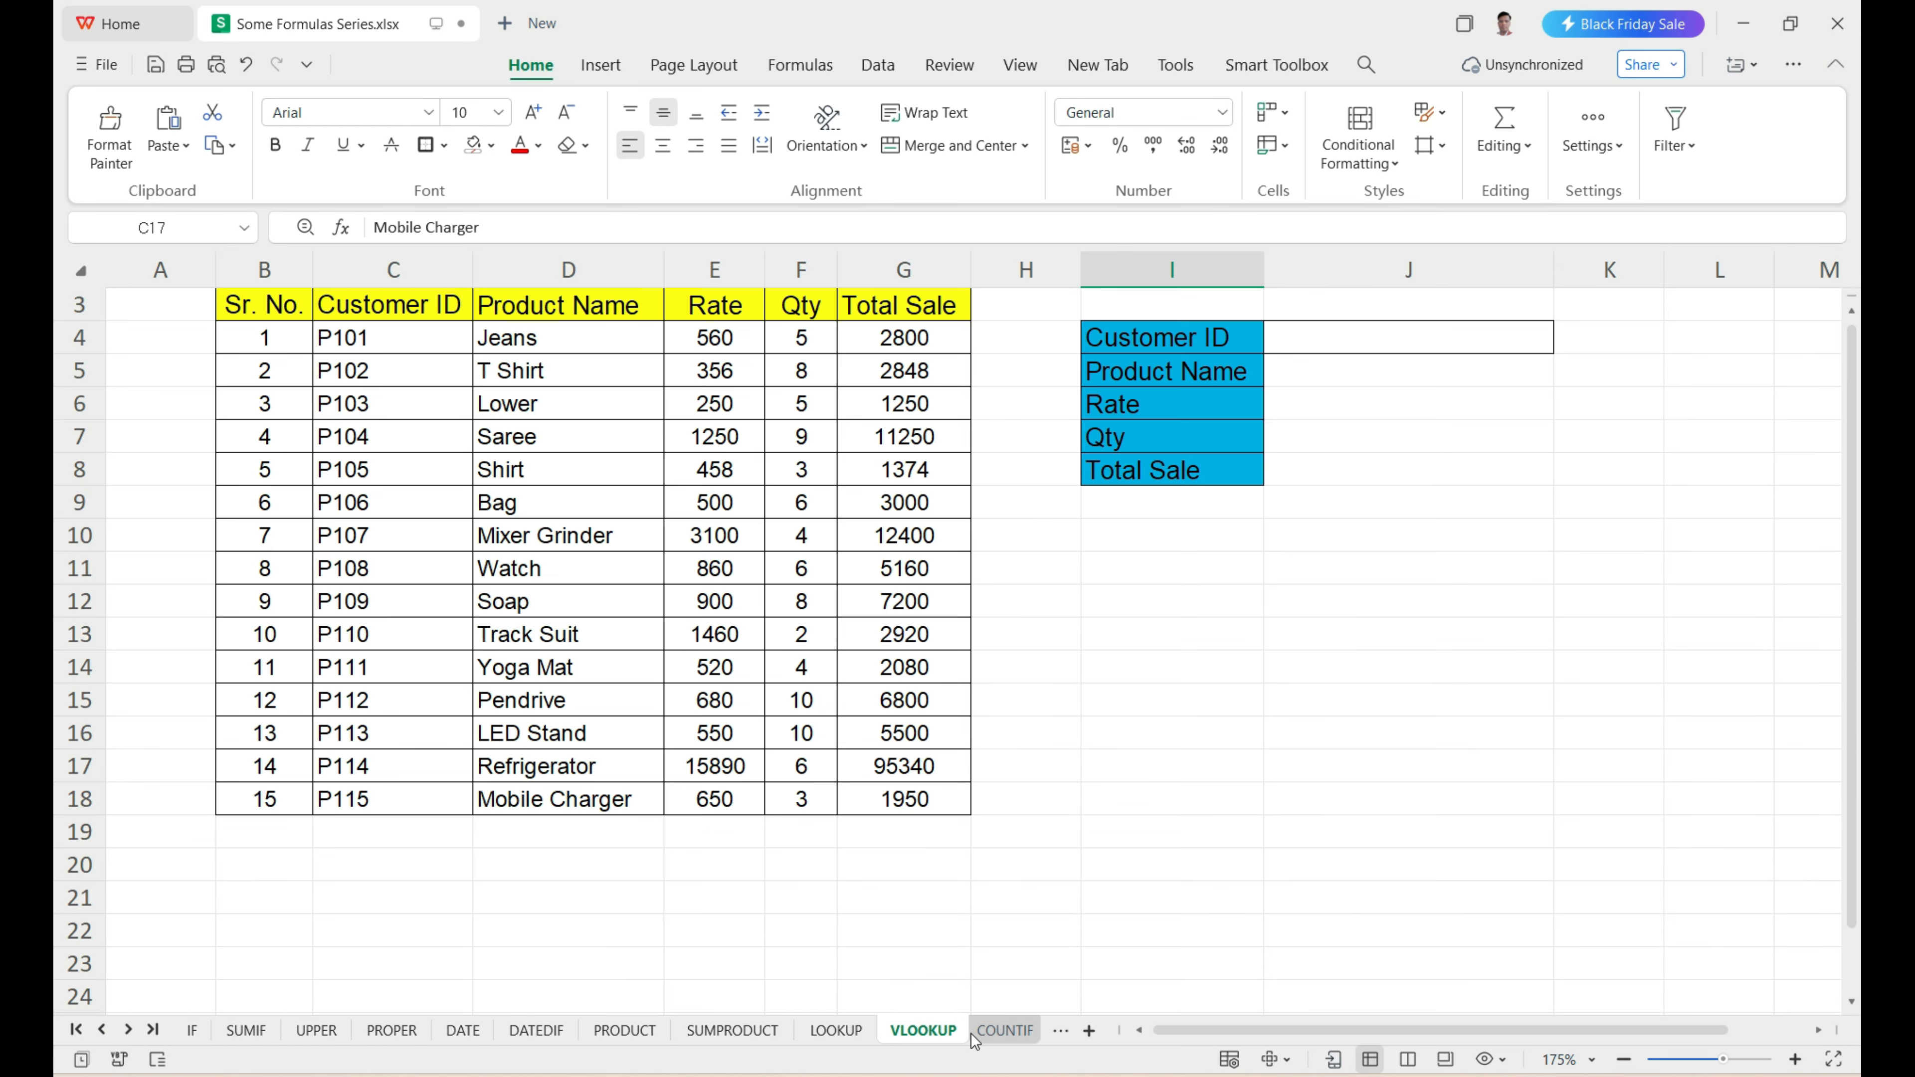
left_click(971, 1033)
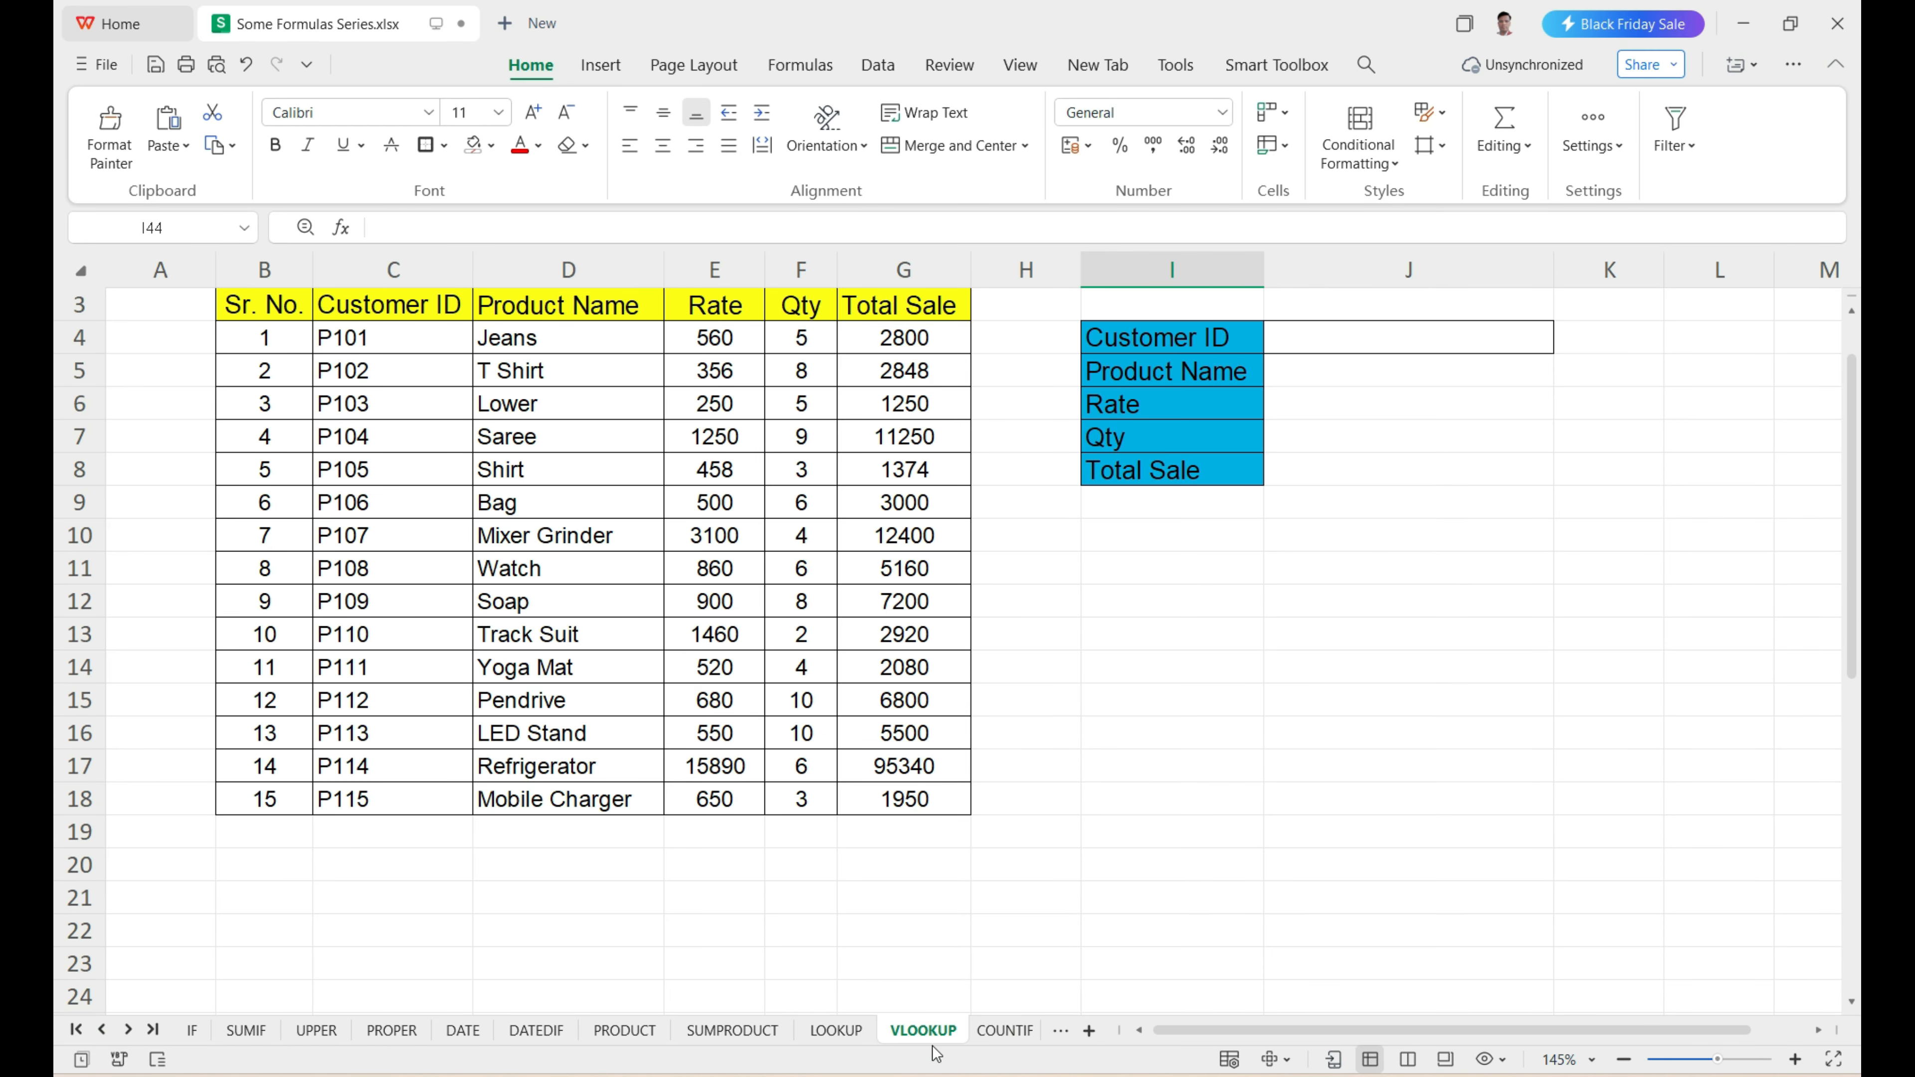
scroll(1140, 707, "up", 1)
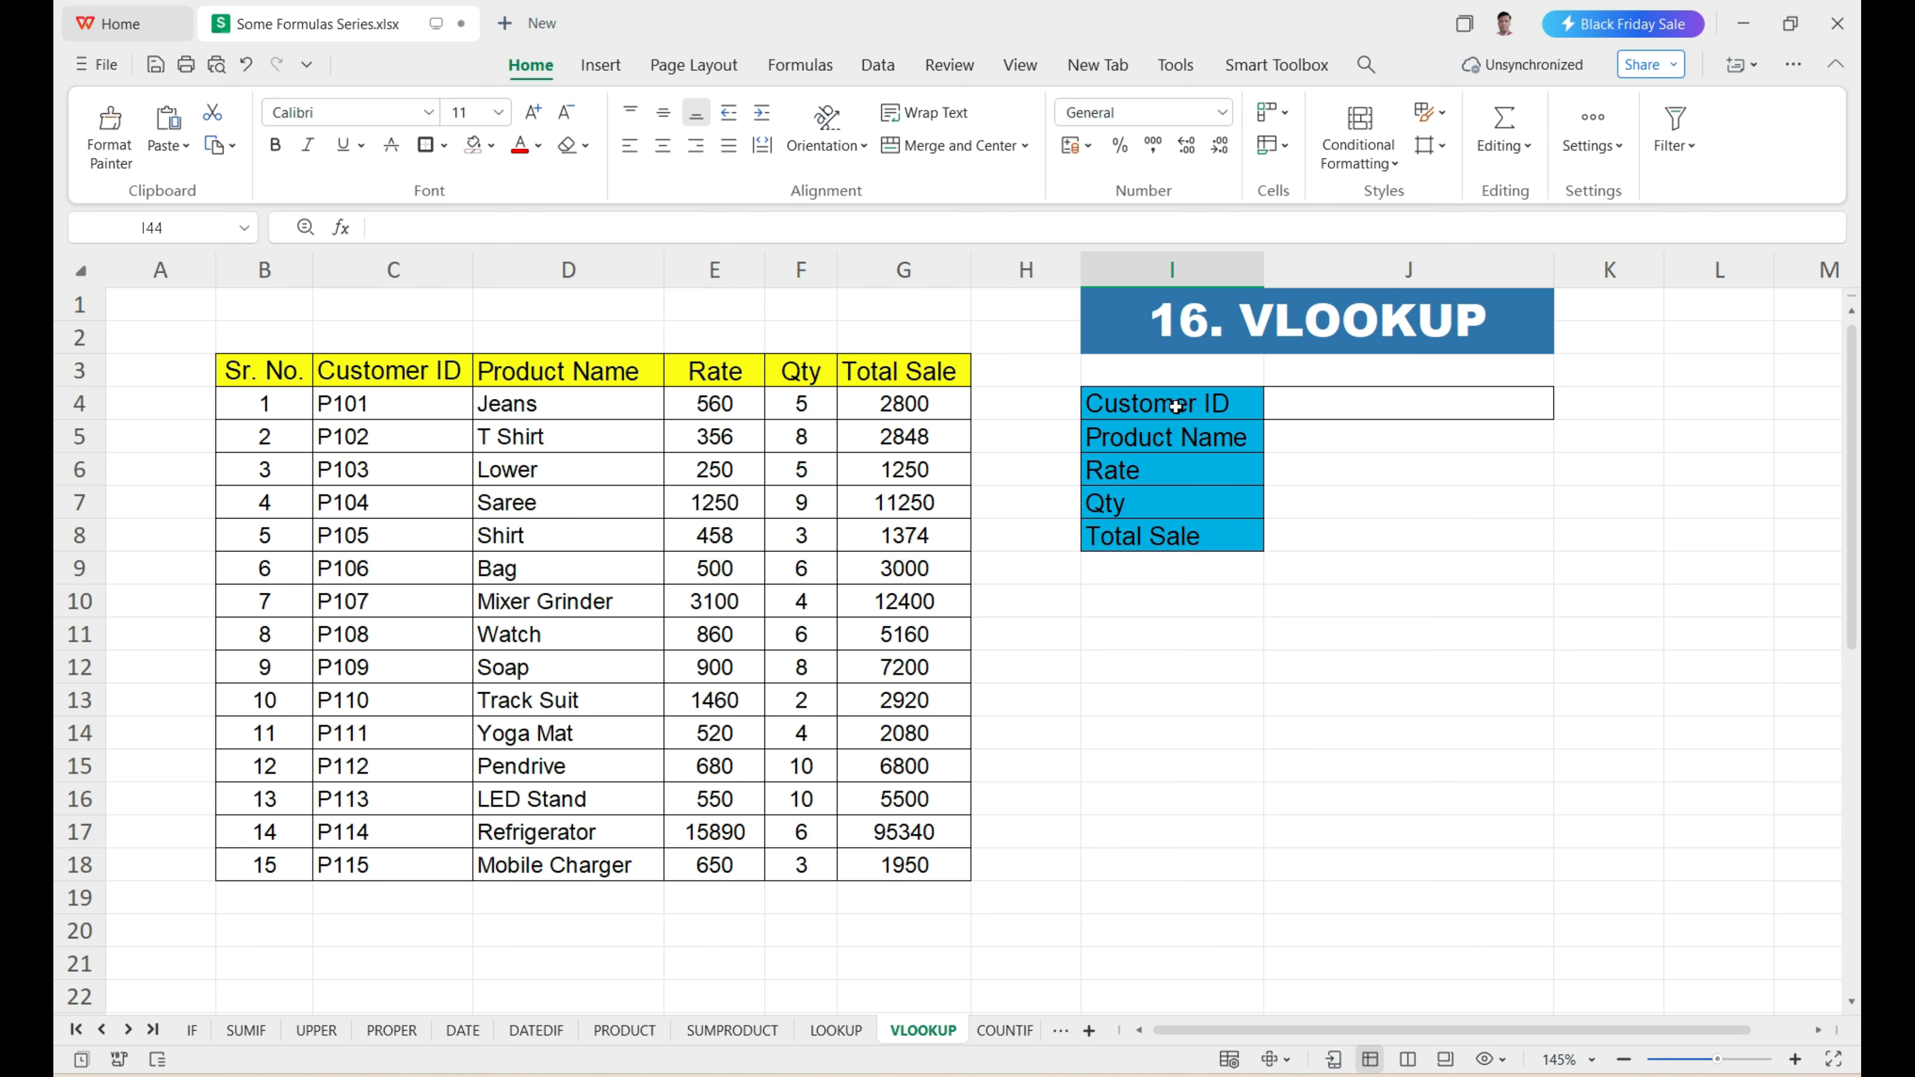
left_click_drag(1178, 402, 1180, 539)
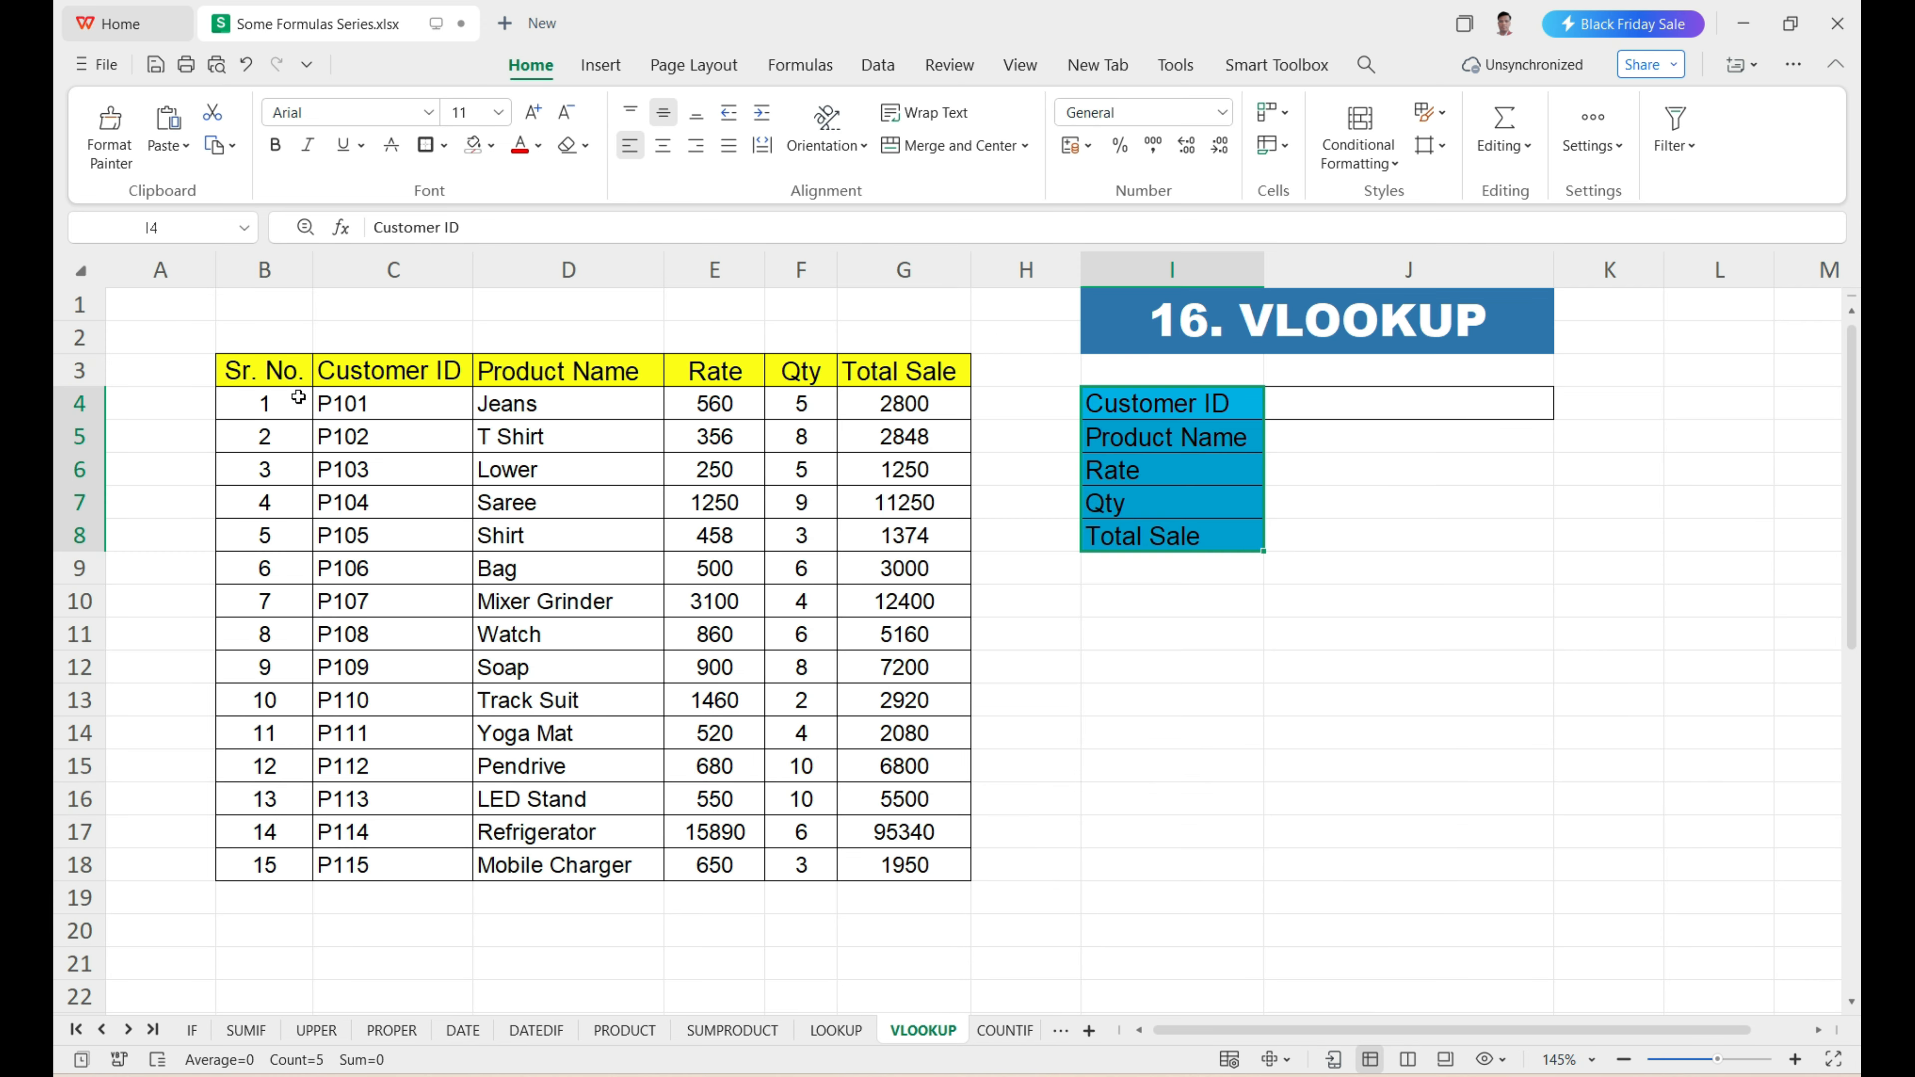
left_click_drag(296, 381, 907, 840)
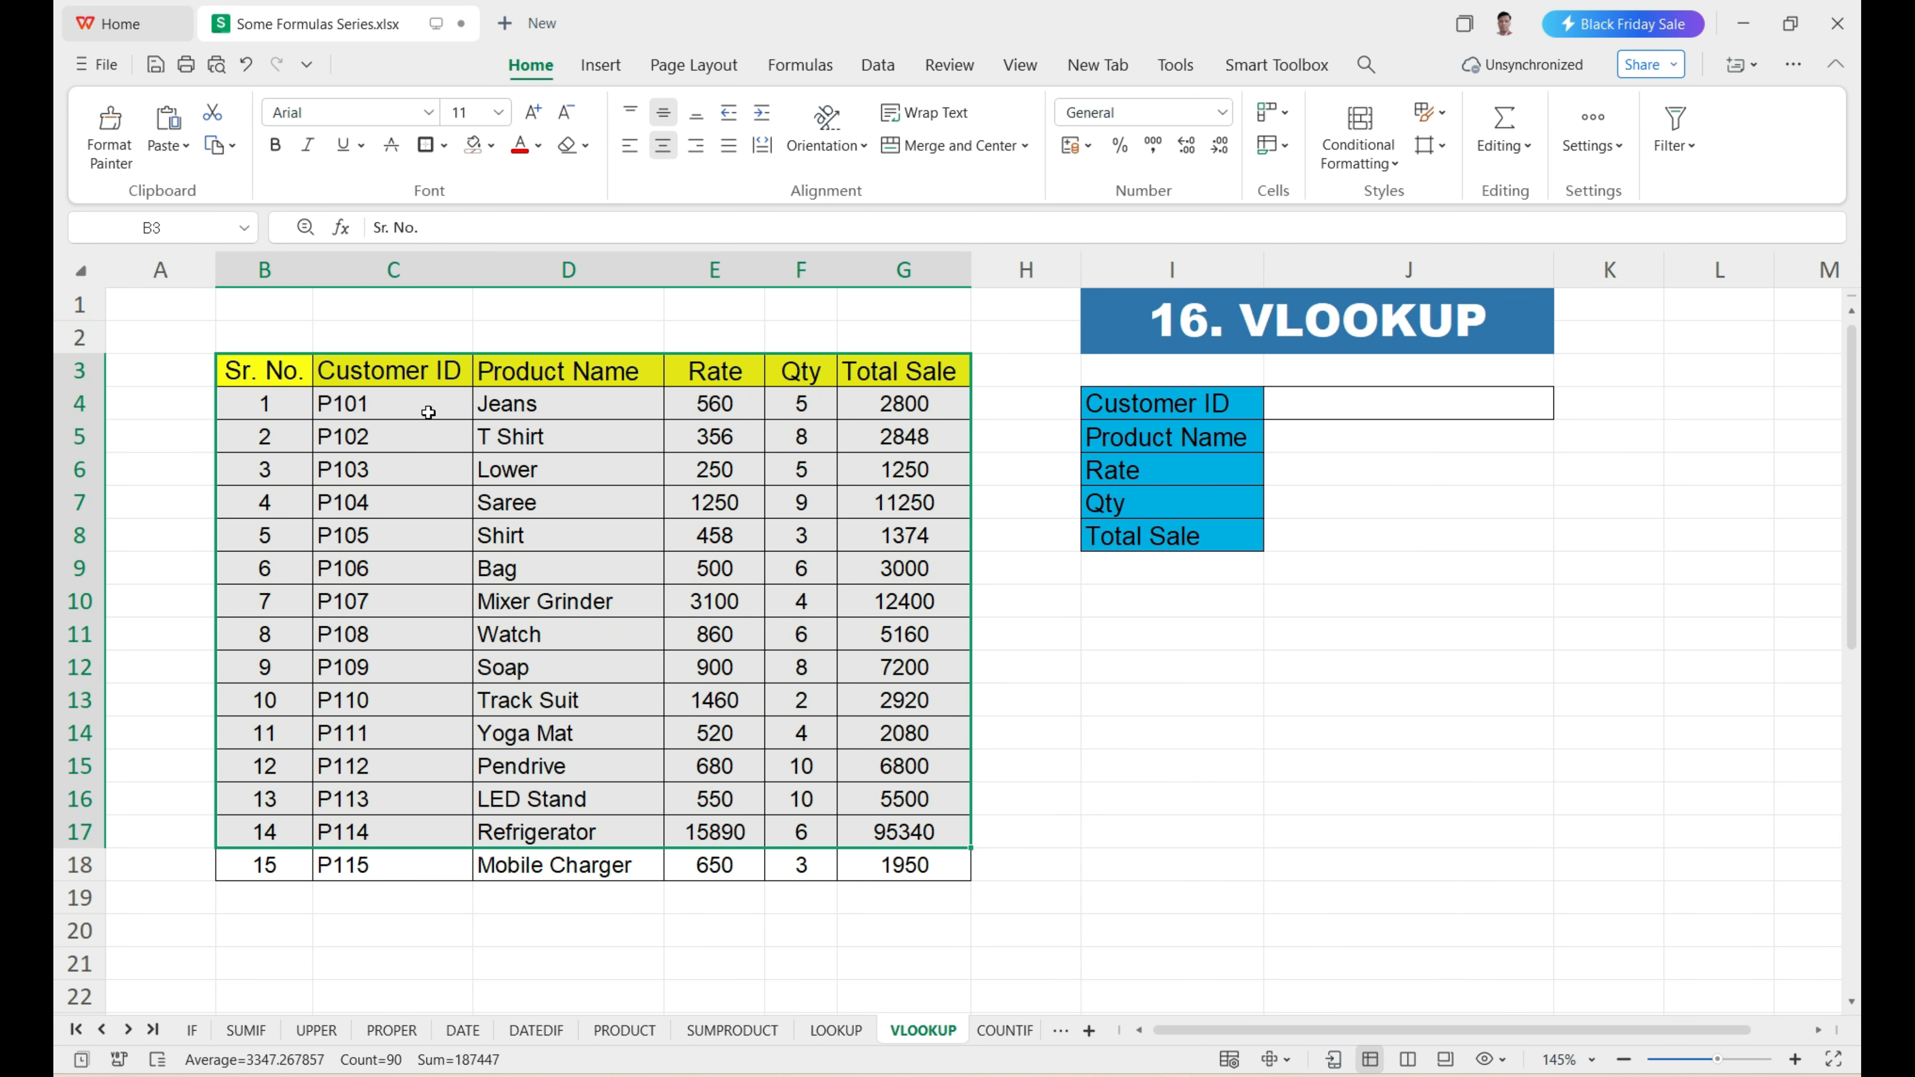
left_click_drag(427, 404, 443, 835)
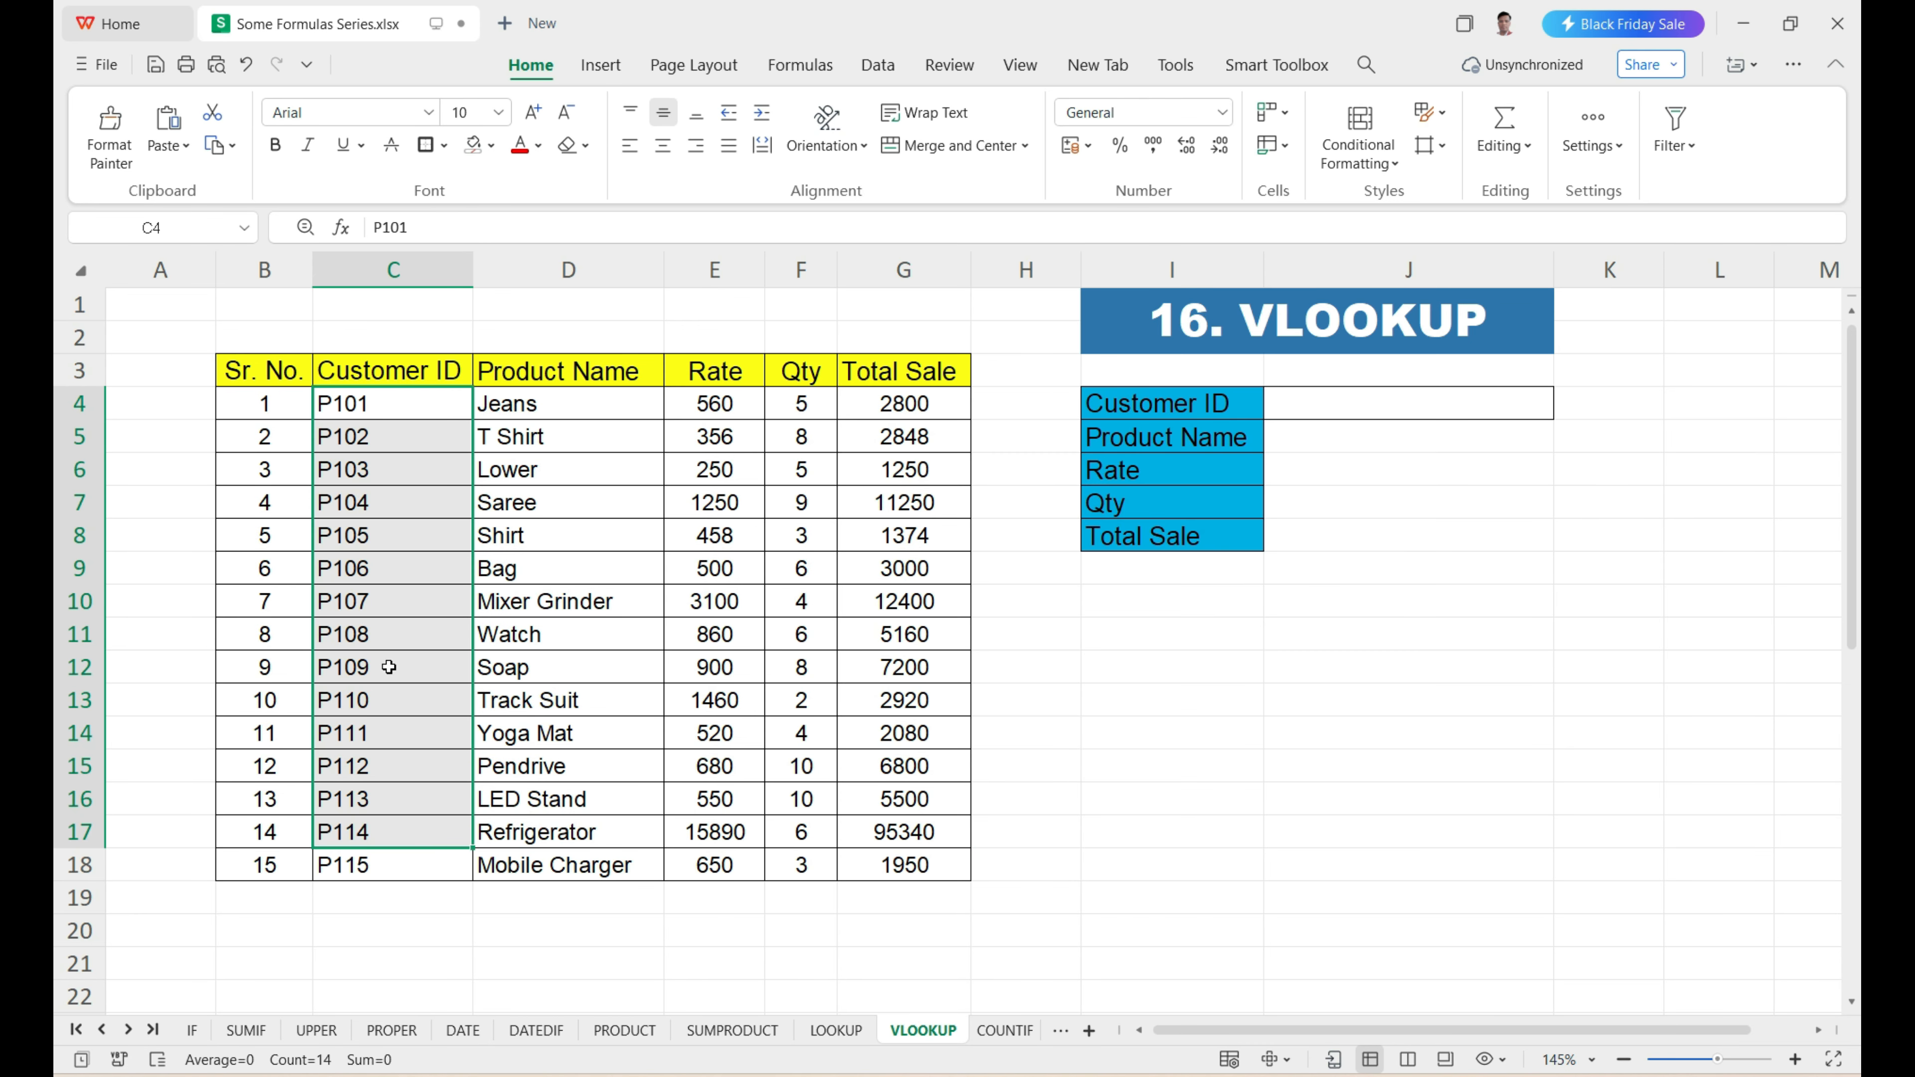
Copy the customer ID from C11 into J4 and review the blank cells J5:J8 beside the Product Name to Total Sale labels.
left_click(390, 634)
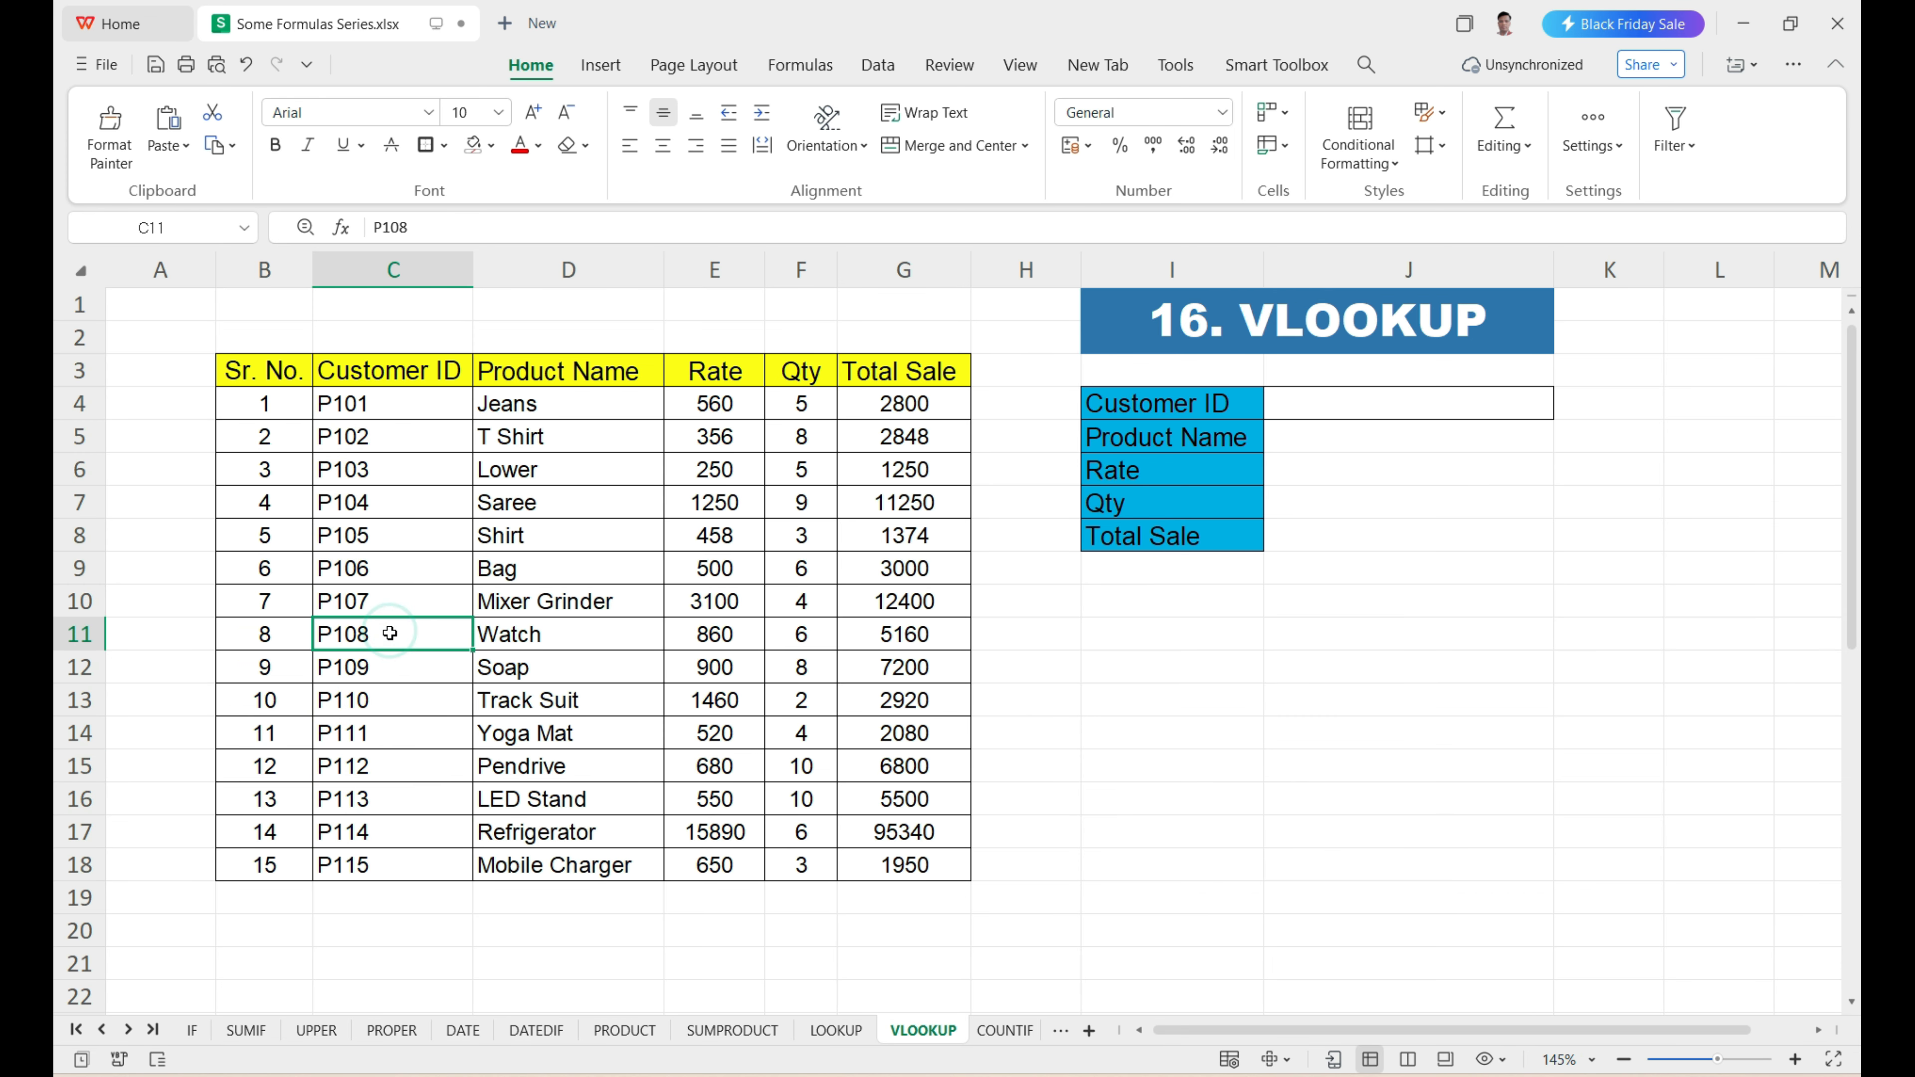
left_click(1379, 405)
type("P108")
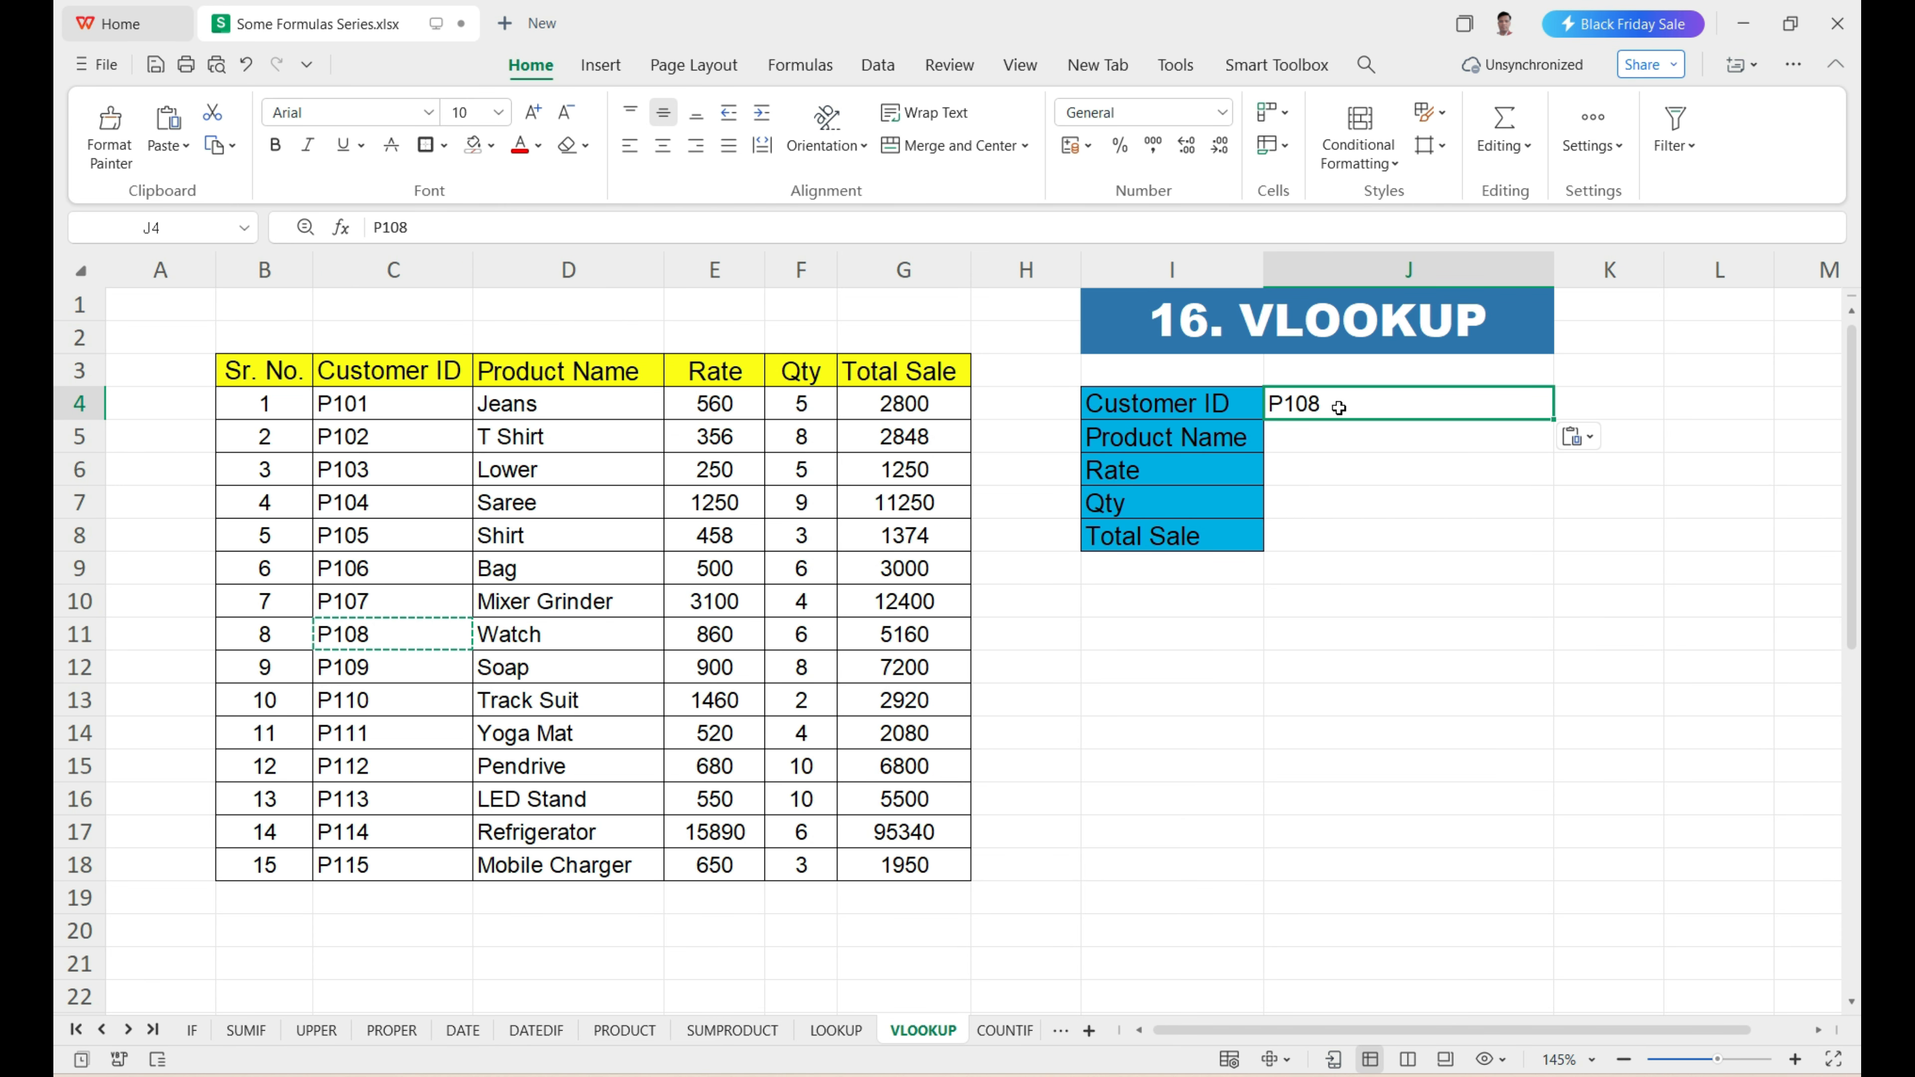
left_click_drag(1336, 433, 1337, 544)
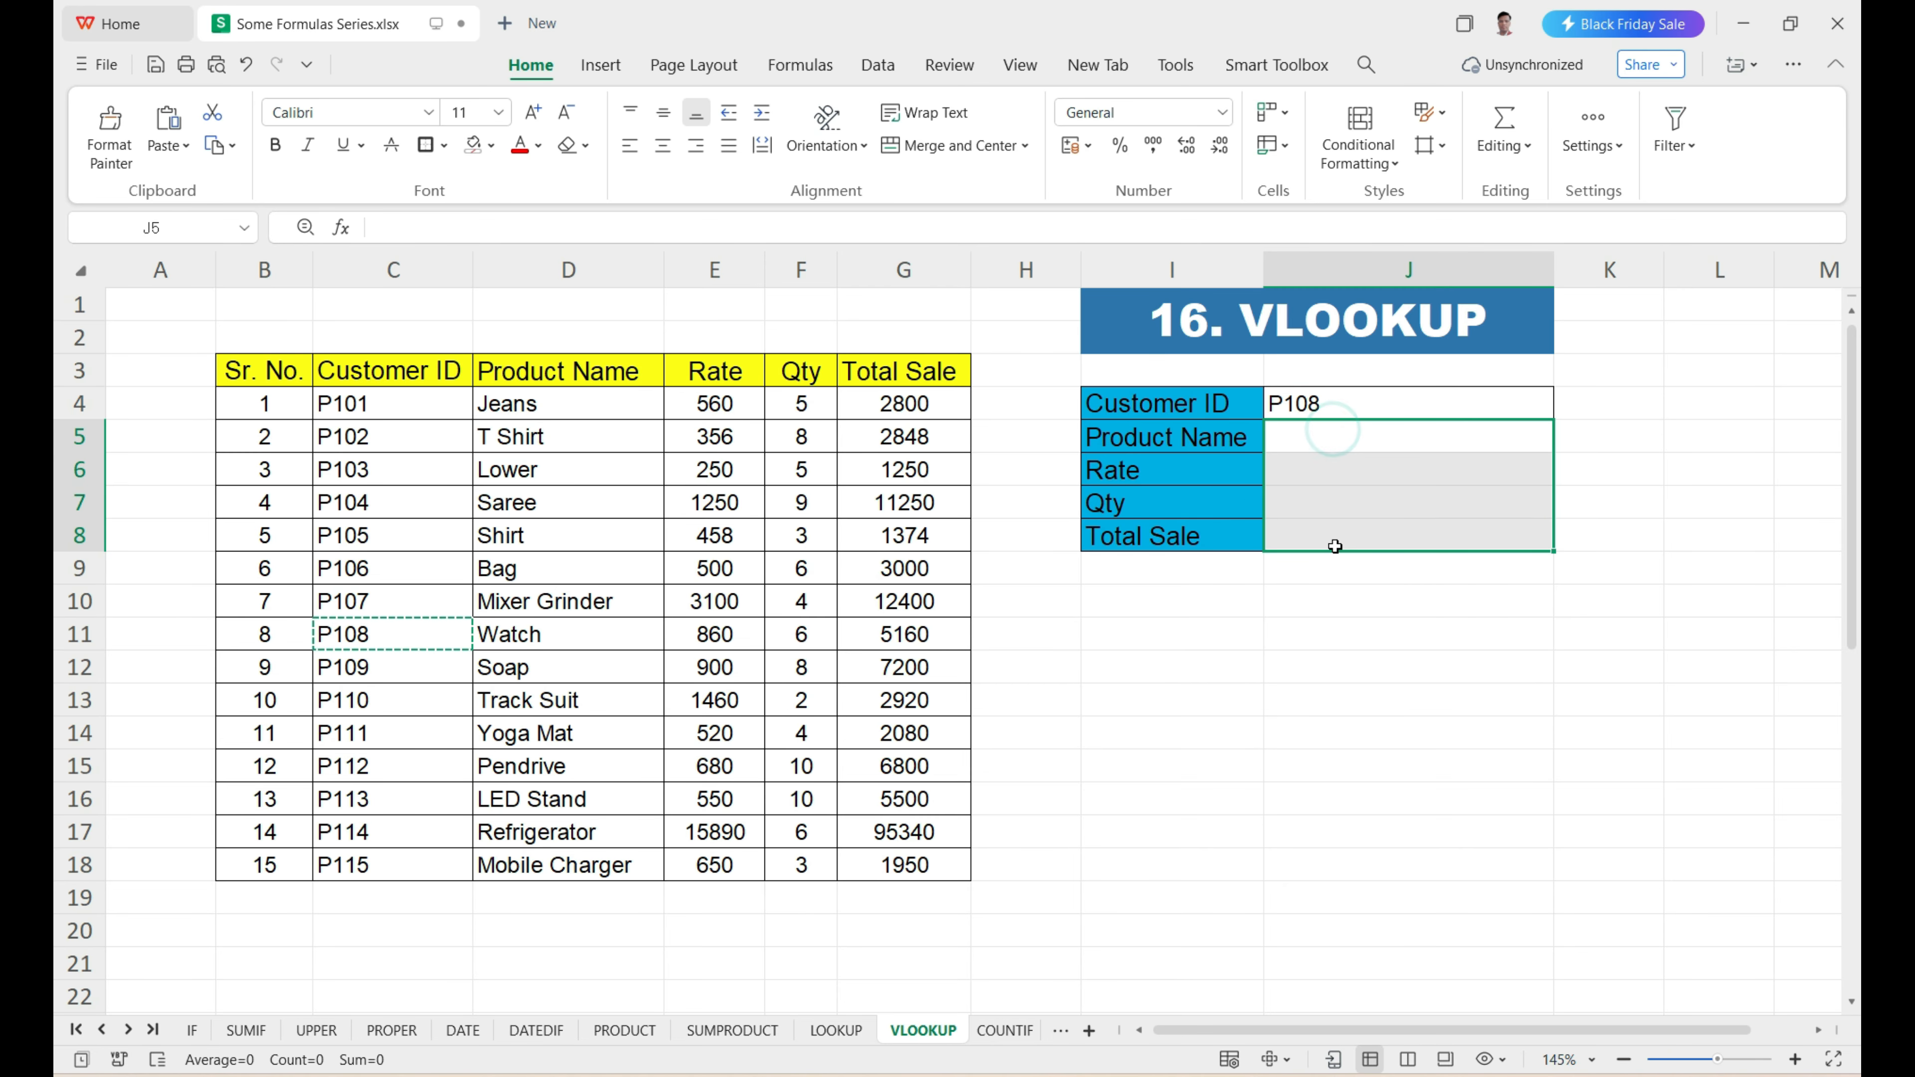
left_click(1247, 437)
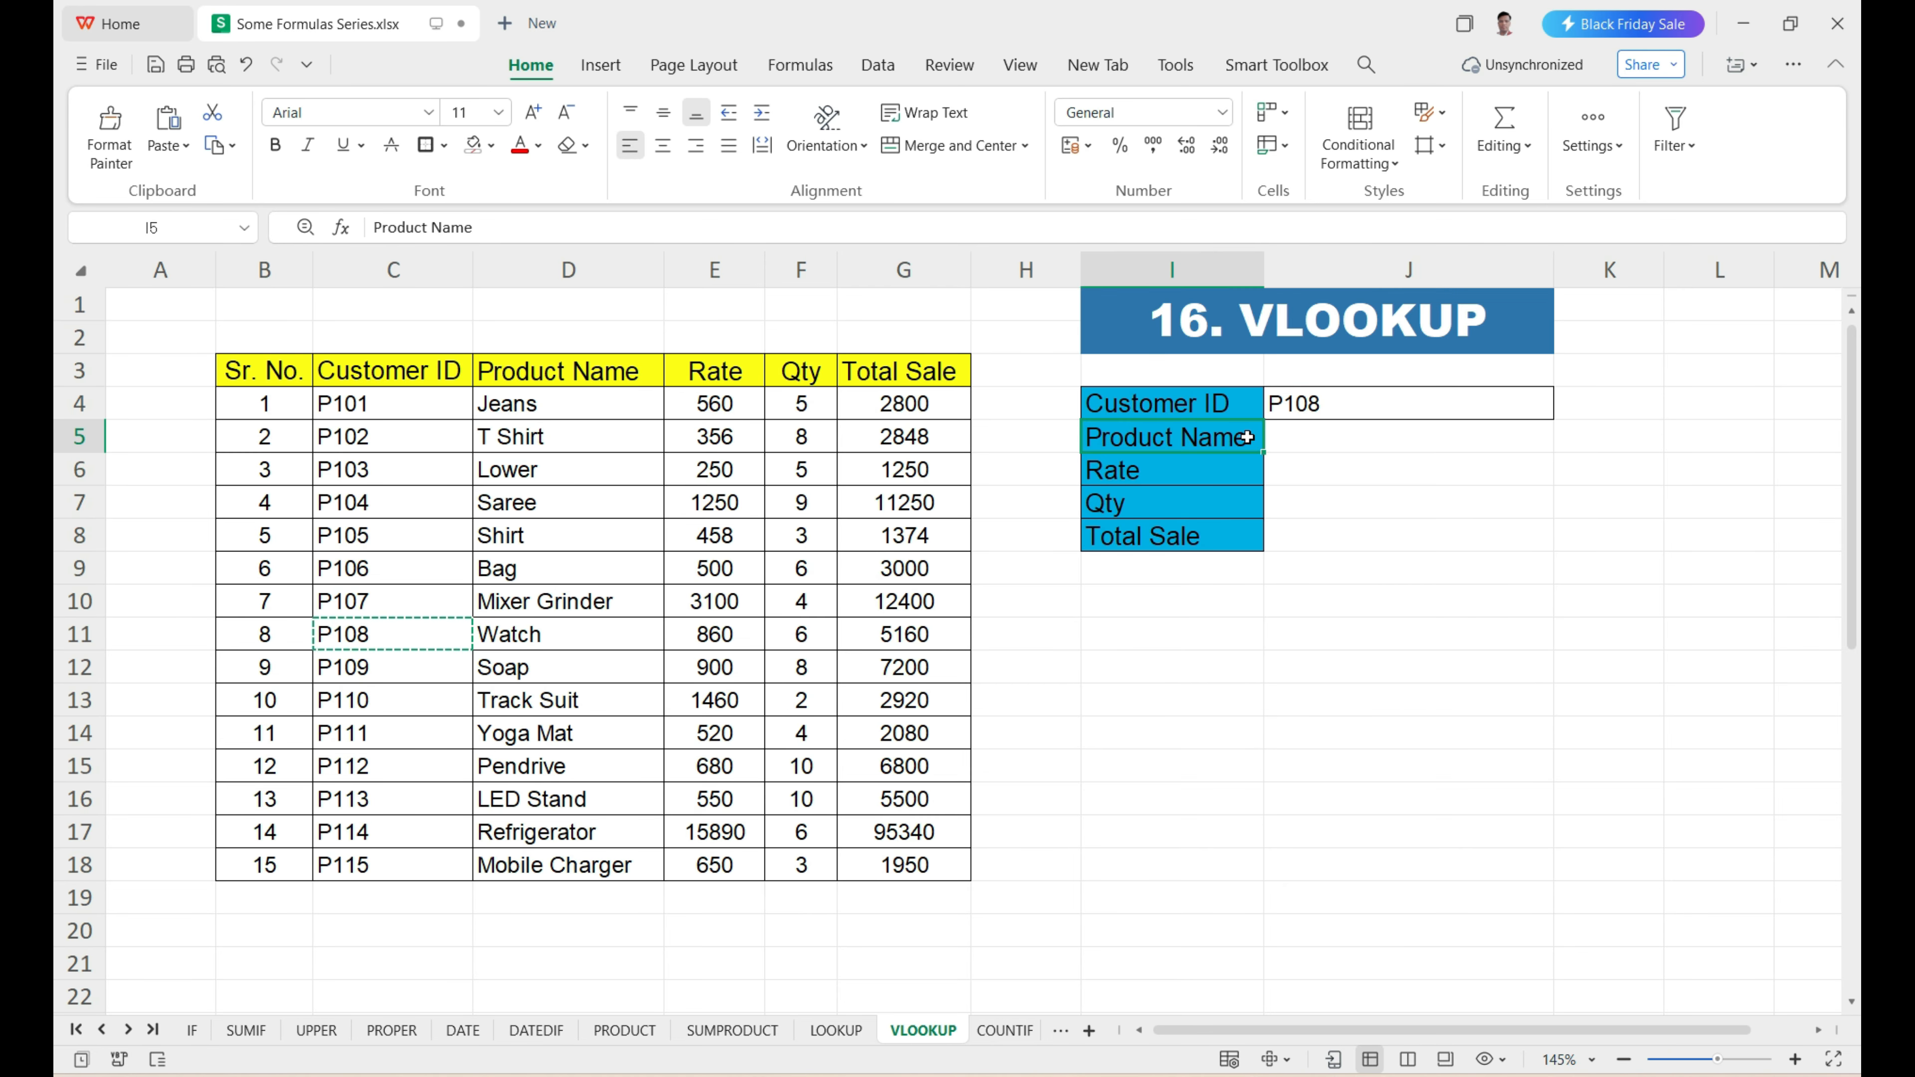
Start a VLOOKUP formula in J5 beside the Product Name label, using the customer ID in J4 as the lookup value.
left_click(1238, 471)
left_click(1244, 504)
left_click(1250, 536)
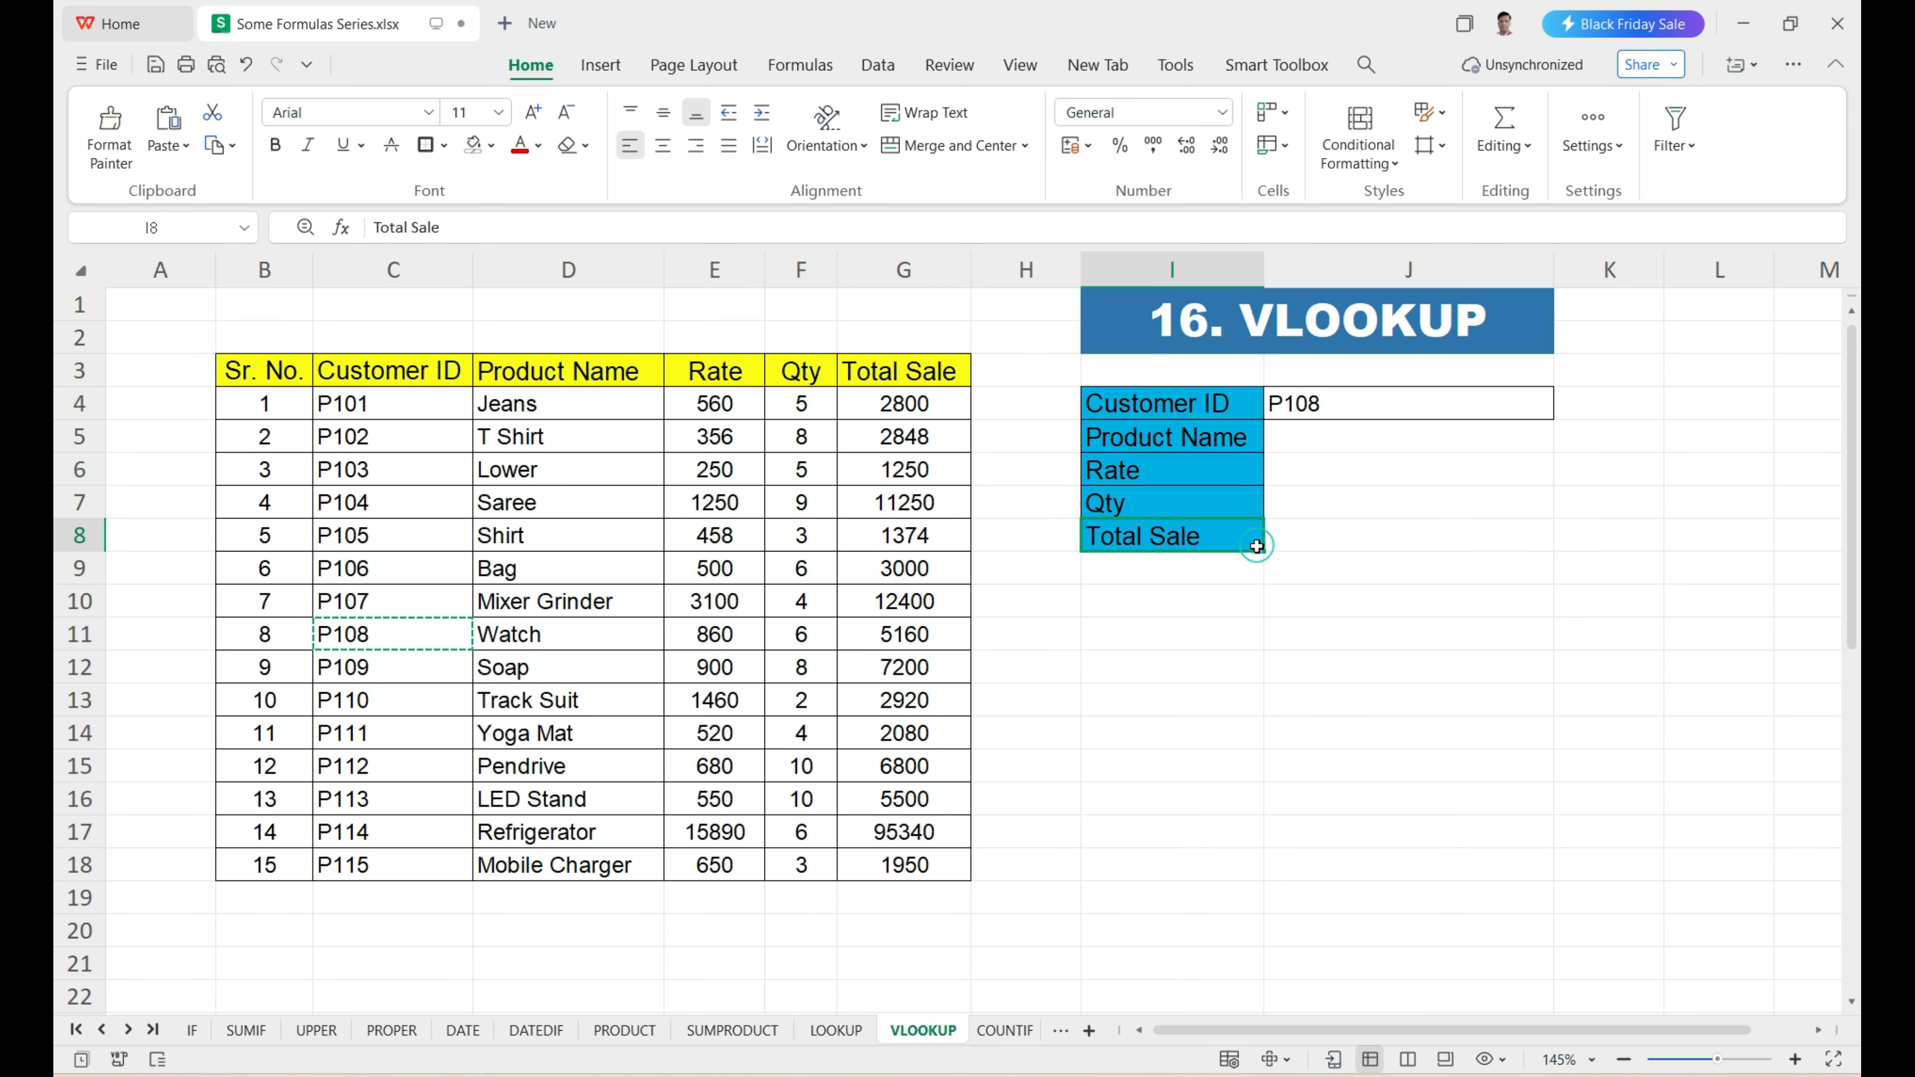
left_click(1304, 435)
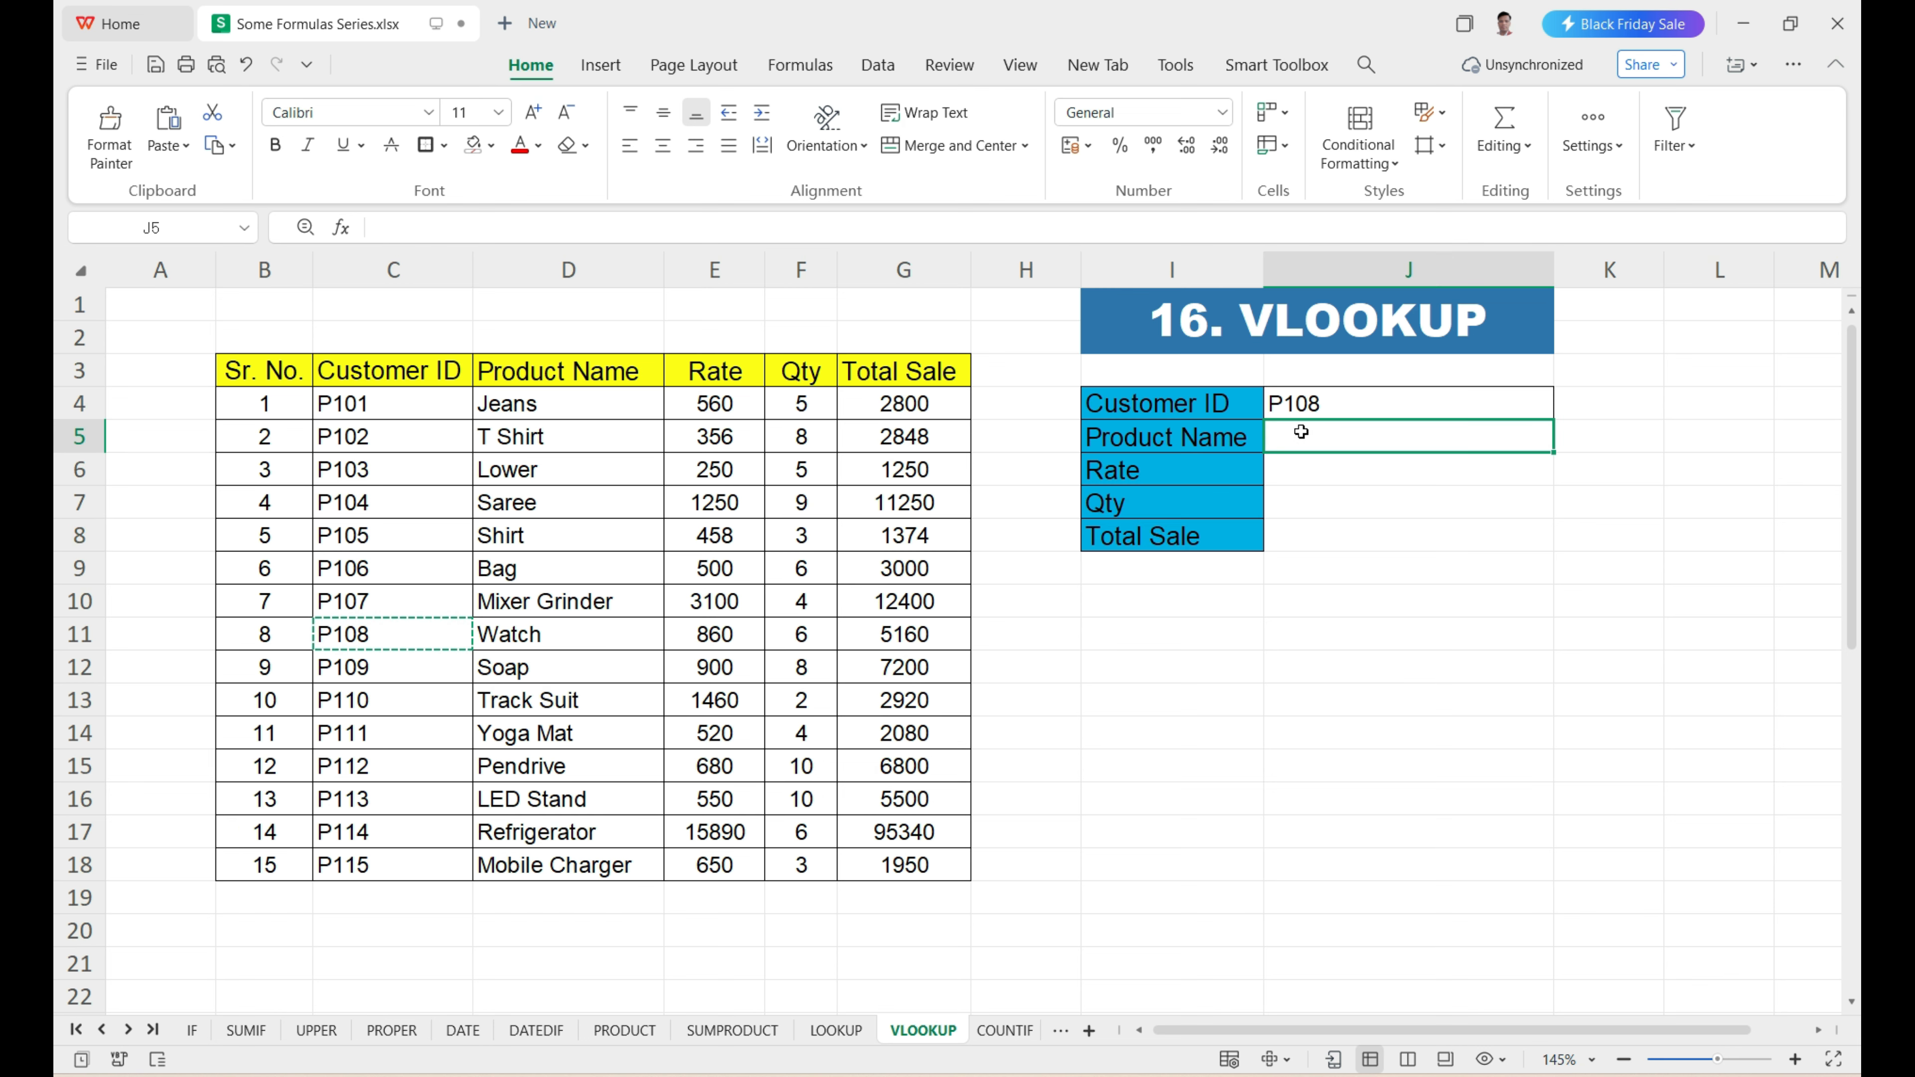
type("=")
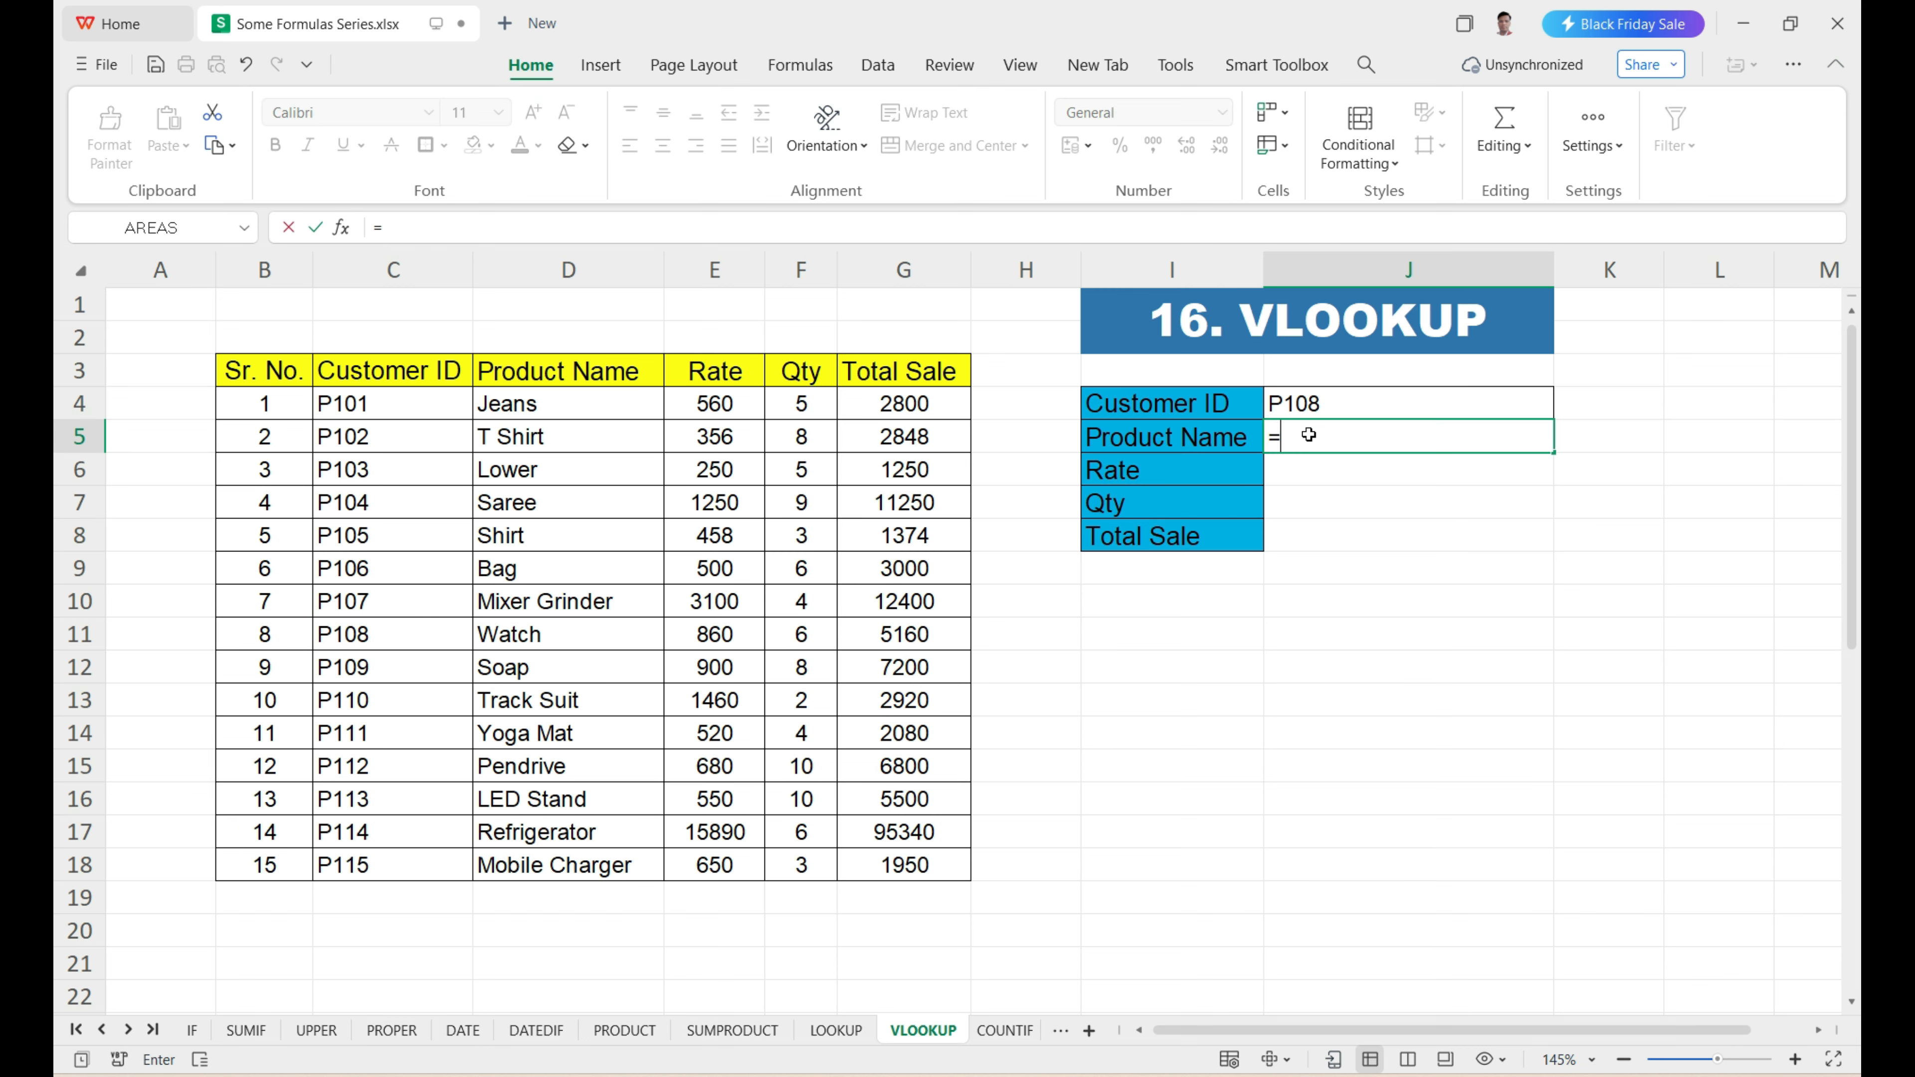
type("vlo")
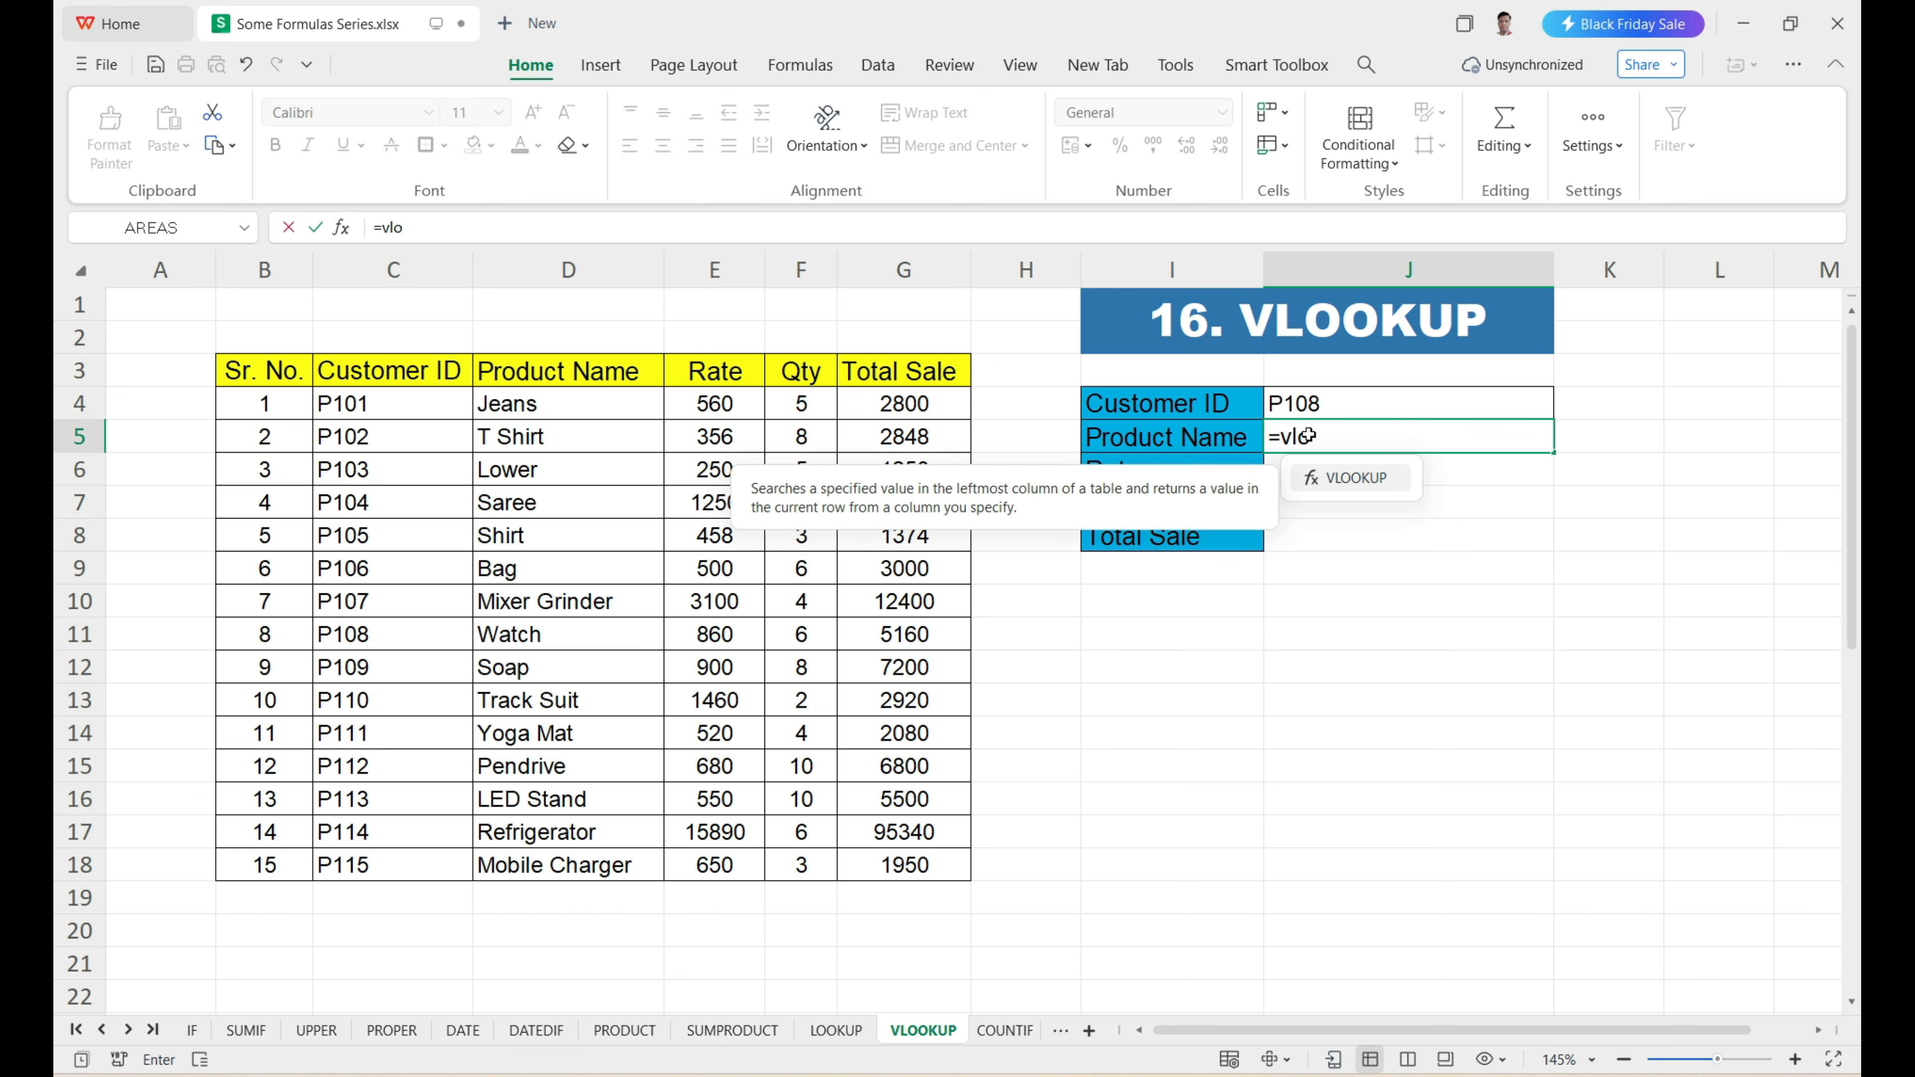
type("okup")
key("Tab")
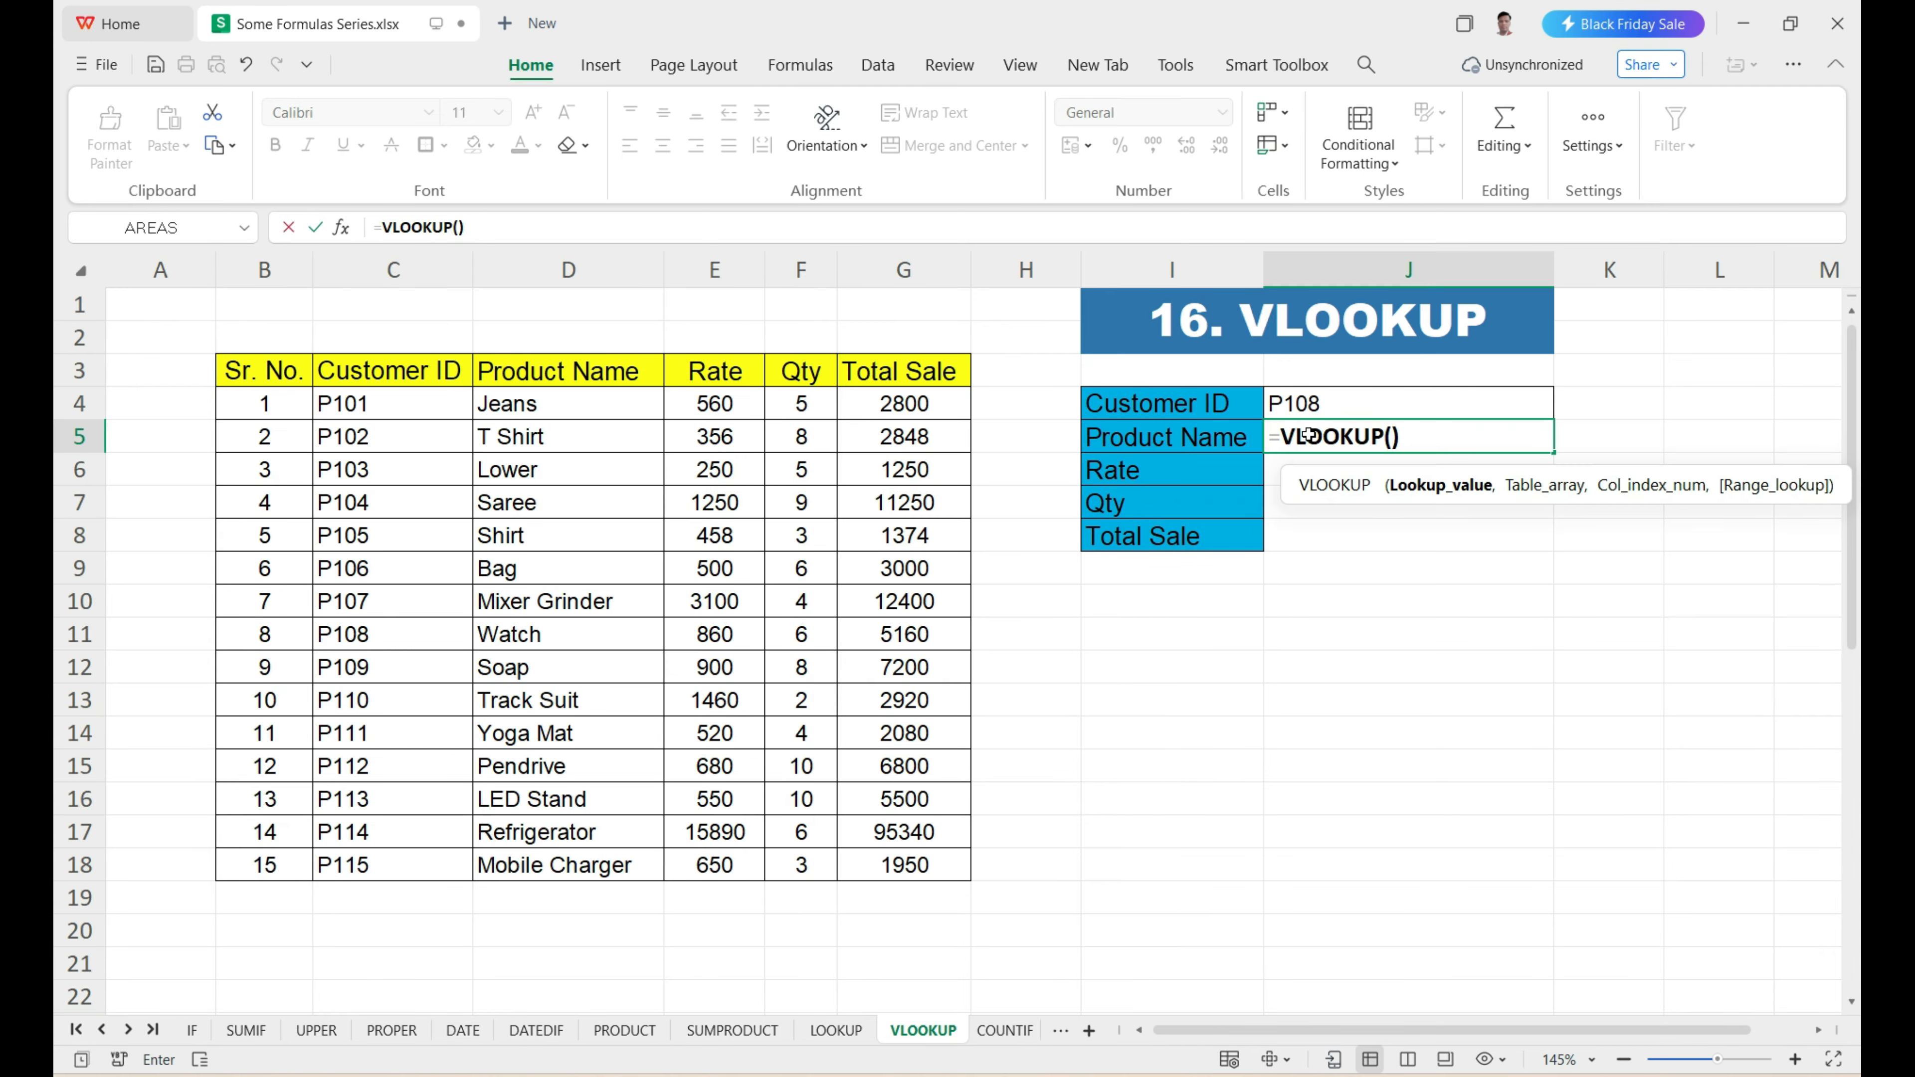
left_click_drag(1318, 470, 1171, 470)
left_click_drag(1458, 491, 1461, 492)
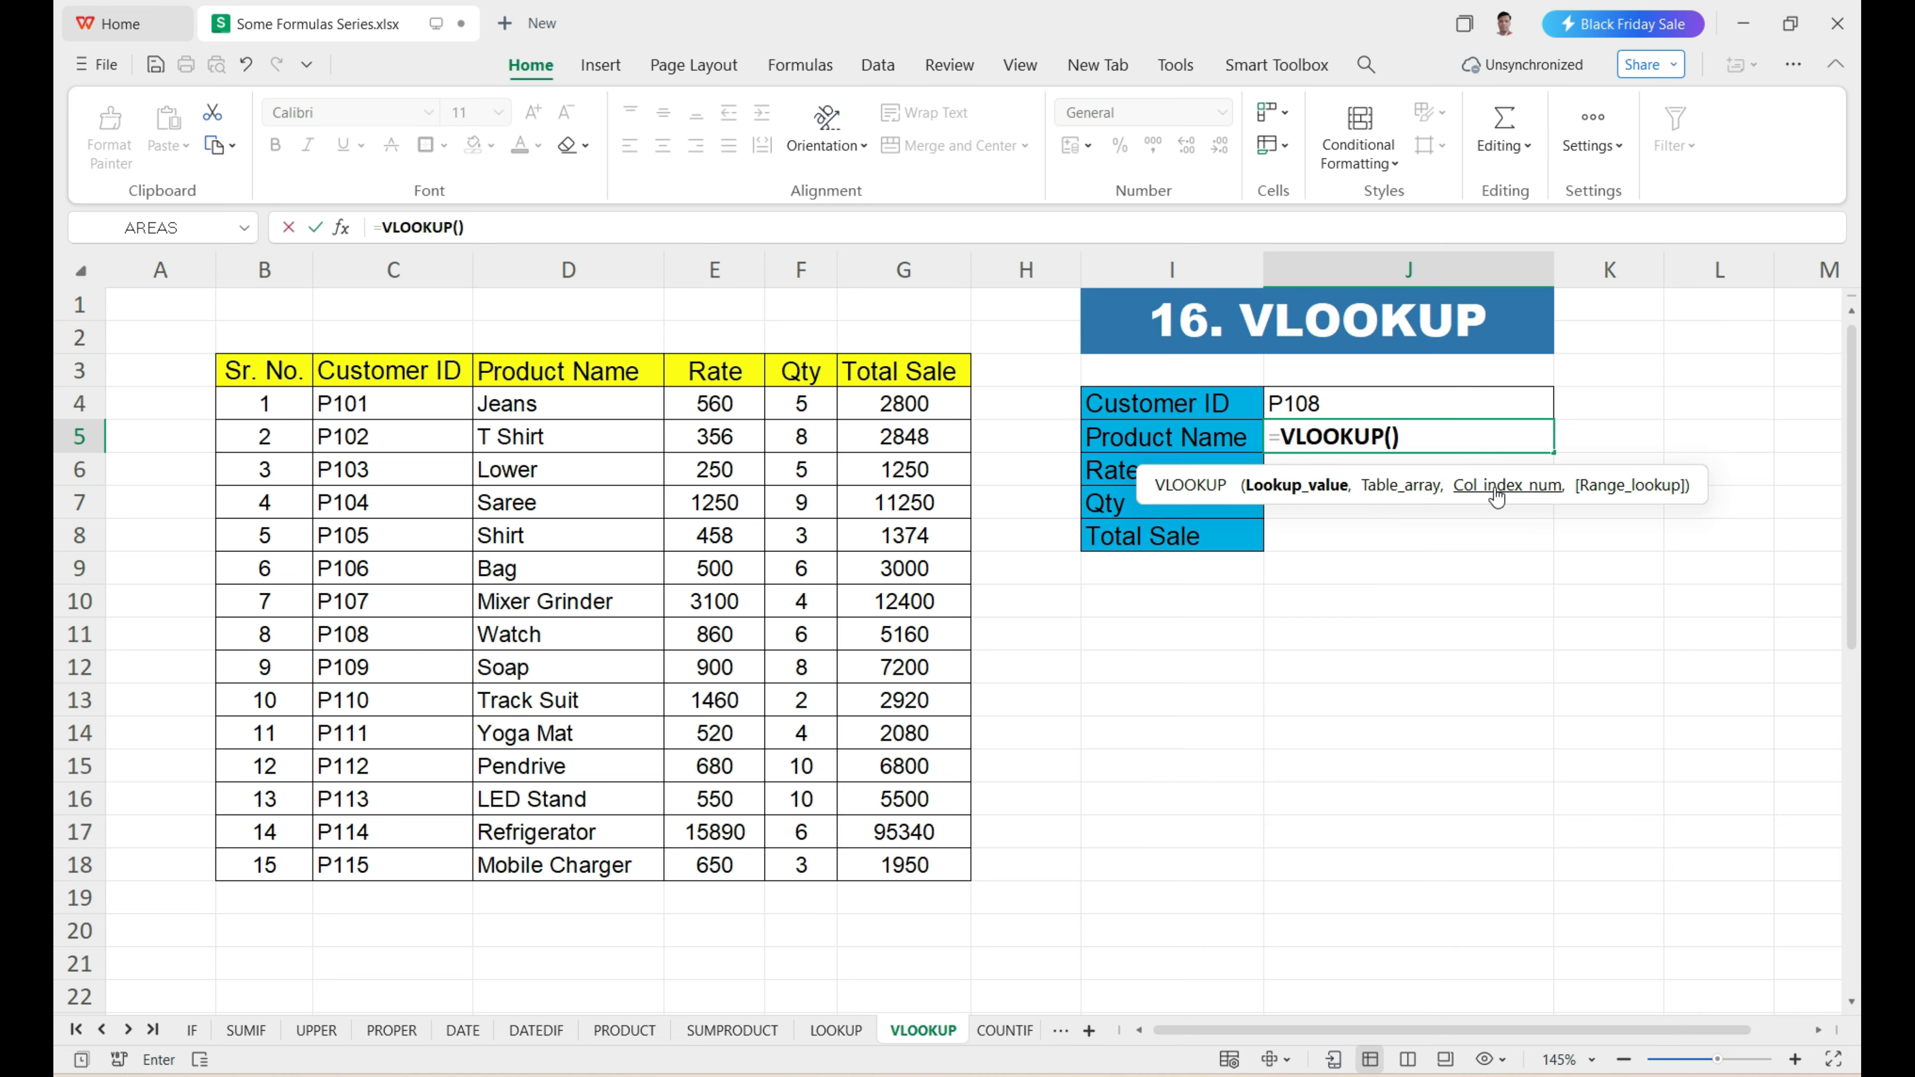
mouse_move(1616, 498)
left_click(1320, 407)
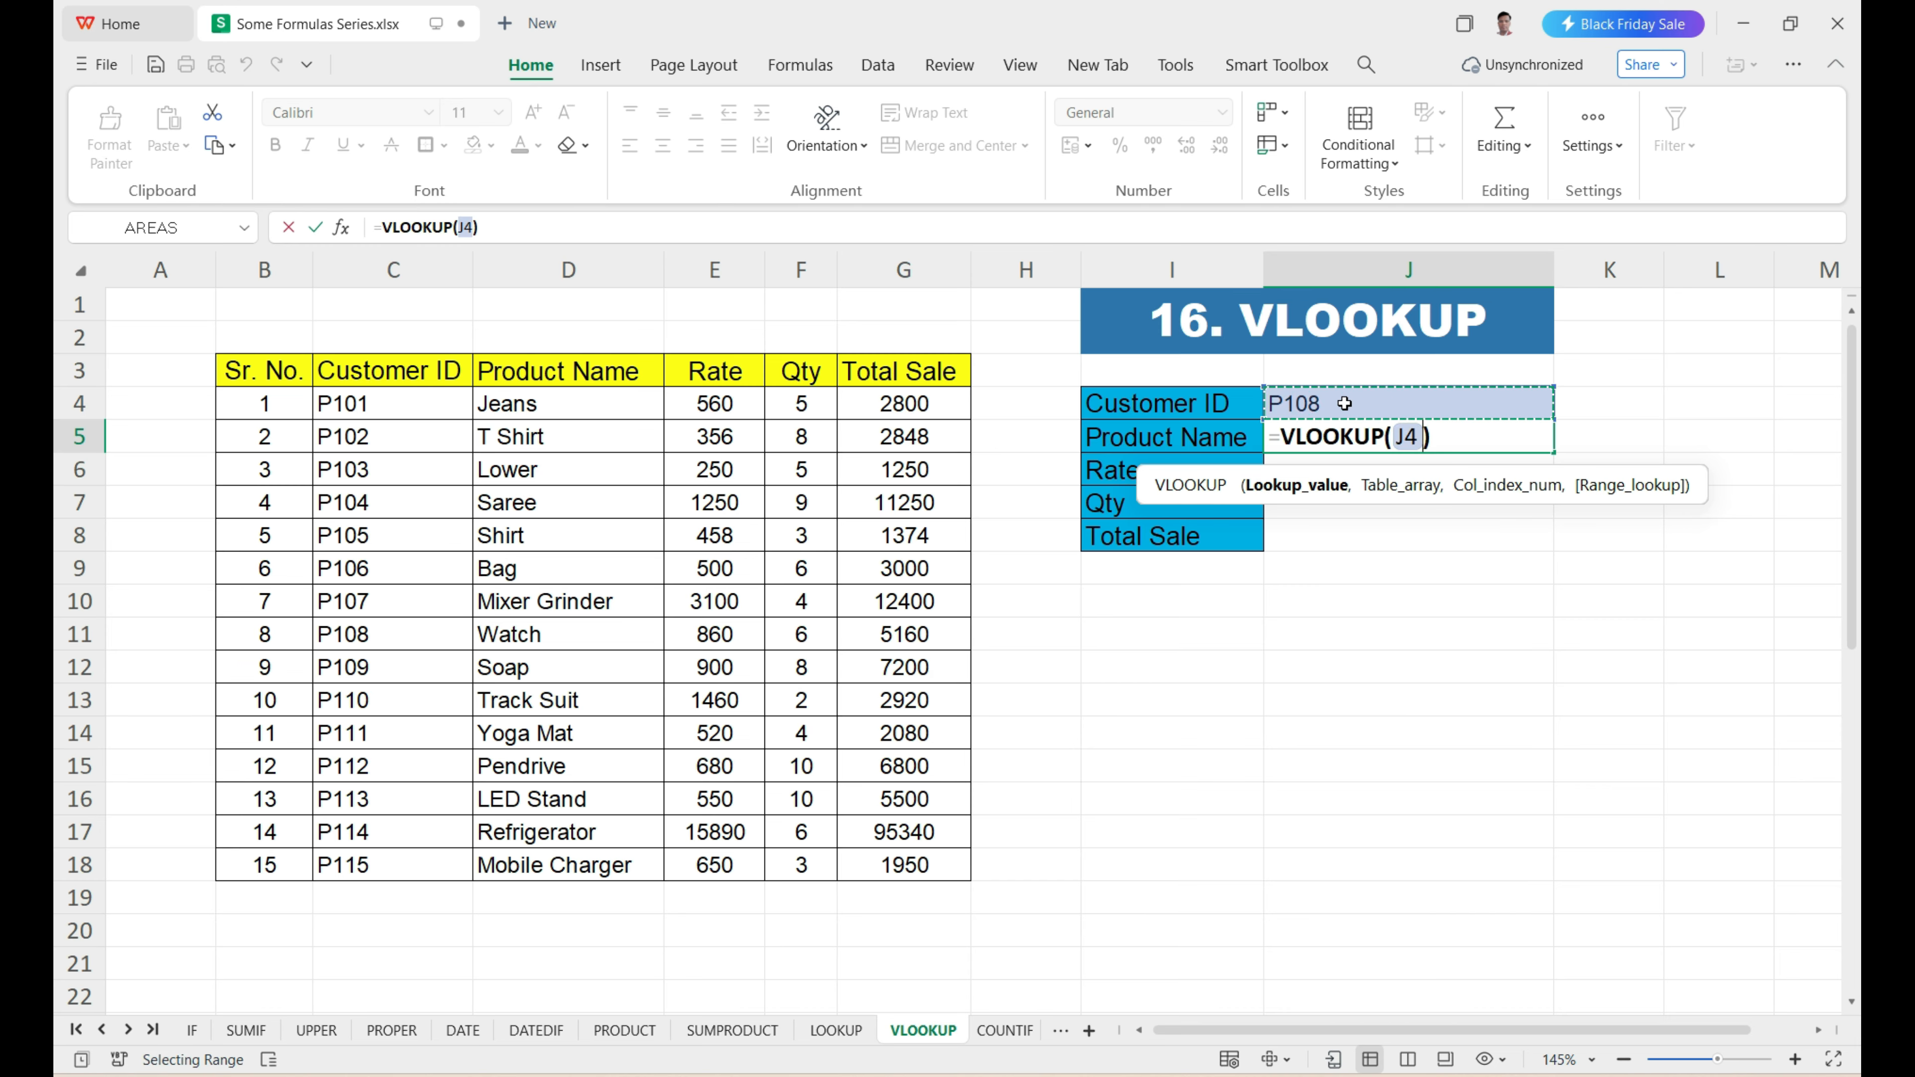
type(",")
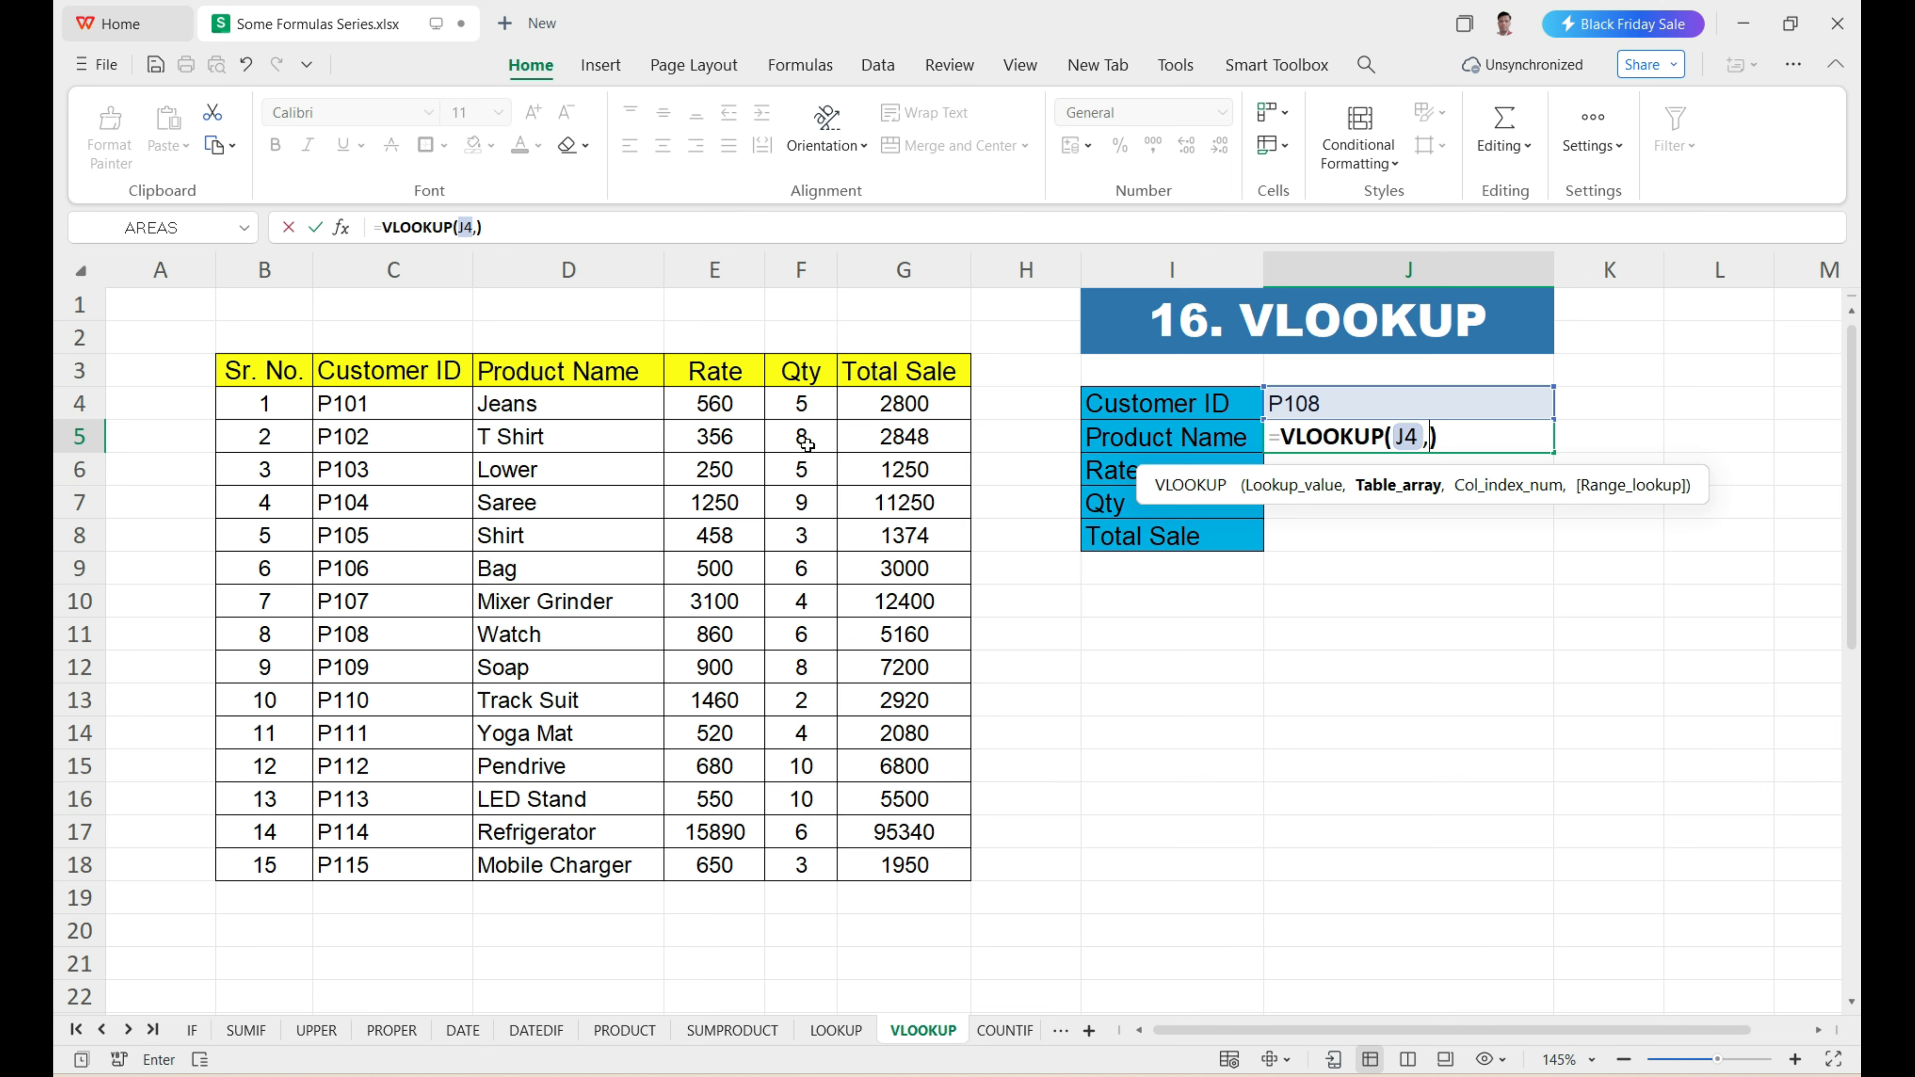
Complete the J5 formula with table array C3:G18, column index 2 and range lookup 0 for an exact match.
left_click_drag(415, 373, 919, 869)
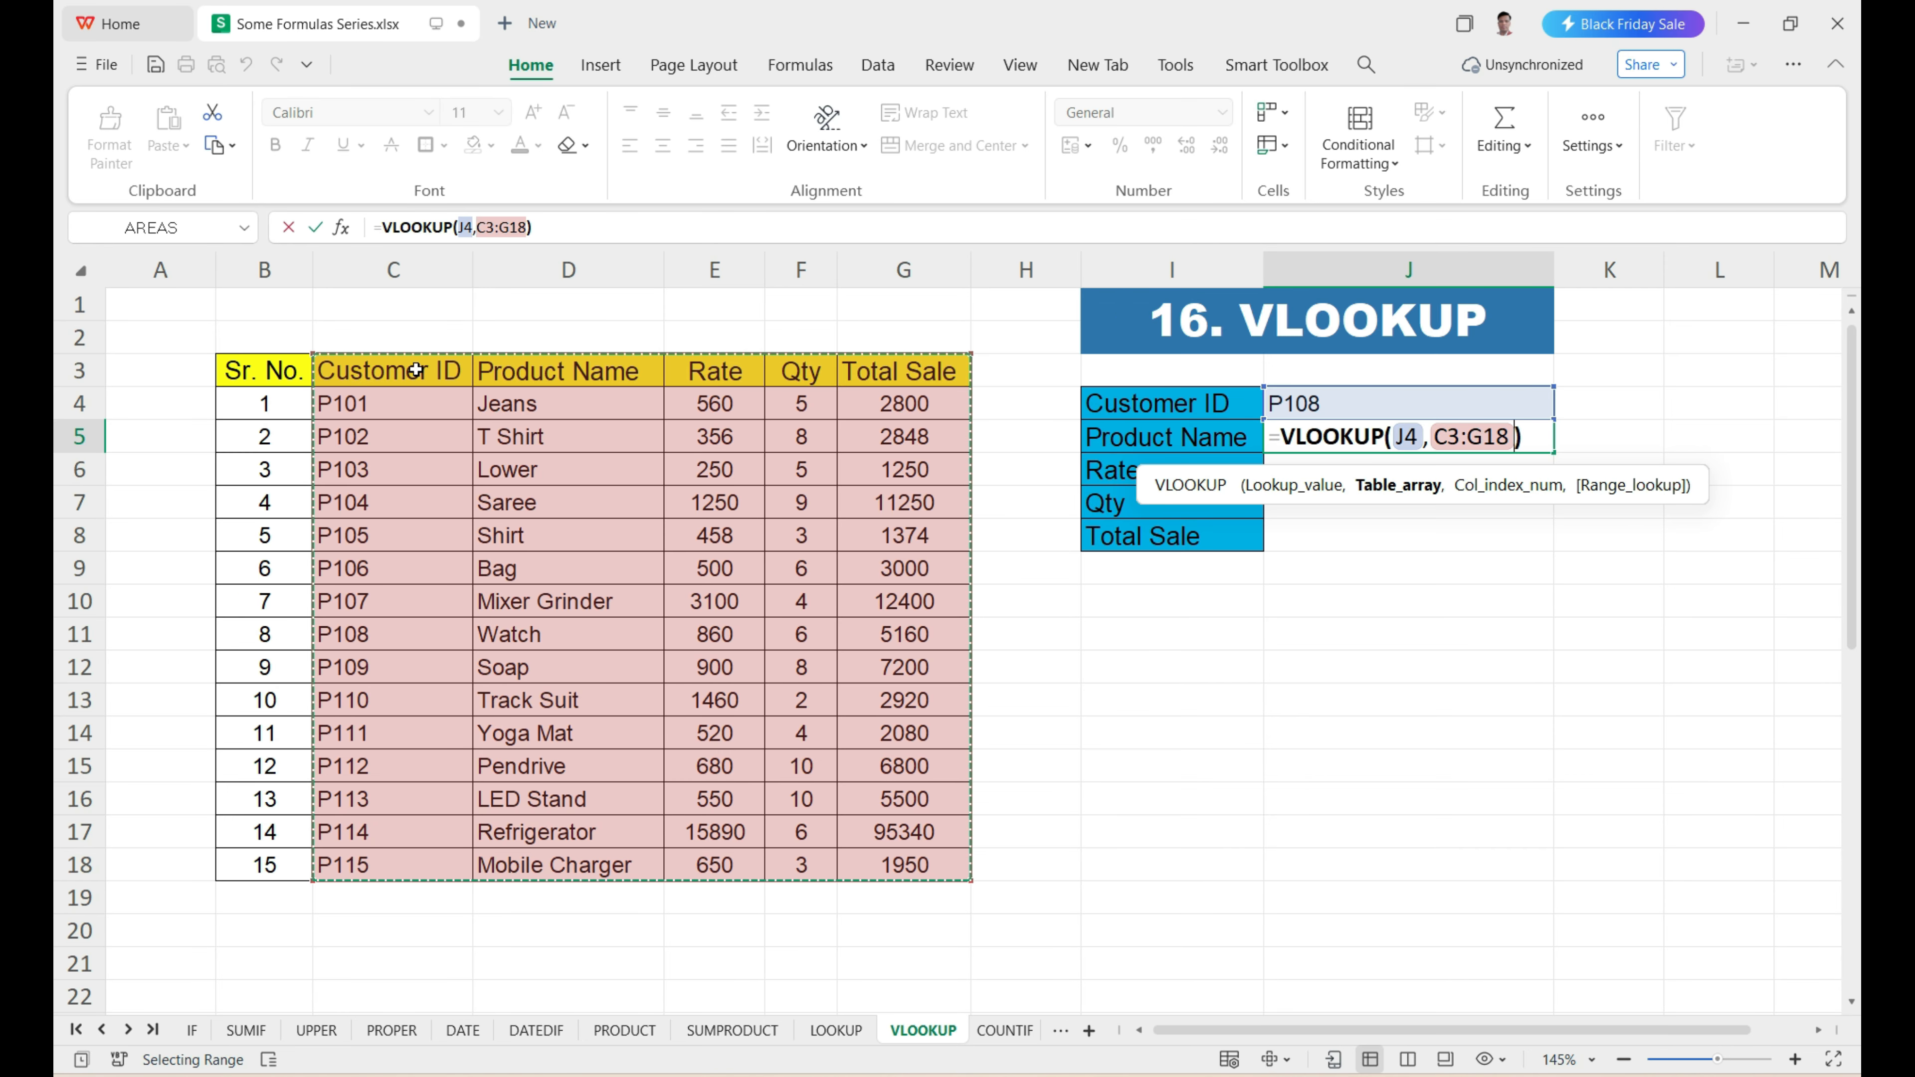
type(",")
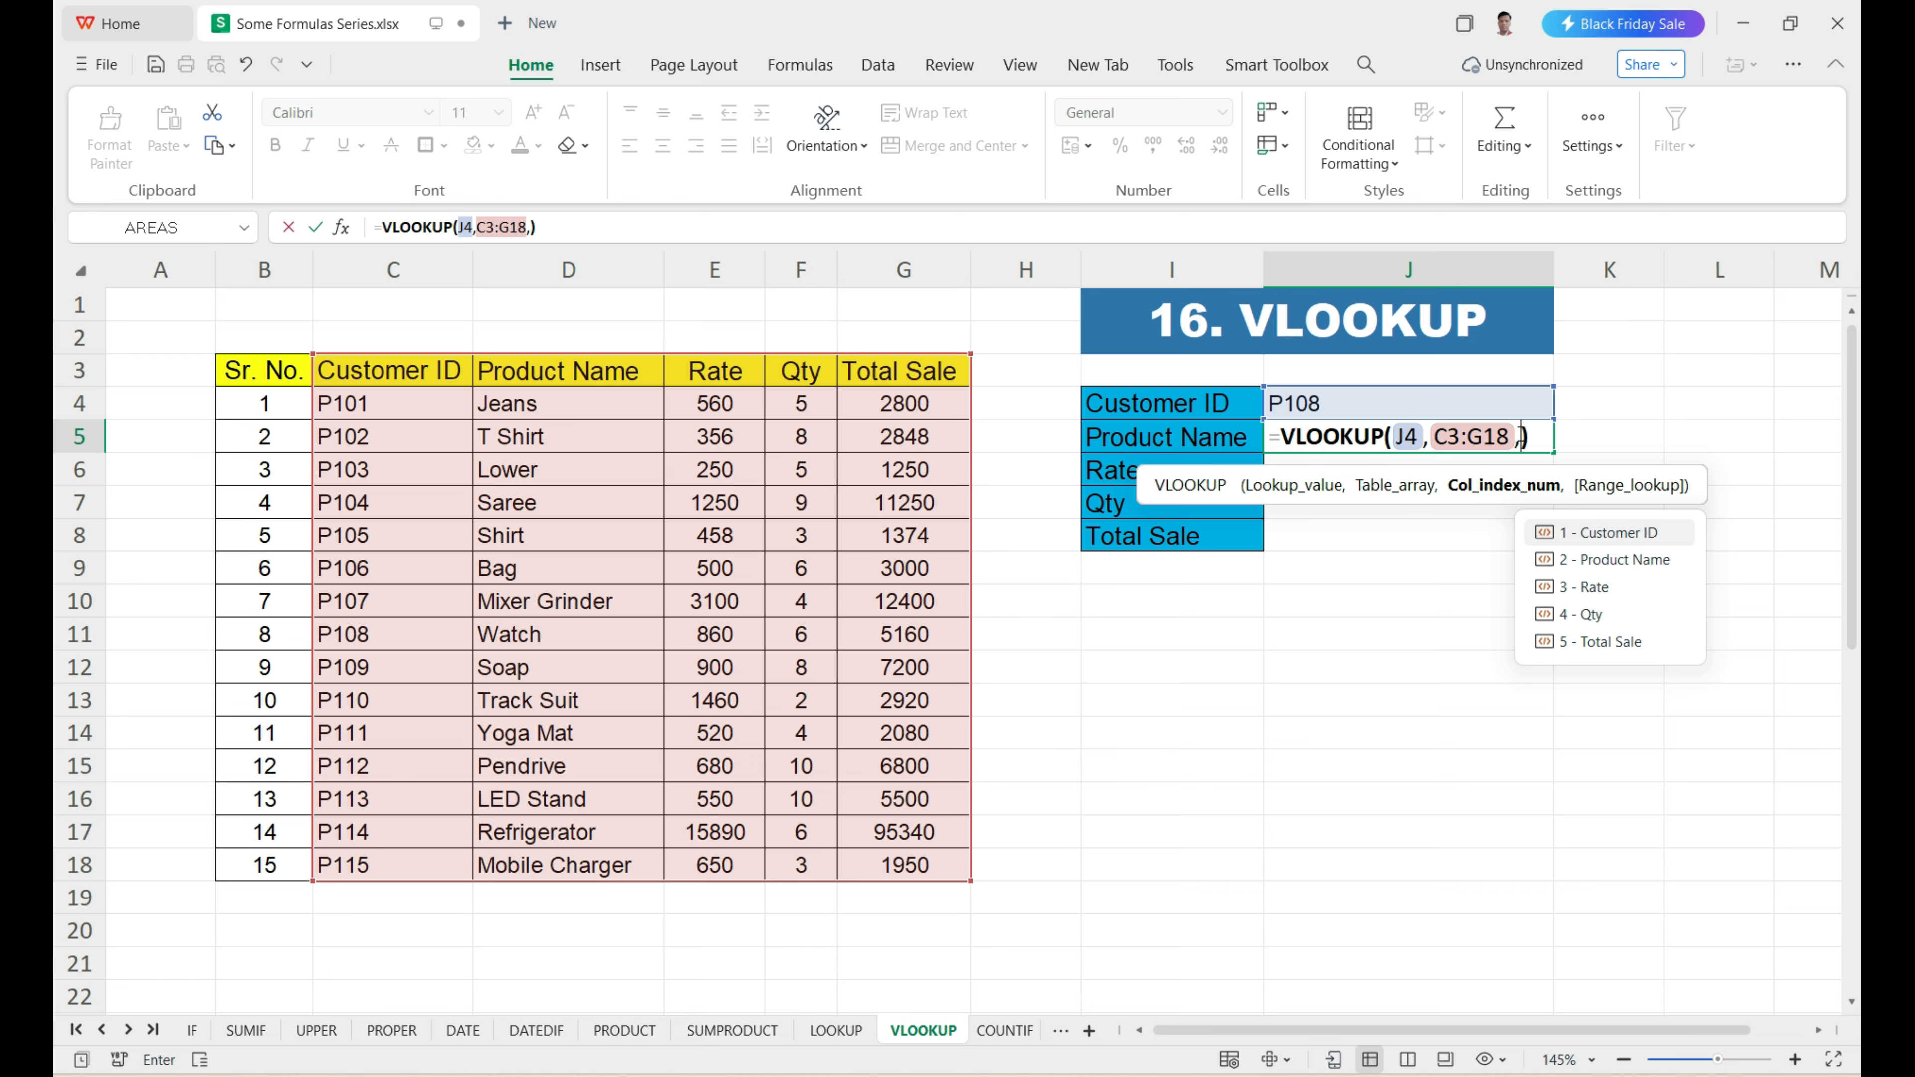
type("2")
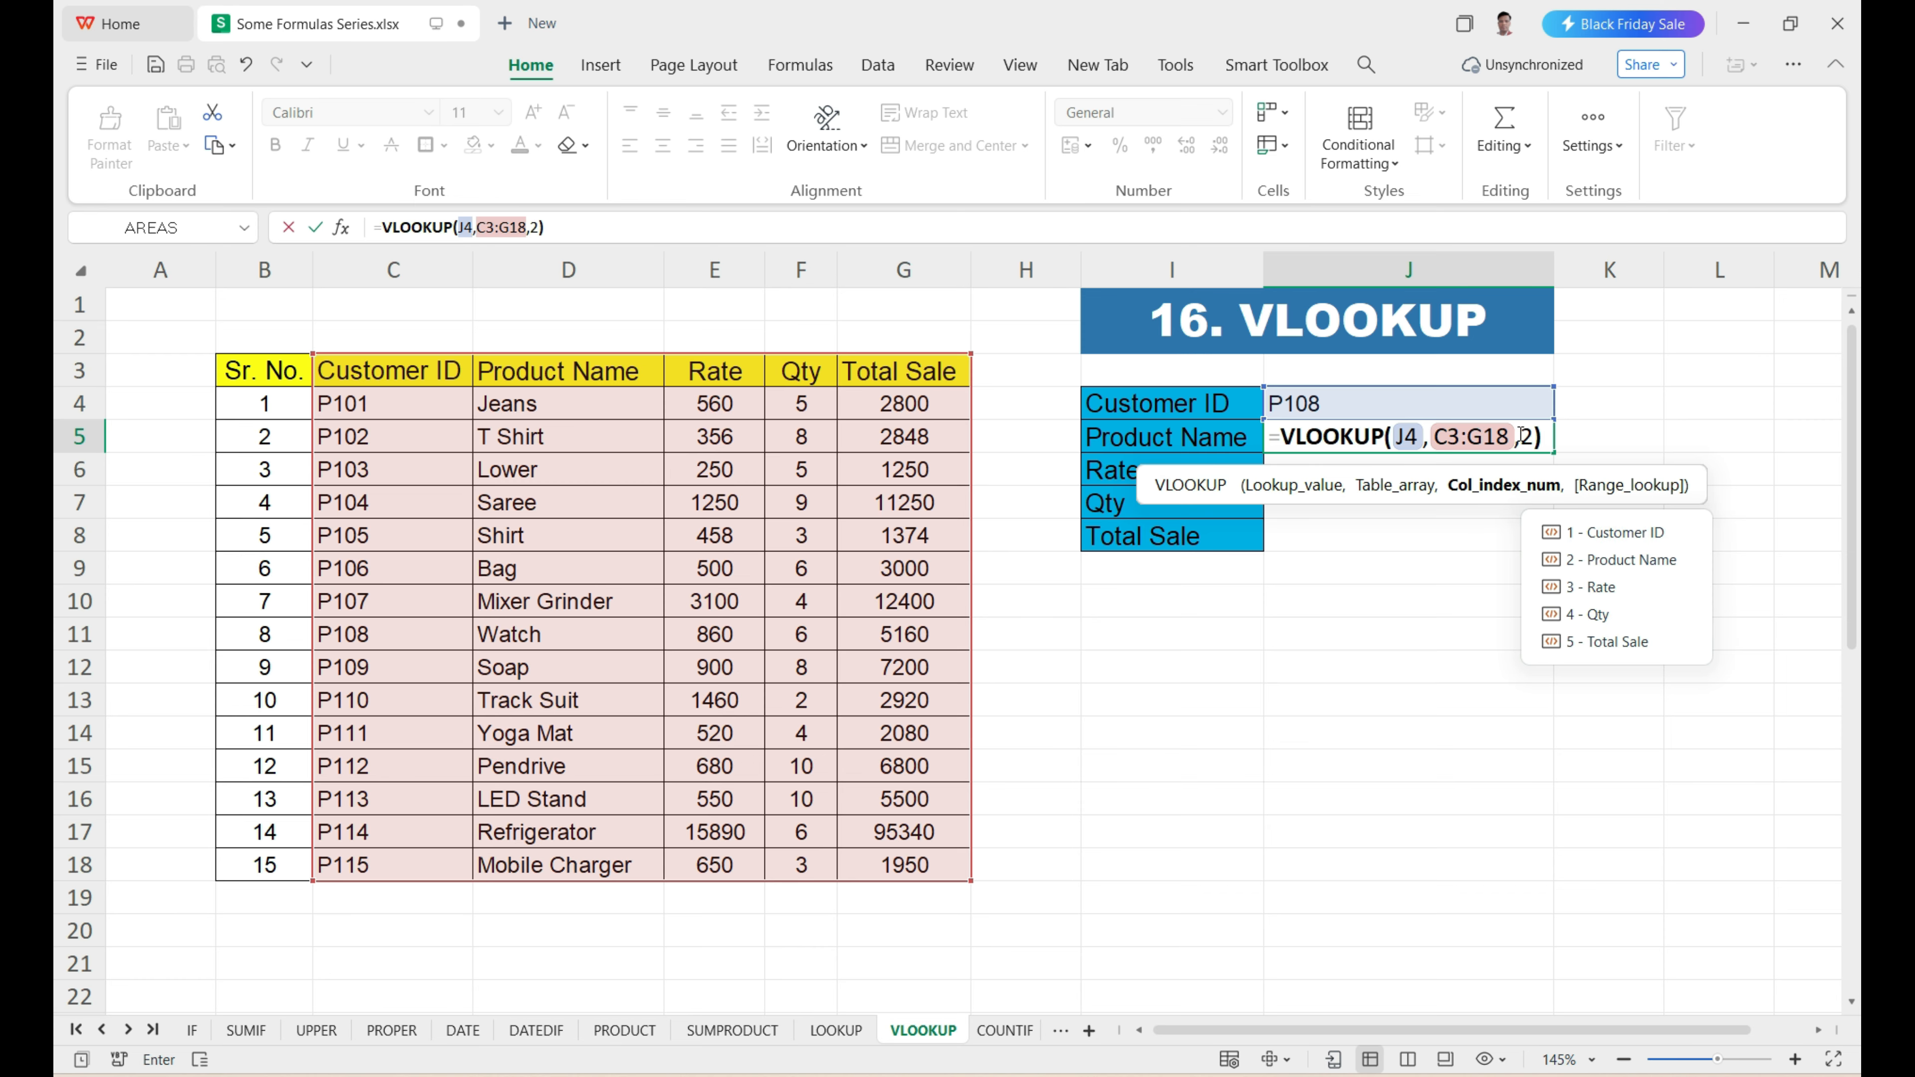
type(",")
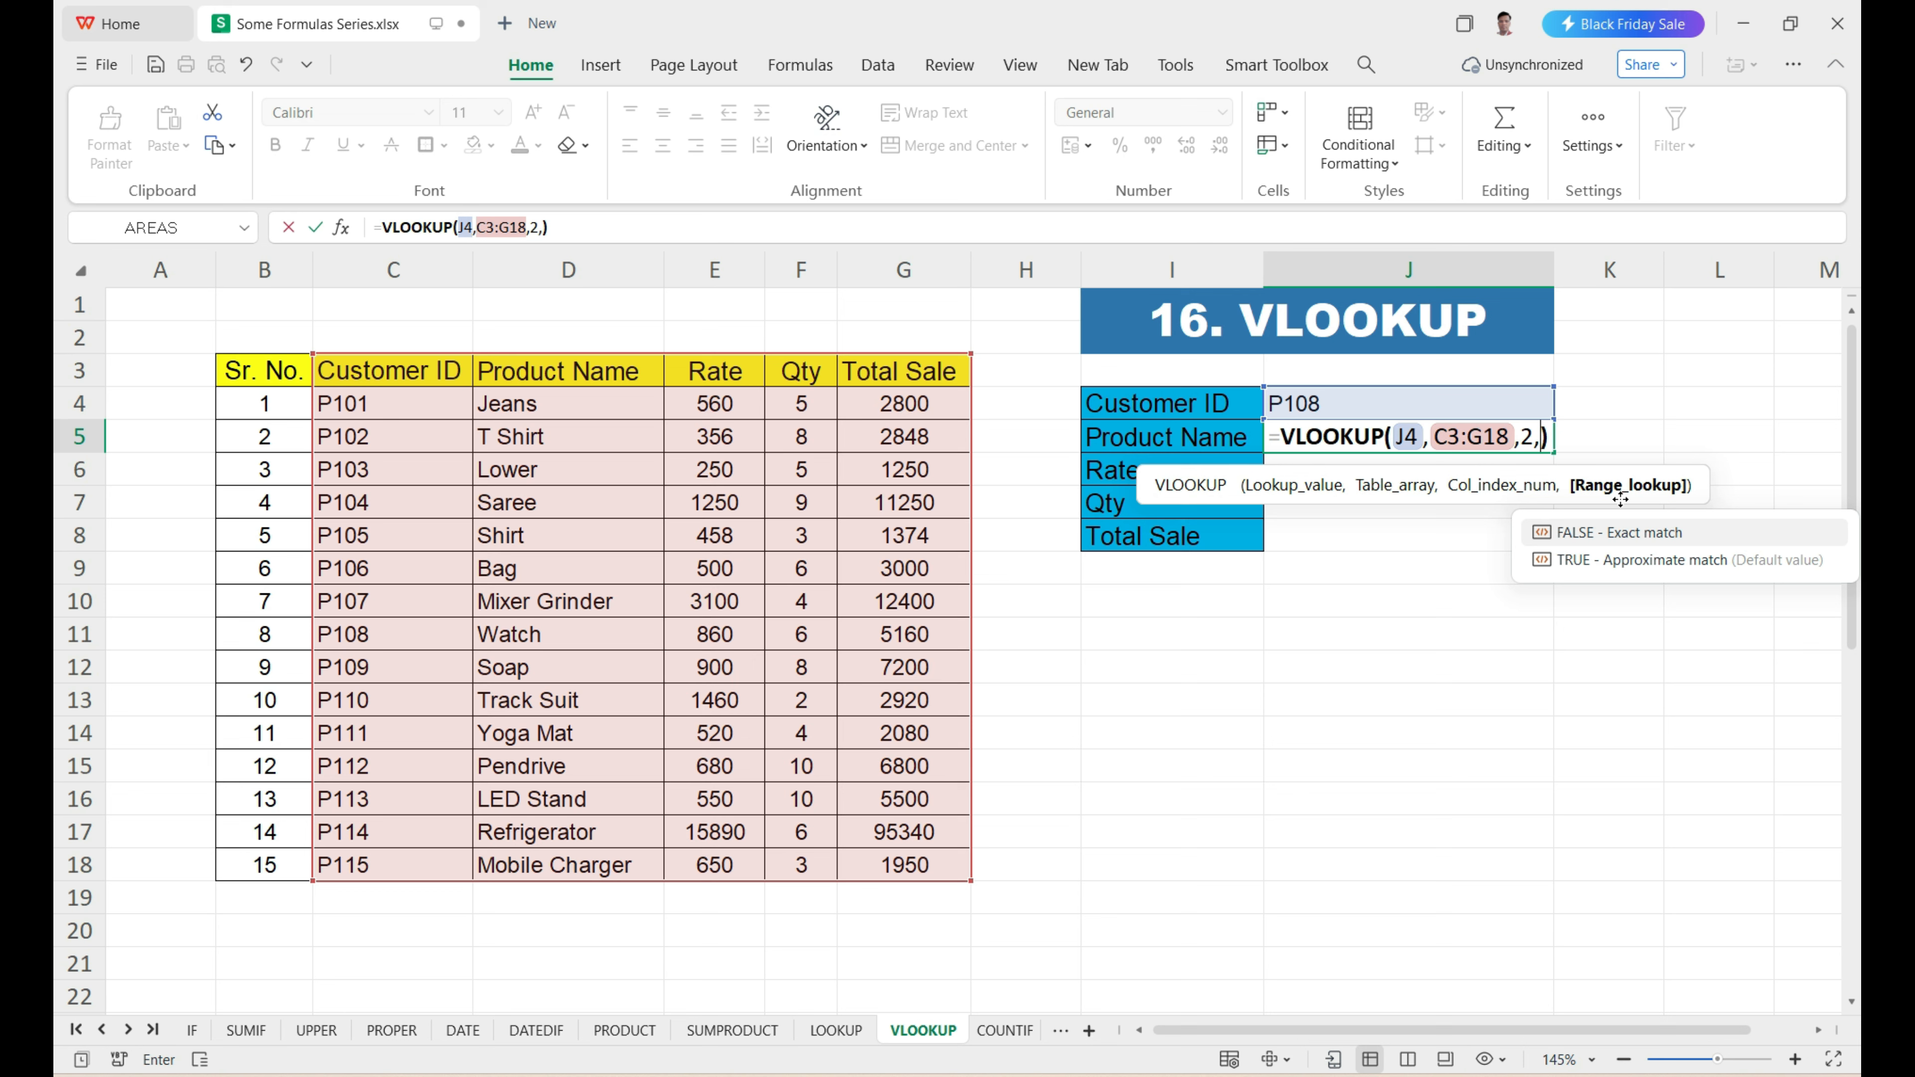
type("0")
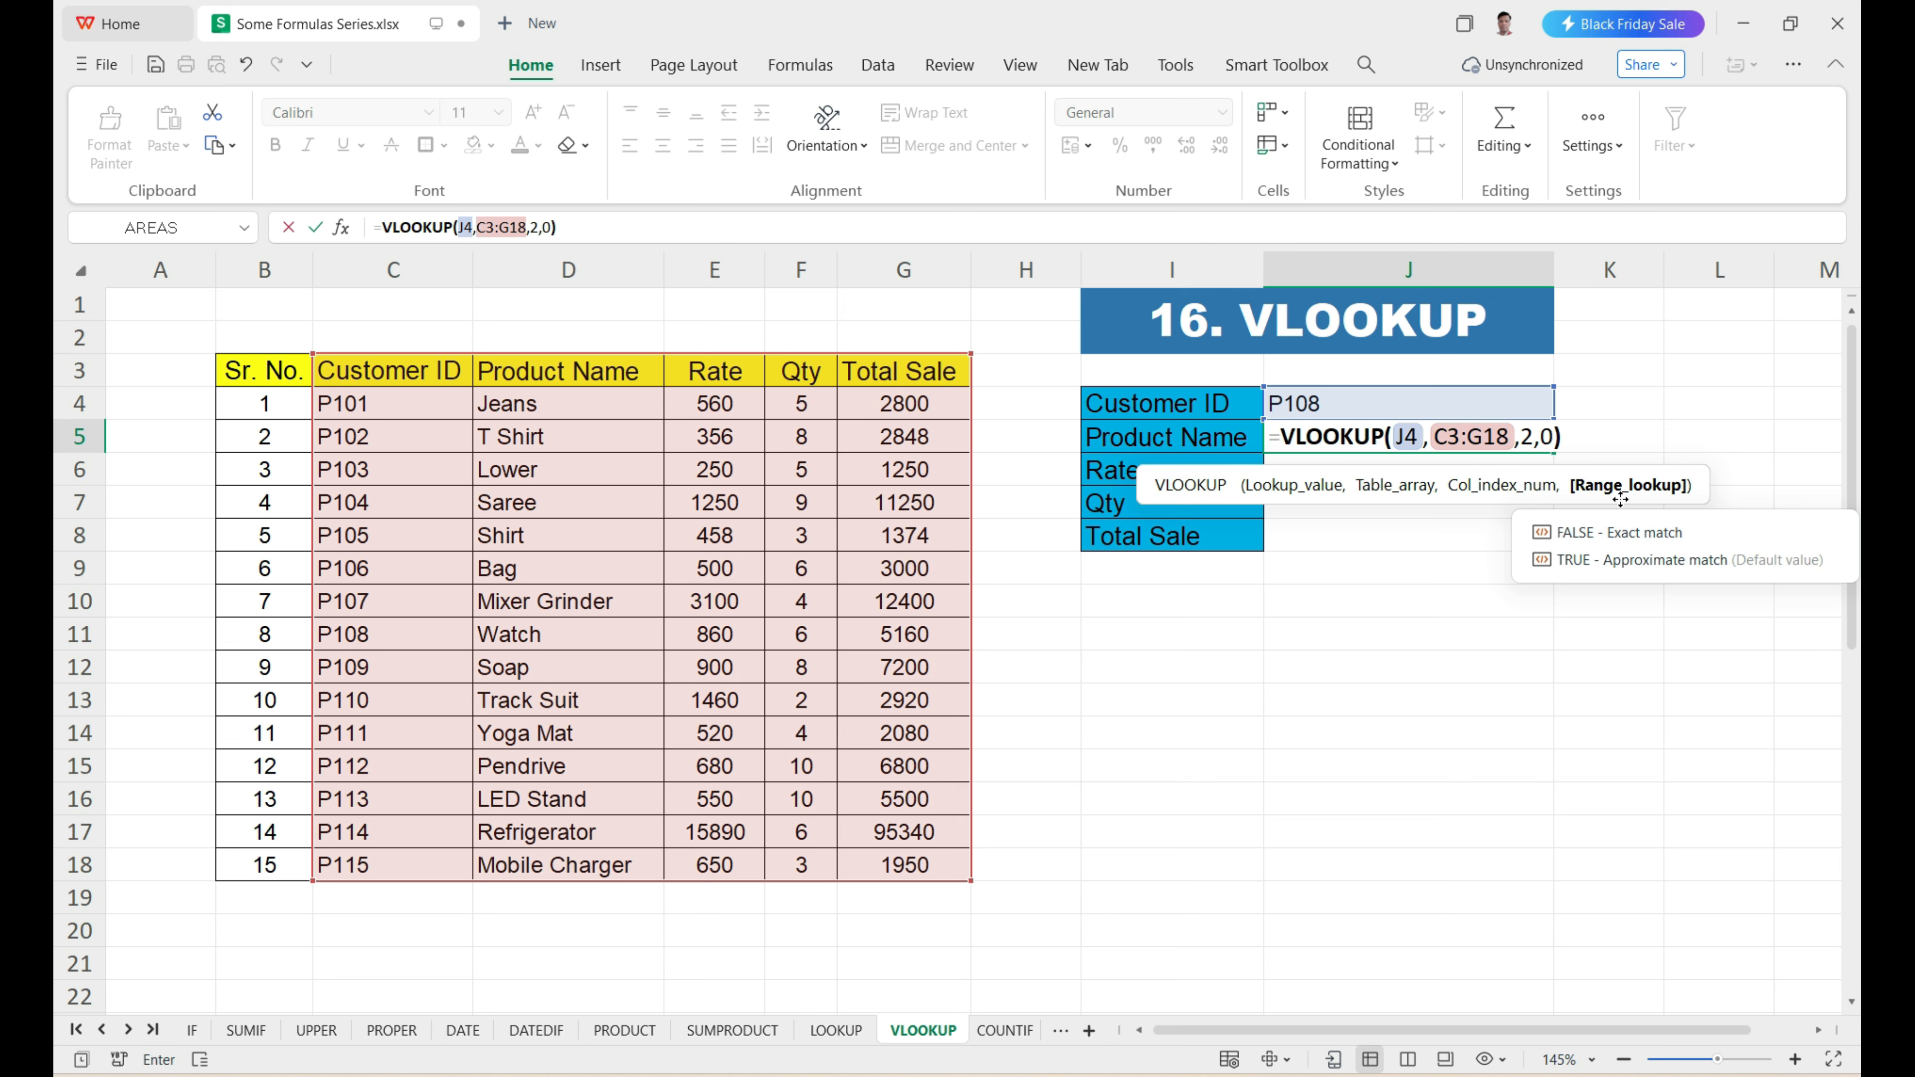
key("Return")
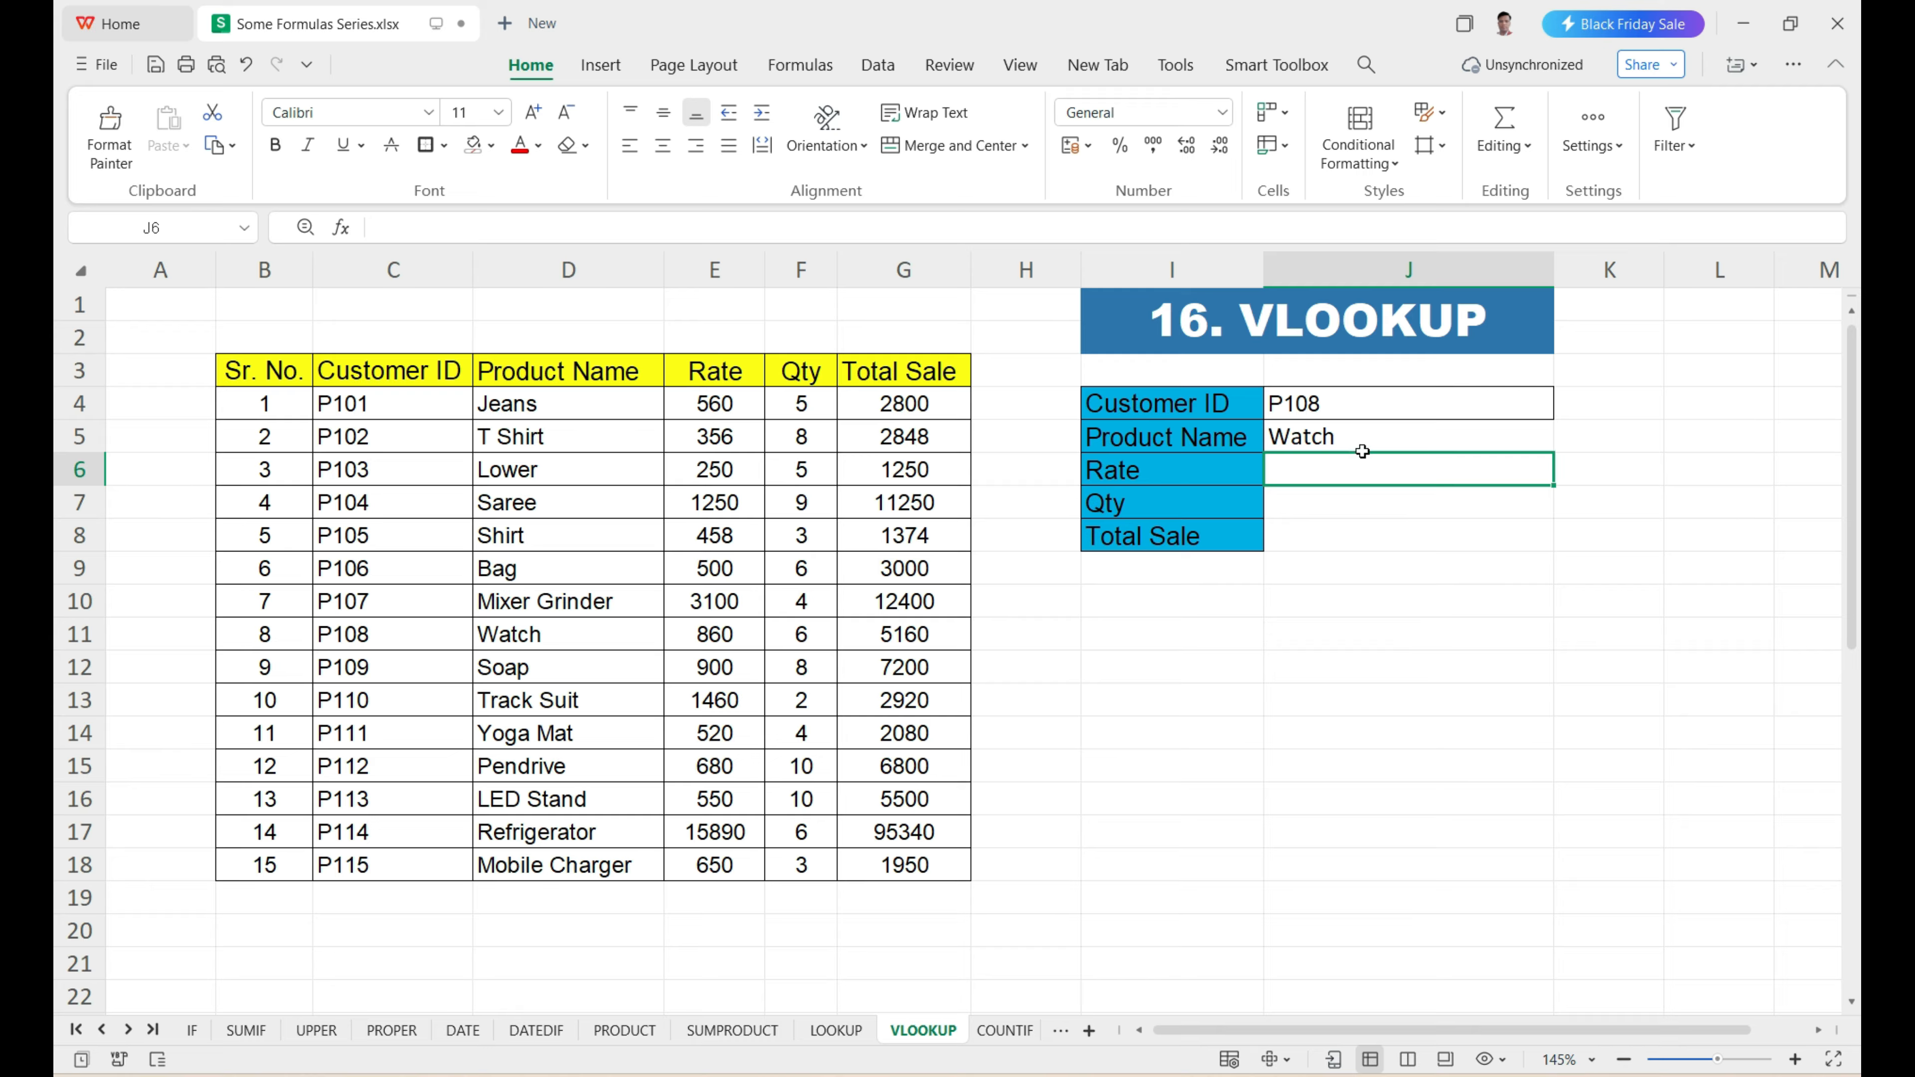
Check the product name in J5 by tracing the customer ID from J4 down column C to C11 and across to D11.
left_click(1355, 436)
left_click_drag(1402, 413, 1392, 424)
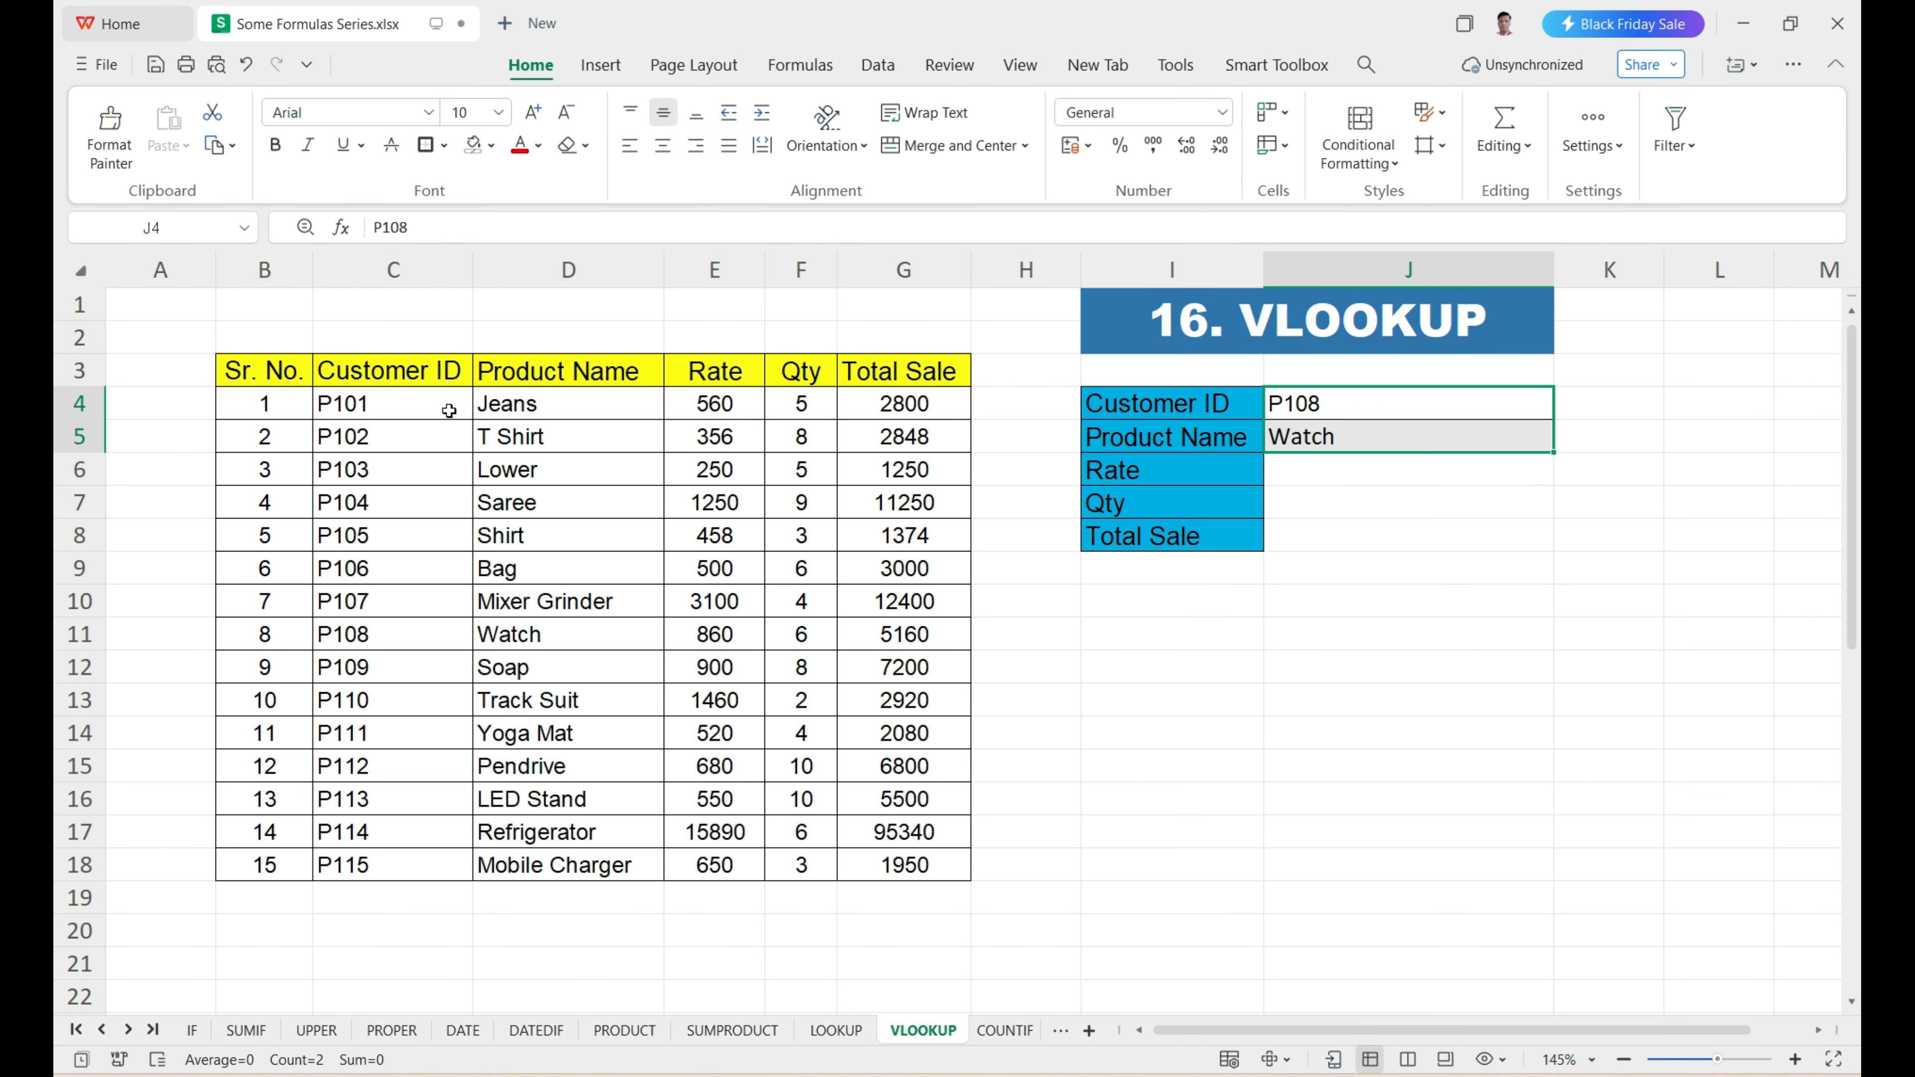
left_click_drag(385, 403, 398, 638)
left_click(398, 639)
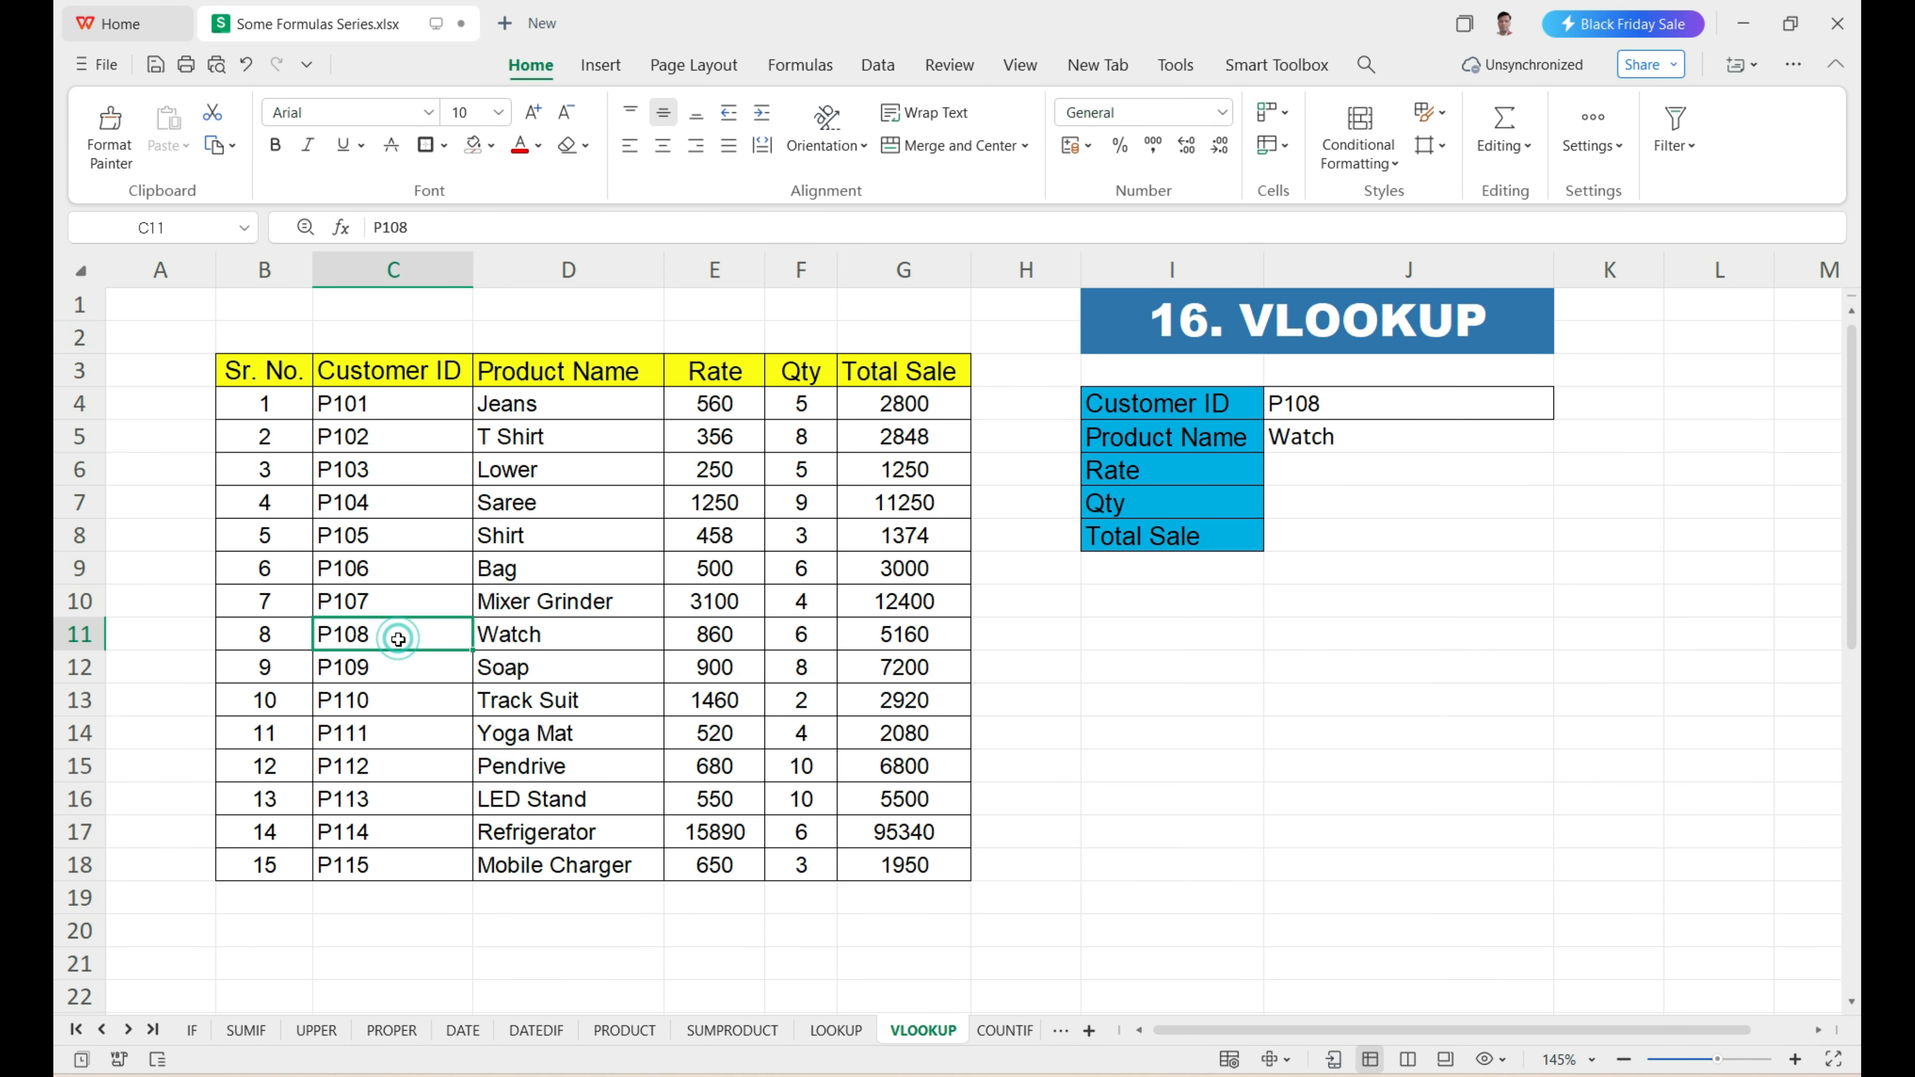
left_click(538, 639)
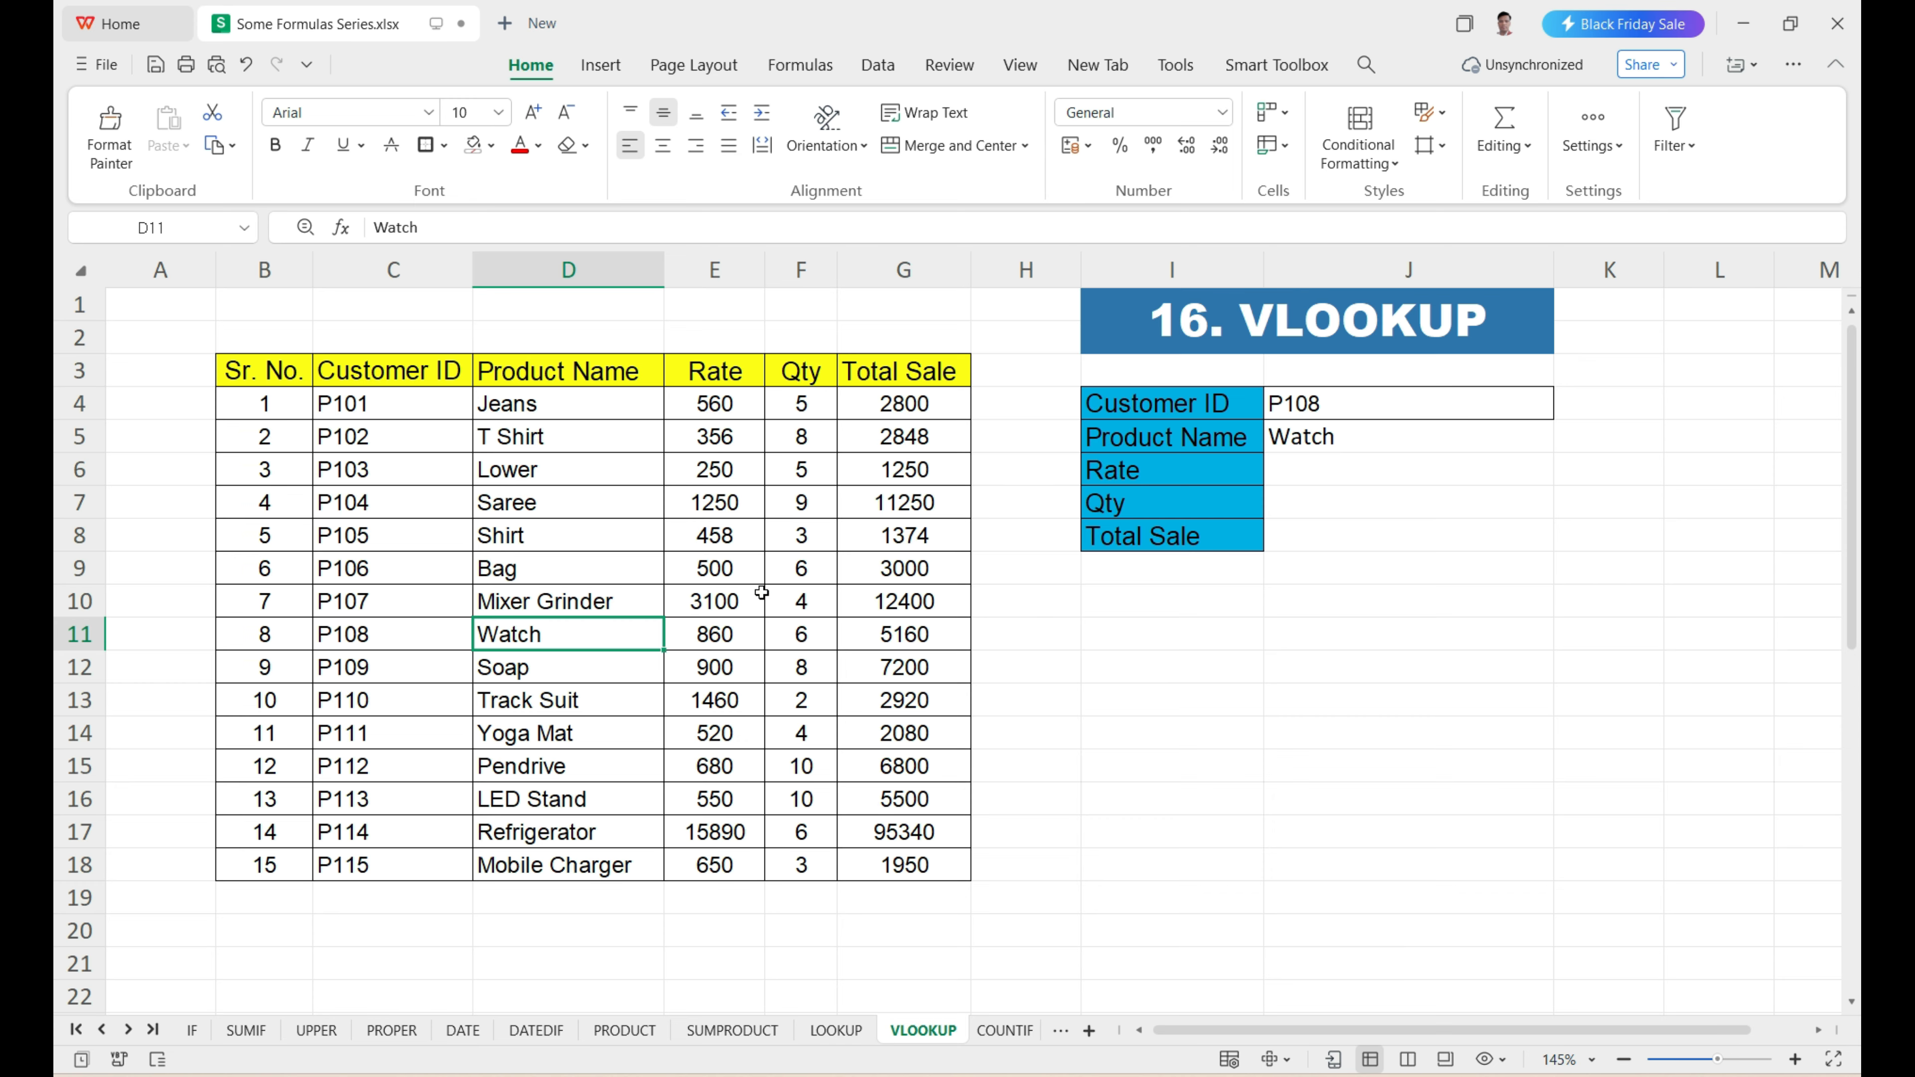
left_click_drag(377, 405, 397, 646)
left_click(387, 637)
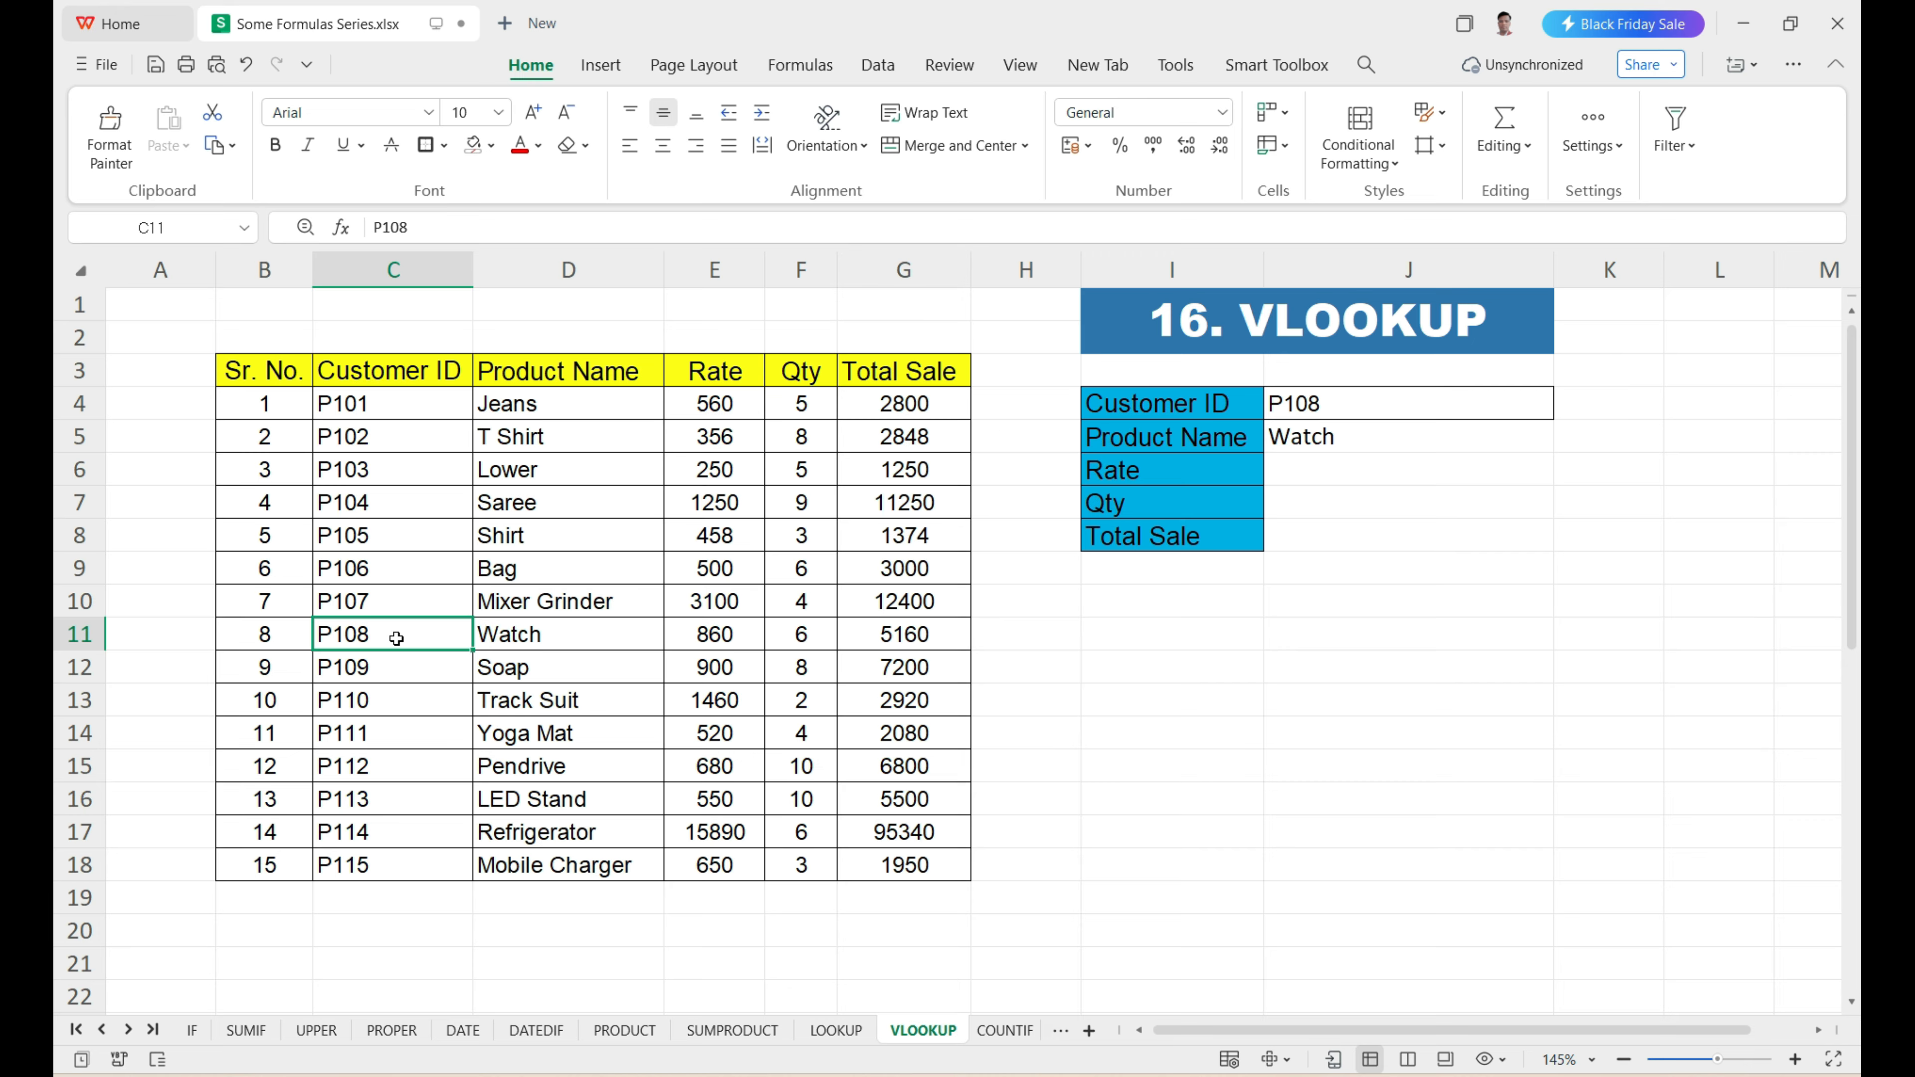
left_click(560, 643)
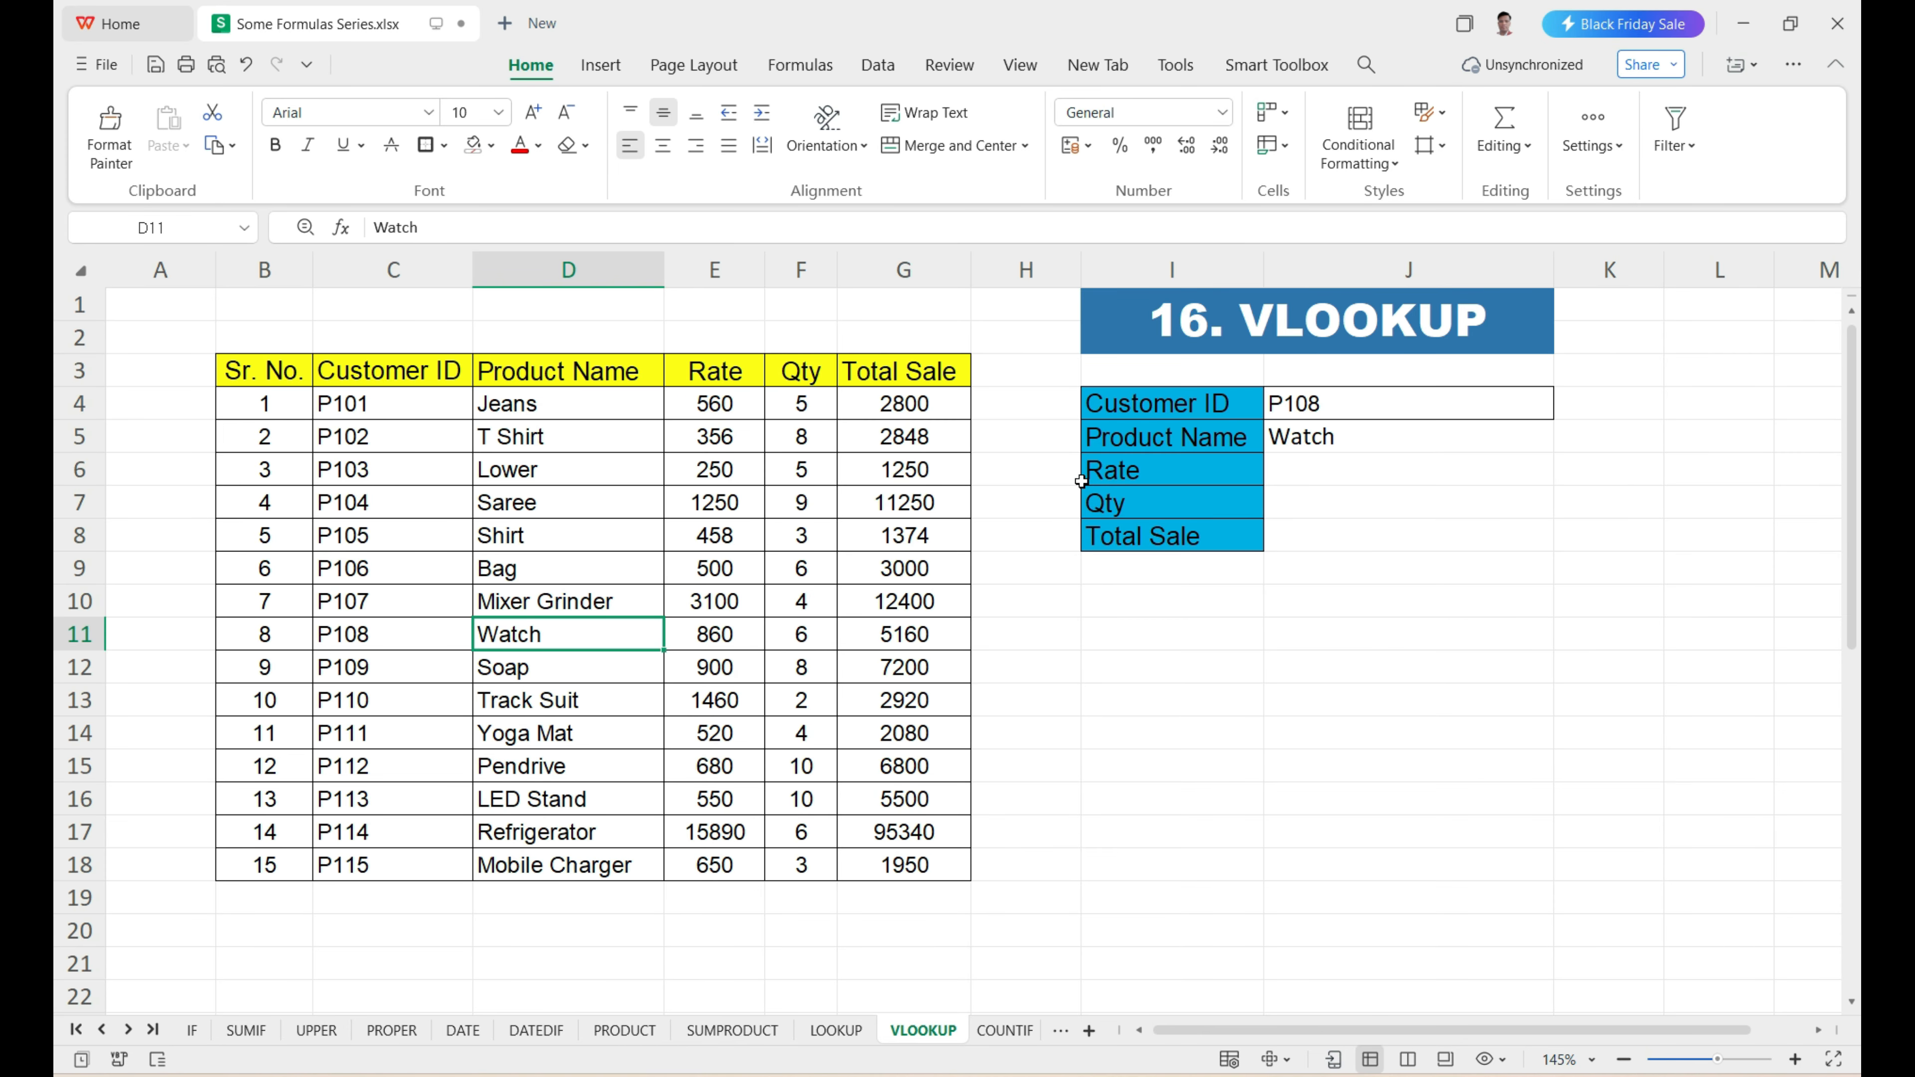
Fill the VLOOKUP formula from J5 down through J8 and compare the Rate, Qty and Total Sale cells with table row 11.
left_click(1156, 470)
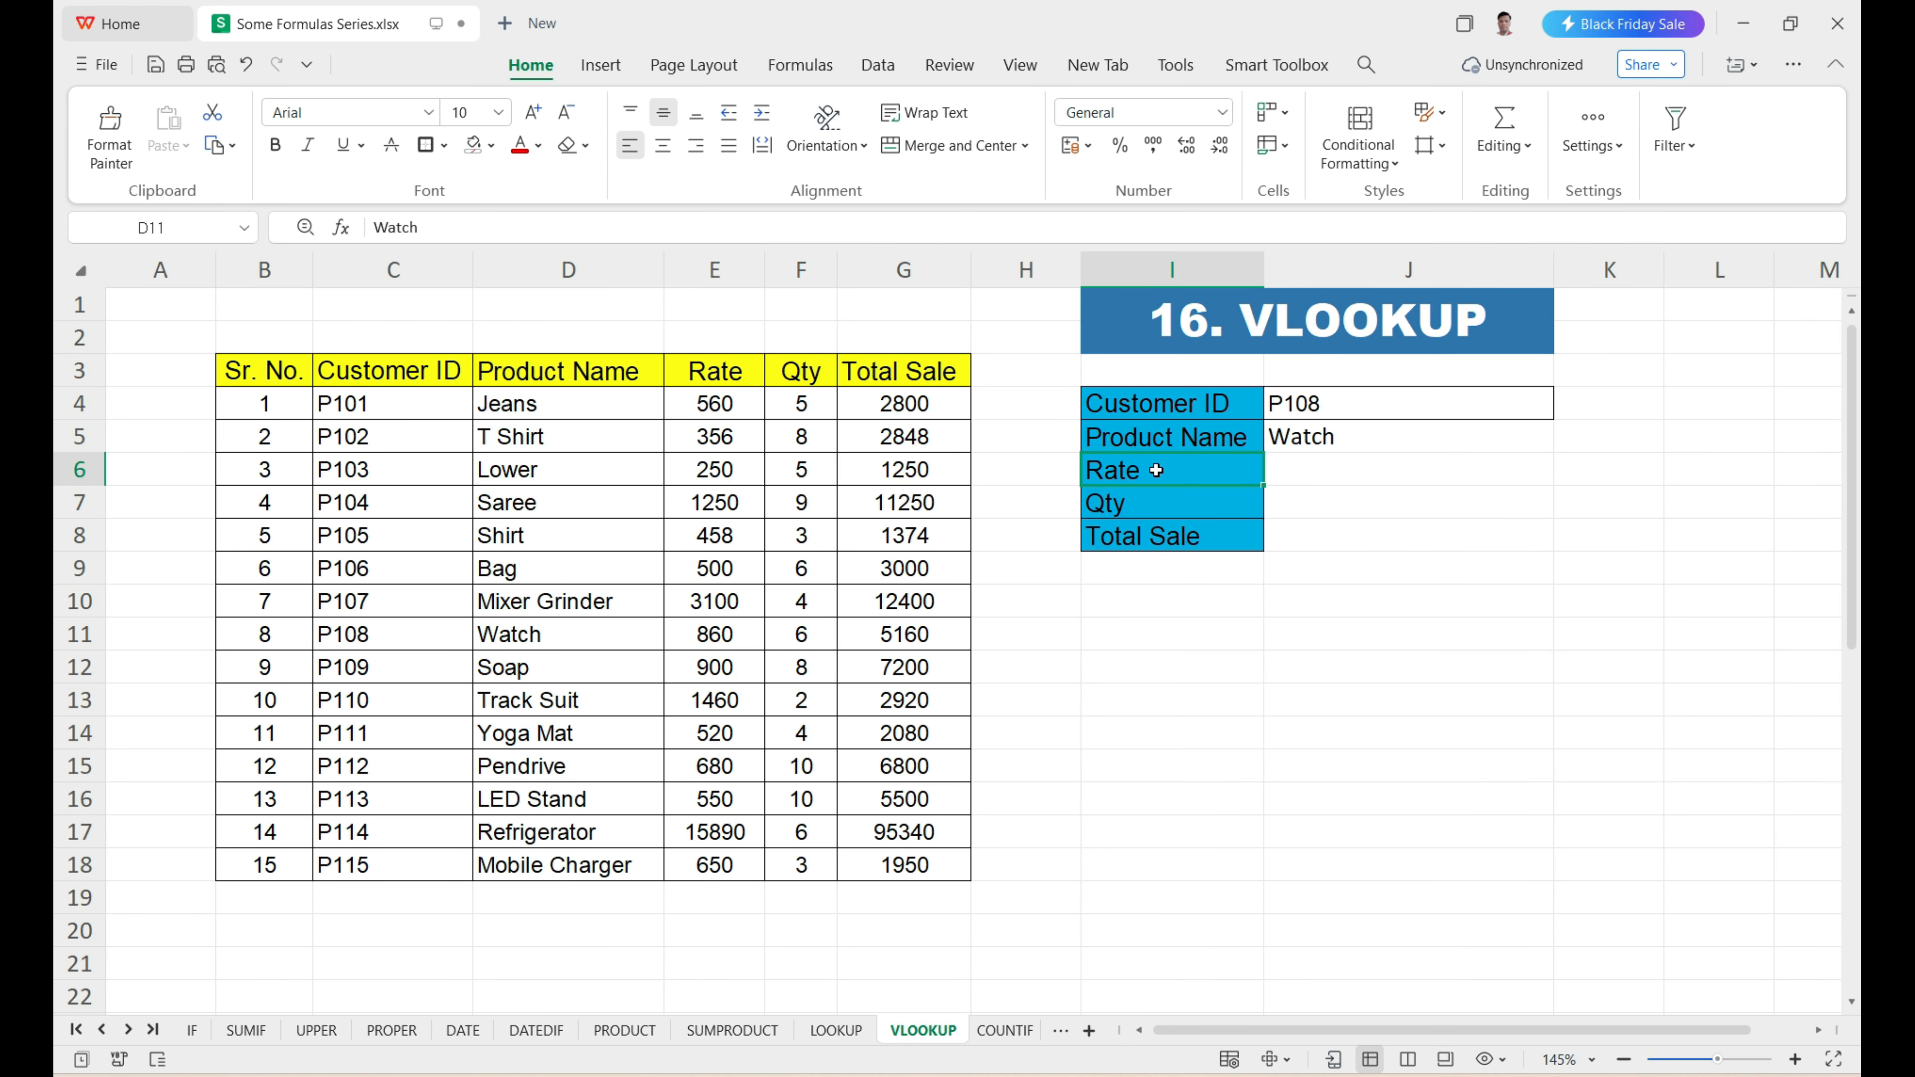
left_click(1343, 447)
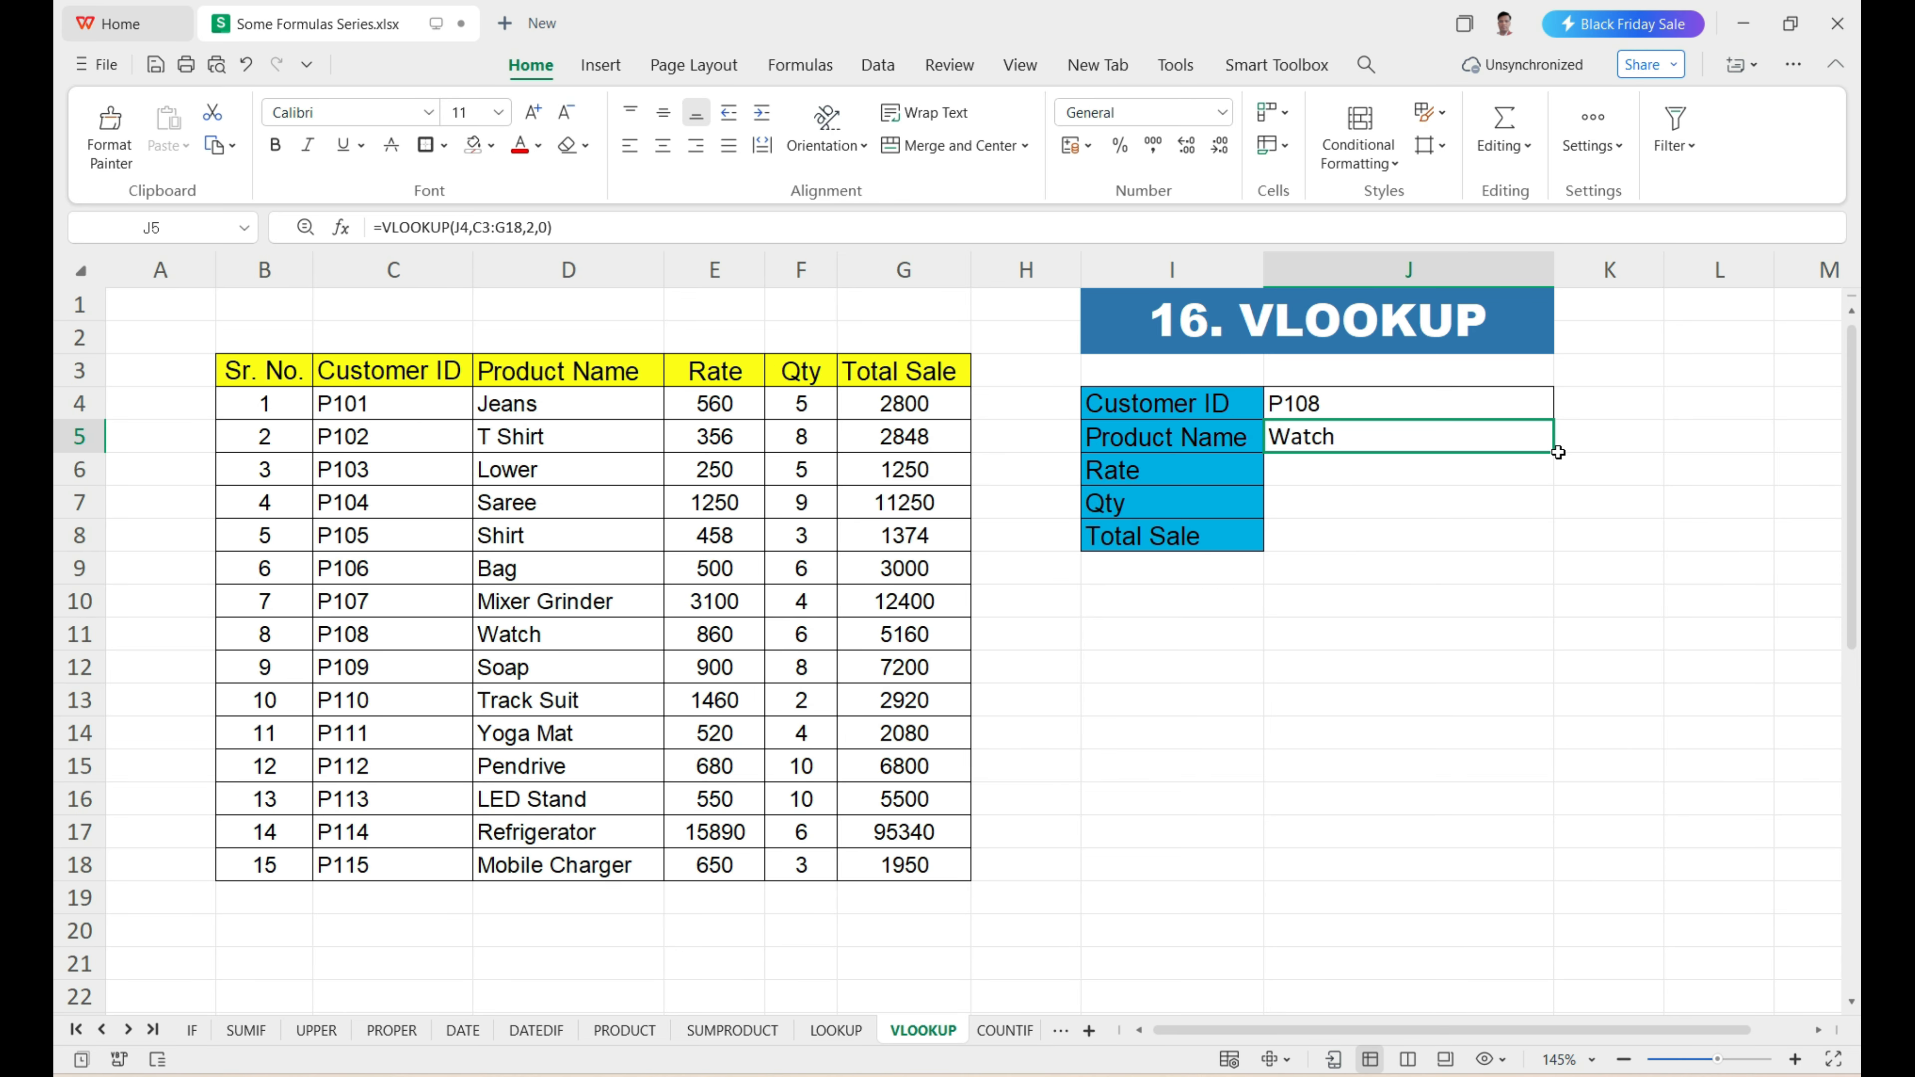
left_click_drag(1557, 452, 1545, 545)
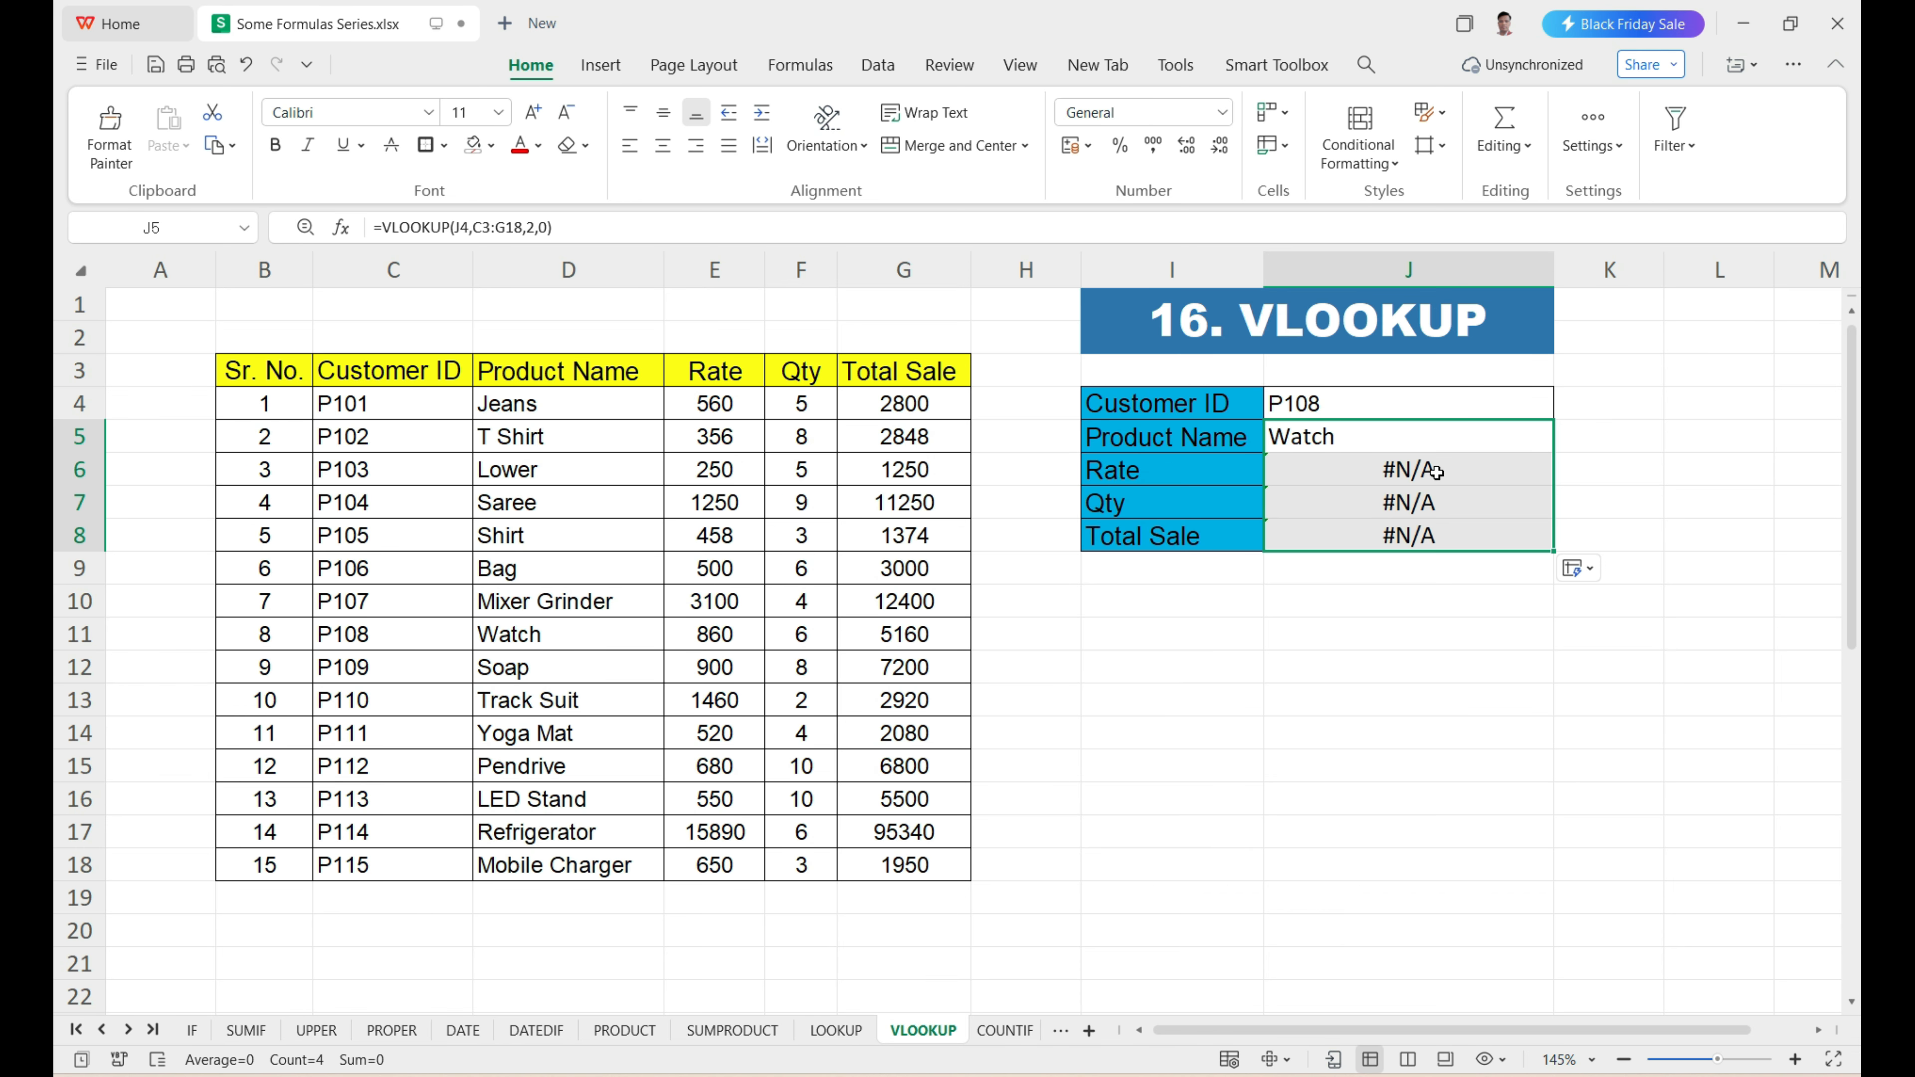
left_click_drag(1436, 471, 1445, 534)
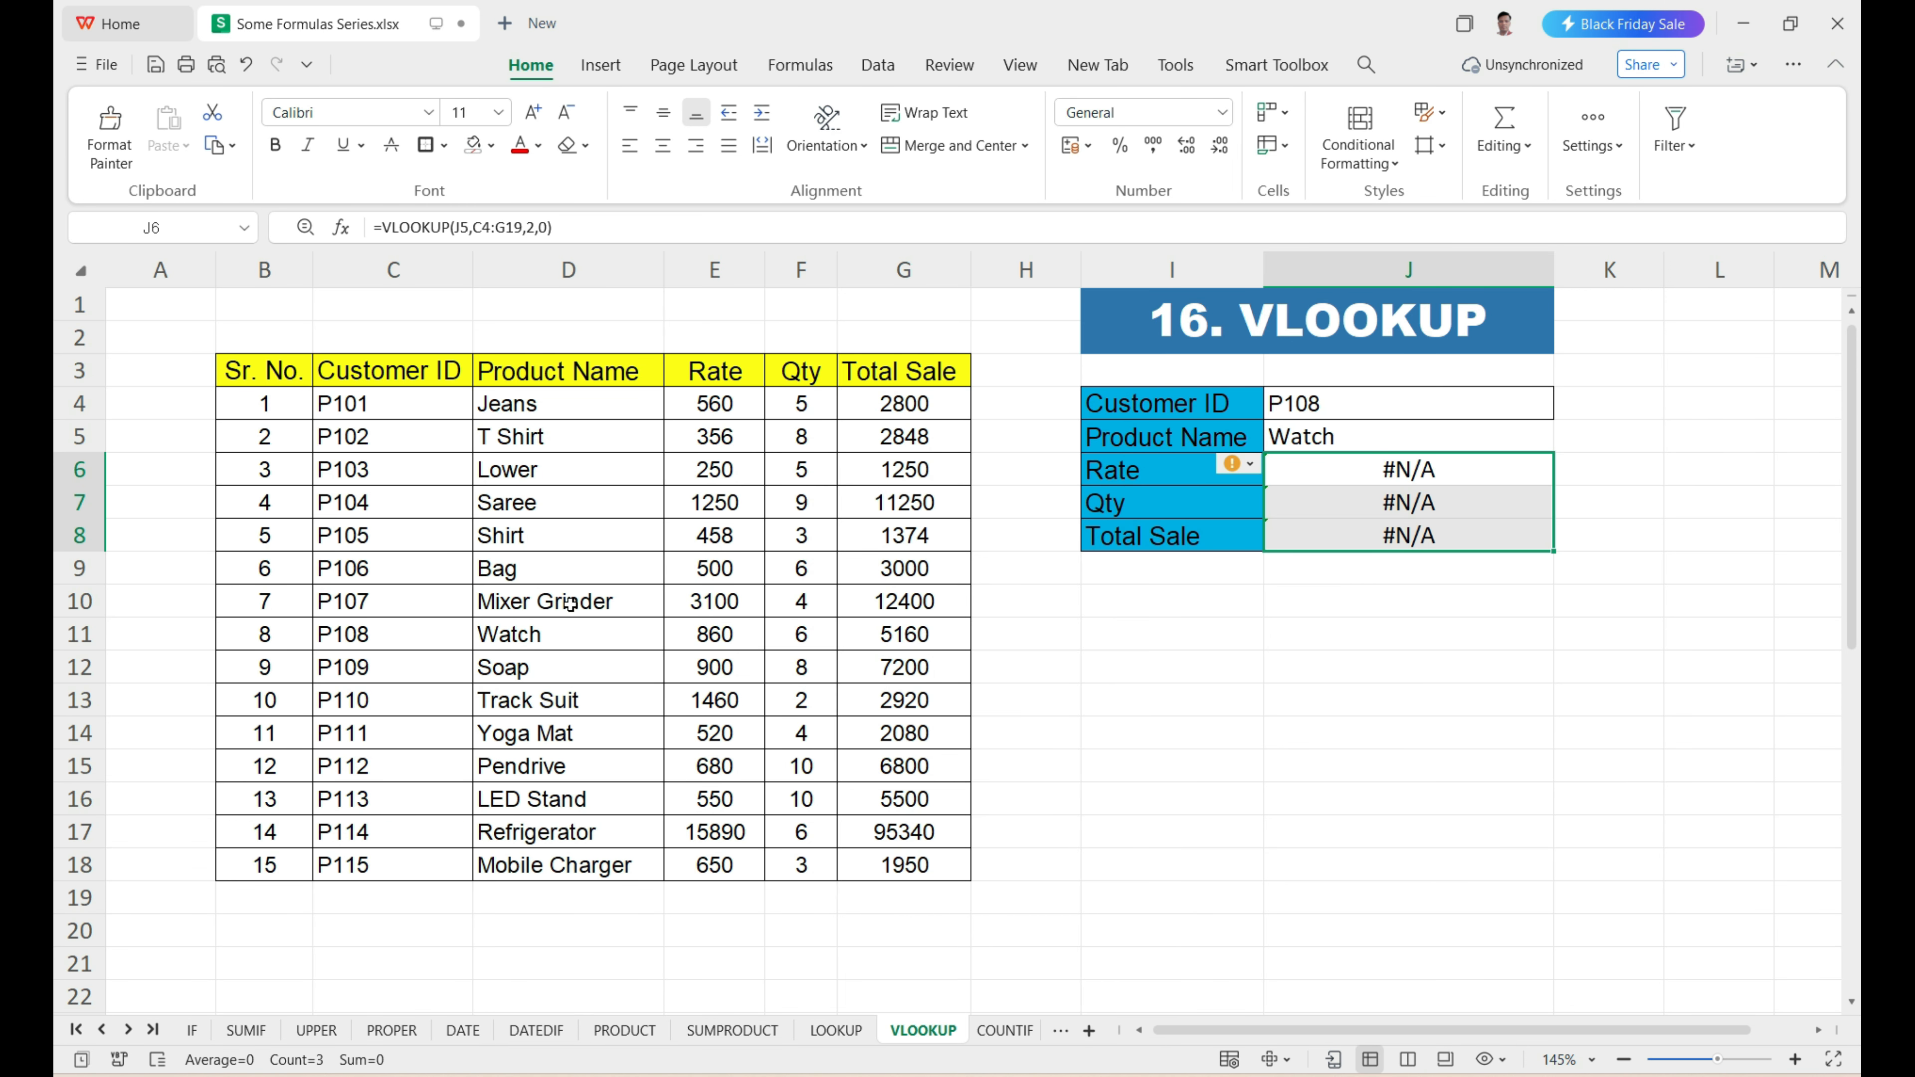
left_click_drag(433, 636, 898, 641)
left_click_drag(1362, 478, 1375, 533)
left_click_drag(1361, 469, 1363, 540)
left_click(1358, 475)
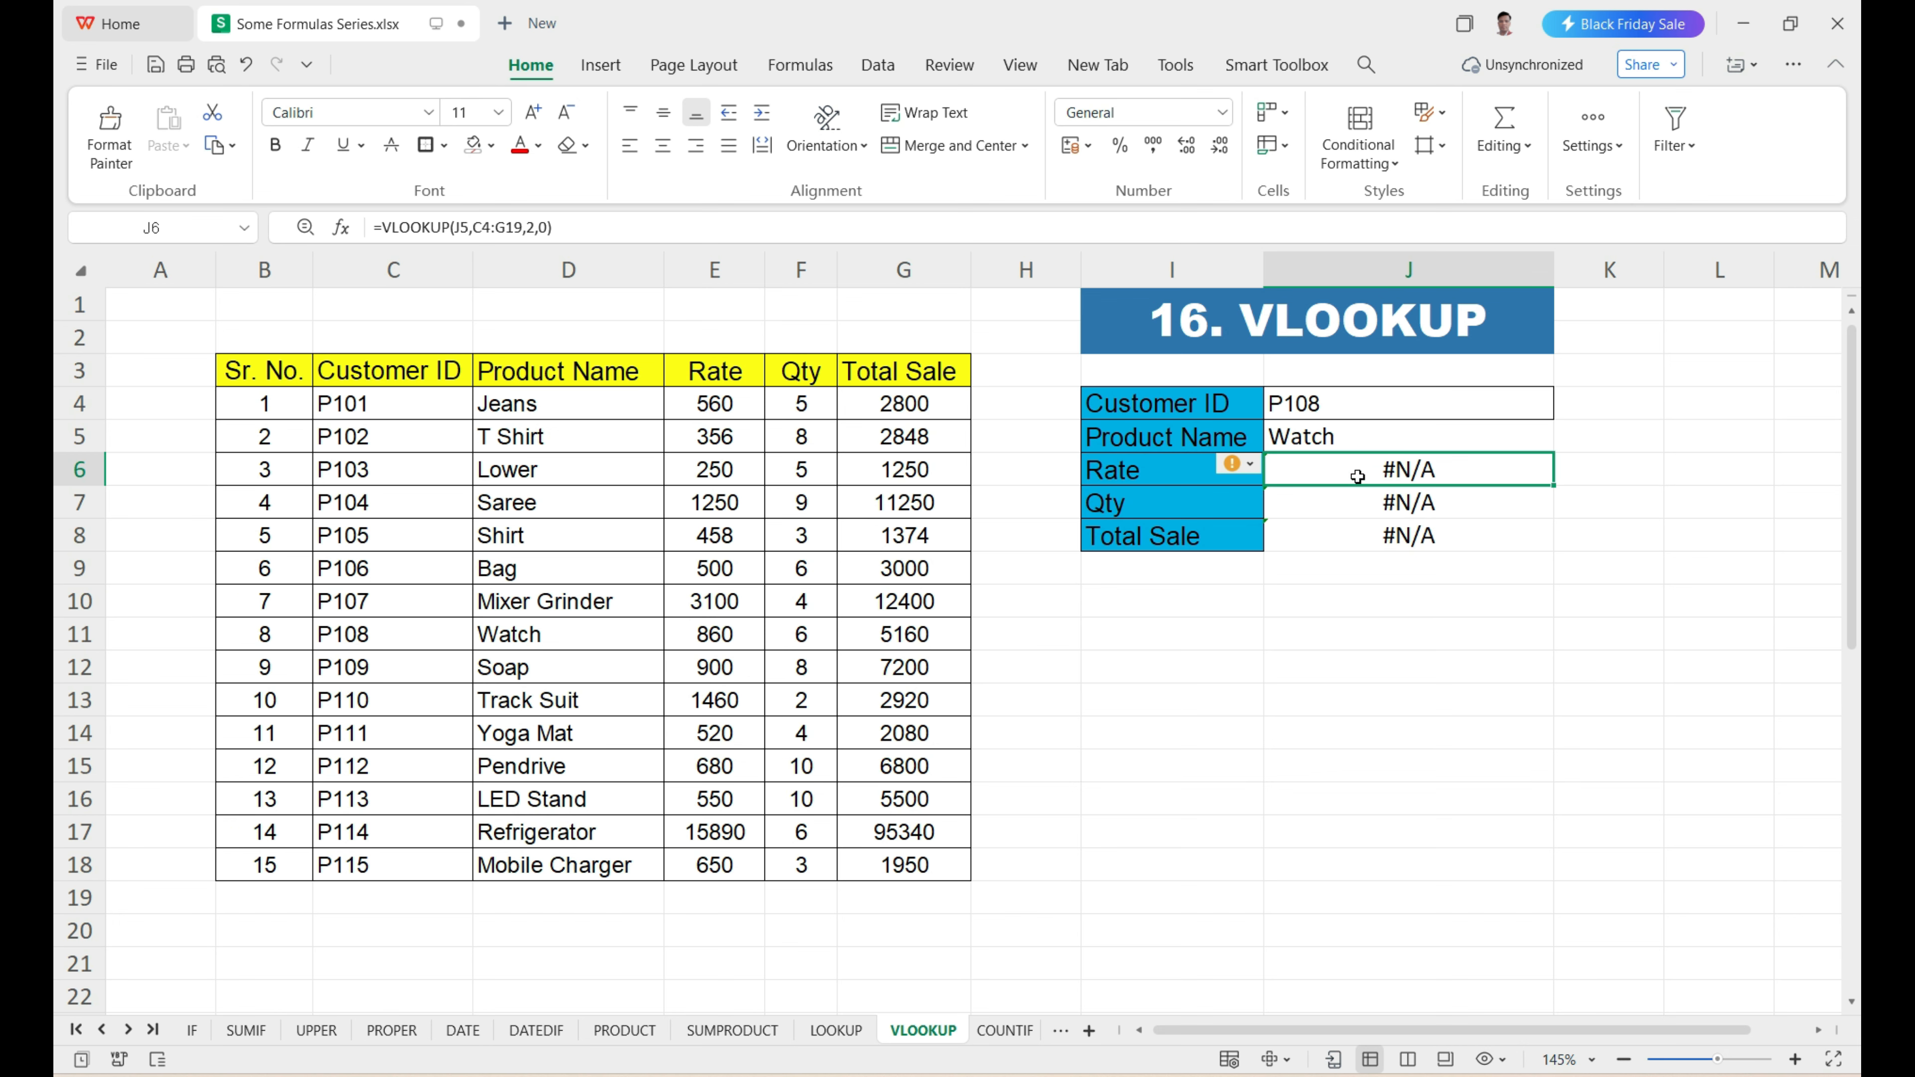
Examine the lookup value, table array and column index arguments of the filled formula in J6.
double_click(1357, 476)
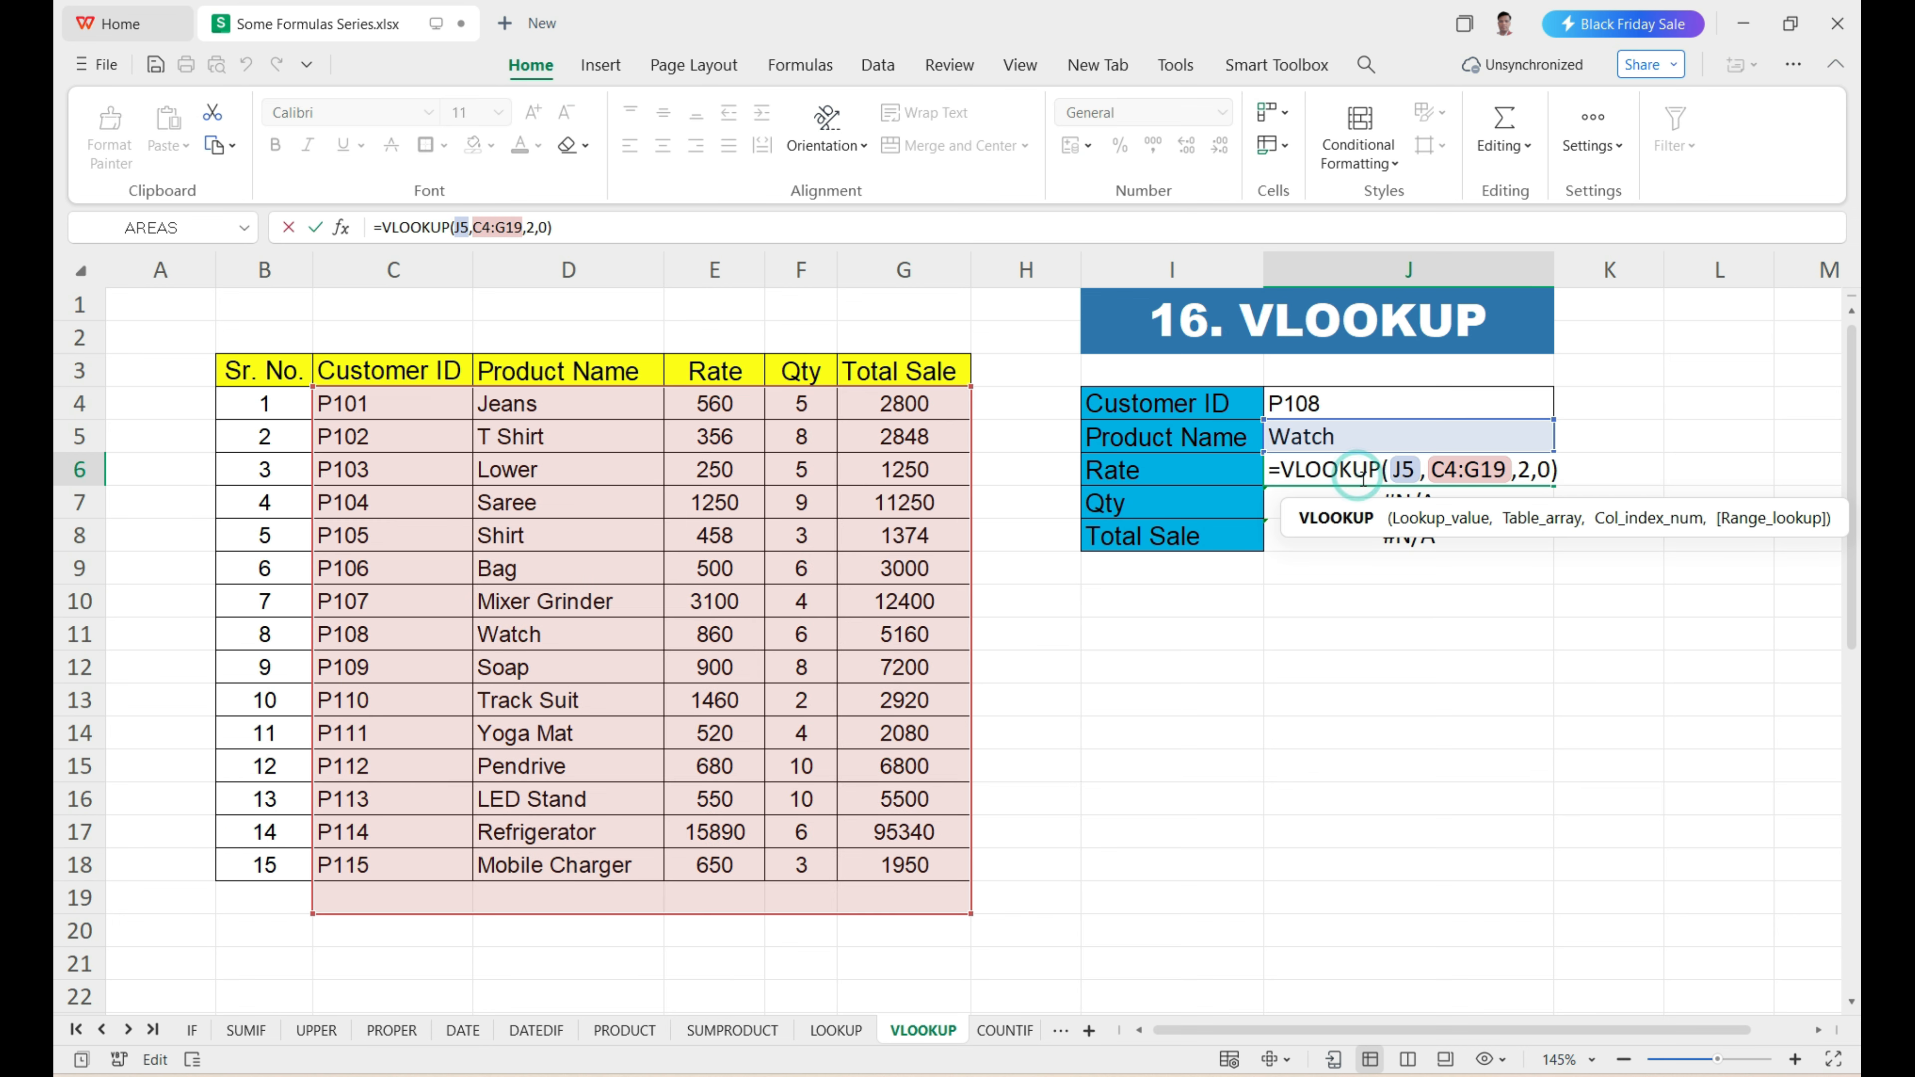
left_click(1415, 532)
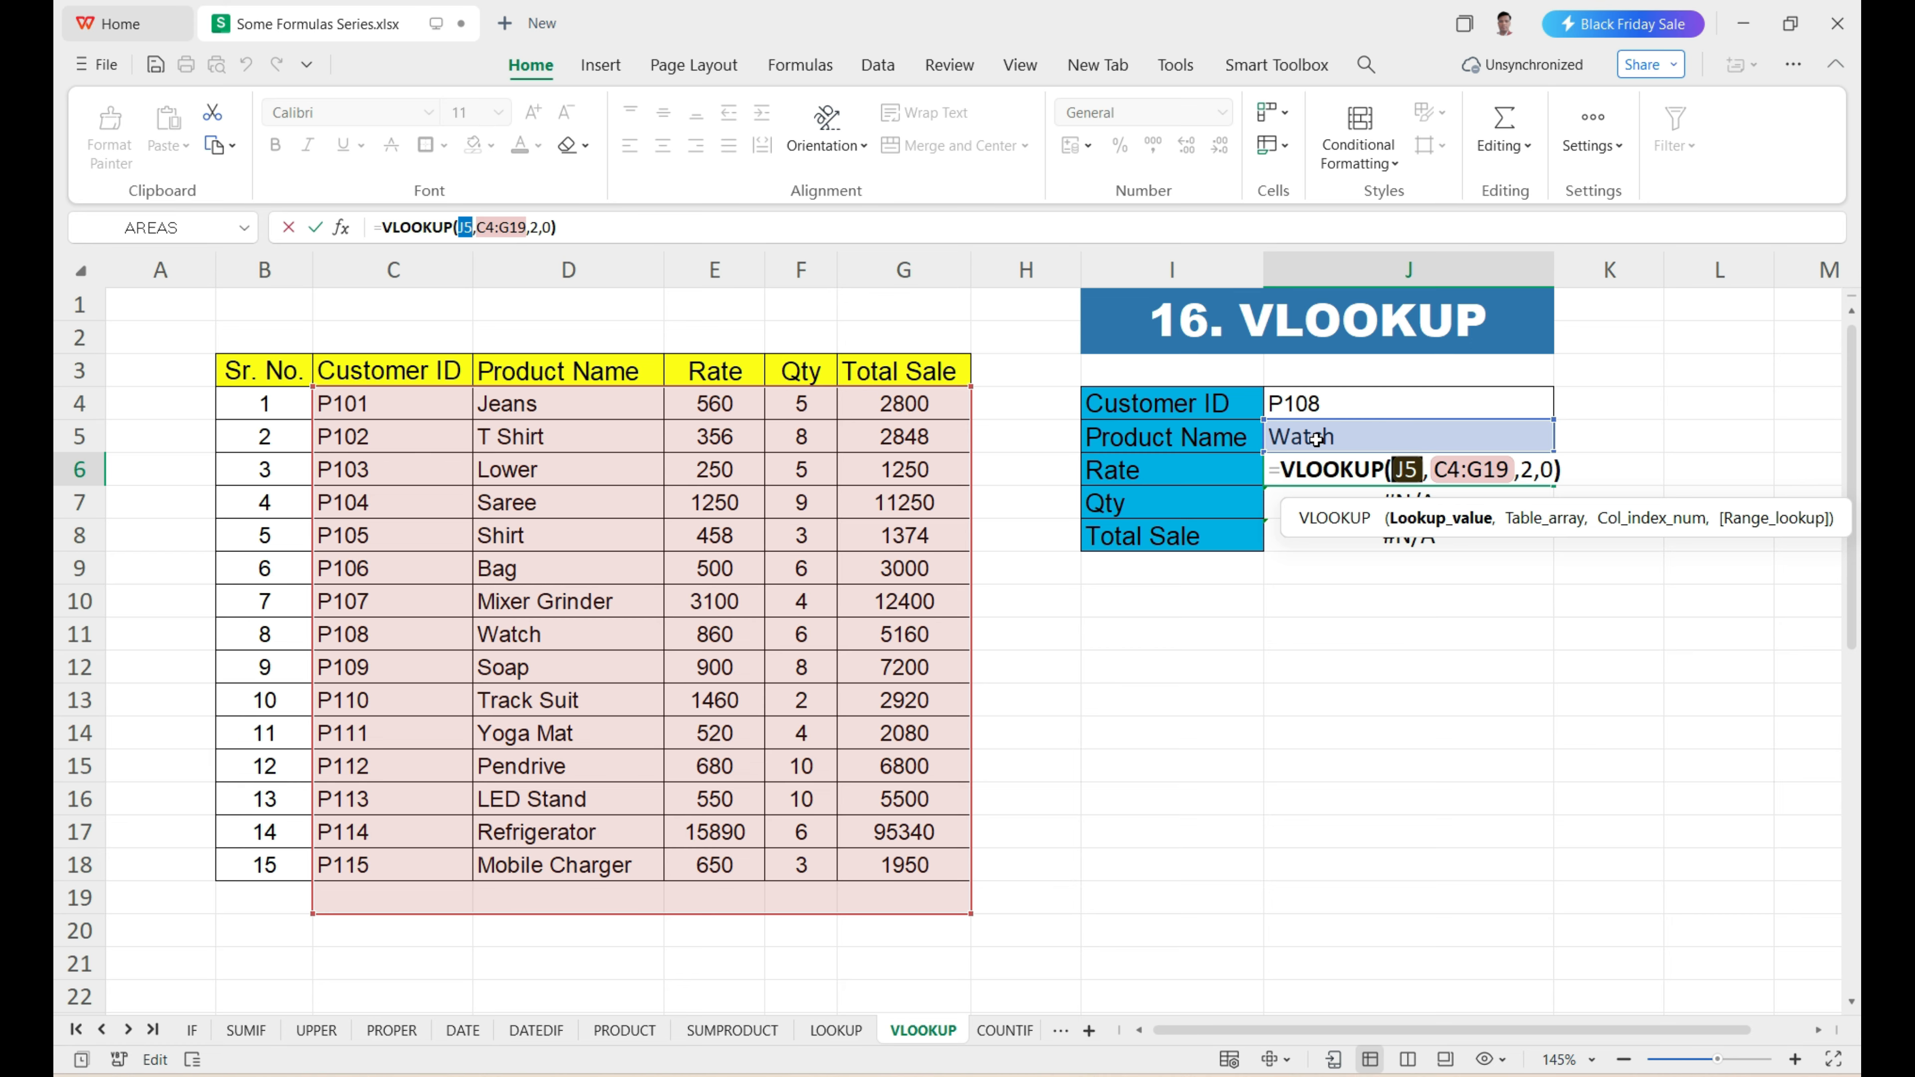
left_click(1530, 526)
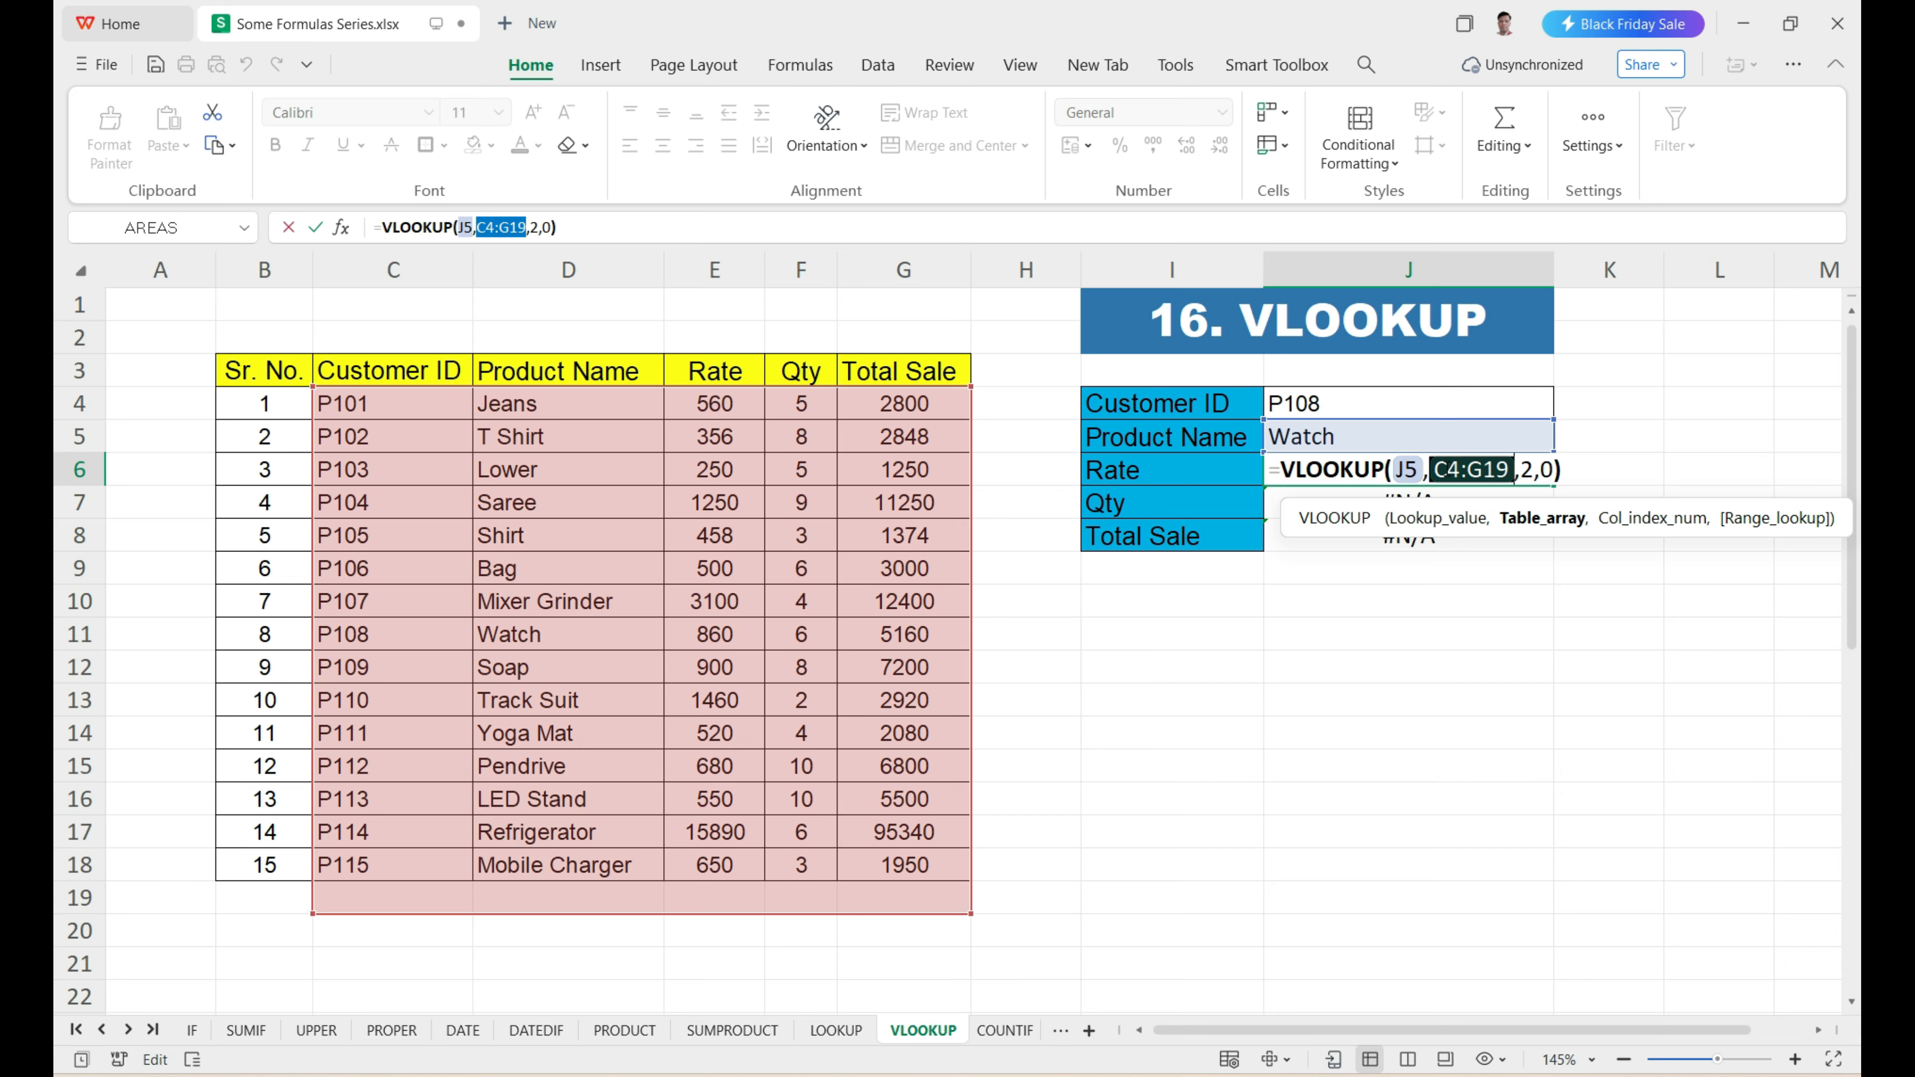
left_click(1650, 531)
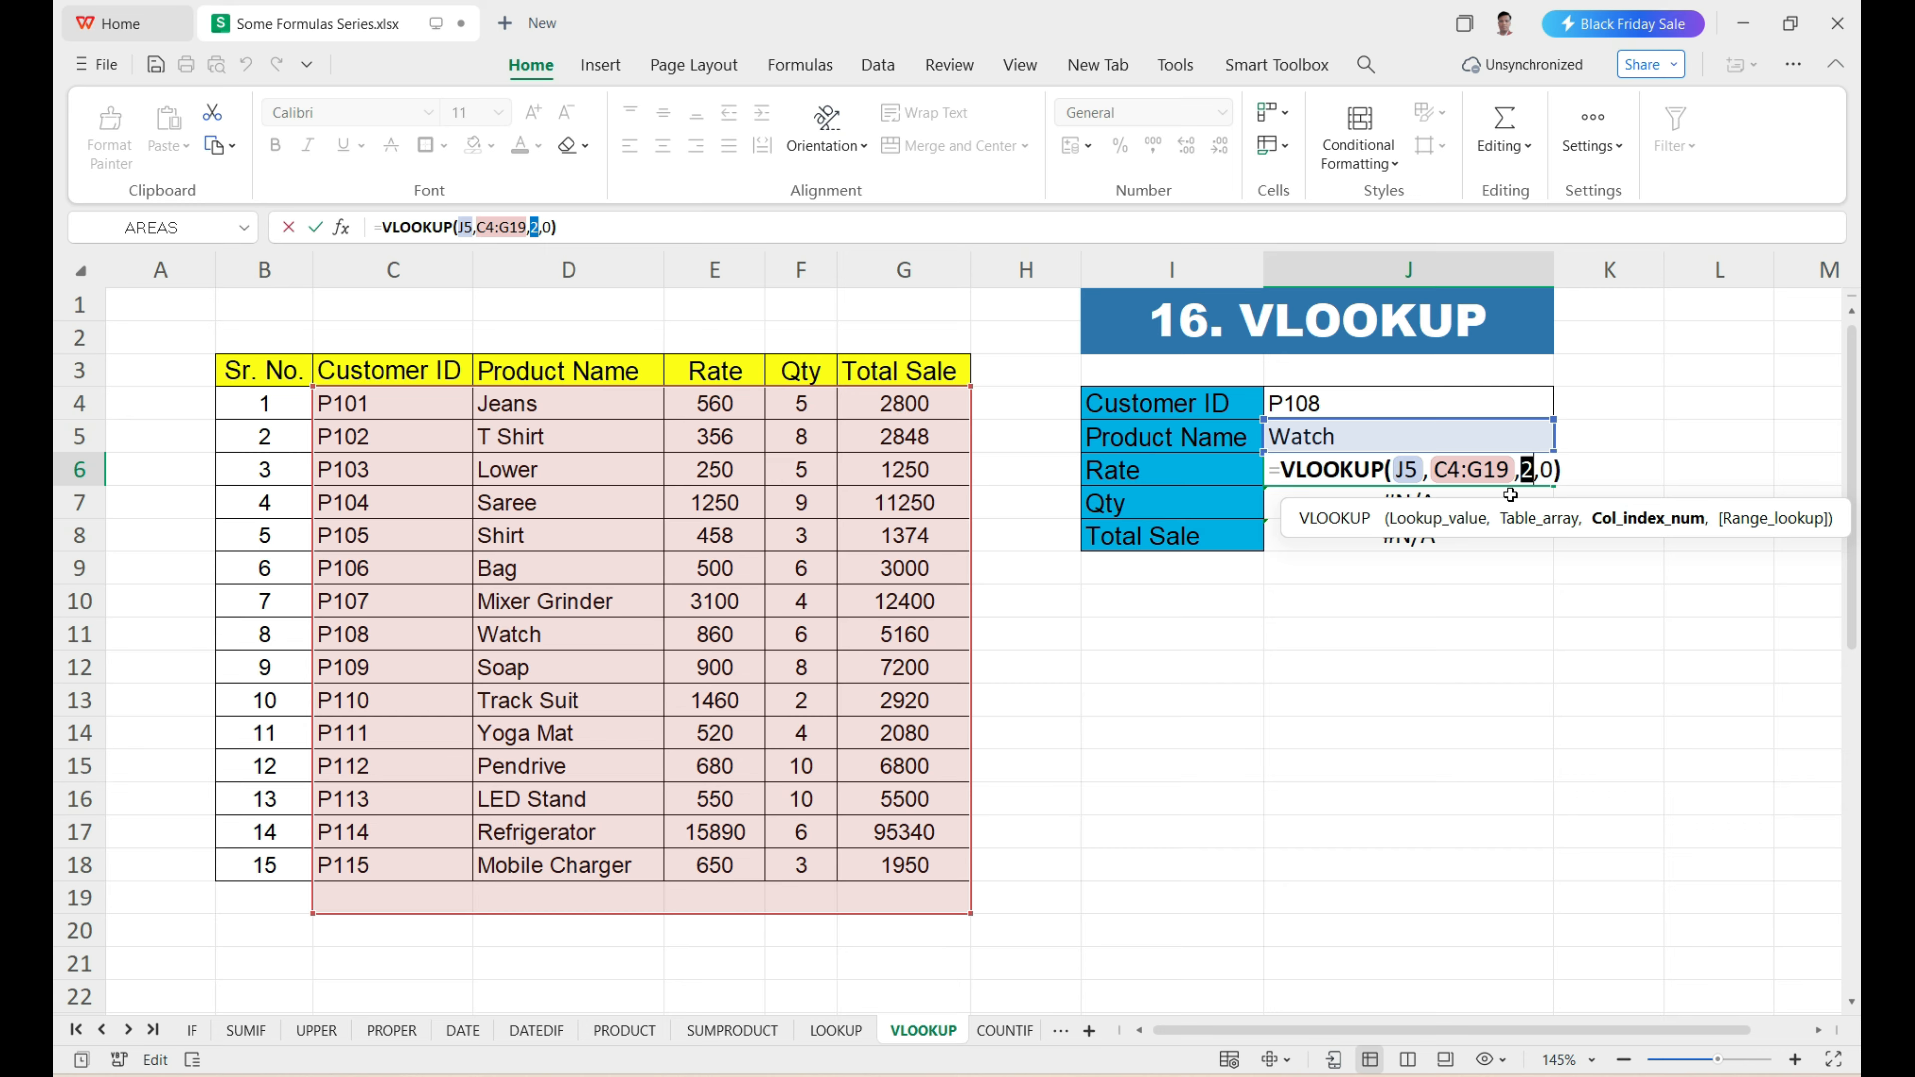
left_click(1555, 469)
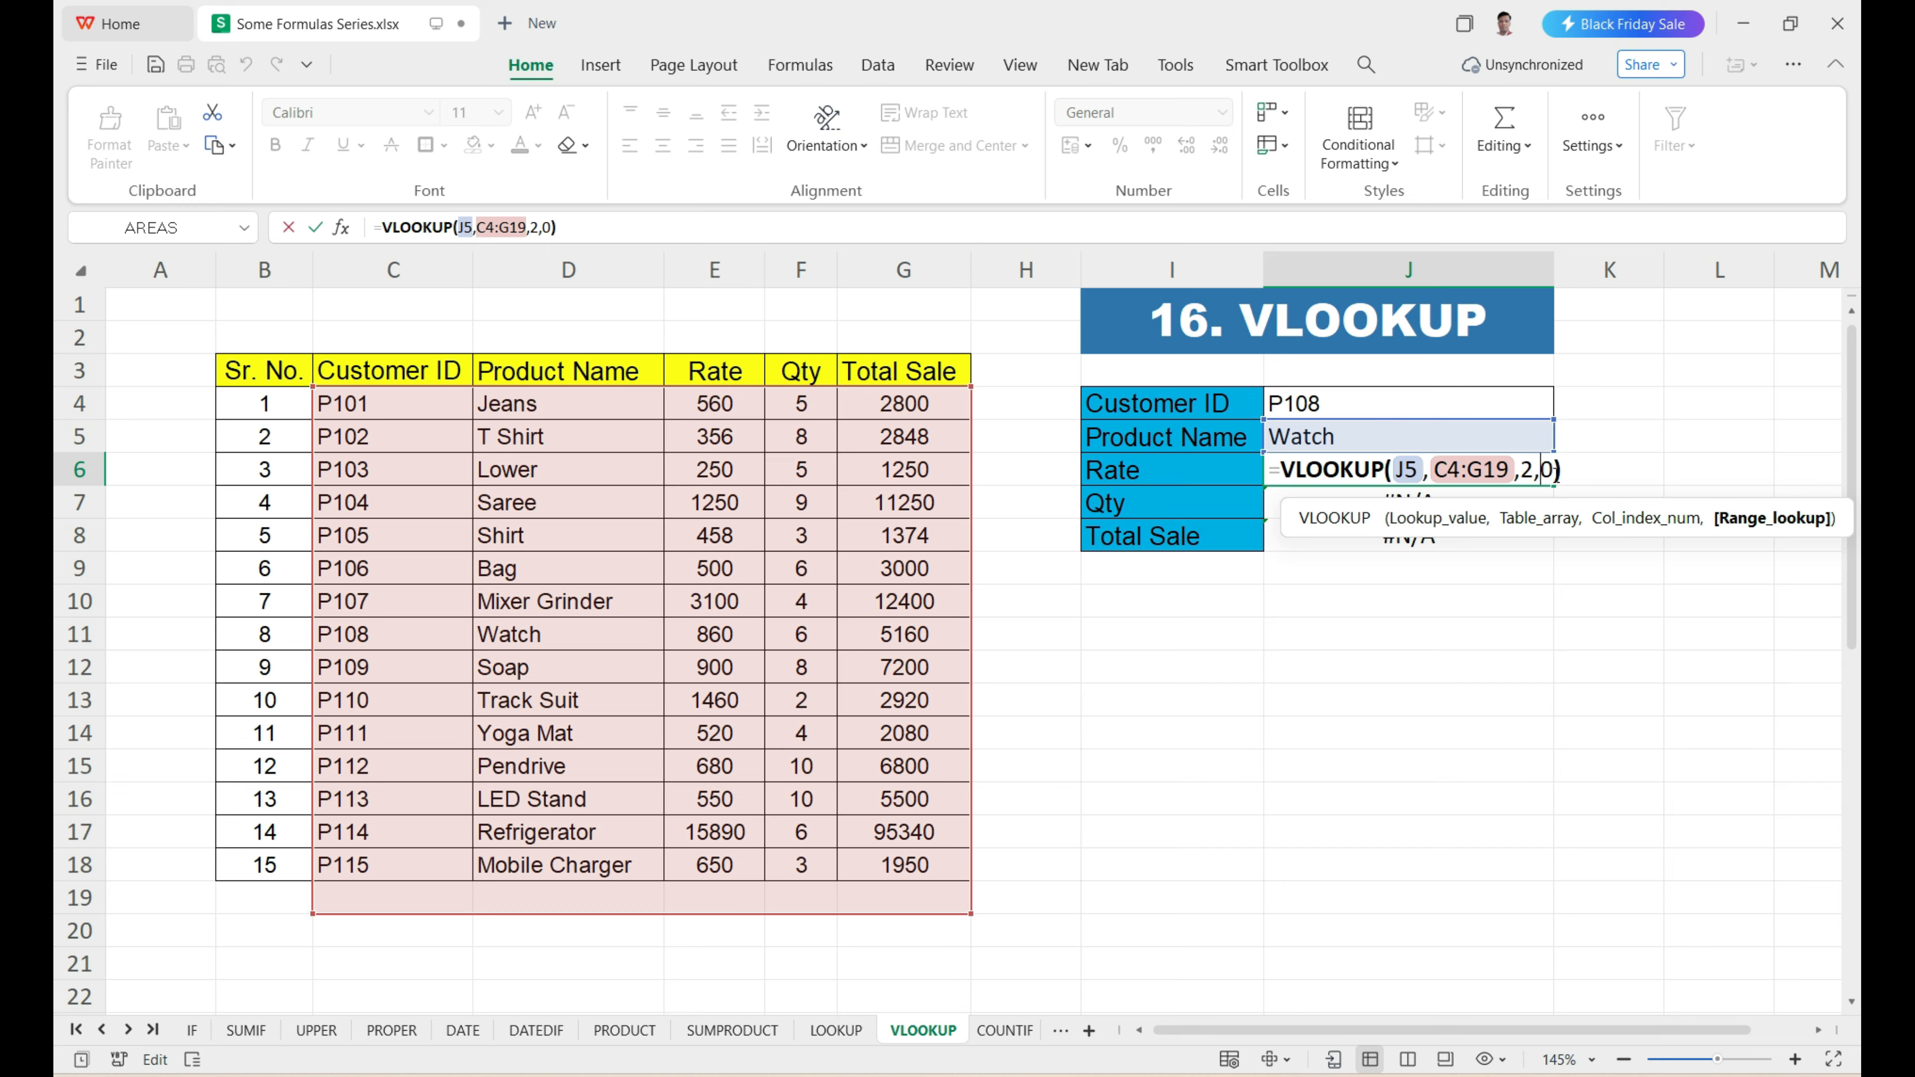
left_click(1419, 527)
left_click(1537, 521)
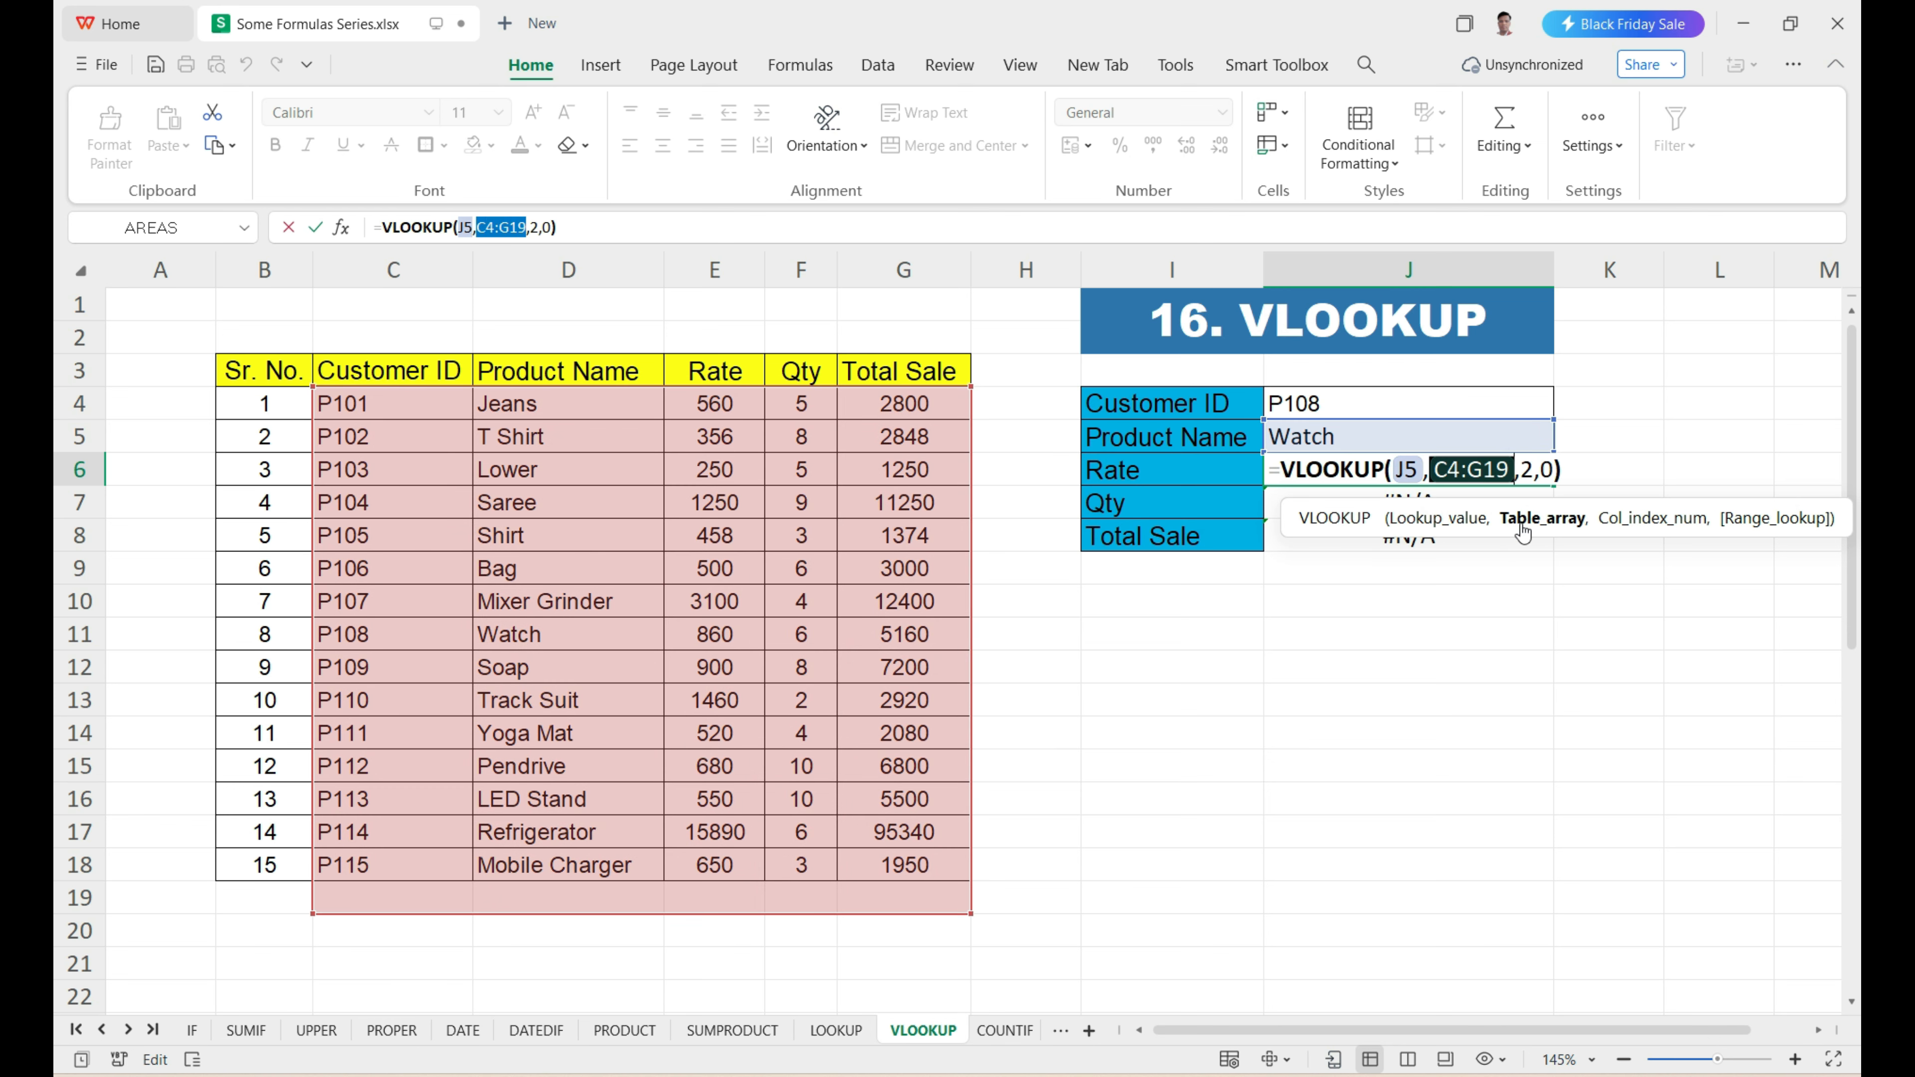
left_click(1608, 528)
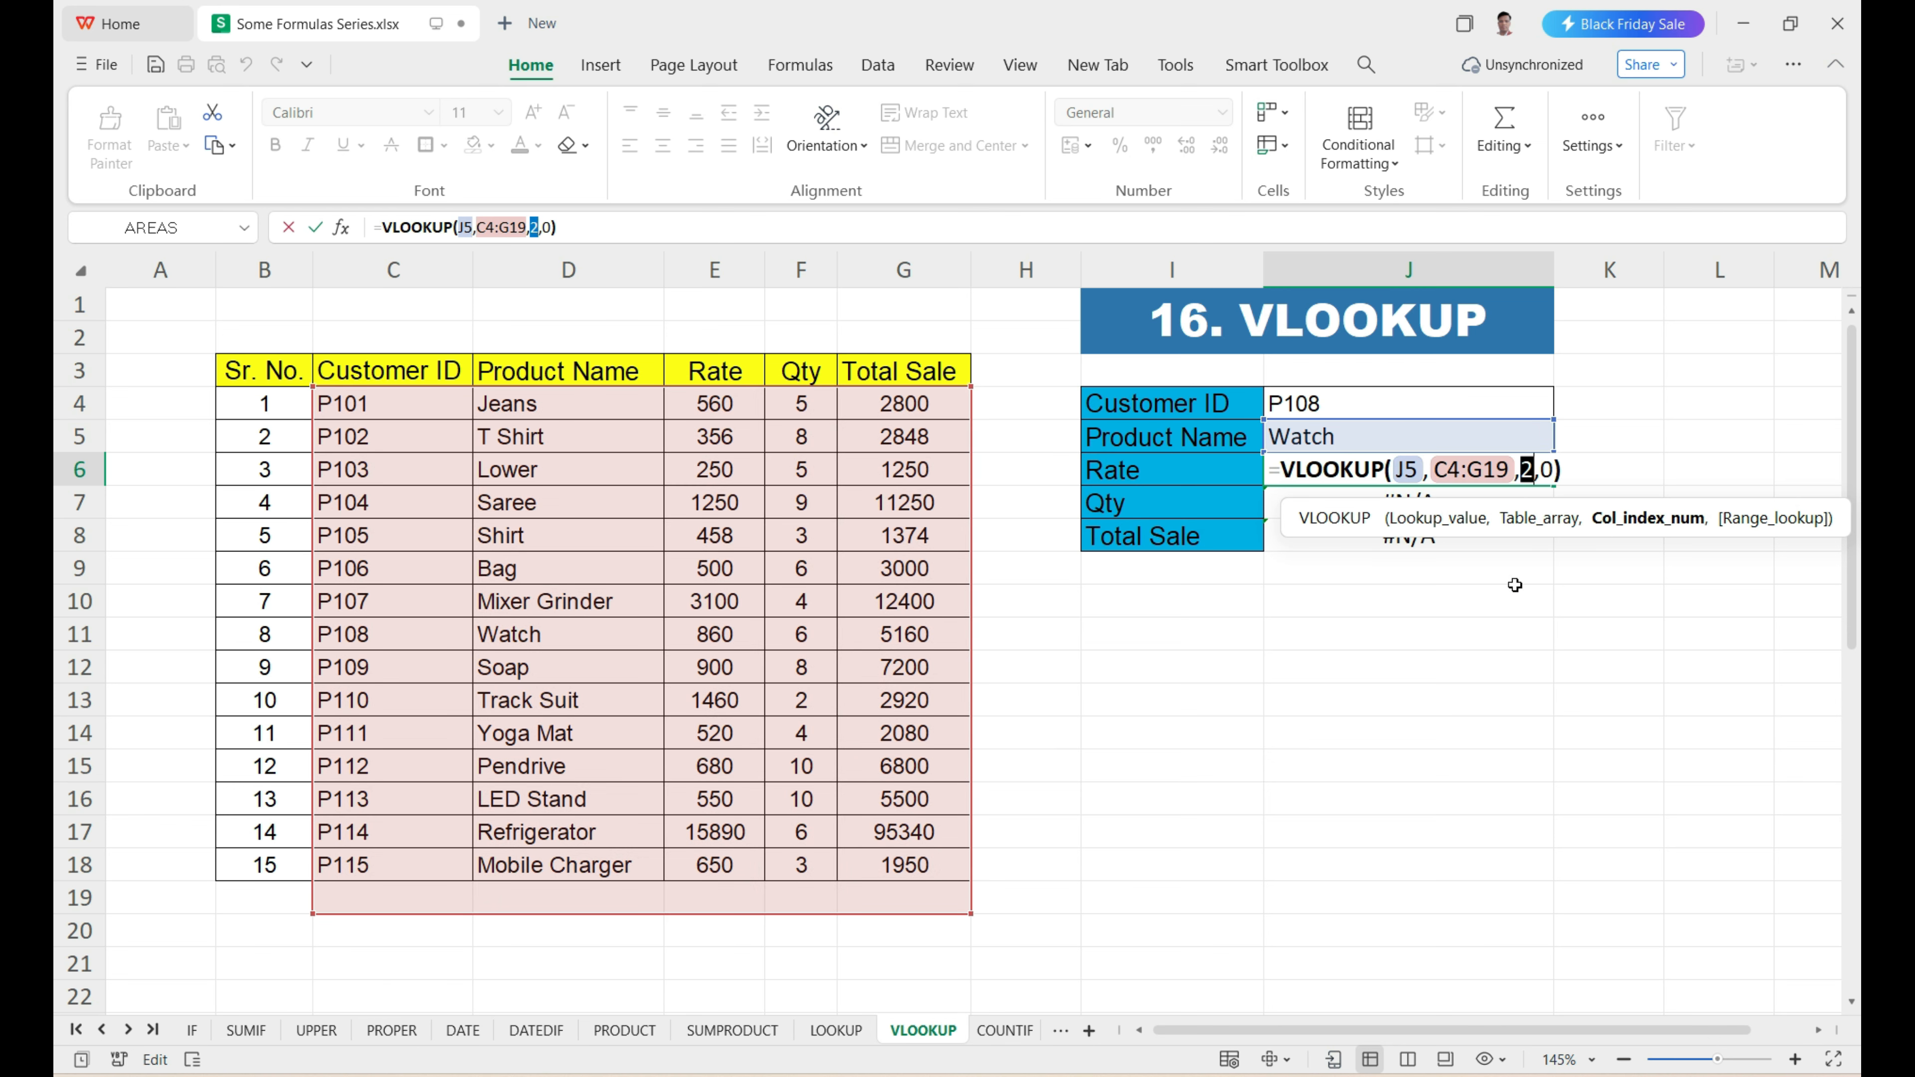
key("Return")
Examine the lookup value and table array arguments of the filled VLOOKUP formula in J8.
left_click(1427, 545)
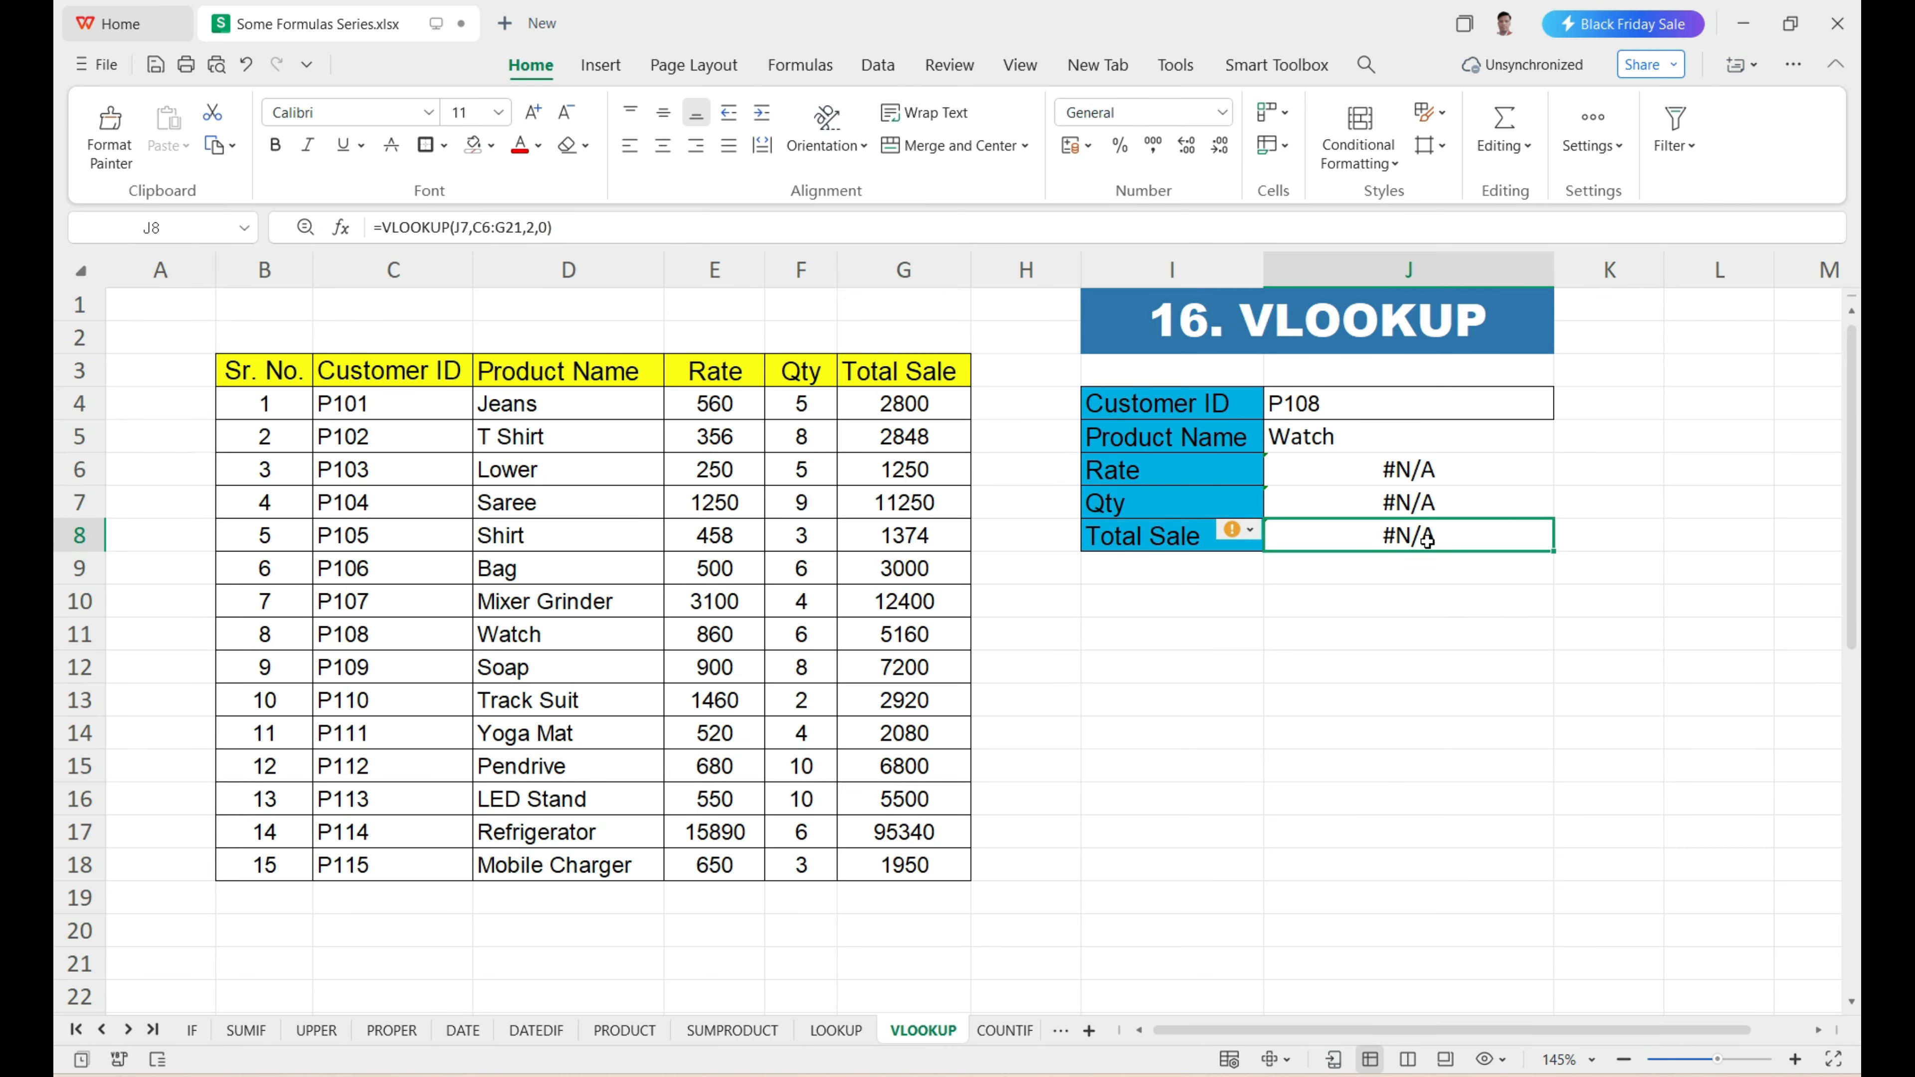
double_click(1428, 544)
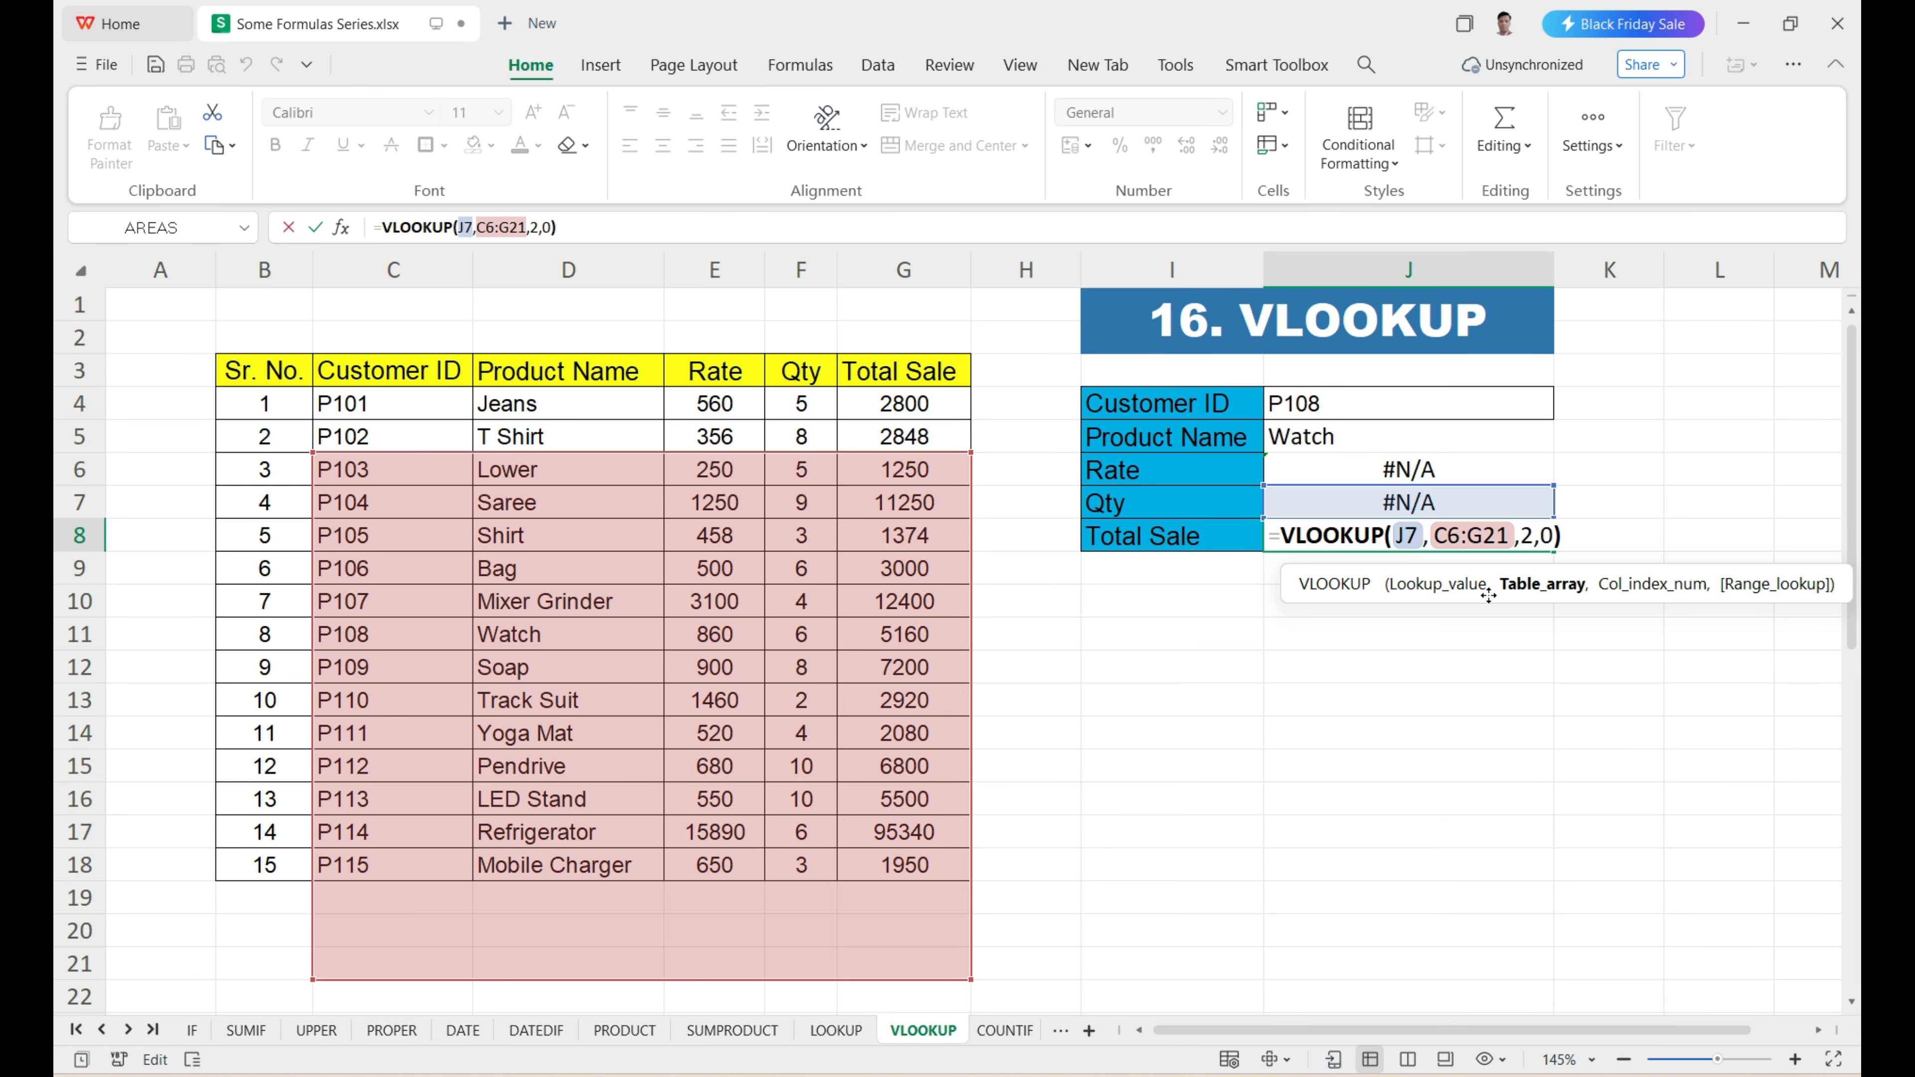
left_click(1449, 592)
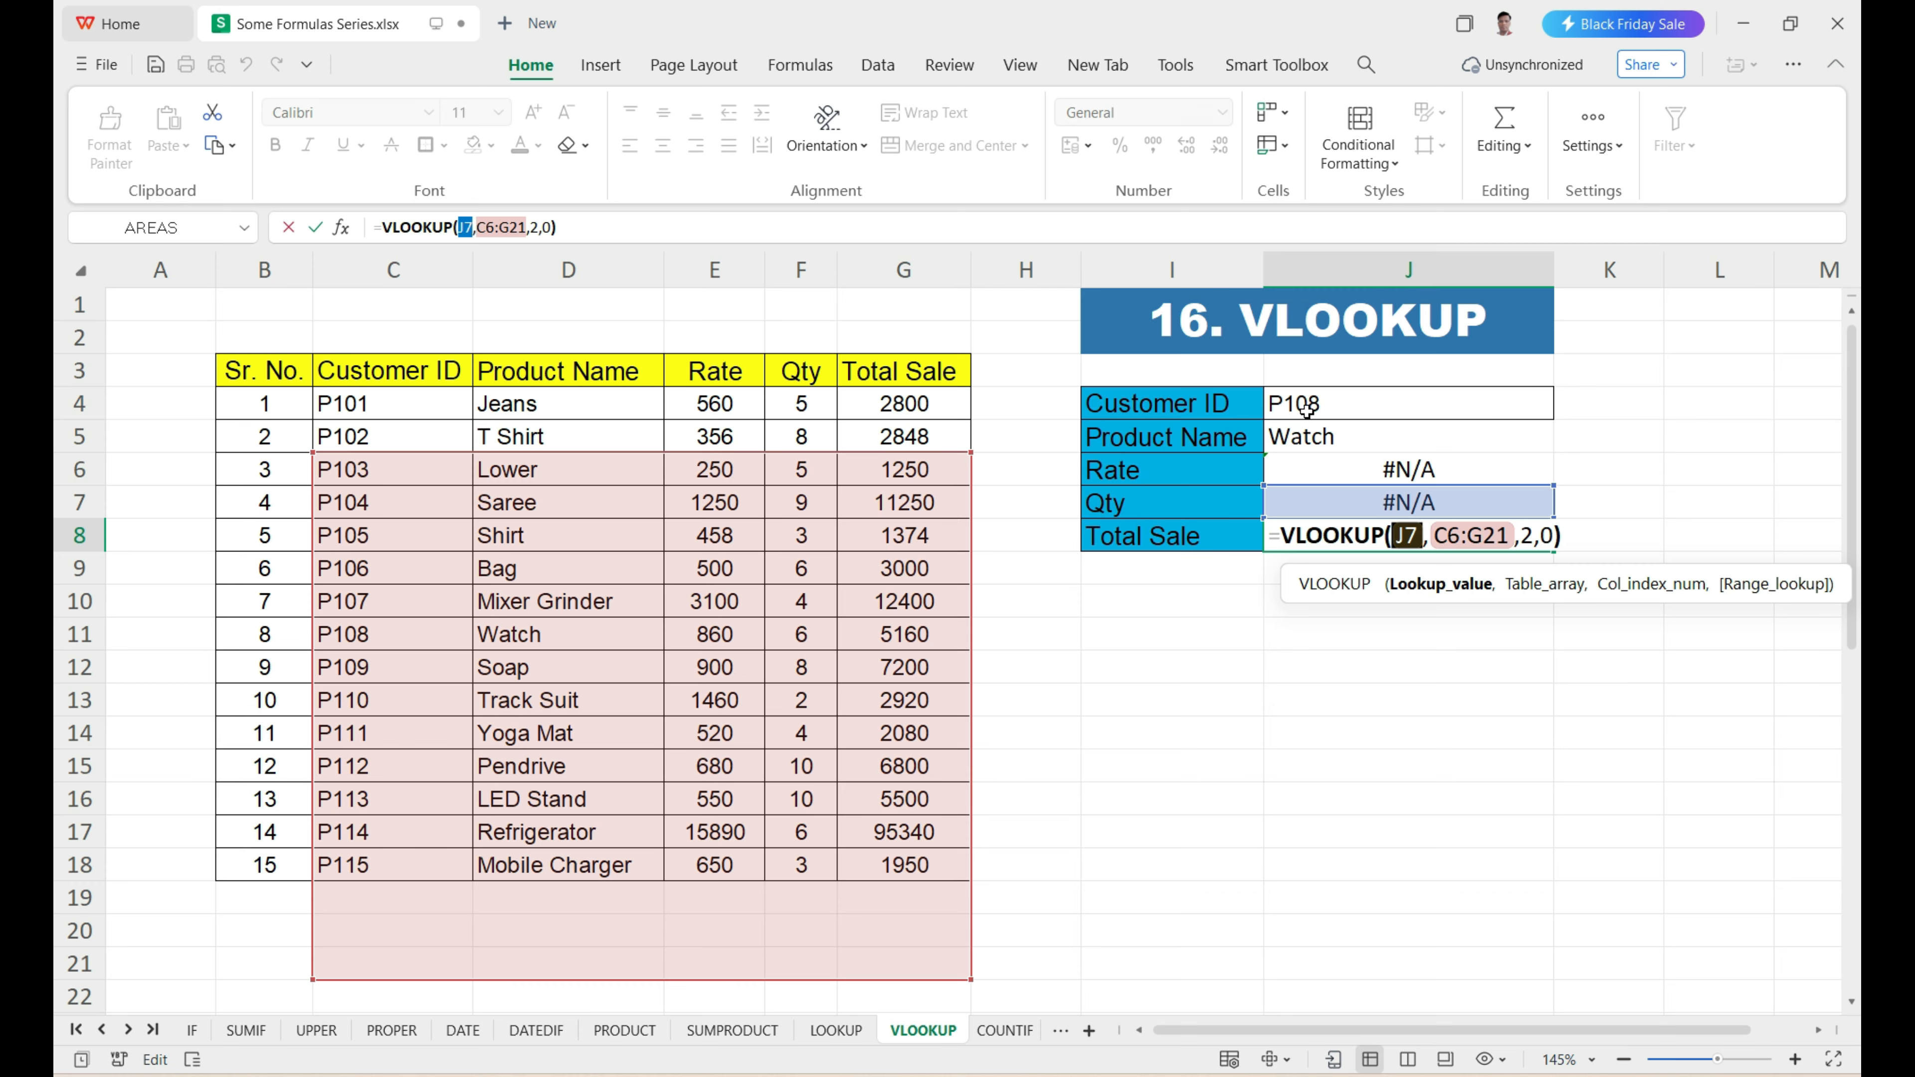
left_click(1556, 594)
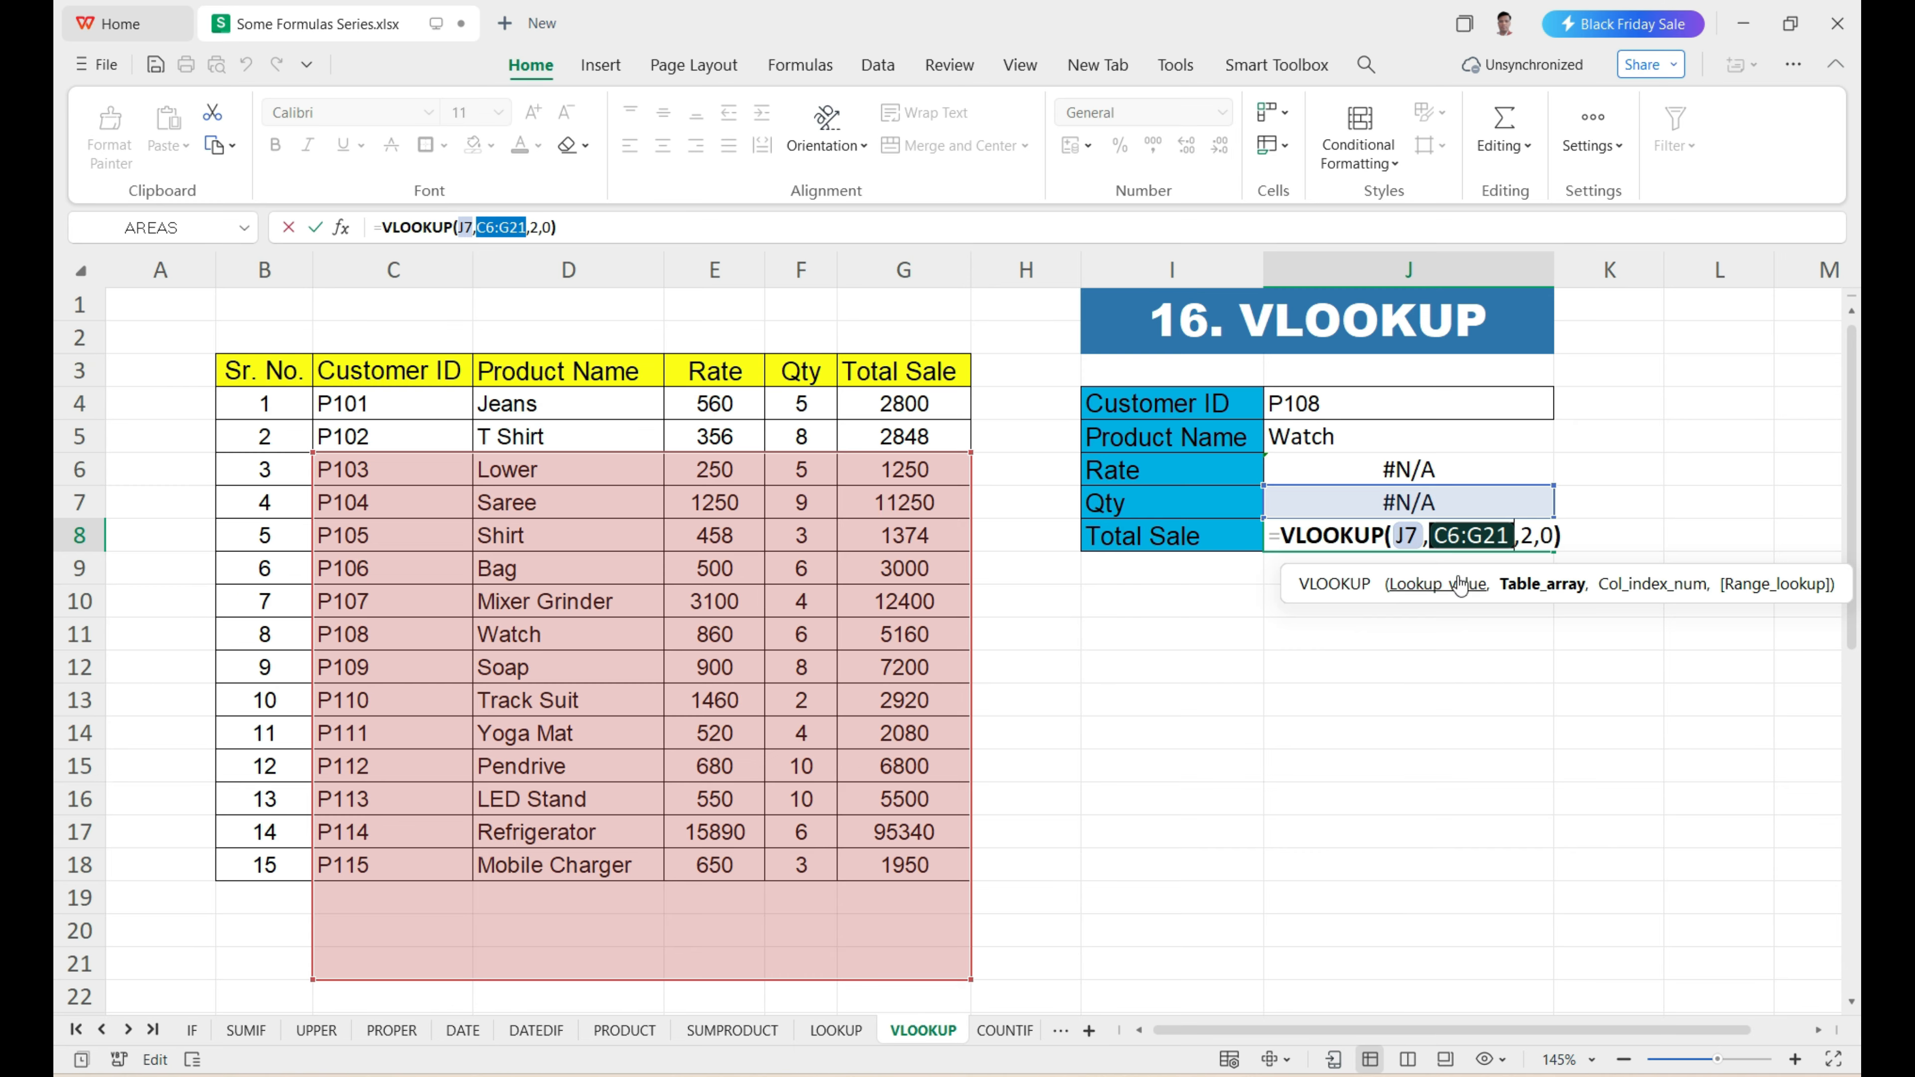
key("Return")
Make the lookup value and table array absolute in the J5 VLOOKUP formula, as $J$4 and $C$3:$G$18.
left_click(1361, 437)
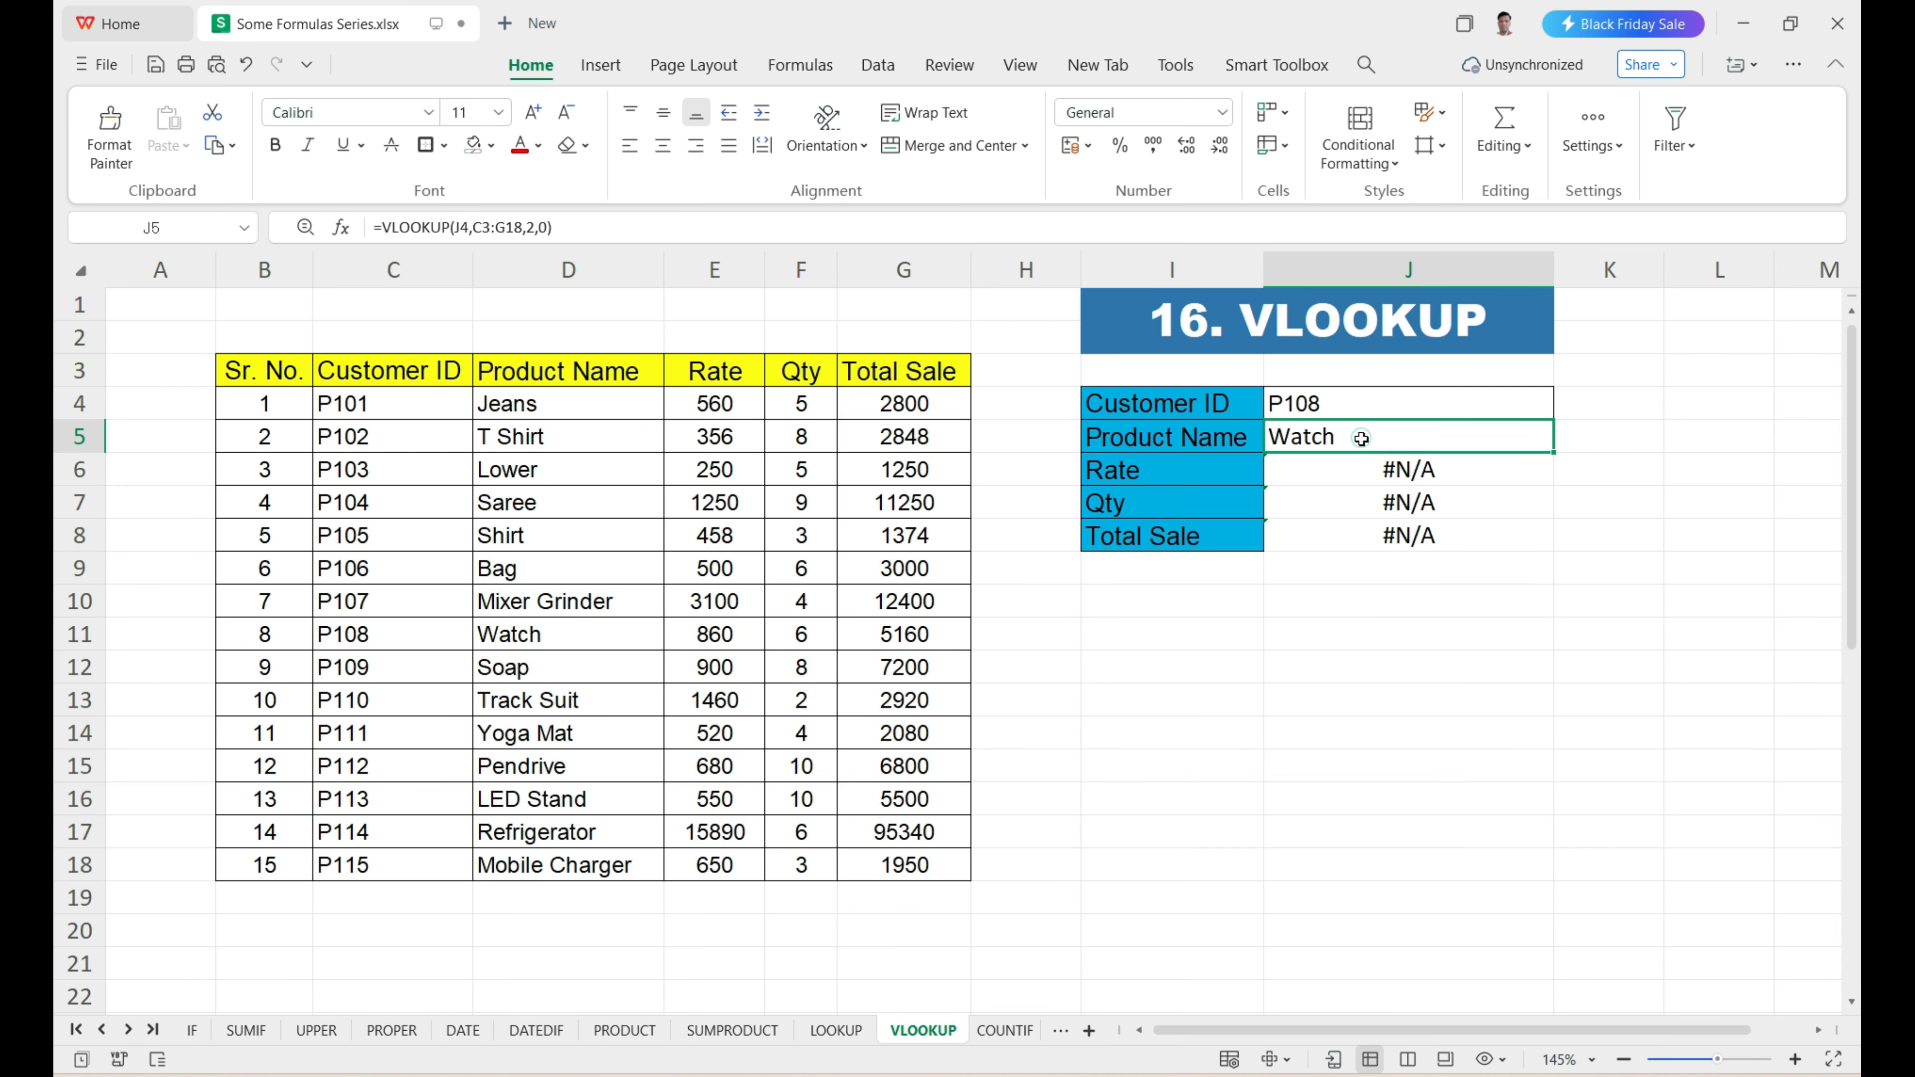
double_click(1361, 437)
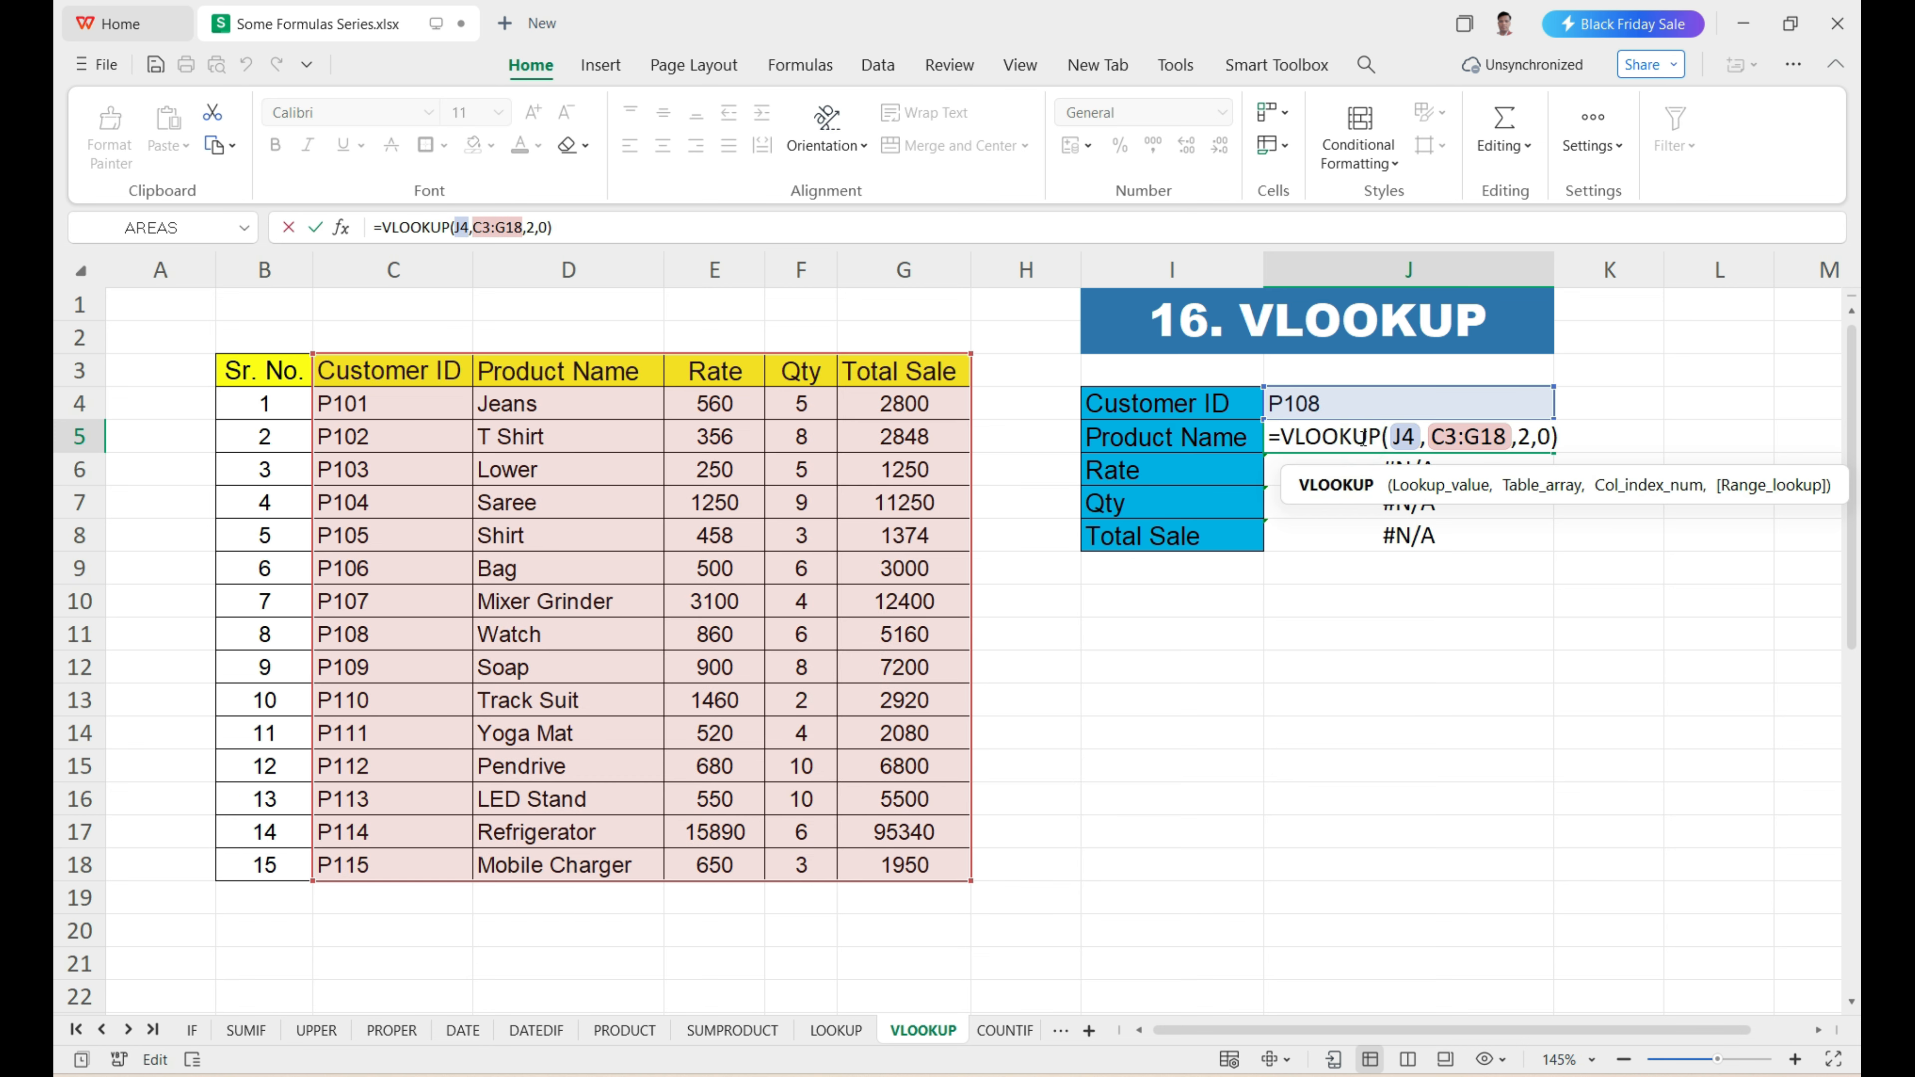
double_click(1403, 437)
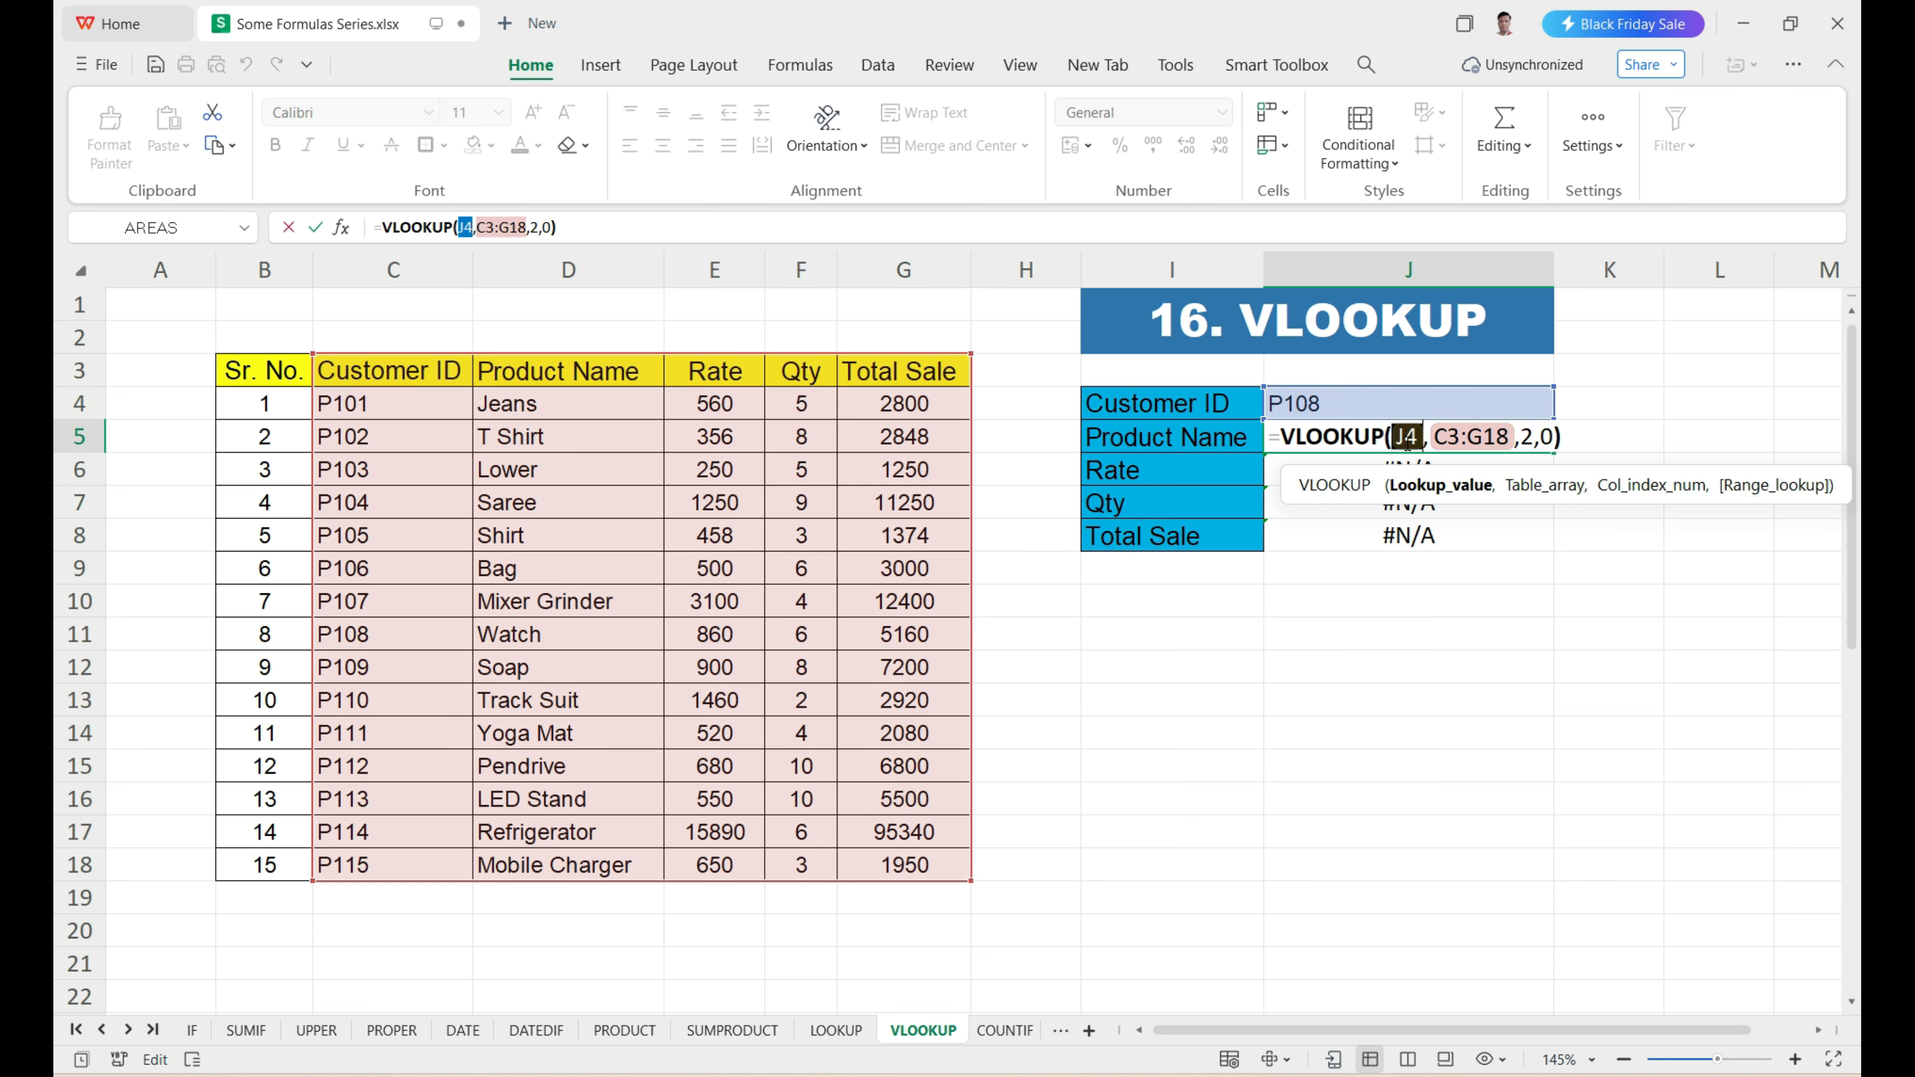
key("F4")
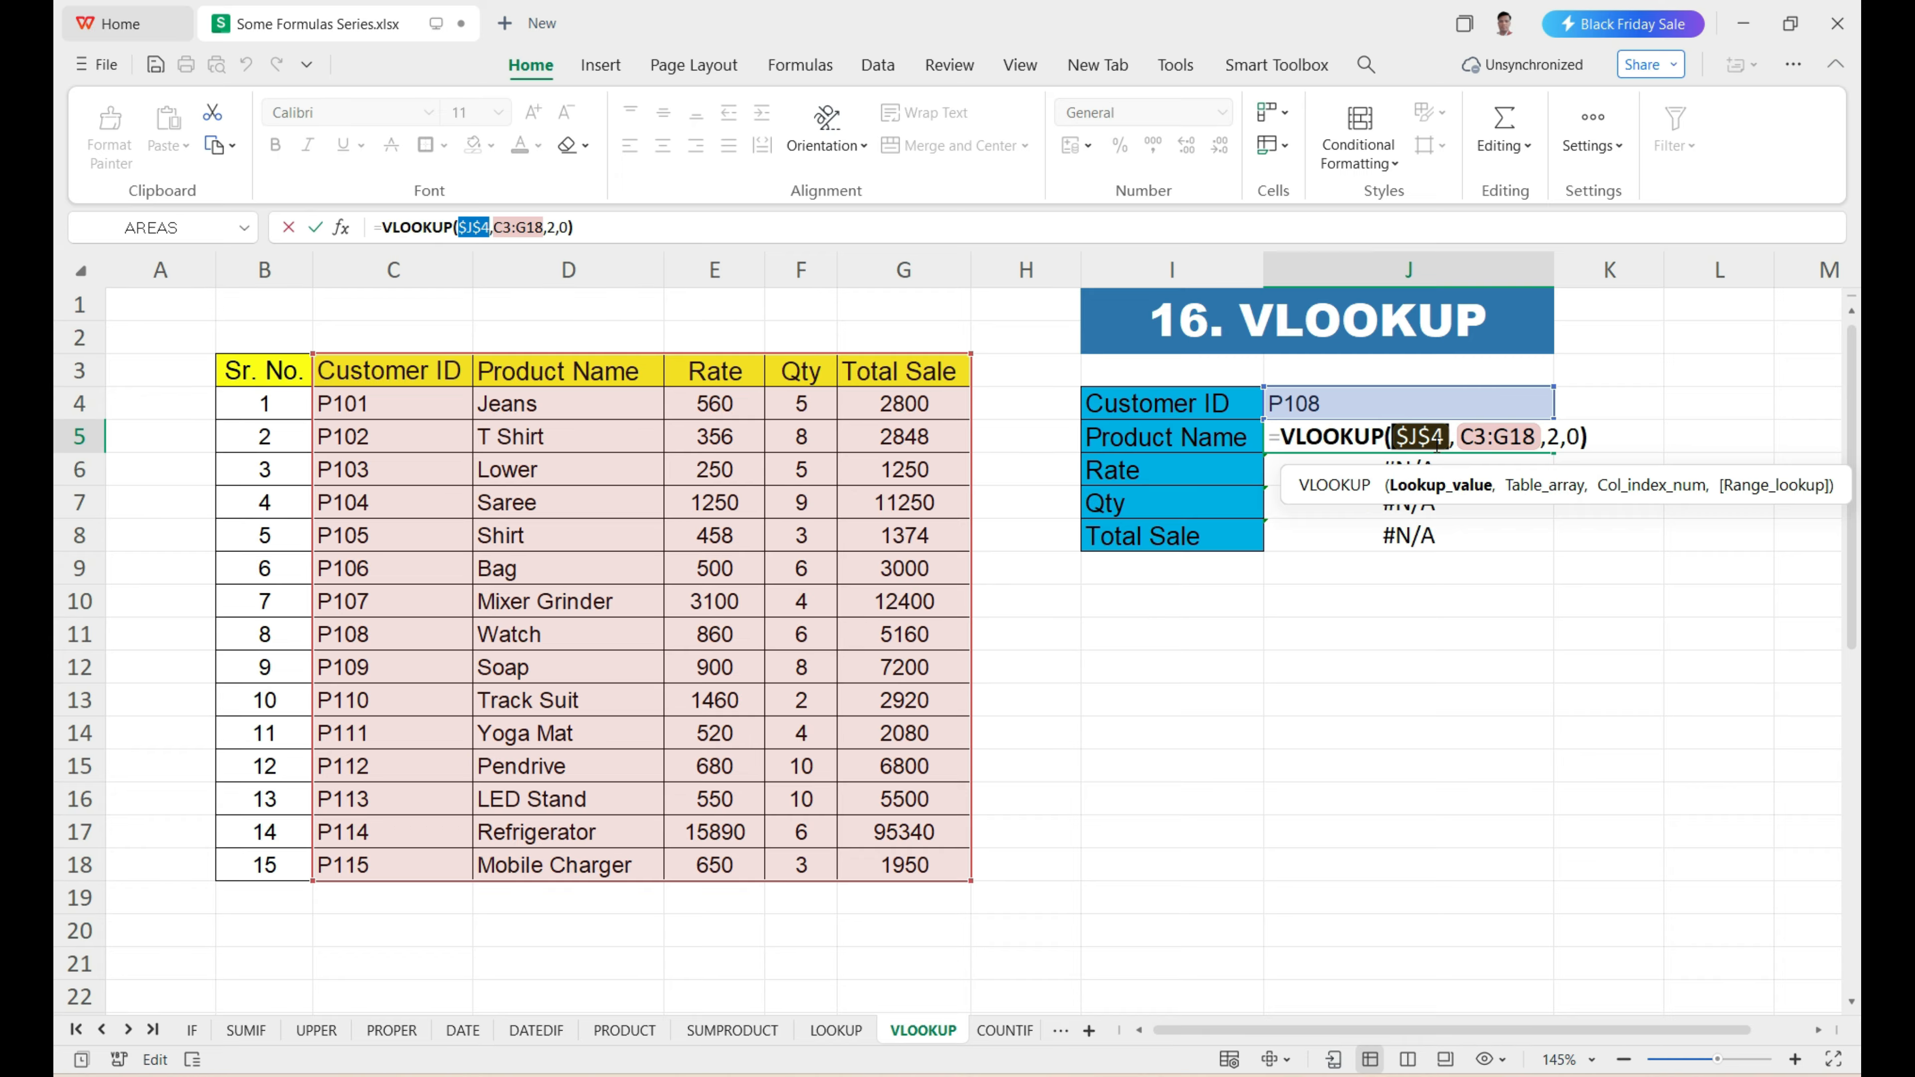
left_click(1535, 494)
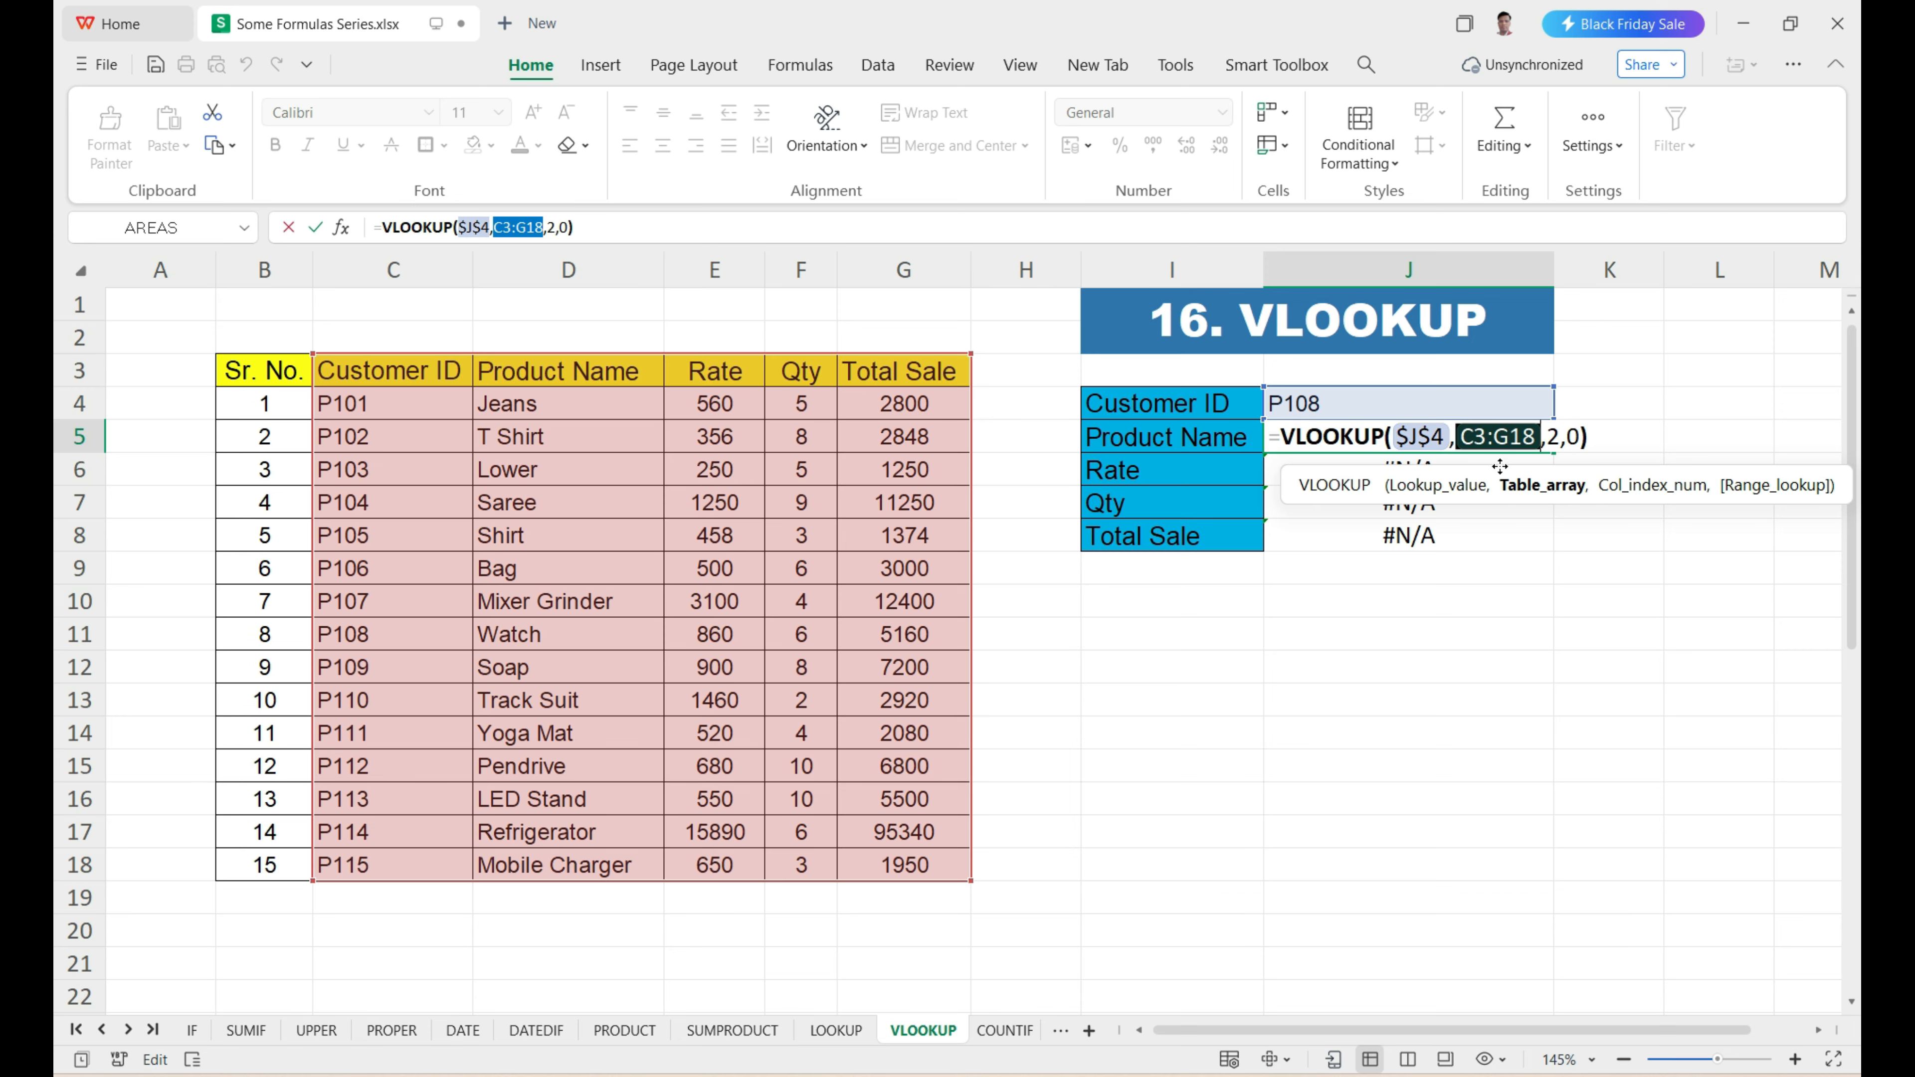
key("F4")
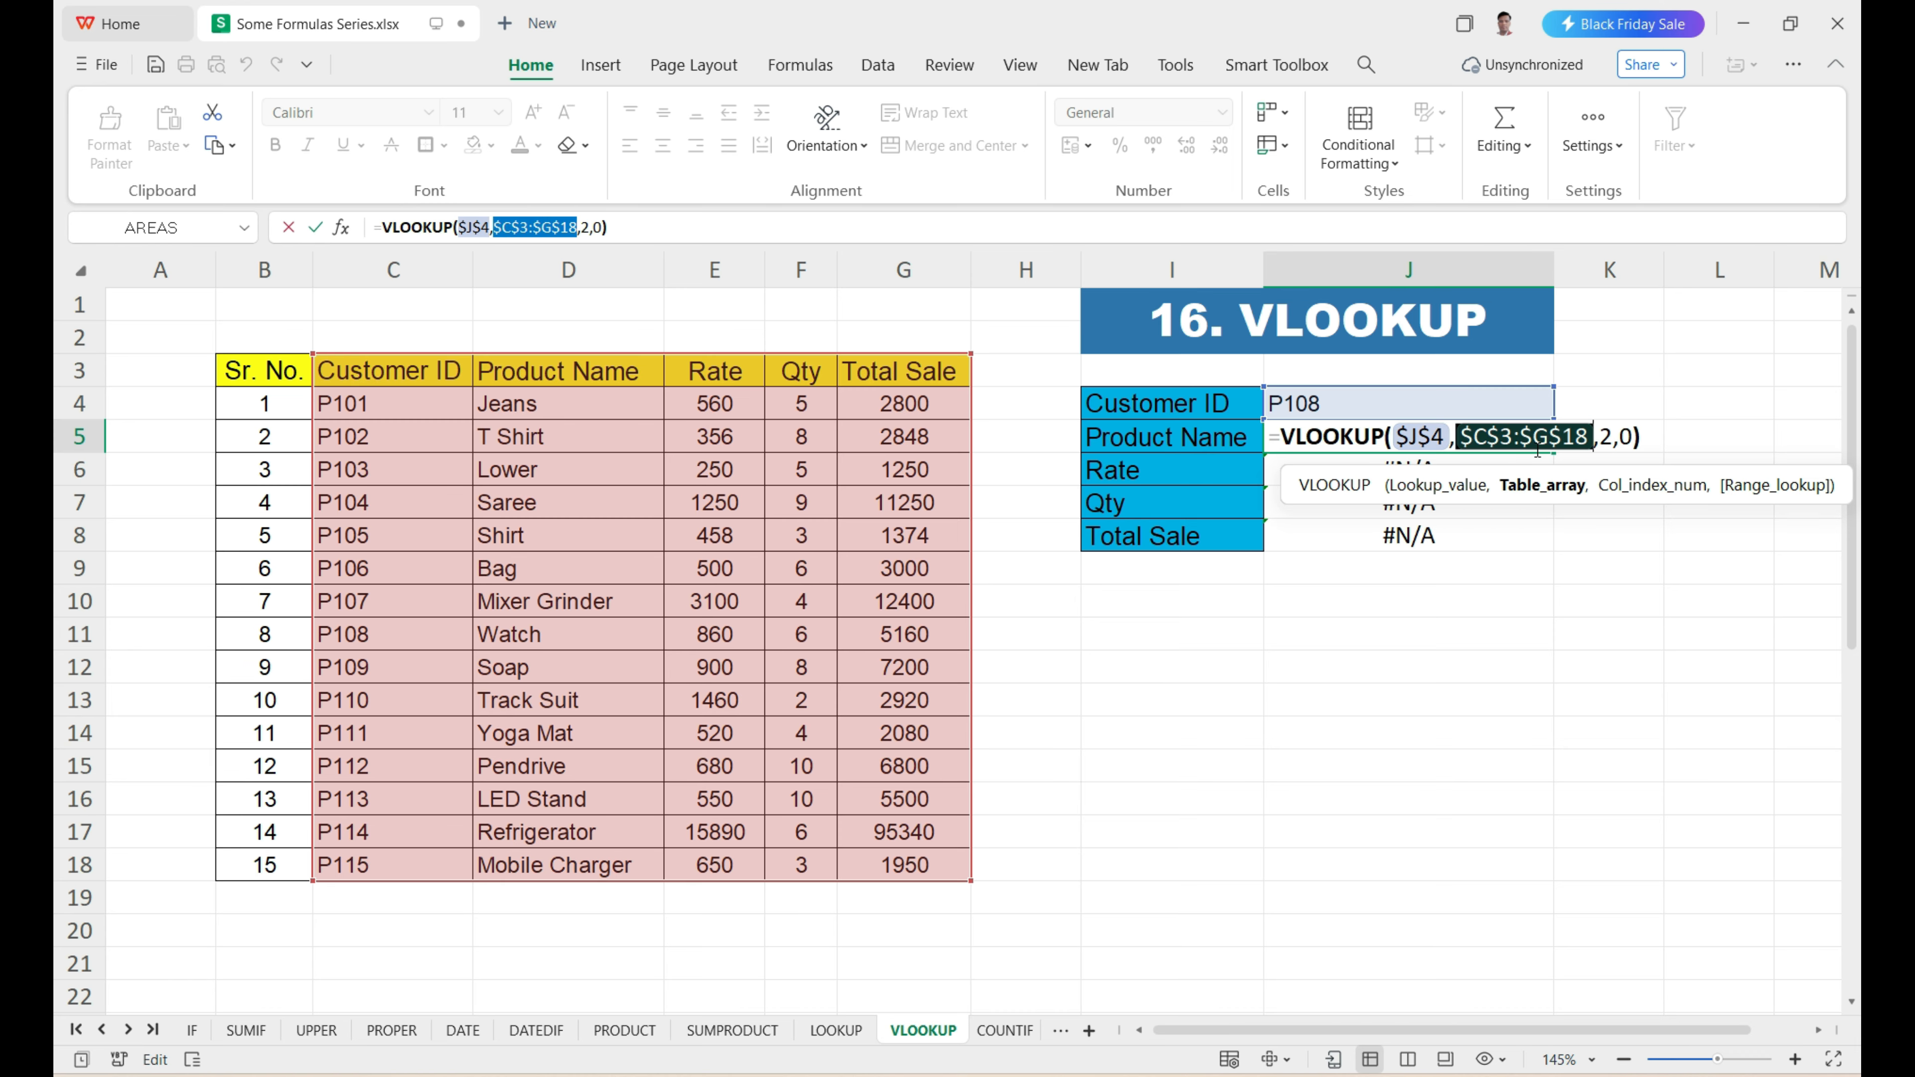
left_click(1589, 444)
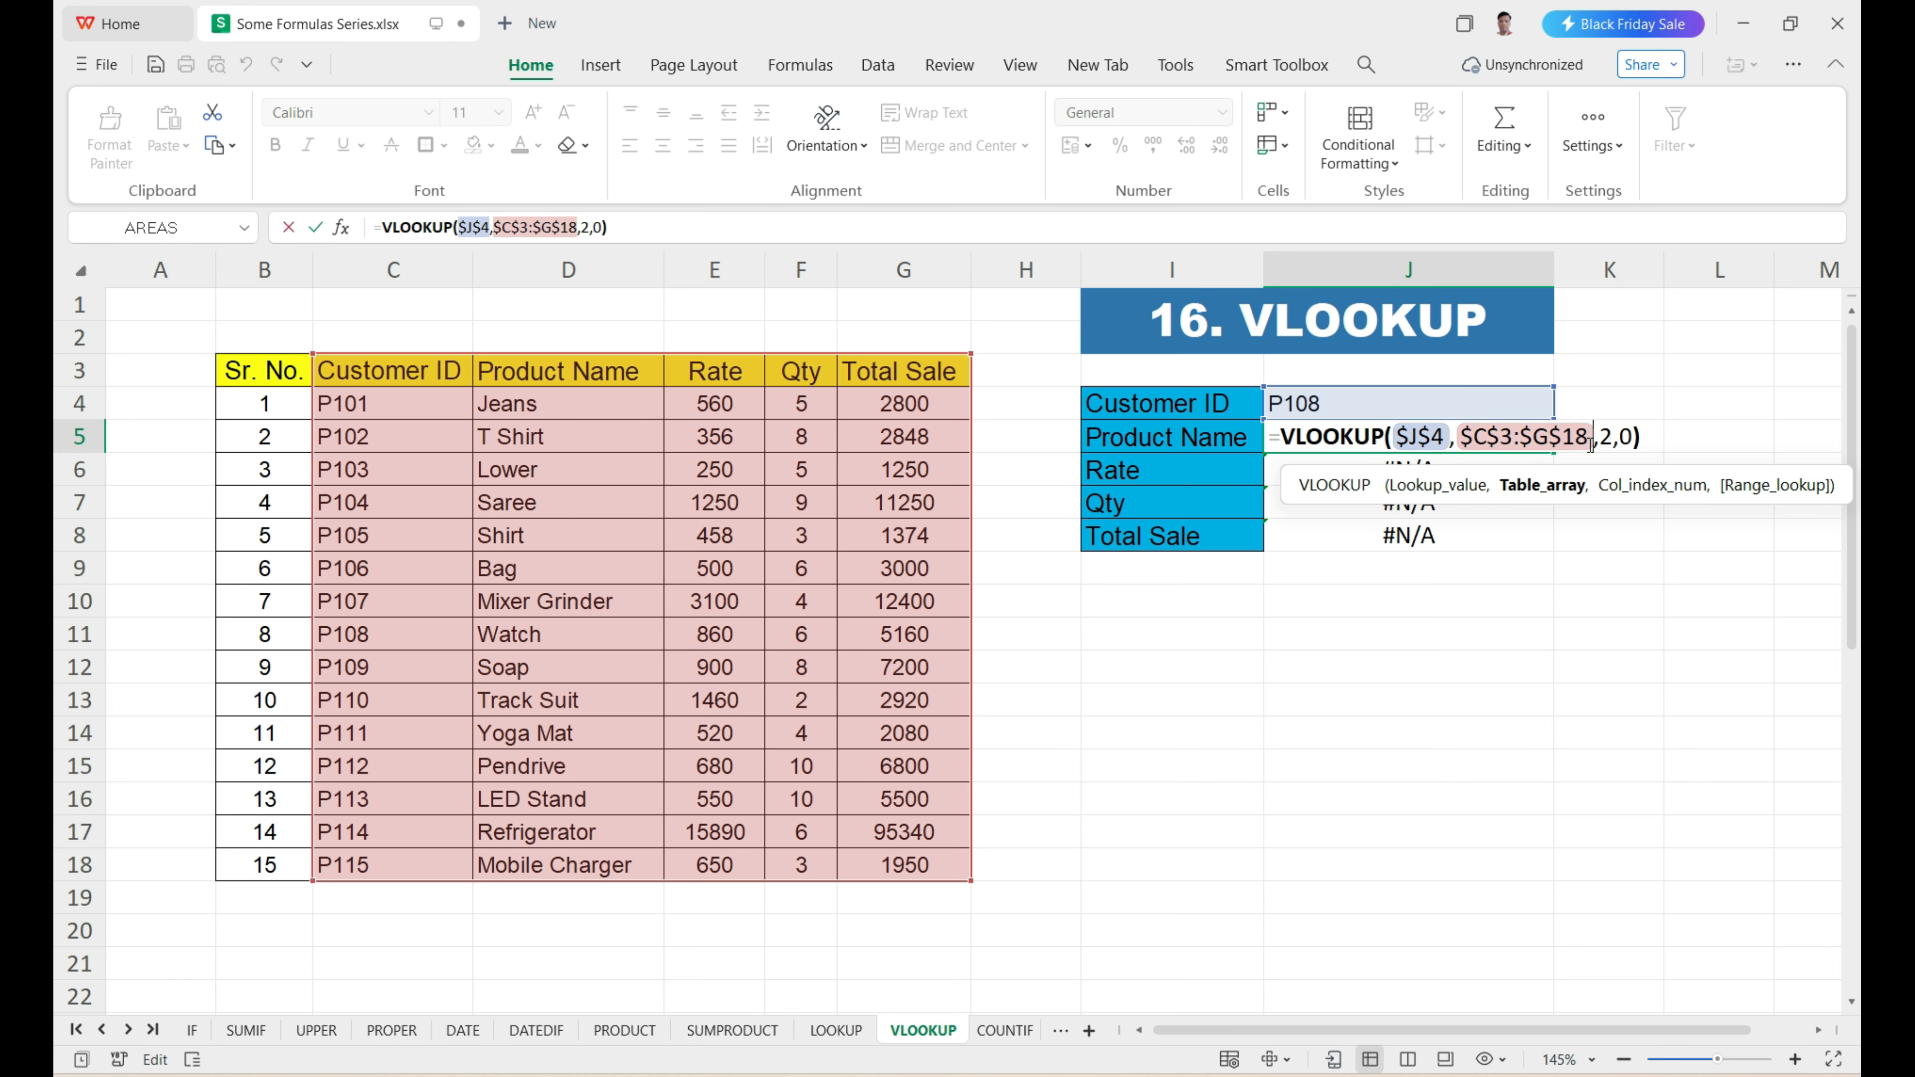
key("Return")
Fill the VLOOKUP formula with absolute references from J5 down through J8.
left_click(1530, 435)
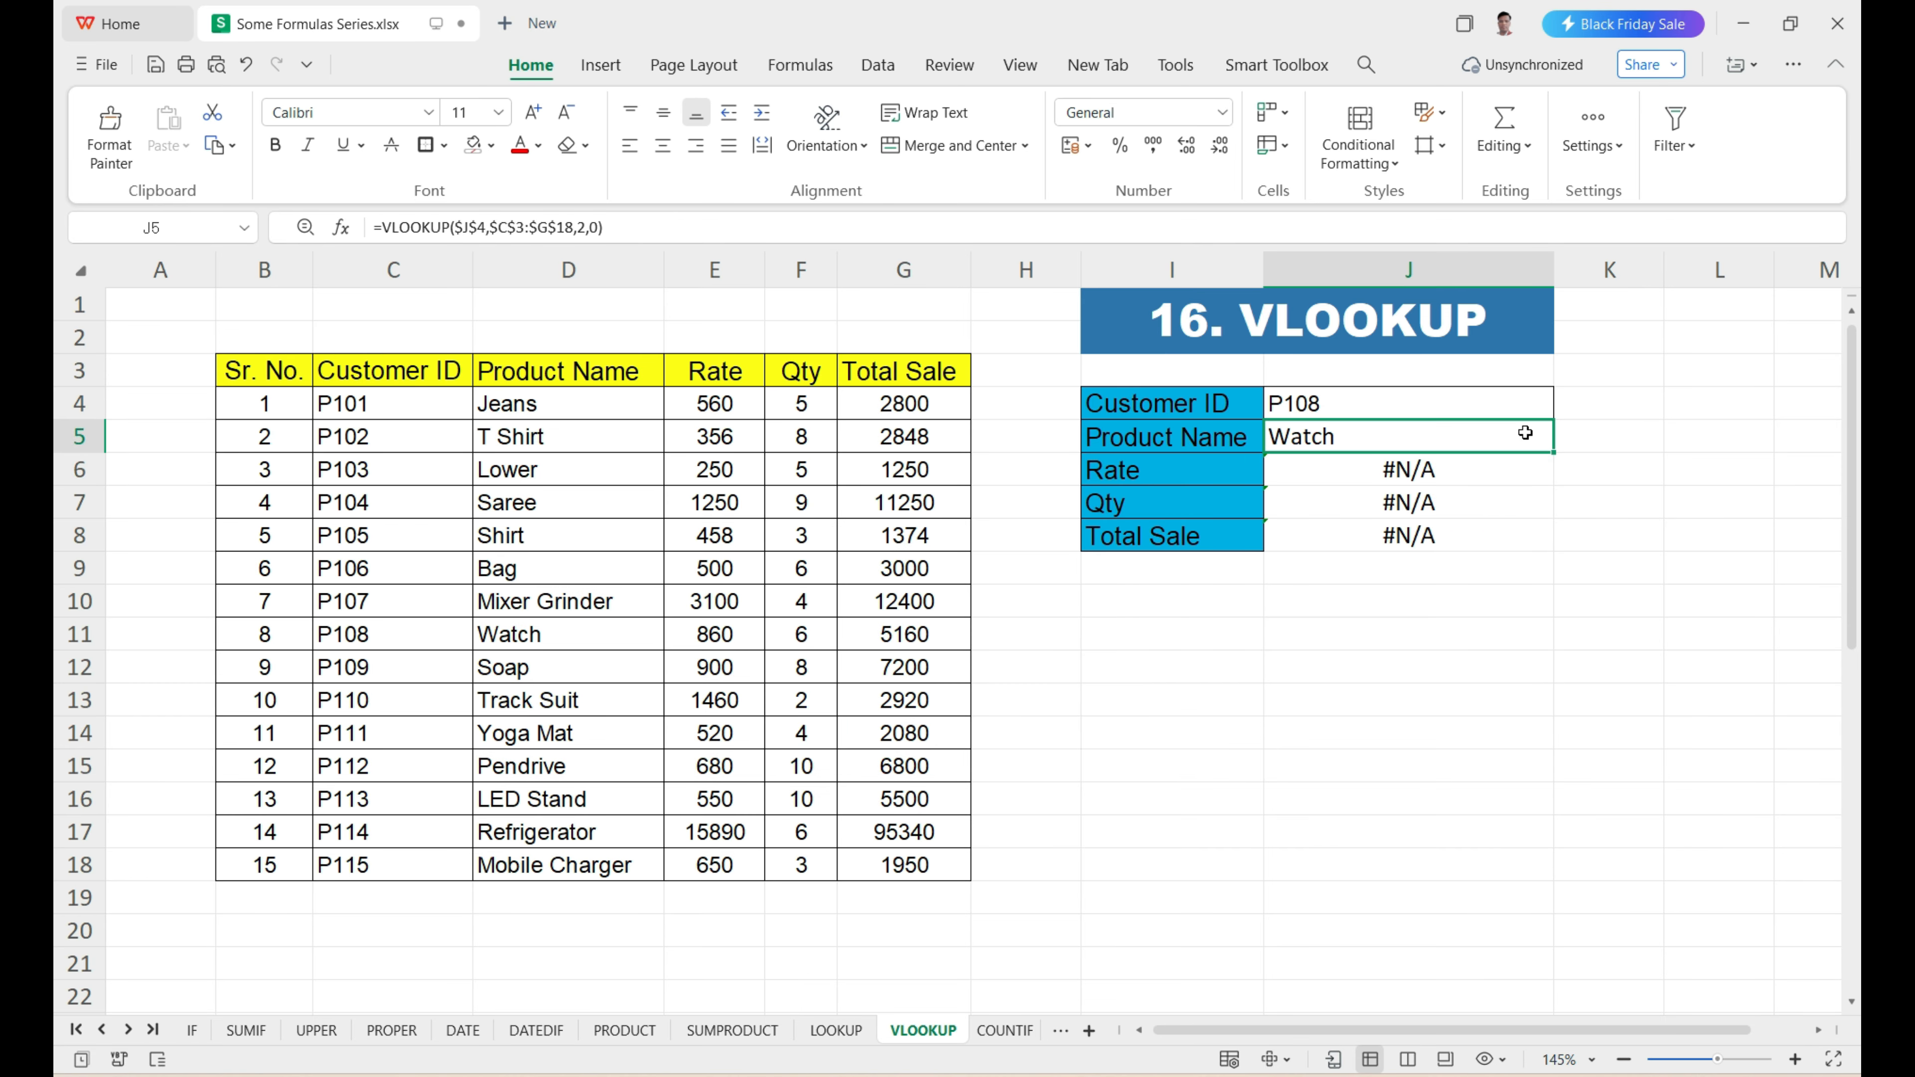
left_click_drag(1554, 450, 1558, 543)
left_click(1362, 530)
left_click_drag(1348, 450, 1355, 537)
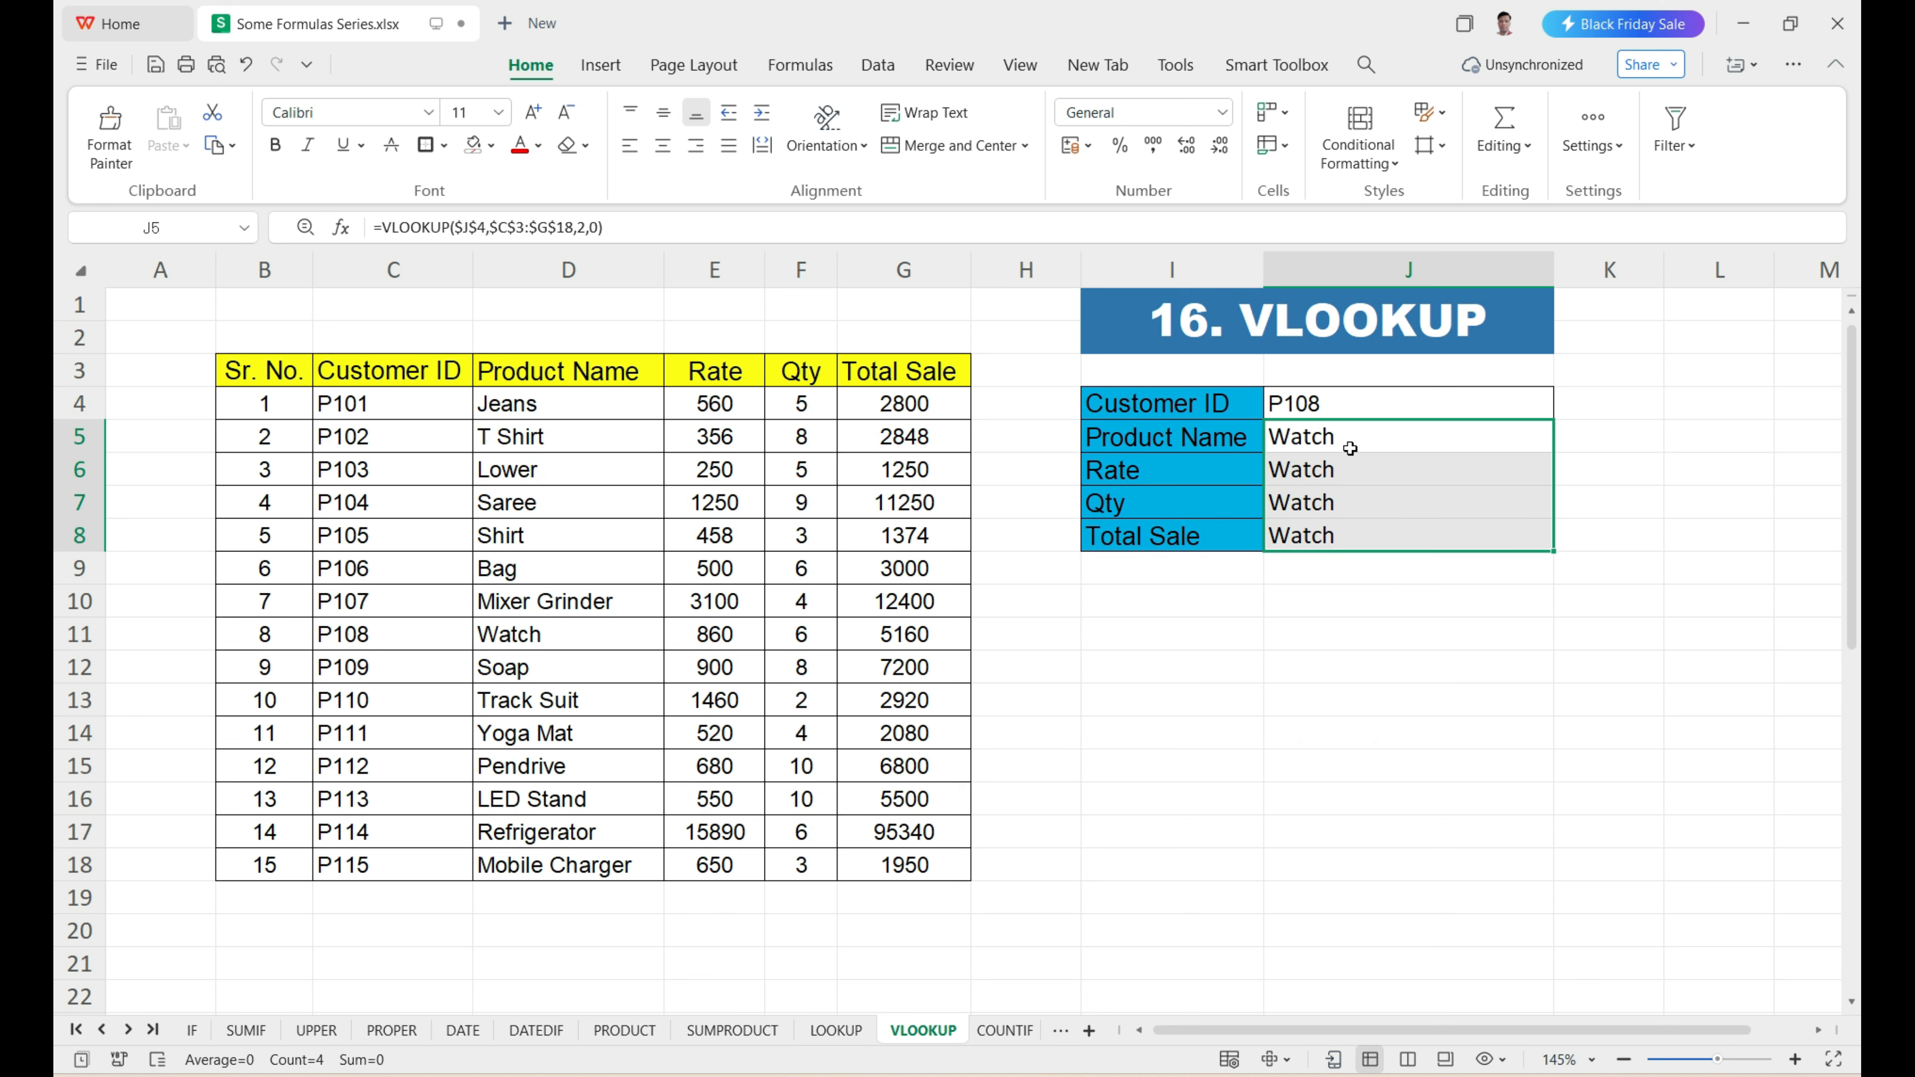
Enter the formula =ROW() in the empty cell J17.
left_click(1339, 821)
type("=")
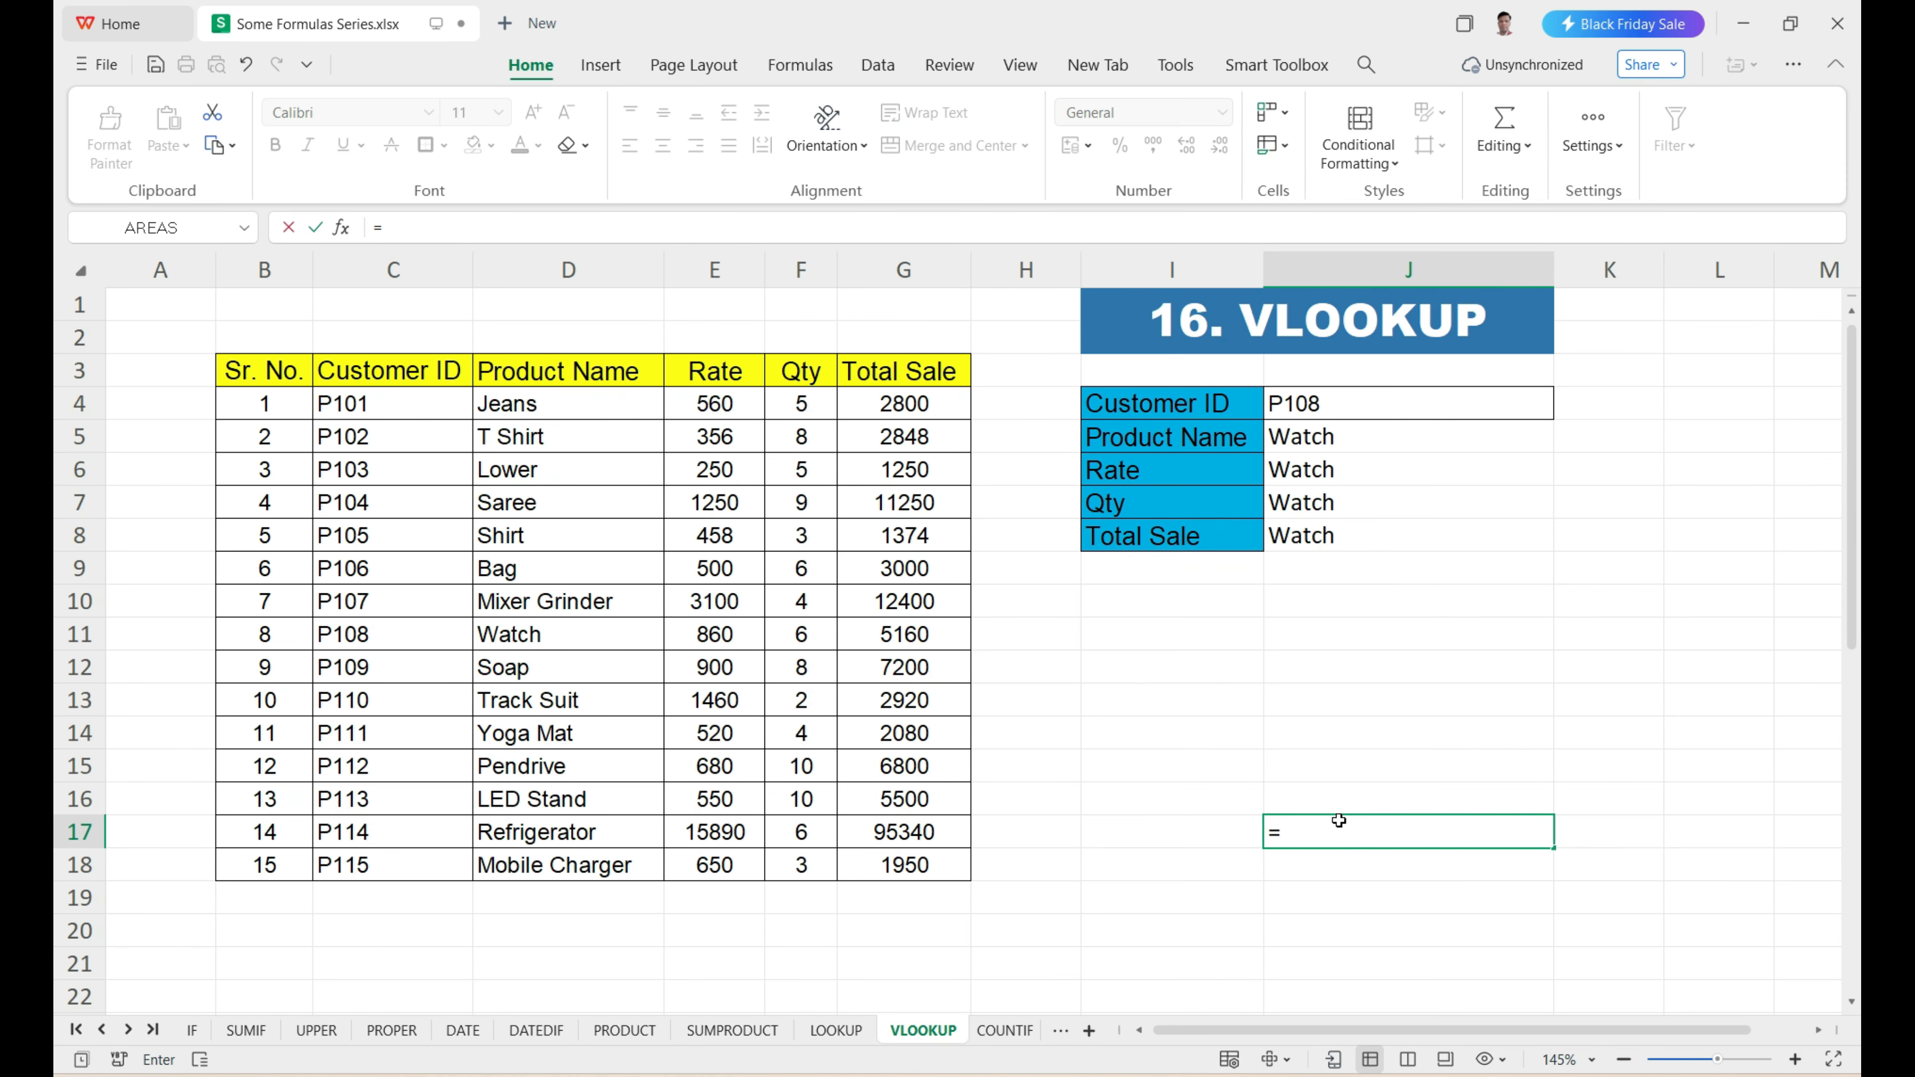
type("row")
key("Tab")
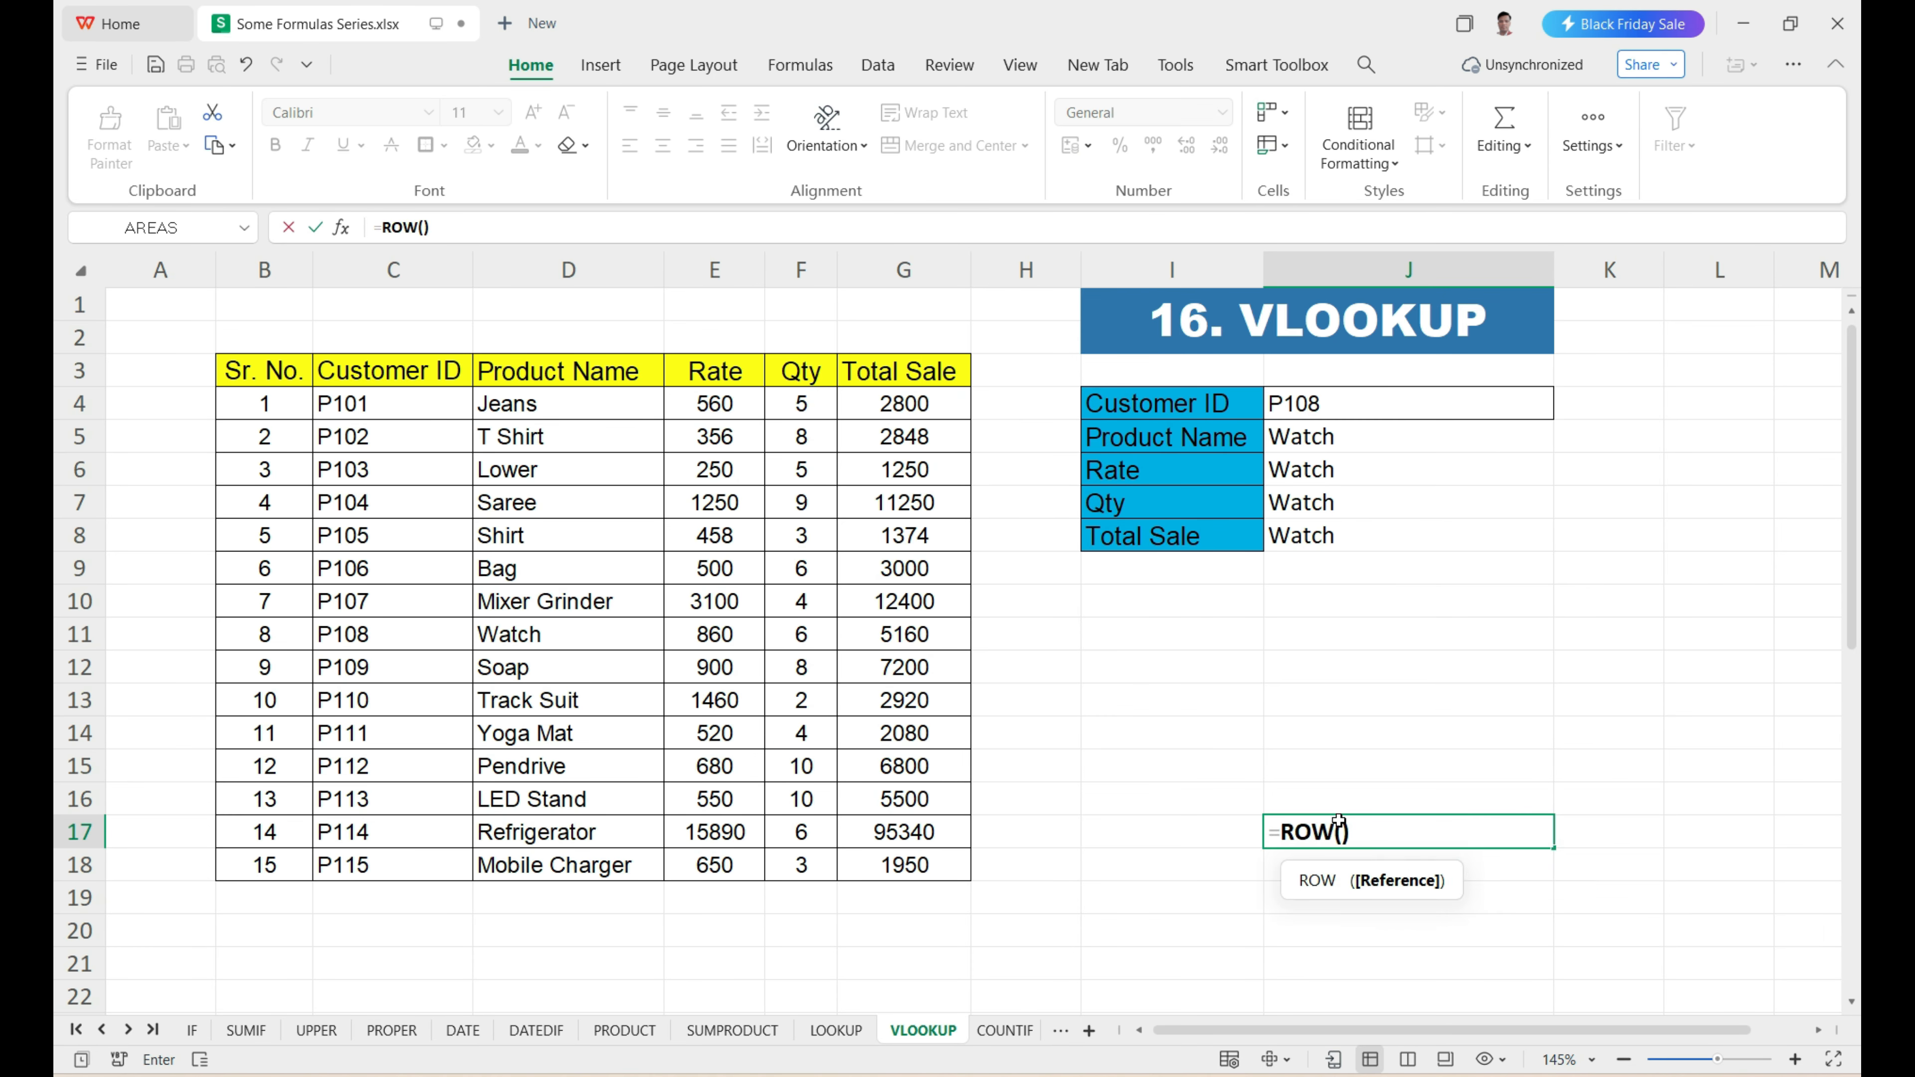
type(")")
key("Return")
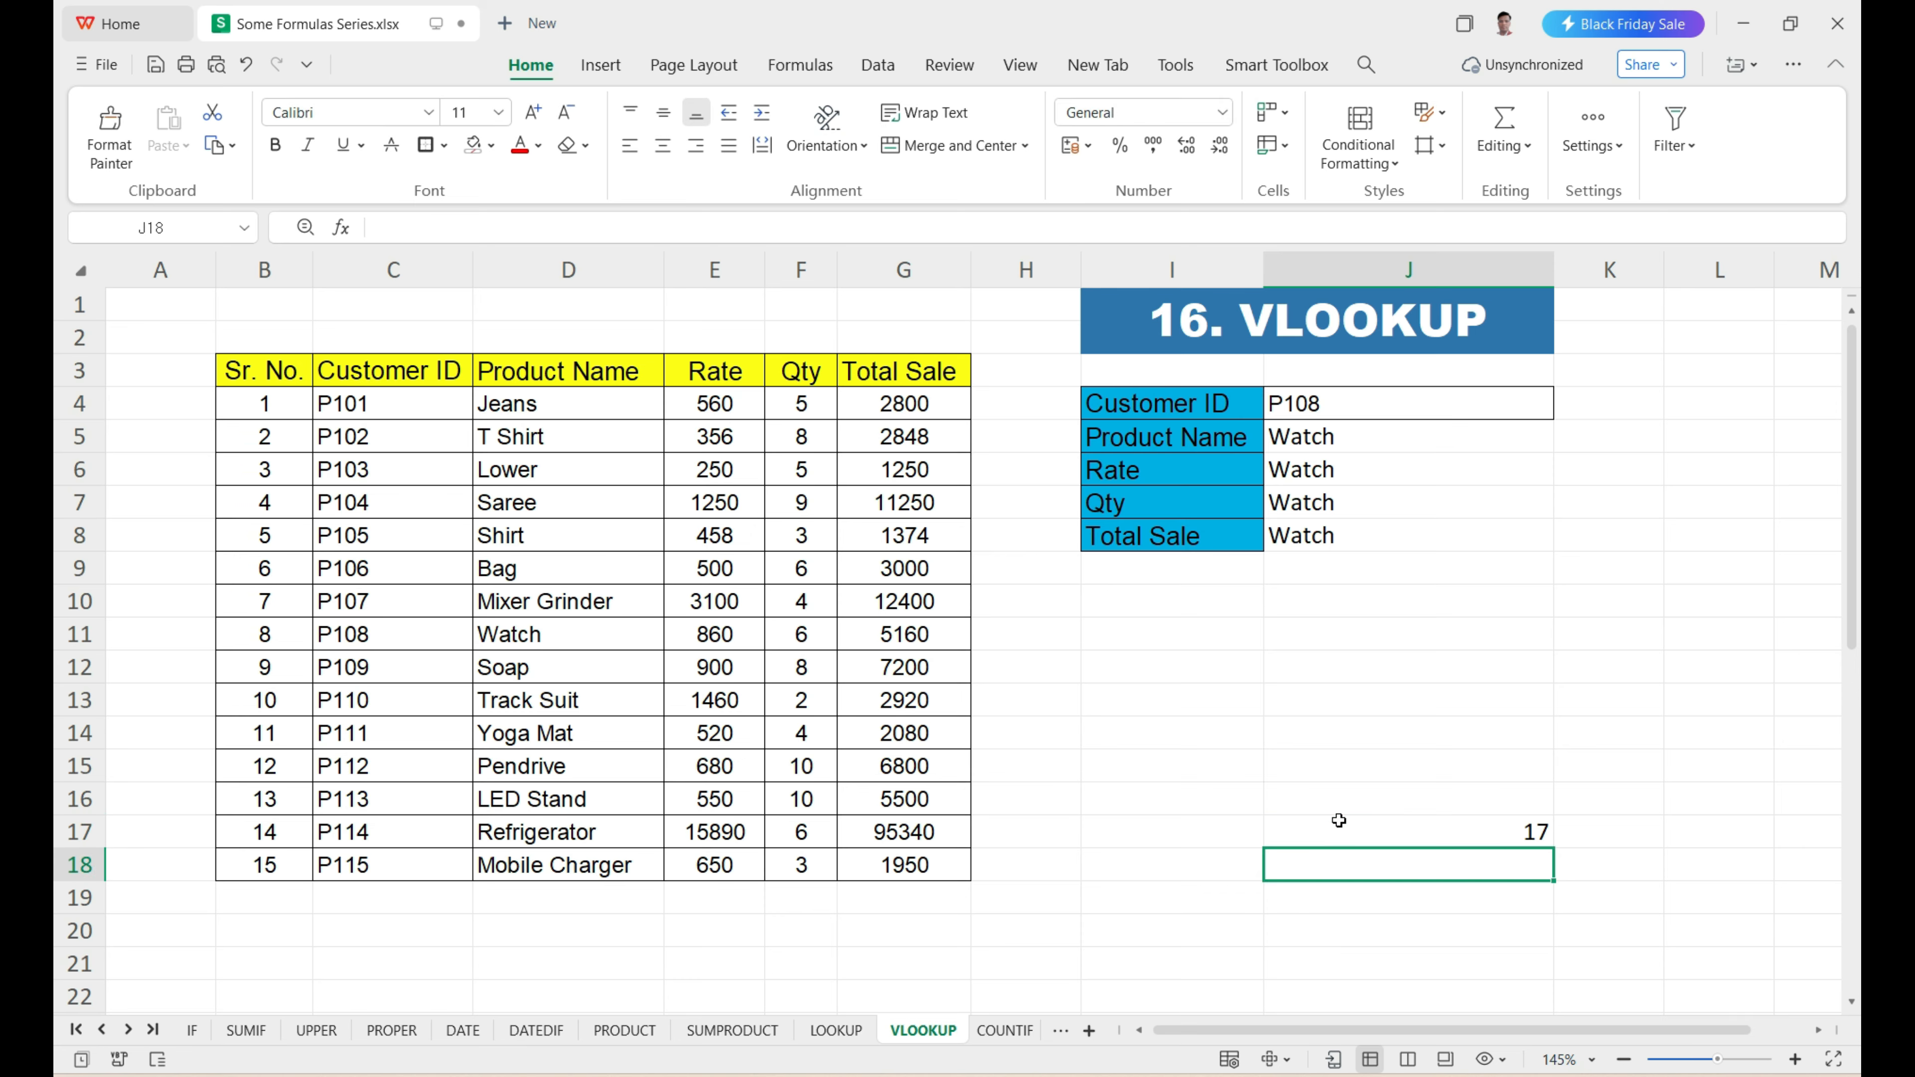
Check the ROW result in J17 by counting the rows down column K from K1 to K17.
left_click(1339, 821)
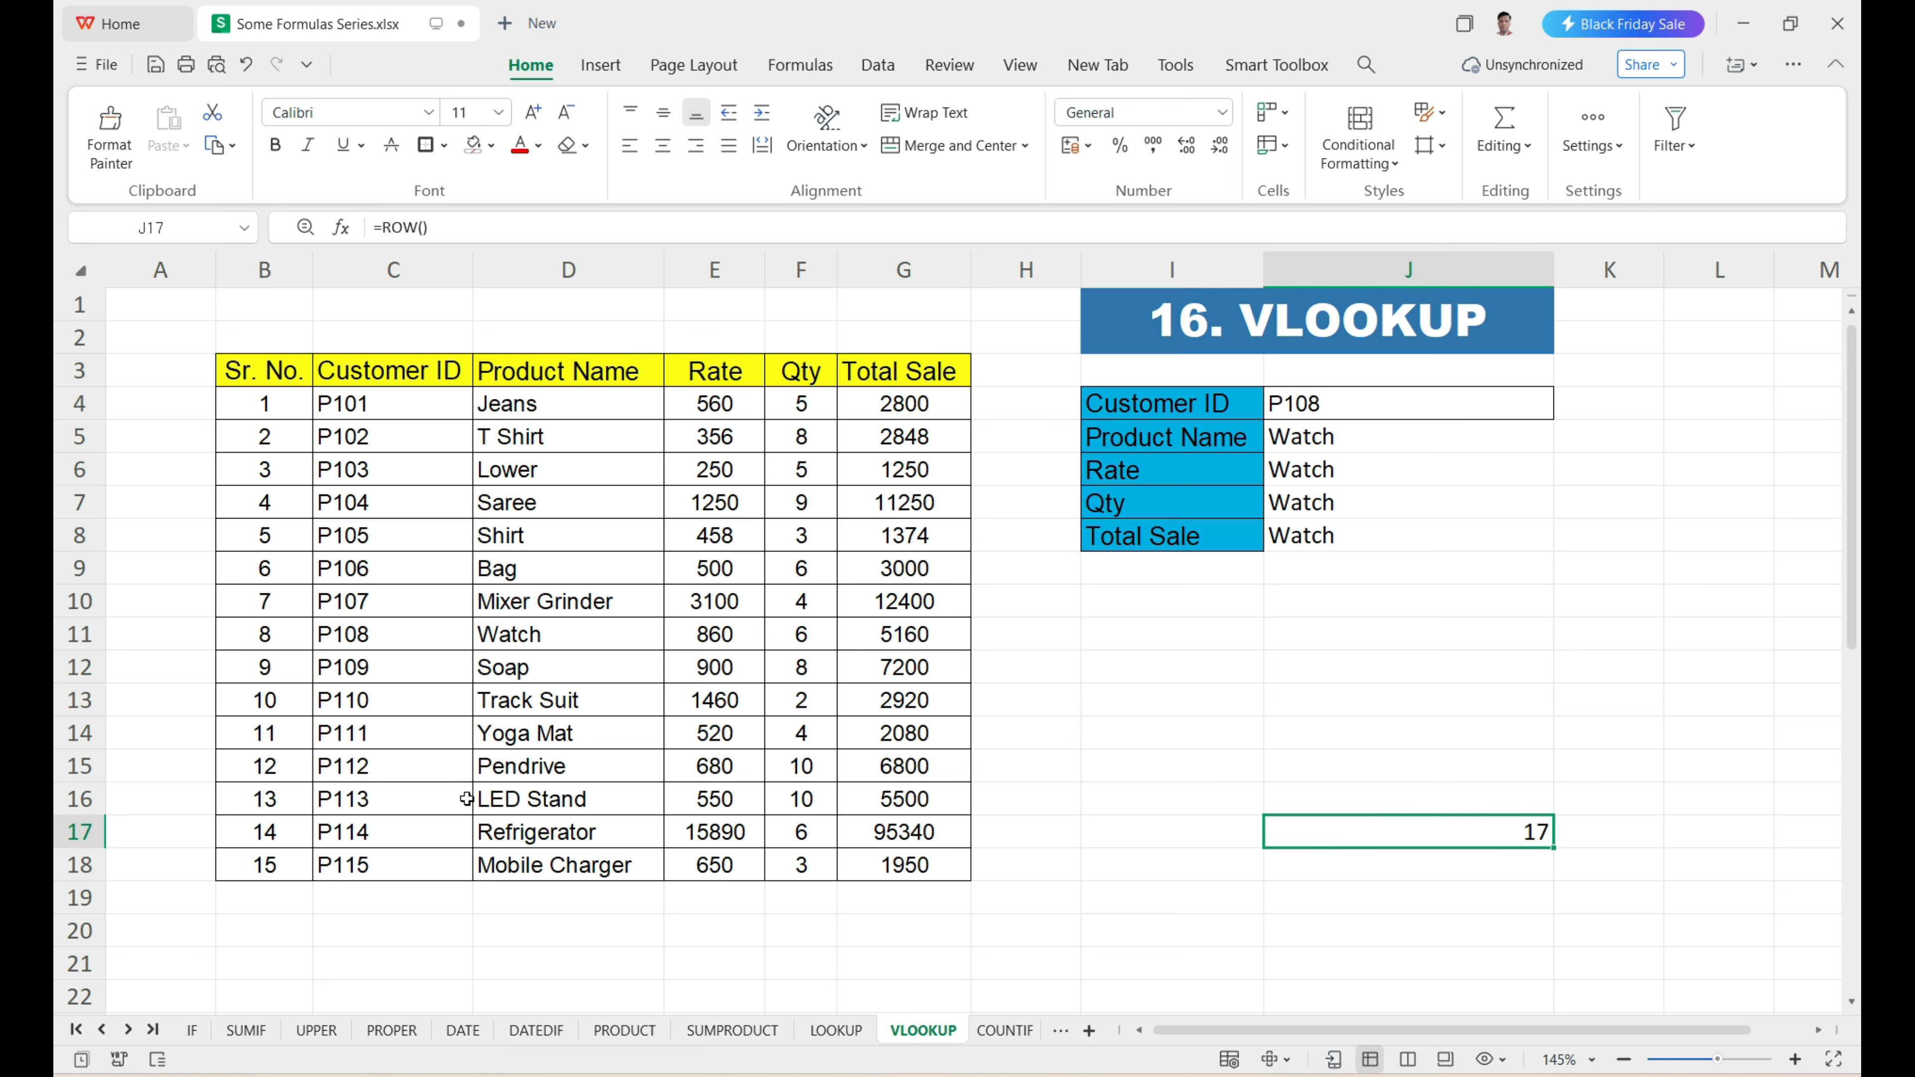
left_click(1591, 309)
left_click(1594, 341)
left_click(1612, 375)
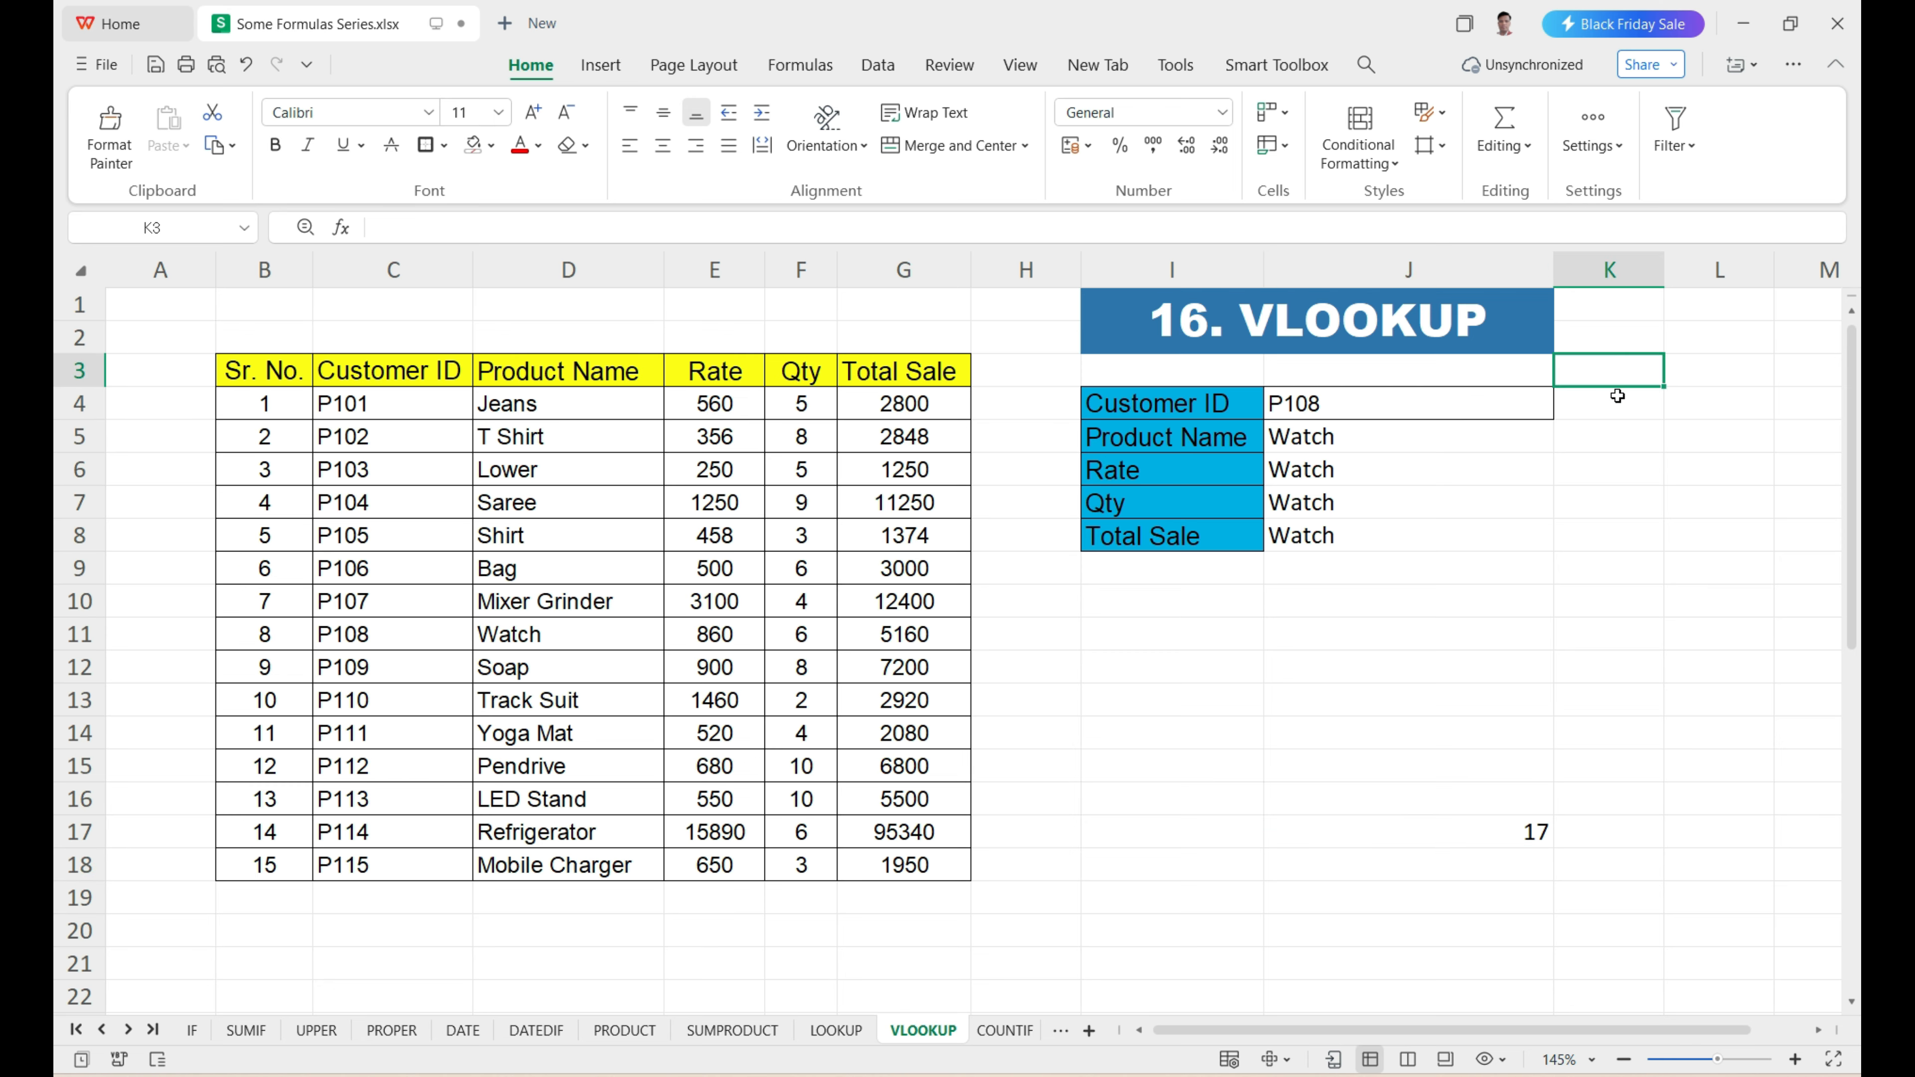
left_click(1619, 396)
left_click(1619, 440)
left_click(1629, 479)
left_click(1629, 502)
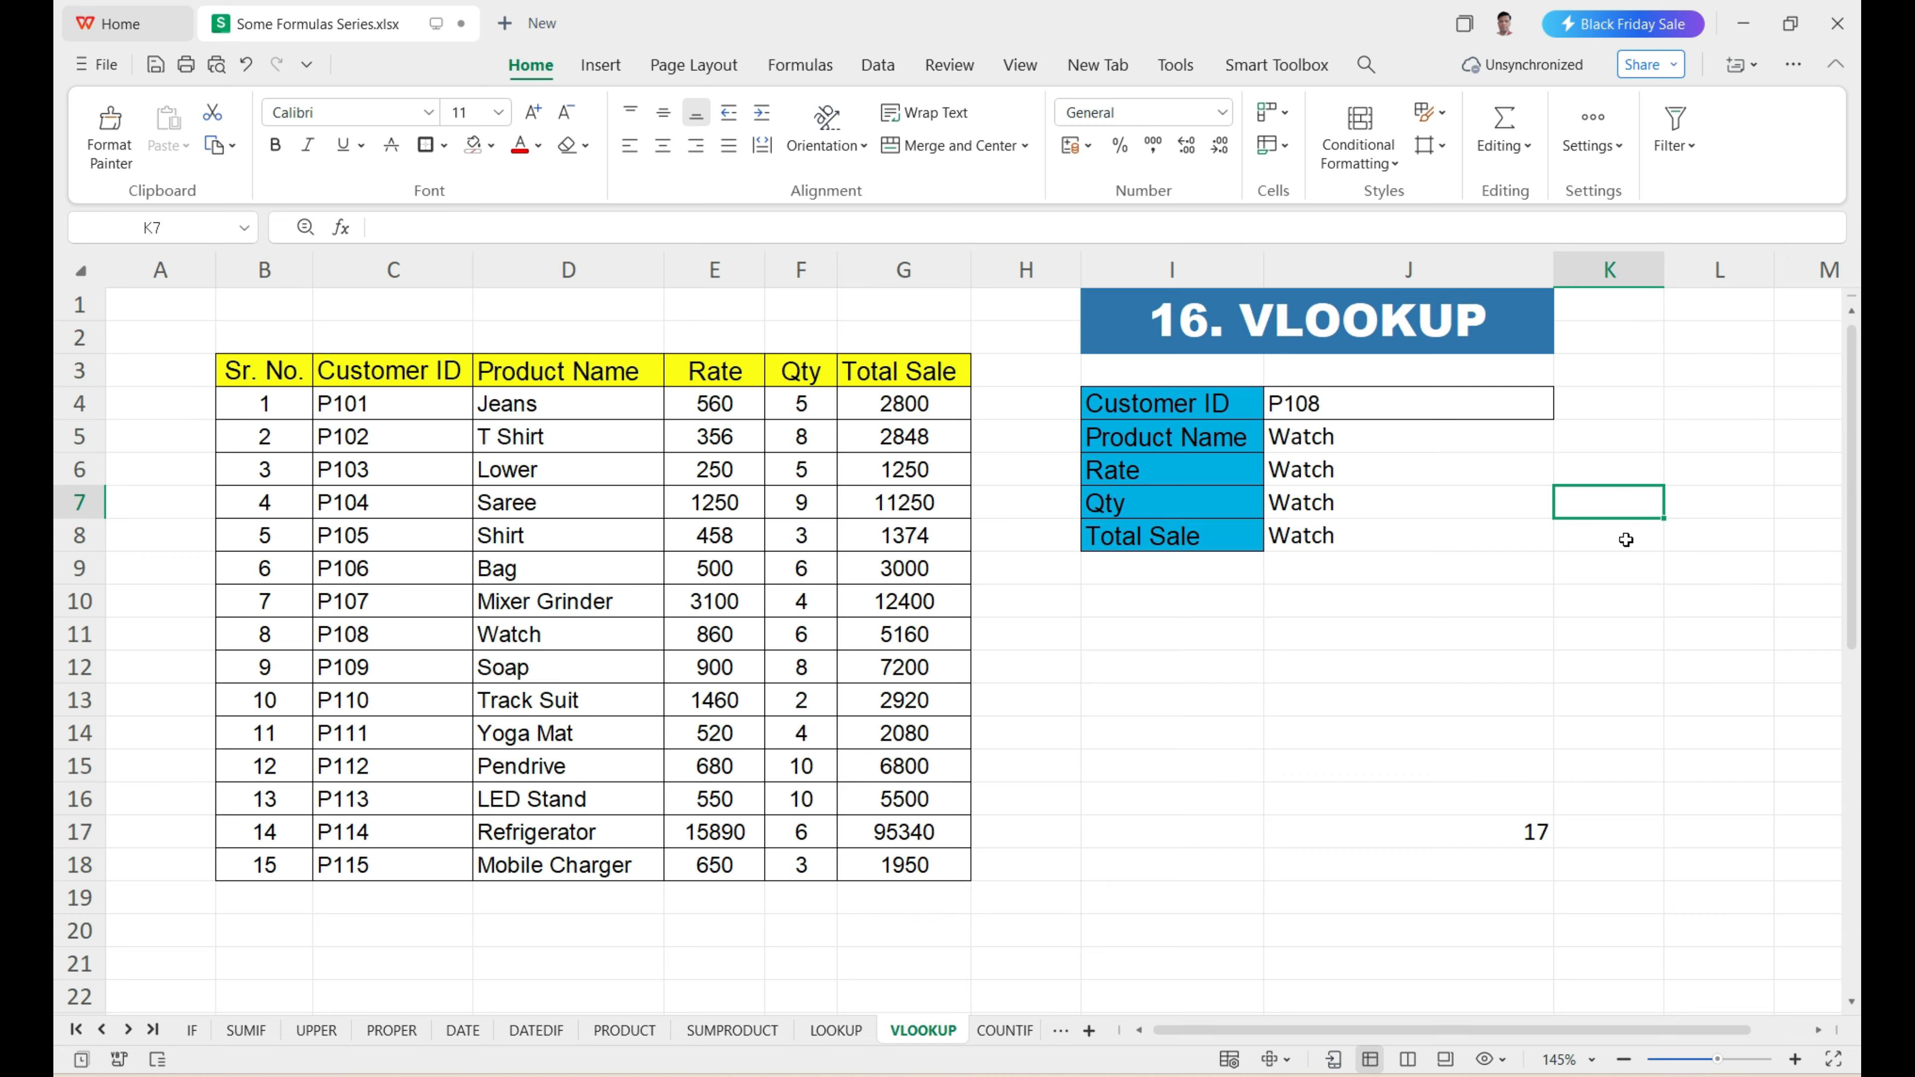
left_click(1629, 534)
left_click(1632, 567)
left_click(1636, 600)
left_click(1636, 634)
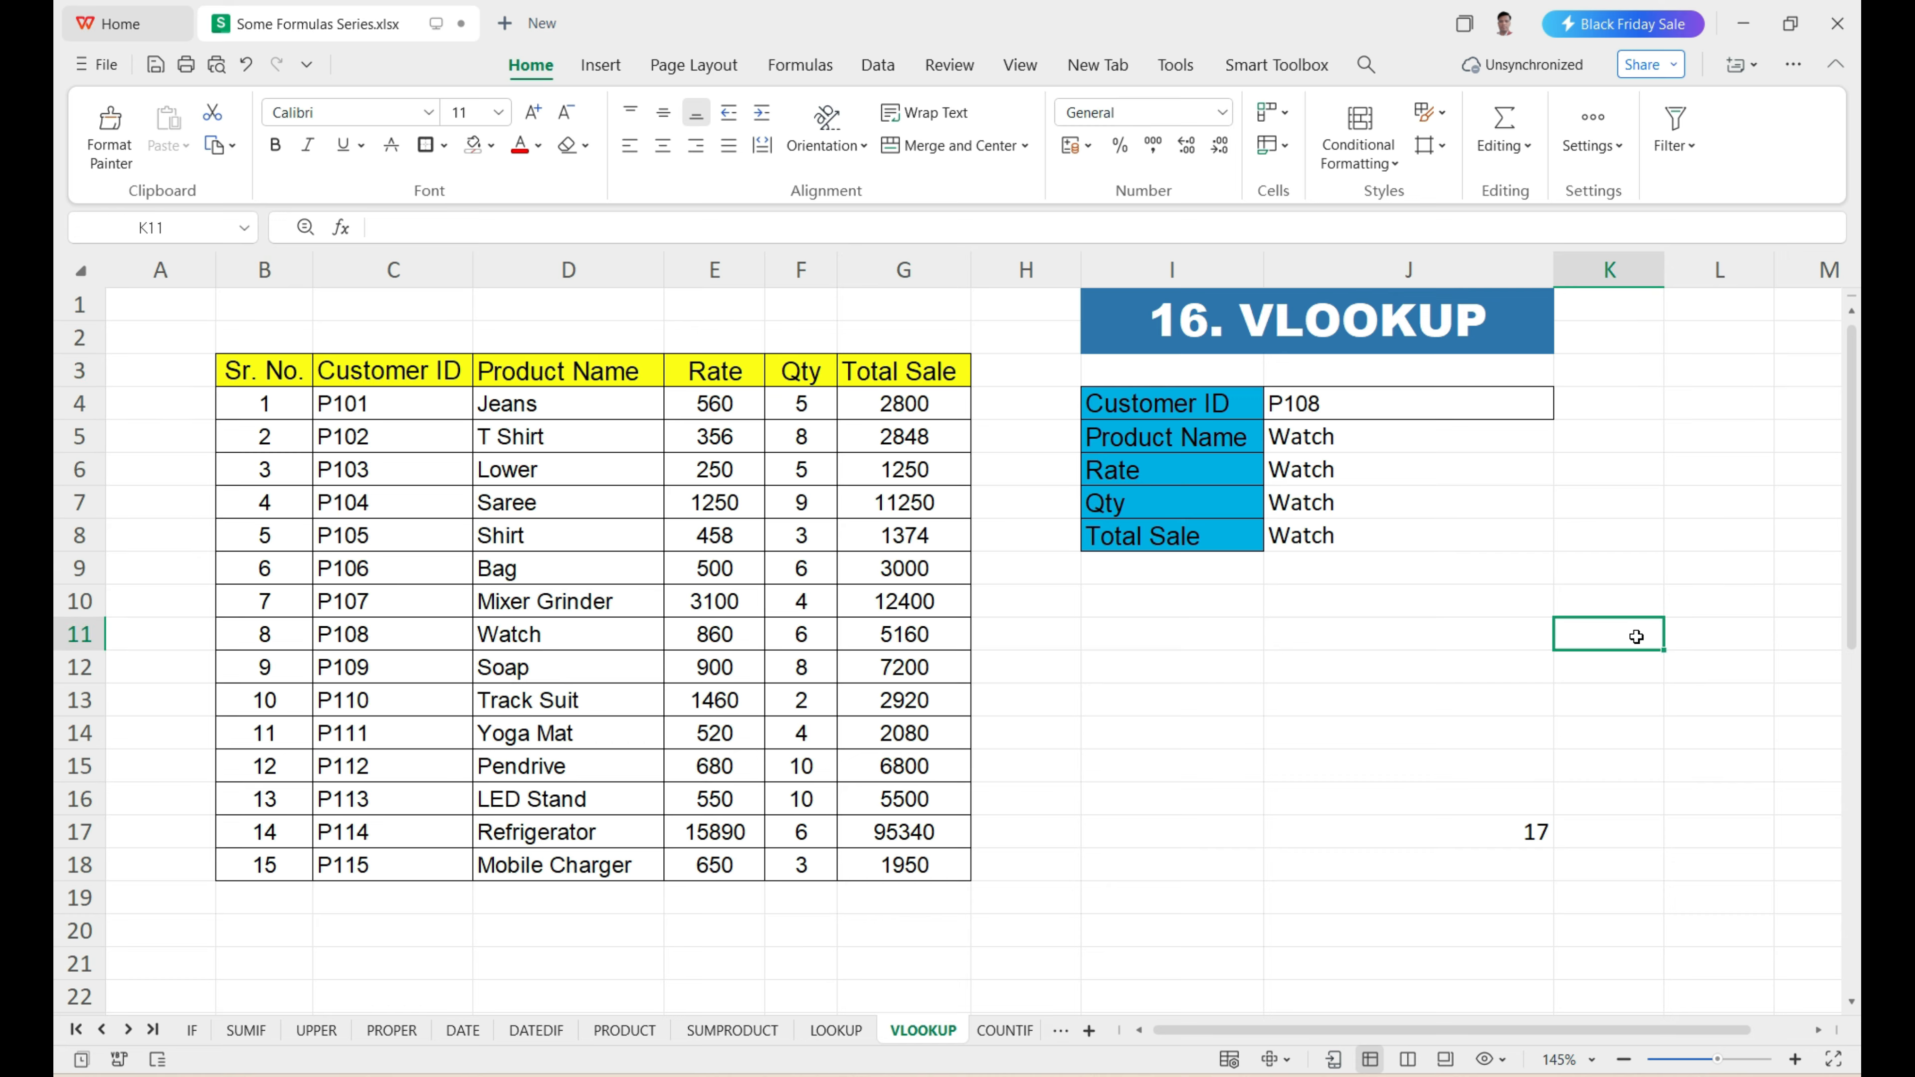
left_click(1629, 668)
left_click(1622, 706)
left_click(1618, 733)
left_click(1611, 766)
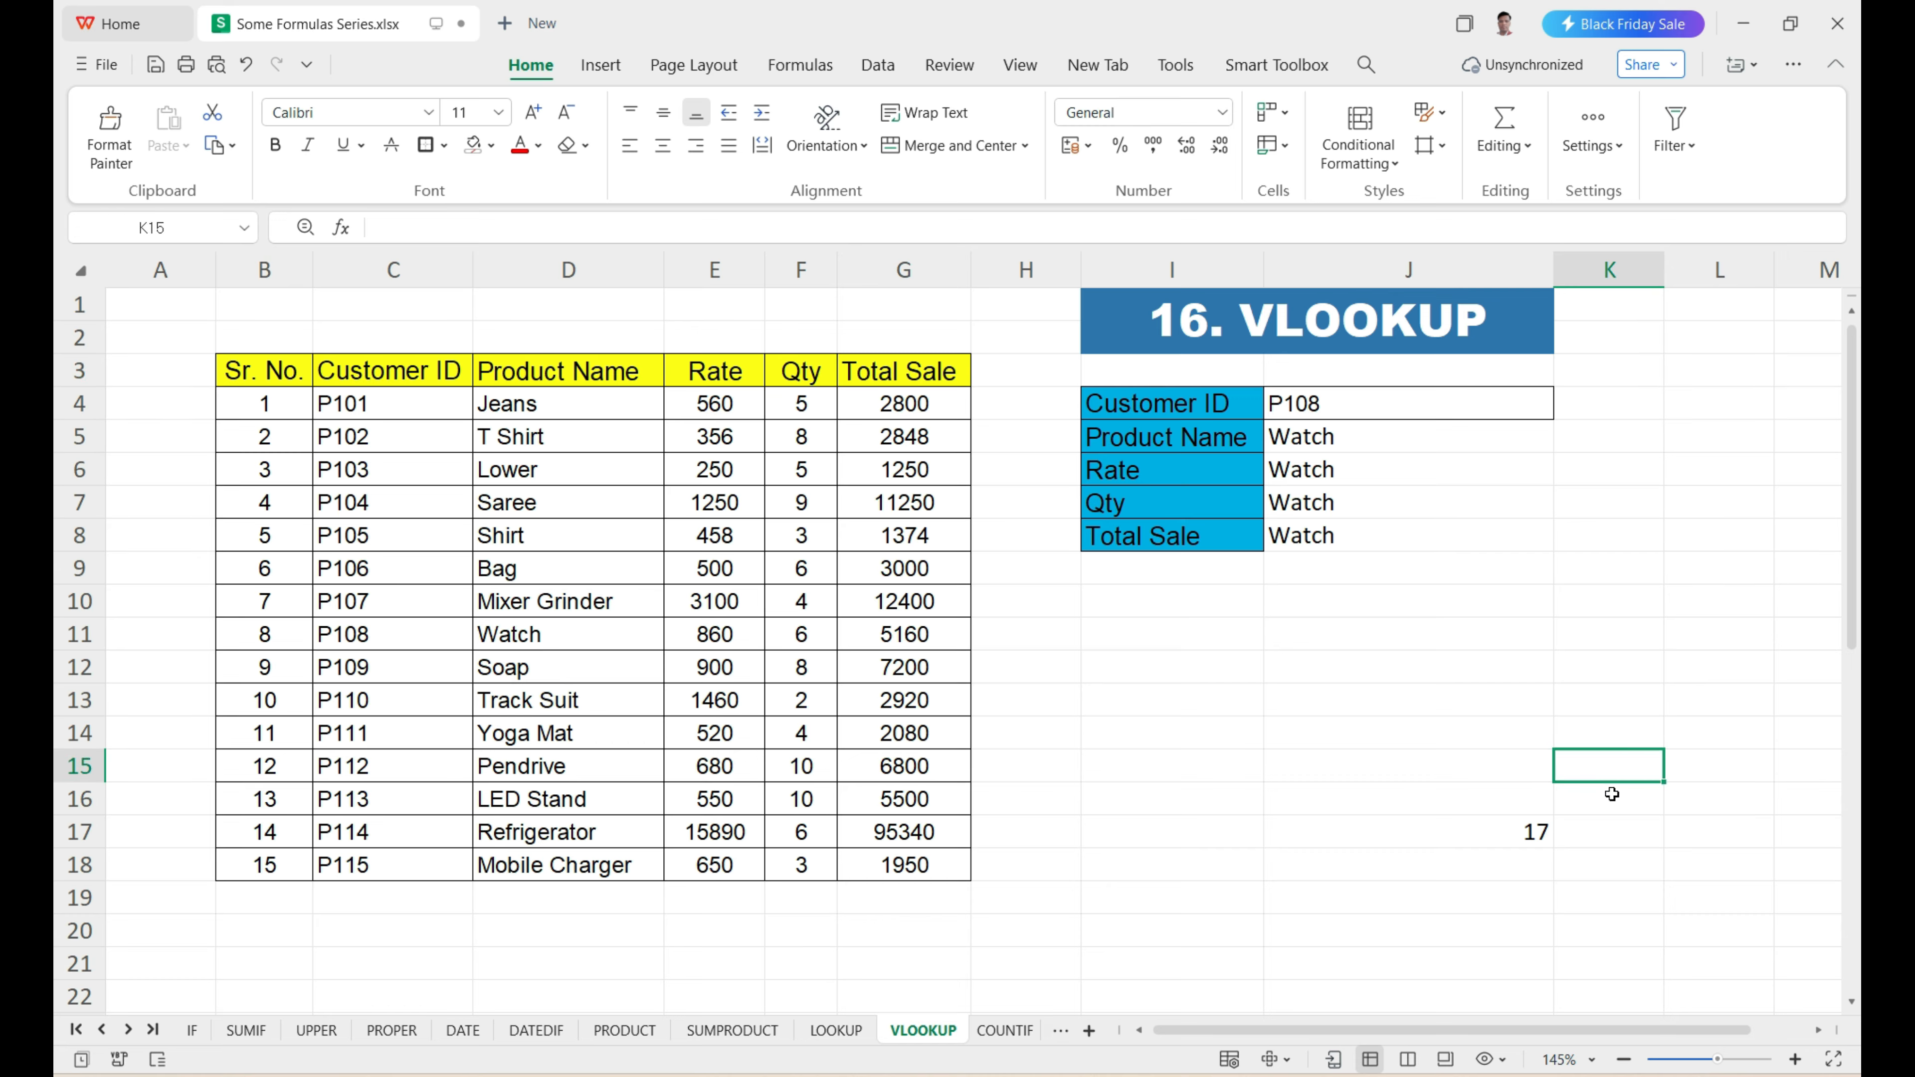
left_click(1612, 800)
left_click(1611, 830)
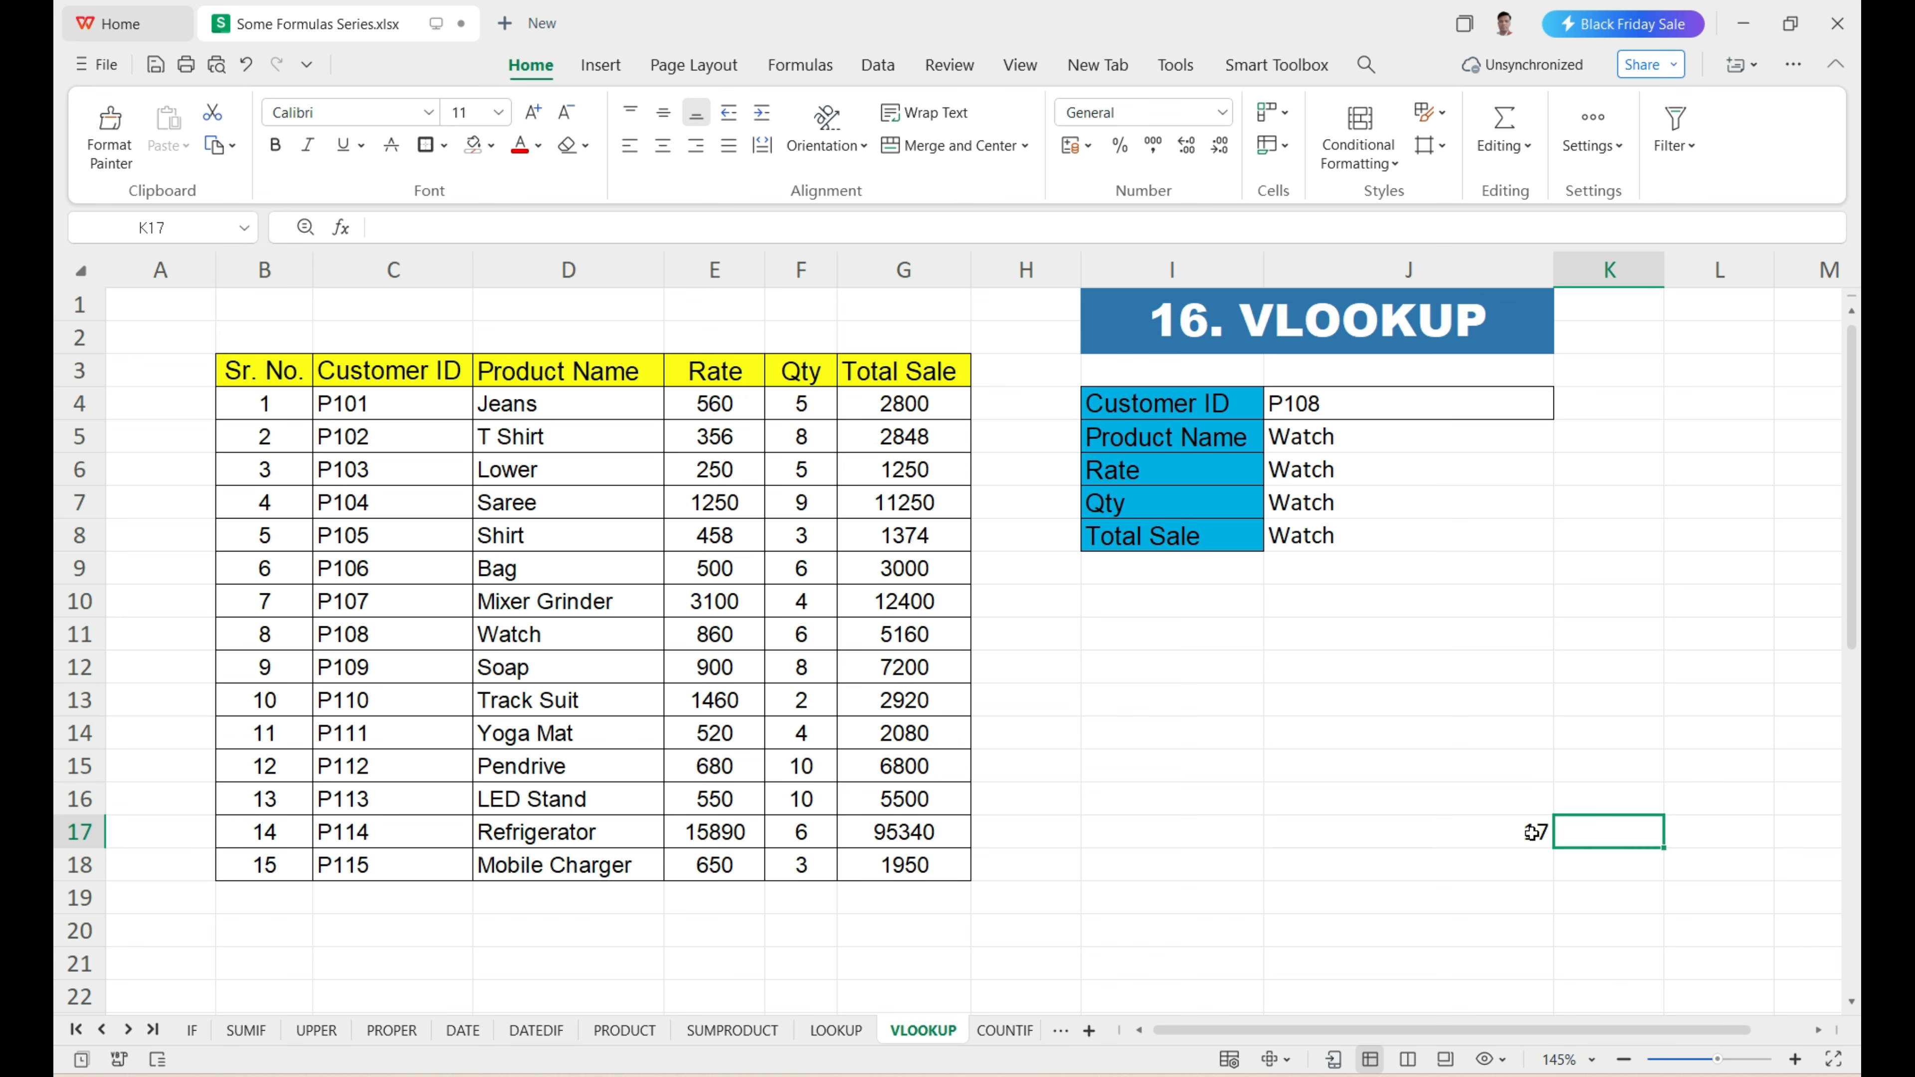
Enter a second =ROW() formula far below the table, in cell J91.
scroll(1532, 832, "down", 6)
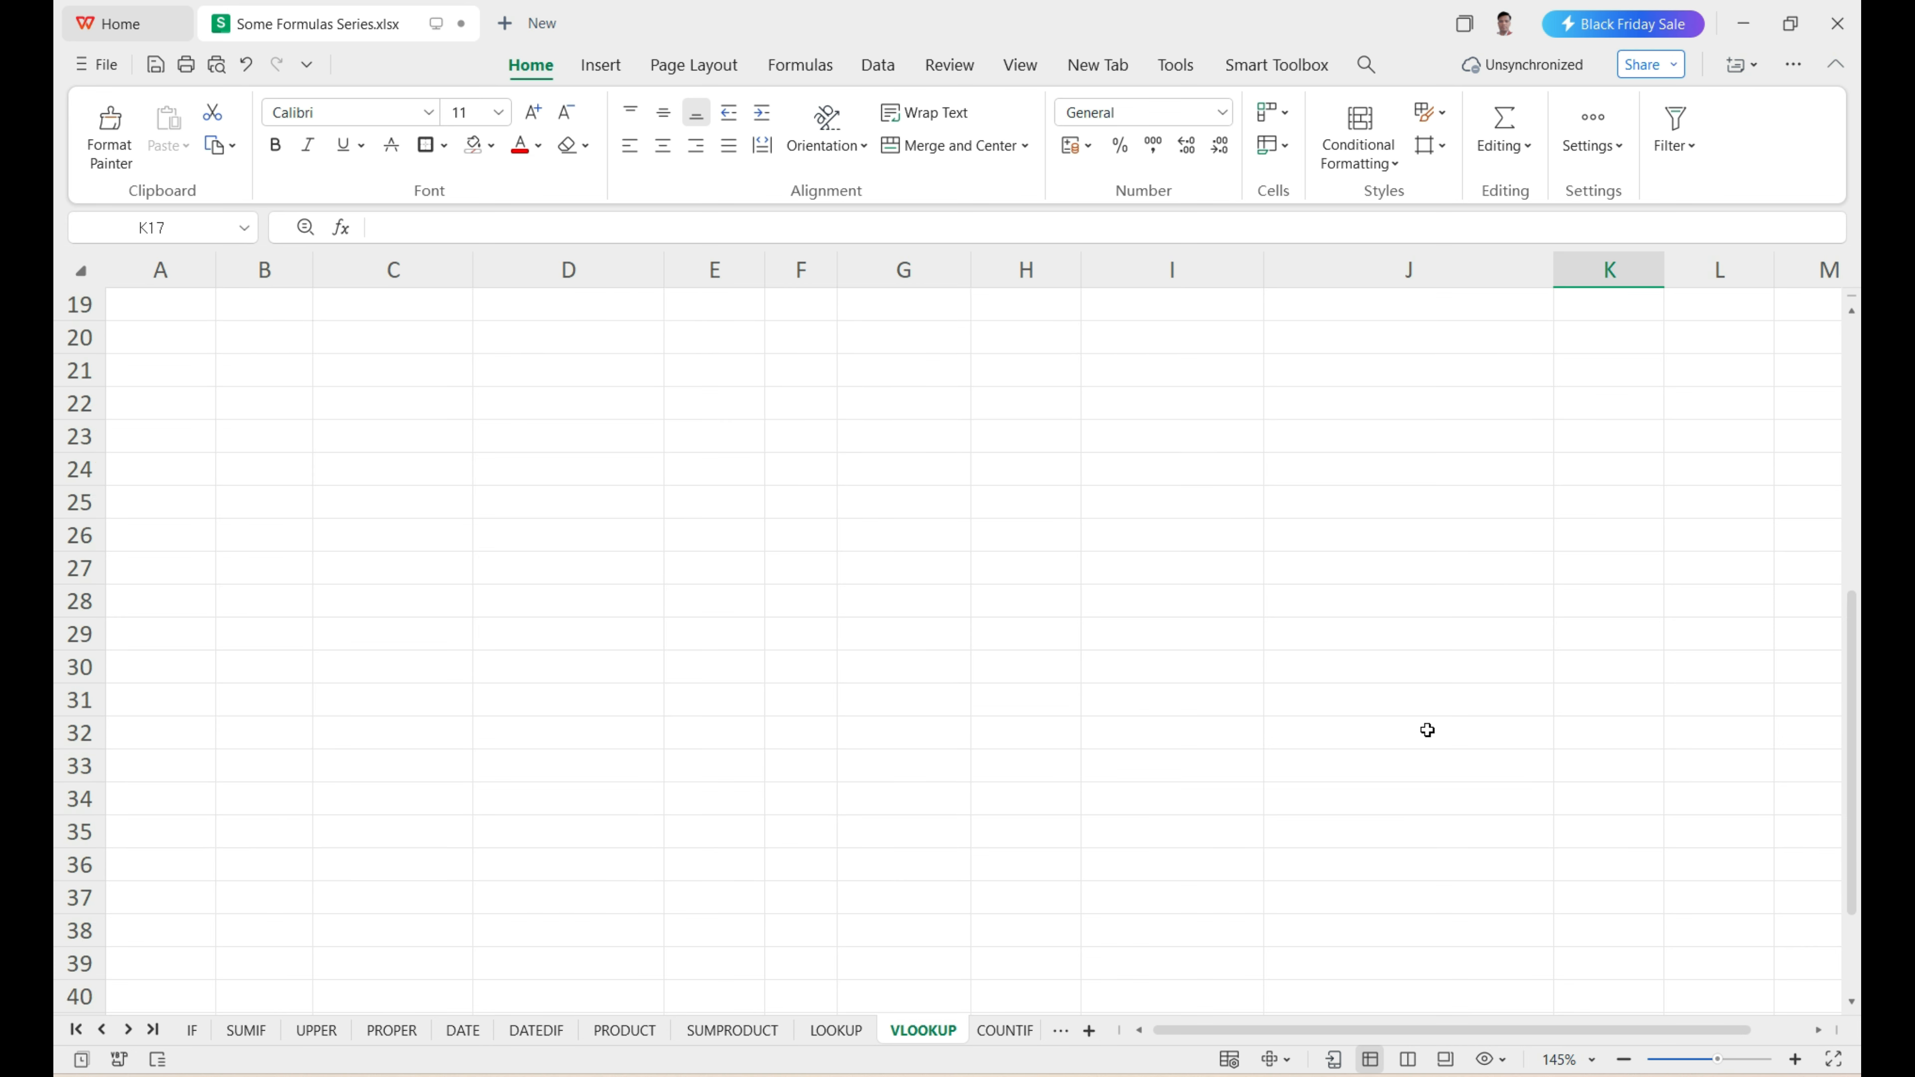
scroll(1427, 730, "down", 19)
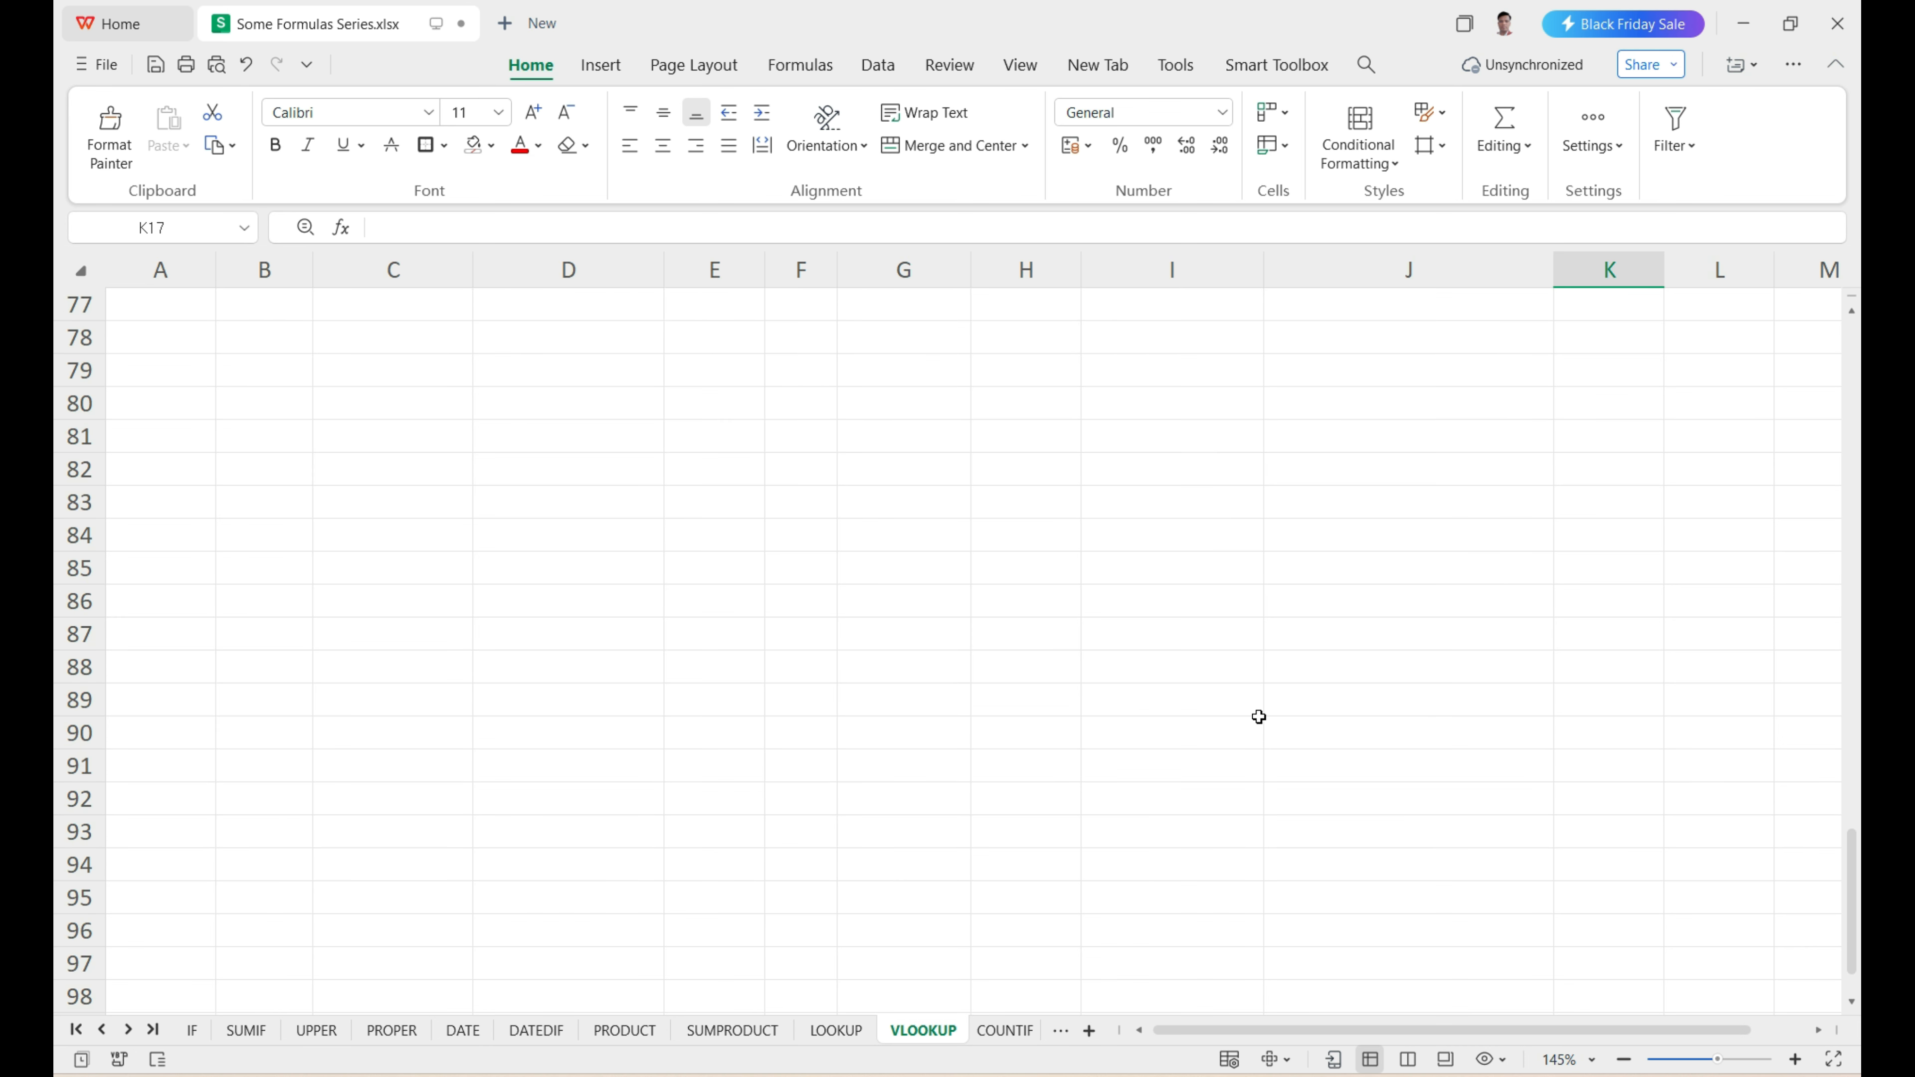
left_click(1346, 754)
type("=")
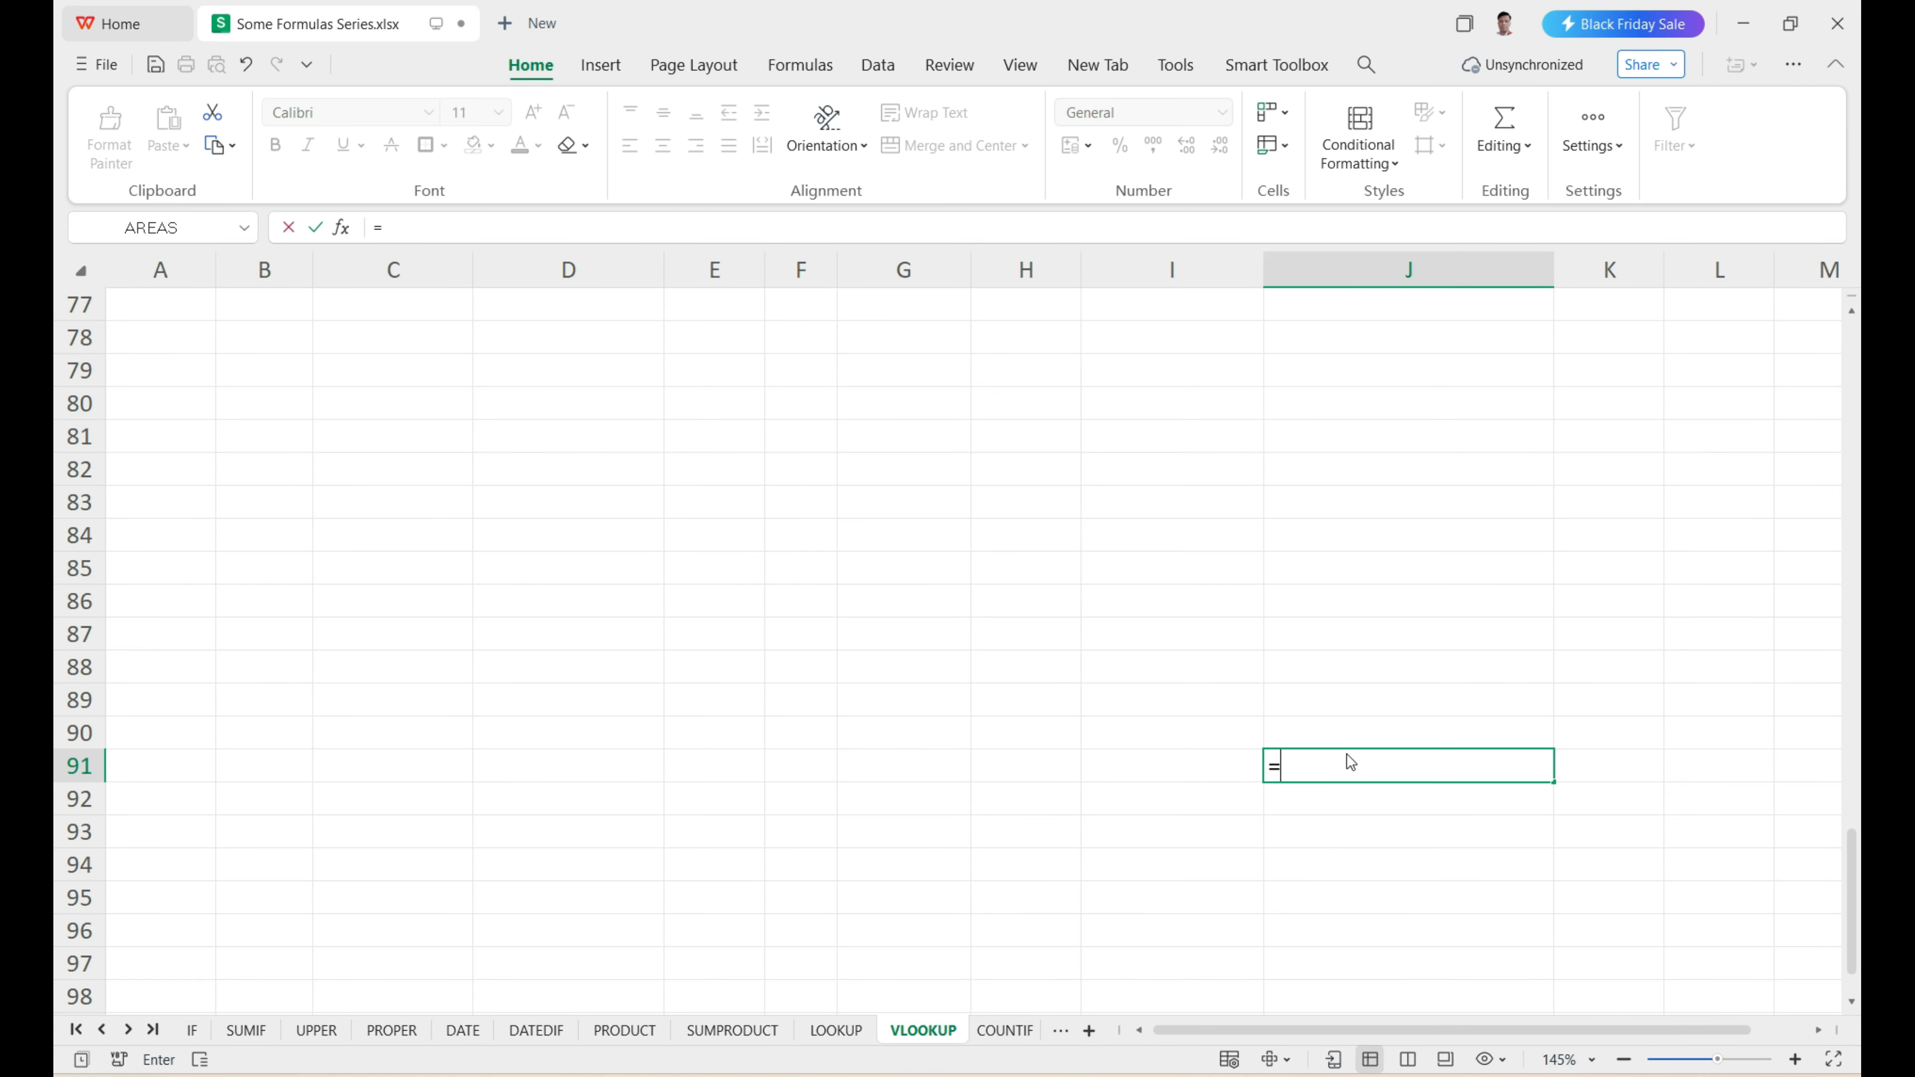
type("row")
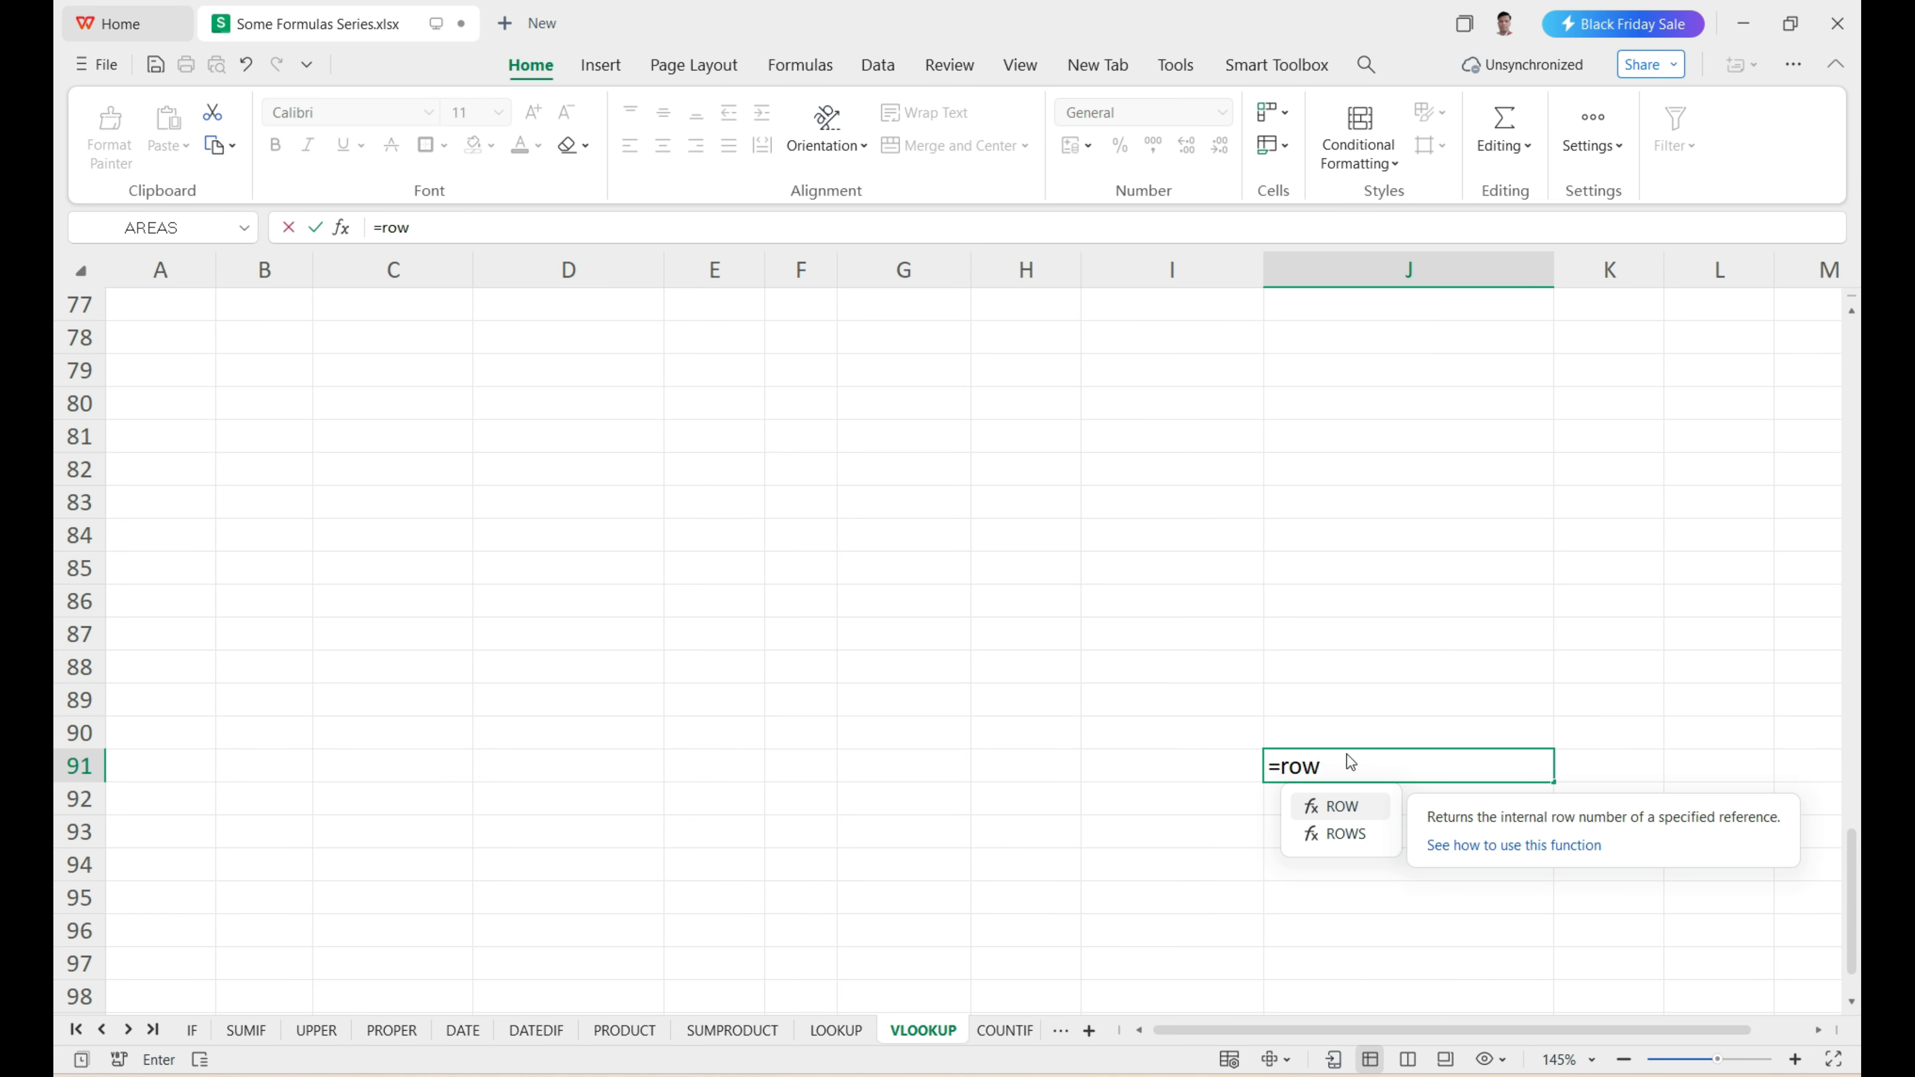
key("Tab")
key("Return")
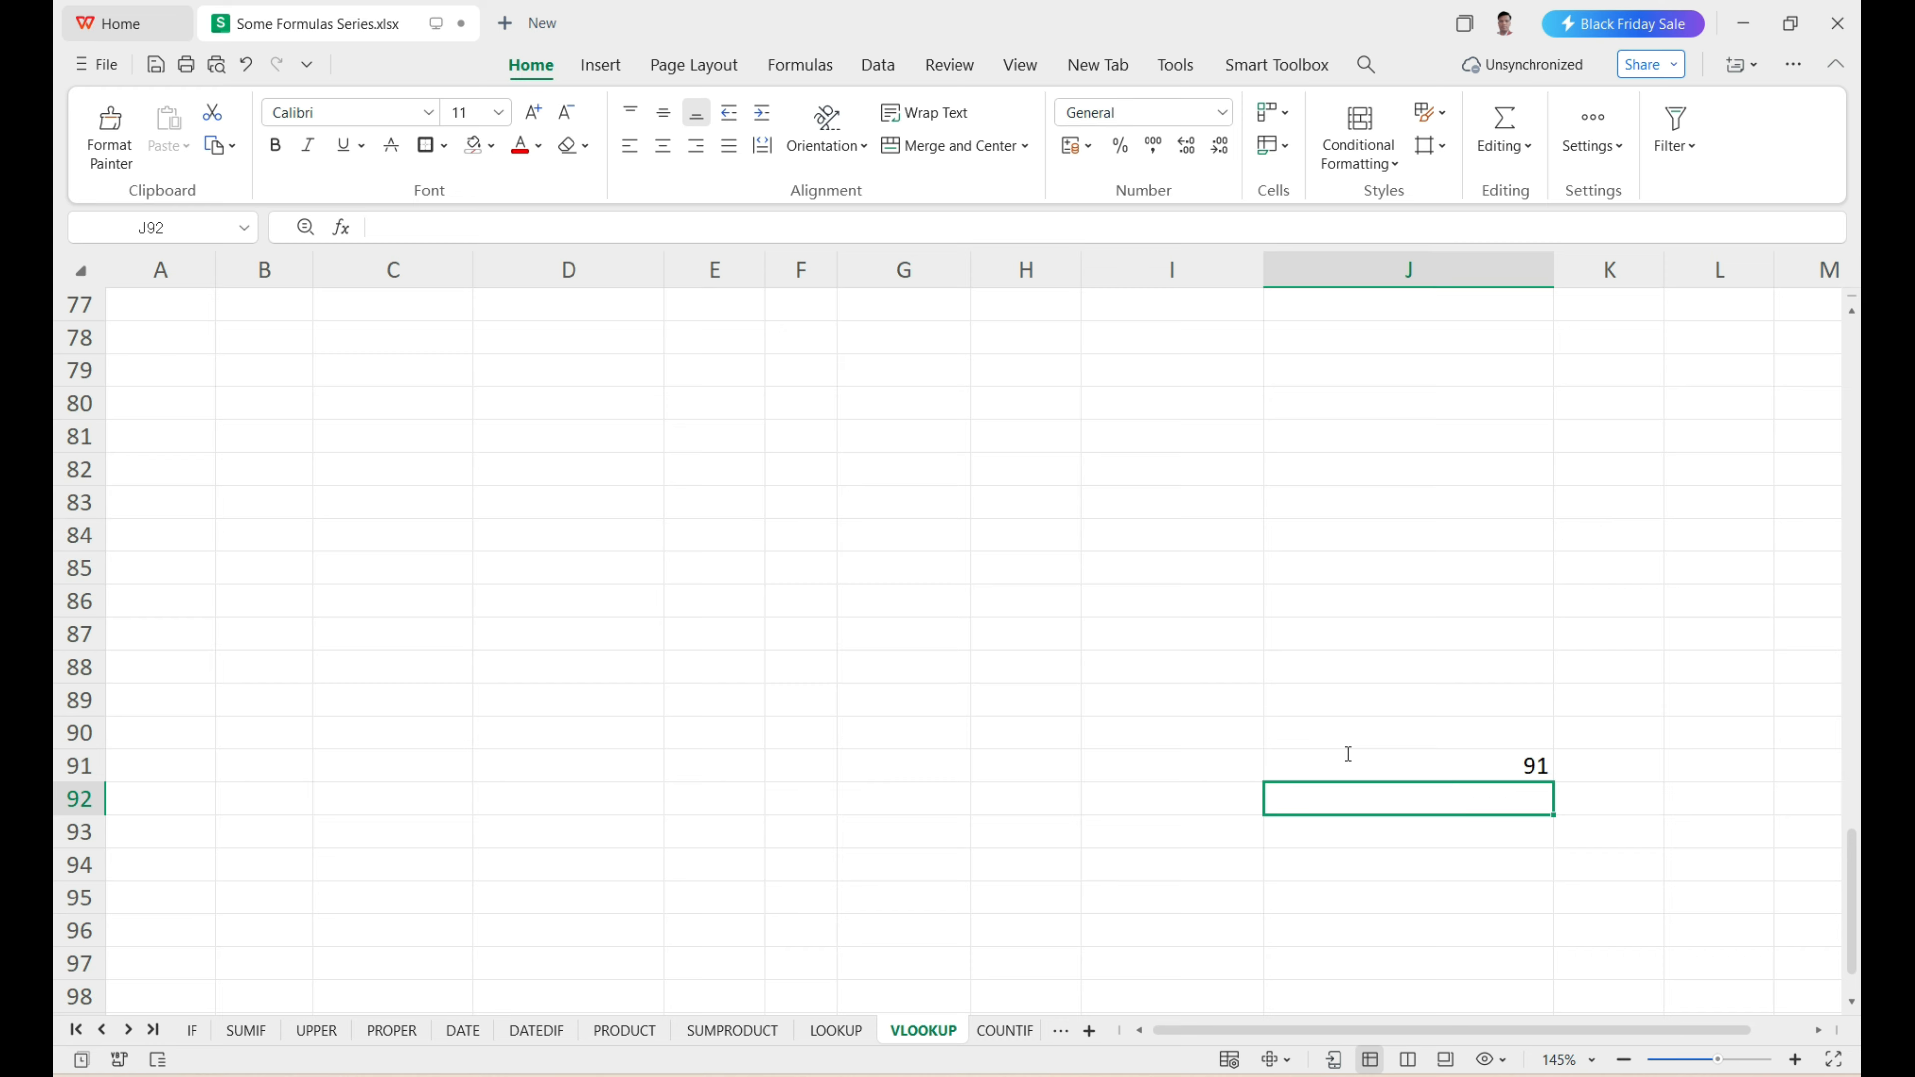
Compare the ROW results in J91 and J17 with their row header numbers.
left_click(1348, 754)
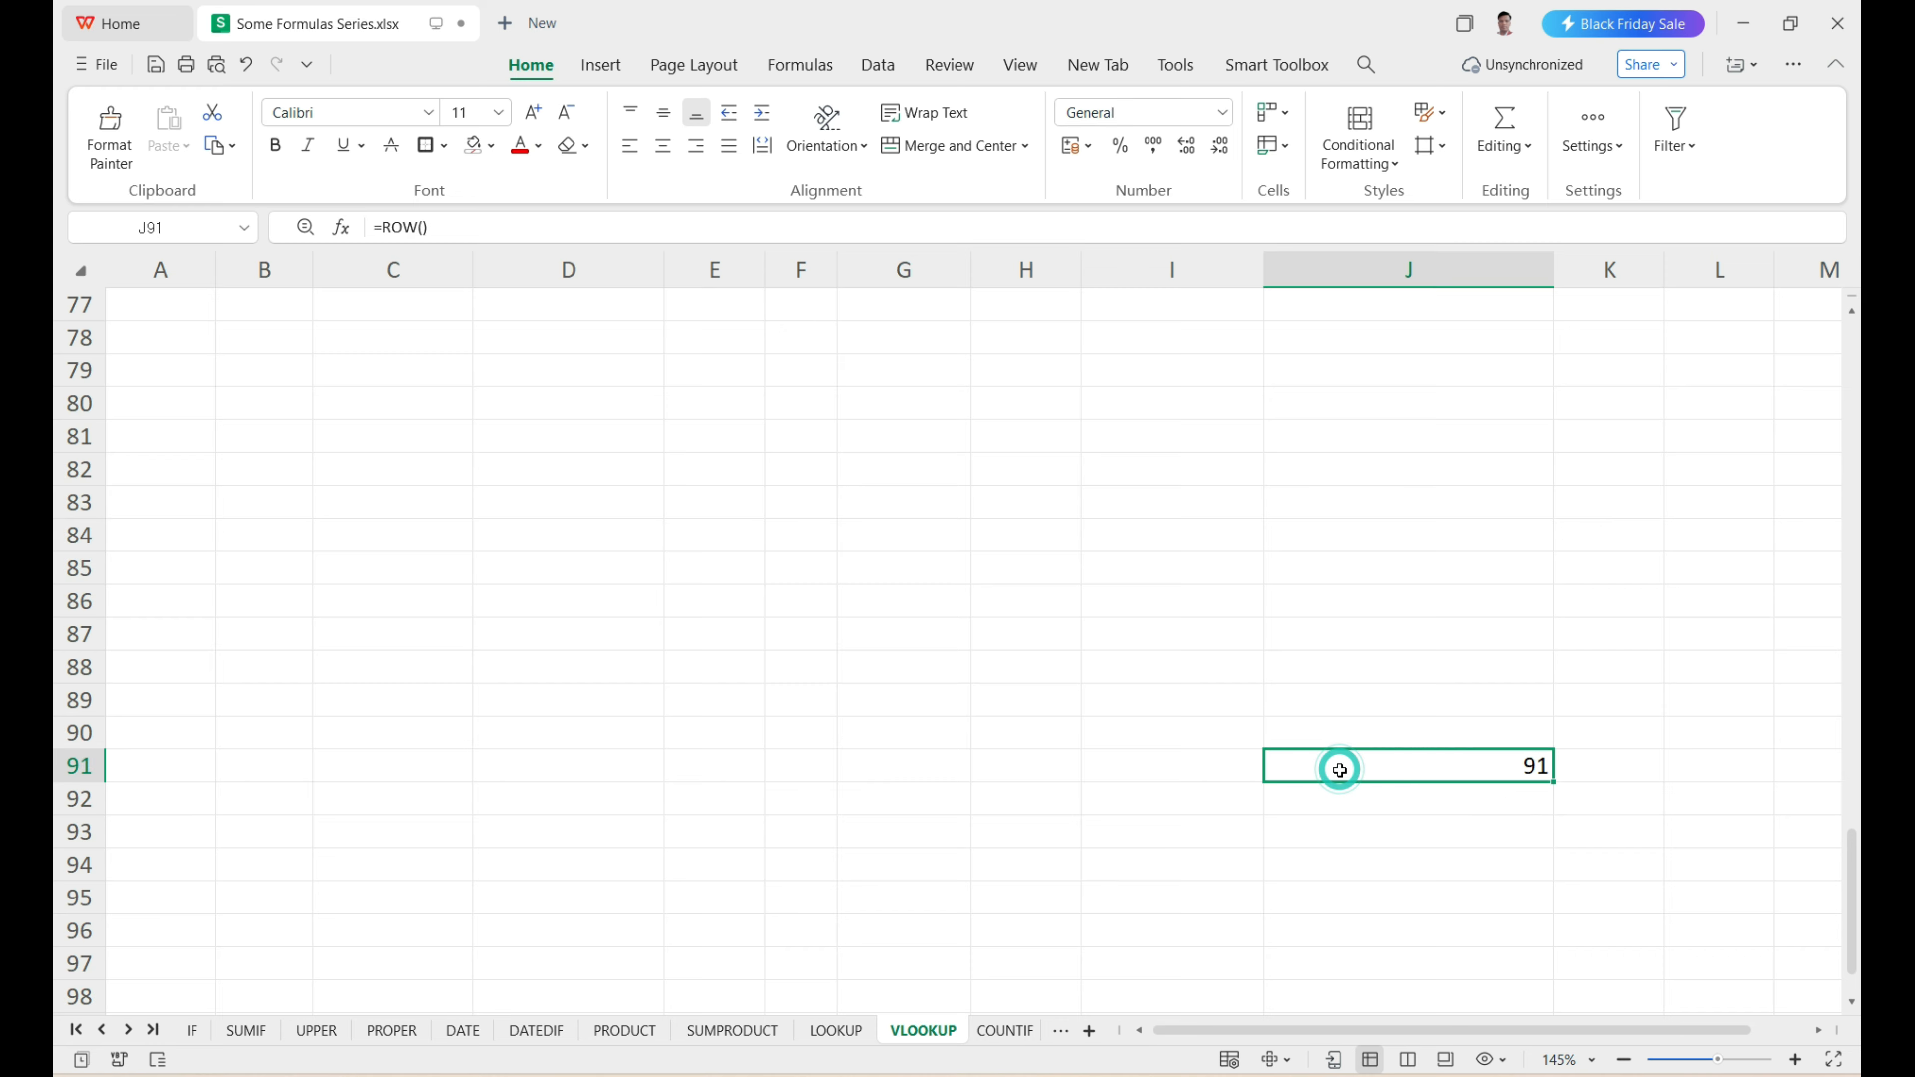
scroll(1342, 762, "up", 1)
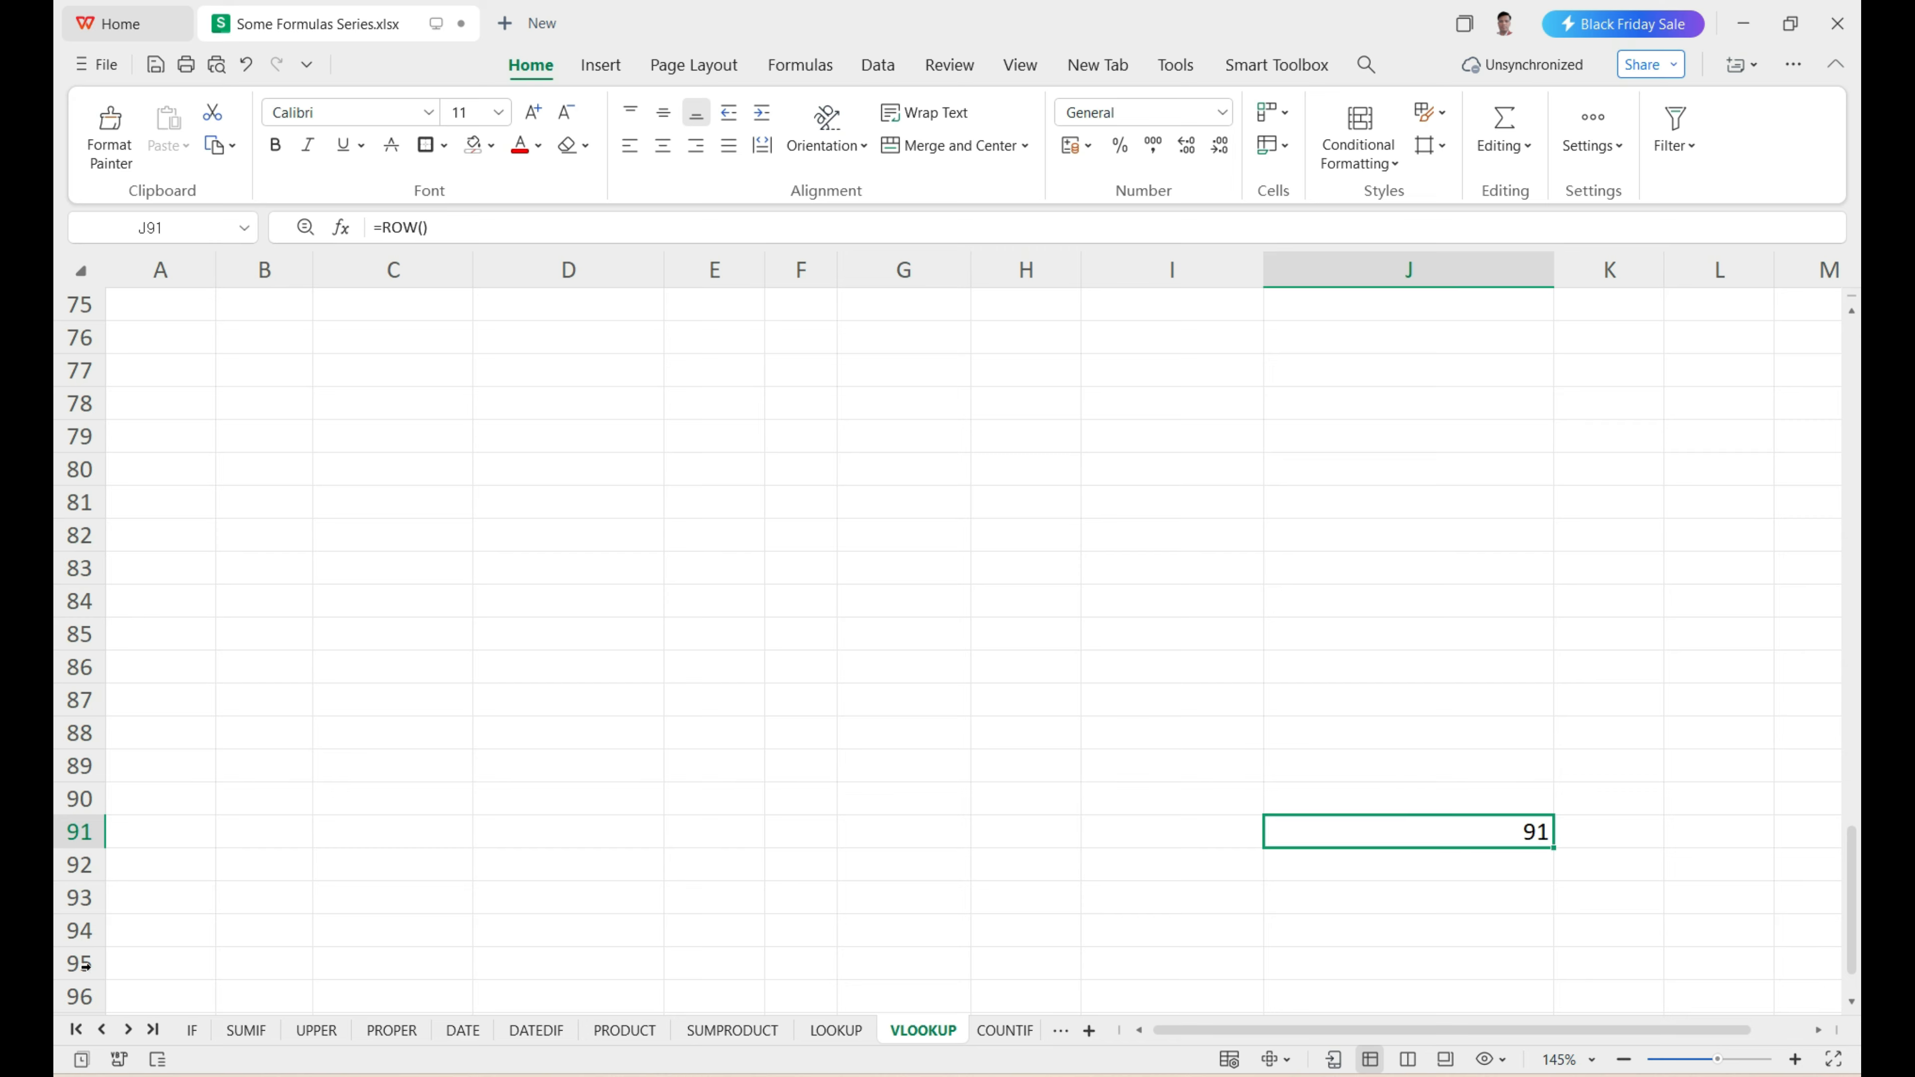
scroll(1553, 807, "up", 9)
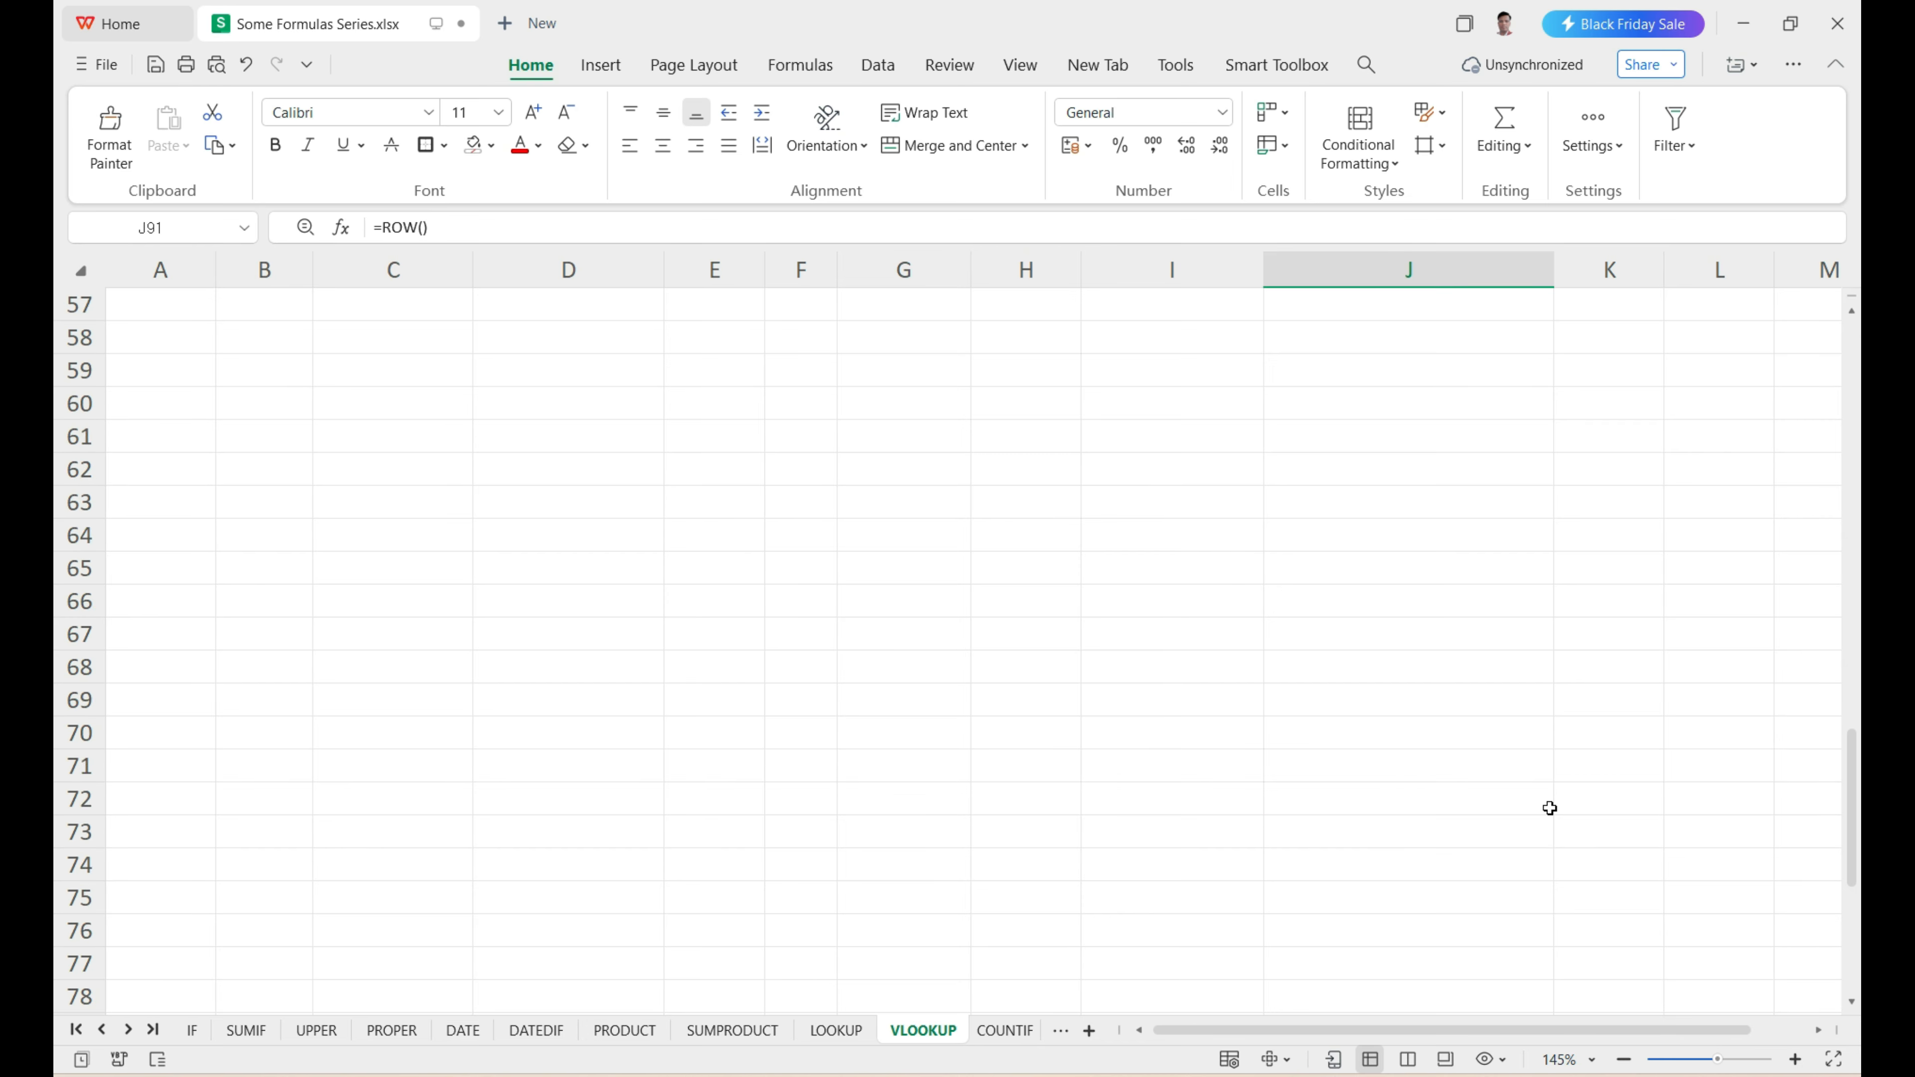
scroll(1549, 808, "up", 14)
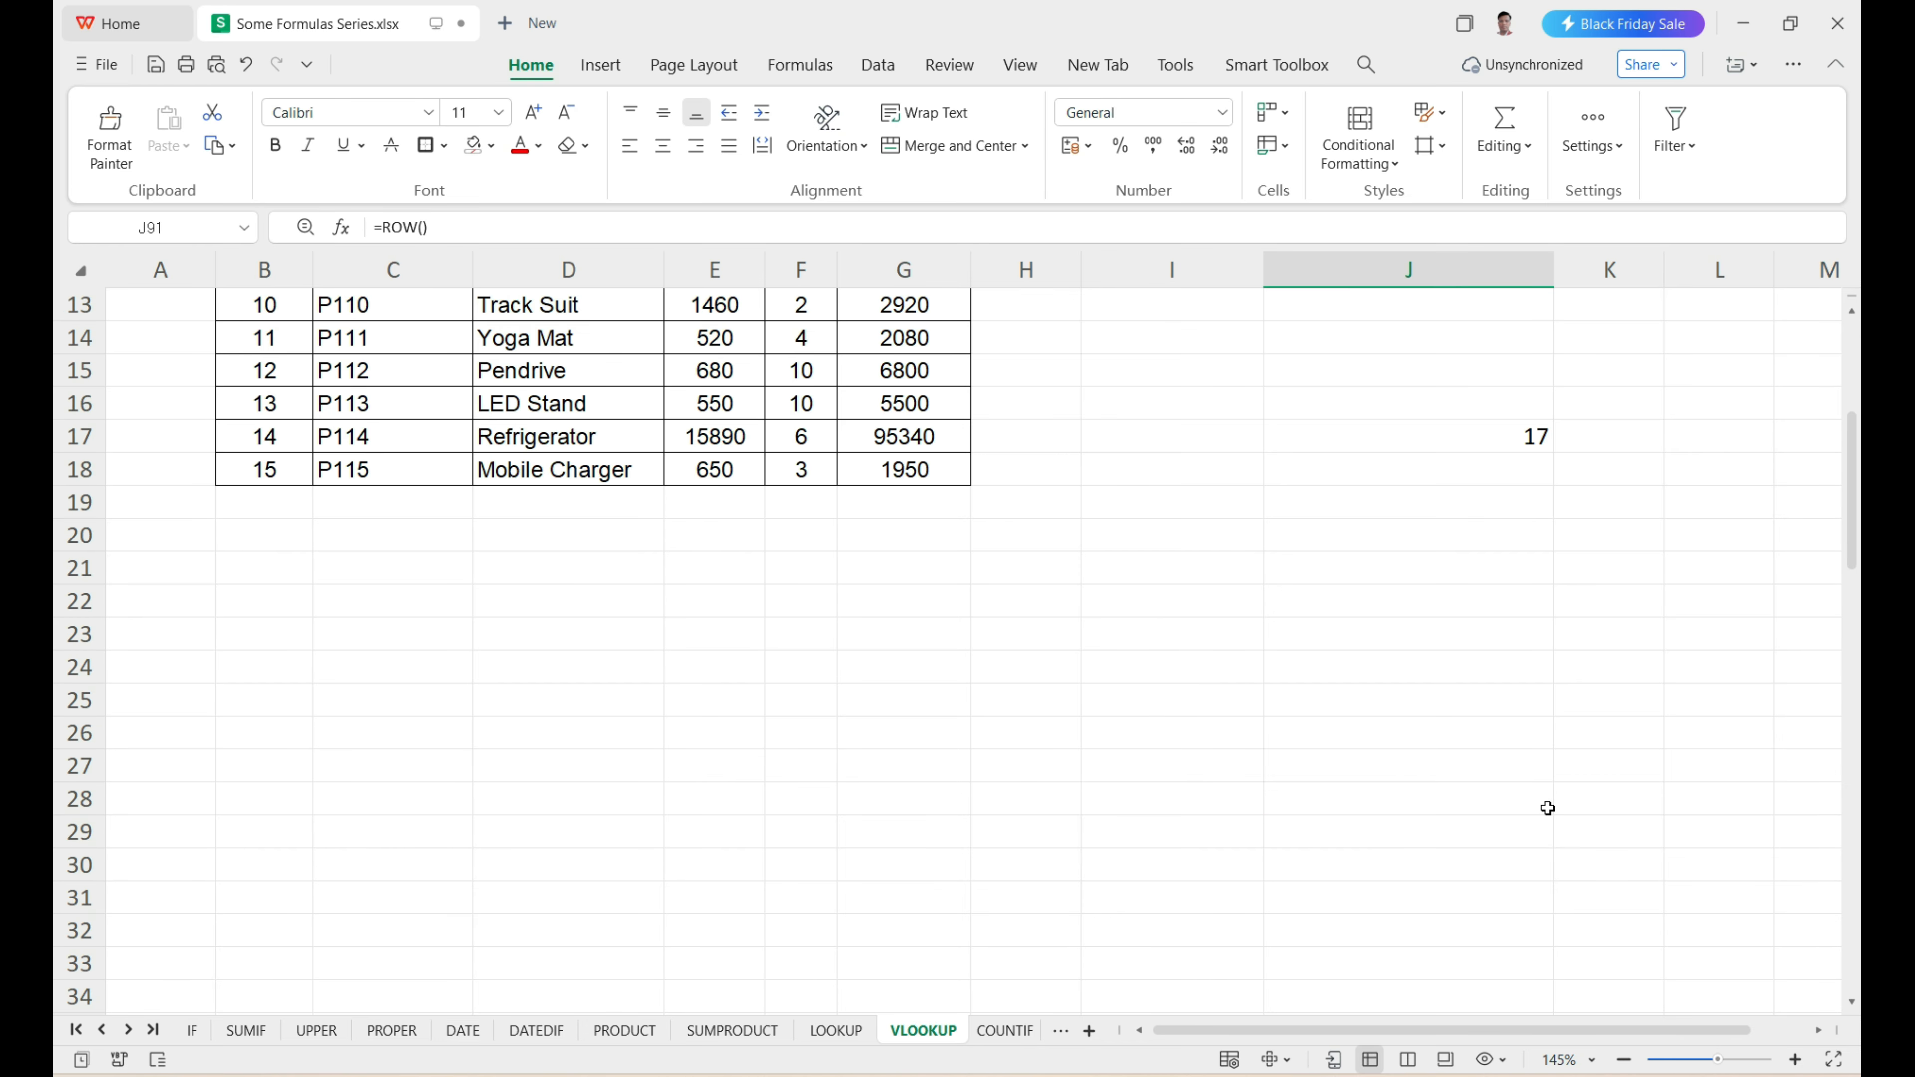
left_click(1486, 691)
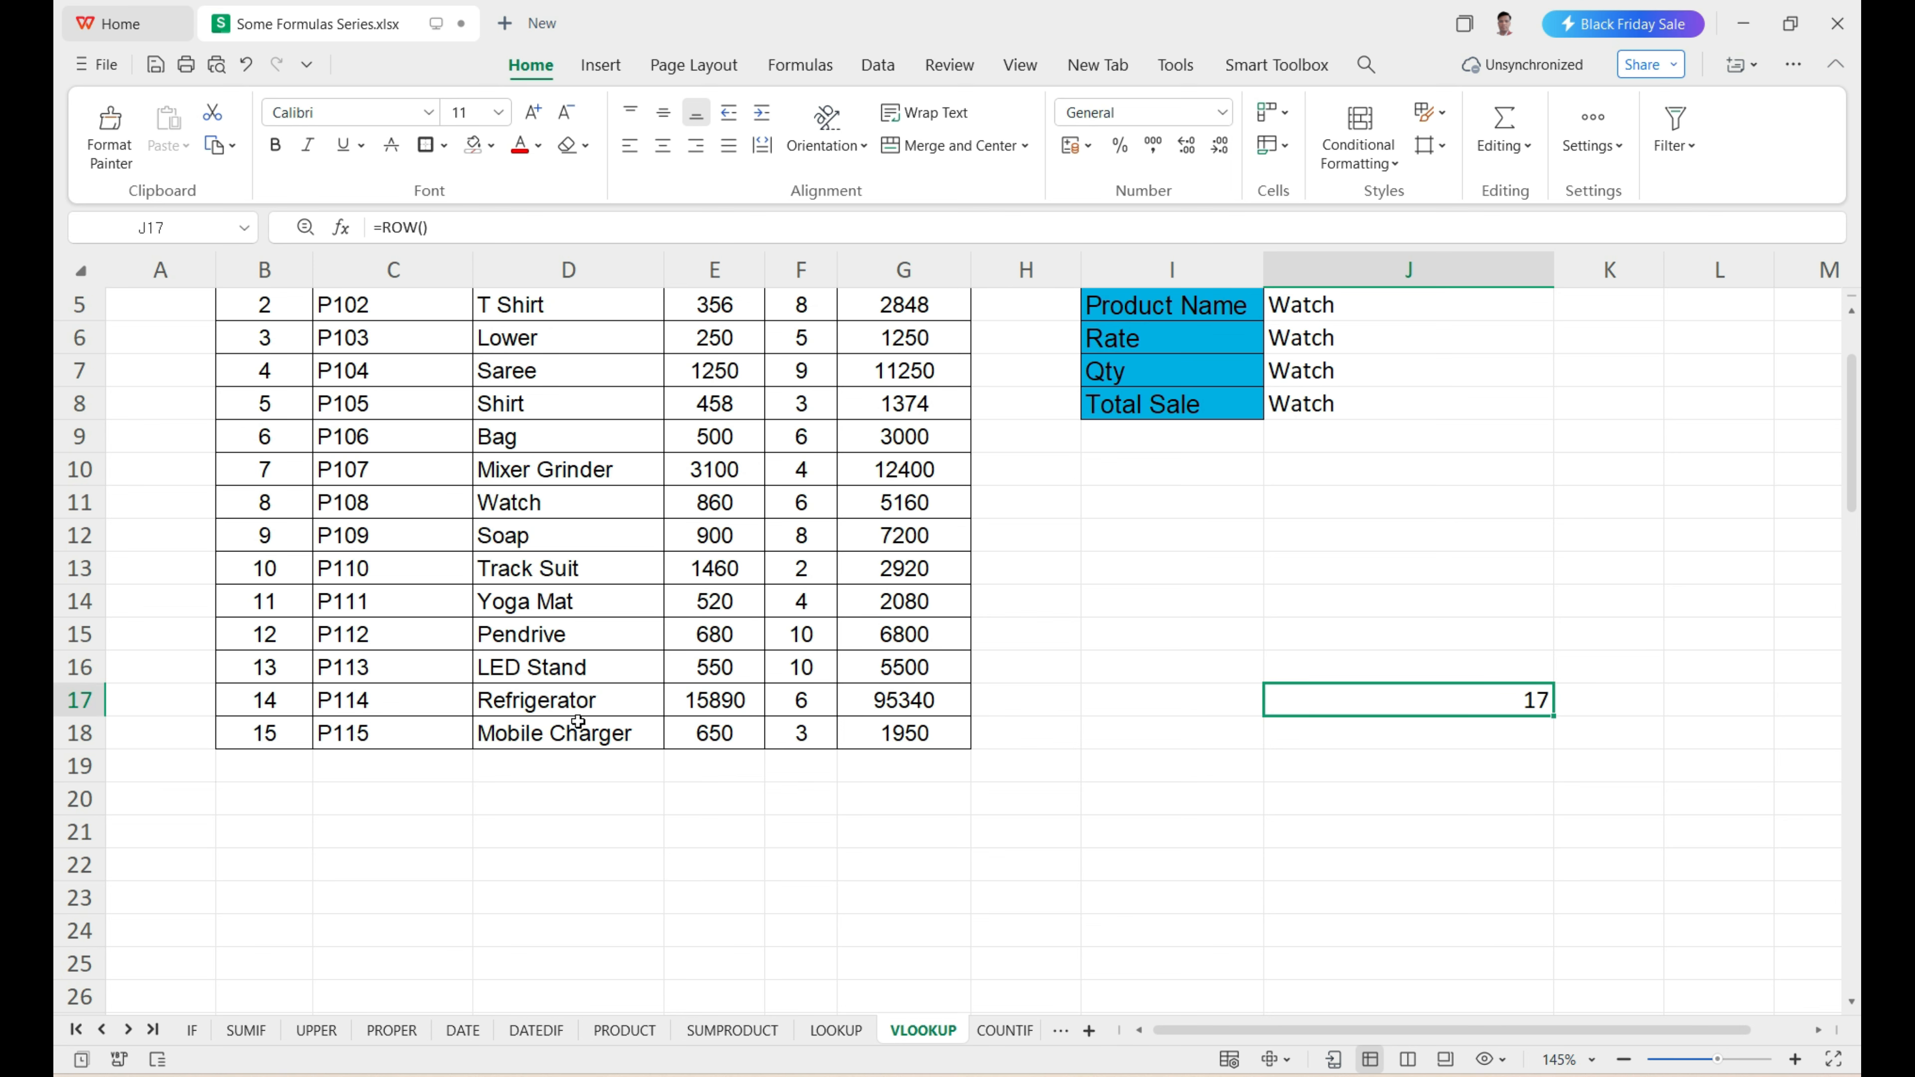
scroll(1488, 706, "up", 2)
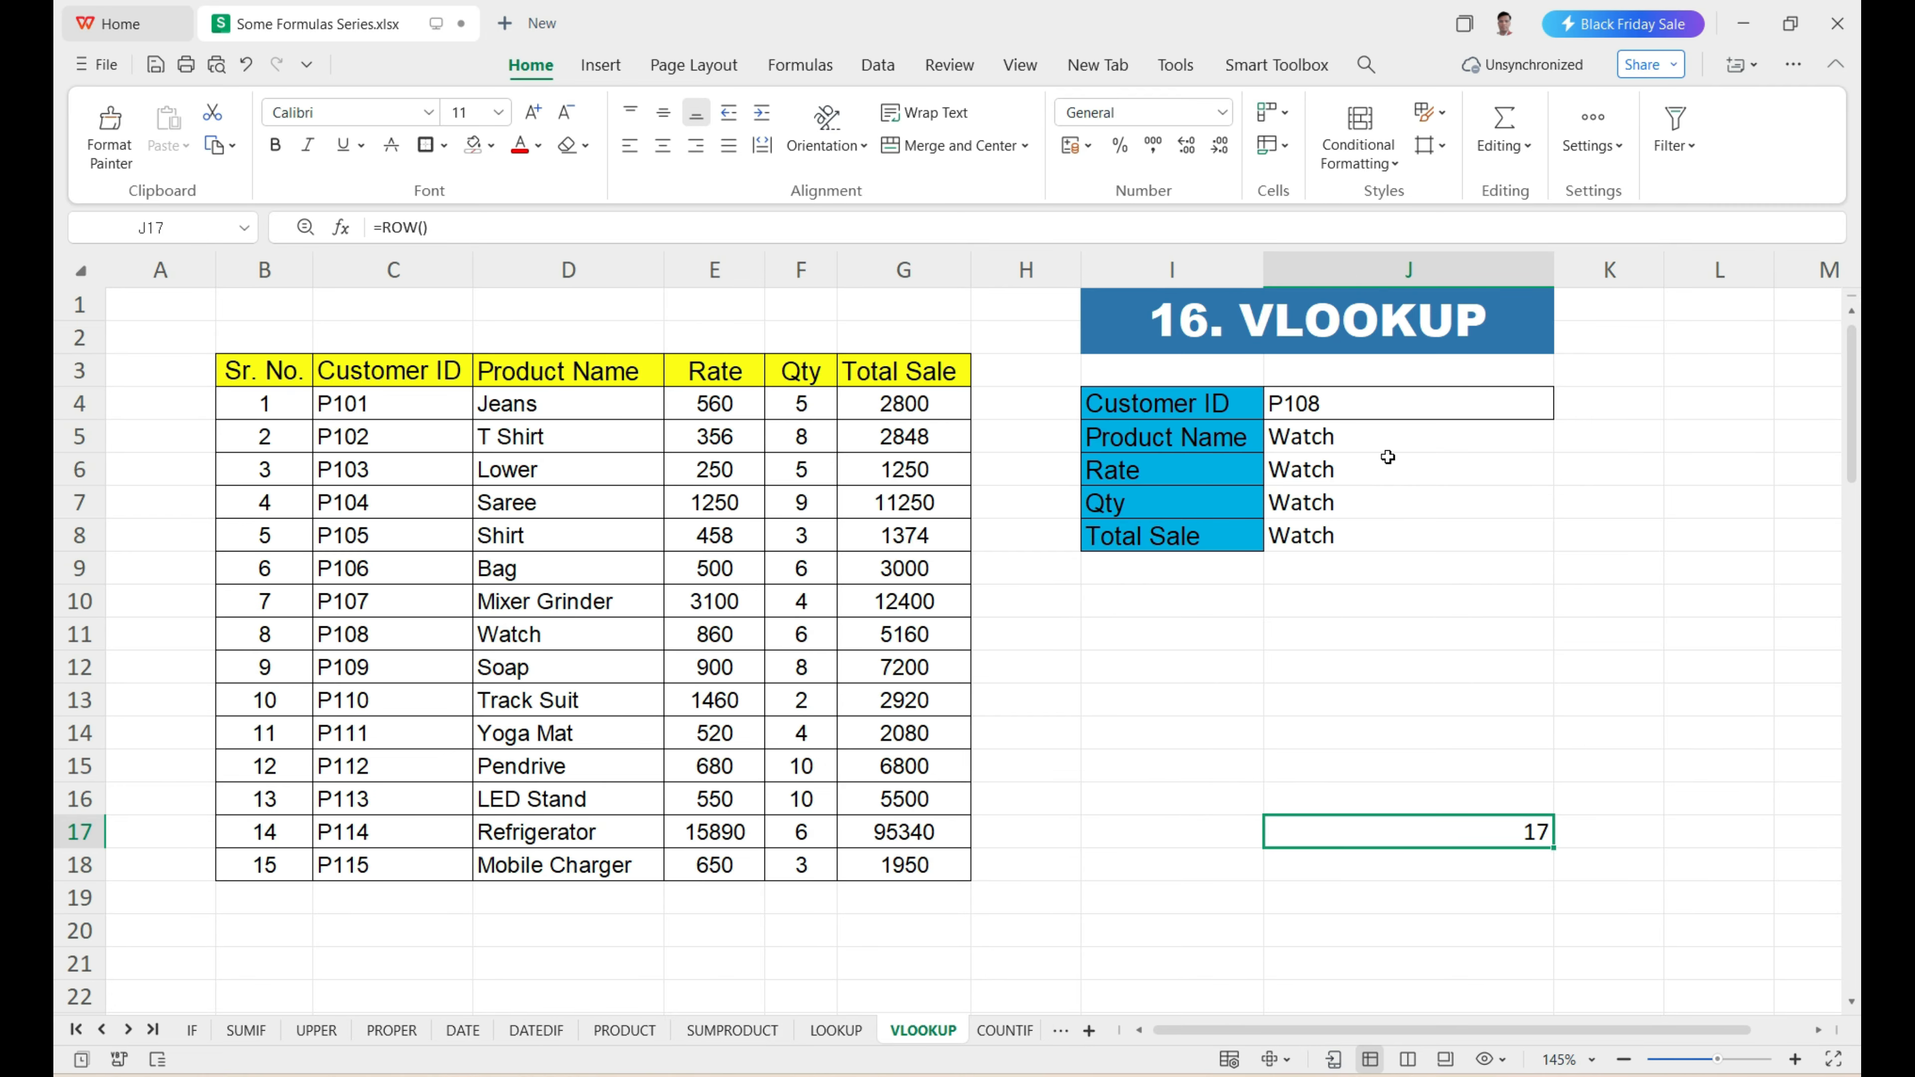
Replace the column index in J5's VLOOKUP with ROW()-3, giving =VLOOKUP($J$4,$C$3:$G$18,ROW()-3,0).
double_click(1382, 437)
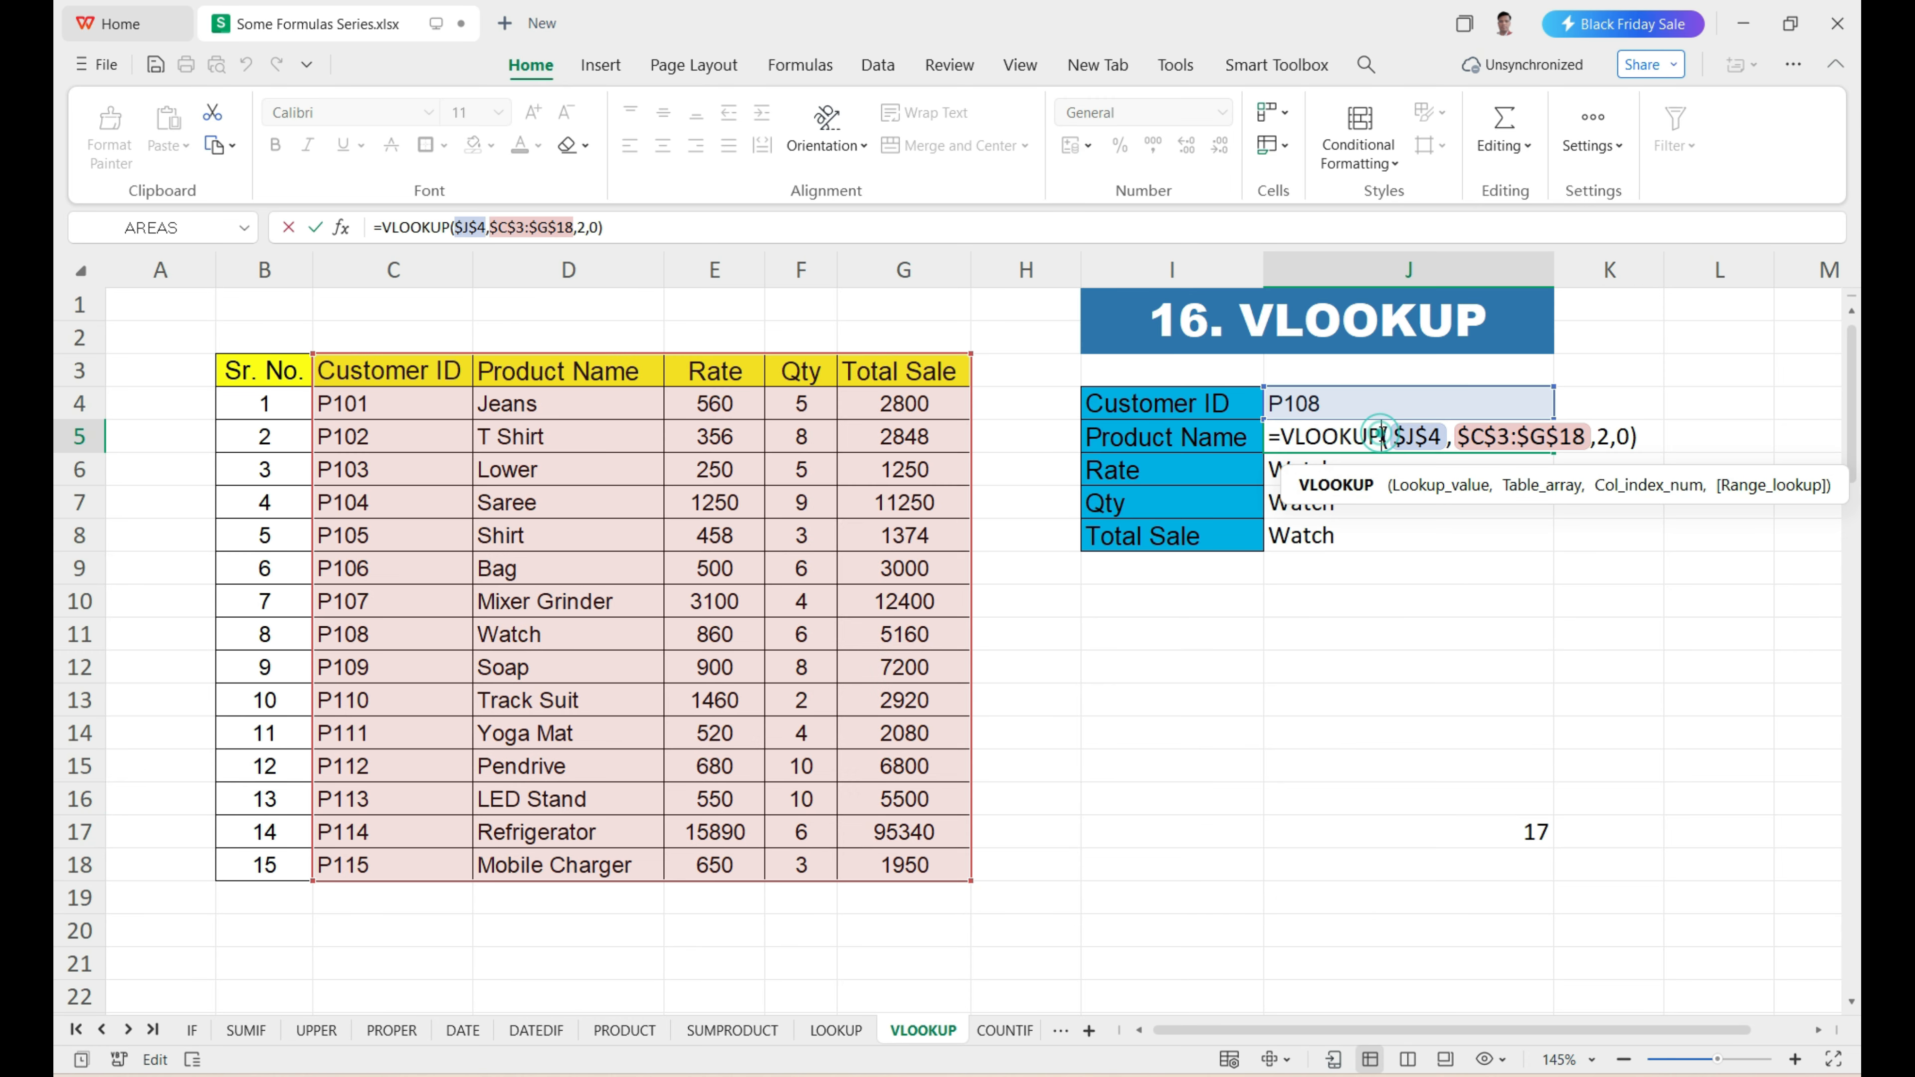
left_click(1605, 437)
key("BackSpace")
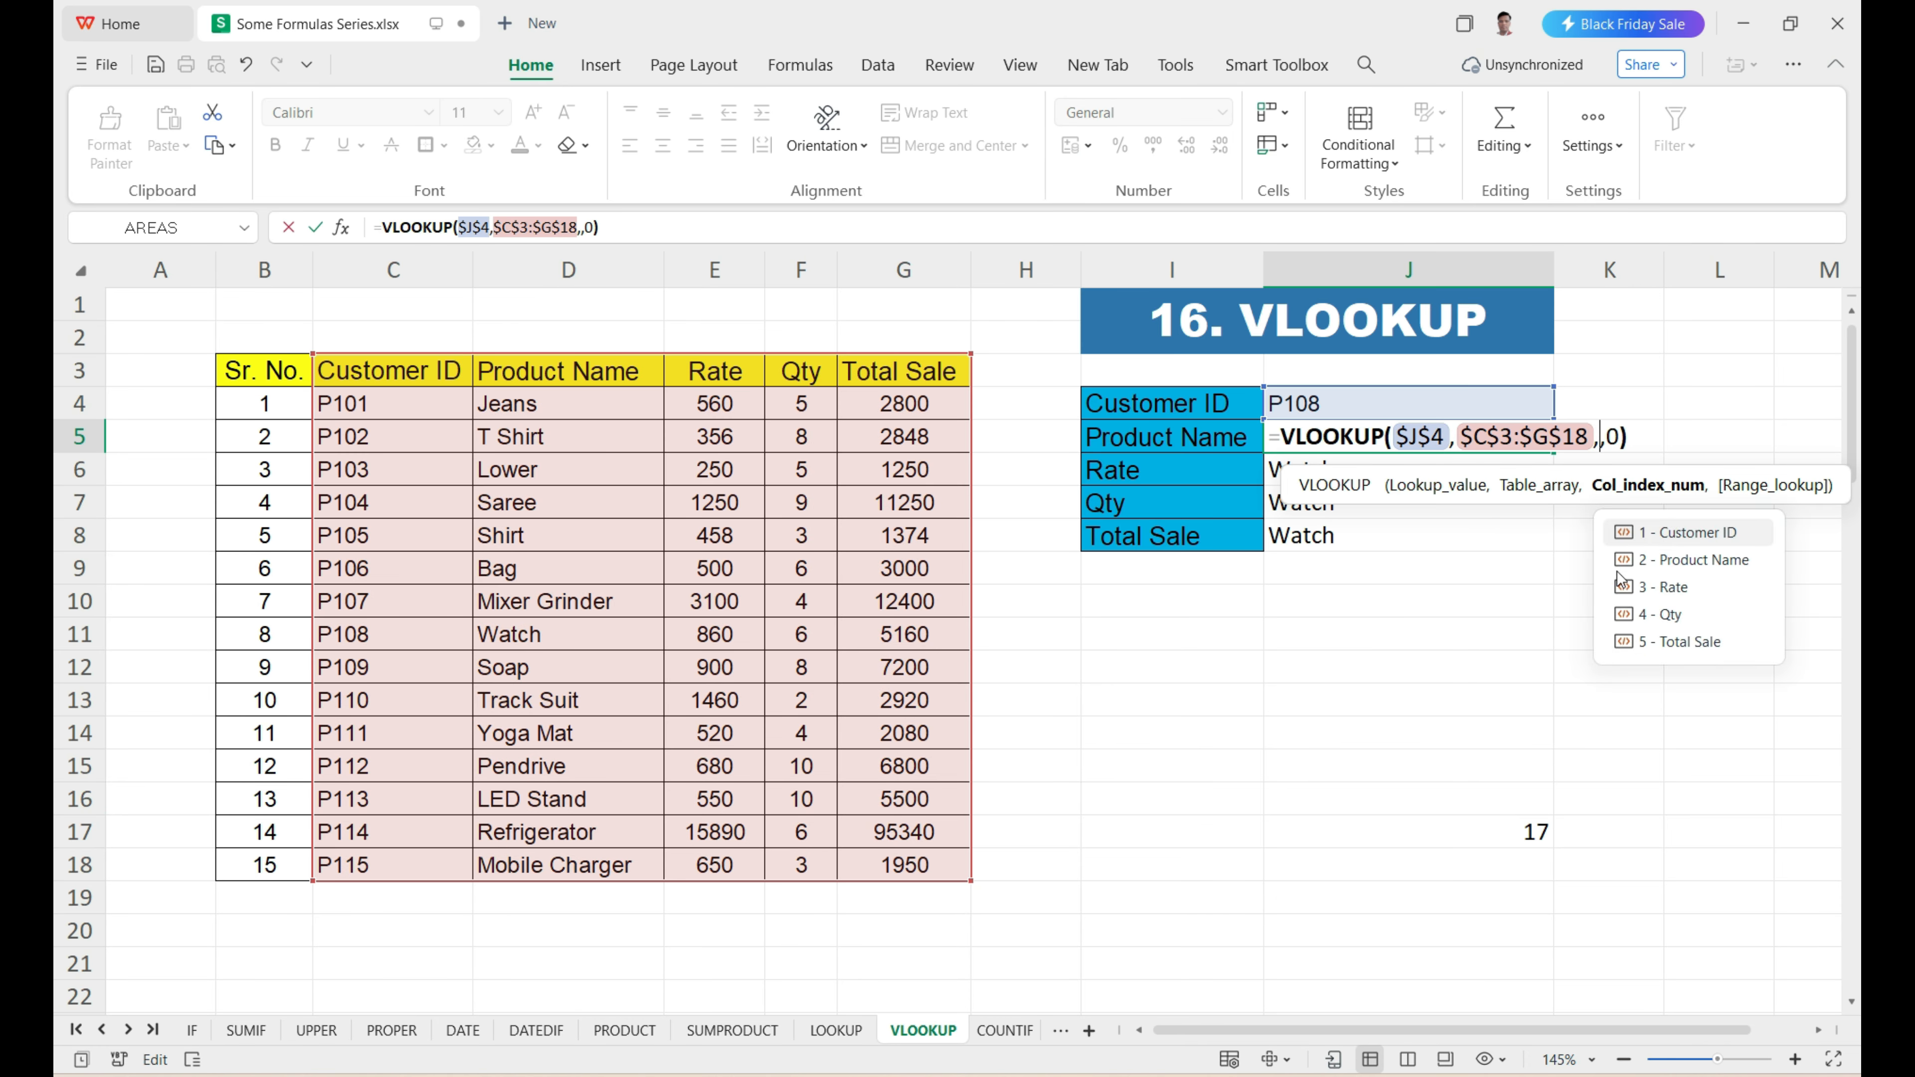
type("row")
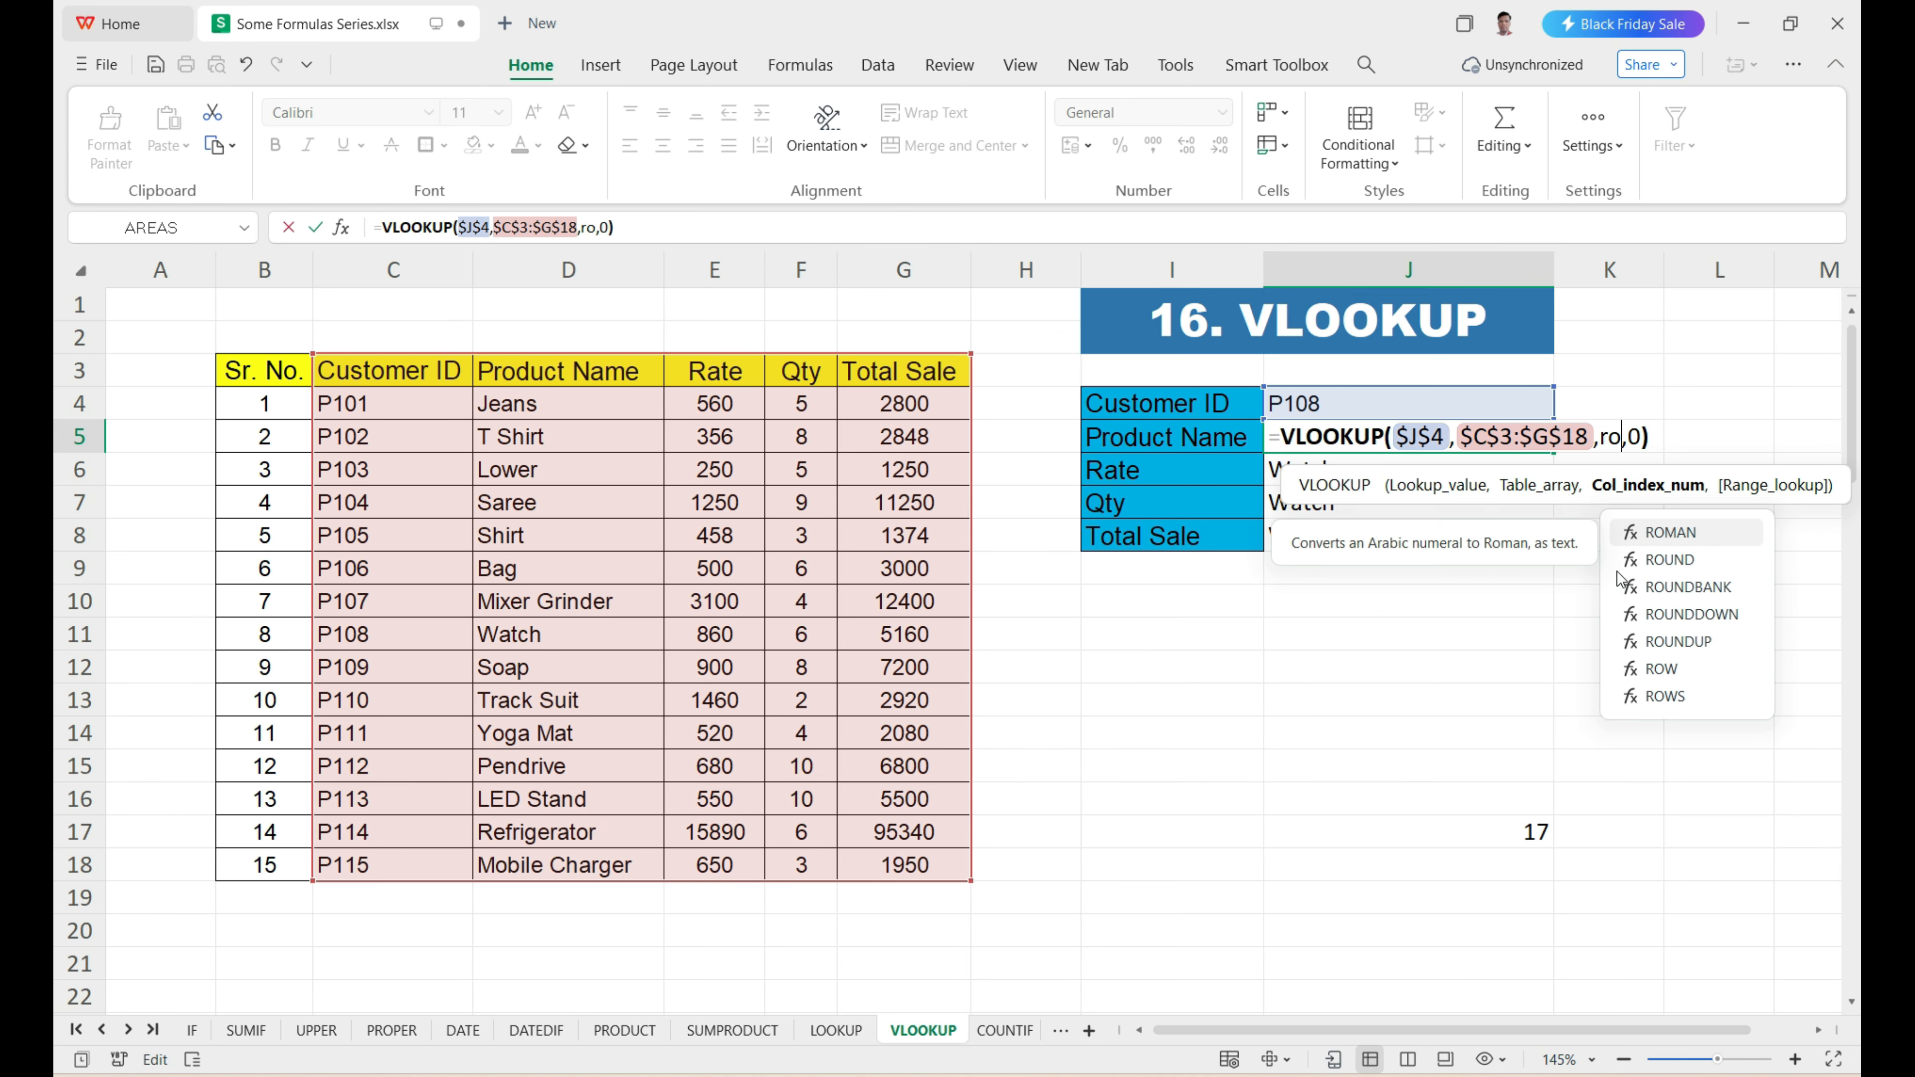
type("(")
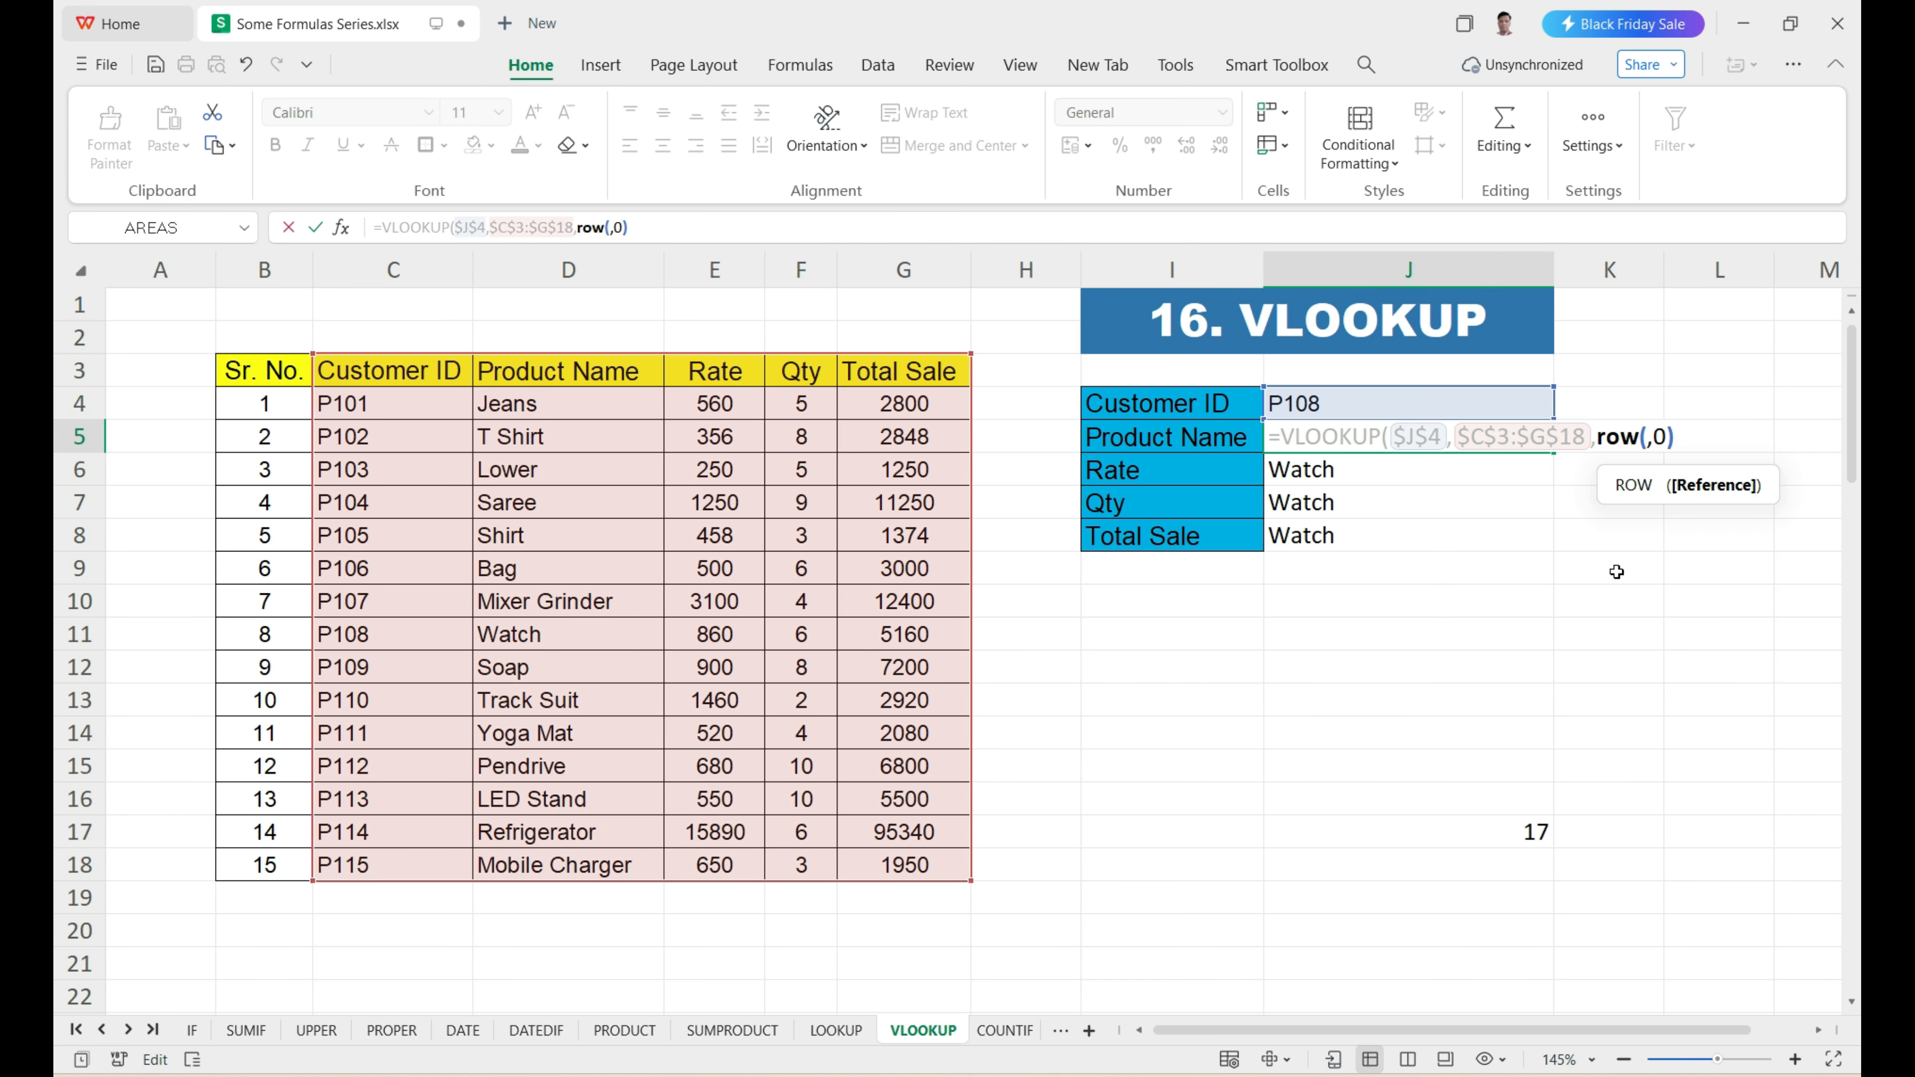
type(")-")
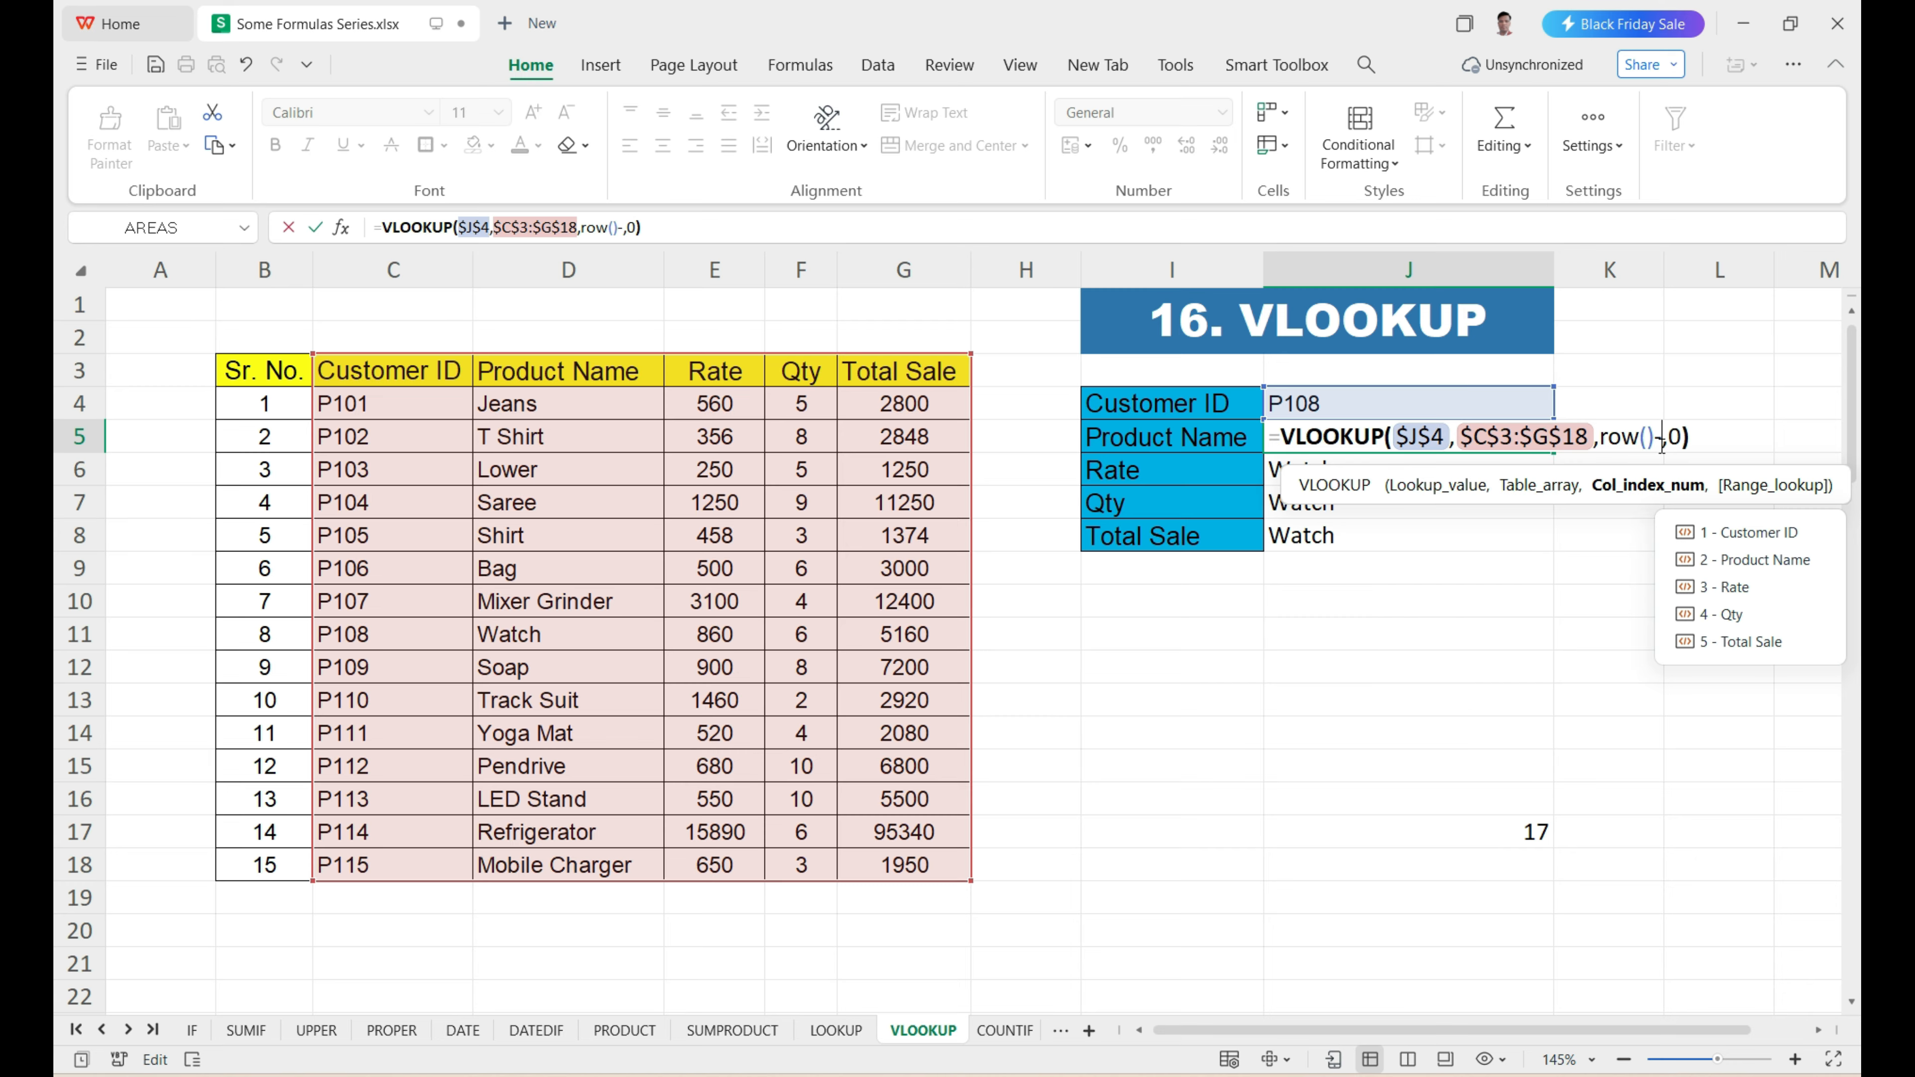
type("3")
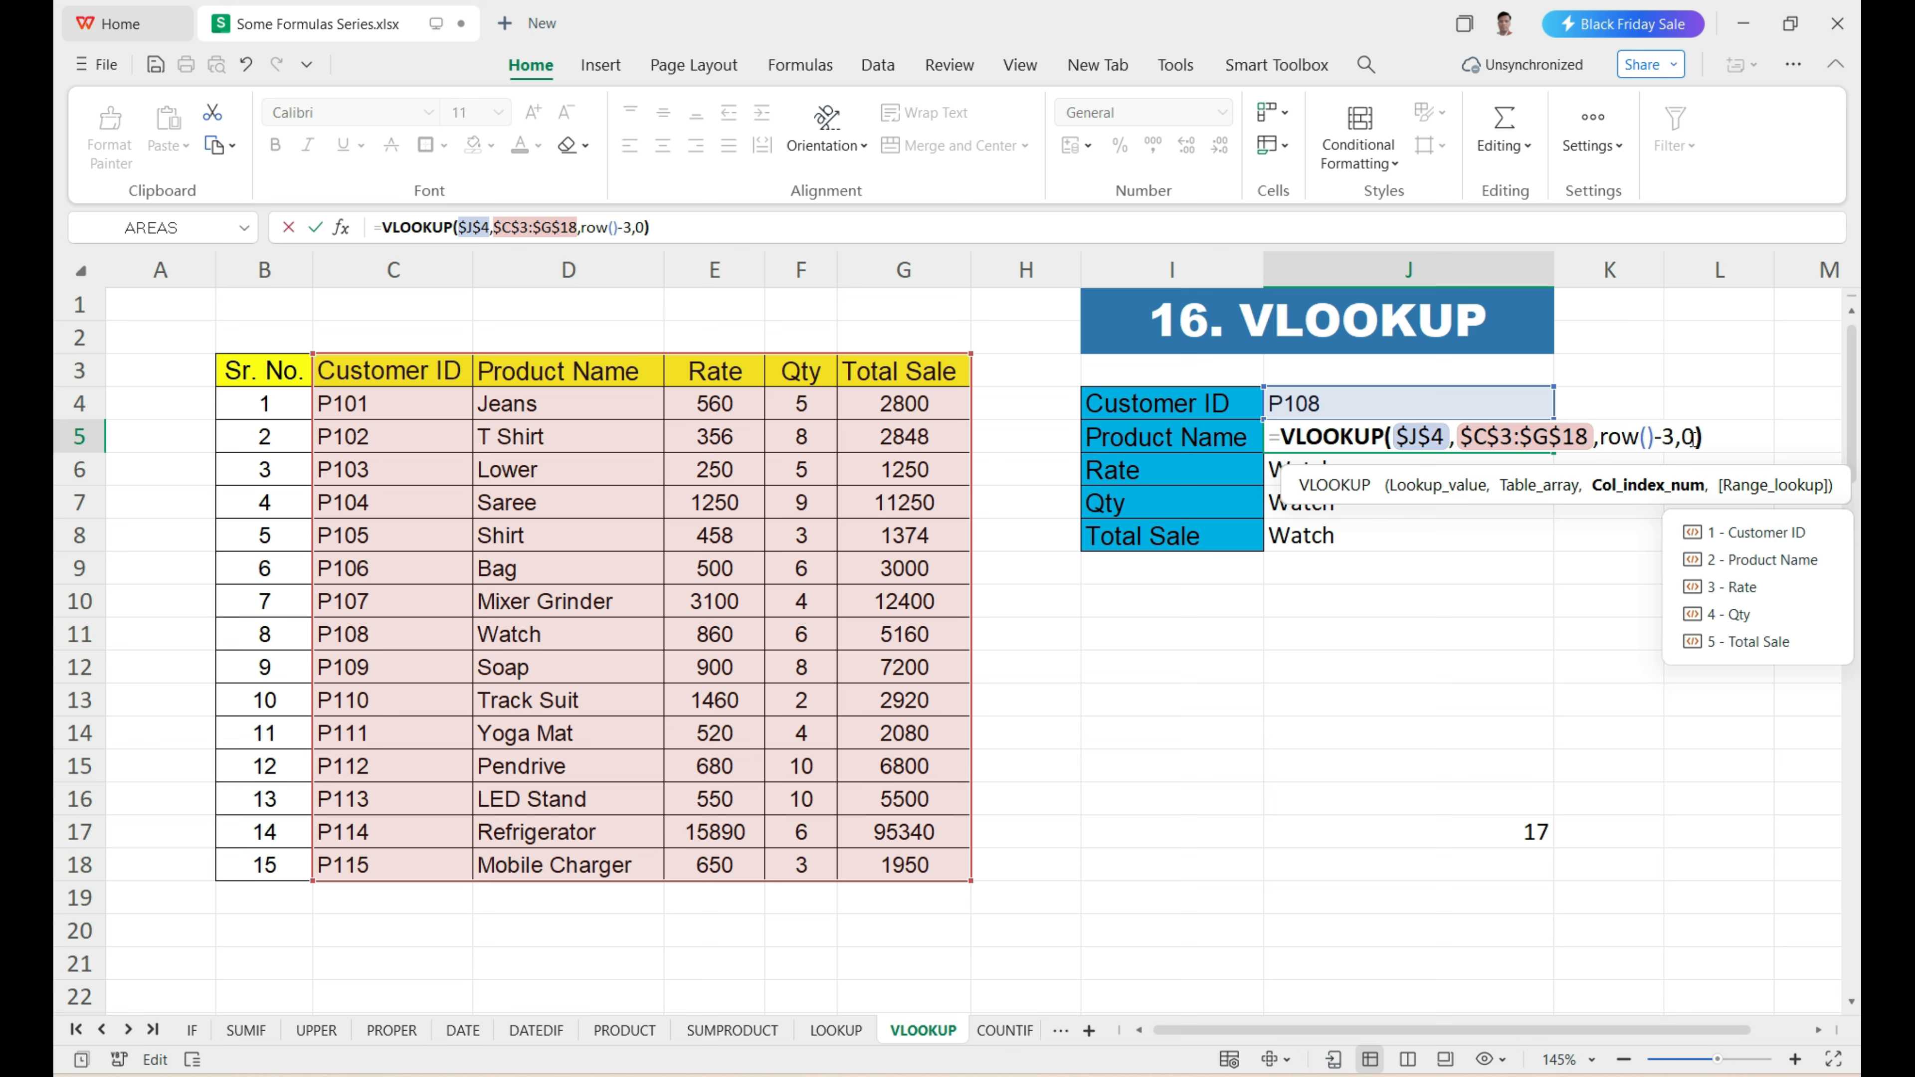
key("Return")
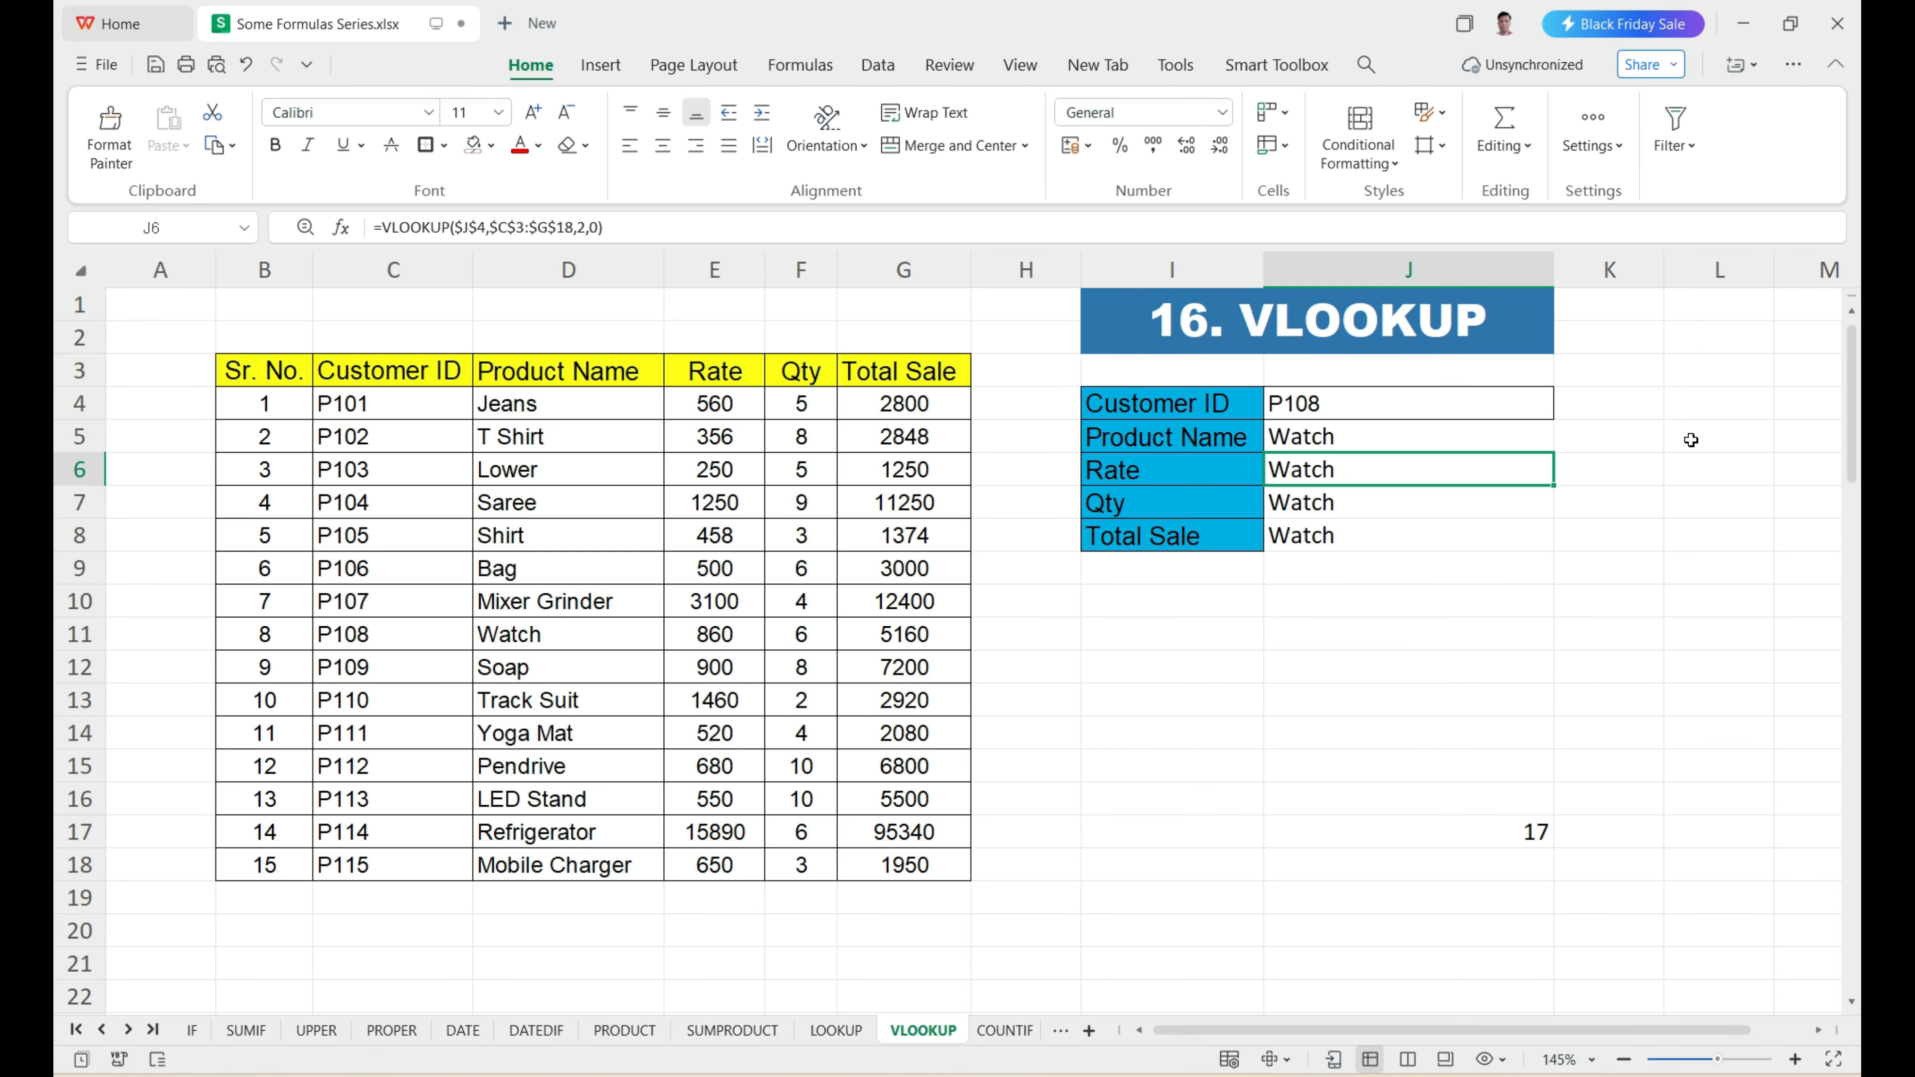
Fill the Product Name VLOOKUP from J5 down through J8 to cover Rate, Qty and Total Sale.
left_click(1542, 436)
left_click_drag(1553, 453, 1542, 536)
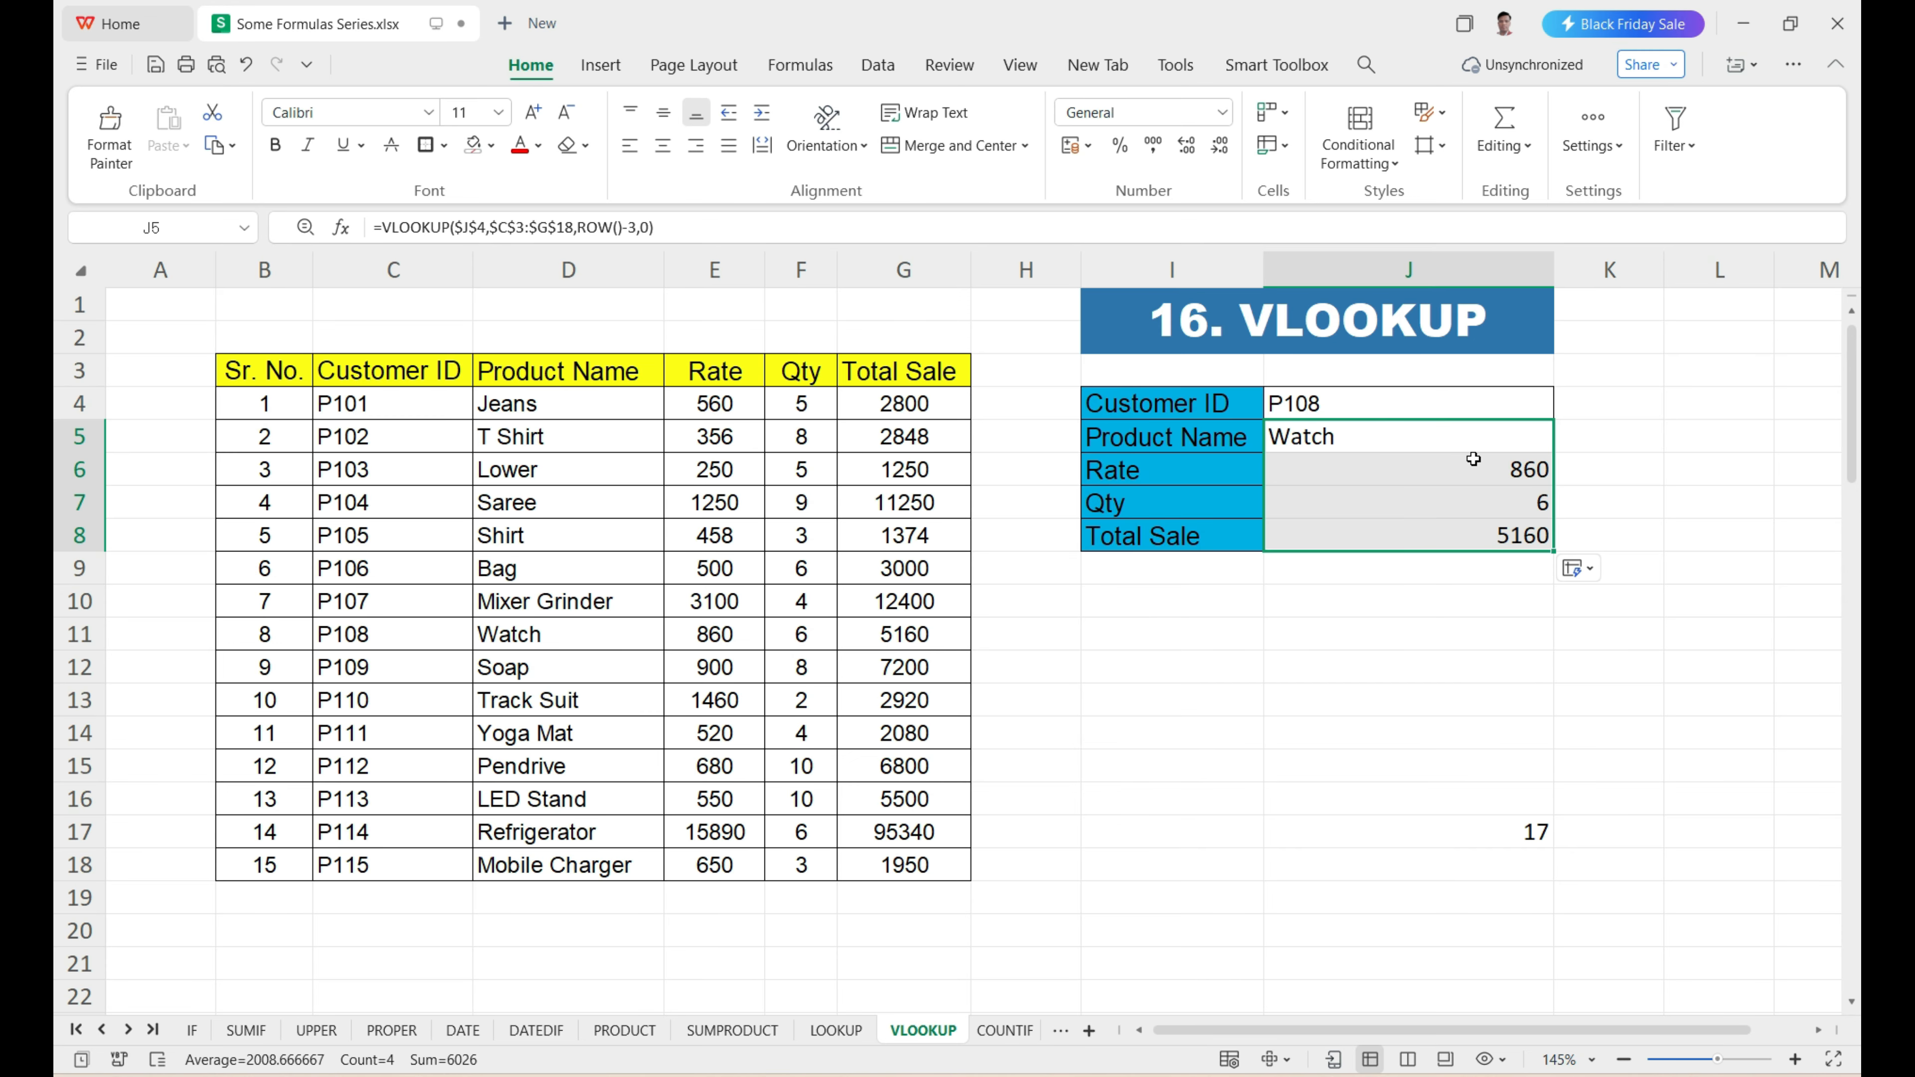
left_click_drag(1472, 458, 1479, 503)
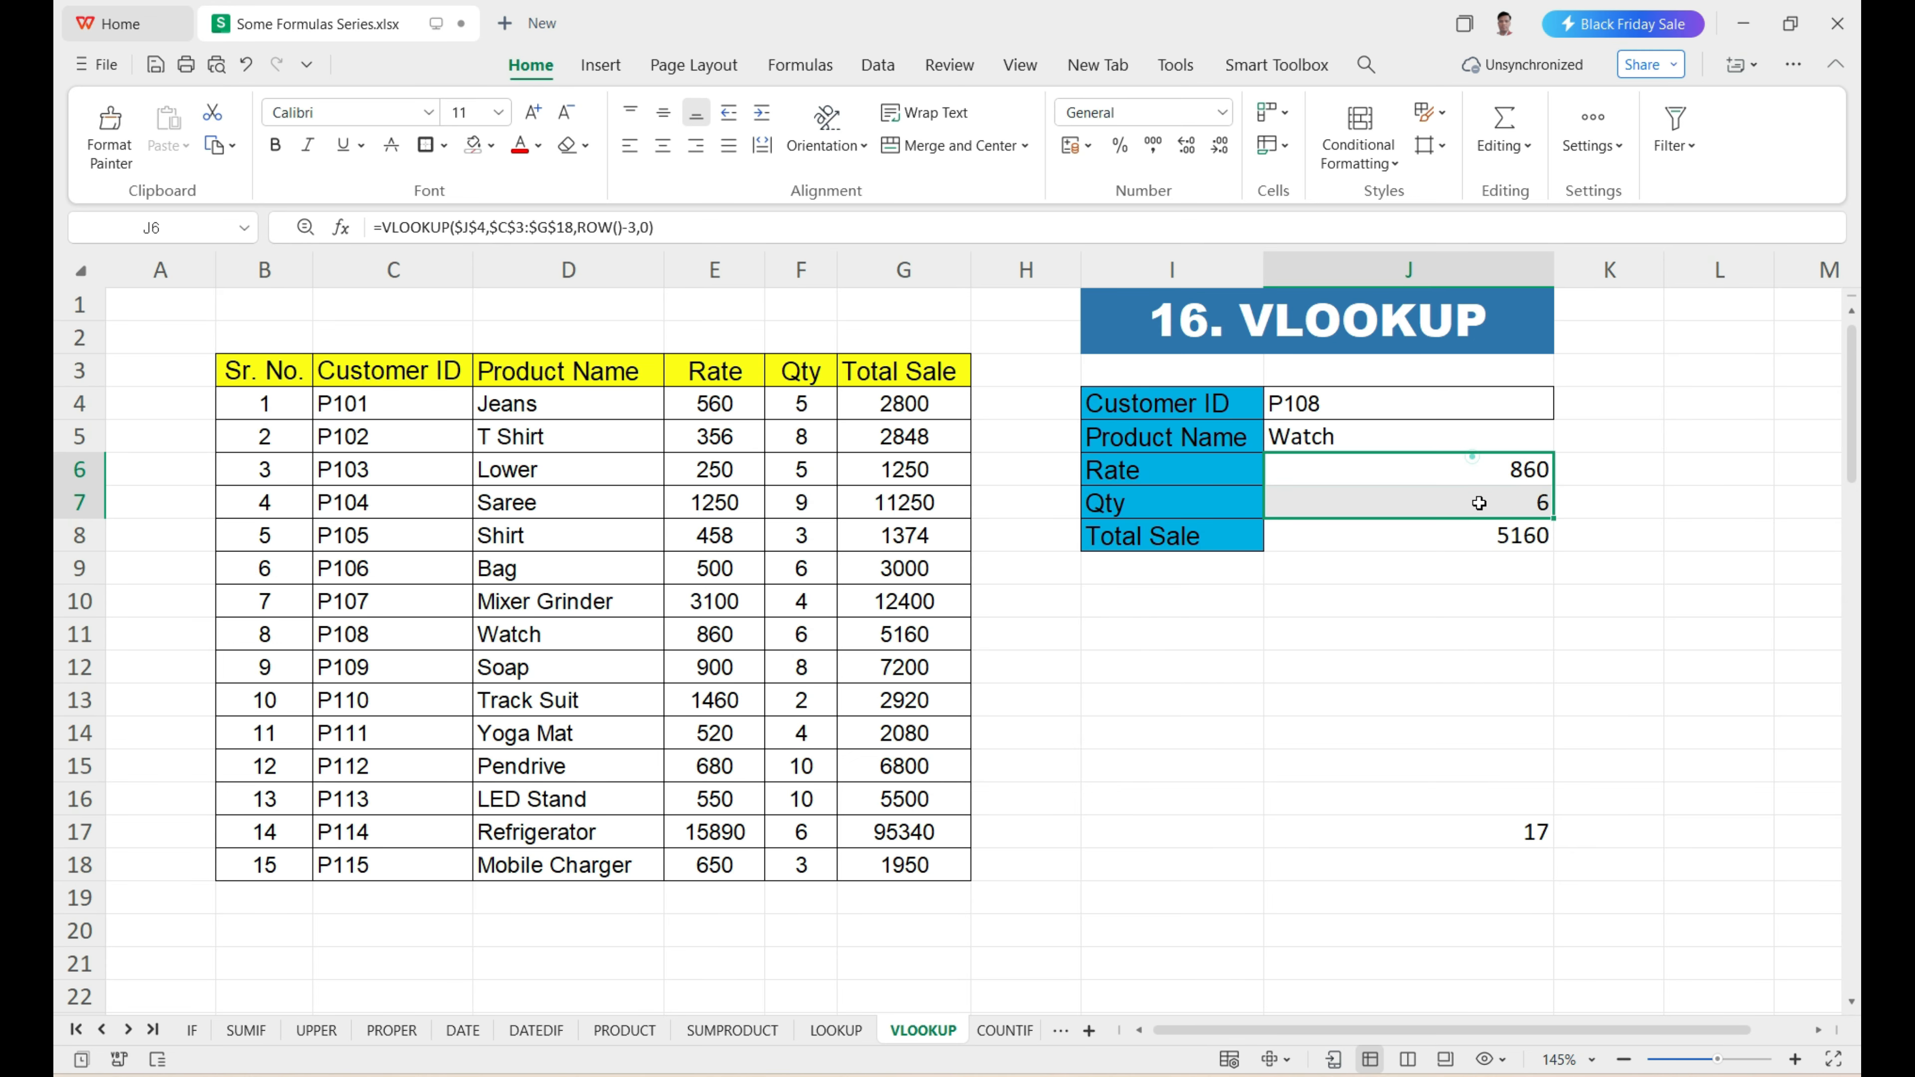
Compare the Watch record in C11:G11 with the Rate, Qty and Total Sale lookup results in J6:J8.
left_click_drag(382, 420, 369, 633)
left_click(373, 634)
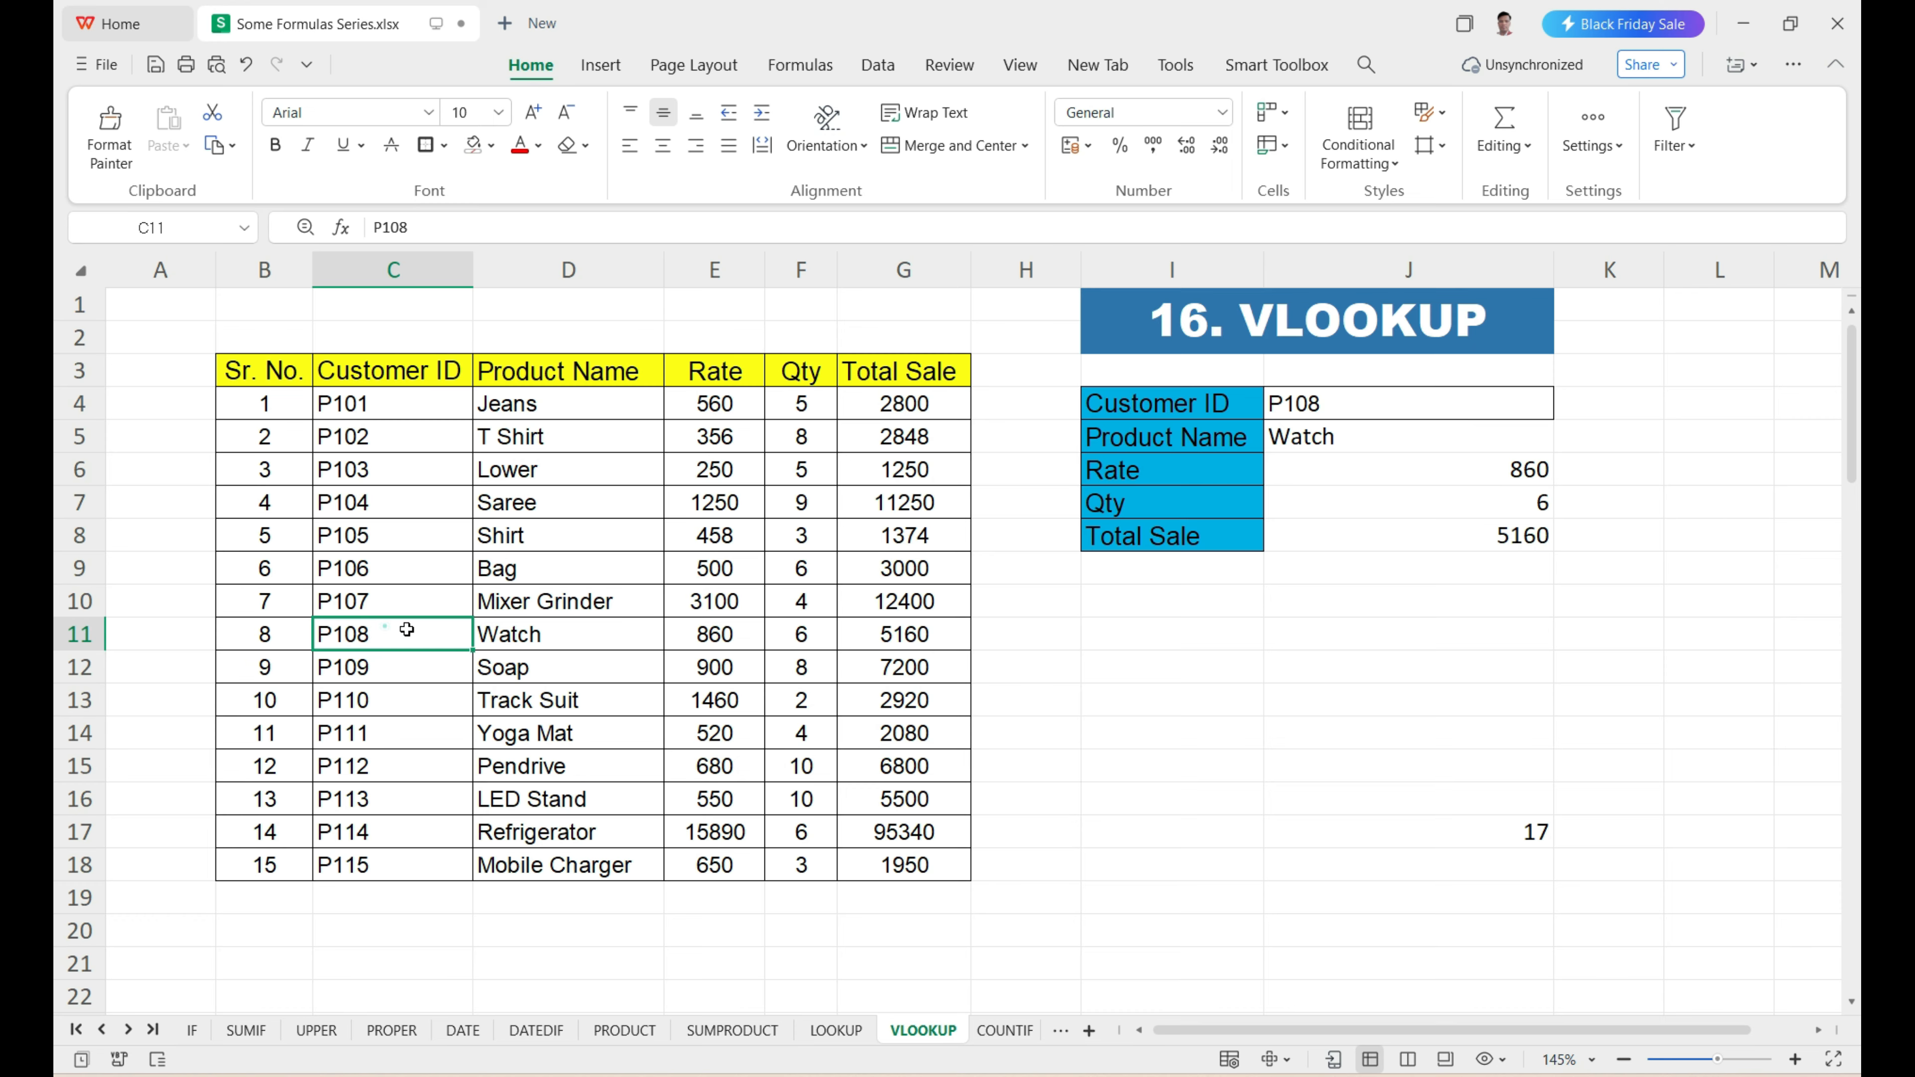
left_click_drag(385, 628, 880, 647)
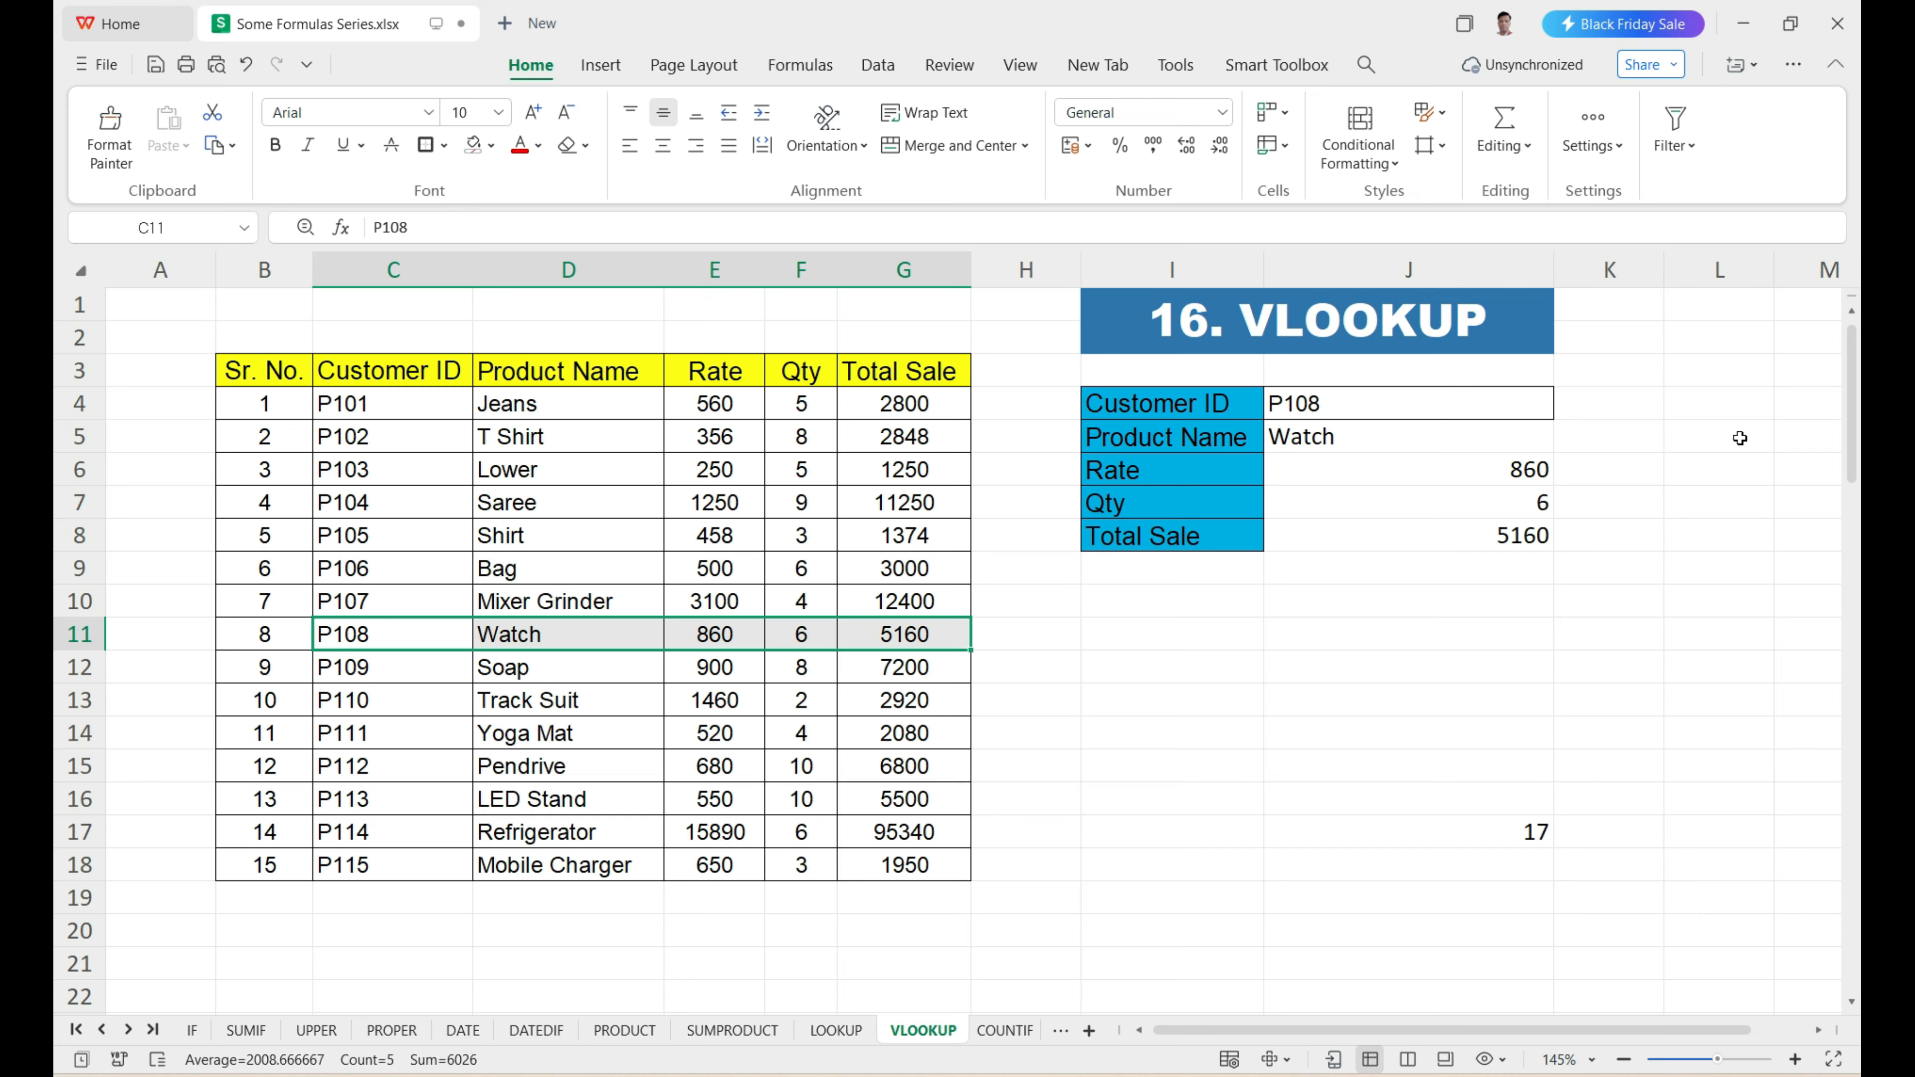
left_click(1461, 474)
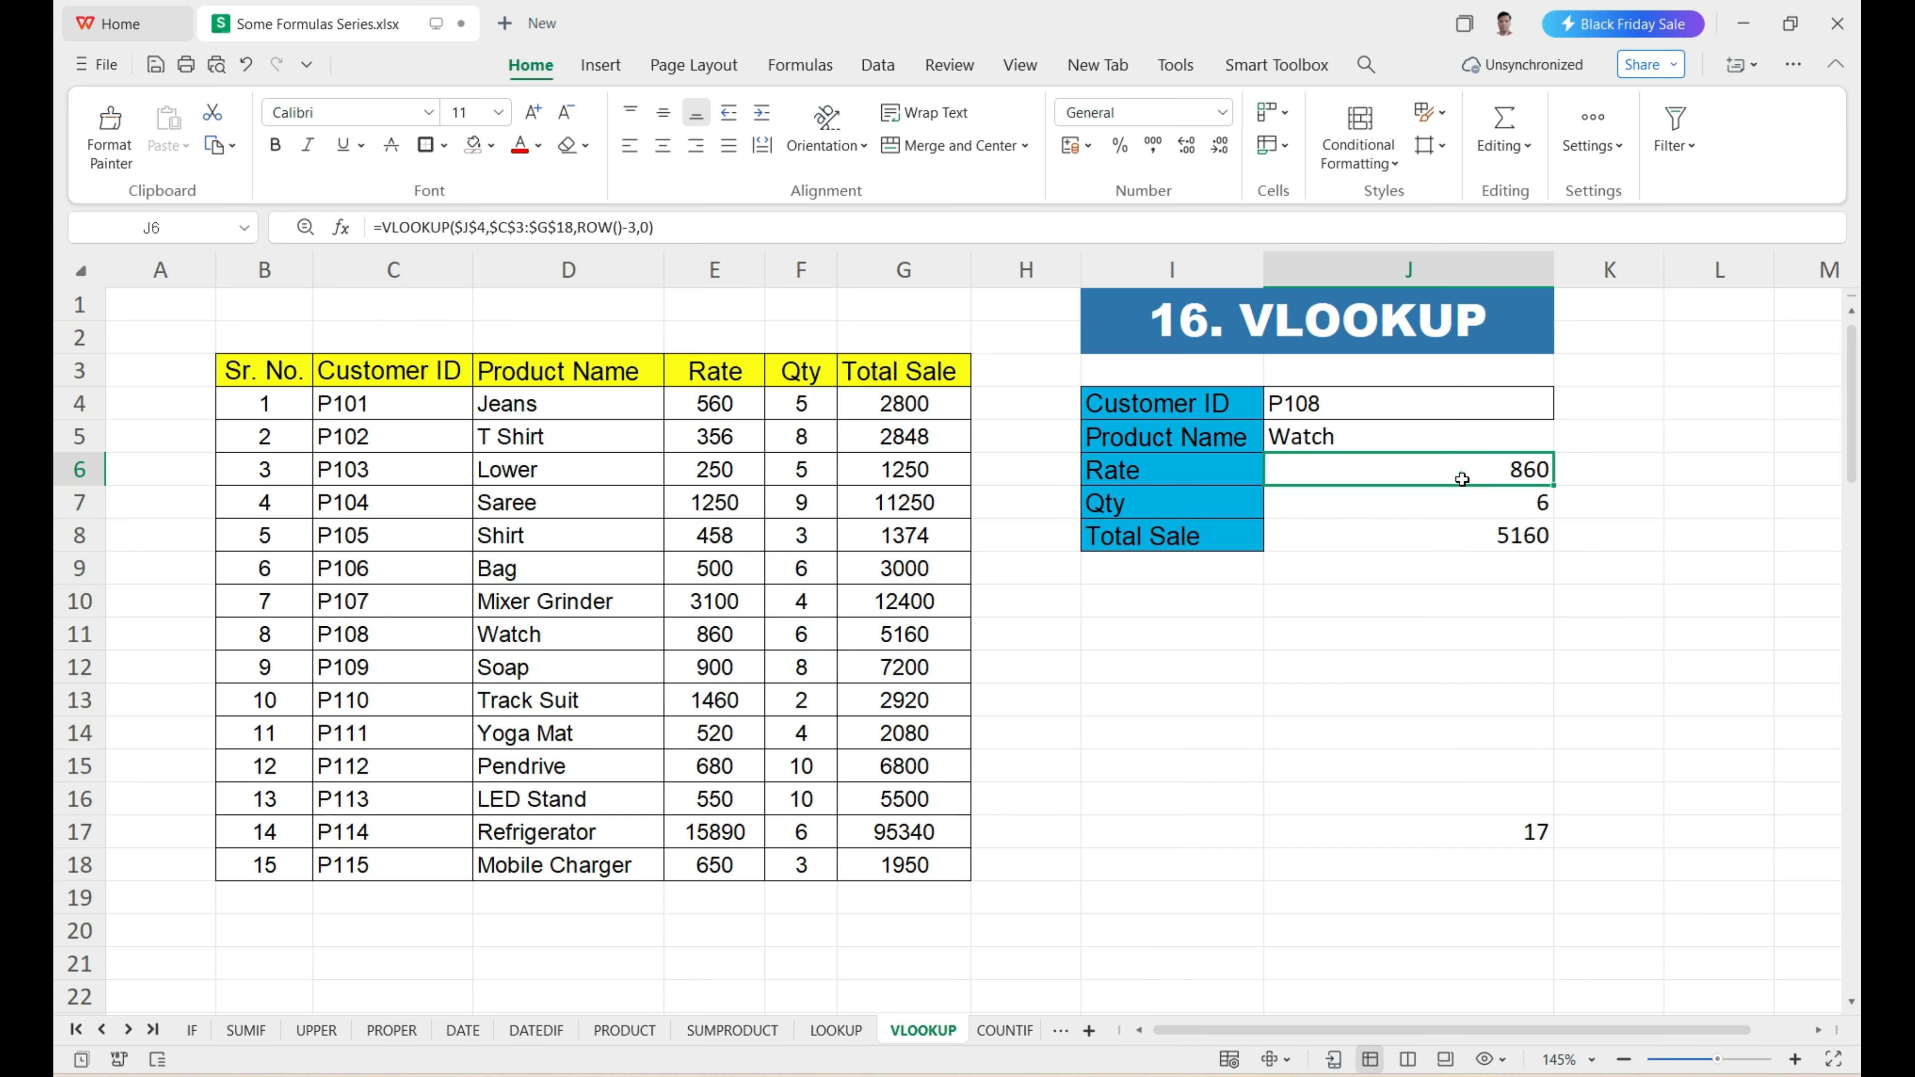
left_click(1463, 497)
left_click(1483, 543)
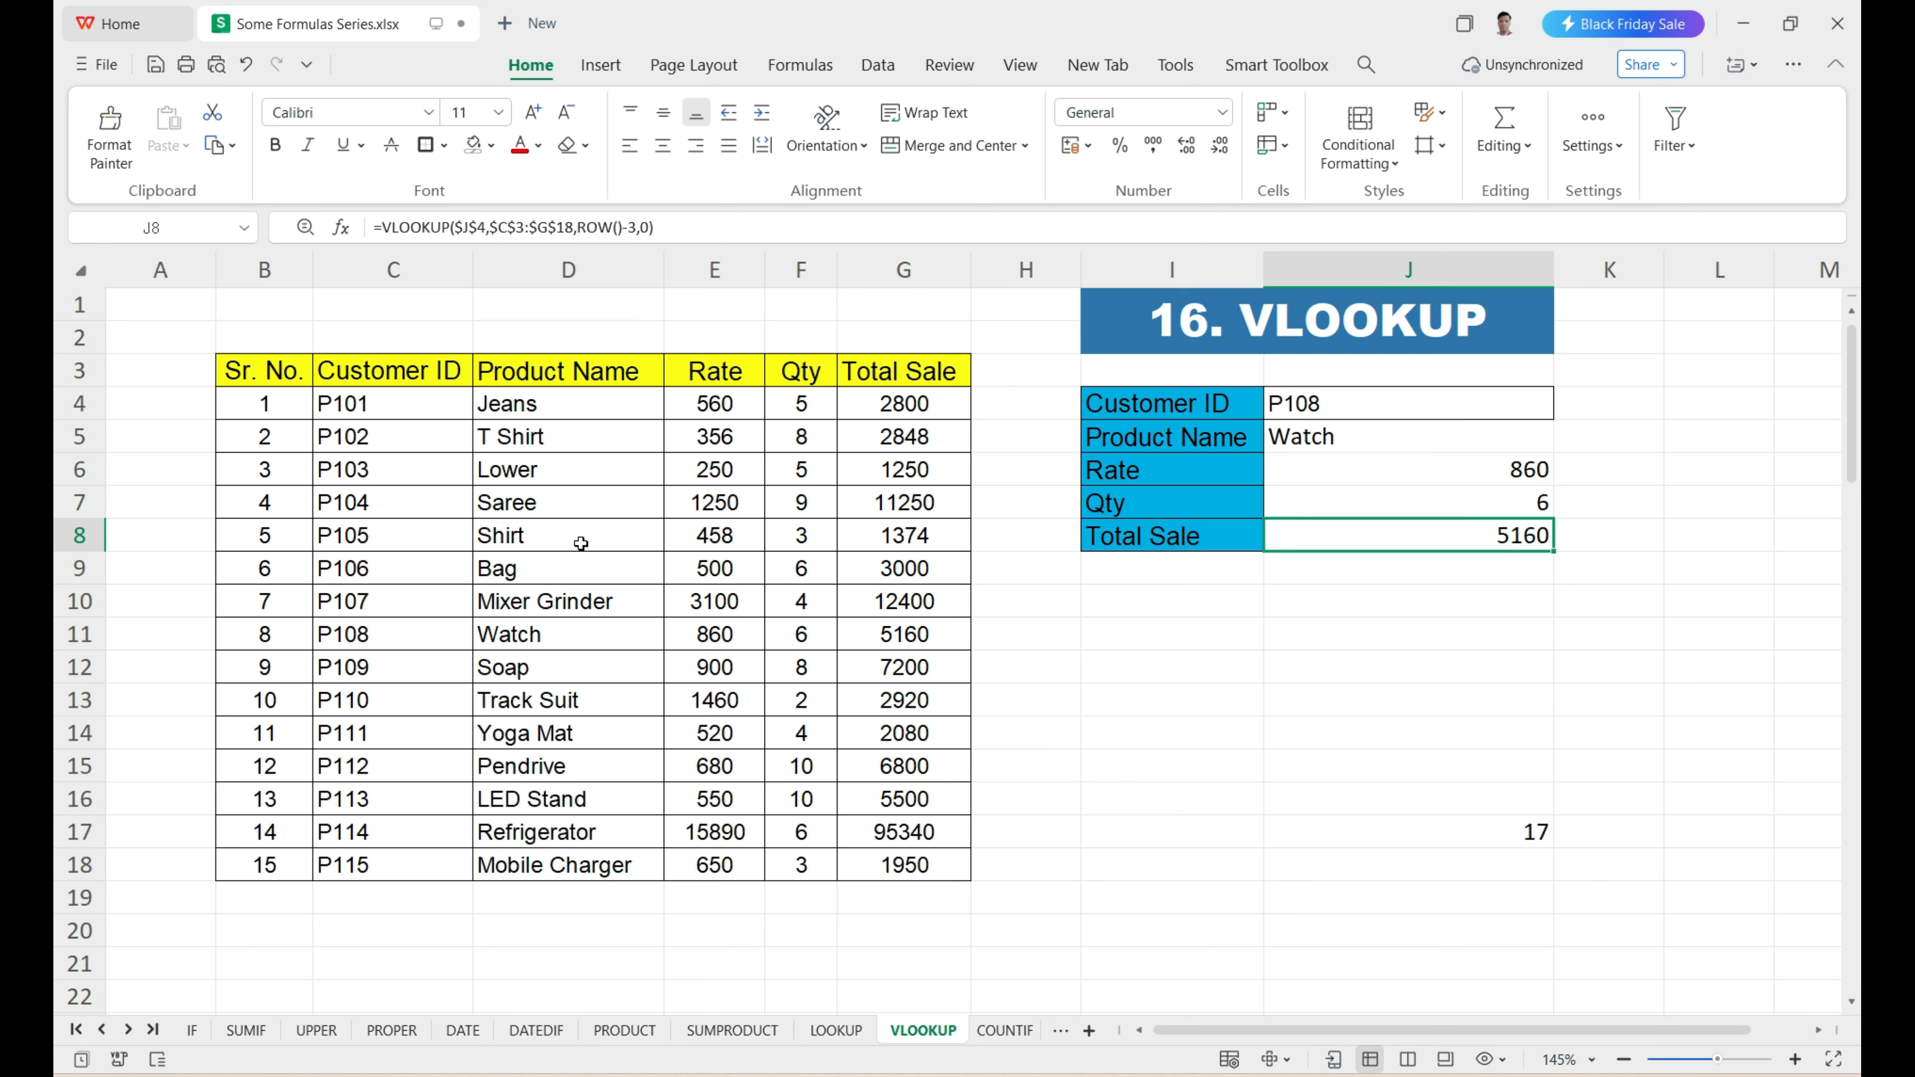
Copy the customer ID from the table's last row, C18, into the lookup cell J4.
left_click_drag(448, 414, 875, 837)
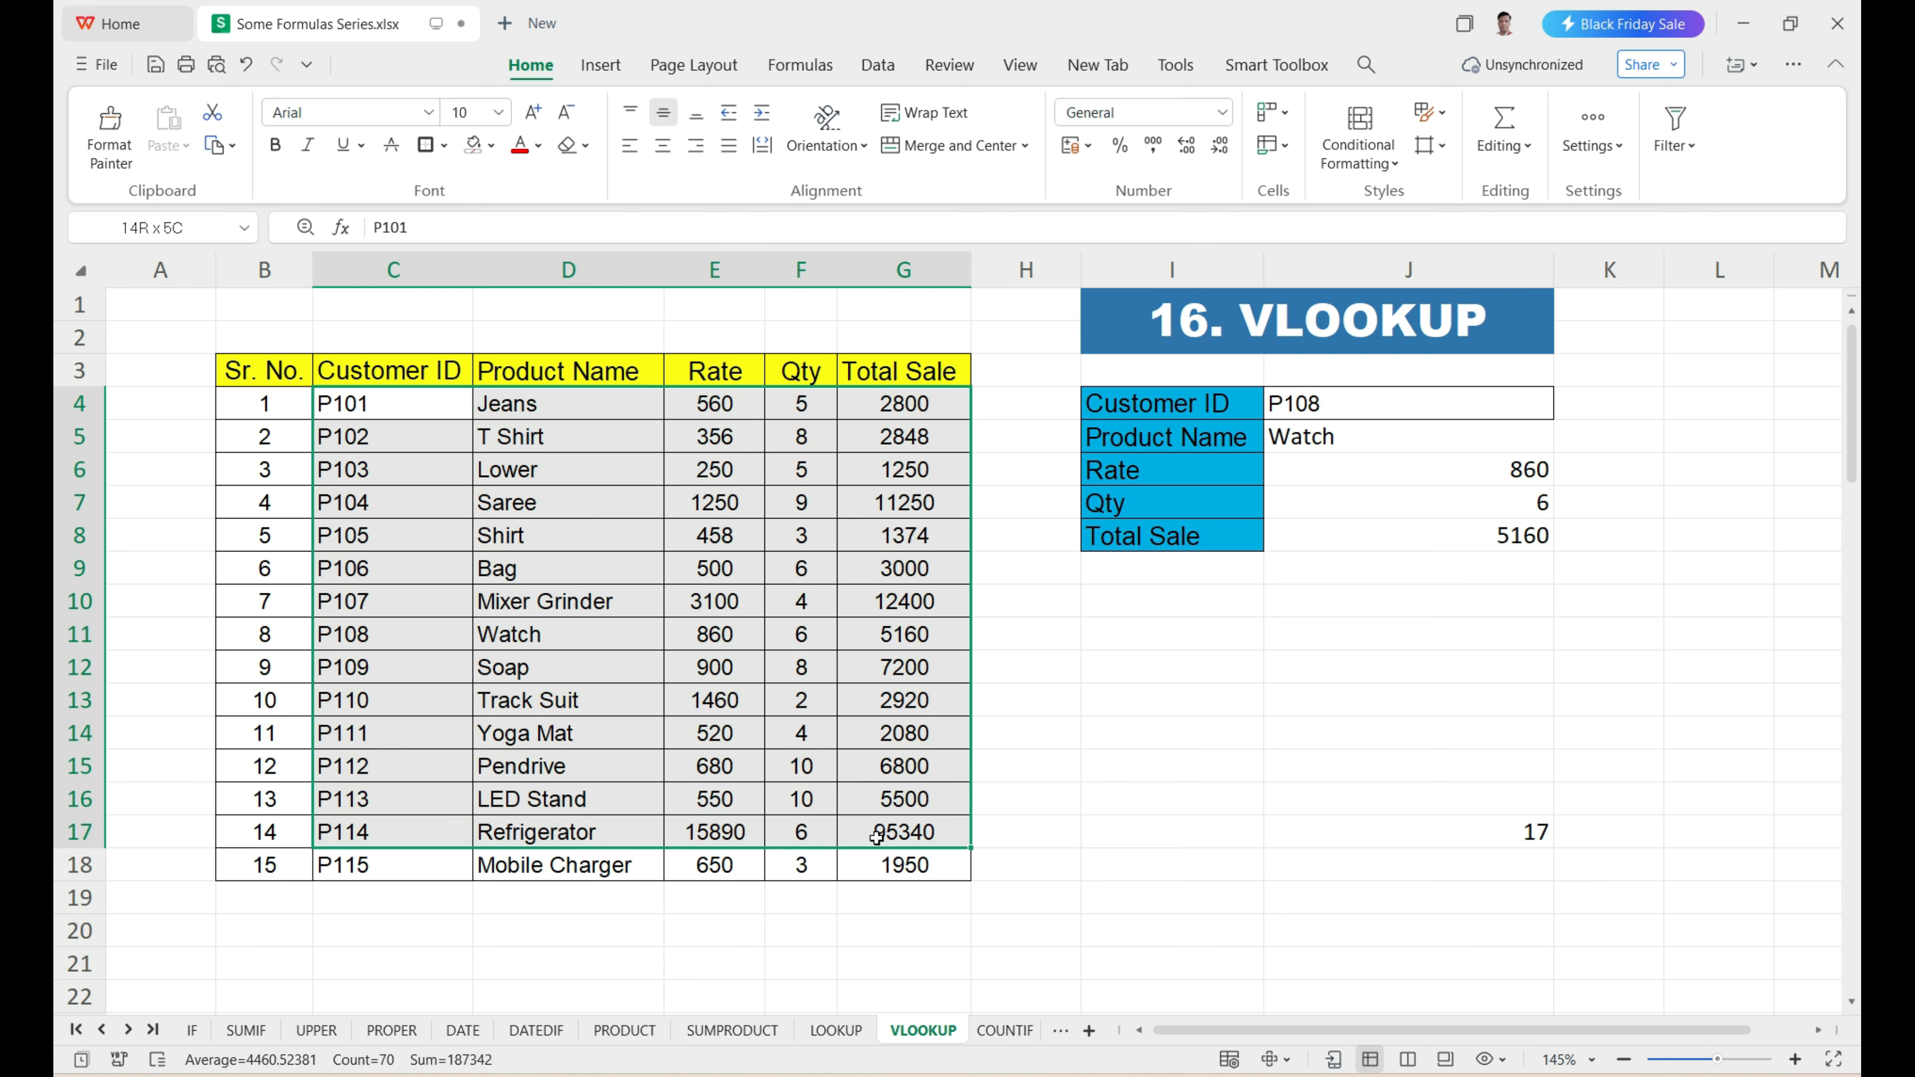
left_click_drag(383, 395, 390, 841)
left_click(393, 860)
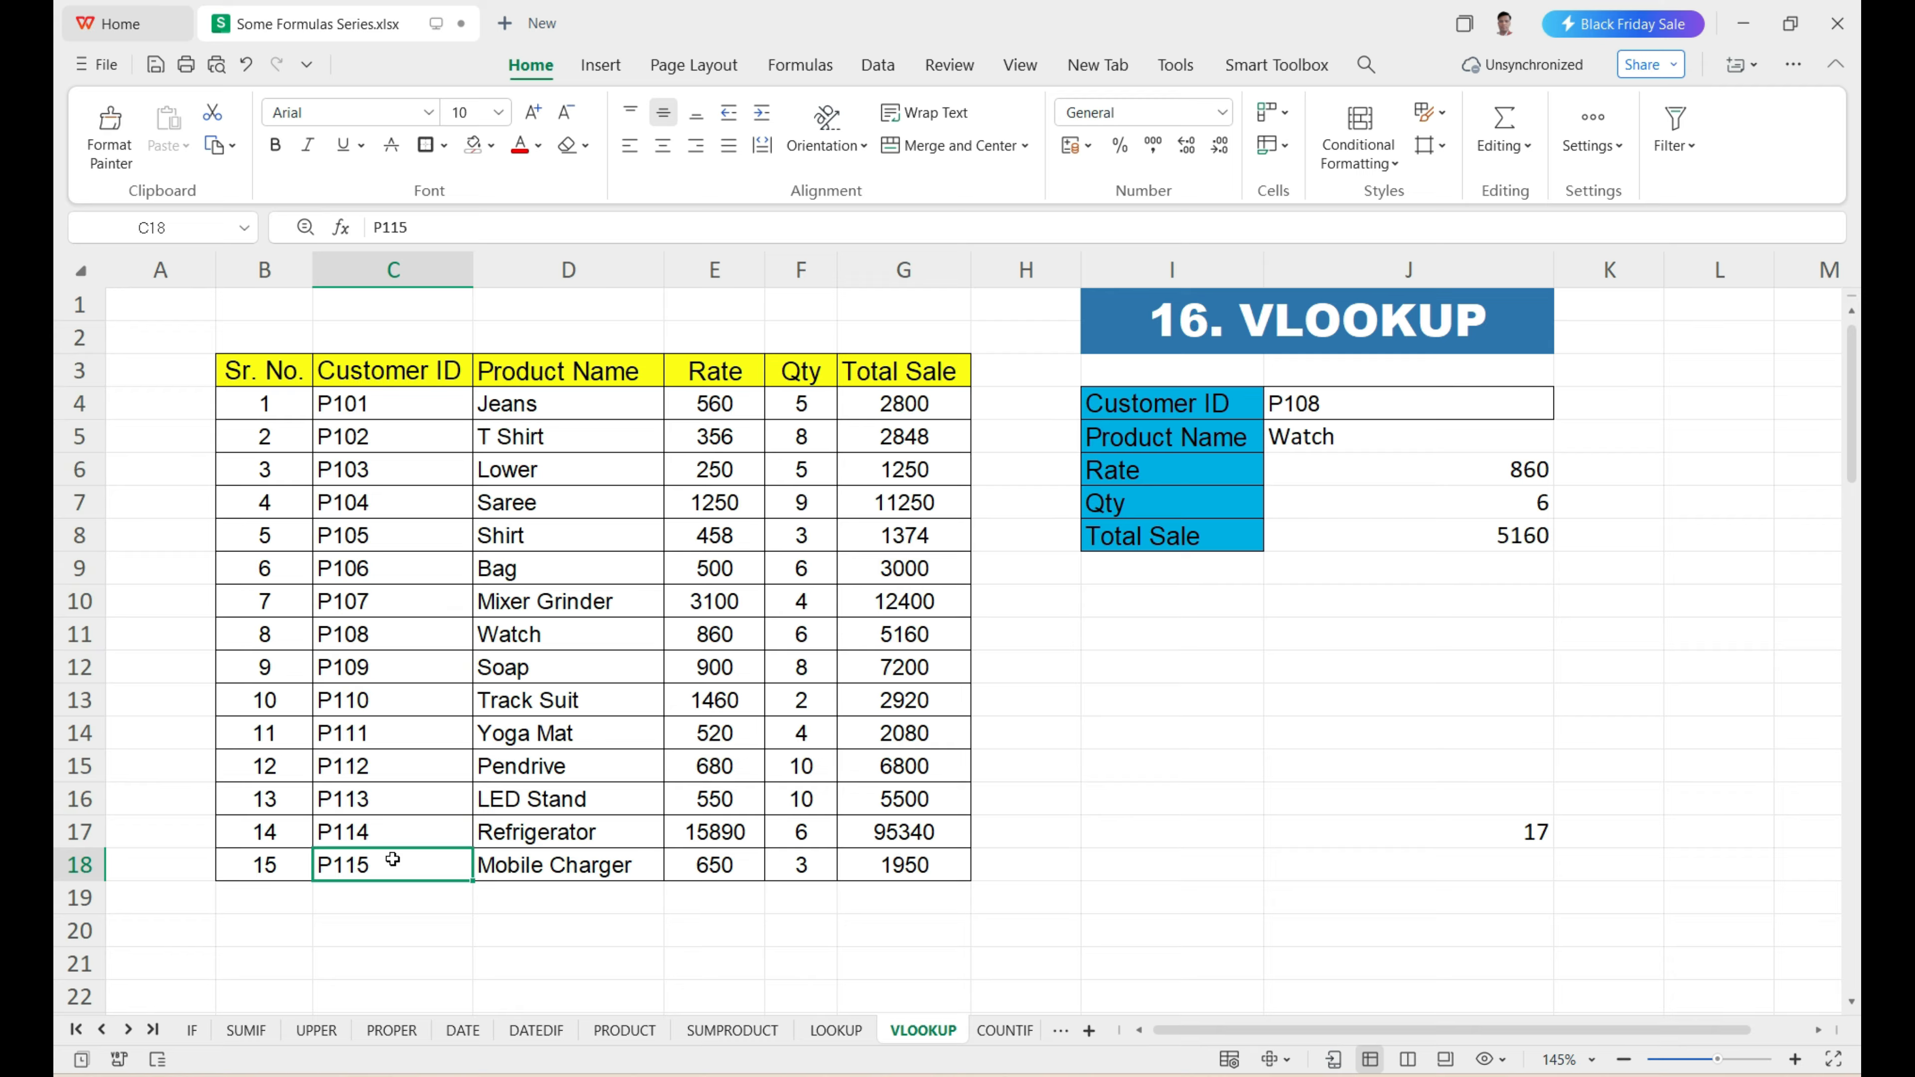
key("ctrl+c")
left_click(1463, 403)
key("ctrl+v")
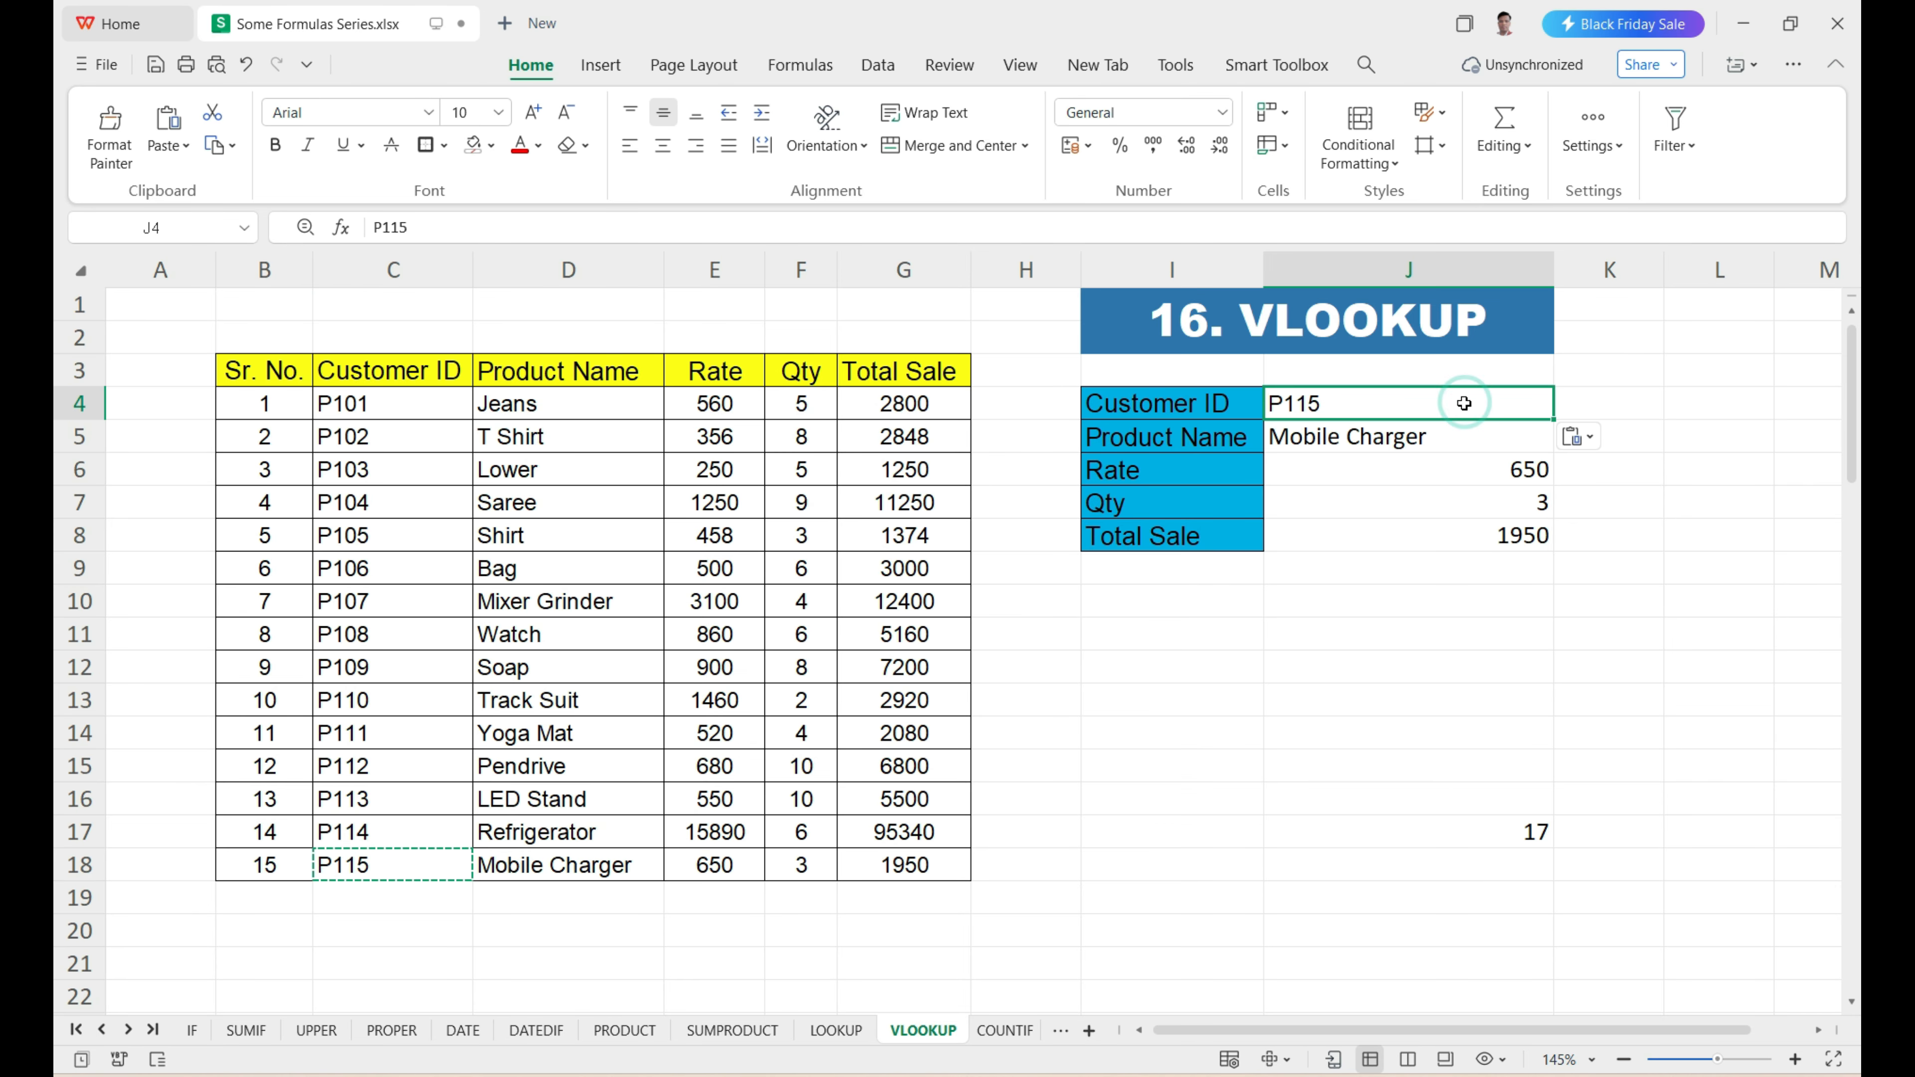
Compare the lookup results in J5:J8 with the Mobile Charger record in row 18.
left_click_drag(1439, 439, 1457, 512)
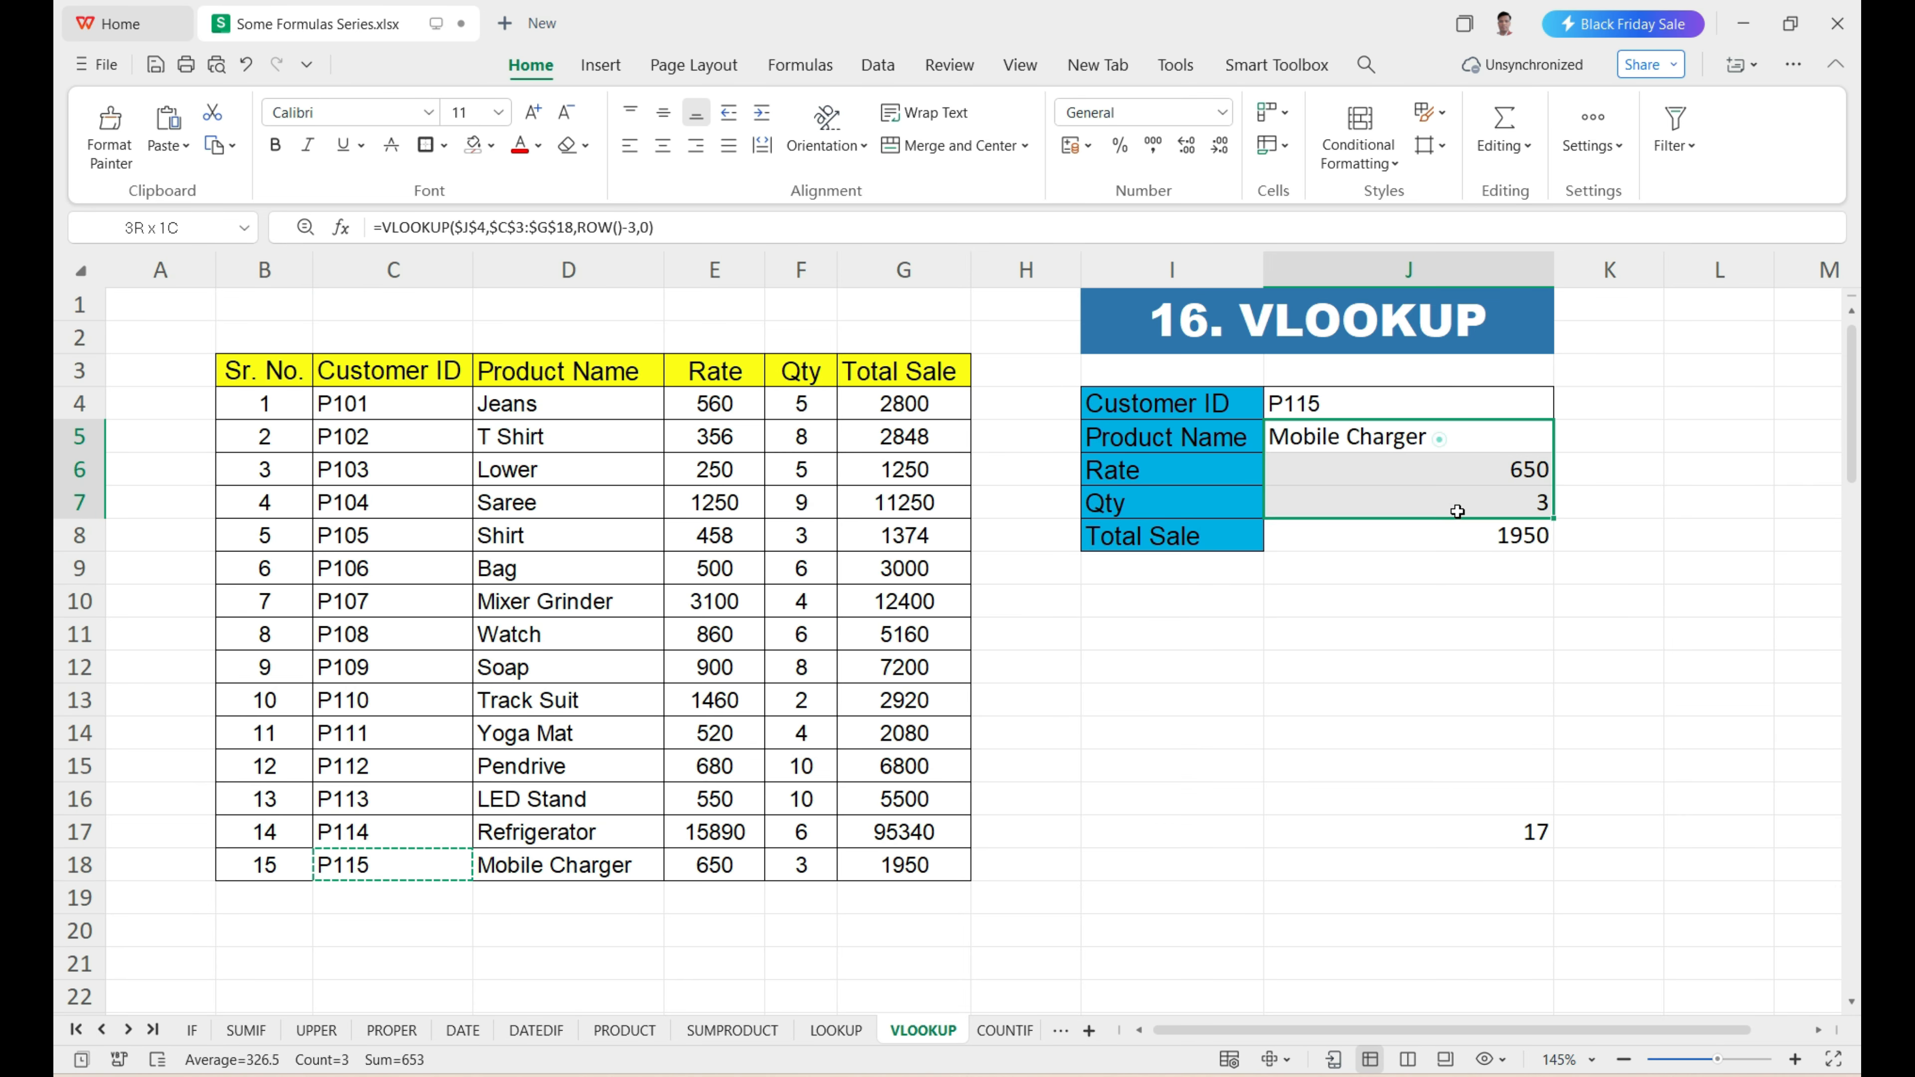
left_click(629, 862)
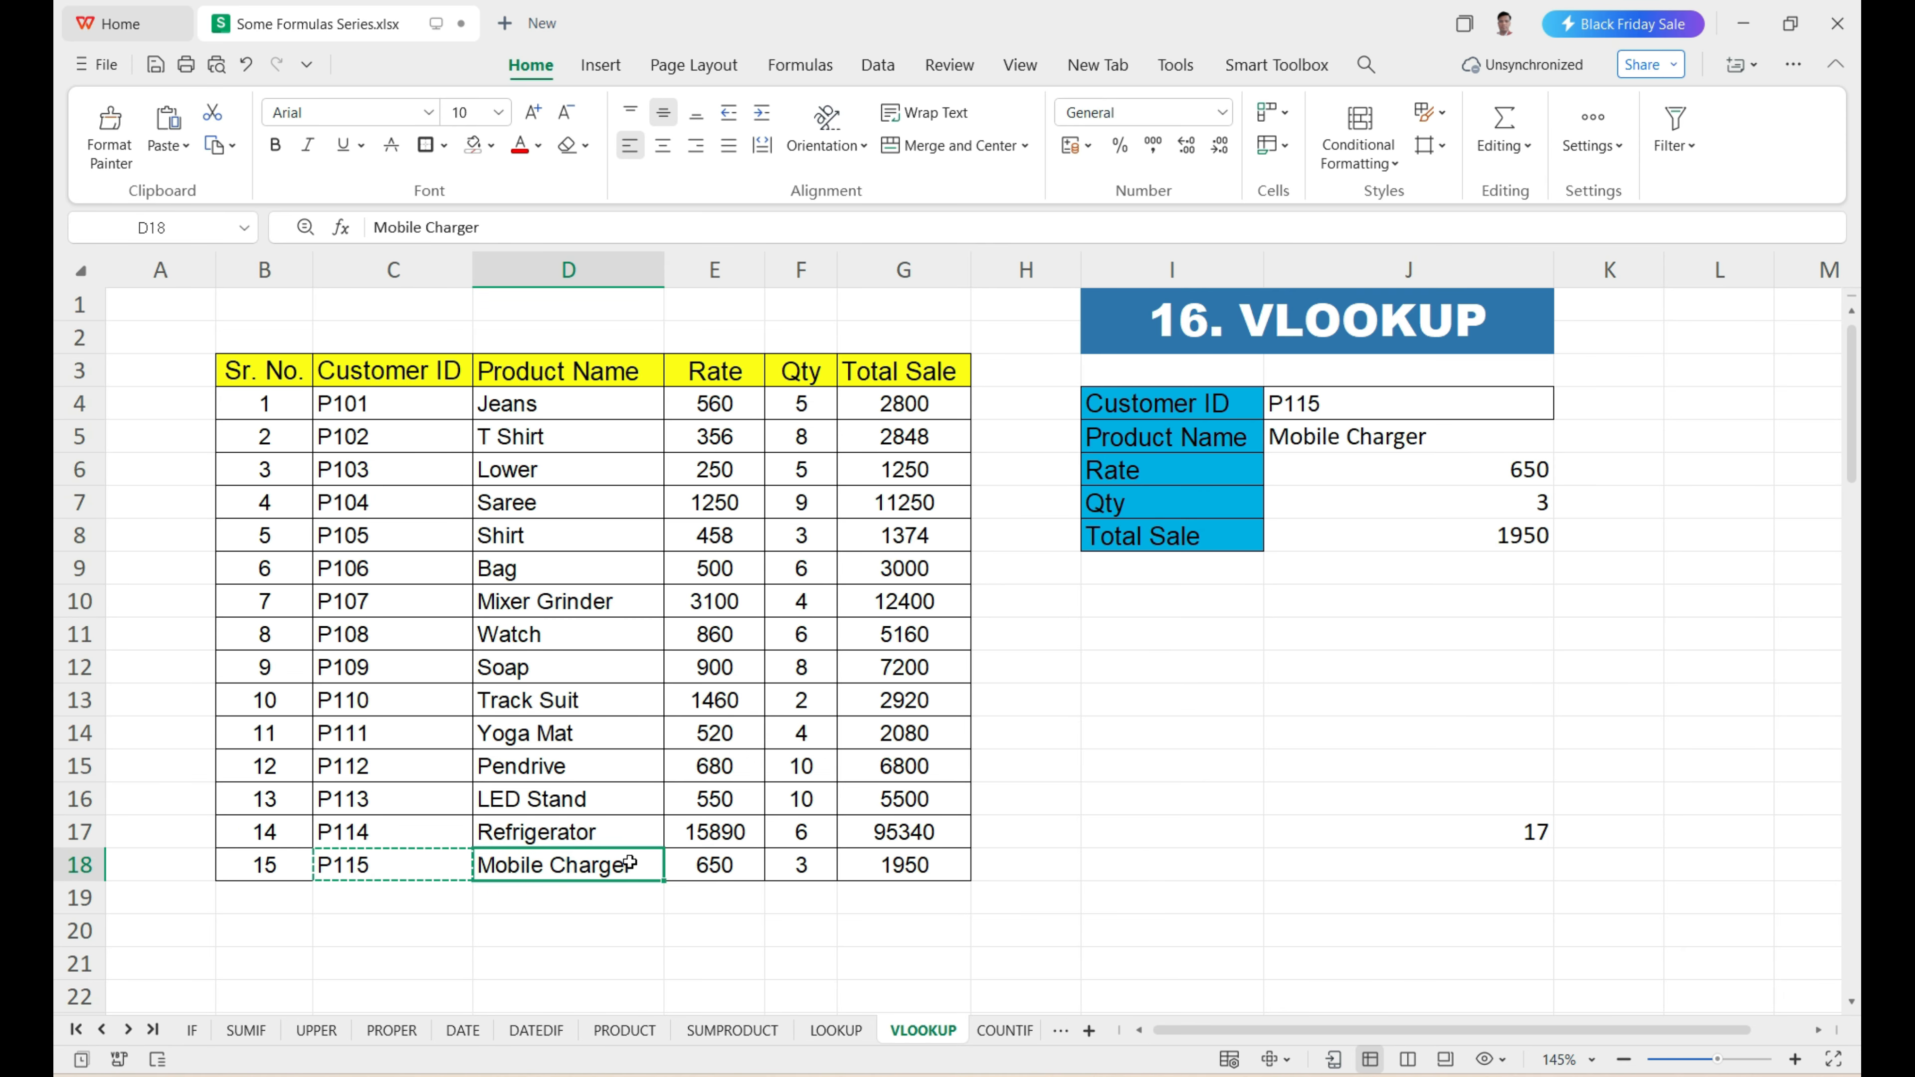
key("ctrl+shift+Right")
left_click_drag(1422, 474, 1420, 533)
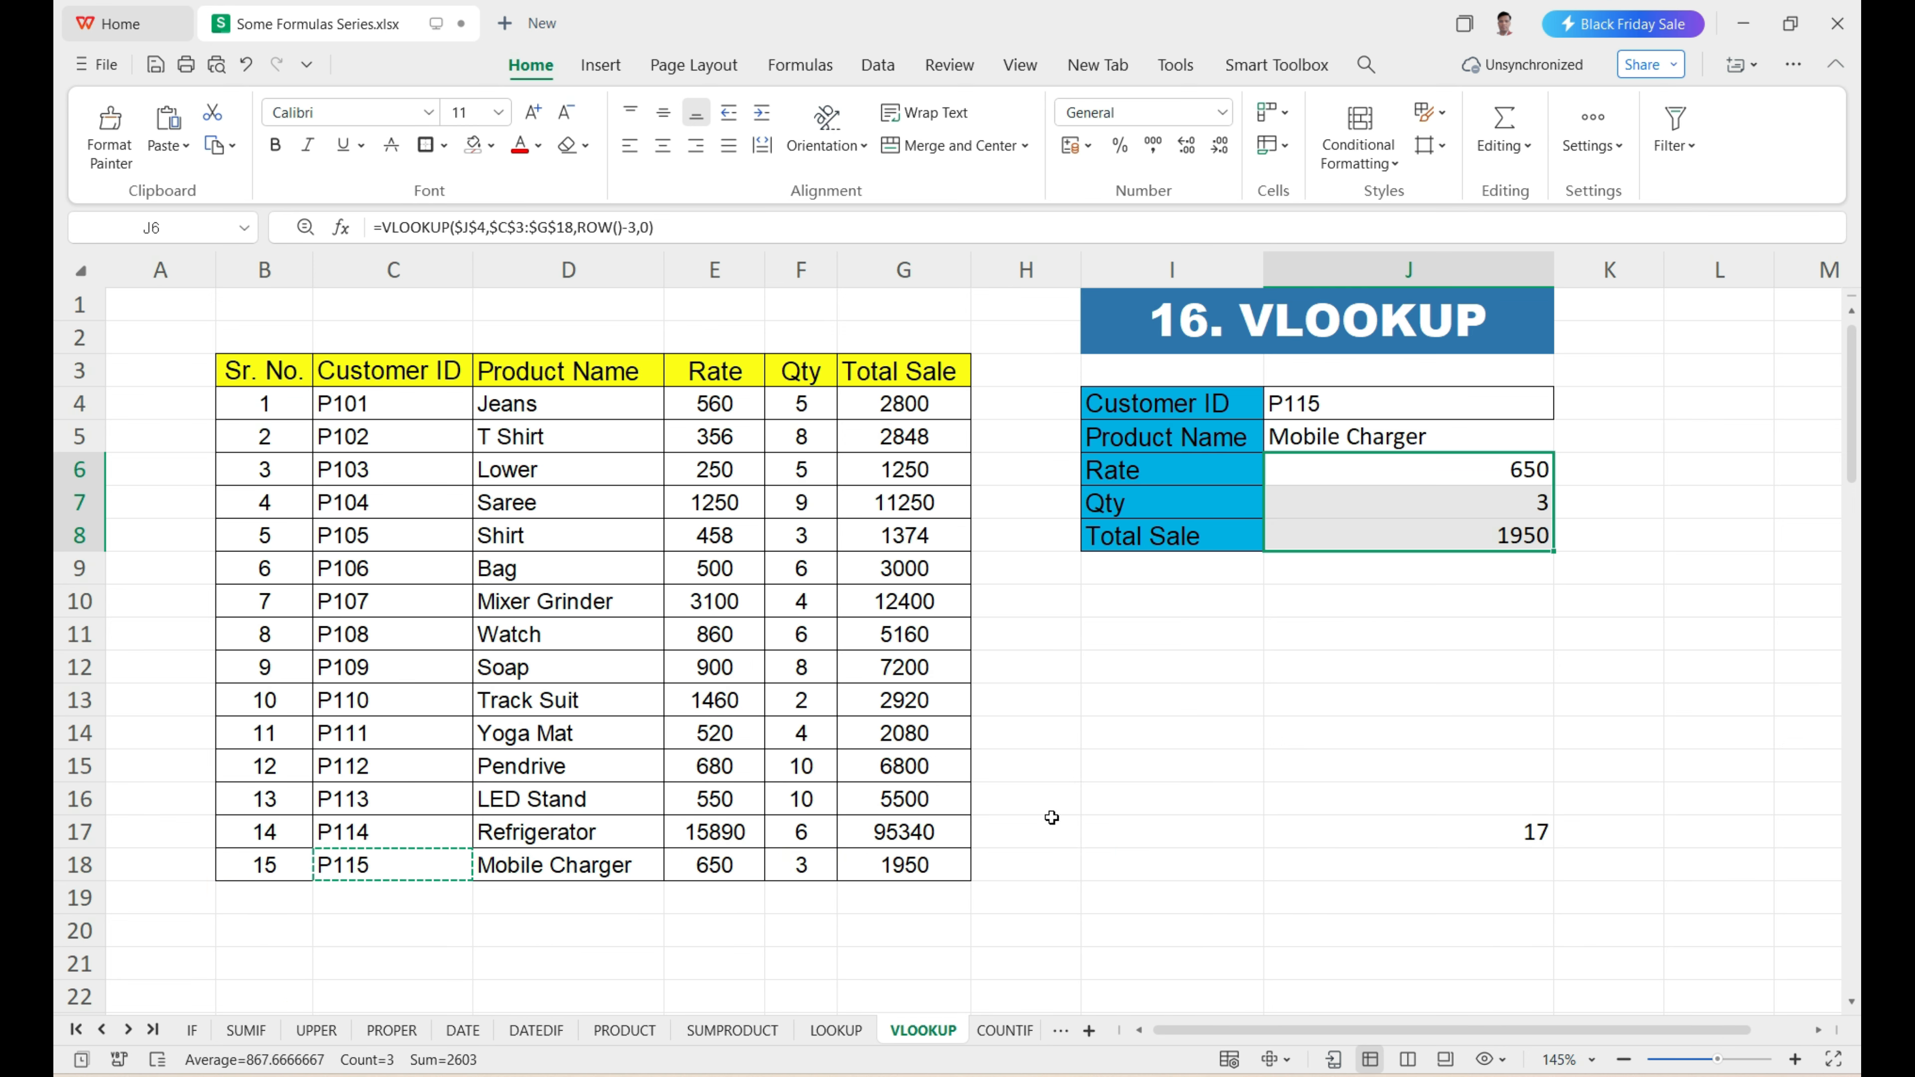
Open the COUNTIF sheet and review the Product entries in C2:C16 and the criterion in H6.
left_click(1003, 1033)
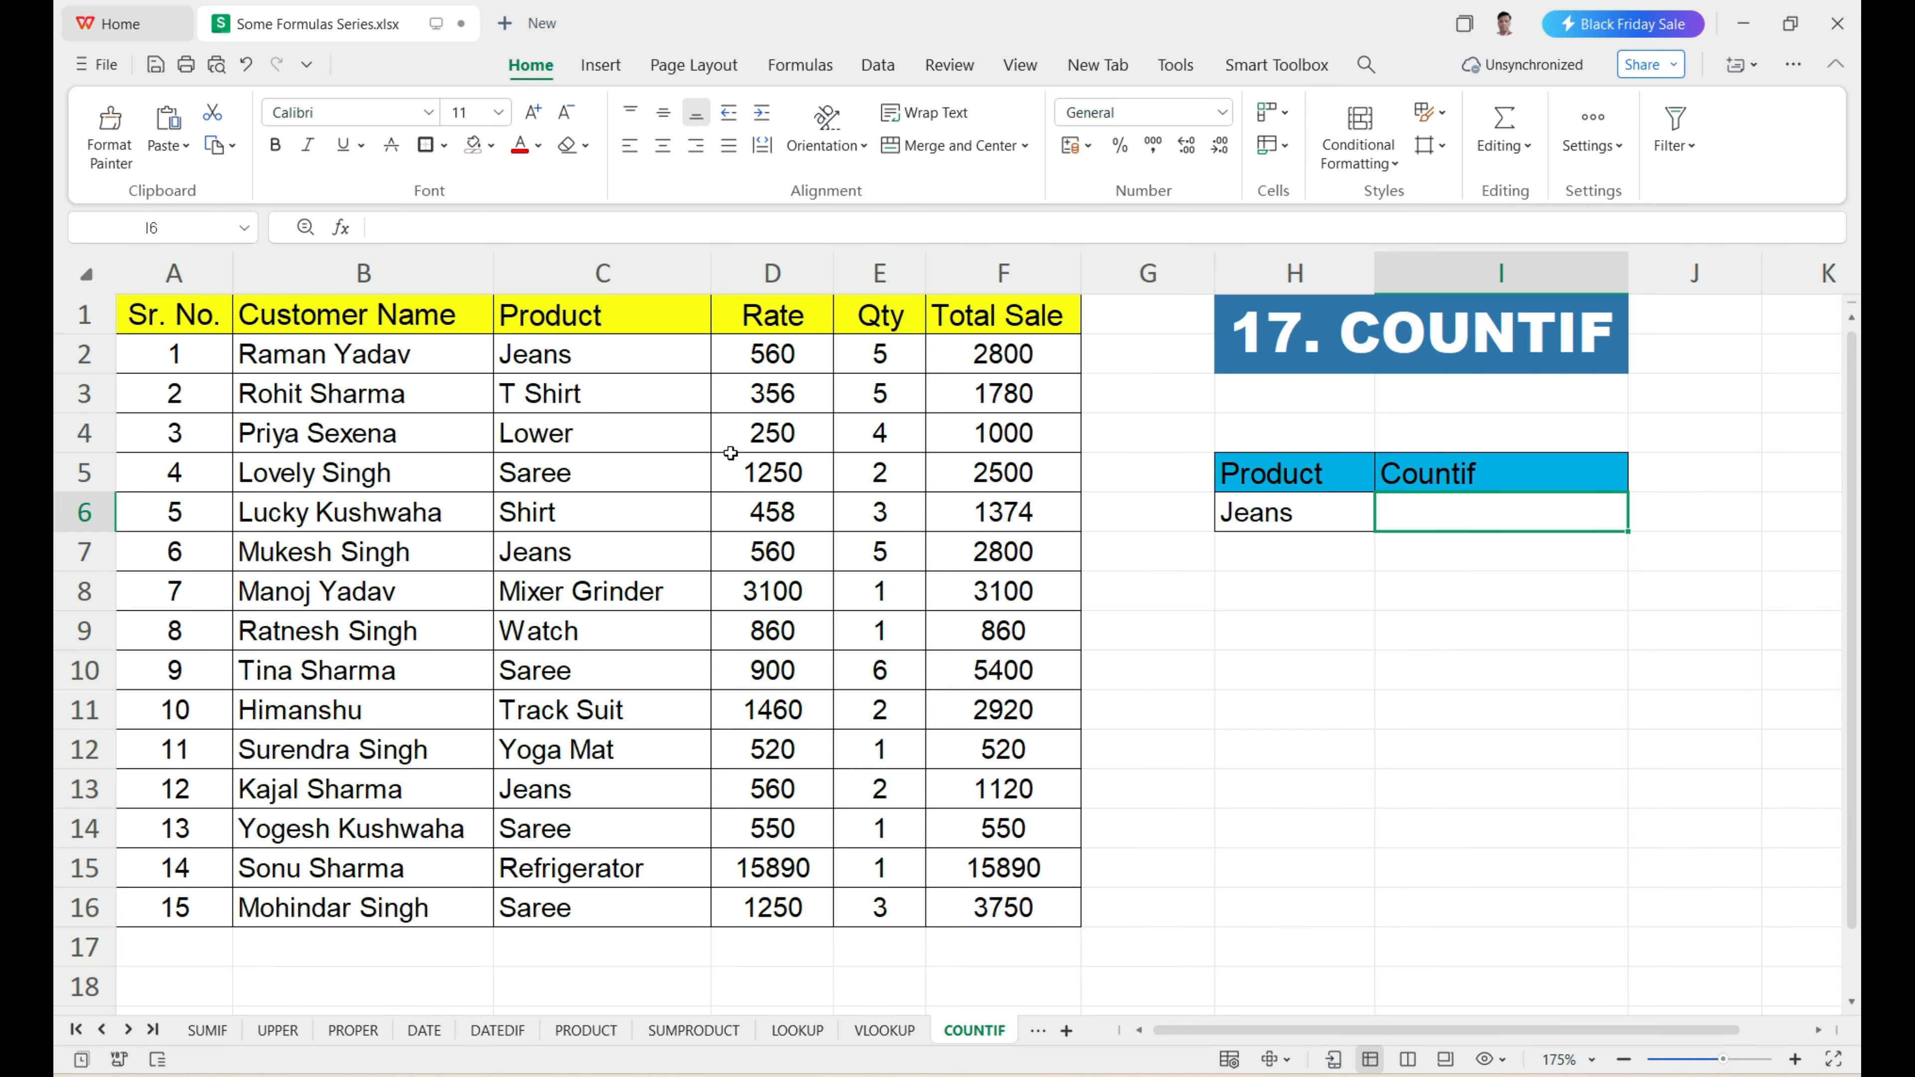
left_click_drag(627, 344, 641, 895)
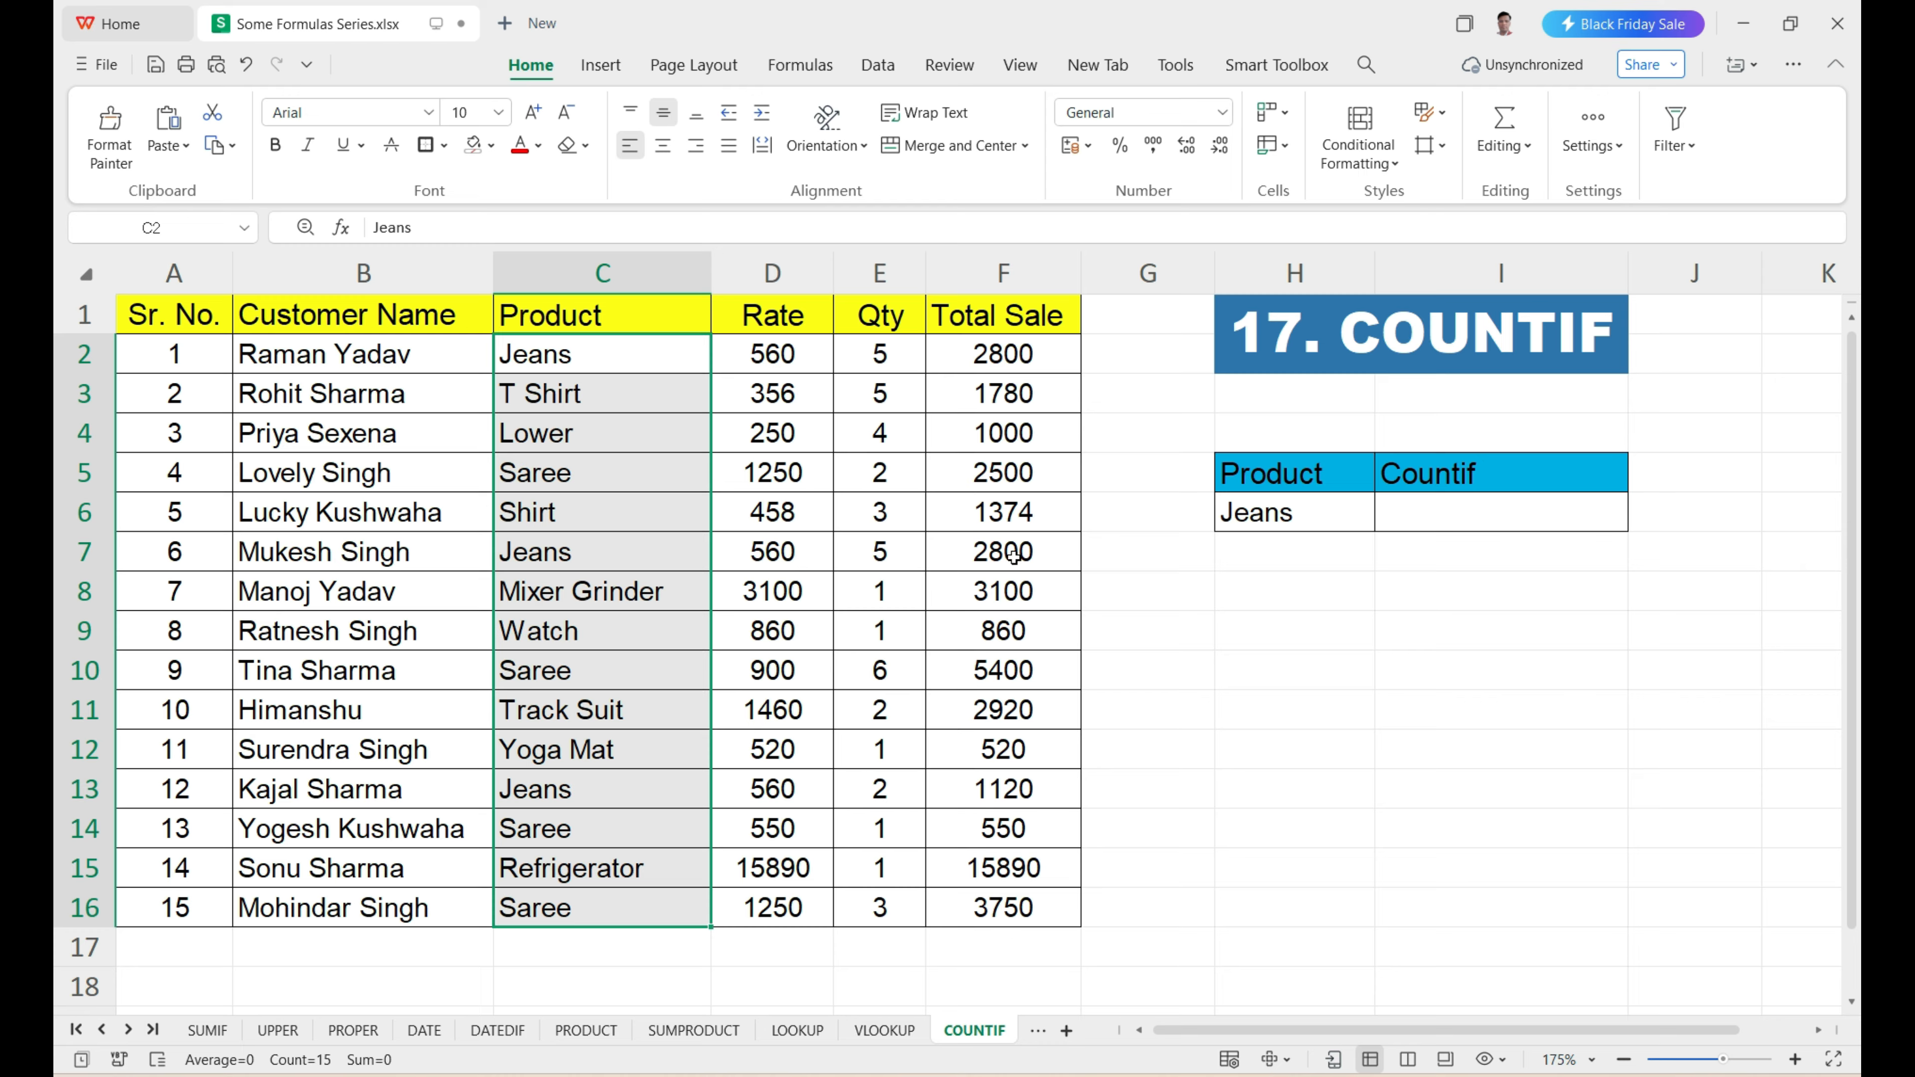
left_click(1281, 526)
left_click_drag(626, 362, 671, 893)
Enter =COUNTIF(C2:C16,H6) in I6 to count the product named in H6.
left_click(1423, 524)
type("=")
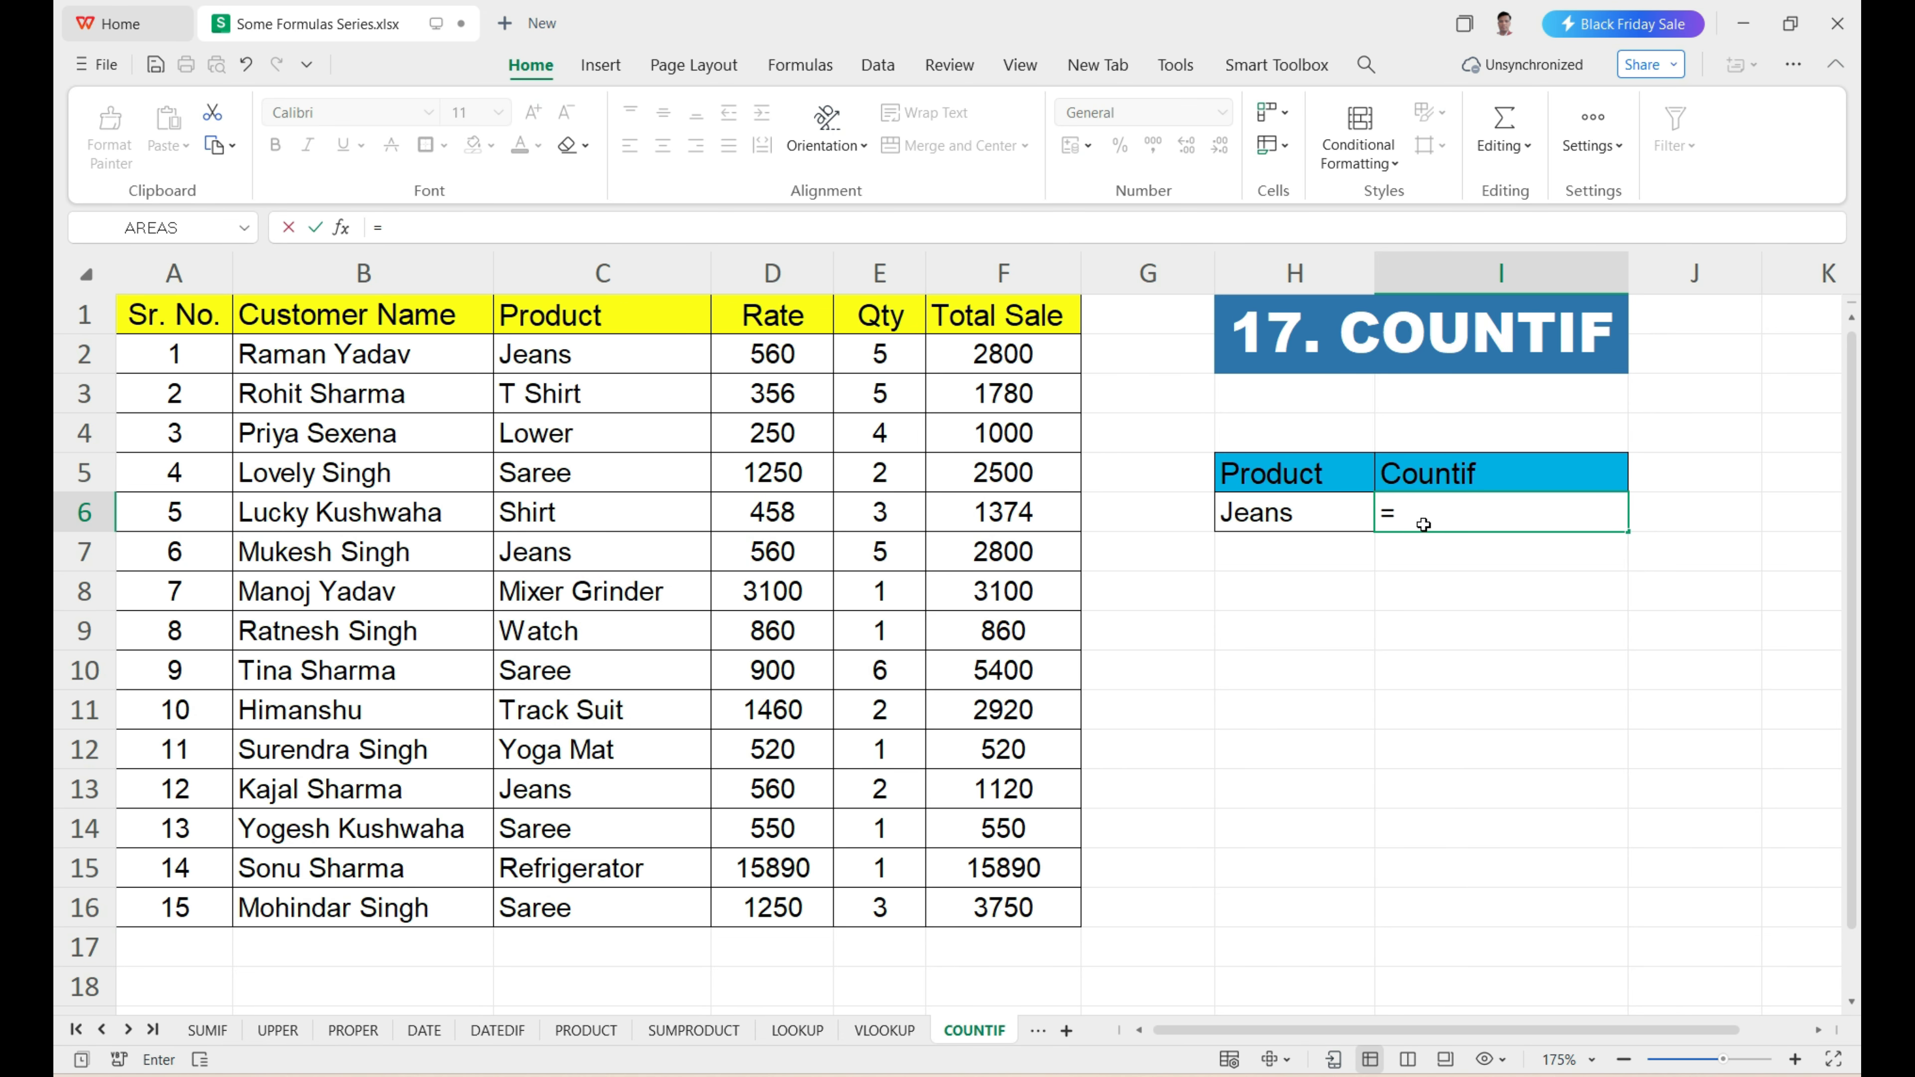
type("coun")
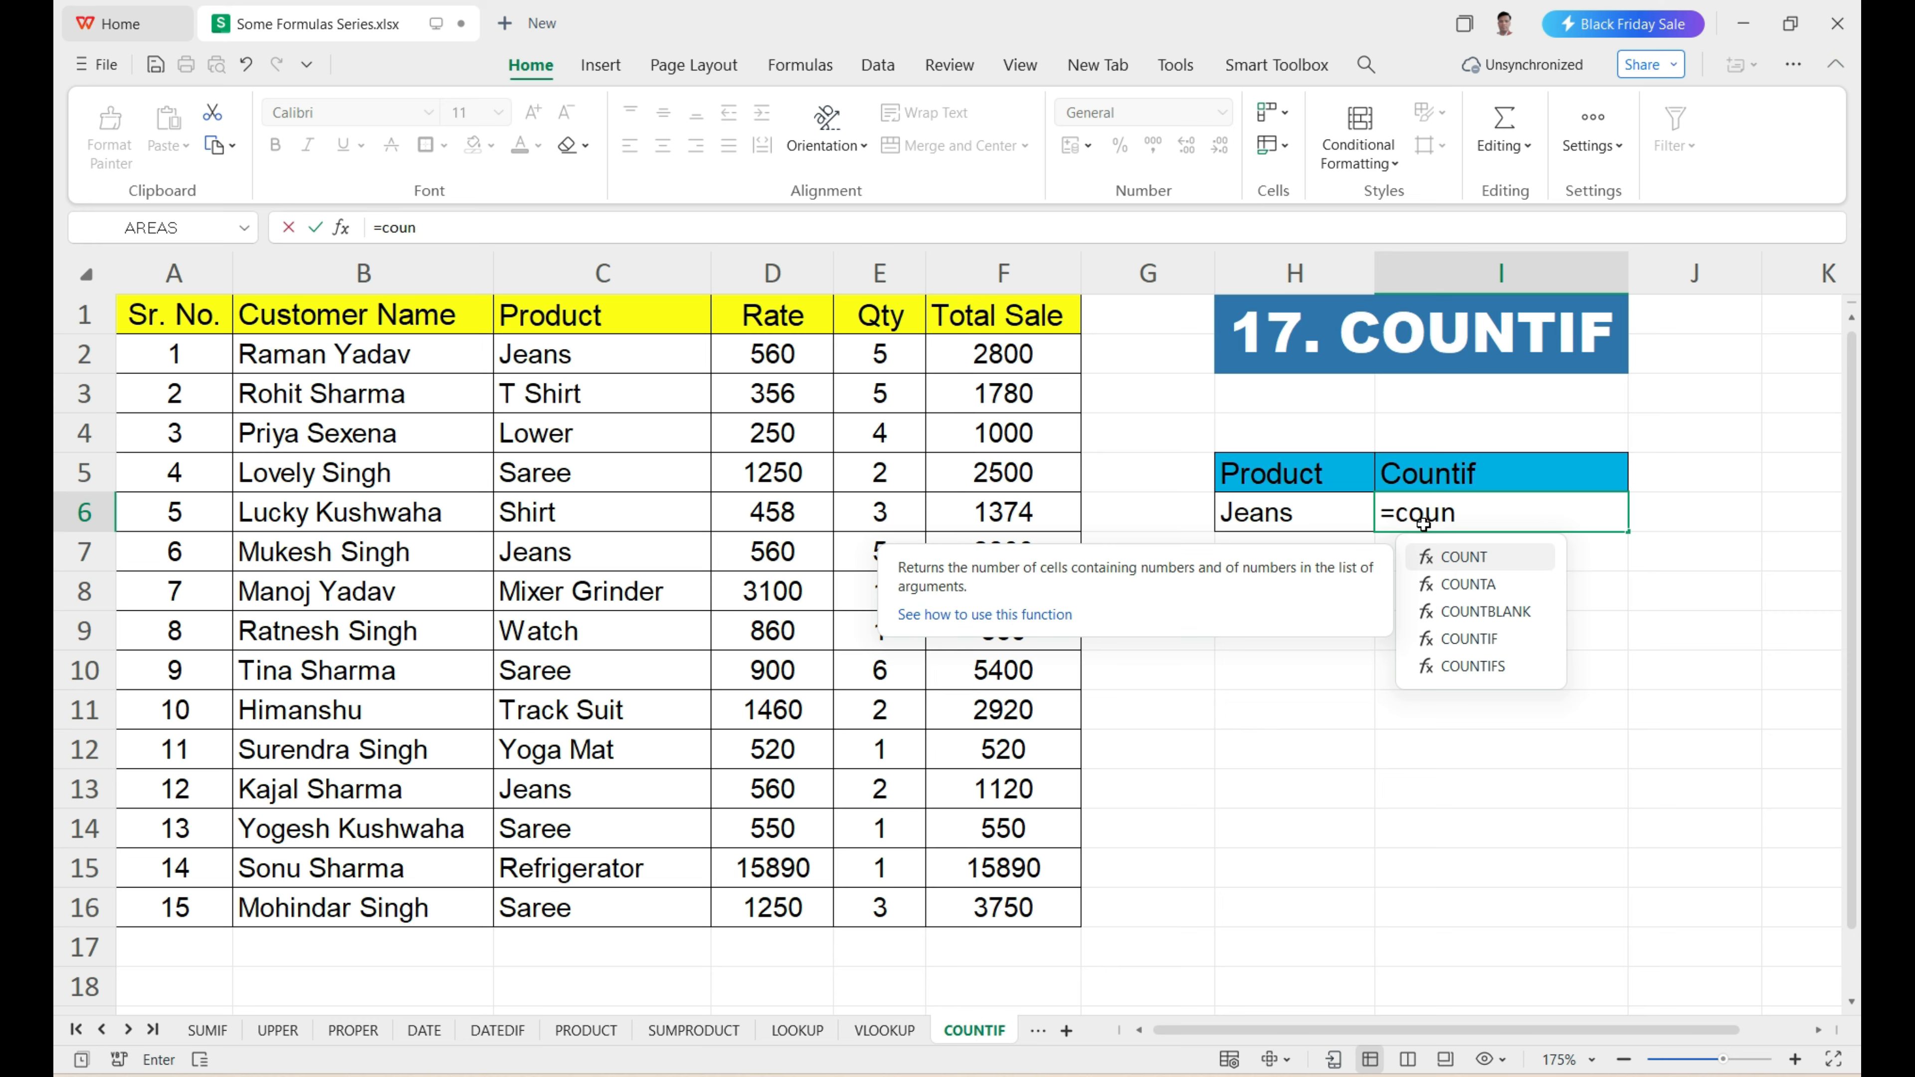
type("tif")
key("Tab")
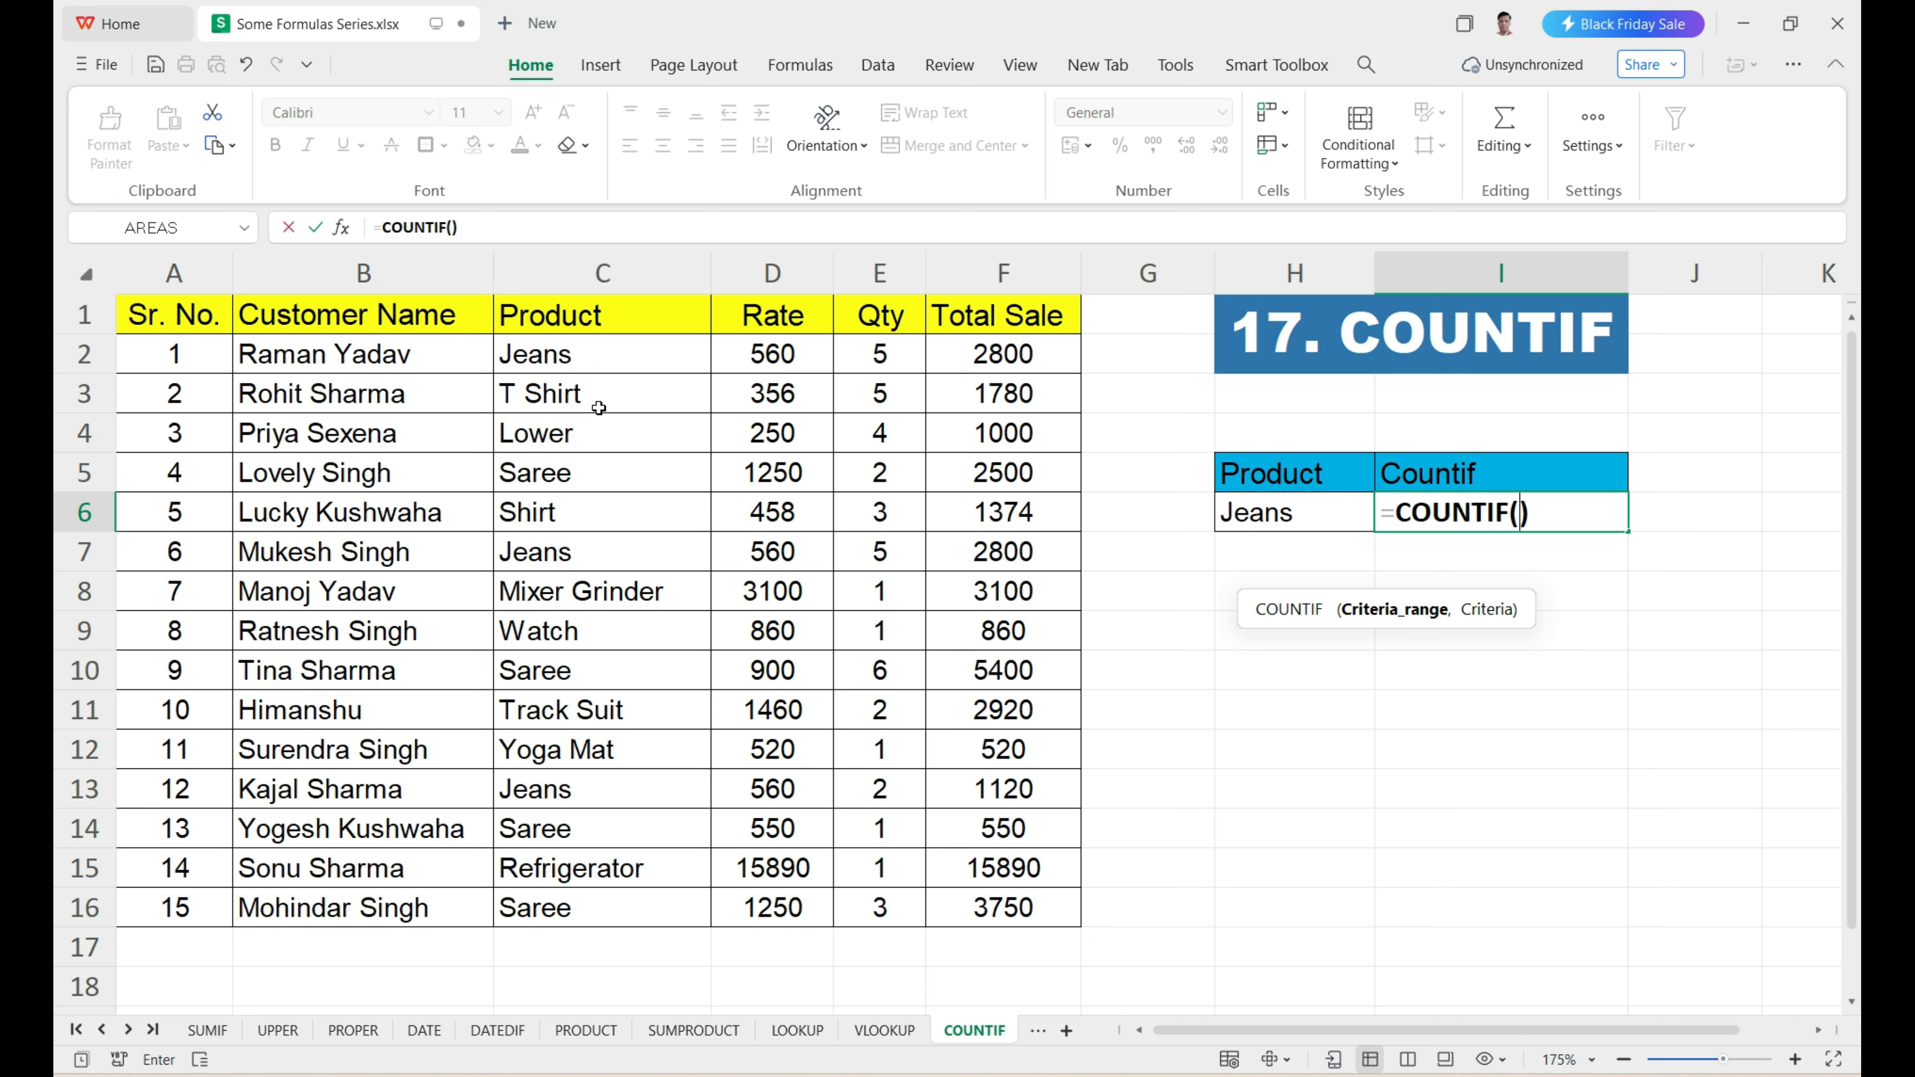
left_click_drag(601, 355, 577, 897)
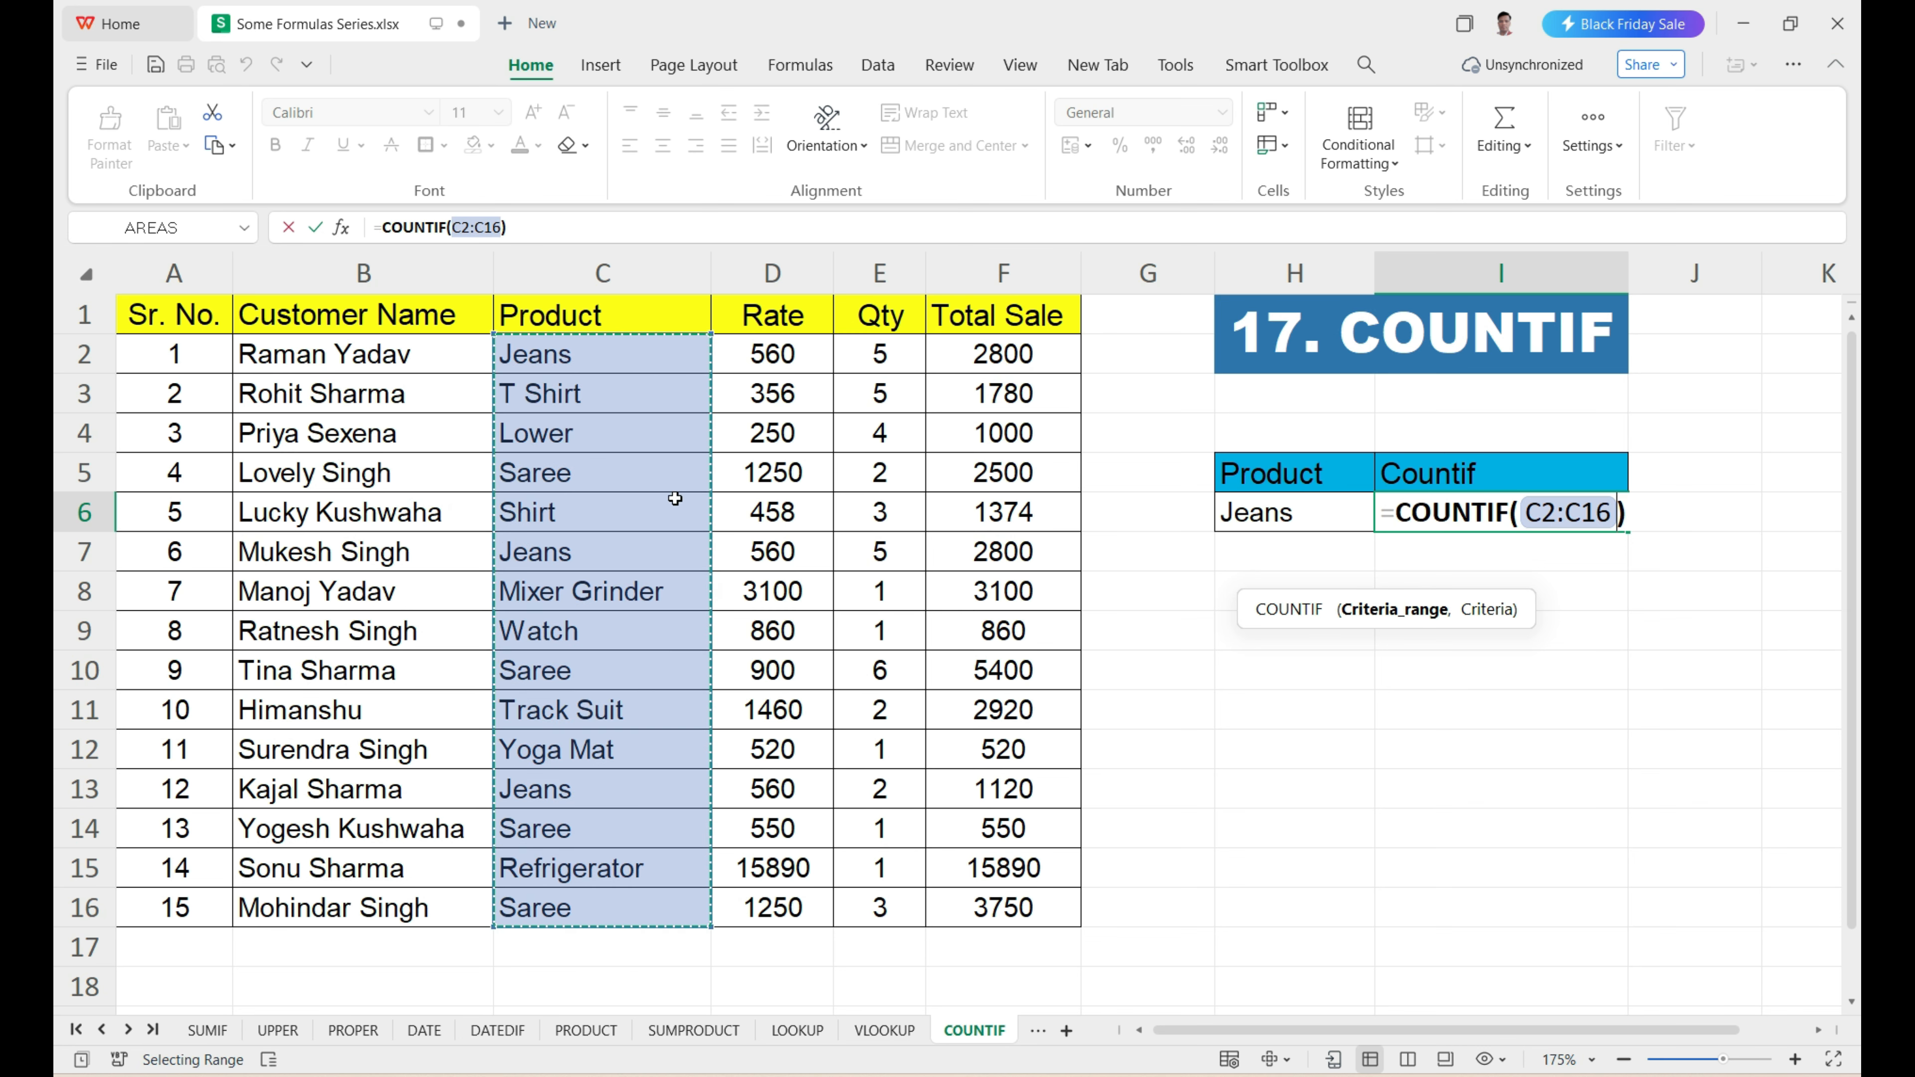
type(",")
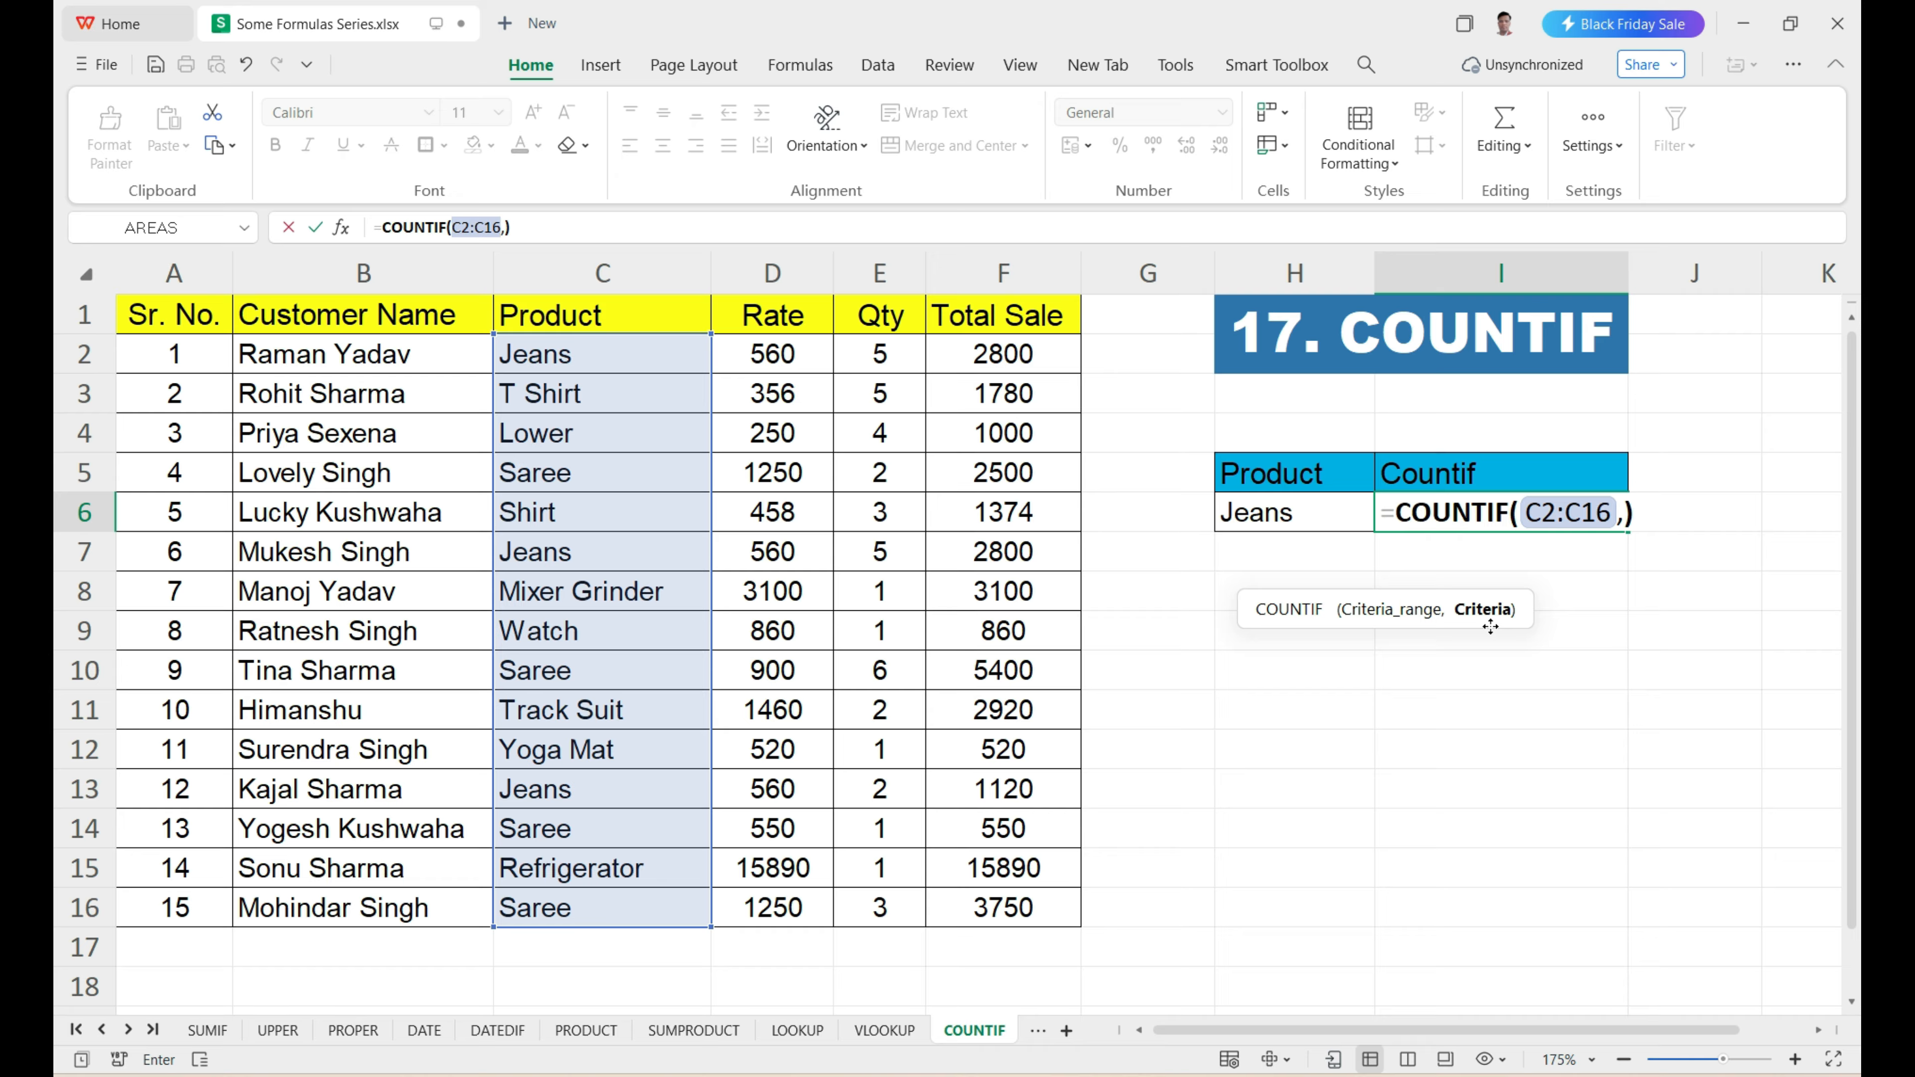
left_click(1269, 524)
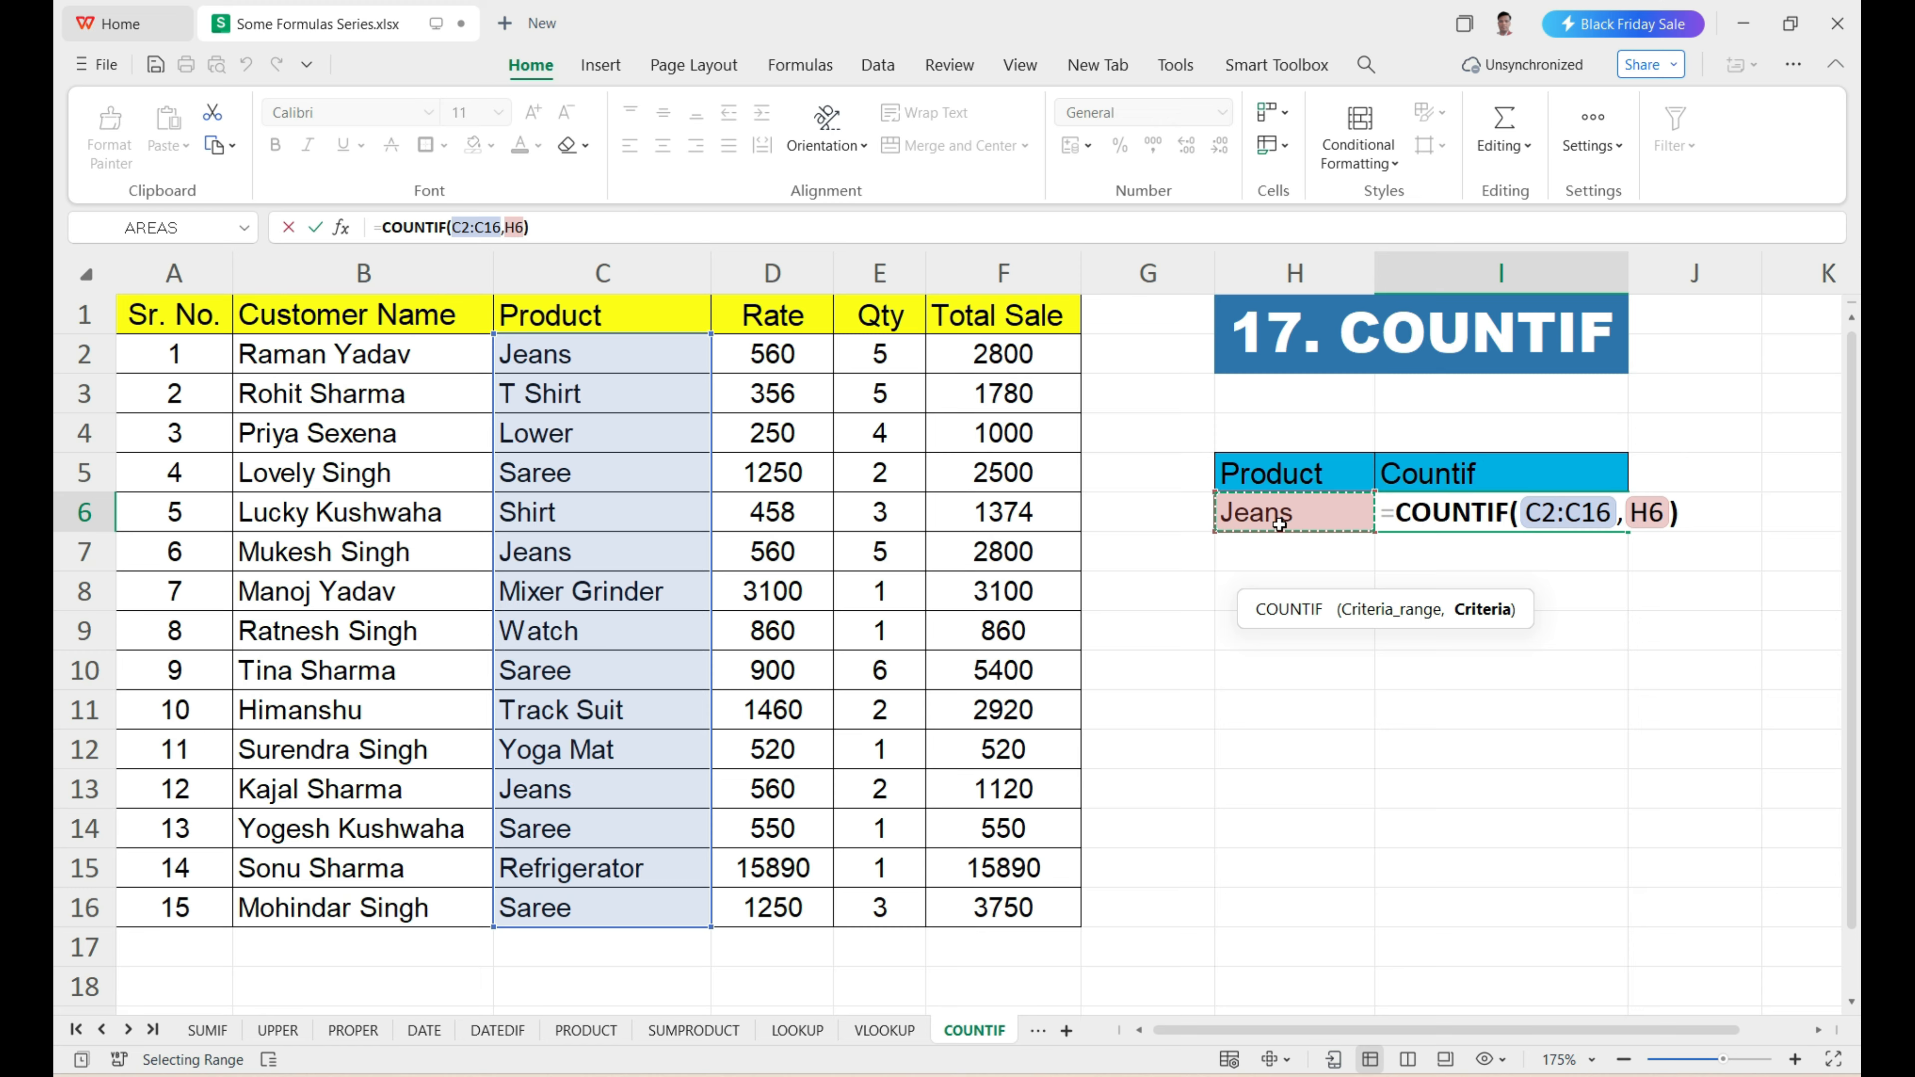
key("Return")
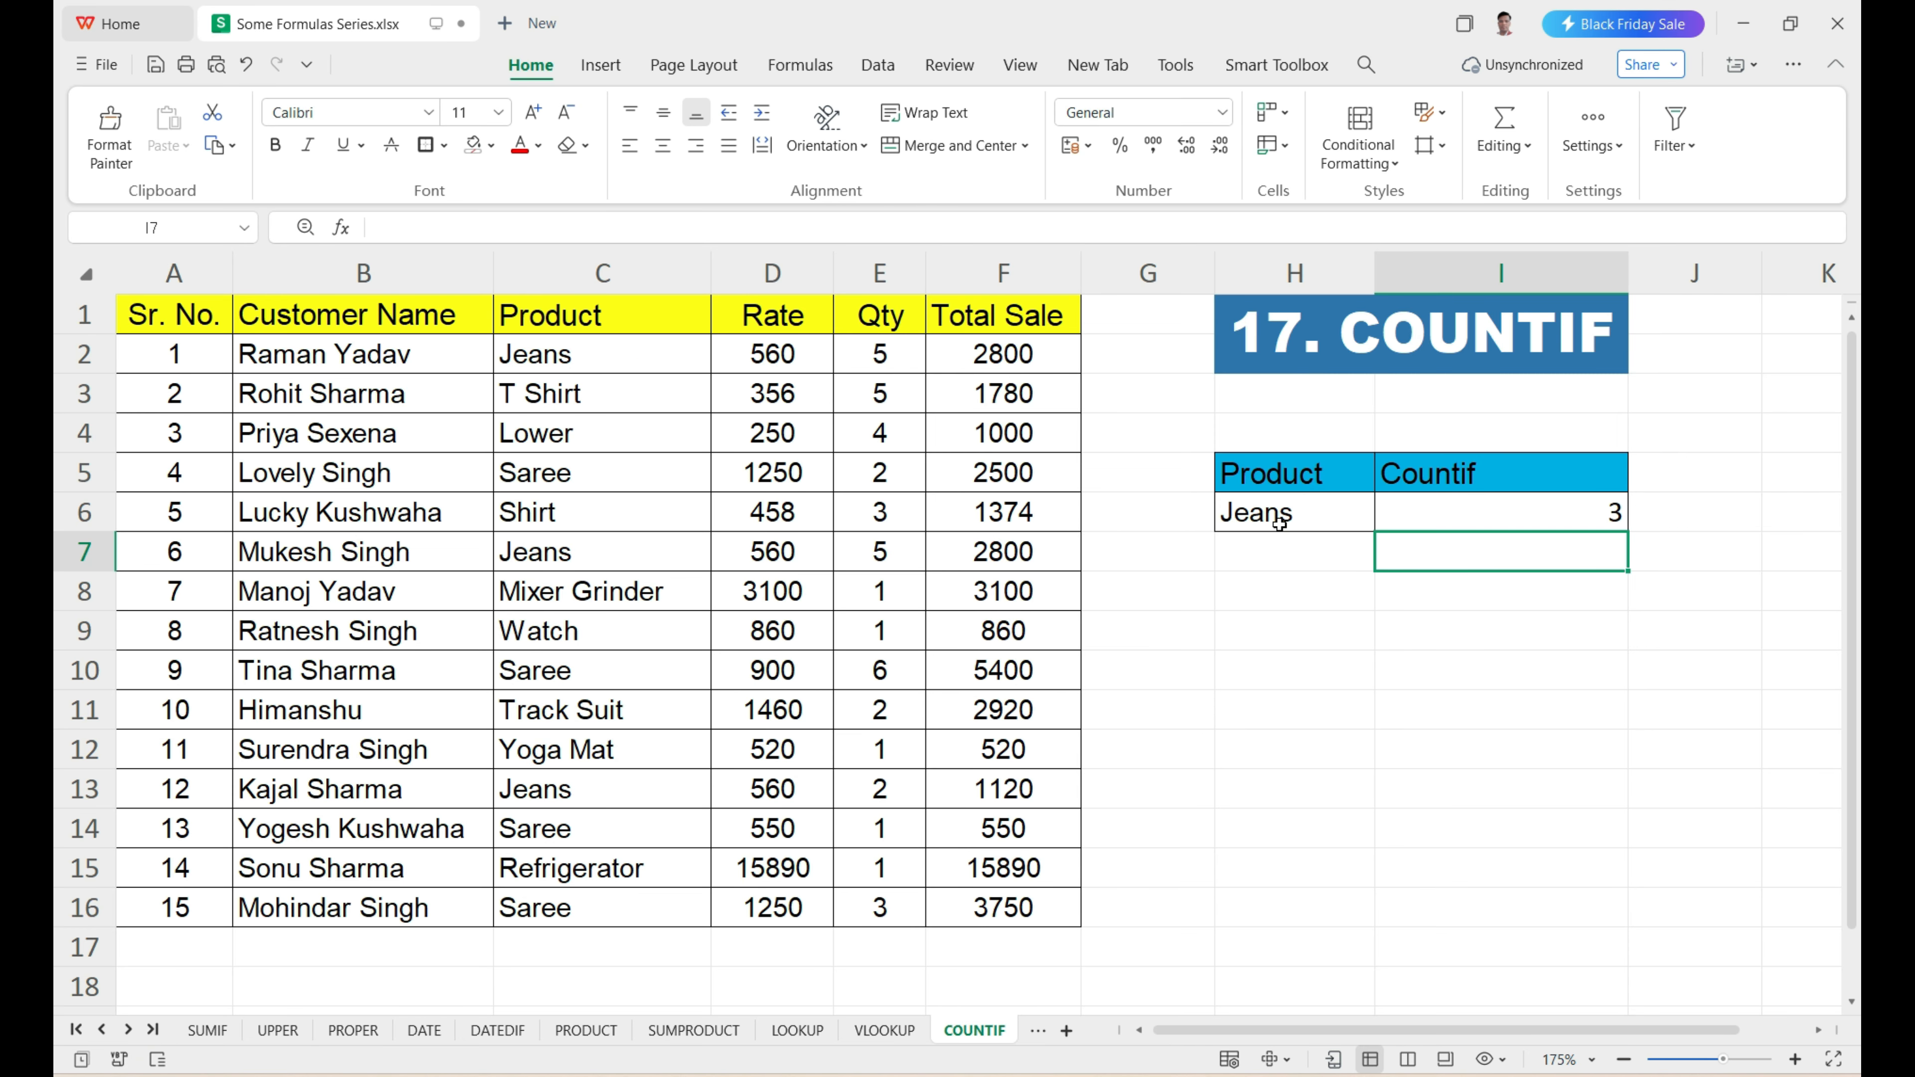
Check the COUNTIF result in I6 by locating each Jeans entry in the Product column.
left_click(1430, 512)
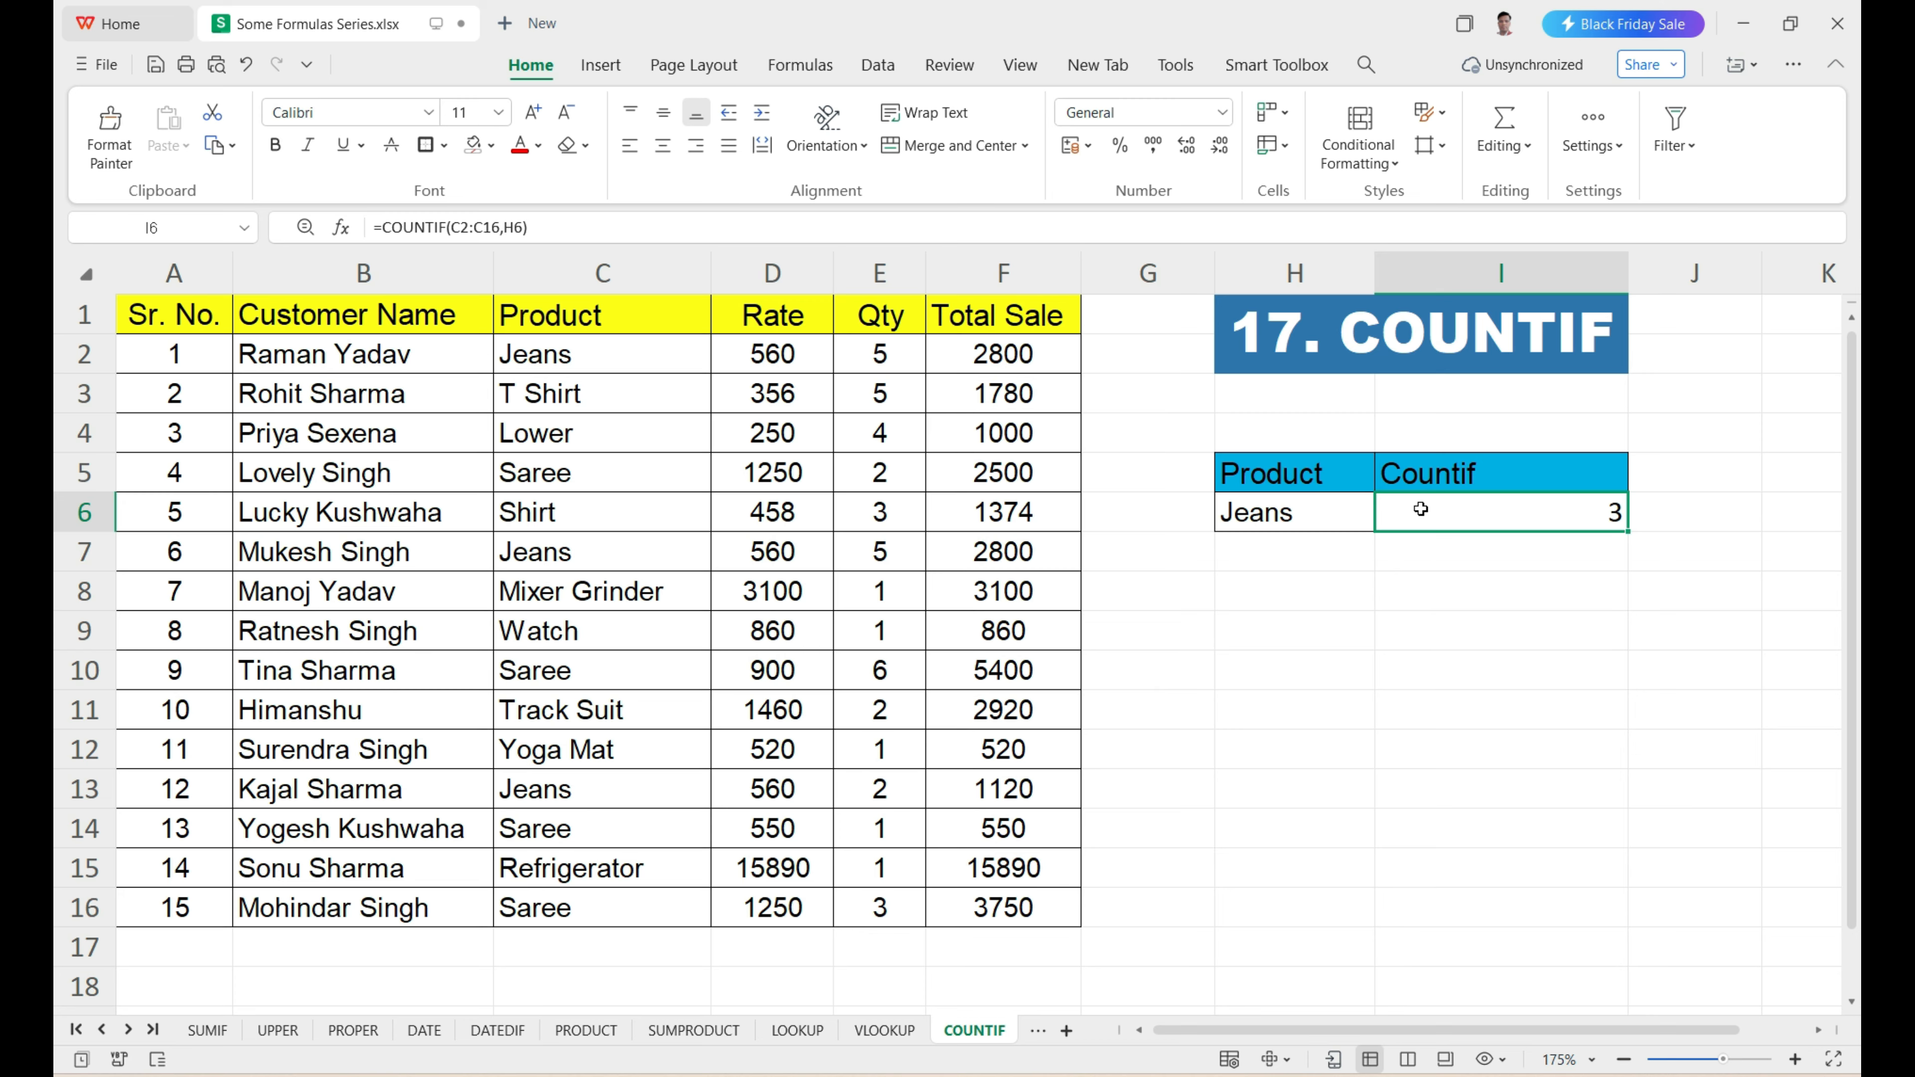
left_click(555, 361)
left_click_drag(555, 360, 536, 914)
left_click(574, 364)
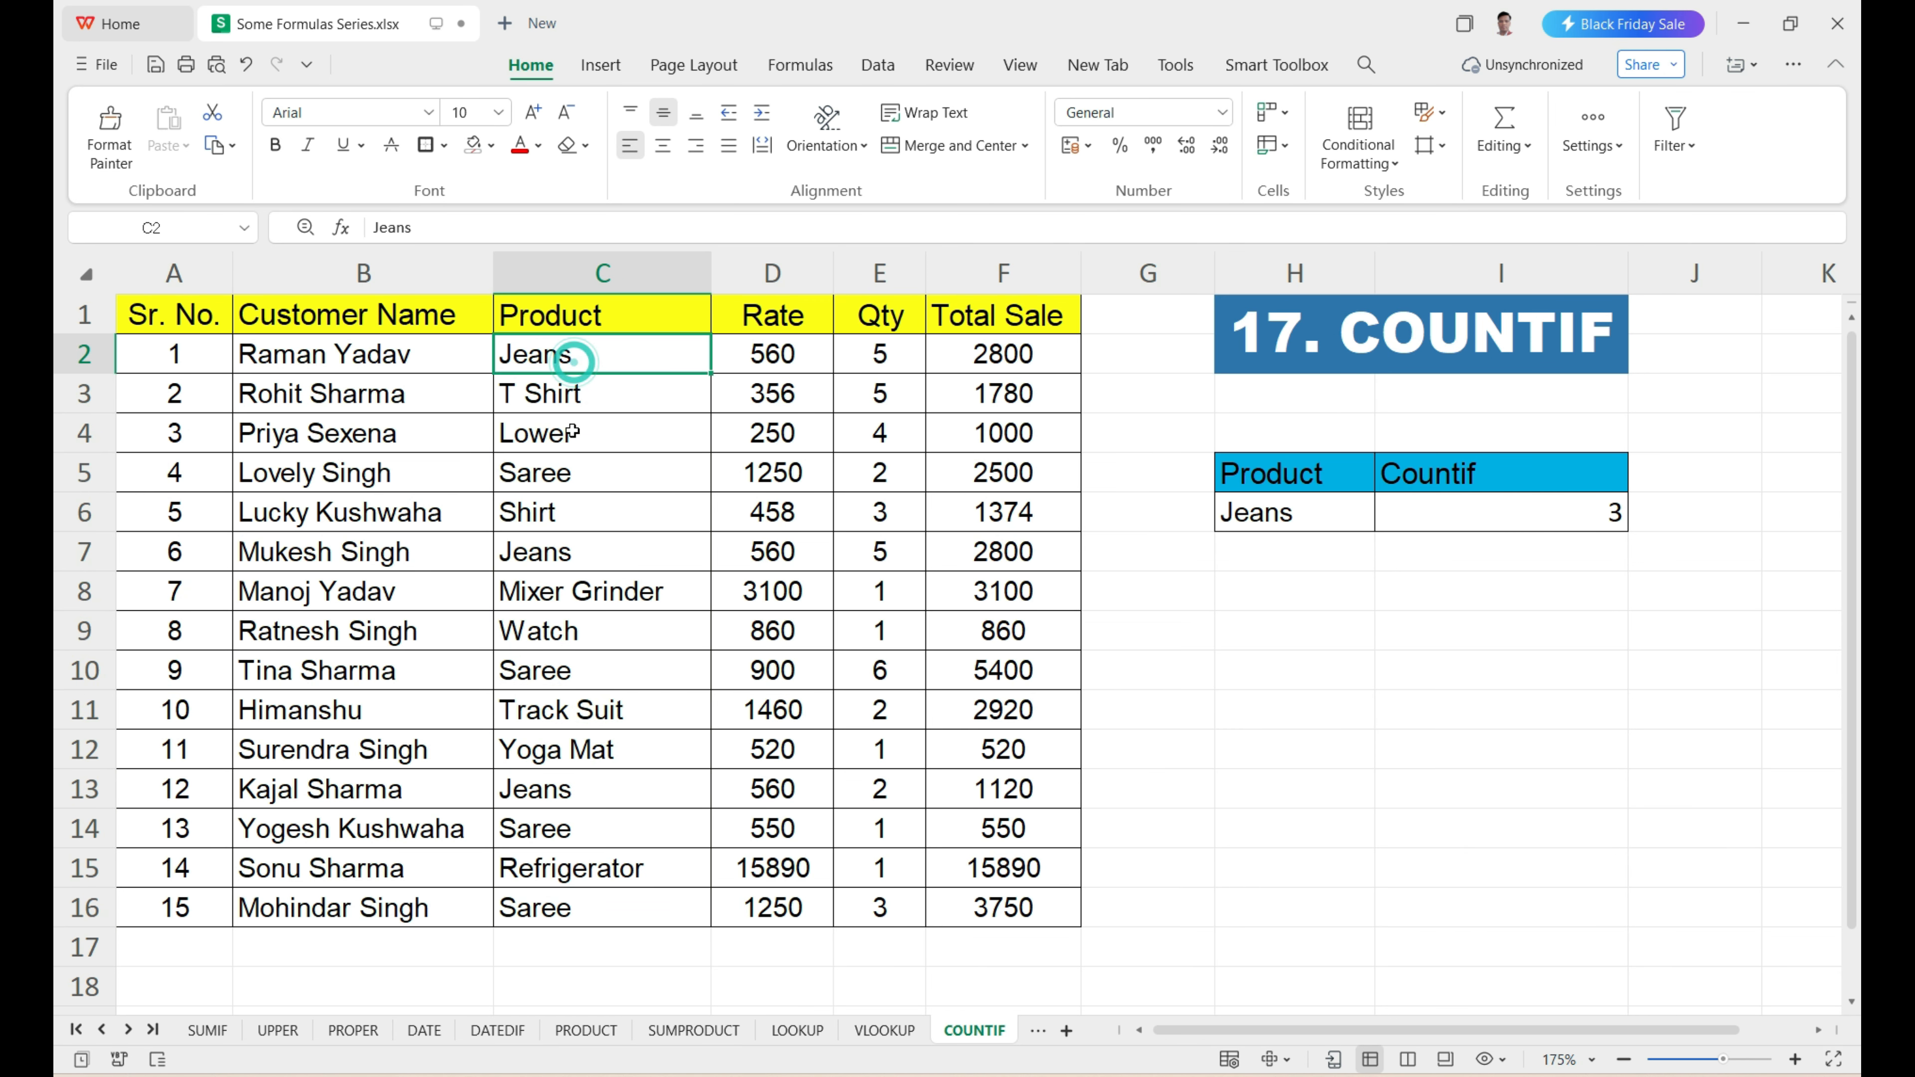
left_click(566, 554)
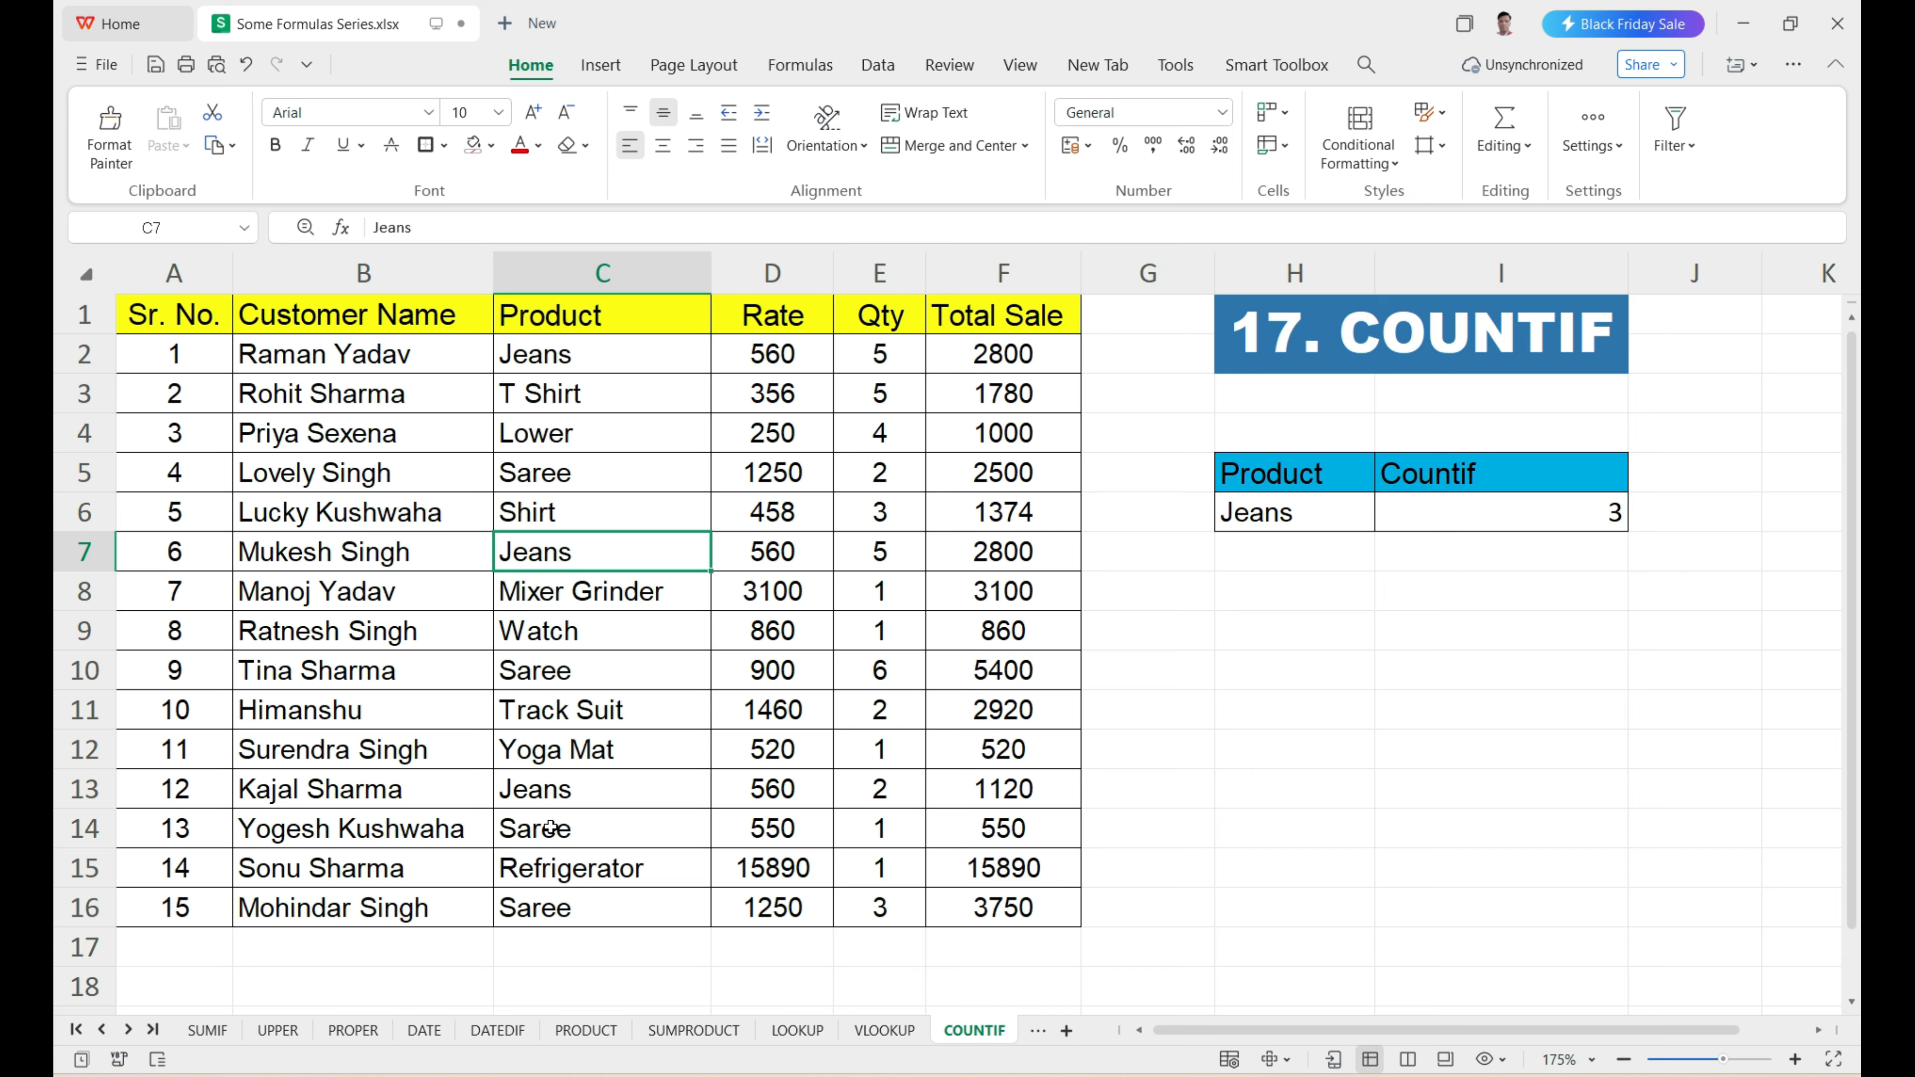
left_click(556, 794)
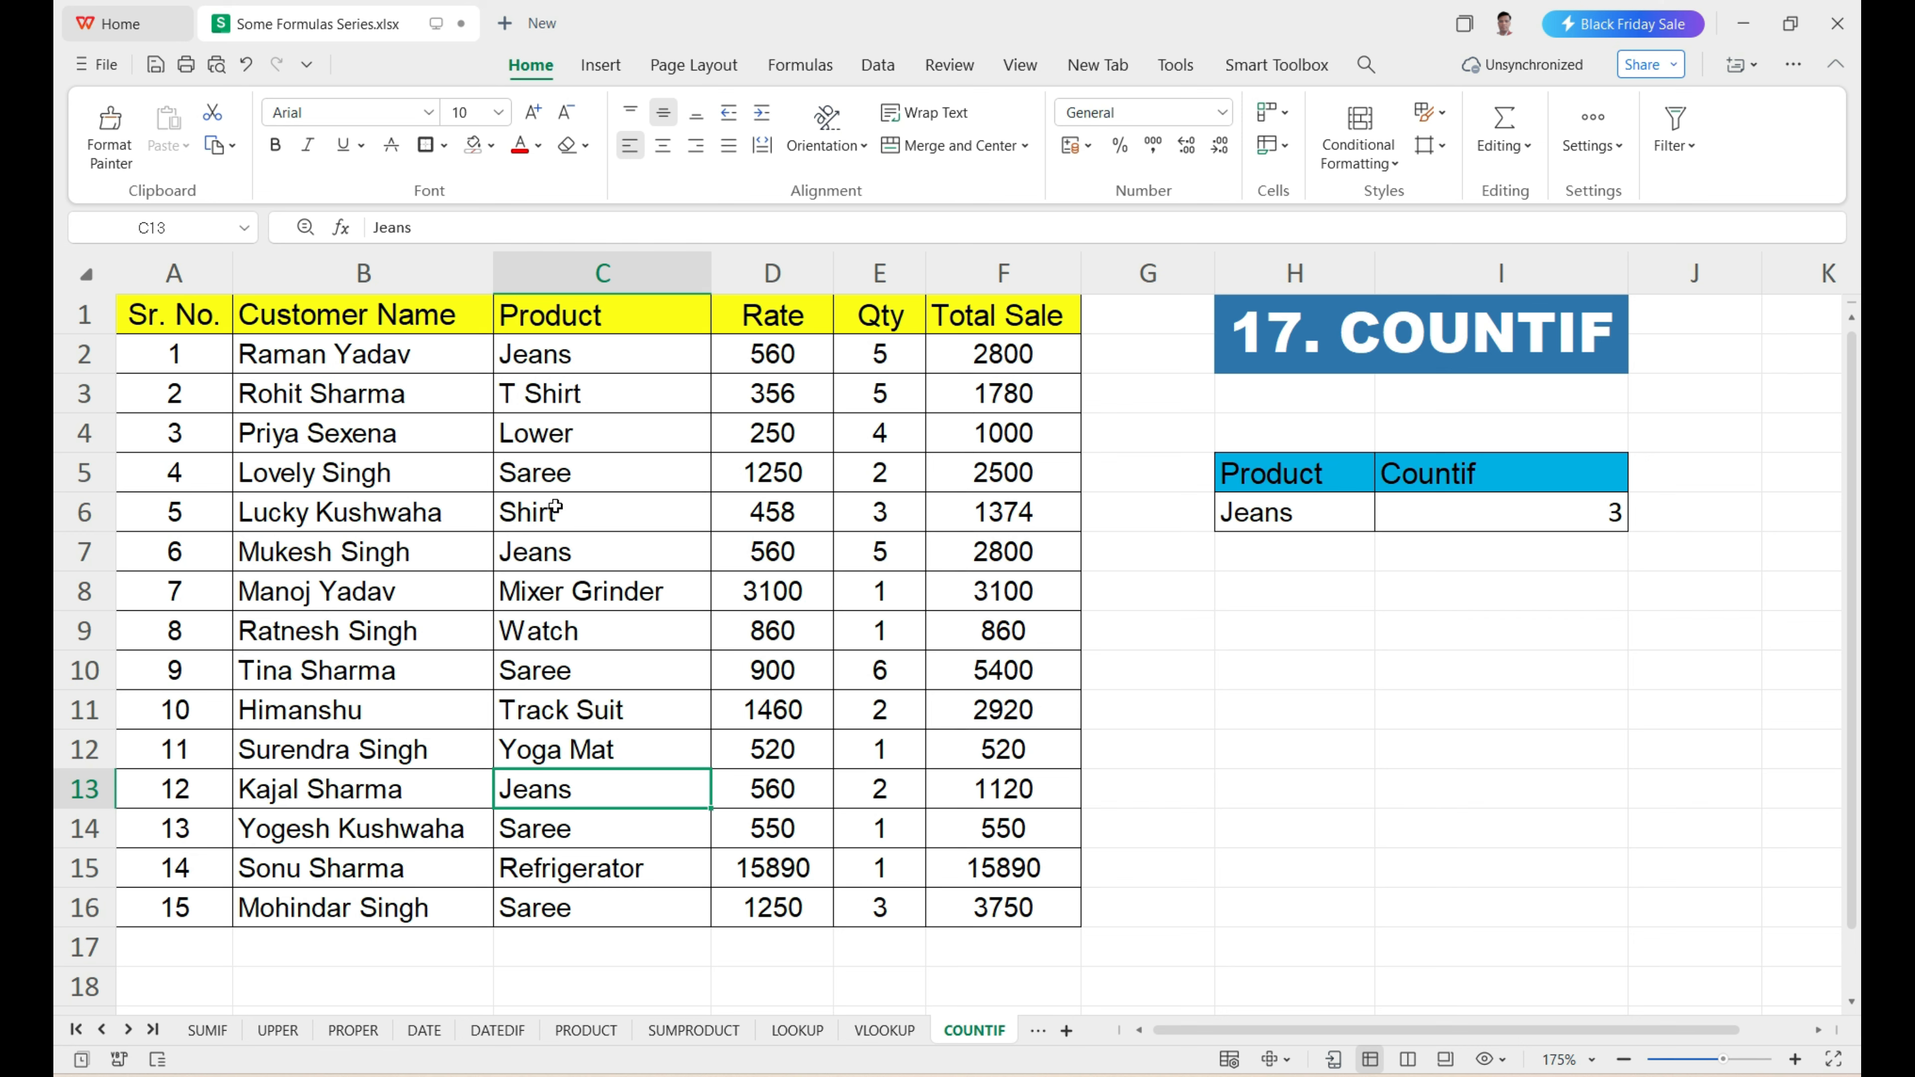
Change the COUNTIF criterion in H6 to Saree by copying it from C5, and check I6.
left_click(554, 489)
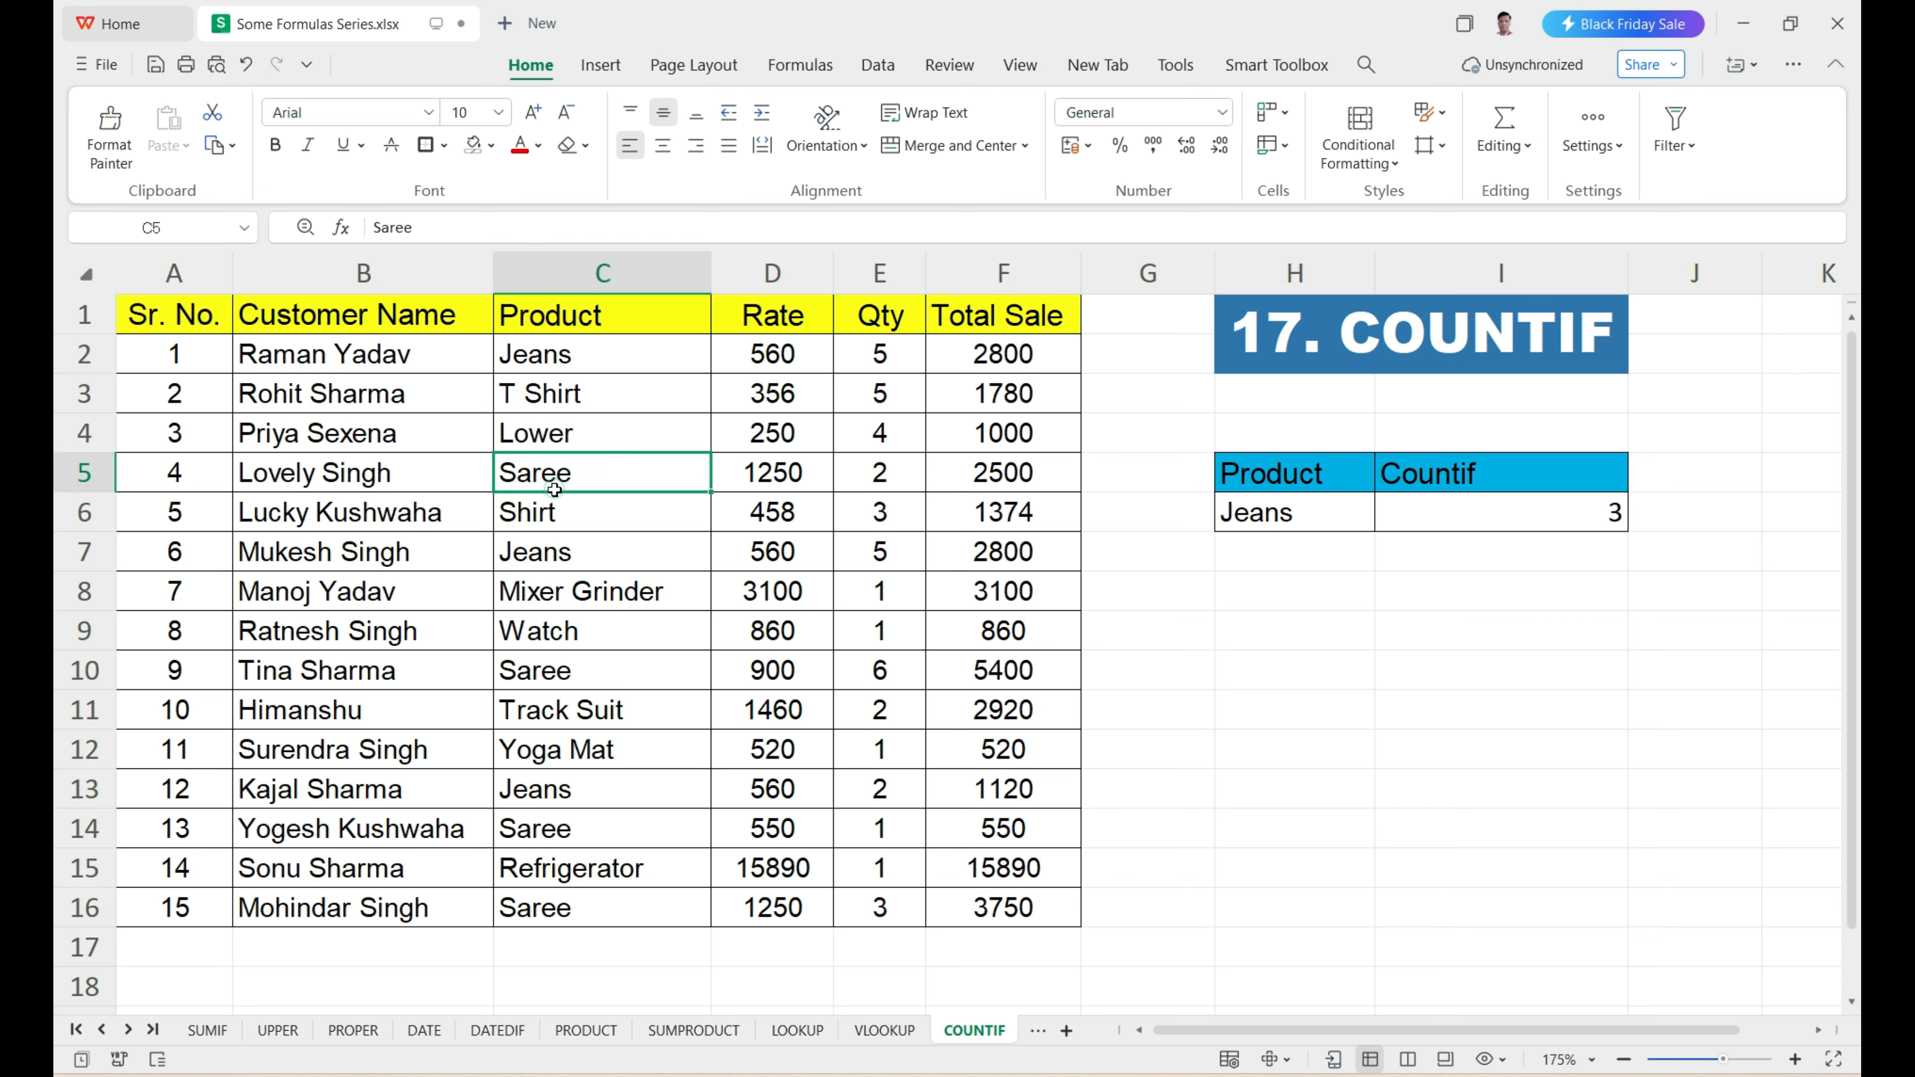
key("ctrl+c")
left_click(1274, 511)
key("ctrl+v")
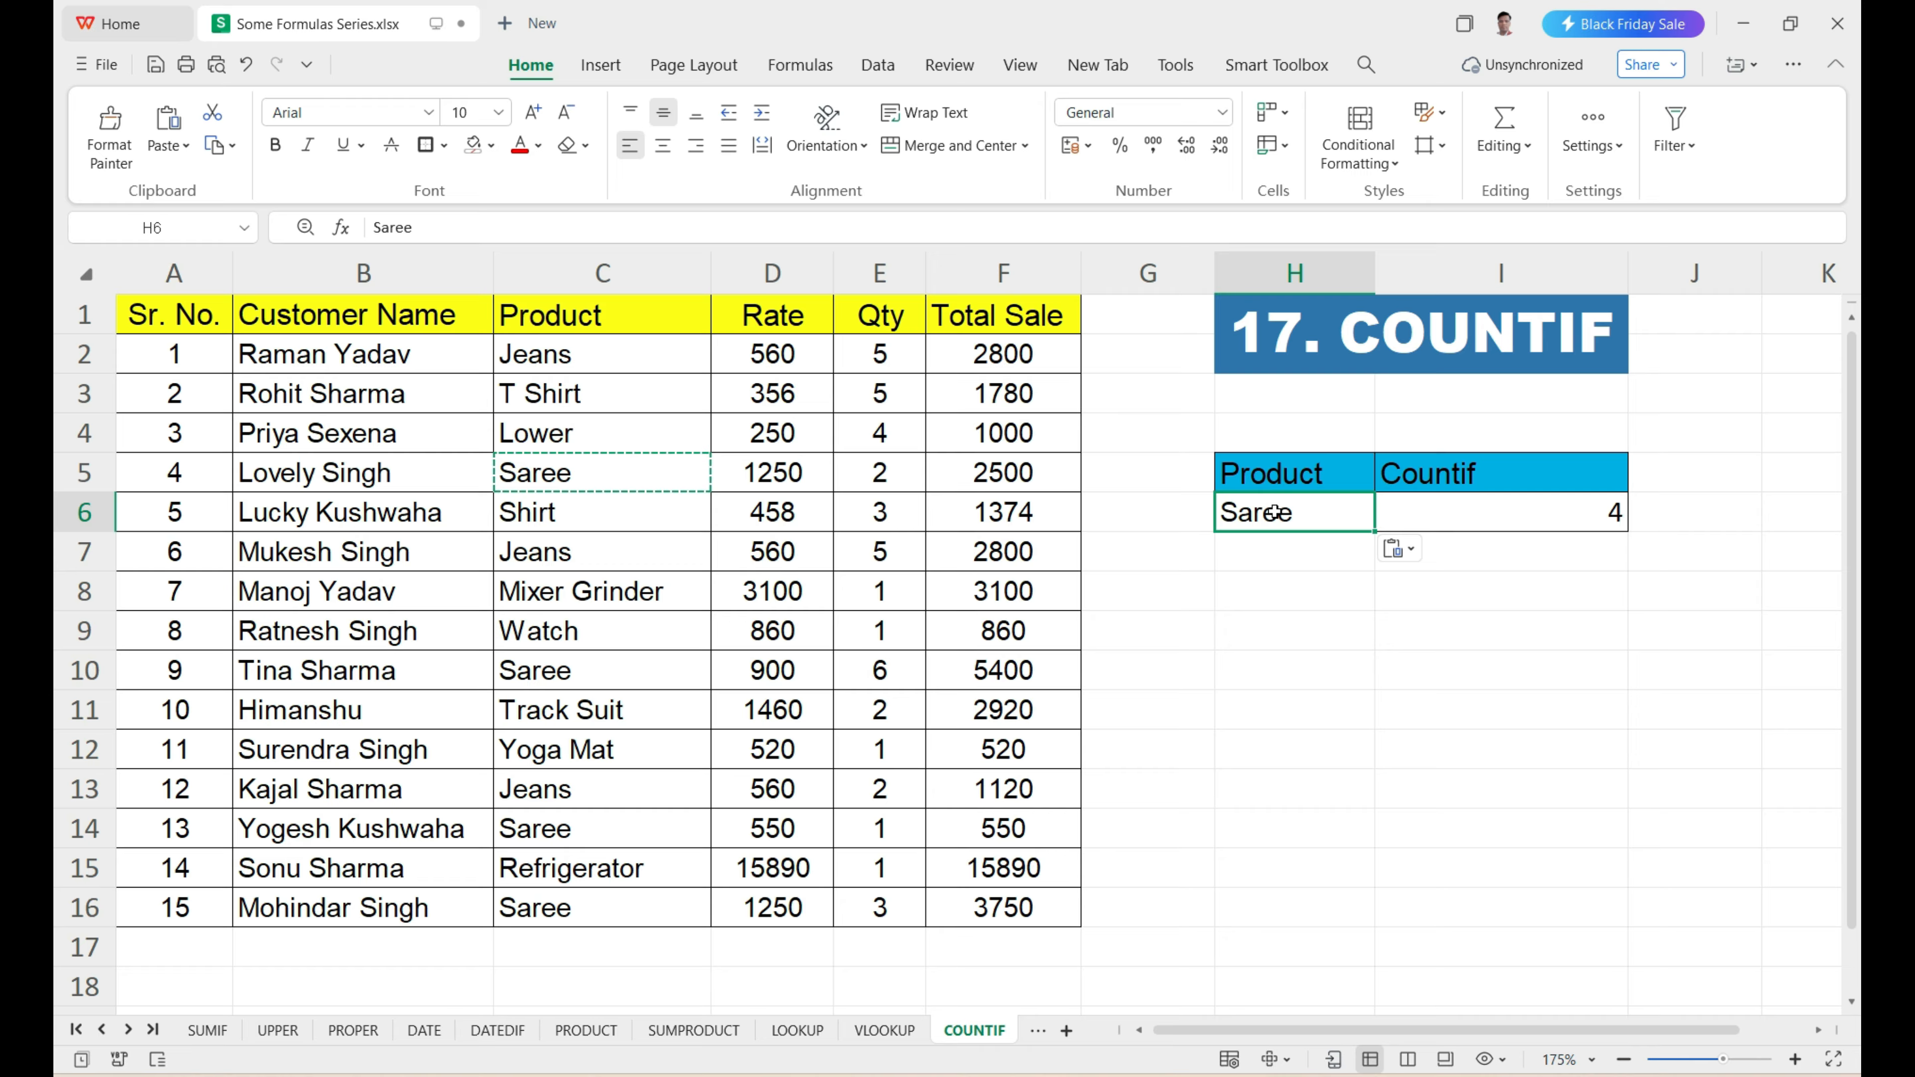
left_click(1530, 527)
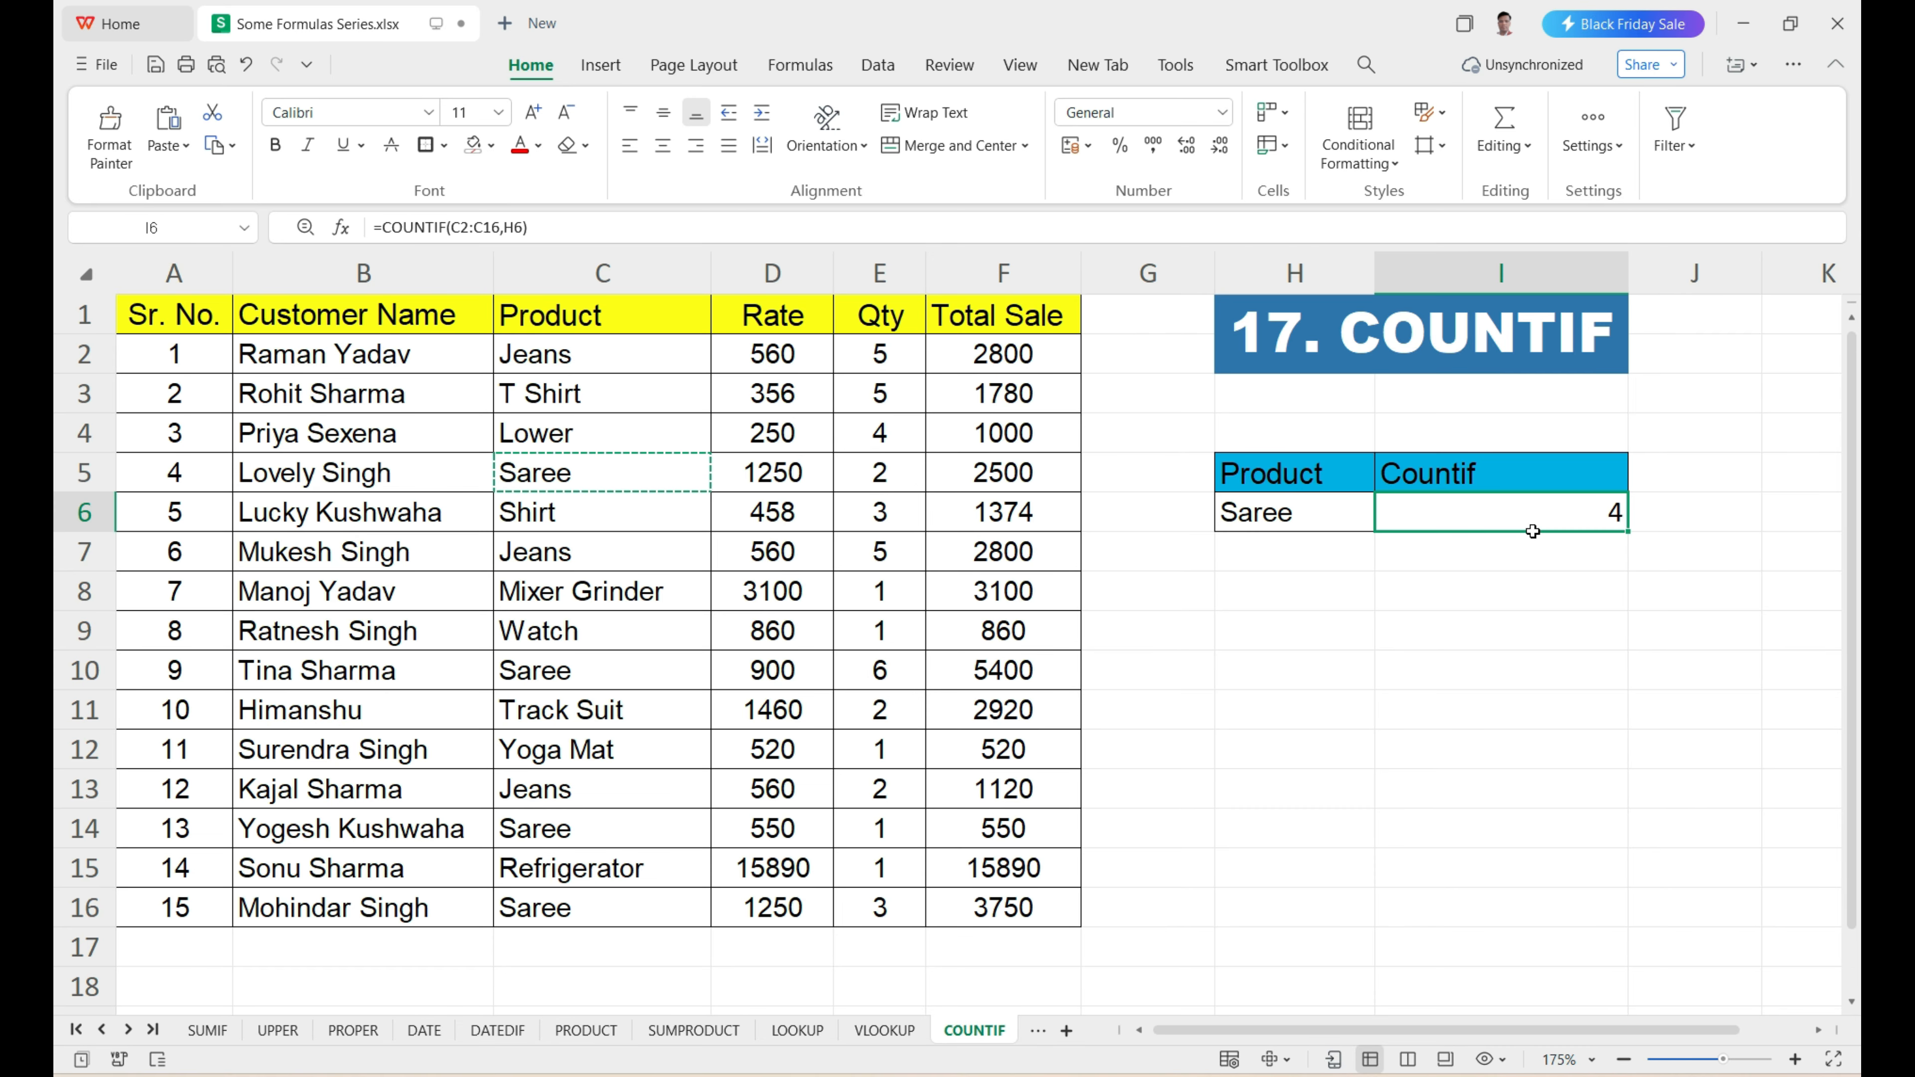
Check the COUNTIF result in I6 by locating each Saree entry in the Product column.
left_click(554, 483)
left_click(552, 671)
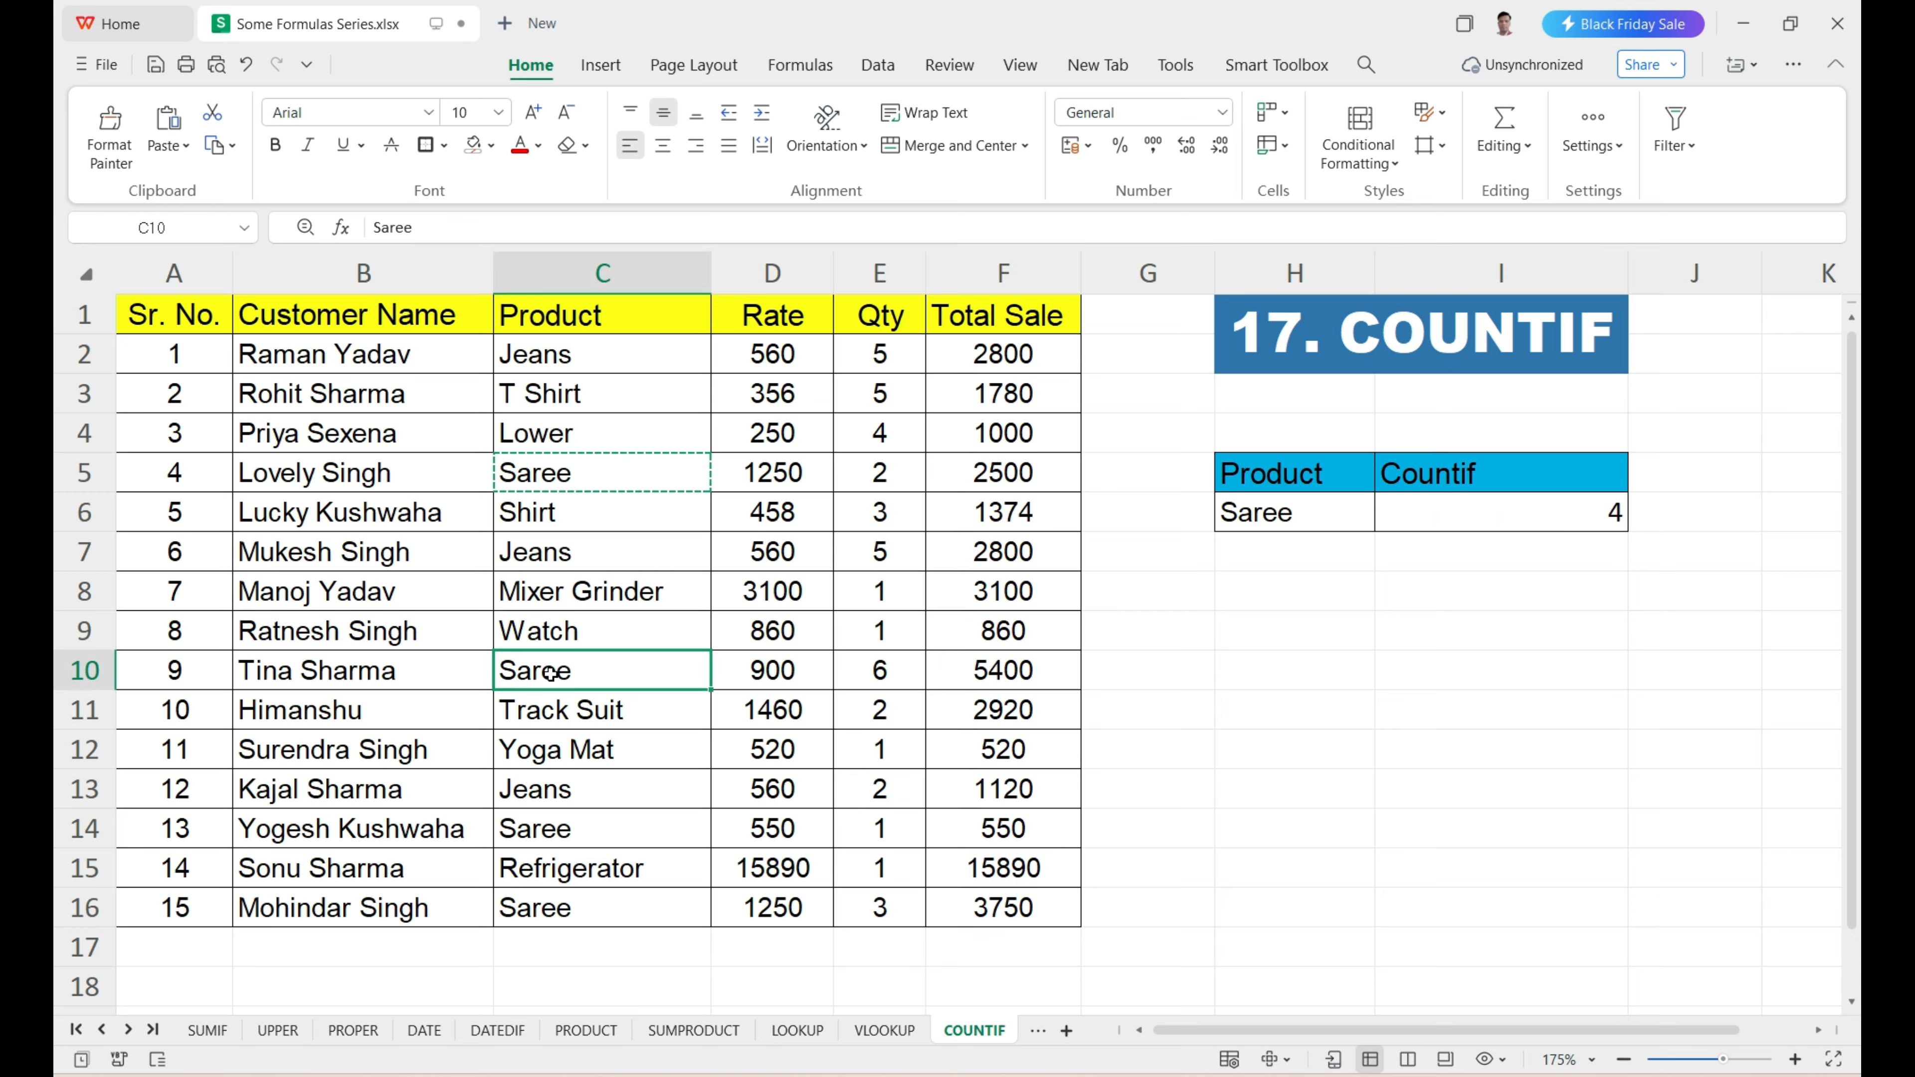
left_click(543, 838)
left_click(544, 911)
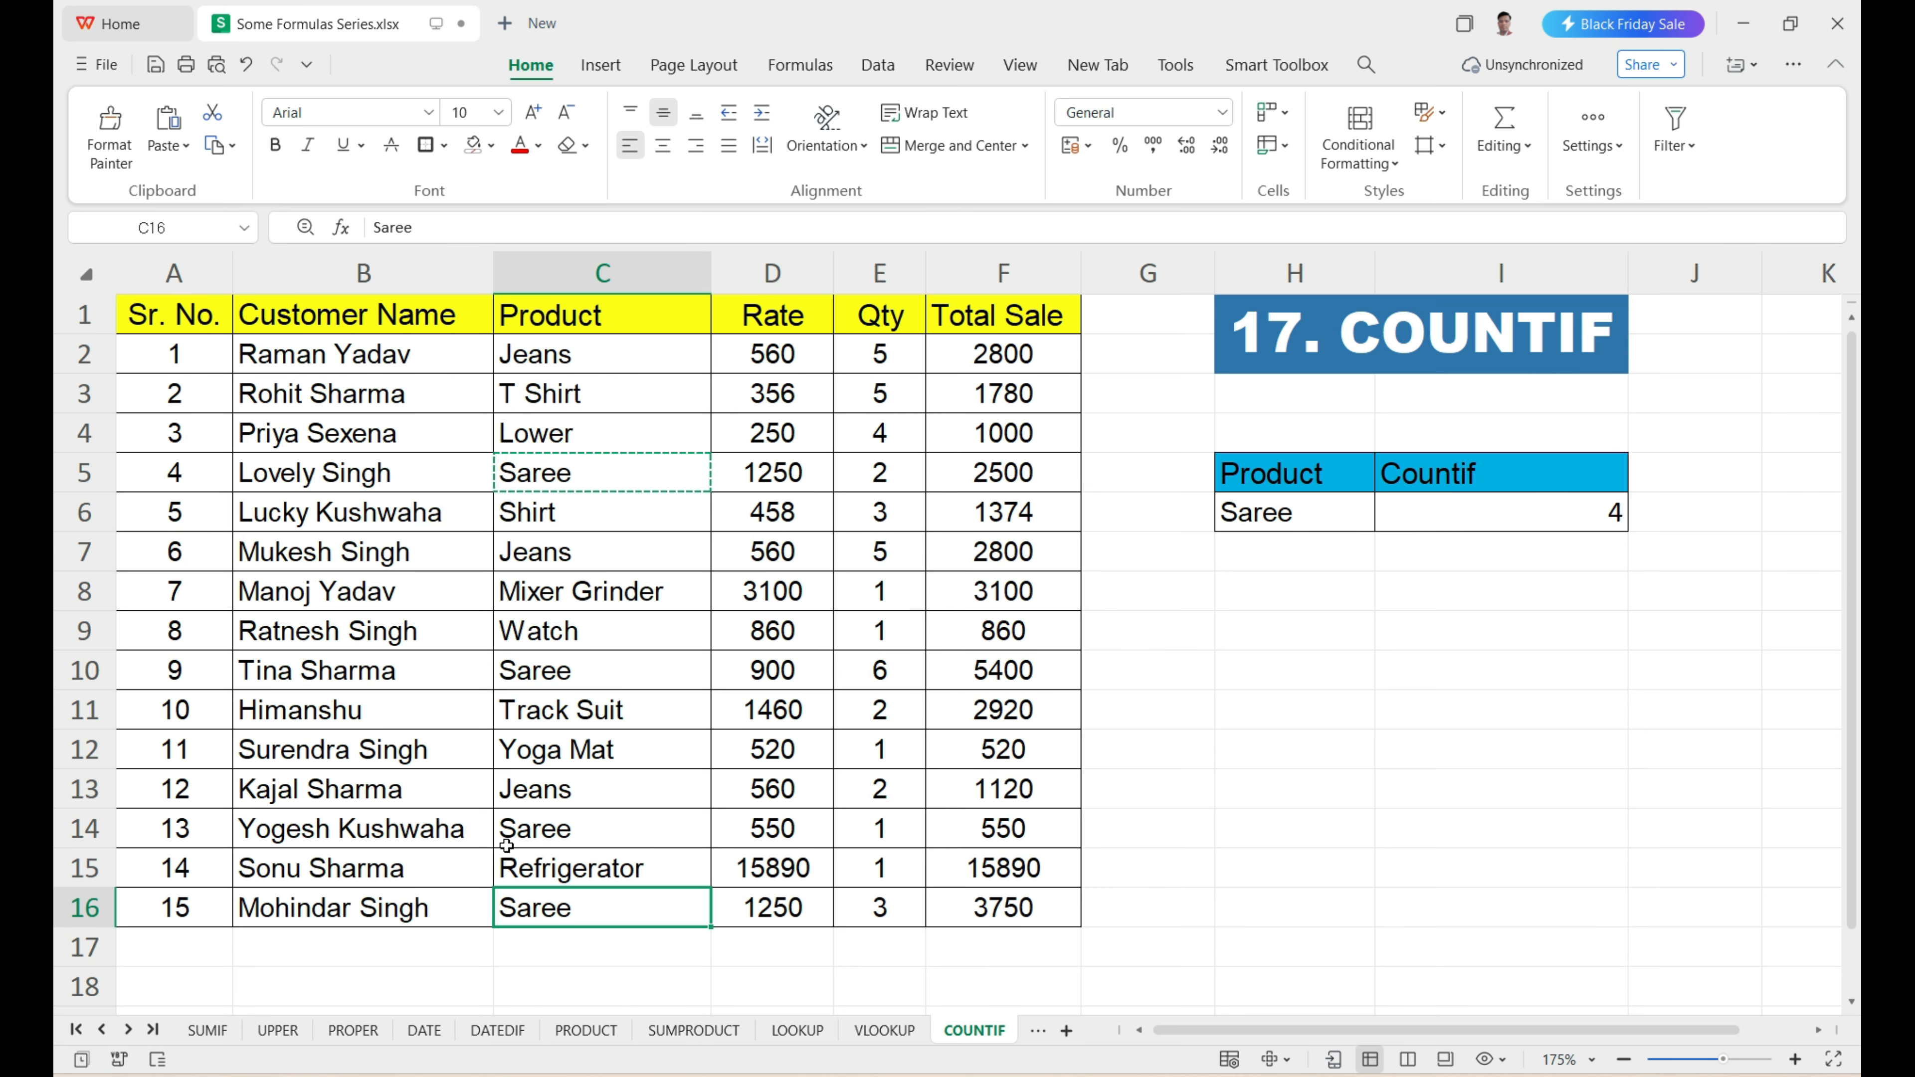
Open the COUNTIFS sheet and review the Customer Name and Product columns with the criteria in H6 and H8.
left_click(128, 1030)
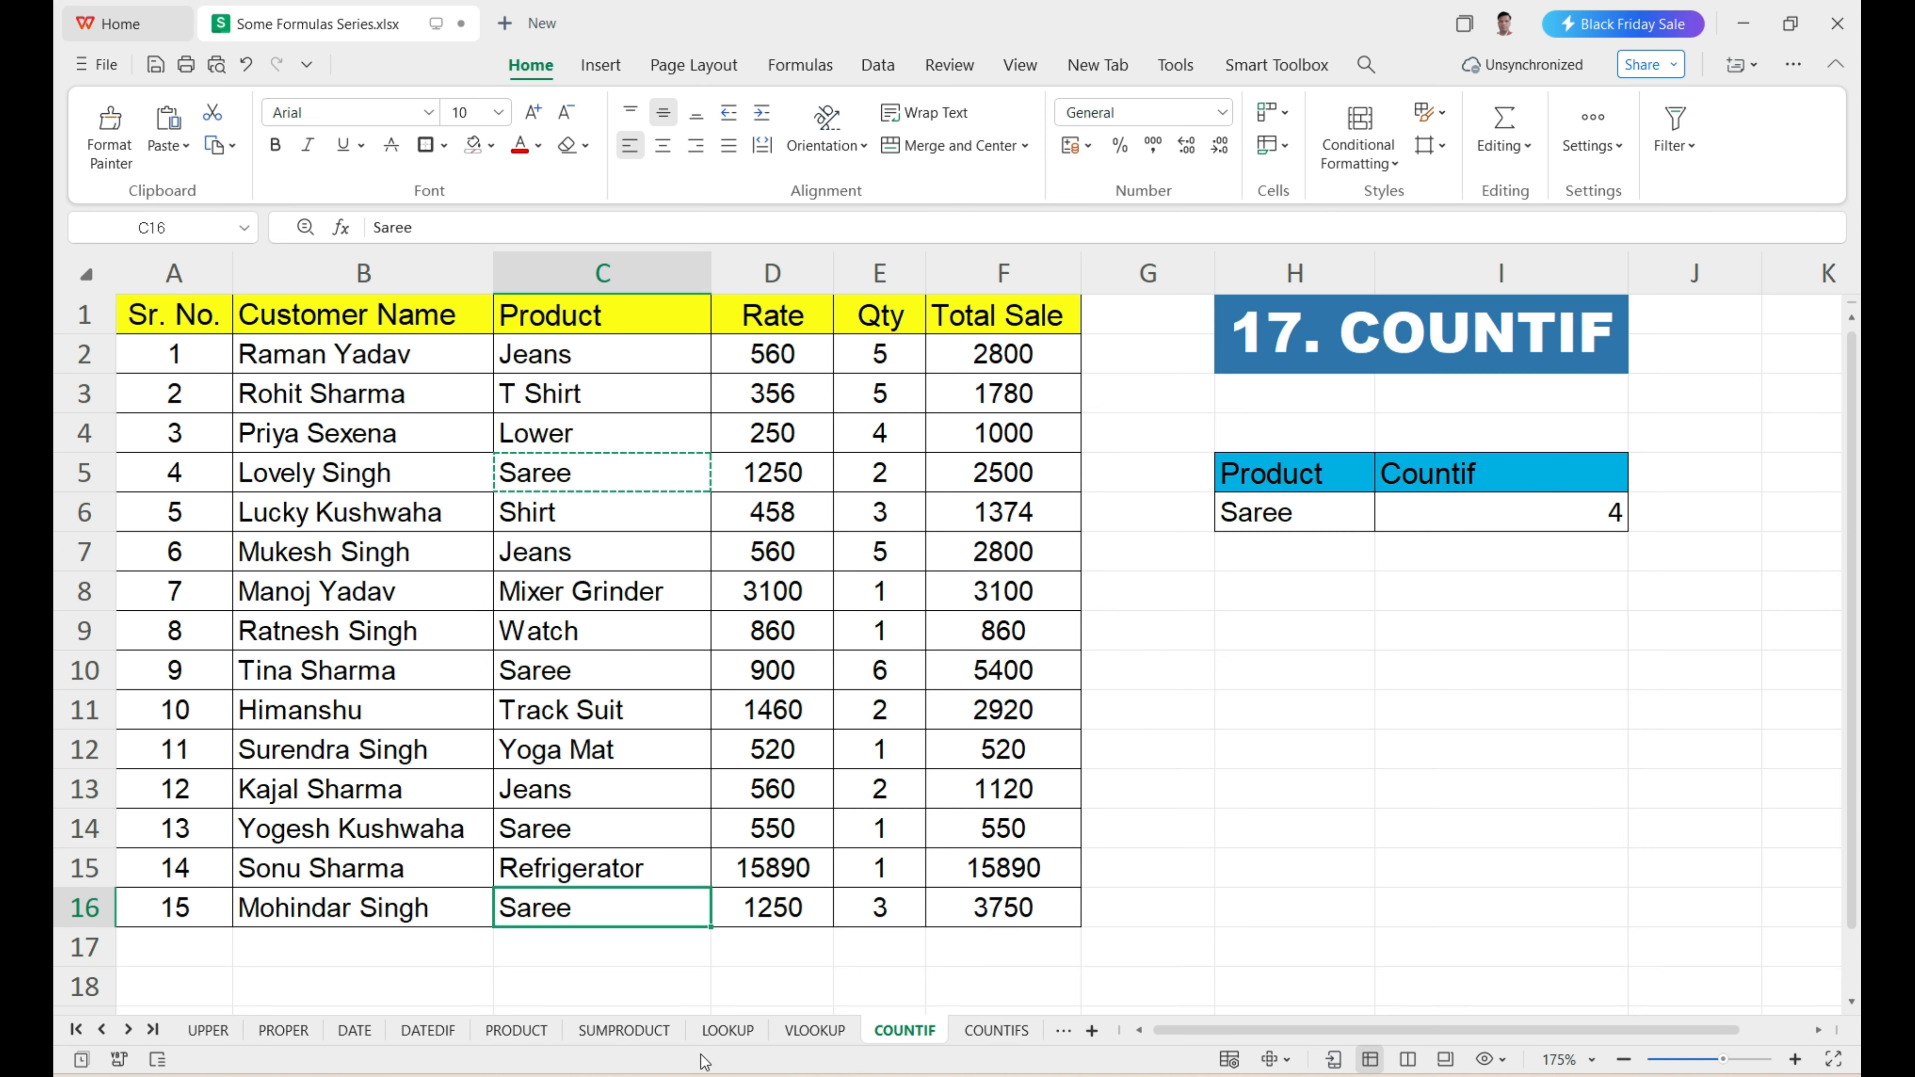
left_click(998, 1031)
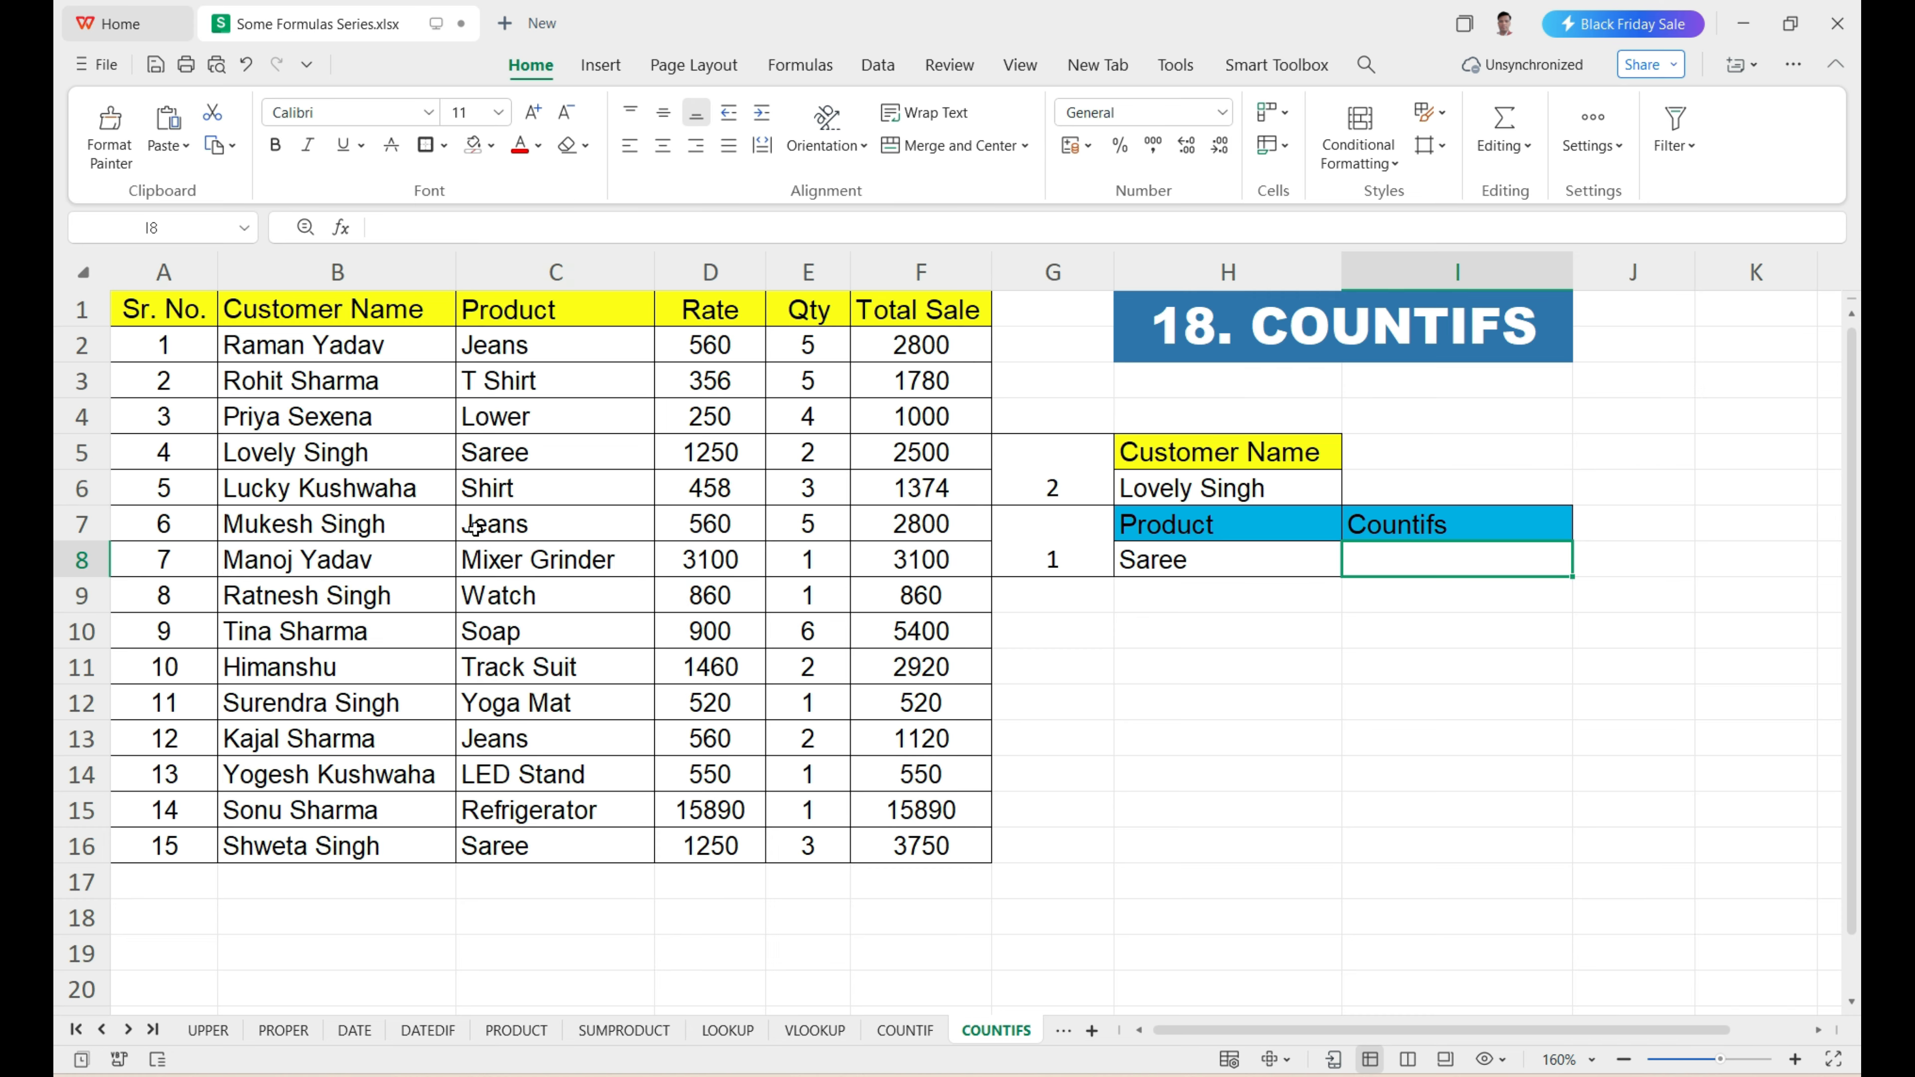
left_click_drag(406, 359, 953, 840)
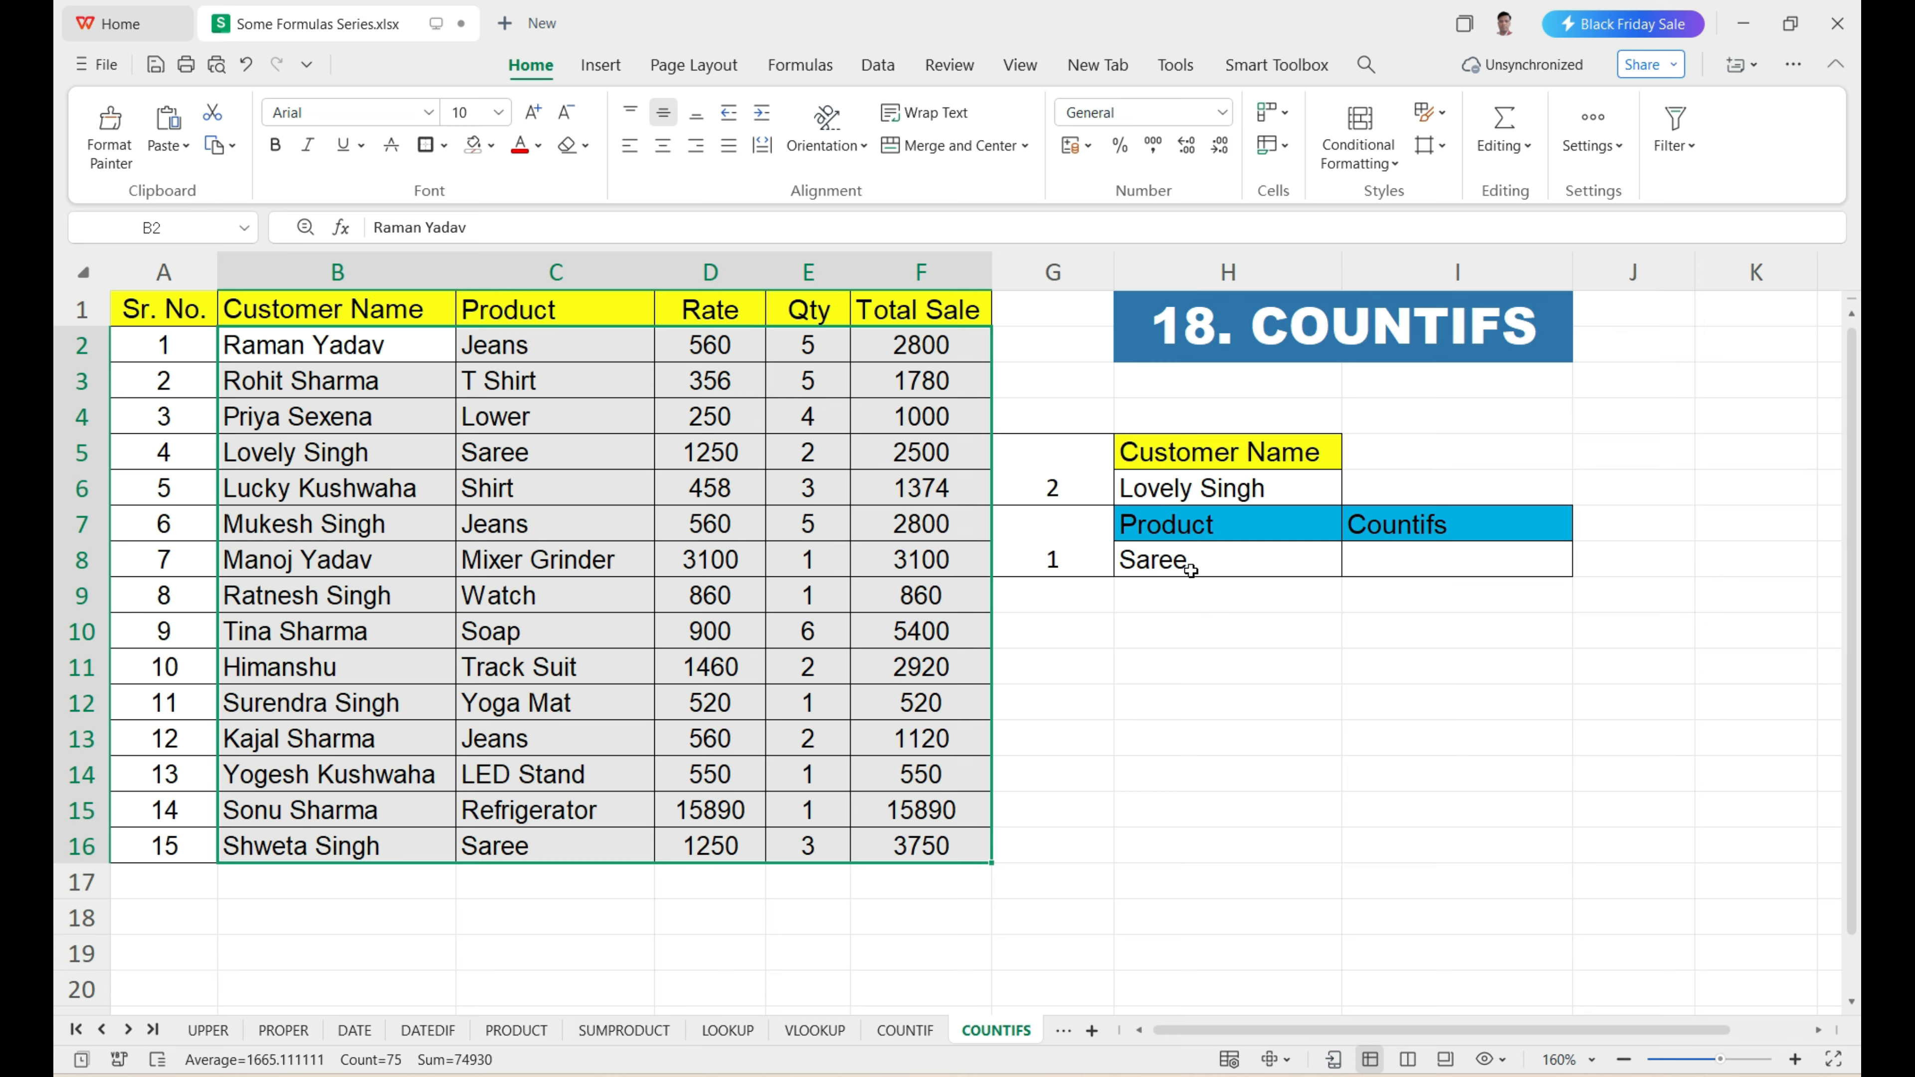
left_click_drag(547, 354, 589, 849)
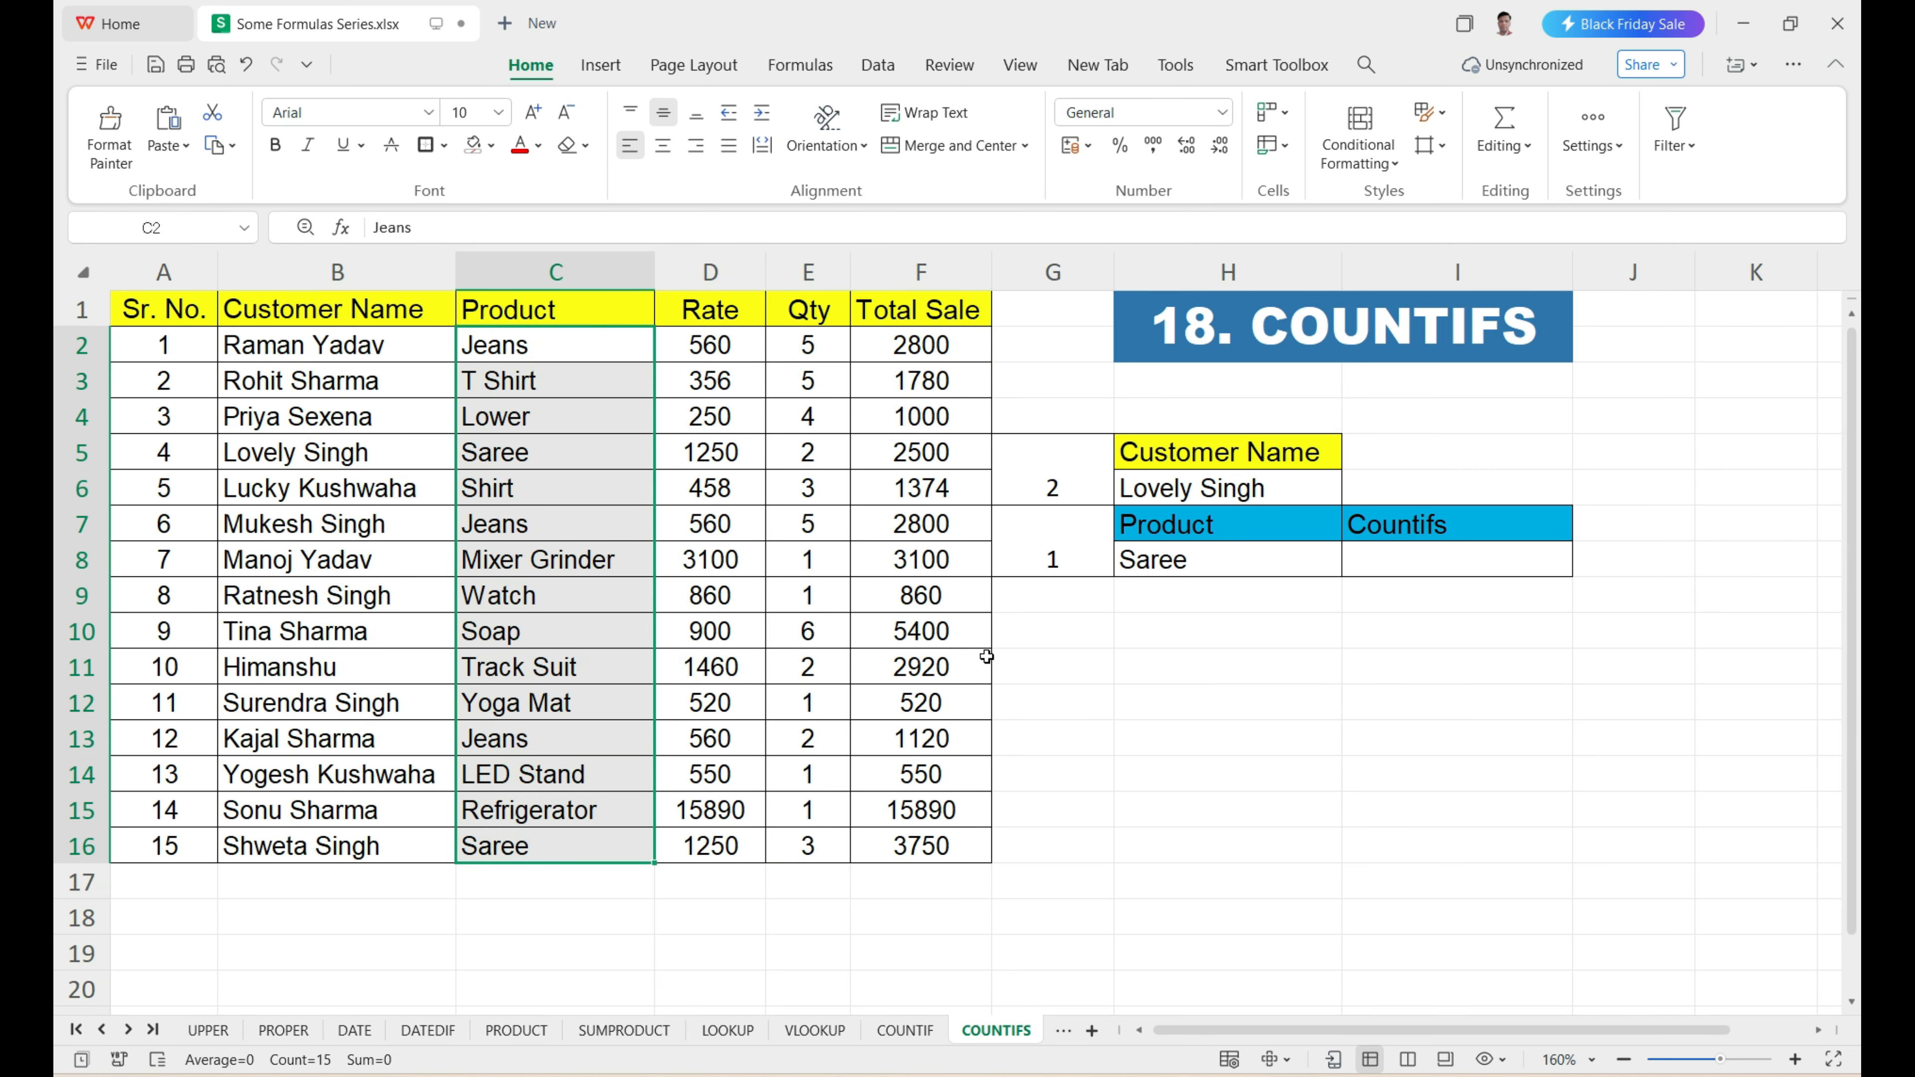
left_click(1177, 564)
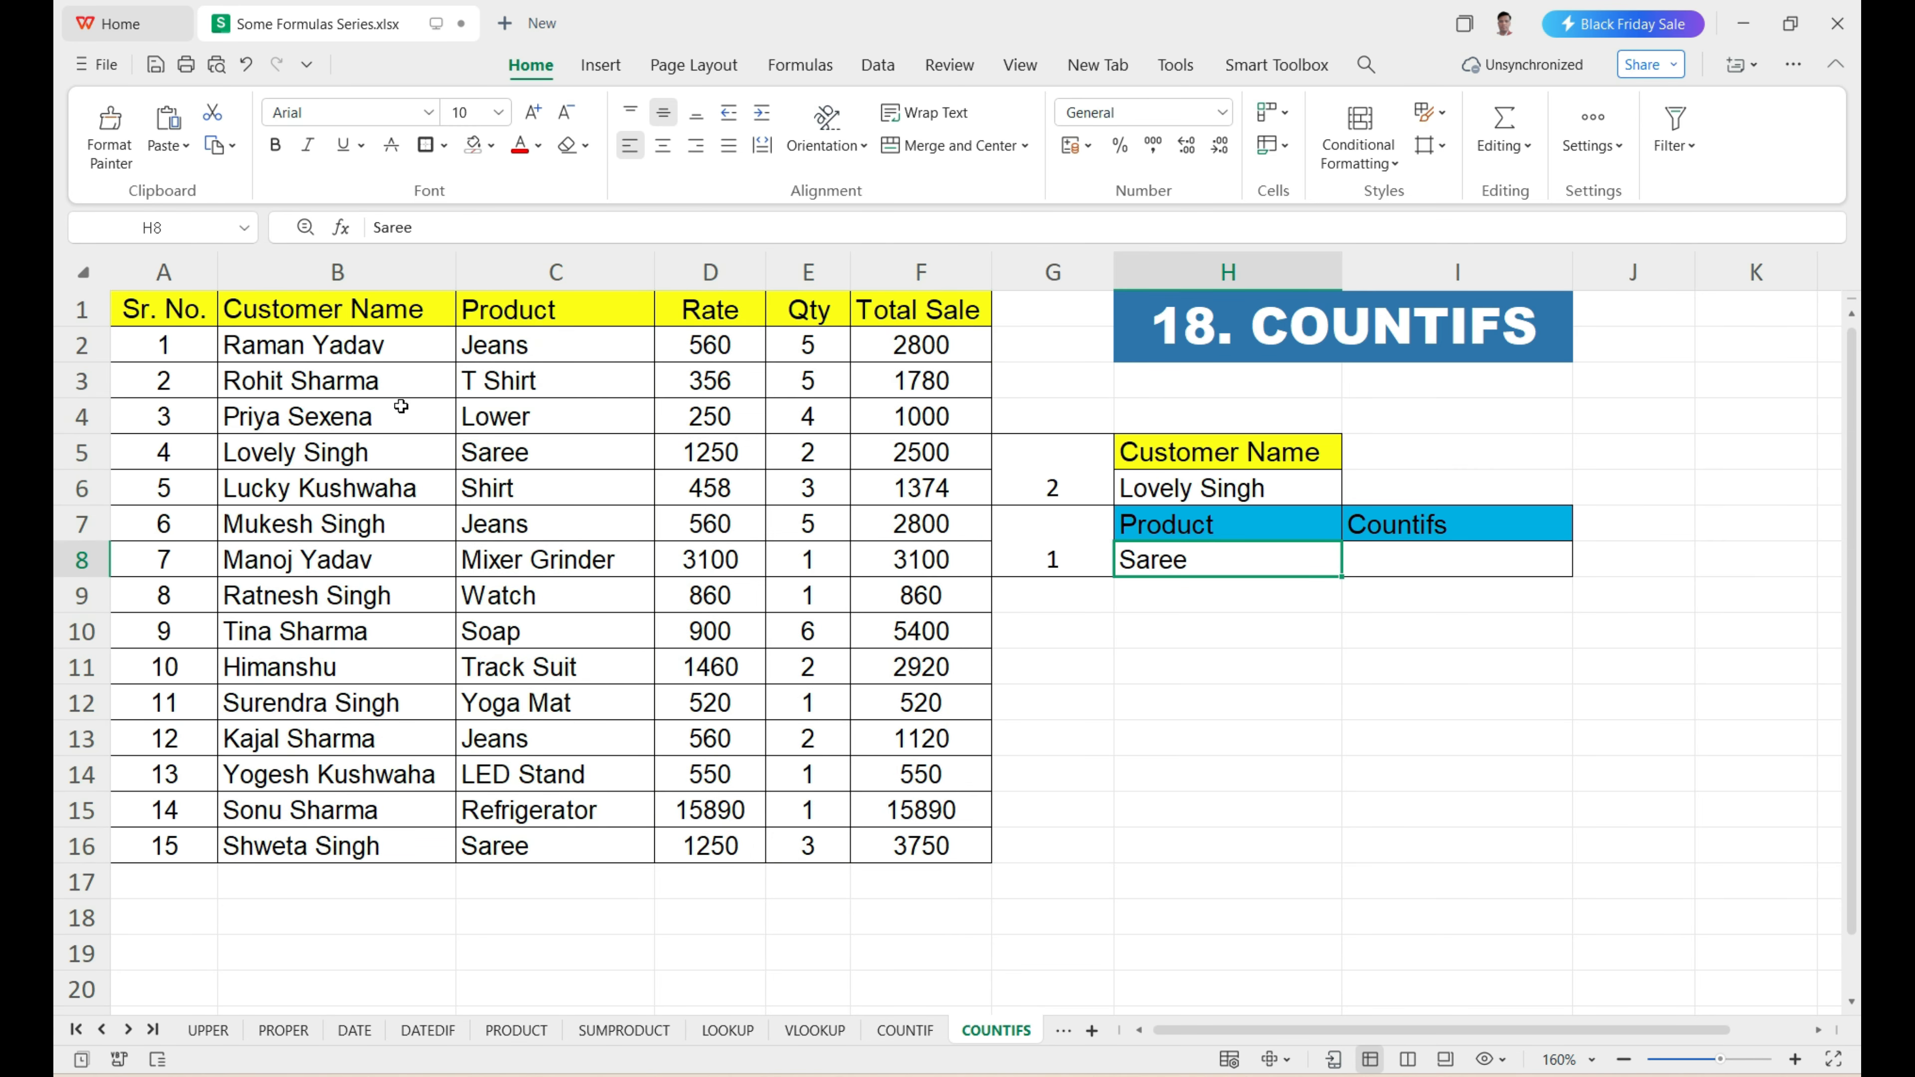
left_click_drag(375, 345, 405, 821)
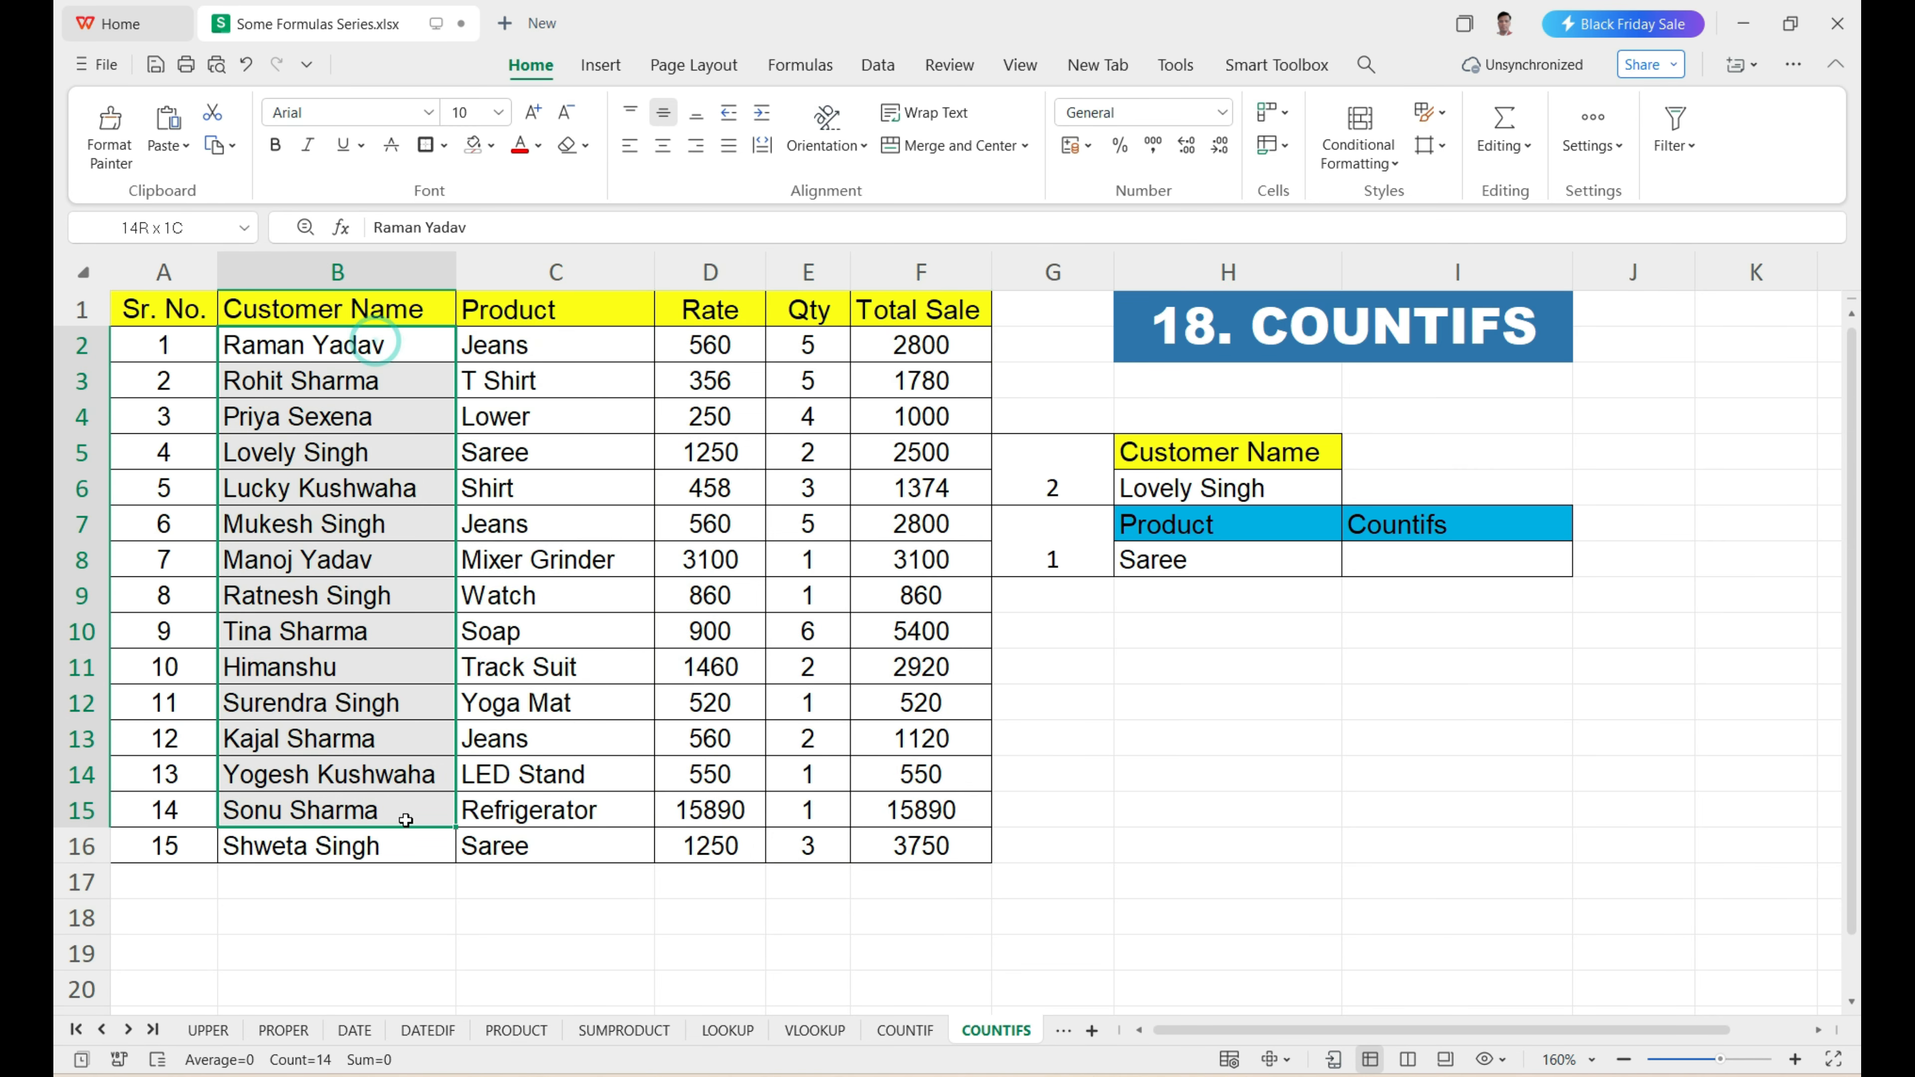
left_click(1165, 497)
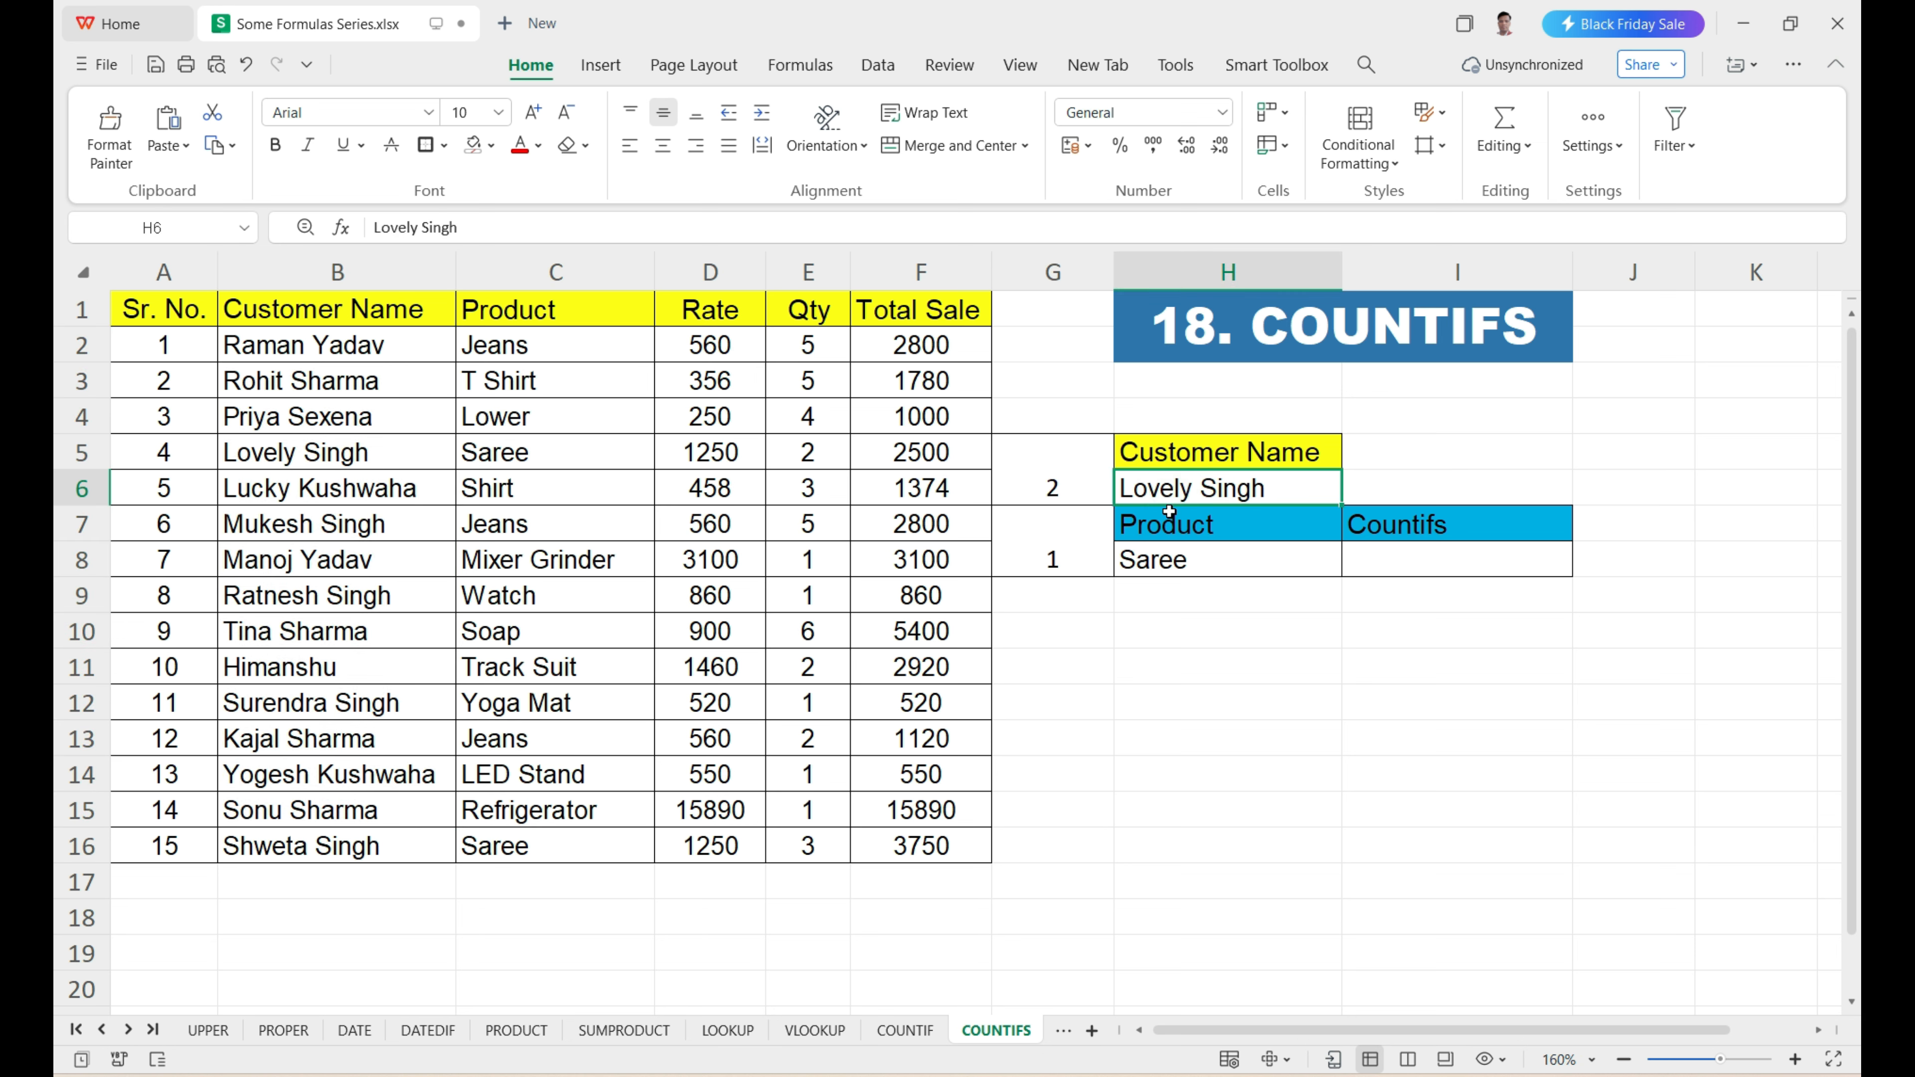
left_click(1173, 561)
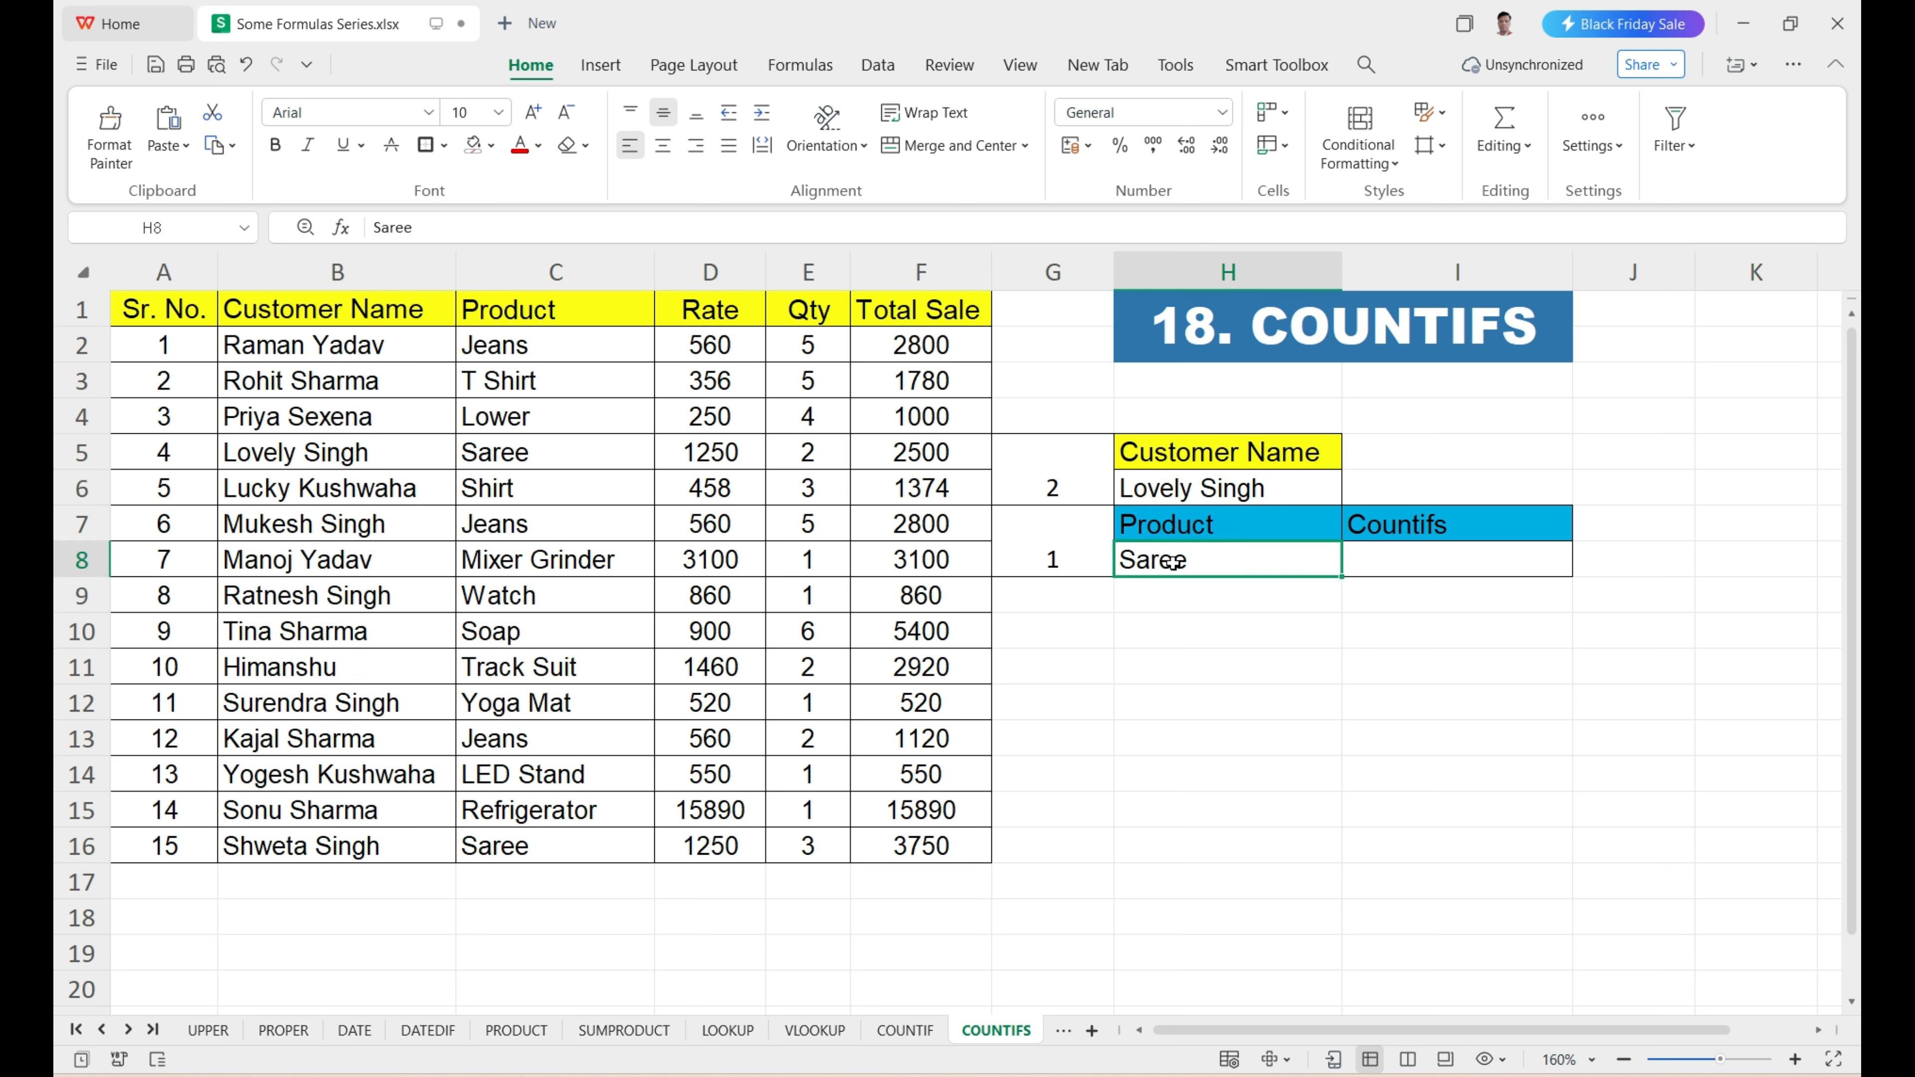
left_click(1221, 488)
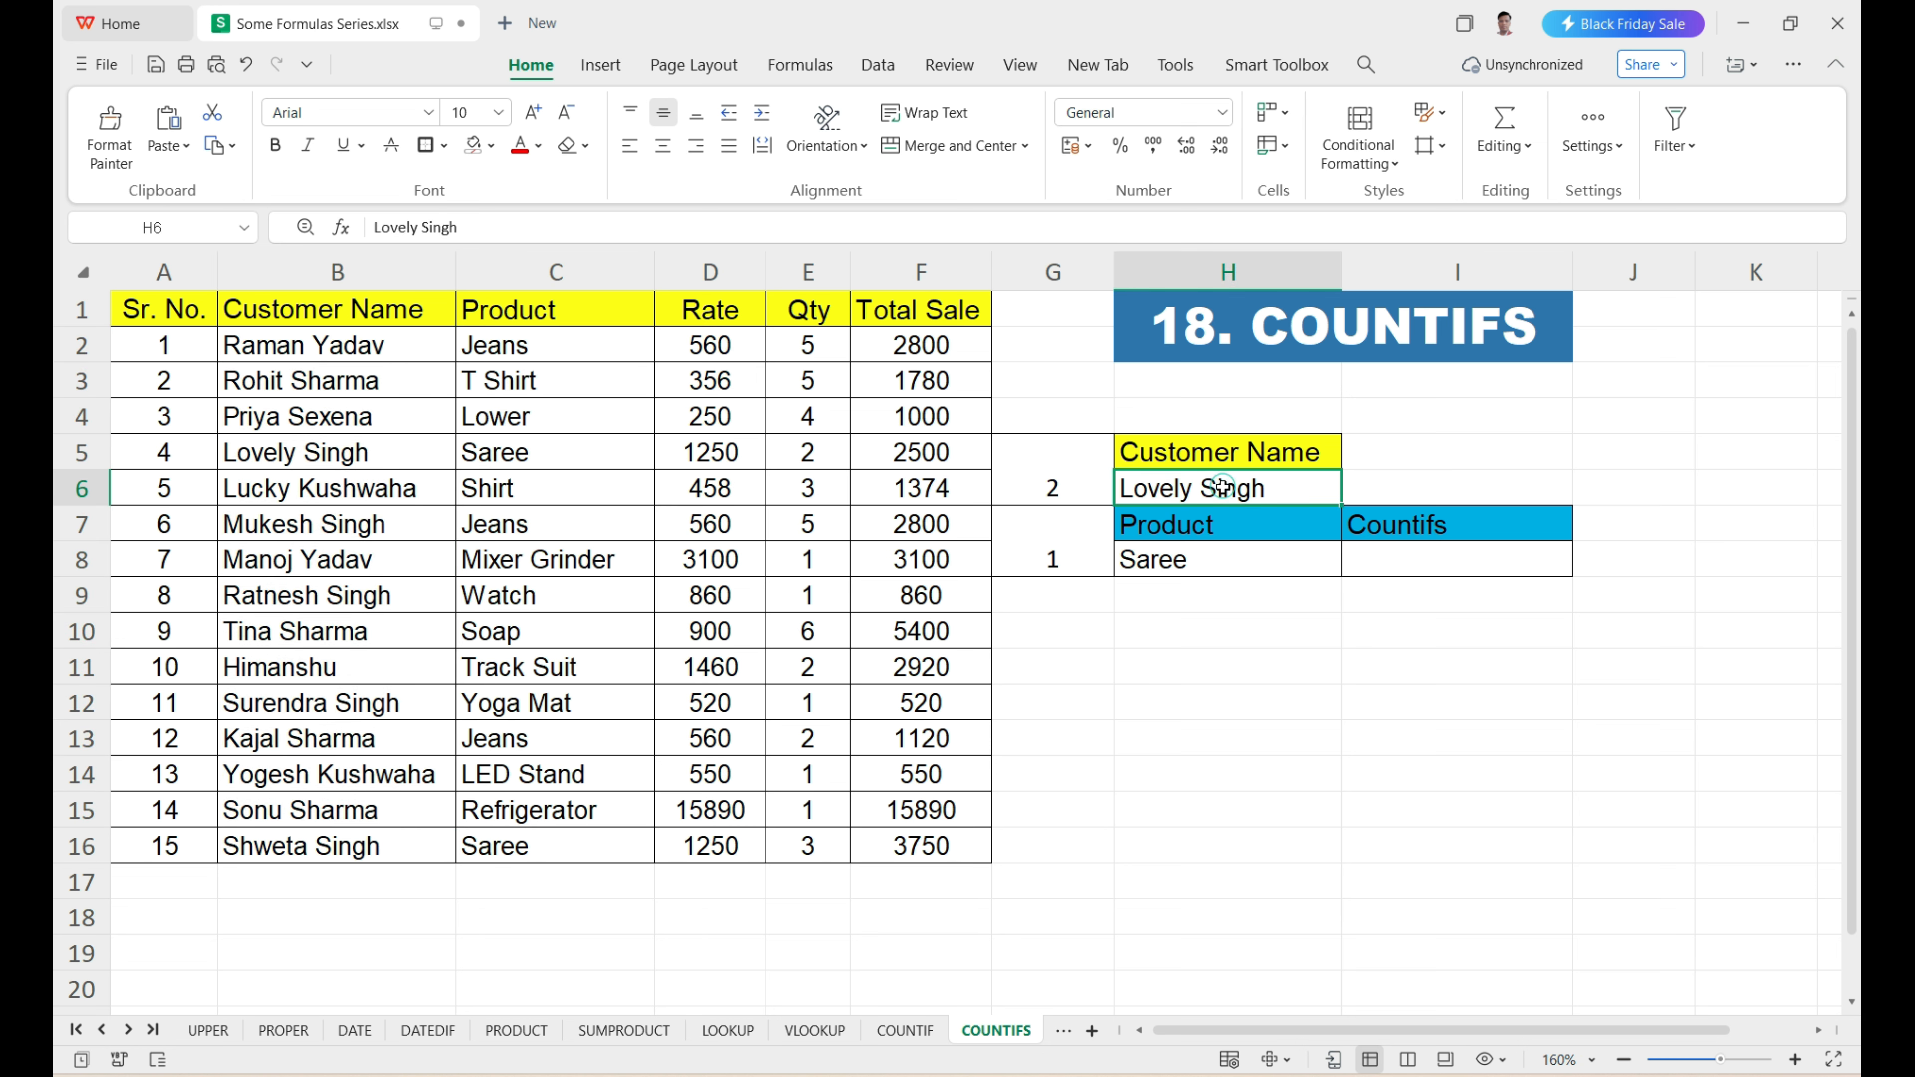
left_click(1365, 560)
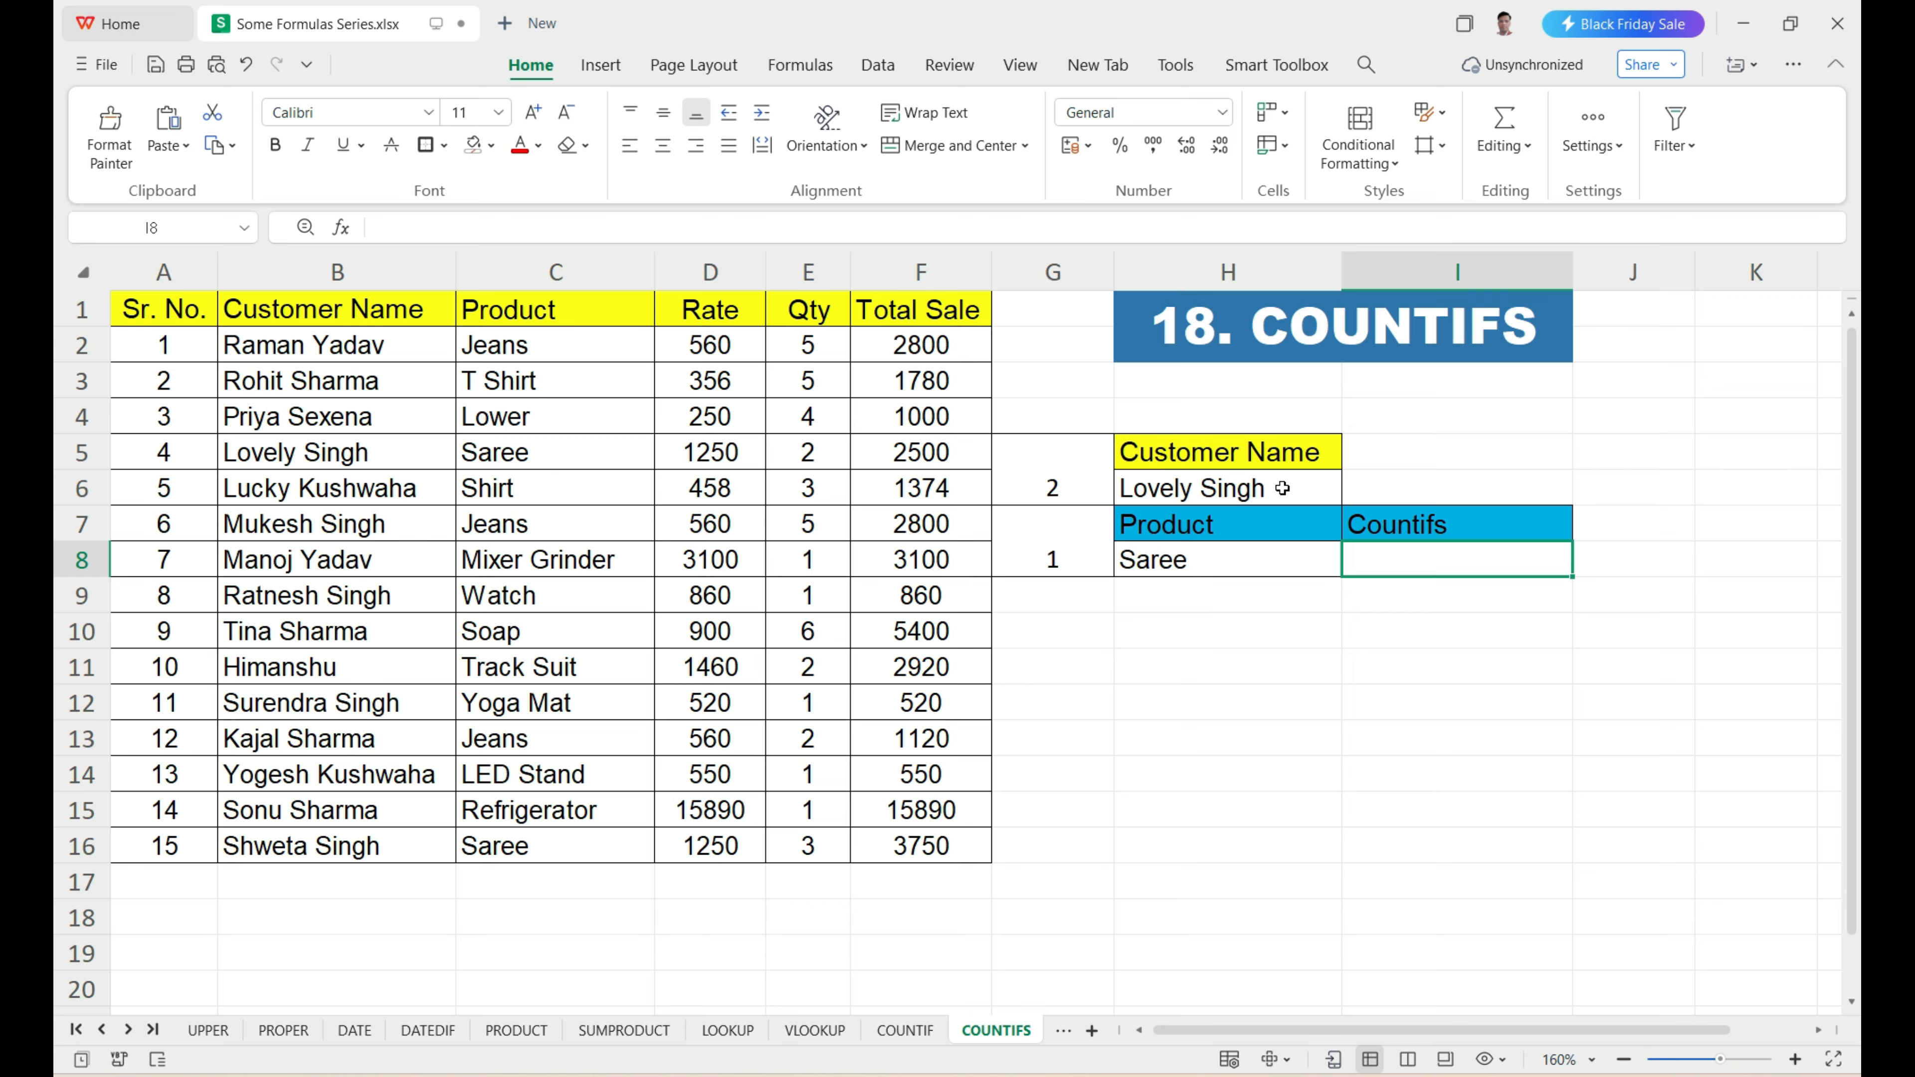
left_click(1238, 560)
left_click(1276, 483)
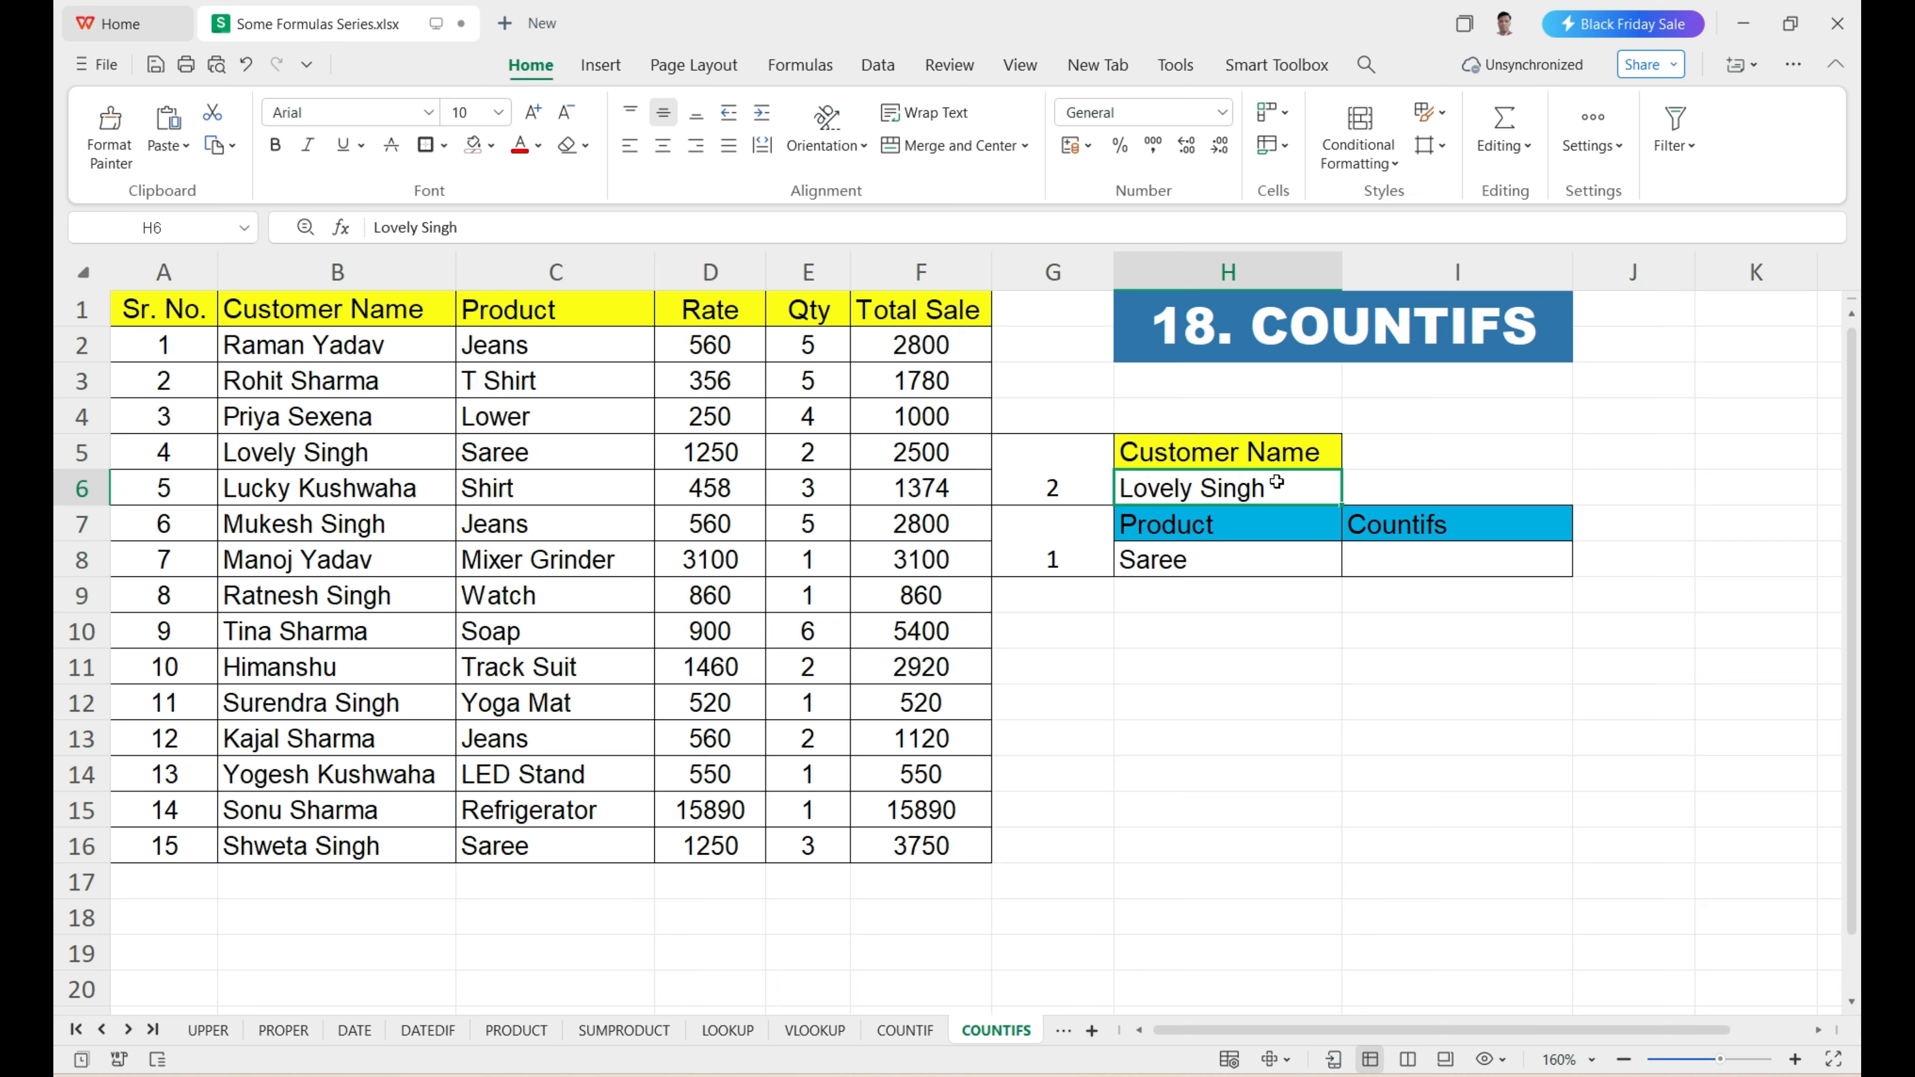
Enter =COUNTIFS(C2:C16,H8,B2:B16,H6) in I8 to count rows matching both the product and the customer name.
left_click(1412, 565)
type("=")
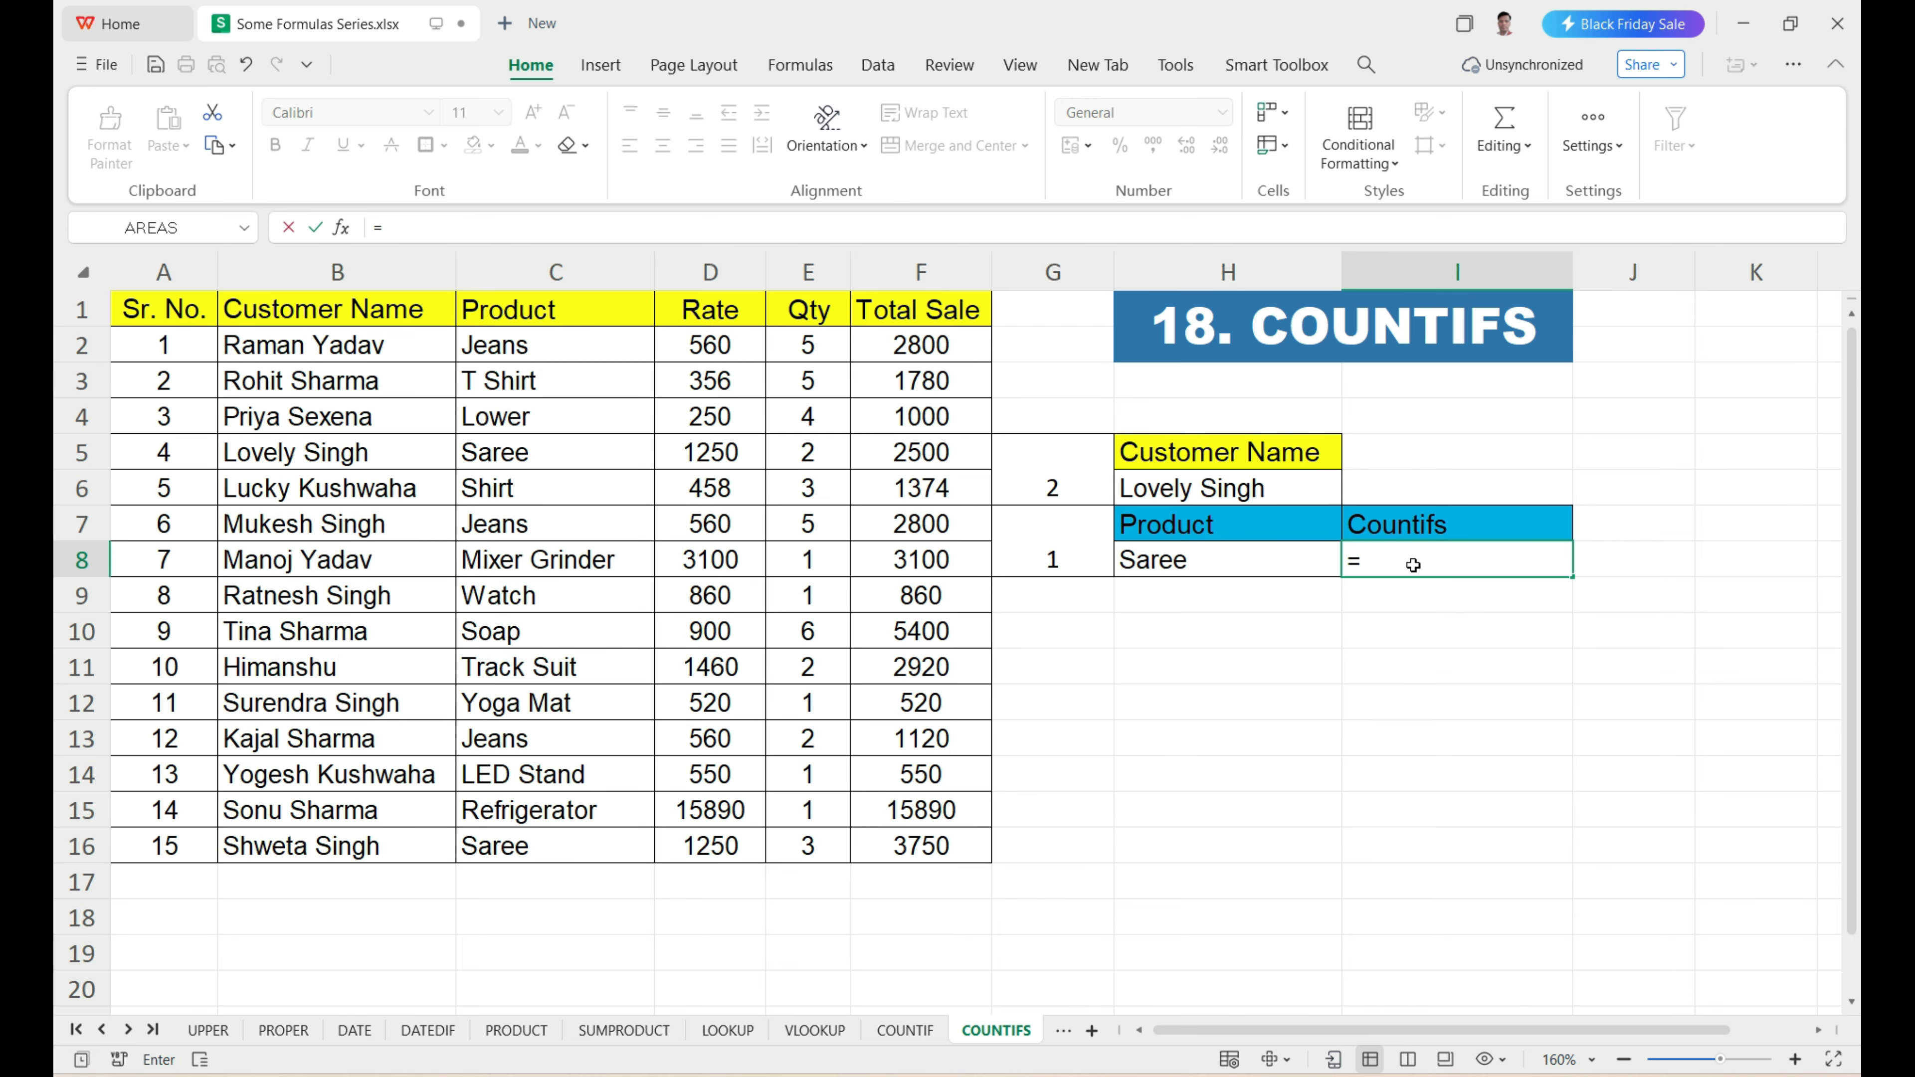
type("c")
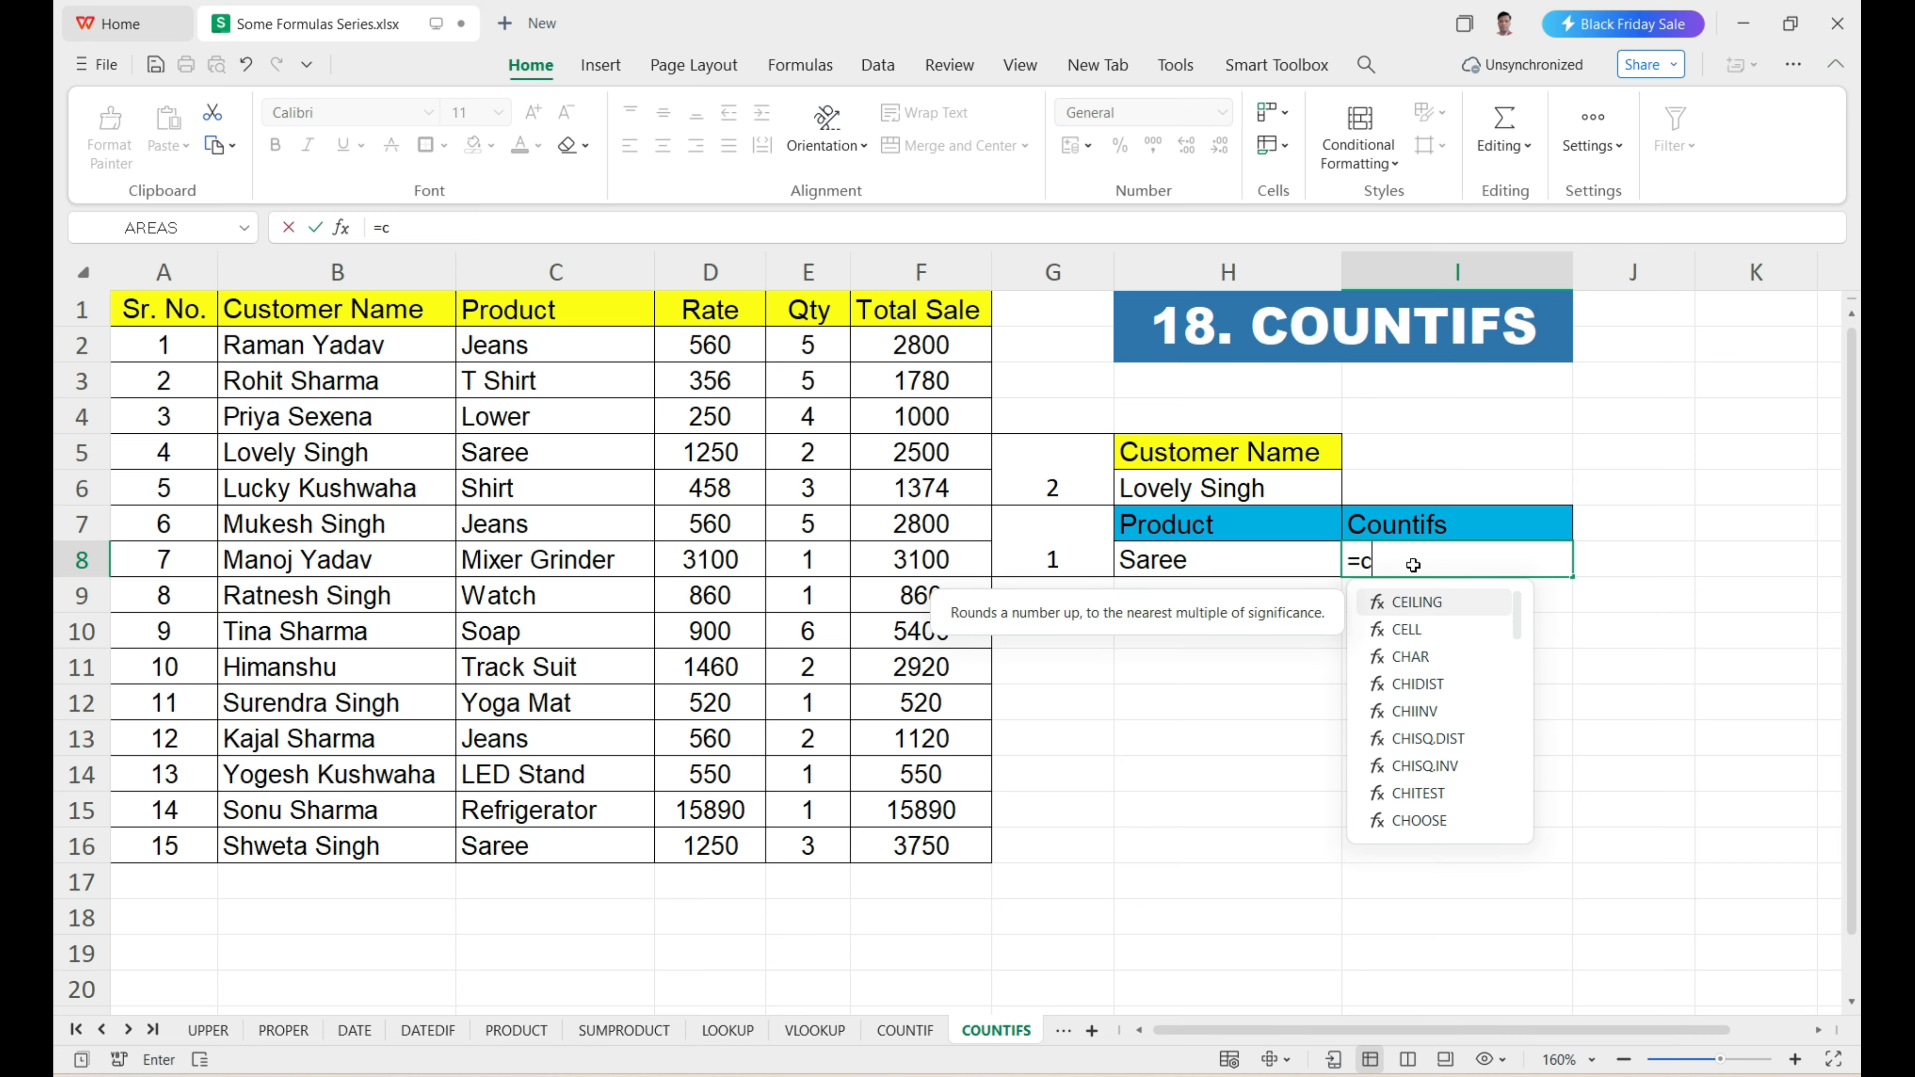
type("ountifs")
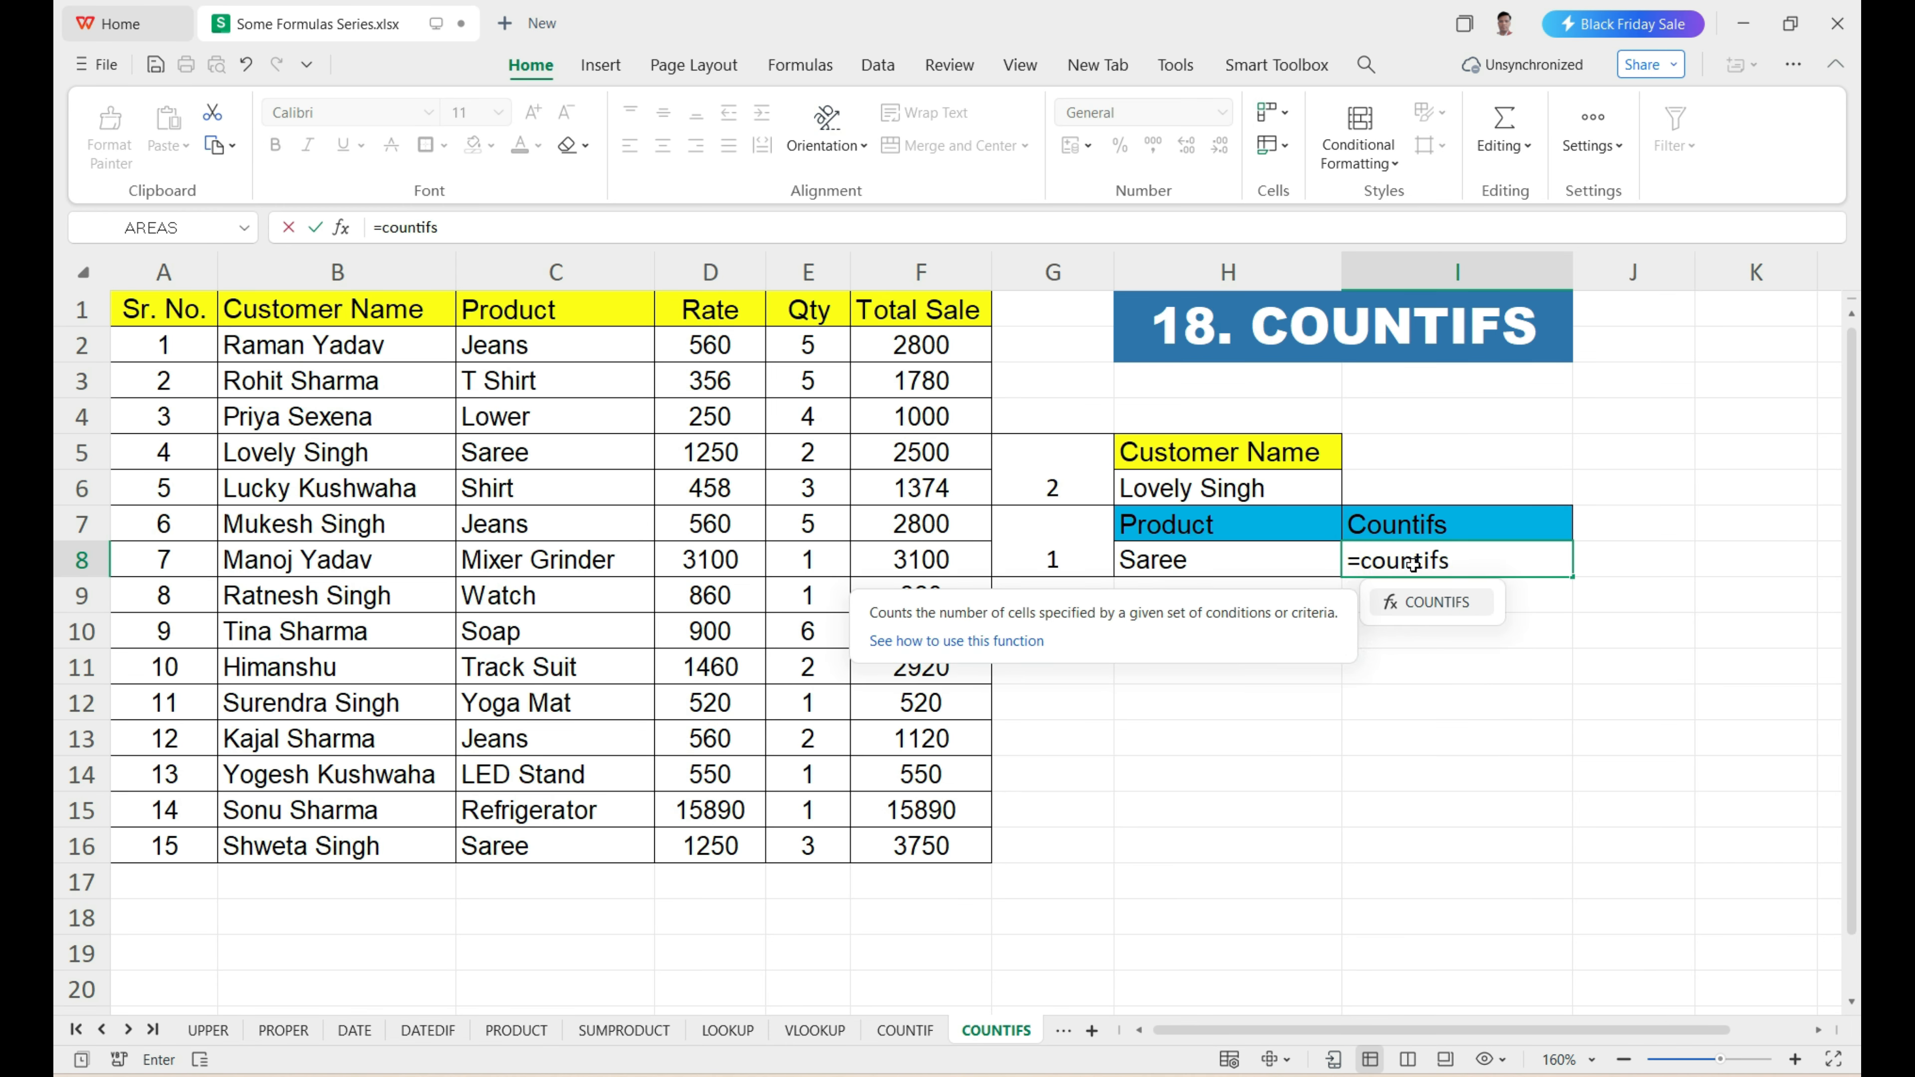
key("Tab")
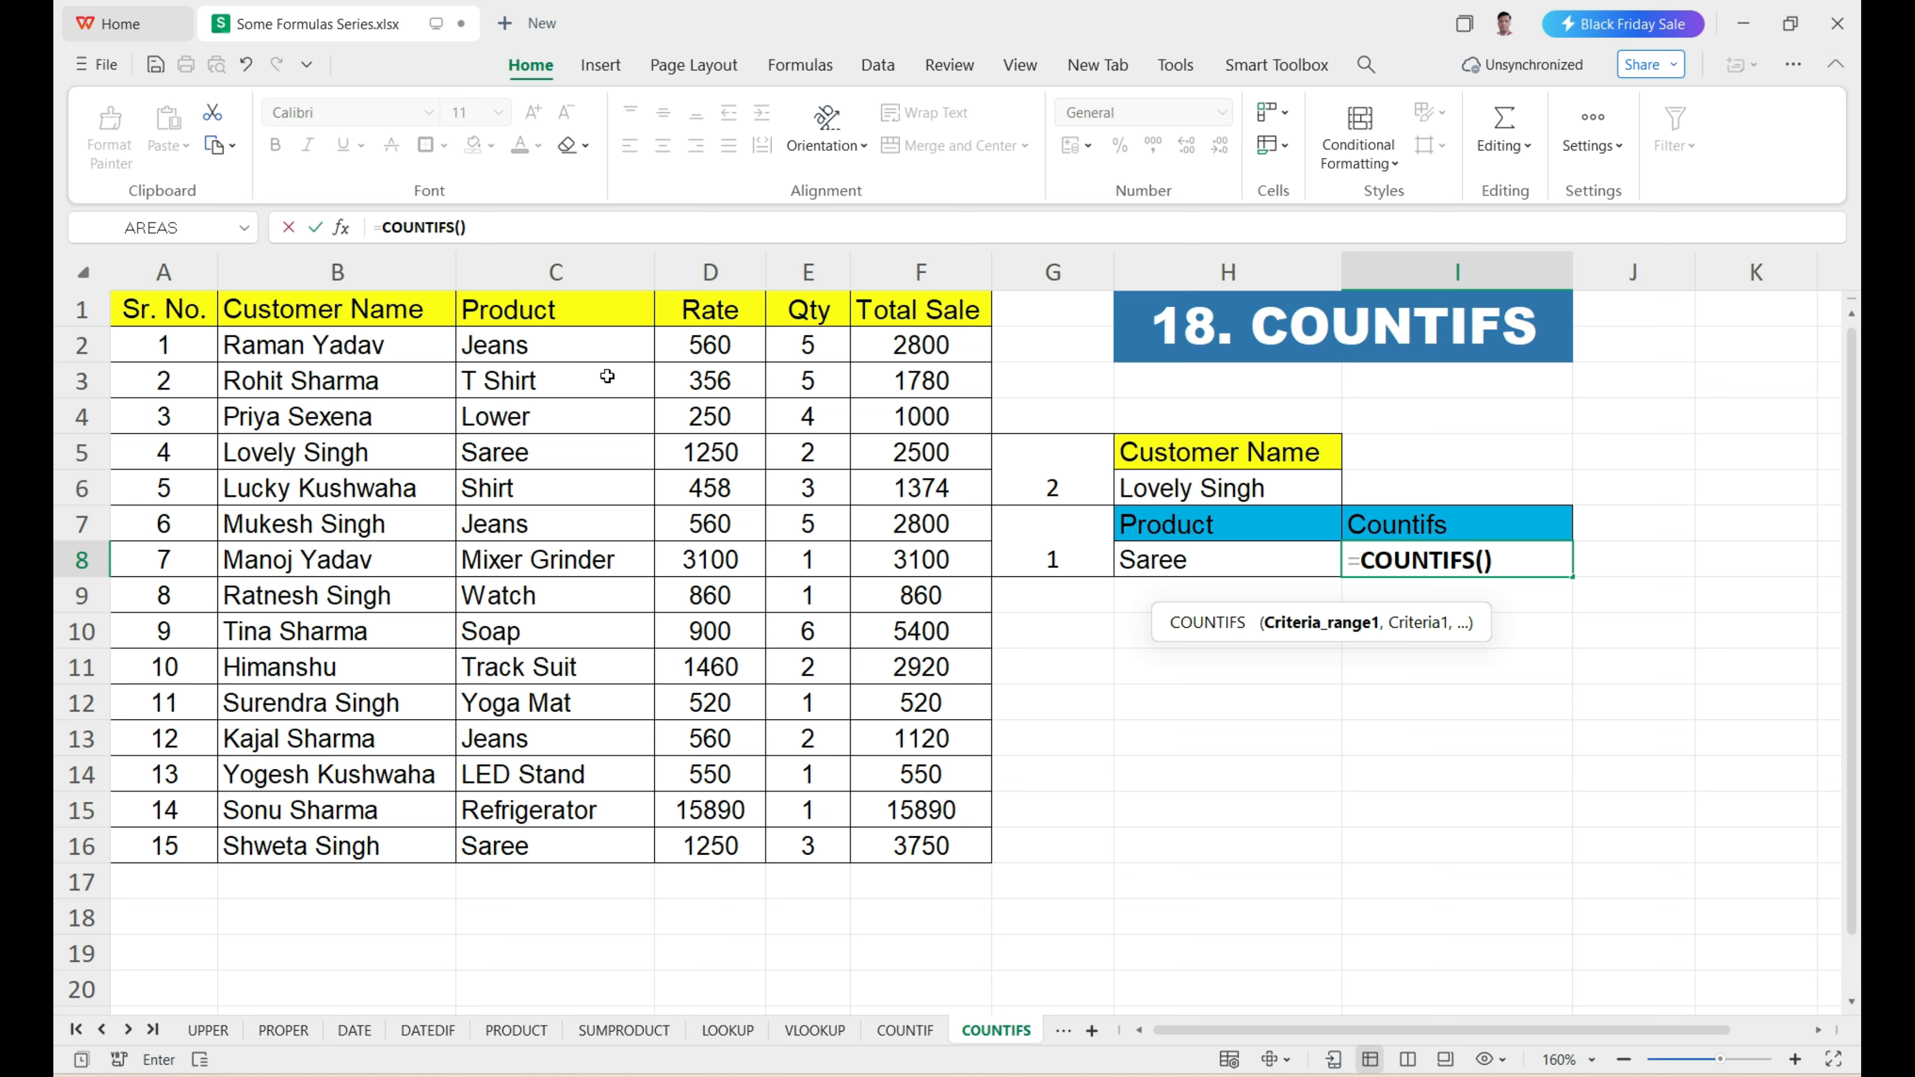
left_click_drag(603, 351, 568, 840)
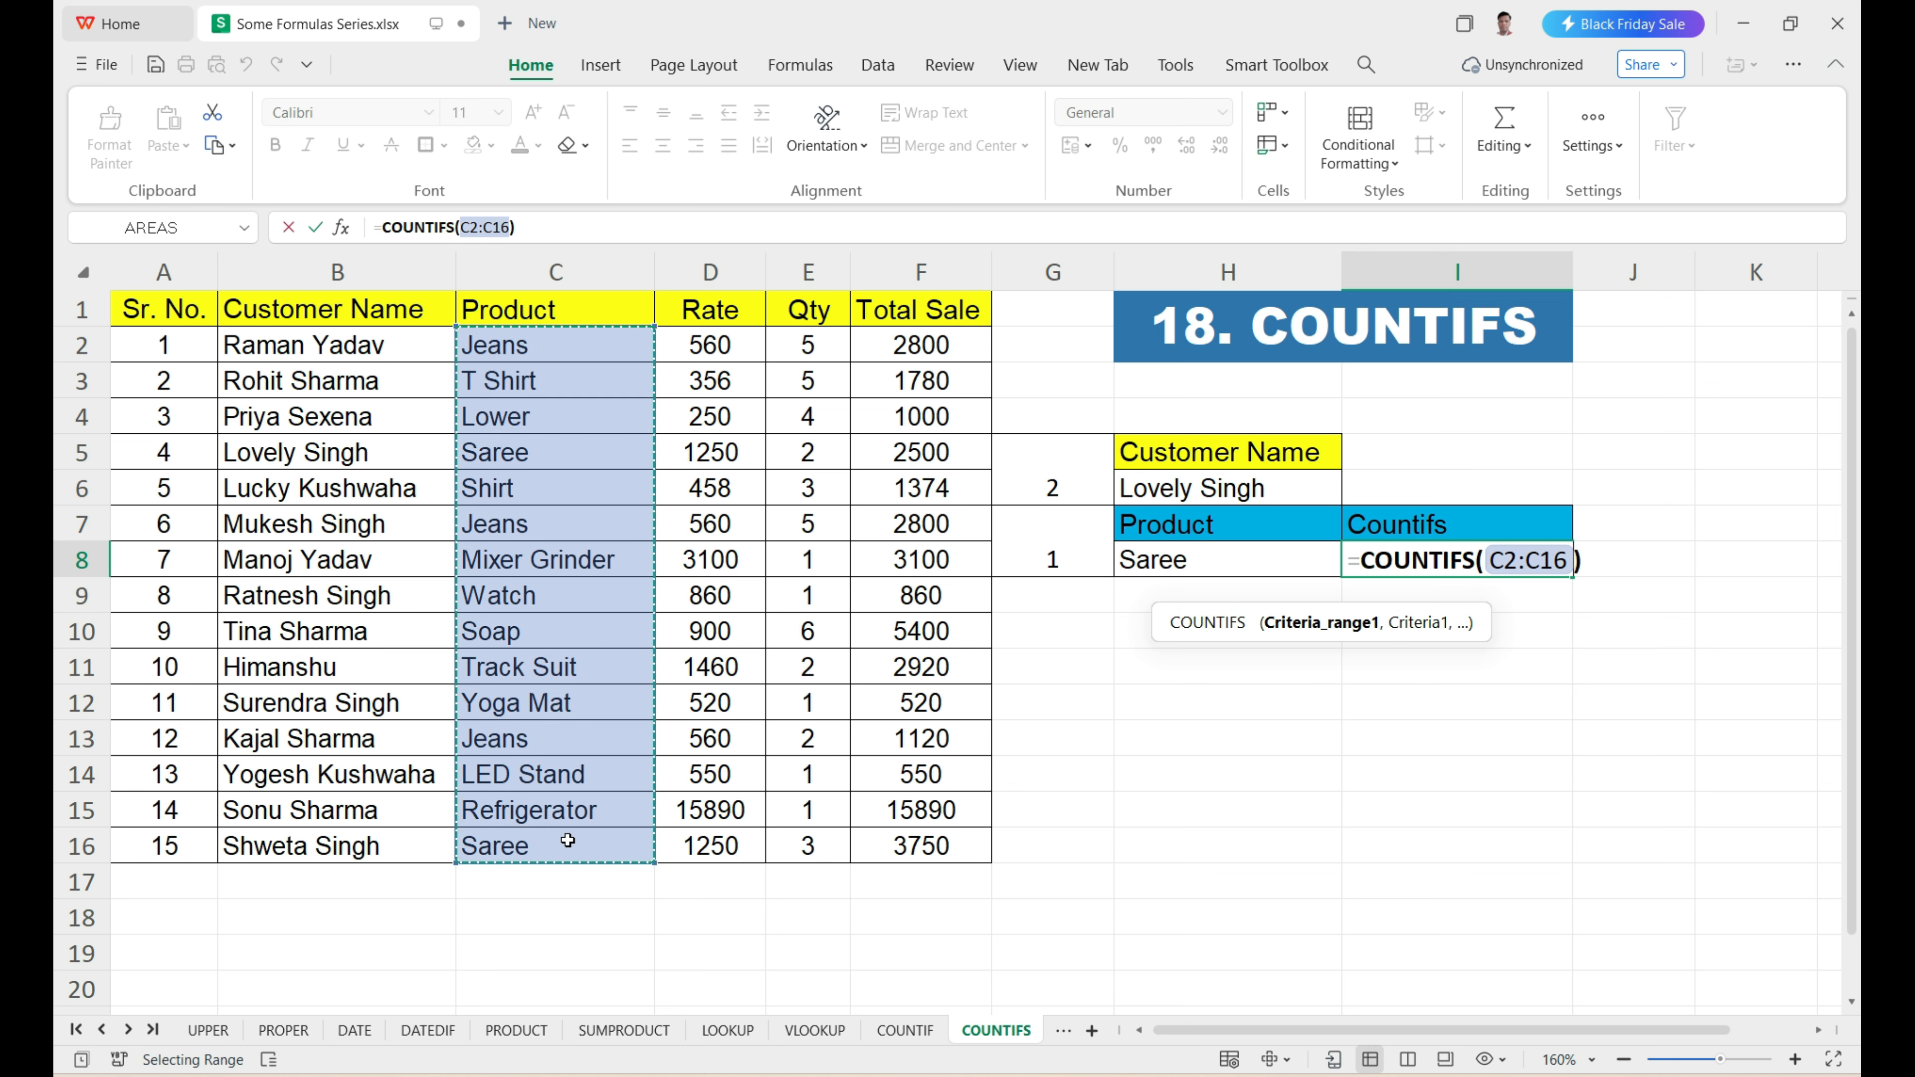
type(",")
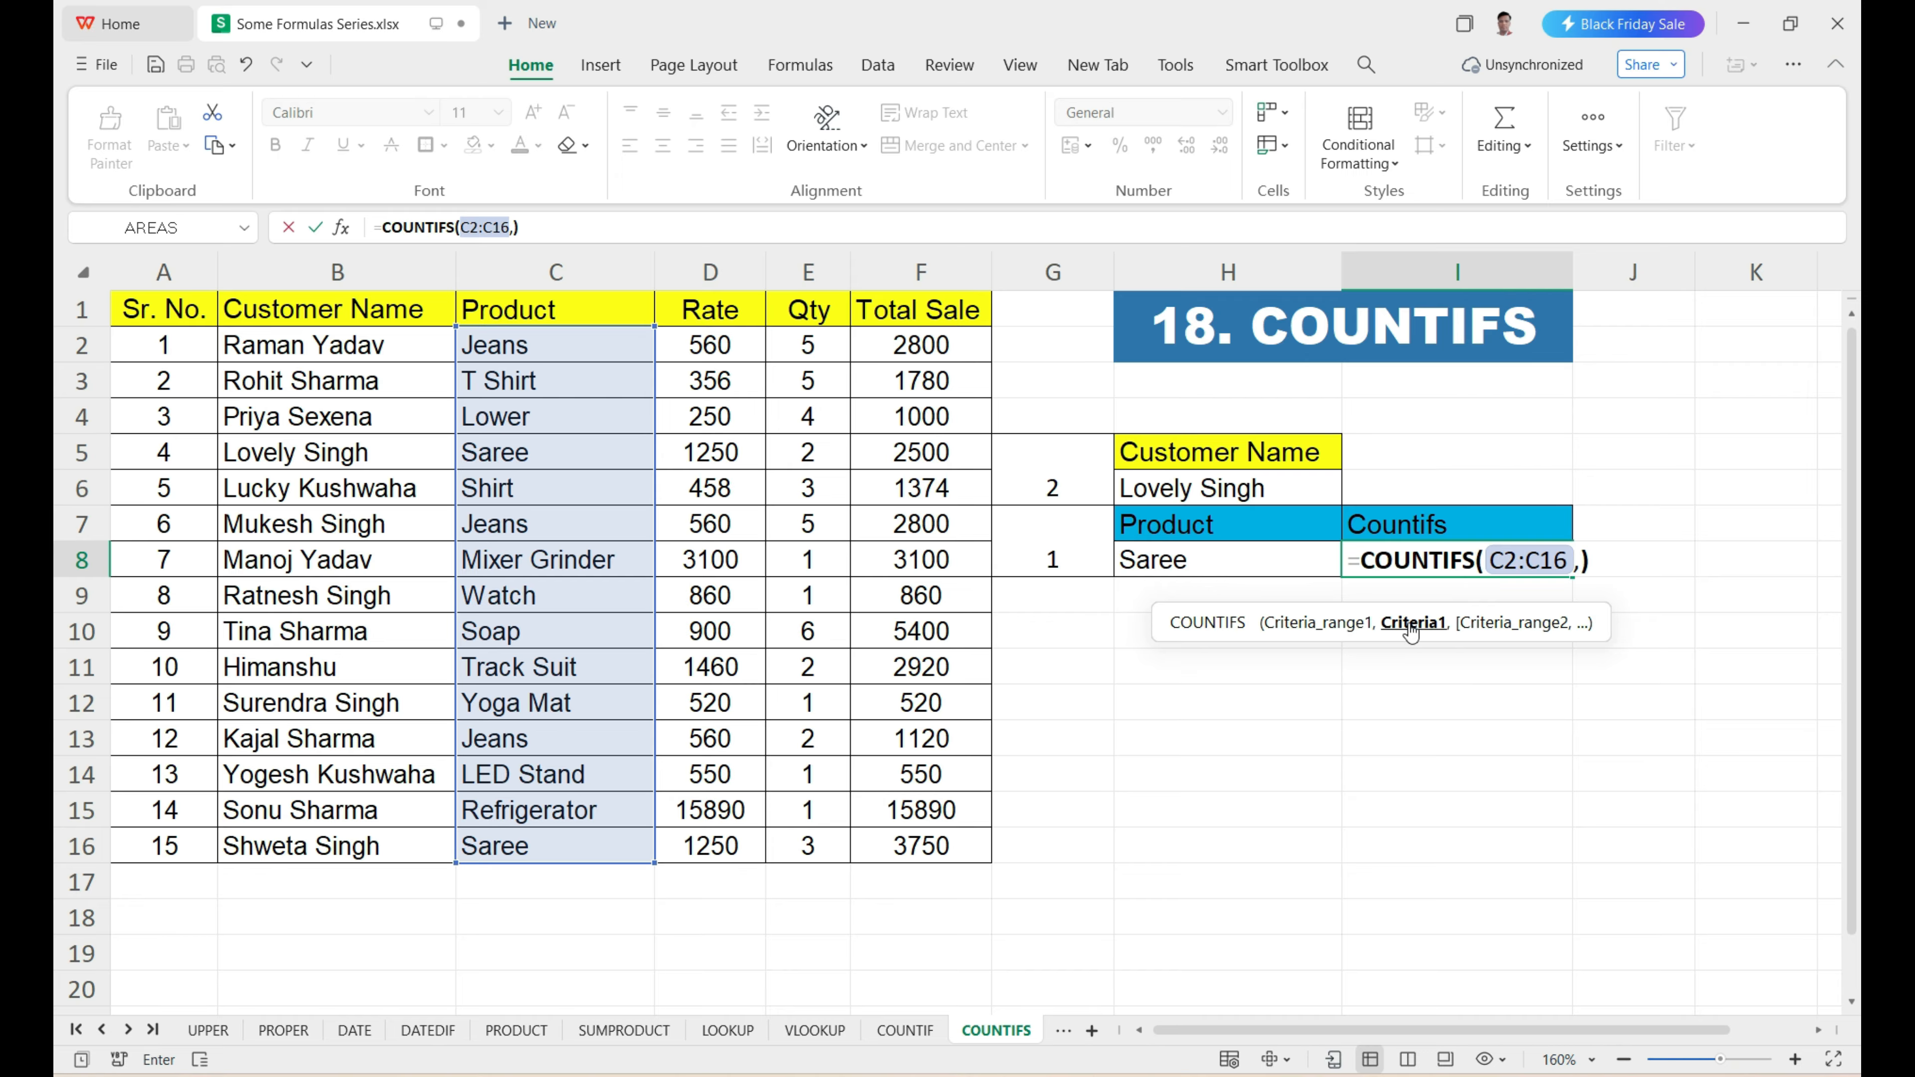
left_click(1233, 561)
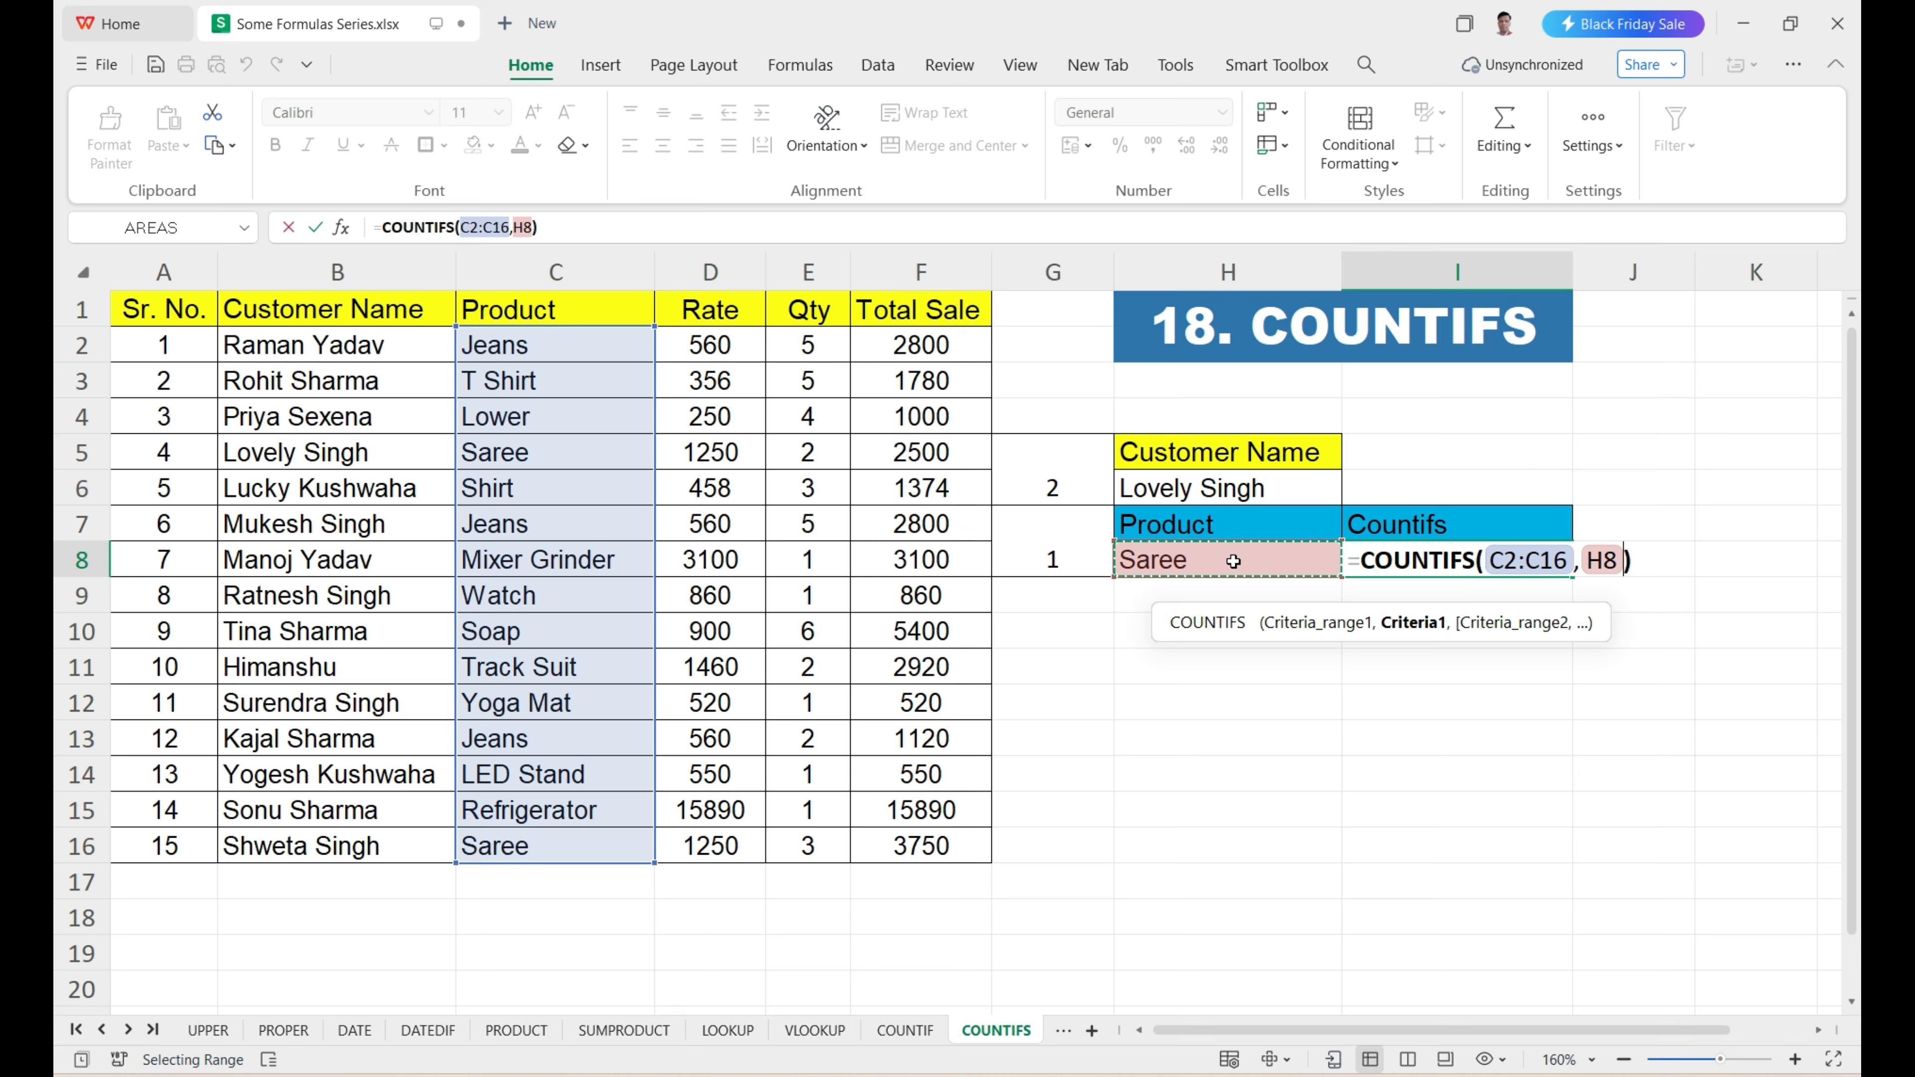
type(",")
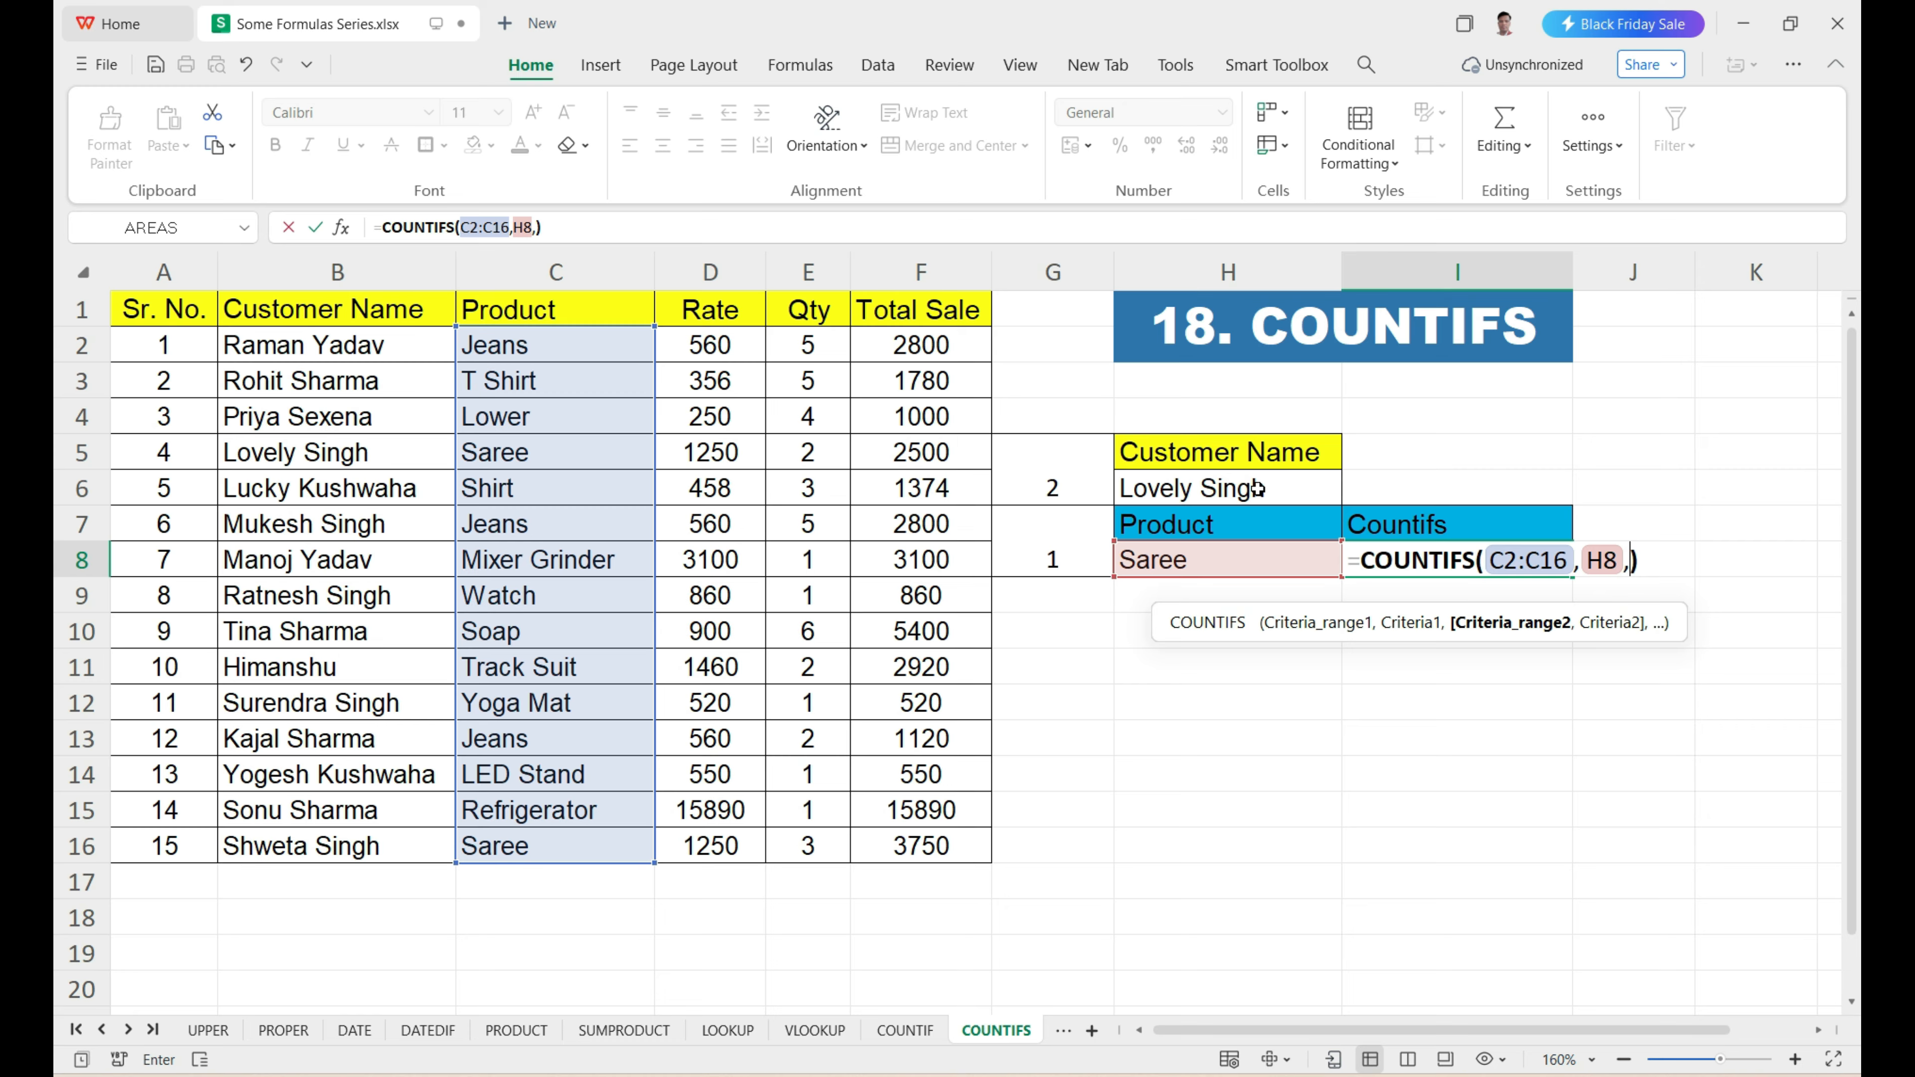
left_click_drag(316, 344, 350, 850)
type(",")
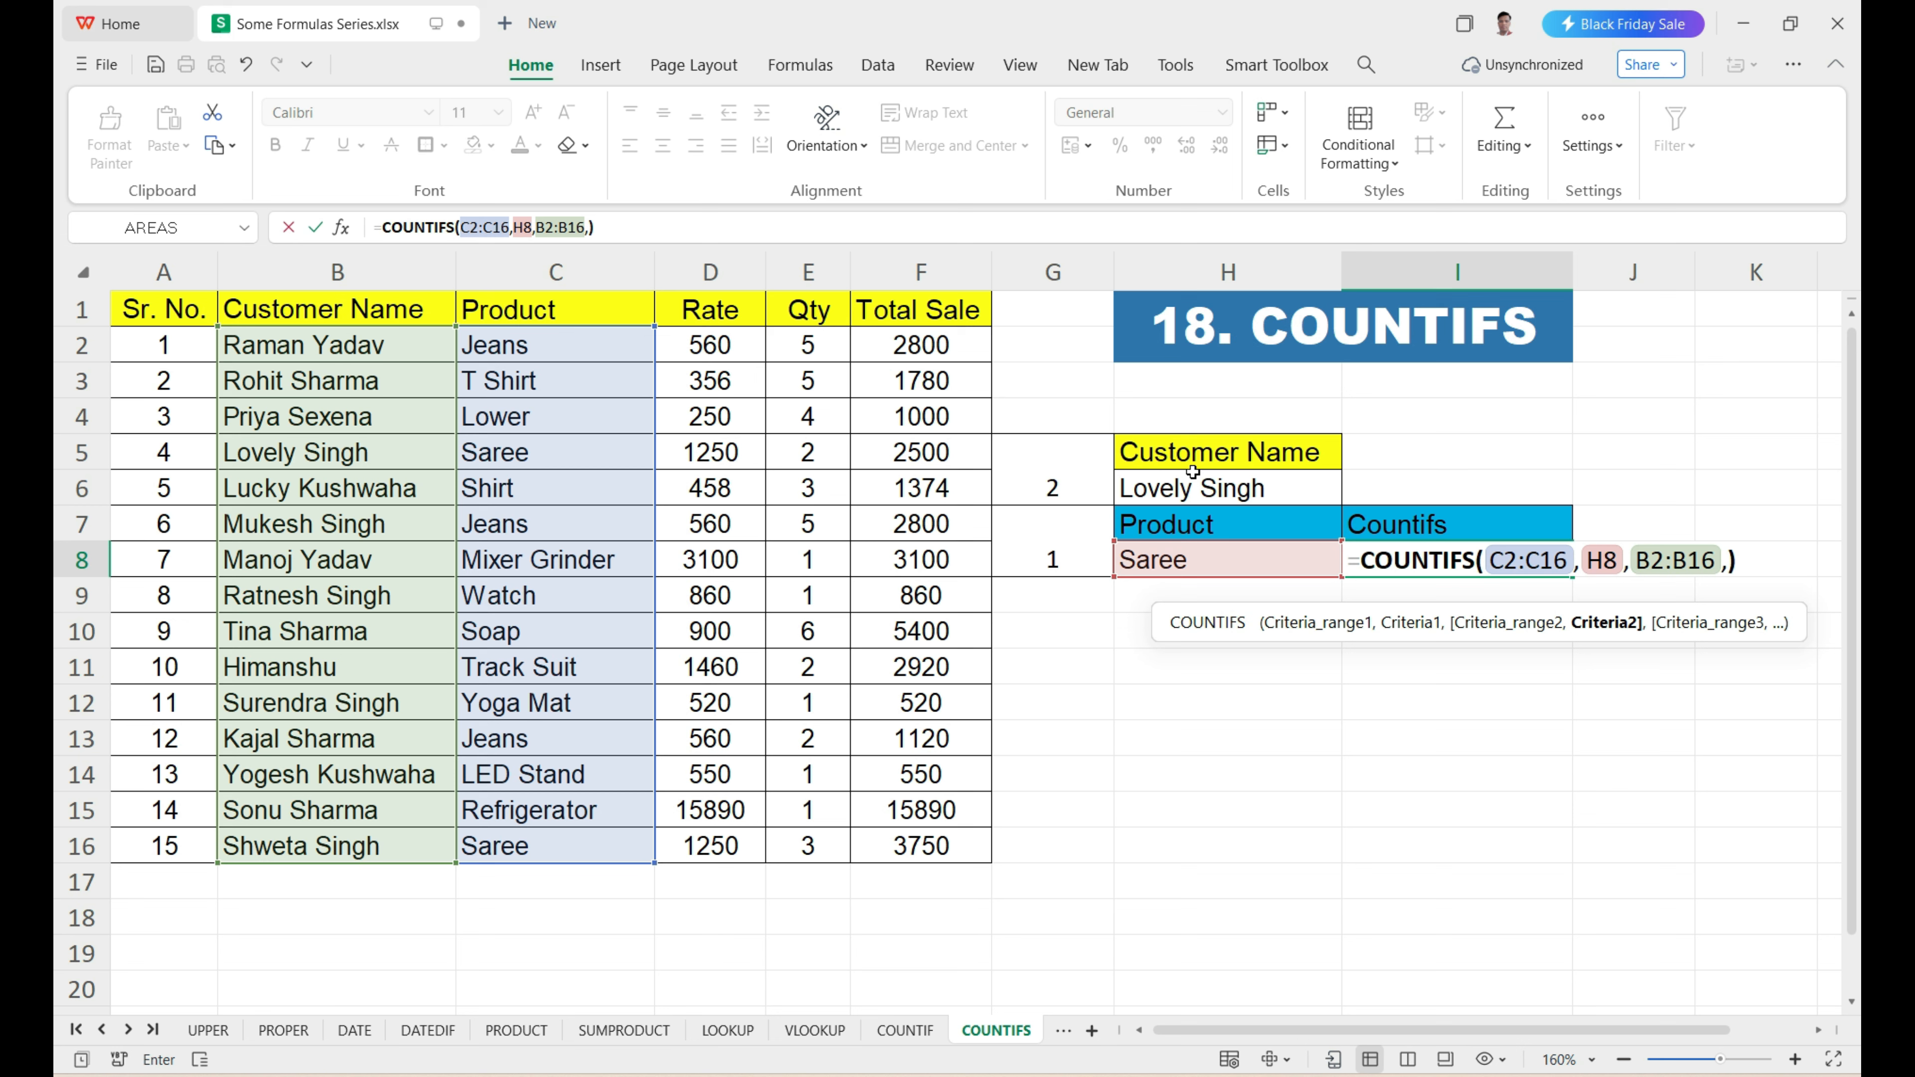
left_click(1193, 487)
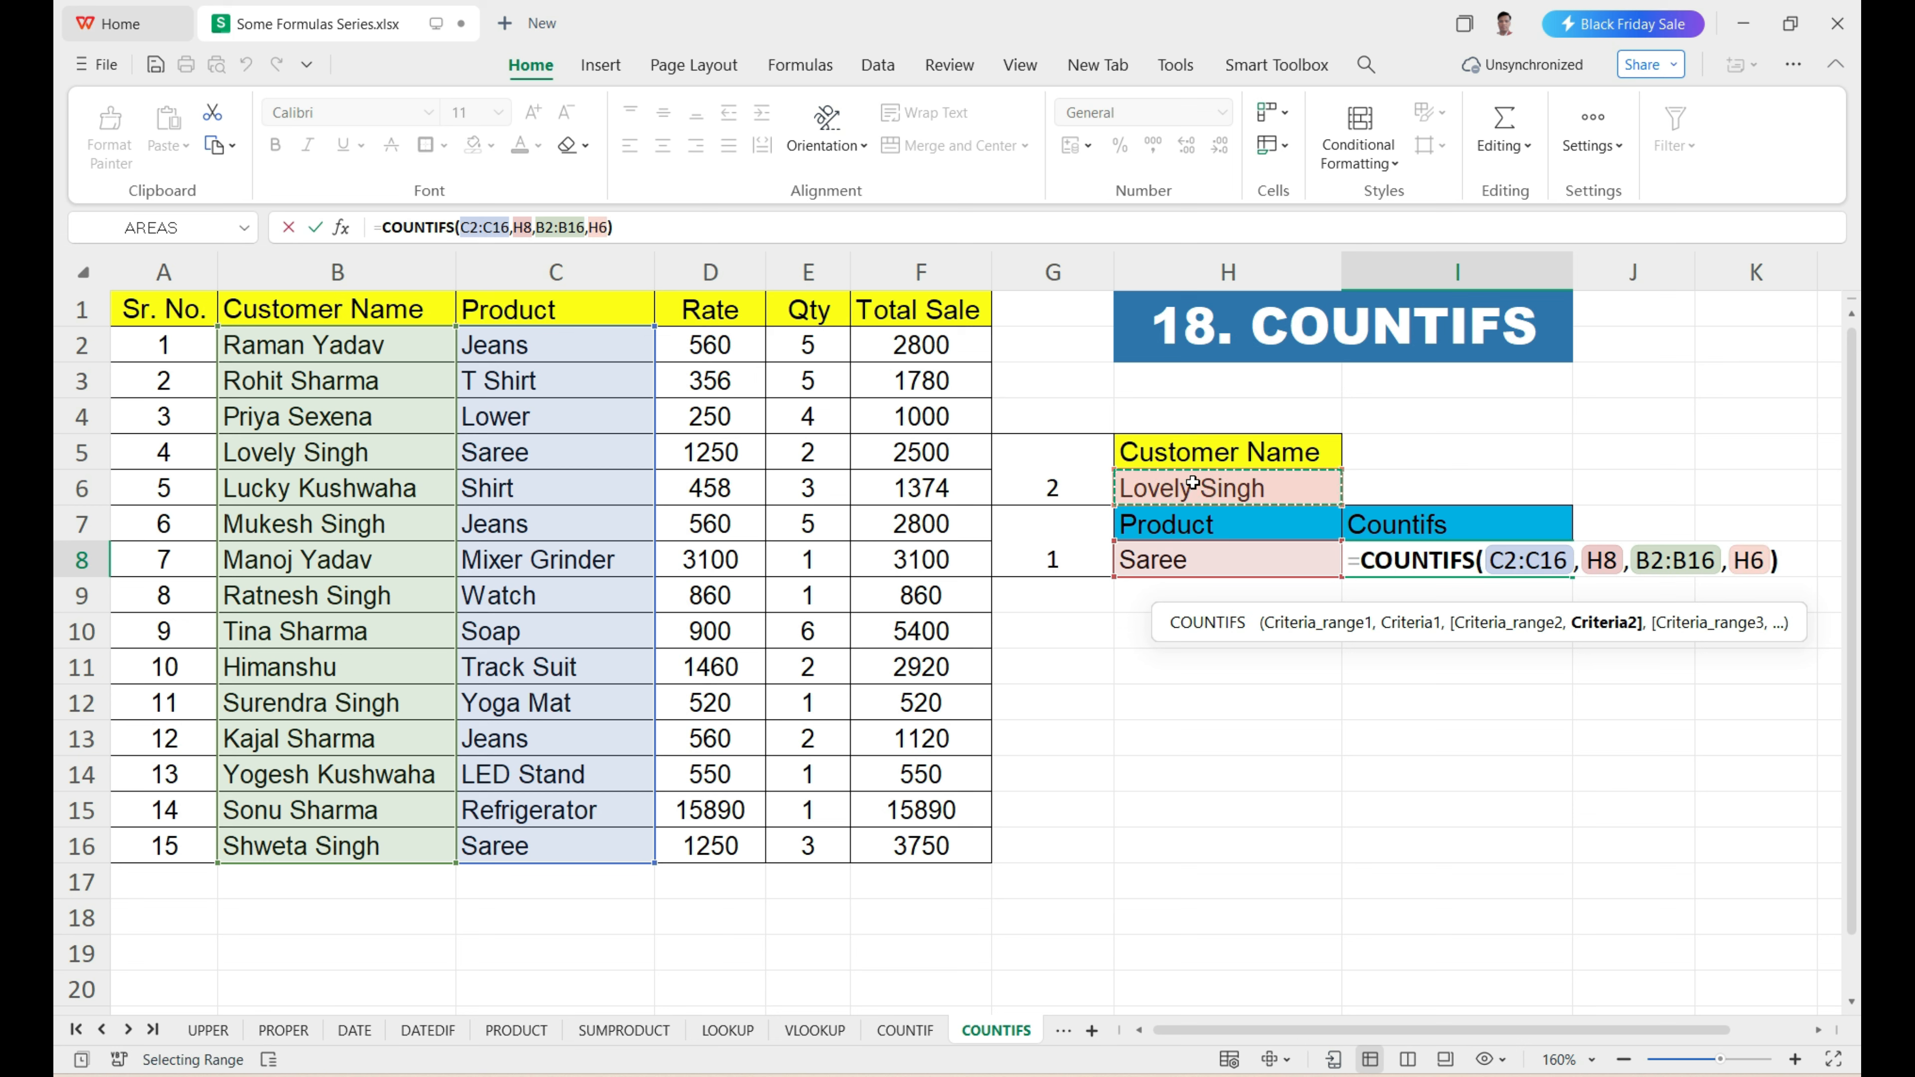
key("Return")
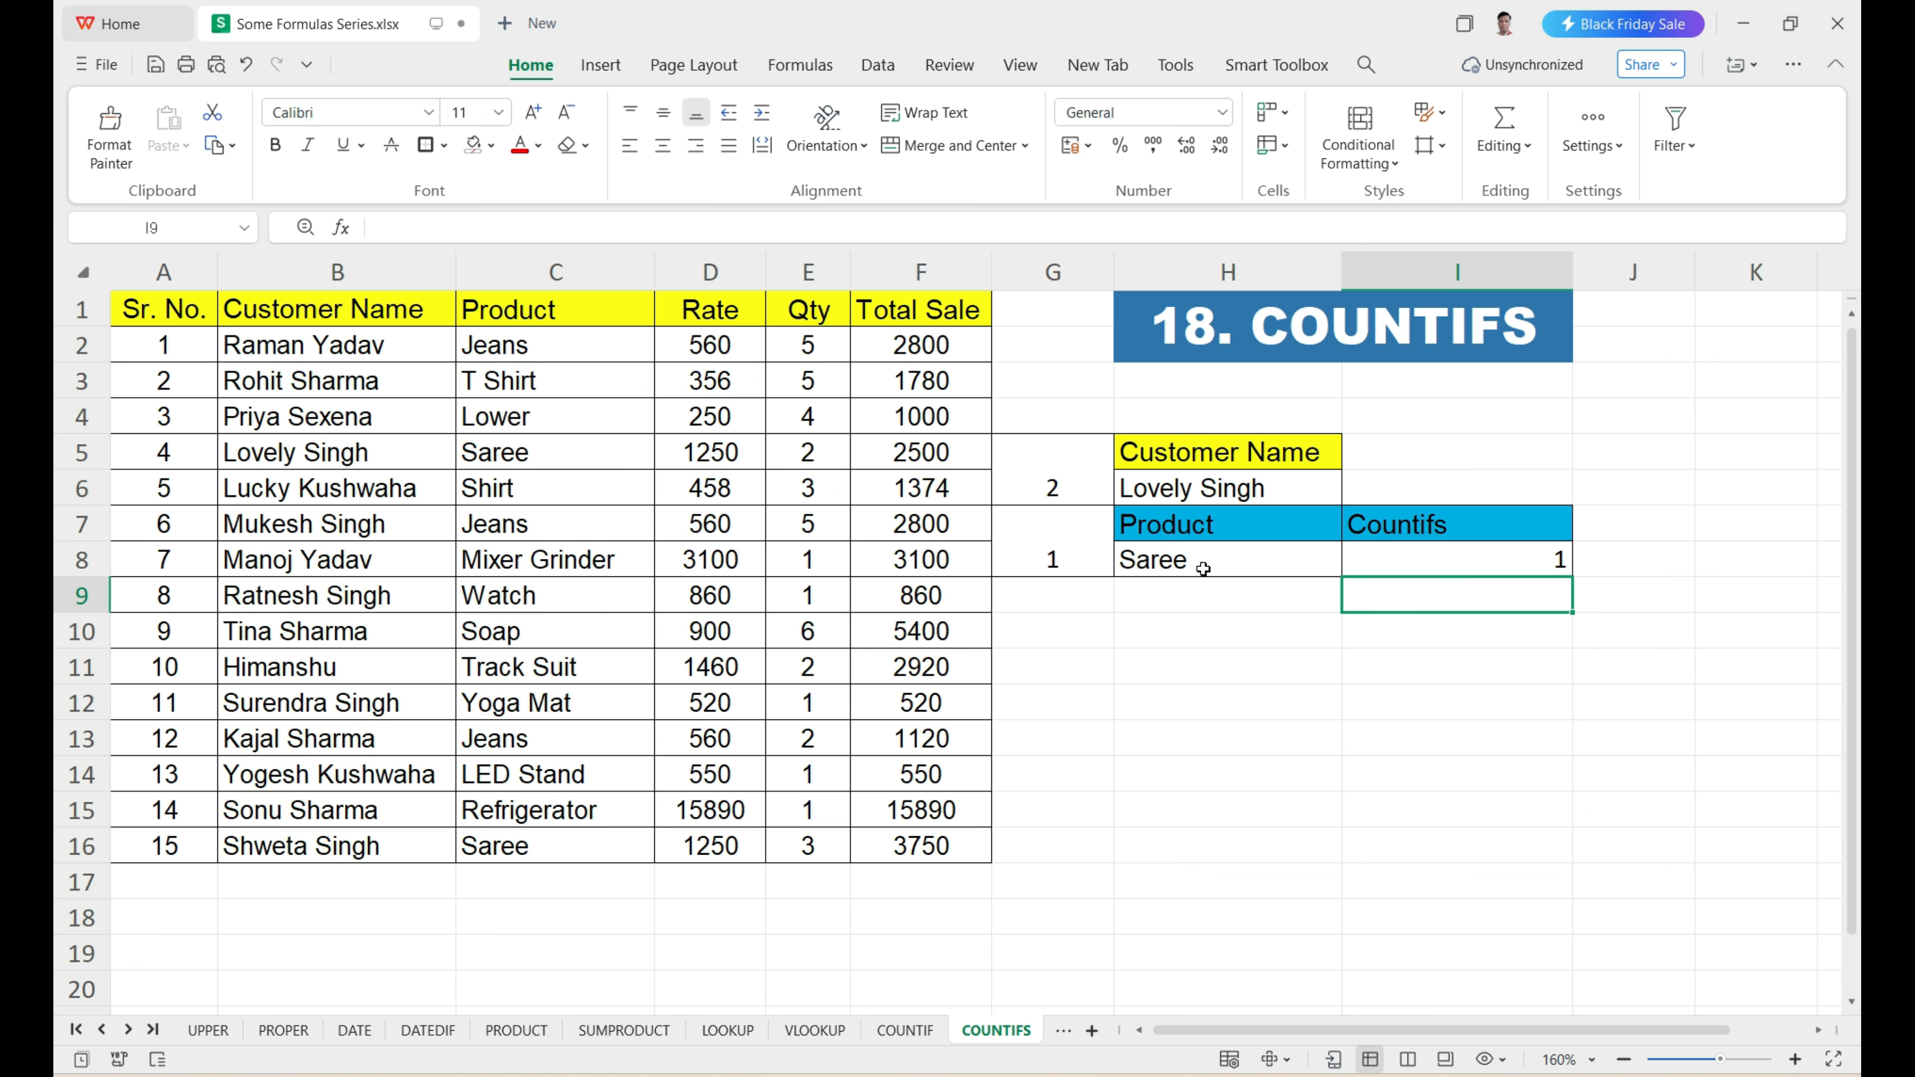
Check the COUNTIFS result in I8 by comparing the customer names beside the Saree entries in rows 5 and 16.
left_click(1255, 490)
left_click(1383, 546)
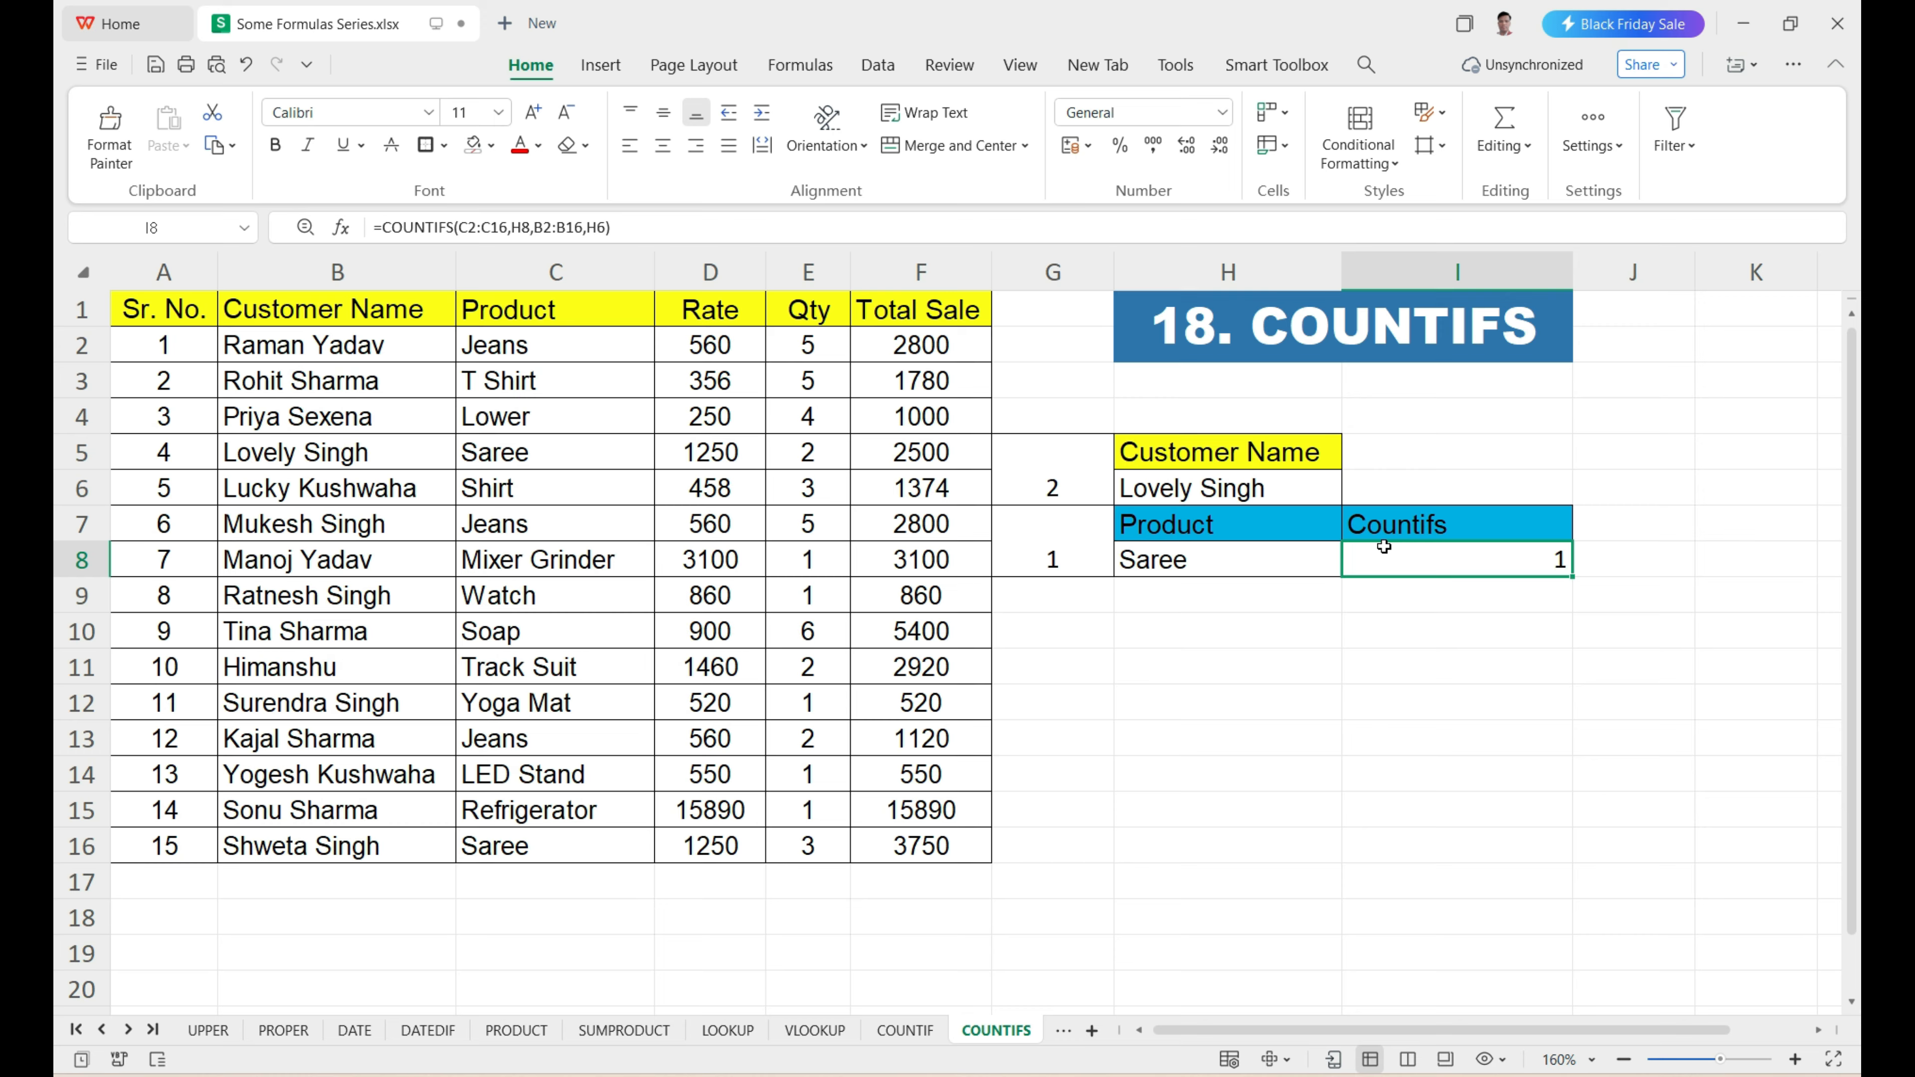
left_click_drag(532, 342, 547, 845)
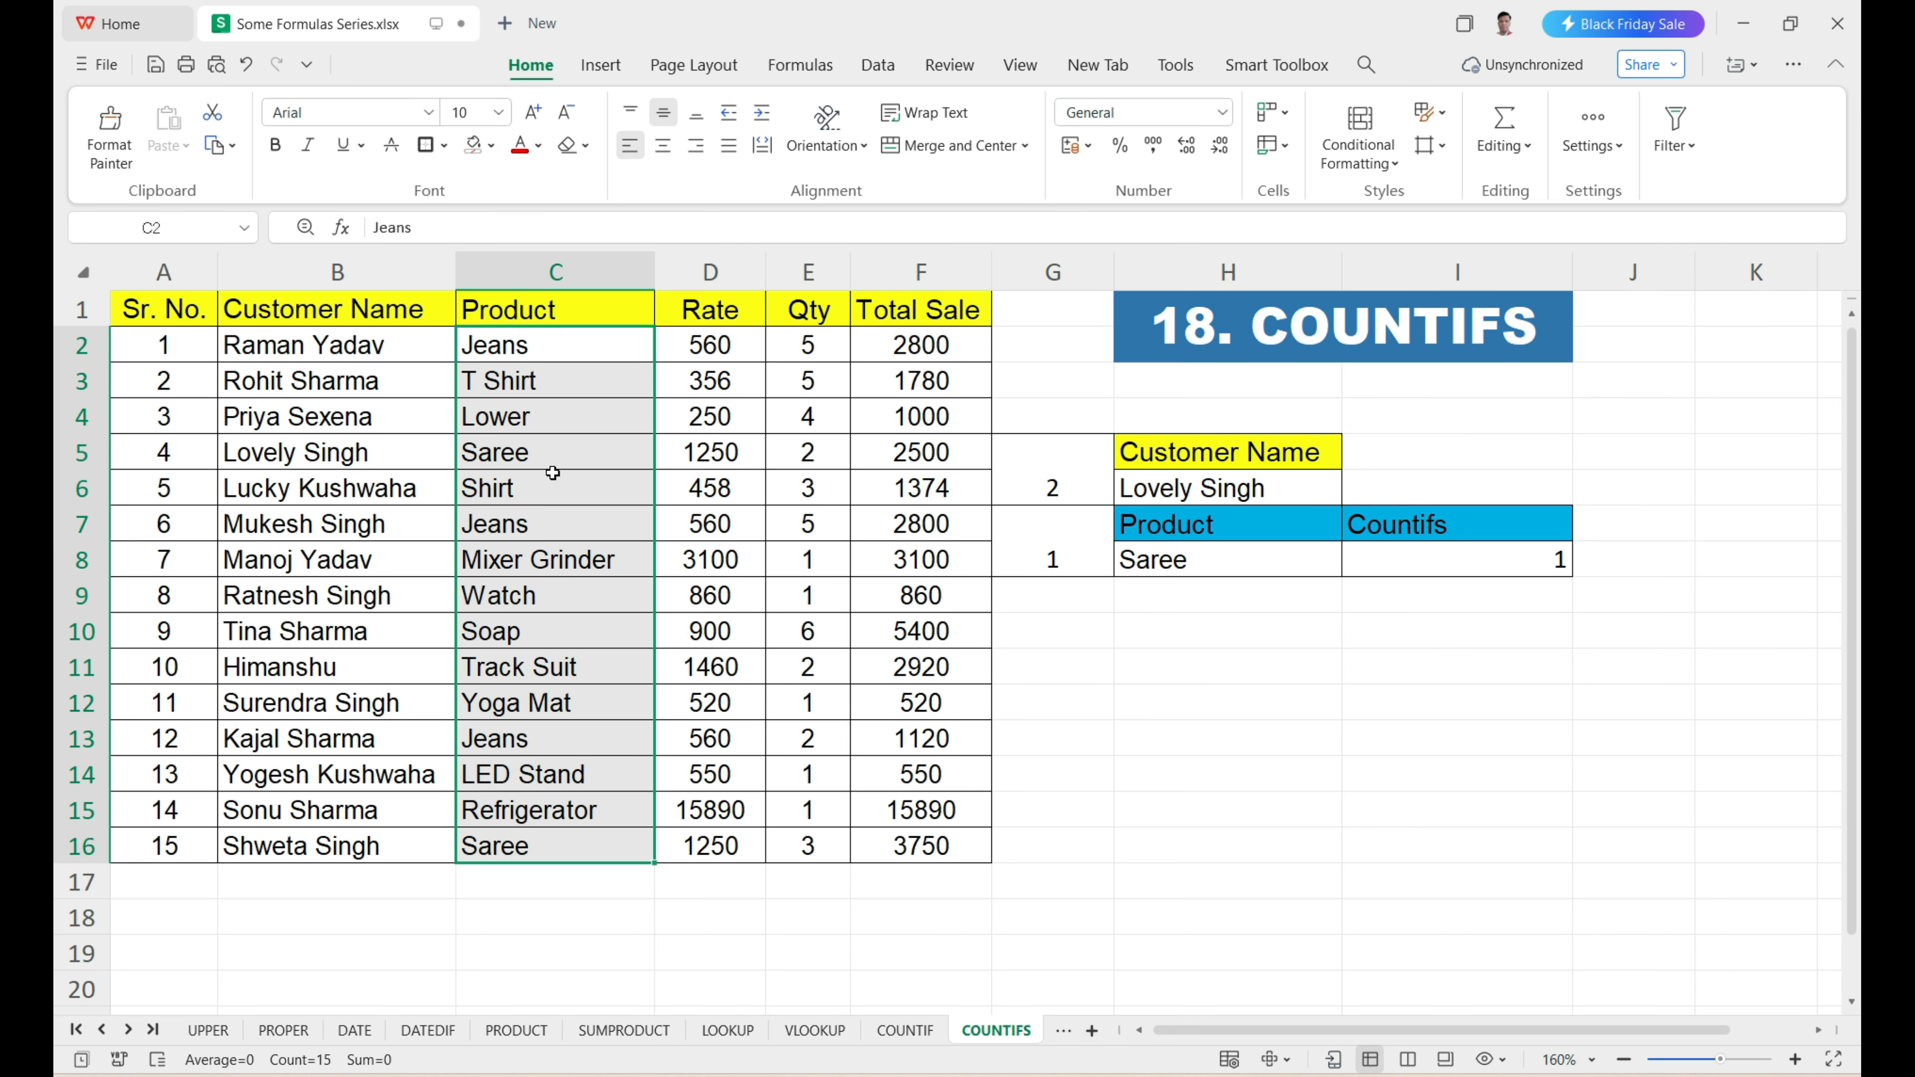
left_click(508, 448)
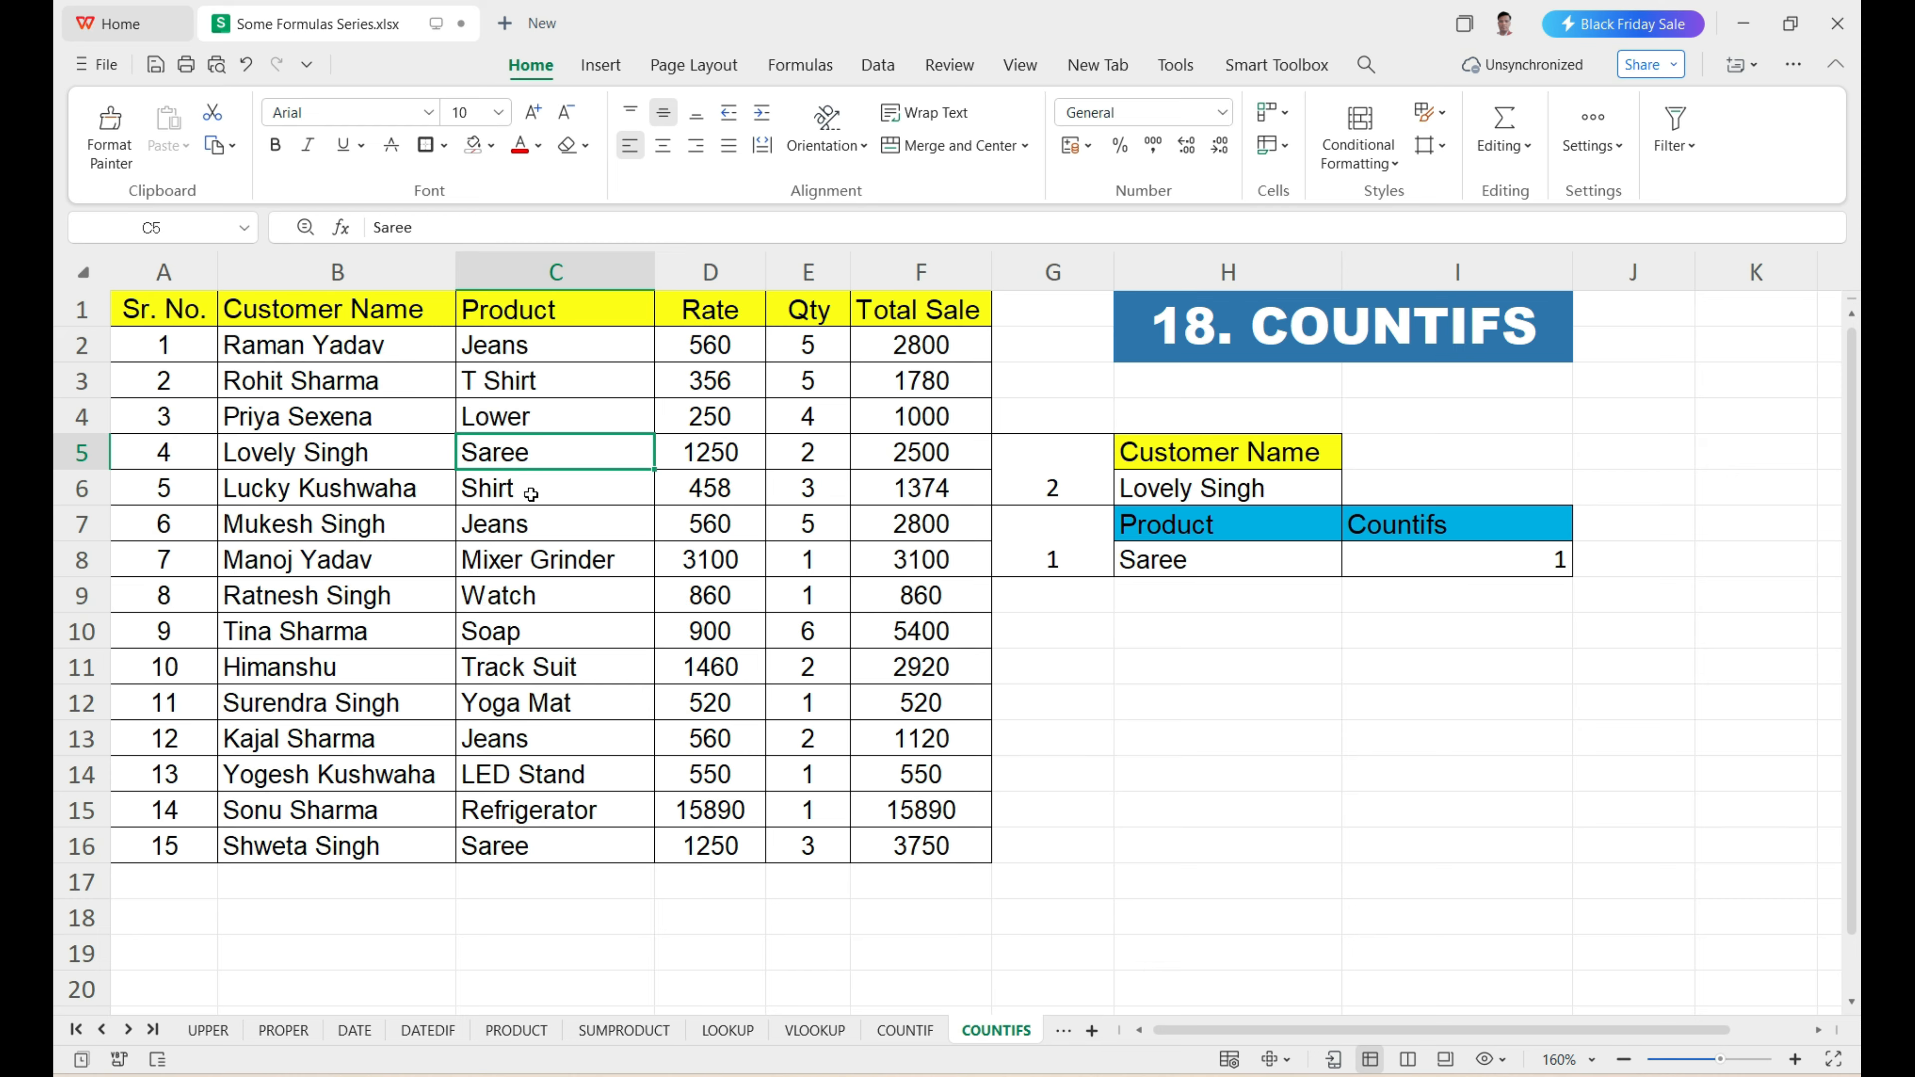
left_click(496, 847)
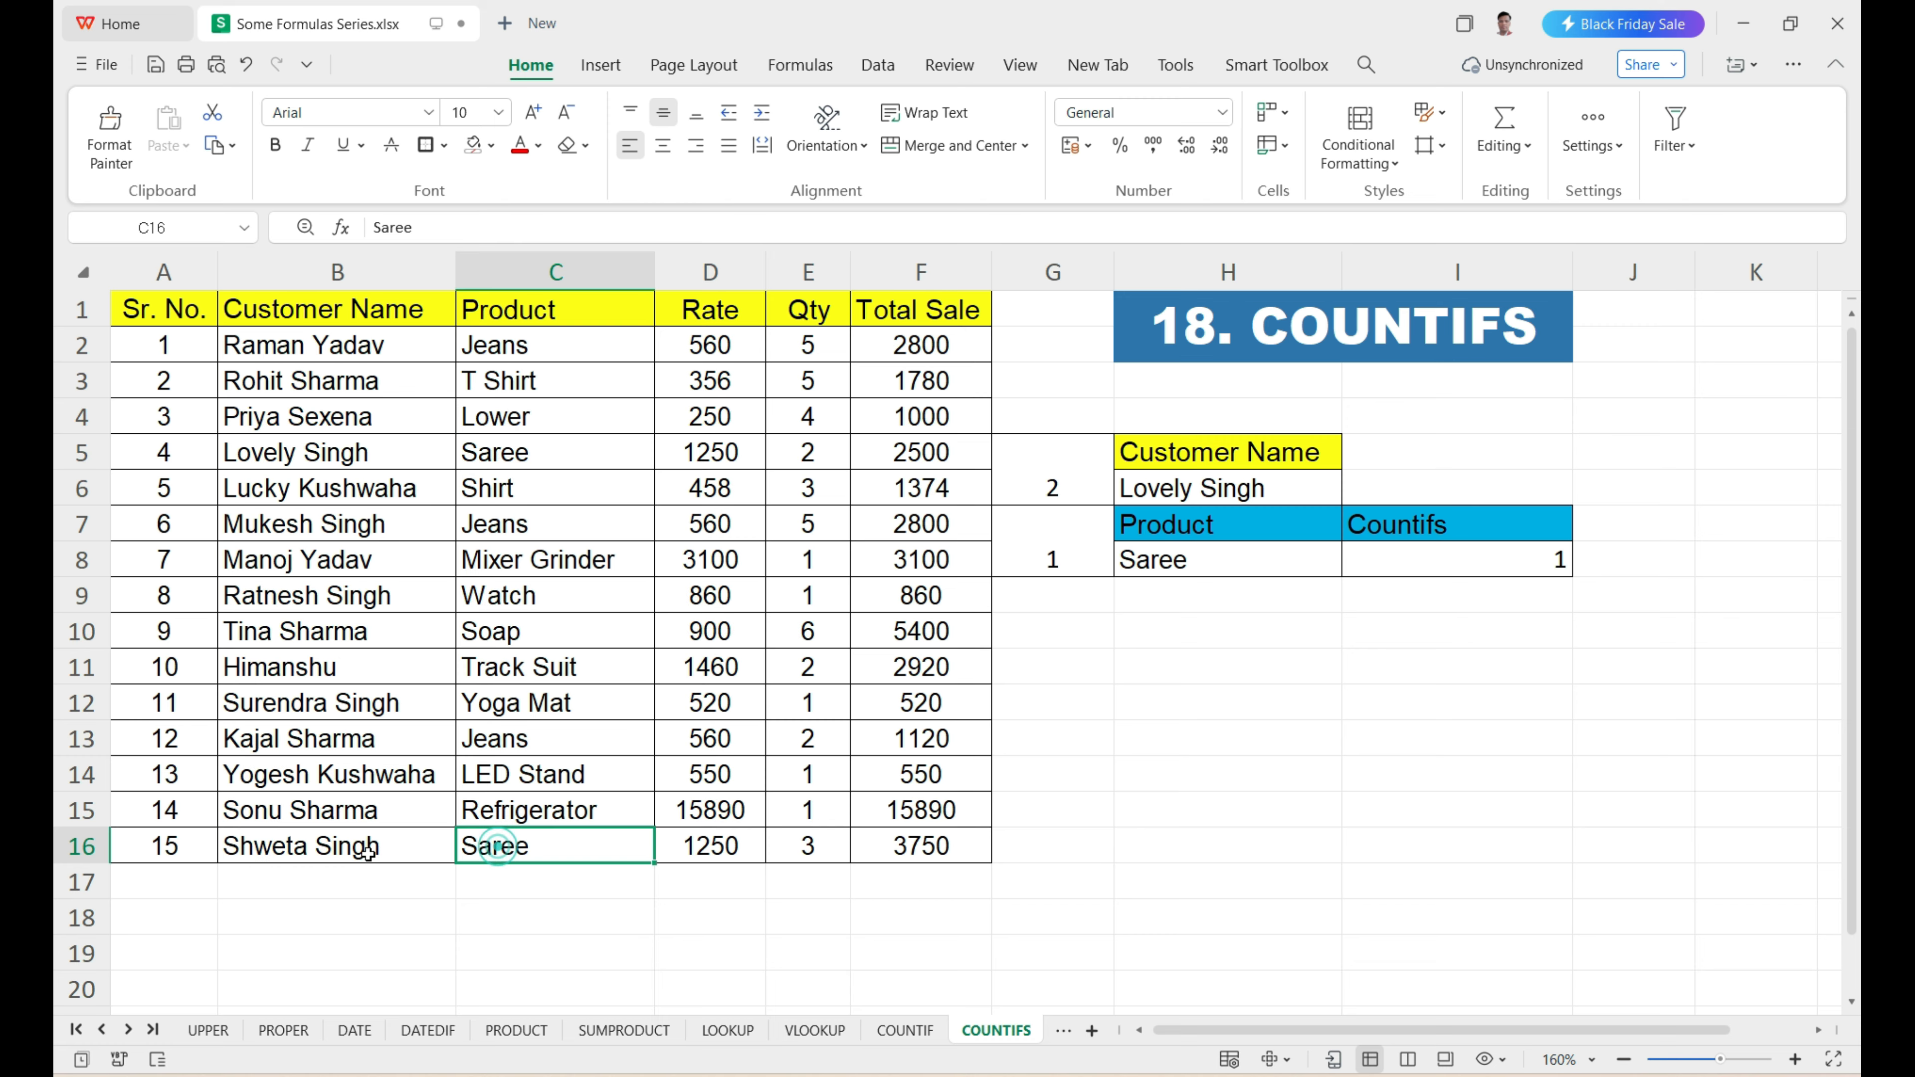
left_click(368, 851)
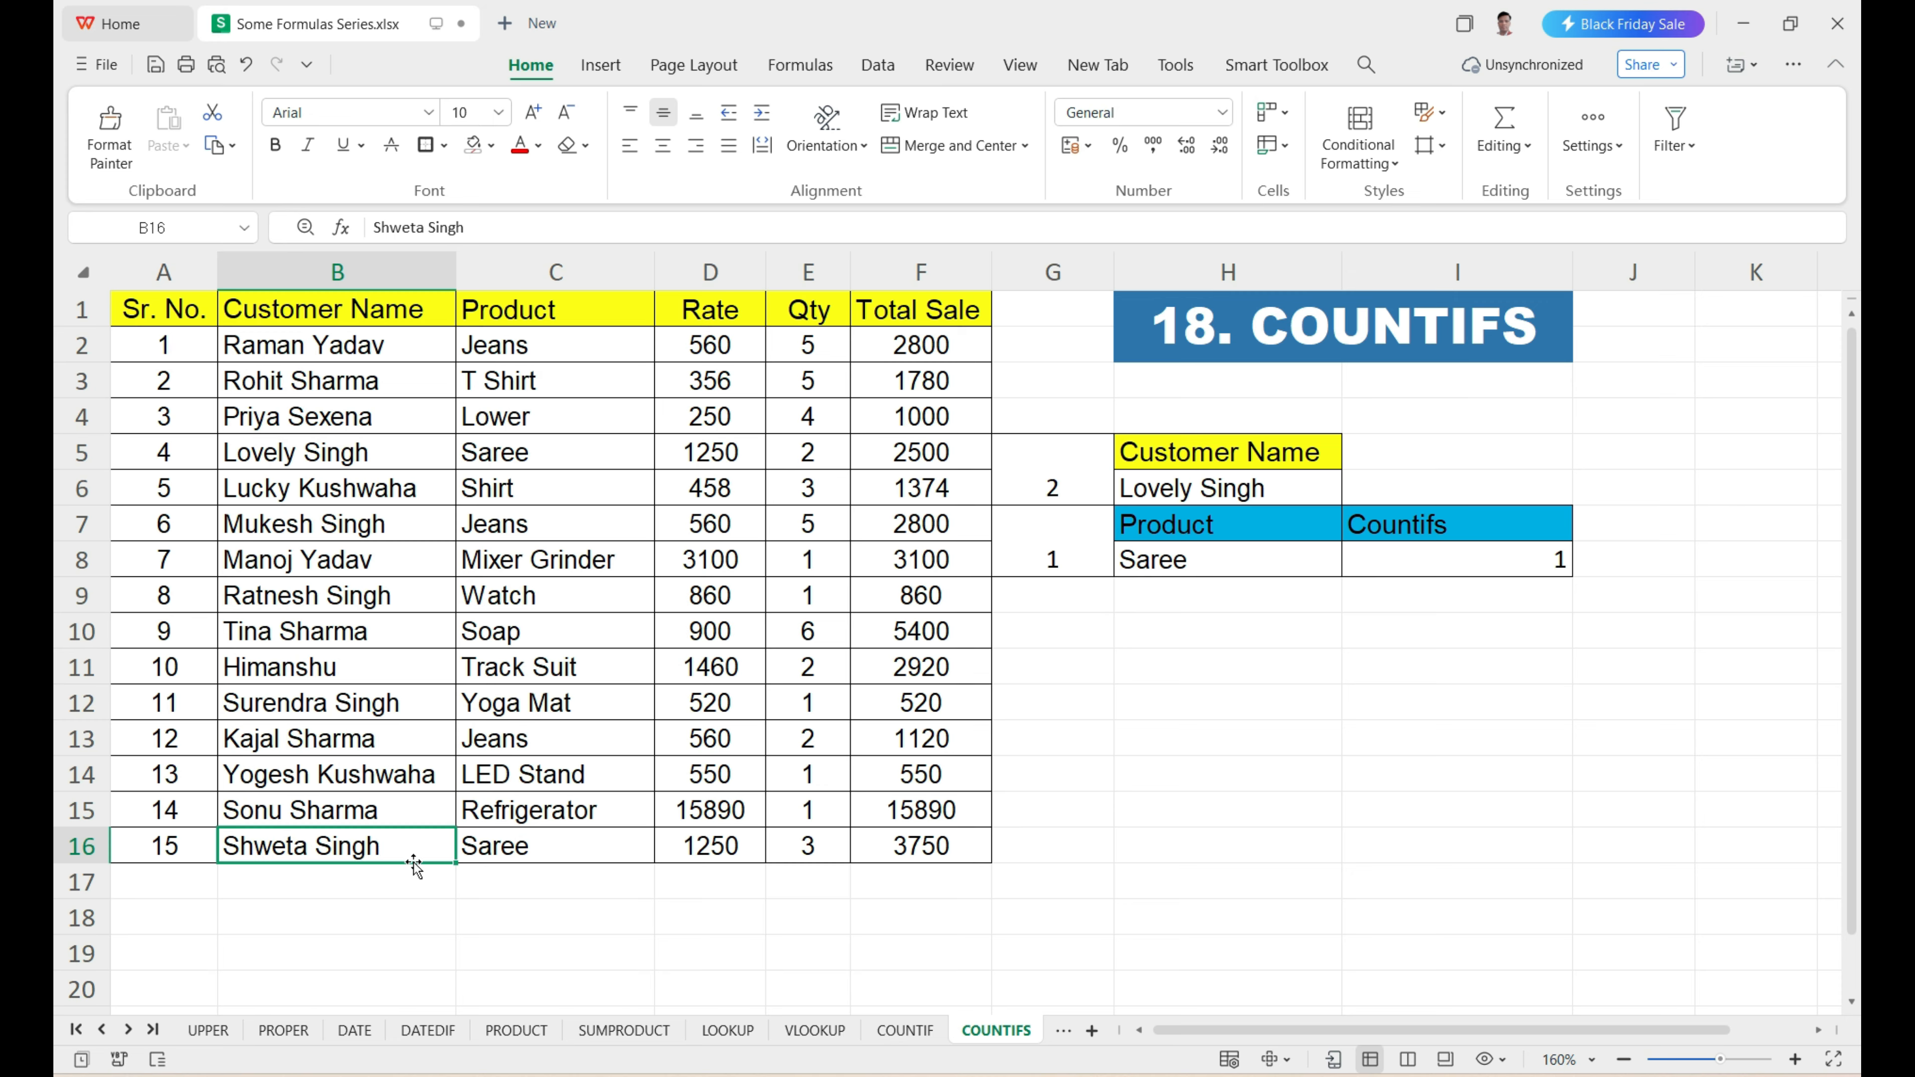
left_click(543, 456)
left_click(518, 848)
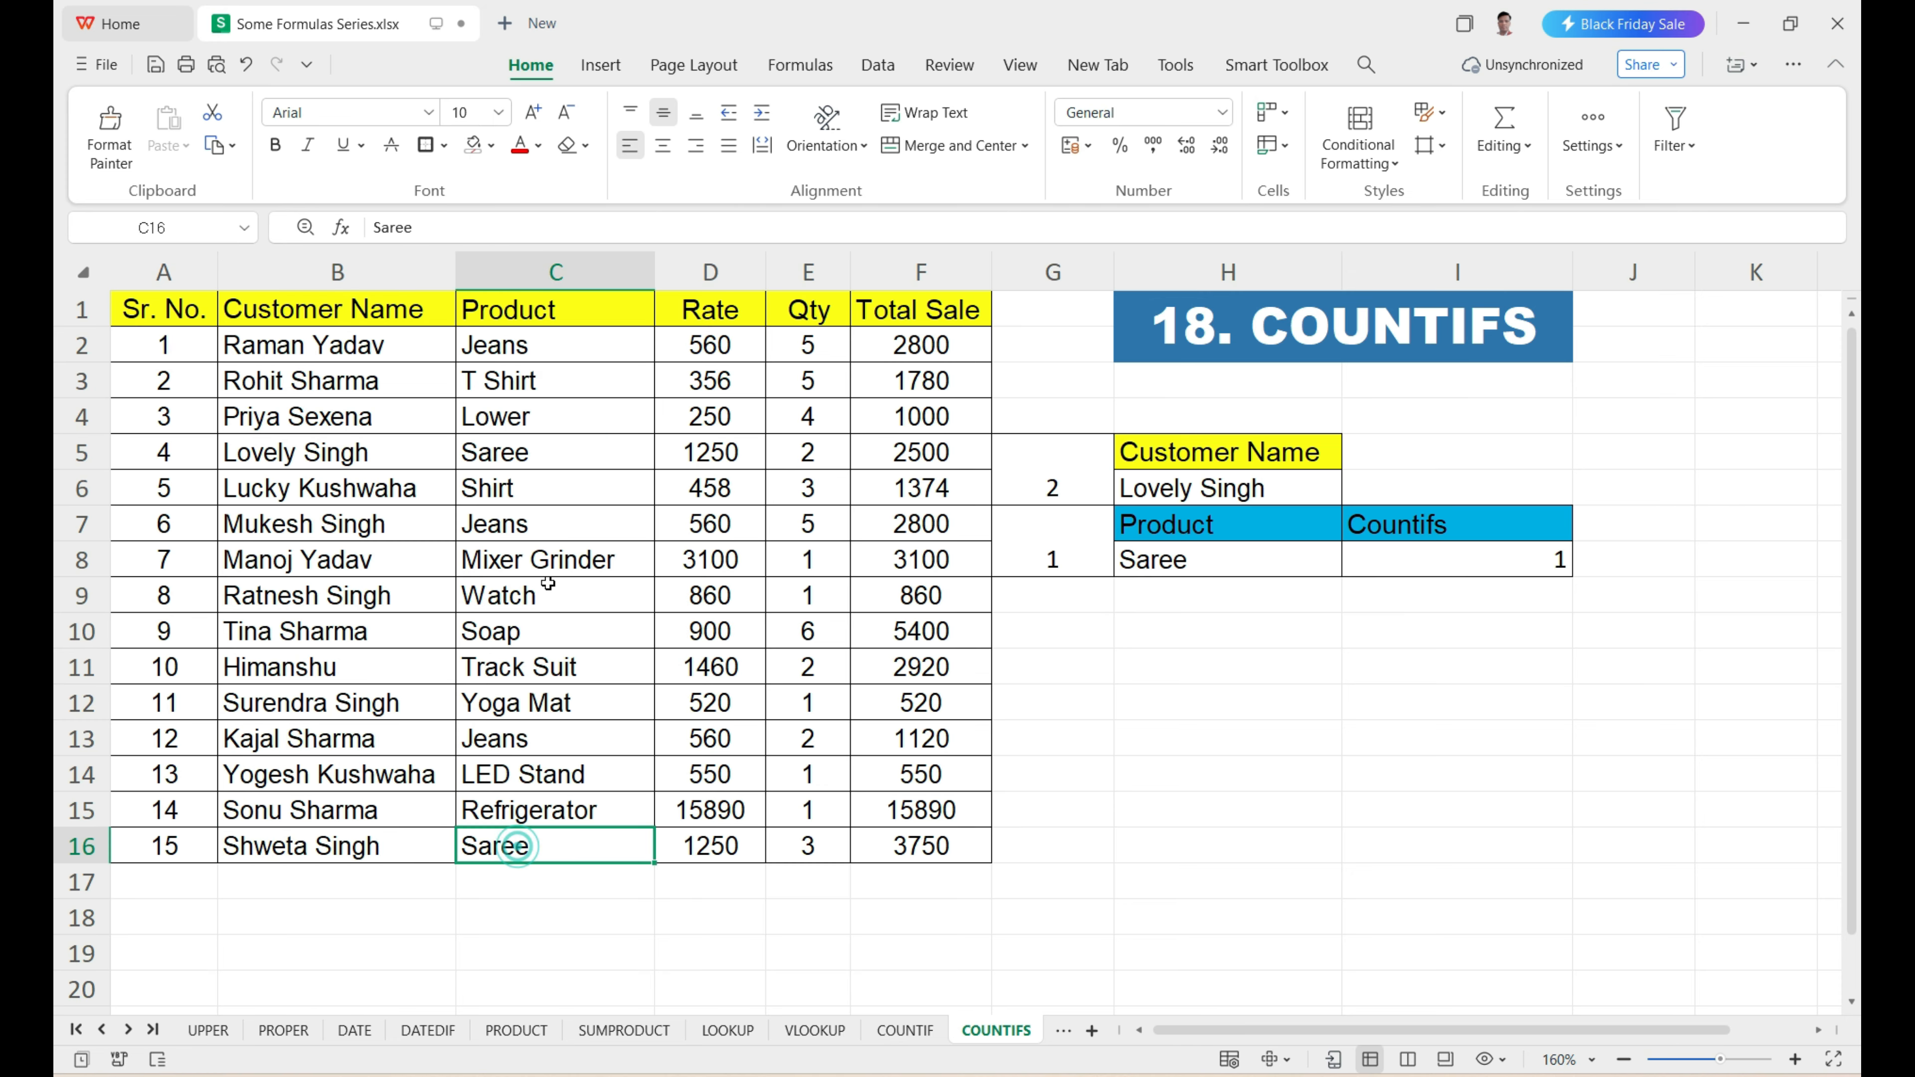
left_click(539, 458)
left_click(517, 858)
left_click(413, 455)
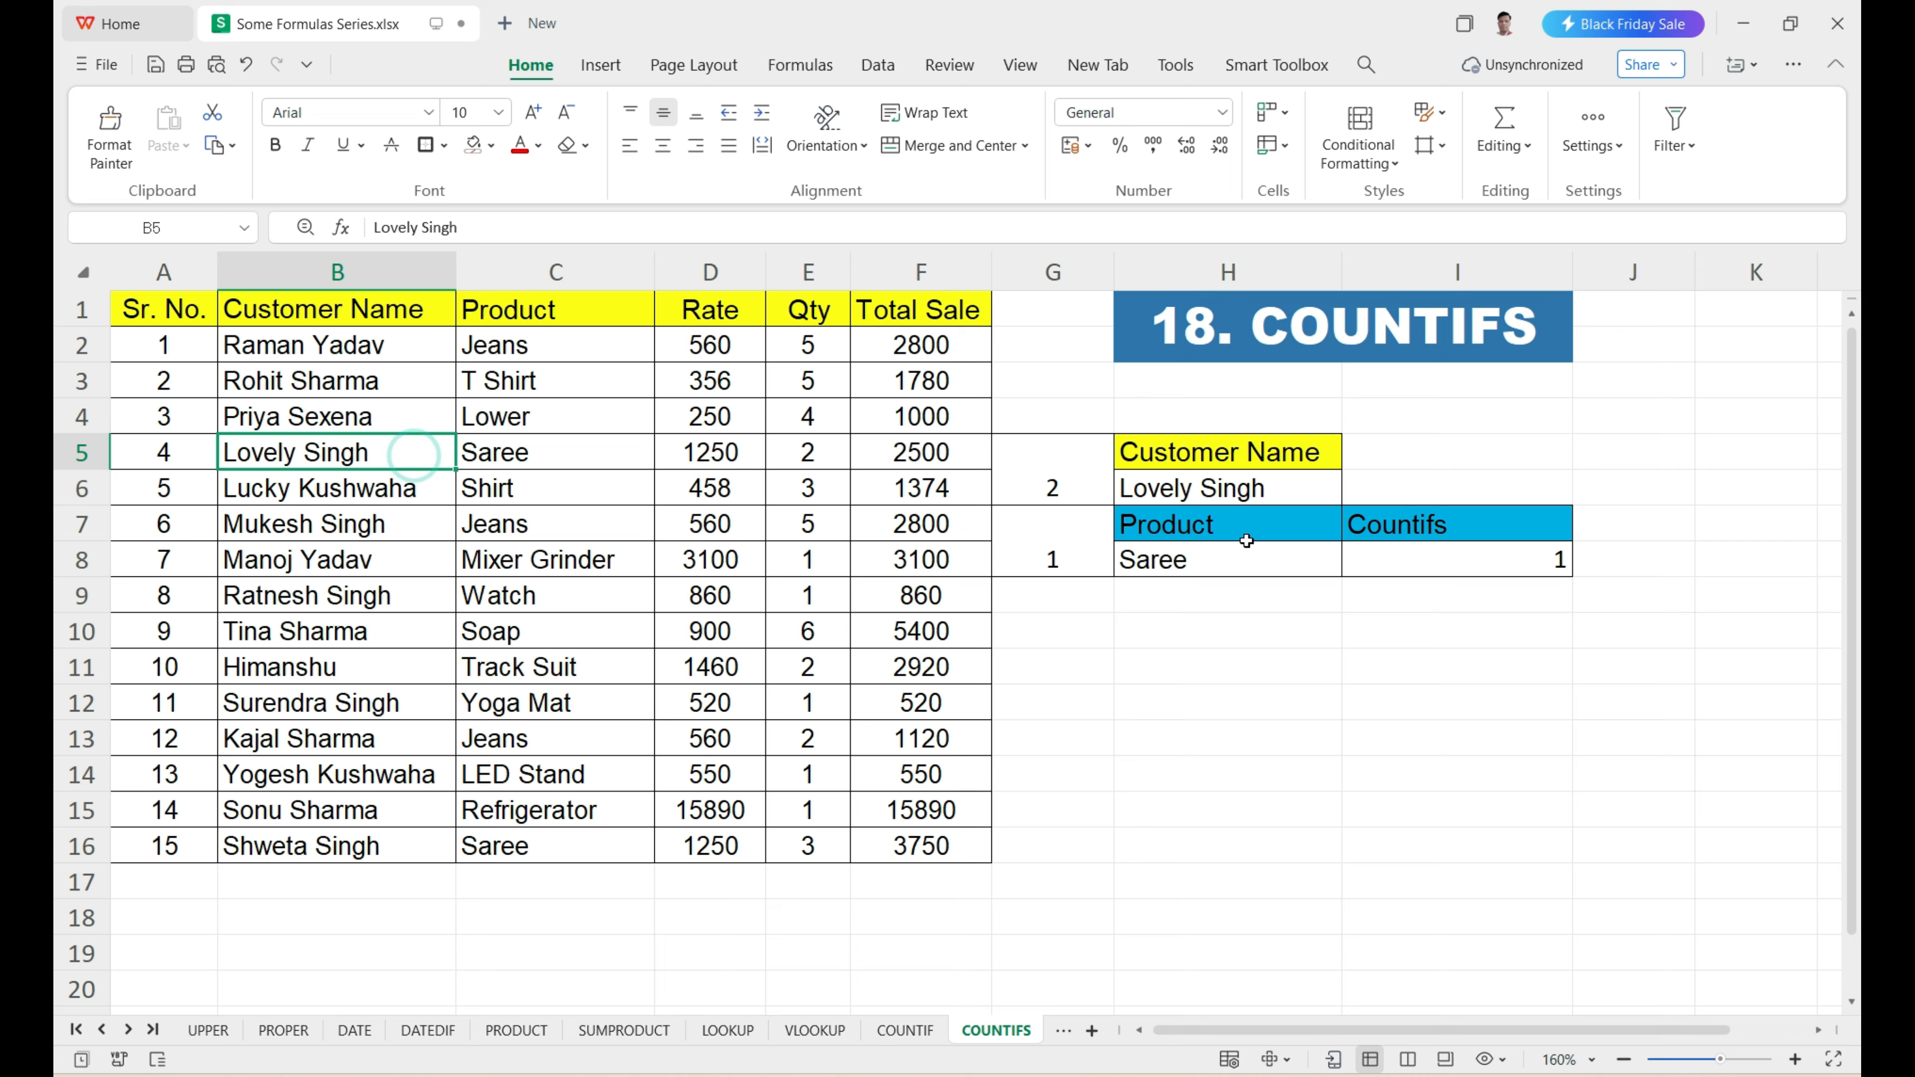
left_click(1415, 561)
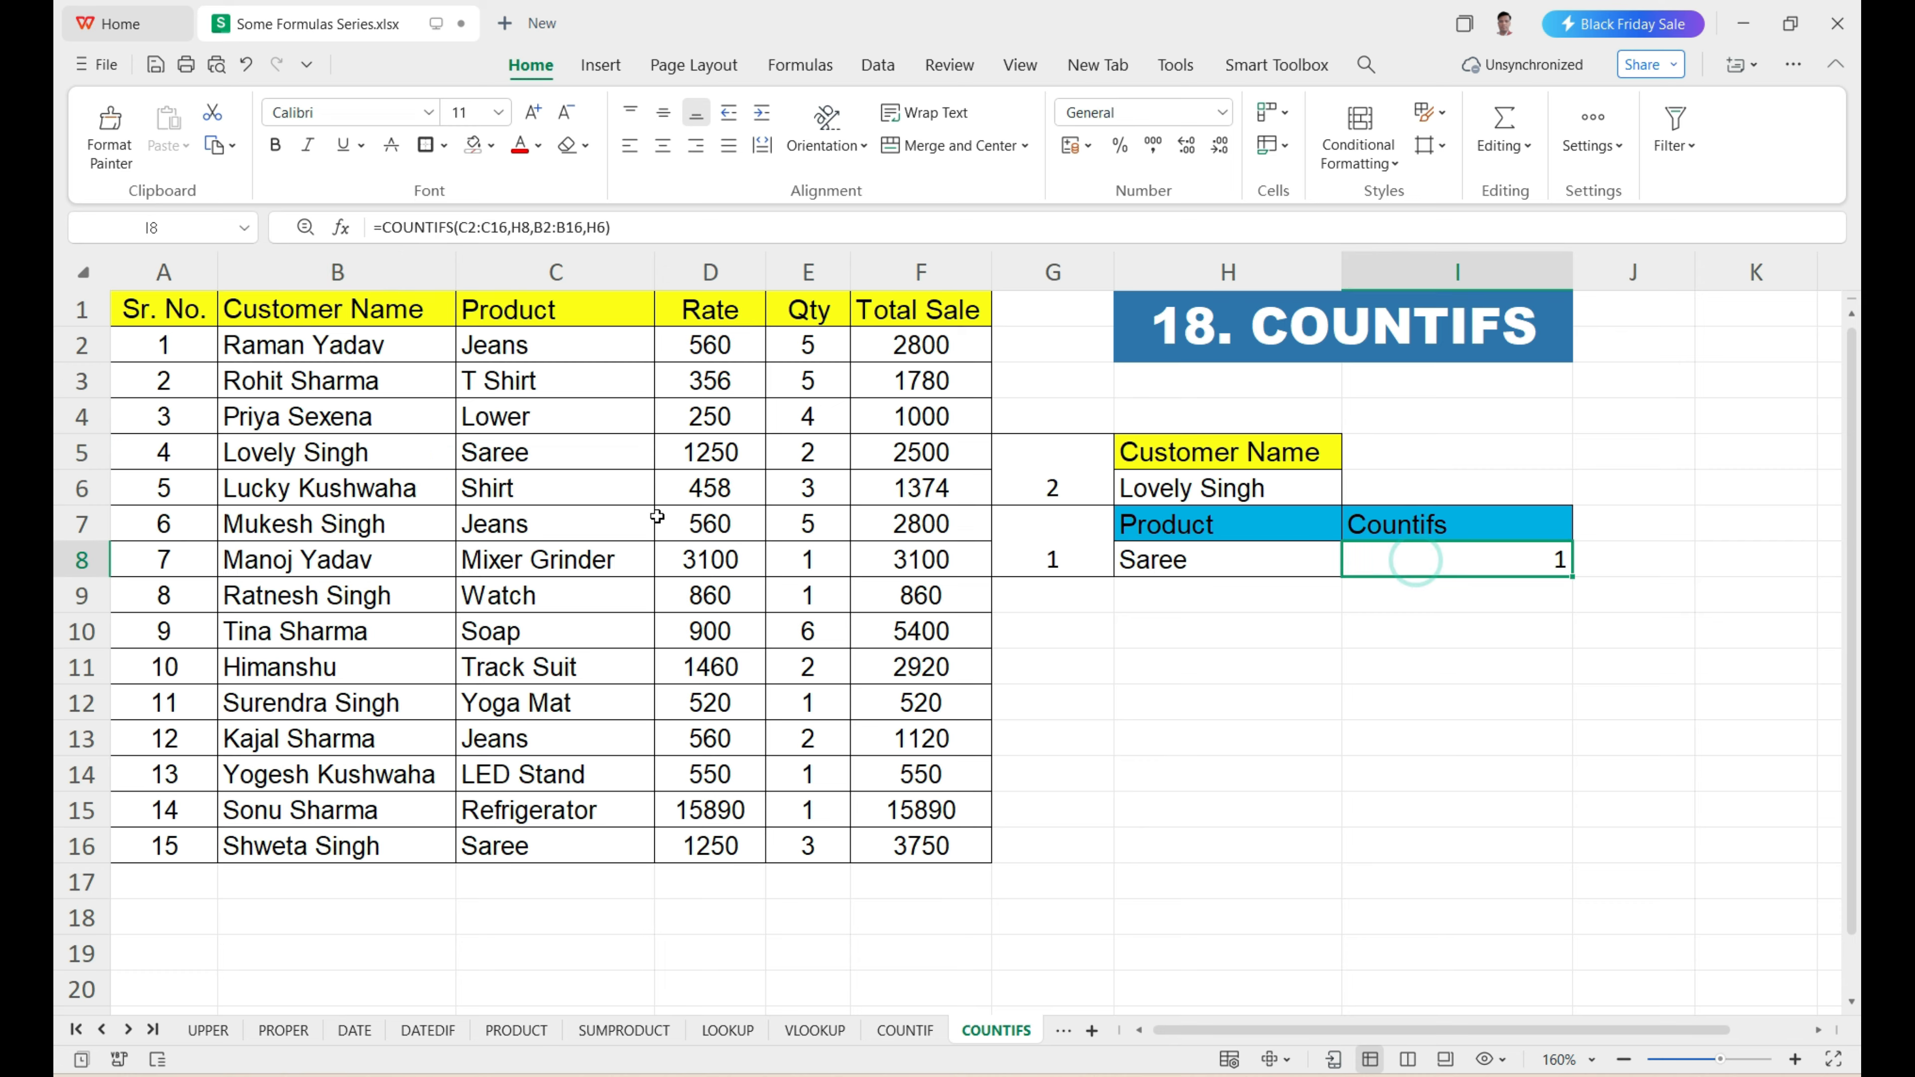
Replace the customer name in B16 with a copy of the name in B5.
left_click(348, 457)
key("ctrl+c")
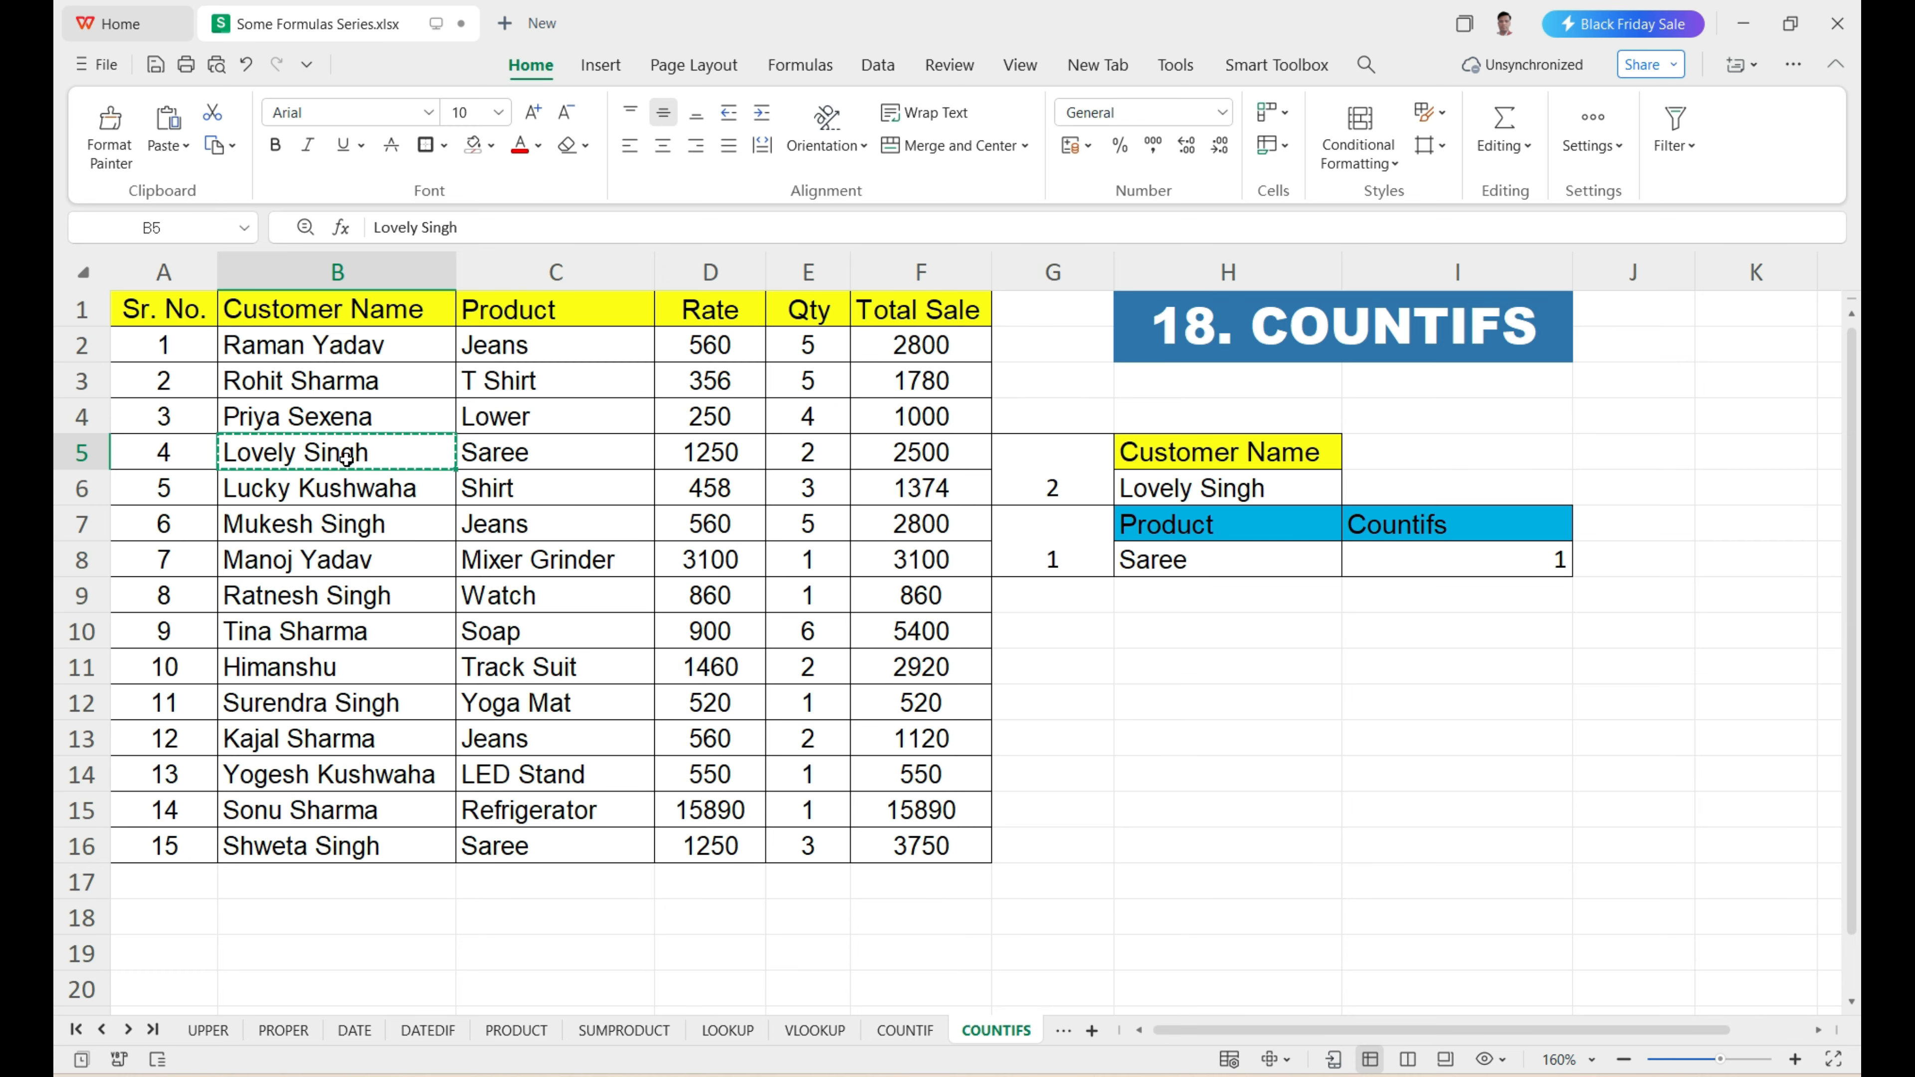
left_click(347, 849)
key("ctrl+v")
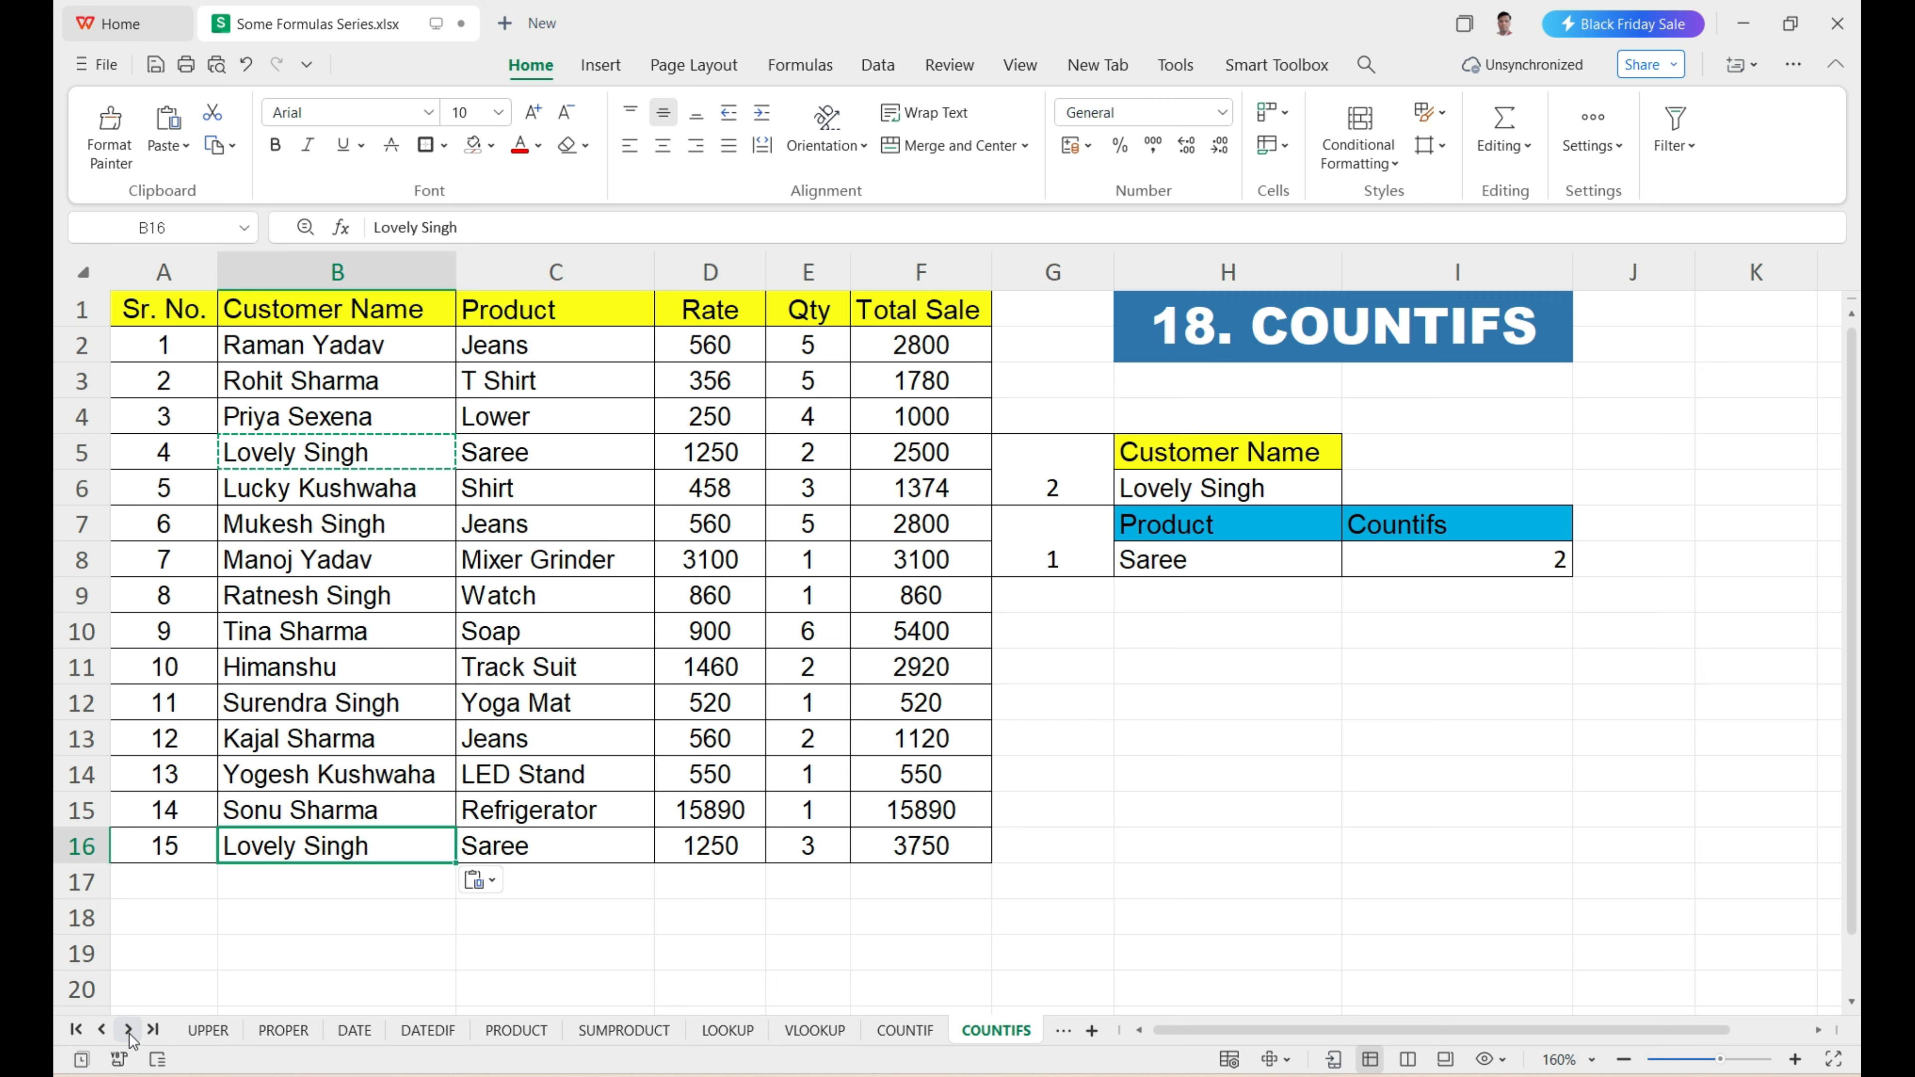
Open the LEN sheet and review the ID NUMBER values and the empty ID DIGIT column.
left_click(129, 1031)
left_click(129, 1030)
left_click(941, 1035)
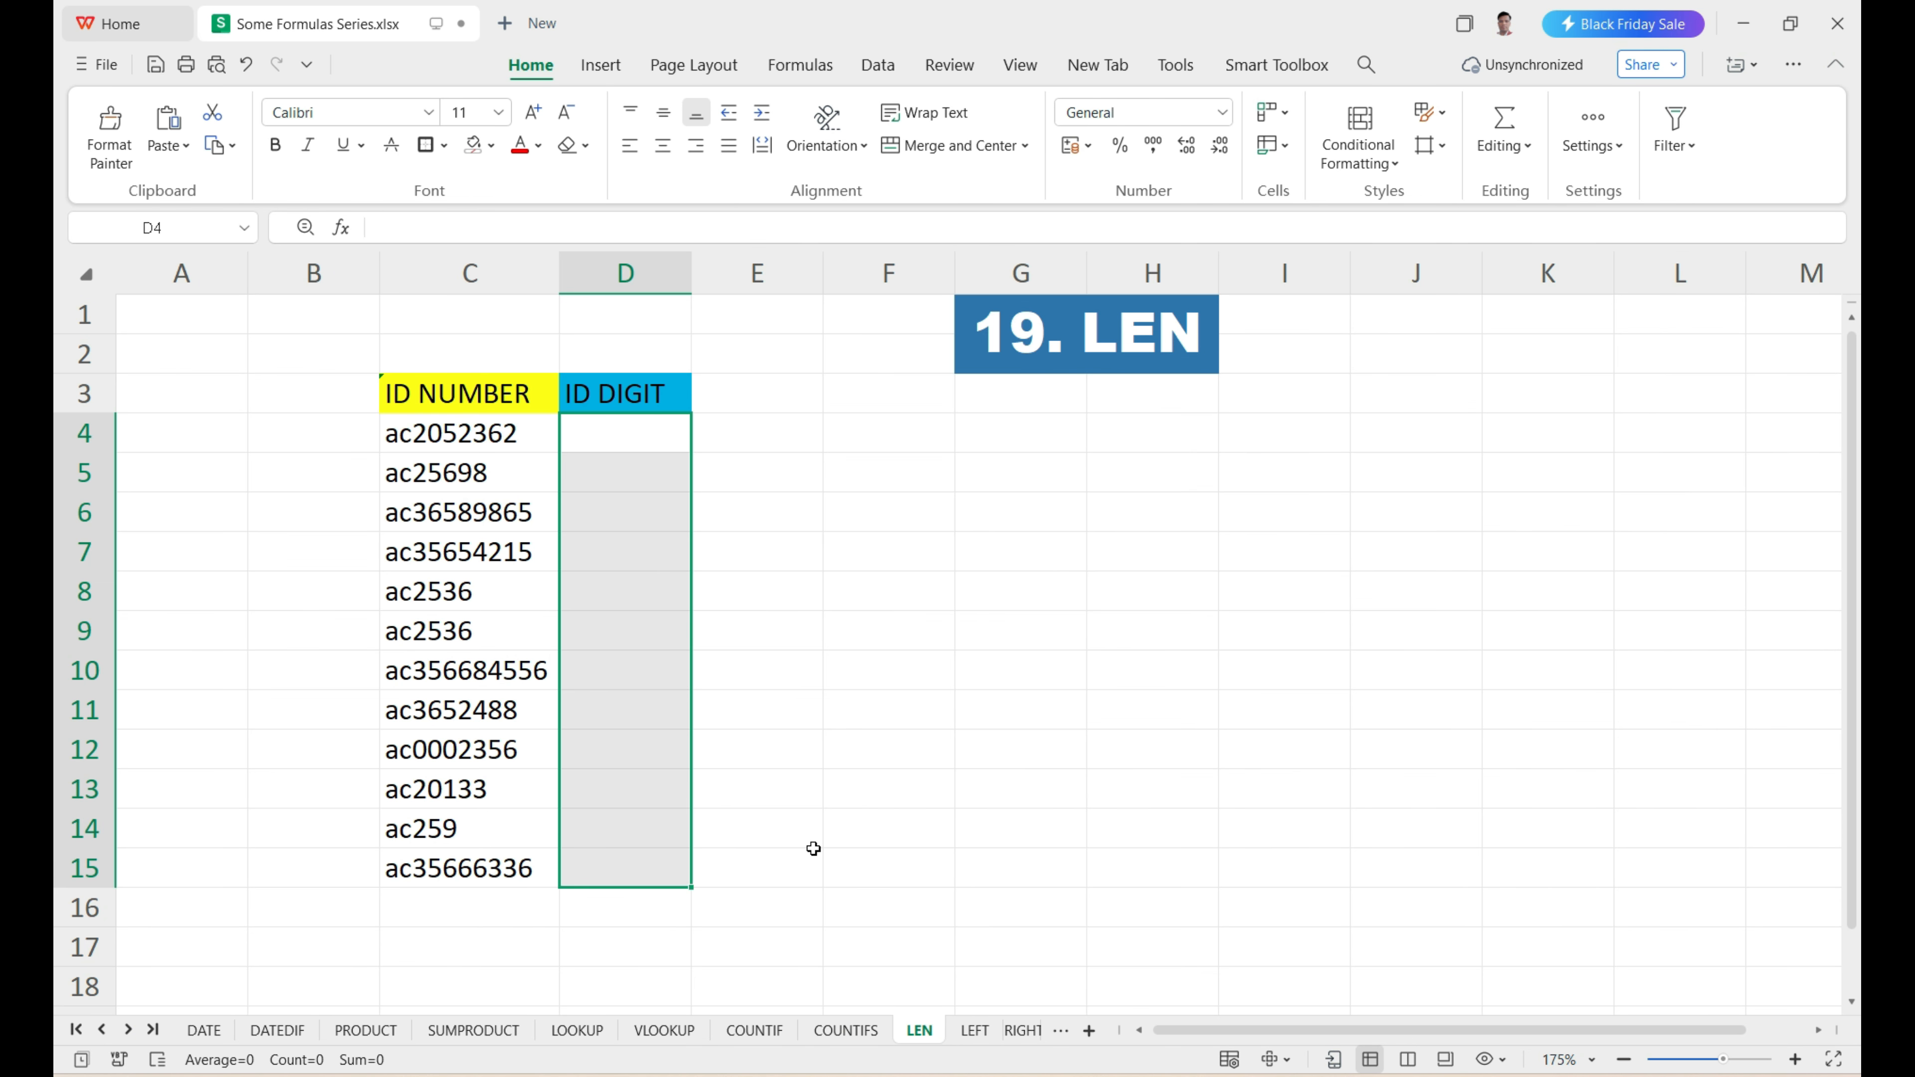
left_click_drag(508, 428, 497, 869)
left_click_drag(603, 433, 595, 874)
left_click(606, 458)
Enter =LEN(C4) in D4 to count the characters of the first ID number.
left_click(610, 436)
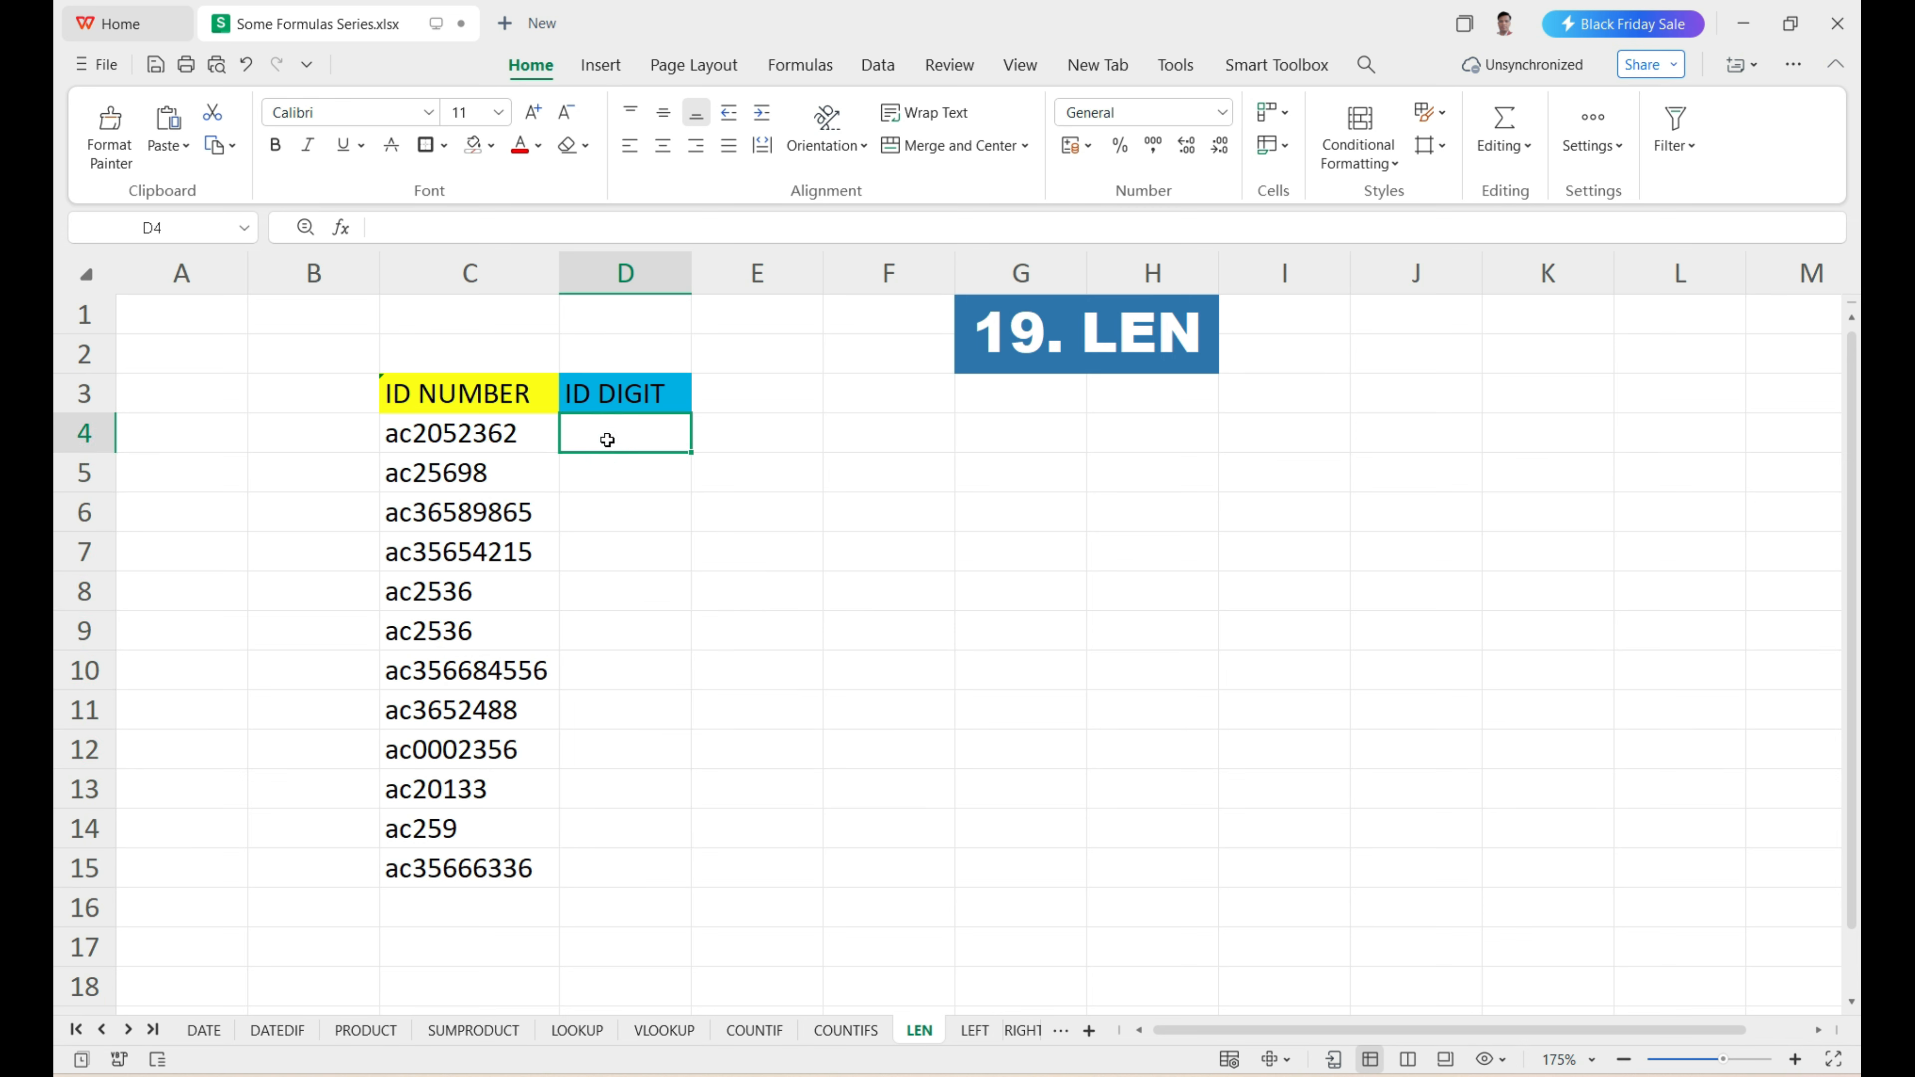
type("=len")
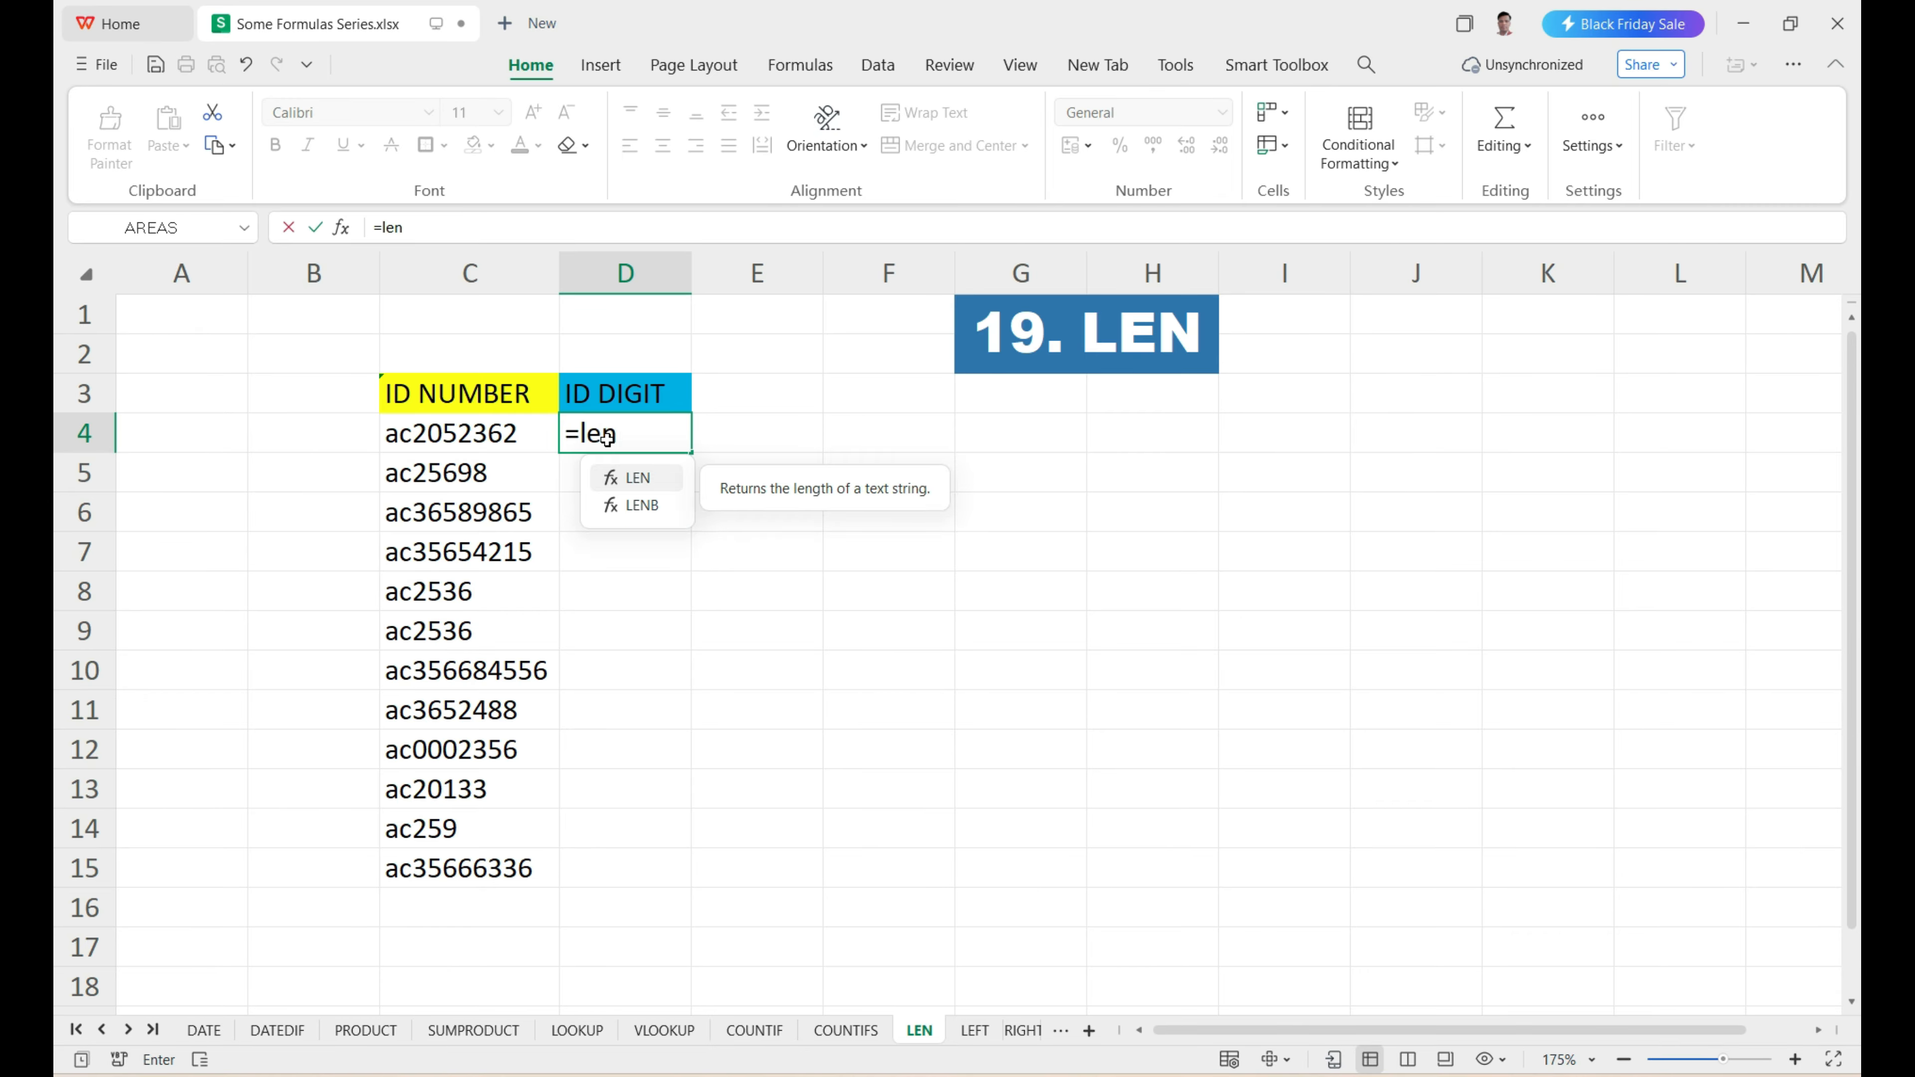
key("Tab")
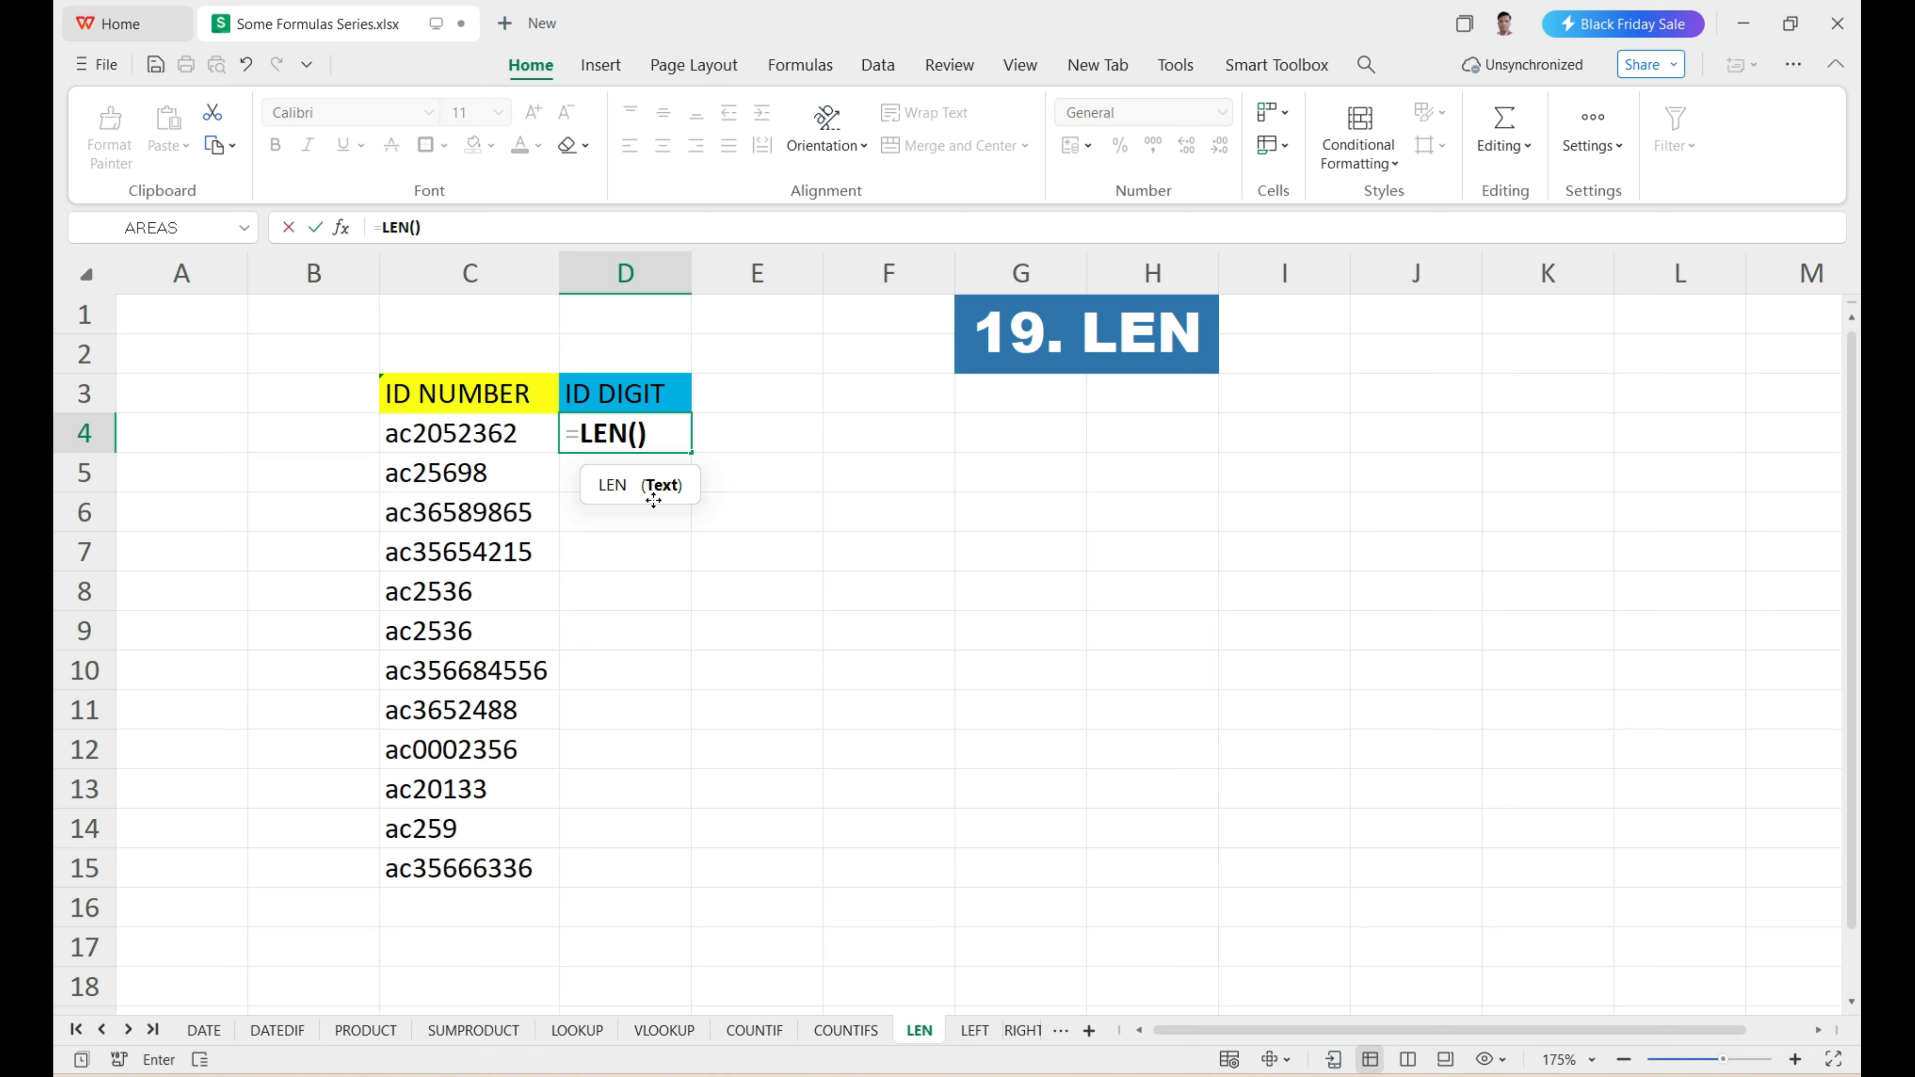
left_click(477, 437)
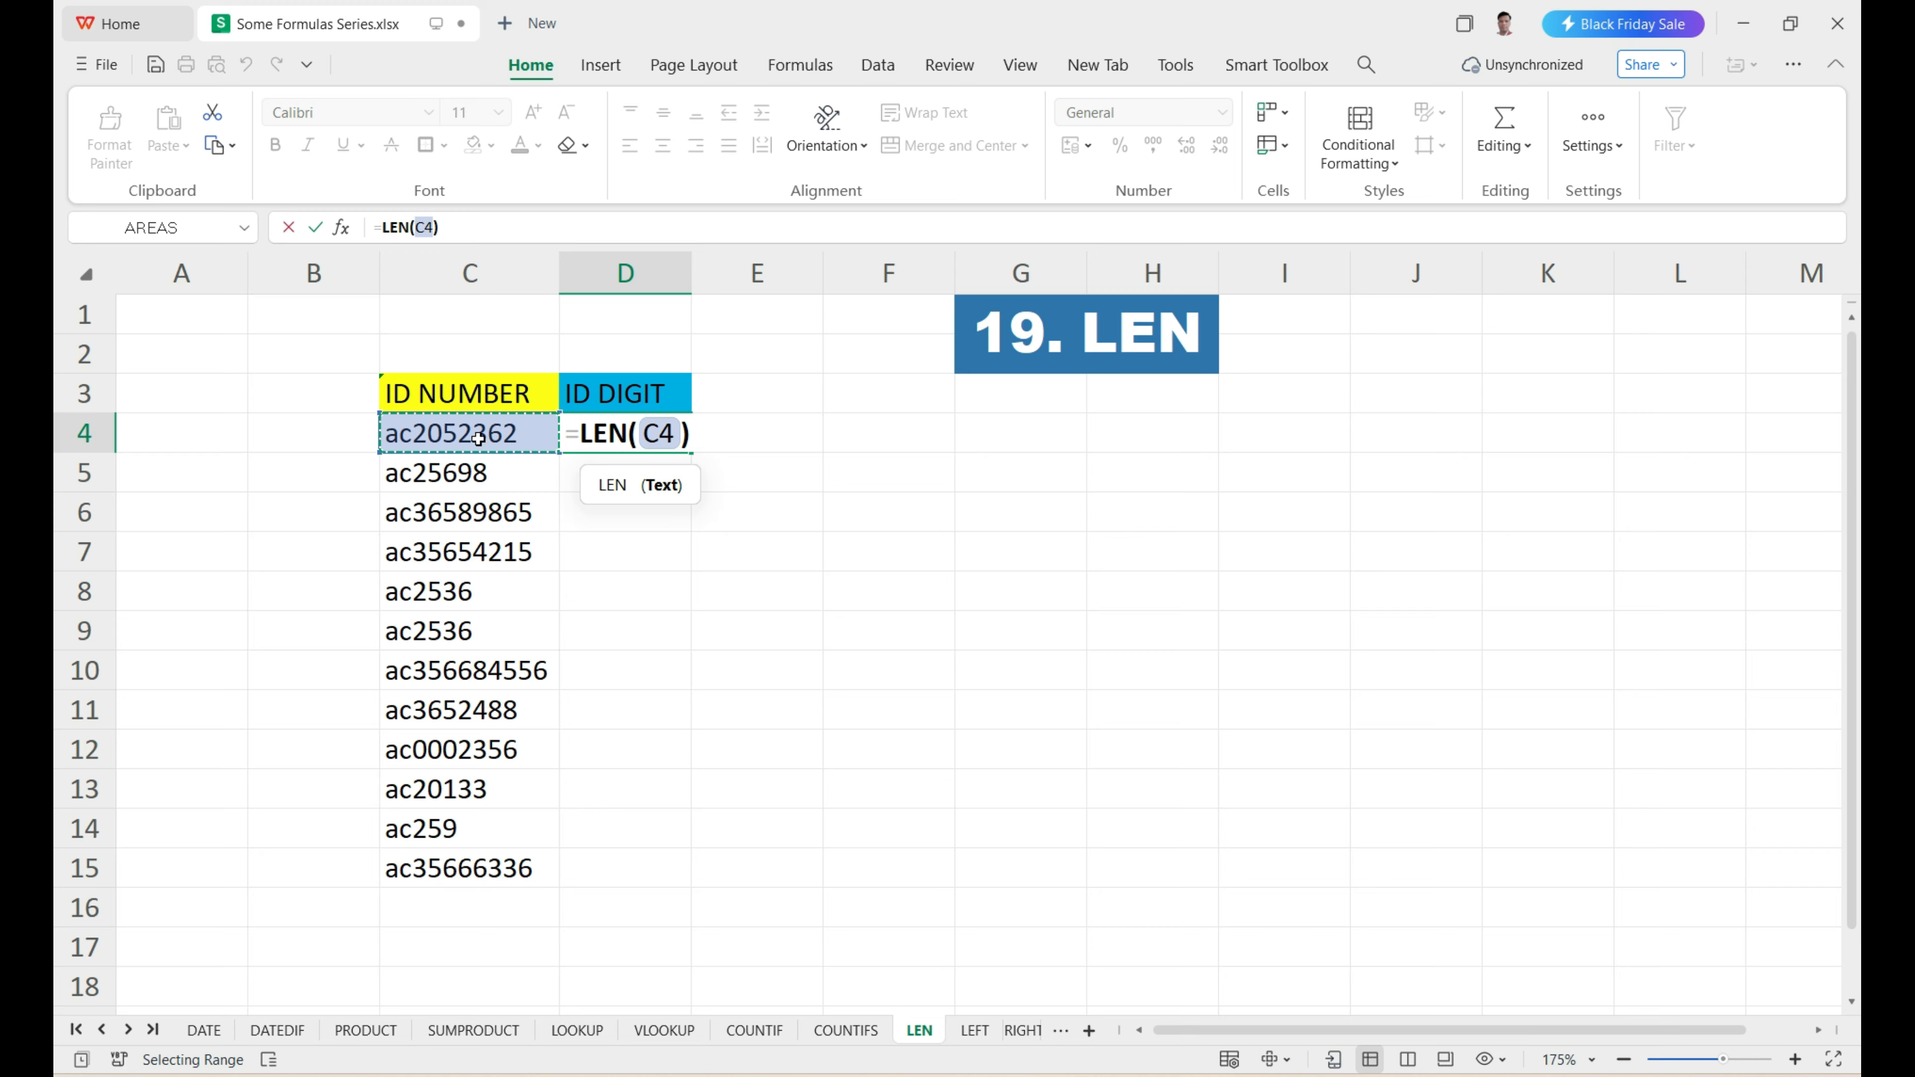
key("Return")
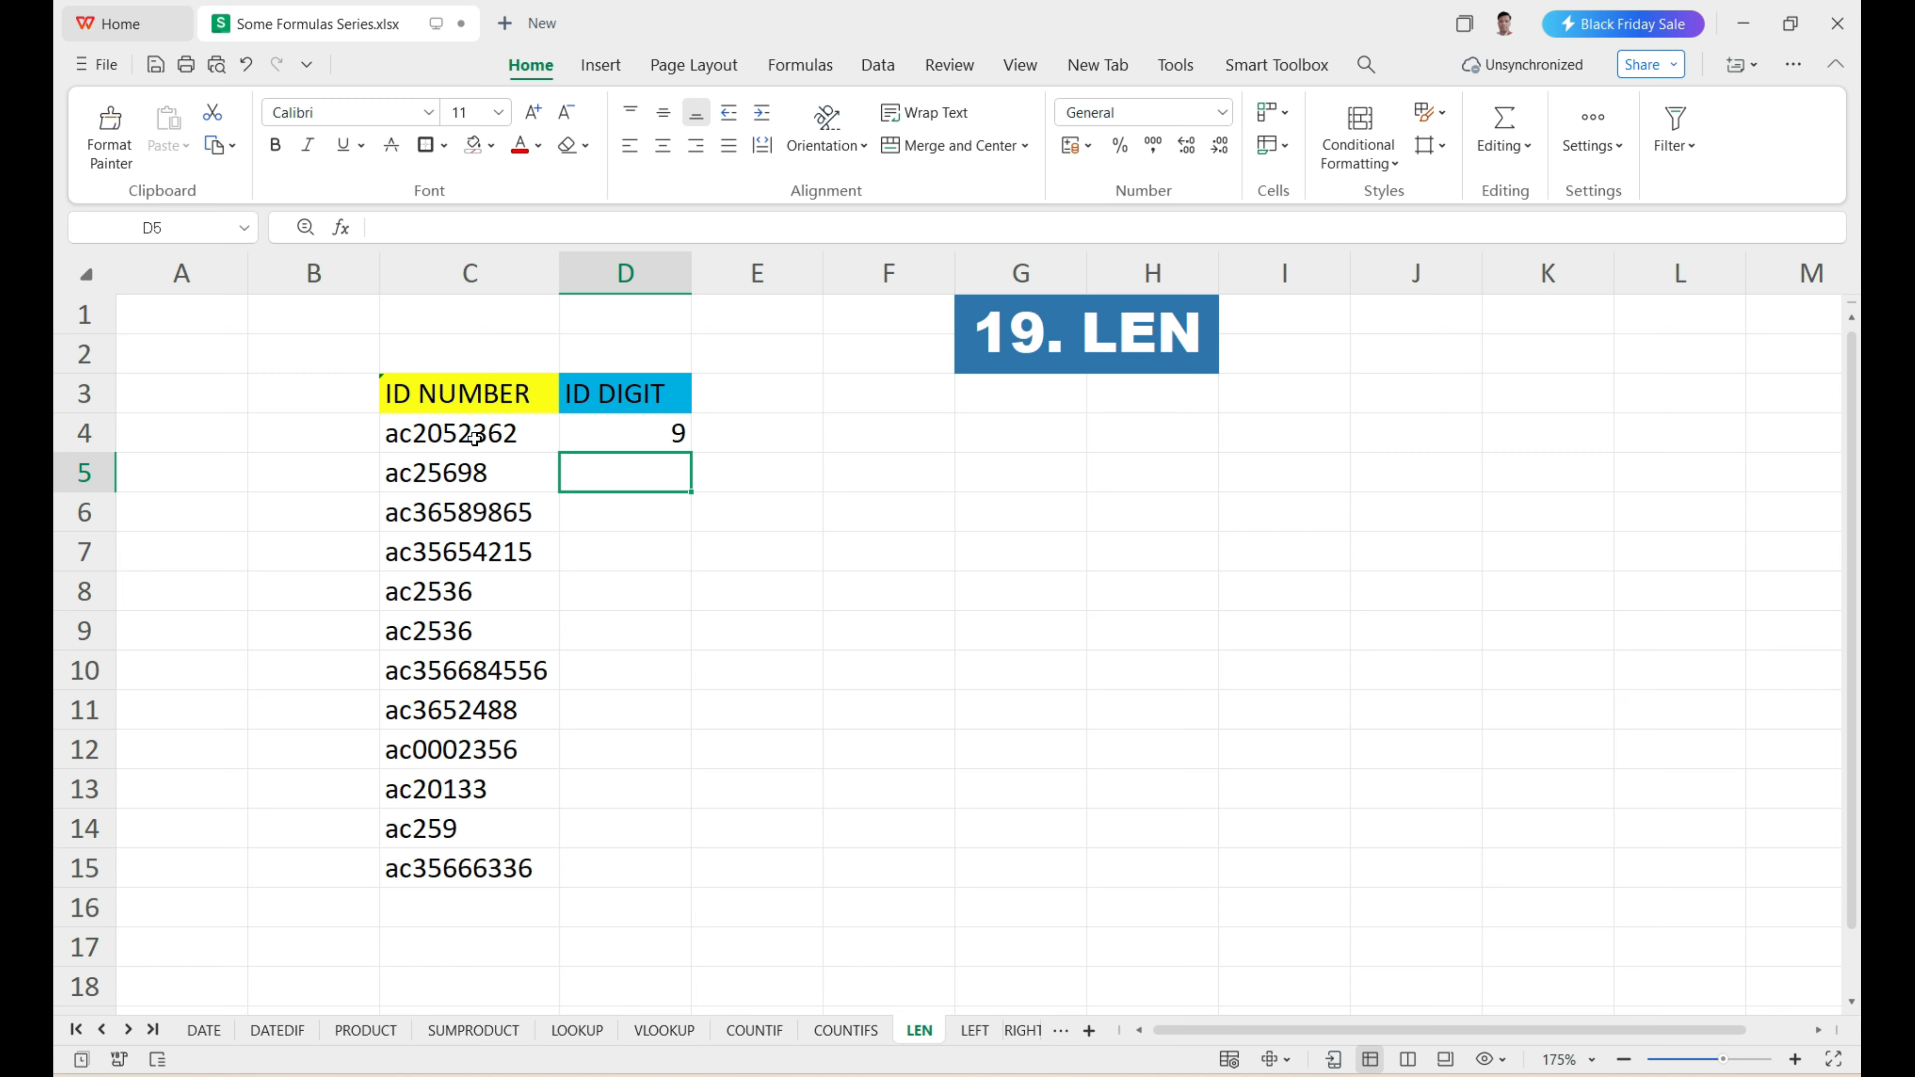
Check the LEN result in D4 against the characters of the ID number in C4.
left_click(597, 436)
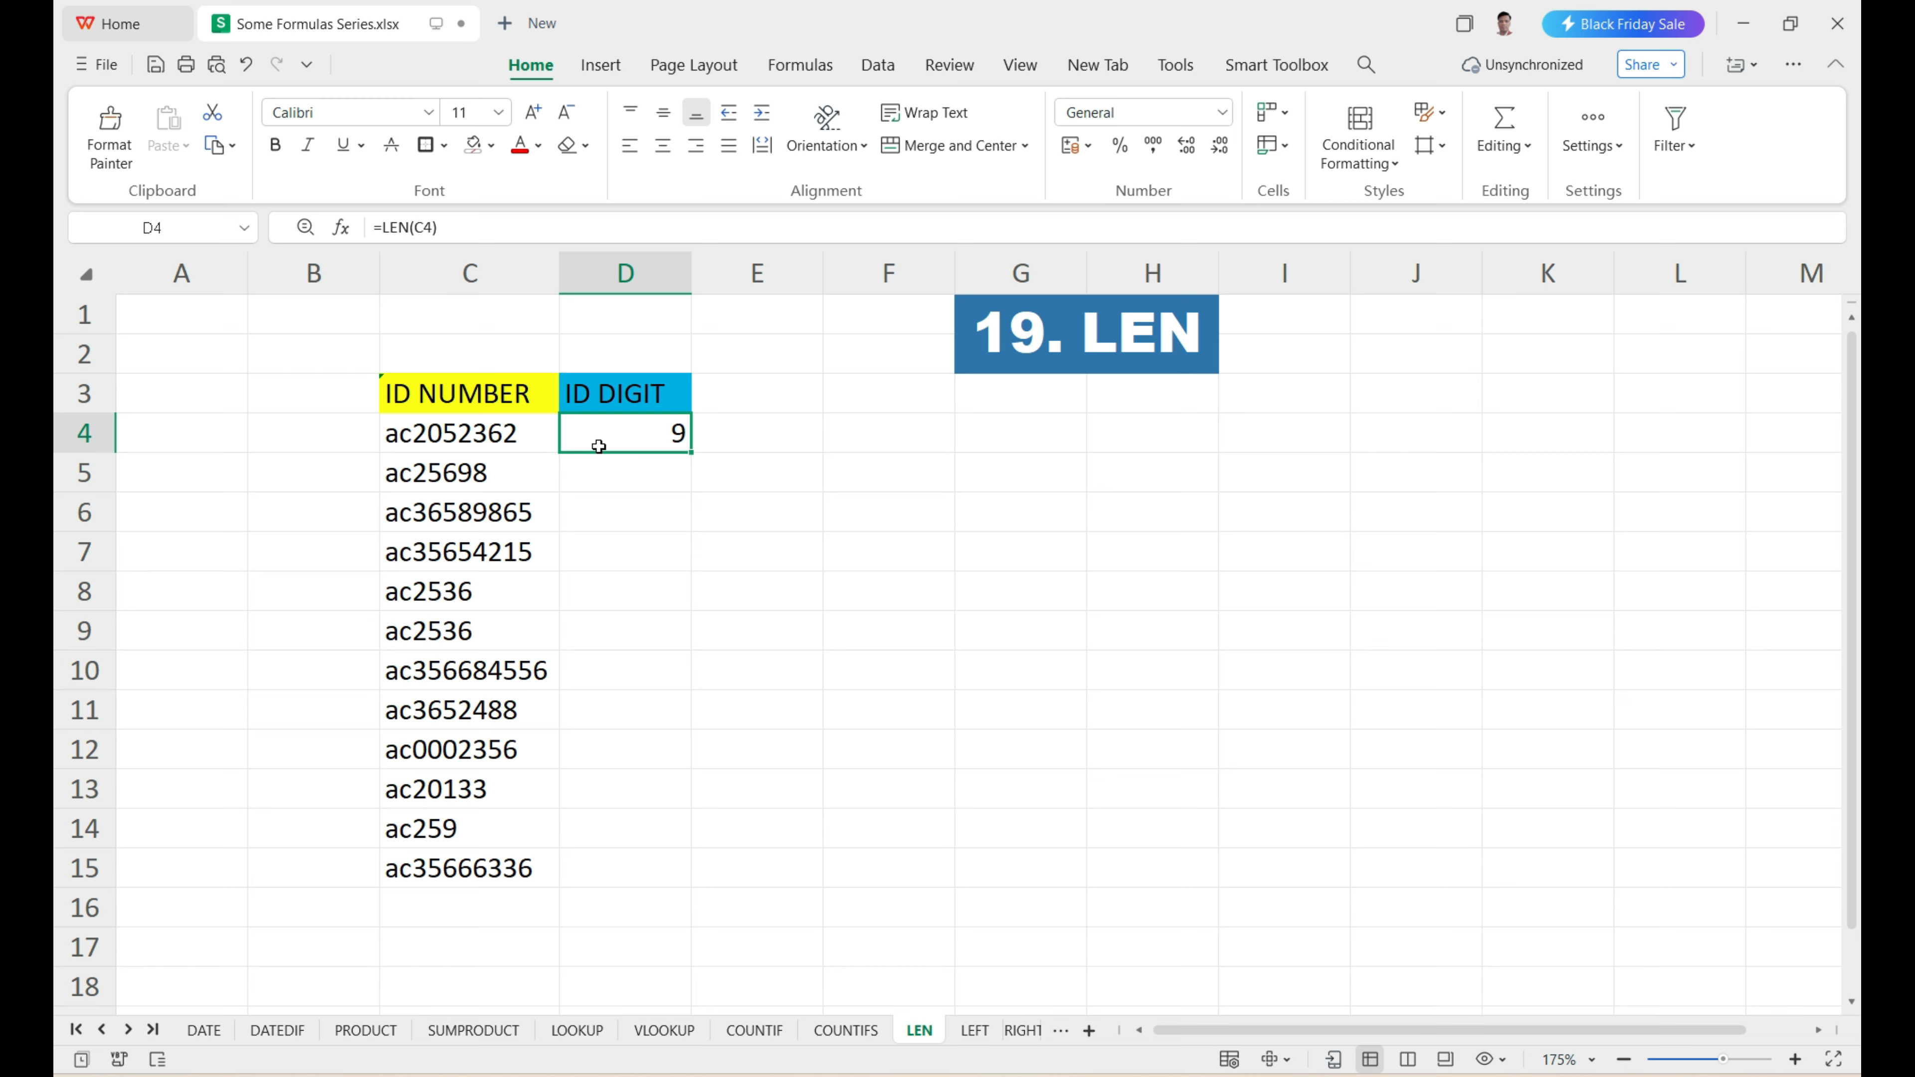
left_click(472, 443)
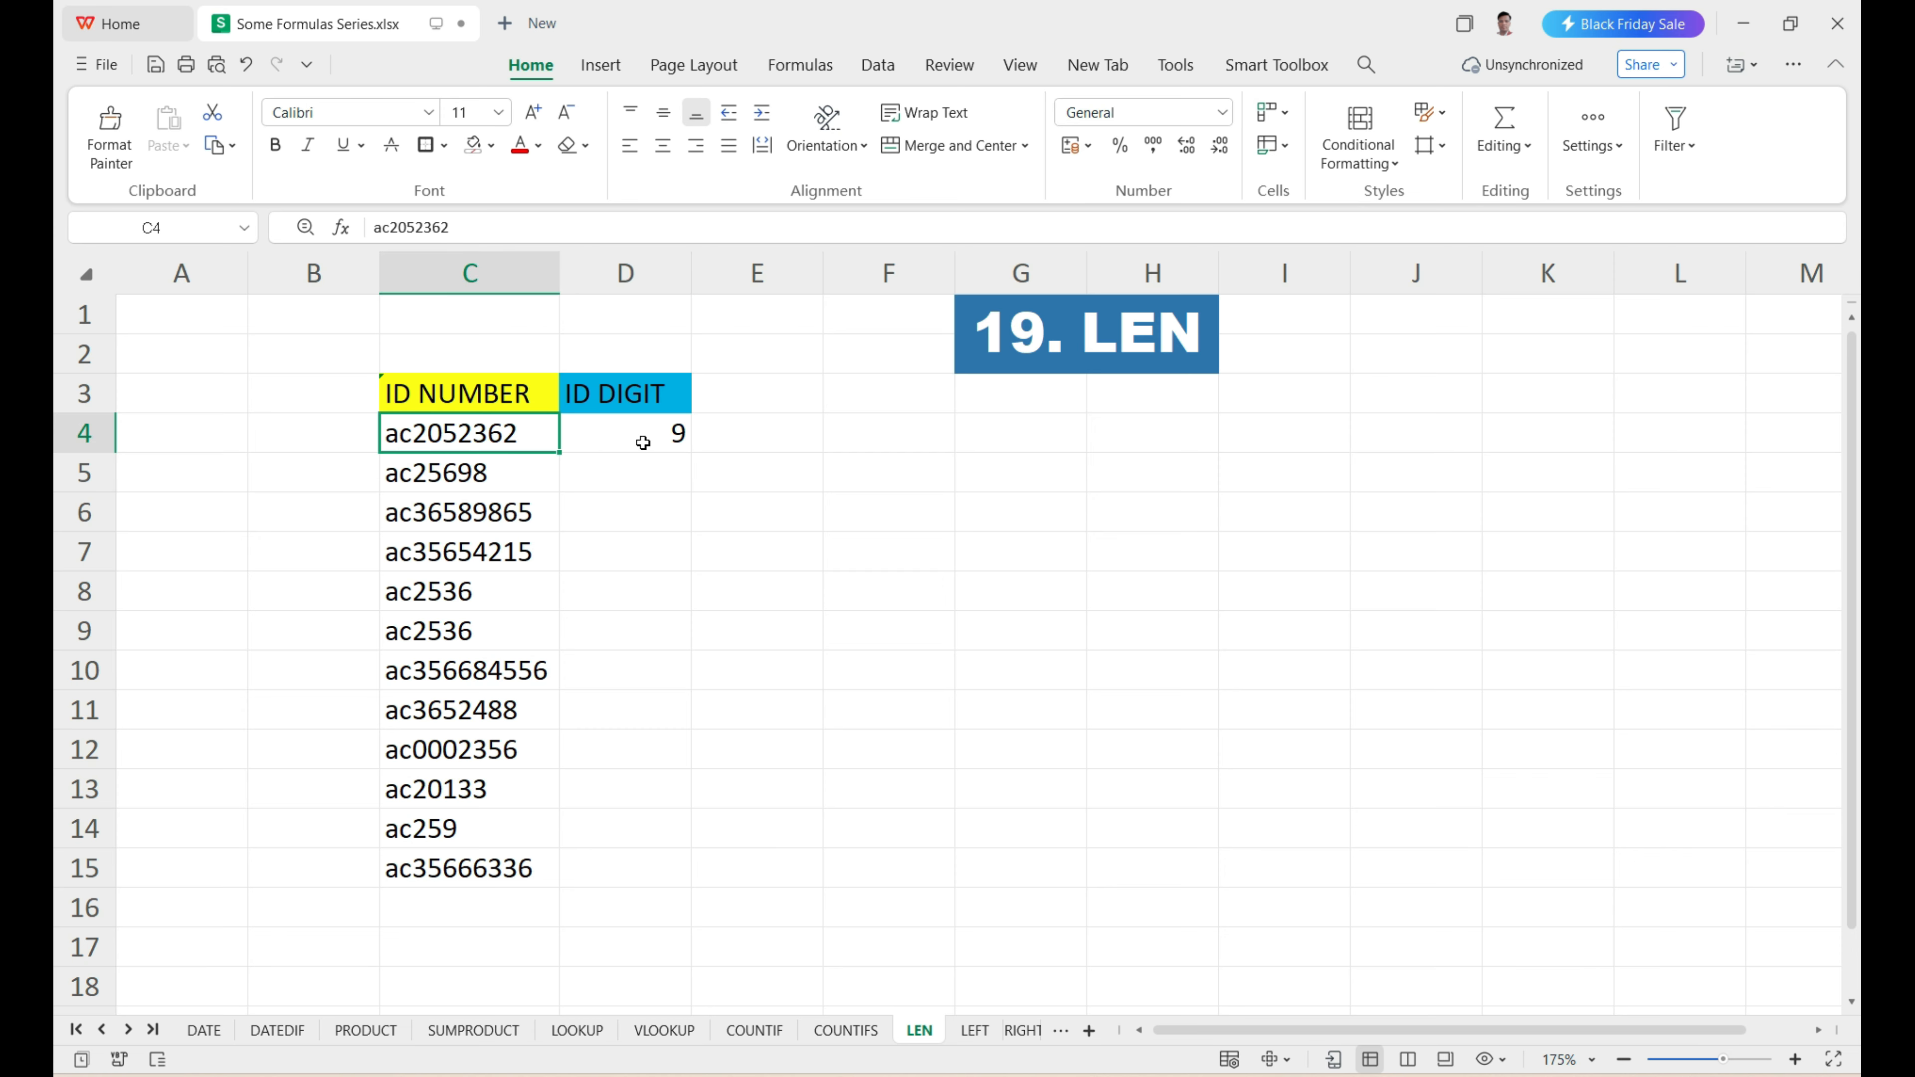
double_click(393, 435)
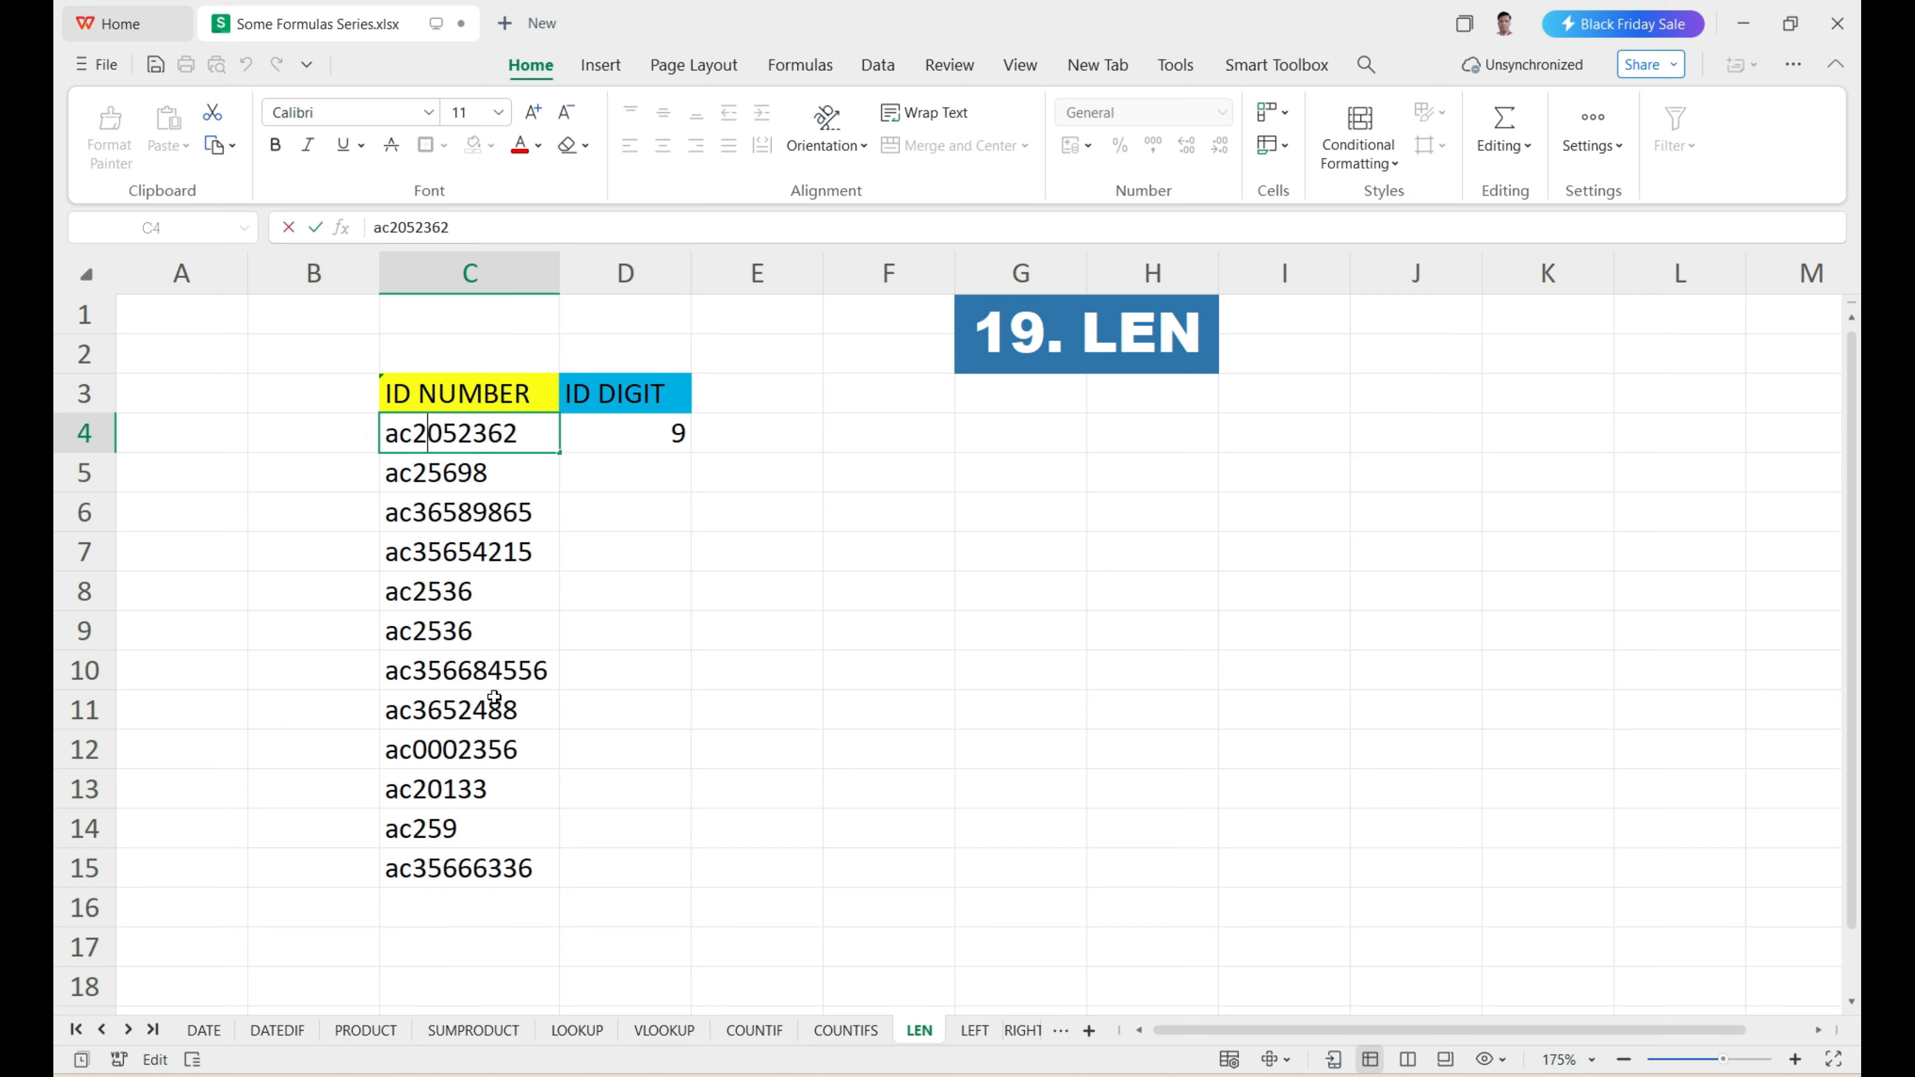
key("Right")
Fill the LEN formula from D4 down to D15 for the remaining ID numbers.
left_click_drag(528, 471, 505, 862)
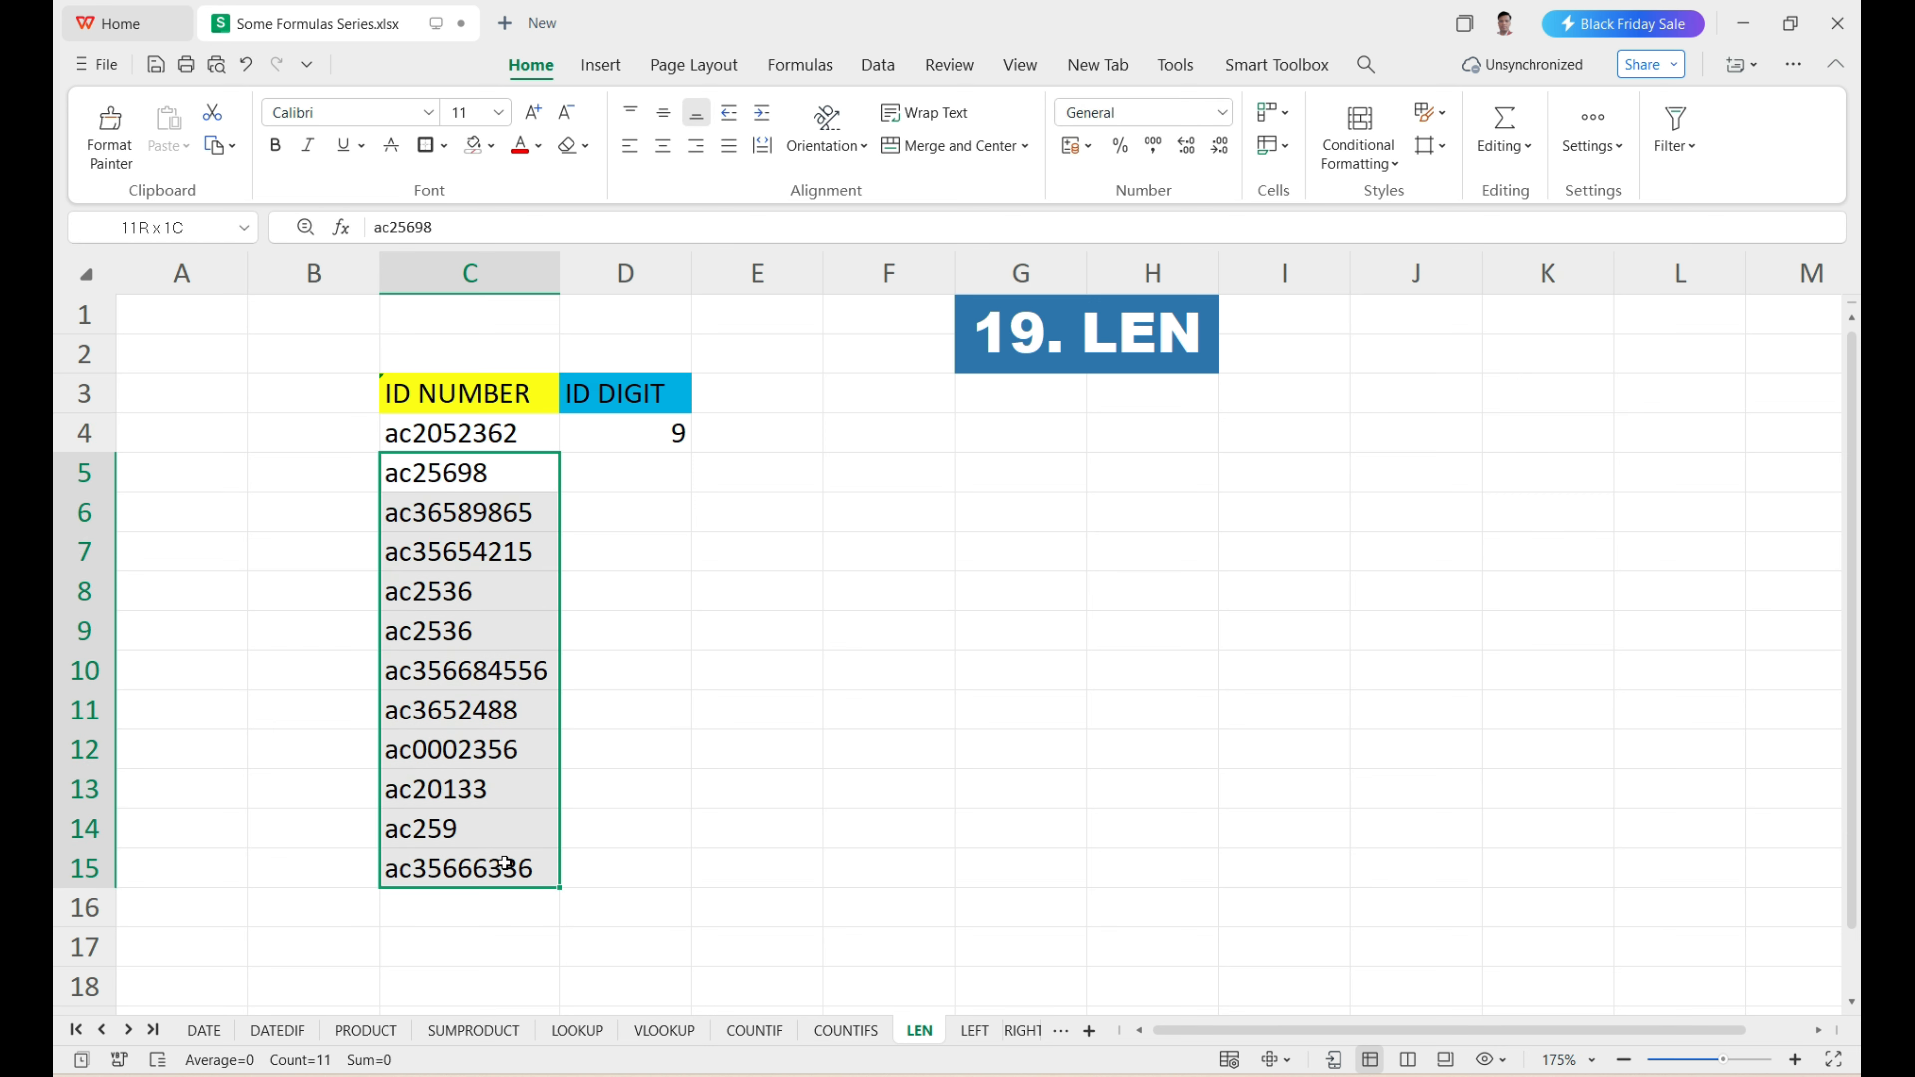
left_click(626, 476)
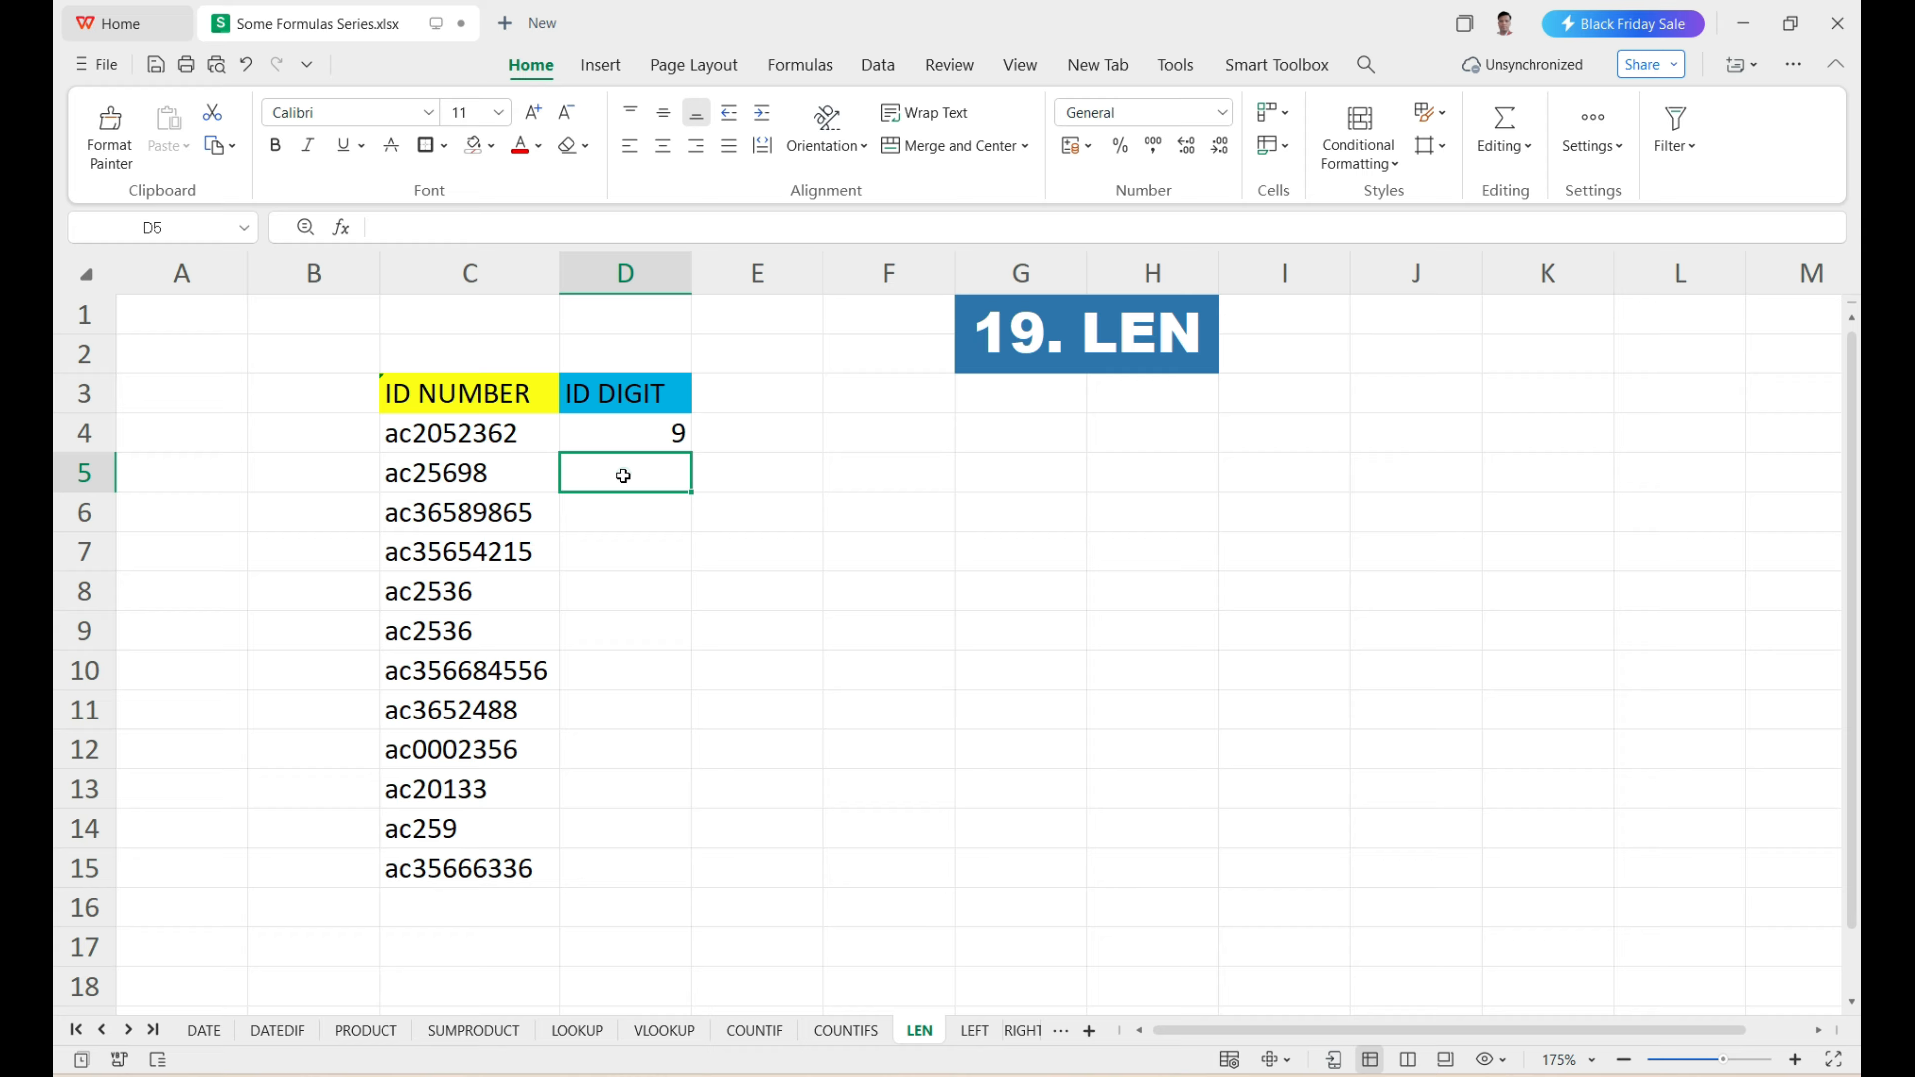
left_click(619, 431)
left_click_drag(688, 453, 676, 875)
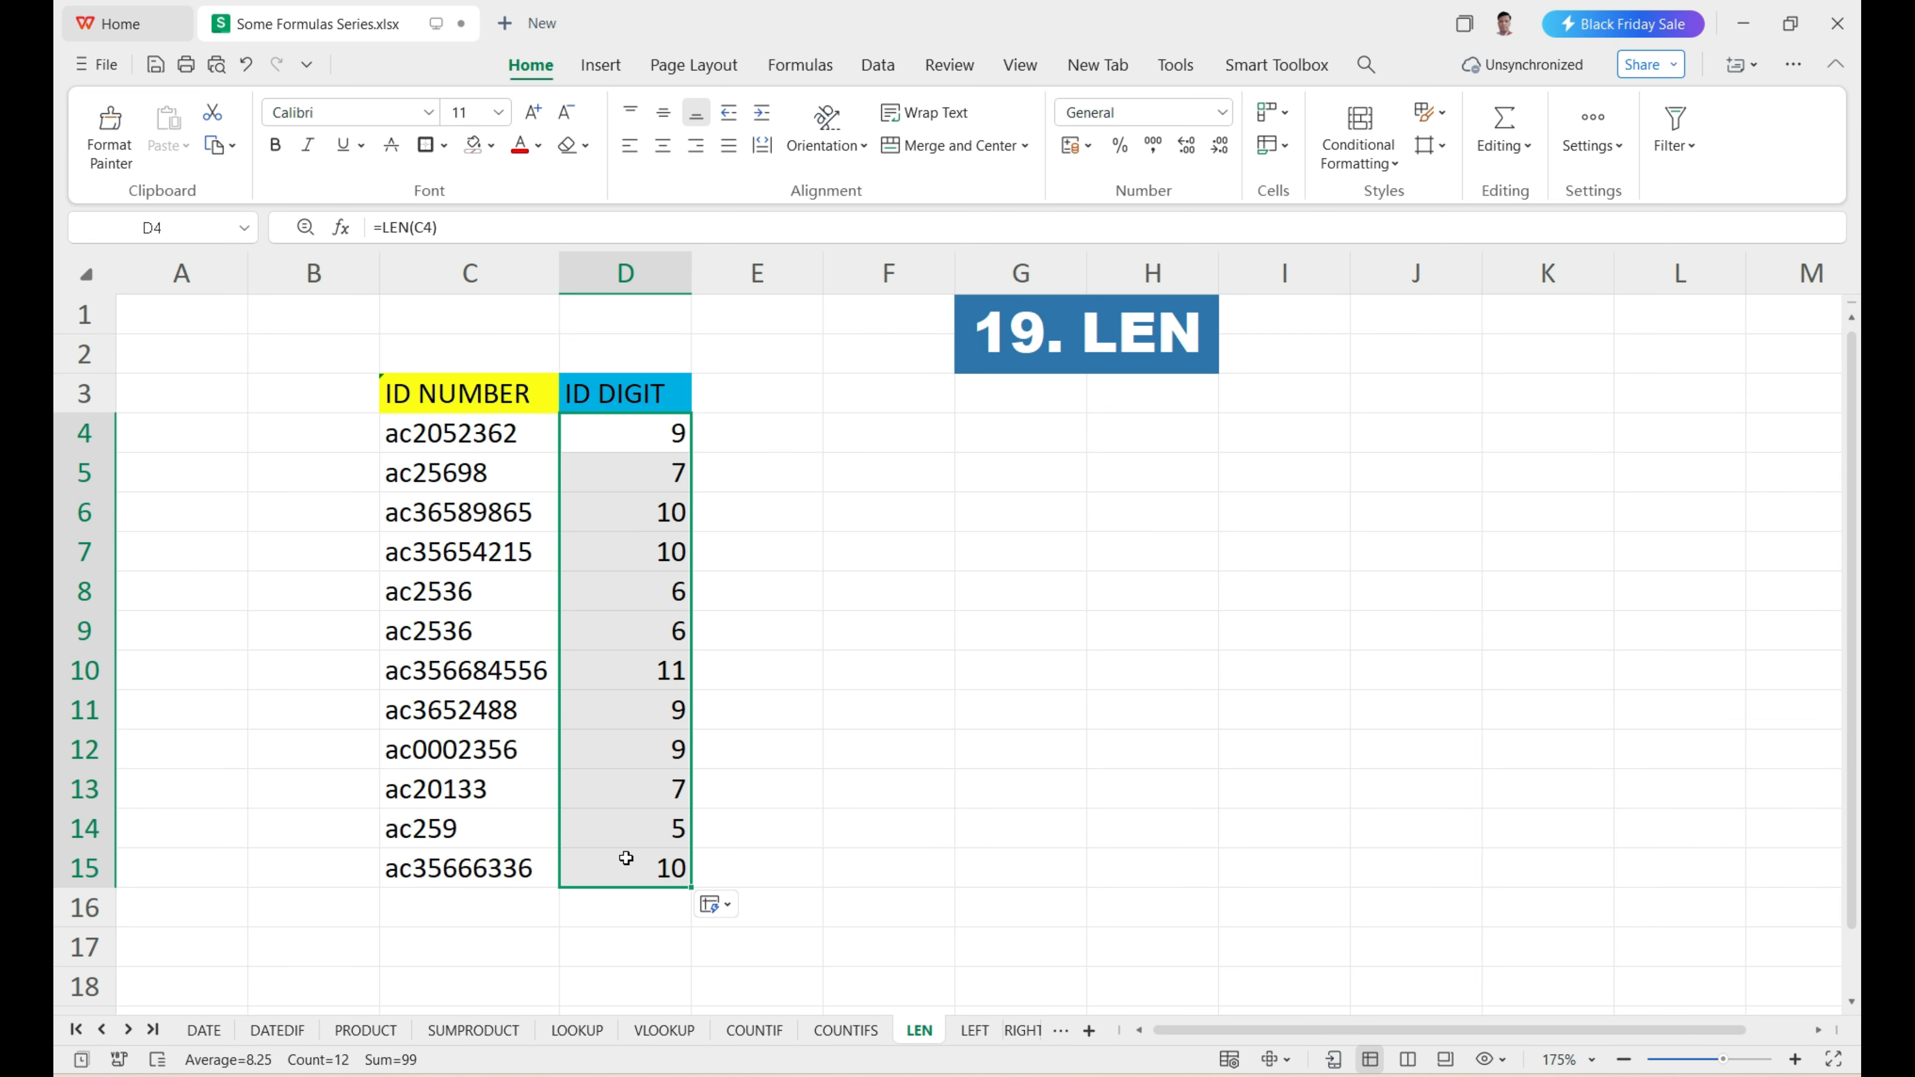
Compare several ID numbers in C8, C10 and C15 with their character counts in the ID DIGIT column.
left_click(526, 875)
left_click(538, 679)
left_click(617, 607)
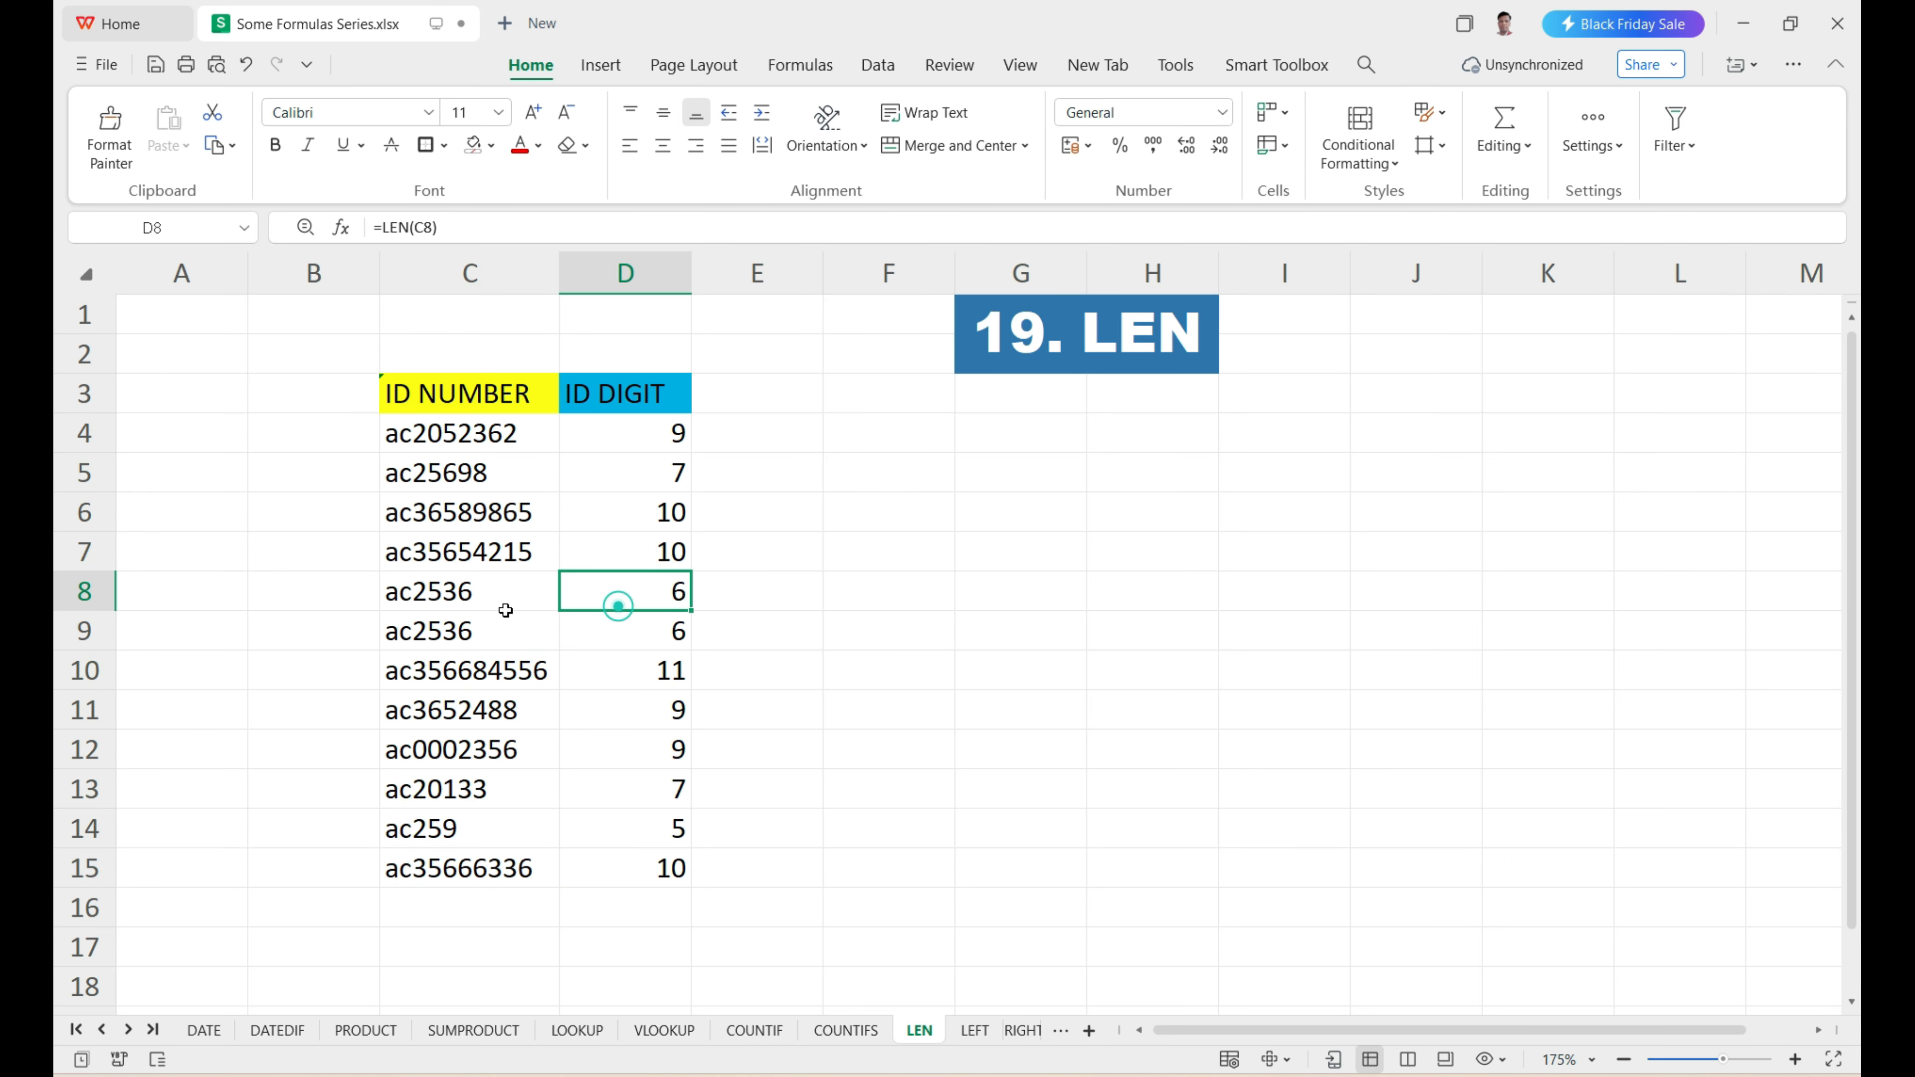
left_click(505, 608)
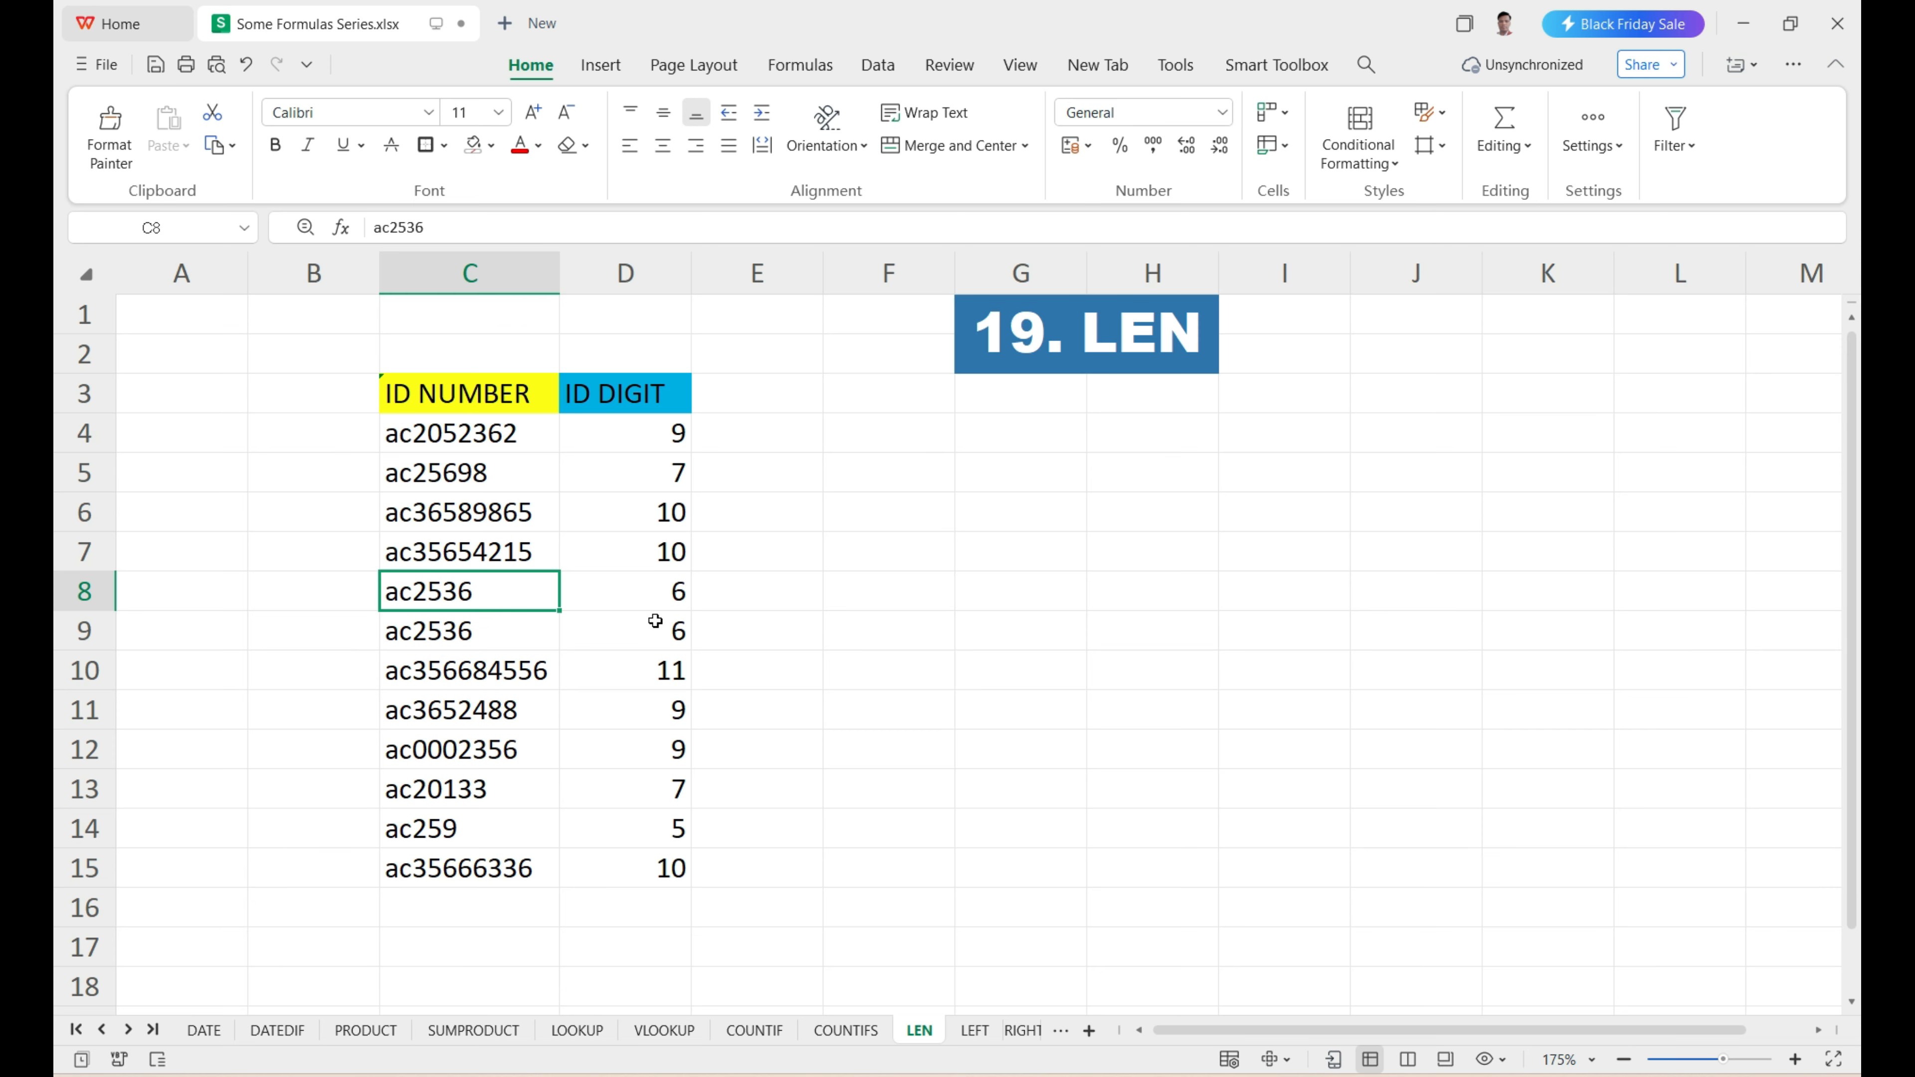
Open the LEFT sheet and review the day names in D4:D11.
left_click(966, 1035)
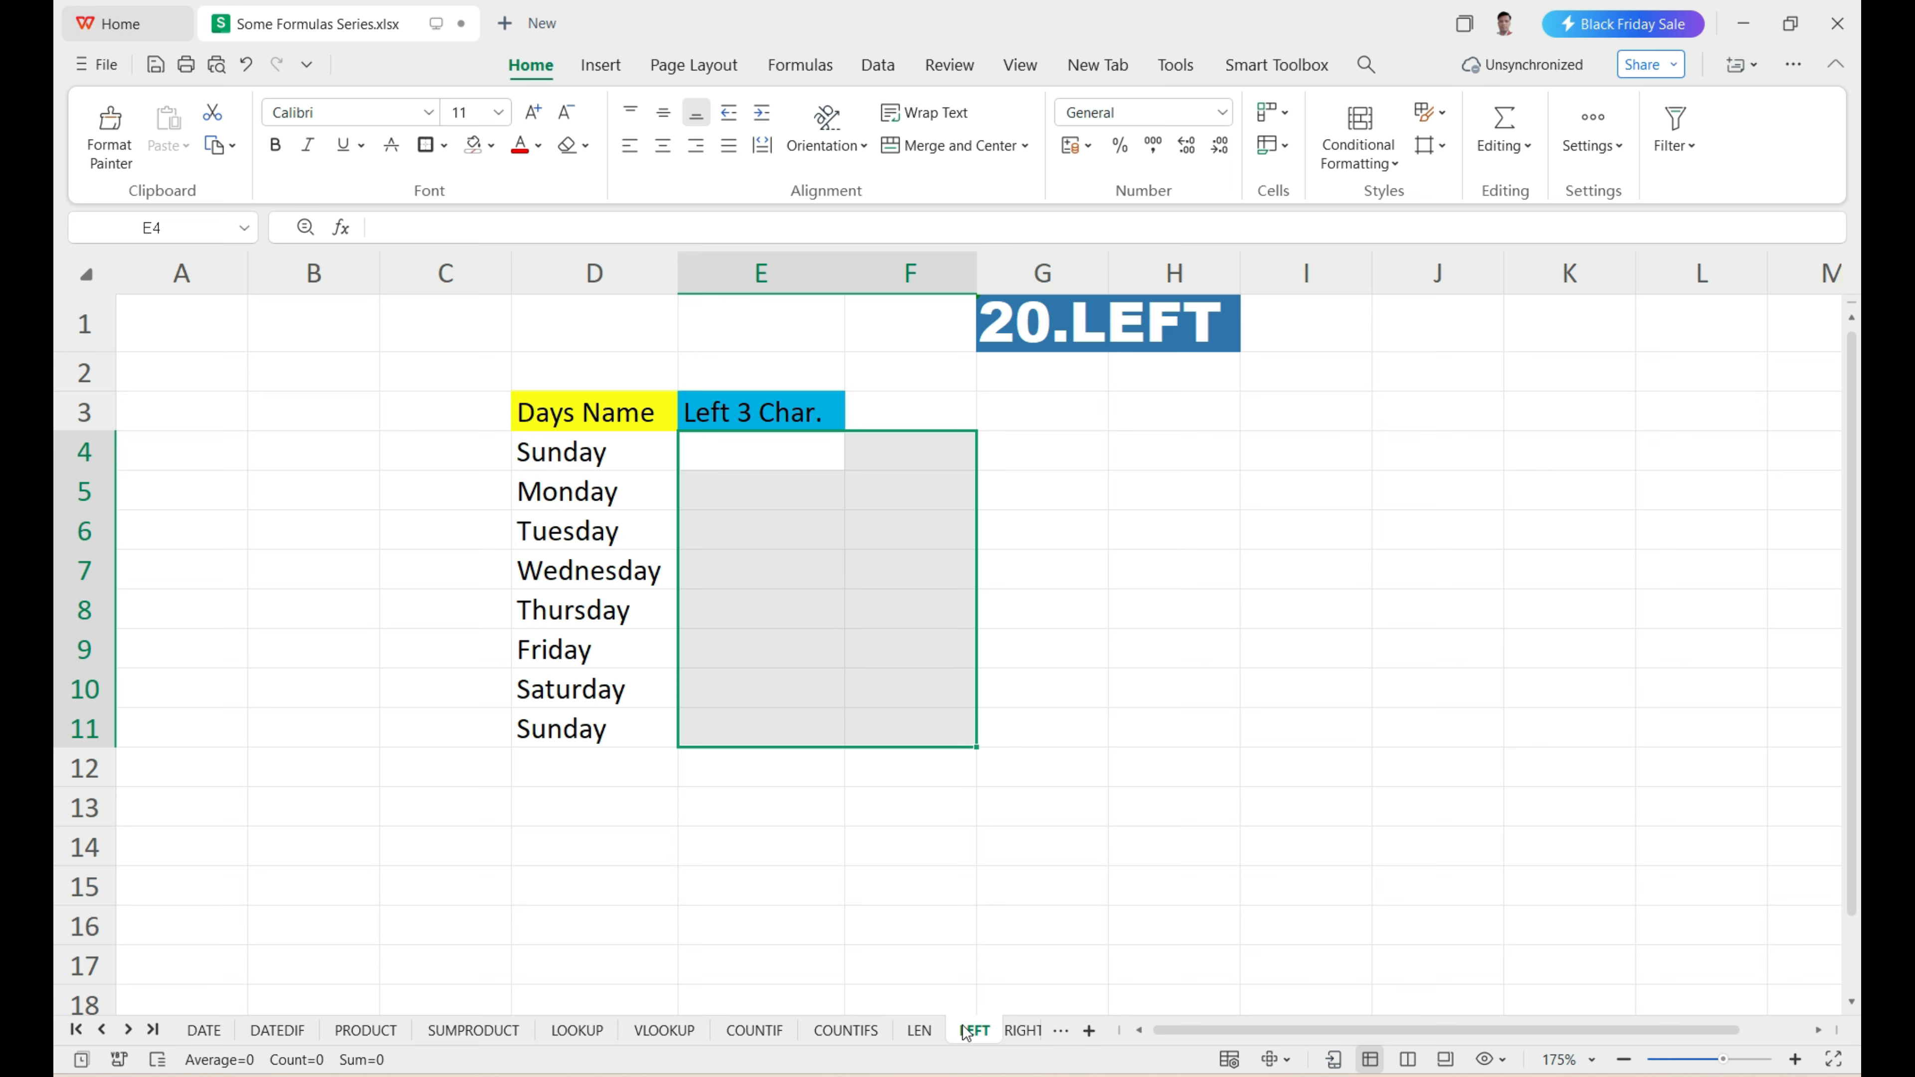
left_click(898, 761)
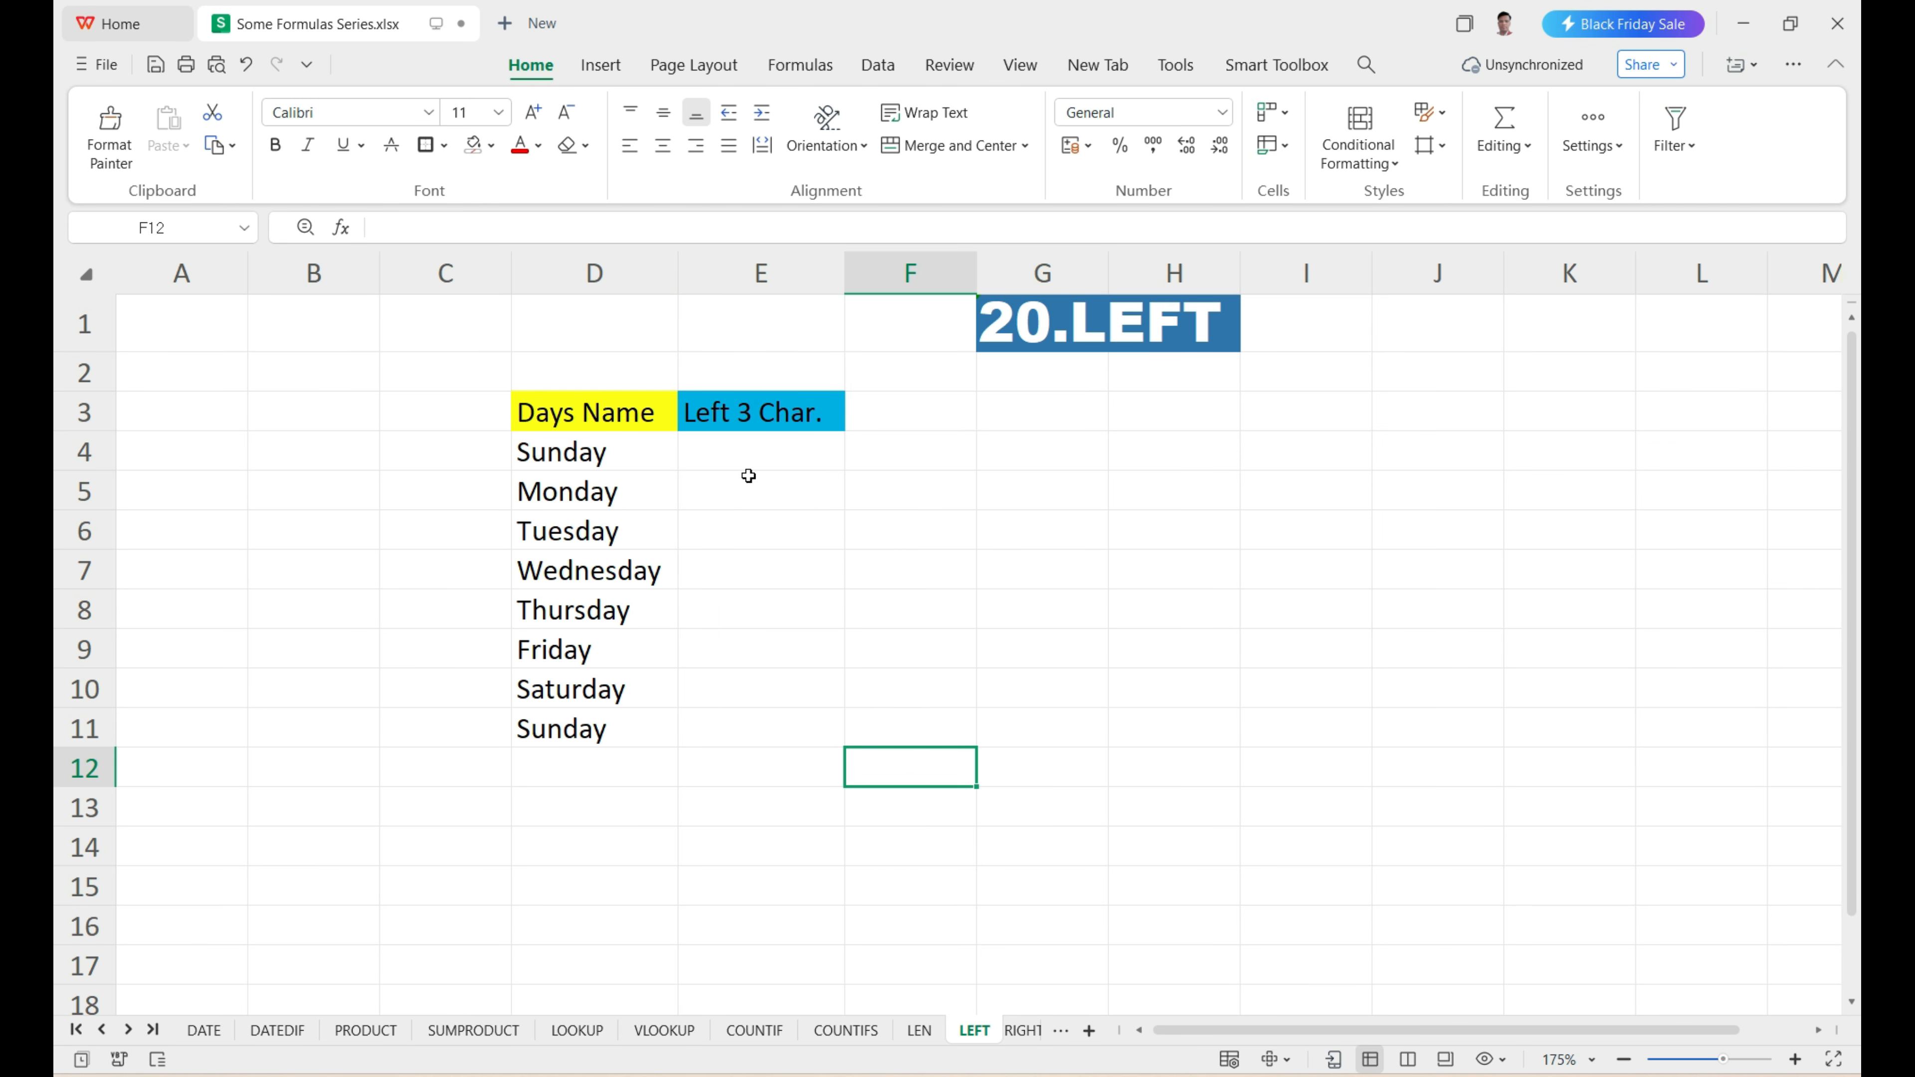
left_click_drag(637, 452, 612, 724)
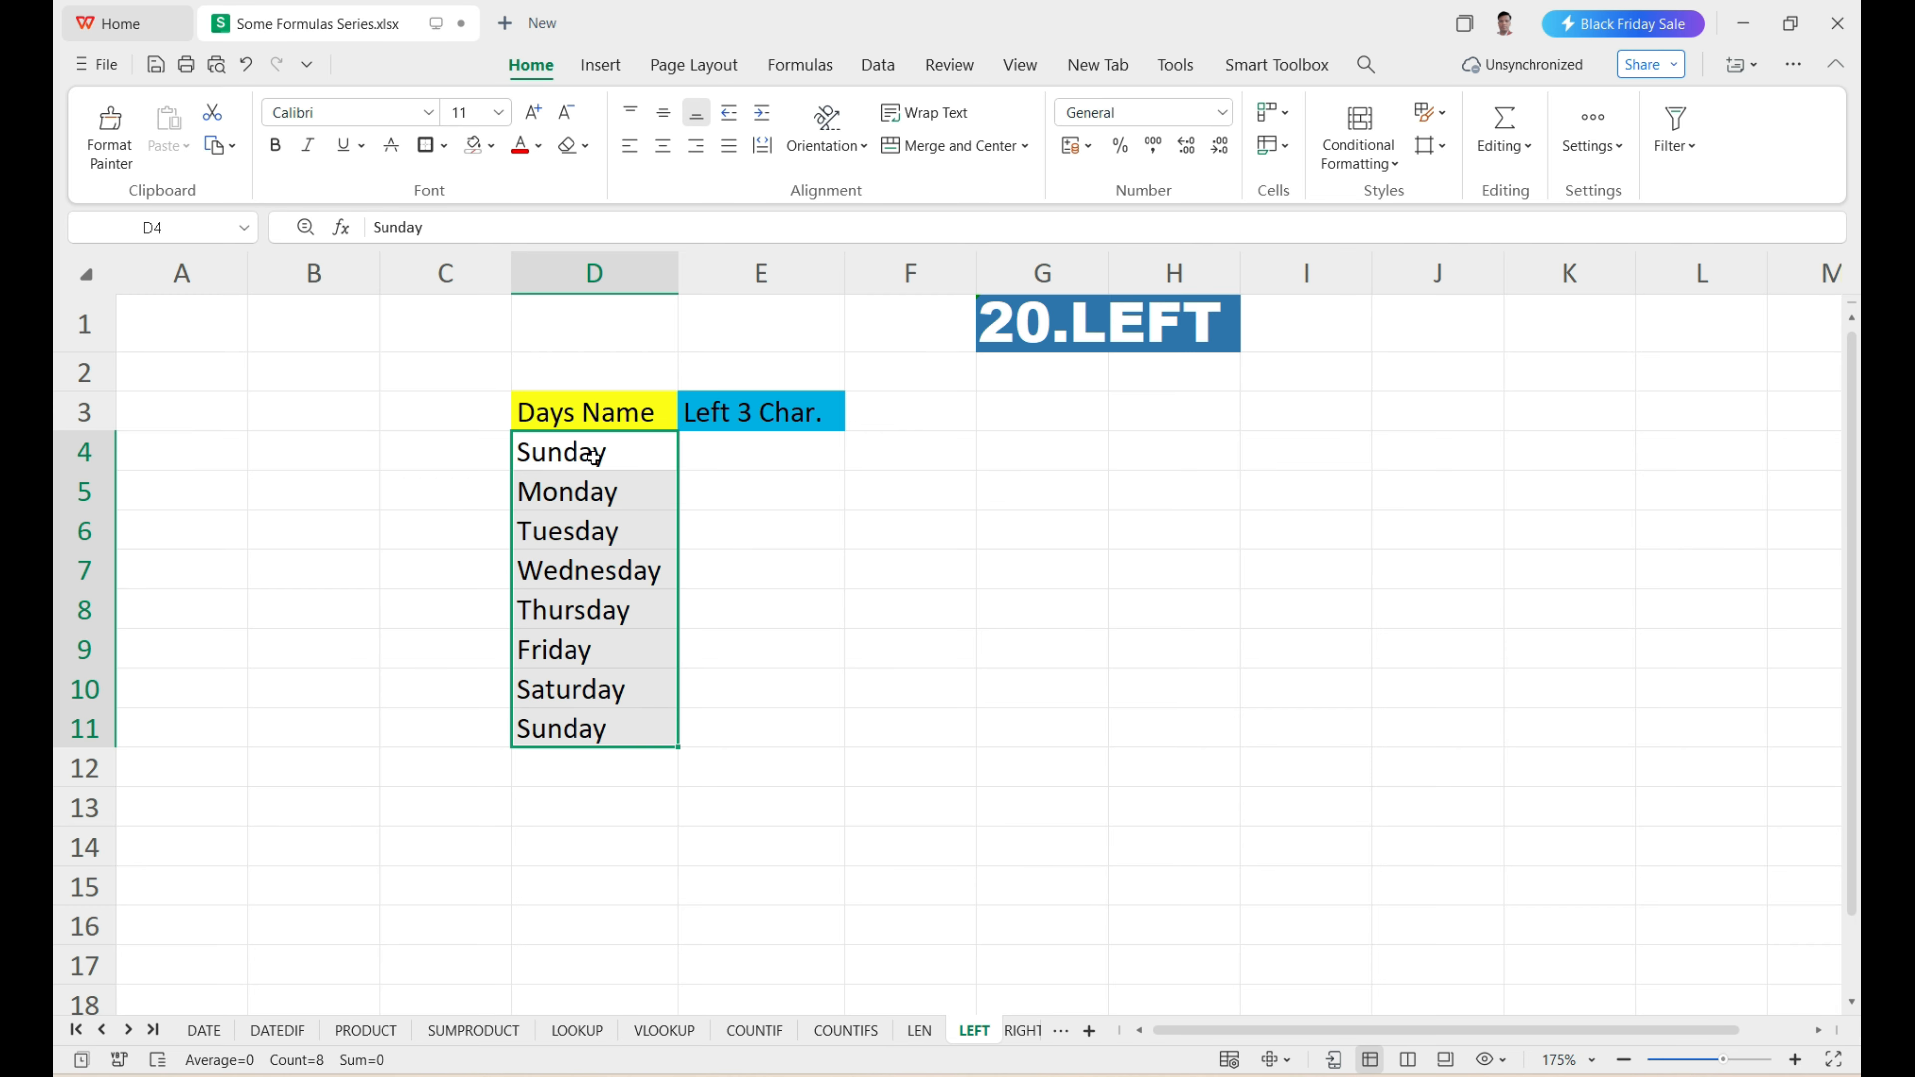
Enter =LEFT(D4,2) in E4 to extract the first two characters of the day name.
left_click(689, 453)
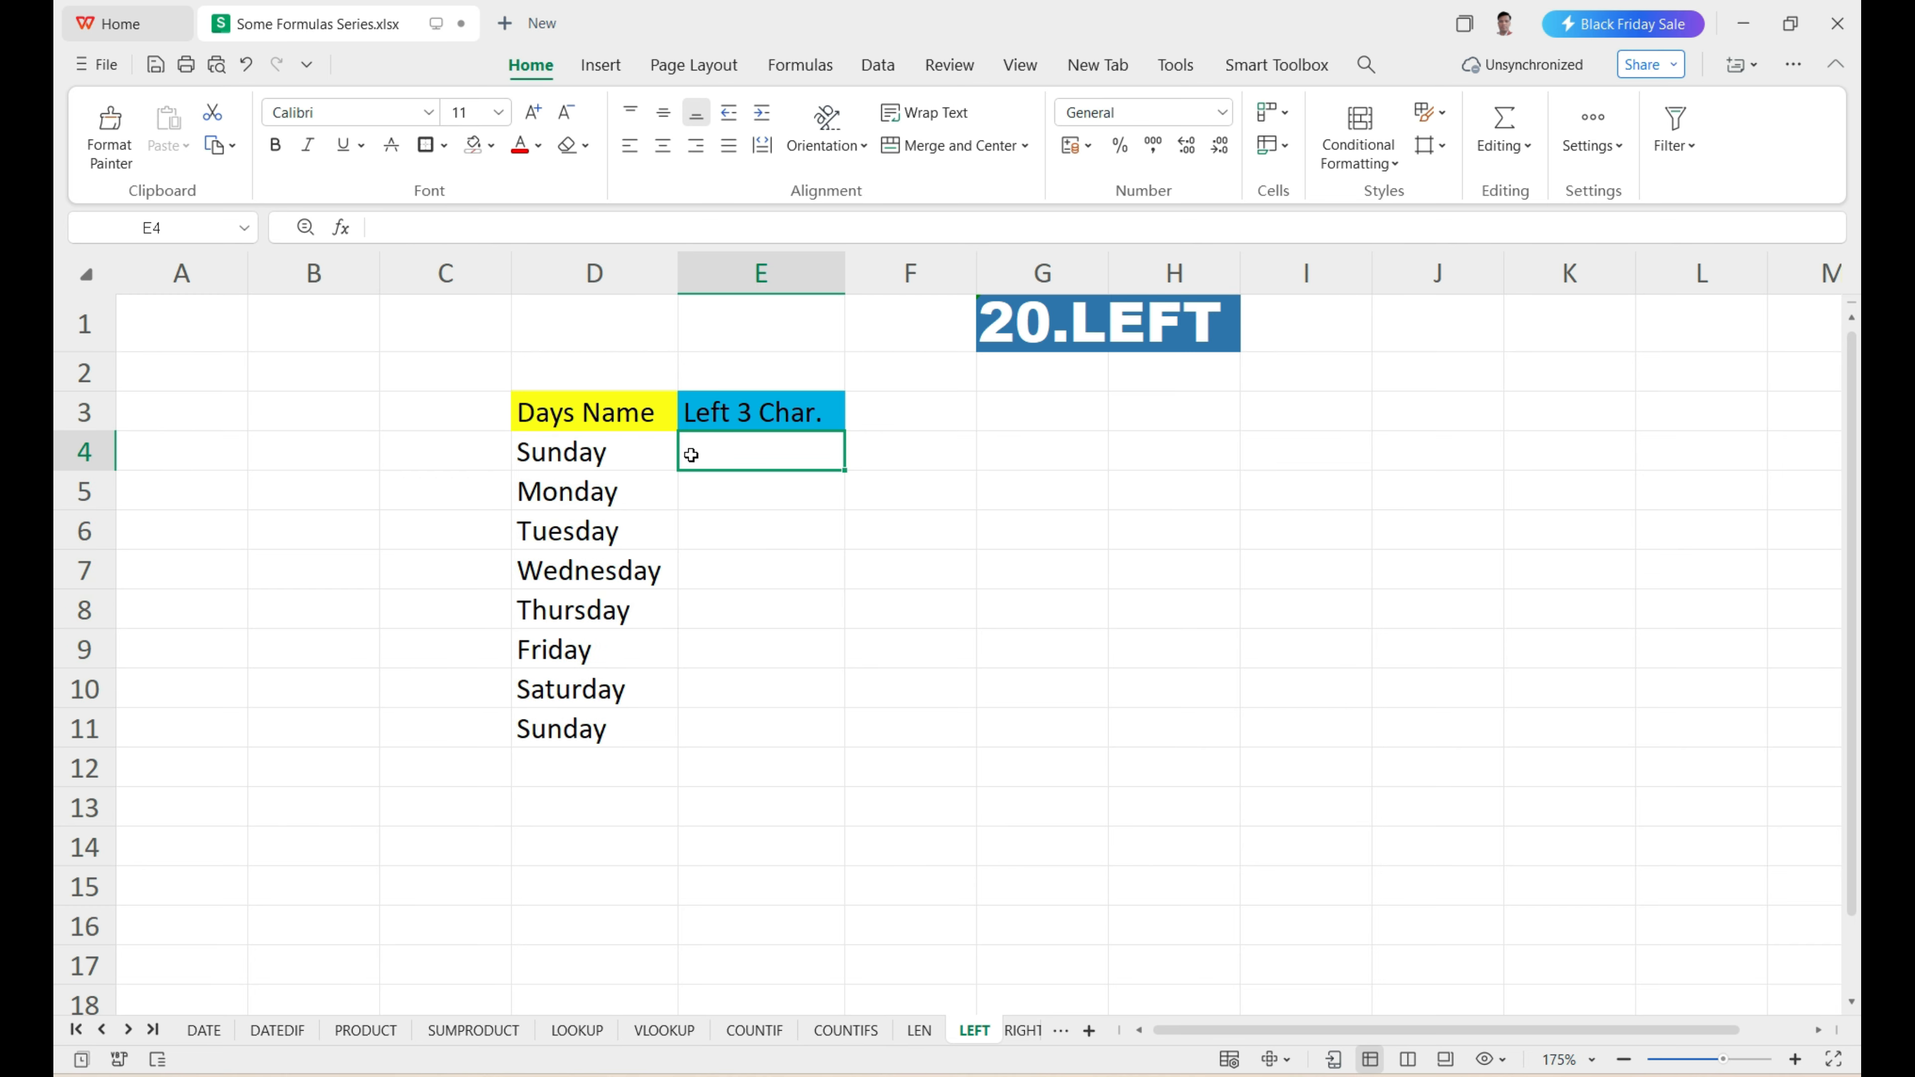
type("=")
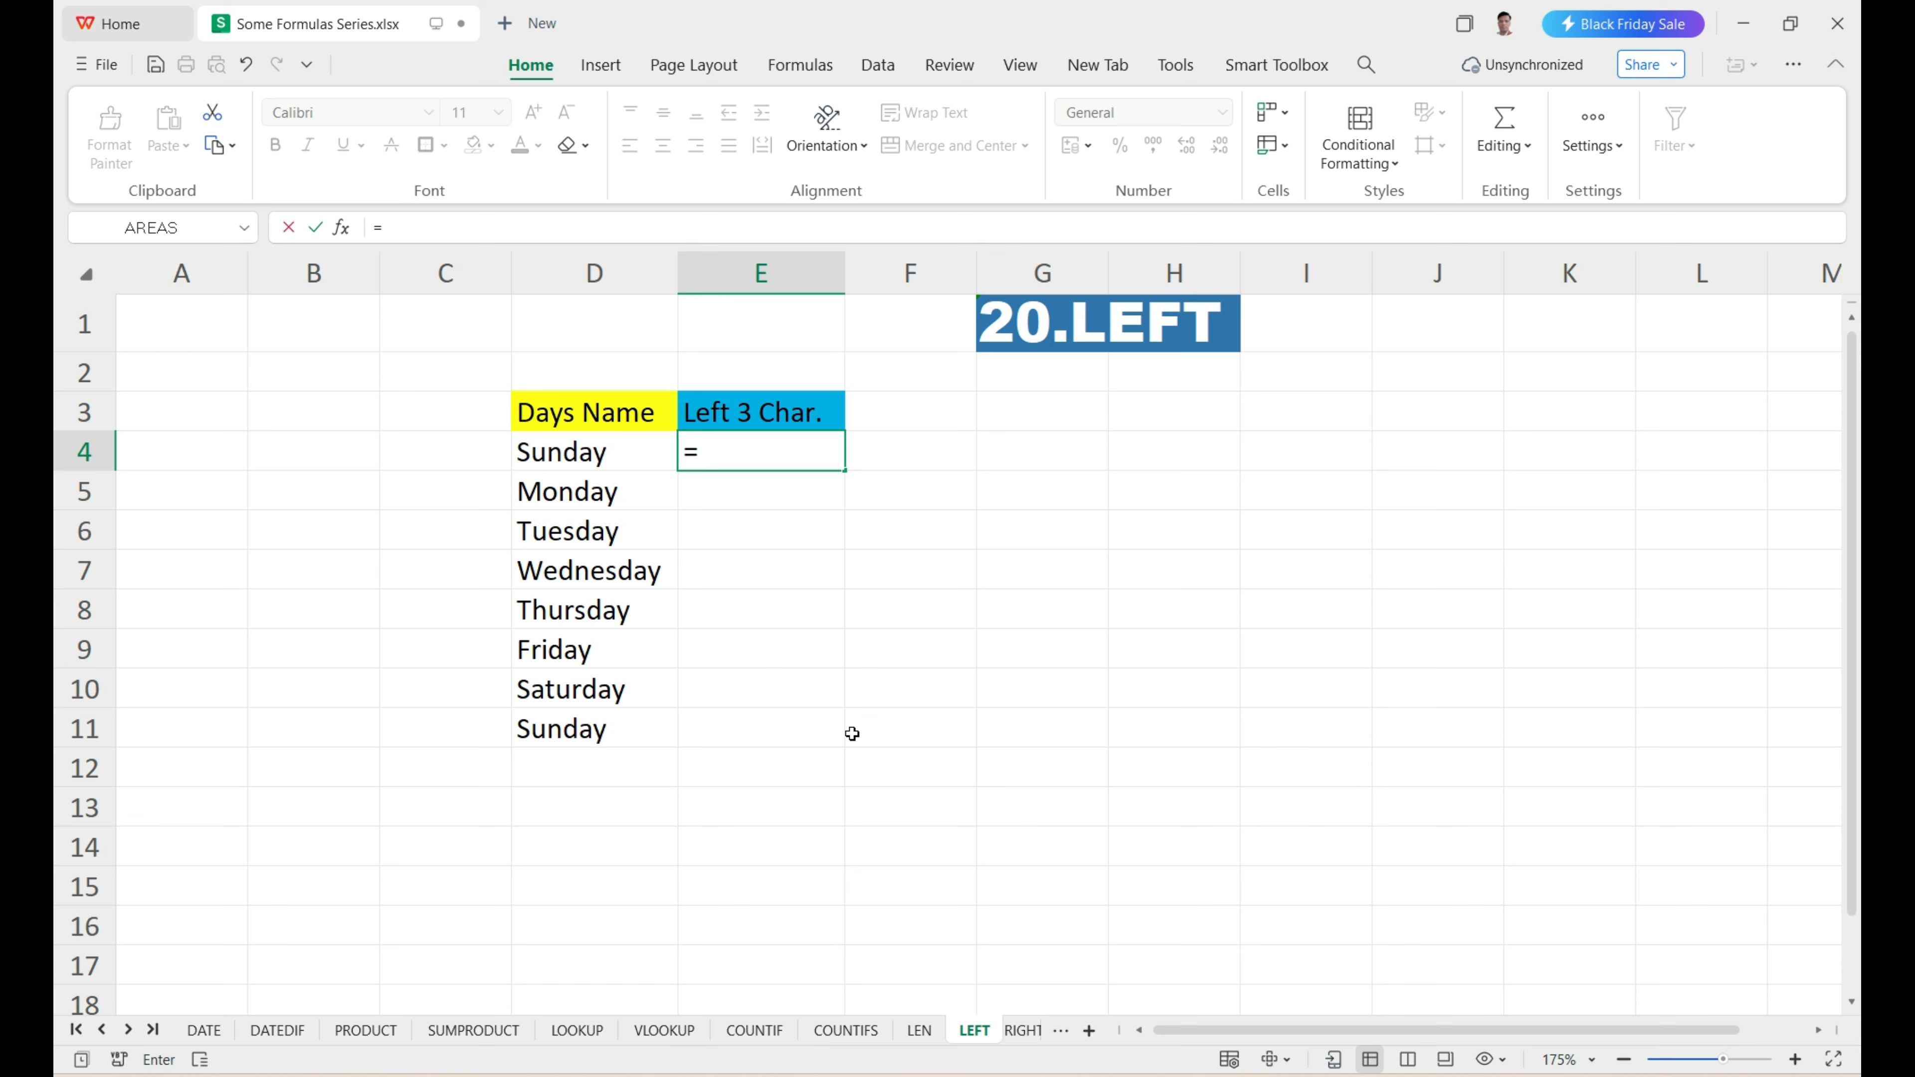
type("left")
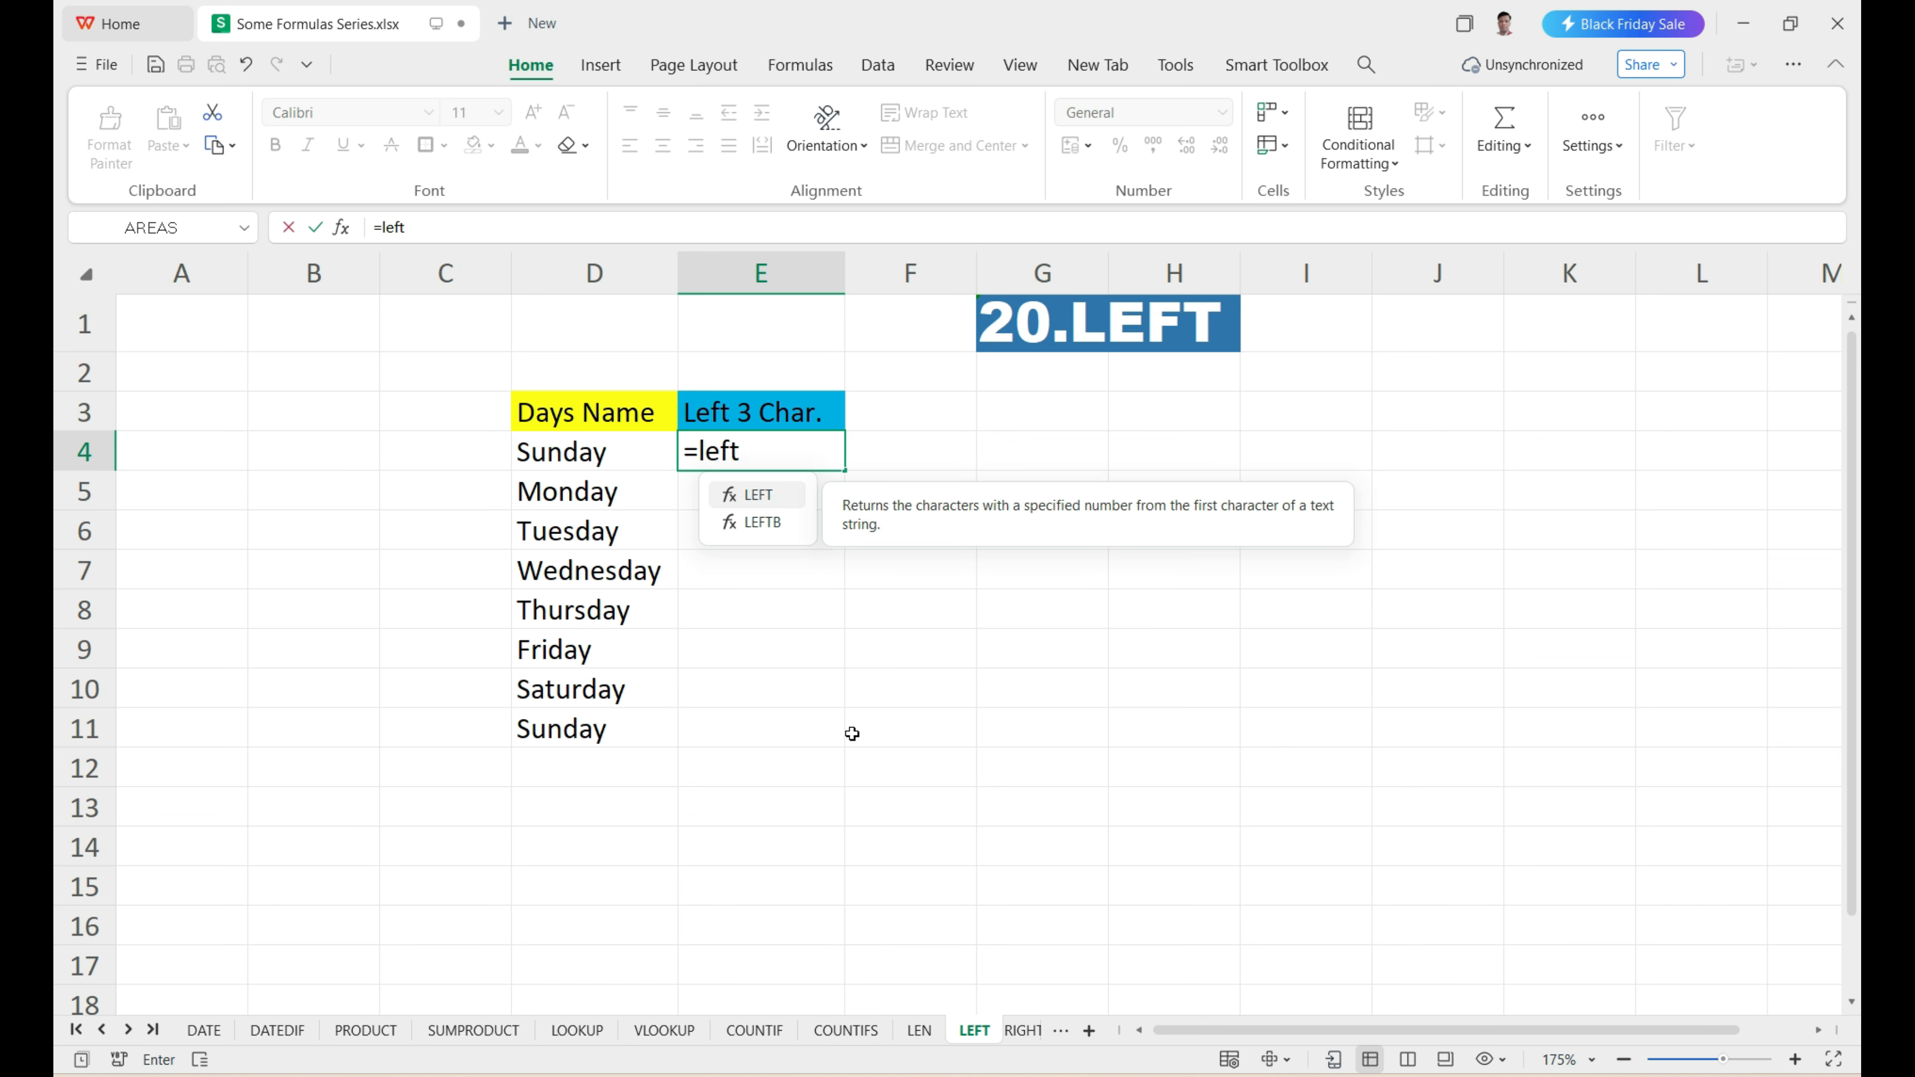
key("Tab")
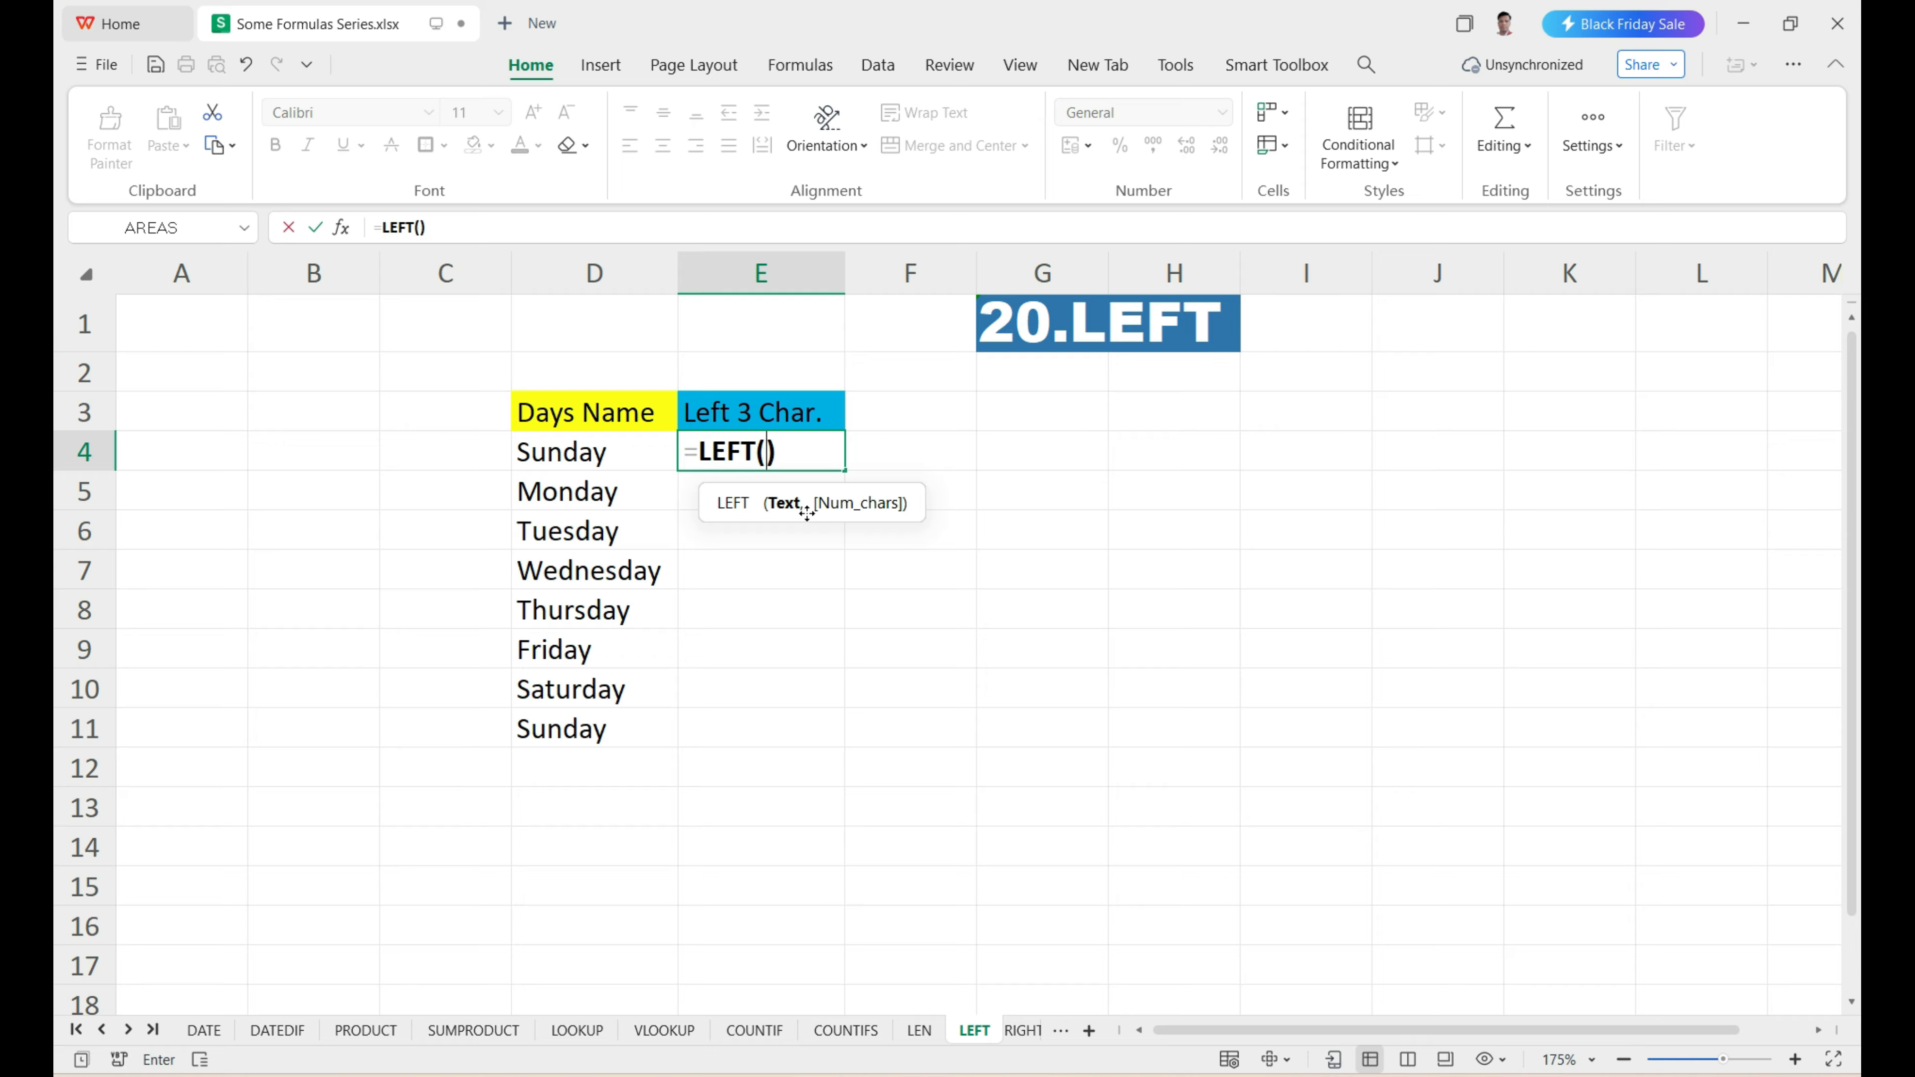
left_click(620, 461)
type(",")
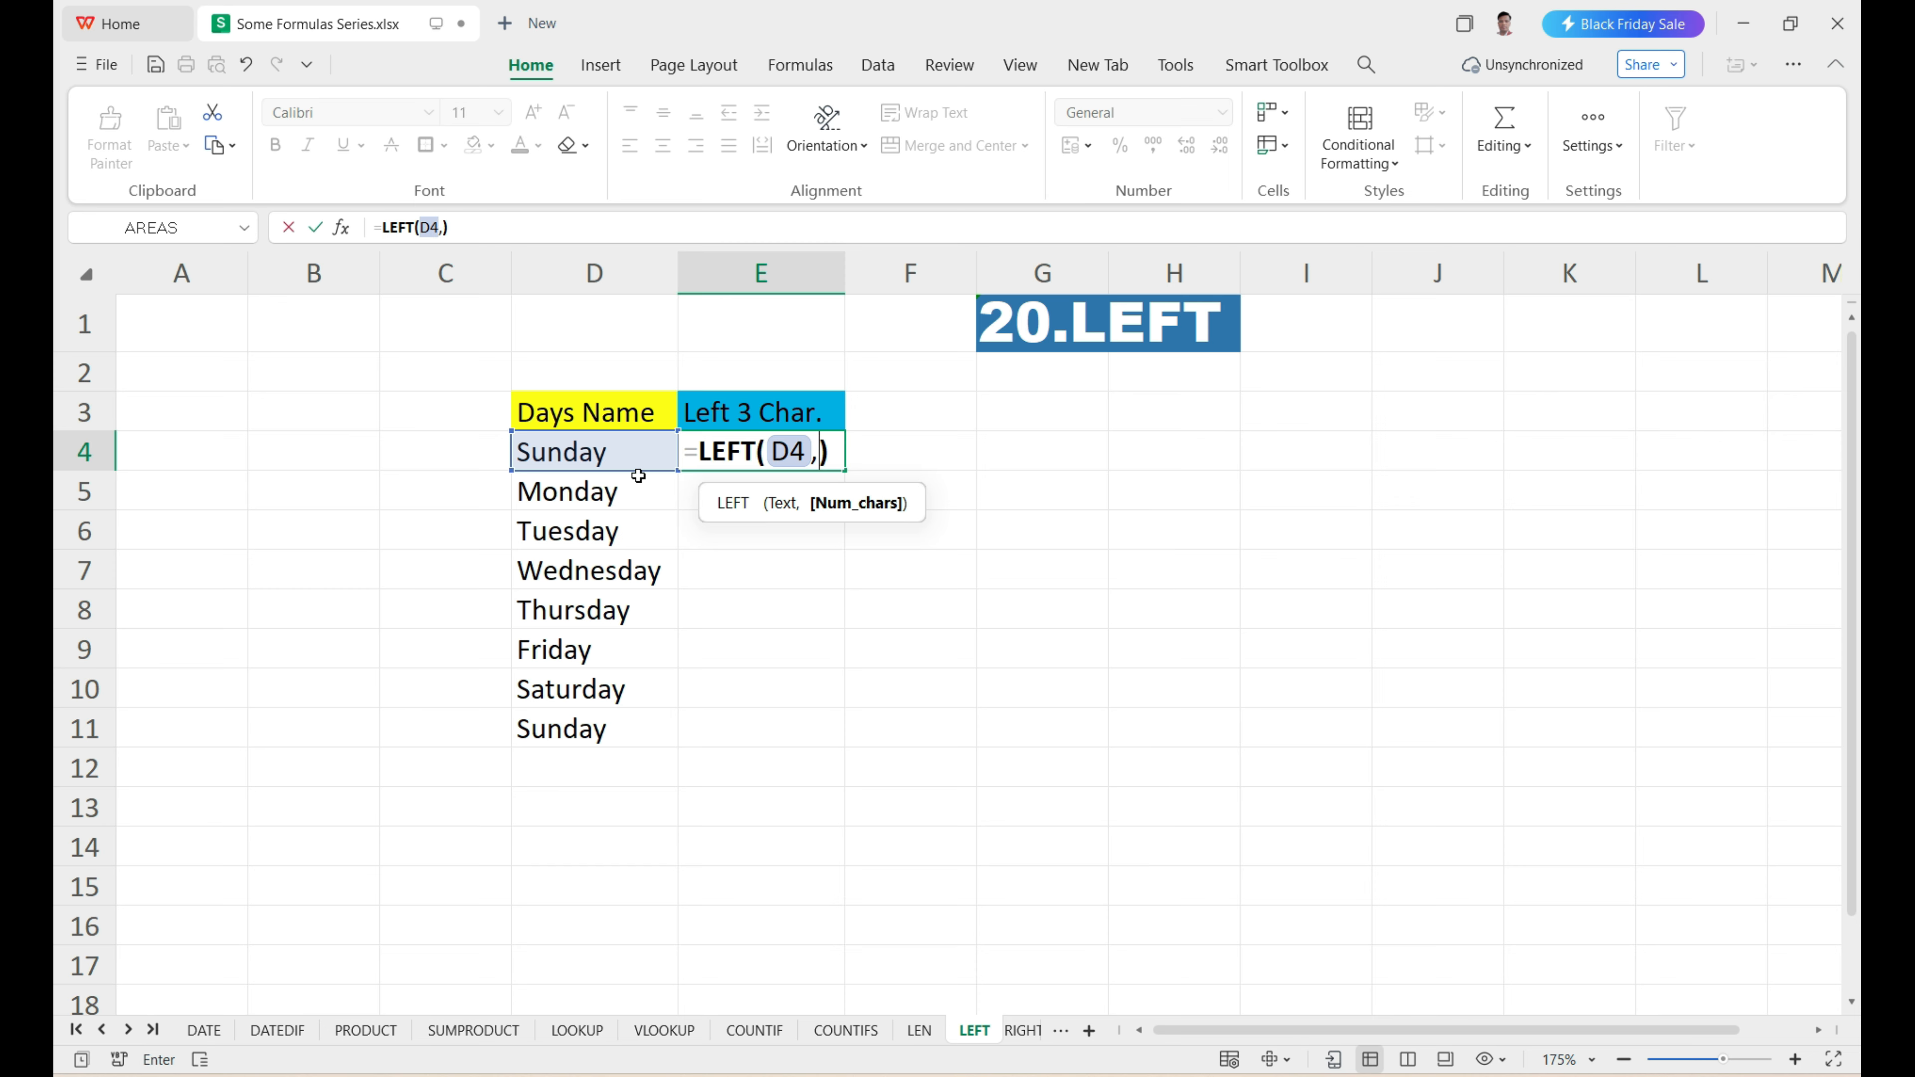
type("2")
key("Return")
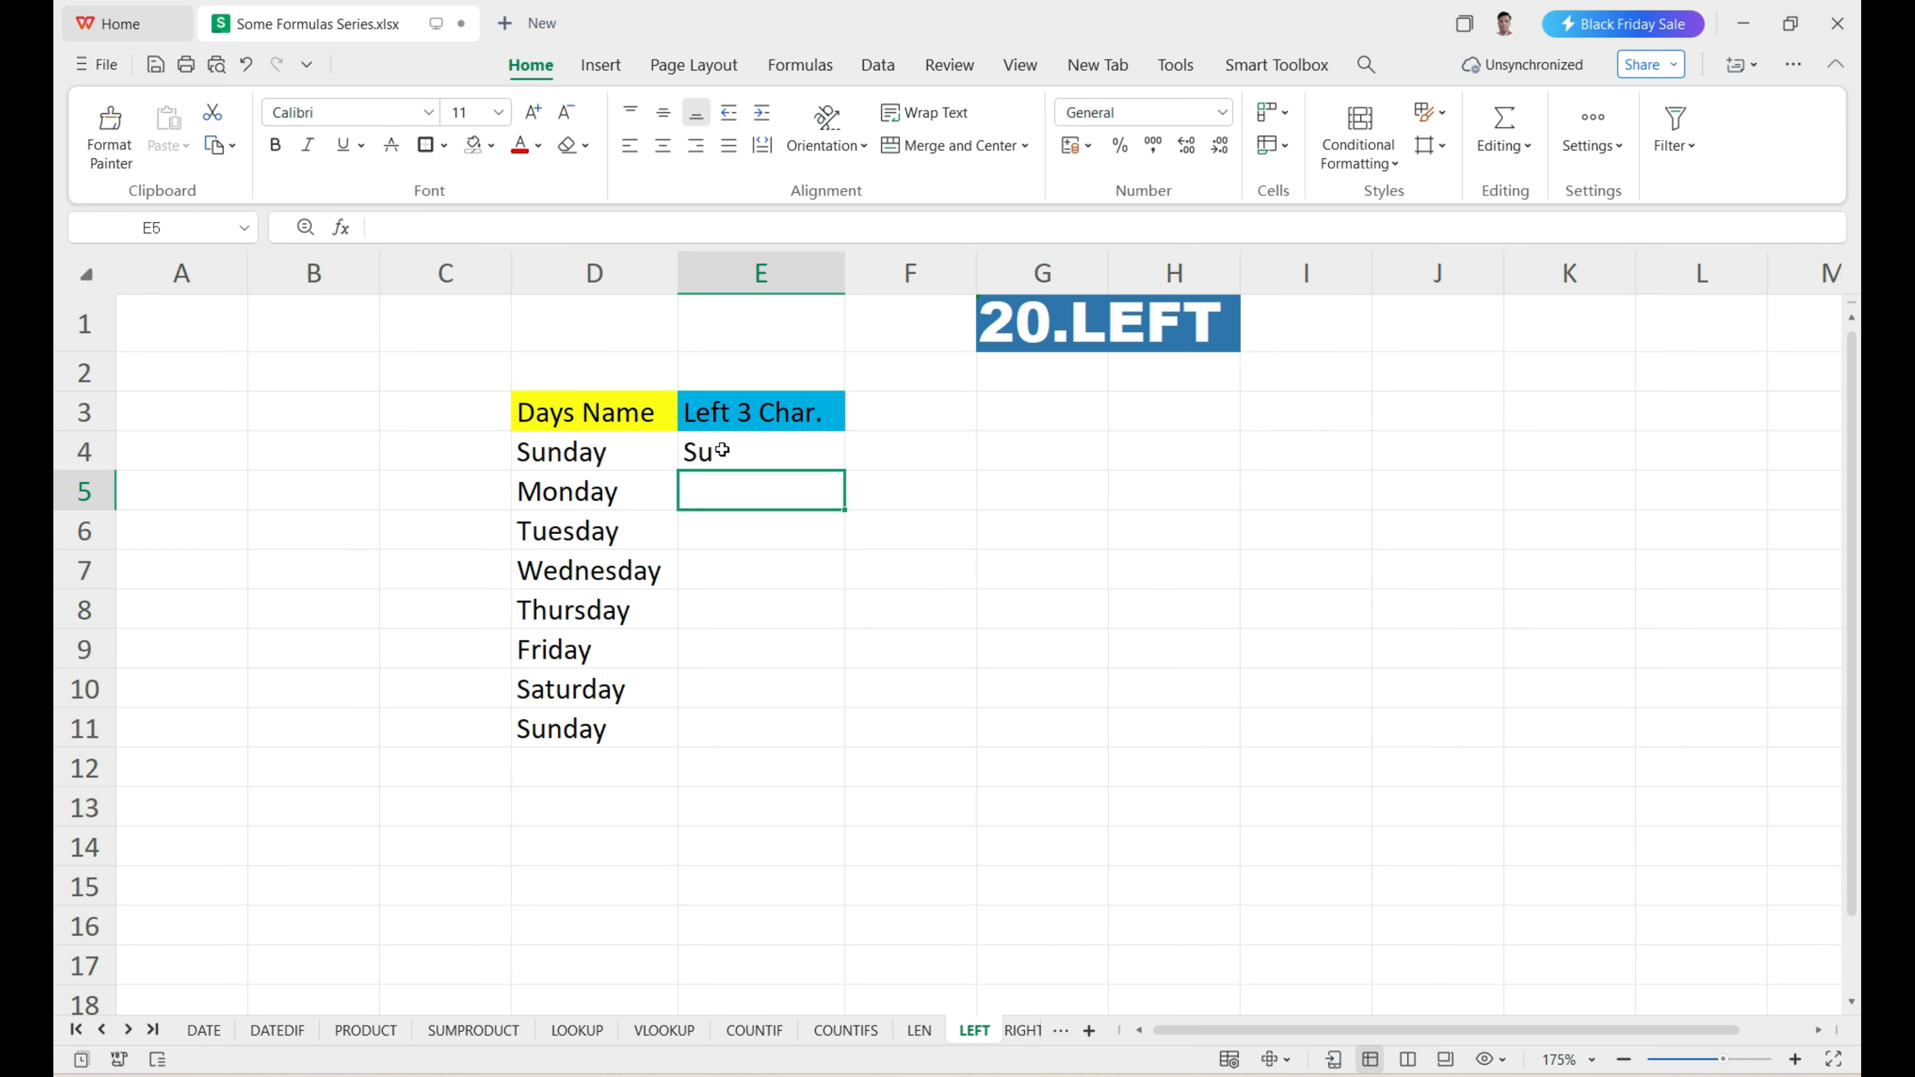
Fill the two-character LEFT formula from E4 down to E11 and compare the results with the day names.
left_click(632, 495)
key("ctrl+shift+Down")
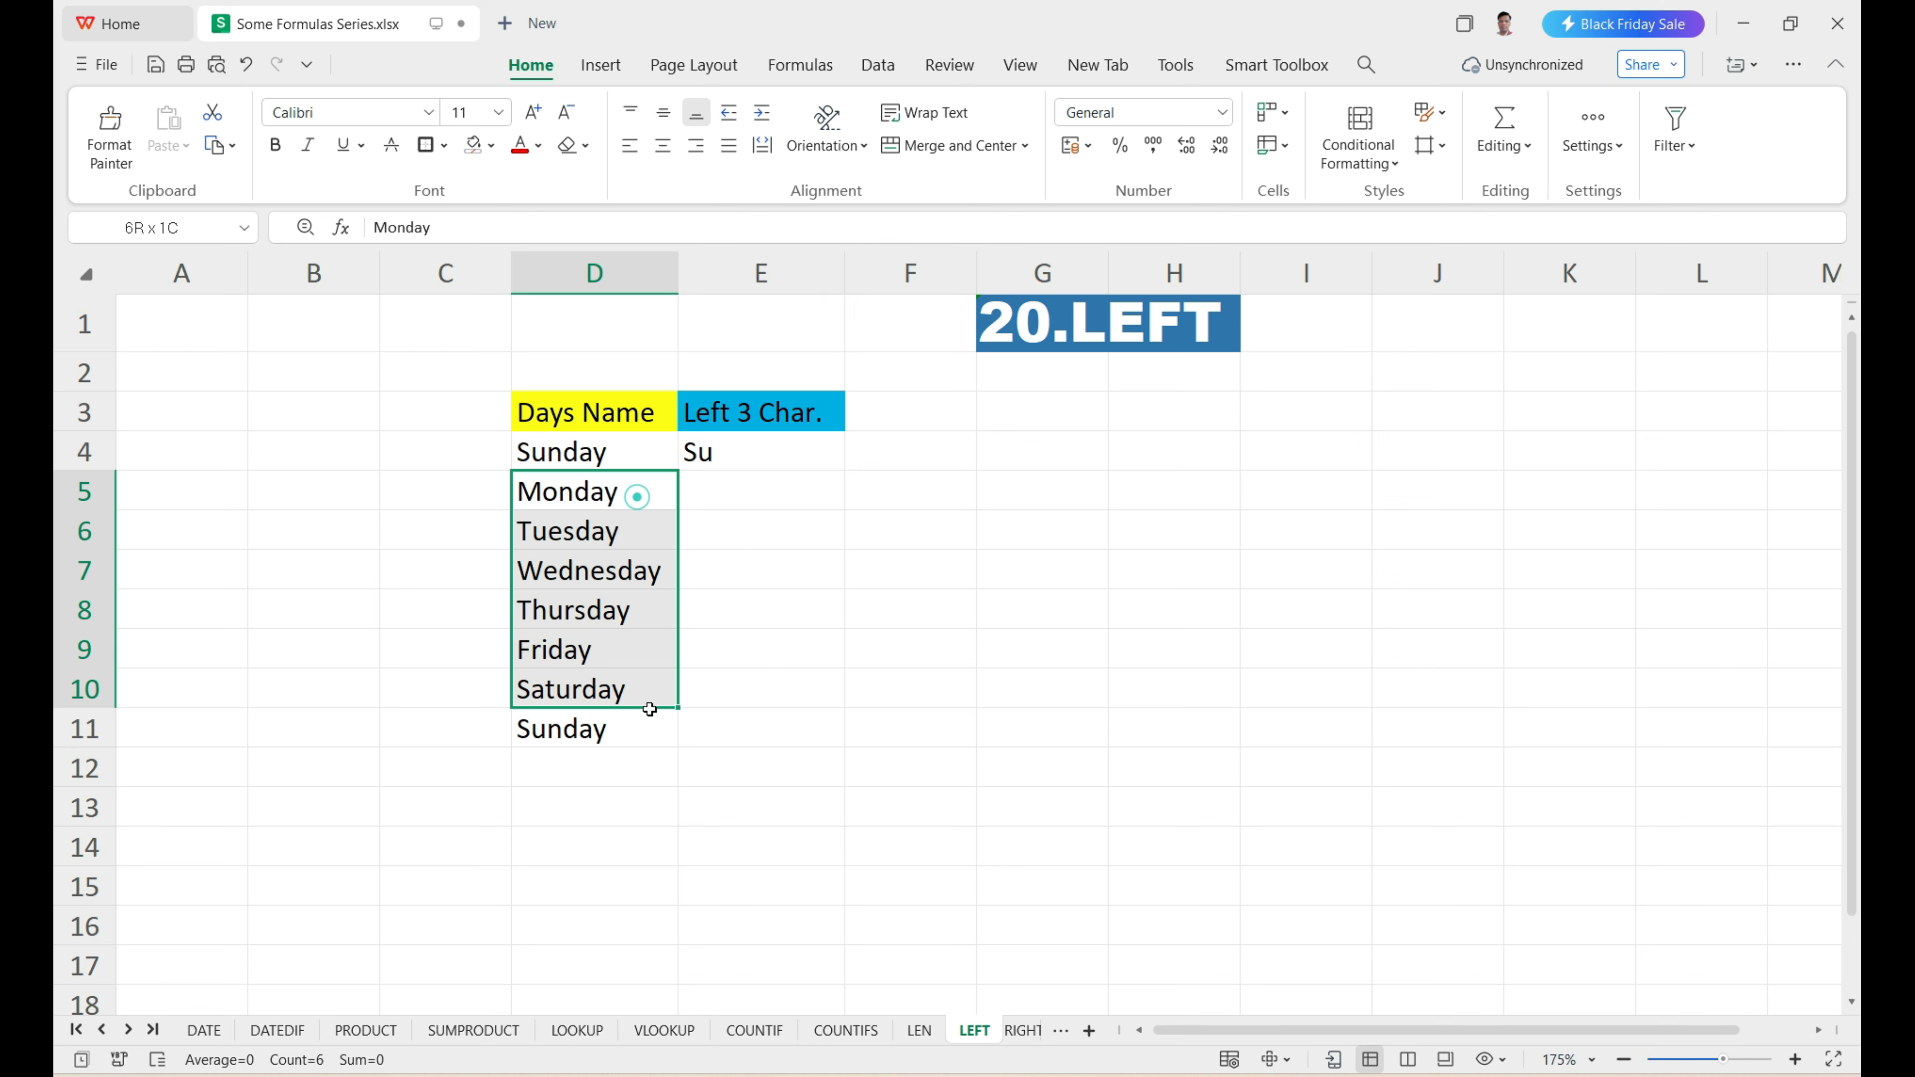
left_click(765, 463)
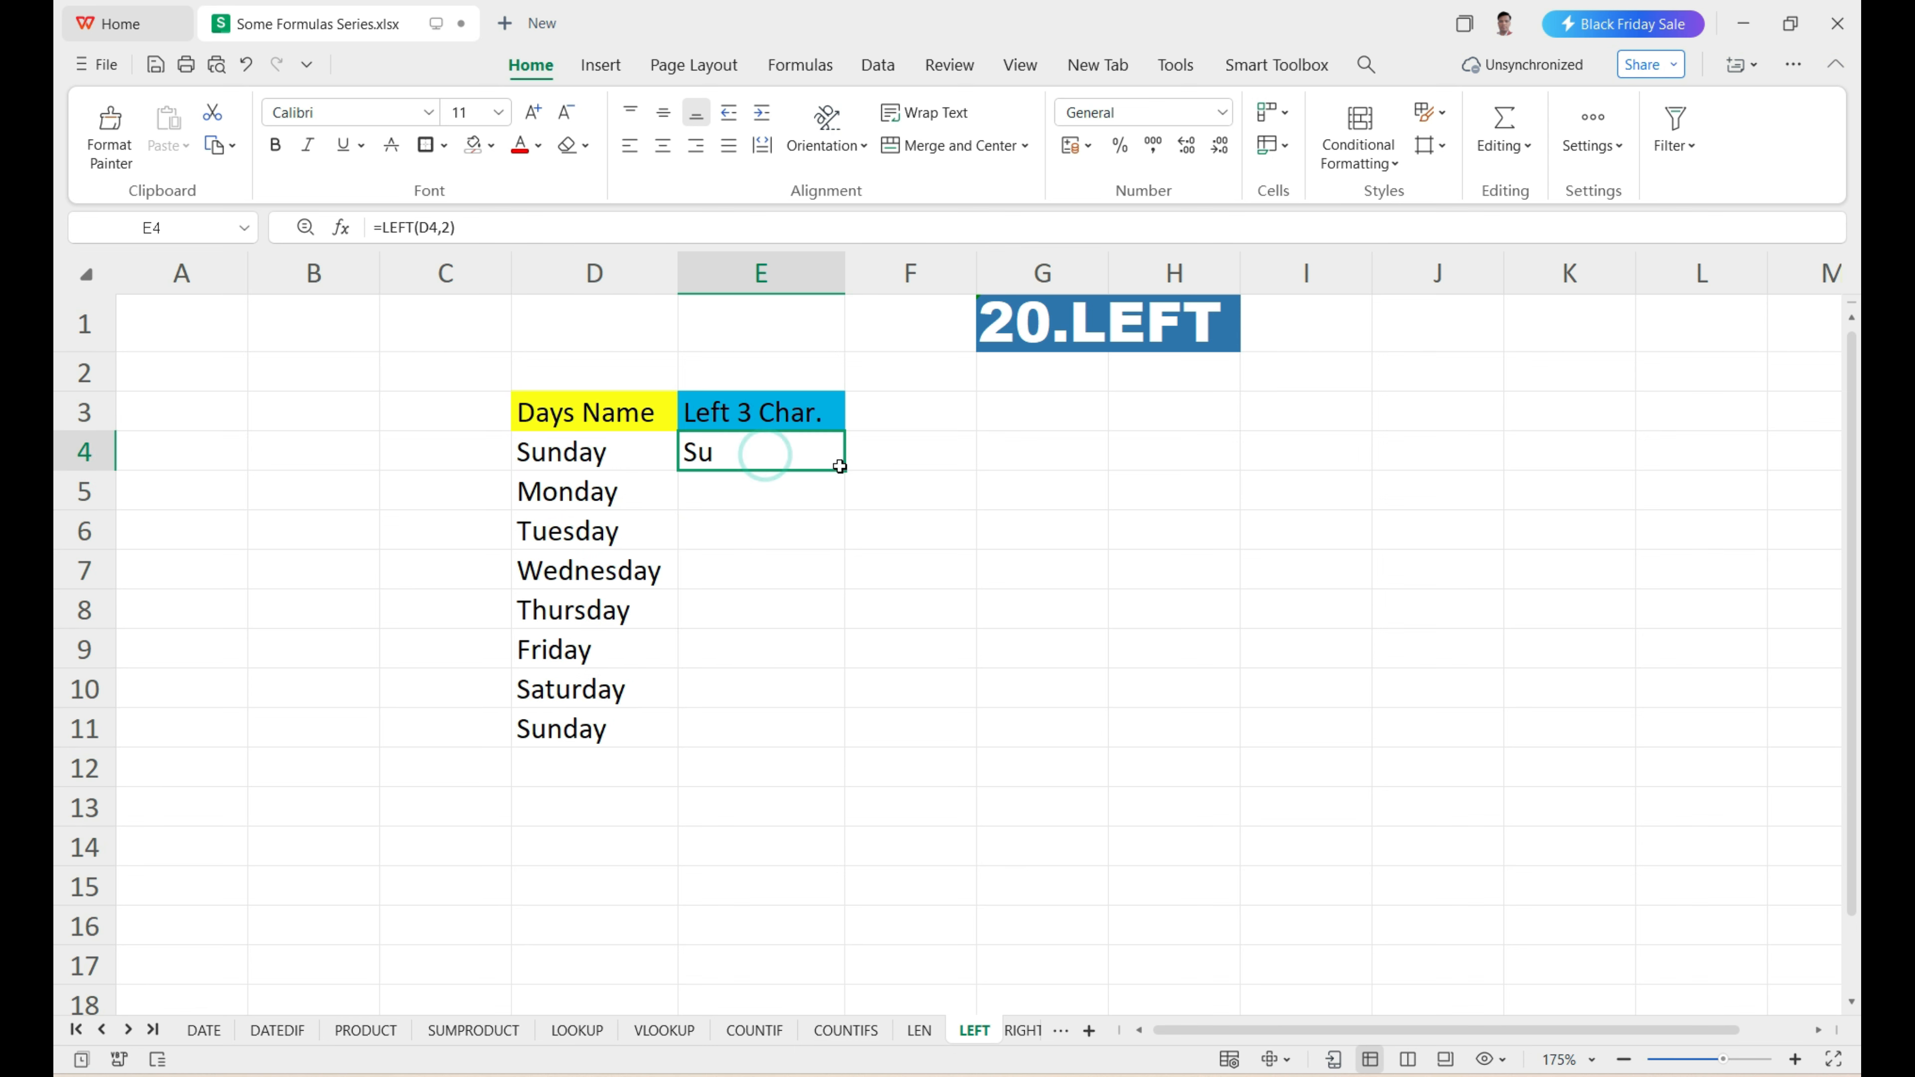
left_click_drag(845, 473, 846, 745)
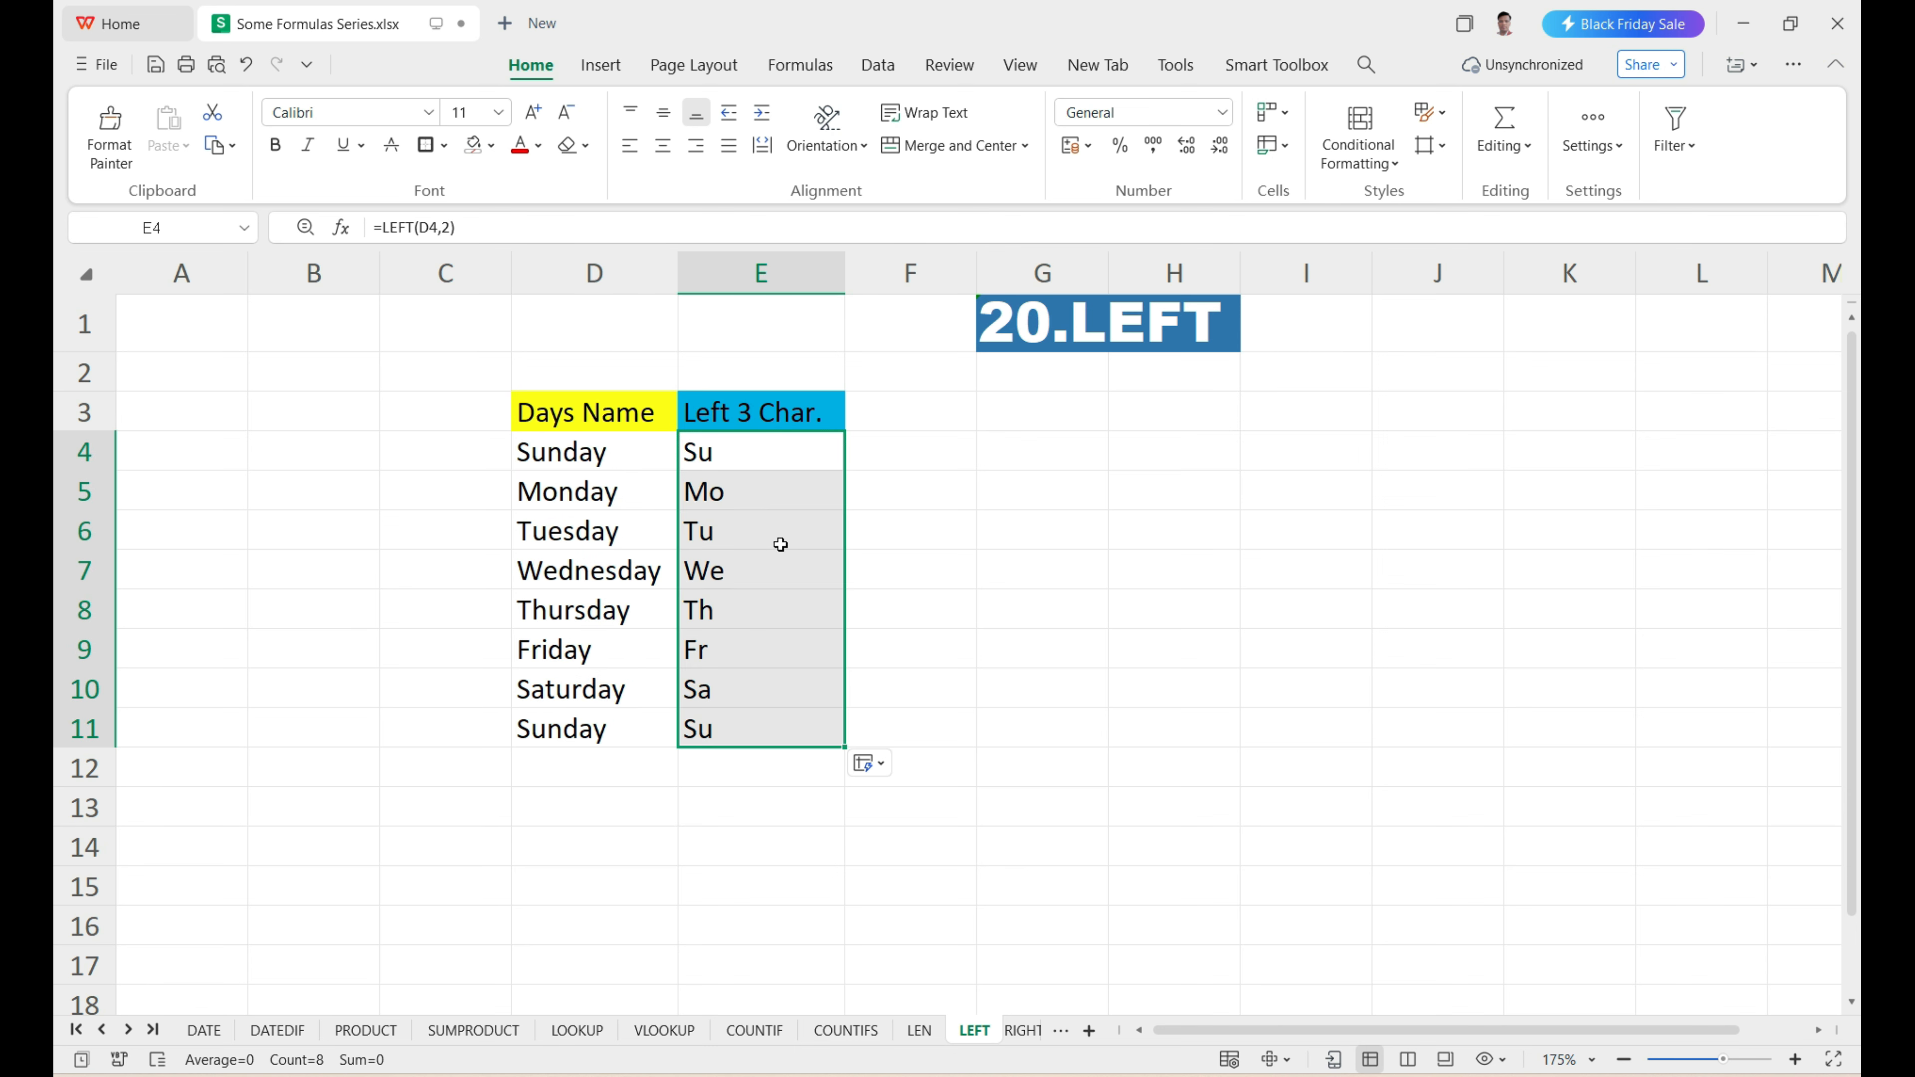
left_click_drag(648, 488, 726, 736)
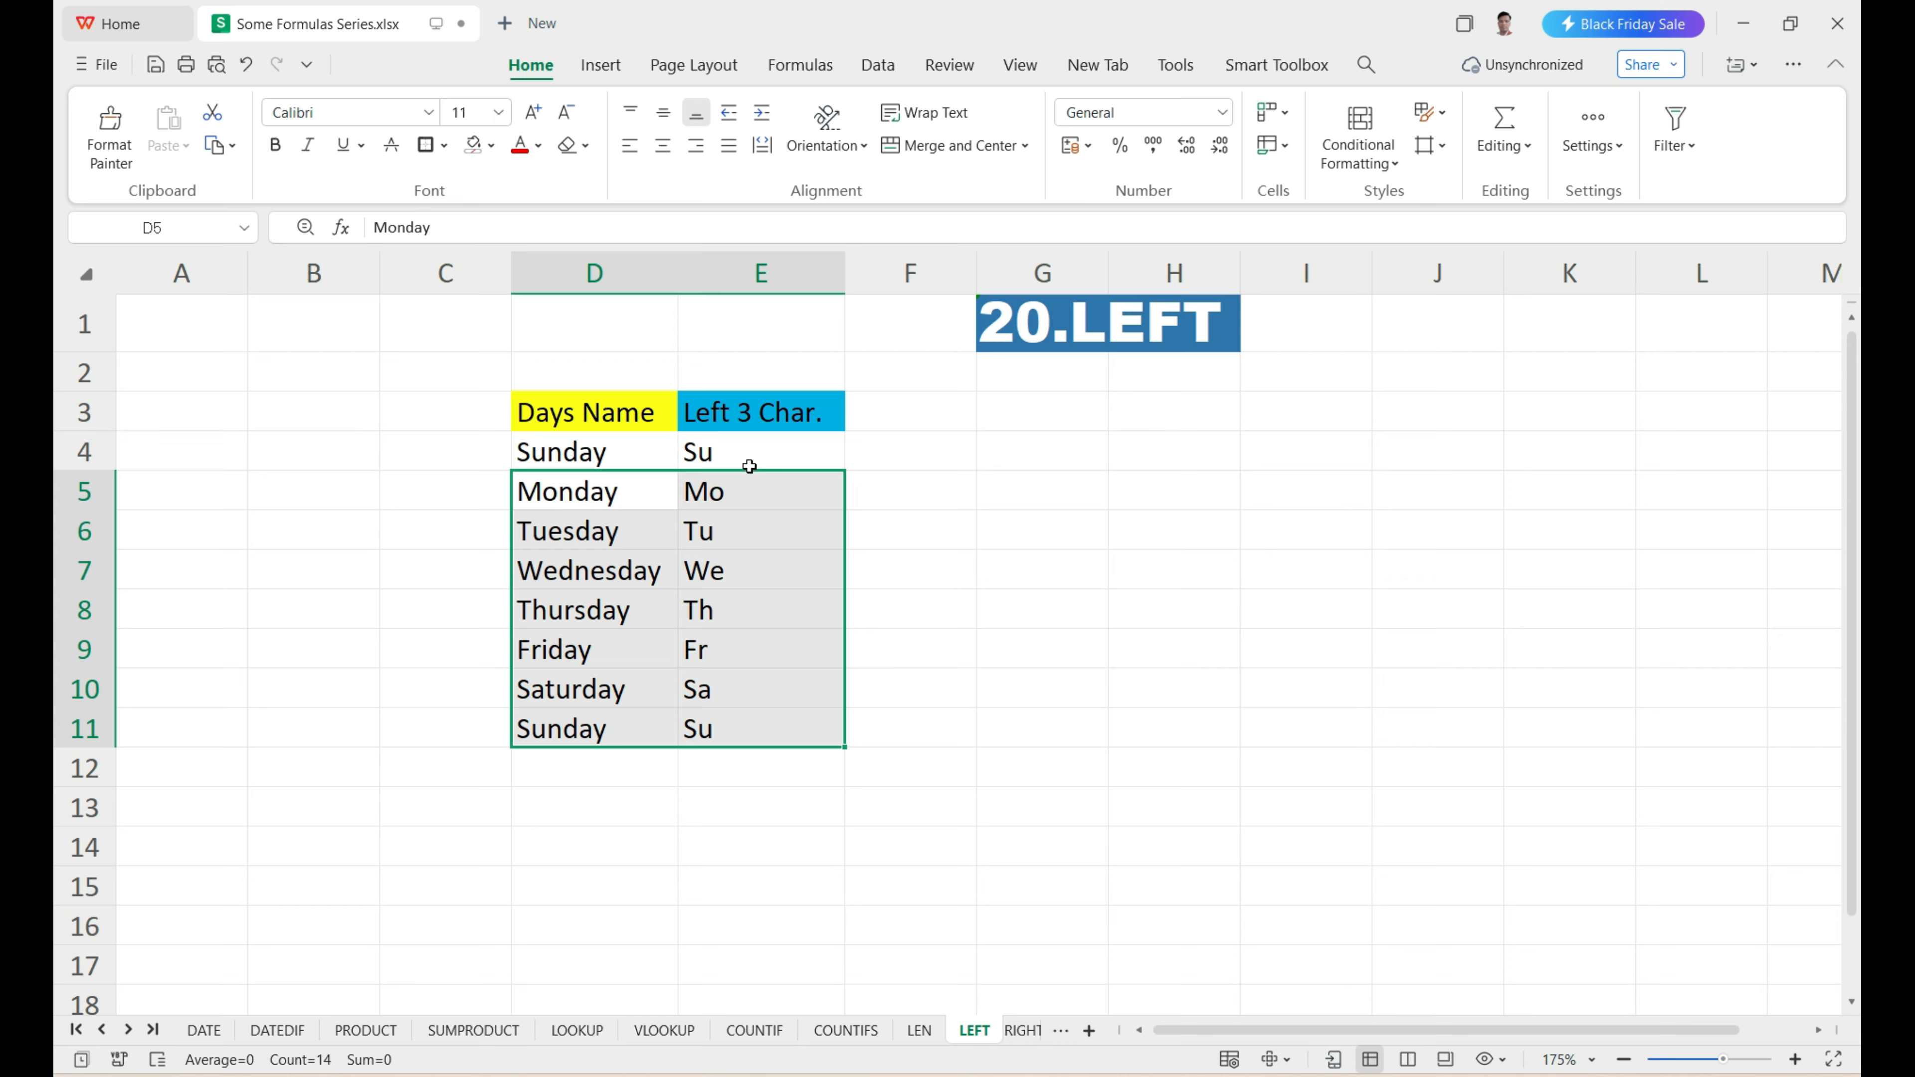
left_click(578, 450)
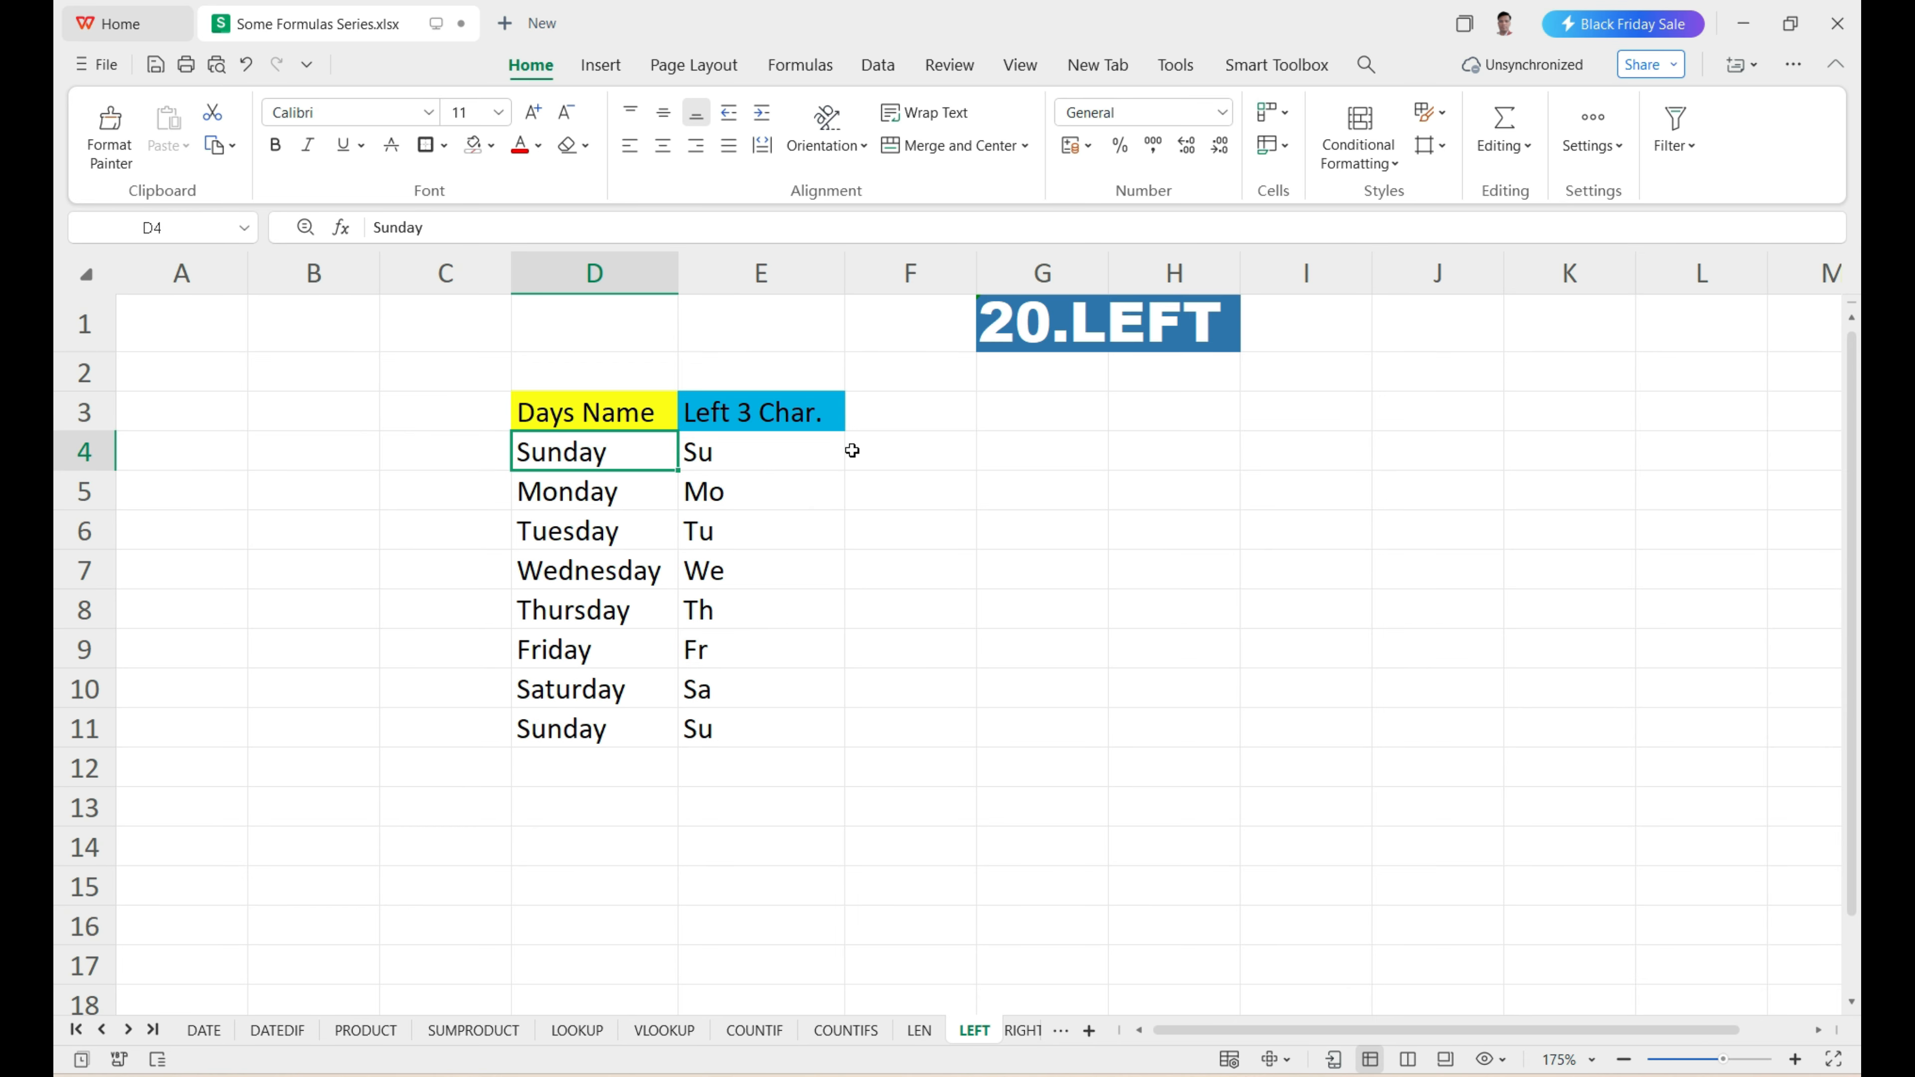
Enter =LEFT(D4,4) in F4 to extract the first four characters of the day name.
left_click(875, 454)
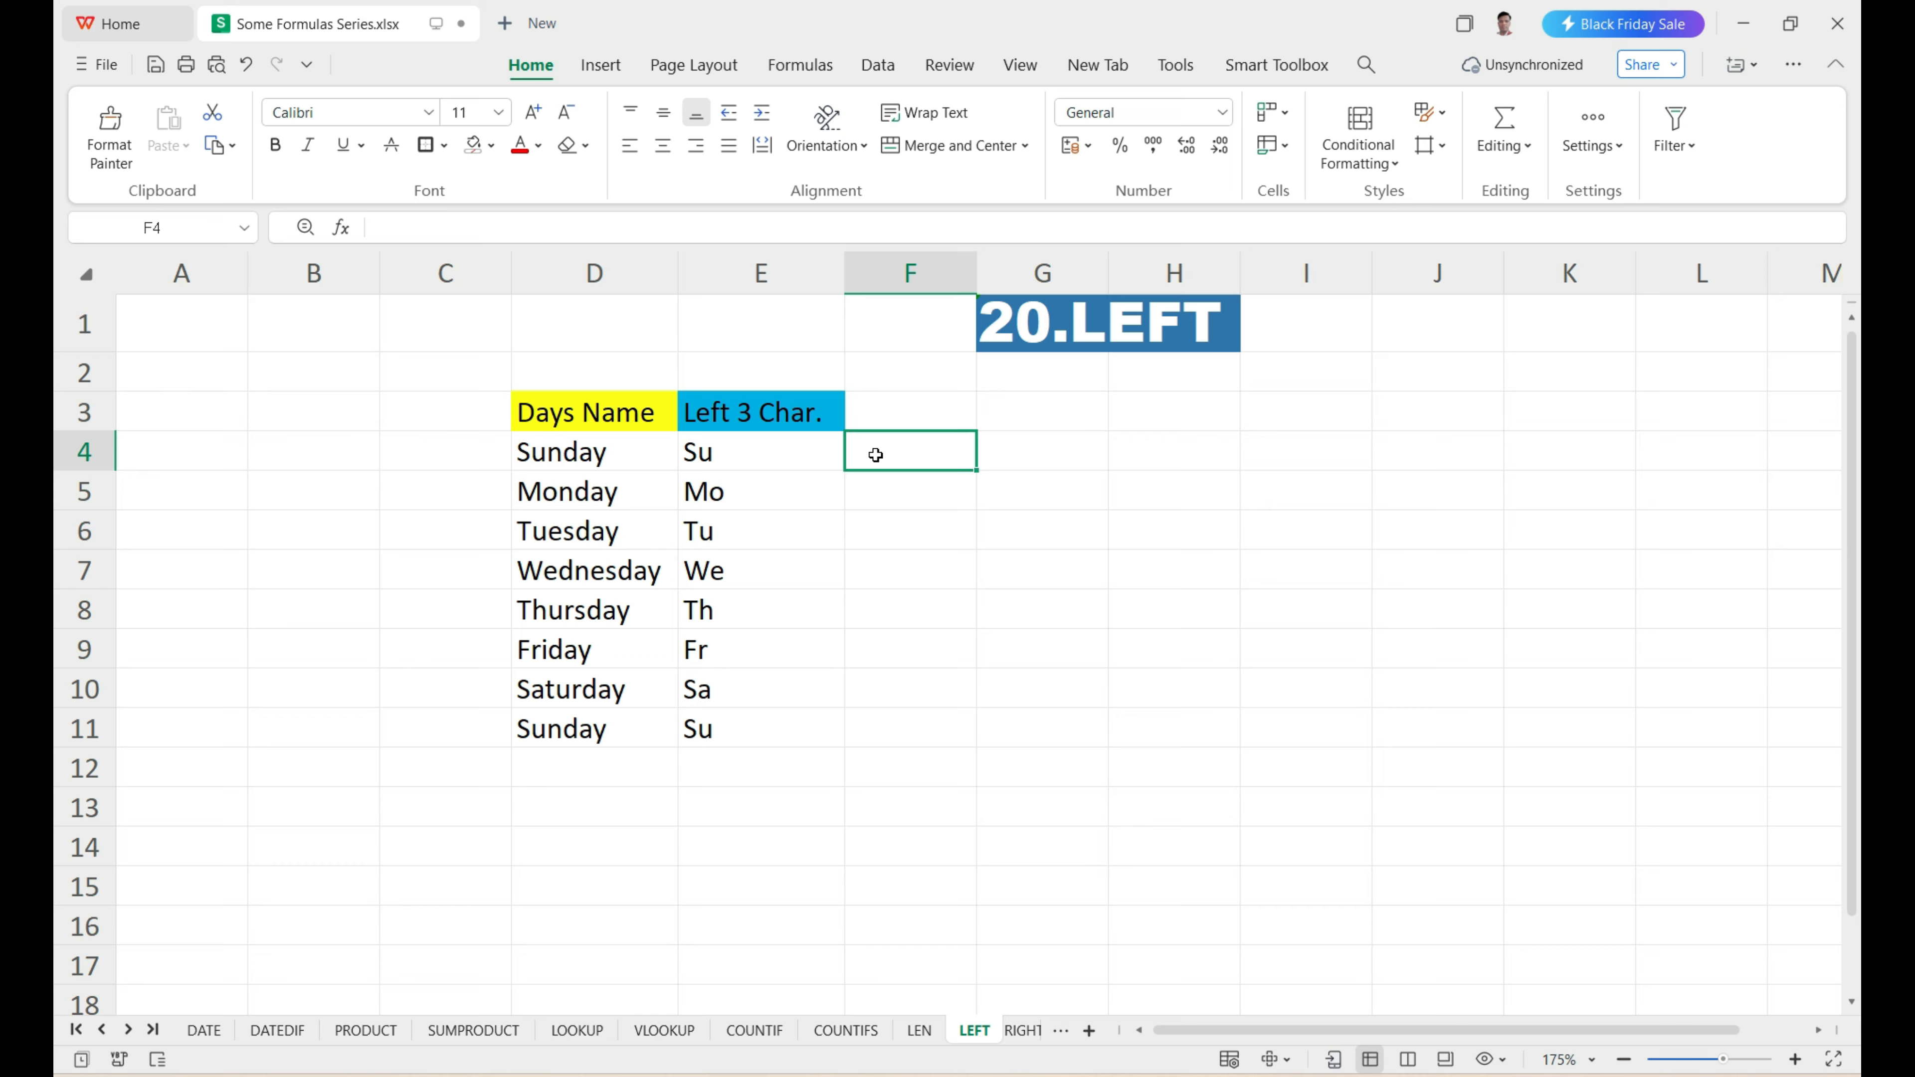
type("=left")
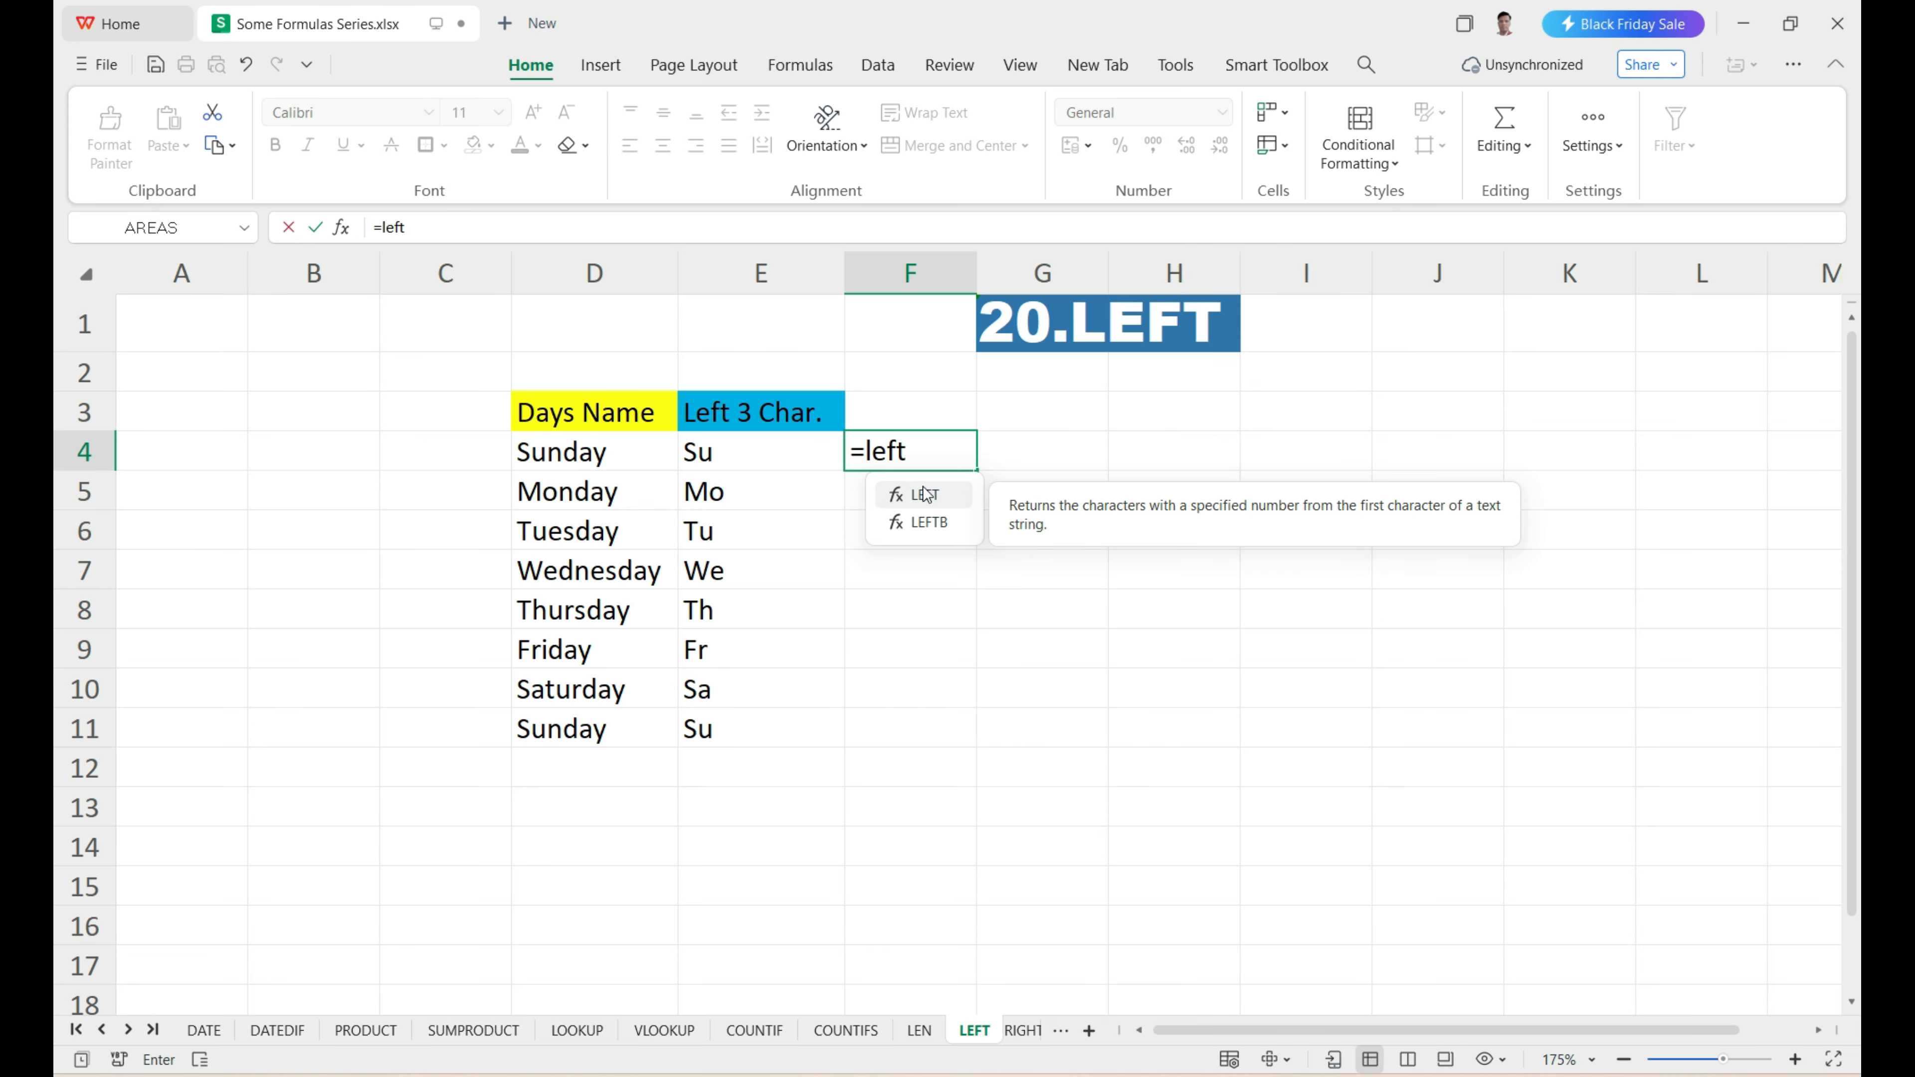
double_click(926, 494)
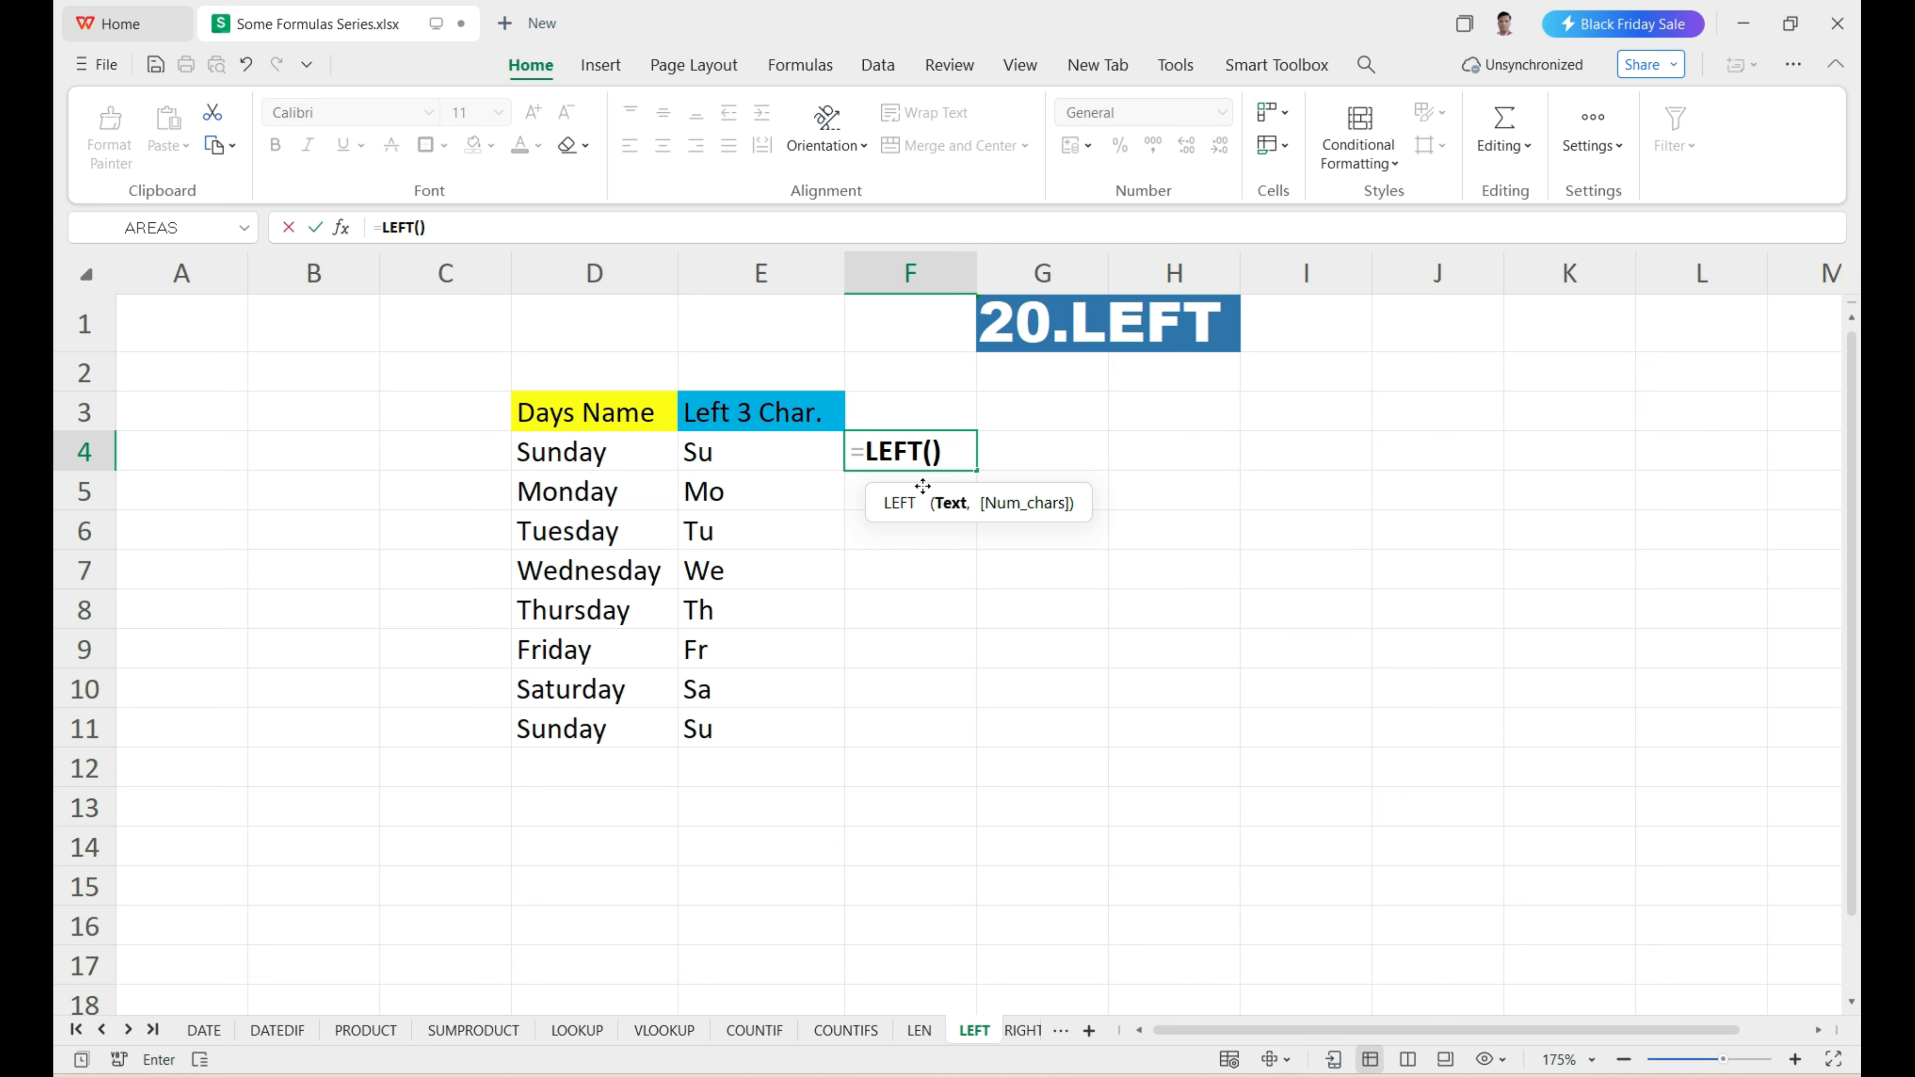
left_click(589, 458)
type(",")
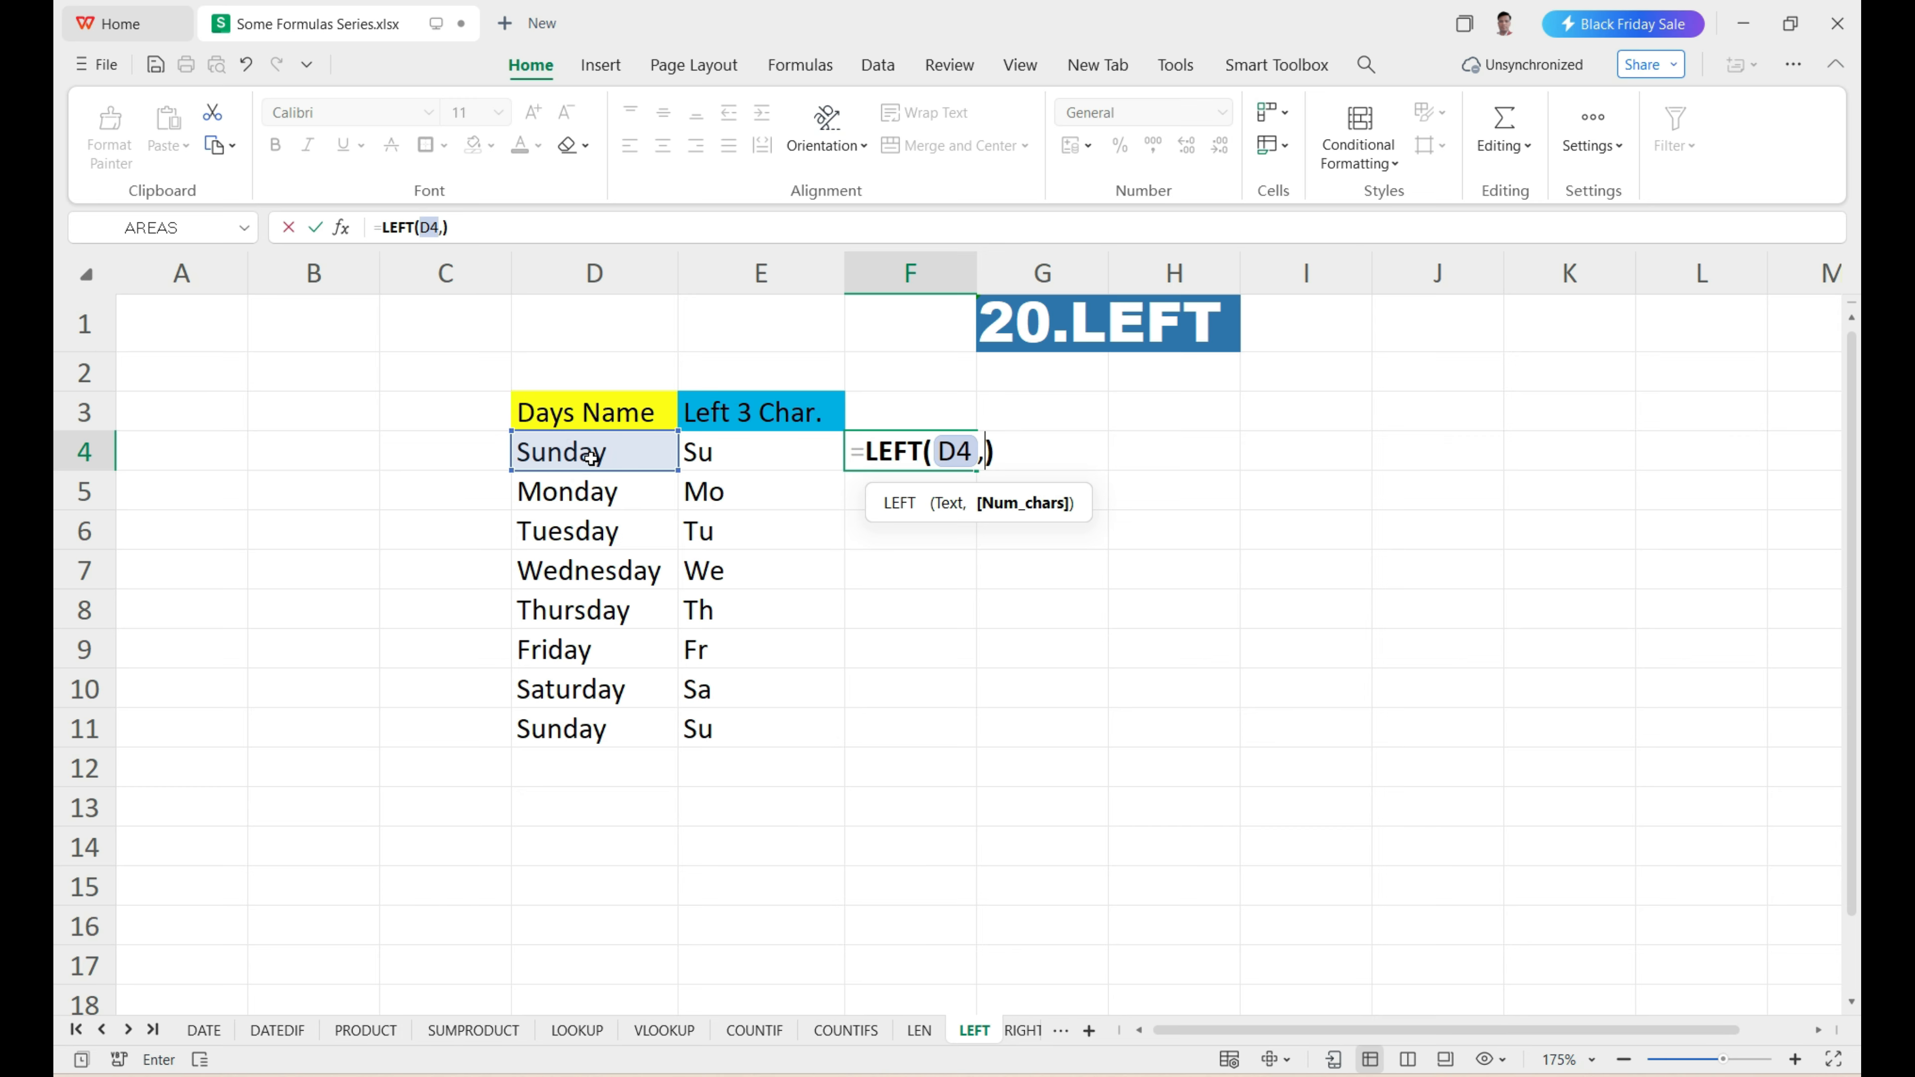
type("4")
key("Return")
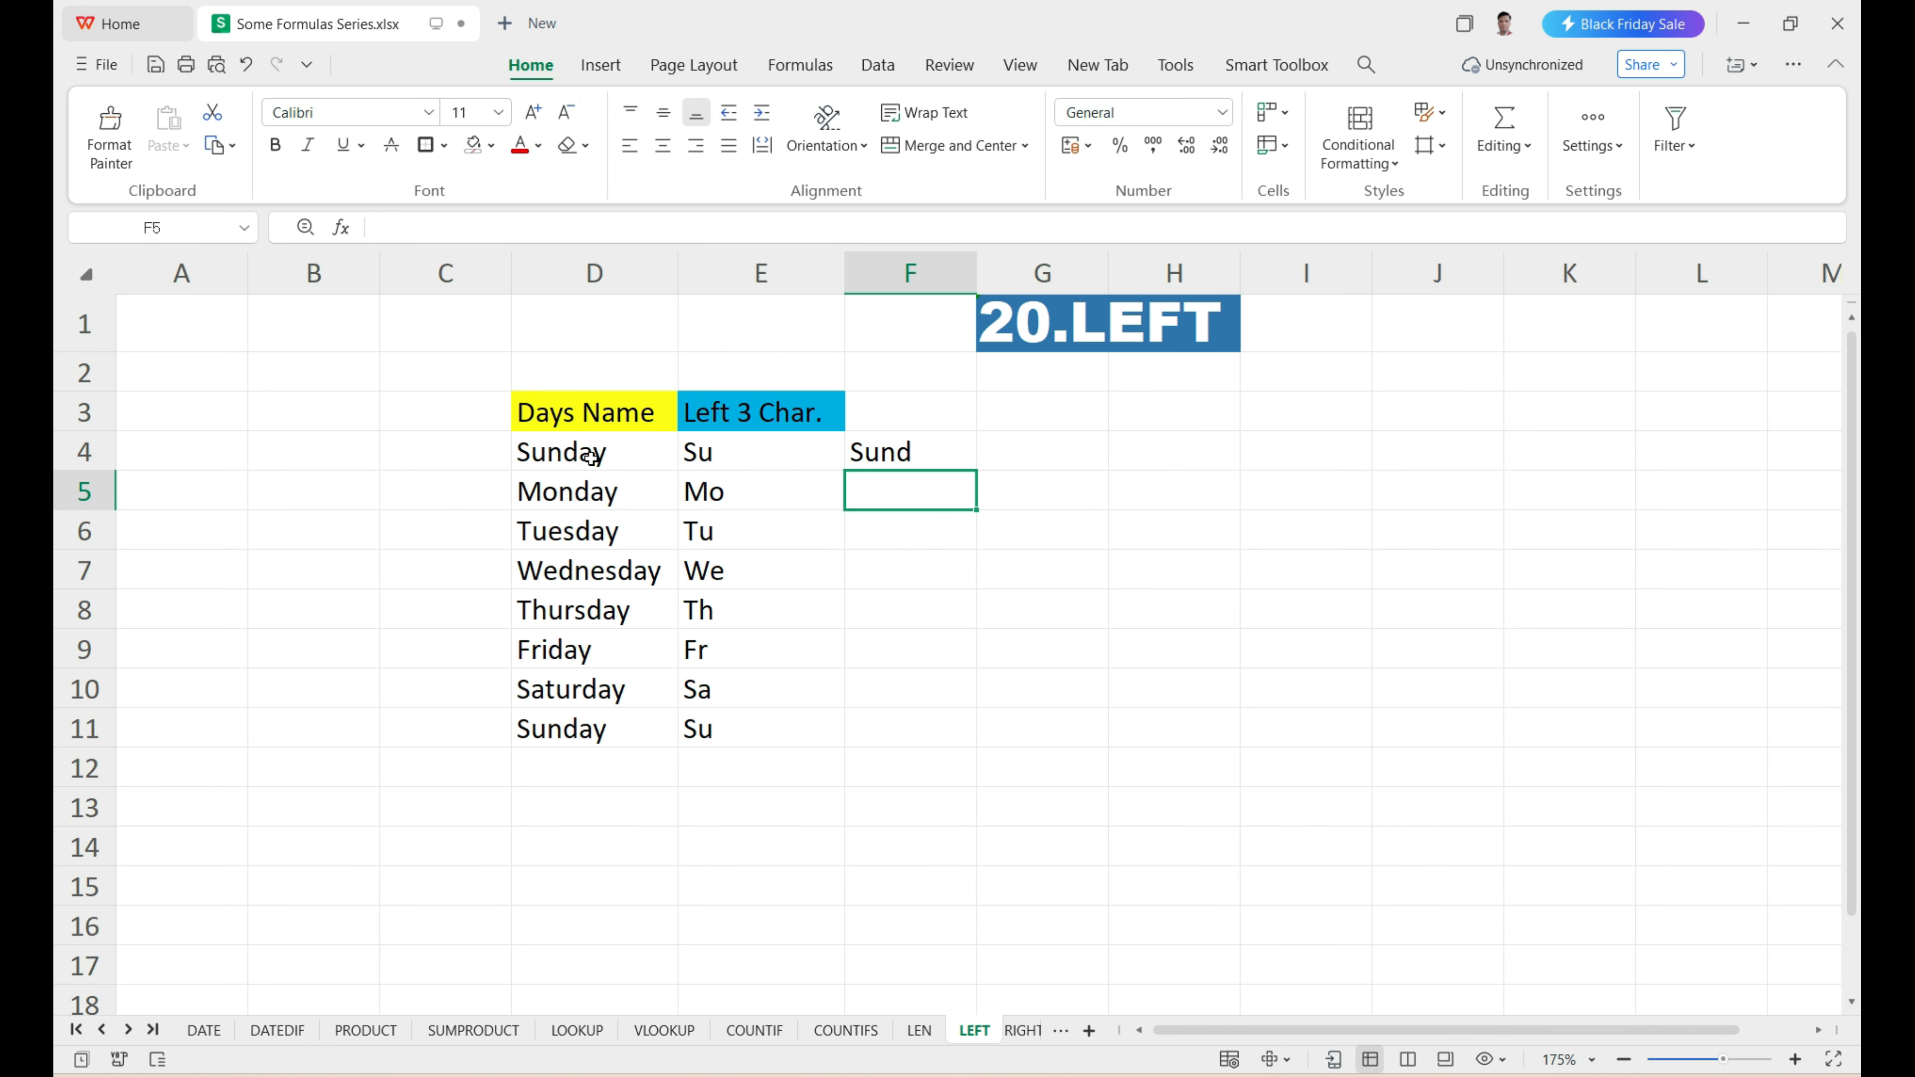
Fill the four-character LEFT formula from F4 down to F11 and compare the results with the day names.
left_click_drag(592, 456, 614, 730)
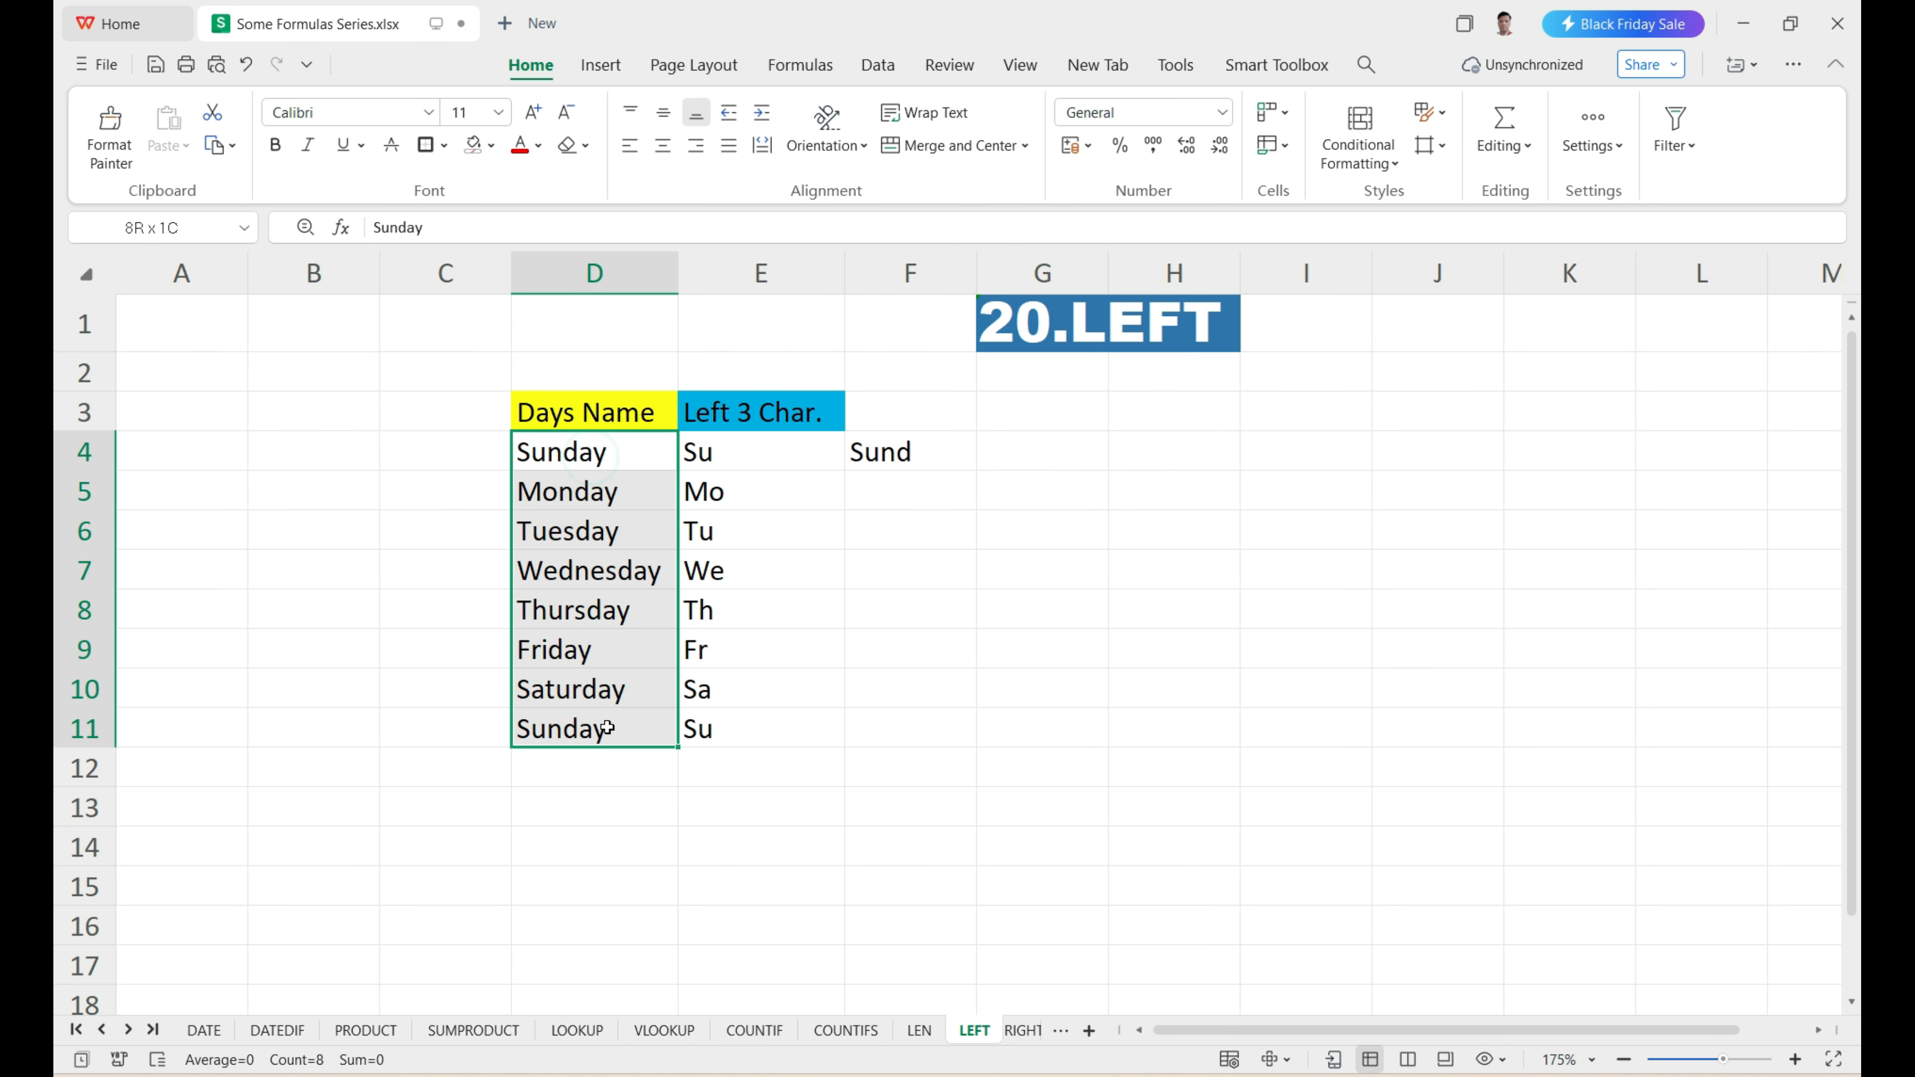
left_click(897, 453)
left_click_drag(906, 492, 898, 727)
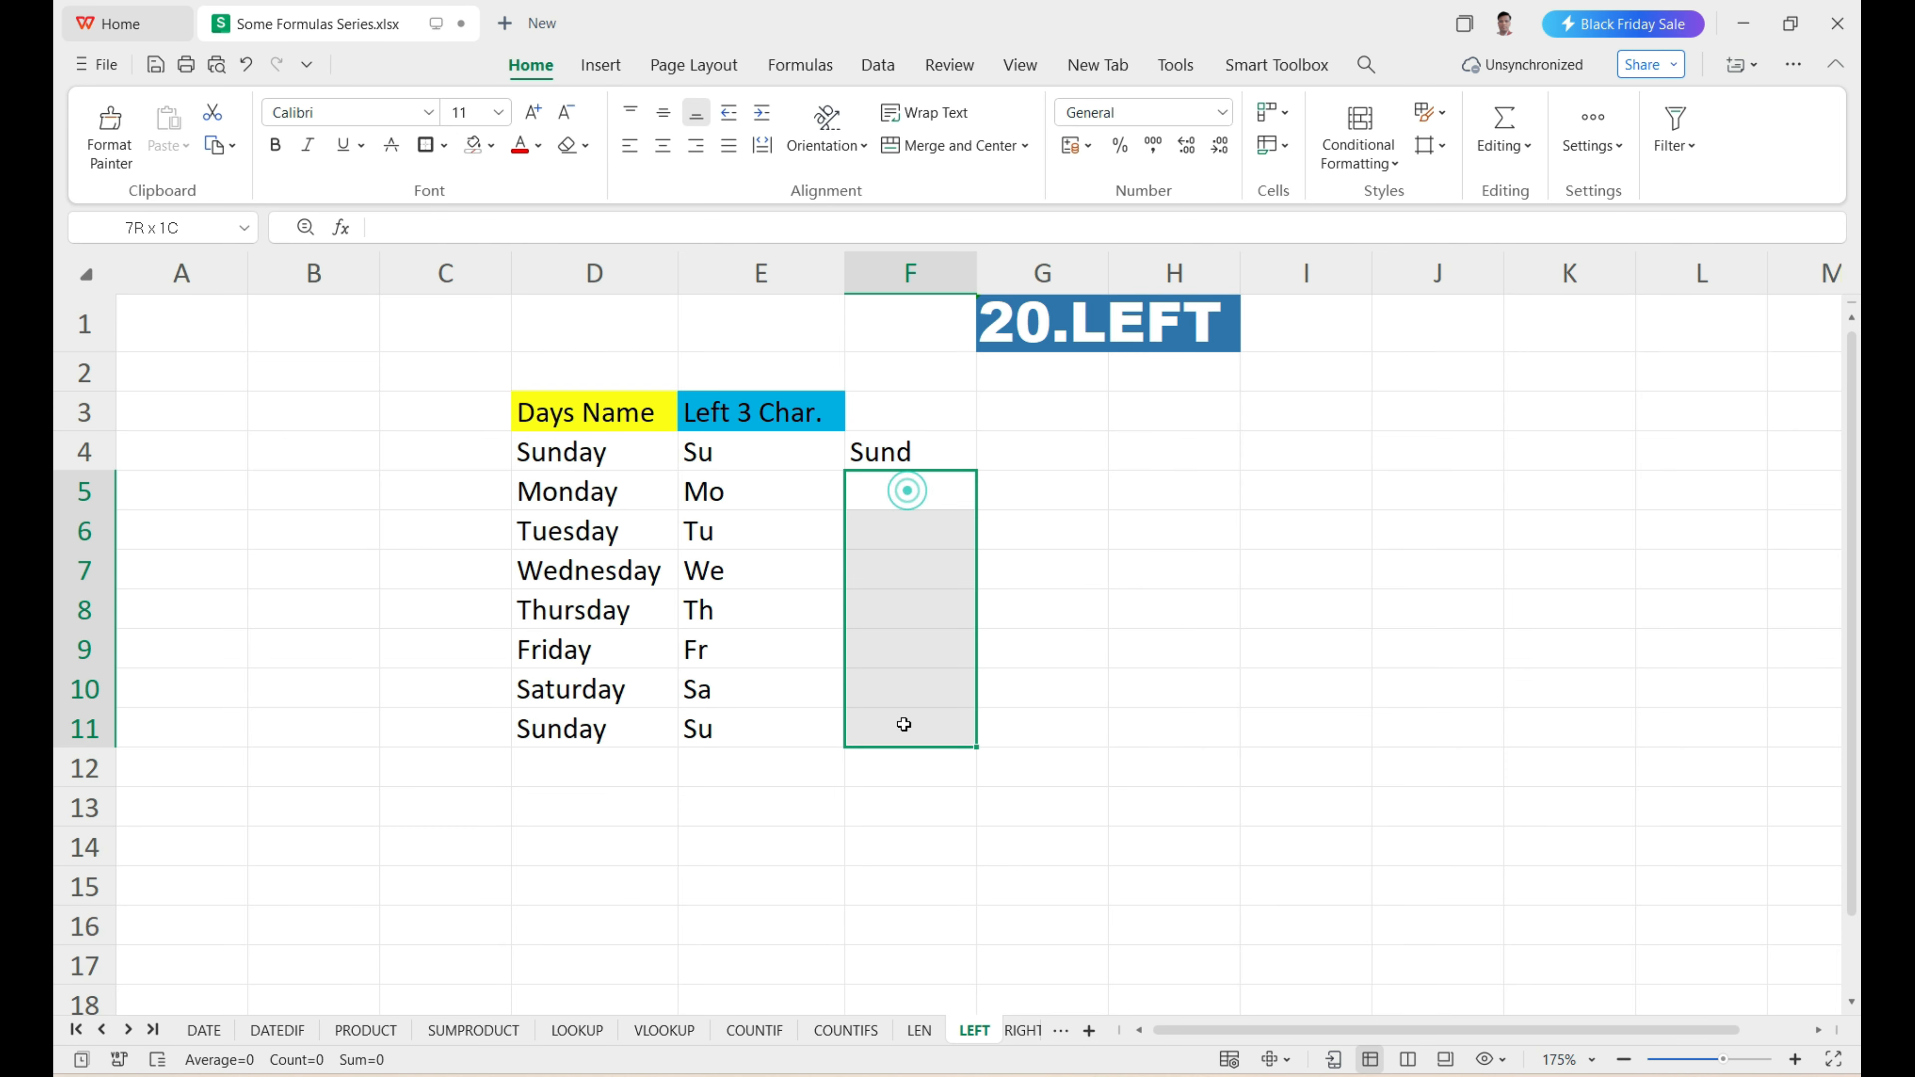
left_click(912, 459)
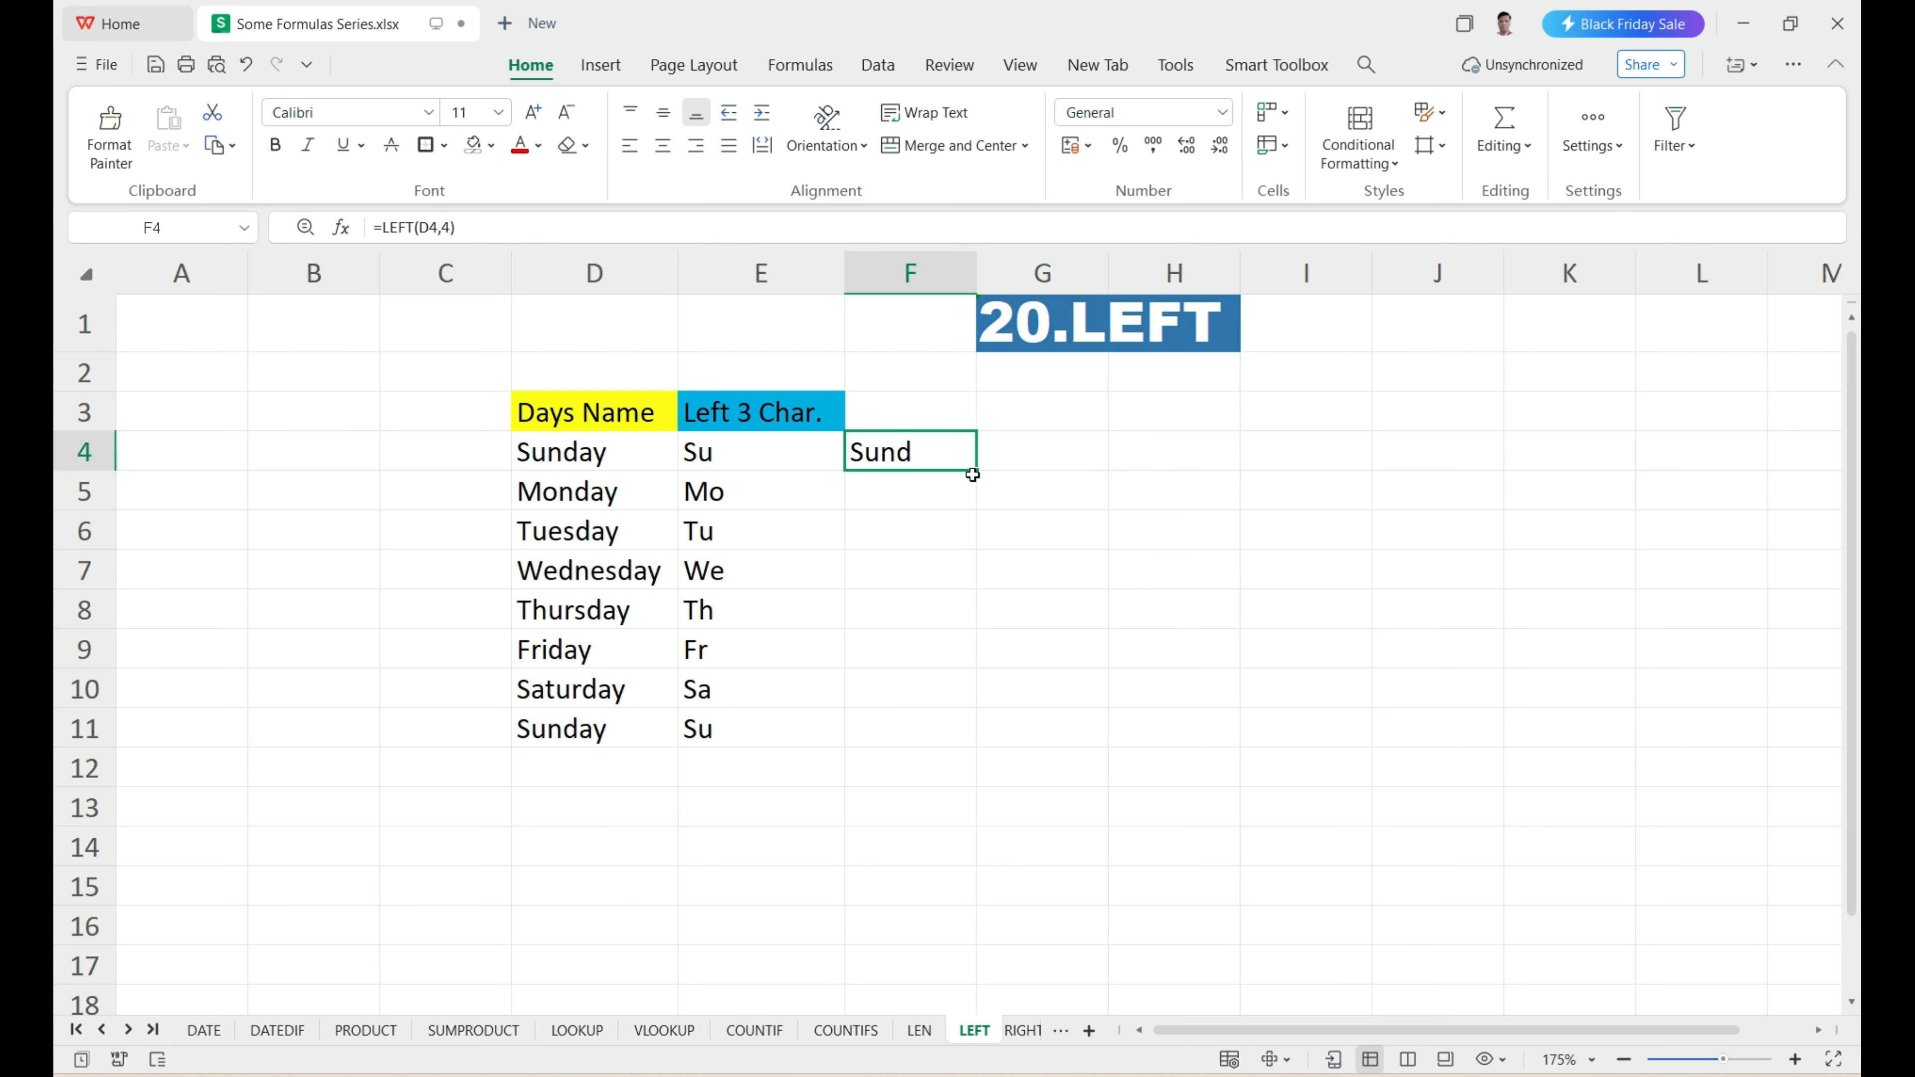
left_click_drag(976, 472, 977, 745)
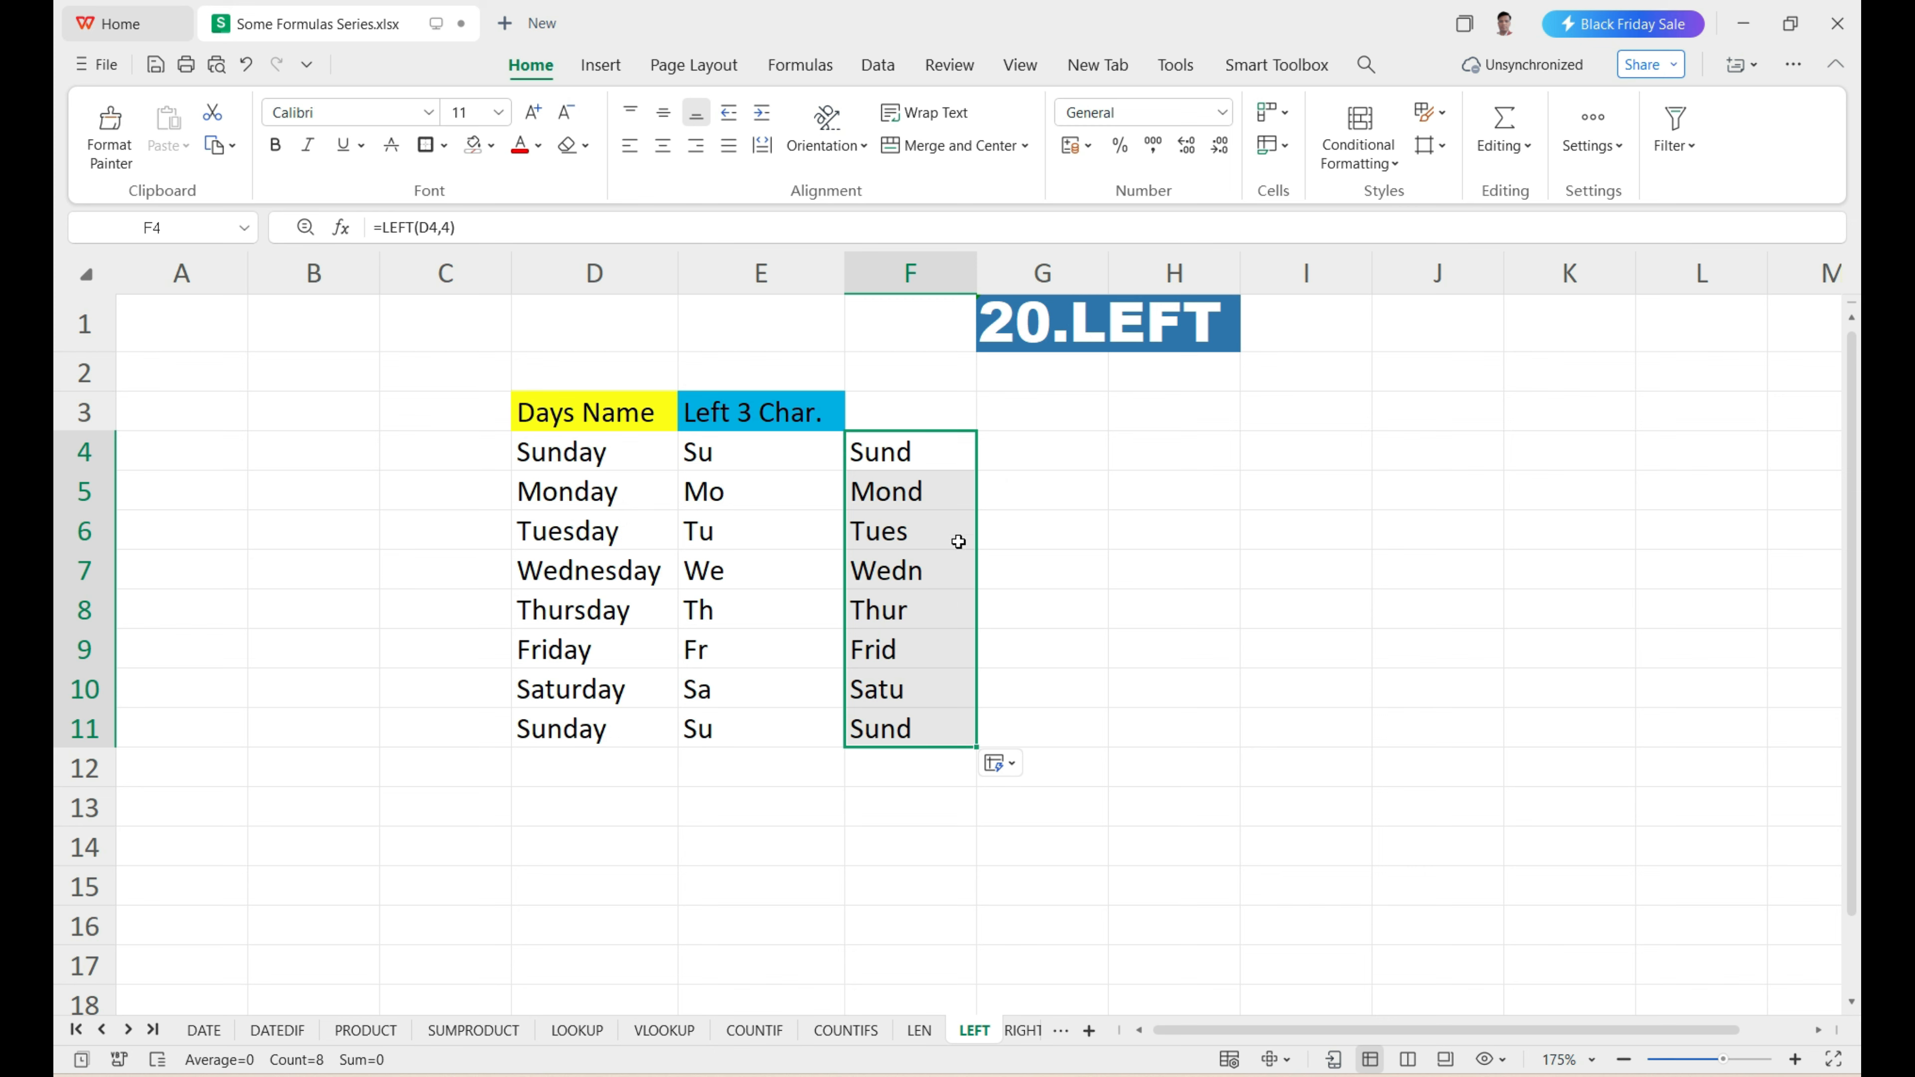
left_click_drag(593, 456, 582, 724)
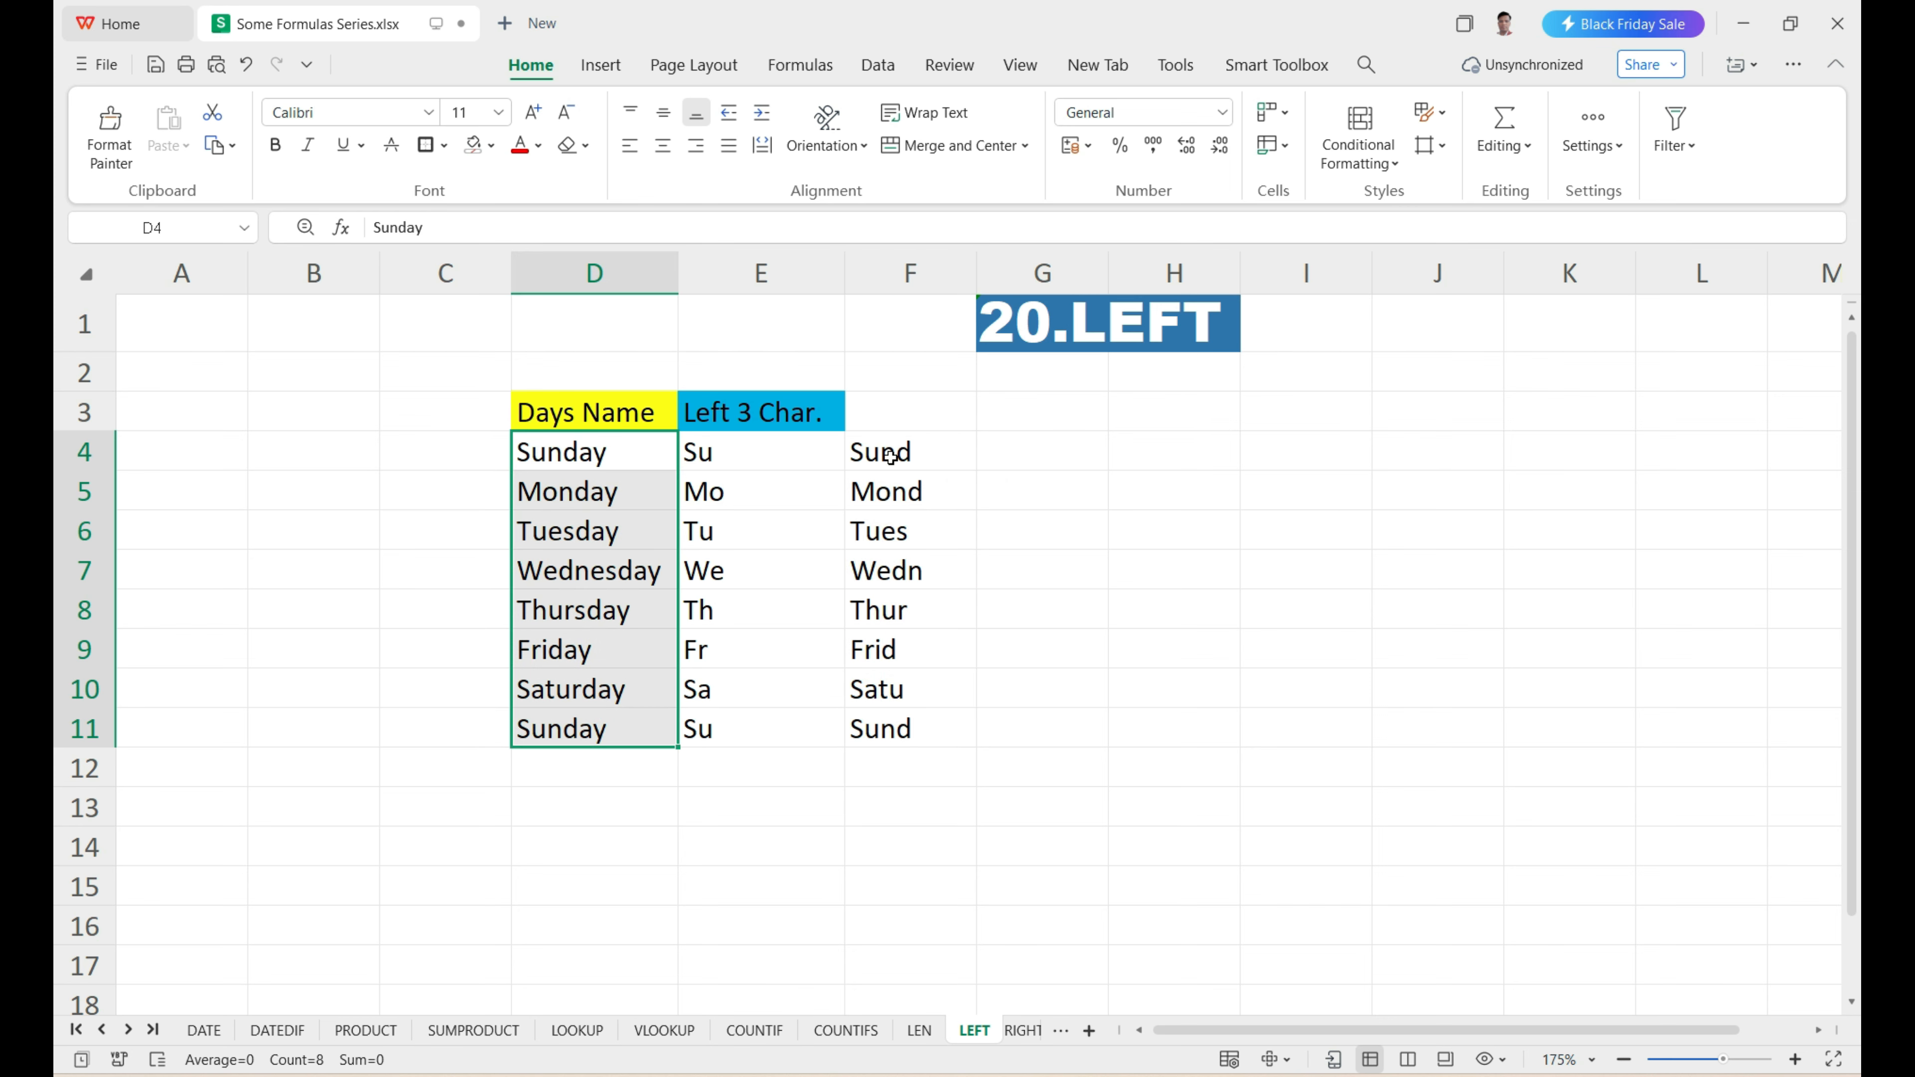
left_click_drag(890, 456, 910, 728)
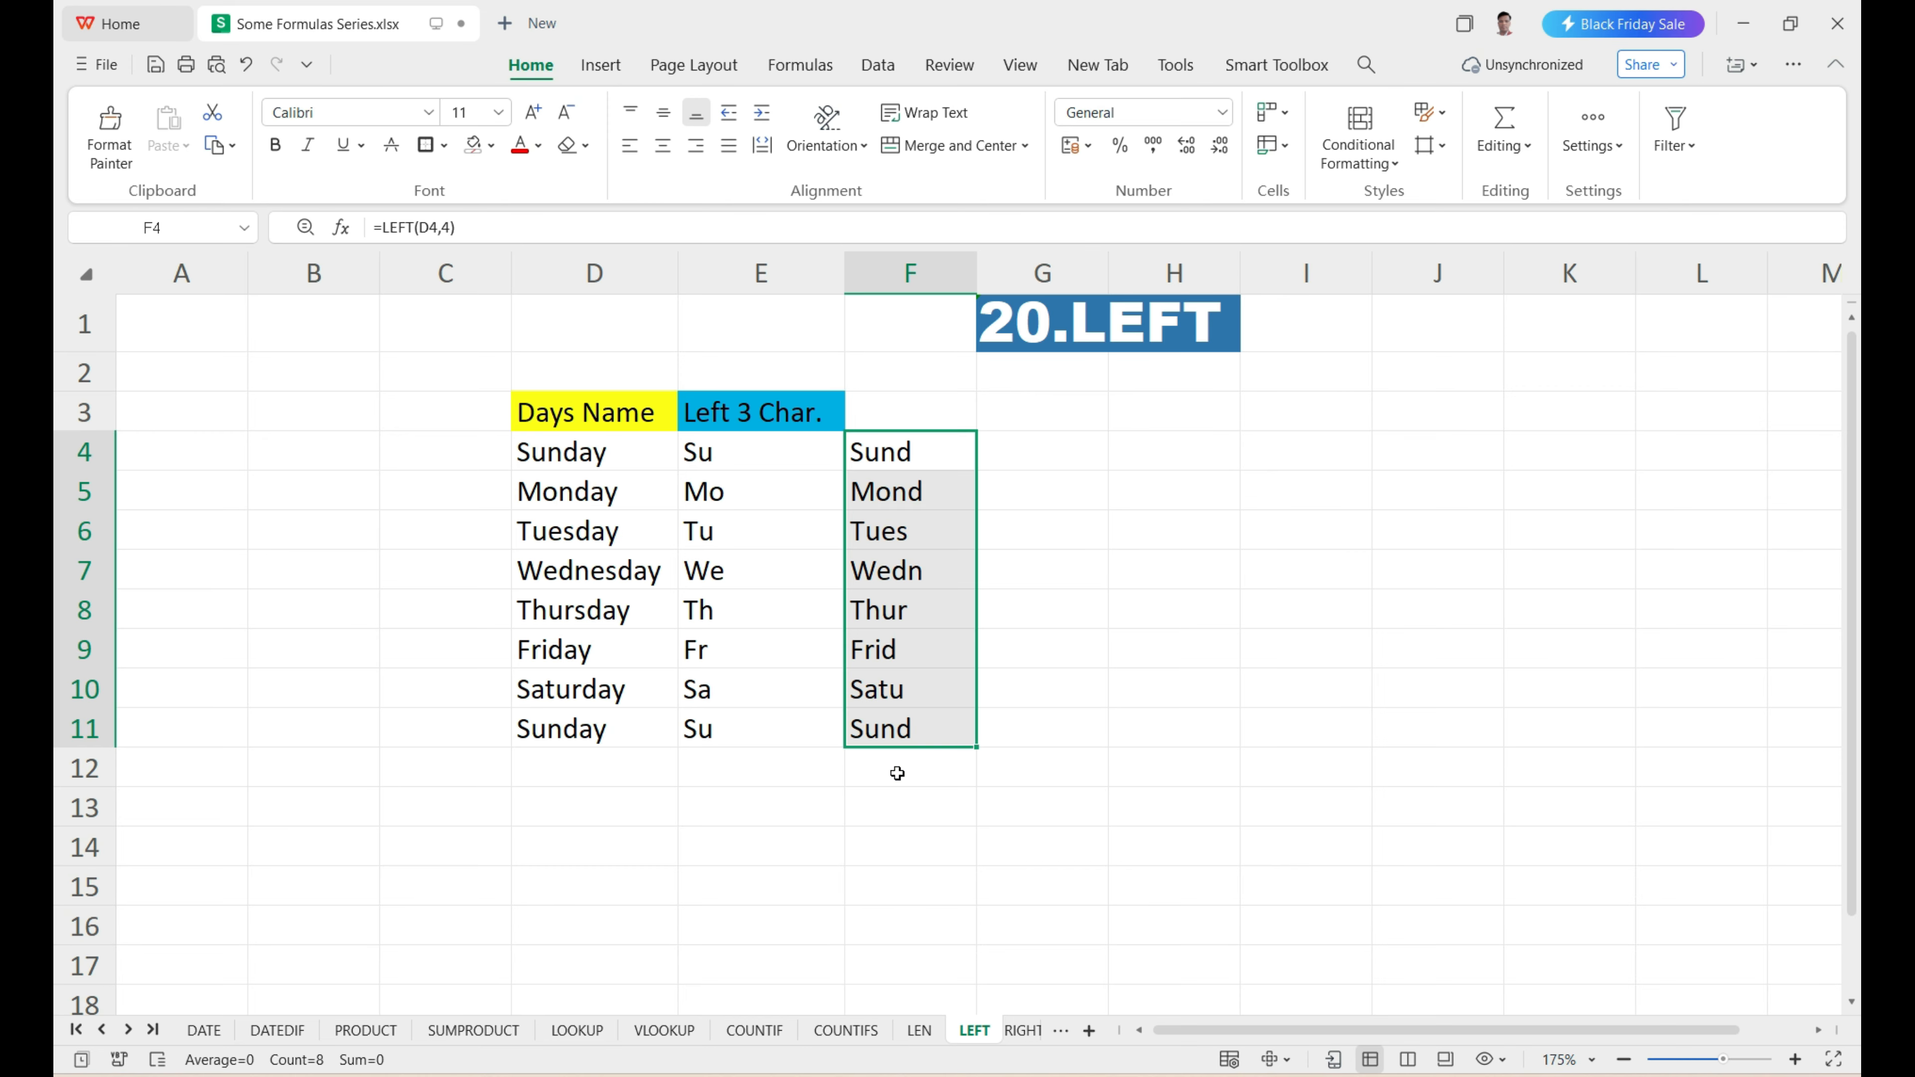
Open the RIGHT sheet and review the month names in D4:D15 and the result column beside them.
left_click(1022, 1031)
left_click(981, 649)
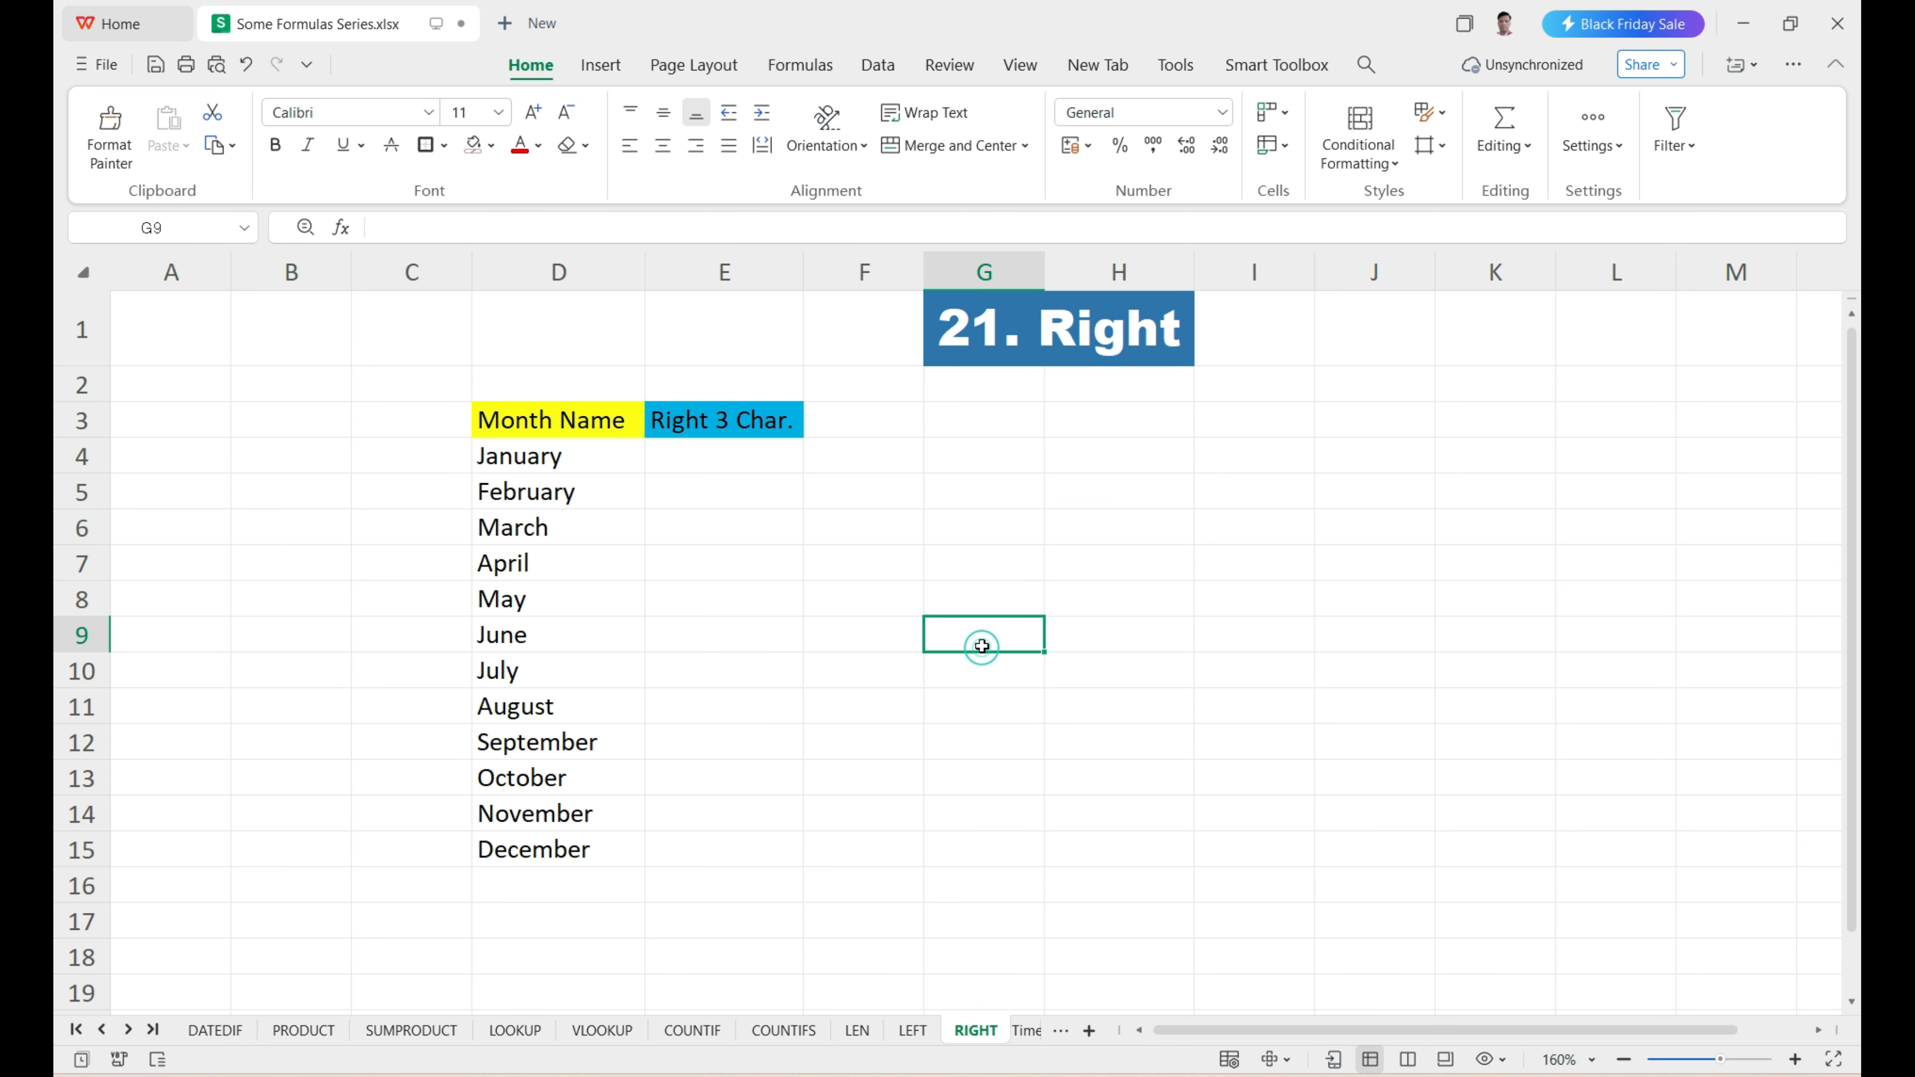
left_click_drag(735, 457, 745, 852)
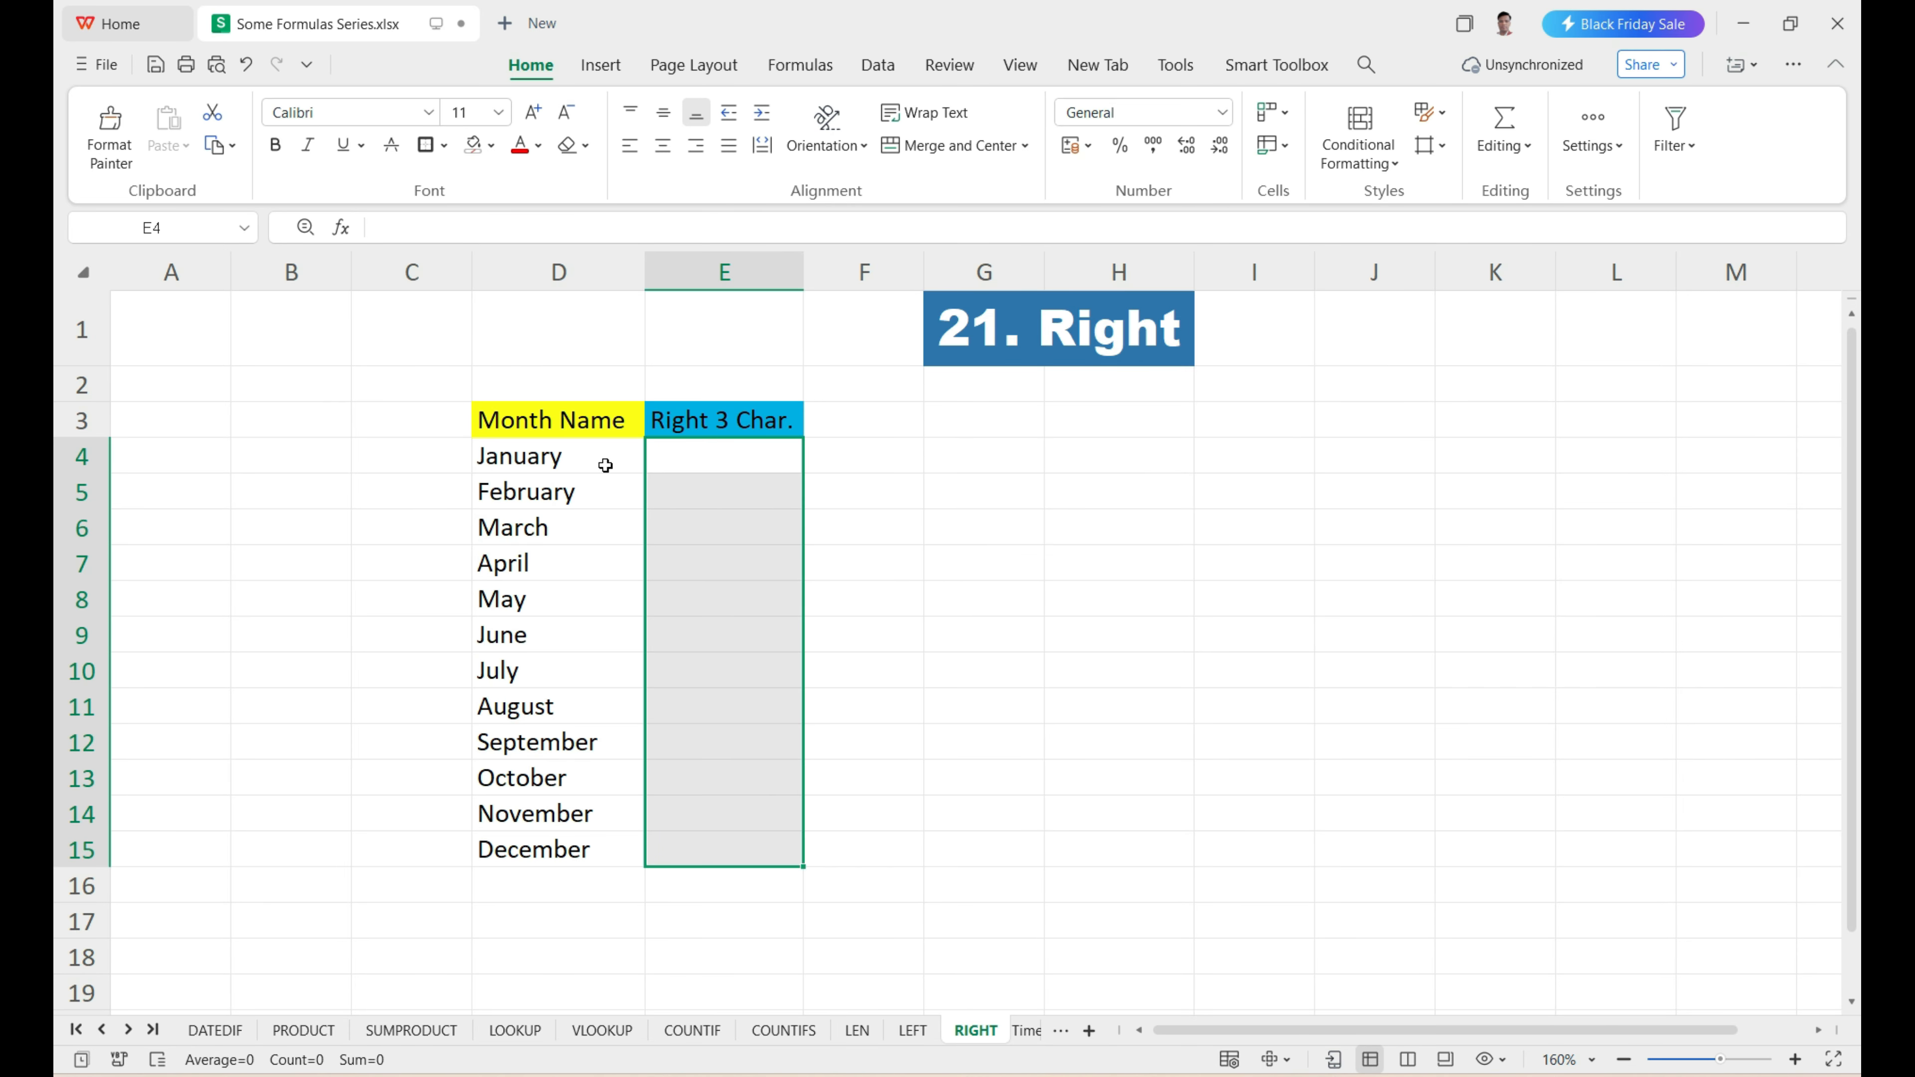
left_click_drag(608, 464, 625, 849)
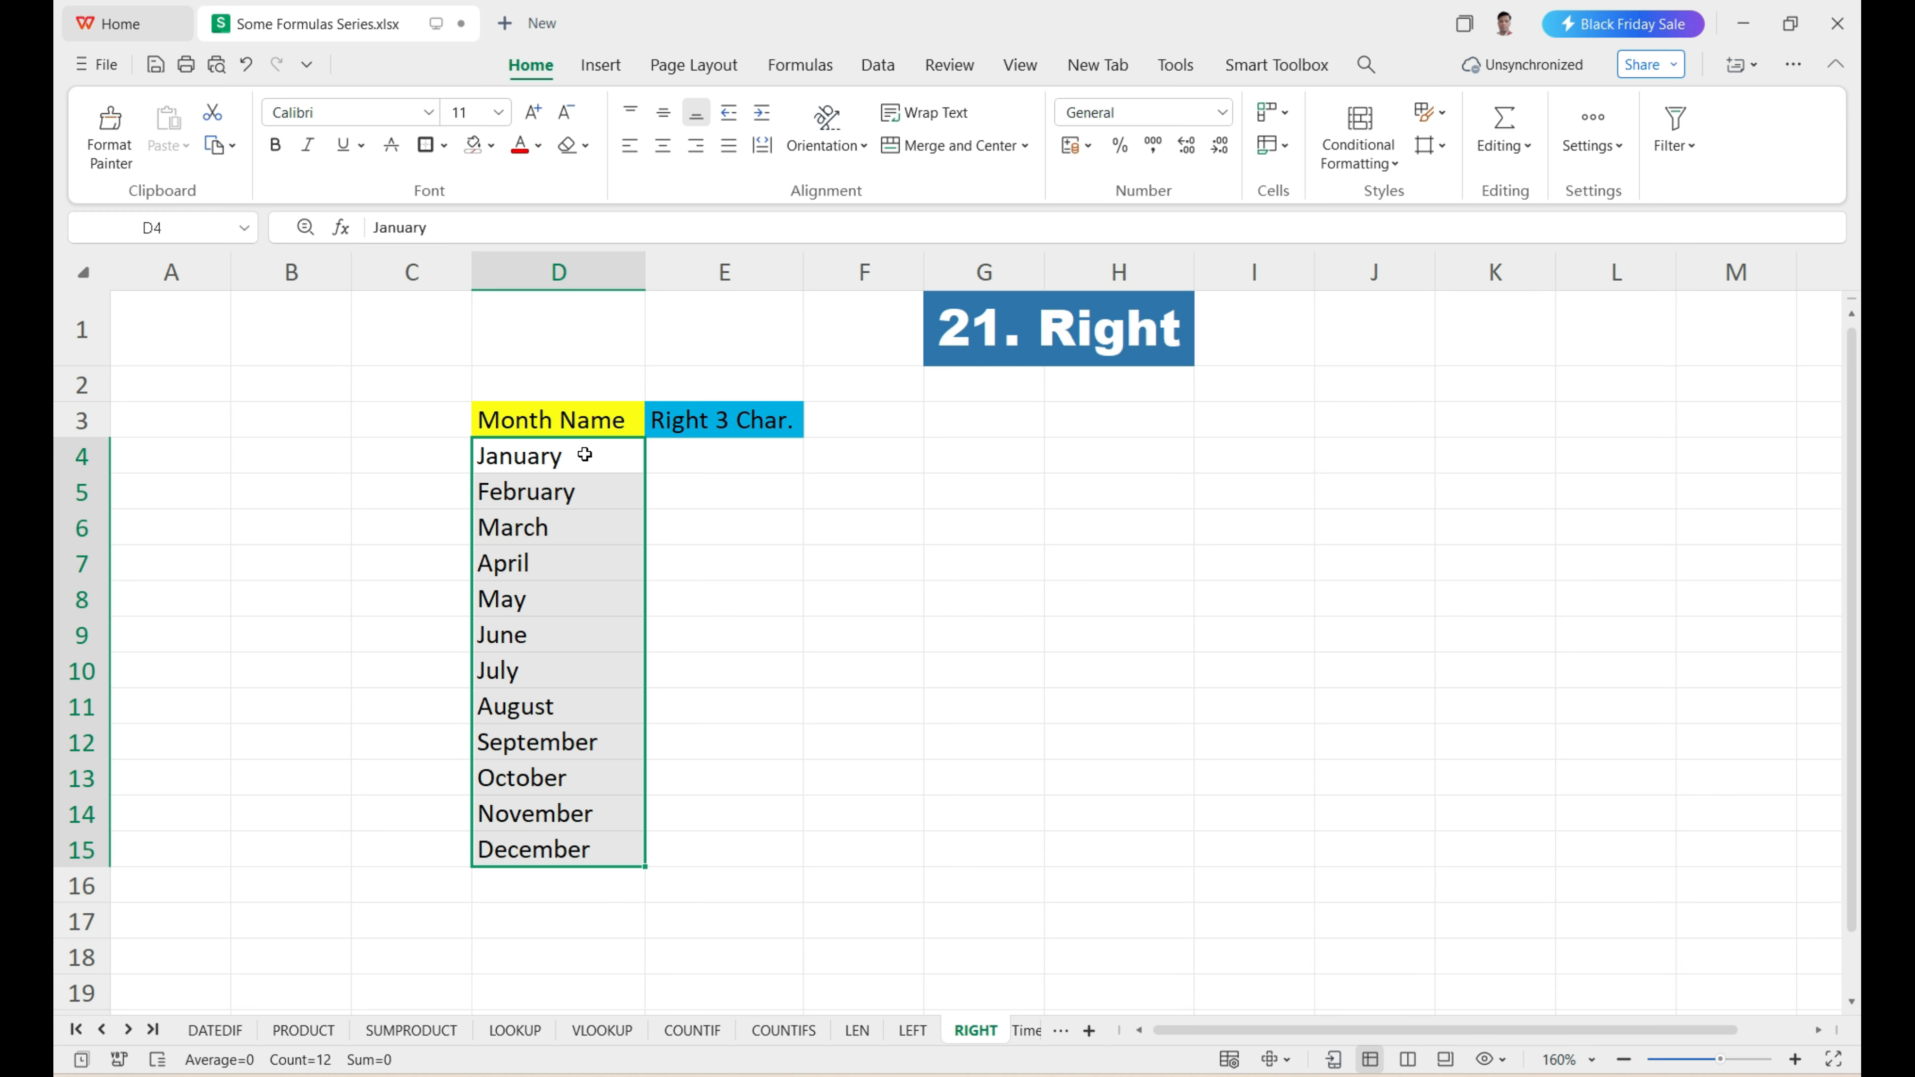
left_click_drag(586, 455, 649, 856)
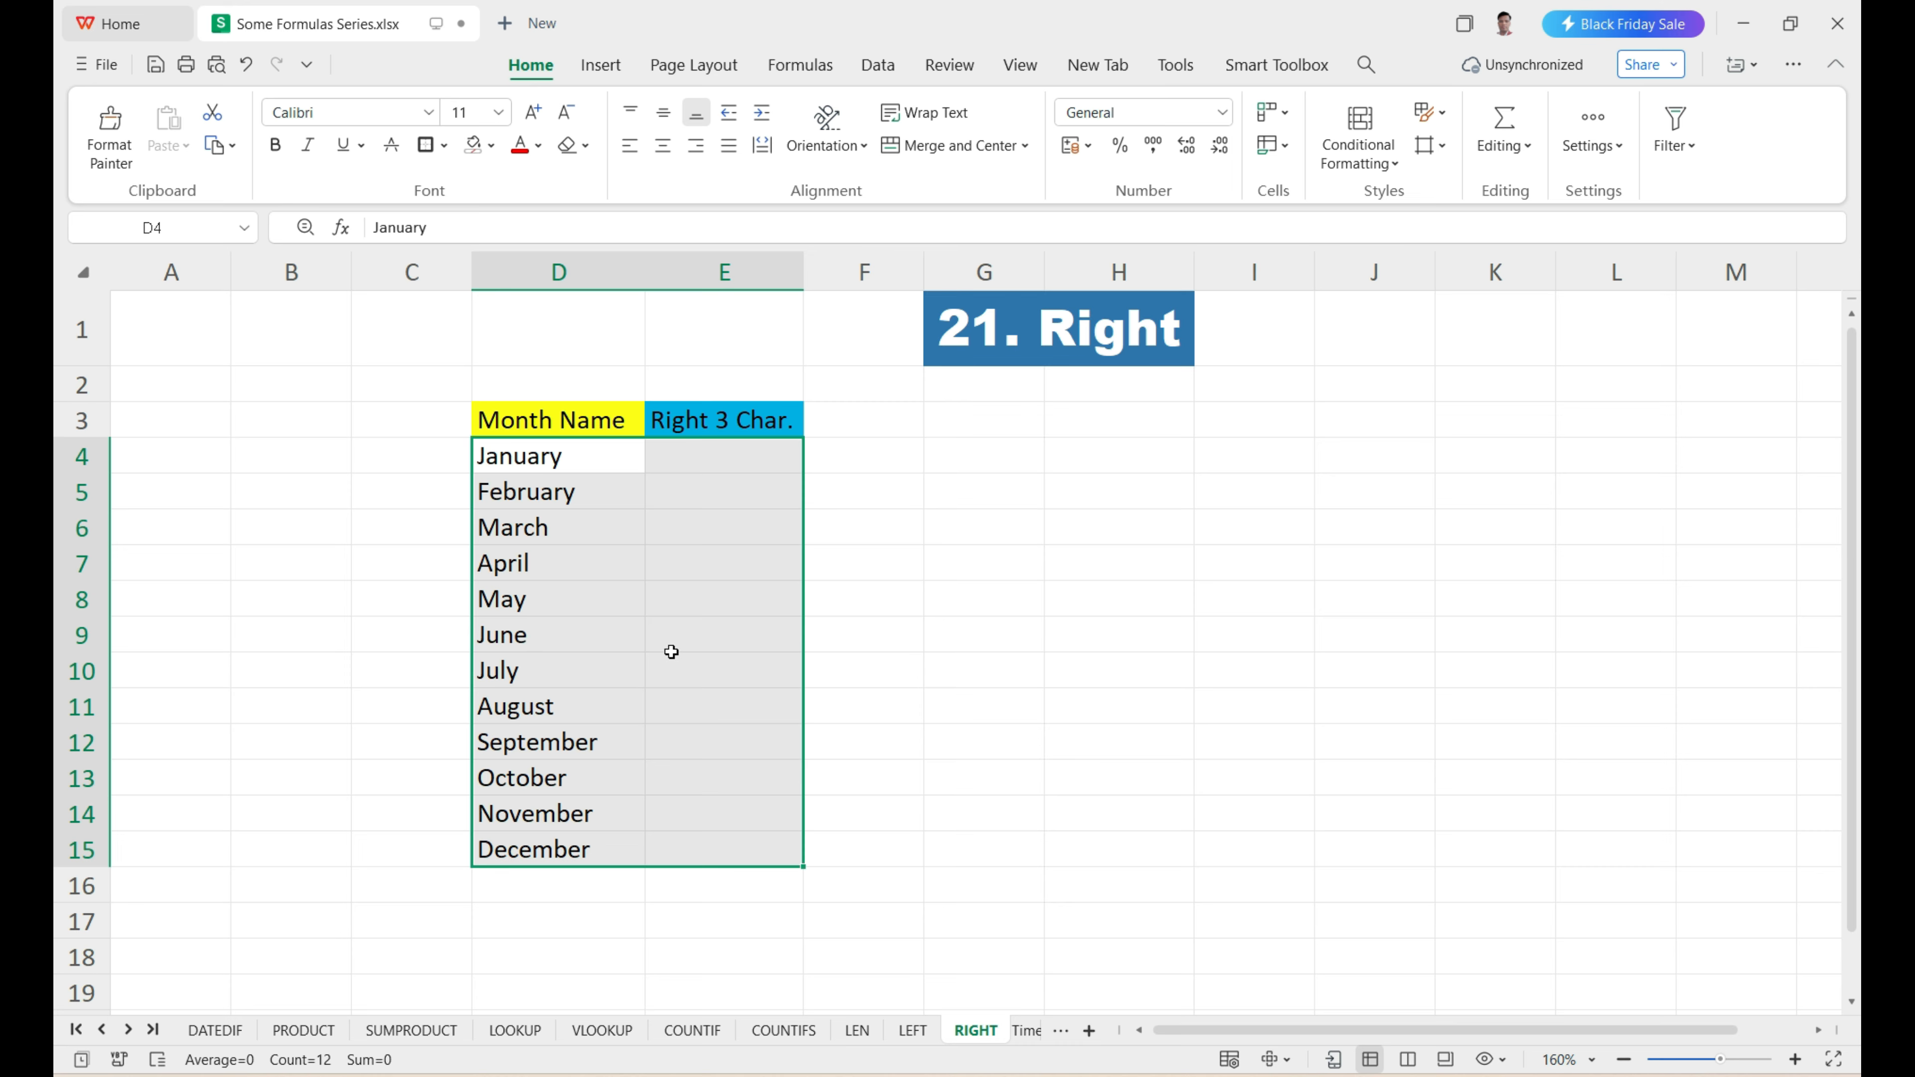
left_click(683, 587)
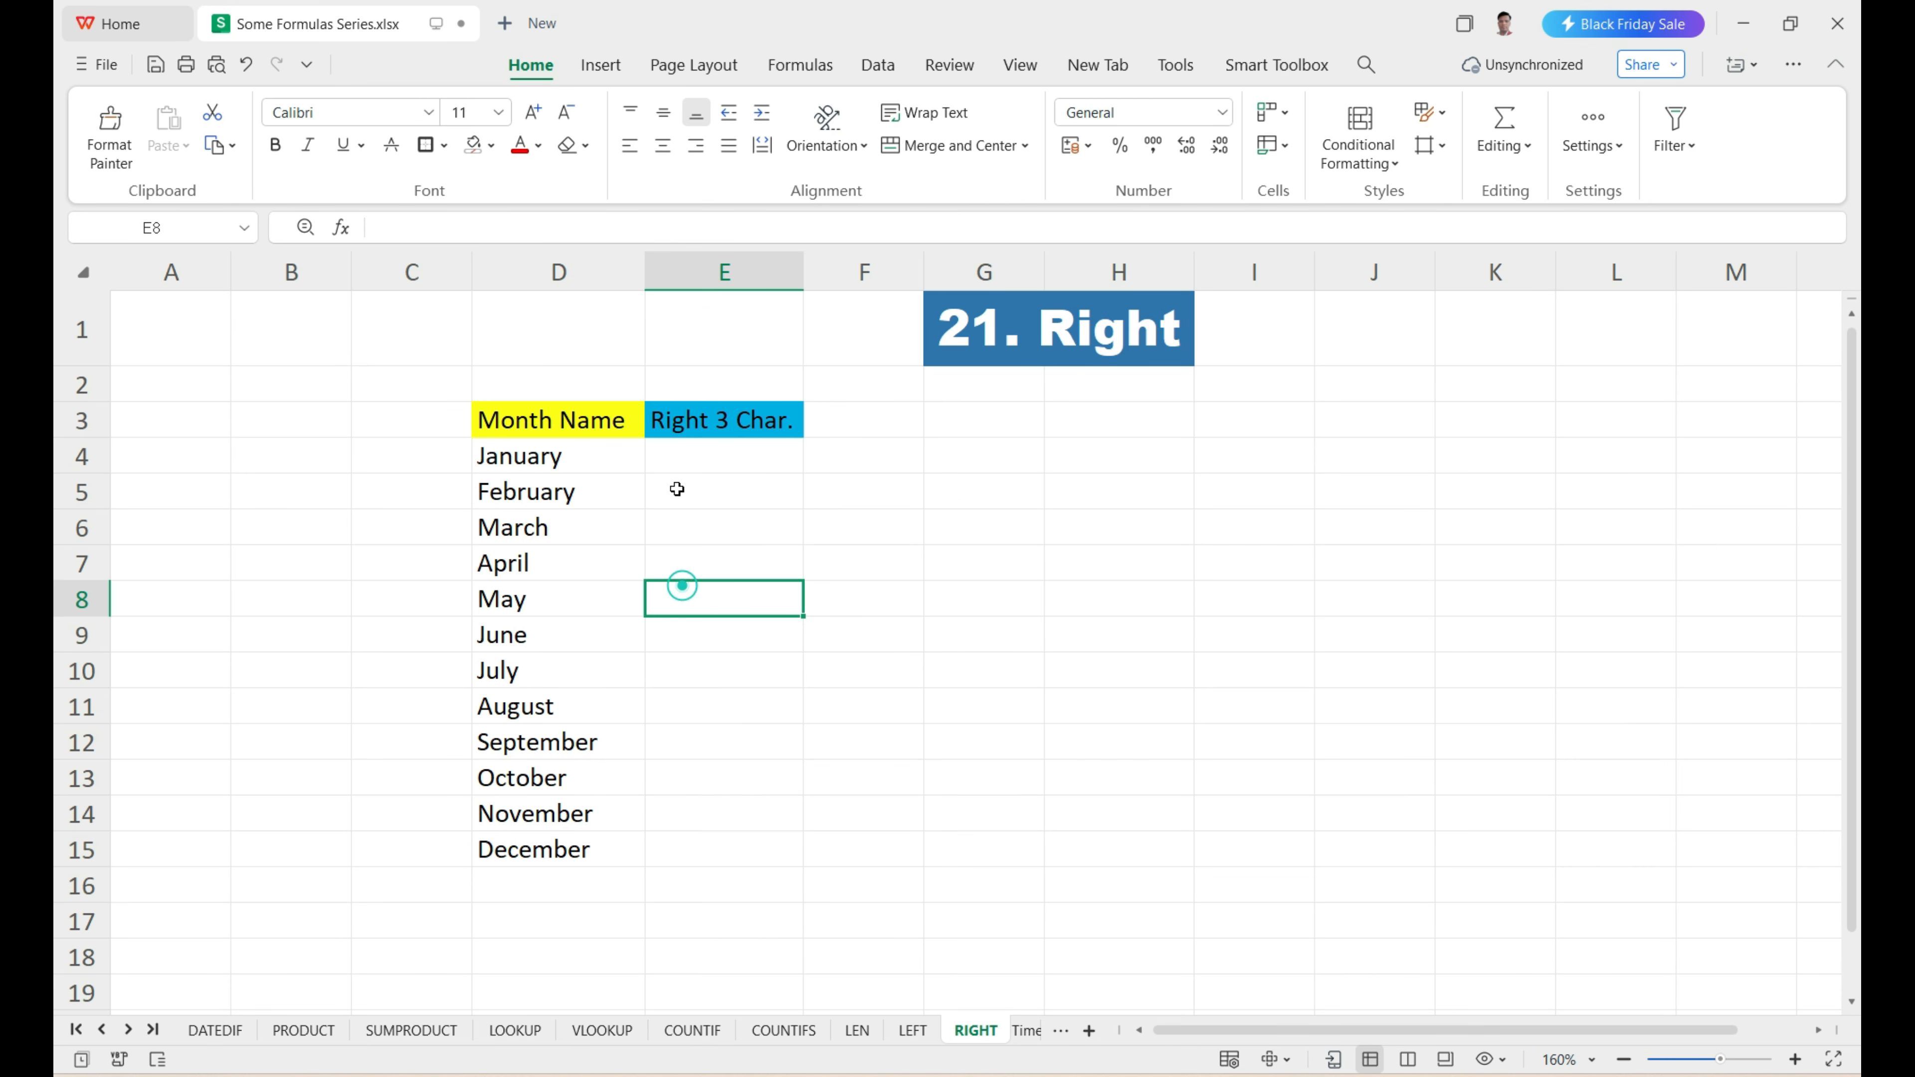
Enter =RIGHT(D4,3) in E4 to extract the last three characters of the month name.
left_click(671, 468)
type("=")
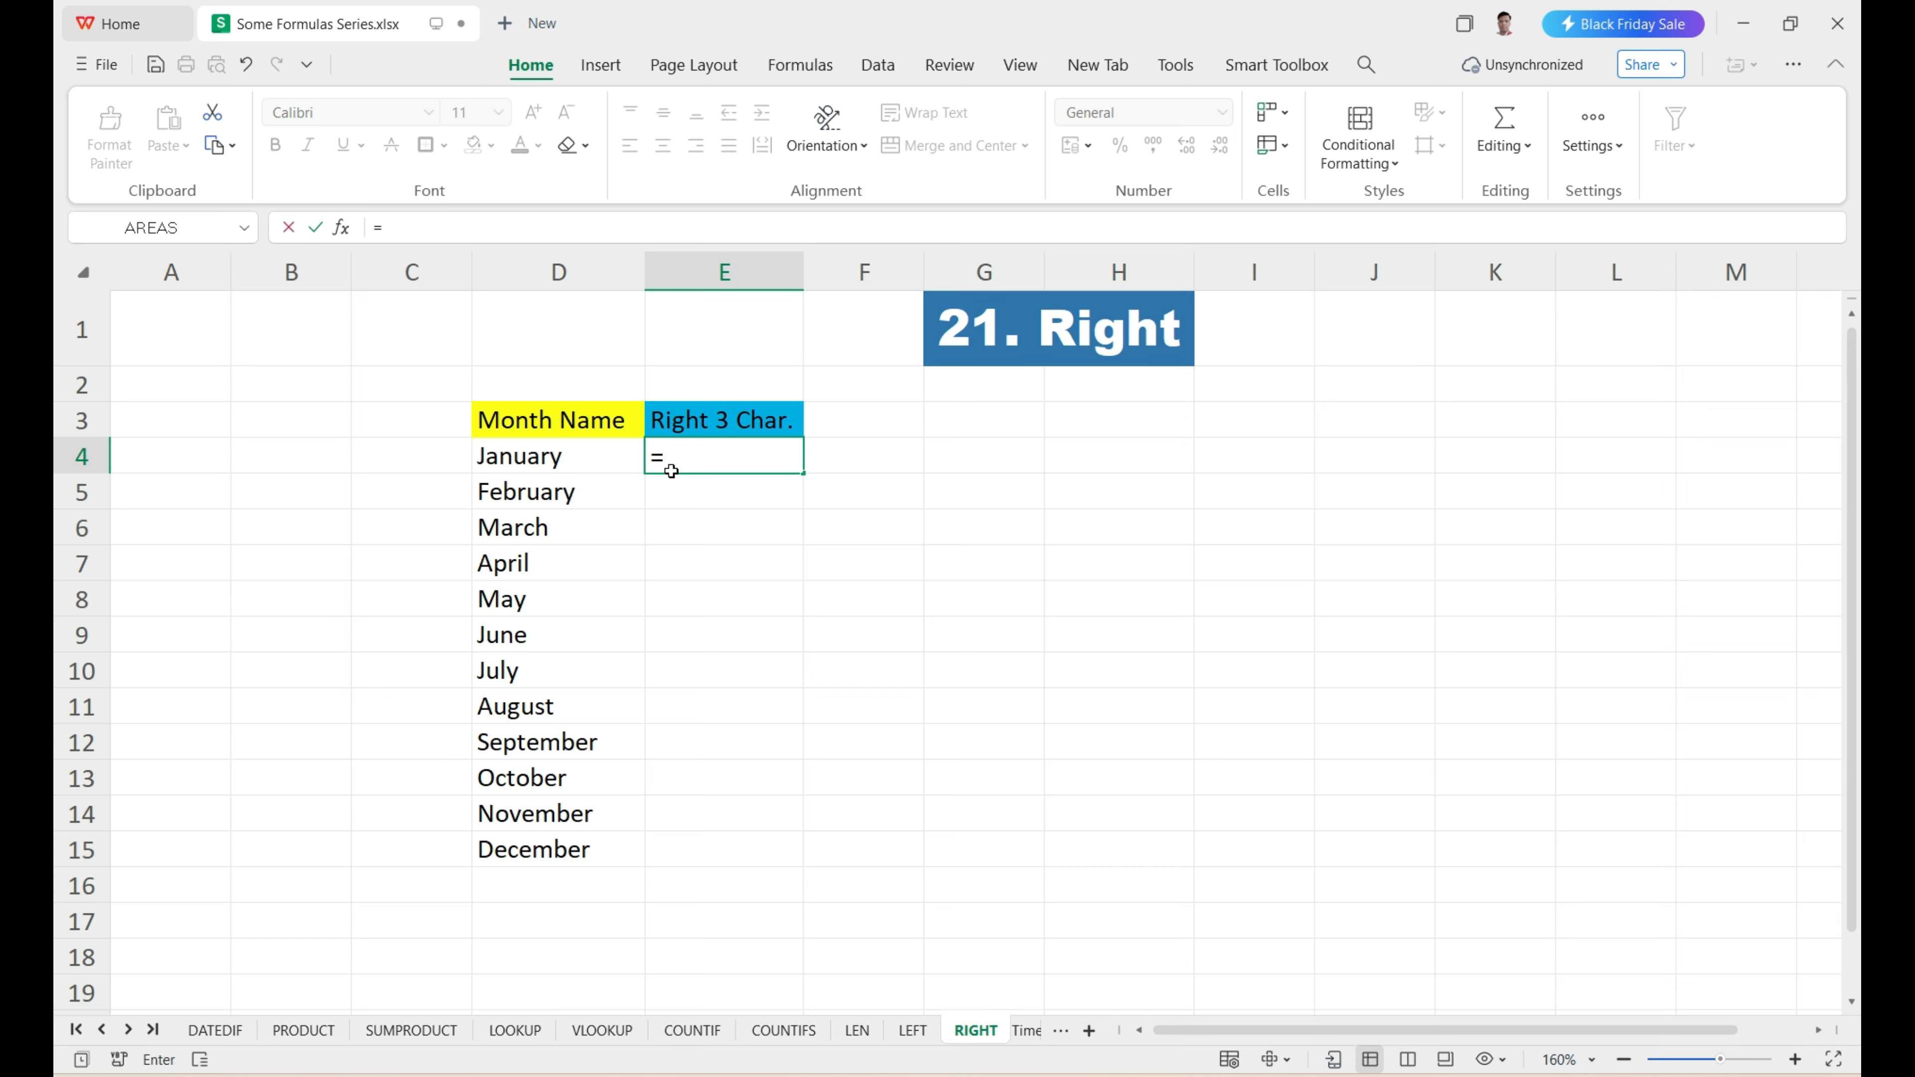
type("right")
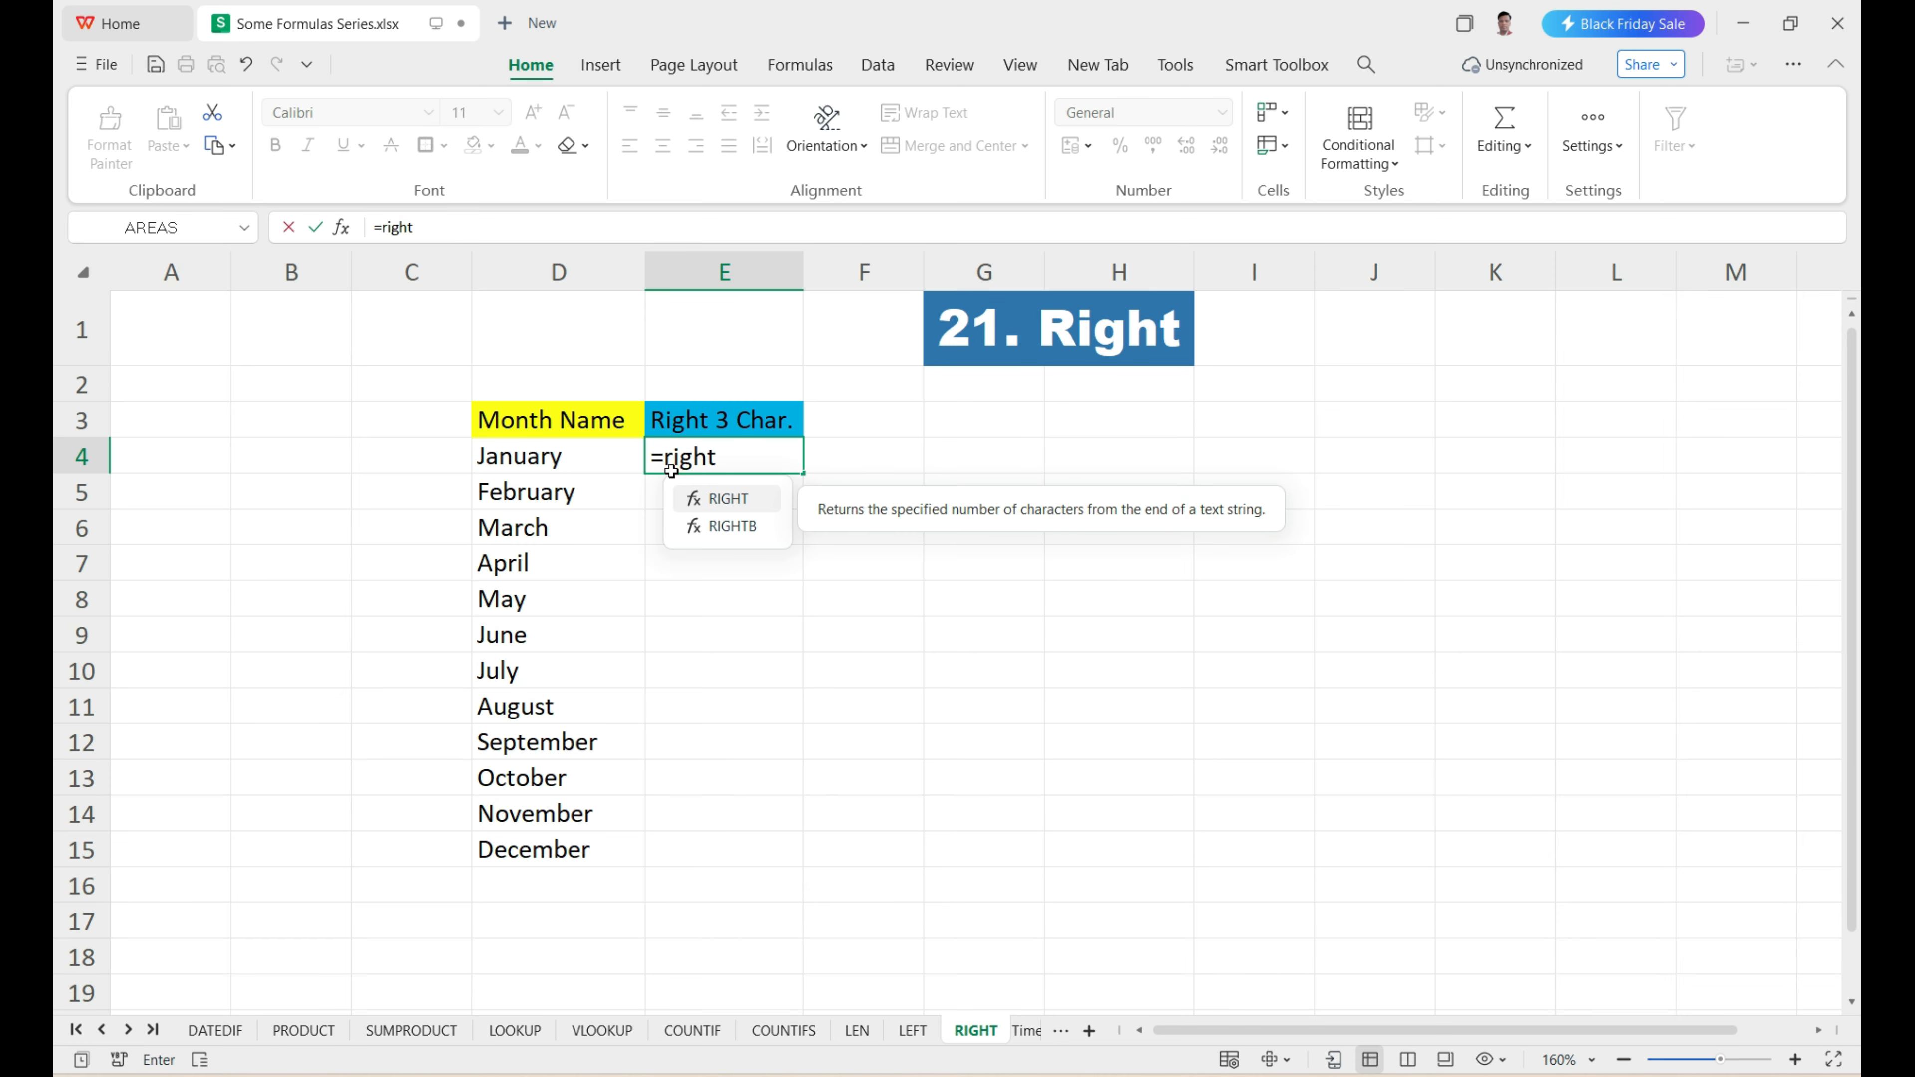
key("Tab")
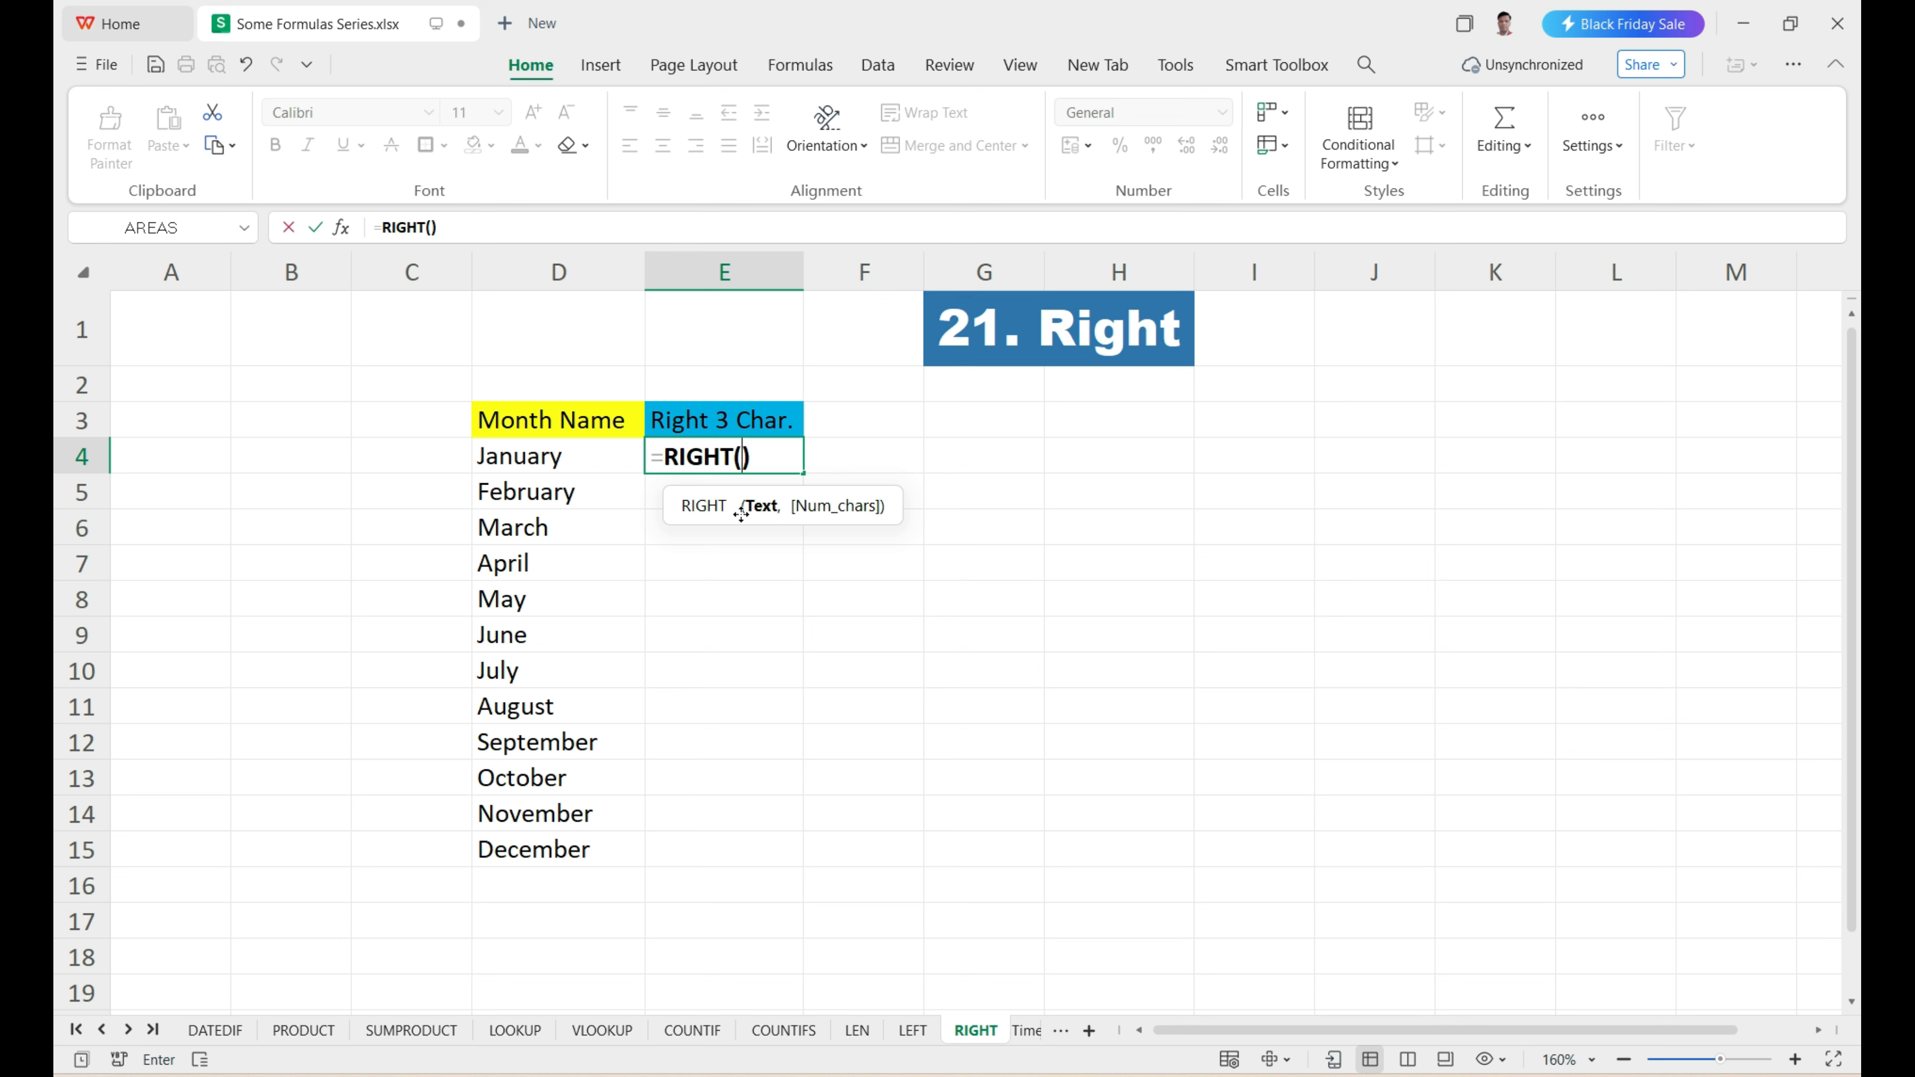
left_click(543, 463)
type(",")
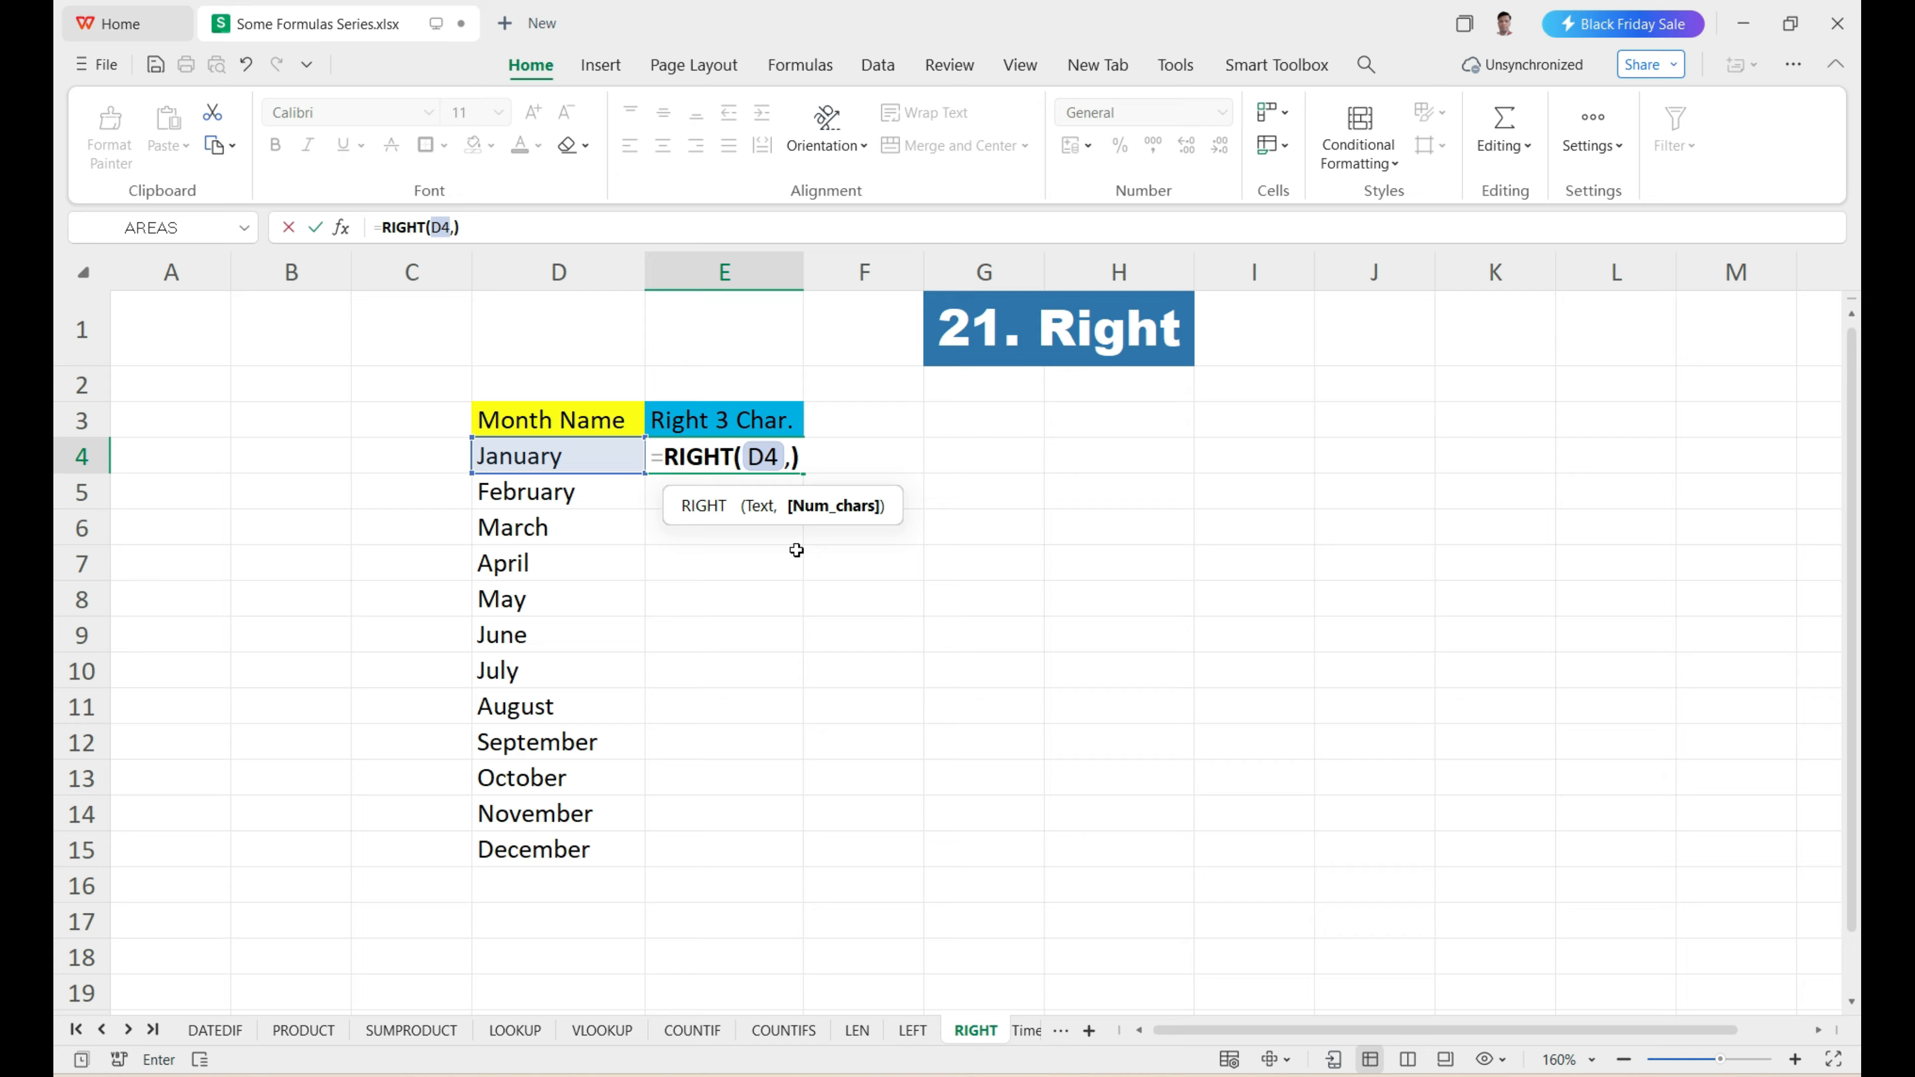
type("3")
key("Return")
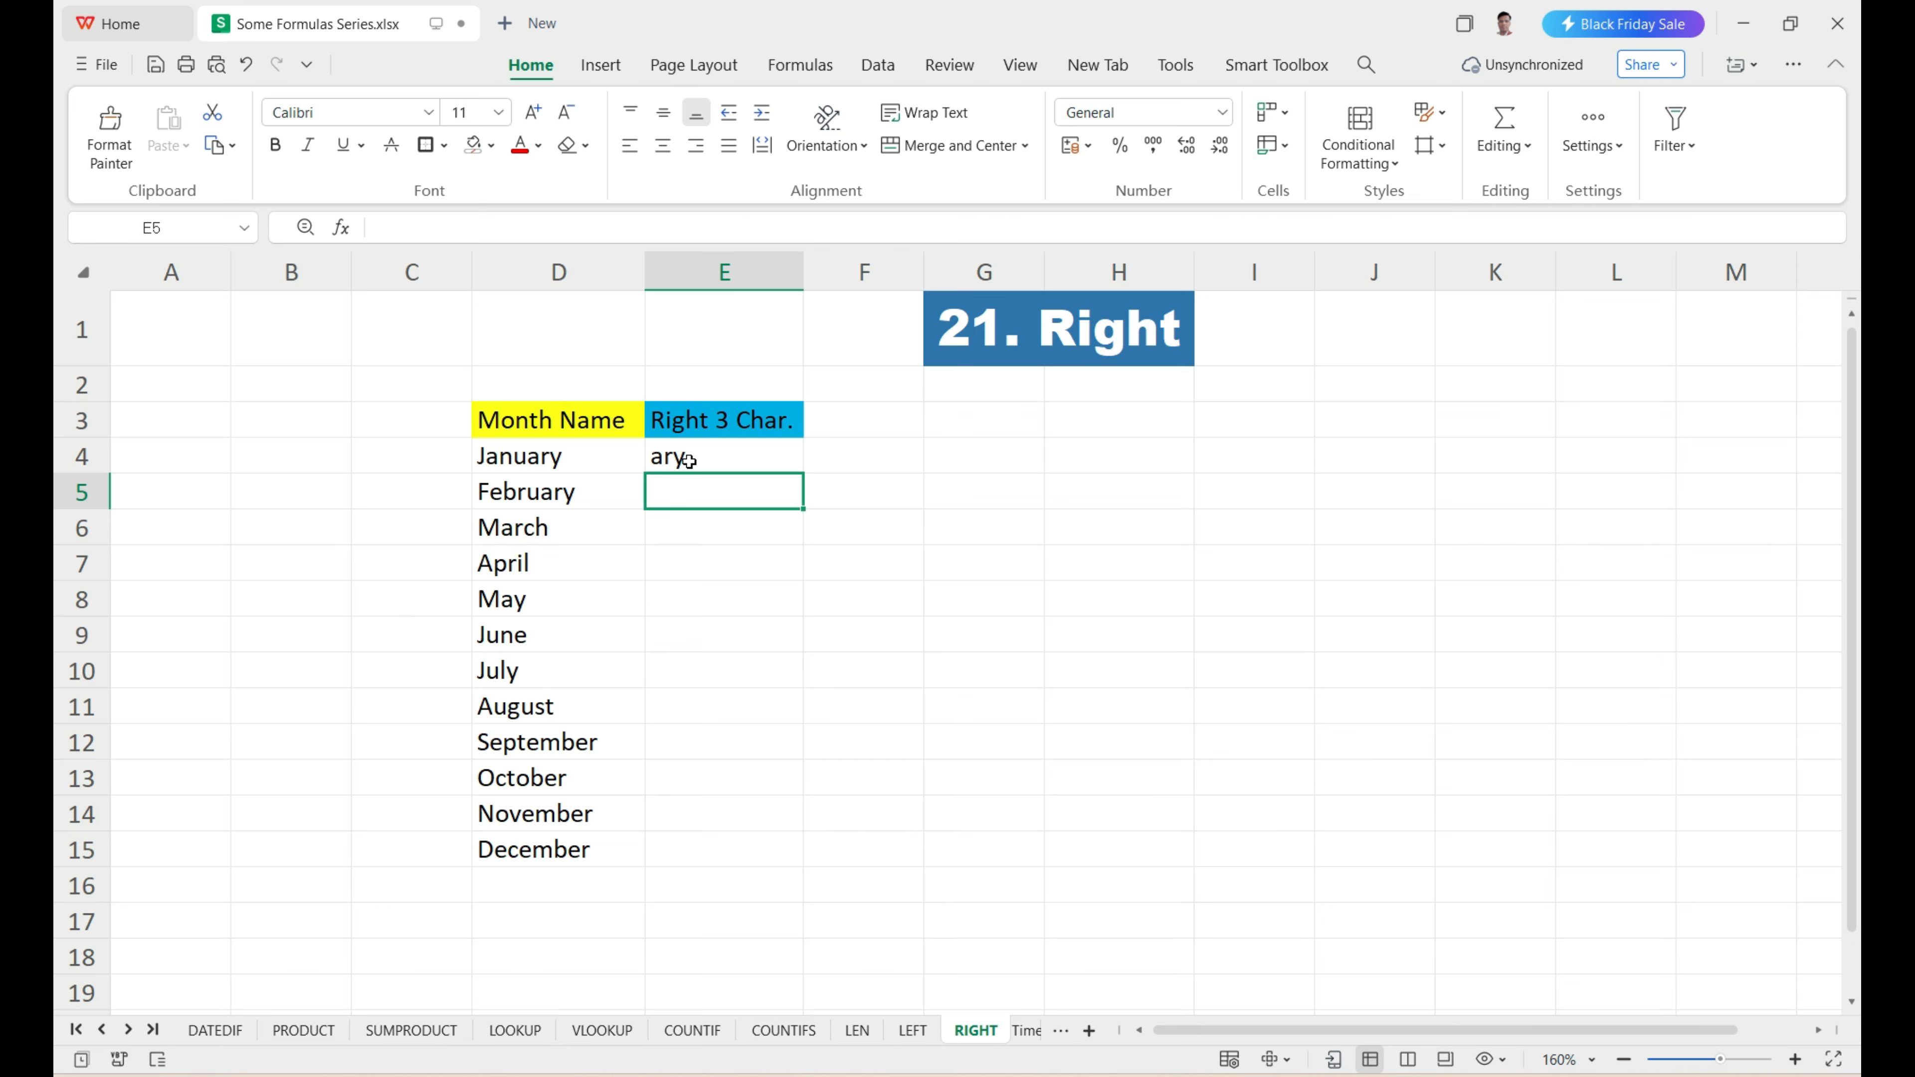
Fill the RIGHT formula from E4 down to E15 and compare the results with the month names.
left_click_drag(568, 496, 562, 851)
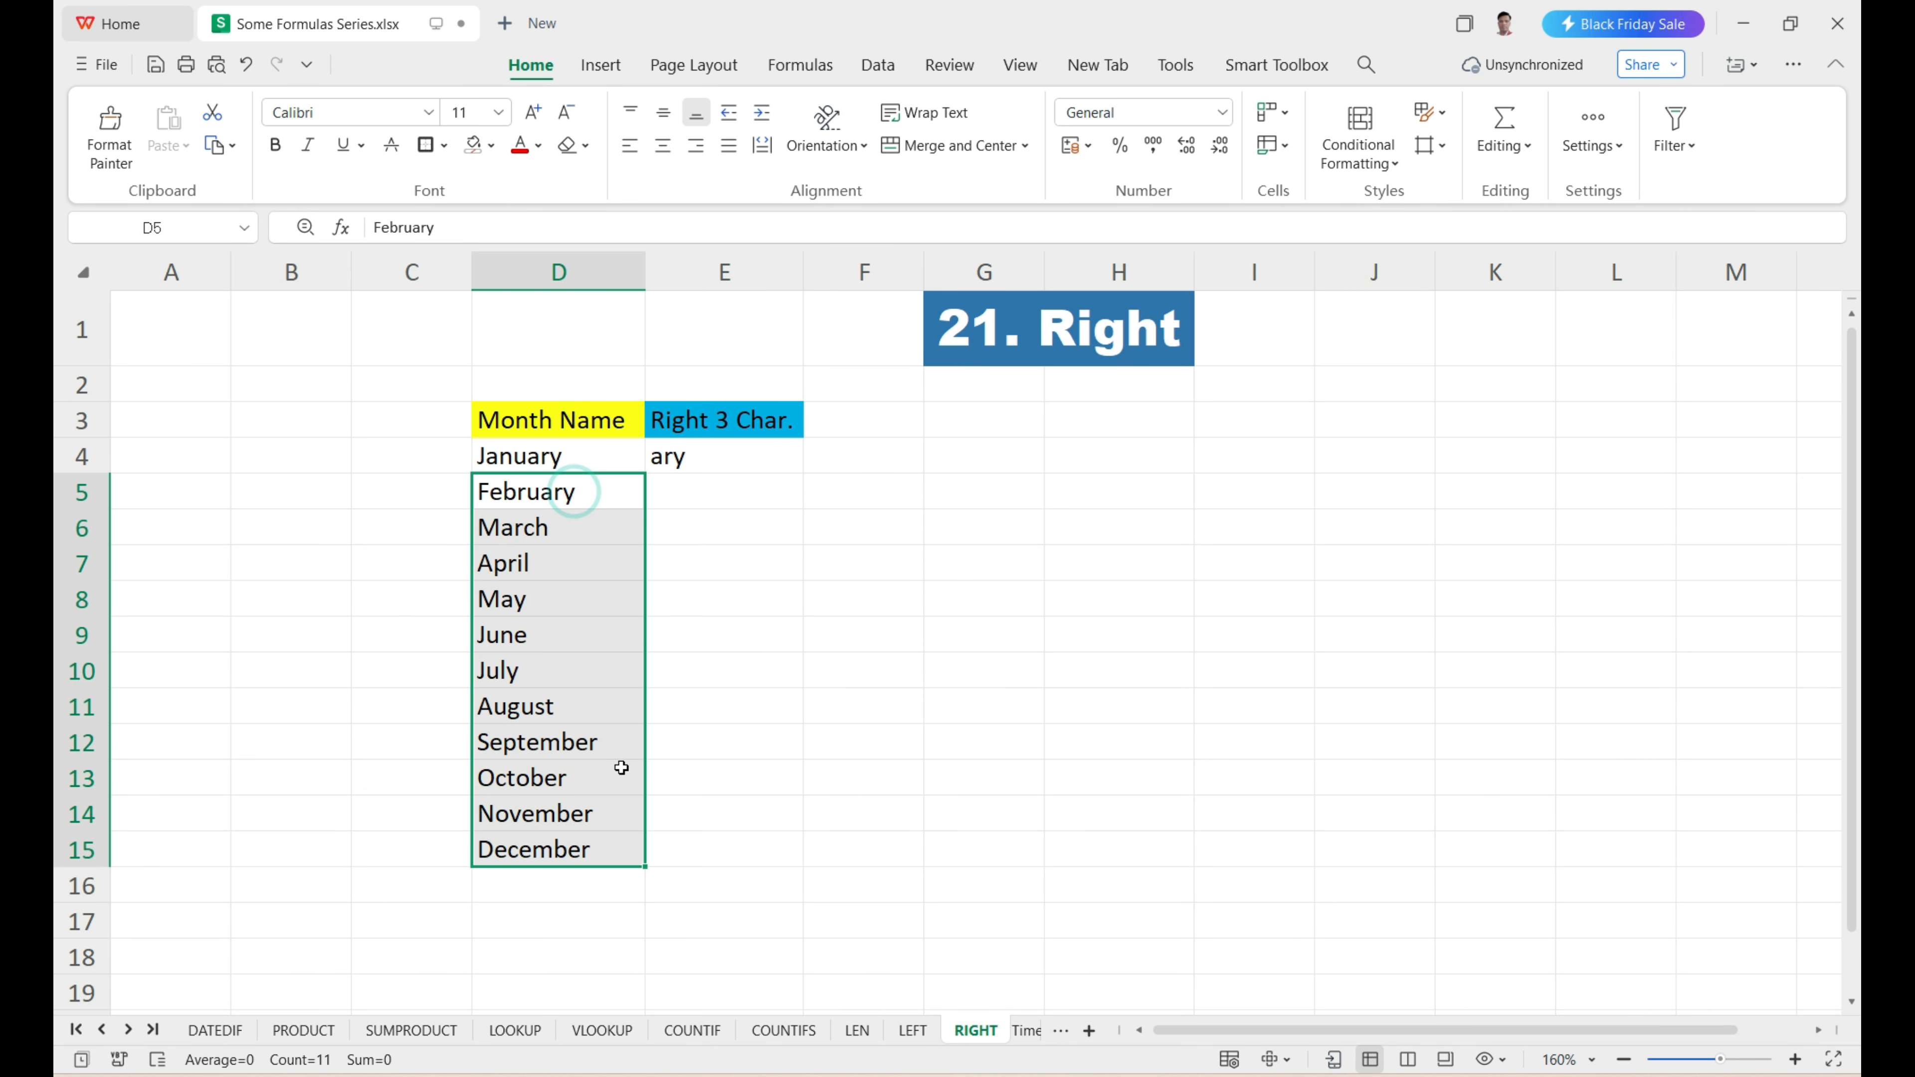
left_click(718, 461)
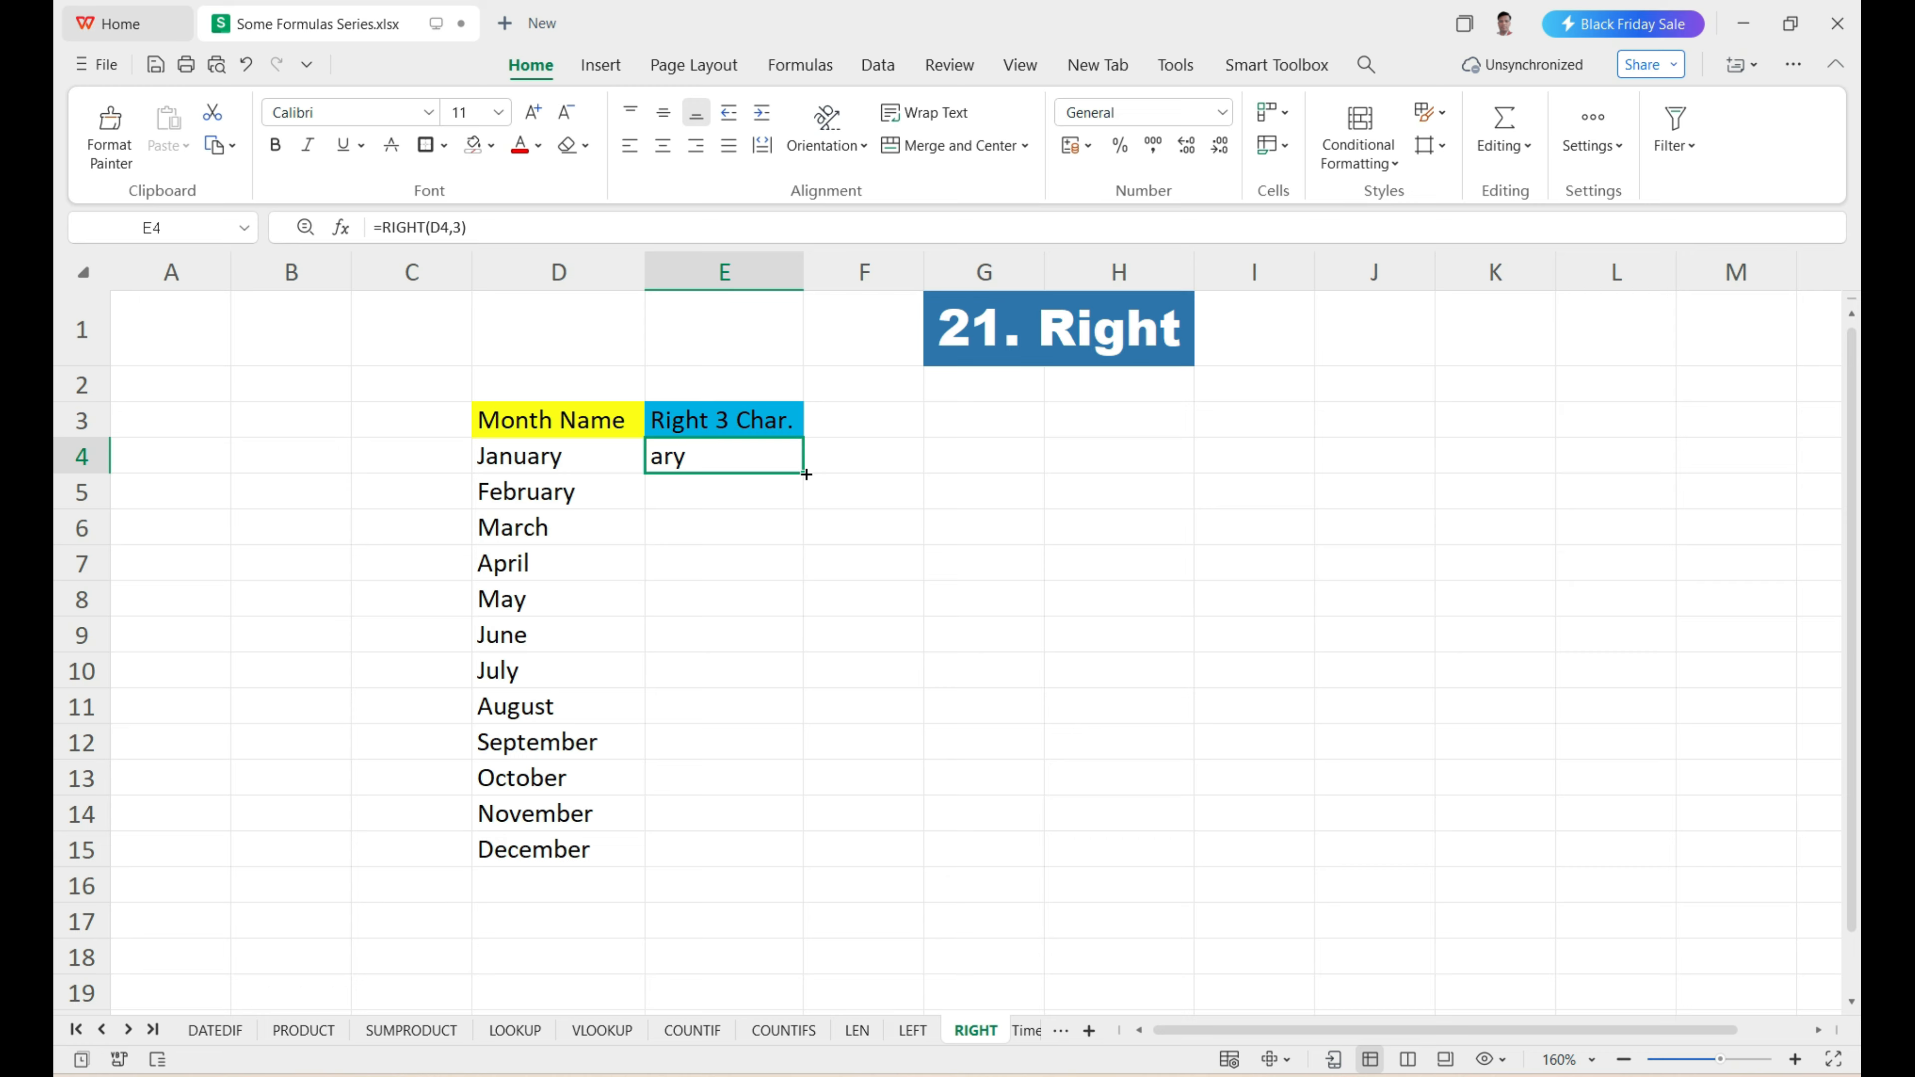
left_click_drag(804, 472, 804, 860)
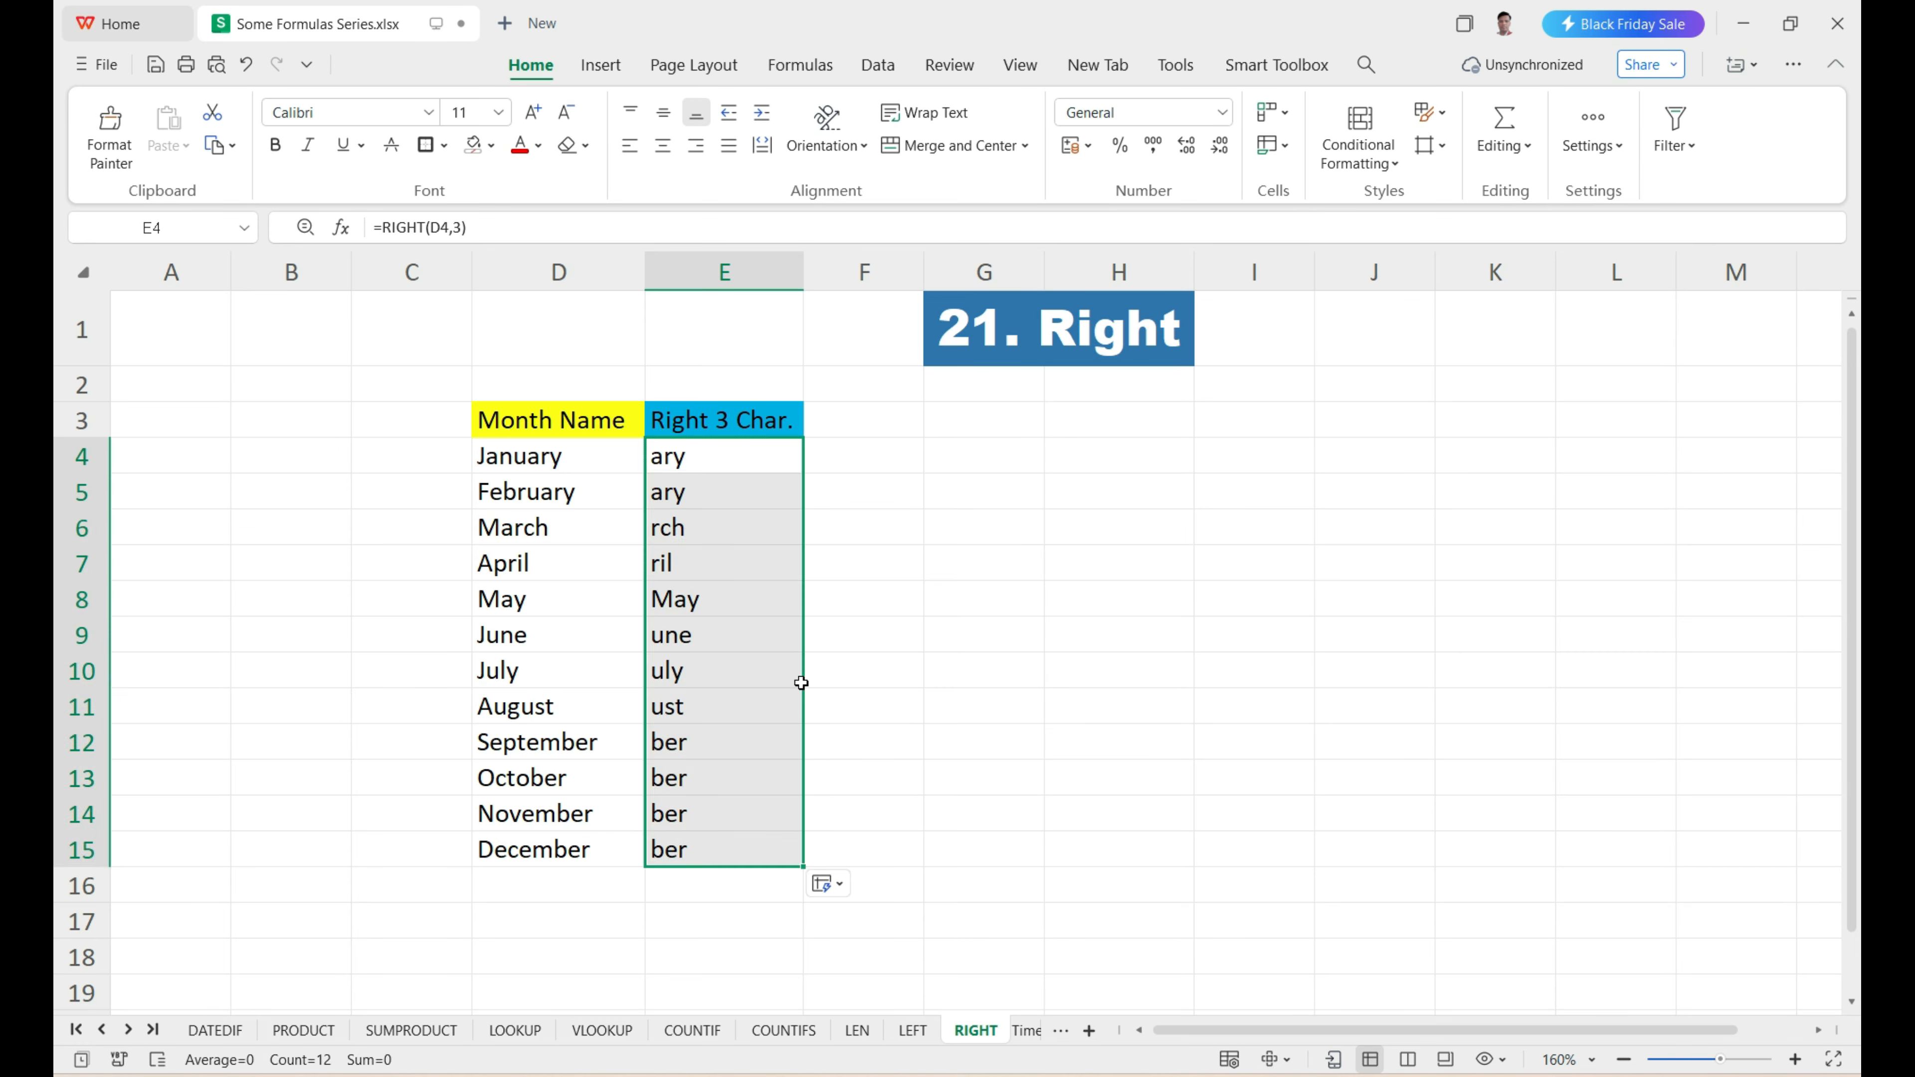
left_click_drag(603, 462, 595, 851)
left_click_drag(671, 461, 667, 850)
Open the Time sheet and review the hour, minute and second values in D5:F5.
left_click(127, 1030)
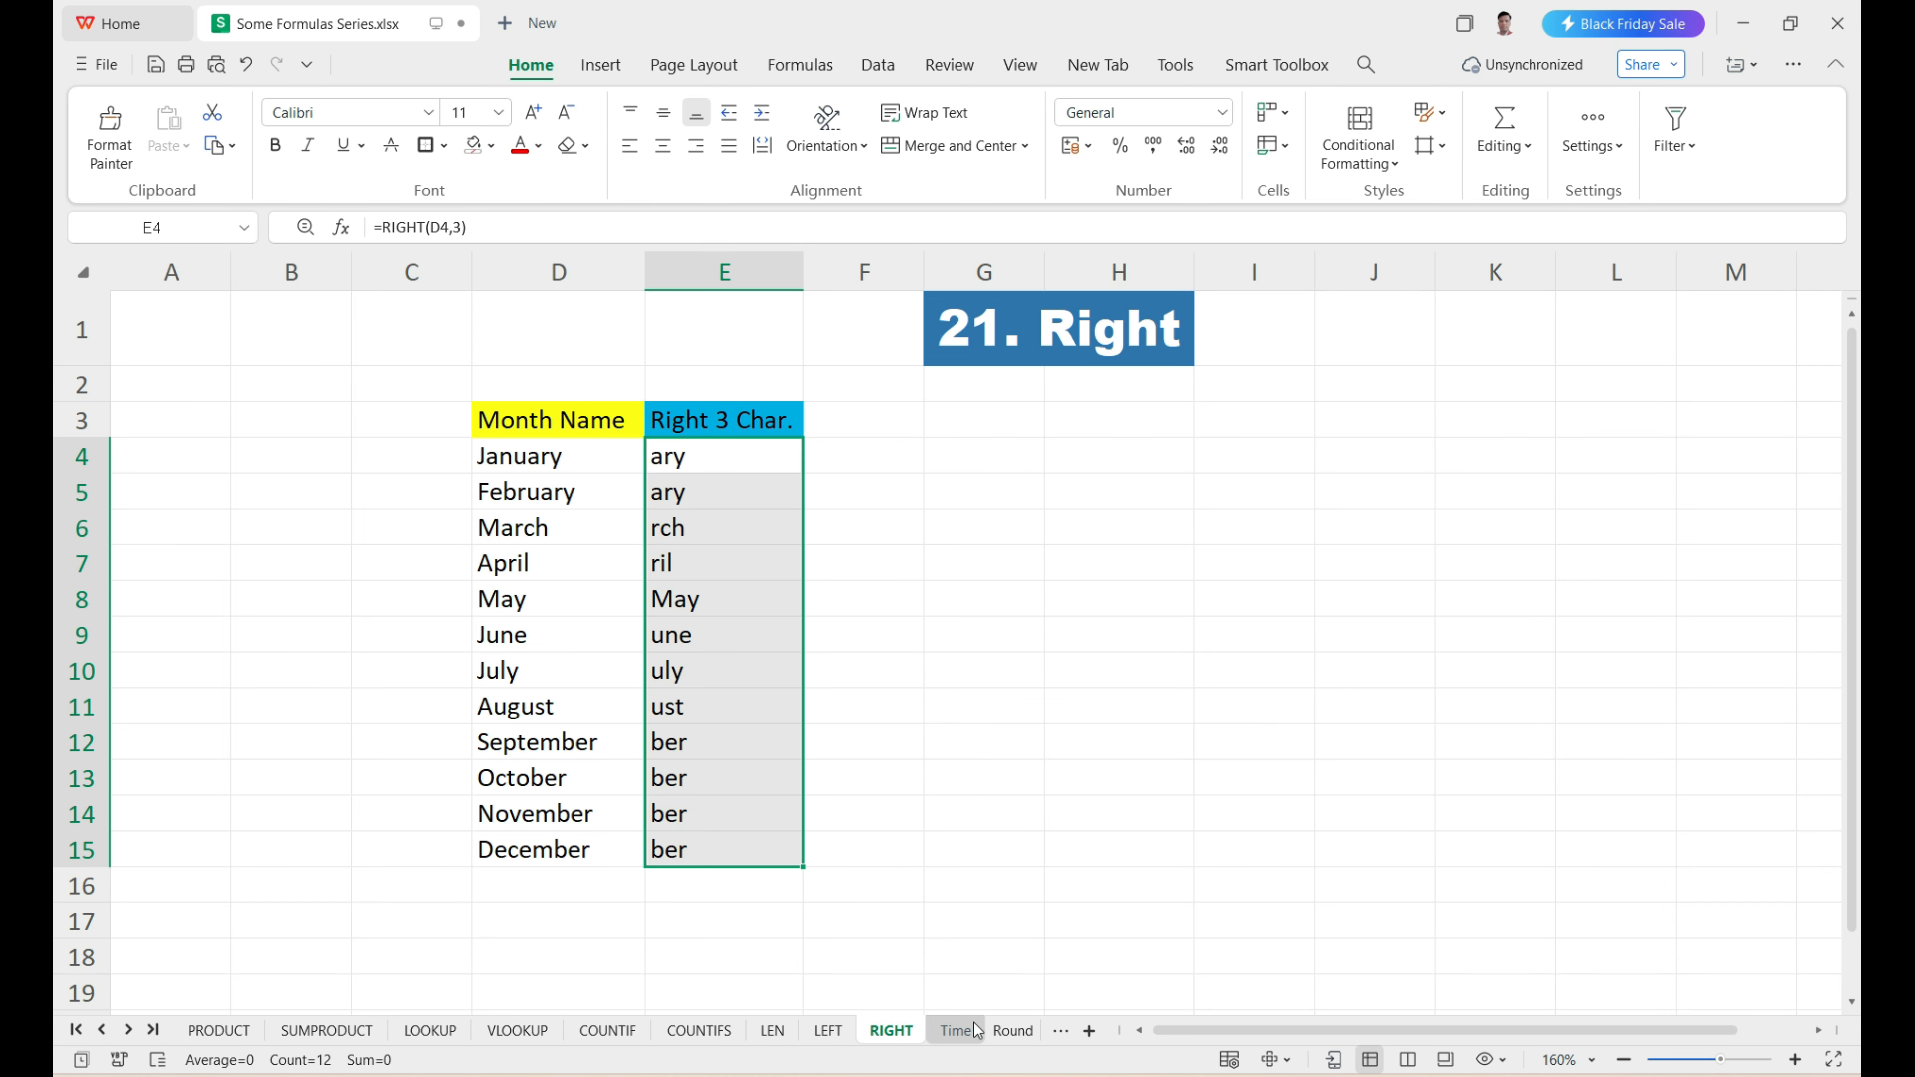
left_click(955, 1030)
left_click(958, 423)
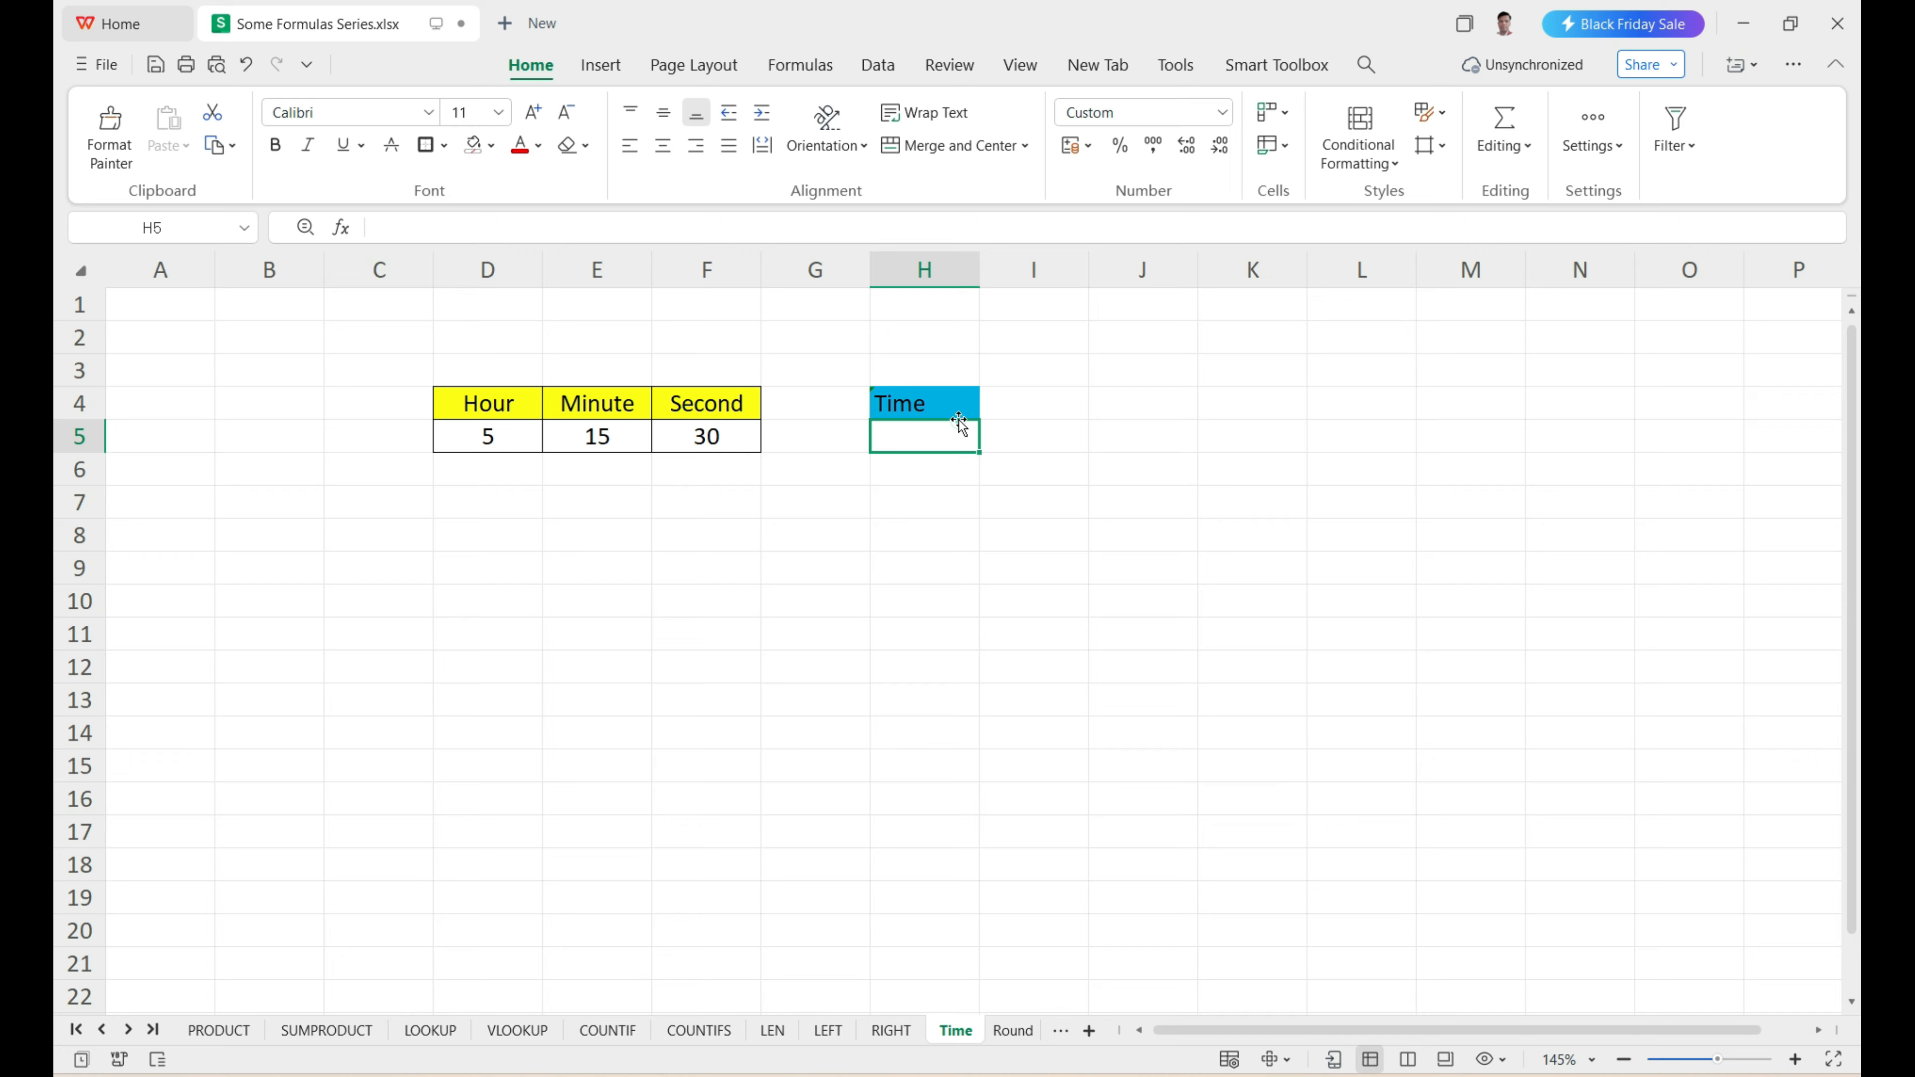
left_click(507, 445)
left_click(614, 435)
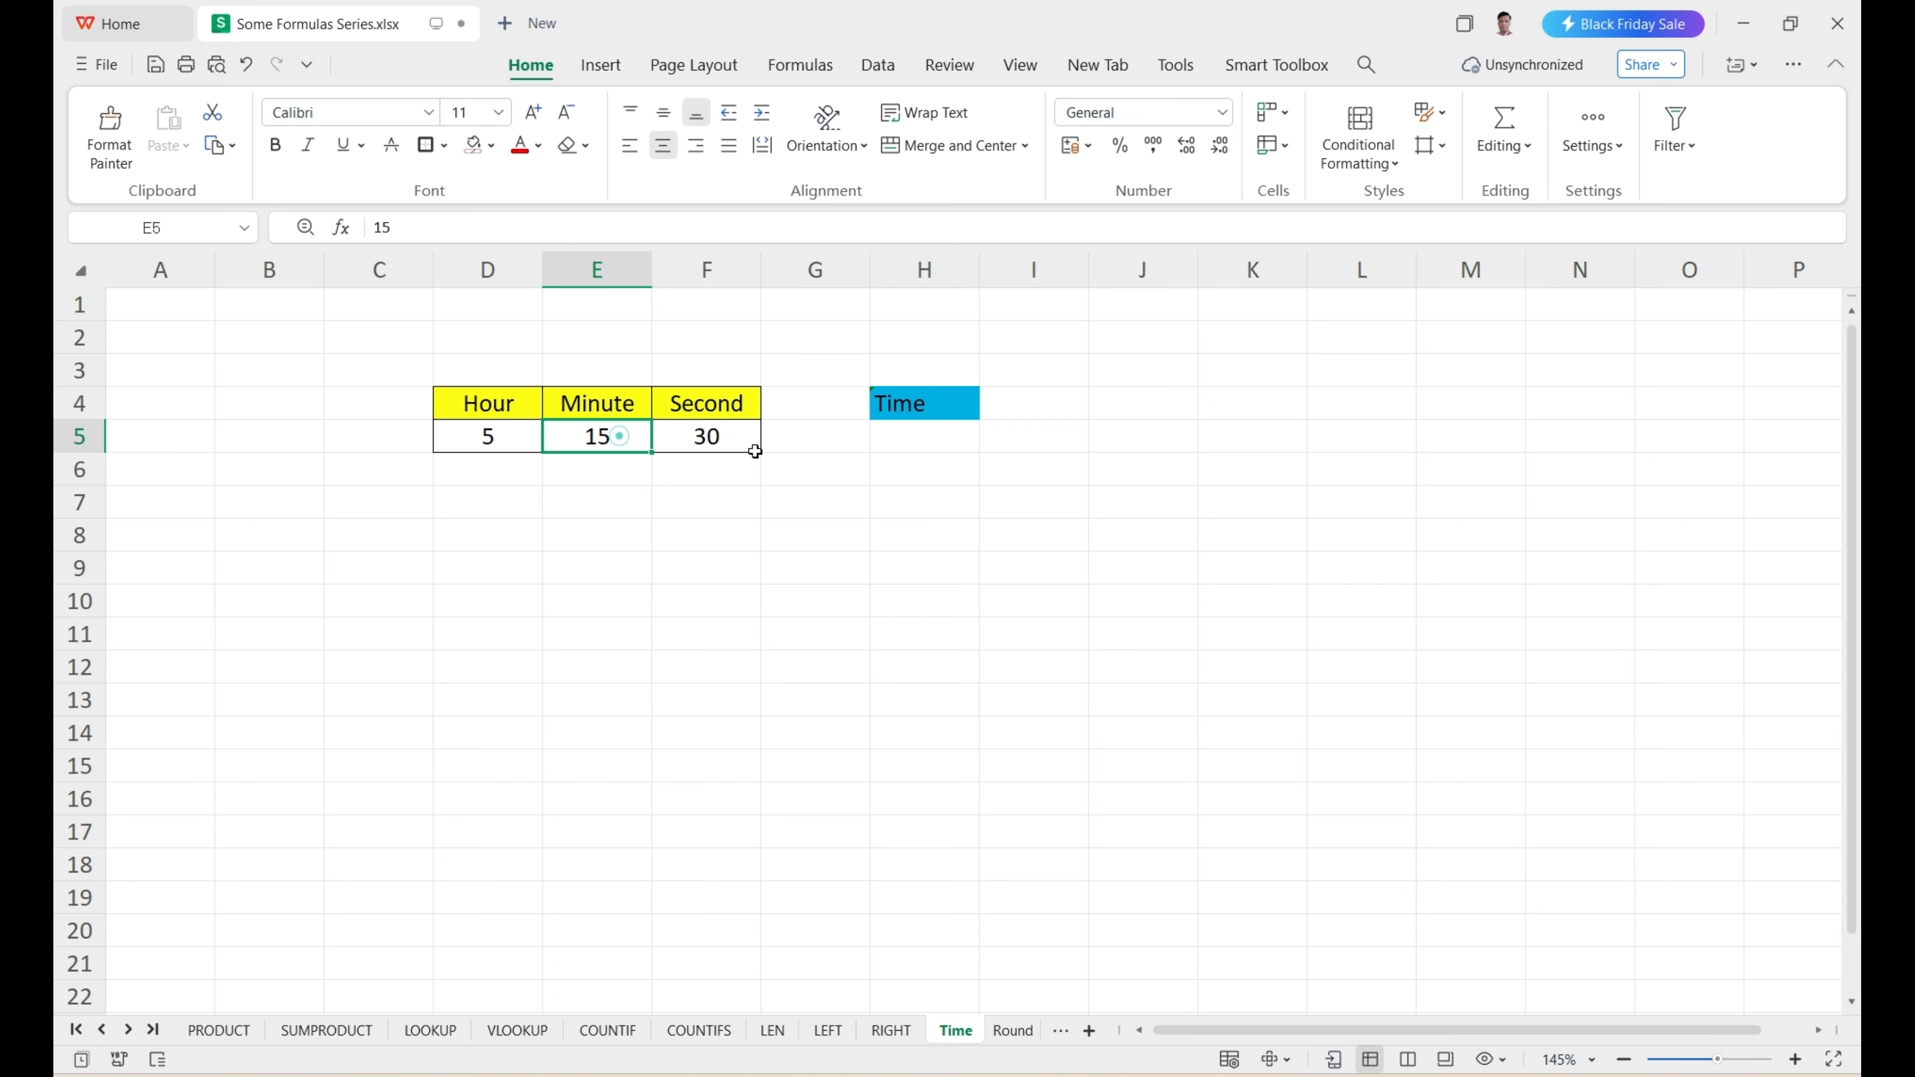
left_click(720, 430)
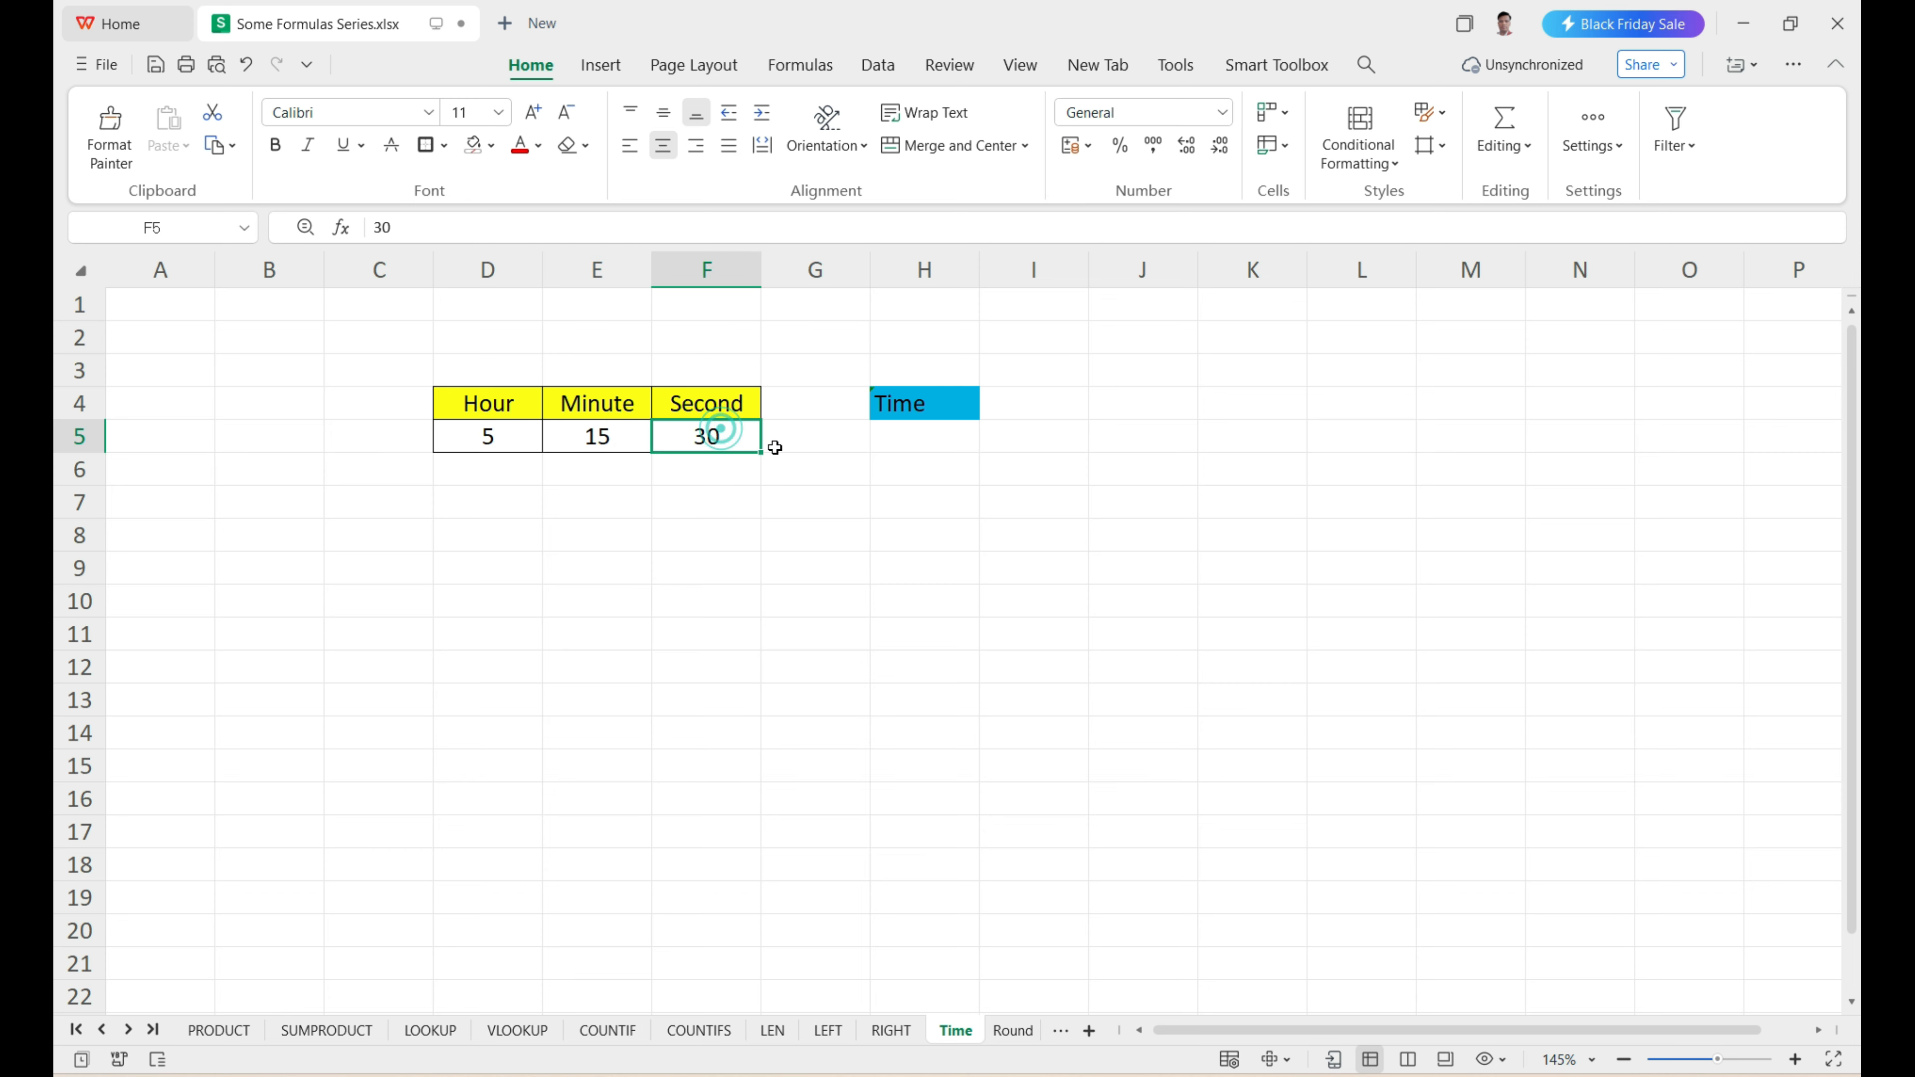
Enter =TIME(D5,E5,F5) in H5 to combine the hour, minute and second into a time.
left_click(901, 444)
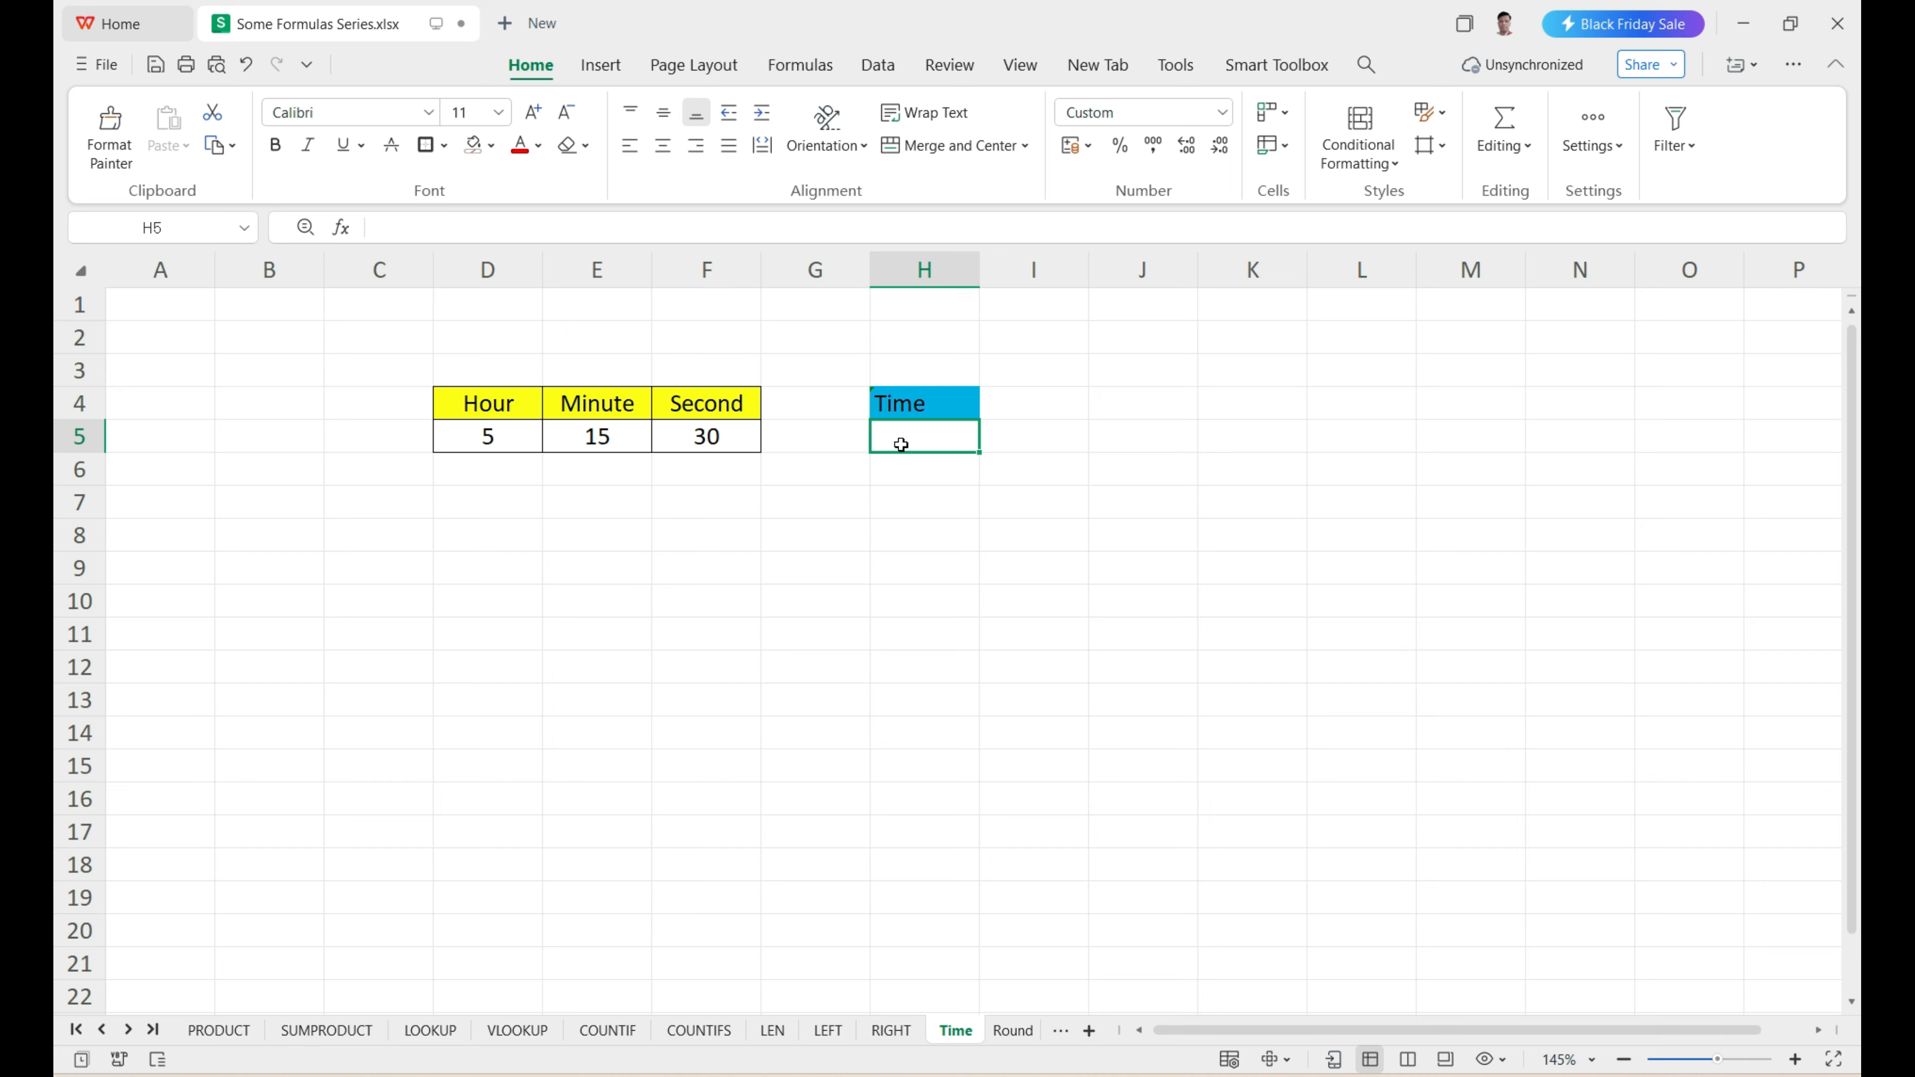
type("=time")
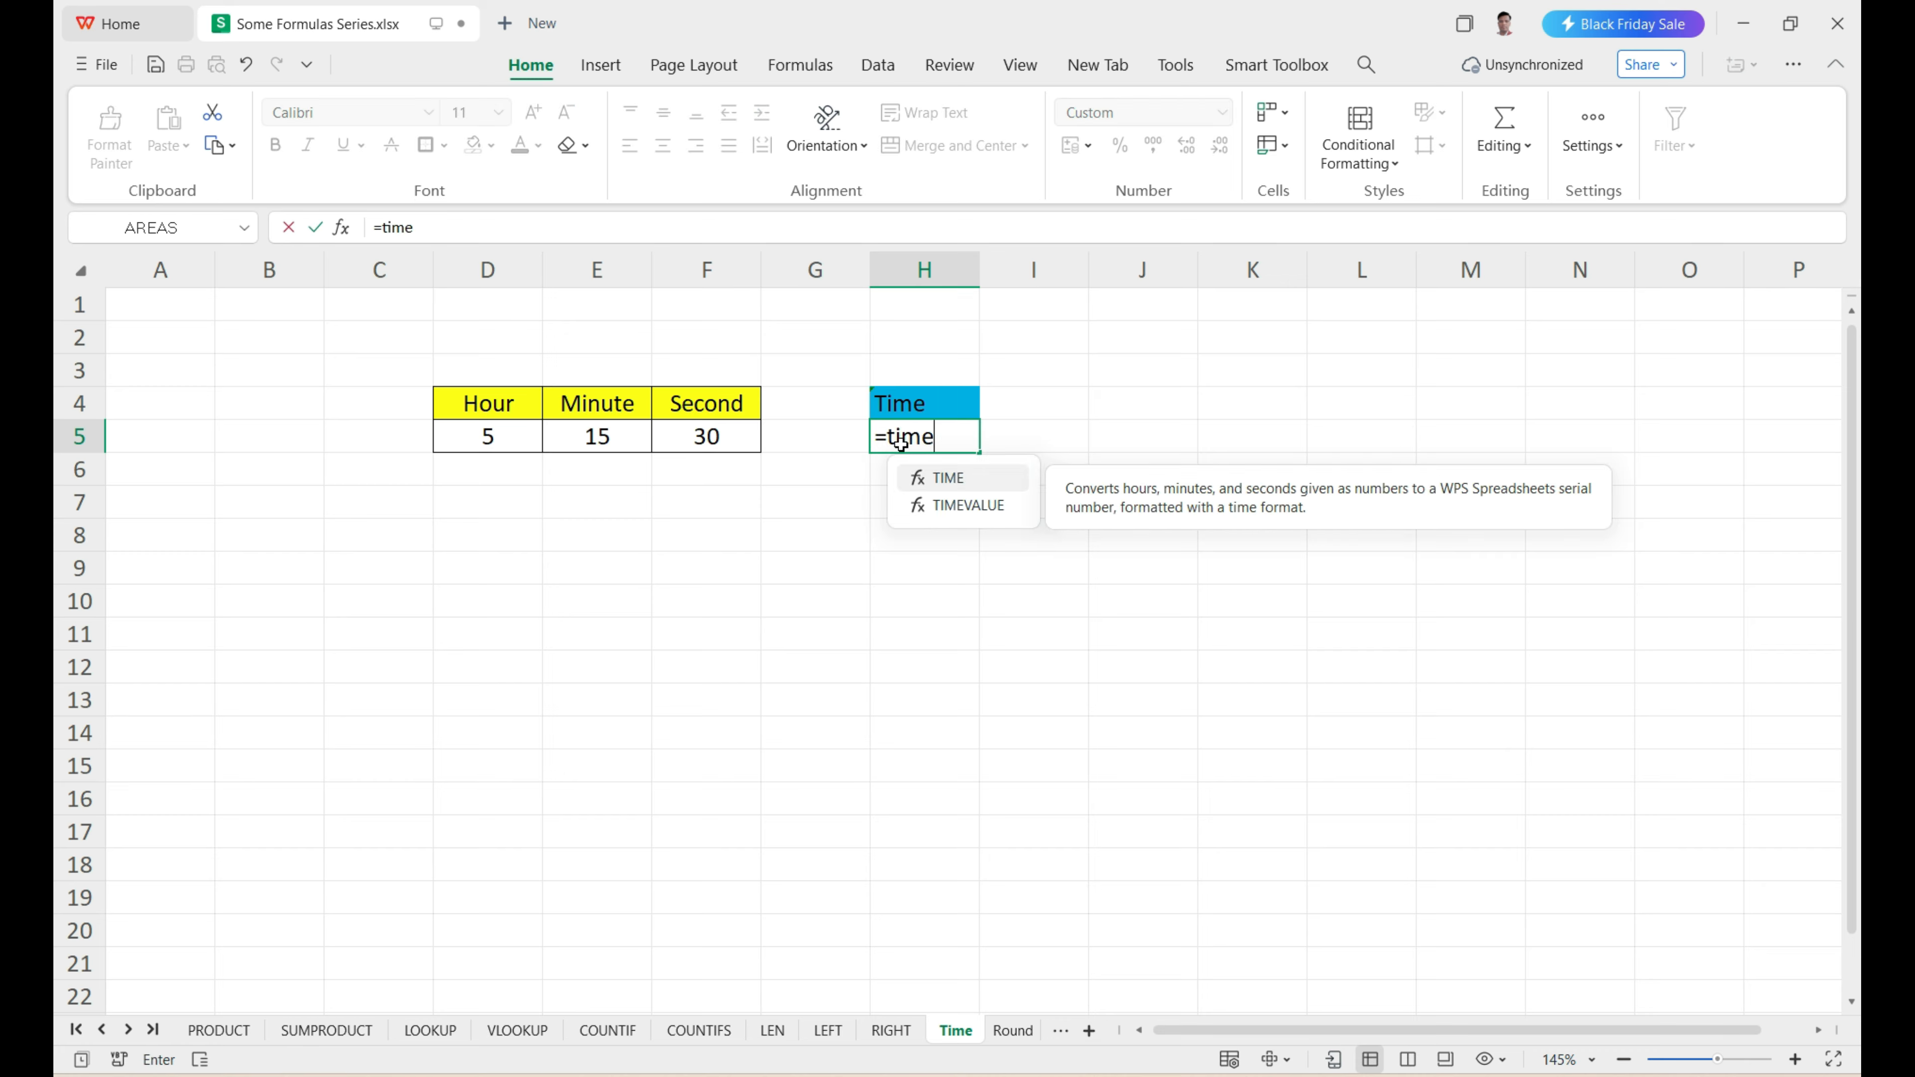
key("Tab")
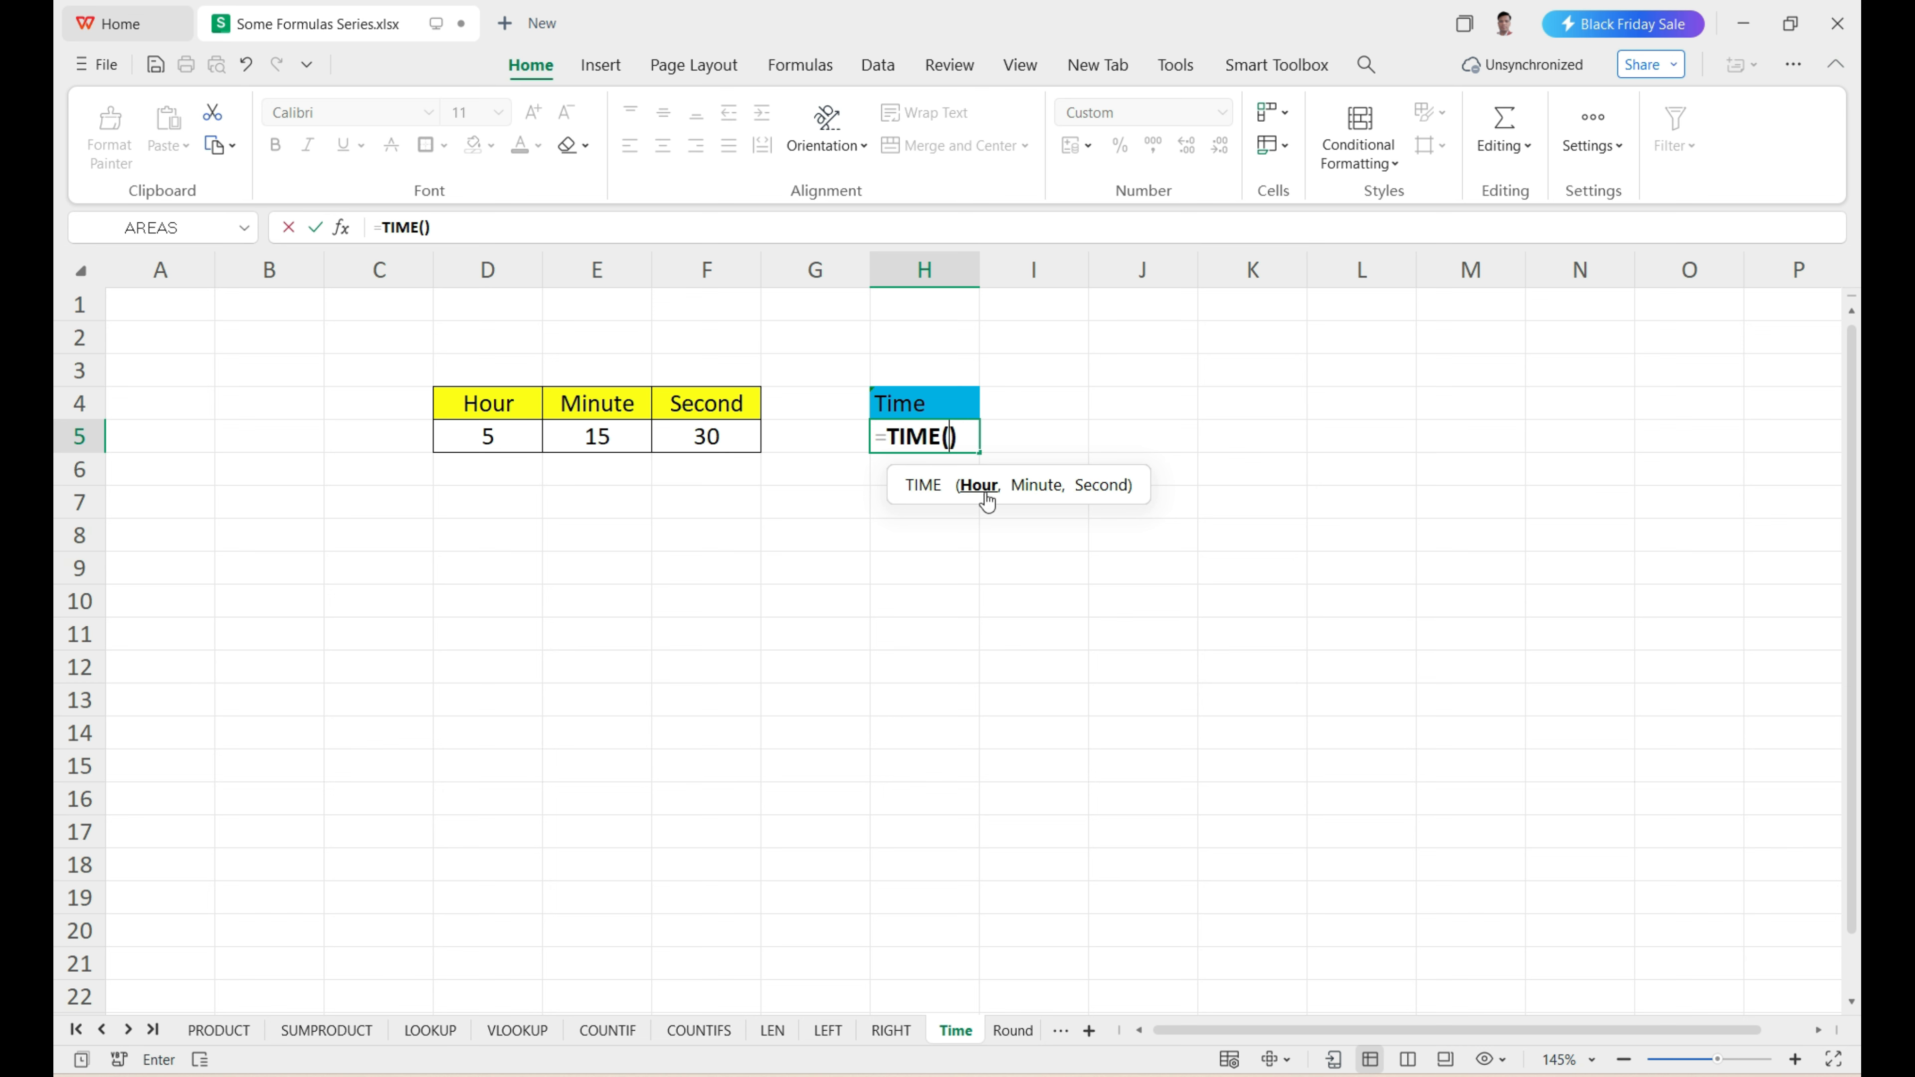
left_click(496, 435)
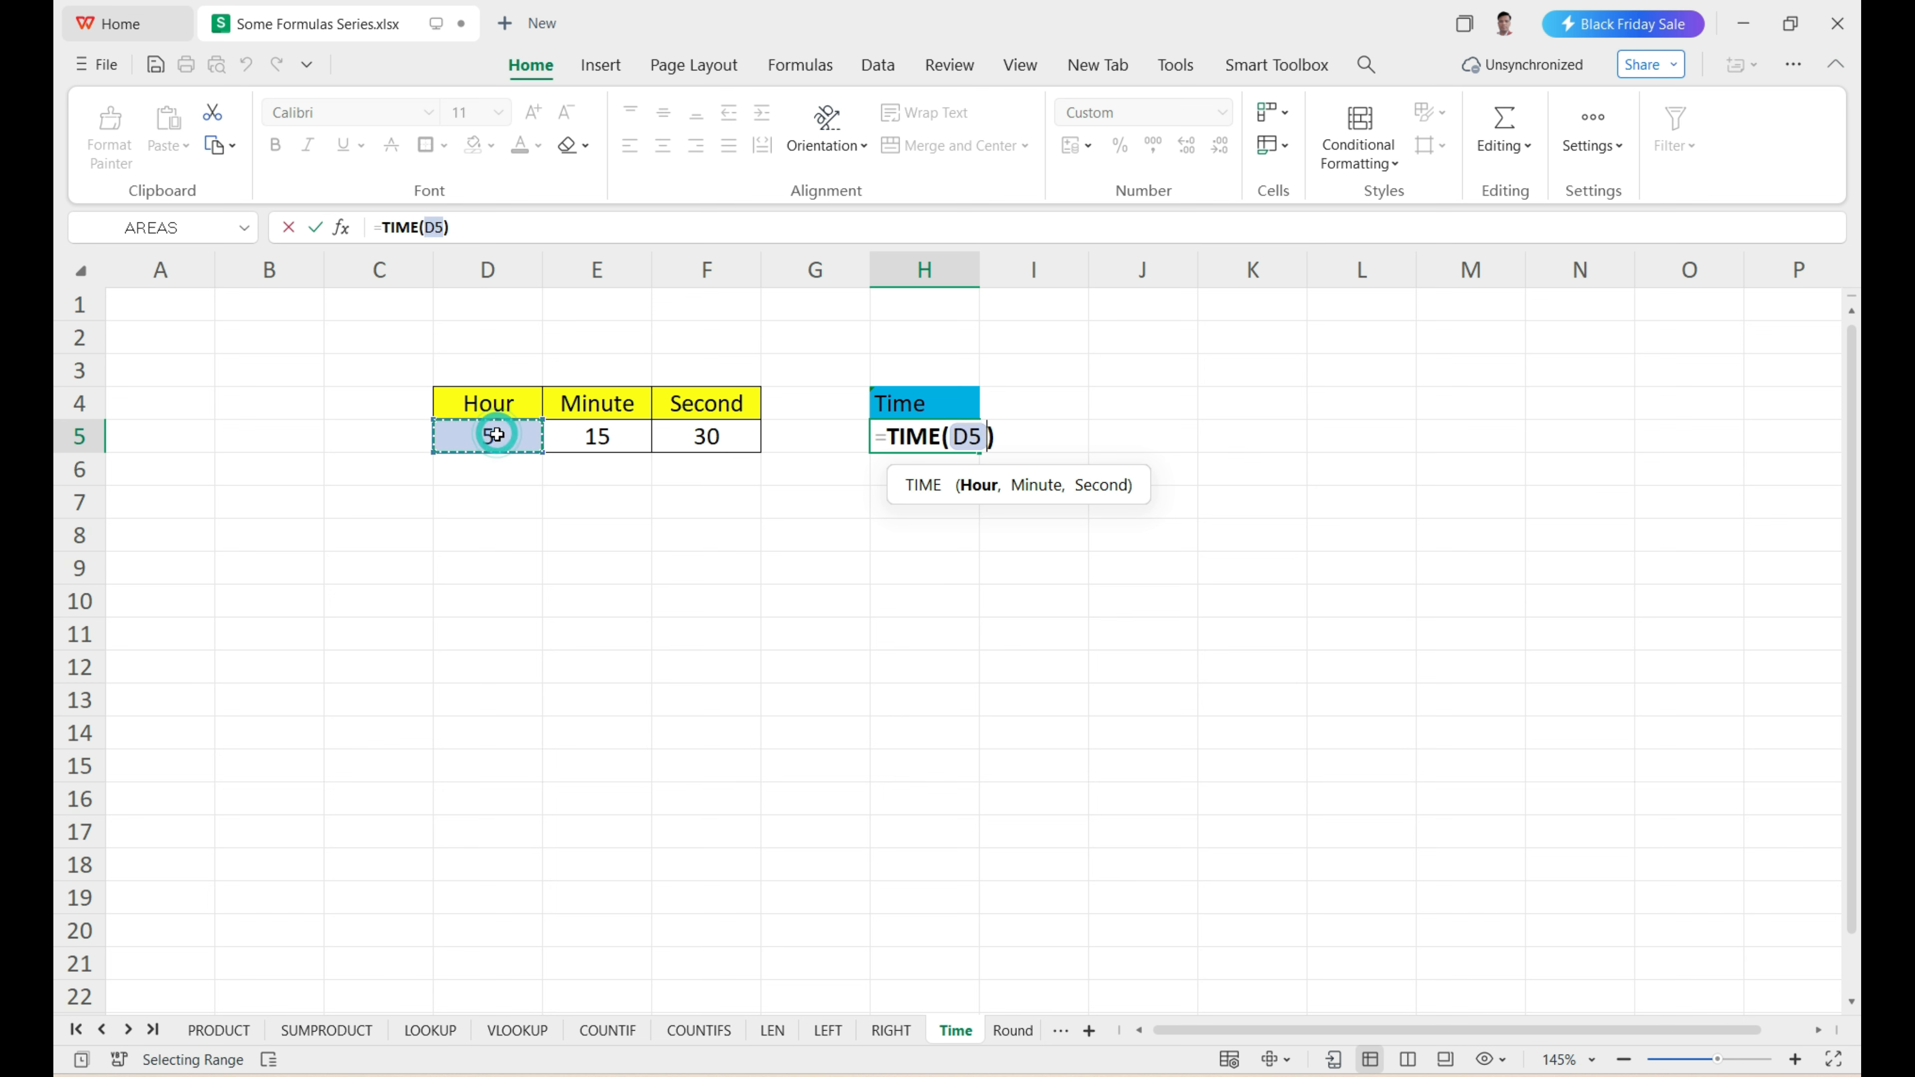
type(",")
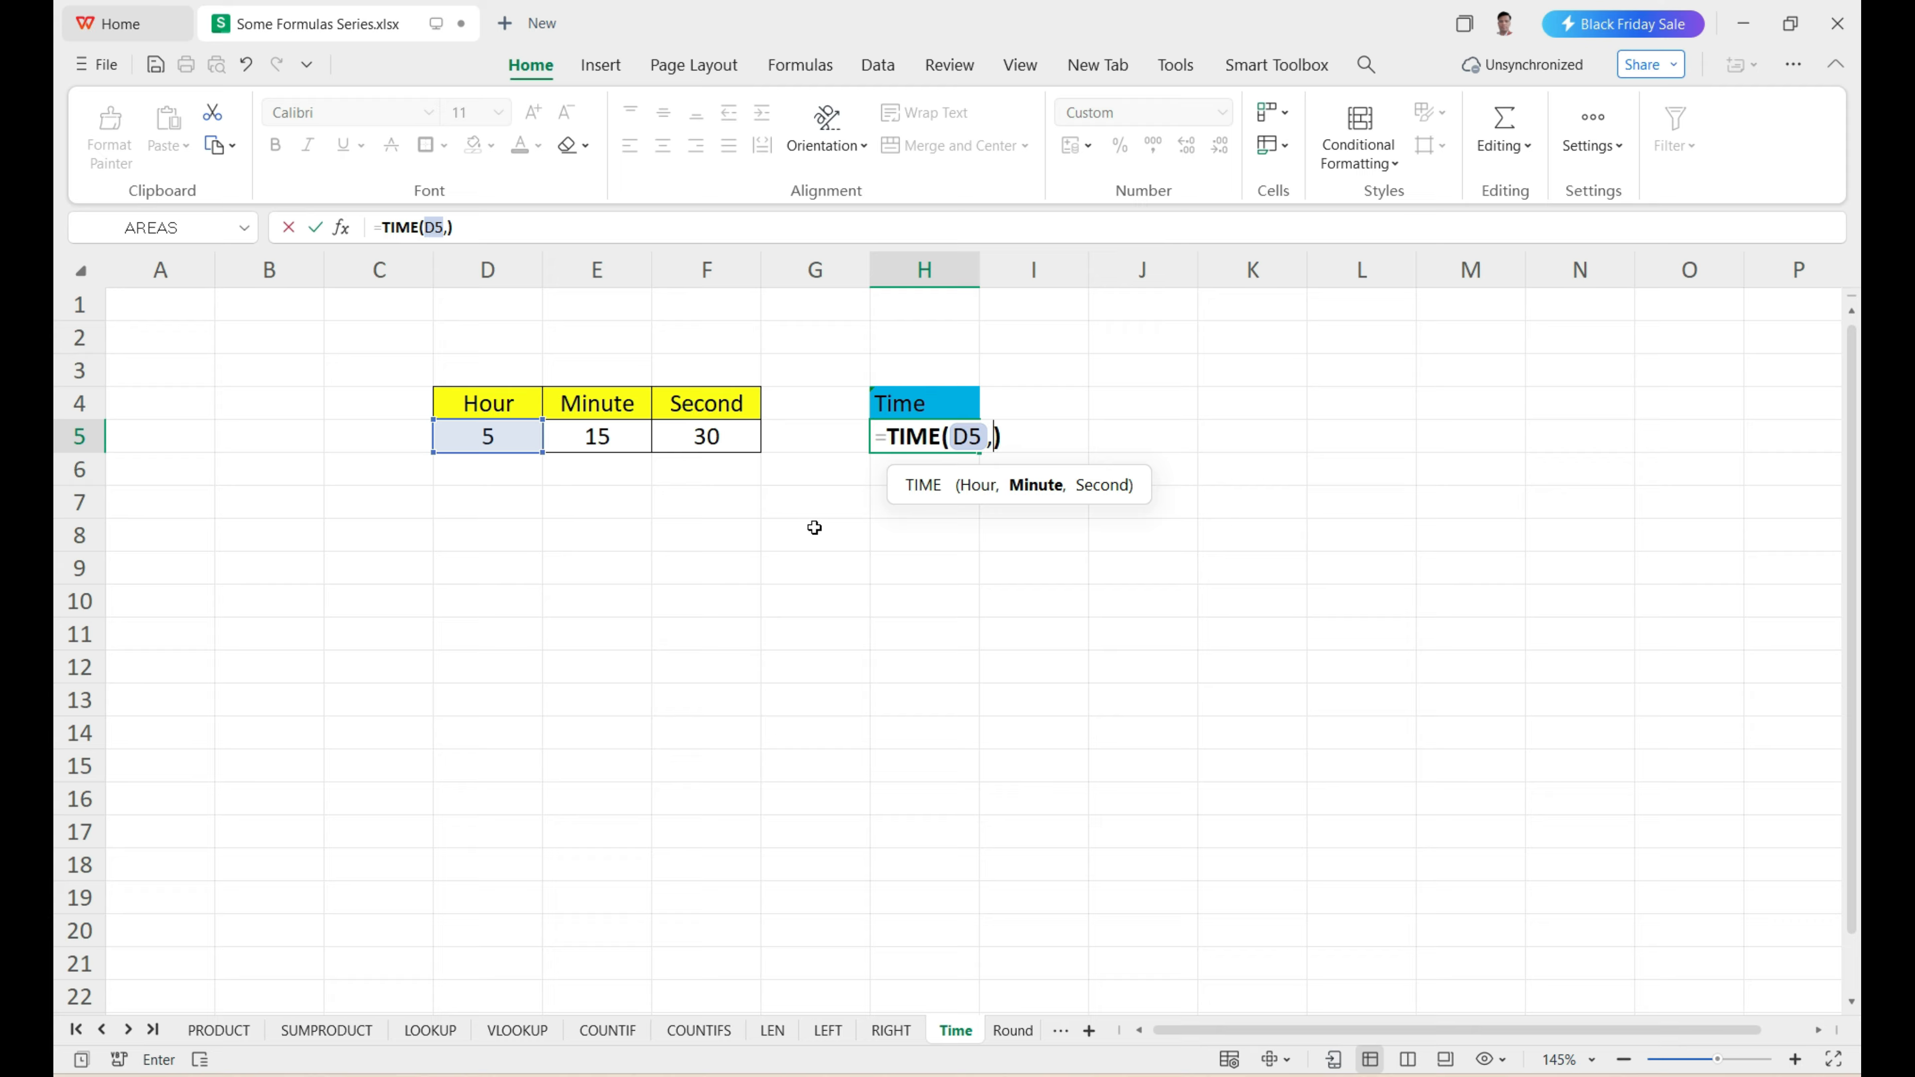
left_click(635, 437)
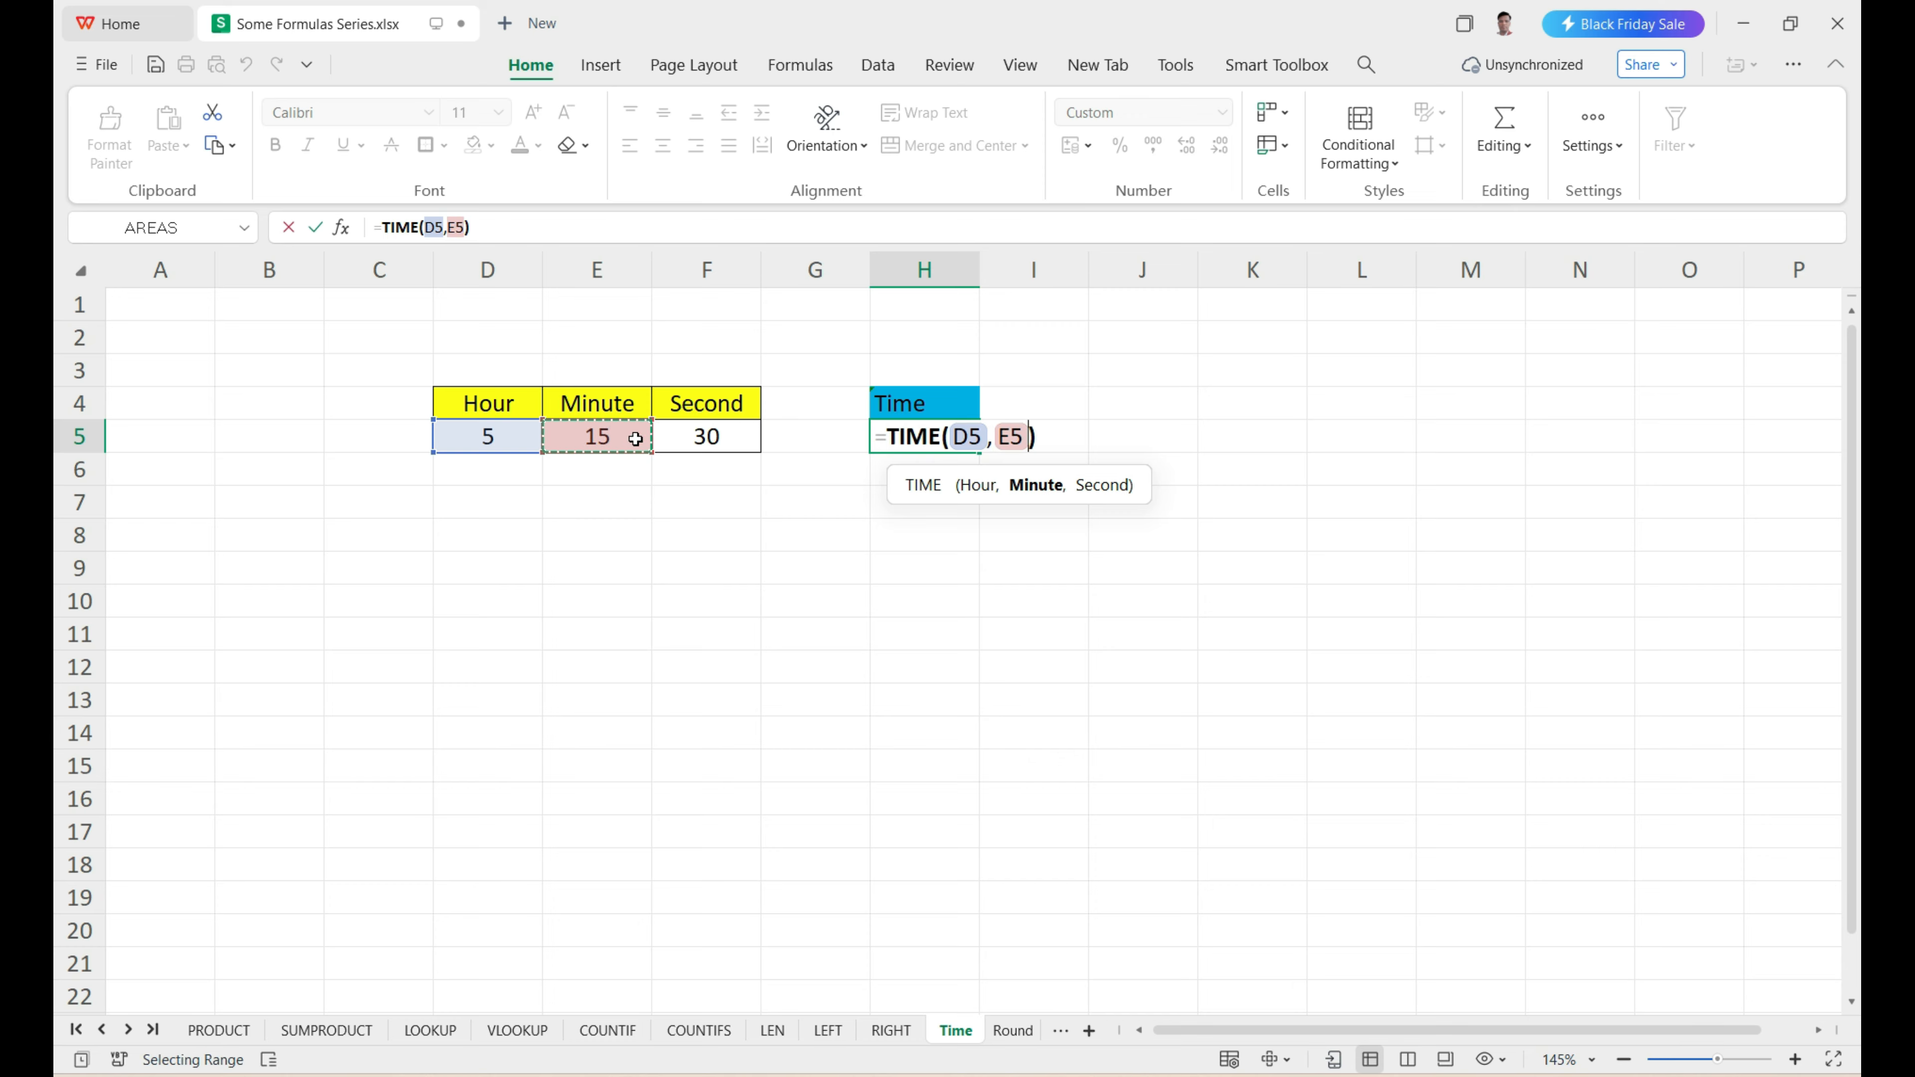
type(",")
left_click(705, 443)
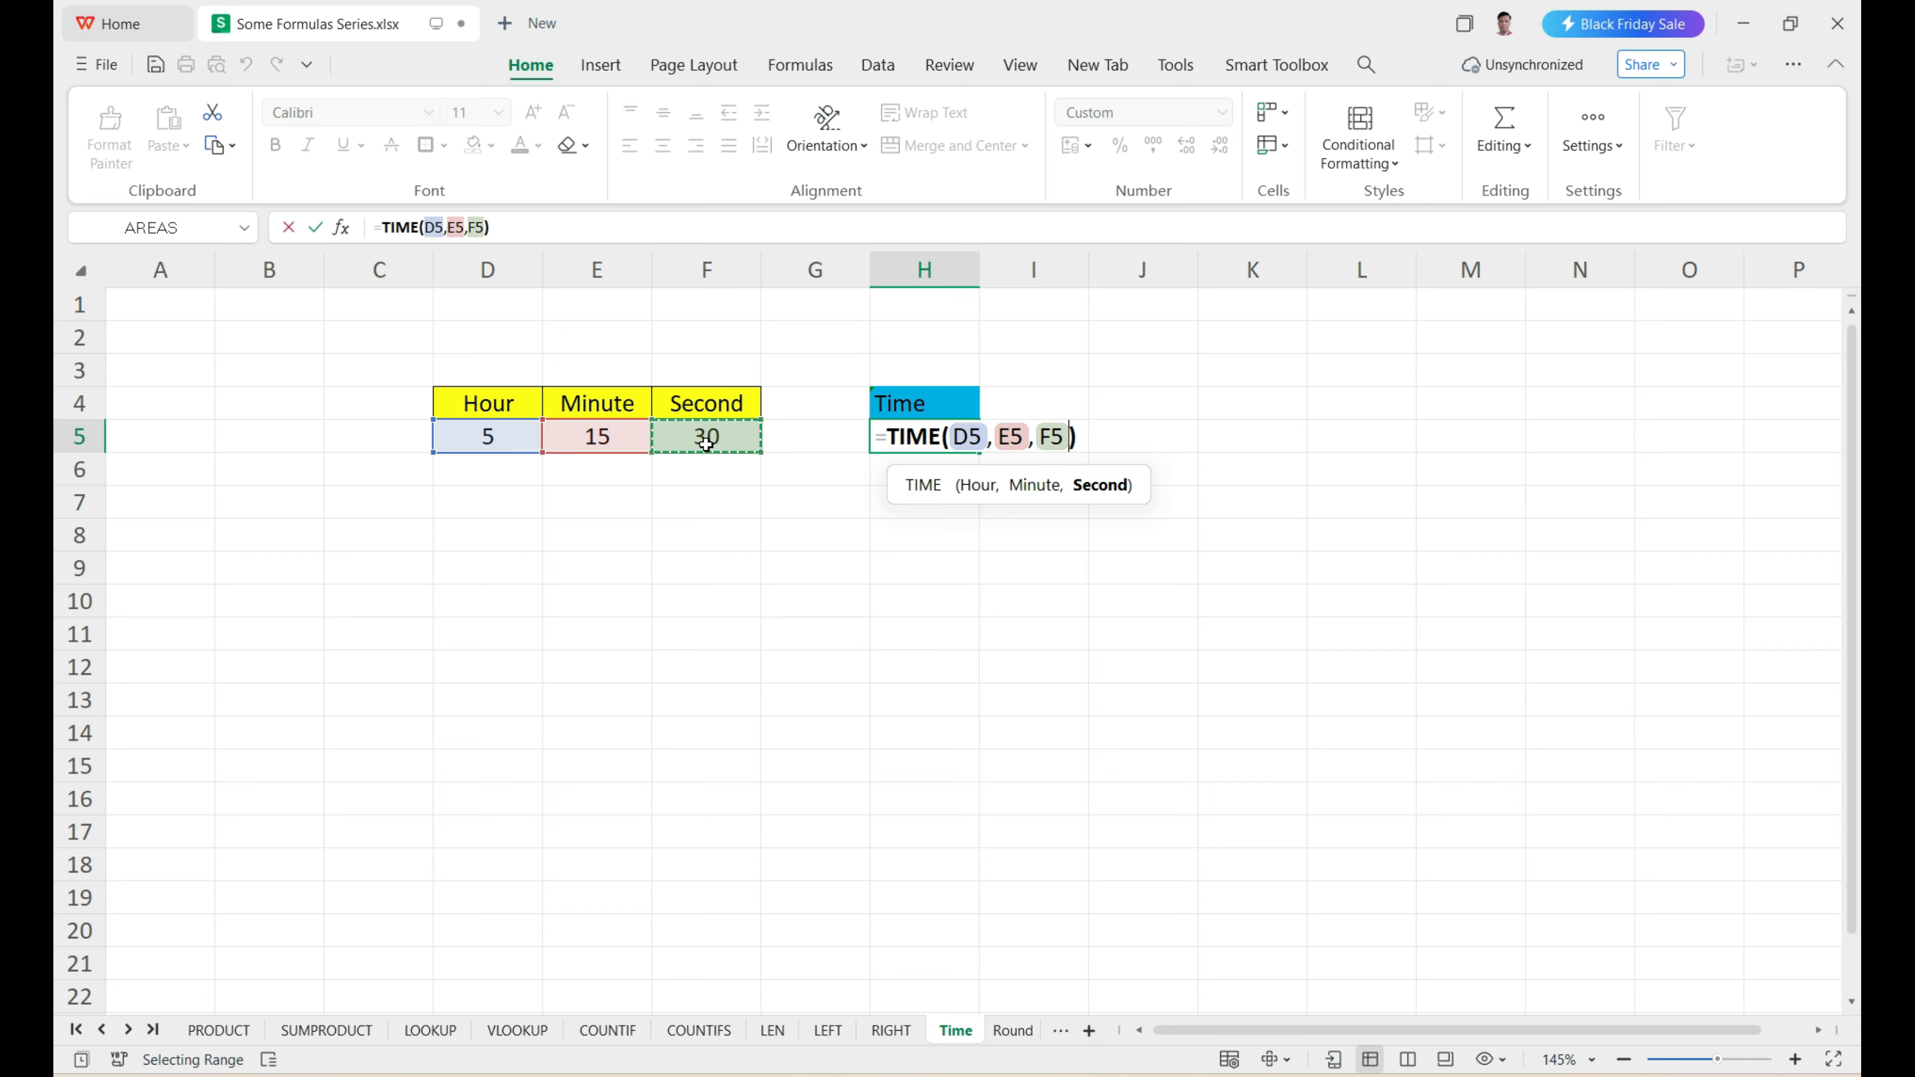
key("Return")
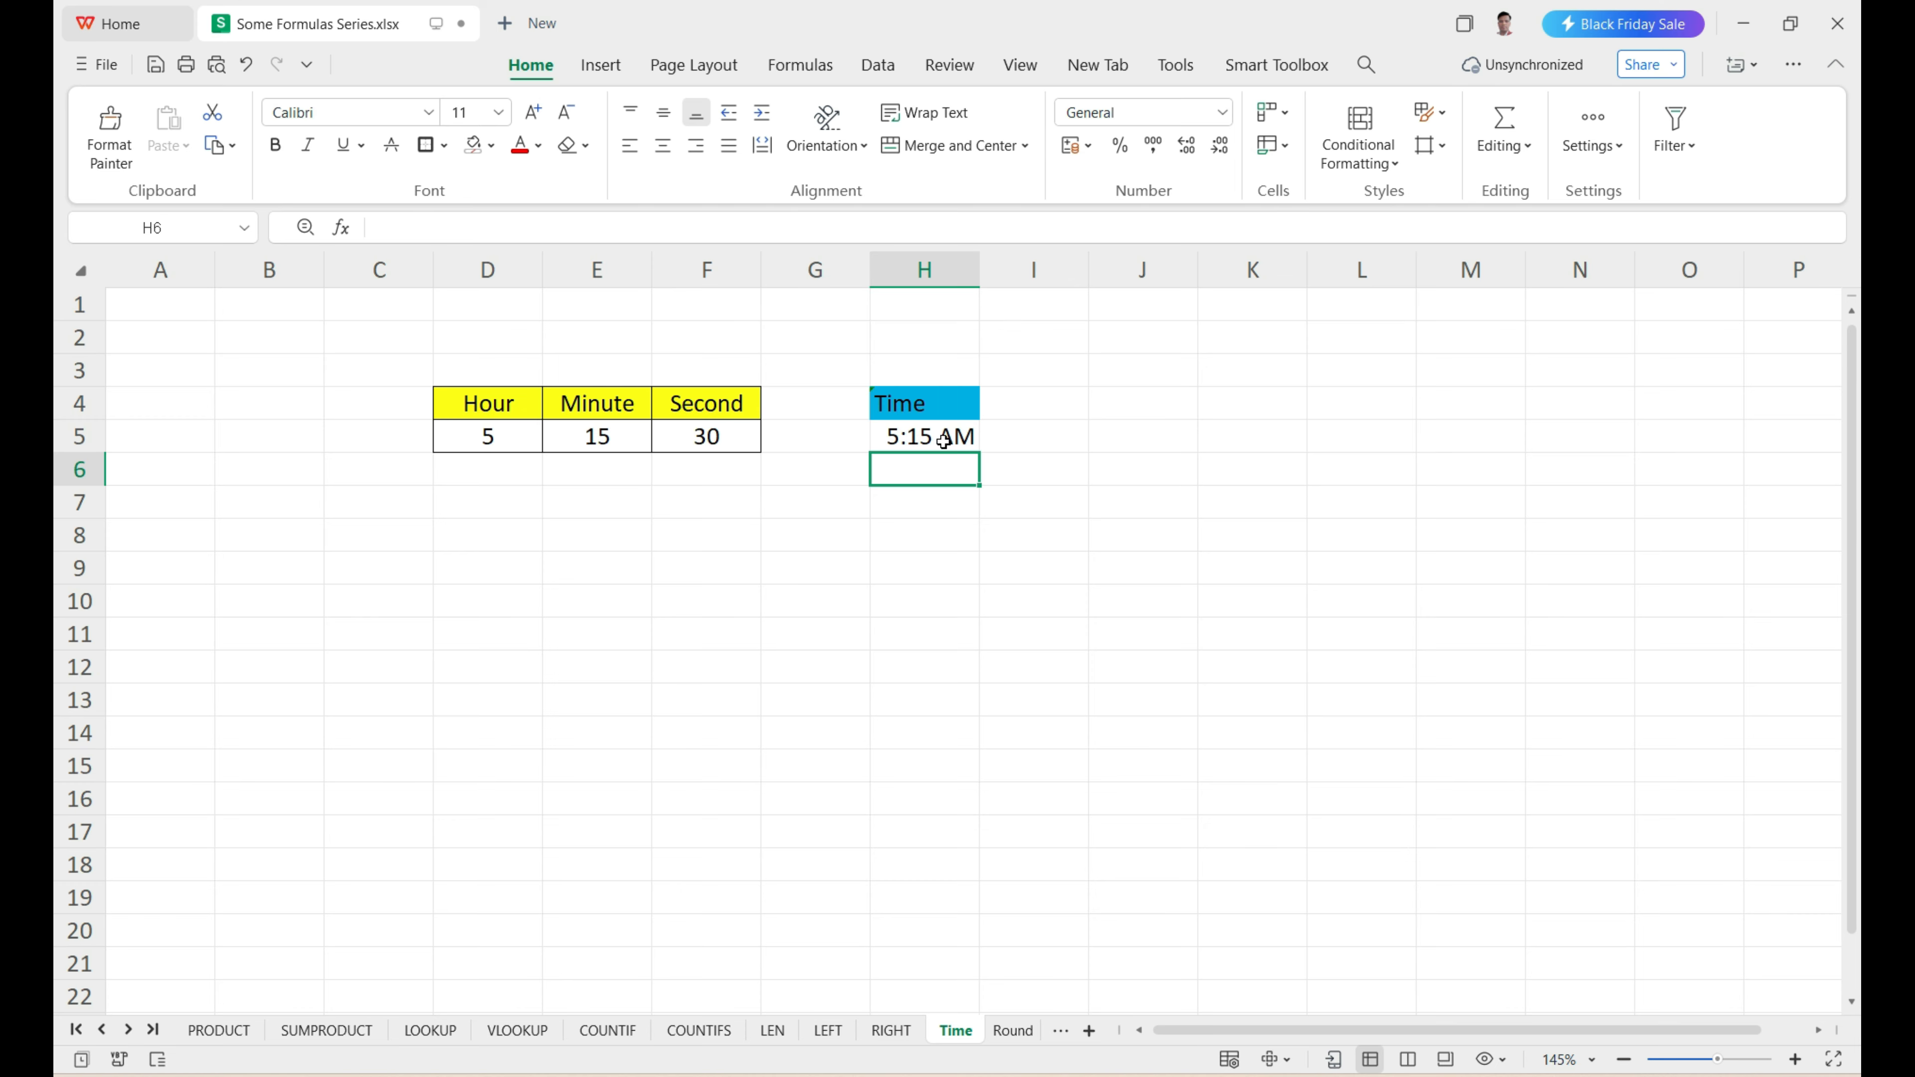
Add a second set of time values in row 8: 20 in D8, 45 in E8 and 57 in F8.
left_click(518, 524)
type("20")
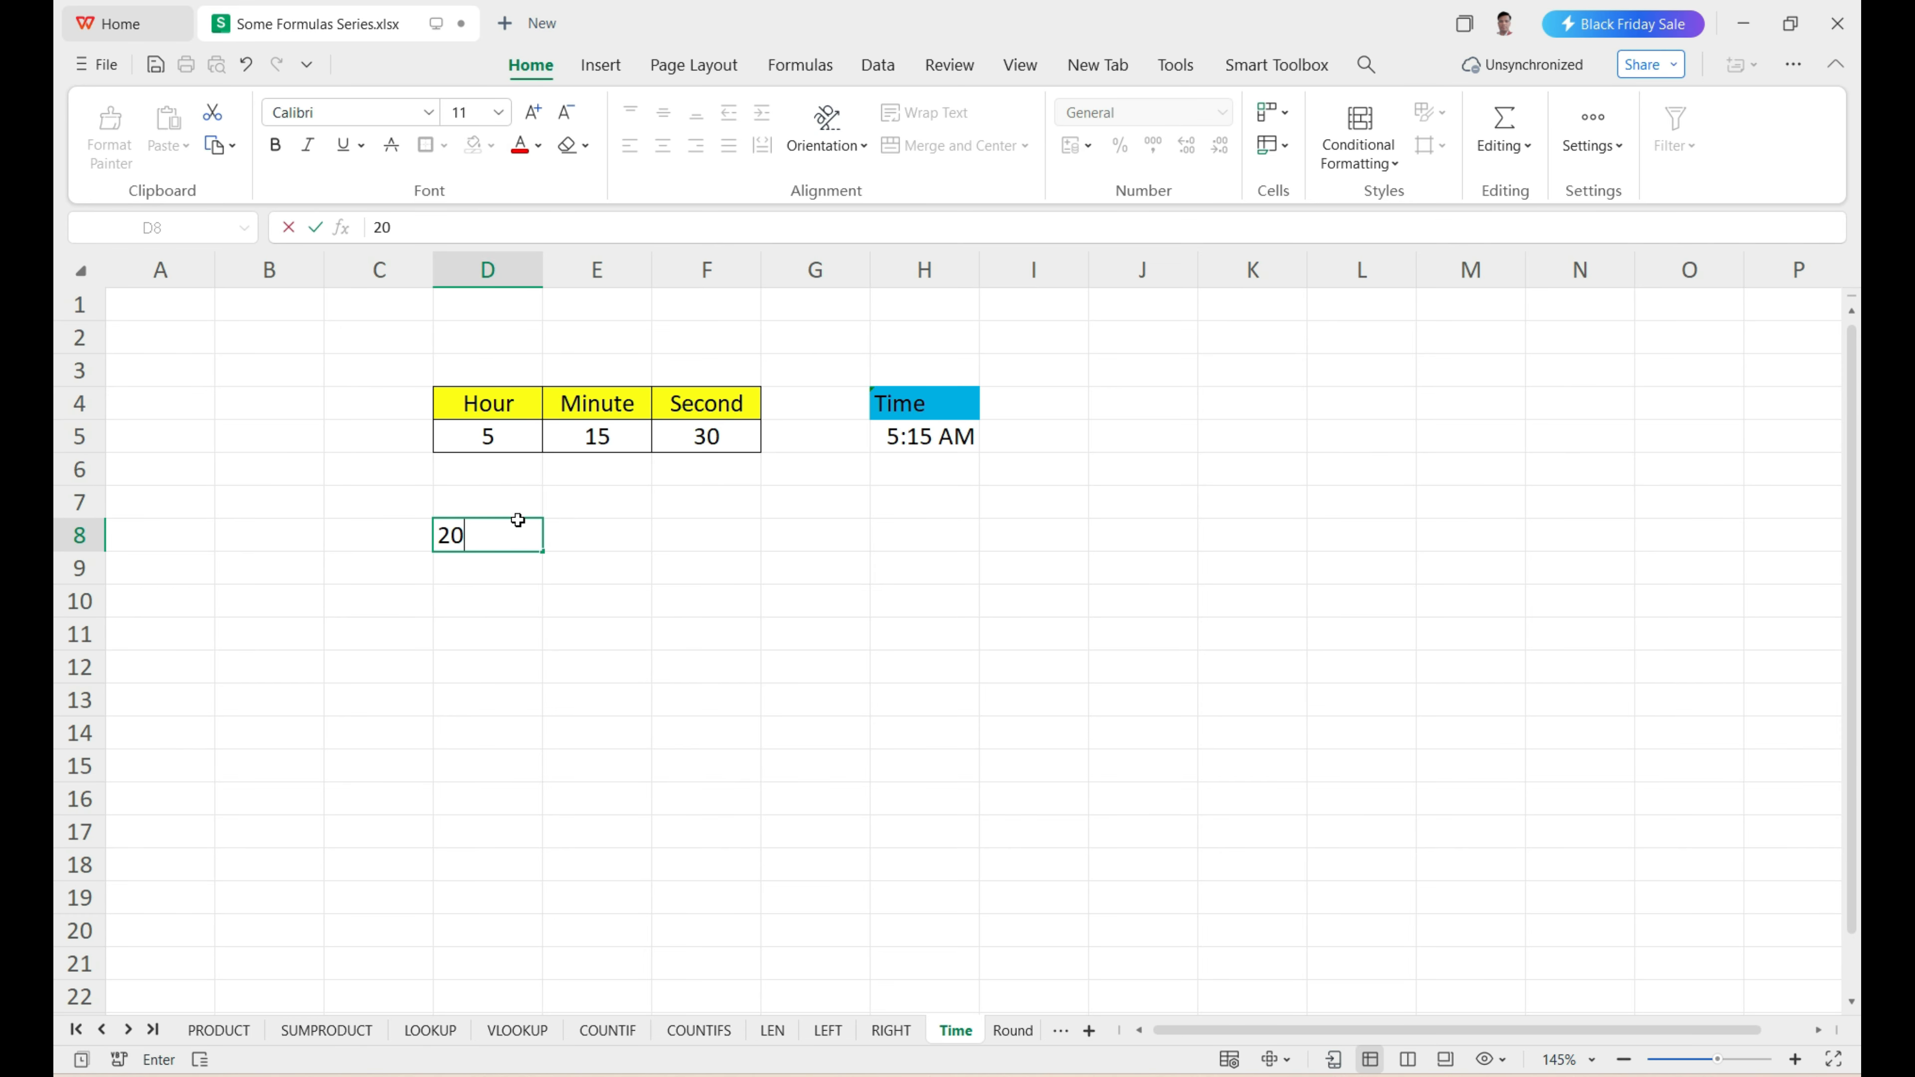
key("Tab")
type("45")
key("Tab")
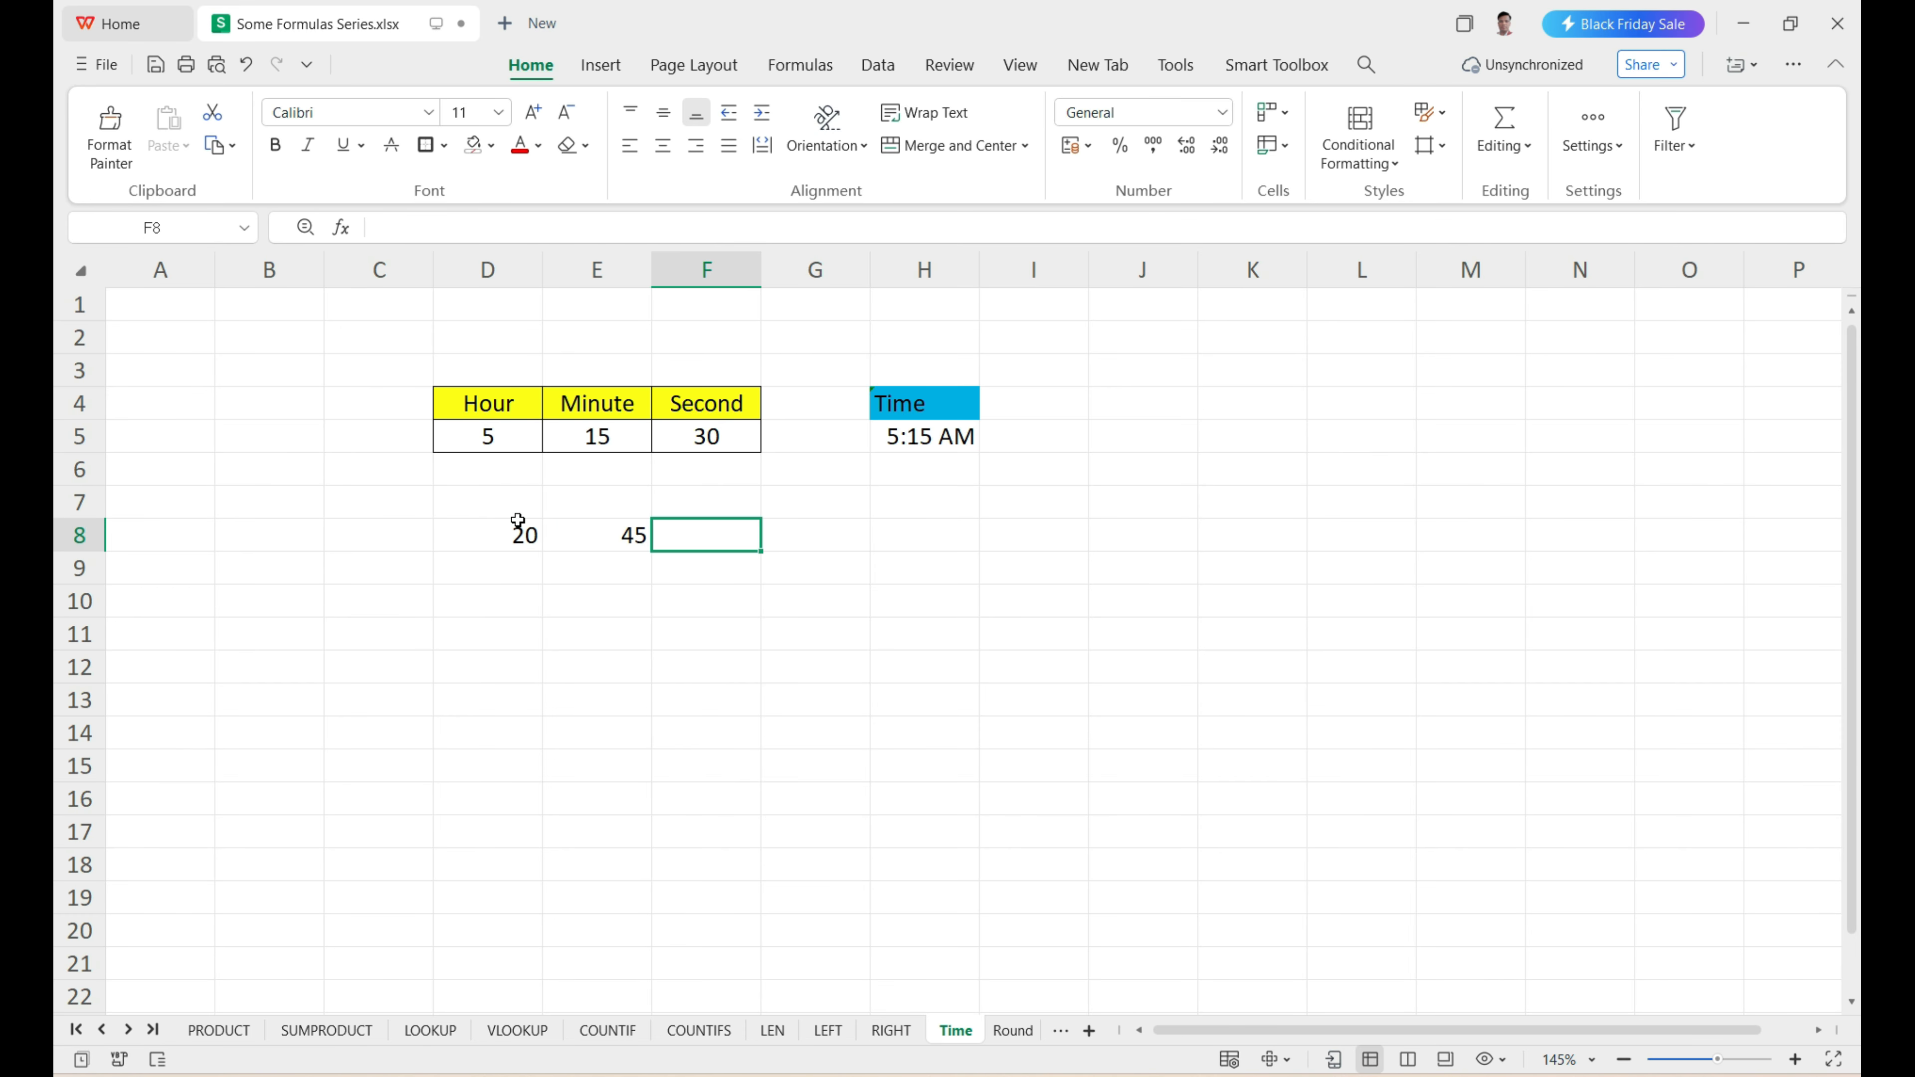
type("57")
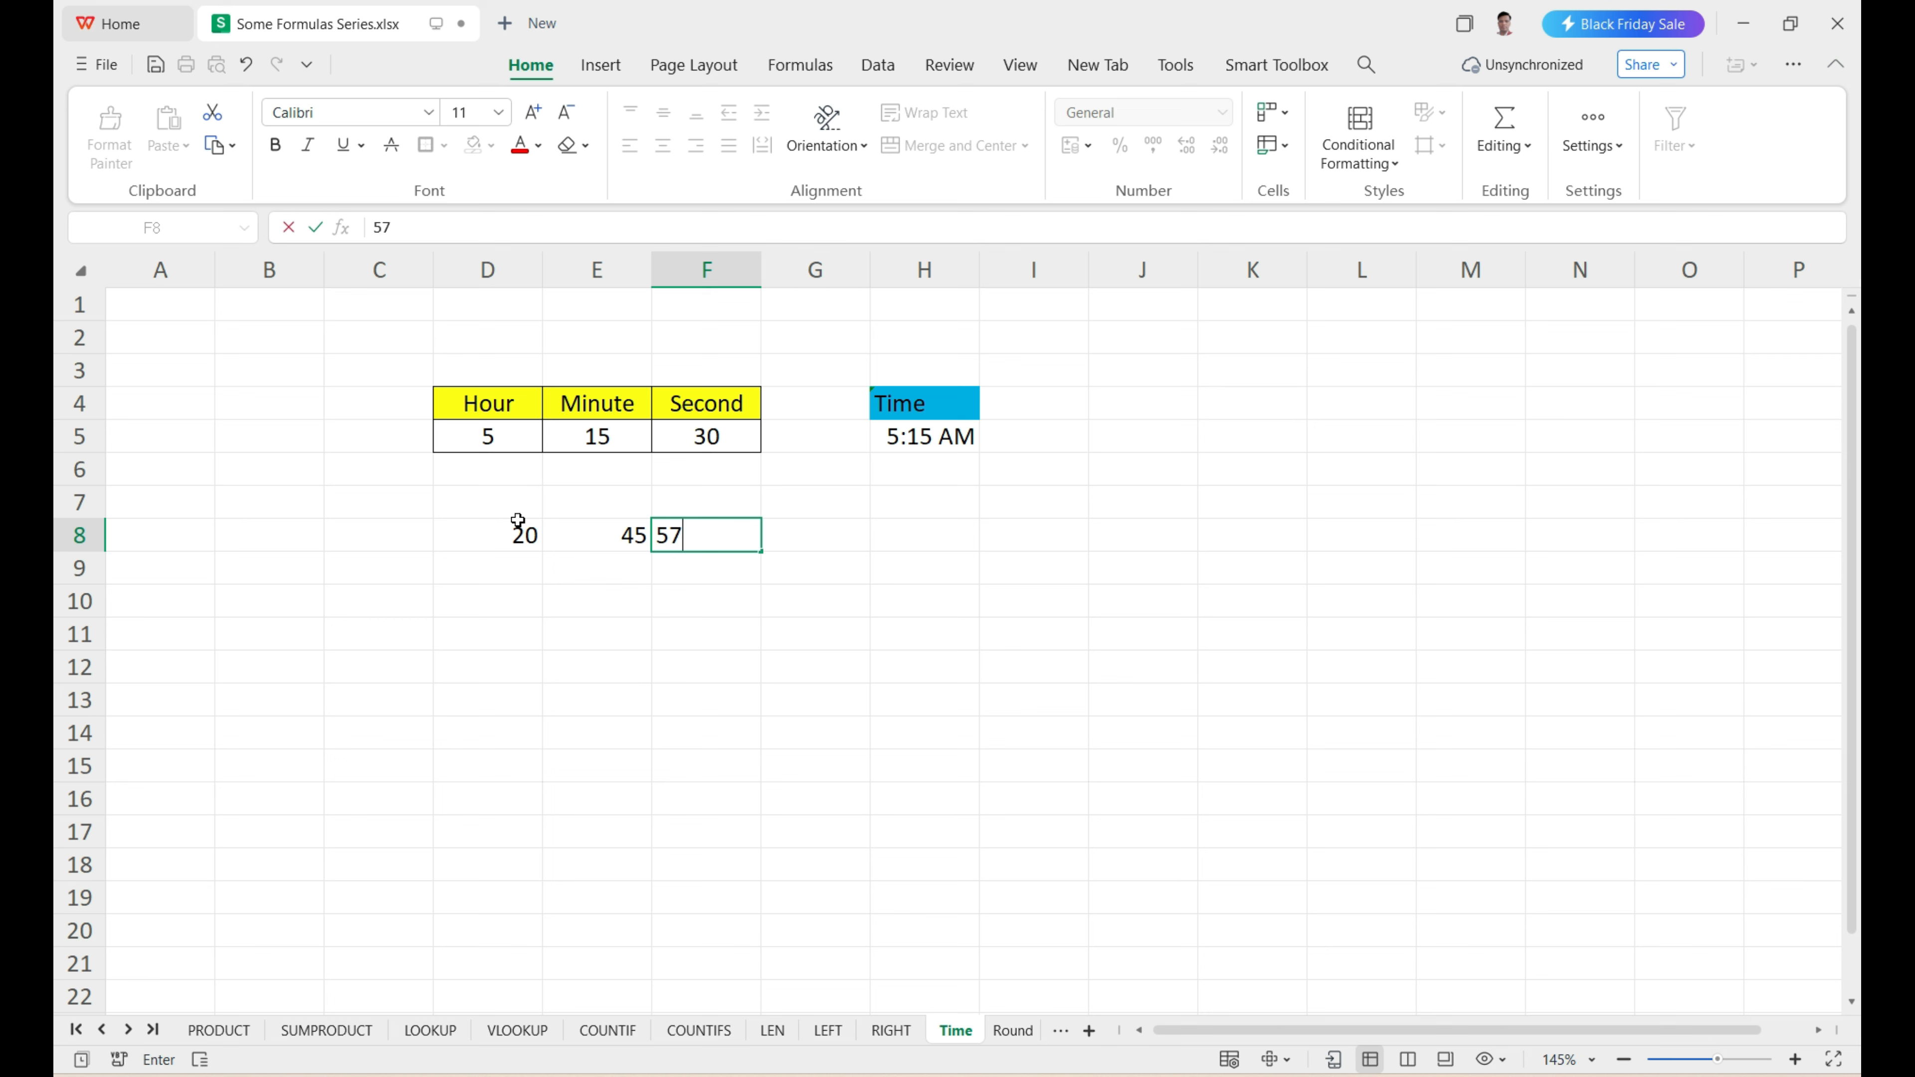
left_click(735, 558)
left_click_drag(531, 533, 748, 538)
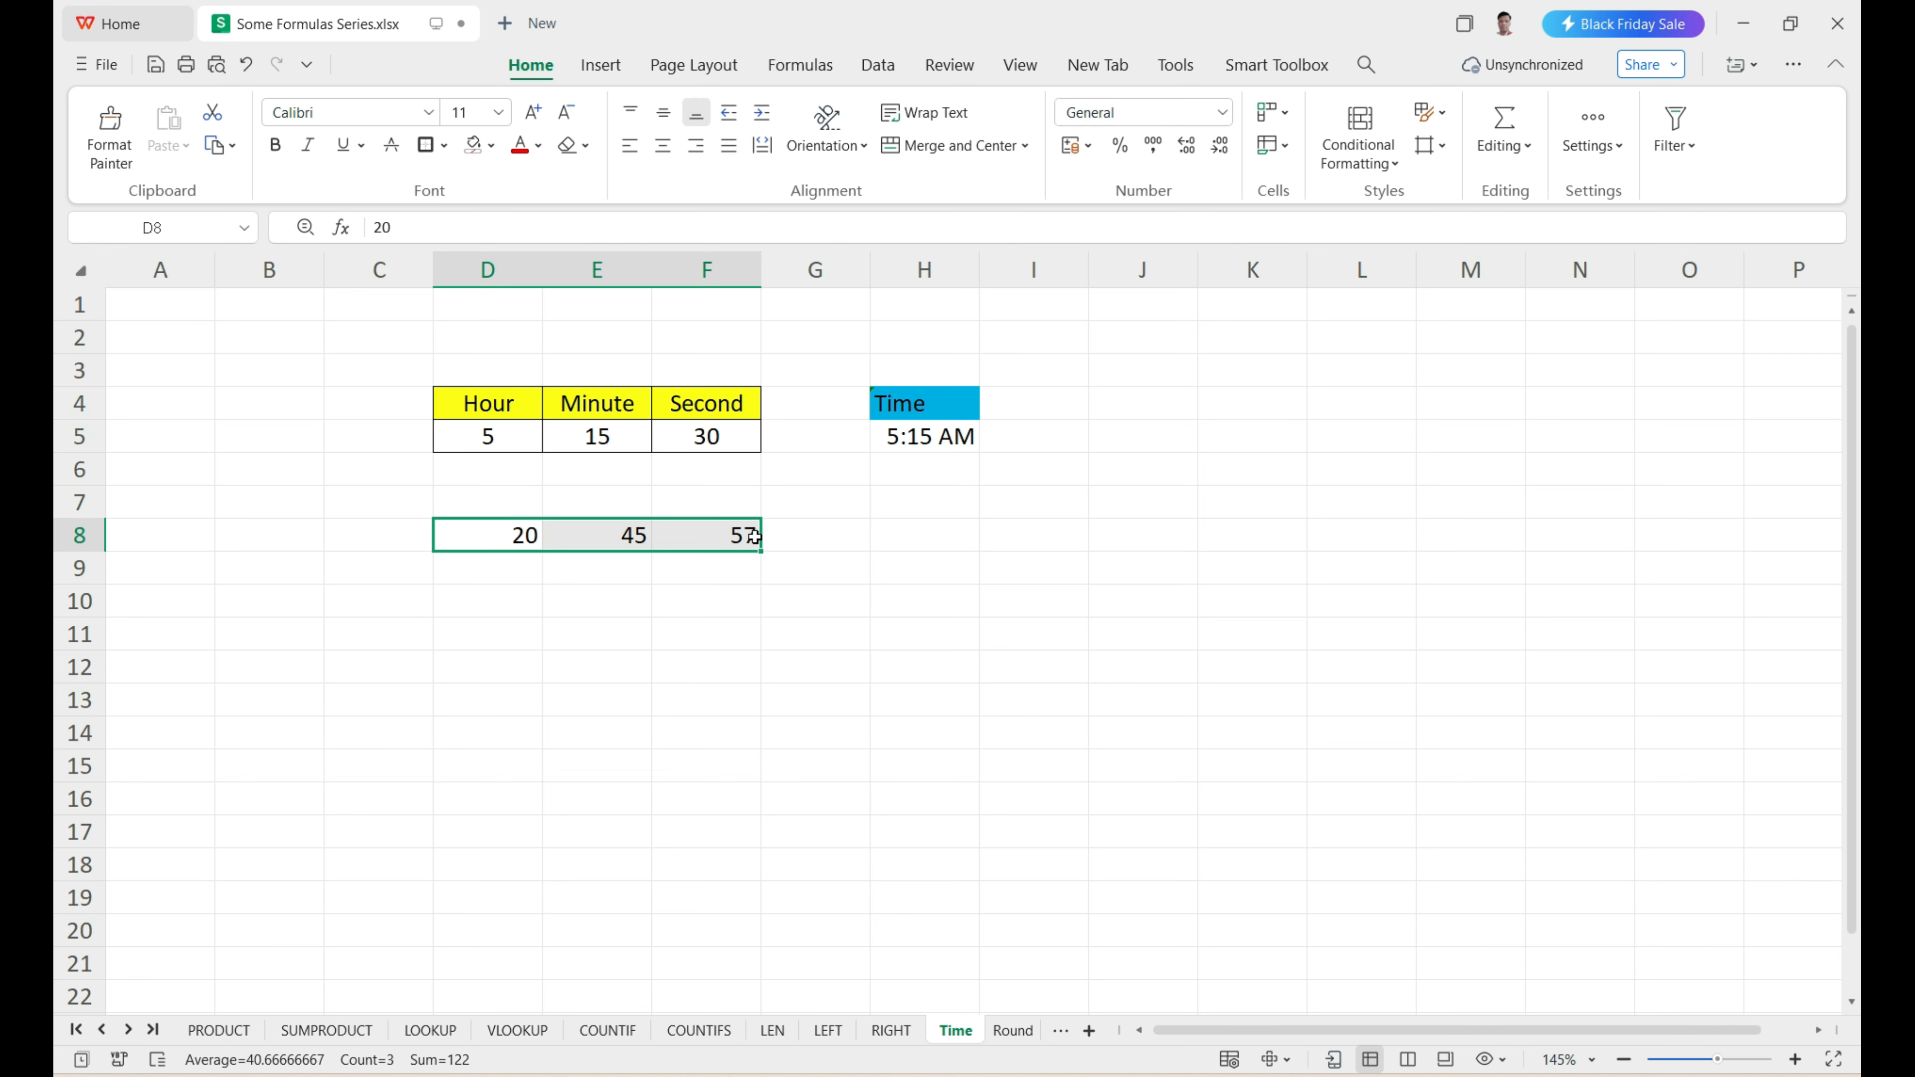
Enter =TIME(D8,E8,F8) in H8 to combine the second set of hour, minute and second values.
left_click(889, 540)
type("=")
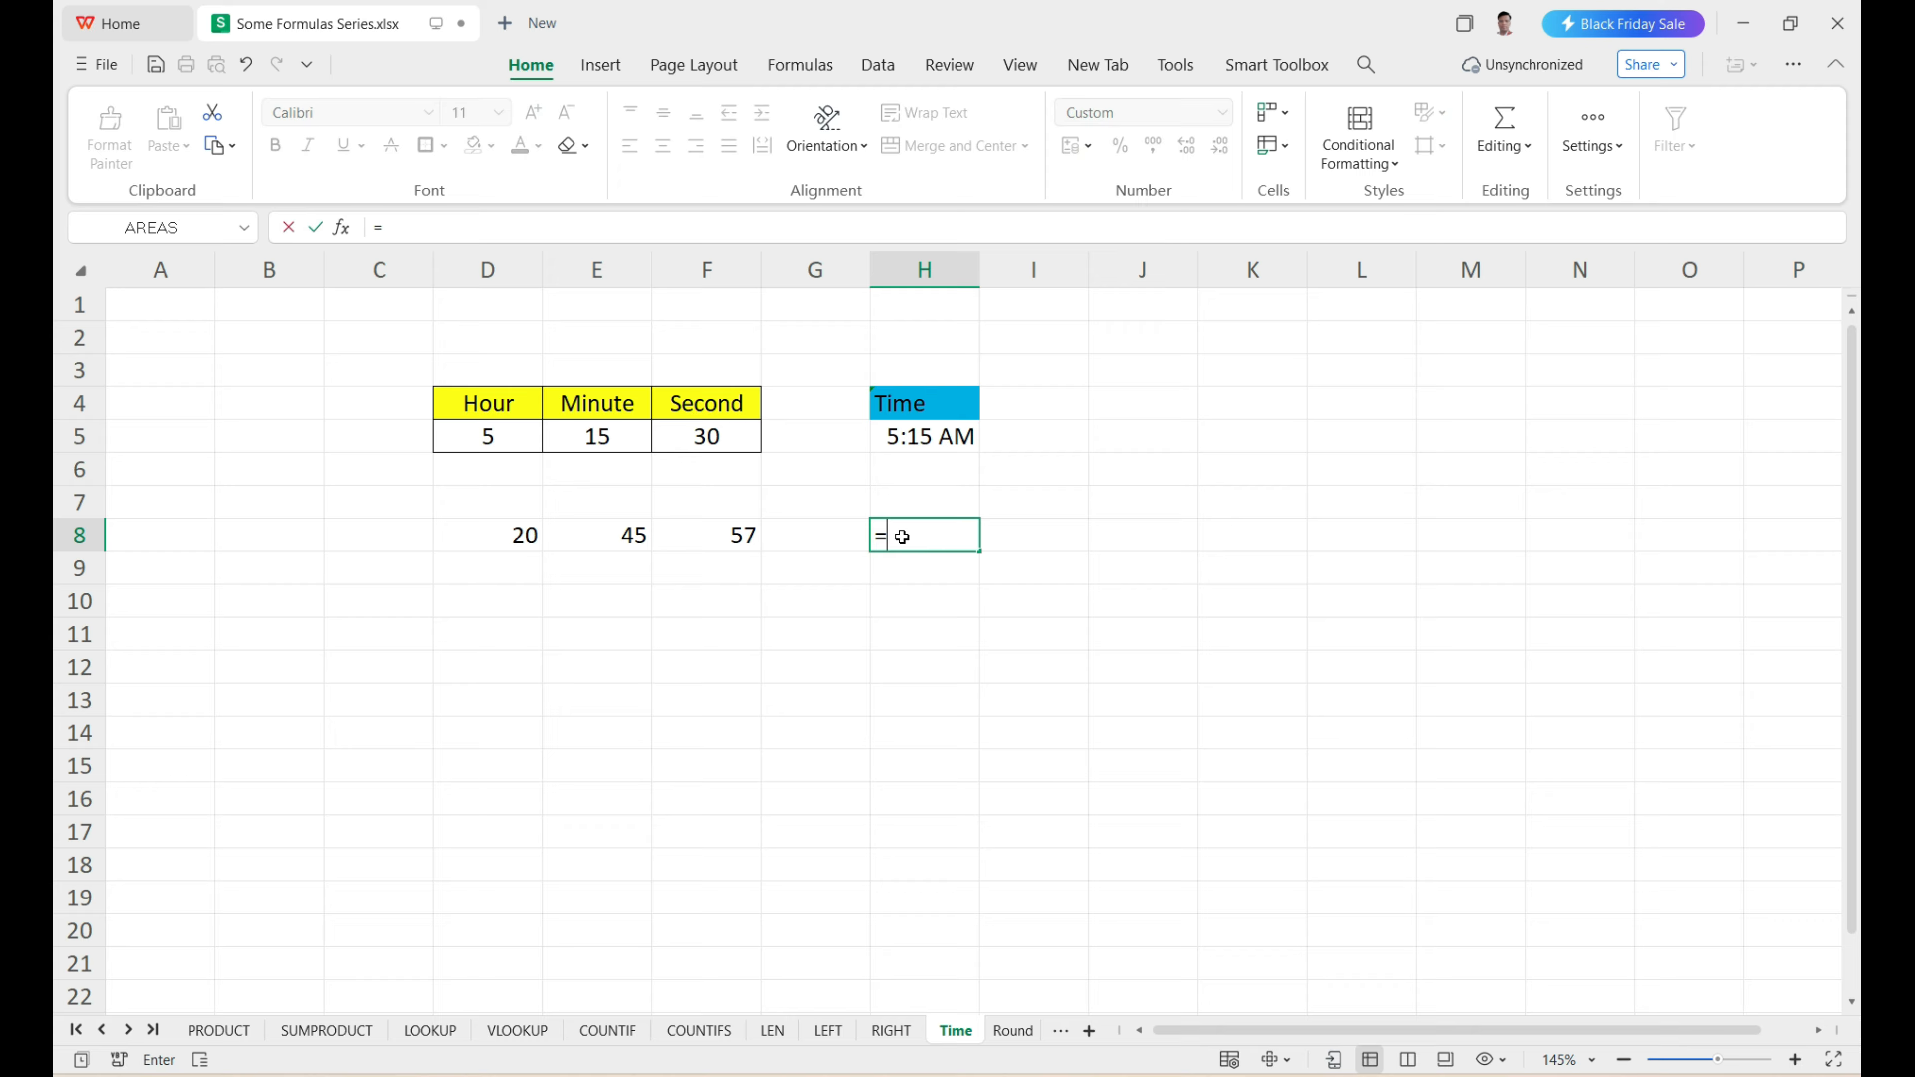
type("time")
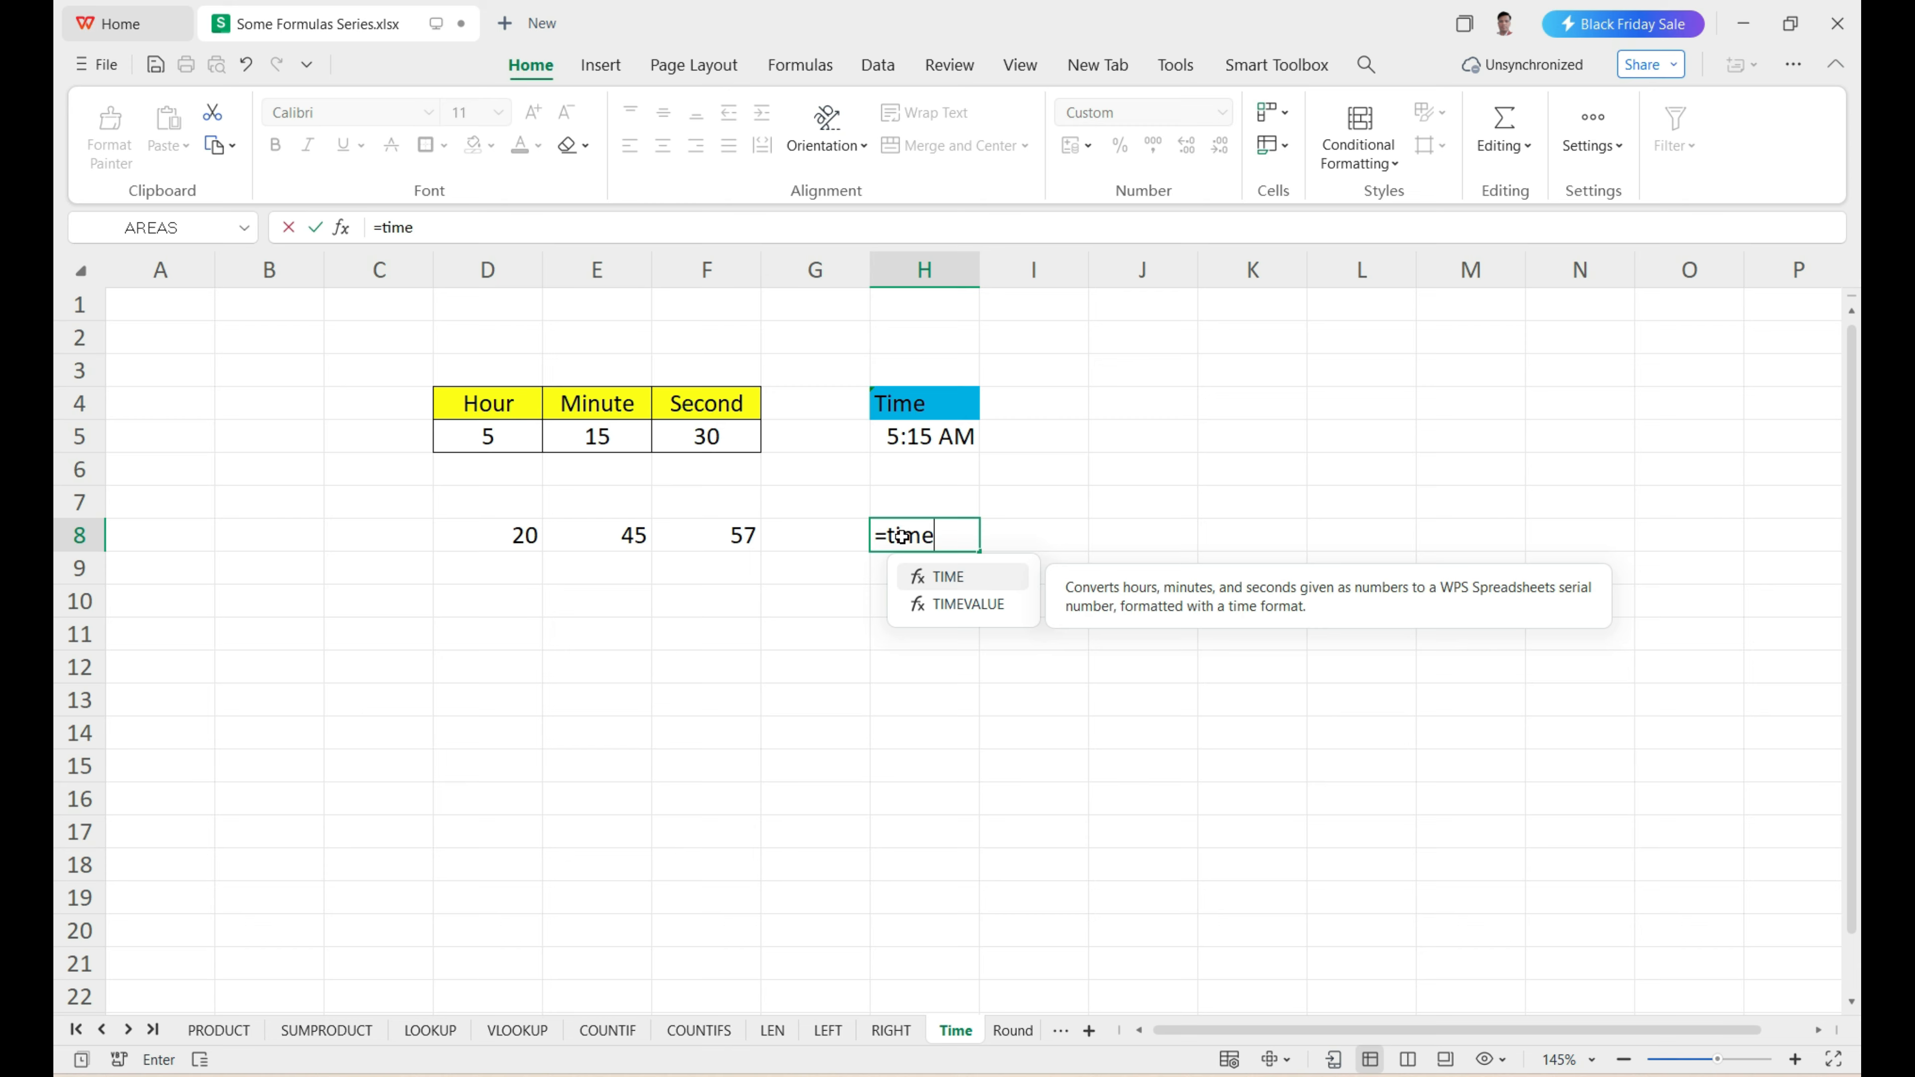
key("Tab")
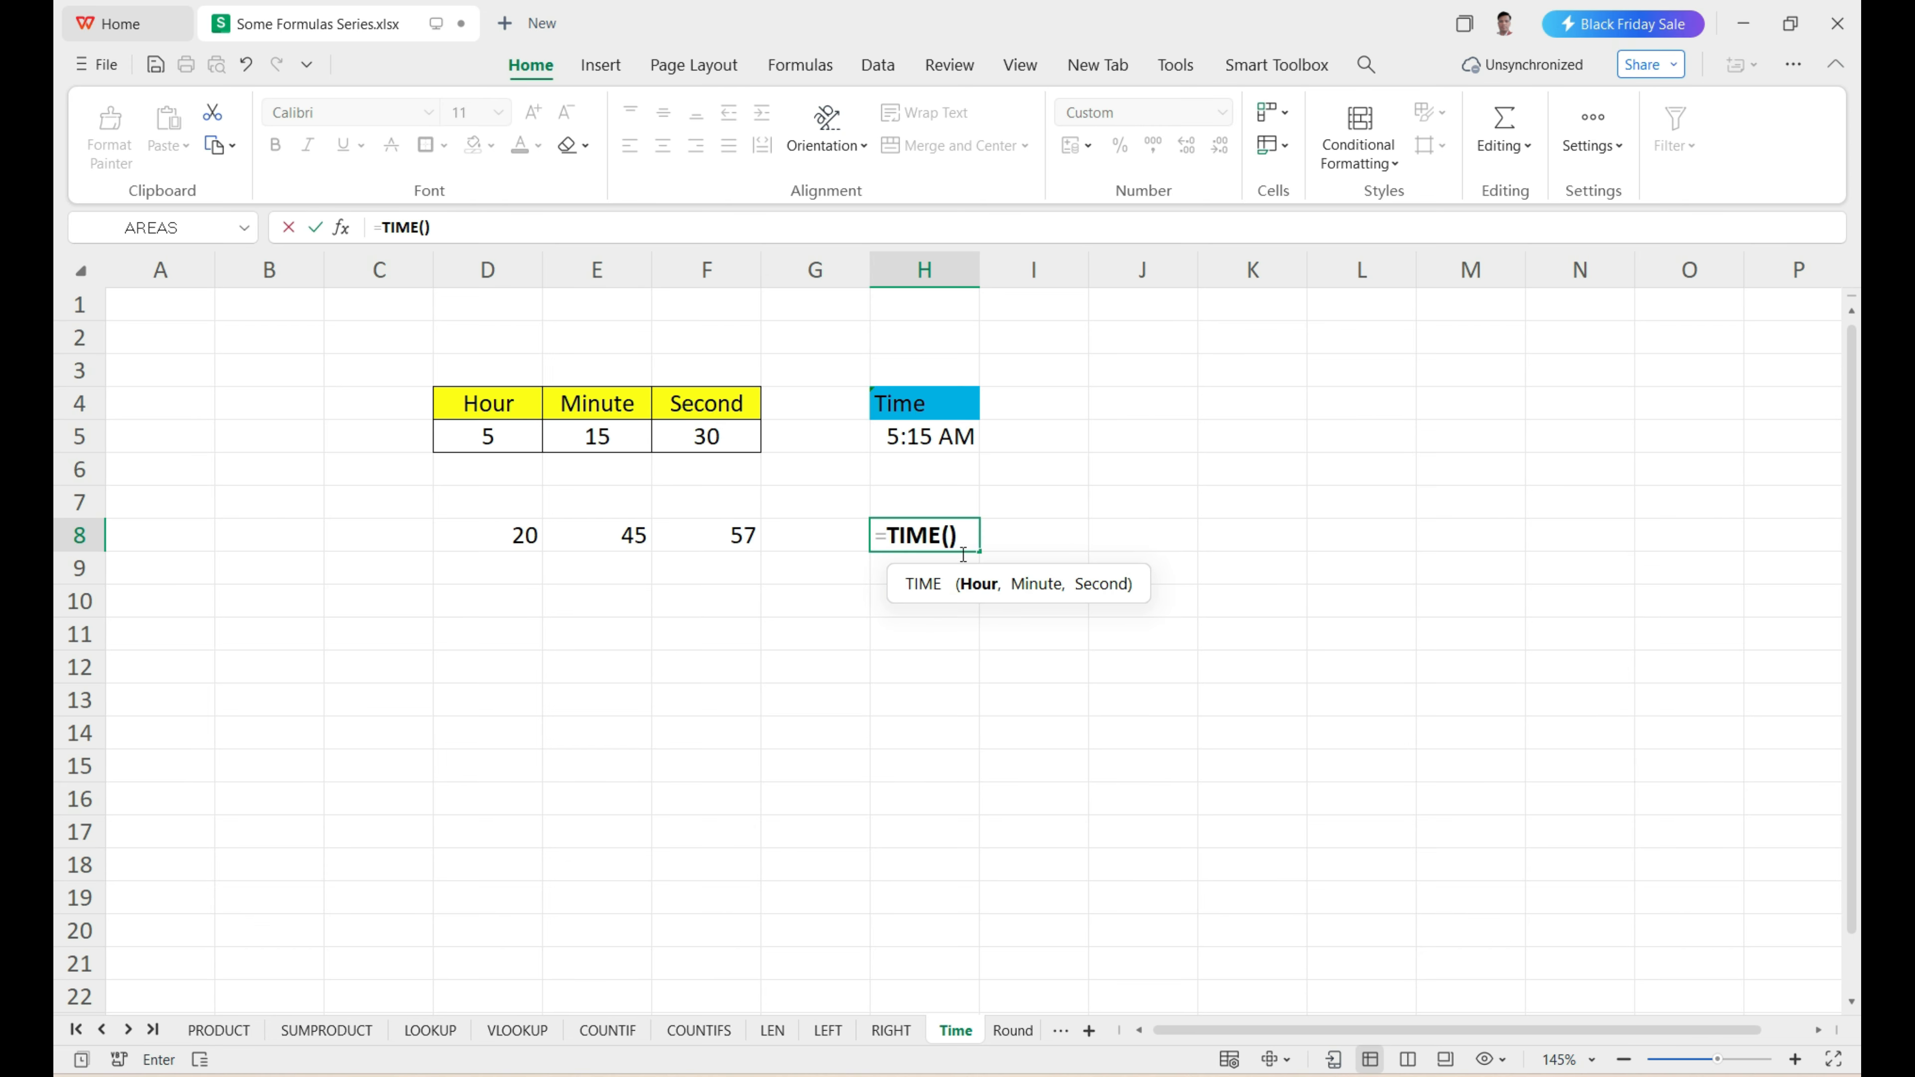
left_click(483, 534)
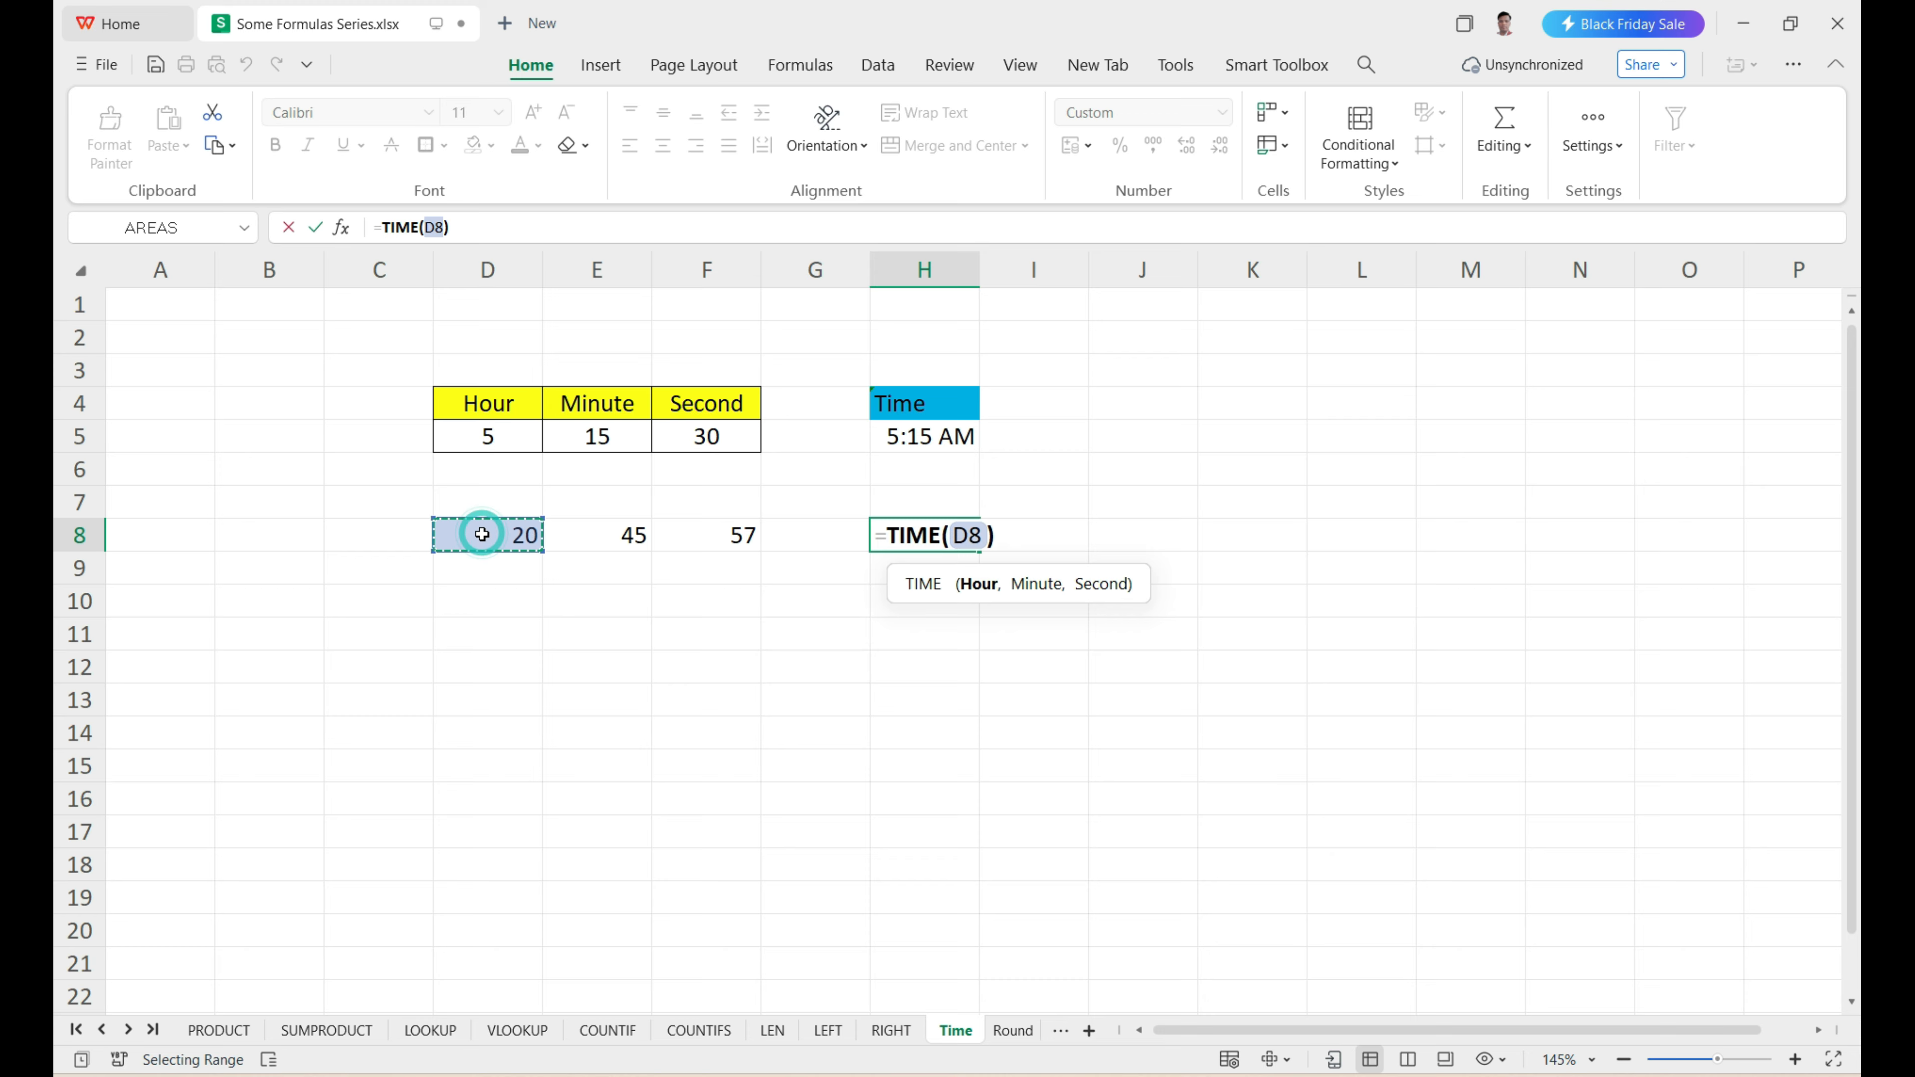
type(",")
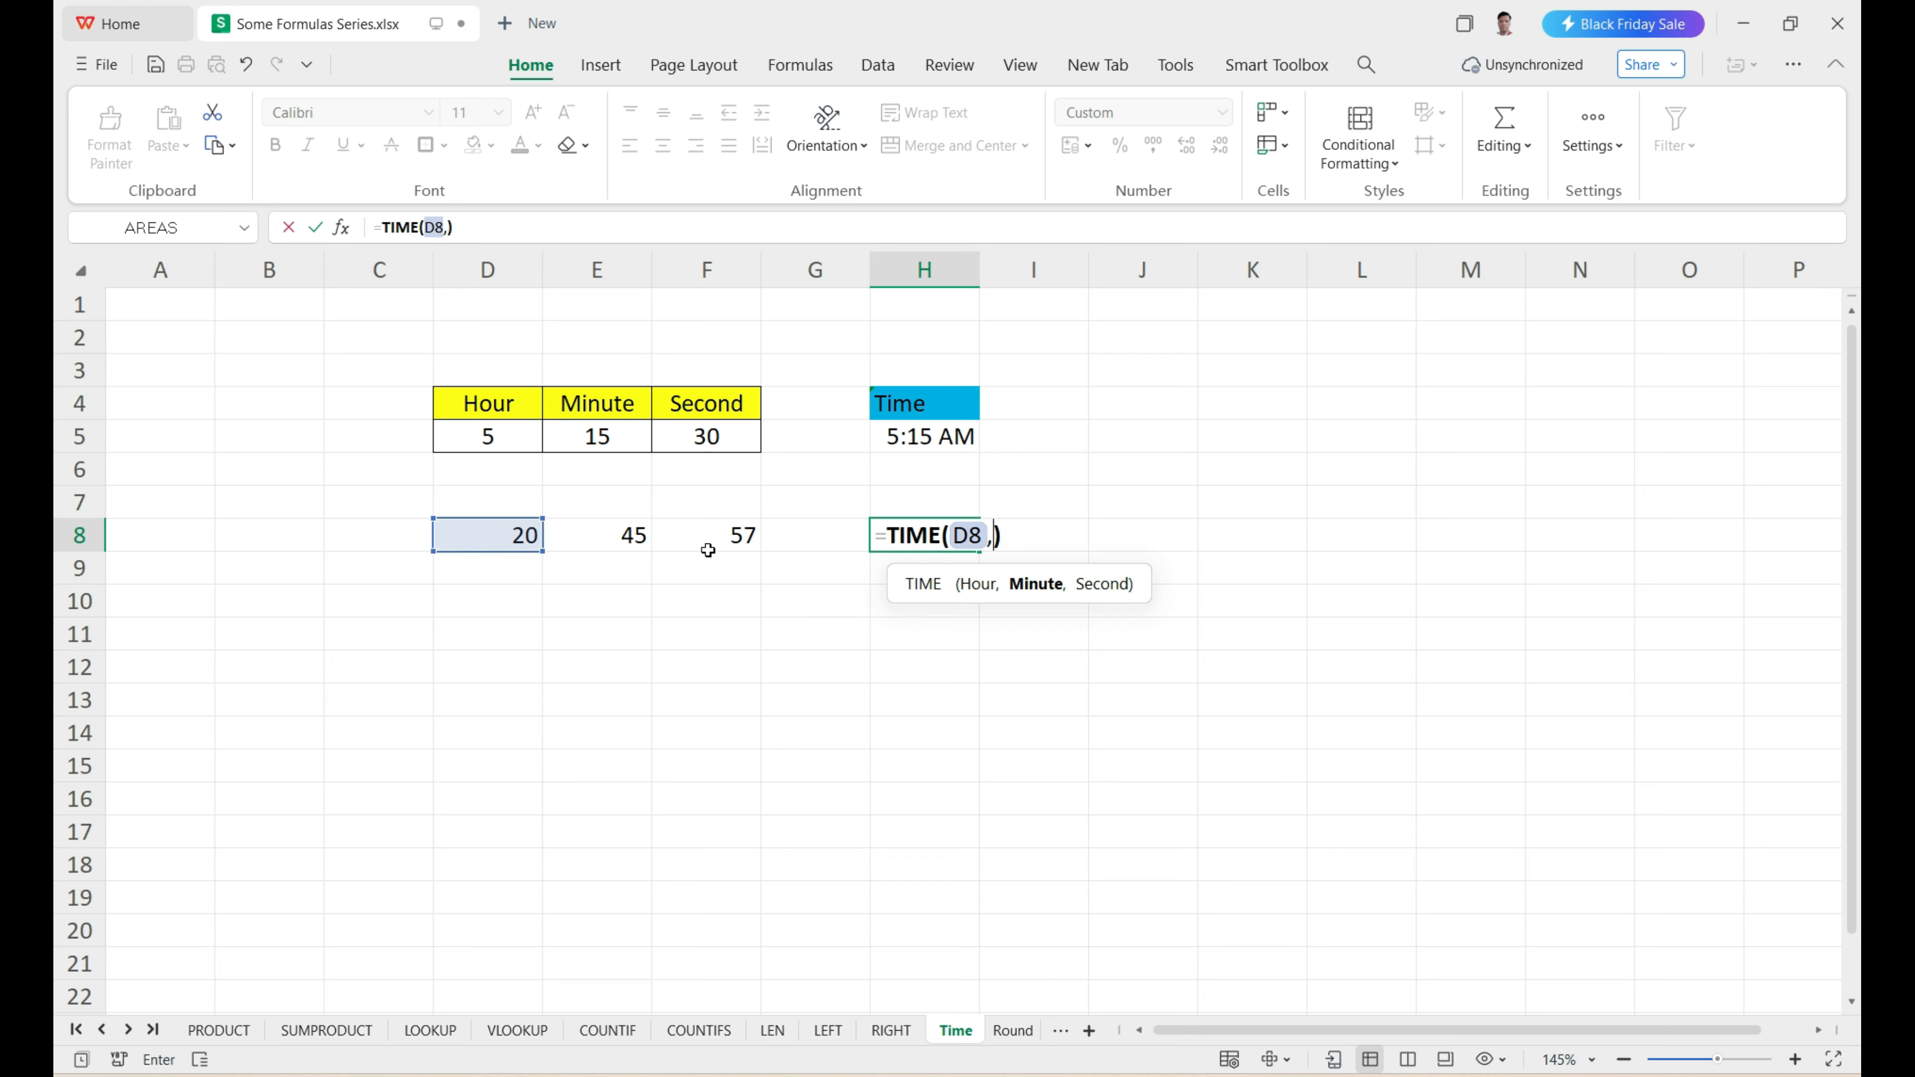
left_click(637, 536)
type(",")
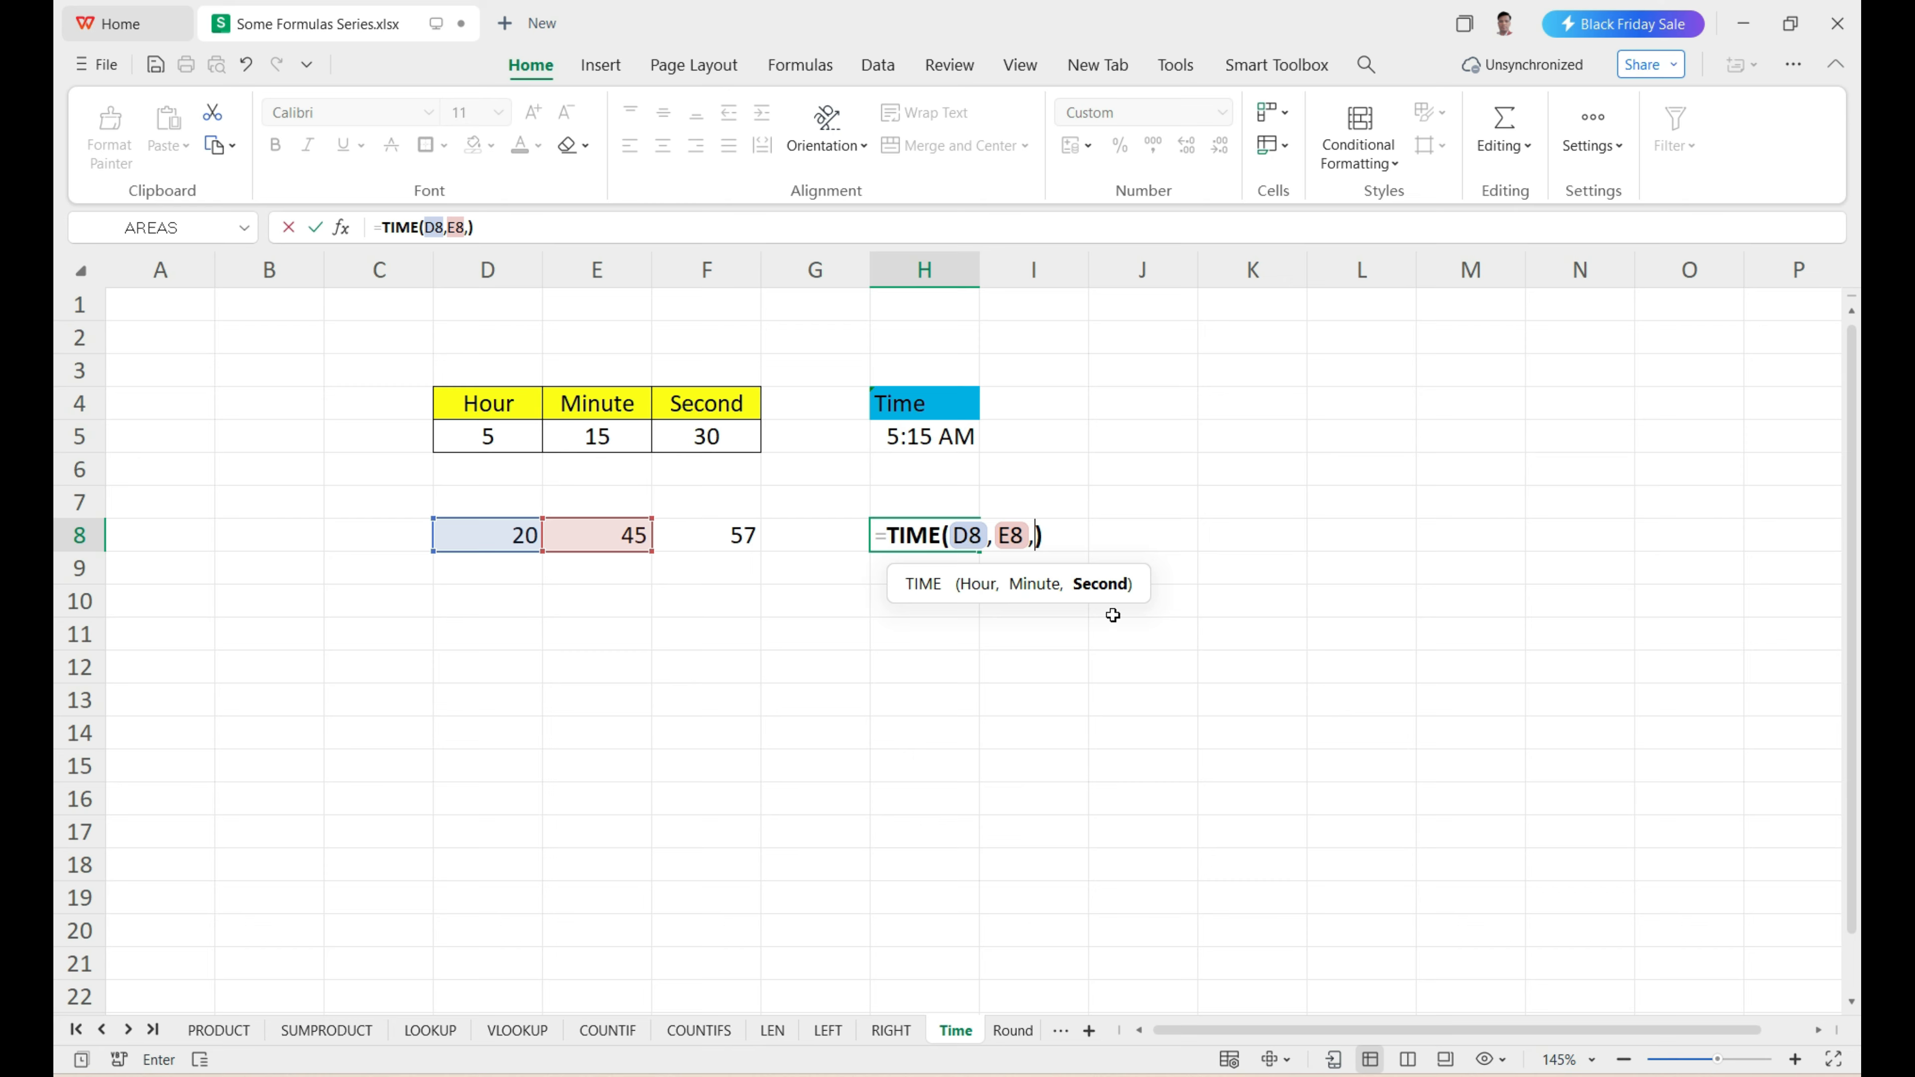
left_click(751, 537)
key("Return")
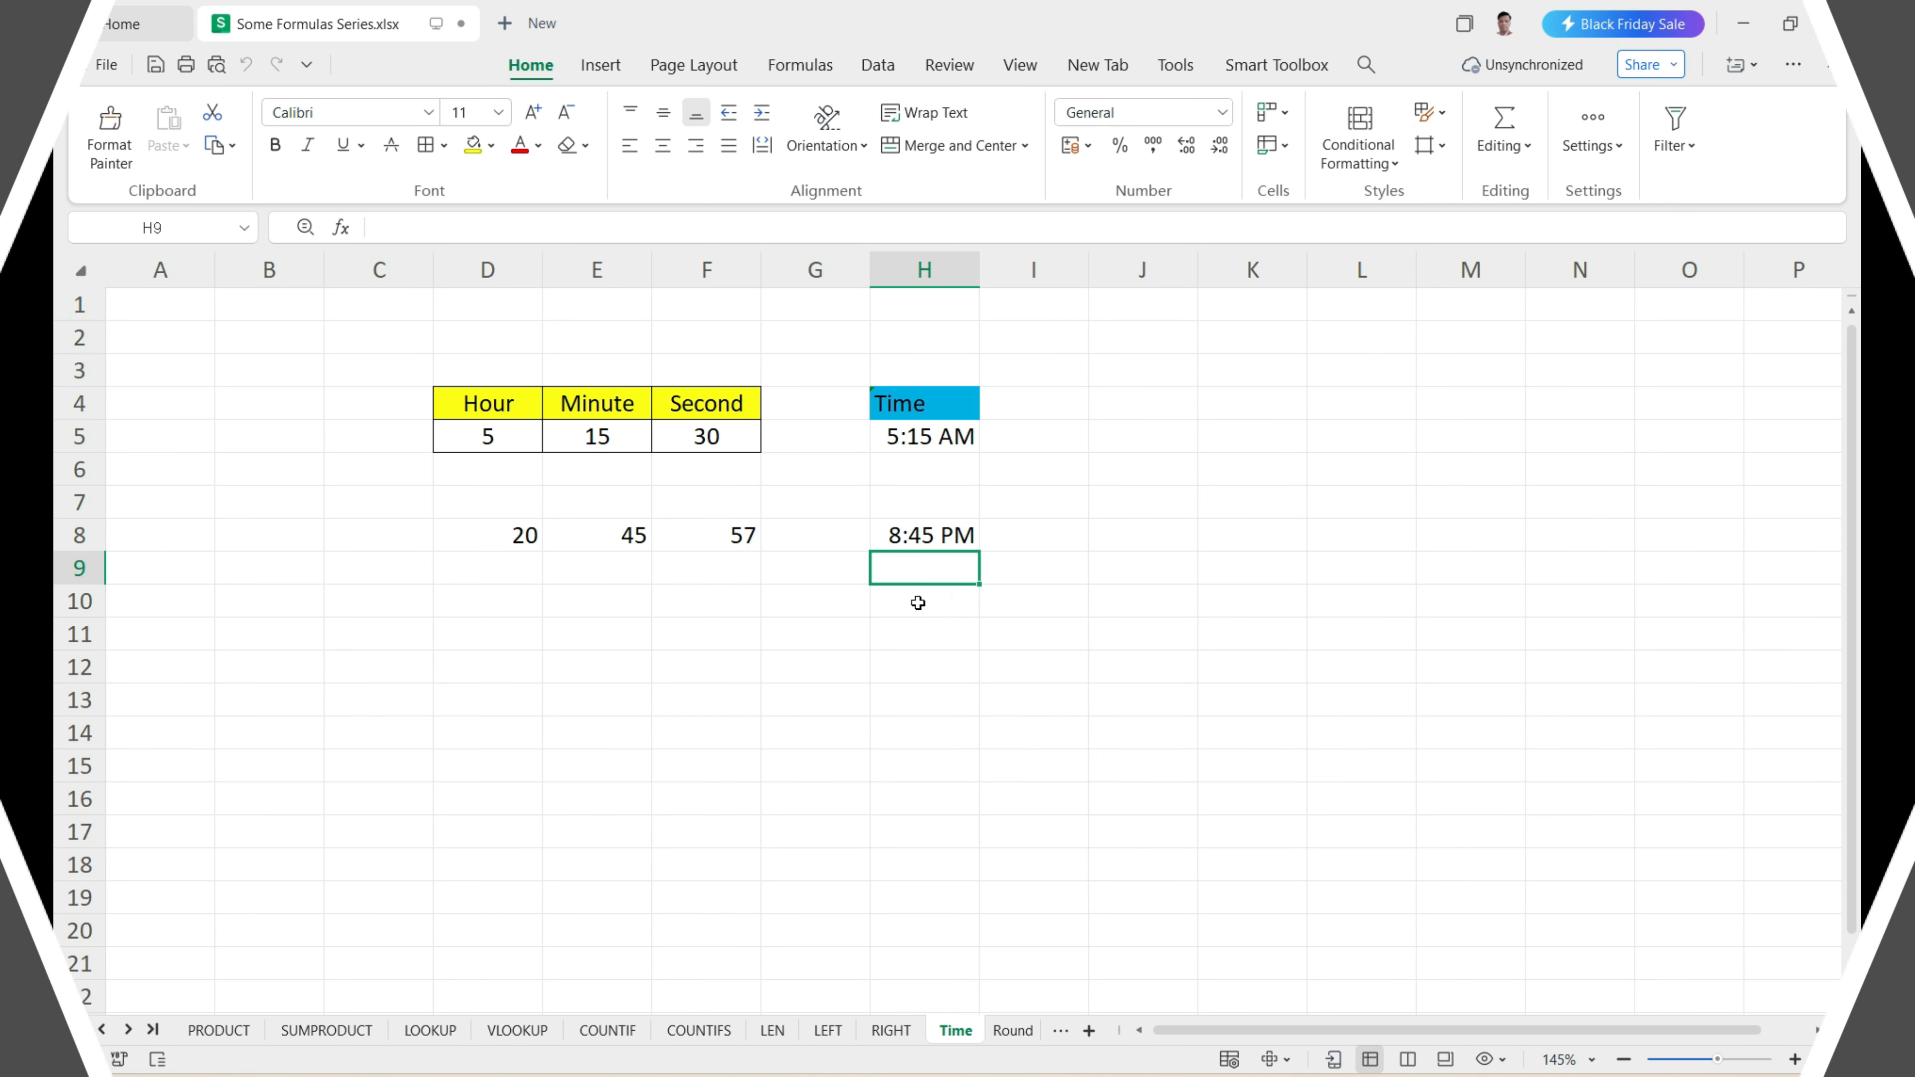
Open the Round sheet and review the Round, Roundup and RoundDown headers with their empty cells in D2:F8.
left_click(1025, 1038)
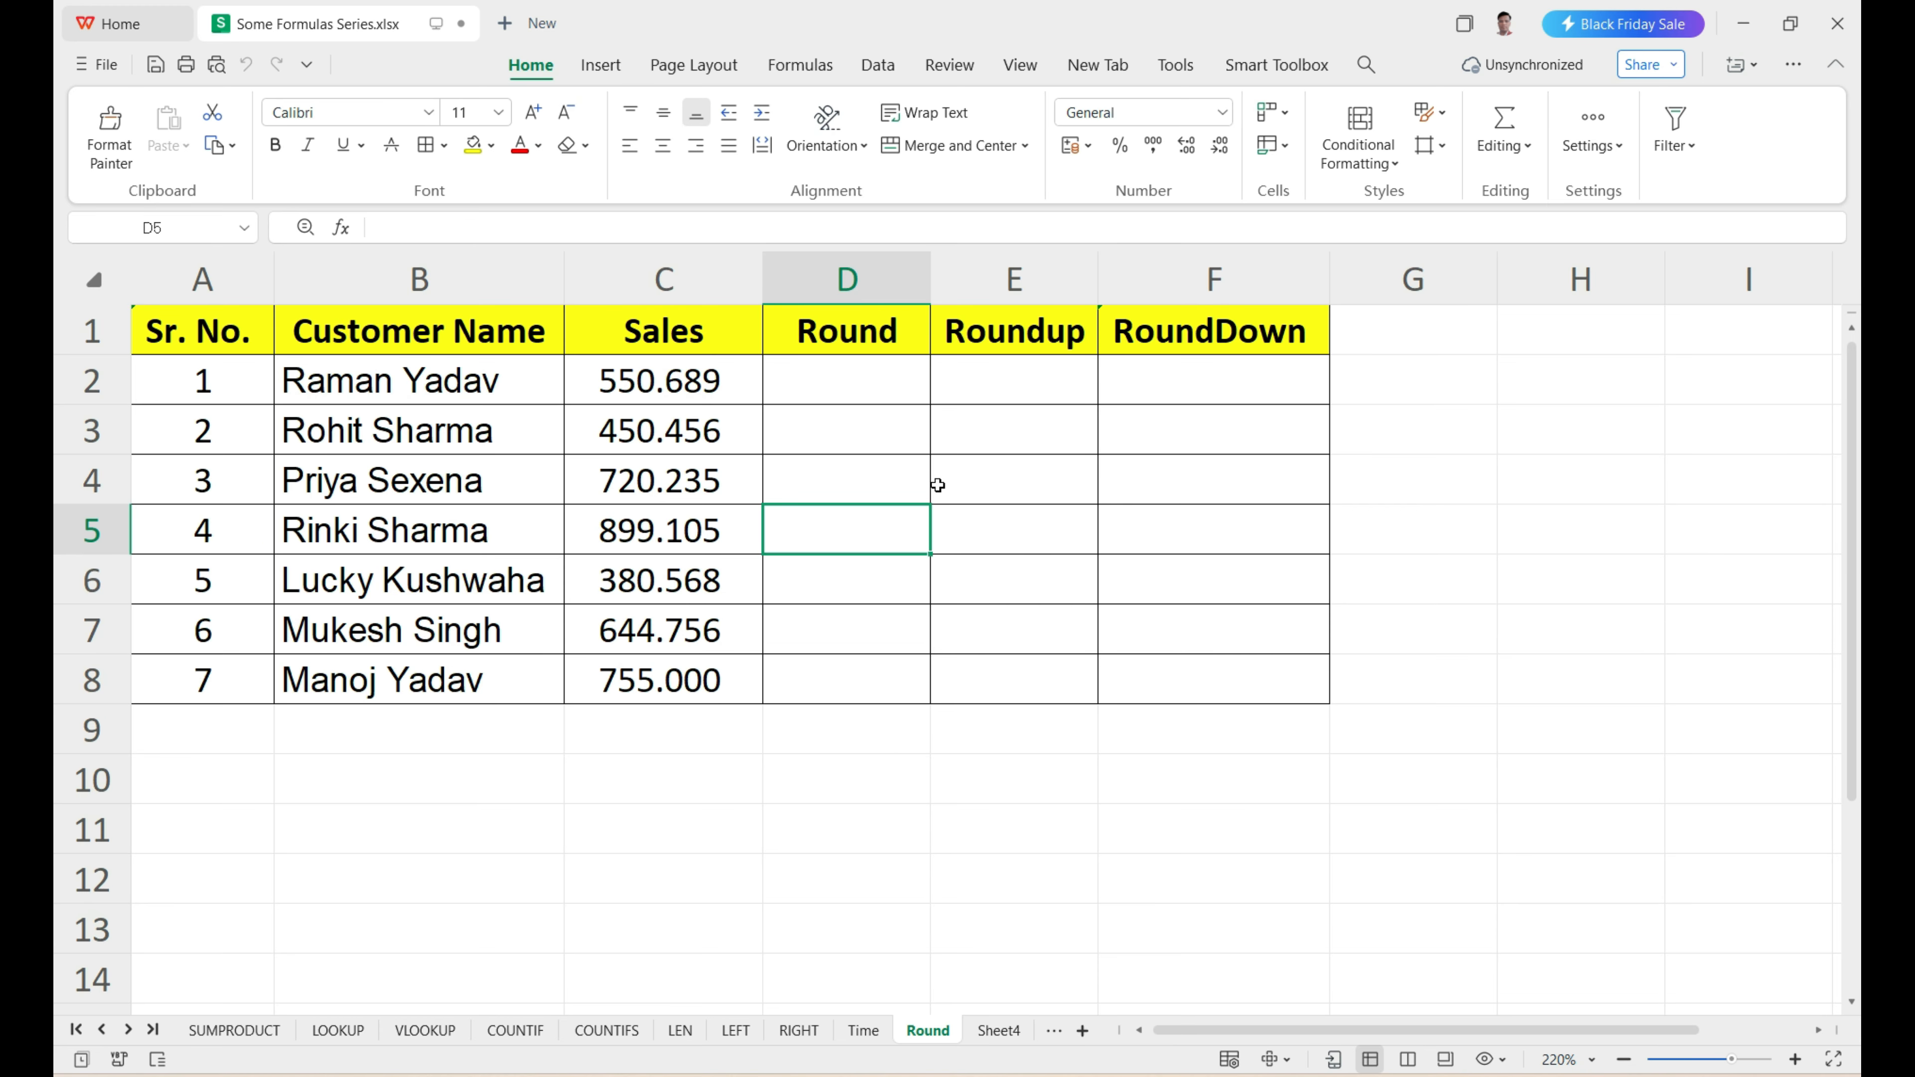
left_click(870, 342)
left_click(1024, 348)
left_click(1167, 349)
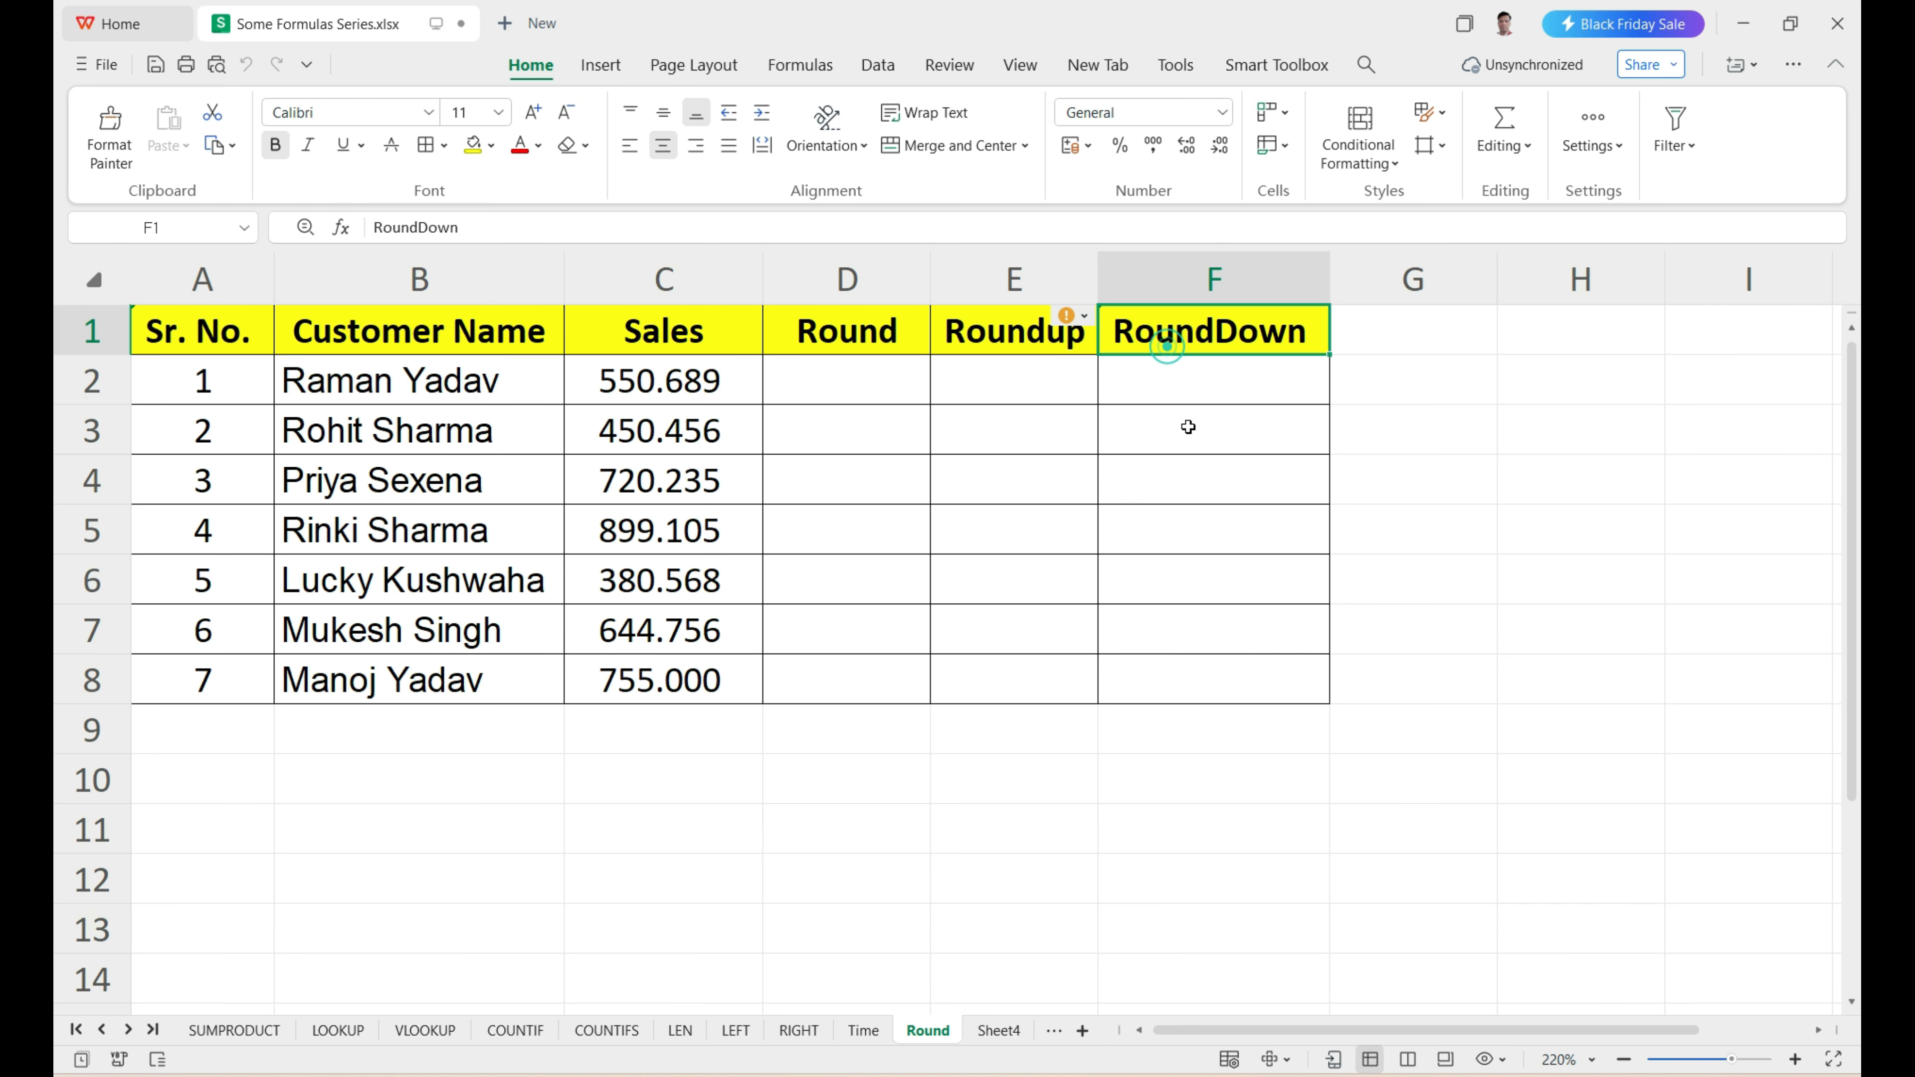
left_click_drag(842, 369, 1206, 675)
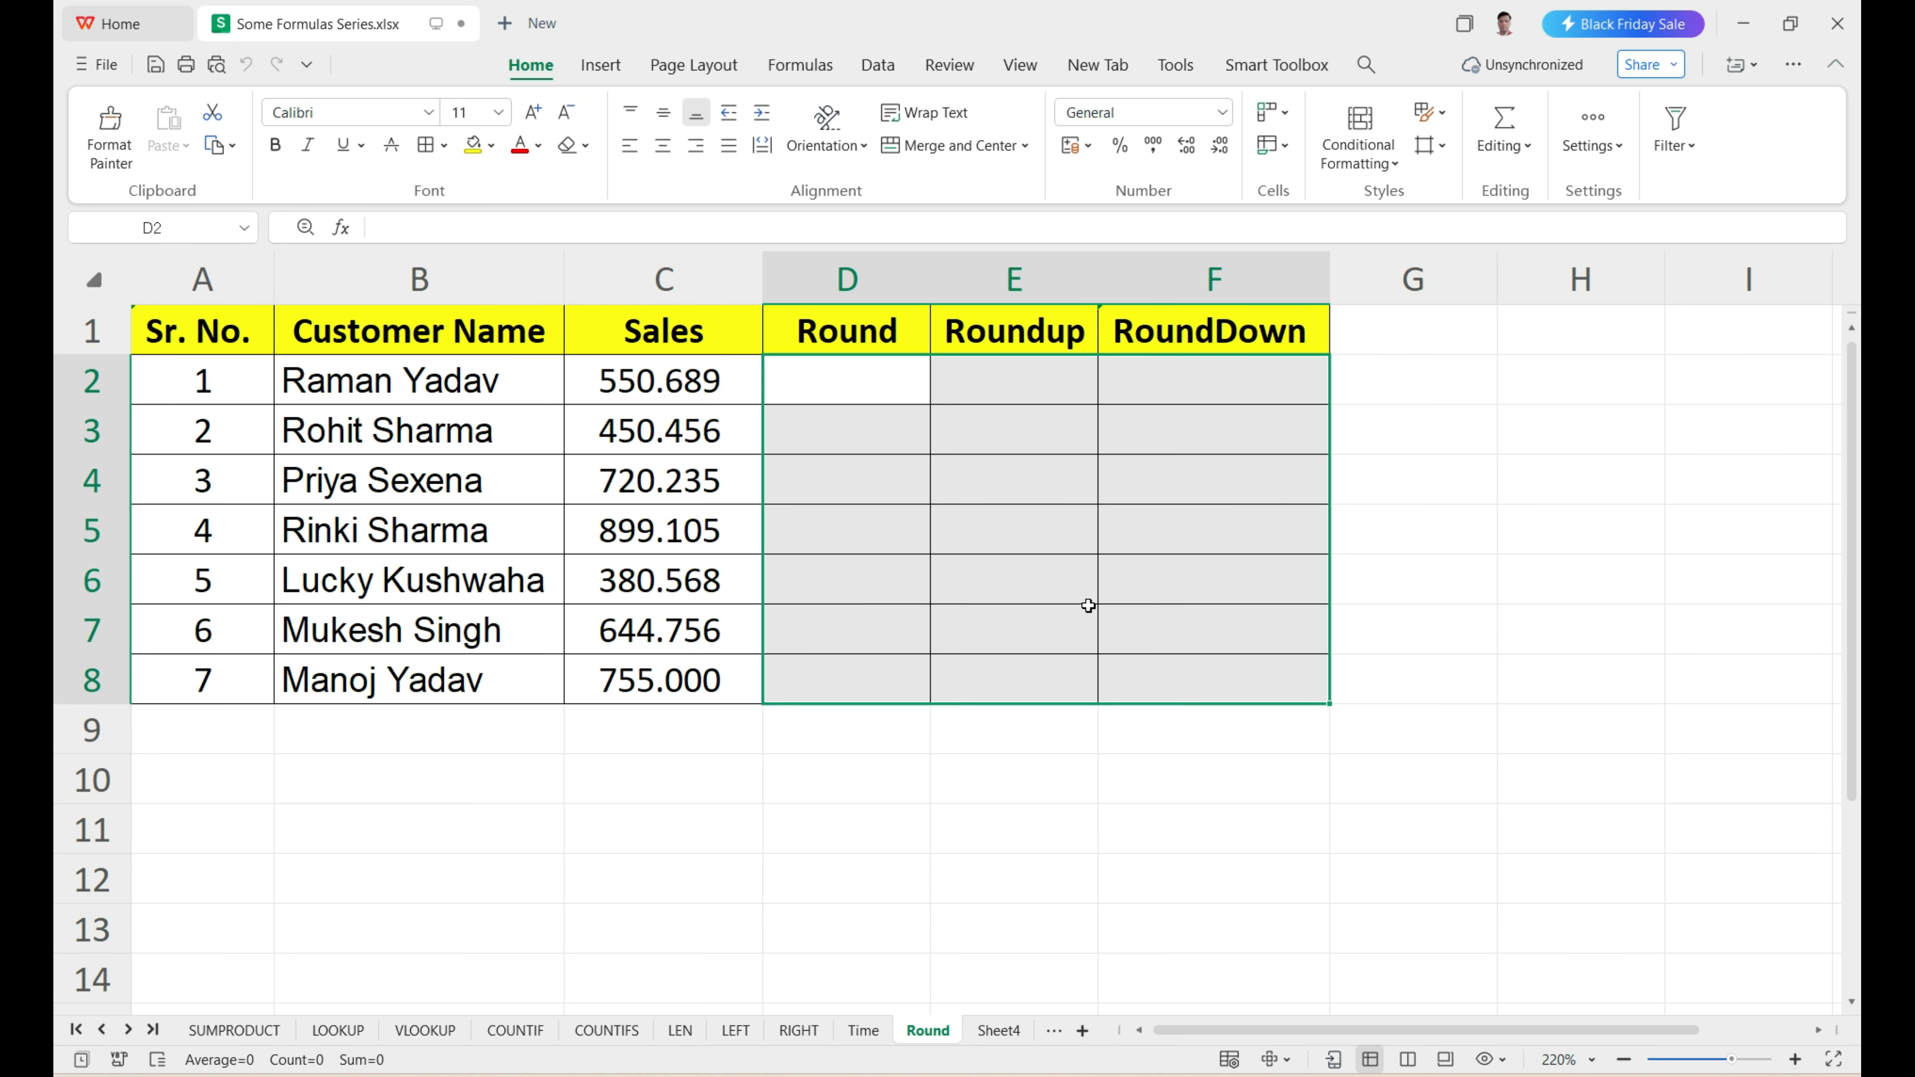
left_click(830, 377)
Reduce the displayed decimals of the Sales values in C2:C8 from three places to none.
left_click_drag(739, 381, 715, 675)
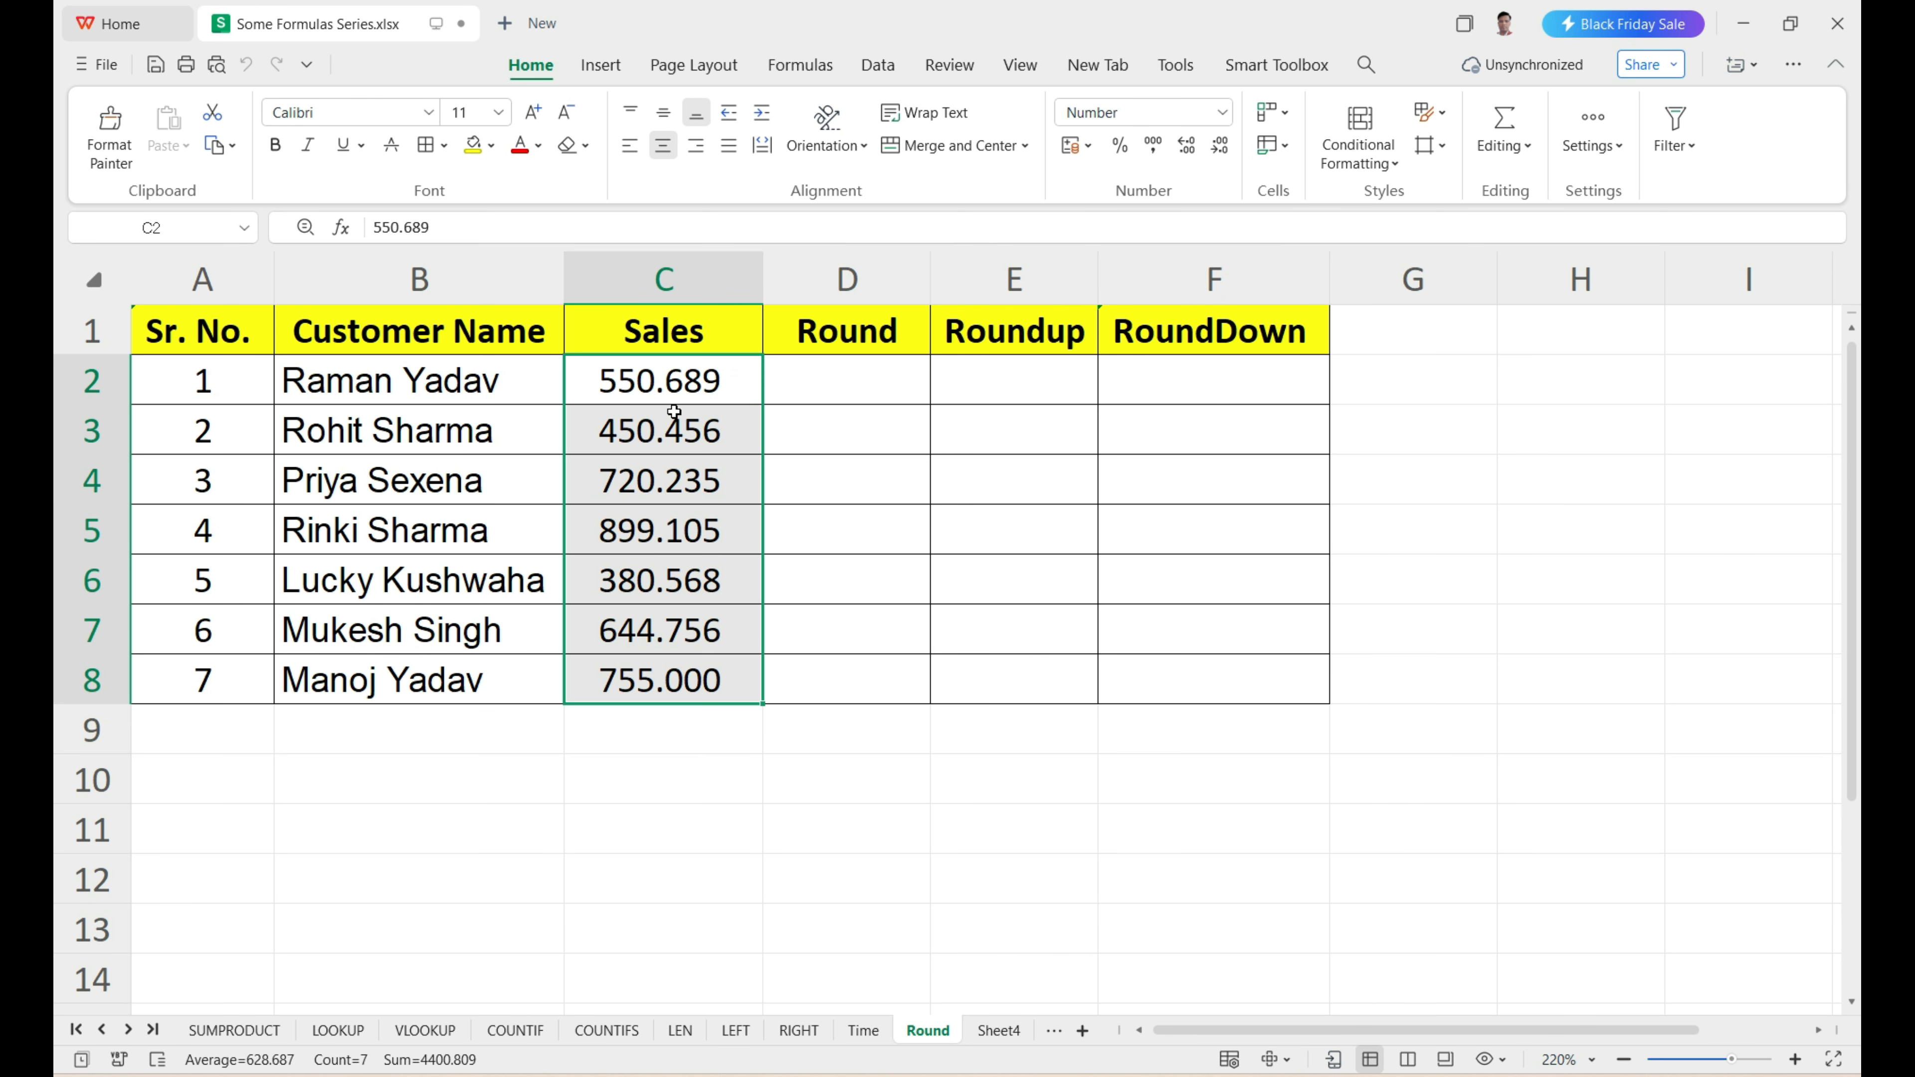
left_click_drag(681, 371, 669, 663)
left_click_drag(684, 381, 661, 677)
left_click(1220, 151)
left_click(1219, 151)
left_click(1219, 151)
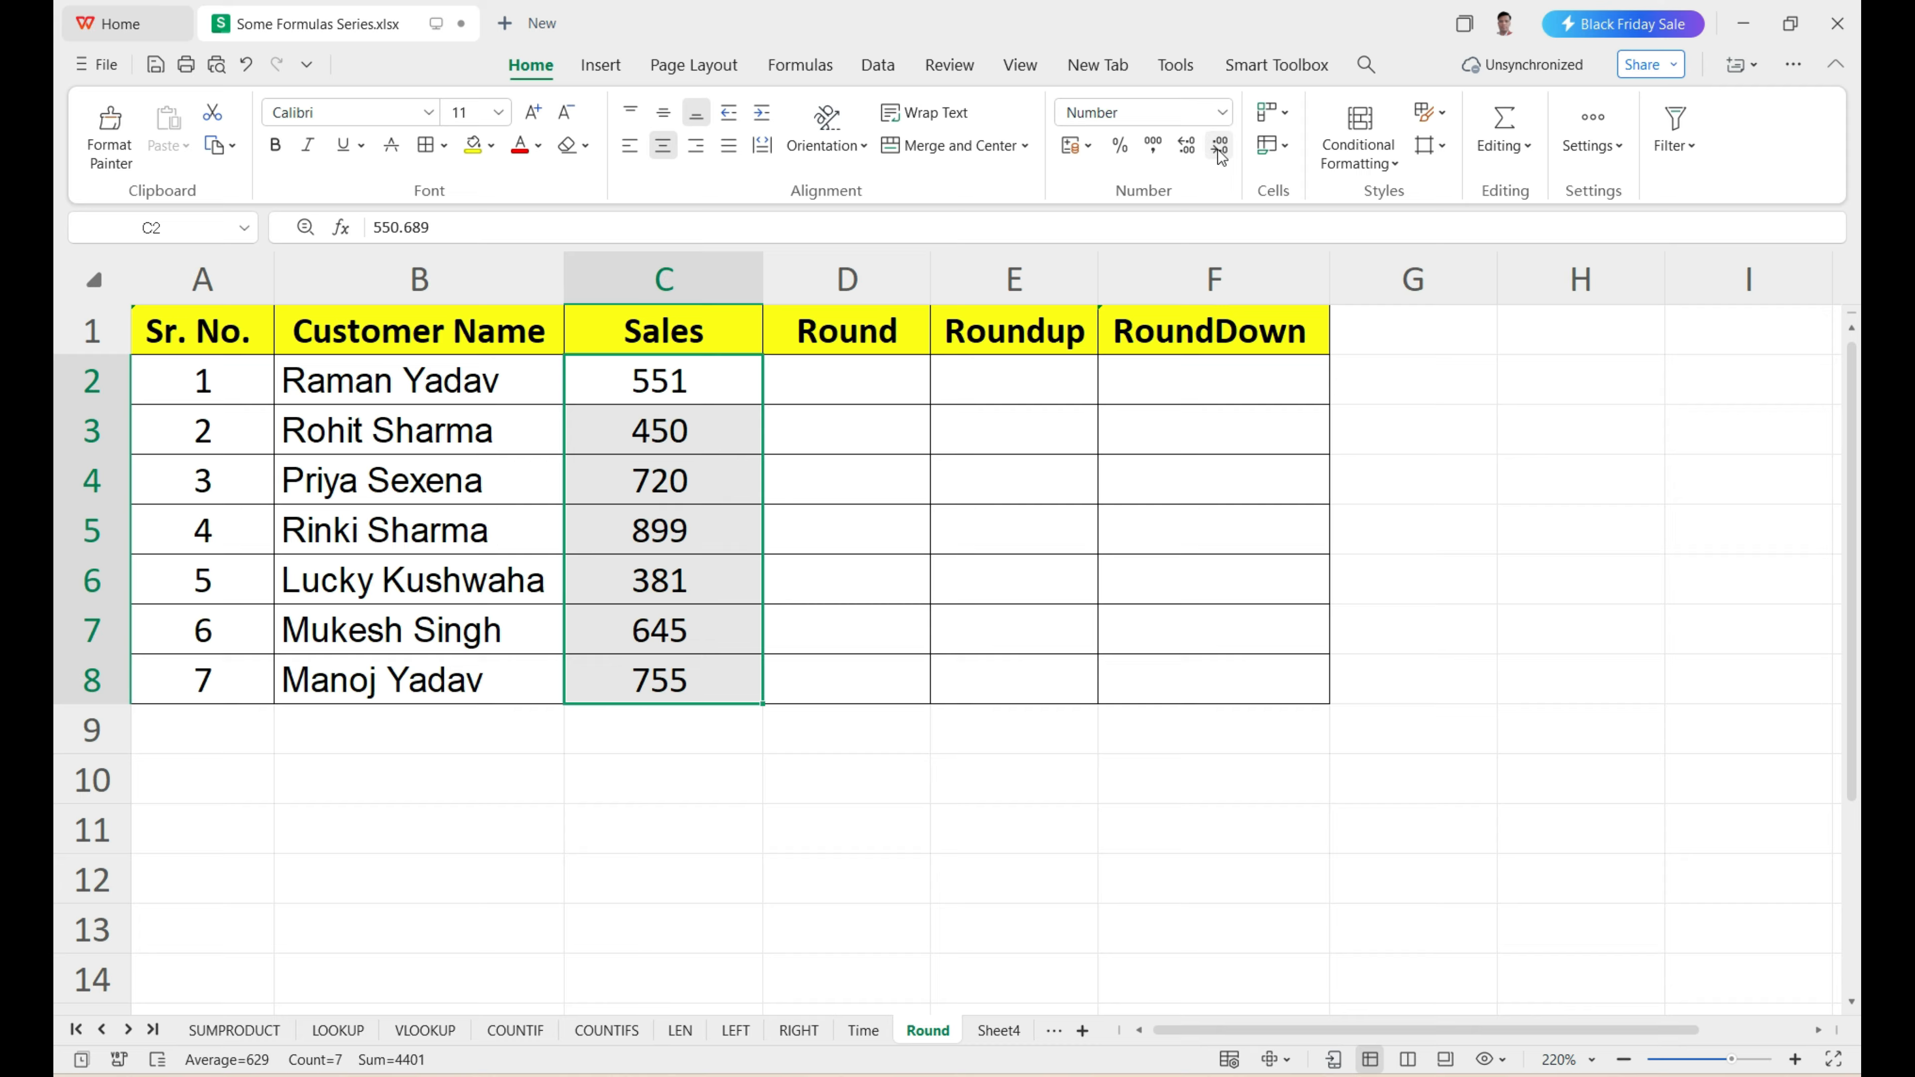
Compare the displayed Sales values in C2:C4 with their stored values, and review the empty rounding columns D2:F8.
left_click(702, 384)
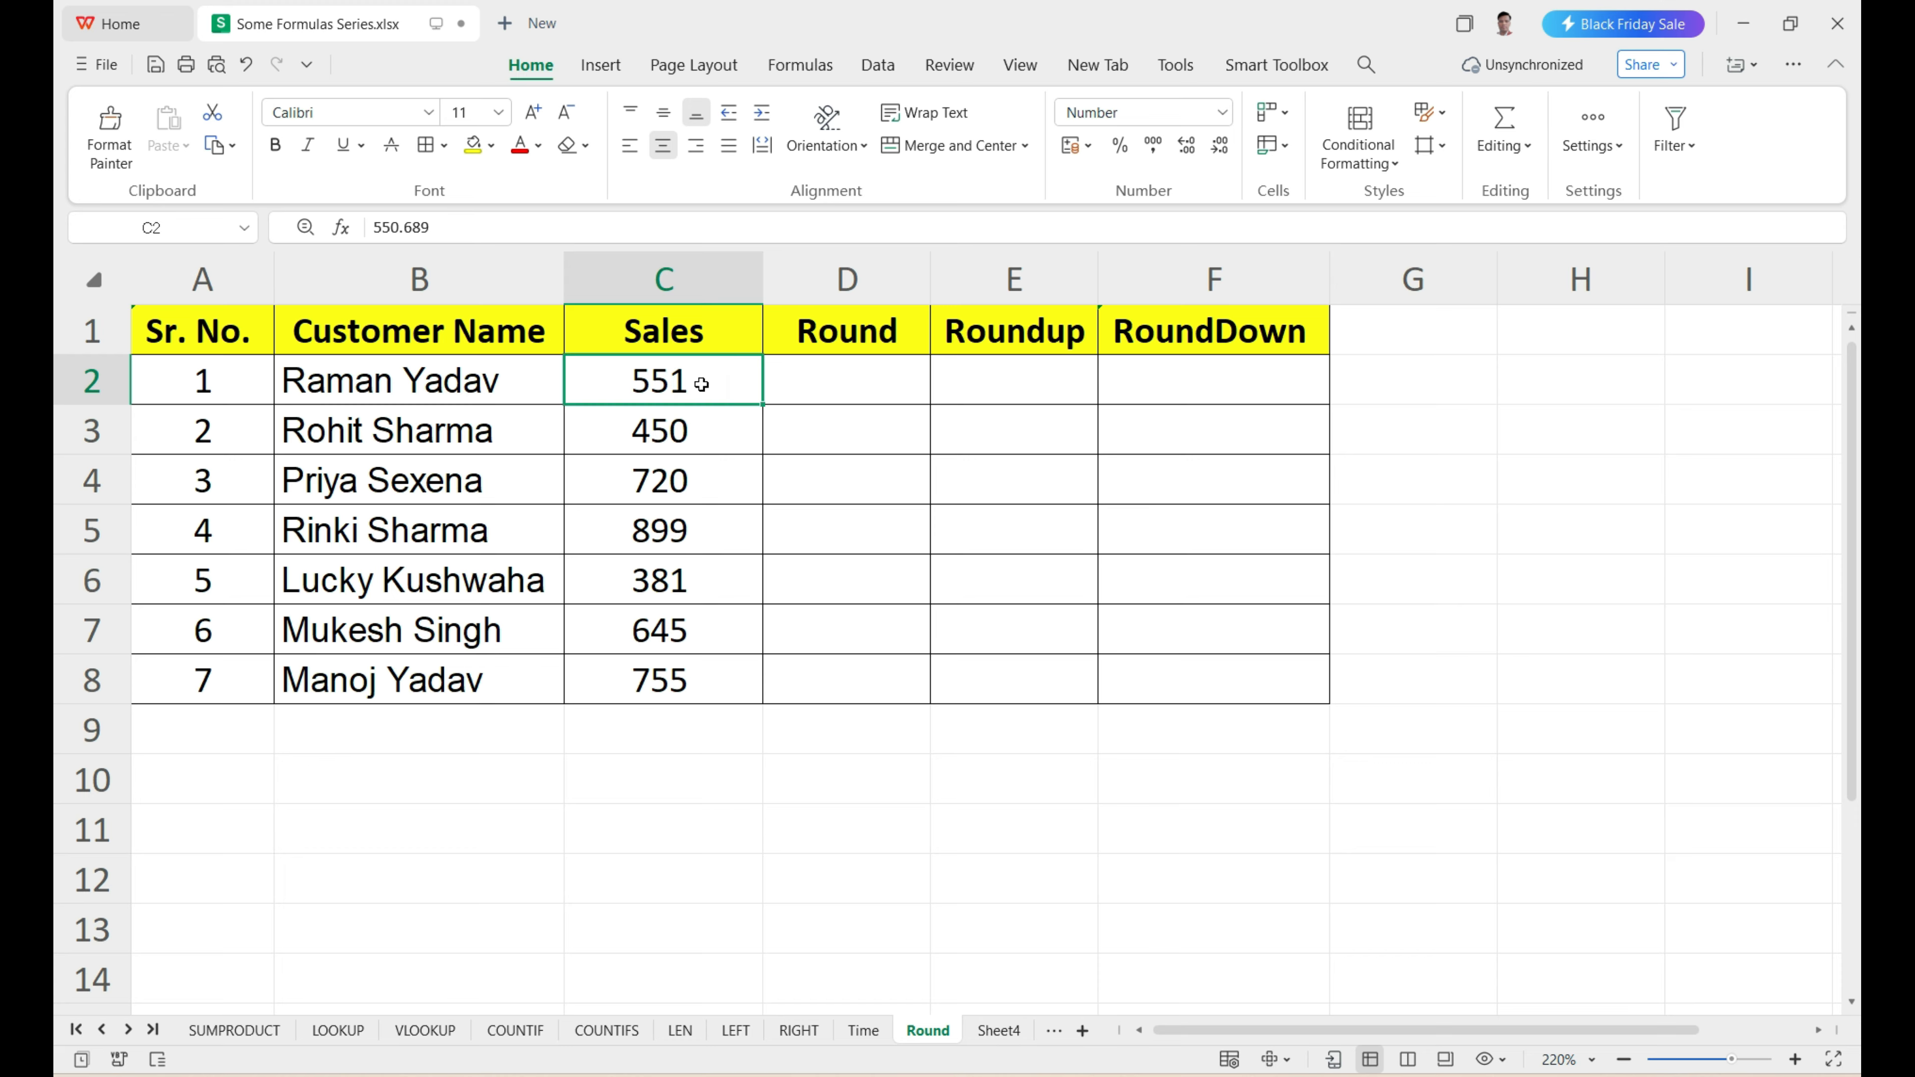
left_click_drag(705, 383, 680, 695)
left_click(712, 385)
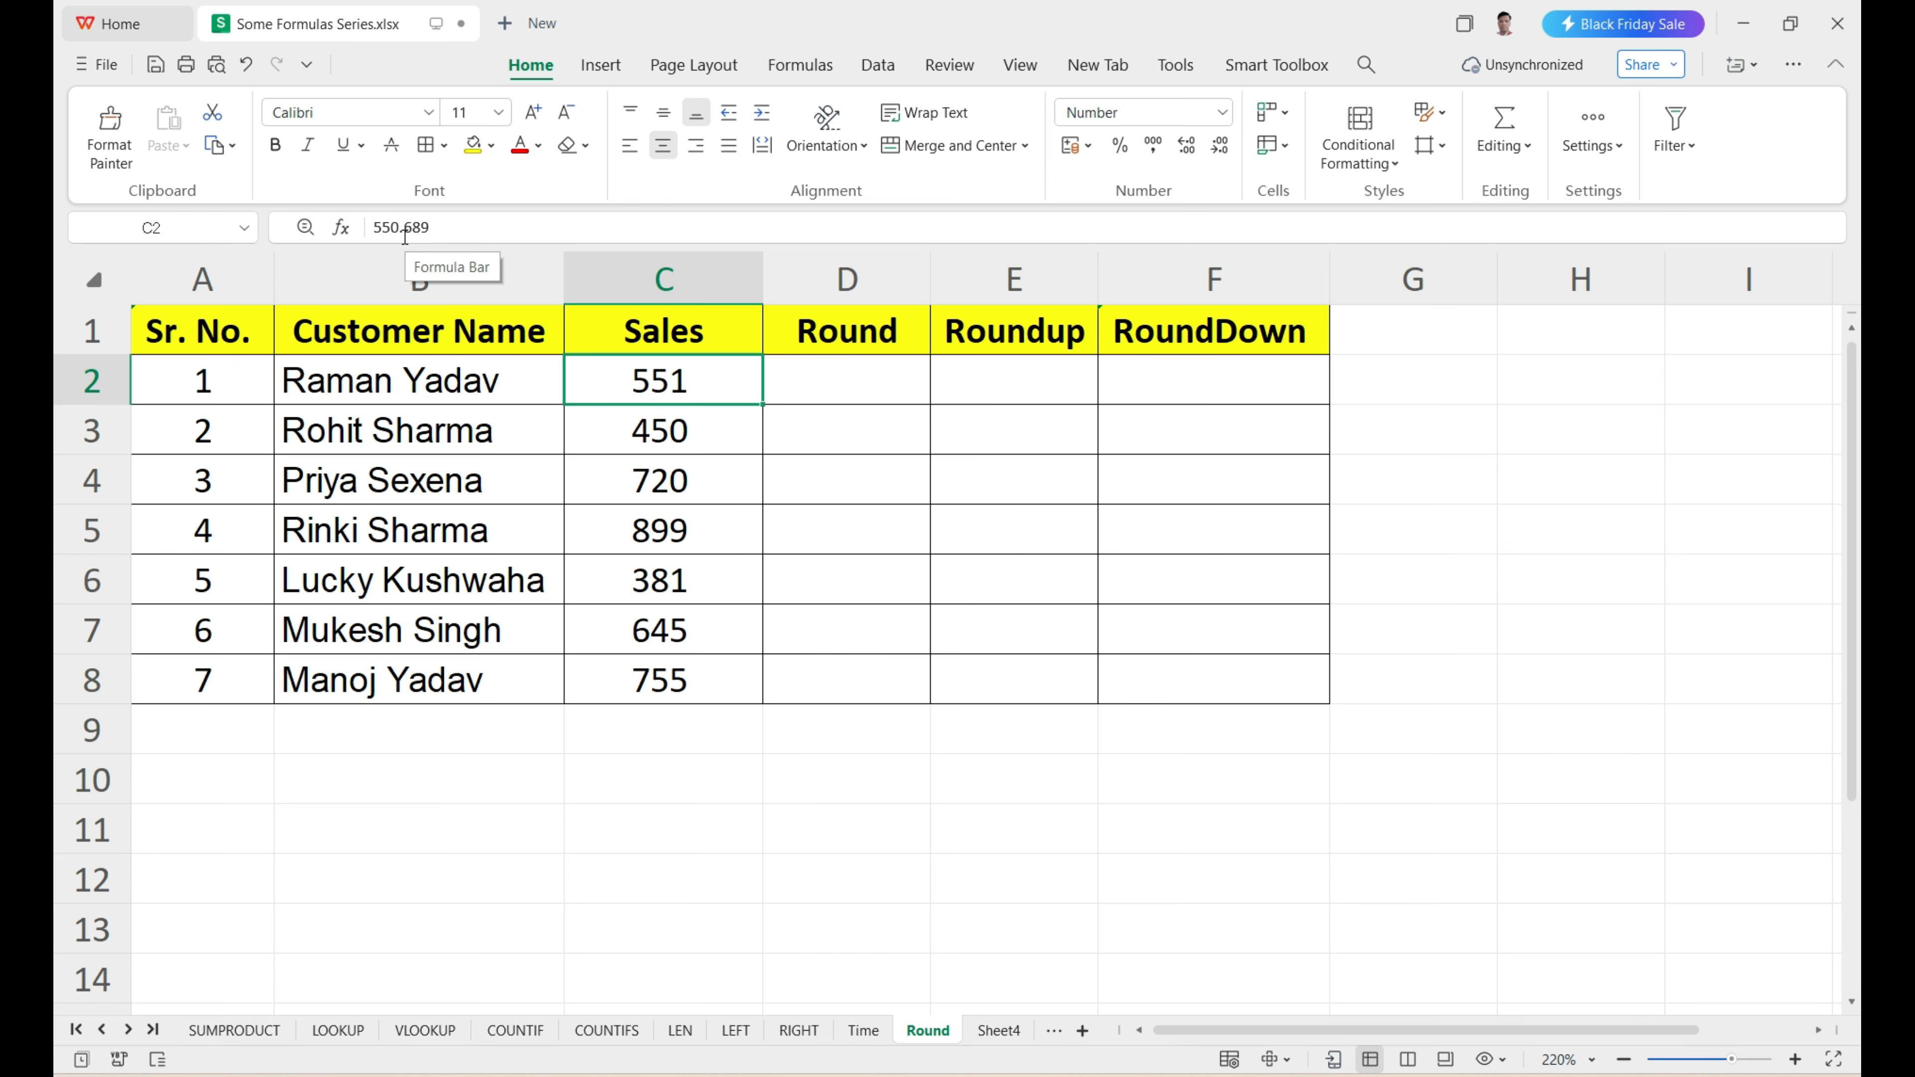
left_click(686, 438)
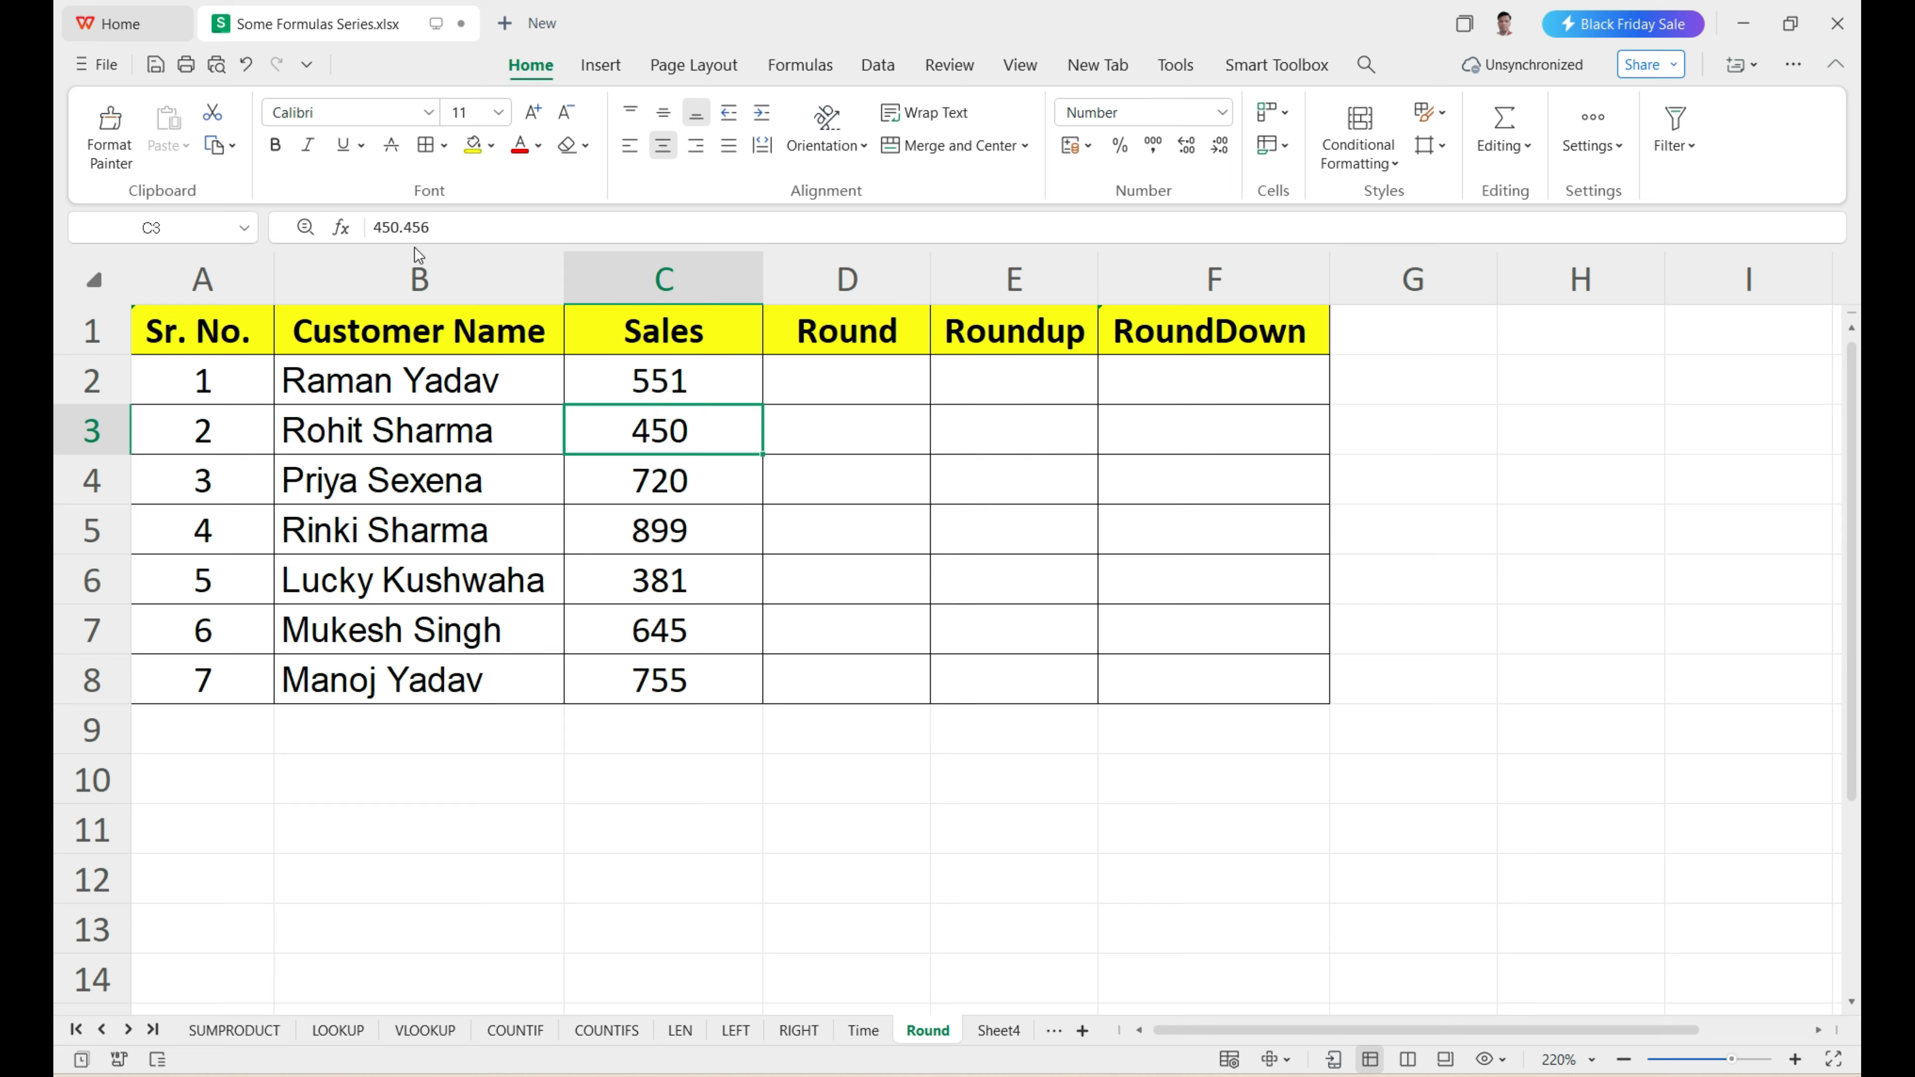
left_click(618, 482)
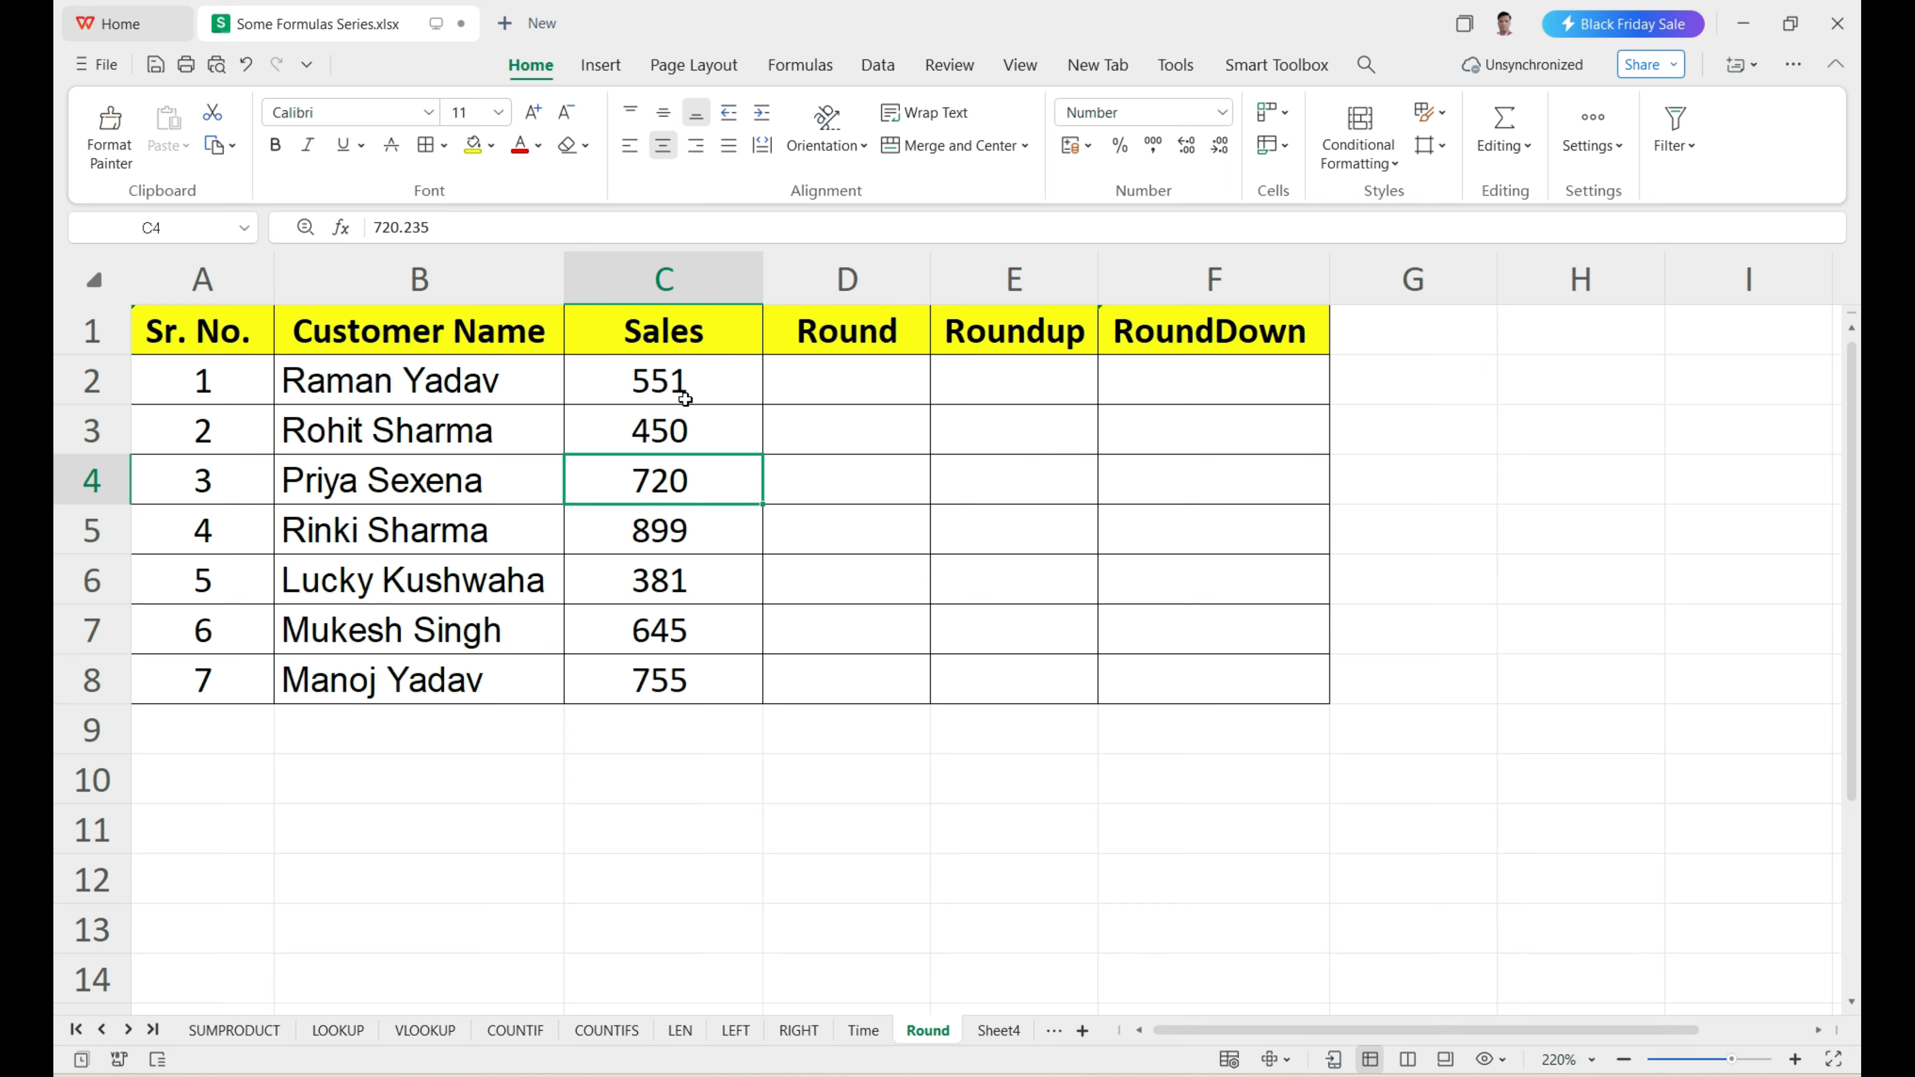
left_click_drag(683, 383, 709, 620)
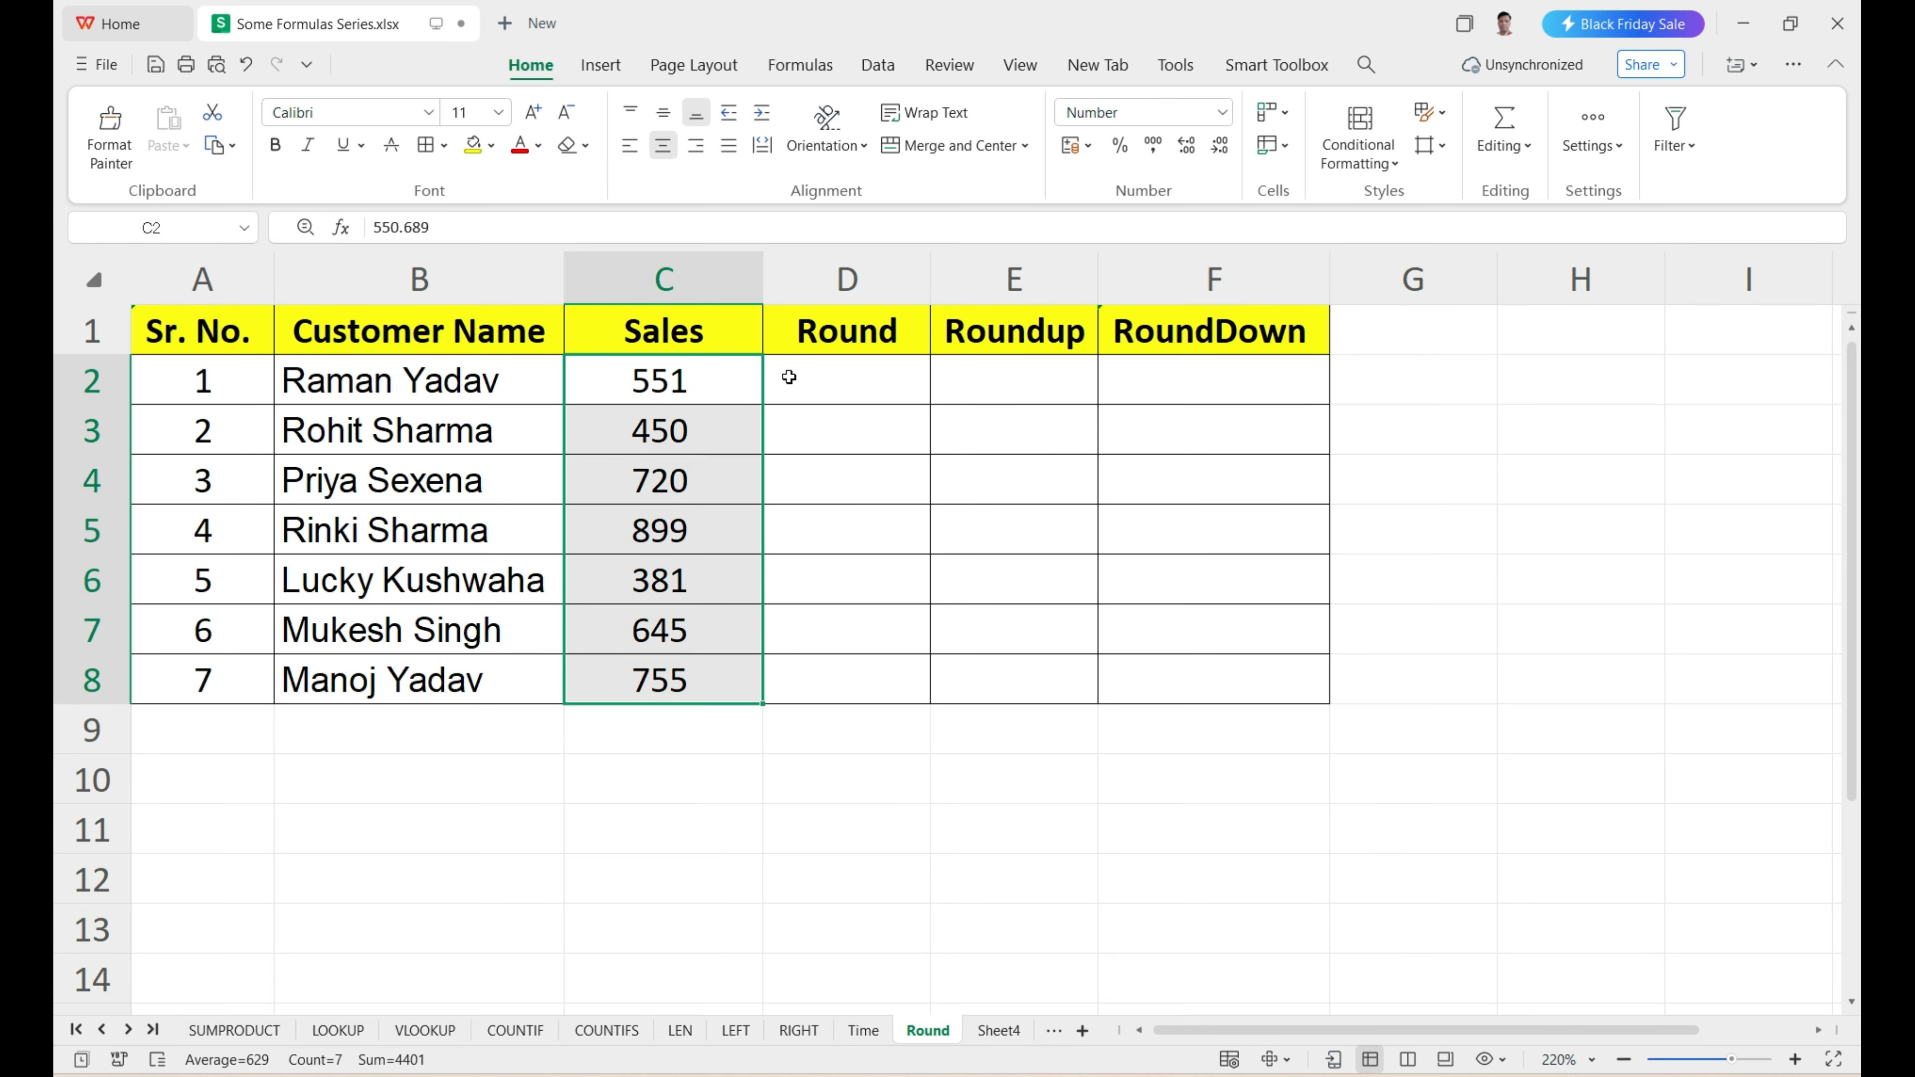
left_click_drag(793, 372, 1206, 698)
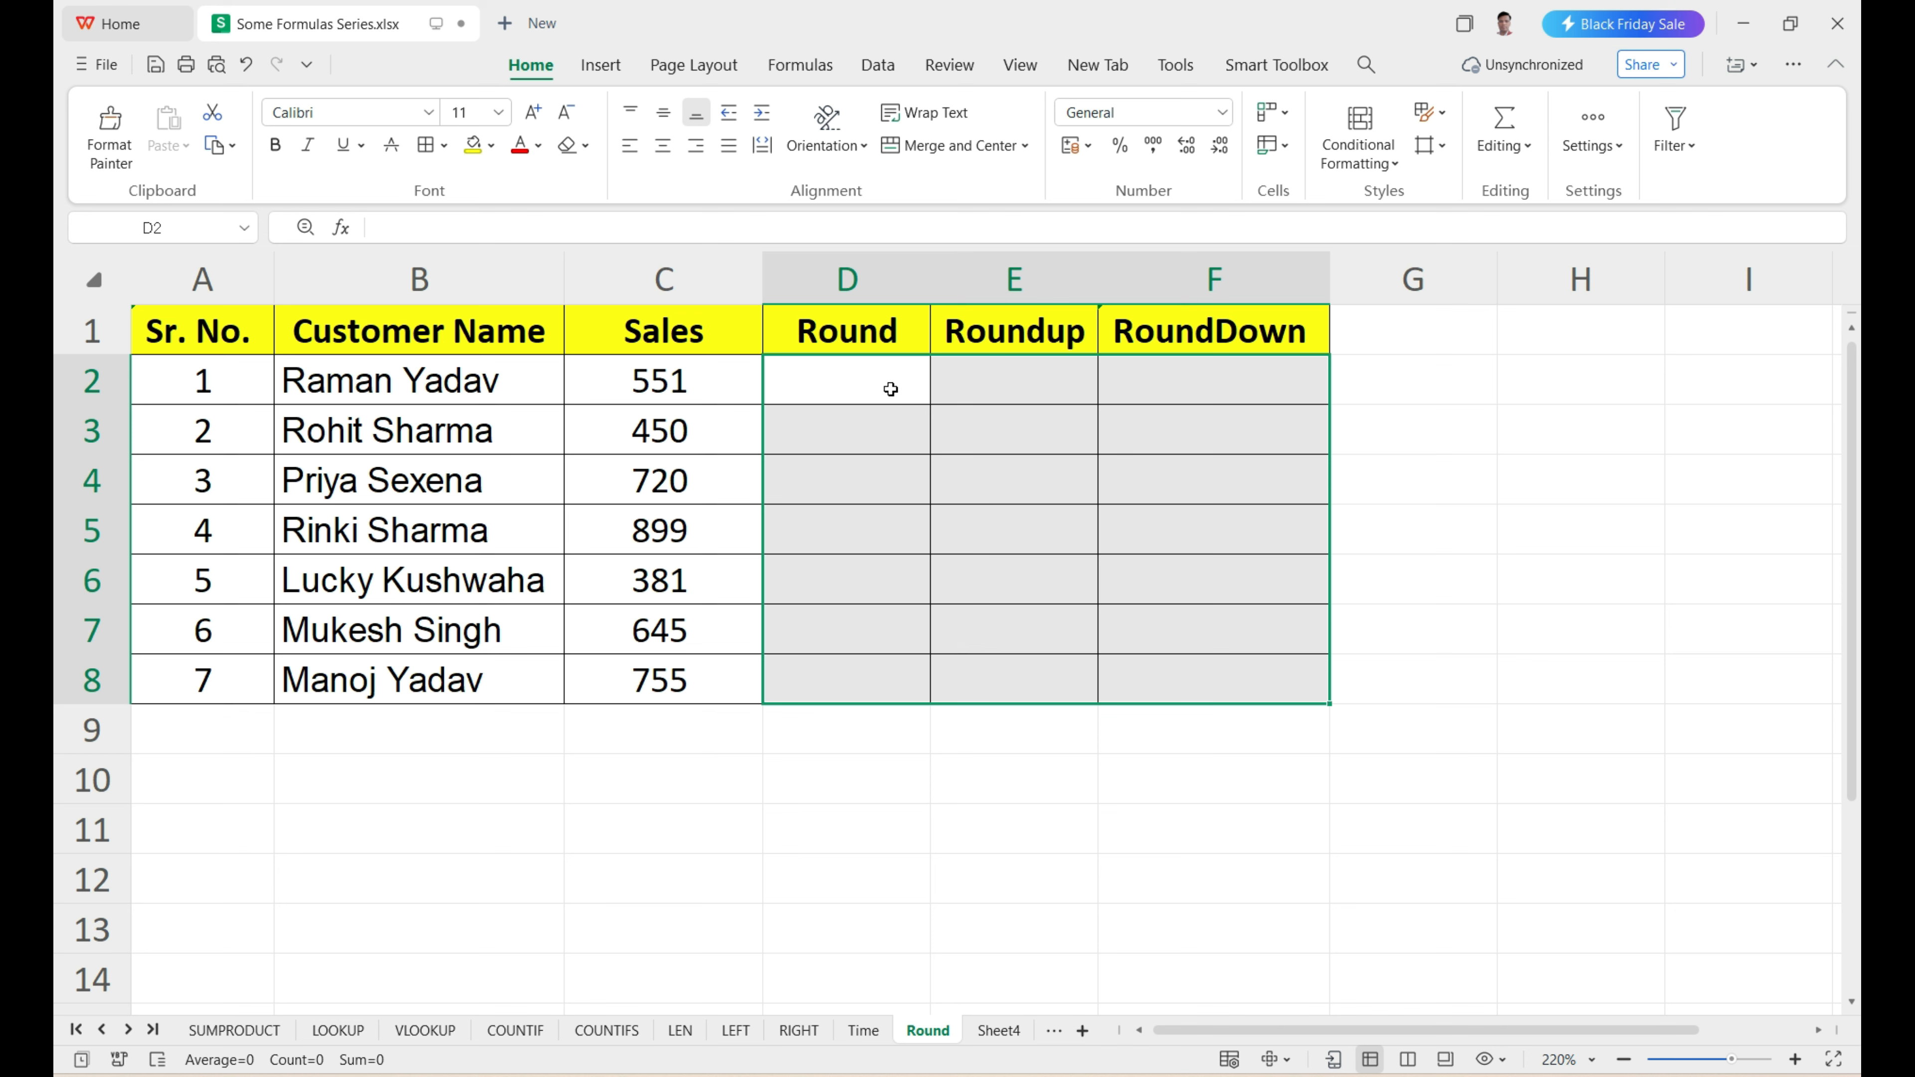
left_click_drag(890, 388, 1169, 678)
left_click_drag(723, 395, 722, 675)
left_click(715, 392)
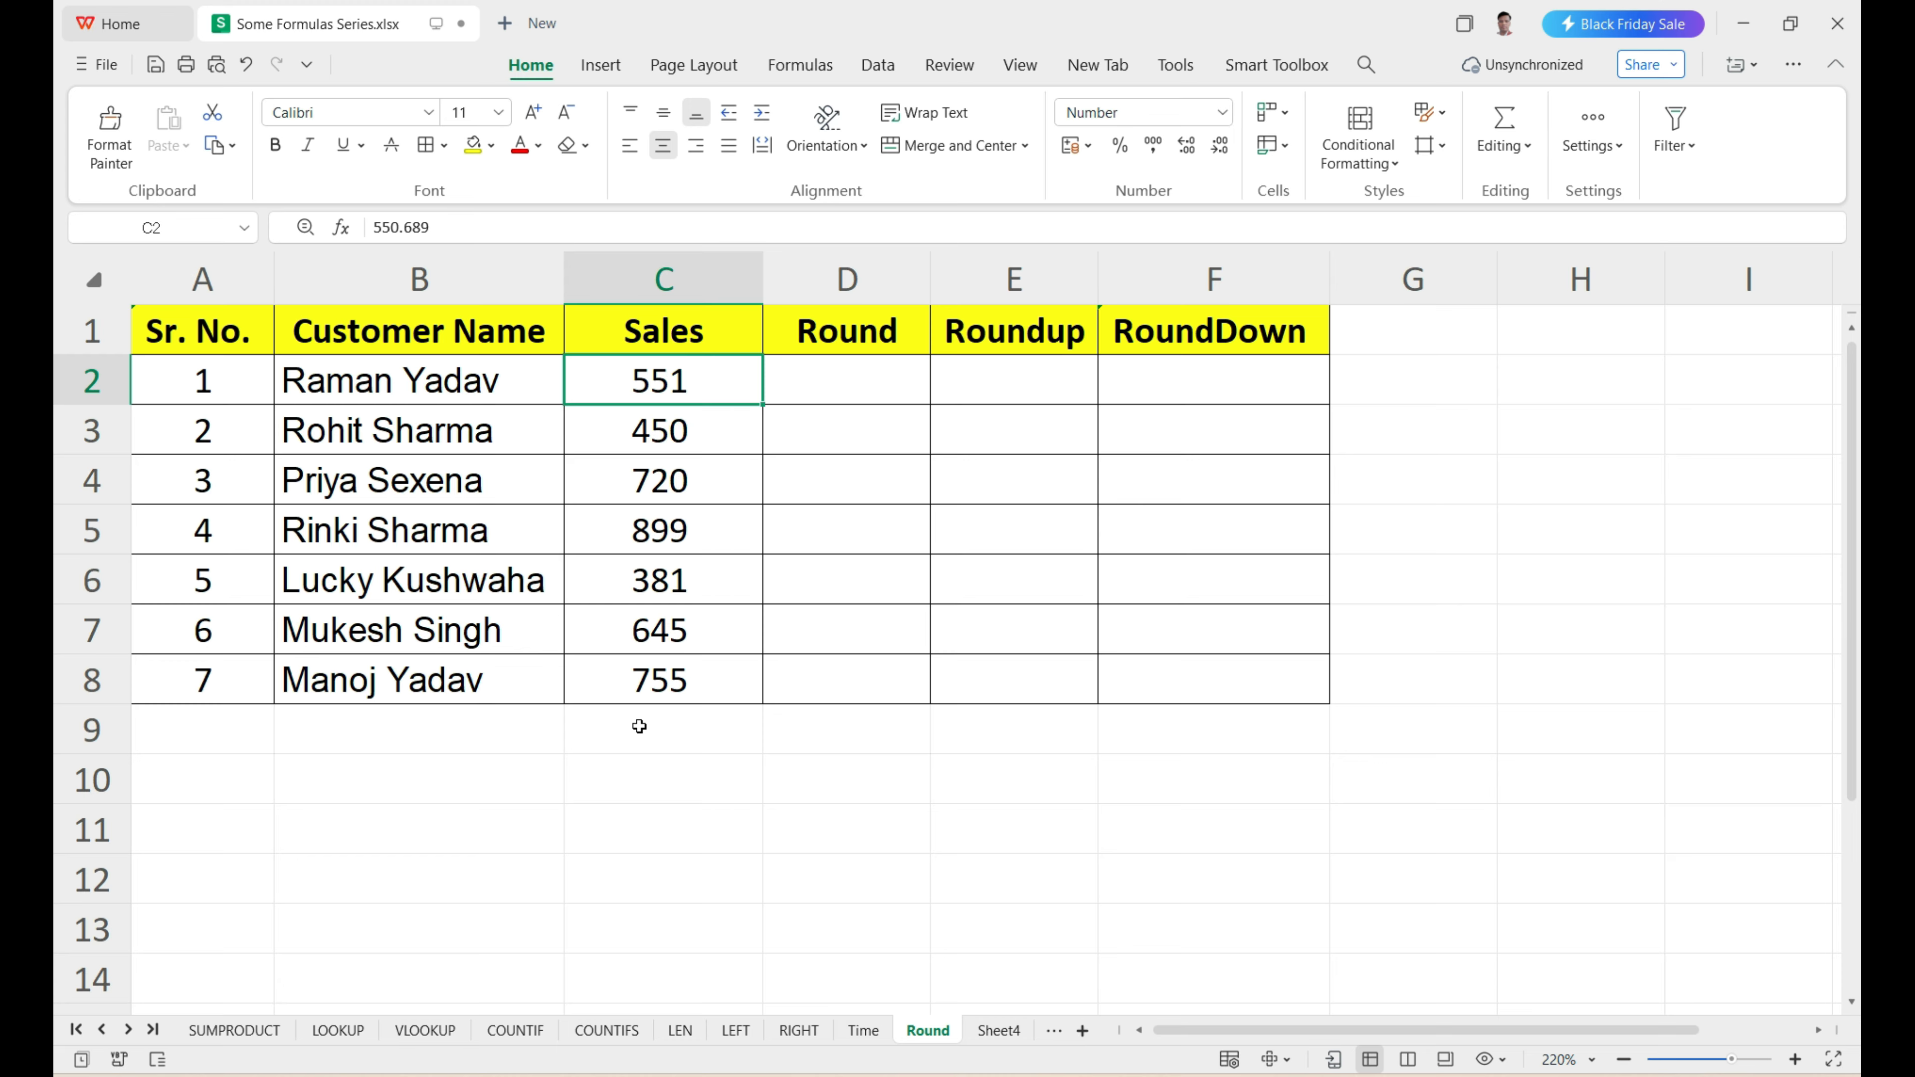
Enter =C2*10 in C10 to test which sales value the calculation uses, and check the result.
left_click(634, 775)
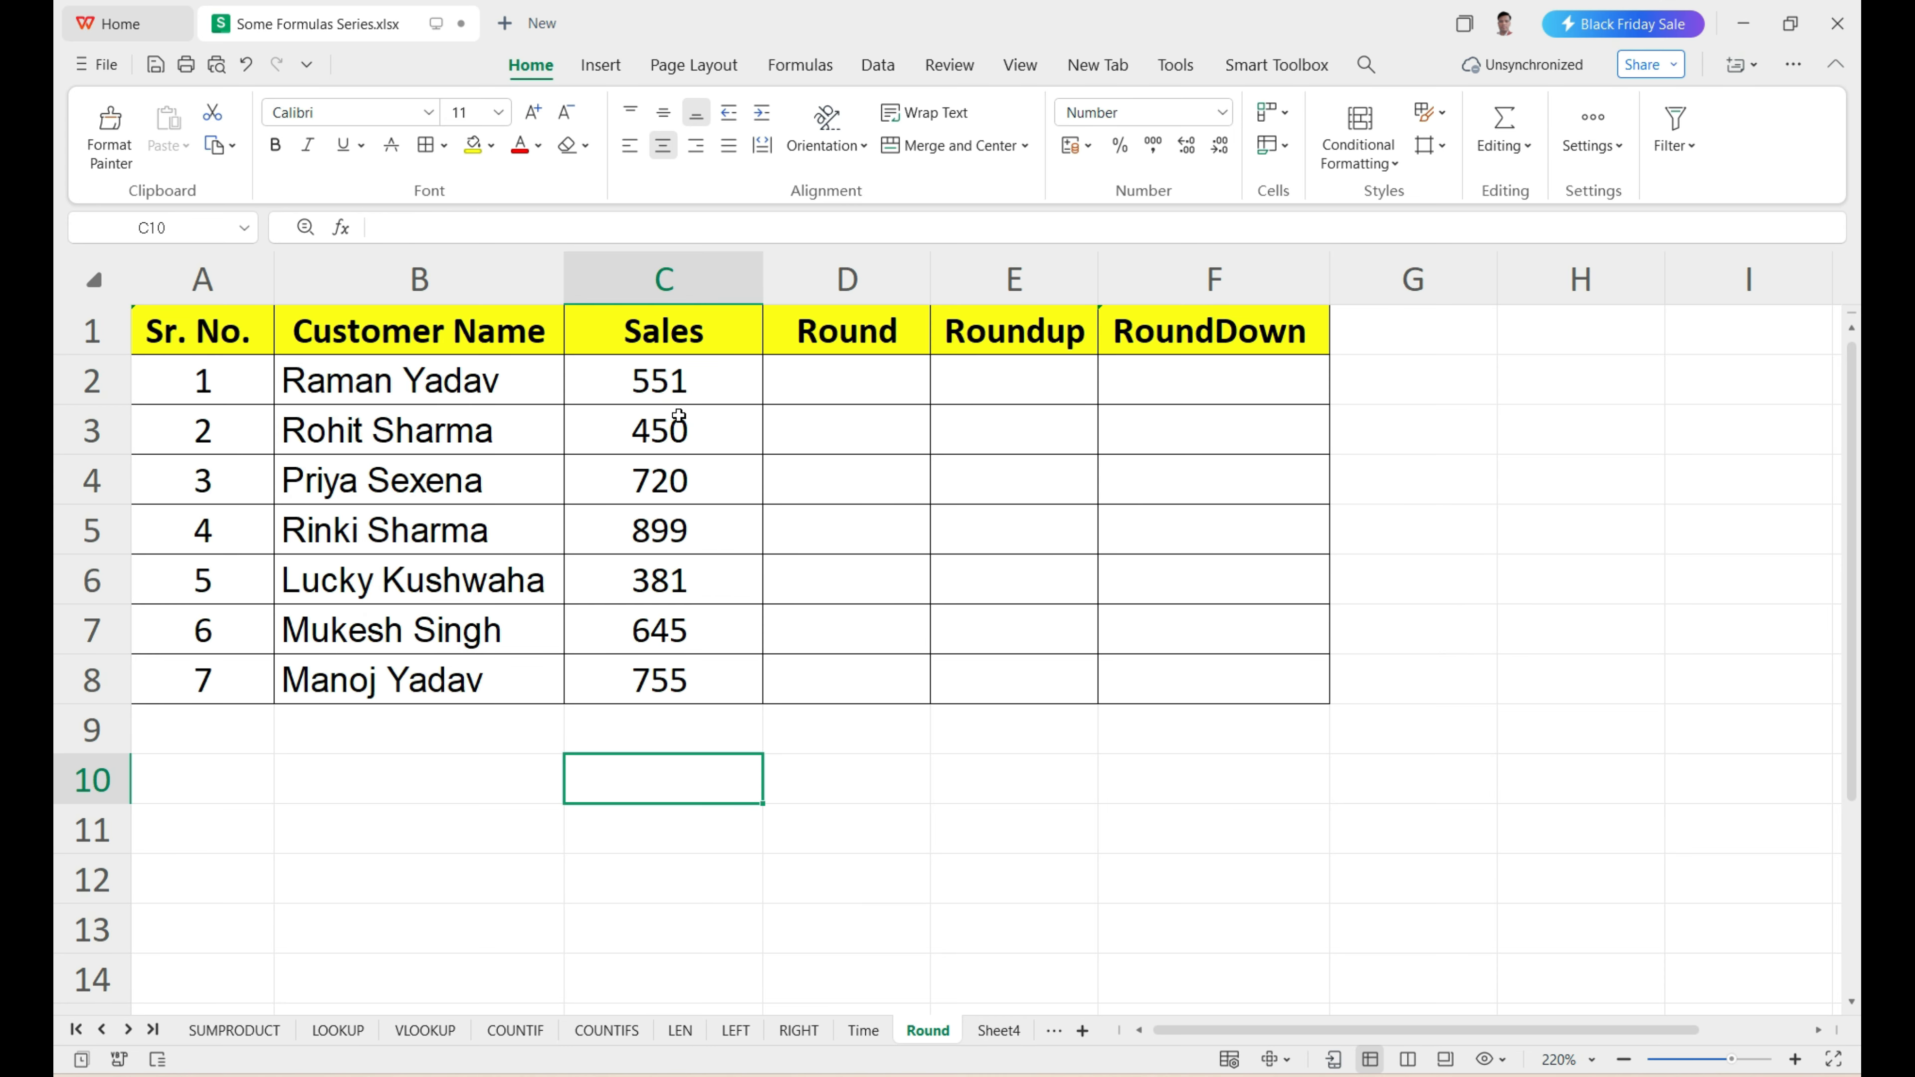
left_click(694, 390)
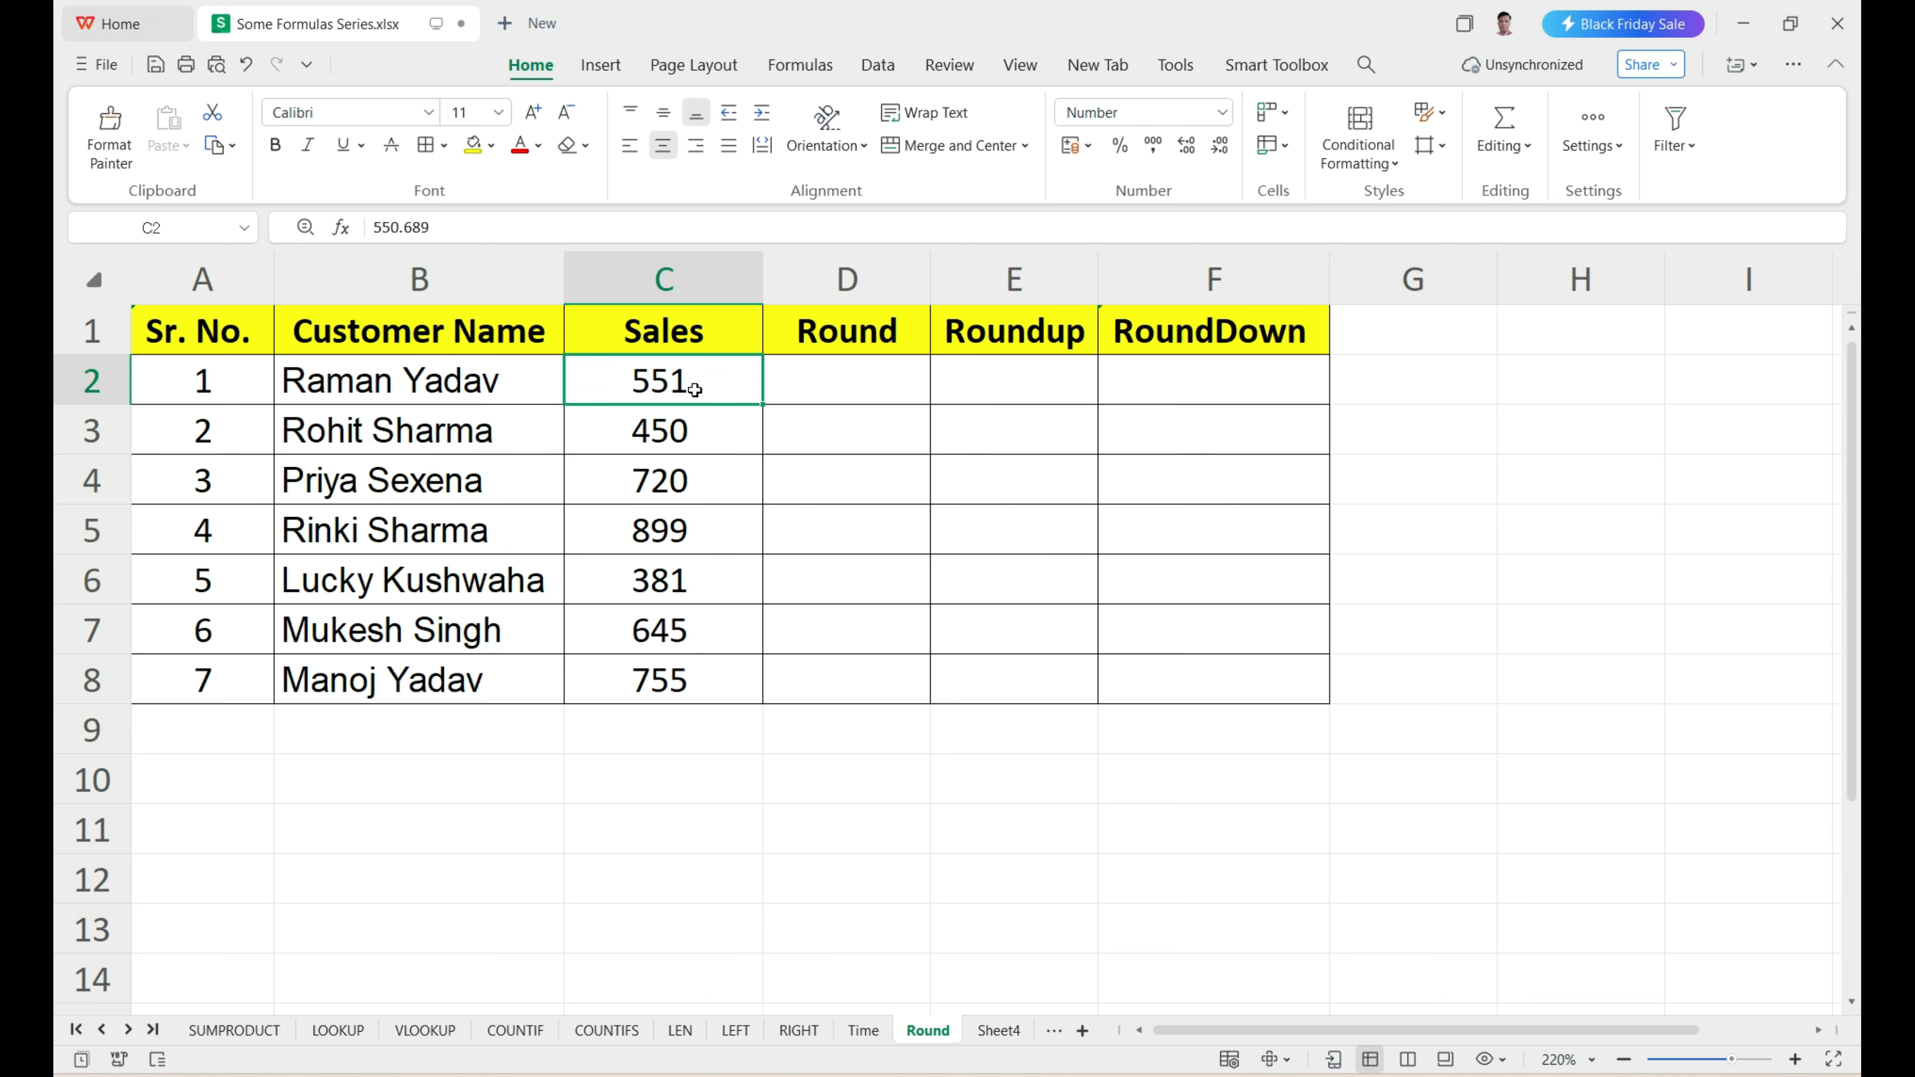
left_click(667, 773)
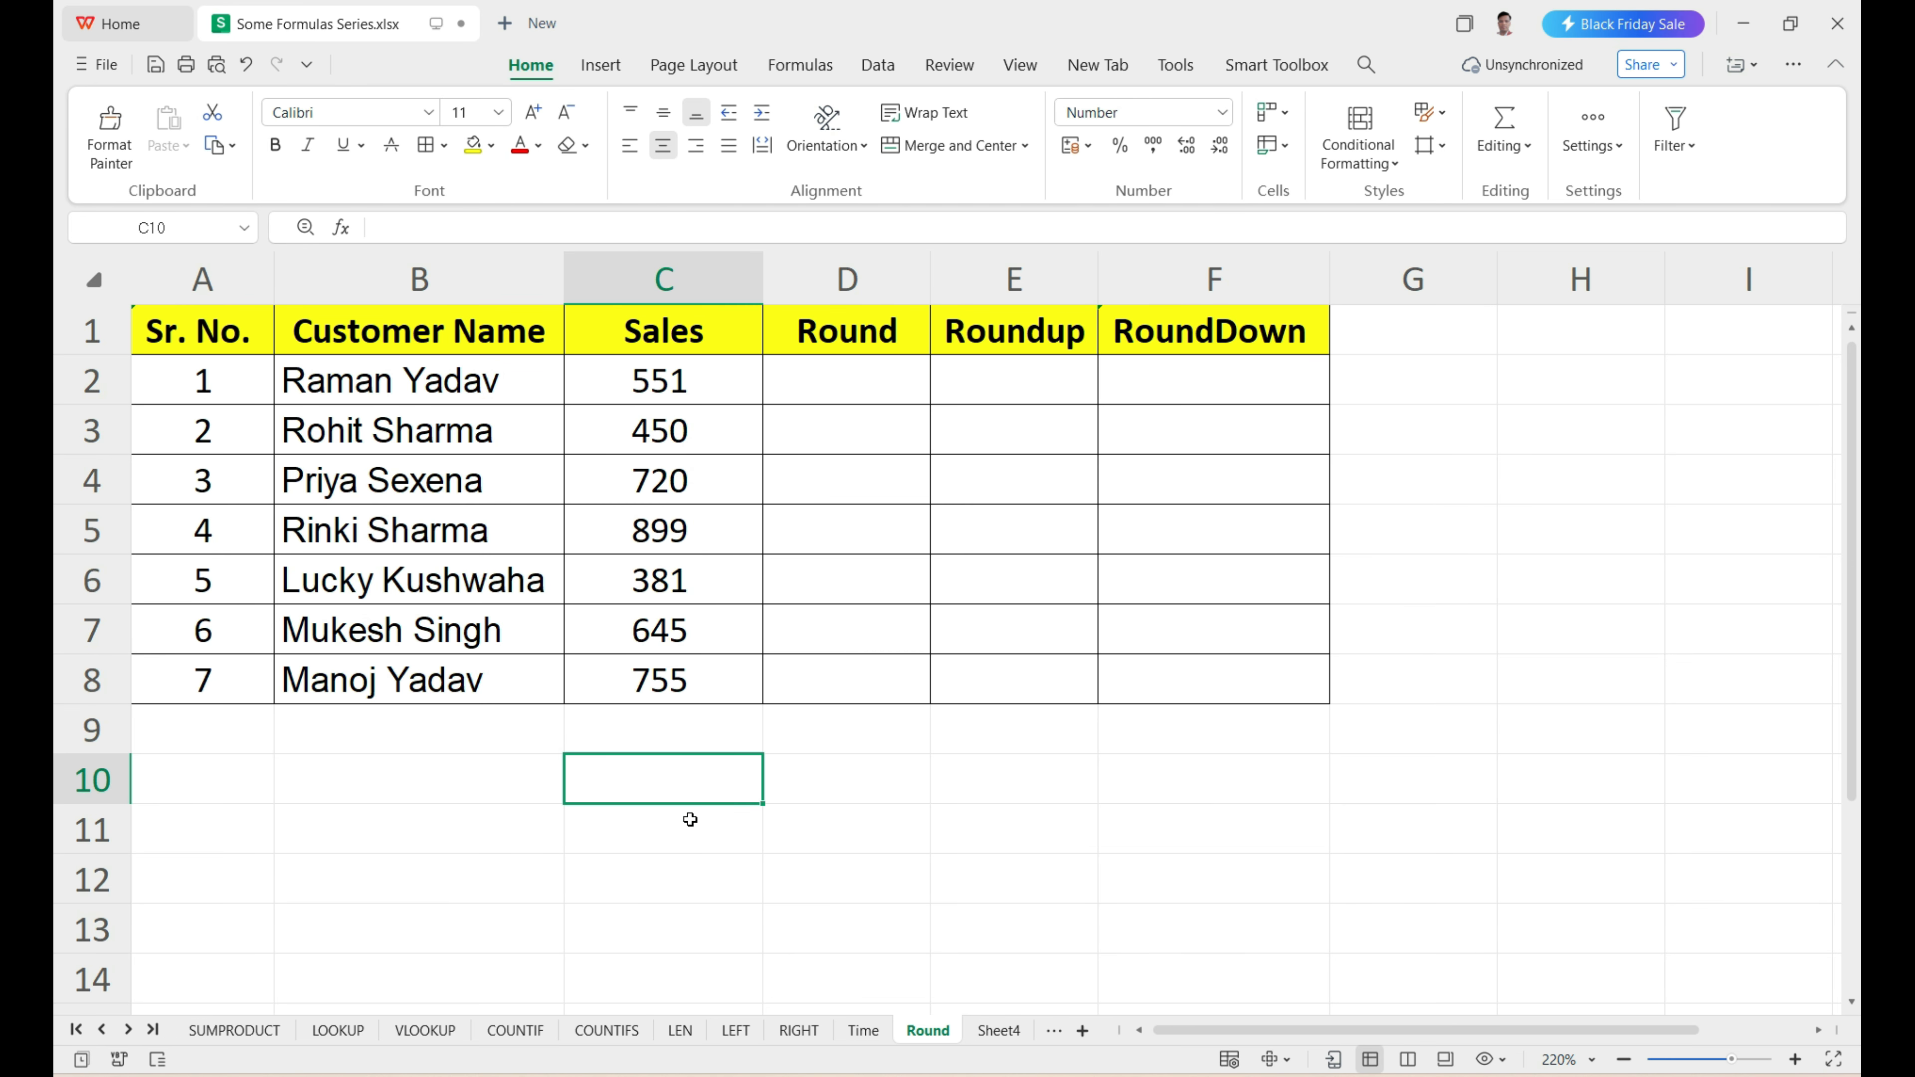
type("=")
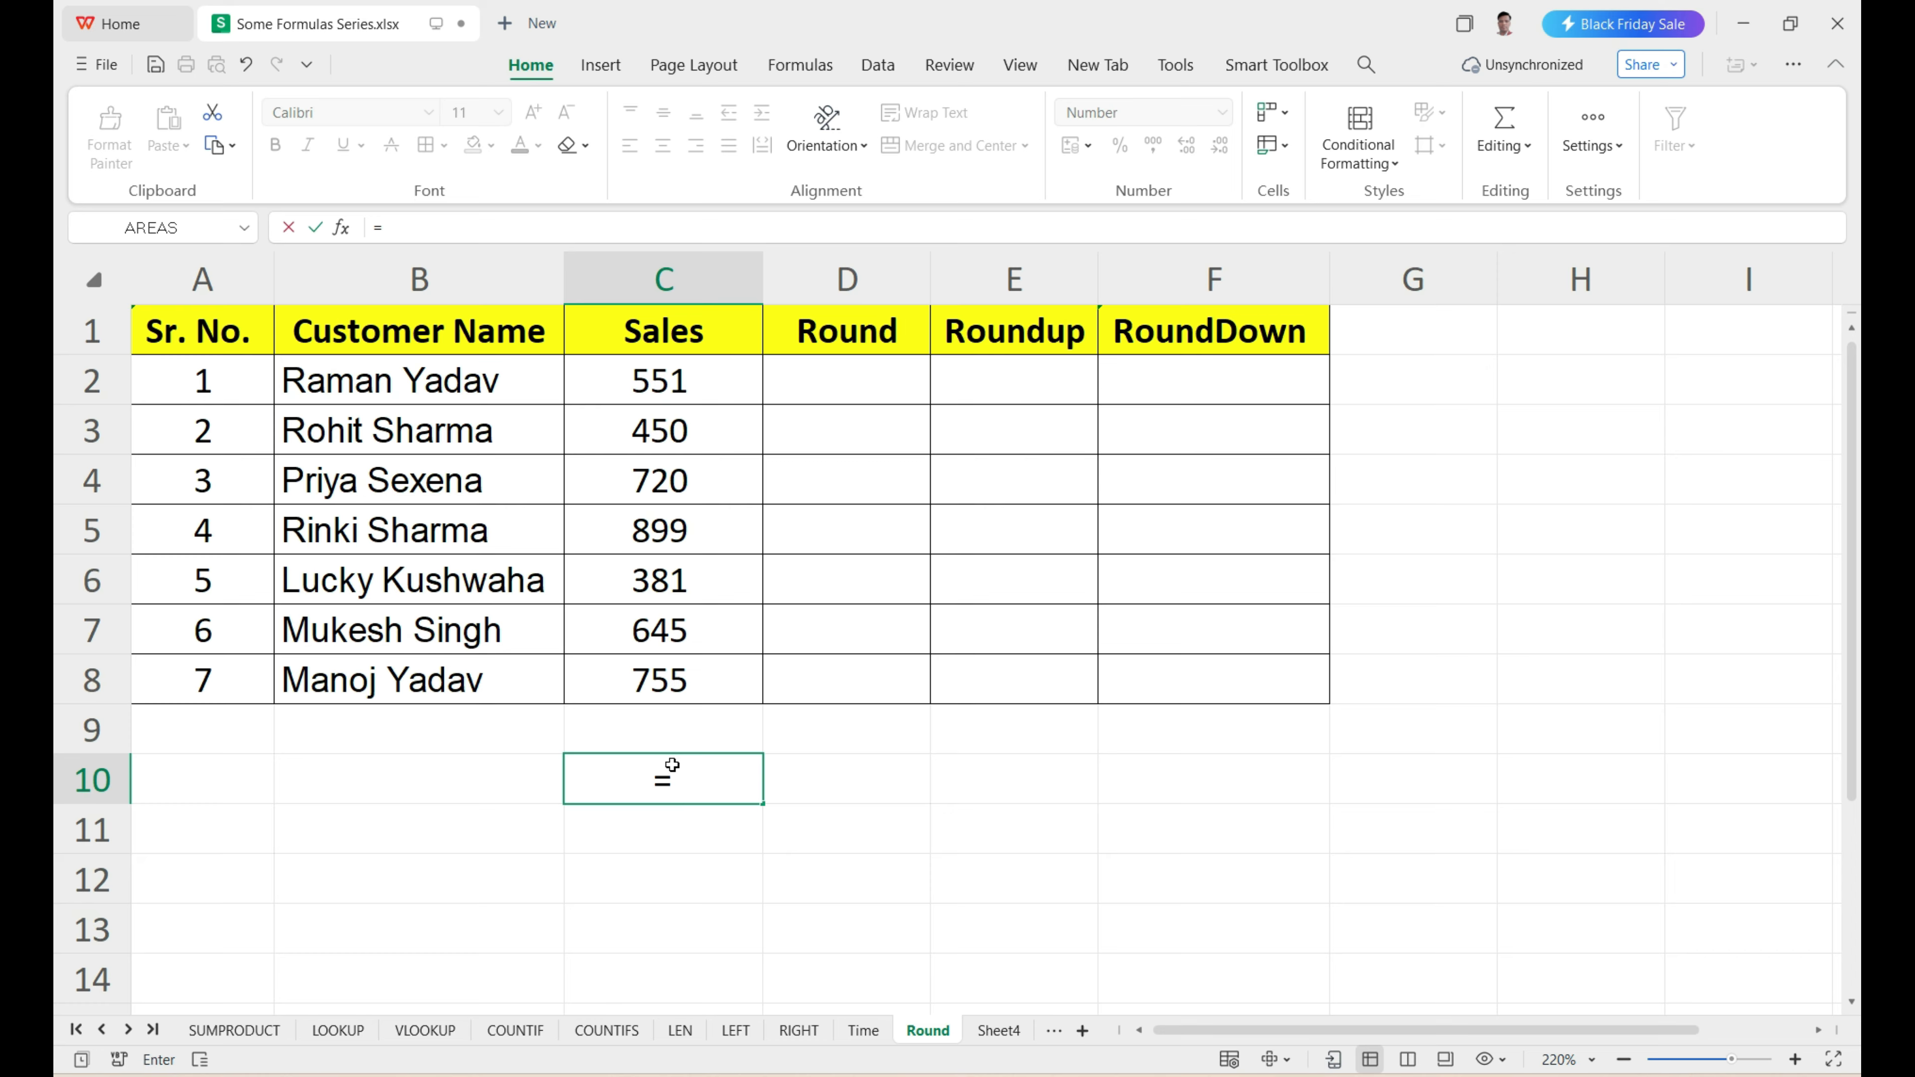
left_click(642, 379)
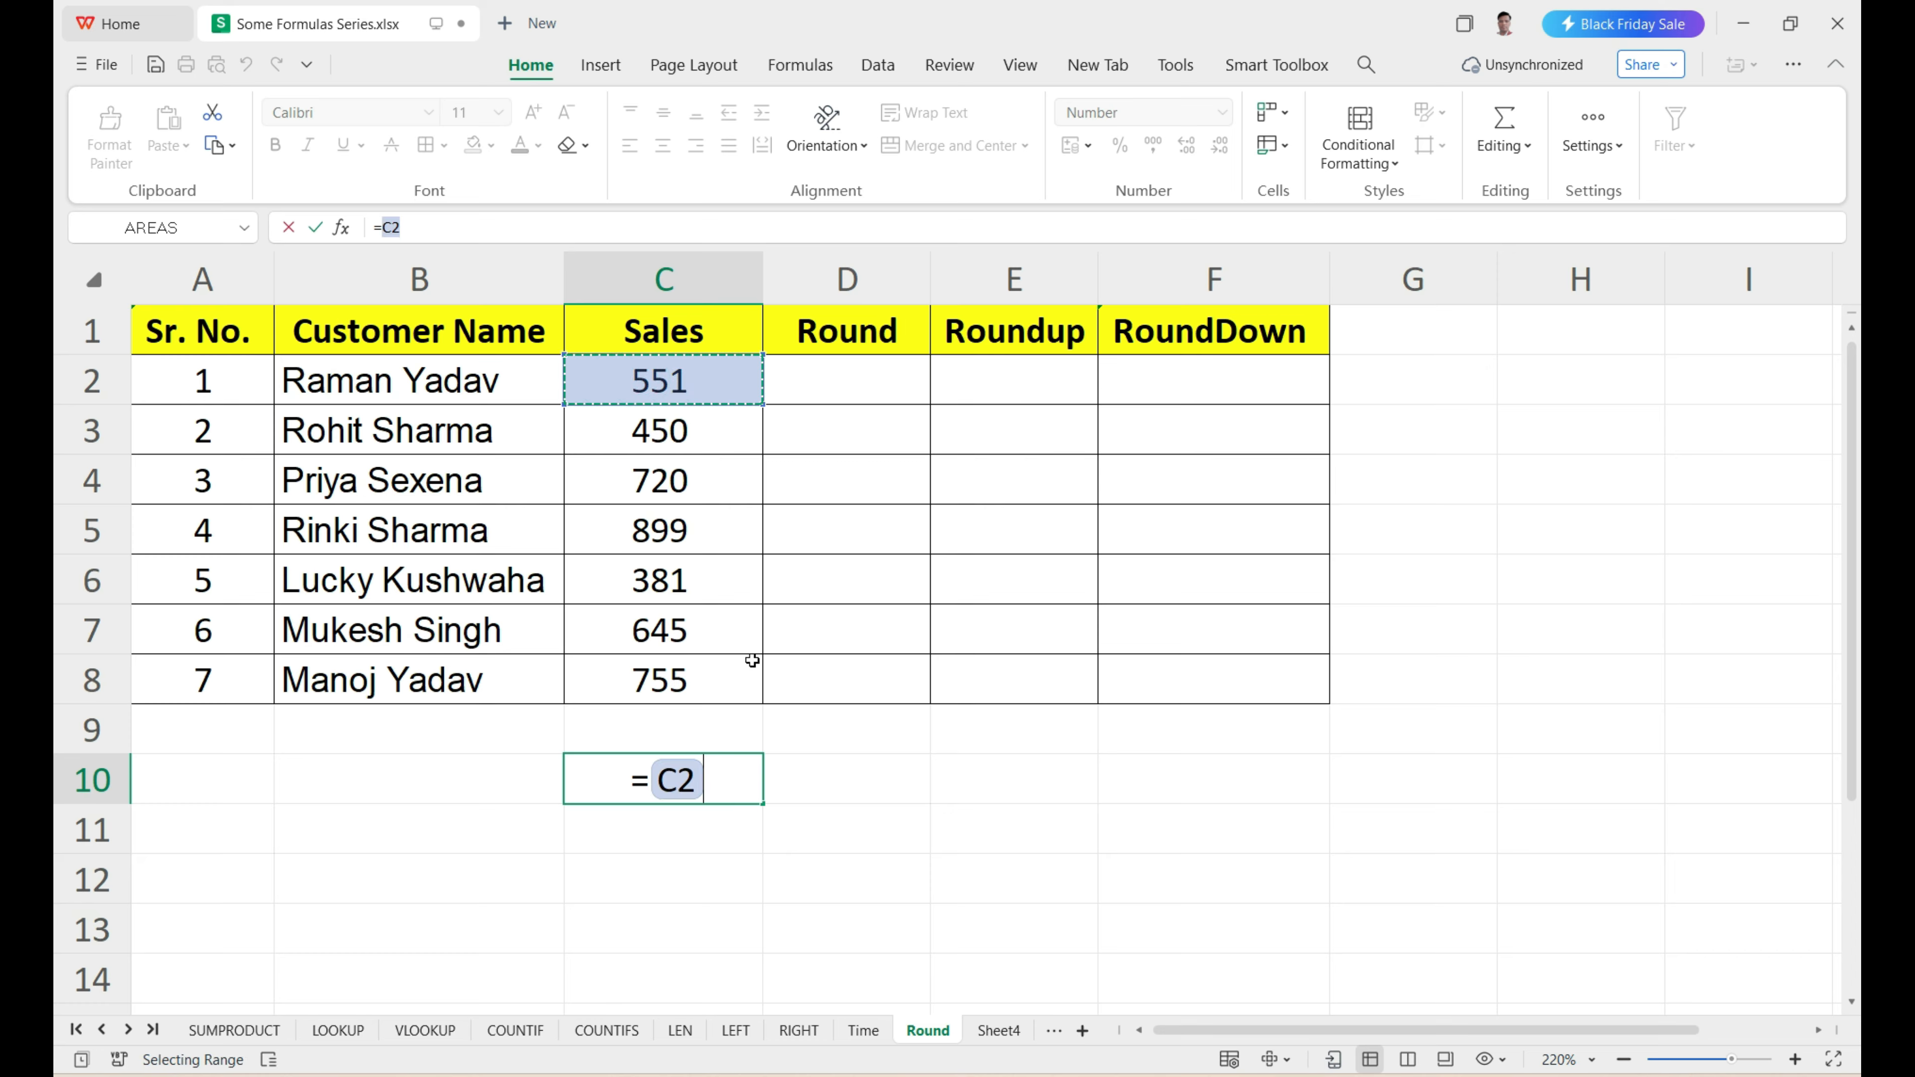
type("*10")
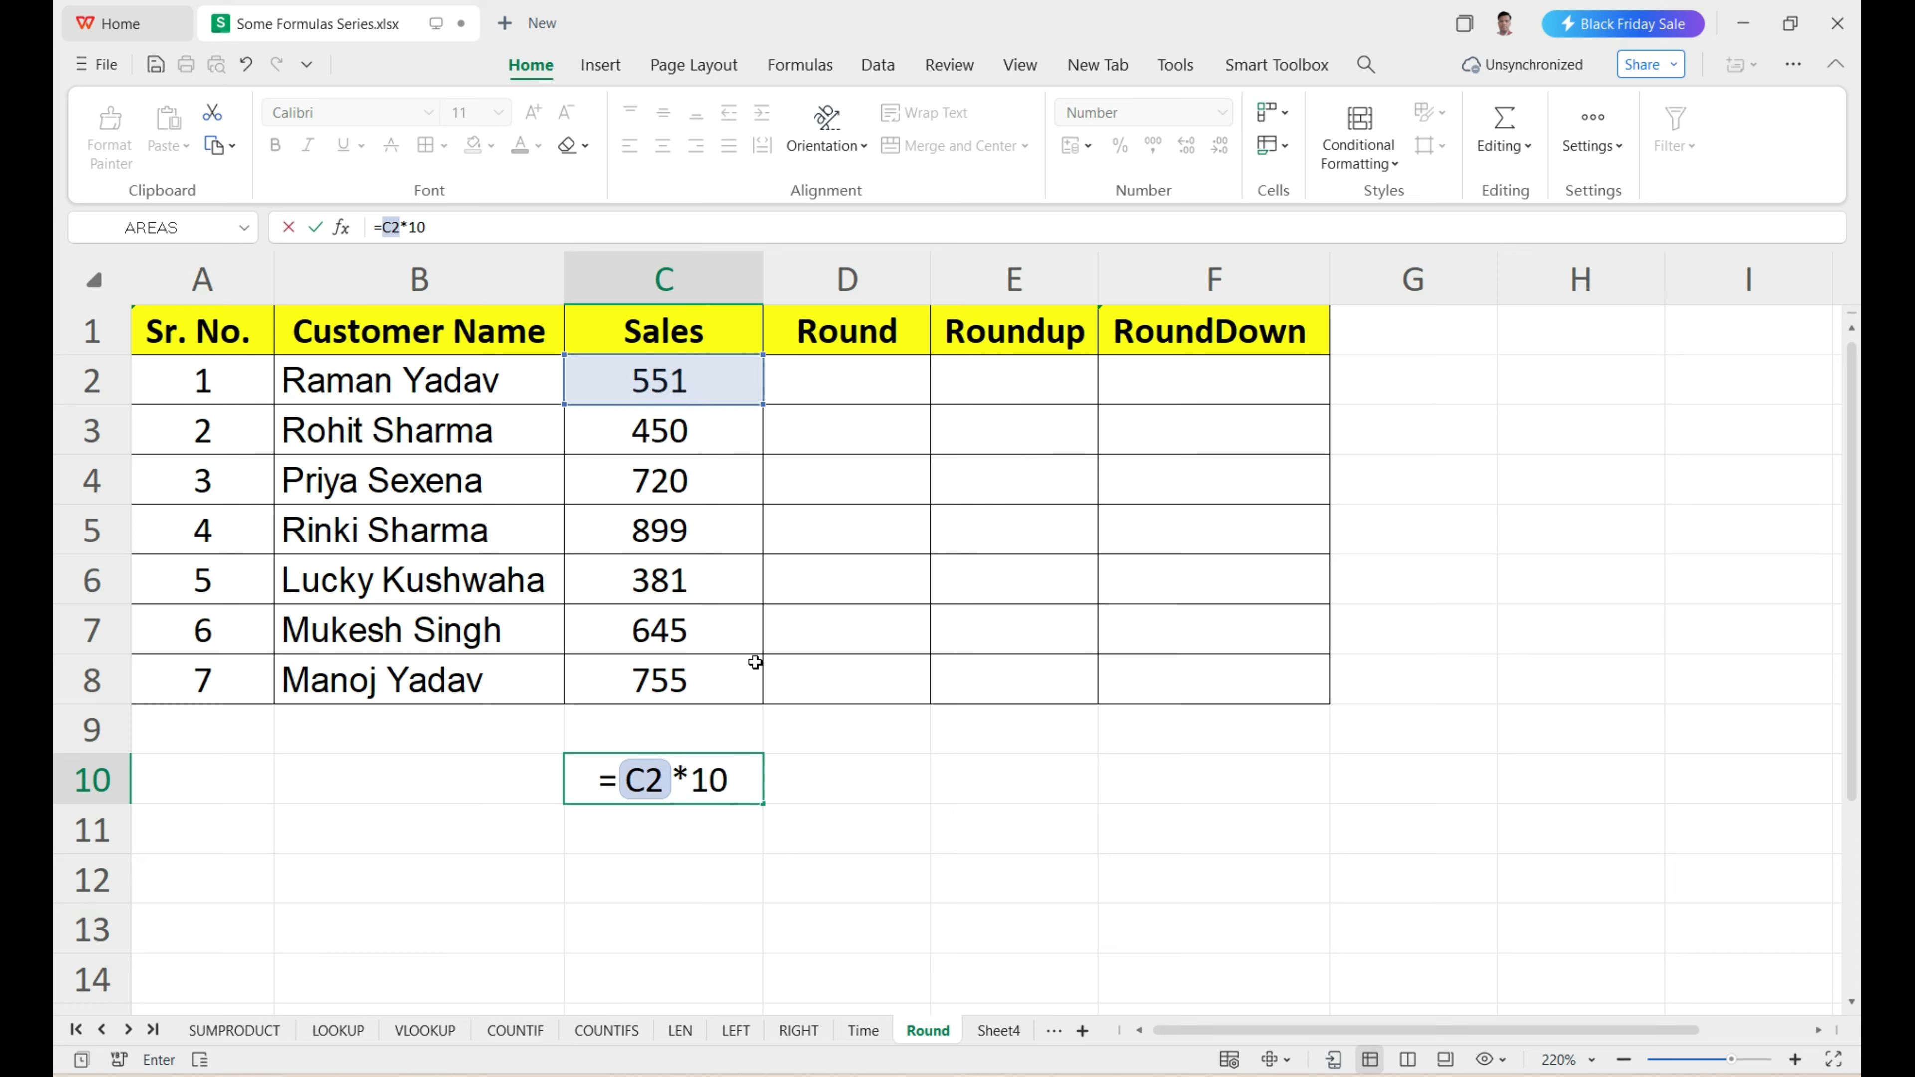
key("Return")
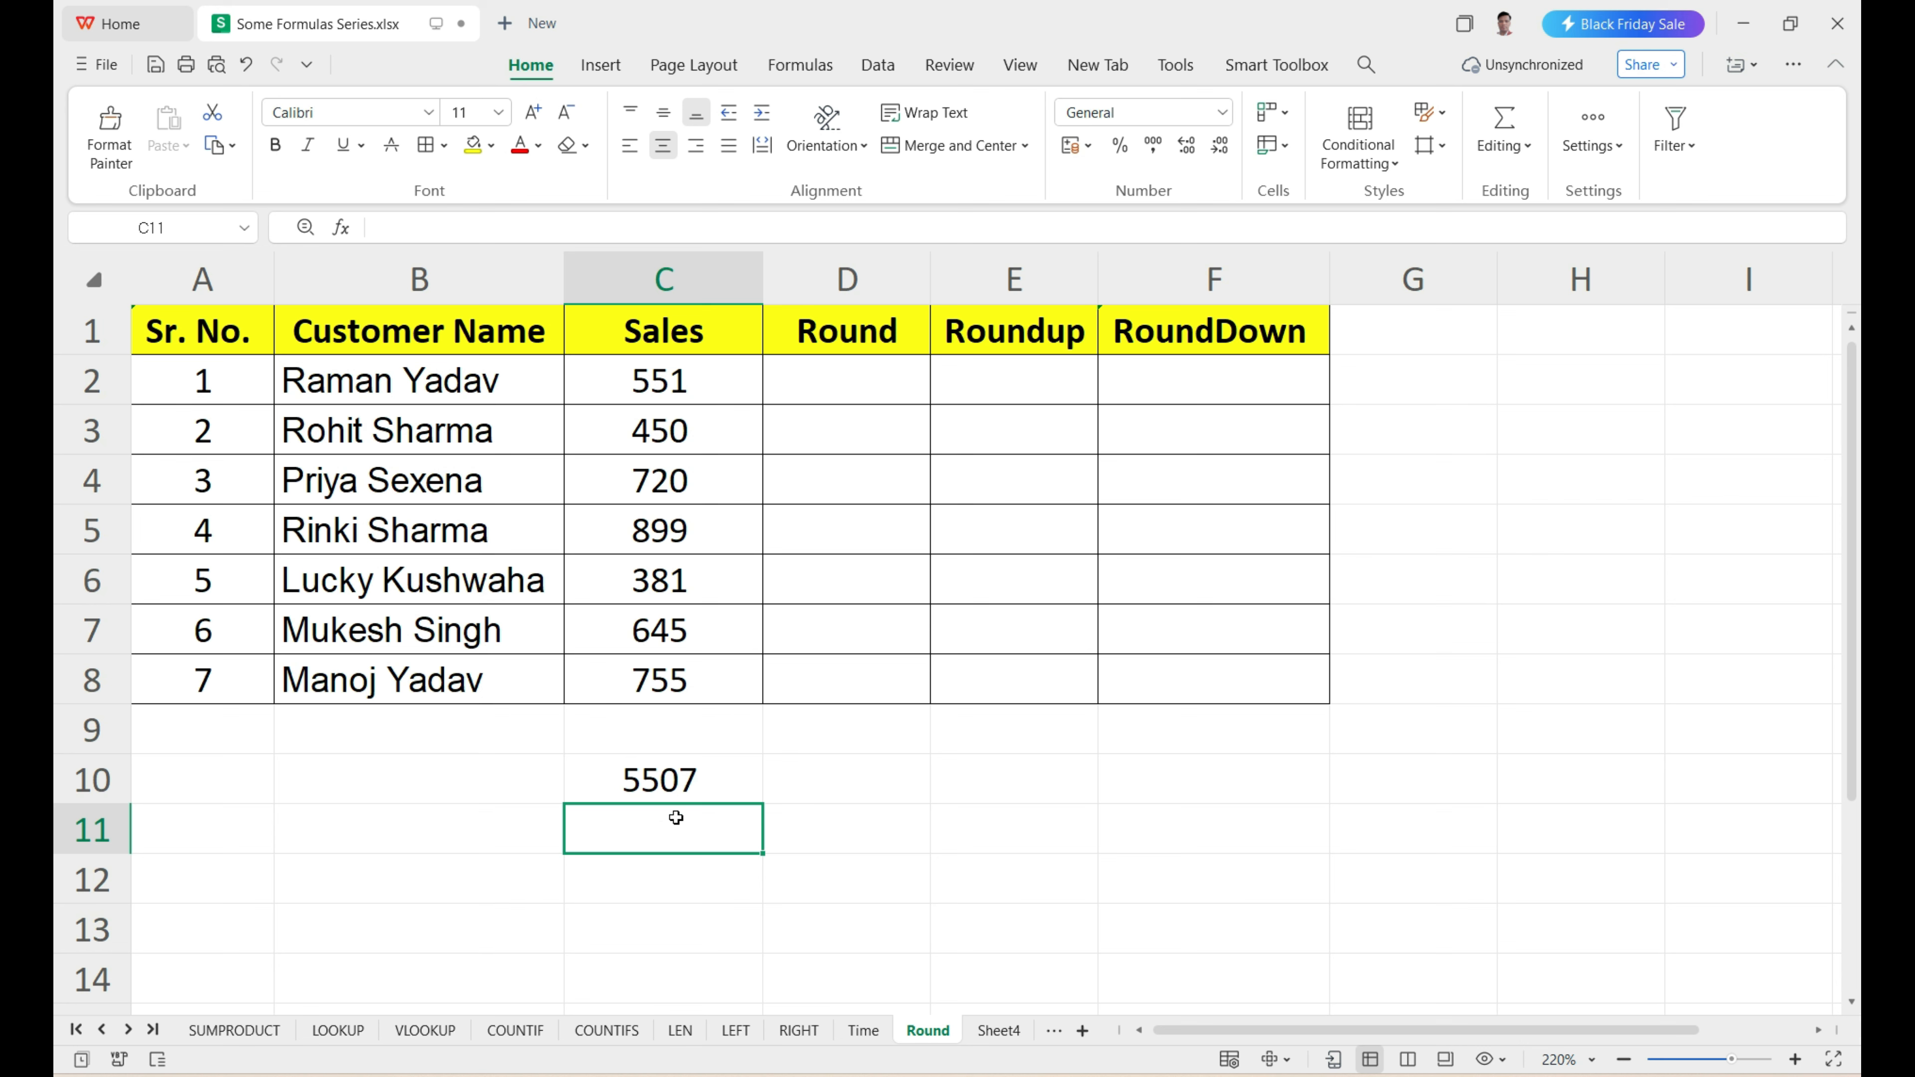
left_click(660, 793)
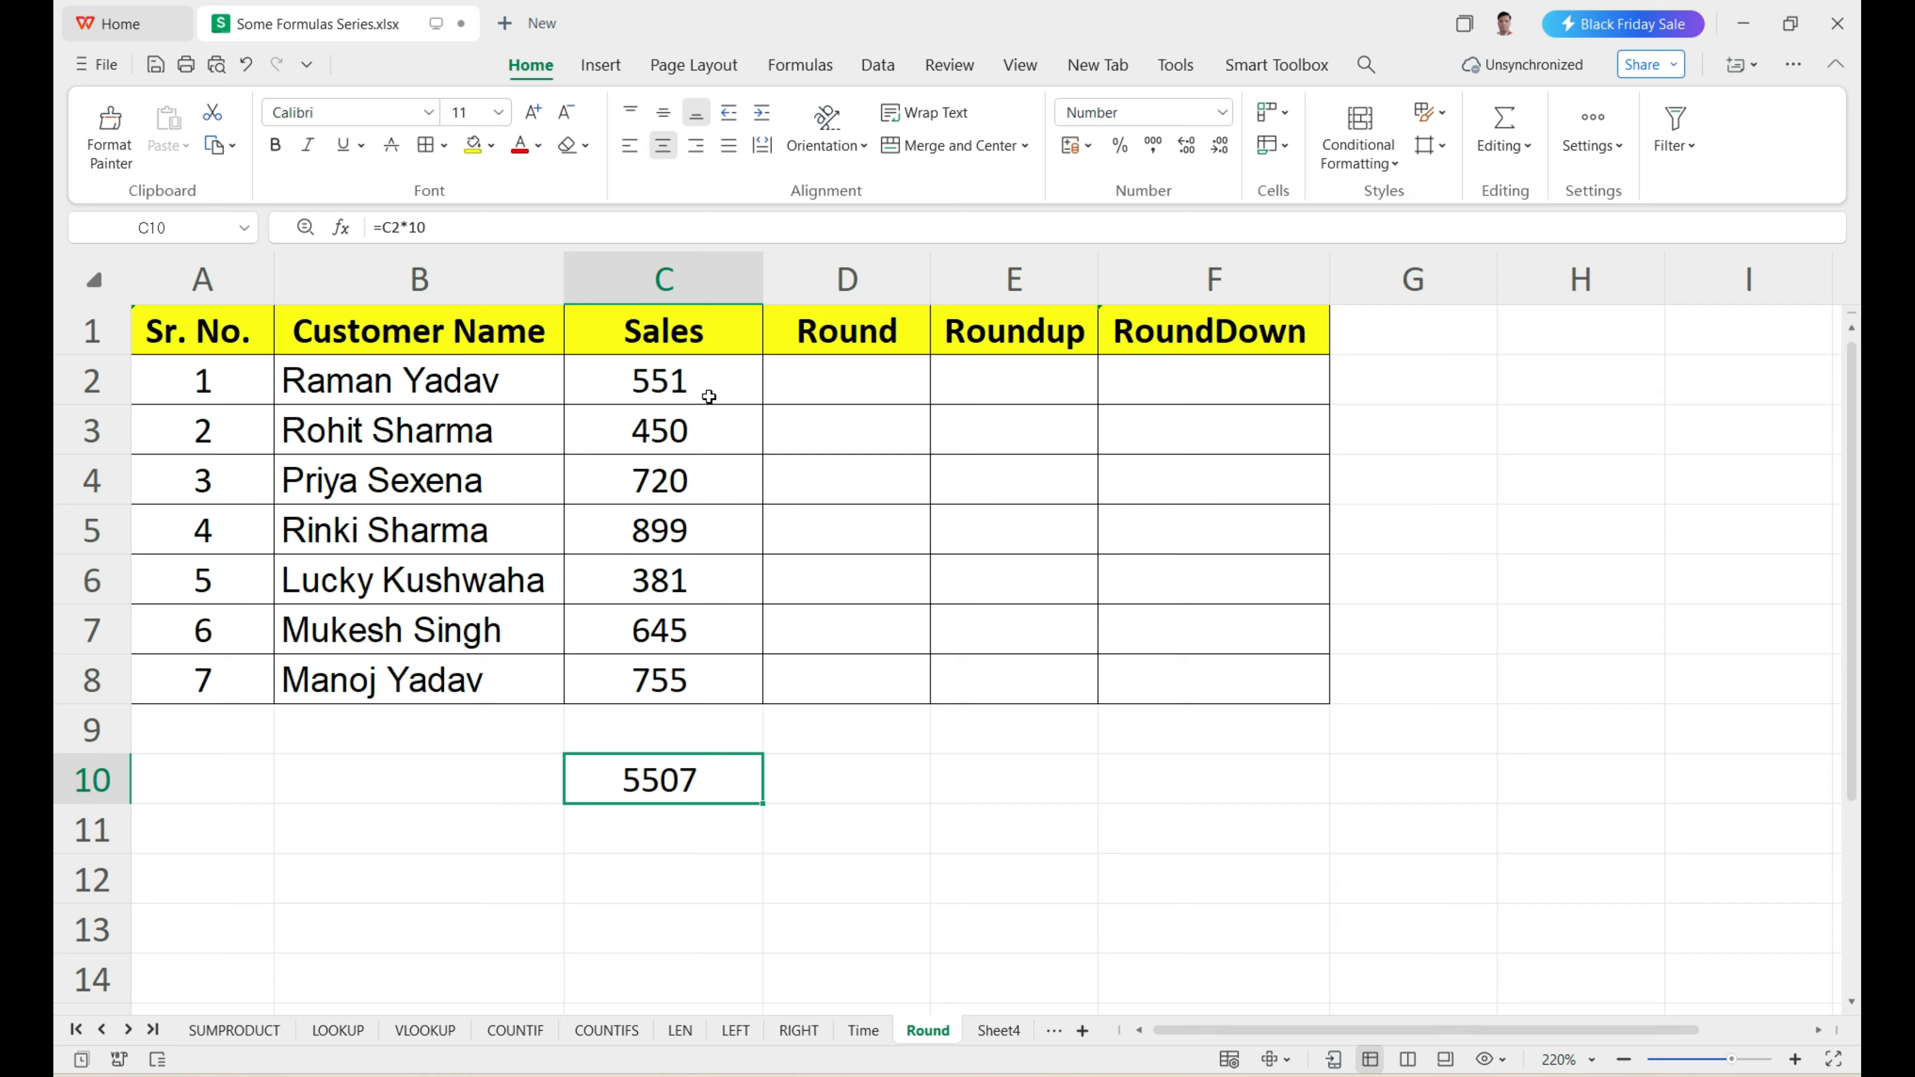
Restore three displayed decimal places on the Sales values in C2:C8.
left_click_drag(708, 383, 710, 652)
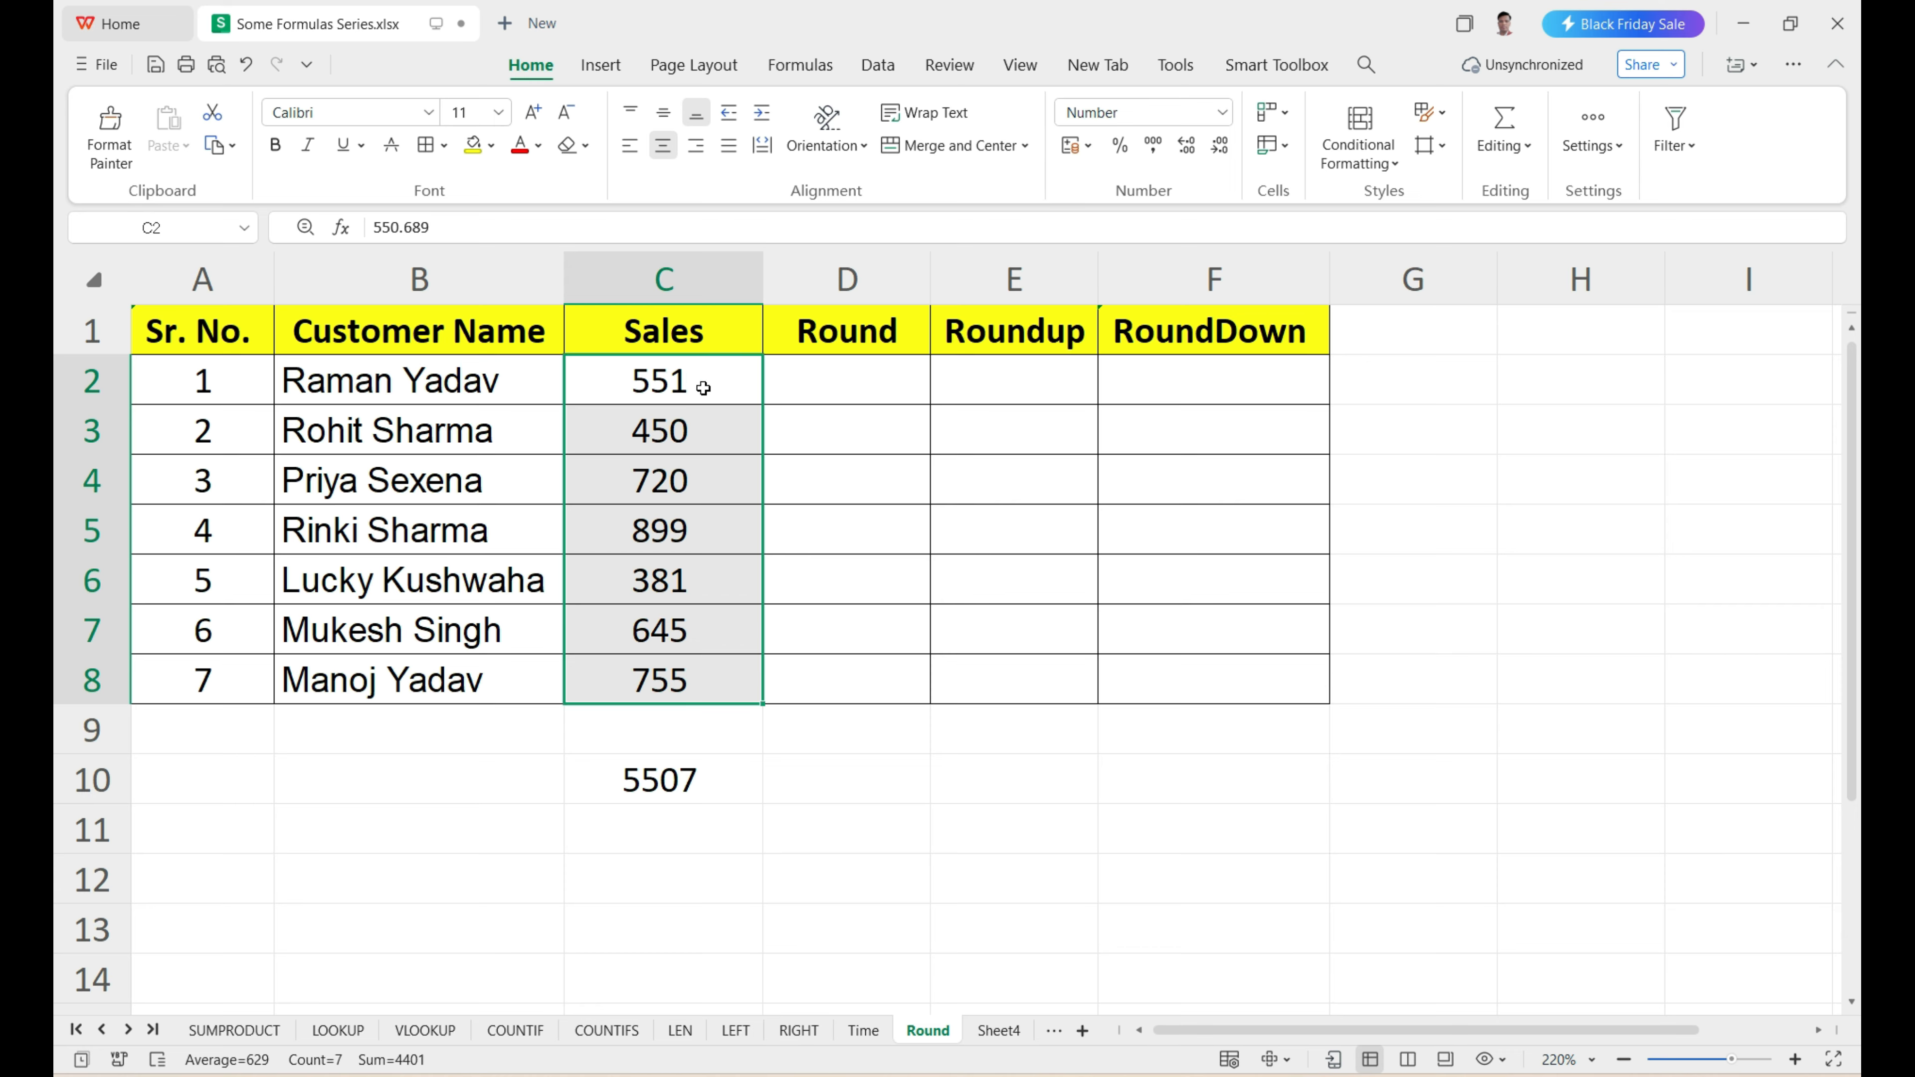
left_click(1184, 147)
left_click(1184, 147)
left_click(1184, 147)
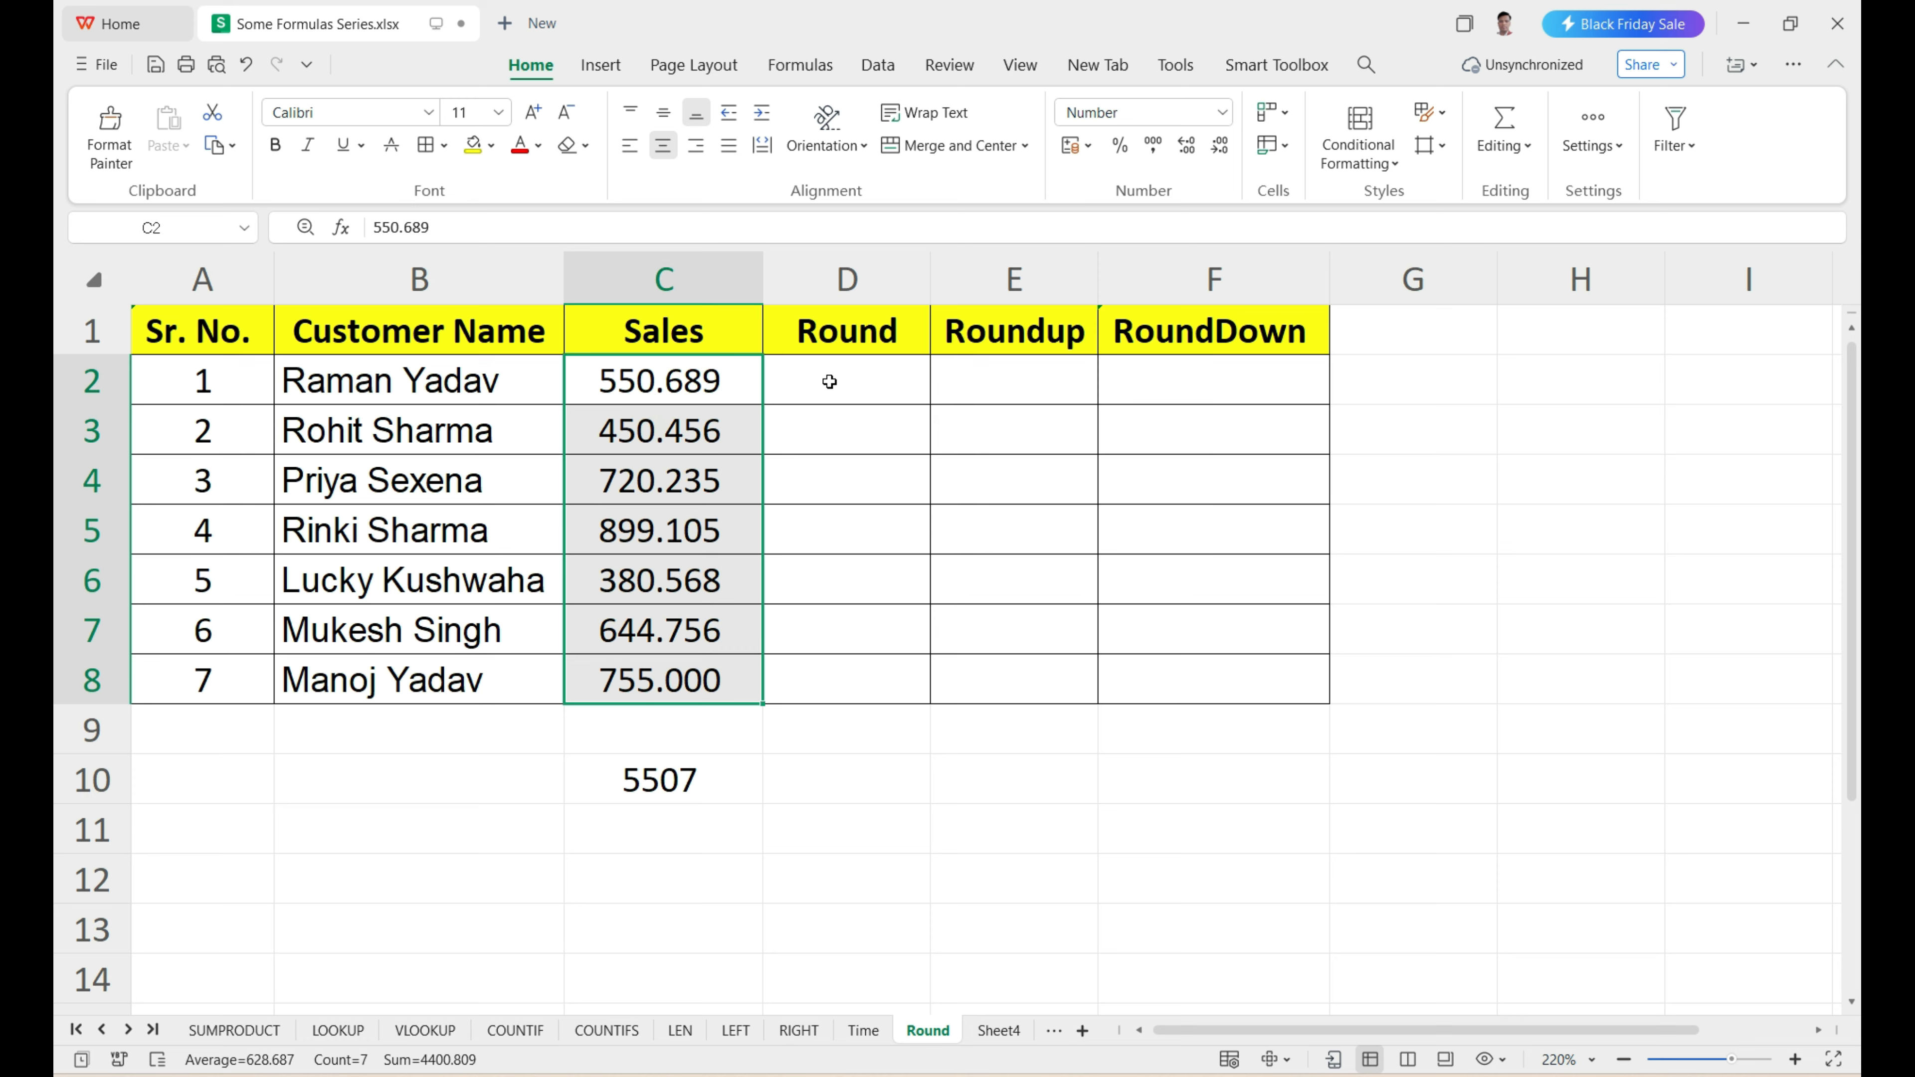
Enter =ROUND(C2,0) in D2 to round the first Sales value to zero decimals.
left_click_drag(833, 375, 825, 677)
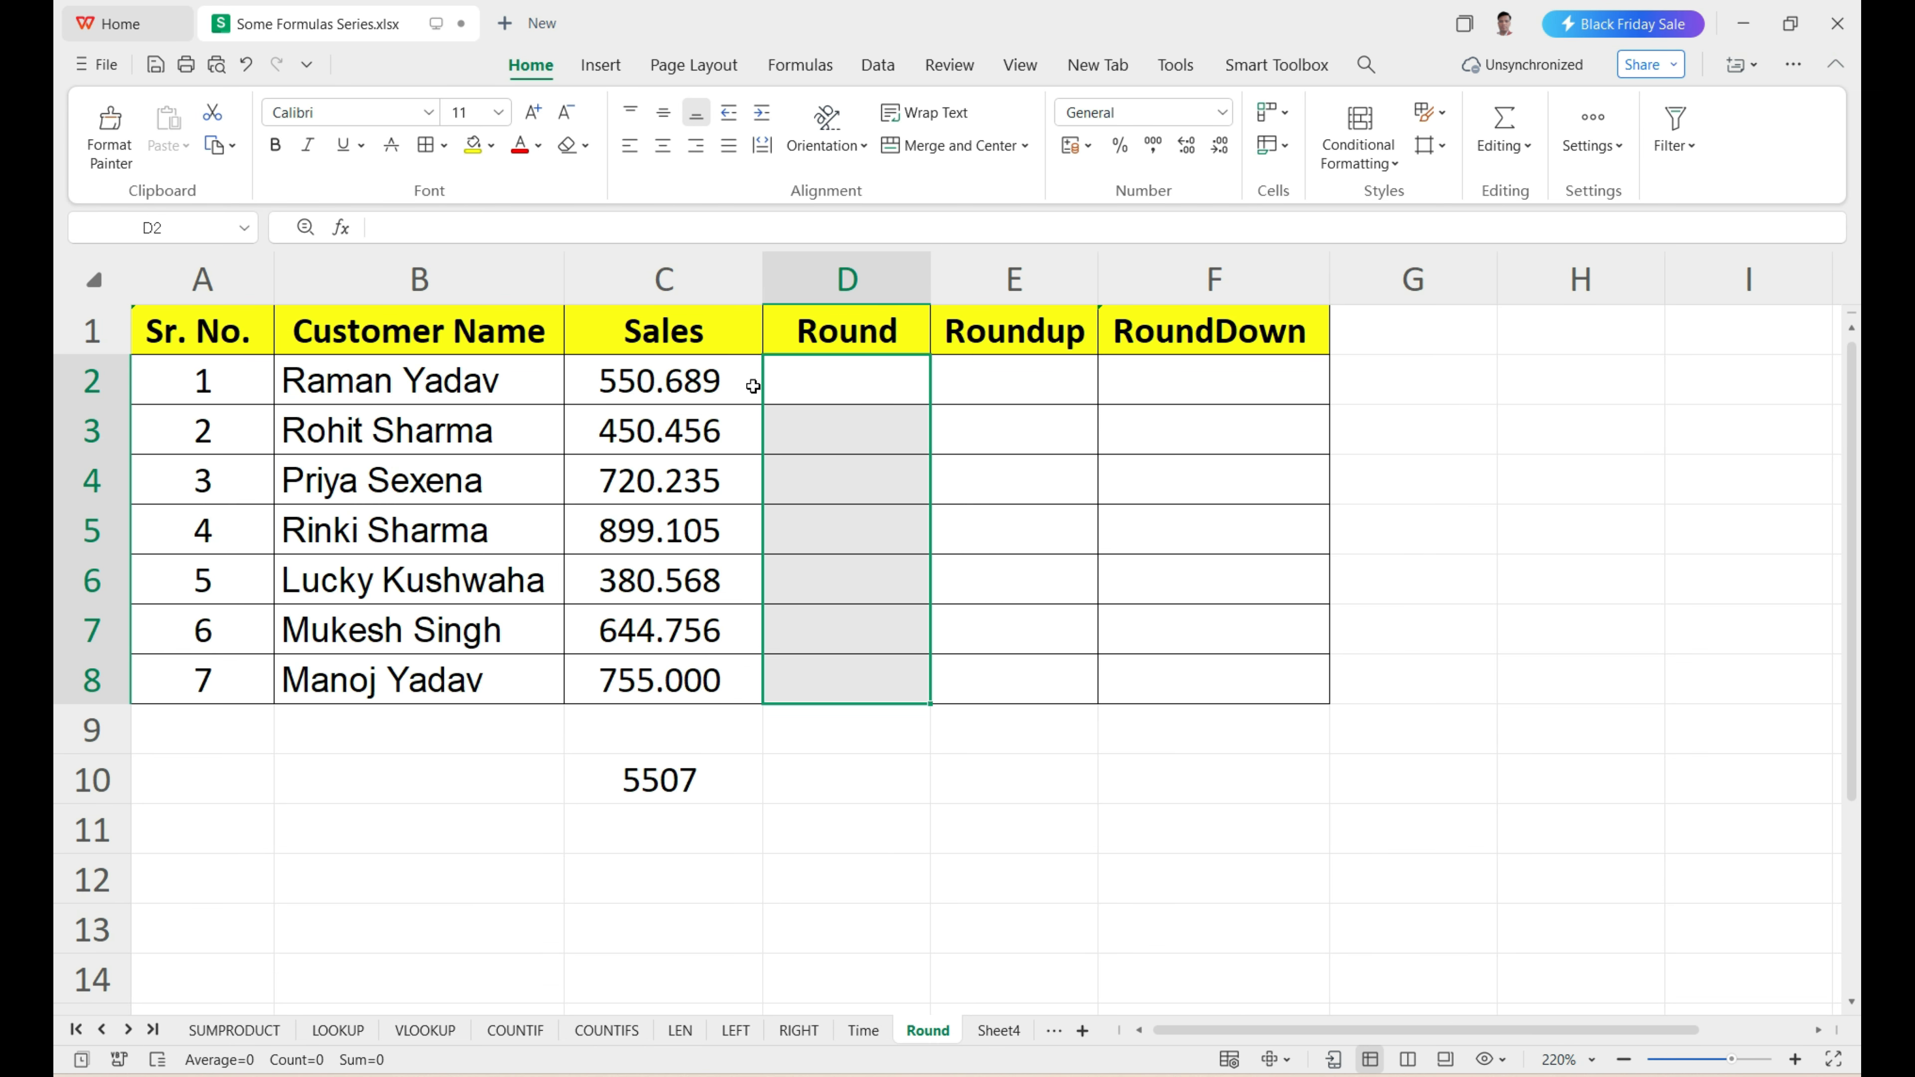
left_click(782, 382)
type("=")
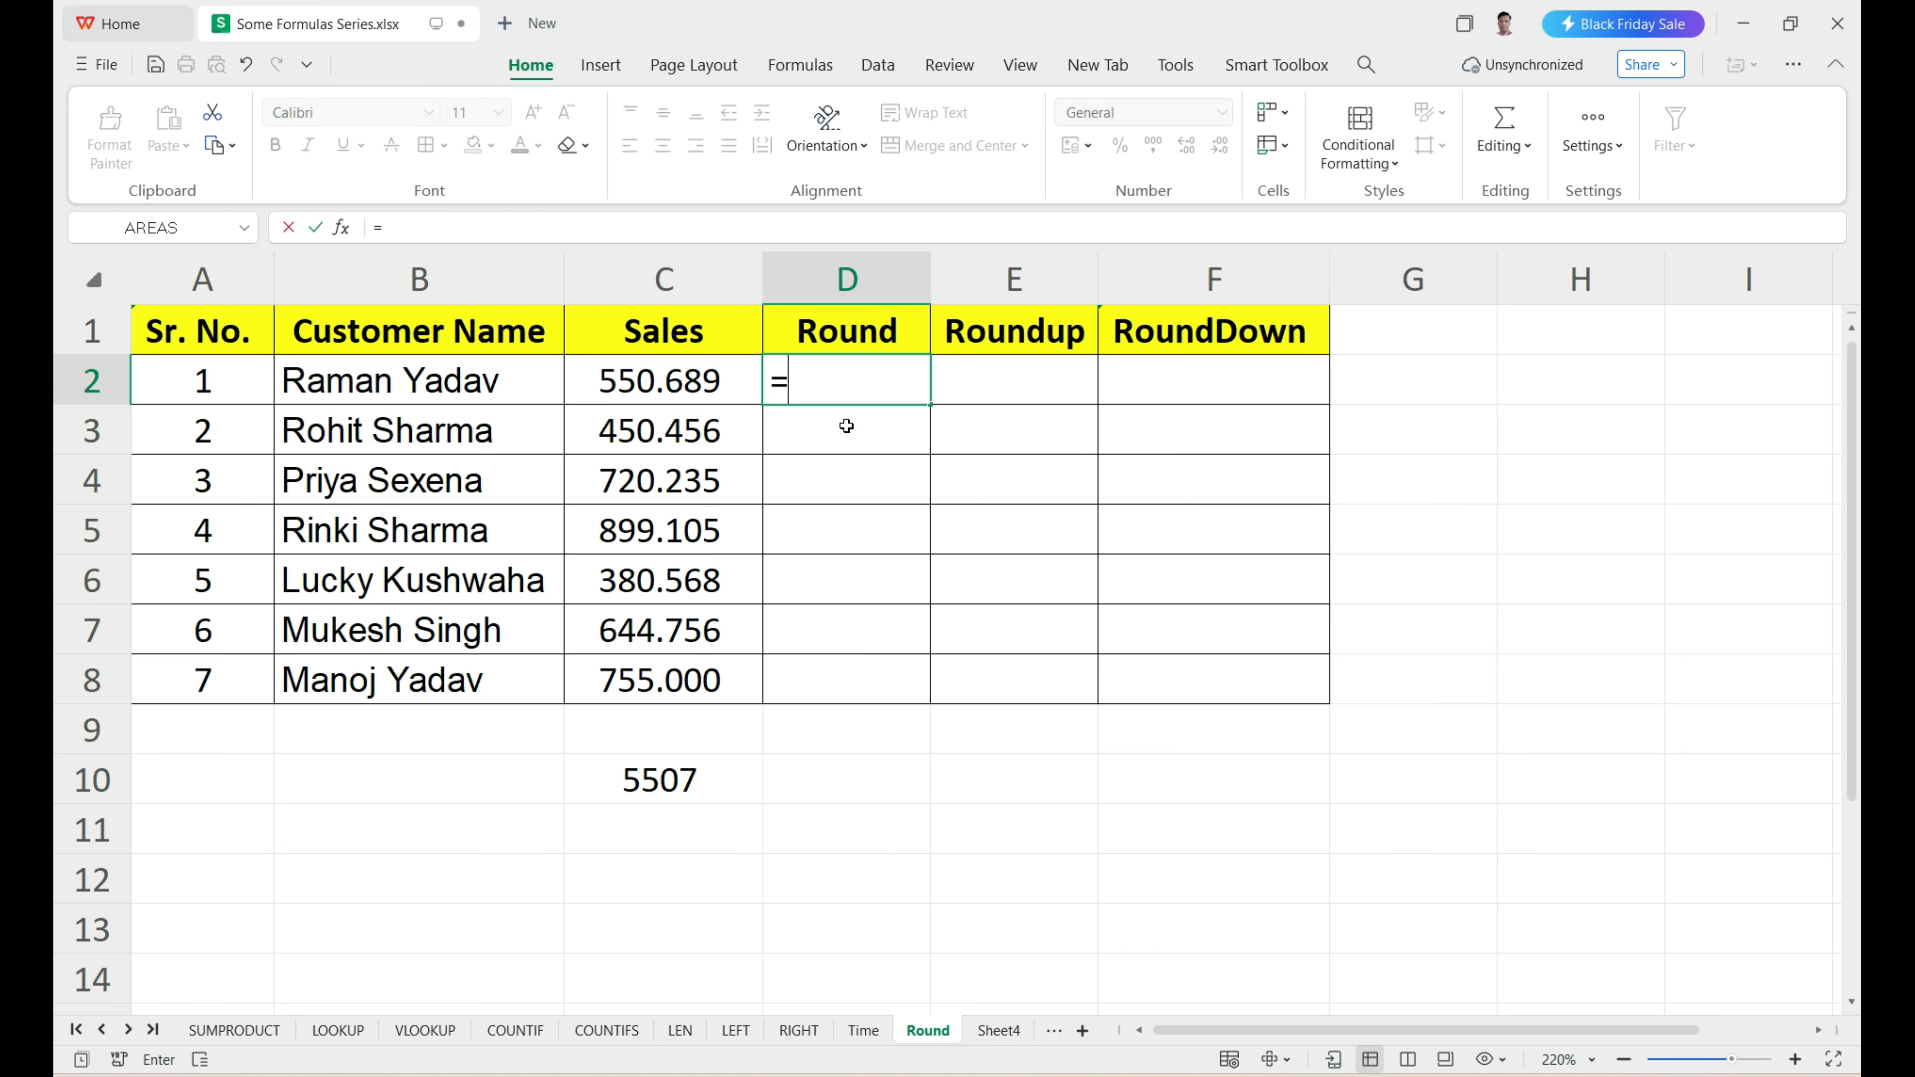
type("round")
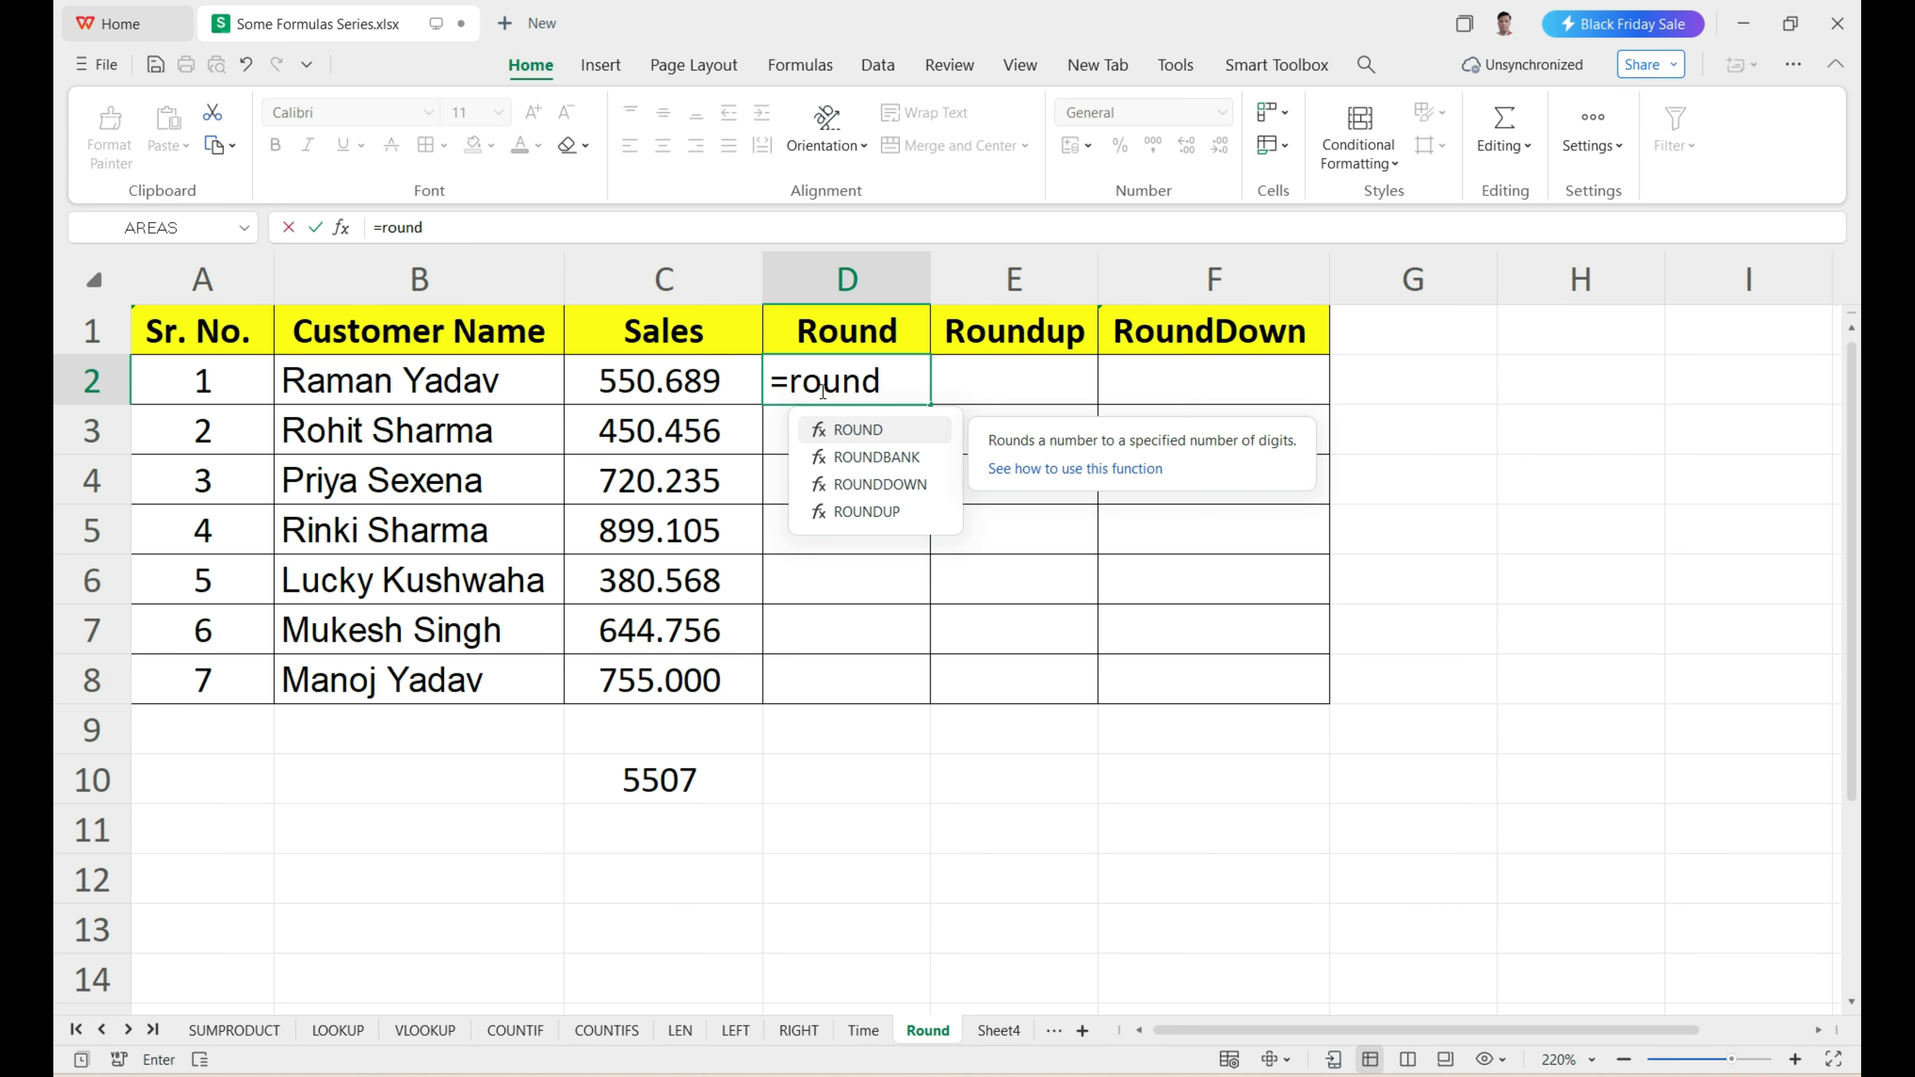
key("Tab")
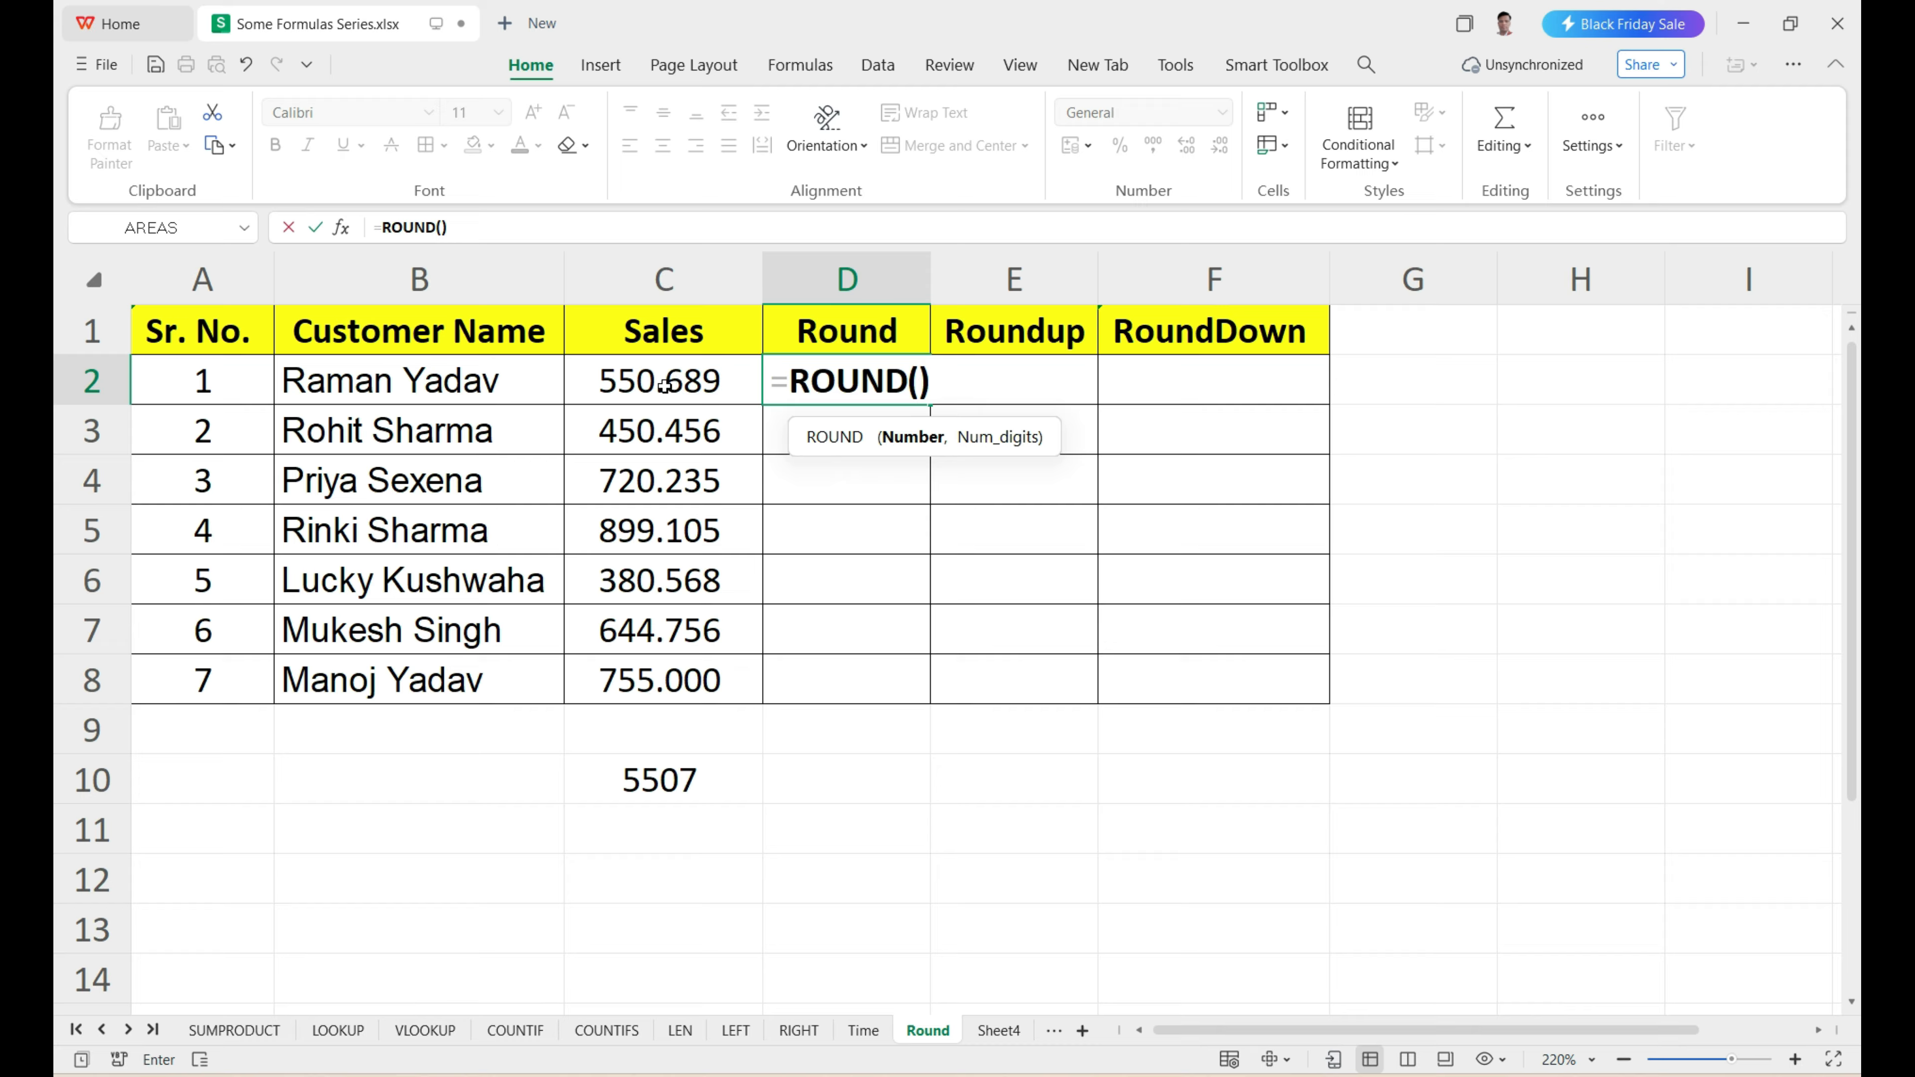
left_click(645, 382)
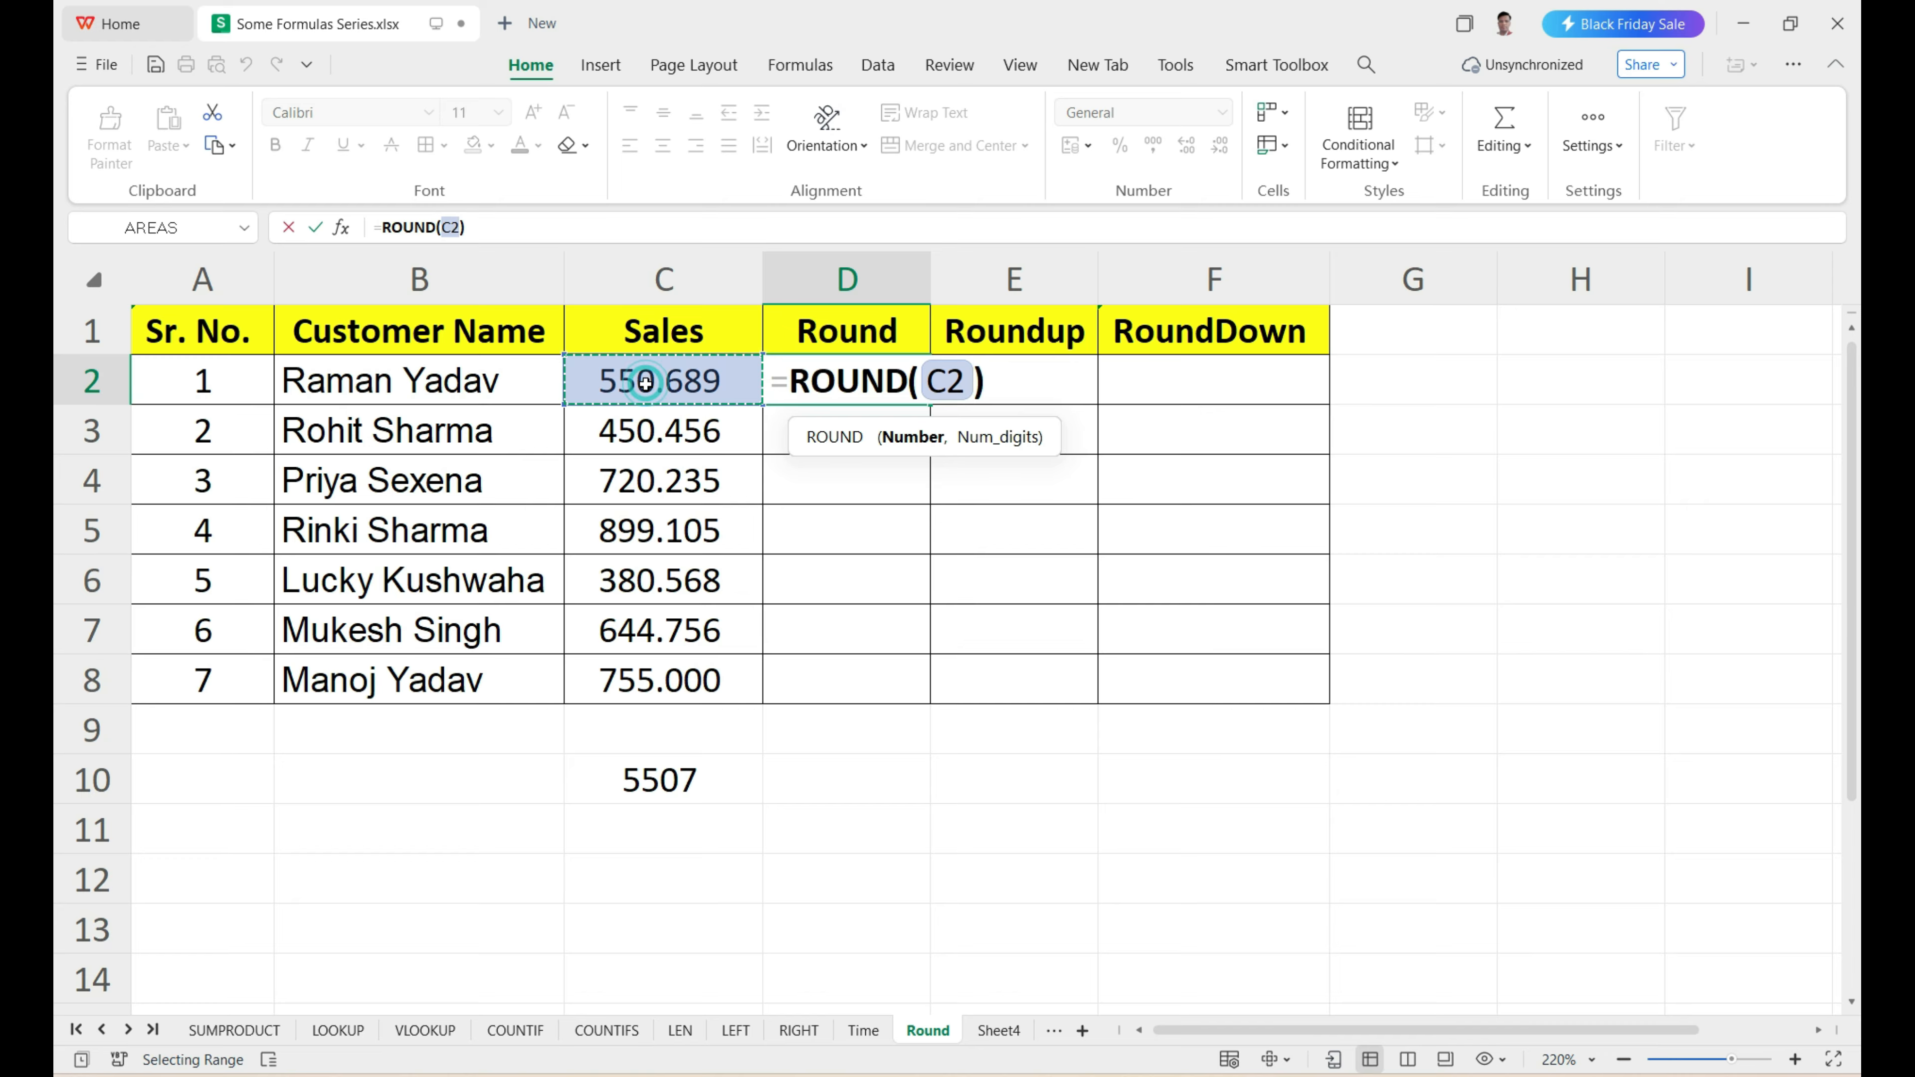
type(",")
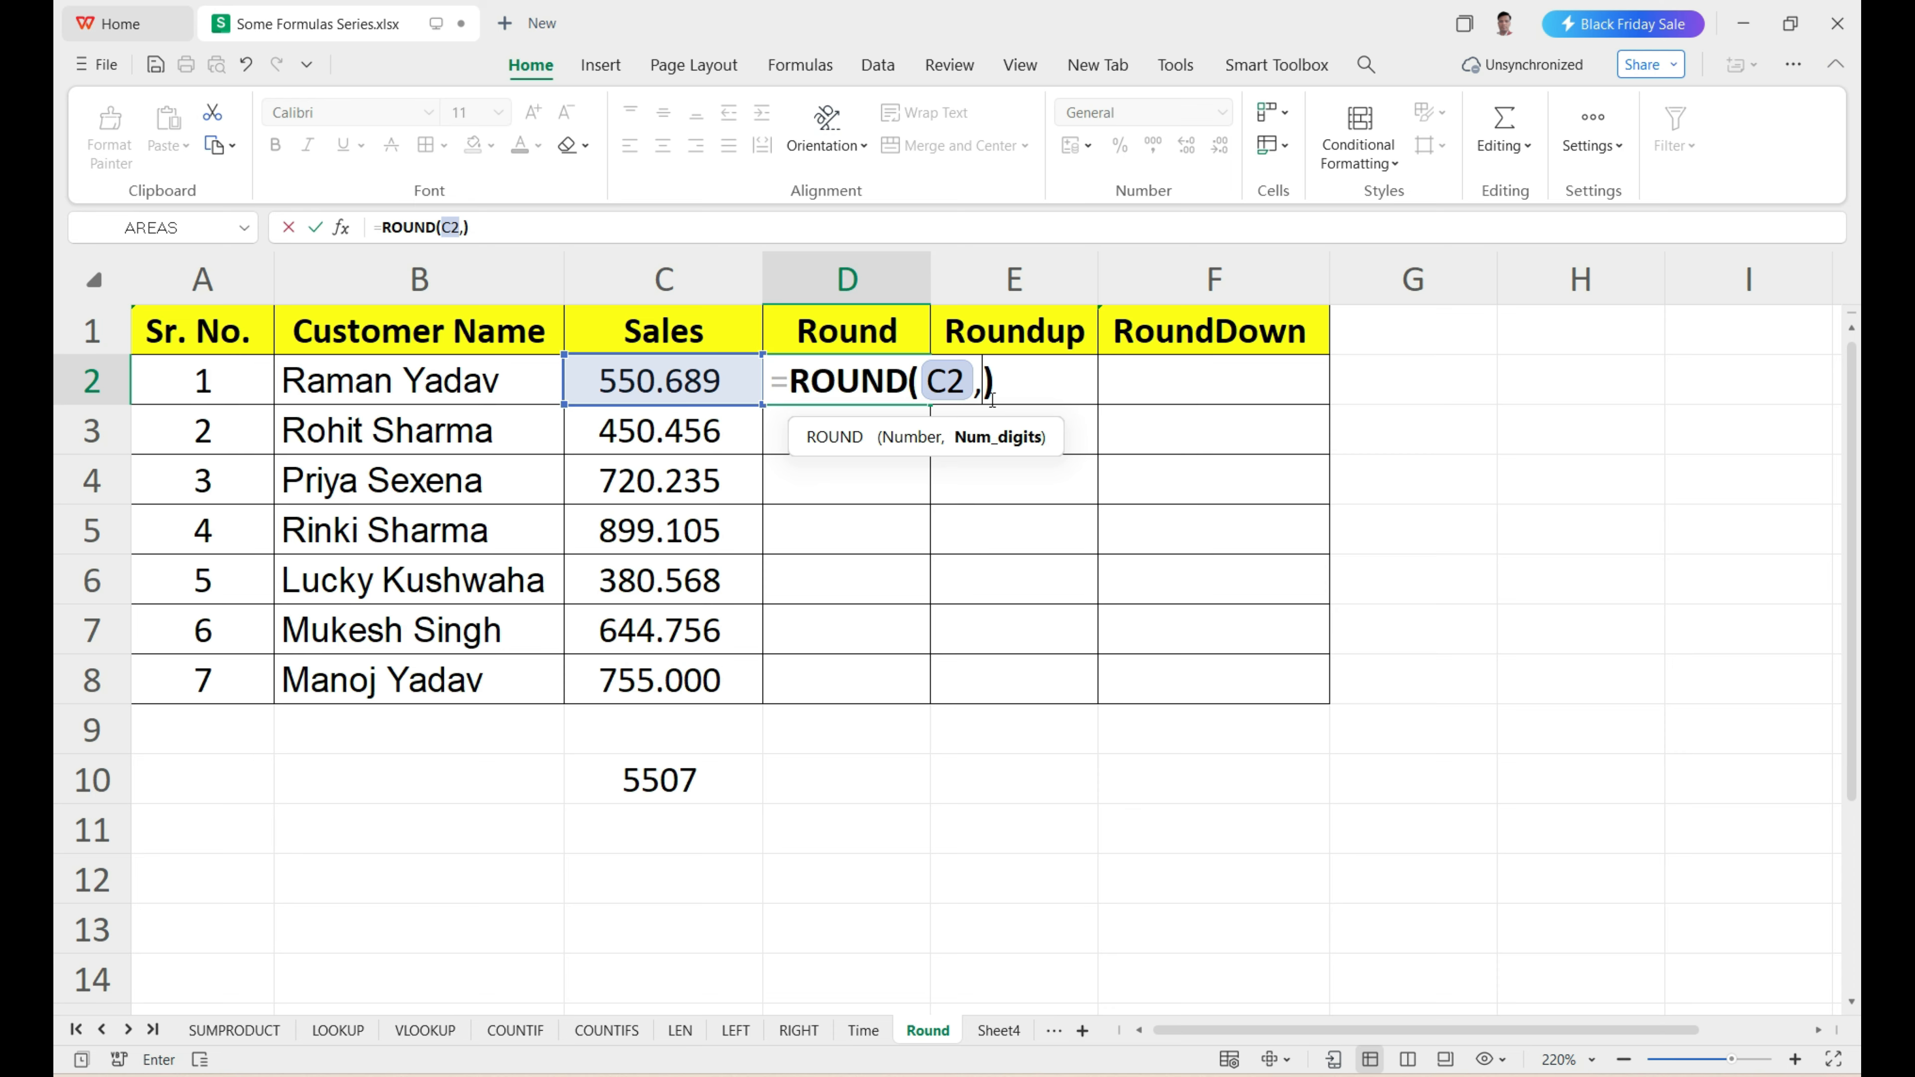
type("0")
key("Return")
Fill the ROUND formula from D2 down through D8.
scroll(1006, 373, "down", 1)
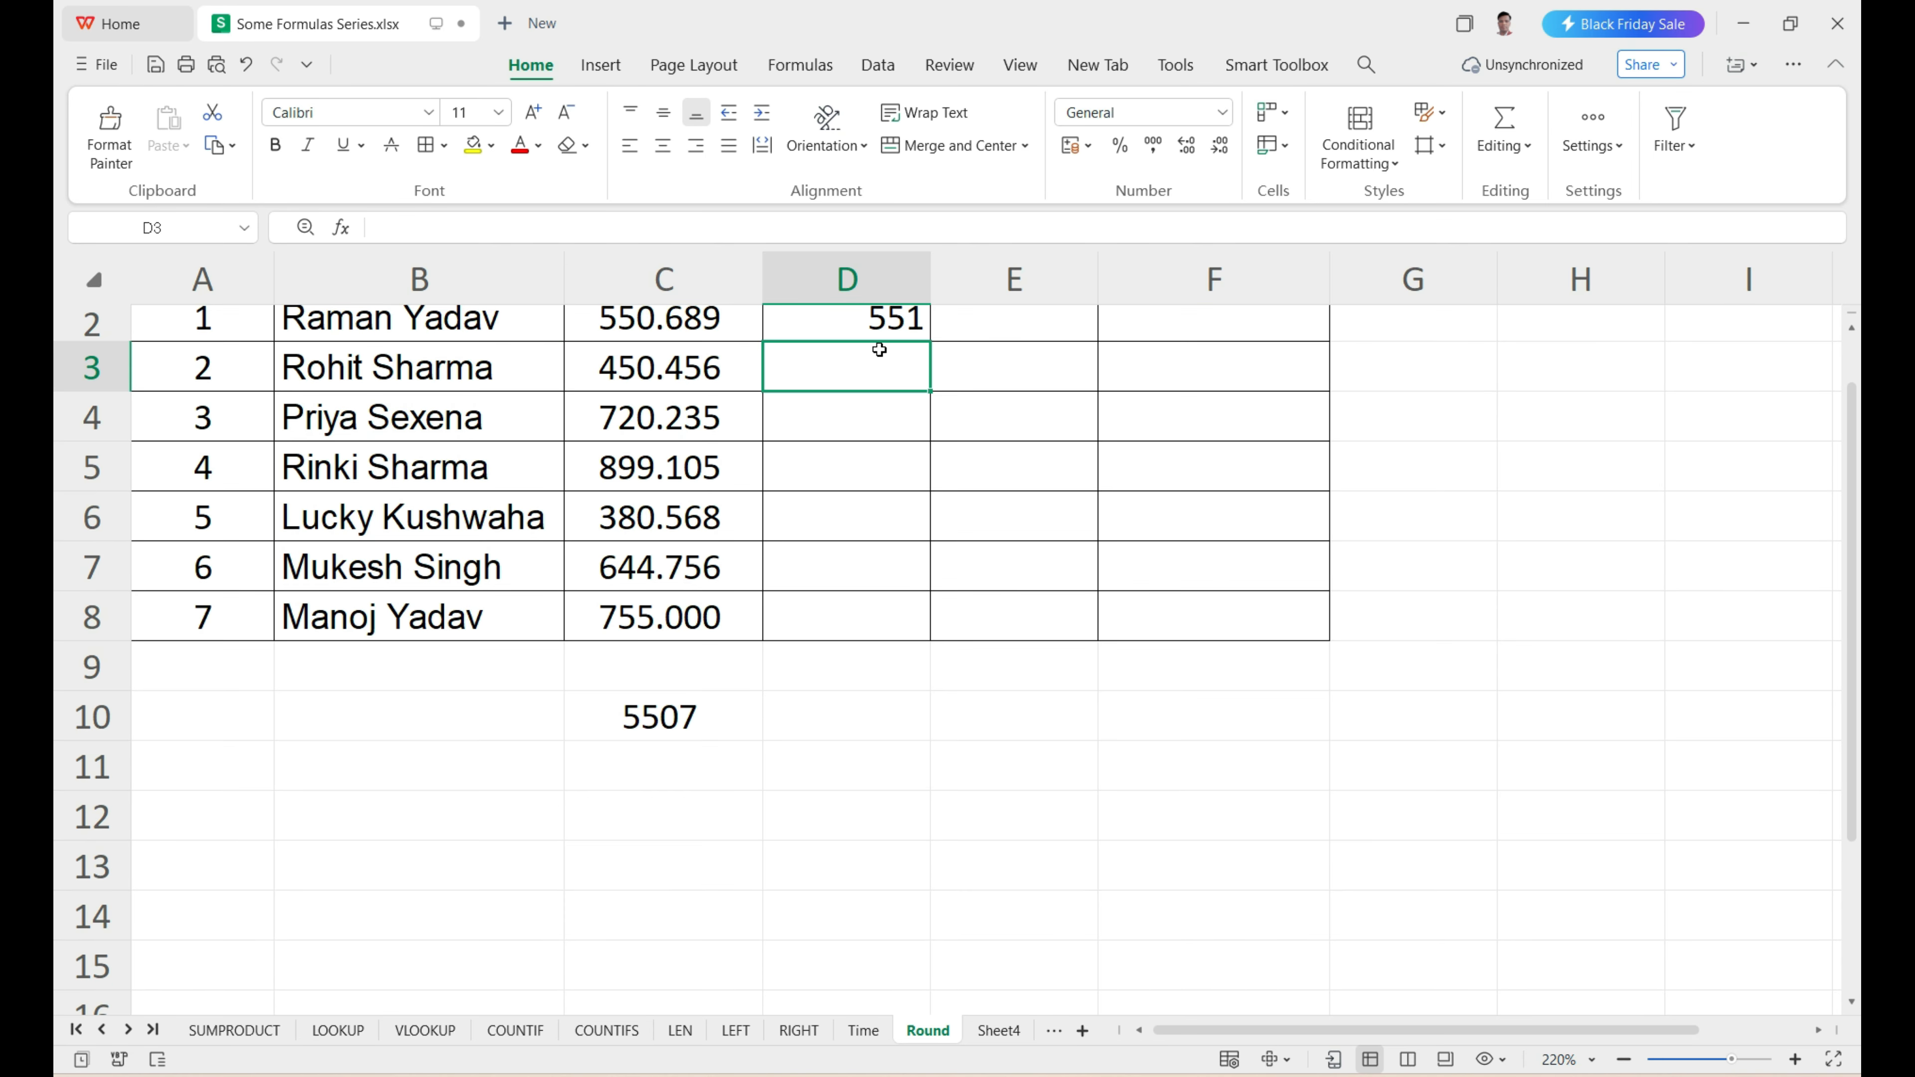
scroll(876, 350, "up", 1)
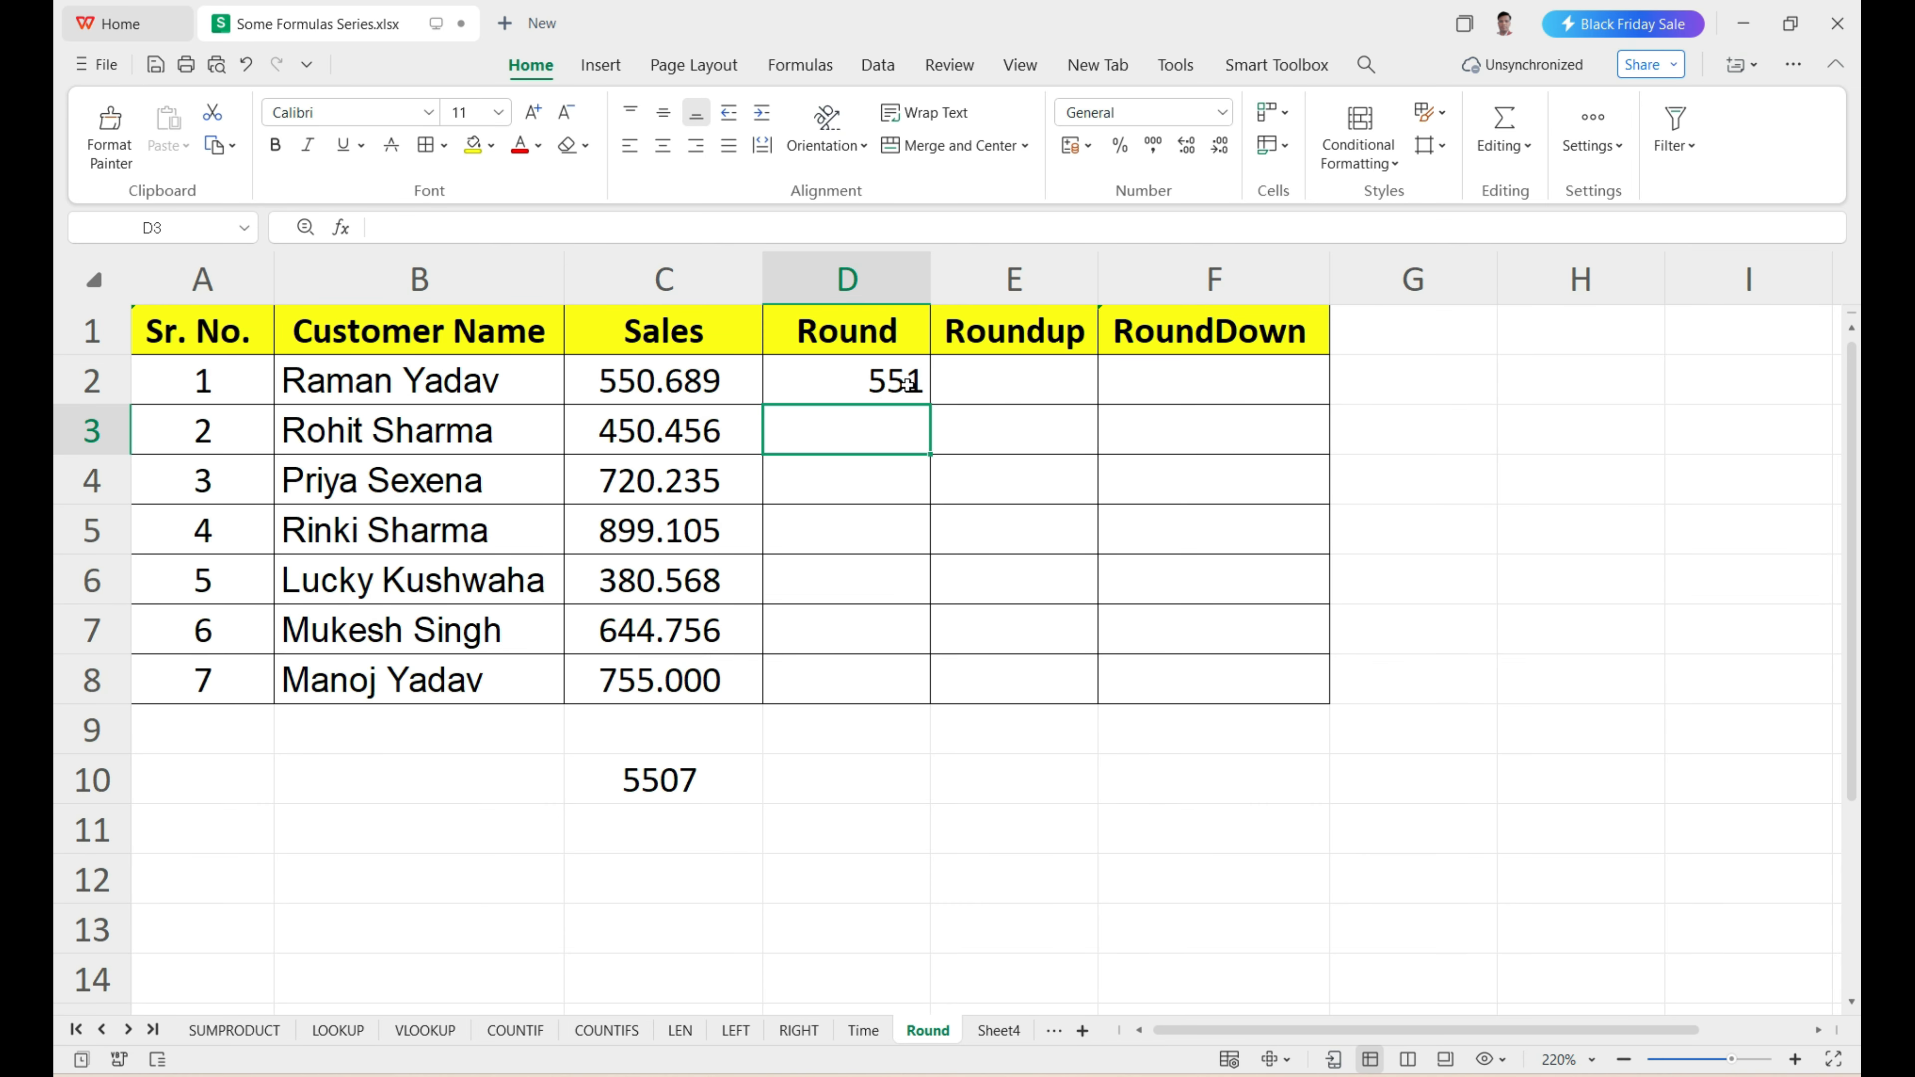
left_click(830, 429)
left_click(845, 388)
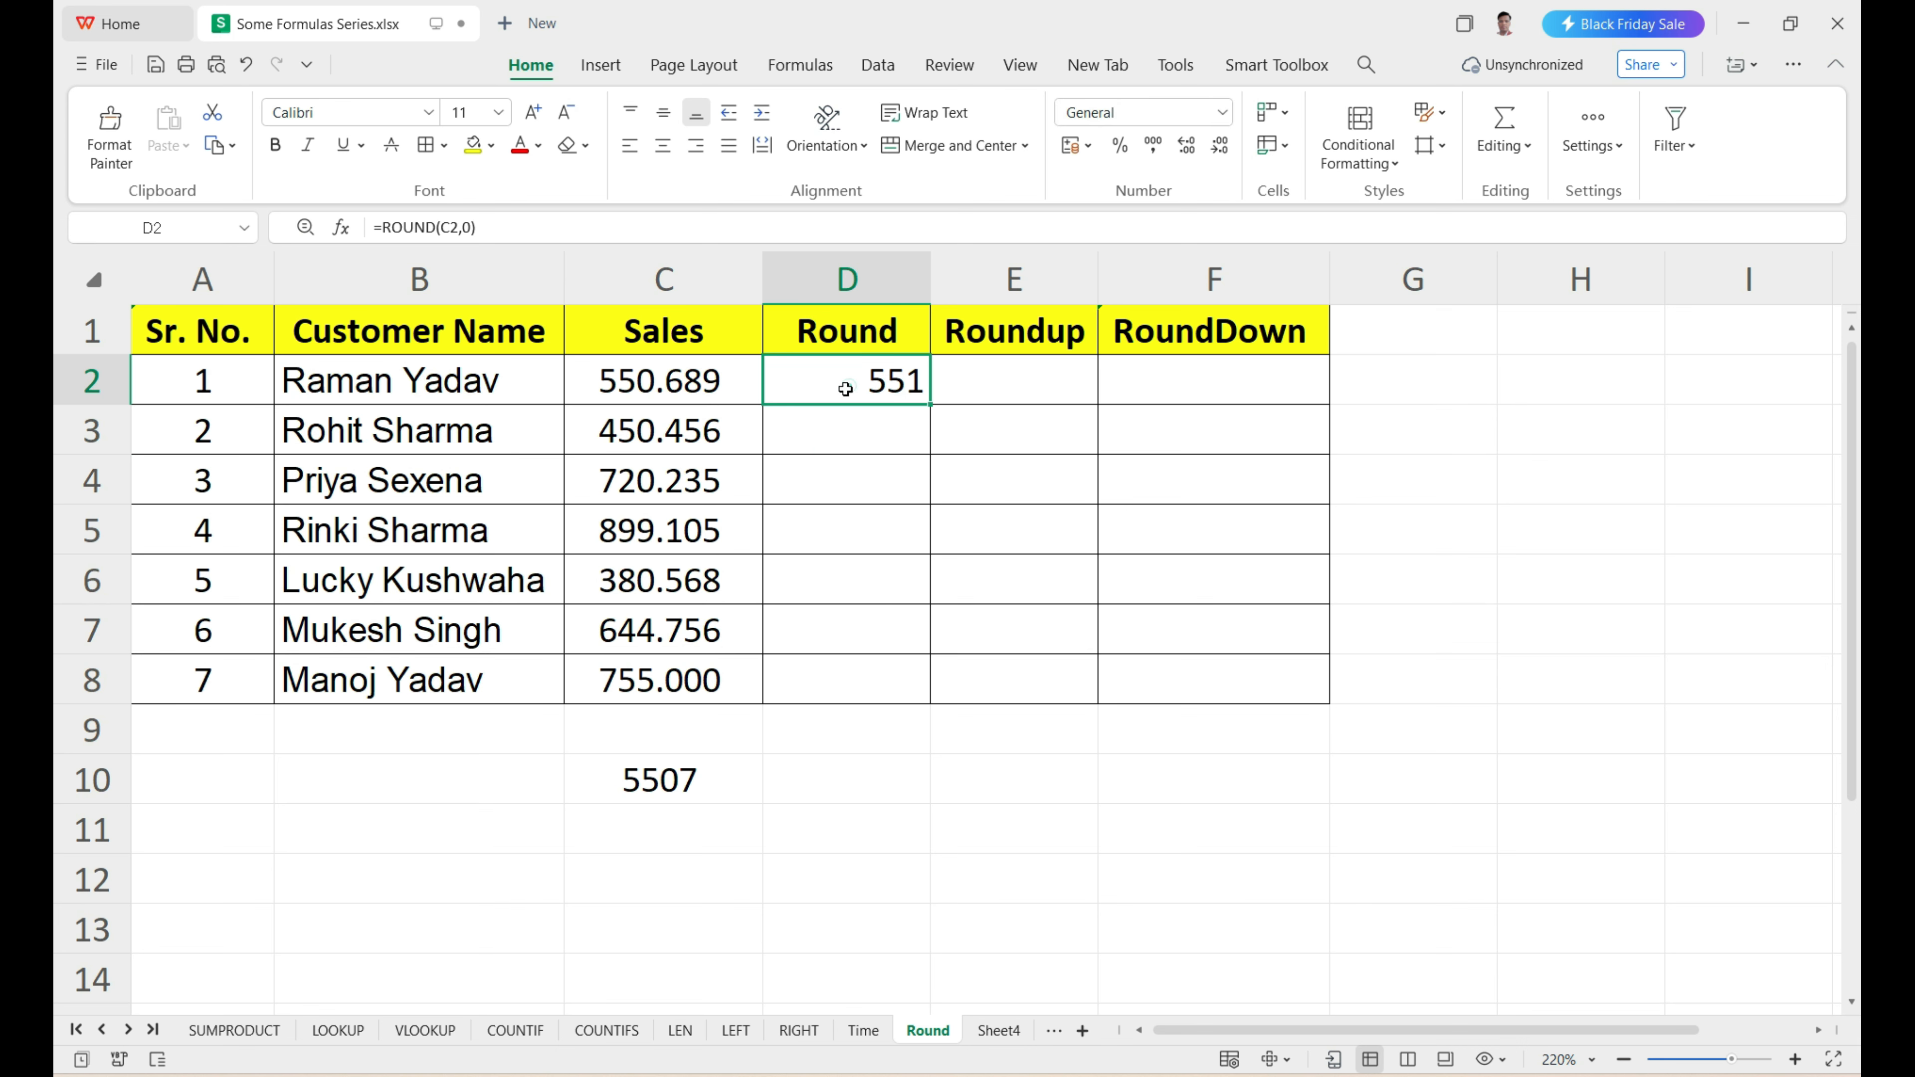
left_click_drag(931, 404, 901, 665)
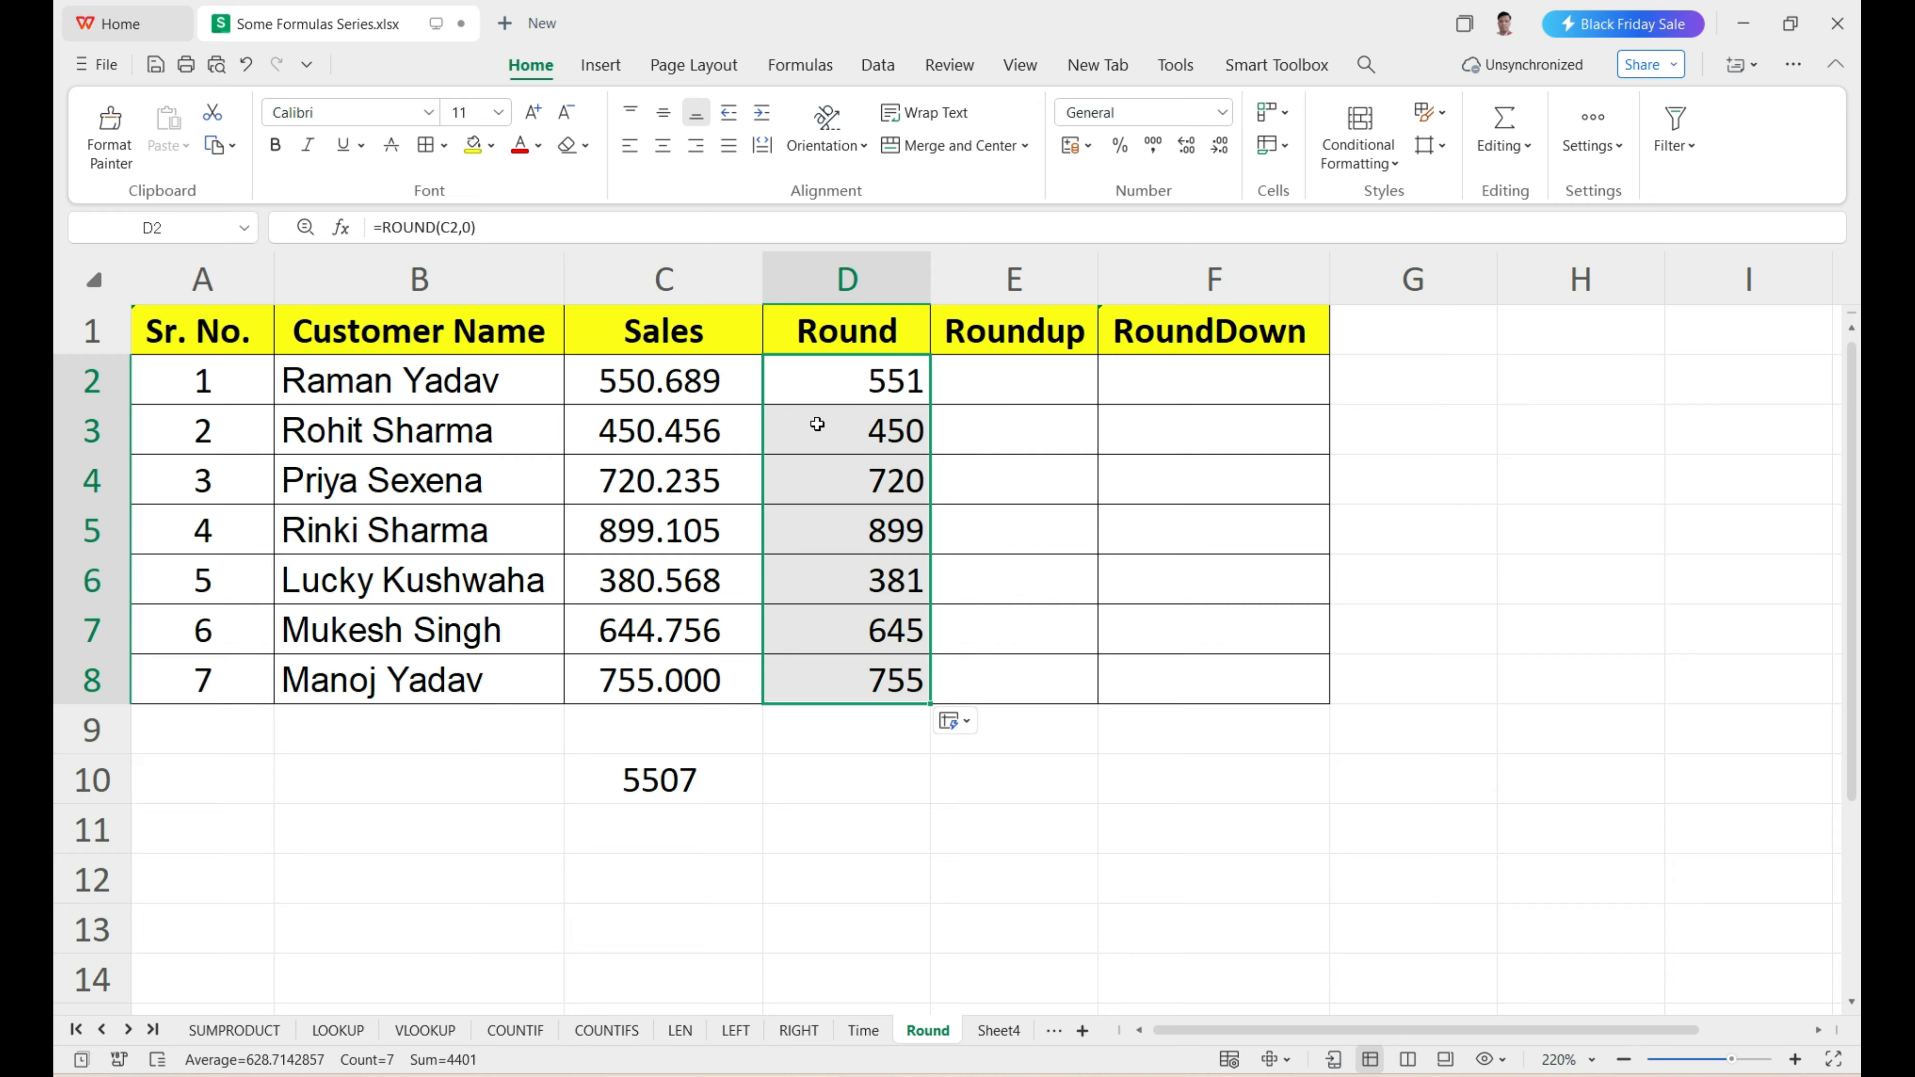
Review the ROUND formulas and results in the Round column, focusing on D2 and D3.
left_click(892, 386)
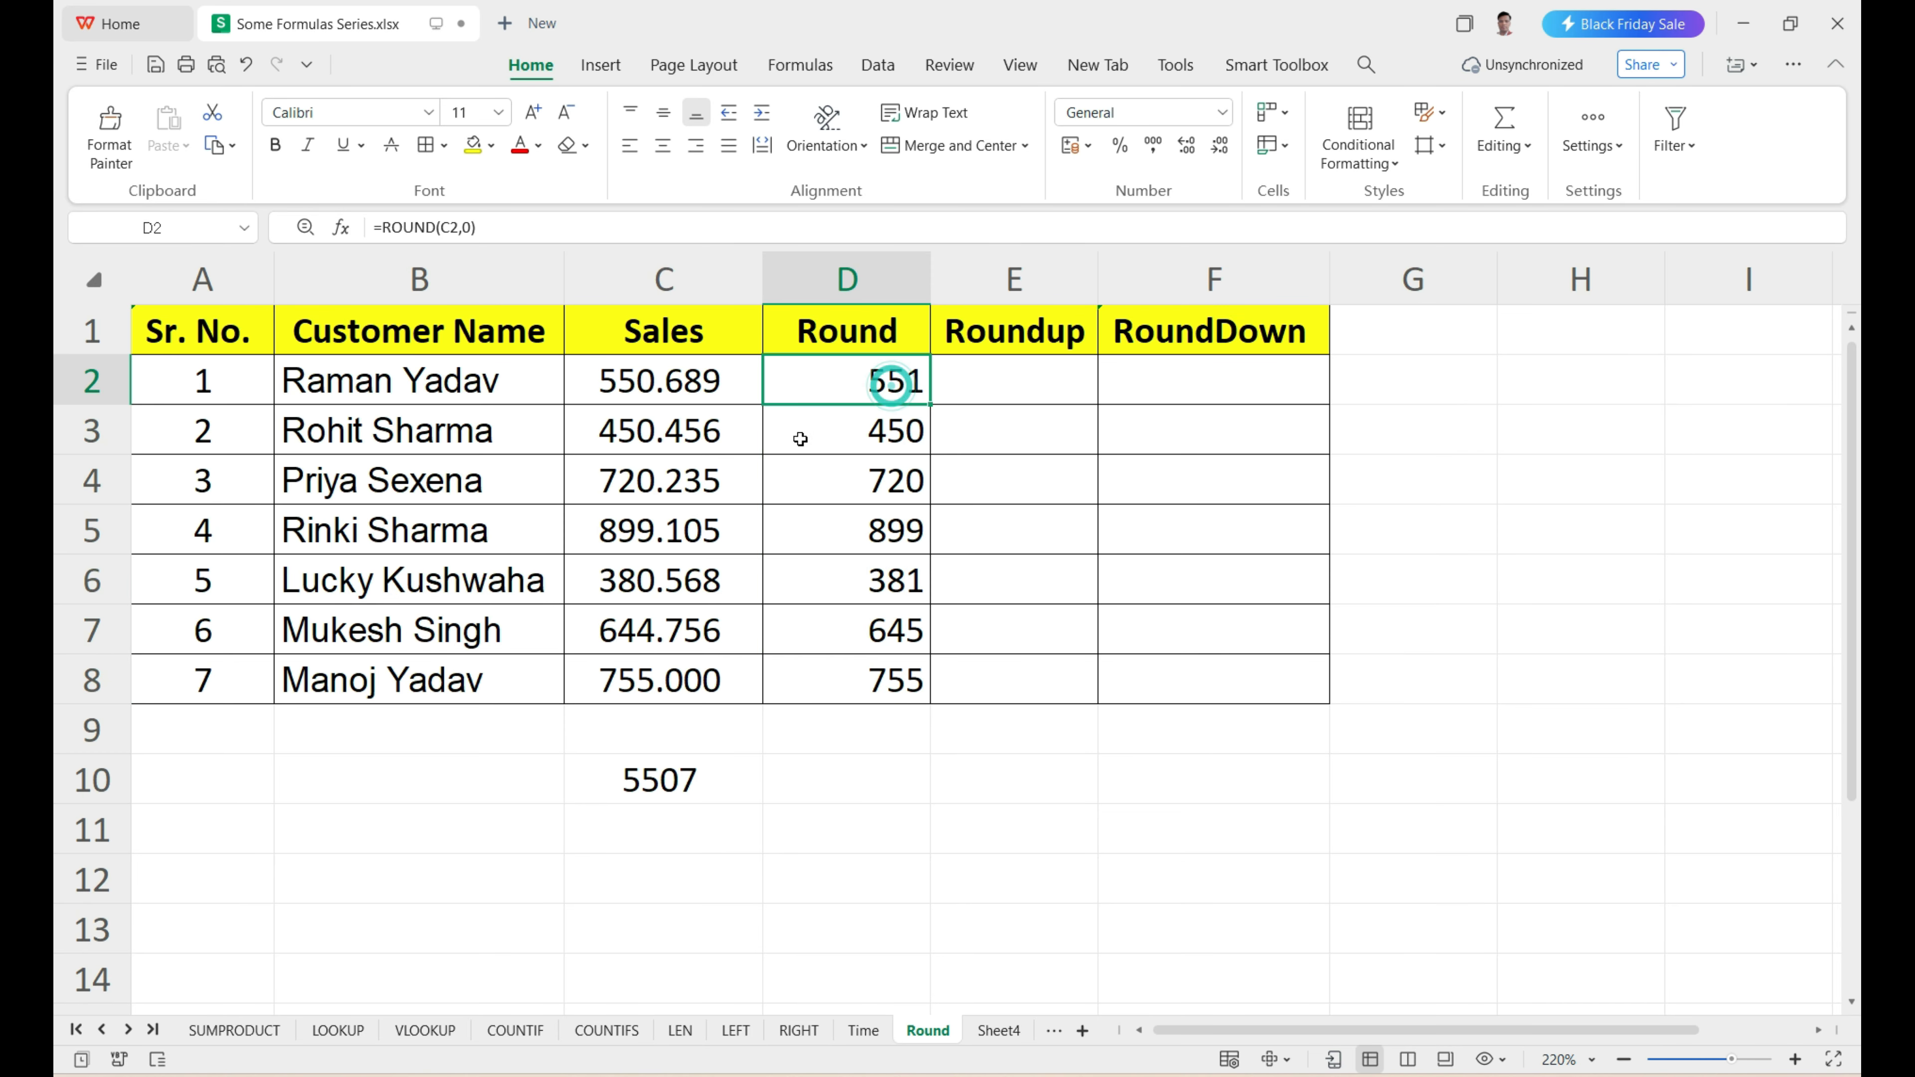
left_click(888, 437)
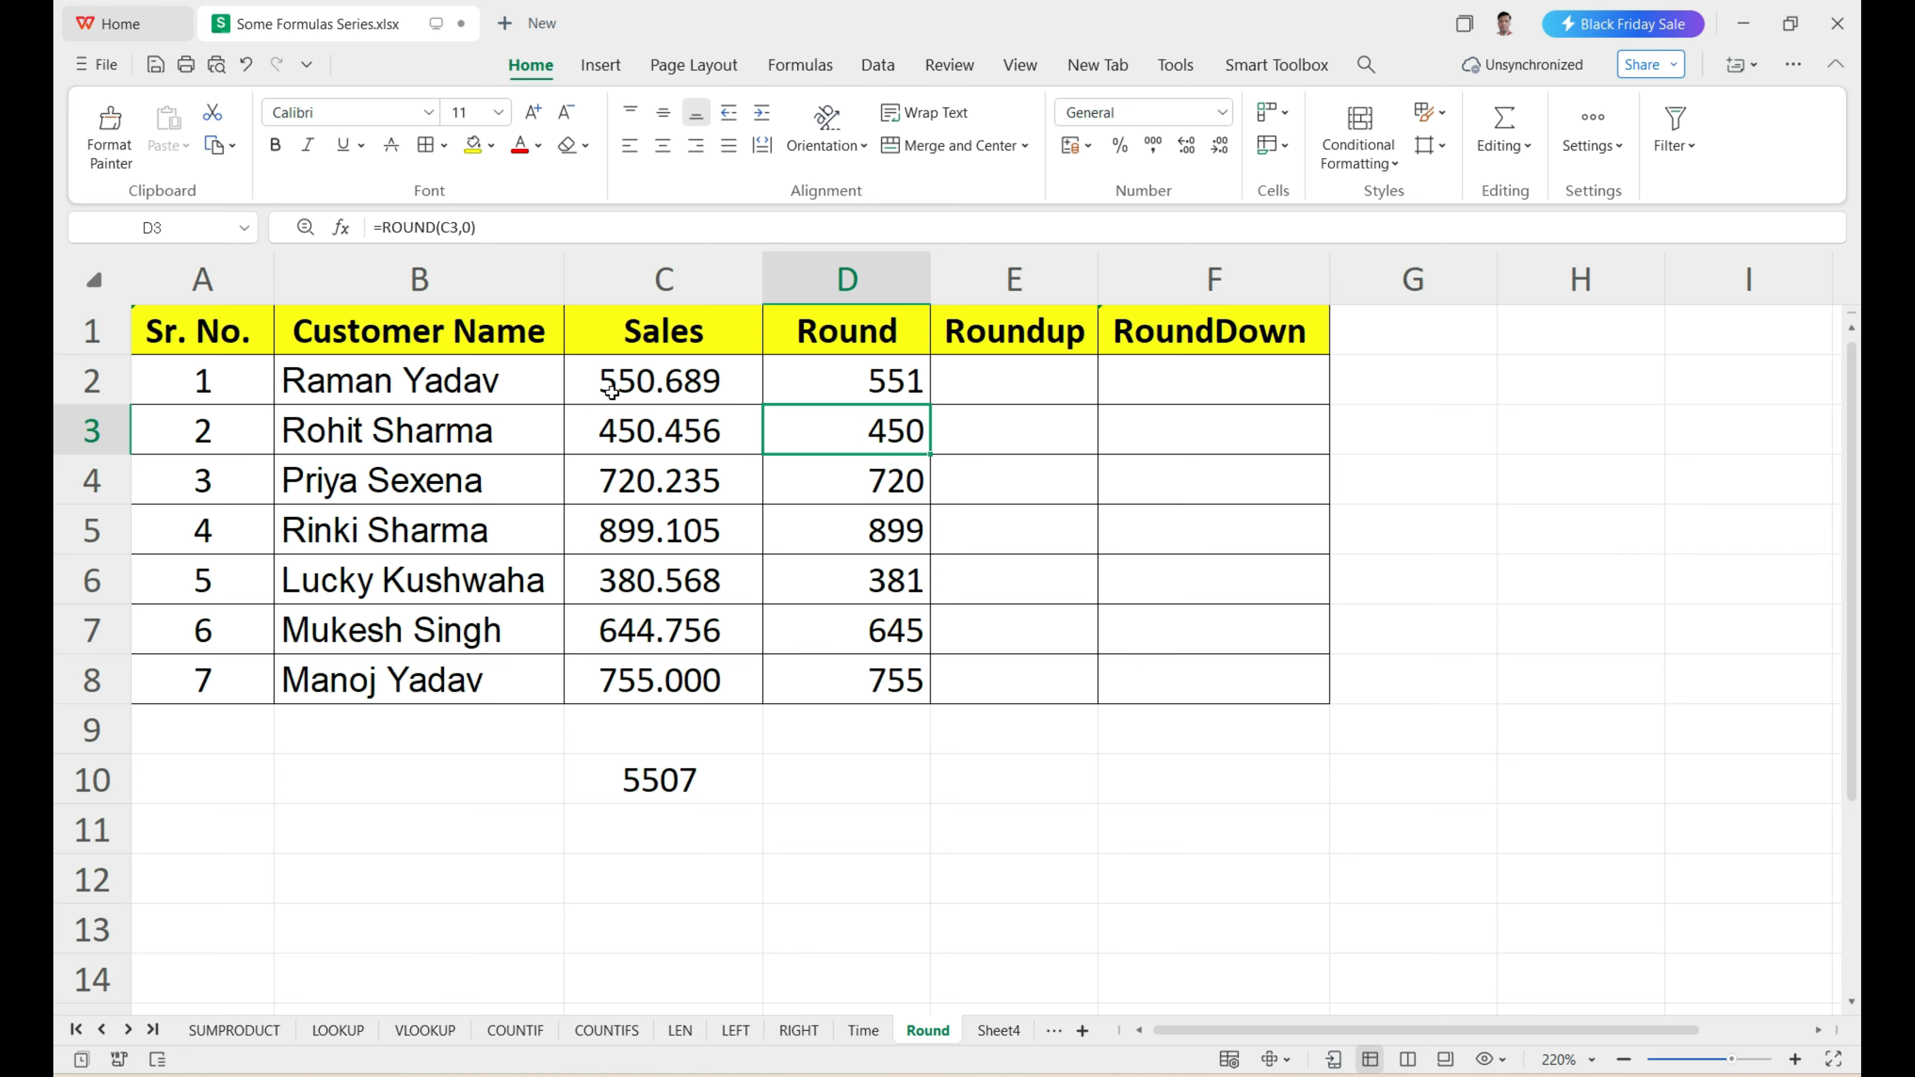
left_click(875, 378)
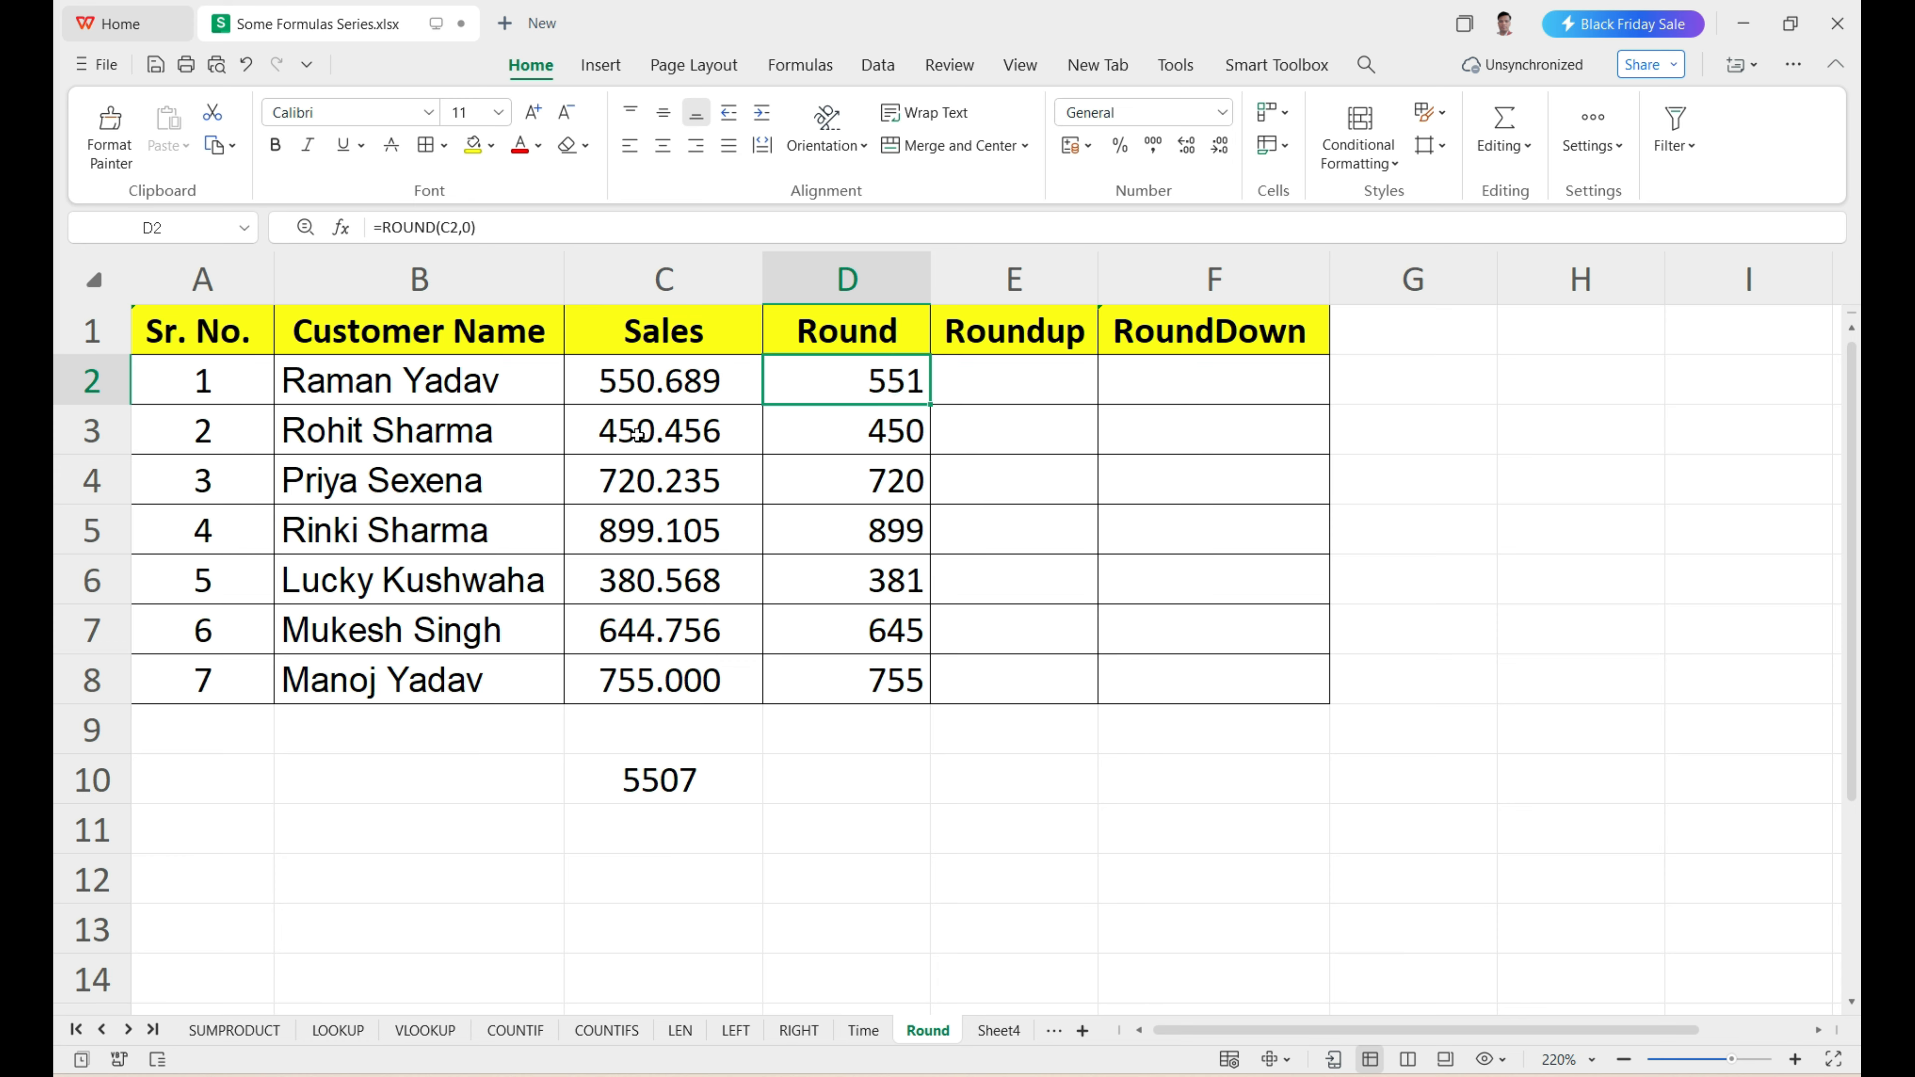
left_click(838, 434)
left_click(834, 434)
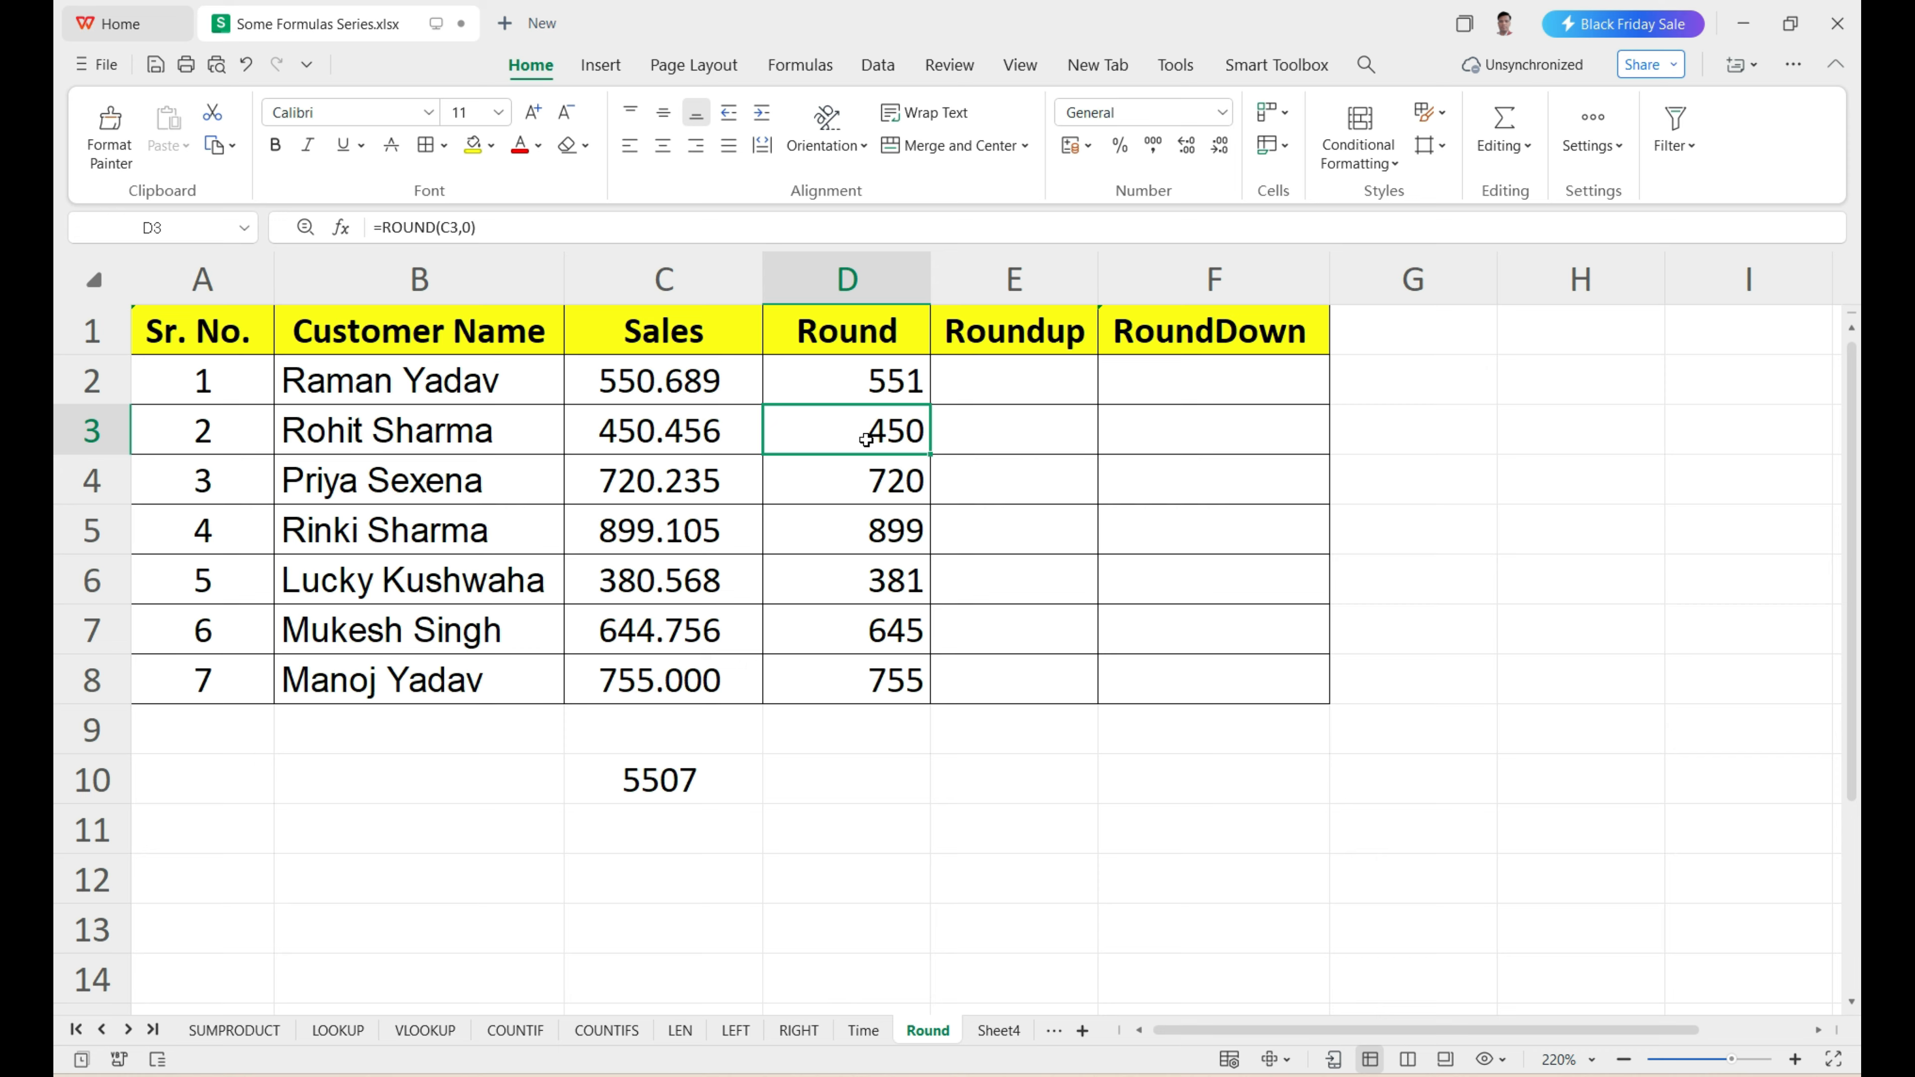
left_click_drag(824, 362, 795, 646)
Examine the digits around the decimal point in C2 and C3 against their rounded results in D2 and D3.
left_click(666, 384)
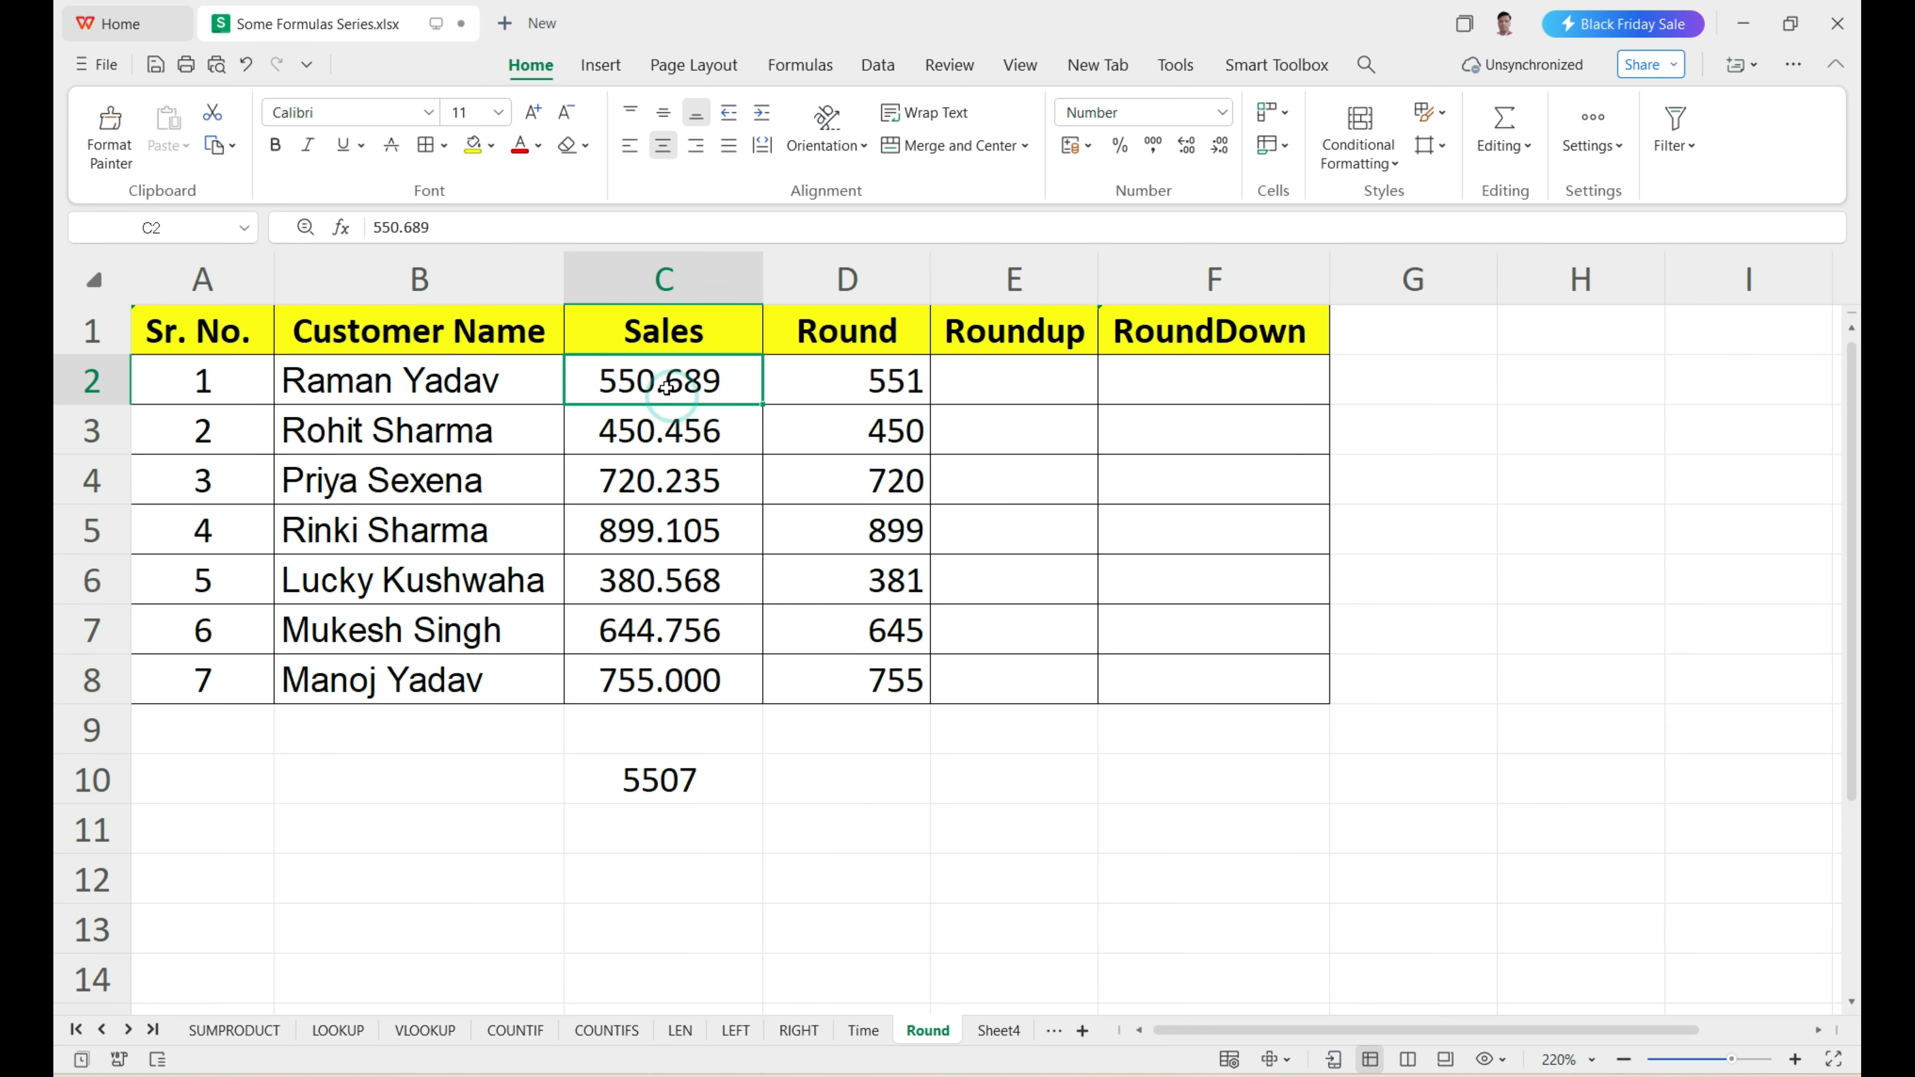
double_click(665, 386)
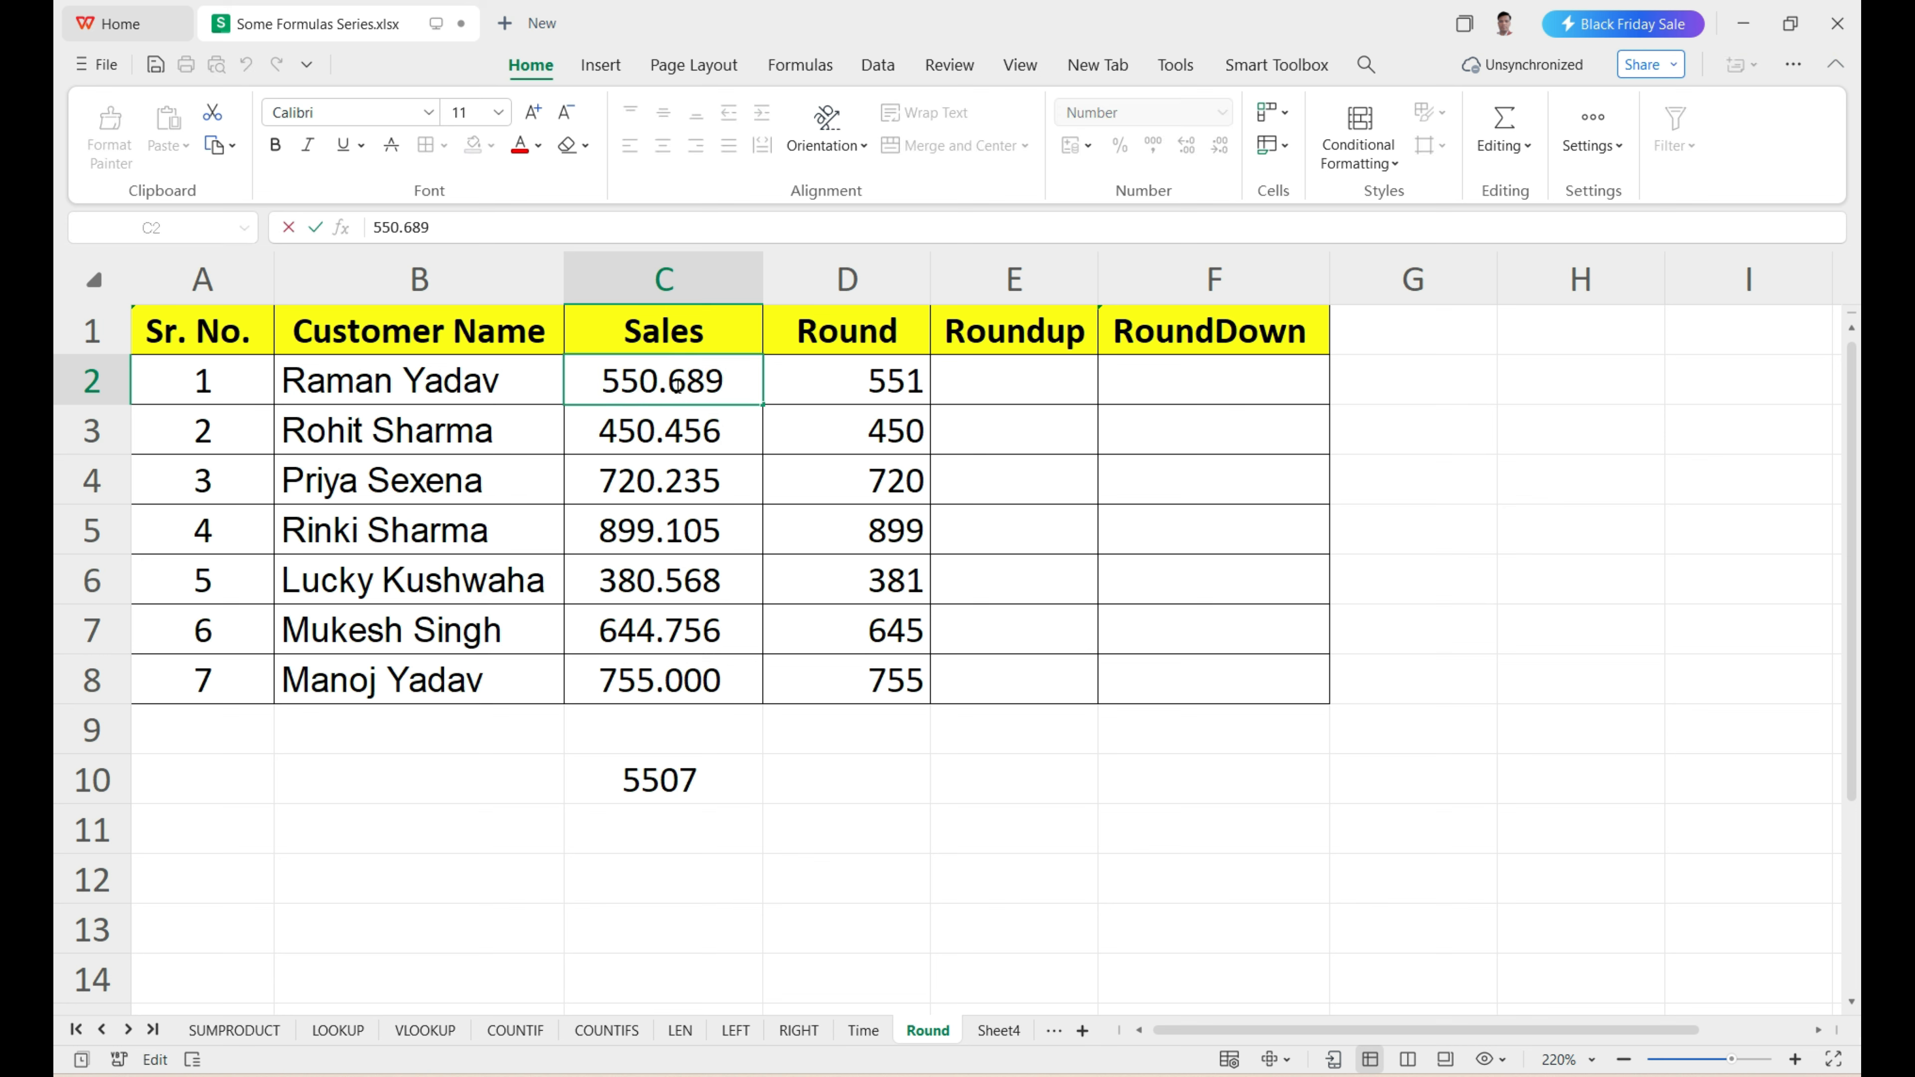
left_click(663, 384)
left_click(649, 378)
left_click(897, 389)
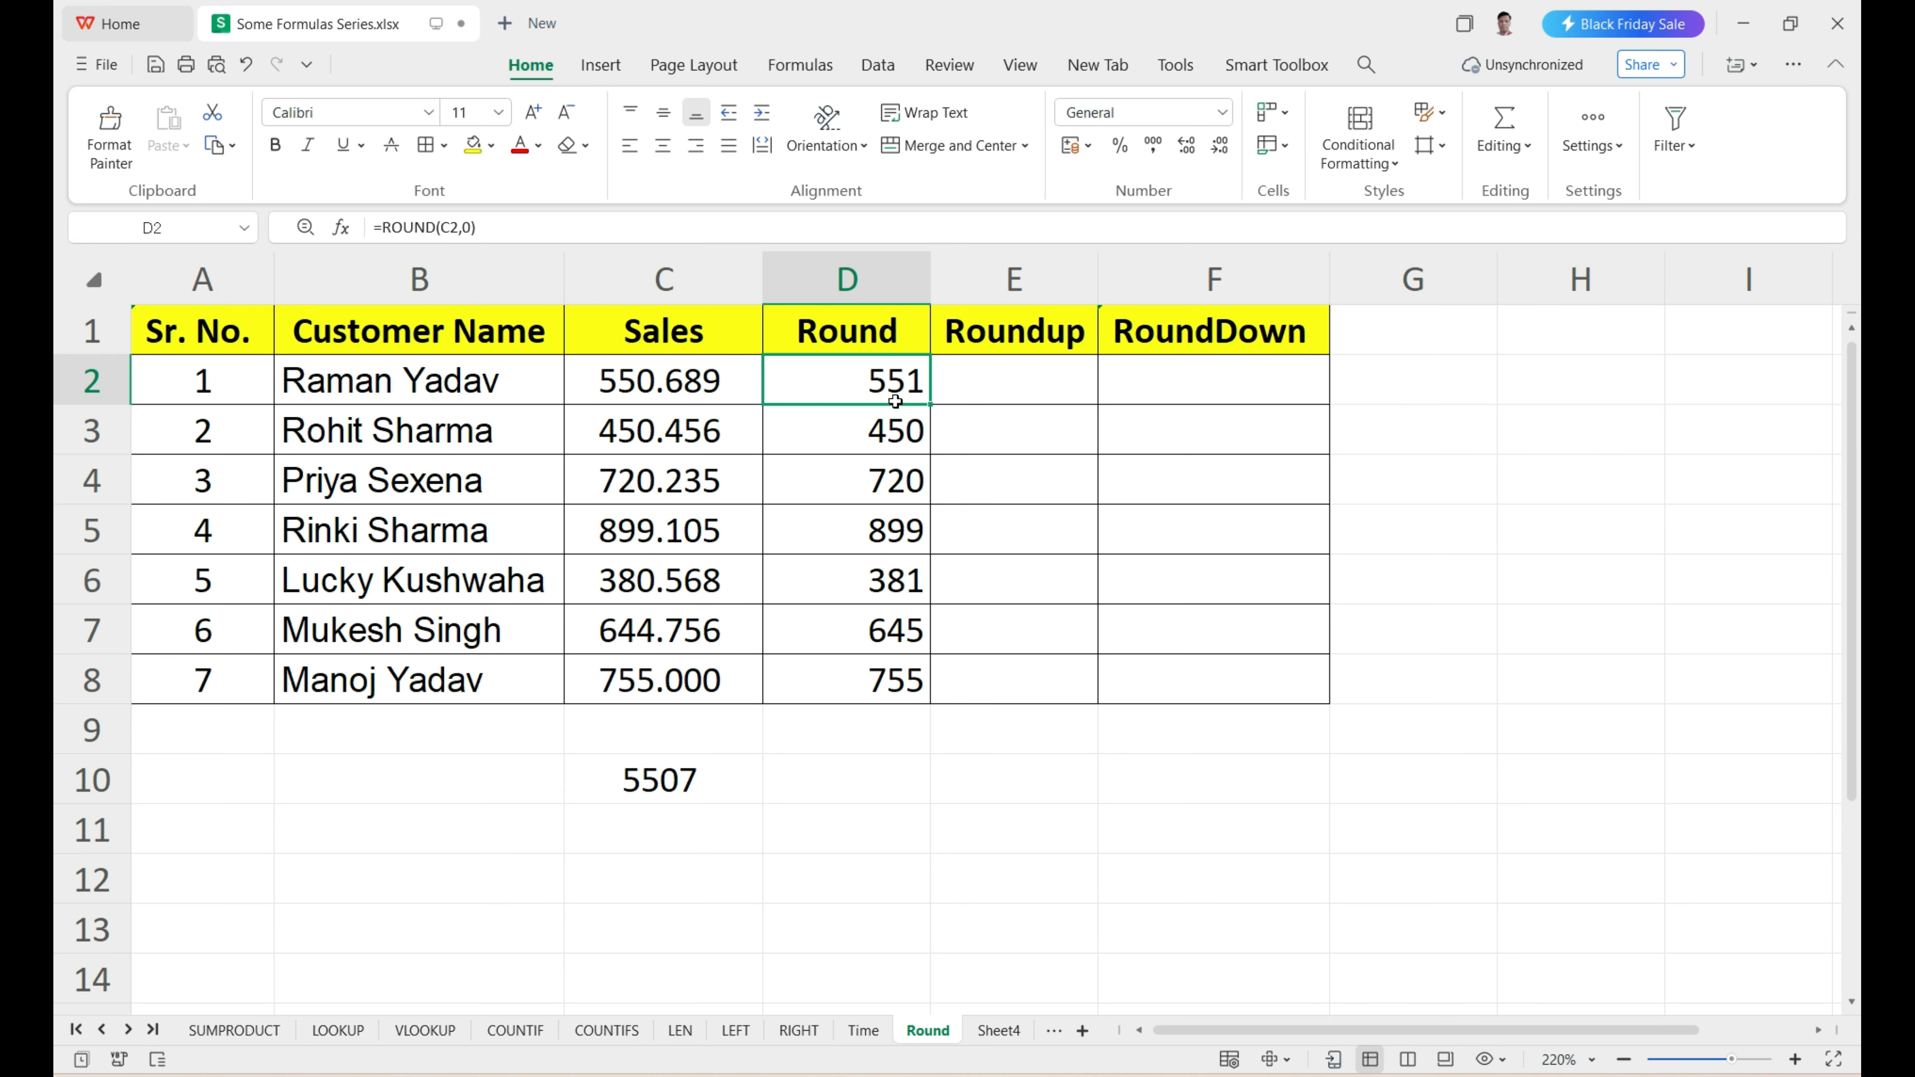
left_click(668, 395)
double_click(674, 387)
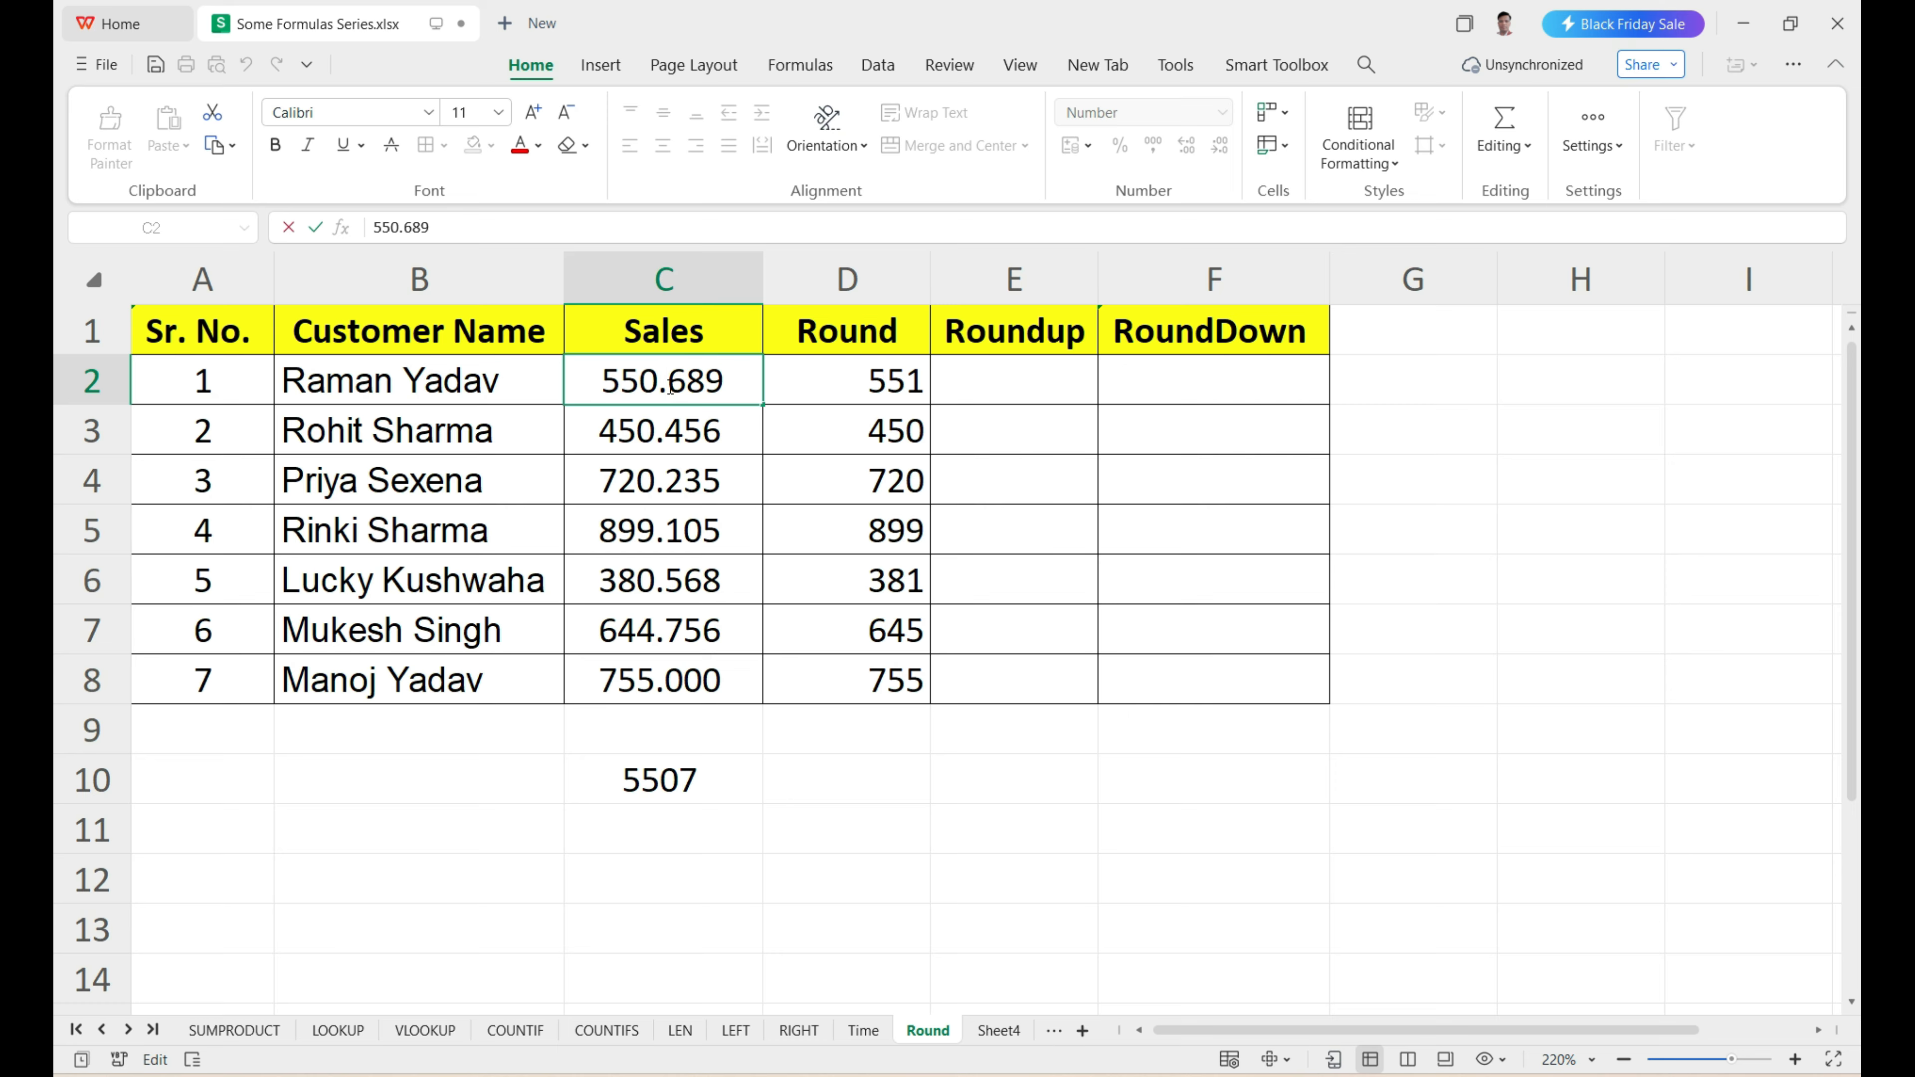
left_click_drag(660, 385, 642, 385)
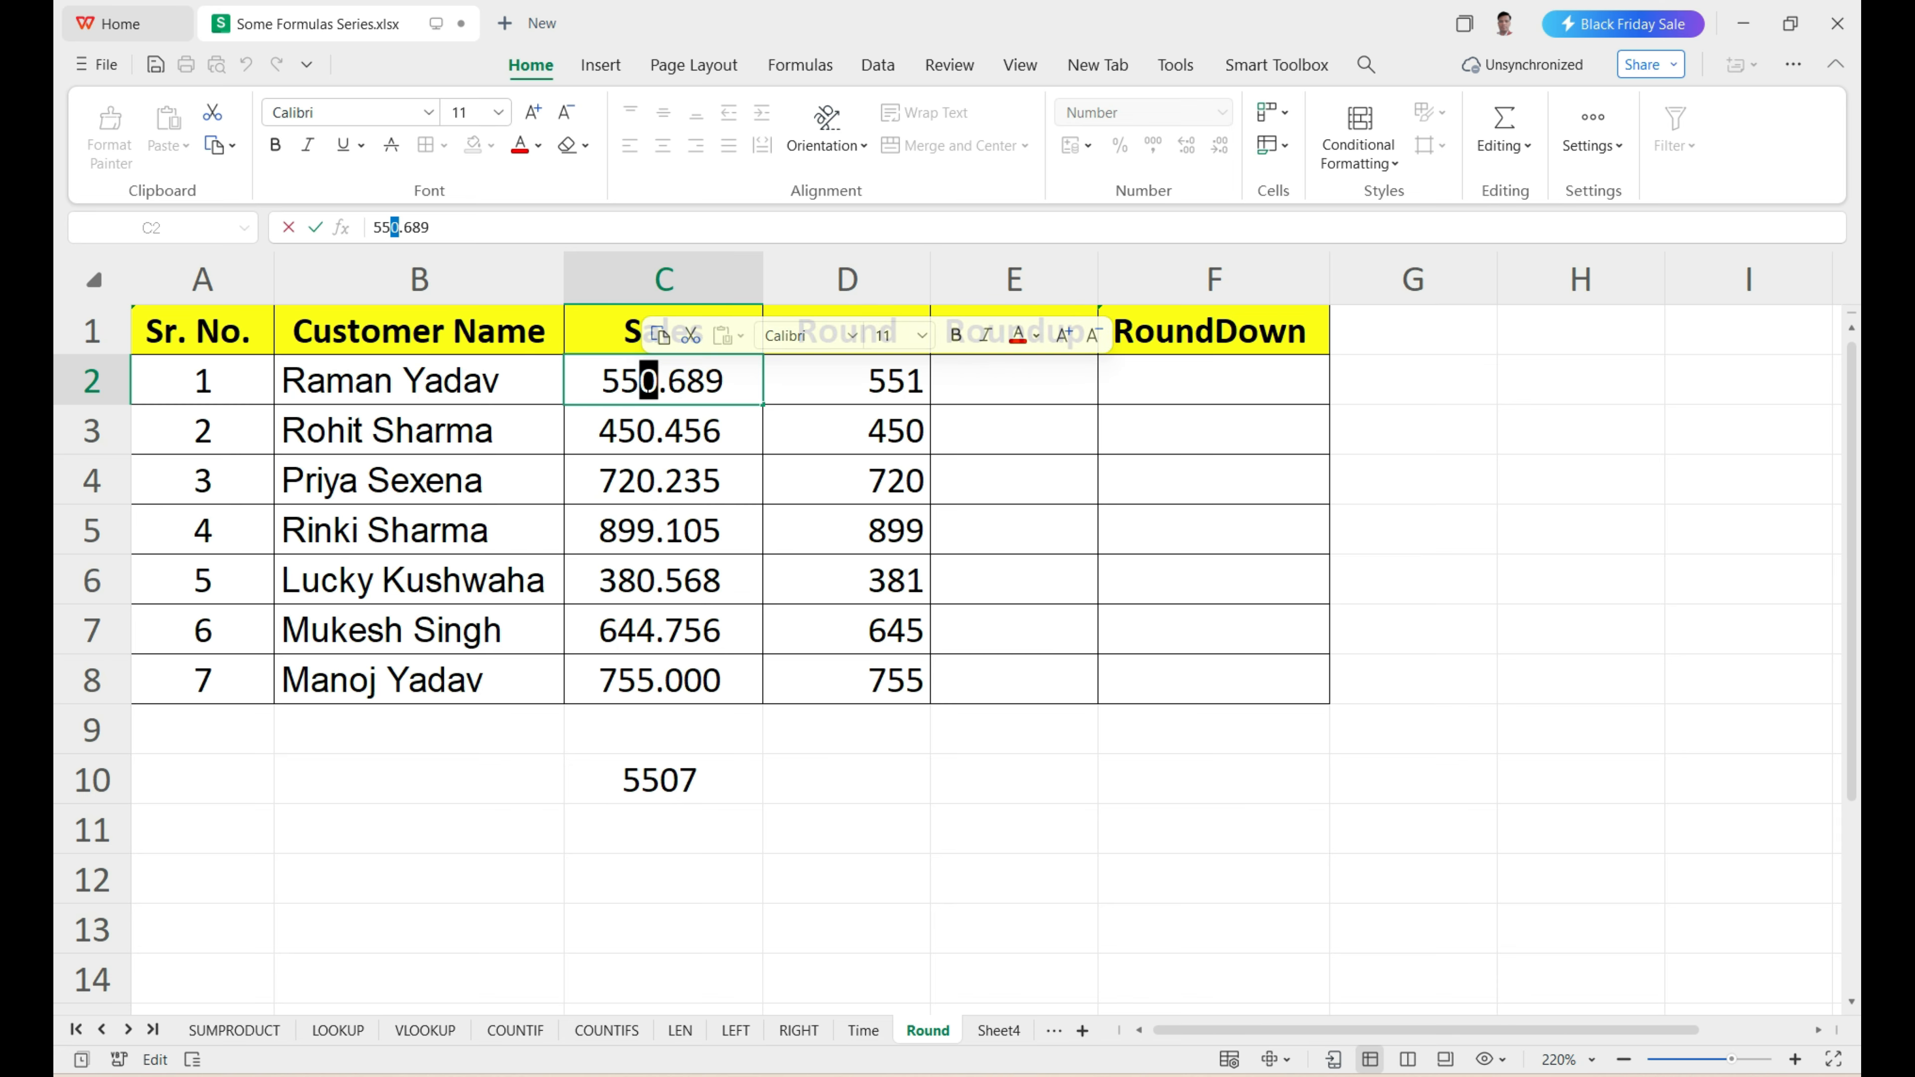
left_click(667, 431)
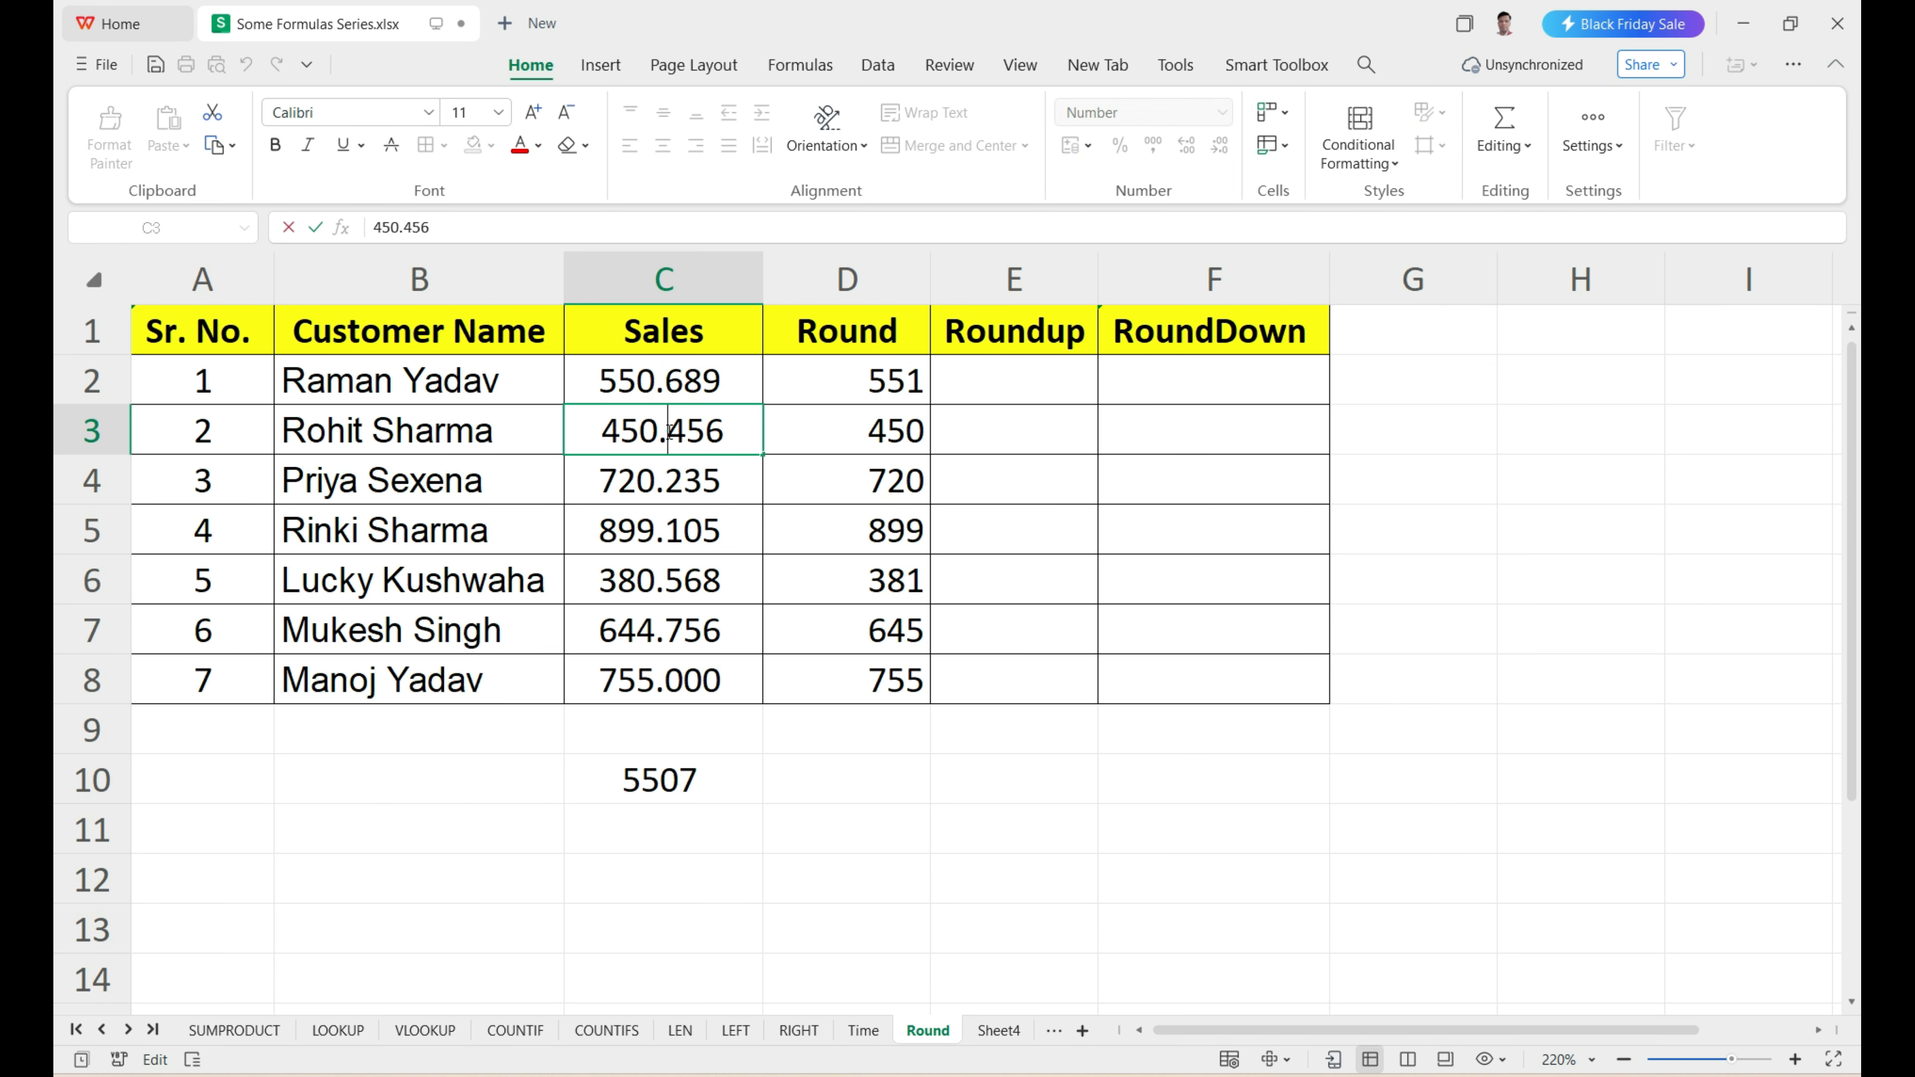
left_click_drag(670, 431, 681, 431)
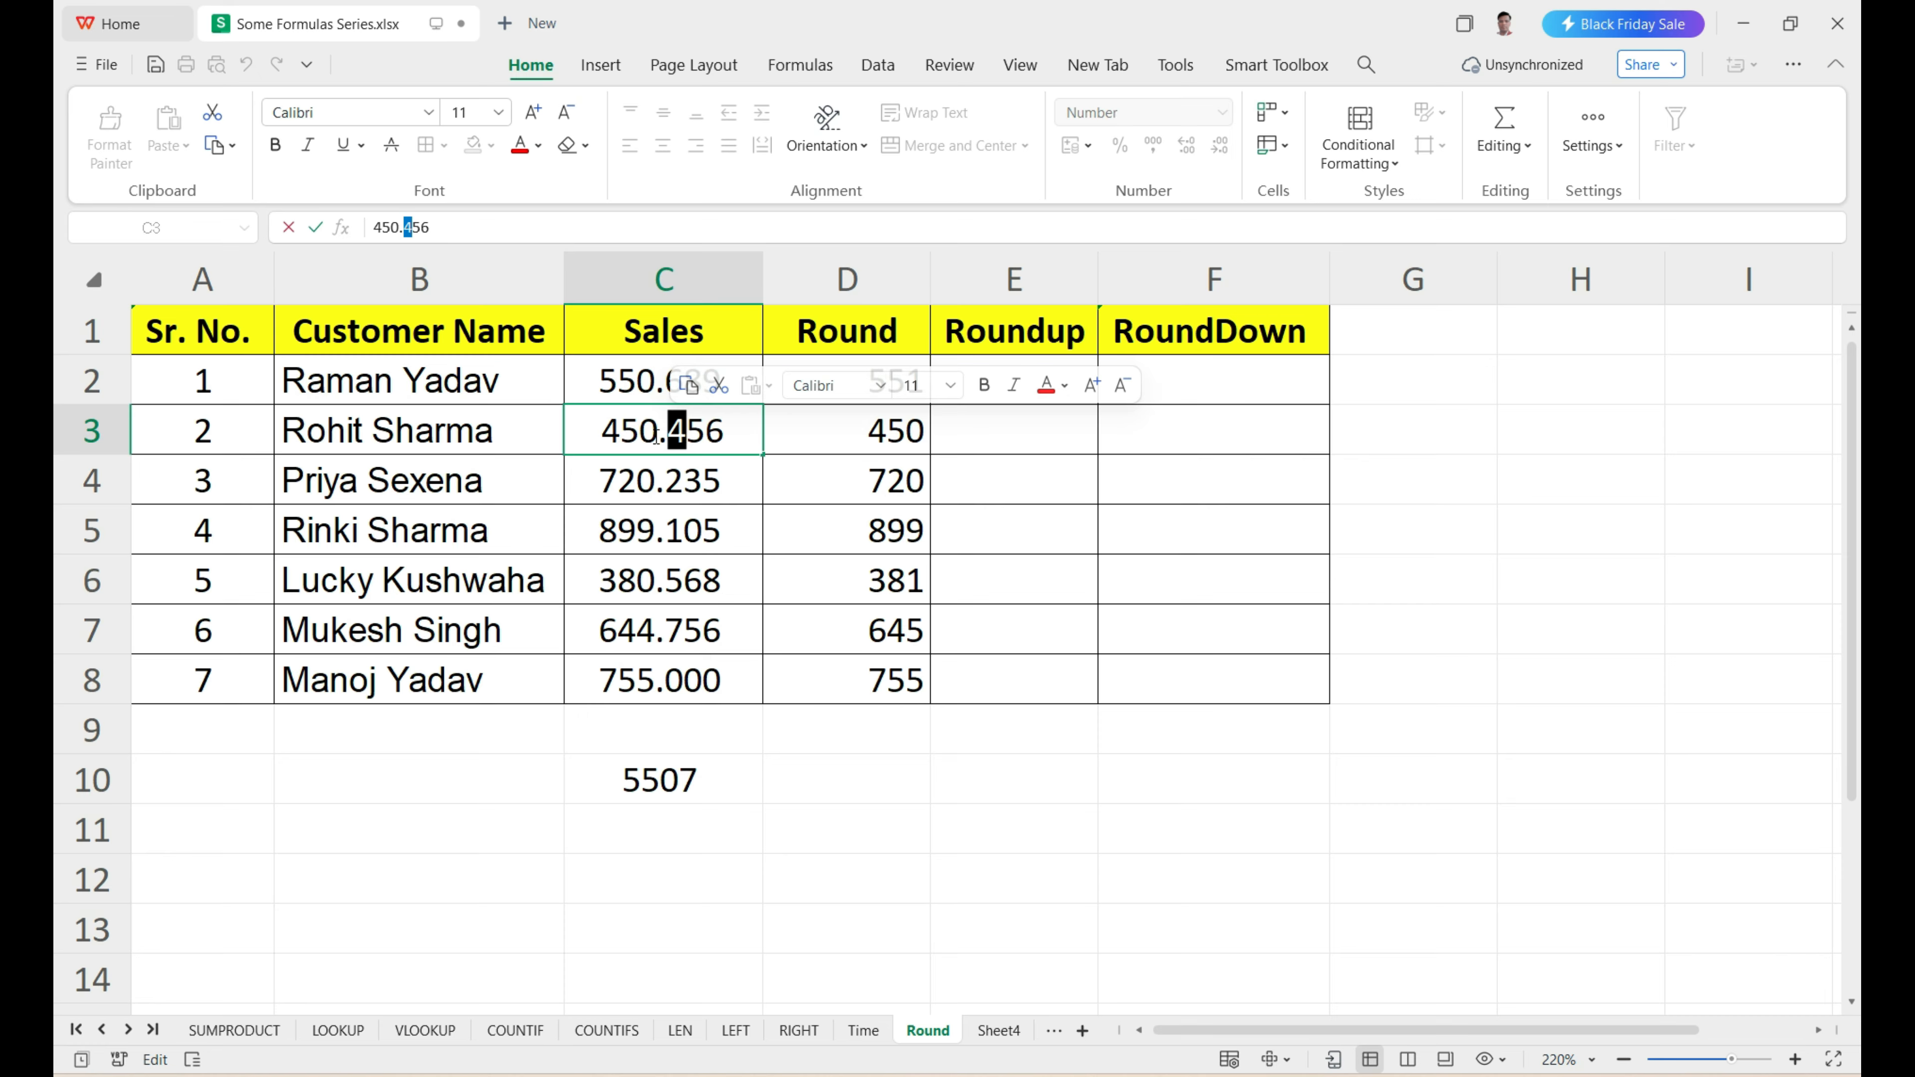
key("Left")
key("Left")
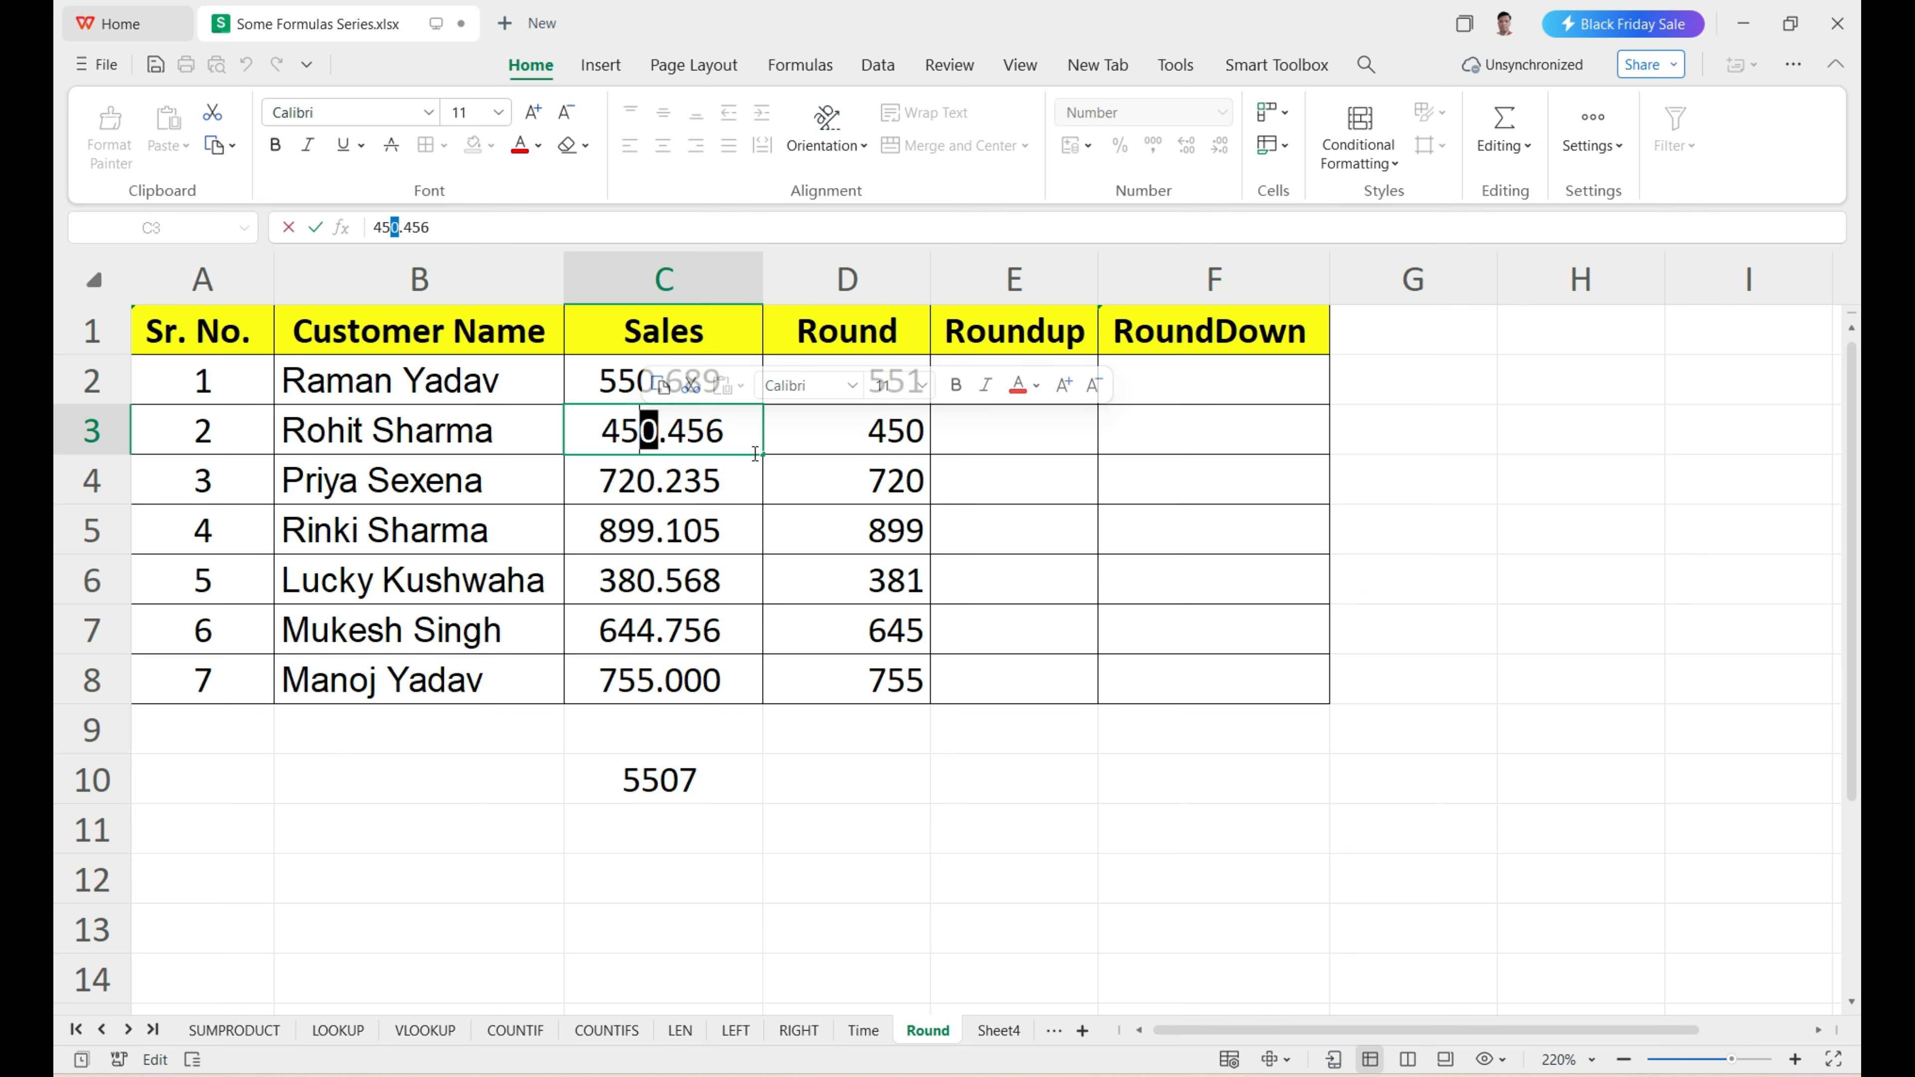
left_click(916, 430)
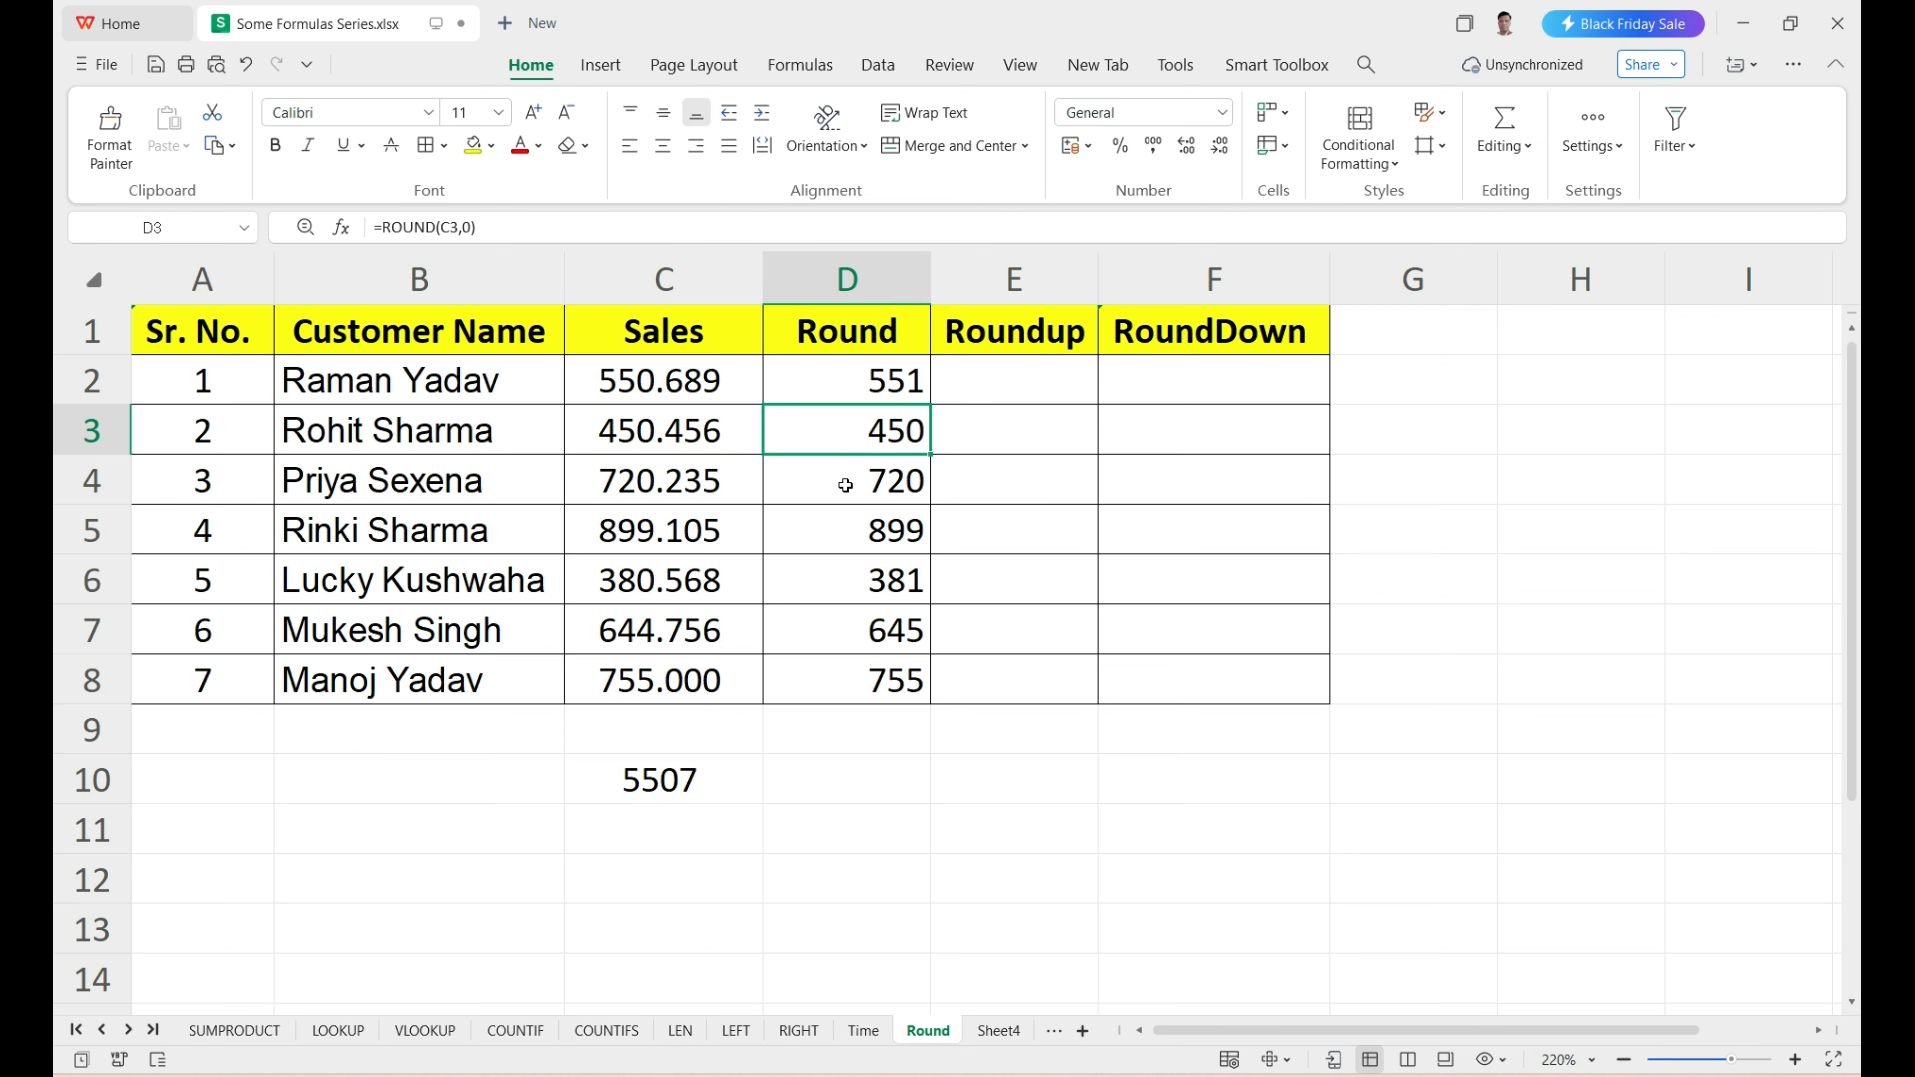
Compare the Sales values in C4:C6 with their rounded results in D4:D6.
left_click(677, 492)
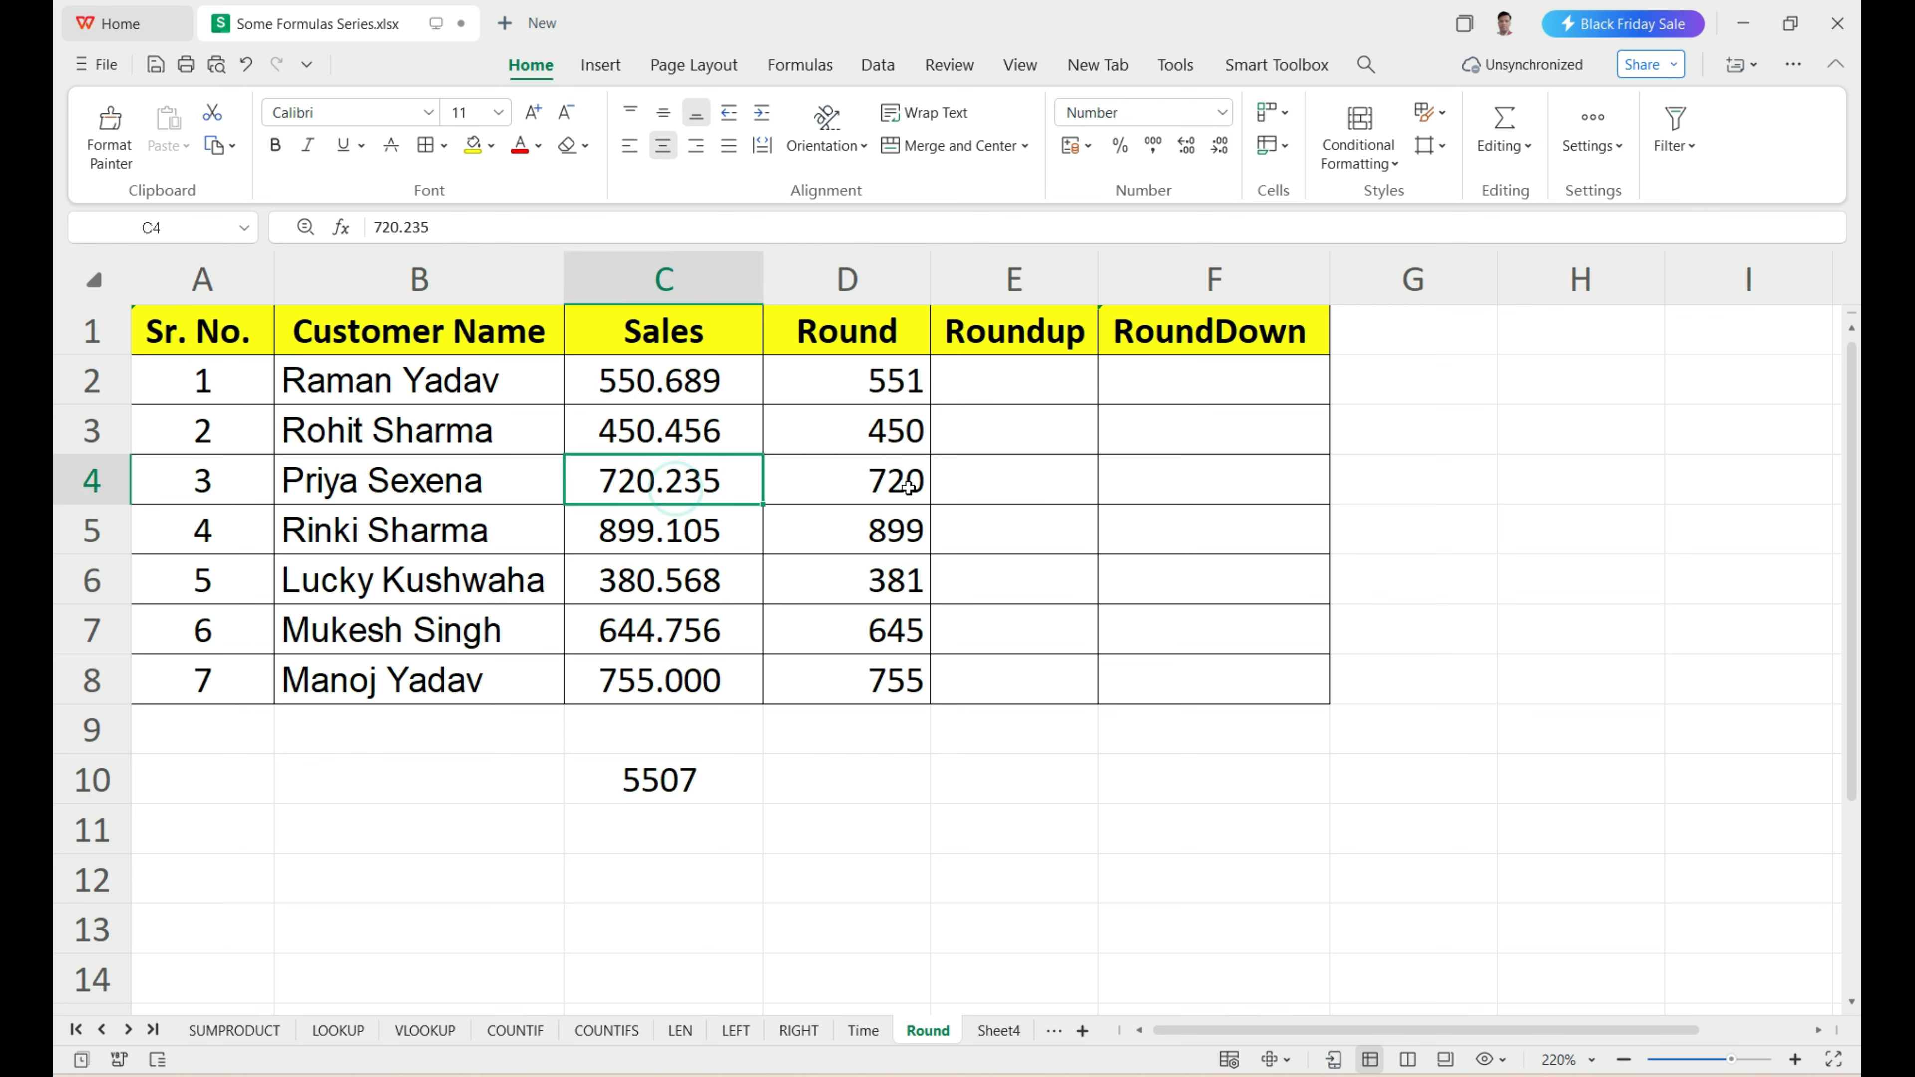
key("Right")
left_click(677, 541)
key("Right")
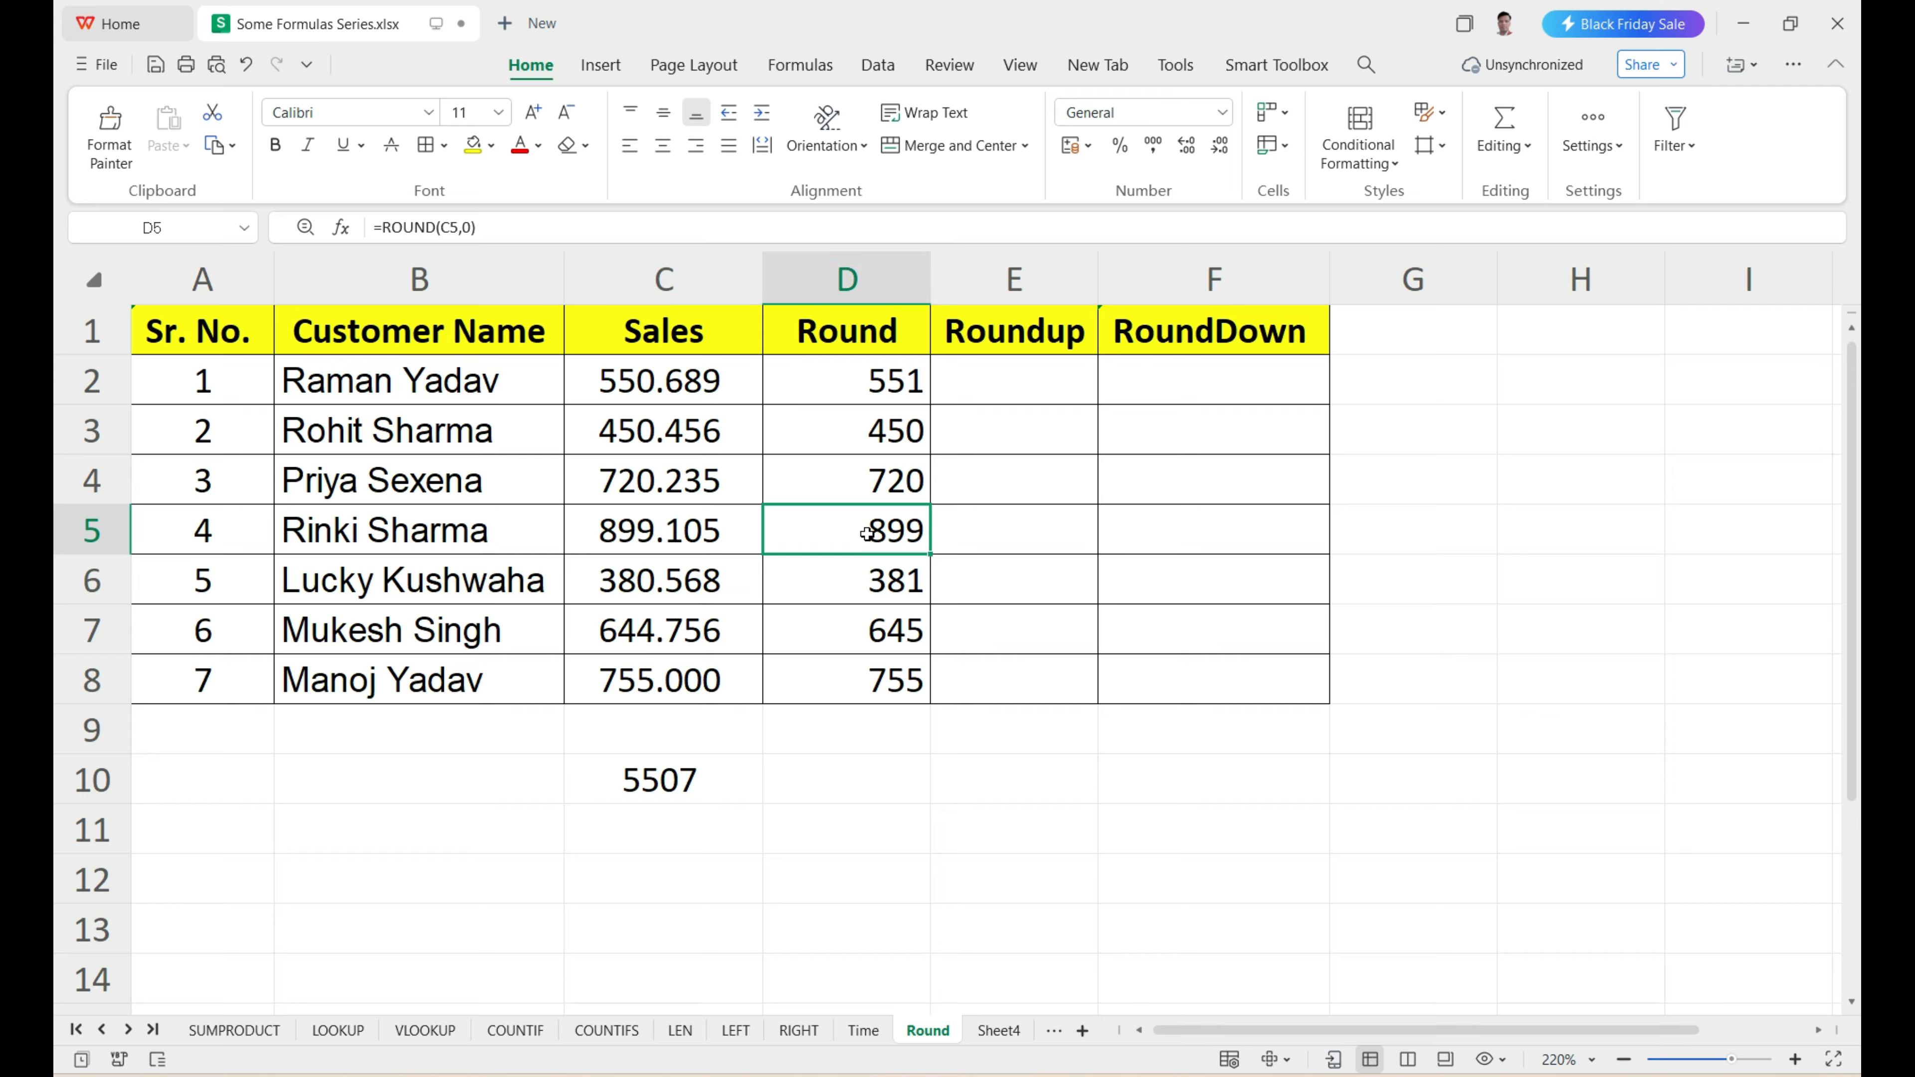
left_click(674, 585)
left_click(865, 576)
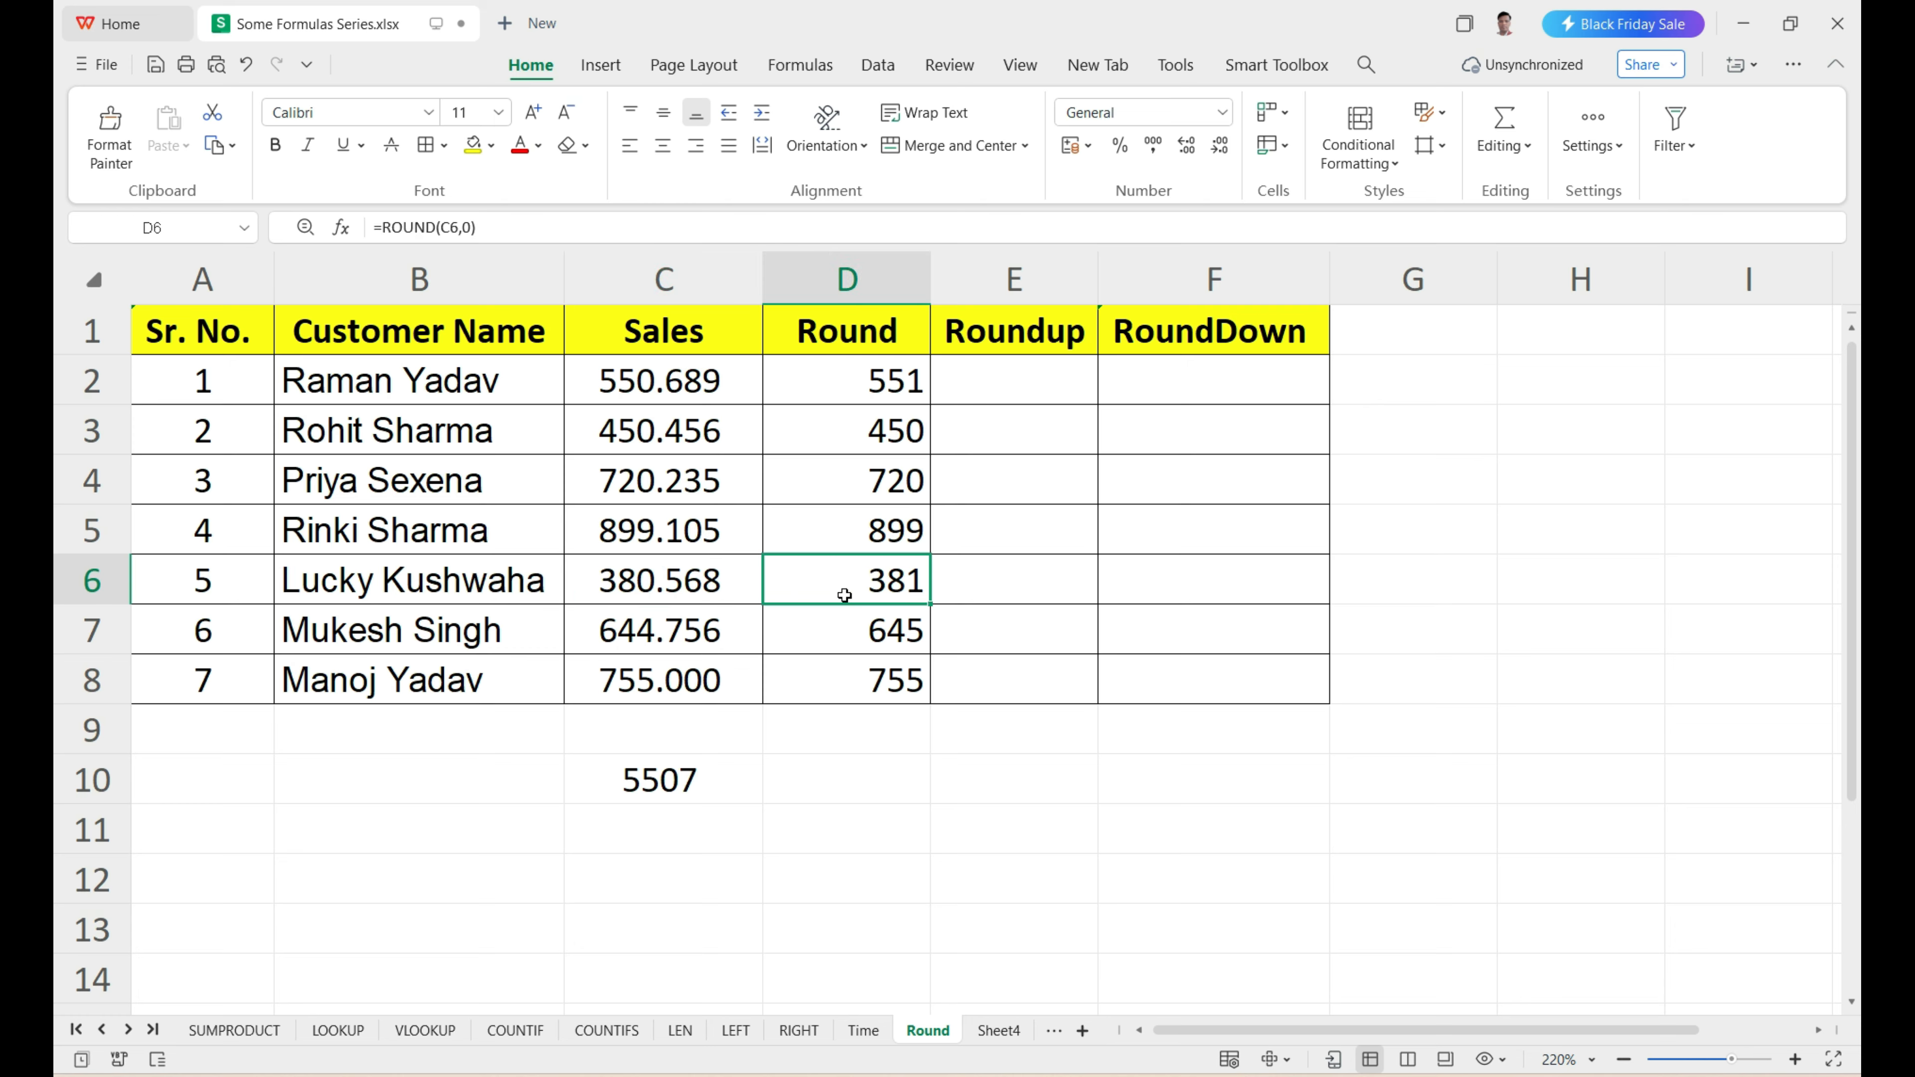
Enter =D2*10 in D10 to test whether calculations use the rounded value.
left_click(875, 386)
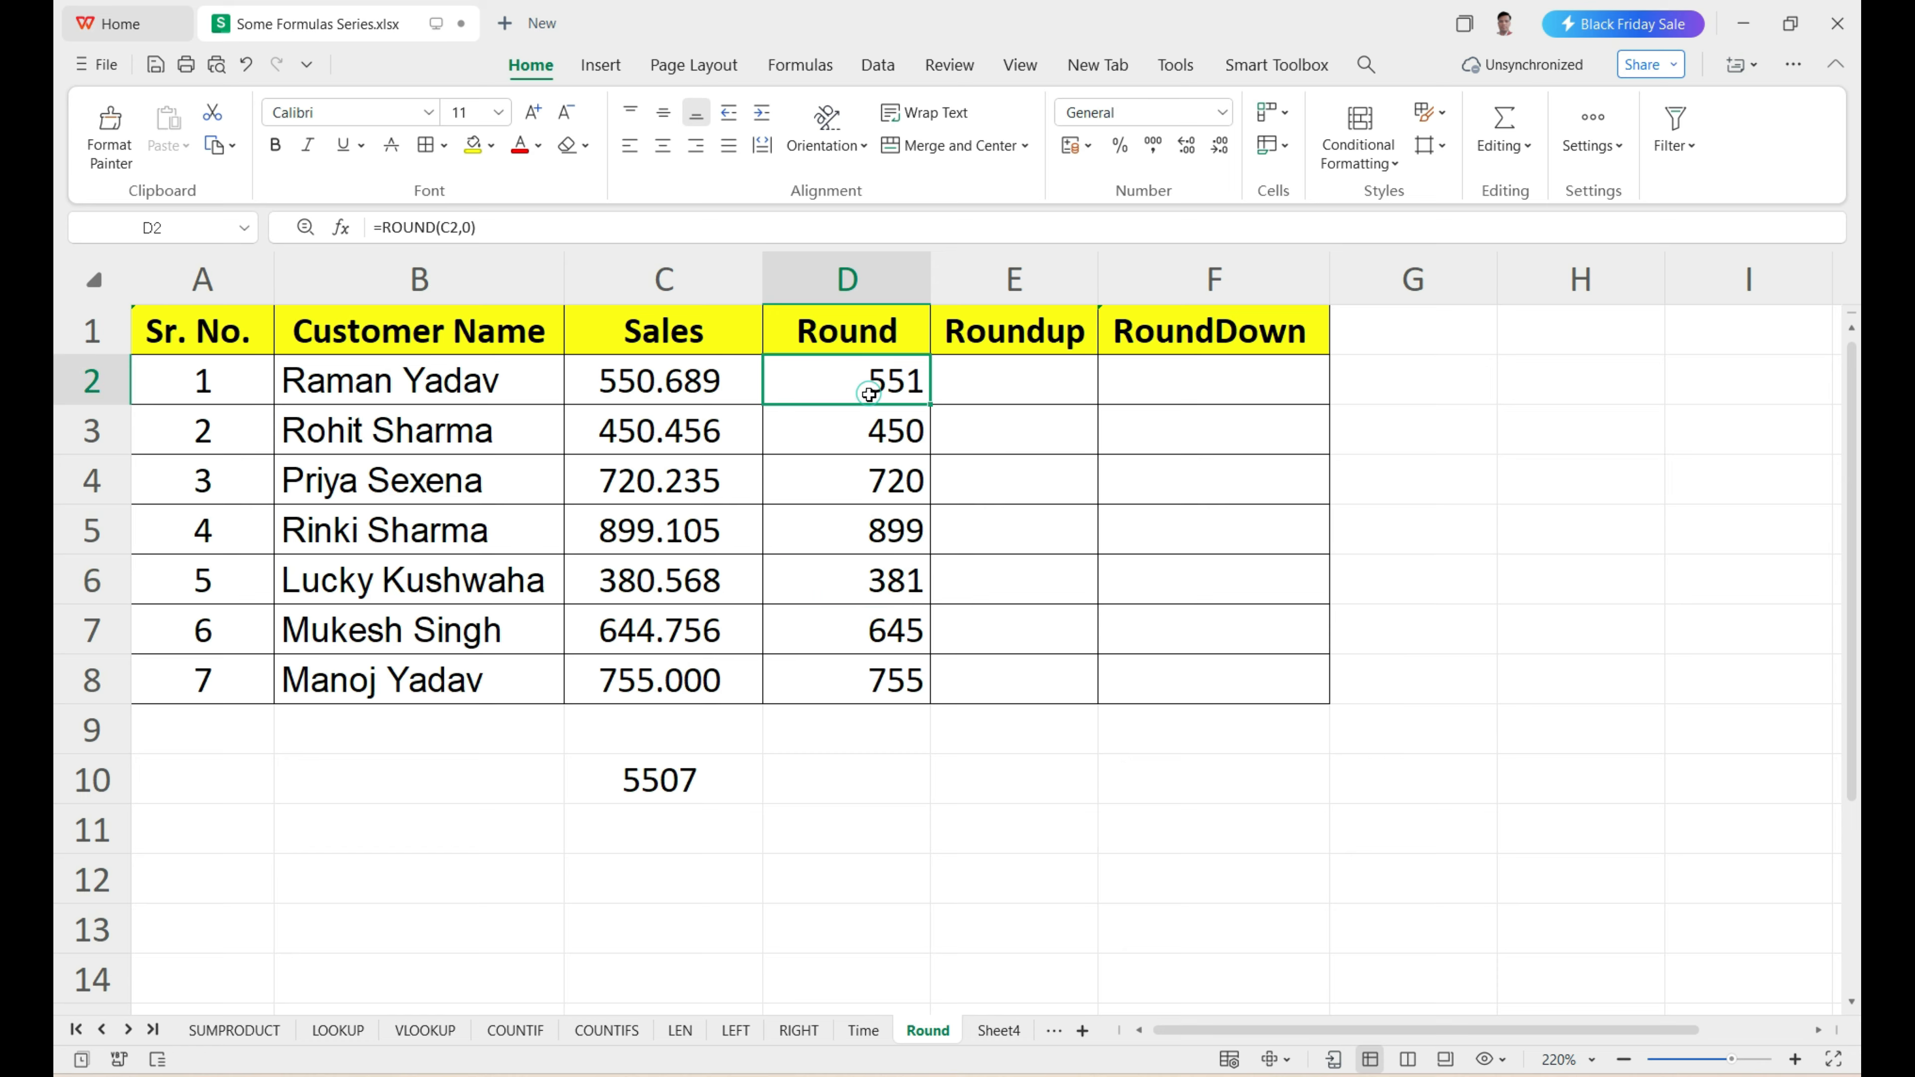
left_click(848, 790)
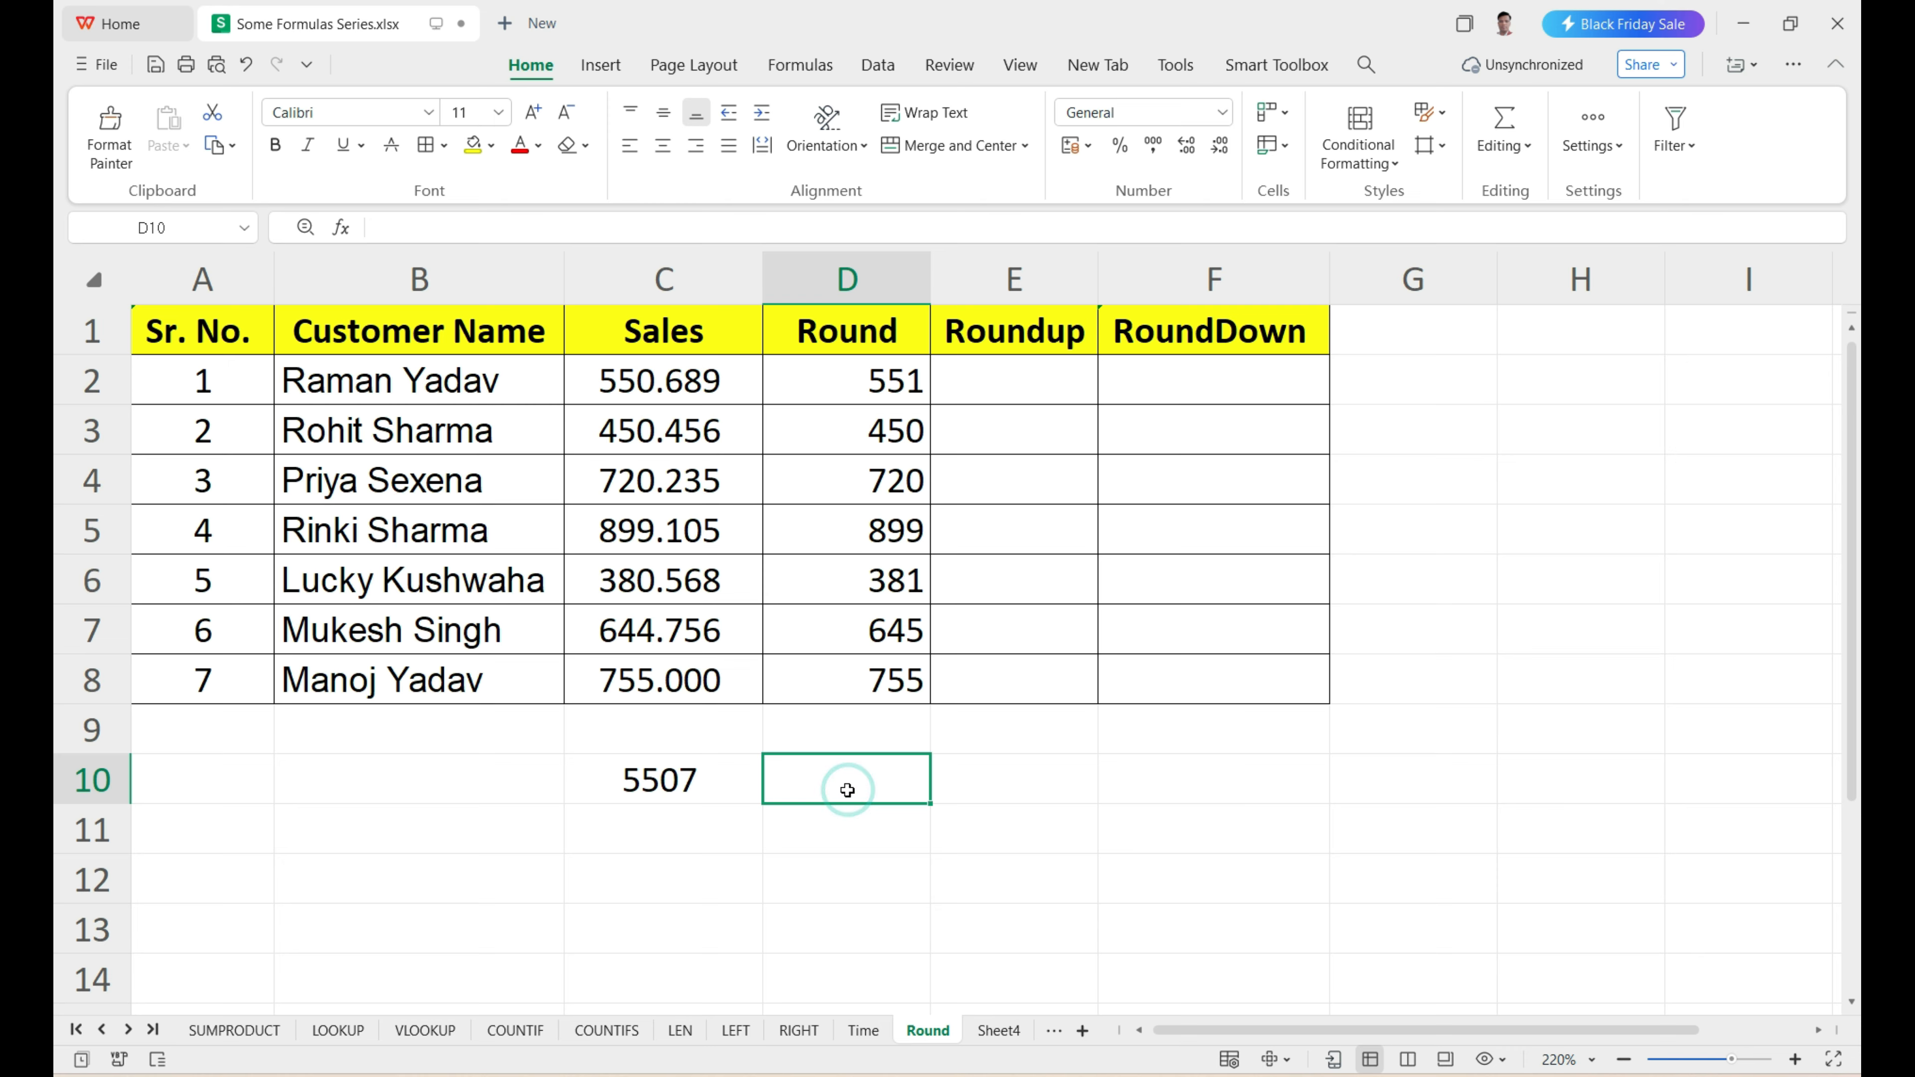
type("=")
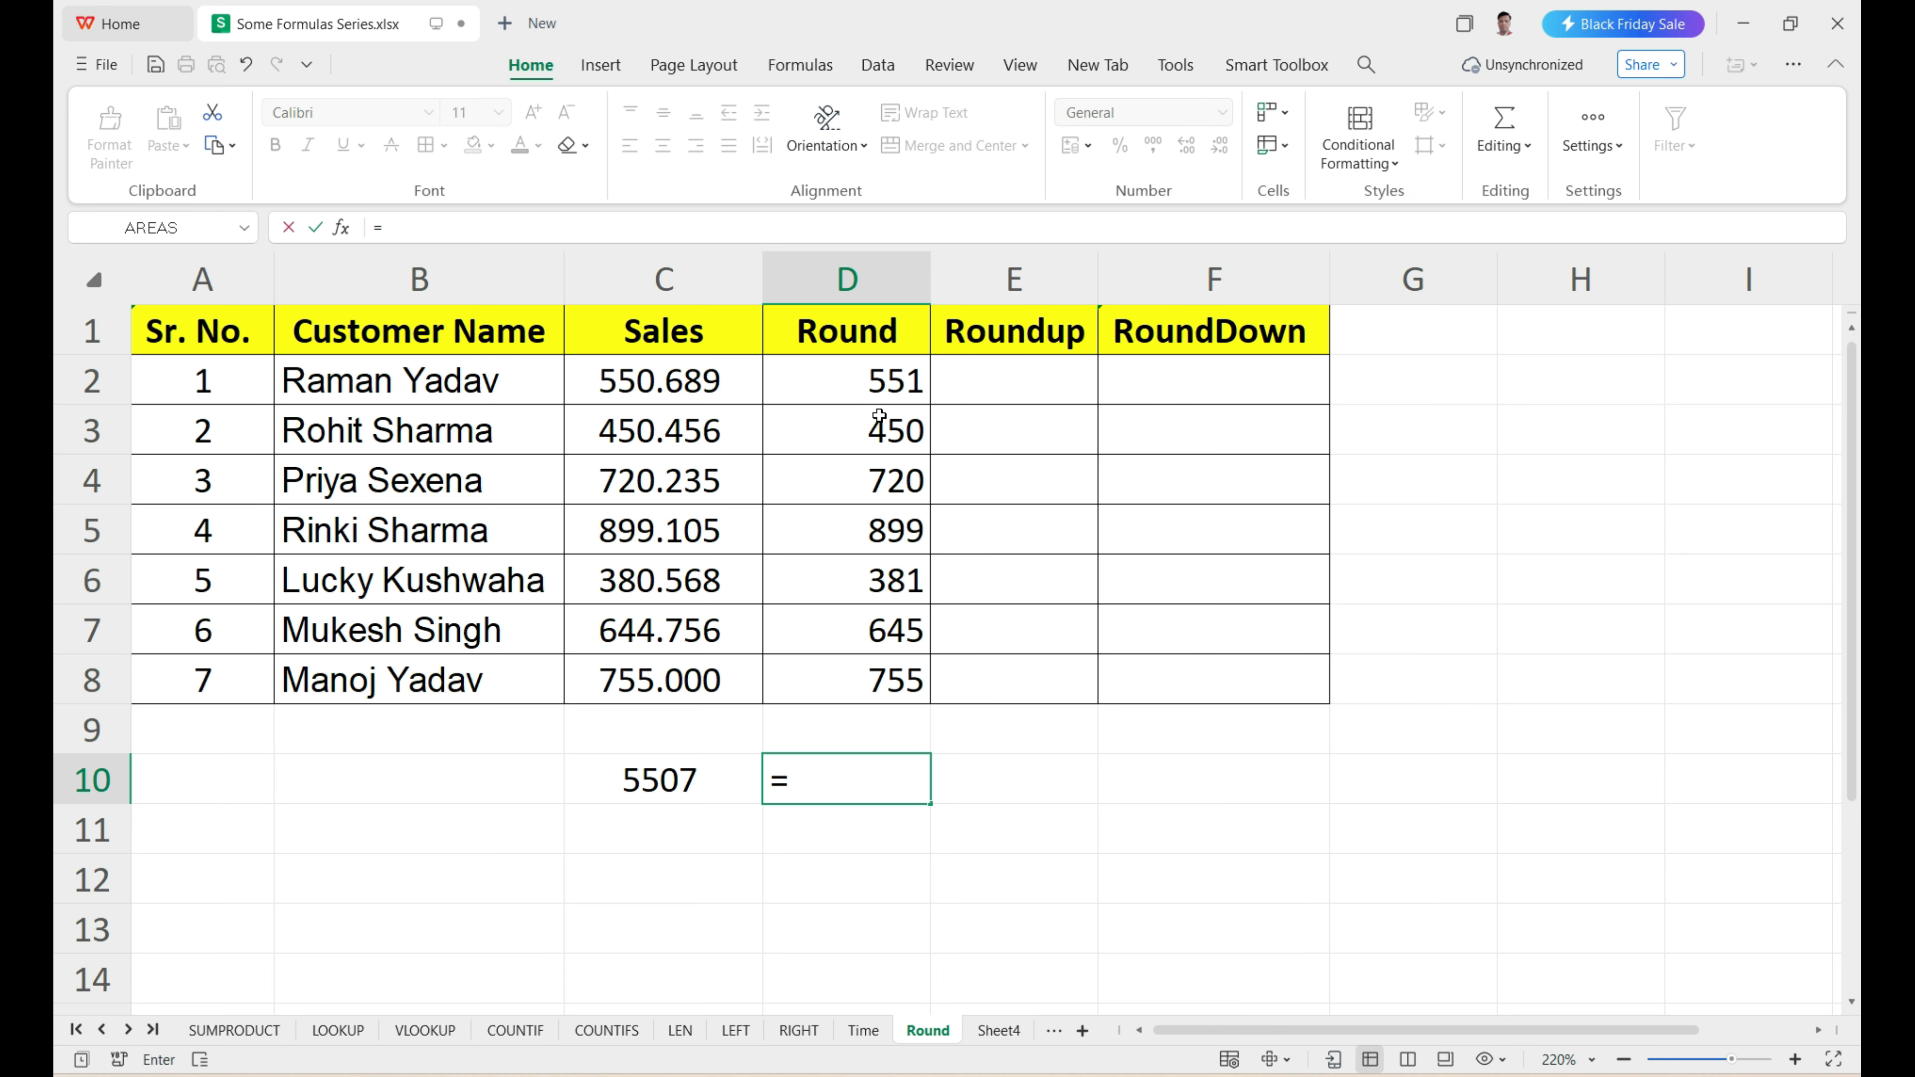
left_click(883, 384)
type("*10")
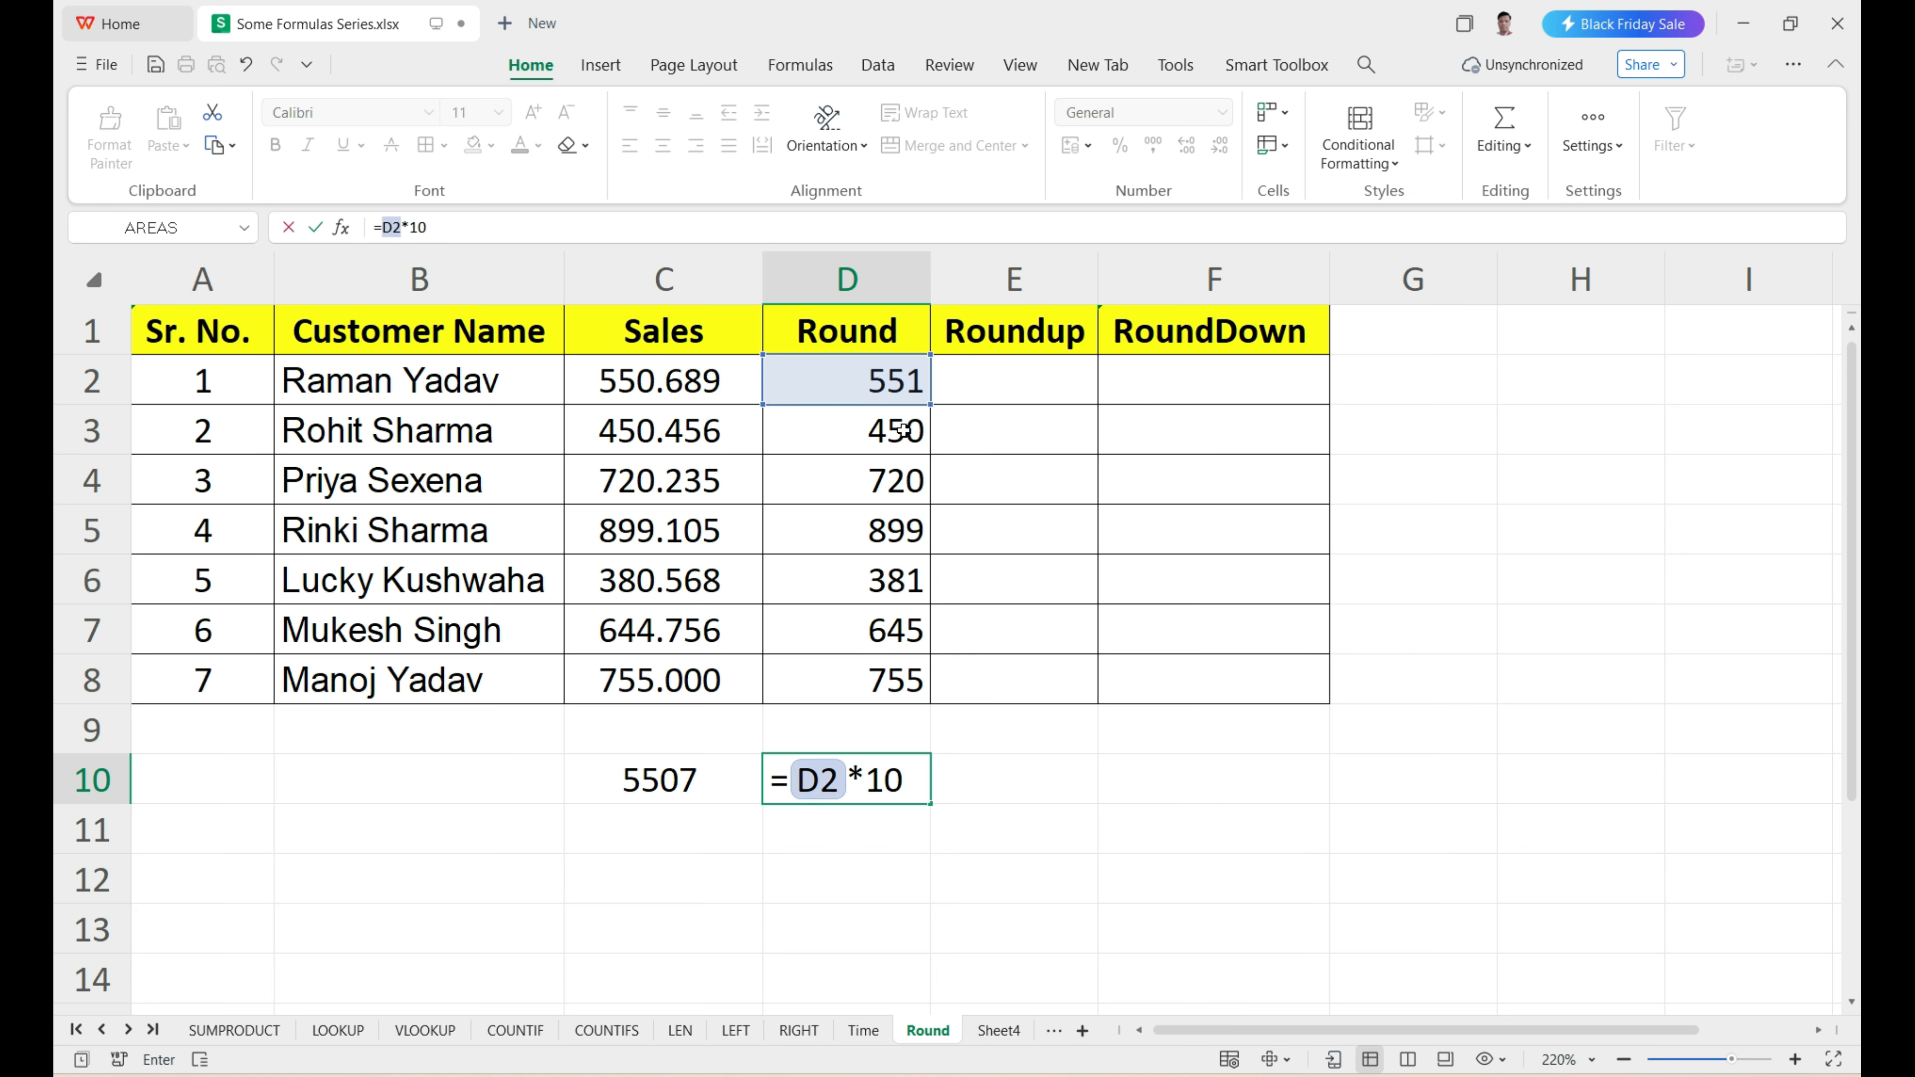
key("Return")
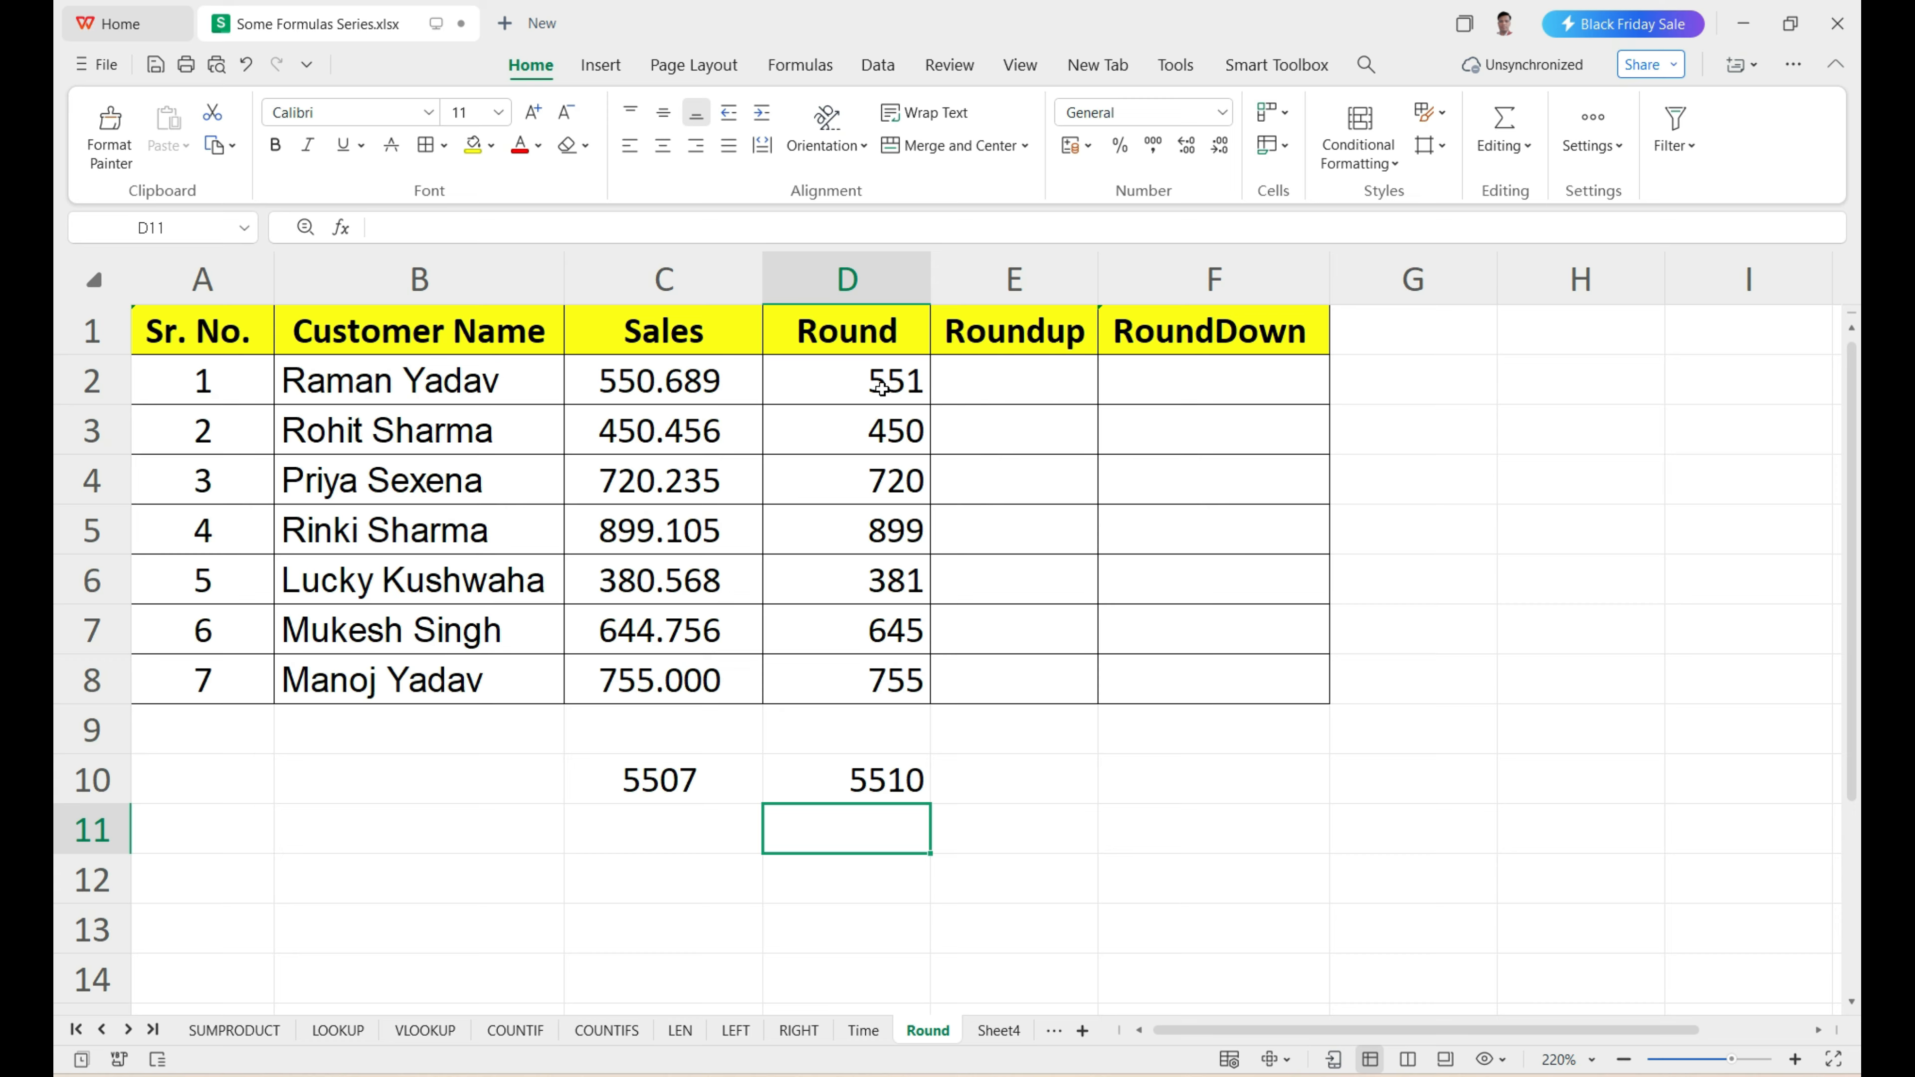
Compare the rounded values in D2:D8 with the Sales values in C2:C8, and review the empty Roundup range E2:E8.
left_click_drag(882, 388, 885, 671)
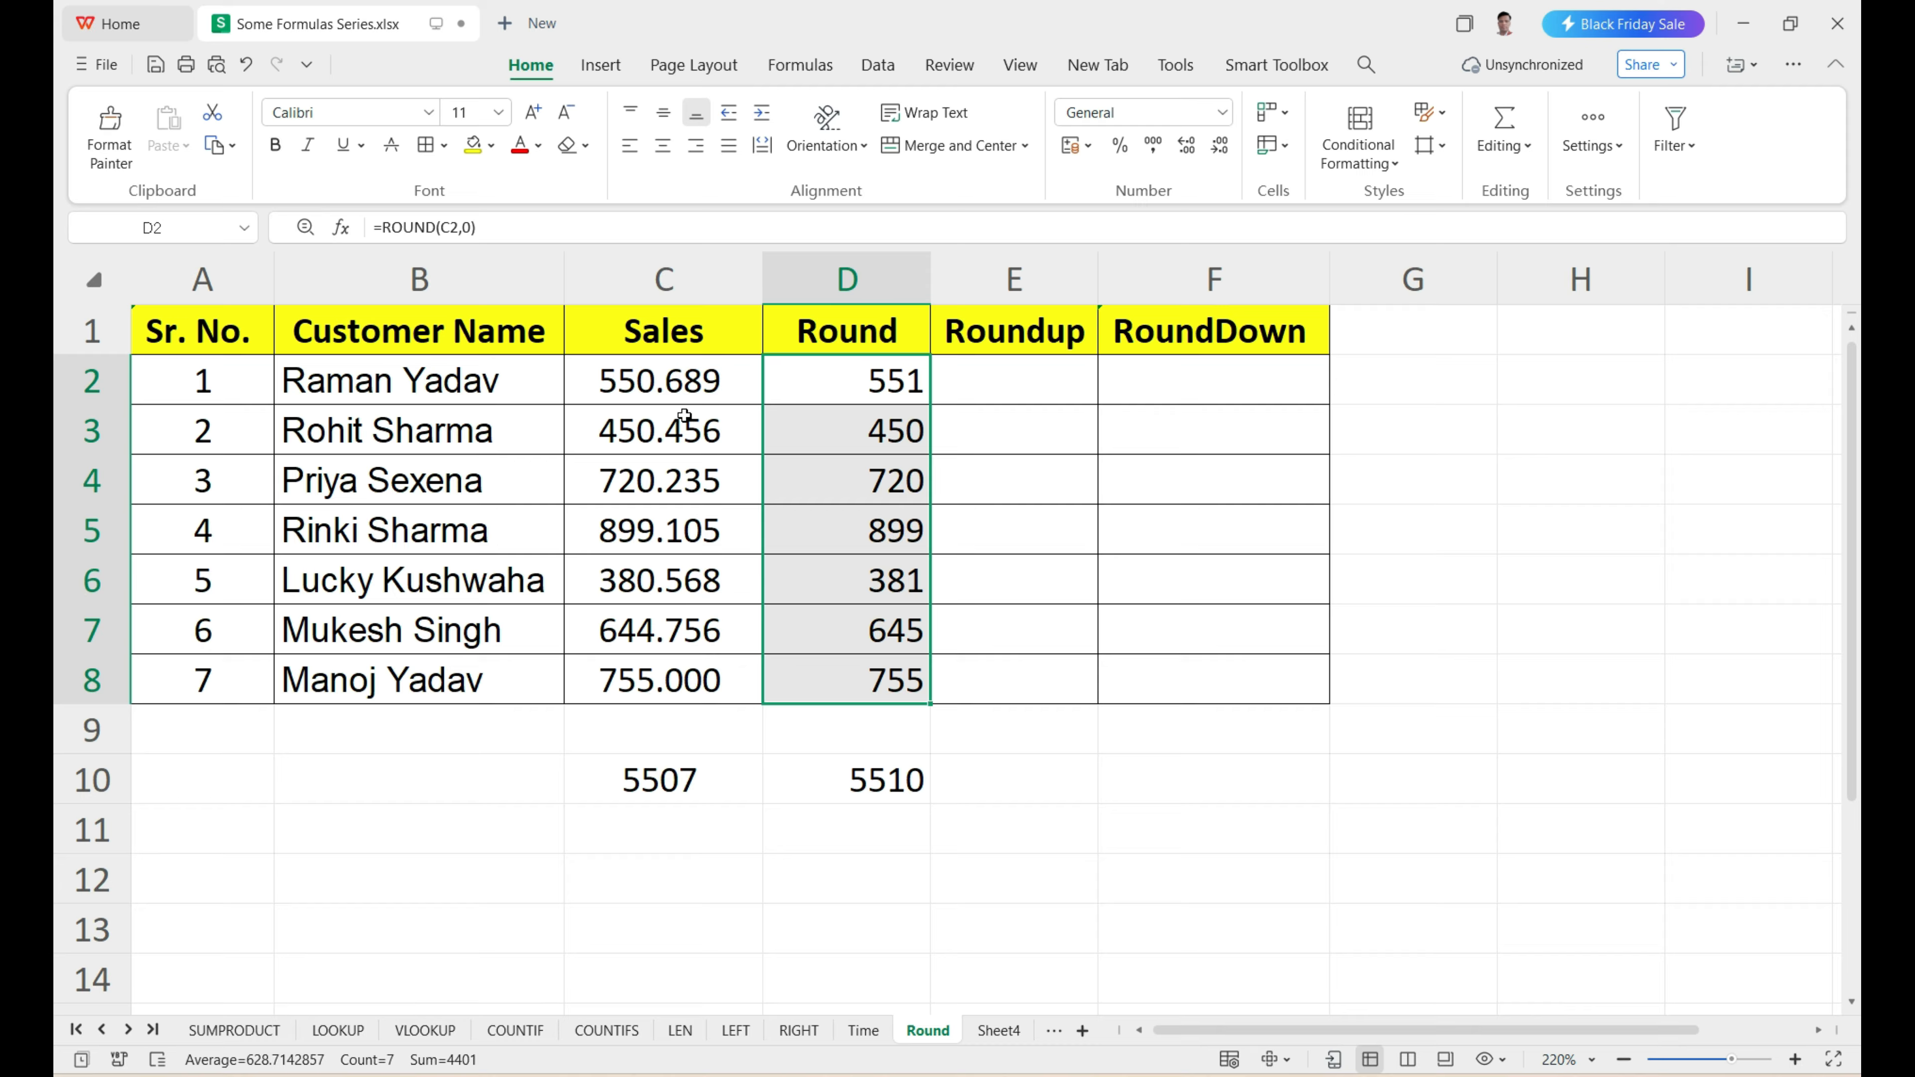
left_click_drag(688, 394, 687, 676)
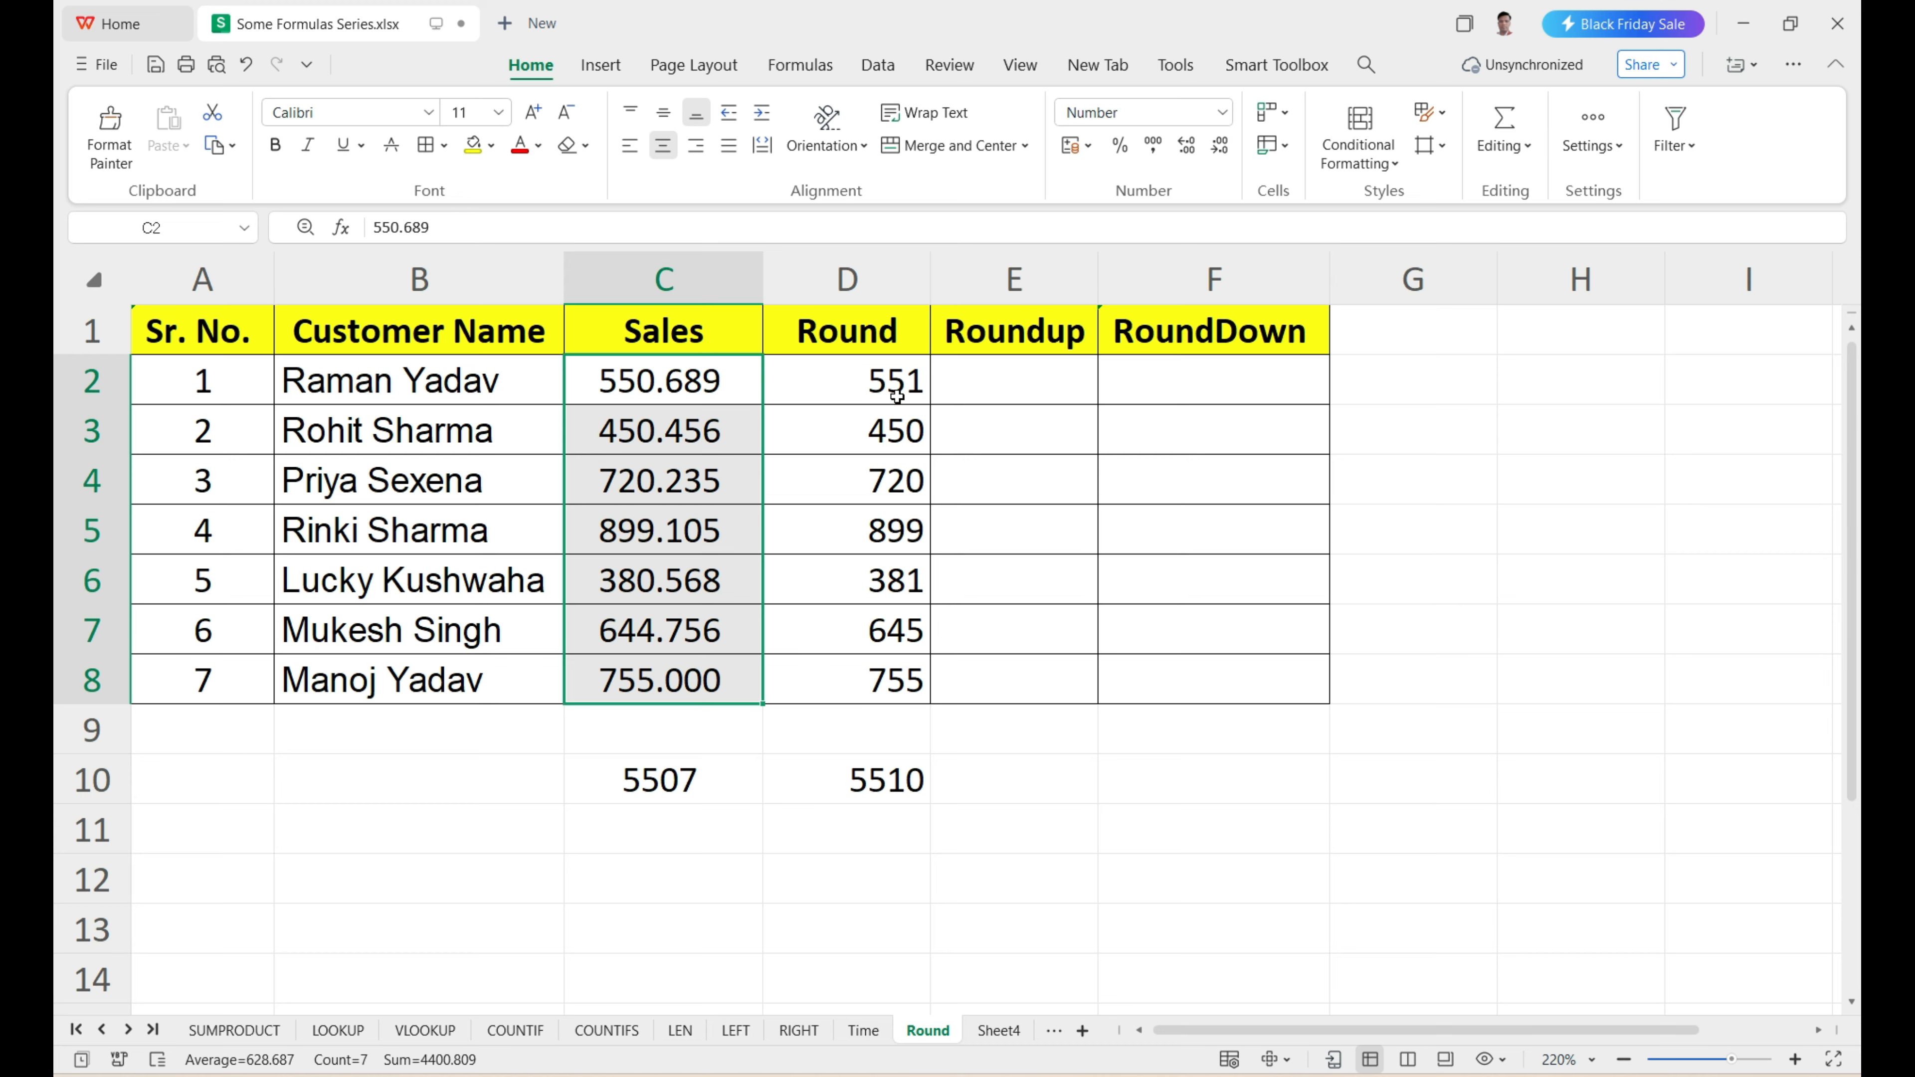
left_click_drag(896, 389, 888, 674)
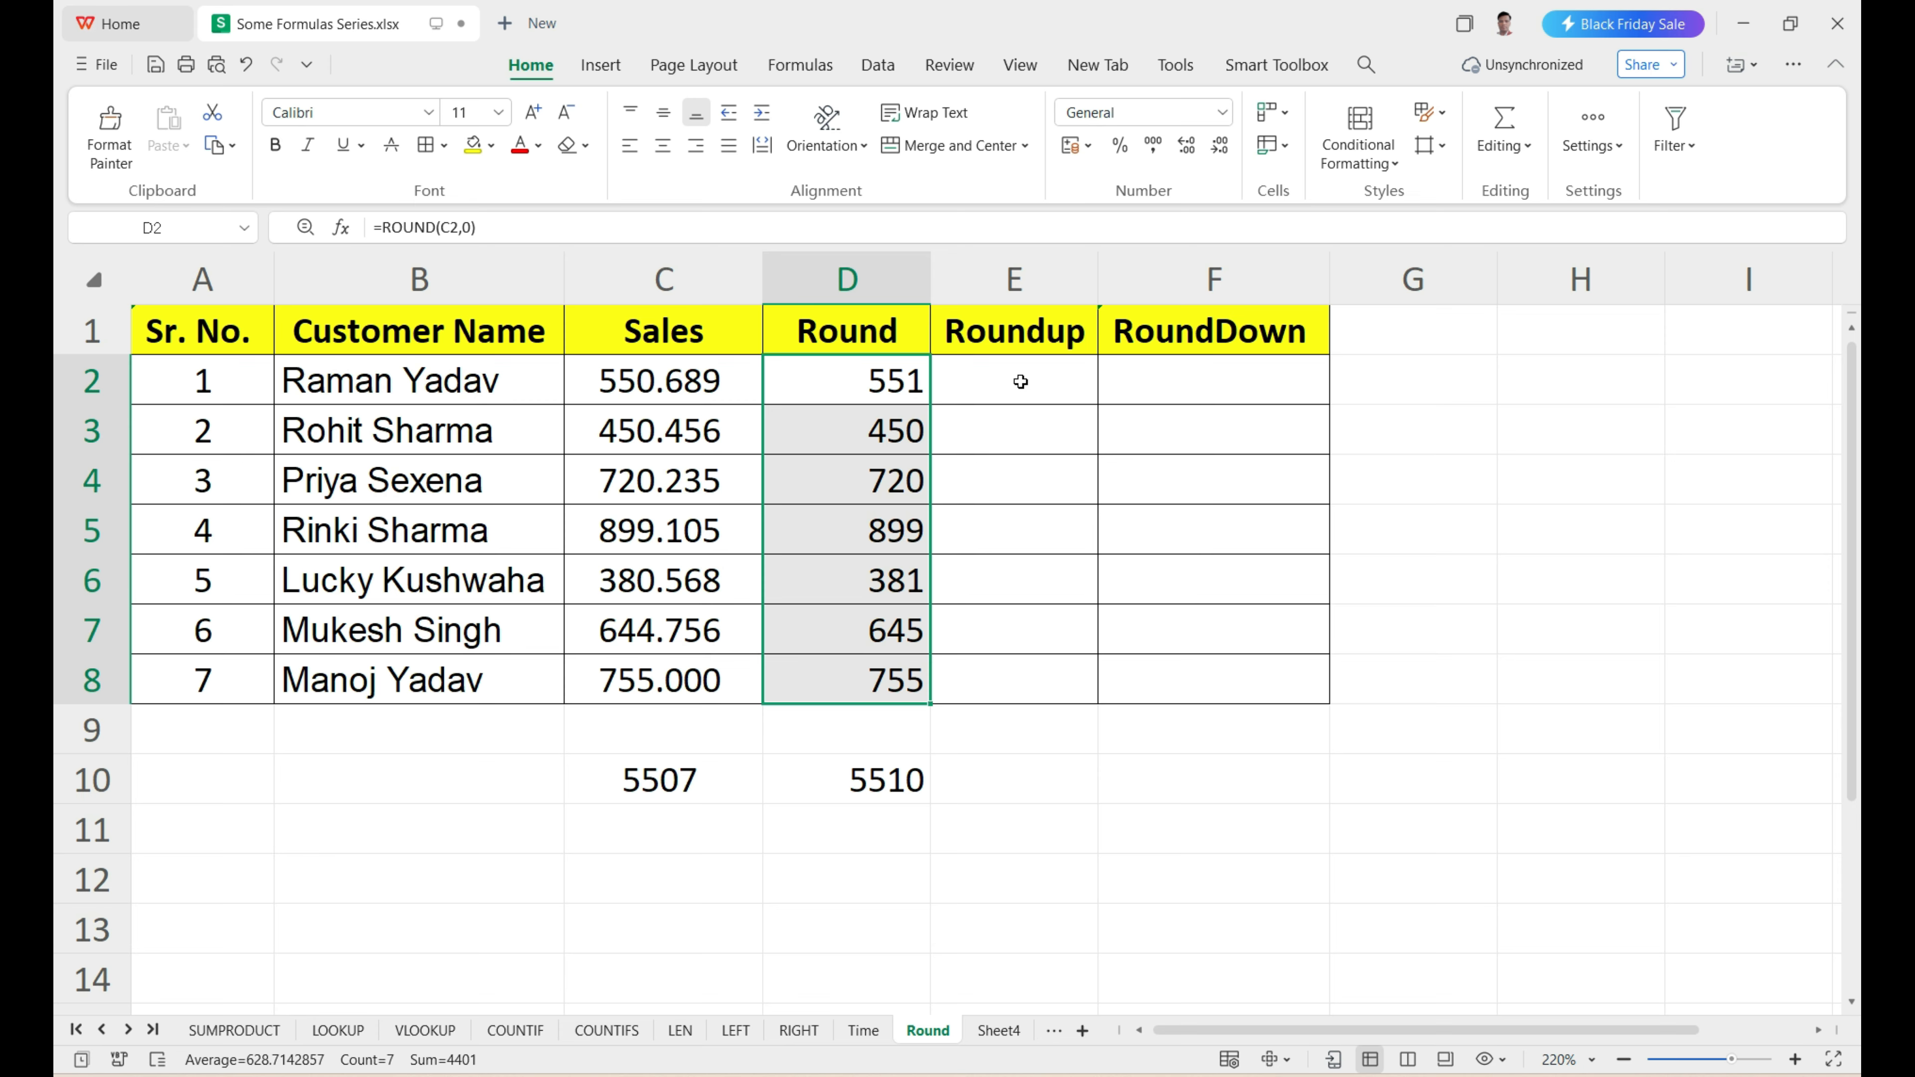
left_click_drag(1020, 381, 1009, 676)
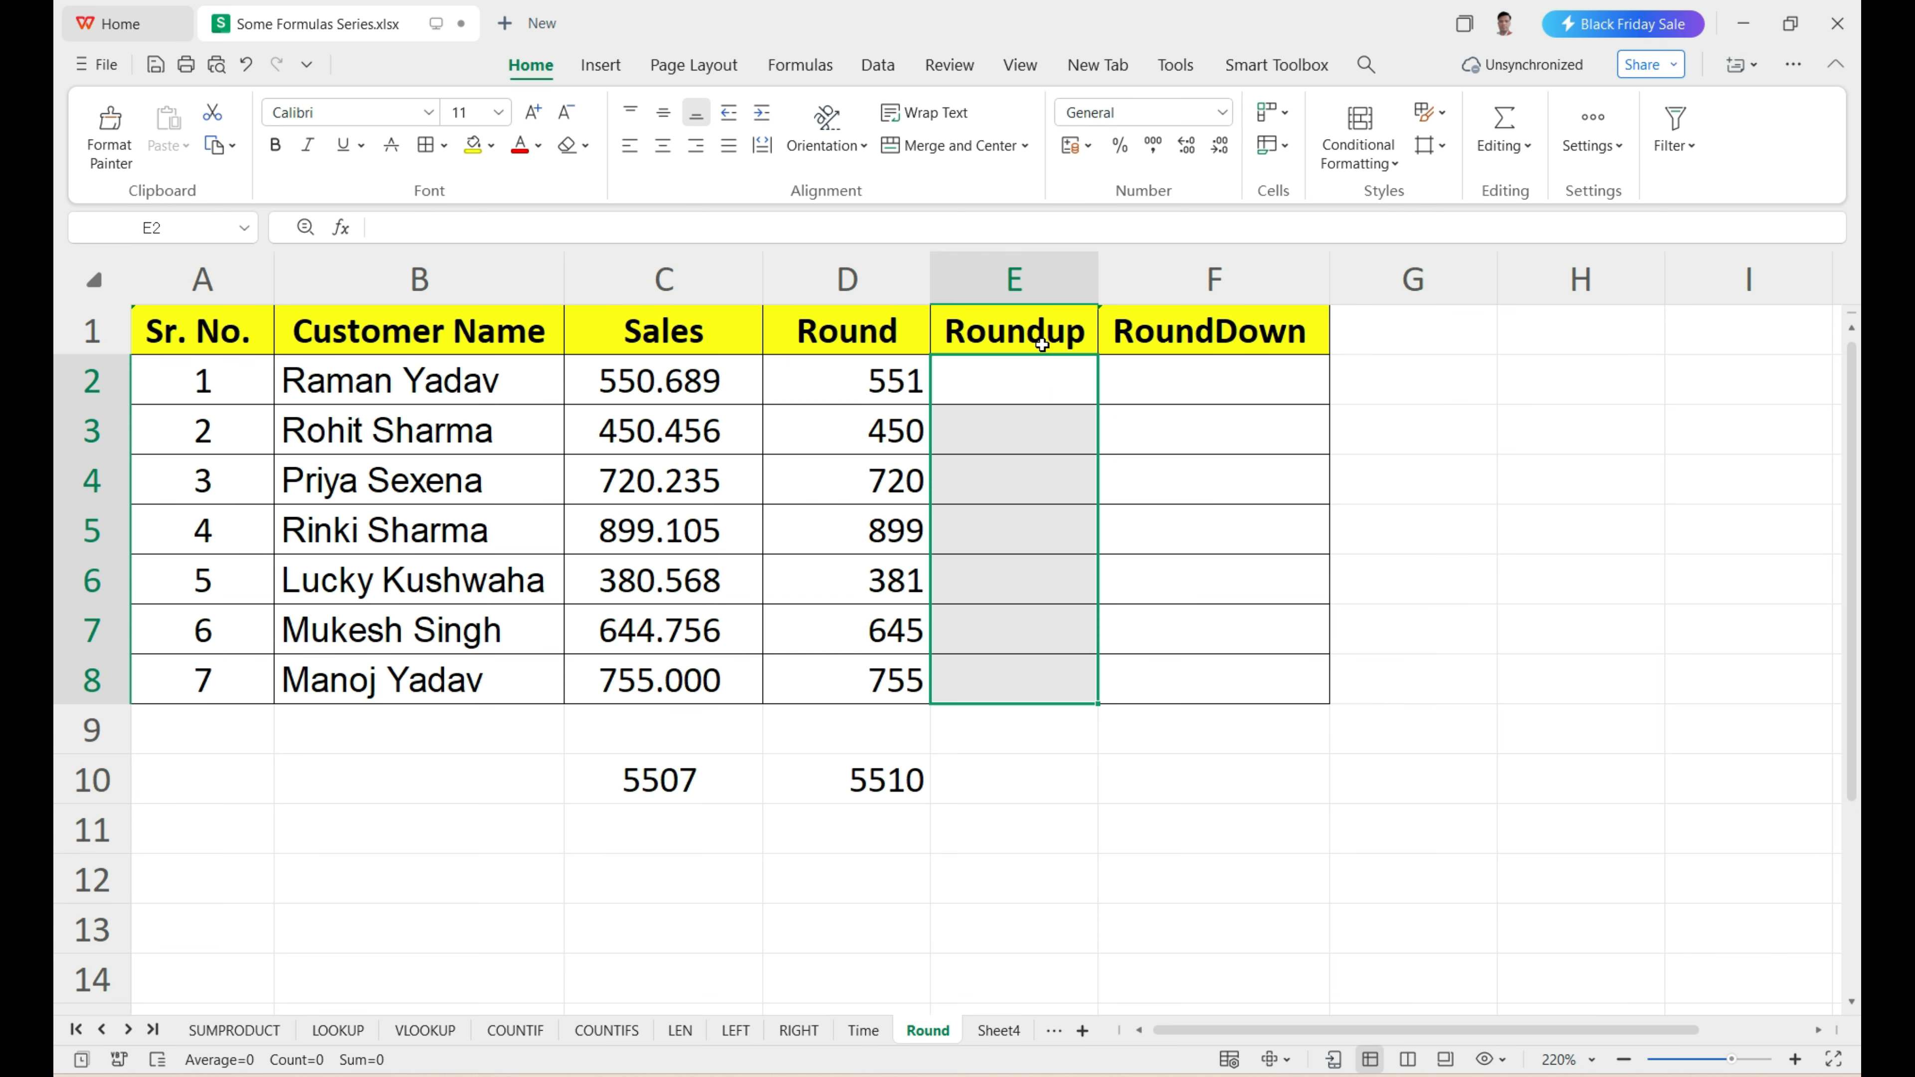
Enter =ROUNDUP(C2,0) in E2 to round the first Sales value up to a whole number.
left_click(1047, 387)
type("=")
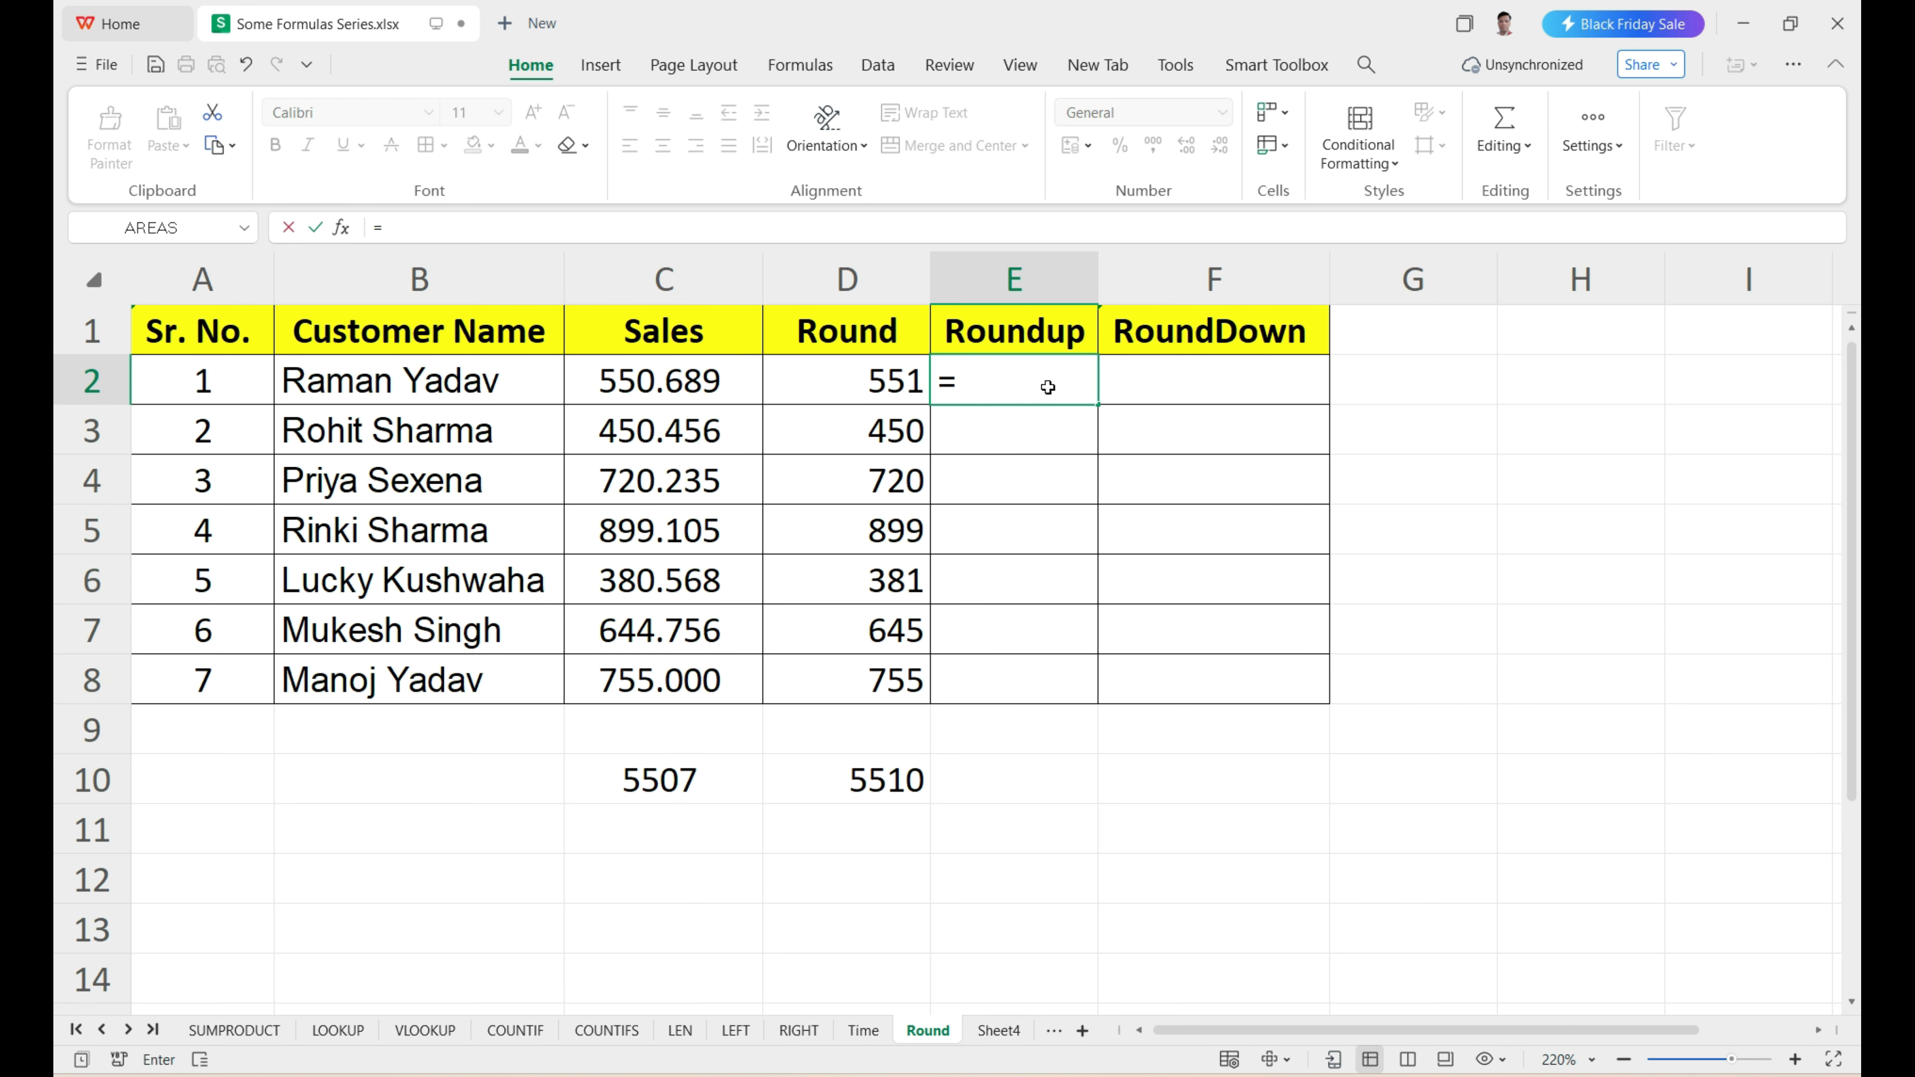
type("round")
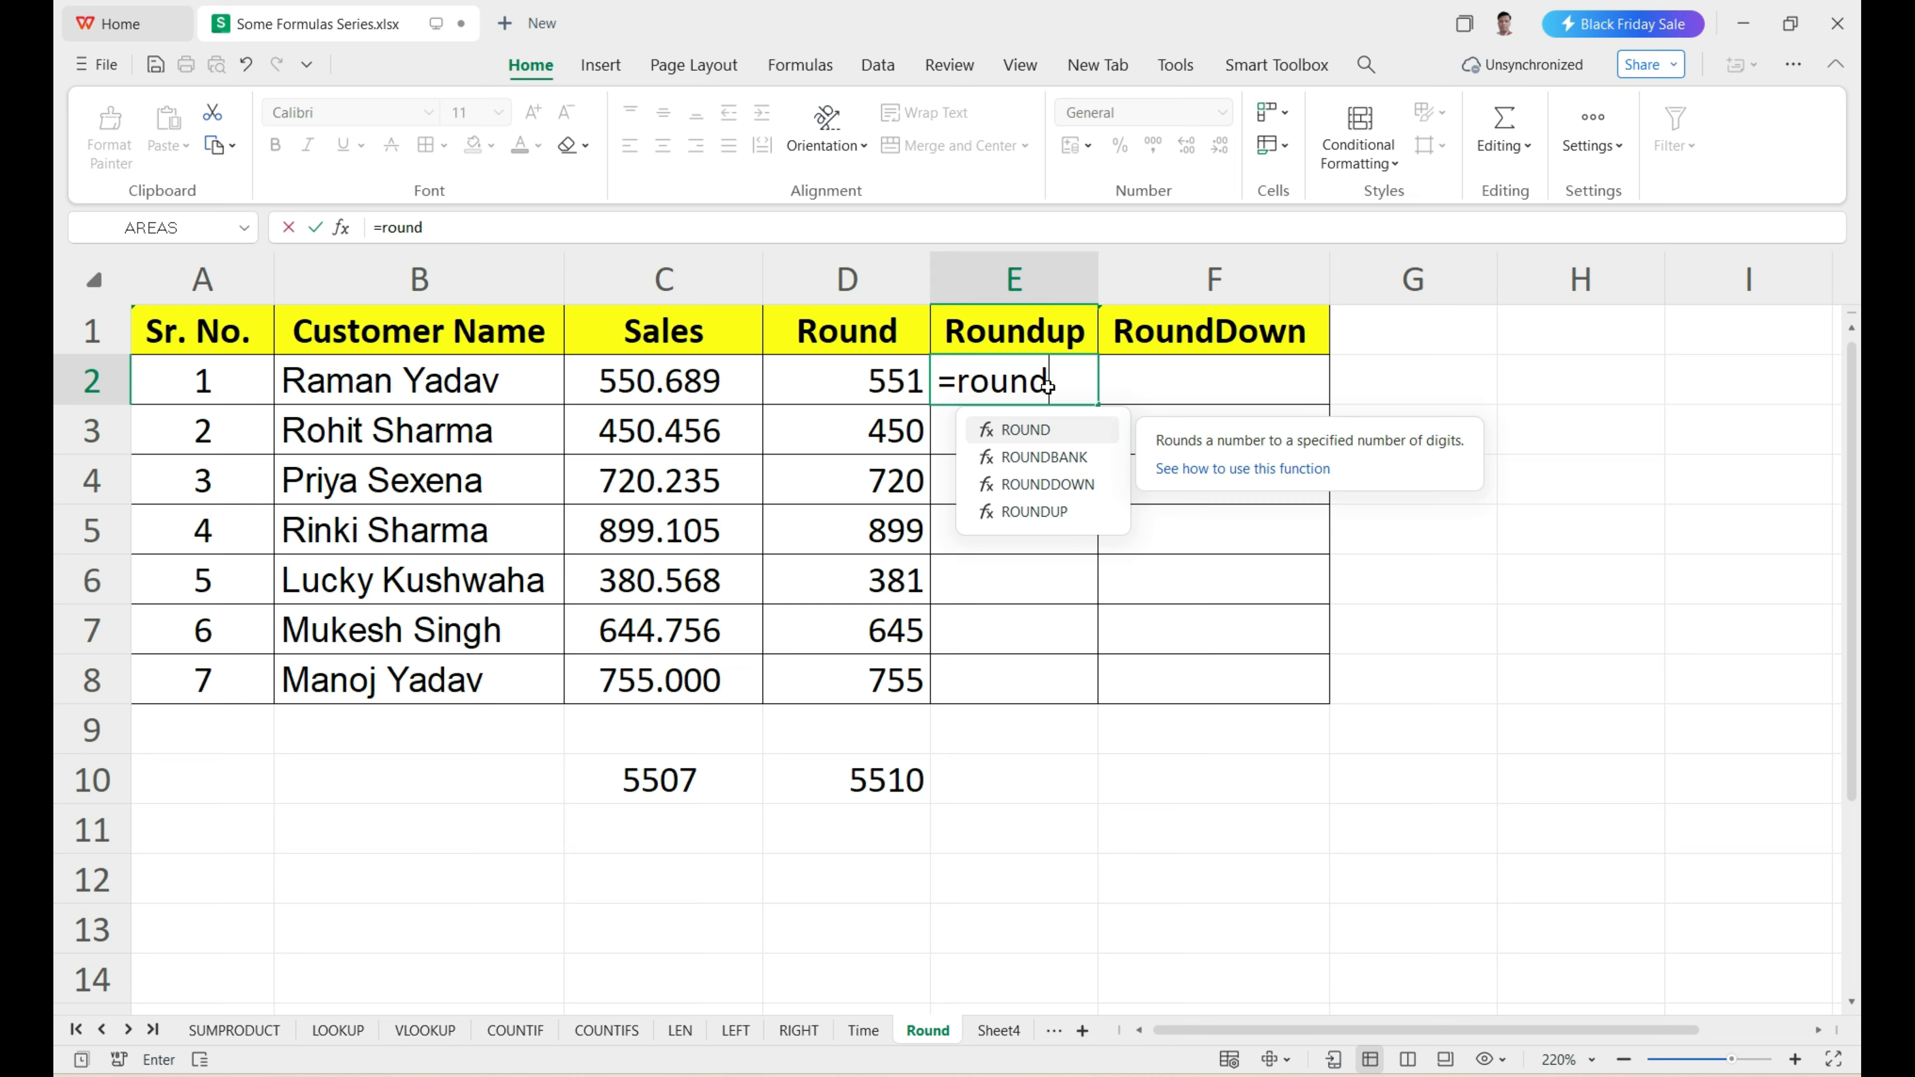
type("up")
key("Tab")
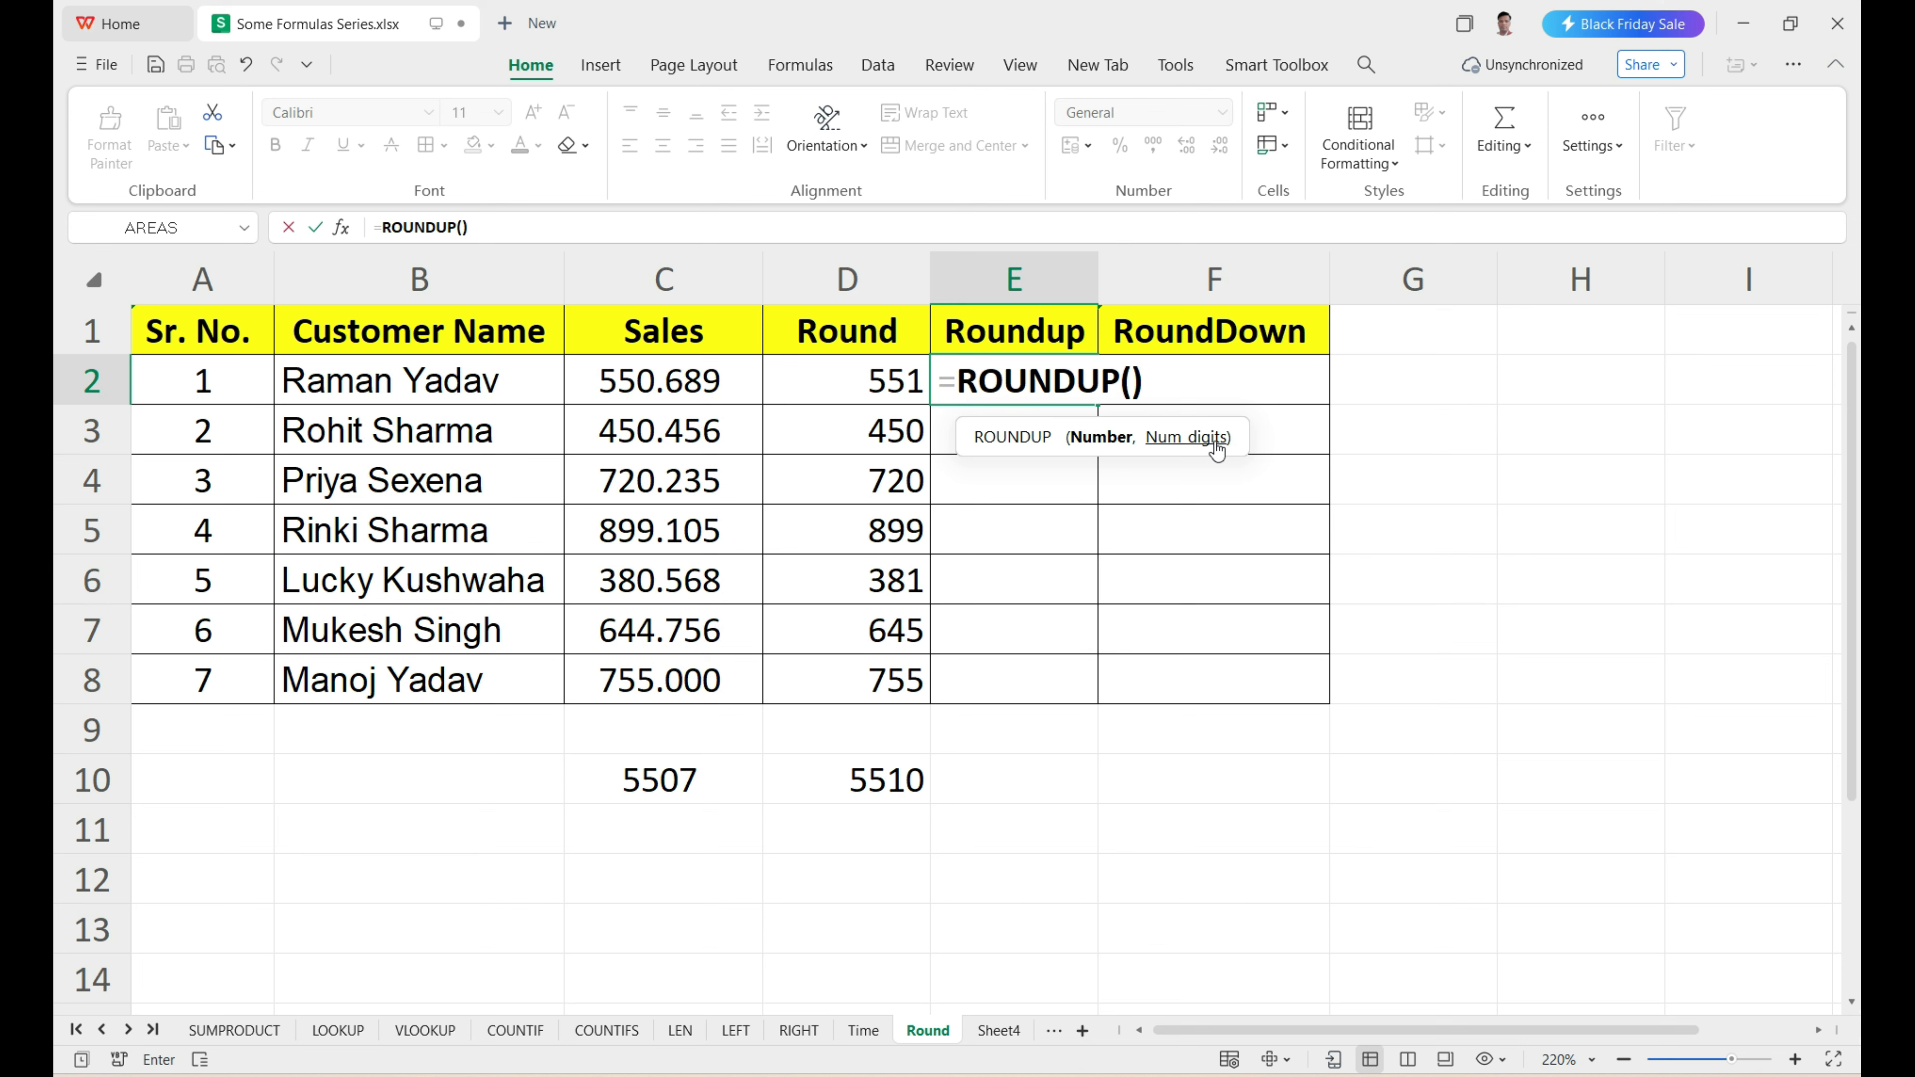
left_click(668, 394)
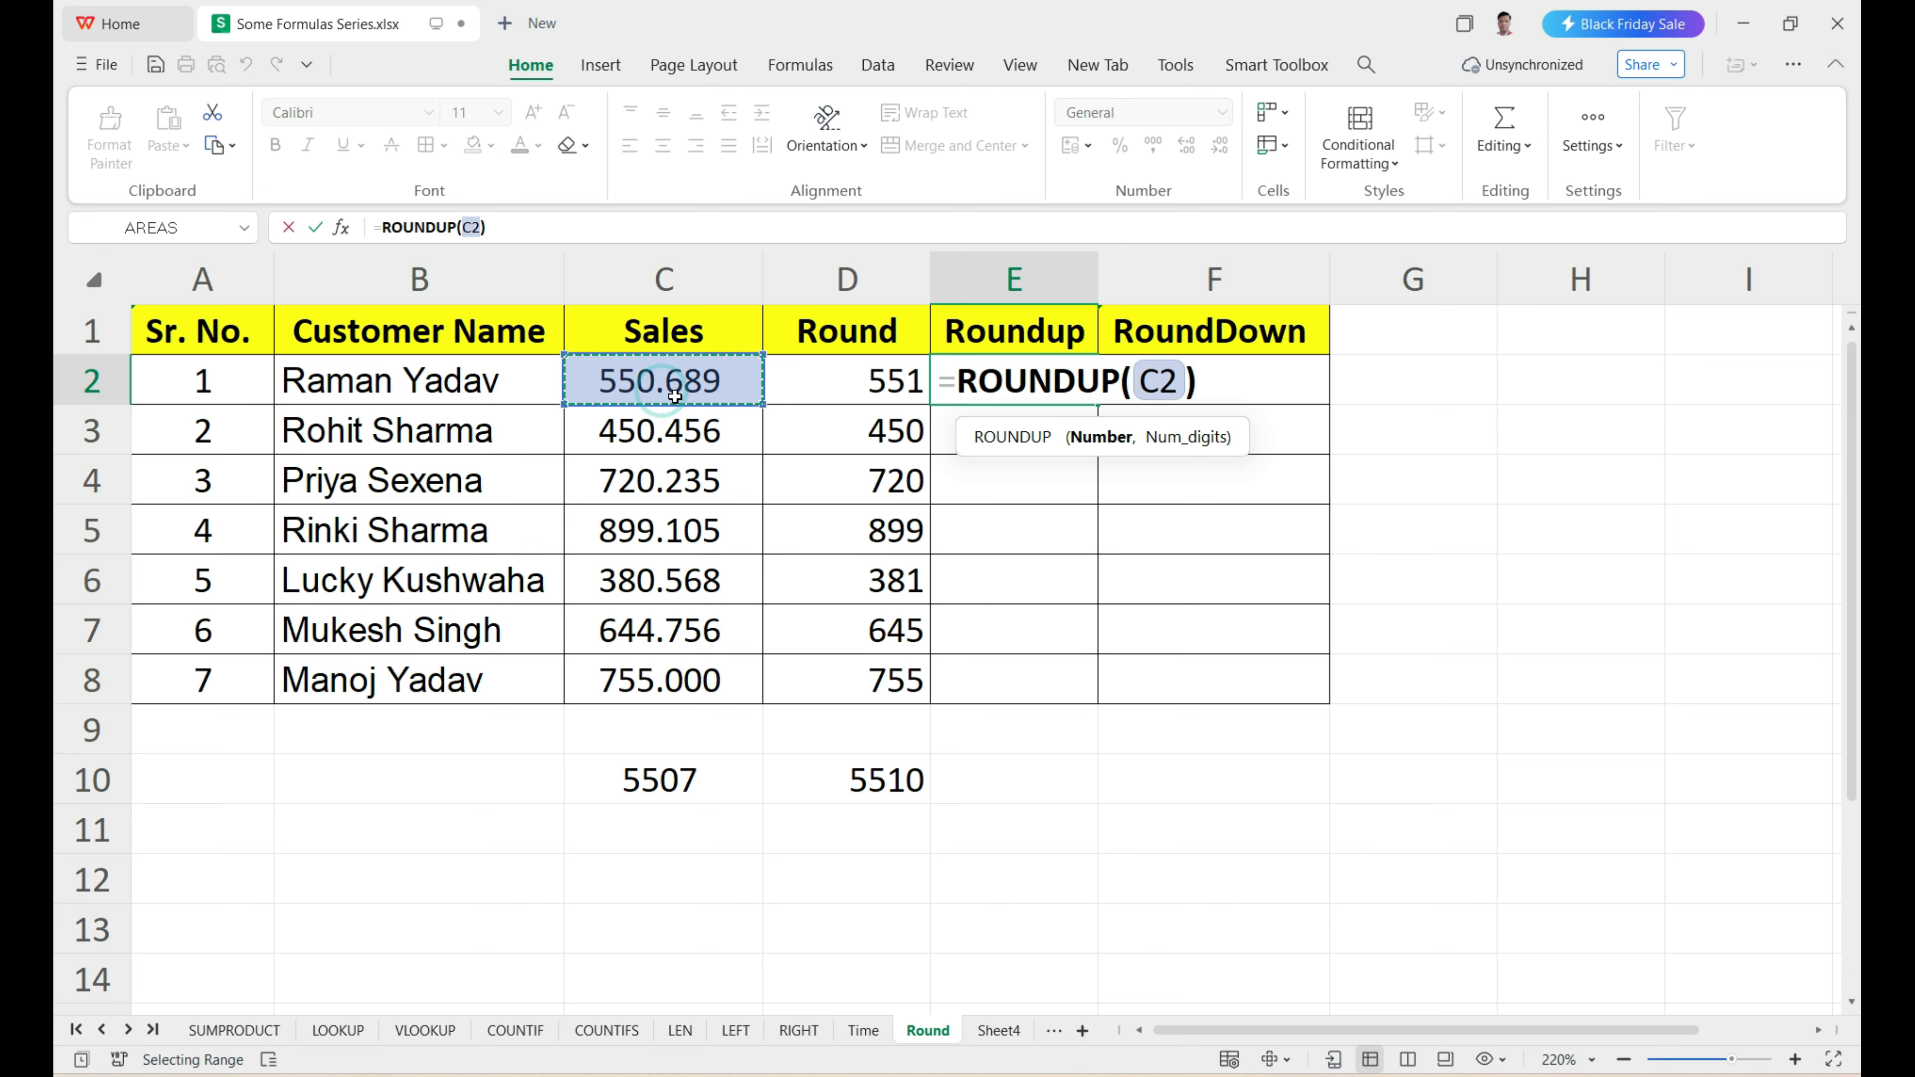
type(",")
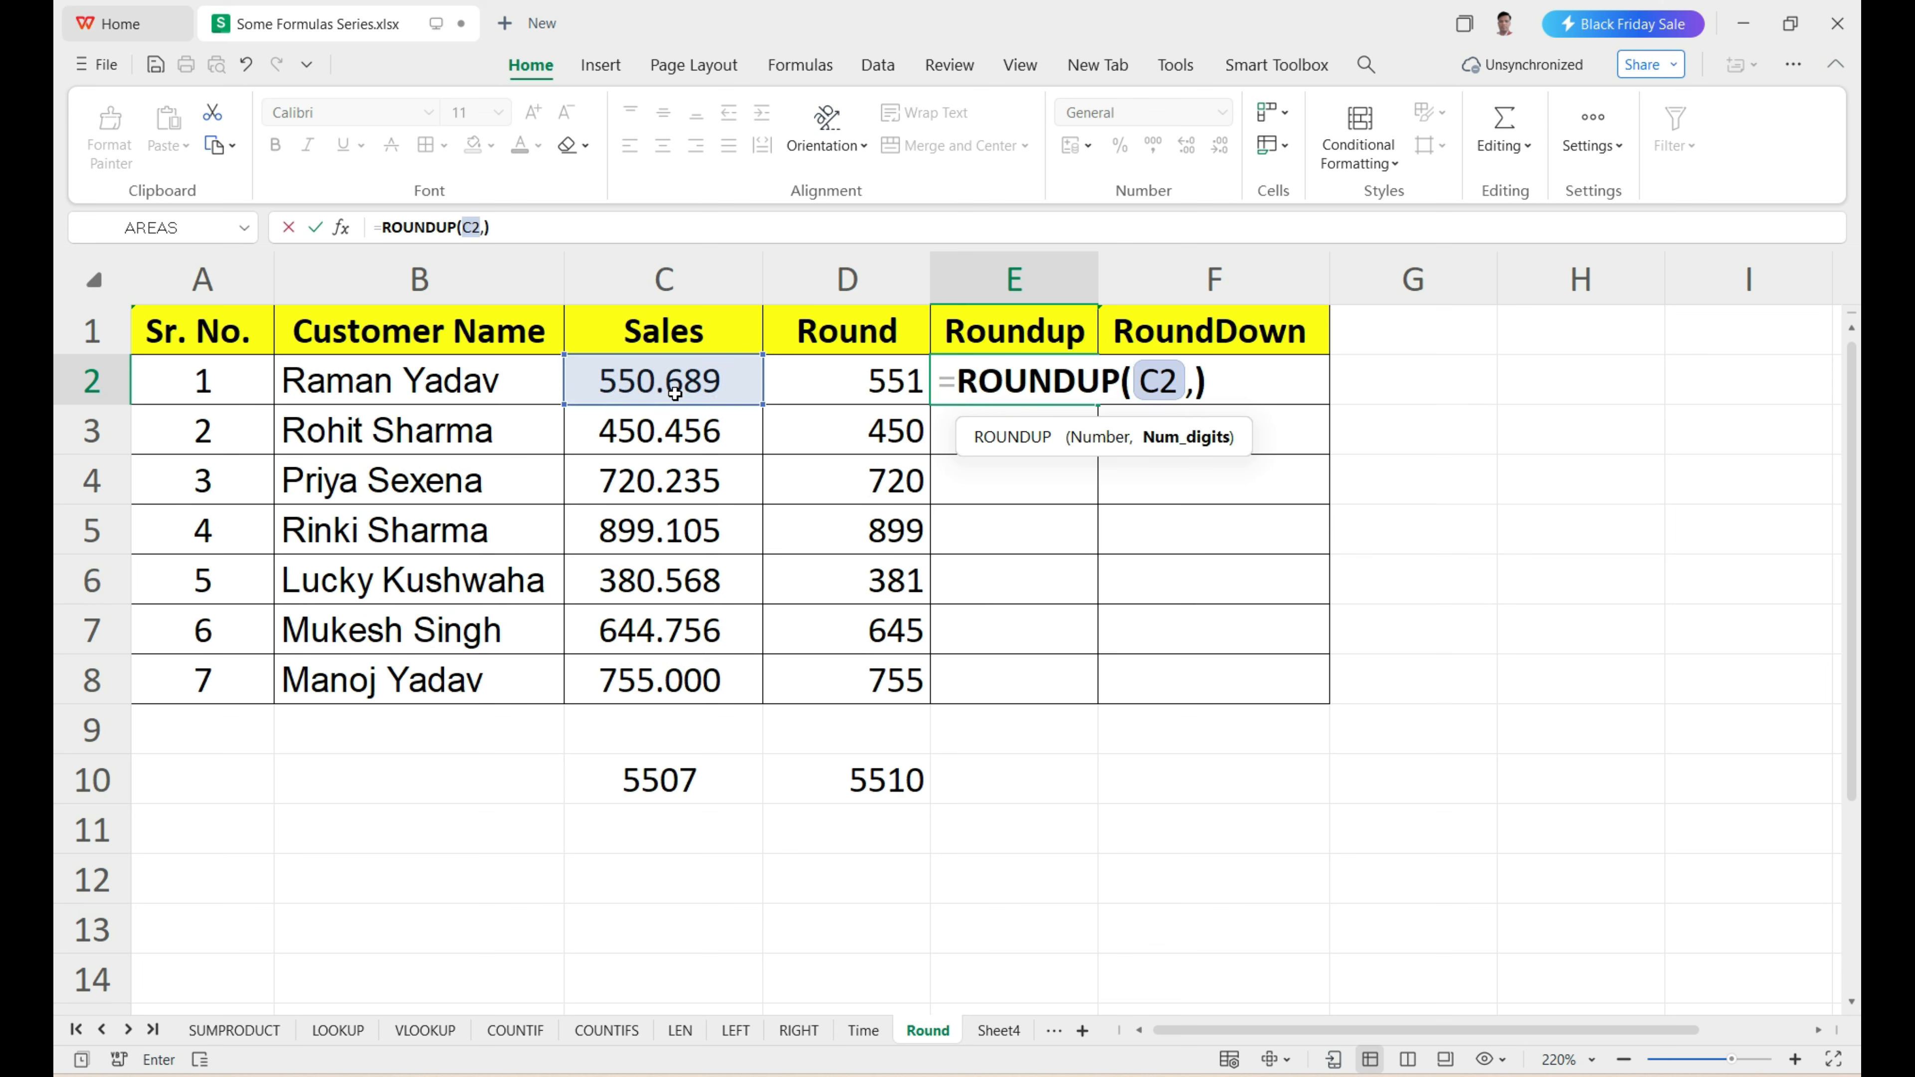
type("0")
key("Return")
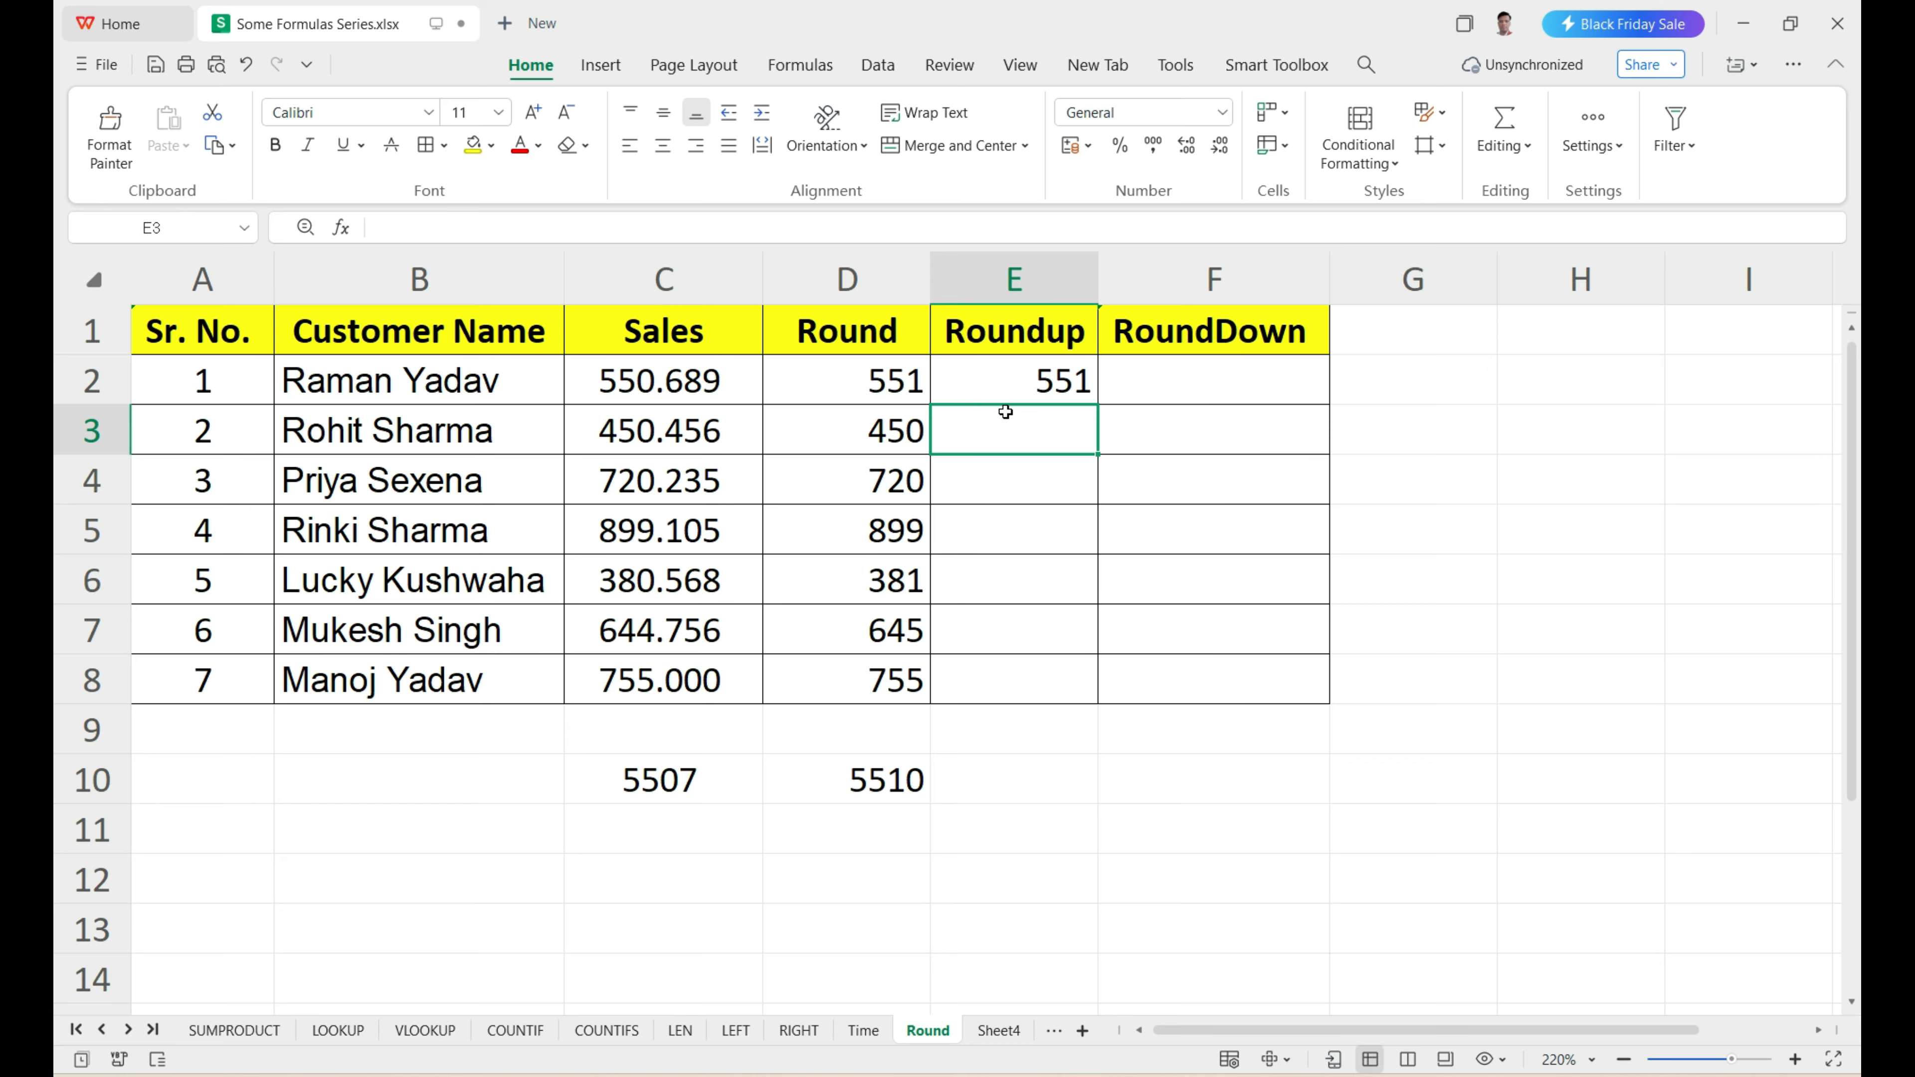
Fill the ROUNDUP formula from E2 down through E8.
left_click_drag(1002, 426, 1006, 681)
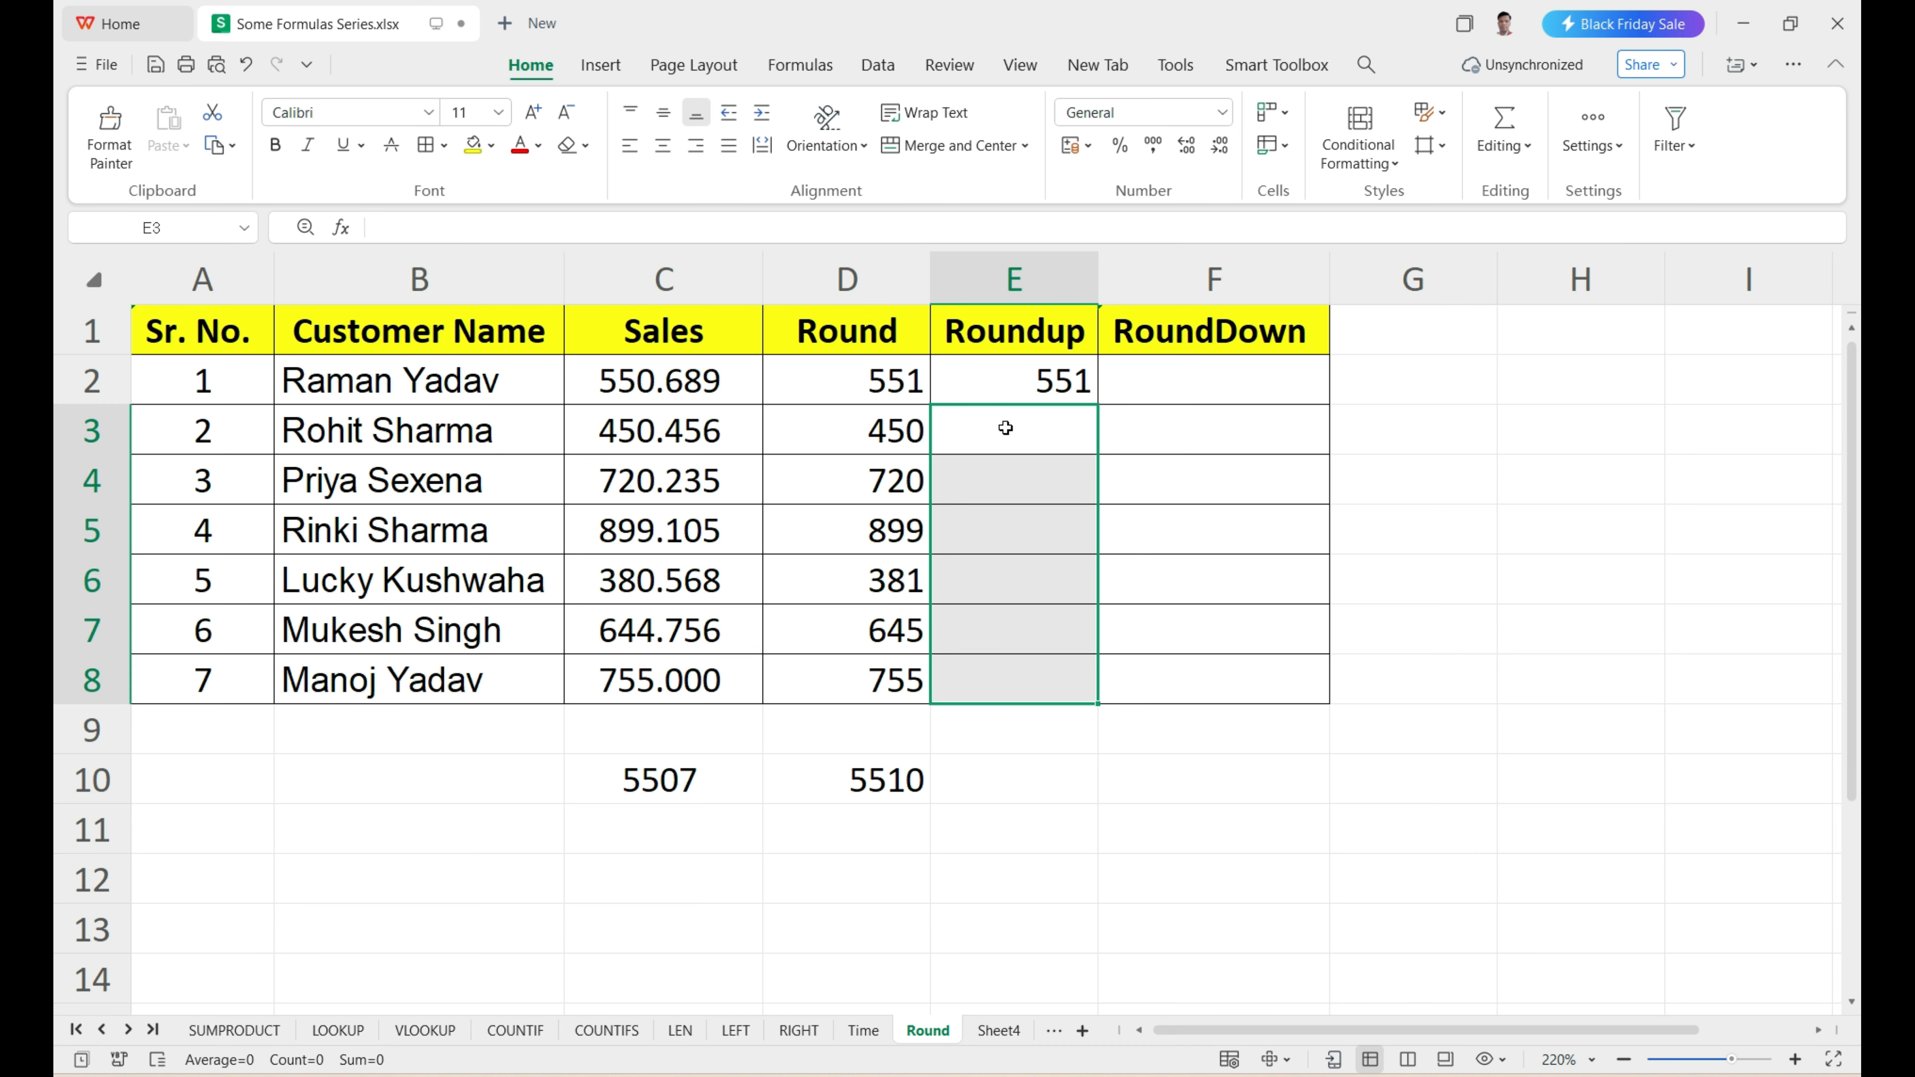
left_click(1003, 428)
left_click_drag(1006, 550, 1013, 663)
left_click(1010, 383)
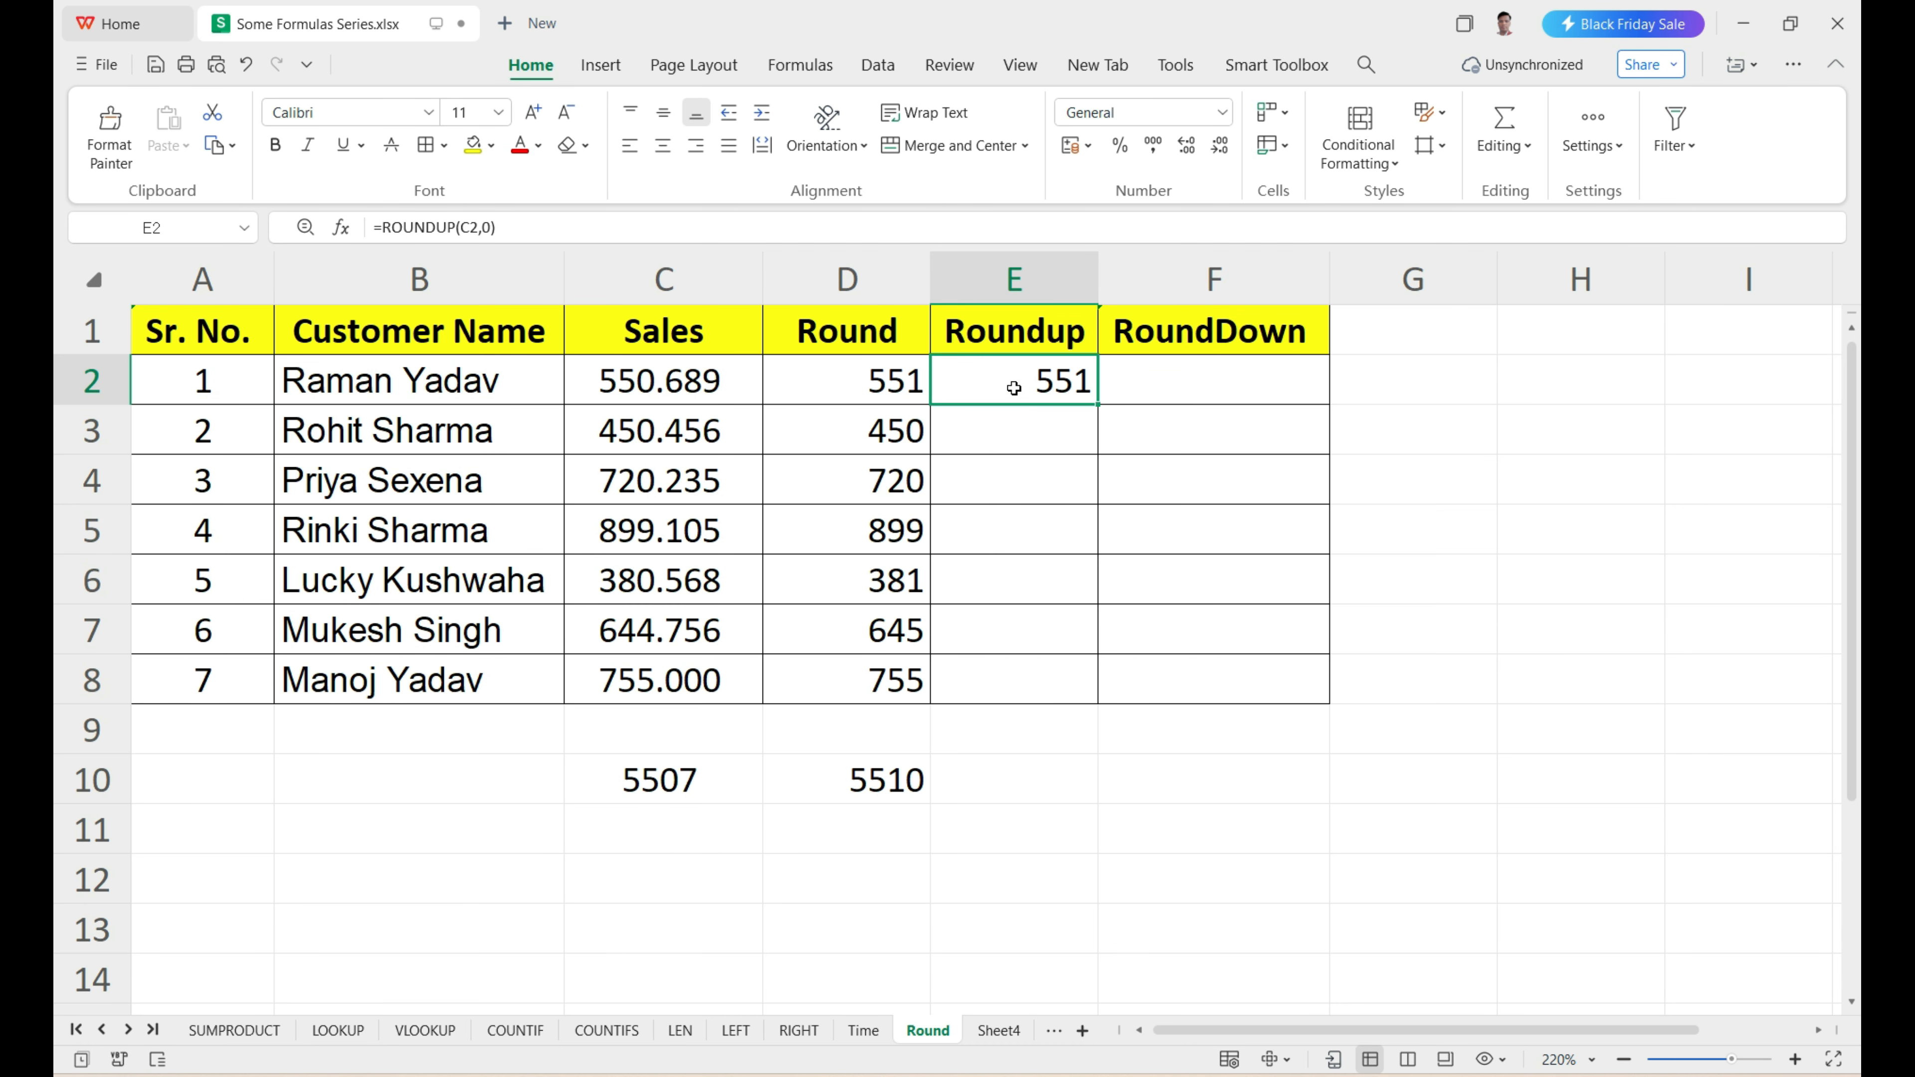
left_click_drag(1092, 406, 1085, 683)
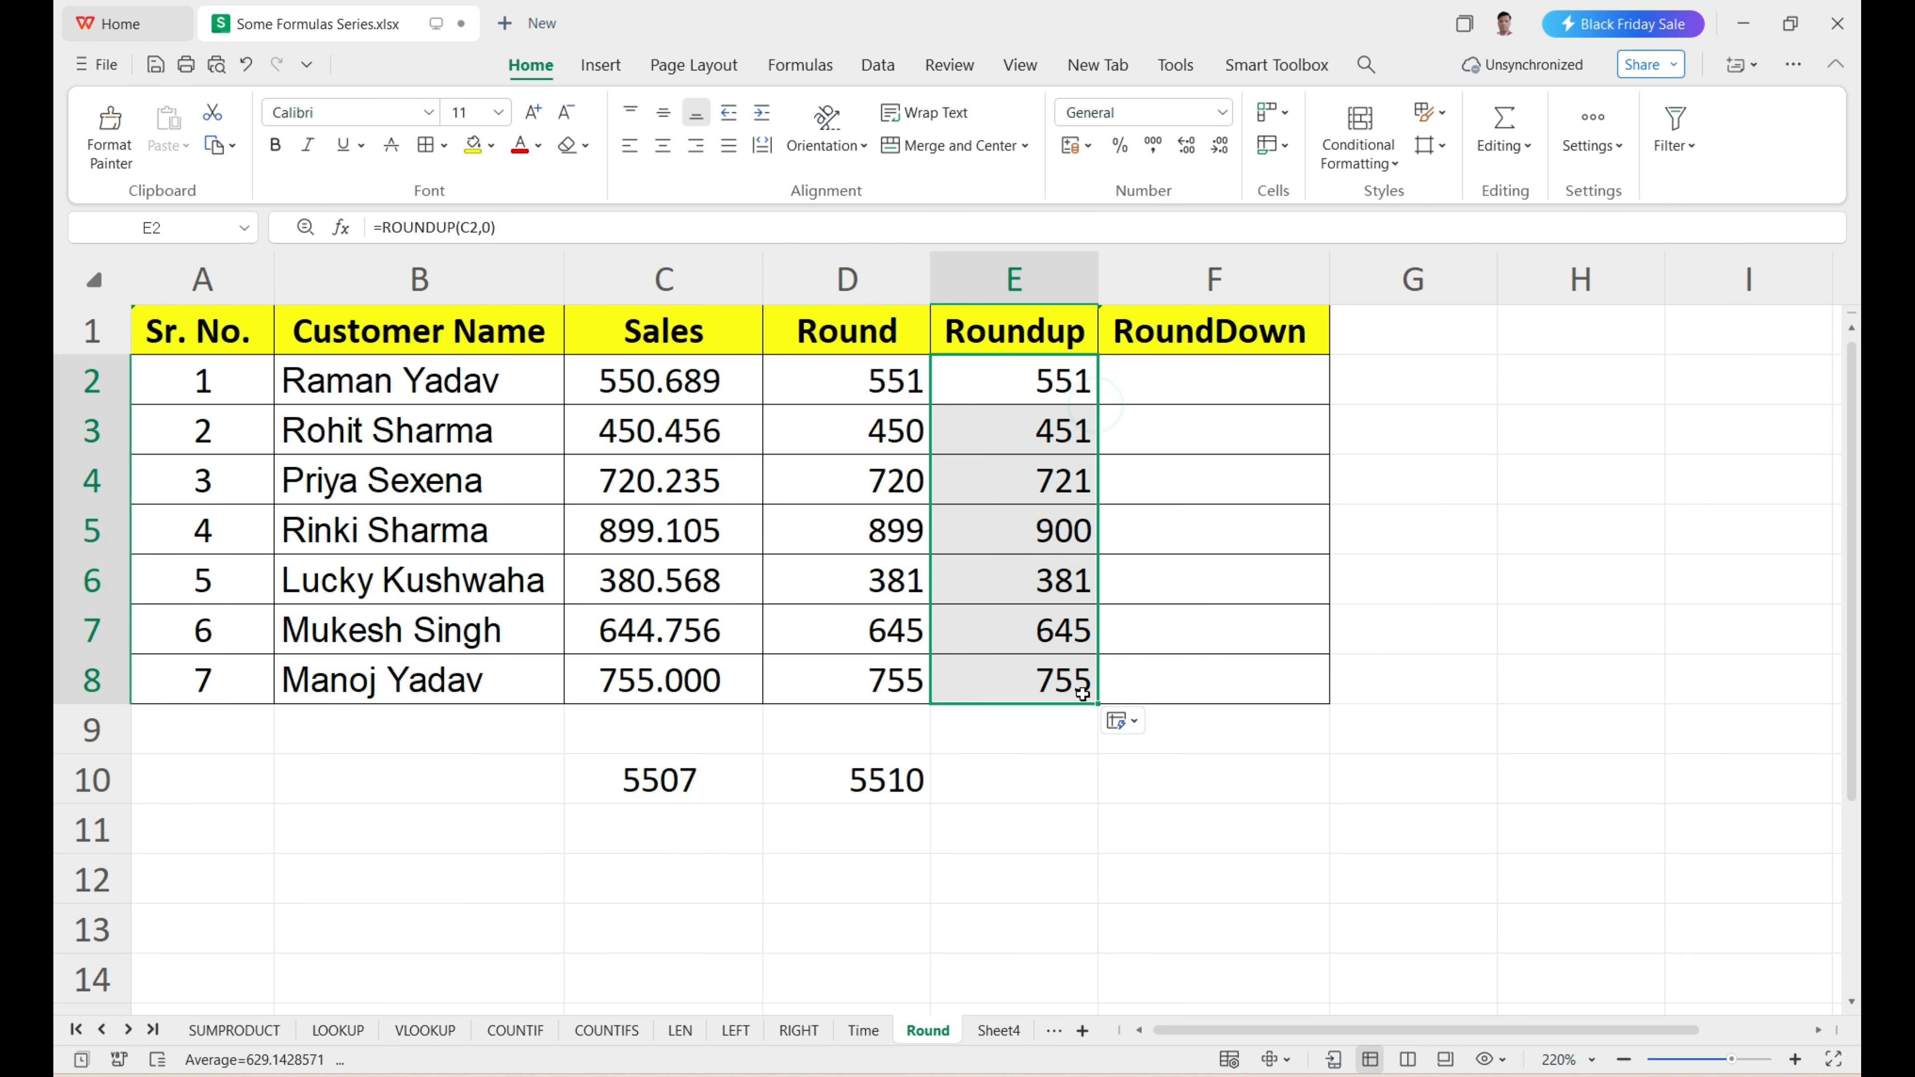
Compare the Roundup results in E2:E8 with the Sales values in C2:C8.
left_click_drag(1052, 408, 1069, 666)
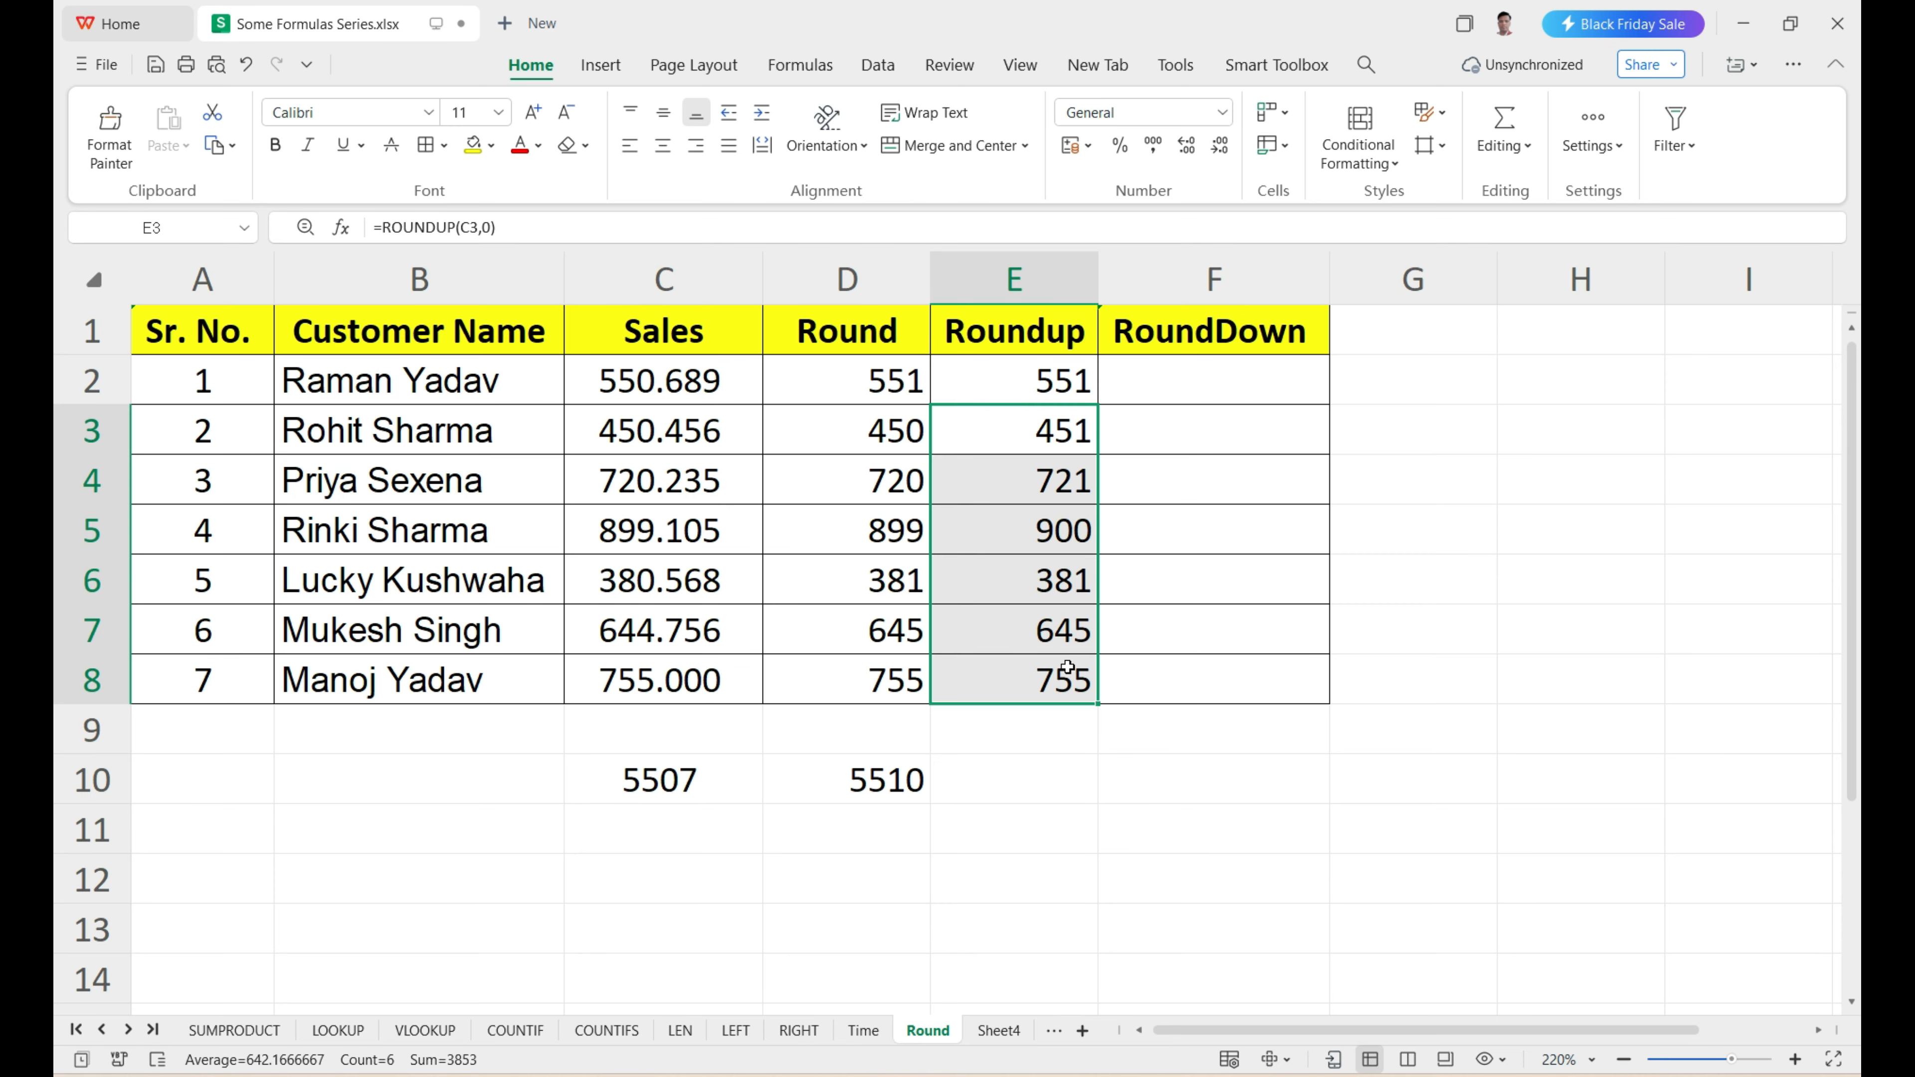
left_click(1048, 764)
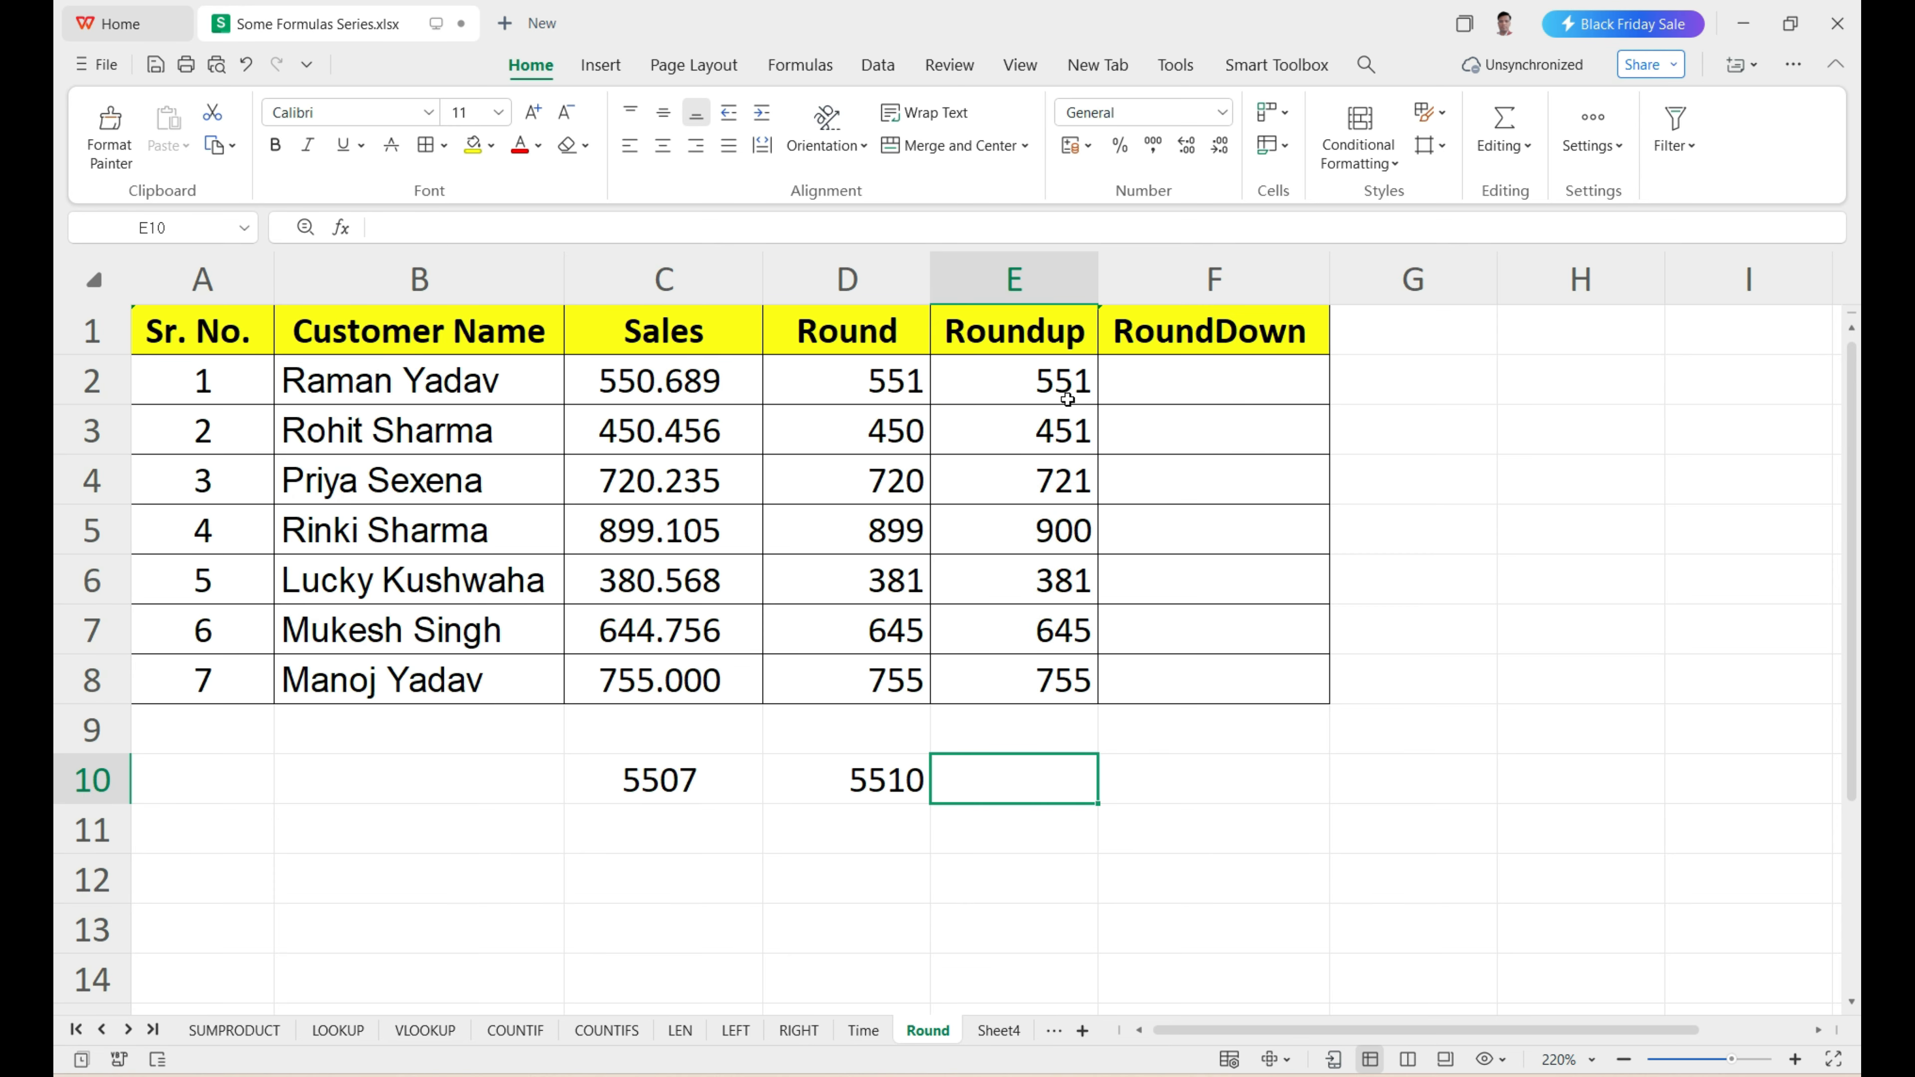
left_click(1068, 479)
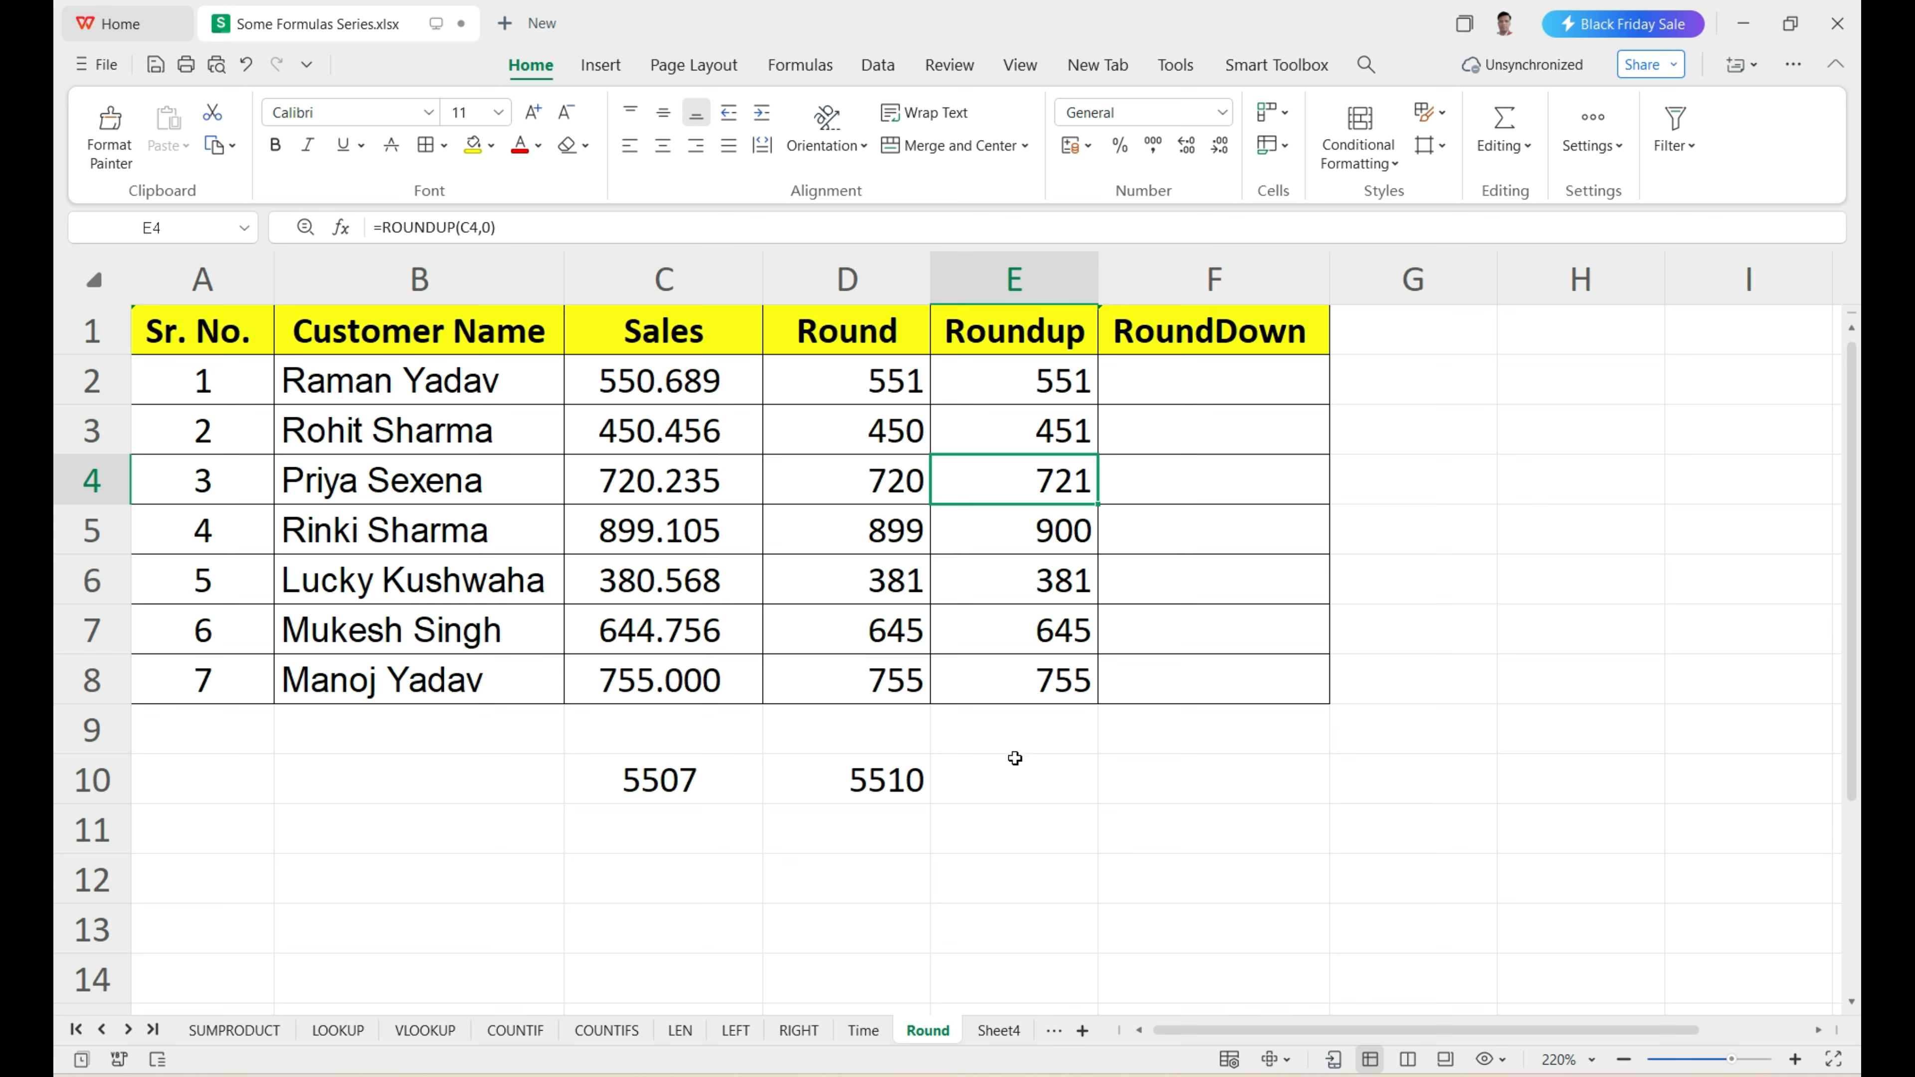
left_click_drag(1026, 385, 1036, 668)
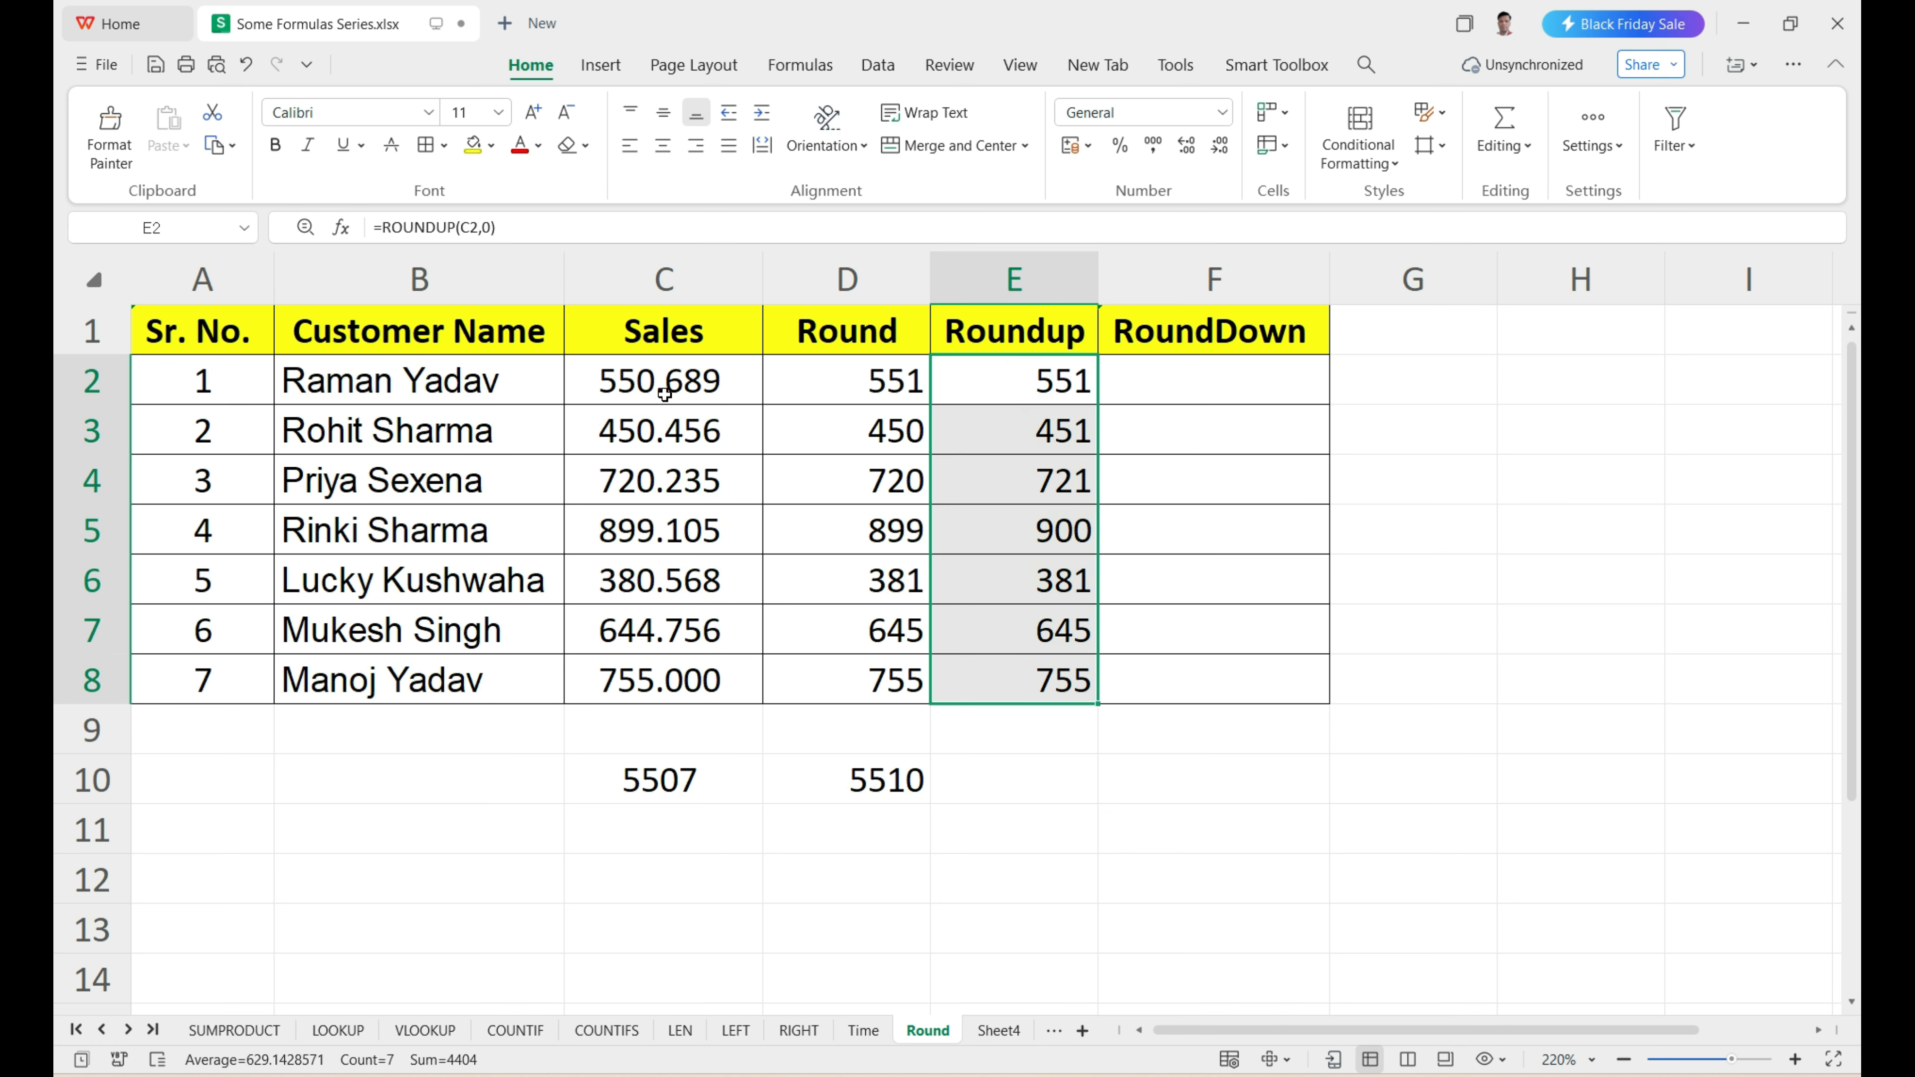
left_click(1051, 386)
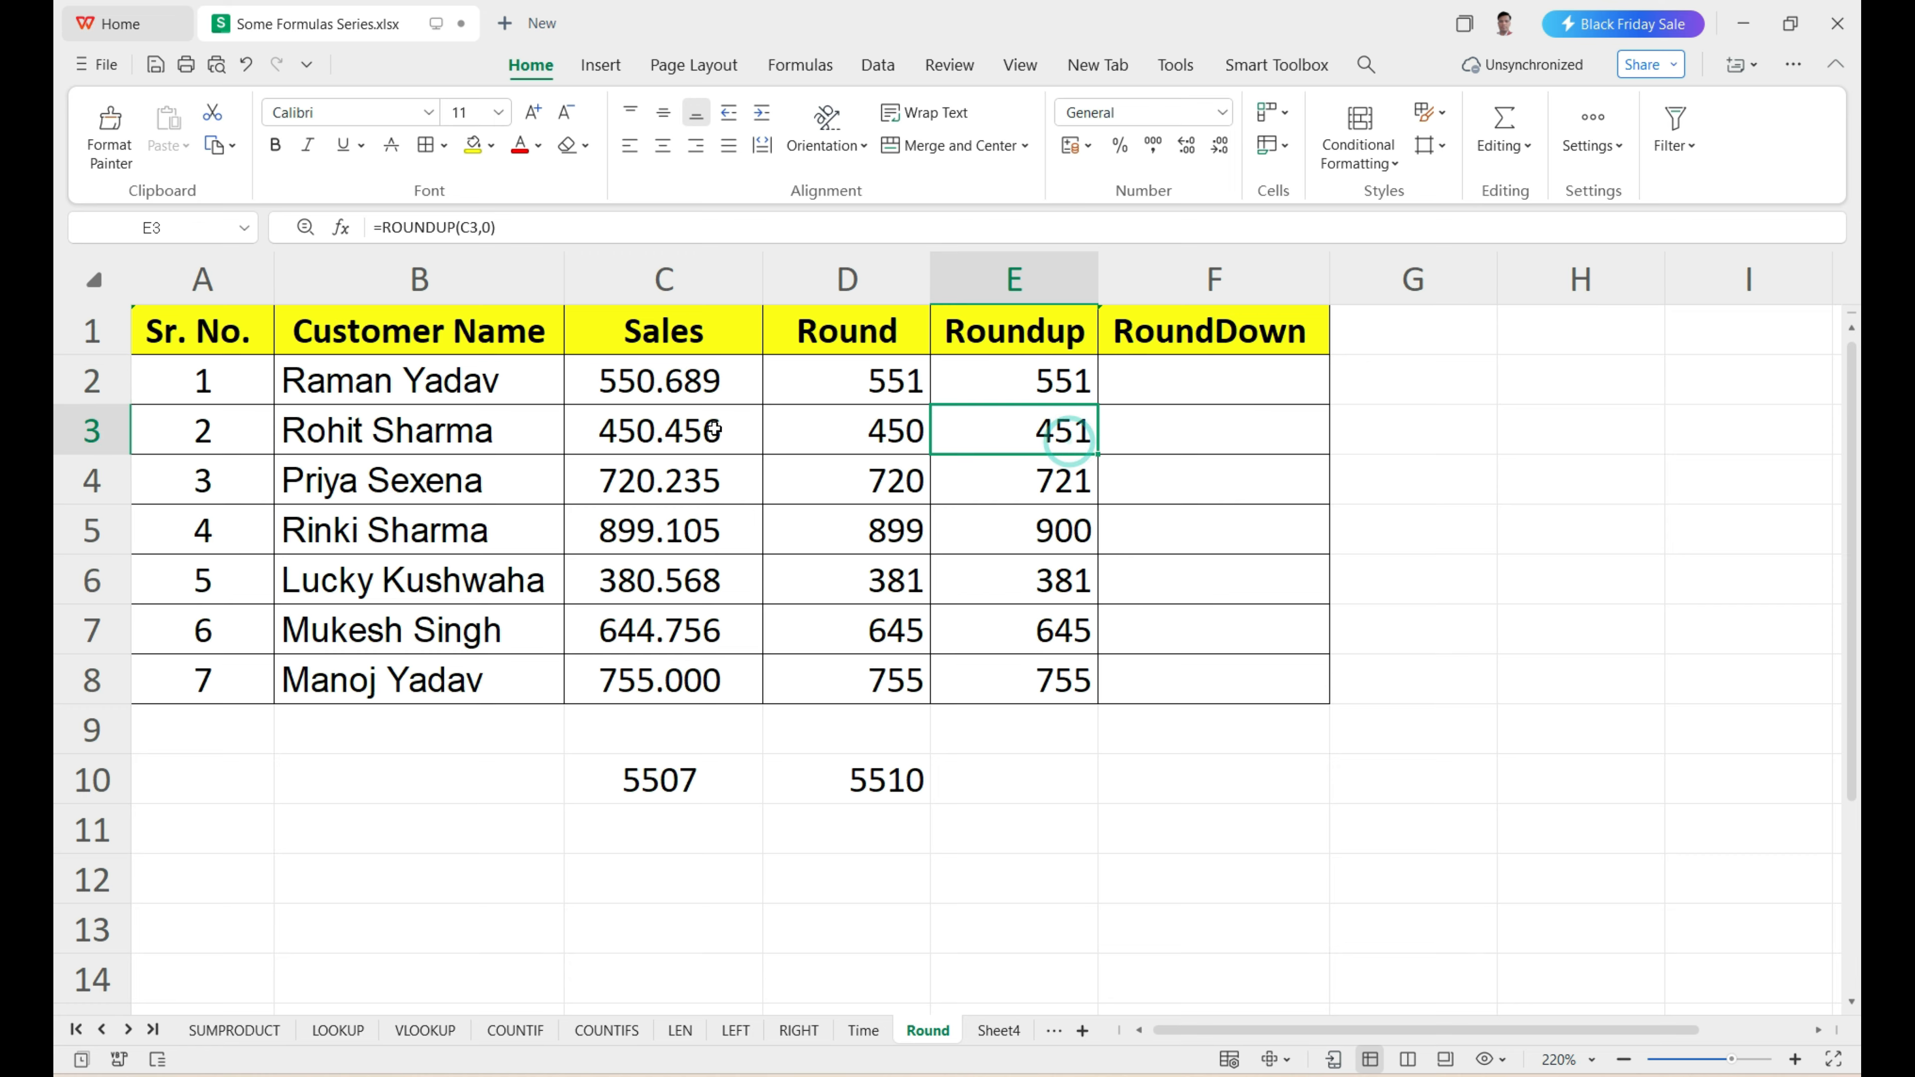
left_click_drag(702, 454, 712, 679)
left_click_drag(1032, 448, 1040, 665)
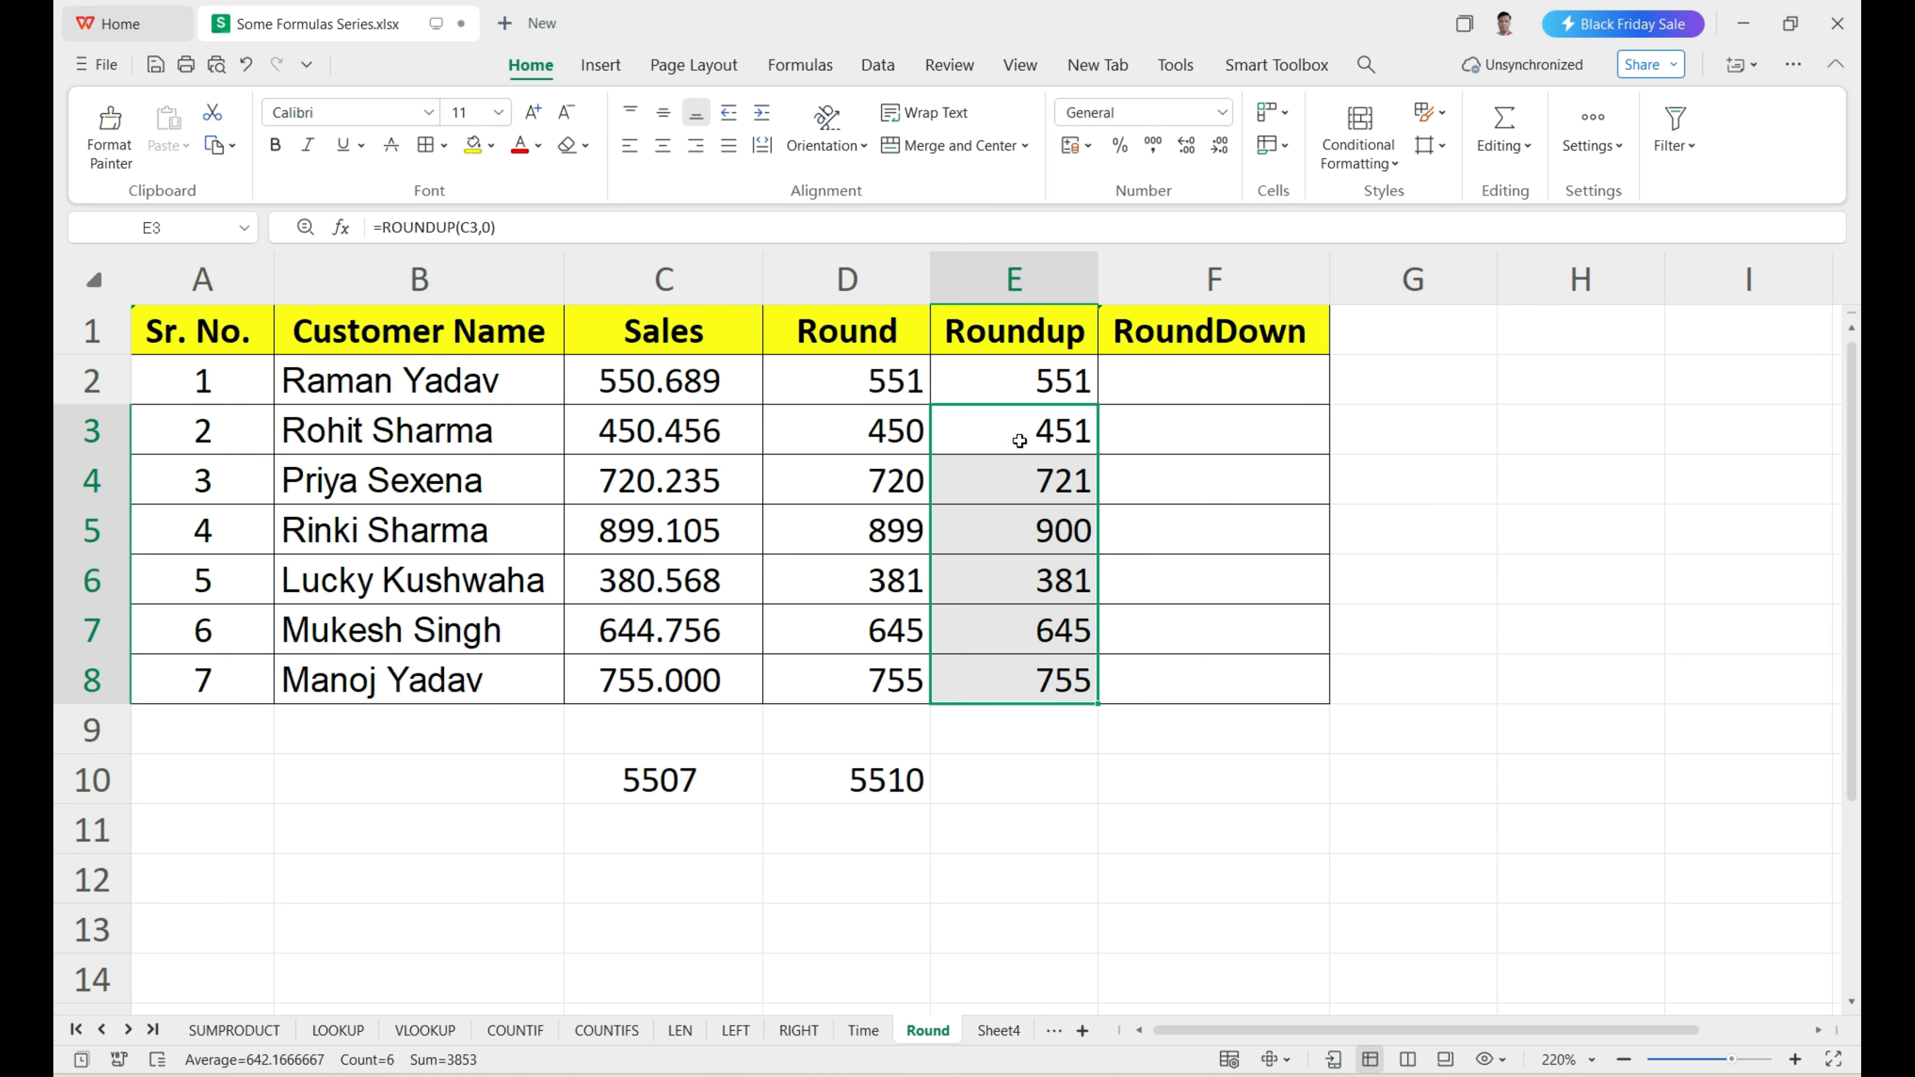
Examine the digits on either side of the decimal point in C3 against the Roundup results in column E.
left_click(673, 385)
left_click(679, 429)
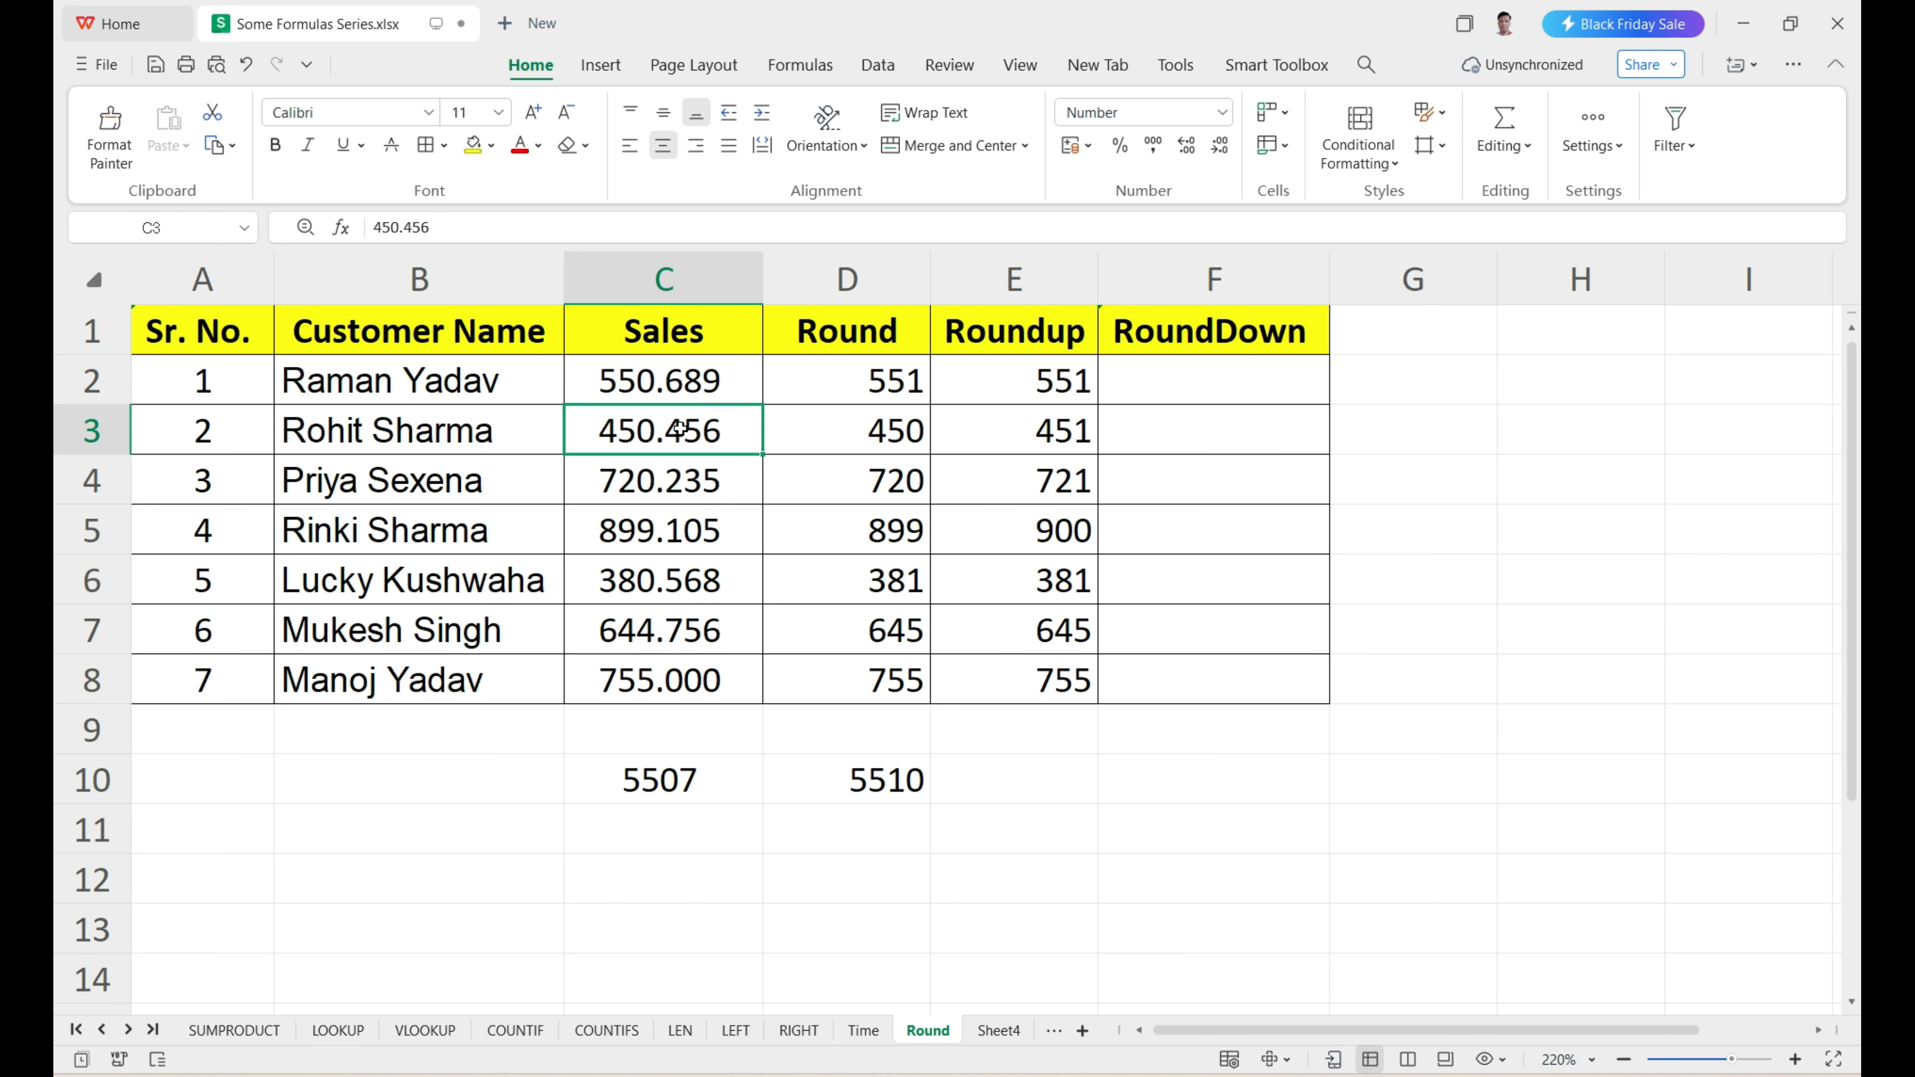
double_click(679, 428)
left_click_drag(685, 429, 668, 430)
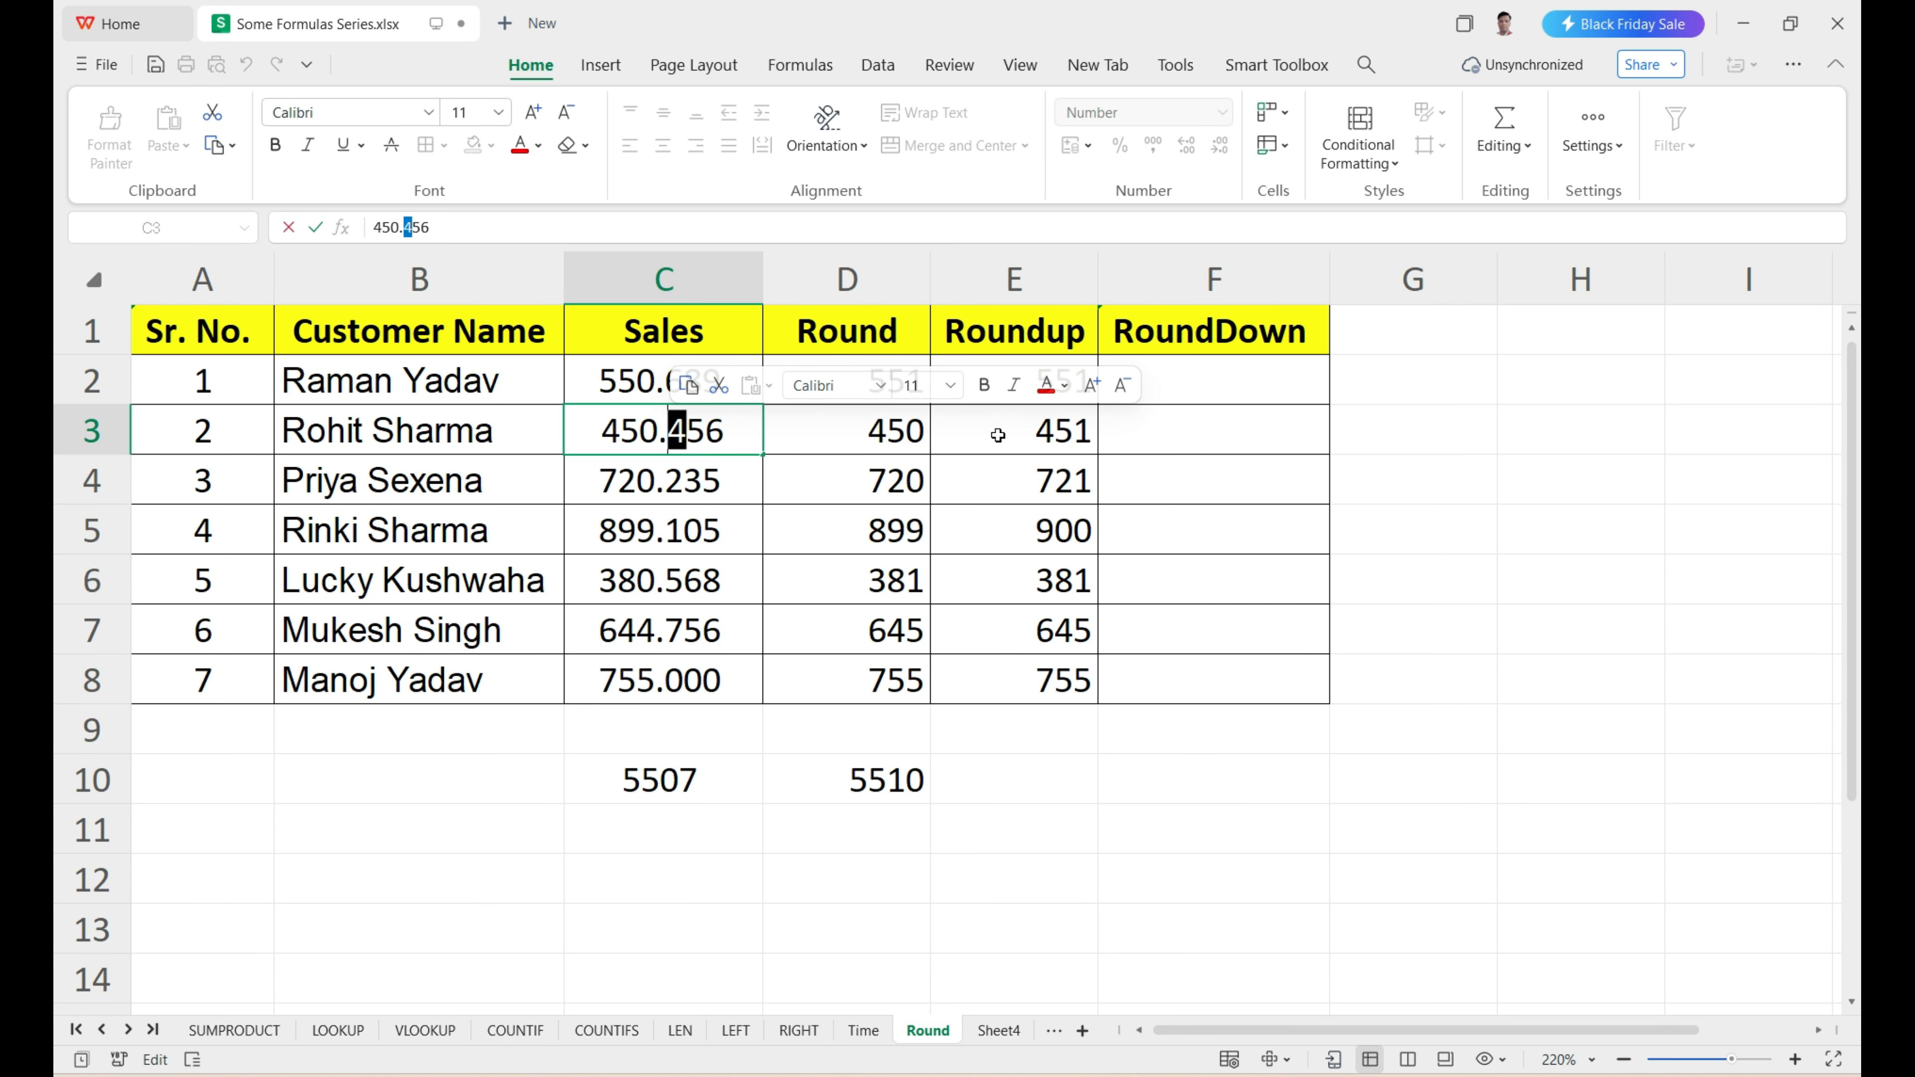
left_click_drag(659, 430, 640, 430)
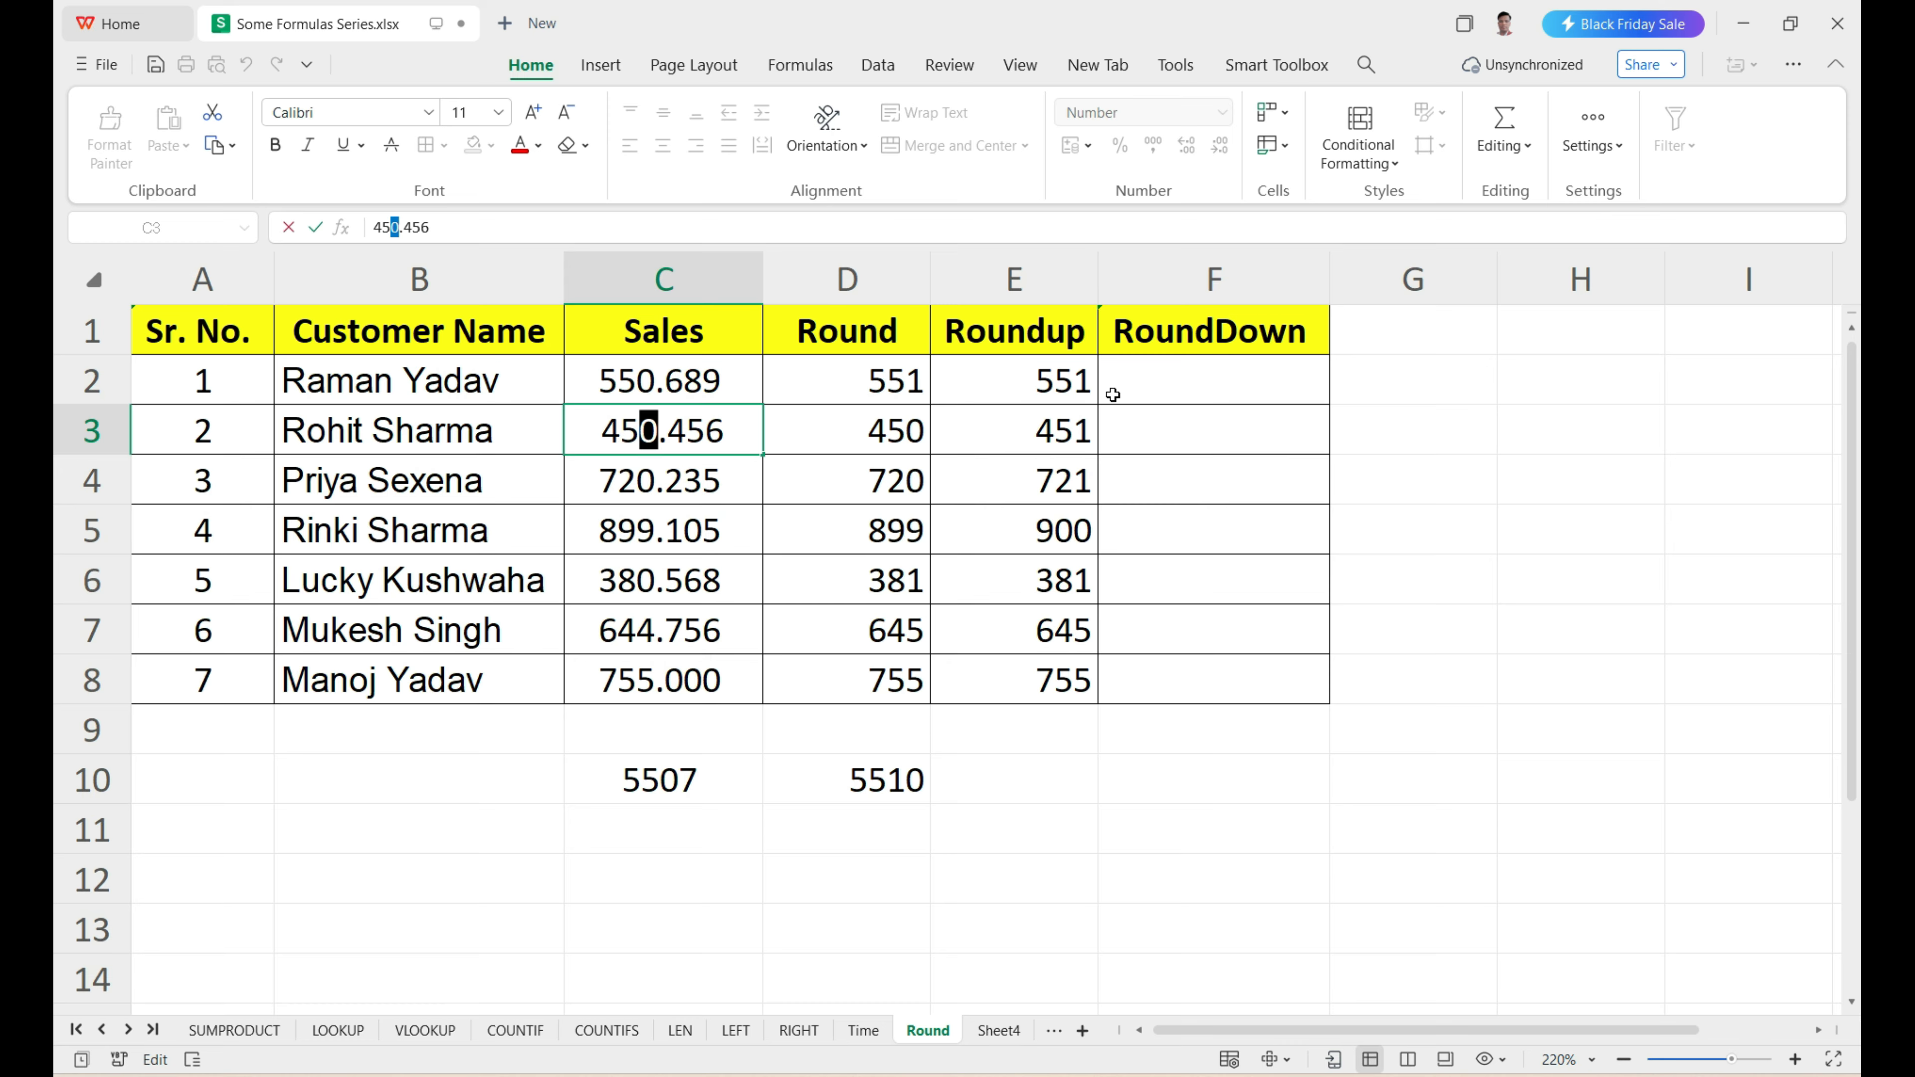
left_click_drag(1083, 383, 1099, 678)
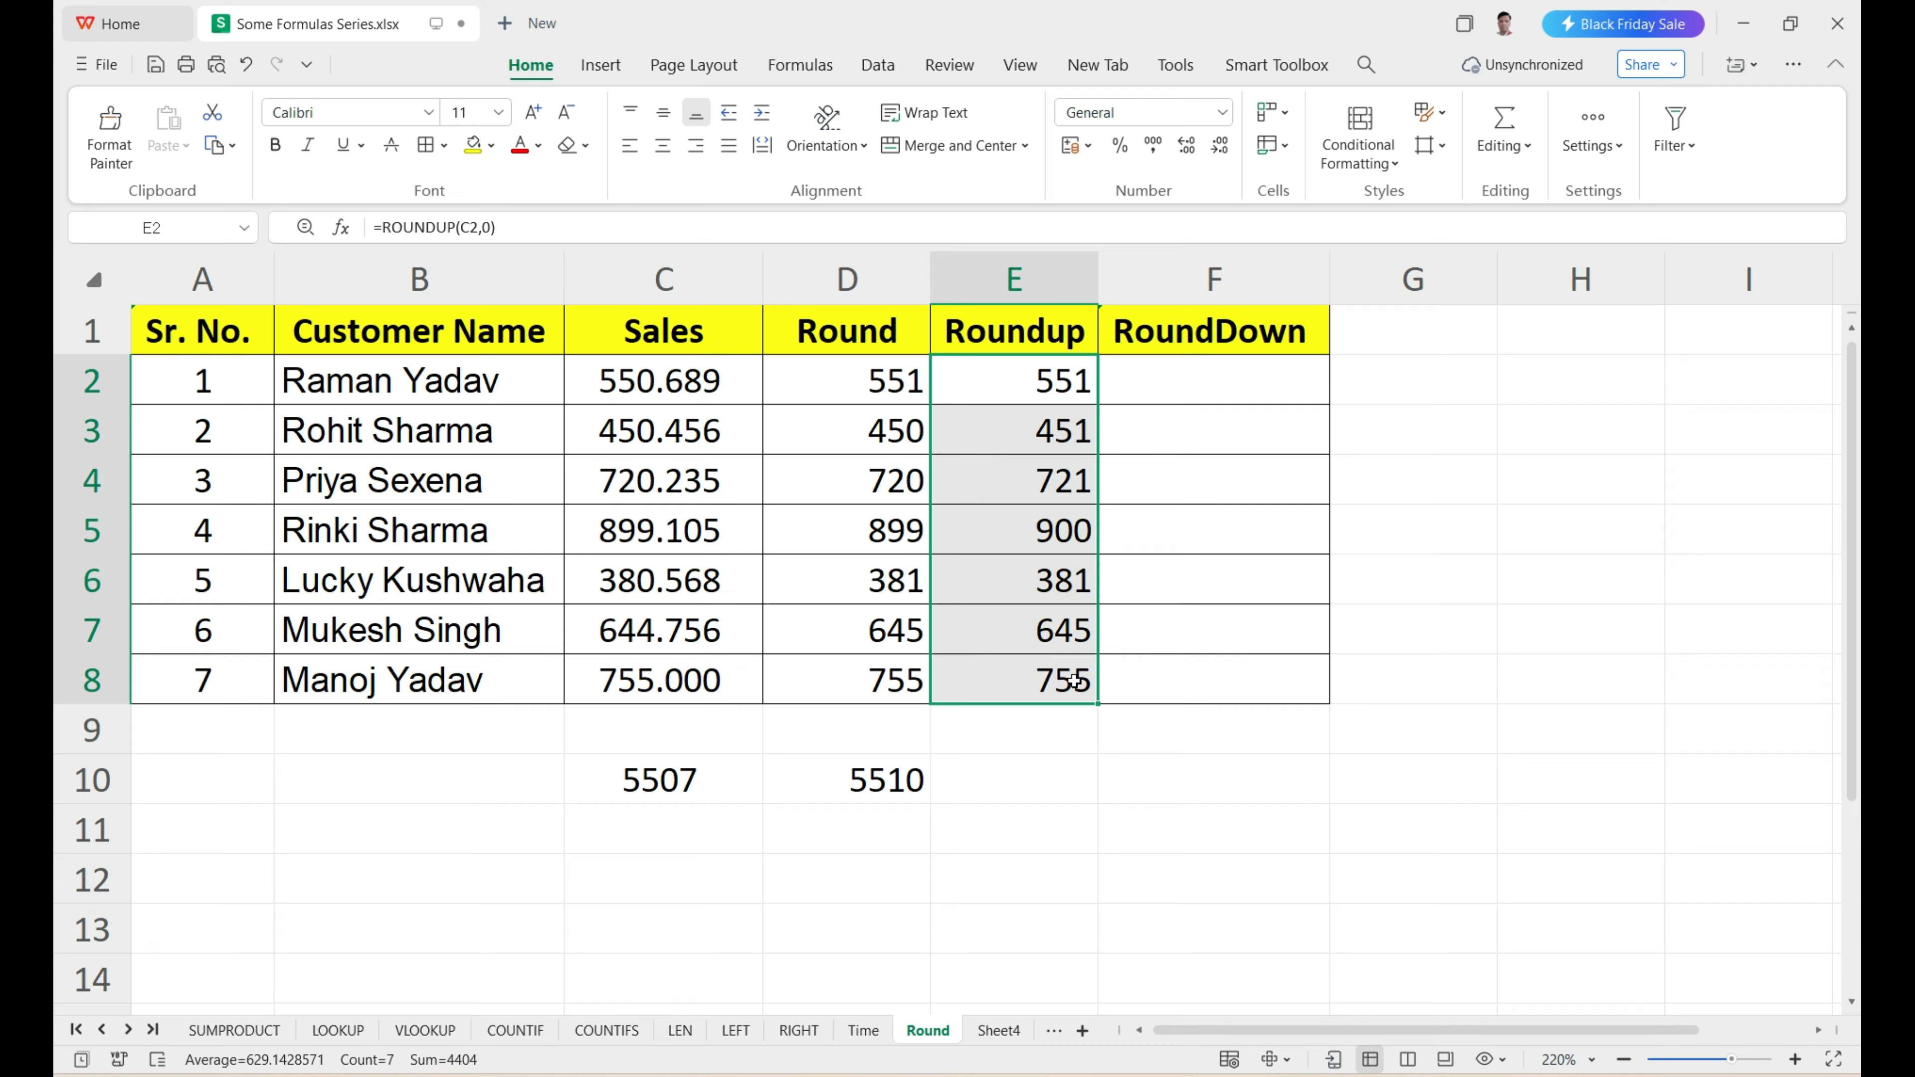
Enter =ROUNDDOWN(C2,0) in F2 to round the first Sales value down to a whole number.
left_click(1201, 394)
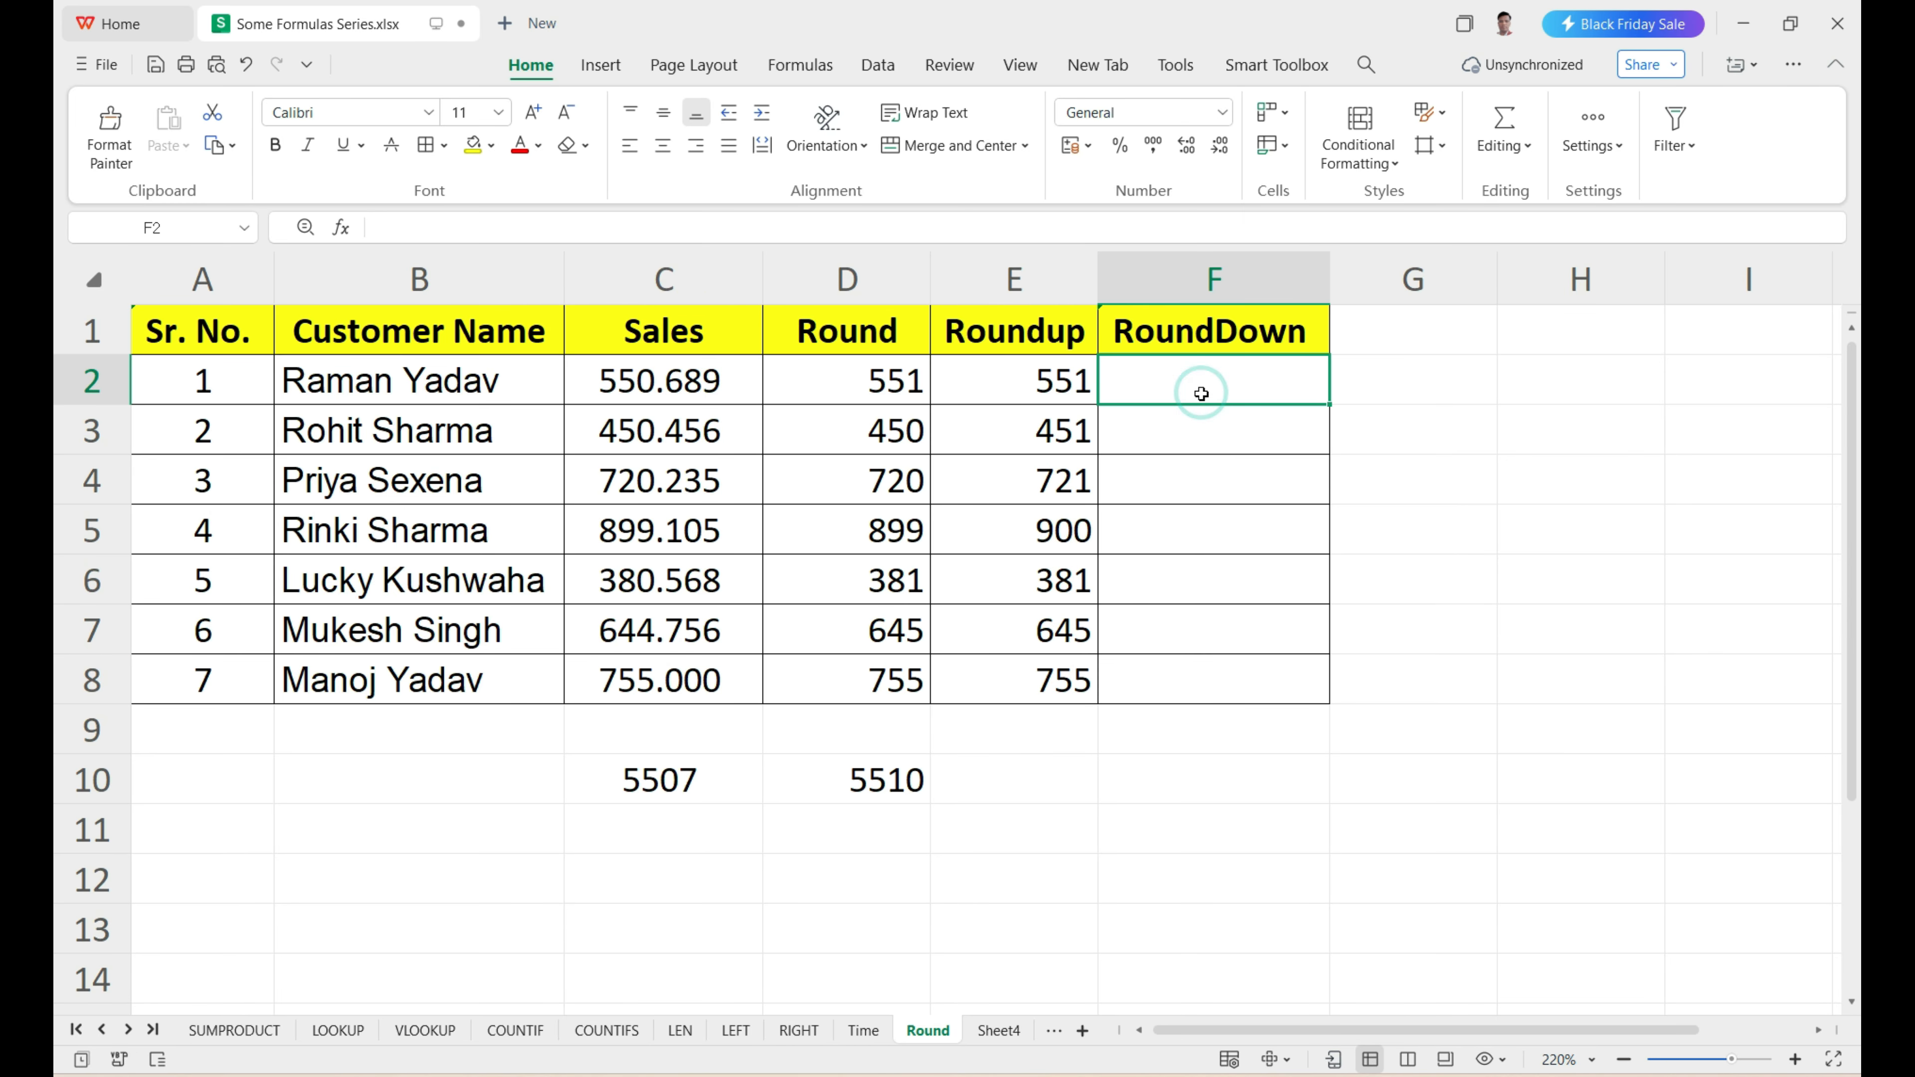
type("=")
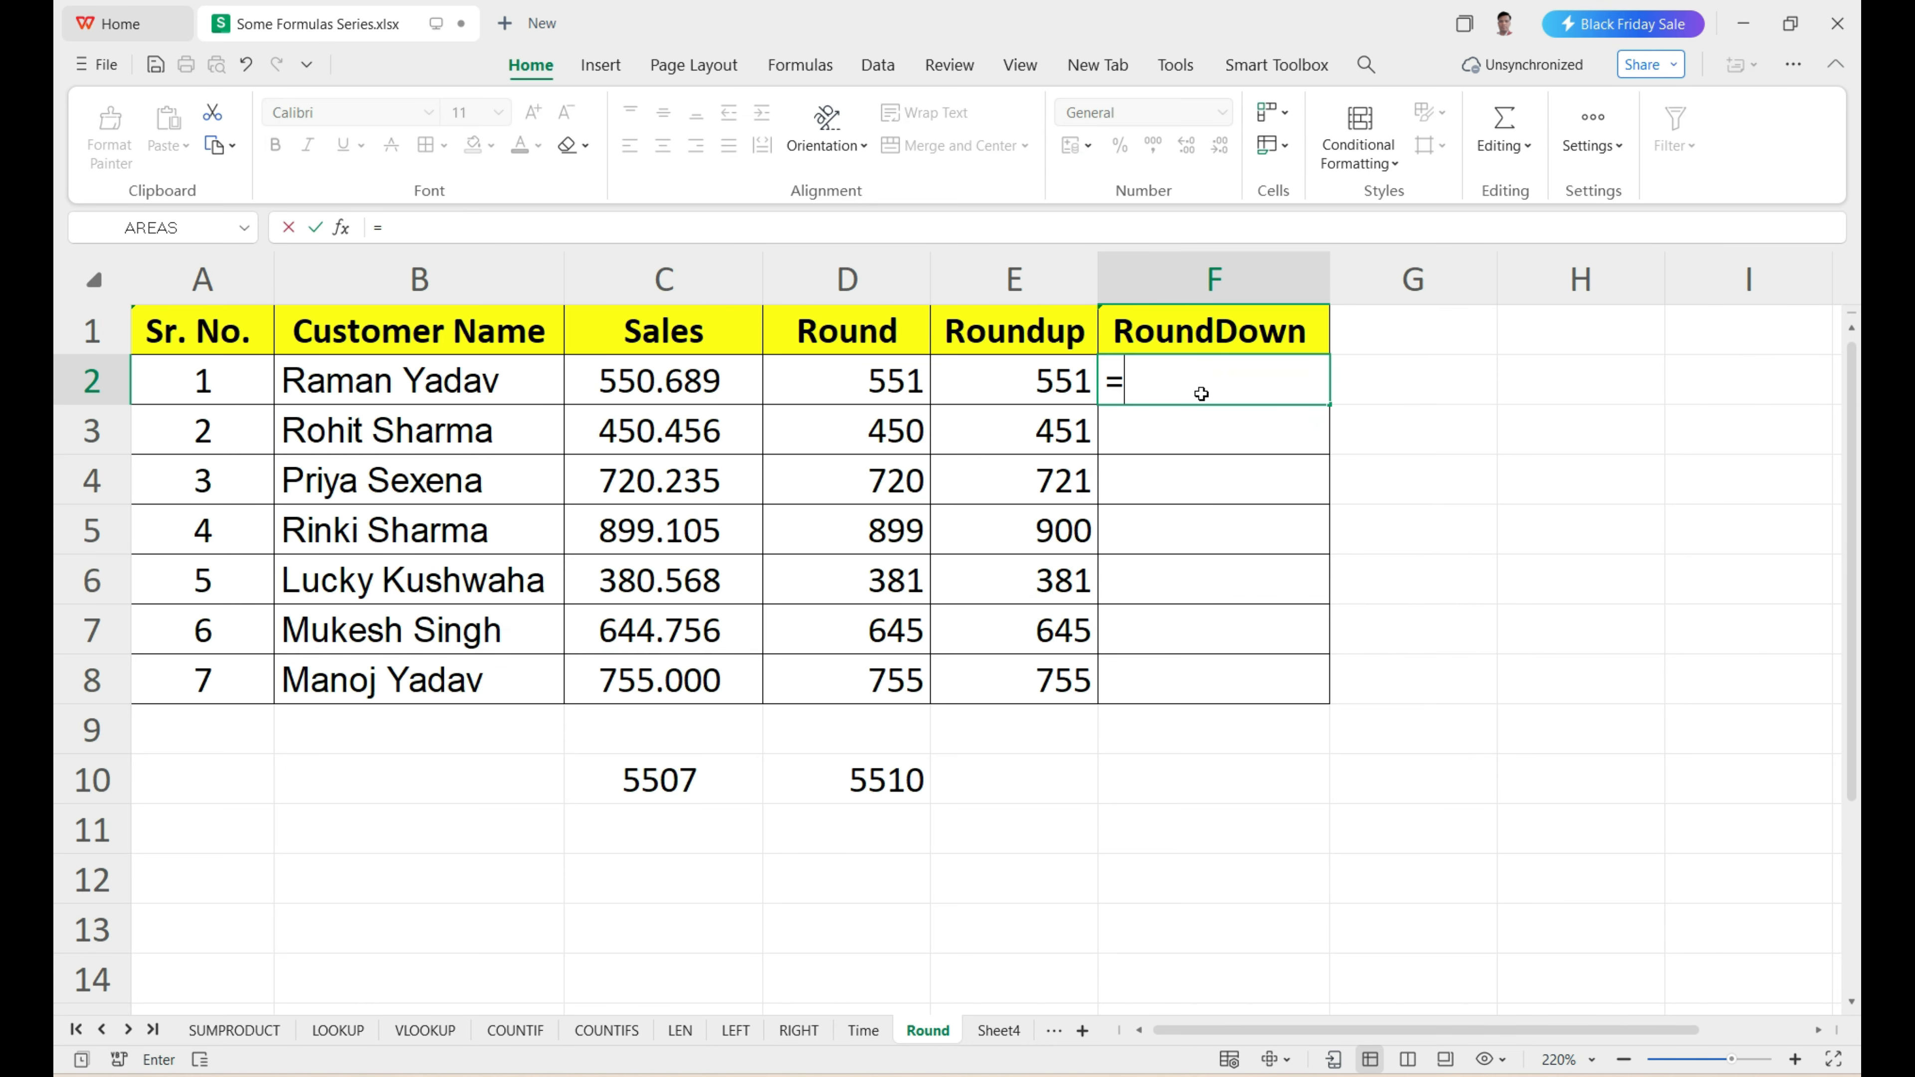
type("r")
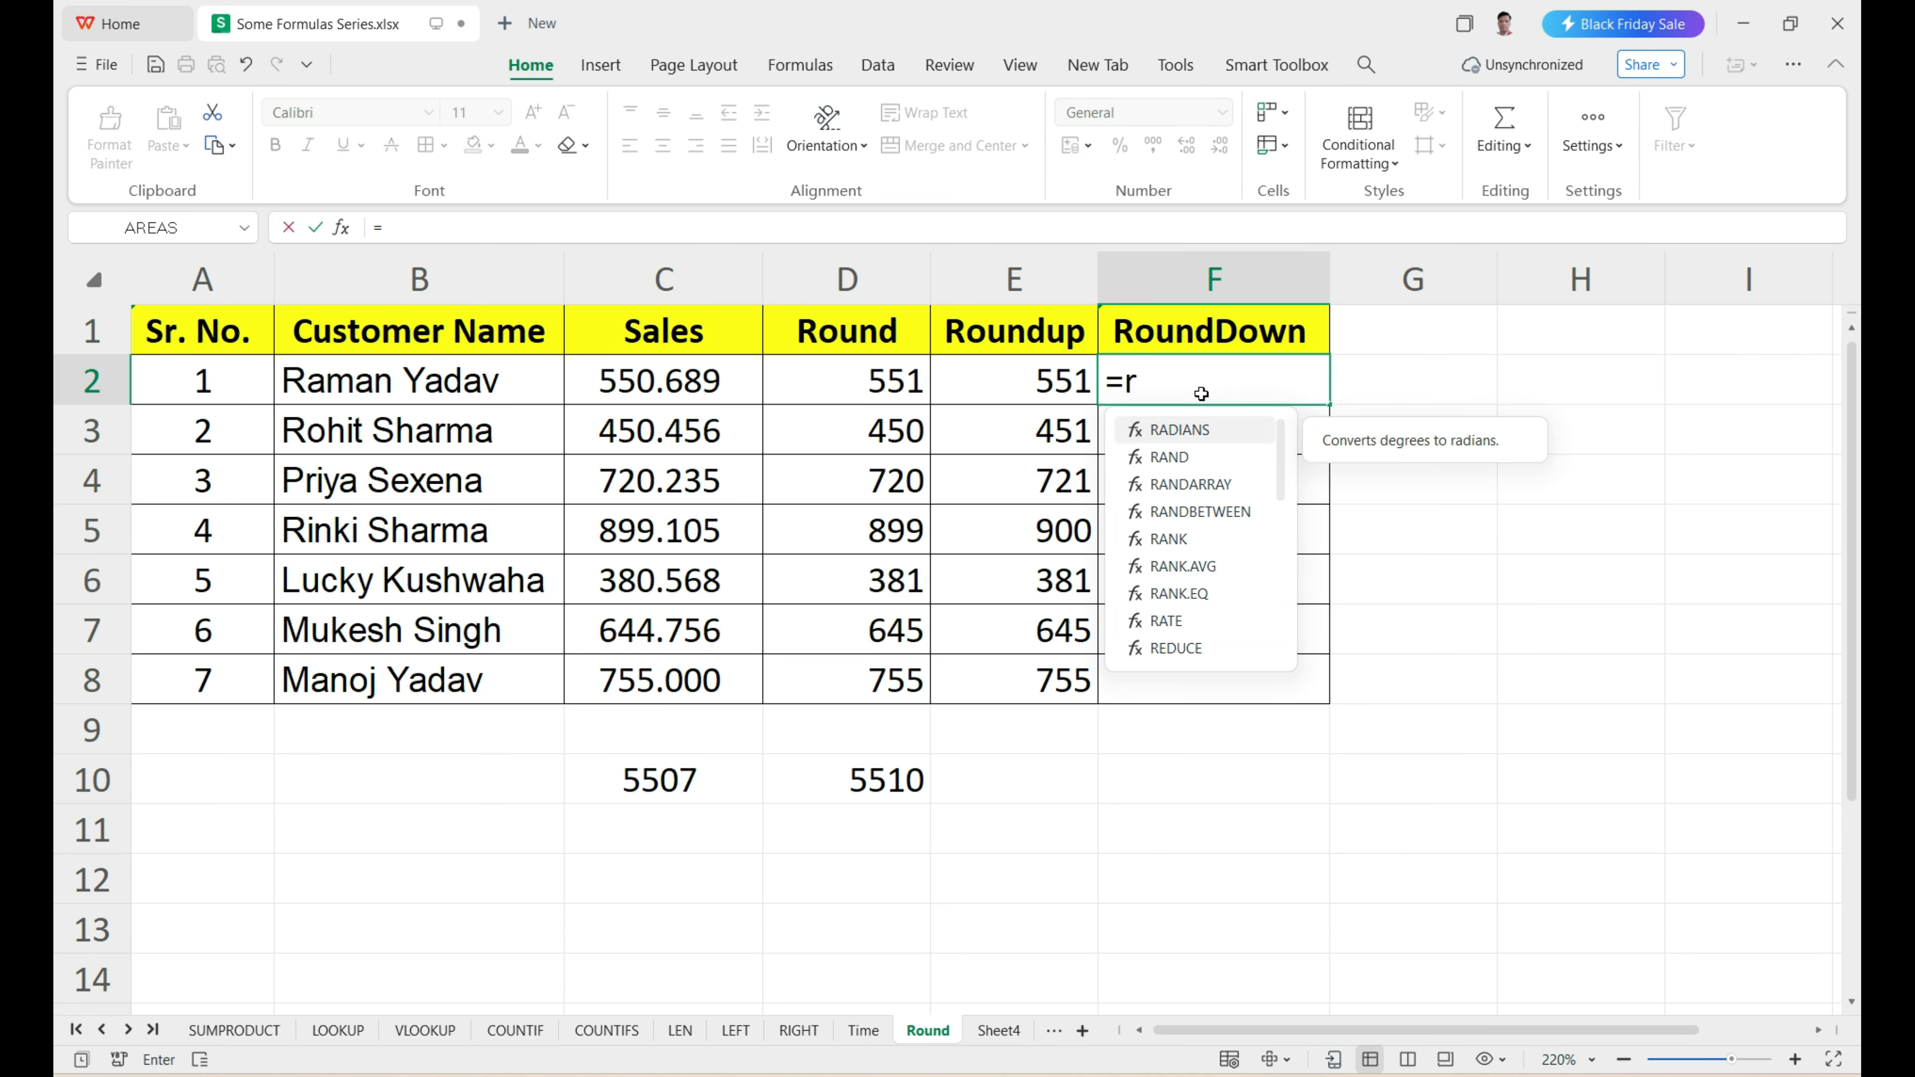
type("ounddown")
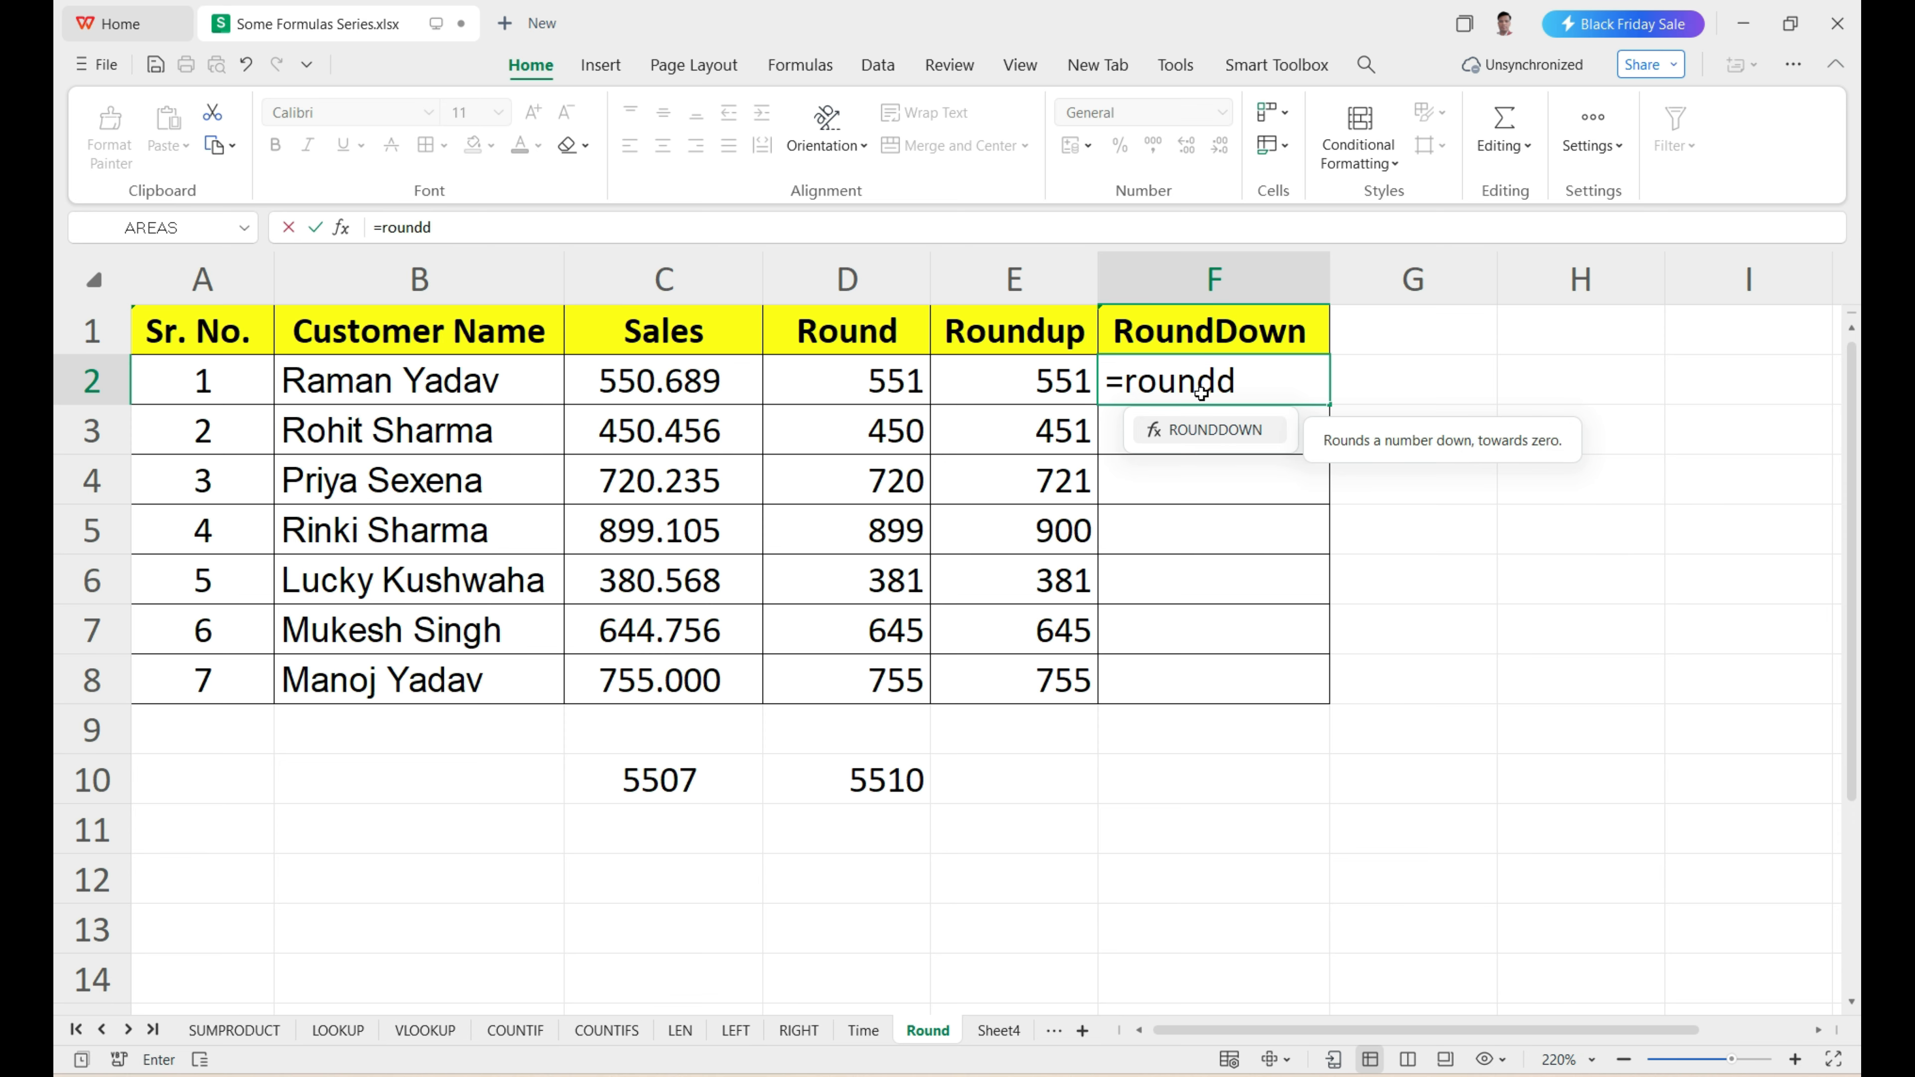
key("Tab")
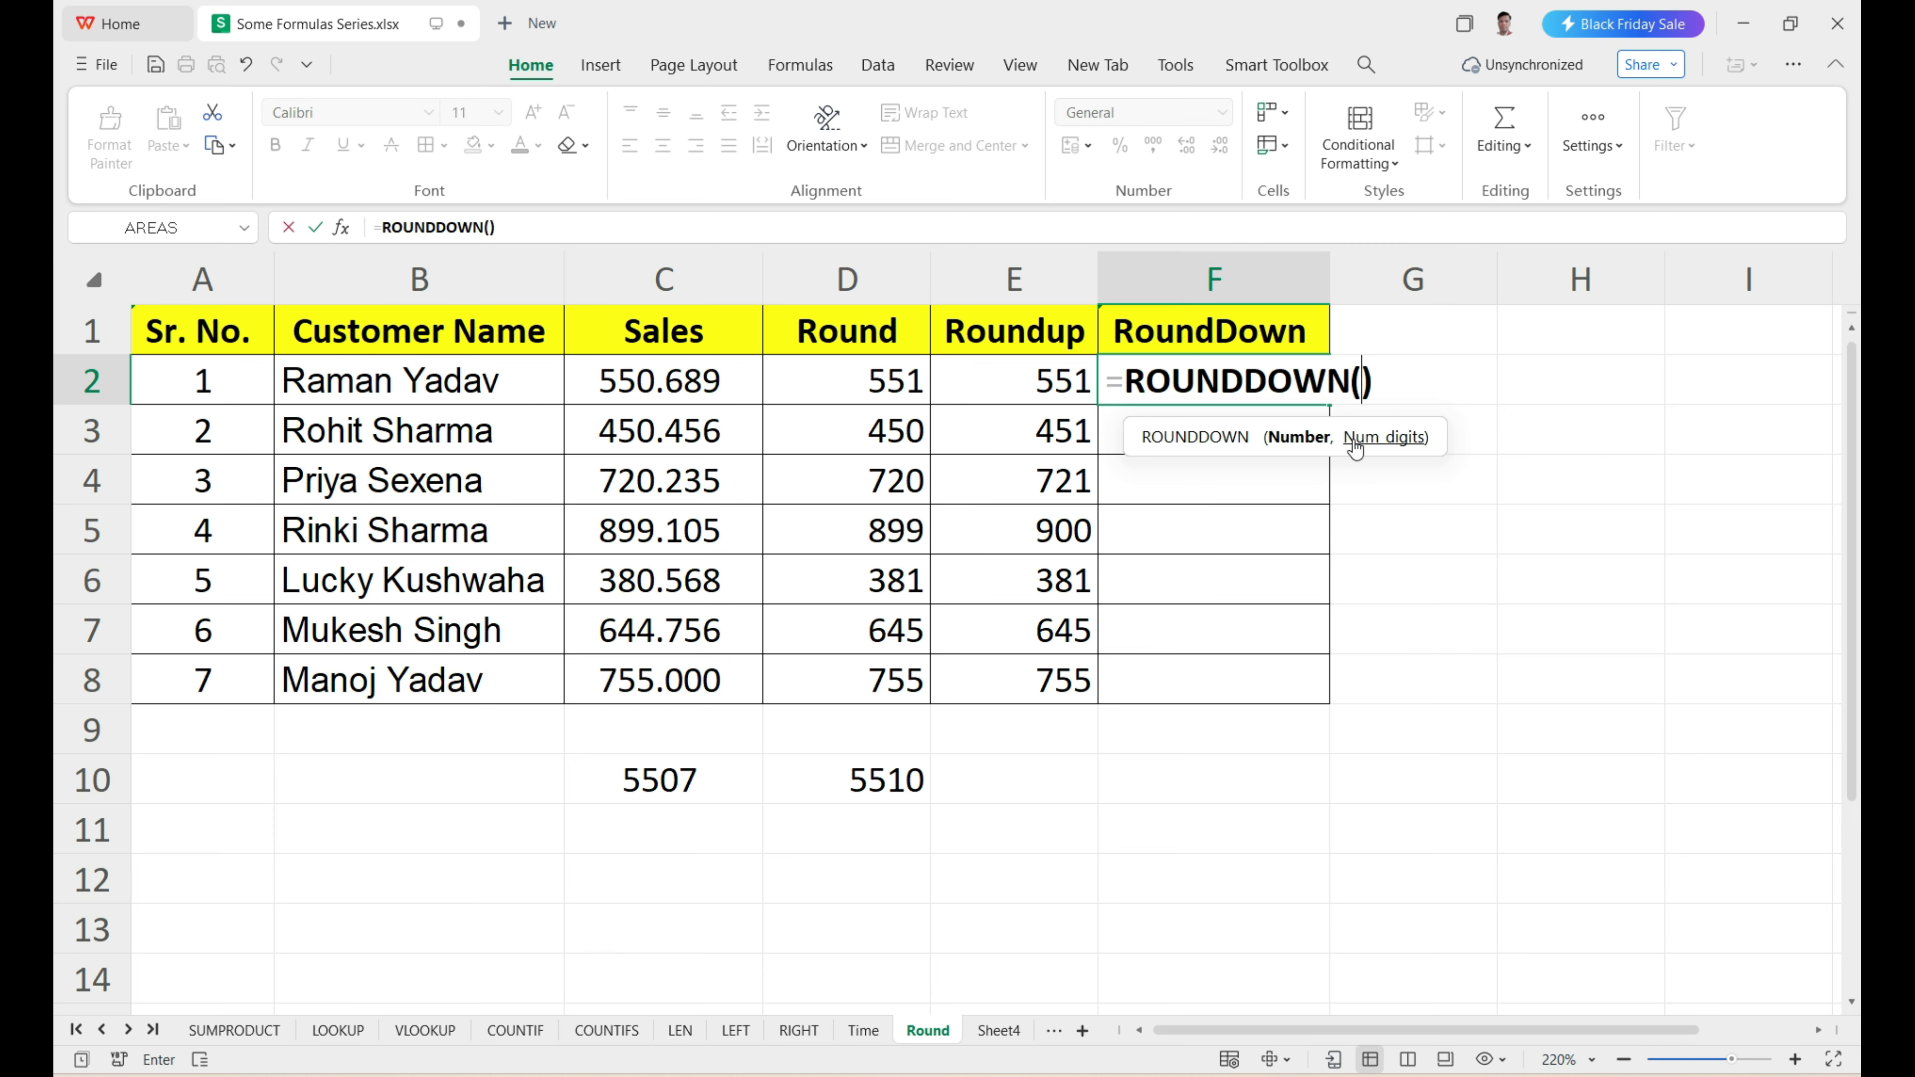
left_click(701, 375)
type(",")
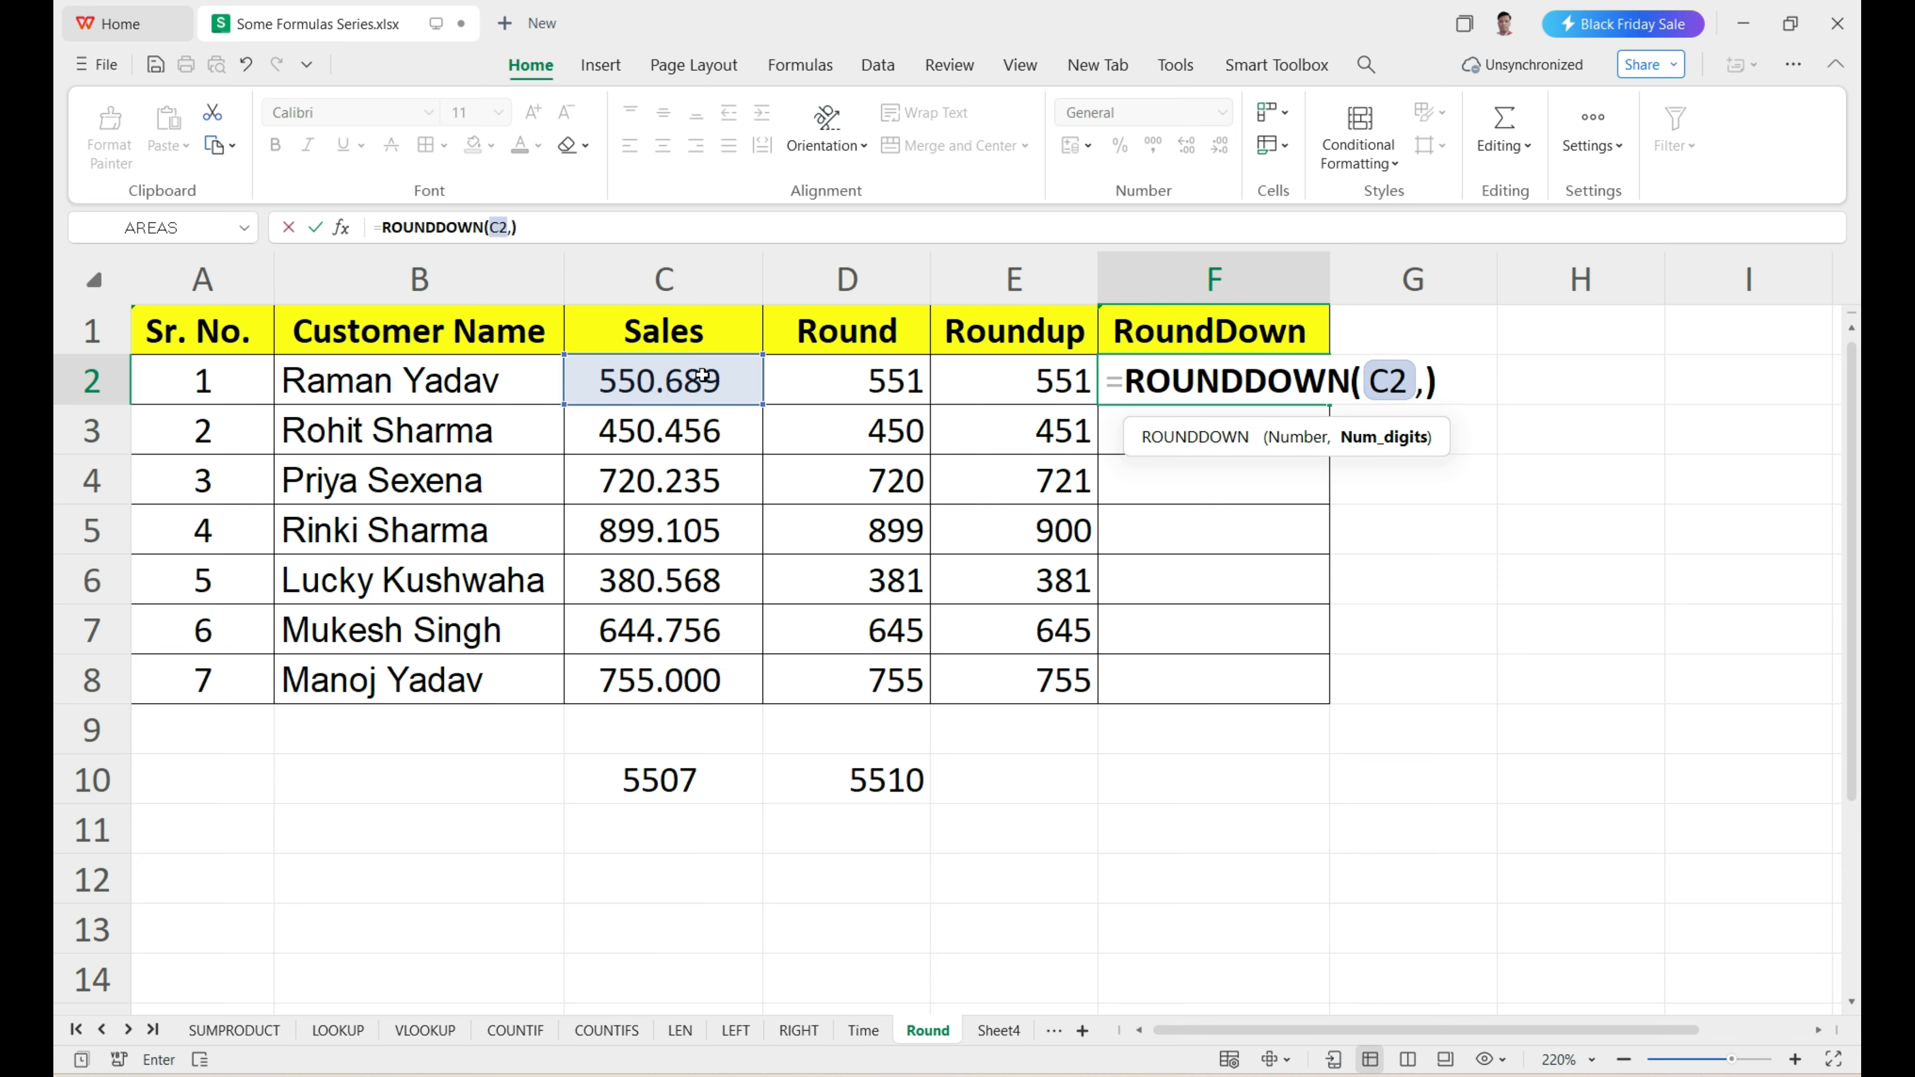
type("0")
key("Return")
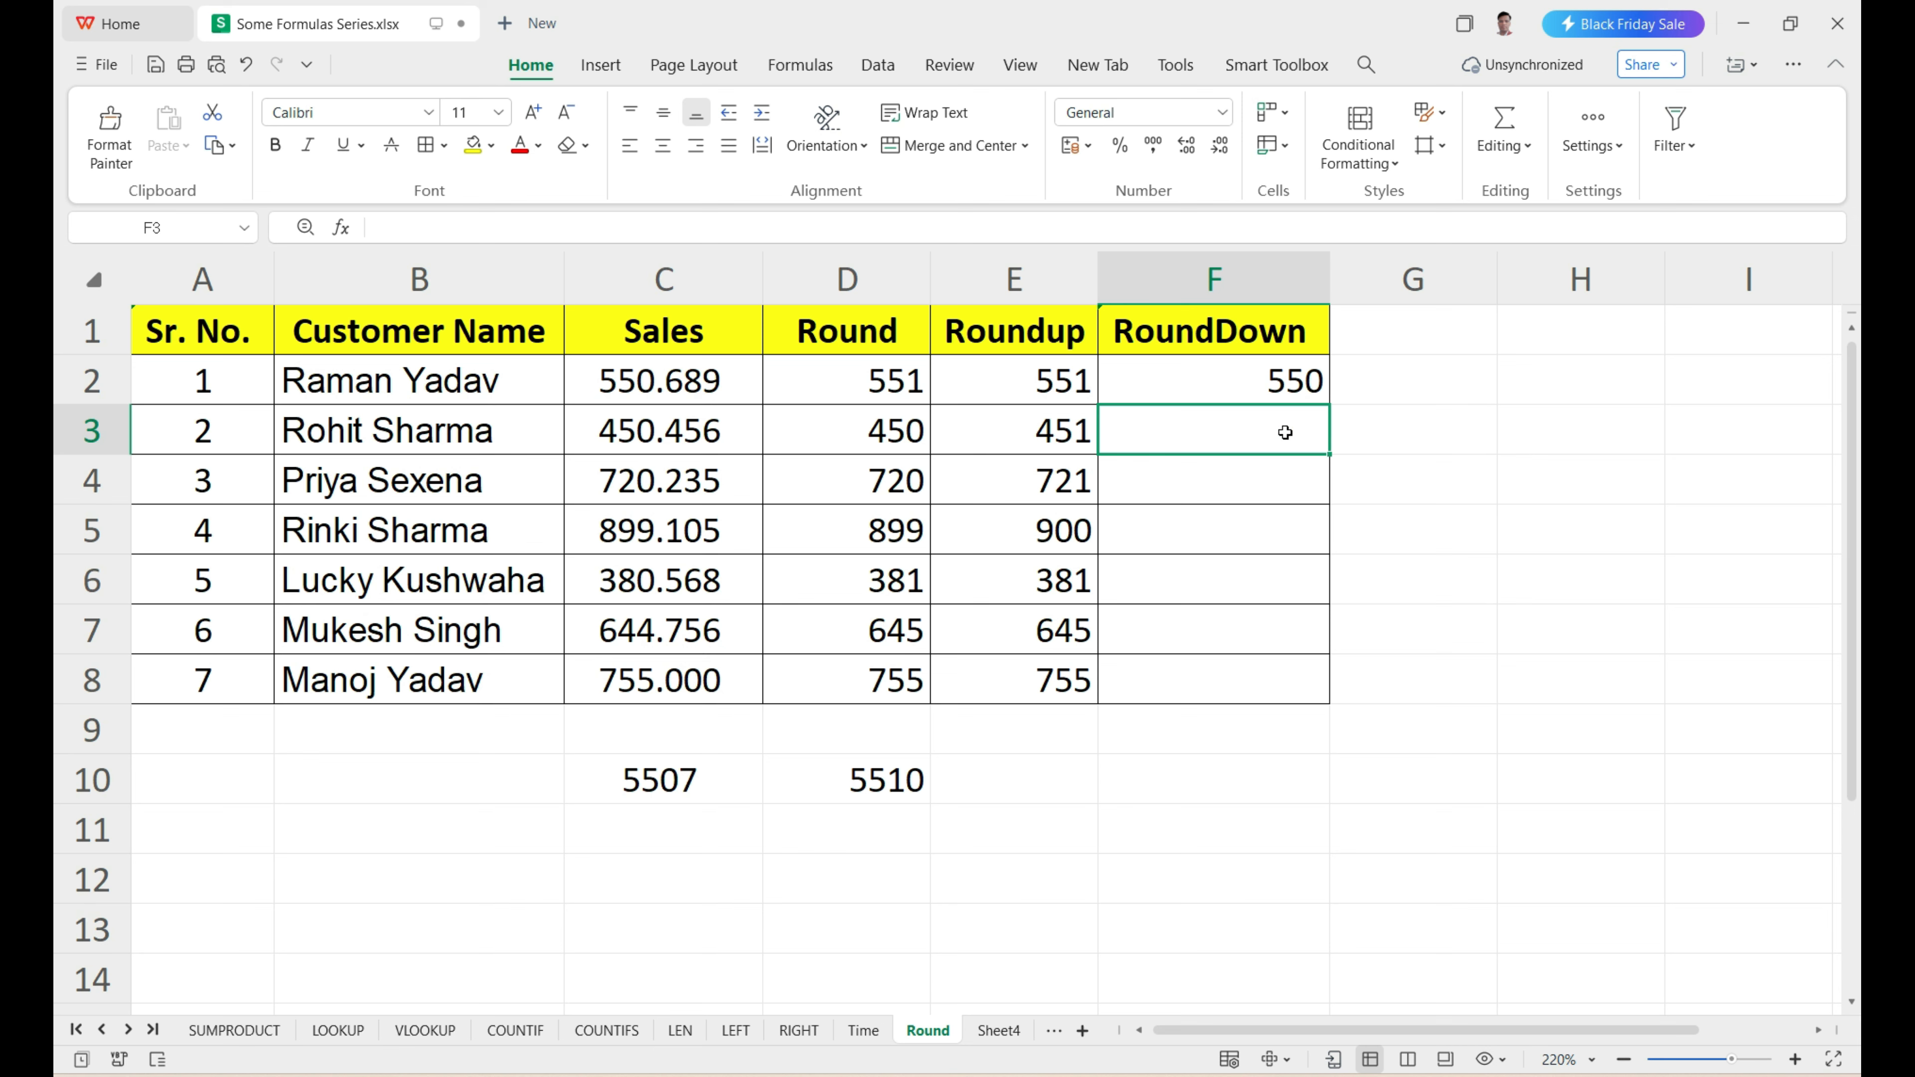
Fill the ROUNDDOWN formula from F2 down through F8.
left_click_drag(1243, 435, 1261, 672)
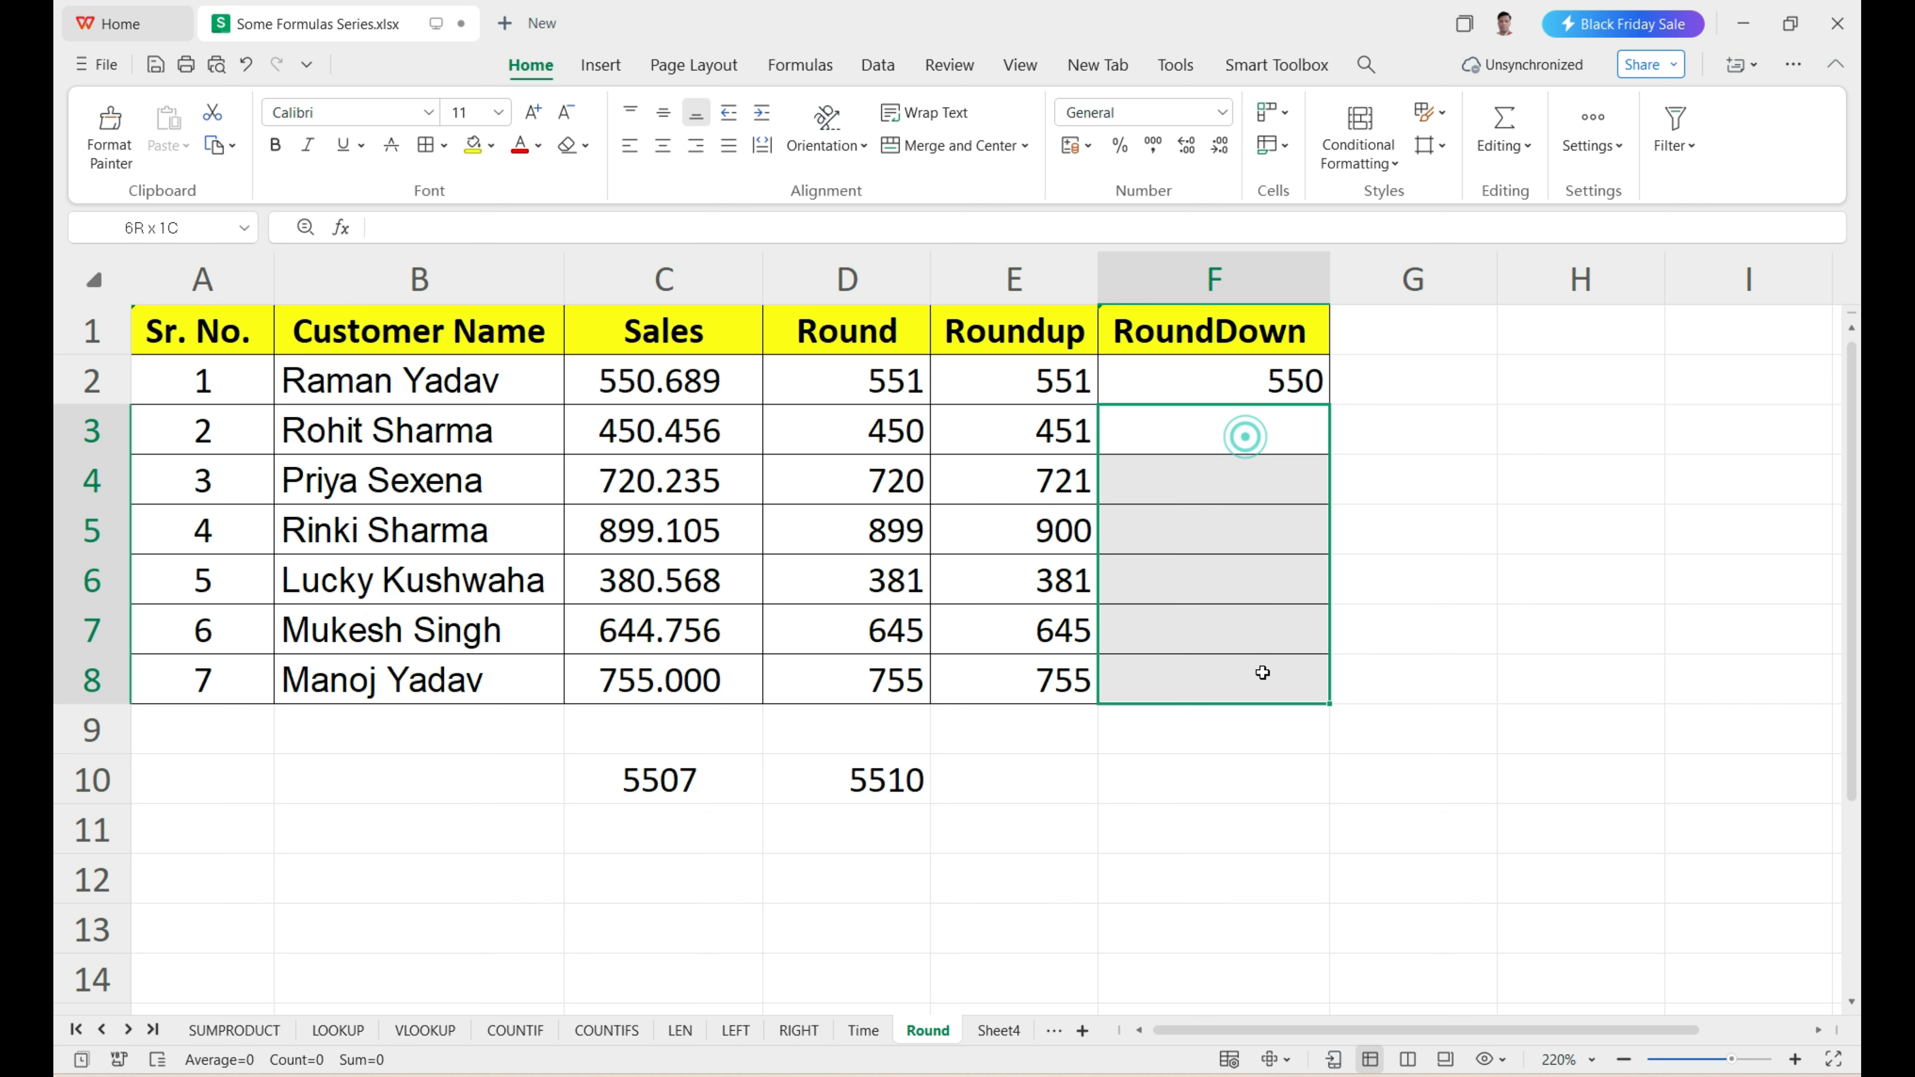
left_click(1269, 400)
left_click_drag(1328, 403, 1338, 684)
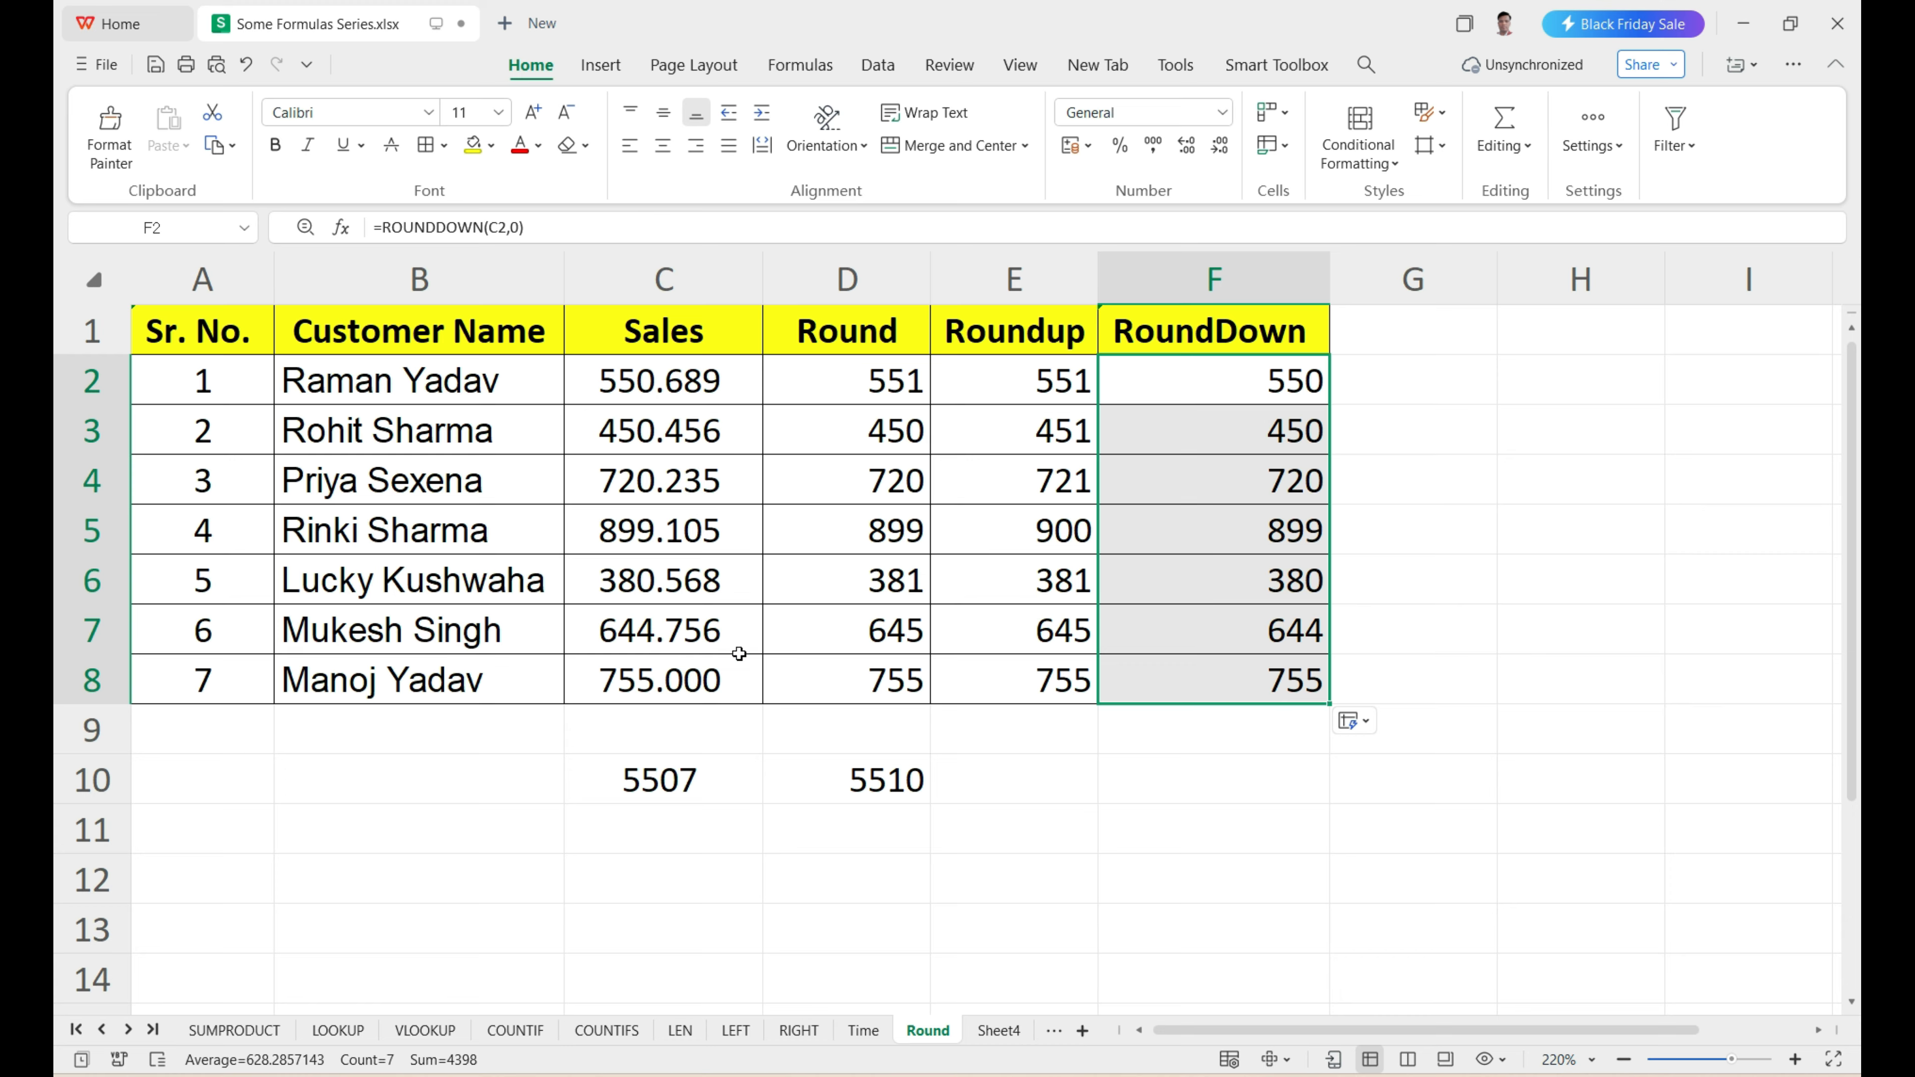
Compare the RoundDown results in F2:F8, especially F2:F4, with the corresponding Sales values.
left_click_drag(1237, 379, 1265, 658)
left_click(669, 379)
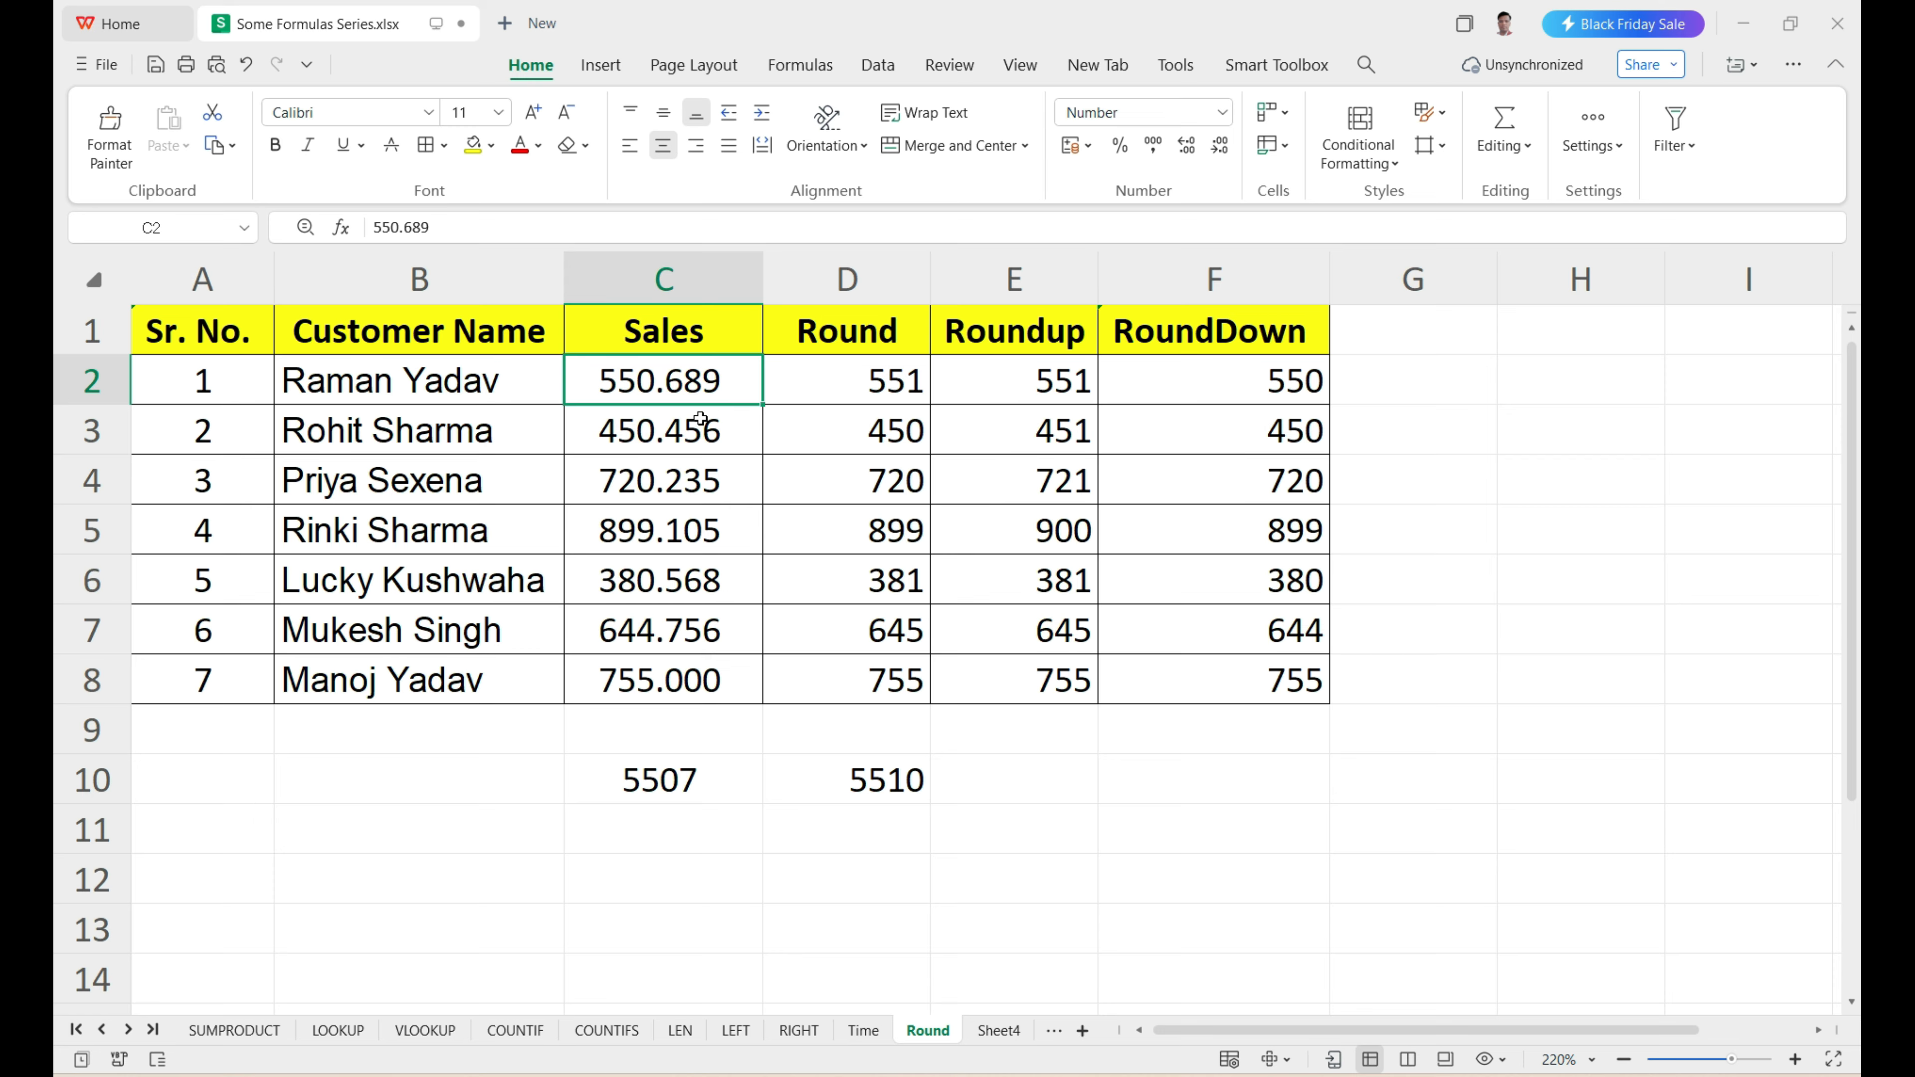
left_click(1257, 395)
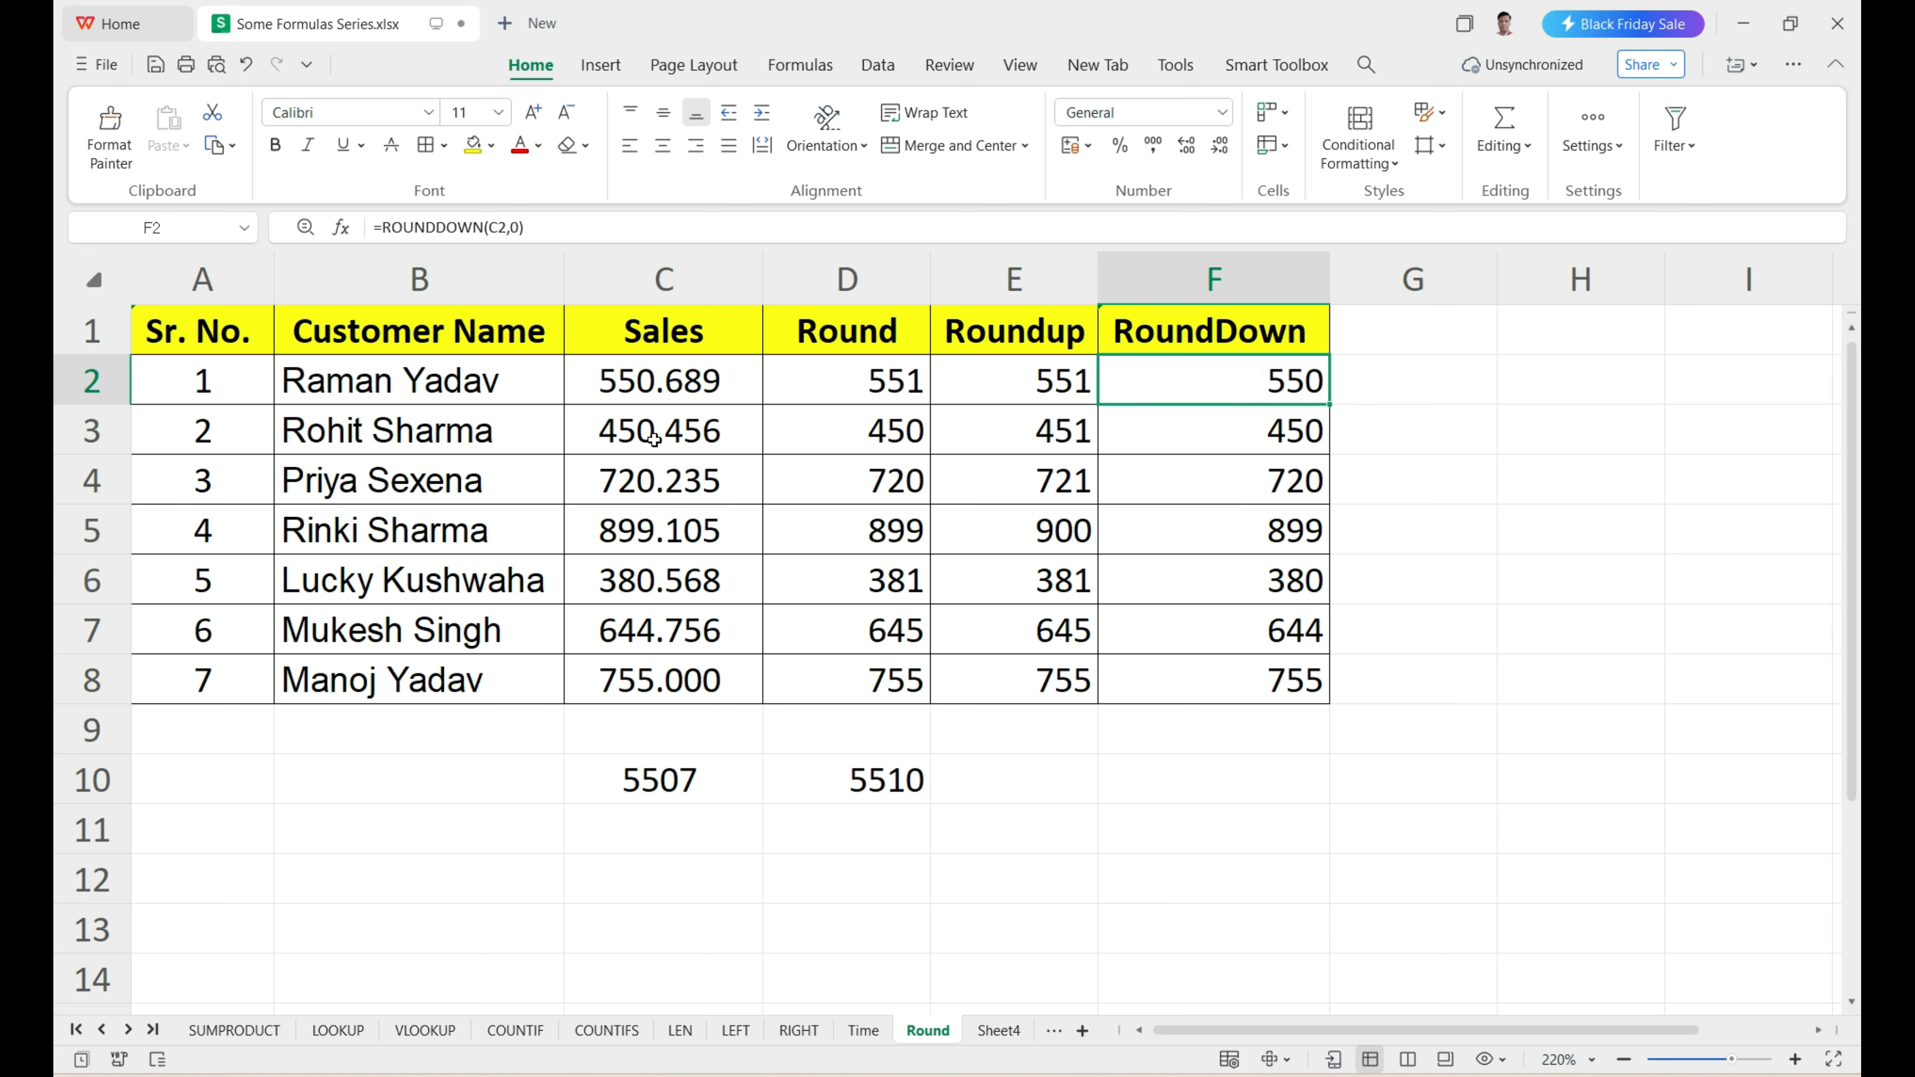
left_click(1262, 434)
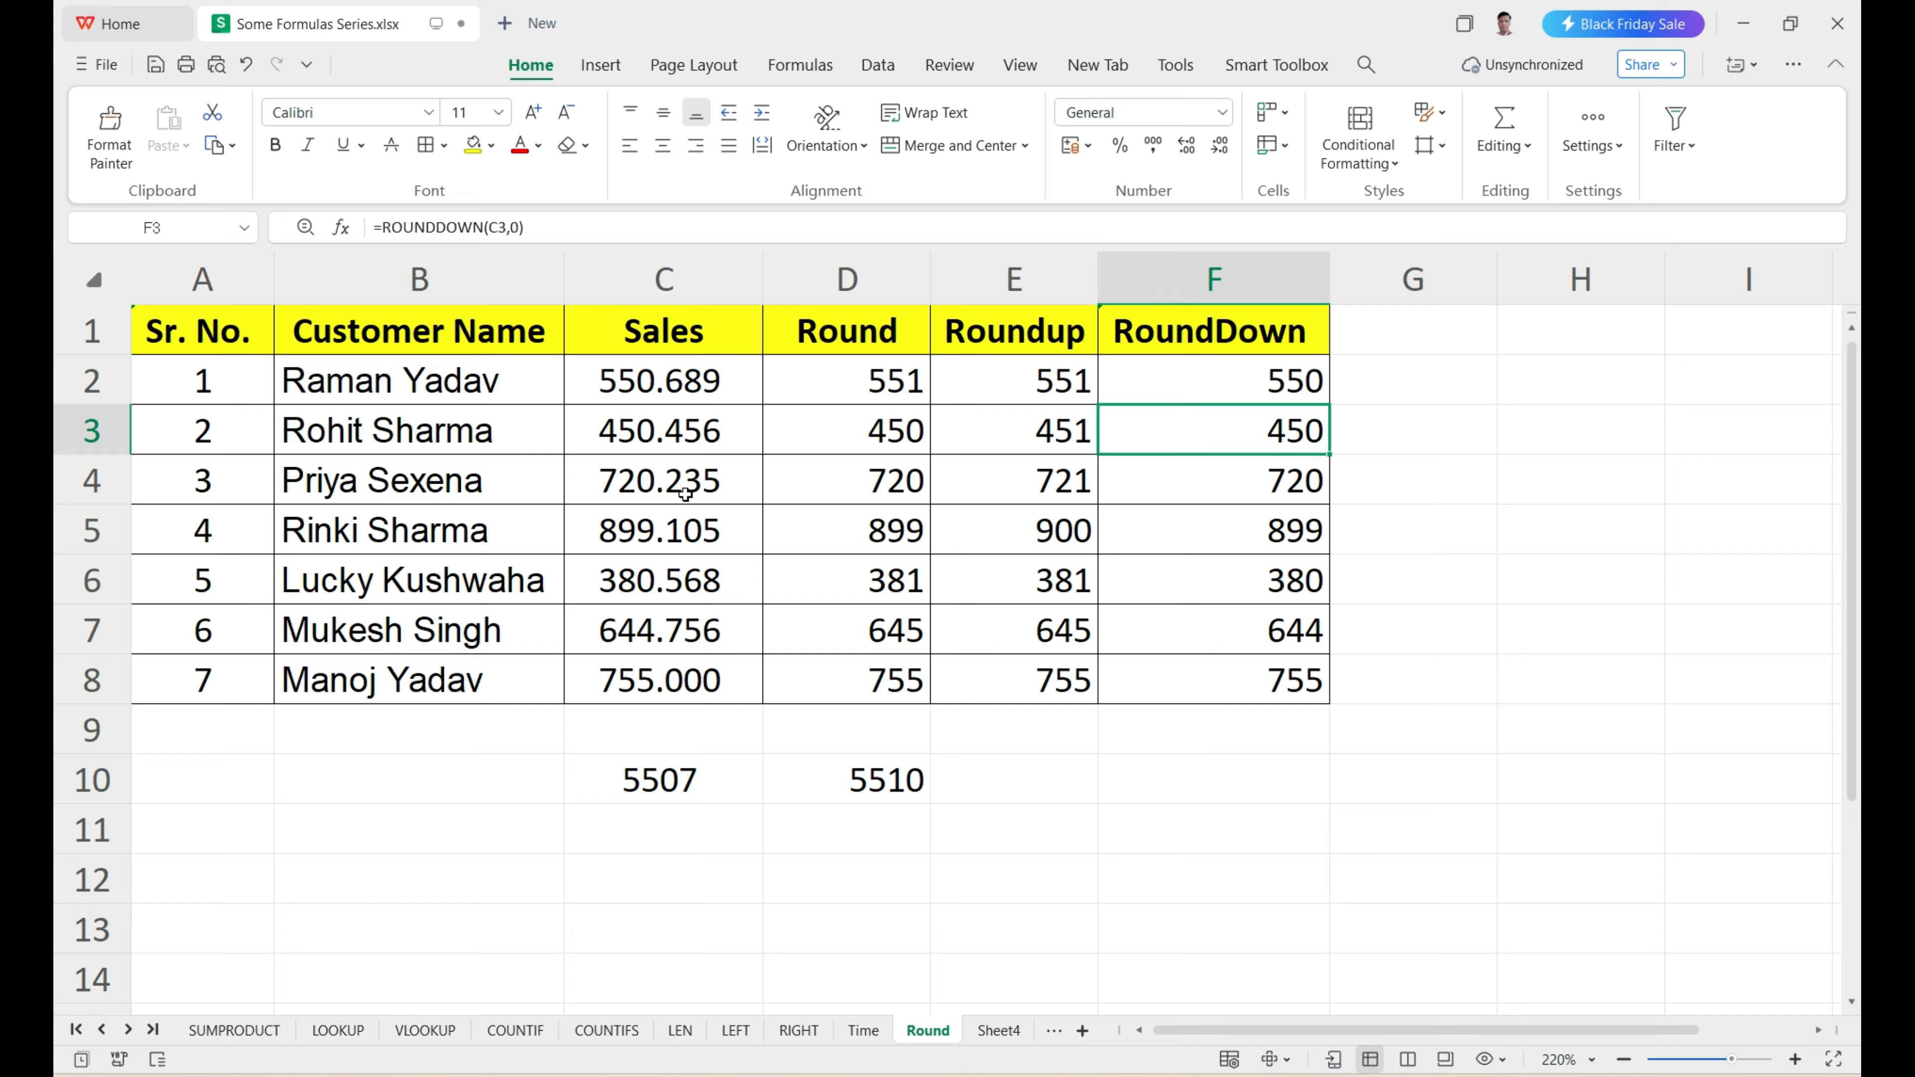
left_click(1255, 494)
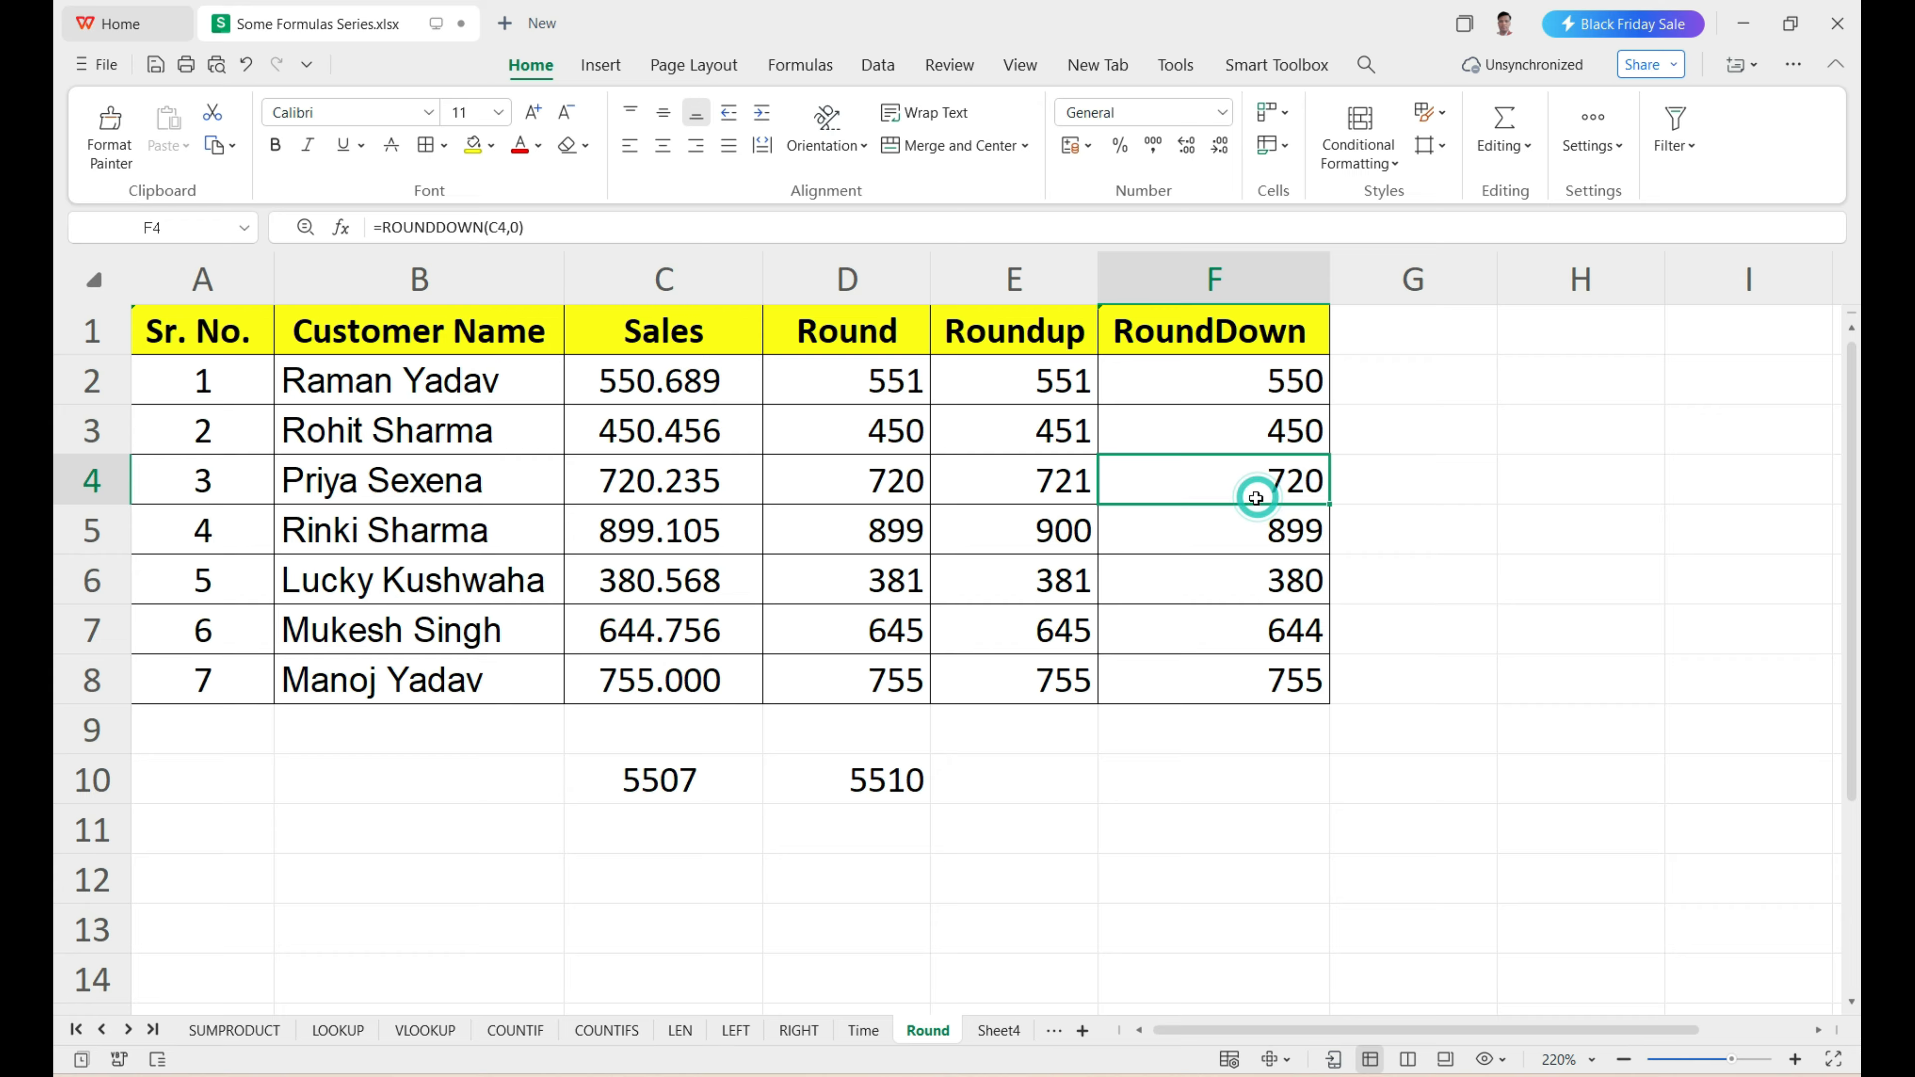
left_click_drag(1233, 369, 1248, 662)
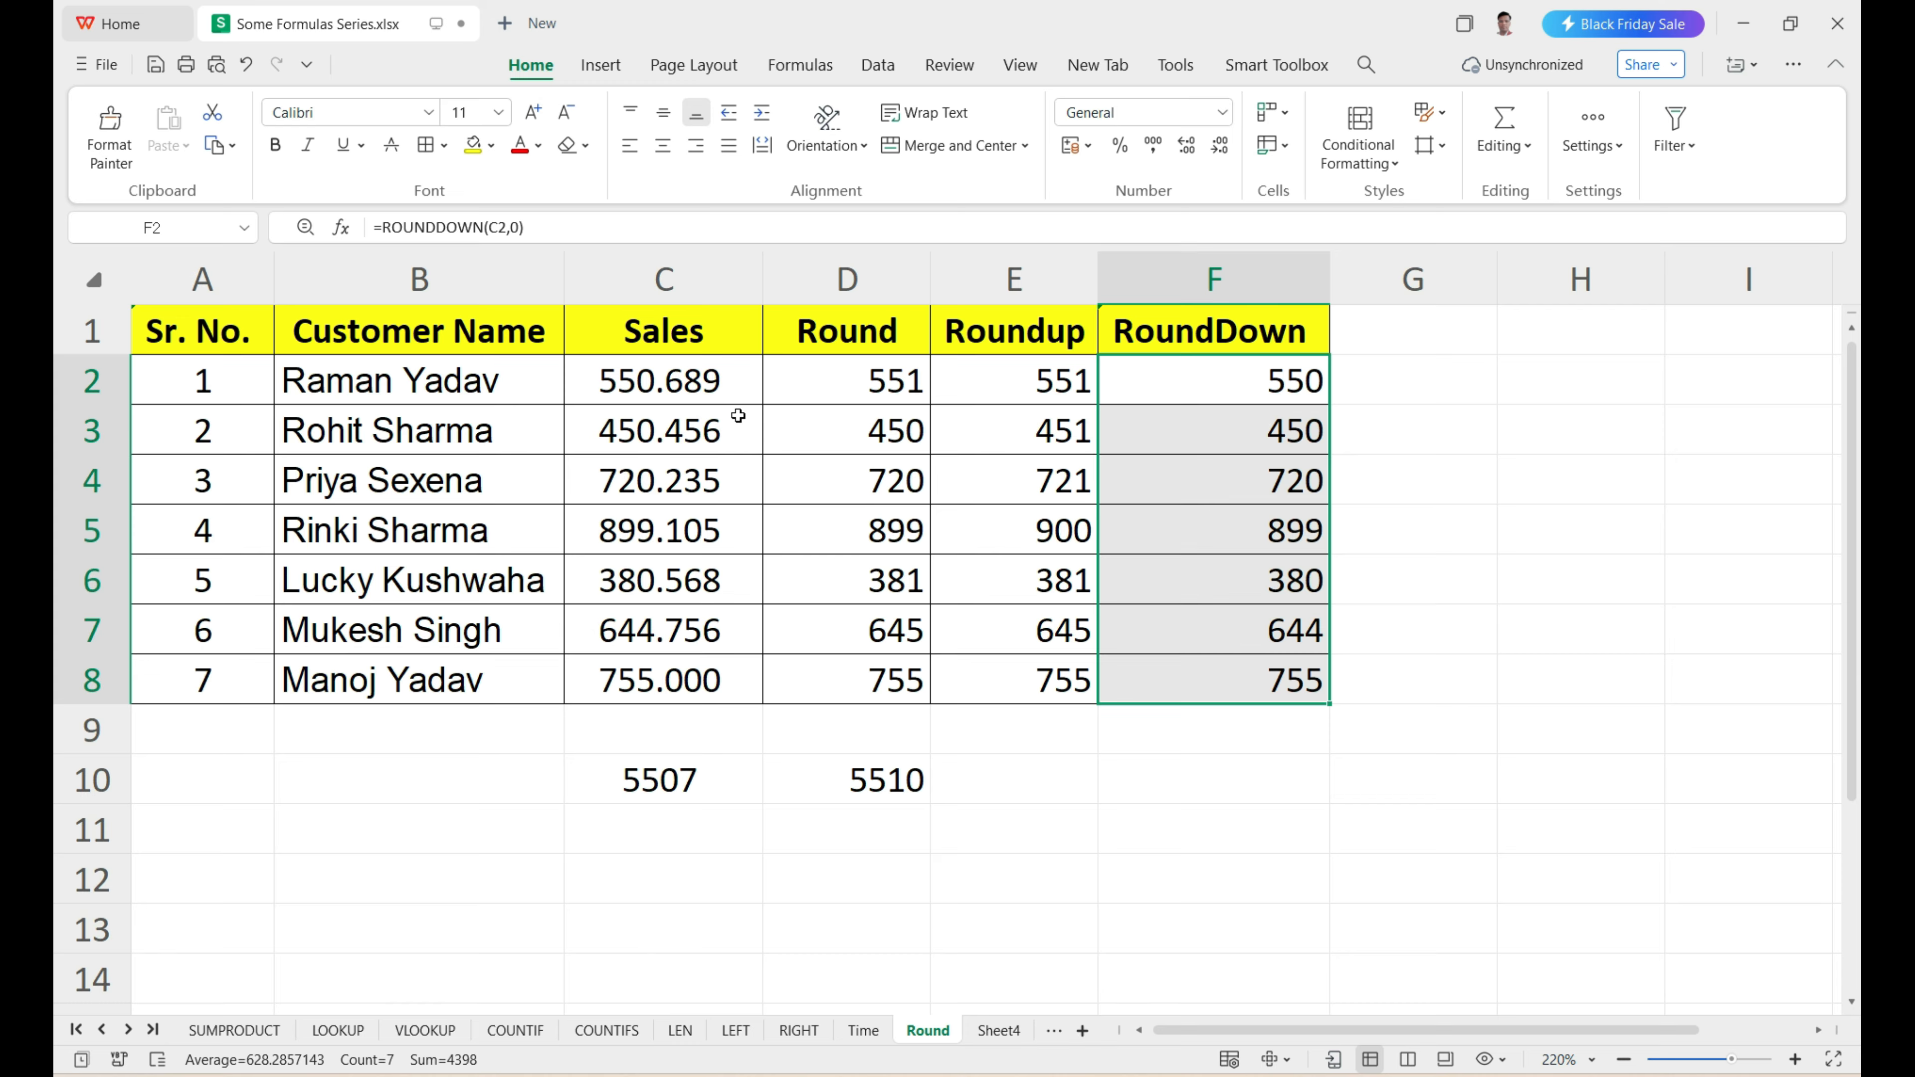
Examine the whole-number parts of the Sales values in C2 and C3 against their RoundDown results.
left_click_drag(710, 385, 700, 682)
double_click(647, 368)
left_click_drag(659, 371, 600, 428)
double_click(653, 423)
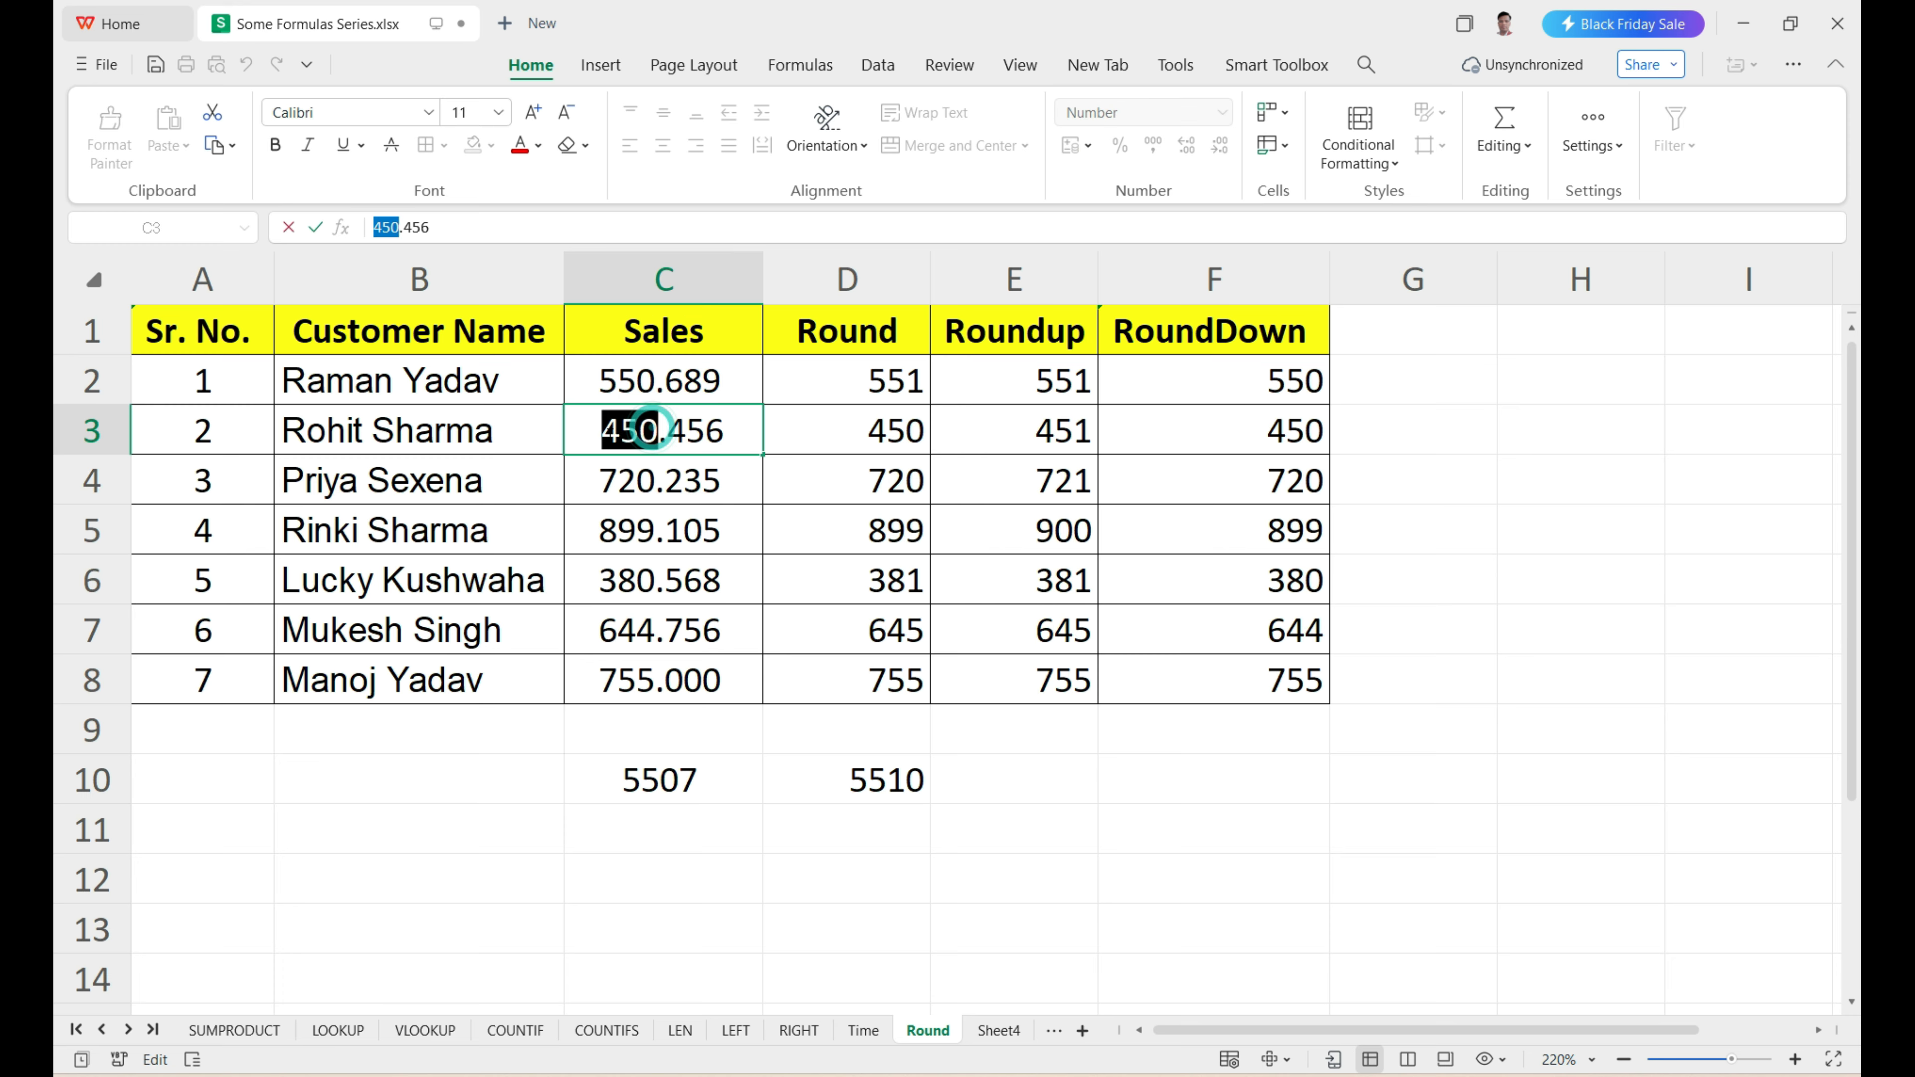
left_click(1144, 462)
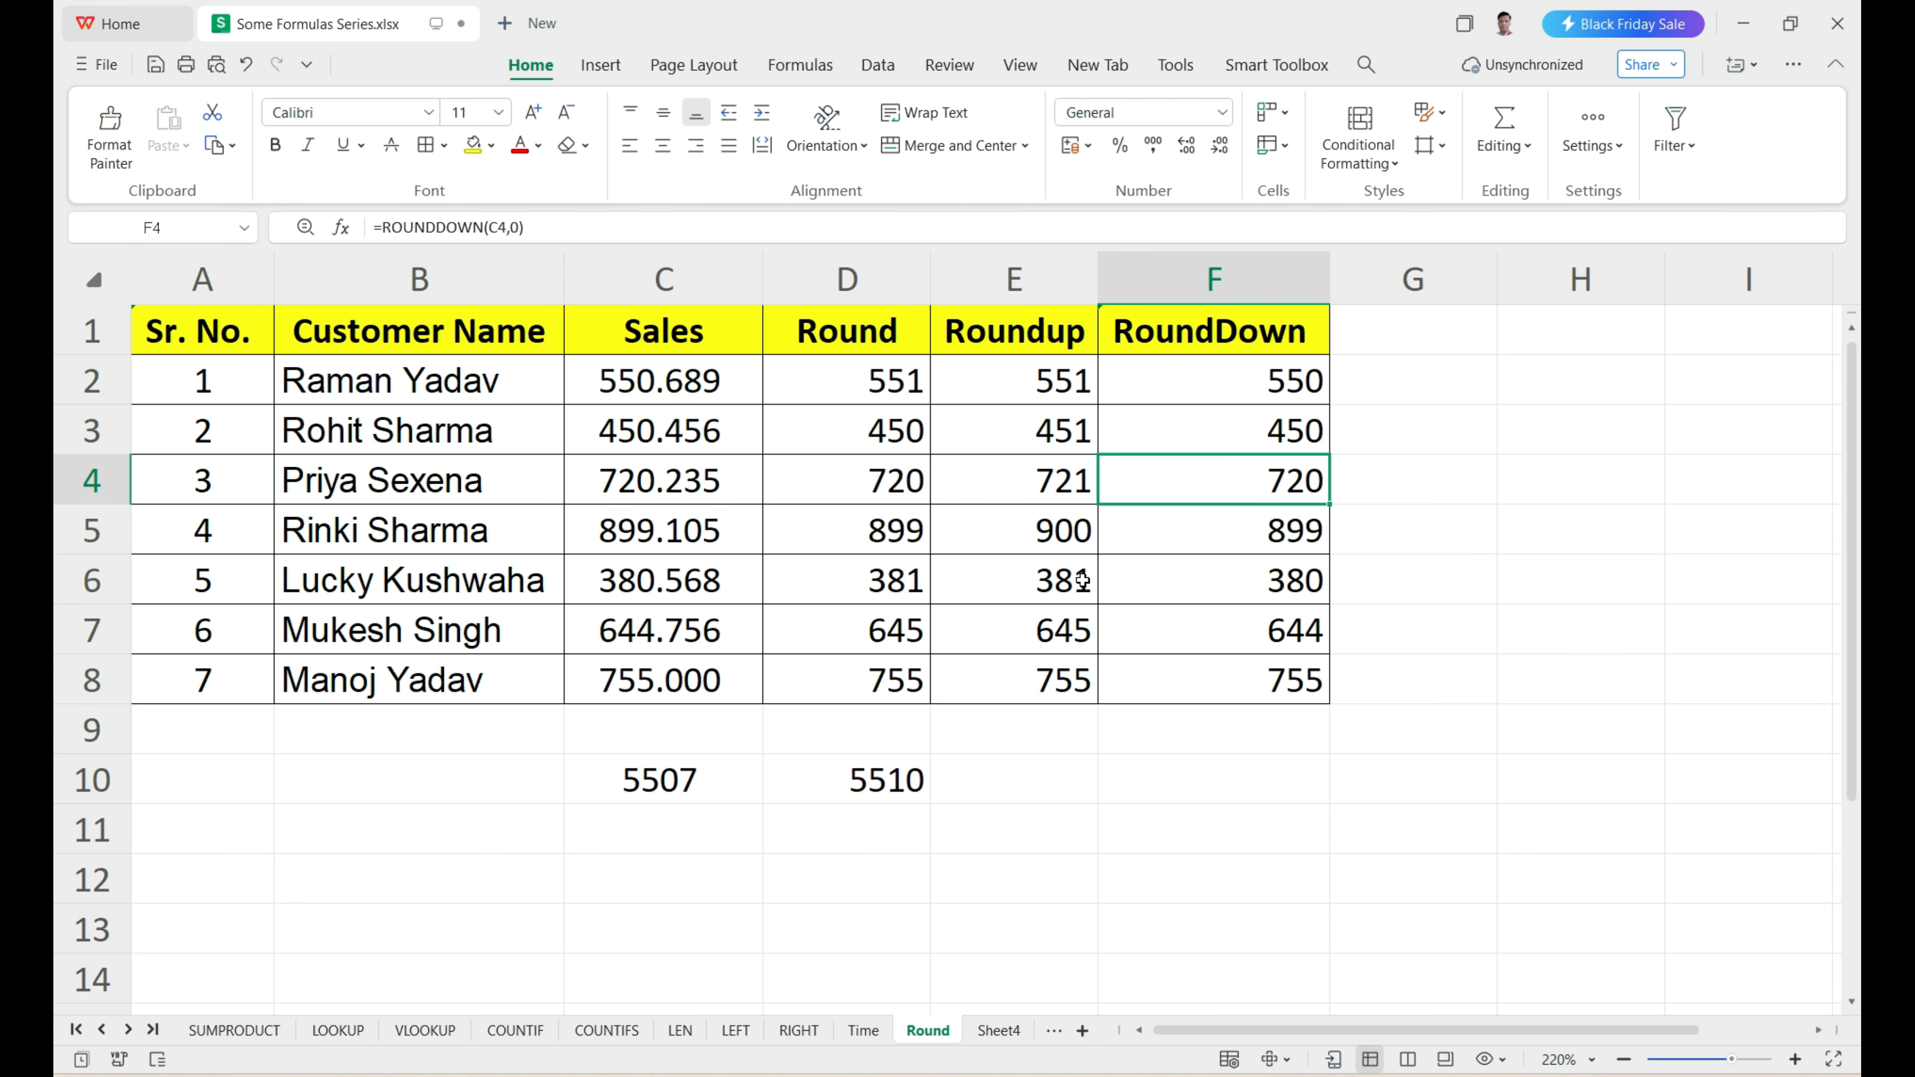
Compare the Roundup results in E2:E8, especially E6, with the corresponding Sales values such as C6.
left_click(976, 342)
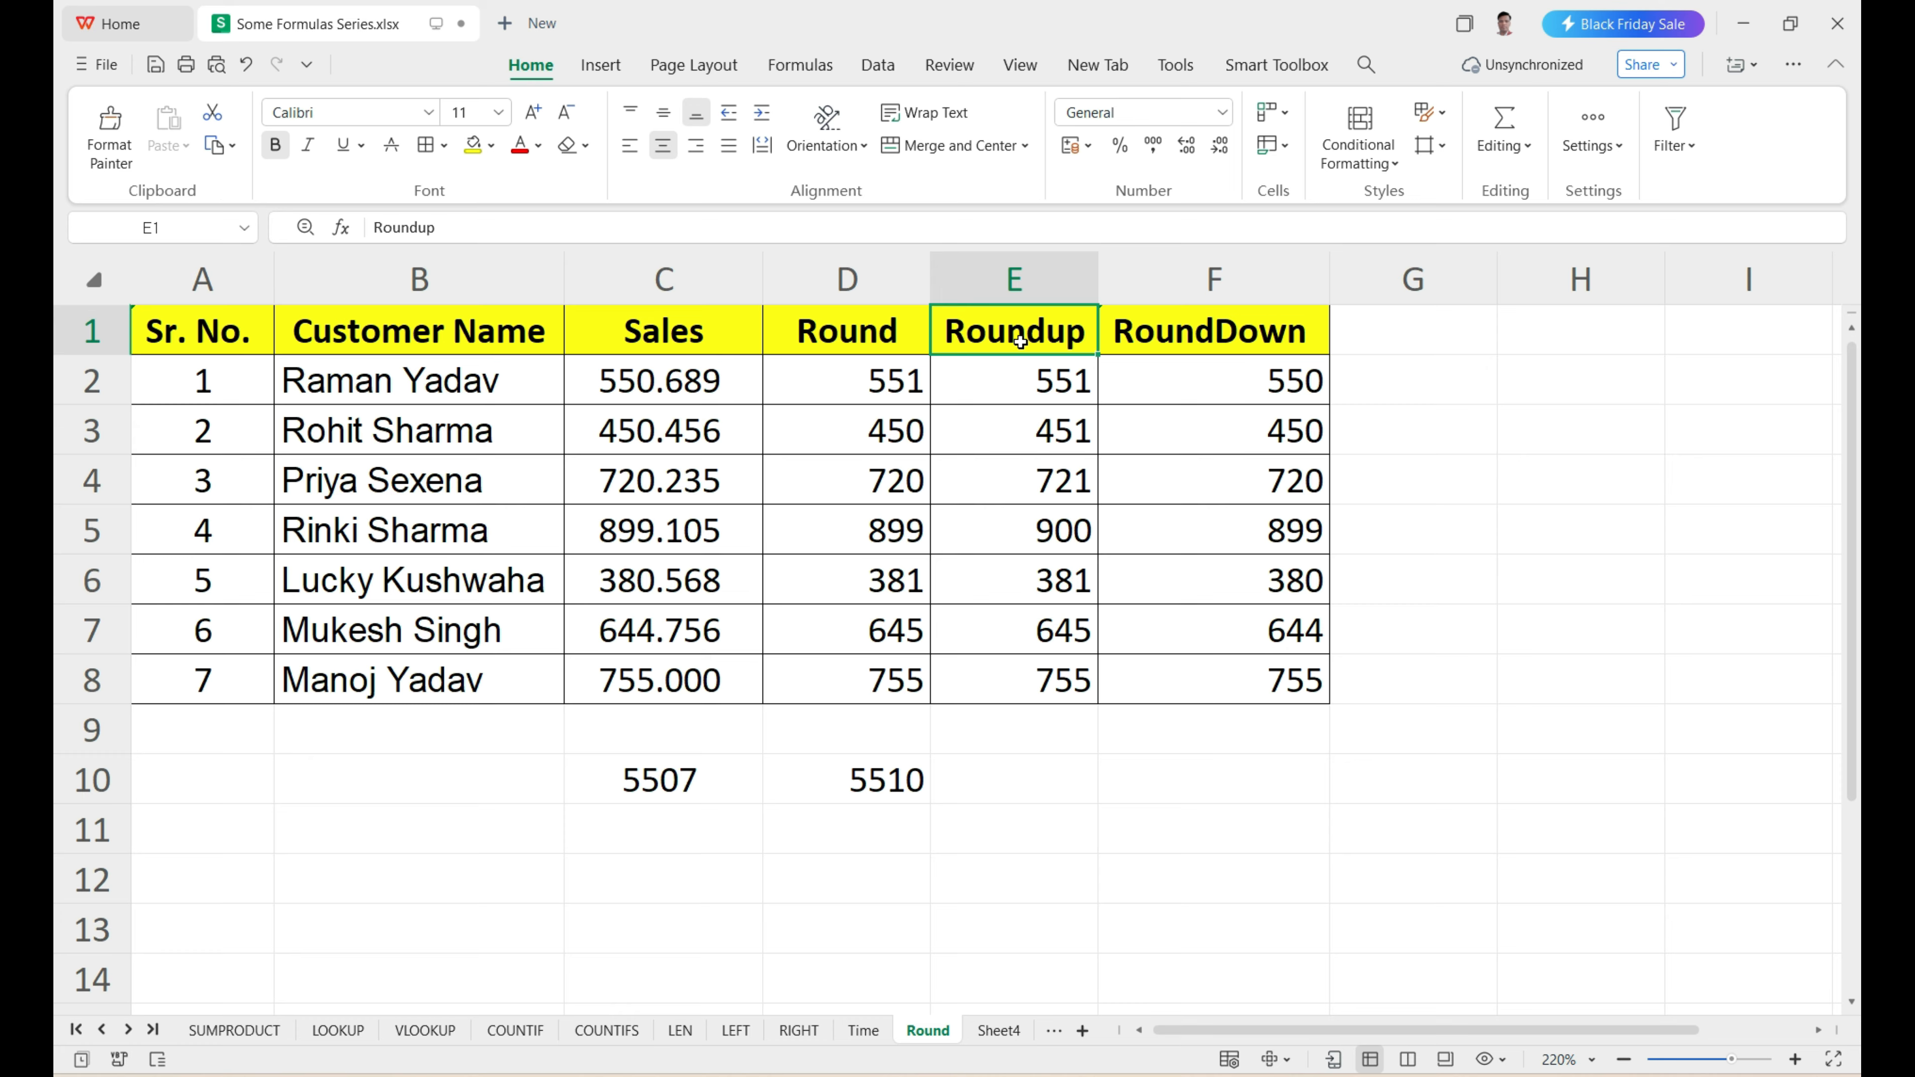
left_click(456, 587)
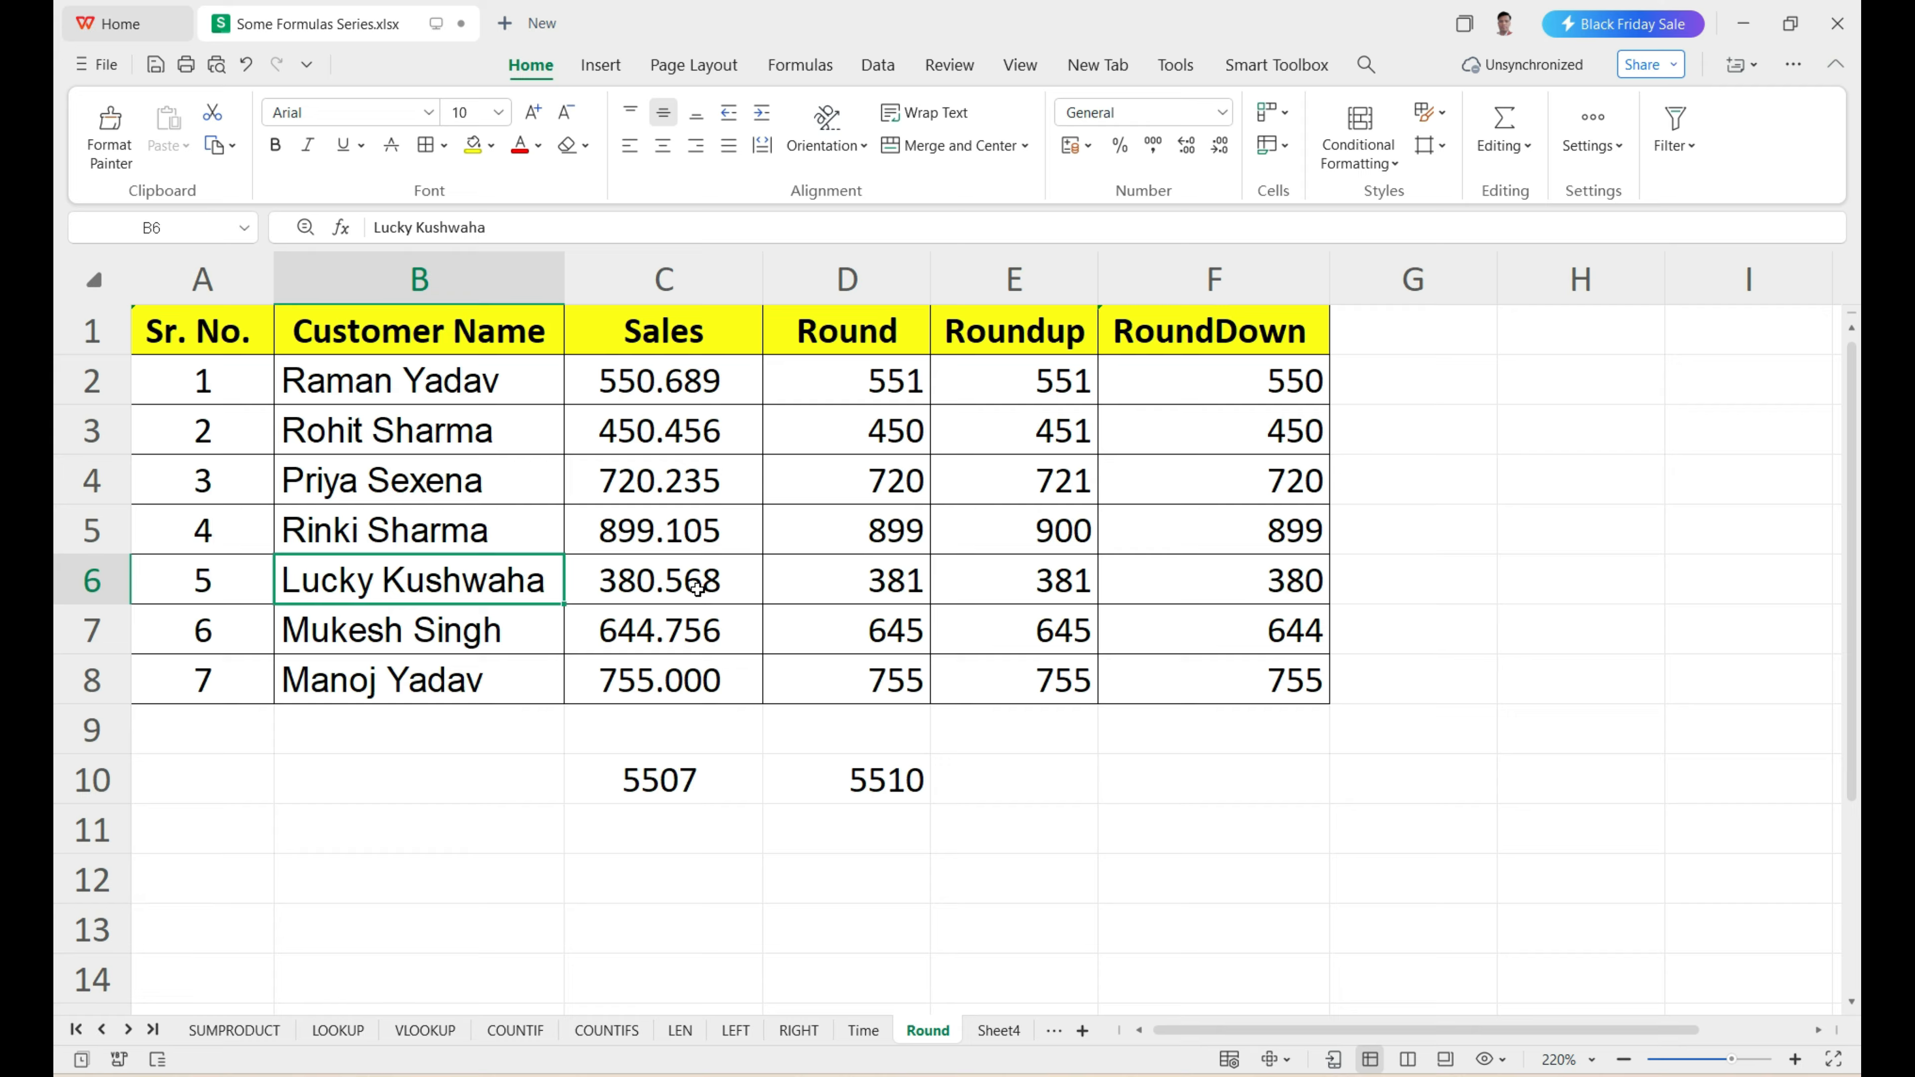
left_click(666, 590)
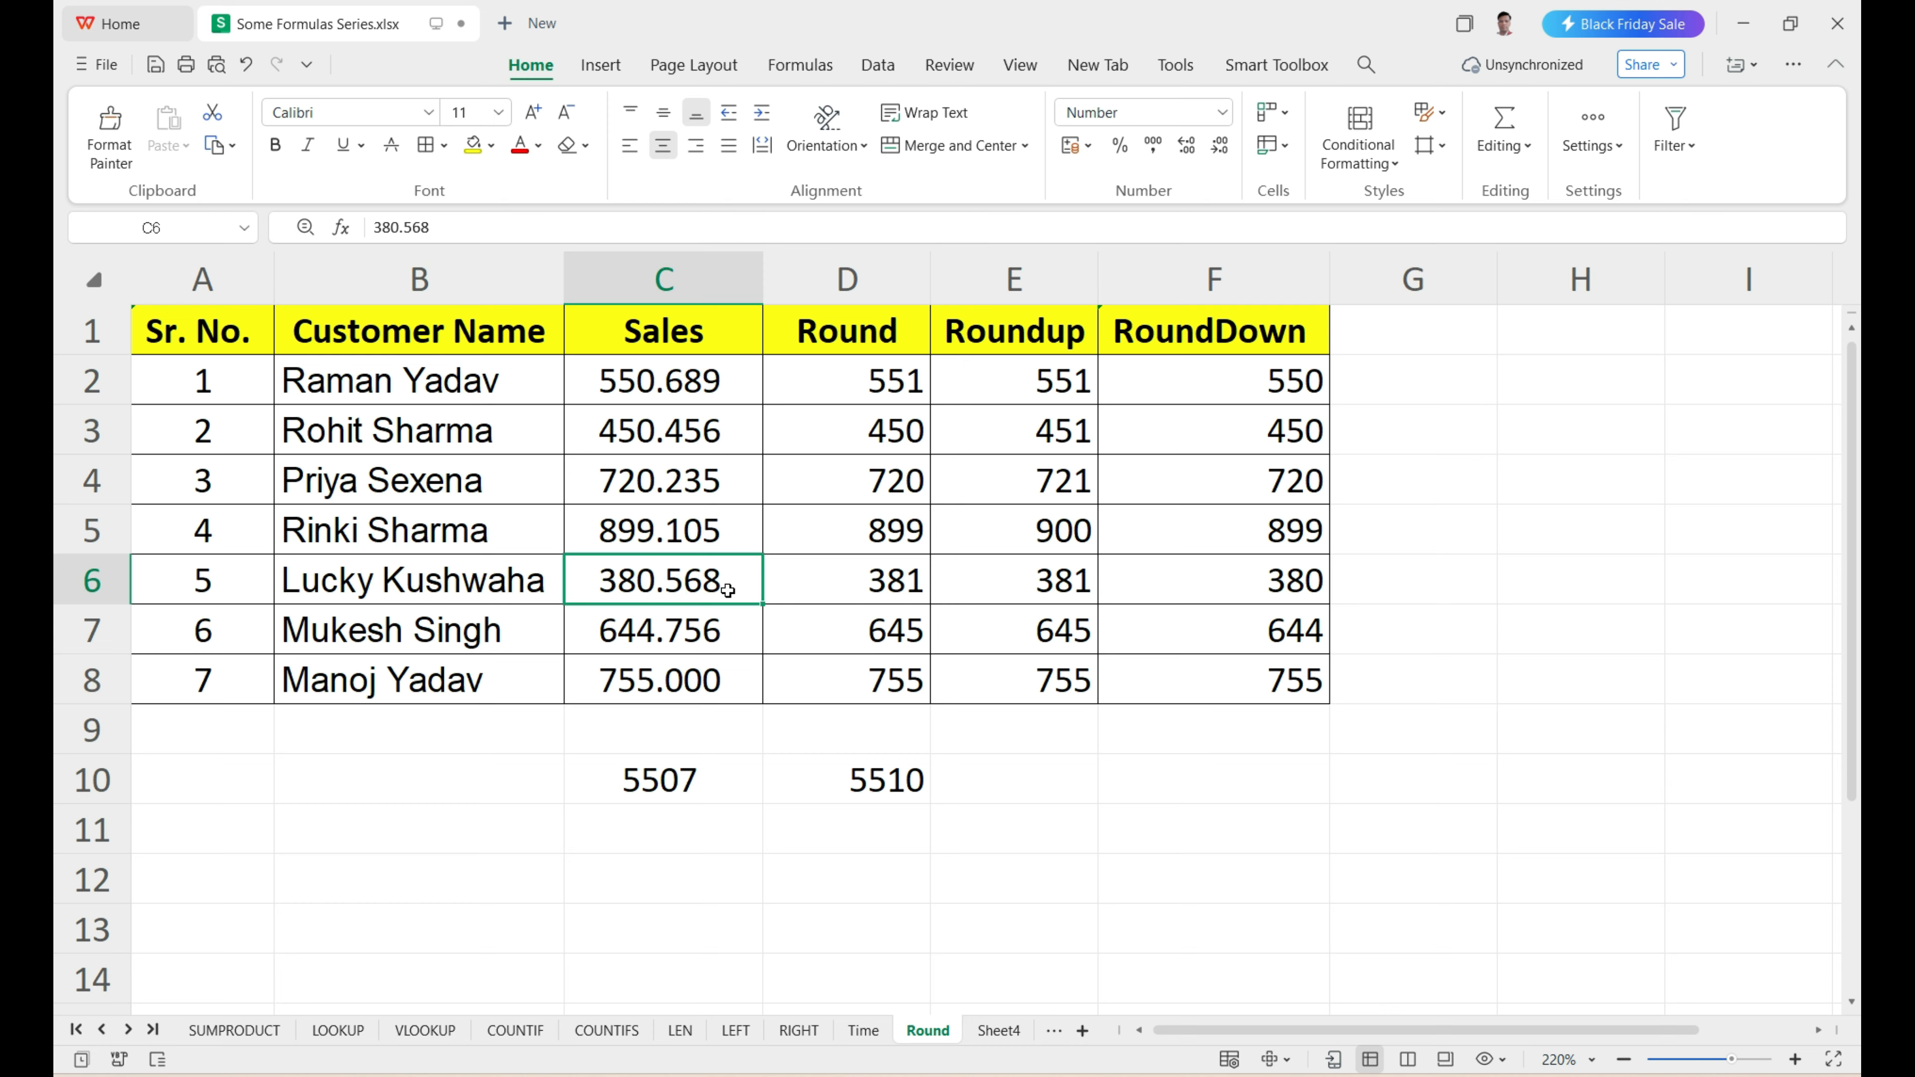
left_click(1038, 584)
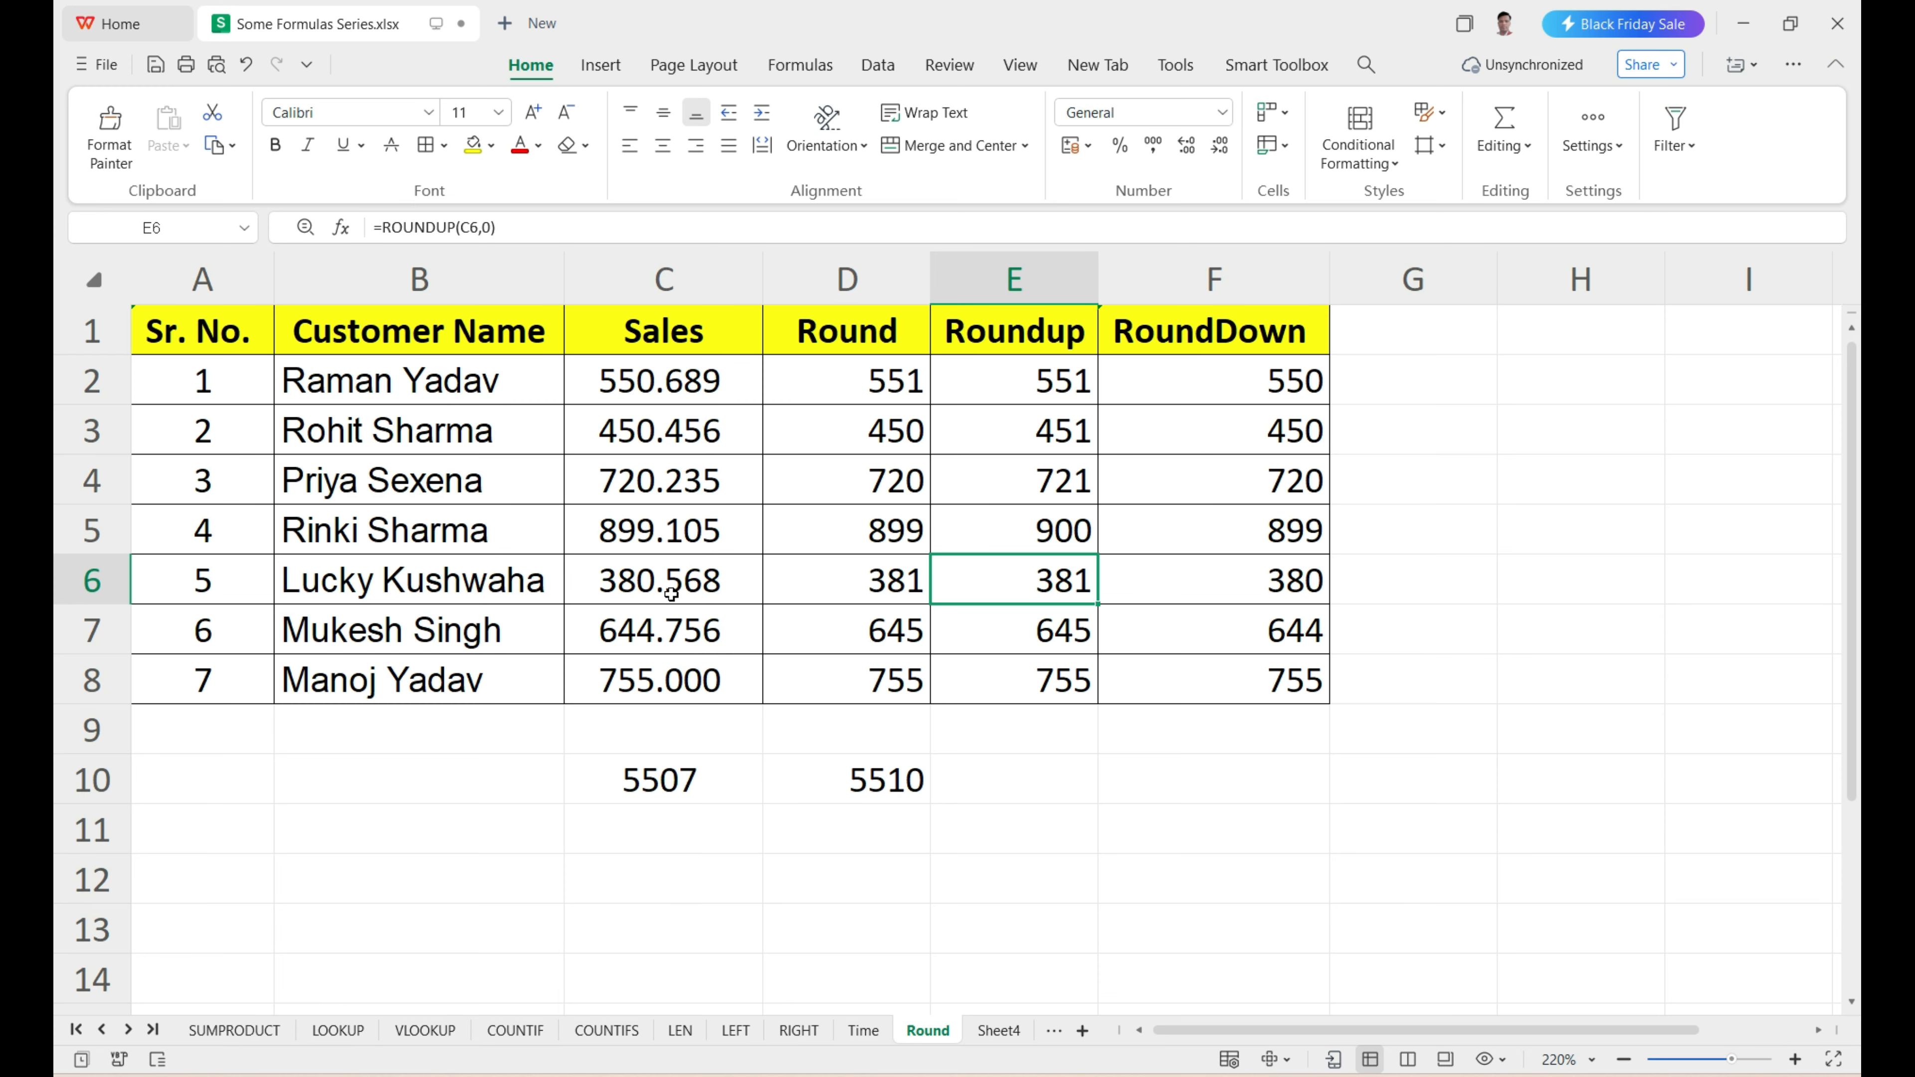
left_click(705, 589)
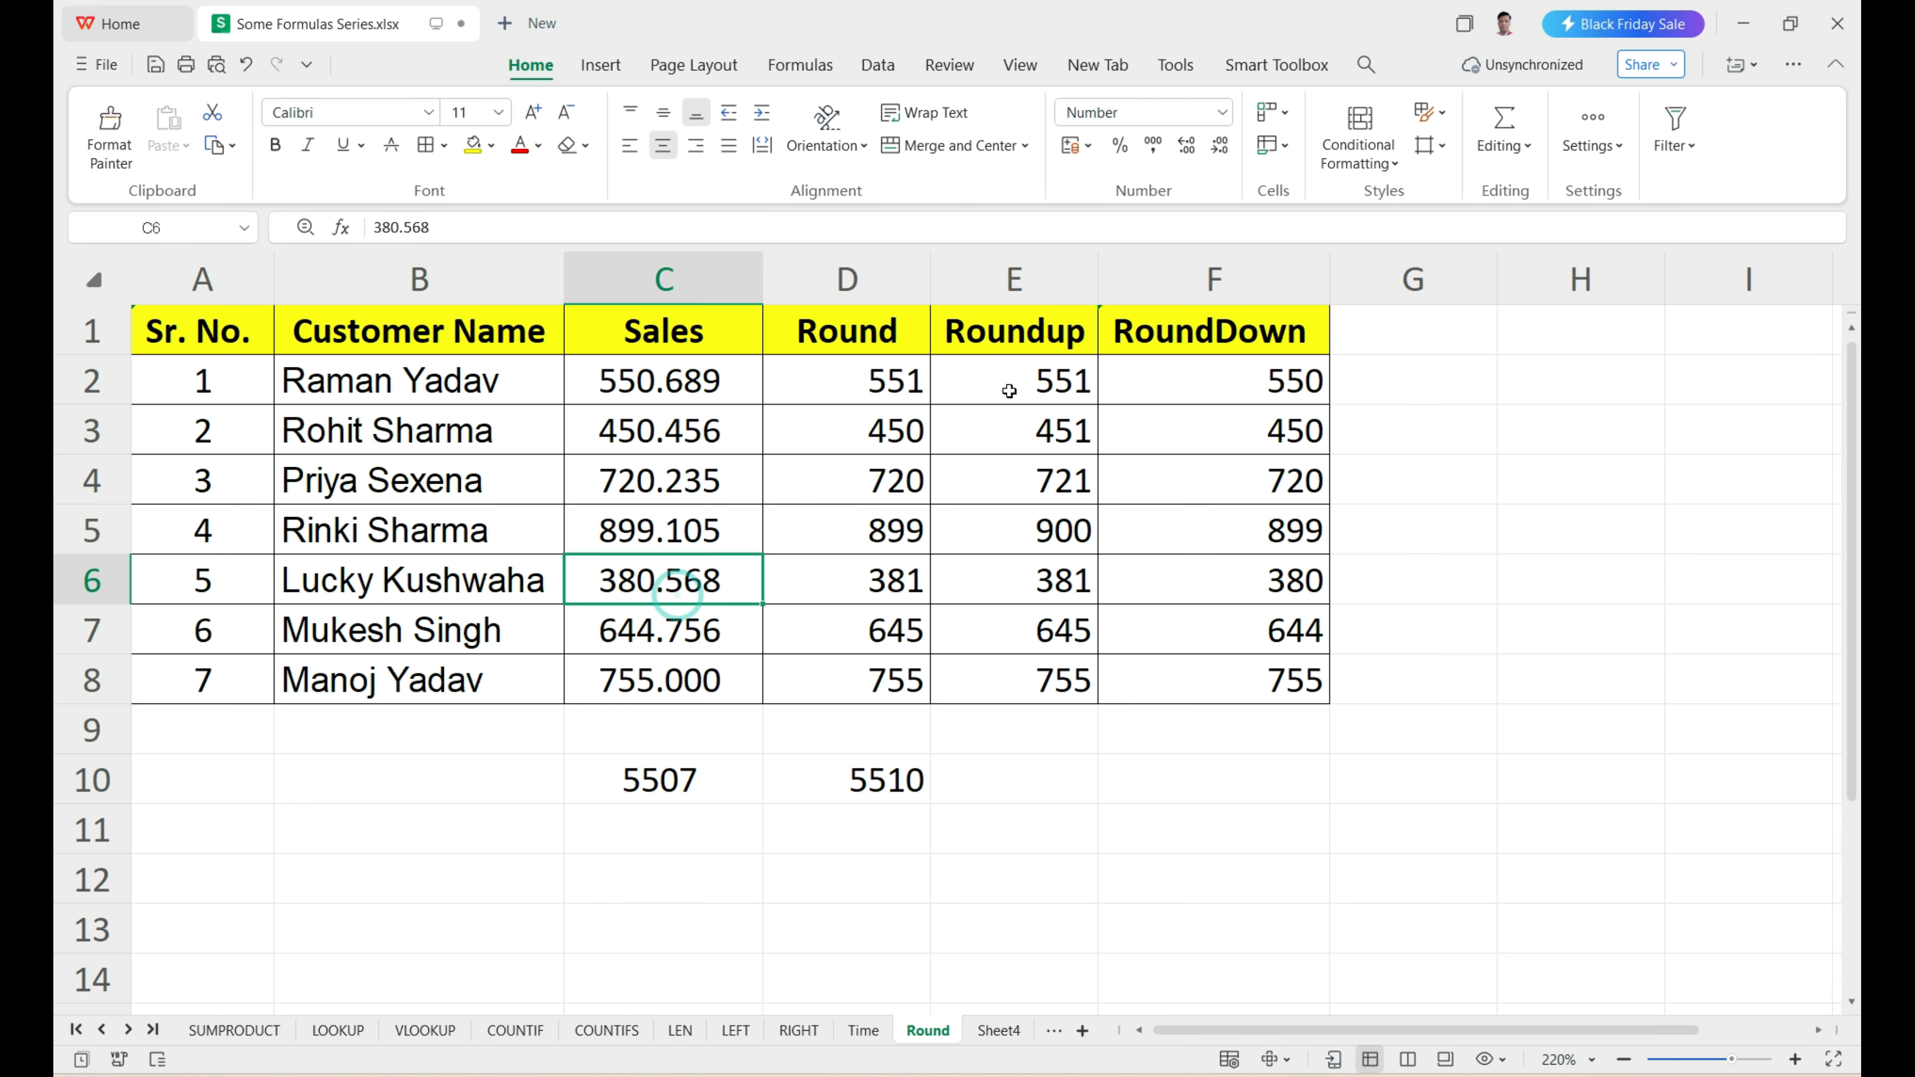
left_click_drag(1009, 385, 1026, 677)
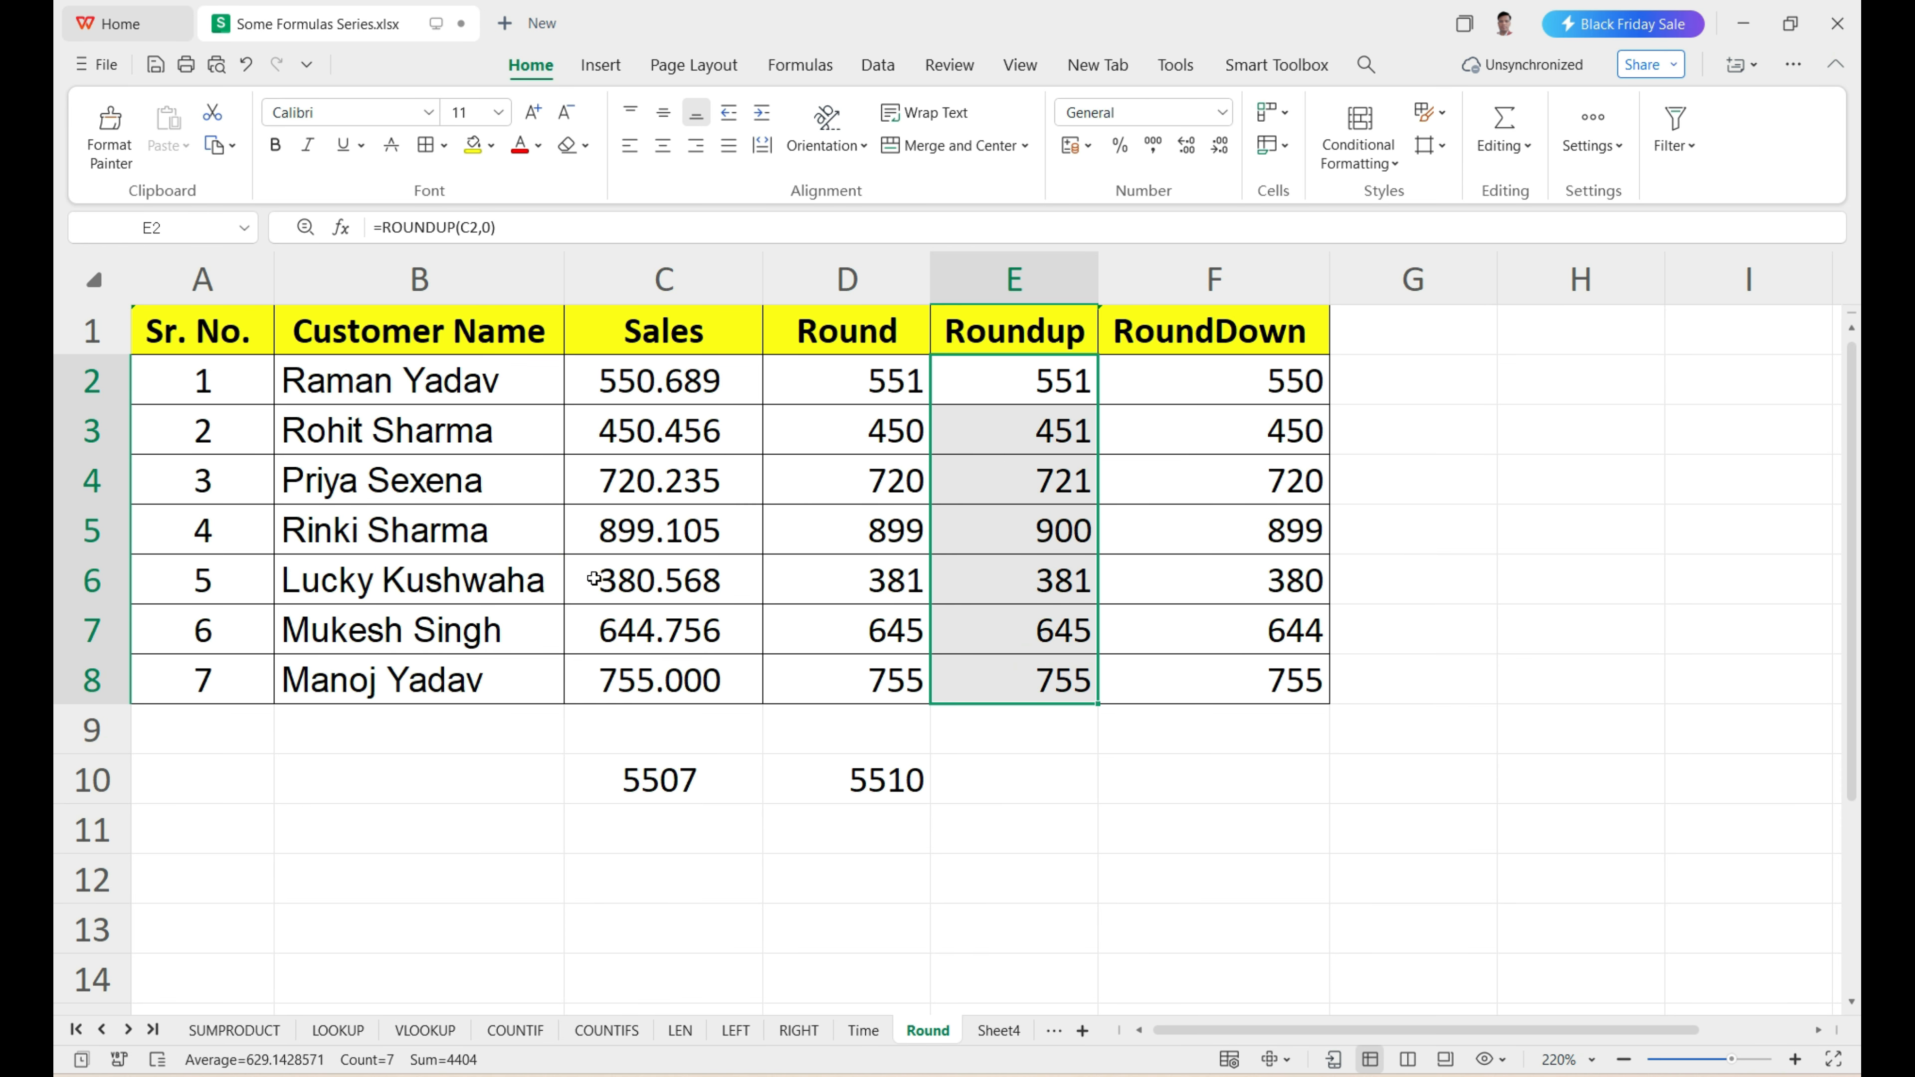
left_click(1043, 588)
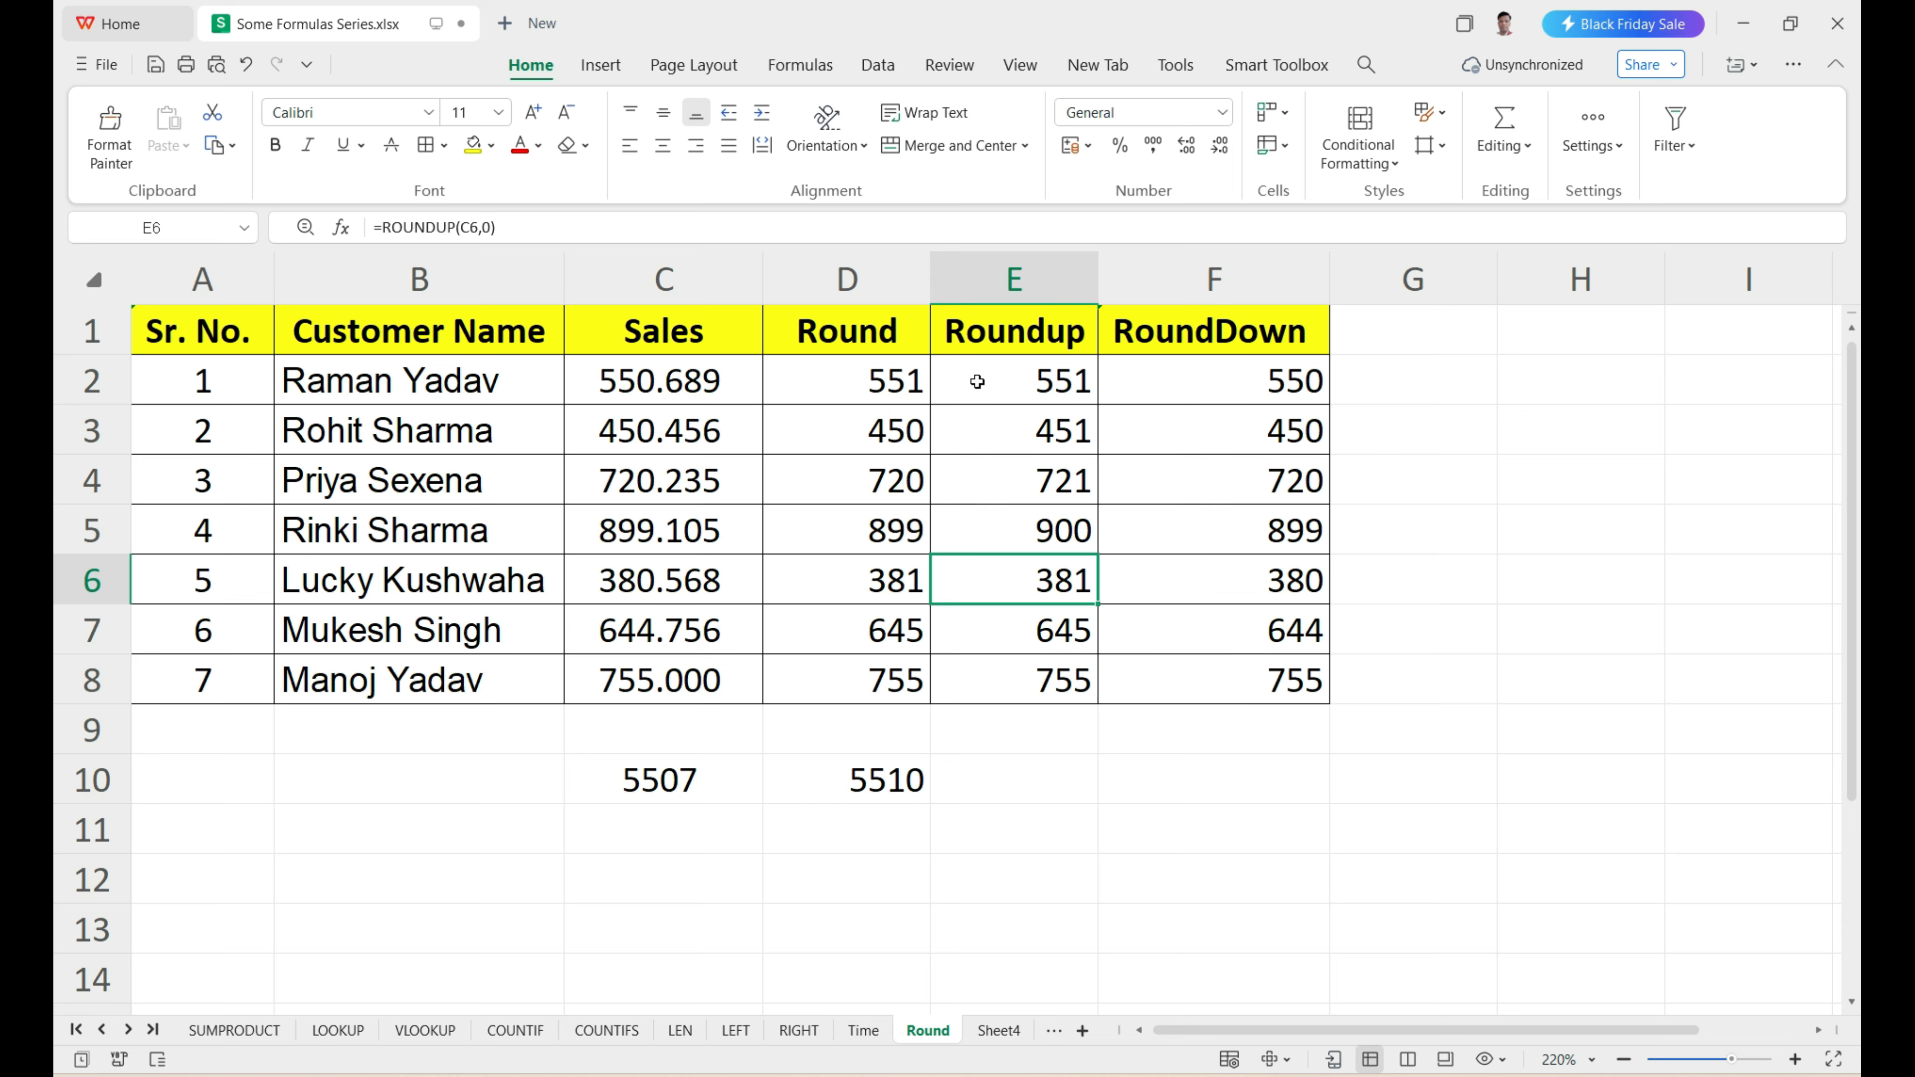
Compare the RoundDown results in F2:F8, especially F6, with the Sales values in C2:C8, and review all three rounding columns in D2:F8.
left_click_drag(1200, 376, 1224, 674)
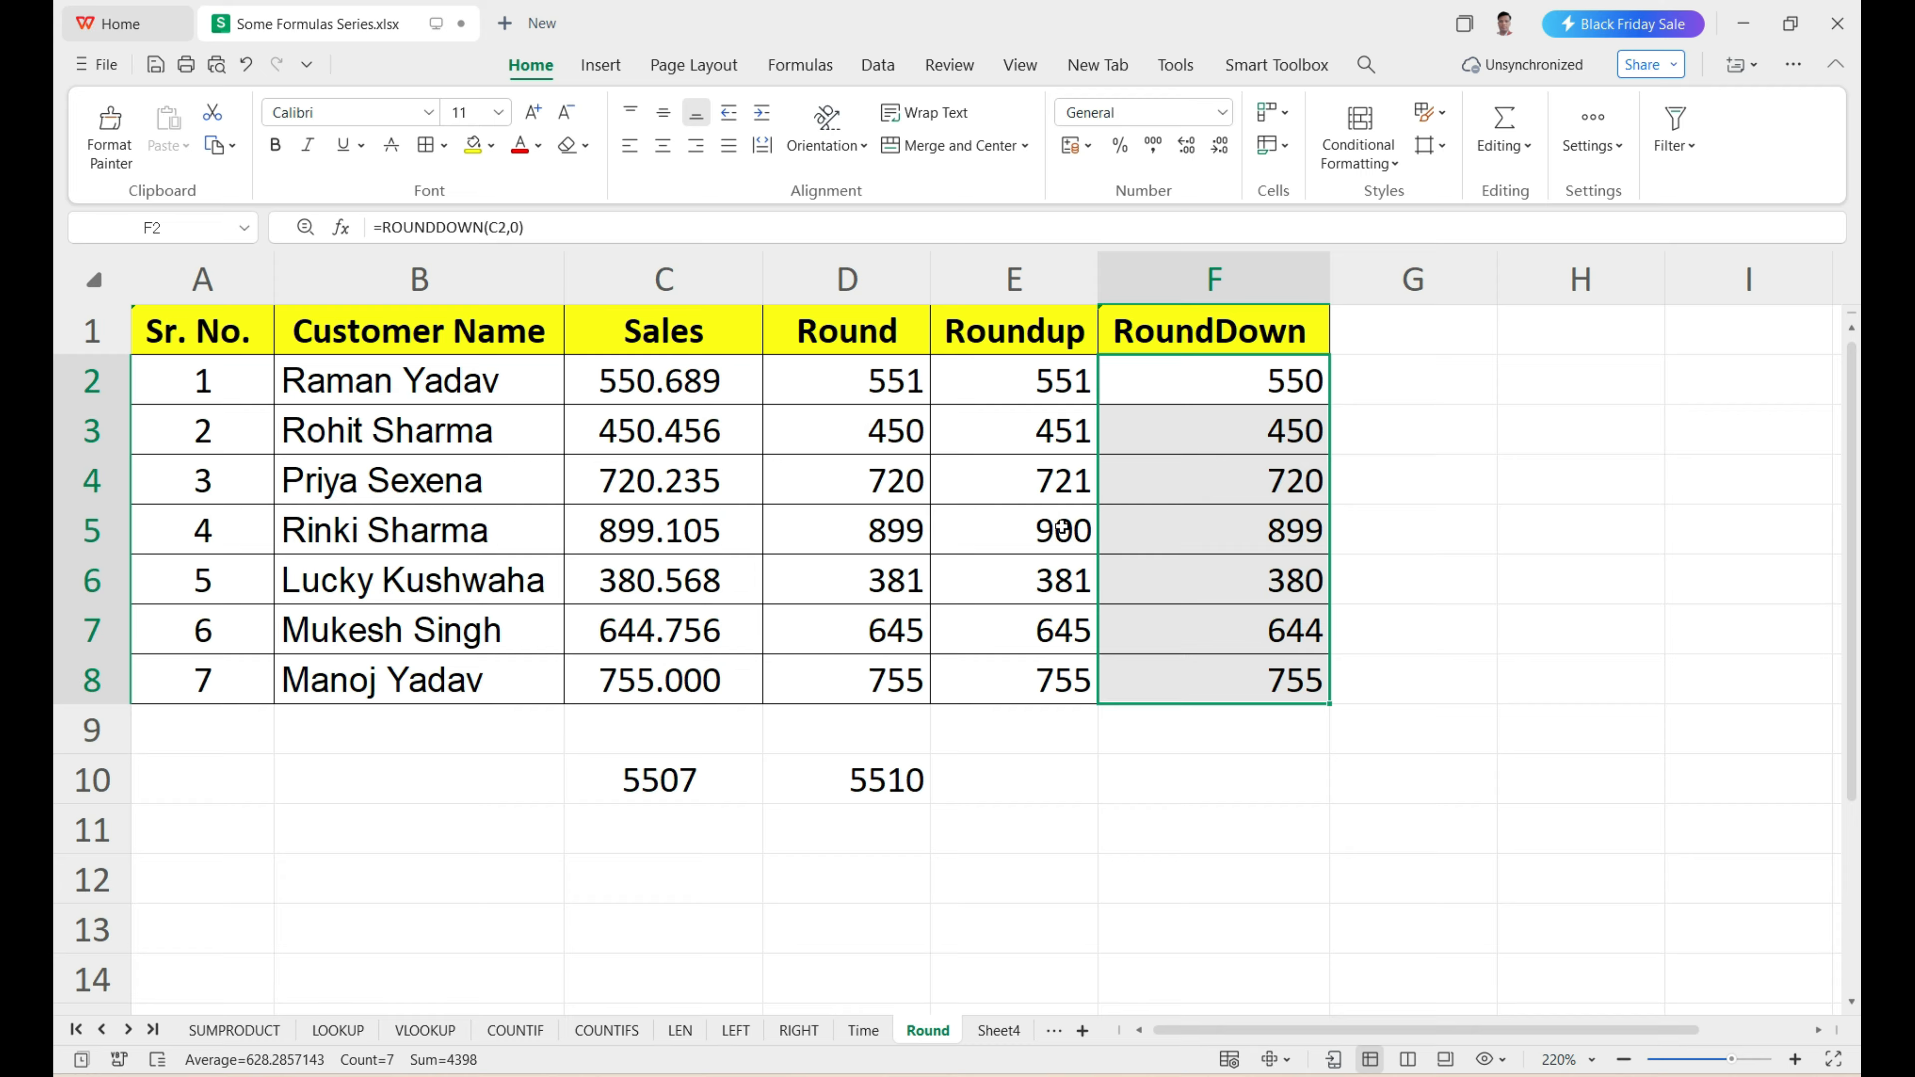
left_click(323, 587)
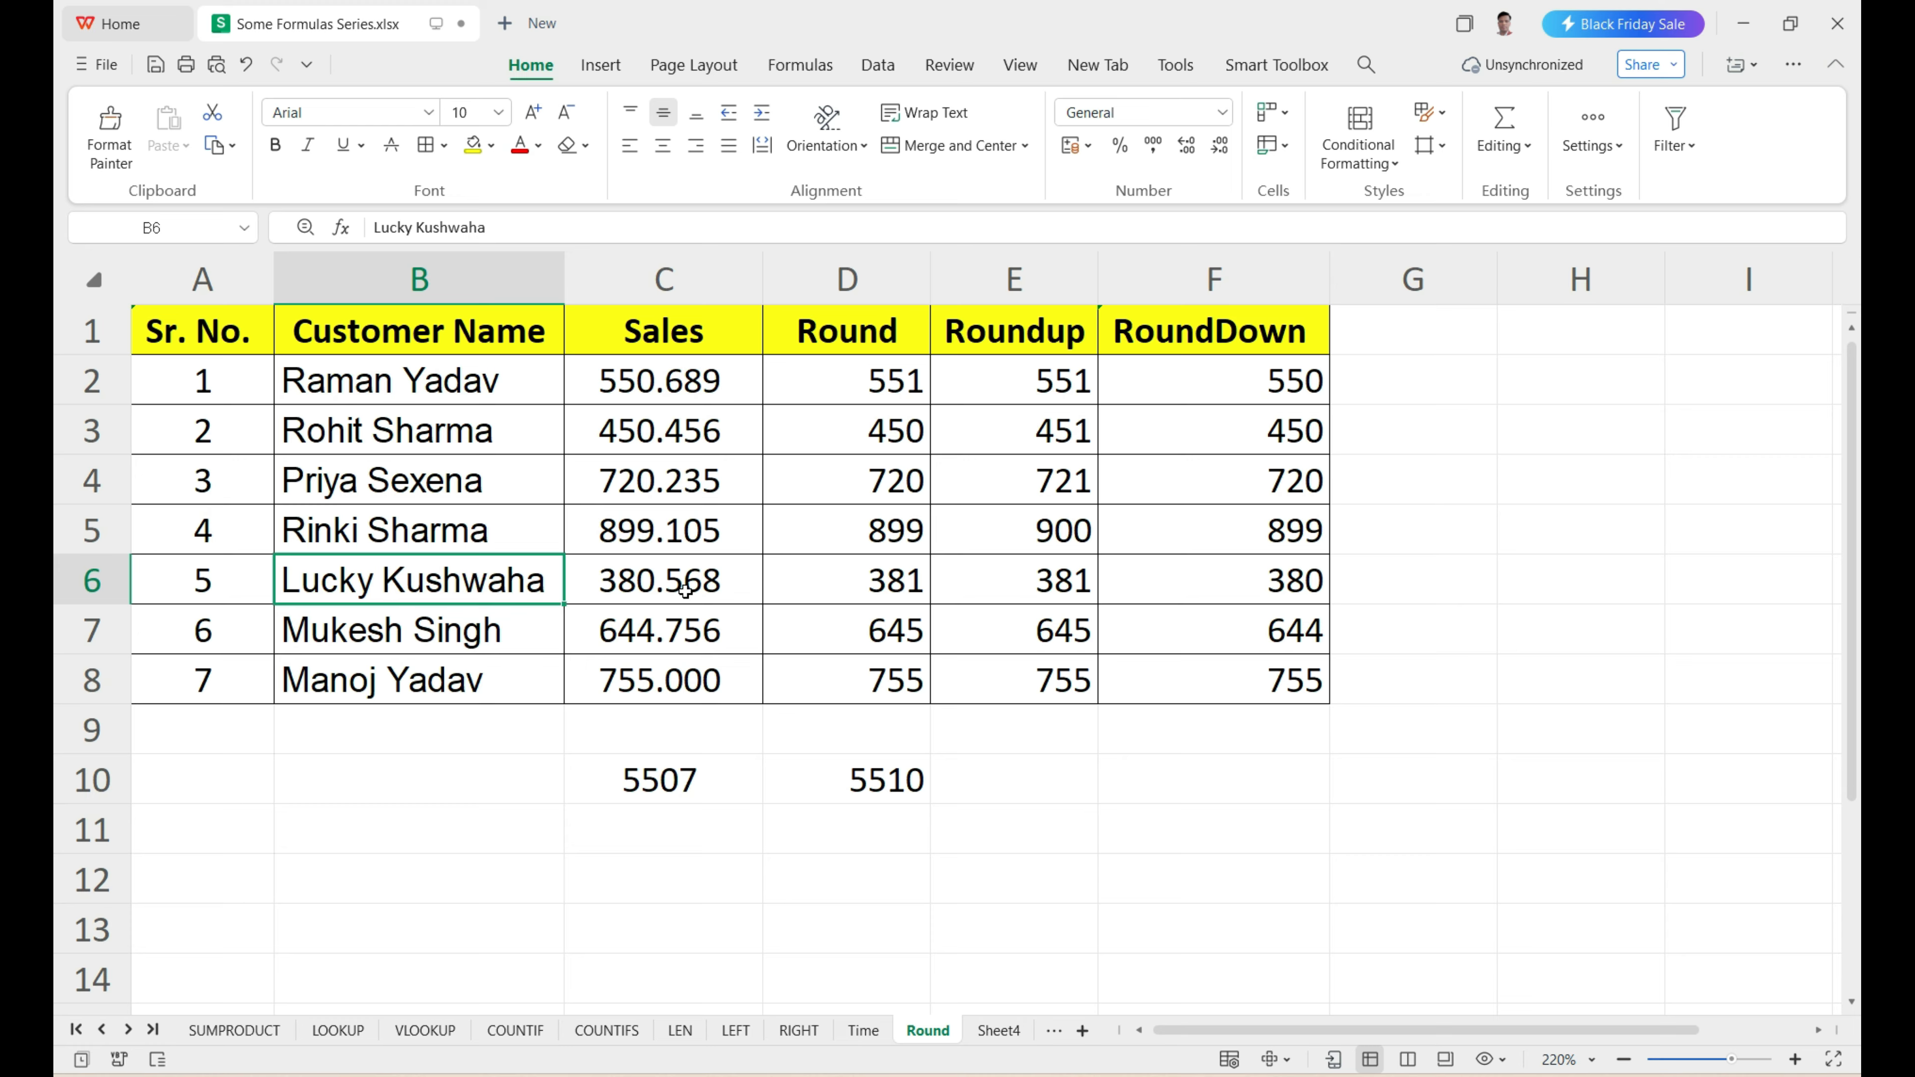
left_click(1282, 584)
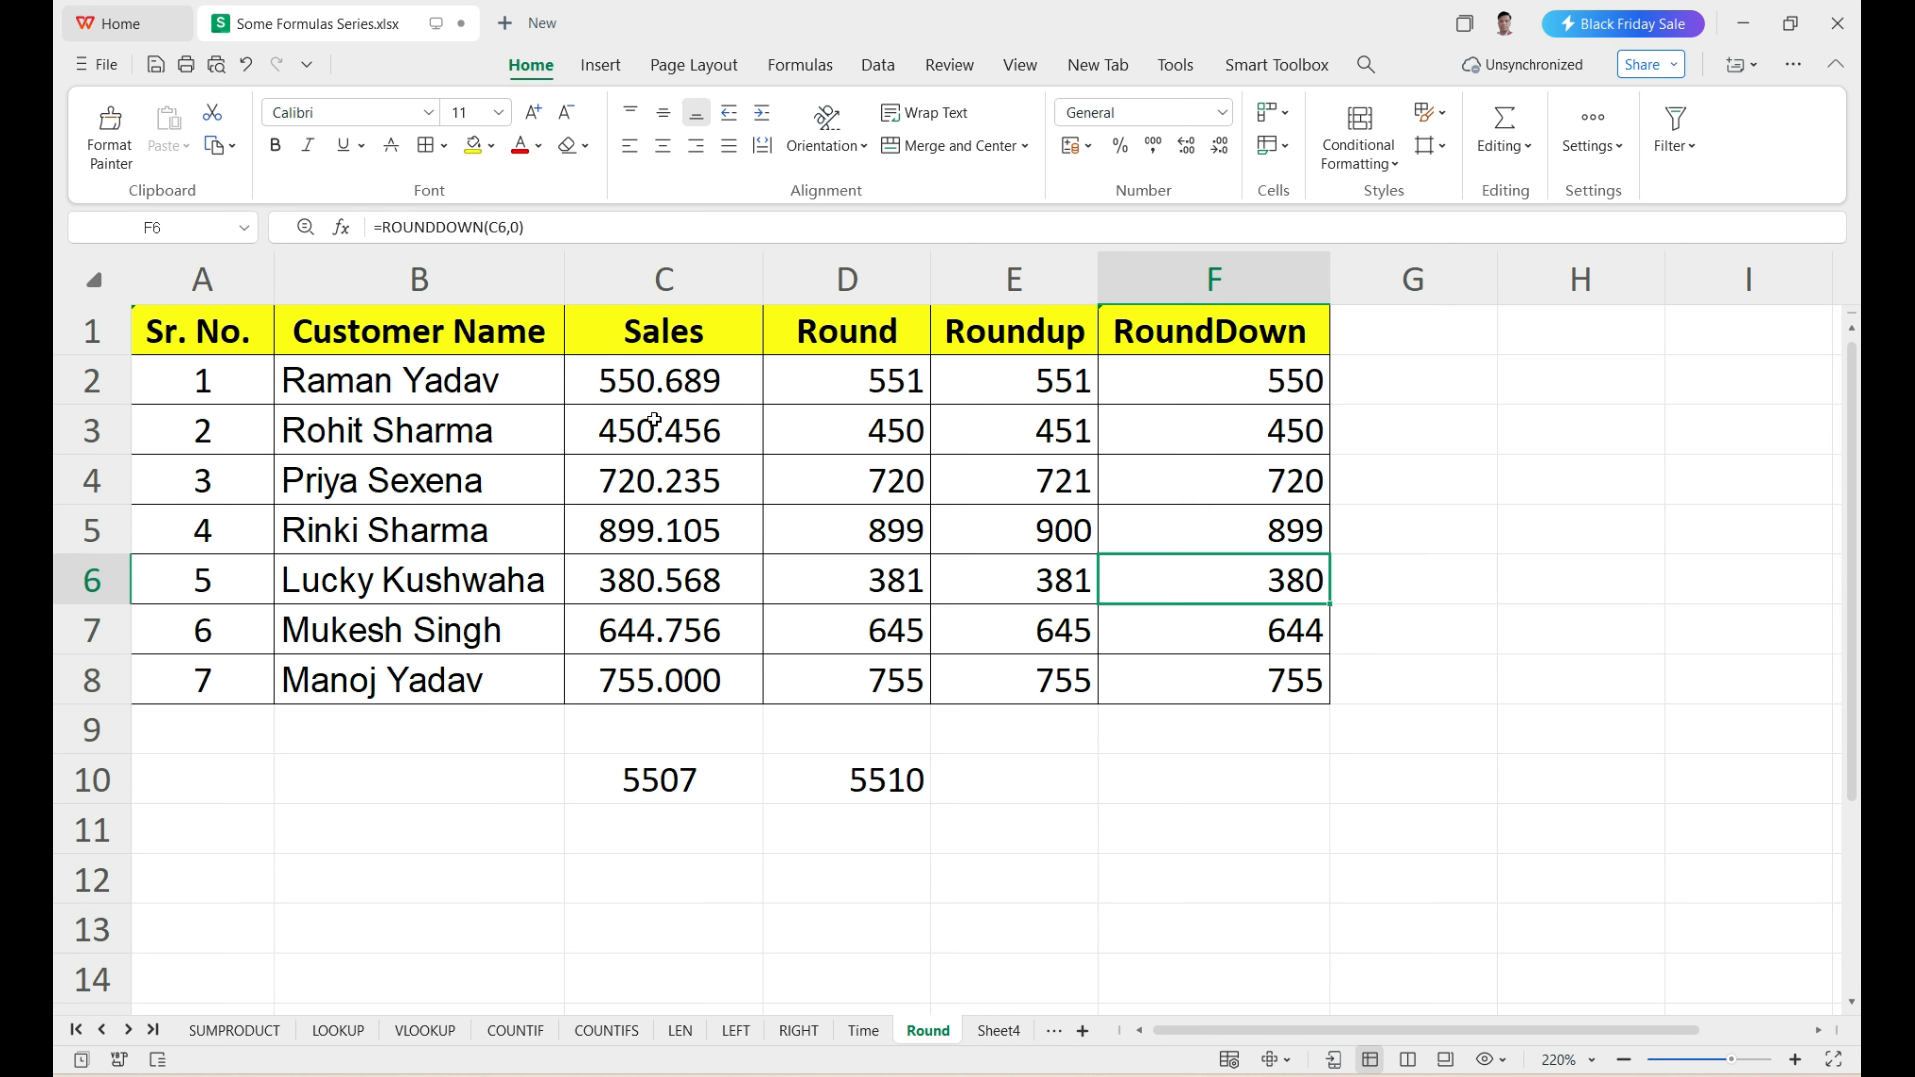
left_click_drag(652, 377, 648, 670)
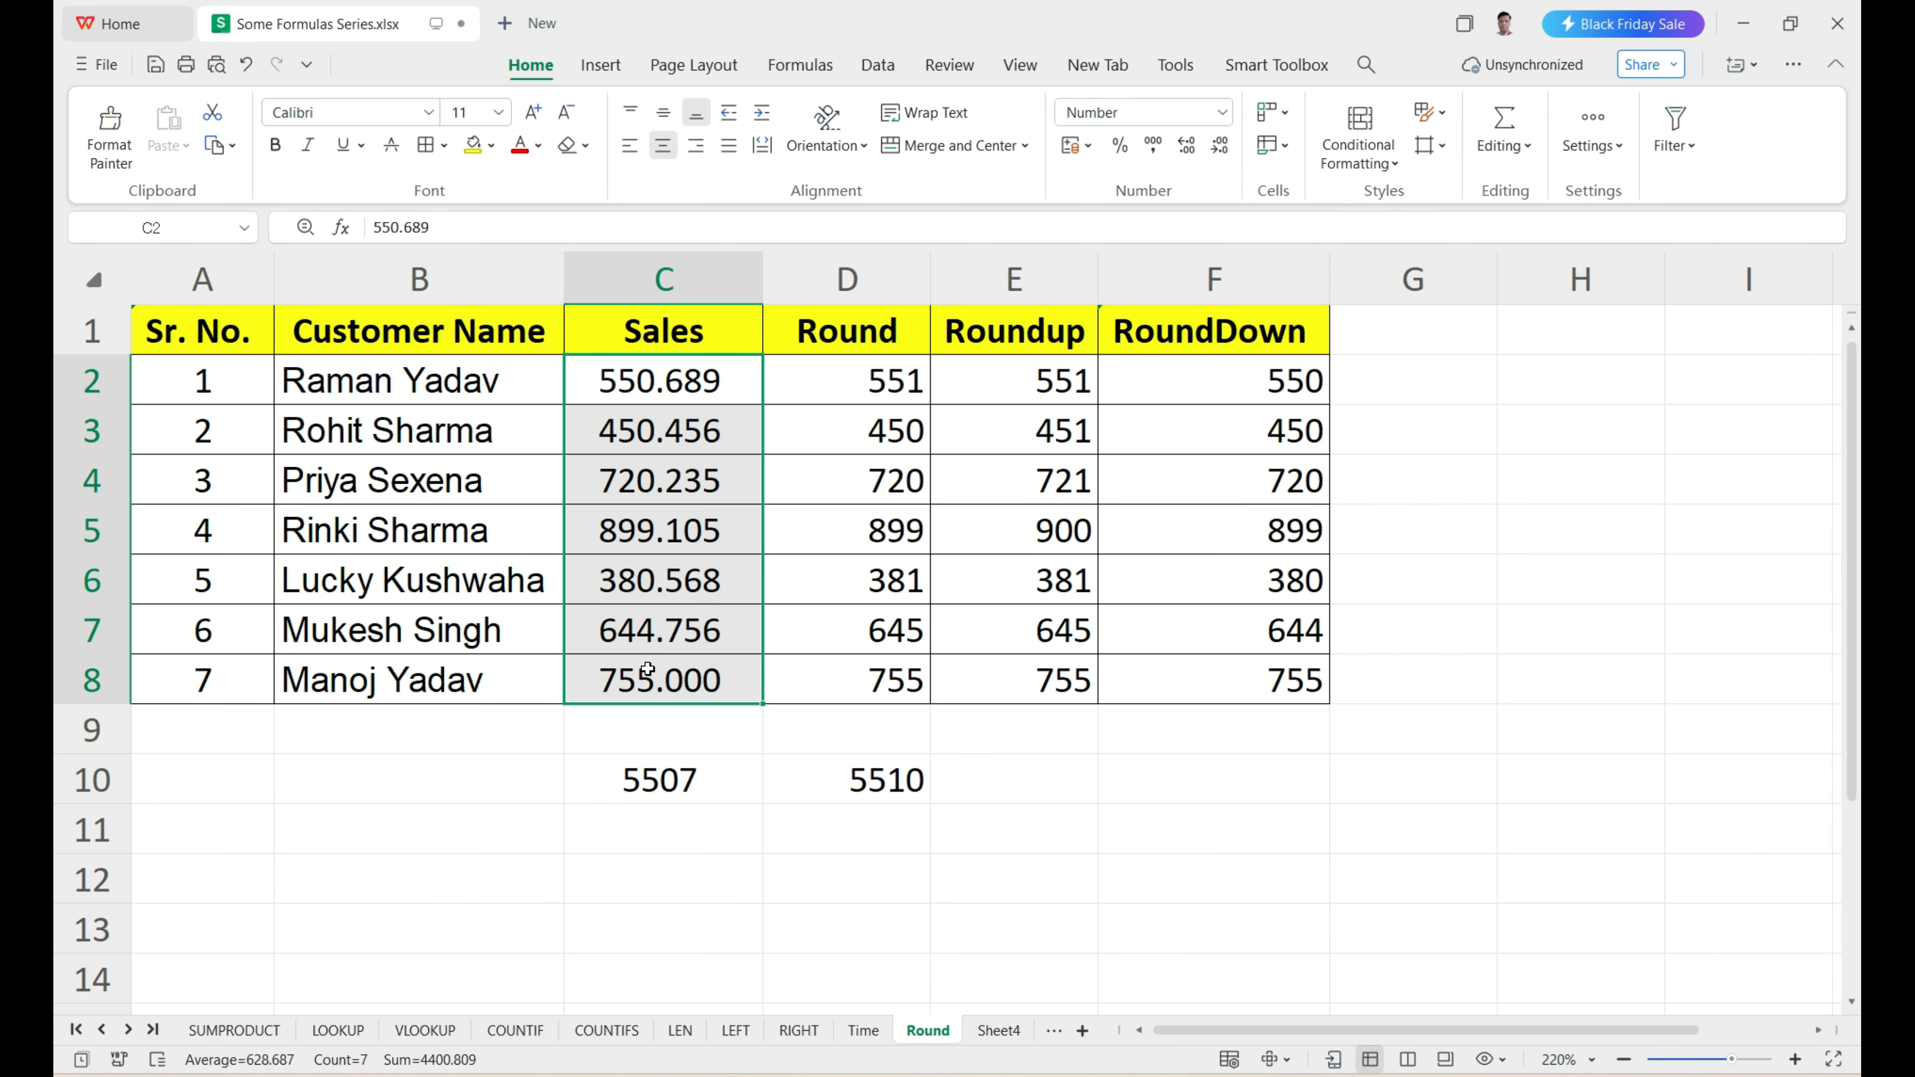
scroll(612, 675, "down", 2)
scroll(1150, 693, "up", 2)
left_click_drag(1196, 372, 1239, 680)
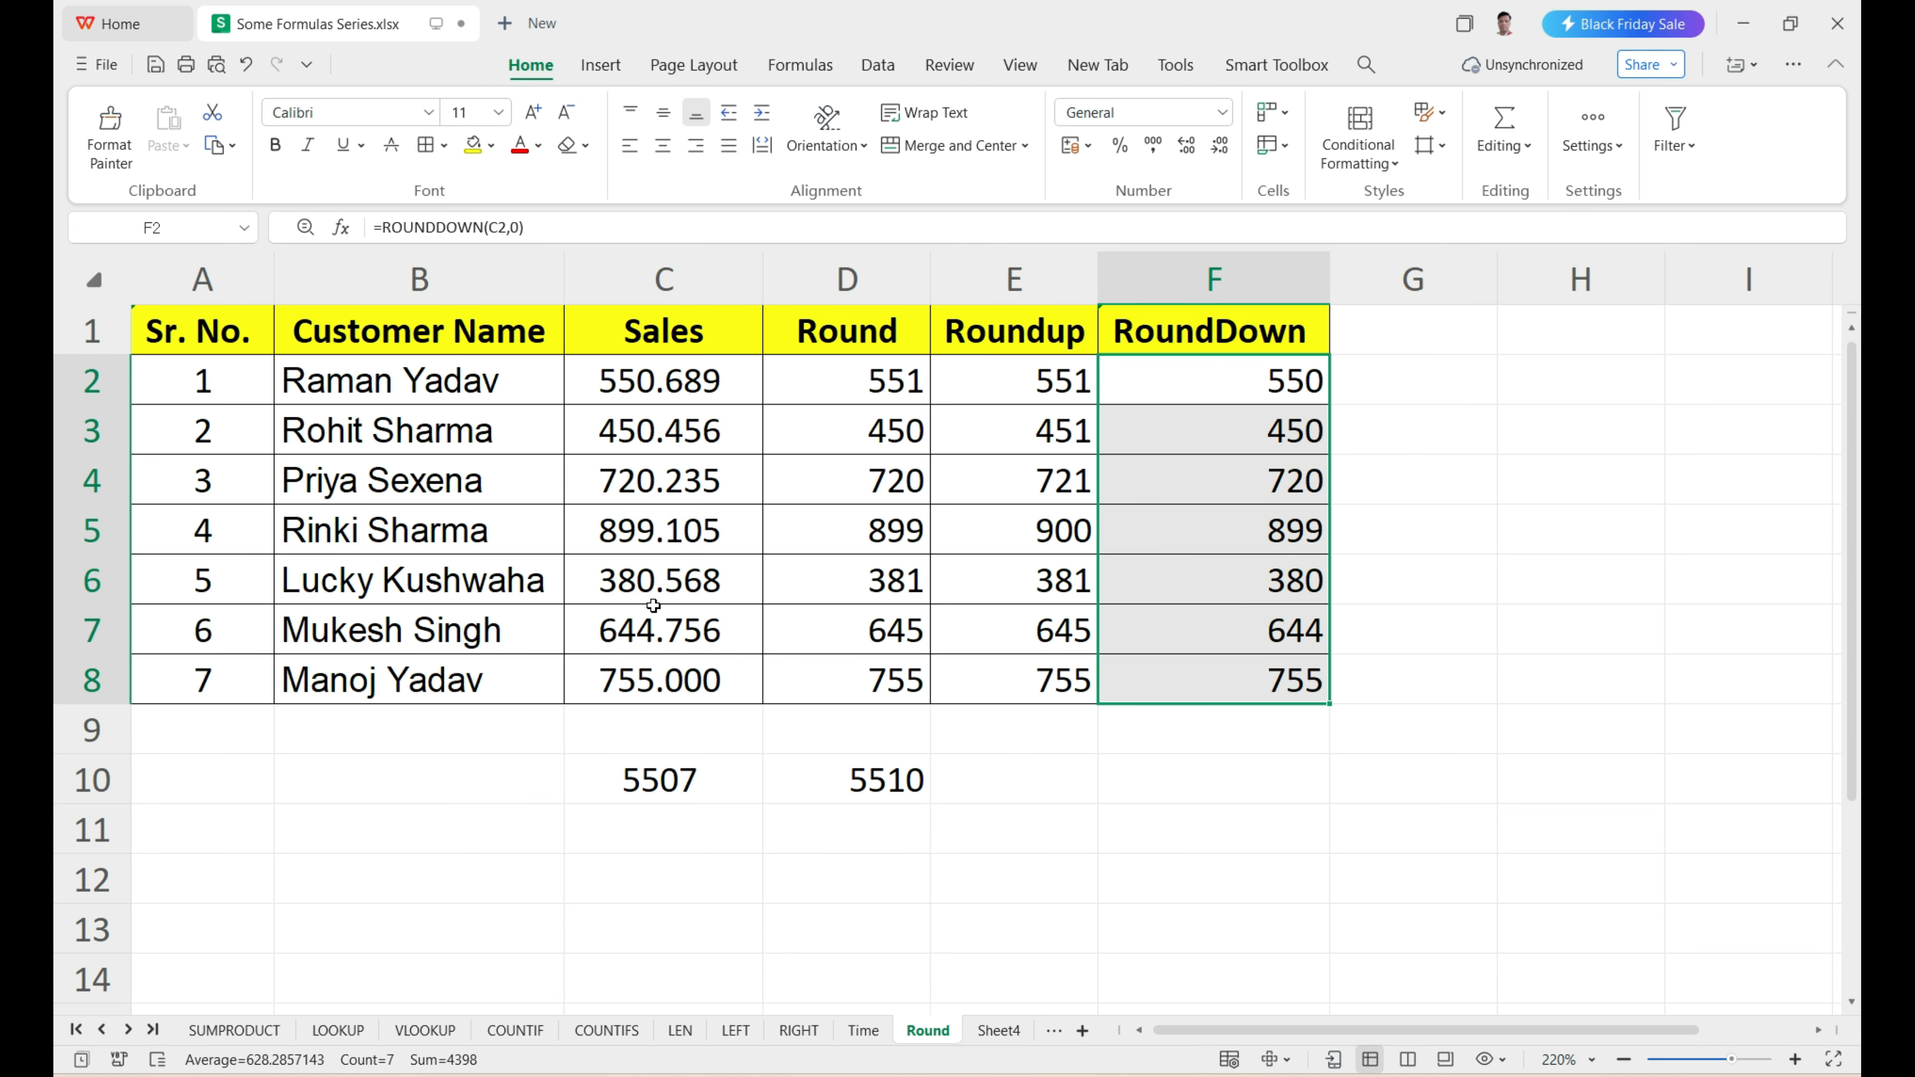
left_click(1298, 559)
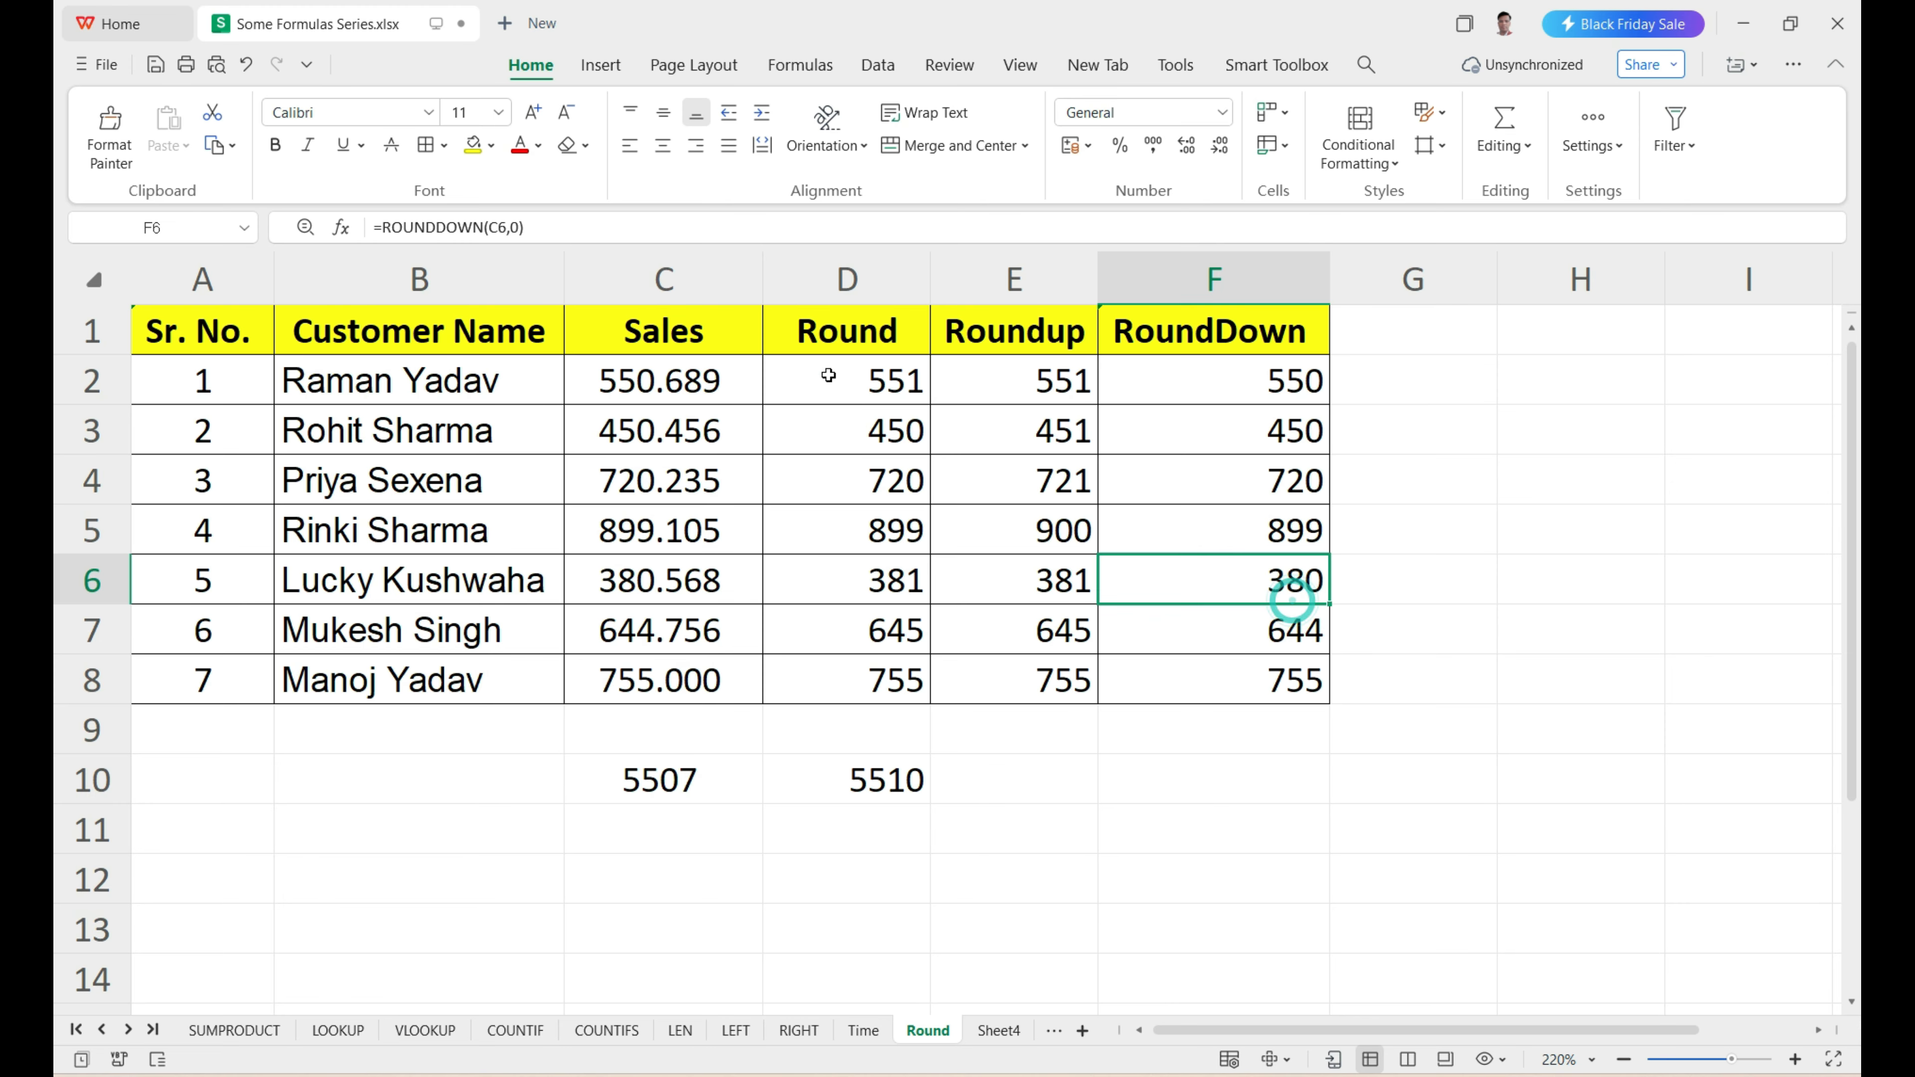
left_click_drag(825, 372, 1259, 675)
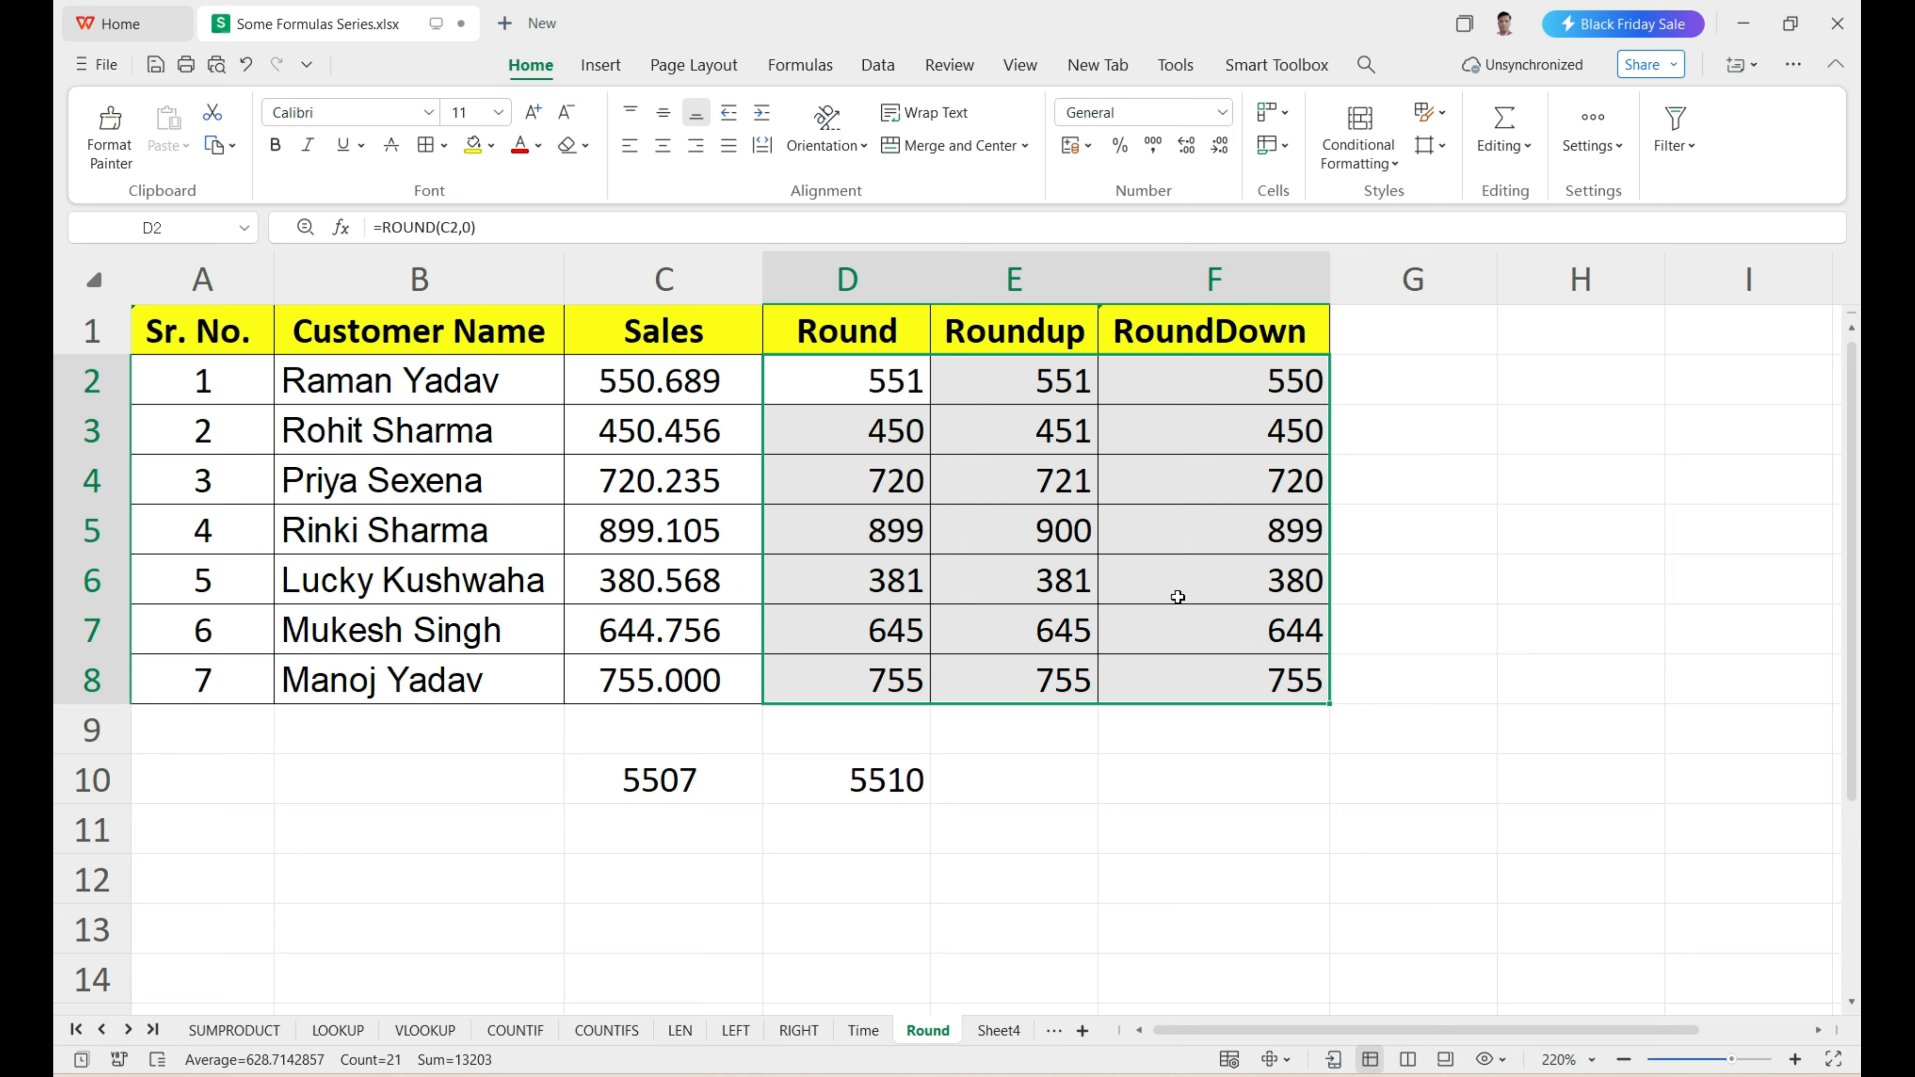